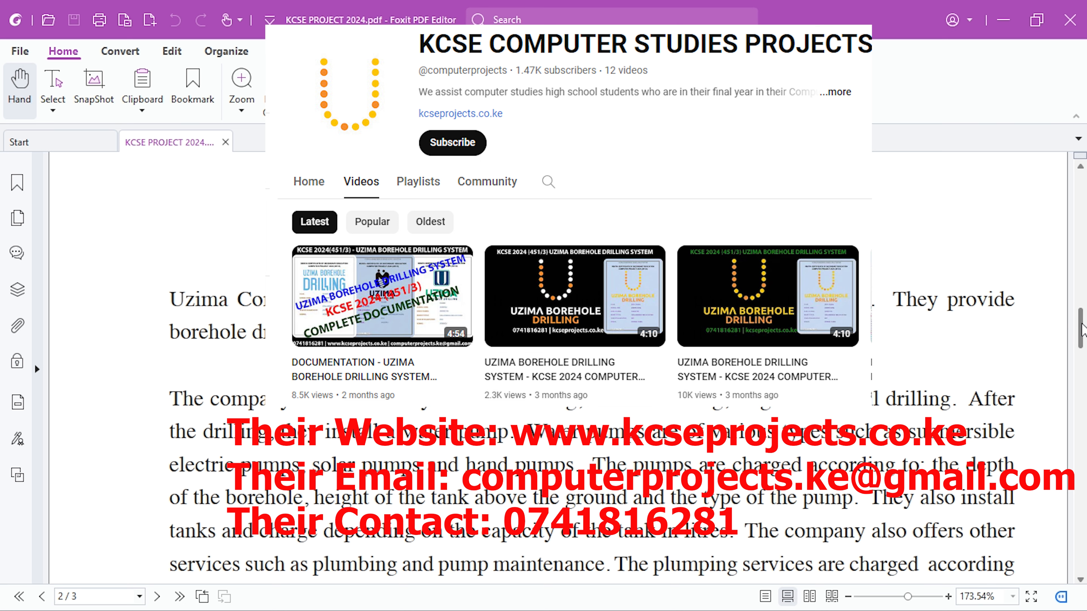
- Switch to the Uzima Borehole Drilling System Database folder, create an Access database named Uzima Borehole Drilling System and open it
{"action": "key", "text": "alt+Tab"}
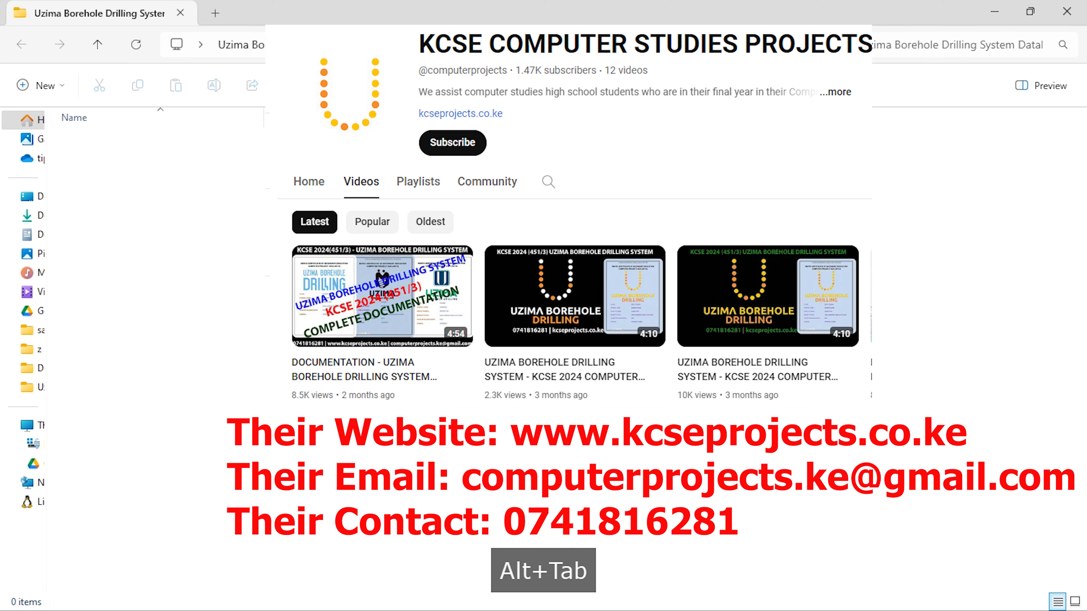
{"action": "right_click", "coordinate": [462, 409]}
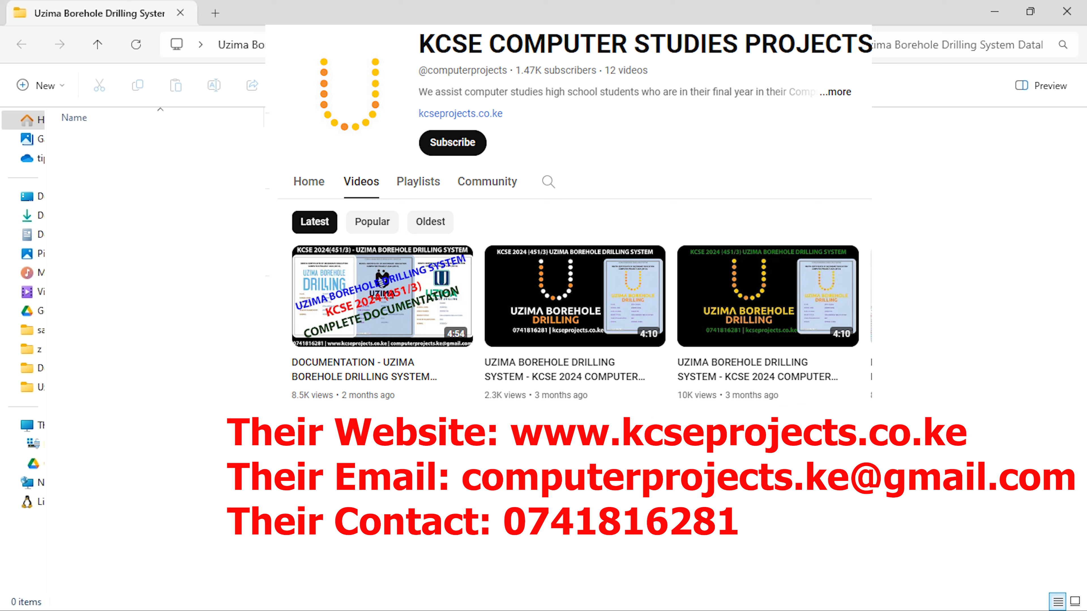
{"action": "right_click", "coordinate": [546, 288]}
{"action": "mouse_move", "coordinate": [608, 390]}
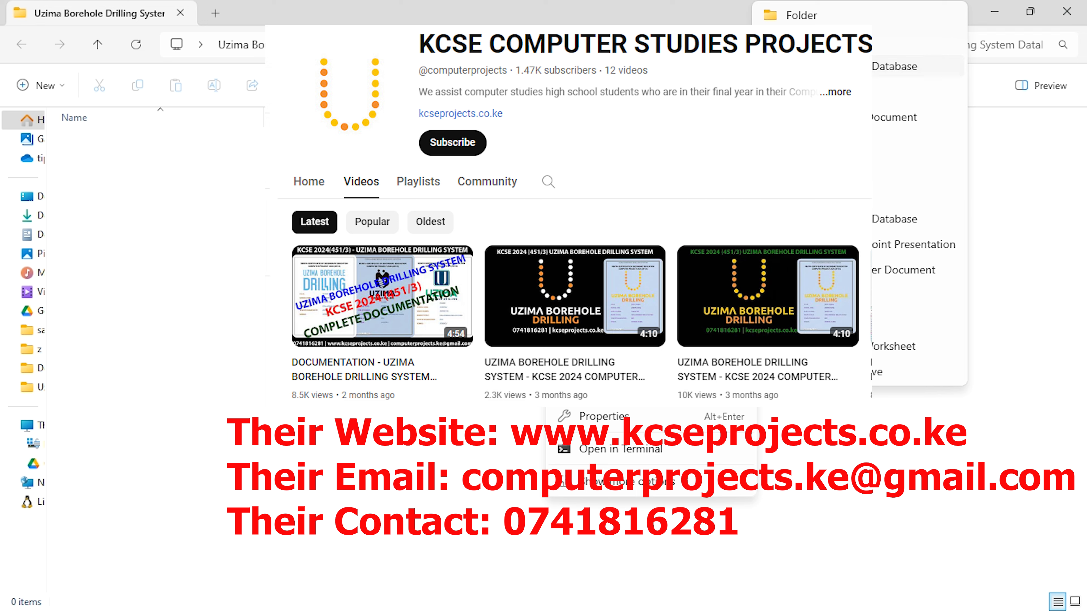
{"action": "left_click", "coordinate": [830, 66]}
{"action": "type", "text": "Uzima Boreho"}
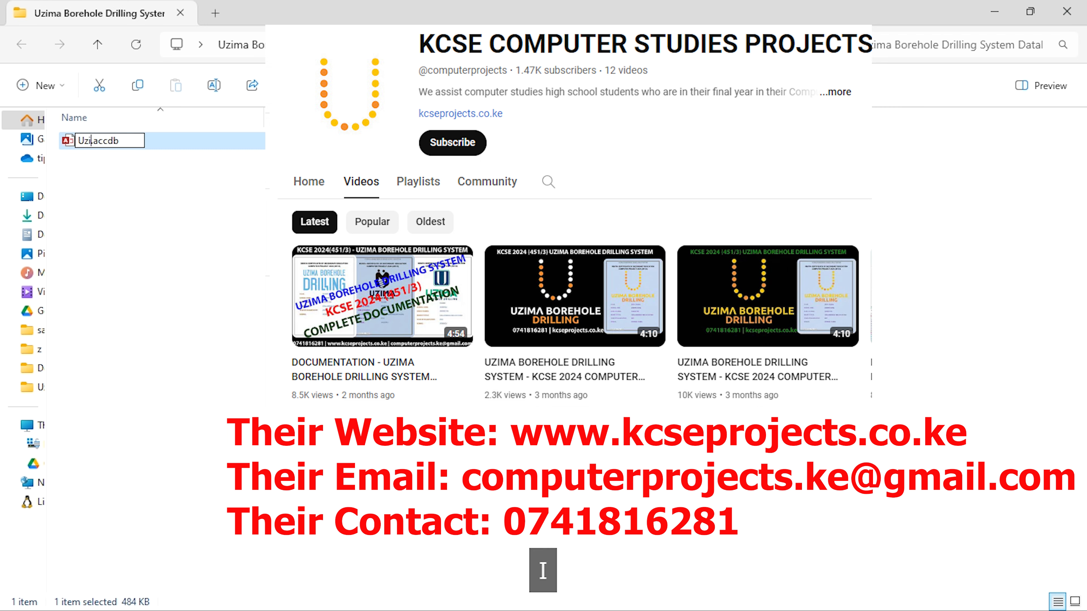
{"action": "type", "text": "le Drilling "}
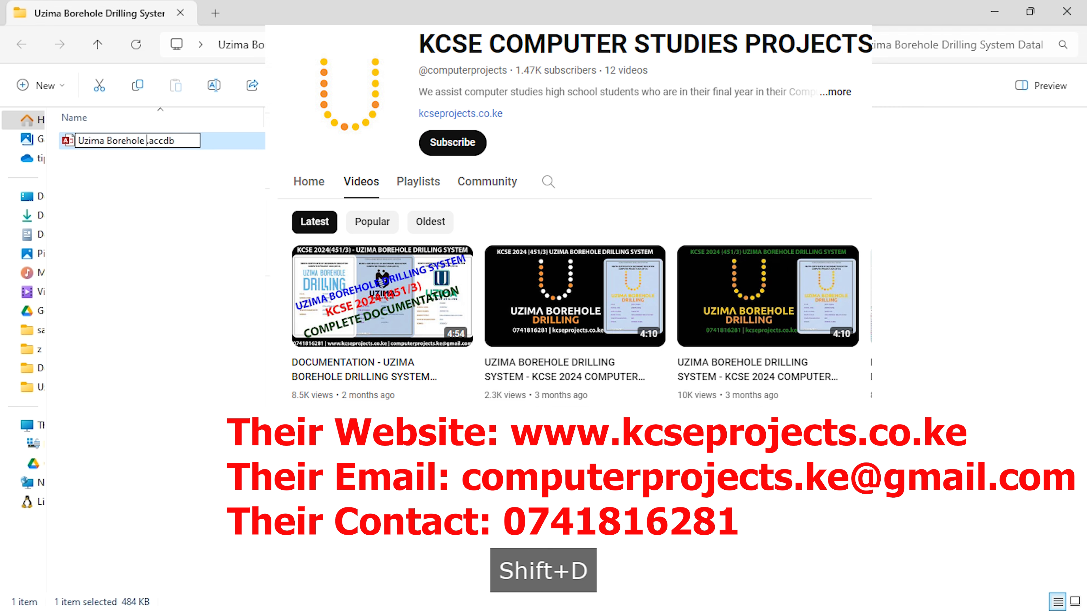
{"action": "type", "text": "System1"}
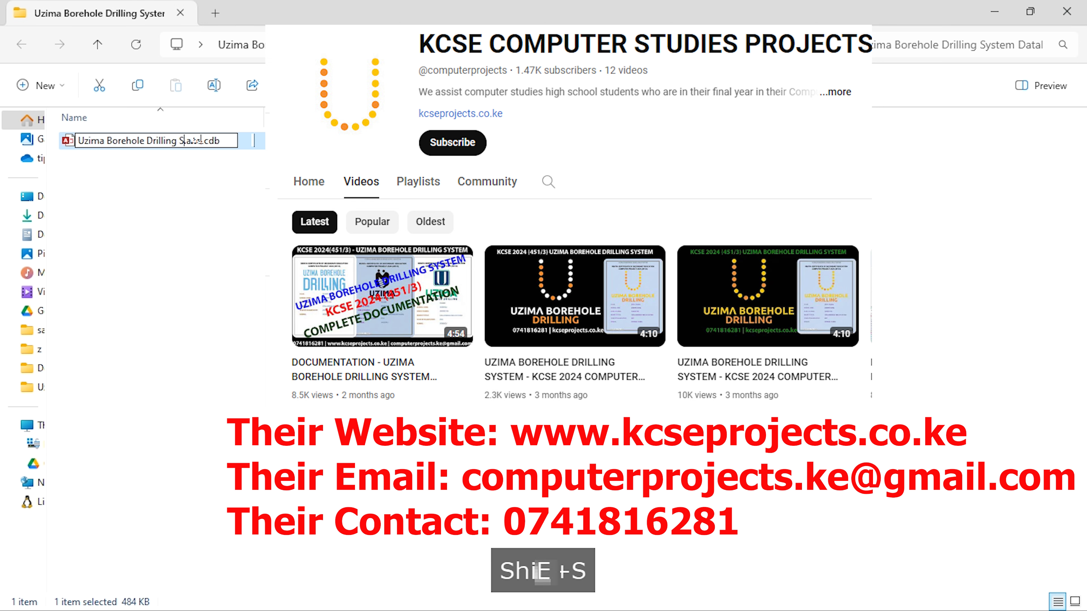
{"action": "key", "text": "Return"}
{"action": "key", "text": "Return"}
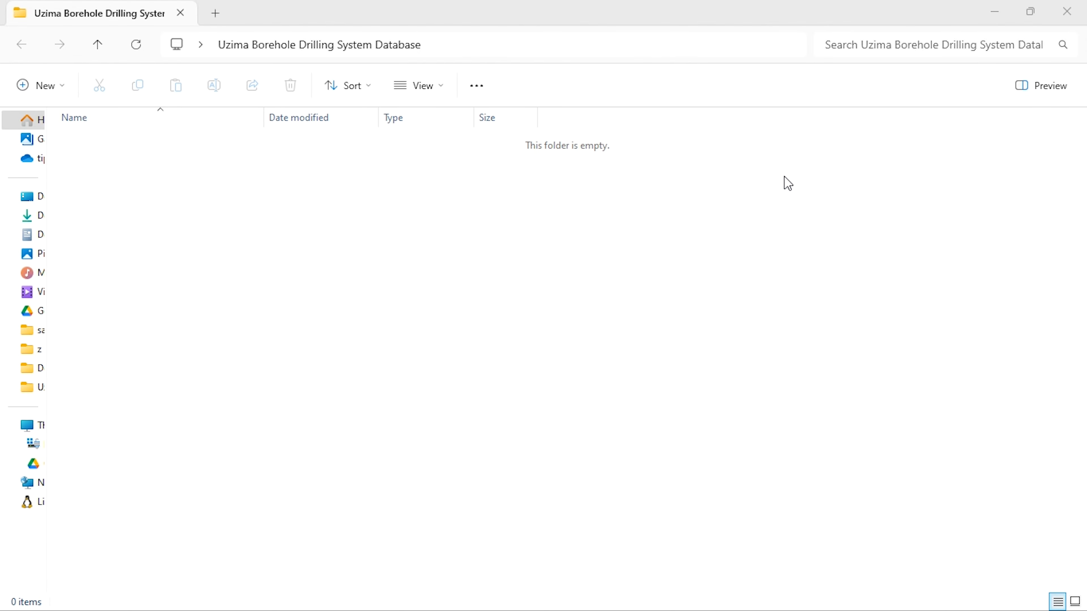
- Switch to the KCSE PROJECT 2024 PDF and read the description of the Uzima Borehole Drilling System on page 2
{"action": "key", "text": "alt+Tab"}
{"action": "key", "text": "alt+Tab"}
{"action": "left_click", "coordinate": [569, 334]}
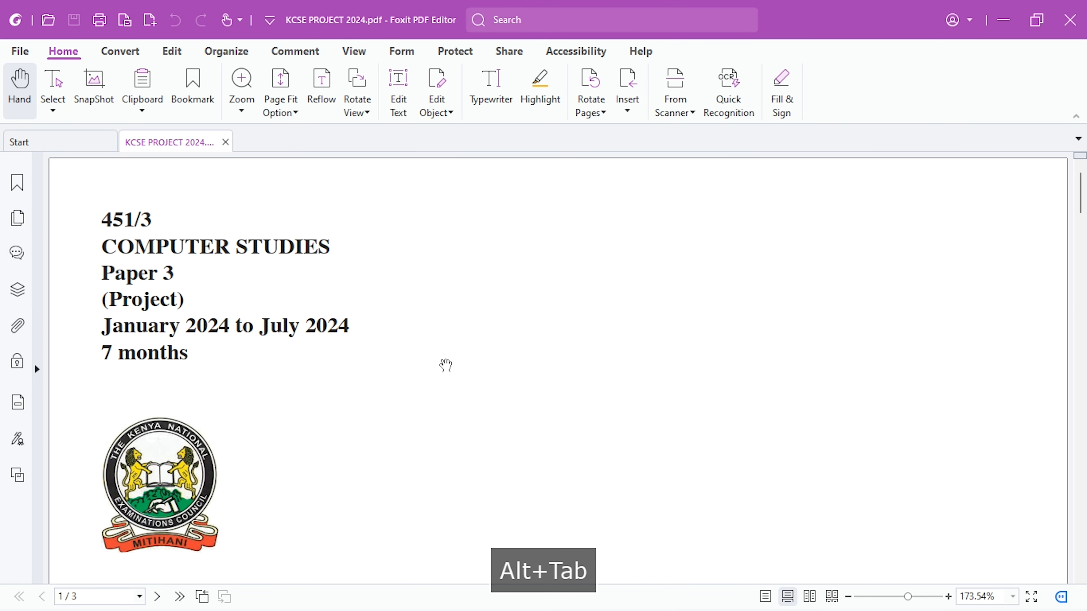
{"action": "scroll", "coordinate": [445, 365], "scroll_direction": "down", "scroll_amount": 5}
{"action": "scroll", "coordinate": [445, 365], "scroll_direction": "down", "scroll_amount": 10}
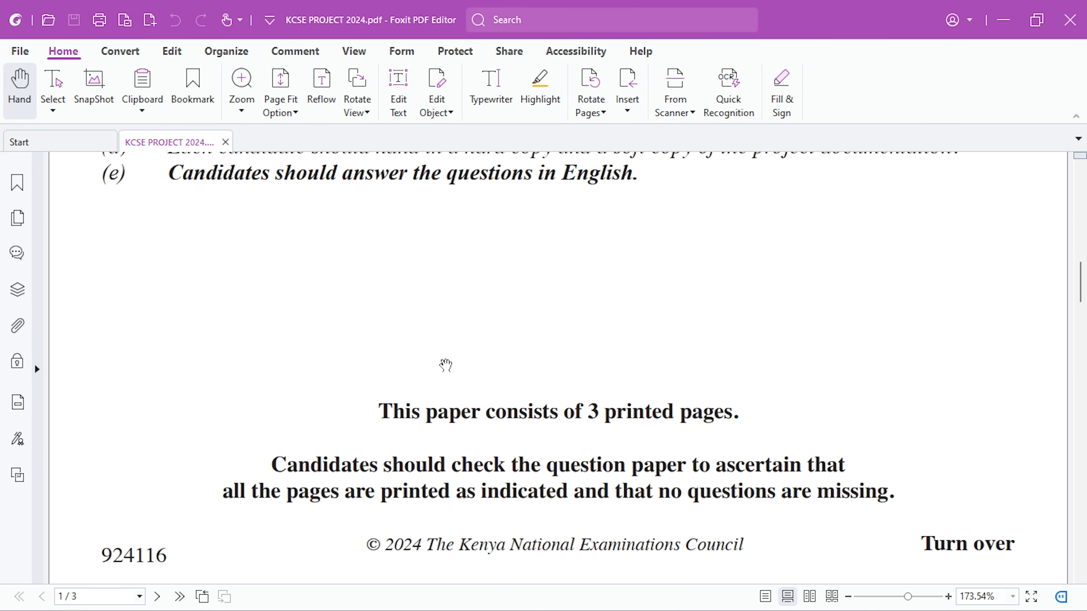
{"action": "scroll", "coordinate": [445, 365], "scroll_direction": "down", "scroll_amount": 5}
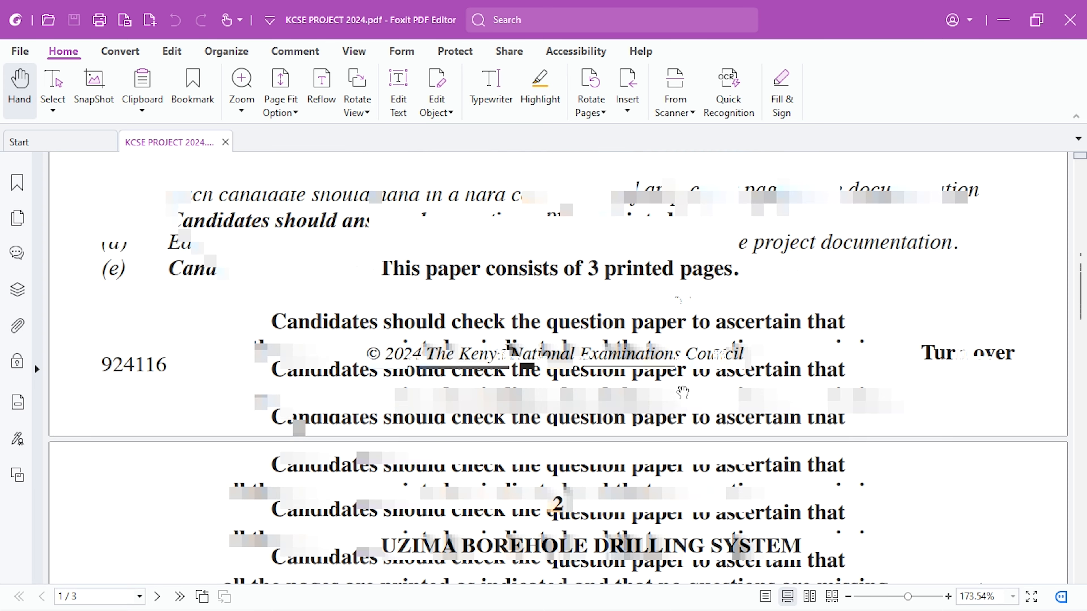
{"action": "scroll", "coordinate": [681, 392], "scroll_direction": "down", "scroll_amount": 11}
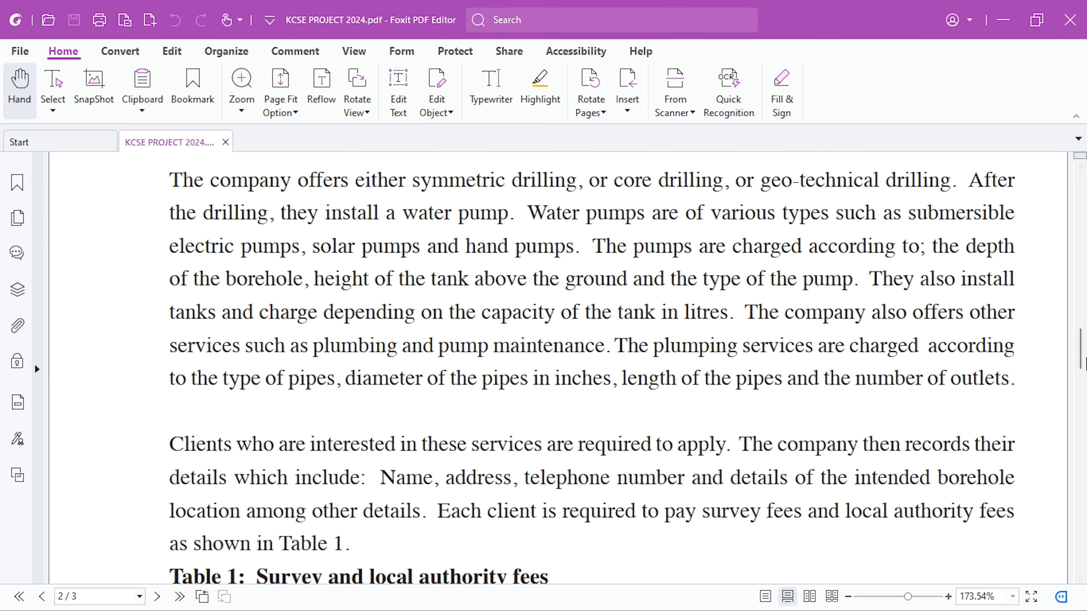
{"action": "left_click_drag", "start_coordinate": [1081, 361], "coordinate": [1084, 336]}
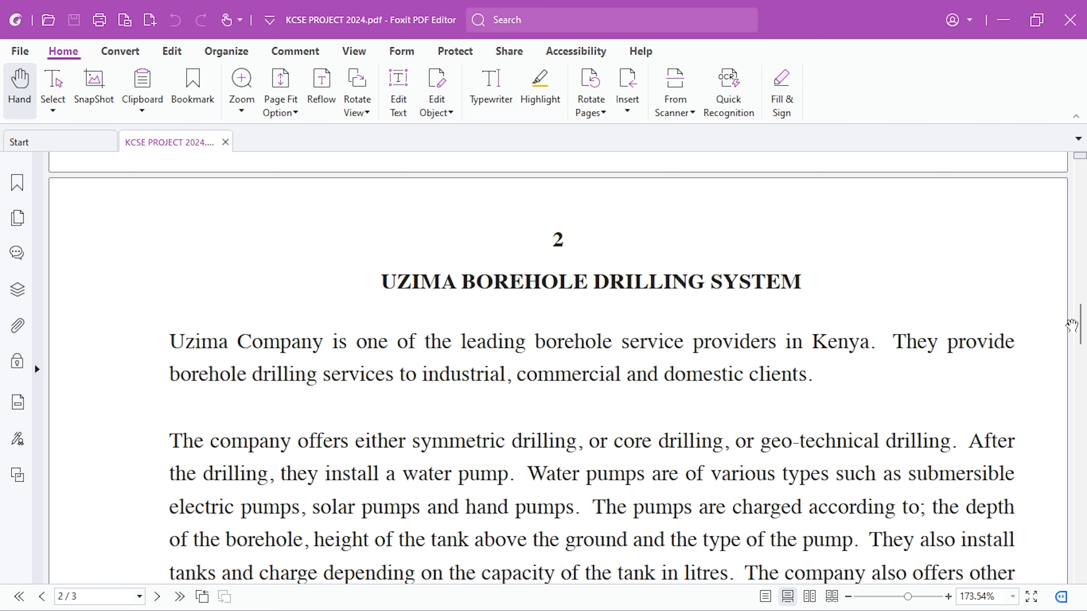
{"action": "scroll", "coordinate": [1072, 326], "scroll_direction": "down", "scroll_amount": 4}
{"action": "scroll", "coordinate": [1083, 336], "scroll_direction": "down", "scroll_amount": 1}
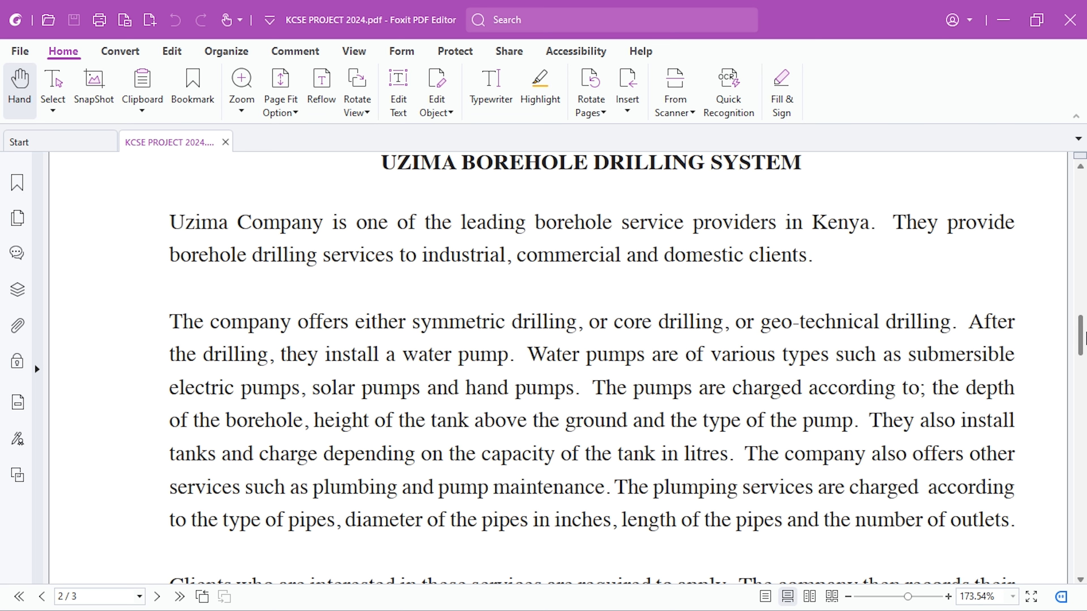
{"action": "scroll", "coordinate": [660, 349], "scroll_direction": "up", "scroll_amount": 3}
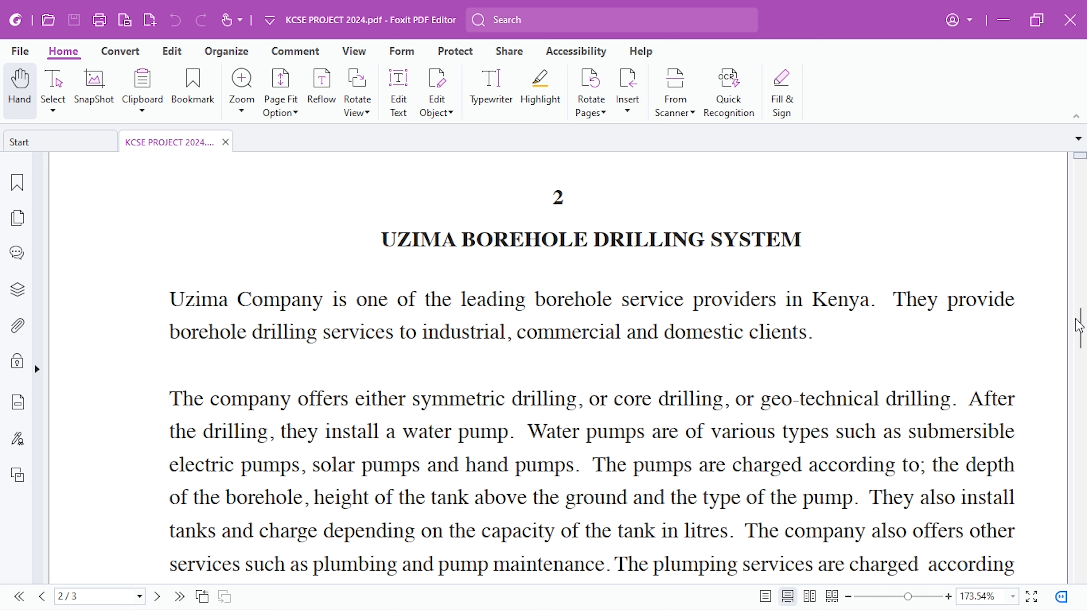
- Switch to File Explorer and create a new Microsoft Access database file in the empty Uzima Borehole Drilling System Database folder
{"action": "key", "text": "alt+Tab"}
{"action": "key", "text": "alt+Tab"}
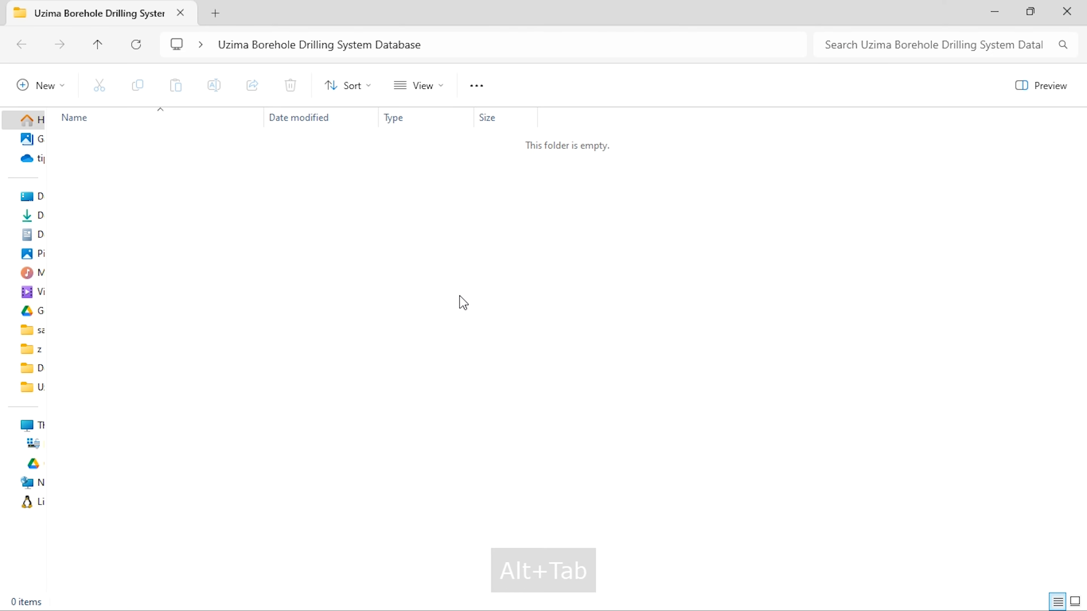
{"action": "right_click", "coordinate": [462, 300]}
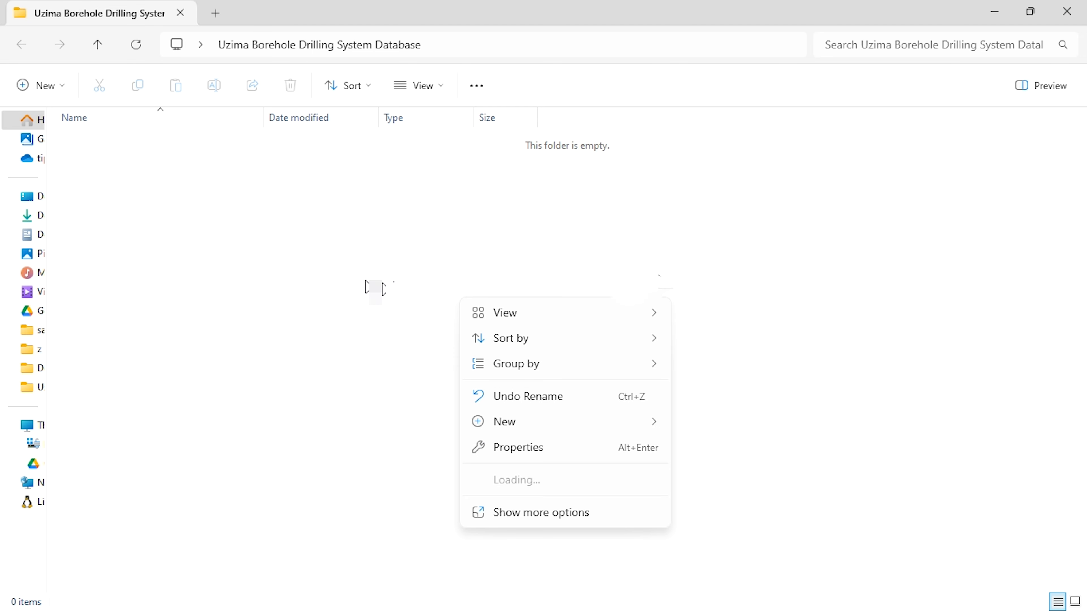
{"action": "left_click", "coordinate": [685, 273]}
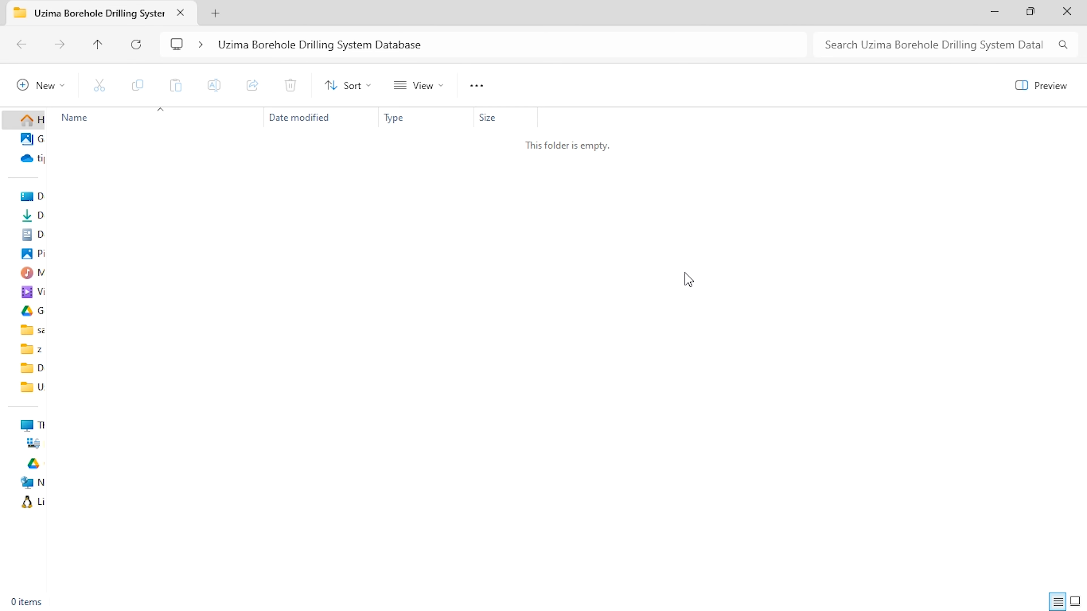
{"action": "right_click", "coordinate": [546, 268]}
{"action": "mouse_move", "coordinate": [626, 391]}
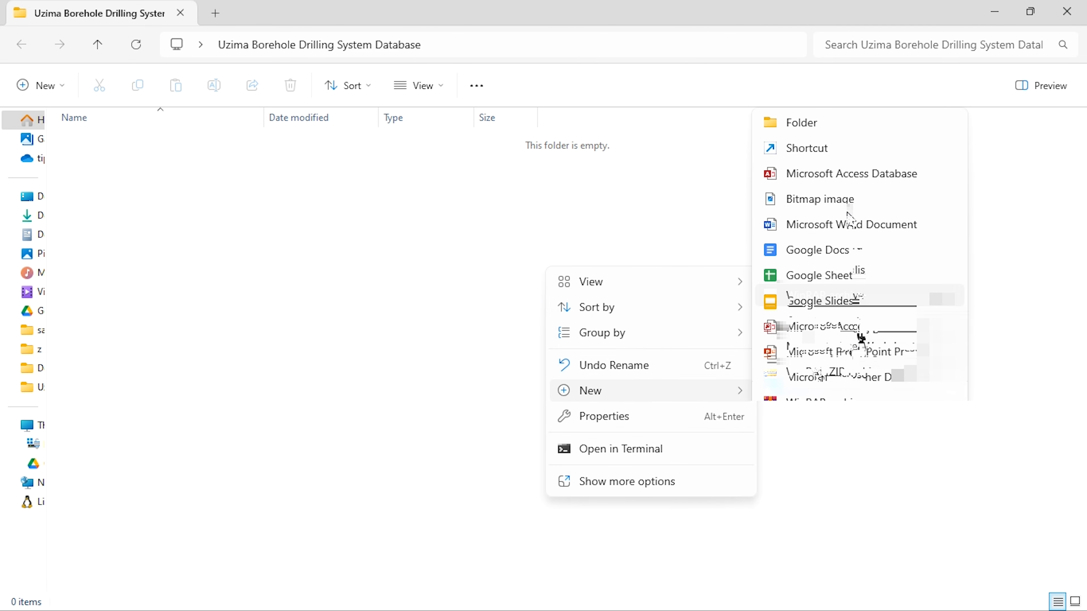
{"action": "left_click", "coordinate": [850, 70]}
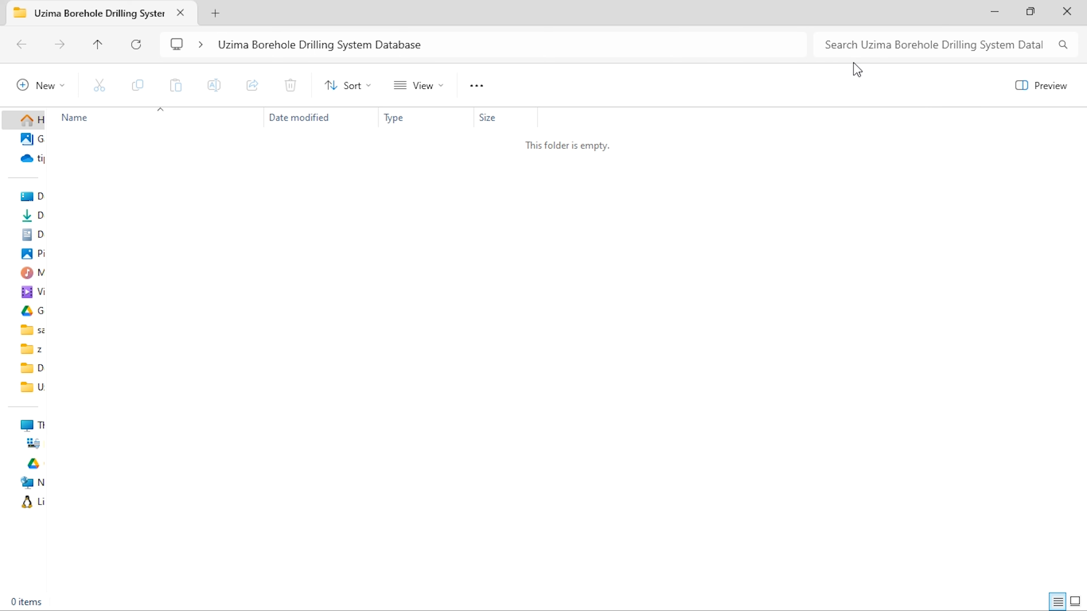
- Name the new database file Uzima Borehole Drilling System and open it in Access
{"action": "type", "text": "Uzi"}
{"action": "type", "text": "ma Borehole "}
{"action": "type", "text": "Drilling System"}
{"action": "type", "text": "1"}
{"action": "key", "text": "Return"}
{"action": "key", "text": "Return"}
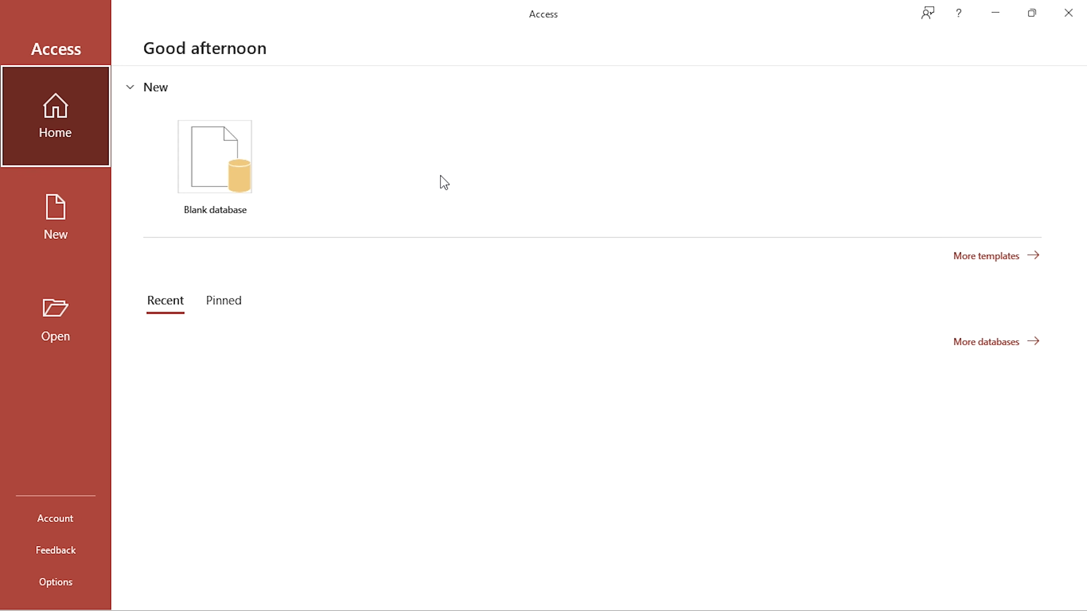
{"action": "left_click", "coordinate": [452, 136]}
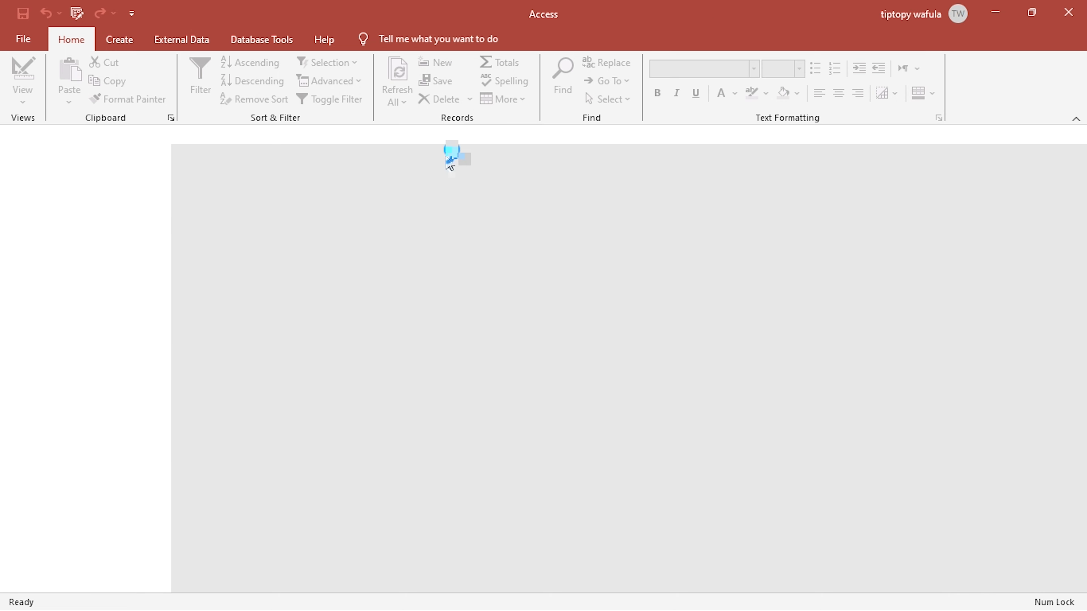
- Switch to the project PDF and examine the company's services and the Table 2 Drilling Services rates
{"action": "key", "text": "alt+Tab"}
{"action": "key", "text": "alt+Tab"}
{"action": "key", "text": "alt+Tab"}
{"action": "scroll", "coordinate": [323, 300], "scroll_direction": "down", "scroll_amount": 3}
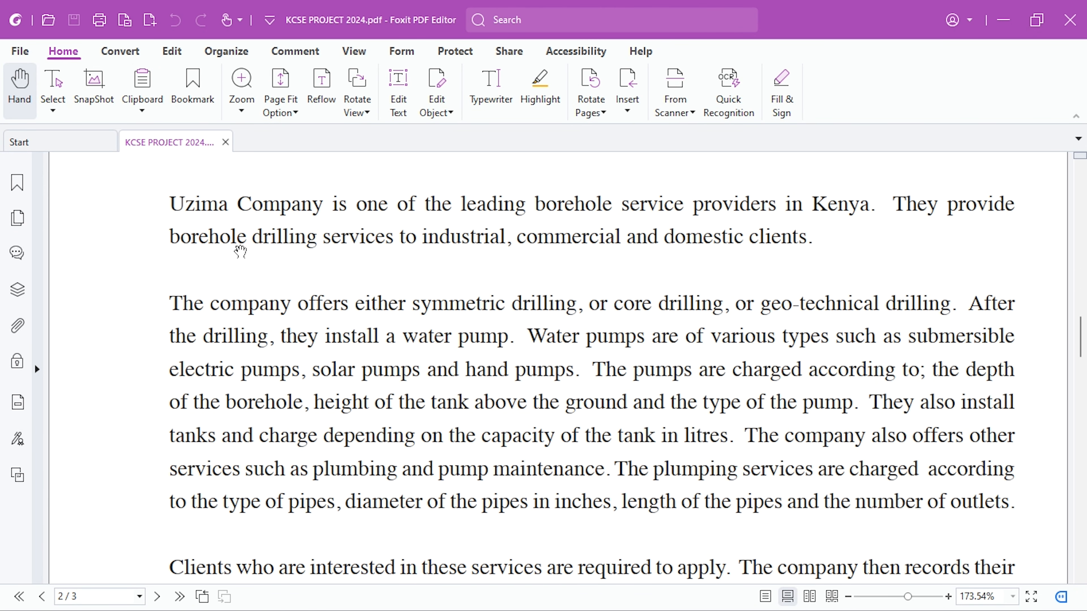
{"action": "scroll", "coordinate": [233, 320], "scroll_direction": "up", "scroll_amount": 1}
{"action": "scroll", "coordinate": [231, 300], "scroll_direction": "down", "scroll_amount": 1}
{"action": "left_click_drag", "start_coordinate": [1081, 342], "coordinate": [1086, 409]}
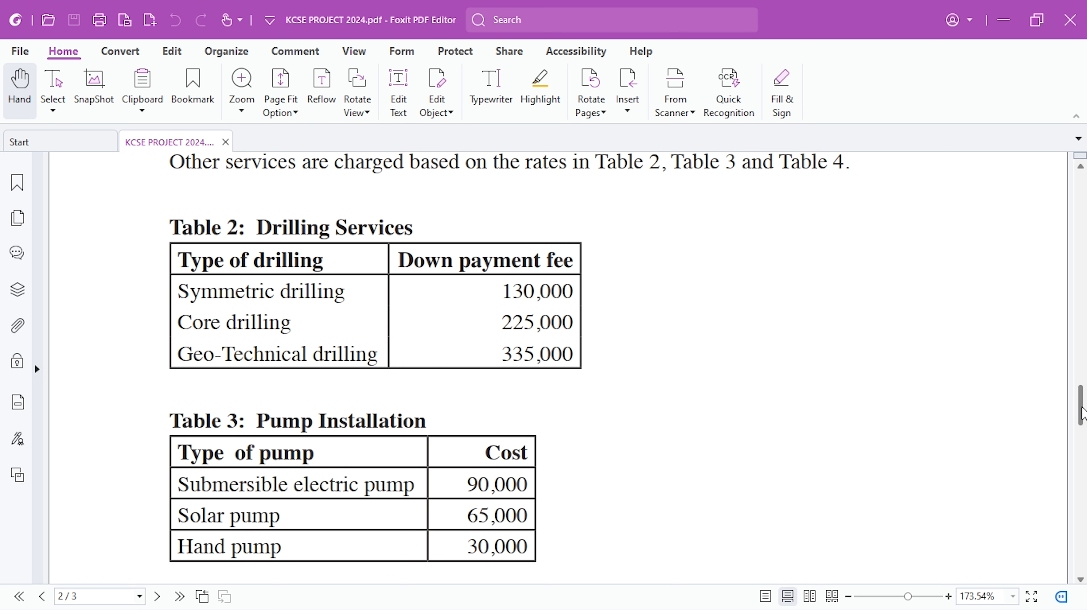
{"action": "left_click_drag", "start_coordinate": [1082, 413], "coordinate": [1083, 405]}
- Switch to Access, create a new table and save it as Drilling Services, opening it in Design View
{"action": "key", "text": "alt+Tab"}
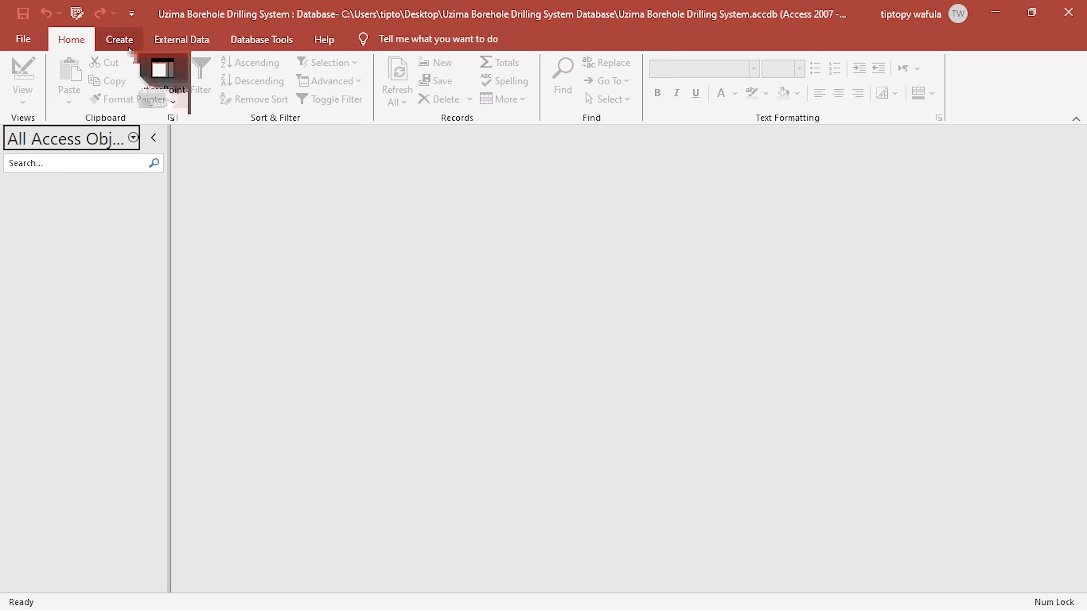
{"action": "left_click", "coordinate": [129, 47]}
{"action": "left_click", "coordinate": [93, 76]}
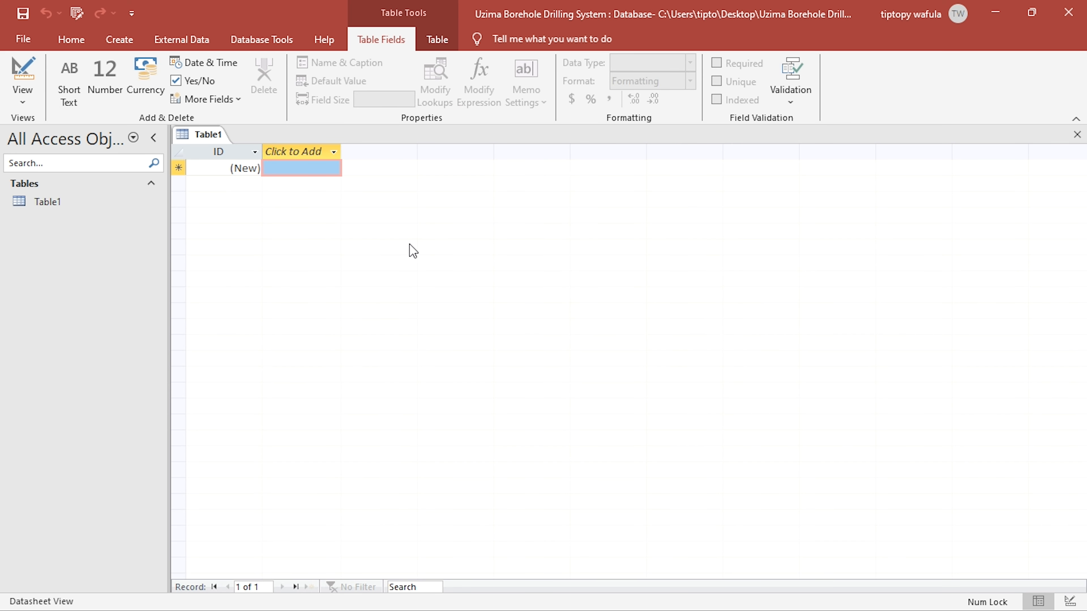
{"action": "left_click", "coordinate": [23, 73]}
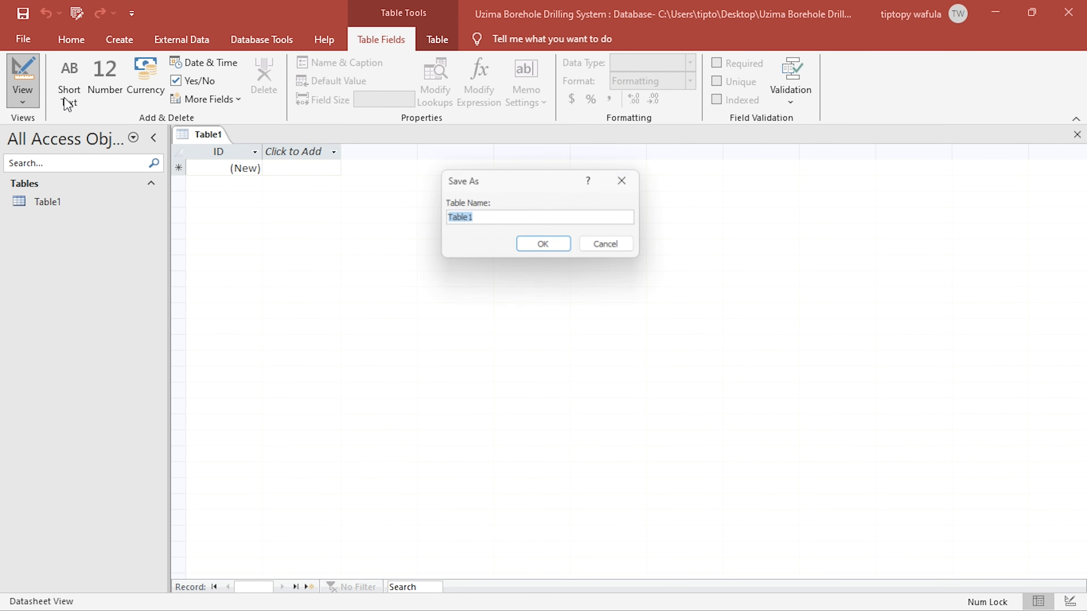
{"action": "type", "text": "Dri"}
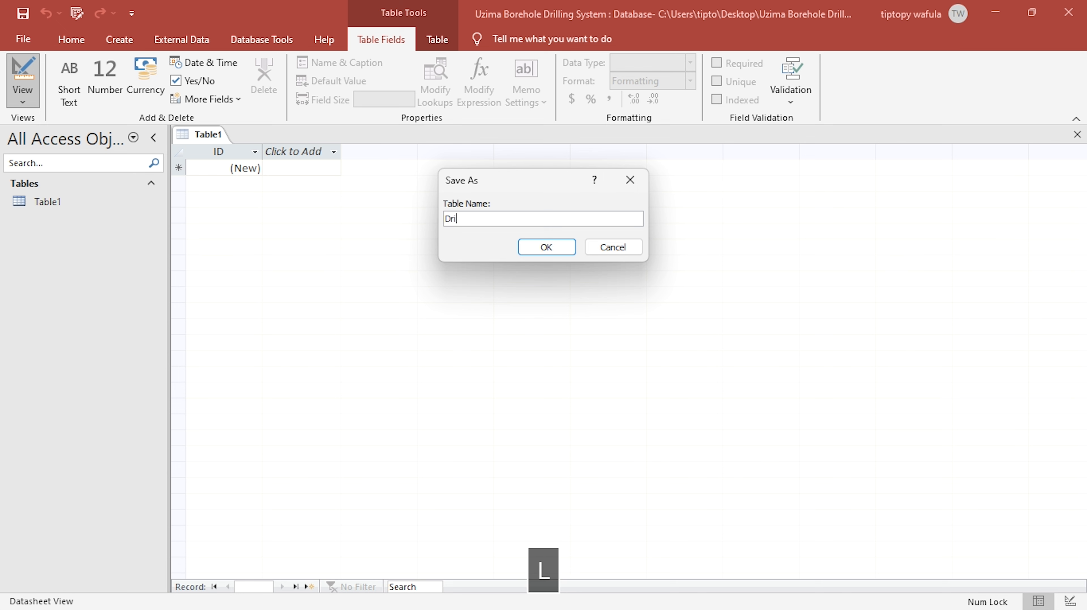
{"action": "type", "text": "lling Services"}
{"action": "key", "text": "Return"}
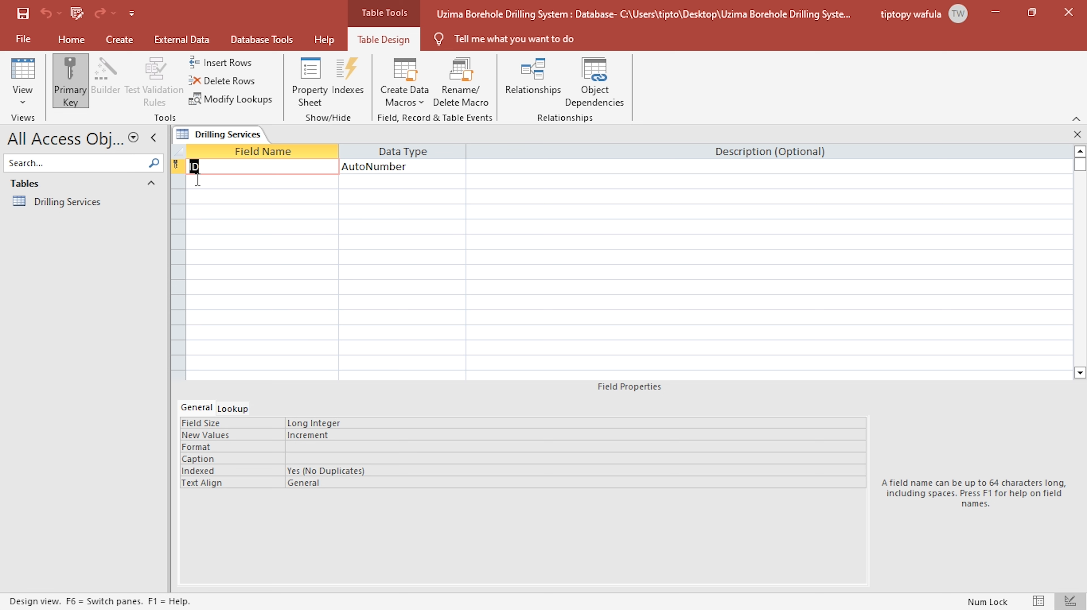
- Rename the primary key field ID of the Drilling Services table to Service ID
{"action": "type", "text": "Service ID"}
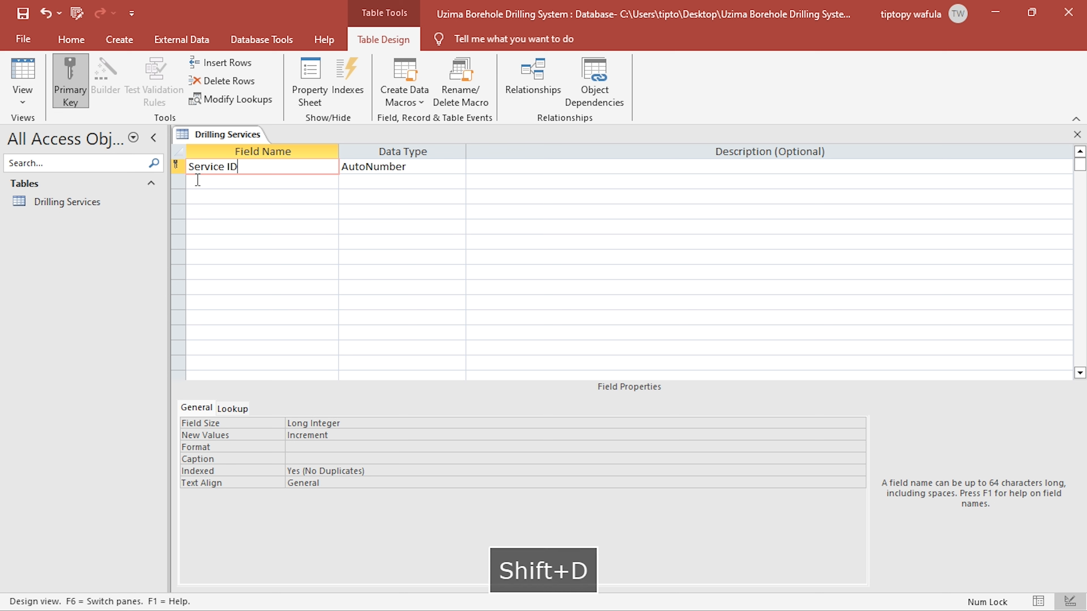
{"action": "left_click", "coordinate": [198, 179]}
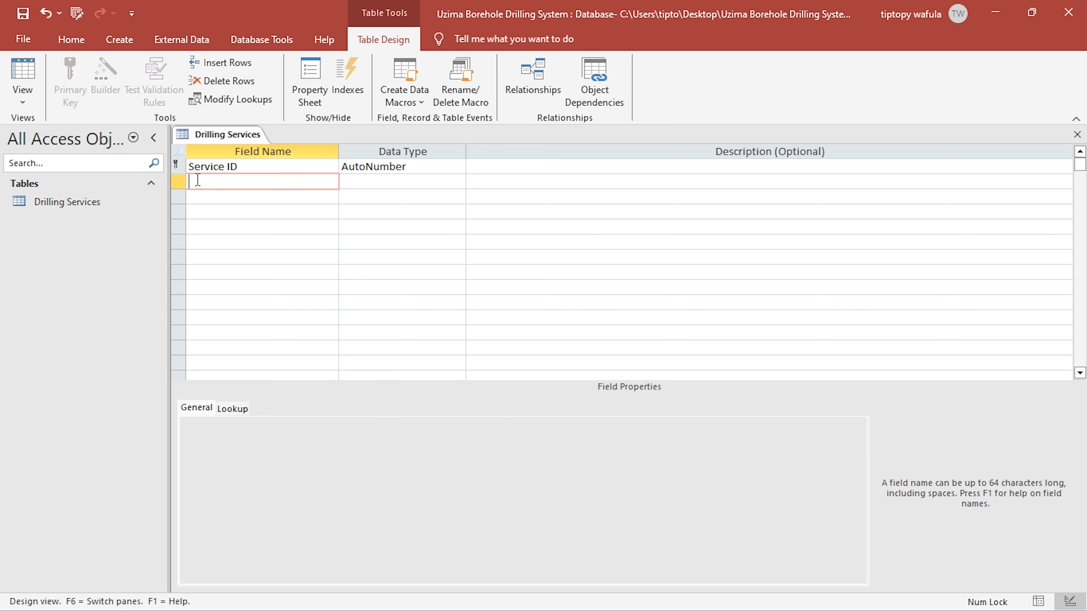
- Add a Short Text field named Type of Drilling below Service ID
{"action": "type", "text": "Type "}
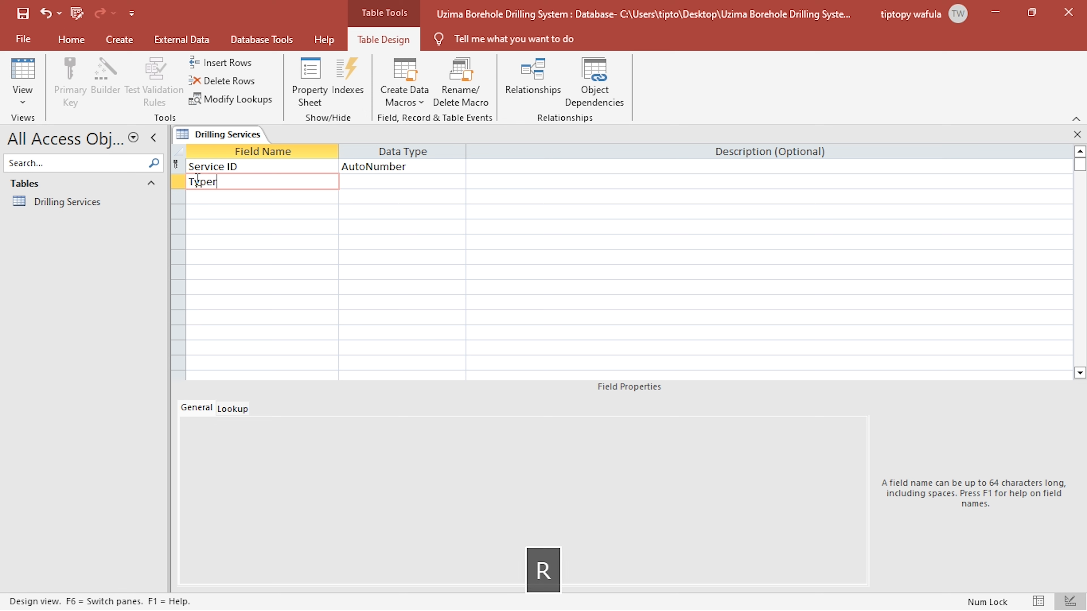
{"action": "type", "text": "od"}
{"action": "key", "text": "BackSpace"}
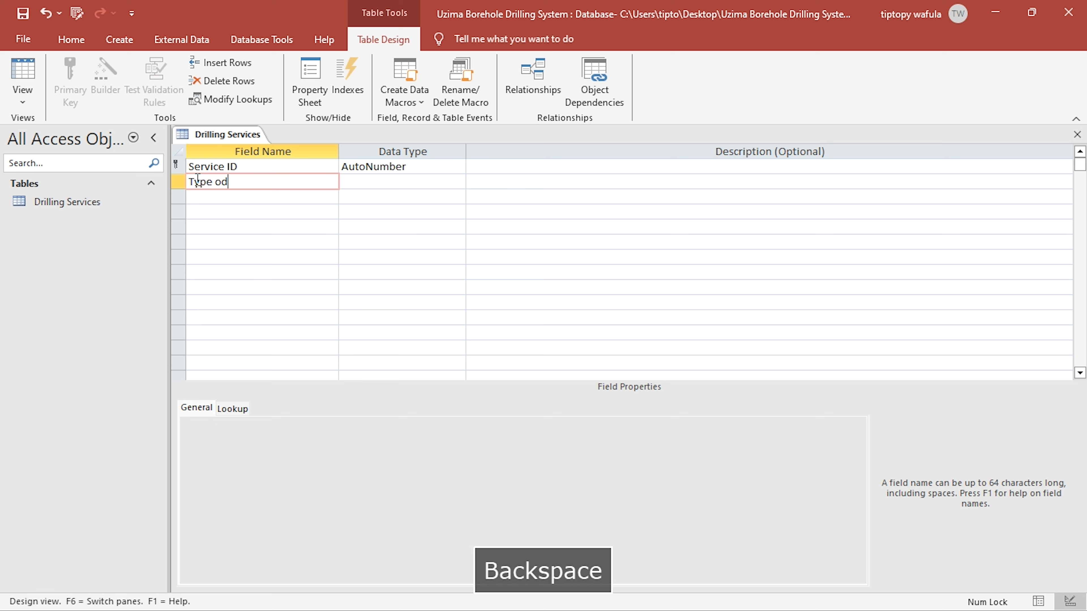
{"action": "key", "text": "BackSpace"}
{"action": "key", "text": "BackSpace"}
{"action": "type", "text": "f Drillin"}
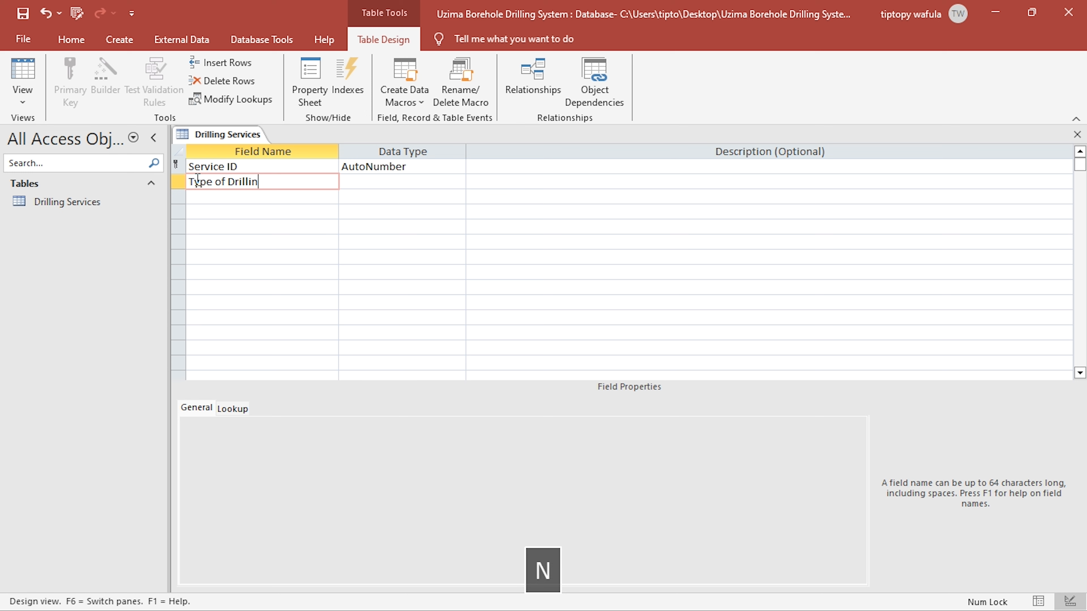
{"action": "type", "text": "g"}
{"action": "key", "text": "Down"}
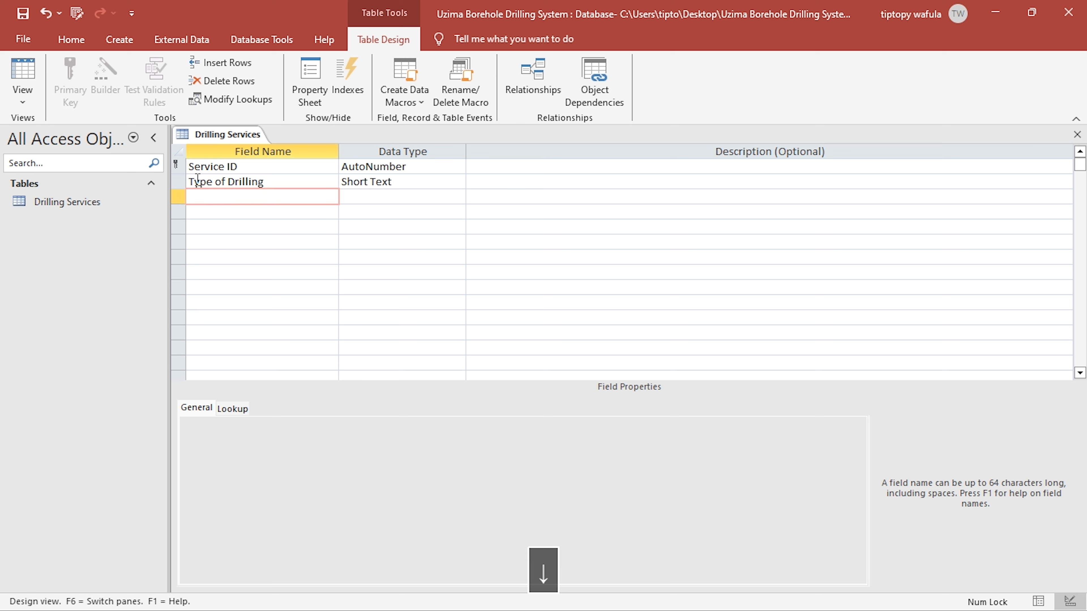
- Add a field named Down Payment Fee below Type of Drilling with the Currency data type
{"action": "type", "text": "Down"}
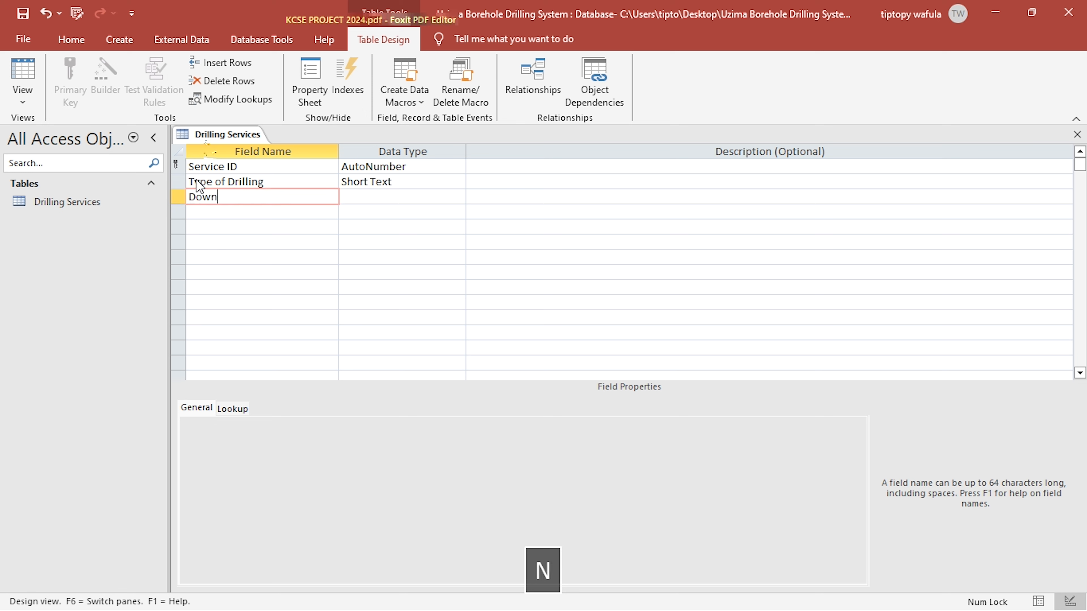
{"action": "key", "text": "alt+Tab"}
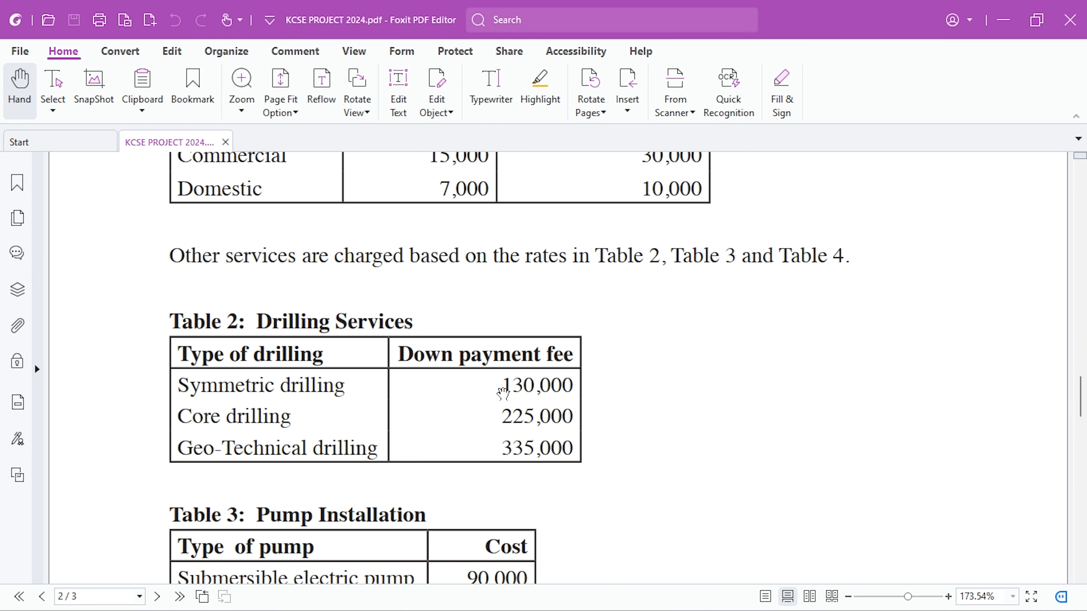
{"action": "key", "text": "alt+Tab"}
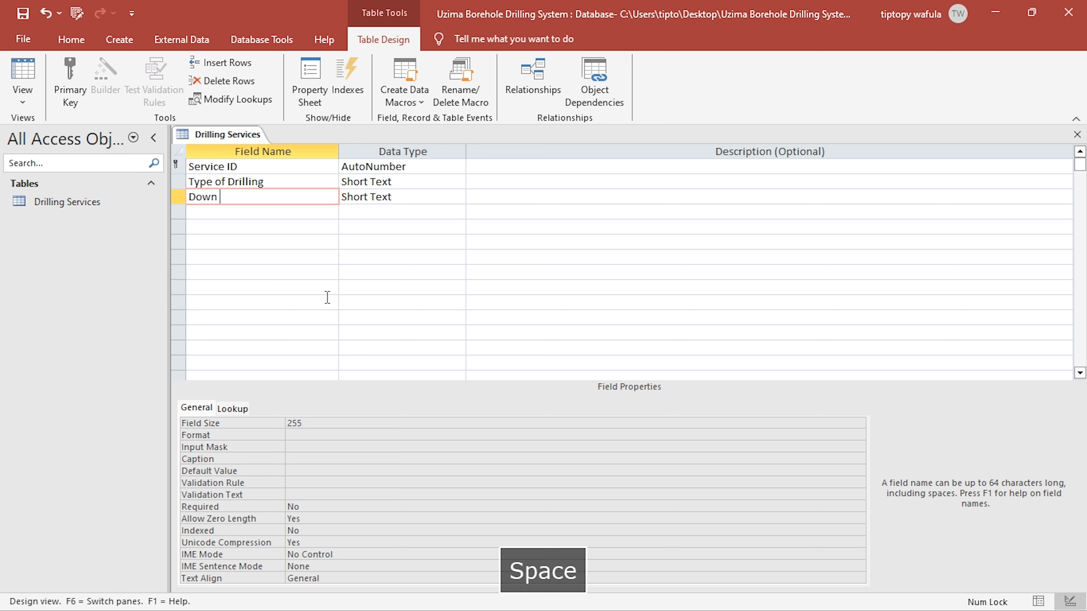
{"action": "type", "text": "Payment Fee"}
{"action": "key", "text": "Right"}
{"action": "type", "text": "C"}
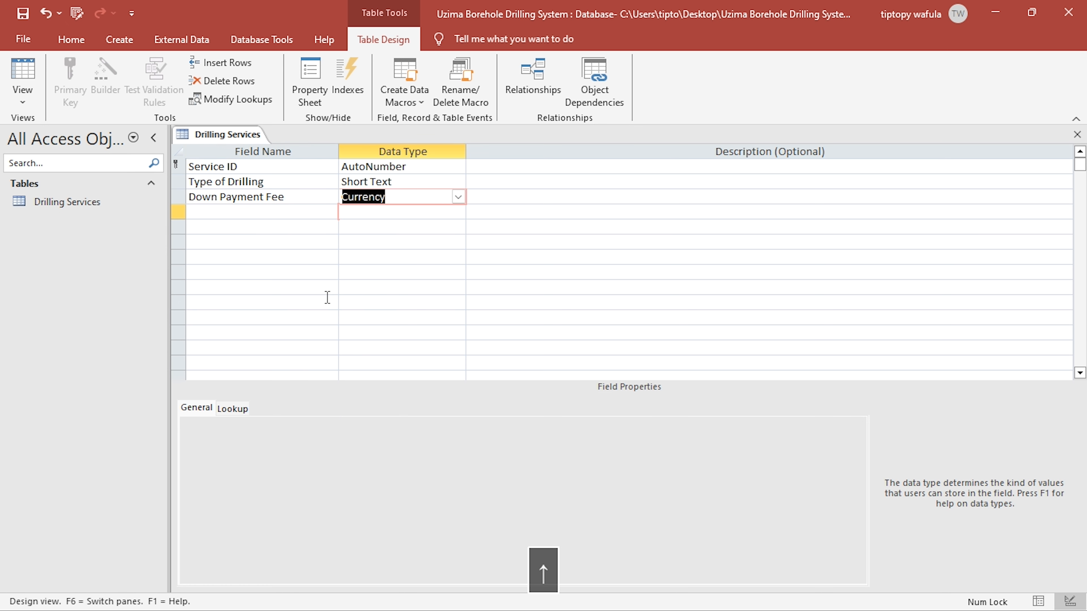
- Clear the default value of the Down Payment Fee field
{"action": "left_click", "coordinate": [323, 461]}
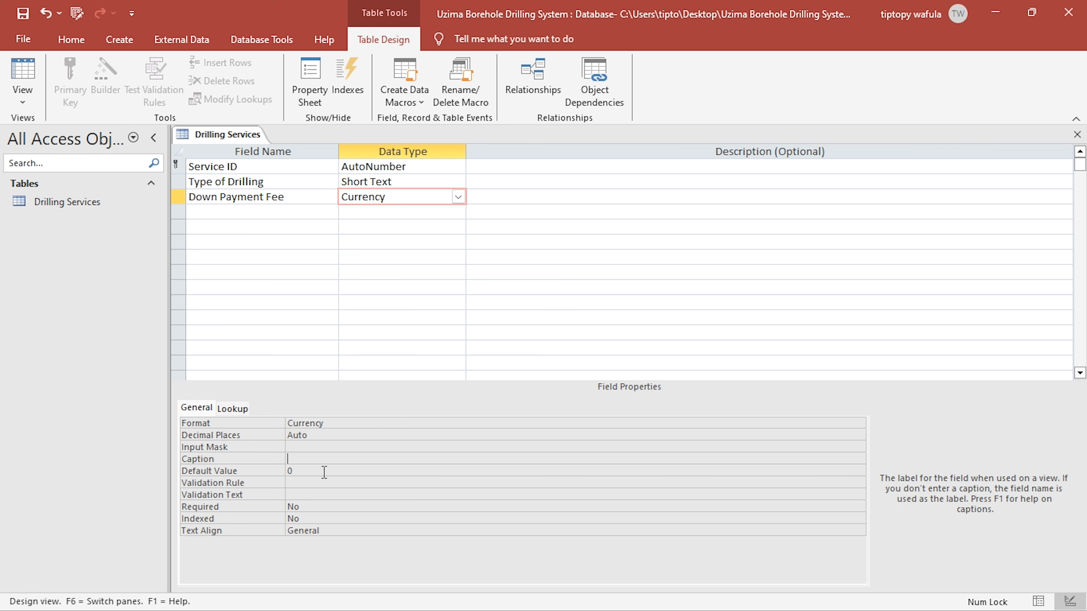
{"action": "left_click", "coordinate": [322, 471]}
{"action": "key", "text": "BackSpace"}
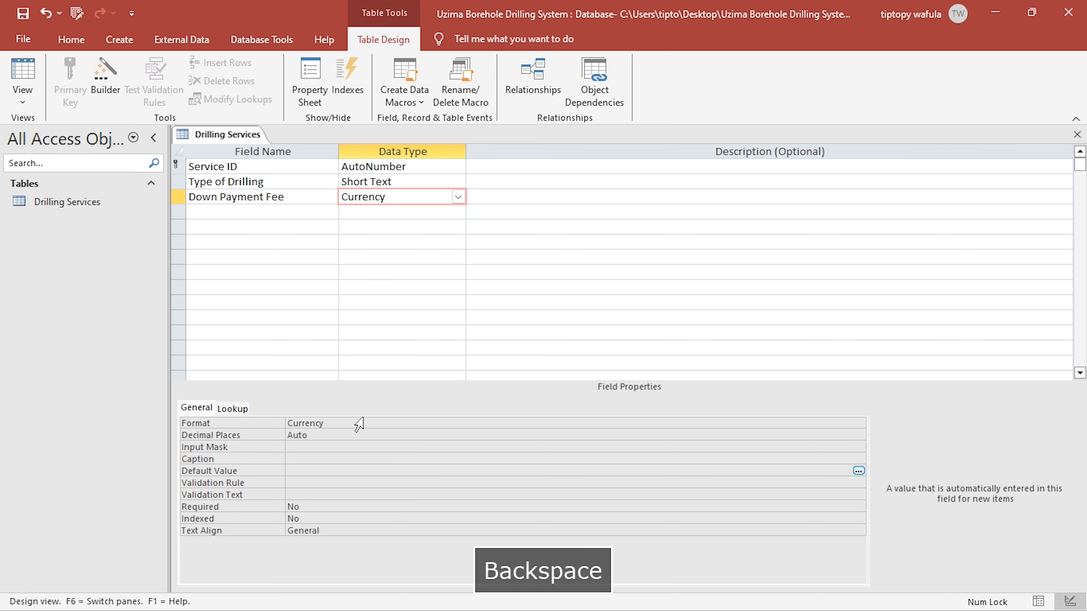
- Enter the custom format "Ksh. "#,##0.00 for the Down Payment Fee field
{"action": "double_click", "coordinate": [317, 423]}
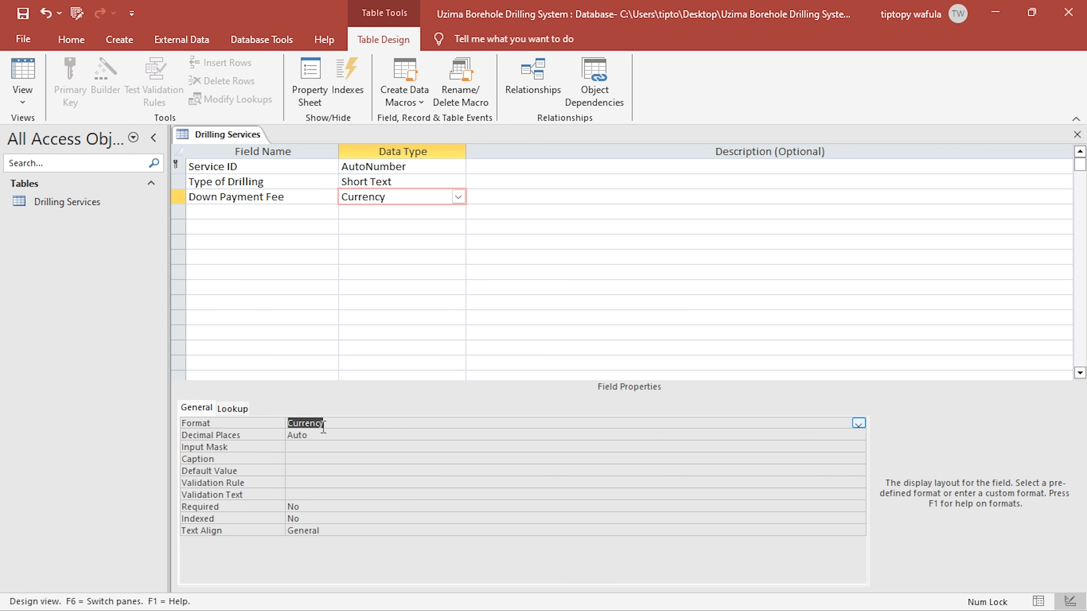
{"action": "type", "text": "\"Ksh"}
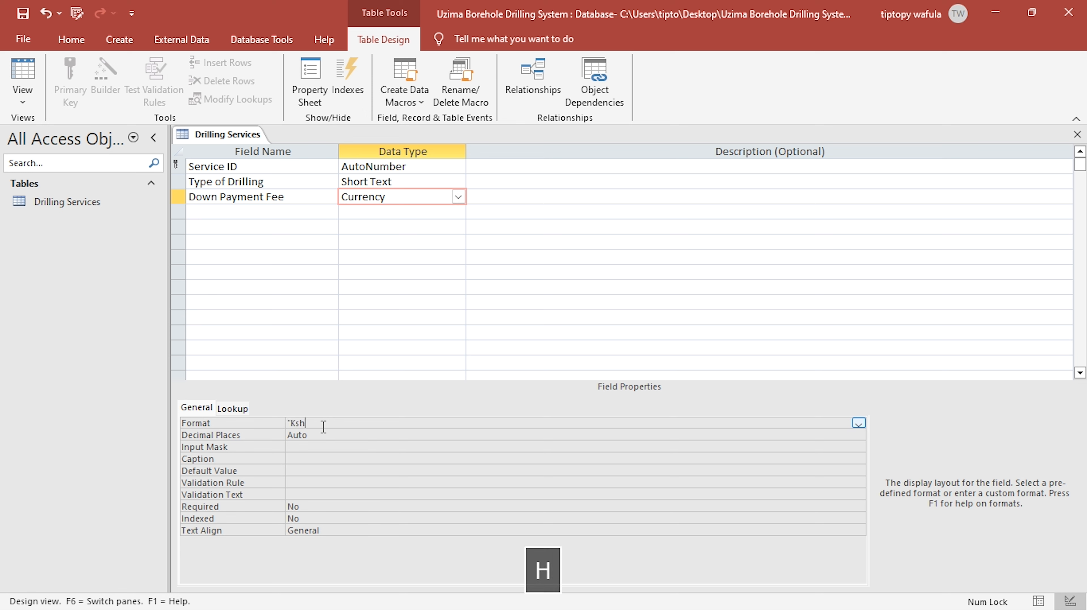
{"action": "type", "text": ". \""}
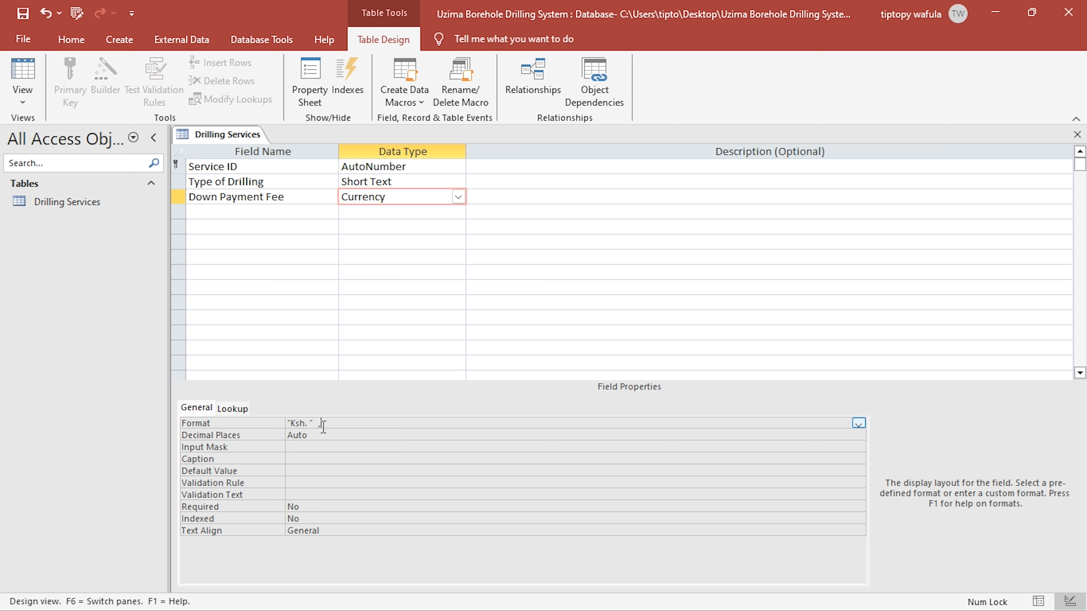
{"action": "type", "text": "#,##0"}
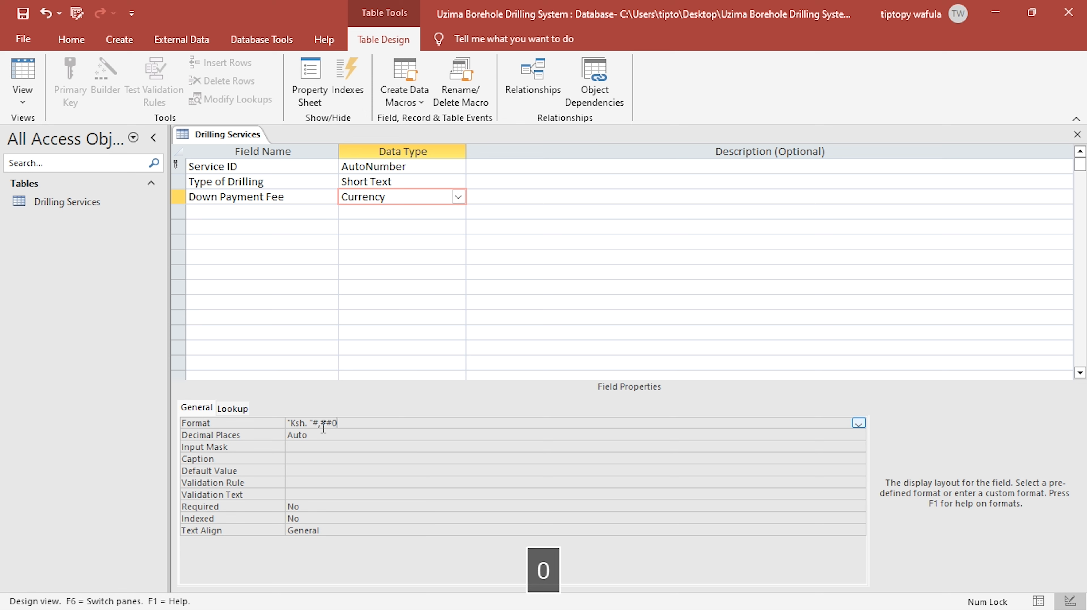
{"action": "type", "text": ".00"}
{"action": "left_click", "coordinate": [323, 451]}
- Copy the whole custom format string of the Down Payment Fee field
{"action": "left_click", "coordinate": [347, 424]}
{"action": "left_click_drag", "start_coordinate": [358, 423], "coordinate": [271, 419]}
{"action": "key", "text": "ctrl+c"}
{"action": "left_click", "coordinate": [369, 213]}
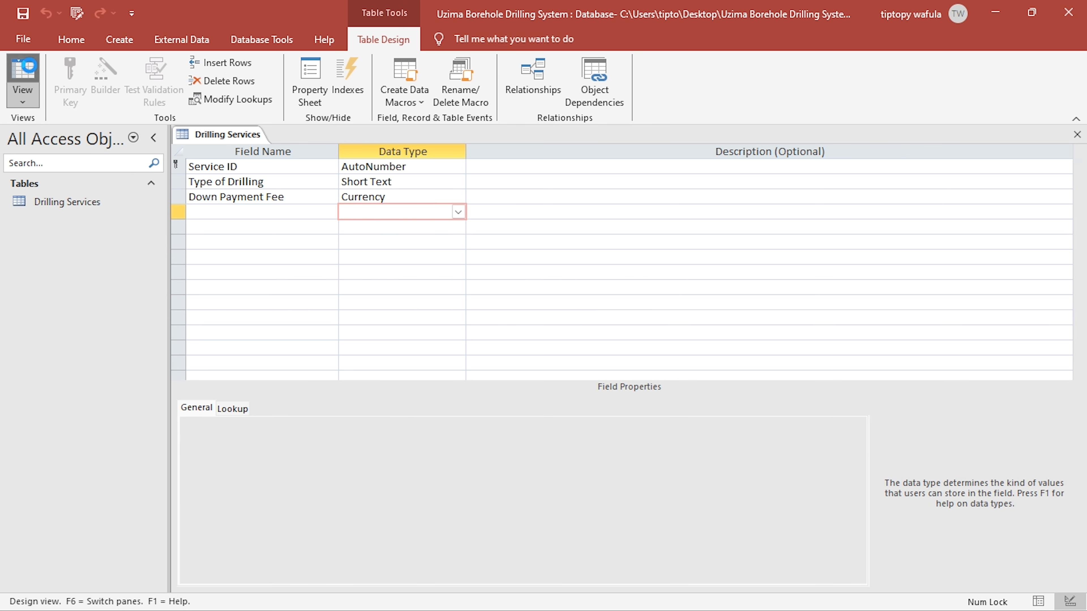
- Show the Drilling Services table in Datasheet View and fit the Type of Drilling and Down Payment Fee columns to their headings
{"action": "left_click", "coordinate": [30, 69]}
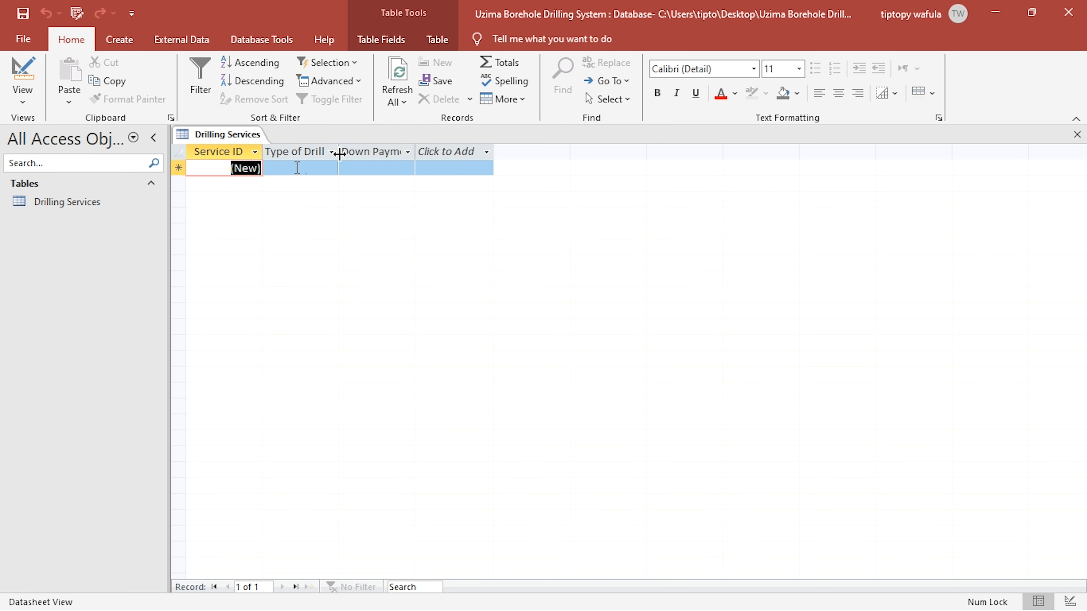
{"action": "double_click", "coordinate": [339, 154]}
{"action": "double_click", "coordinate": [435, 152]}
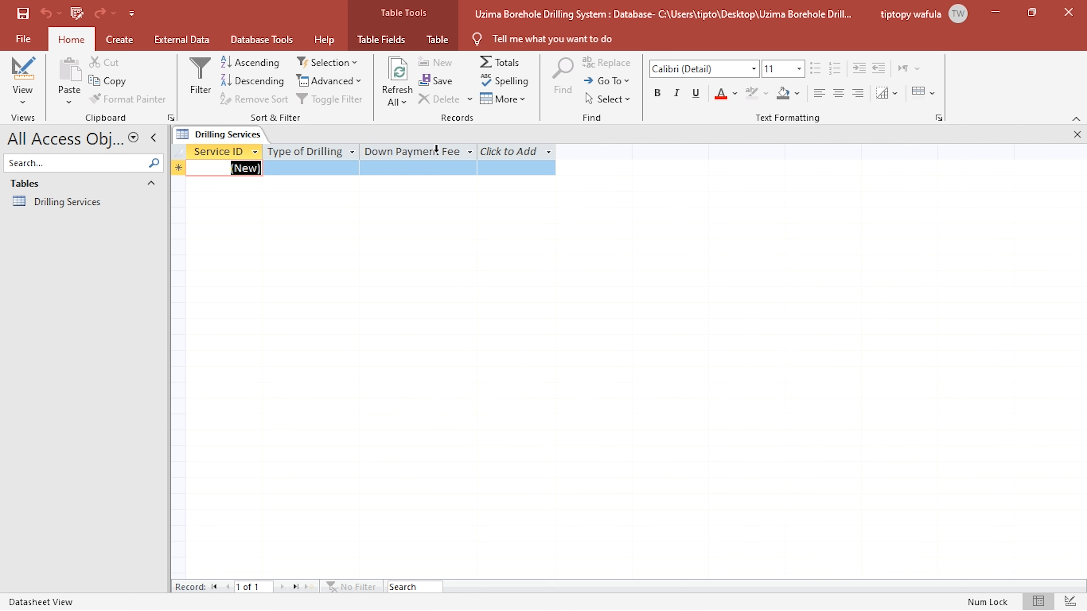
- Check the first drilling type in the project PDF, return to Access and begin the first record's Type of Drilling with "Sy"
{"action": "key", "text": "alt+Tab"}
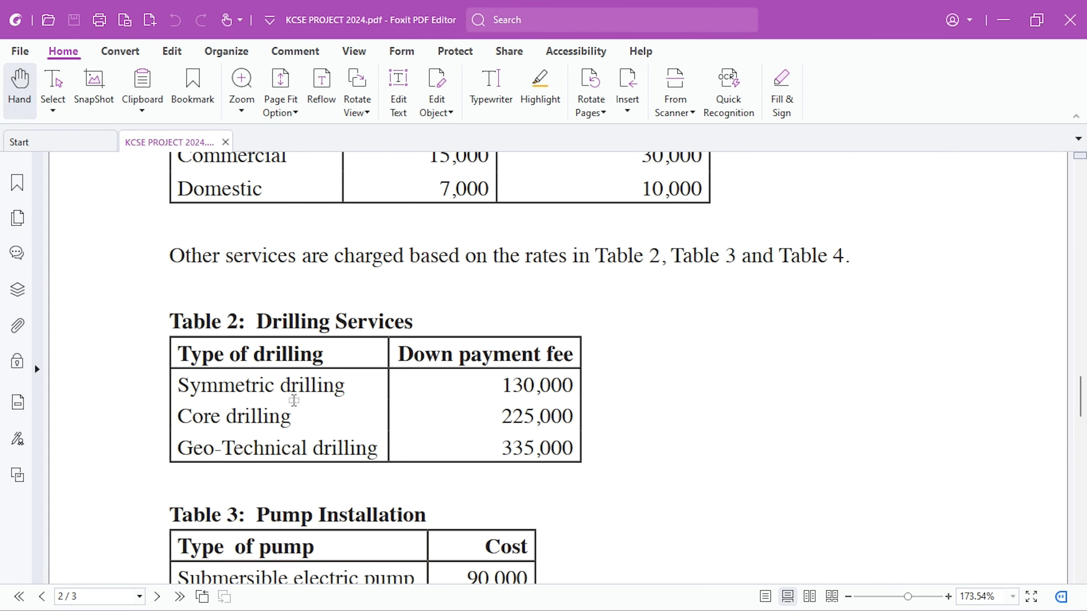
{"action": "key", "text": "alt+Tab"}
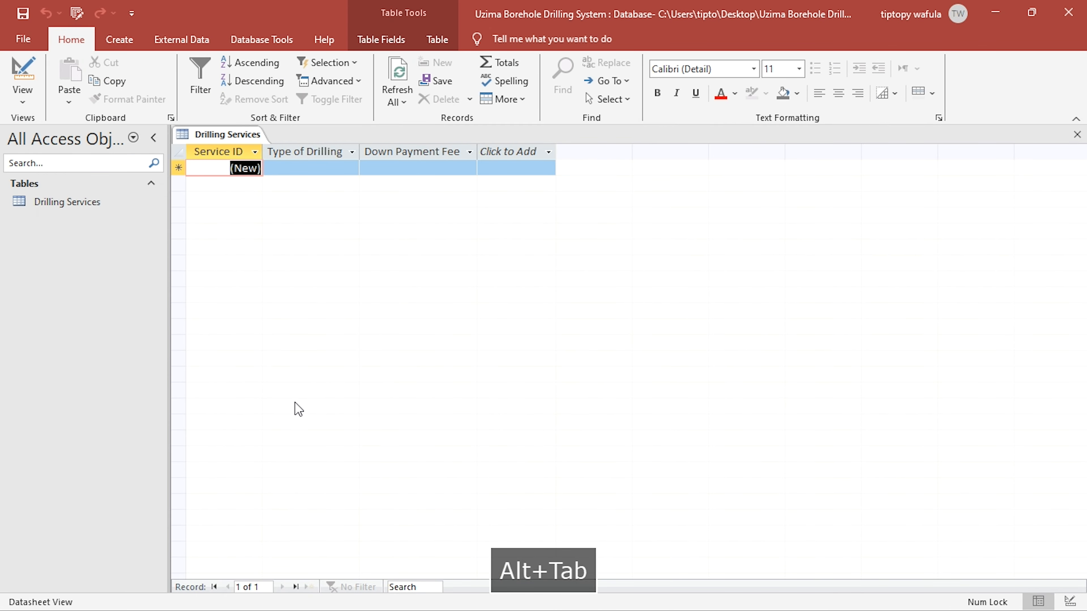
{"action": "key", "text": "m"}
{"action": "key", "text": "Right"}
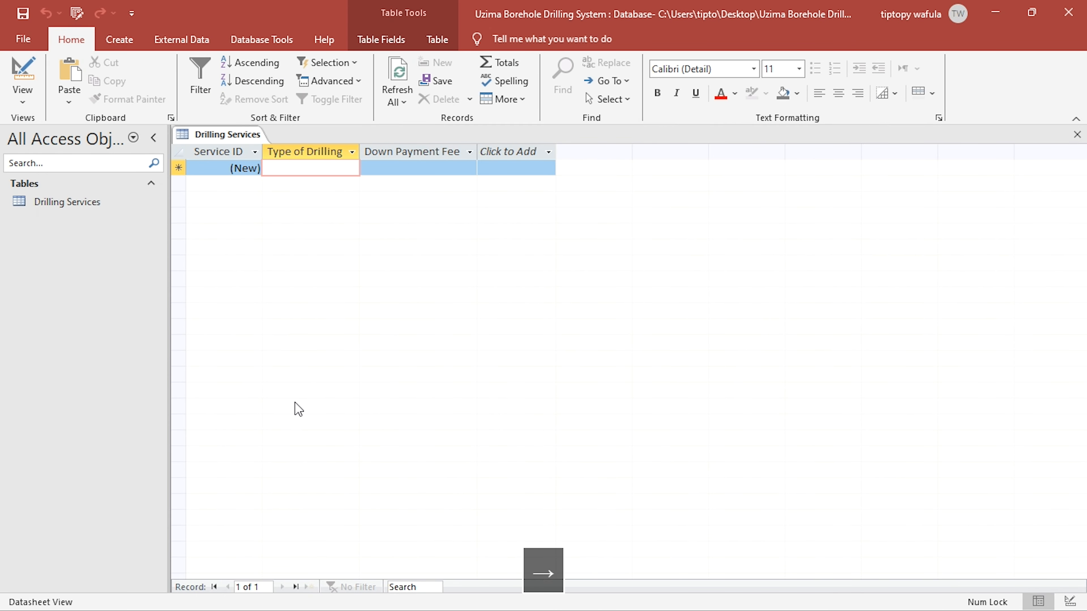
{"action": "type", "text": "Sy"}
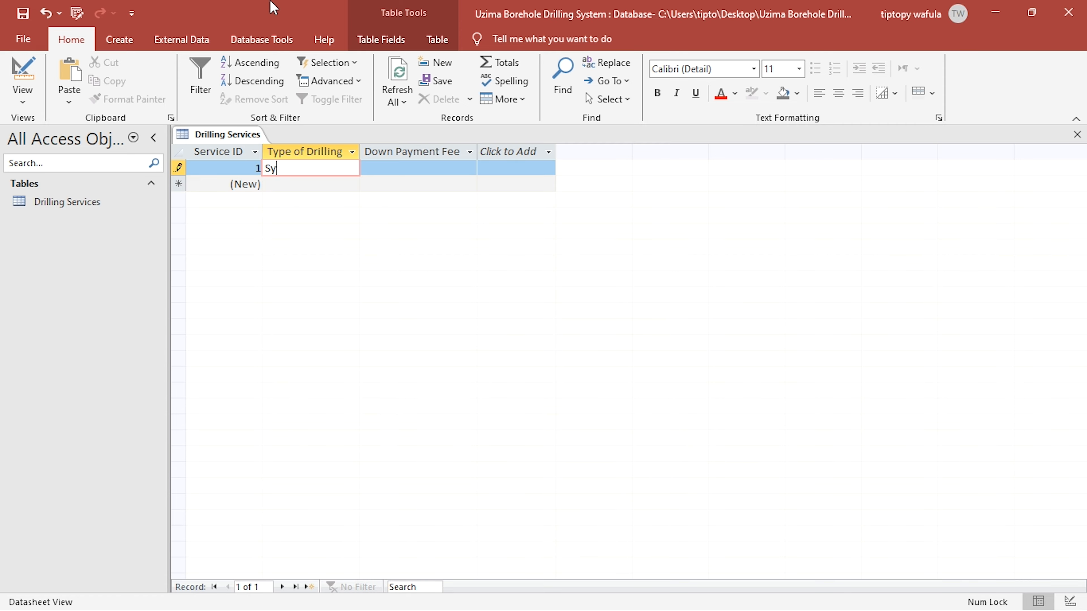
- Arrange the project PDF and Access side by side, with both columns of Table 2 Drilling Services in view
{"action": "left_click_drag", "start_coordinate": [533, 1], "coordinate": [1086, 528]}
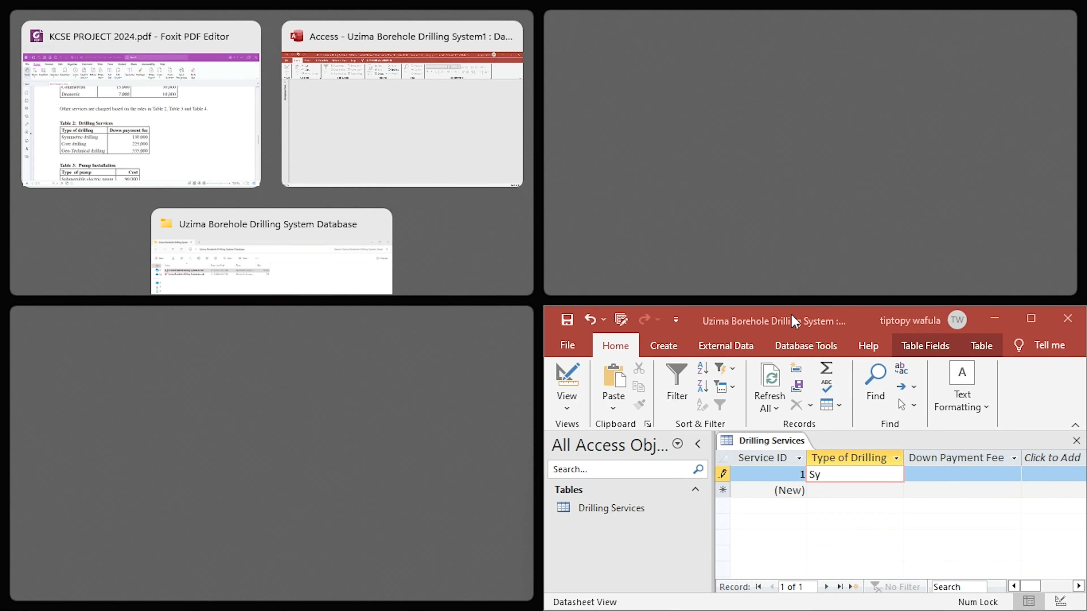
{"action": "left_click_drag", "start_coordinate": [792, 314], "coordinate": [1086, 316]}
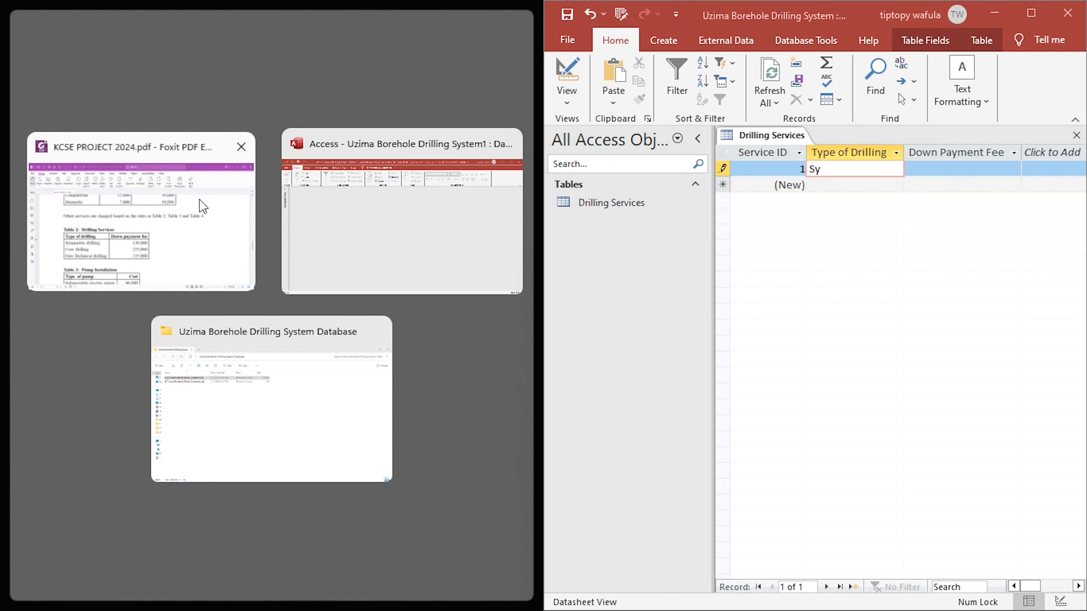
{"action": "left_click", "coordinate": [202, 202]}
{"action": "scroll", "coordinate": [321, 332], "scroll_direction": "up", "scroll_amount": 1}
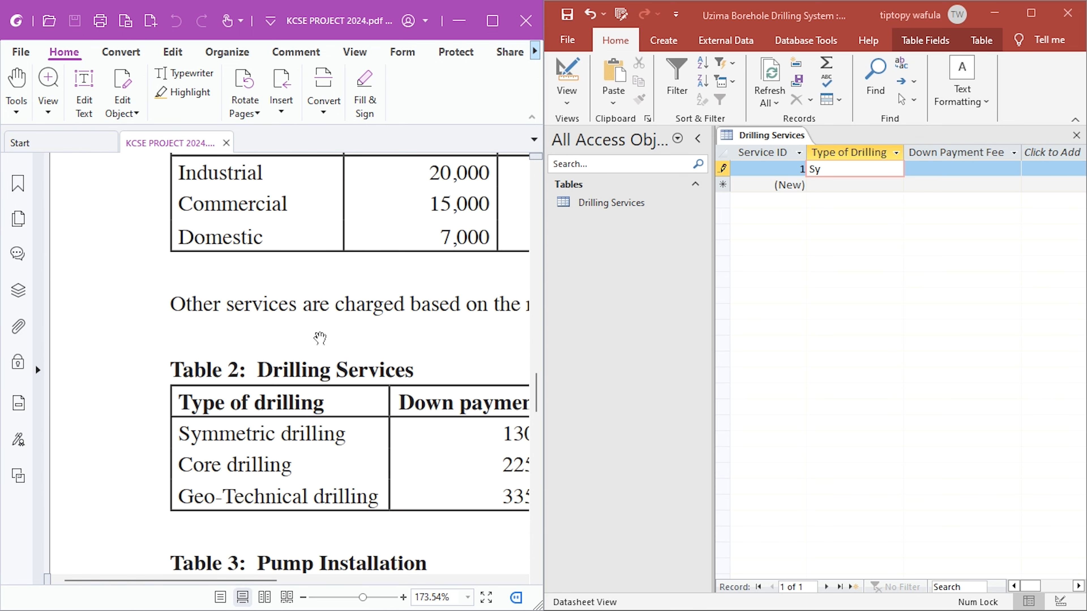
{"action": "scroll", "coordinate": [321, 339], "scroll_direction": "right", "scroll_amount": 3}
{"action": "scroll", "coordinate": [320, 338], "scroll_direction": "left", "scroll_amount": 2}
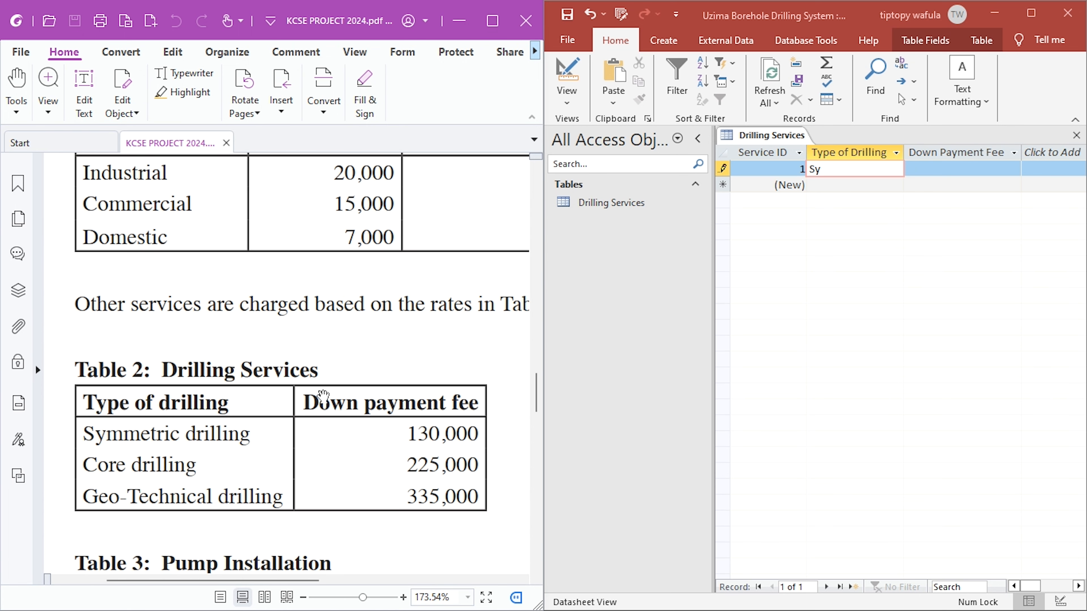
- Complete the first record as Symmetric drilling with a down payment fee of 130000
{"action": "left_click", "coordinate": [876, 169]}
{"action": "type", "text": "mmetric "}
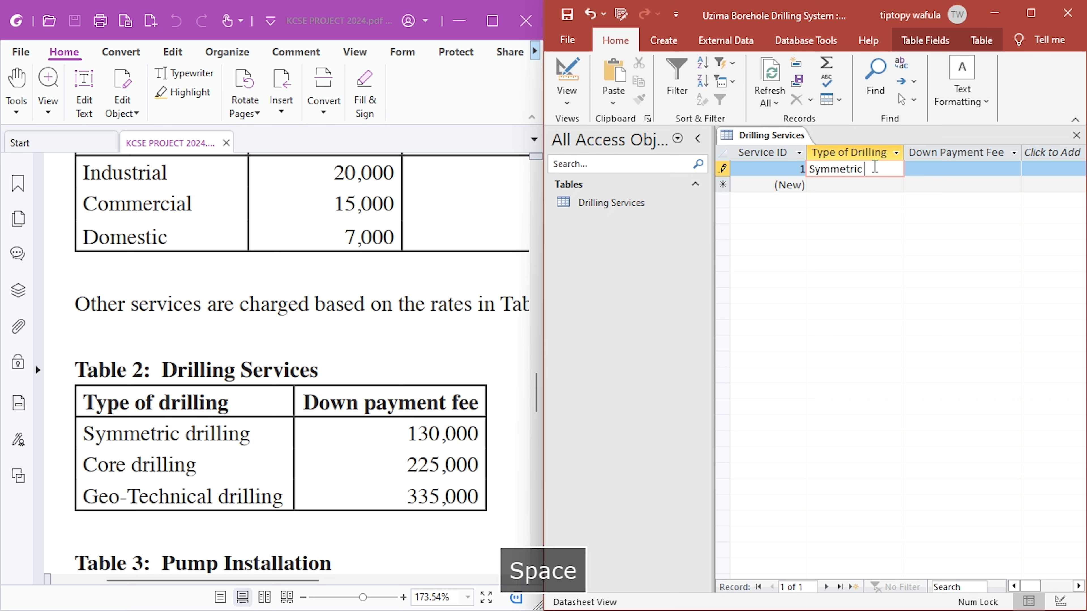
{"action": "type", "text": "drilling"}
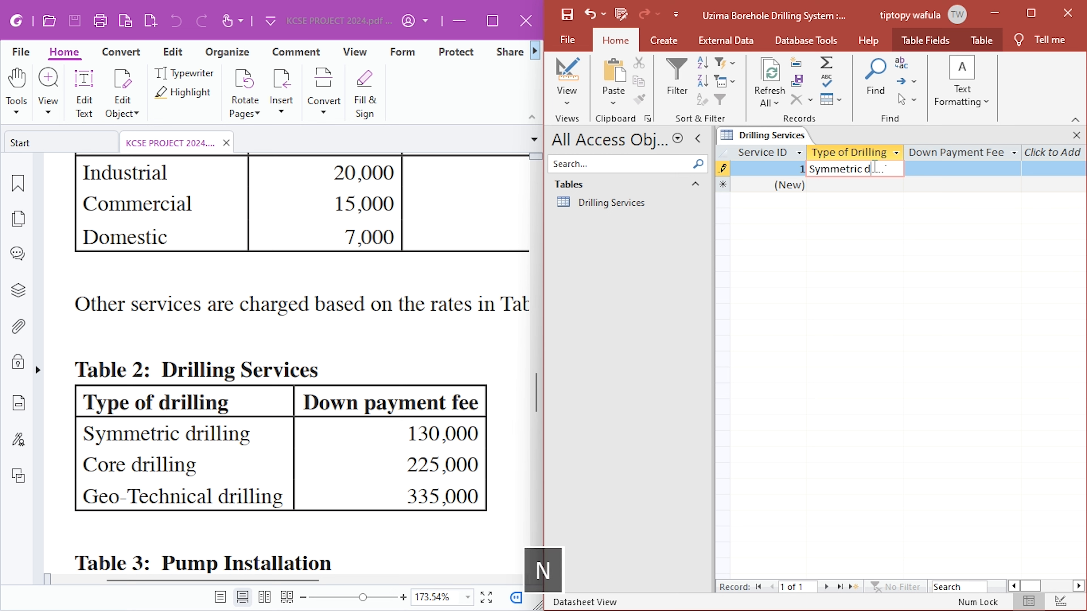
{"action": "key", "text": "Return"}
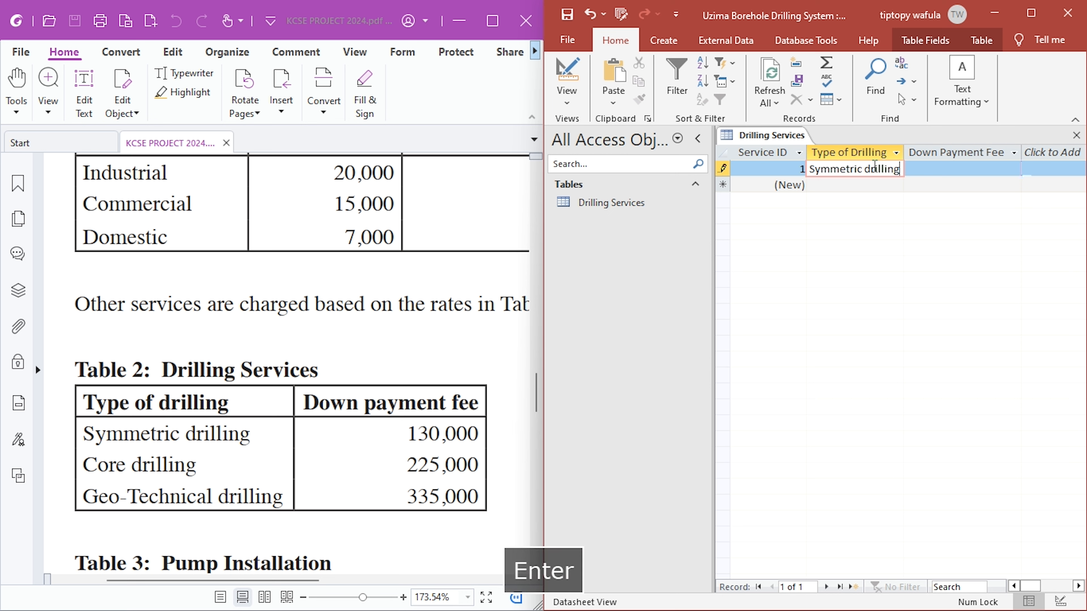
{"action": "key", "text": "Return"}
{"action": "type", "text": "130000"}
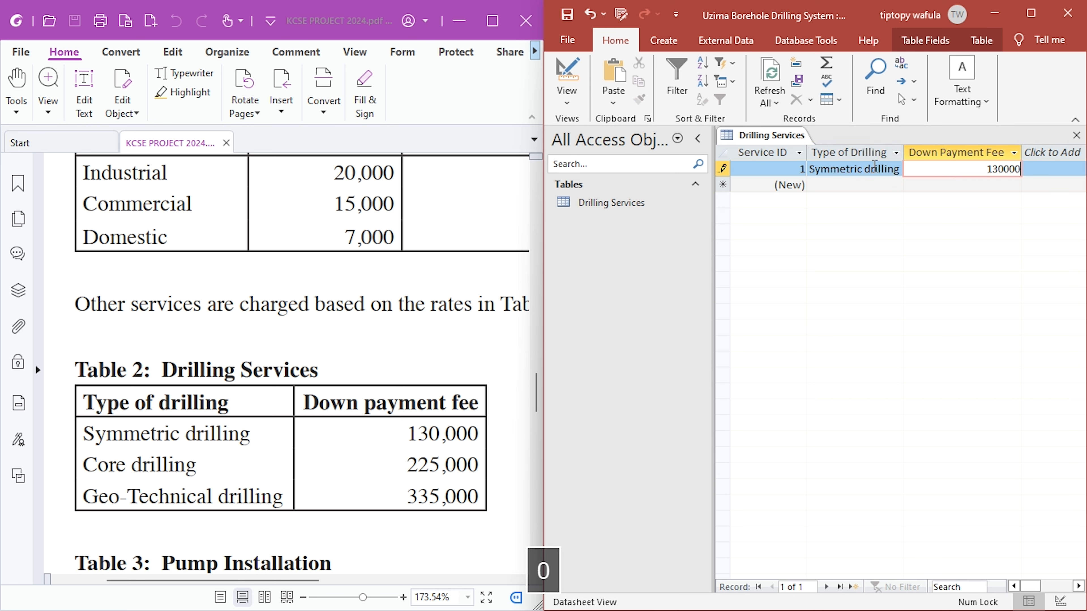
{"action": "key", "text": "Return"}
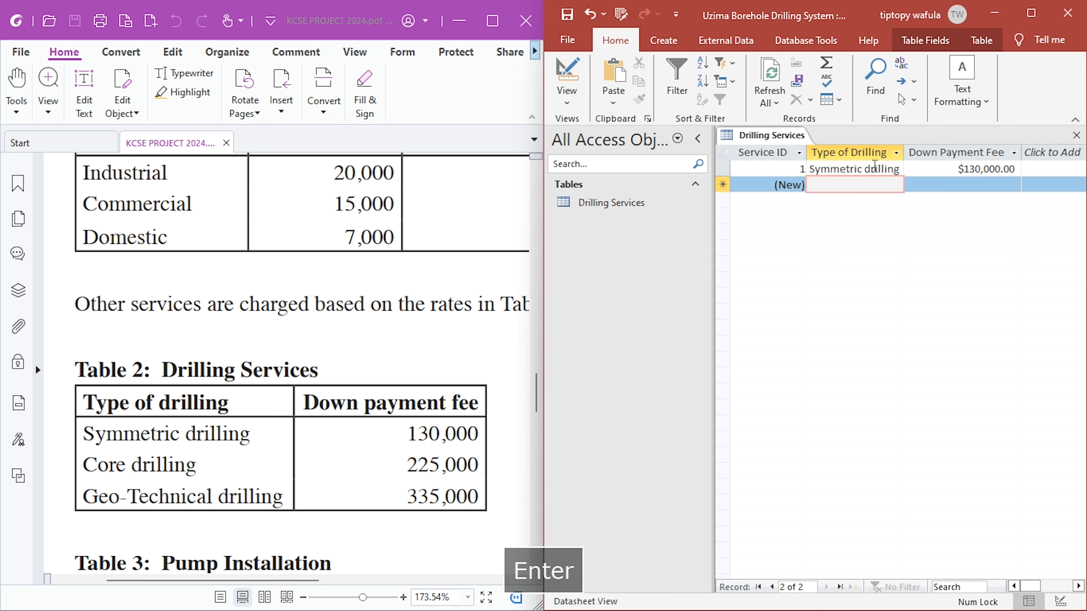
- Enter Core drilling and Geo-Technical drilling as the Type of Drilling in the second and third records
{"action": "type", "text": "Core "}
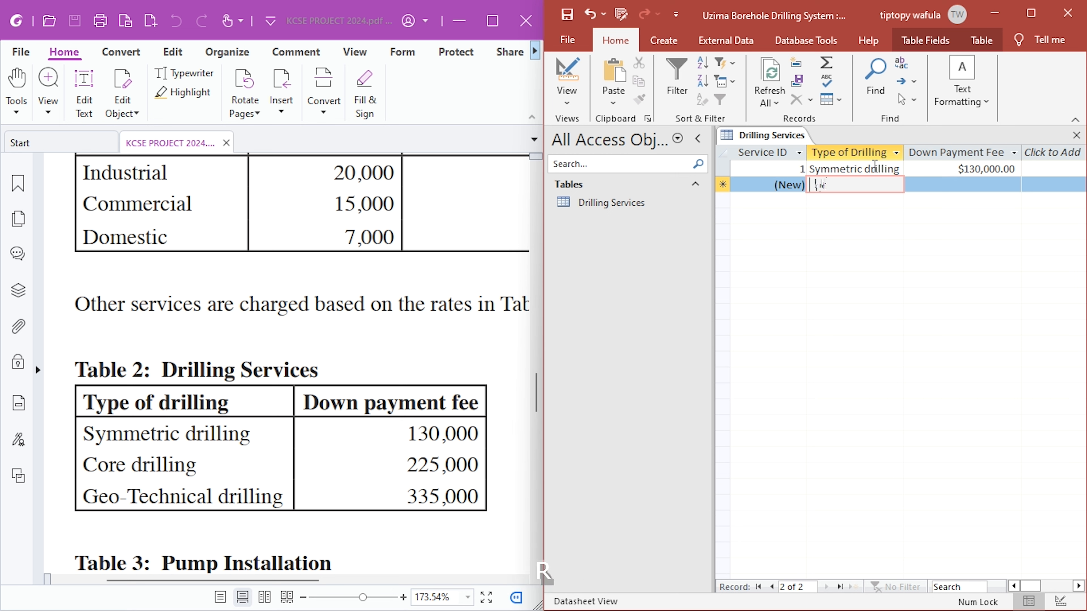
{"action": "type", "text": "drilling"}
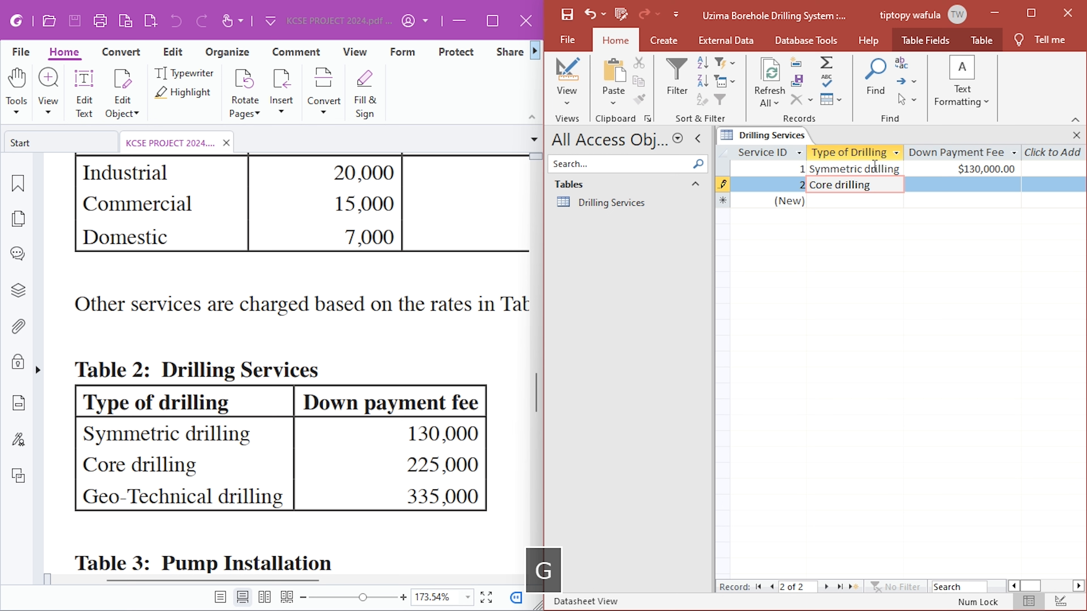
{"action": "key", "text": "Down"}
{"action": "key", "text": "shift+BackSpace"}
{"action": "type", "text": "G"}
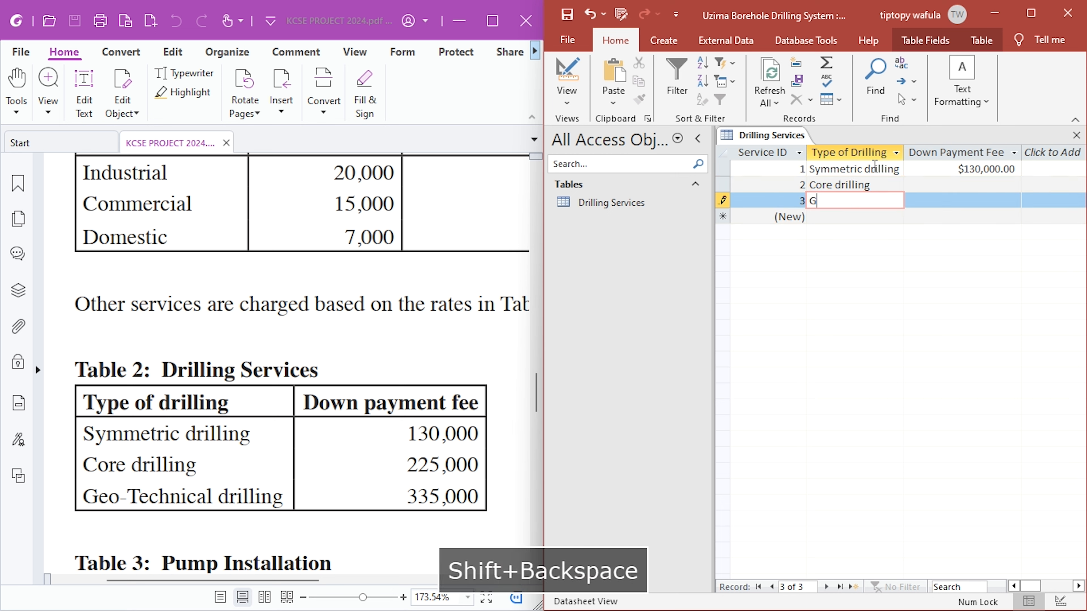
{"action": "type", "text": "e-"}
{"action": "key", "text": "BackSpace"}
{"action": "type", "text": "o-Tech"}
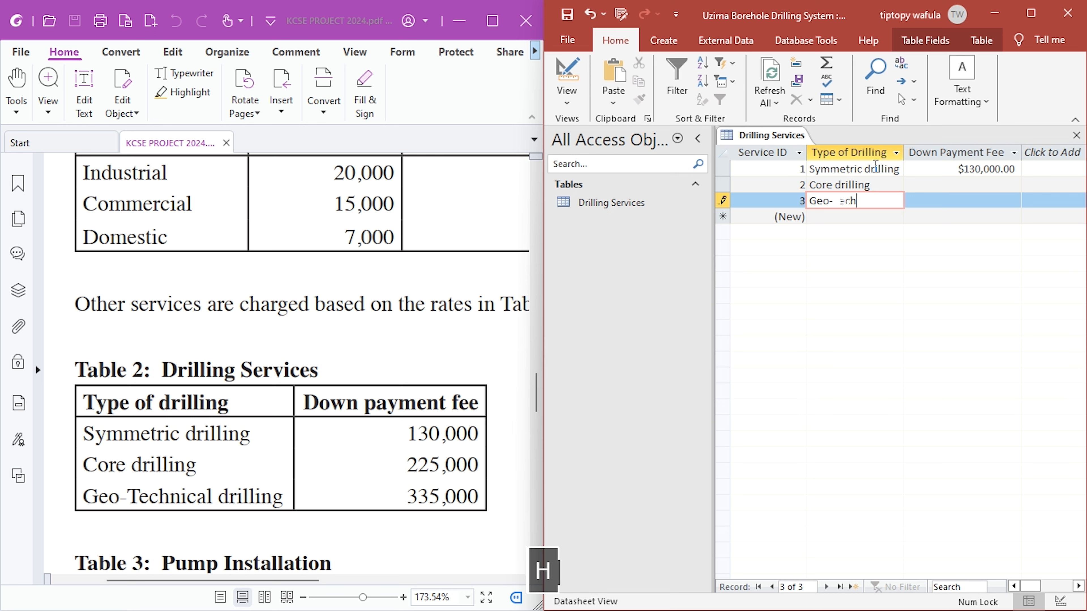
{"action": "type", "text": "nical drillng"}
{"action": "key", "text": "Tab"}
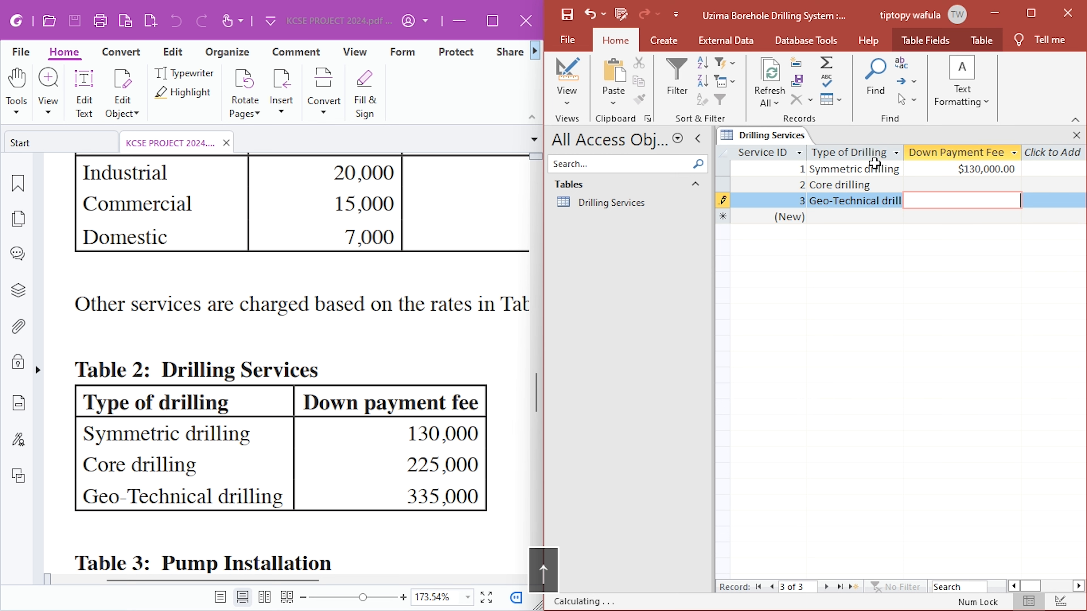
- Enter down payment fees of 225,000 for Core drilling and 335000 for Geo-Technical drilling
{"action": "key", "text": "Up"}
{"action": "type", "text": "225,000"}
{"action": "key", "text": "Down"}
{"action": "type", "text": "335000"}
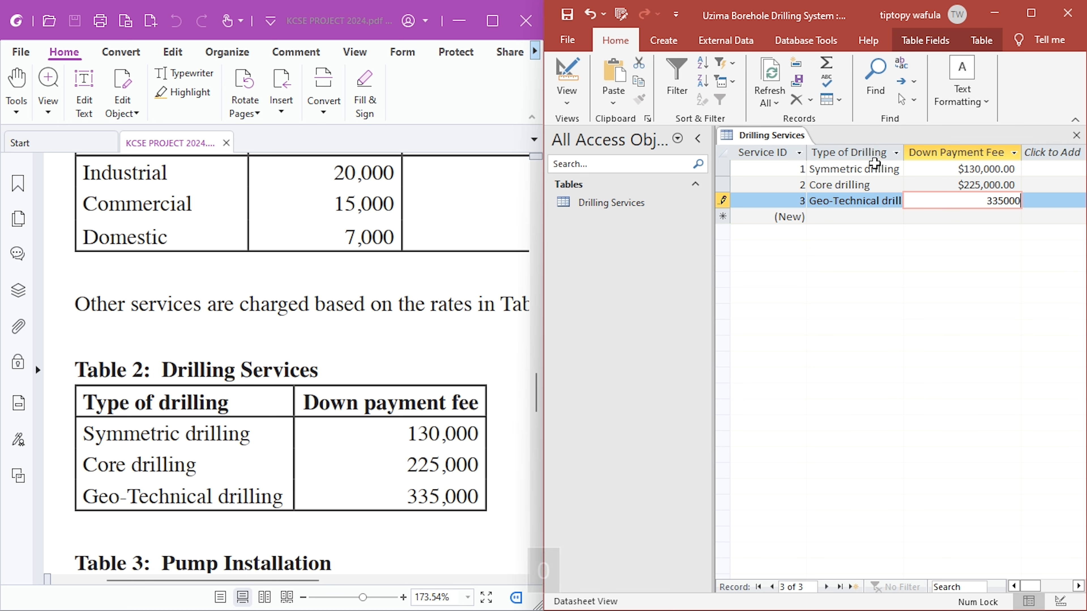
{"action": "key", "text": "Up"}
- Apply the custom format "Ksh. "#,##0.00 to the Down Payment Fee field in Design view, then close the Drilling Services table from Datasheet view
{"action": "left_click", "coordinate": [567, 81]}
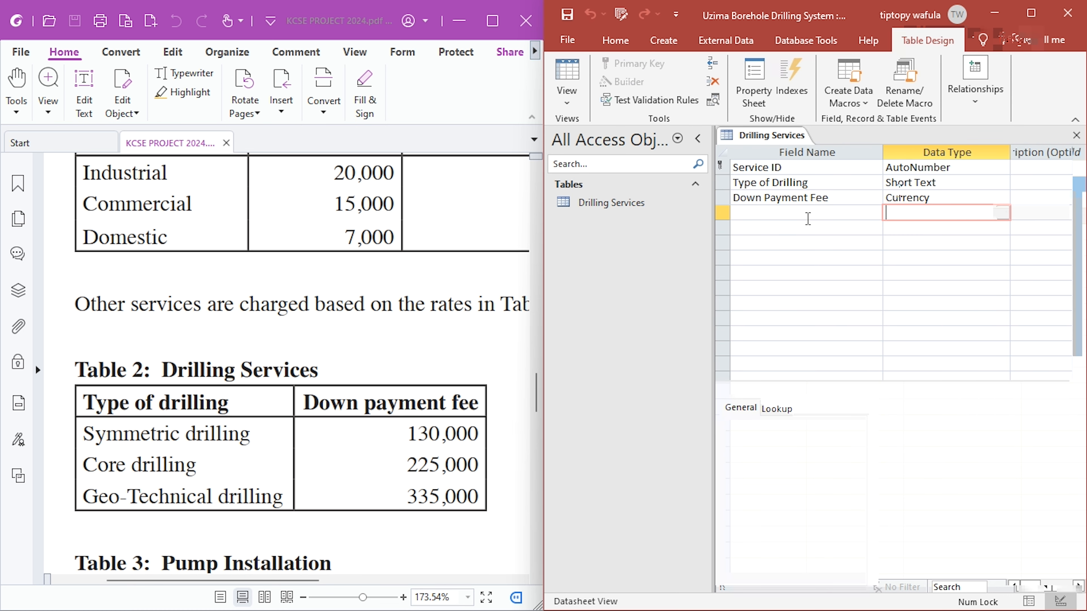
{"action": "left_click", "coordinate": [900, 197]}
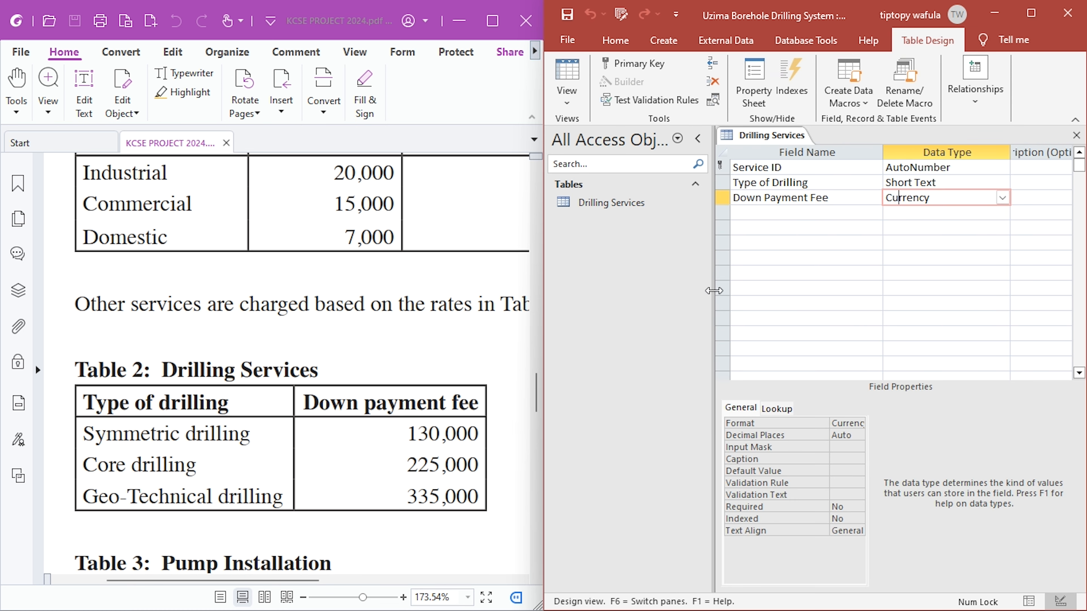
{"action": "left_click_drag", "start_coordinate": [719, 291], "coordinate": [640, 291]}
{"action": "left_click", "coordinate": [817, 423]}
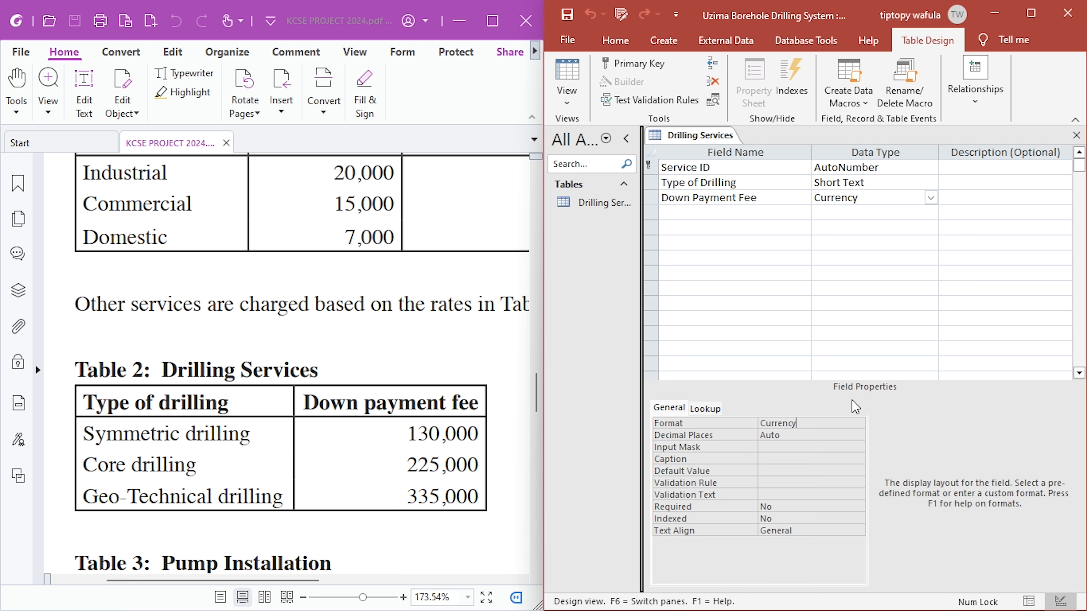
{"action": "double_click", "coordinate": [816, 423]}
{"action": "type", "text": "\"Ksh. \"#,##0.00"}
{"action": "left_click", "coordinate": [796, 435]}
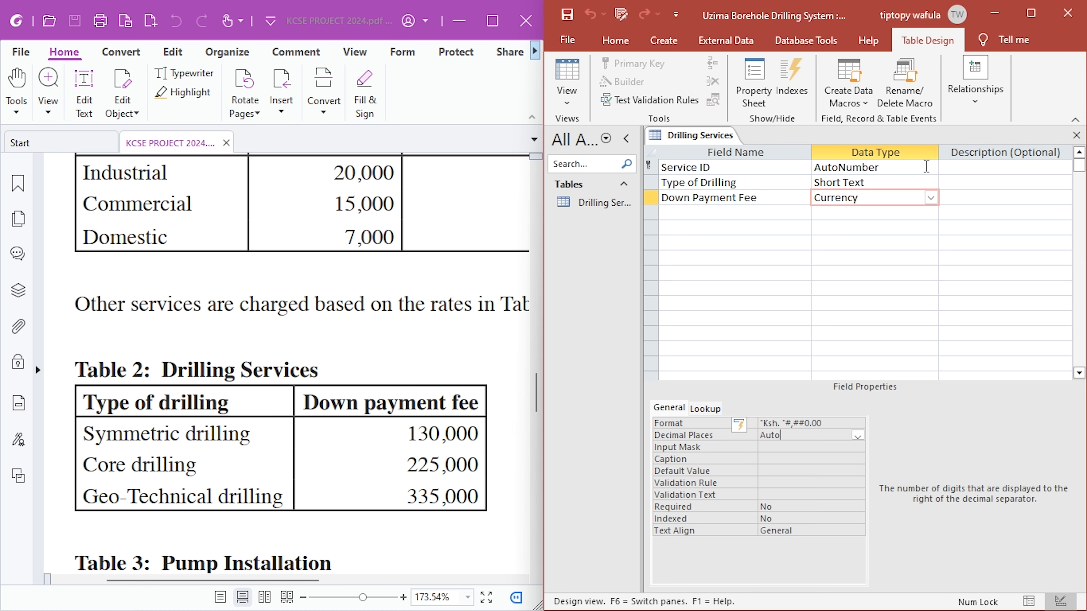
{"action": "left_click", "coordinate": [567, 80]}
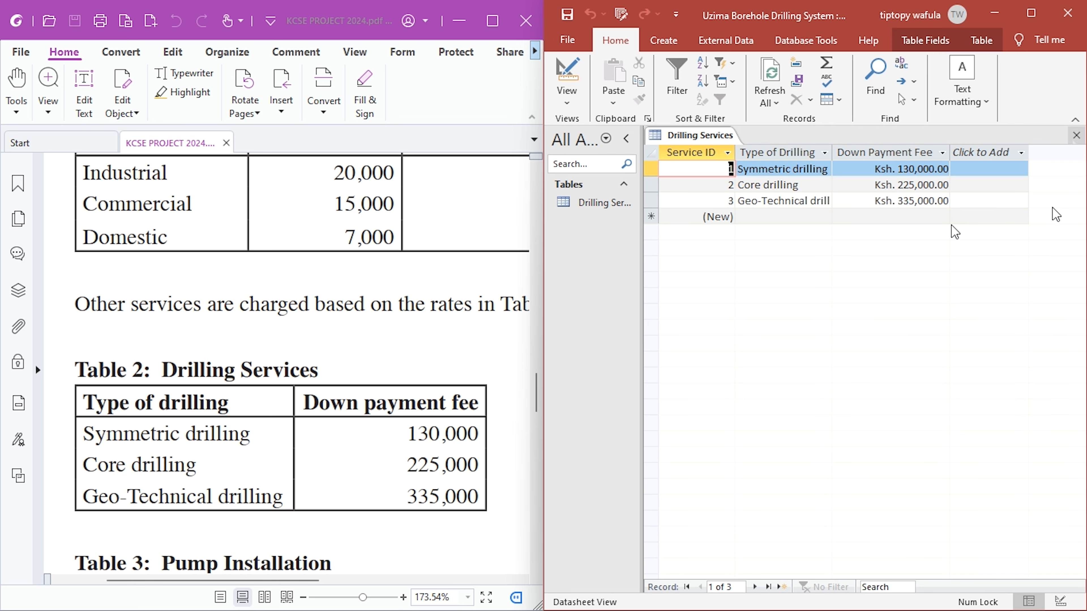
{"action": "left_click", "coordinate": [1076, 136]}
- Reduce the zoom of the project PDF to about 91% so the page text nearly fits its half of the screen
{"action": "left_click_drag", "start_coordinate": [536, 389], "coordinate": [537, 321]}
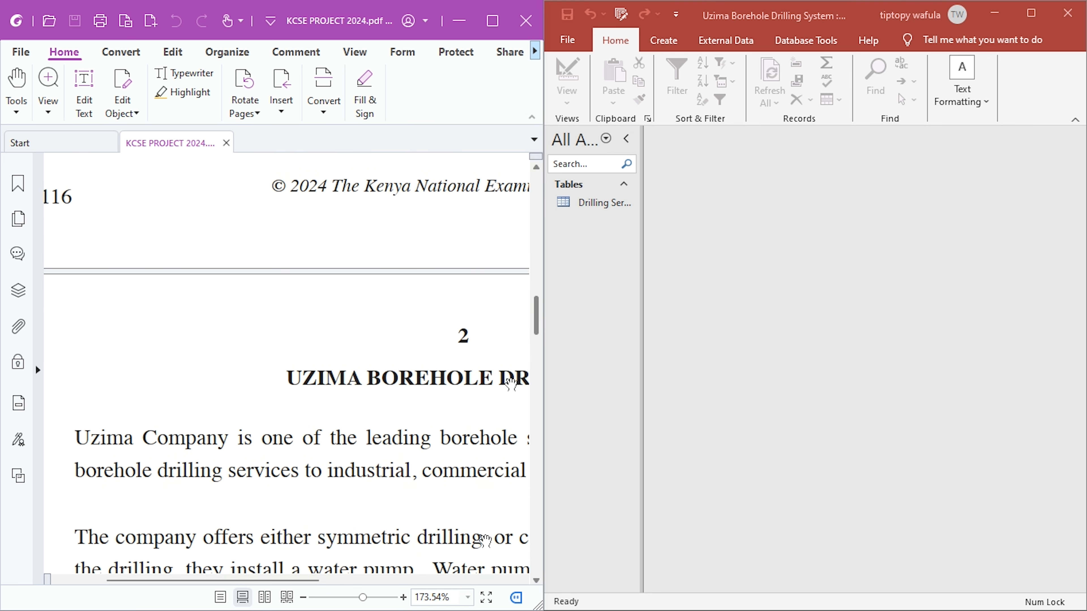
{"action": "left_click", "coordinate": [309, 597]}
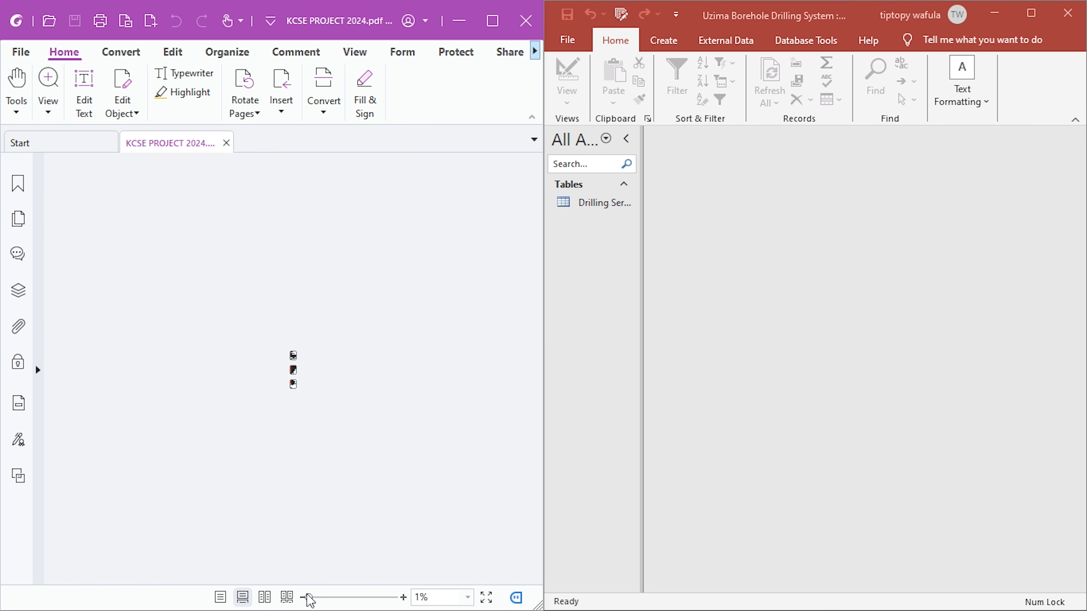
{"action": "left_click", "coordinate": [403, 598]}
{"action": "left_click", "coordinate": [403, 598]}
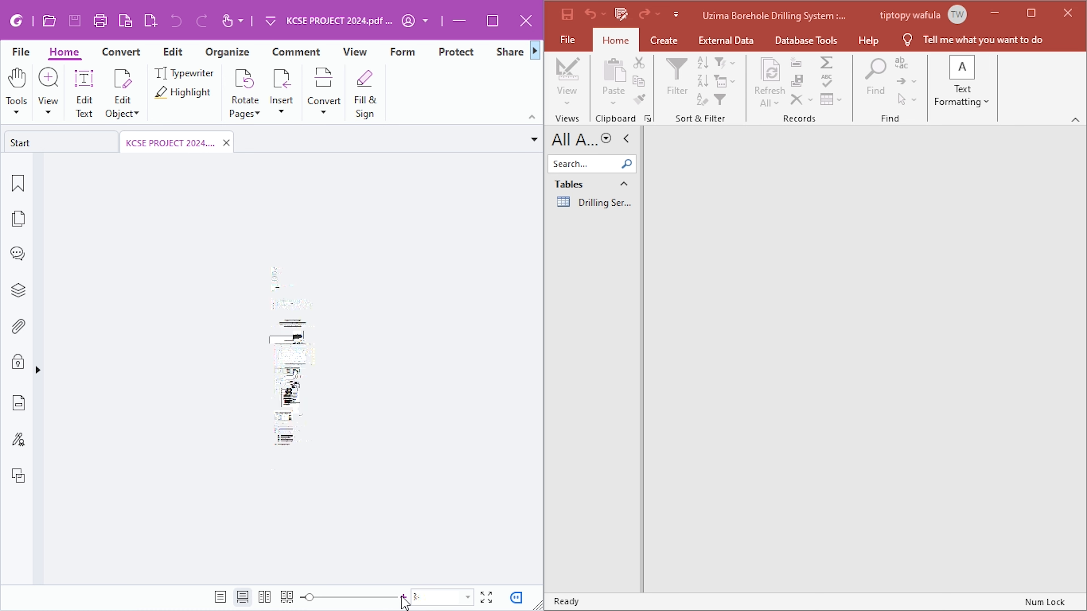
{"action": "left_click", "coordinate": [403, 598]}
{"action": "left_click", "coordinate": [403, 598]}
{"action": "left_click", "coordinate": [403, 598]}
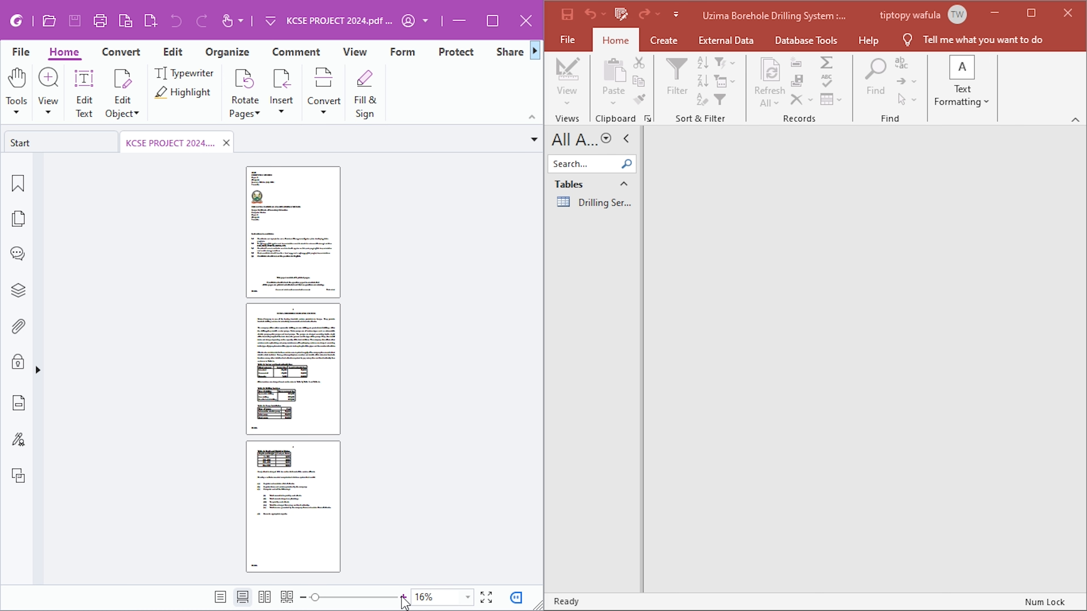
{"action": "left_click", "coordinate": [403, 598]}
{"action": "left_click", "coordinate": [403, 598]}
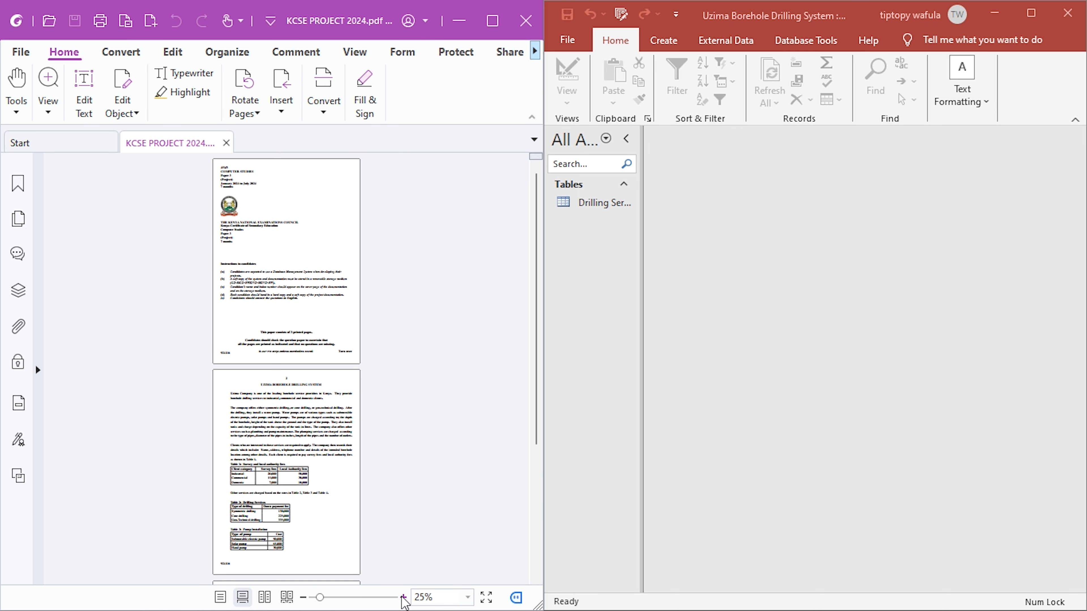
{"action": "left_click", "coordinate": [403, 597]}
{"action": "left_click", "coordinate": [403, 598]}
{"action": "left_click_drag", "start_coordinate": [323, 598], "coordinate": [348, 598]}
- Read page 2 of the Uzima Borehole Drilling System brief, from the water pump description through to Table 3: Pump Installation
{"action": "scroll", "coordinate": [385, 496], "scroll_direction": "down", "scroll_amount": 7}
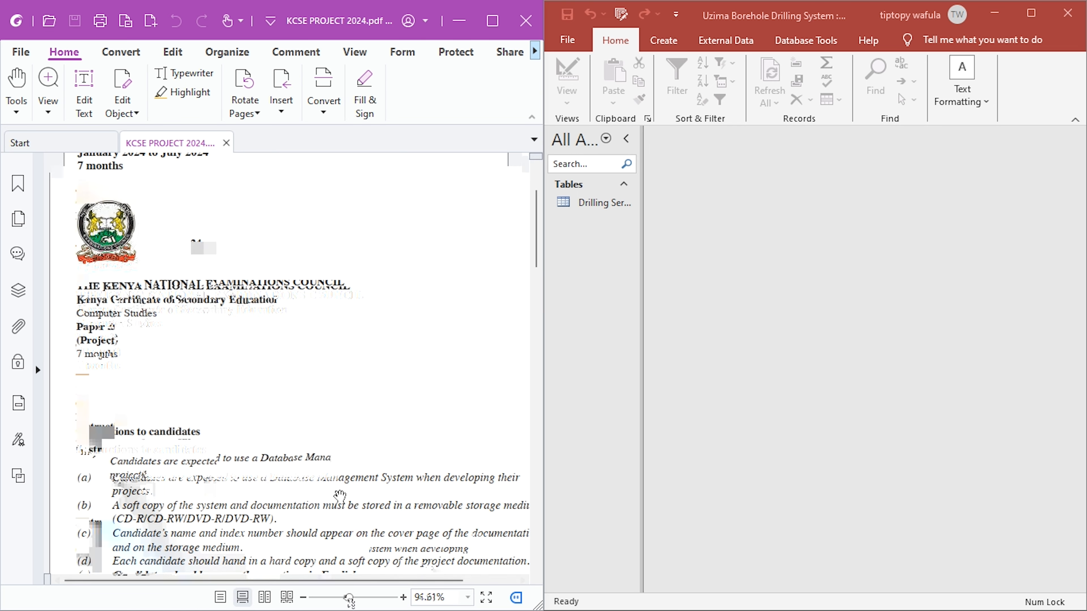
{"action": "scroll", "coordinate": [340, 496], "scroll_direction": "down", "scroll_amount": 5}
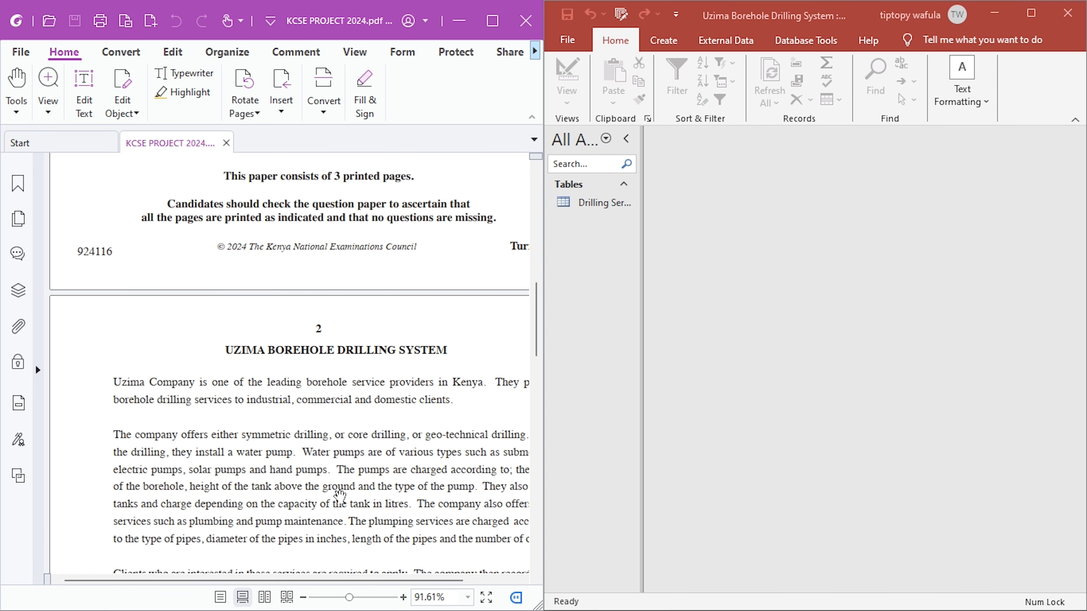
{"action": "scroll", "coordinate": [340, 496], "scroll_direction": "down", "scroll_amount": 1}
{"action": "scroll", "coordinate": [341, 496], "scroll_direction": "up", "scroll_amount": 3}
{"action": "scroll", "coordinate": [341, 496], "scroll_direction": "down", "scroll_amount": 4}
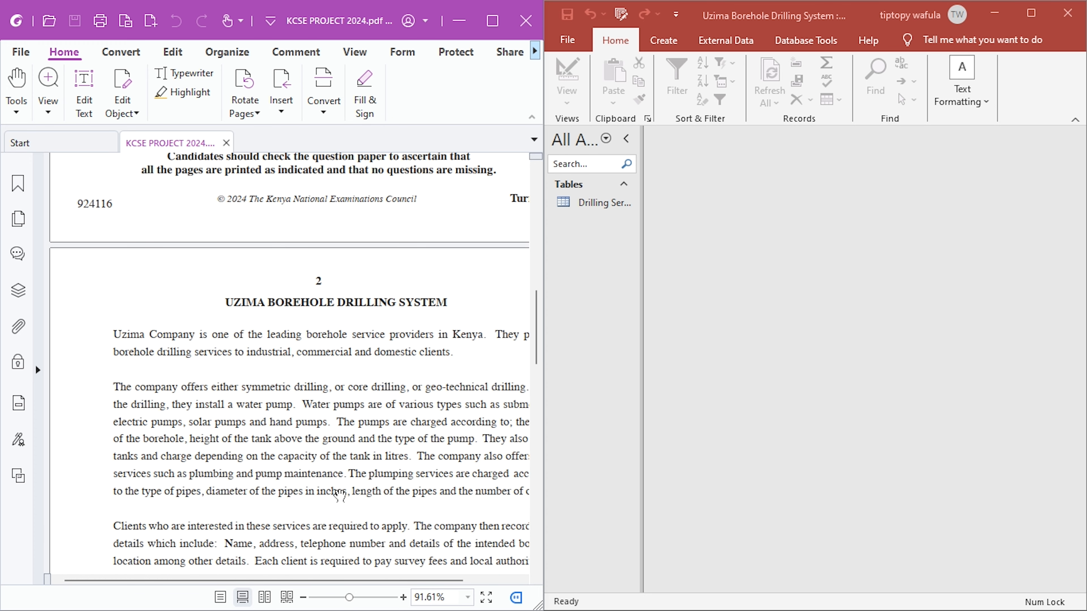
{"action": "scroll", "coordinate": [216, 422], "scroll_direction": "up", "scroll_amount": 1}
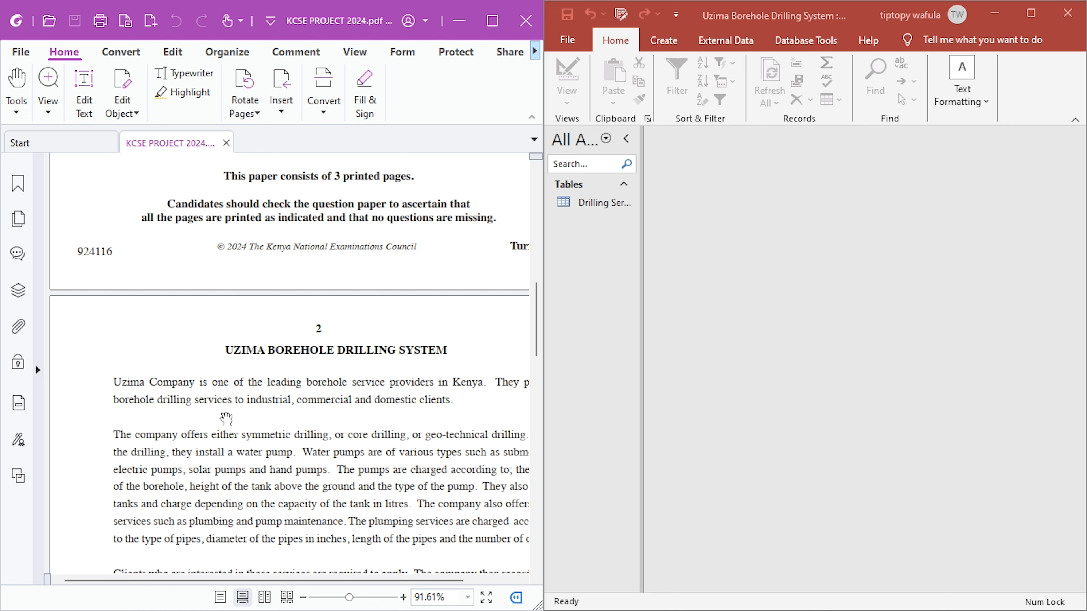
{"action": "scroll", "coordinate": [226, 417], "scroll_direction": "down", "scroll_amount": 1}
{"action": "left_click_drag", "start_coordinate": [238, 408], "coordinate": [290, 404]}
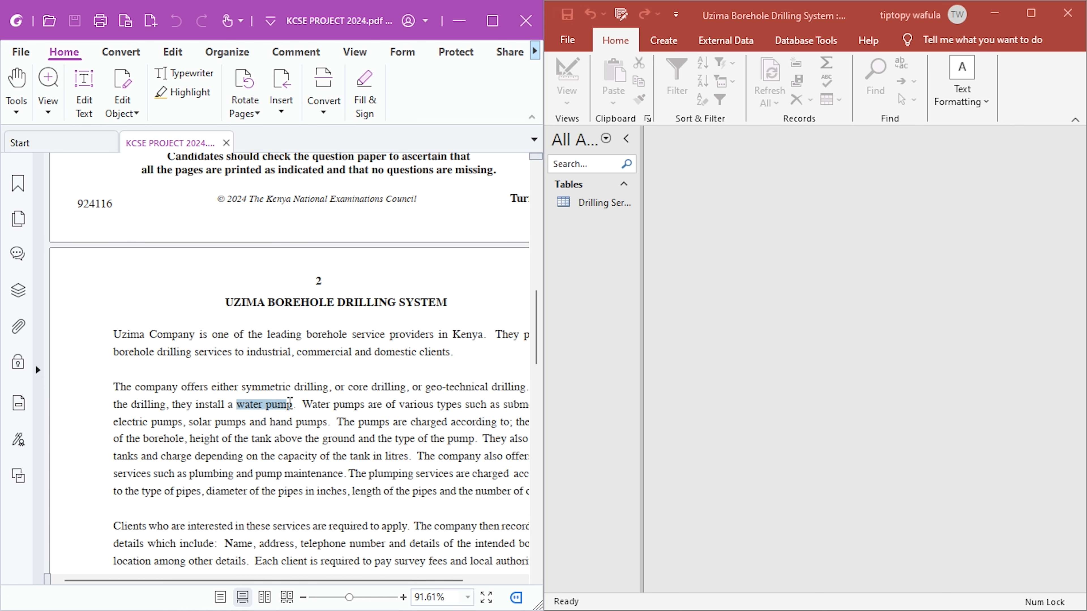
{"action": "left_click", "coordinate": [400, 413]}
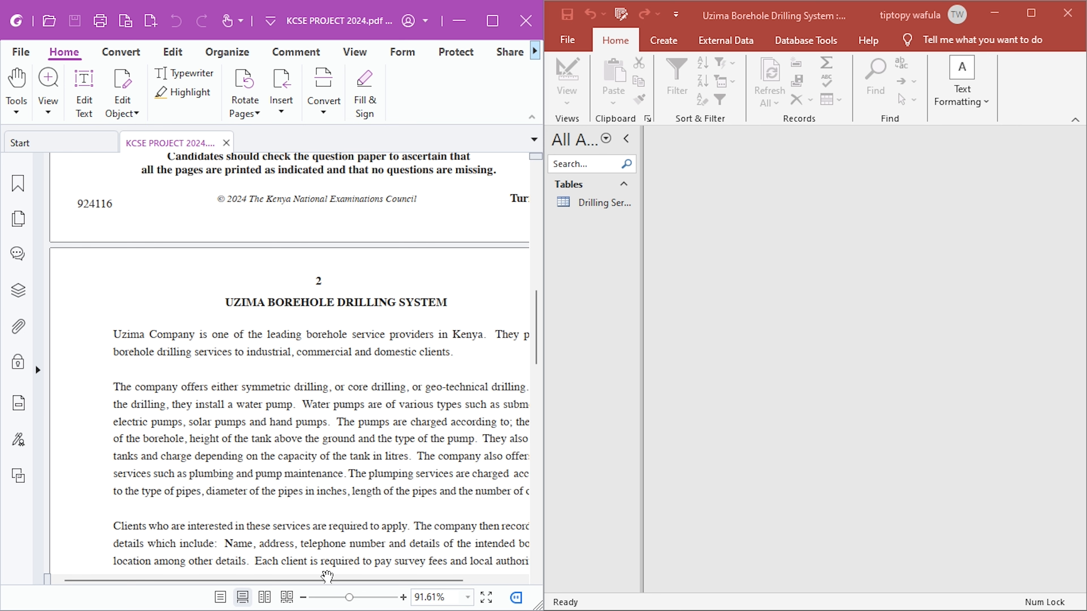
{"action": "left_click_drag", "start_coordinate": [325, 584], "coordinate": [359, 579]}
{"action": "scroll", "coordinate": [339, 464], "scroll_direction": "down", "scroll_amount": 3}
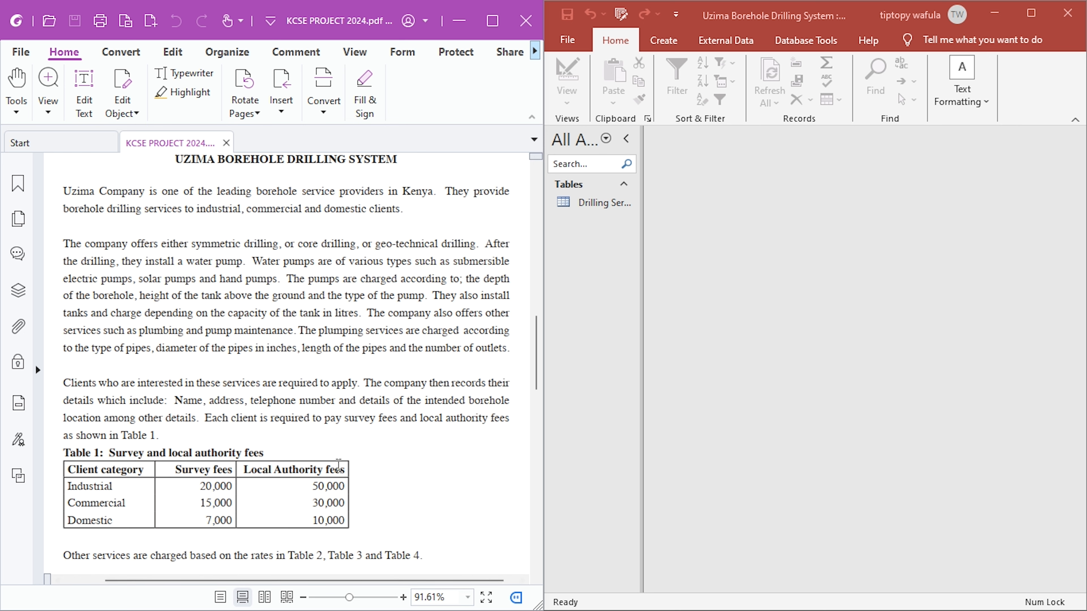
{"action": "scroll", "coordinate": [339, 465], "scroll_direction": "down", "scroll_amount": 7}
{"action": "scroll", "coordinate": [339, 465], "scroll_direction": "down", "scroll_amount": 4}
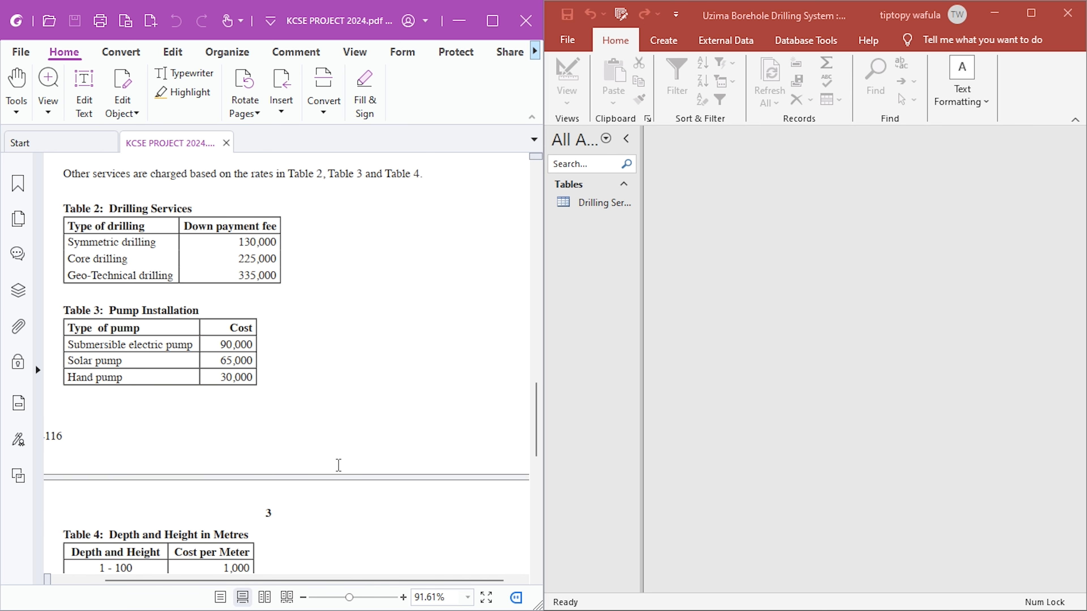
{"action": "scroll", "coordinate": [338, 465], "scroll_direction": "up", "scroll_amount": 3}
- Create a new table, save it as Types of Pumps and open it in Design view
{"action": "left_click", "coordinate": [664, 43]}
{"action": "left_click", "coordinate": [623, 88]}
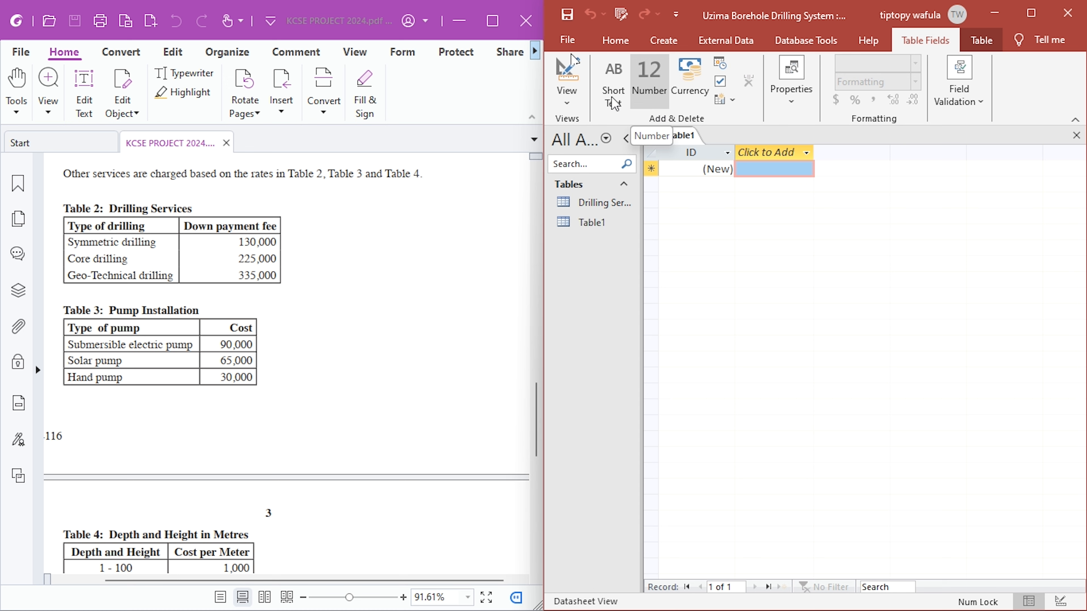
{"action": "left_click", "coordinate": [568, 67]}
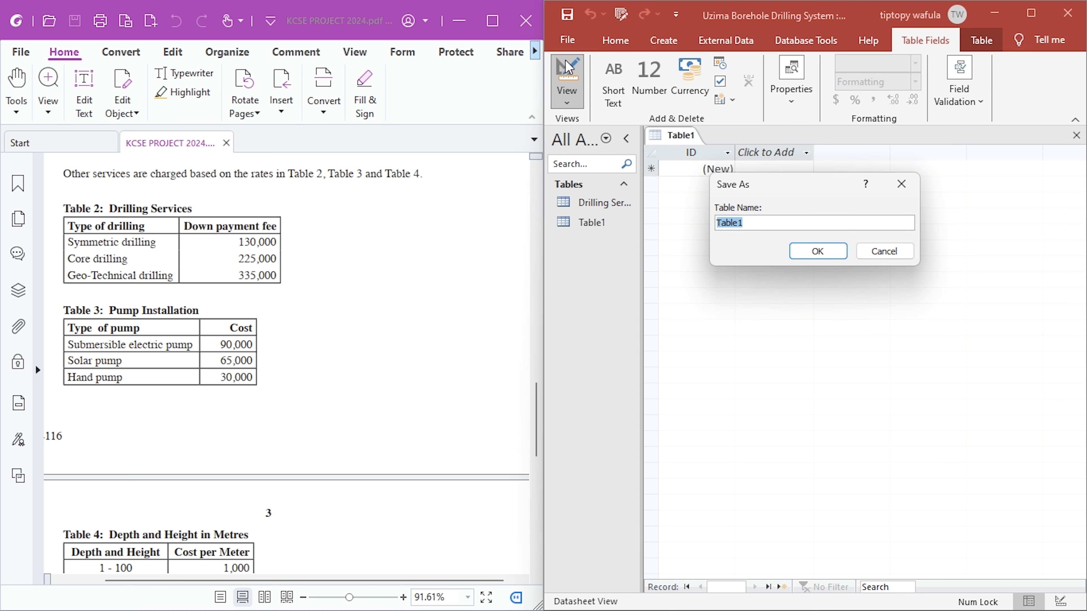
{"action": "type", "text": "Type"}
{"action": "key", "text": "BackSpace"}
{"action": "key", "text": "BackSpace"}
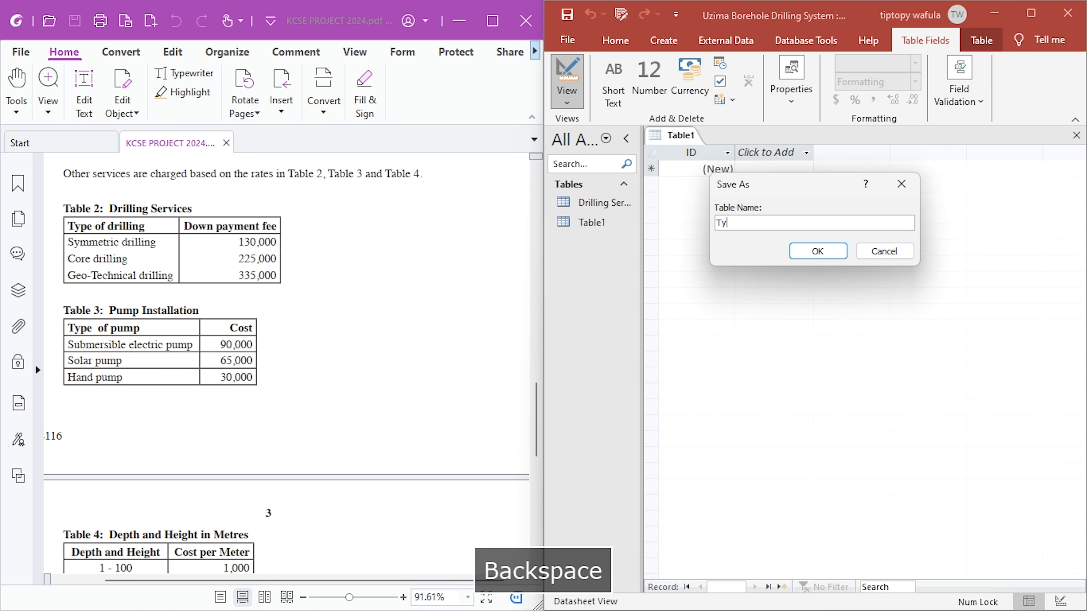
{"action": "type", "text": "pes of Pumps"}
{"action": "key", "text": "Return"}
{"action": "scroll", "coordinate": [684, 104], "scroll_direction": "up", "scroll_amount": 2}
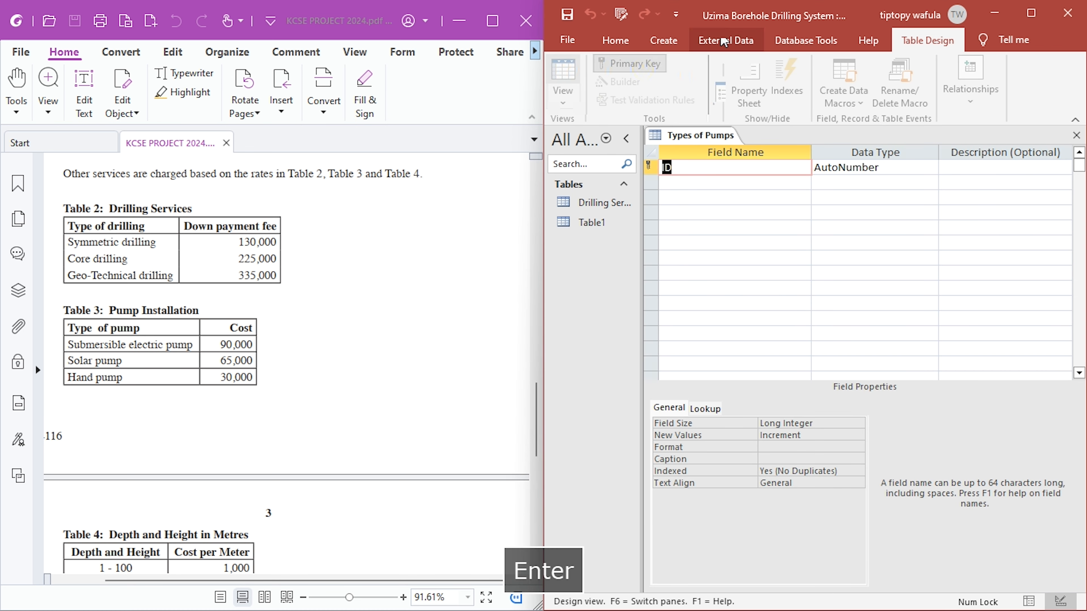
- Rename the primary key field as Pump ID and add a Short Text field named Pump Description
{"action": "type", "text": "P"}
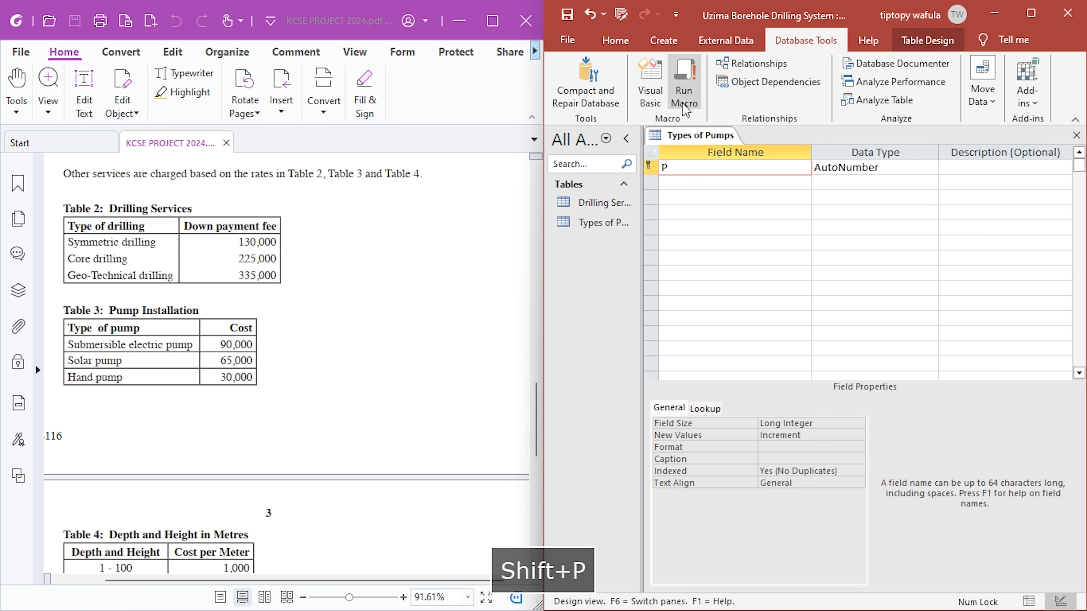
{"action": "type", "text": "ump ID"}
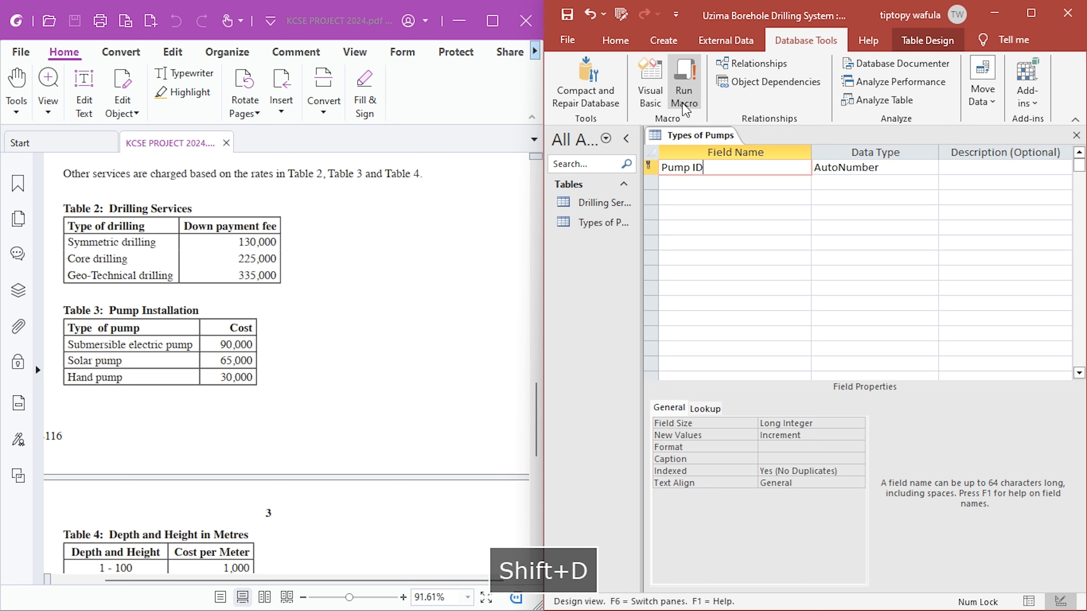
{"action": "key", "text": "Down"}
{"action": "type", "text": "P"}
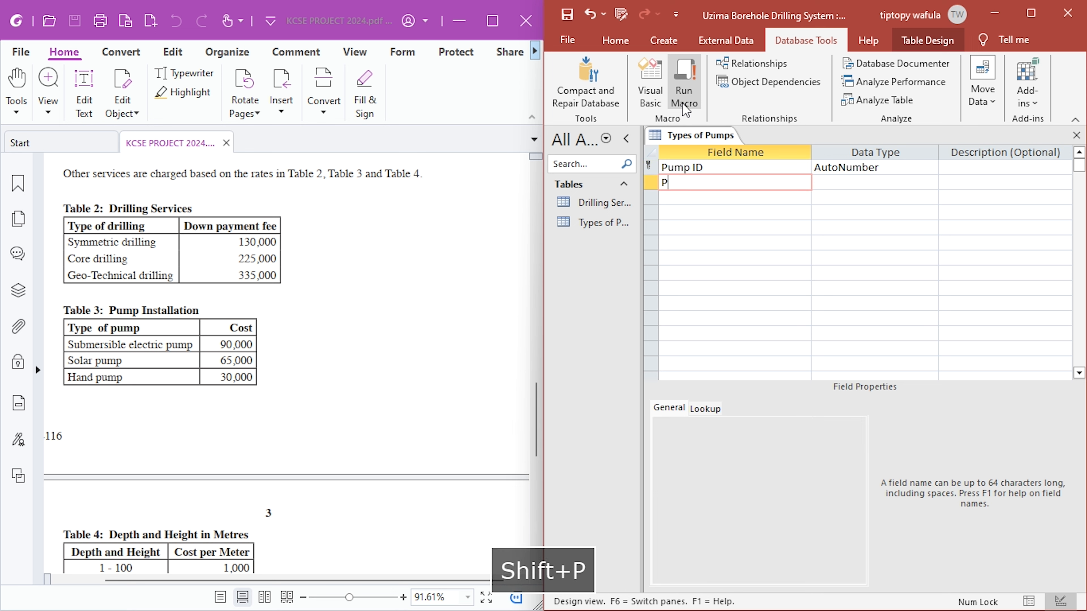
{"action": "type", "text": "ump Descriptio"}
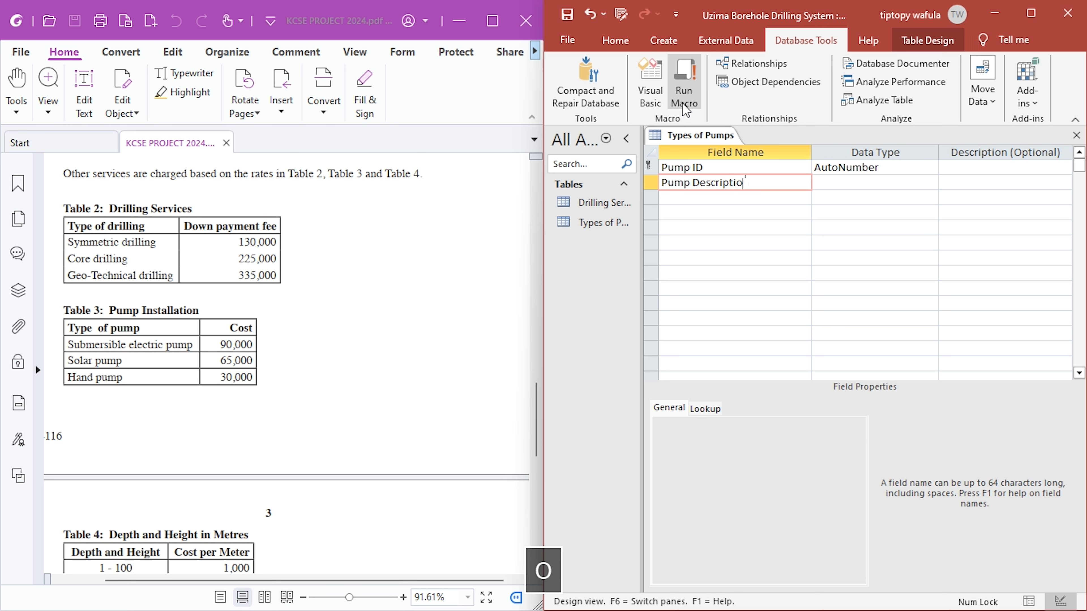
{"action": "type", "text": "n"}
{"action": "key", "text": "Down"}
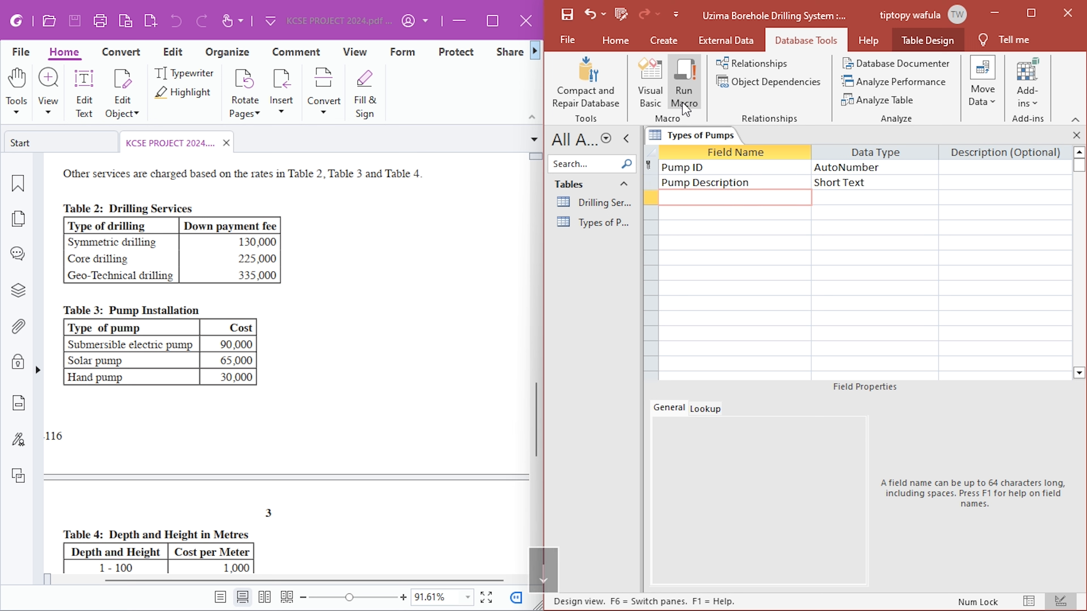
- Add a Cost field with the Currency data type to the Types of Pumps table
{"action": "type", "text": "Cost"}
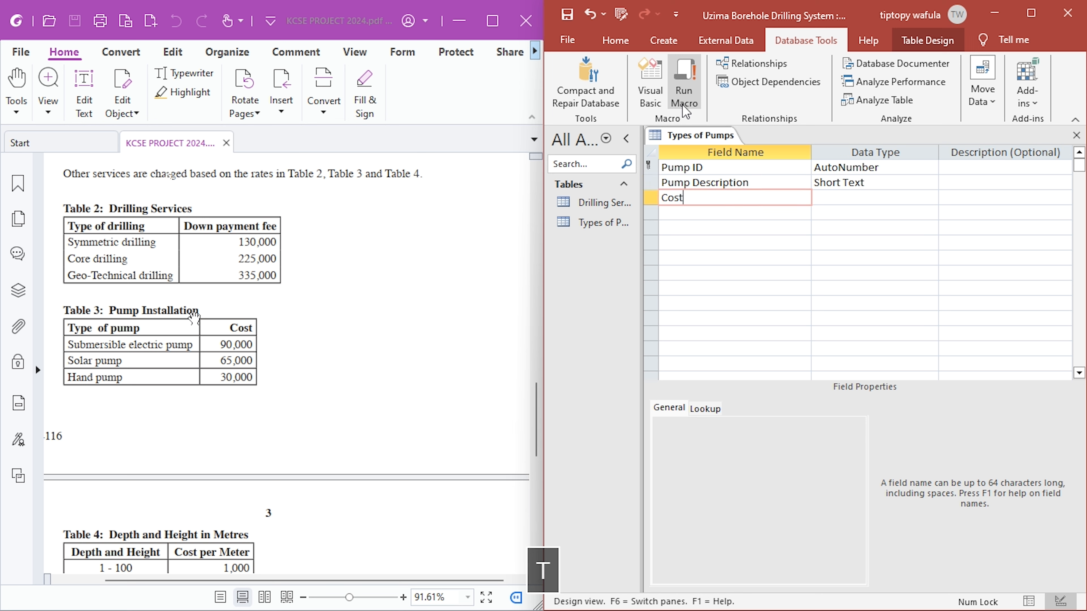
{"action": "left_click", "coordinate": [842, 195]}
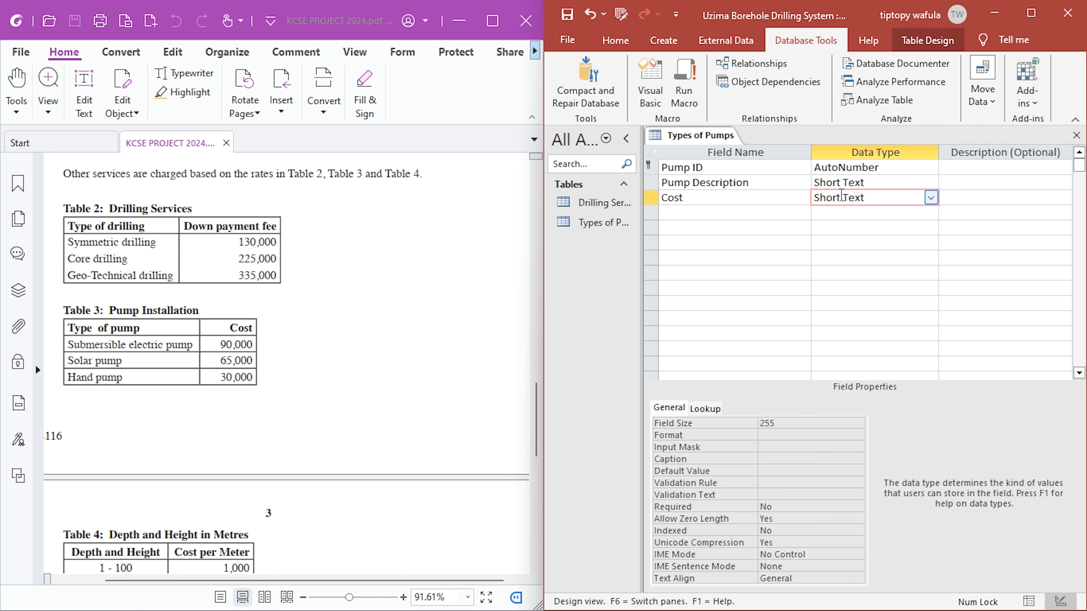
{"action": "double_click", "coordinate": [847, 197]}
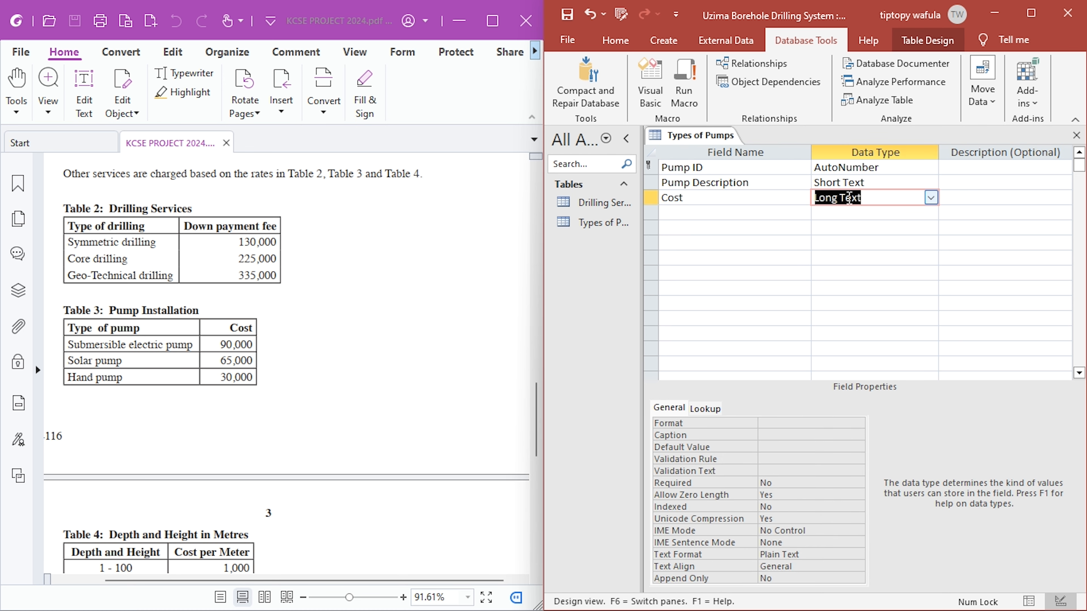
{"action": "key", "text": "c"}
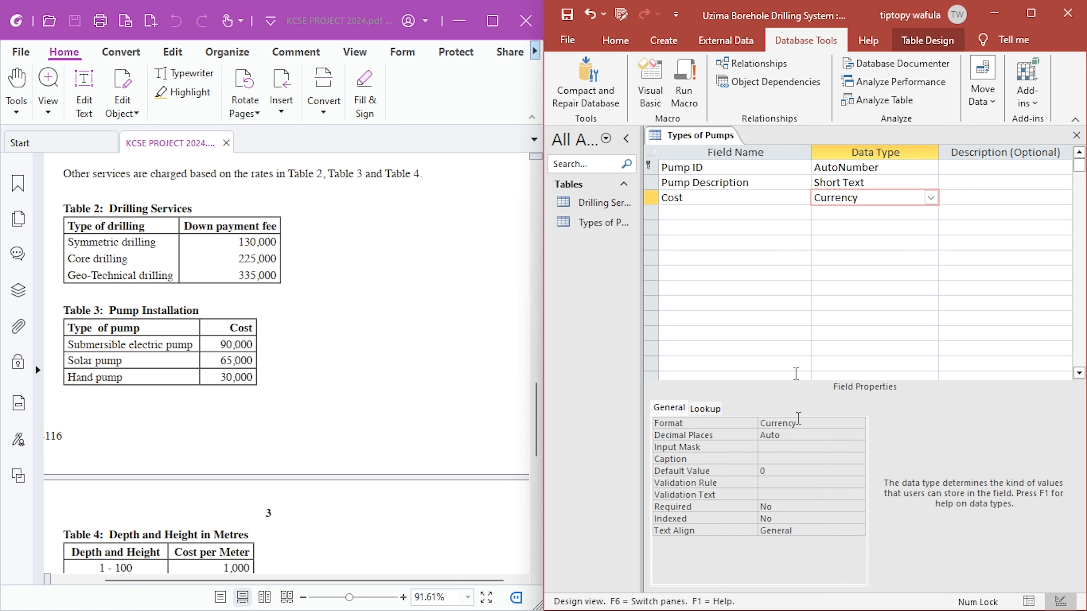
- Clear the Cost field's default value and set its format to "Ksh. "#,##0.00
{"action": "left_click", "coordinate": [765, 471]}
{"action": "key", "text": "BackSpace"}
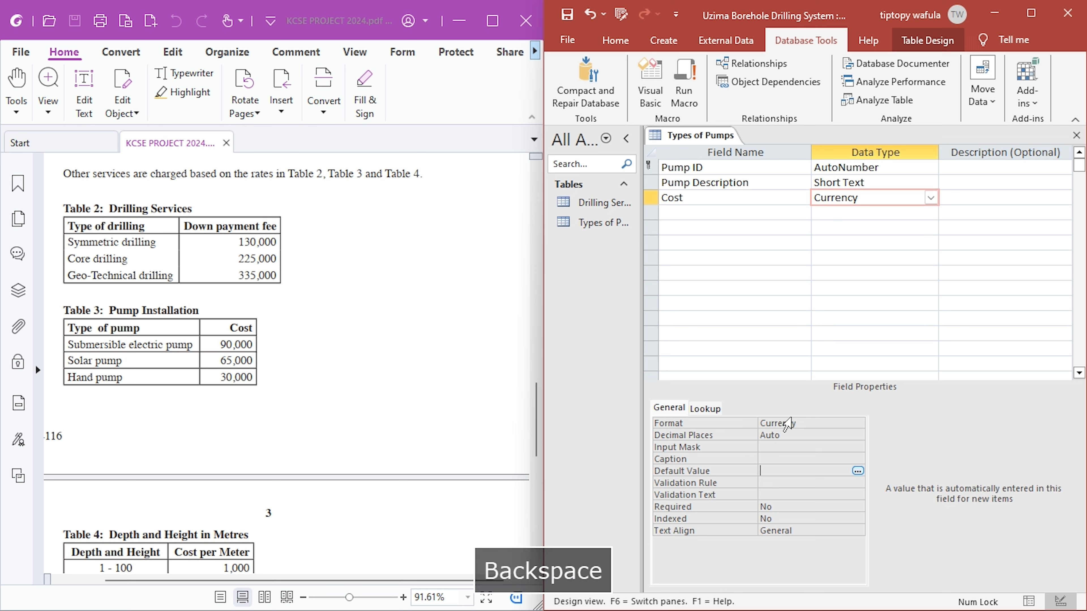
{"action": "double_click", "coordinate": [786, 423]}
{"action": "type", "text": "\"Ksh. \"#,##0.00"}
{"action": "left_click", "coordinate": [770, 459]}
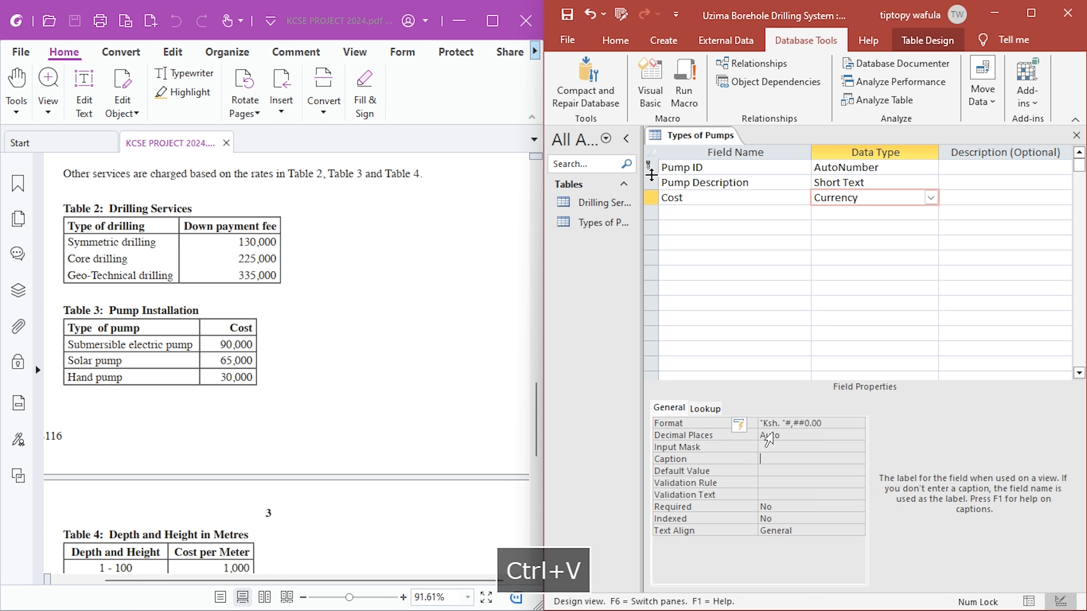
- Save the Types of Pumps table and show it in Datasheet view, with the first Pump Description cell selected
{"action": "left_click", "coordinate": [565, 18]}
{"action": "left_click", "coordinate": [615, 40]}
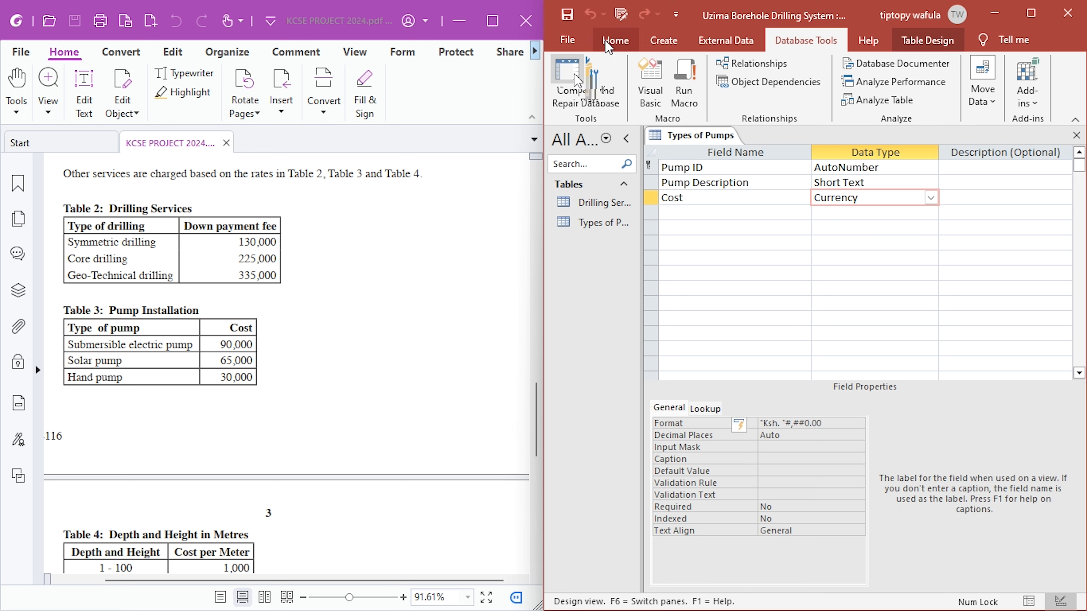
{"action": "left_click", "coordinate": [567, 81]}
{"action": "left_click", "coordinate": [764, 172]}
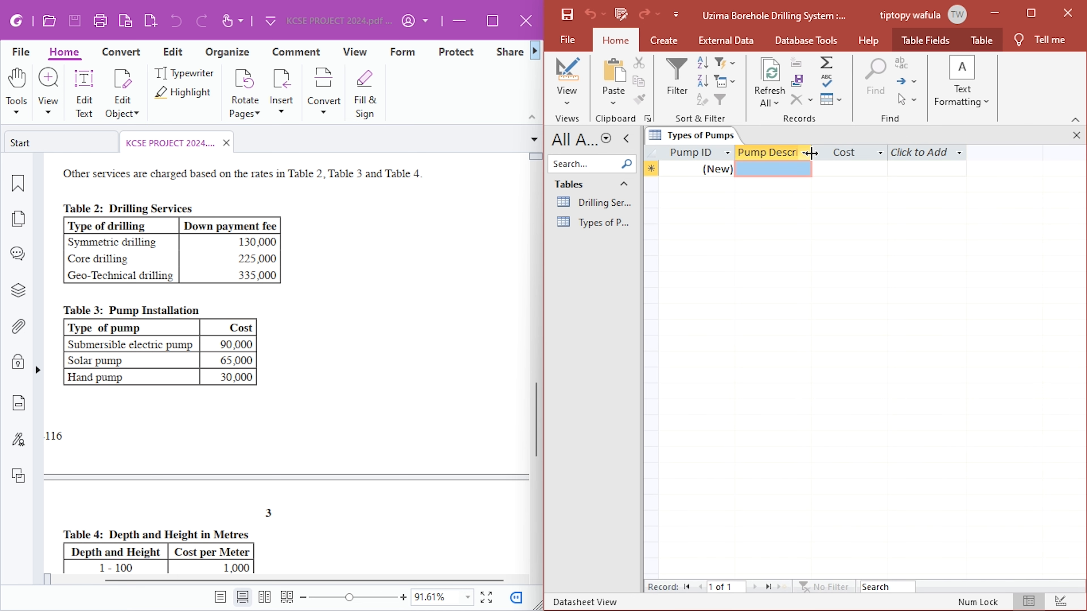
- Enter the first pump record with description Submersible electric pump and cost 90000
{"action": "left_click", "coordinate": [788, 167]}
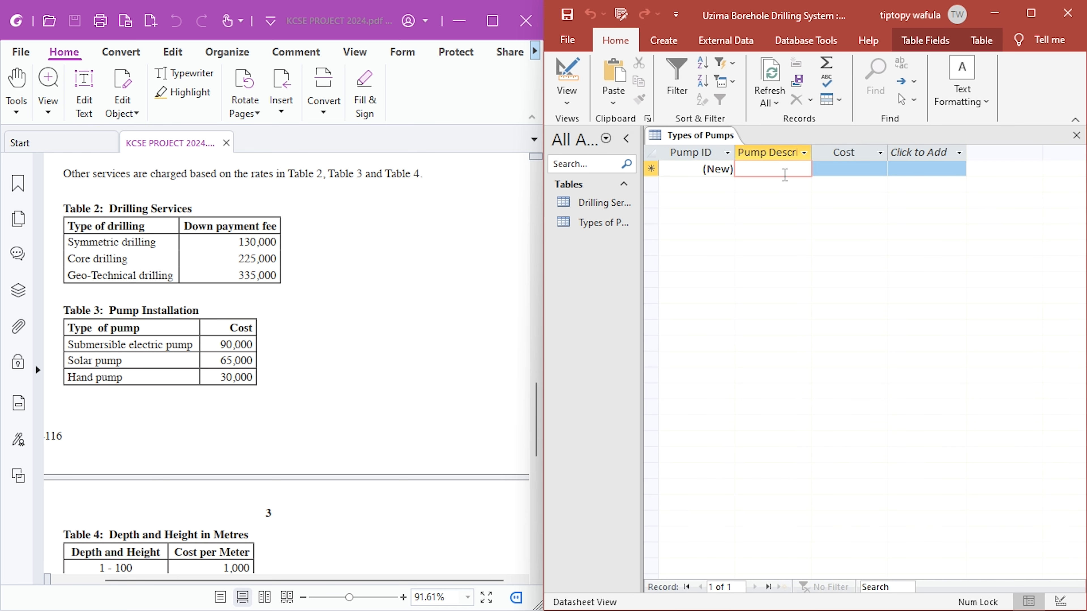
{"action": "type", "text": "Submers"}
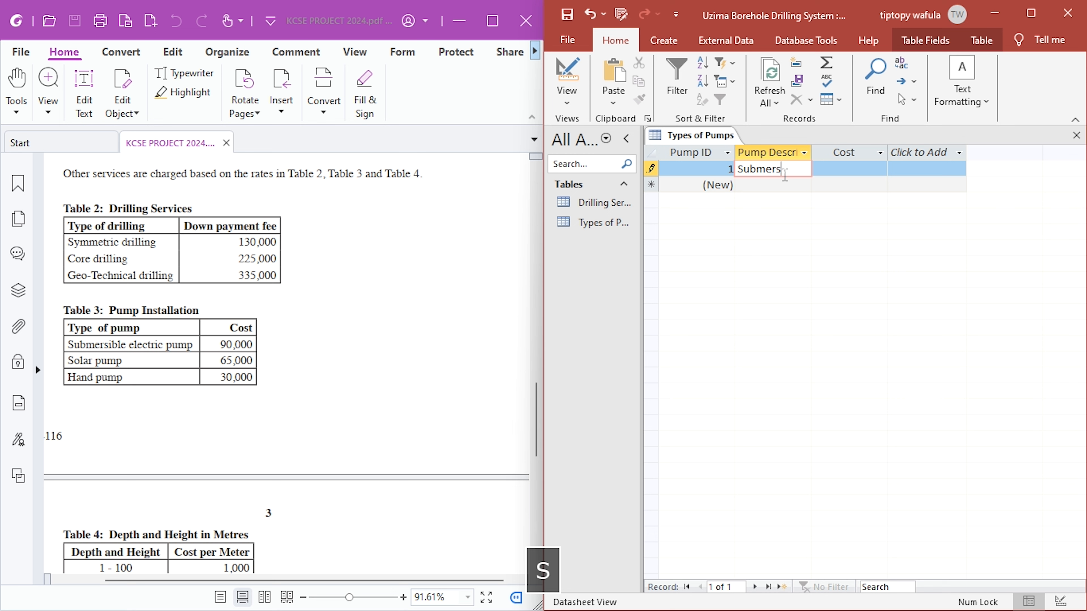
{"action": "type", "text": "ible elect"}
{"action": "type", "text": "ri"}
{"action": "type", "text": "c pump"}
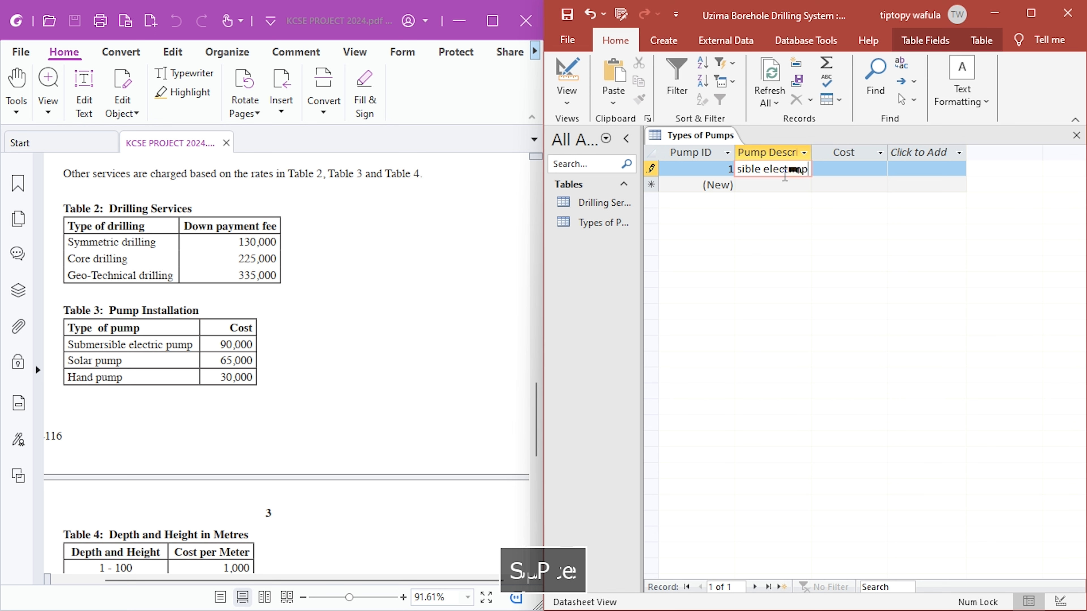
{"action": "key", "text": "Tab"}
{"action": "type", "text": "9"}
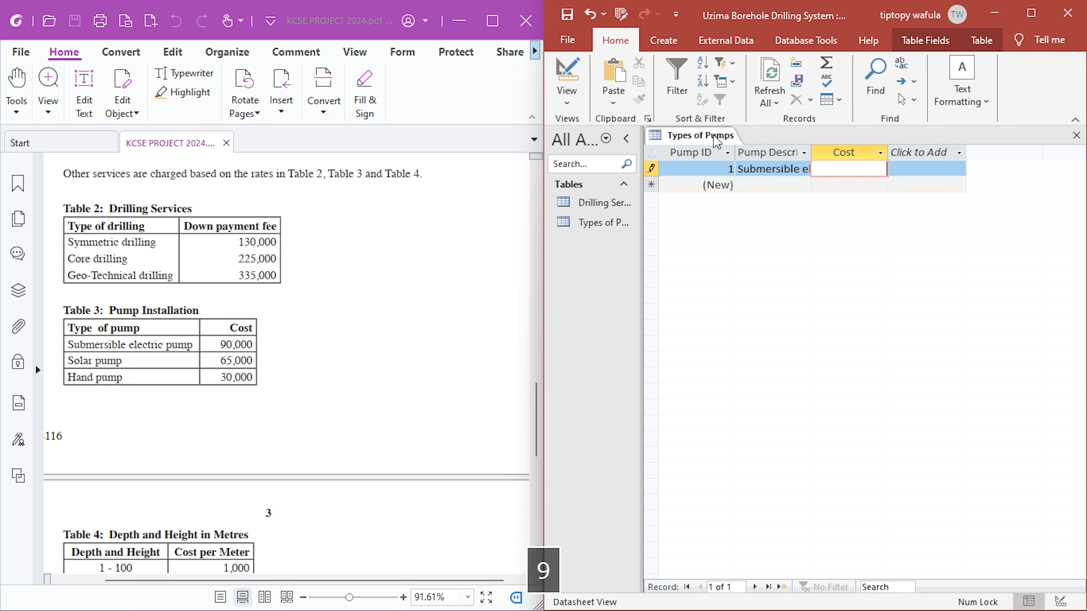
{"action": "type", "text": "0000"}
{"action": "key", "text": "Return"}
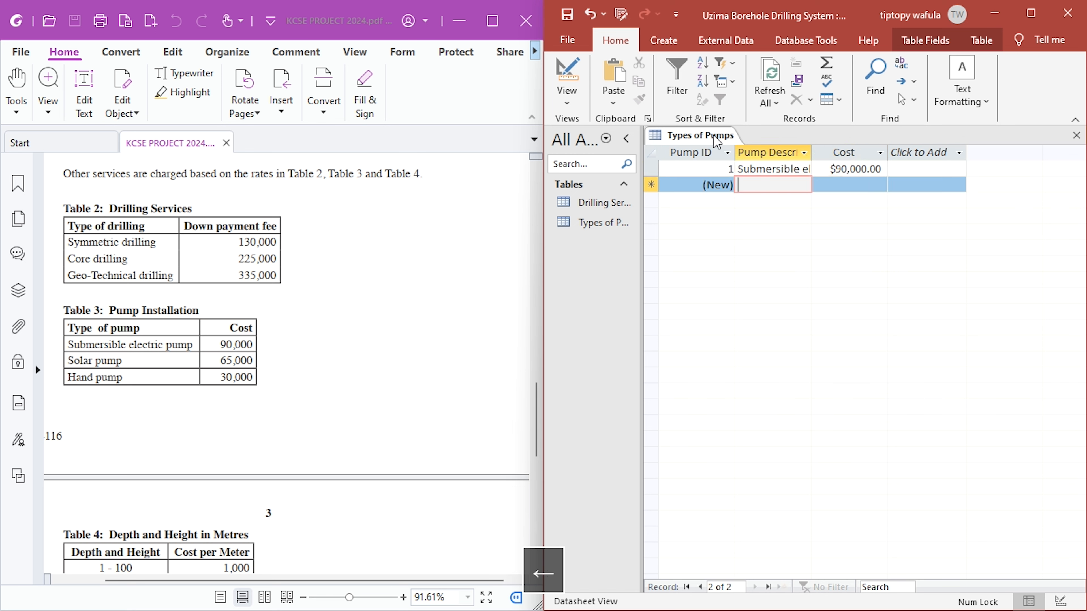
- Add a second pump record with description Solar pump and cost 65000
{"action": "type", "text": "Sola"}
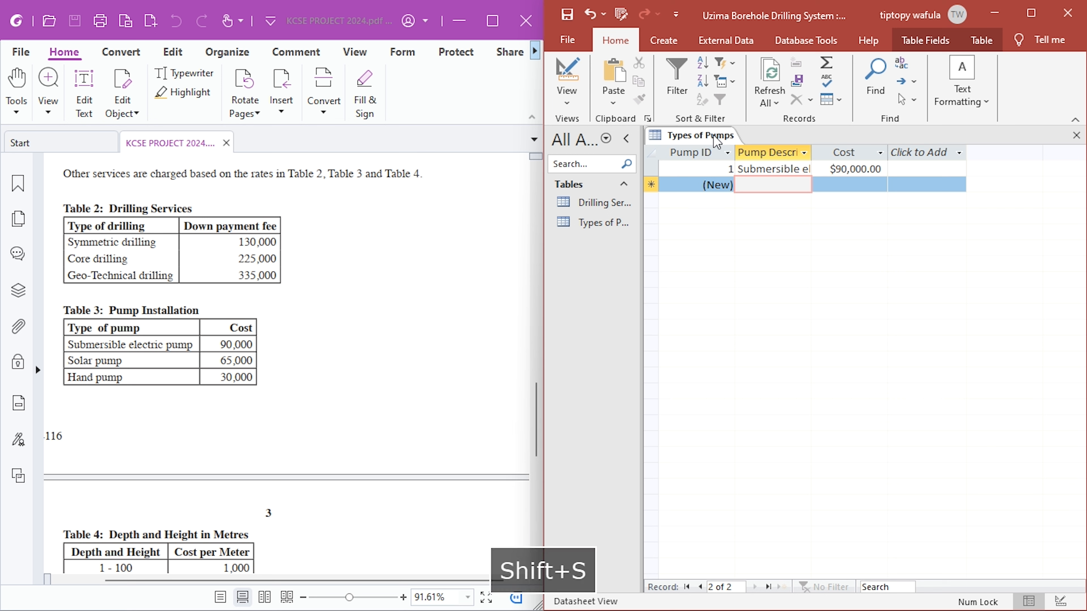
{"action": "type", "text": "r pump"}
{"action": "key", "text": "Tab"}
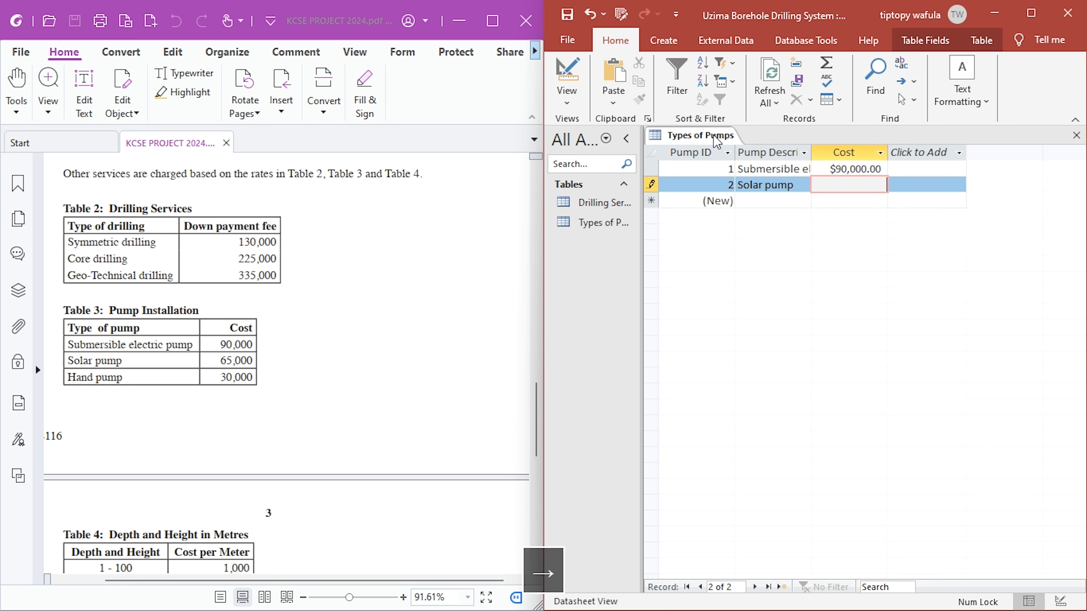
{"action": "key", "text": "BackSpace"}
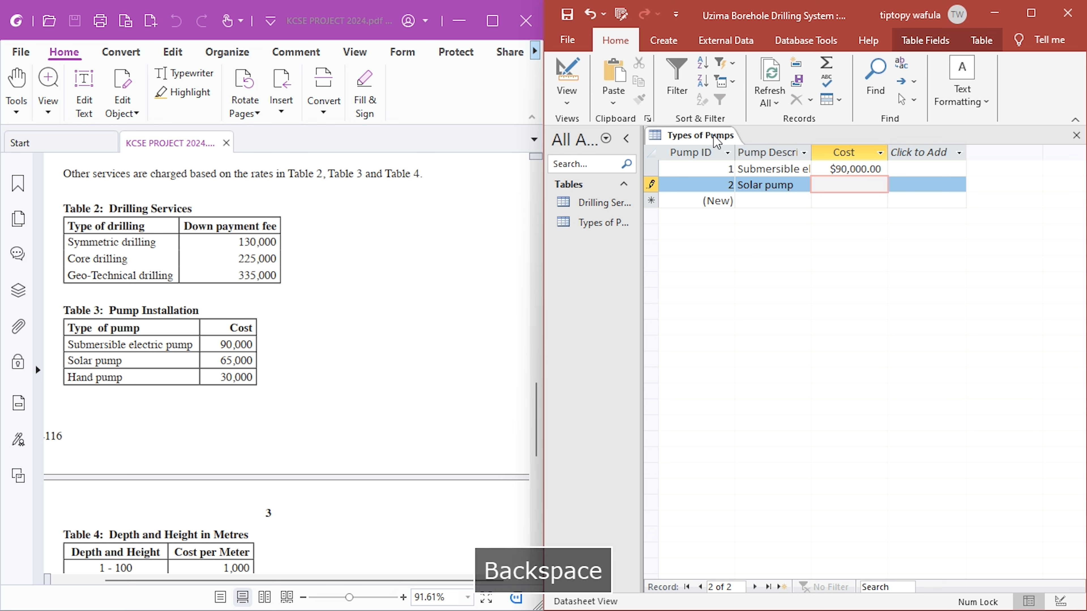
{"action": "type", "text": "65,000"}
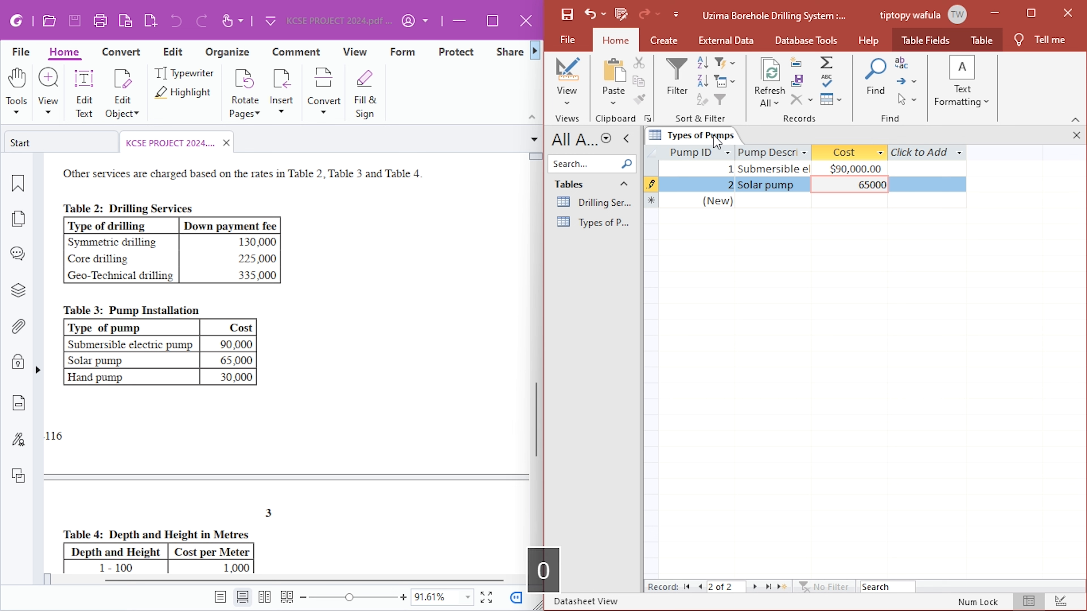
- Add a third pump record with description Hand pump and cost 30000
{"action": "key", "text": "Down"}
{"action": "key", "text": "Left"}
{"action": "type", "text": "Ha"}
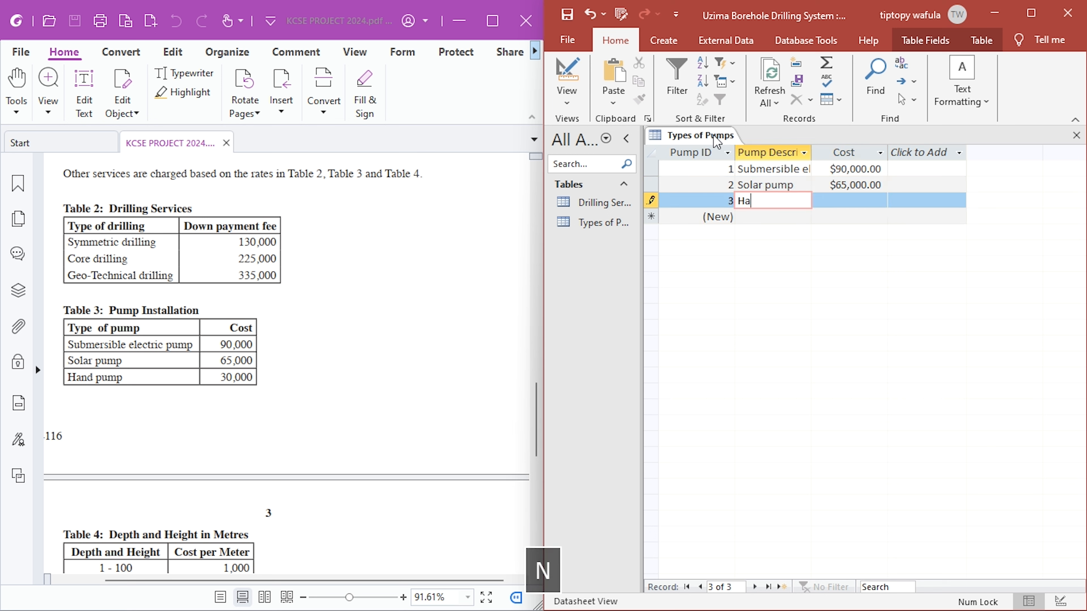
{"action": "type", "text": "nd pump"}
{"action": "key", "text": "Right"}
{"action": "type", "text": "30"}
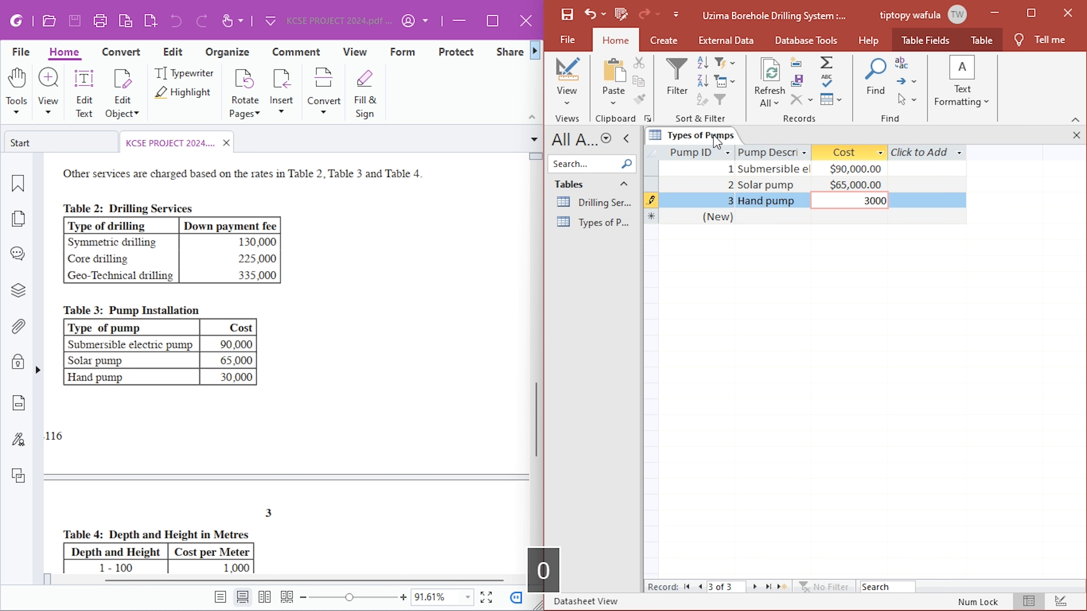
- Set the Cost field's format to "Ksh. "#,##0.00 in Design view, save the Types of Pumps table, and close it after checking its datasheet
{"action": "left_click", "coordinate": [556, 75]}
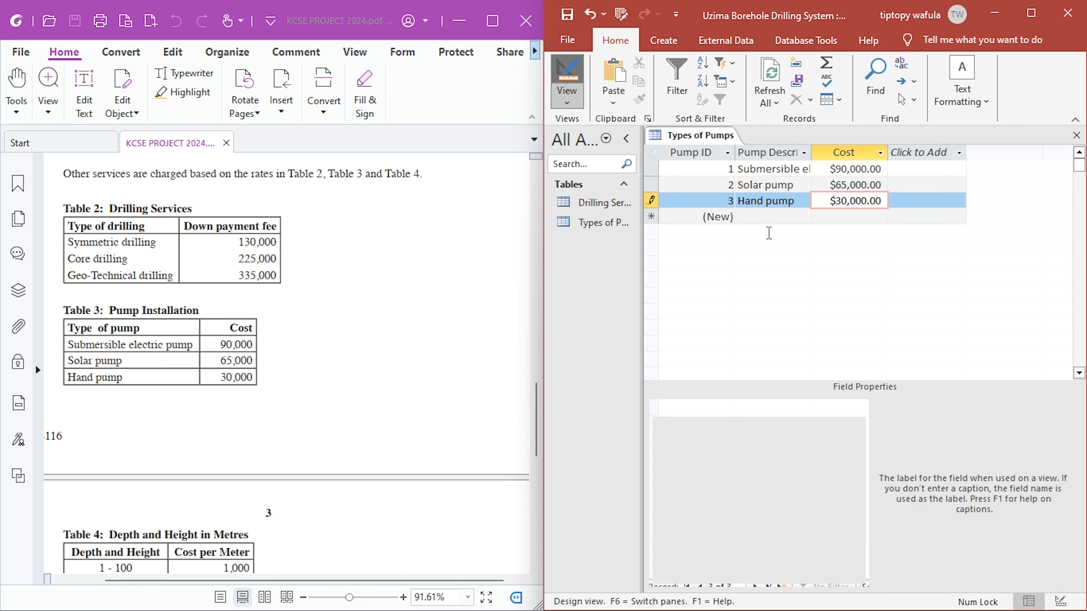
{"action": "left_click_drag", "start_coordinate": [811, 424], "coordinate": [744, 423]}
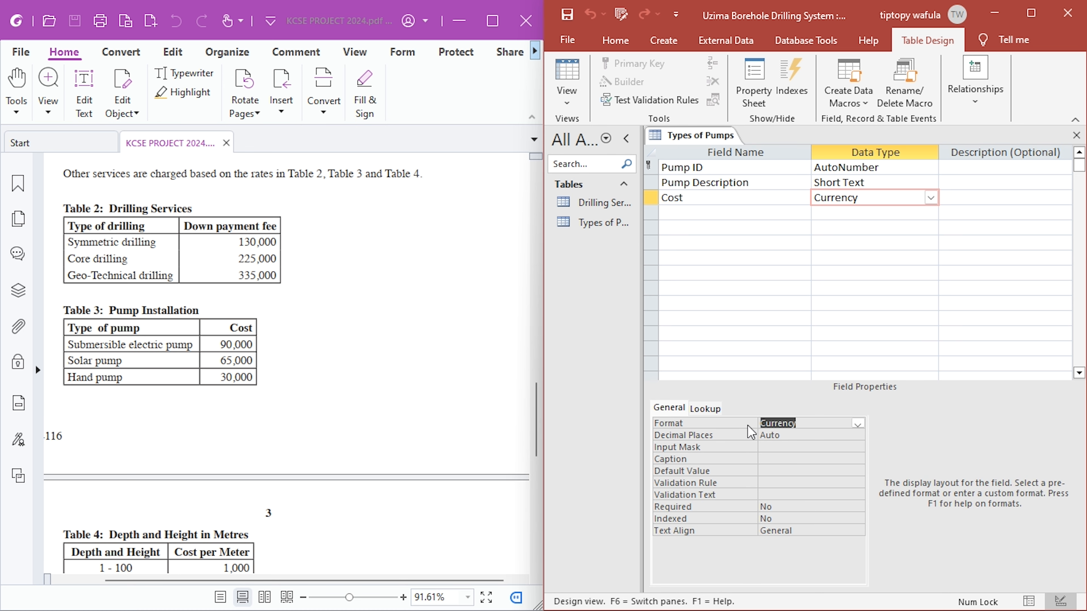
{"action": "type", "text": "\"Ksh. \"#,##0.00"}
{"action": "left_click", "coordinate": [812, 457]}
{"action": "left_click", "coordinate": [567, 14]}
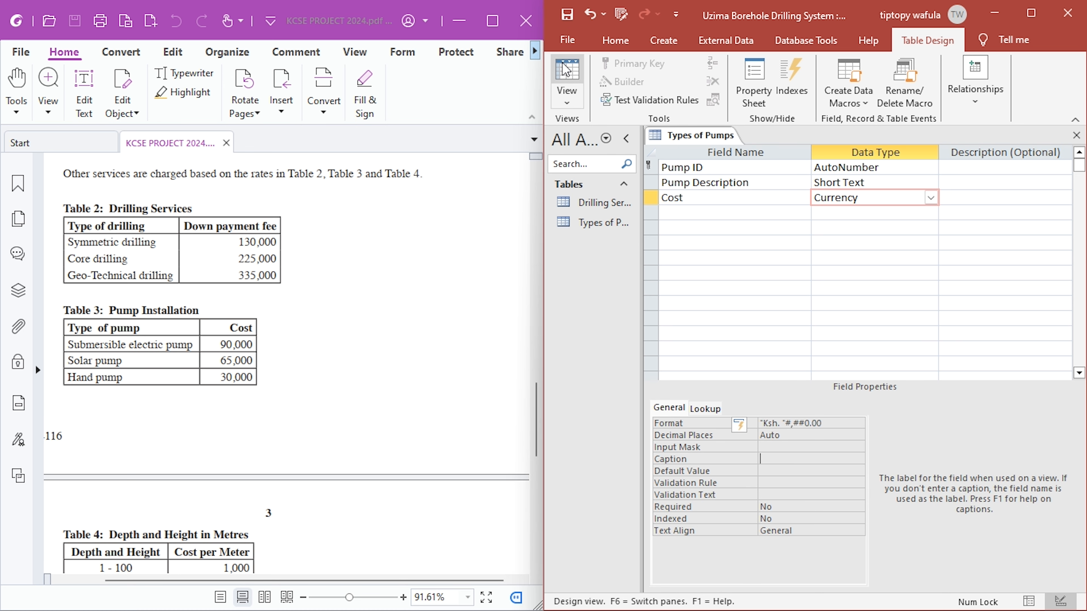
{"action": "left_click", "coordinate": [567, 75]}
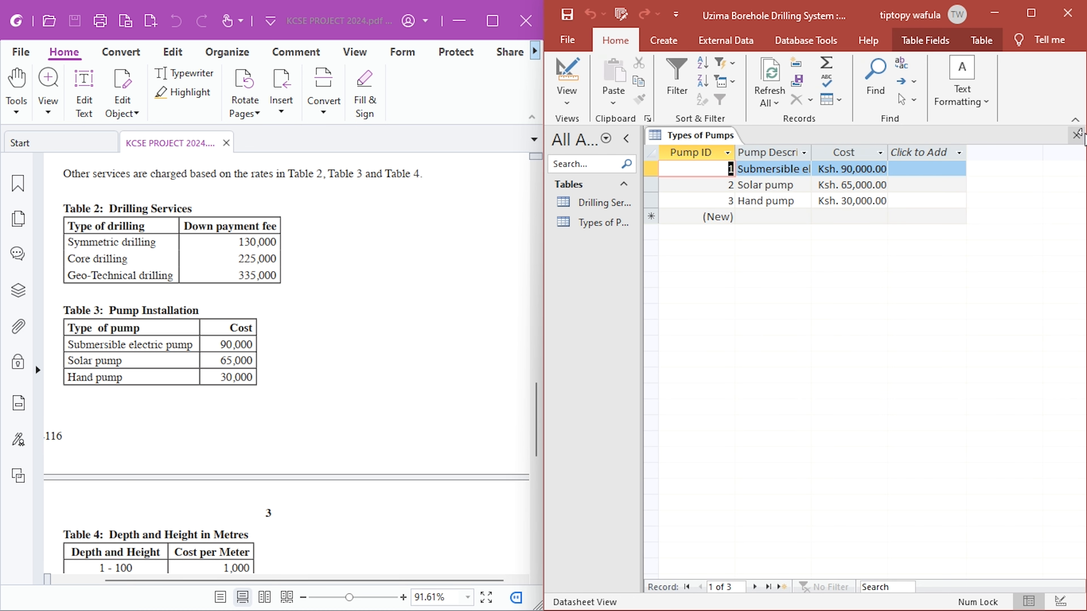
{"action": "left_click", "coordinate": [1077, 136]}
- Examine in the project brief how pumps are charged and compare it with the records in the Types of Pumps table
{"action": "scroll", "coordinate": [463, 337], "scroll_direction": "up", "scroll_amount": 5}
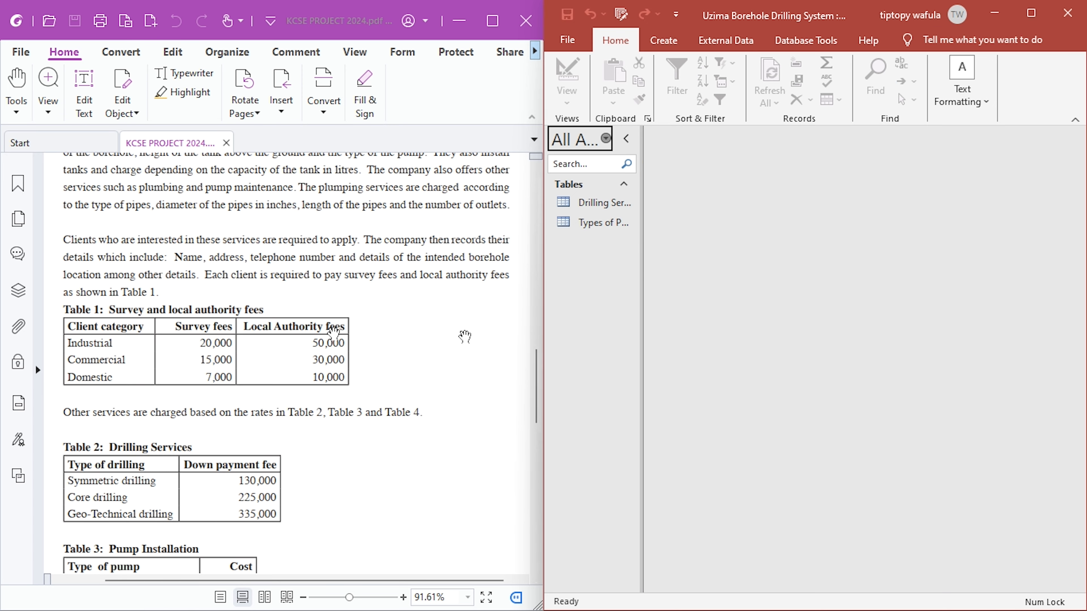
{"action": "scroll", "coordinate": [333, 332], "scroll_direction": "up", "scroll_amount": 2}
{"action": "scroll", "coordinate": [334, 332], "scroll_direction": "up", "scroll_amount": 3}
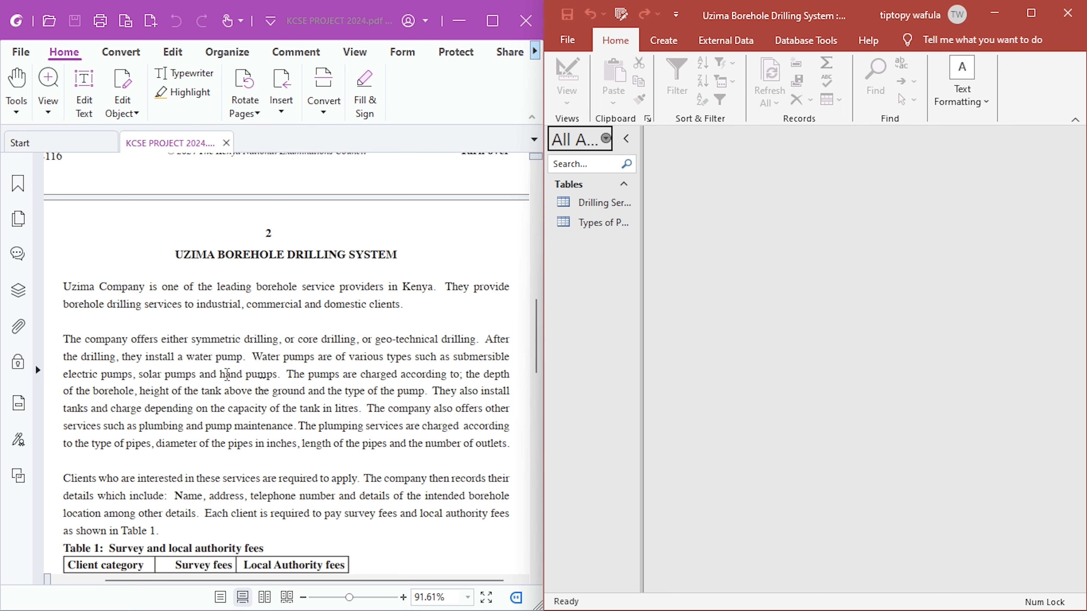
{"action": "scroll", "coordinate": [227, 374], "scroll_direction": "down", "scroll_amount": 2}
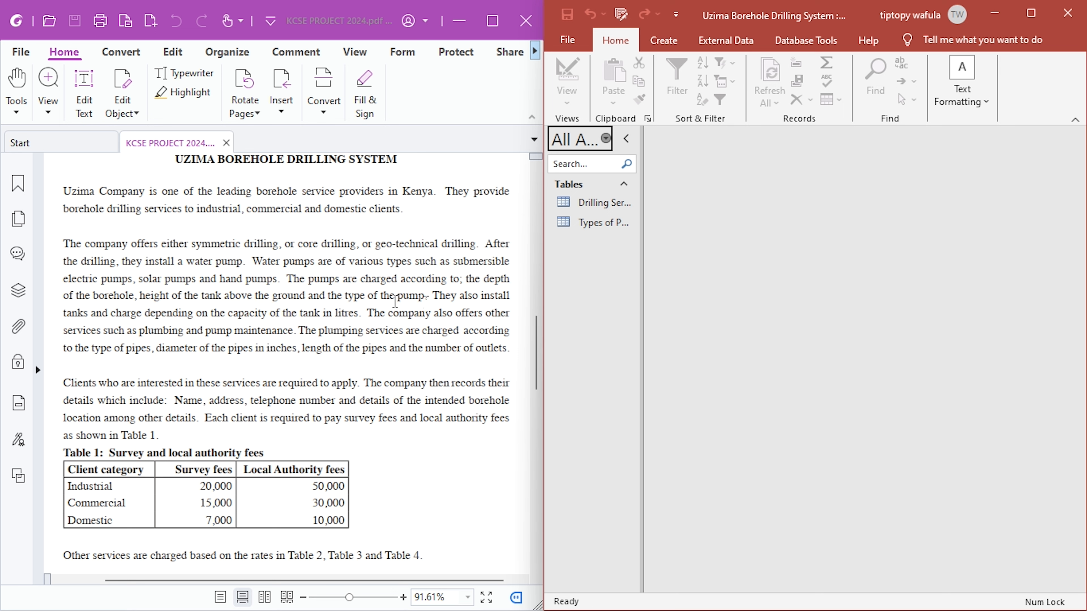
{"action": "left_click_drag", "start_coordinate": [424, 298], "coordinate": [412, 277]}
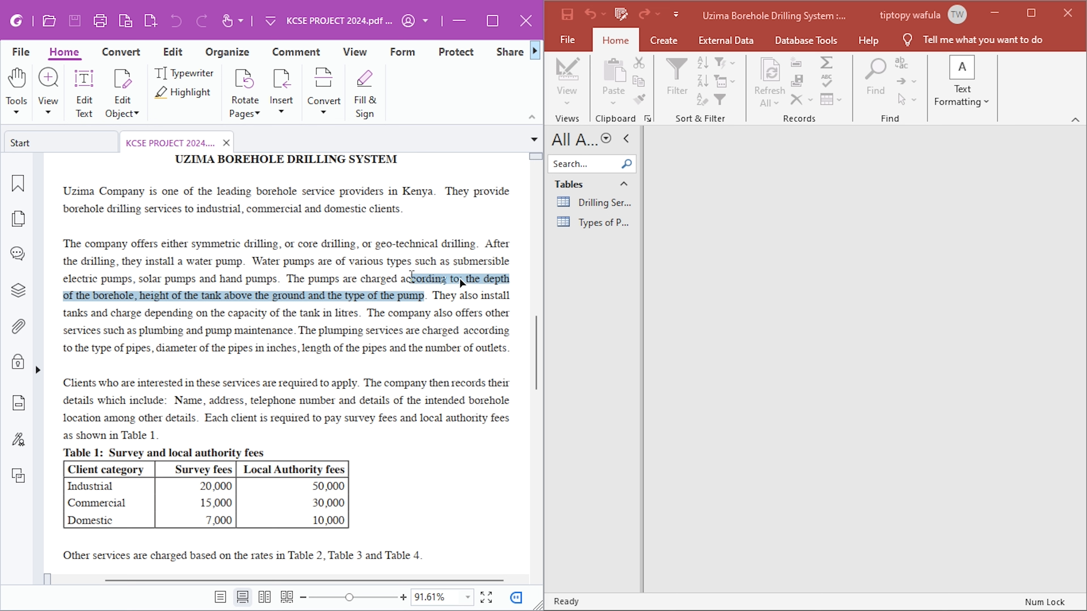
{"action": "left_click", "coordinate": [470, 282]}
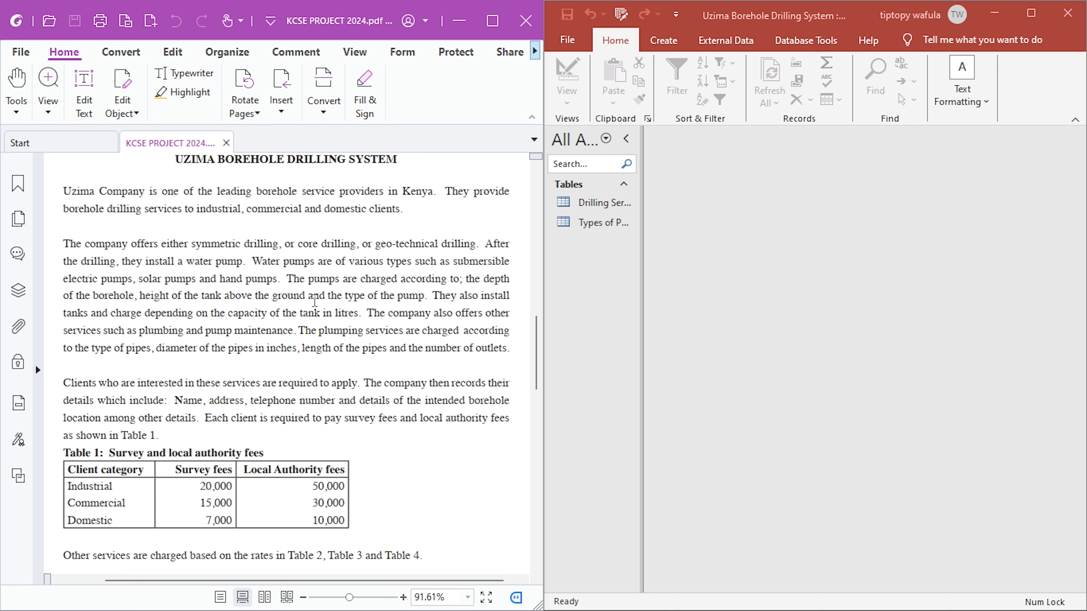
{"action": "left_click_drag", "start_coordinate": [419, 296], "coordinate": [308, 277]}
{"action": "left_click", "coordinate": [350, 297]}
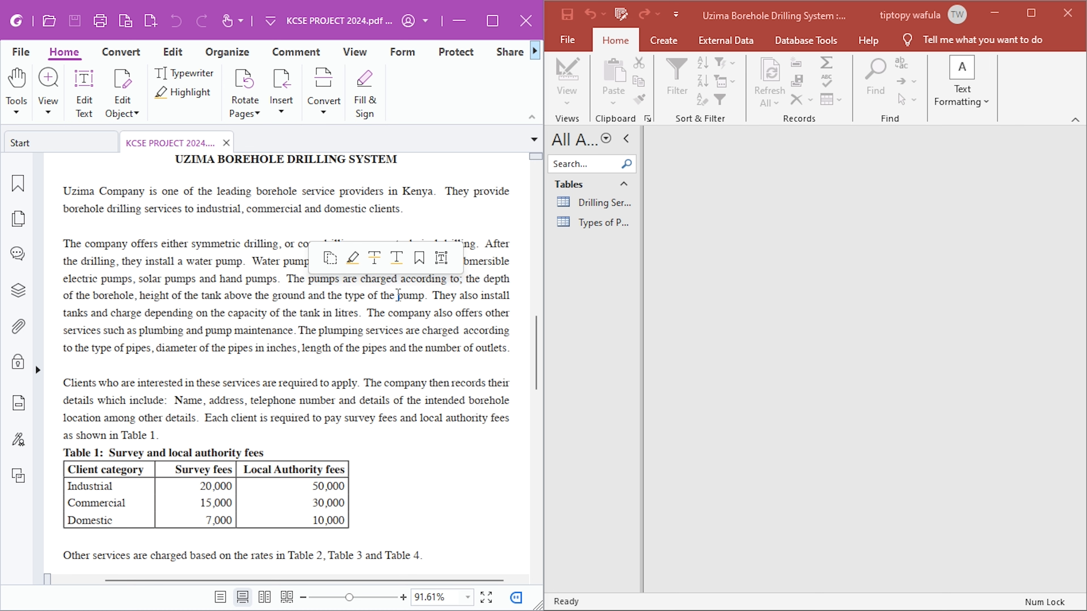
{"action": "left_click", "coordinate": [608, 226]}
{"action": "double_click", "coordinate": [608, 226]}
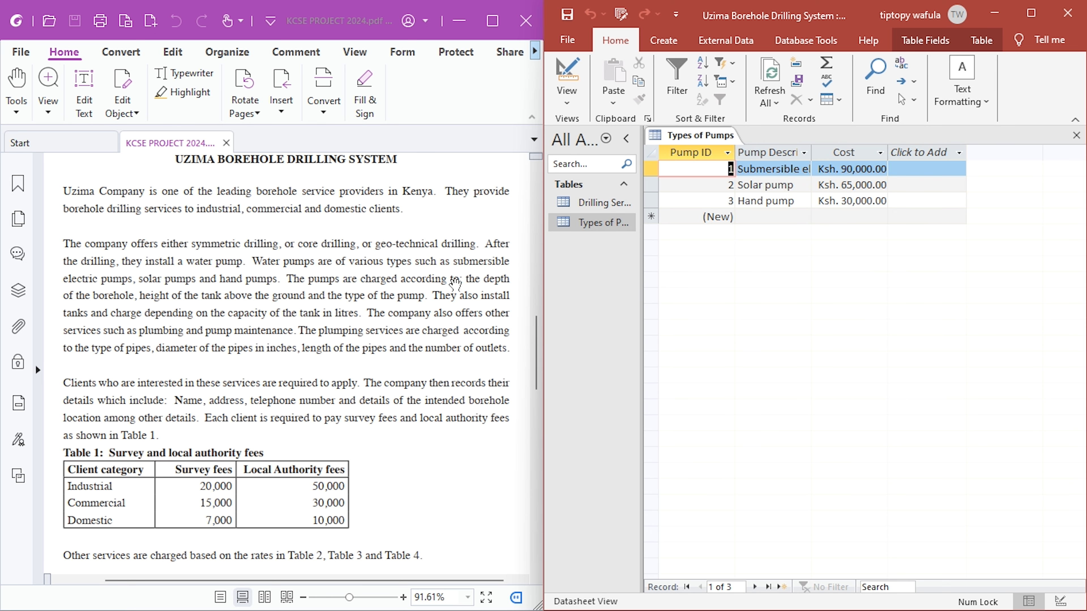
{"action": "left_click", "coordinate": [1076, 136]}
- Create a new table, save it as Drilling Applications and open it in Design view
{"action": "left_click", "coordinate": [662, 41]}
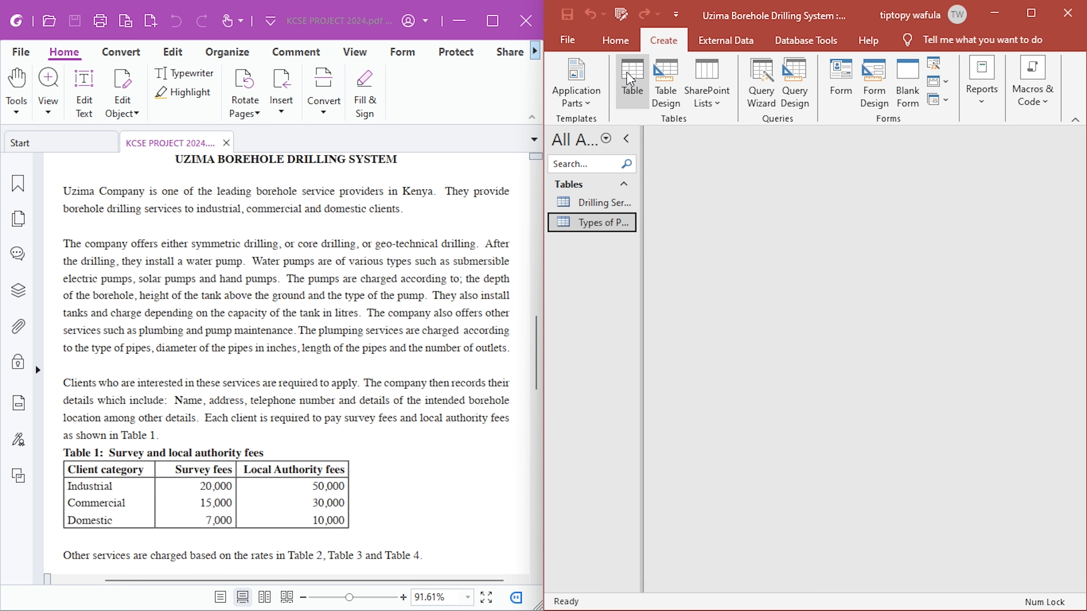
{"action": "left_click", "coordinate": [626, 71]}
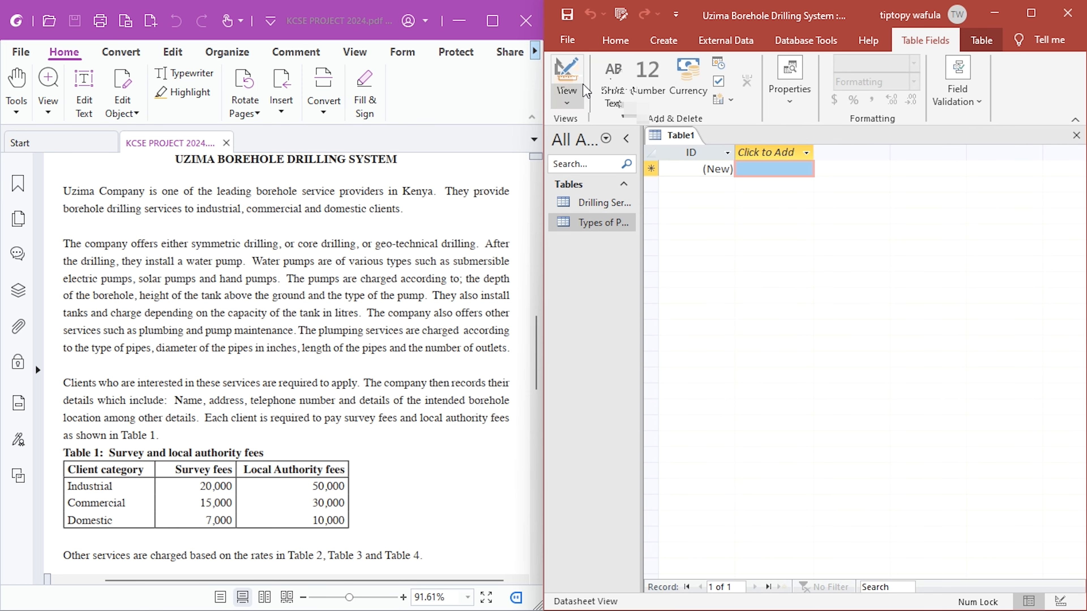
{"action": "left_click", "coordinate": [566, 81]}
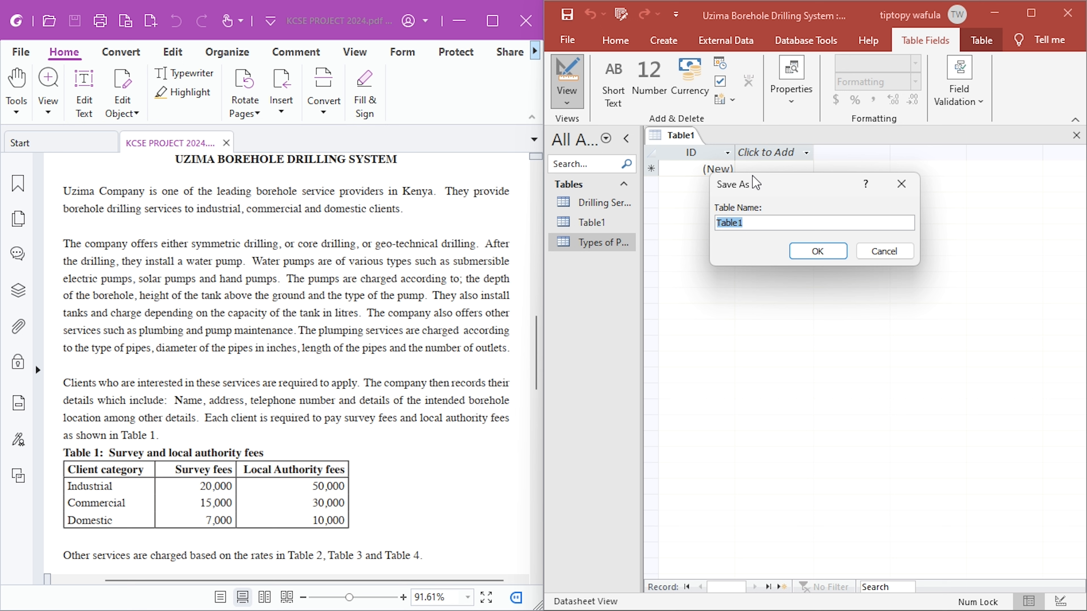
{"action": "type", "text": "Dril"}
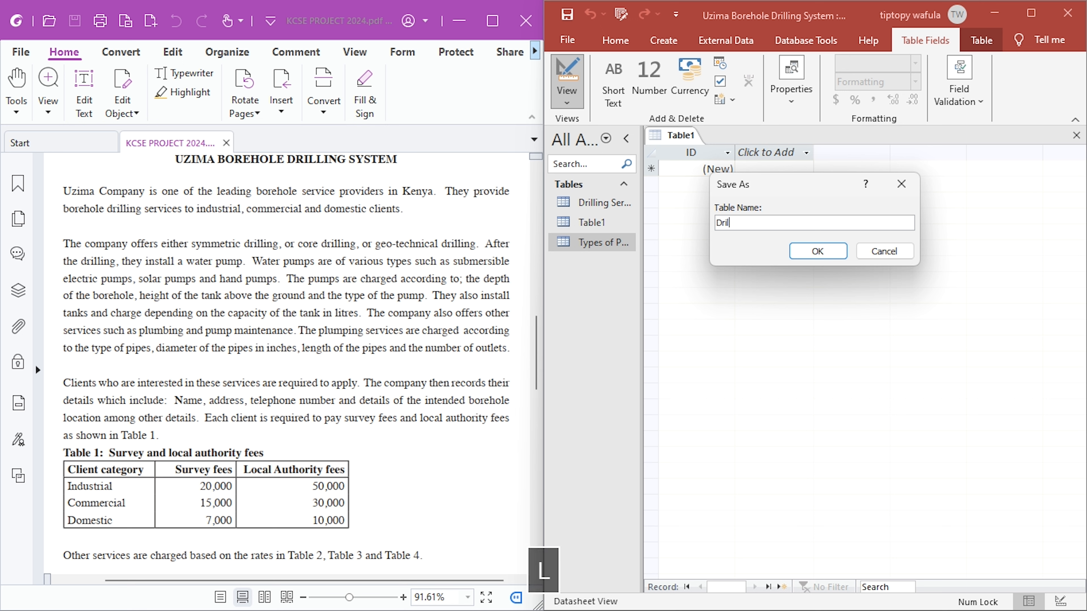
{"action": "type", "text": "ling"}
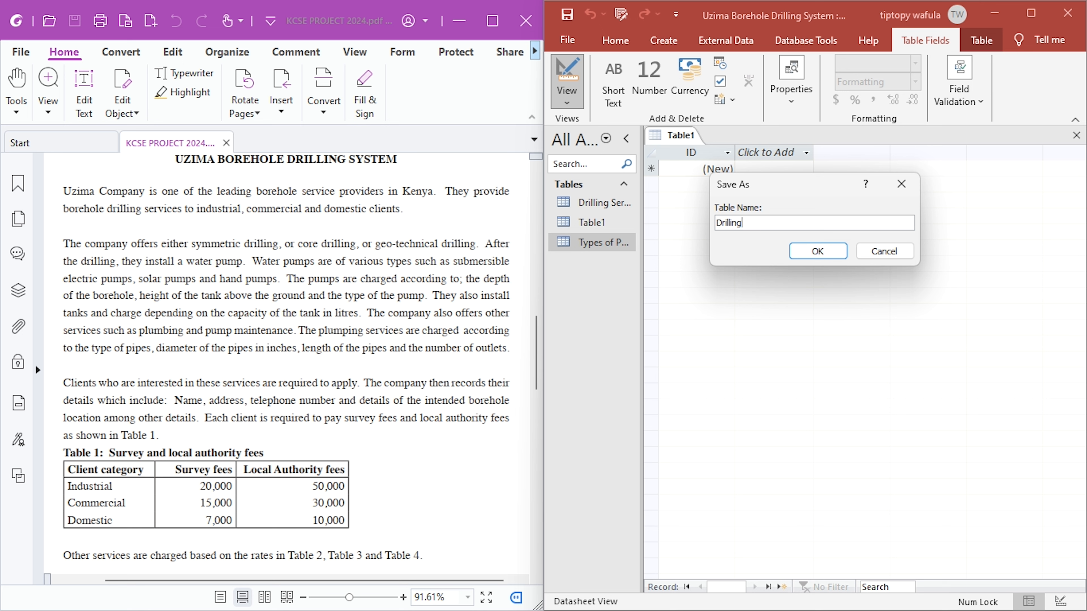
{"action": "type", "text": "Applications"}
{"action": "key", "text": "Return"}
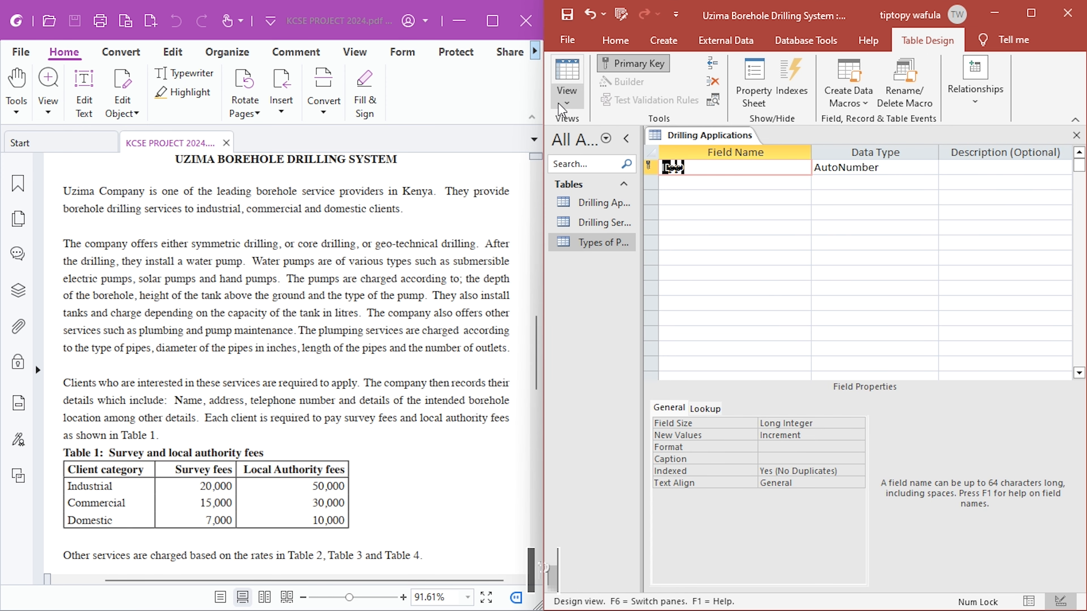
- Rename the primary key field of the Drilling Applications table as Application ID
{"action": "type", "text": "Application ID"}
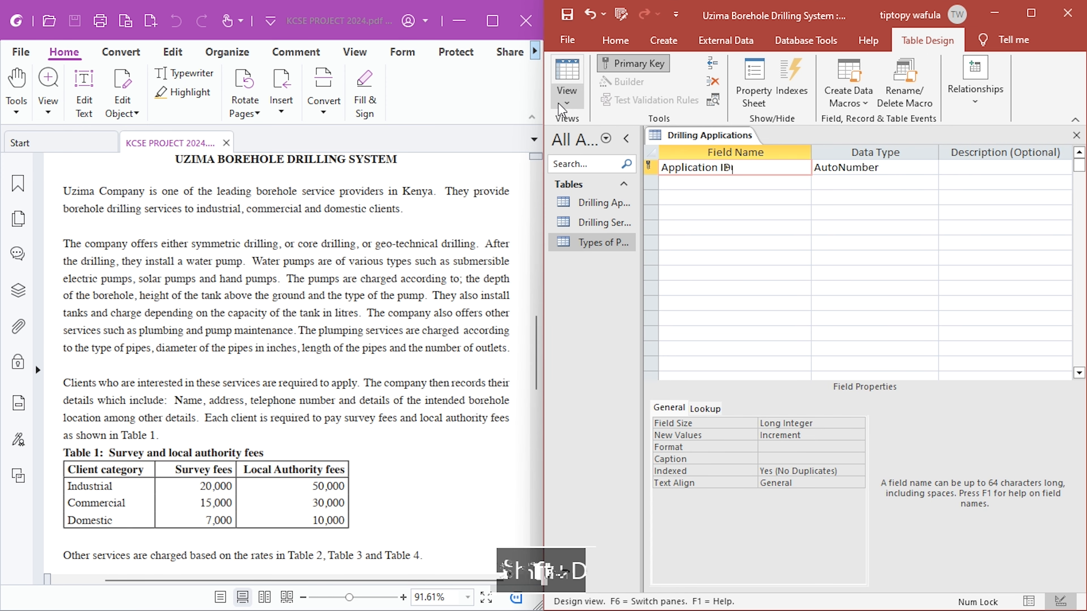
{"action": "key", "text": "Return"}
{"action": "key", "text": "Down"}
{"action": "key", "text": "Left"}
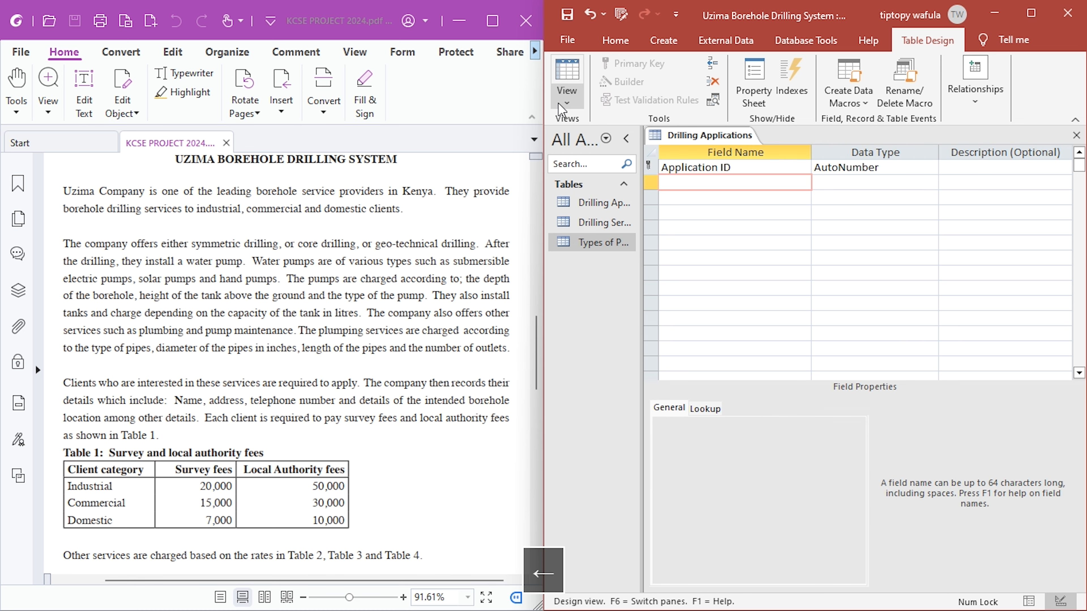
- Add a field named Applicant Name with the Number data type to the Drilling Applications table
{"action": "type", "text": "Applica"}
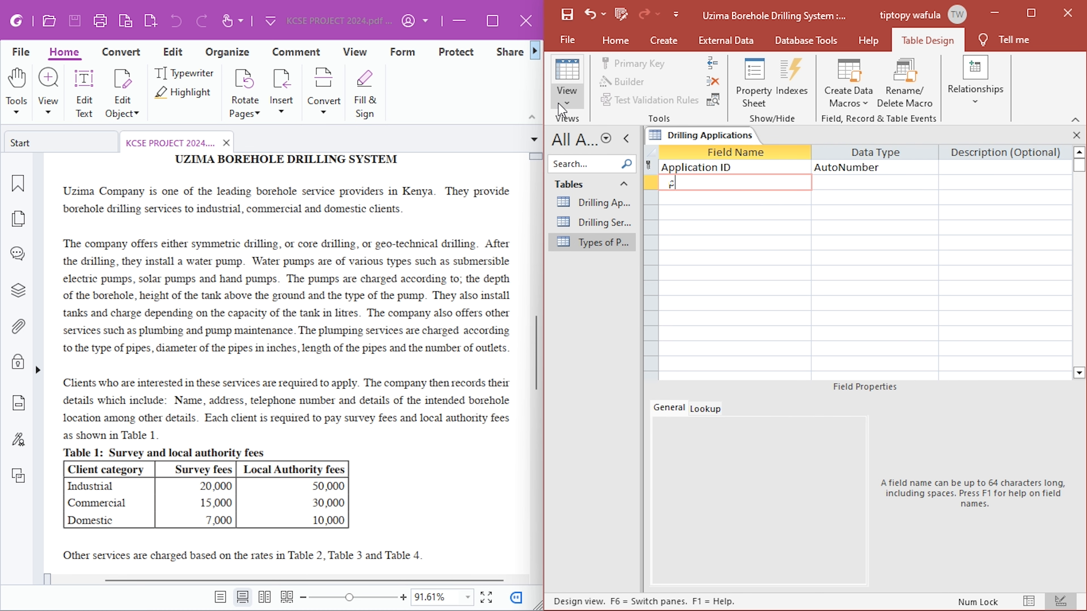
{"action": "type", "text": "nt Name"}
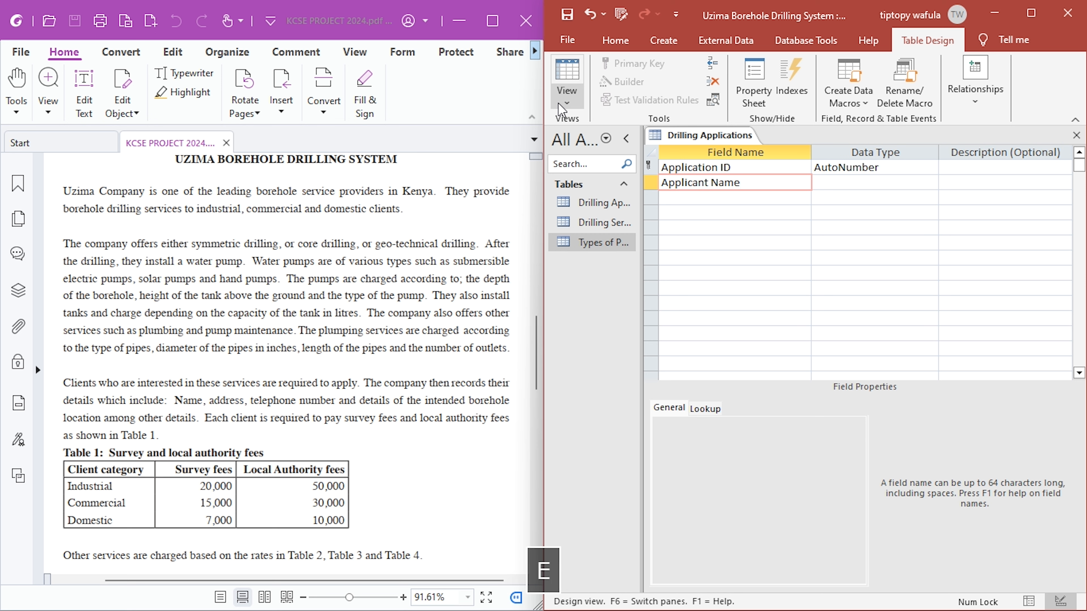
{"action": "key", "text": "Right"}
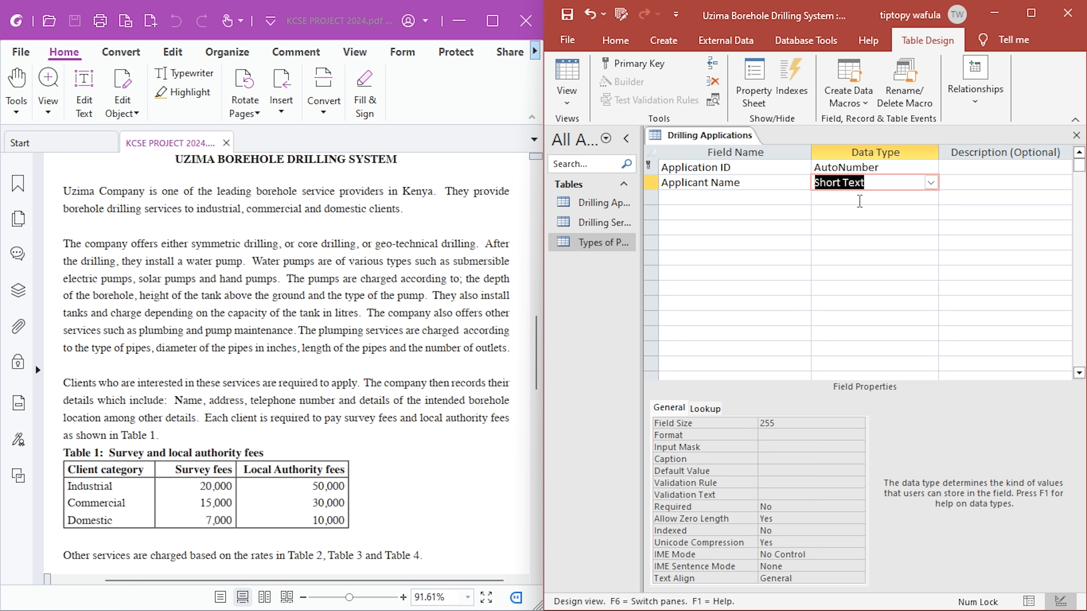
{"action": "type", "text": "n"}
{"action": "key", "text": "Return"}
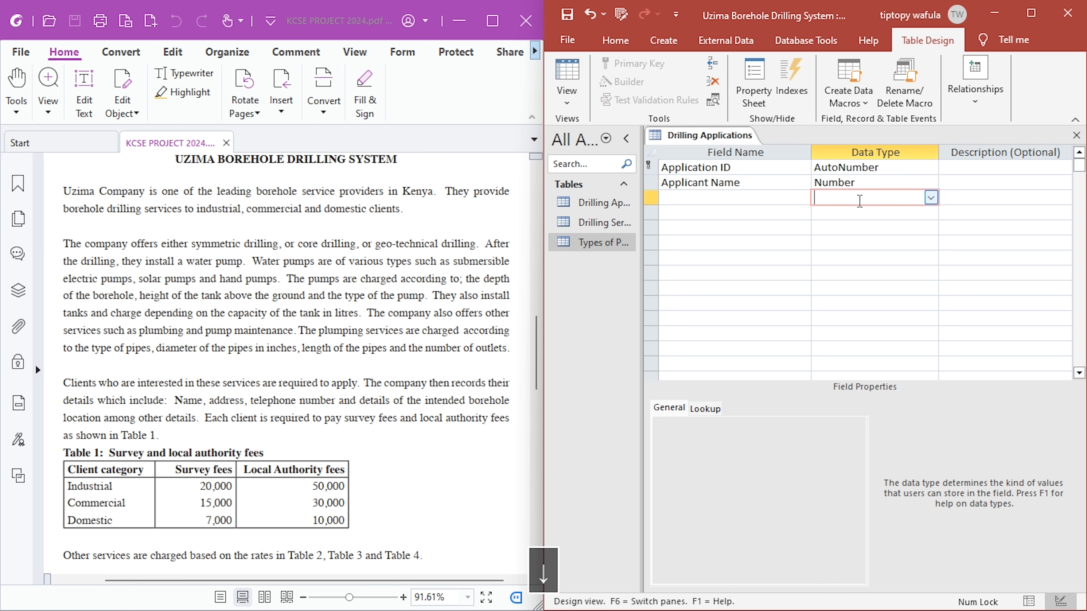
{"action": "key", "text": "Return"}
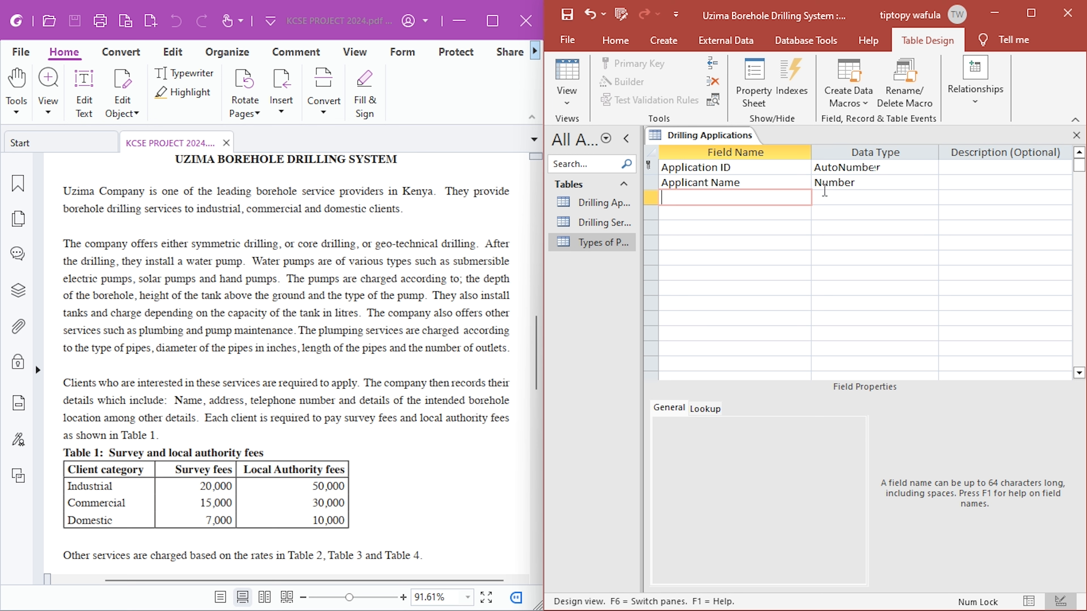
- Add a field named Date of drilling with the Date/Time data type to the Drilling Applications table
{"action": "left_click", "coordinate": [835, 183]}
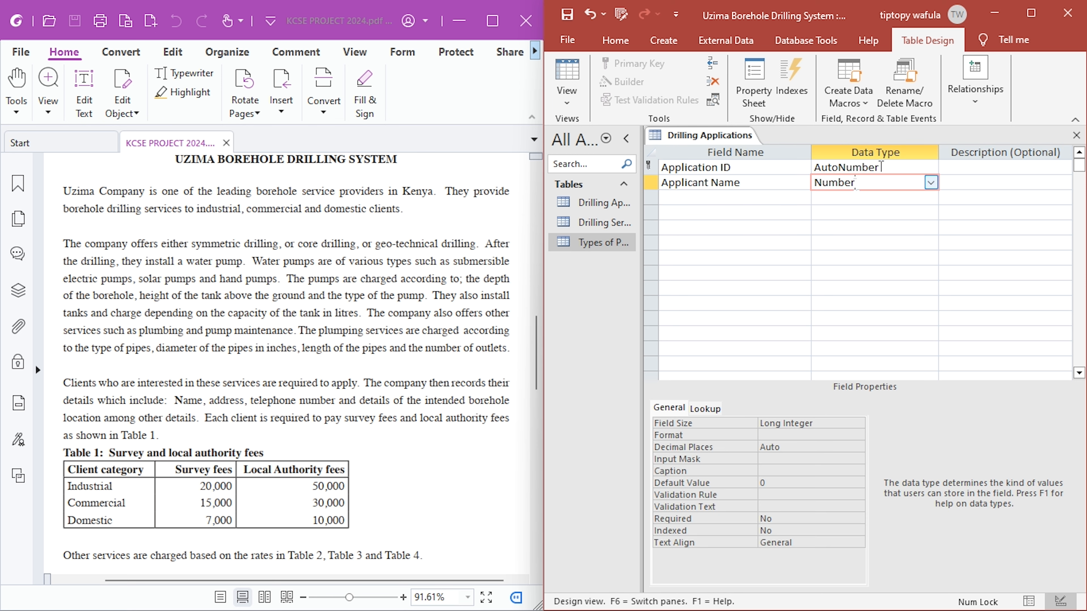
{"action": "left_click", "coordinate": [726, 198]}
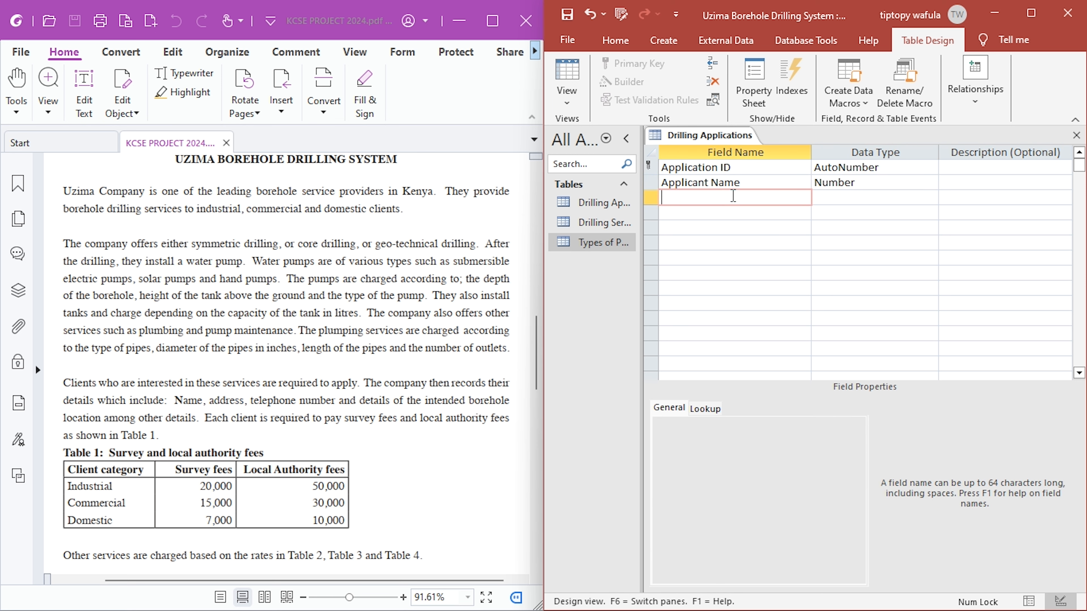
{"action": "type", "text": "Da"}
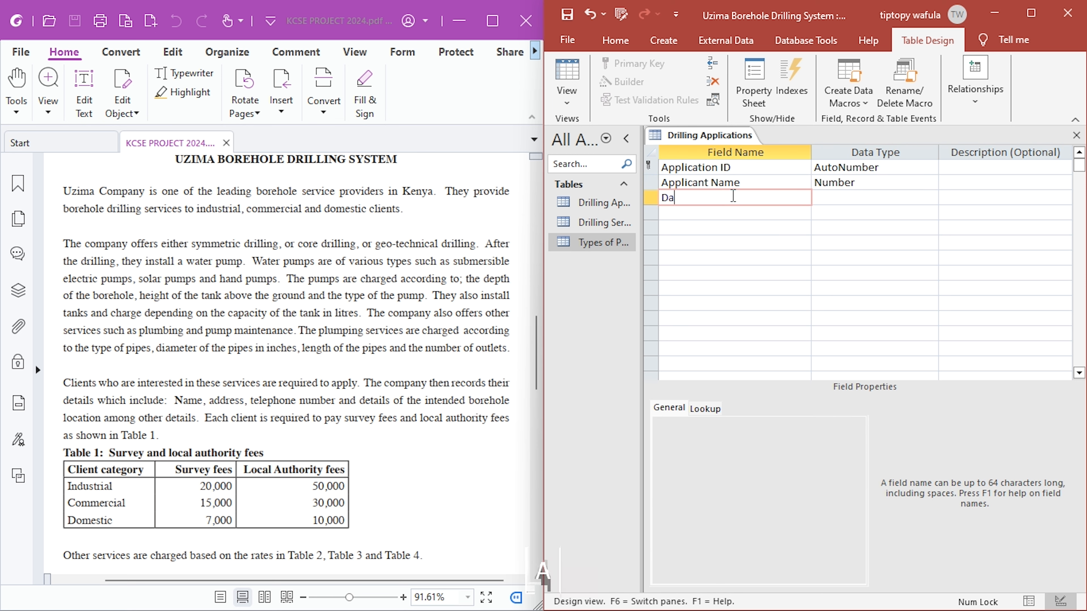
{"action": "type", "text": "te "}
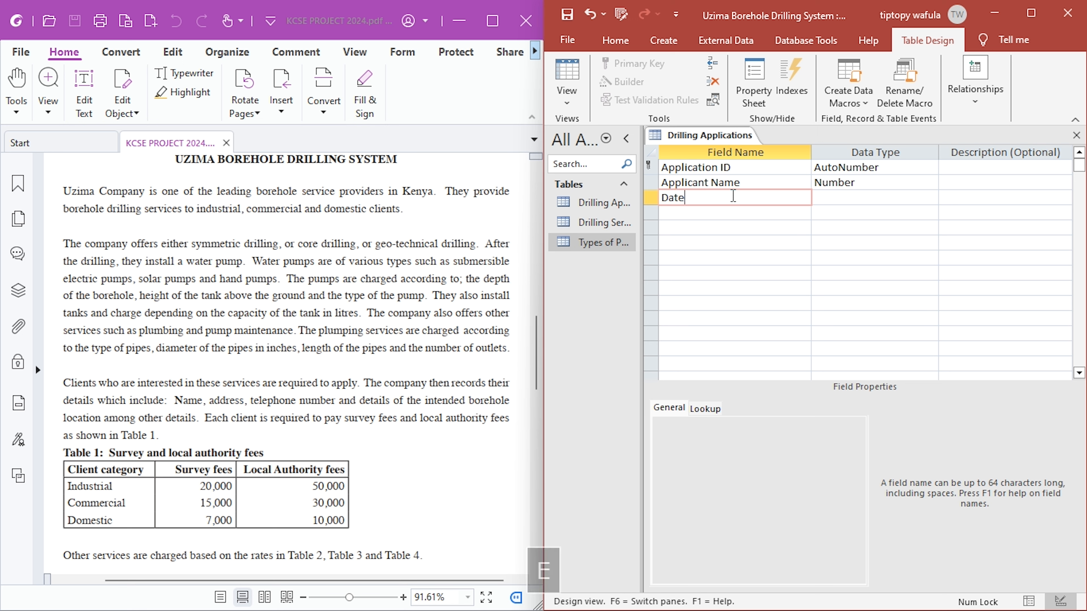
{"action": "type", "text": "of drillin"}
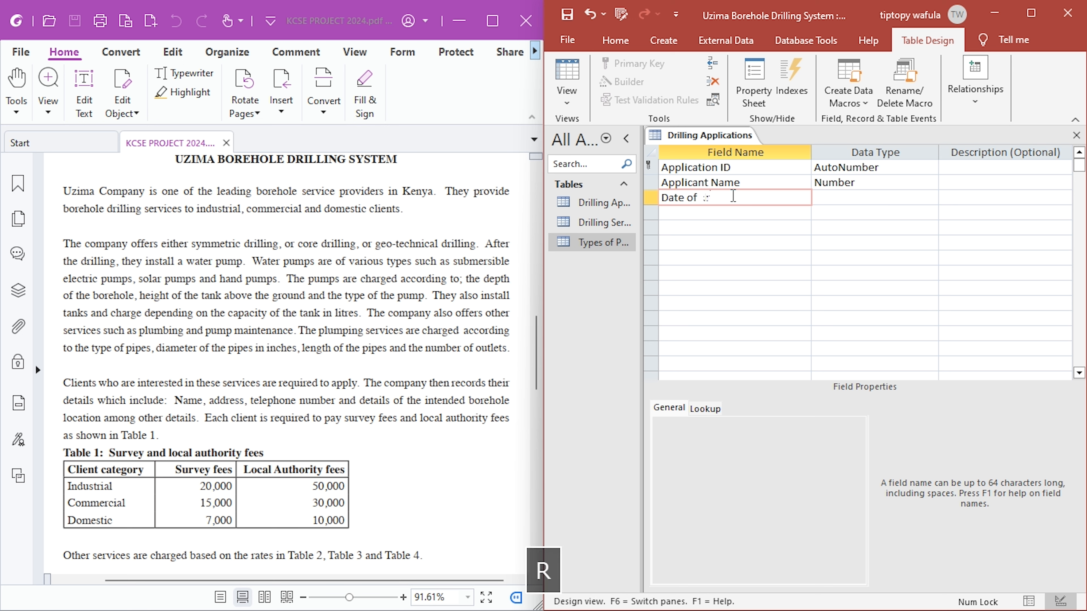
{"action": "type", "text": "g"}
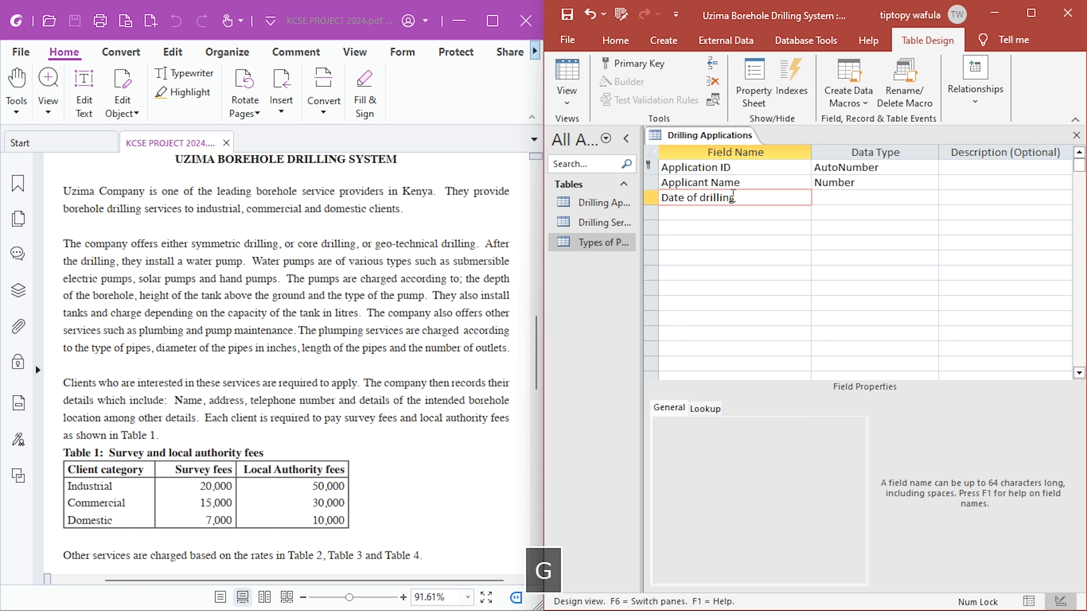
{"action": "key", "text": "Right"}
{"action": "type", "text": "d"}
{"action": "key", "text": "Down"}
{"action": "key", "text": "Left"}
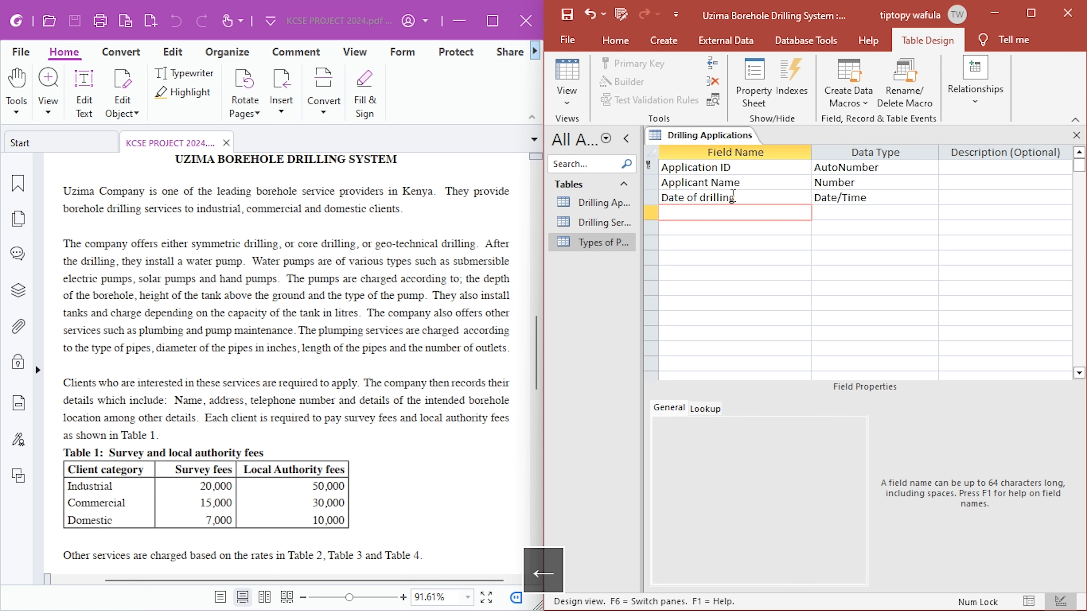
- Add a field named Drilling Service below Date of drilling in the Drilling Applications table
{"action": "type", "text": "Drill"}
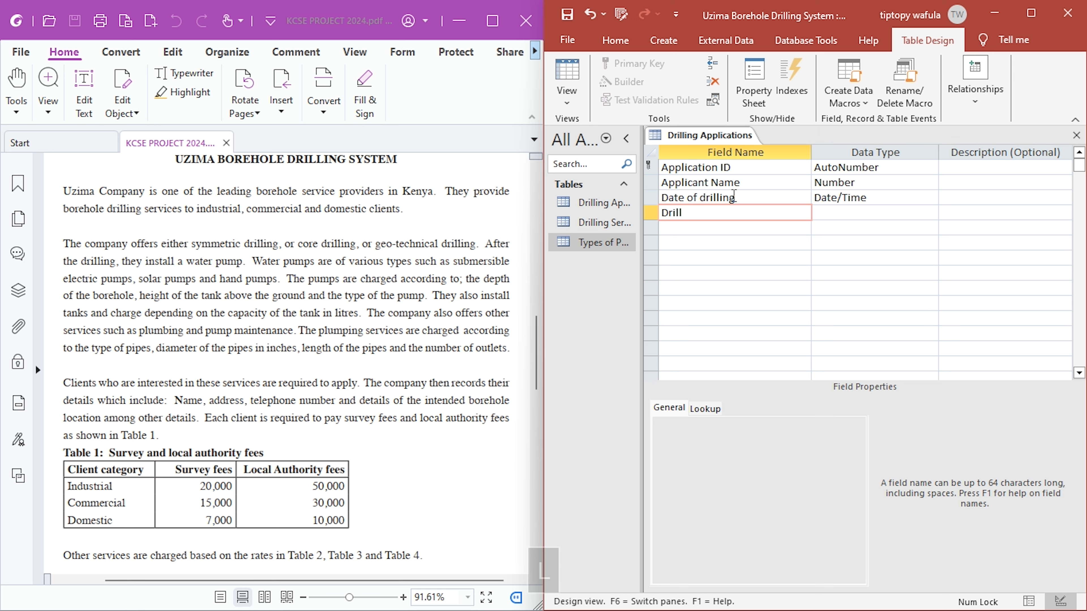
{"action": "type", "text": "i"}
{"action": "type", "text": "ng"}
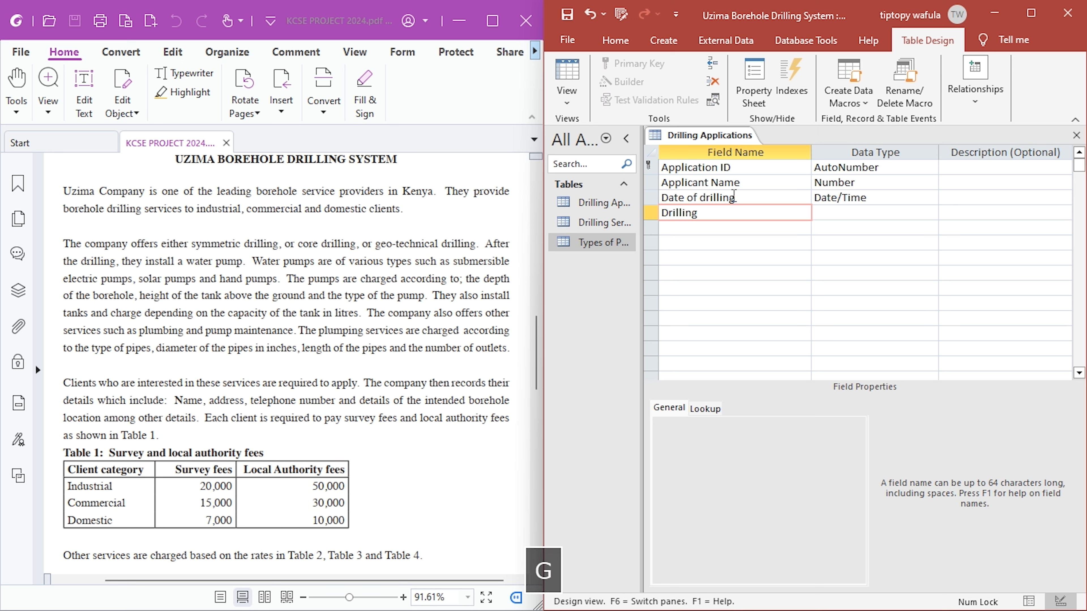
{"action": "type", "text": " Sevice"}
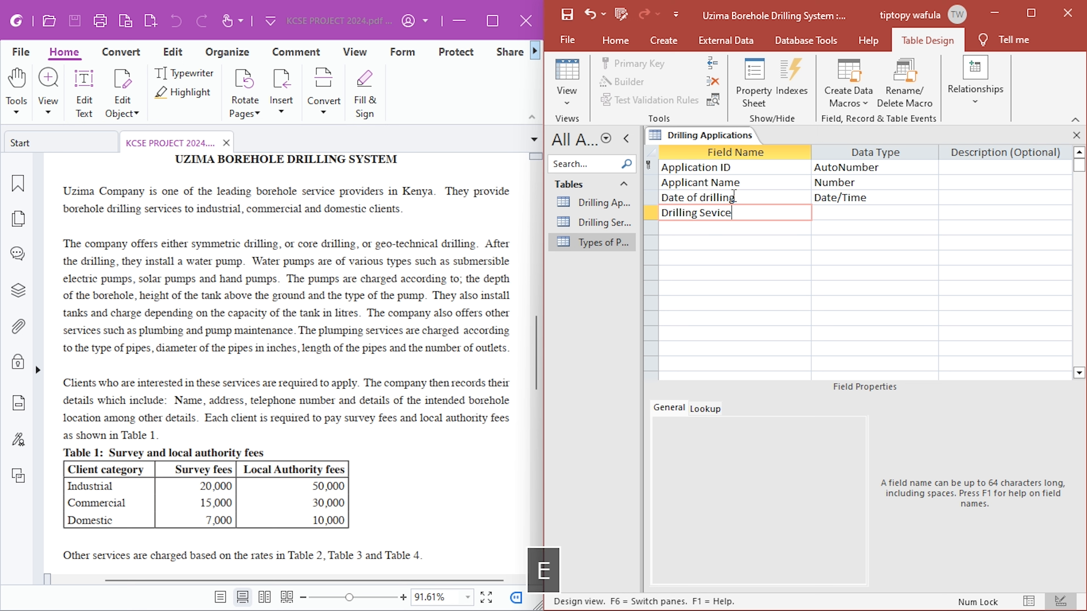
{"action": "key", "text": "BackSpace"}
{"action": "key", "text": "BackSpace"}
{"action": "key", "text": "BackSpace"}
{"action": "key", "text": "BackSpace"}
{"action": "type", "text": "rvice"}
{"action": "key", "text": "Tab"}
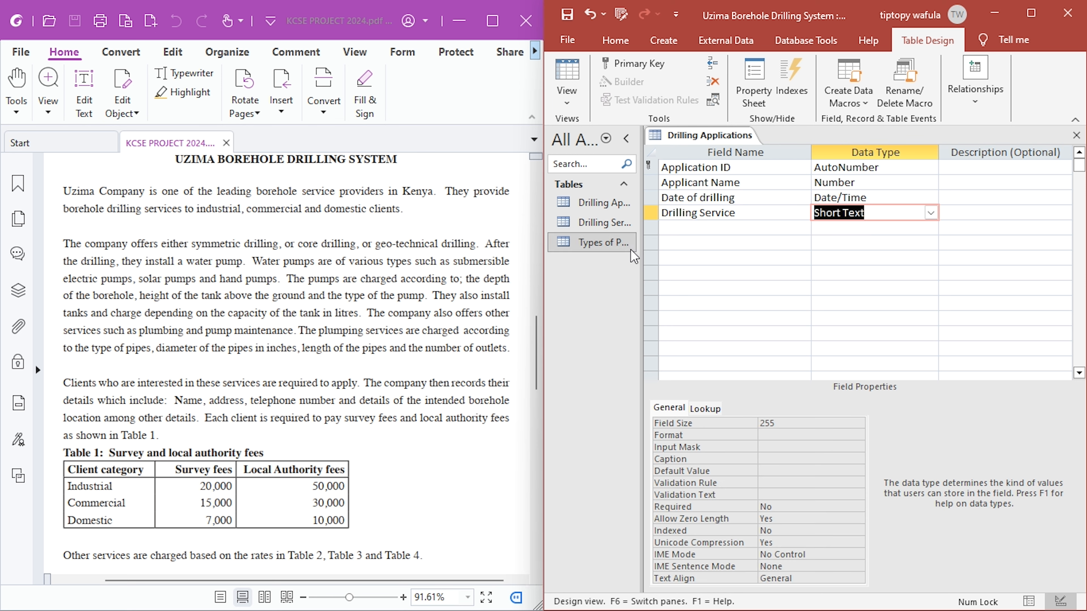
- Widen the list of tables to read their names and set the Drilling Service field's data type to Number
{"action": "left_click_drag", "start_coordinate": [643, 255], "coordinate": [672, 246]}
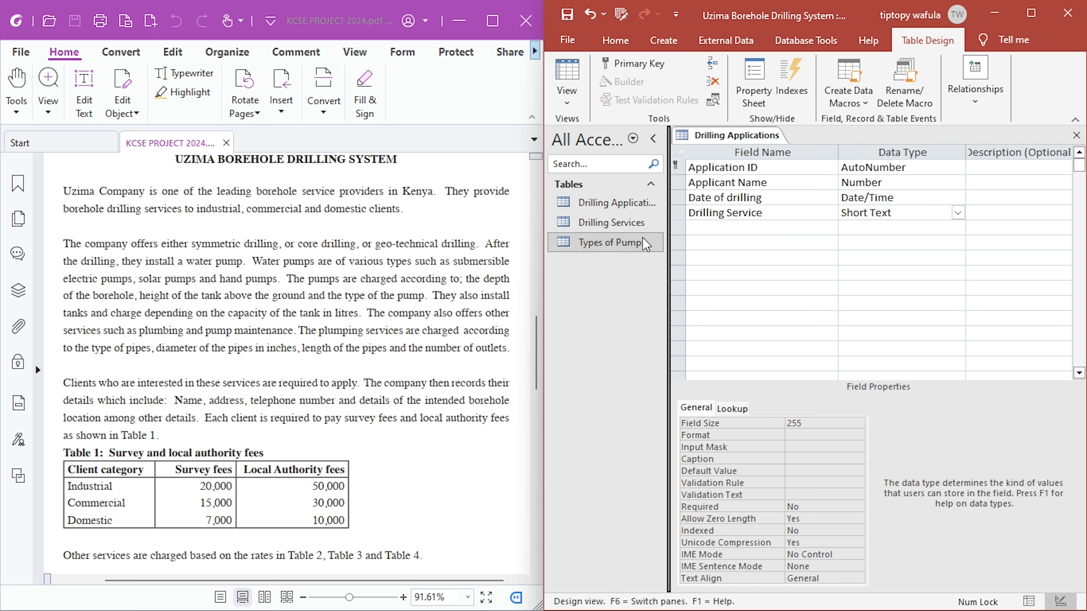
{"action": "left_click", "coordinate": [636, 228]}
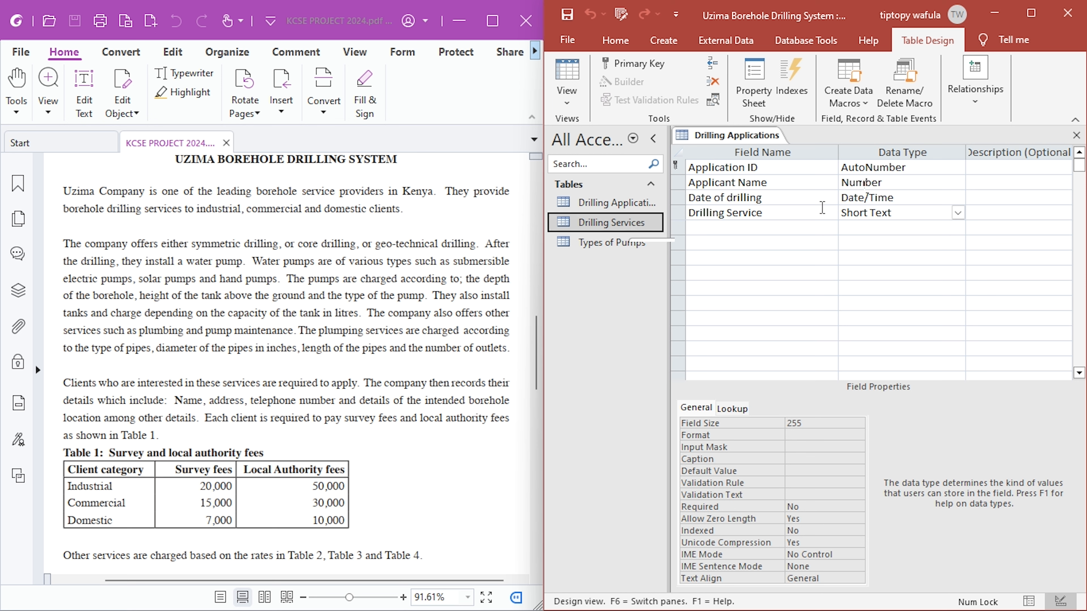
{"action": "left_click", "coordinate": [902, 212]}
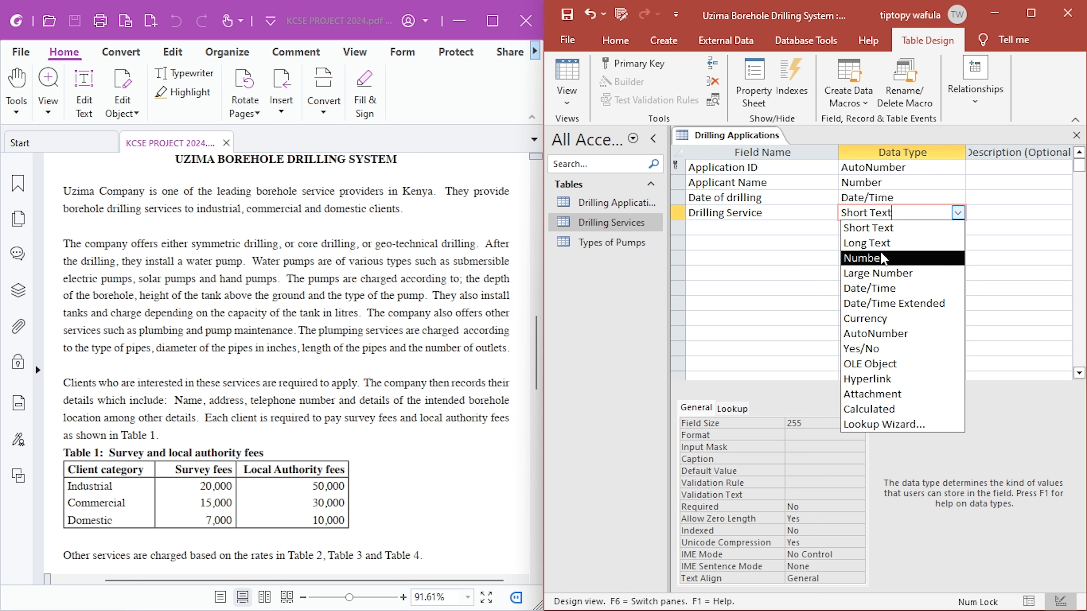
{"action": "left_click", "coordinate": [869, 257]}
- Check the Service ID field's data type in the design of the Drilling Services table and close that table
{"action": "double_click", "coordinate": [638, 222]}
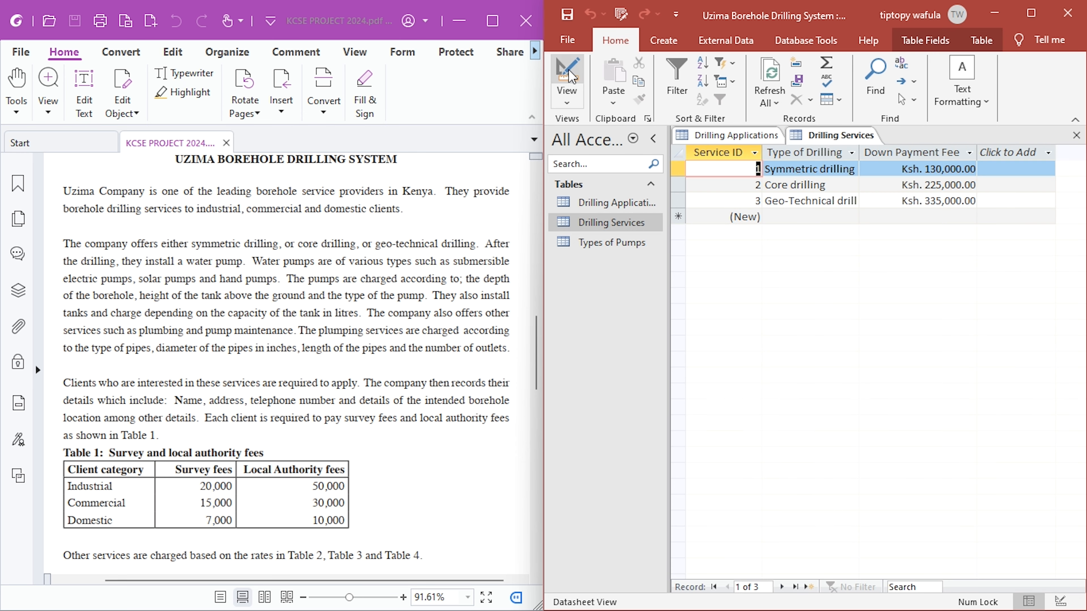
{"action": "left_click", "coordinate": [565, 81]}
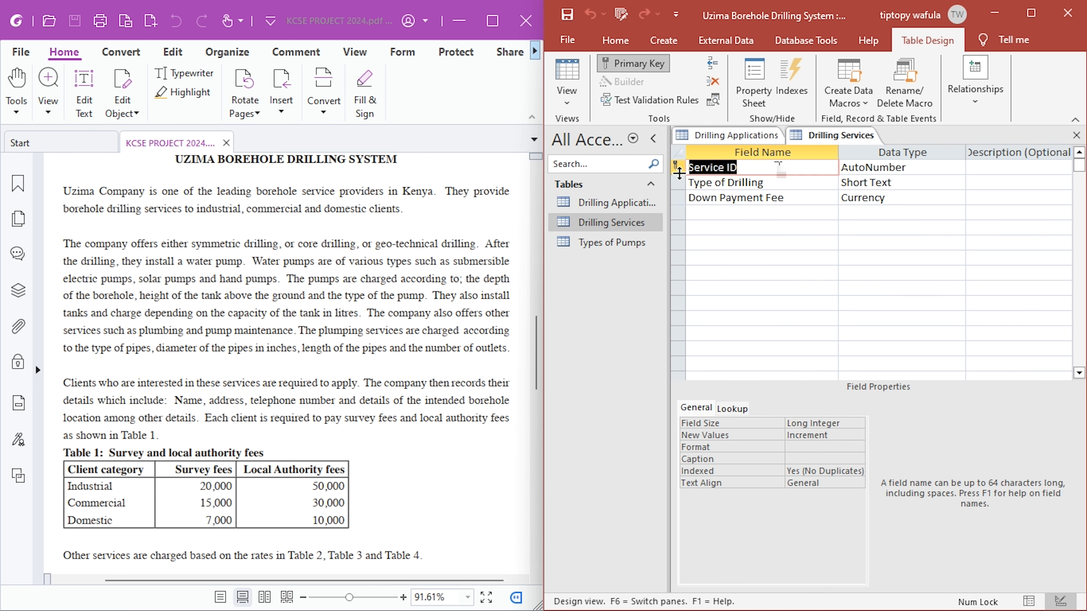
{"action": "left_click", "coordinate": [1077, 136]}
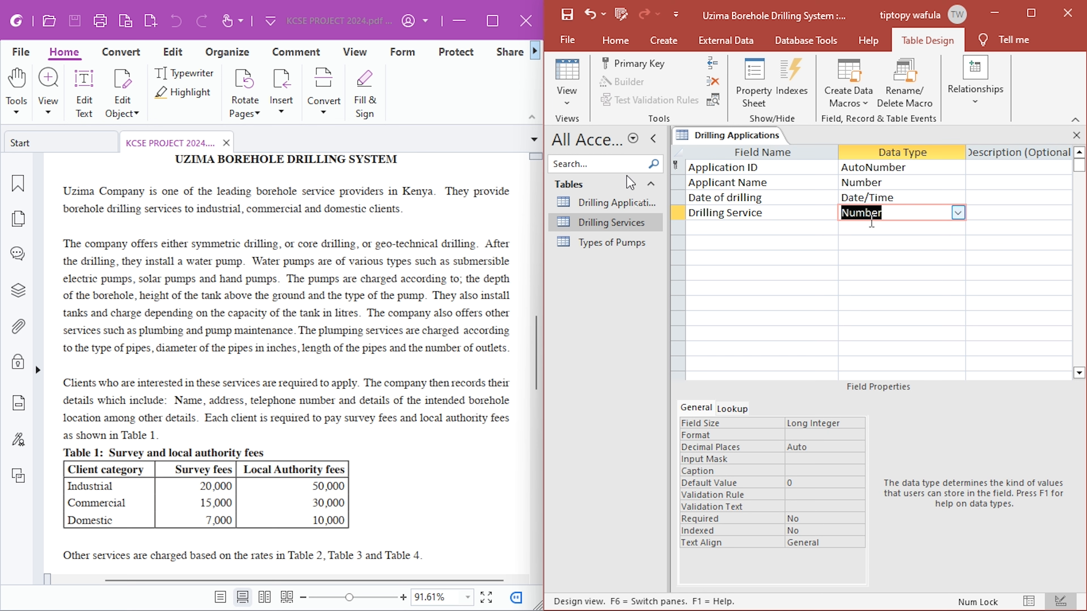
{"action": "left_click_drag", "start_coordinate": [672, 190], "coordinate": [633, 192]}
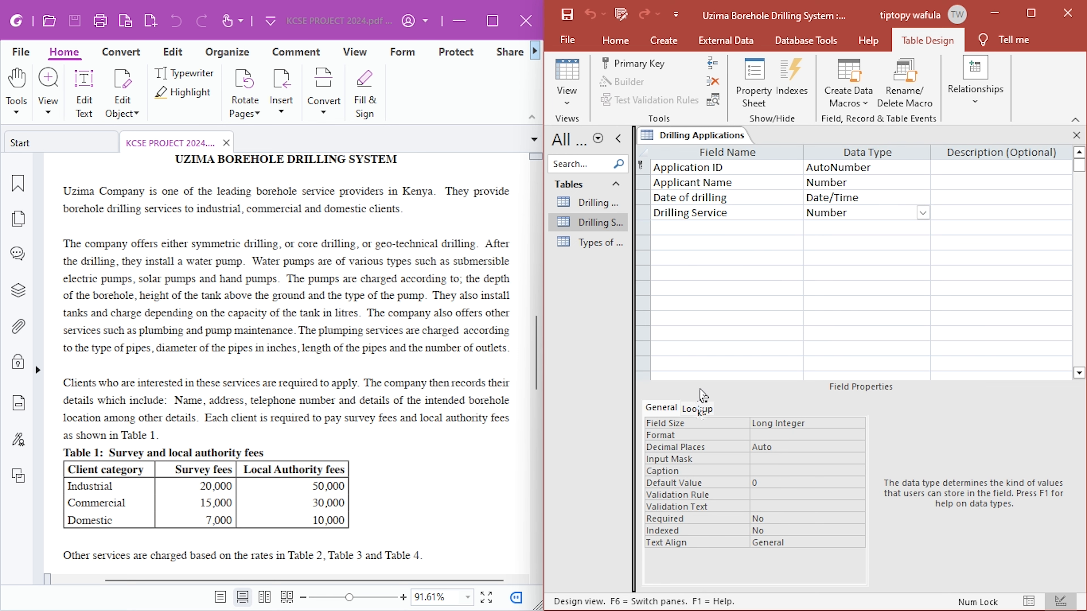
- Set the Drilling Service field's lookup display control to Combo Box, keeping Table/Query as the row source type
{"action": "left_click", "coordinate": [697, 409]}
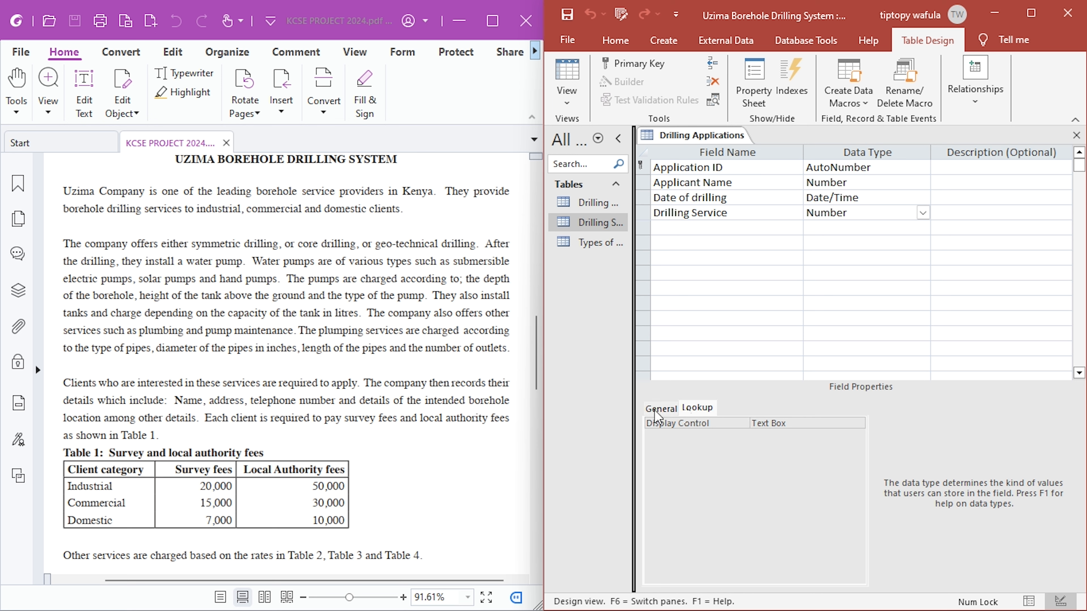
{"action": "left_click", "coordinate": [754, 218]}
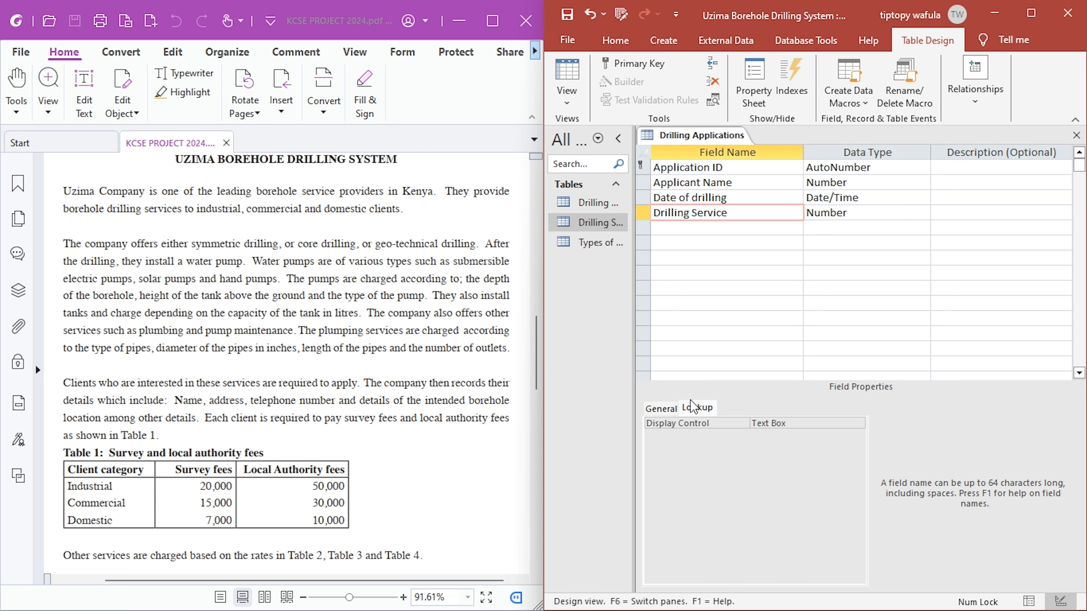
{"action": "left_click", "coordinate": [796, 428]}
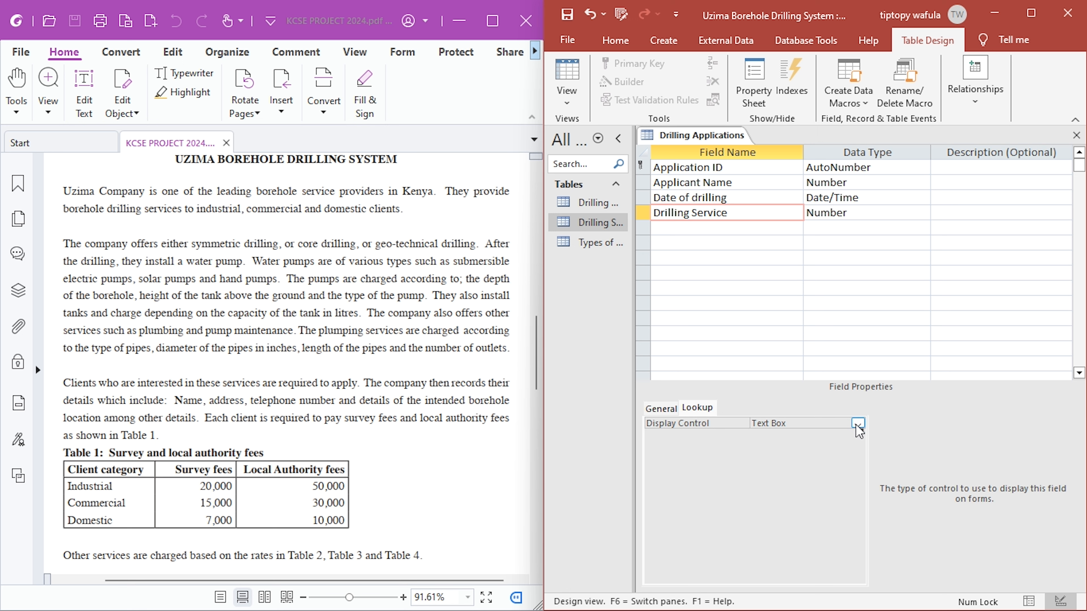
{"action": "left_click", "coordinate": [858, 425]}
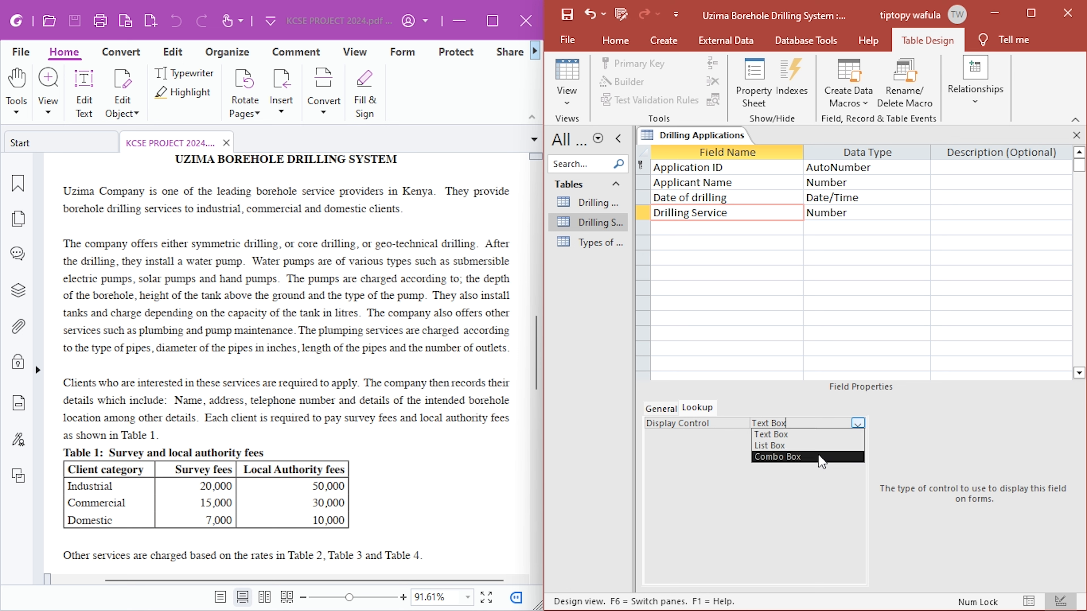
{"action": "left_click", "coordinate": [820, 457]}
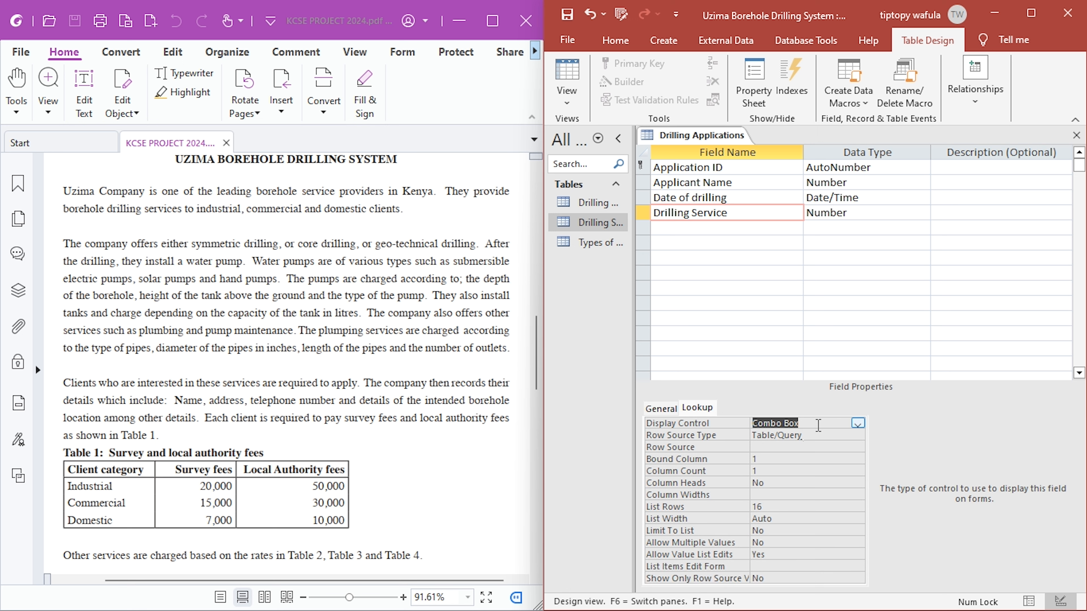
{"action": "left_click", "coordinate": [810, 437]}
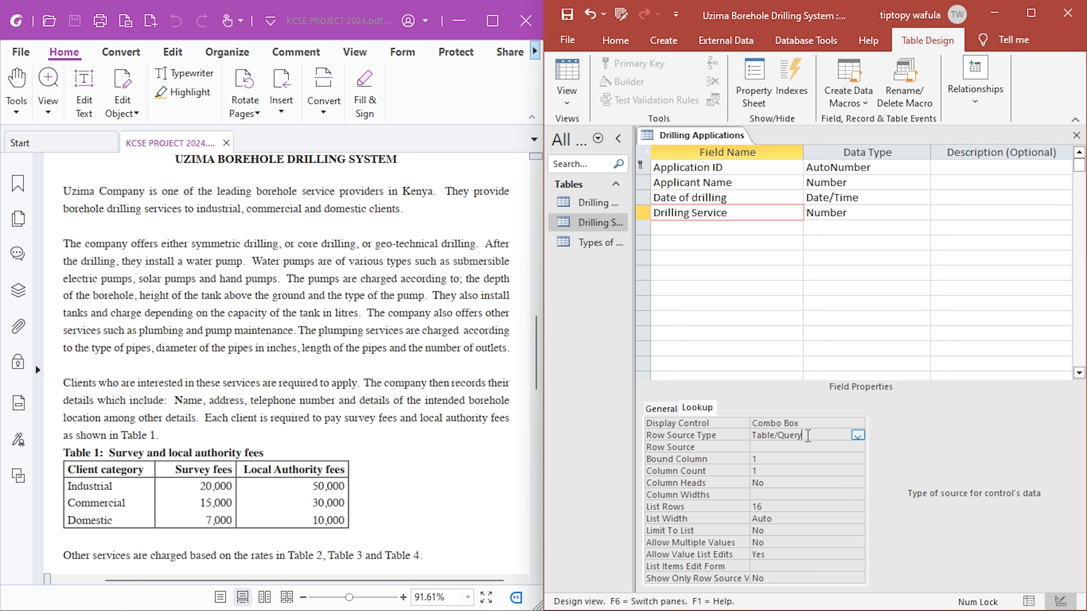
- Maximize the database window and build a row source query for Drilling Service based on the Drilling Services table
{"action": "left_click", "coordinate": [785, 447]}
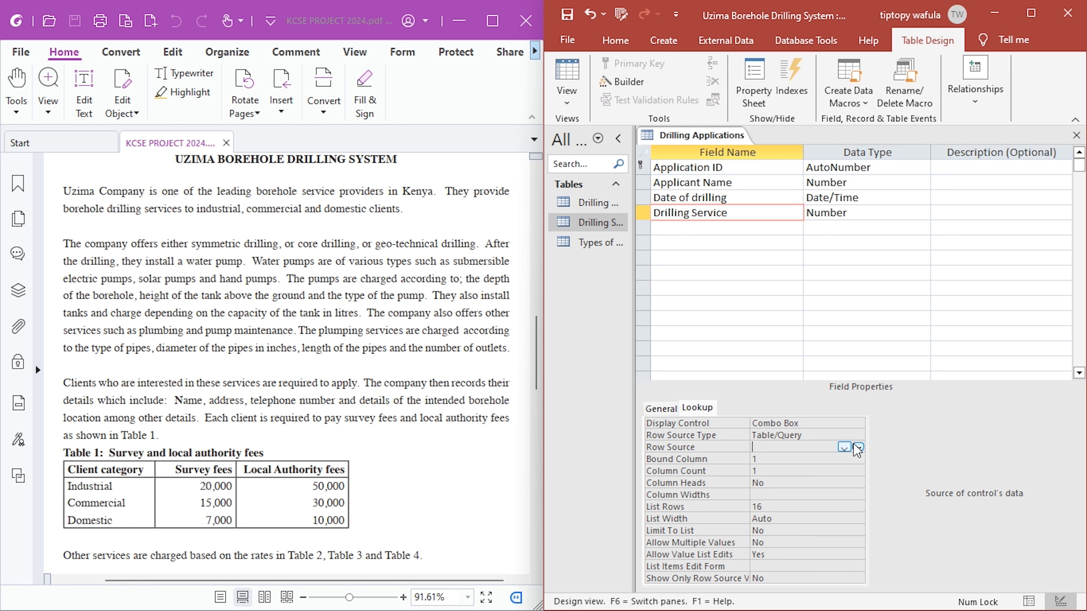
{"action": "left_click", "coordinate": [1032, 14]}
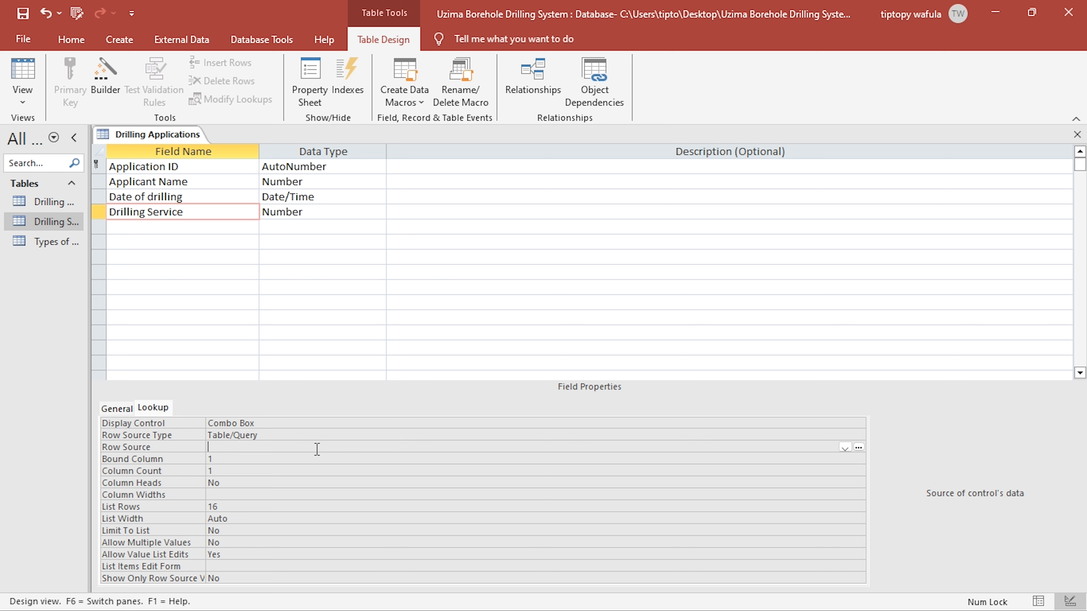
{"action": "left_click", "coordinate": [860, 448]}
{"action": "left_click_drag", "start_coordinate": [566, 214], "coordinate": [588, 150]}
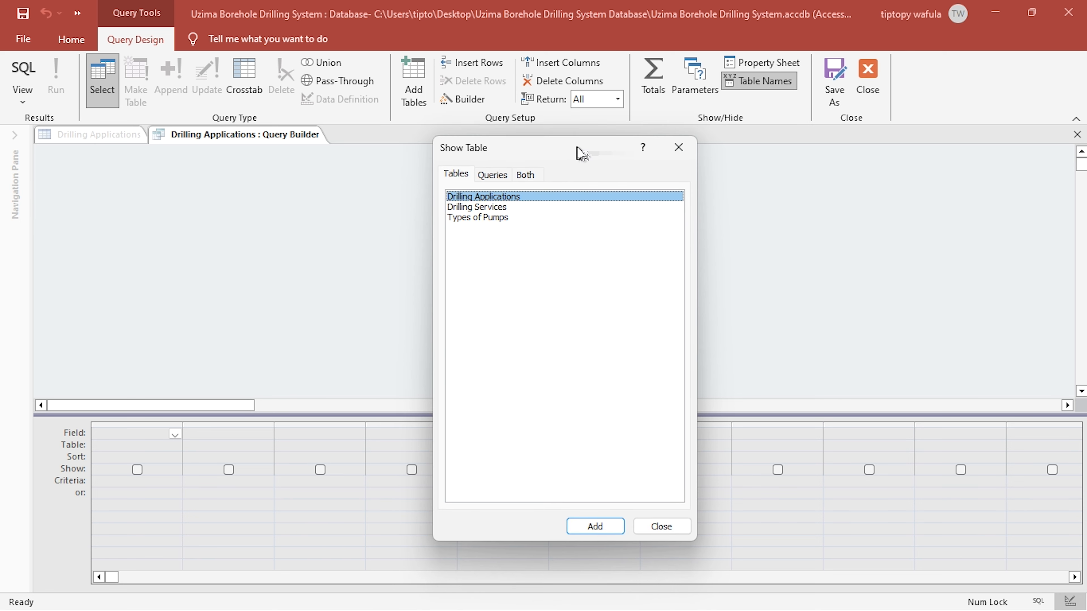
{"action": "double_click", "coordinate": [479, 207]}
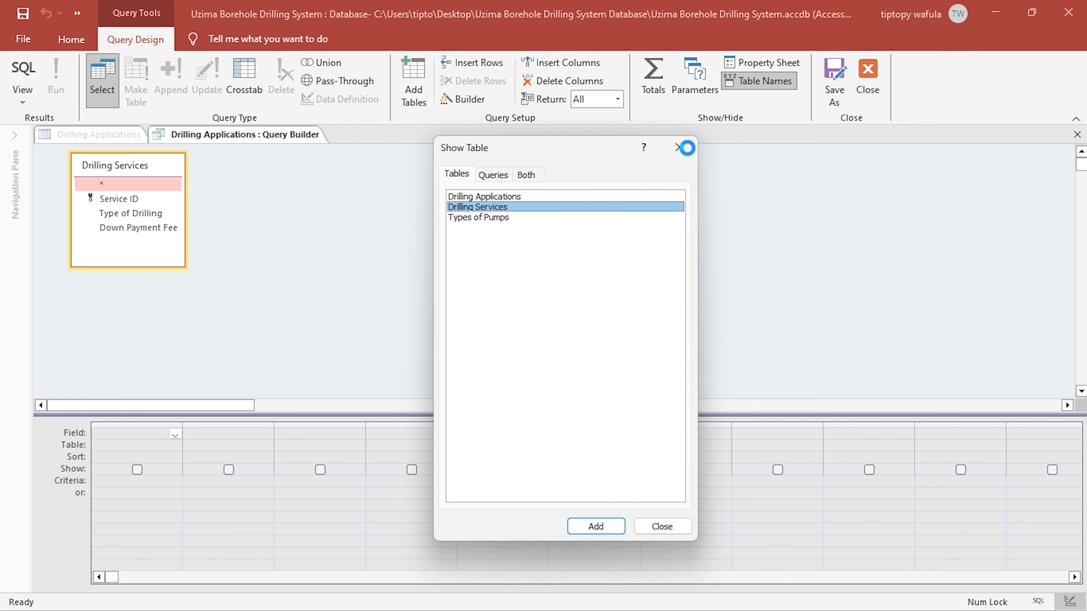
{"action": "left_click", "coordinate": [679, 147]}
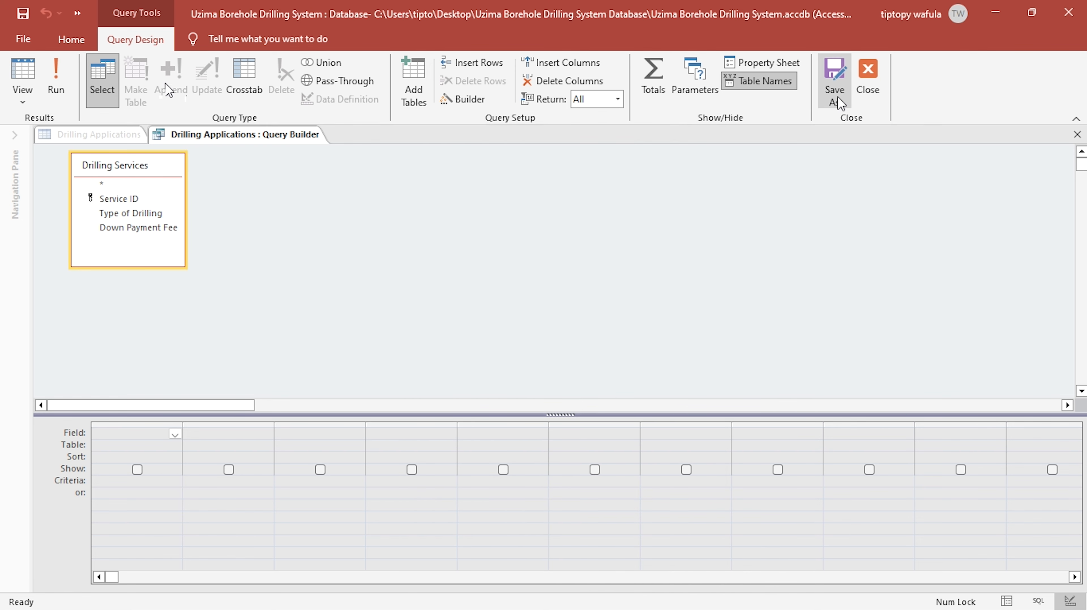
{"action": "left_click", "coordinate": [414, 83]}
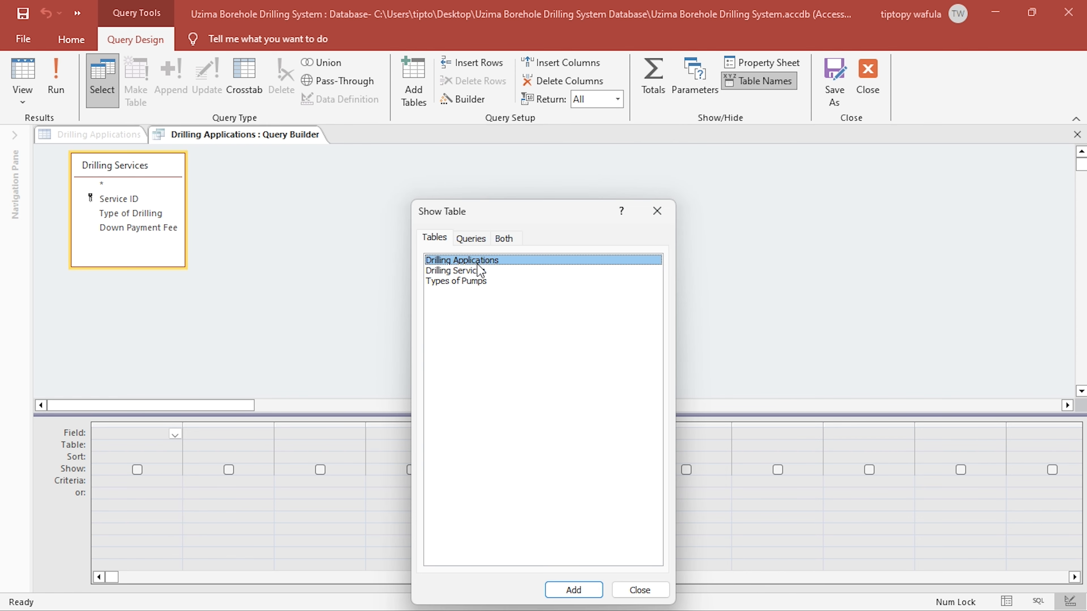
{"action": "left_click", "coordinate": [657, 211]}
- Add the Service ID, Type of Drilling and Down Payment Fee fields to the row source query
{"action": "left_click", "coordinate": [118, 200]}
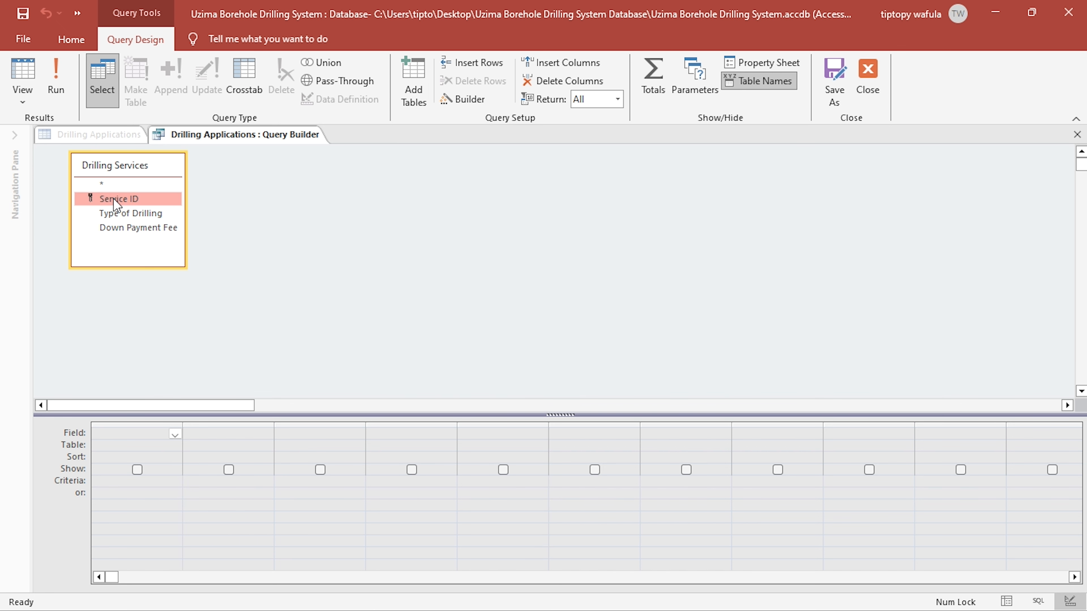
{"action": "double_click", "coordinate": [117, 199]}
{"action": "double_click", "coordinate": [129, 213]}
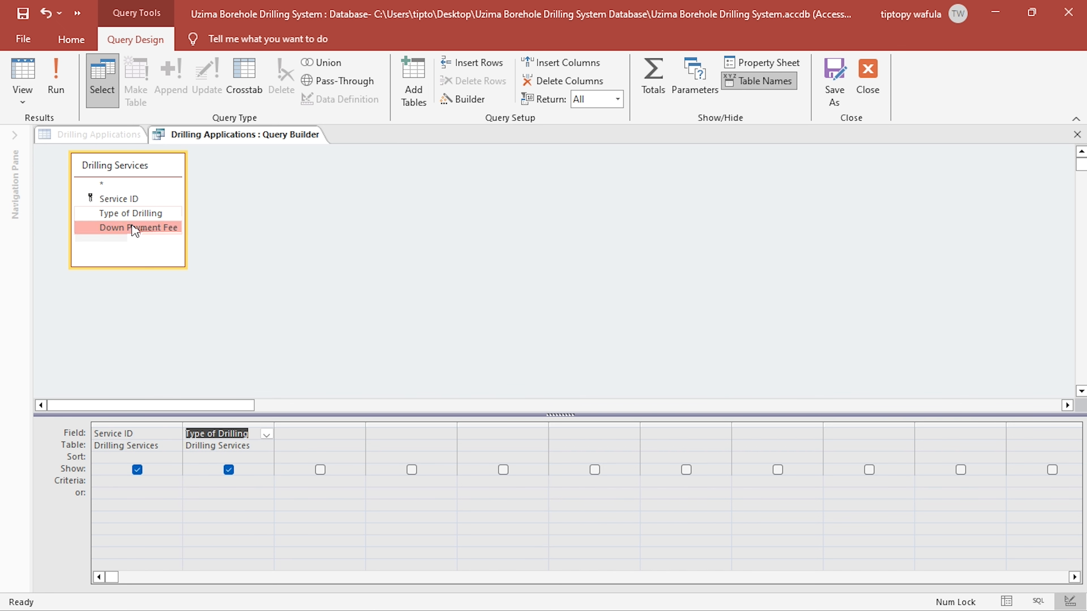
{"action": "double_click", "coordinate": [133, 227]}
- Preview the query records with the Type of Drilling column fitted to its contents, and save the query as the field's row source
{"action": "left_click", "coordinate": [26, 72]}
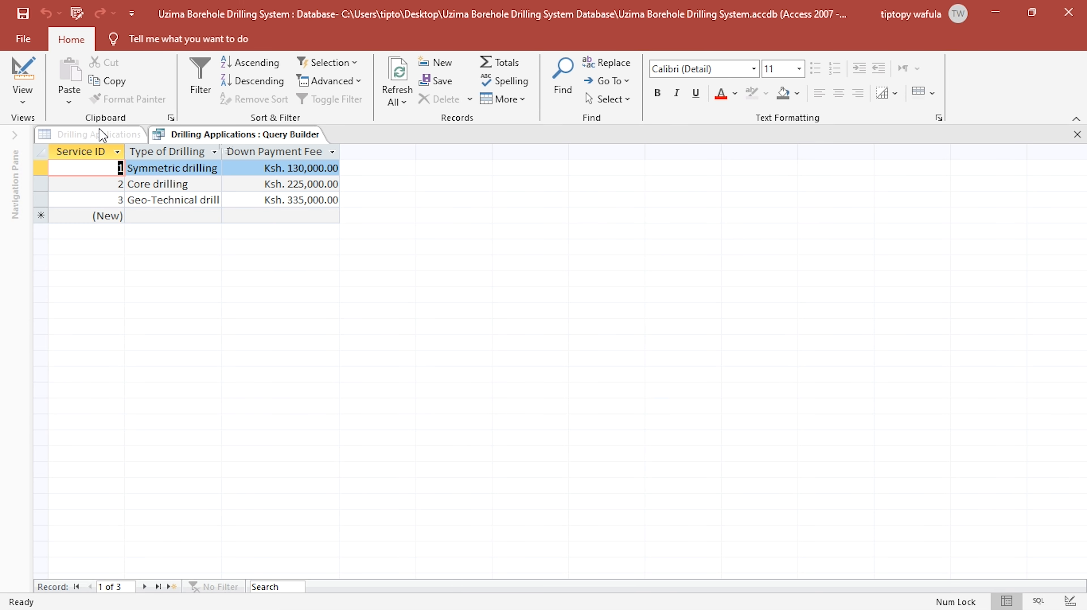
{"action": "double_click", "coordinate": [222, 150]}
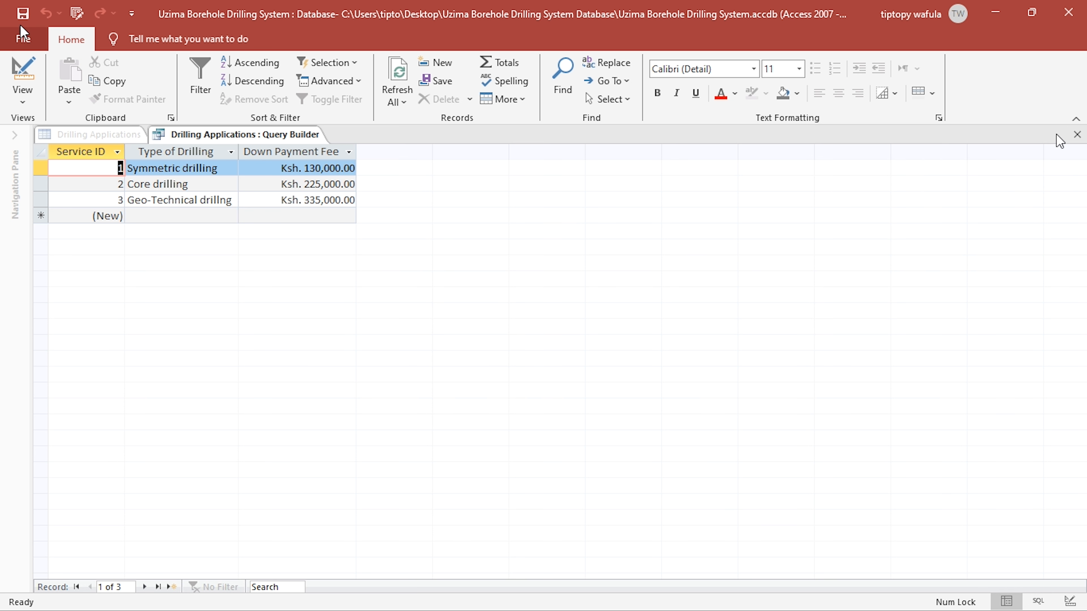
{"action": "left_click", "coordinate": [1077, 134]}
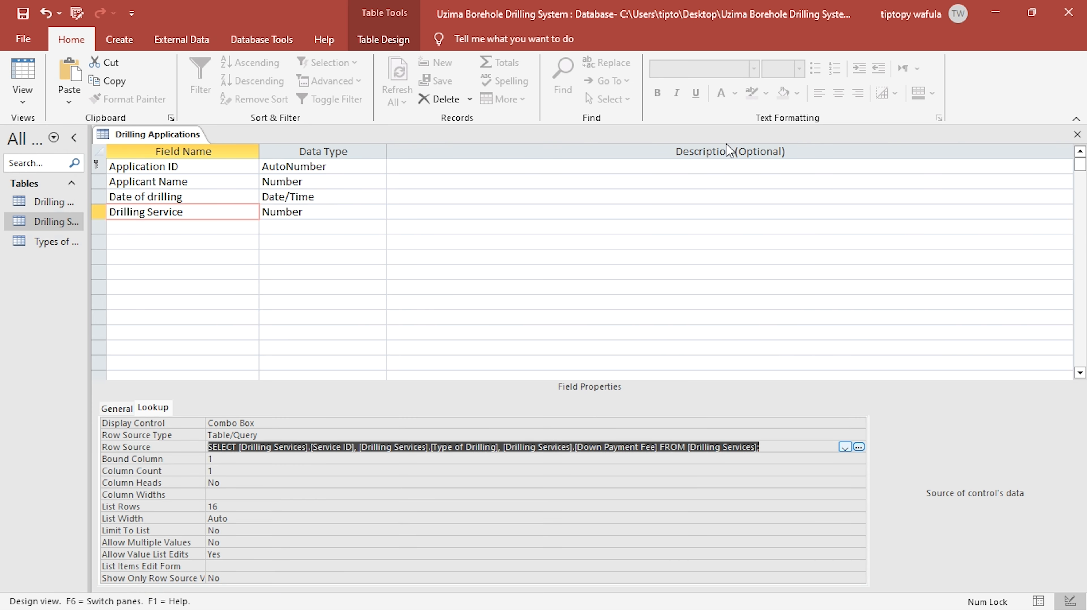
- Save the Drilling Applications table and review Drilling Service's row source query, bound column and column count
{"action": "left_click", "coordinate": [20, 14]}
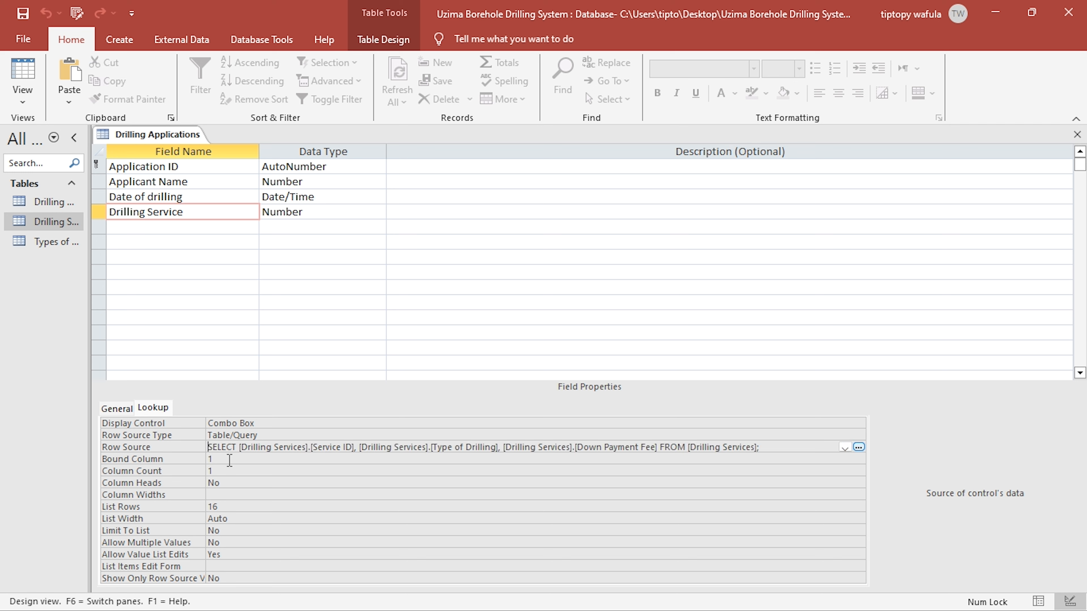
{"action": "double_click", "coordinate": [222, 461]}
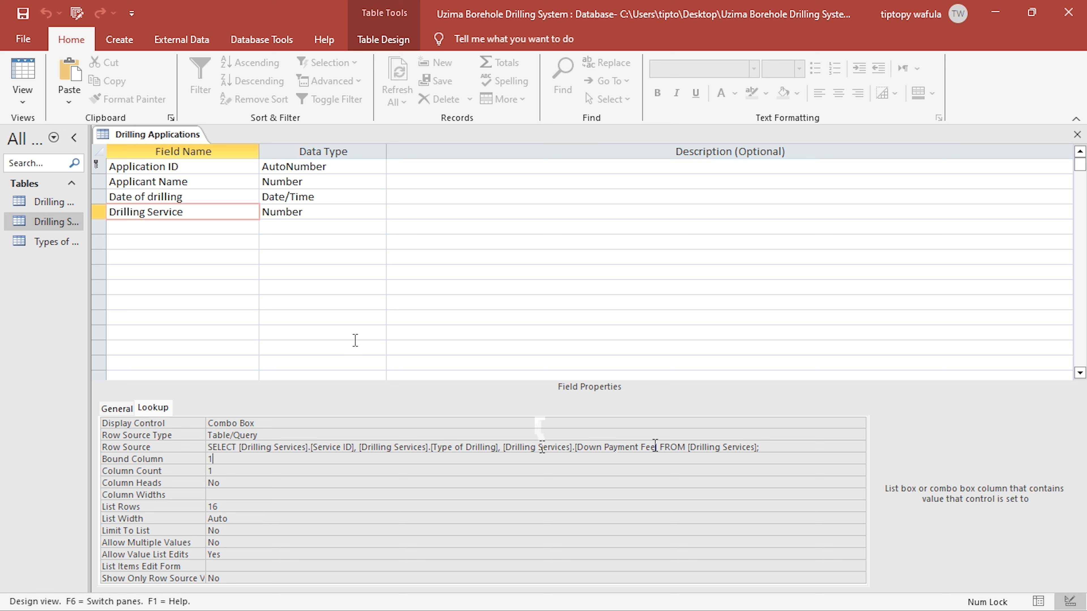
{"action": "left_click", "coordinate": [655, 447]}
{"action": "left_click", "coordinate": [858, 448]}
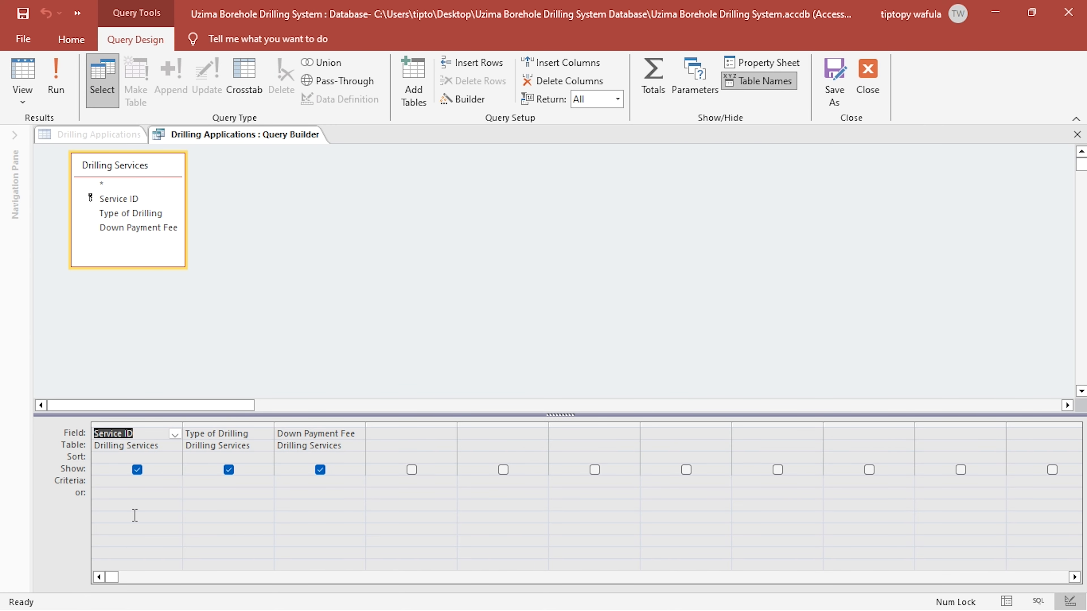
{"action": "left_click", "coordinate": [135, 516]}
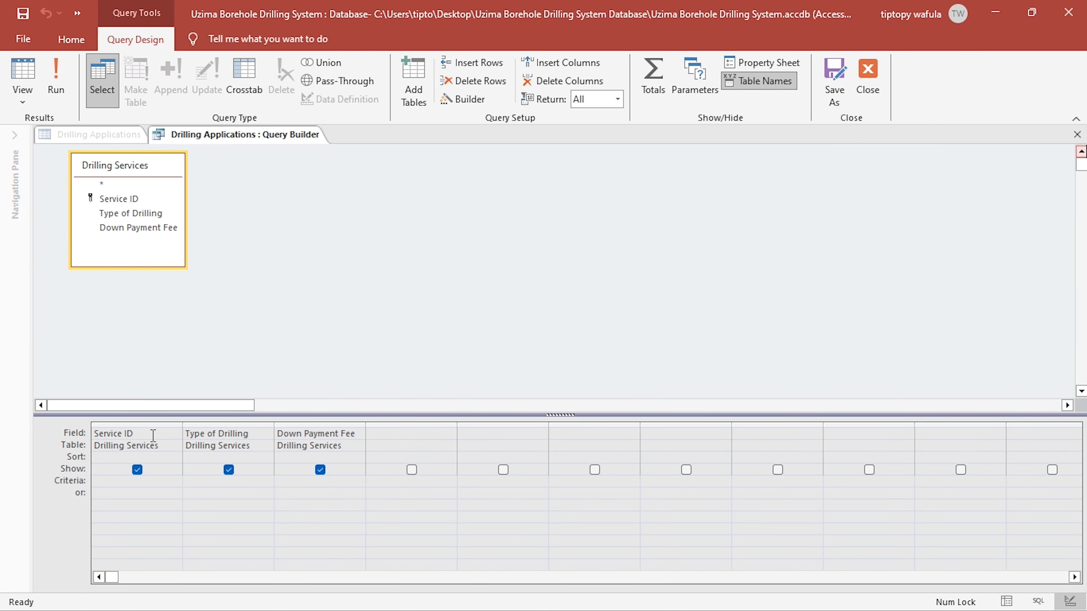
{"action": "left_click", "coordinate": [1077, 135]}
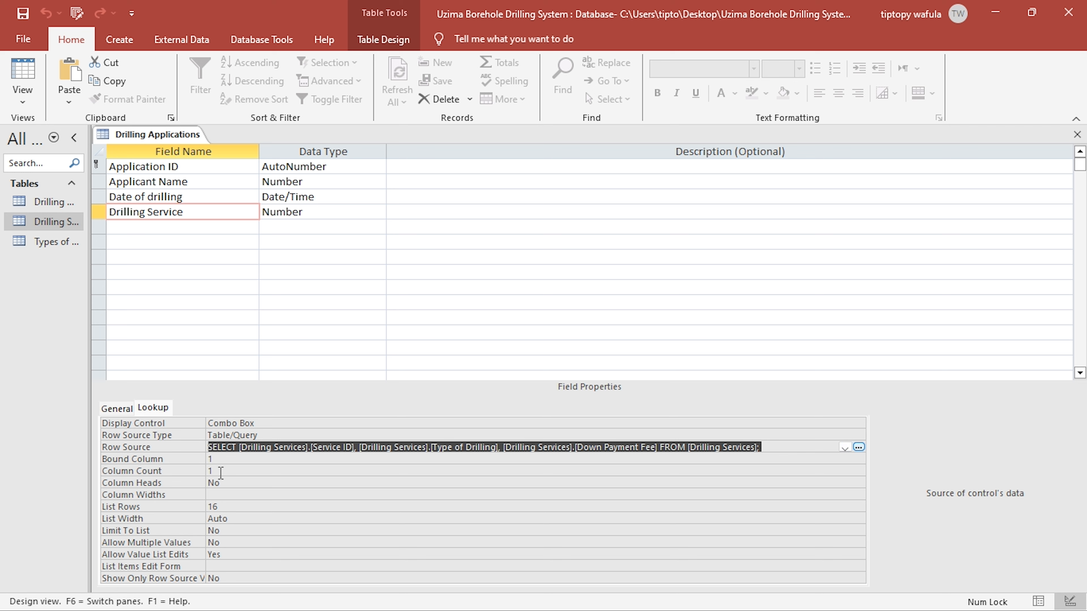
{"action": "left_click", "coordinate": [227, 461]}
{"action": "key", "text": "Down"}
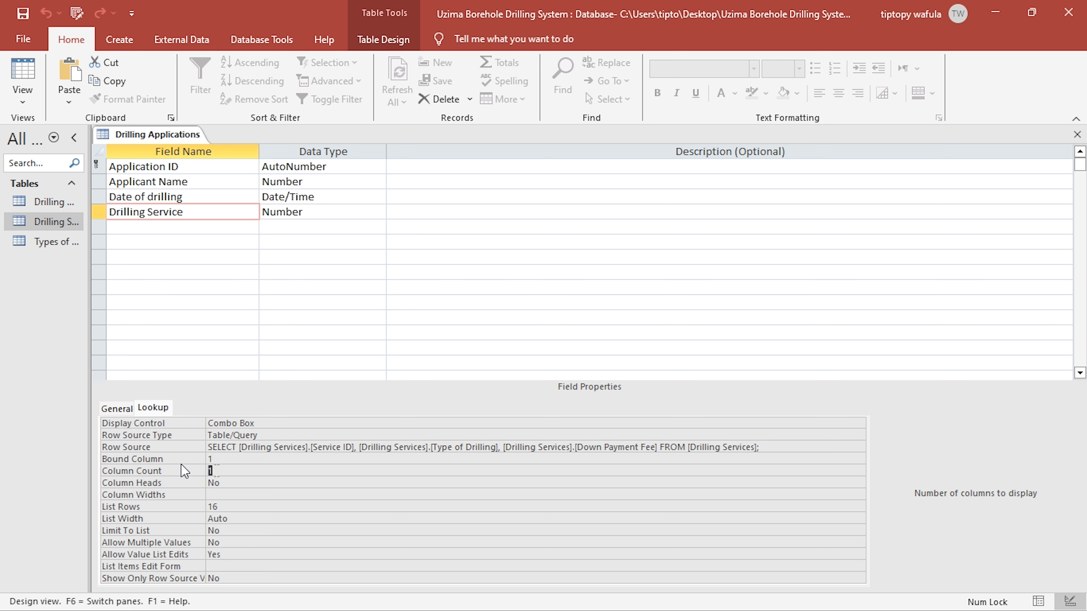
{"action": "left_click", "coordinate": [228, 475]}
{"action": "left_click", "coordinate": [178, 469]}
- Widen the Drilling Service column in the datasheet and compare its dropdown list with the Drilling Services table records
{"action": "left_click", "coordinate": [33, 65]}
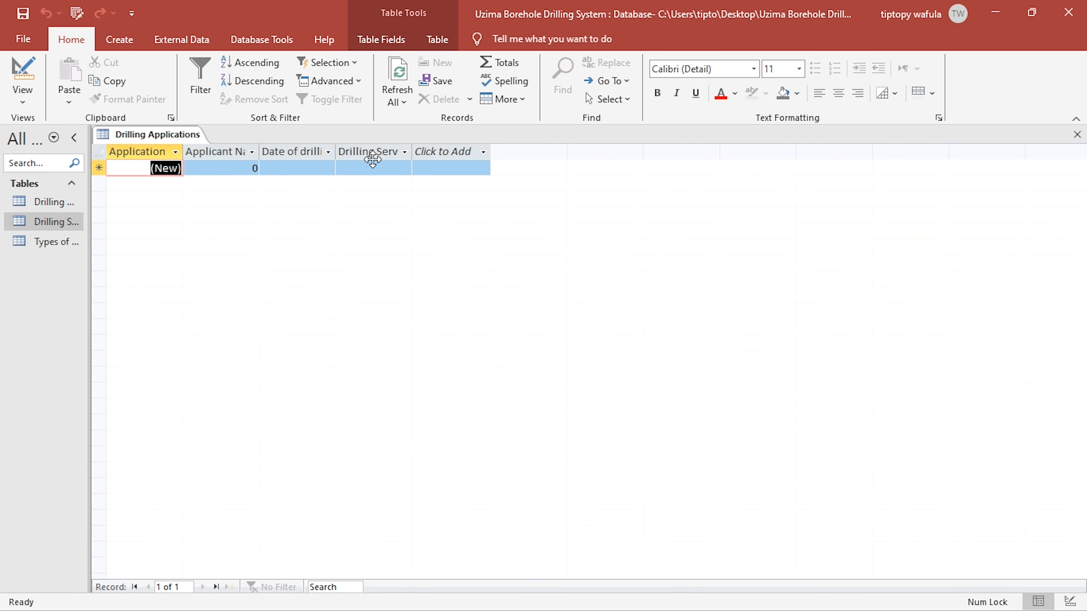
{"action": "left_click", "coordinate": [402, 167]}
{"action": "left_click_drag", "start_coordinate": [411, 152], "coordinate": [568, 150]}
{"action": "left_click", "coordinate": [557, 169]}
{"action": "left_click", "coordinate": [556, 169]}
{"action": "left_click", "coordinate": [556, 169]}
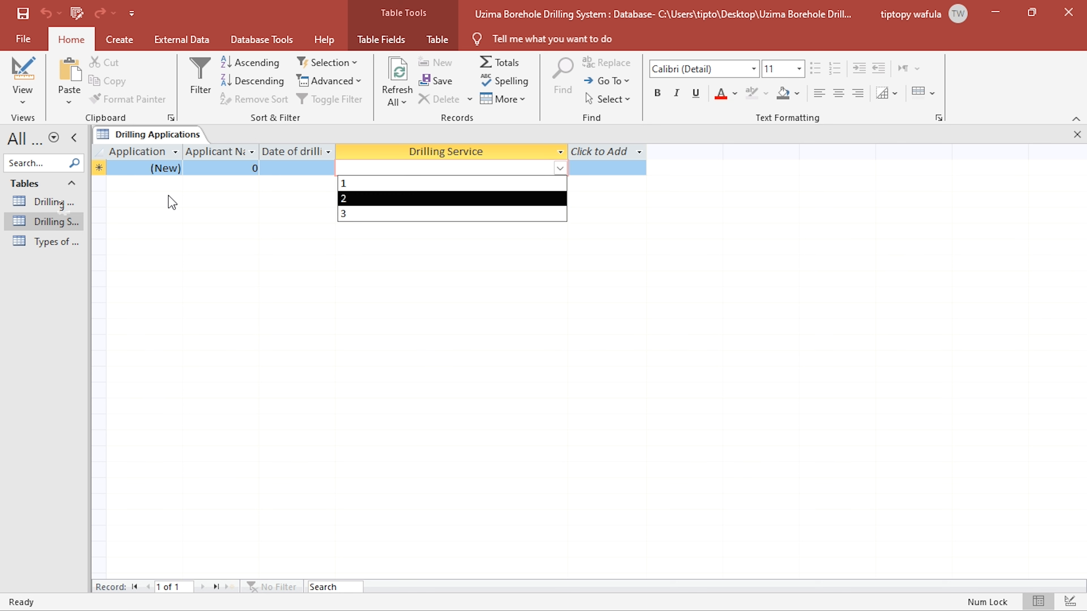
{"action": "double_click", "coordinate": [68, 222]}
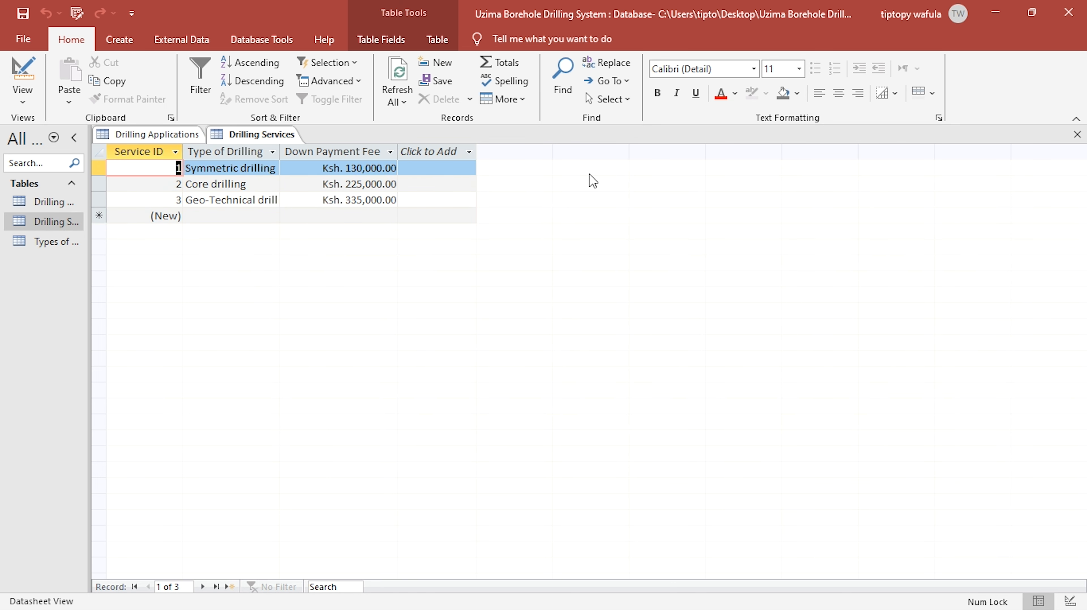
{"action": "left_click", "coordinate": [1077, 135]}
{"action": "left_click", "coordinate": [560, 169]}
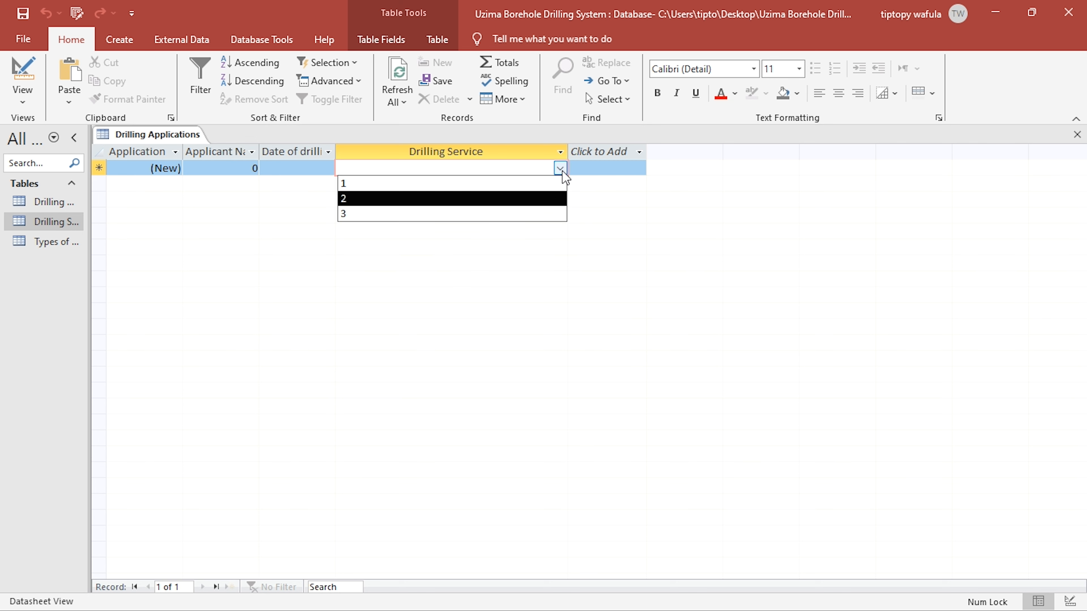
- Recheck the row source query, set Drilling Service's lookup column count to 3, and view its dropdown list in the datasheet
{"action": "left_click", "coordinate": [23, 75]}
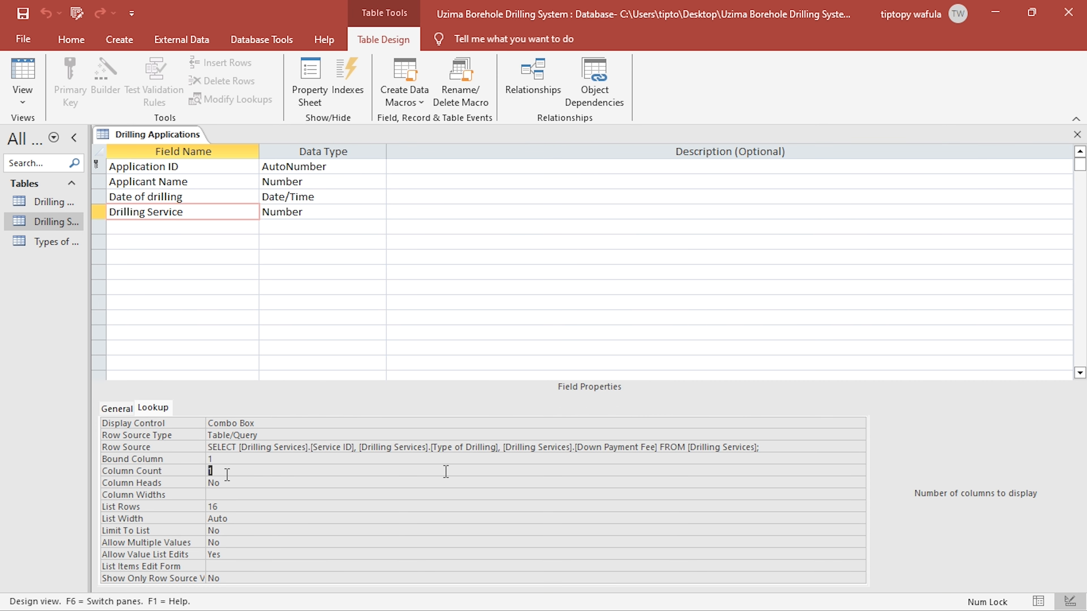
{"action": "left_click", "coordinate": [781, 447]}
{"action": "left_click", "coordinate": [858, 447]}
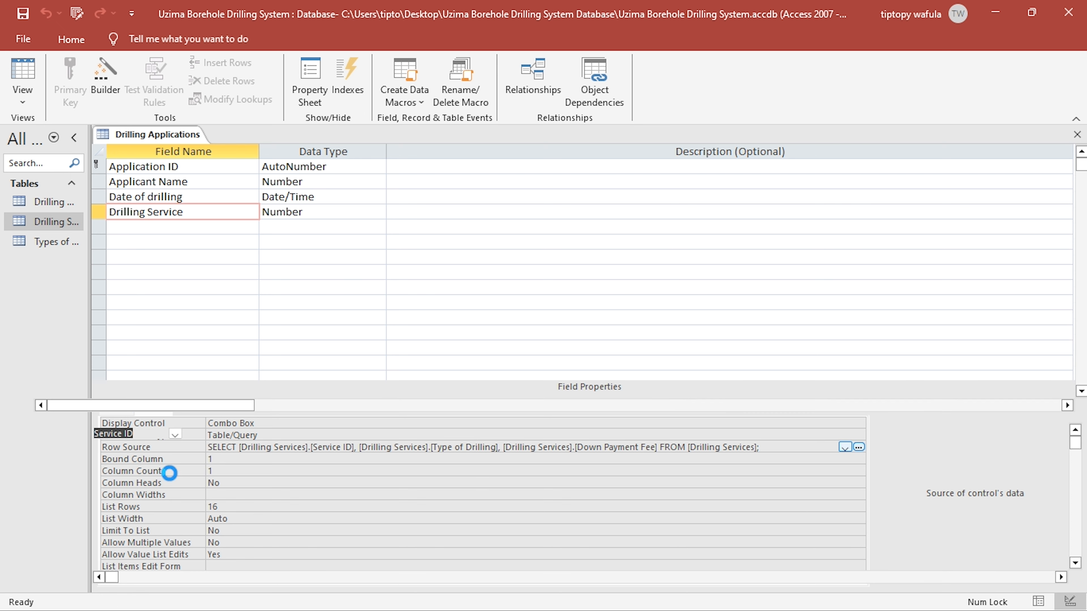
{"action": "left_click", "coordinate": [1077, 135]}
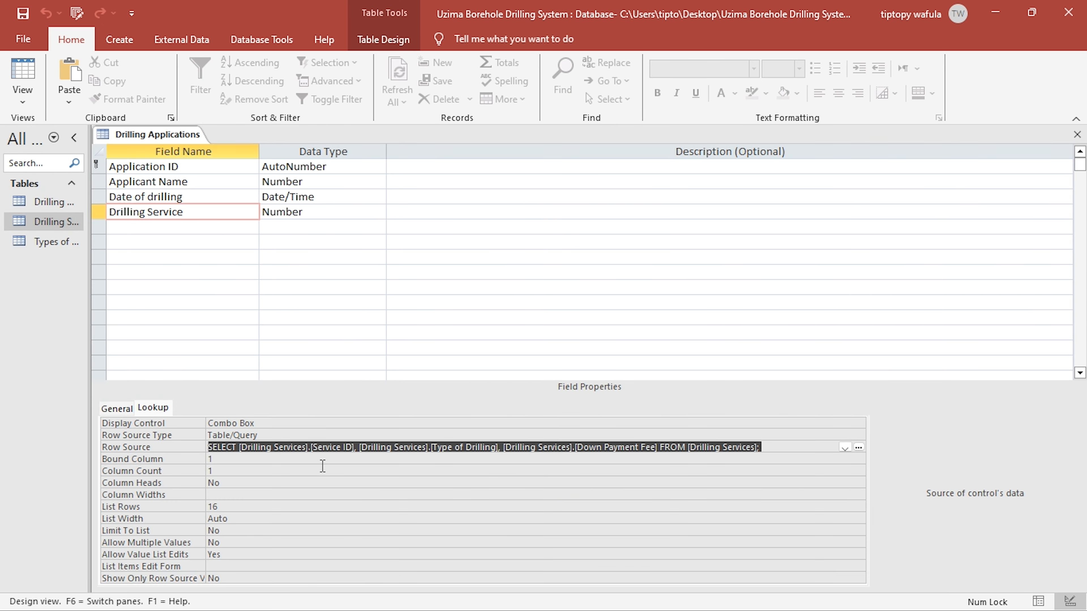
{"action": "left_click", "coordinate": [132, 466]}
{"action": "type", "text": "3"}
{"action": "key", "text": "Return"}
{"action": "left_click", "coordinate": [22, 70]}
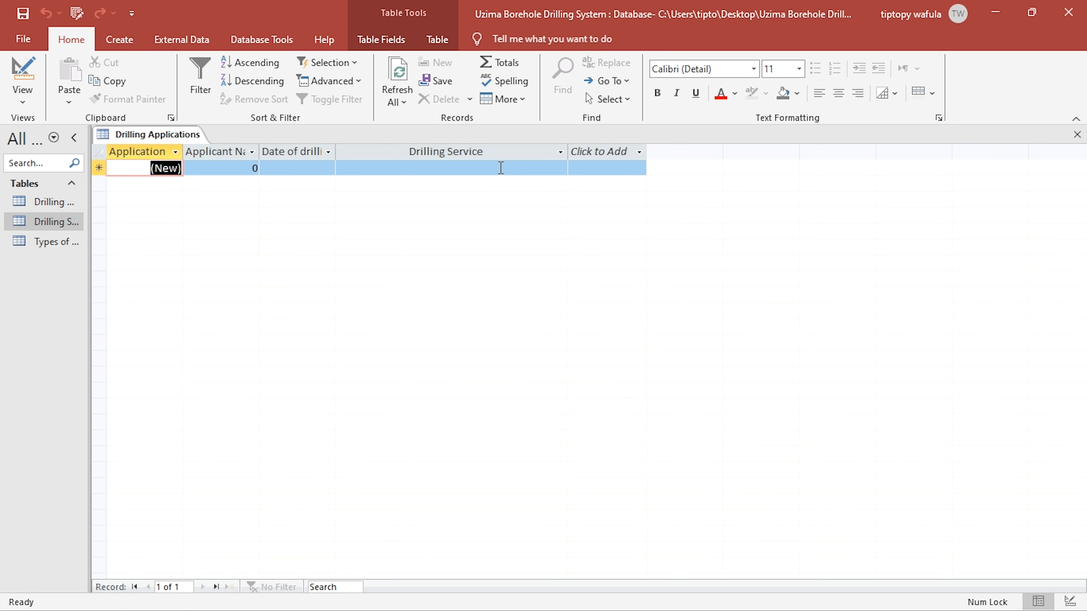
{"action": "left_click", "coordinate": [556, 167]}
{"action": "left_click", "coordinate": [559, 168]}
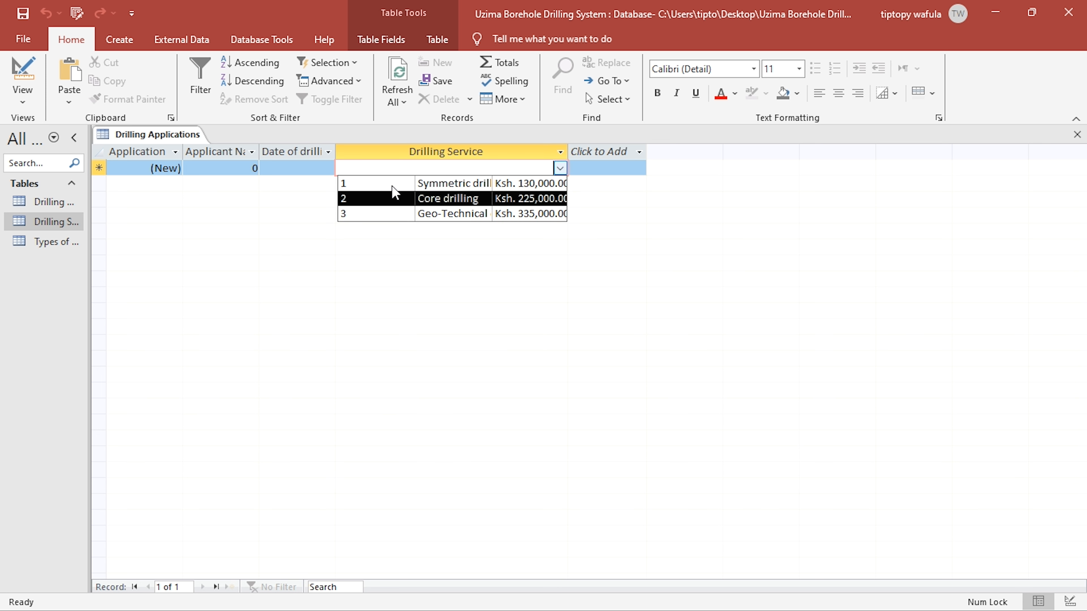
- Set Drilling Service's lookup column widths to 0 to hide the Service ID, and view the dropdown list in the datasheet
{"action": "left_click", "coordinate": [13, 76]}
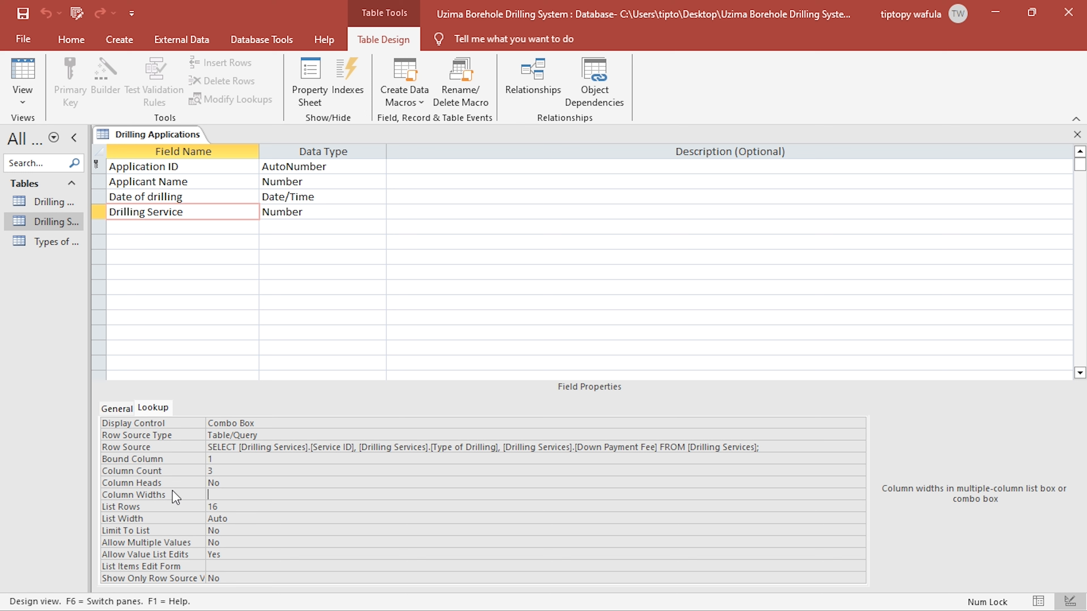
{"action": "type", "text": "0"}
{"action": "key", "text": "Up"}
{"action": "left_click", "coordinate": [26, 73]}
{"action": "left_click", "coordinate": [560, 168]}
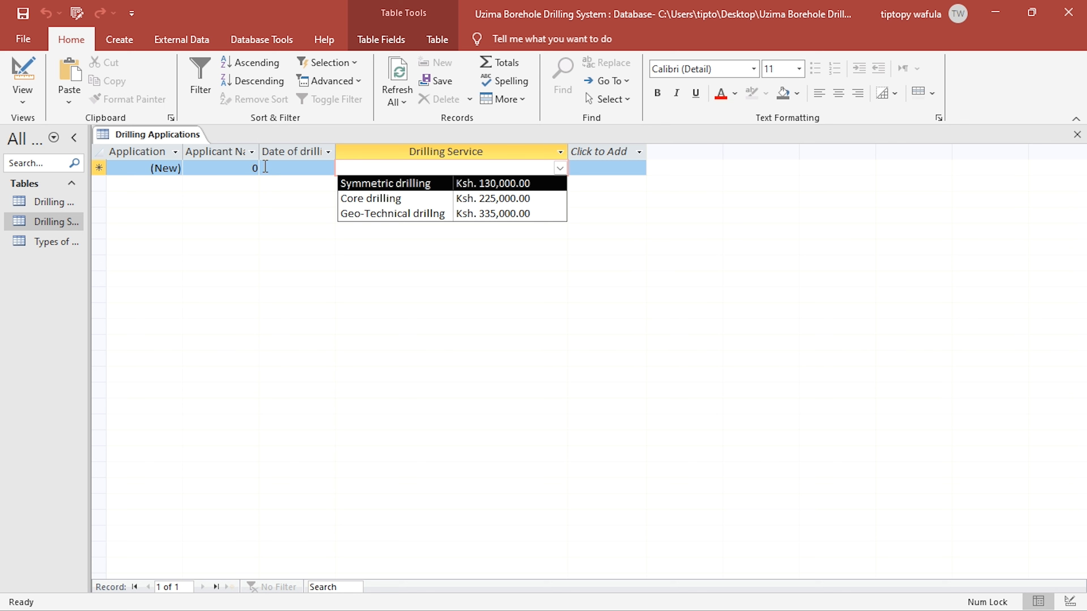
- Set Column Heads to Yes for the Drilling Service lookup and view the dropdown list in the datasheet
{"action": "left_click", "coordinate": [19, 75]}
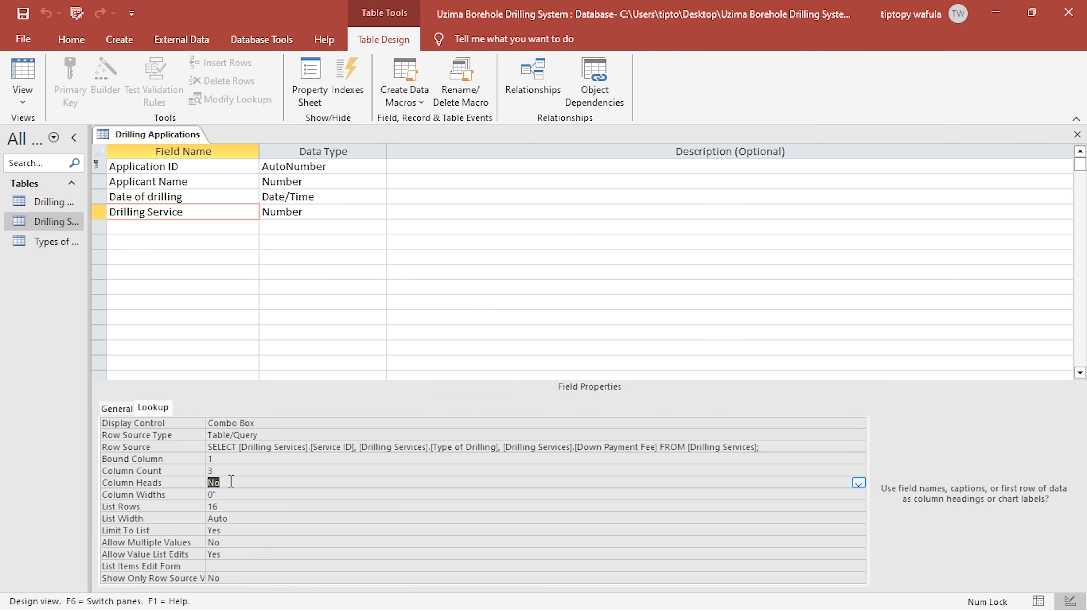
{"action": "left_click", "coordinate": [231, 483]}
{"action": "left_click", "coordinate": [23, 71]}
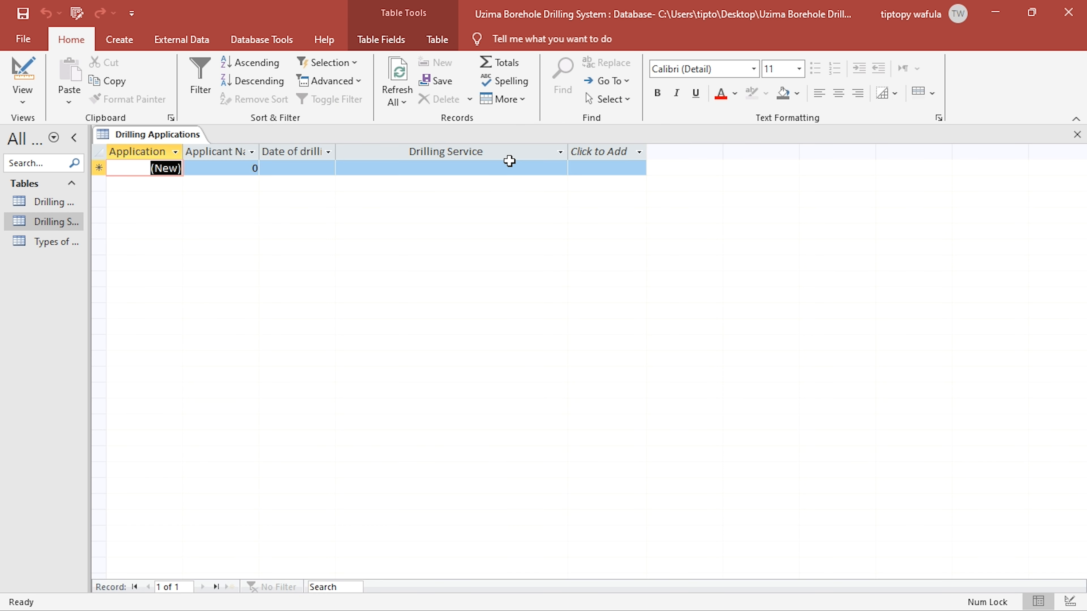
{"action": "left_click", "coordinate": [558, 169]}
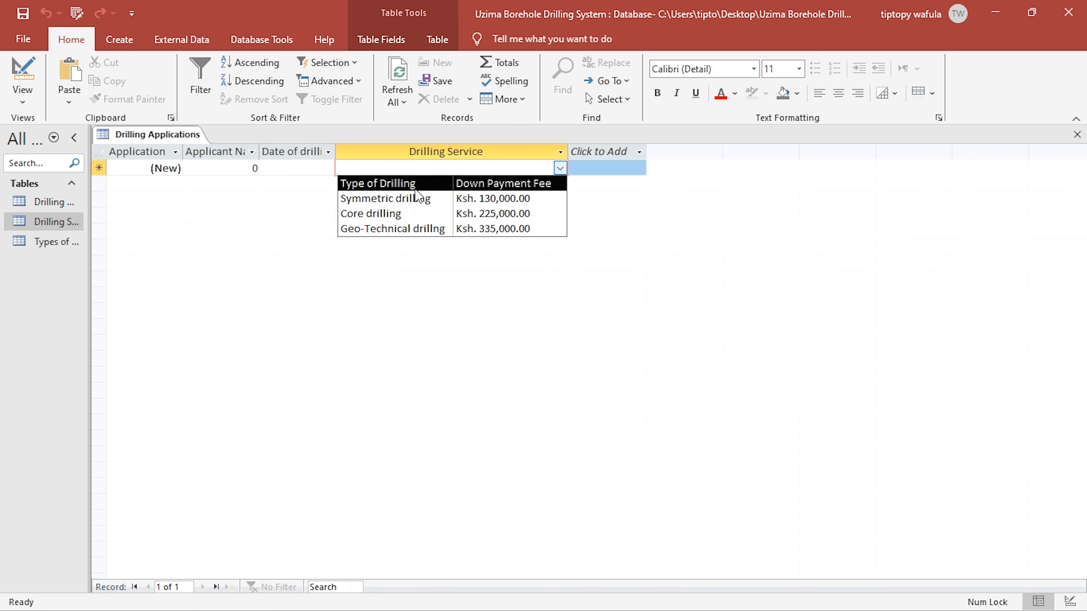
{"action": "left_click", "coordinate": [496, 198]}
- Fit the Applicant Name column in the Drilling Applications datasheet to its heading
{"action": "left_click", "coordinate": [309, 170]}
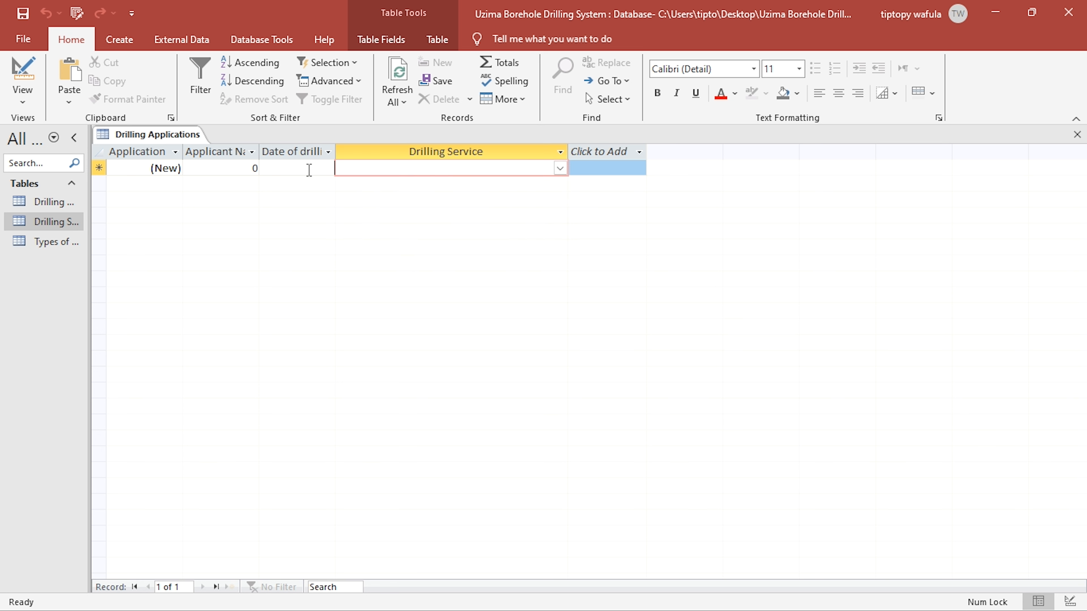
{"action": "left_click", "coordinate": [307, 170]}
{"action": "left_click", "coordinate": [243, 169]}
{"action": "left_click_drag", "start_coordinate": [238, 168], "coordinate": [260, 159]}
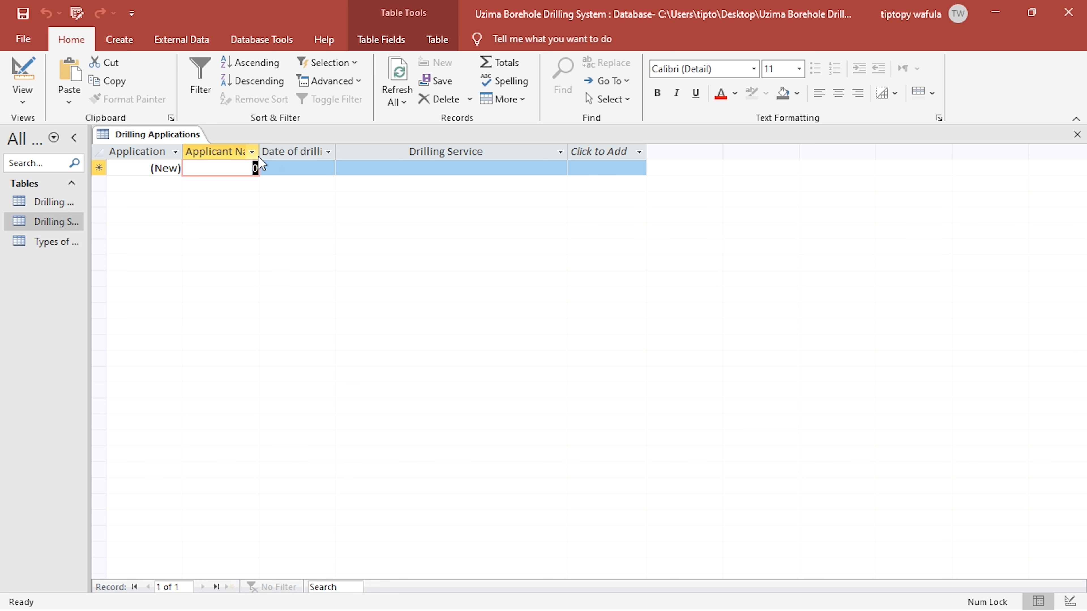
{"action": "double_click", "coordinate": [259, 151]}
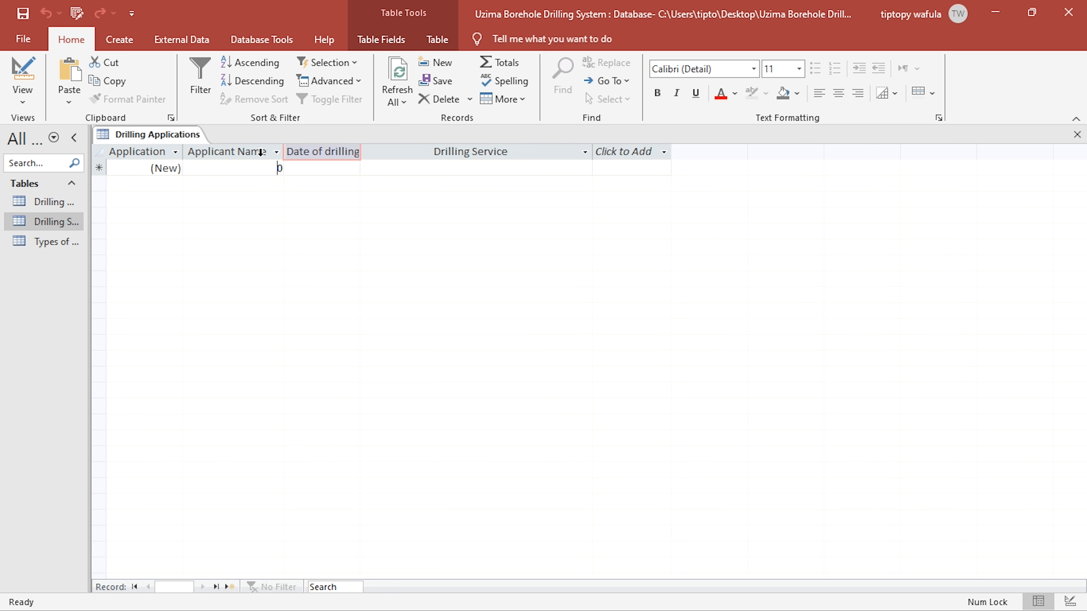
- Clear the Applicant Name field's default value in design view and check the Drilling Service field's properties
{"action": "left_click", "coordinate": [22, 77]}
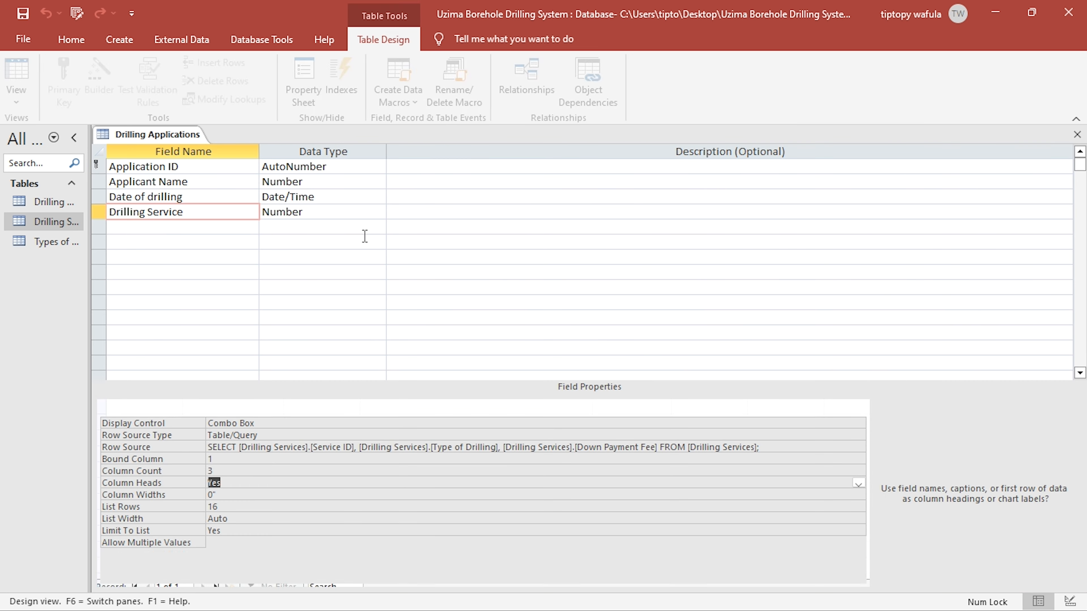
{"action": "left_click", "coordinate": [328, 182]}
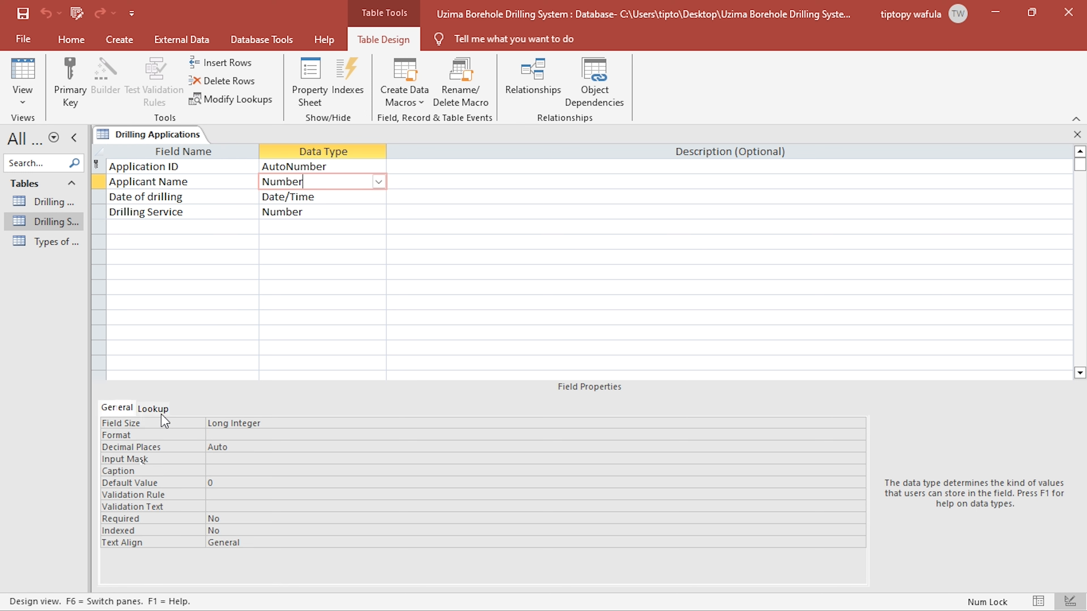
{"action": "left_click", "coordinate": [209, 483]}
{"action": "key", "text": "BackSpace"}
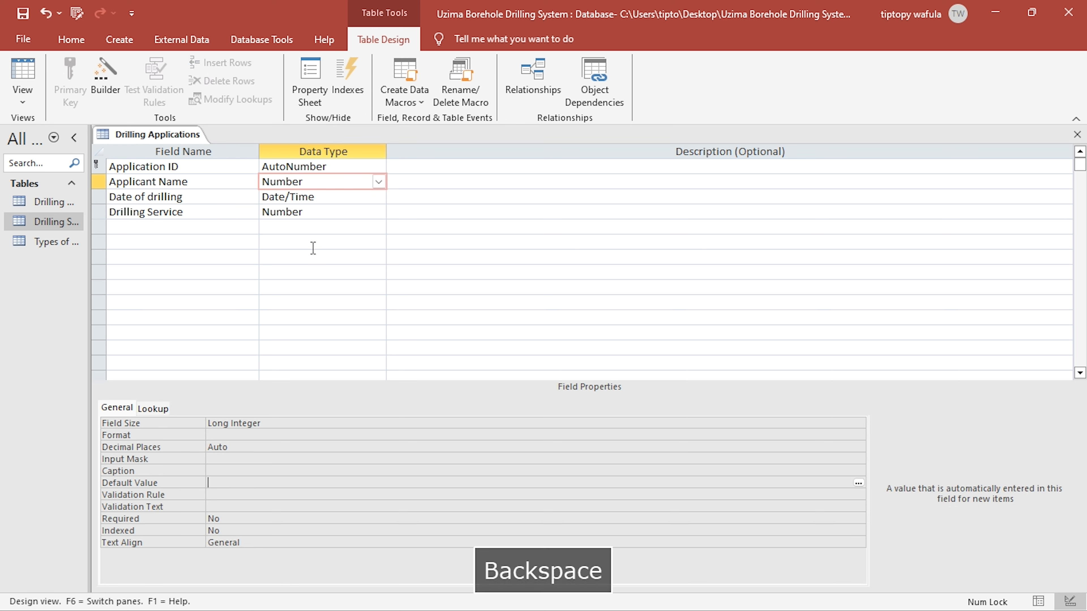
{"action": "left_click", "coordinate": [299, 213]}
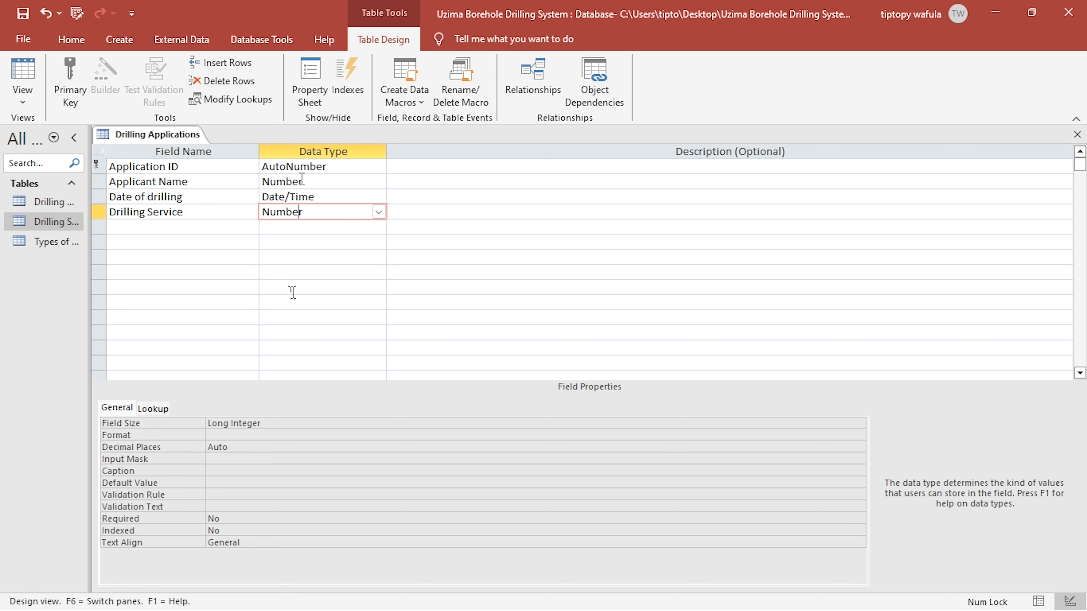
{"action": "left_click", "coordinate": [301, 167]}
{"action": "left_click", "coordinate": [305, 183]}
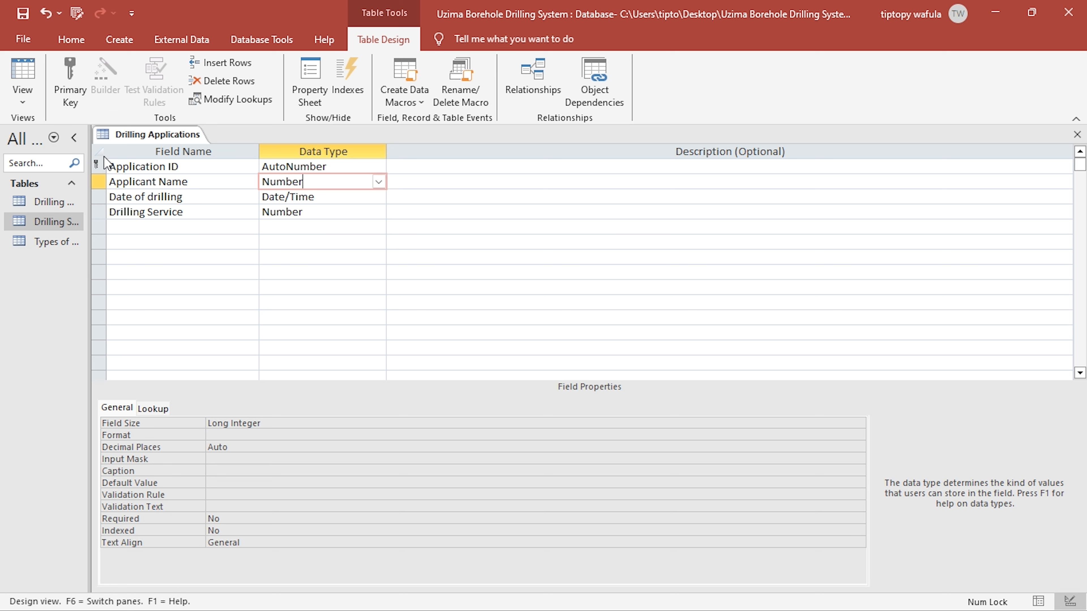
- Consult the project brief and add a Type of Pump field with the Number data type below Drilling Service
{"action": "left_click", "coordinate": [190, 227]}
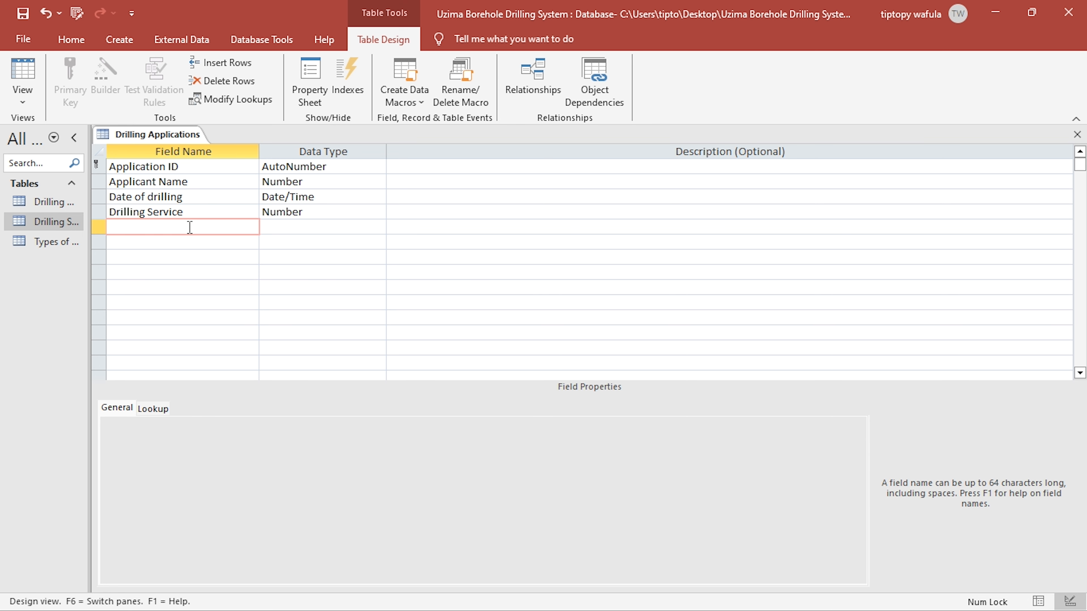
{"action": "key", "text": "alt+Tab"}
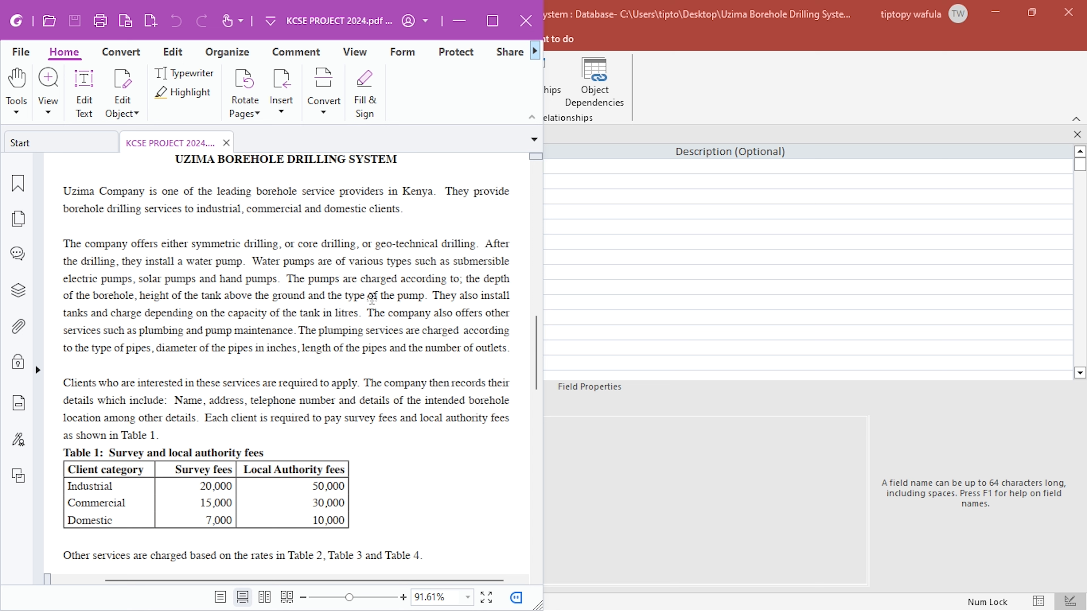
{"action": "key", "text": "alt+Tab"}
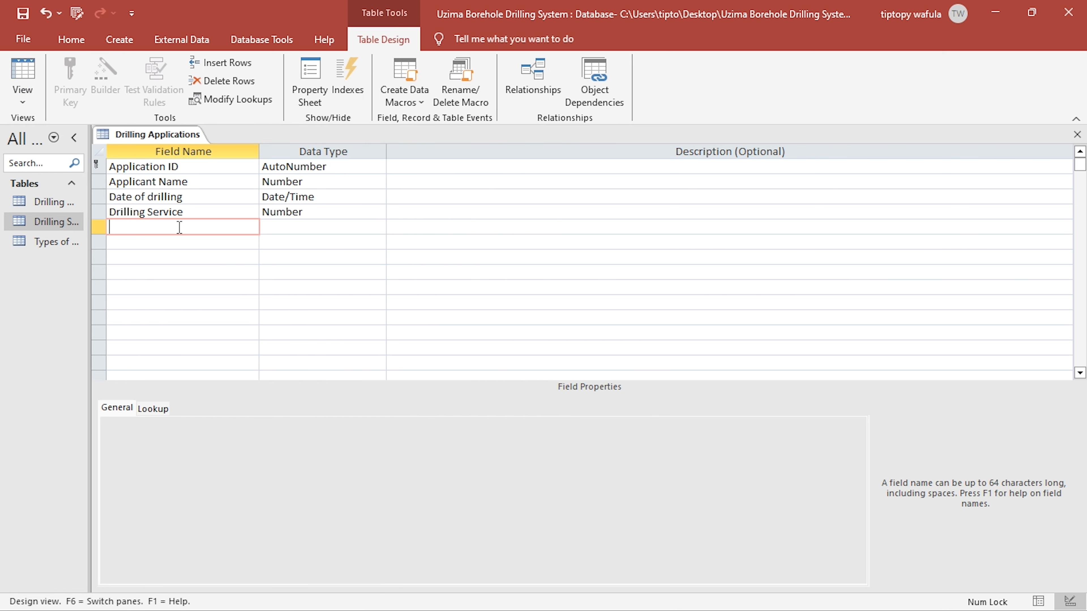
{"action": "type", "text": "Type"}
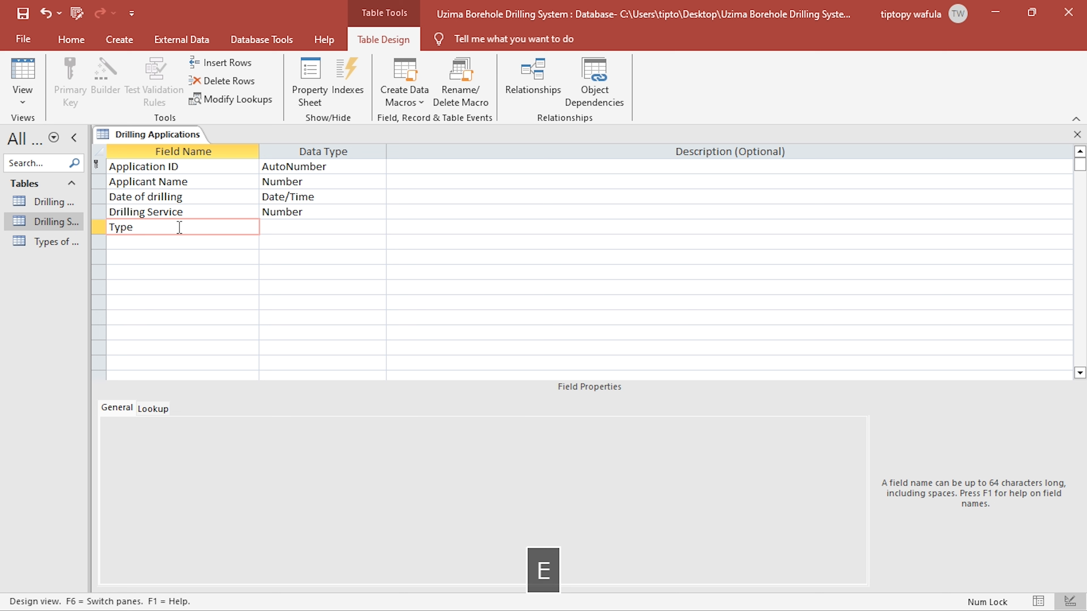
{"action": "type", "text": " of Pump"}
{"action": "key", "text": "Tab"}
{"action": "type", "text": "n"}
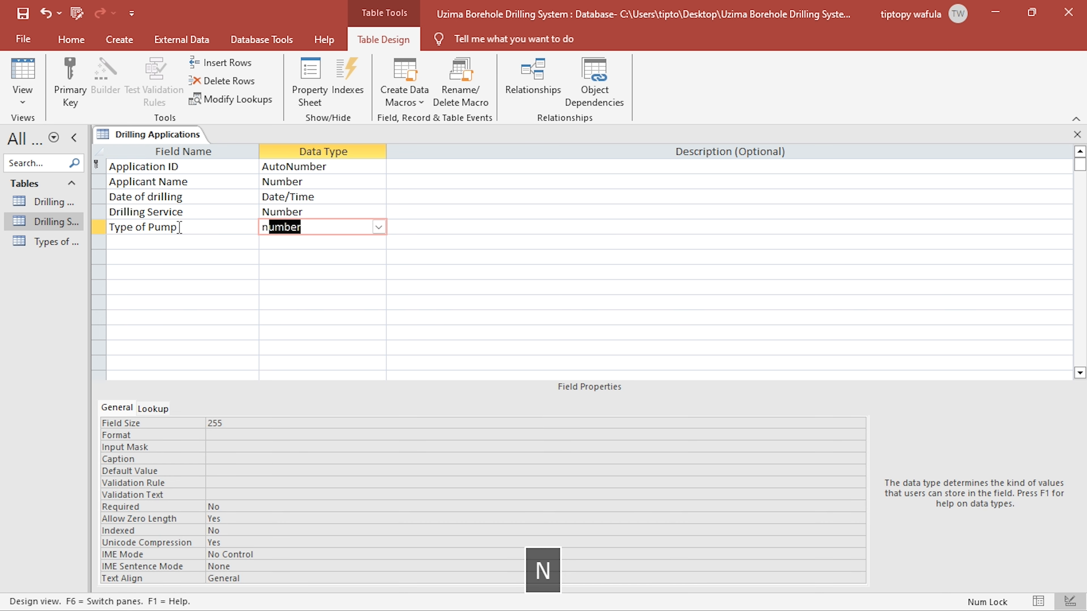
{"action": "key", "text": "Down"}
{"action": "key", "text": "Left"}
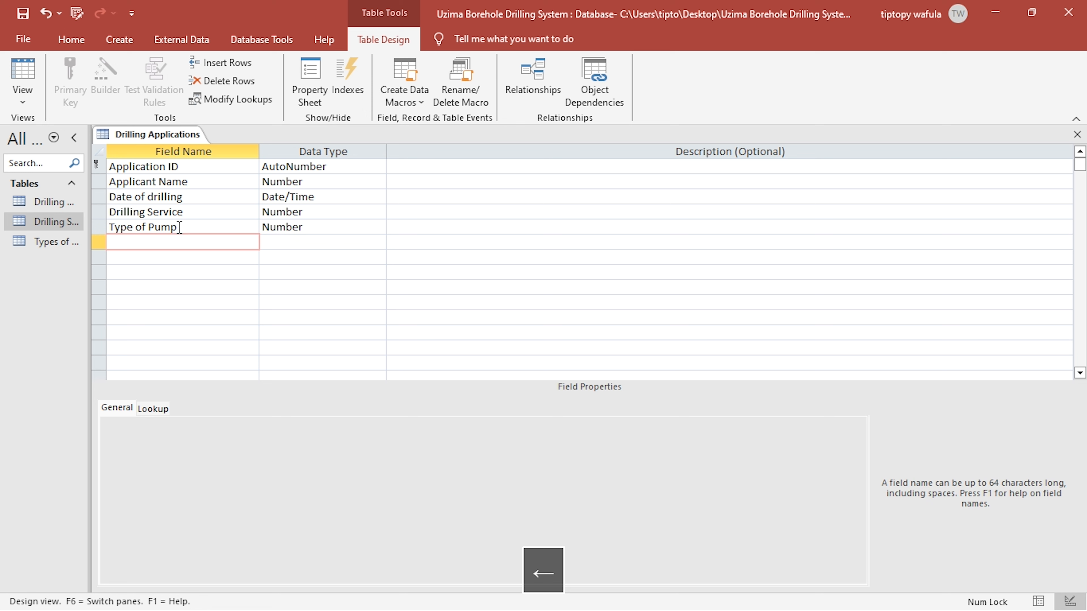
- Add Depth and Height fields with the Short Text data type below Type of Pump
{"action": "type", "text": "D"}
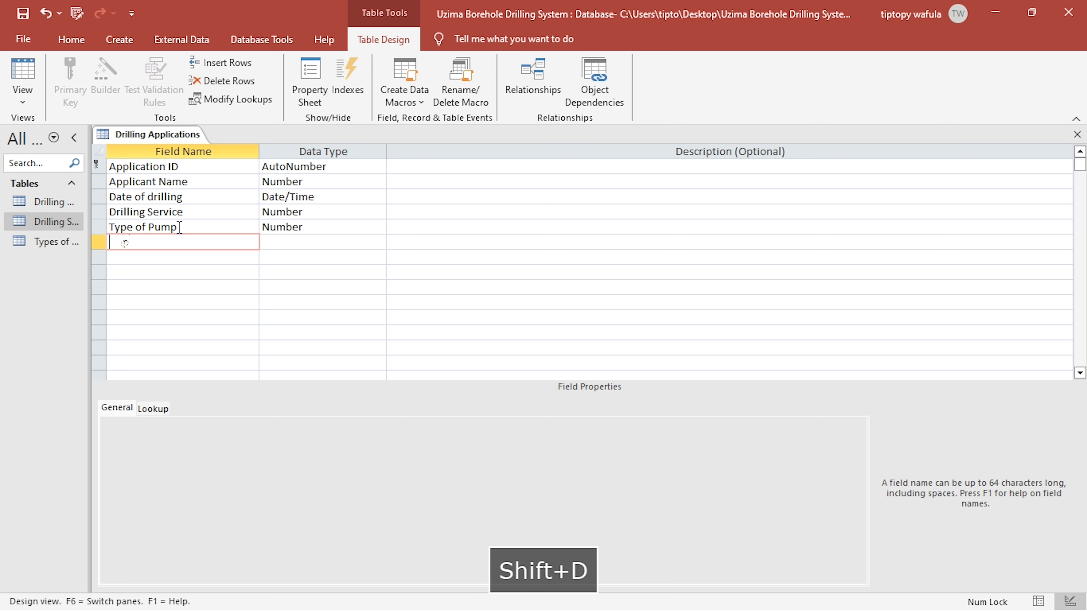
{"action": "type", "text": "epth"}
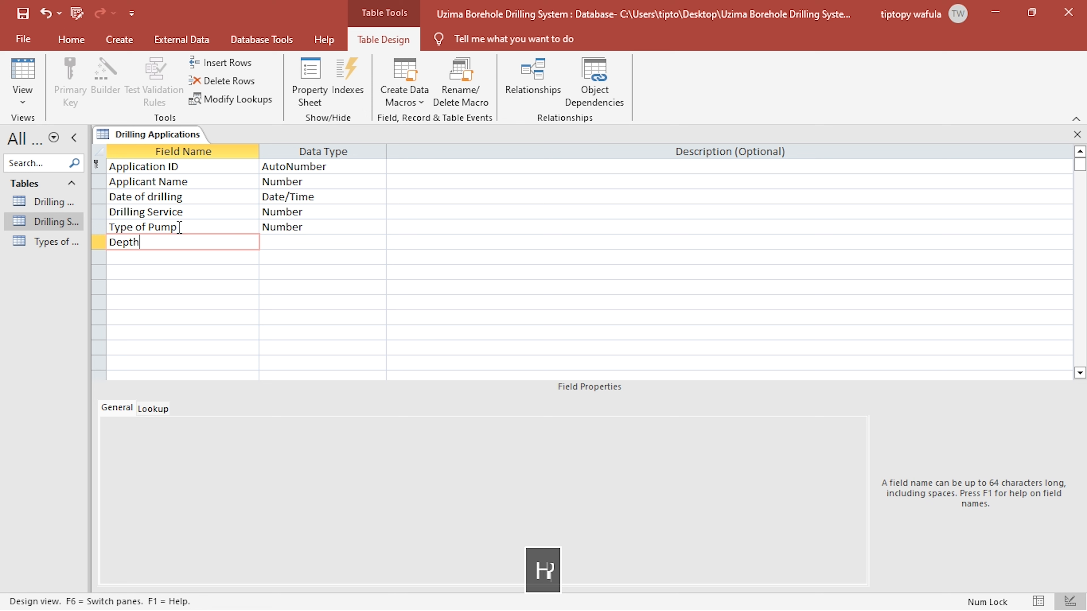
{"action": "key", "text": "Down"}
{"action": "type", "text": "Height"}
{"action": "key", "text": "Down"}
- Add a Tank Installation field below Height in the Drilling Applications table
{"action": "type", "text": "Tank I"}
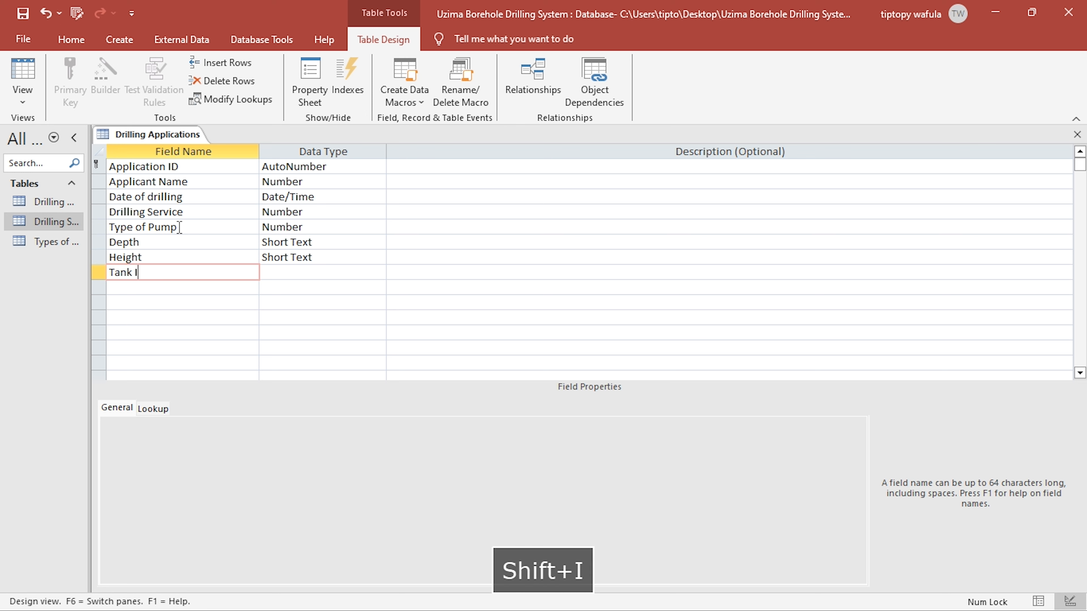
{"action": "type", "text": "nstallation"}
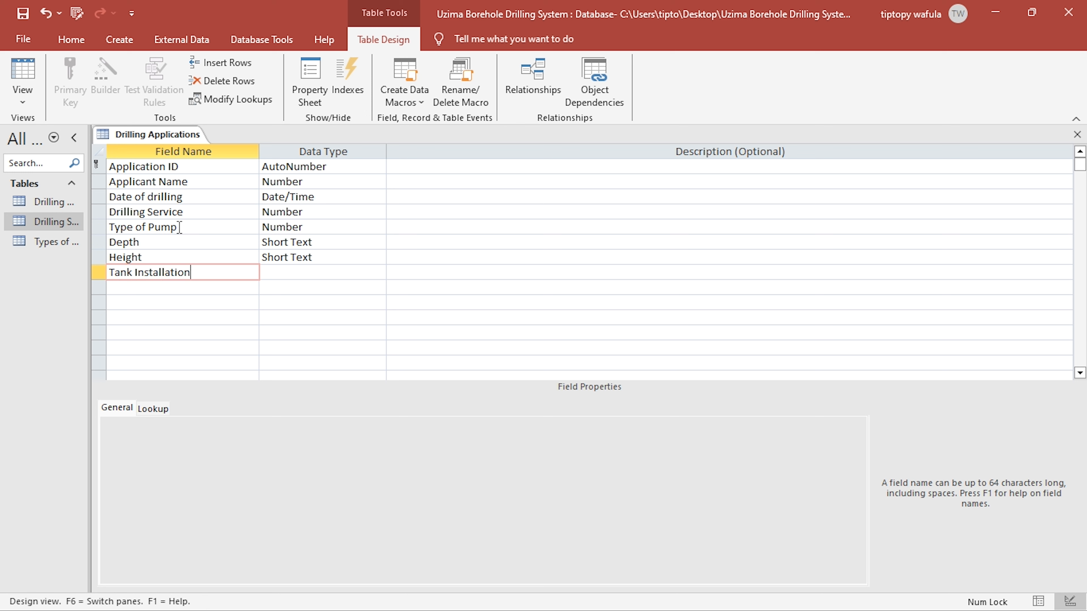
{"action": "left_click", "coordinate": [170, 242]}
{"action": "left_click", "coordinate": [170, 255]}
{"action": "left_click", "coordinate": [203, 275]}
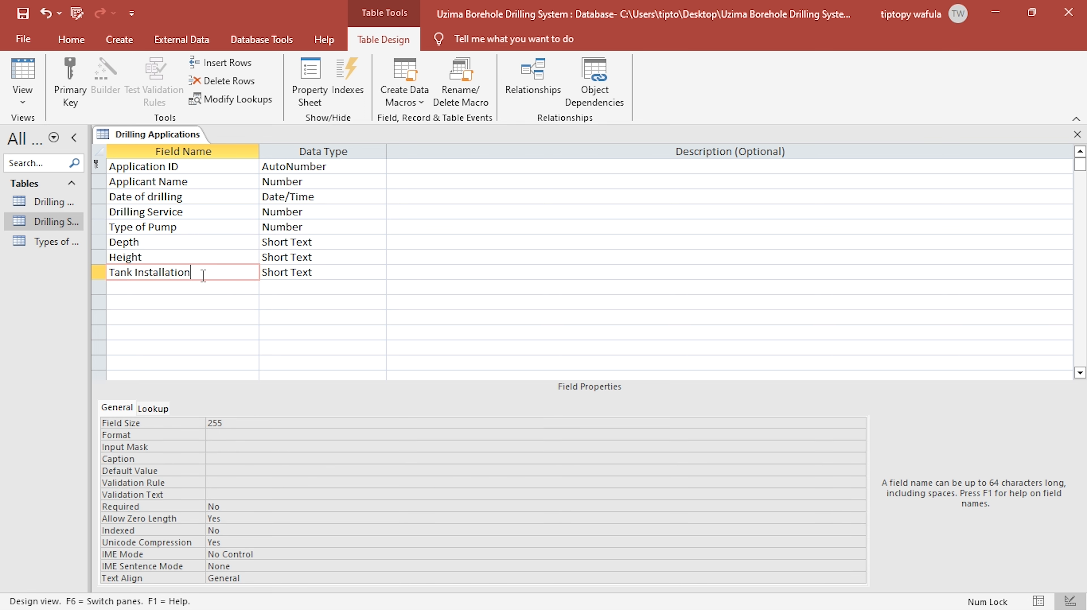
- Consult the tank charging rules in the project brief PDF and set Tank Installation's data type to Yes/No in Access
{"action": "key", "text": "alt+Tab"}
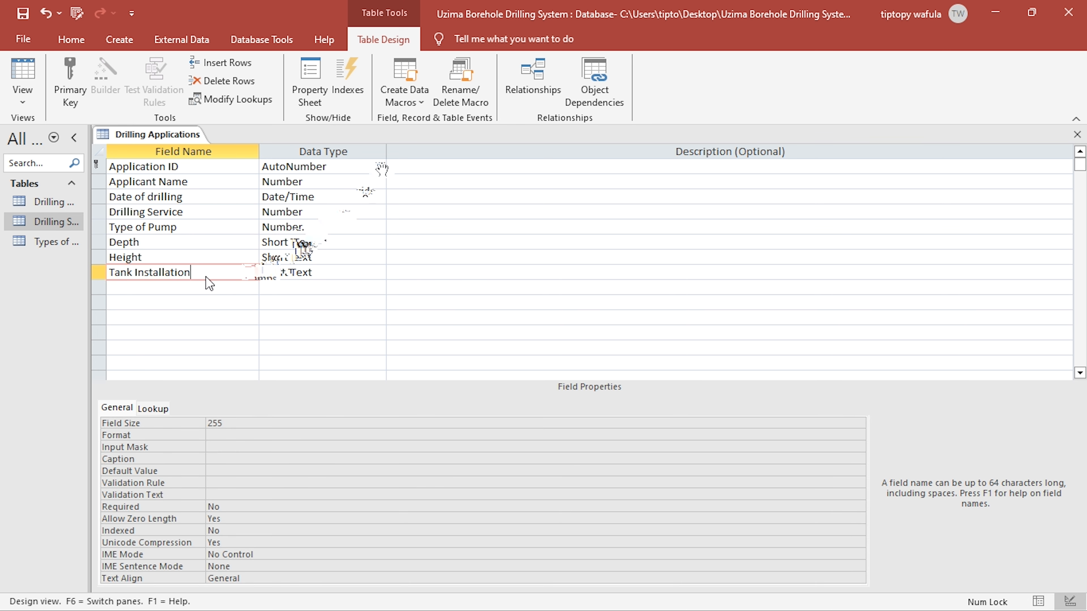
{"action": "left_click", "coordinate": [493, 19]}
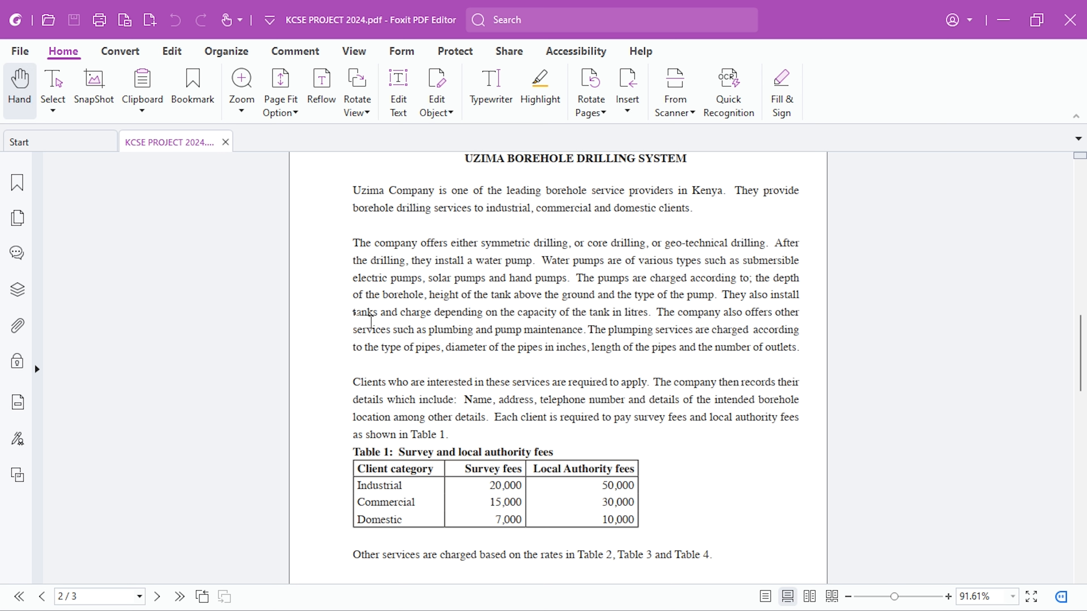
{"action": "double_click", "coordinate": [370, 319]}
{"action": "double_click", "coordinate": [751, 295]}
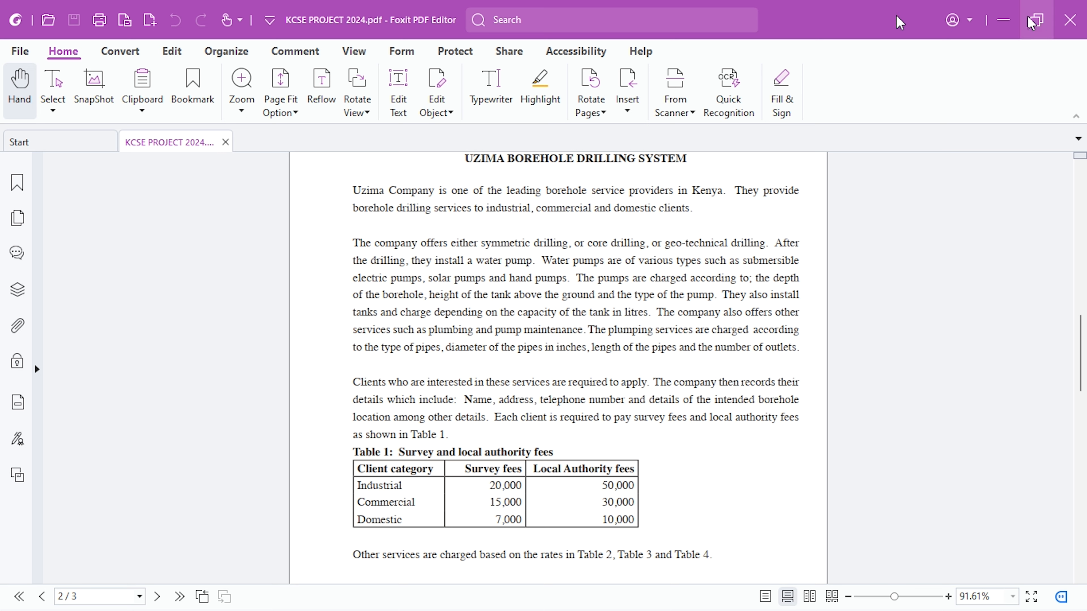
{"action": "left_click", "coordinate": [1003, 20]}
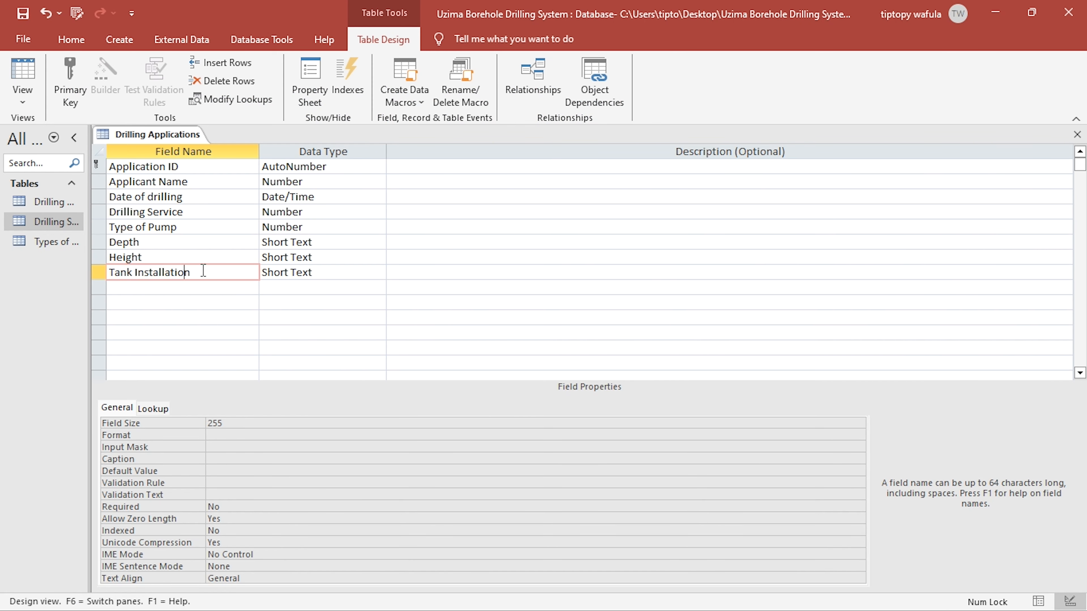
{"action": "left_click", "coordinate": [378, 272]}
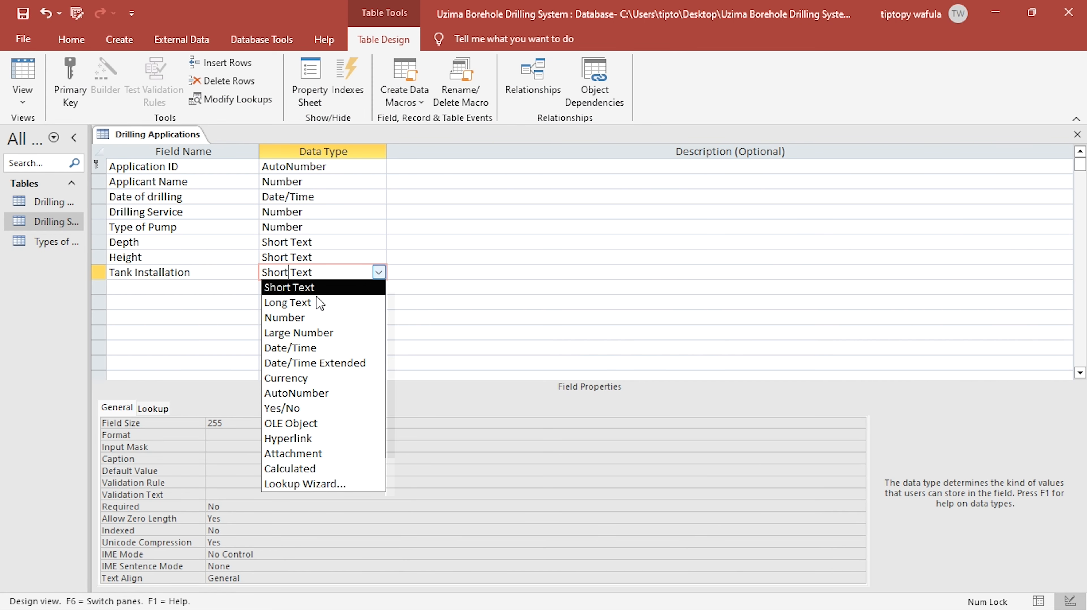
{"action": "left_click", "coordinate": [309, 409]}
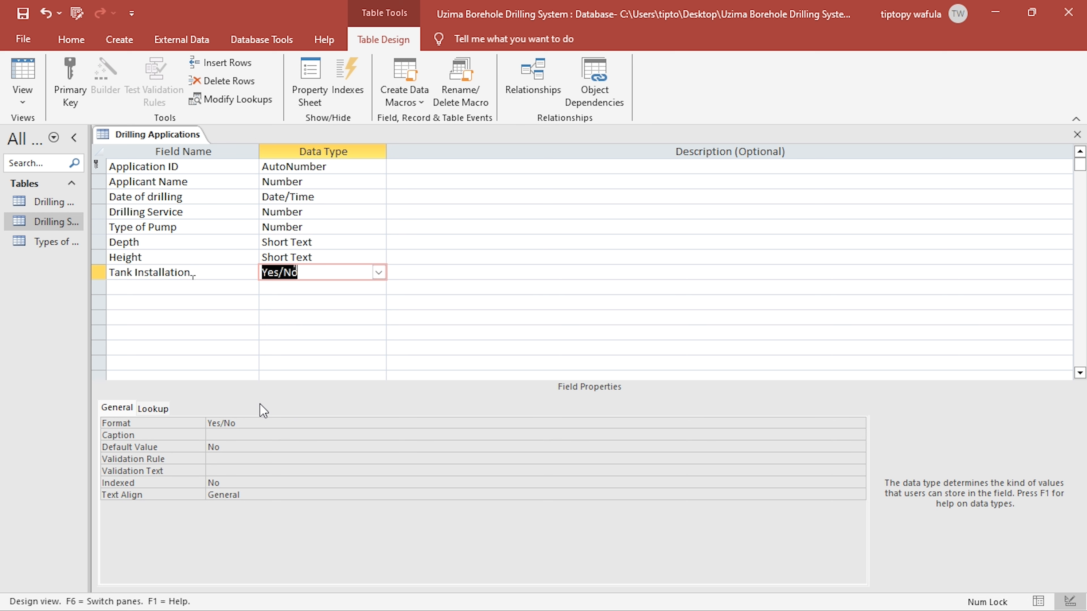
- Add a Tank field with the Number data type below Tank Installation
{"action": "left_click", "coordinate": [193, 287]}
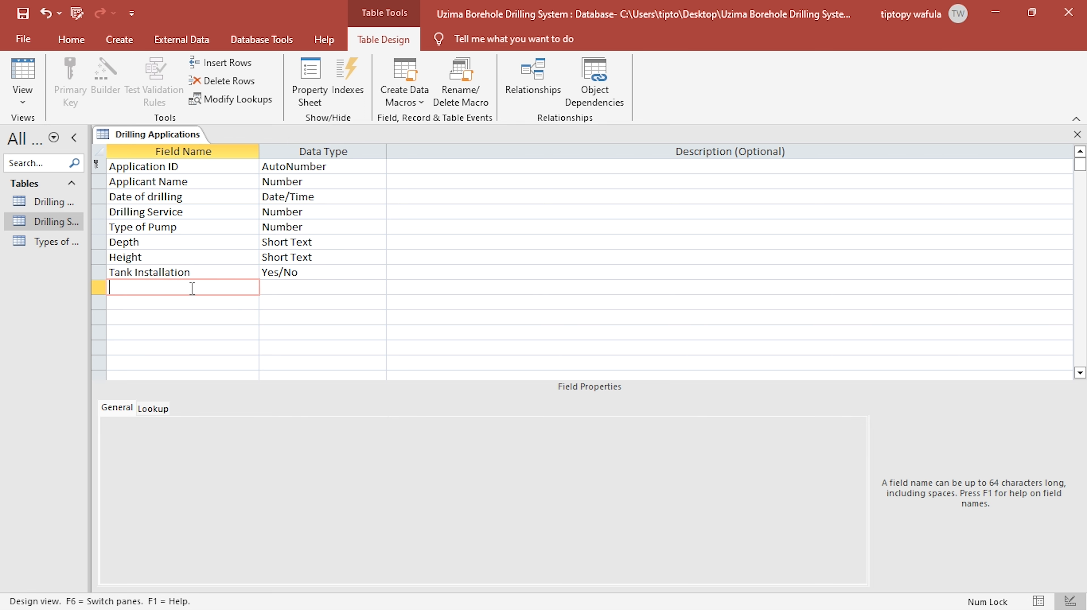
{"action": "type", "text": "T"}
{"action": "key", "text": "BackSpace"}
{"action": "type", "text": "Tank"}
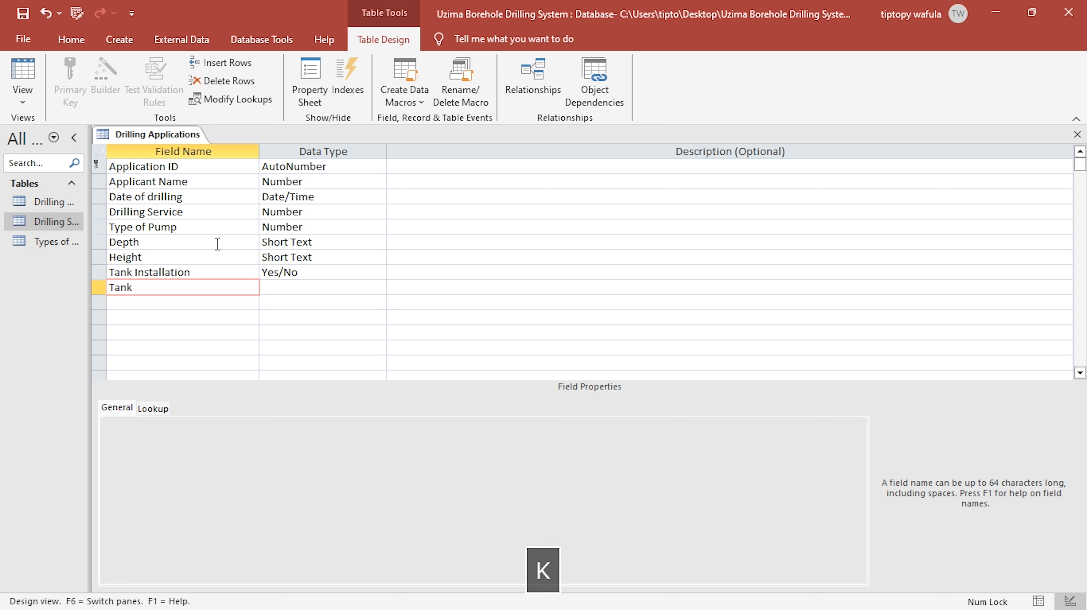
{"action": "key", "text": "Down"}
{"action": "left_click", "coordinate": [296, 287]}
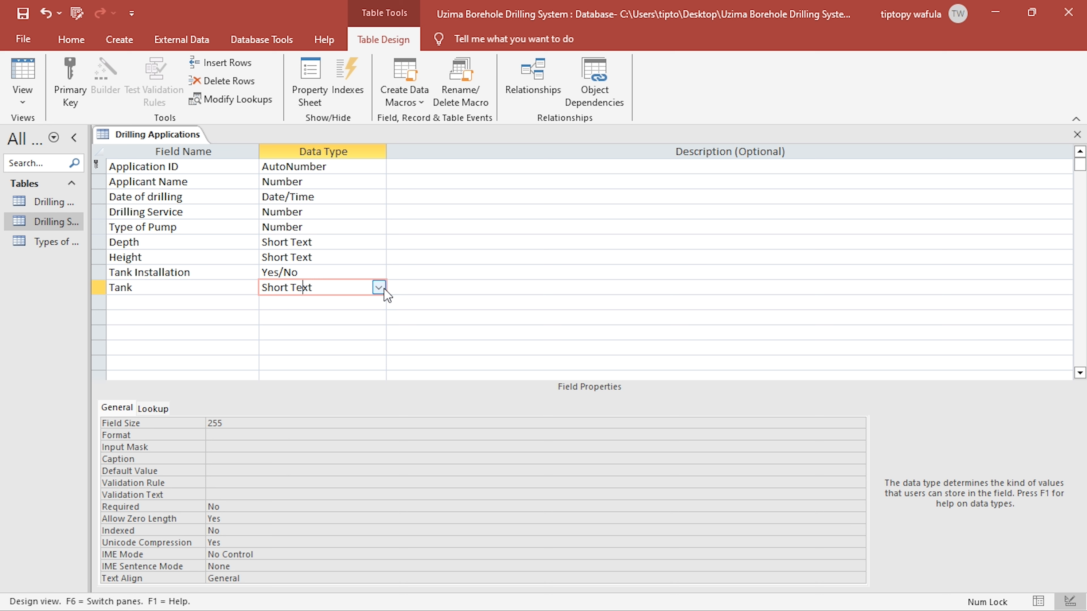
{"action": "left_click", "coordinate": [379, 287]}
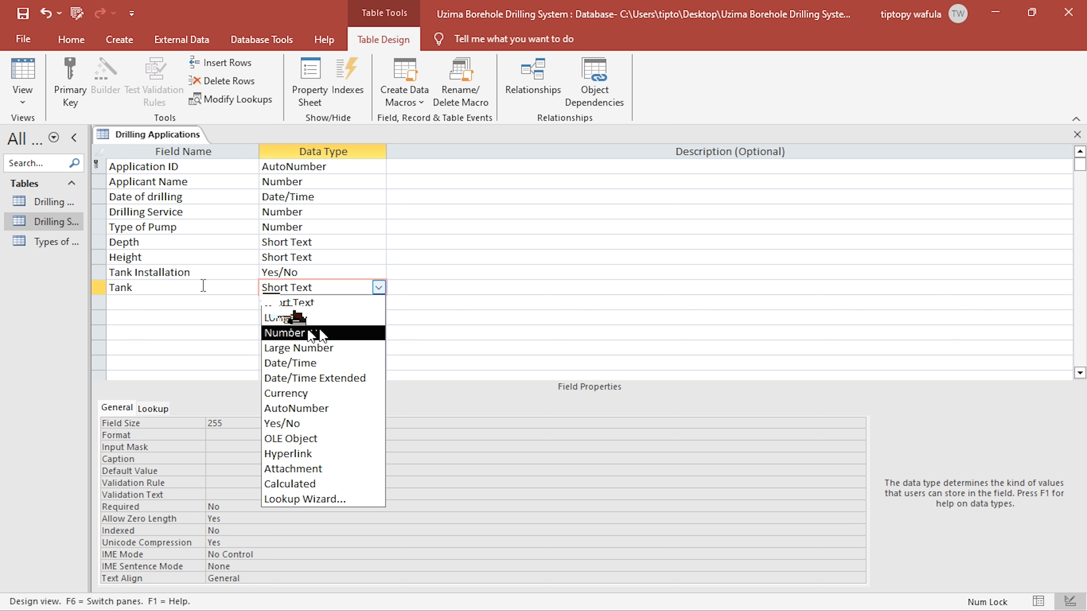
{"action": "left_click", "coordinate": [313, 333]}
{"action": "key", "text": "Tab"}
{"action": "key", "text": "Tab"}
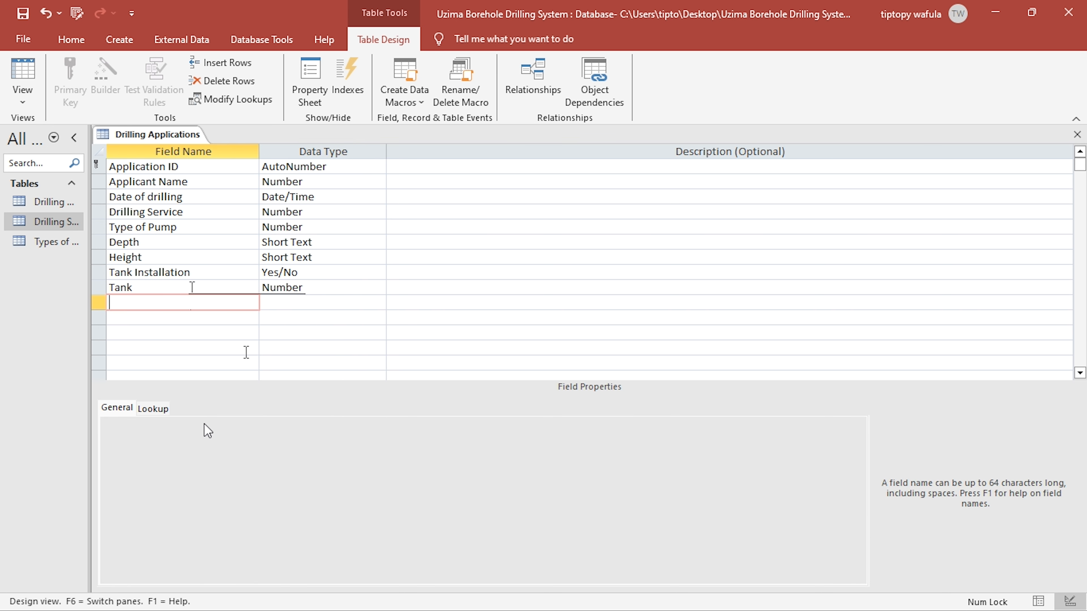
- Clear the default values of the Tank and Type of Pump fields and check Drilling Service's properties
{"action": "left_click", "coordinate": [294, 286]}
{"action": "left_click", "coordinate": [234, 482]}
{"action": "key", "text": "BackSpace"}
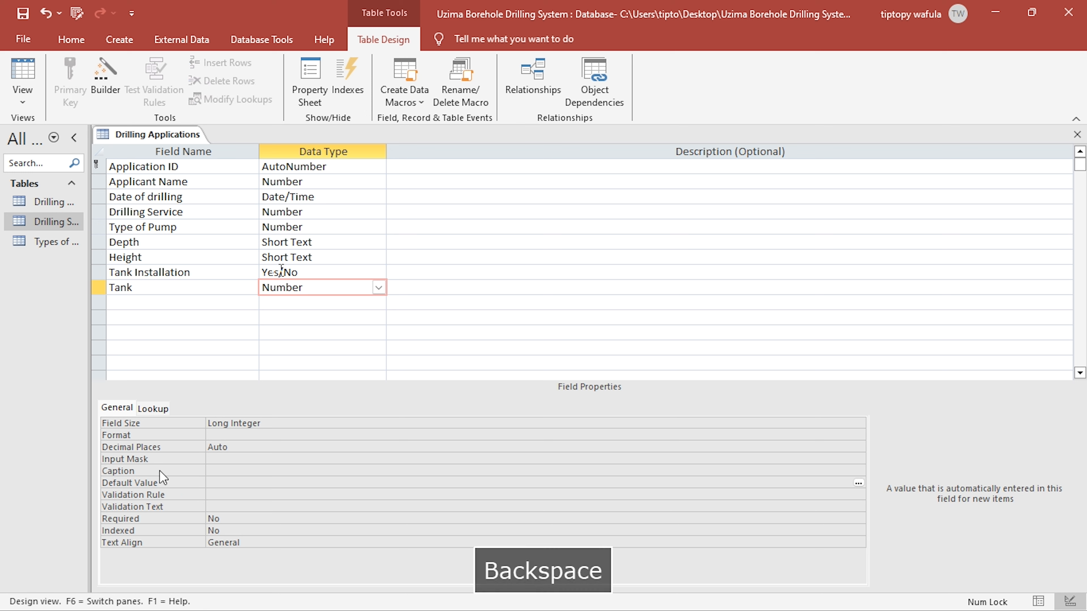
{"action": "left_click", "coordinate": [303, 229]}
{"action": "left_click", "coordinate": [216, 483]}
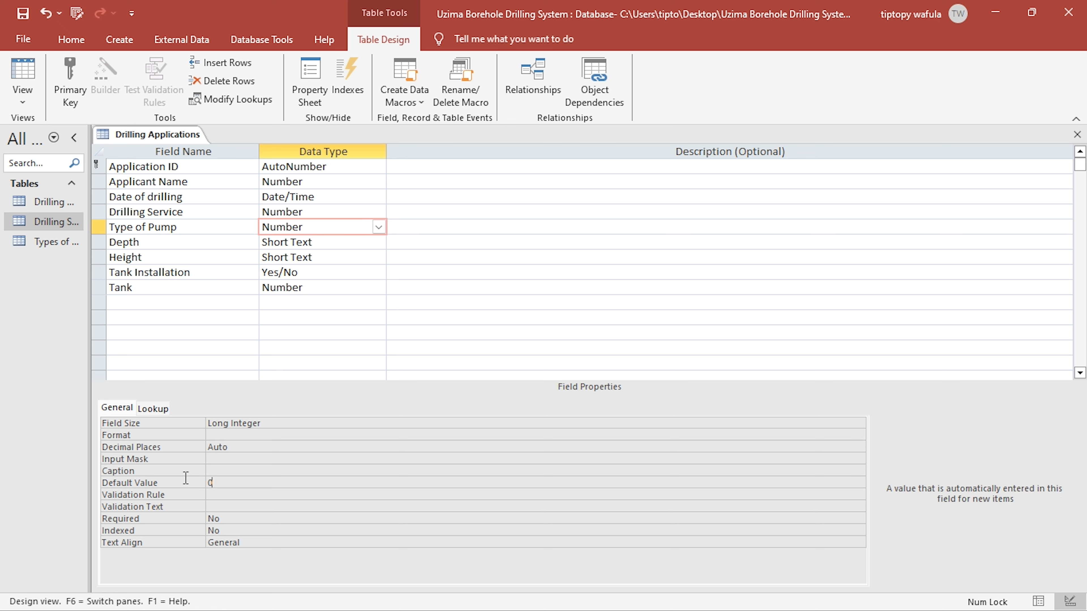
{"action": "key", "text": "BackSpace"}
{"action": "left_click", "coordinate": [303, 212]}
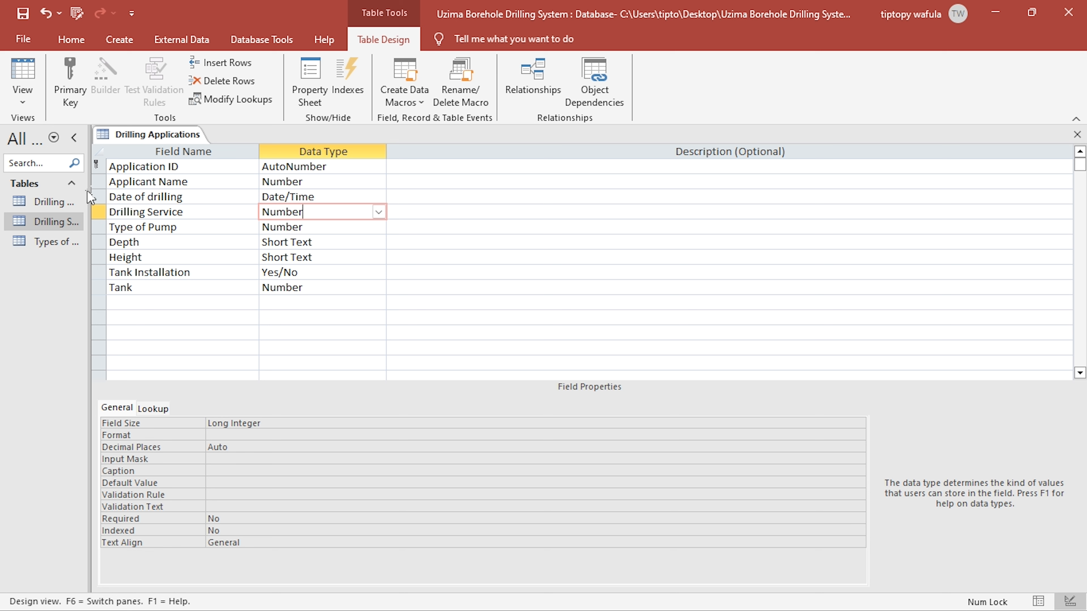
- Widen the navigation pane slightly and set the Type of Pump field's lookup display control to Combo Box
{"action": "left_click_drag", "start_coordinate": [85, 196], "coordinate": [105, 198]}
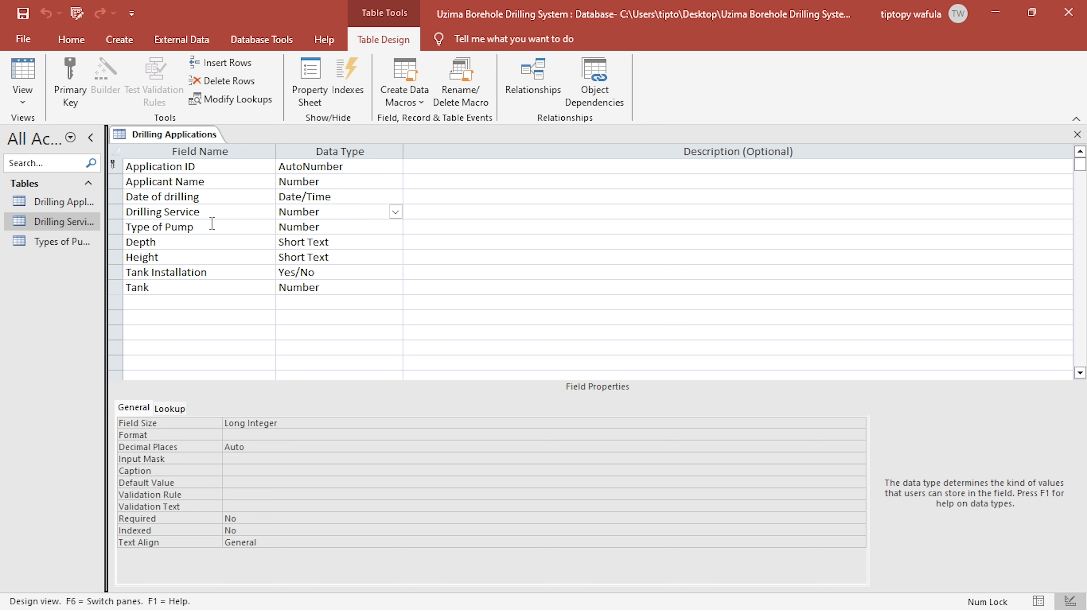
{"action": "key", "text": "Down"}
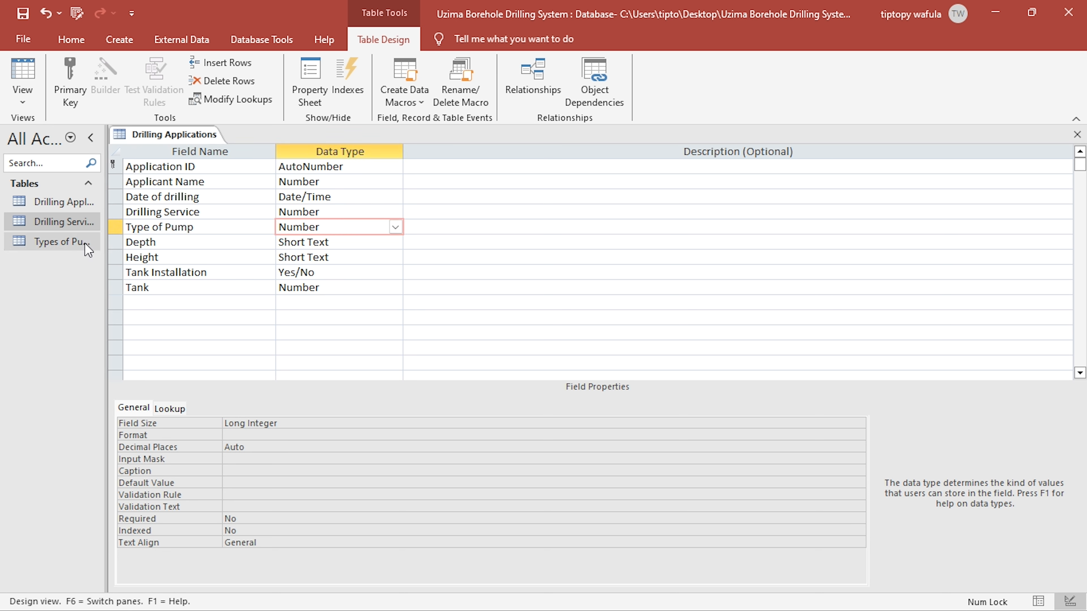
{"action": "left_click", "coordinate": [170, 409]}
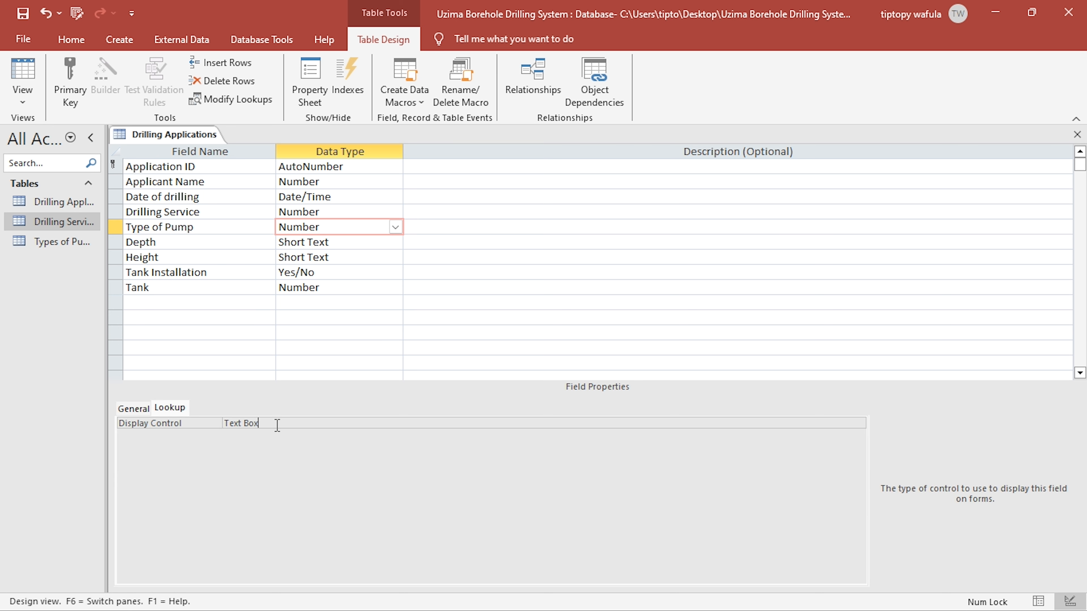
{"action": "left_click", "coordinate": [858, 424]}
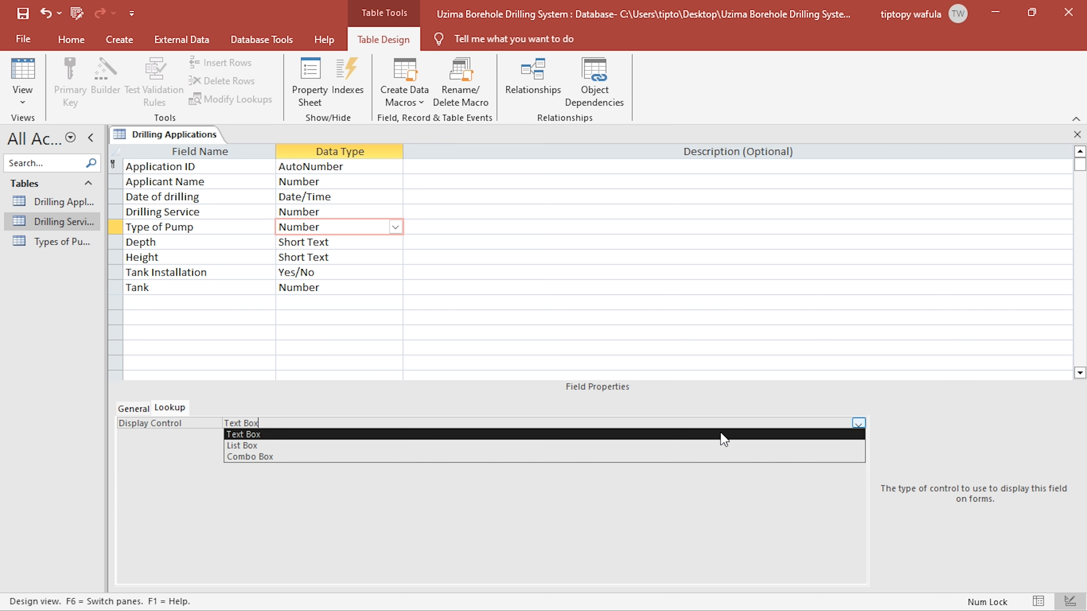
{"action": "left_click", "coordinate": [306, 458]}
- Build the Type of Pump row source query from the Types of Pumps table with Pump ID, Pump Description and Cost
{"action": "left_click", "coordinate": [859, 447]}
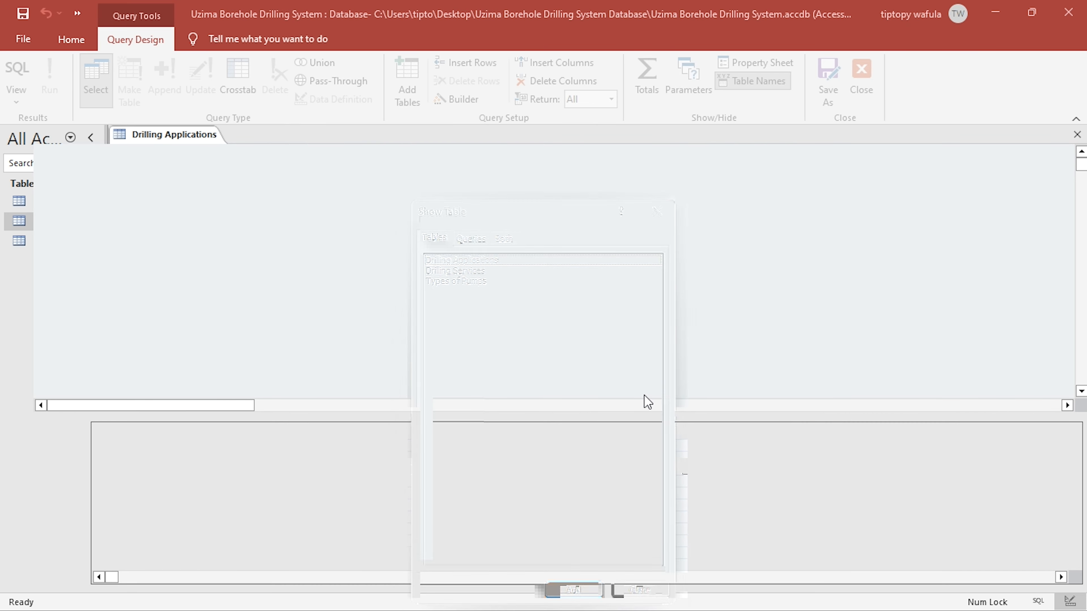
{"action": "double_click", "coordinate": [462, 281]}
{"action": "left_click", "coordinate": [657, 211]}
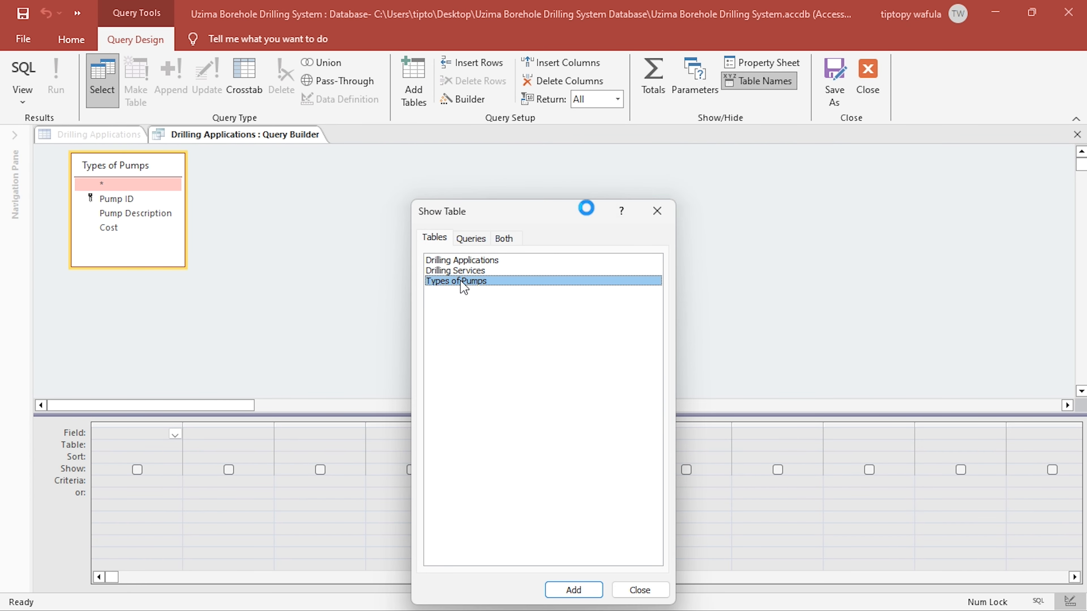
{"action": "double_click", "coordinate": [90, 204]}
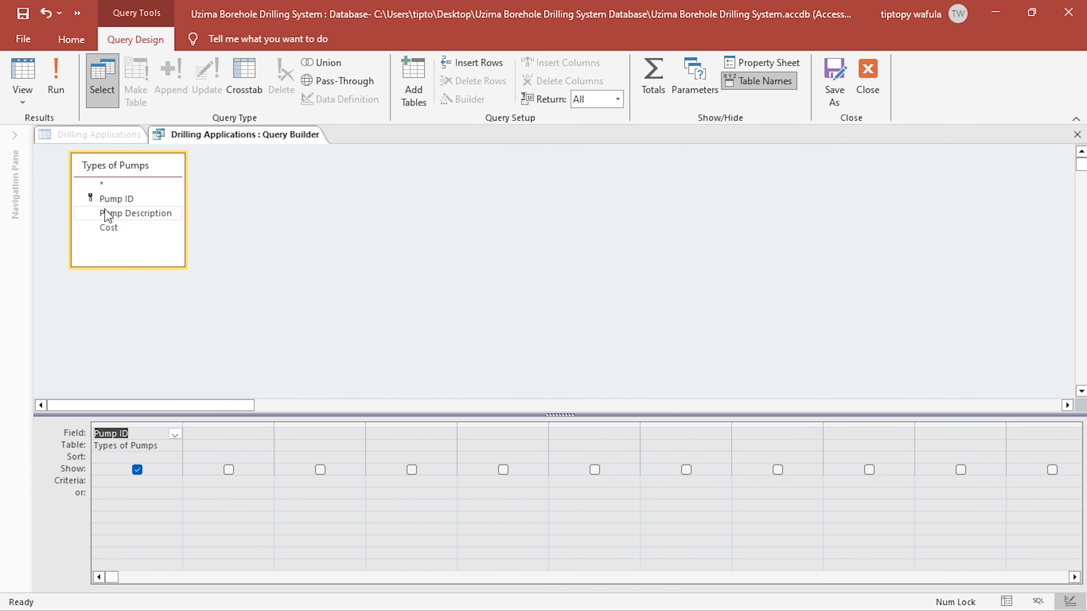
{"action": "double_click", "coordinate": [105, 213]}
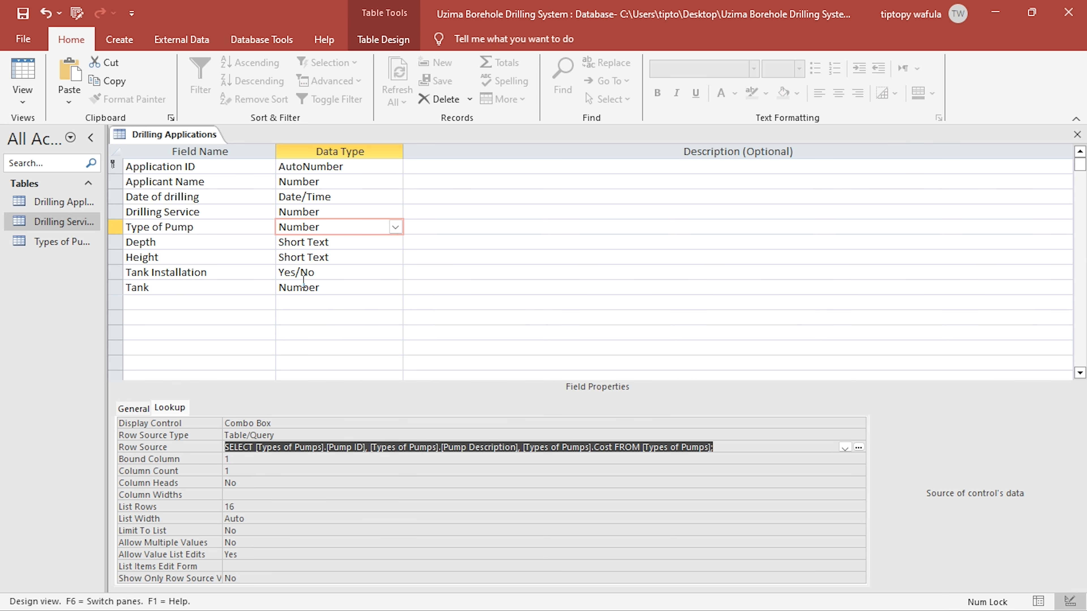
- Set the Type of Pump lookup to column count 3, column widths 0 and column heads Yes, and save the table
{"action": "left_click", "coordinate": [263, 473]}
{"action": "type", "text": "3"}
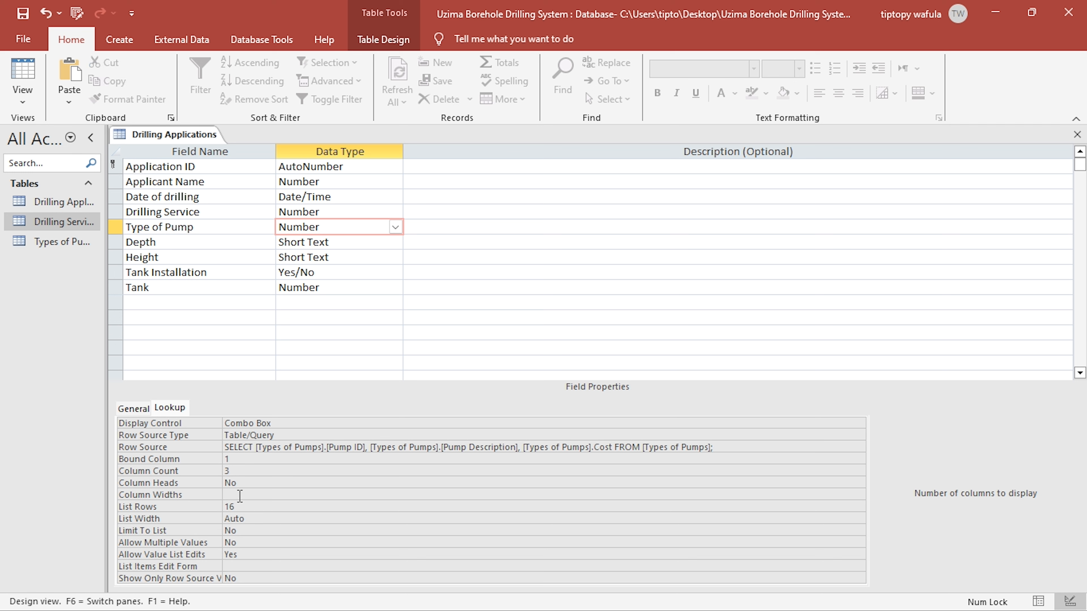
{"action": "left_click", "coordinate": [239, 495]}
{"action": "type", "text": "0"}
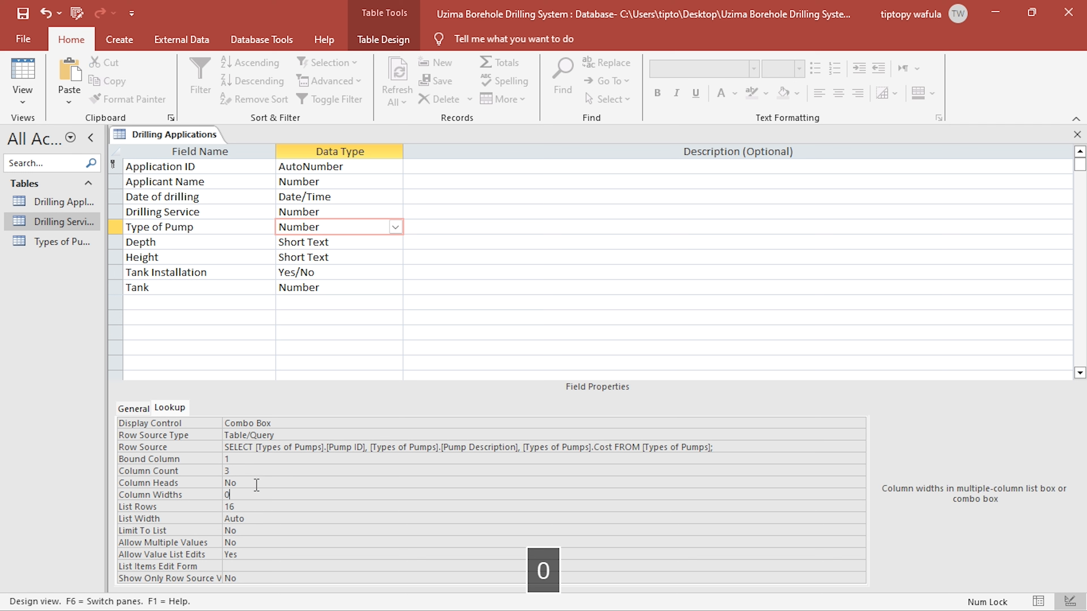
{"action": "left_click", "coordinate": [257, 483]}
{"action": "double_click", "coordinate": [253, 483]}
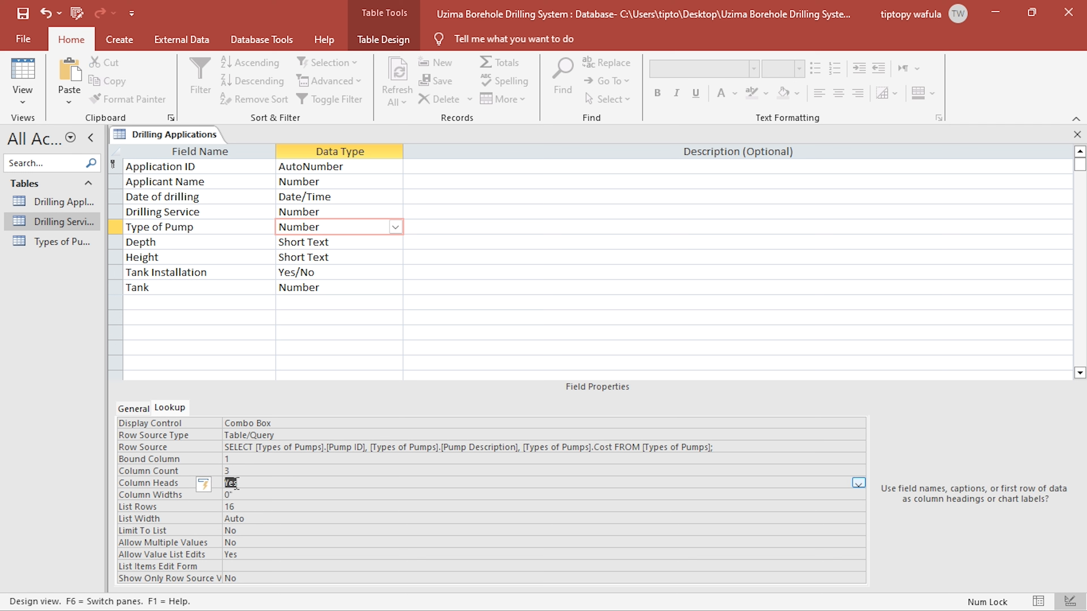
{"action": "left_click", "coordinate": [26, 15]}
- Widen the Type of Pump column in the Drilling Applications datasheet and view its dropdown list
{"action": "left_click", "coordinate": [25, 75]}
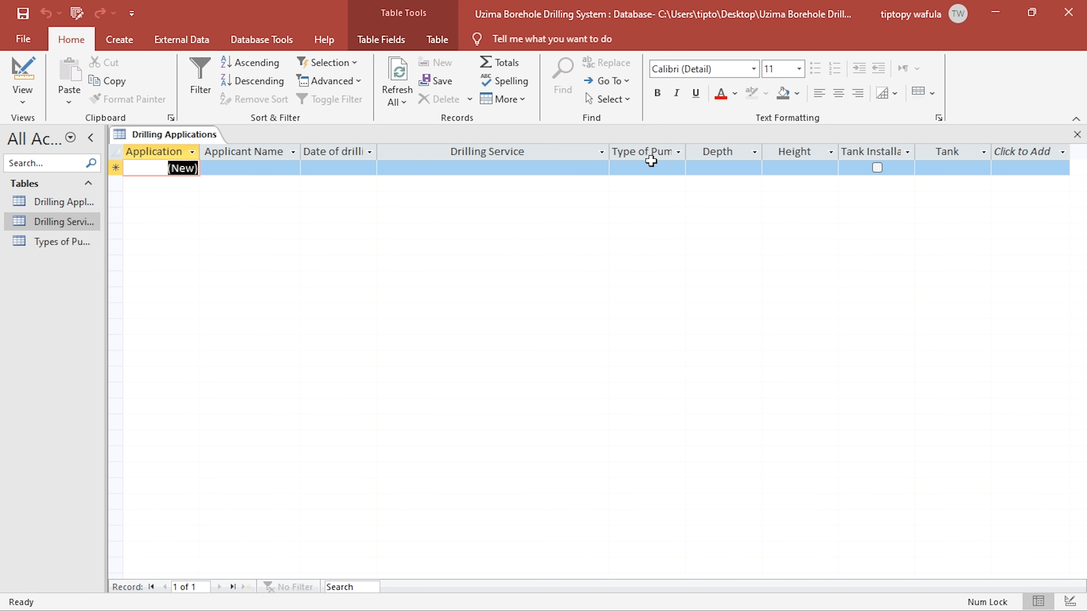
{"action": "left_click", "coordinate": [559, 166]}
{"action": "left_click", "coordinate": [640, 168]}
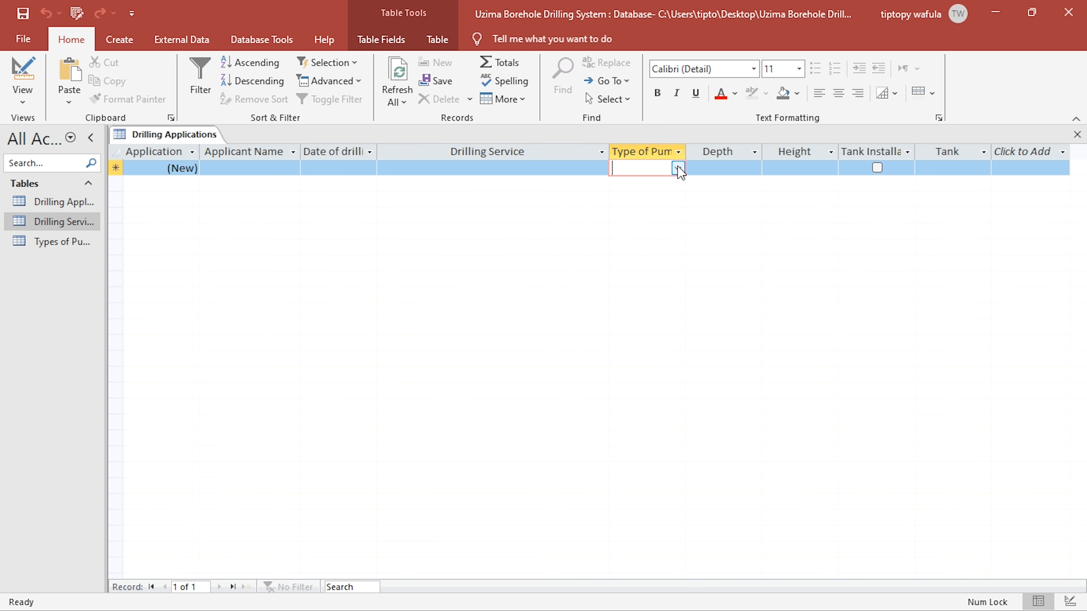
{"action": "left_click", "coordinate": [679, 167]}
{"action": "left_click_drag", "start_coordinate": [686, 152], "coordinate": [756, 171]}
{"action": "left_click", "coordinate": [750, 169]}
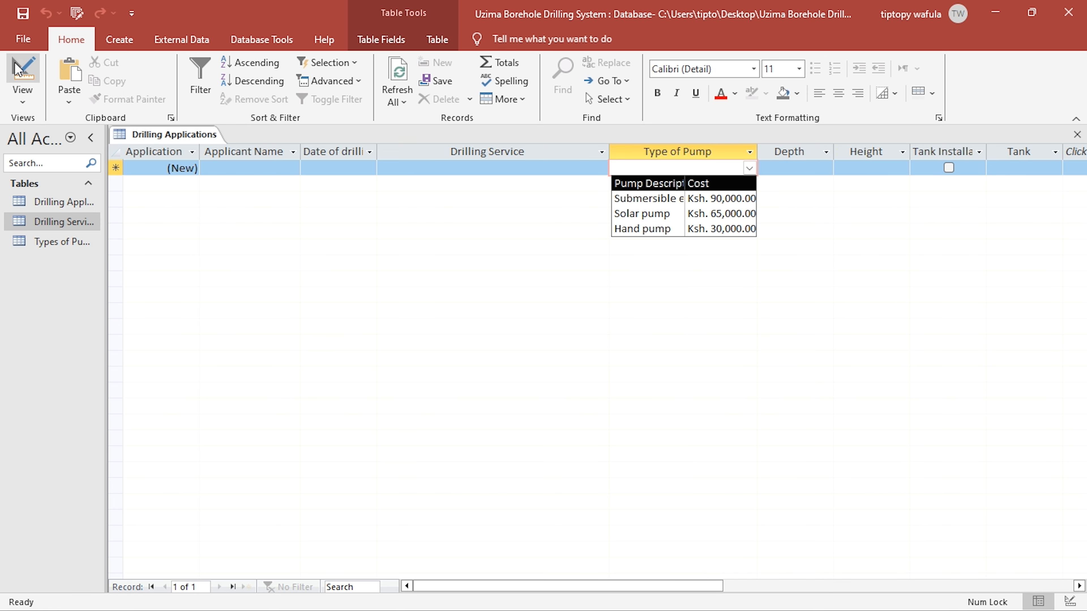
- Return the Drilling Applications table to Design View and set the data type of the Depth and Height fields to Number
{"action": "left_click", "coordinate": [30, 70]}
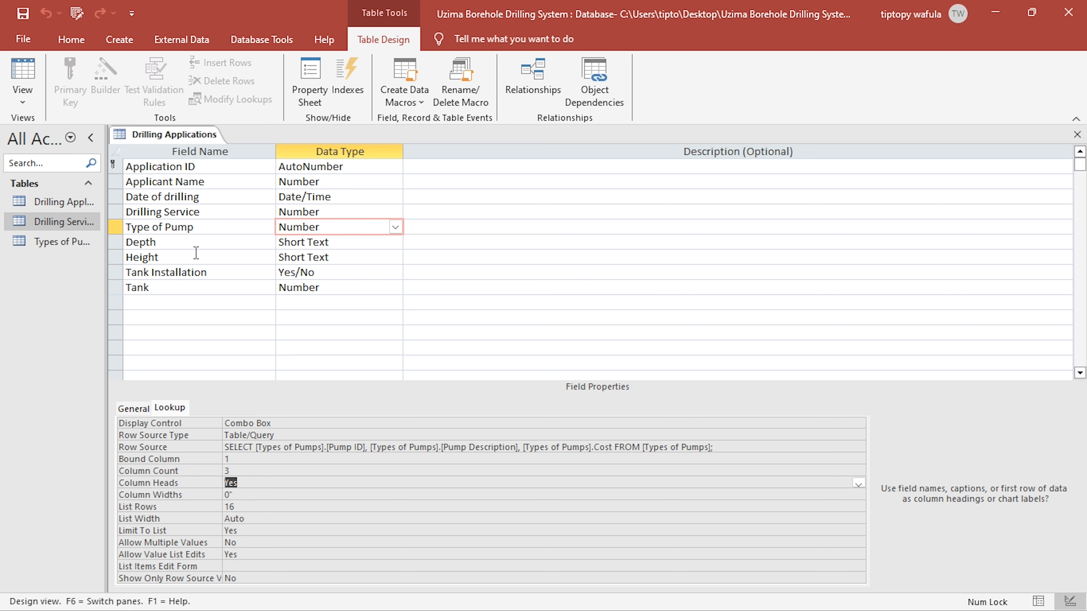
{"action": "left_click", "coordinate": [328, 243]}
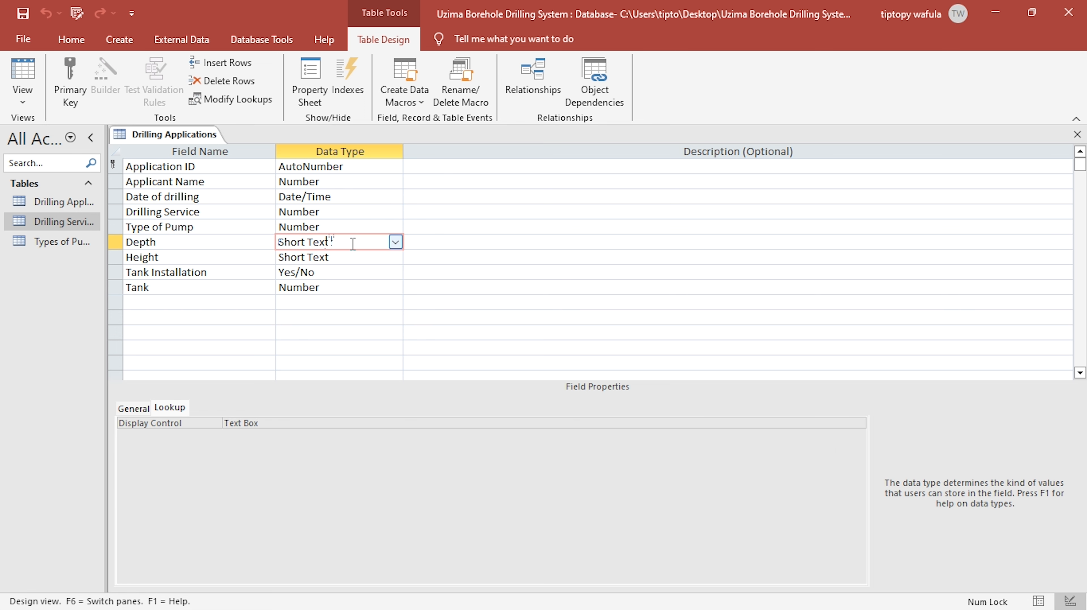
{"action": "type", "text": "number"}
{"action": "left_click", "coordinate": [384, 258]}
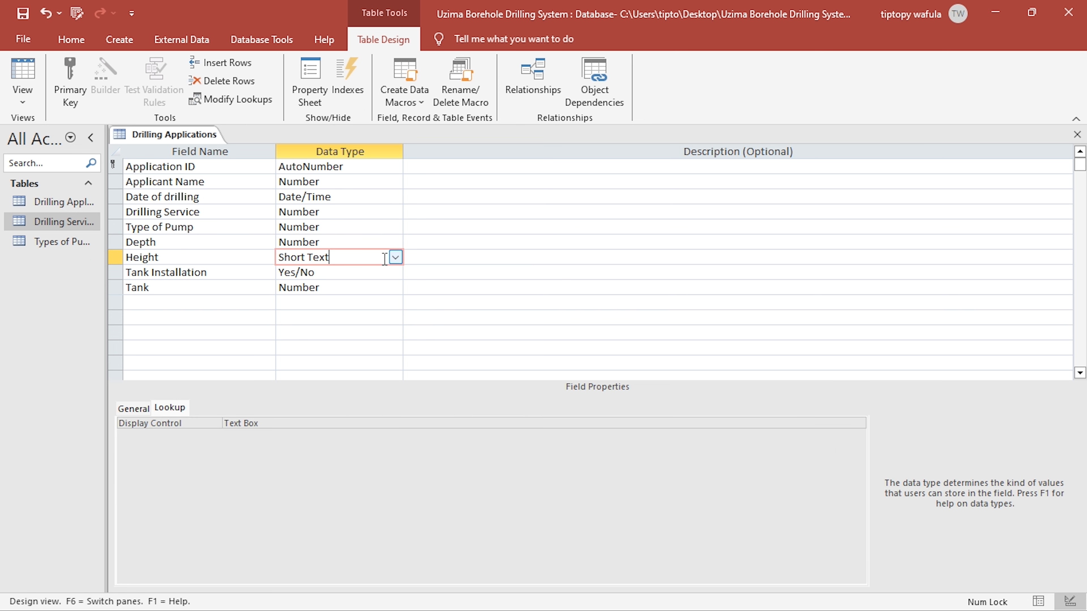
{"action": "left_click", "coordinate": [395, 258]}
{"action": "left_click", "coordinate": [342, 314]}
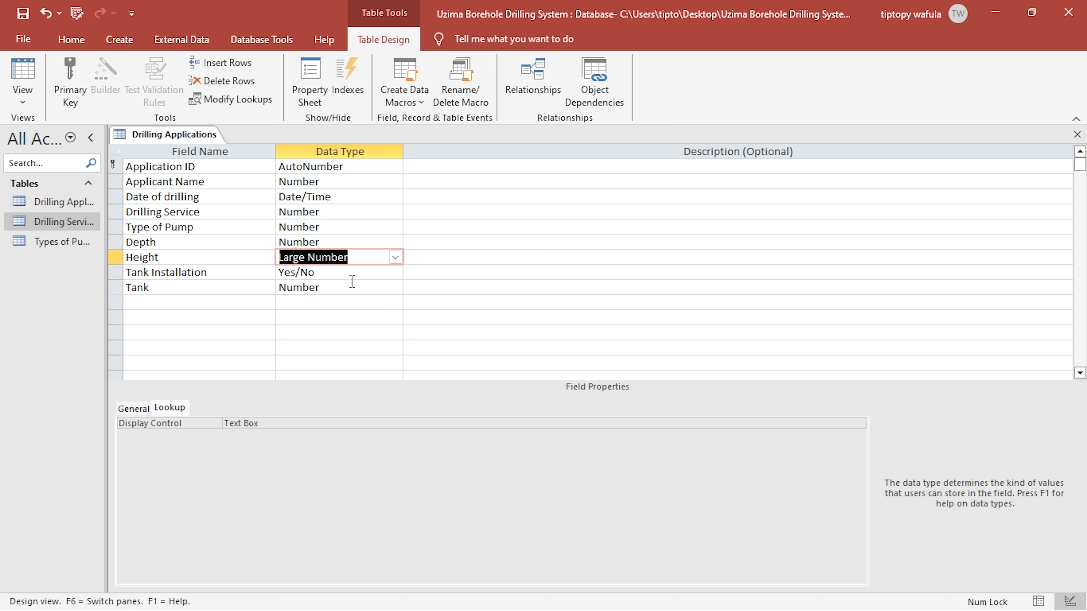
{"action": "type", "text": "number"}
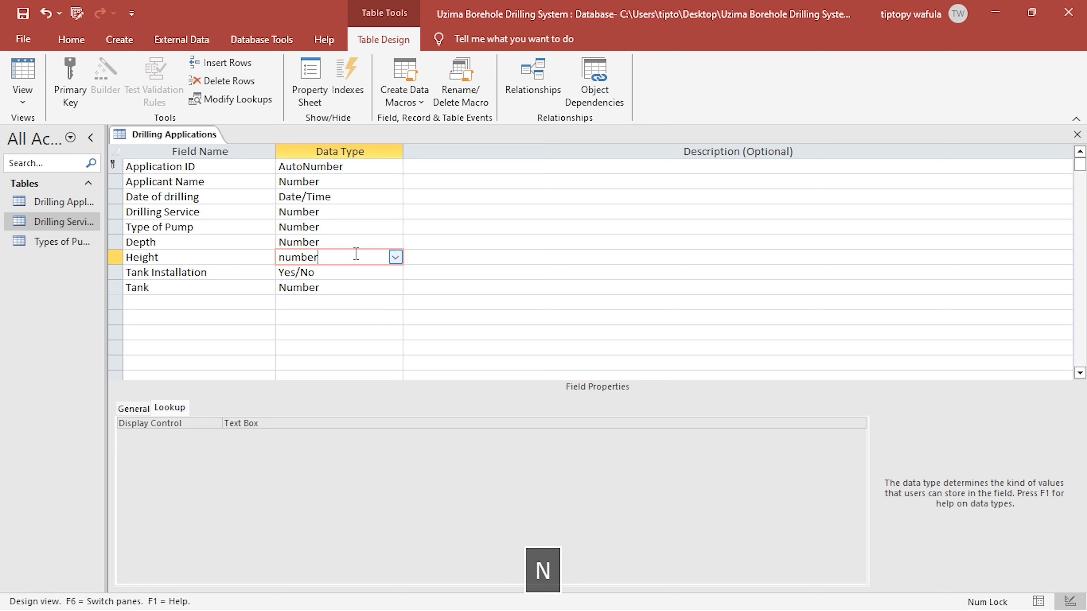
- Clear the default value of the Height and Depth fields
{"action": "left_click", "coordinate": [133, 410]}
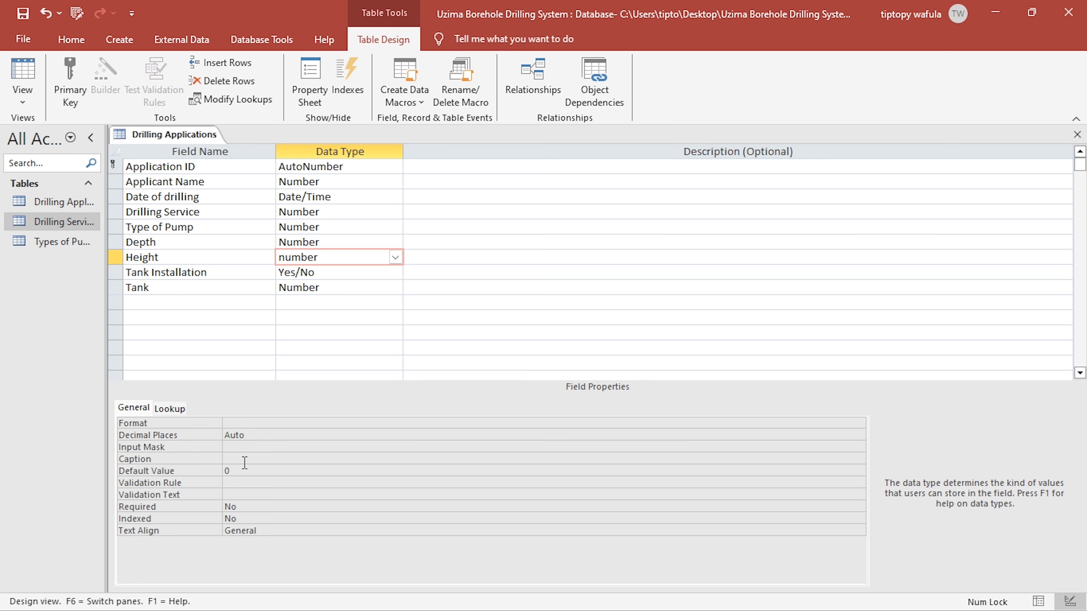
{"action": "left_click", "coordinate": [245, 469]}
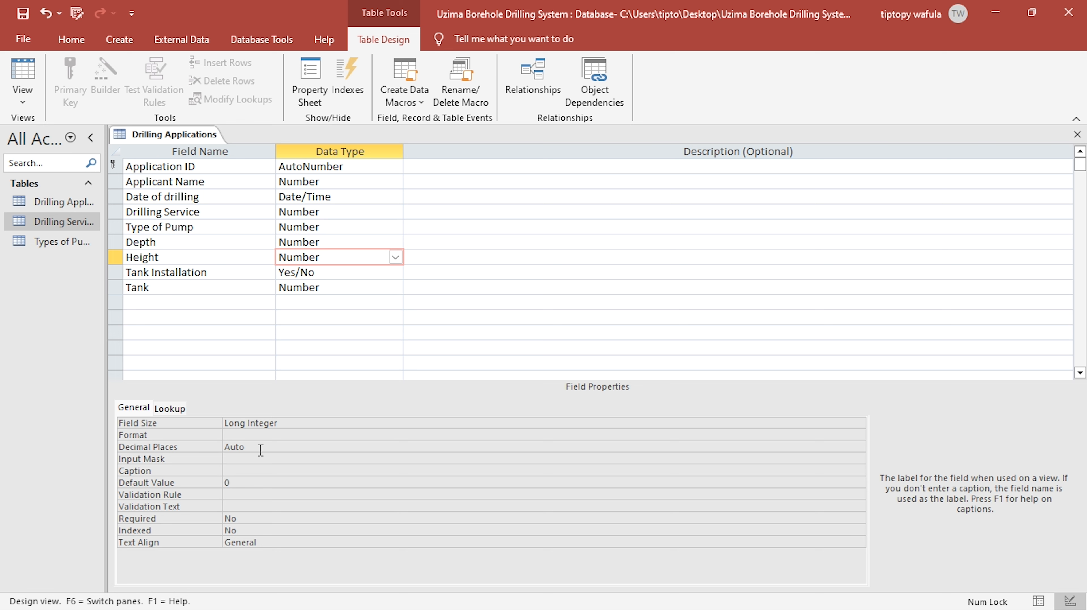
{"action": "left_click", "coordinate": [189, 483]}
{"action": "key", "text": "BackSpace"}
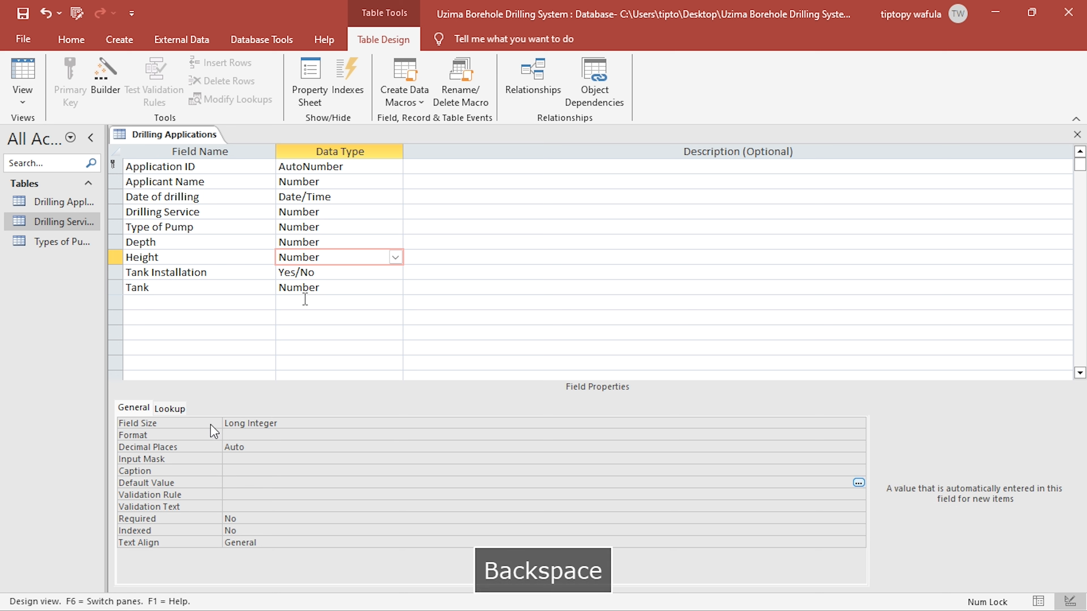
{"action": "left_click", "coordinate": [323, 234]}
{"action": "left_click", "coordinate": [320, 243]}
{"action": "left_click", "coordinate": [237, 489]}
{"action": "left_click", "coordinate": [236, 482]}
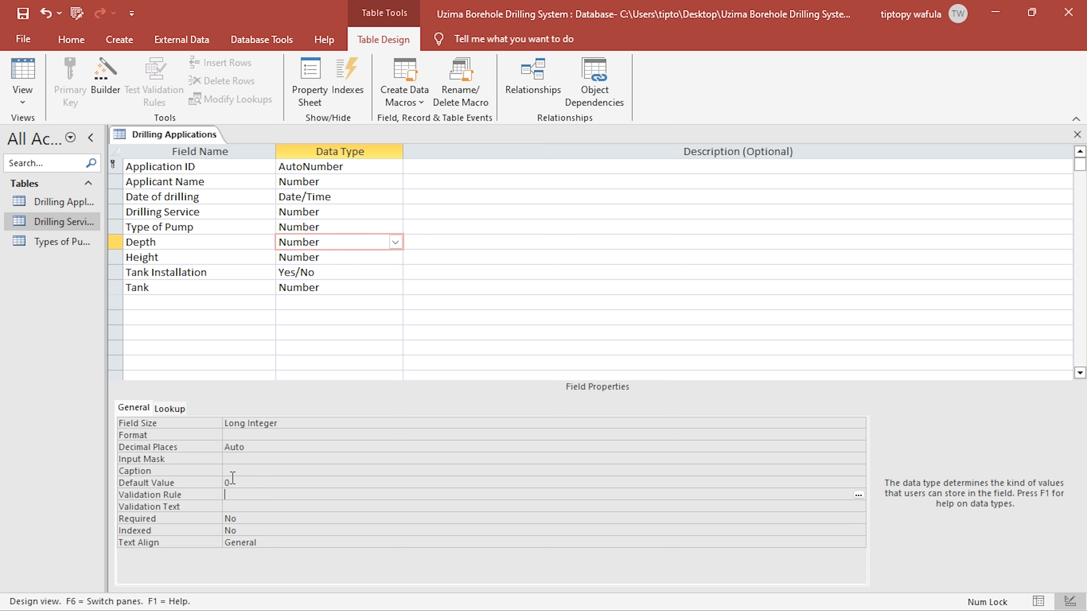
{"action": "key", "text": "BackSpace"}
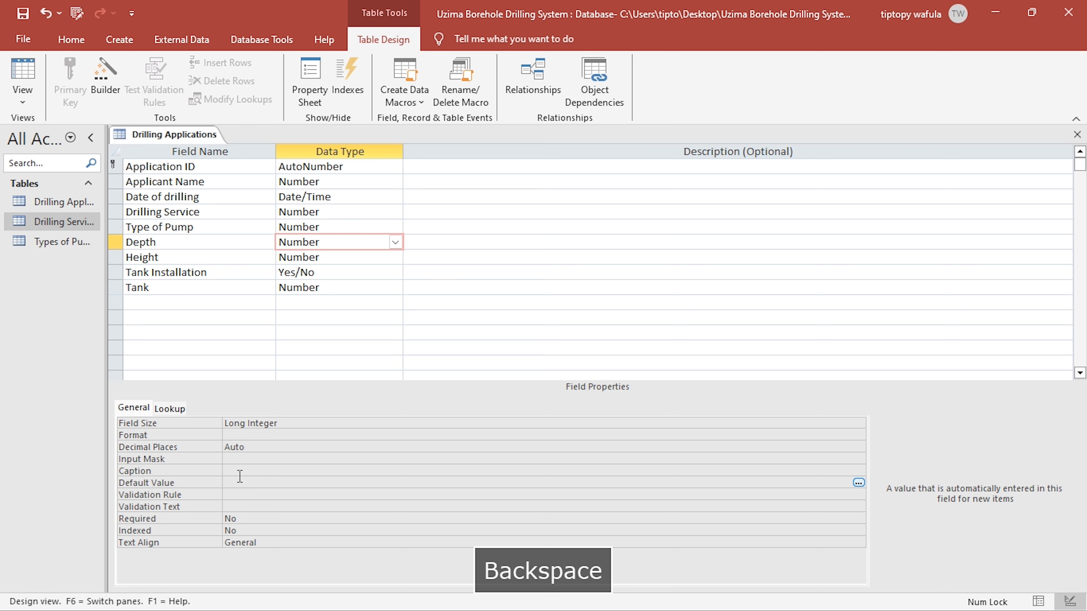
{"action": "left_click", "coordinate": [329, 318]}
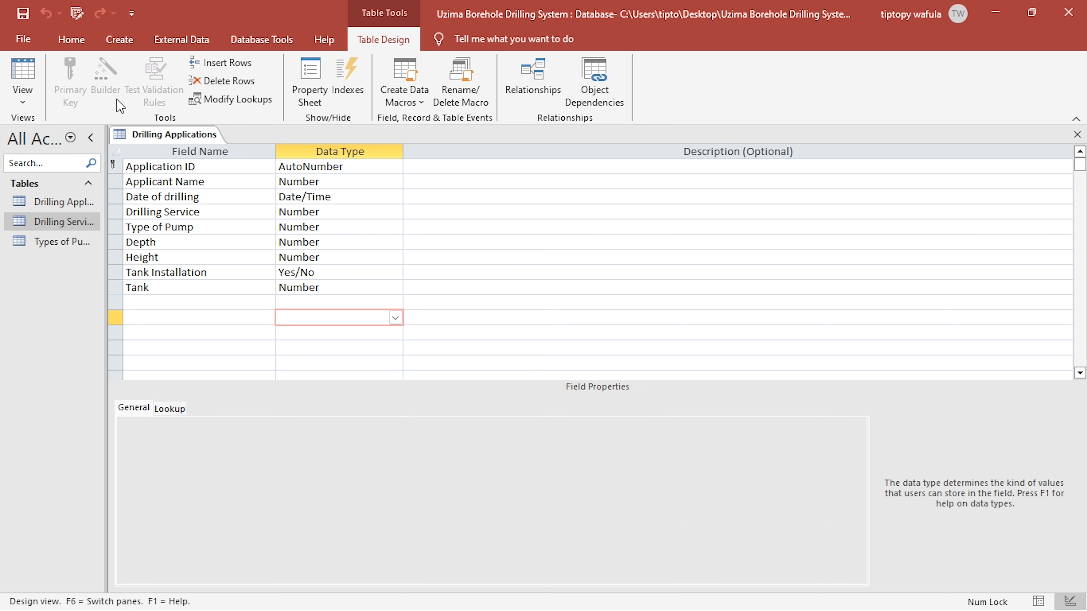
- Switch to the KCSE PROJECT 2024 brief in Foxit PDF Editor and review the service description and the rate tables
{"action": "key", "text": "alt+Tab"}
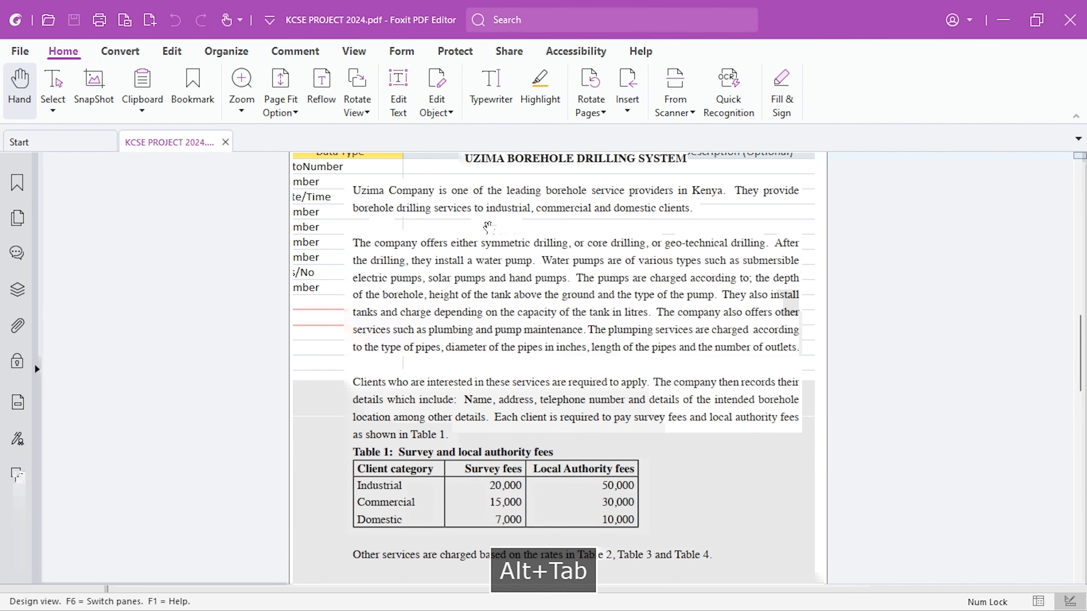
{"action": "key", "text": "alt+Tab"}
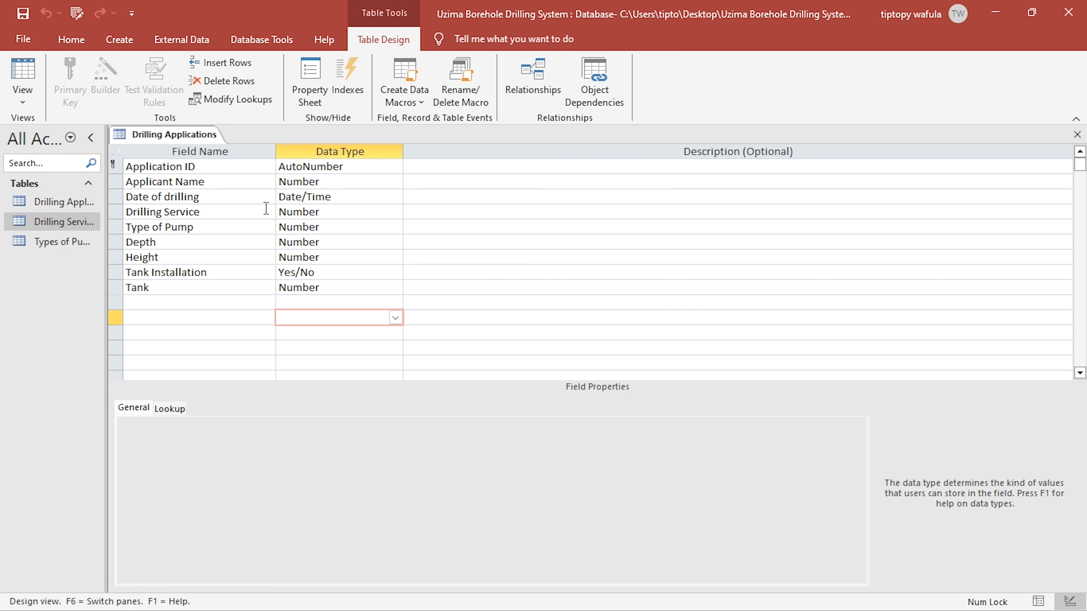
{"action": "key", "text": "alt+Tab"}
{"action": "left_click_drag", "start_coordinate": [470, 379], "coordinate": [417, 379]}
{"action": "left_click", "coordinate": [472, 380]}
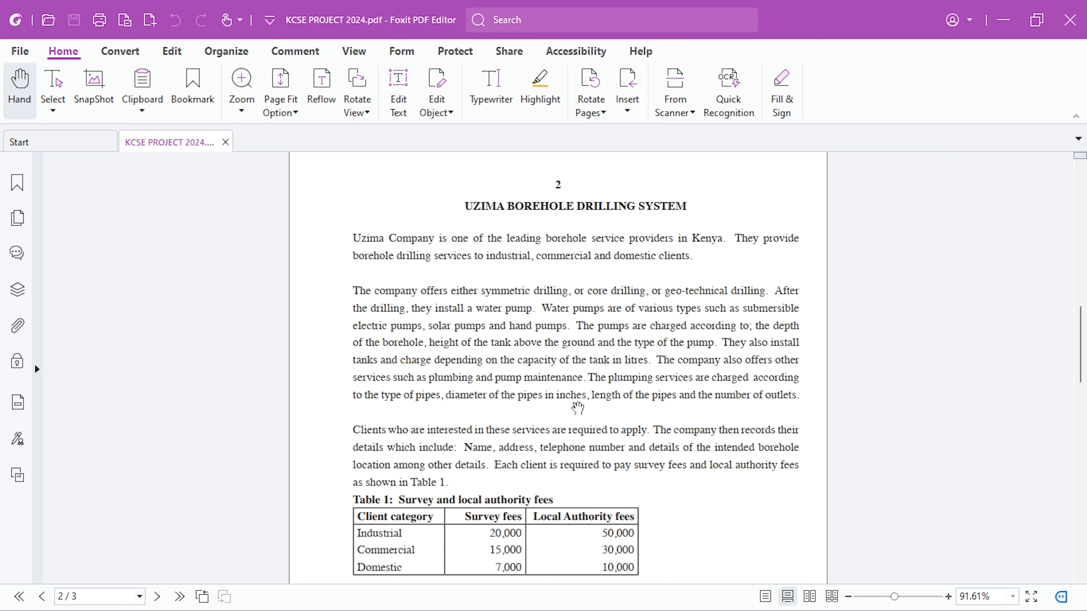
{"action": "scroll", "coordinate": [636, 400], "scroll_direction": "down", "scroll_amount": 3}
{"action": "scroll", "coordinate": [637, 398], "scroll_direction": "down", "scroll_amount": 7}
{"action": "scroll", "coordinate": [637, 399], "scroll_direction": "down", "scroll_amount": 3}
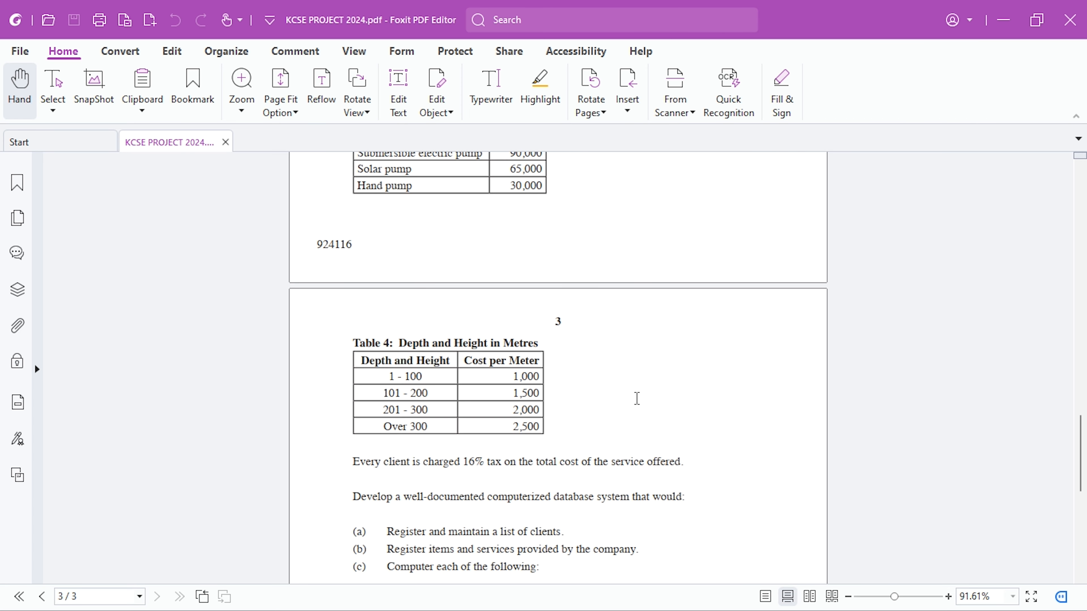
{"action": "scroll", "coordinate": [637, 398], "scroll_direction": "up", "scroll_amount": 2}
- Switch back to Access and close the Drilling Applications table
{"action": "key", "text": "alt+Tab"}
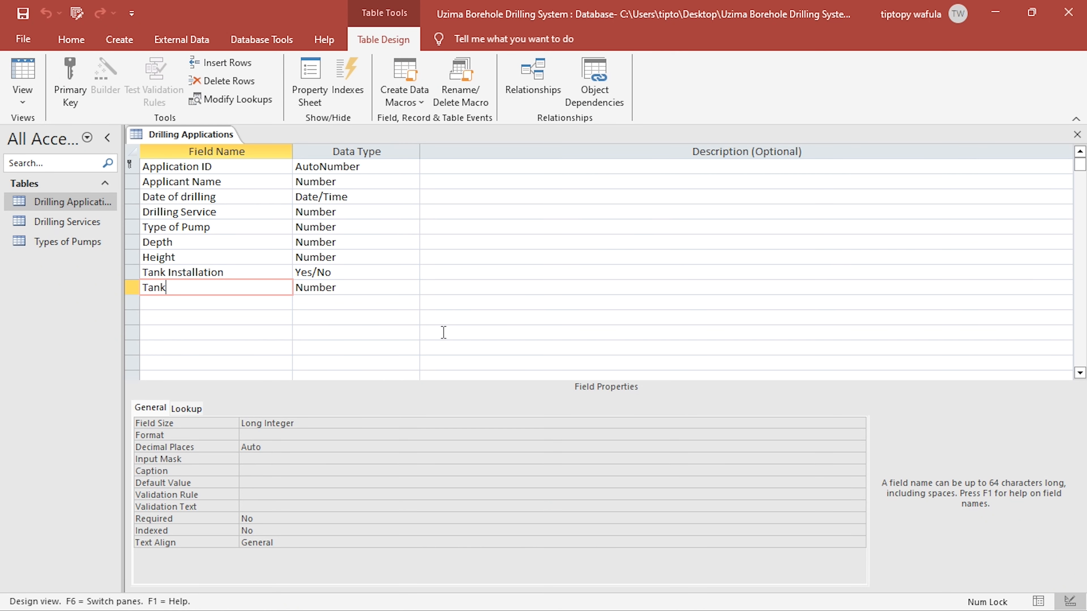
{"action": "left_click", "coordinate": [1080, 136]}
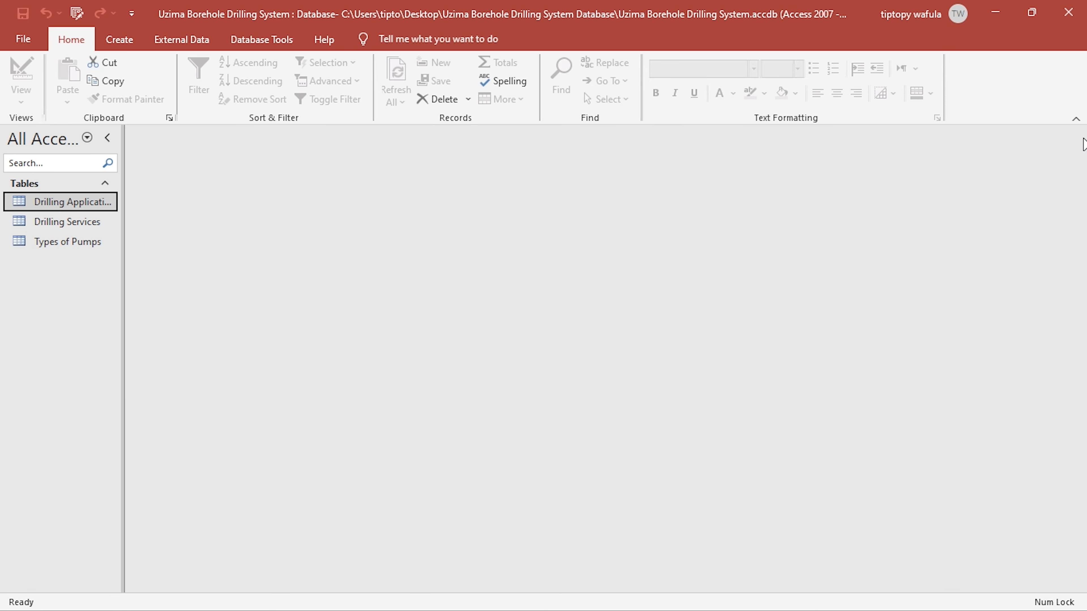
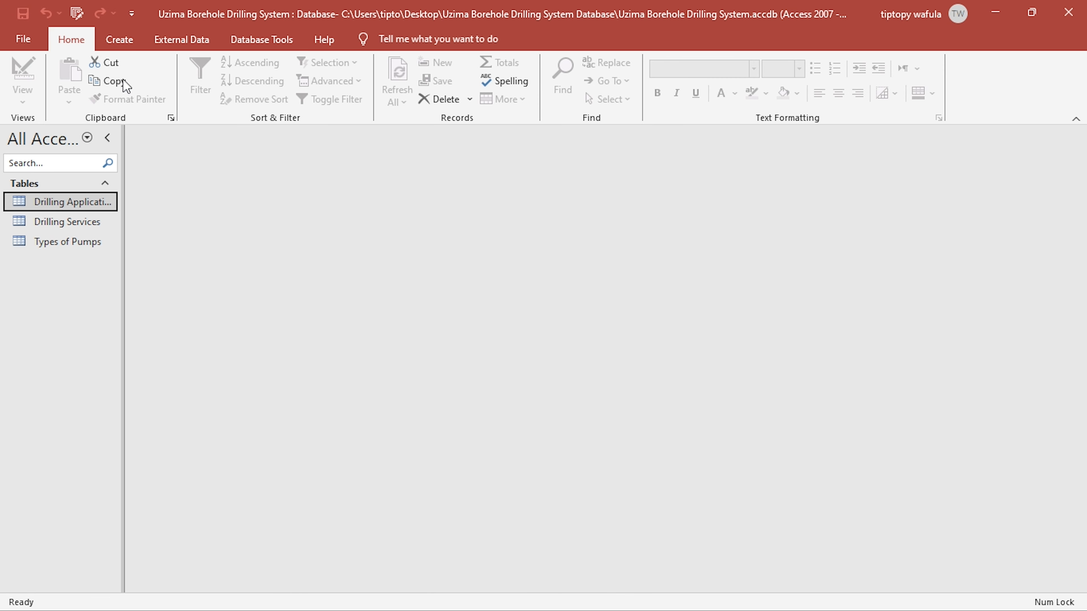
- Open the Drilling Applications table in Design View and go to the Tank field
{"action": "double_click", "coordinate": [53, 203]}
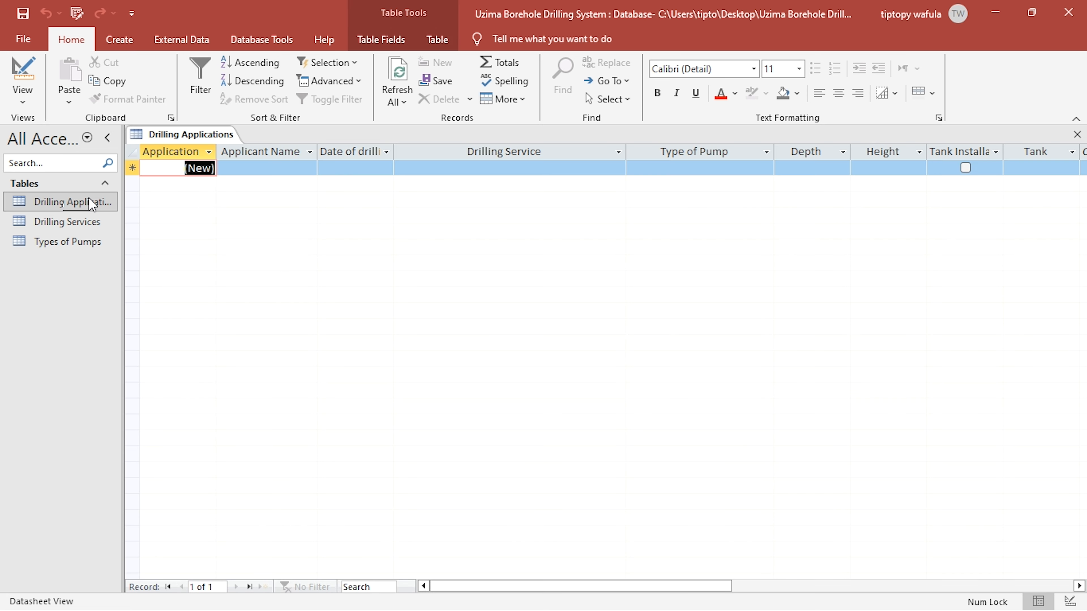
{"action": "left_click", "coordinate": [23, 71]}
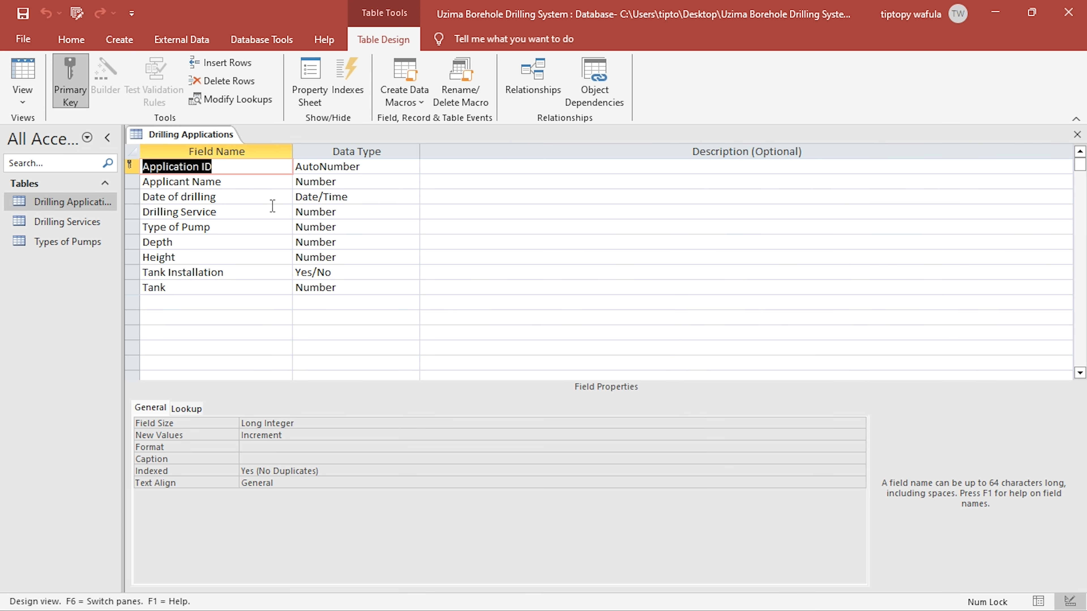
{"action": "left_click", "coordinate": [232, 287]}
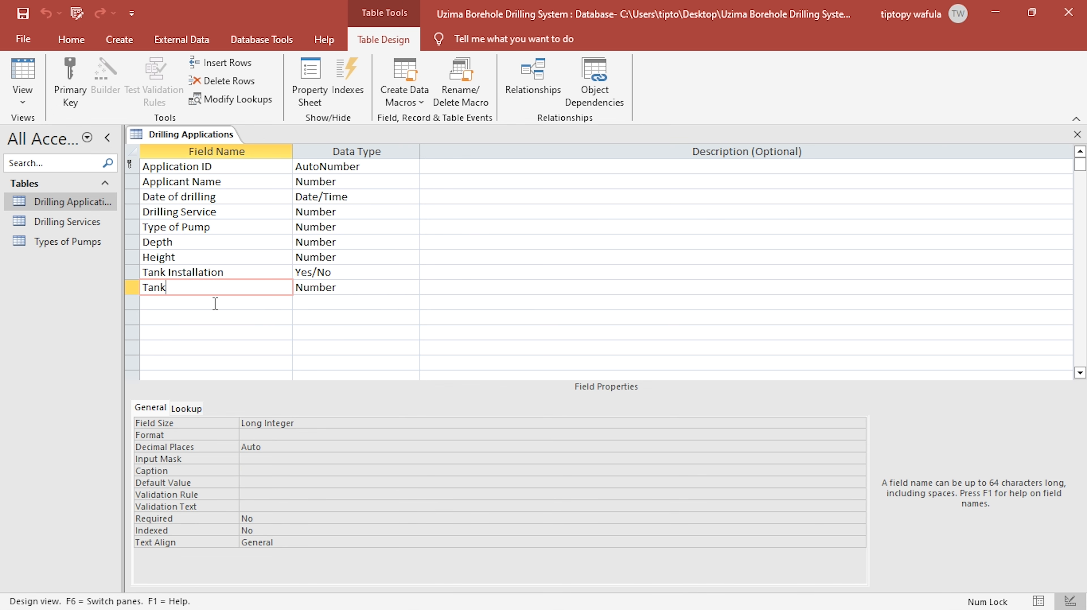
- Create a new table, save it as Tanks and show it in Design View
{"action": "left_click", "coordinate": [118, 40]}
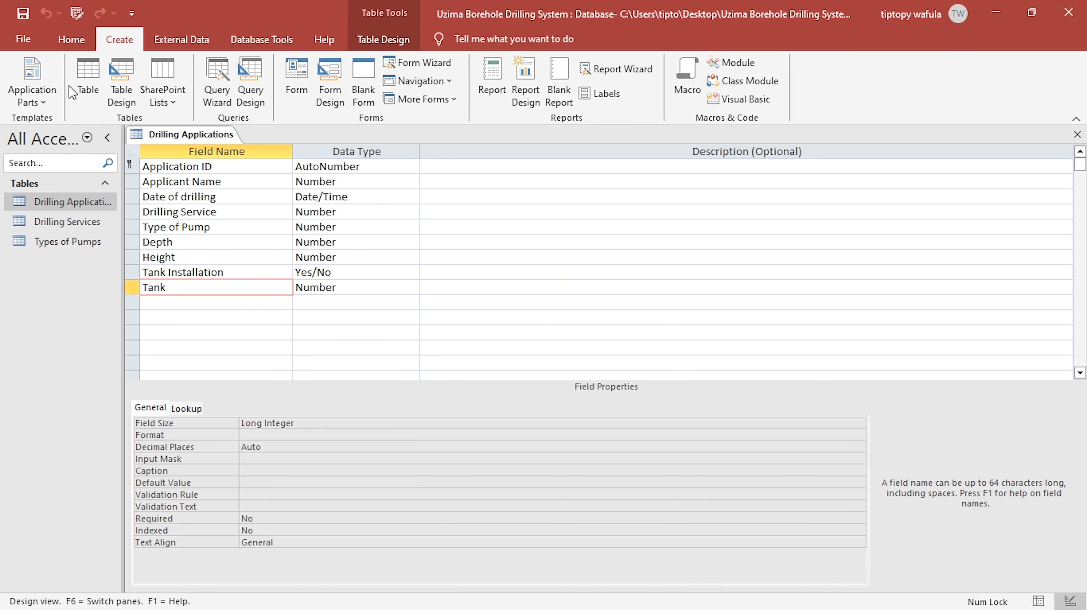
{"action": "left_click", "coordinate": [88, 80]}
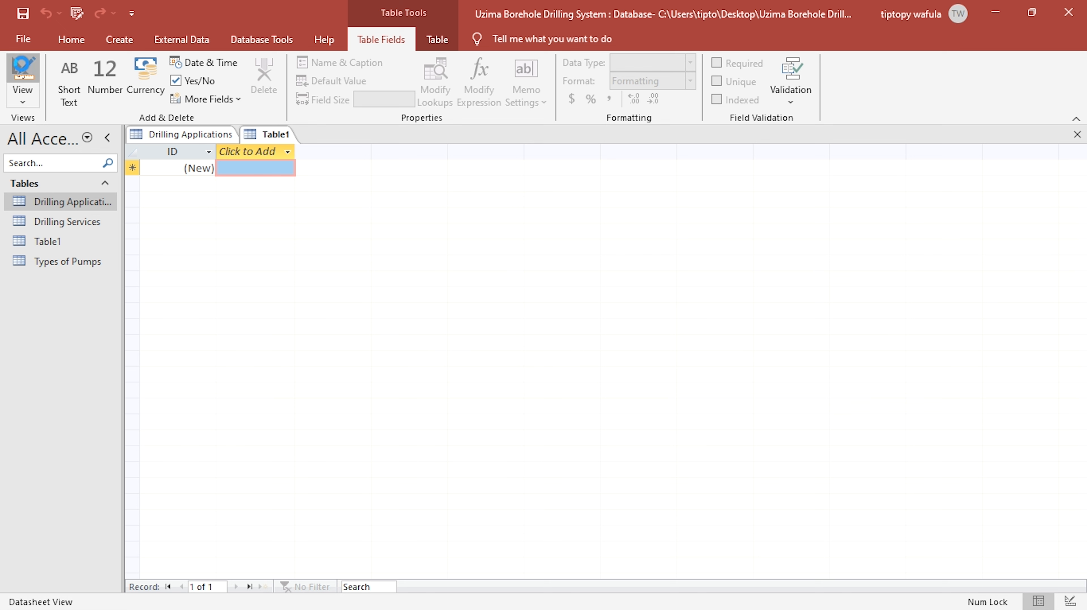
{"action": "left_click", "coordinate": [22, 71]}
{"action": "type", "text": "Tanks"}
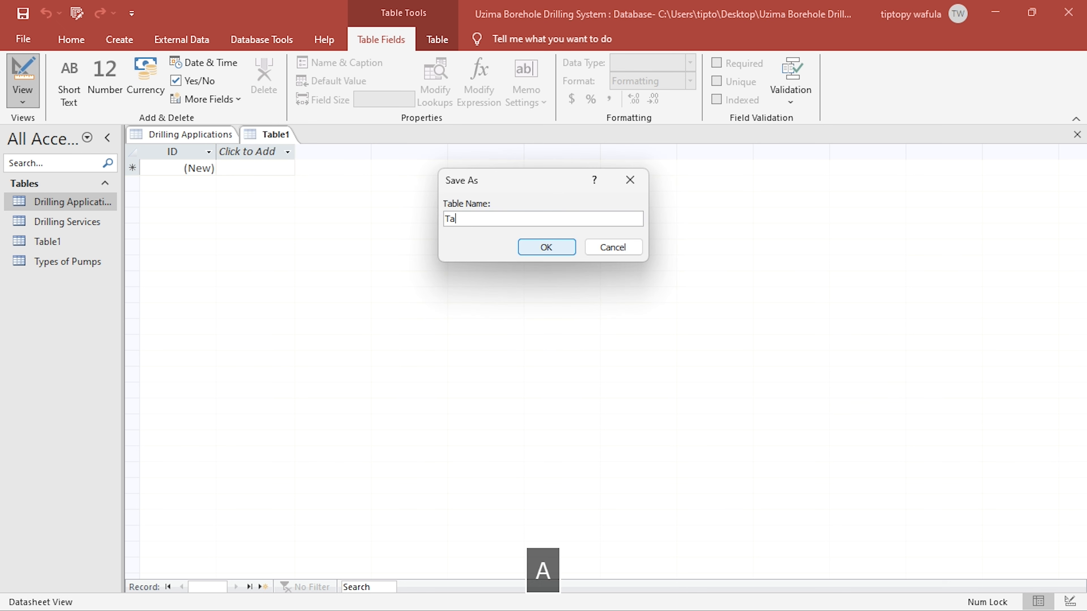
{"action": "left_click", "coordinate": [554, 253]}
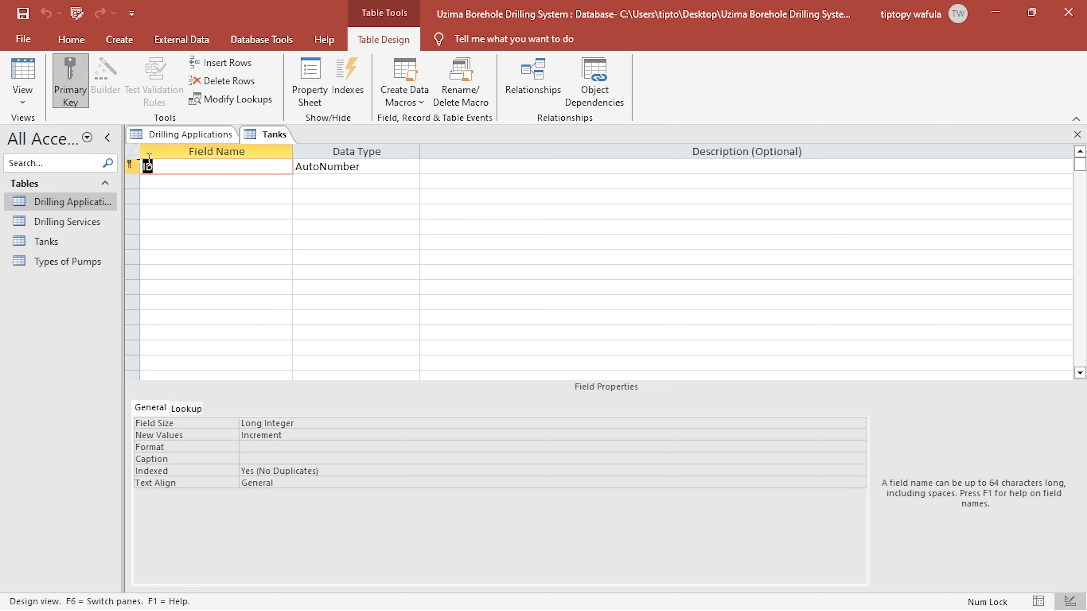
- Rename the primary key field of the Tanks table to Tank ID
{"action": "type", "text": "Tank IS"}
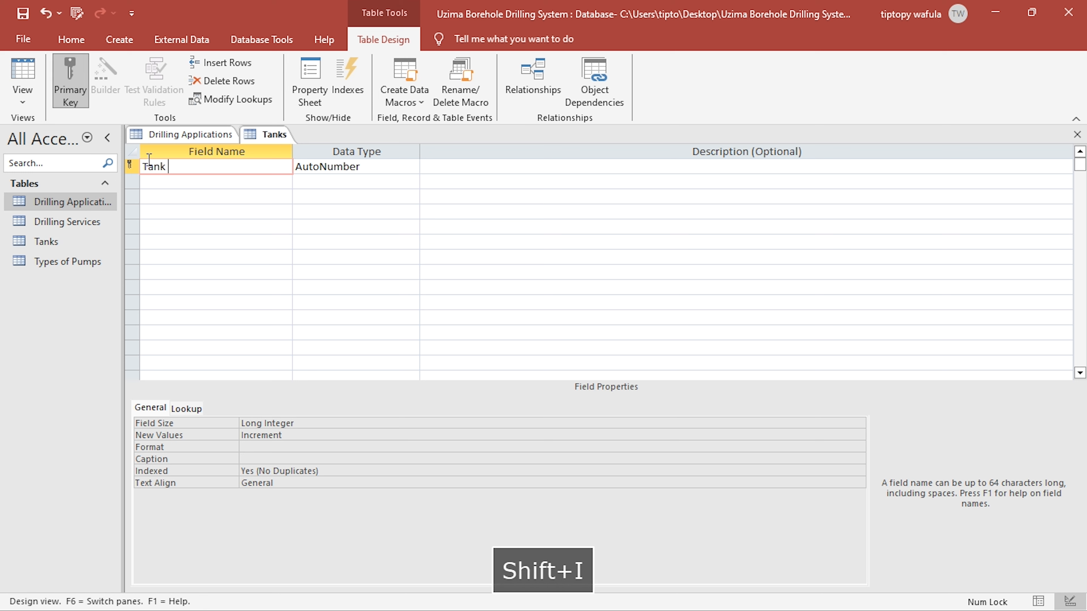
{"action": "key", "text": "BackSpace"}
{"action": "type", "text": "D"}
{"action": "key", "text": "Down"}
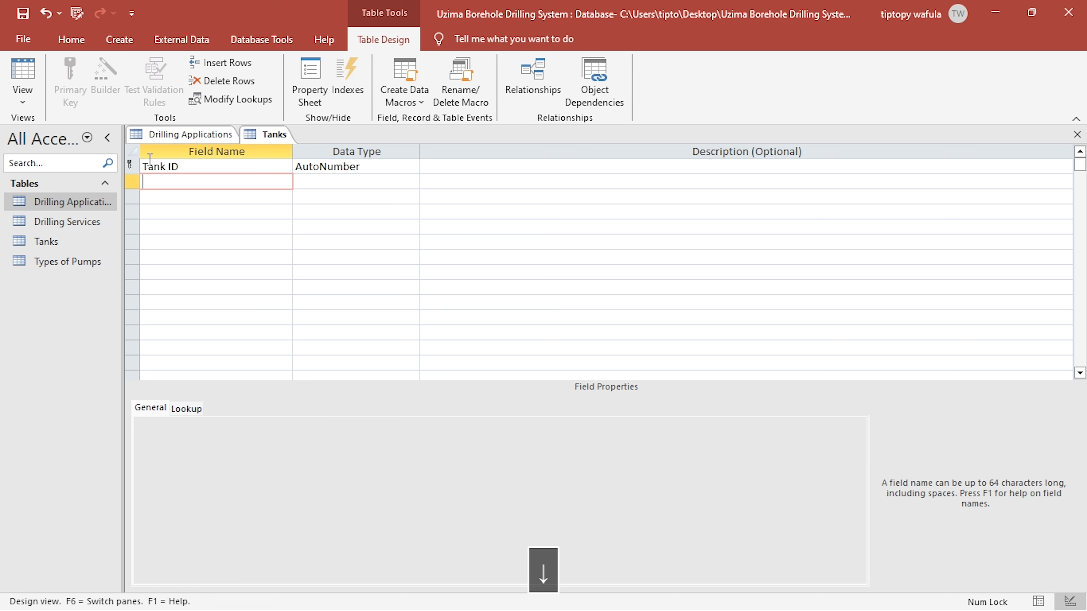
- Add a Description field with the Short Text data type to the Tanks table
{"action": "type", "text": "Desc"}
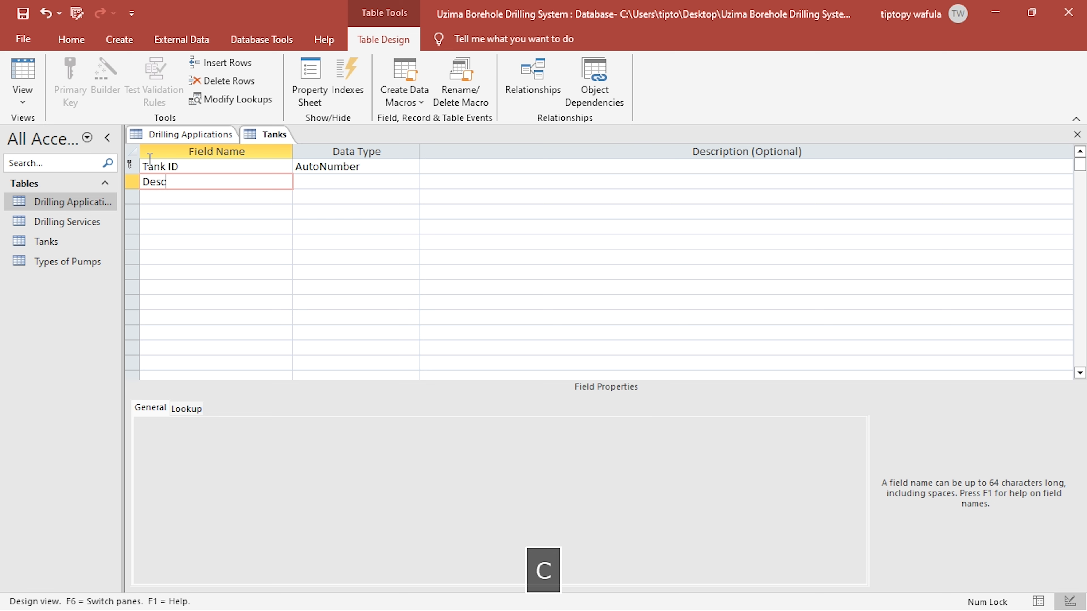
{"action": "type", "text": "riptio"}
{"action": "key", "text": "BackSpace"}
{"action": "key", "text": "BackSpace"}
{"action": "type", "text": "ion"}
{"action": "key", "text": "Right"}
{"action": "key", "text": "Down"}
{"action": "key", "text": "Left"}
- Add a Unit Price field with the Currency data type to the Tanks table
{"action": "type", "text": "Unit"}
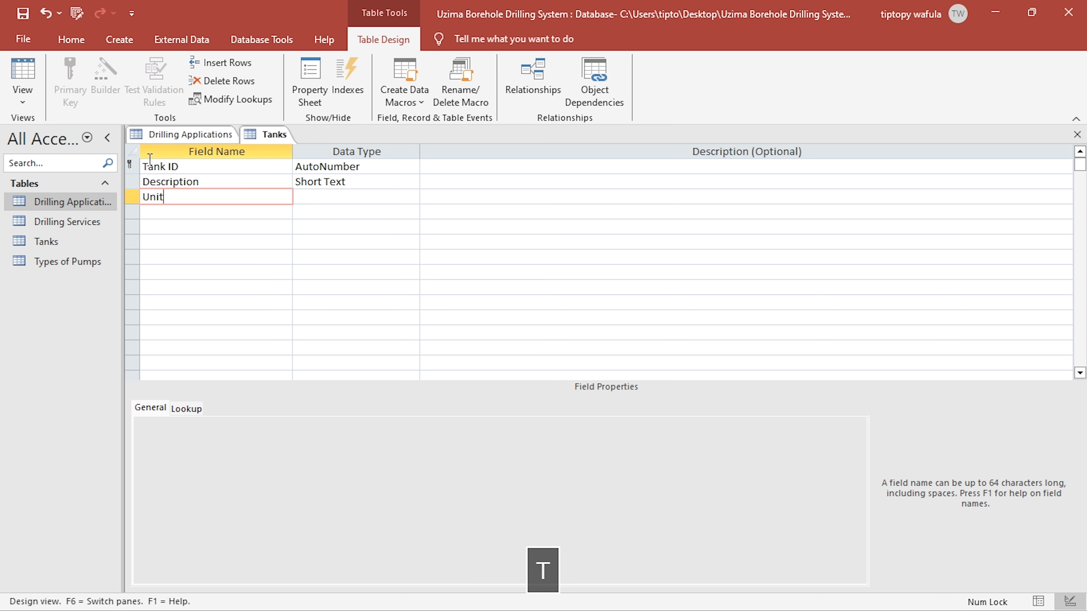
{"action": "type", "text": " Price"}
{"action": "key", "text": "Right"}
{"action": "type", "text": "cu"}
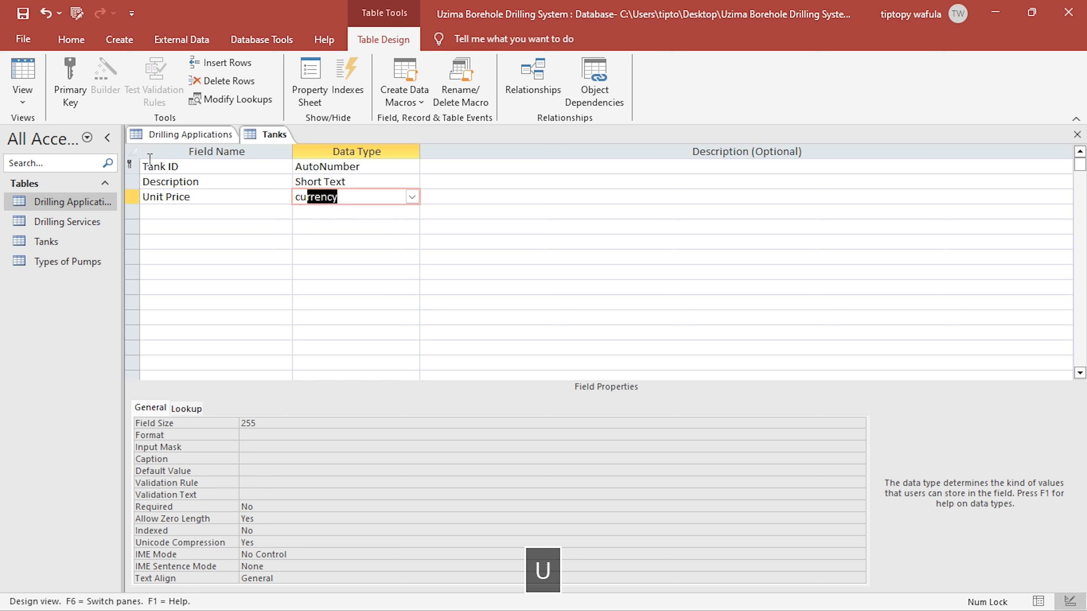
- Clear the default value of the Unit Price field in the Tanks table
{"action": "left_click", "coordinate": [304, 183]}
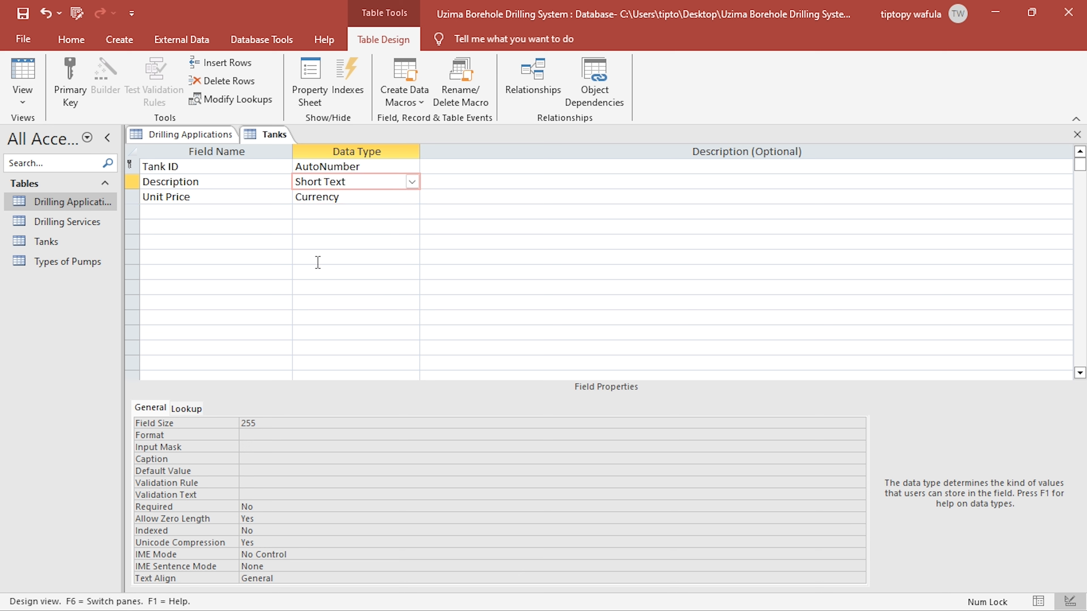
{"action": "left_click", "coordinate": [345, 199]}
{"action": "left_click", "coordinate": [241, 470]}
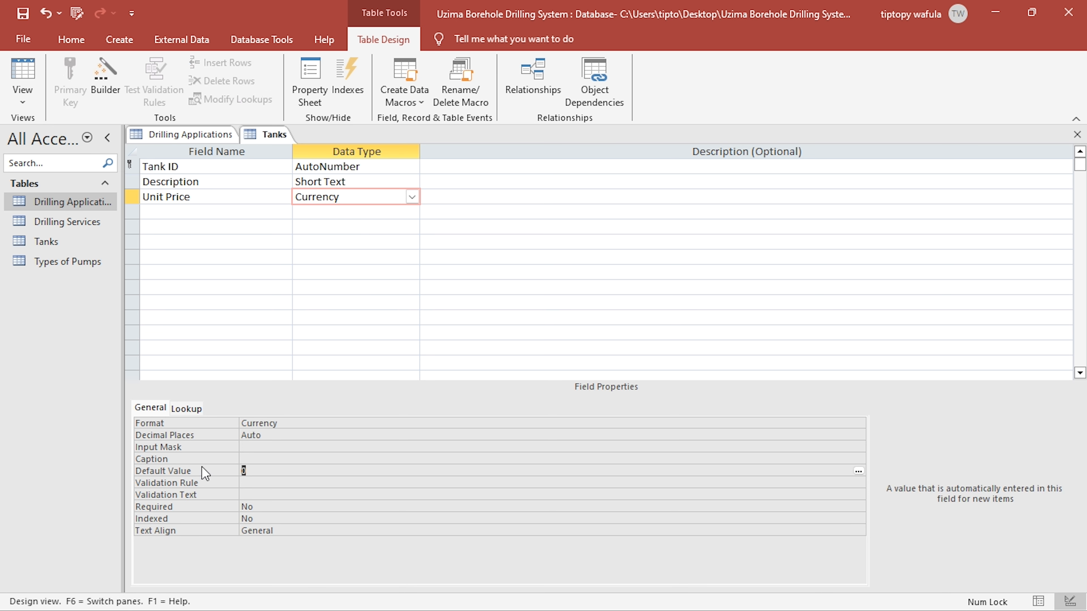
{"action": "key", "text": "BackSpace"}
- Try to replace the Unit Price format with the copied "Ksh. "#,##0.00 format
{"action": "left_click", "coordinate": [200, 423]}
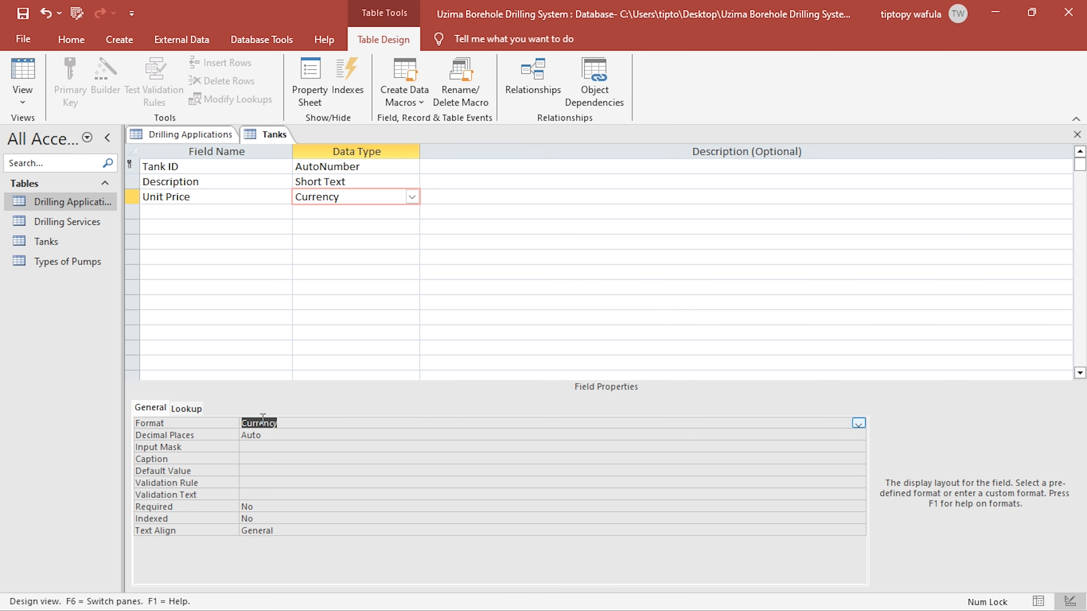
{"action": "type", "text": "\"Ksh. \"#,##0.00"}
{"action": "left_click", "coordinate": [279, 447]}
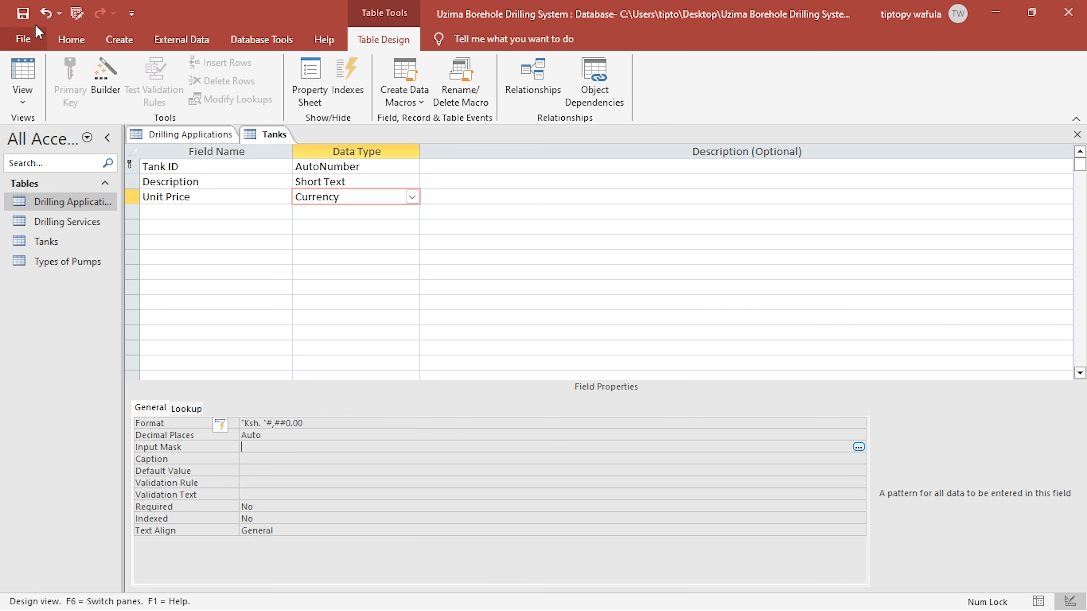
- Switch the Tanks table to Datasheet View and fit the Description and Unit Price columns to their headings
{"action": "left_click", "coordinate": [23, 71]}
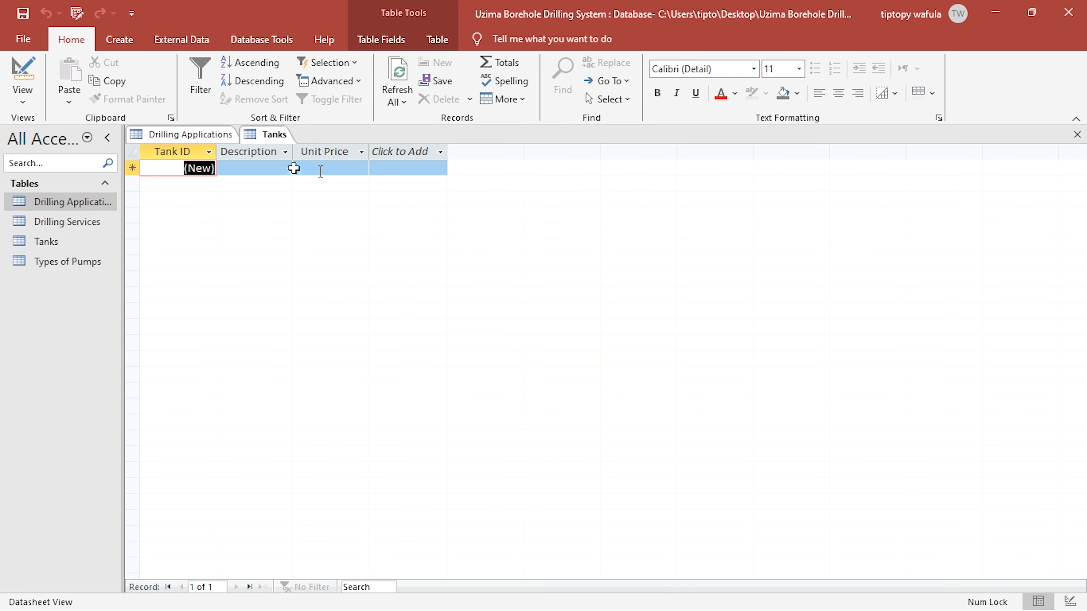
{"action": "double_click", "coordinate": [293, 151]}
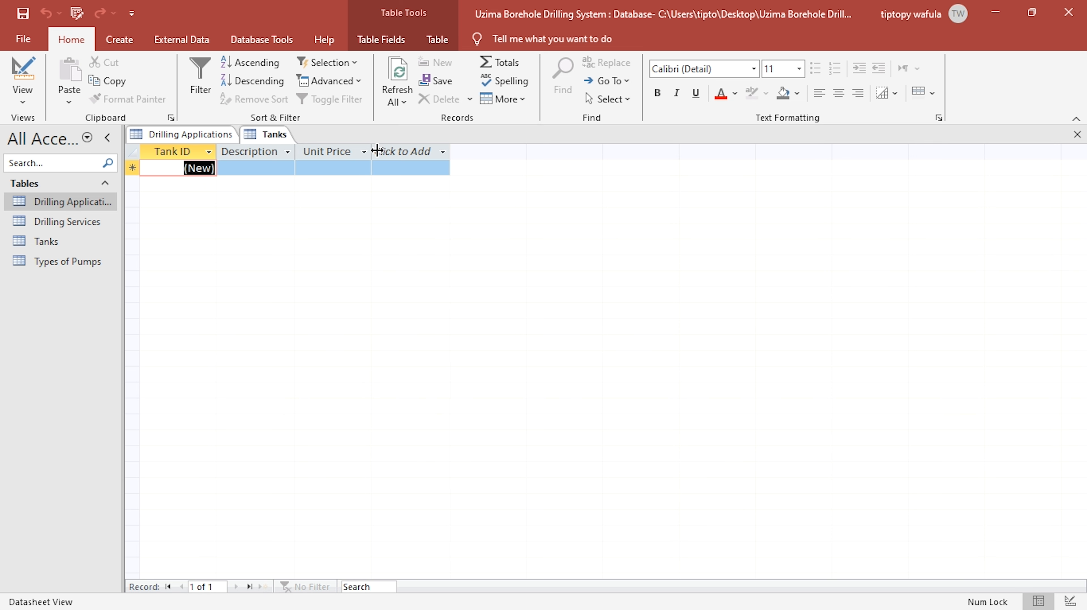
{"action": "double_click", "coordinate": [373, 150]}
- Enter "Simba 500 litres" as the first tank's description and fit the Description column to it
{"action": "left_click", "coordinate": [276, 165]}
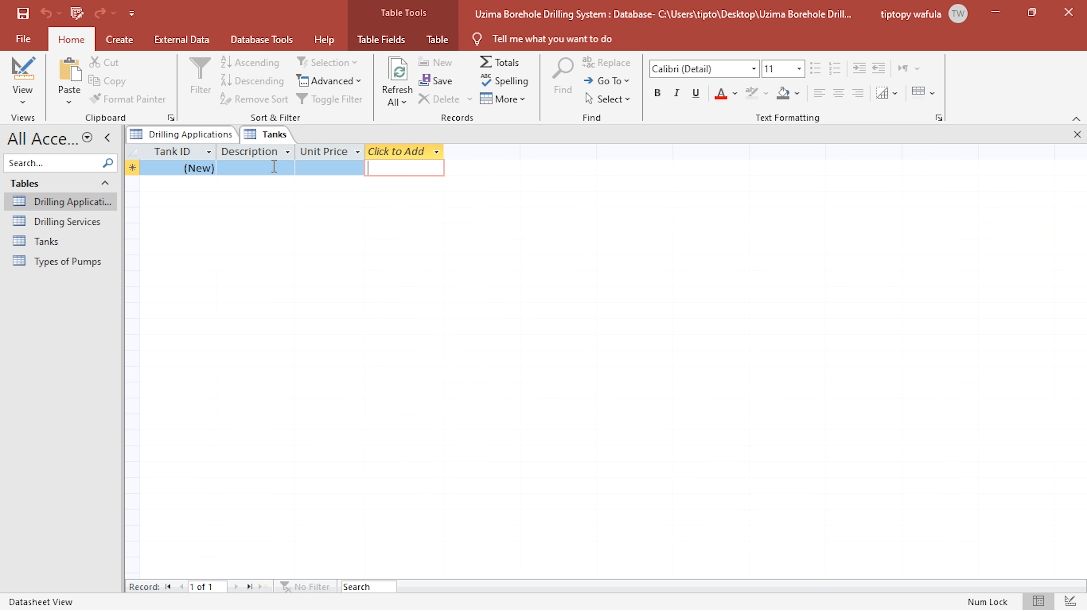
{"action": "left_click", "coordinate": [279, 166]}
{"action": "type", "text": "Simba "}
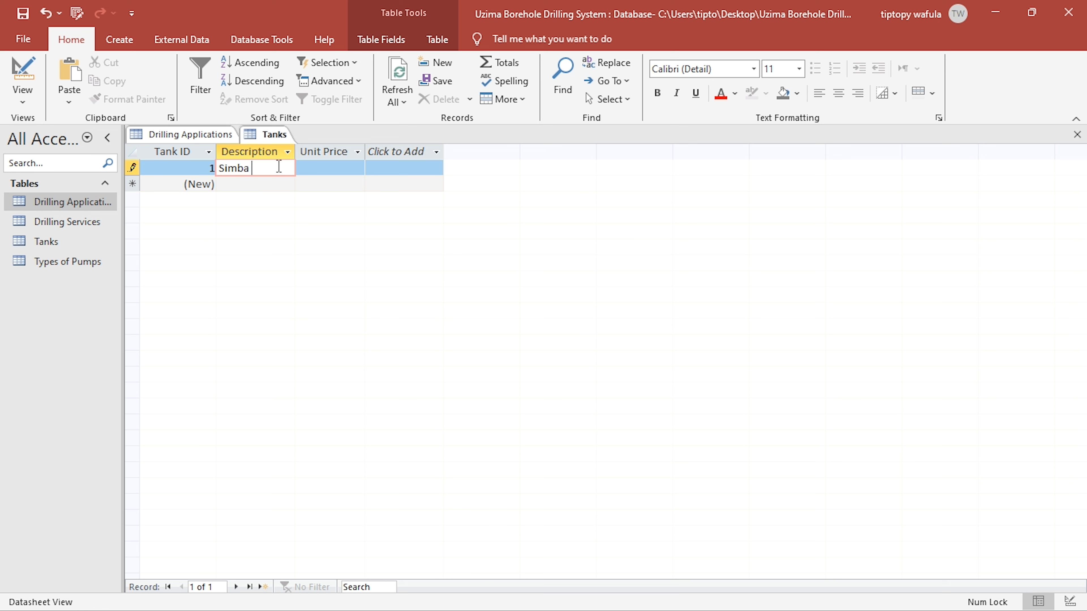
{"action": "type", "text": "500 liter"}
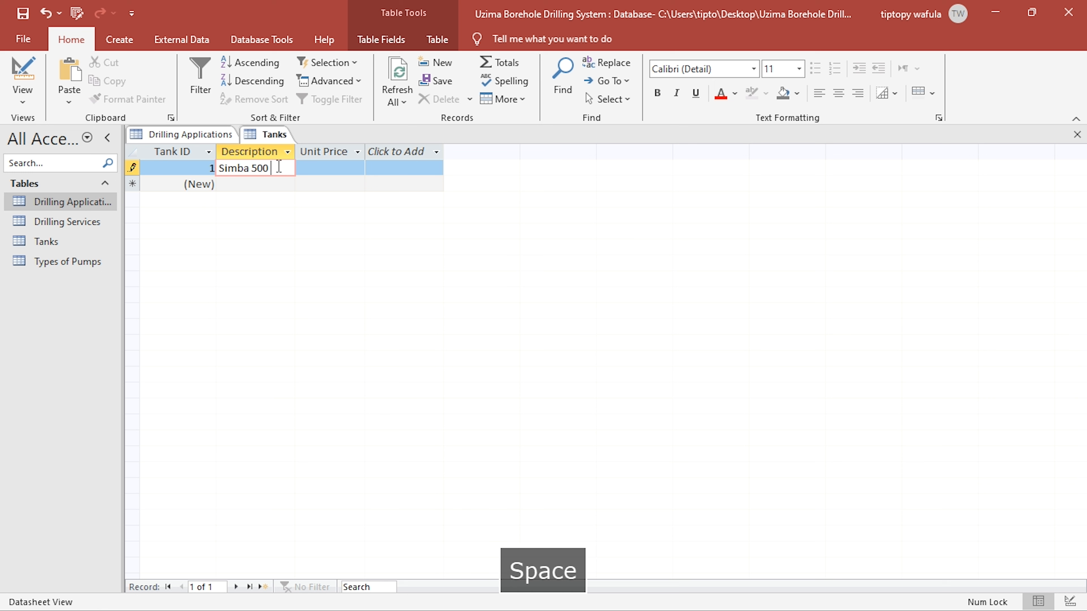
{"action": "type", "text": "es"}
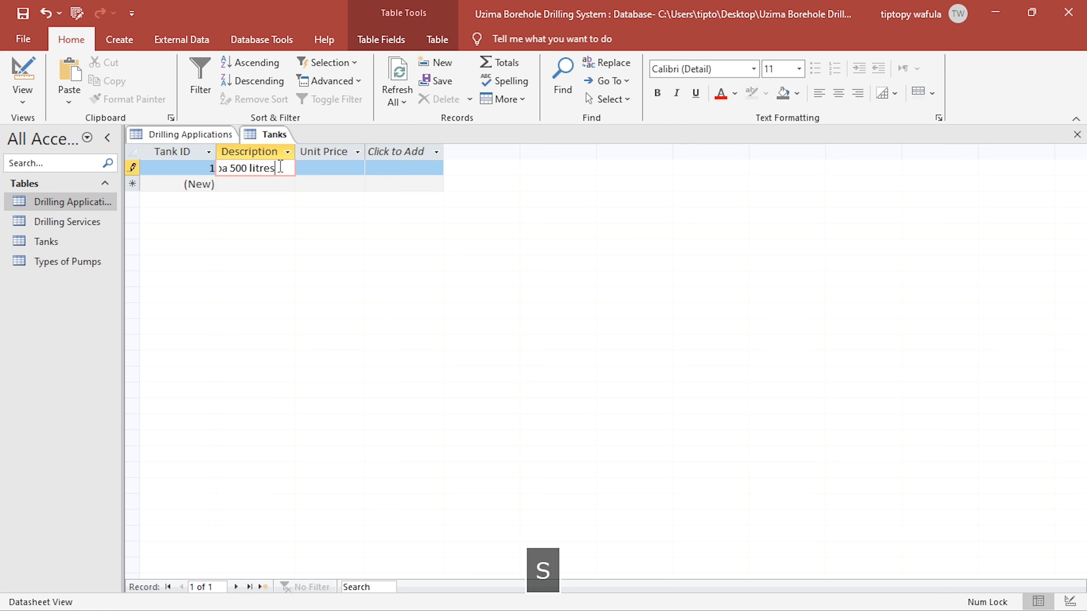
{"action": "left_click", "coordinate": [287, 152]}
{"action": "left_click", "coordinate": [295, 152]}
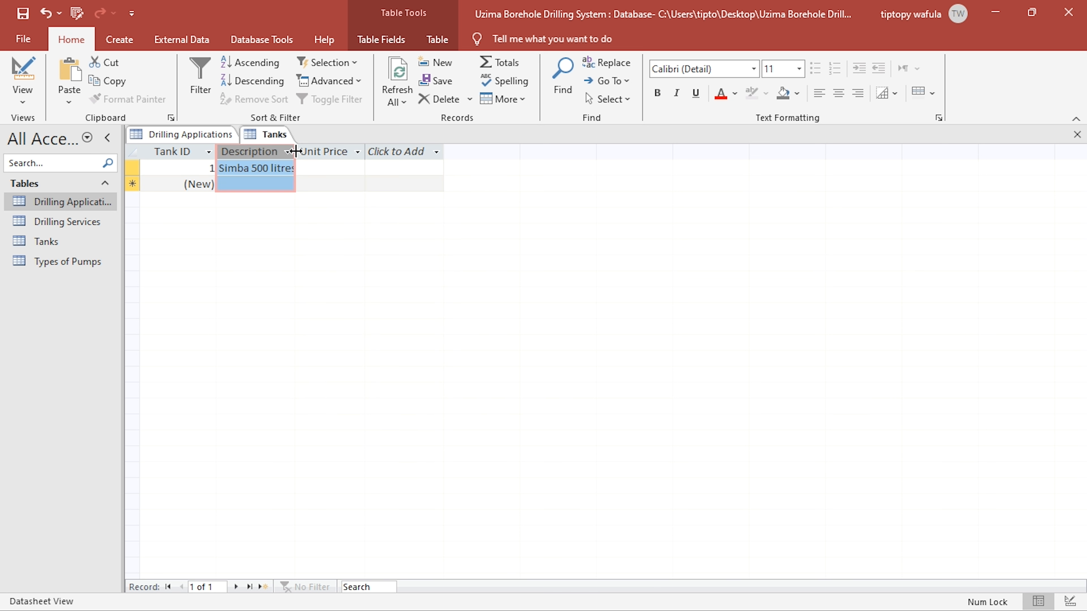
{"action": "double_click", "coordinate": [295, 152]}
- Enter 650000 as the unit price of the Simba 500 litres tank
{"action": "left_click", "coordinate": [322, 170]}
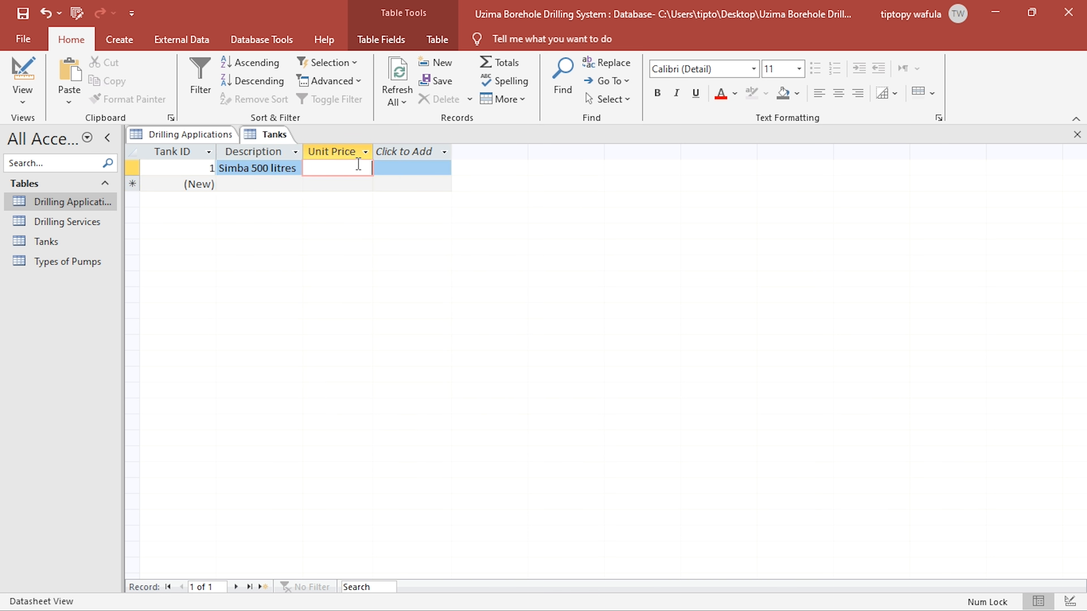
{"action": "type", "text": "650000"}
{"action": "left_click", "coordinate": [265, 183]}
- Set the Unit Price field's format to "Ksh. "#,##0.00 in Design View, save the Tanks table and return to Datasheet View
{"action": "left_click", "coordinate": [39, 82]}
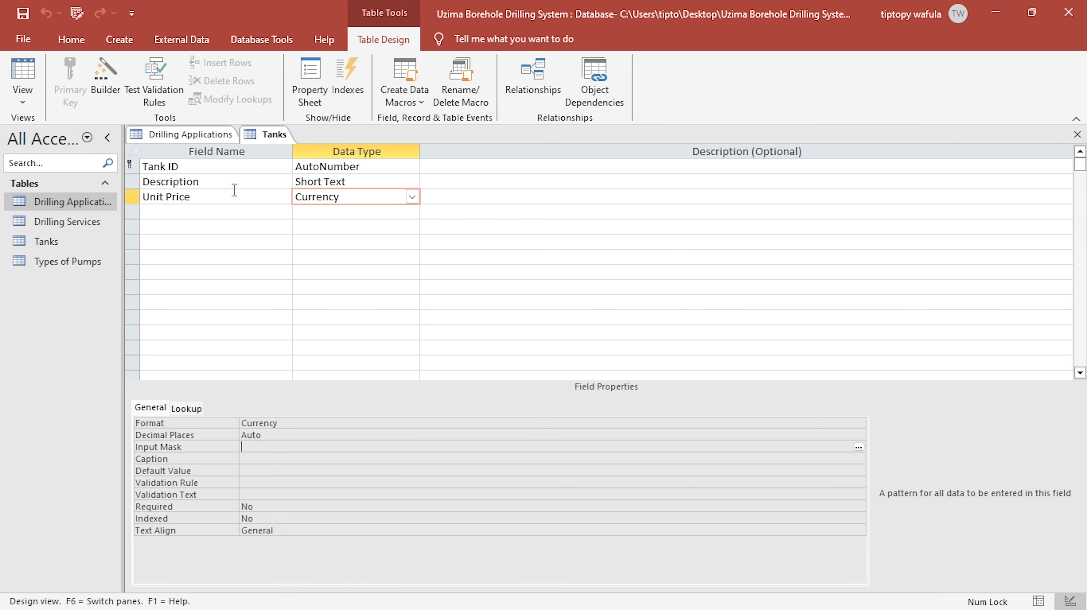
{"action": "left_click", "coordinate": [199, 424]}
{"action": "type", "text": "\"Ksh. \"#,##0.00"}
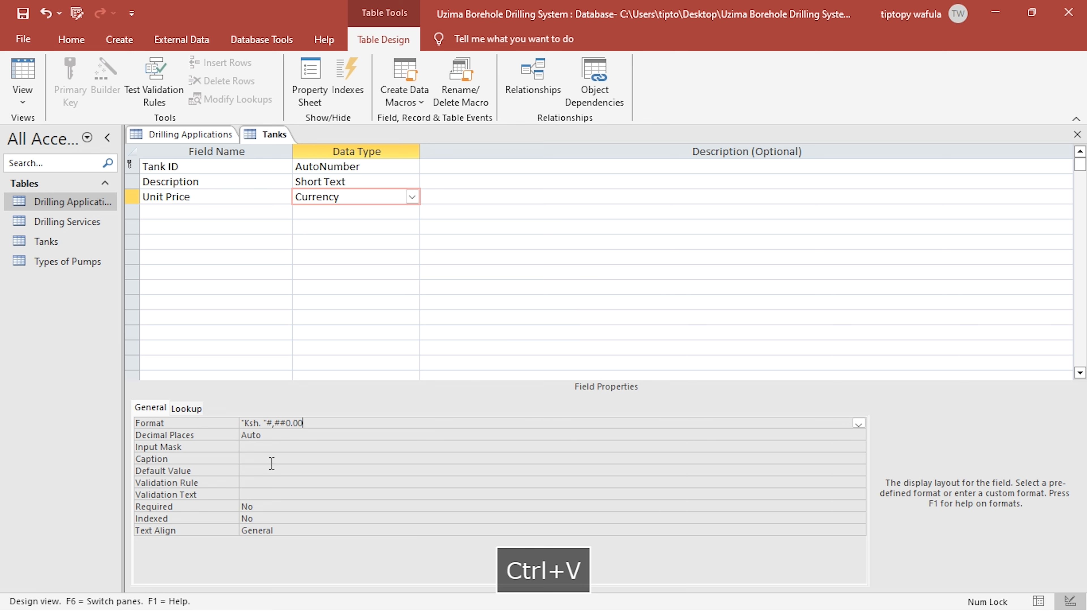
{"action": "left_click", "coordinate": [274, 459]}
{"action": "left_click", "coordinate": [23, 14]}
{"action": "left_click", "coordinate": [22, 77]}
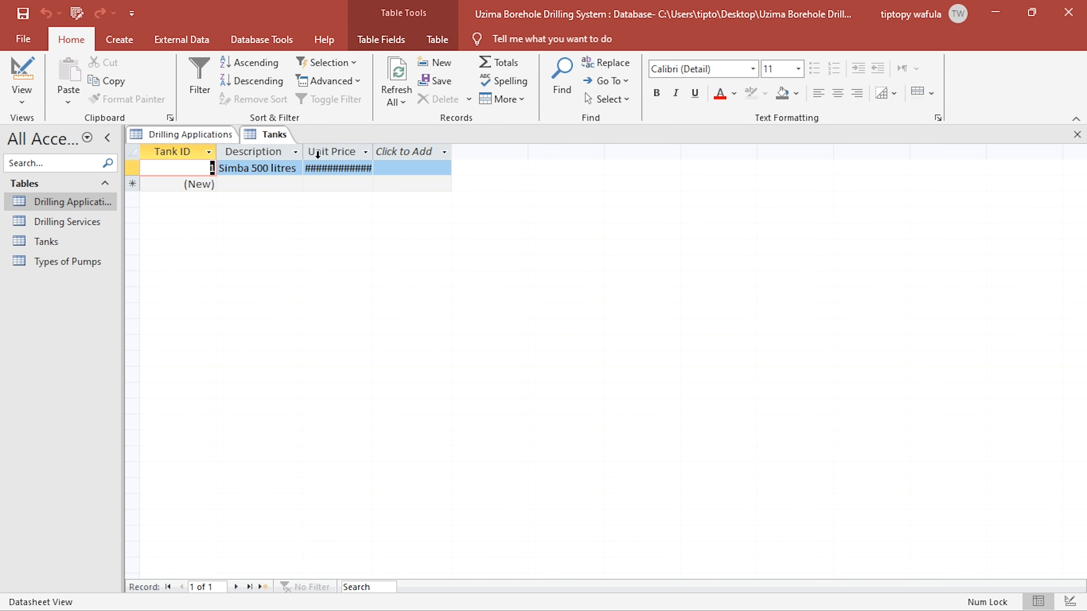
- Widen the Unit Price column to fit its contents and close the Tanks table, saving the layout changes
{"action": "left_click", "coordinate": [365, 152]}
{"action": "key", "text": "Escape"}
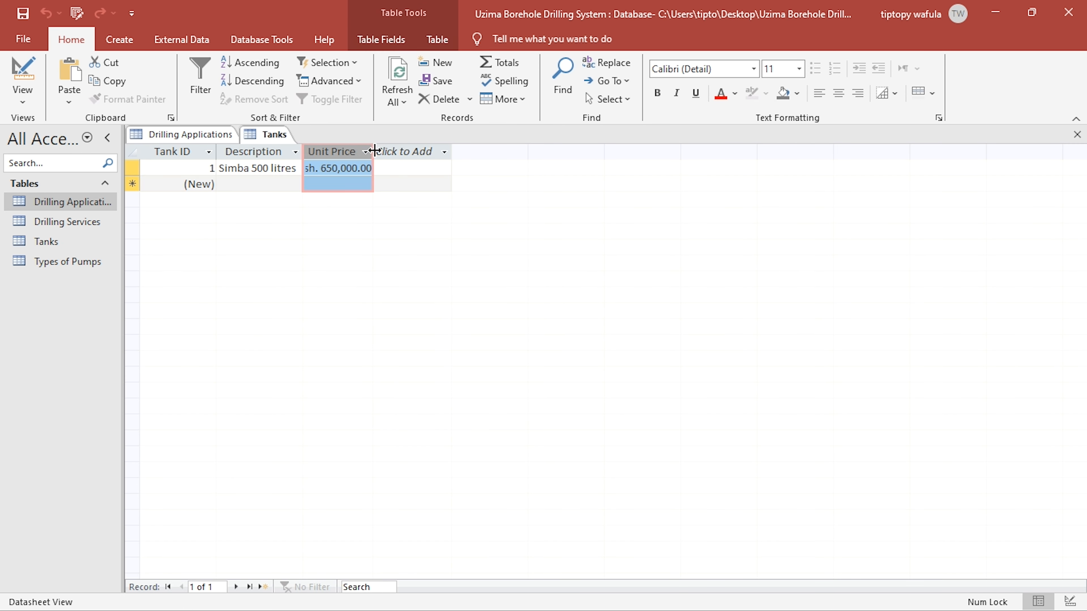
{"action": "left_click", "coordinate": [376, 151]}
{"action": "left_click", "coordinate": [368, 152]}
{"action": "left_click", "coordinate": [372, 152]}
{"action": "double_click", "coordinate": [374, 152]}
{"action": "left_click", "coordinate": [414, 152]}
{"action": "left_click", "coordinate": [334, 173]}
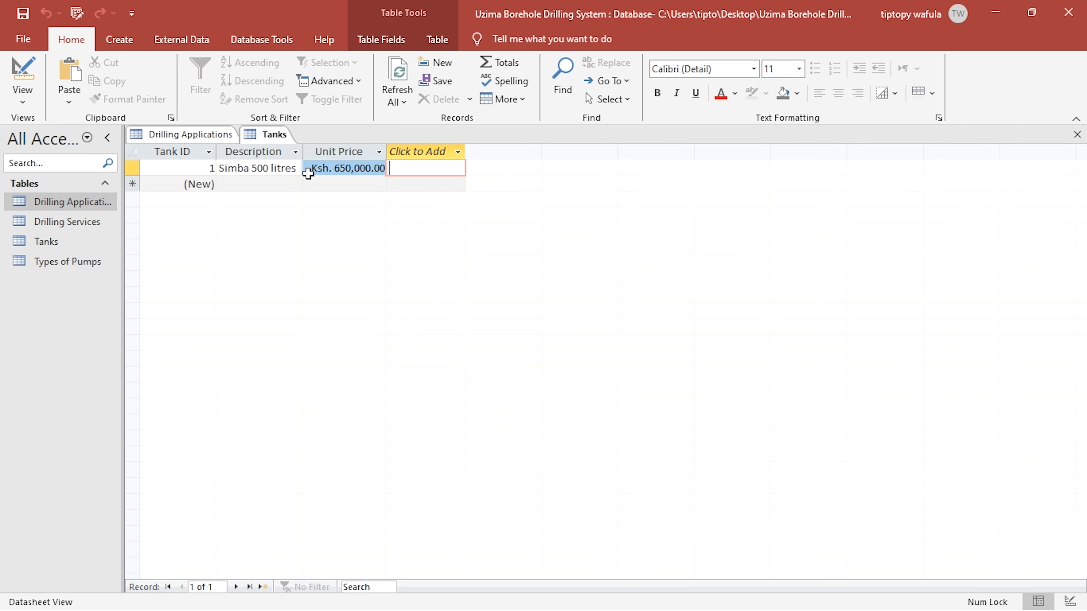
{"action": "left_click", "coordinate": [266, 172]}
{"action": "left_click", "coordinate": [1078, 135]}
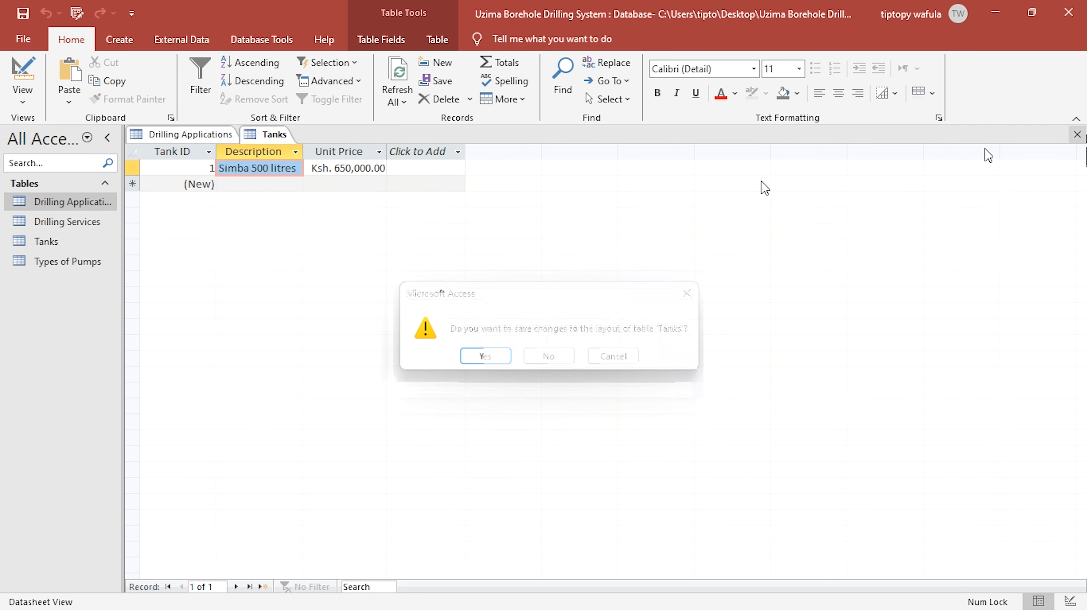
{"action": "left_click", "coordinate": [485, 357]}
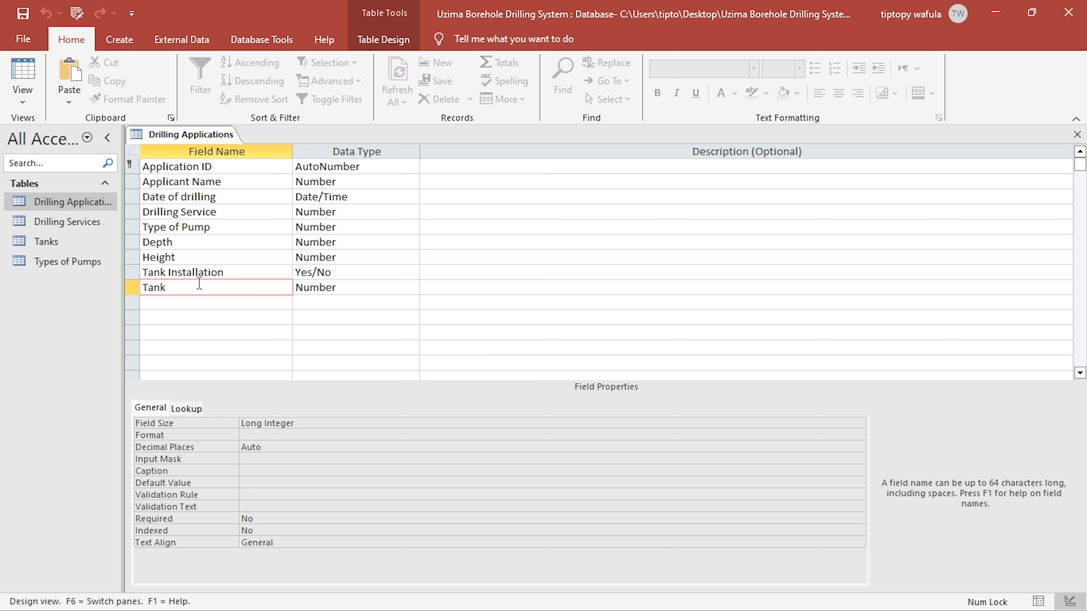
- Set the lookup display control of the Tank field in Drilling Applications to Combo Box
{"action": "left_click", "coordinate": [188, 409]}
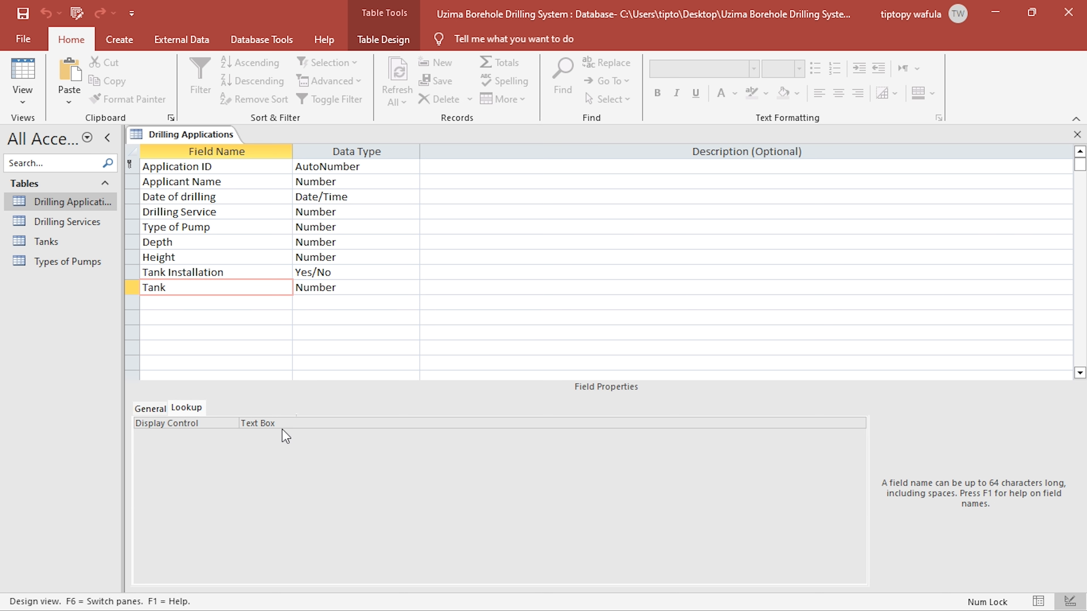
{"action": "double_click", "coordinate": [295, 423]}
{"action": "double_click", "coordinate": [296, 422]}
- Build the Tank field's row source as a query returning Tank ID, Description and Unit Price from the Tanks table, saving the SQL statement
{"action": "left_click", "coordinate": [348, 448]}
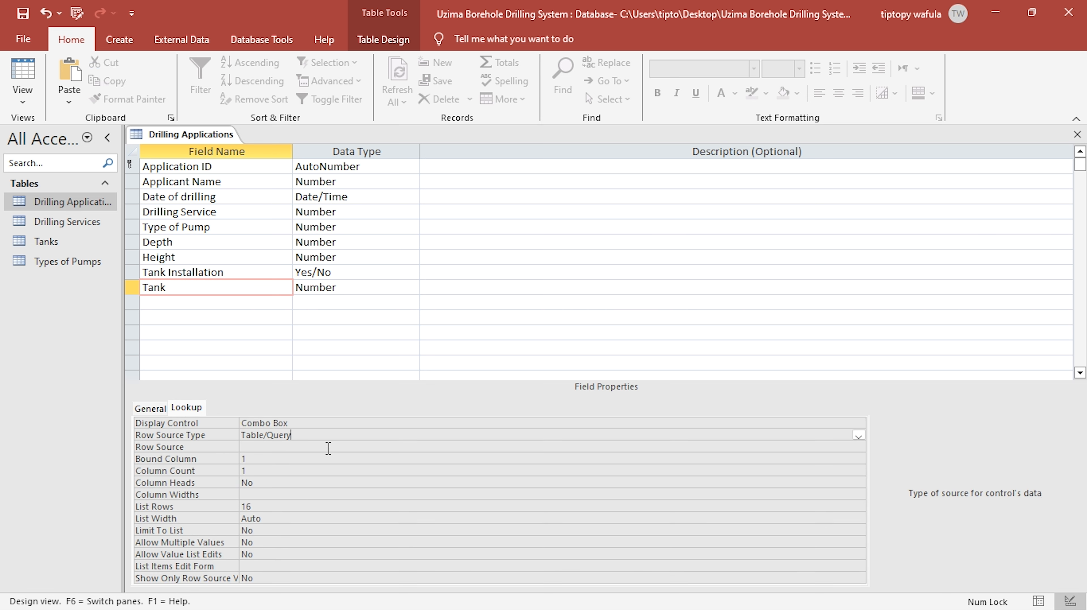
{"action": "left_click", "coordinate": [858, 447]}
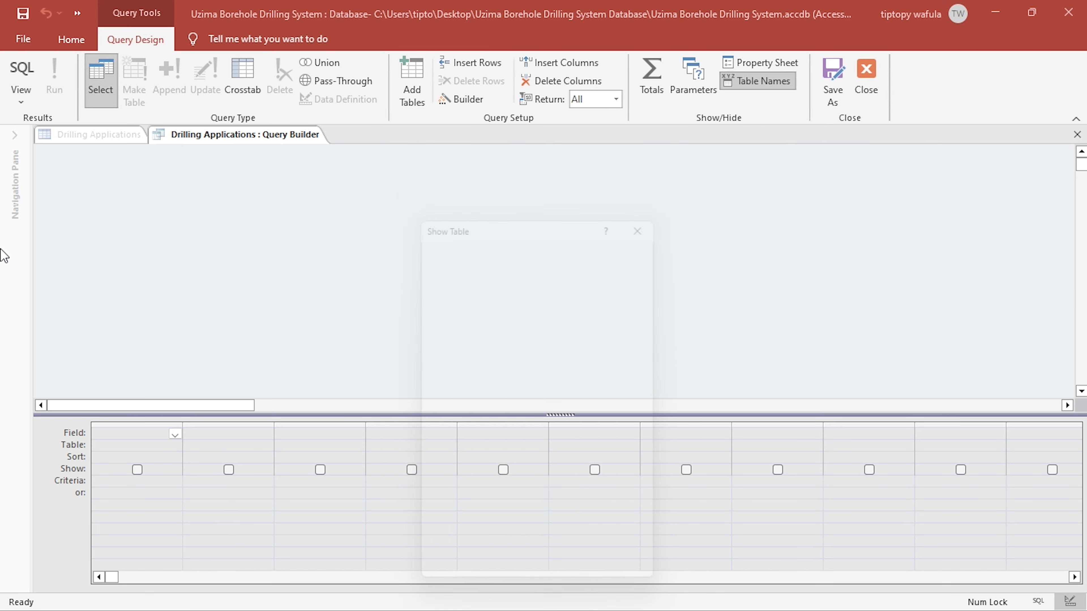
{"action": "double_click", "coordinate": [460, 283]}
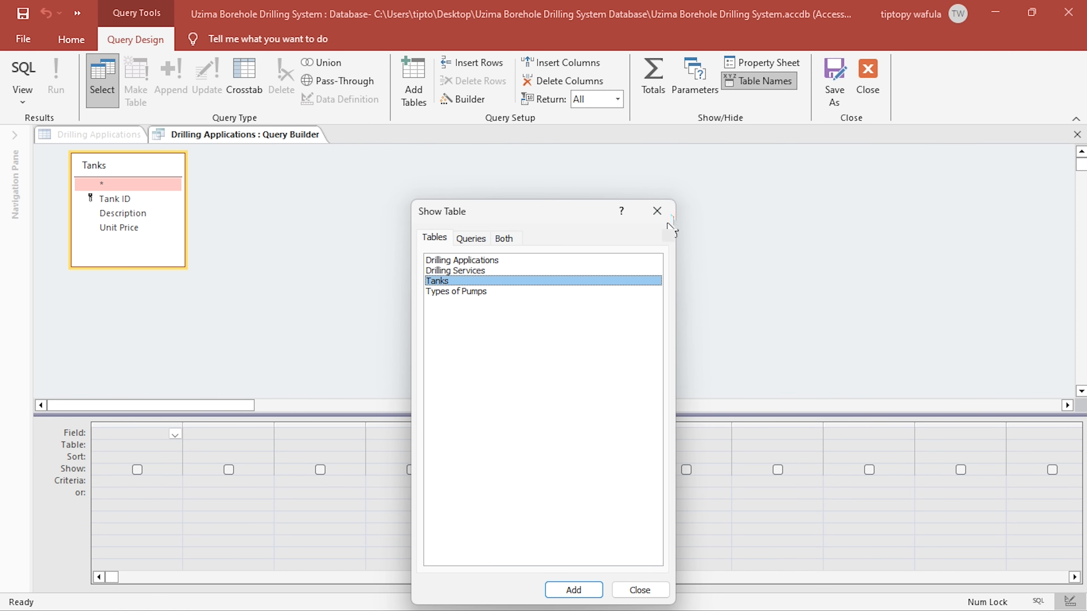
{"action": "left_click", "coordinate": [657, 211]}
{"action": "left_click", "coordinate": [131, 199]}
{"action": "double_click", "coordinate": [130, 200]}
{"action": "double_click", "coordinate": [123, 213]}
{"action": "double_click", "coordinate": [119, 228]}
{"action": "left_click", "coordinate": [867, 77]}
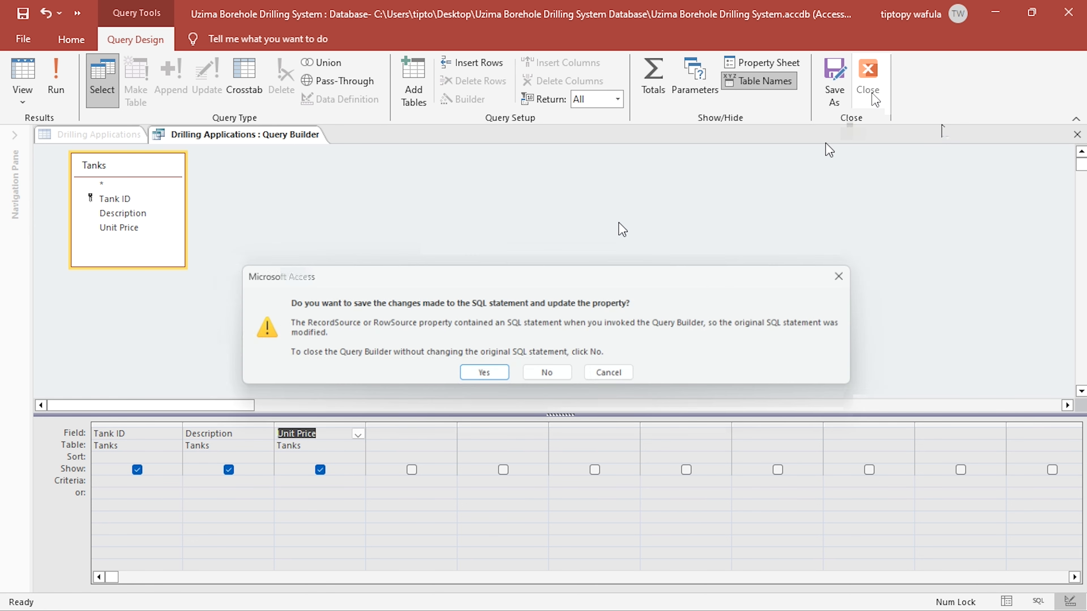
{"action": "left_click", "coordinate": [482, 371]}
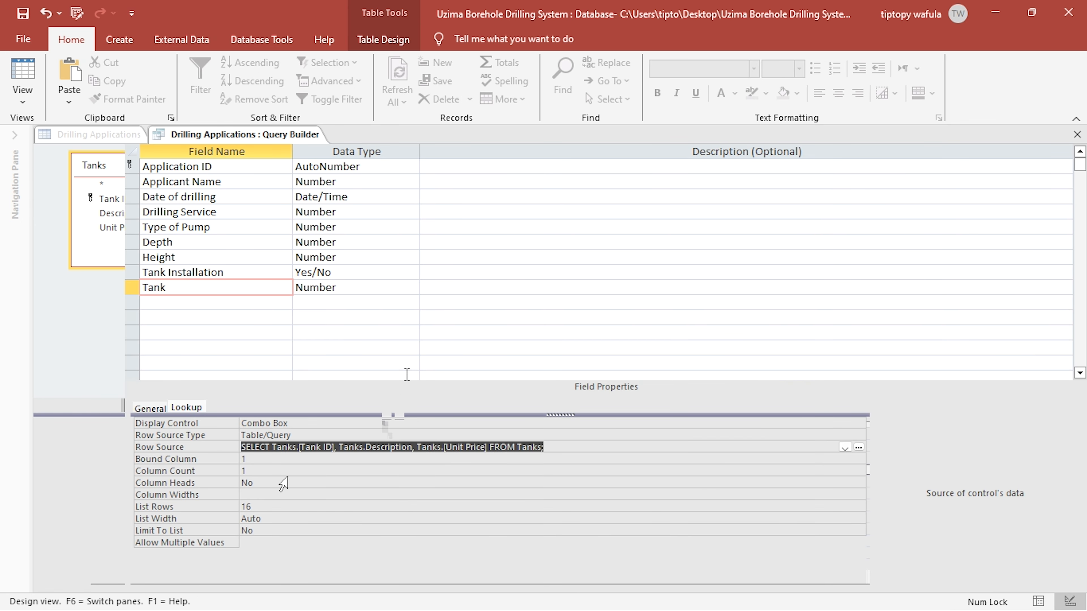
- Set the Tank lookup to 3 columns, column widths 0" and column heads Yes, and return Drilling Applications to Datasheet View
{"action": "double_click", "coordinate": [280, 471]}
{"action": "type", "text": "3"}
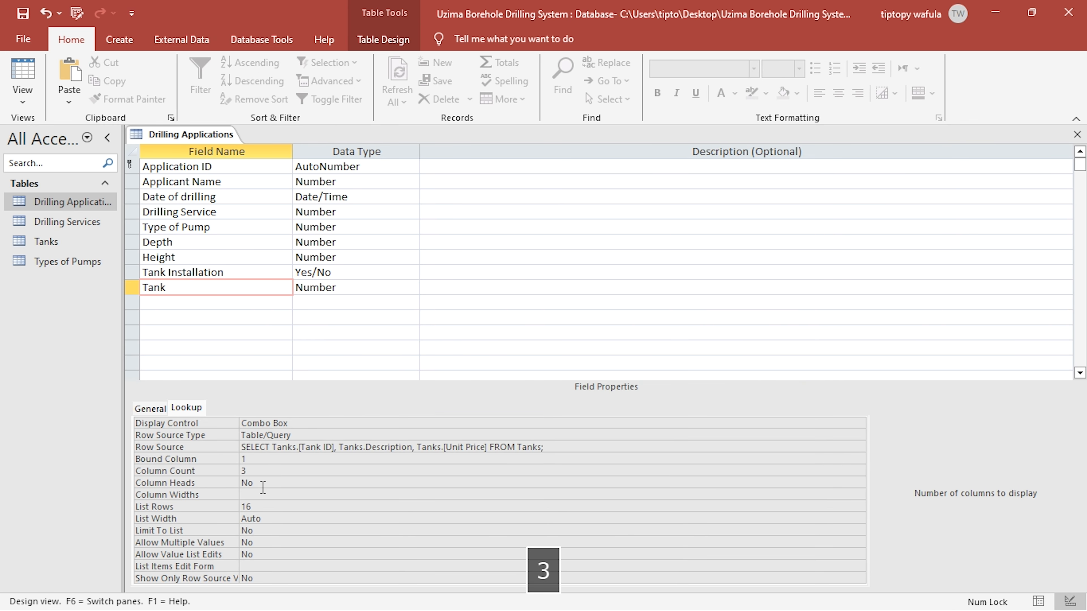
{"action": "left_click", "coordinate": [263, 495]}
{"action": "type", "text": "0"}
{"action": "double_click", "coordinate": [257, 484]}
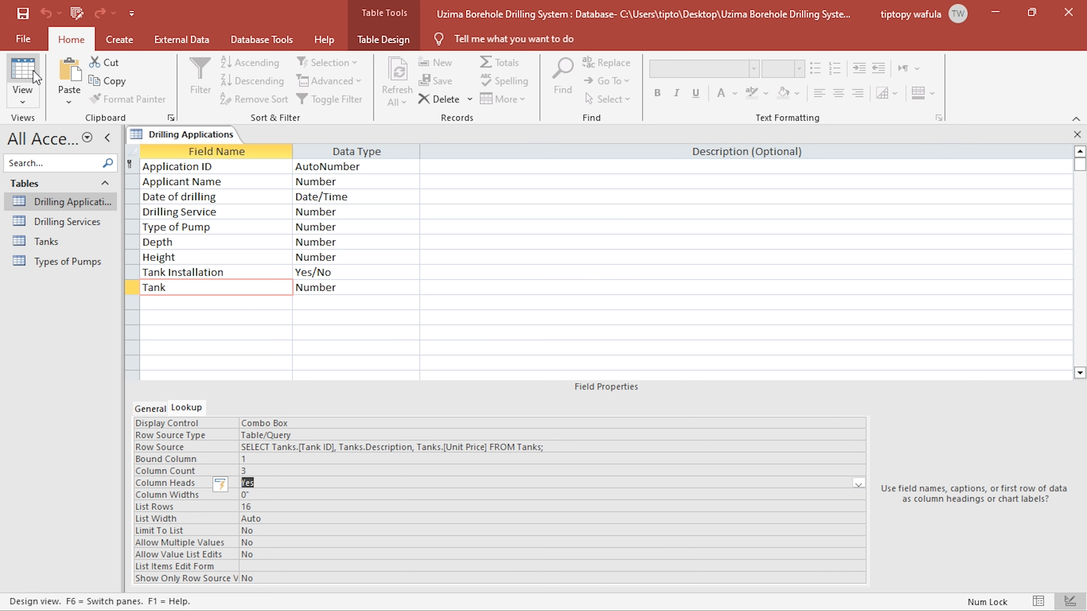
{"action": "left_click", "coordinate": [36, 76]}
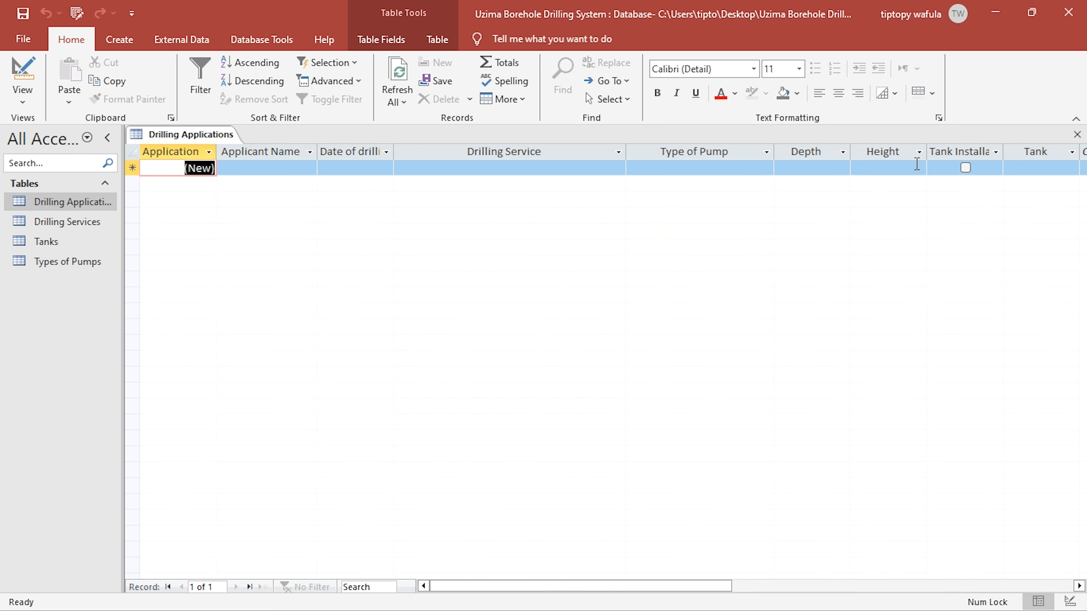
- Enter a record with Tank Installation ticked and the Simba 500 litres tank chosen, and close the Drilling Applications table
{"action": "left_click", "coordinate": [966, 167]}
{"action": "left_click", "coordinate": [1064, 167]}
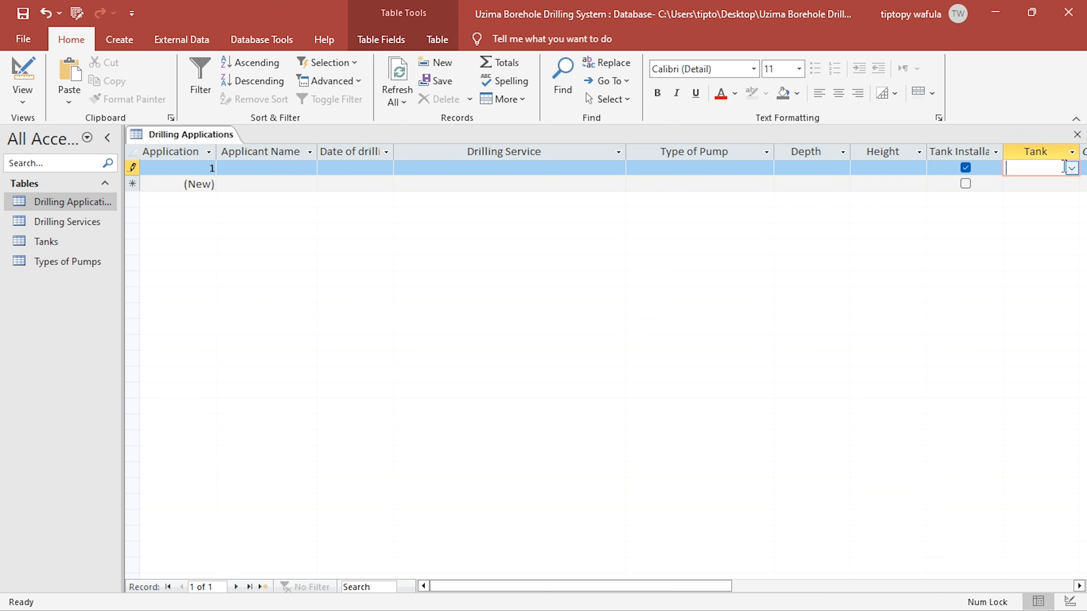
{"action": "left_click", "coordinate": [1072, 168]}
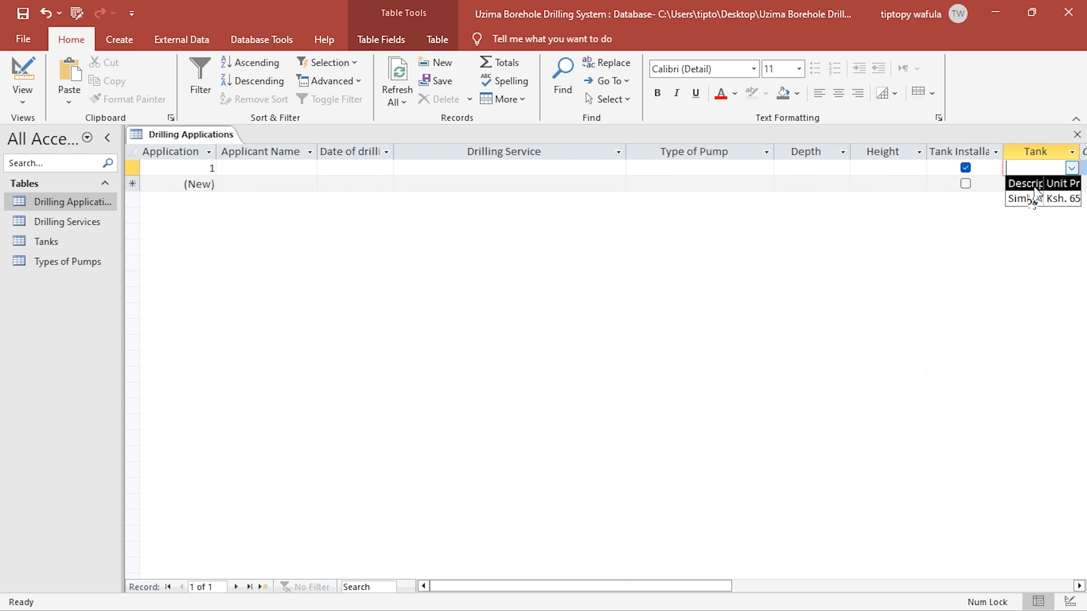
{"action": "left_click", "coordinate": [1025, 198]}
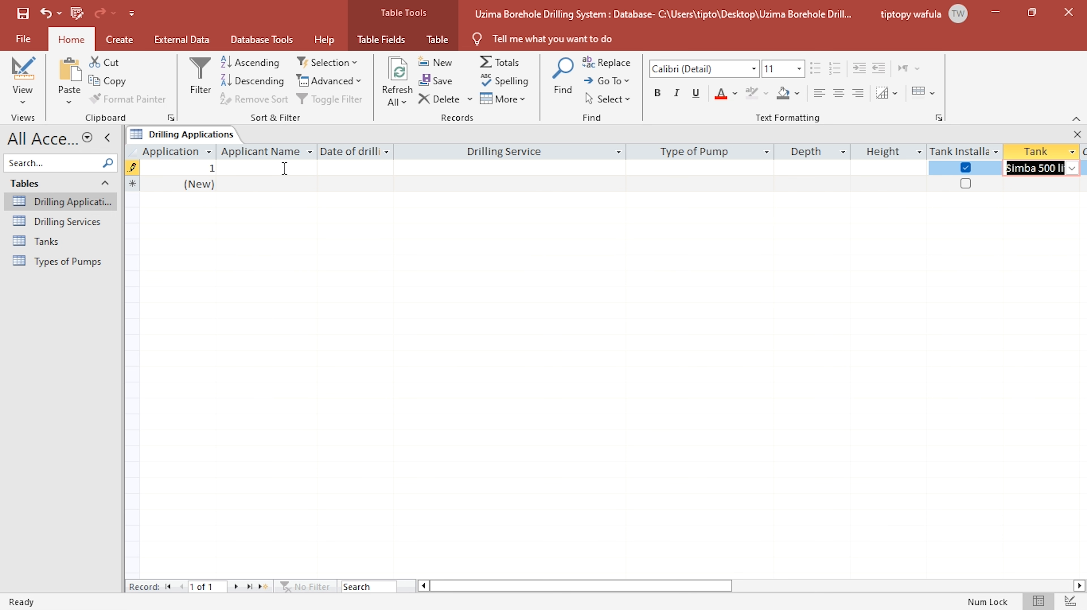
{"action": "left_click", "coordinate": [285, 169]}
{"action": "left_click", "coordinate": [344, 168]}
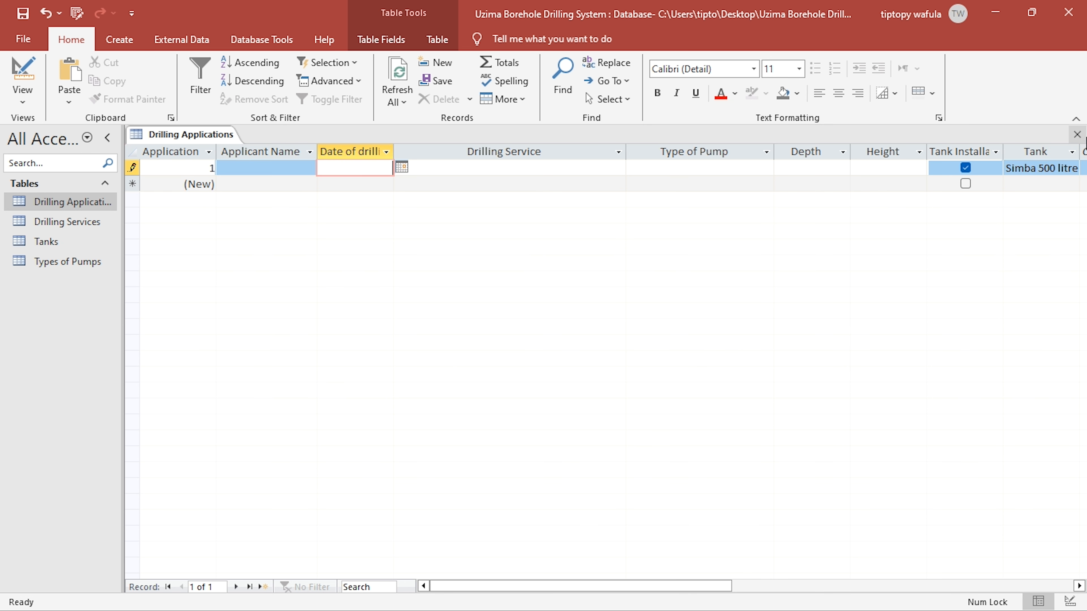
{"action": "left_click", "coordinate": [1077, 134]}
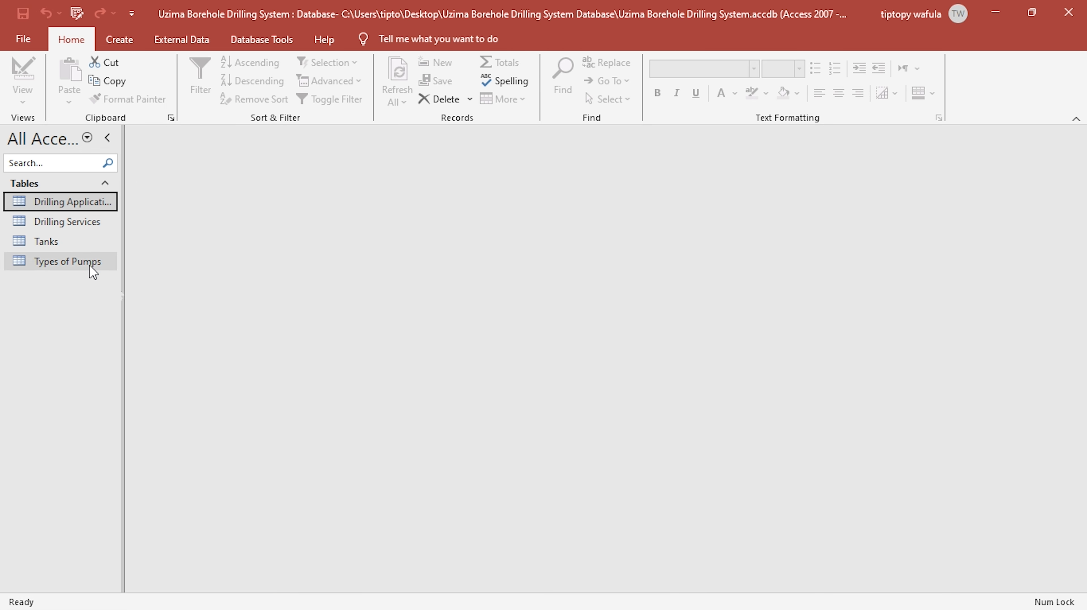
- Switch to the KCSE project PDF in Foxit and review which other services the company offers and how plumbing is charged
{"action": "key", "text": "alt+Tab"}
{"action": "scroll", "coordinate": [557, 315], "scroll_direction": "up", "scroll_amount": 3}
{"action": "scroll", "coordinate": [557, 316], "scroll_direction": "up", "scroll_amount": 8}
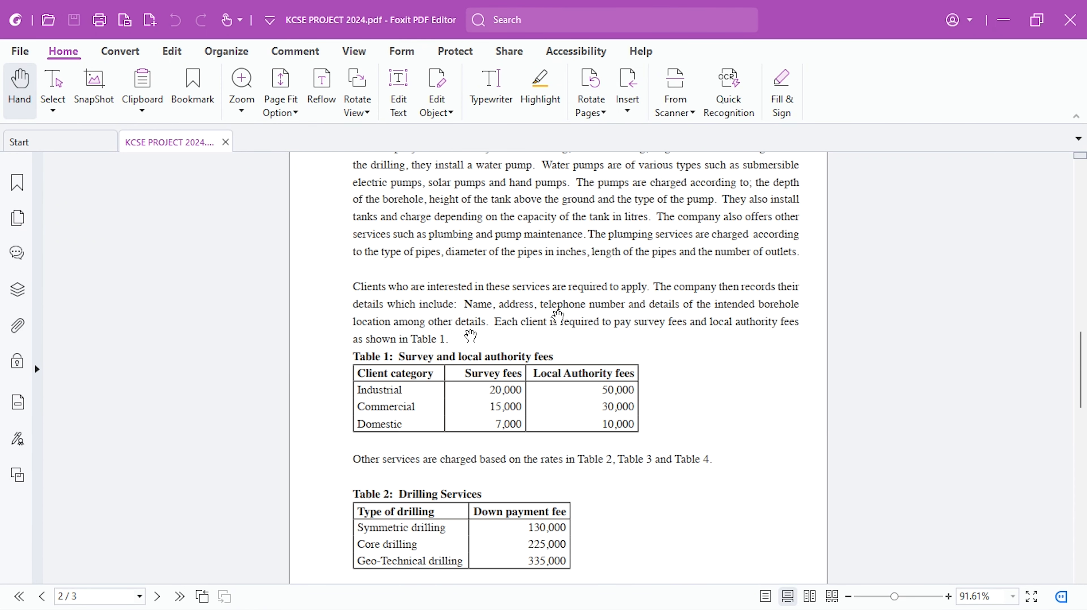
{"action": "scroll", "coordinate": [472, 318], "scroll_direction": "up", "scroll_amount": 2}
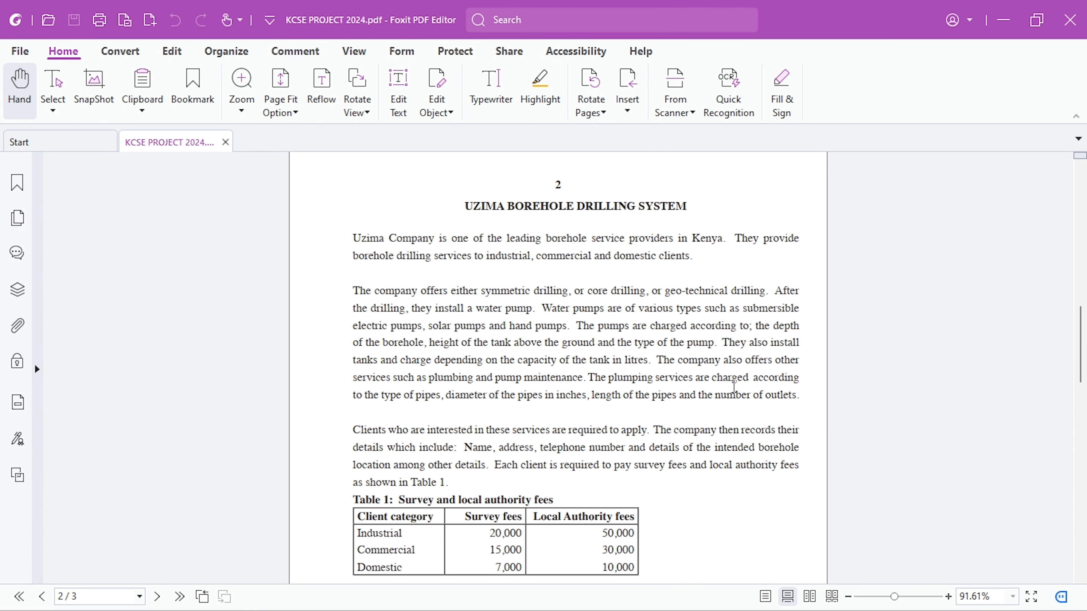
{"action": "scroll", "coordinate": [734, 386], "scroll_direction": "down", "scroll_amount": 1}
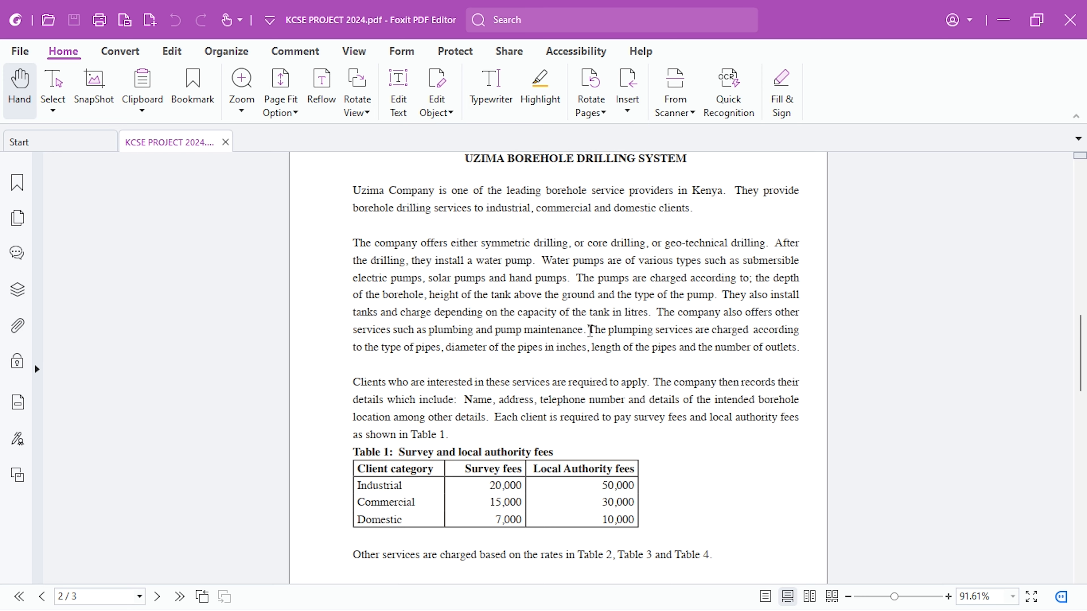
{"action": "scroll", "coordinate": [590, 331], "scroll_direction": "up", "scroll_amount": 3}
{"action": "scroll", "coordinate": [590, 330], "scroll_direction": "down", "scroll_amount": 5}
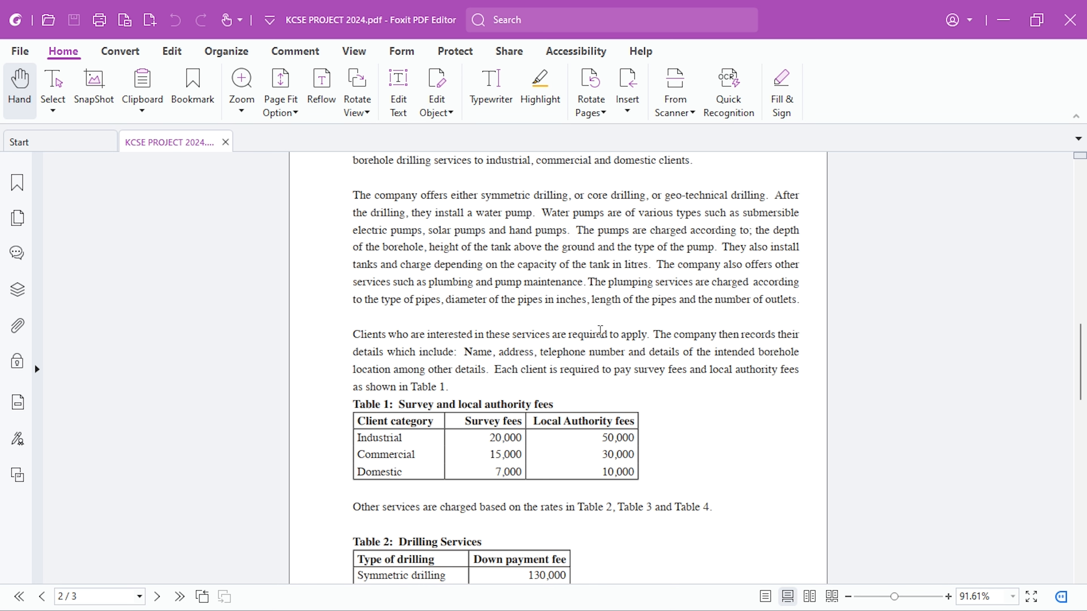
{"action": "scroll", "coordinate": [601, 330], "scroll_direction": "up", "scroll_amount": 1}
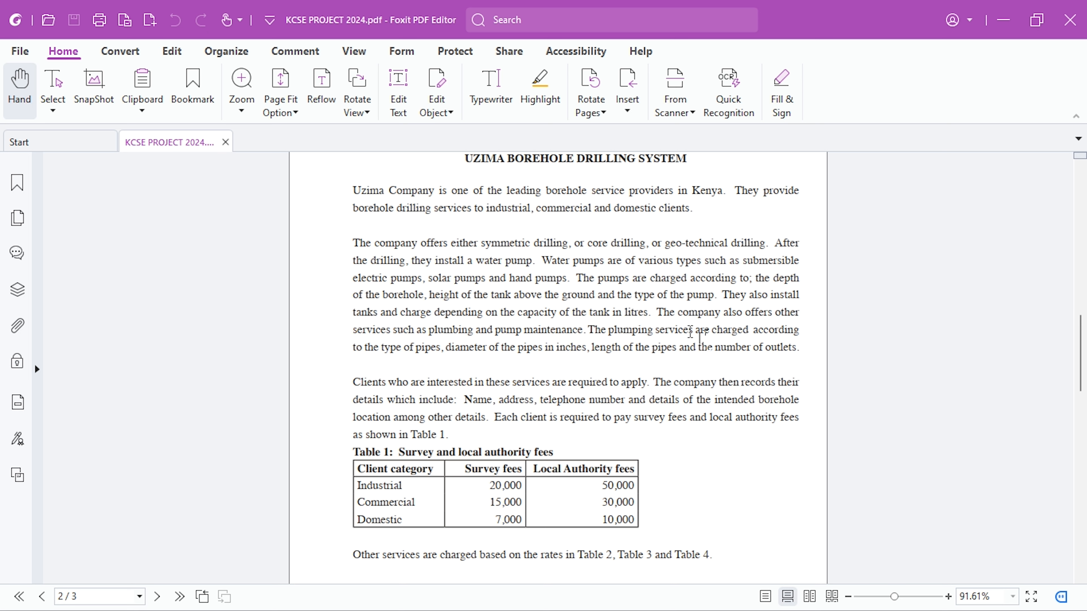
{"action": "left_click_drag", "start_coordinate": [429, 331], "coordinate": [466, 331]}
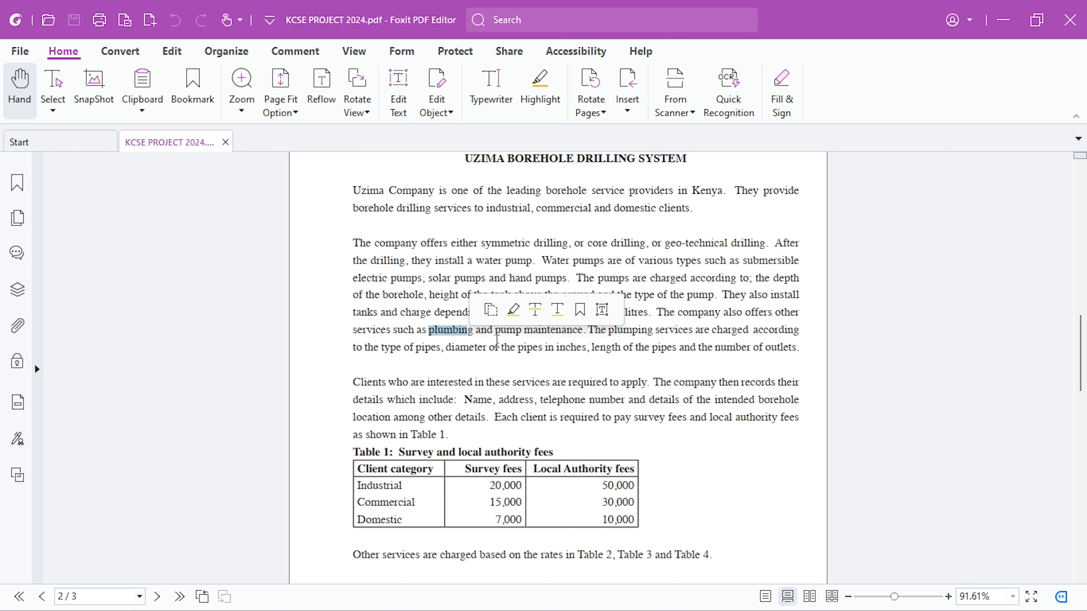
- Switch back to Access and create a new table in Design View, saved as "Plumbing Applications"
{"action": "key", "text": "alt+Tab"}
{"action": "left_click", "coordinate": [107, 47]}
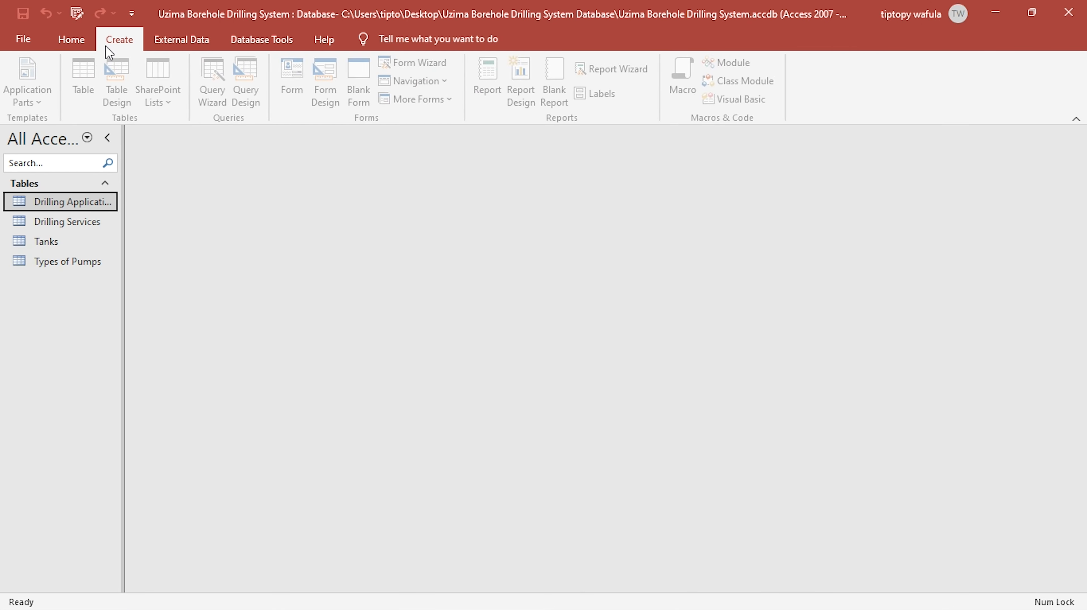
{"action": "left_click", "coordinate": [85, 76]}
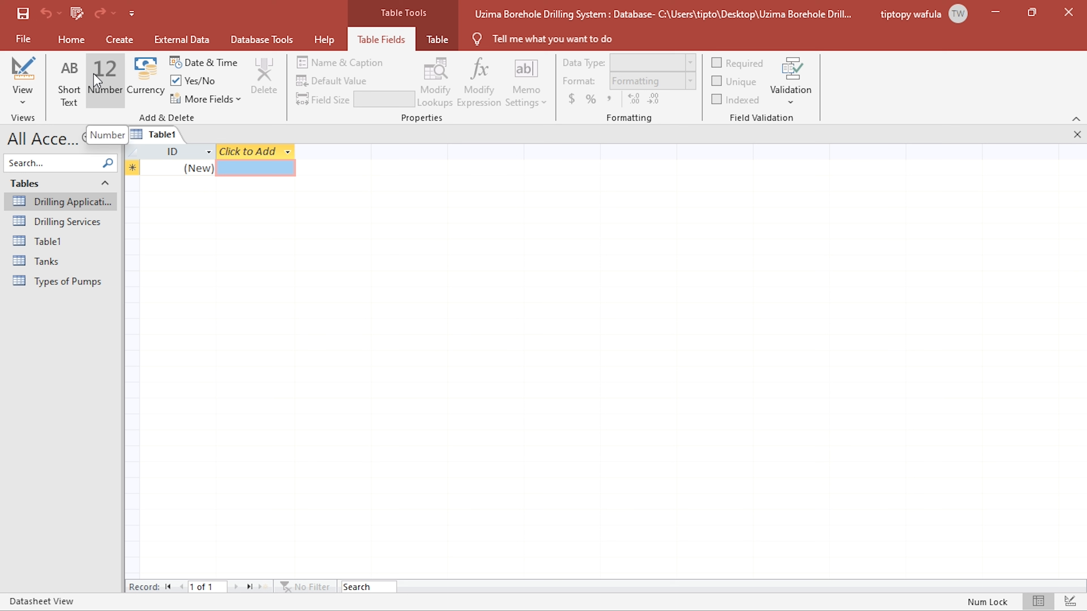
{"action": "left_click", "coordinate": [20, 70]}
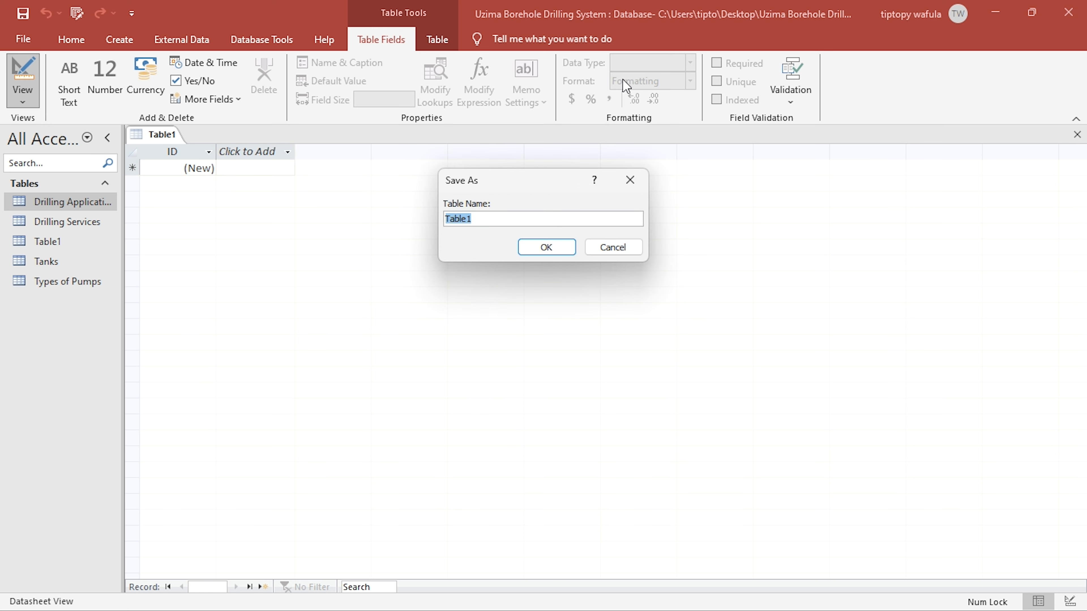
{"action": "type", "text": "Plumbing "}
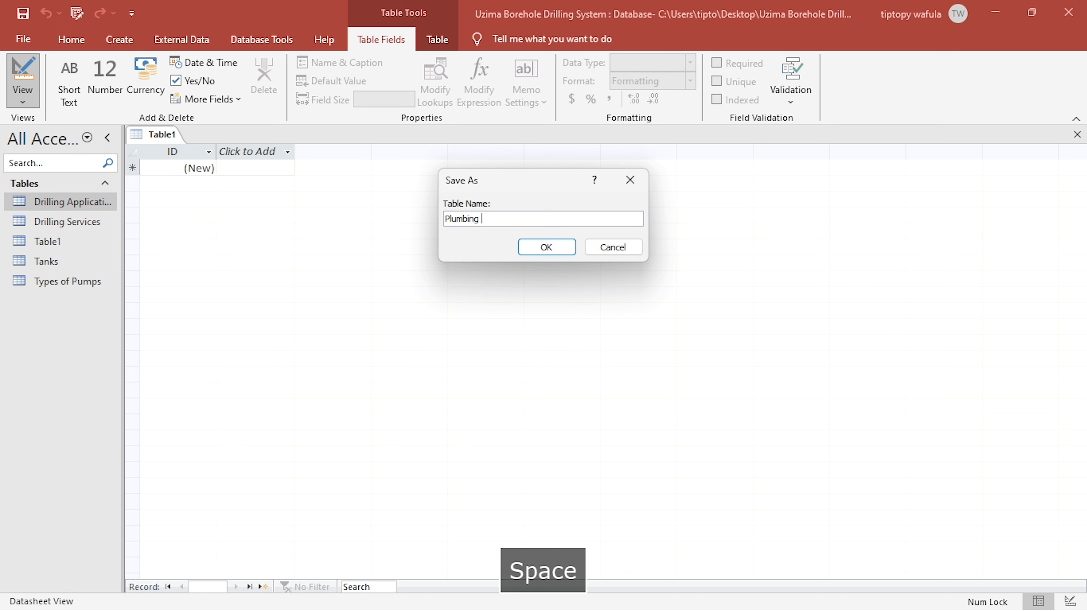
{"action": "type", "text": "Applications"}
{"action": "key", "text": "Return"}
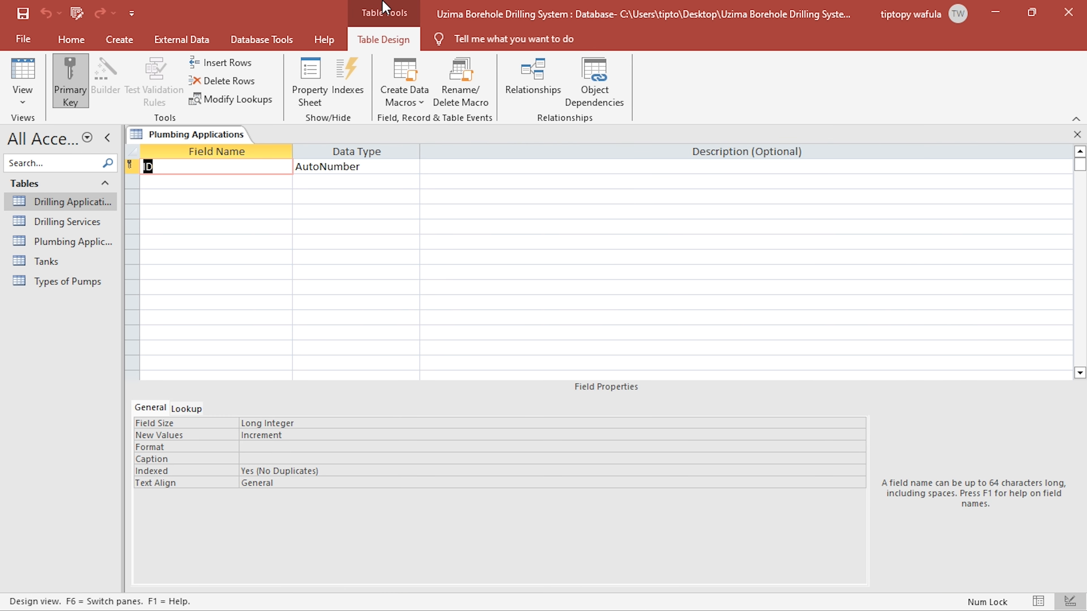
- Rename the primary key field of Plumbing Applications as "Plumbing ID"
{"action": "type", "text": "Pum"}
{"action": "key", "text": "BackSpace"}
{"action": "key", "text": "BackSpace"}
{"action": "type", "text": "lumbing I"}
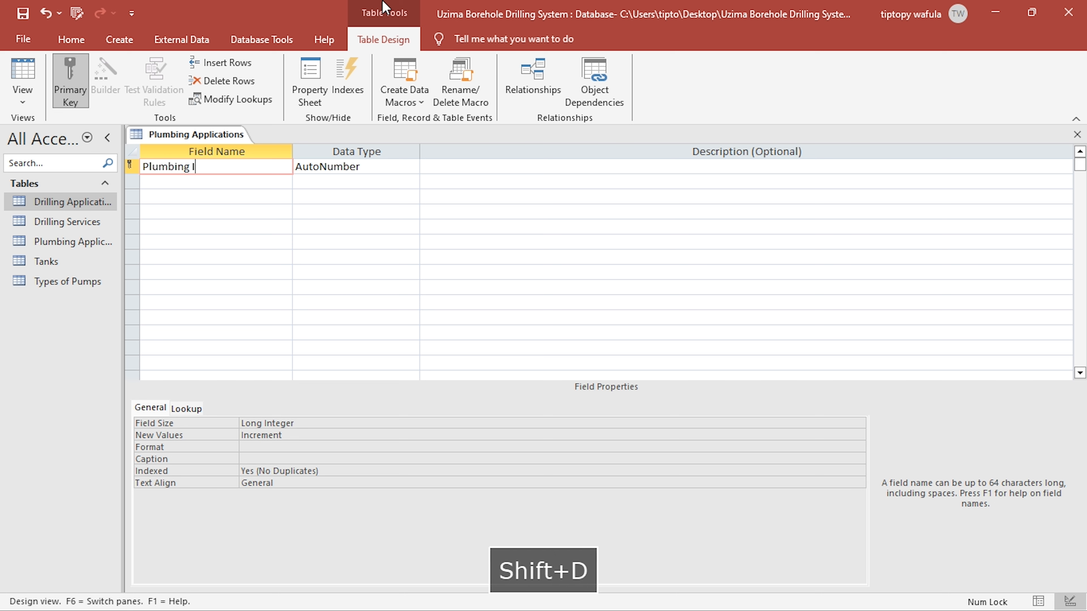
{"action": "type", "text": "D"}
{"action": "key", "text": "Return"}
{"action": "key", "text": "Down"}
{"action": "key", "text": "Left"}
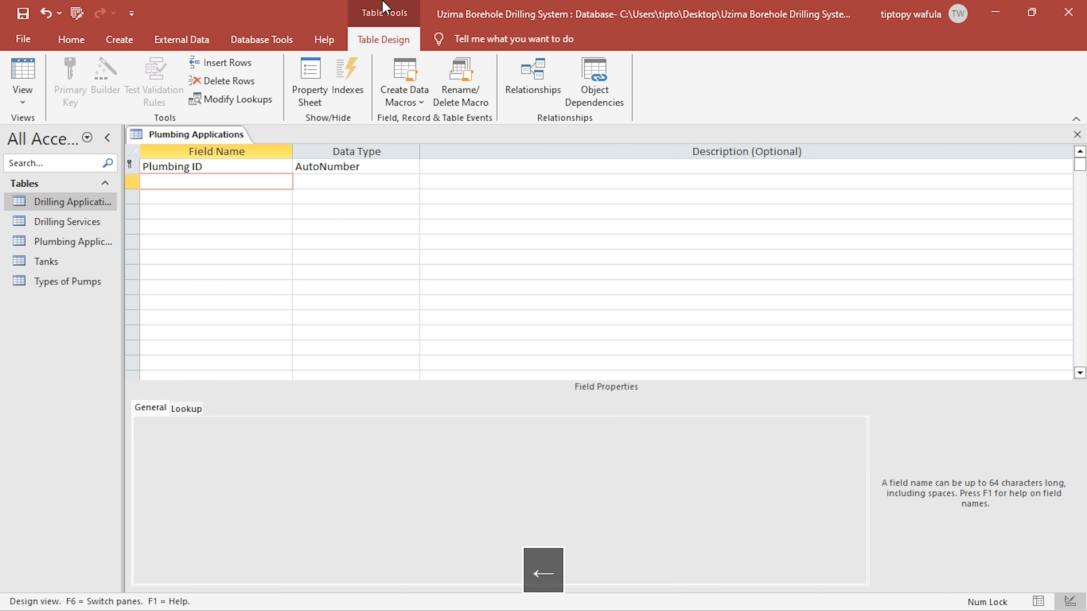
- Add a "Client Name" field with the Number data type below Plumbing ID
{"action": "type", "text": "Client Name"}
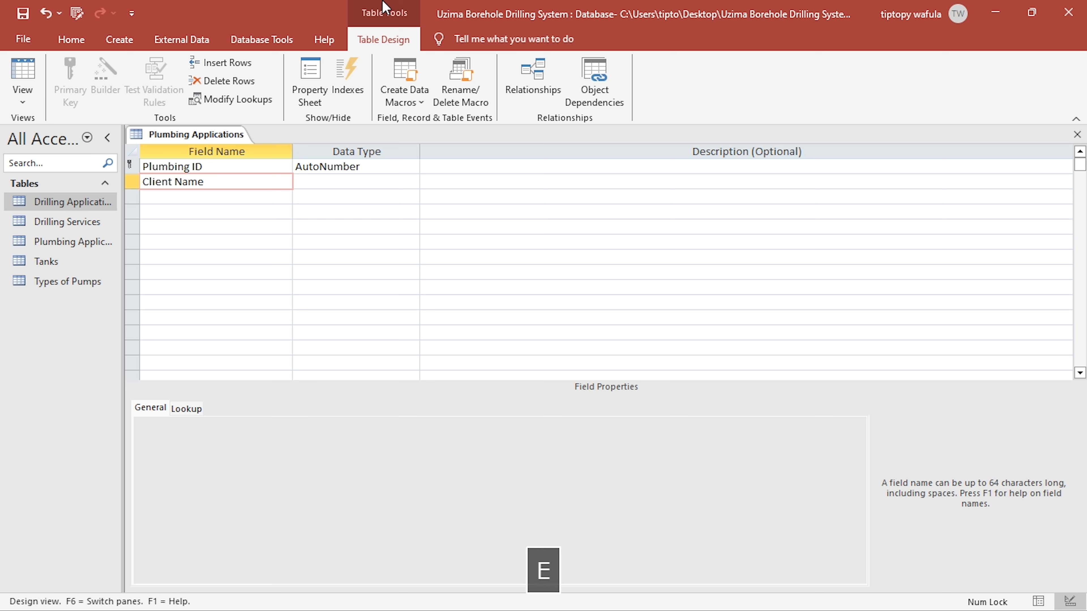
{"action": "key", "text": "Right"}
{"action": "type", "text": "n"}
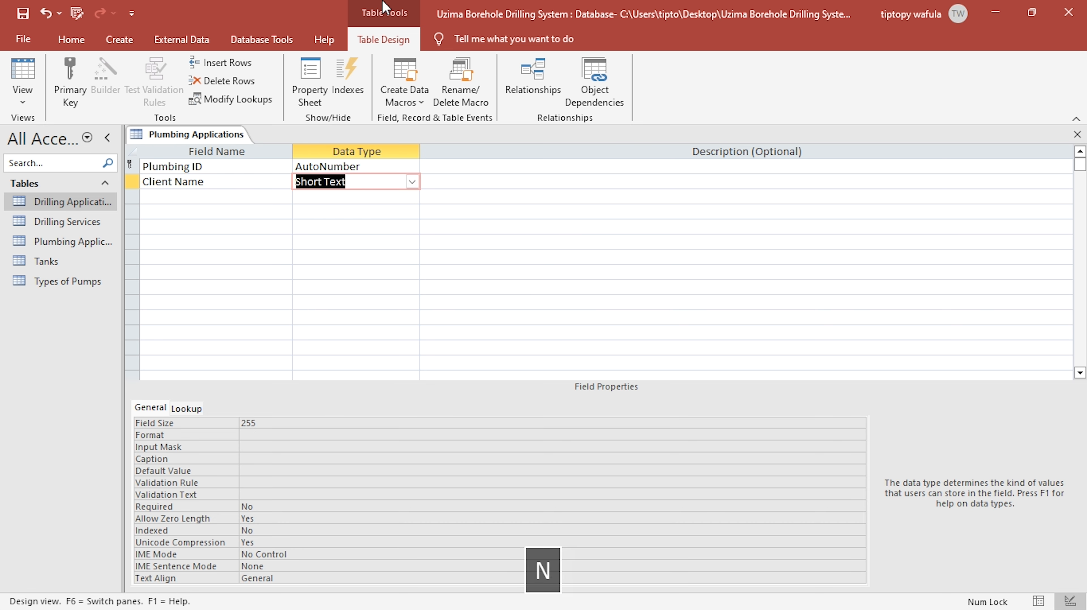
{"action": "key", "text": "Return"}
{"action": "key", "text": "Return"}
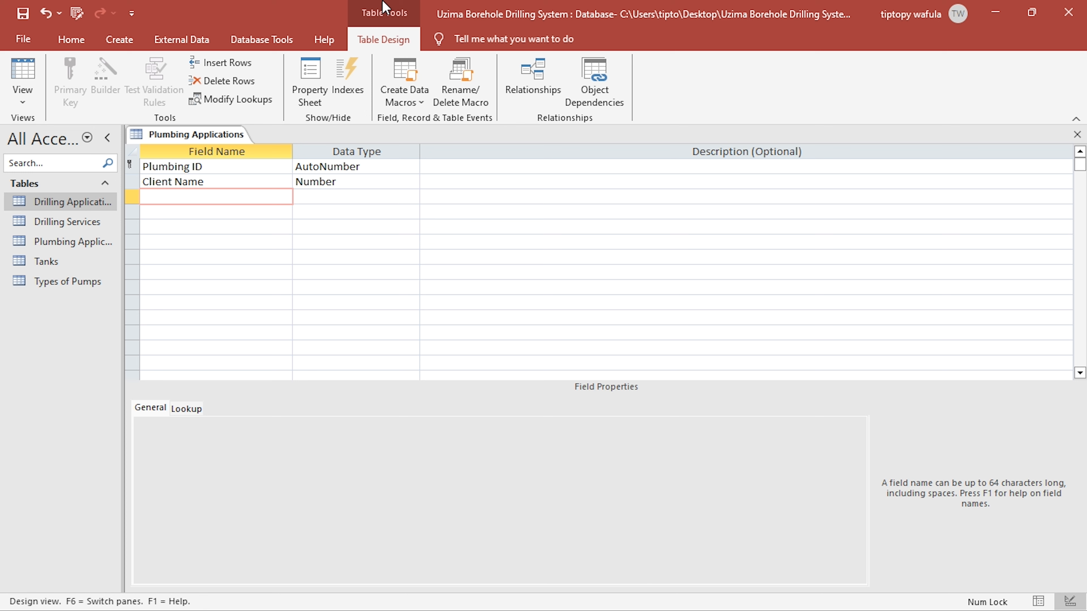
- Add a "Service Date" field with the Date/Time data type below Client Name
{"action": "type", "text": "Ser"}
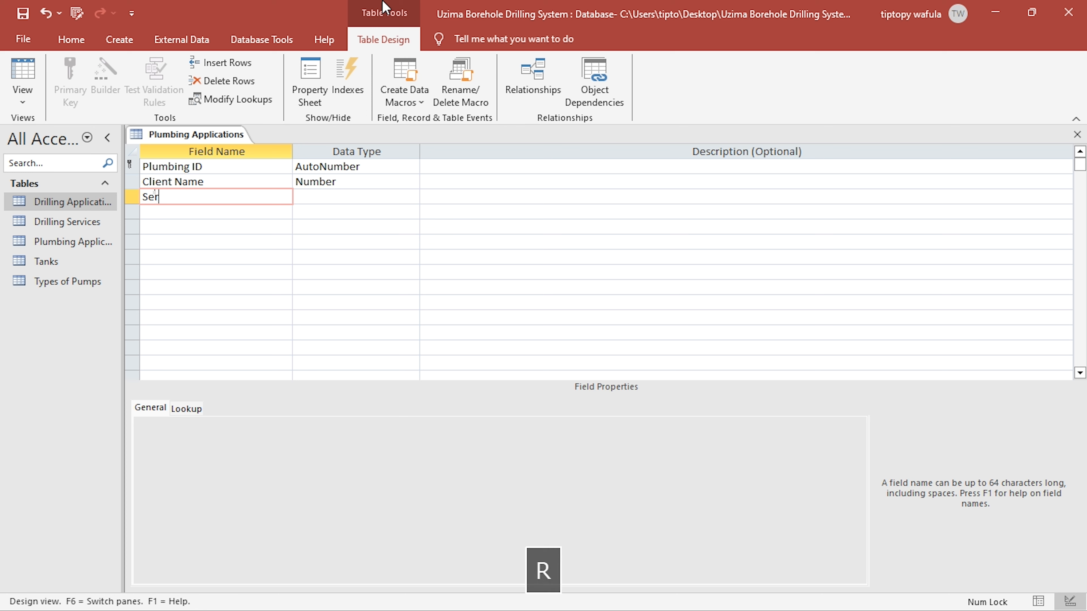
{"action": "type", "text": "vice Data"}
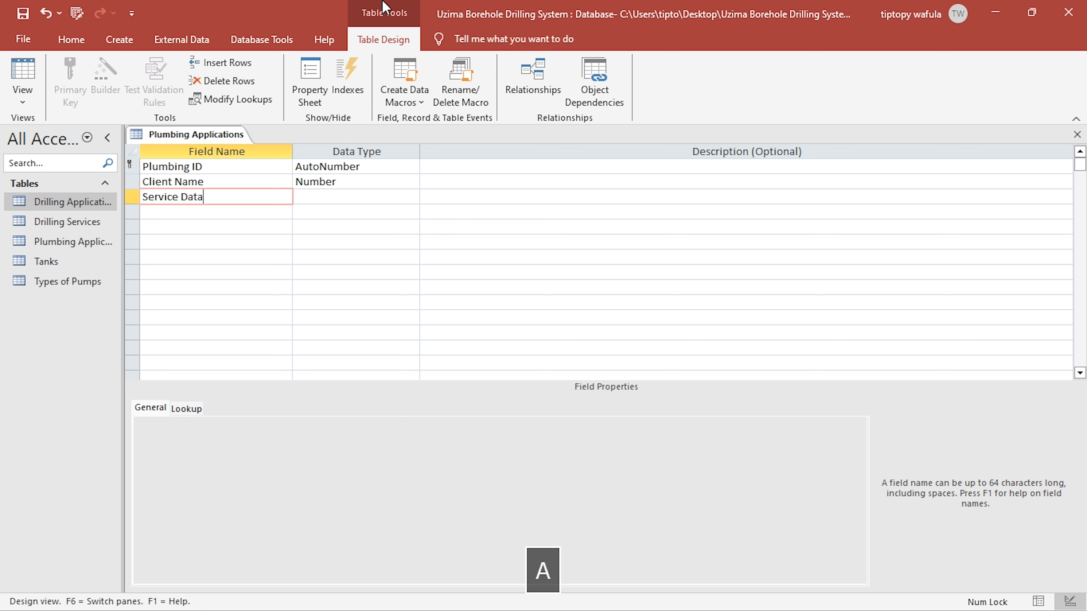
{"action": "key", "text": "BackSpace"}
{"action": "type", "text": "e"}
{"action": "key", "text": "Right"}
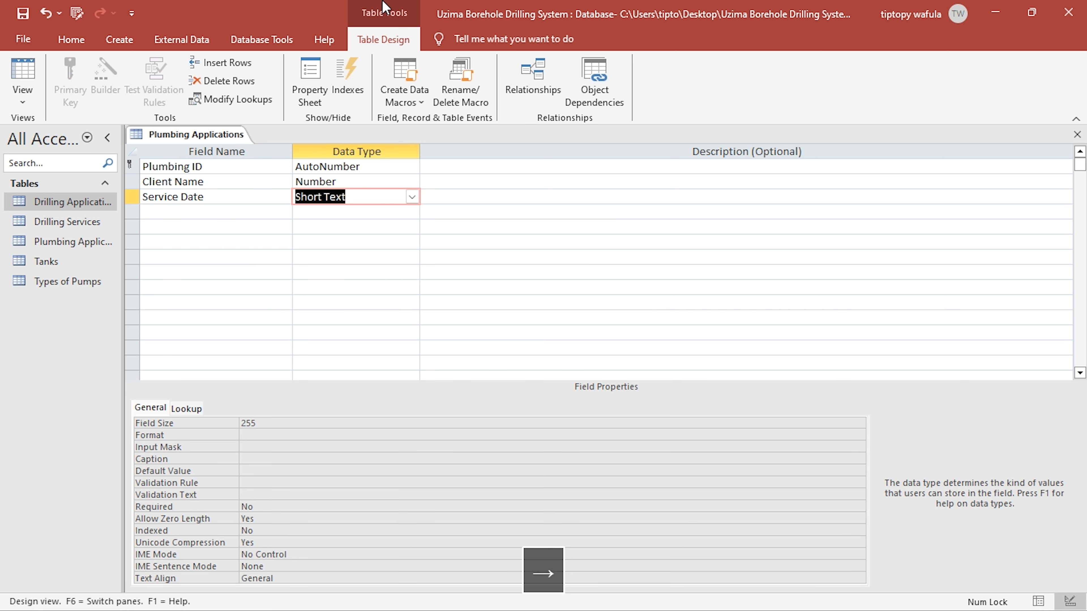
{"action": "type", "text": "Date/Time"}
{"action": "key", "text": "Down"}
{"action": "key", "text": "Left"}
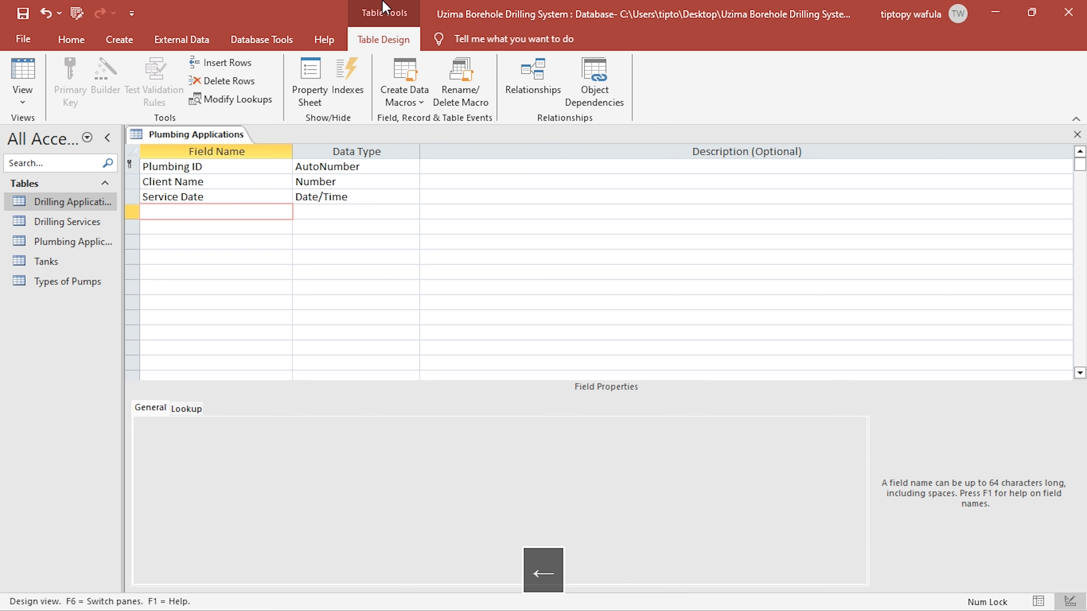
- Review in the KCSE PROJECT 2024 PDF how plumbing and pump services are charged, and return to Access
{"action": "type", "text": "No."}
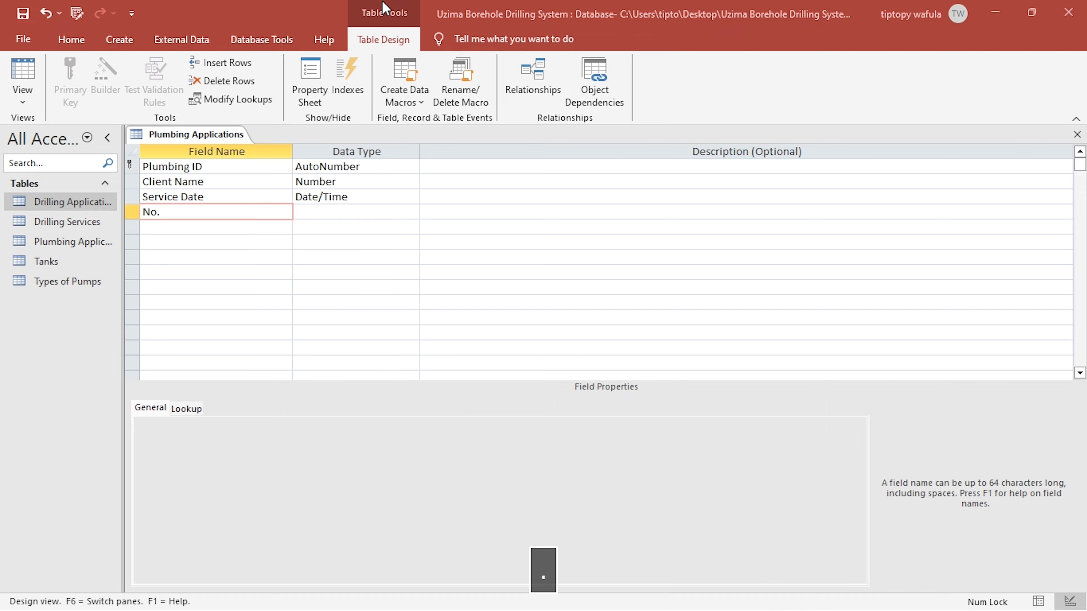
{"action": "key", "text": "alt+Tab"}
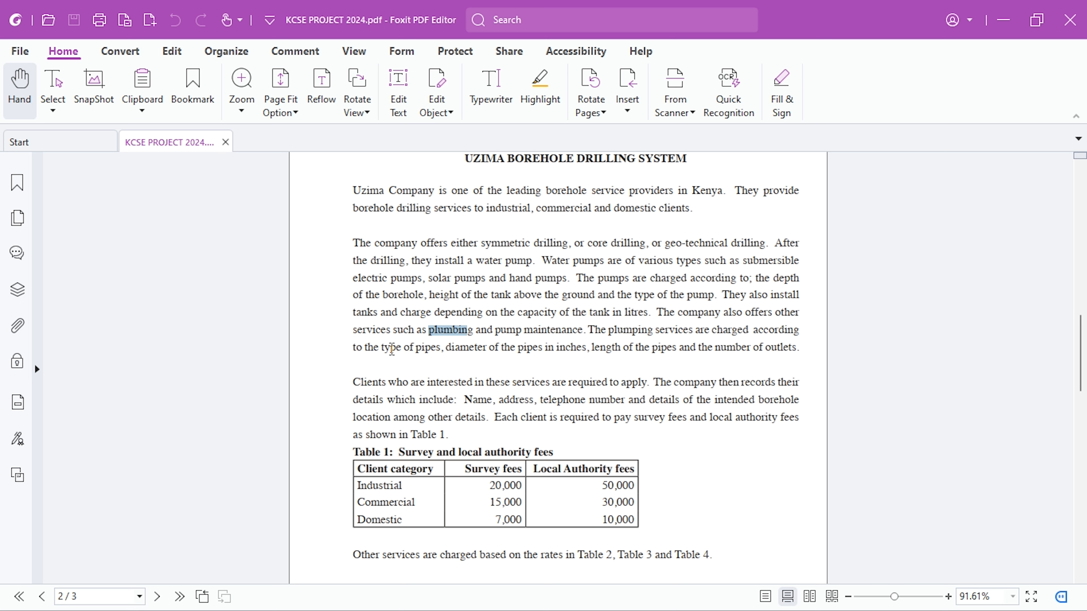
{"action": "left_click_drag", "start_coordinate": [382, 348], "coordinate": [438, 347]}
{"action": "left_click", "coordinate": [420, 345]}
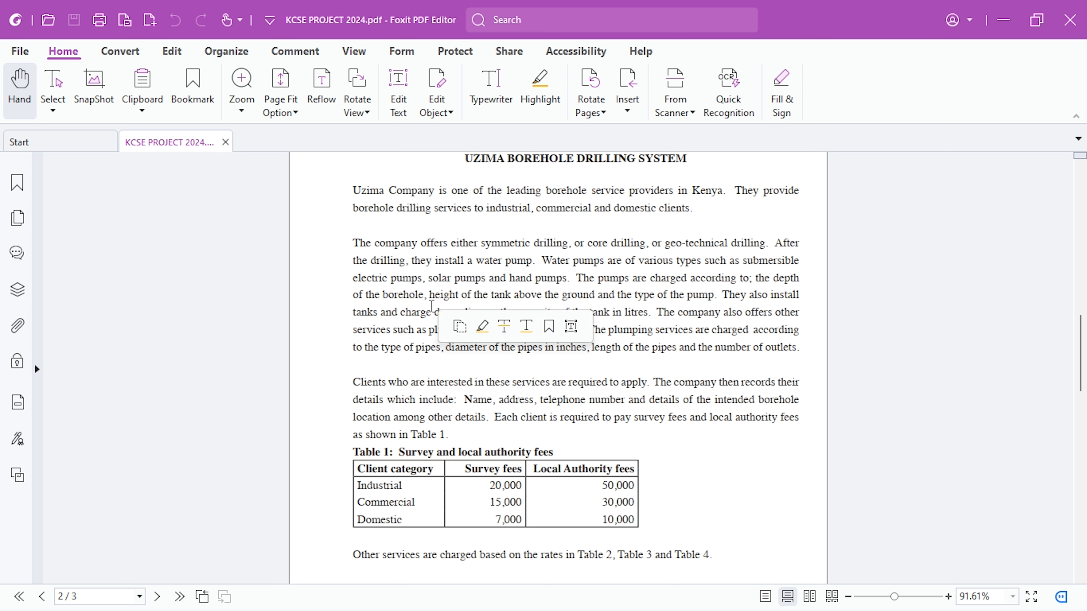
{"action": "left_click_drag", "start_coordinate": [419, 295], "coordinate": [497, 295]}
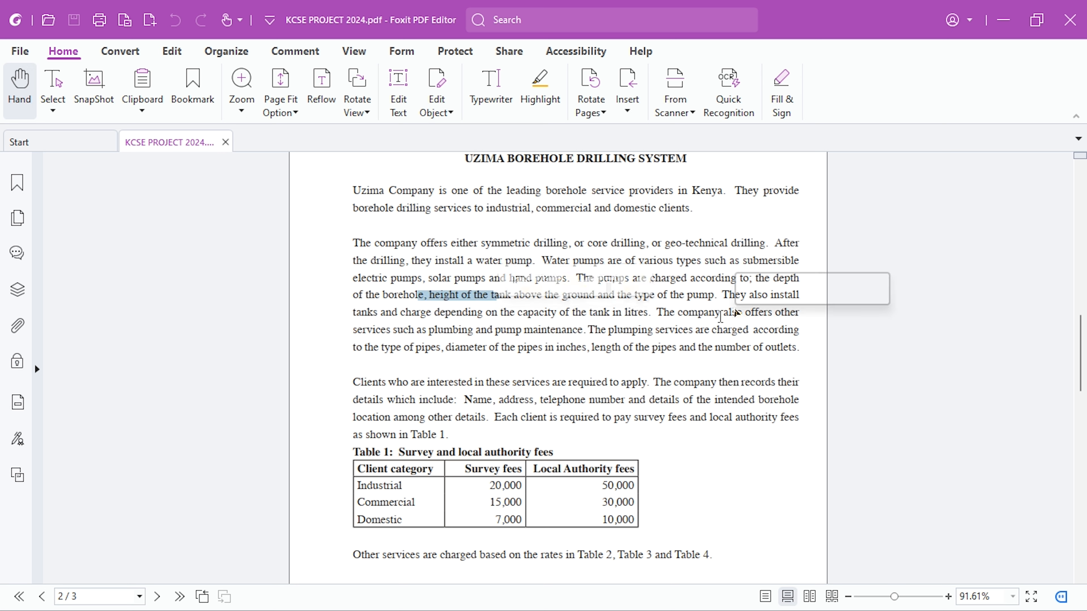
{"action": "left_click", "coordinate": [726, 316]}
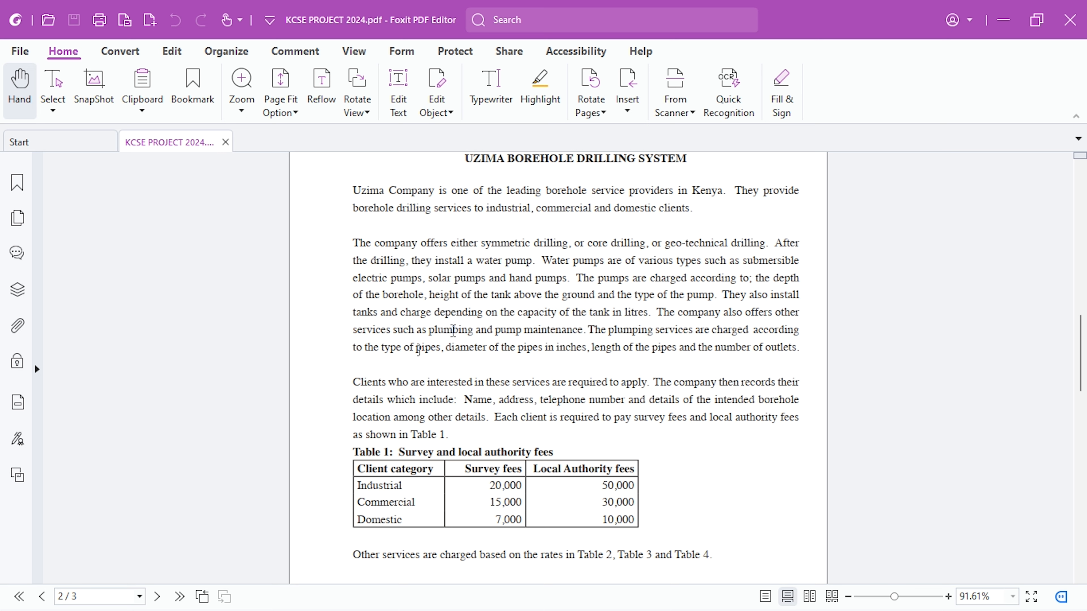
{"action": "left_click_drag", "start_coordinate": [382, 349], "coordinate": [494, 353]}
{"action": "left_click", "coordinate": [468, 354]}
{"action": "key", "text": "alt+Tab"}
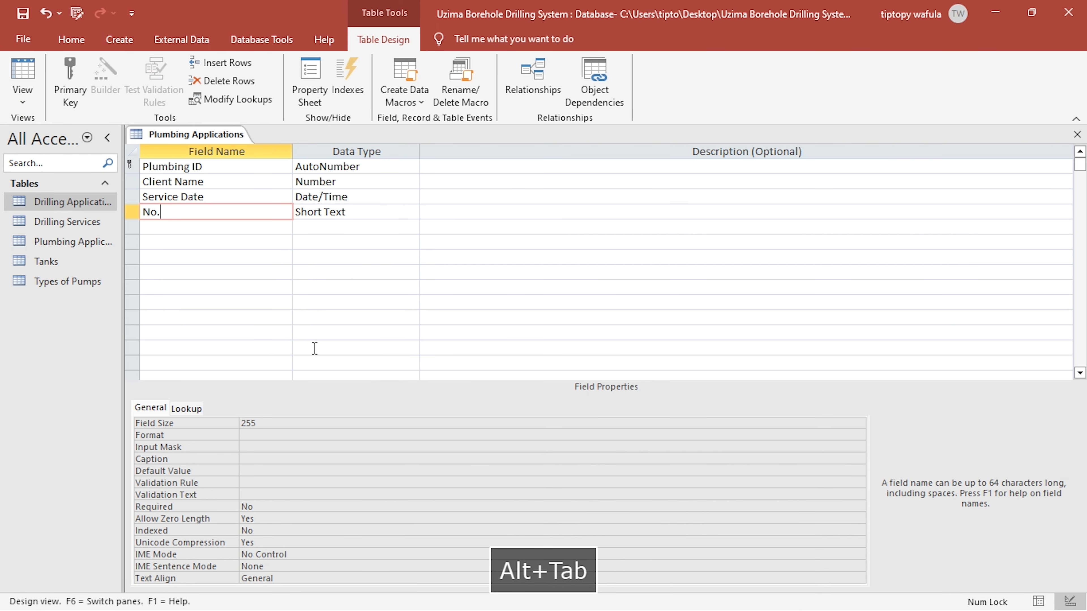
- Delete the unfinished field row below Service Date, save the Plumbing Applications table and show it in Datasheet View
{"action": "key", "text": "Tab"}
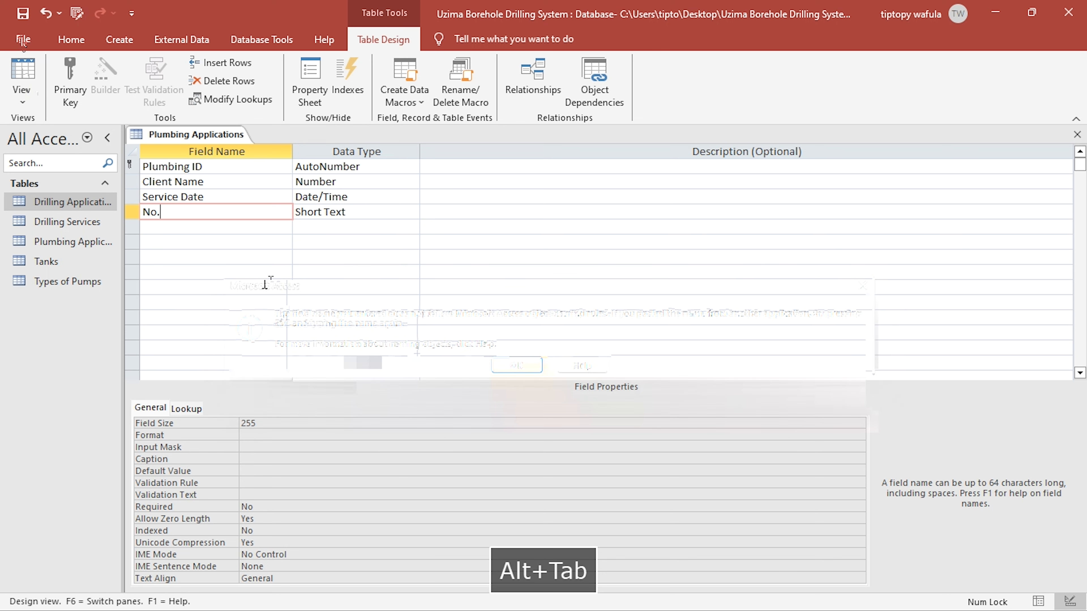
{"action": "left_click", "coordinate": [517, 367]}
{"action": "key", "text": "Escape"}
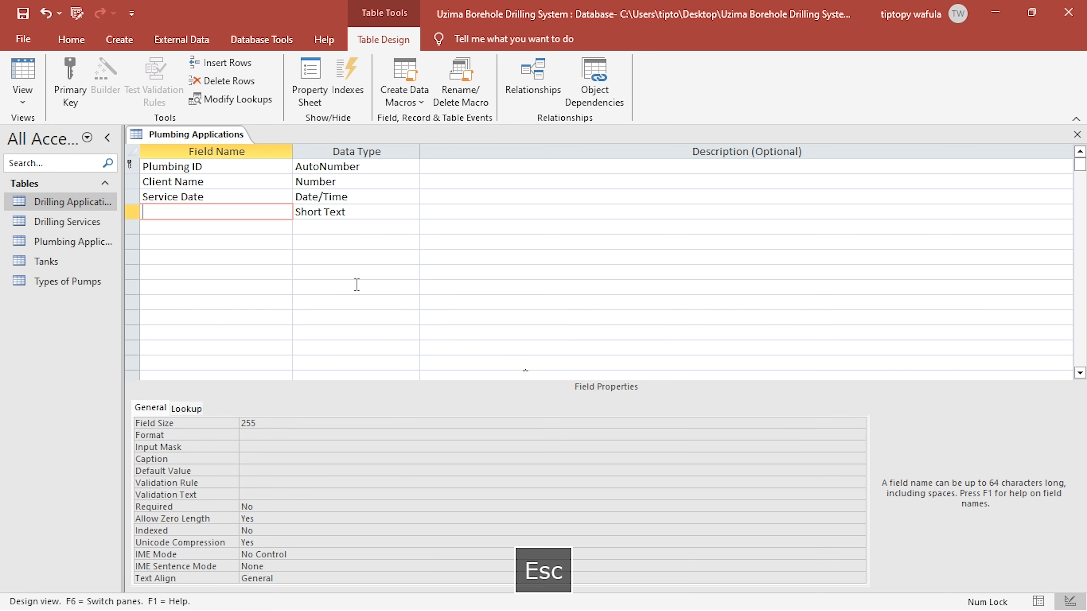
{"action": "left_click", "coordinate": [22, 73]}
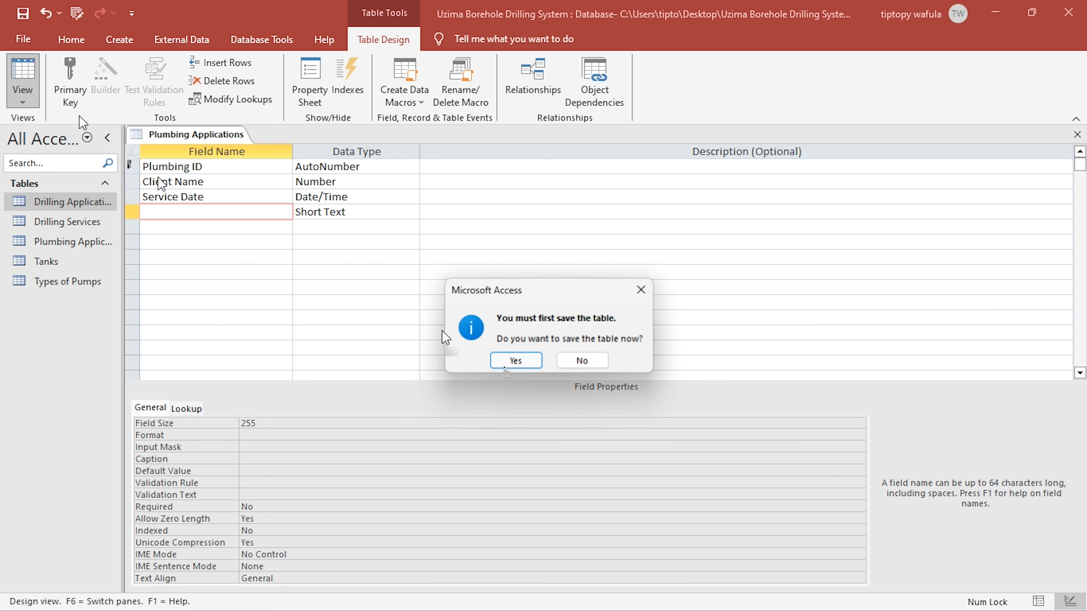
{"action": "left_click", "coordinate": [509, 364]}
{"action": "left_click", "coordinate": [532, 370]}
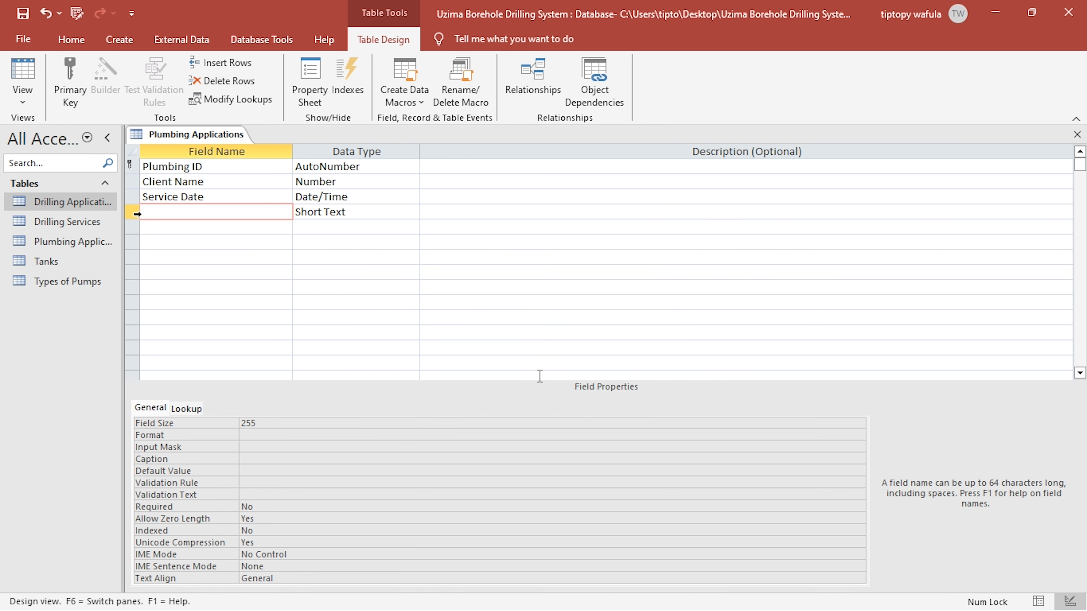
{"action": "key", "text": "Escape"}
{"action": "left_click", "coordinate": [138, 211]}
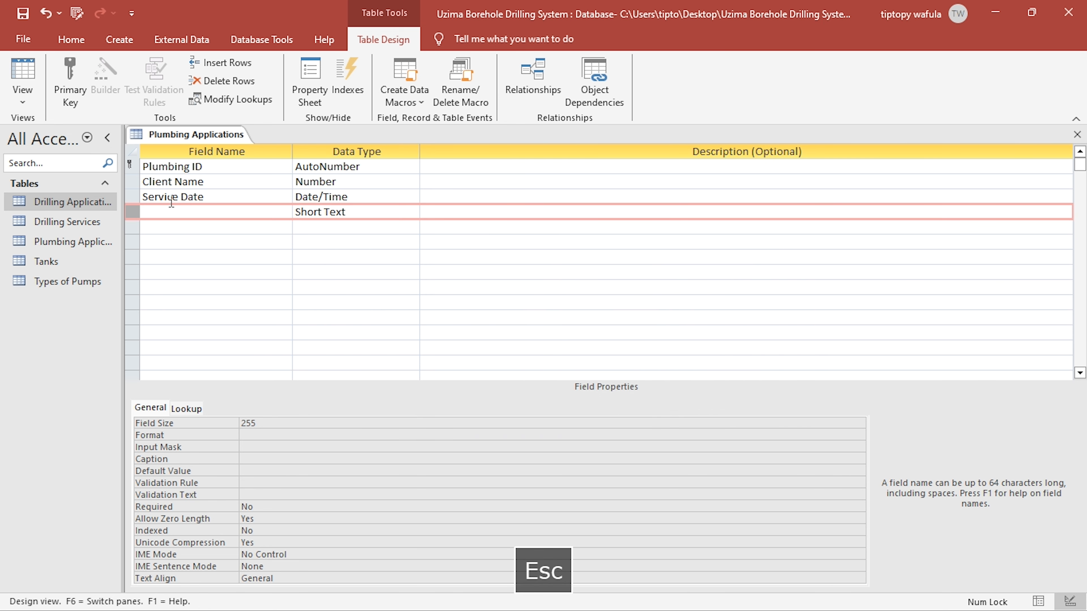
{"action": "left_click", "coordinate": [413, 80]}
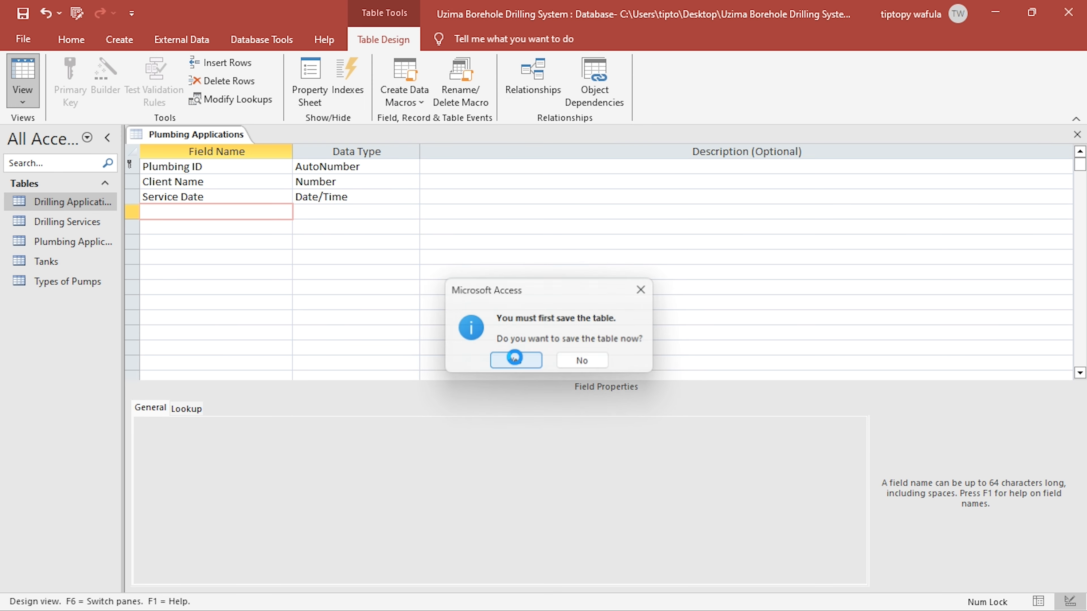
{"action": "left_click", "coordinate": [507, 358]}
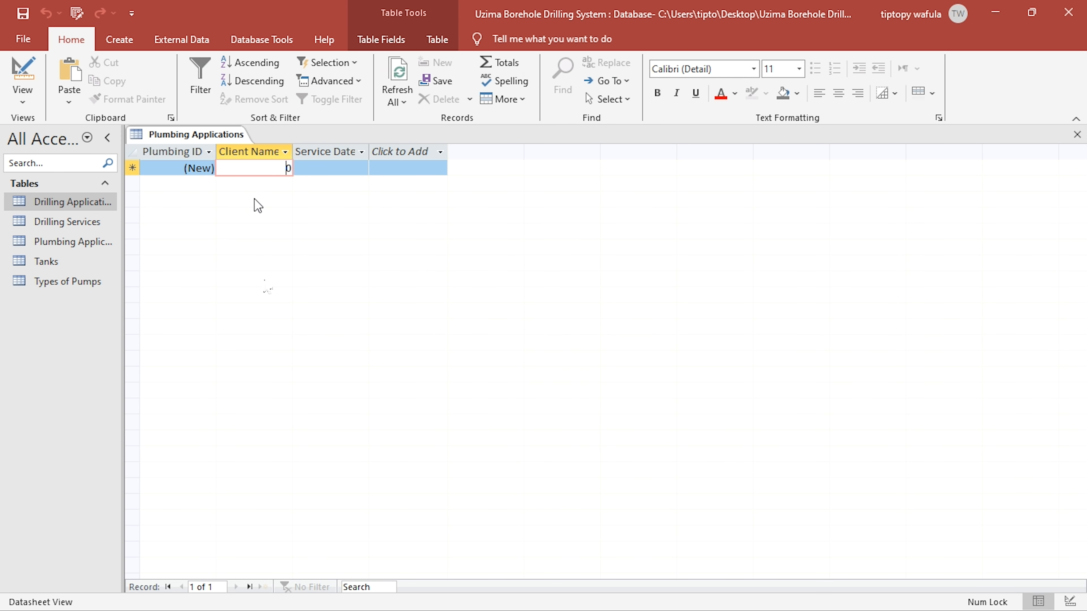
- Return to Design View and clear the default value of the Client Name field
{"action": "left_click_drag", "start_coordinate": [274, 165], "coordinate": [304, 167]}
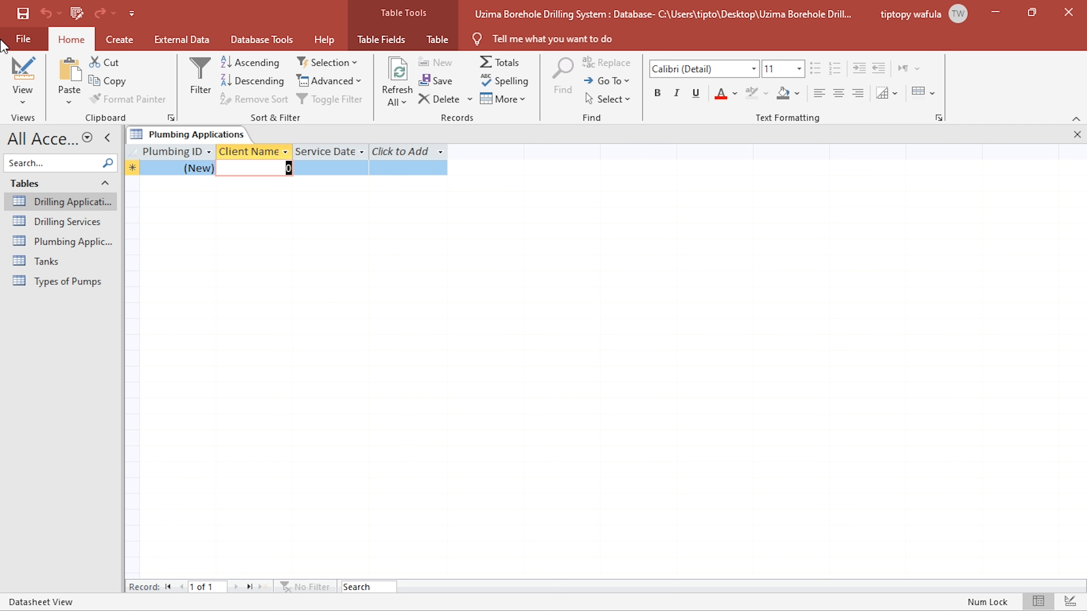
{"action": "left_click", "coordinate": [22, 72]}
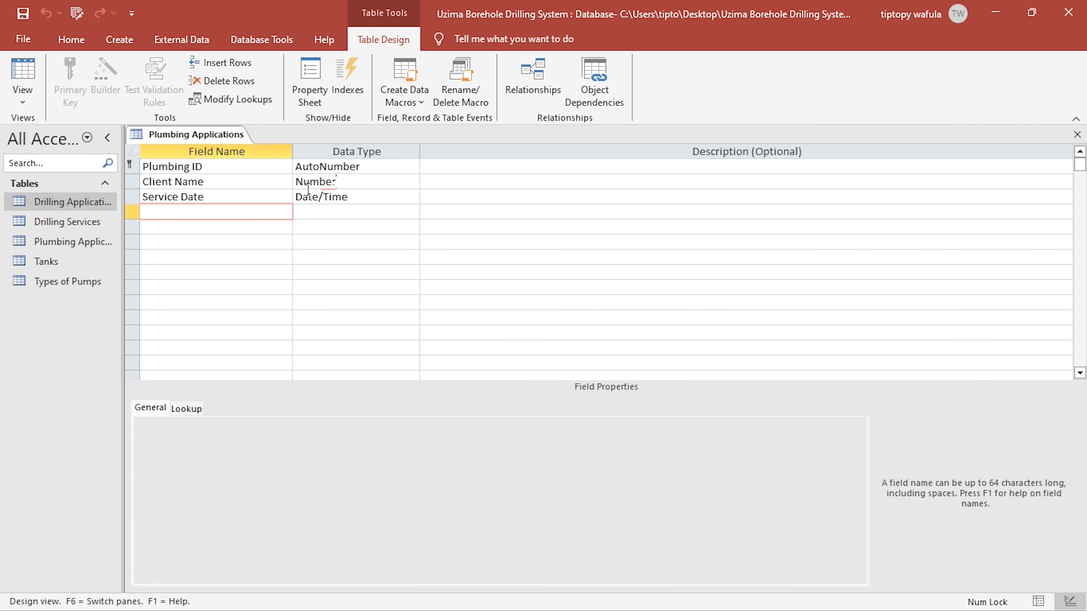
{"action": "left_click", "coordinate": [333, 181]}
{"action": "left_click", "coordinate": [212, 485]}
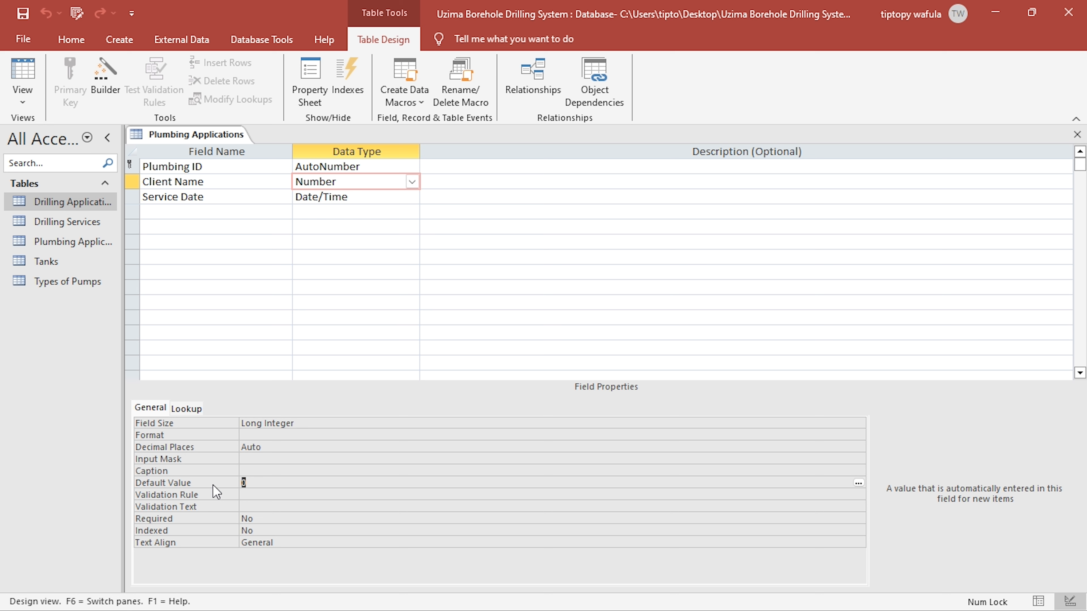
{"action": "key", "text": "BackSpace"}
{"action": "left_click", "coordinate": [277, 448]}
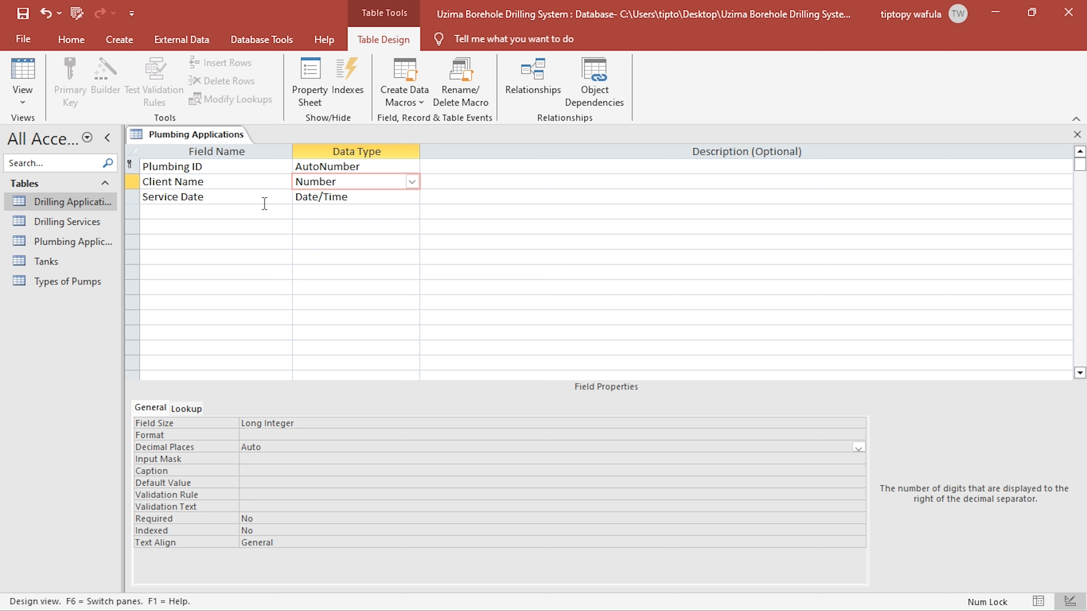
- Check the plumbing charges in the PDF brief and add a "No of outlets" field with the Number data type below Service Date in Access
{"action": "left_click", "coordinate": [244, 217]}
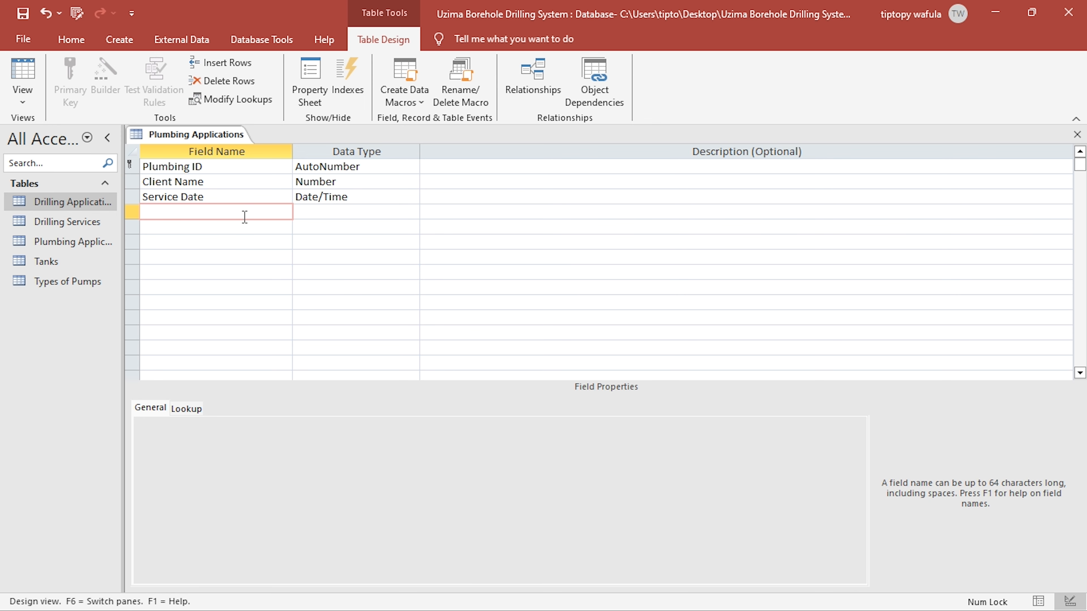
{"action": "key", "text": "alt+Tab"}
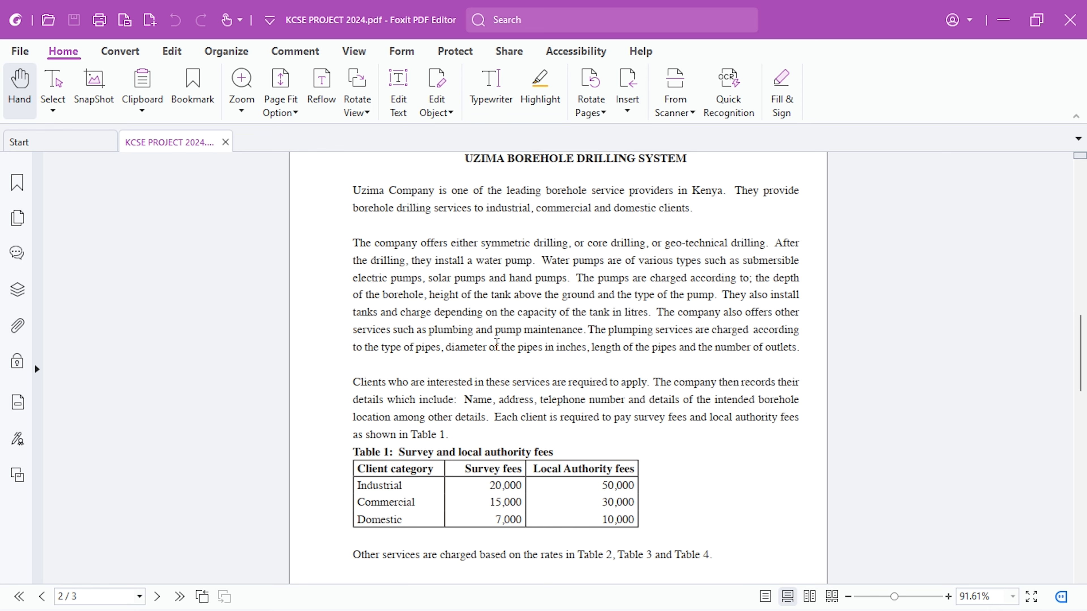
{"action": "key", "text": "alt+Tab"}
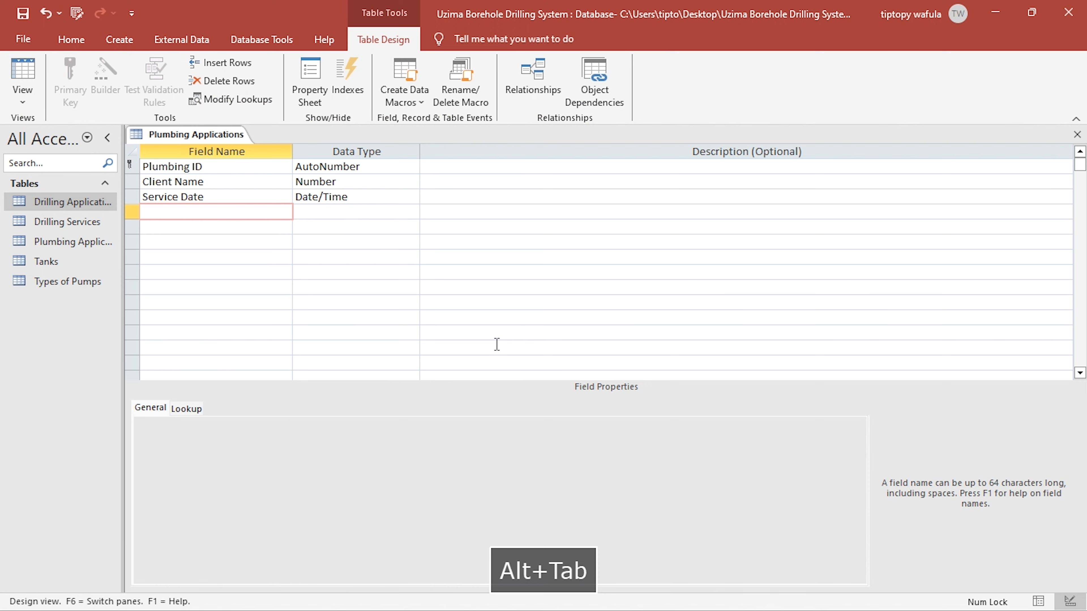
{"action": "key", "text": "alt+Tab"}
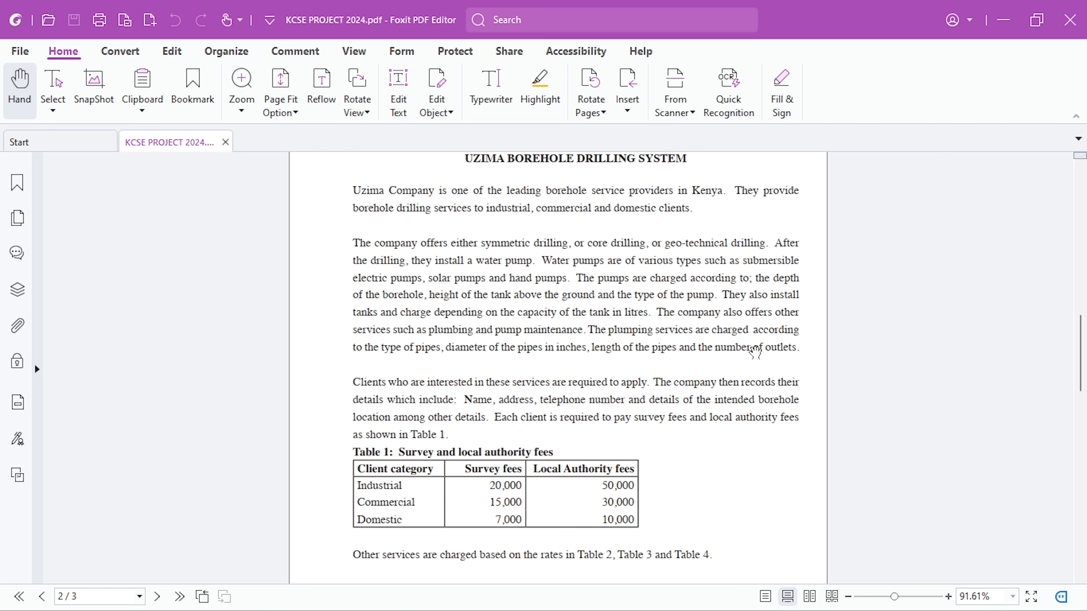
{"action": "key", "text": "alt+Tab"}
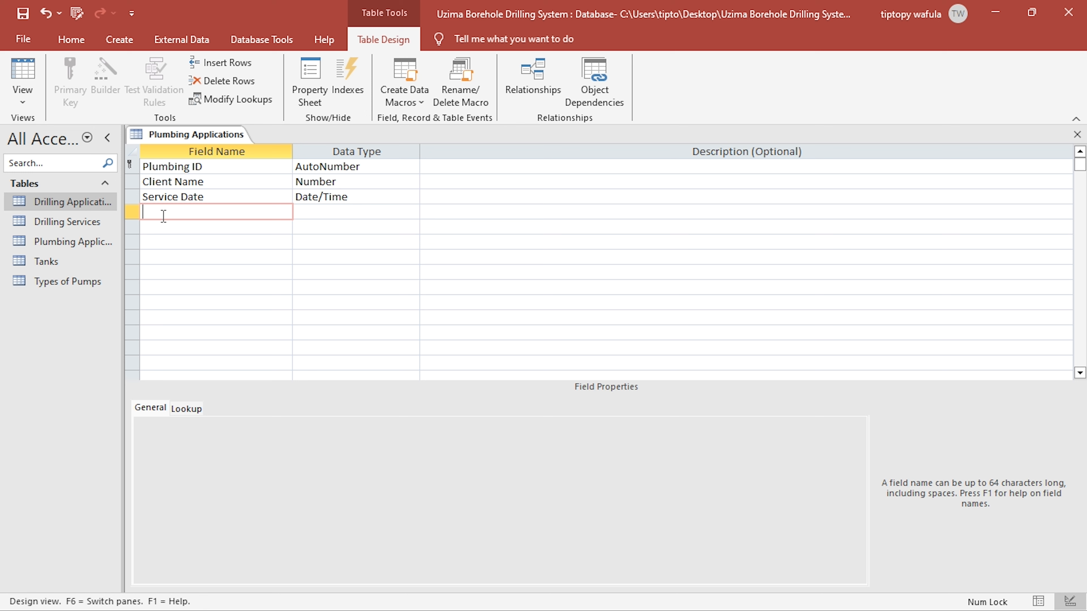
{"action": "type", "text": "No"}
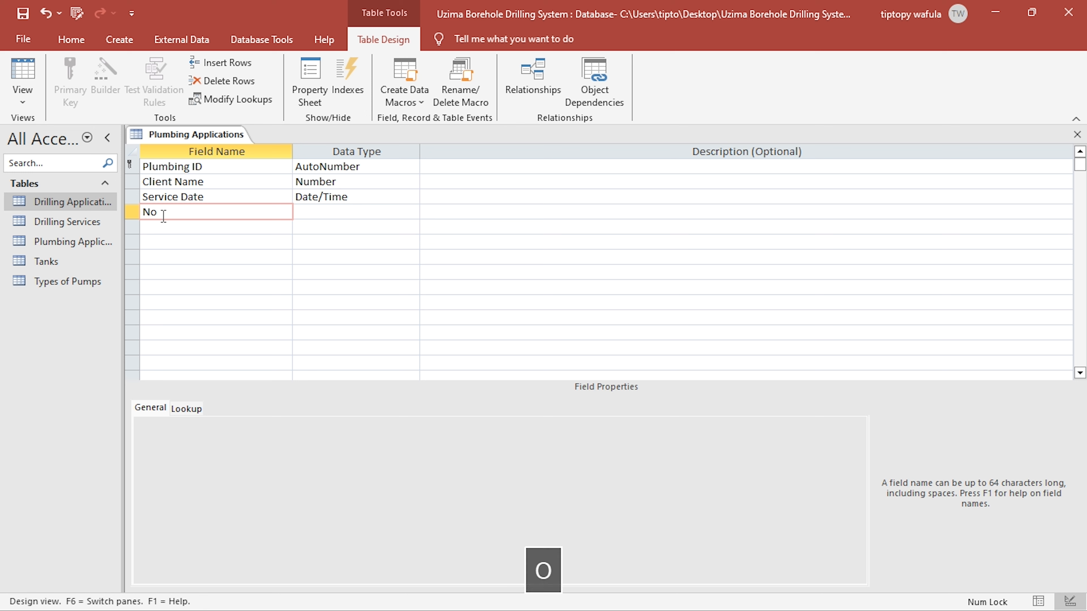
{"action": "type", "text": " of "}
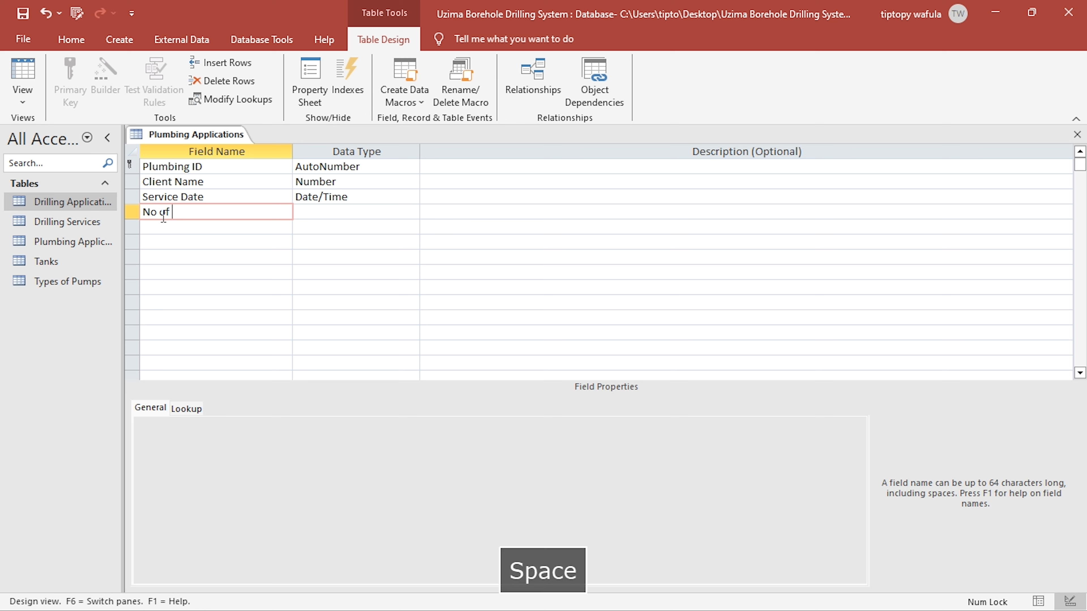
{"action": "type", "text": "outlets"}
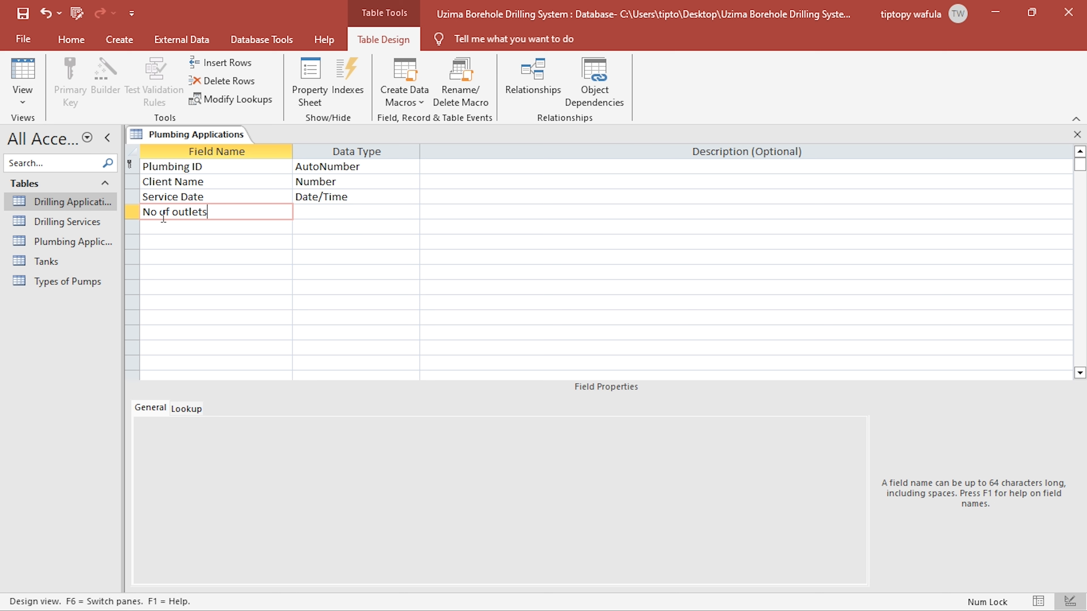
{"action": "key", "text": "Right"}
{"action": "type", "text": "Number"}
{"action": "key", "text": "Down"}
{"action": "key", "text": "Left"}
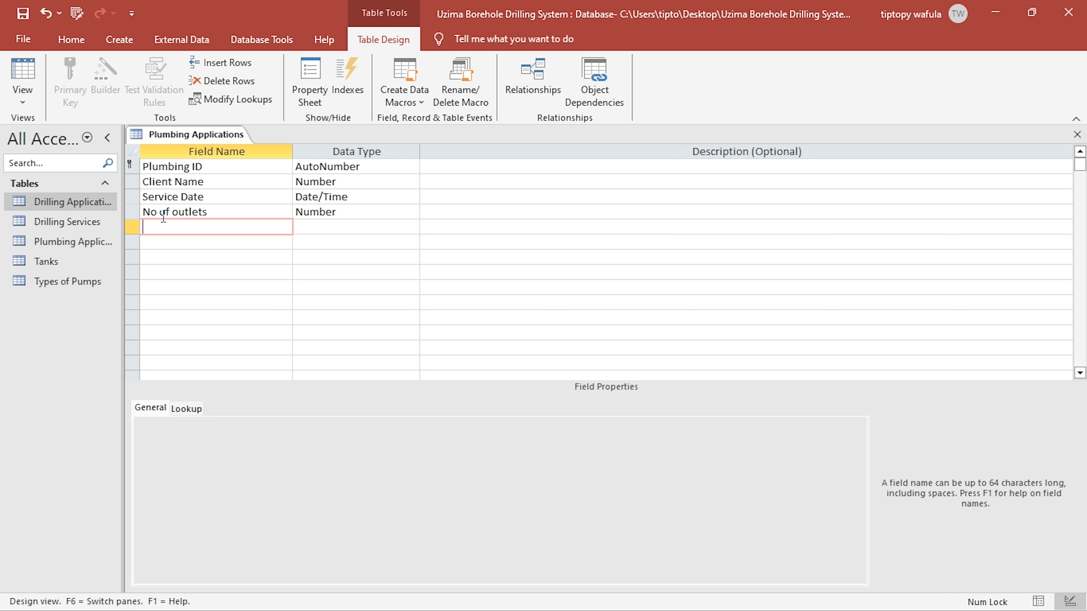
- Add a "Price per outlet" field with the Currency data type below No of outlets
{"action": "type", "text": "Price"}
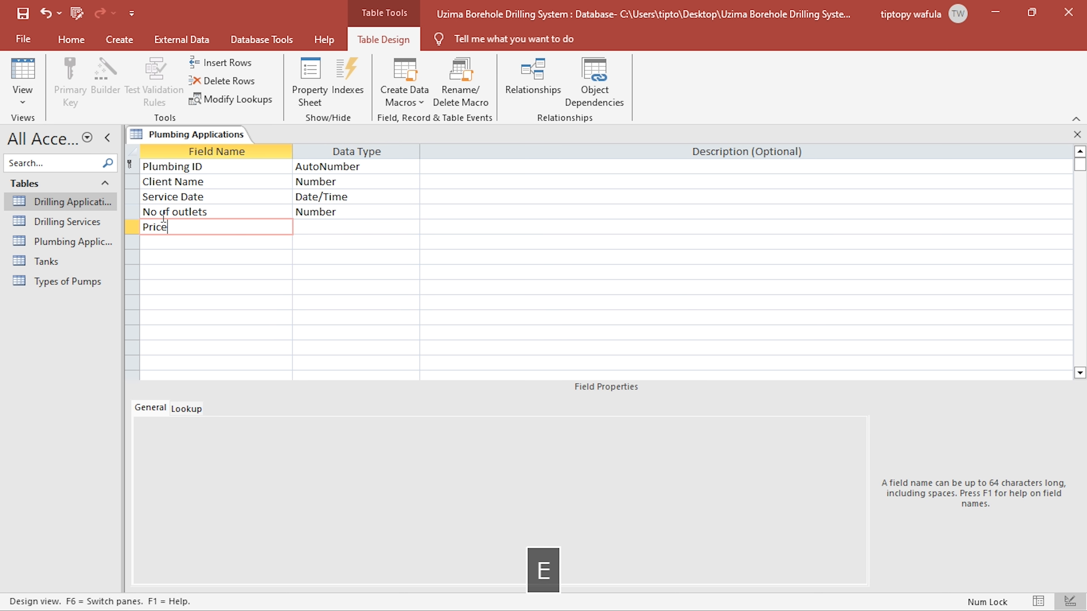
{"action": "type", "text": " per outl"}
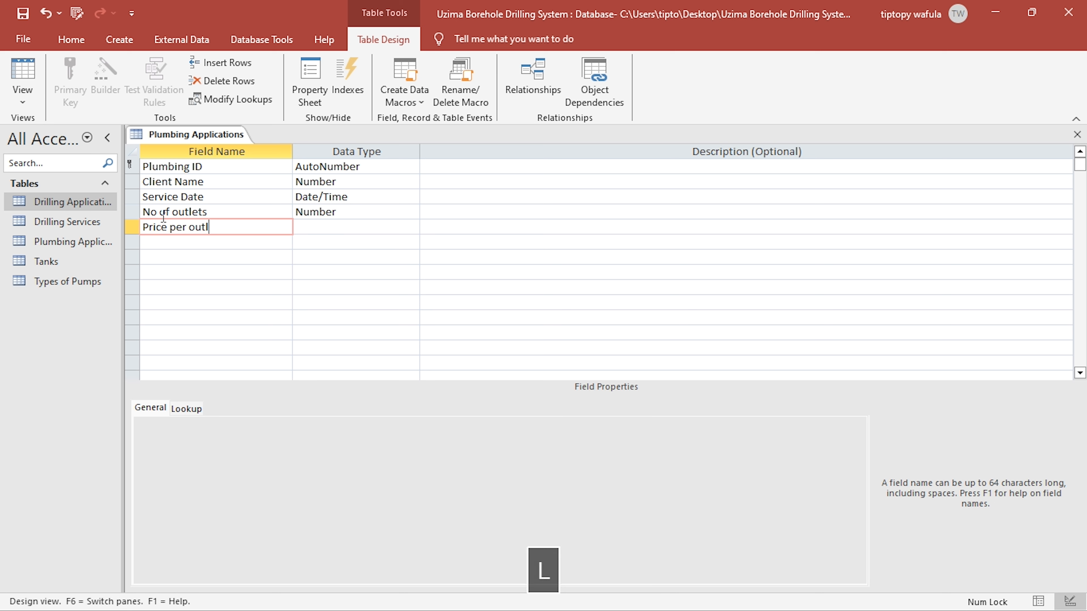
{"action": "type", "text": "et"}
{"action": "key", "text": "Tab"}
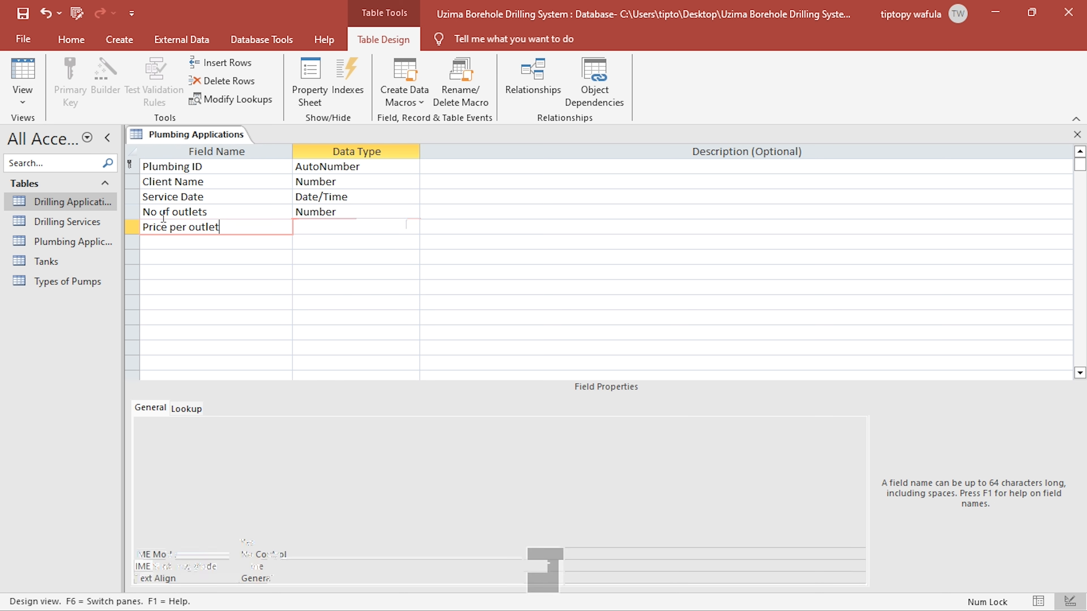
{"action": "type", "text": "c"}
{"action": "key", "text": "Return"}
{"action": "key", "text": "Up"}
{"action": "key", "text": "Down"}
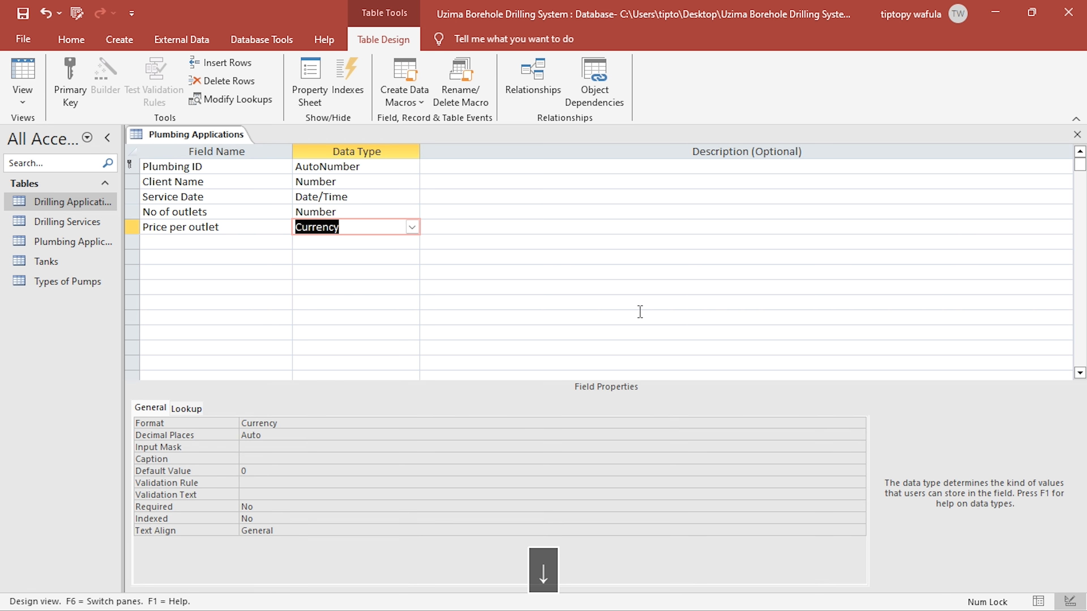
- Clear the default value of the Price per outlet field
{"action": "left_click", "coordinate": [258, 469]}
{"action": "key", "text": "BackSpace"}
{"action": "left_click", "coordinate": [338, 227]}
{"action": "left_click", "coordinate": [351, 212]}
{"action": "left_click", "coordinate": [348, 227]}
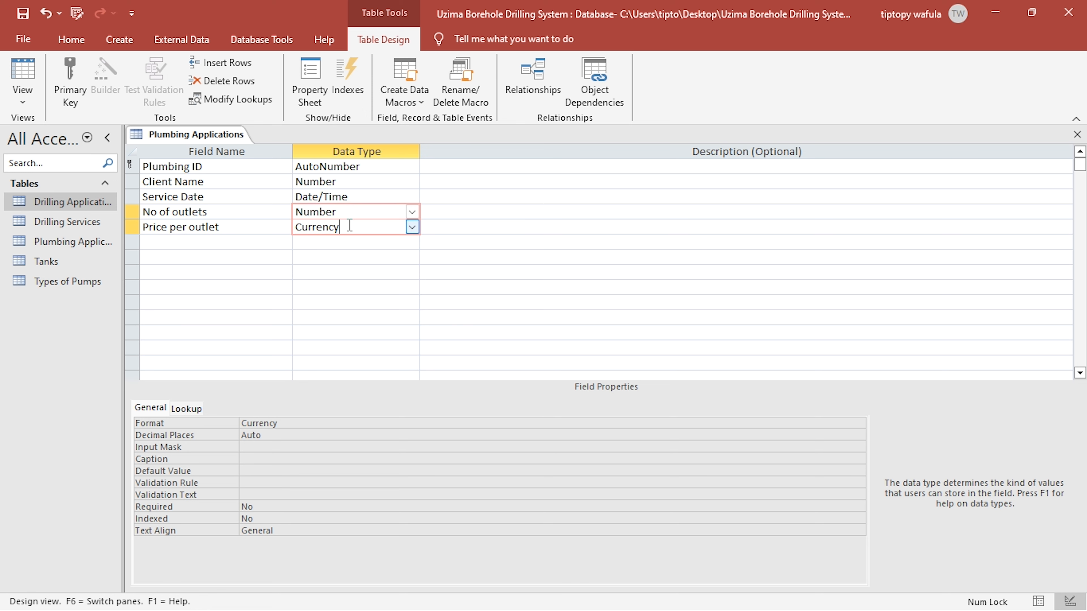
- Set the format of the Price per outlet field to "Ksh. "#,##0.00 by pasting the custom currency pattern
{"action": "left_click", "coordinate": [278, 424]}
{"action": "double_click", "coordinate": [254, 423]}
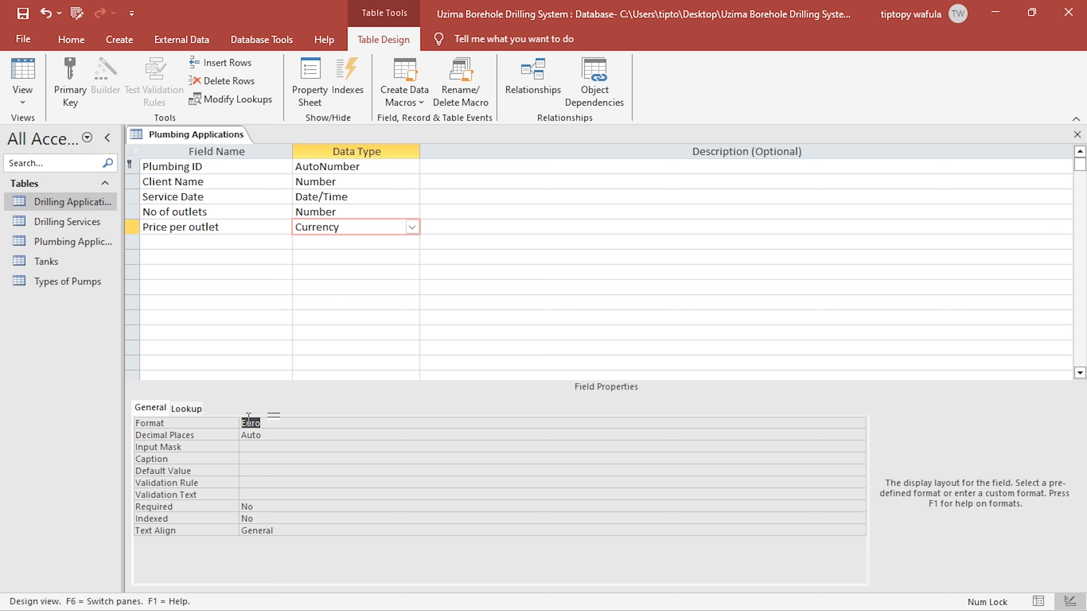
{"action": "type", "text": "Euro"}
{"action": "double_click", "coordinate": [251, 423]}
{"action": "type", "text": "\"Ksh. \"#,##0.00"}
{"action": "left_click", "coordinate": [271, 436]}
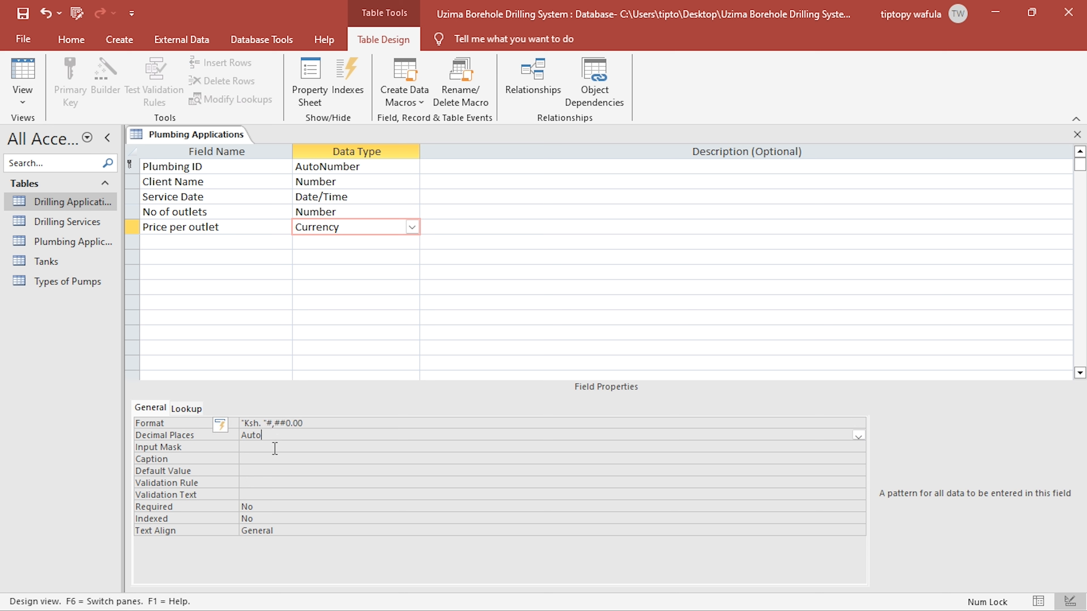
- Add a "Total on outlets" field with the Calculated data type below Price per outlet
{"action": "left_click", "coordinate": [226, 245]}
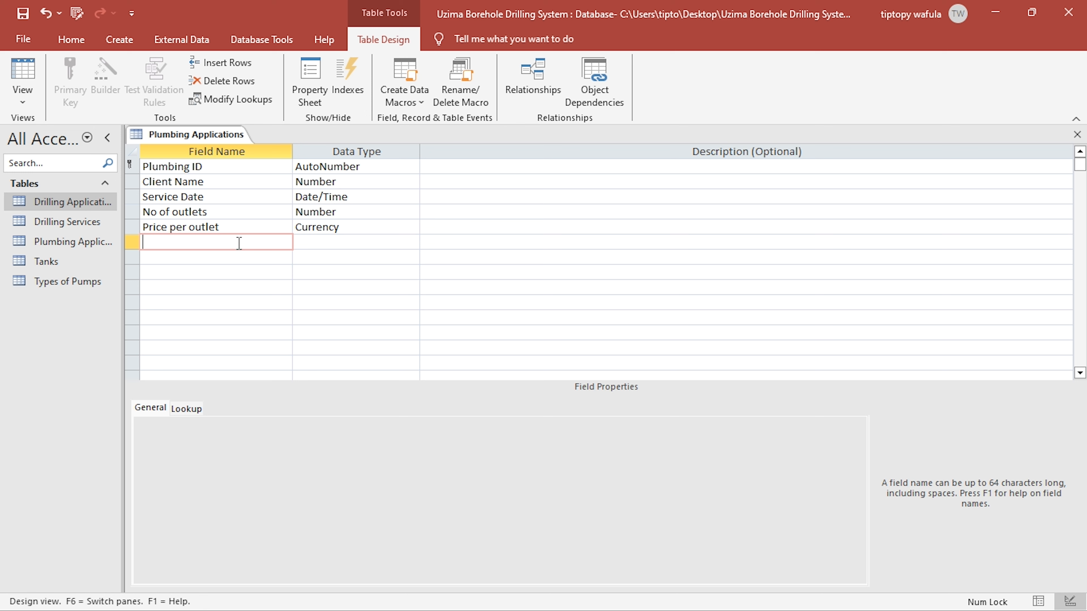
{"action": "type", "text": "To"}
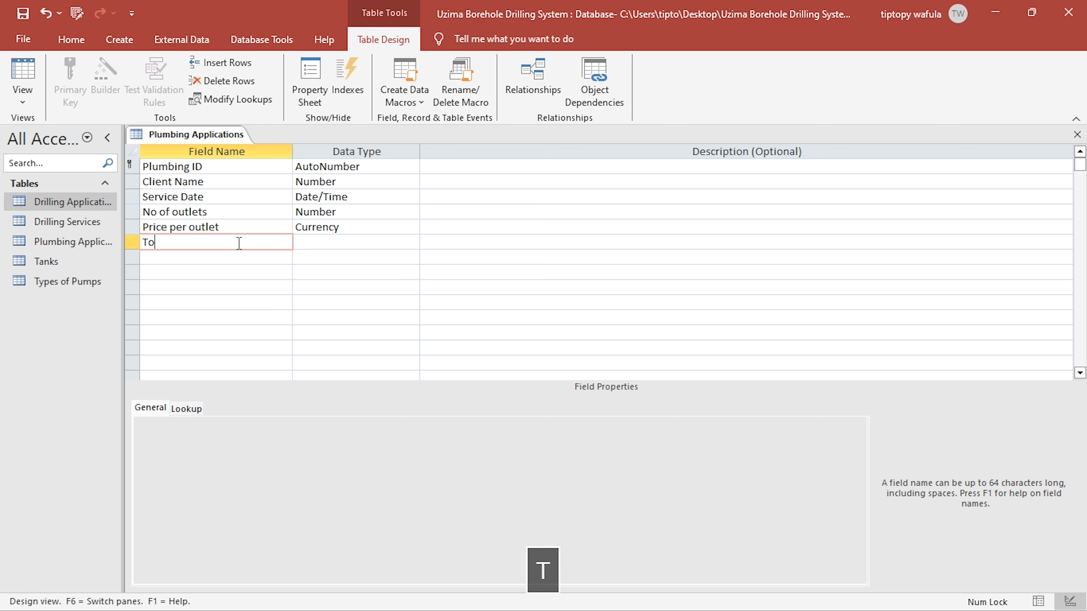
{"action": "type", "text": "tal on ok"}
{"action": "key", "text": "BackSpace"}
{"action": "type", "text": "t"}
{"action": "type", "text": "utlet"}
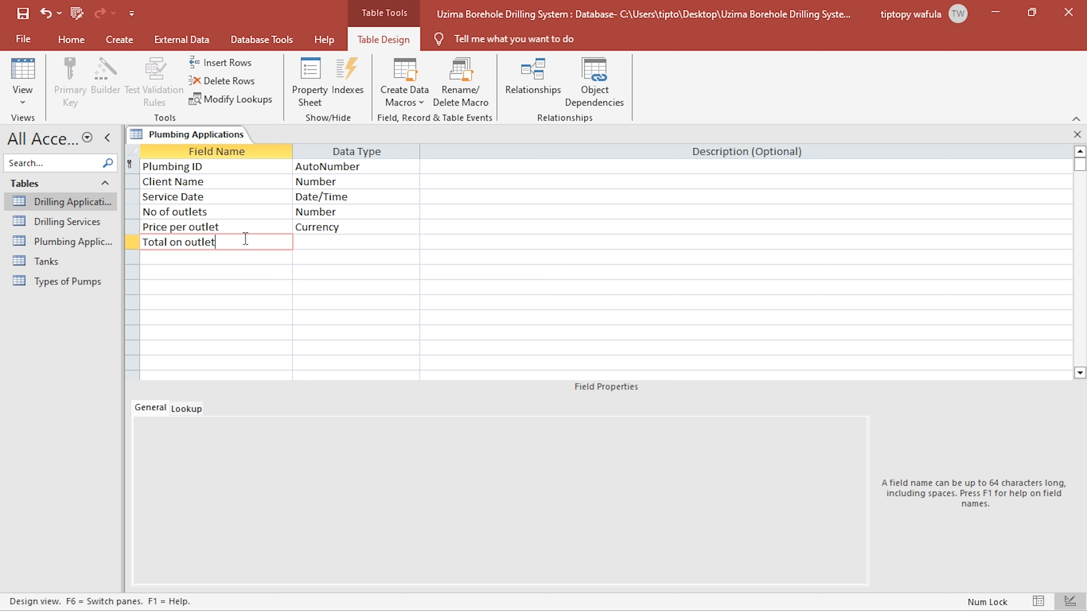
{"action": "type", "text": "s"}
{"action": "key", "text": "Right"}
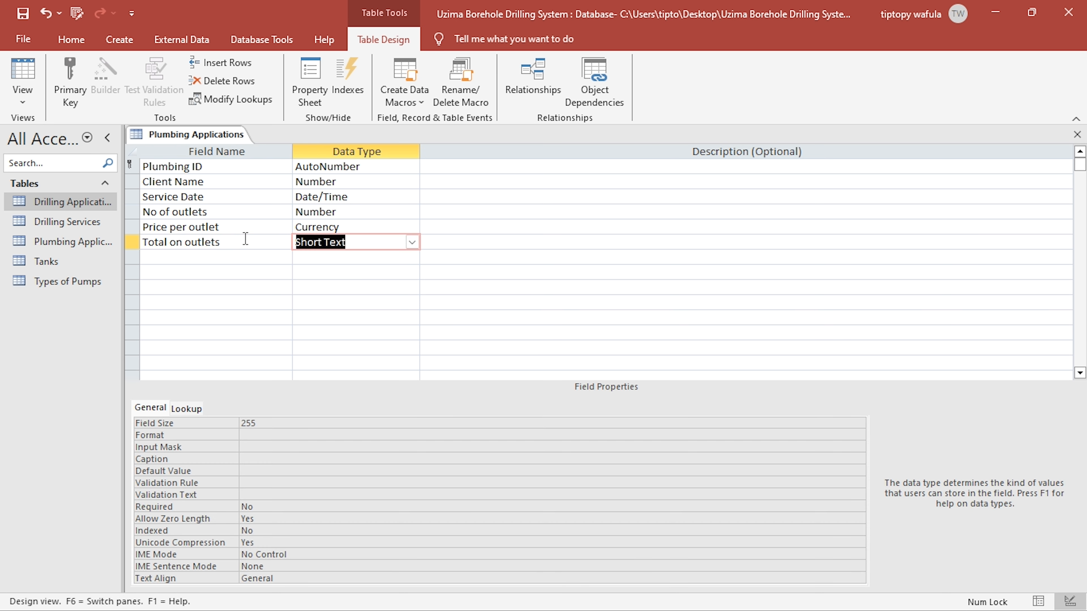
{"action": "left_click", "coordinate": [412, 243]}
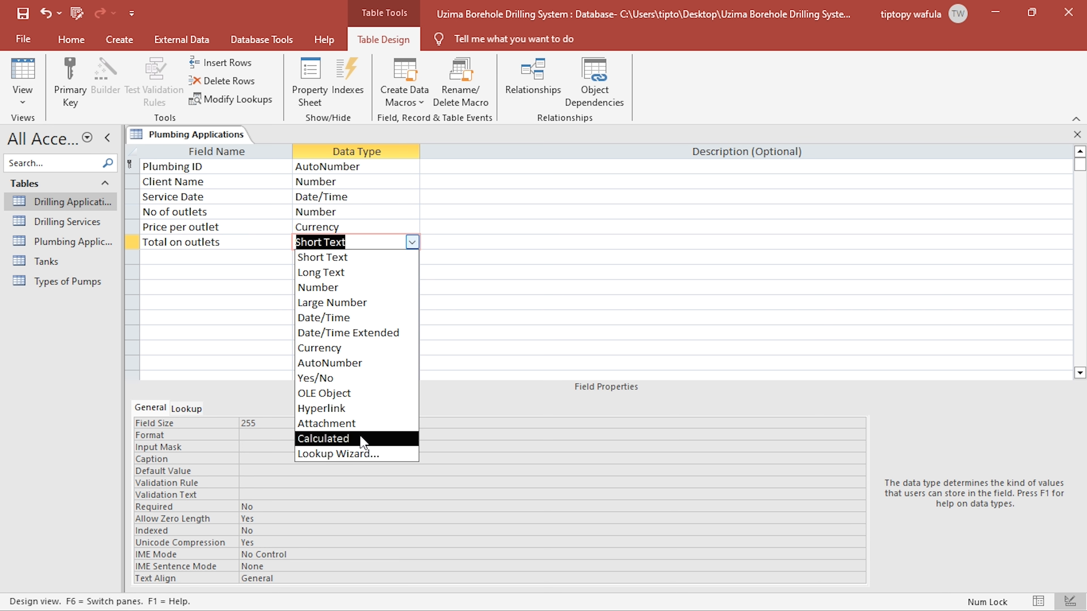
{"action": "left_click", "coordinate": [363, 439]}
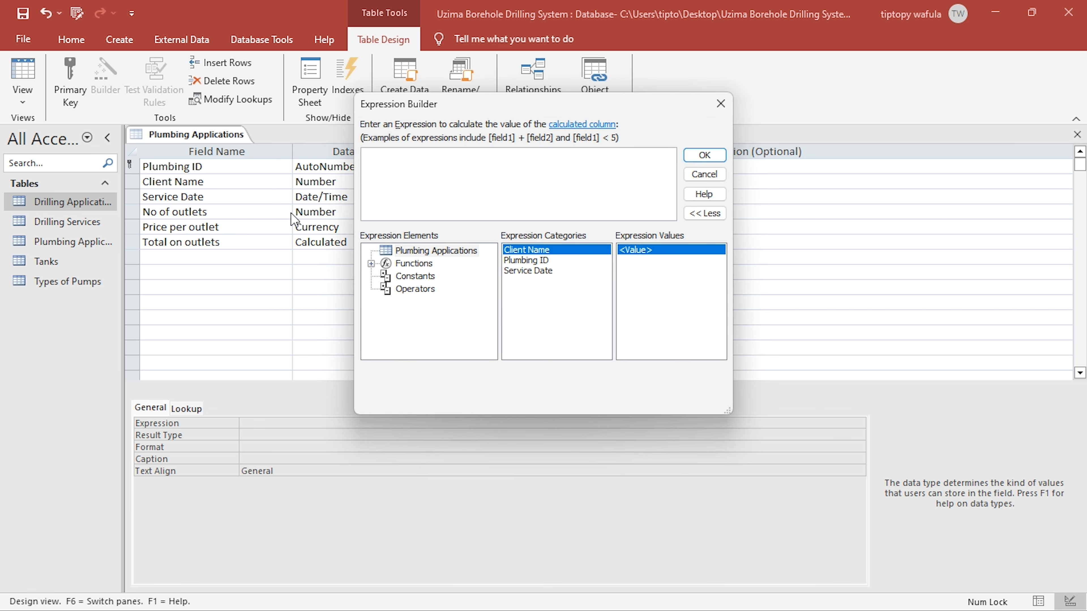
- Define the Total on outlets expression as [No of outlets]*[Price per outlet] and accept it
{"action": "type", "text": "[No"}
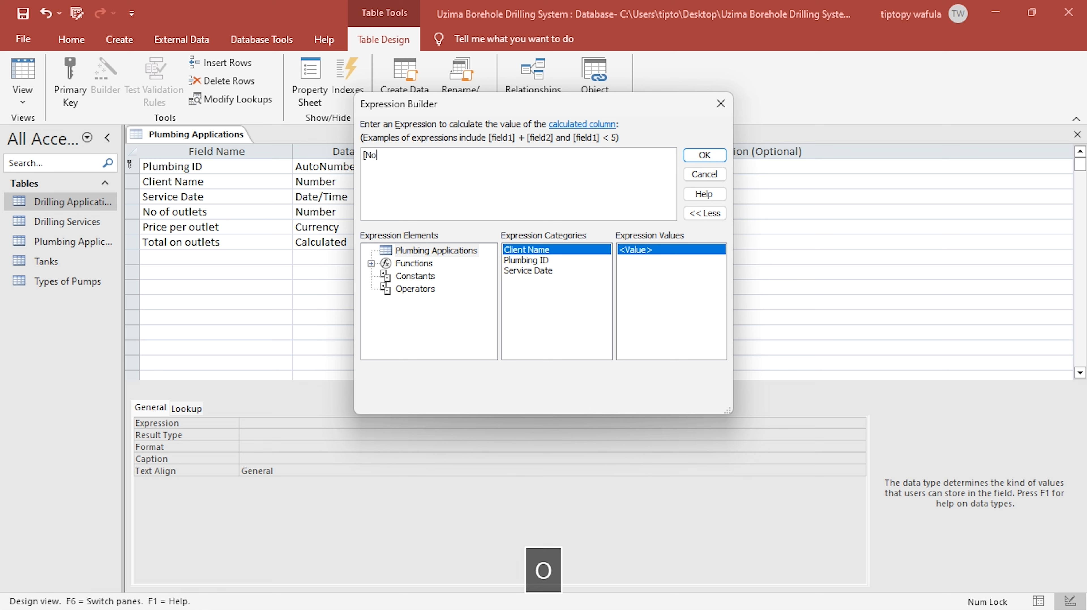
{"action": "type", "text": " of outlets"}
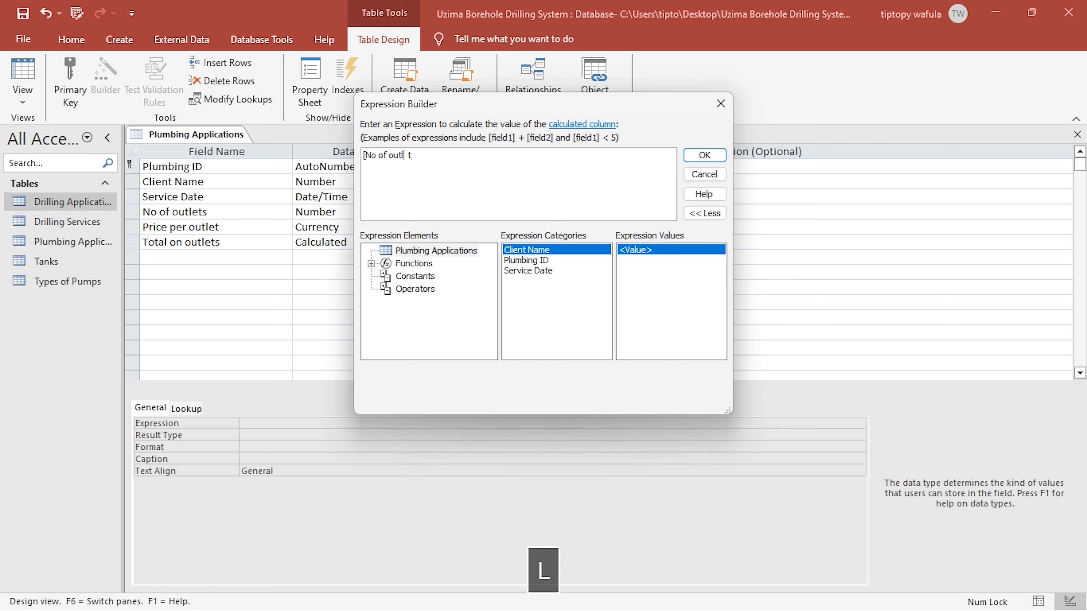
{"action": "type", "text": "]*[P"}
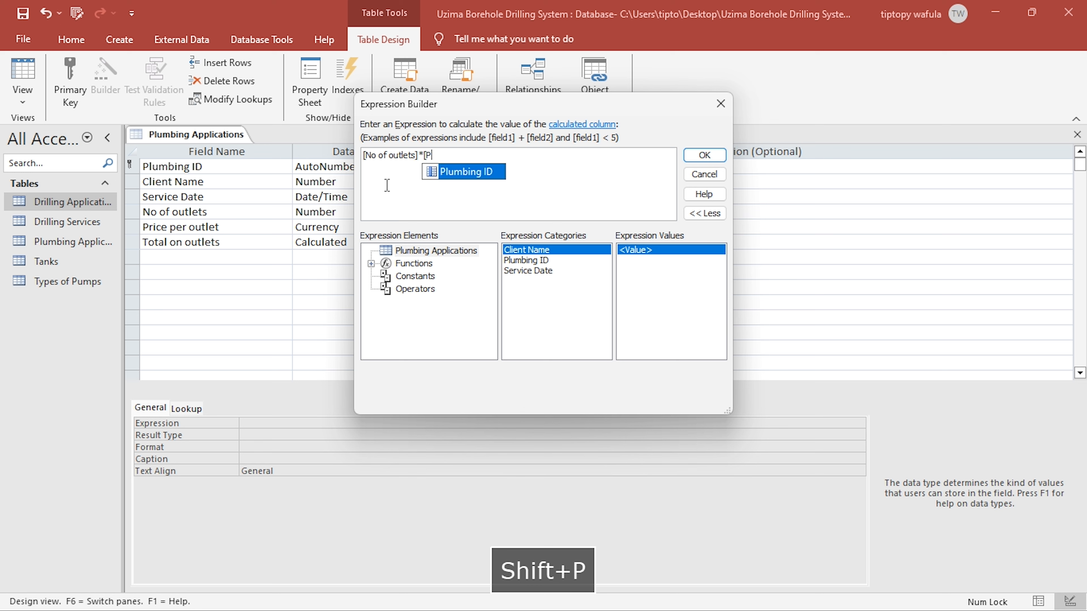
{"action": "type", "text": "rice pe"}
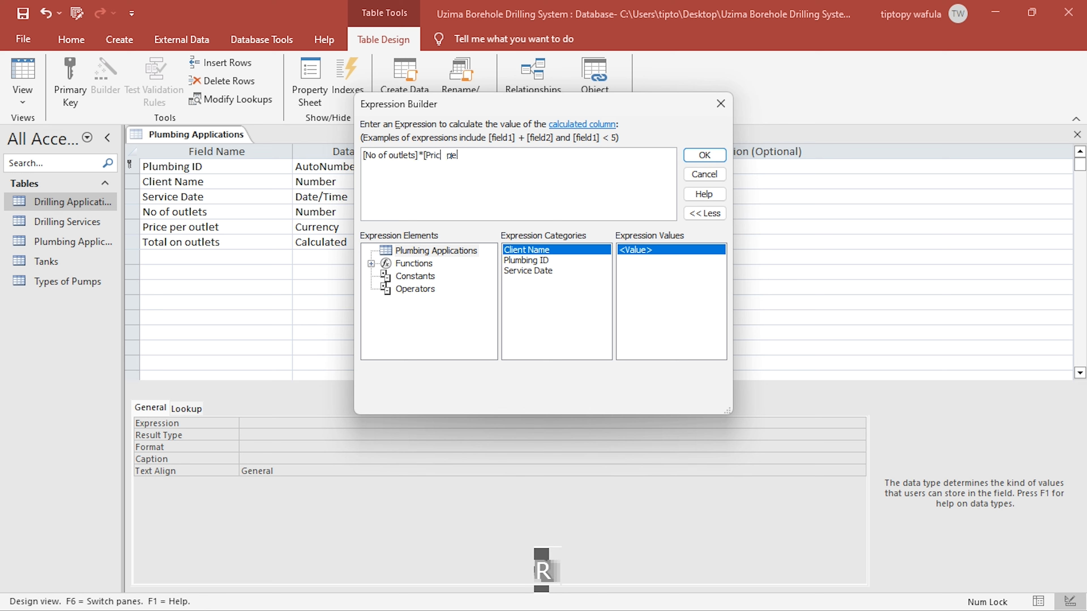
{"action": "type", "text": "r outlet"}
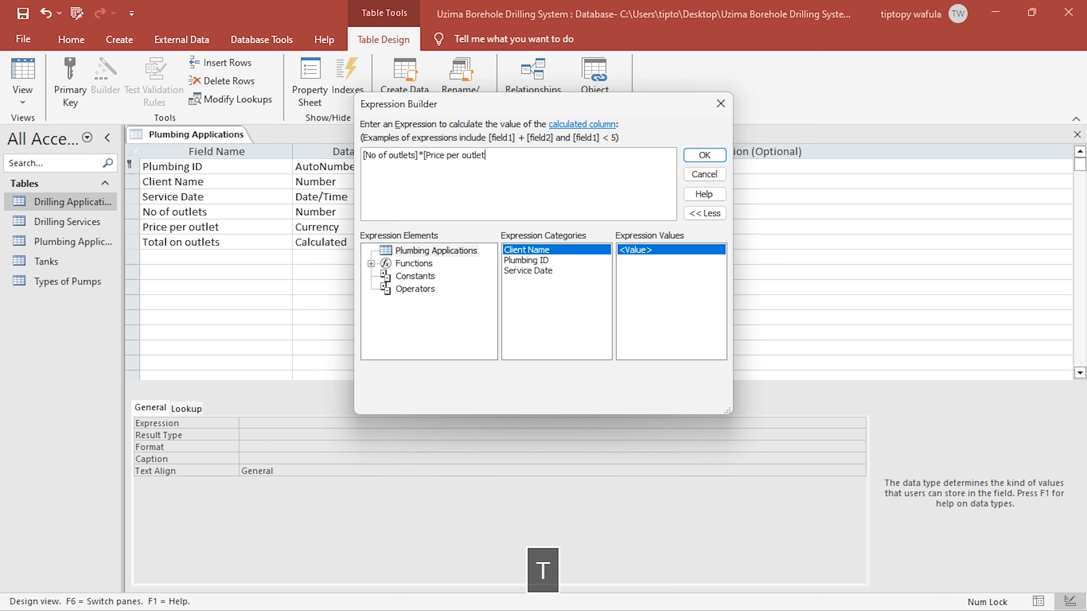
{"action": "type", "text": "]"}
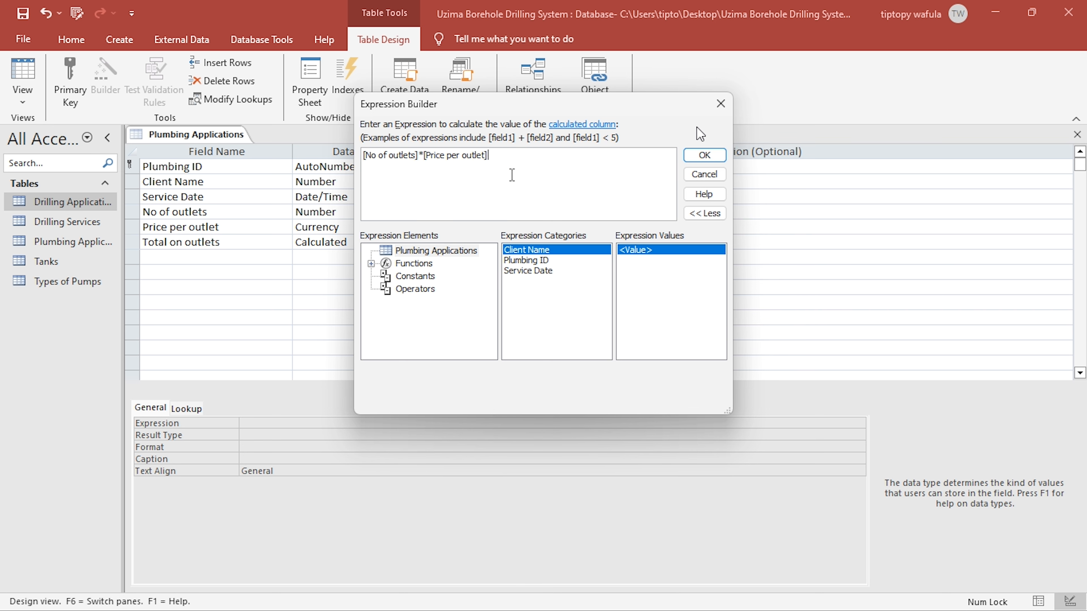
{"action": "left_click", "coordinate": [719, 155]}
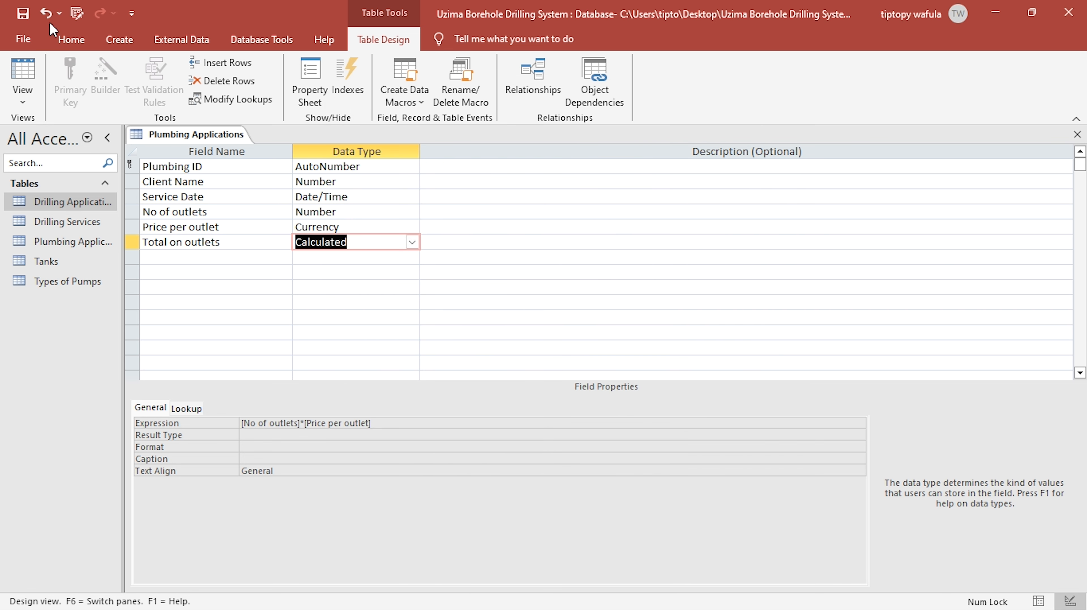
- Save the table, check its blank record in Datasheet view, and clear the default value of the No of outlets field in Design view
{"action": "left_click", "coordinate": [38, 17]}
{"action": "left_click", "coordinate": [26, 73]}
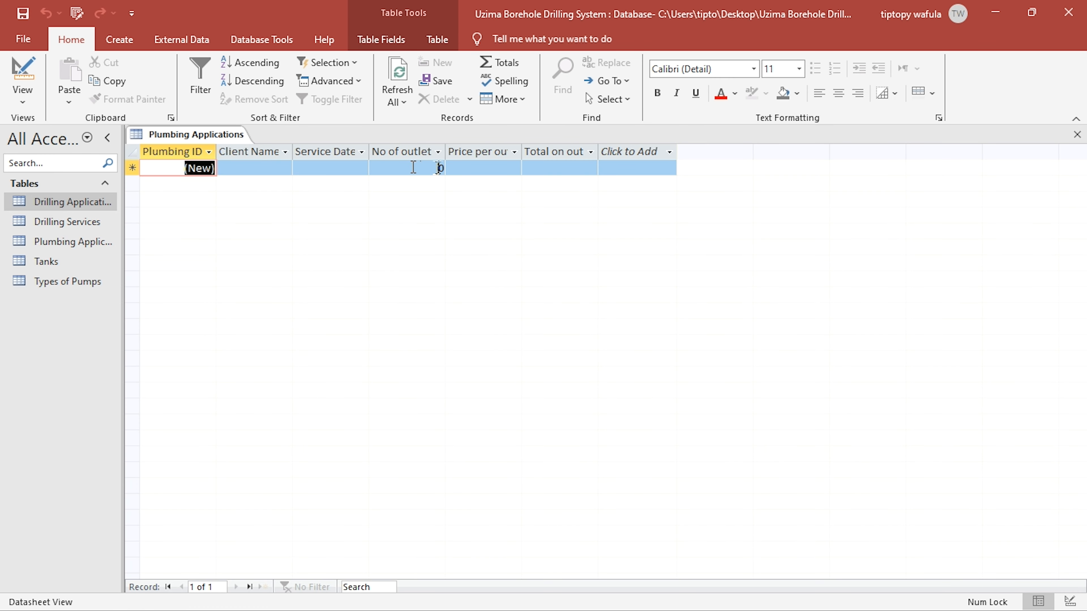
{"action": "left_click", "coordinate": [439, 167]}
{"action": "left_click", "coordinate": [29, 74]}
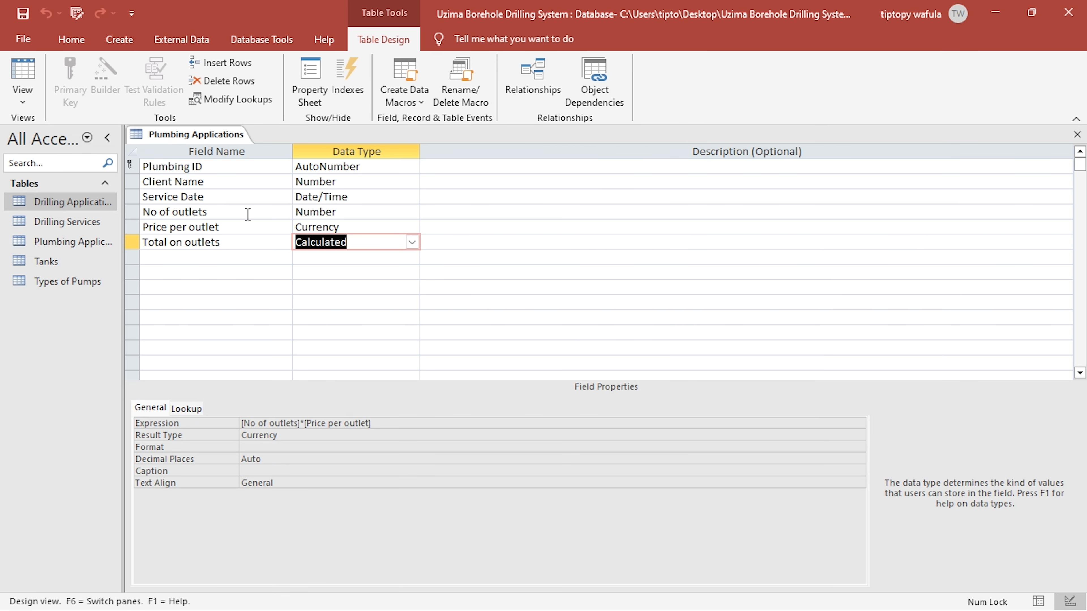
{"action": "left_click", "coordinate": [243, 218]}
{"action": "left_click", "coordinate": [238, 483]}
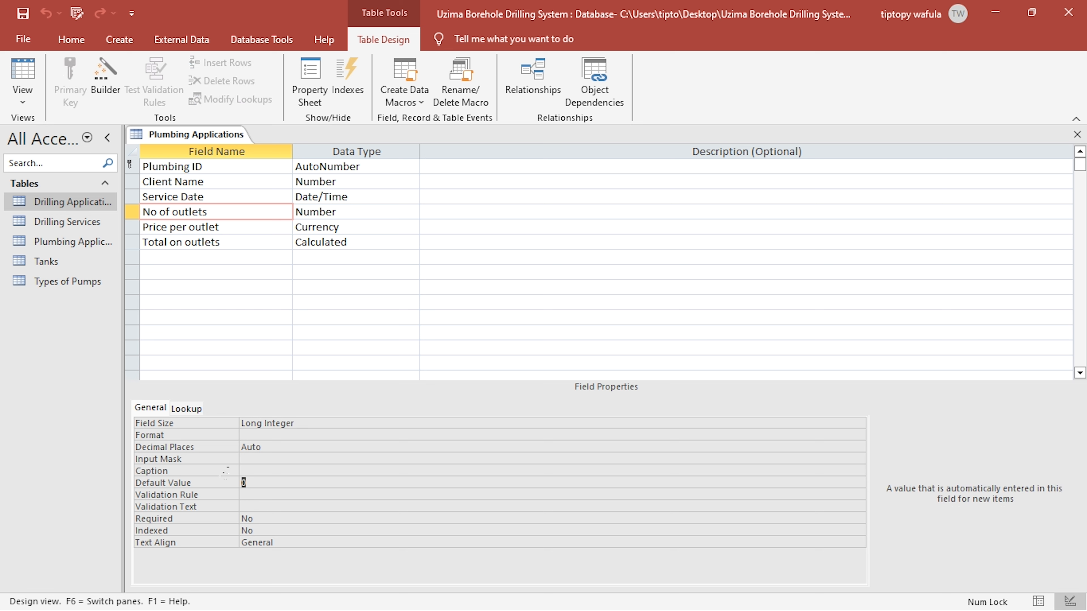
{"action": "key", "text": "BackSpace"}
{"action": "left_click", "coordinate": [340, 227]}
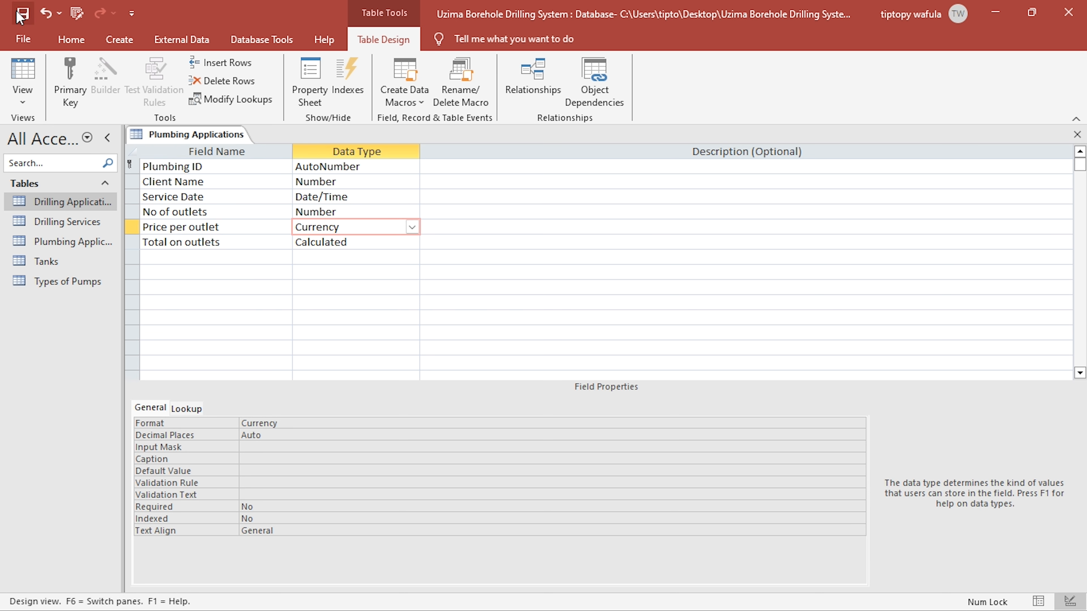
- Switch to the PDF brief, mark "type of pipes" in the plumbing charges sentence, and return to Access
{"action": "left_click", "coordinate": [270, 258]}
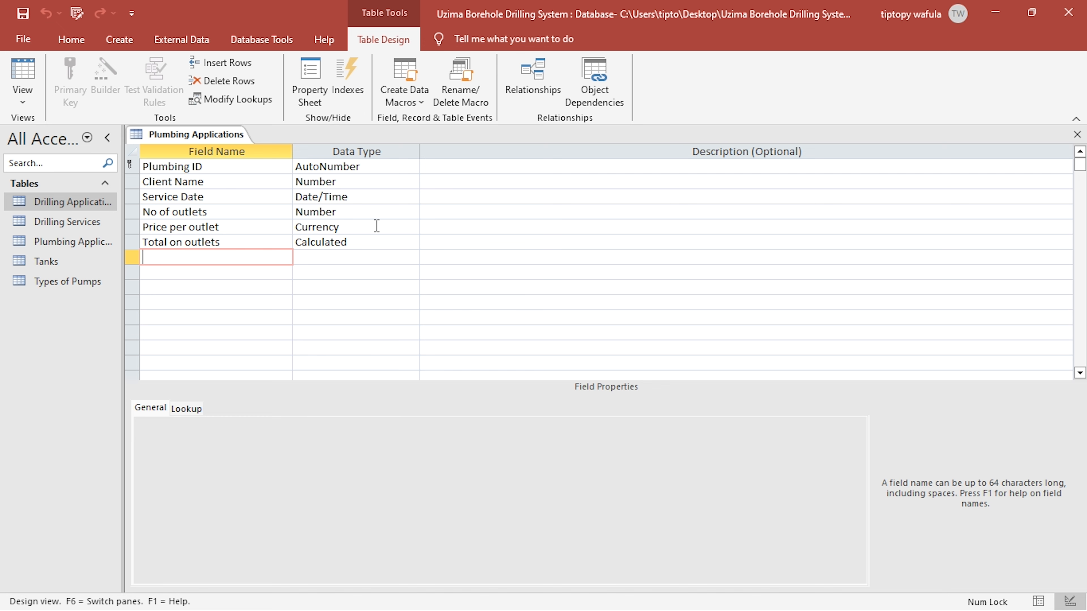
{"action": "key", "text": "alt+Tab"}
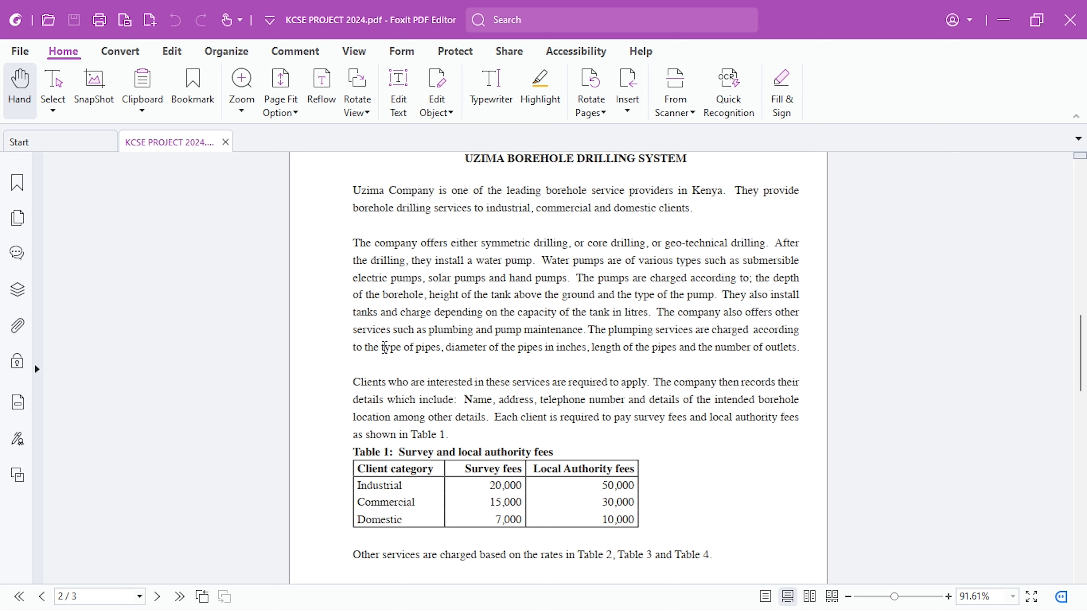
{"action": "left_click_drag", "start_coordinate": [384, 348], "coordinate": [441, 349]}
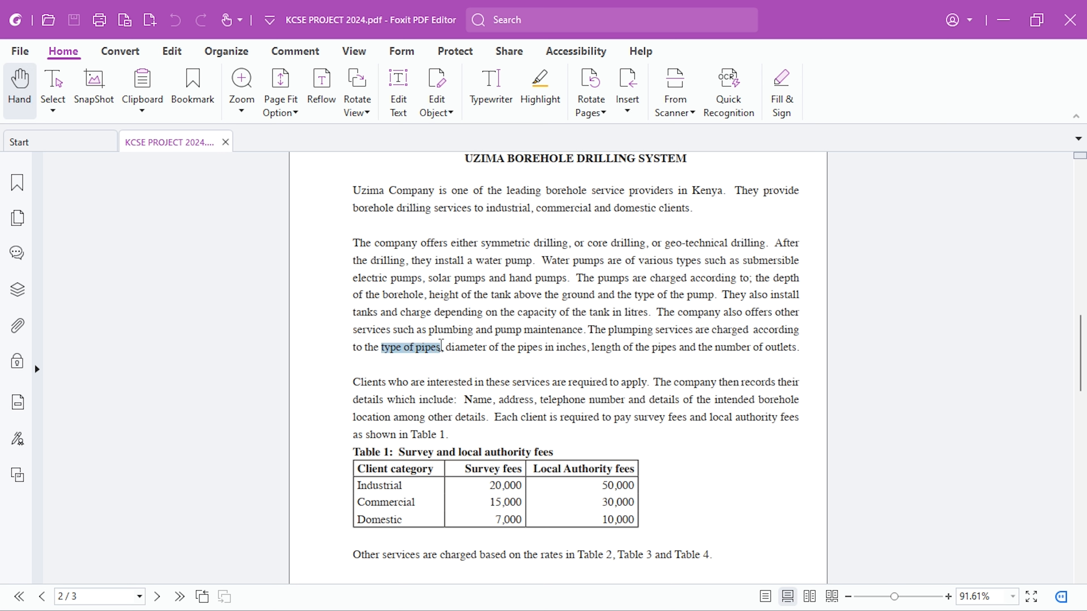
{"action": "key", "text": "alt+Tab"}
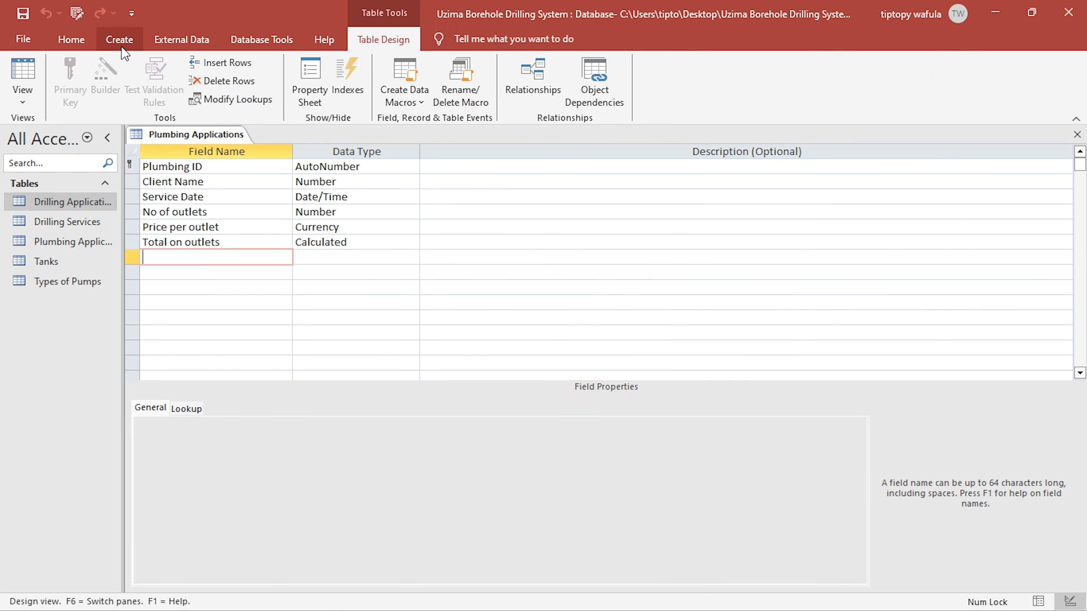
- Close the Plumbing Applications table and create a new blank table
{"action": "left_click", "coordinate": [1078, 135]}
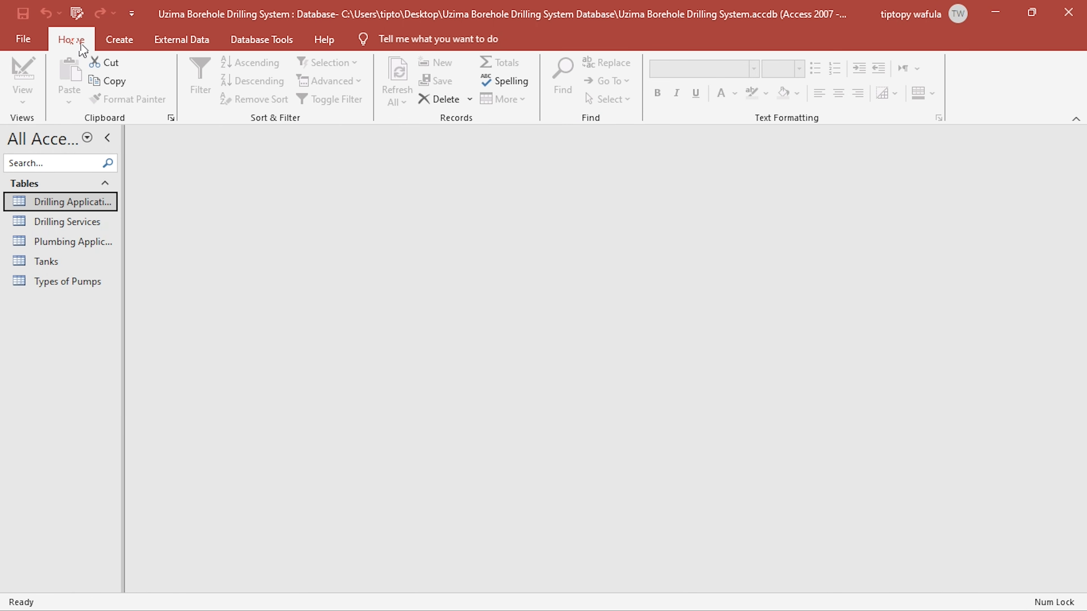
{"action": "left_click", "coordinate": [129, 43]}
{"action": "left_click", "coordinate": [88, 79]}
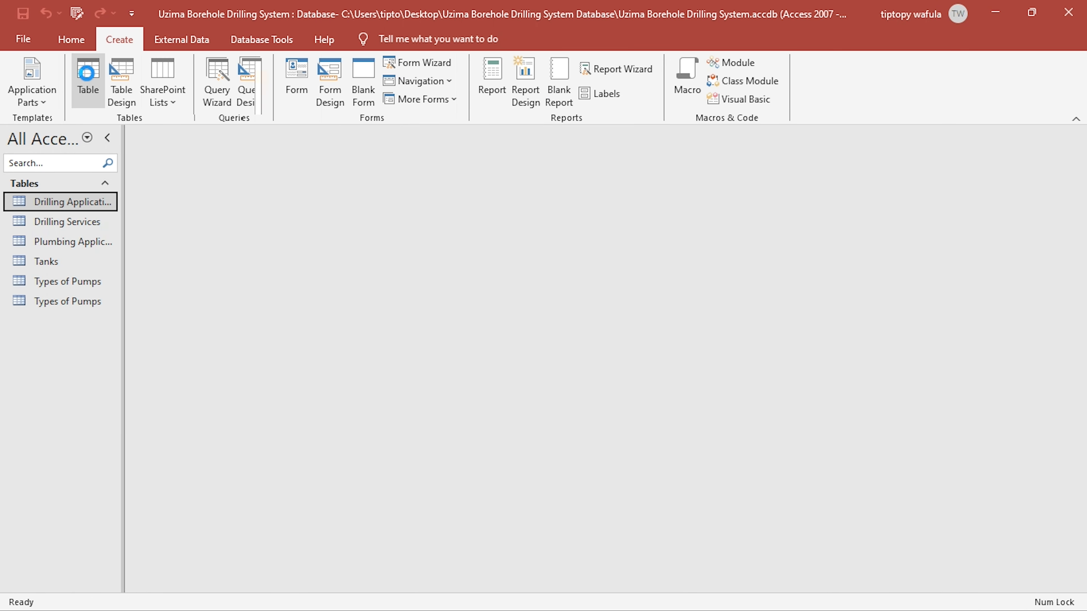
- Switch the new table to Design view, saving it under the name "Plumbing Application Details"
{"action": "left_click", "coordinate": [68, 39]}
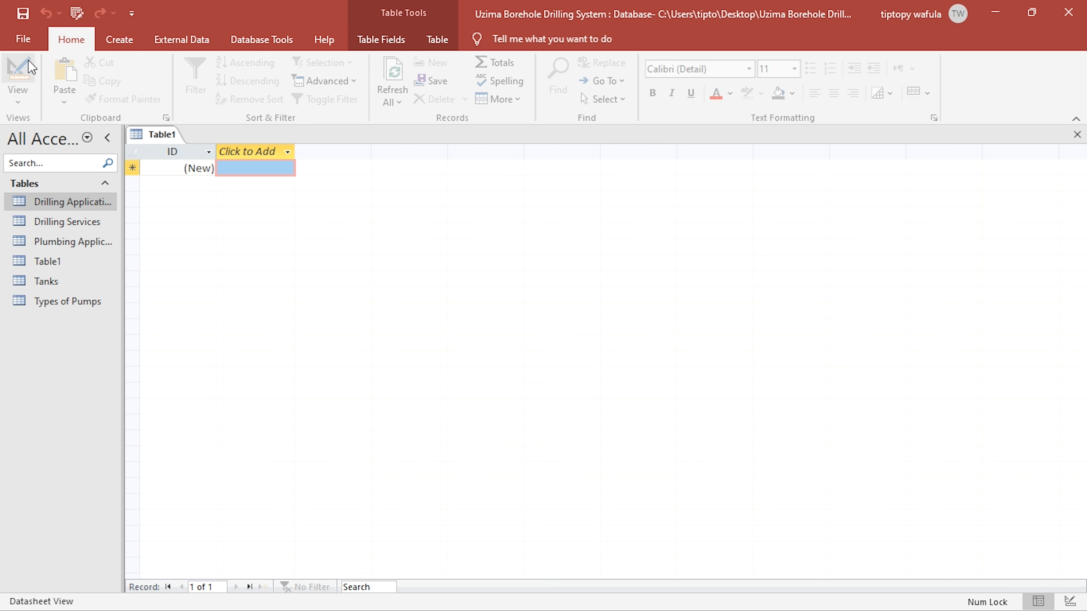
{"action": "left_click", "coordinate": [32, 51]}
{"action": "type", "text": "Plu"}
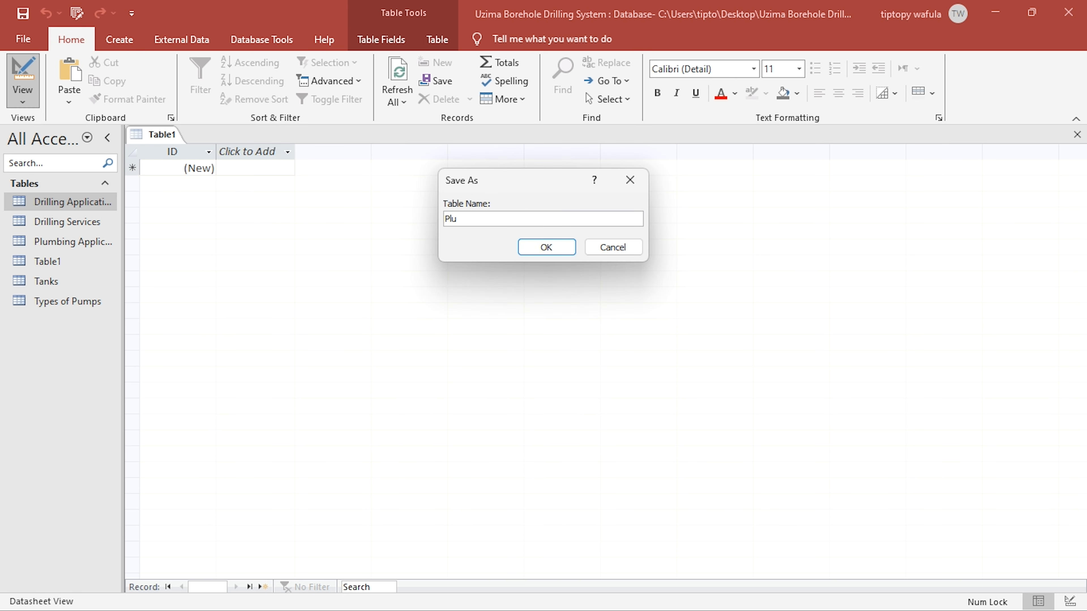
{"action": "type", "text": "mbin"}
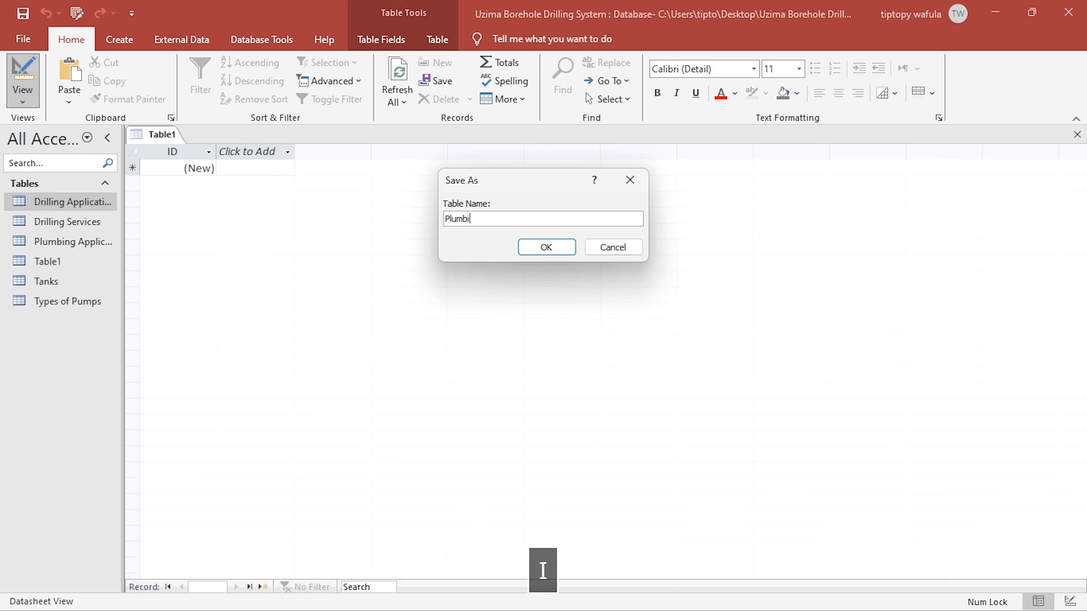
{"action": "key", "text": "BackSpace"}
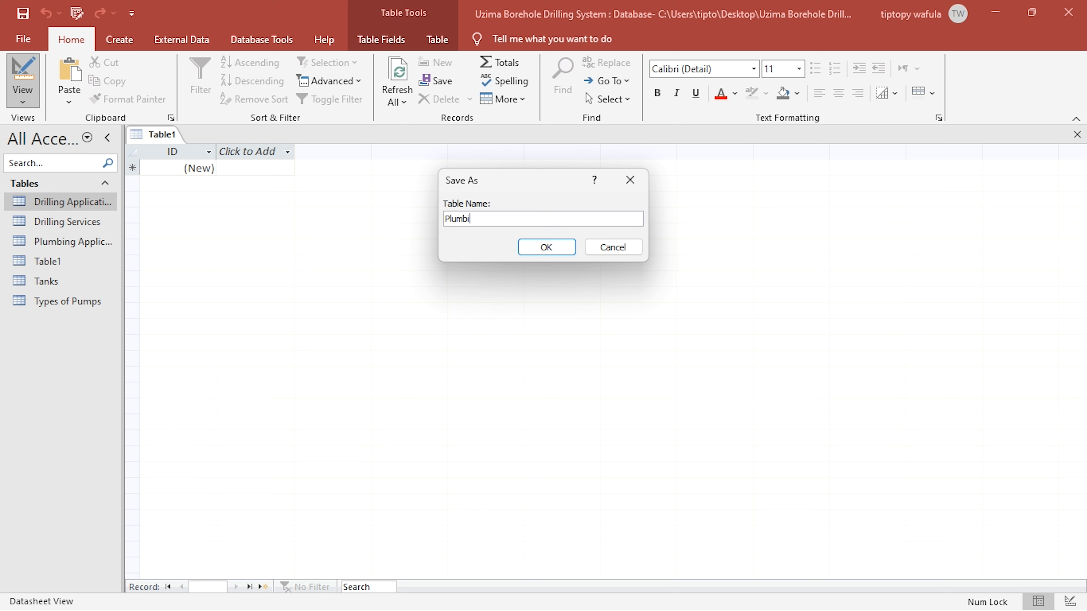
{"action": "type", "text": "ng a"}
{"action": "key", "text": "BackSpace"}
{"action": "type", "text": "Ap"}
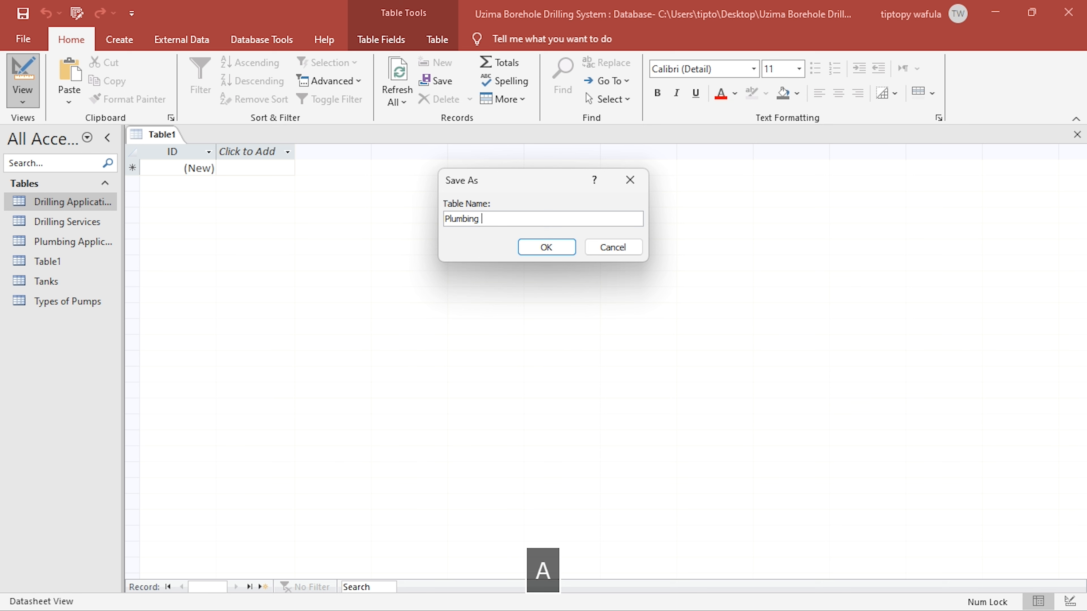
{"action": "type", "text": "plication"}
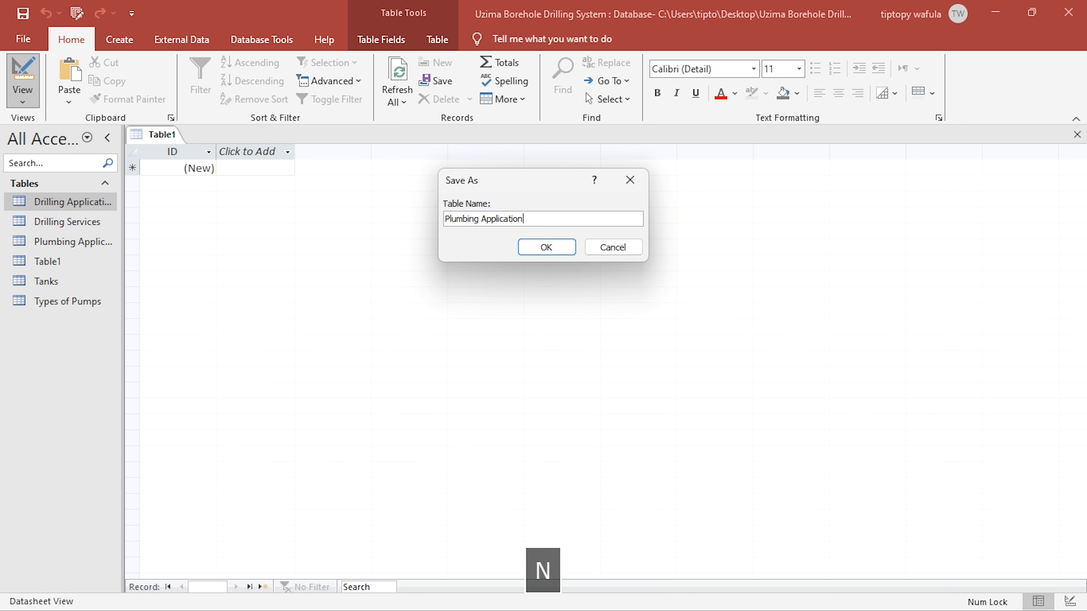
{"action": "type", "text": " Details"}
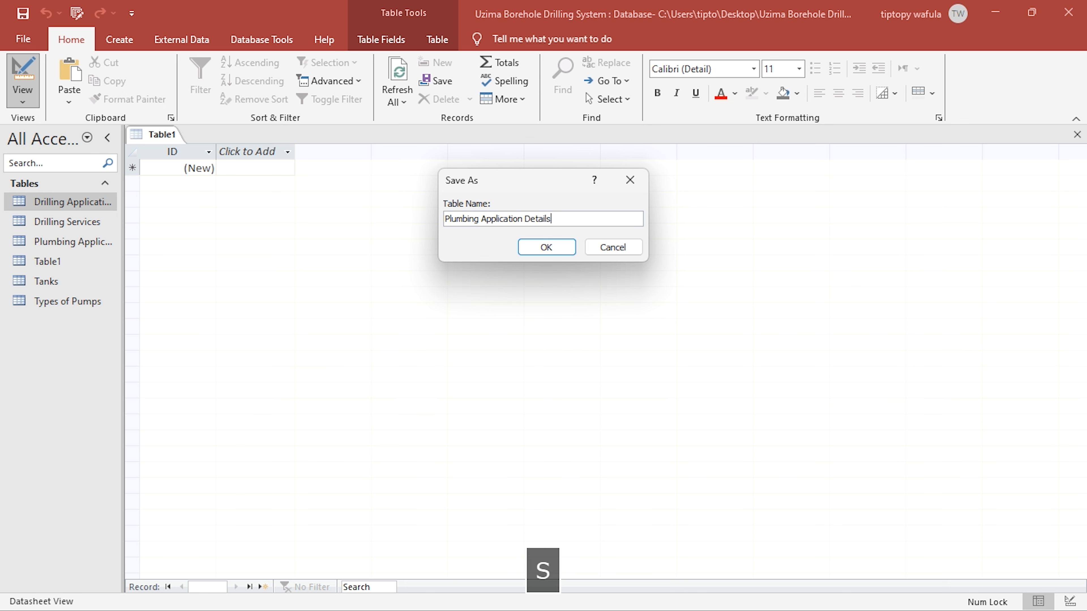
{"action": "key", "text": "Return"}
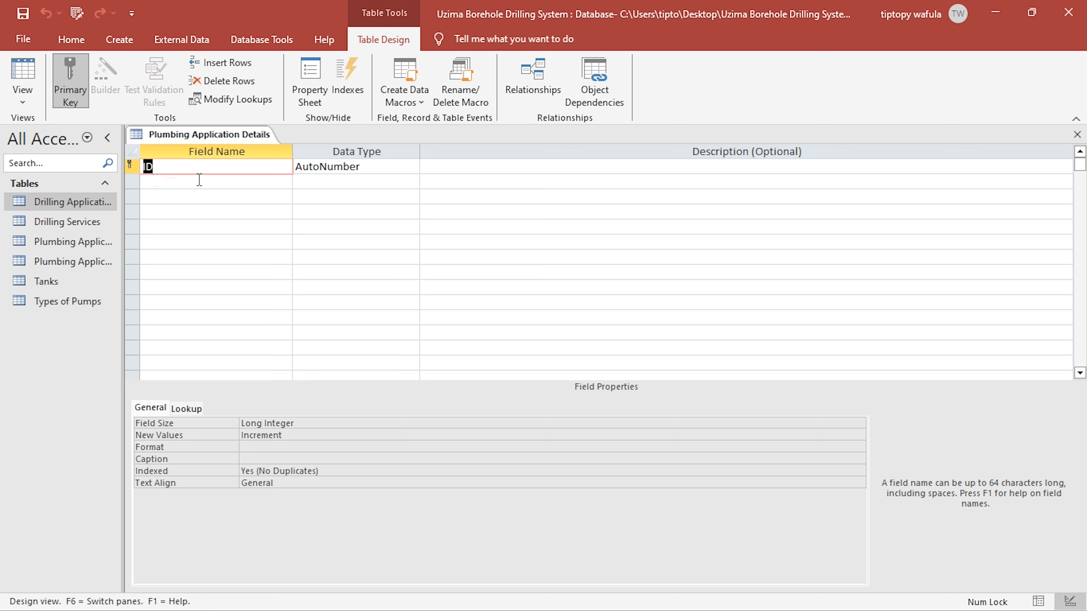
- Save the Plumbing Application Details table and widen the navigation pane to fit the table names, ending in the table's Design view
{"action": "left_click", "coordinate": [137, 166]}
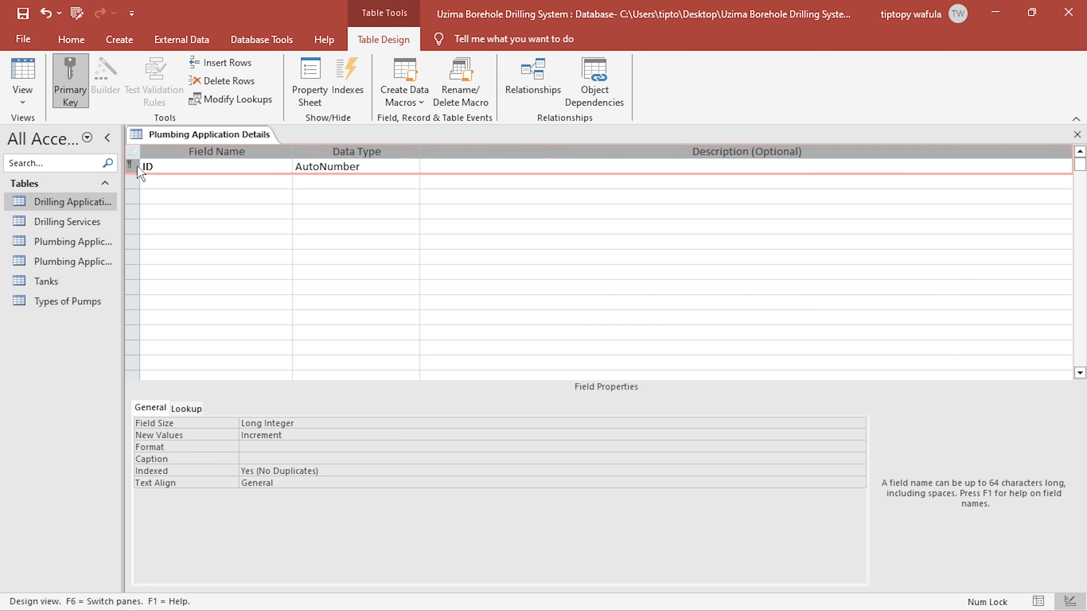
{"action": "left_click", "coordinate": [22, 14]}
{"action": "left_click", "coordinate": [23, 73]}
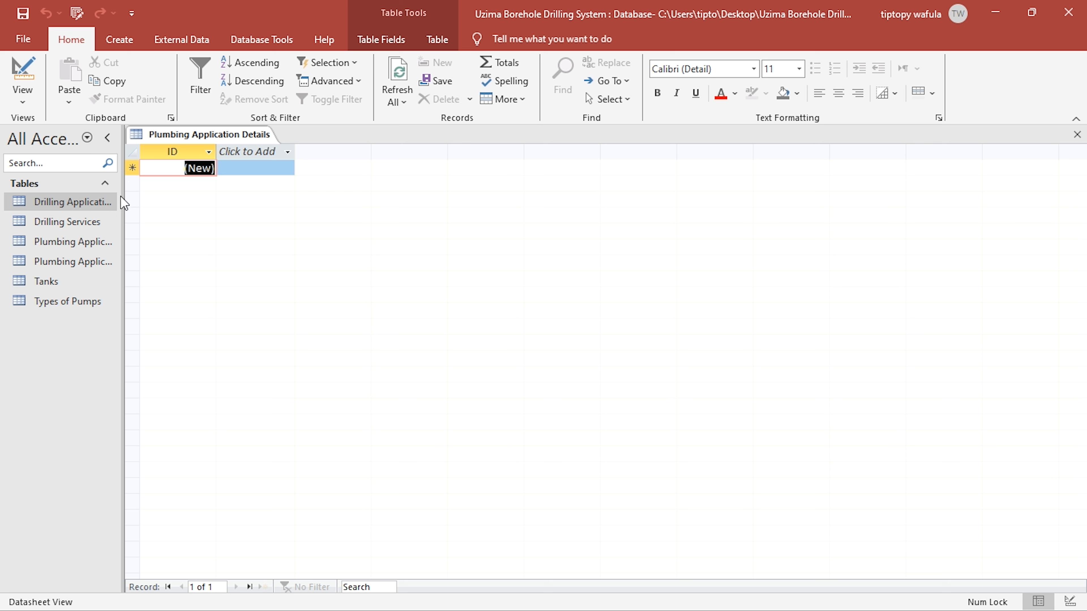
{"action": "left_click_drag", "start_coordinate": [124, 203], "coordinate": [165, 191]}
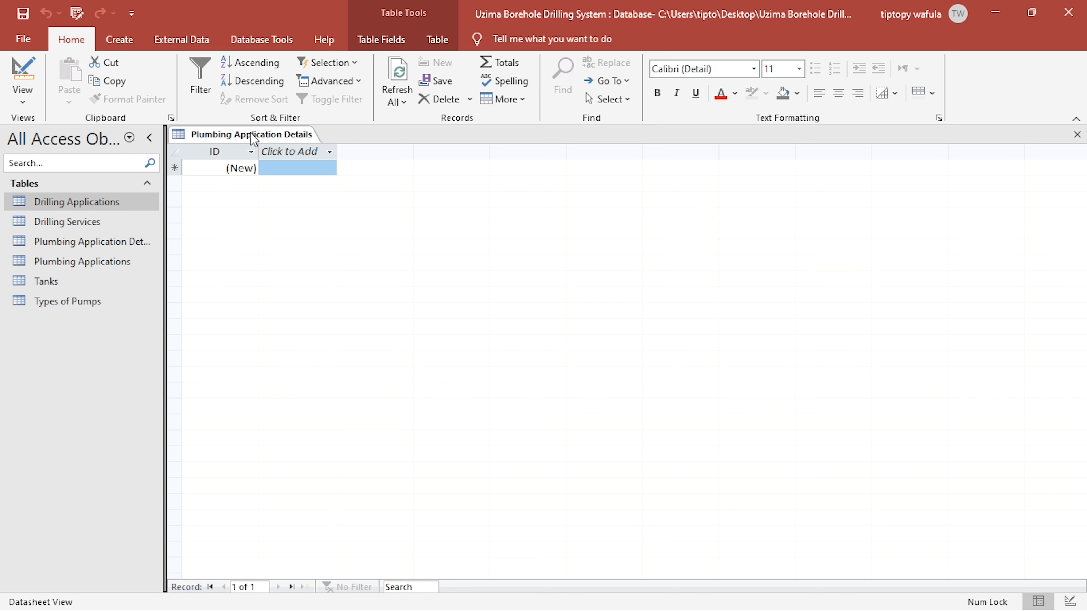
{"action": "left_click", "coordinate": [22, 71]}
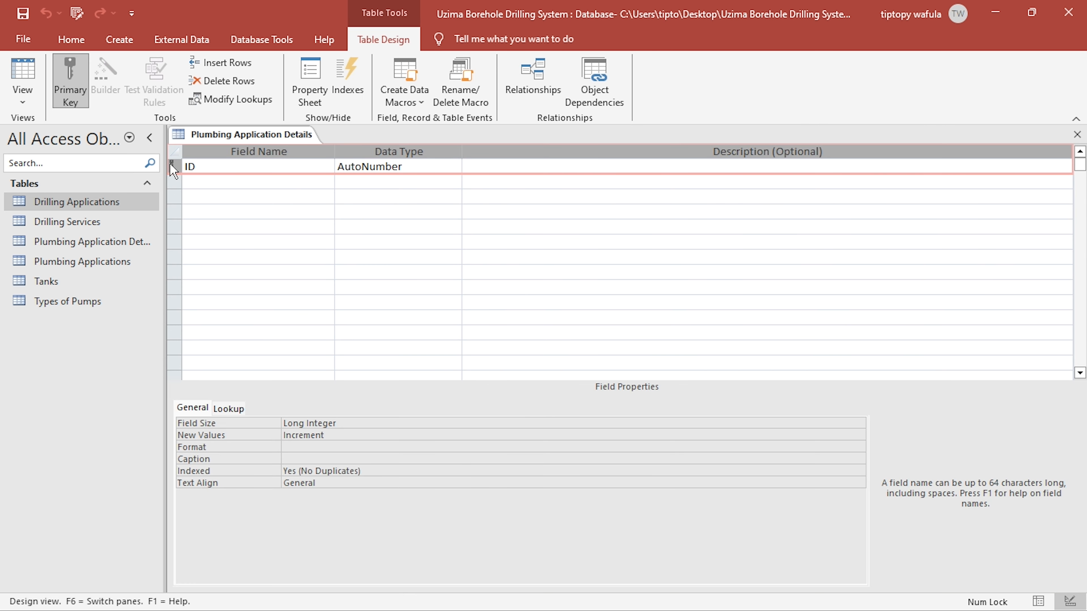
- Rename the ID field of the Plumbing Application Details table to "Plumbing ID"
{"action": "left_click", "coordinate": [187, 166]}
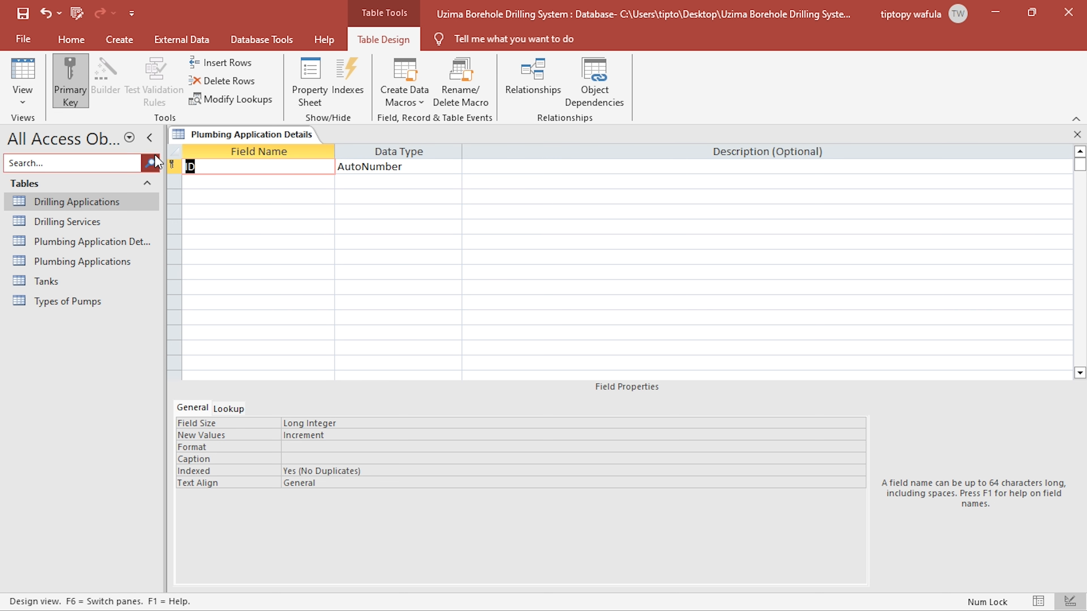
{"action": "type", "text": "Plu"}
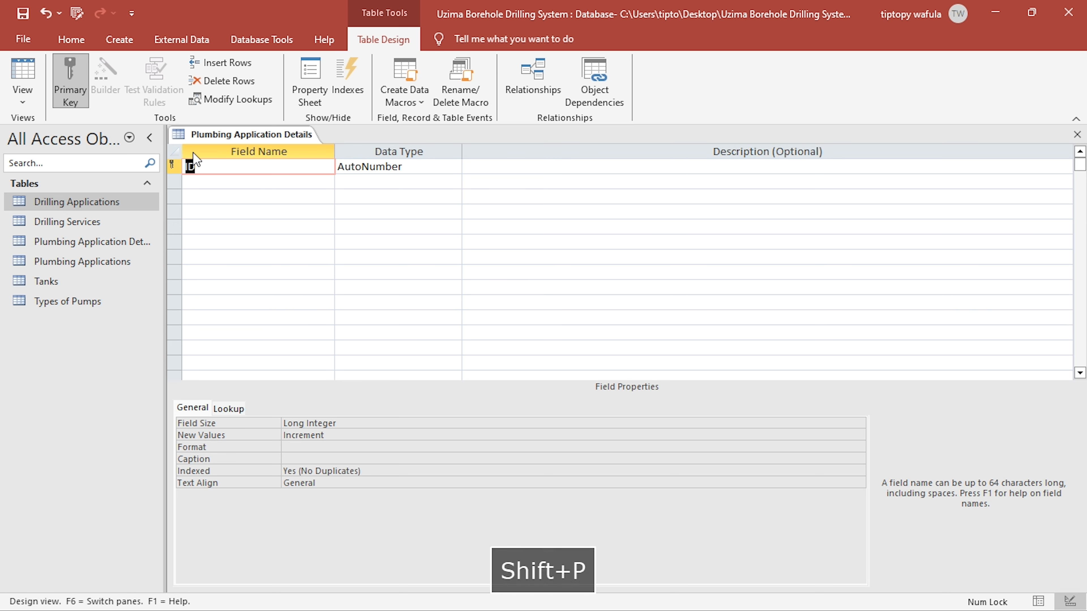
{"action": "type", "text": "mbing ID"}
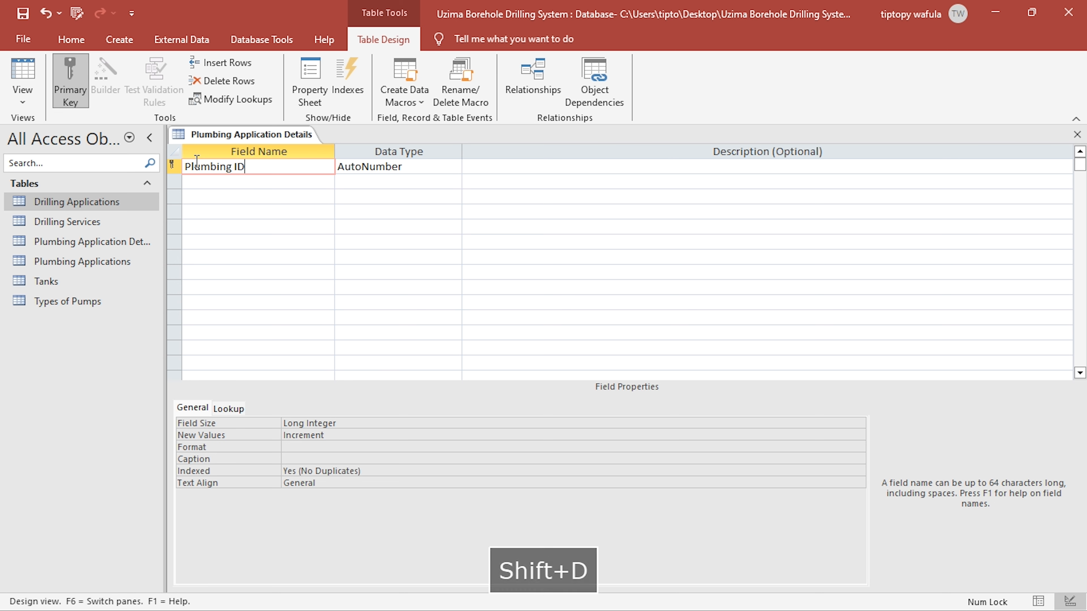
{"action": "key", "text": "Right"}
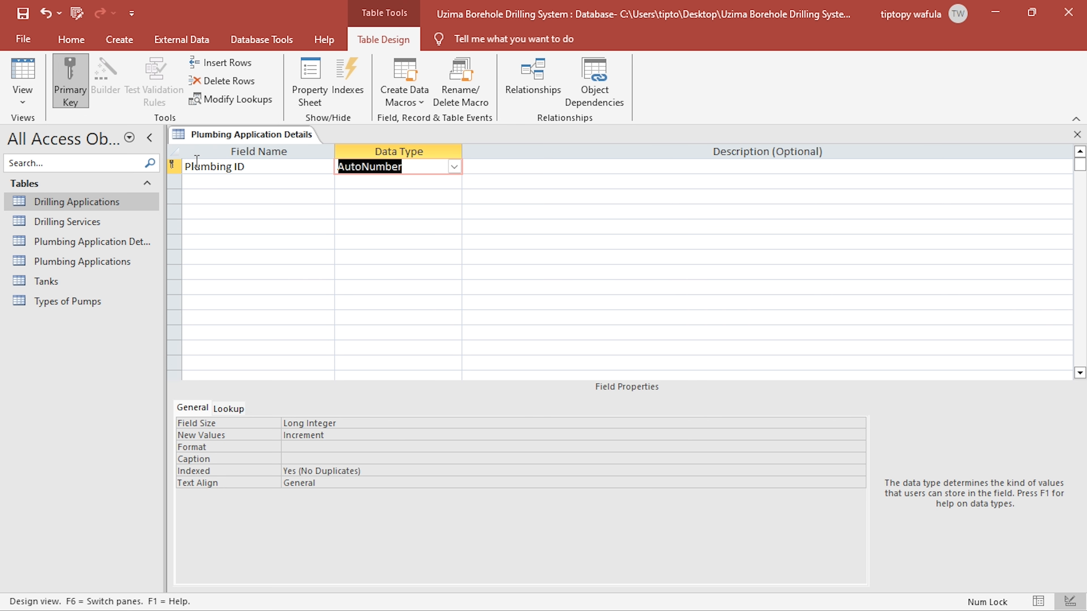
- Open the Plumbing Applications table in Design view to examine its fields, and return to the Plumbing Application Details design
{"action": "left_click", "coordinate": [44, 259]}
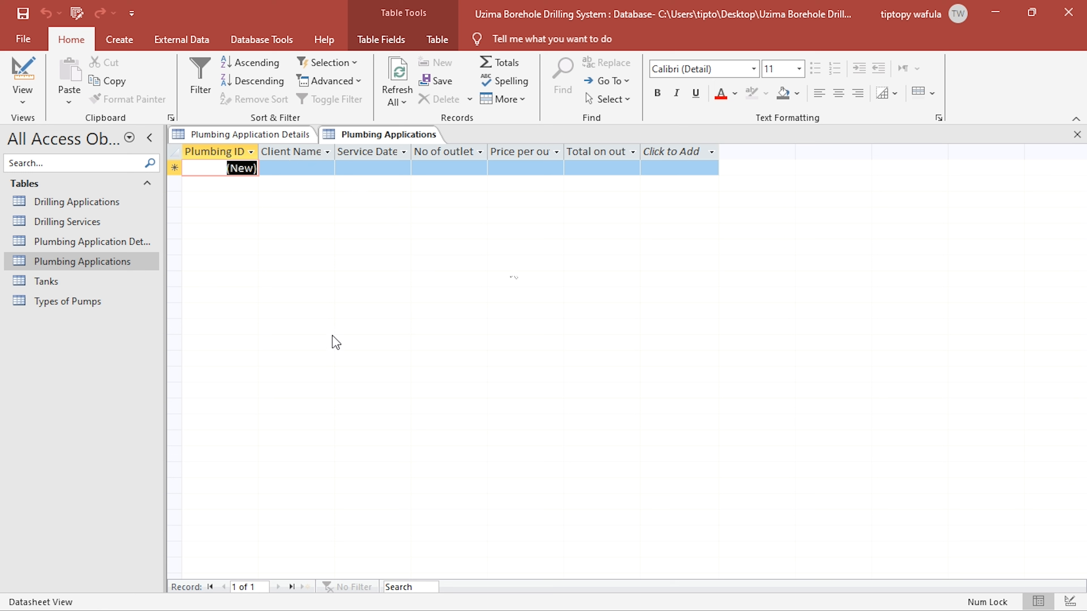
{"action": "left_click", "coordinate": [273, 140]}
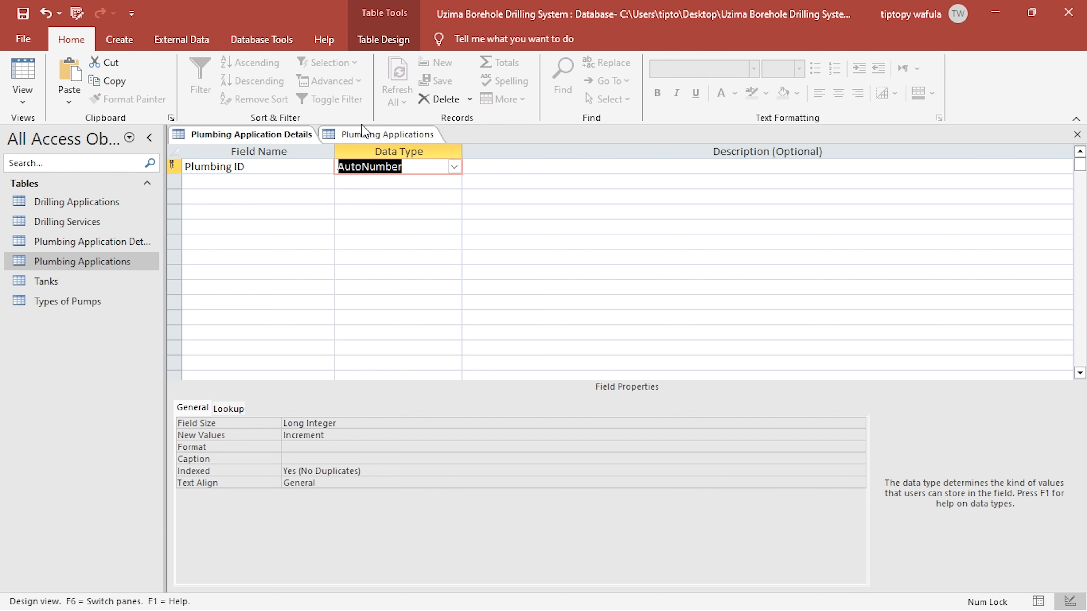
{"action": "left_click", "coordinate": [363, 133]}
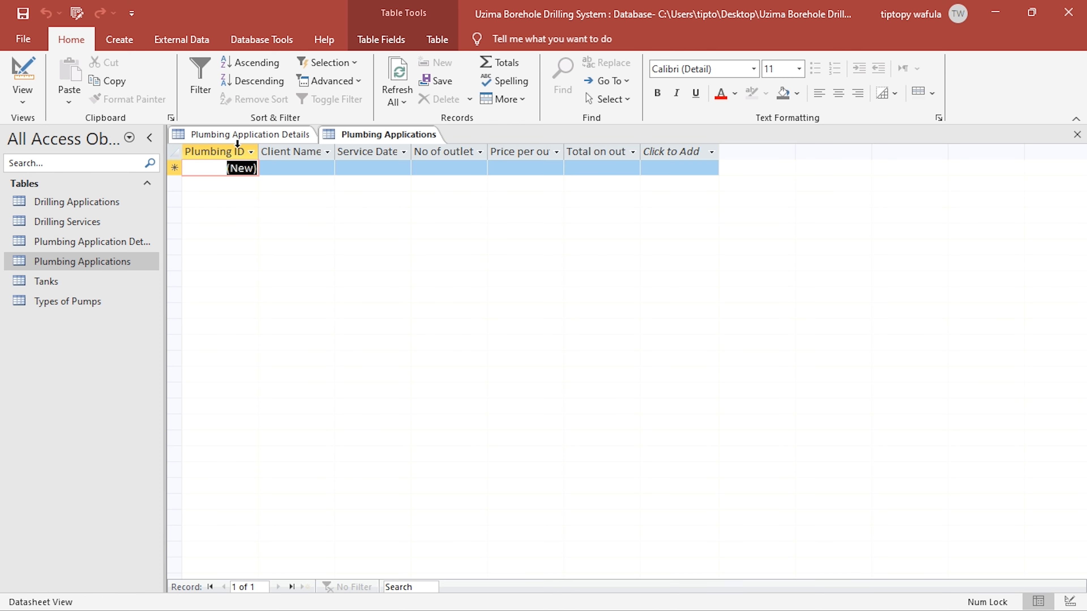
{"action": "left_click", "coordinate": [21, 77]}
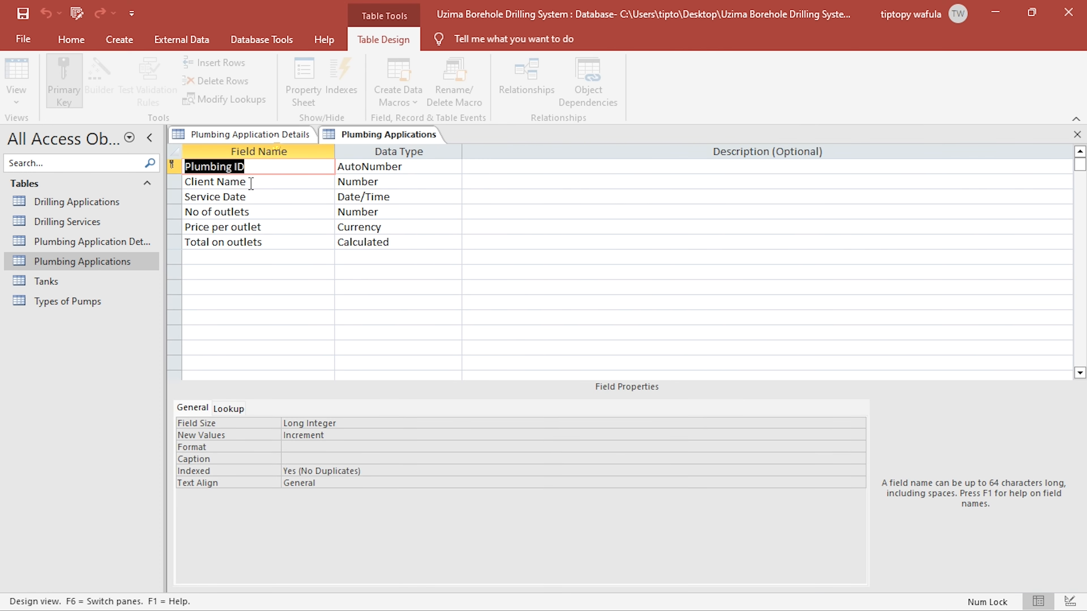
{"action": "left_click", "coordinate": [272, 136]}
- Remove the primary key from the Plumbing ID field in Plumbing Application Details
{"action": "left_click", "coordinate": [200, 166]}
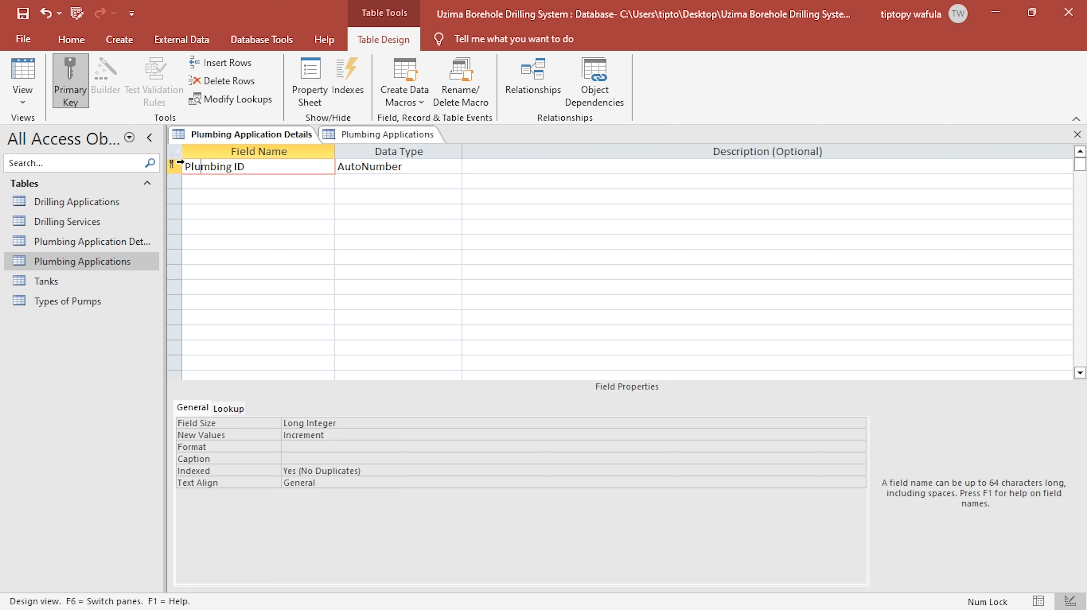
{"action": "key", "text": "Left"}
{"action": "left_click", "coordinate": [174, 167]}
{"action": "left_click", "coordinate": [71, 105]}
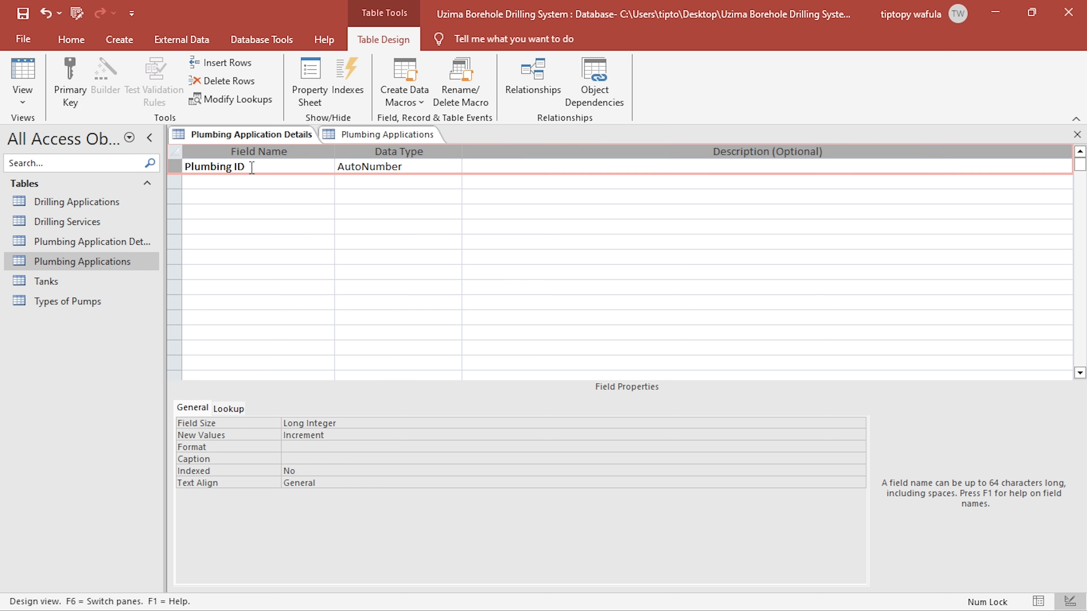
- Change the Plumbing ID field's data type to Number and clear its default value
{"action": "left_click", "coordinate": [388, 168]}
{"action": "left_click", "coordinate": [454, 167]}
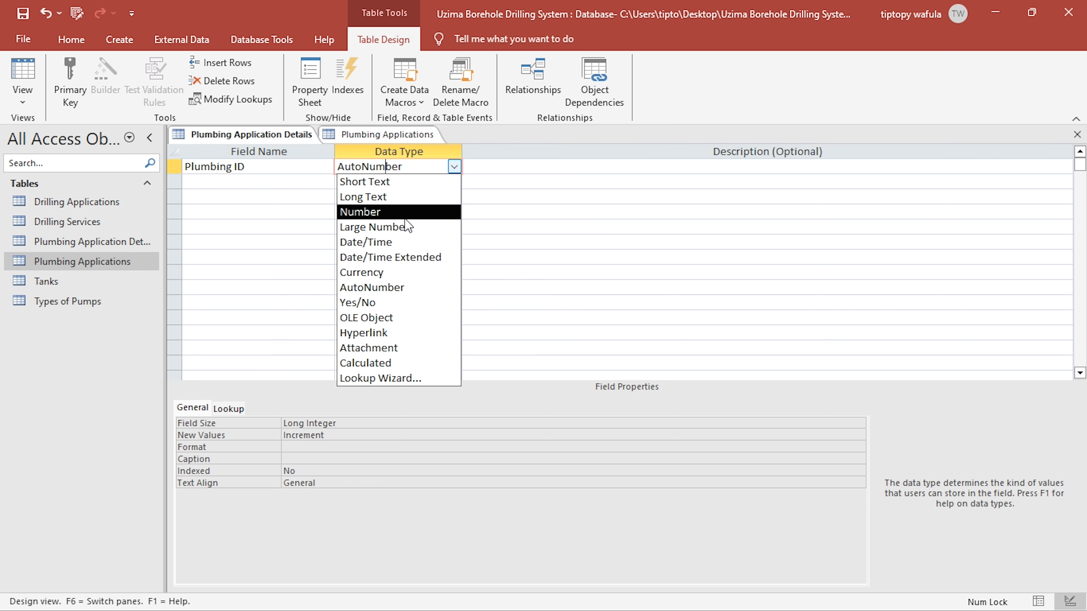
{"action": "left_click", "coordinate": [387, 214]}
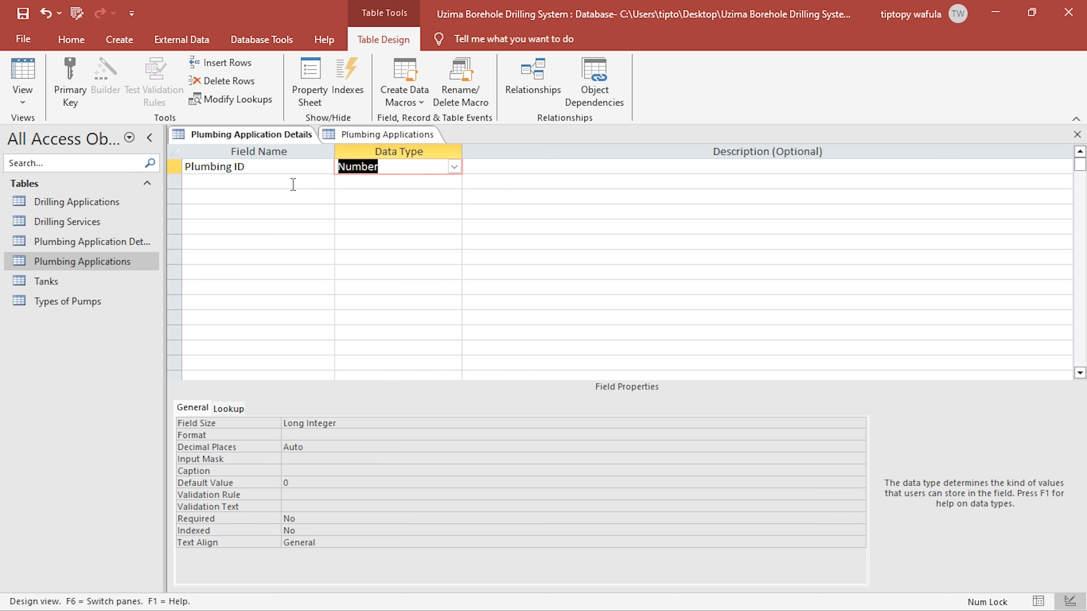
{"action": "left_click", "coordinate": [329, 483]}
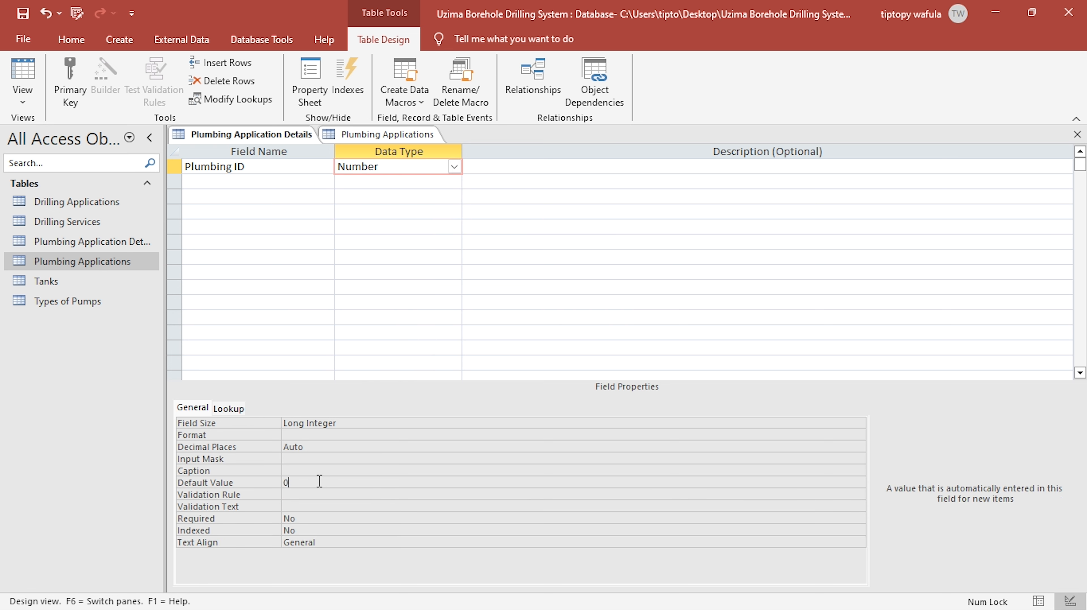
{"action": "key", "text": "BackSpace"}
- Add a "Pipes Used" field with the Short Text data type below Plumbing ID
{"action": "left_click", "coordinate": [265, 182]}
{"action": "type", "text": "P"}
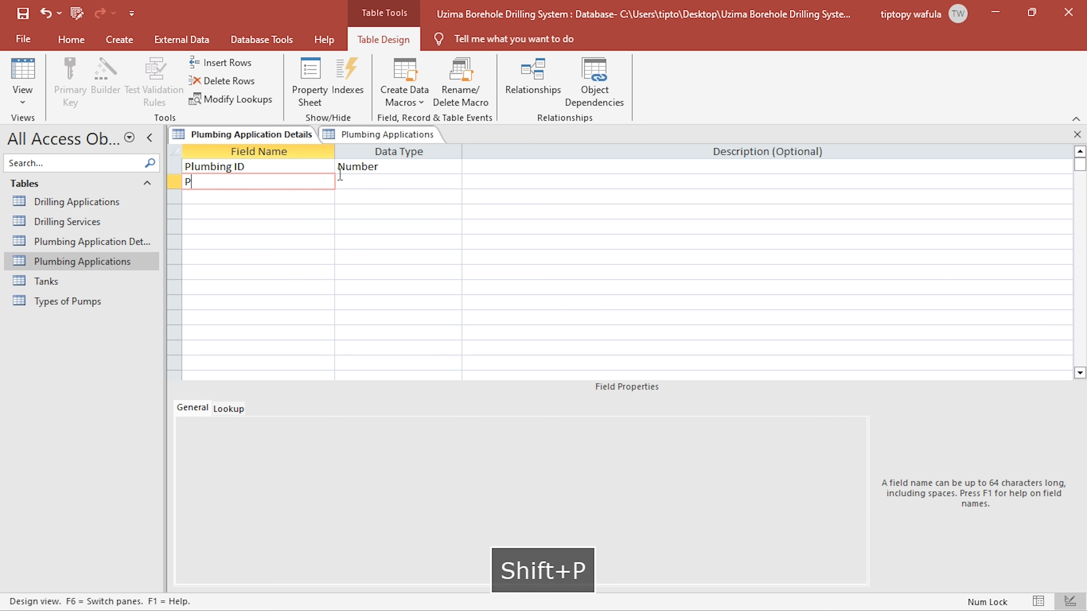
{"action": "type", "text": "ip"}
{"action": "key", "text": "BackSpace"}
{"action": "type", "text": "pes"}
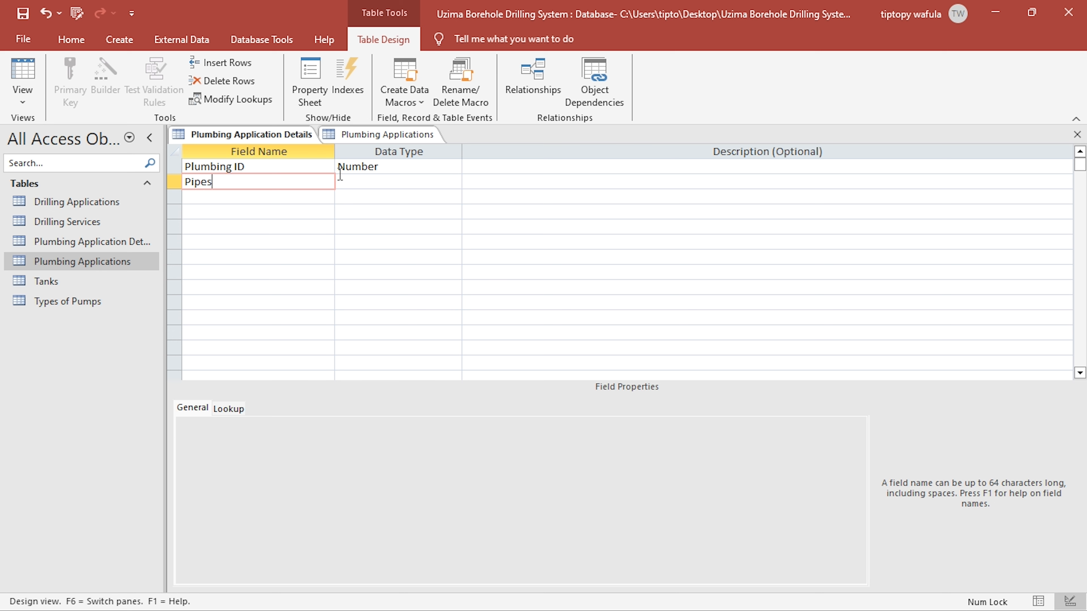
{"action": "type", "text": " Used"}
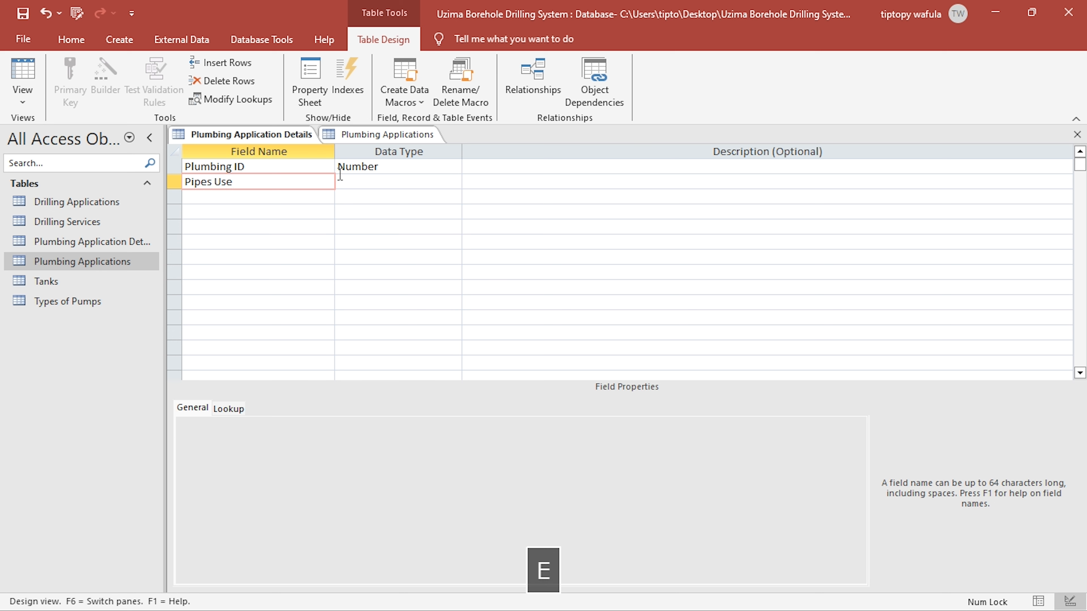
{"action": "key", "text": "Right"}
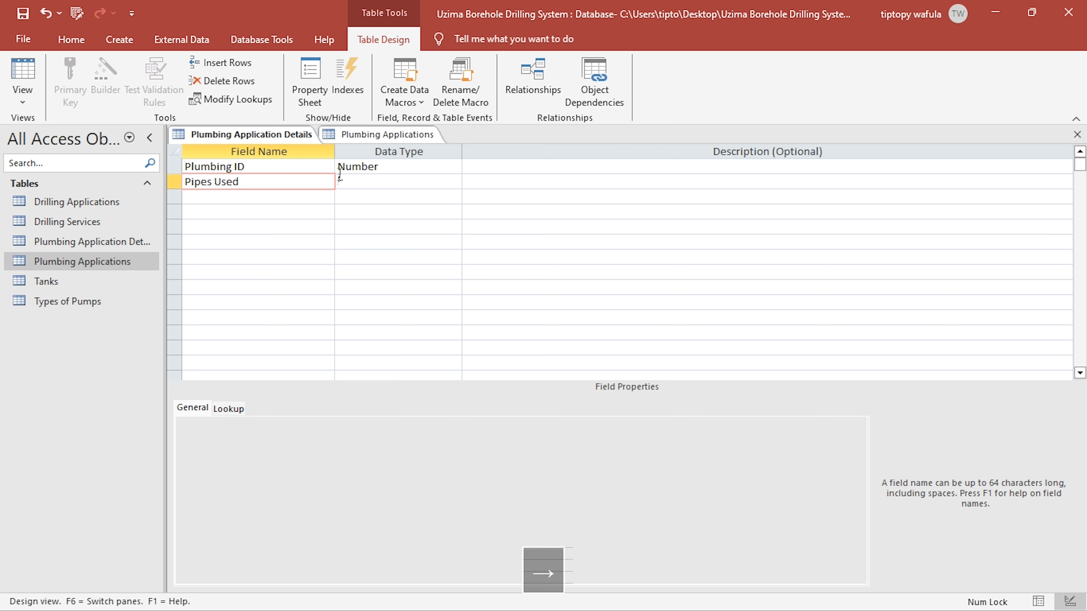
{"action": "key", "text": "Right"}
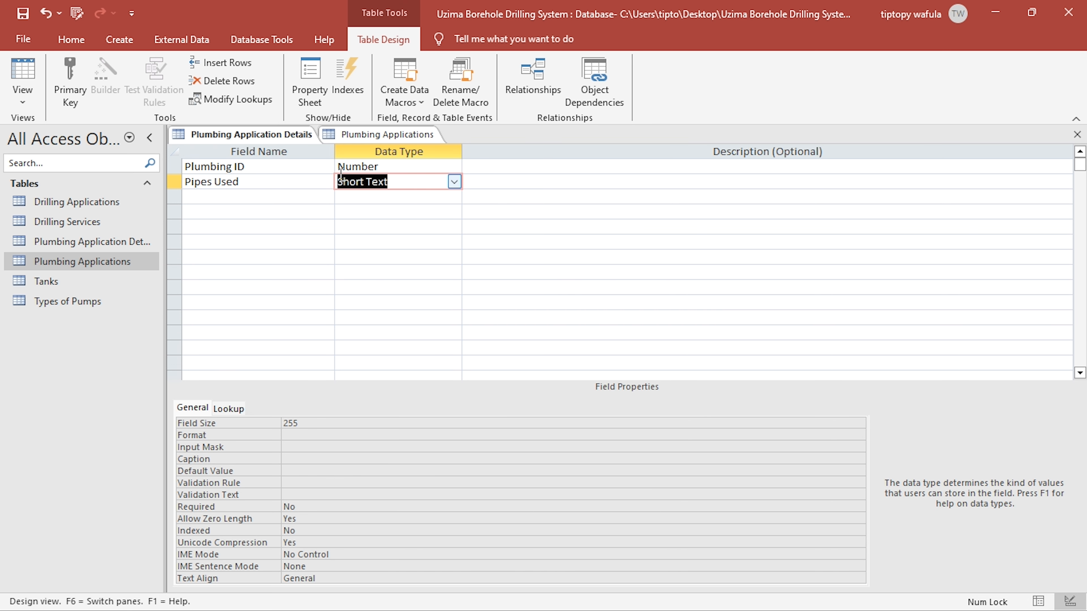
- Create a new table and switch it to Design view, saving it under the name "Types of Pipes"
{"action": "key", "text": "alt+Tab"}
{"action": "key", "text": "alt+Tab"}
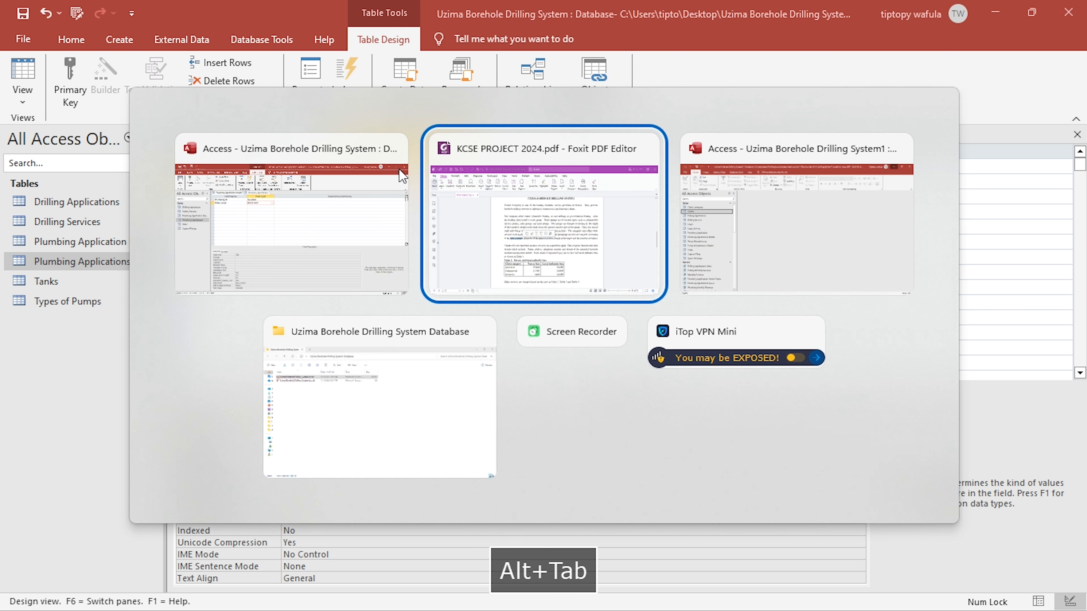
{"action": "key", "text": "alt+Tab"}
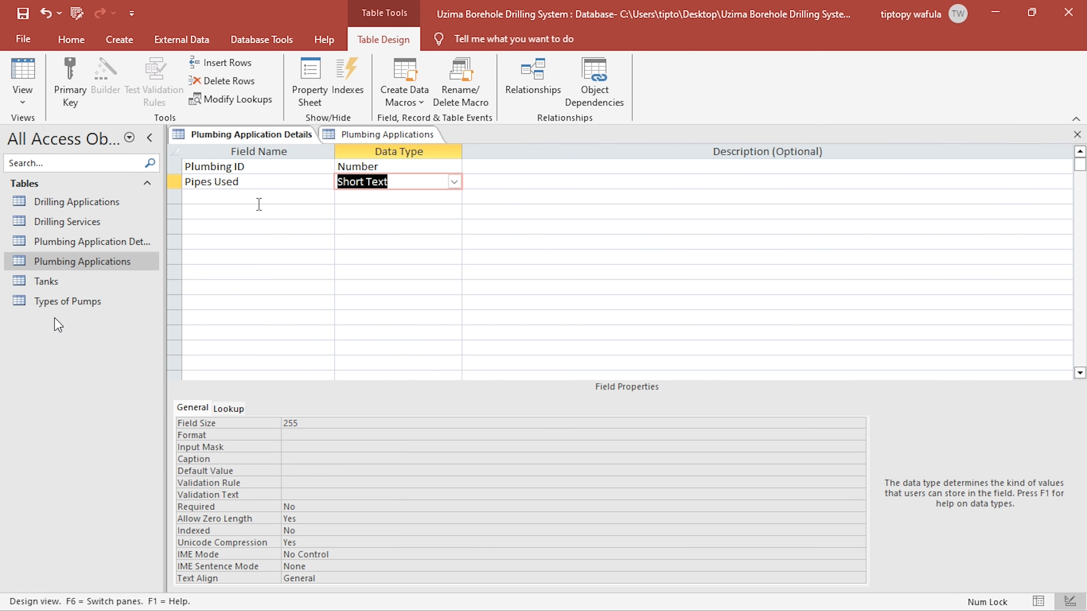
{"action": "left_click", "coordinate": [119, 40]}
{"action": "left_click", "coordinate": [89, 76]}
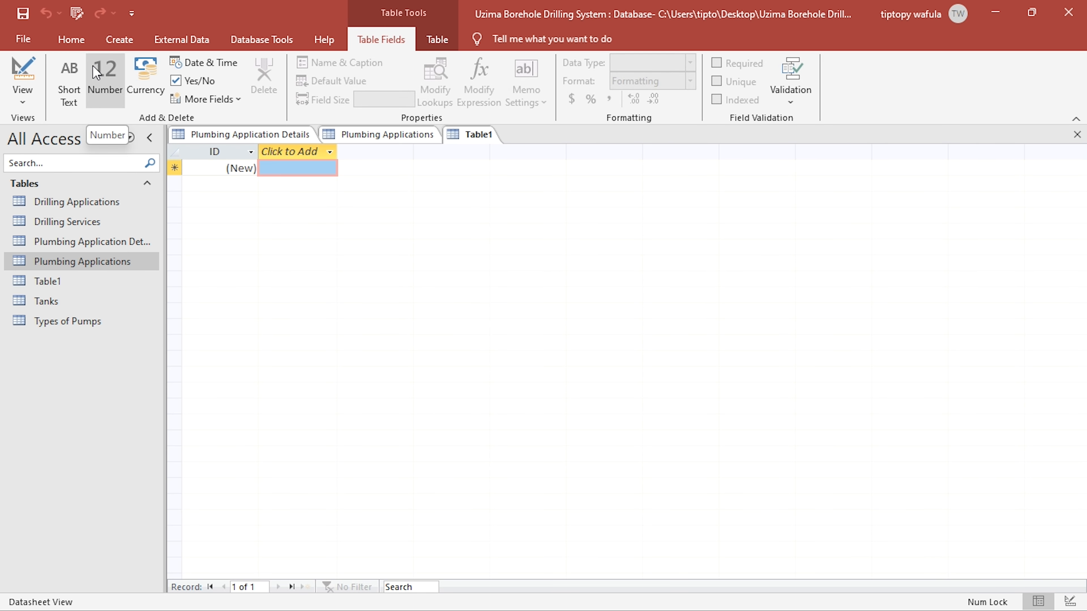
{"action": "left_click", "coordinate": [36, 86]}
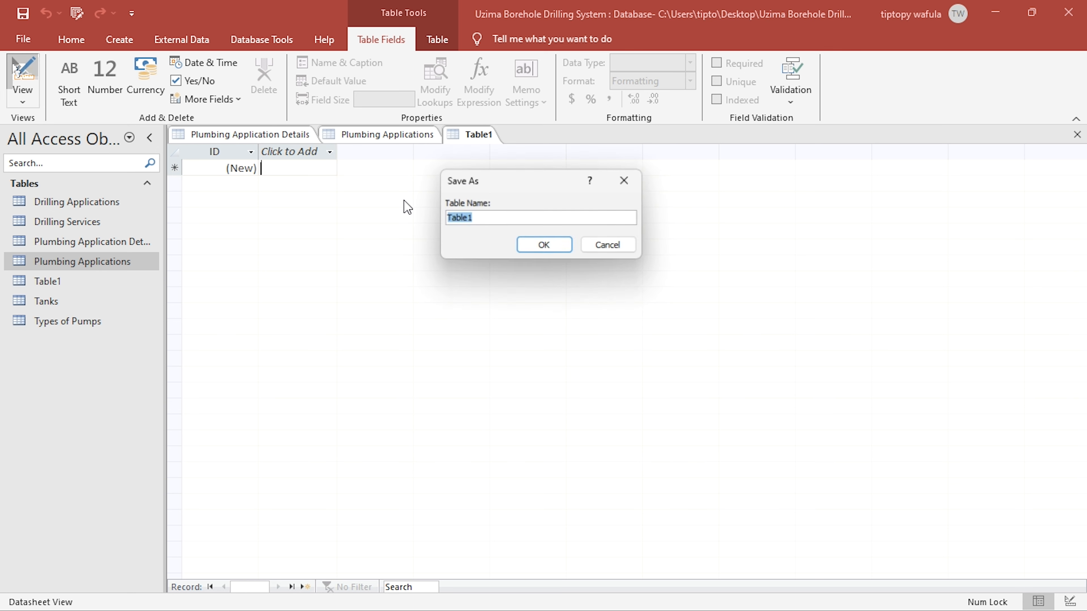
{"action": "type", "text": "Types"}
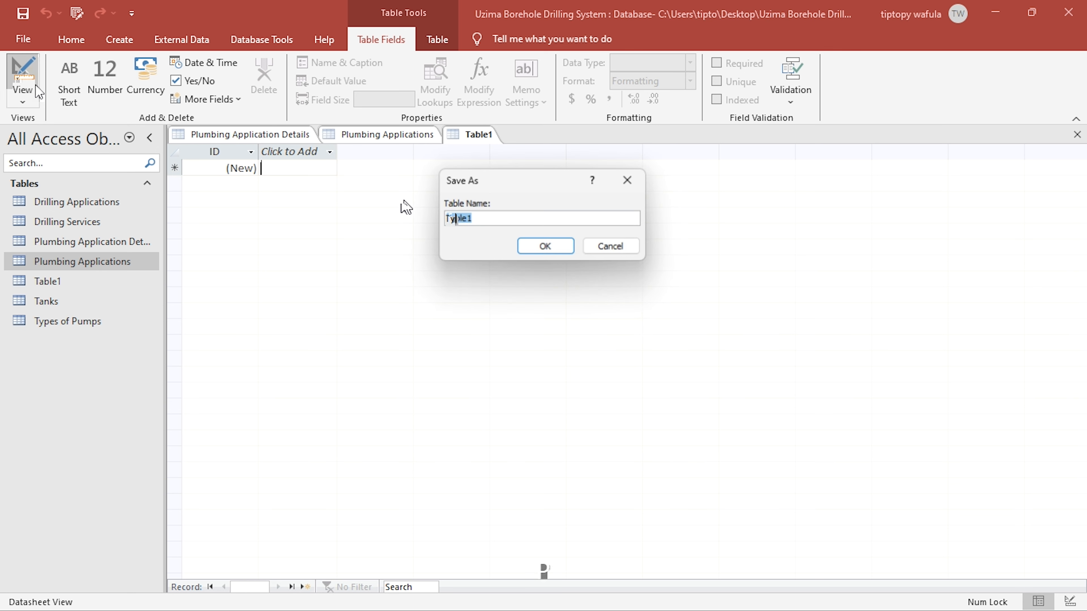
{"action": "type", "text": " of P"}
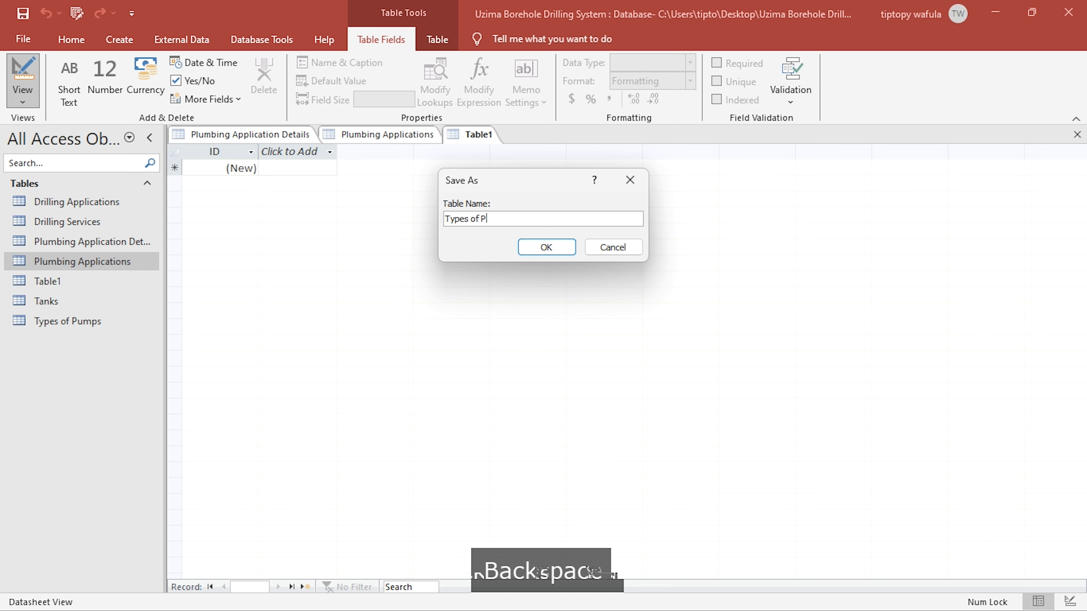
{"action": "type", "text": "ipes"}
{"action": "key", "text": "Return"}
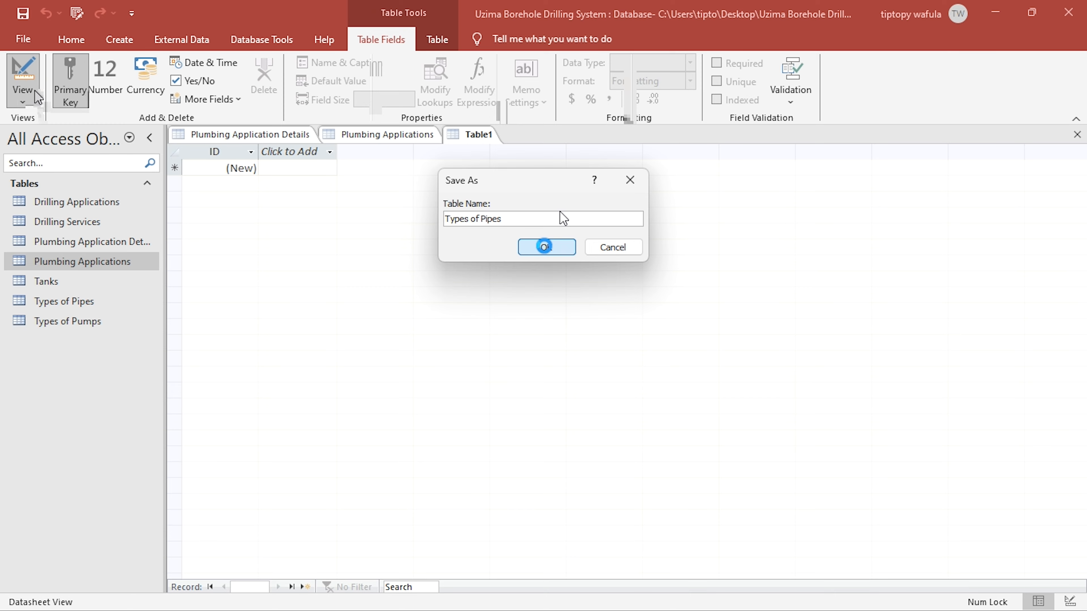
- Name the AutoNumber key field "Pipe ID" and add a Short Text field "Description" in the Types of Pipes table
{"action": "type", "text": "Pip"}
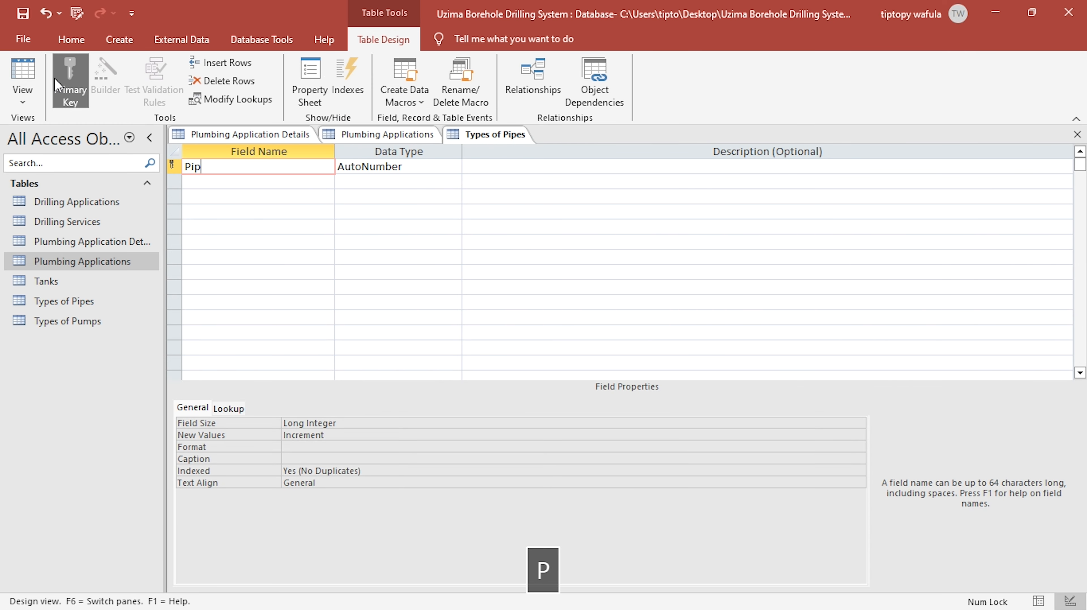
{"action": "type", "text": "e"}
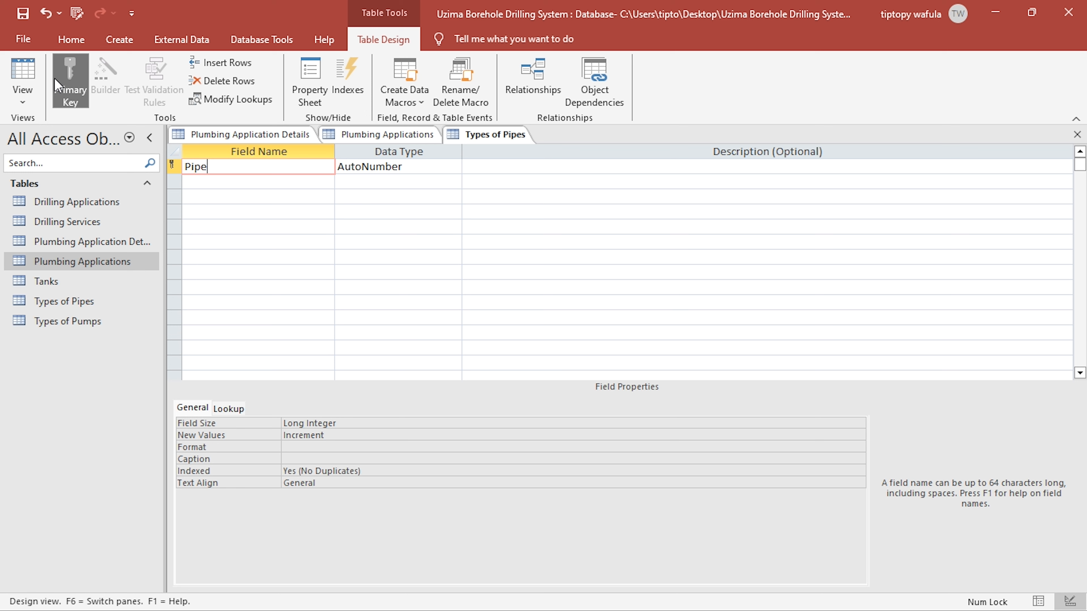
{"action": "type", "text": "ID"}
{"action": "key", "text": "Down"}
{"action": "type", "text": "Description"}
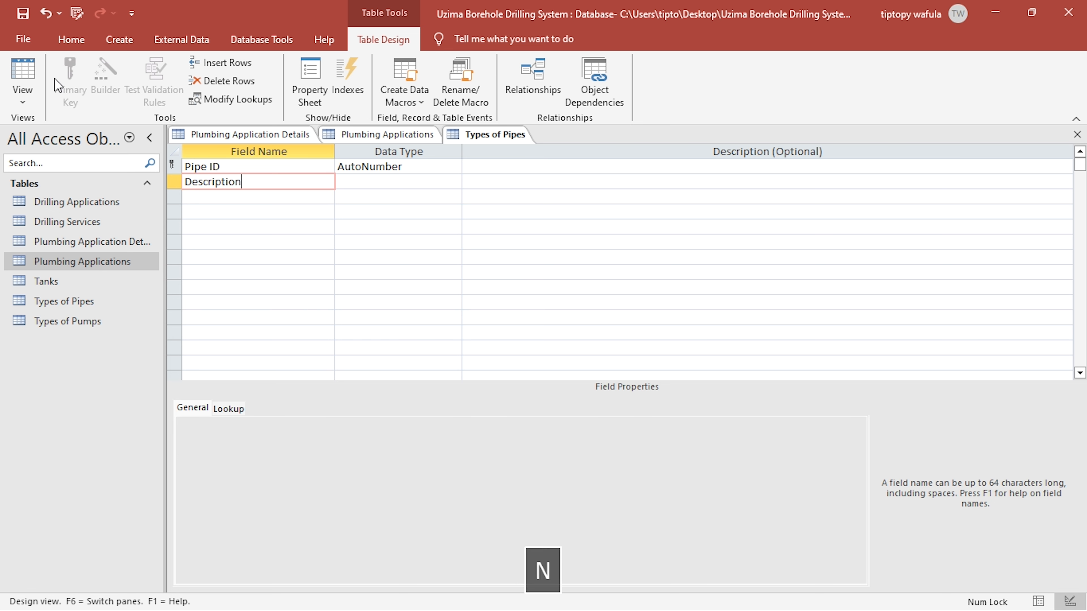
{"action": "key", "text": "Return"}
{"action": "key", "text": "Return"}
{"action": "key", "text": "Return"}
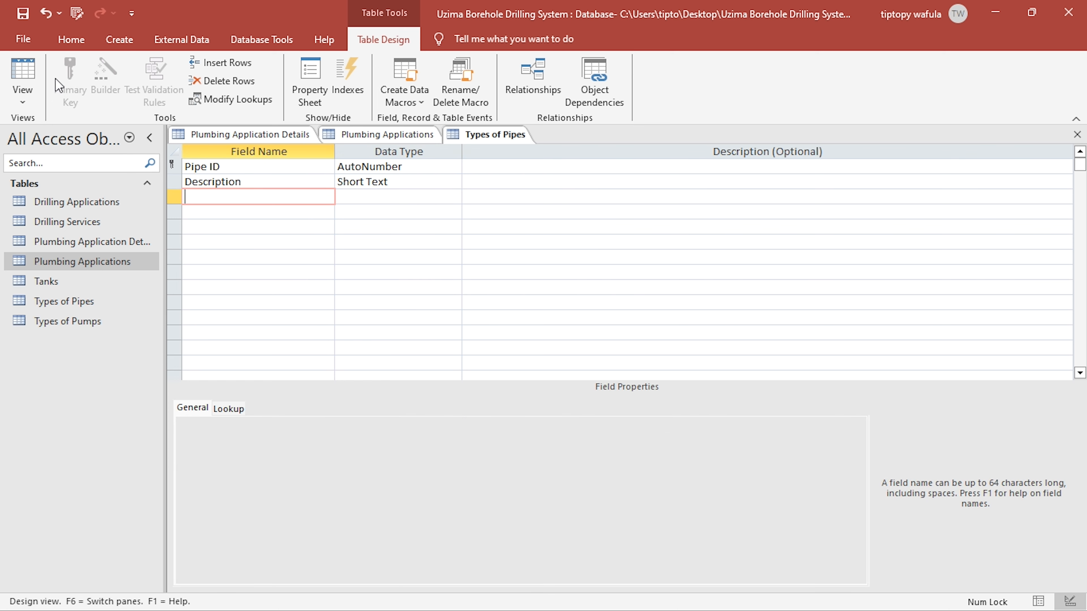
- Switch to the KCSE PROJECT 2024 PDF and review which pipe properties determine the plumbing service charges
{"action": "key", "text": "alt+Tab"}
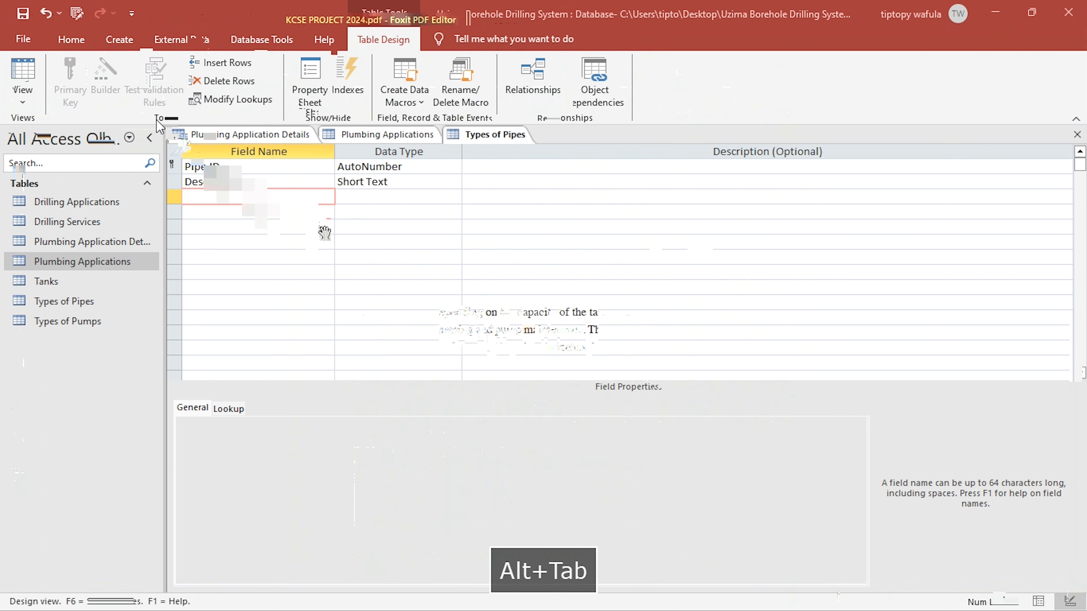
{"action": "scroll", "coordinate": [436, 320], "scroll_direction": "down", "scroll_amount": 3}
{"action": "scroll", "coordinate": [411, 308], "scroll_direction": "up", "scroll_amount": 1}
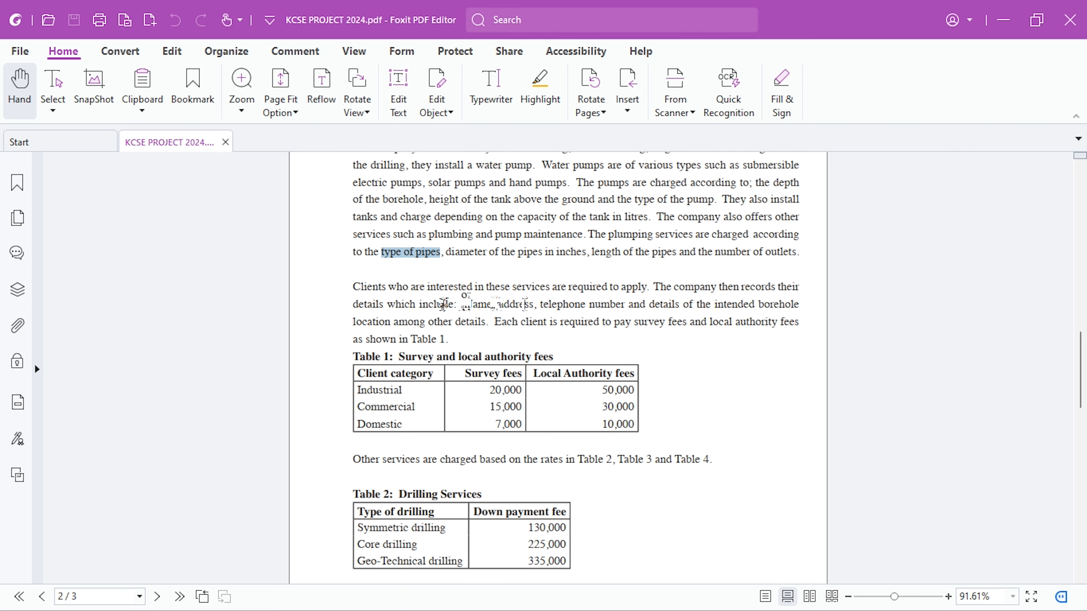
{"action": "scroll", "coordinate": [573, 306], "scroll_direction": "up", "scroll_amount": 2}
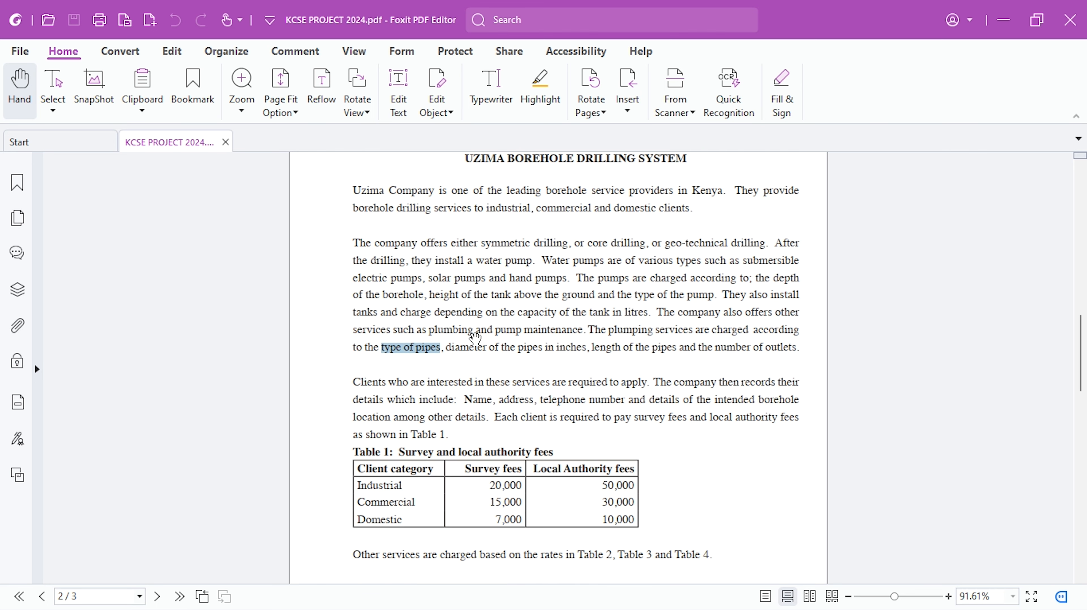
{"action": "scroll", "coordinate": [471, 337], "scroll_direction": "down", "scroll_amount": 1}
{"action": "scroll", "coordinate": [460, 334], "scroll_direction": "down", "scroll_amount": 1}
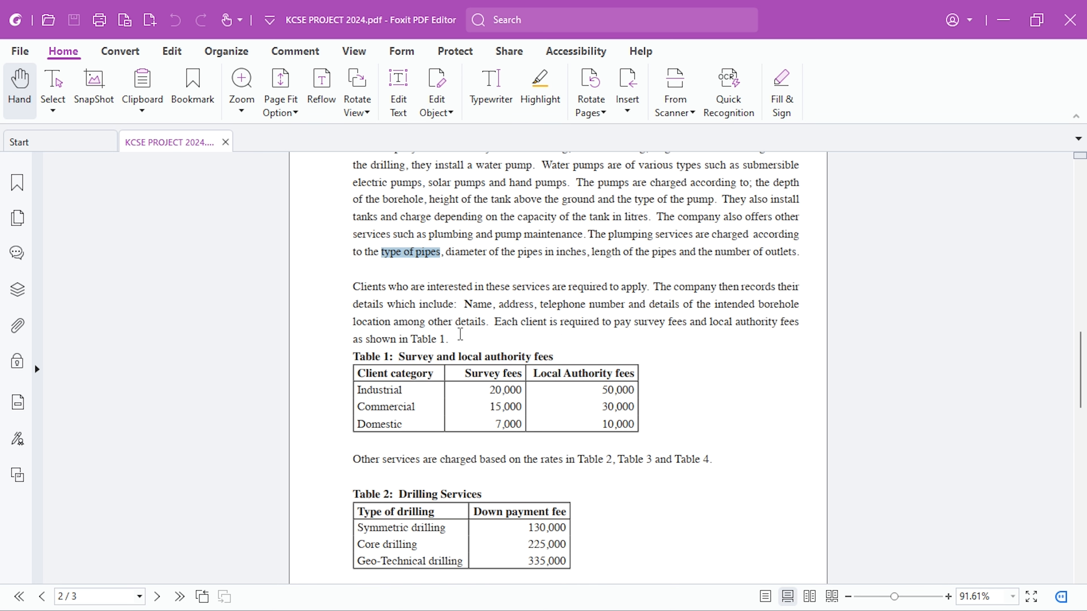
{"action": "scroll", "coordinate": [460, 334], "scroll_direction": "up", "scroll_amount": 1}
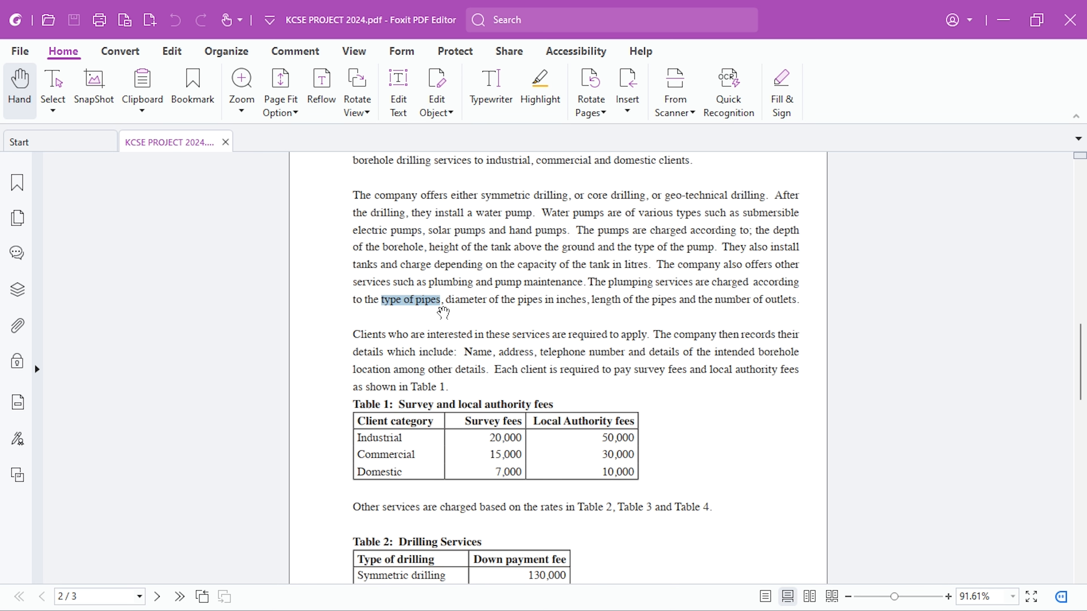
{"action": "key", "text": "ctrl+Home"}
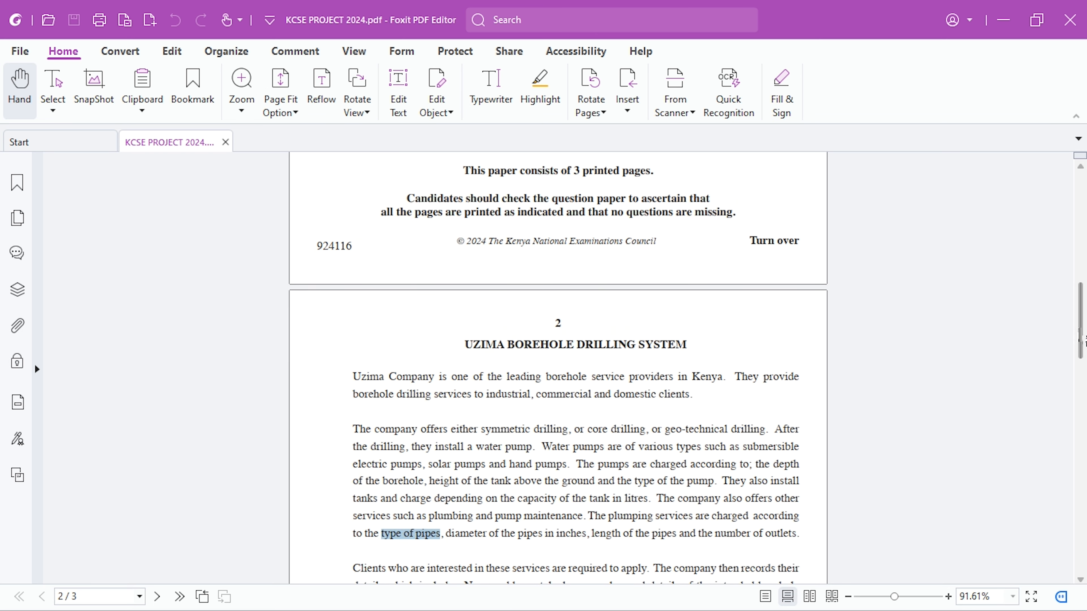
{"action": "left_click_drag", "start_coordinate": [1083, 336], "coordinate": [1085, 392]}
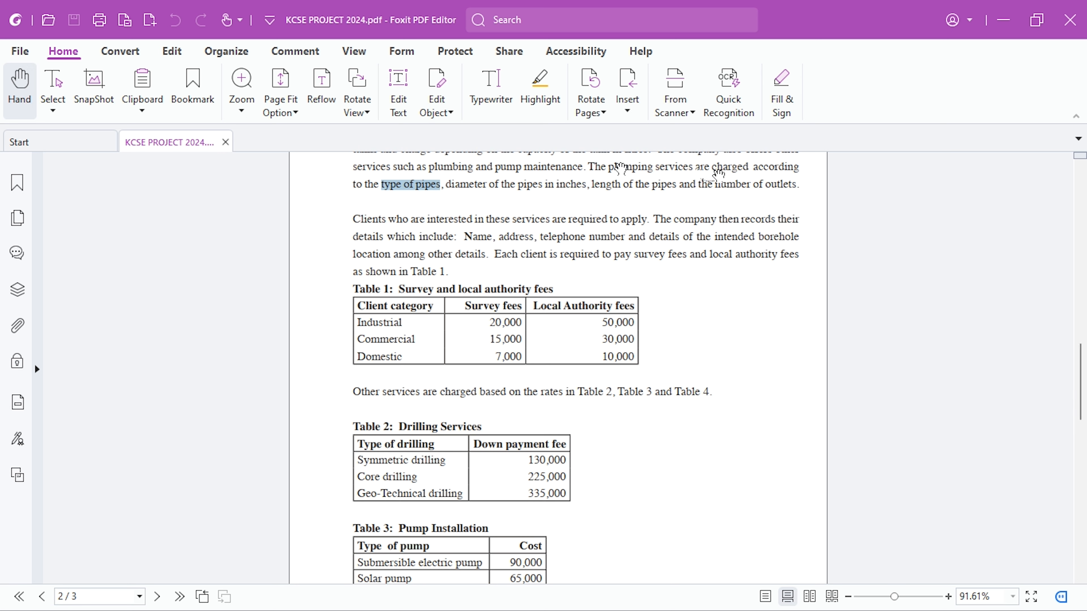
{"action": "left_click", "coordinate": [520, 183]}
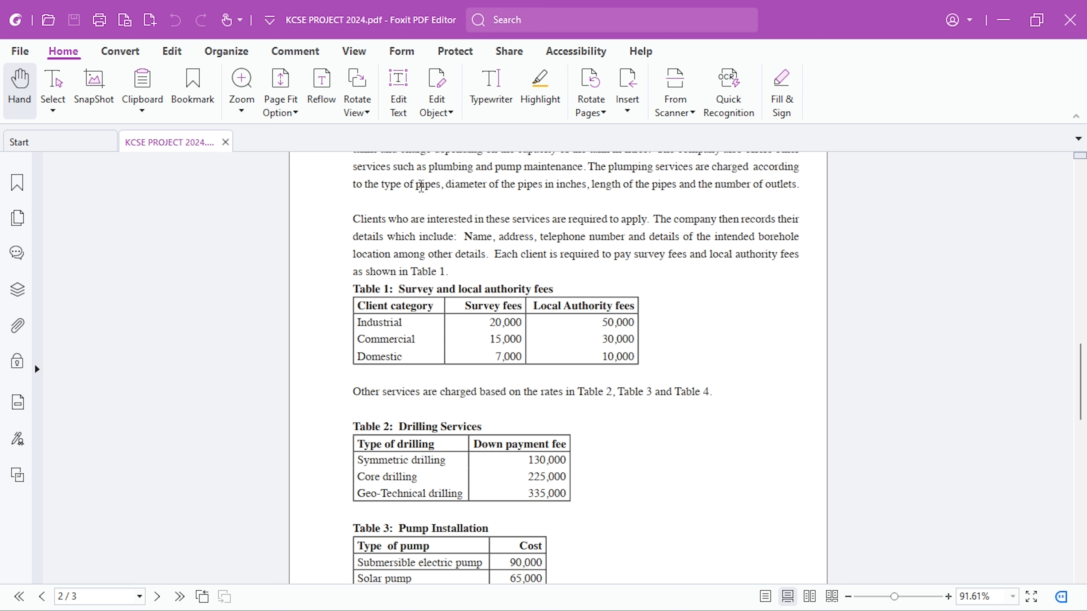
{"action": "double_click", "coordinate": [466, 185]}
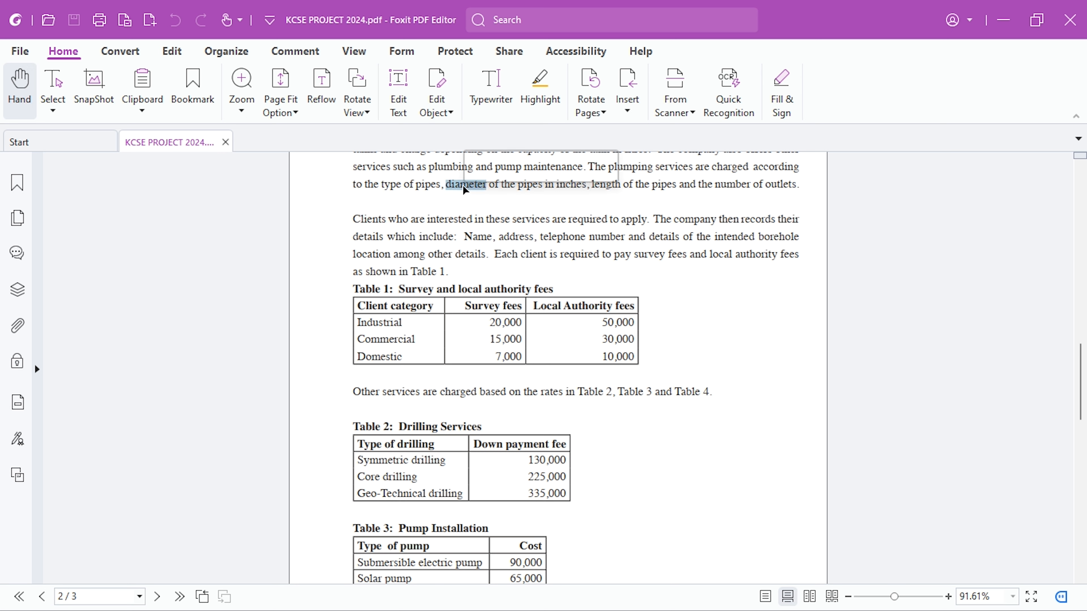
{"action": "double_click", "coordinate": [606, 185]}
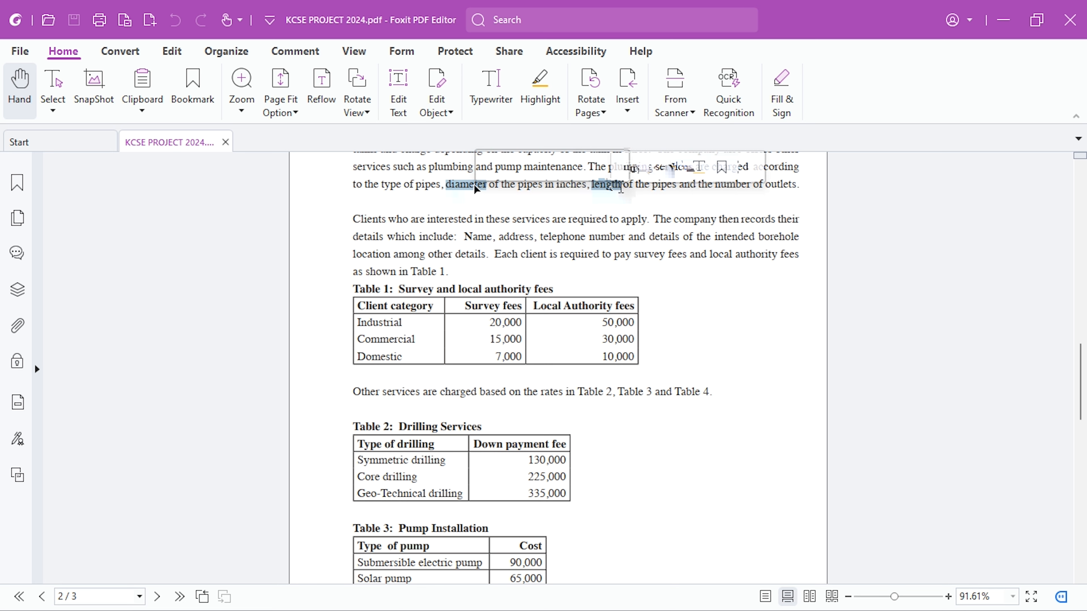
- Back in Access, add a field named "Cost per Diameter per length" below Description in the Types of Pipes table
{"action": "key", "text": "alt+Tab"}
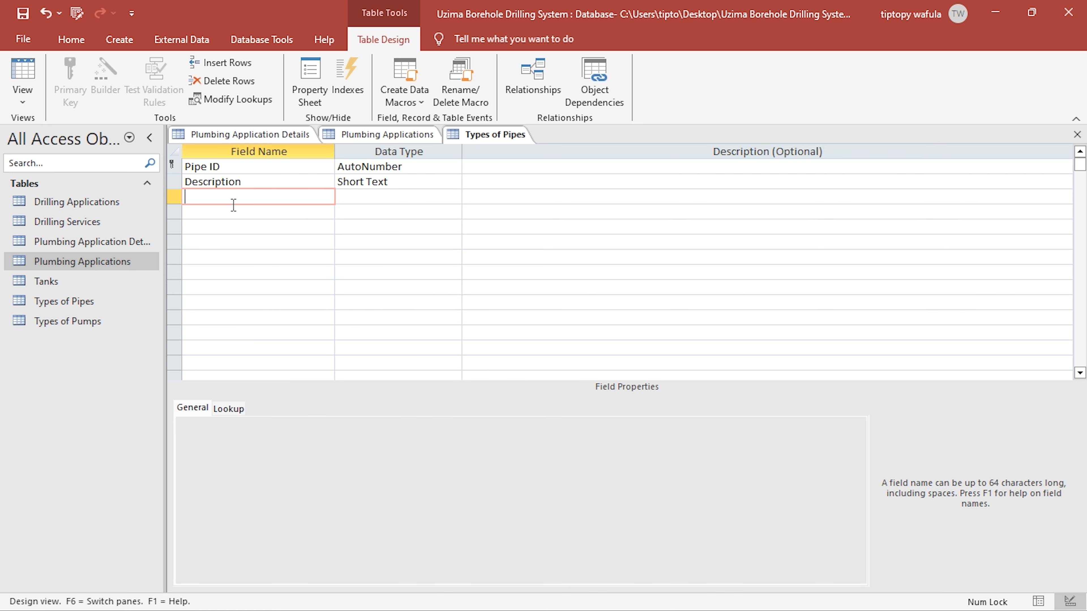
{"action": "type", "text": "l"}
{"action": "key", "text": "BackSpace"}
{"action": "type", "text": "C"}
{"action": "type", "text": "ost"}
{"action": "type", "text": "per Diame"}
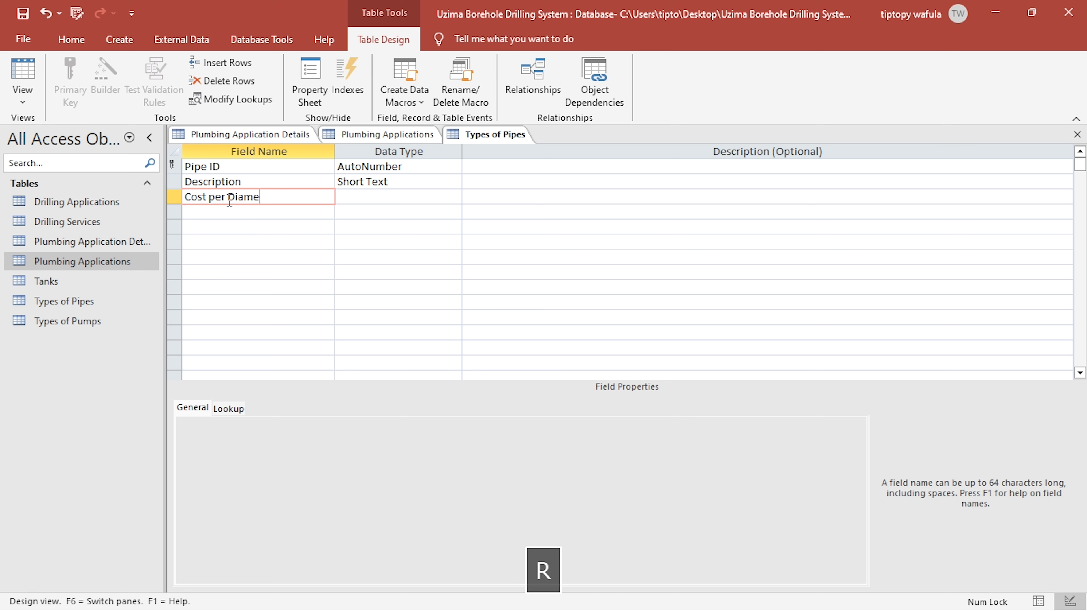
{"action": "type", "text": "r"}
{"action": "key", "text": "BackSpace"}
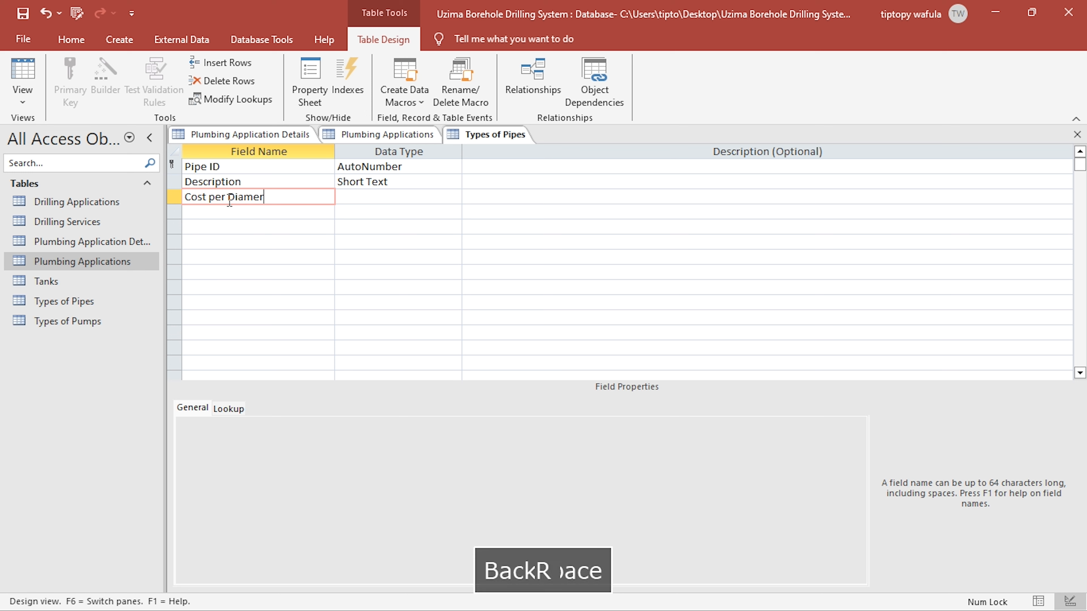
{"action": "type", "text": "ngth"}
- Set the Cost per Diameter per length field's data type to Currency and clear its default value
{"action": "key", "text": "Right"}
{"action": "type", "text": "C"}
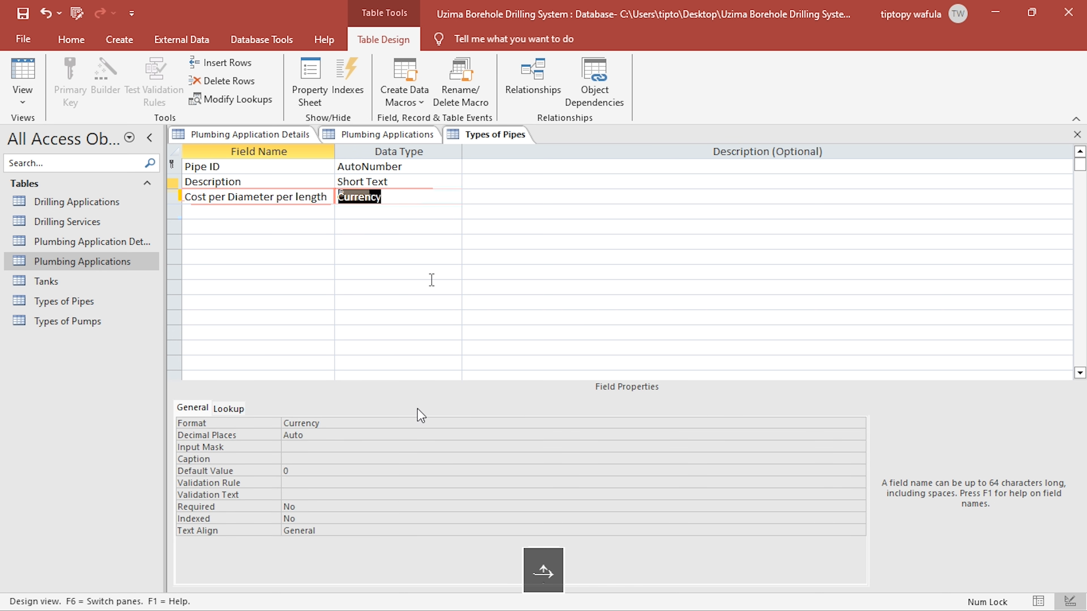
{"action": "left_click", "coordinate": [353, 466]}
{"action": "key", "text": "BackSpace"}
{"action": "left_click", "coordinate": [250, 422]}
{"action": "type", "text": "Cost per diameter inch per length Meter"}
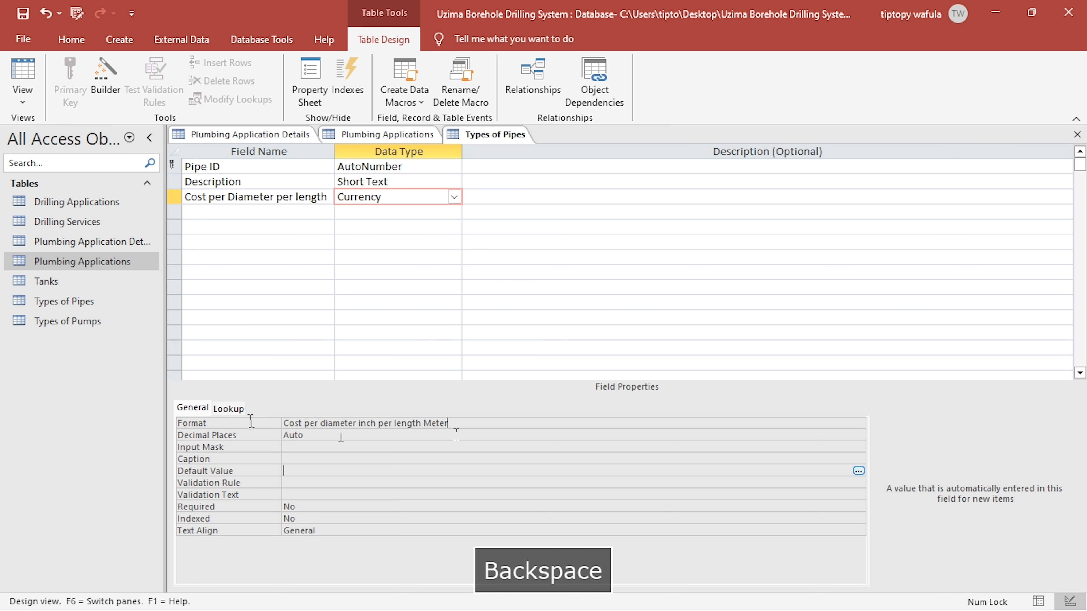
{"action": "key", "text": "ctrl+a"}
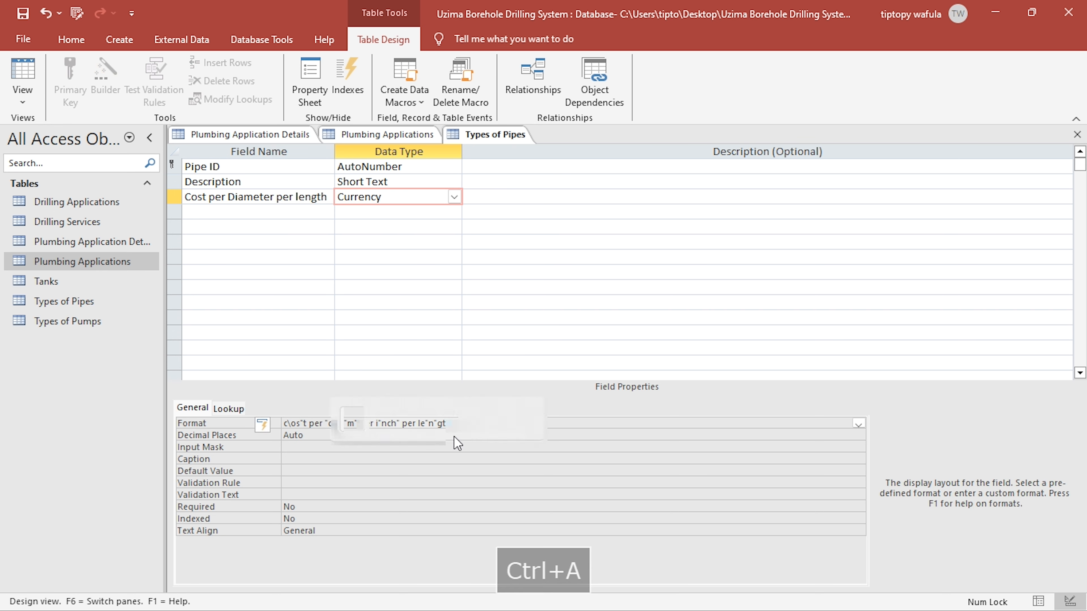
{"action": "key", "text": "ctrl+Escape"}
{"action": "left_click", "coordinate": [422, 423]}
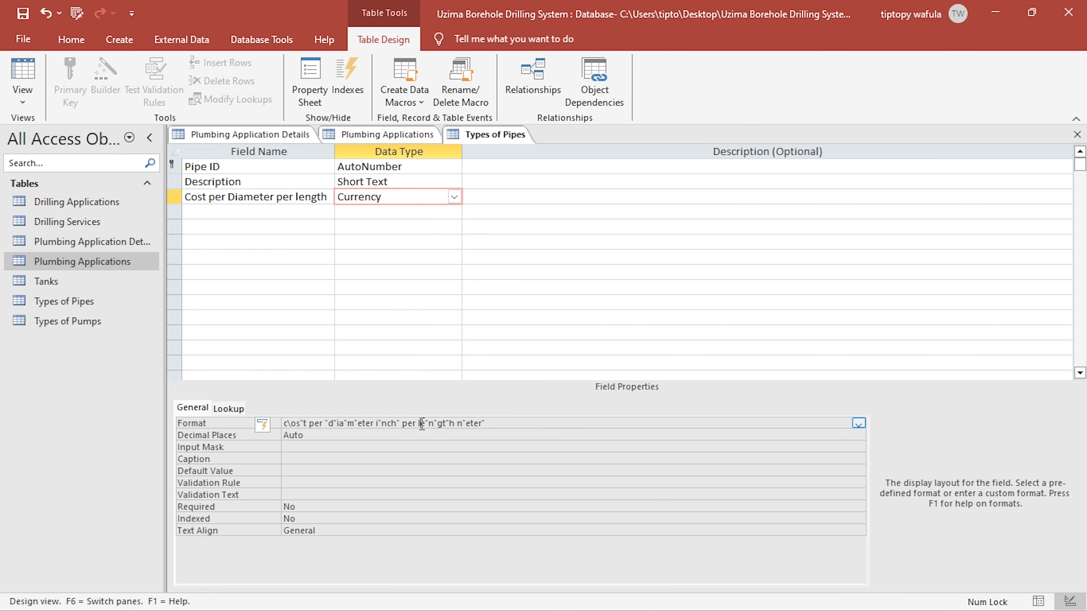
- Replace the cost field's format with the copied "Ksh. "#,##0.00 from the clipboard history and save the table
{"action": "key", "text": "ctrl+a"}
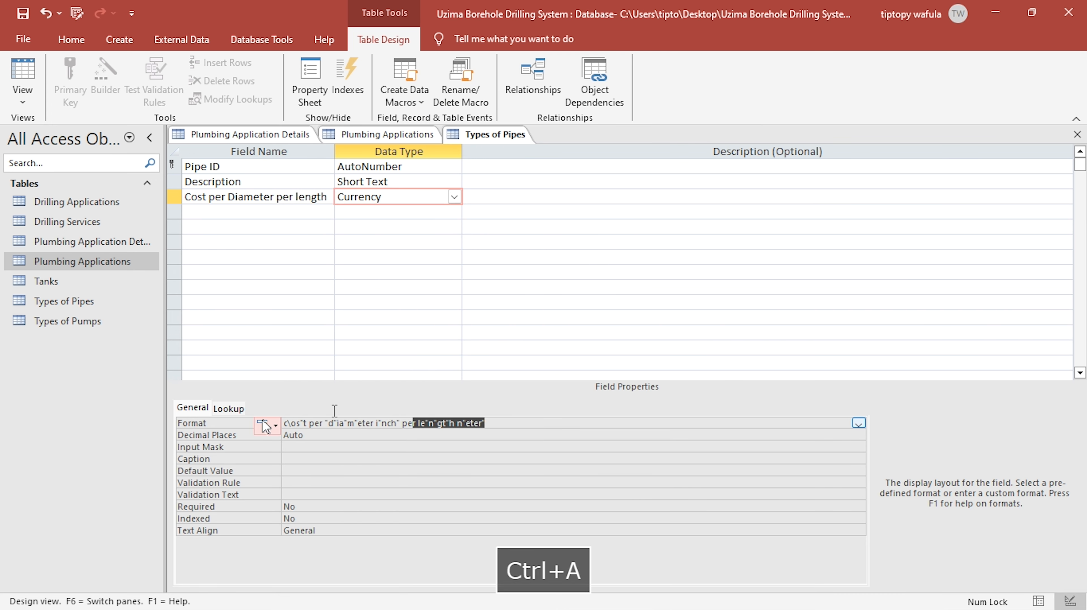
{"action": "key", "text": "super+v"}
{"action": "left_click", "coordinate": [578, 332]}
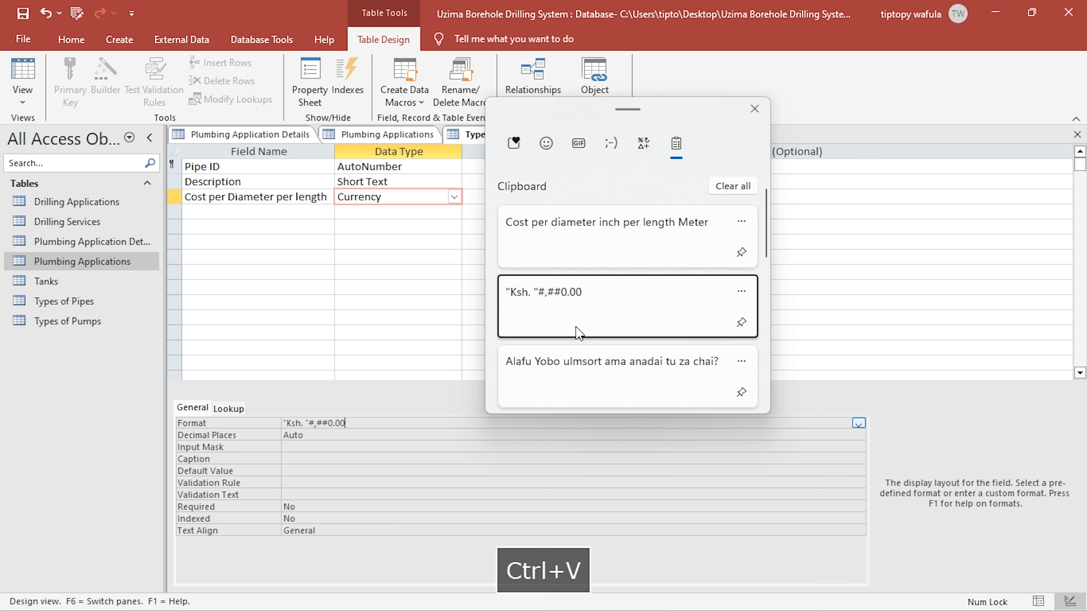
{"action": "left_click", "coordinate": [374, 431]}
{"action": "left_click", "coordinate": [359, 461]}
{"action": "left_click", "coordinate": [22, 14]}
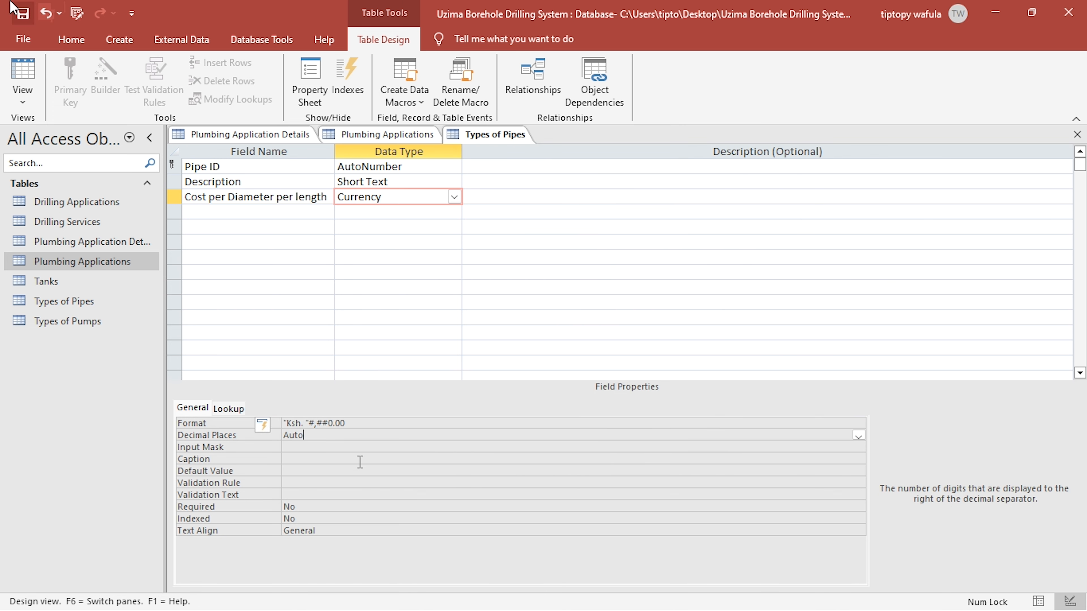
- Switch Types of Pipes to Datasheet view and enter a record for "Metalic pipe" with a cost of 40
{"action": "left_click", "coordinate": [32, 82]}
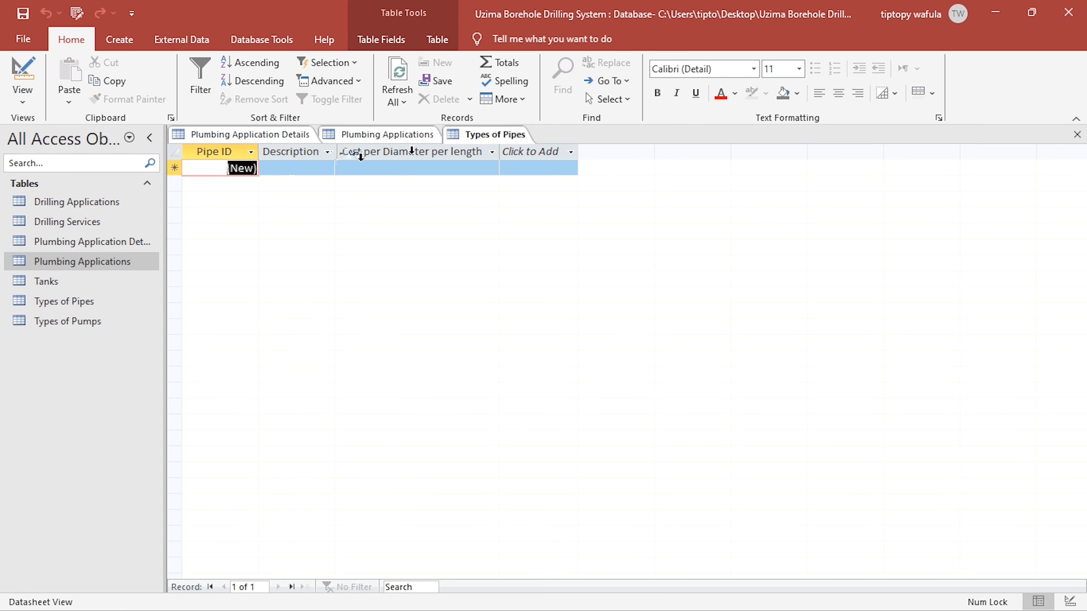
{"action": "left_click", "coordinate": [302, 162]}
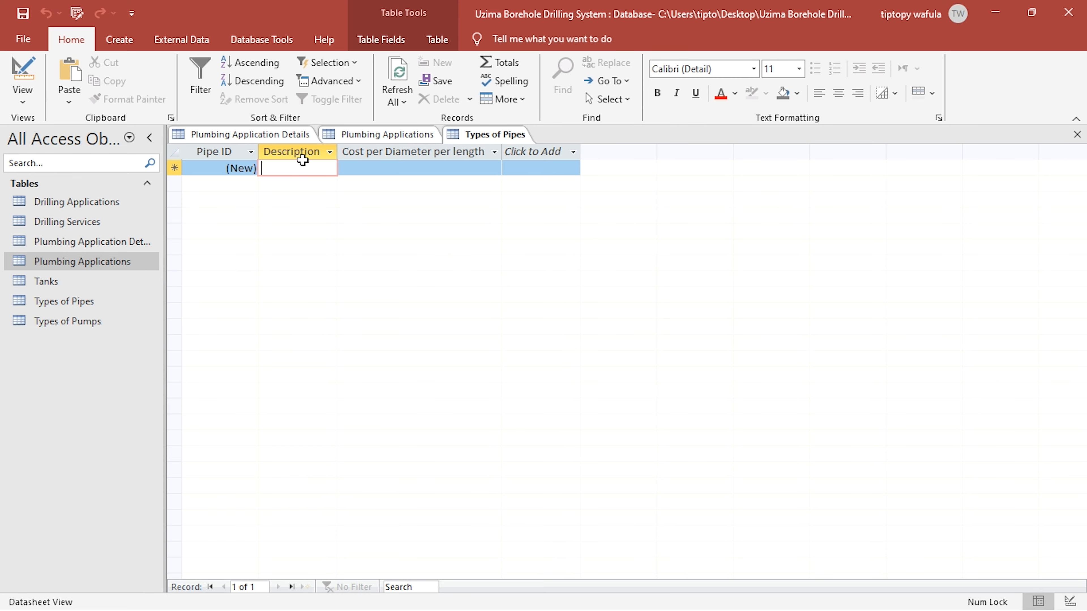
{"action": "type", "text": "Metalic "}
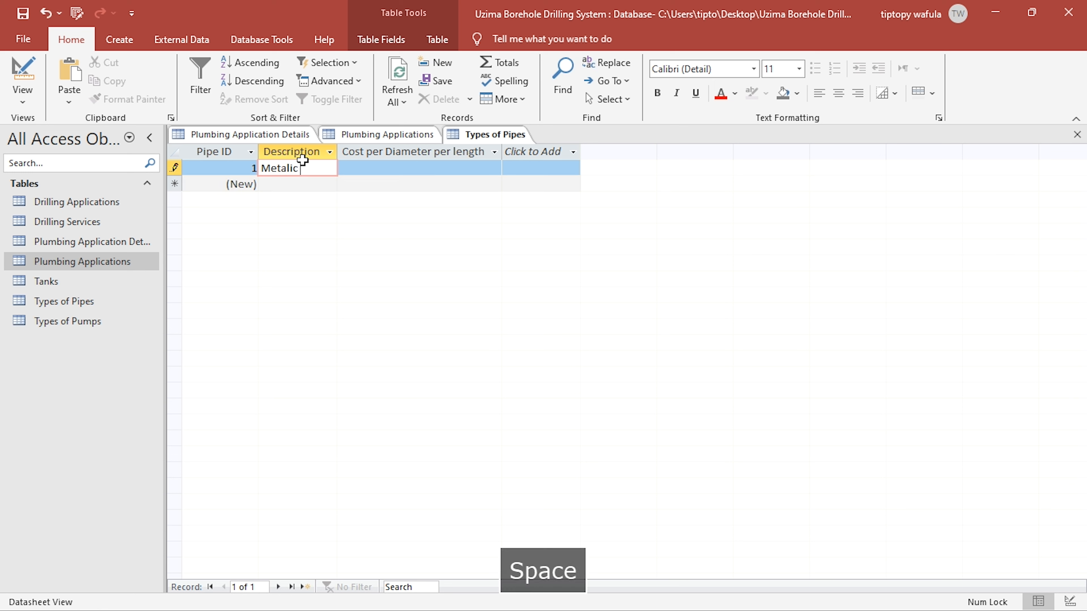
{"action": "type", "text": "pipe"}
{"action": "key", "text": "Right"}
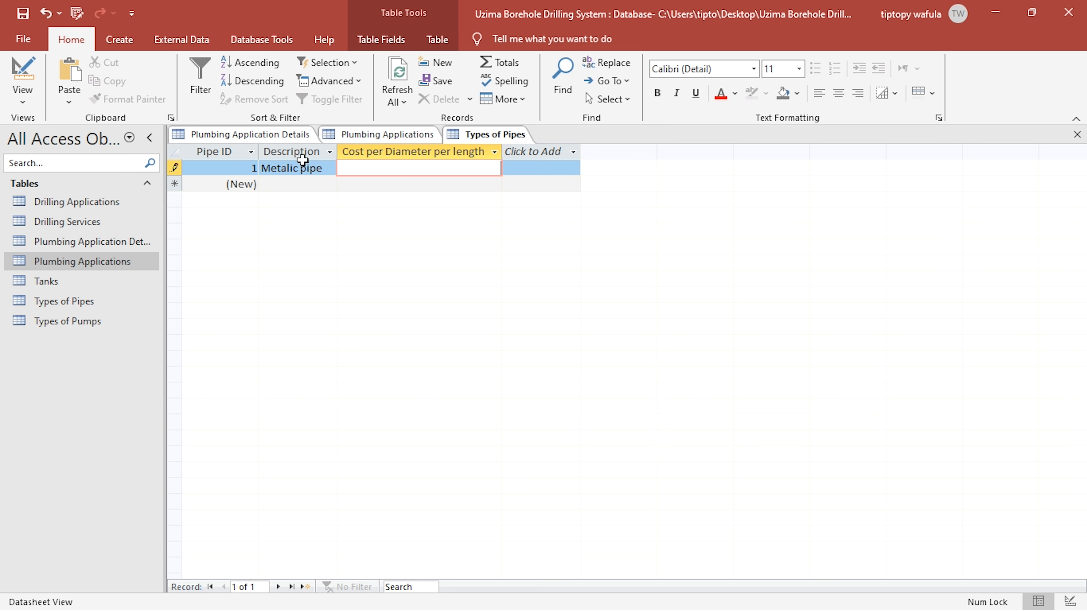
{"action": "type", "text": "40"}
- Reapply the "Ksh. "#,##0.00 format to the cost field in Design view, close Types of Pipes, and reopen it briefly to check the record
{"action": "left_click", "coordinate": [15, 56]}
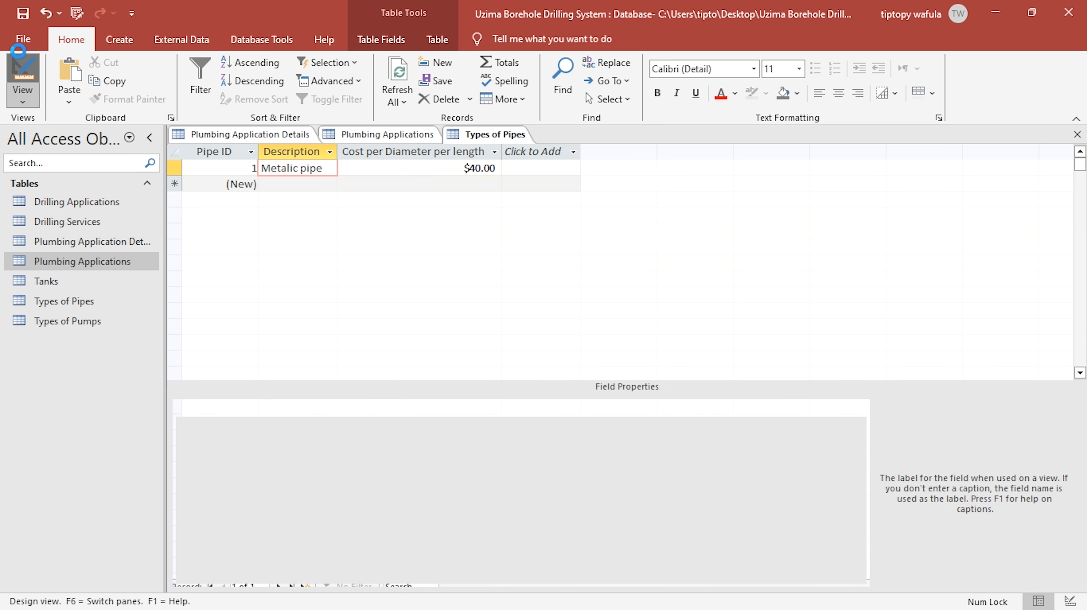
{"action": "left_click_drag", "start_coordinate": [318, 422], "coordinate": [258, 417]}
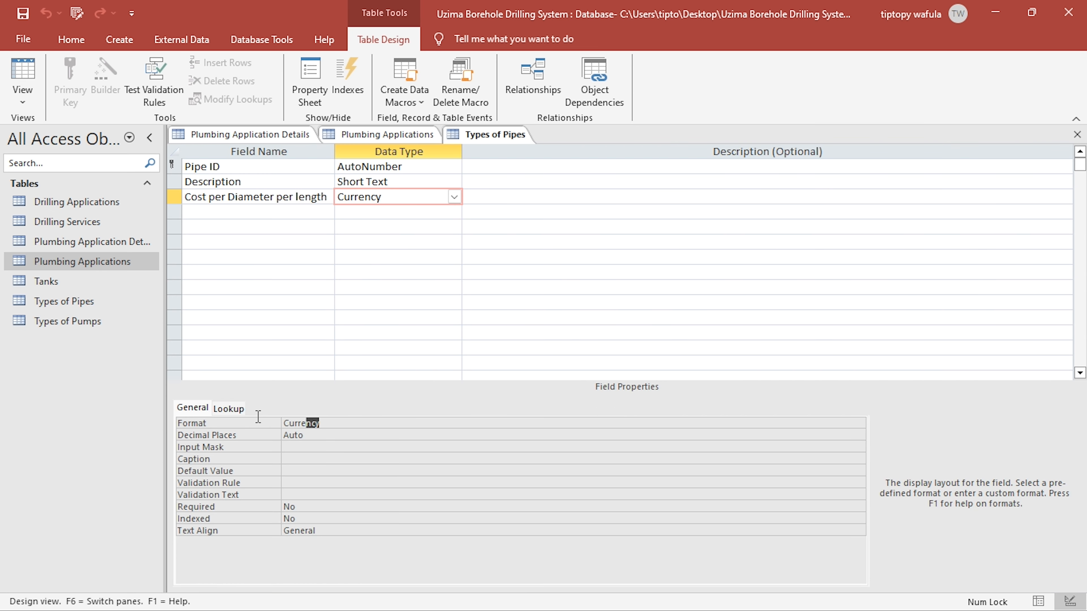
{"action": "type", "text": "\"Ksh. \"#,##0.00"}
{"action": "left_click", "coordinate": [315, 456]}
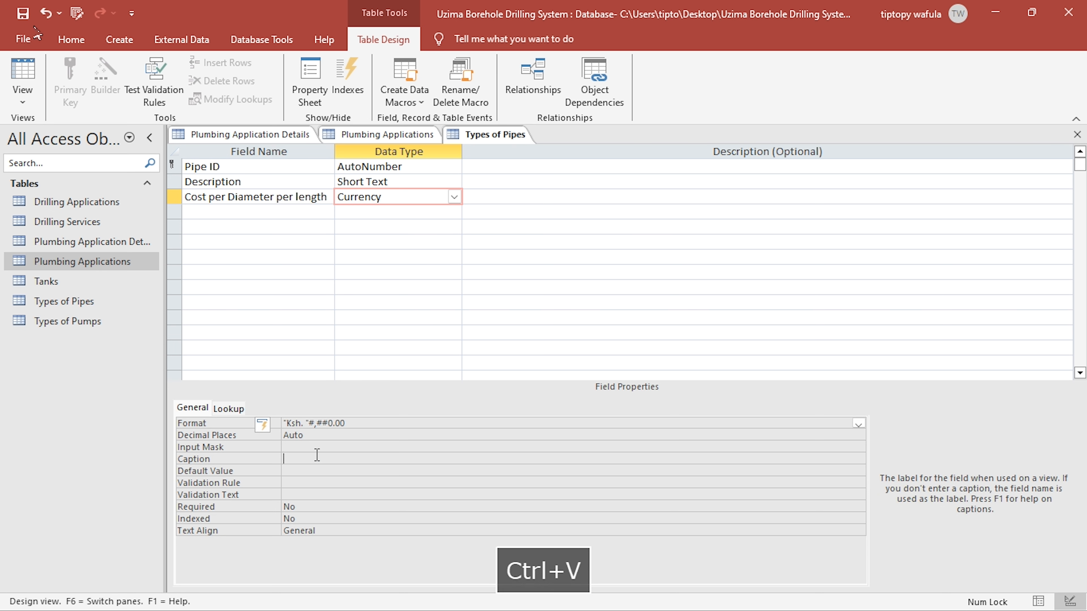
{"action": "left_click", "coordinate": [1077, 135]}
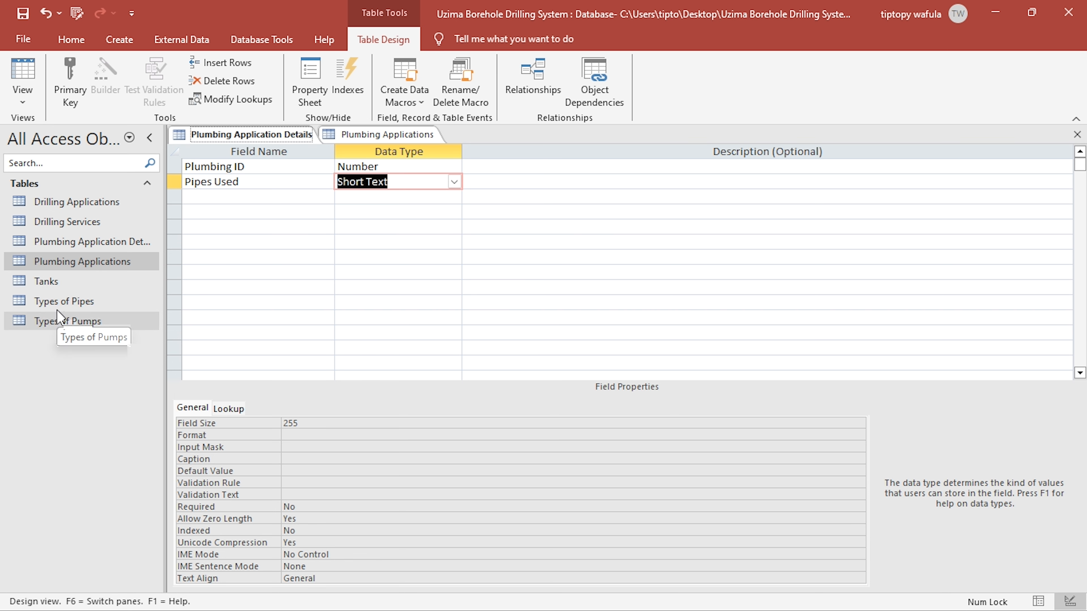
{"action": "double_click", "coordinate": [67, 307]}
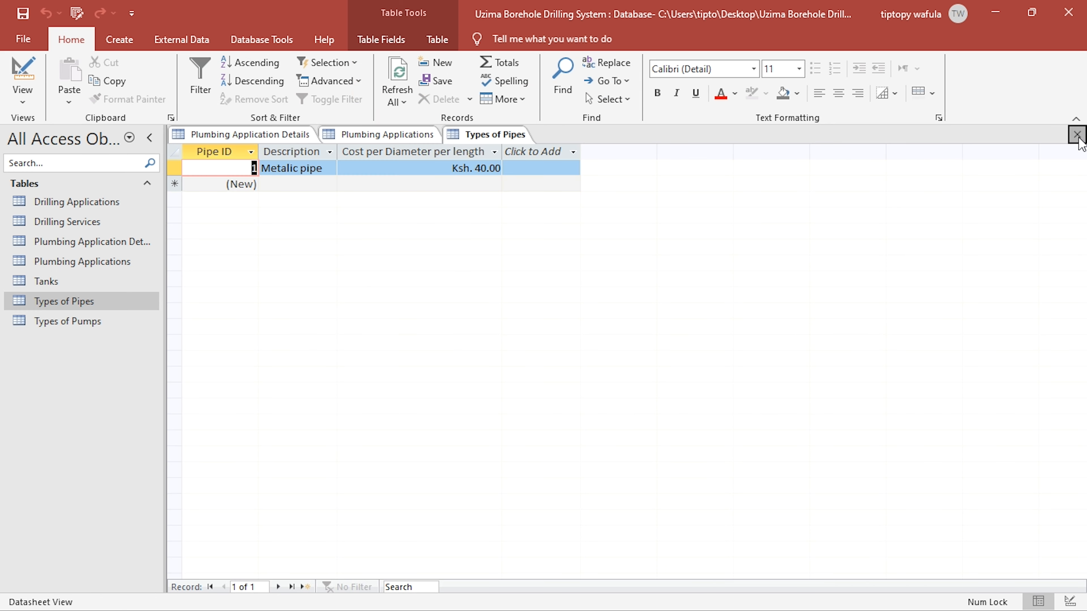
{"action": "left_click", "coordinate": [1077, 135]}
- Add a "Pipe Diameter" field with the Short Text data type below Pipes Used in the Plumbing Application Details table
{"action": "left_click", "coordinate": [248, 197]}
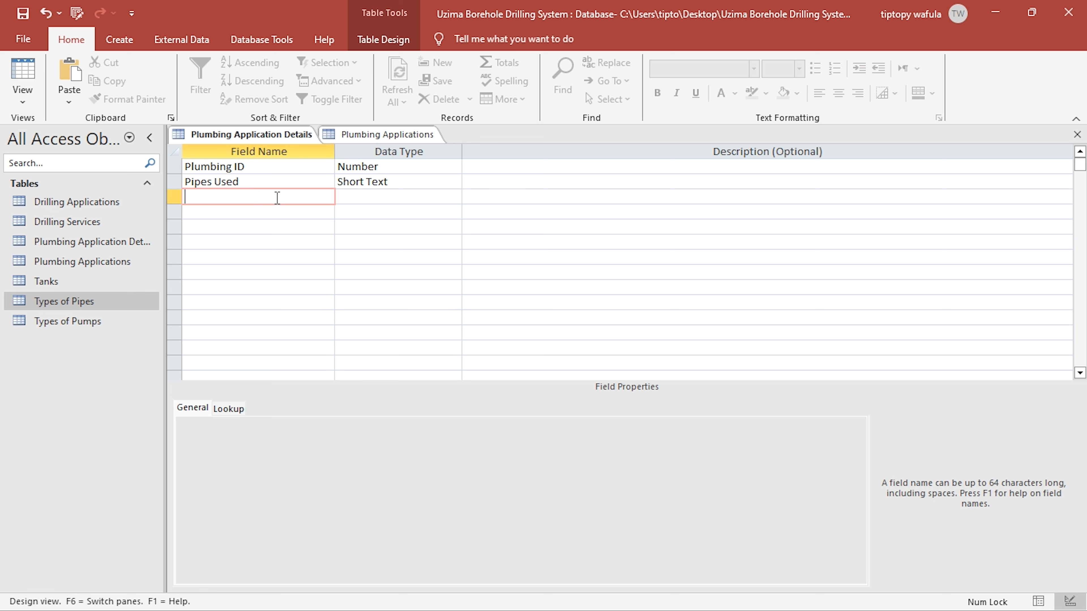
{"action": "left_click", "coordinate": [274, 170]}
{"action": "left_click", "coordinate": [277, 191]}
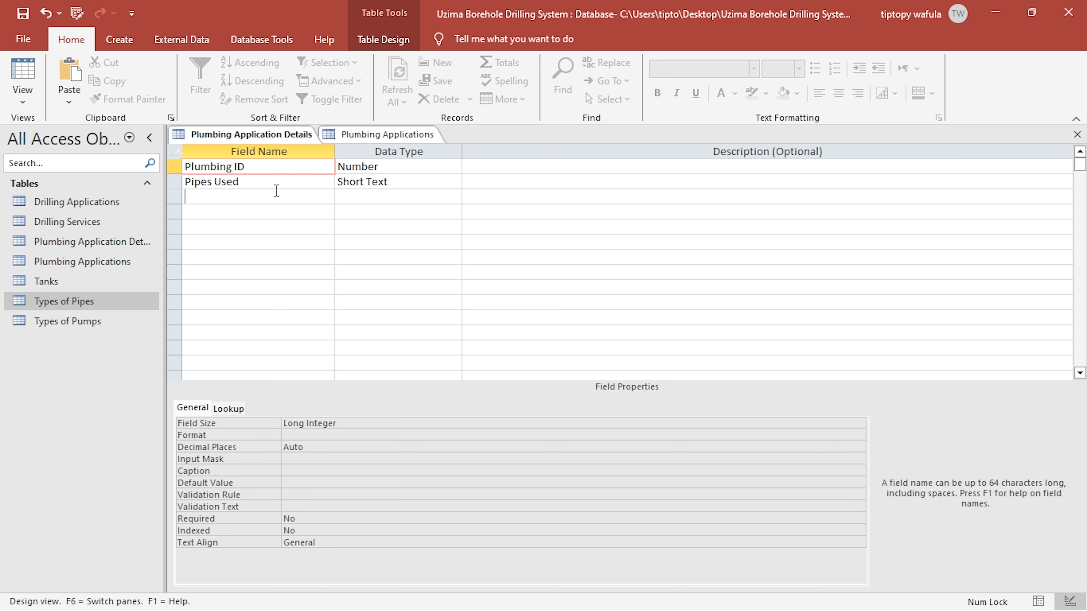
{"action": "left_click", "coordinate": [288, 198]}
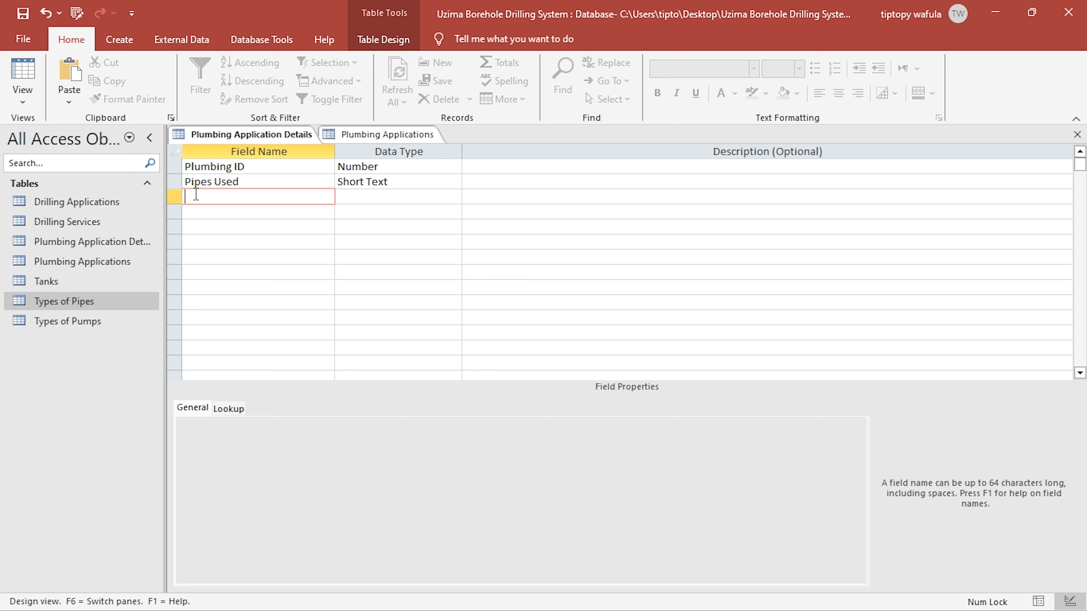
{"action": "type", "text": "Pipe"}
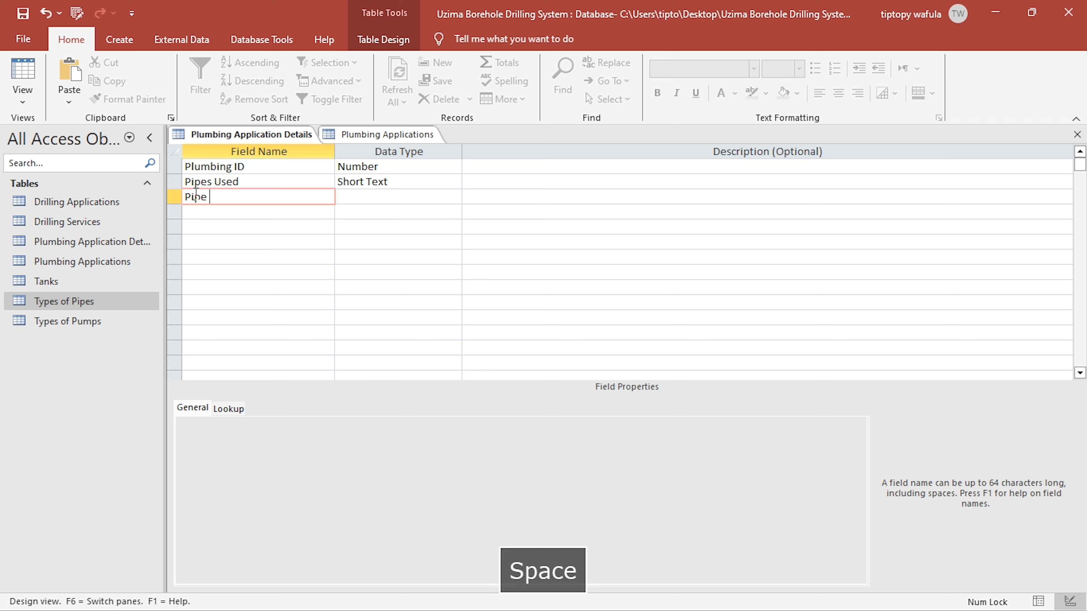
{"action": "type", "text": " diame"}
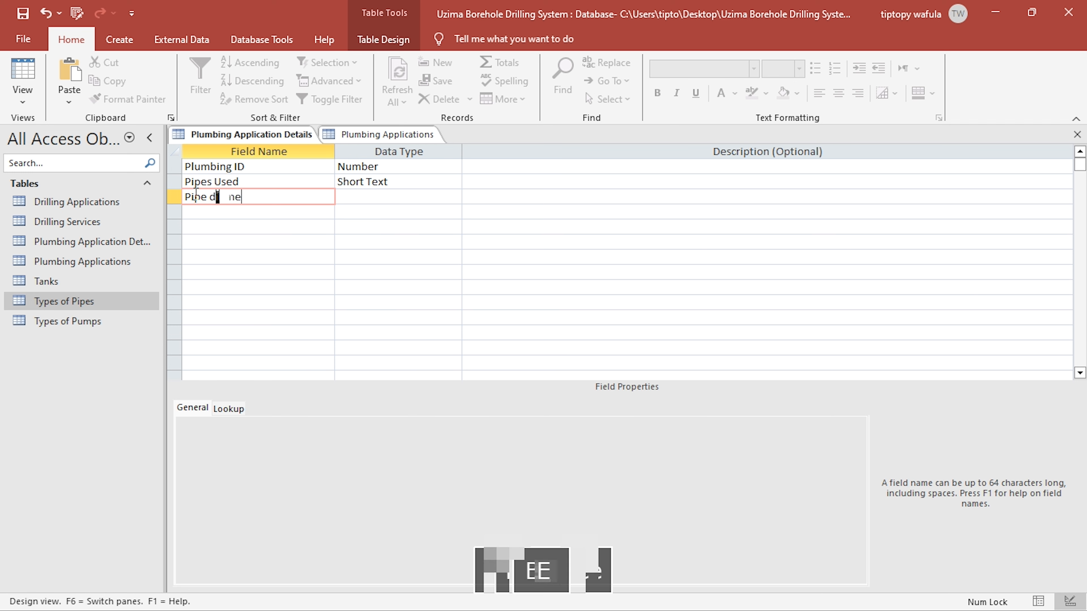
{"action": "type", "text": "ter"}
{"action": "key", "text": "Down"}
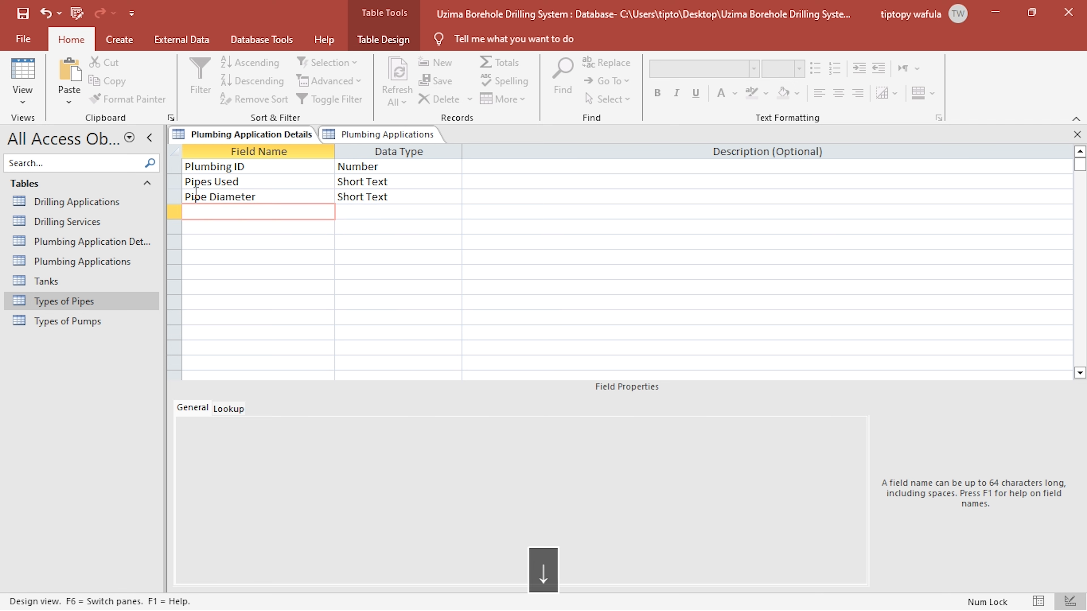
- Add a "Pipe length" field below Pipe Diameter and set the data type of both fields to Number
{"action": "type", "text": "F"}
{"action": "type", "text": "ipe le"}
{"action": "type", "text": "ngth"}
{"action": "key", "text": "Right"}
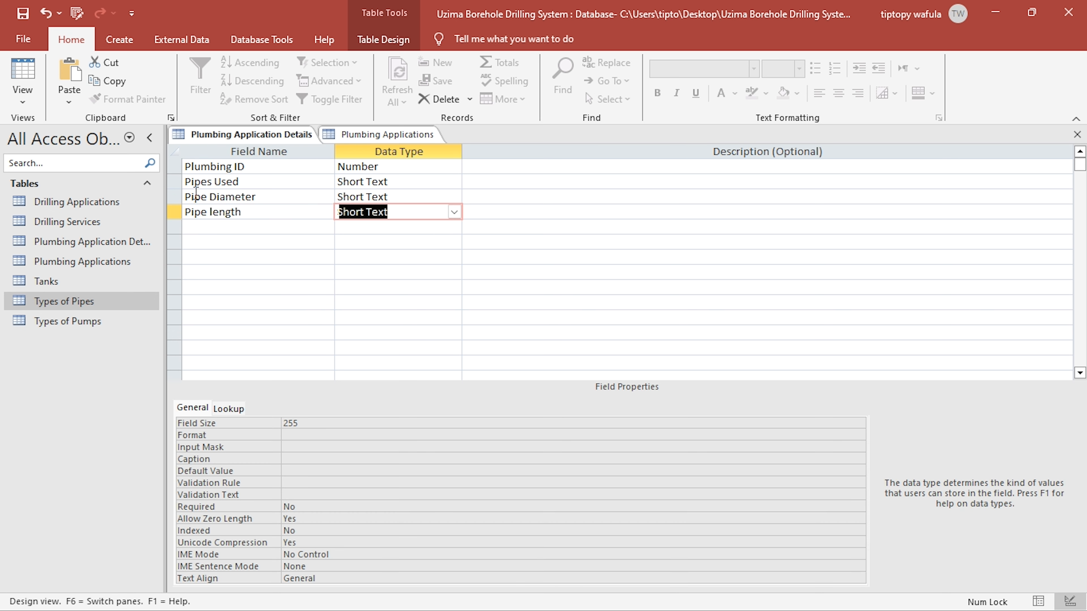
{"action": "type", "text": "n"}
{"action": "key", "text": "Up"}
{"action": "type", "text": "n"}
{"action": "key", "text": "Down"}
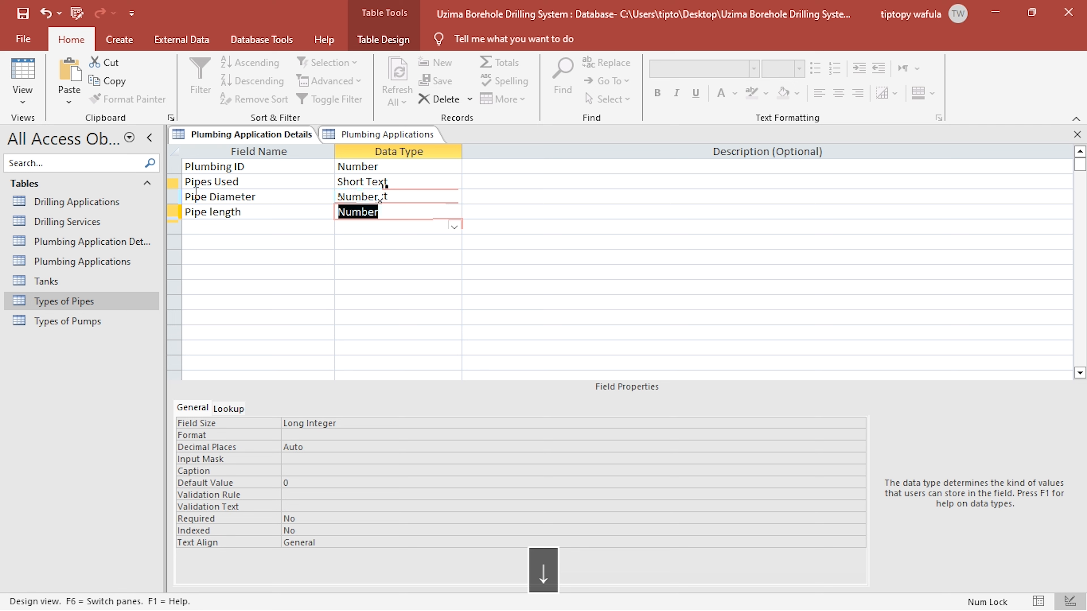
- Clear the default value of the Pipe Diameter and Pipe length fields and close the open tables
{"action": "key", "text": "Up"}
{"action": "left_click", "coordinate": [302, 480]}
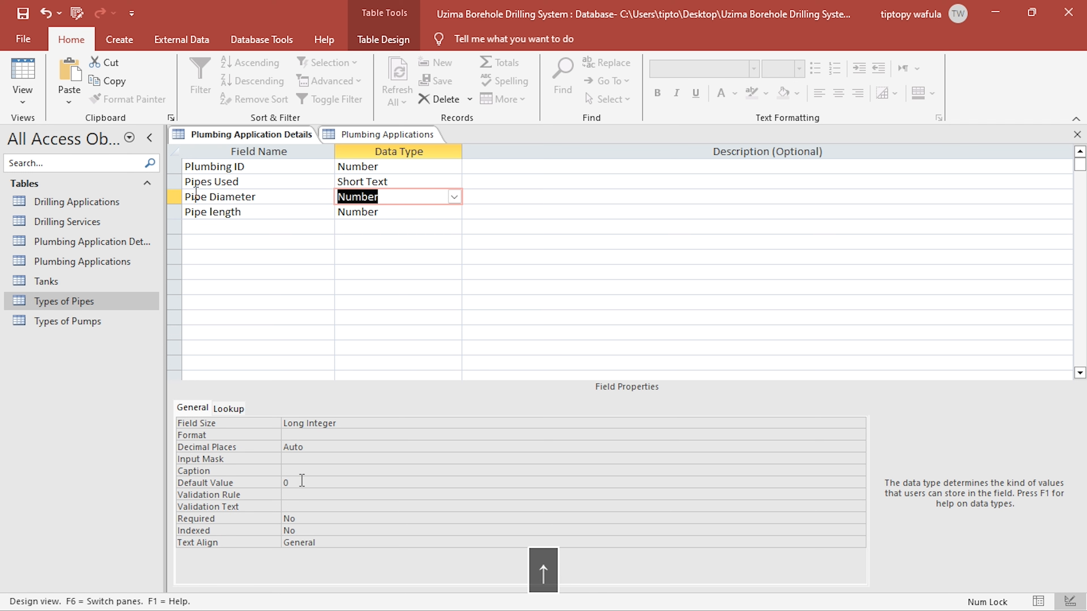
{"action": "key", "text": "BackSpace"}
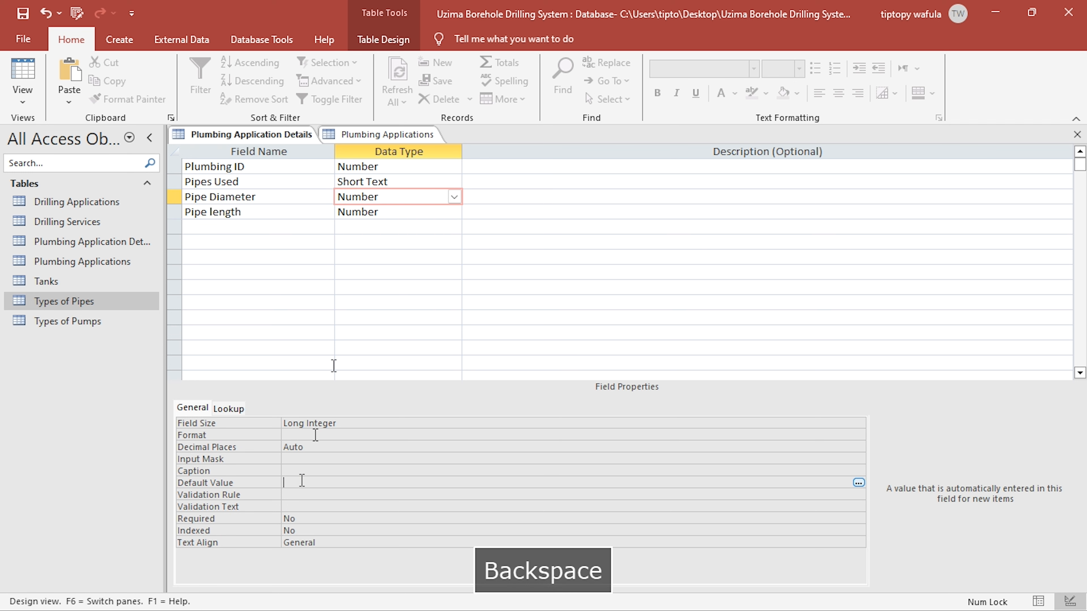
{"action": "left_click", "coordinate": [357, 212]}
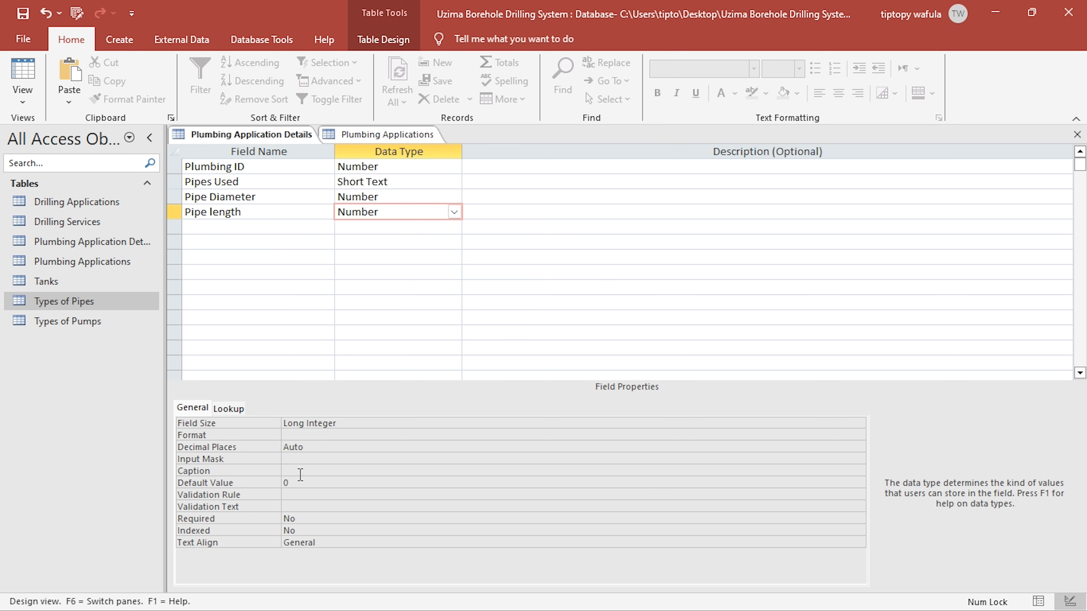
{"action": "left_click", "coordinate": [300, 483]}
{"action": "key", "text": "BackSpace"}
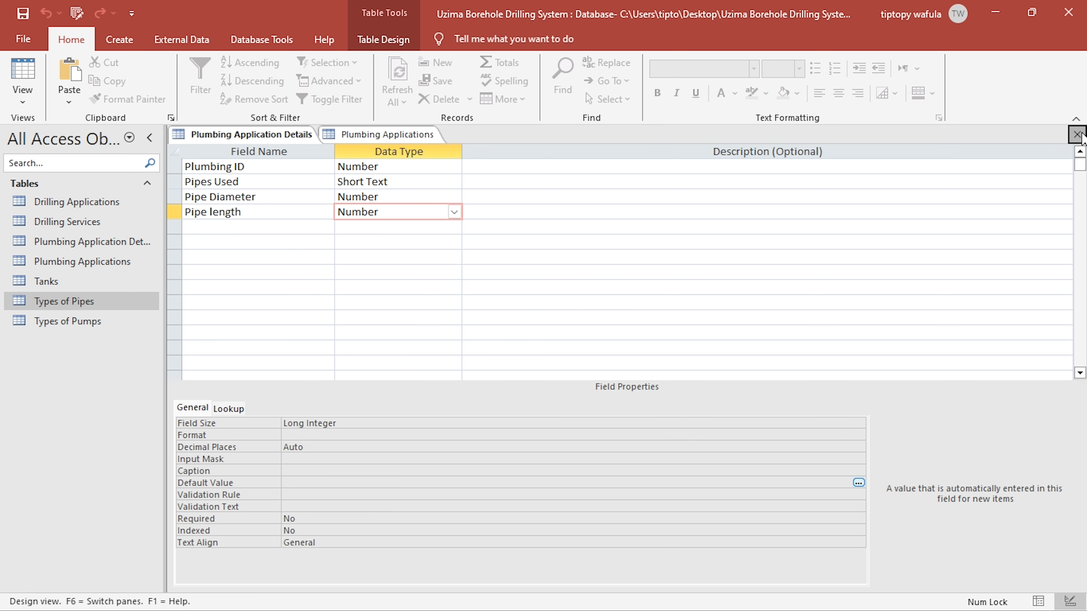
{"action": "left_click", "coordinate": [1077, 134]}
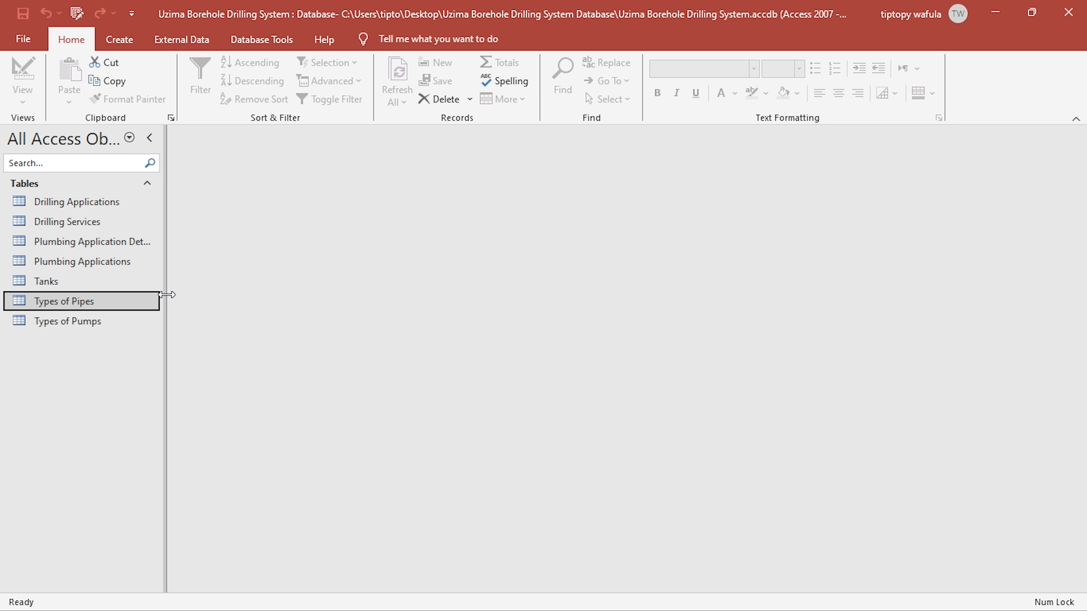
- Open the Plumbing Applications table and start a record with service date 5/7/2024 and 8 outlets
{"action": "left_click_drag", "start_coordinate": [165, 242], "coordinate": [184, 242]}
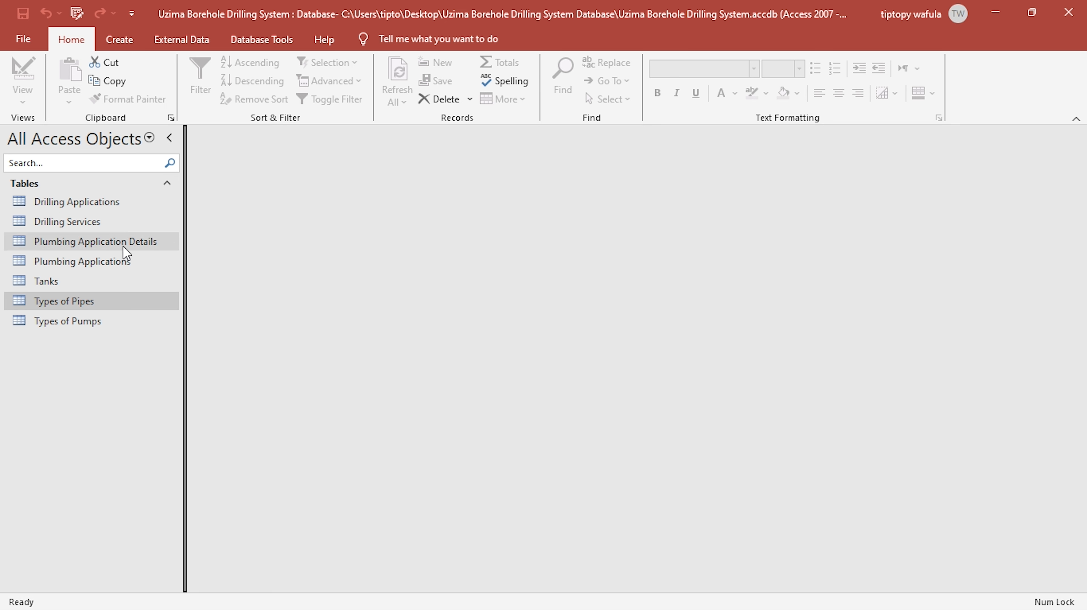
{"action": "double_click", "coordinate": [126, 262]}
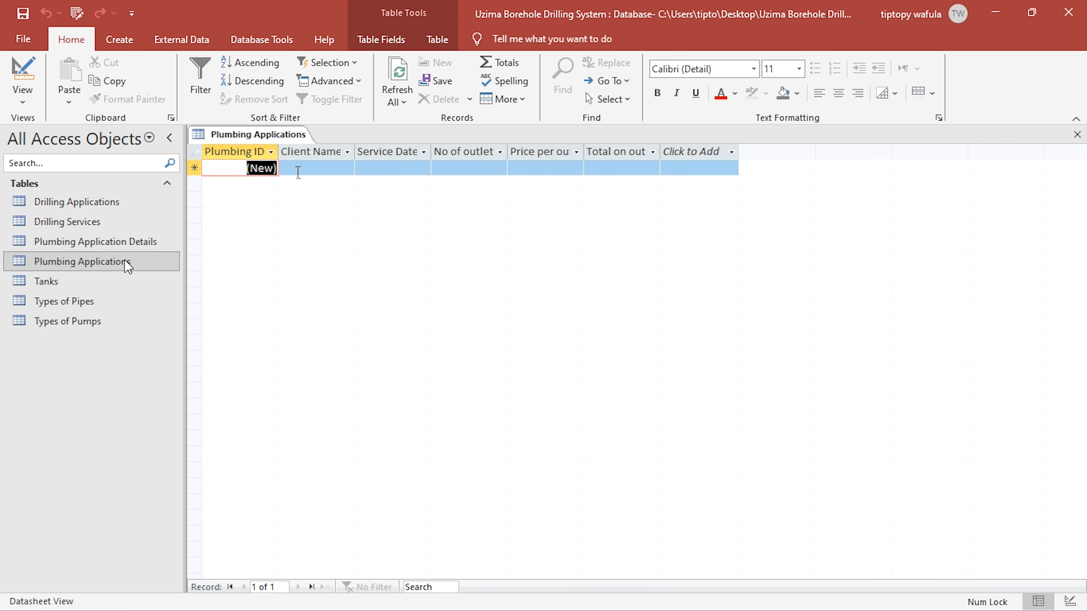
{"action": "left_click", "coordinate": [319, 171]}
{"action": "left_click_drag", "start_coordinate": [320, 167], "coordinate": [1031, 135]}
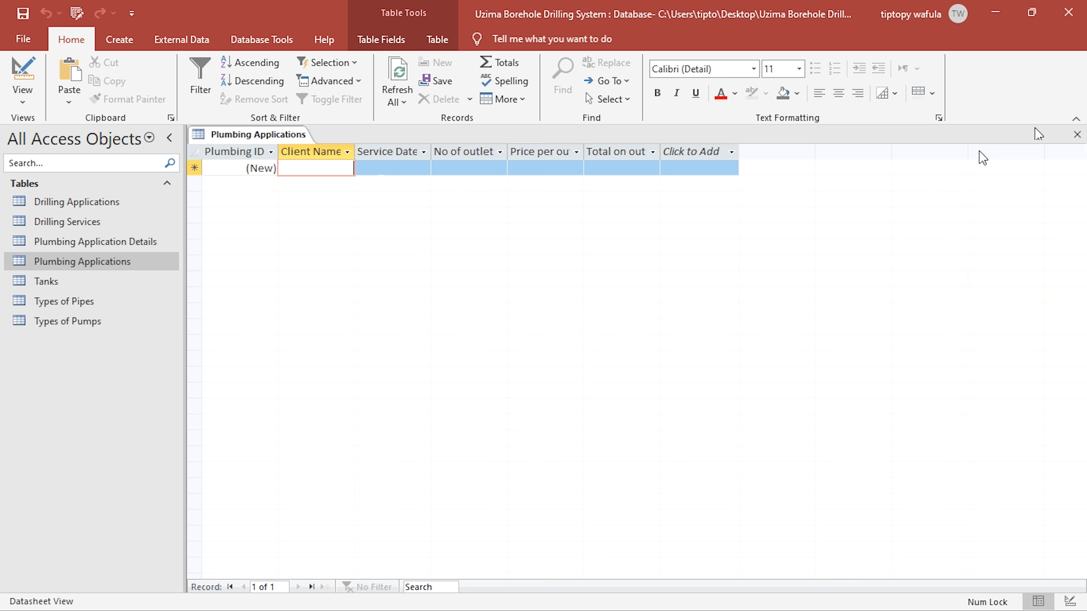
{"action": "key", "text": "Tab"}
{"action": "left_click", "coordinate": [439, 167]}
{"action": "left_click", "coordinate": [350, 228]}
{"action": "left_click", "coordinate": [456, 173]}
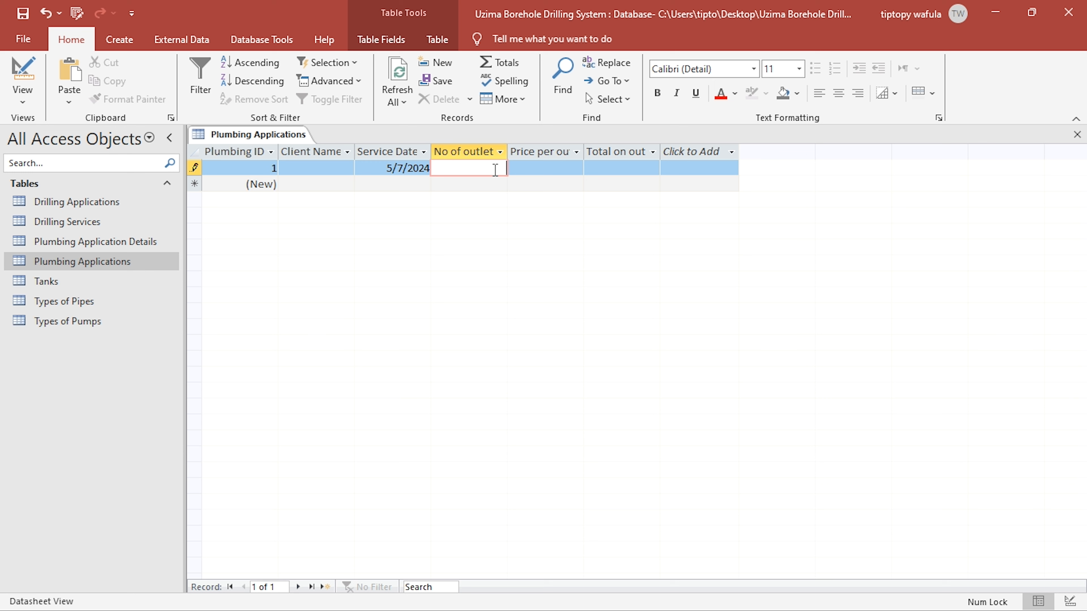
{"action": "type", "text": "8"}
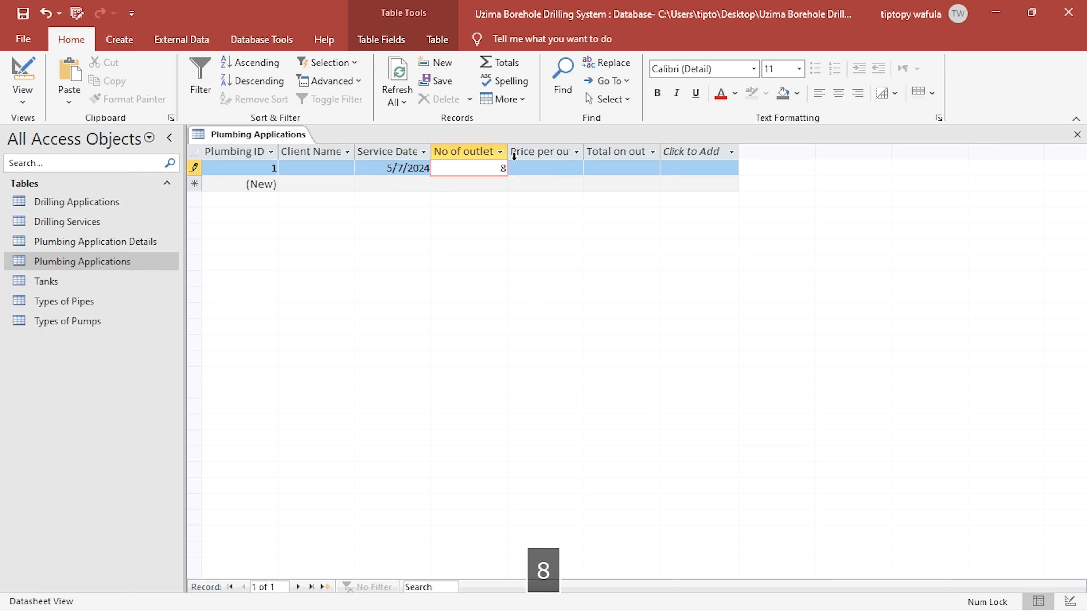
- Enter 5000 as the record's price per outlet and widen the three outlet columns to show their full headings
{"action": "double_click", "coordinate": [514, 151]}
{"action": "left_click_drag", "start_coordinate": [598, 151], "coordinate": [649, 152]}
{"action": "left_click", "coordinate": [606, 167]}
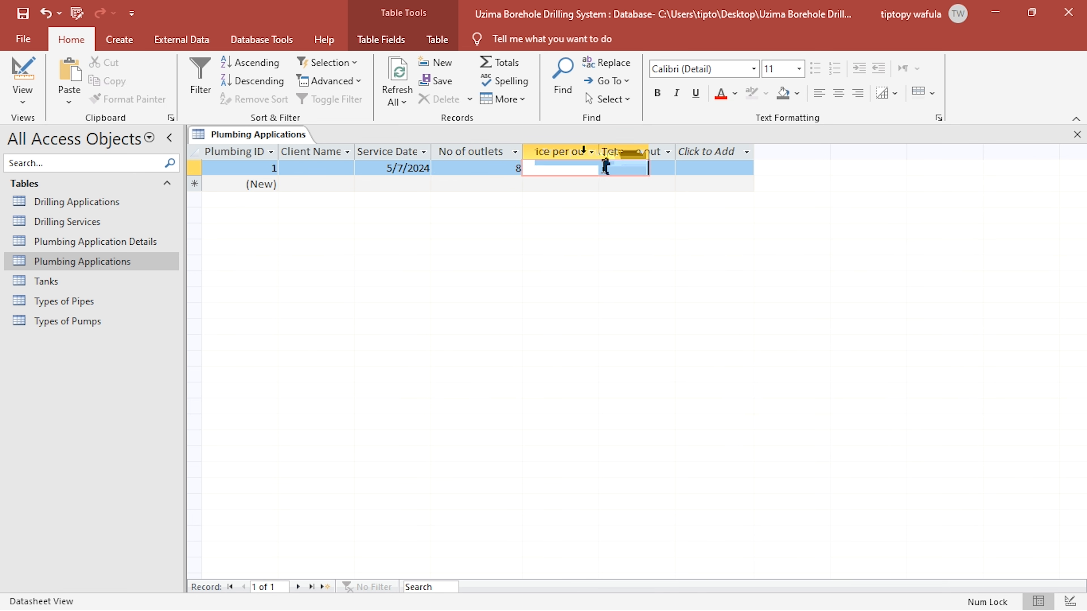
{"action": "type", "text": "5000"}
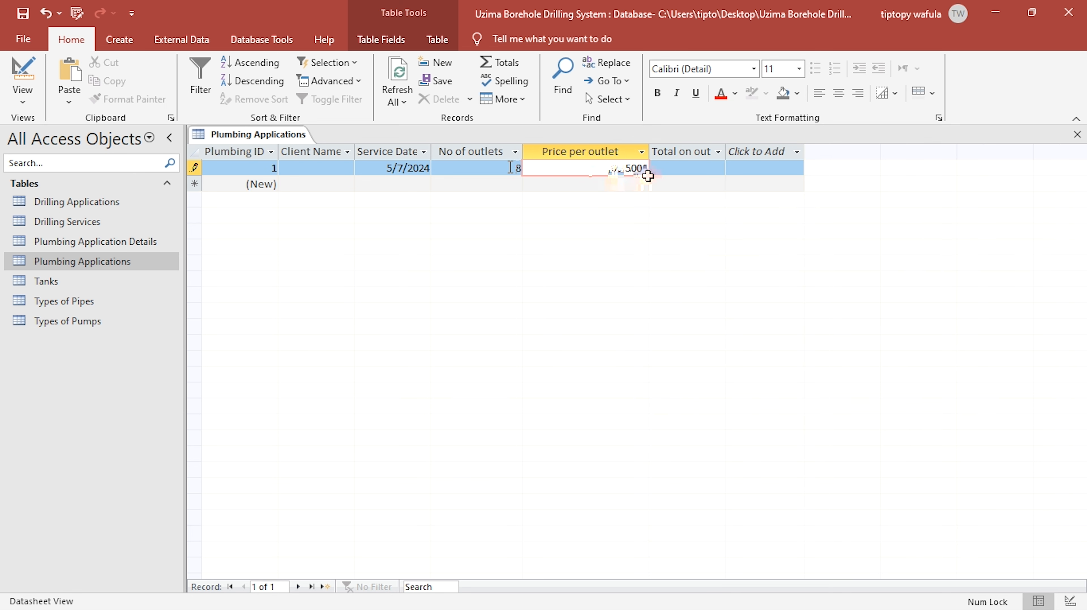
{"action": "key", "text": "shift+Tab"}
{"action": "left_click_drag", "start_coordinate": [729, 153], "coordinate": [749, 153]}
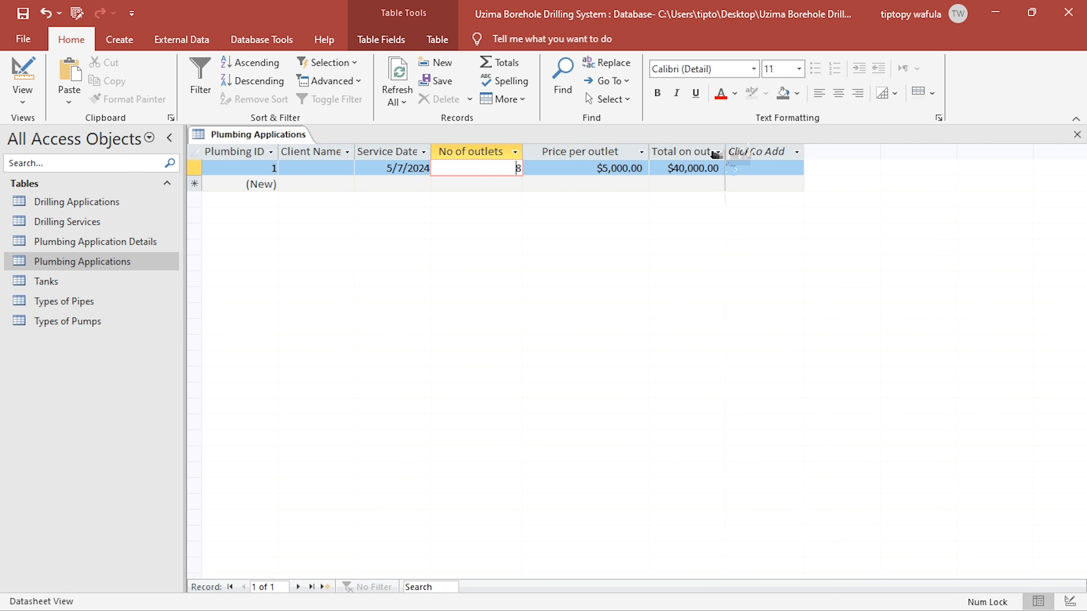
{"action": "left_click", "coordinate": [732, 168]}
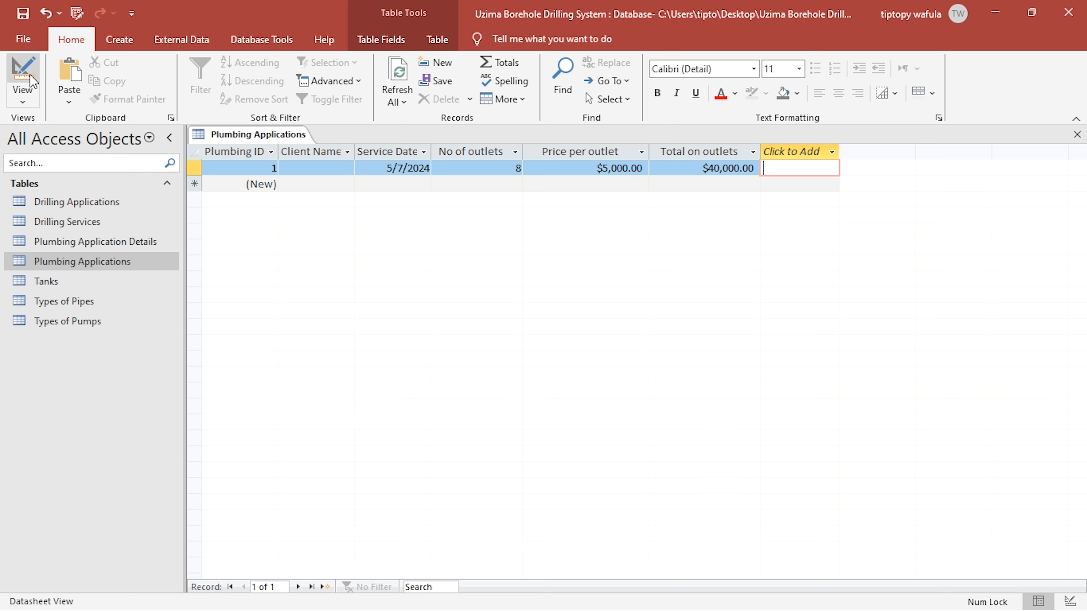
- Apply the copied "Ksh. "#,##0.00 format to the Price per outlet field in Design view and save the table
{"action": "left_click", "coordinate": [22, 81]}
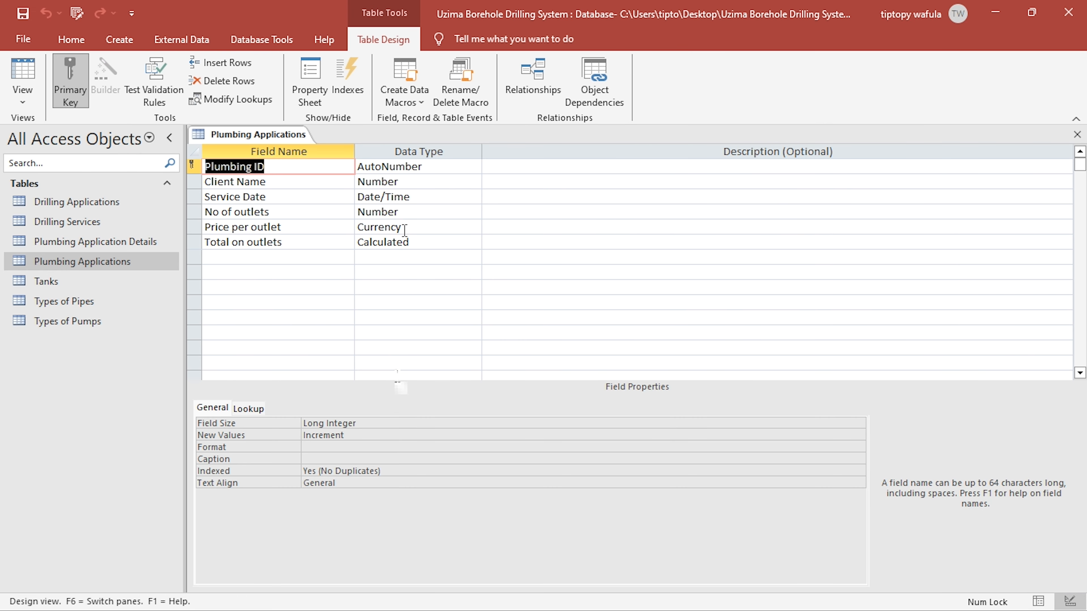
{"action": "left_click", "coordinate": [404, 227]}
{"action": "double_click", "coordinate": [358, 423]}
{"action": "type", "text": "\"Ksh. \"#,##0.00"}
{"action": "left_click", "coordinate": [360, 447]}
{"action": "left_click", "coordinate": [23, 14]}
{"action": "left_click", "coordinate": [23, 70]}
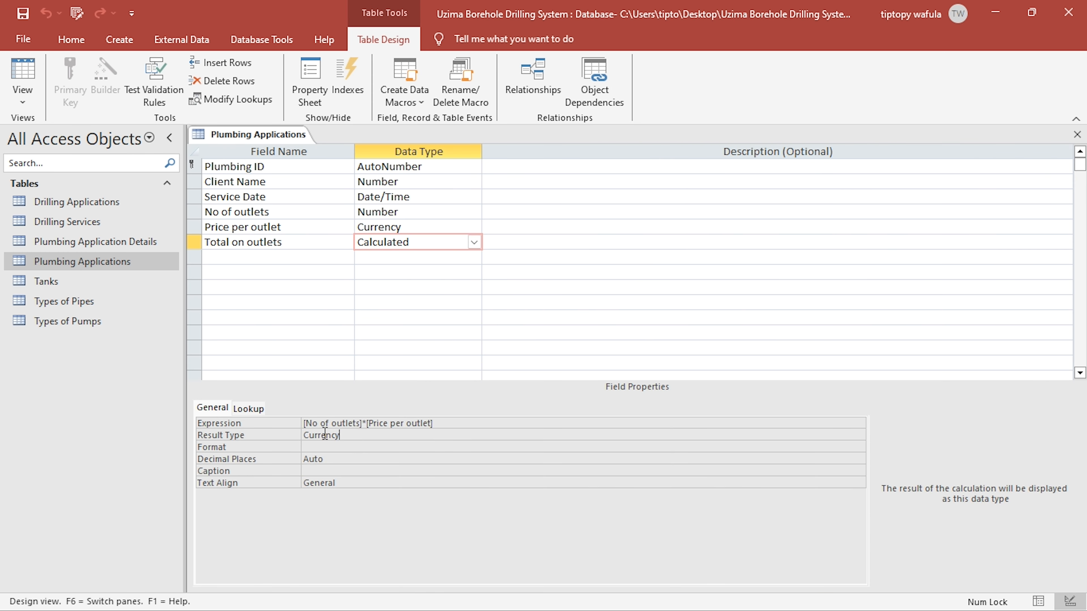
{"action": "type", "text": "\"Ksh. \"#,##0.00"}
{"action": "key", "text": "Return"}
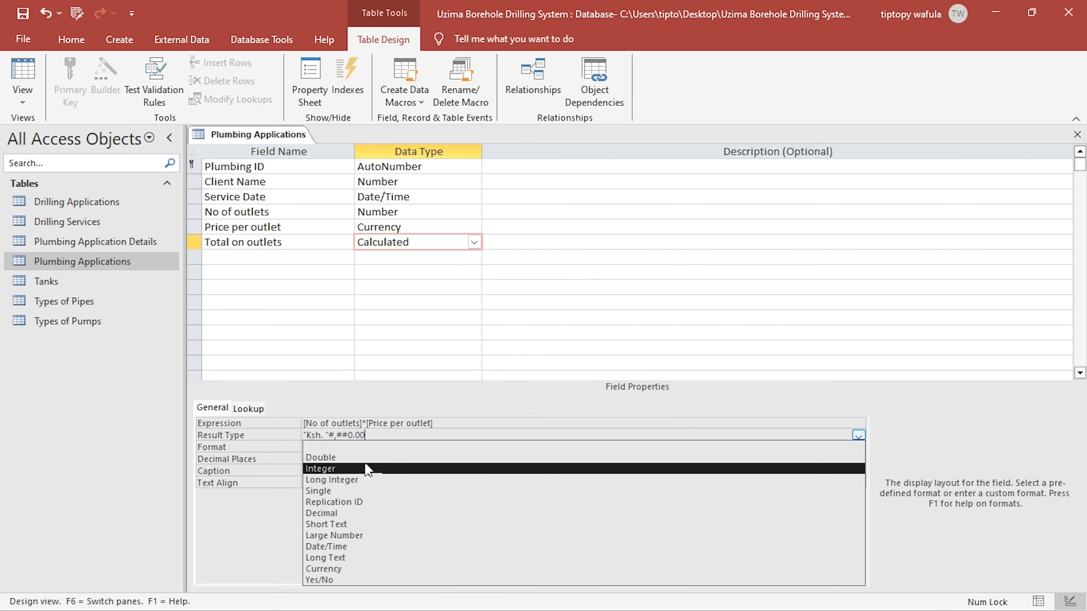
{"action": "key", "text": "BackSpace"}
{"action": "key", "text": "BackSpace"}
{"action": "key", "text": "BackSpace"}
{"action": "key", "text": "BackSpace"}
{"action": "key", "text": "BackSpace"}
{"action": "key", "text": "BackSpace"}
{"action": "key", "text": "BackSpace"}
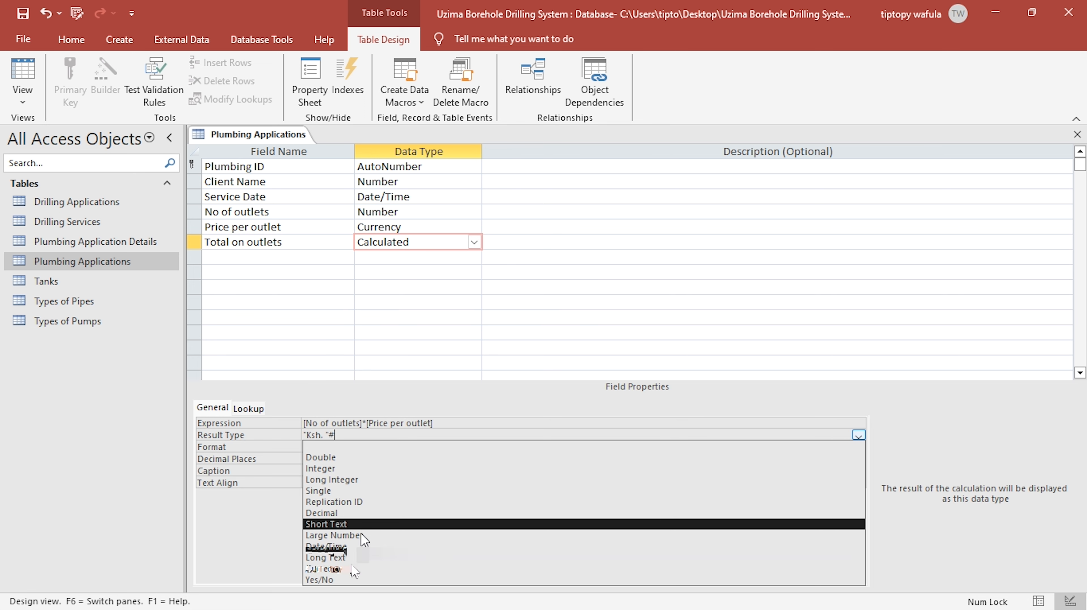
{"action": "left_click", "coordinate": [356, 569]}
- Apply the "Ksh. "#,##0.00 format to the calculated Total on outlets field and return to Datasheet view
{"action": "left_click", "coordinate": [330, 448]}
{"action": "type", "text": "\"Ksh. \"#,##0.00"}
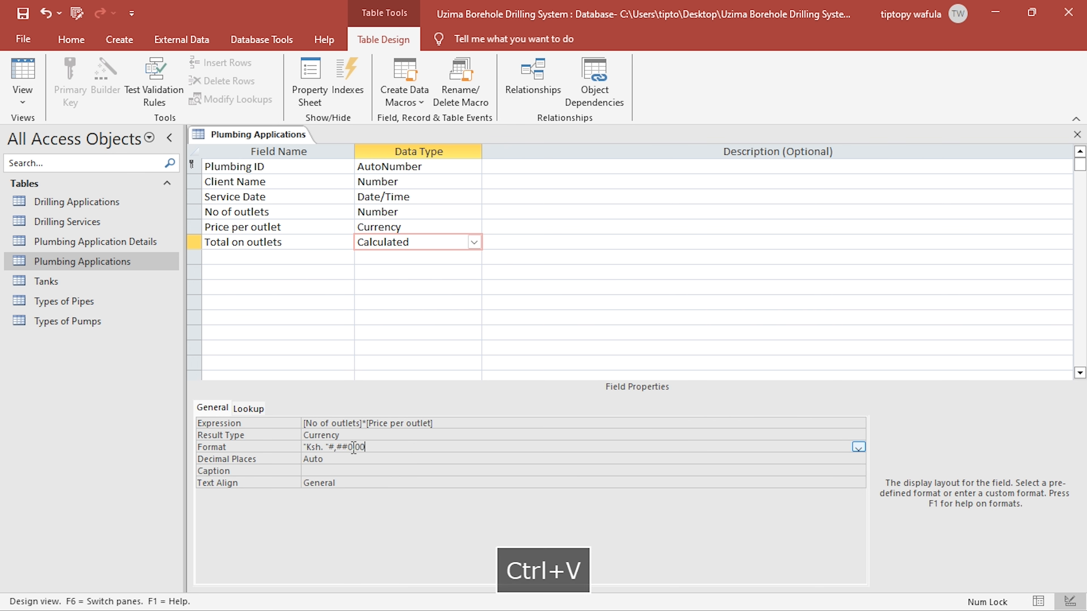
{"action": "left_click", "coordinate": [359, 436]}
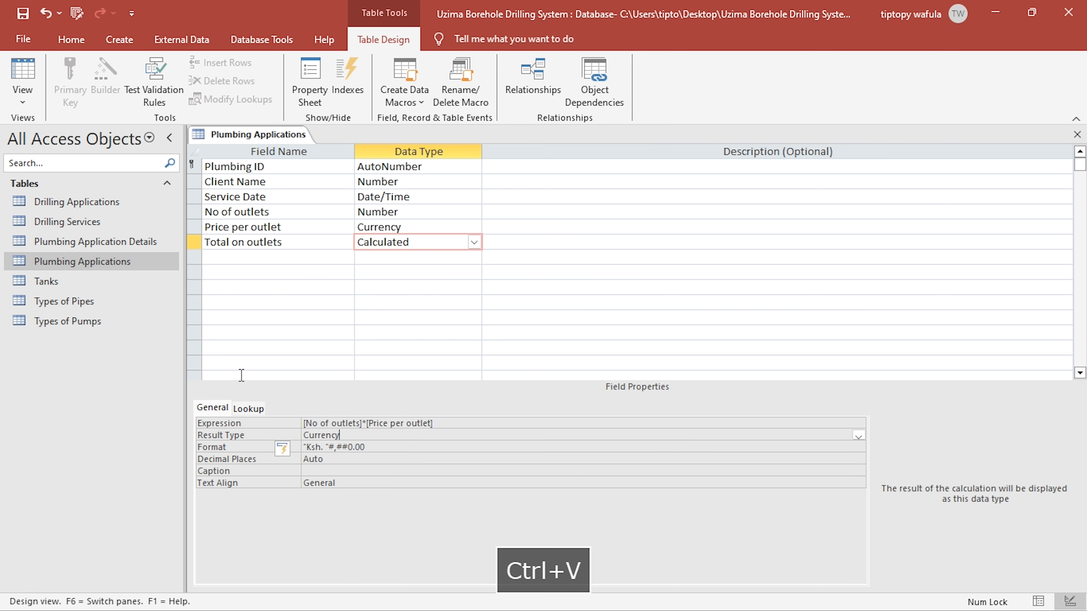
{"action": "left_click", "coordinate": [18, 80]}
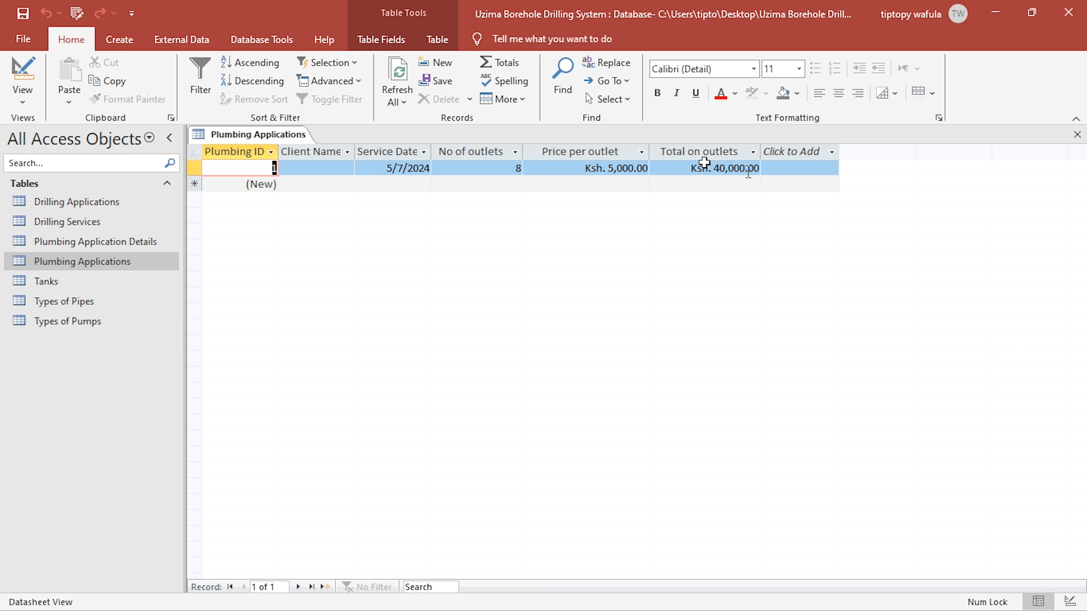
- Review the Plumbing Applications and Plumbing Application Details tables and close both
{"action": "left_click", "coordinate": [1078, 135]}
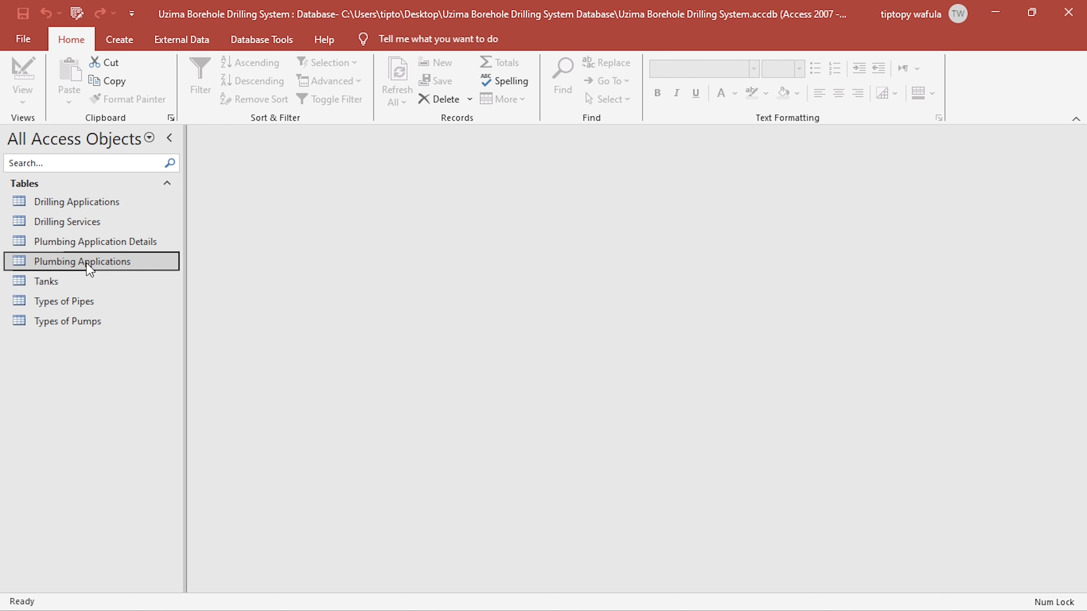
{"action": "double_click", "coordinate": [87, 262]}
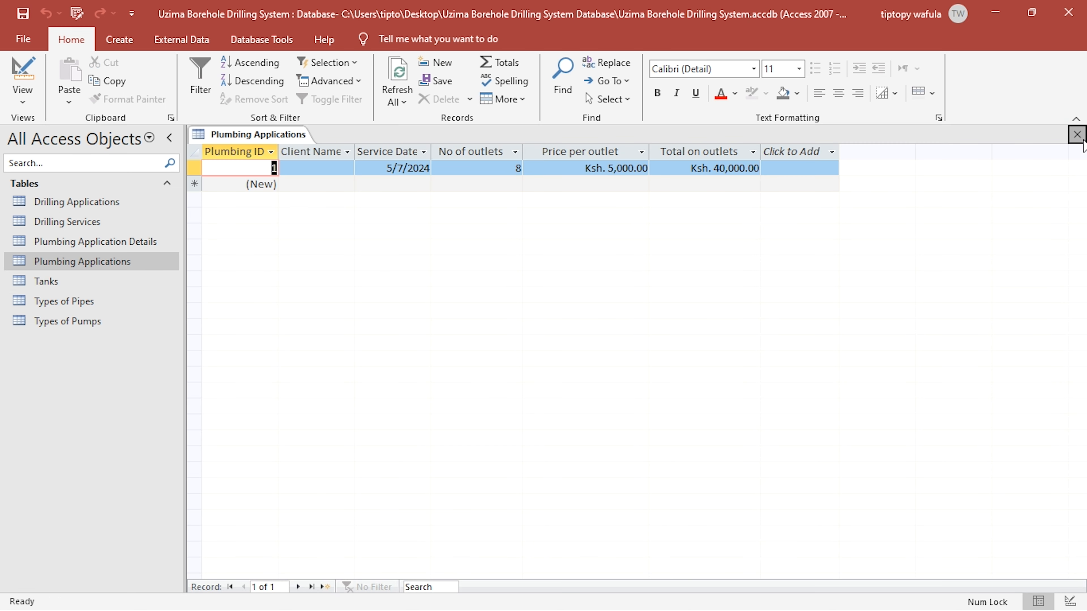
{"action": "left_click", "coordinate": [1078, 135]}
{"action": "double_click", "coordinate": [70, 242]}
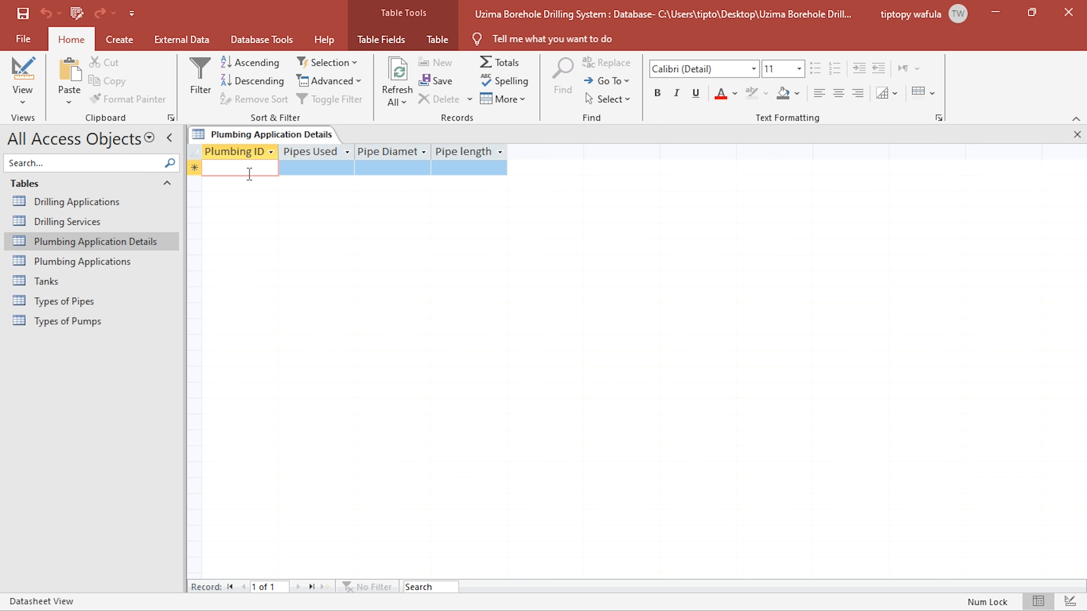
{"action": "left_click", "coordinate": [1077, 136]}
- Add an Ironized pipe record costing 70 per diameter per length to the Types of Pipes table and close it
{"action": "double_click", "coordinate": [73, 301]}
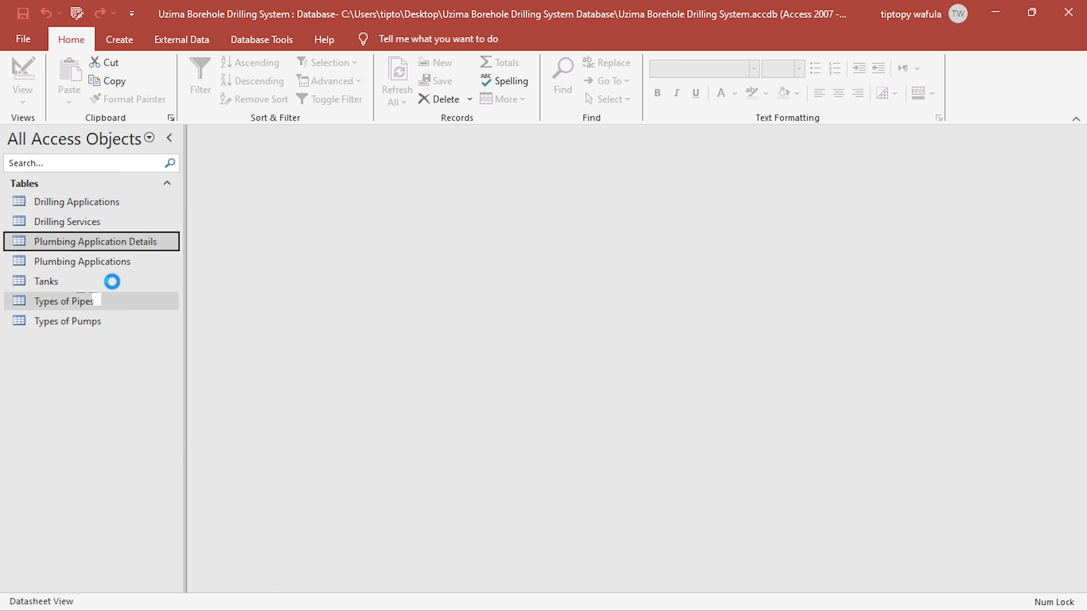
{"action": "left_click", "coordinate": [317, 185]}
{"action": "left_click", "coordinate": [318, 187]}
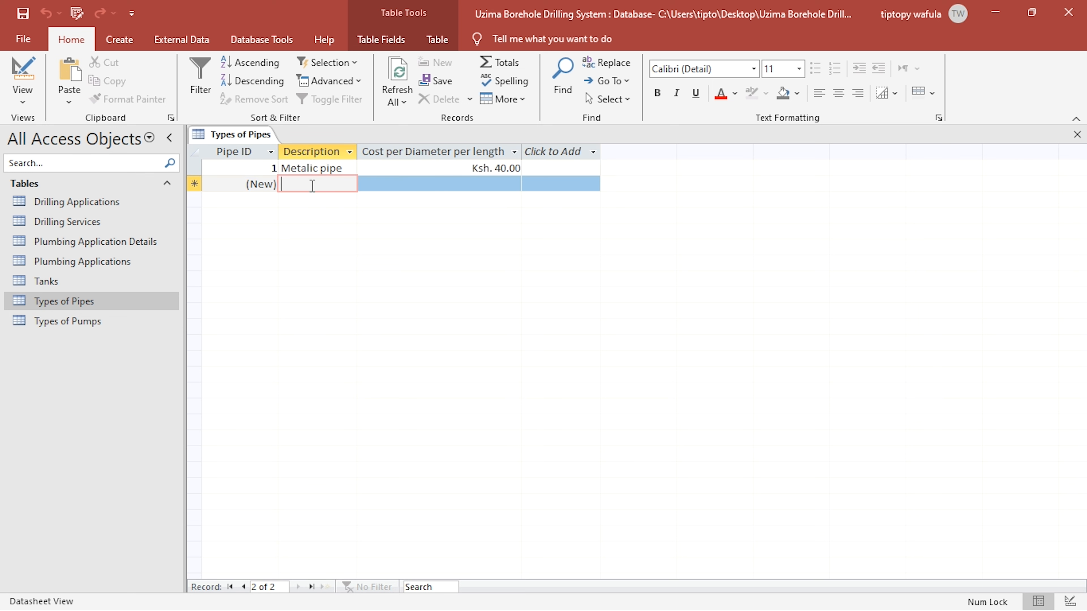
{"action": "type", "text": "R"}
{"action": "type", "text": "ronized pipe"}
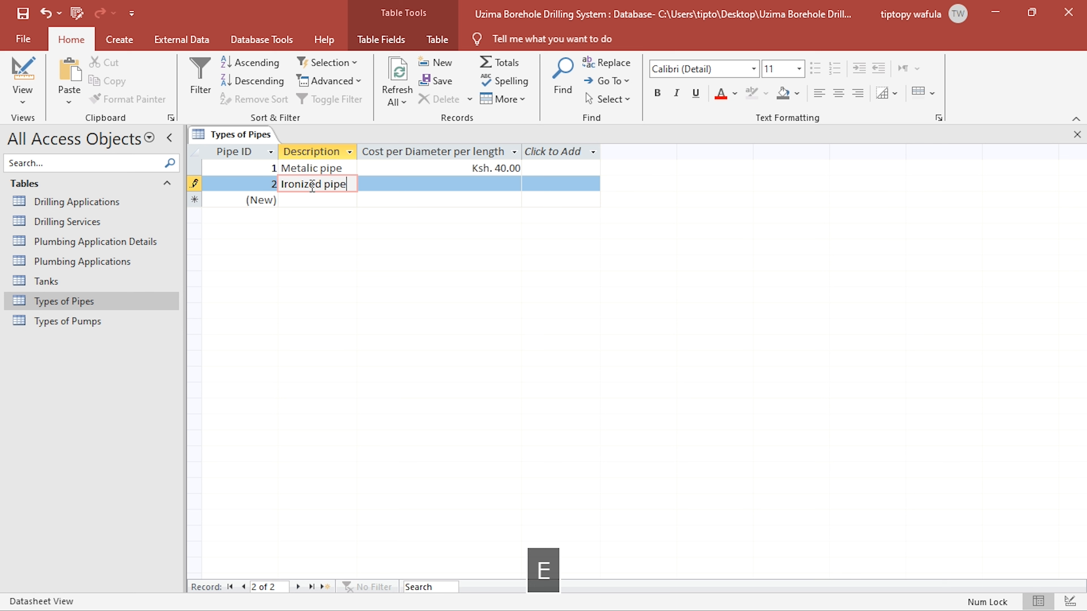
{"action": "key", "text": "BackSpace"}
{"action": "type", "text": "e"}
{"action": "key", "text": "Tab"}
{"action": "type", "text": "70"}
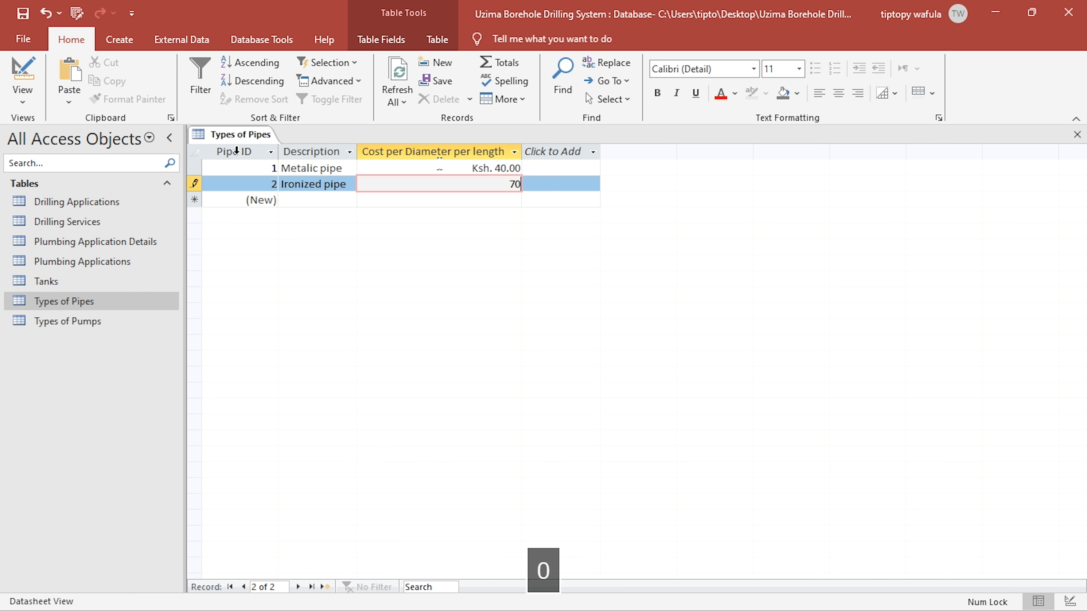
{"action": "left_click", "coordinate": [442, 168]}
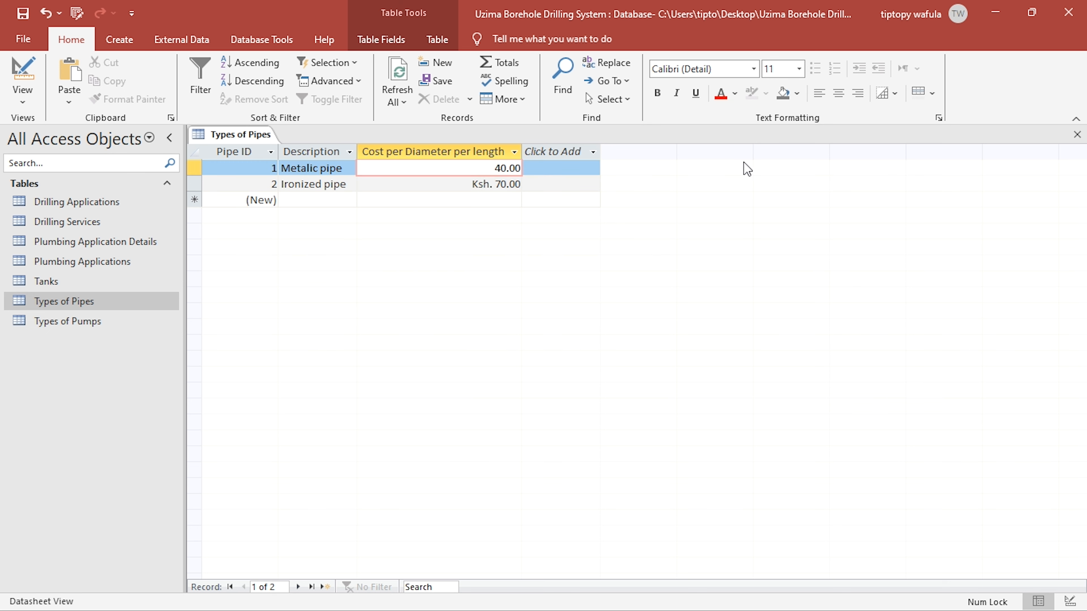
{"action": "left_click", "coordinate": [1077, 135]}
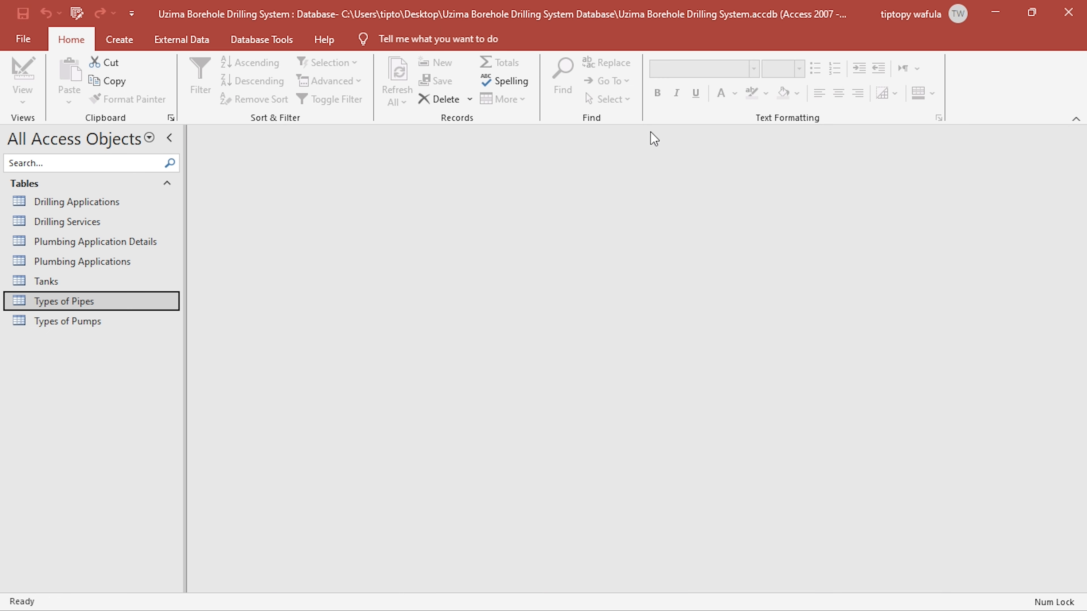
- Open the Plumbing Application Details table and start a record with Plumbing ID 1
{"action": "double_click", "coordinate": [99, 243]}
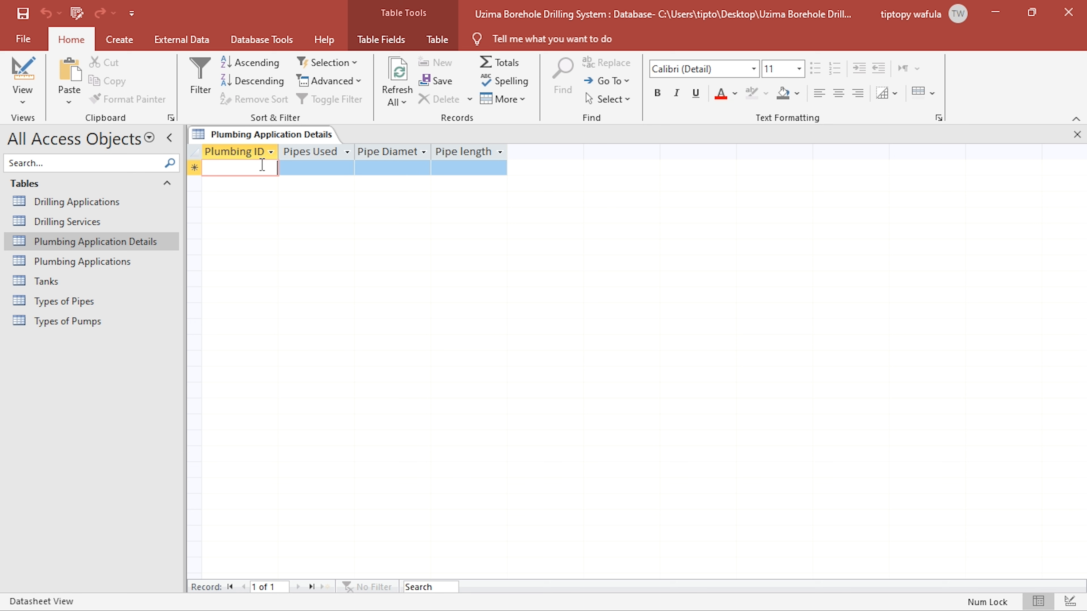
{"action": "type", "text": "1"}
{"action": "left_click", "coordinate": [337, 168]}
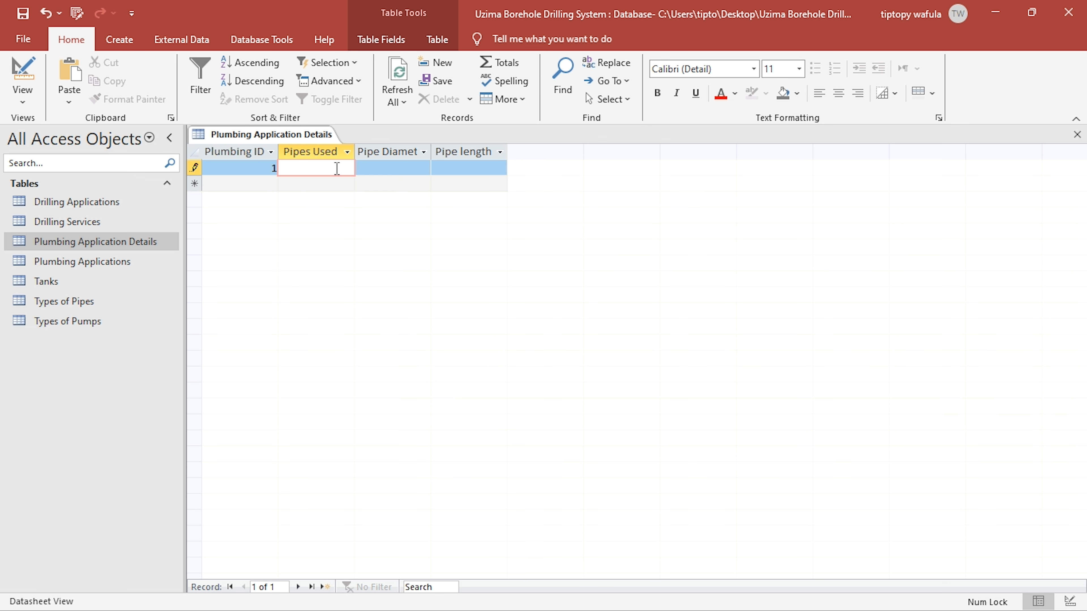
- Change the Pipes Used field's data type to Number in Design view and clear its default value
{"action": "left_click", "coordinate": [31, 70]}
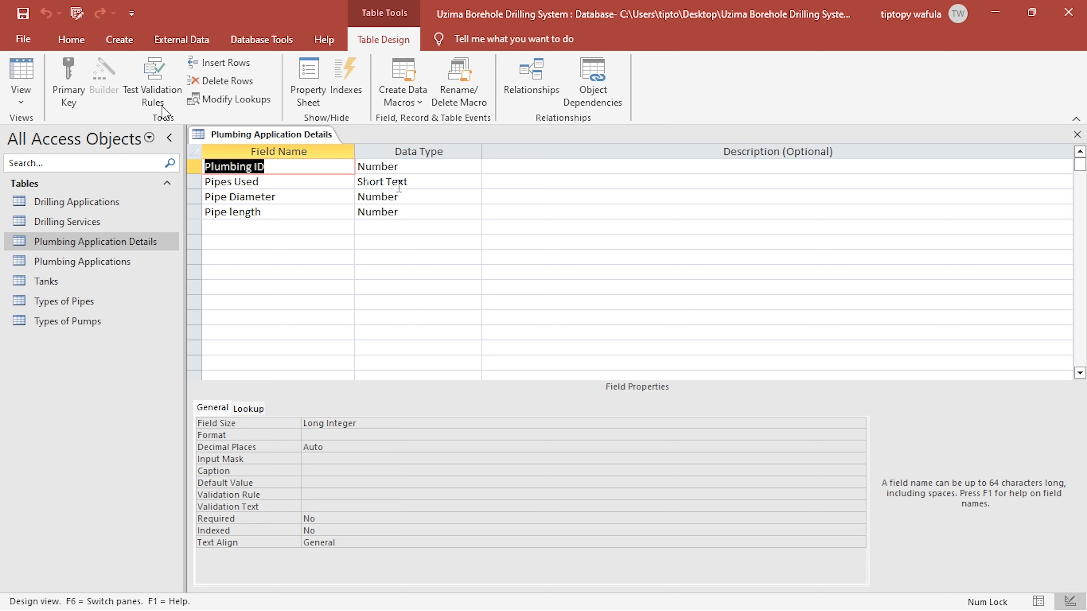
{"action": "double_click", "coordinate": [401, 185]}
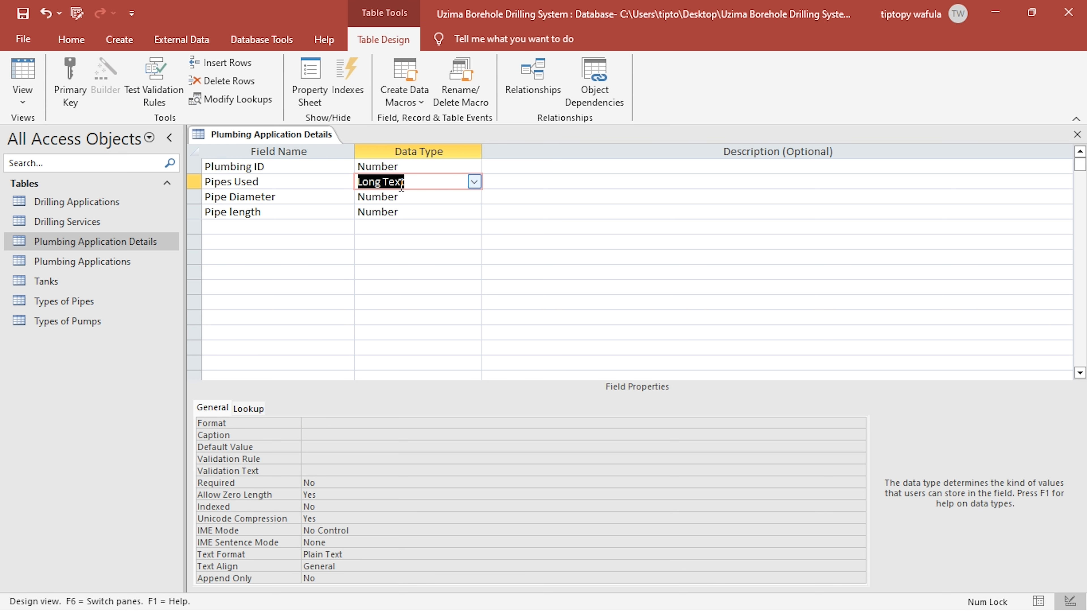
{"action": "type", "text": "Number"}
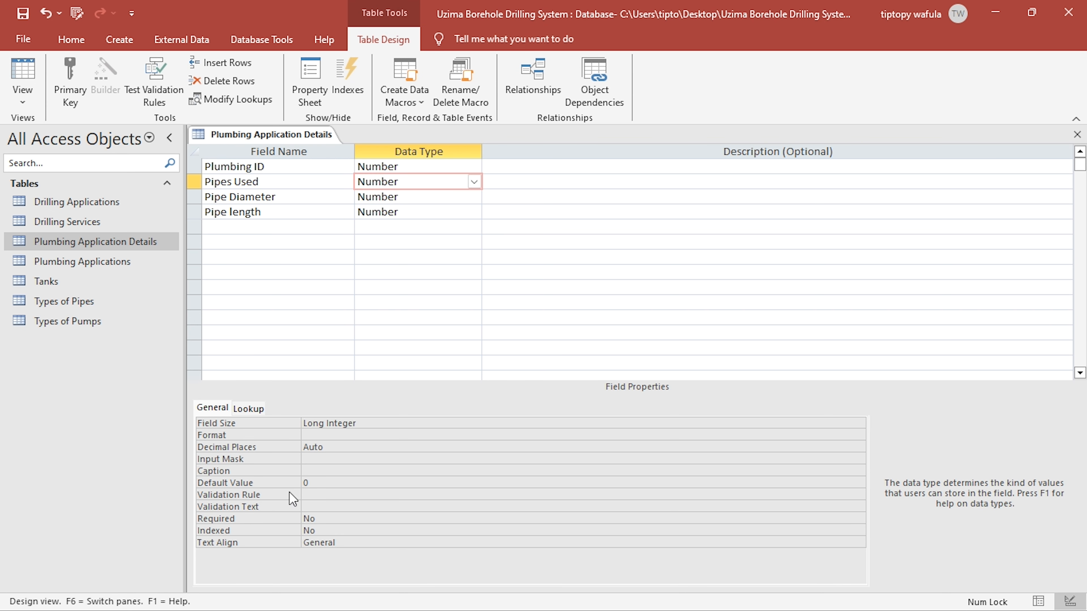
{"action": "left_click", "coordinate": [322, 484]}
{"action": "key", "text": "BackSpace"}
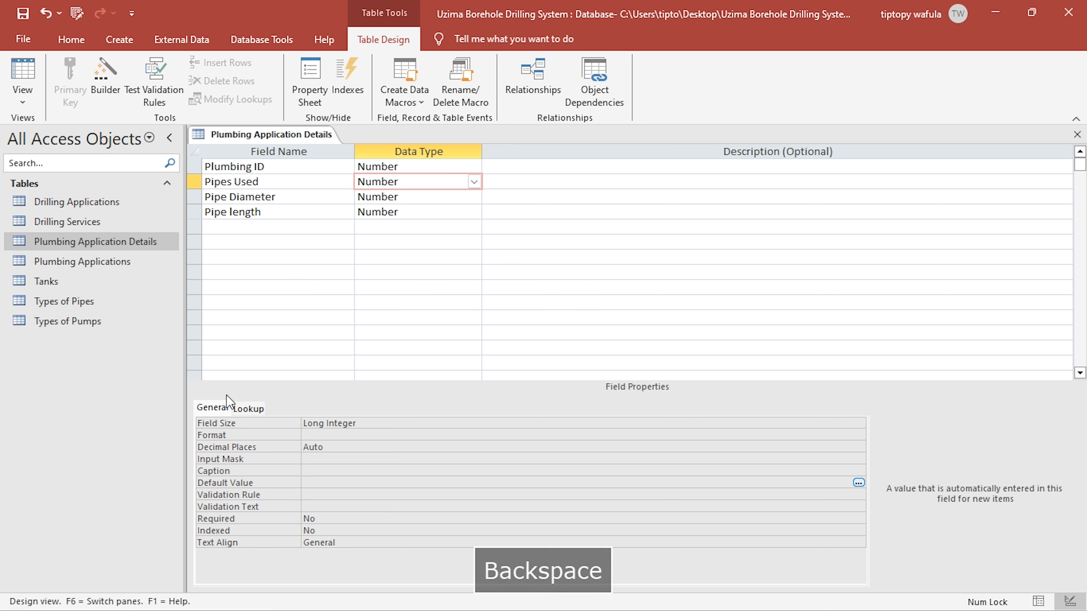
- Set the Pipes Used field's lookup display control to Combo Box
{"action": "left_click", "coordinate": [247, 409]}
{"action": "double_click", "coordinate": [352, 422]}
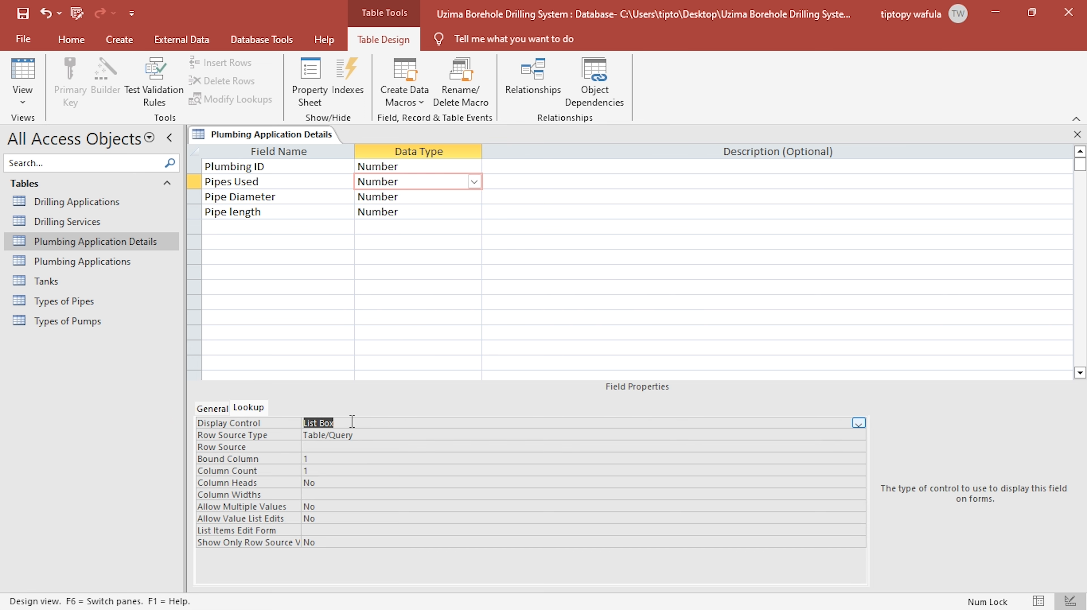
{"action": "type", "text": "n"}
{"action": "key", "text": "BackSpace"}
{"action": "type", "text": "combo"}
{"action": "key", "text": "Return"}
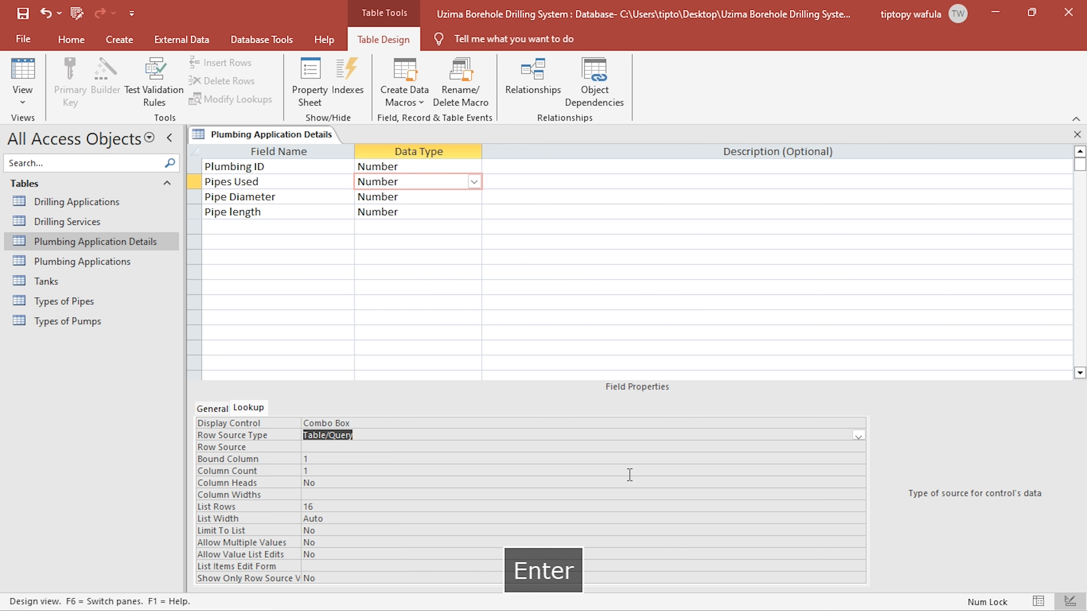
- Build the Pipes Used row source from Types of Pipes with Pipe ID, Description and Cost per Diameter per length, and save the query
{"action": "left_click", "coordinate": [852, 448]}
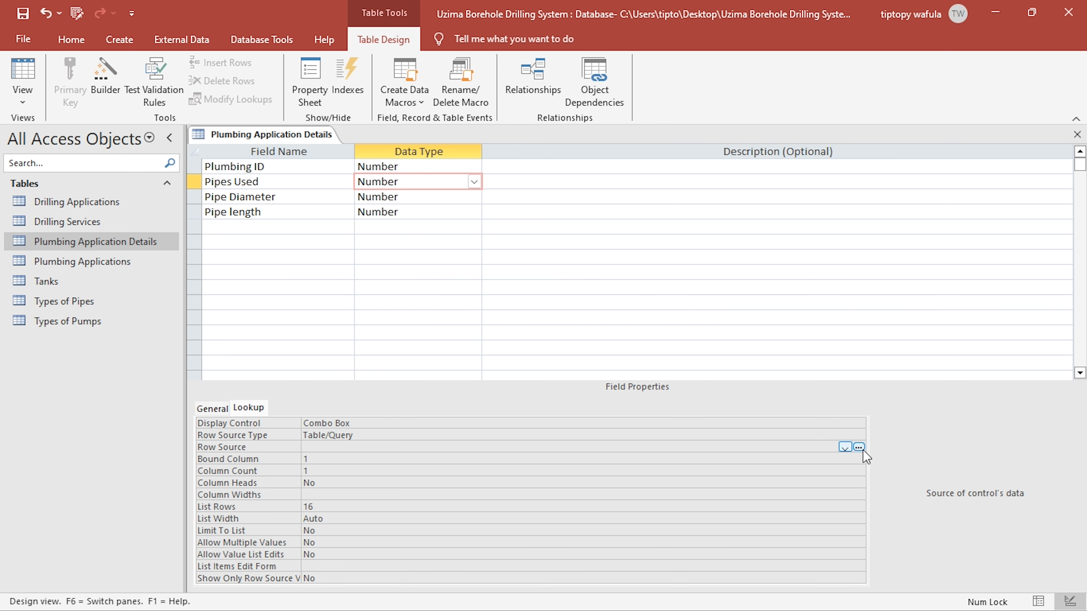
{"action": "left_click", "coordinate": [859, 447]}
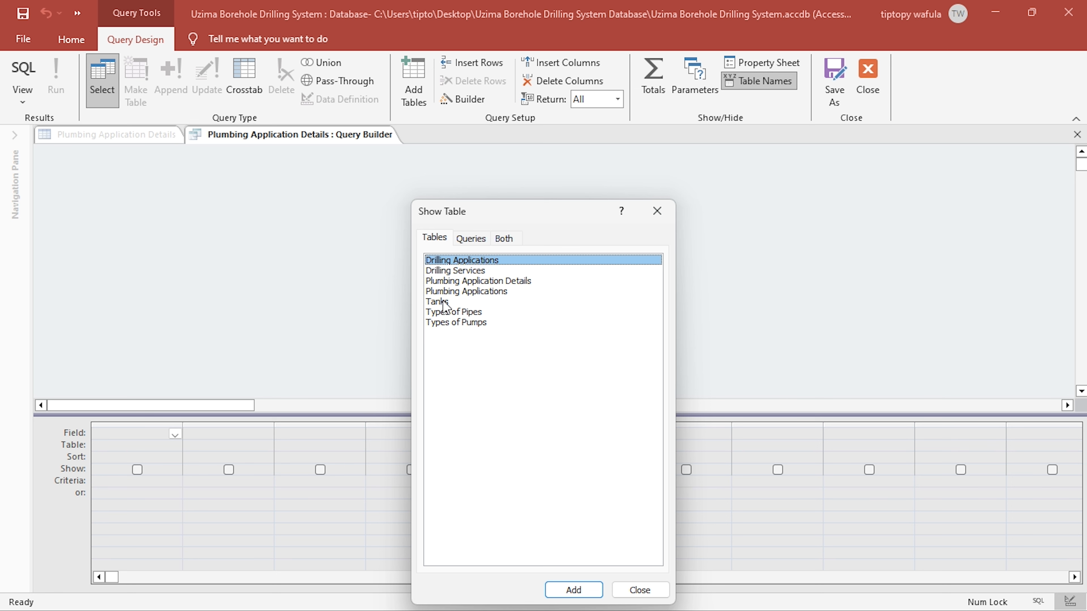
{"action": "left_click", "coordinate": [450, 314]}
{"action": "double_click", "coordinate": [450, 319]}
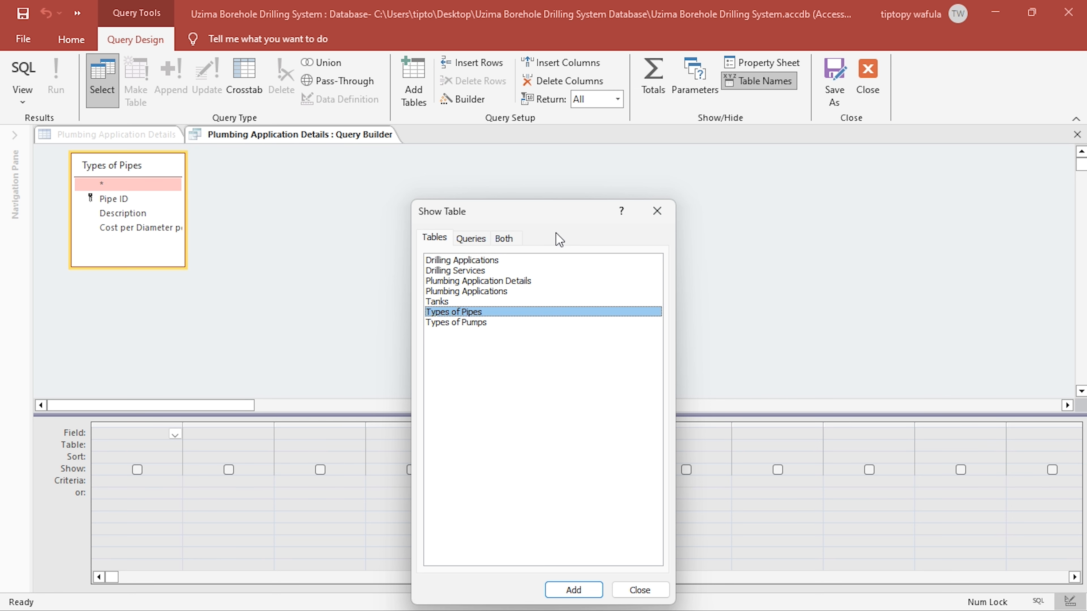
{"action": "left_click", "coordinate": [657, 210]}
{"action": "double_click", "coordinate": [112, 201]}
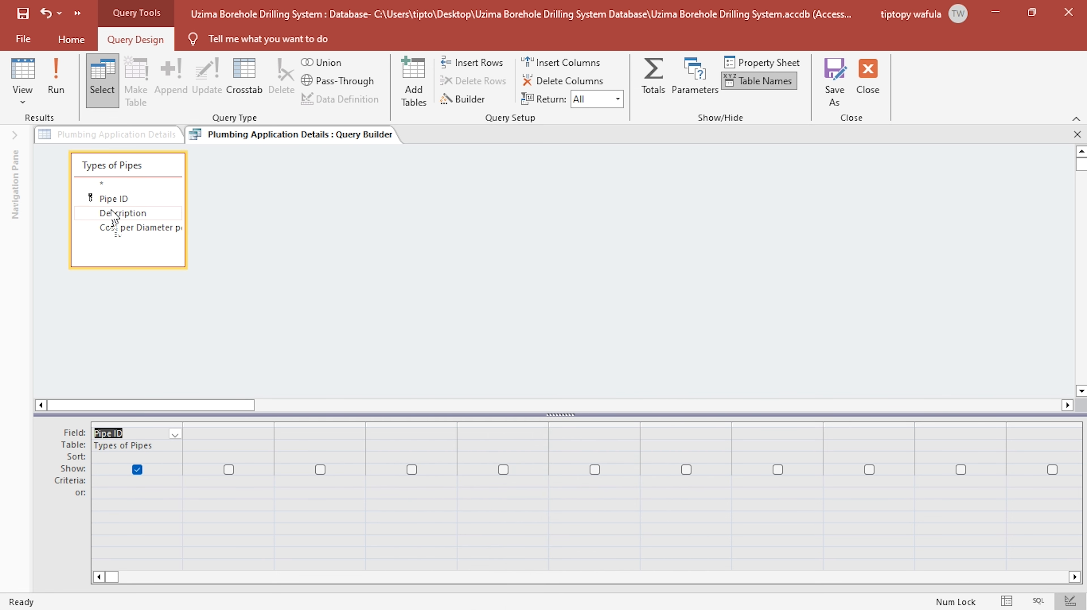
{"action": "double_click", "coordinate": [114, 214]}
{"action": "double_click", "coordinate": [116, 229]}
{"action": "left_click", "coordinate": [868, 77]}
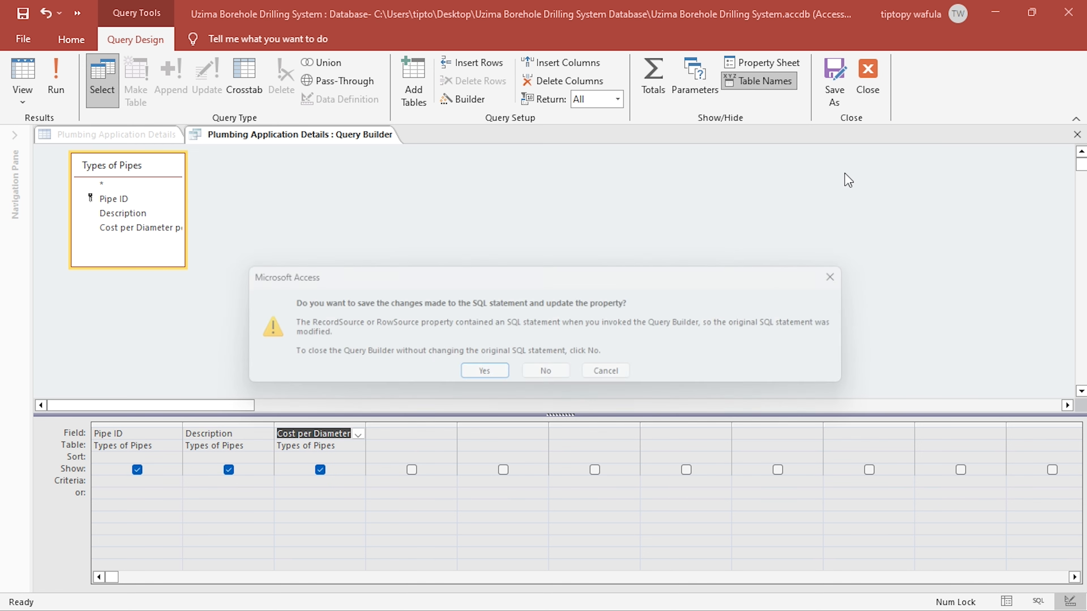
{"action": "left_click", "coordinate": [484, 370]}
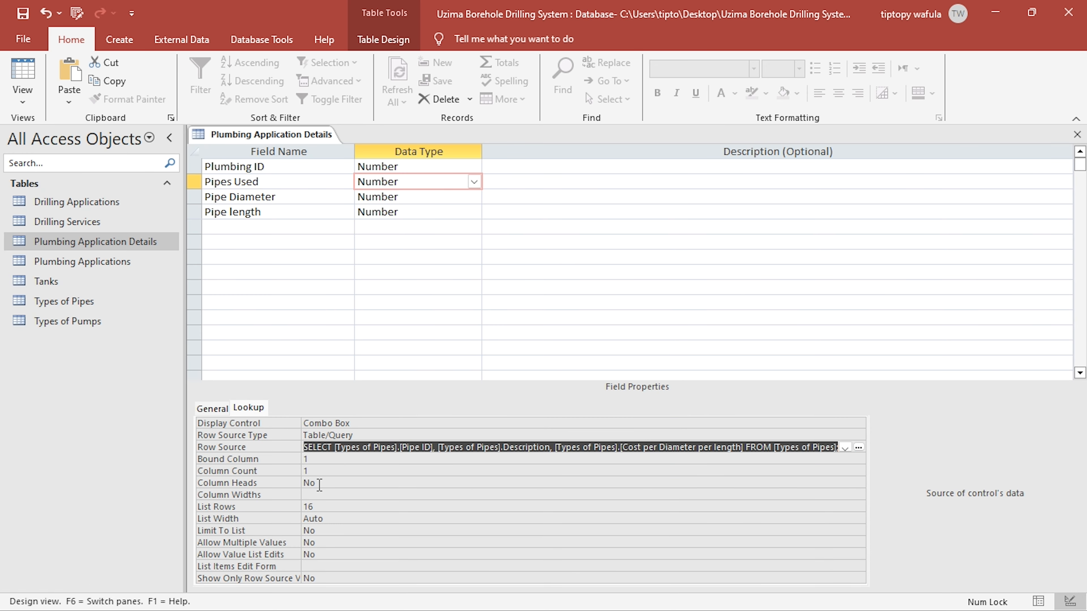
- Set the Pipes Used lookup to 3 columns, column heads Yes and column width 0"
{"action": "left_click", "coordinate": [324, 482]}
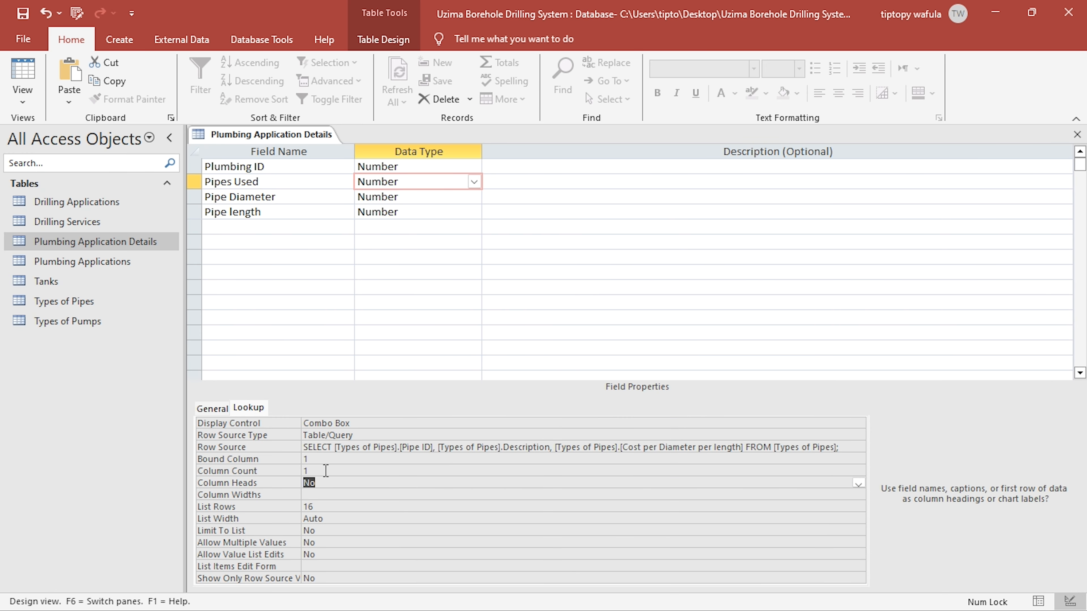
{"action": "left_click", "coordinate": [274, 471]}
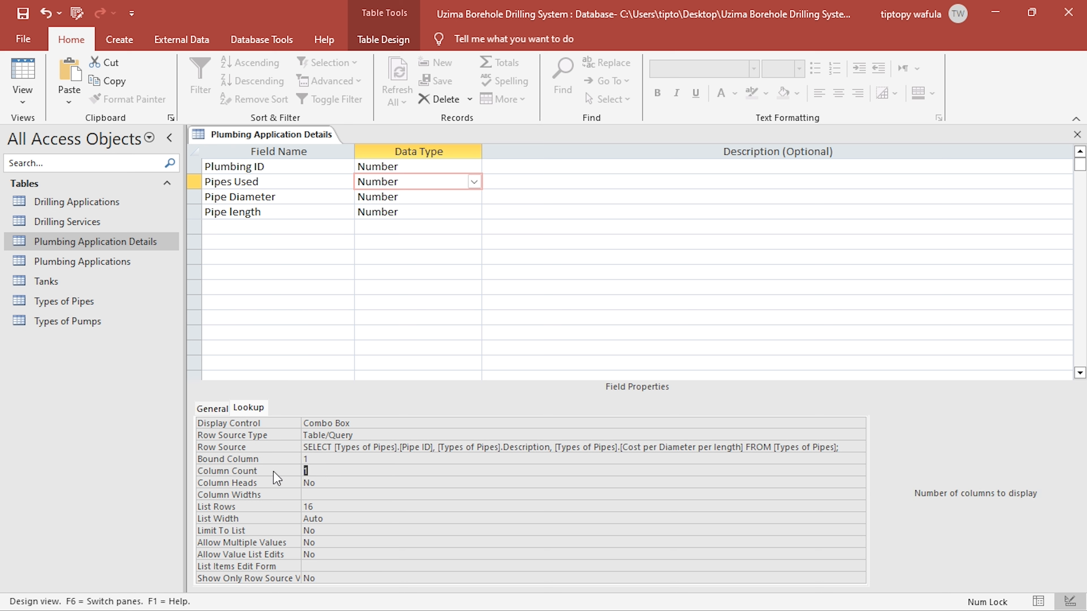
{"action": "type", "text": "3"}
{"action": "double_click", "coordinate": [317, 483]}
{"action": "left_click", "coordinate": [315, 494]}
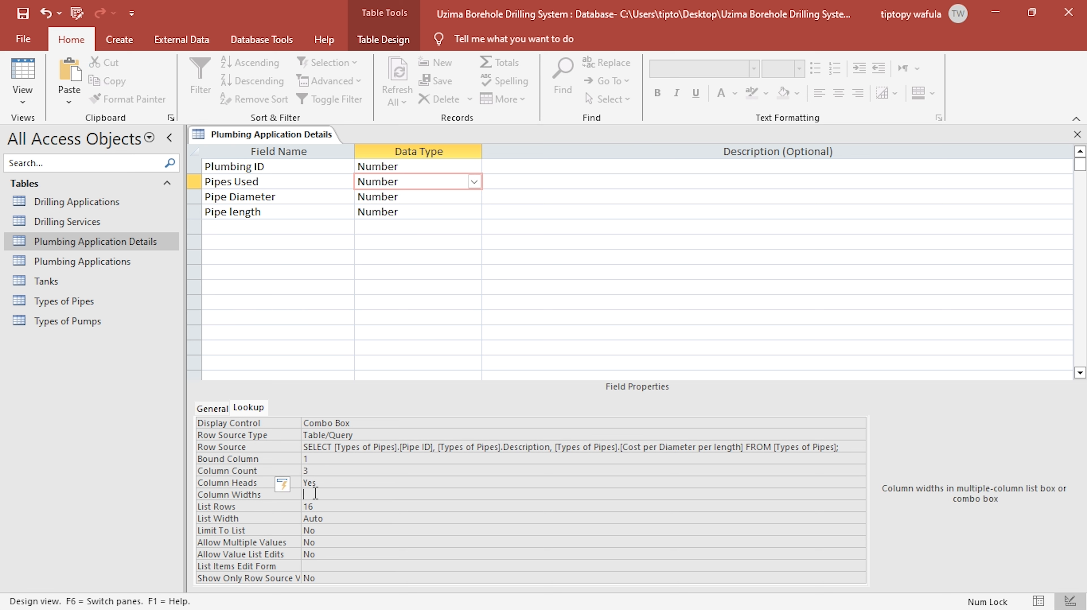
{"action": "type", "text": "0"}
{"action": "left_click", "coordinate": [318, 482]}
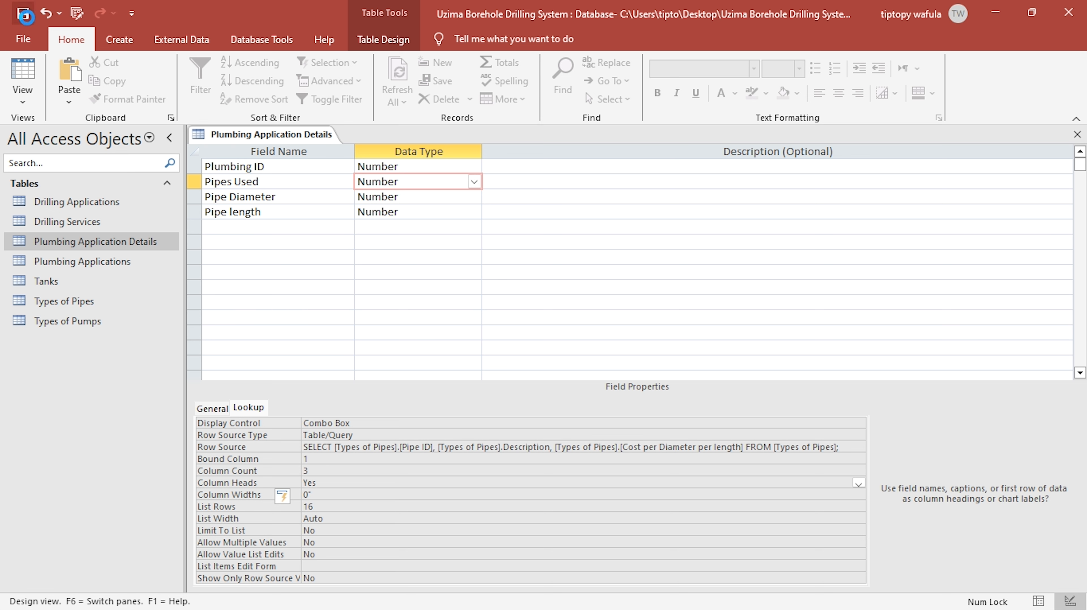
- Save the Plumbing Application Details design, accepting the field size change, and return to Datasheet view
{"action": "left_click", "coordinate": [26, 12]}
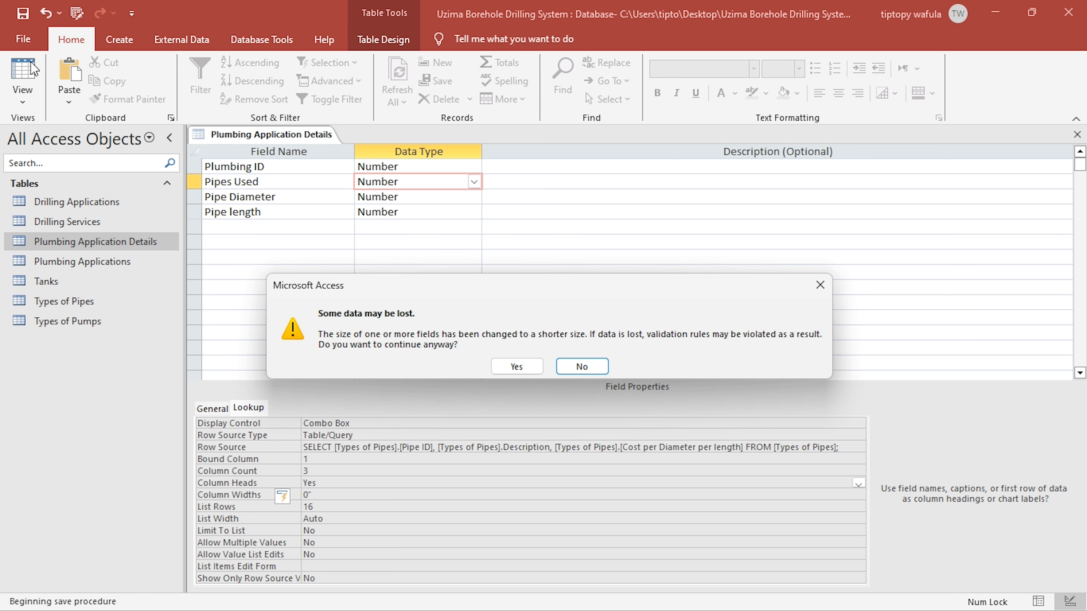
{"action": "left_click", "coordinate": [516, 367]}
{"action": "left_click", "coordinate": [19, 72]}
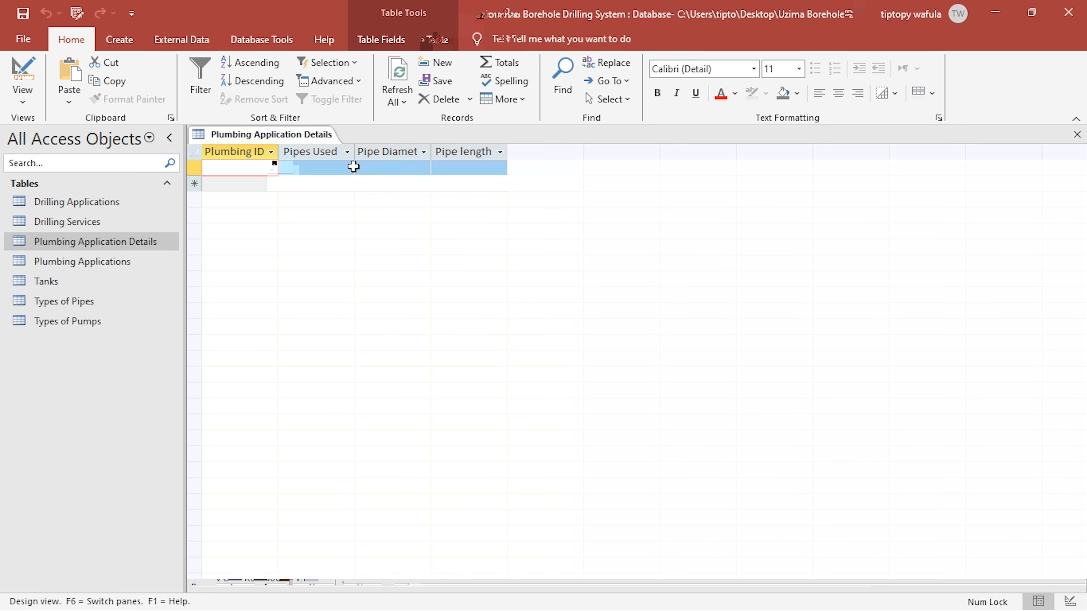
- Widen the Pipes Used column to fit its lookup list and choose Metalic pipe for Plumbing ID 1
{"action": "left_click_drag", "start_coordinate": [356, 151], "coordinate": [501, 151]}
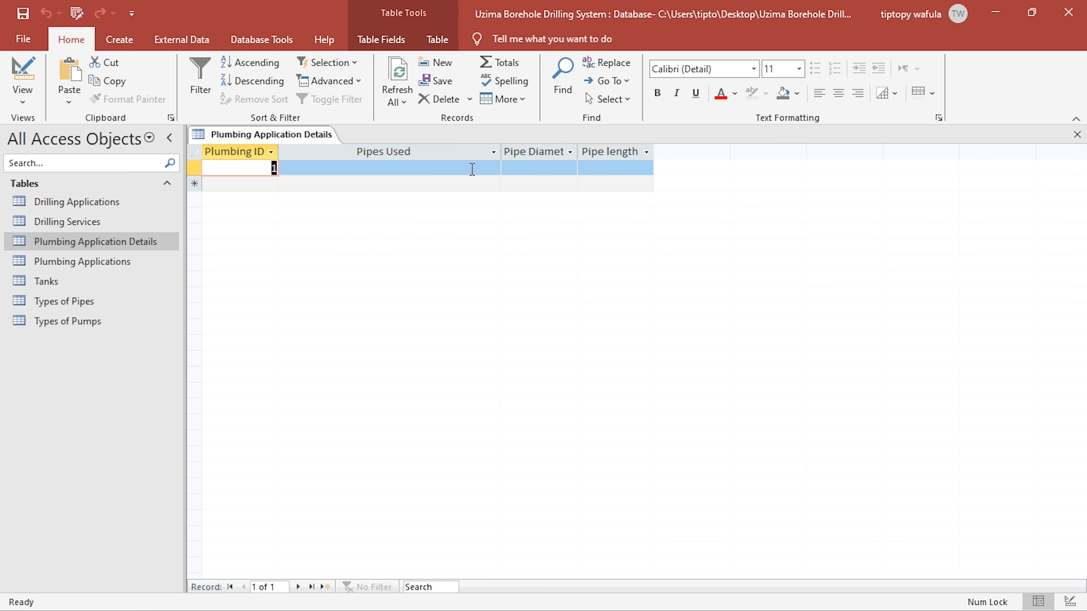
{"action": "left_click", "coordinate": [473, 168]}
{"action": "left_click", "coordinate": [493, 168]}
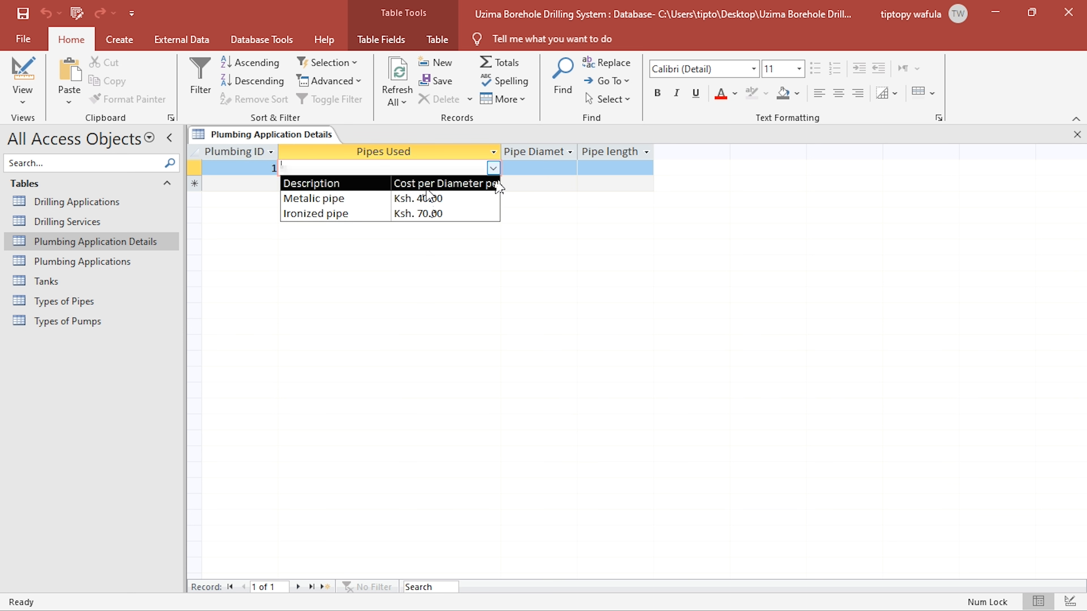
{"action": "left_click_drag", "start_coordinate": [506, 157], "coordinate": [554, 156]}
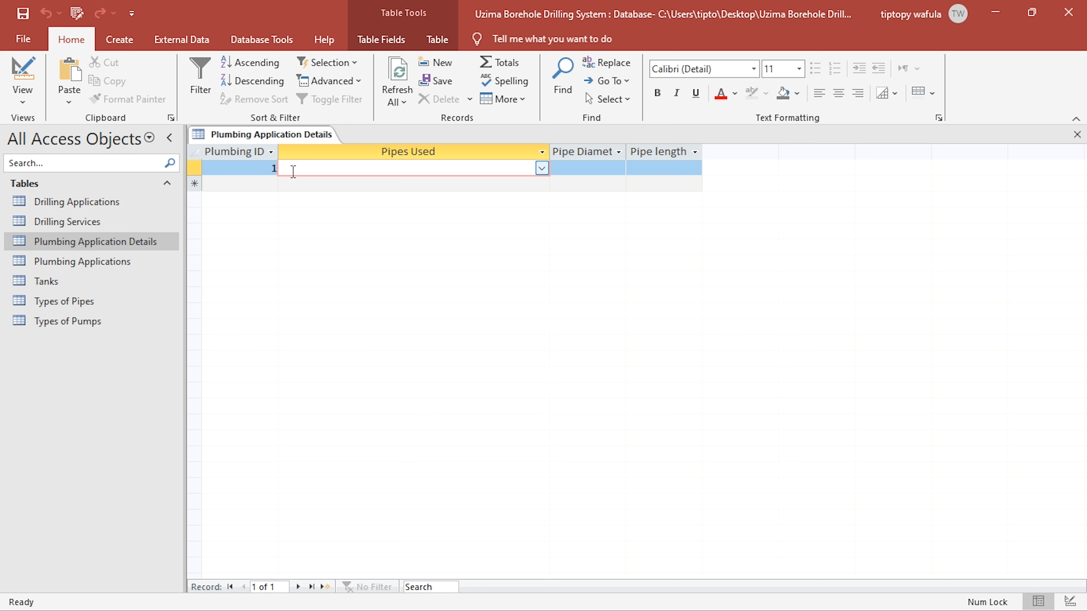
{"action": "left_click", "coordinate": [266, 170]}
{"action": "left_click", "coordinate": [542, 171]}
{"action": "left_click", "coordinate": [429, 199]}
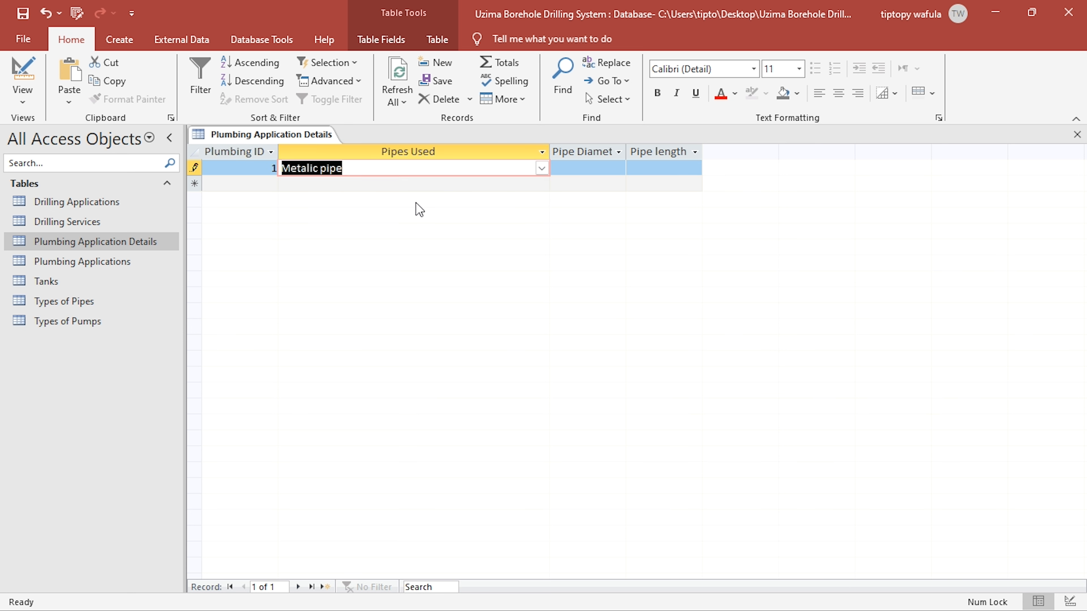
- Enter a Pipe Diameter of 4 and a Pipe length of 20 for the Metalic pipe record
{"action": "left_click", "coordinate": [595, 167]}
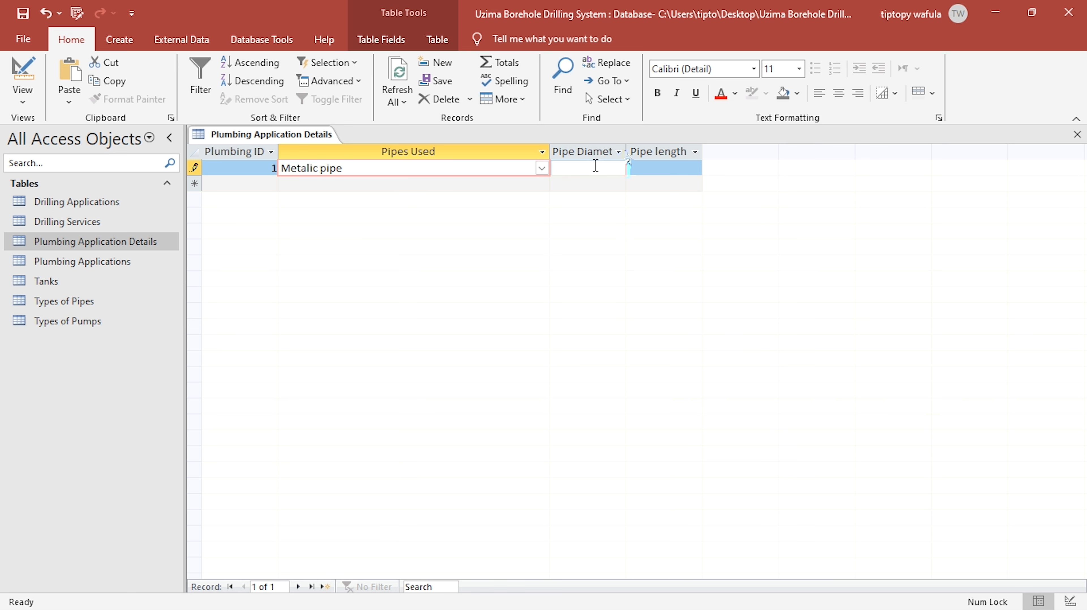
{"action": "left_click_drag", "start_coordinate": [627, 151], "coordinate": [634, 150]}
{"action": "right_click", "coordinate": [634, 150]}
{"action": "left_click", "coordinate": [620, 152]}
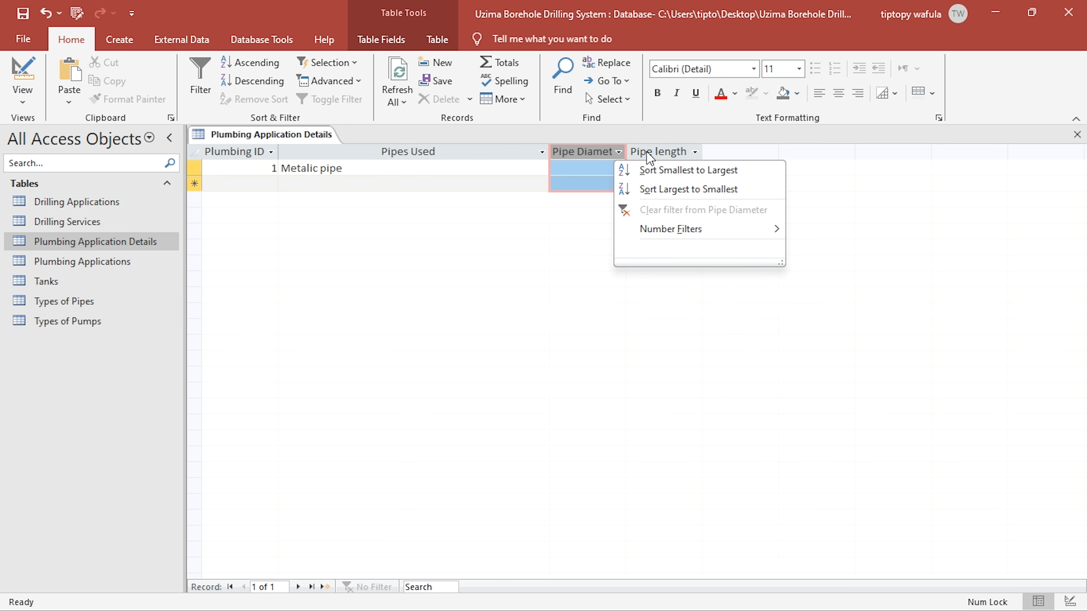
{"action": "left_click", "coordinate": [581, 162]}
{"action": "left_click", "coordinate": [575, 166]}
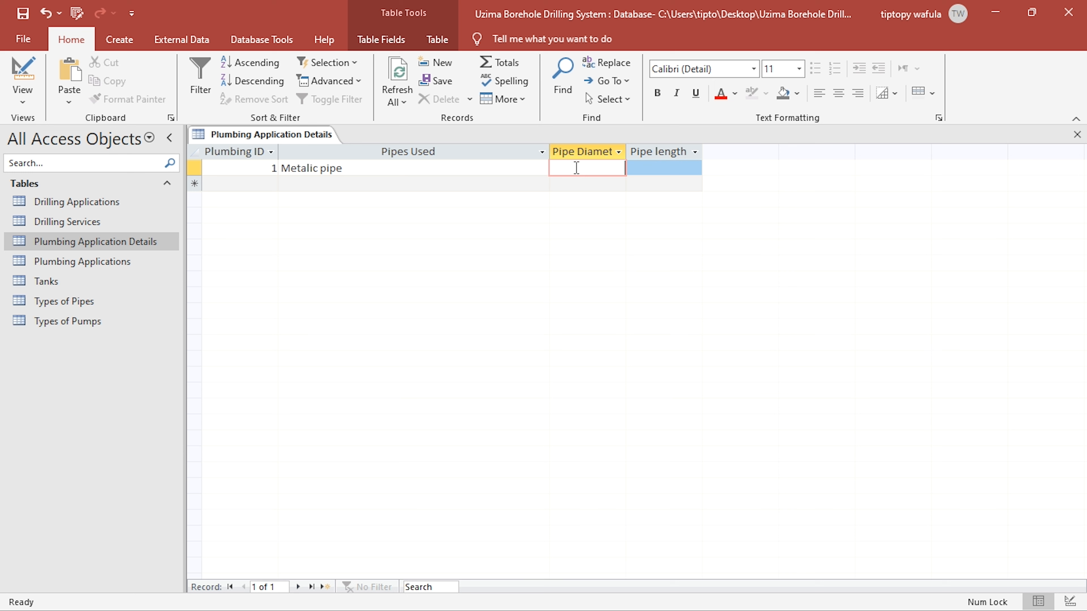
{"action": "type", "text": "4"}
{"action": "left_click", "coordinate": [656, 168]}
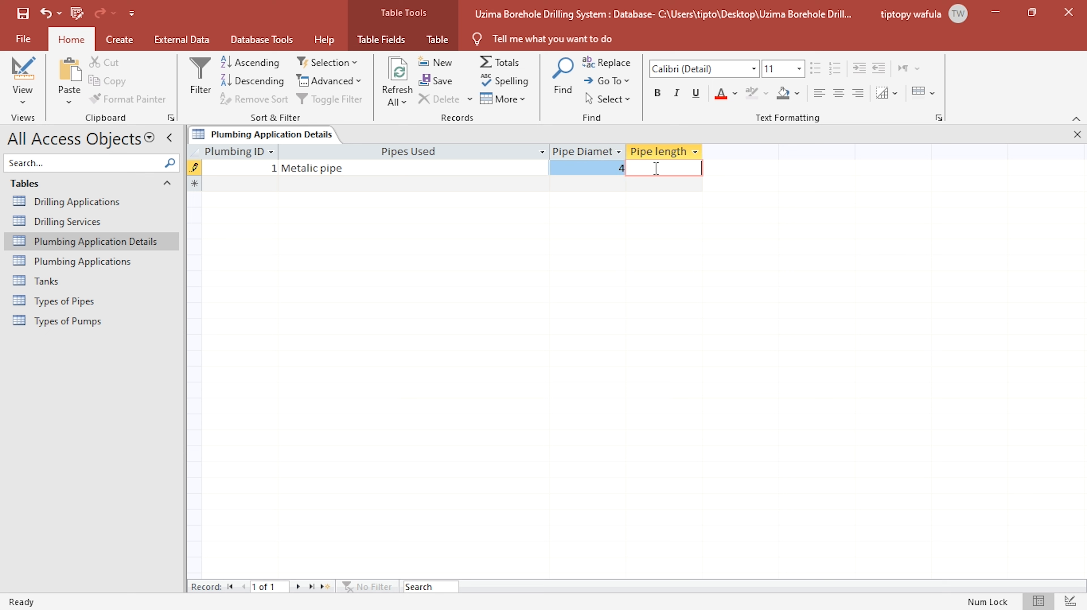
{"action": "type", "text": "20"}
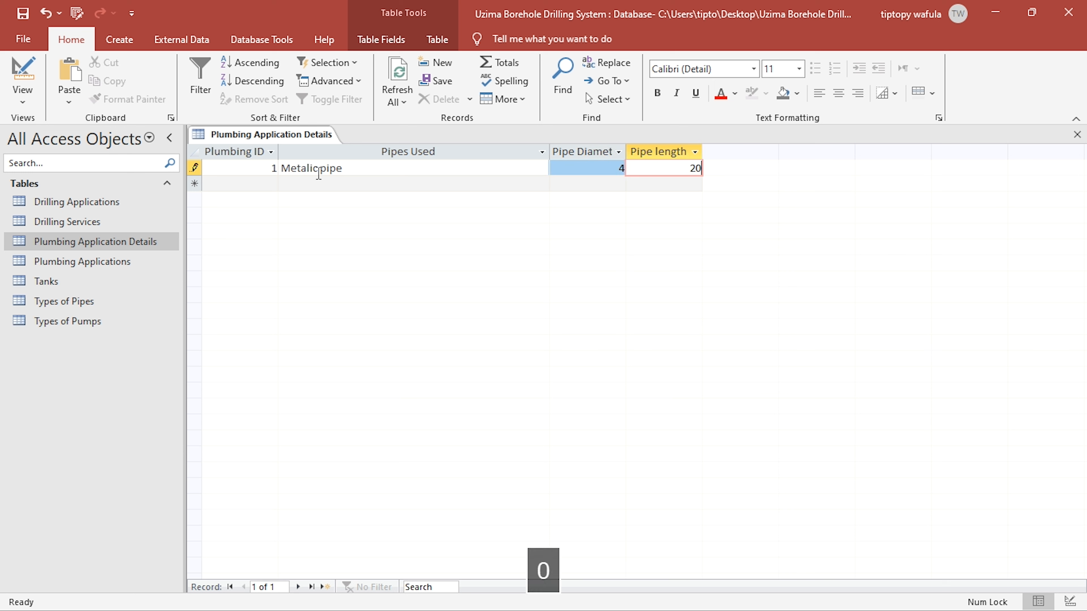
- Add a second record for Plumbing ID 1 with Ironized pipe, Pipe Diameter 6 and Pipe length 30
{"action": "left_click", "coordinate": [313, 184]}
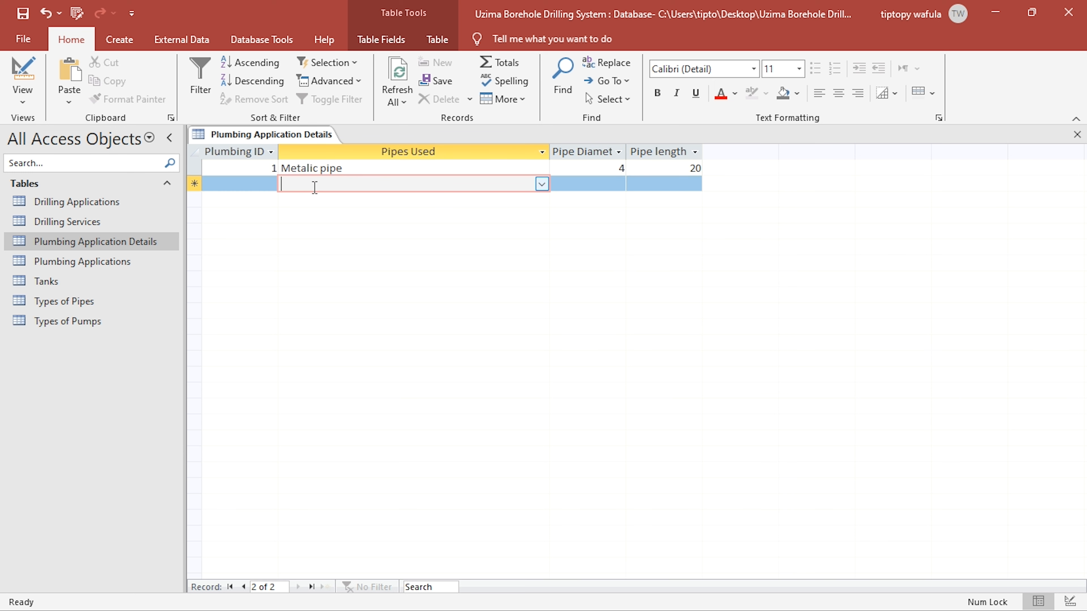
{"action": "left_click", "coordinate": [269, 187]}
{"action": "type", "text": "1"}
{"action": "left_click", "coordinate": [379, 184]}
{"action": "left_click", "coordinate": [542, 184]}
{"action": "left_click", "coordinate": [471, 228]}
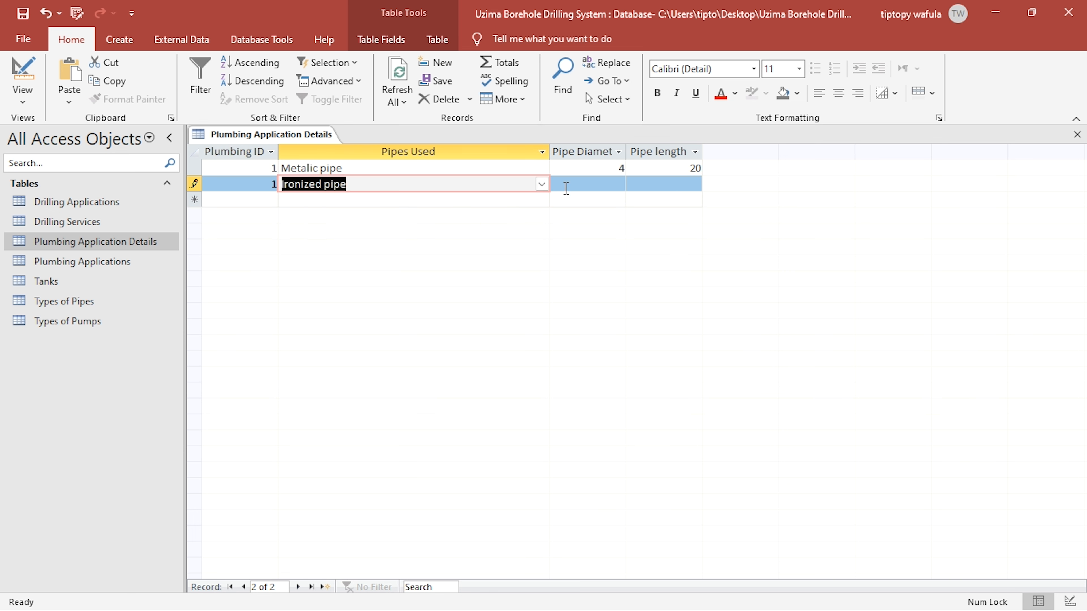
{"action": "left_click", "coordinate": [573, 184]}
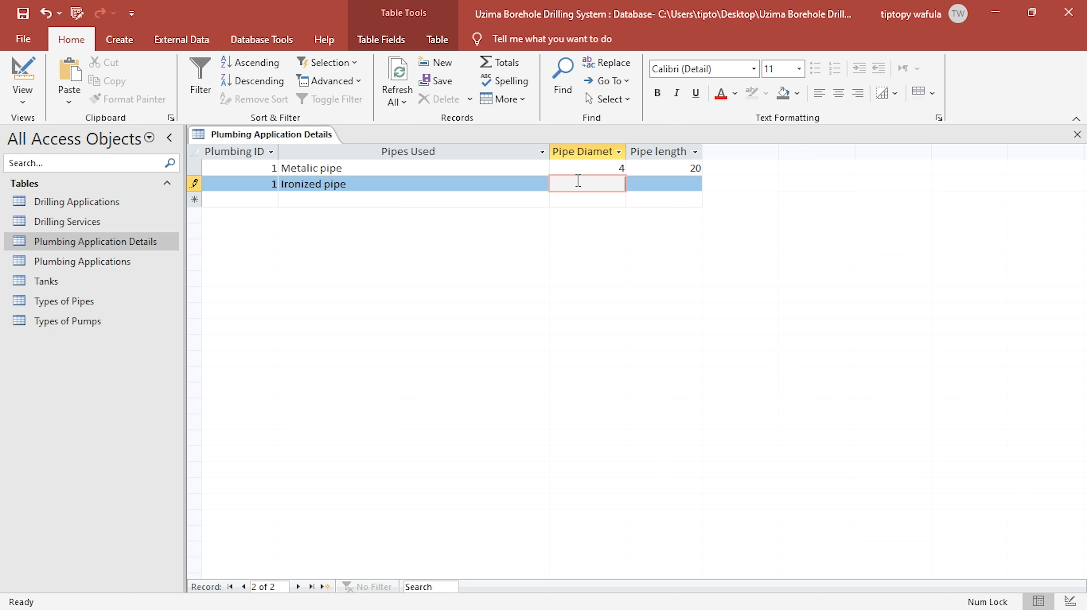
{"action": "type", "text": "6"}
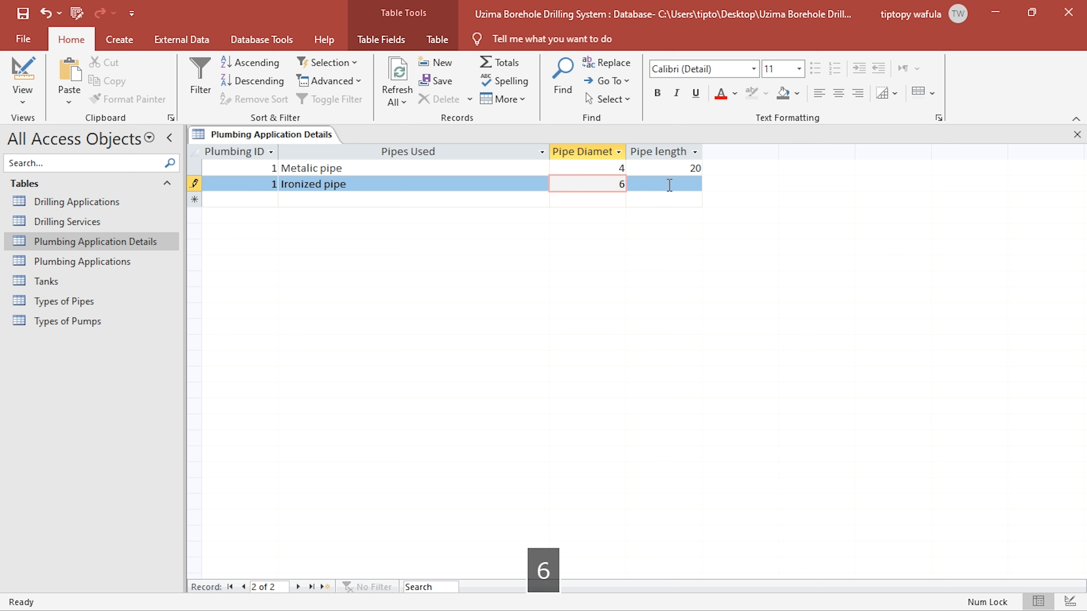
{"action": "left_click", "coordinate": [670, 186]}
{"action": "type", "text": "30"}
{"action": "left_click", "coordinate": [454, 173]}
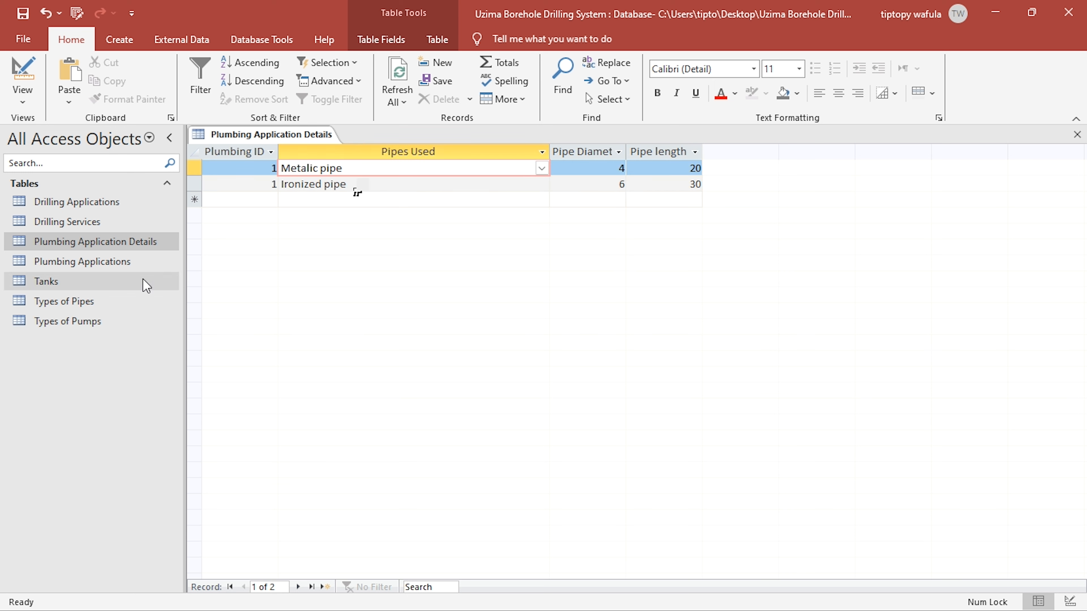
- View the Plumbing Applications table, then close it and Plumbing Application Details, saving the latter's layout changes
{"action": "double_click", "coordinate": [81, 261]}
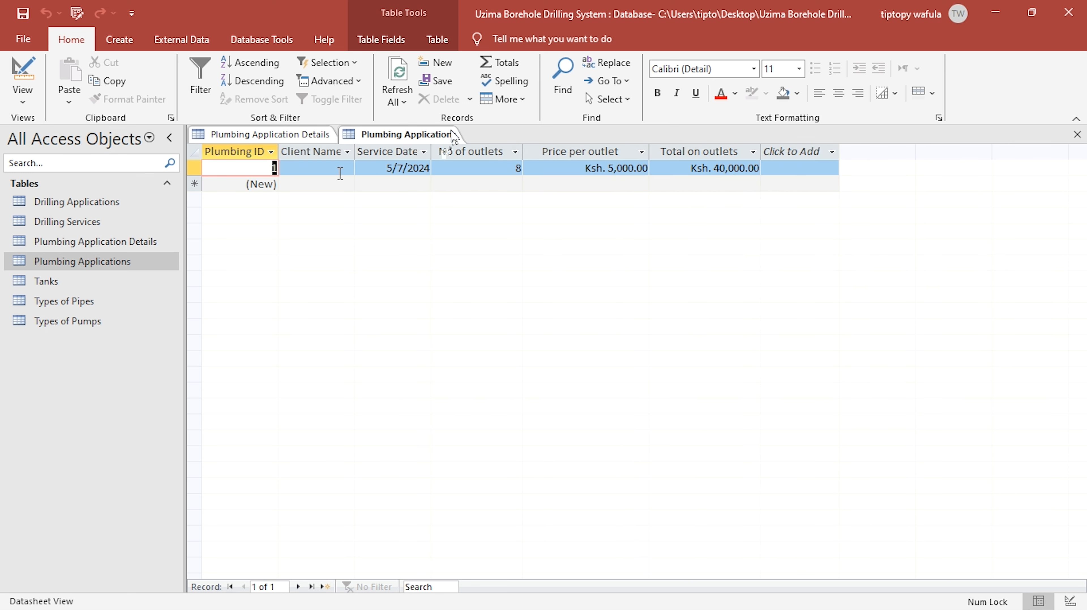
{"action": "left_click", "coordinate": [1077, 134]}
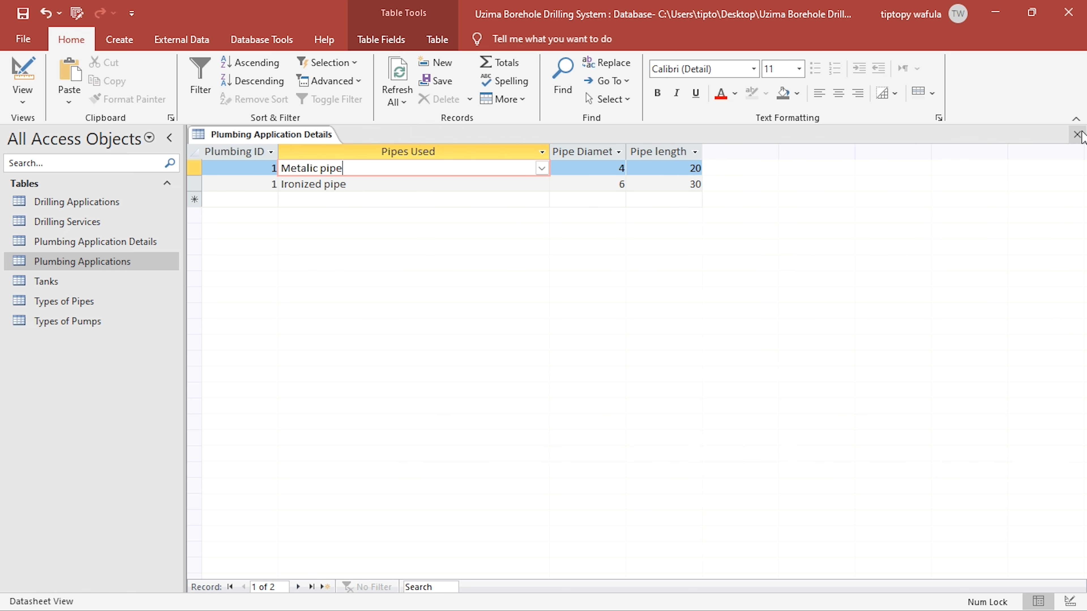
{"action": "left_click", "coordinate": [1077, 134]}
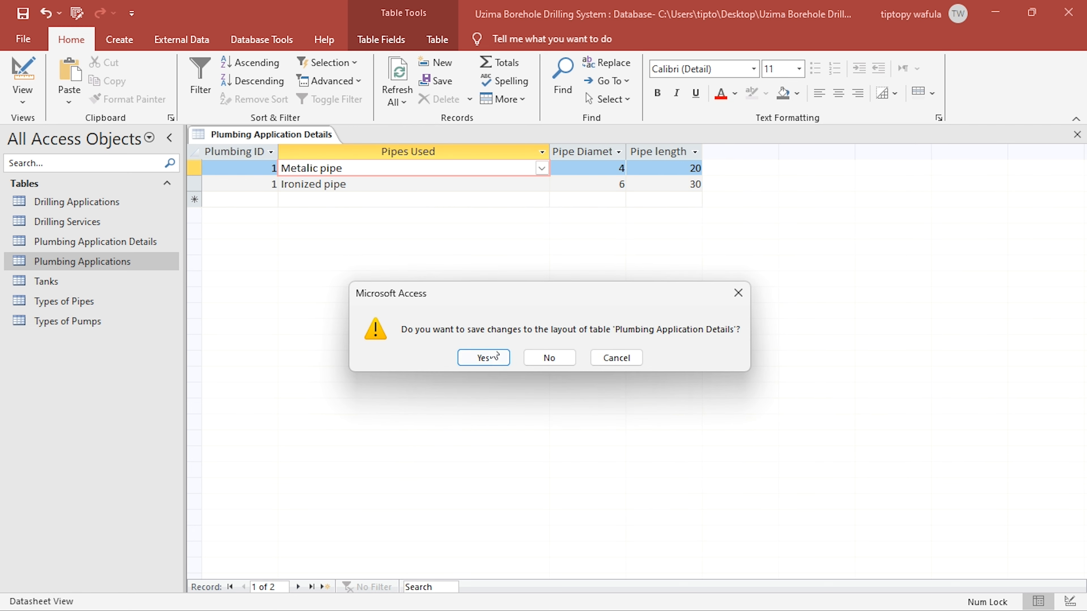
{"action": "key", "text": "Escape"}
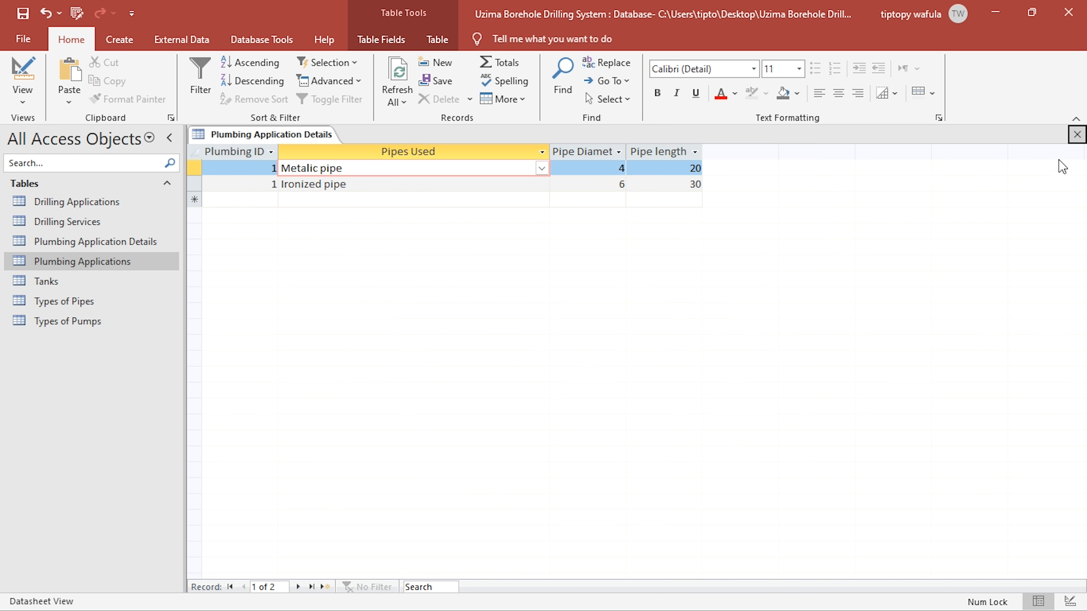
{"action": "left_click", "coordinate": [1077, 134]}
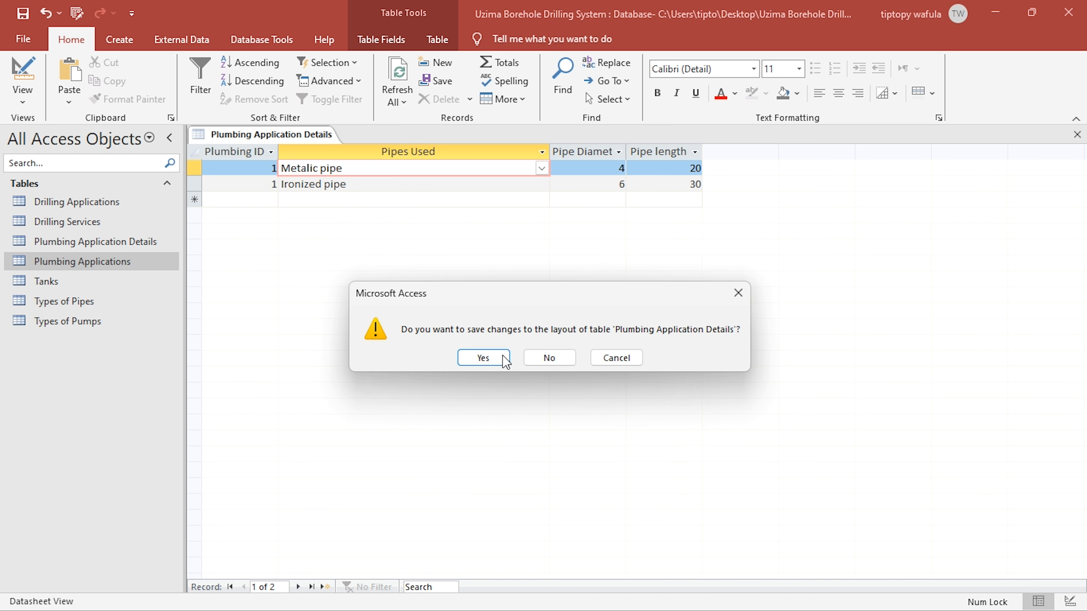
{"action": "left_click", "coordinate": [501, 356]}
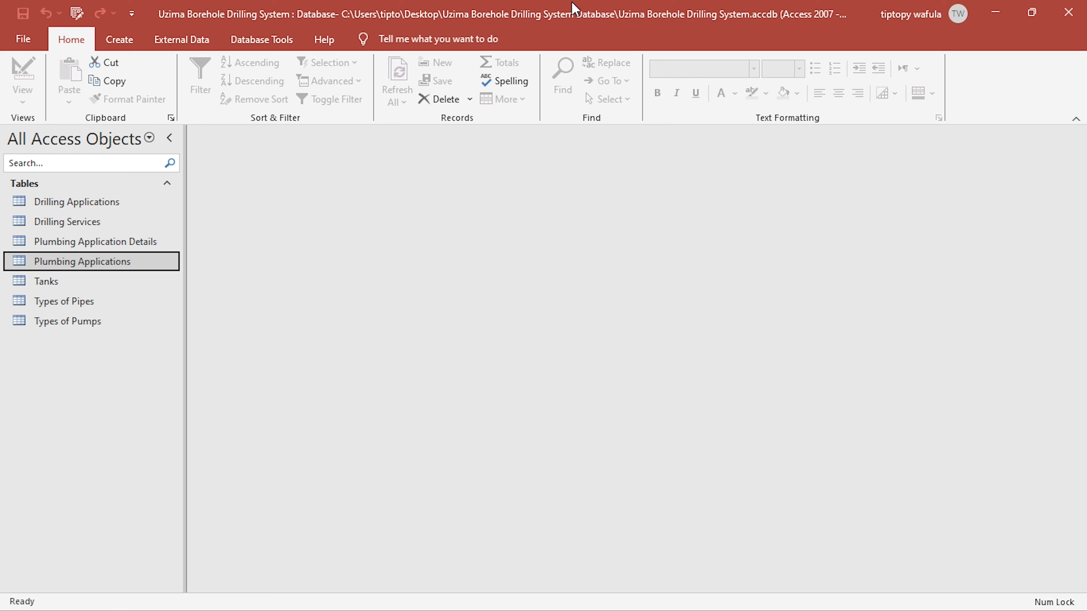
- Switch to the KCSE PROJECT 2024 PDF in Foxit, review the plumbing and pump maintenance services, and return to Access
{"action": "left_click_drag", "start_coordinate": [573, 8], "coordinate": [659, 3]}
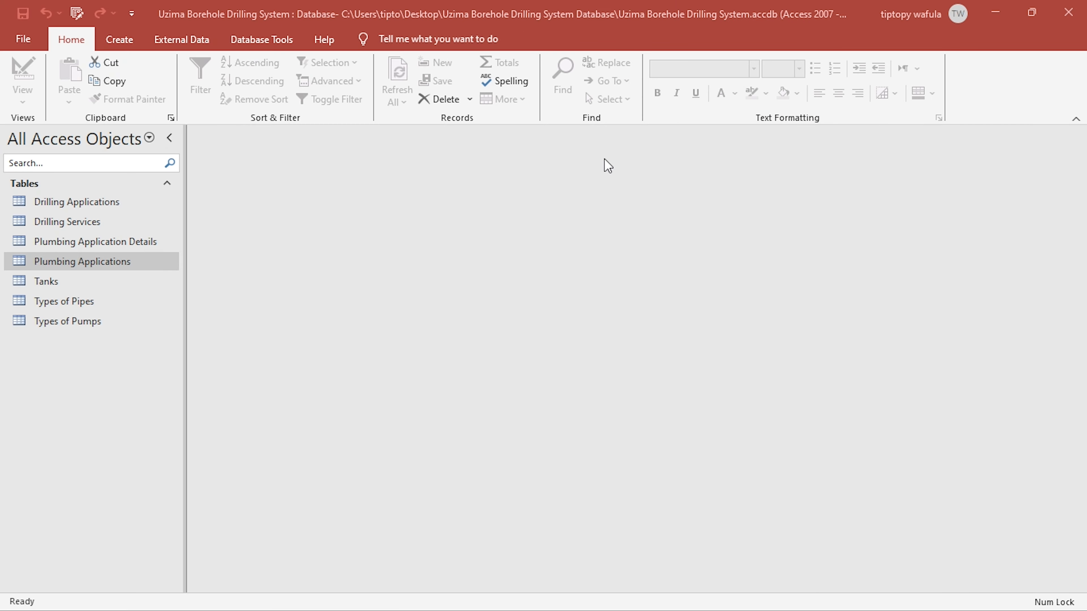
{"action": "key", "text": "alt+Tab"}
{"action": "left_click", "coordinate": [547, 205]}
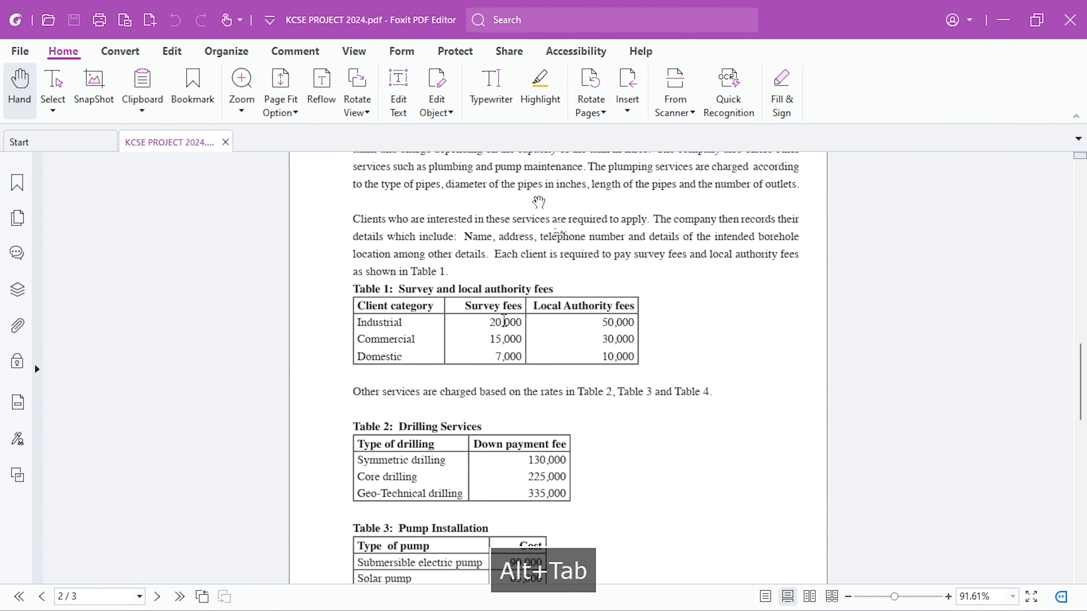
{"action": "scroll", "coordinate": [492, 300], "scroll_direction": "up", "scroll_amount": 2}
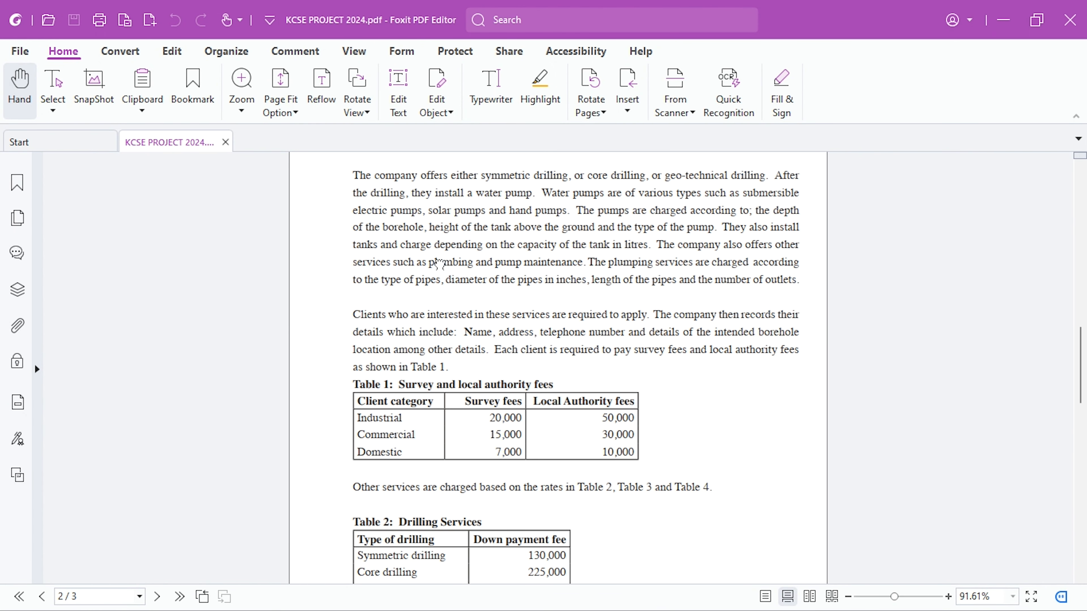
{"action": "left_click_drag", "start_coordinate": [495, 262], "coordinate": [585, 265]}
{"action": "key", "text": "alt+Tab"}
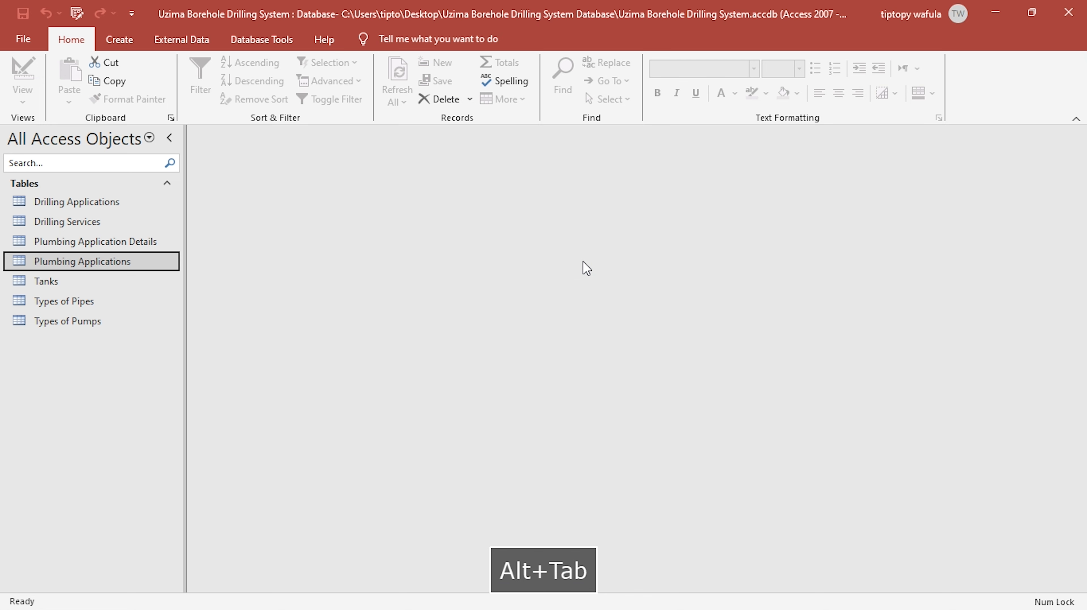
- Create a new table and save it as Pump Maintenances, opening it in Design view
{"action": "left_click", "coordinate": [120, 39]}
{"action": "left_click", "coordinate": [88, 79]}
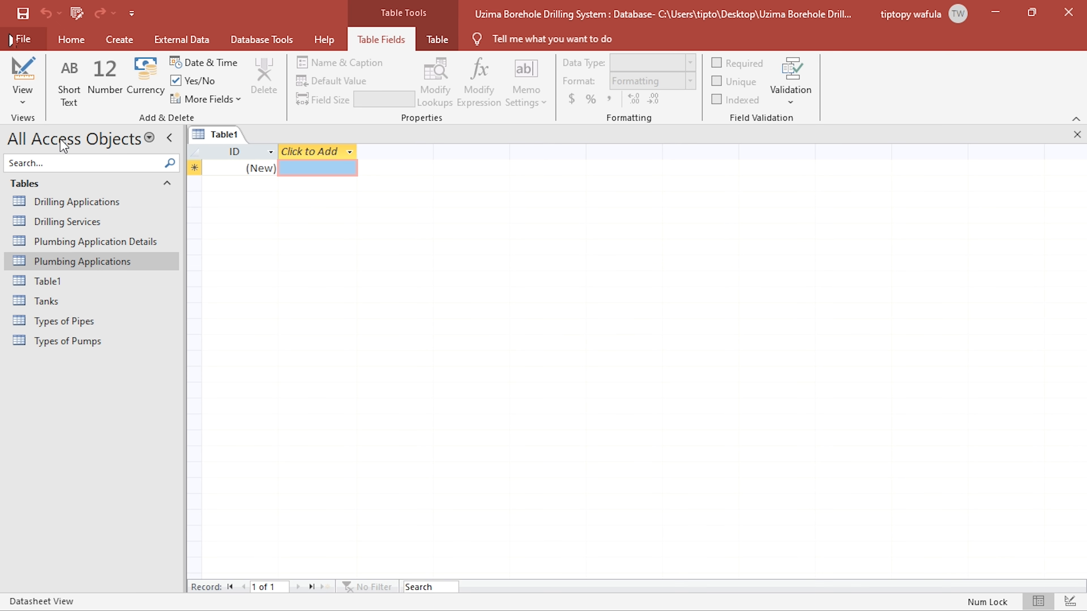
{"action": "left_click", "coordinate": [24, 68]}
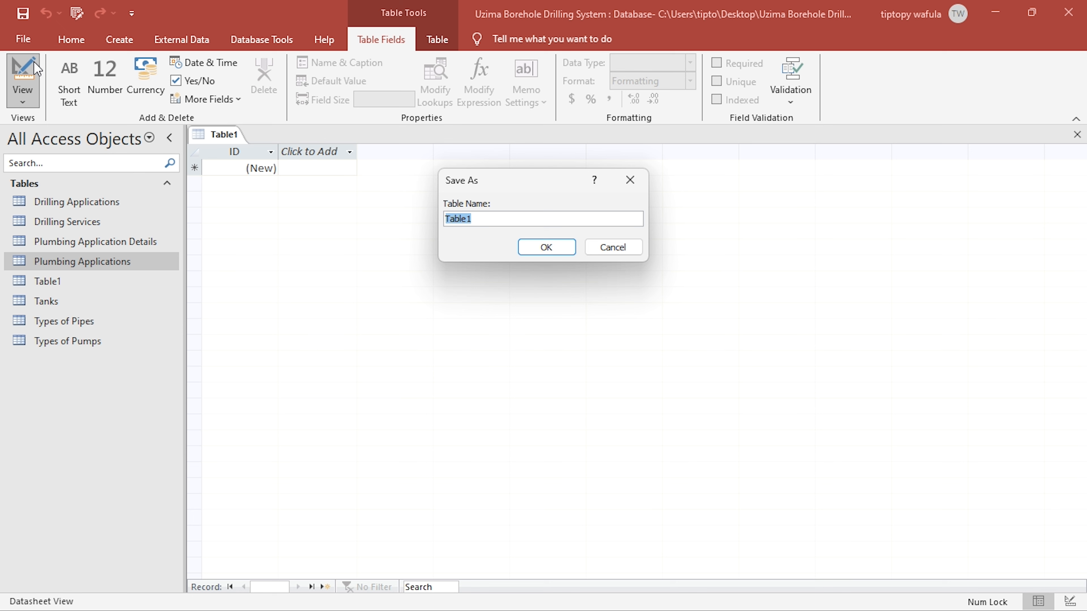
{"action": "type", "text": "Pump Maintenance"}
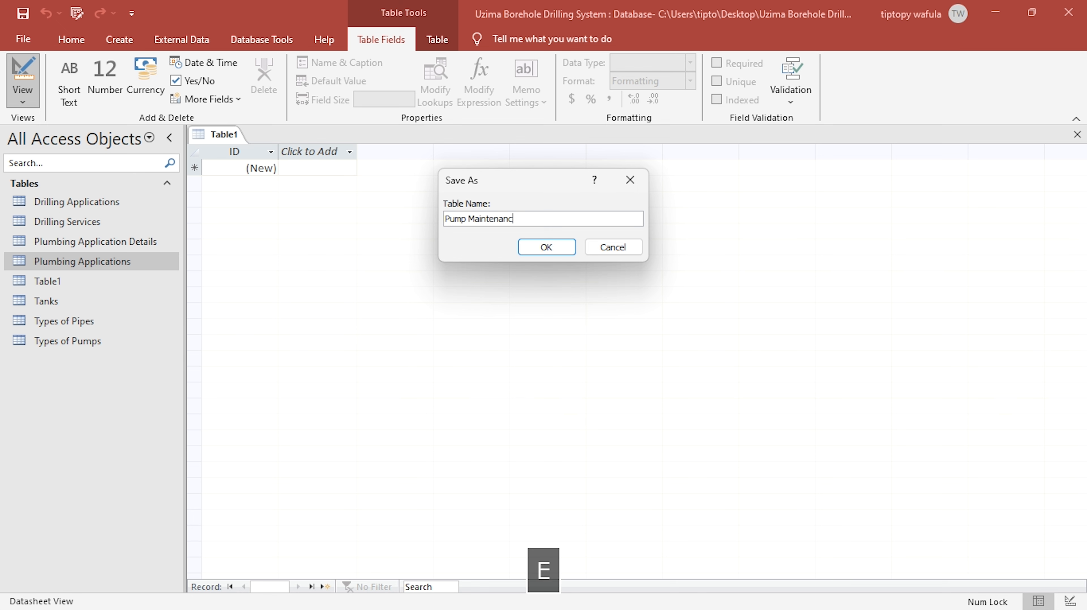
{"action": "key", "text": "Return"}
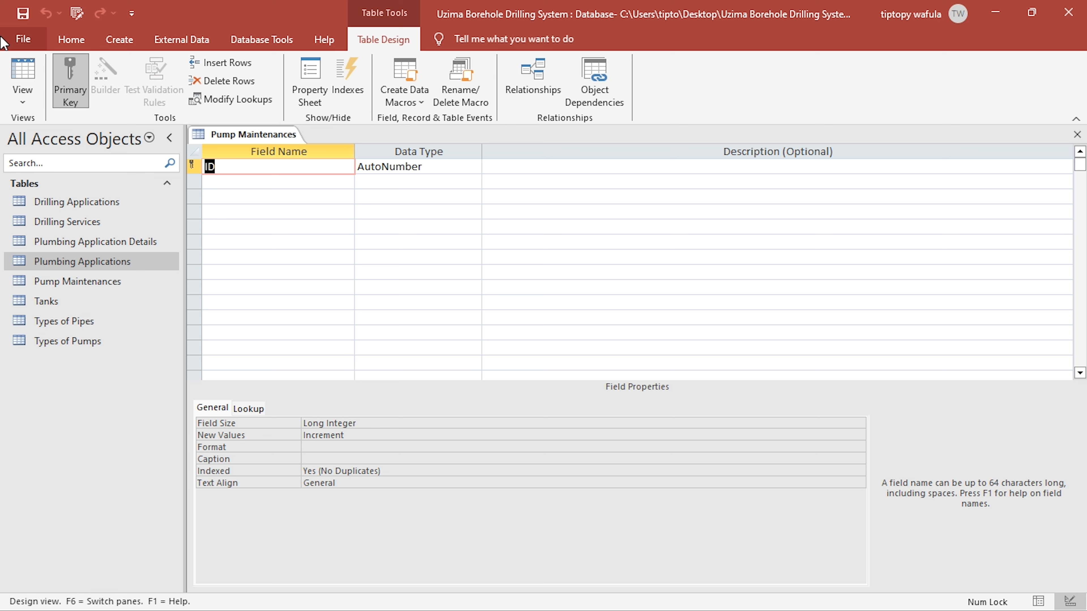
- Rename the ID primary key field of Pump Maintenances to Maintenance ID
{"action": "type", "text": "Mainte"}
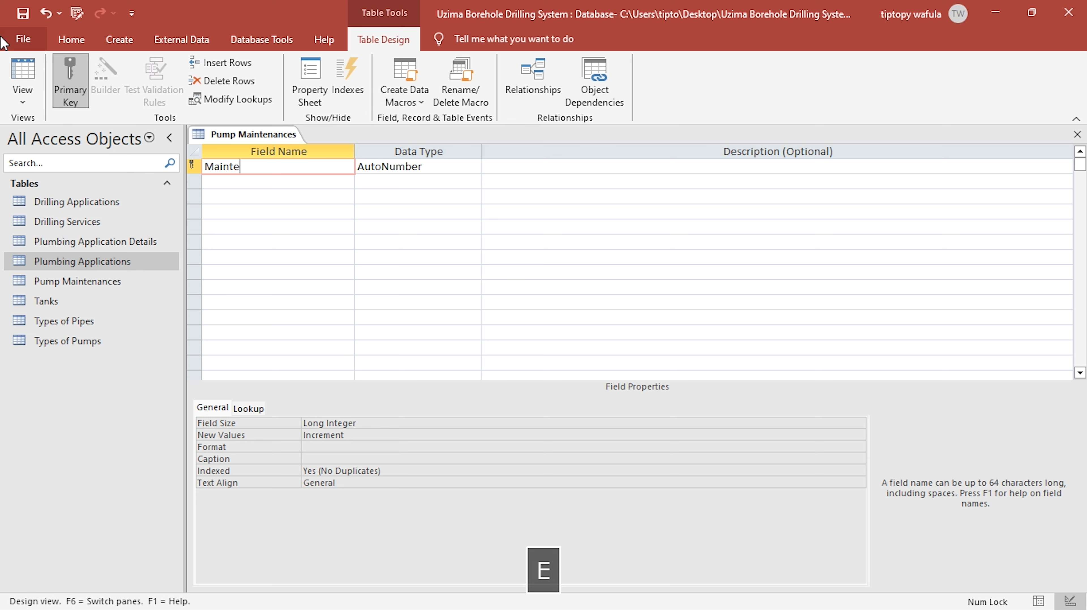
{"action": "type", "text": "nance ID"}
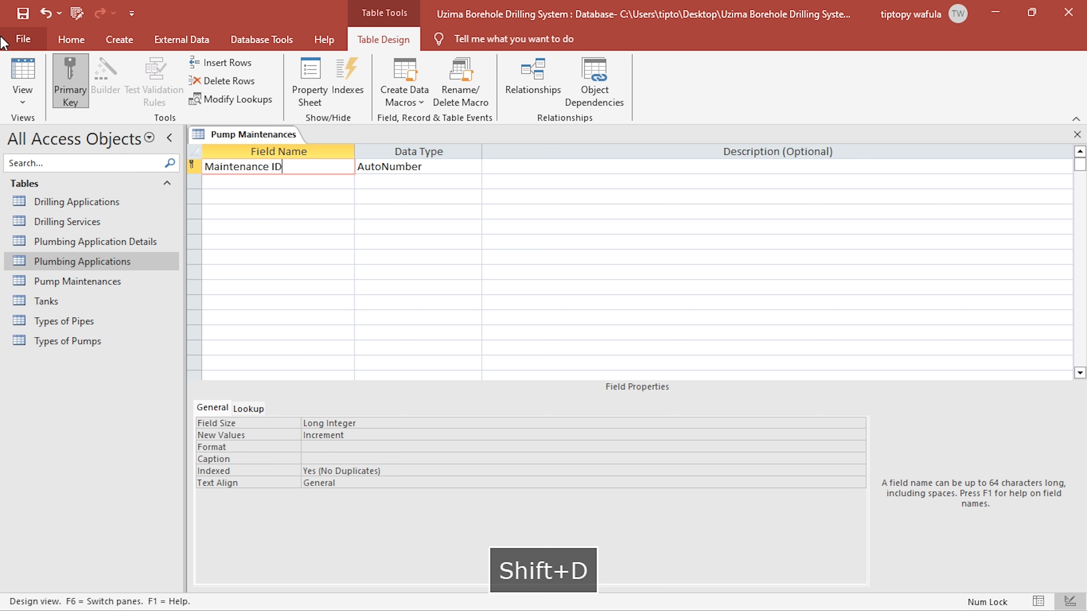
{"action": "key", "text": "Return"}
- Add a Client Name field with the Number data type below Maintenance ID
{"action": "key", "text": "Down"}
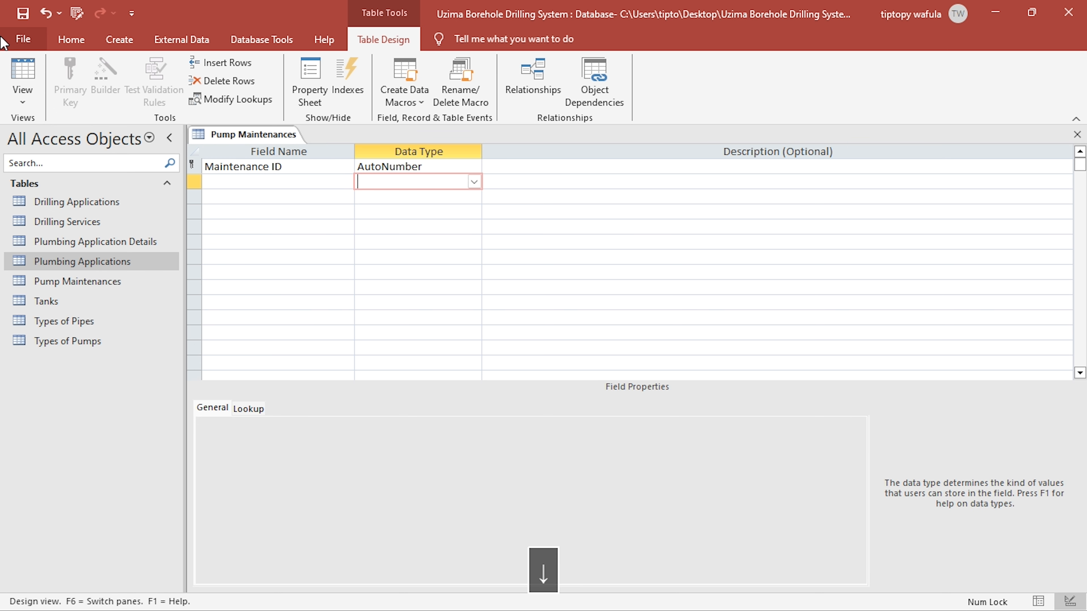
{"action": "key", "text": "Left"}
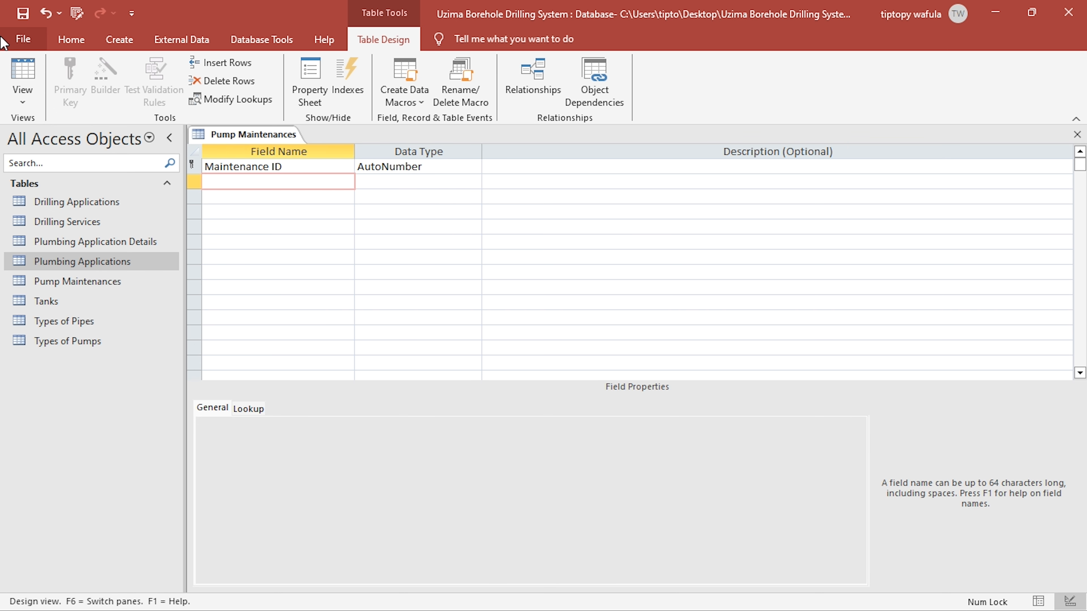
{"action": "type", "text": "Client Name"}
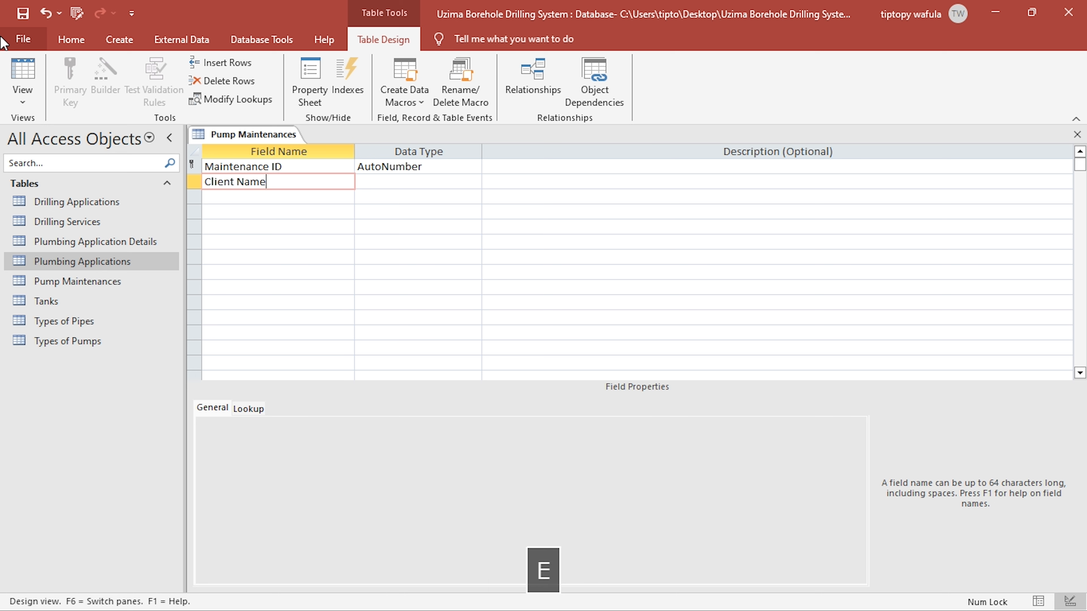
{"action": "key", "text": "Right"}
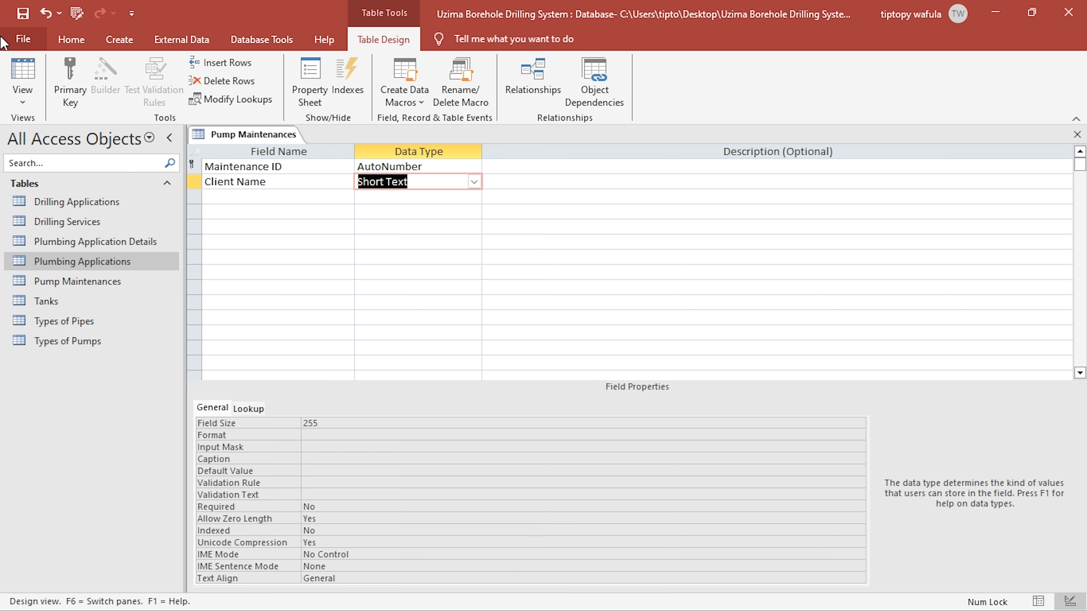
{"action": "type", "text": "number"}
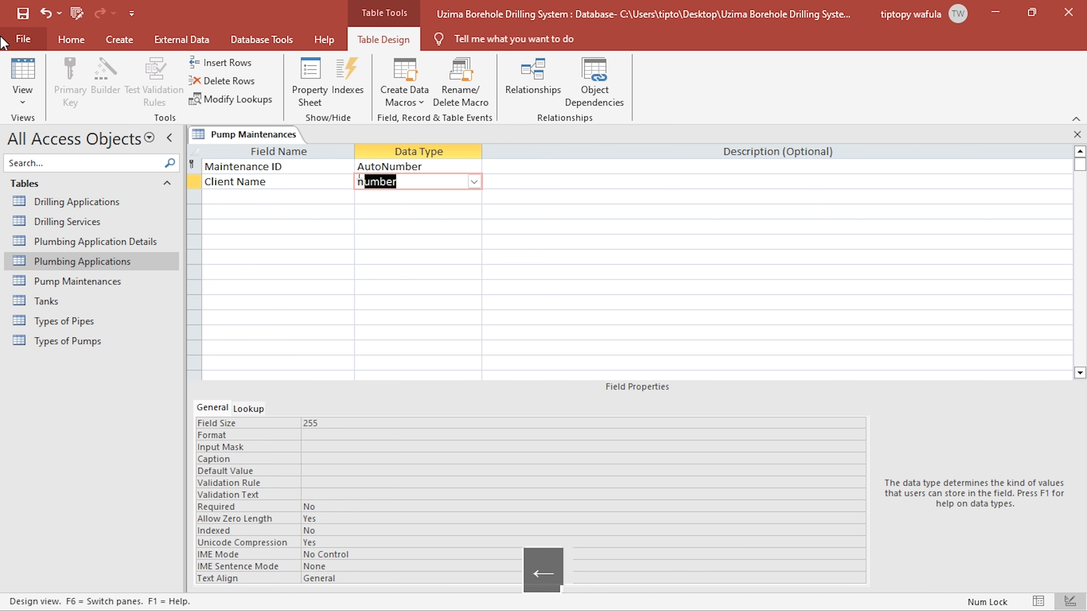
{"action": "key", "text": "Return"}
- Add a Maintenance Date field with the Date/Time data type and close the Pump Maintenances table
{"action": "type", "text": "M"}
{"action": "key", "text": "BackSpace"}
{"action": "type", "text": "Maint"}
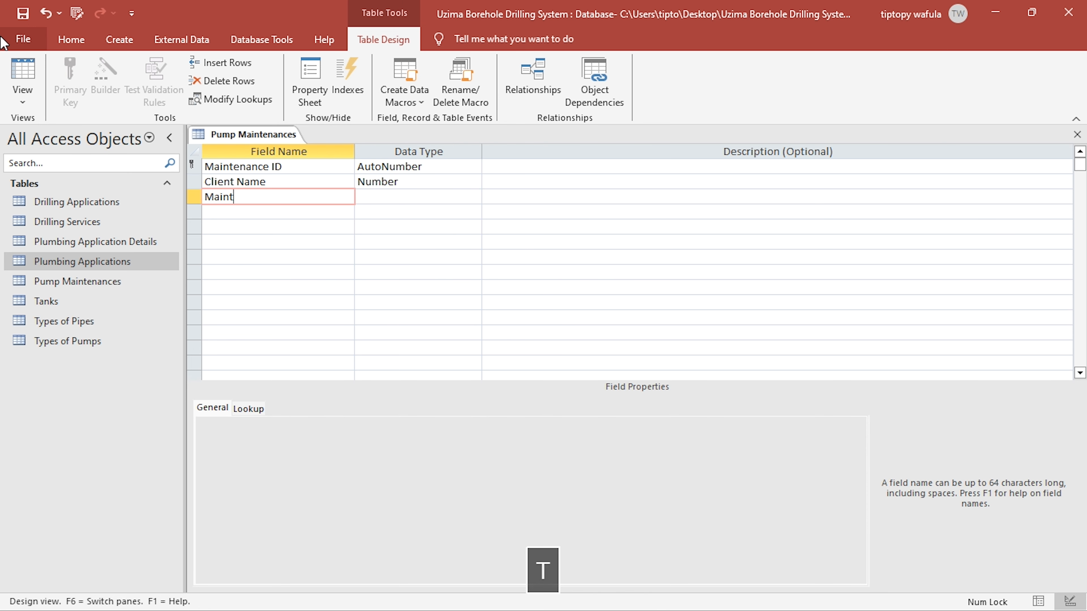
{"action": "type", "text": "enance Dat"}
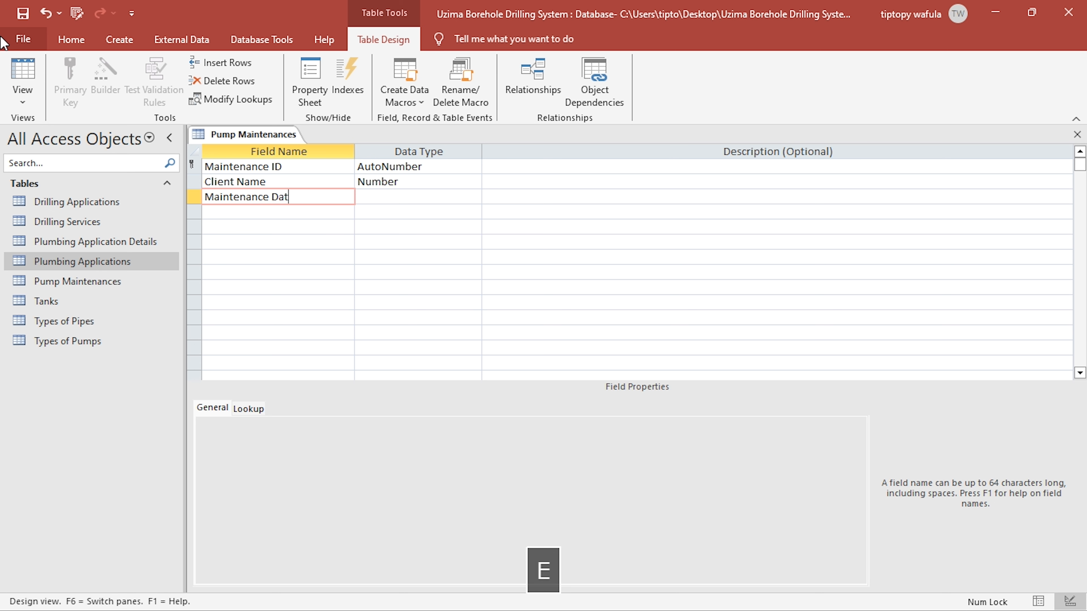
{"action": "type", "text": "e"}
{"action": "key", "text": "Tab"}
{"action": "type", "text": "D"}
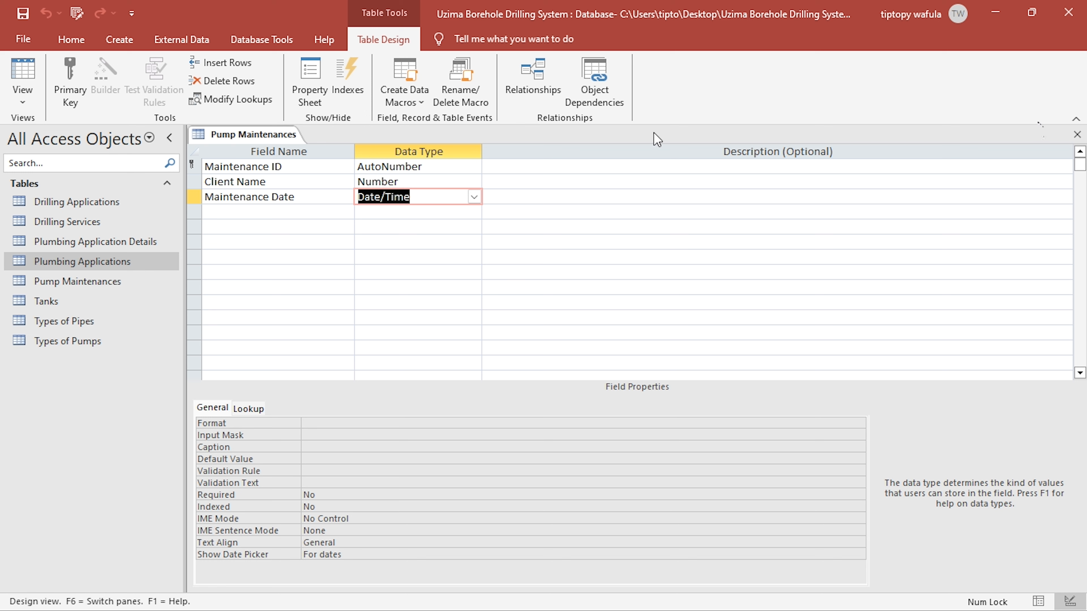
{"action": "left_click", "coordinate": [1077, 136]}
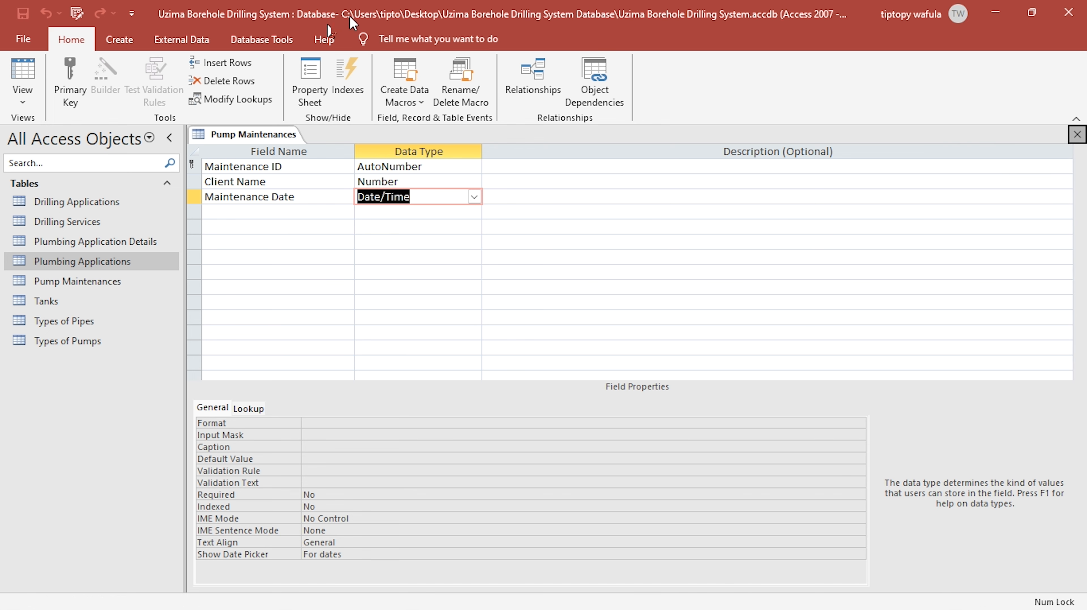
- Create a new table and save it as Pump Maintenances Details, opening it in Design view
{"action": "left_click", "coordinate": [118, 40]}
{"action": "left_click", "coordinate": [85, 72]}
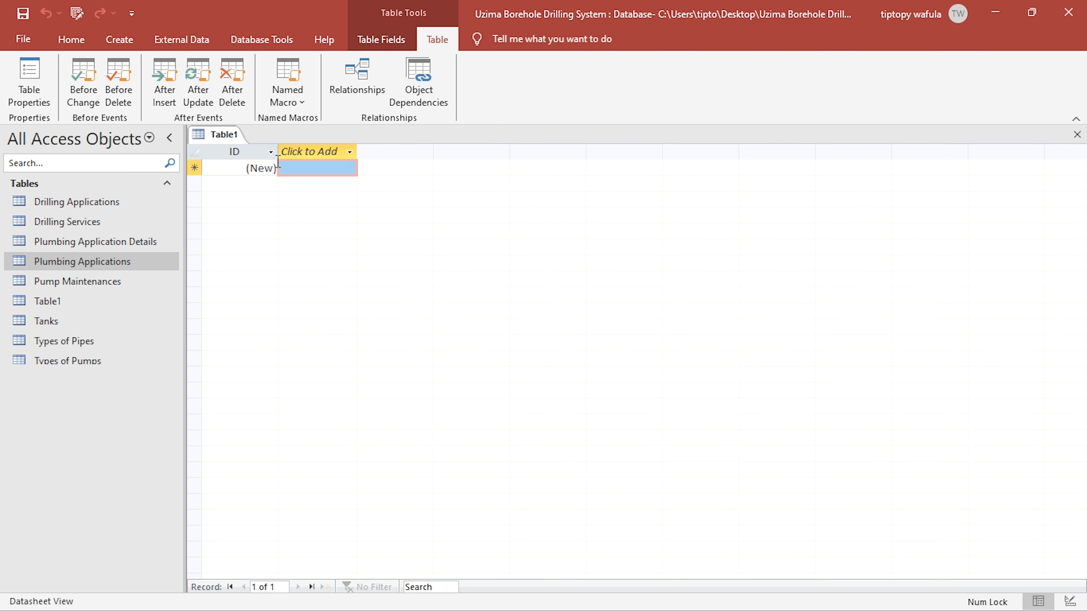
{"action": "left_click", "coordinate": [64, 41]}
{"action": "left_click", "coordinate": [23, 75]}
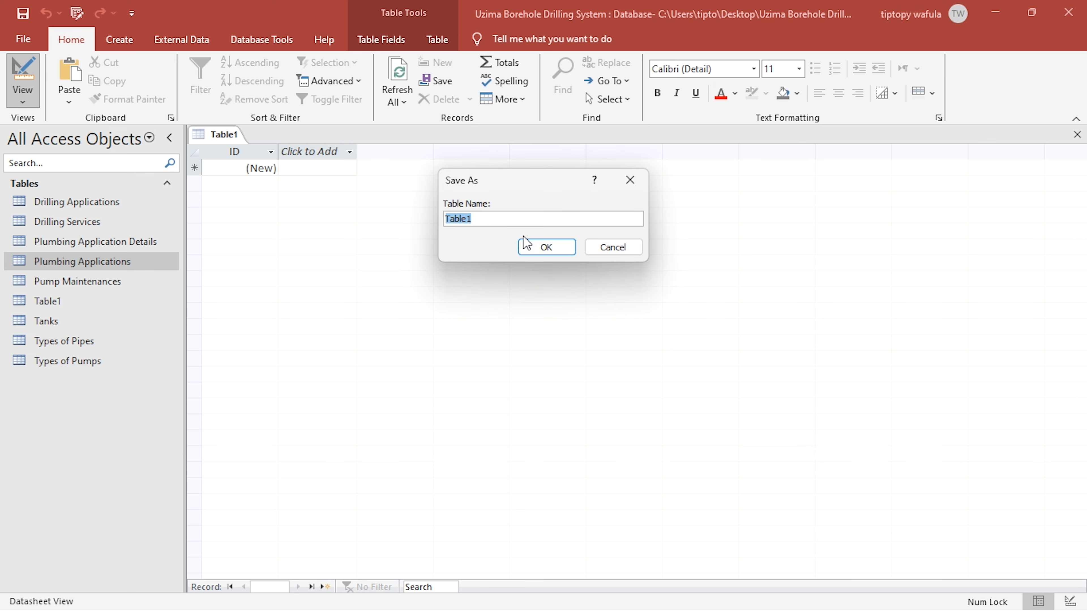
{"action": "type", "text": "Pump Maintenance"}
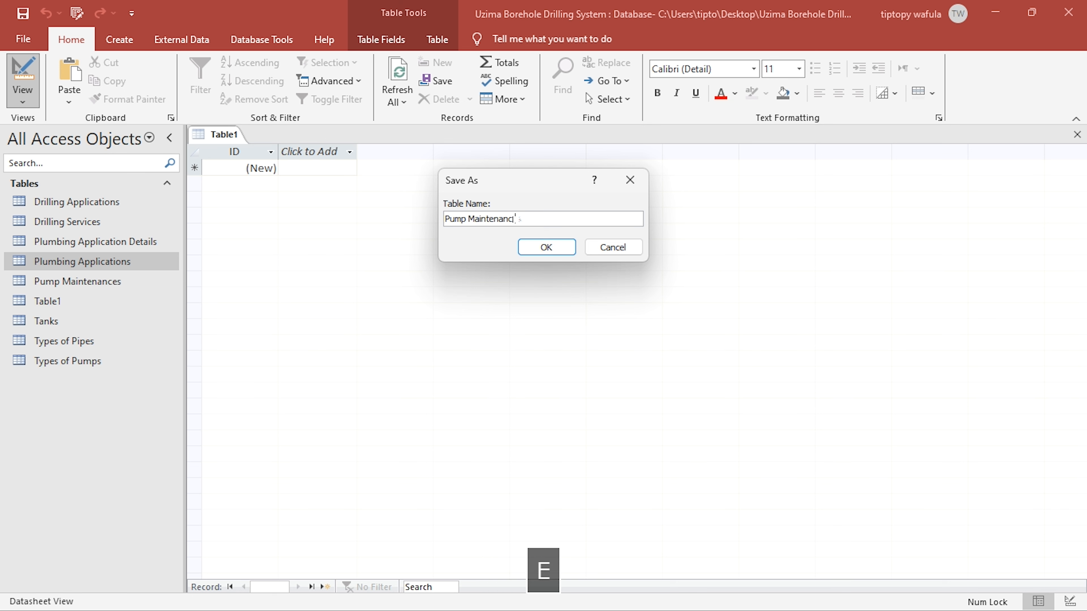
{"action": "type", "text": "s Details"}
{"action": "key", "text": "Return"}
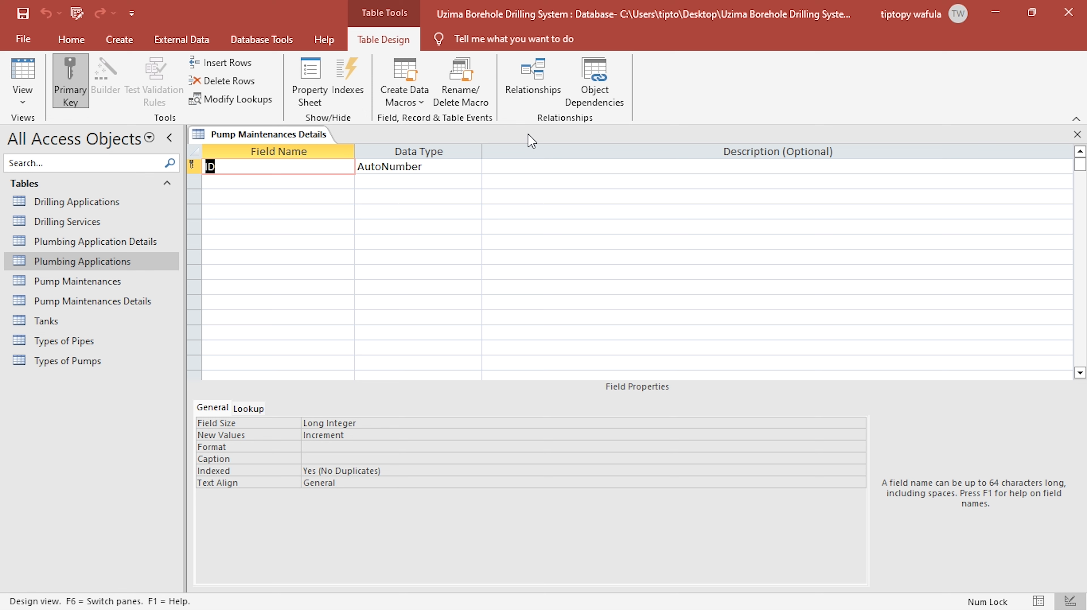
- Remove the primary key from the ID field, rename the field Maintenance ID and set its data type to Number
{"action": "left_click", "coordinate": [79, 95]}
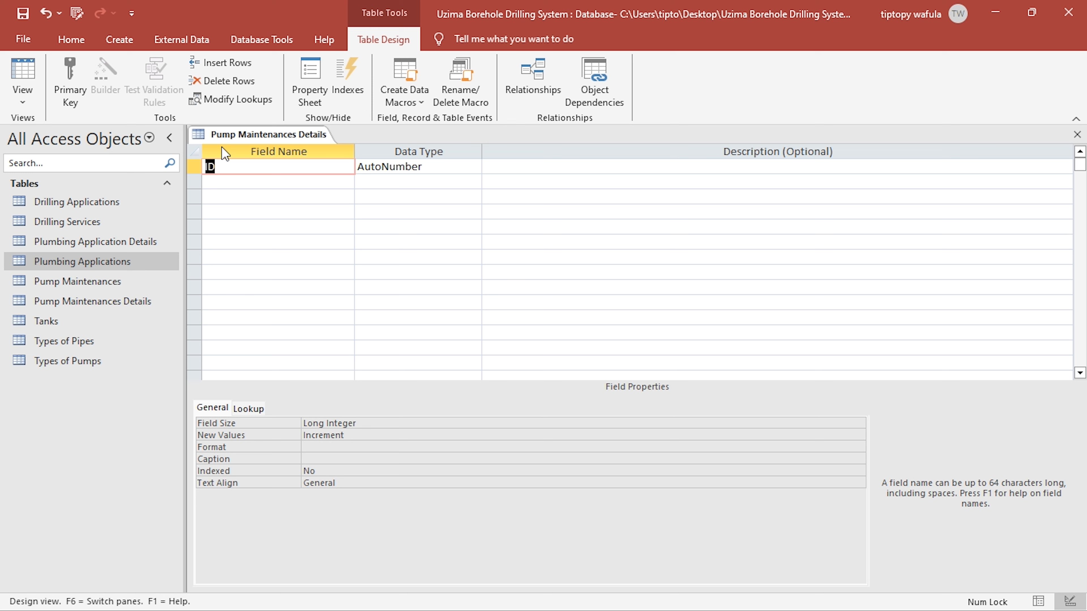
{"action": "type", "text": "Main"}
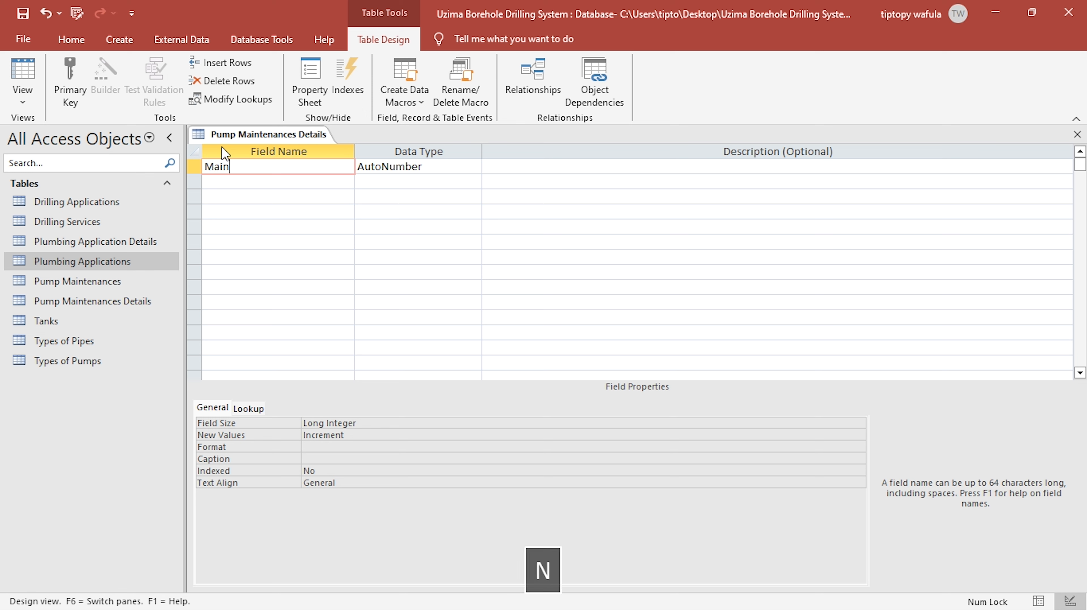
{"action": "type", "text": "tenance"}
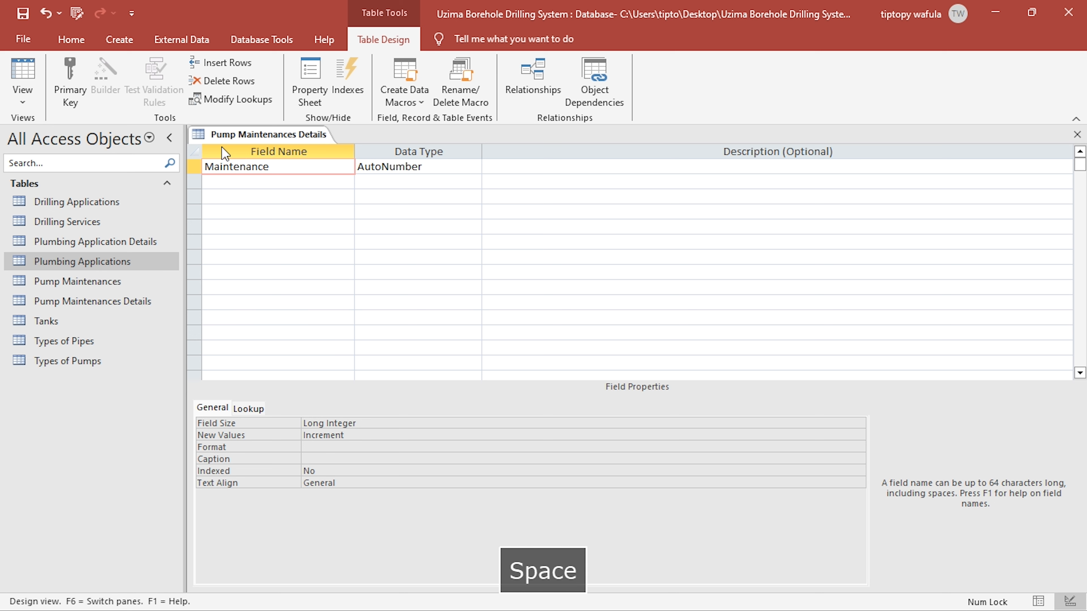
{"action": "type", "text": " ID"}
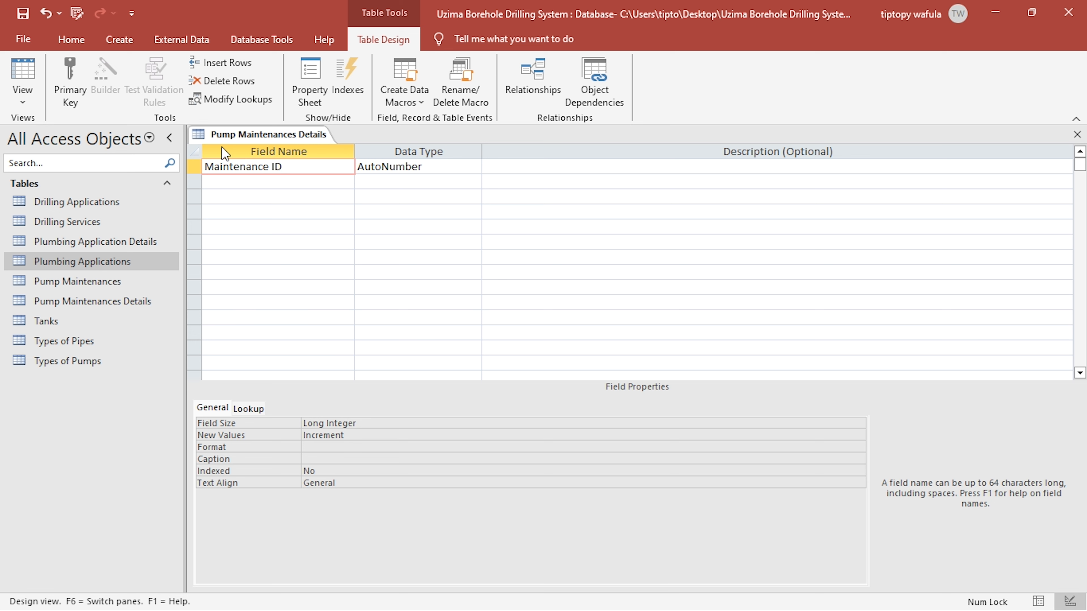
{"action": "key", "text": "Right"}
{"action": "type", "text": "n"}
{"action": "key", "text": "Down"}
{"action": "key", "text": "Left"}
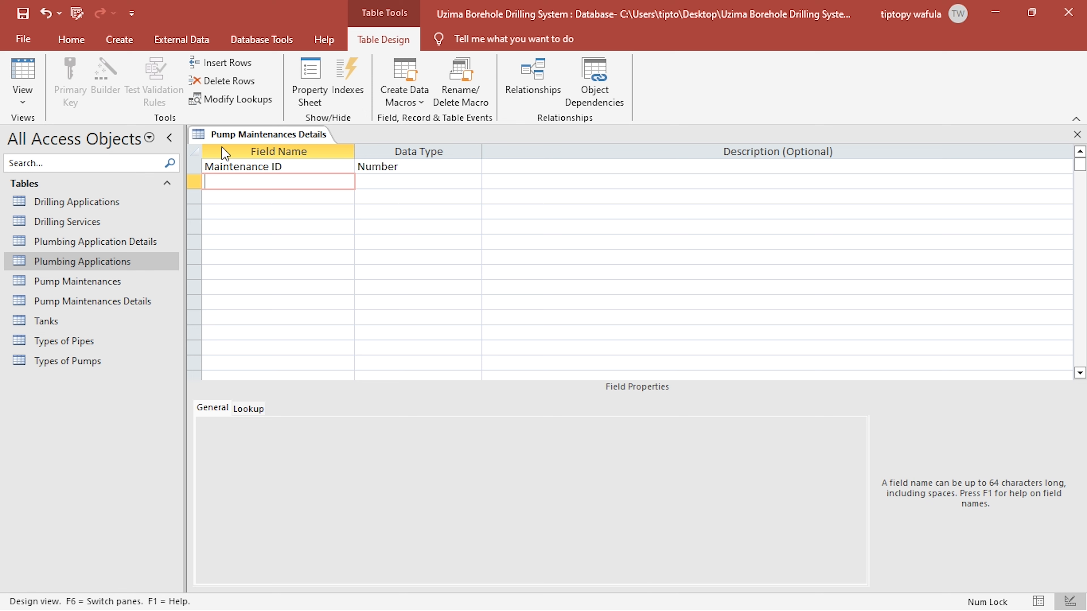
{"action": "type", "text": "Des"}
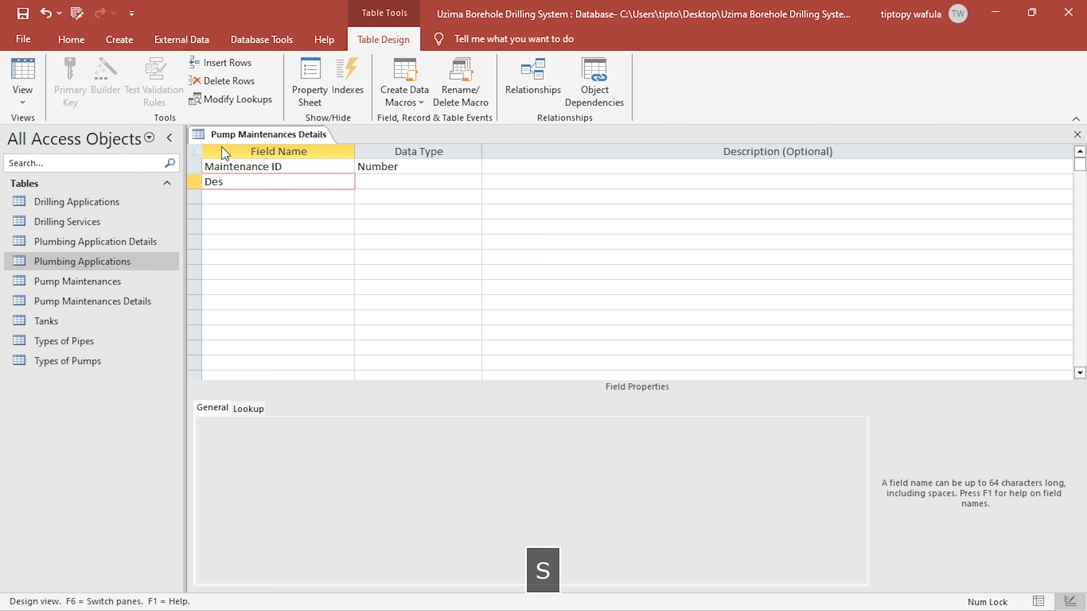
{"action": "type", "text": "criptio"}
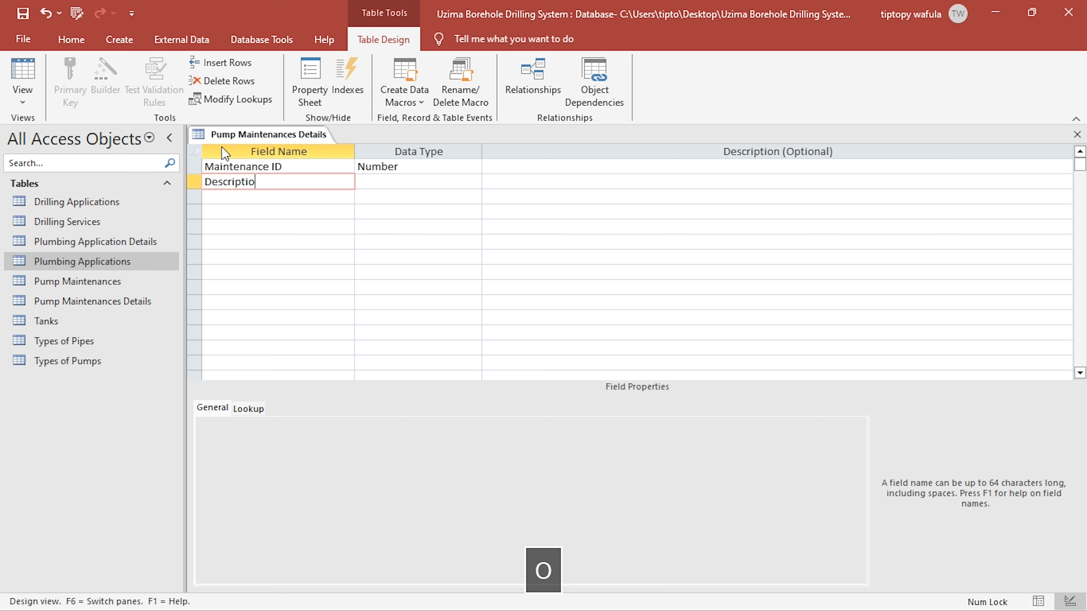
{"action": "key", "text": "BackSpace"}
{"action": "key", "text": "BackSpace"}
{"action": "key", "text": "BackSpace"}
{"action": "key", "text": "BackSpace"}
{"action": "key", "text": "BackSpace"}
{"action": "key", "text": "BackSpace"}
{"action": "key", "text": "BackSpace"}
{"action": "key", "text": "BackSpace"}
{"action": "key", "text": "BackSpace"}
{"action": "key", "text": "BackSpace"}
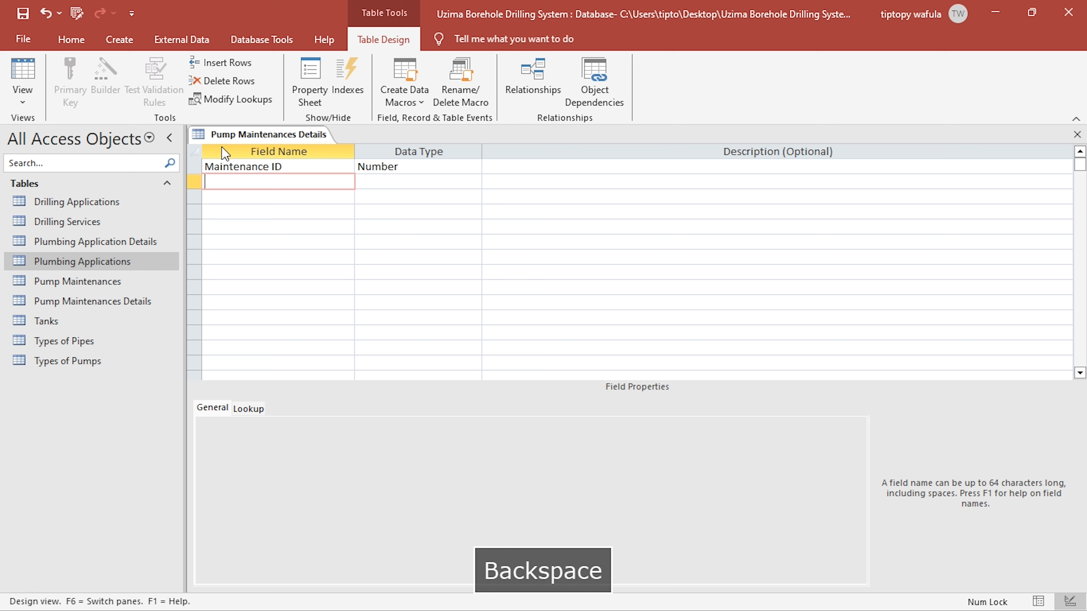
- Add a Work Description field with the Short Text data type below Maintenance ID
{"action": "type", "text": "Work "}
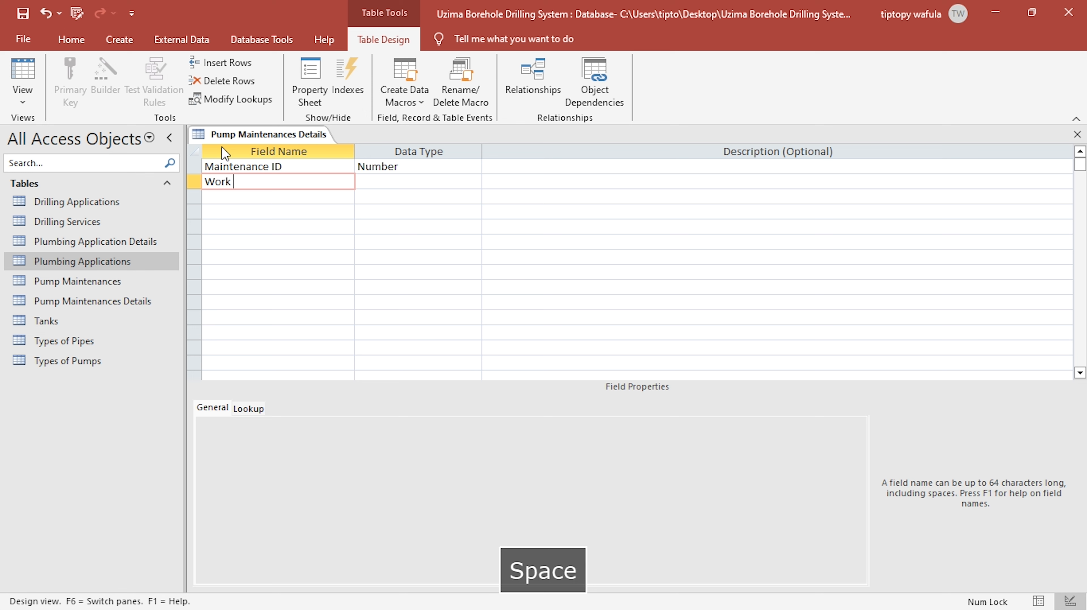
{"action": "type", "text": "Desc"}
{"action": "type", "text": "ription"}
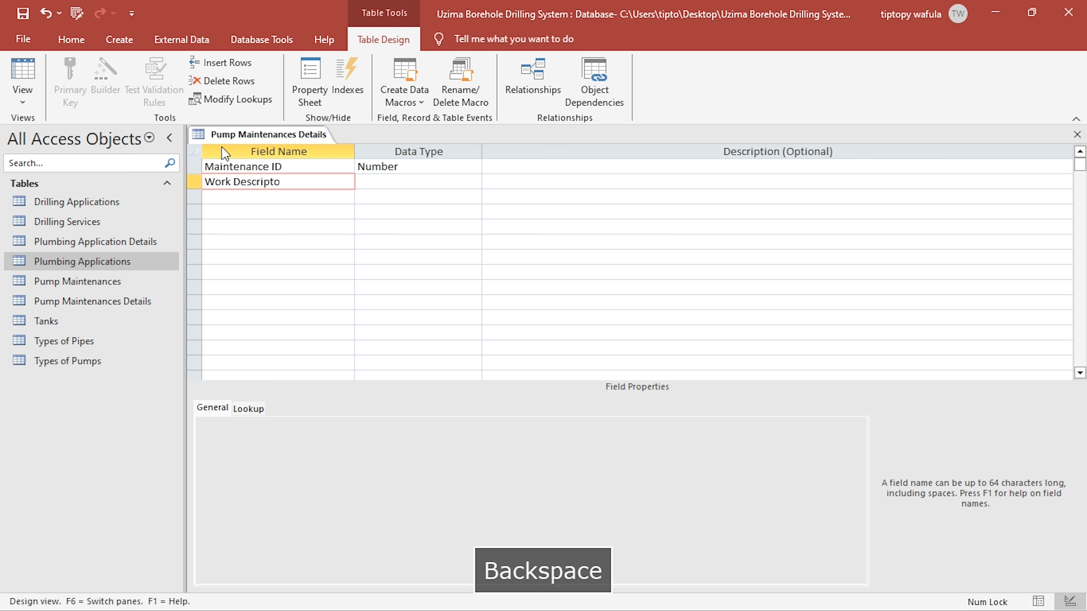
{"action": "key", "text": "Tab"}
{"action": "key", "text": "Return"}
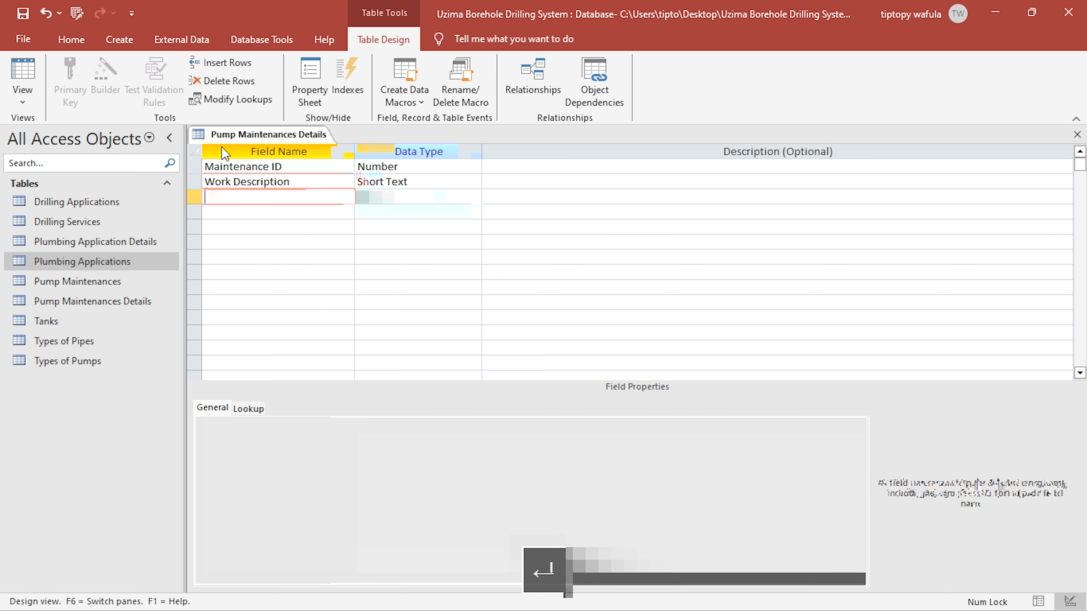
- Add an Amount field with the Currency data type below Work Description
{"action": "type", "text": "Amount"}
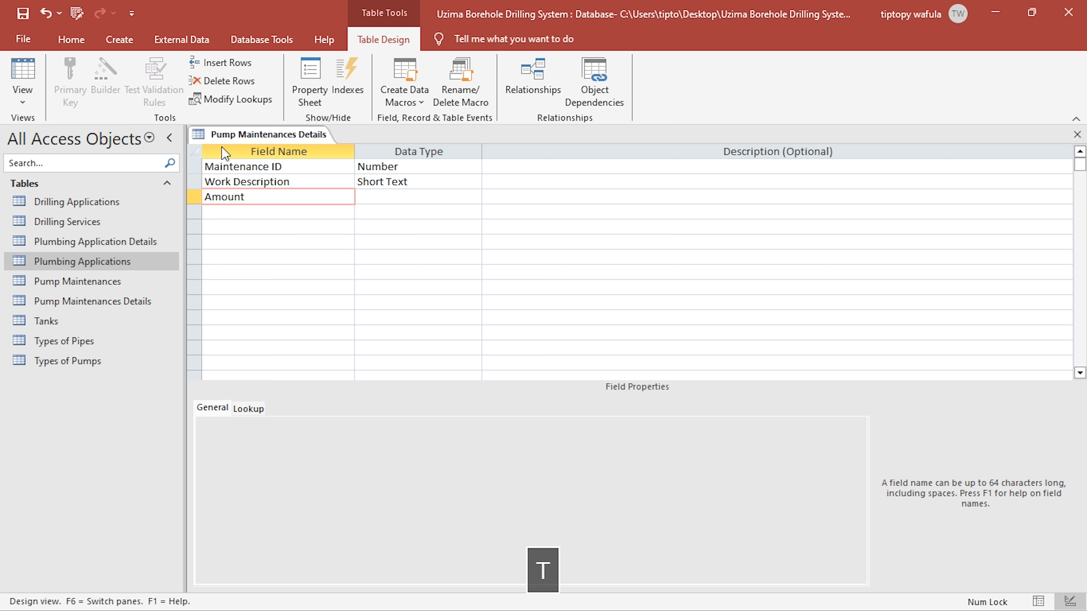
{"action": "key", "text": "Tab"}
{"action": "type", "text": "c"}
{"action": "left_click", "coordinate": [392, 183]}
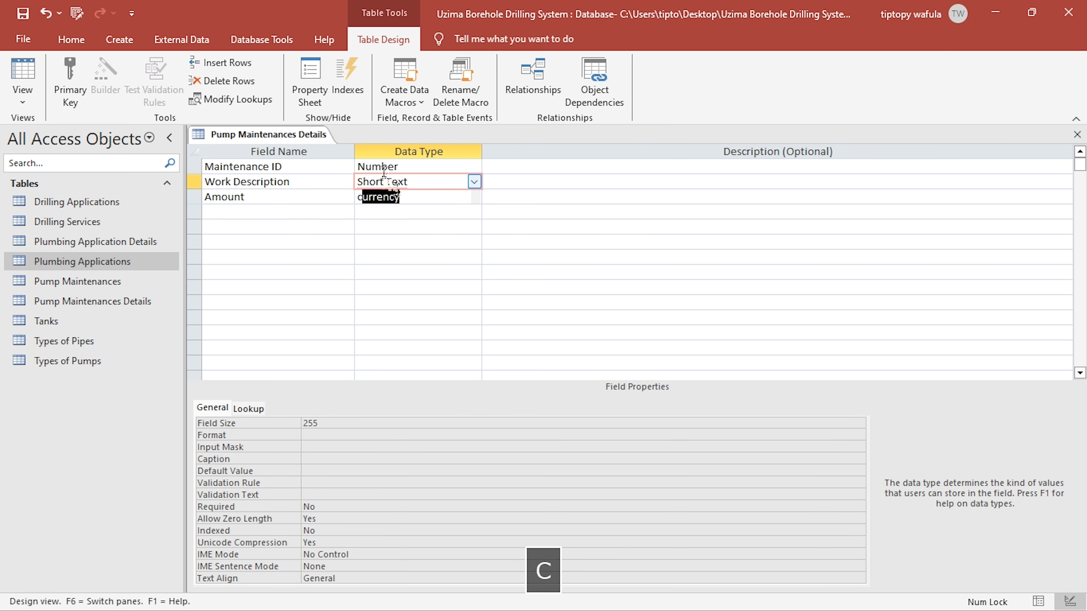
{"action": "left_click", "coordinate": [395, 195]}
- Set the Amount field's format to "Ksh. "#,##0.00 and close the Pump Maintenances Details table
{"action": "left_click", "coordinate": [311, 471]}
{"action": "key", "text": "BackSpace"}
{"action": "double_click", "coordinate": [343, 424]}
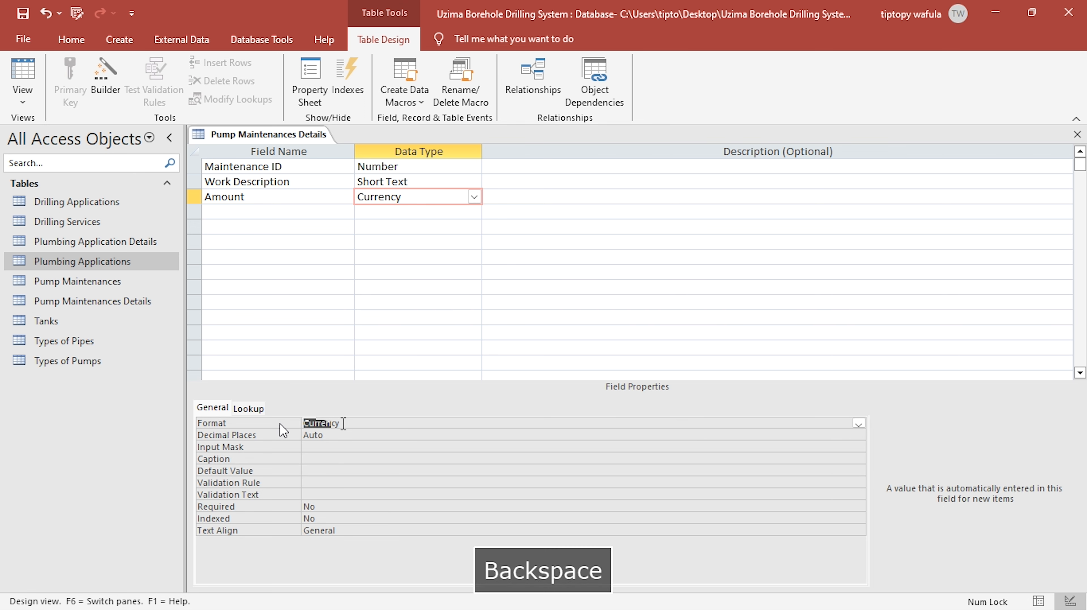
{"action": "type", "text": "\"Ksh. \"#,##0.00"}
{"action": "left_click", "coordinate": [337, 458]}
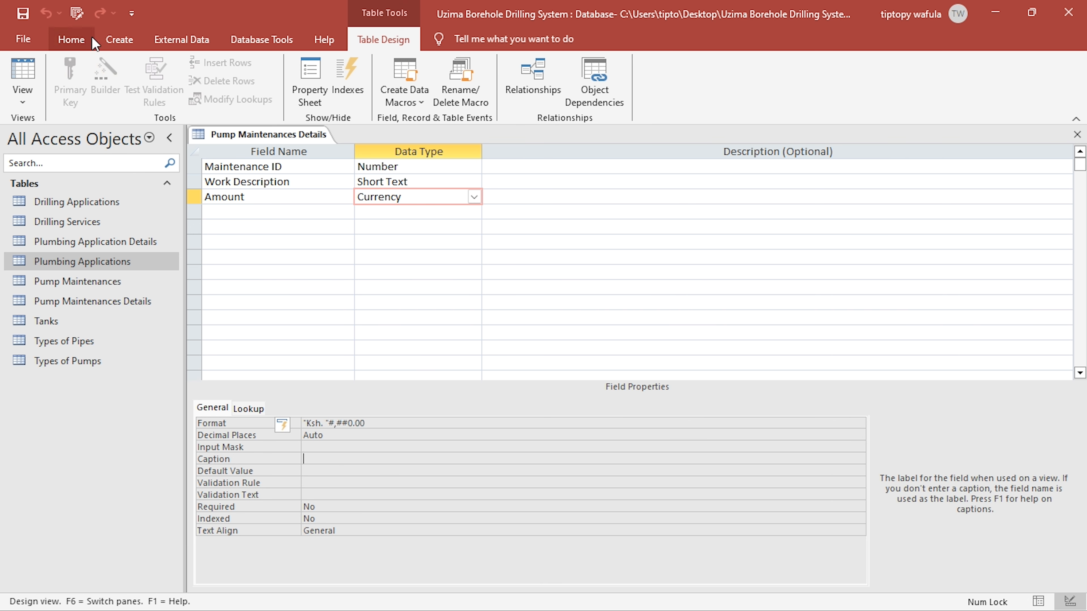
{"action": "left_click", "coordinate": [1077, 134]}
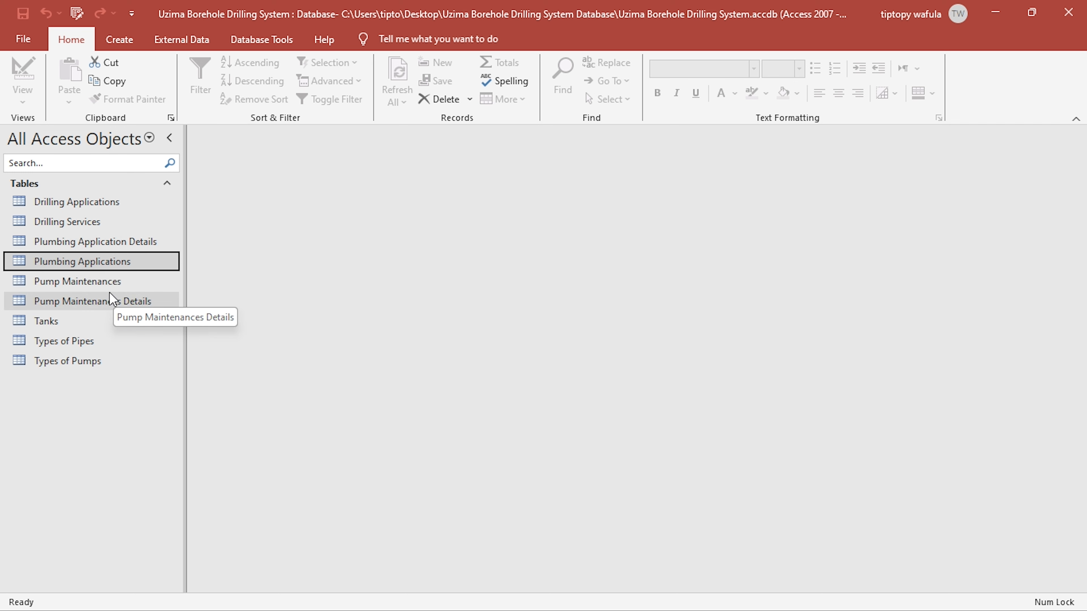
- Review the fields of the Pump Maintenances and Pump Maintenances Details tables in Datasheet view
{"action": "double_click", "coordinate": [113, 281]}
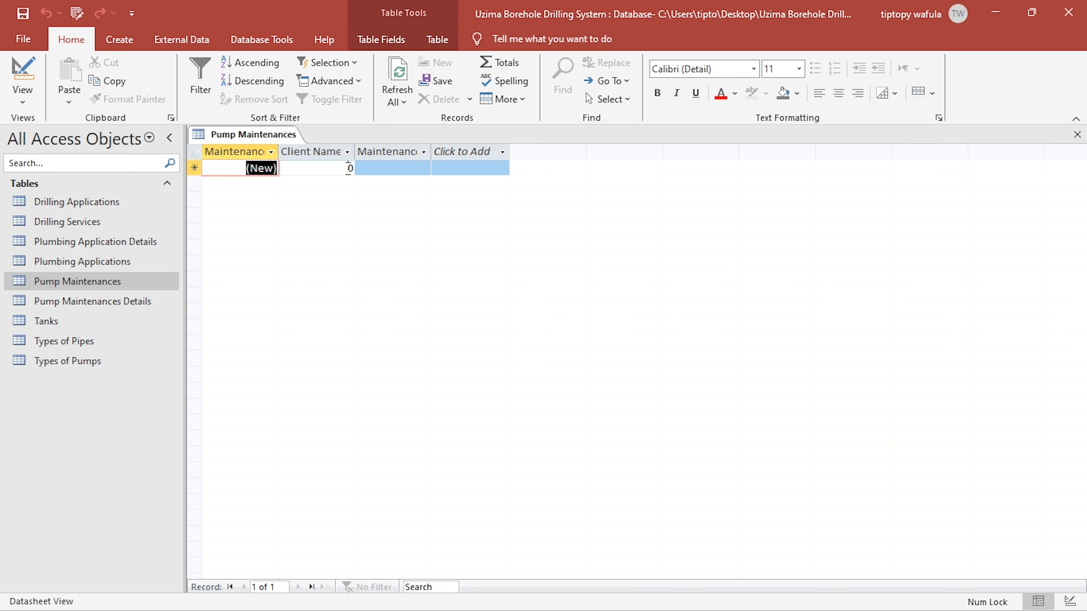
{"action": "left_click", "coordinate": [339, 169]}
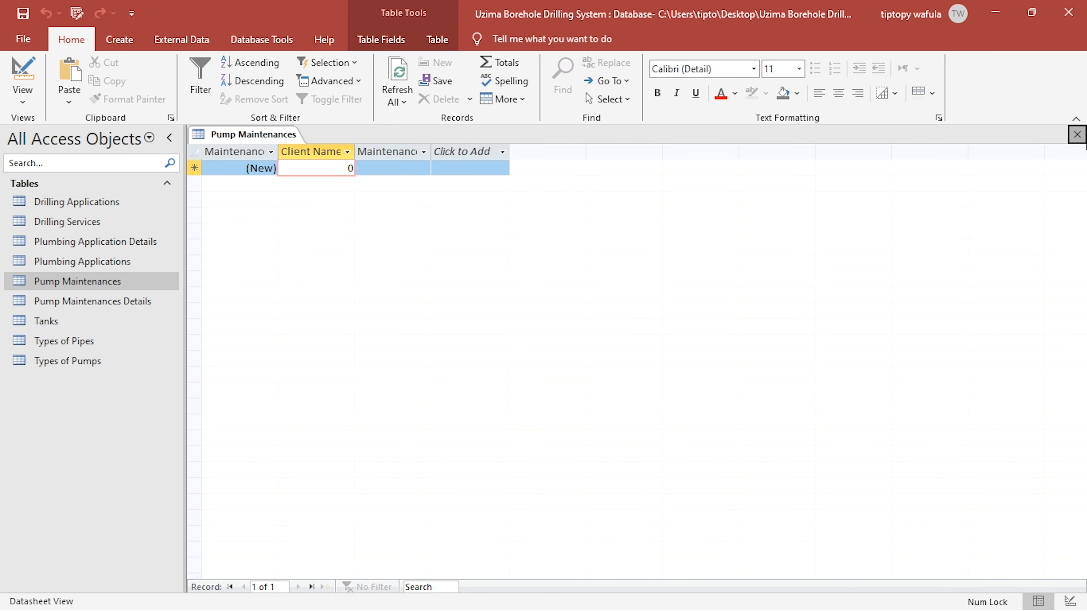
{"action": "double_click", "coordinate": [52, 301]}
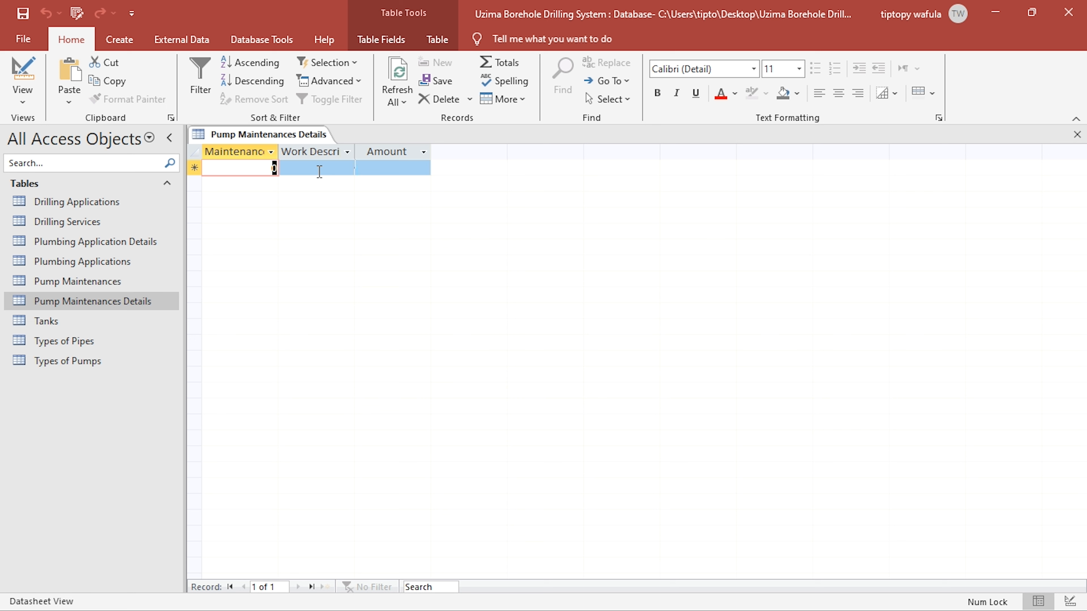
{"action": "left_click", "coordinate": [319, 170]}
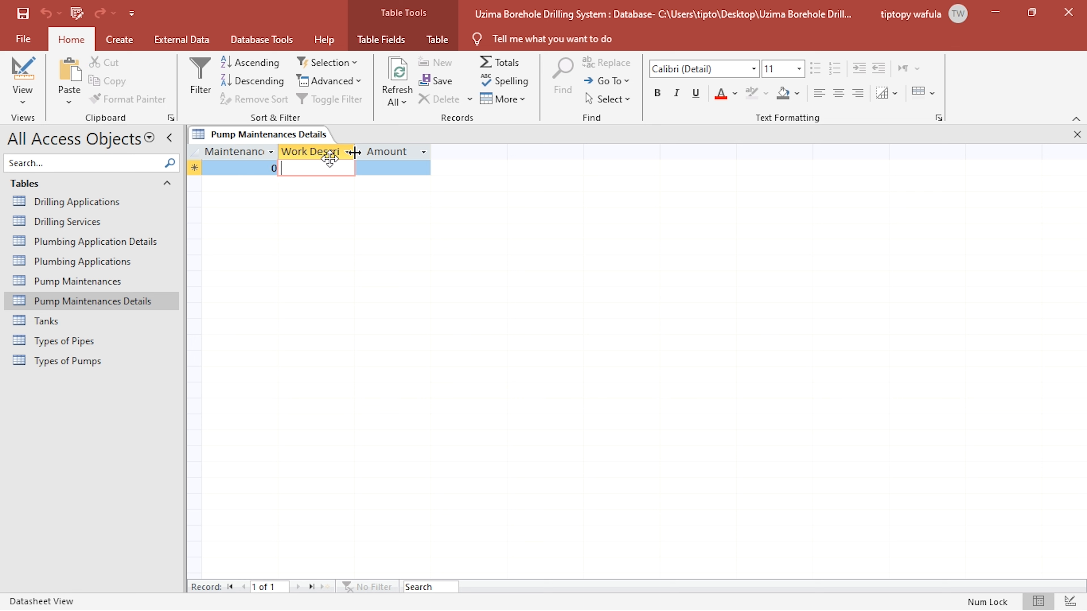
- Open Pump Maintenances, fit the Maintenance Date column to its heading, and close the table with the layout saved
{"action": "double_click", "coordinate": [90, 283]}
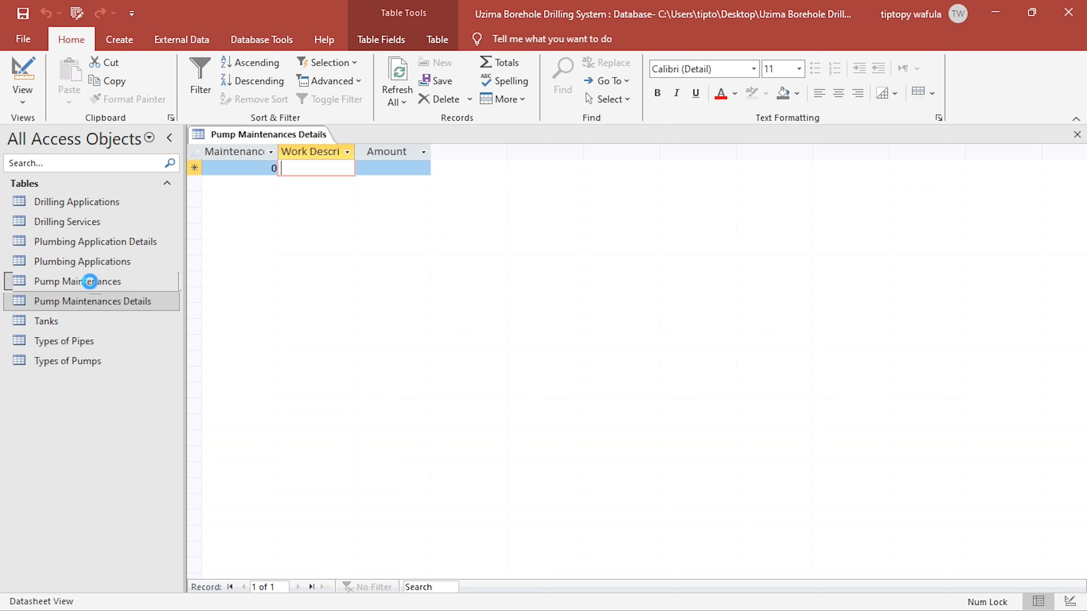
{"action": "left_click", "coordinate": [292, 169]}
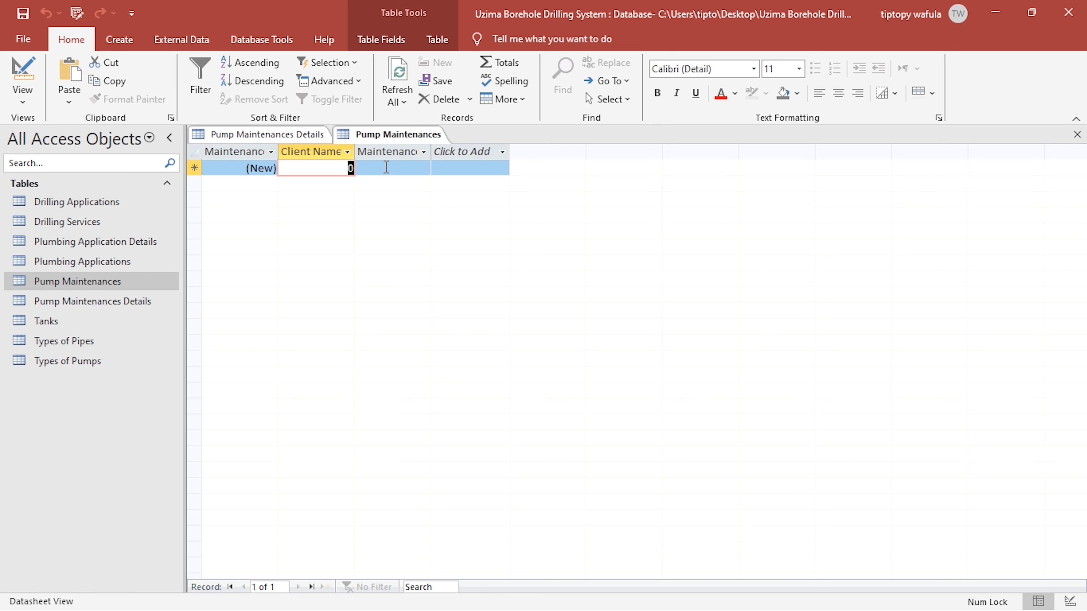
{"action": "double_click", "coordinate": [430, 152]}
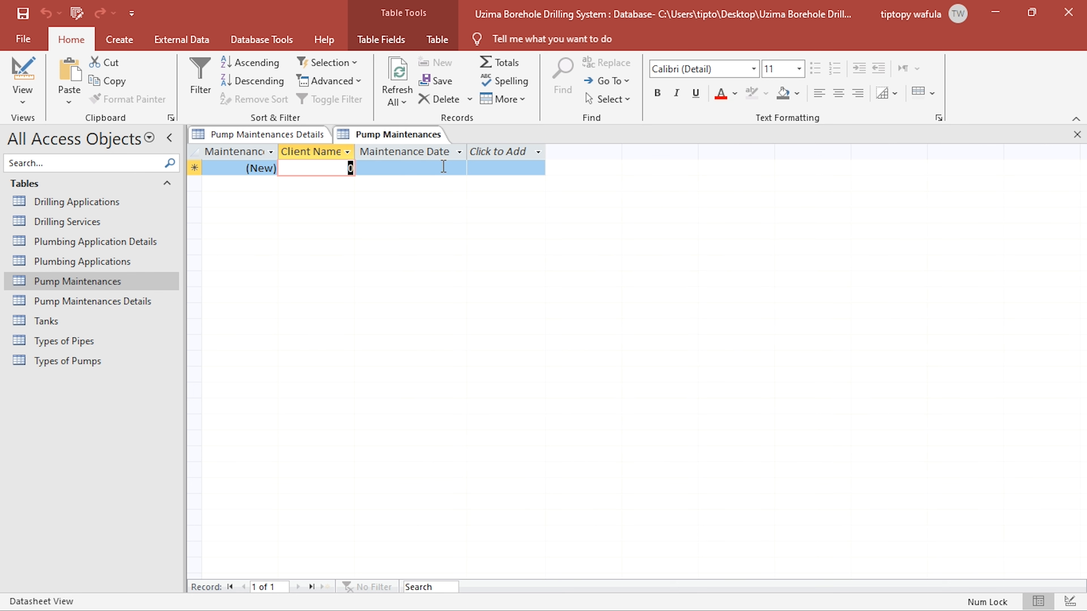
{"action": "key", "text": "Tab"}
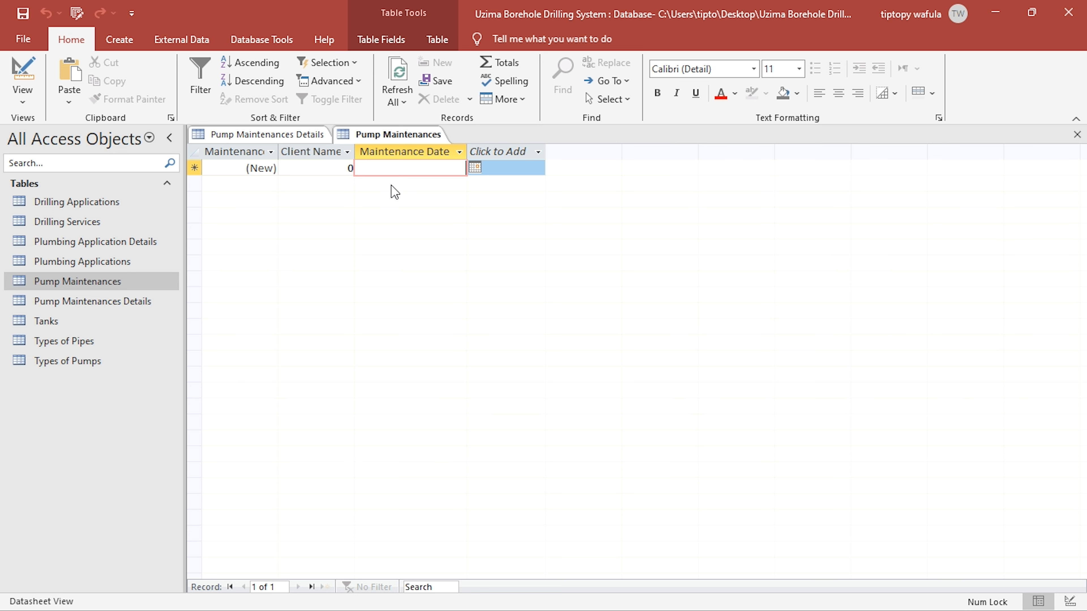
{"action": "left_click", "coordinate": [1078, 135]}
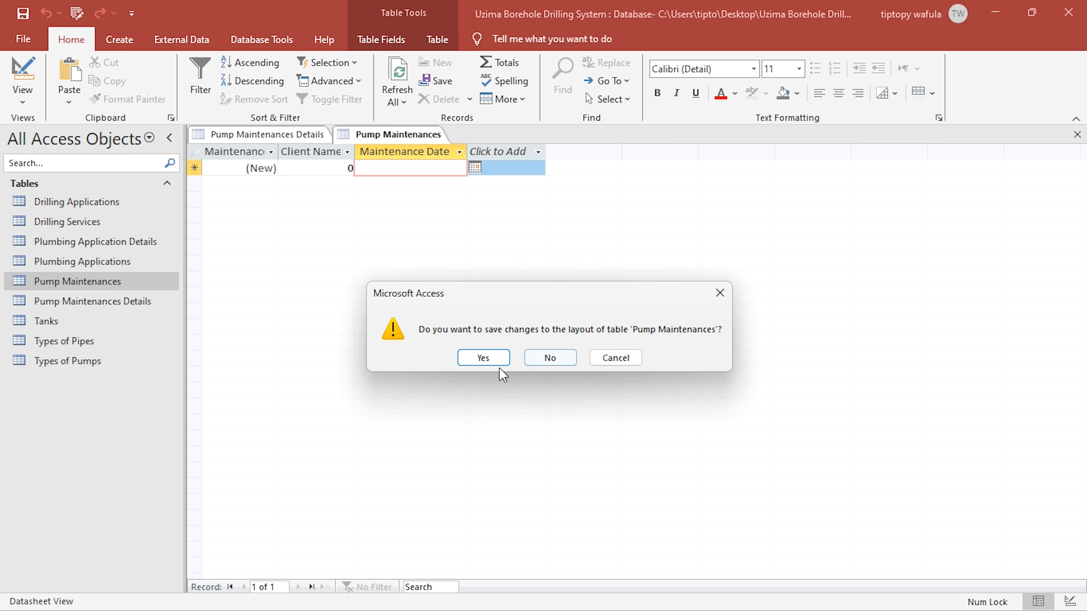
{"action": "left_click", "coordinate": [480, 362]}
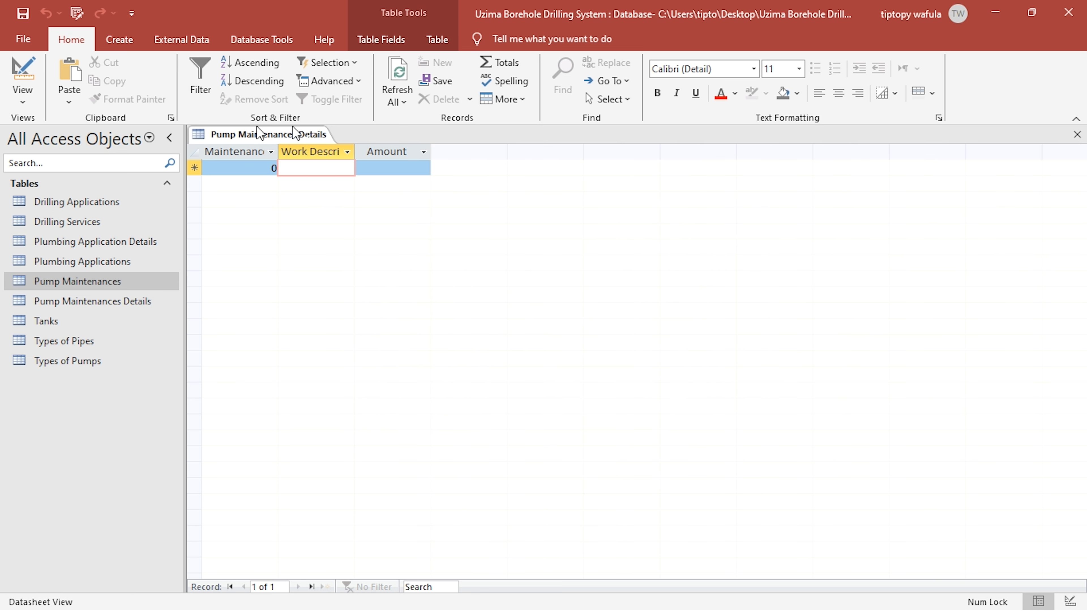
- Fit the Work Description column of Pump Maintenances Details to its heading and close the table with the layout saved
{"action": "double_click", "coordinate": [354, 151]}
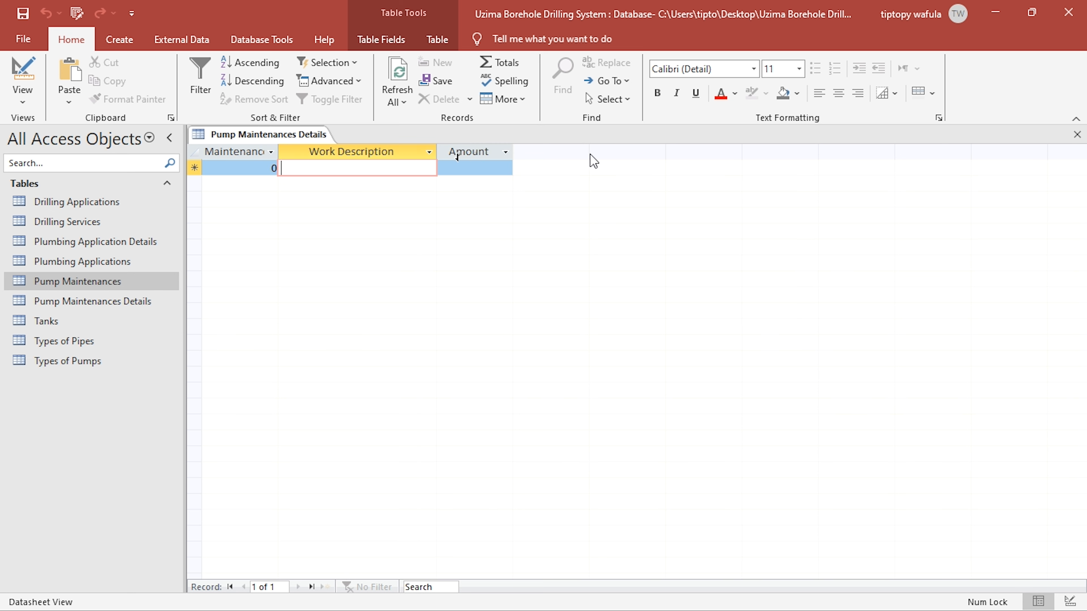
{"action": "left_click", "coordinate": [1077, 134]}
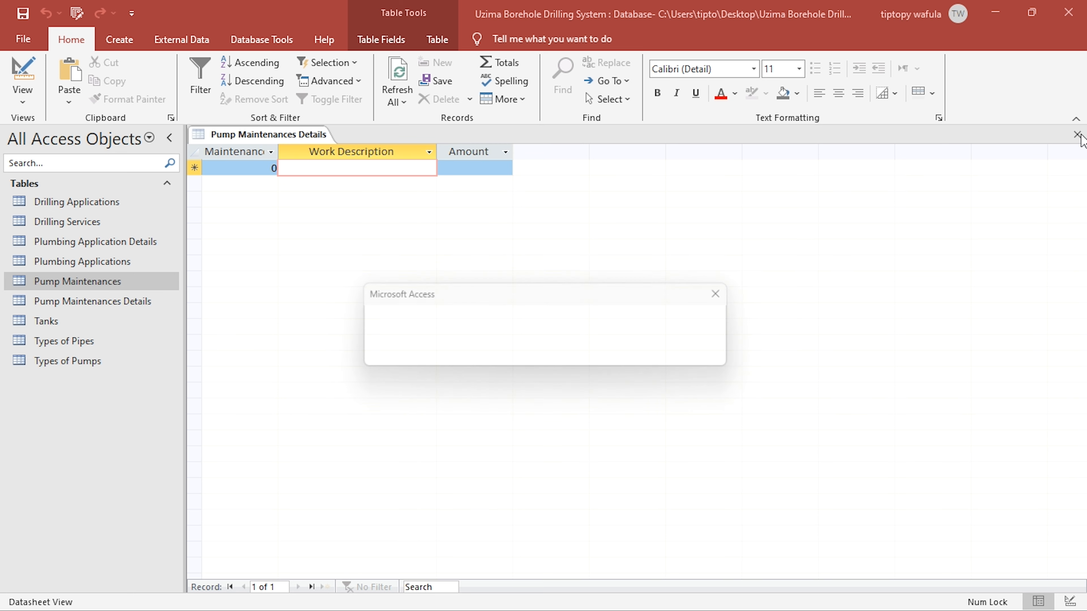
{"action": "left_click", "coordinate": [481, 358]}
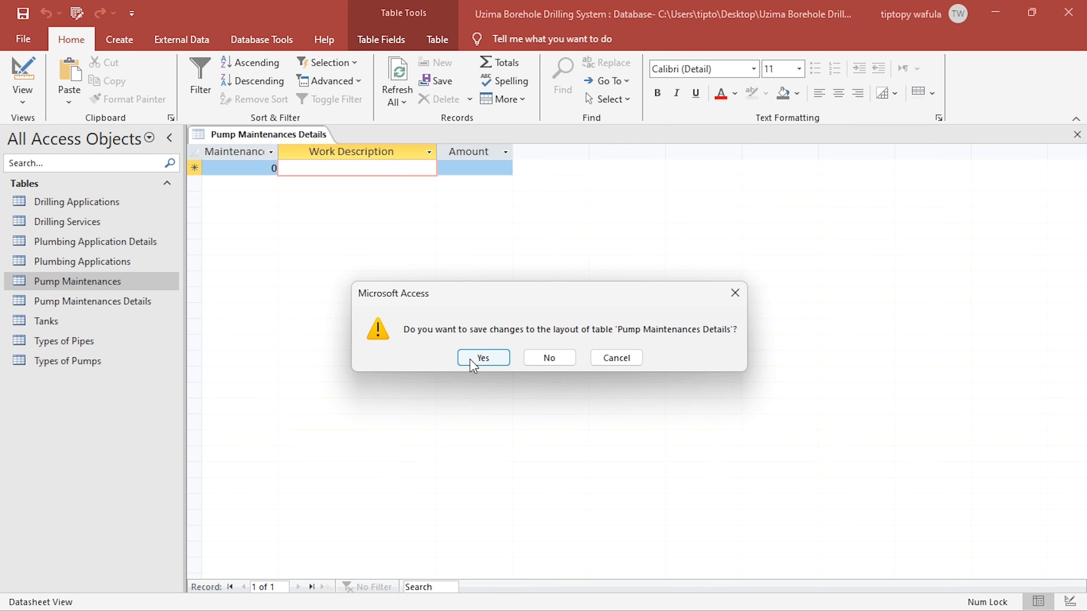
- Switch to KCSE PROJECT 2024.pdf in Foxit PDF Editor and clear the selection of "pump maintenance" in the brief
{"action": "key", "text": "alt+Tab"}
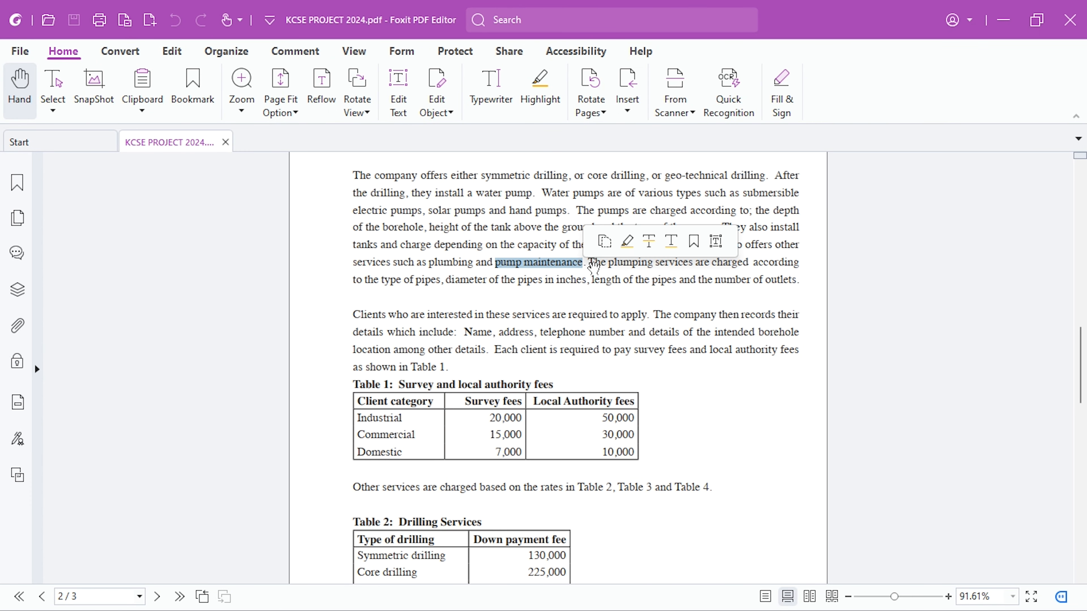
{"action": "left_click", "coordinate": [592, 266]}
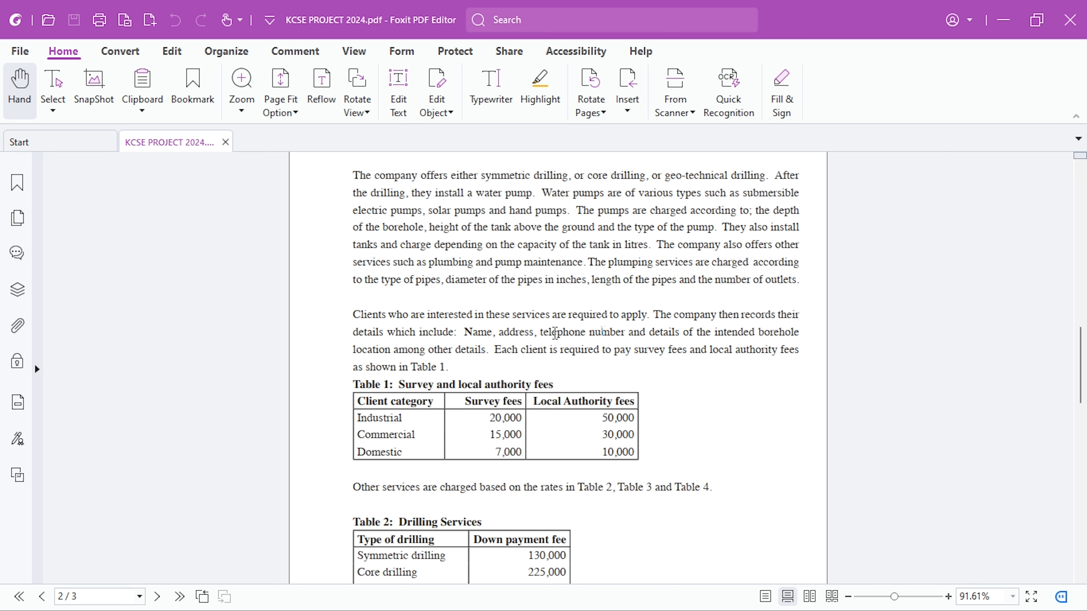
- Switch to the Uzima Borehole Drilling System database in Access and create a table named Clients, opened in Design view
{"action": "key", "text": "alt+Tab"}
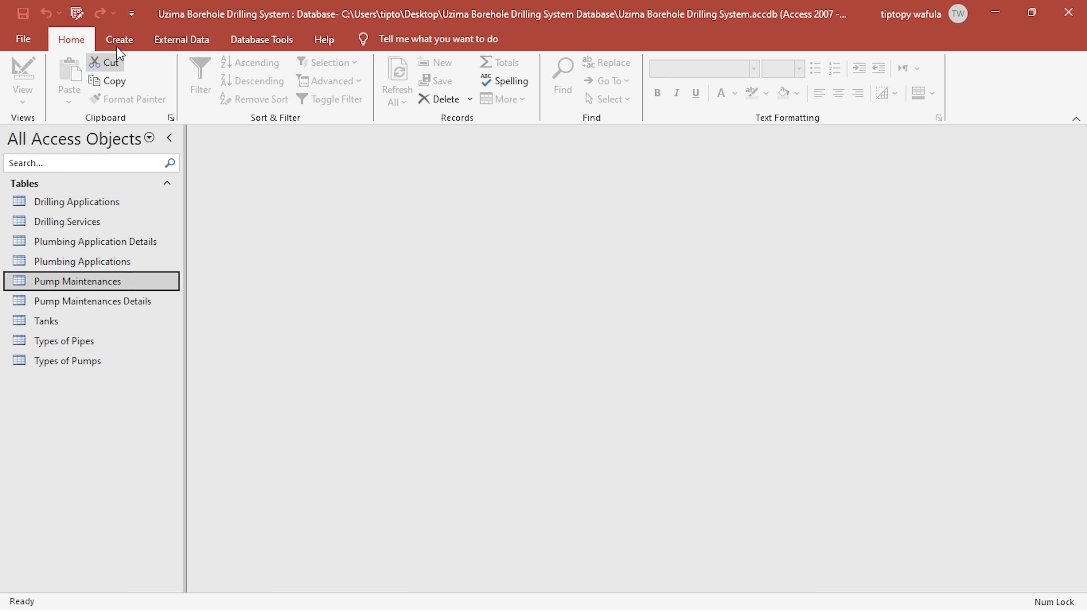
{"action": "left_click", "coordinate": [118, 43]}
{"action": "left_click", "coordinate": [88, 79]}
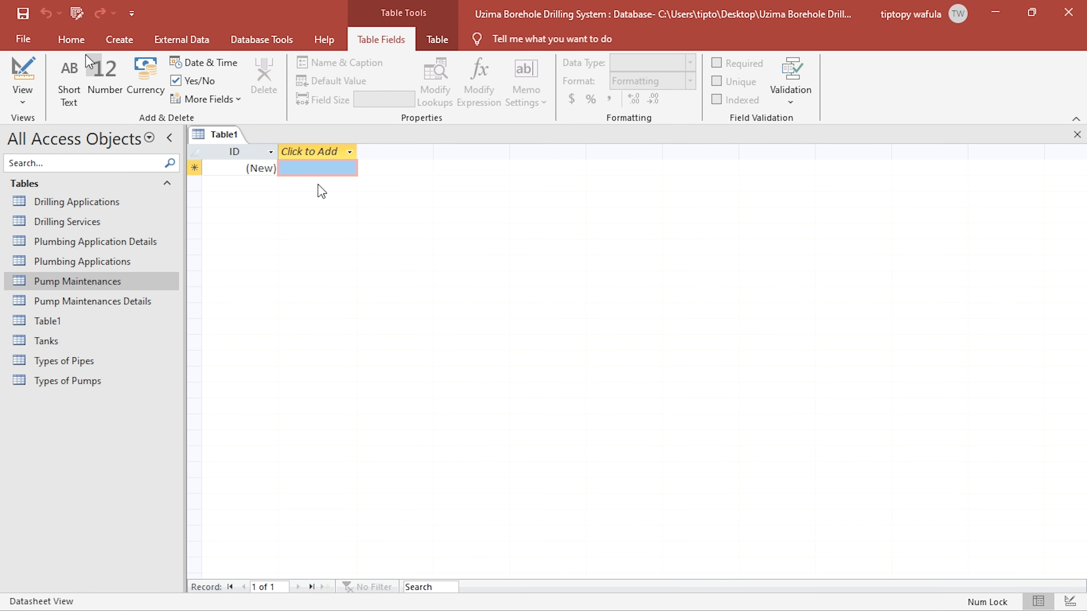
{"action": "left_click", "coordinate": [64, 42]}
{"action": "key", "text": "ctrl+s"}
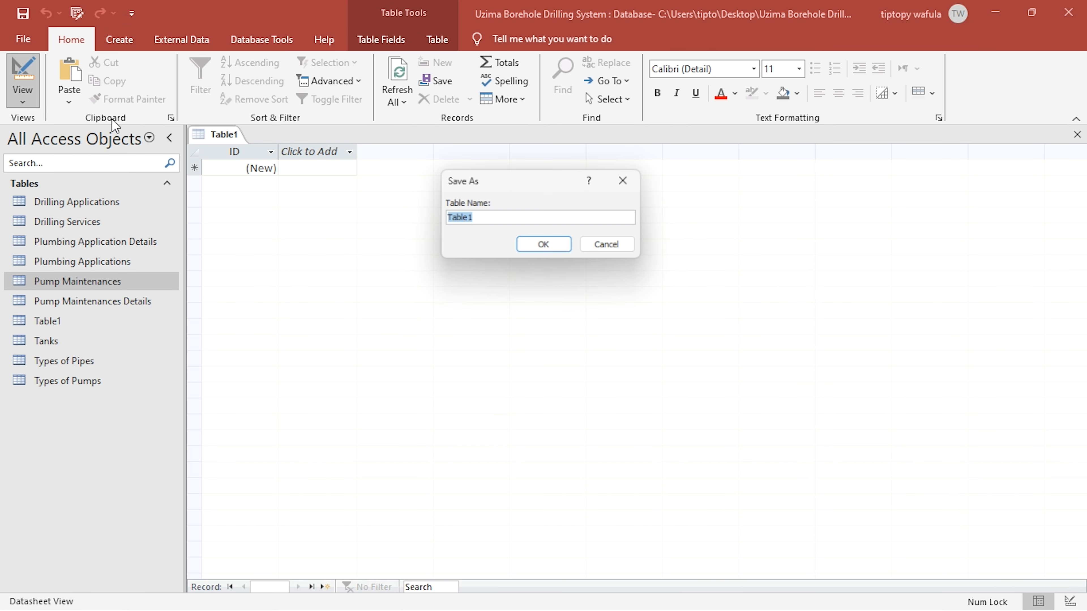
{"action": "type", "text": "Clients"}
{"action": "key", "text": "Return"}
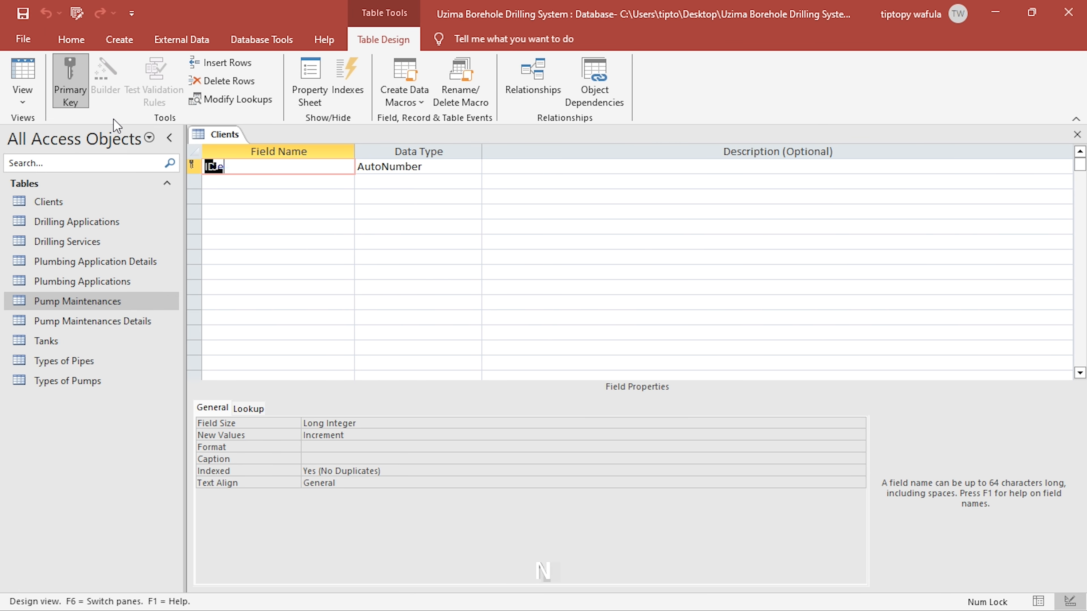
- Rename the primary key field of Clients as Client ID and add a Full Name field below it
{"action": "type", "text": "Client ID"}
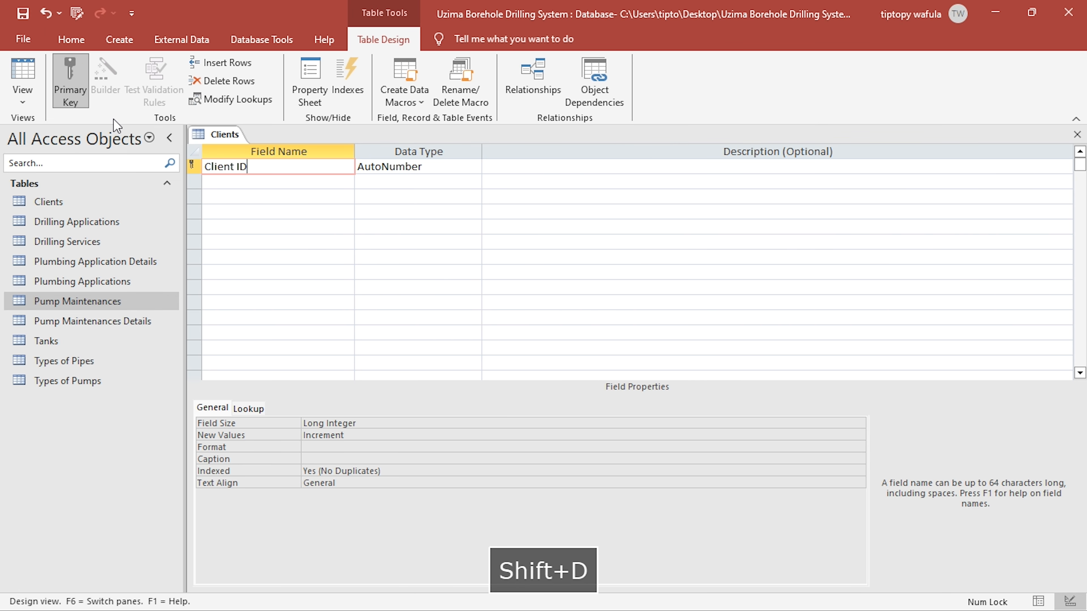
{"action": "key", "text": "Down"}
{"action": "type", "text": "F"}
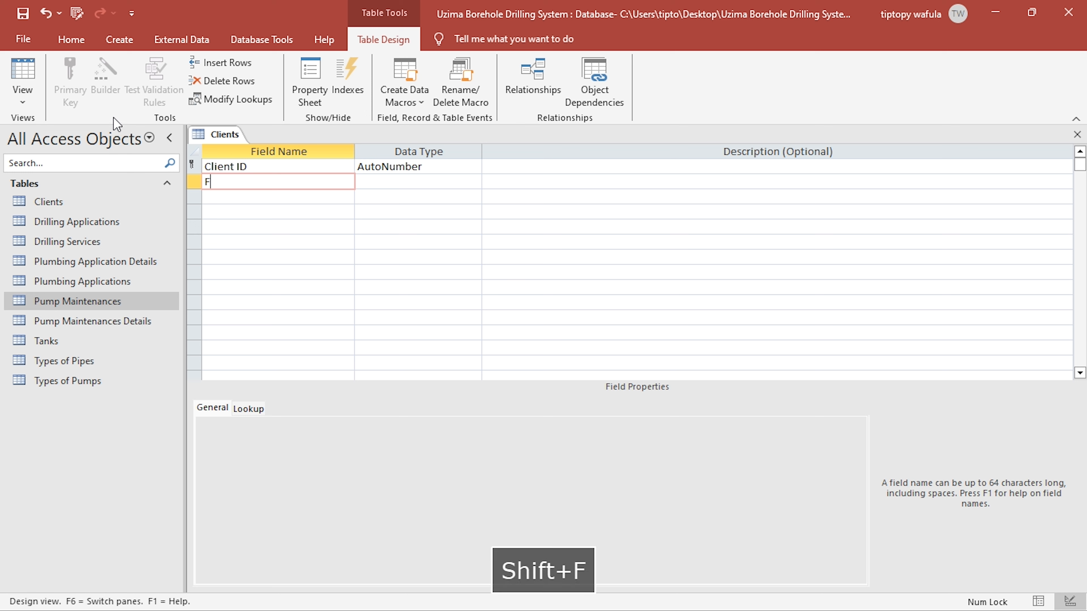
{"action": "type", "text": "ull Name"}
{"action": "key", "text": "Down"}
- Add a Client Category field to the Clients table below Full Name
{"action": "type", "text": "Ckie"}
{"action": "key", "text": "BackSpace"}
{"action": "key", "text": "BackSpace"}
{"action": "key", "text": "BackSpace"}
{"action": "type", "text": "lient Ca"}
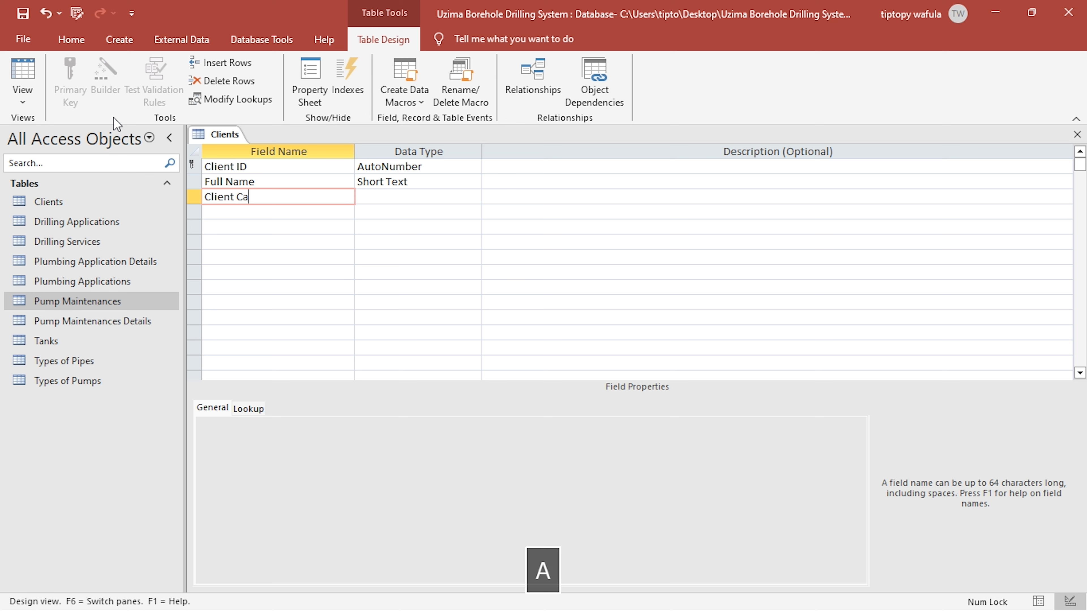
{"action": "type", "text": "tegory"}
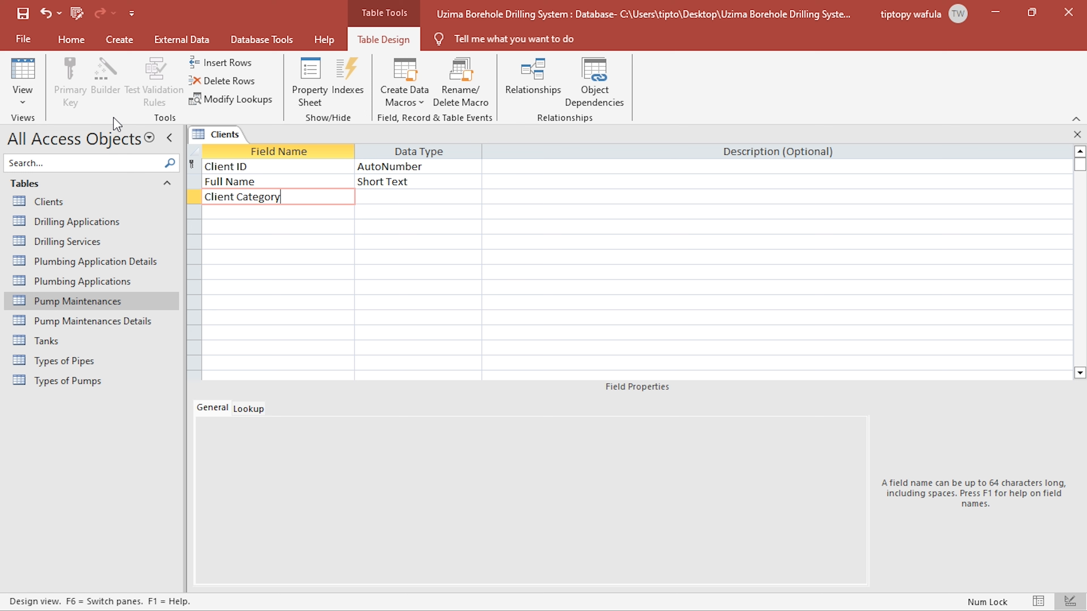
- Switch to KCSE PROJECT 2024.pdf in Foxit PDF Editor, examine the client categories and fees in Table 1, and return to Access
{"action": "key", "text": "alt+Tab"}
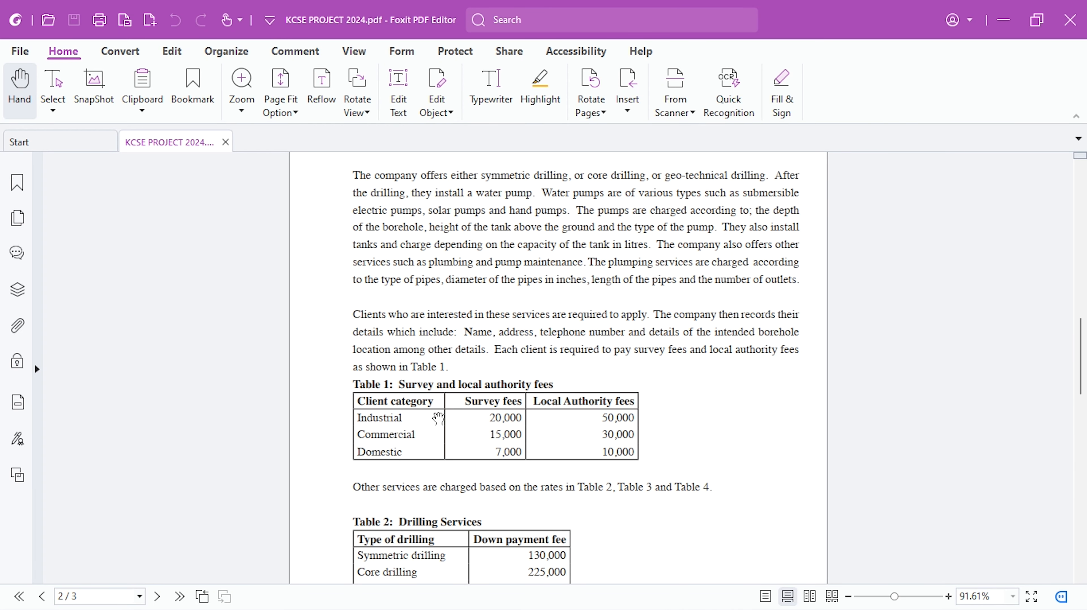
{"action": "scroll", "coordinate": [448, 419], "scroll_direction": "down", "scroll_amount": 8}
{"action": "scroll", "coordinate": [447, 418], "scroll_direction": "up", "scroll_amount": 4}
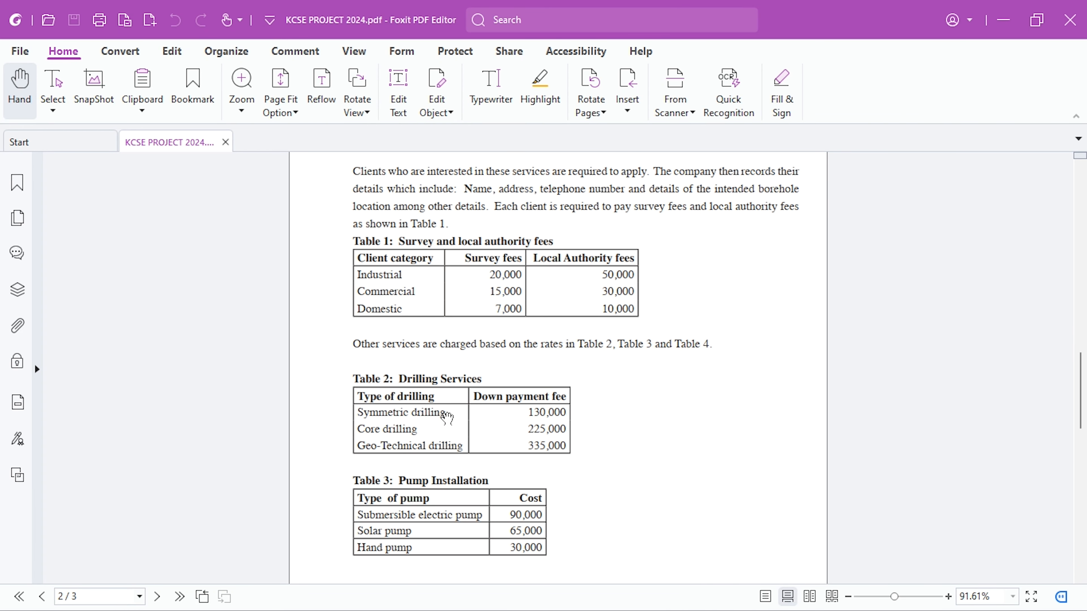
{"action": "scroll", "coordinate": [448, 418], "scroll_direction": "up", "scroll_amount": 2}
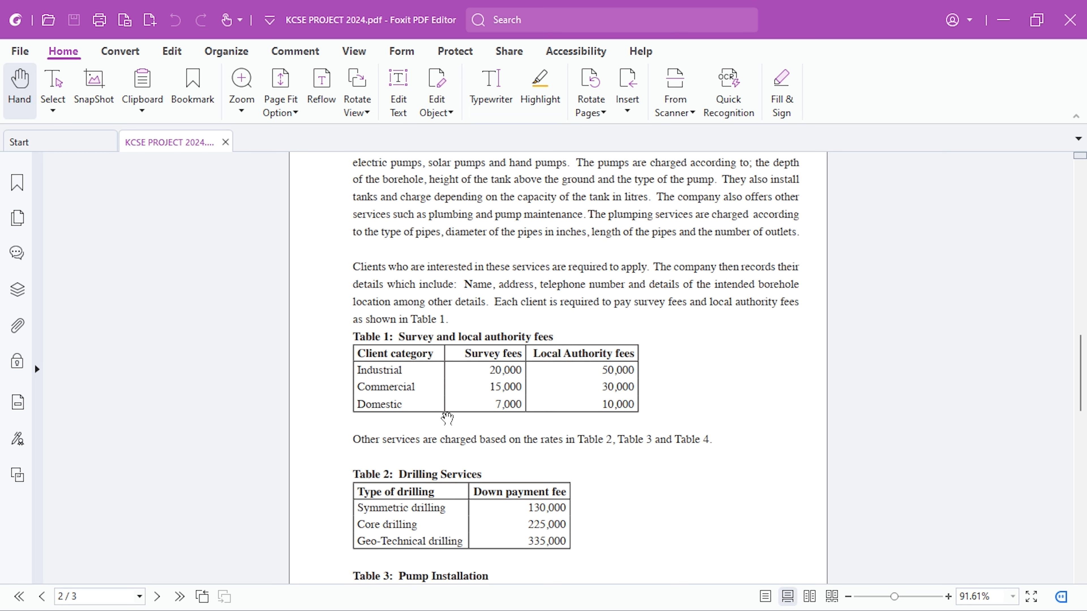
{"action": "scroll", "coordinate": [447, 419], "scroll_direction": "up", "scroll_amount": 1}
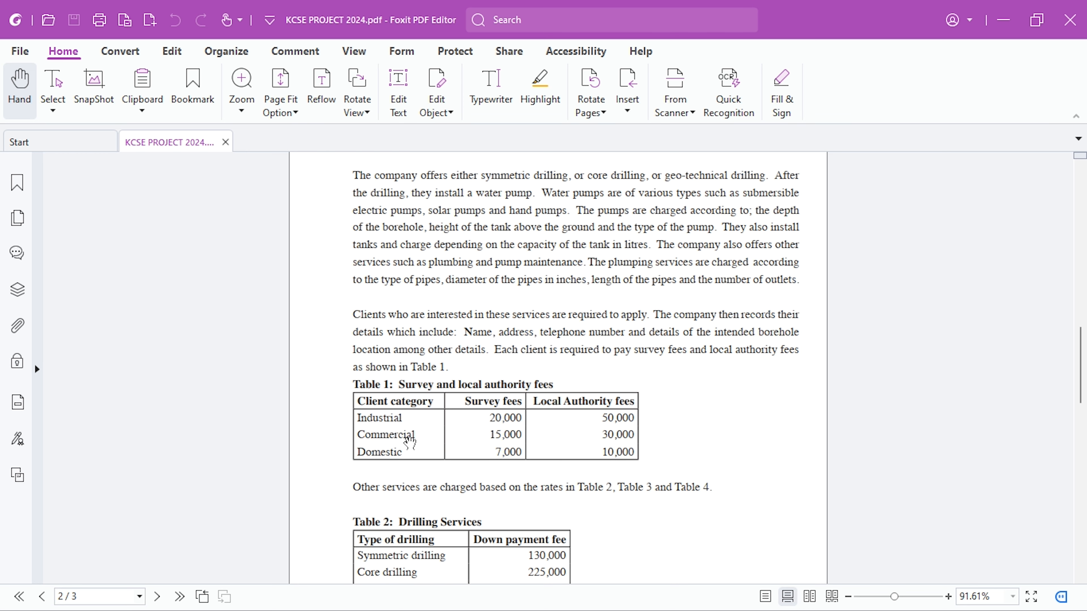
{"action": "scroll", "coordinate": [410, 444], "scroll_direction": "up", "scroll_amount": 4}
{"action": "scroll", "coordinate": [411, 444], "scroll_direction": "down", "scroll_amount": 3}
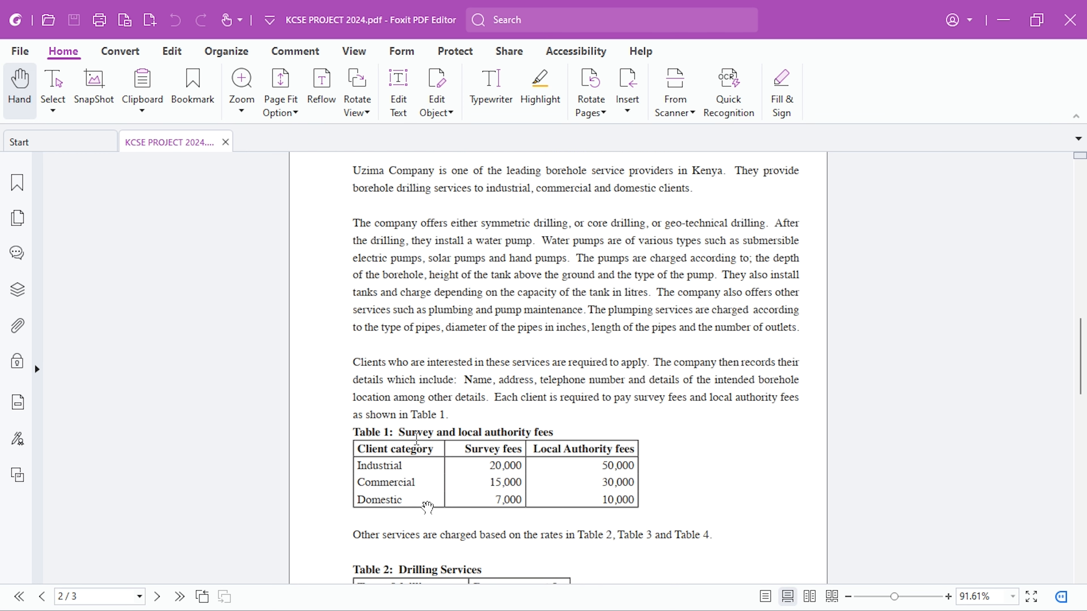
{"action": "key", "text": "alt+Tab"}
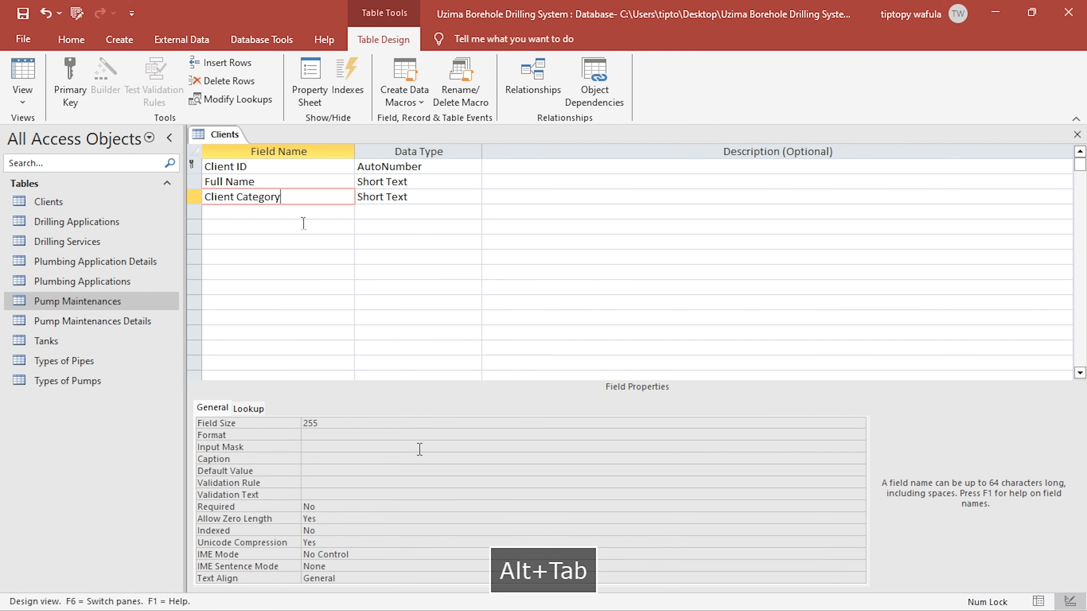
{"action": "key", "text": "alt+Tab"}
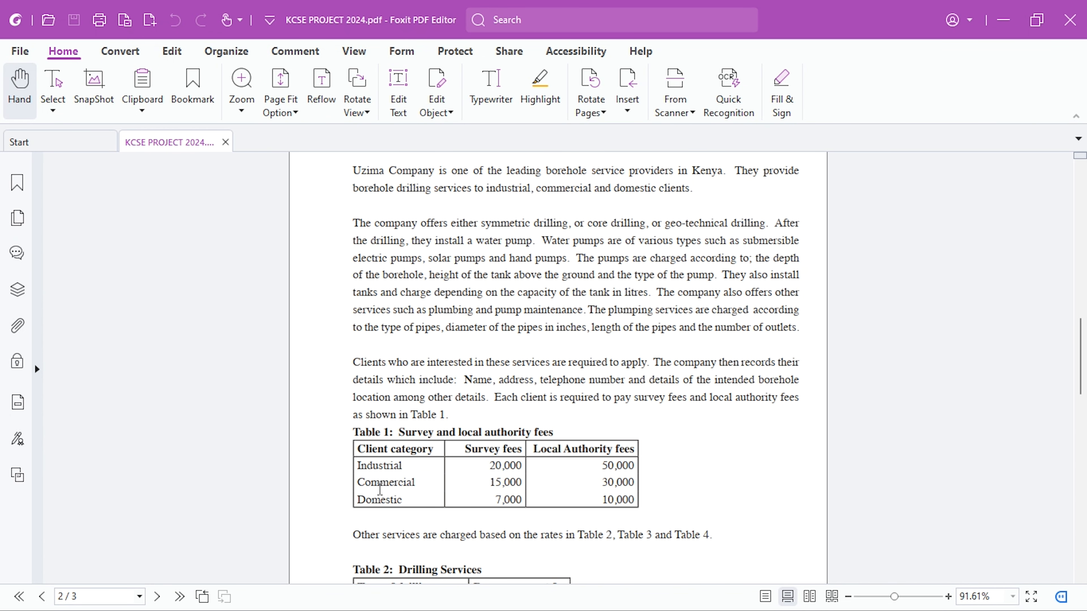
{"action": "key", "text": "alt+Tab"}
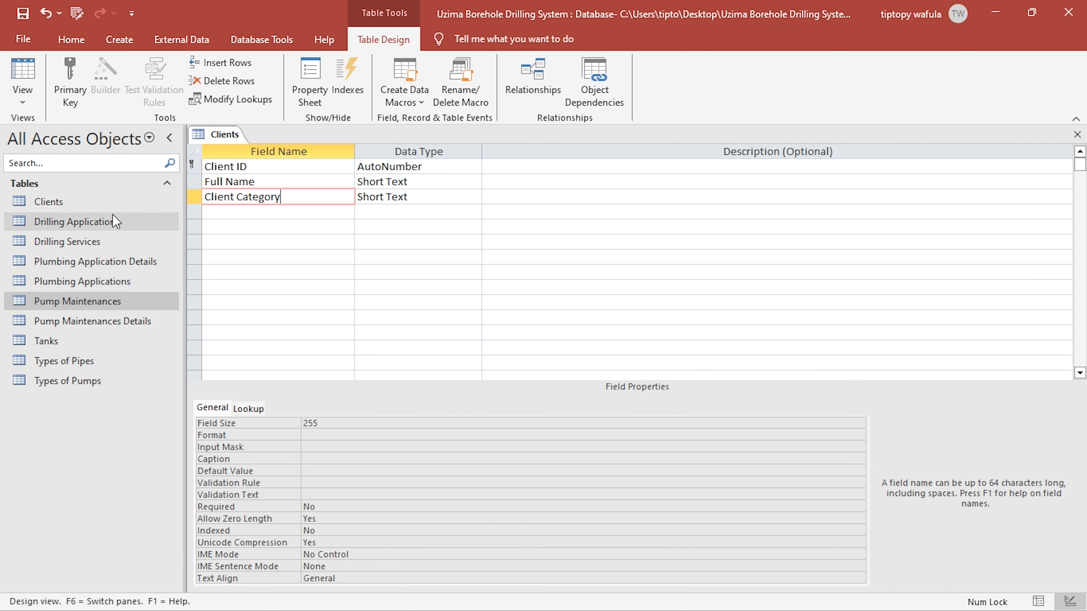
- Create another table named Client Categories and open it in Design view
{"action": "left_click", "coordinate": [105, 41]}
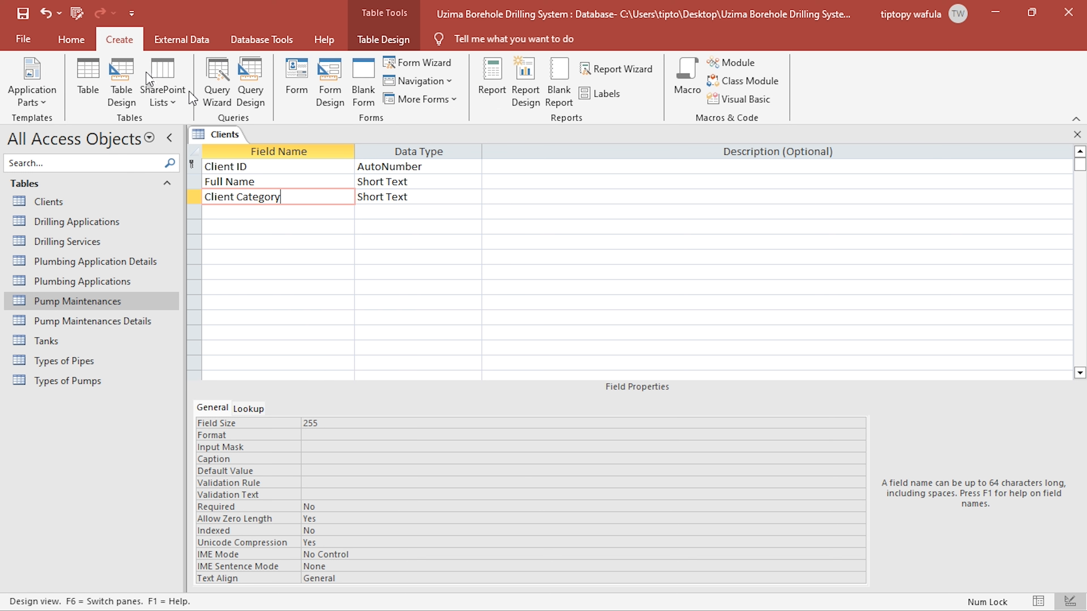
{"action": "left_click", "coordinate": [89, 76]}
{"action": "left_click", "coordinate": [24, 72]}
{"action": "type", "text": "Clien"}
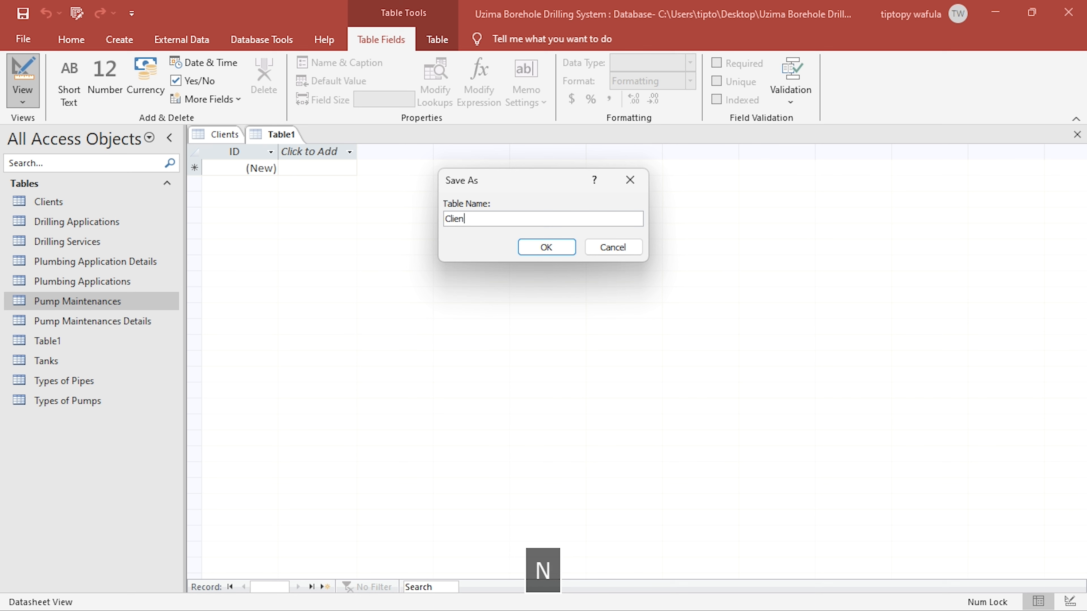
{"action": "type", "text": "t Cat"}
{"action": "type", "text": "eo"}
{"action": "type", "text": "gories"}
{"action": "key", "text": "Return"}
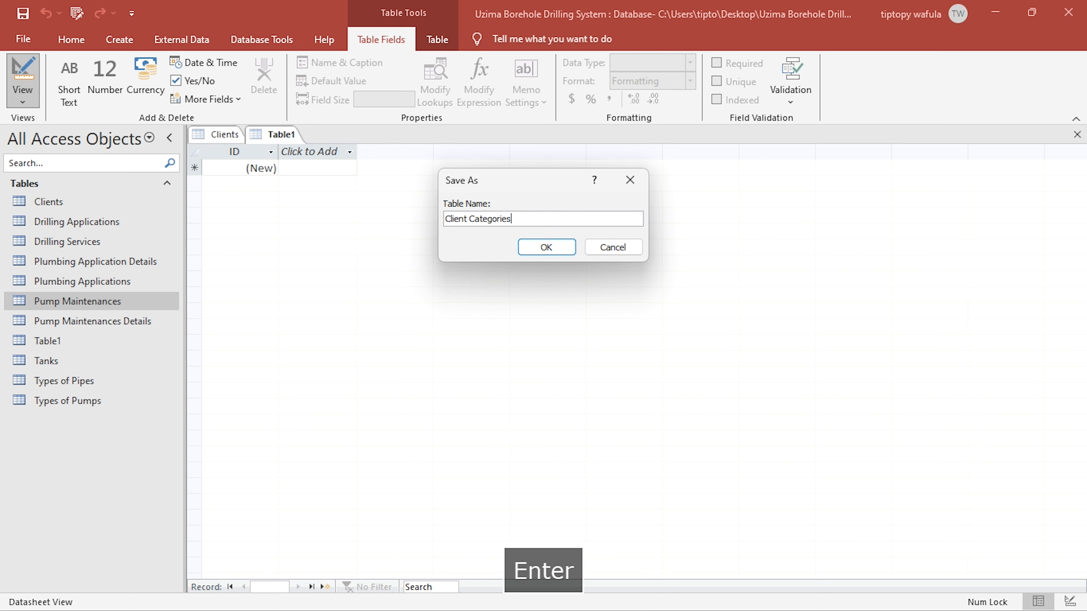
- Rename the primary key field of Client Categories as Category ID and add a Category Name field as Short Text
{"action": "type", "text": "C"}
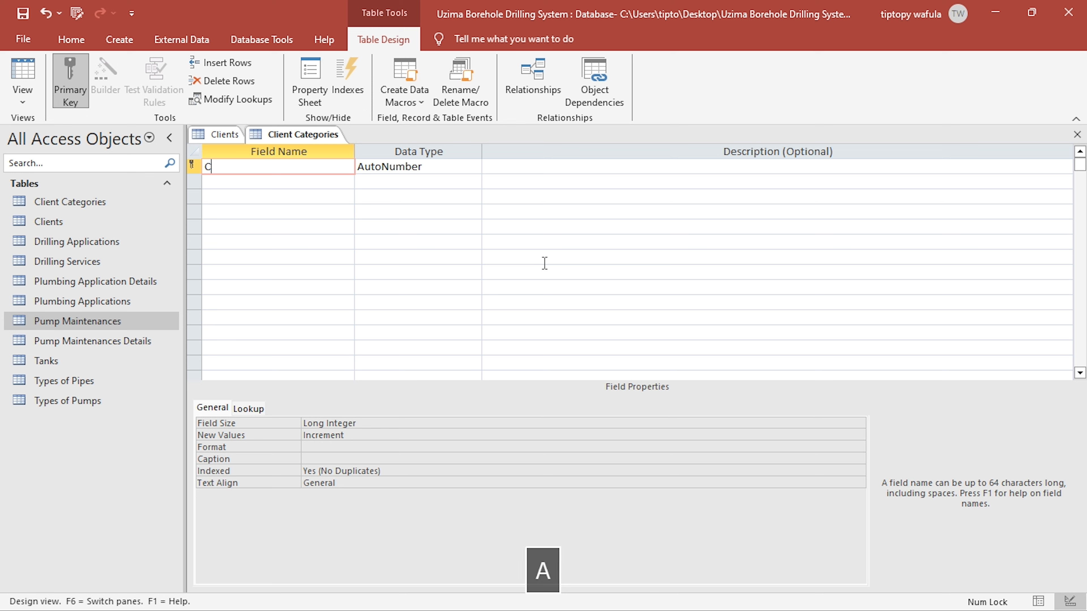
{"action": "type", "text": "ategory "}
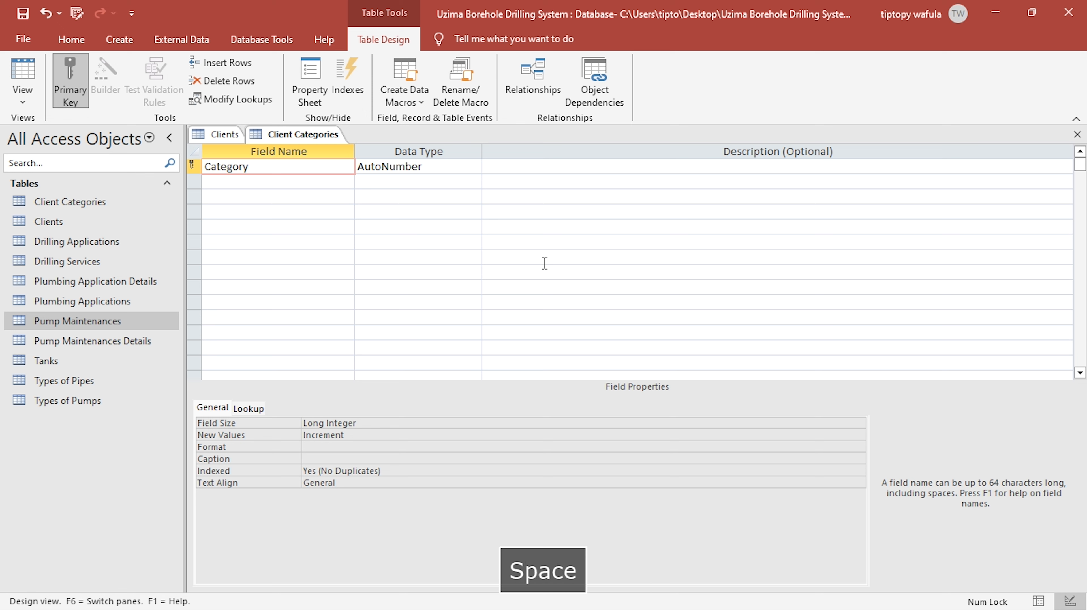
{"action": "type", "text": "ID"}
{"action": "key", "text": "Down"}
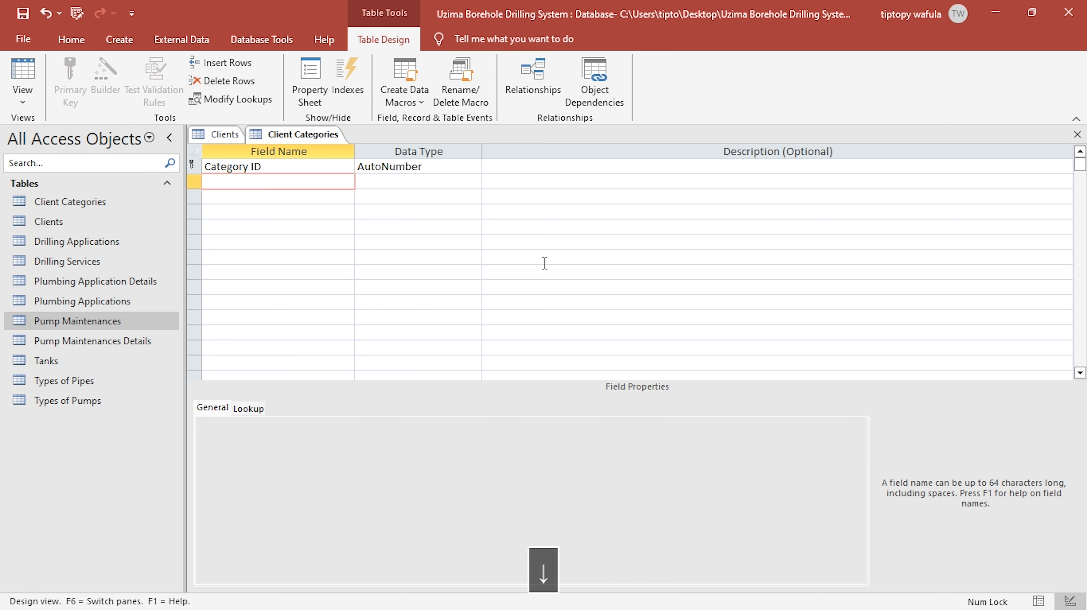
{"action": "type", "text": "Cate"}
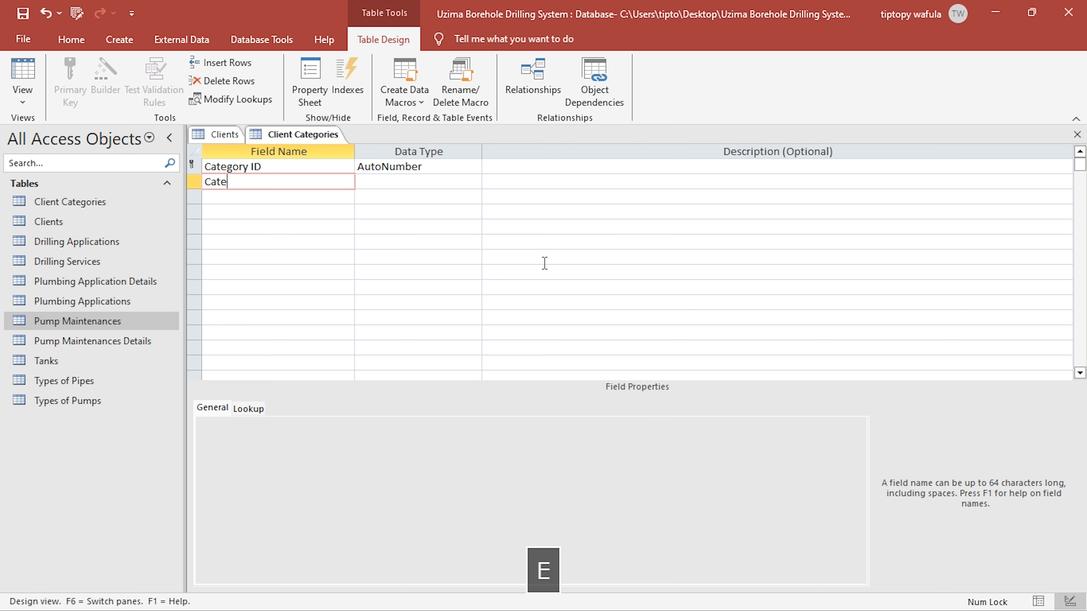
{"action": "type", "text": "gory Name"}
{"action": "key", "text": "Right"}
{"action": "key", "text": "Down"}
- Add a Survey Fees field with the Currency data type to Client Categories, checking the fee headings in the PDF brief
{"action": "key", "text": "Left"}
{"action": "type", "text": "j"}
{"action": "key", "text": "BackSpace"}
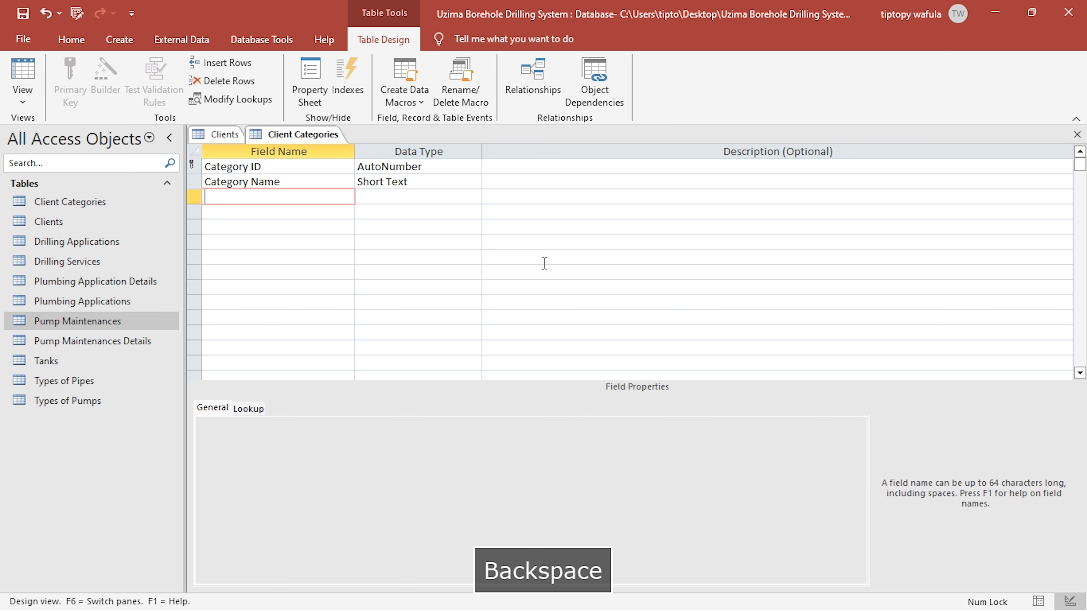
{"action": "type", "text": "Su"}
{"action": "key", "text": "alt+Tab"}
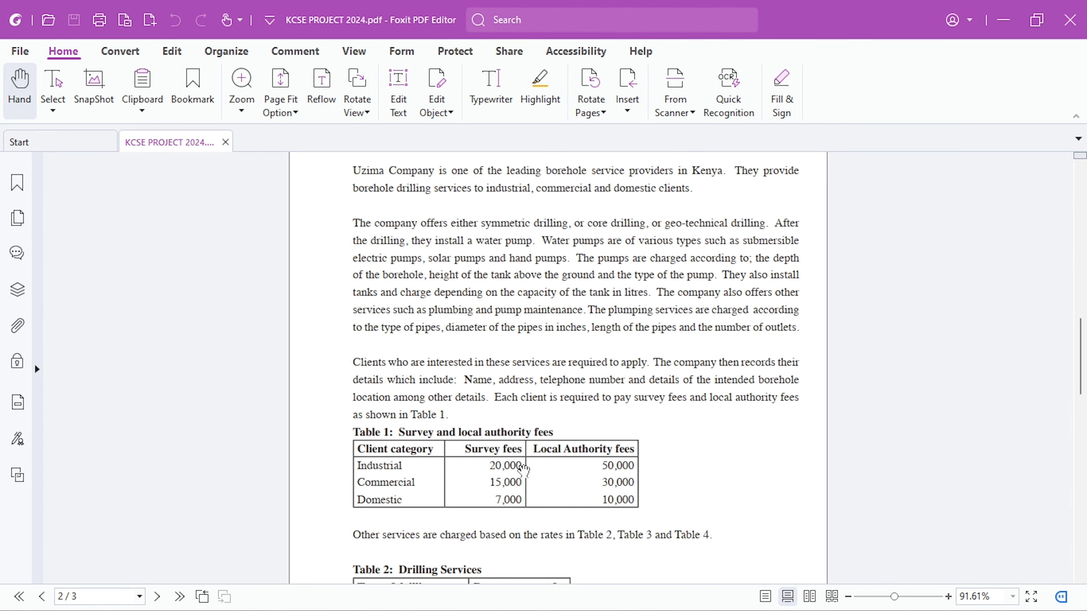
{"action": "key", "text": "alt+Tab"}
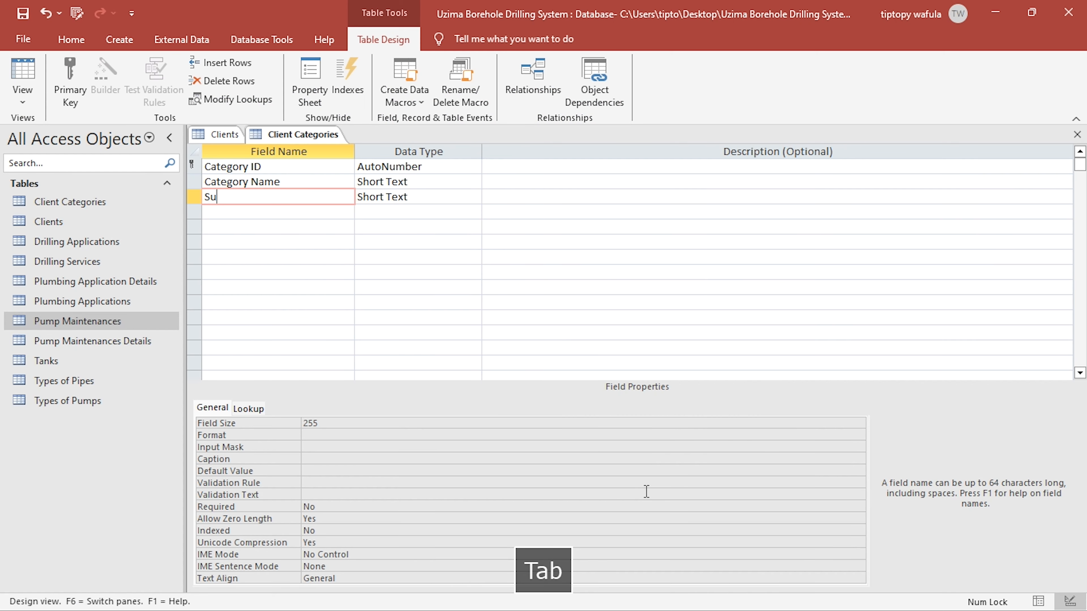
{"action": "type", "text": "RB"}
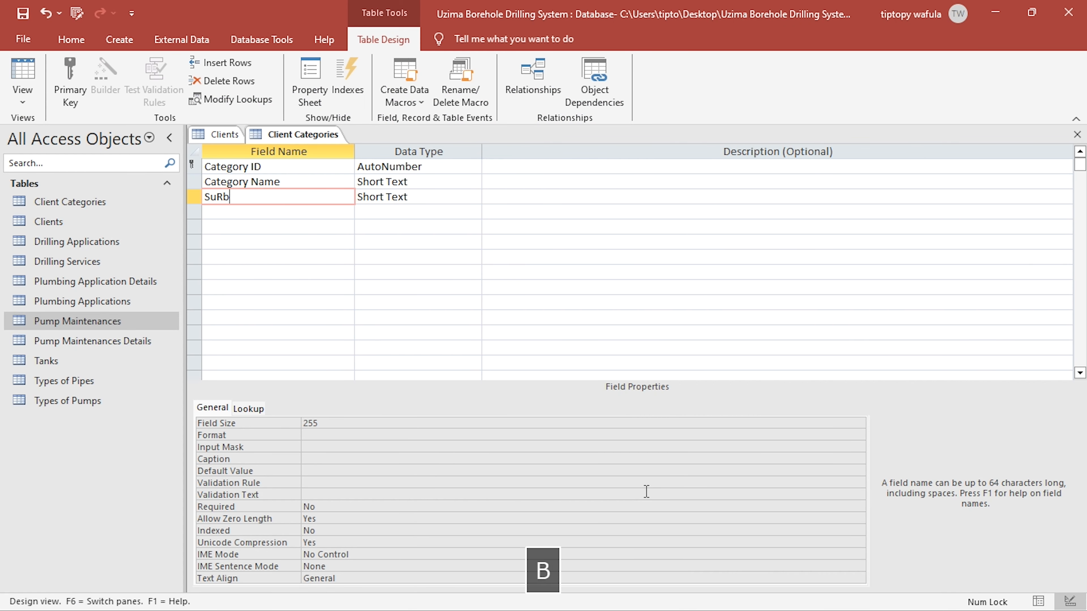
{"action": "key", "text": "BackSpace"}
{"action": "type", "text": "vey "}
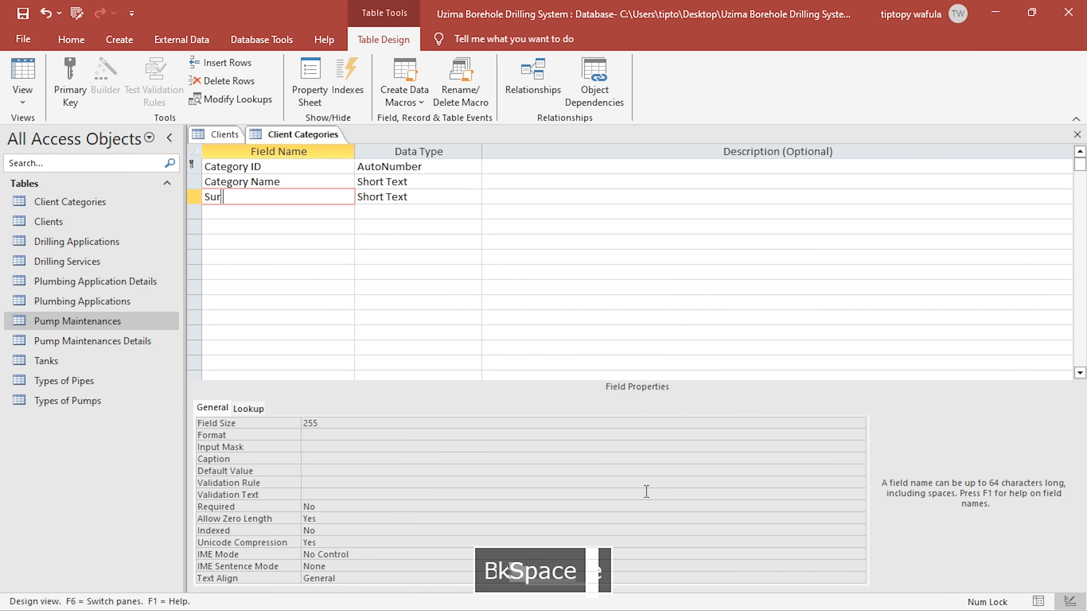
{"action": "type", "text": "Fees"}
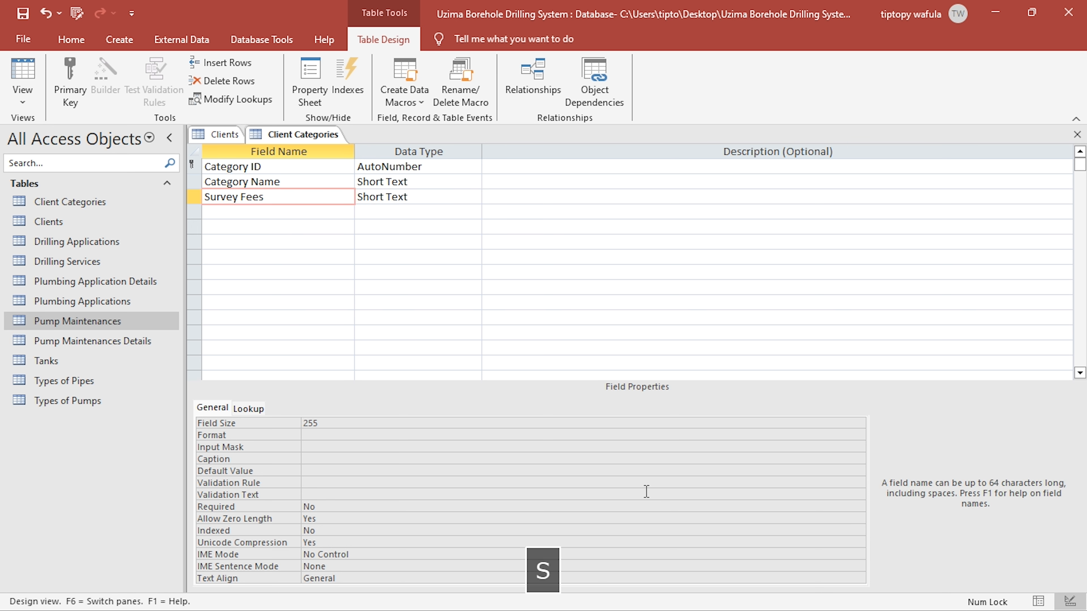
{"action": "key", "text": "Right"}
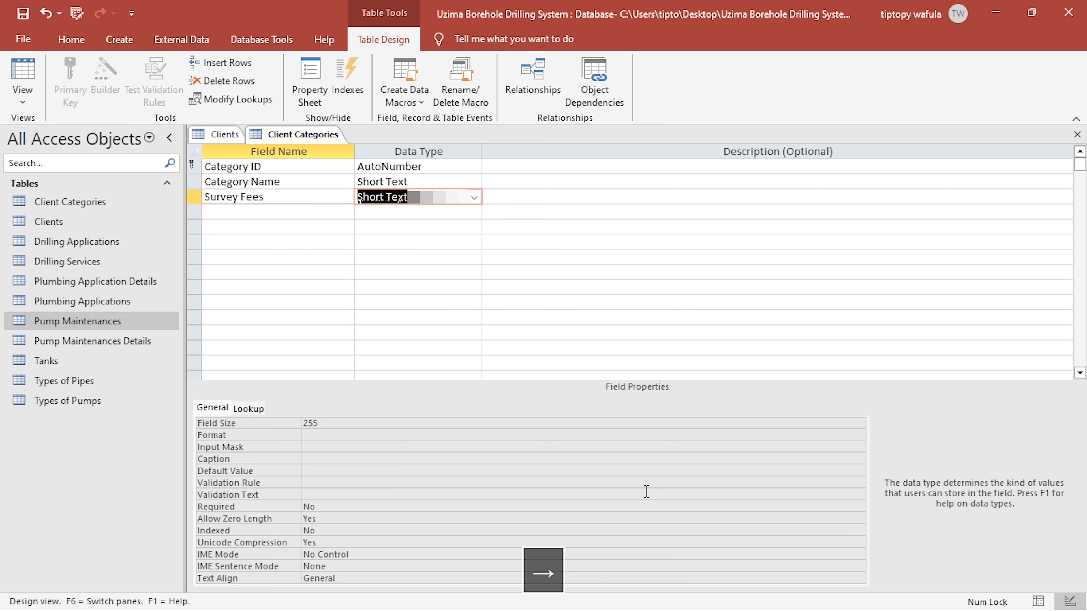
{"action": "type", "text": "Currency"}
- Add a Local Authority Fees field with the Currency data type below Survey Fees
{"action": "key", "text": "Down"}
{"action": "key", "text": "Left"}
{"action": "type", "text": "Local"}
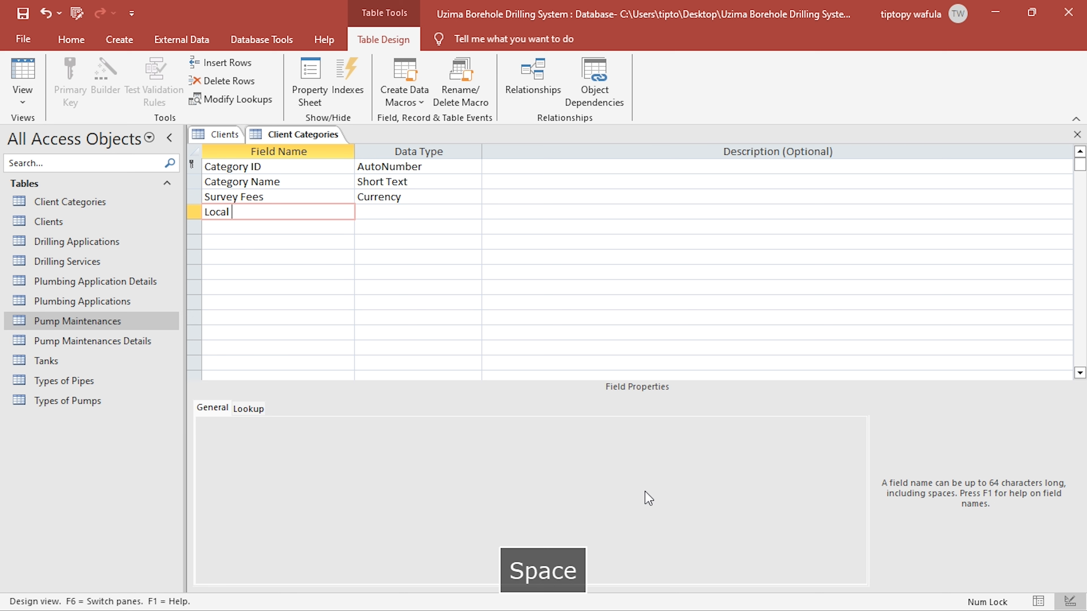
{"action": "key", "text": "BackSpace"}
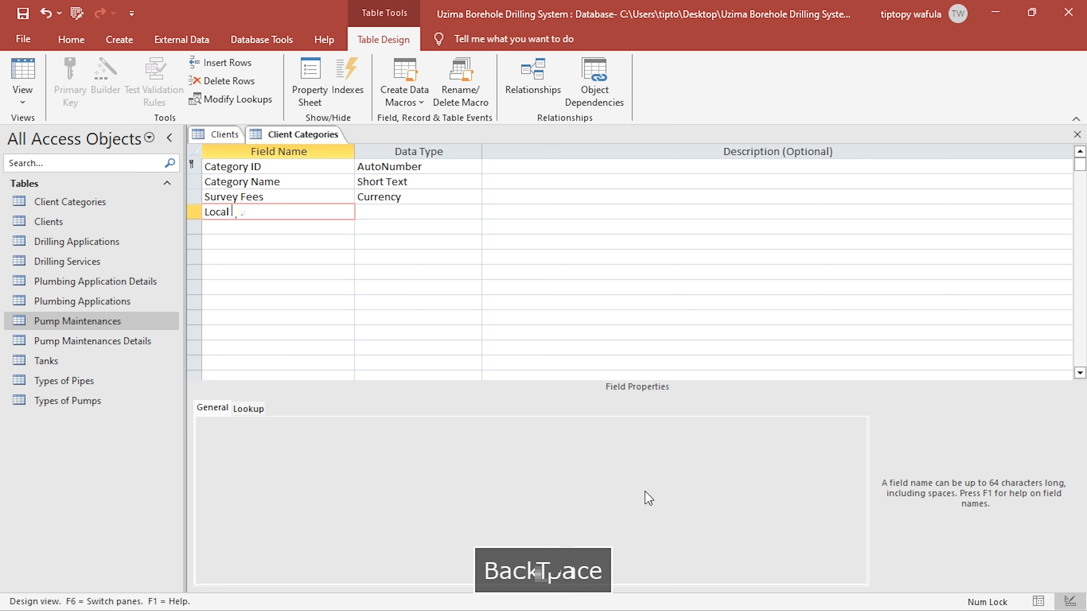
{"action": "type", "text": "Authority"}
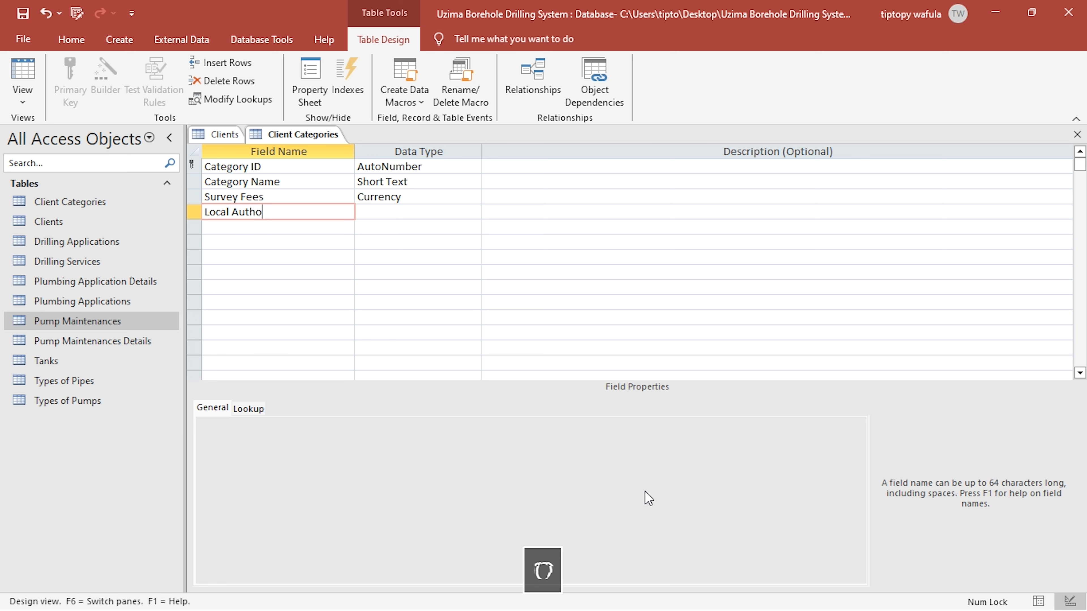
{"action": "type", "text": " Fees"}
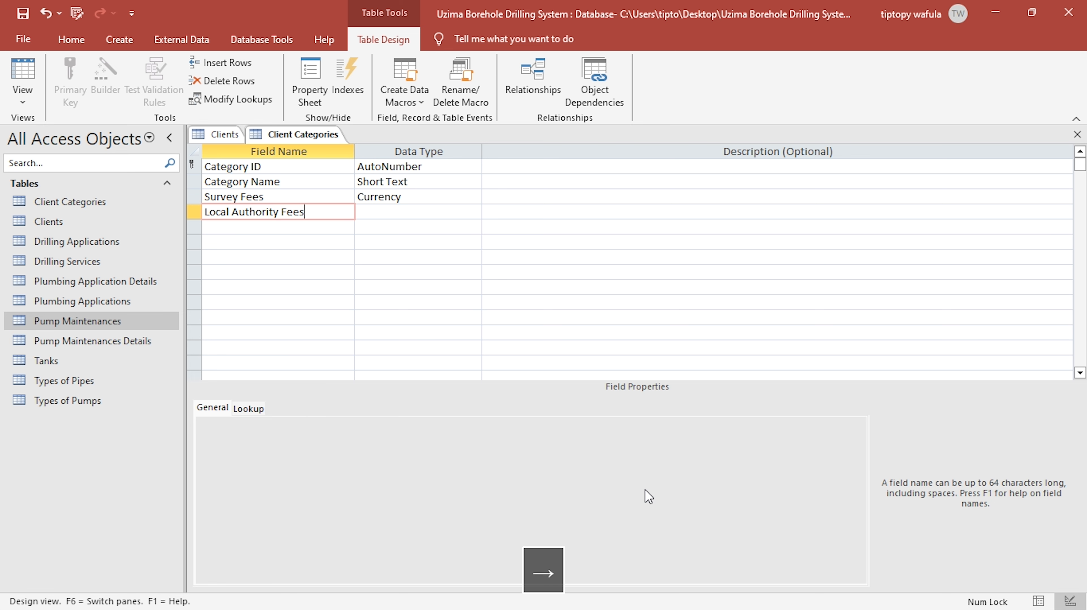
{"action": "key", "text": "Right"}
{"action": "type", "text": "c"}
{"action": "key", "text": "Left"}
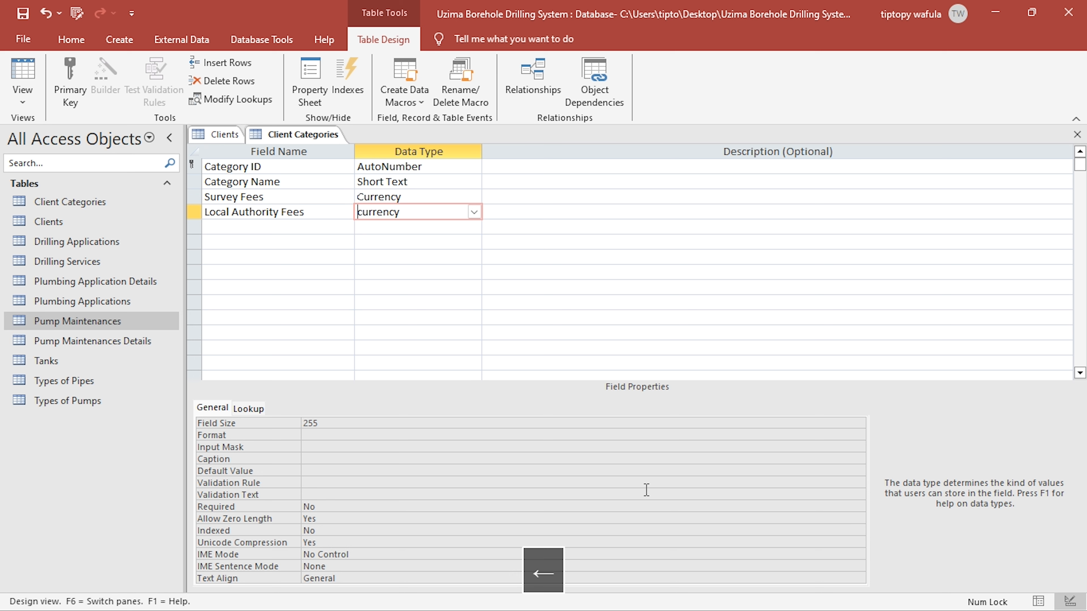
- Clear the default value of 0 from the Survey Fees and Local Authority Fees fields in Client Categories
{"action": "key", "text": "Up"}
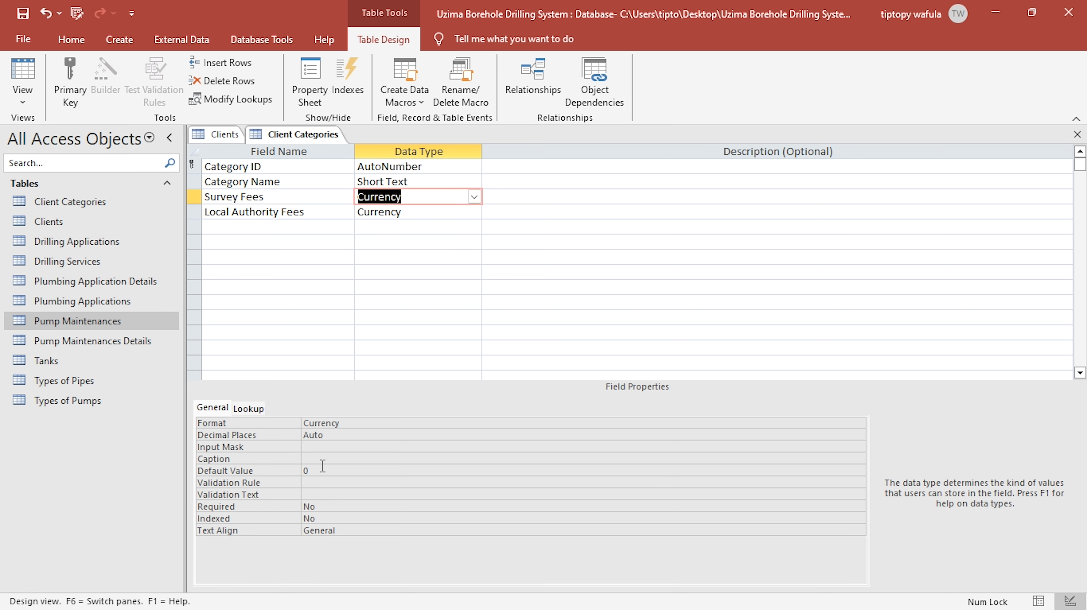
{"action": "left_click", "coordinate": [341, 476]}
{"action": "key", "text": "BackSpace"}
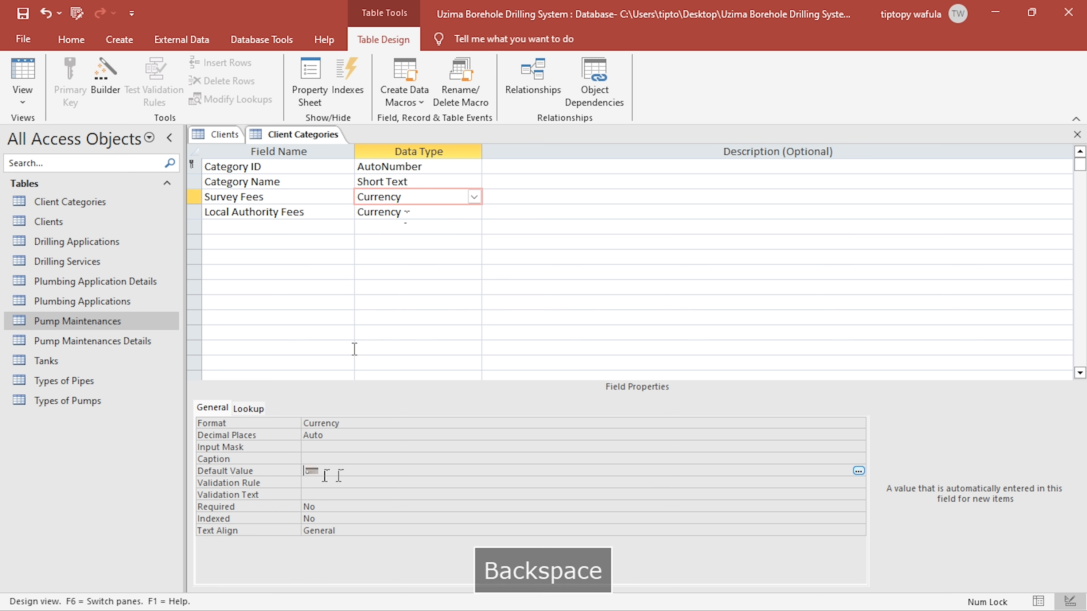
{"action": "left_click", "coordinate": [413, 210]}
{"action": "left_click", "coordinate": [320, 474]}
{"action": "key", "text": "BackSpace"}
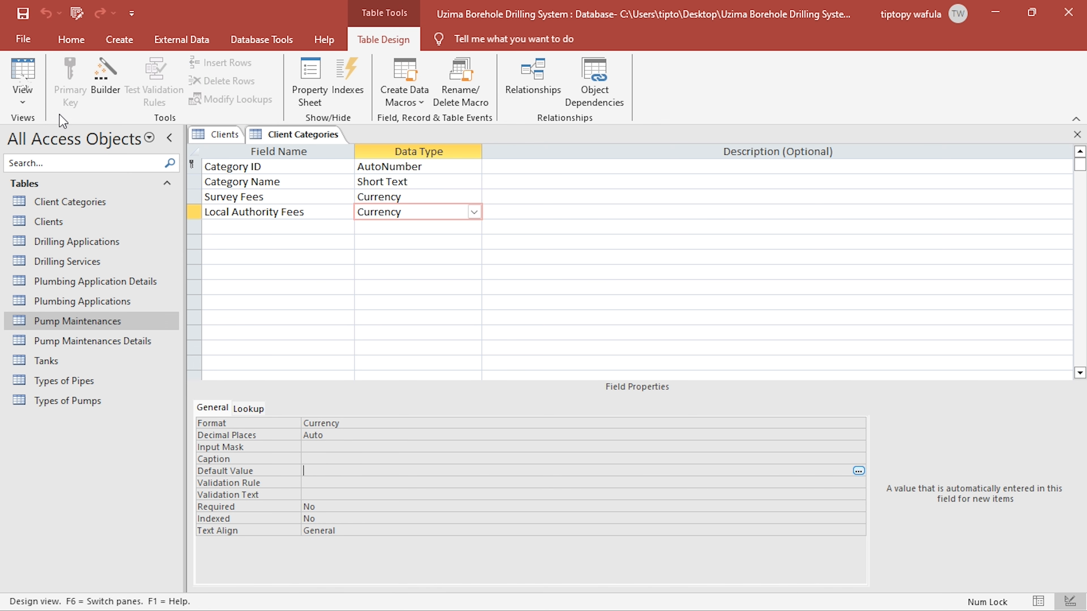
- Show Client Categories in Datasheet view, check Table 1 in the PDF brief, and fit the Category Name column to its heading
{"action": "left_click", "coordinate": [22, 72]}
{"action": "key", "text": "alt+Tab"}
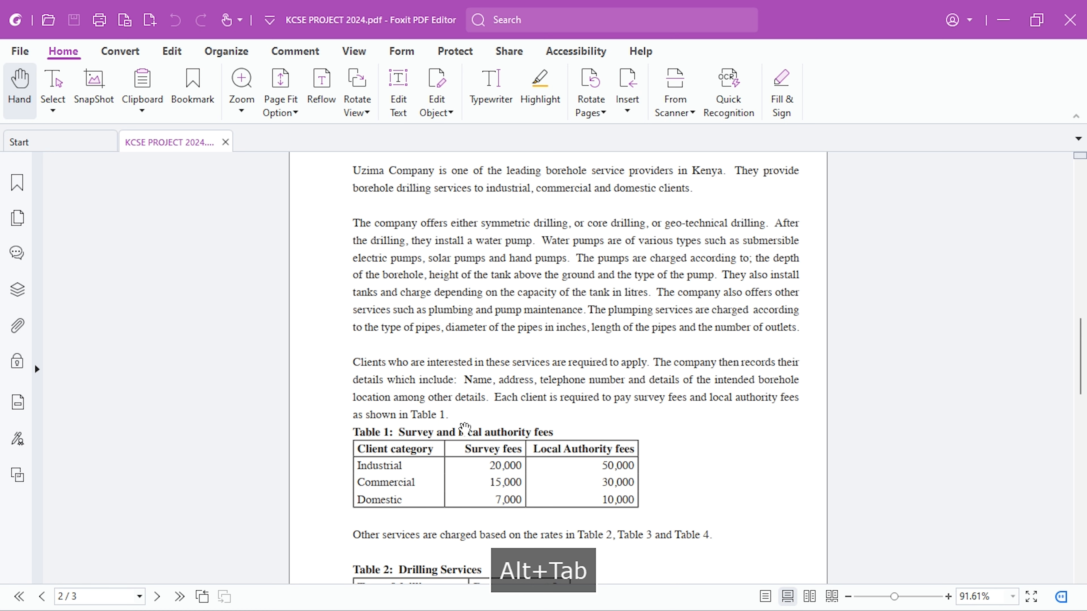
{"action": "key", "text": "alt+Tab"}
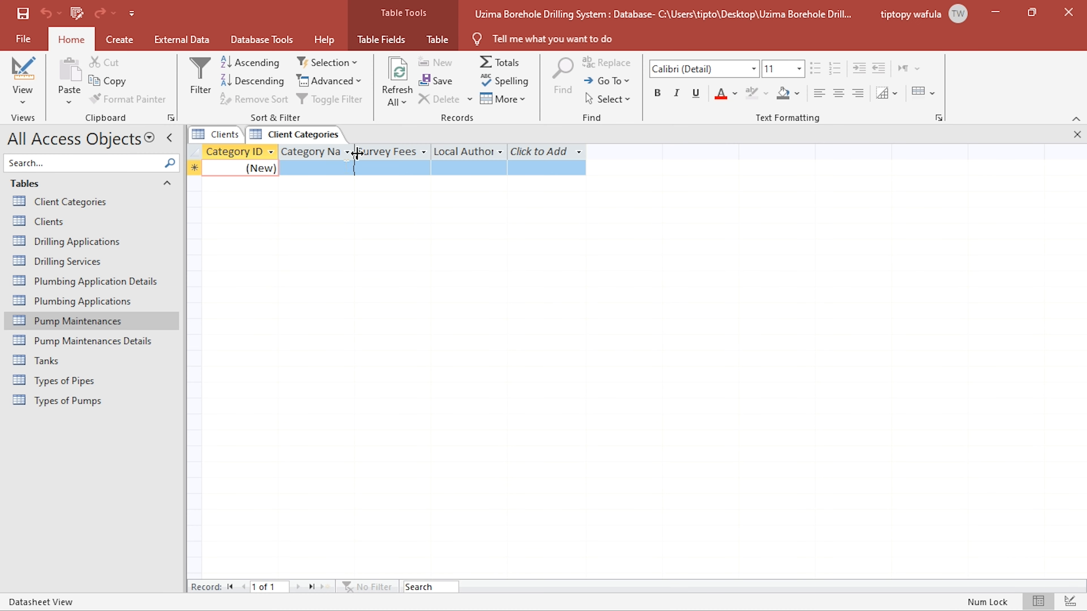
{"action": "double_click", "coordinate": [355, 152]}
- Enter Industrial as the first record's Category Name
{"action": "left_click", "coordinate": [347, 167]}
{"action": "type", "text": "Ca"}
{"action": "key", "text": "BackSpace"}
{"action": "key", "text": "BackSpace"}
{"action": "type", "text": "Indus"}
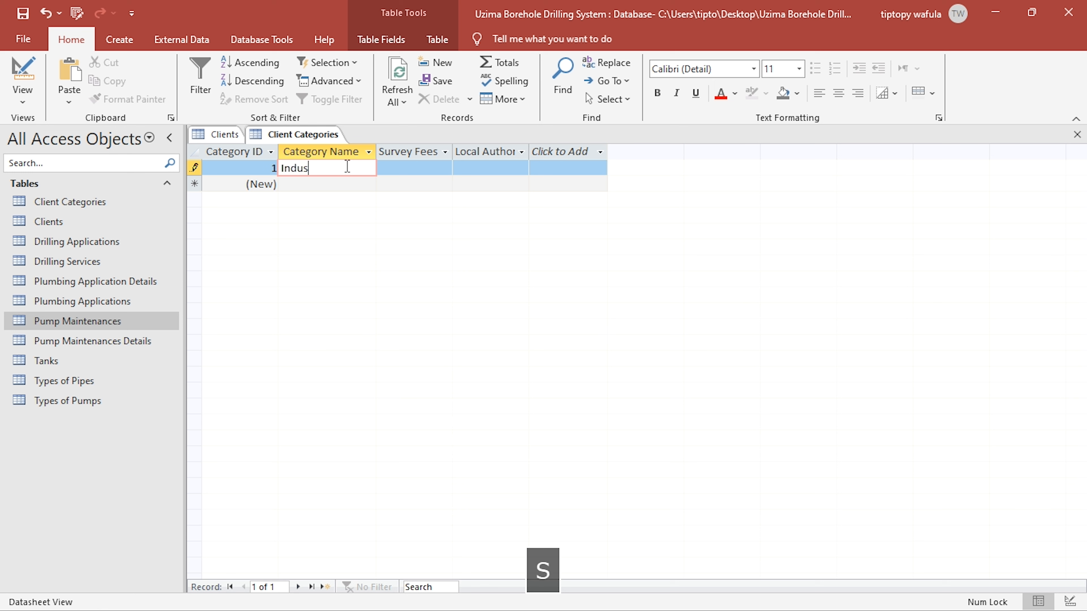
{"action": "type", "text": "tril"}
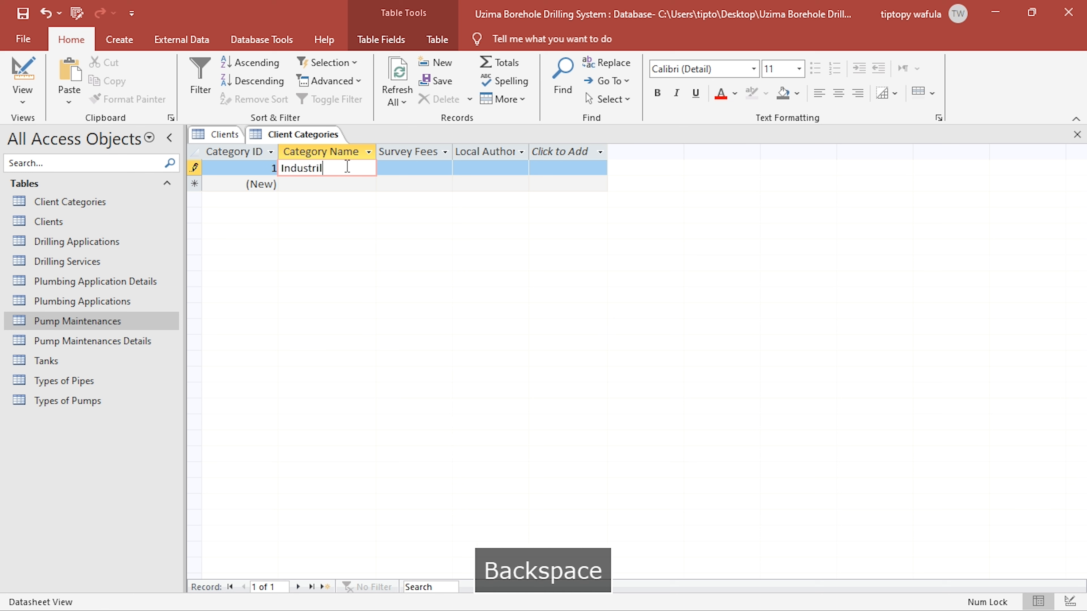
{"action": "key", "text": "BackSpace"}
{"action": "type", "text": "al"}
- Add Commercial and Domestic as the second and third category names, following Table 1 of the PDF brief
{"action": "key", "text": "Down"}
{"action": "key", "text": "Right"}
{"action": "key", "text": "Left"}
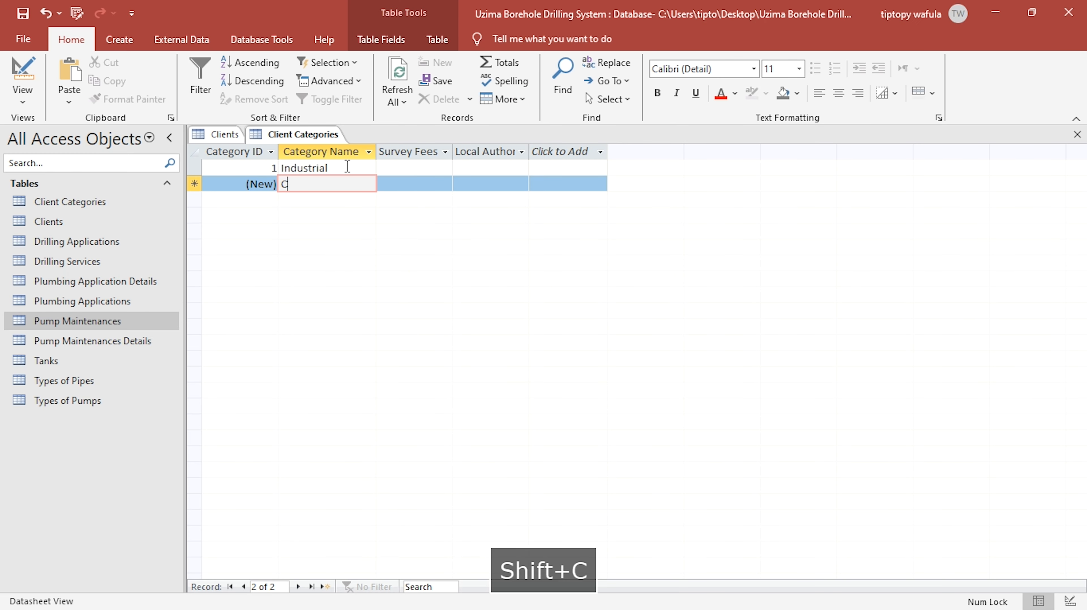
{"action": "type", "text": "Com"}
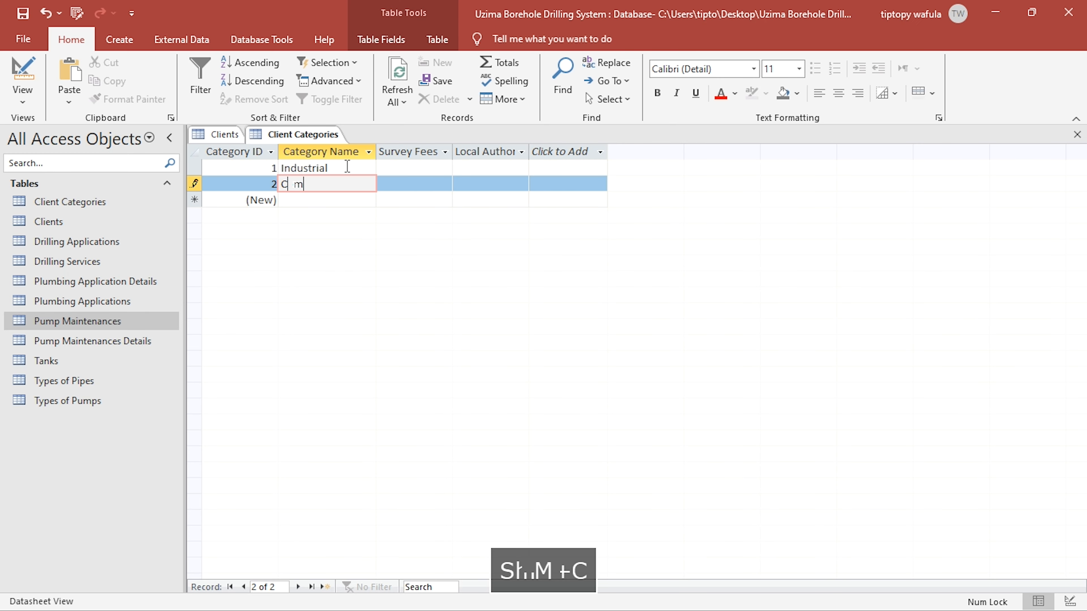
{"action": "type", "text": "mercial"}
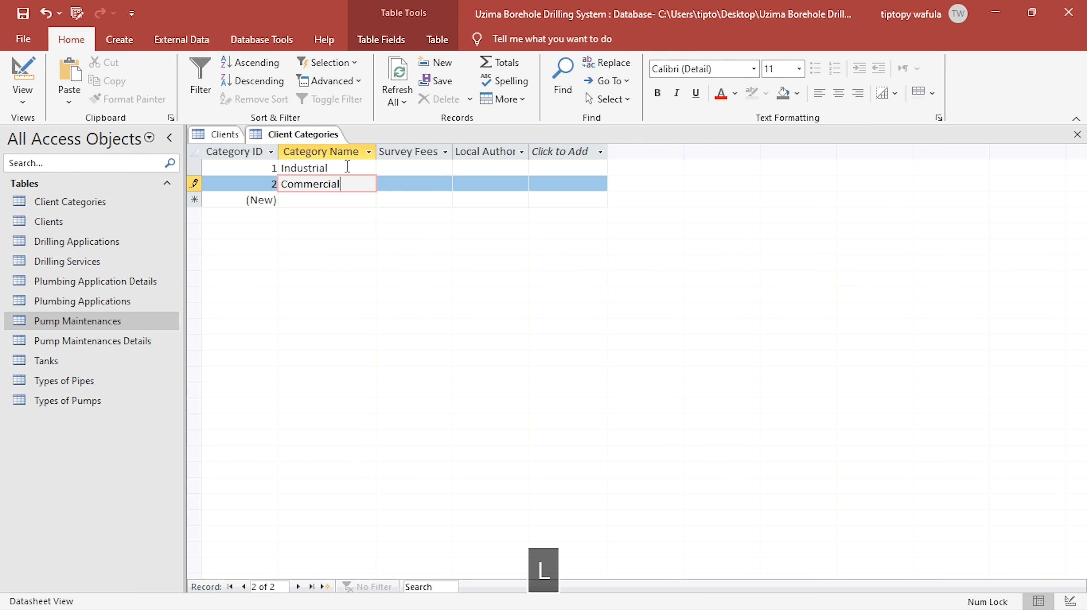
{"action": "key", "text": "alt+Tab"}
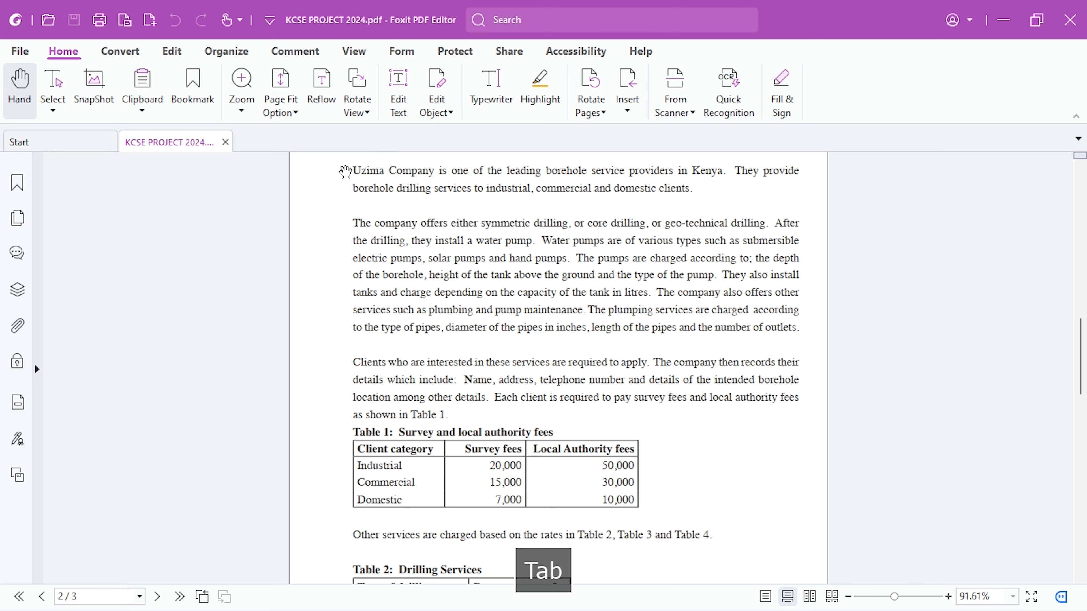
{"action": "key", "text": "alt+Tab"}
{"action": "key", "text": "Down"}
{"action": "type", "text": "Domestic"}
- Enter Survey Fees of 20000 for the Industrial category, as given in the PDF brief
{"action": "key", "text": "Right"}
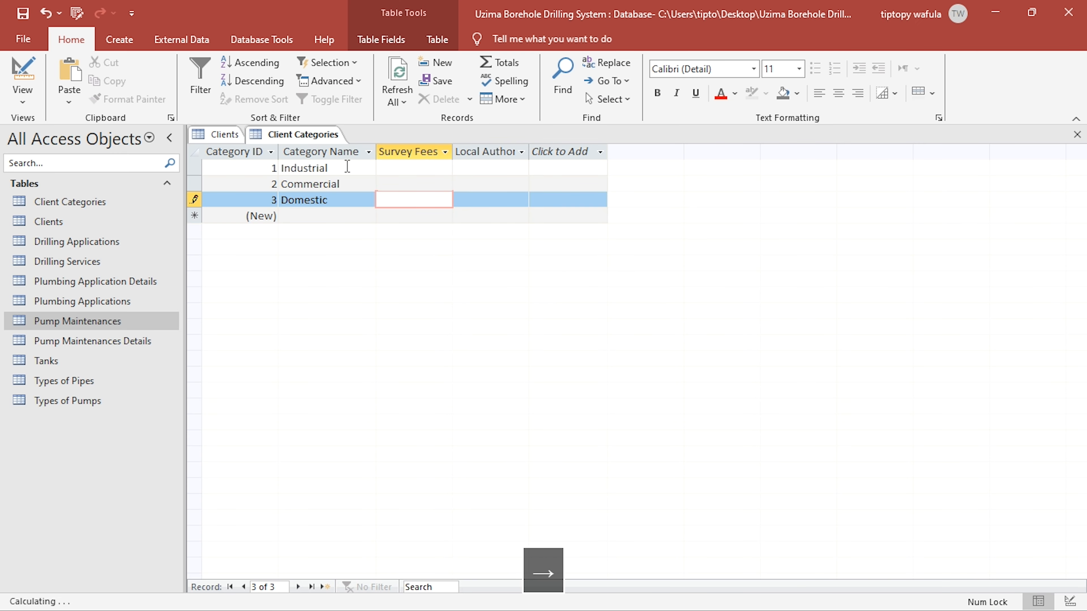
{"action": "key", "text": "Up"}
{"action": "key", "text": "Up"}
{"action": "key", "text": "alt+Tab"}
{"action": "key", "text": "alt+Tab"}
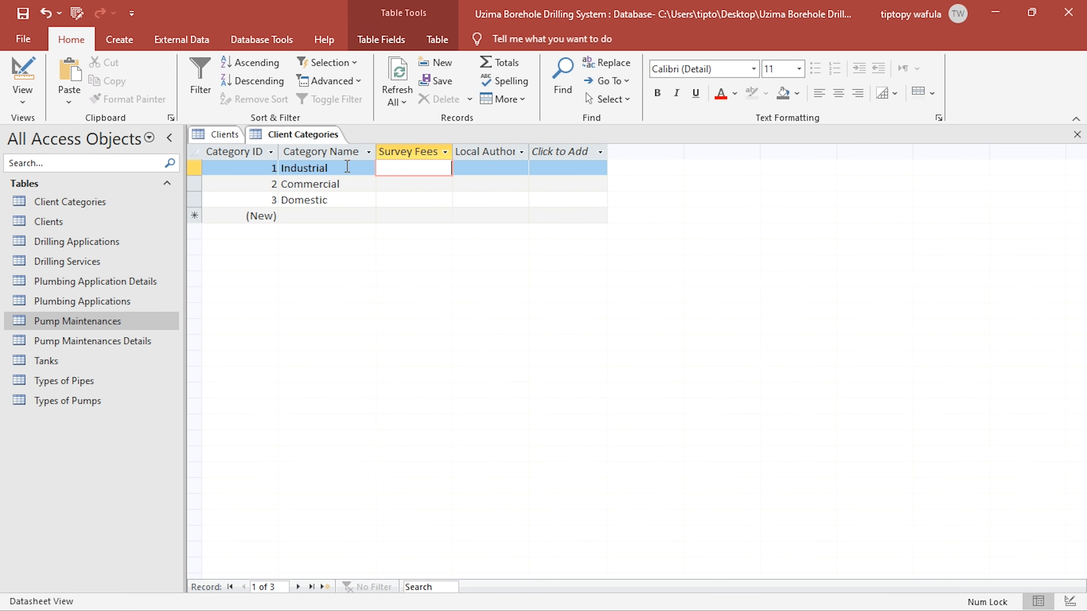
{"action": "type", "text": "20000"}
- Enter Survey Fees of 15,000 for Commercial and 7000 for Domestic, taking the amounts from the PDF brief
{"action": "key", "text": "alt+Tab"}
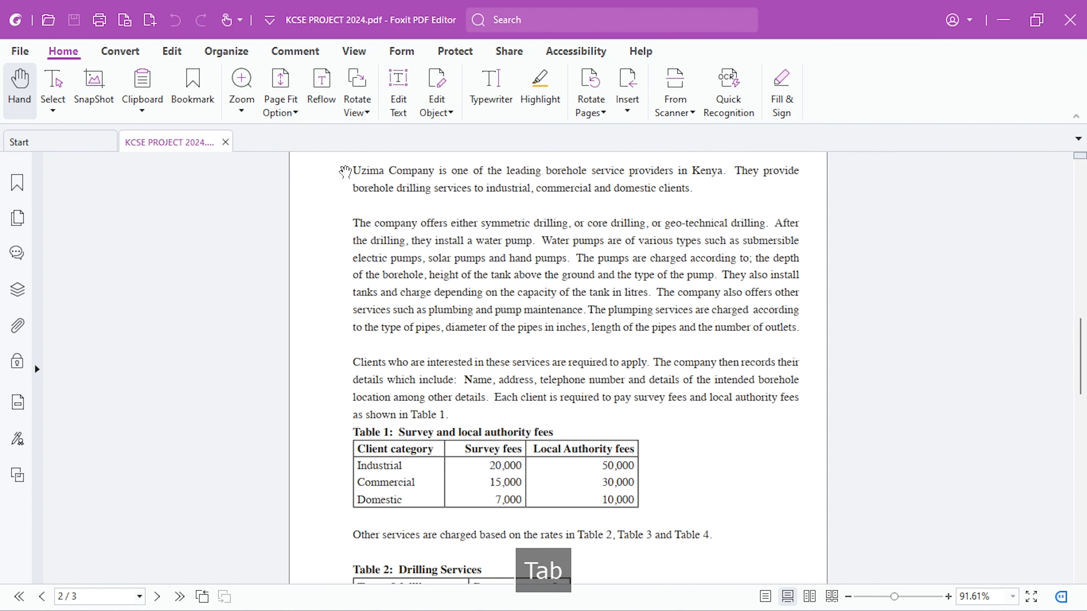
{"action": "key", "text": "alt+Tab"}
{"action": "key", "text": "Down"}
{"action": "type", "text": "1"}
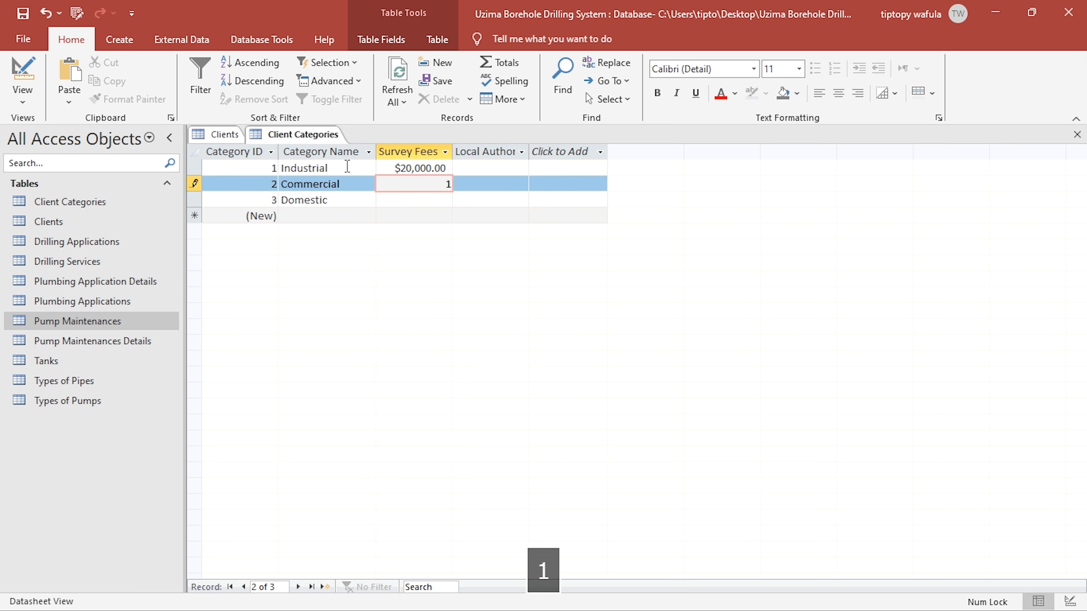
{"action": "type", "text": "5,000"}
{"action": "key", "text": "Down"}
{"action": "key", "text": "alt+Tab"}
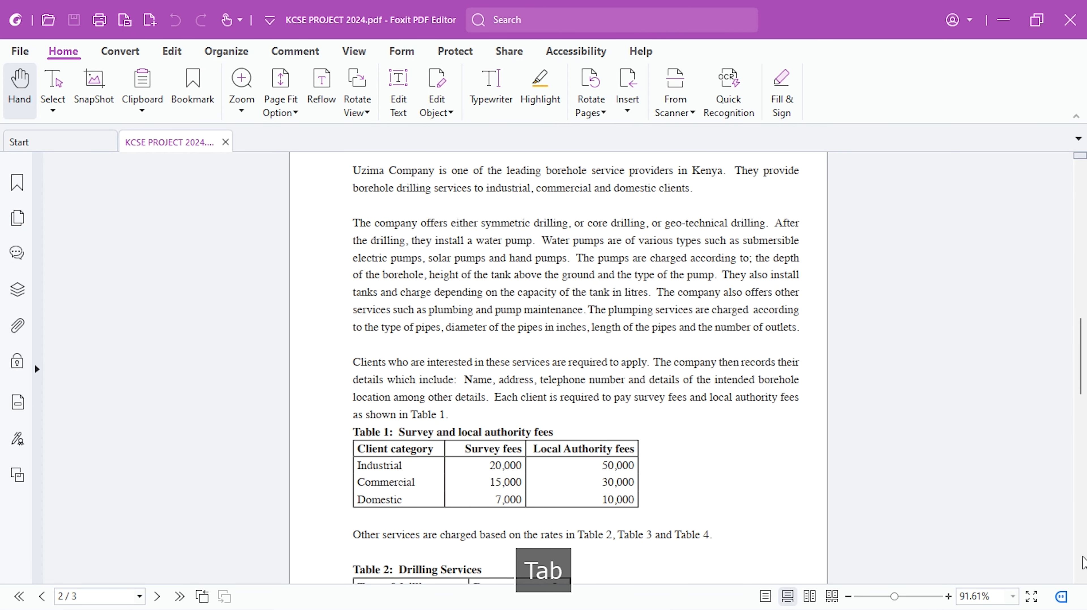
{"action": "key", "text": "alt+Tab"}
{"action": "type", "text": "7000"}
- Enter Local Authority Fees of 50,000 for the Industrial category, as given in the PDF brief
{"action": "key", "text": "Right"}
{"action": "key", "text": "Up"}
{"action": "key", "text": "alt+Tab"}
{"action": "key", "text": "alt+Tab"}
{"action": "key", "text": "Up"}
{"action": "type", "text": "6"}
{"action": "key", "text": "BackSpace"}
{"action": "type", "text": "50"}
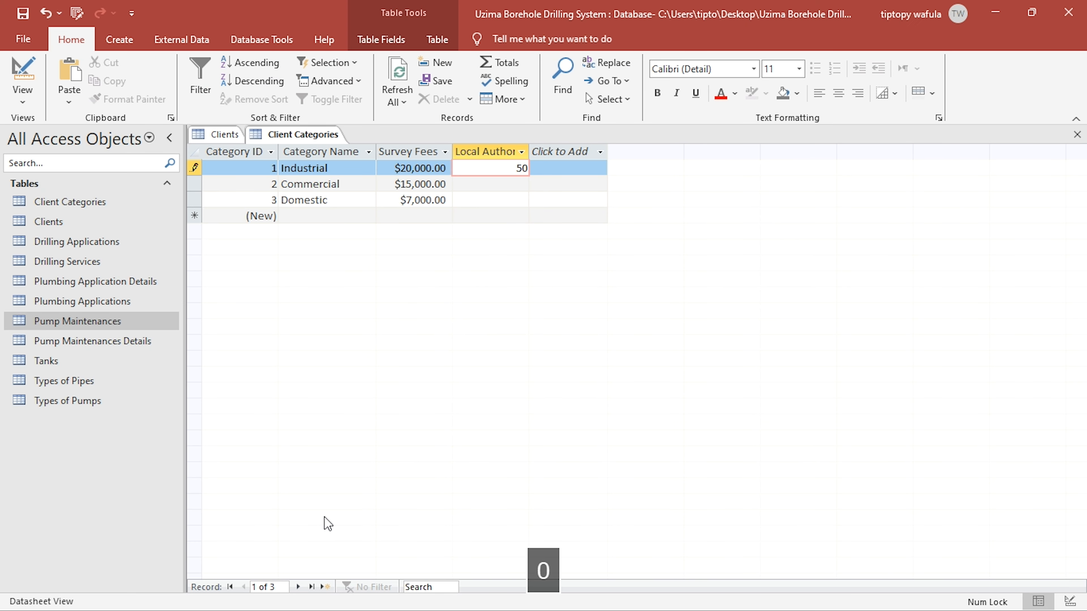
- Enter Local Authority Fees of 30,000 for Commercial and 10000 for Domestic, checking the amounts in the PDF brief
{"action": "key", "text": "alt+Tab"}
{"action": "key", "text": "Down"}
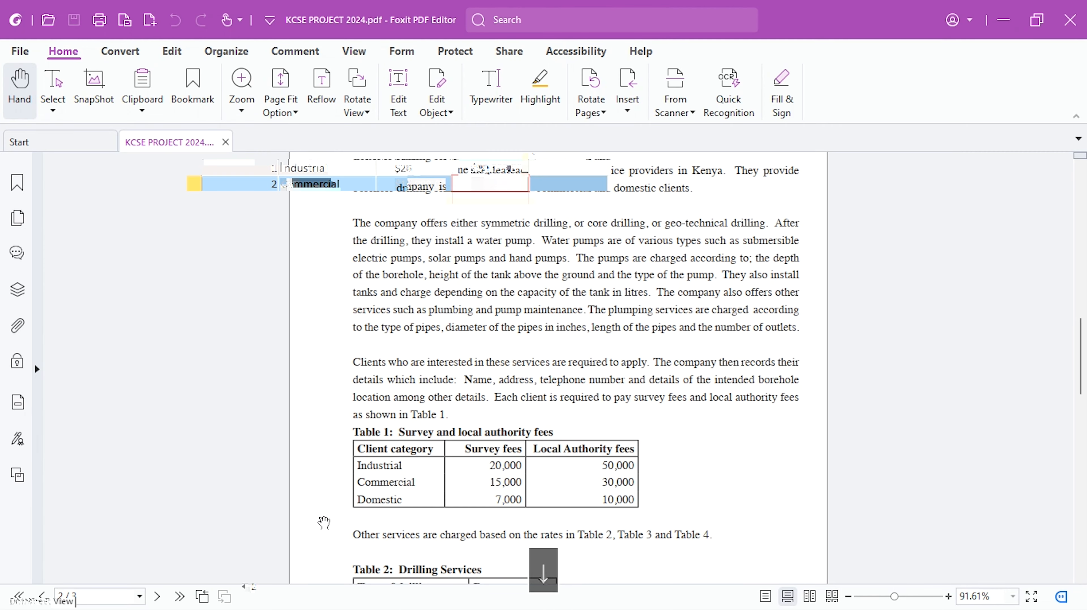
{"action": "key", "text": "alt+Tab"}
{"action": "type", "text": "30,000"}
{"action": "key", "text": "Down"}
{"action": "key", "text": "alt+Tab"}
{"action": "key", "text": "alt+Tab"}
{"action": "type", "text": "10000"}
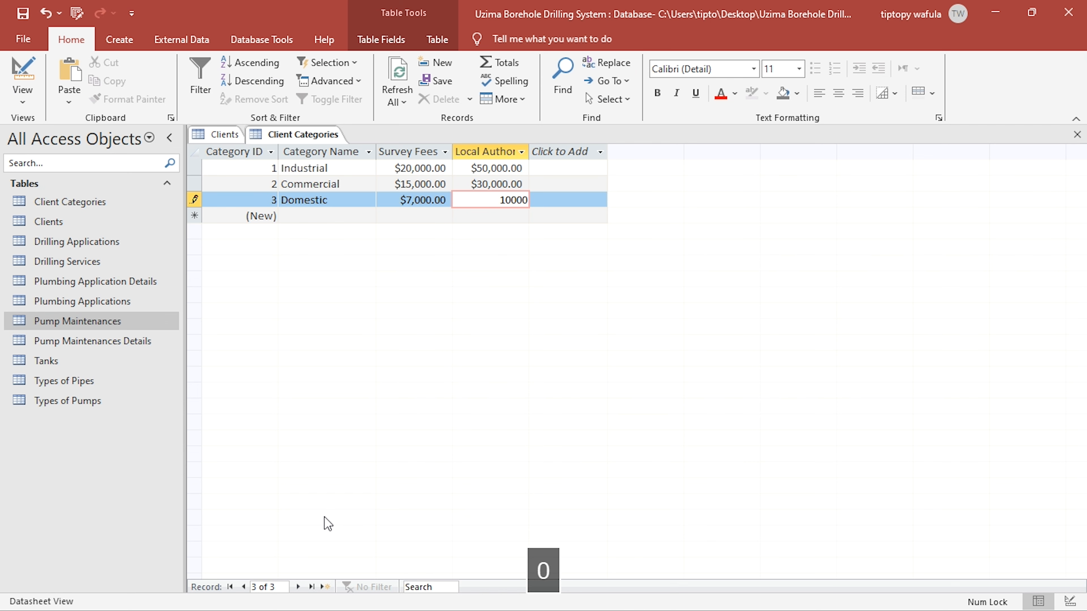
- In Design view, replace the Local Authority Fees format with the copied custom format "Ksh. "#,##0.00
{"action": "left_click", "coordinate": [406, 168]}
{"action": "left_click", "coordinate": [24, 73]}
{"action": "left_click", "coordinate": [323, 424]}
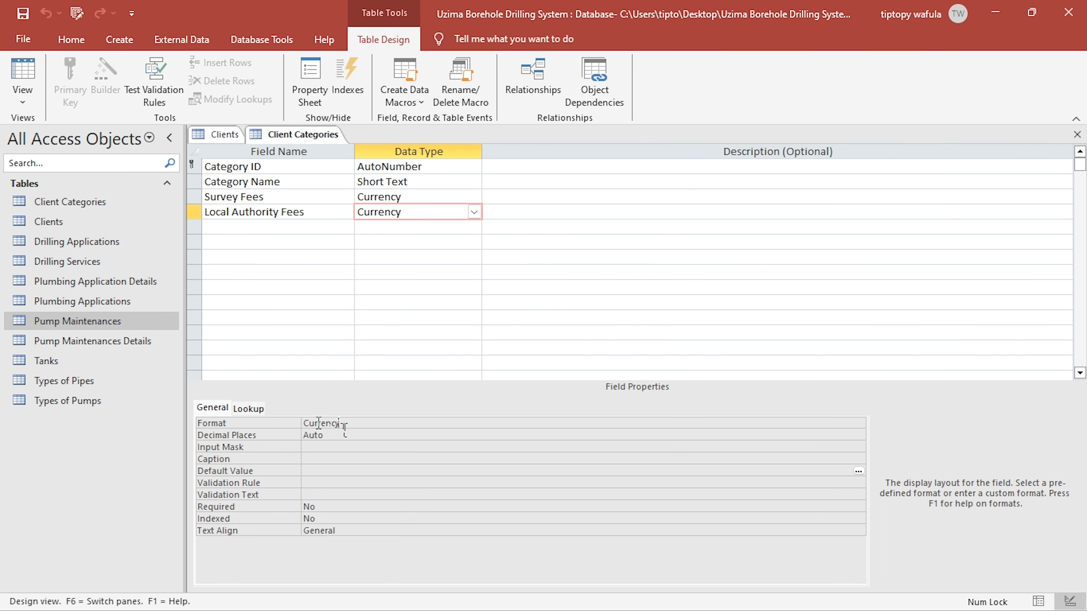
{"action": "left_click_drag", "start_coordinate": [322, 425], "coordinate": [257, 420]}
{"action": "type", "text": "\"Ksh. \"#,##0.00"}
- Apply the "Ksh. "#,##0.00 format to Survey Fees, check the records in Datasheet view, and close Client Categories
{"action": "left_click", "coordinate": [402, 199]}
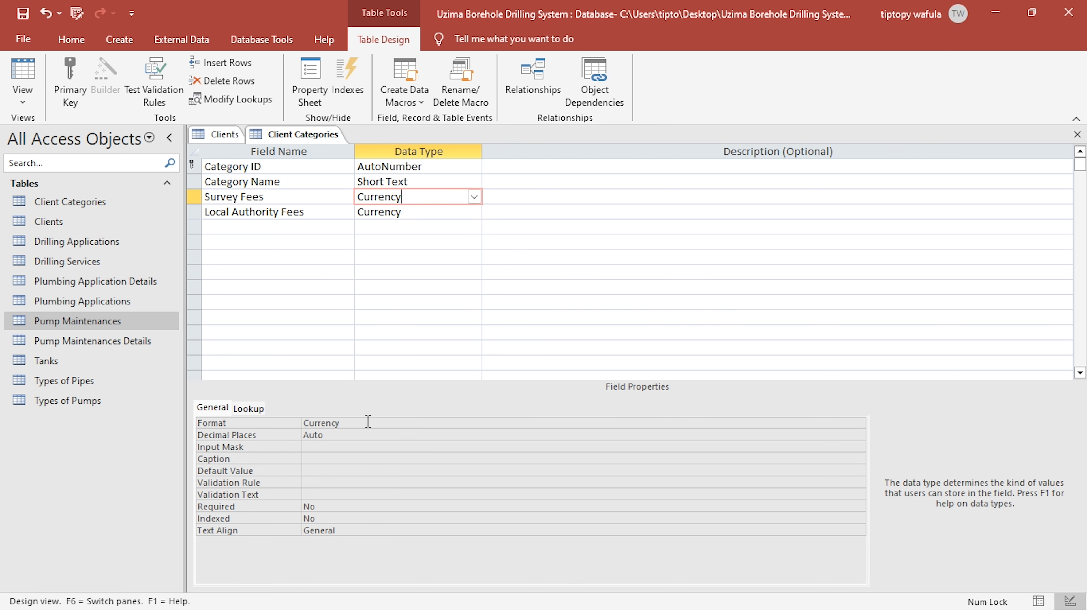
{"action": "left_click_drag", "start_coordinate": [341, 426], "coordinate": [303, 424]}
{"action": "type", "text": "\"Ksh. \"#,##0.00"}
{"action": "left_click", "coordinate": [388, 458]}
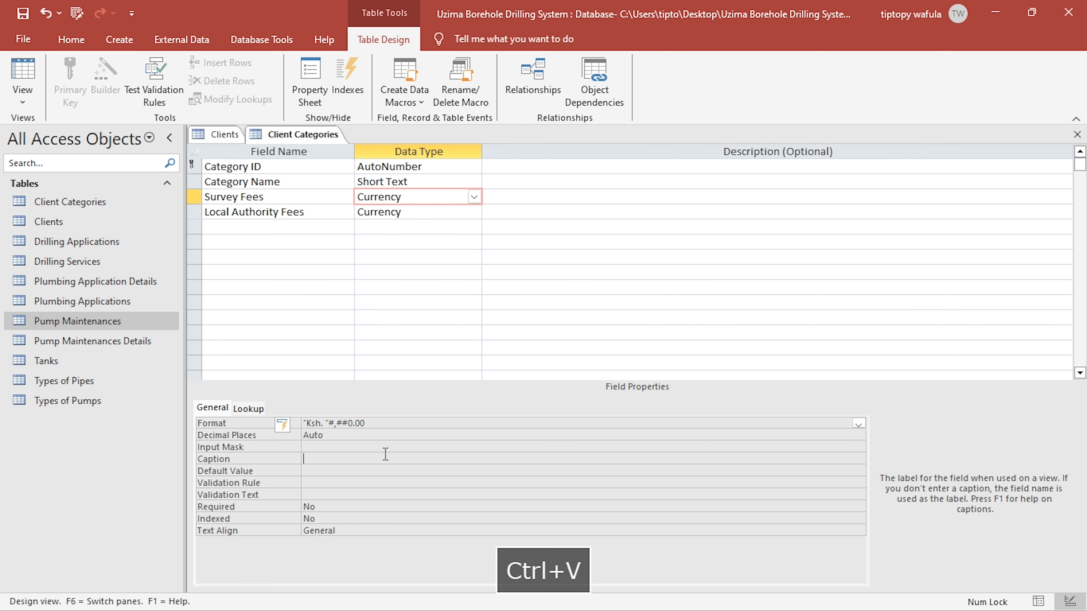
{"action": "left_click", "coordinate": [22, 75]}
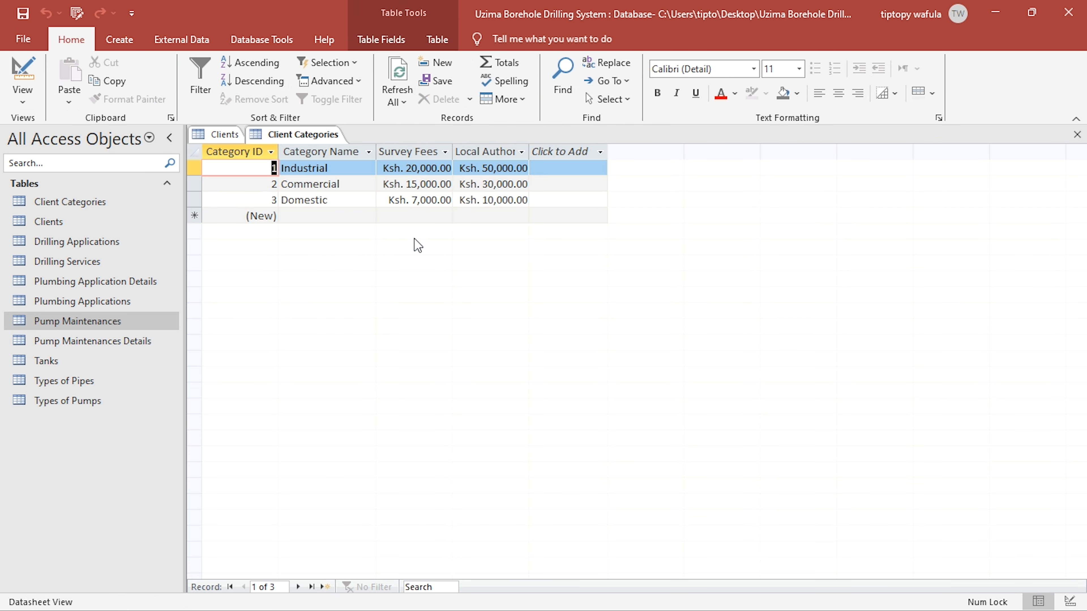
{"action": "left_click", "coordinate": [1081, 137]}
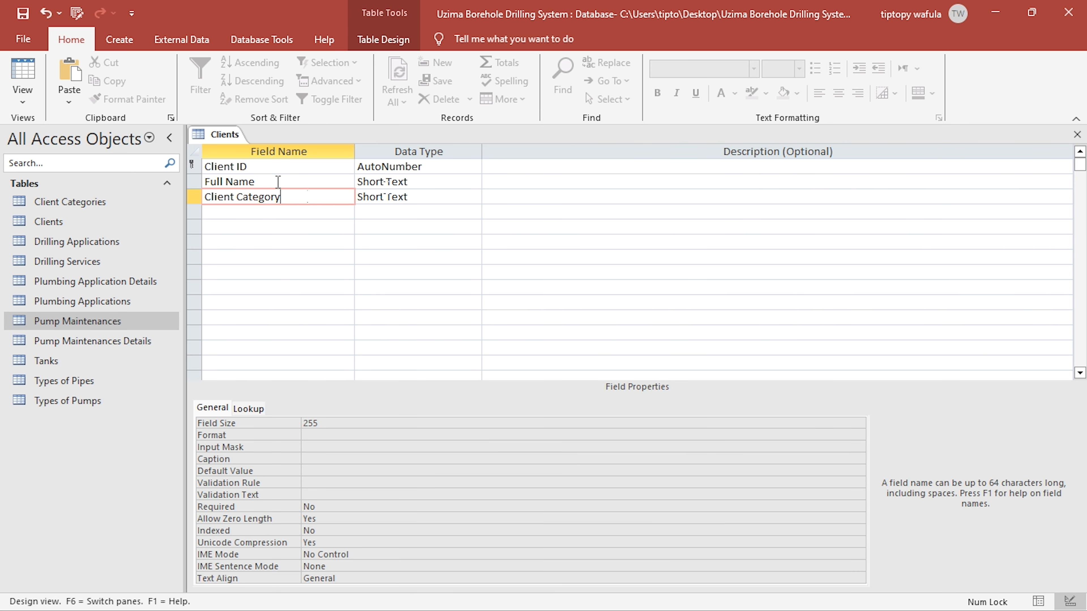
- Set the data type of the Client Category field in the Clients table to Number
{"action": "left_click", "coordinate": [398, 197]}
{"action": "double_click", "coordinate": [476, 198]}
{"action": "left_click", "coordinate": [475, 197]}
{"action": "left_click", "coordinate": [379, 242]}
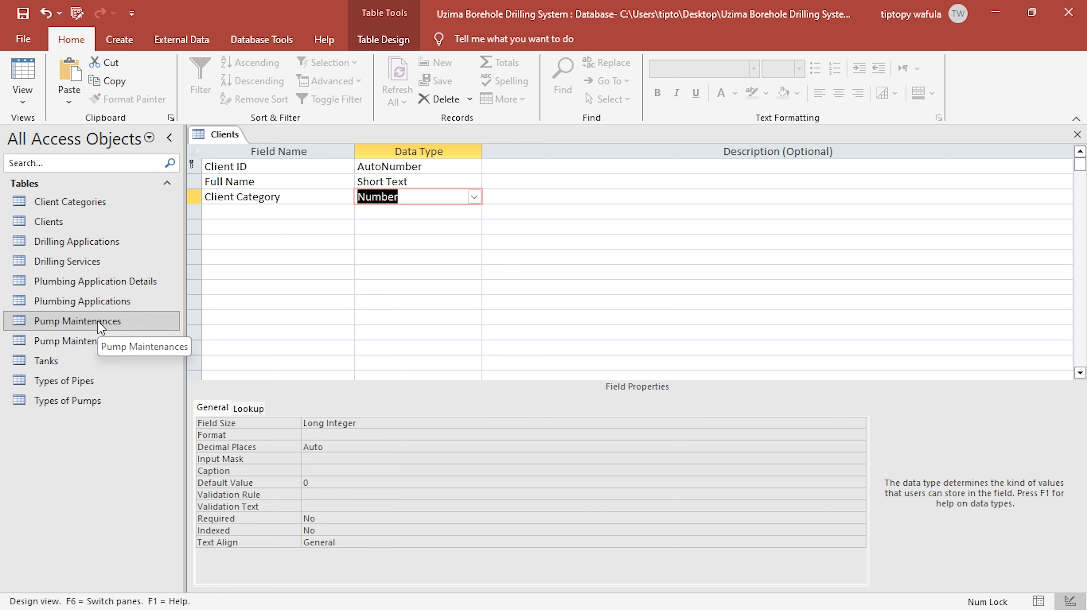
- Reopen Client Categories in Design view, examine the Category ID primary key and its data type, and close the table
{"action": "double_click", "coordinate": [86, 203]}
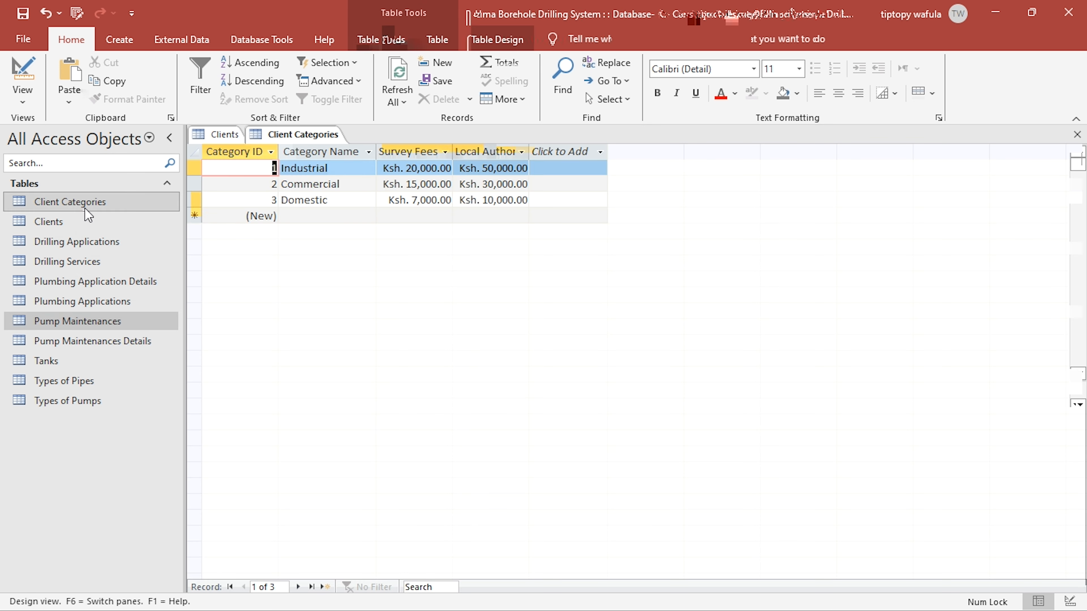
{"action": "left_click", "coordinate": [22, 73]}
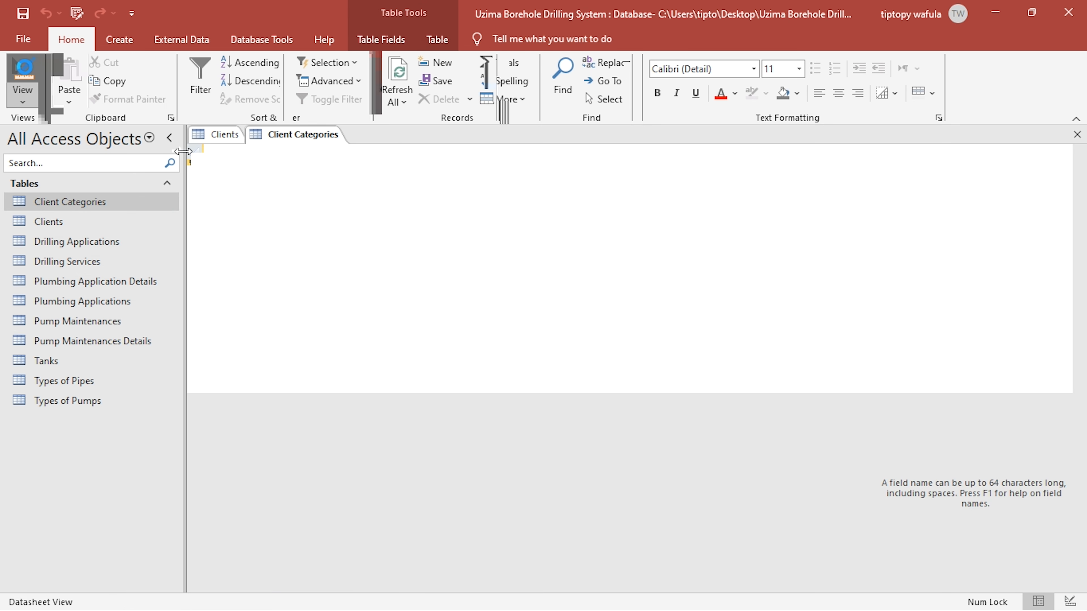
{"action": "left_click", "coordinate": [263, 166]}
{"action": "left_click_drag", "start_coordinate": [266, 166], "coordinate": [194, 166]}
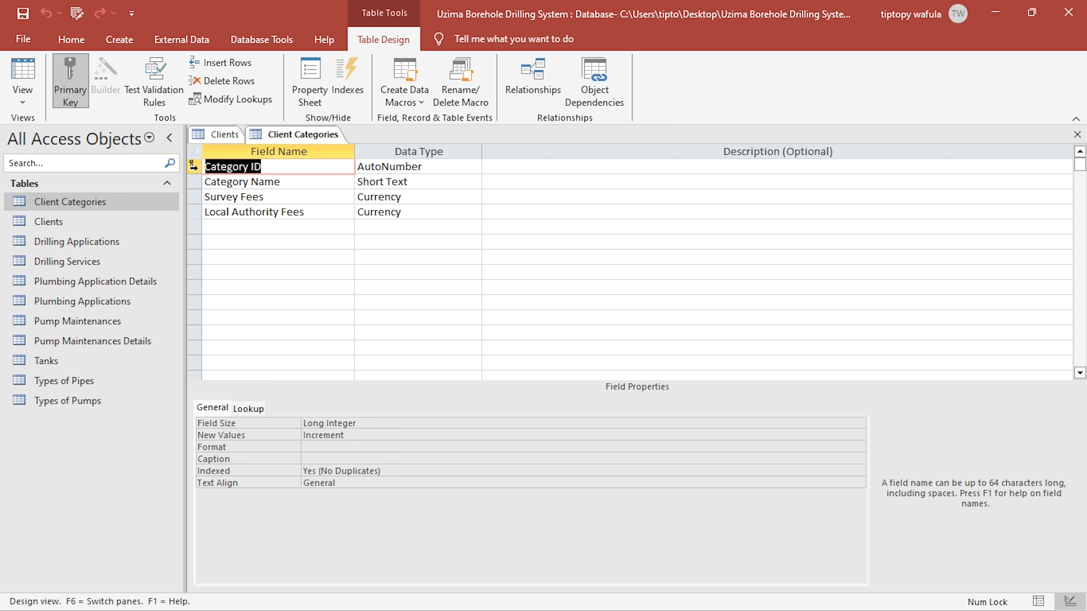
{"action": "left_click", "coordinate": [396, 167]}
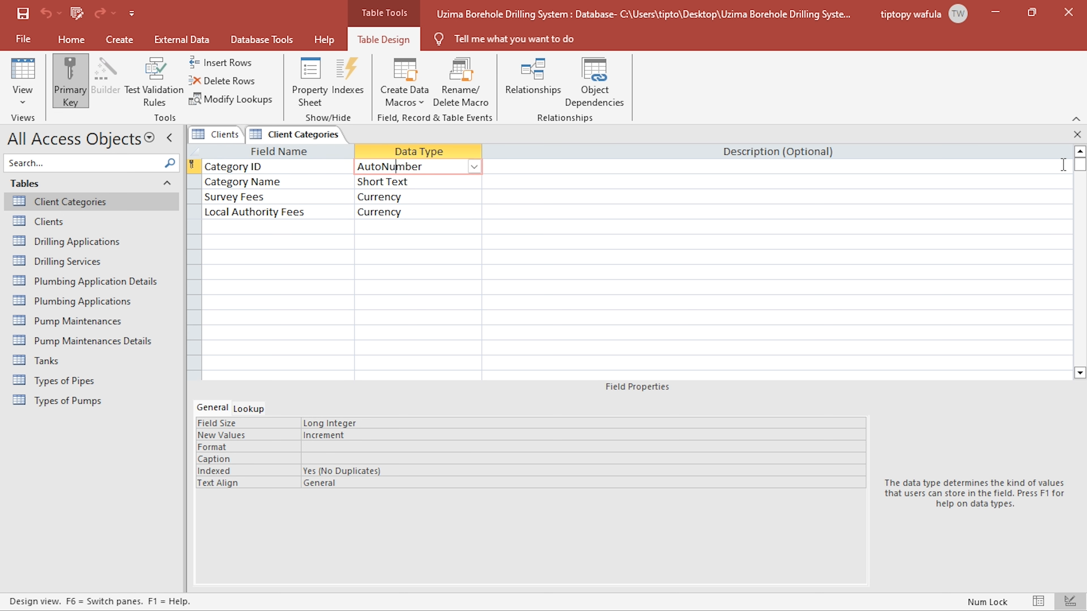
{"action": "left_click", "coordinate": [1078, 134]}
- Clear the default value of the Client Category field in the Clients table
{"action": "left_click", "coordinate": [289, 200]}
{"action": "left_click", "coordinate": [402, 196]}
{"action": "left_click", "coordinate": [307, 198]}
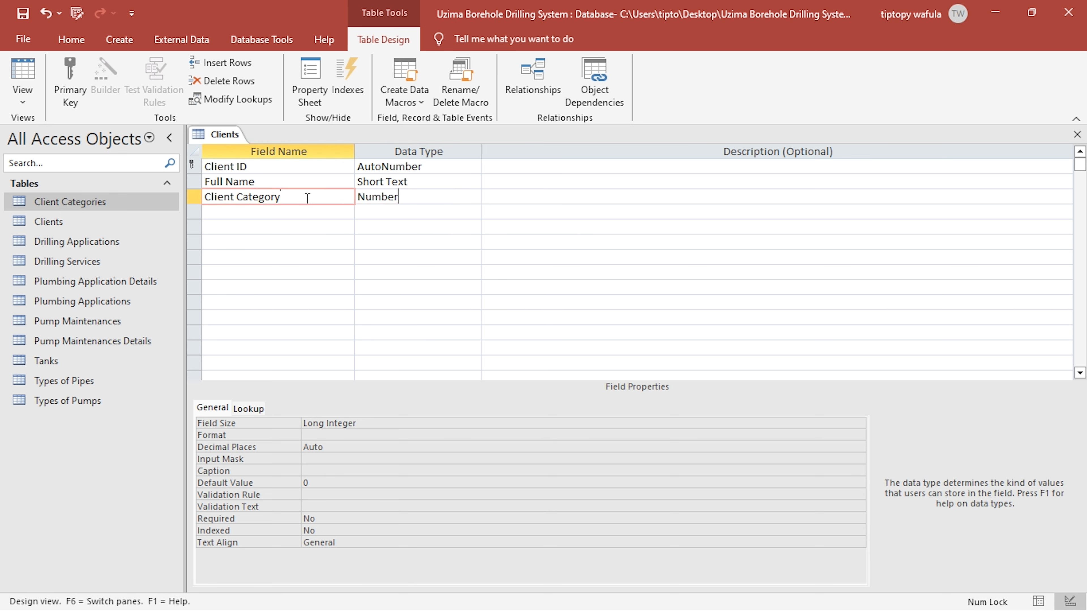
{"action": "left_click", "coordinate": [396, 196]}
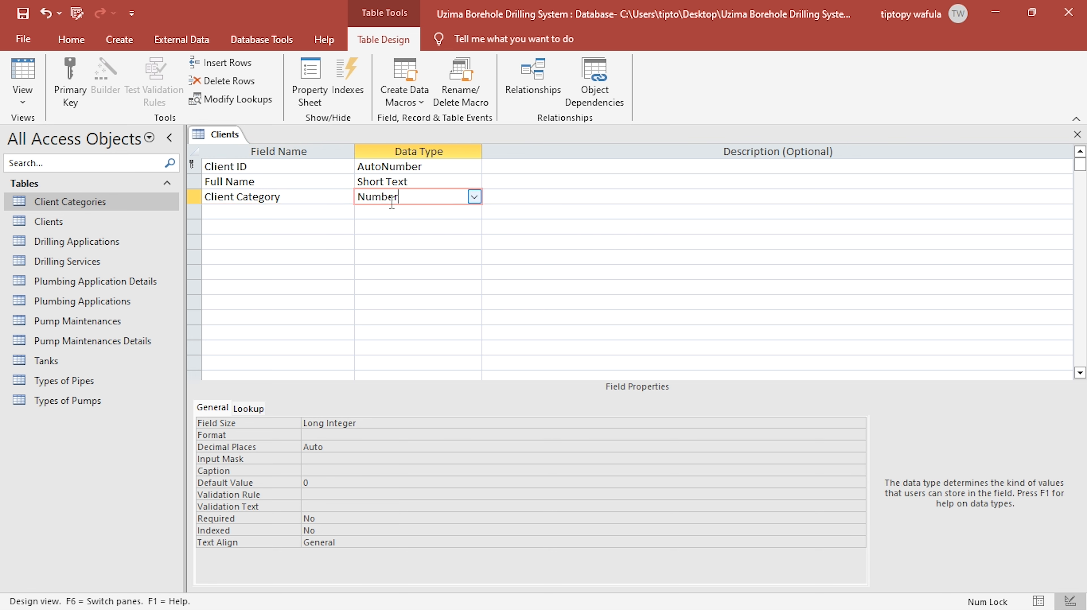
{"action": "left_click", "coordinate": [315, 482]}
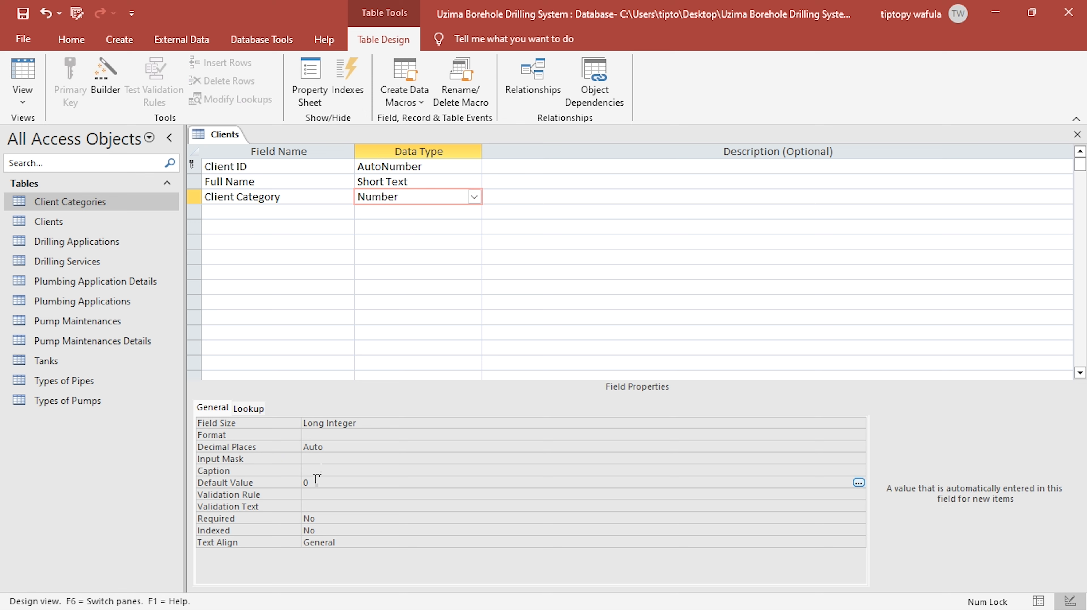
{"action": "key", "text": "BackSpace"}
- Make the Client Category lookup a Combo Box and start its row source query with the Client Categories table
{"action": "left_click", "coordinate": [249, 409]}
{"action": "left_click", "coordinate": [377, 424]}
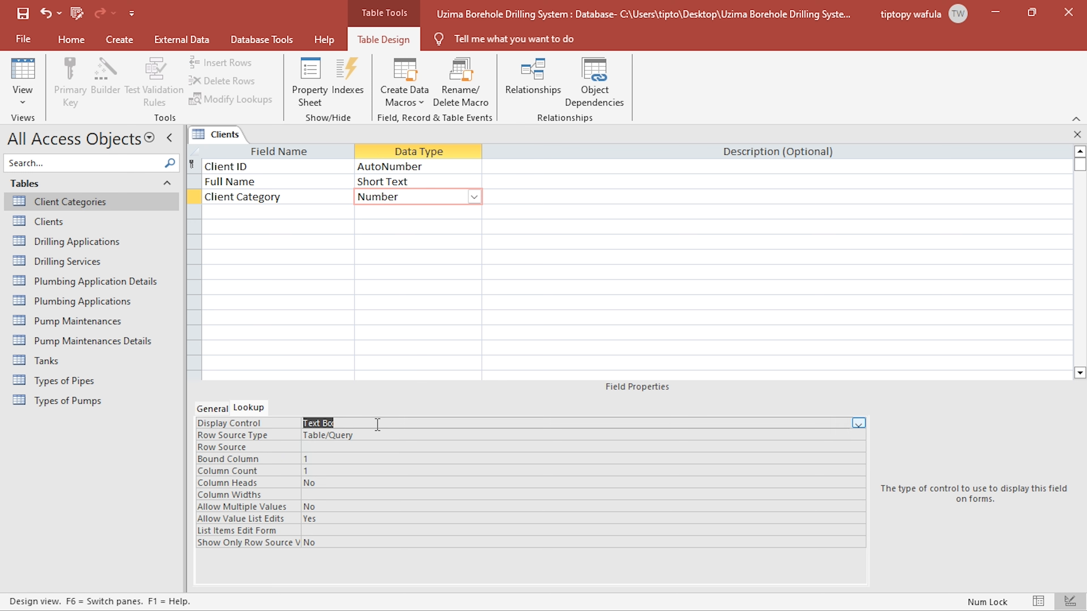
{"action": "double_click", "coordinate": [377, 425]}
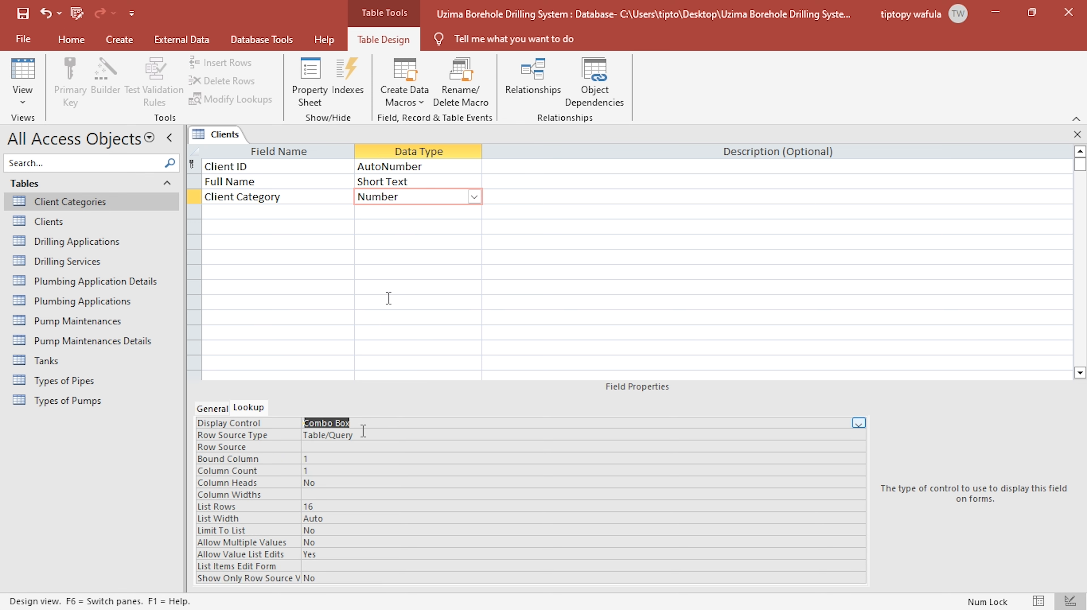
{"action": "left_click", "coordinate": [359, 447]}
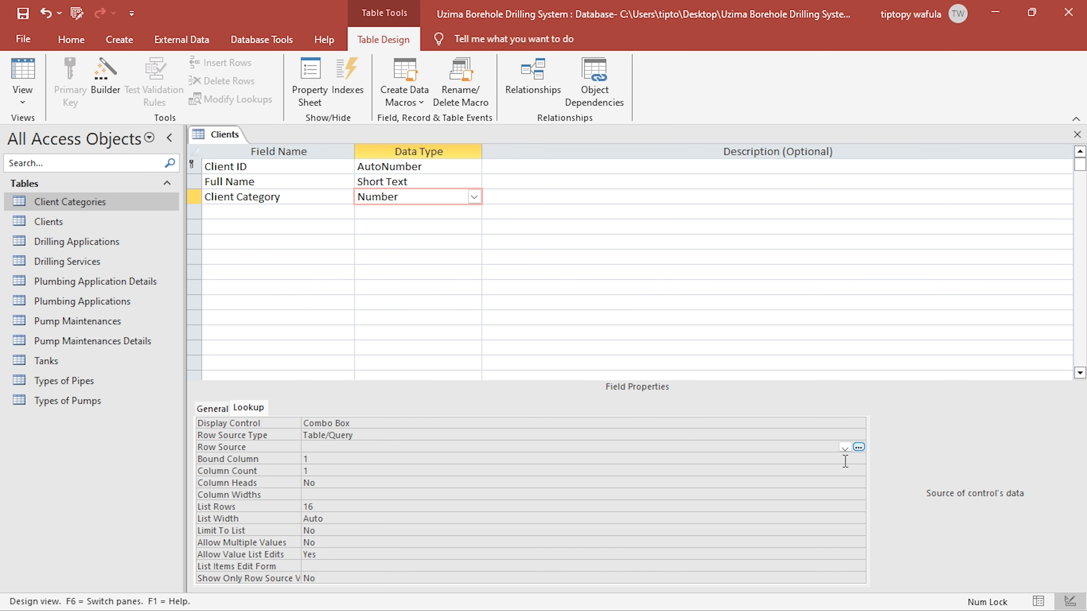
{"action": "left_click", "coordinate": [855, 448]}
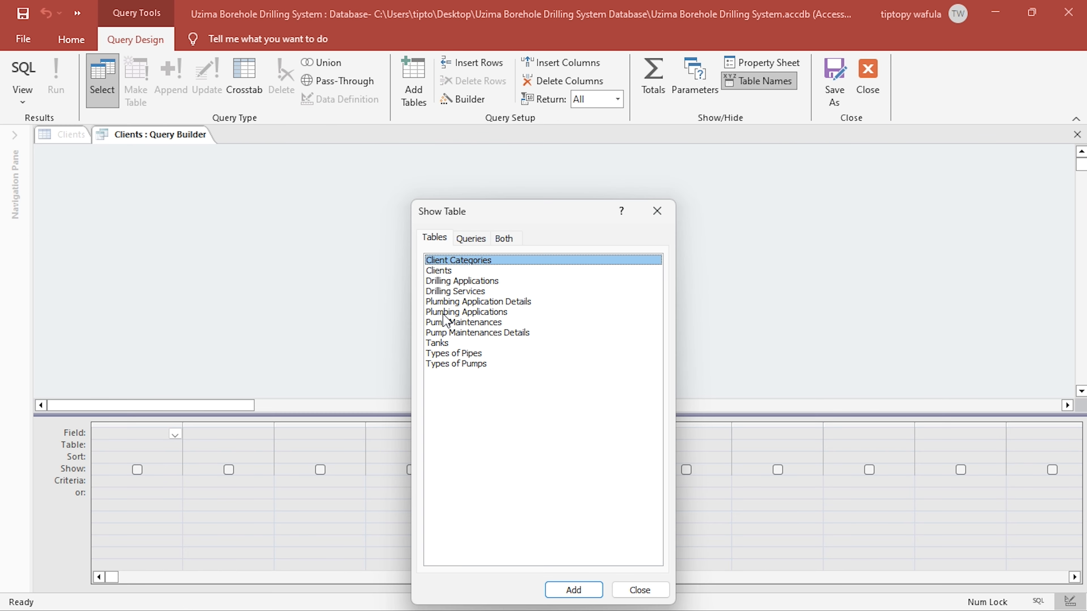
{"action": "double_click", "coordinate": [455, 260]}
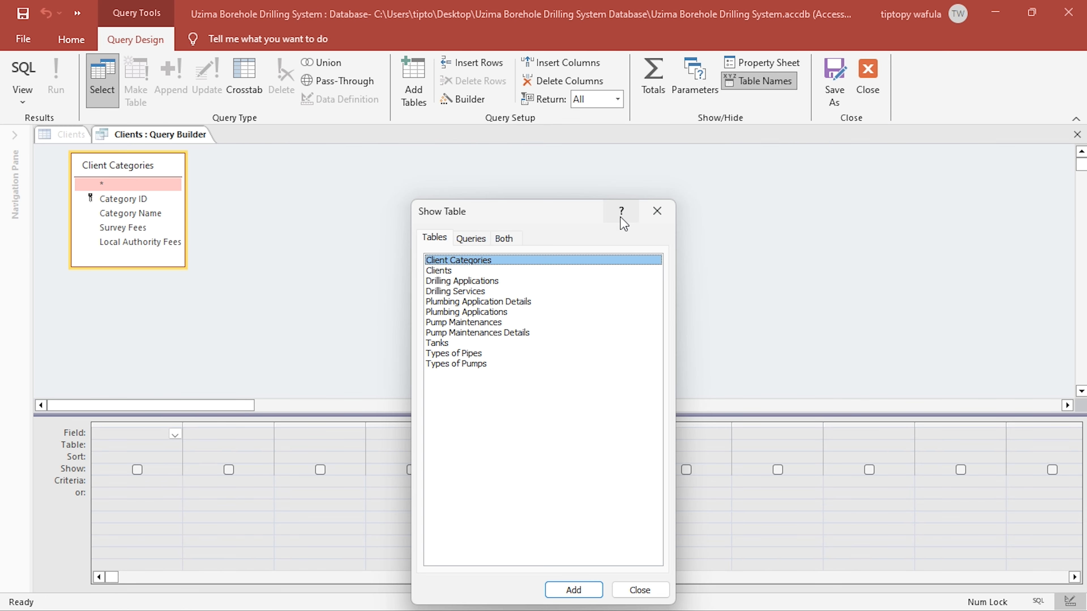
{"action": "left_click", "coordinate": [658, 211]}
- Include Category ID, Category Name, Survey Fees and Local Authority Fees in the row source query, then close the query builder and save the changes
{"action": "double_click", "coordinate": [126, 199]}
{"action": "double_click", "coordinate": [147, 214]}
{"action": "double_click", "coordinate": [142, 228]}
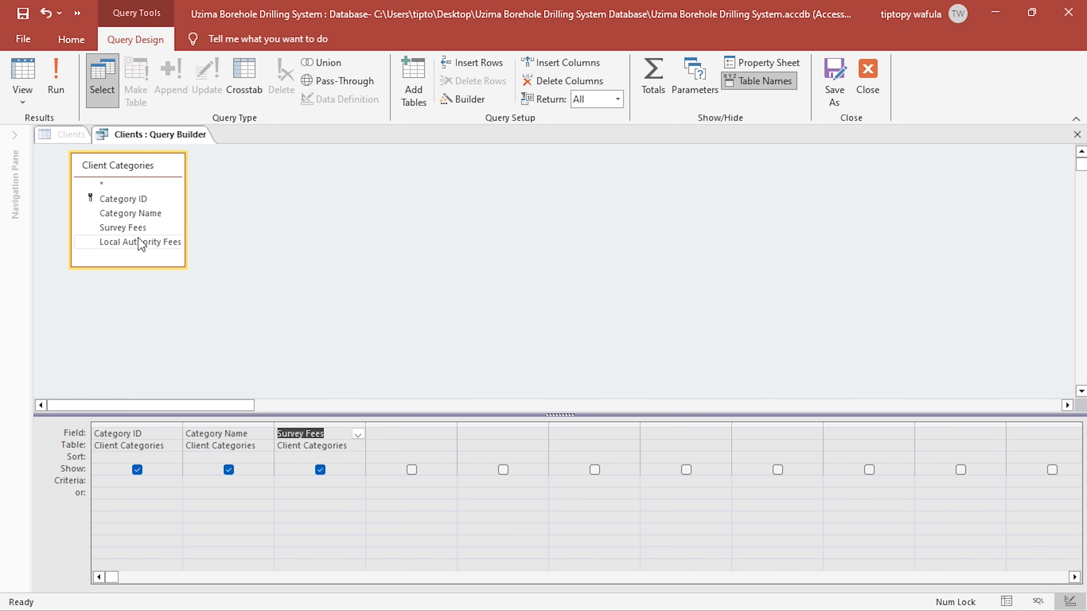
{"action": "double_click", "coordinate": [139, 242]}
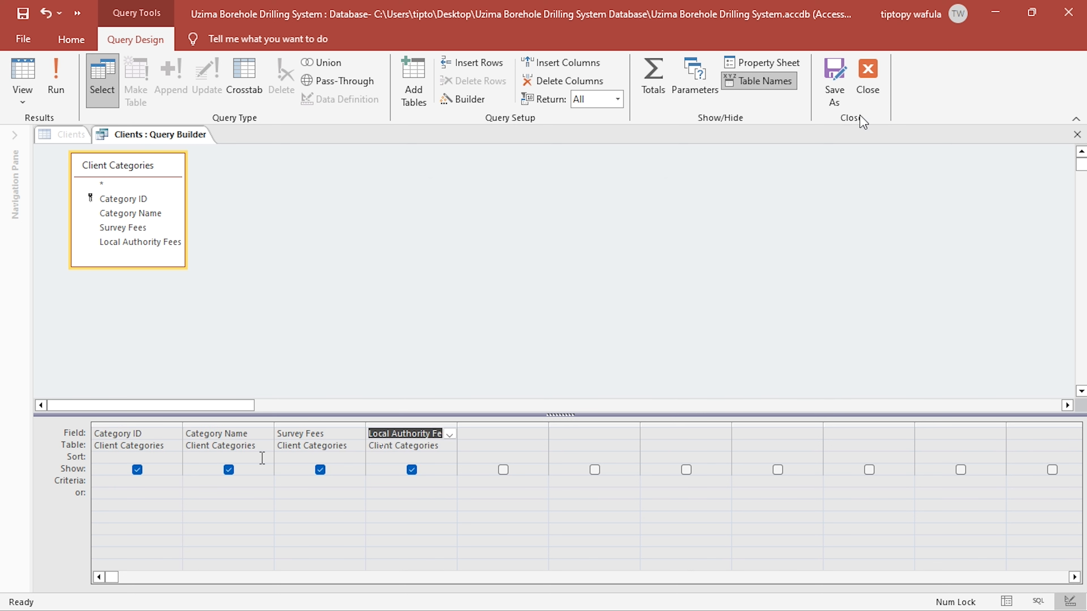
{"action": "left_click", "coordinate": [868, 79]}
{"action": "left_click", "coordinate": [484, 377]}
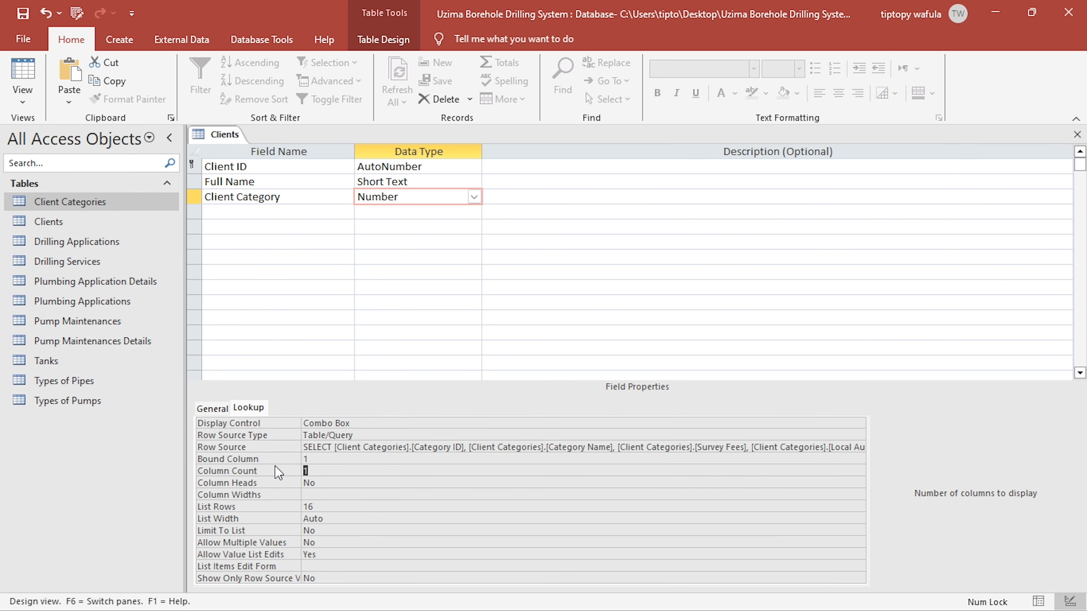
- Set the lookup's Column Count to 4 and Column Heads to Yes, and save the Clients table
{"action": "type", "text": "4"}
{"action": "double_click", "coordinate": [326, 483]}
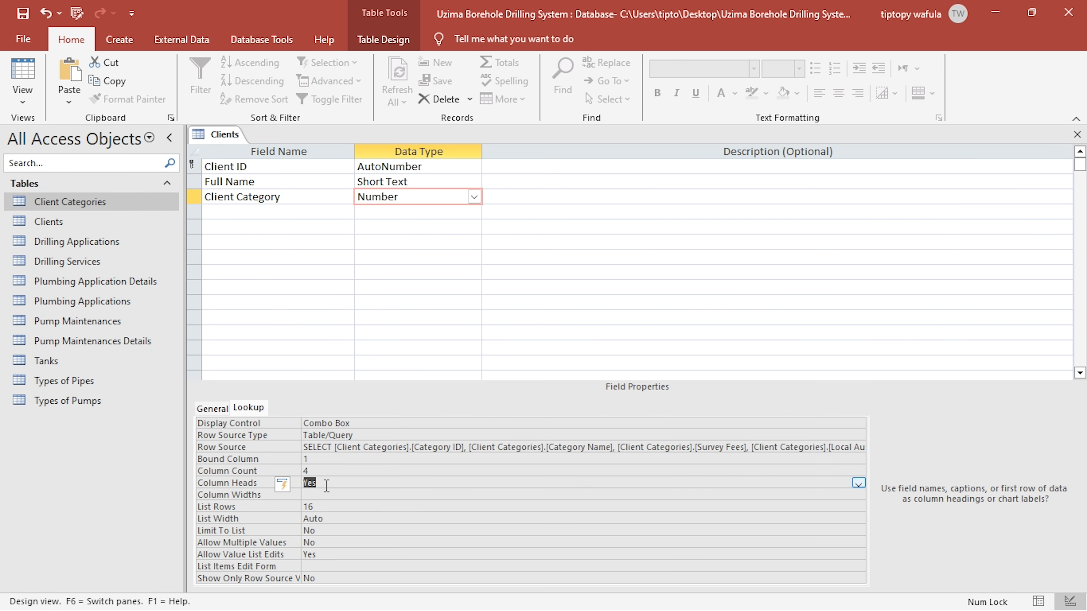
{"action": "left_click", "coordinate": [23, 13]}
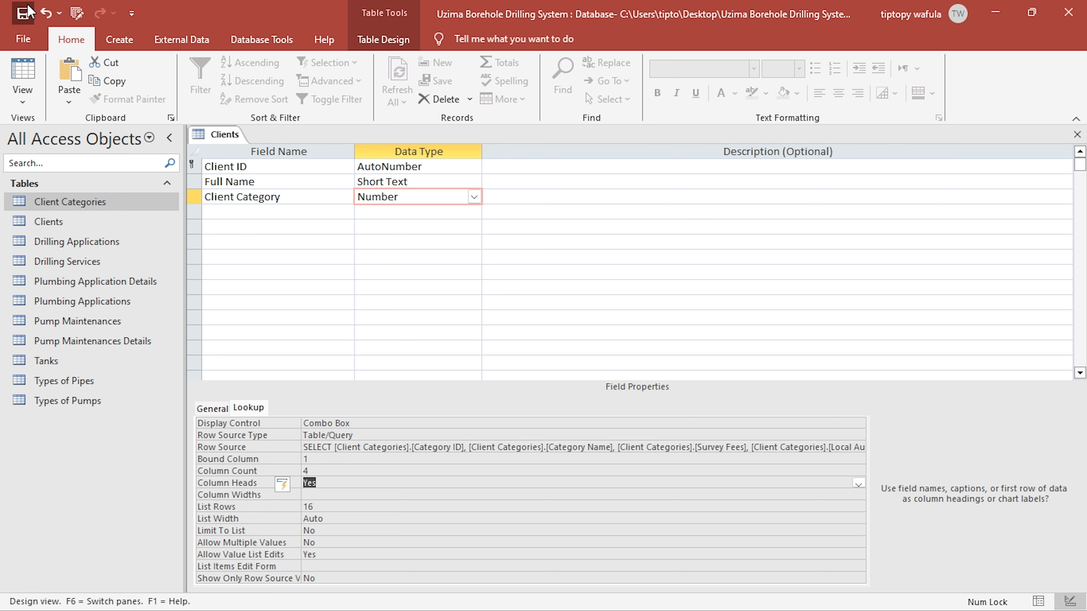
- Widen the Client Category column in Datasheet view and examine its lookup list
{"action": "left_click", "coordinate": [23, 79]}
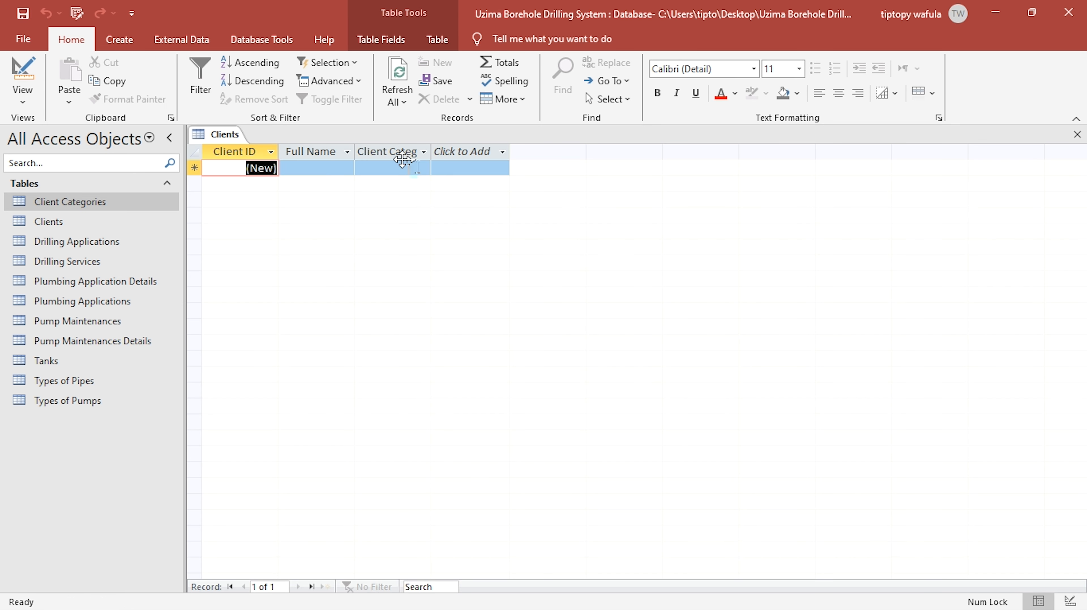
{"action": "left_click", "coordinate": [419, 167]}
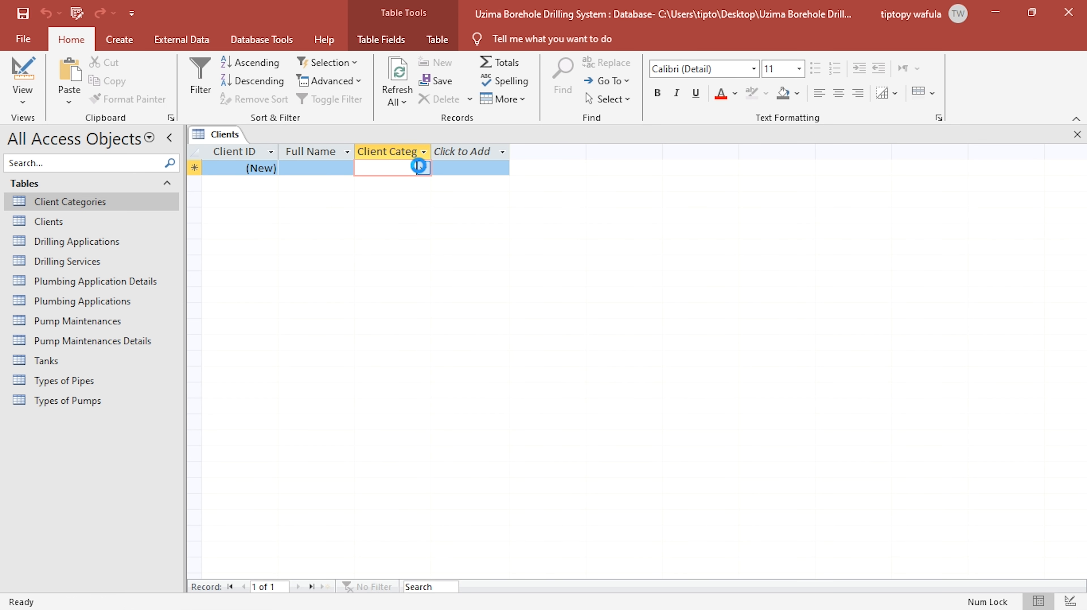
{"action": "left_click", "coordinate": [423, 168]}
{"action": "left_click_drag", "start_coordinate": [442, 152], "coordinate": [704, 143]}
{"action": "left_click", "coordinate": [696, 167]}
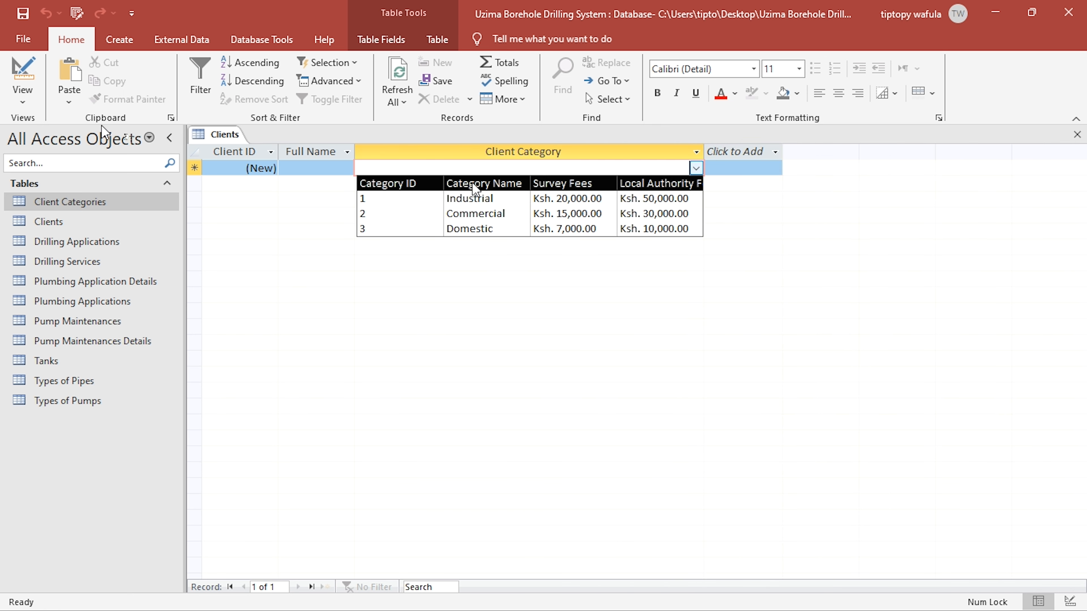
- Hide the Category ID column of the Client Category lookup with Column Widths 0" and check the list in Datasheet view
{"action": "left_click", "coordinate": [22, 73]}
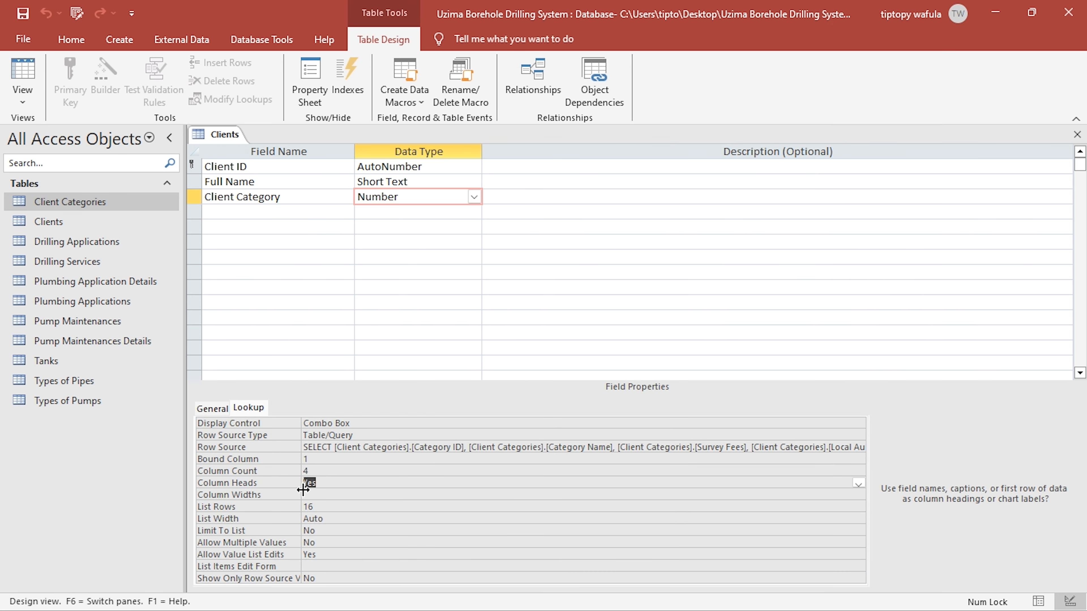
{"action": "left_click", "coordinate": [307, 495]}
{"action": "type", "text": "0"}
{"action": "left_click", "coordinate": [307, 487]}
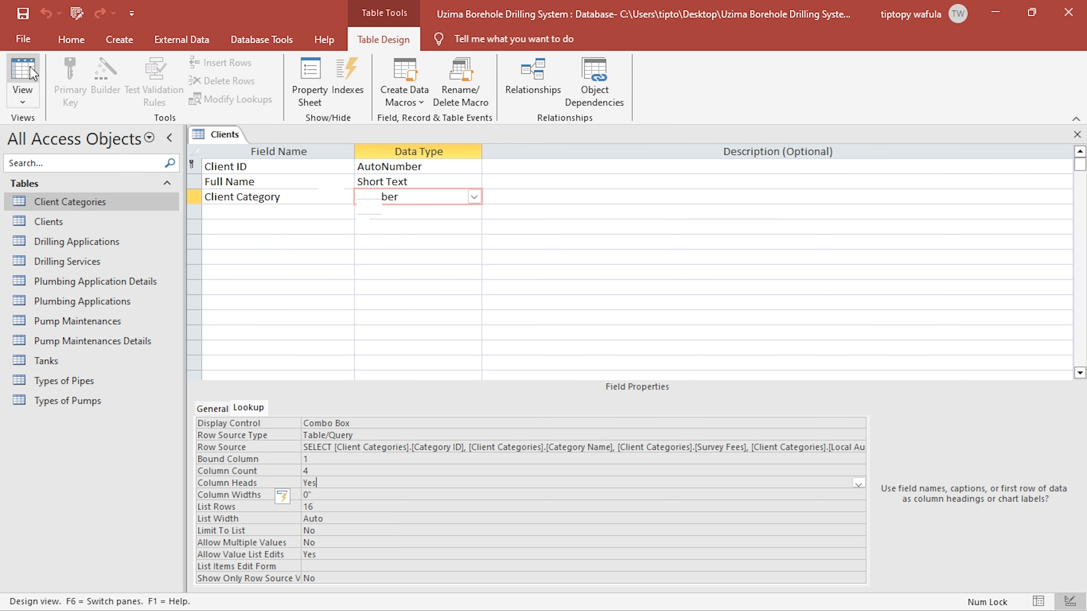
{"action": "left_click", "coordinate": [25, 73]}
{"action": "left_click", "coordinate": [577, 173]}
{"action": "left_click", "coordinate": [696, 168]}
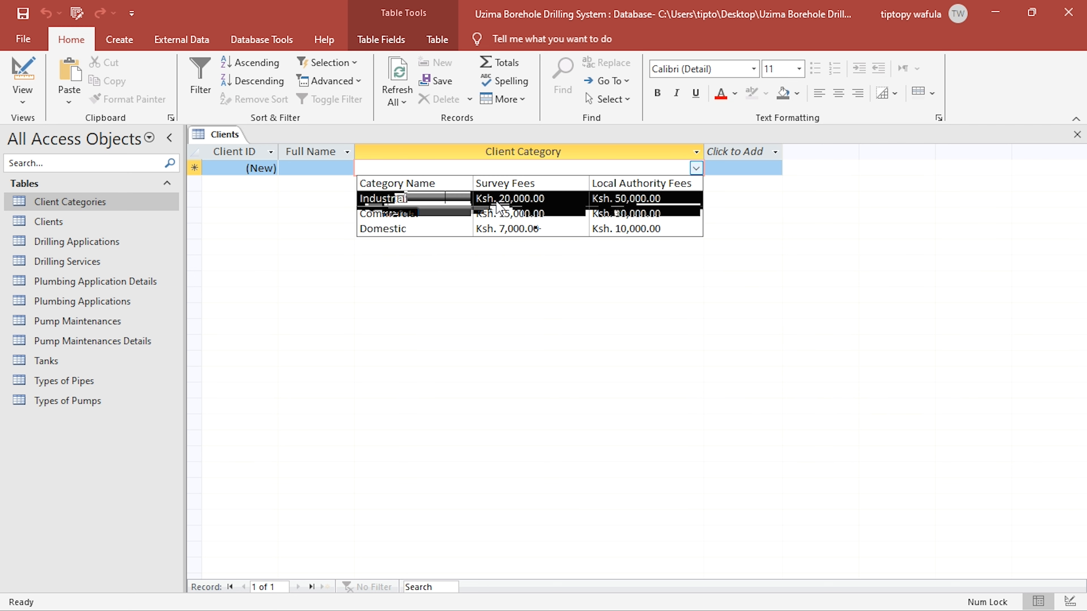
- Add an Address field with the Short Text type to Clients, consulting the client details in the KCSE project PDF
{"action": "left_click", "coordinate": [22, 77]}
{"action": "left_click", "coordinate": [292, 210]}
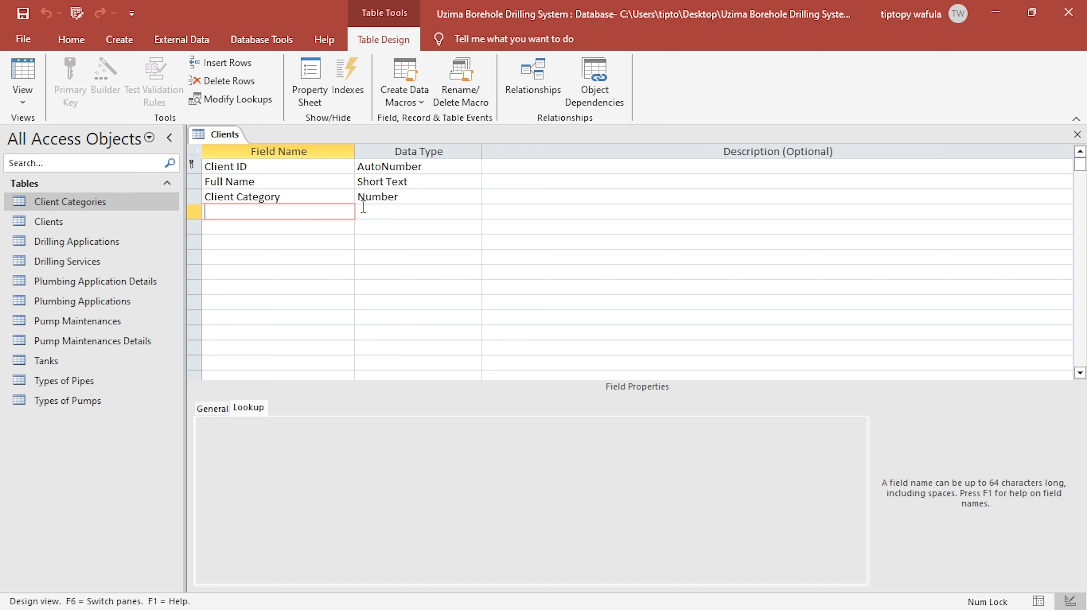
{"action": "type", "text": "A"}
{"action": "key", "text": "alt+Tab"}
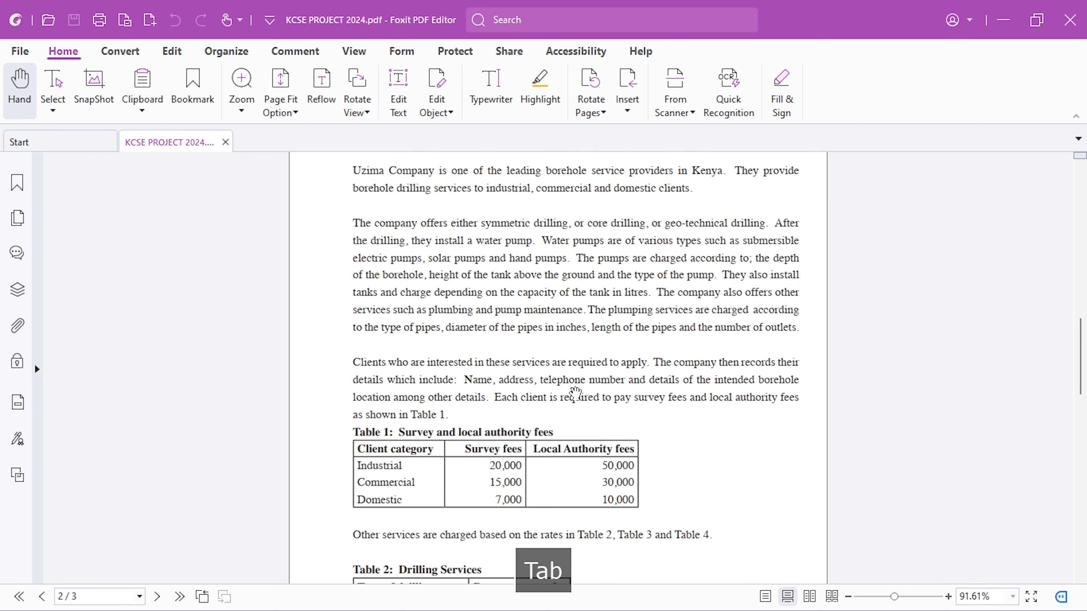
{"action": "key", "text": "alt+Tab"}
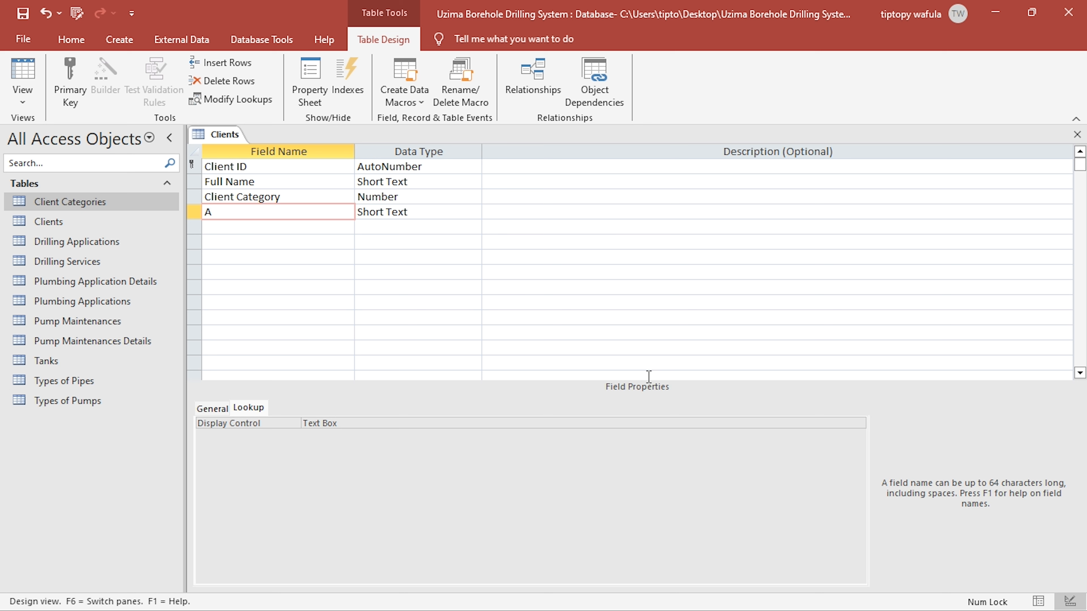
{"action": "type", "text": "ddress"}
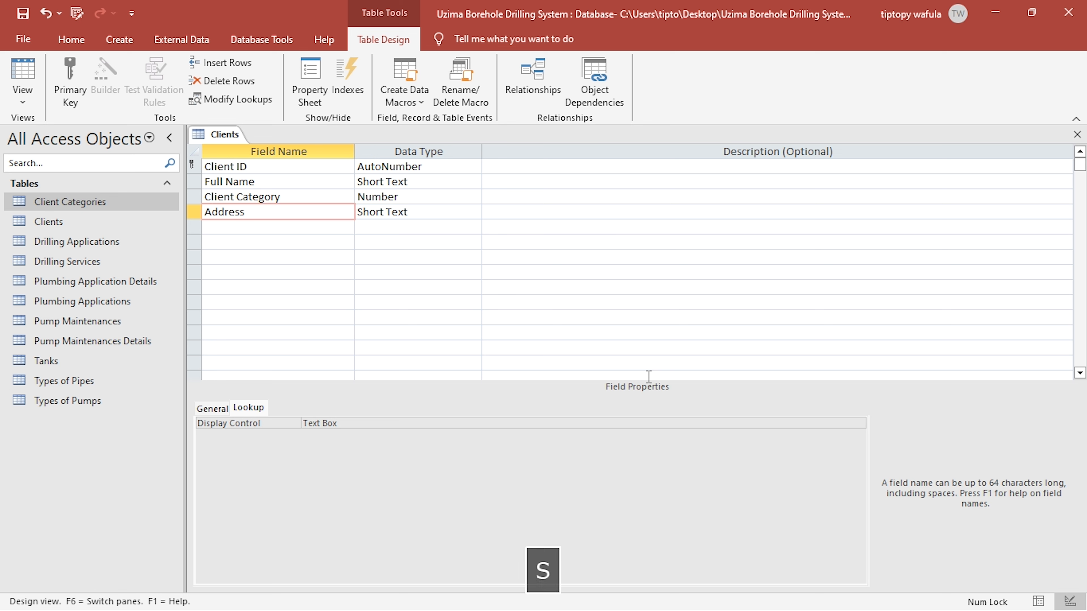
{"action": "key", "text": "Down"}
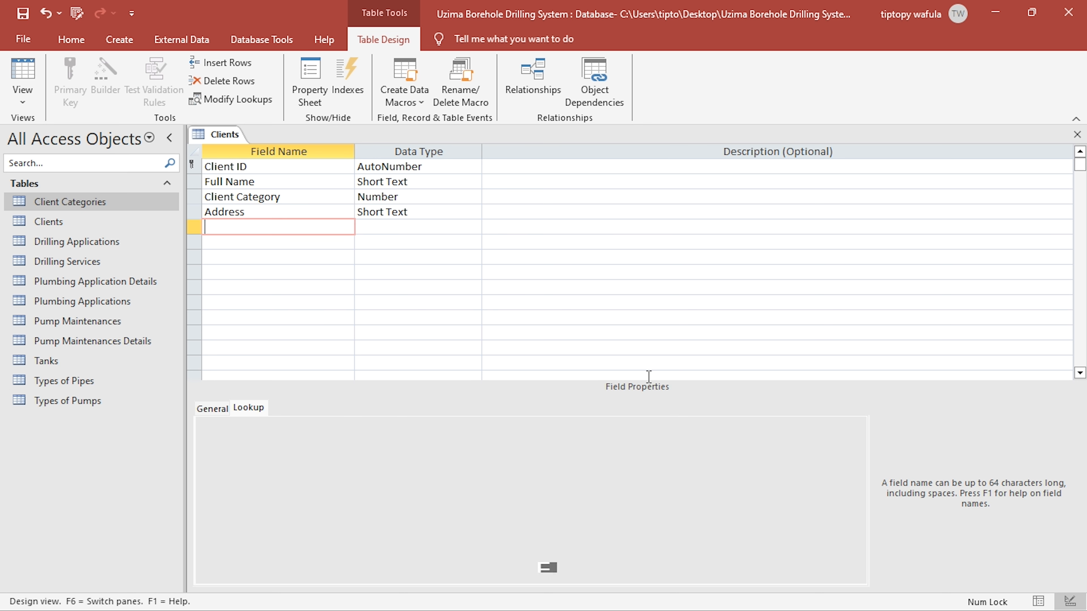
- Add a Telephone Number field with the Short Text type to the Clients table
{"action": "type", "text": "Telephone Number"}
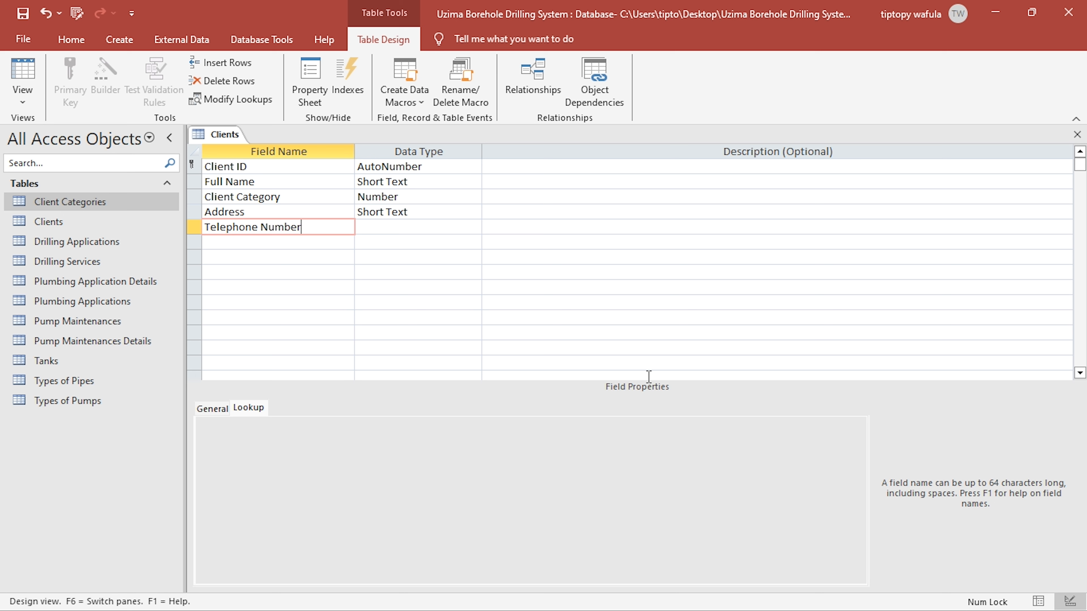
{"action": "key", "text": "Right"}
{"action": "key", "text": "Down"}
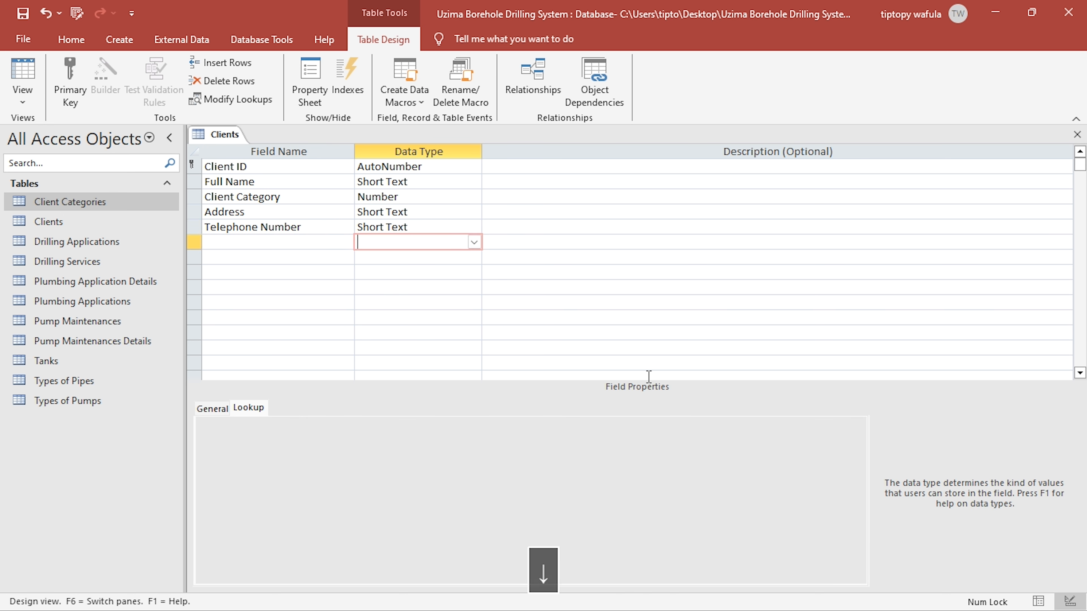
- Add a Borehole Location field with the Short Text type and save the Clients table
{"action": "key", "text": "Left"}
{"action": "type", "text": "Be"}
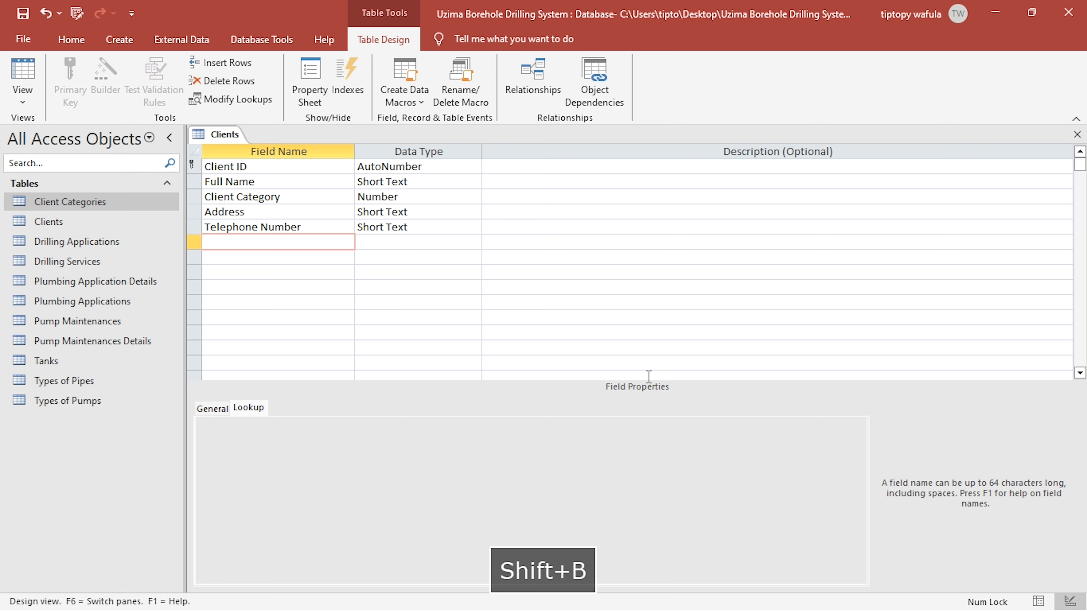
{"action": "type", "text": "rehole Loac"}
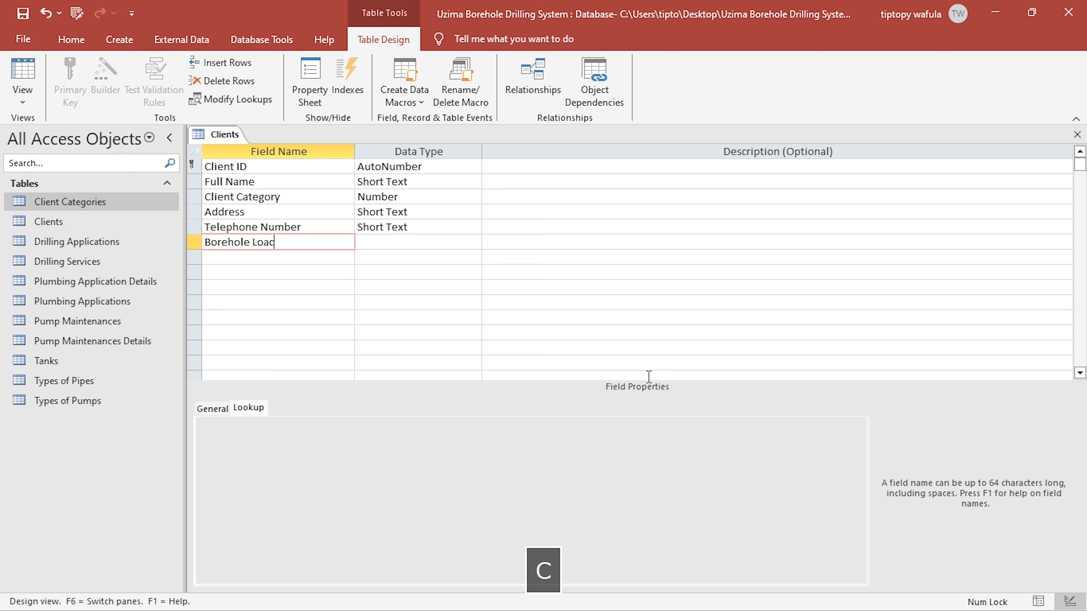
{"action": "key", "text": "BackSpace"}
{"action": "type", "text": "cation"}
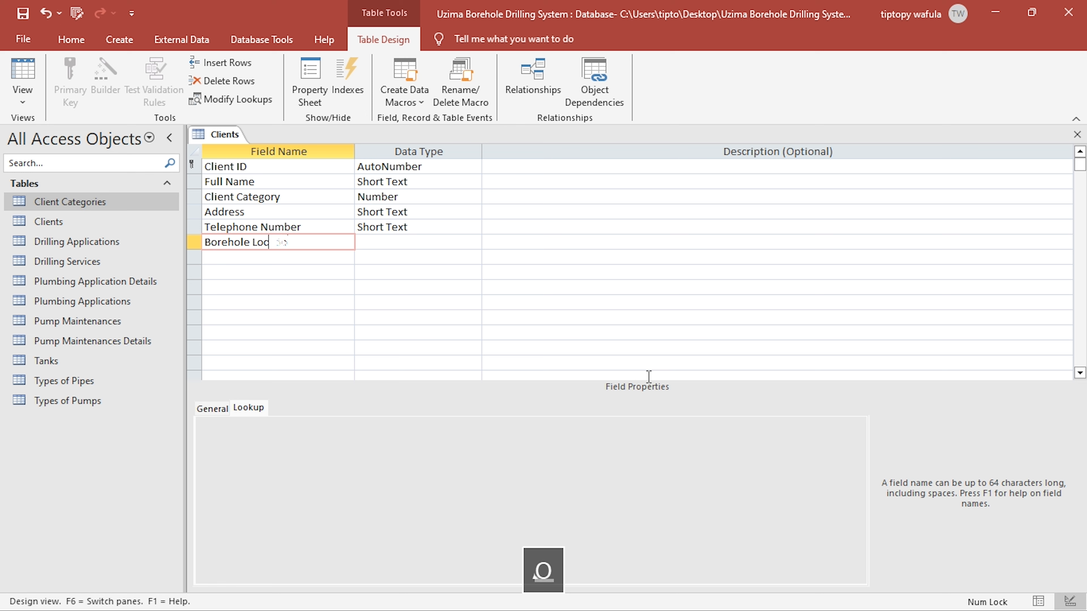
{"action": "key", "text": "Right"}
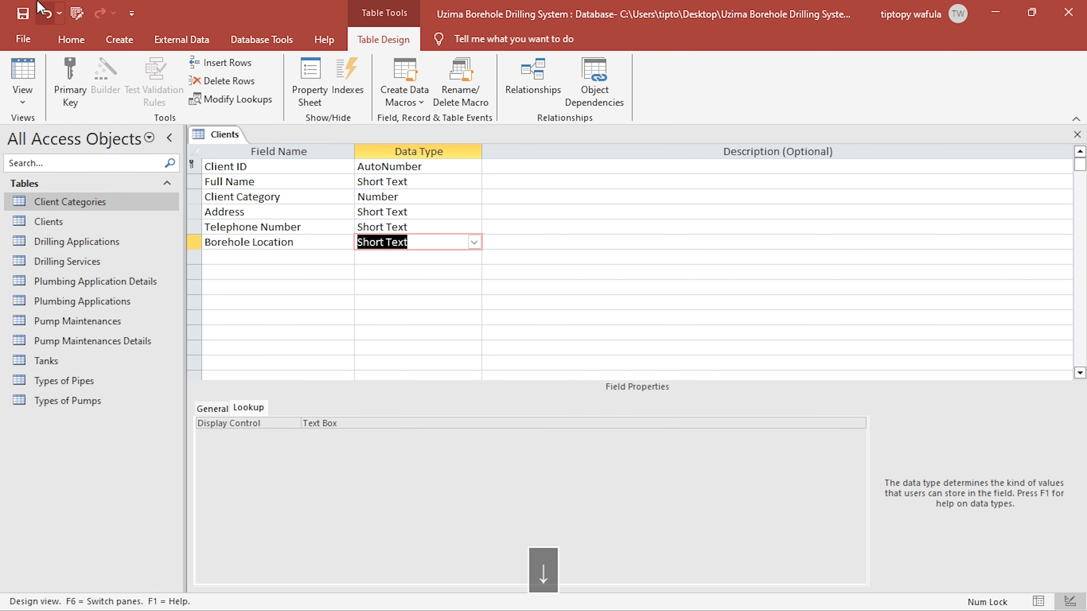
{"action": "left_click", "coordinate": [22, 12]}
- Start the first Clients record in Datasheet view with the client's full name and the Commercial category
{"action": "left_click", "coordinate": [30, 67]}
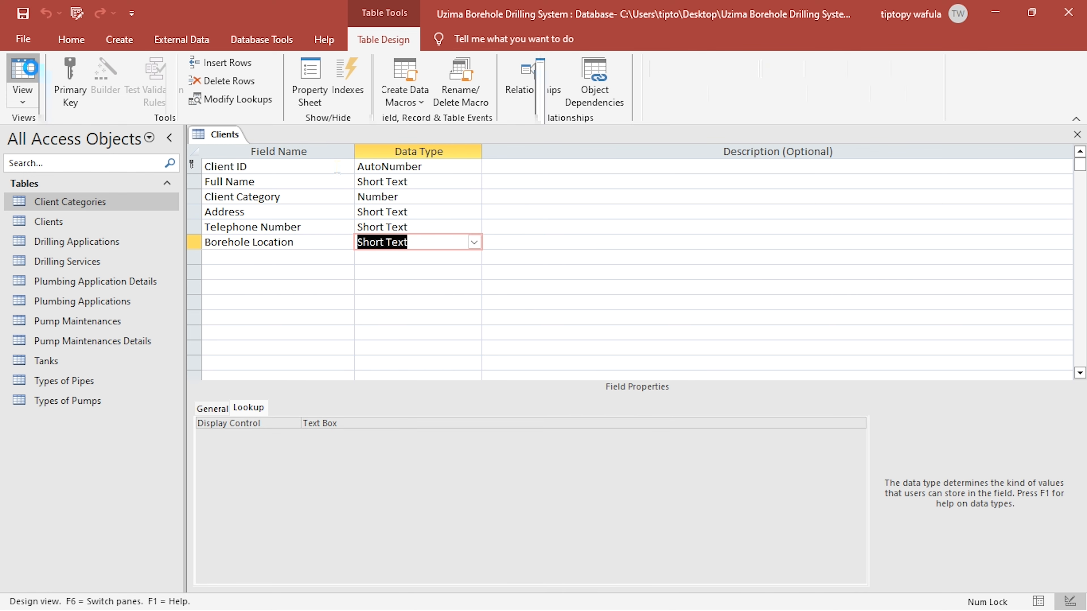
{"action": "left_click", "coordinate": [336, 168]}
{"action": "type", "text": "Jo"}
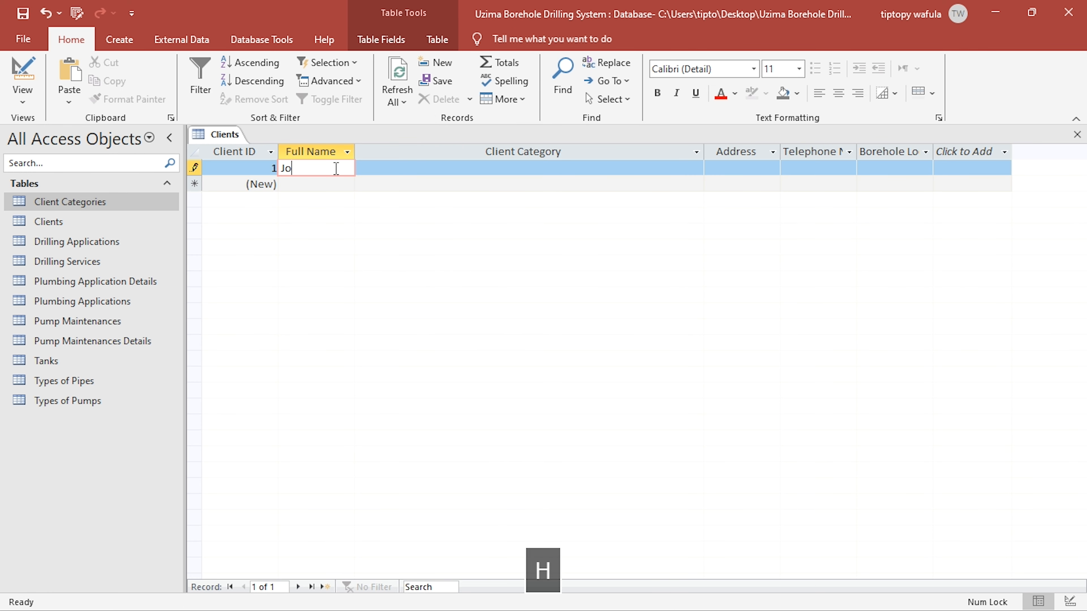
{"action": "type", "text": "hn Doe"}
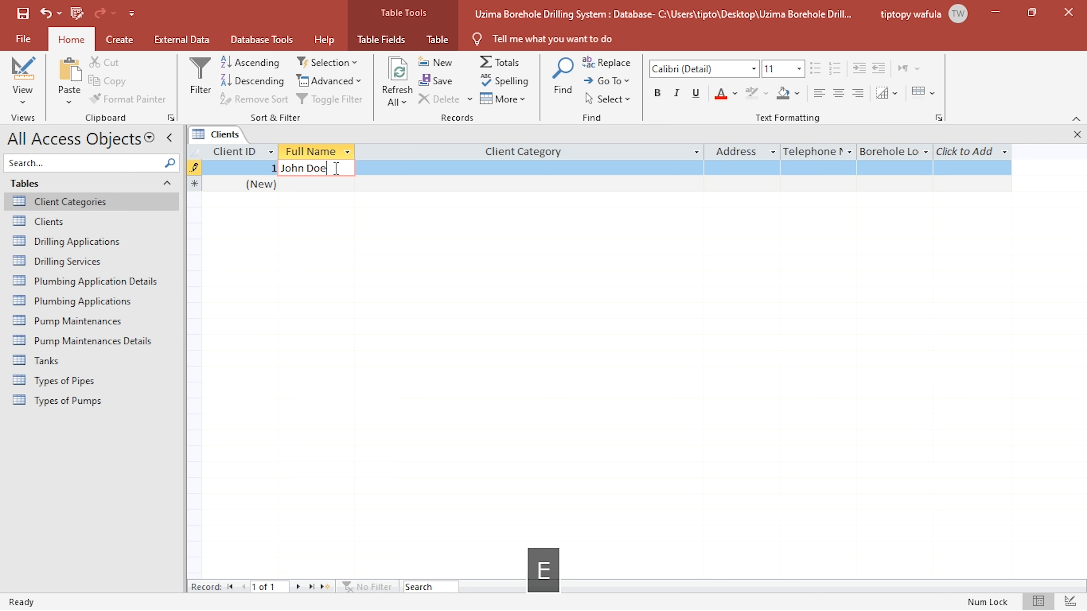
{"action": "key", "text": "Right"}
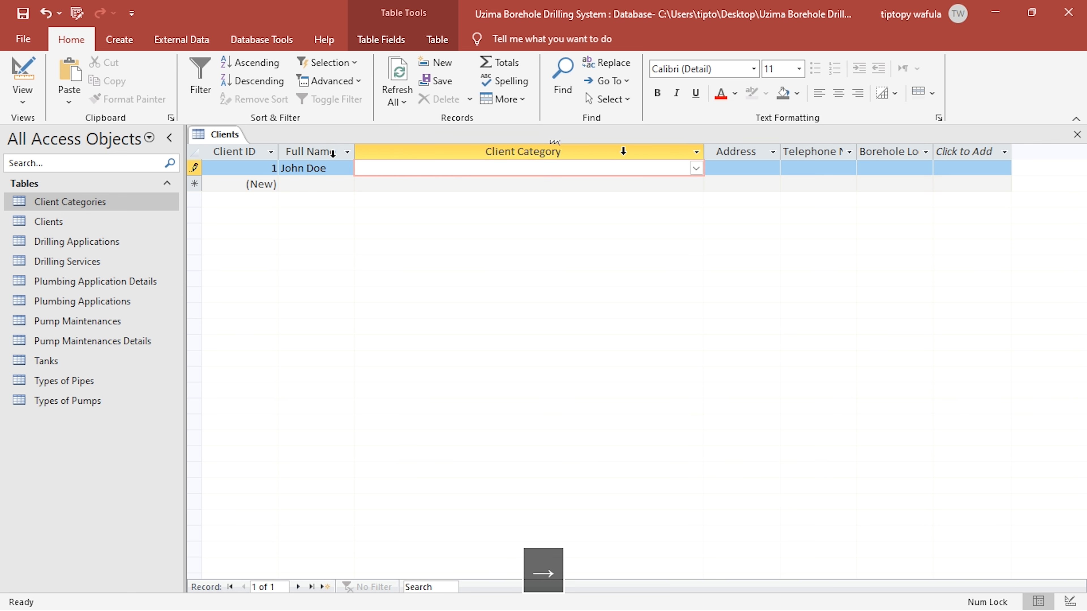
{"action": "left_click", "coordinate": [696, 168]}
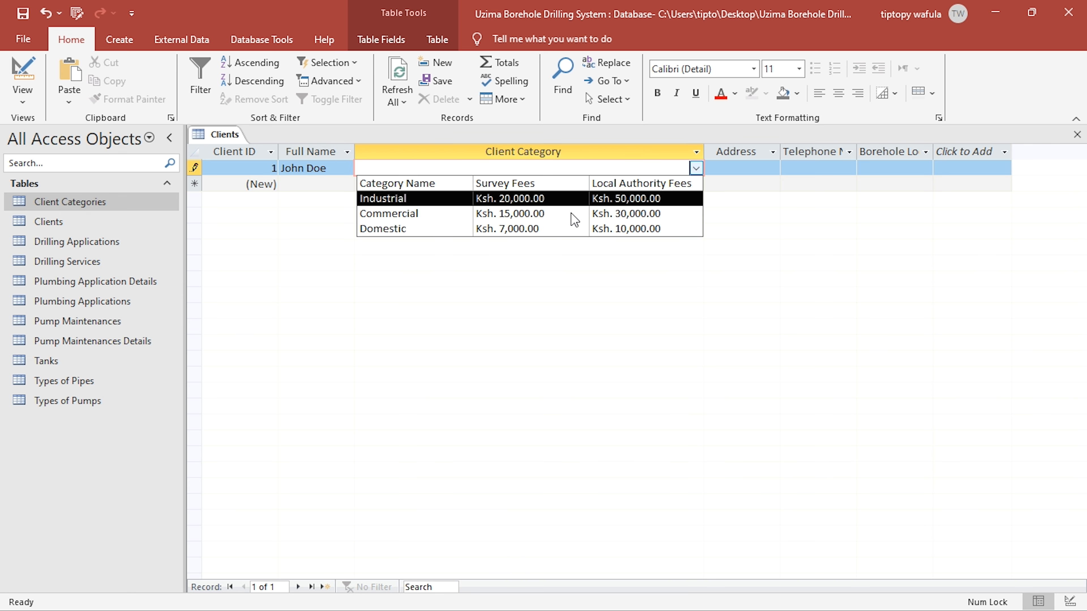
{"action": "left_click", "coordinate": [551, 218]}
- Fill in the client's address and telephone number, and enter Limuru as the Borehole Location of the first record
{"action": "left_click", "coordinate": [756, 168]}
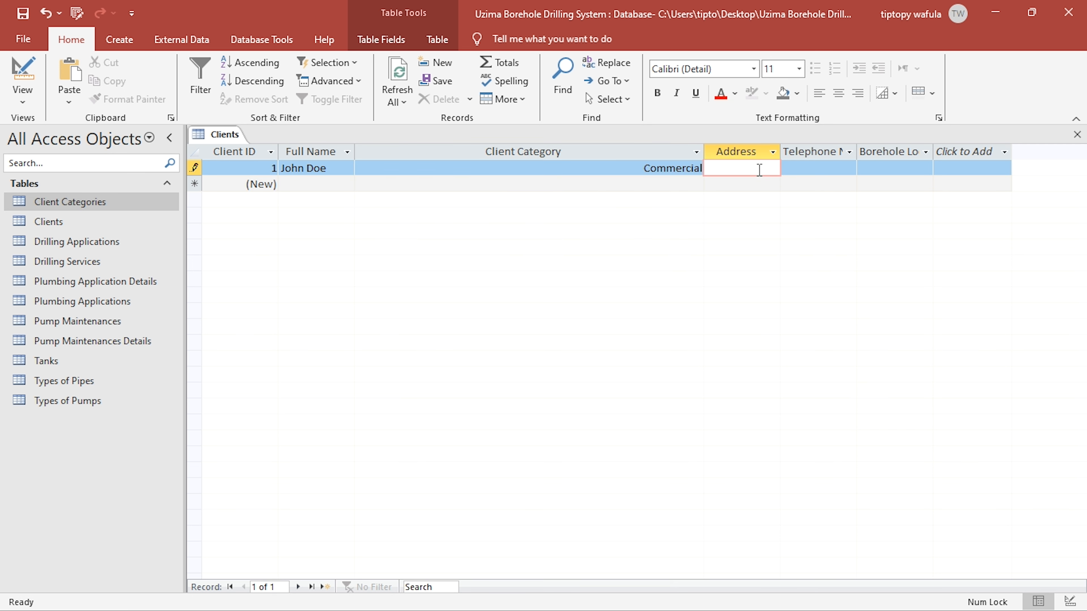
{"action": "type", "text": "Limuru"}
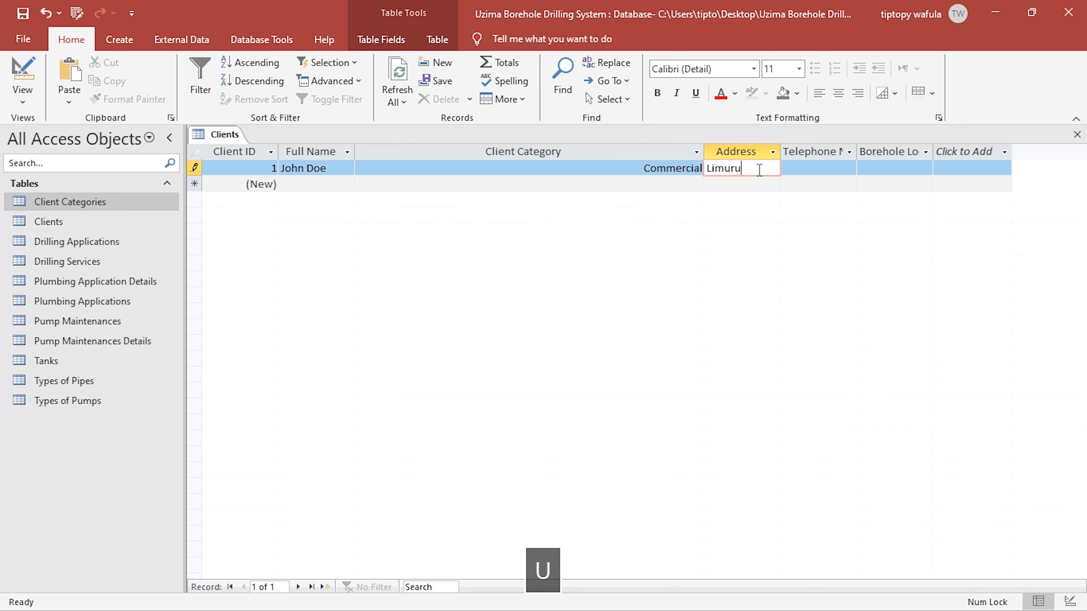
{"action": "key", "text": "Tab"}
{"action": "type", "text": "0712345678"}
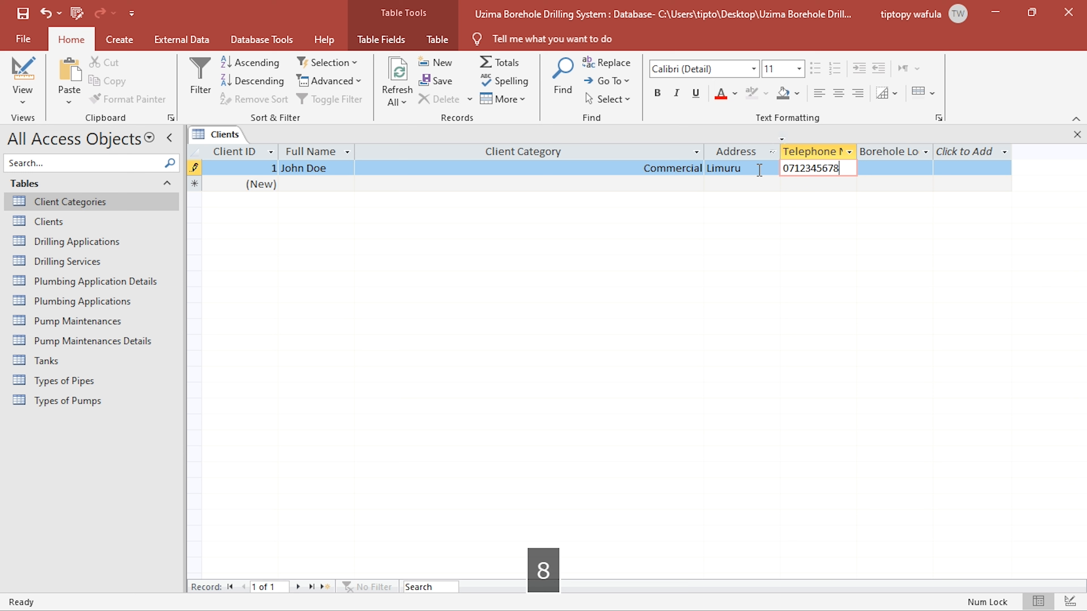
{"action": "left_click", "coordinate": [887, 168]}
{"action": "type", "text": "Limuru"}
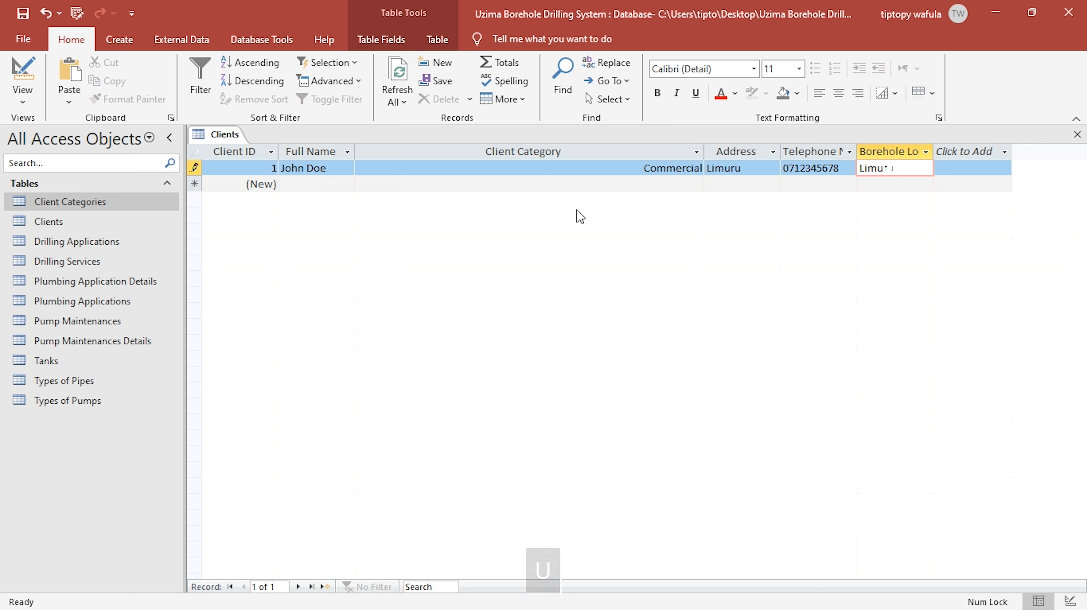
- Start the second Clients record with the client's full name and the Industrial category
{"action": "left_click", "coordinate": [329, 186]}
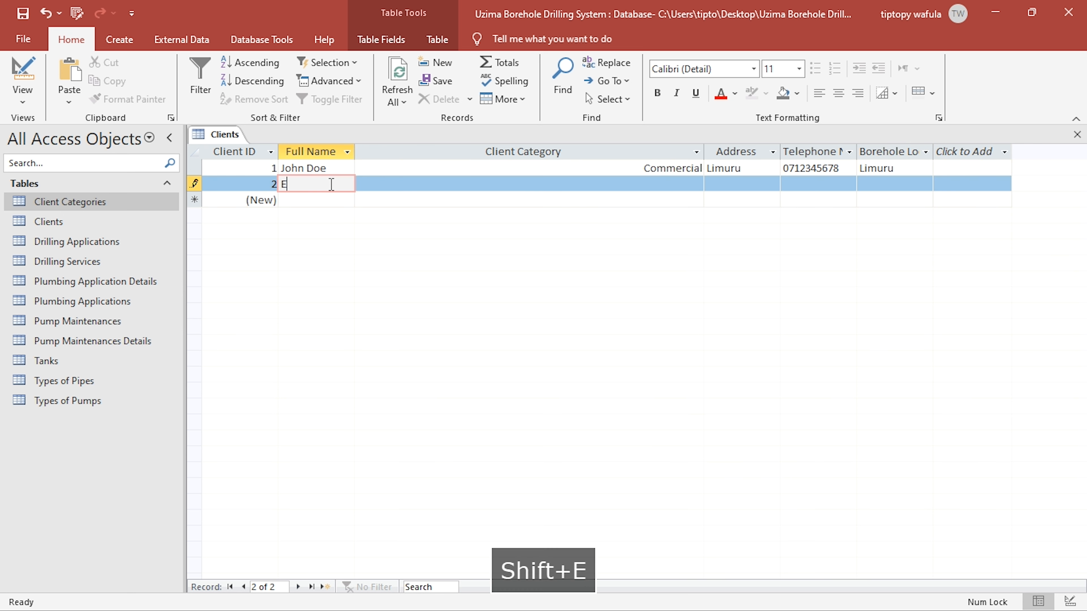
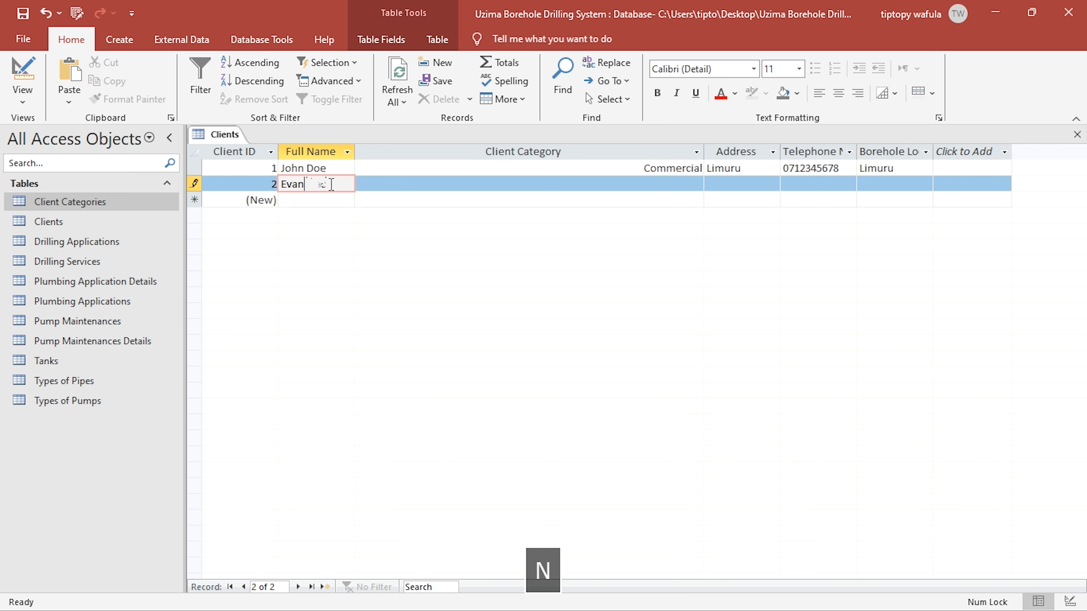
{"action": "key", "text": "Right"}
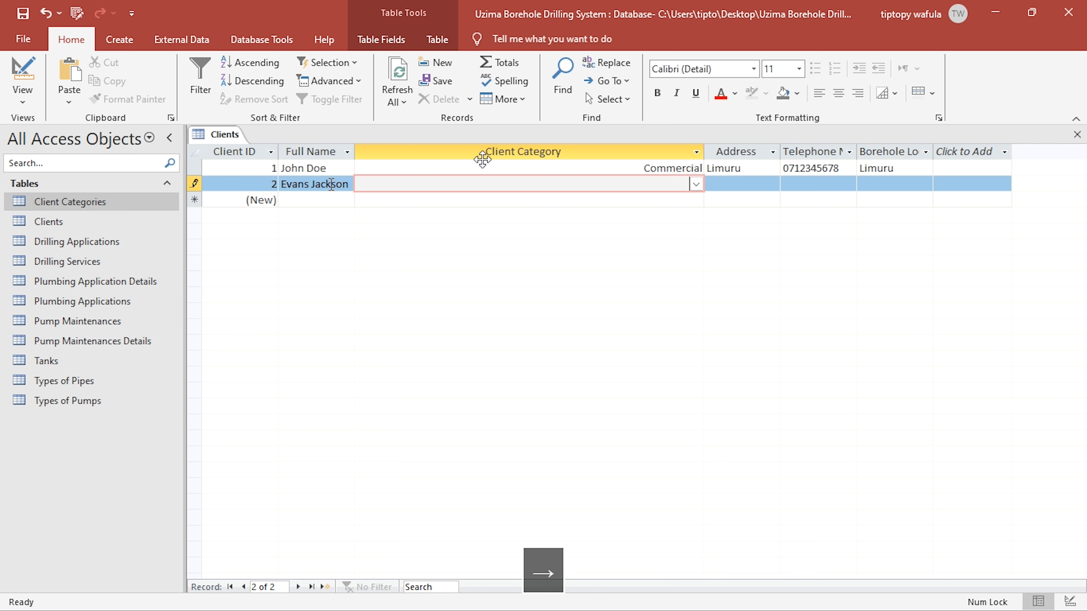
{"action": "left_click", "coordinate": [696, 184]}
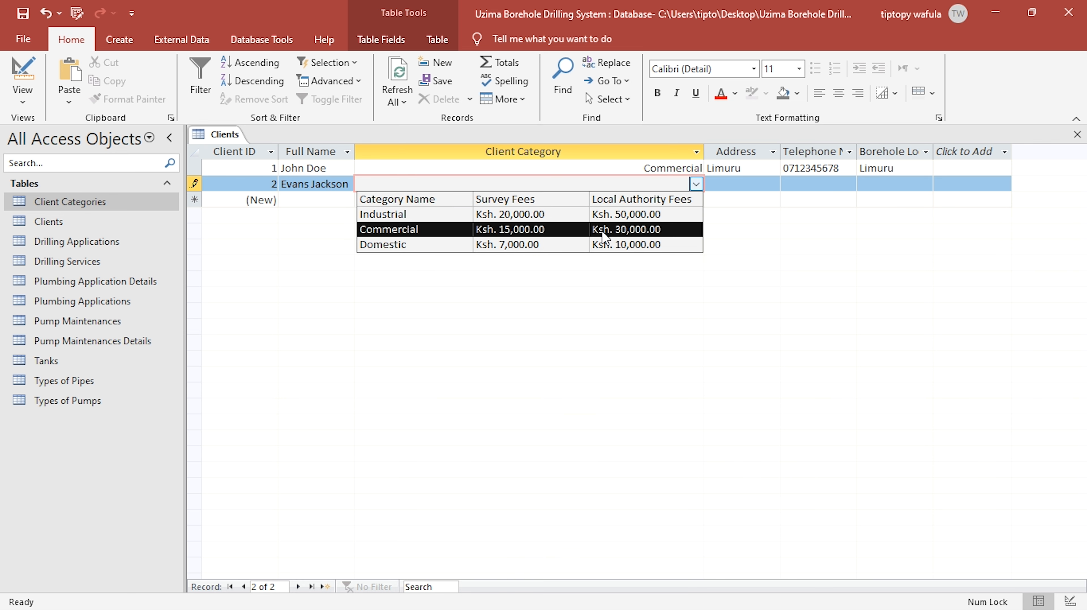
{"action": "left_click", "coordinate": [602, 217]}
- Fill in the second client's address and telephone number, enter Nyeri as the Borehole Location, and commit the record
{"action": "left_click", "coordinate": [770, 183]}
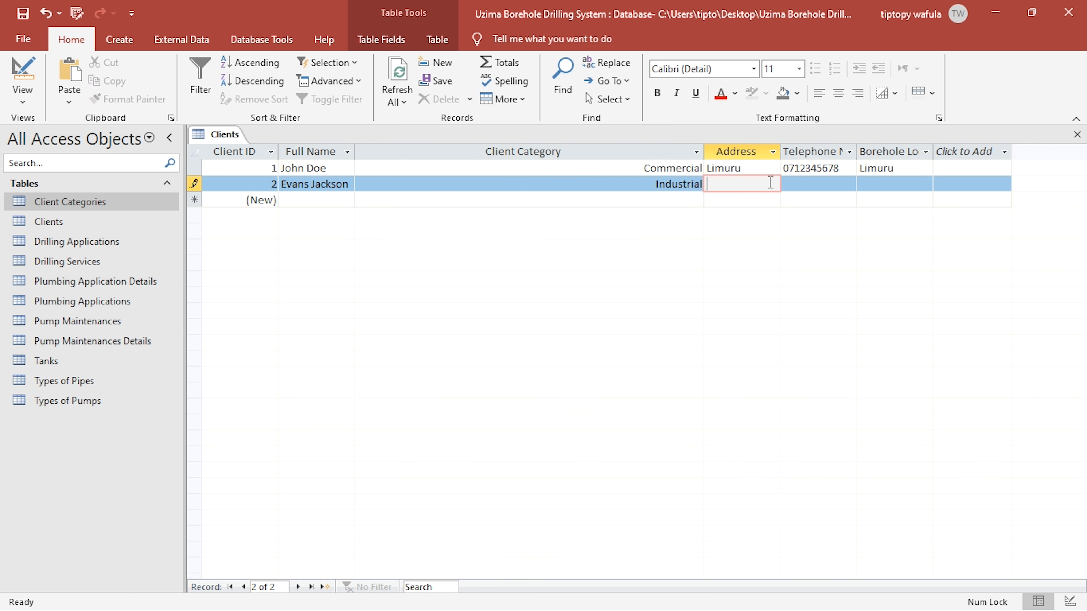
{"action": "type", "text": "Nairobi"}
{"action": "key", "text": "Right"}
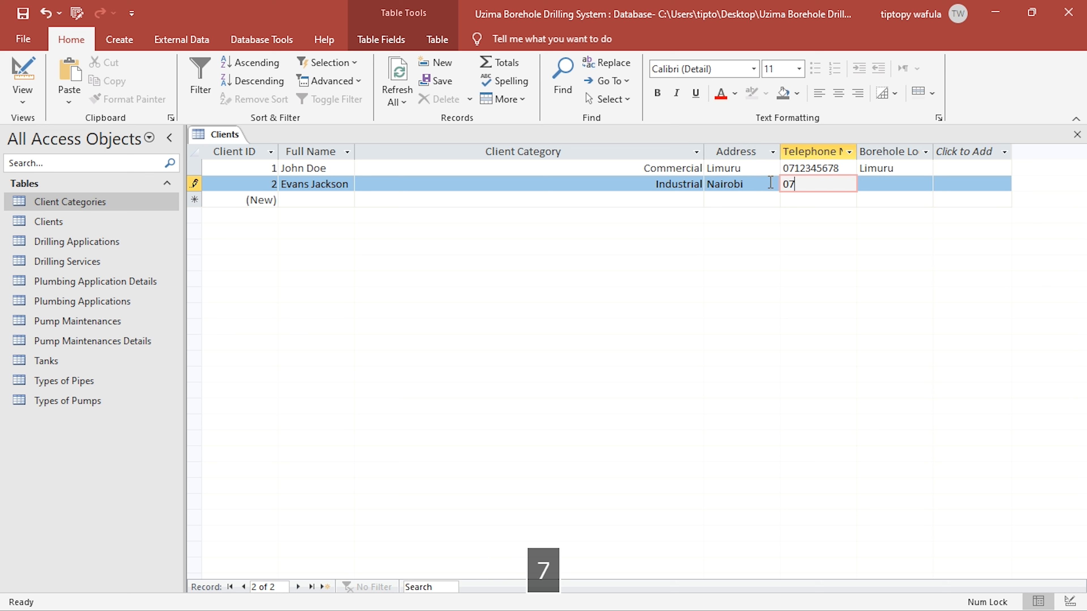
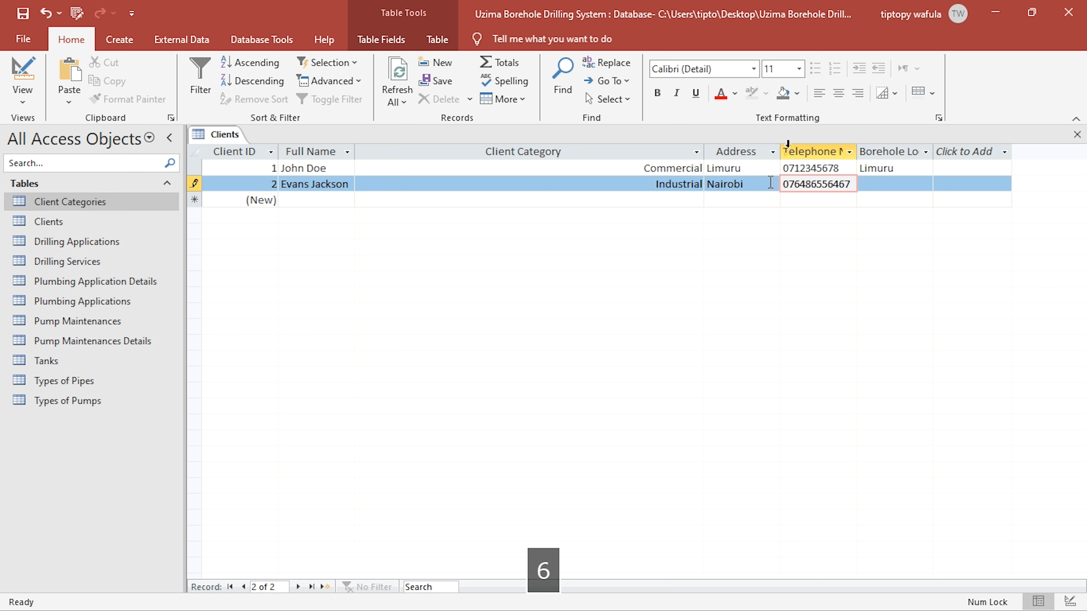
{"action": "left_click", "coordinate": [879, 183]}
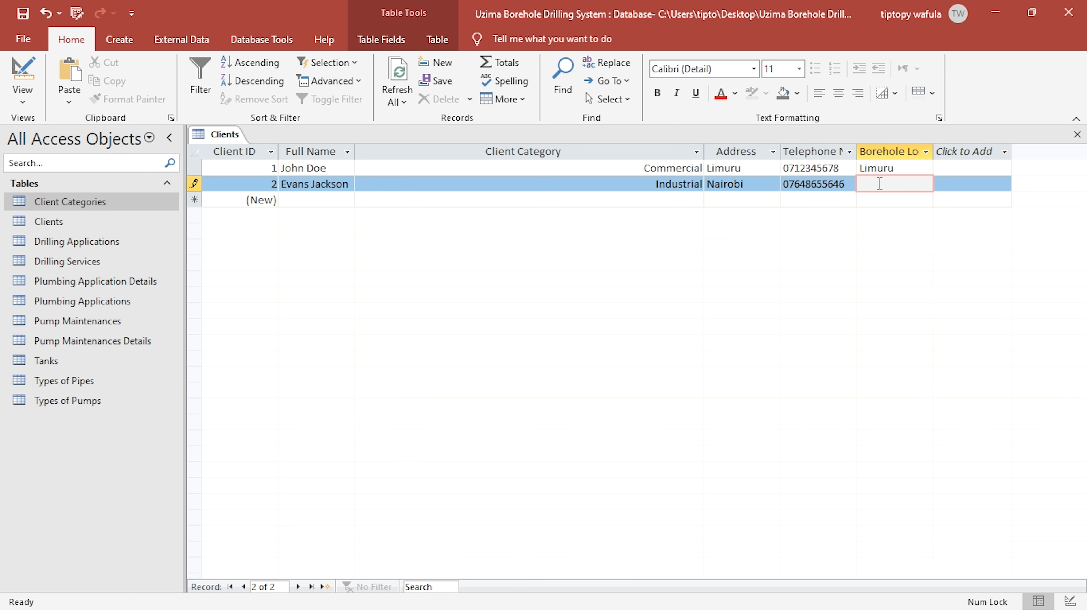
{"action": "type", "text": "Nyeri"}
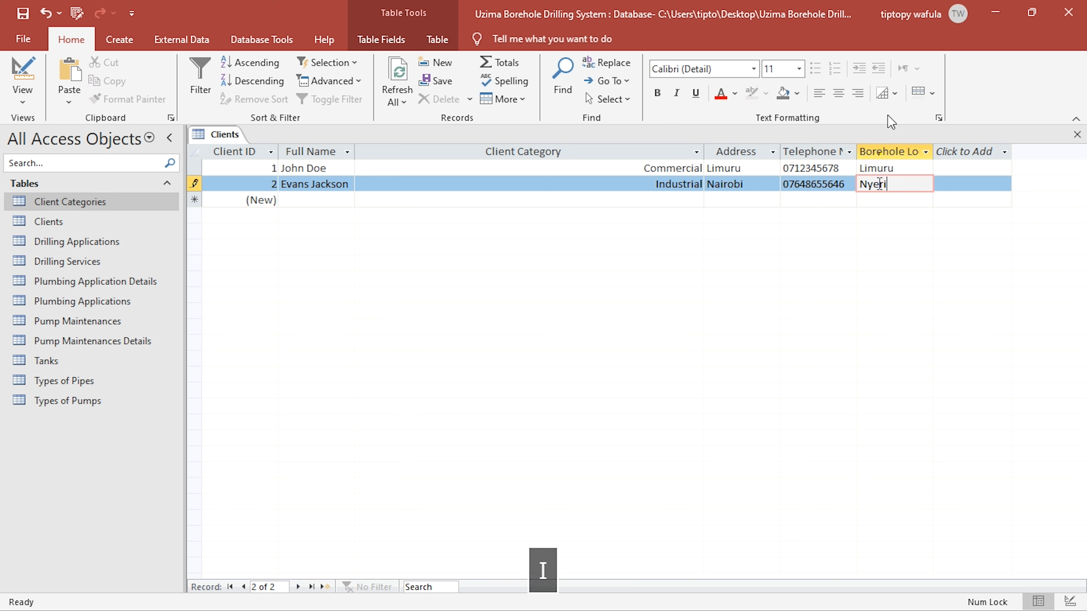
{"action": "left_click", "coordinate": [804, 172]}
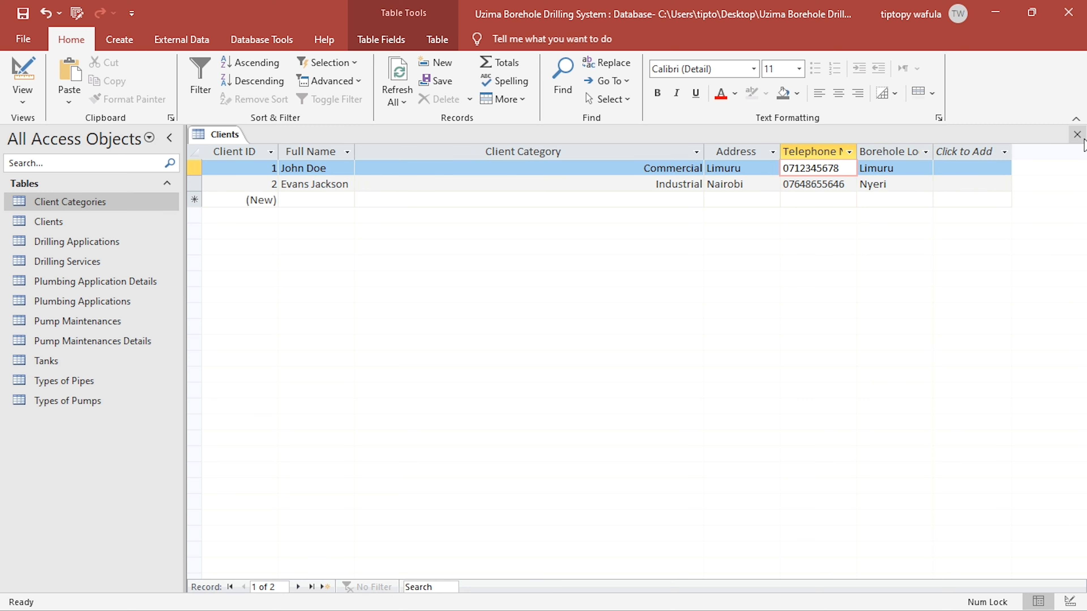
- Close the Clients table and open the Drilling Applications table in Design view
{"action": "left_click", "coordinate": [1077, 134]}
{"action": "left_click_drag", "start_coordinate": [58, 226], "coordinate": [73, 242]}
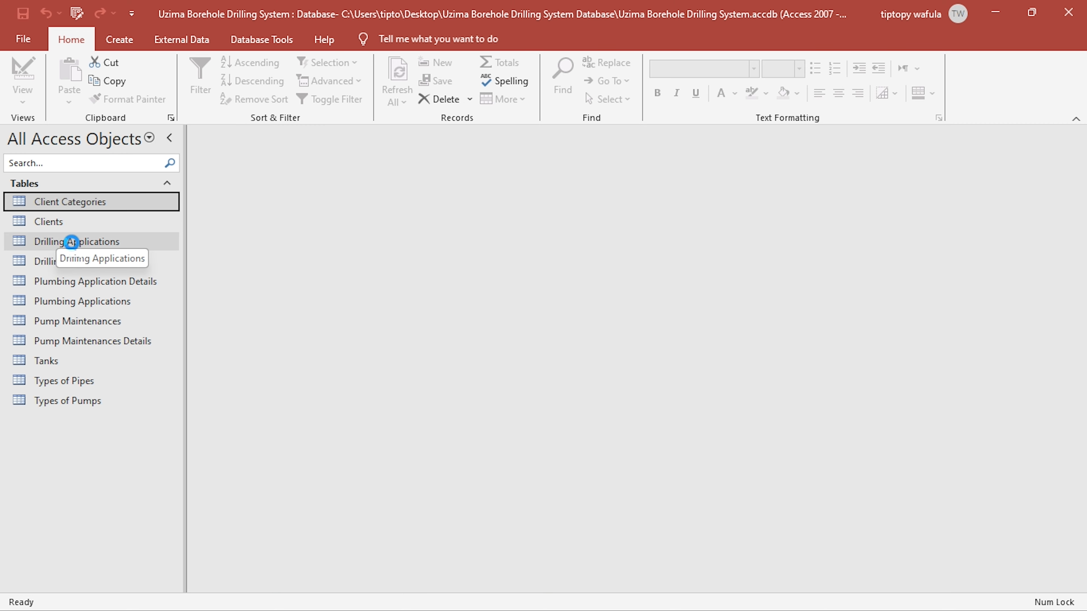
{"action": "double_click", "coordinate": [73, 242]}
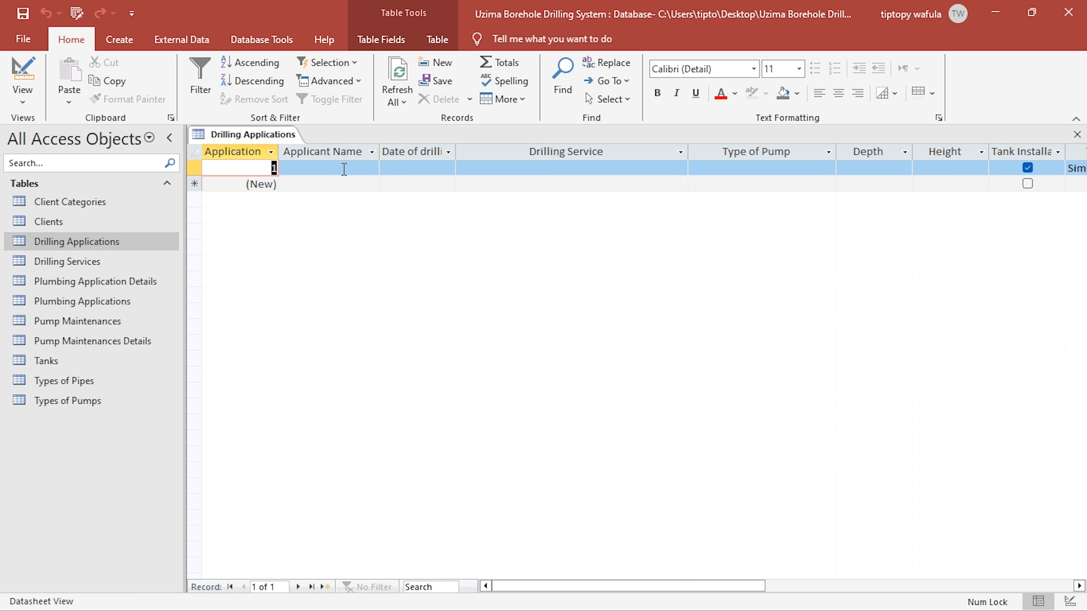
{"action": "left_click", "coordinate": [22, 73]}
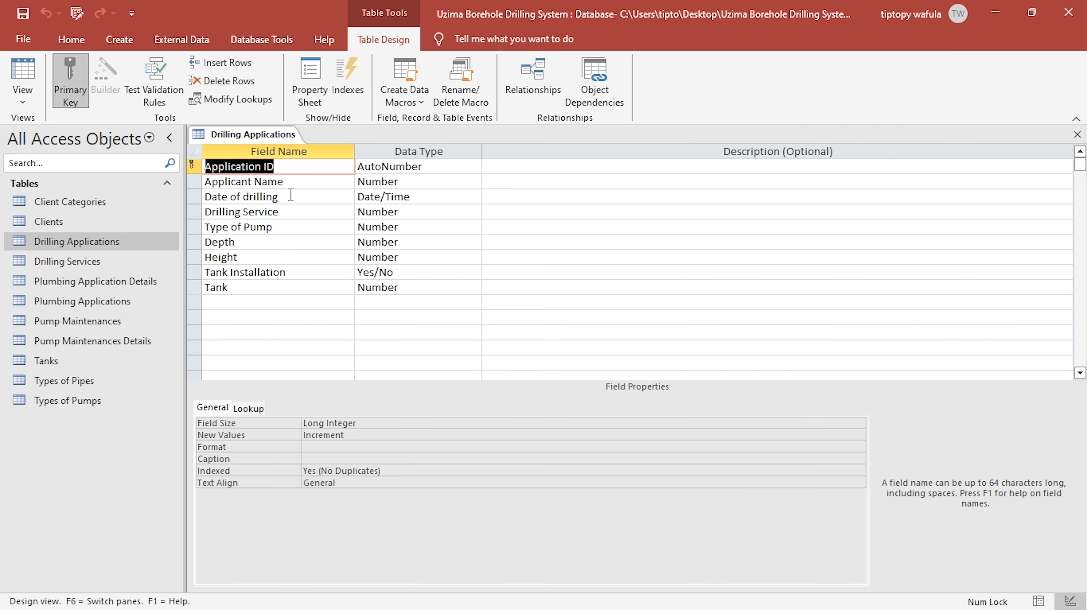
- Set the lookup Display Control of the Applicant Name field to Combo Box
{"action": "left_click", "coordinate": [302, 181]}
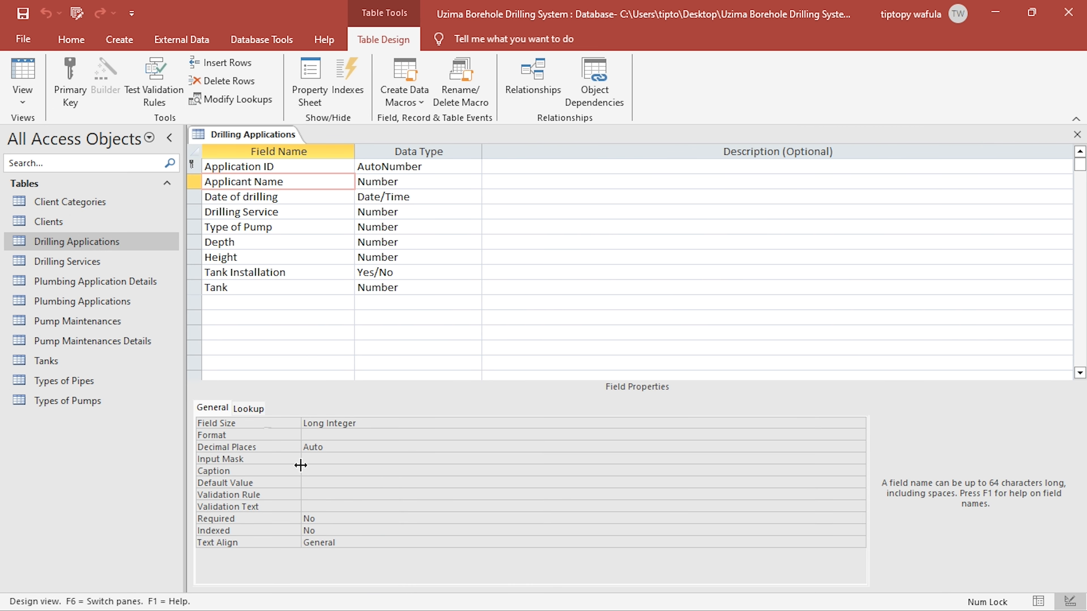
{"action": "left_click", "coordinate": [251, 409]}
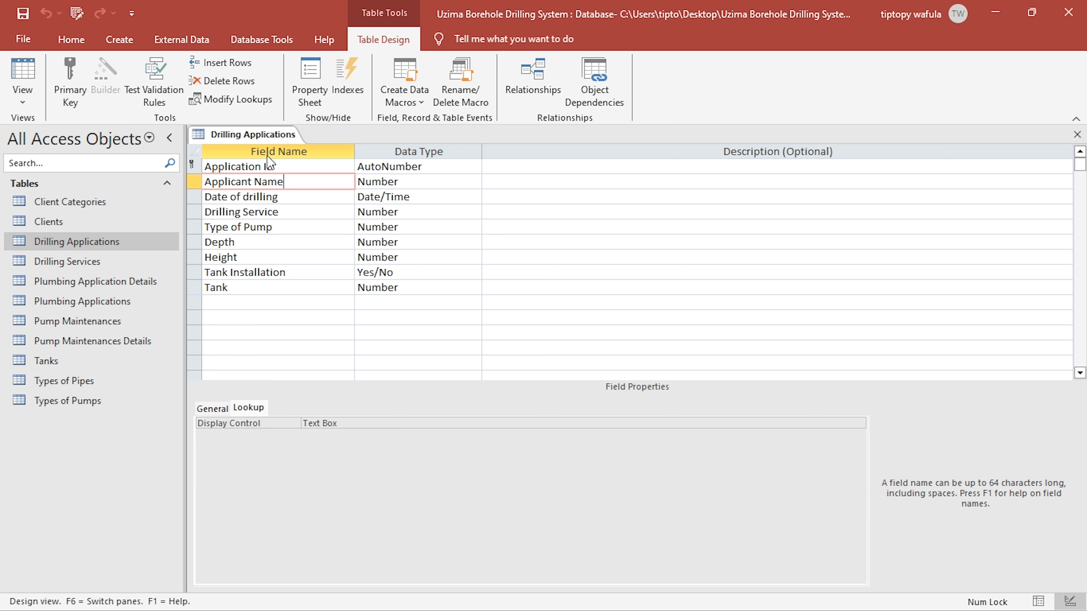
{"action": "left_click", "coordinate": [324, 424]}
{"action": "double_click", "coordinate": [324, 424]}
{"action": "left_click", "coordinate": [858, 424]}
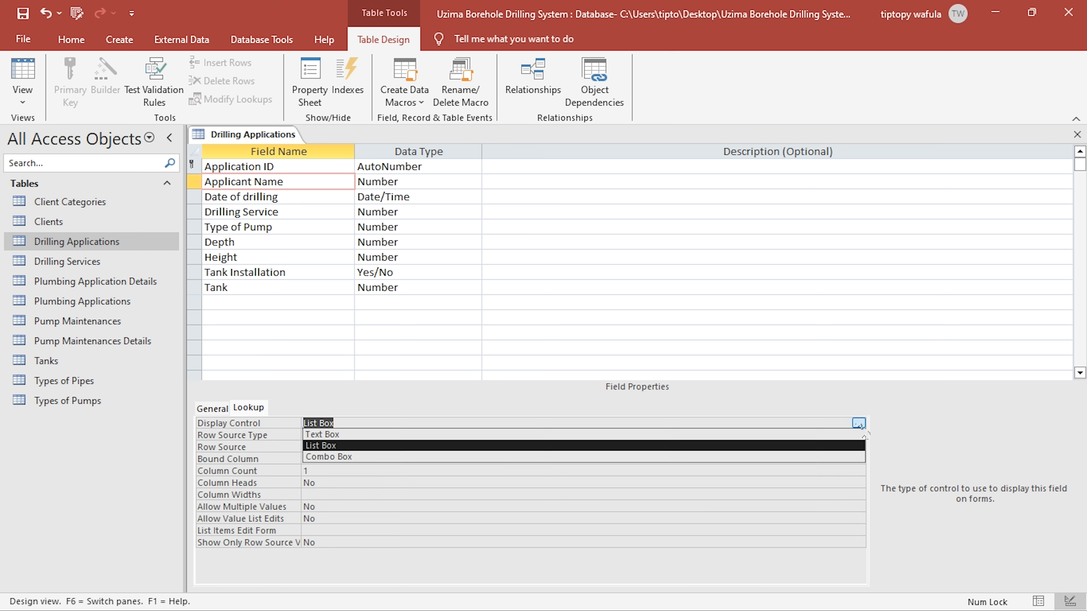
{"action": "left_click", "coordinate": [352, 456]}
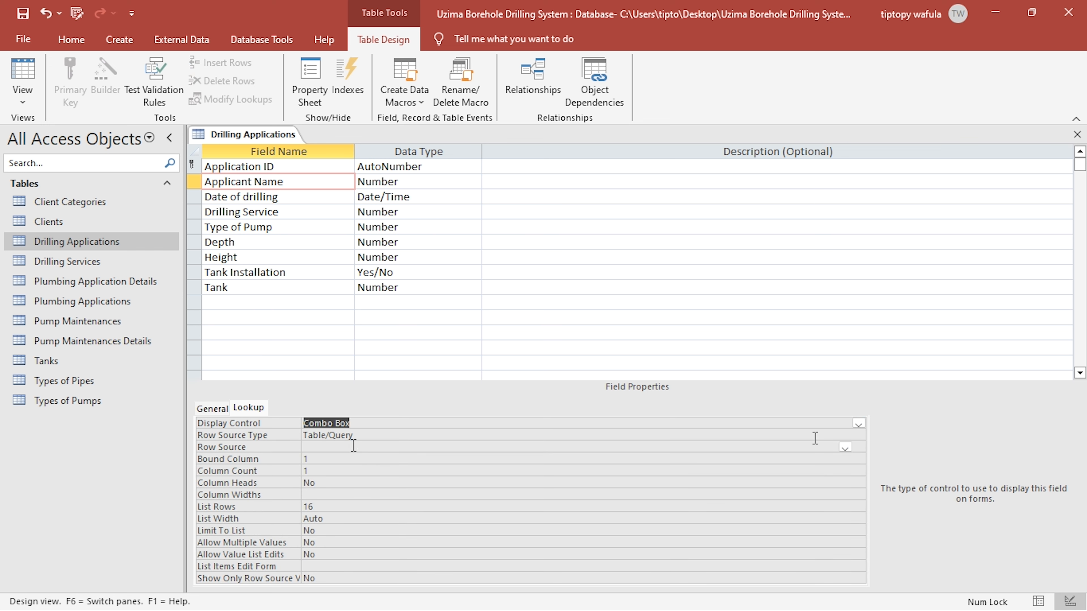
- Build the Applicant Name row source query from the Clients table with Client ID, Full Name and Client Category, and save it to the property
{"action": "left_click", "coordinate": [829, 446]}
{"action": "left_click", "coordinate": [846, 447]}
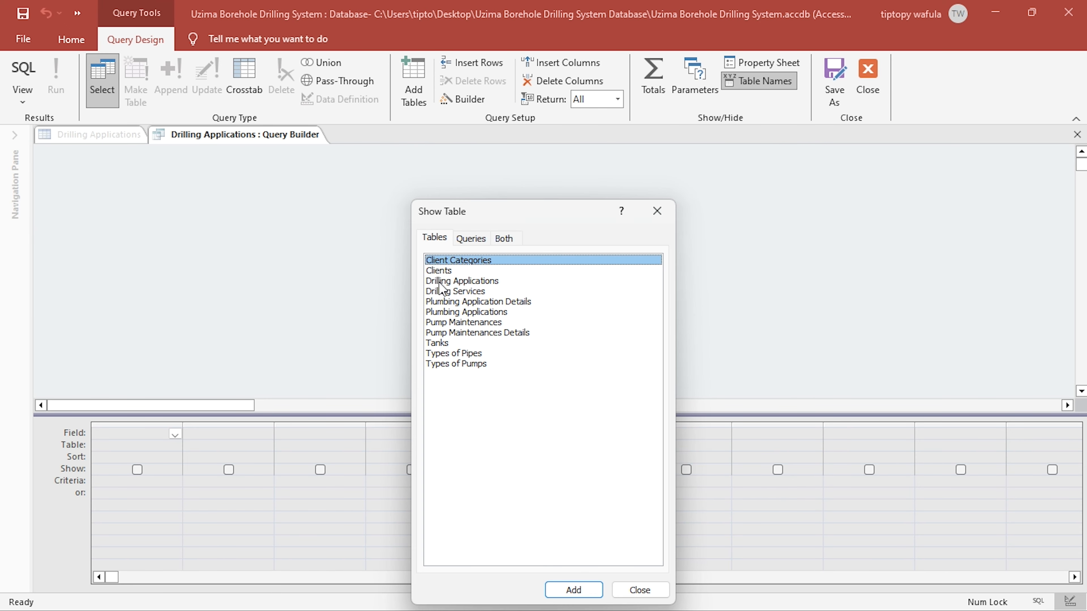
{"action": "double_click", "coordinate": [441, 270]}
{"action": "left_click", "coordinate": [661, 216]}
{"action": "double_click", "coordinate": [128, 200]}
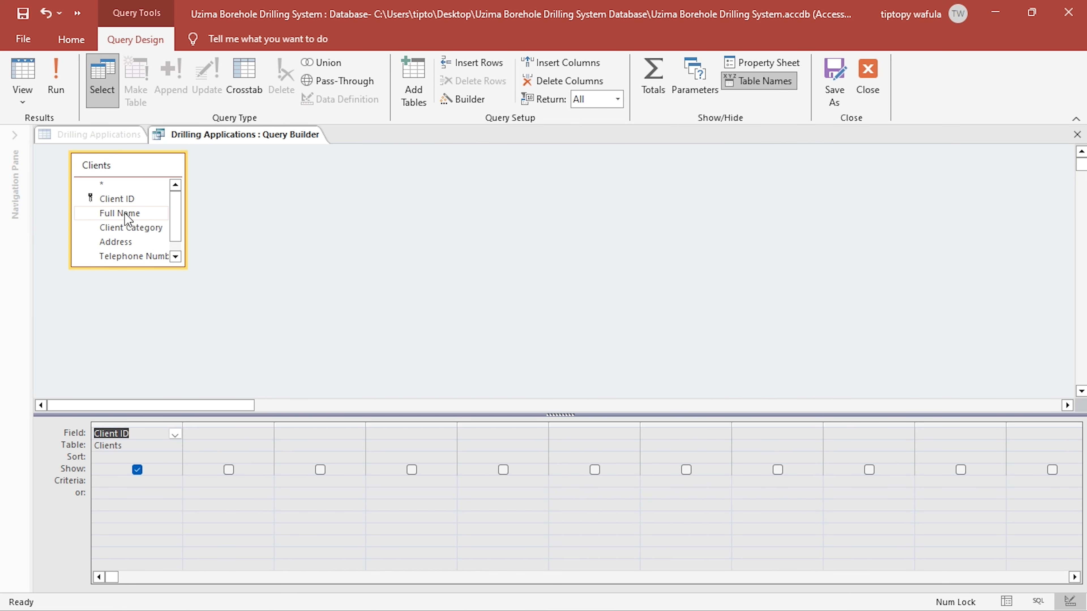
{"action": "double_click", "coordinate": [126, 214]}
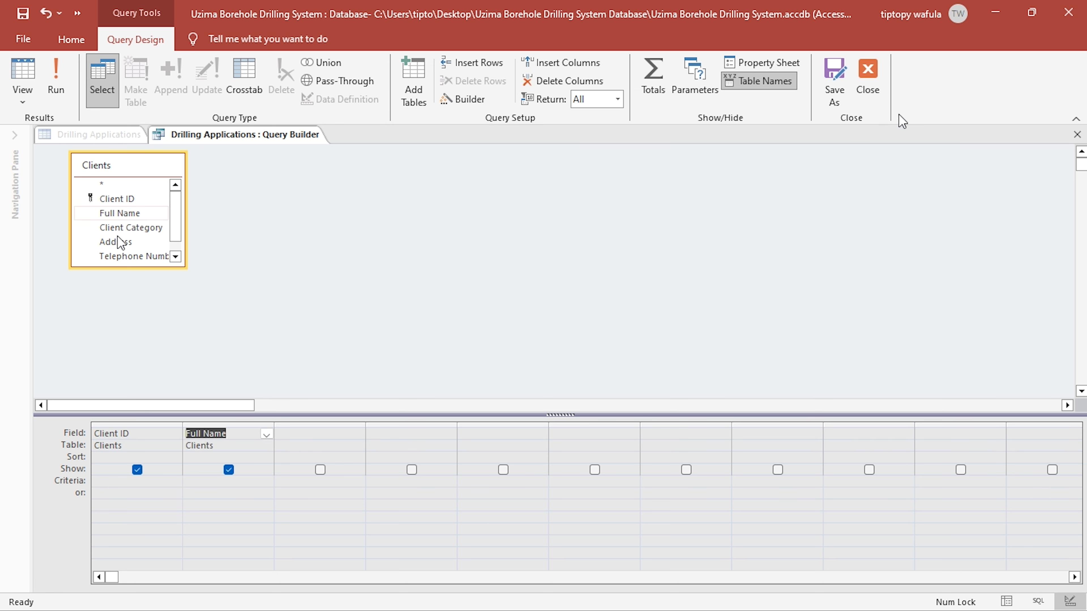
{"action": "double_click", "coordinate": [131, 228]}
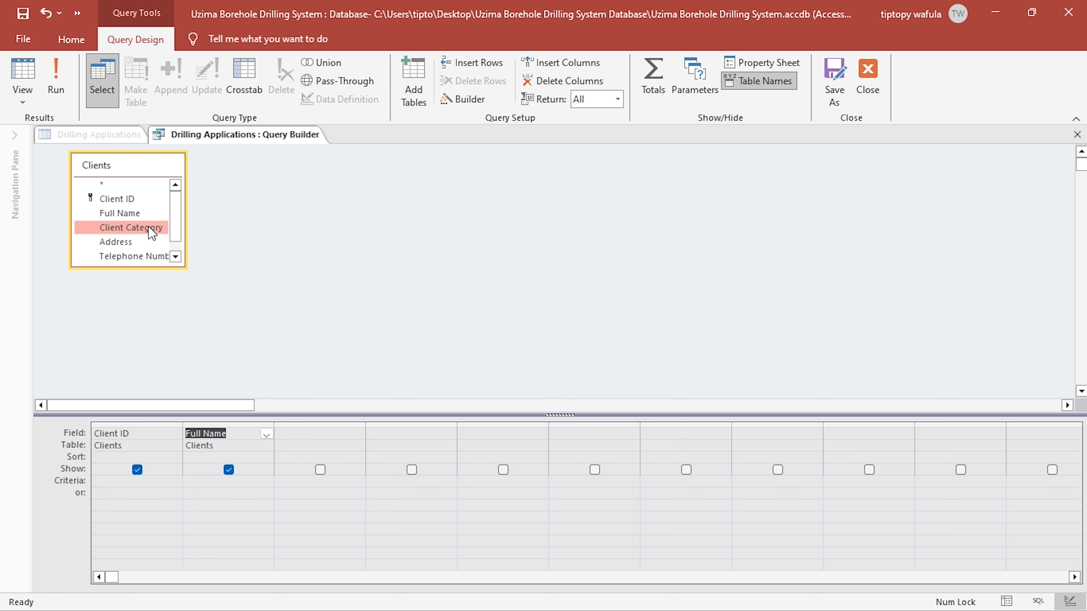
{"action": "left_click", "coordinate": [867, 79]}
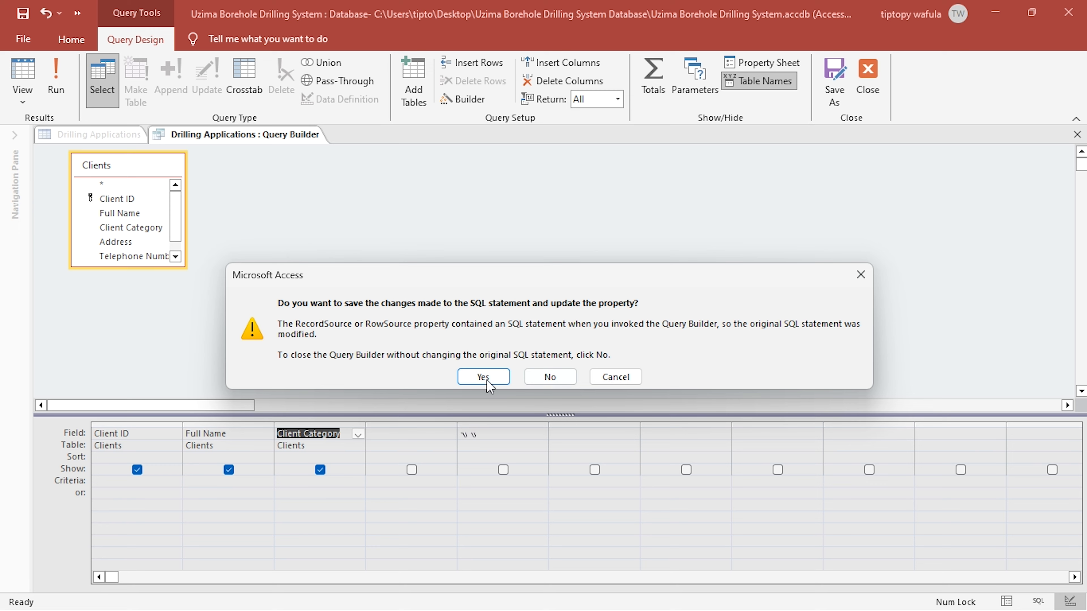
{"action": "left_click", "coordinate": [496, 369]}
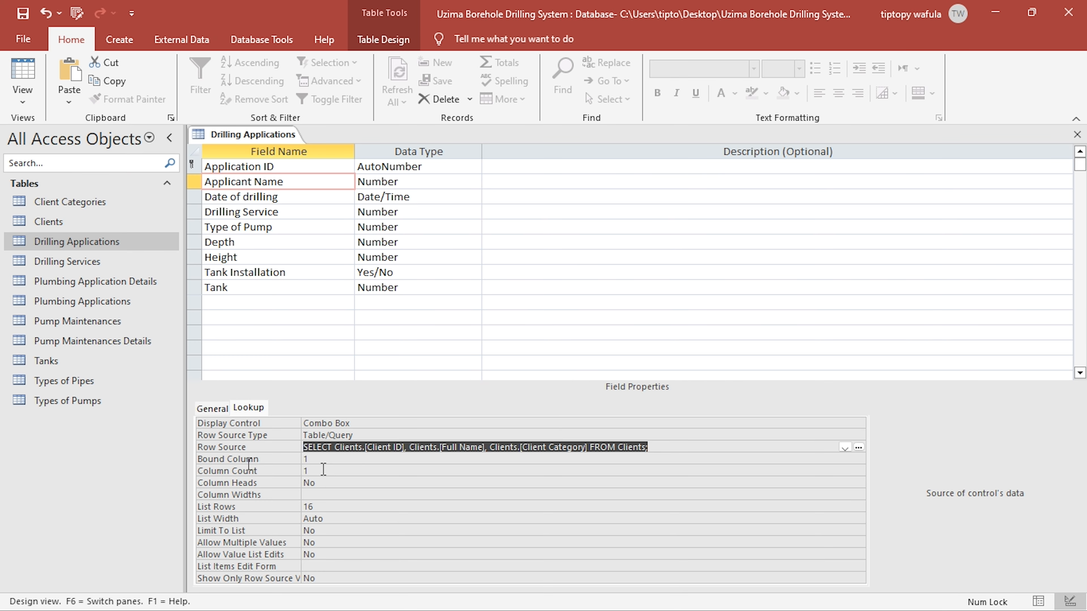
- Set the Applicant Name lookup to a Column Count of 3, Column Widths of 0 and Column Heads Yes
{"action": "left_click", "coordinate": [269, 470]}
{"action": "type", "text": "3"}
{"action": "left_click", "coordinate": [342, 494]}
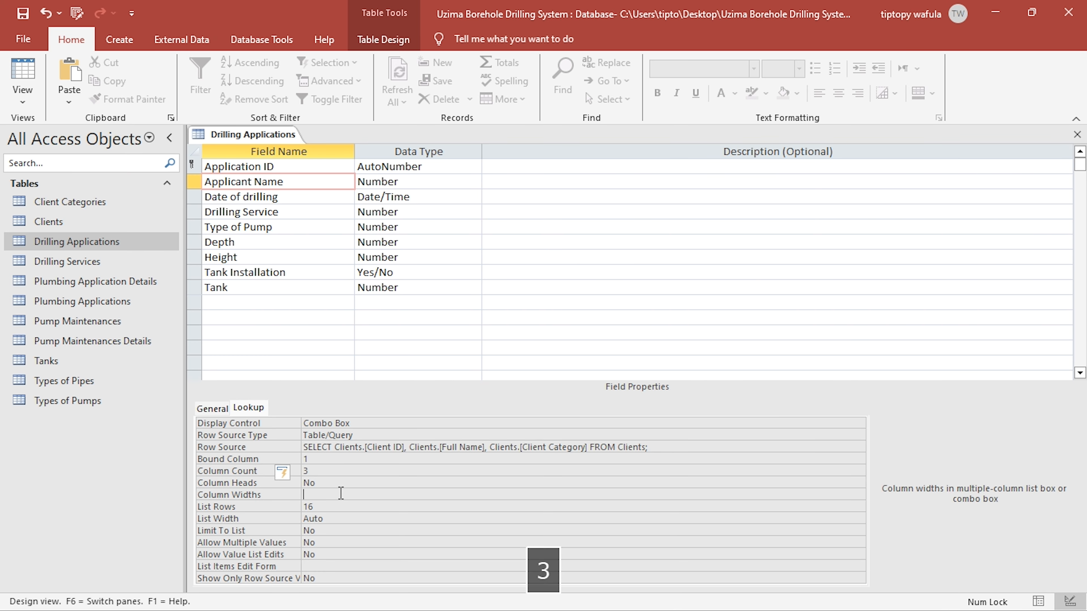
{"action": "type", "text": "0"}
{"action": "double_click", "coordinate": [316, 483]}
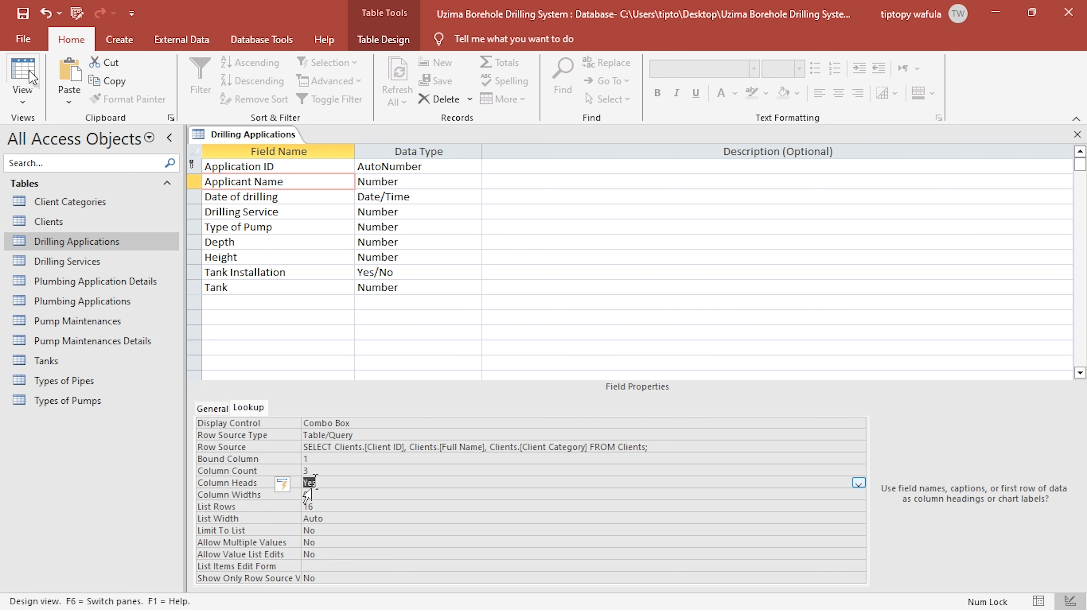
- Switch Drilling Applications to Datasheet view, widen the Applicant Name column and open the first record's applicant list
{"action": "left_click", "coordinate": [28, 94]}
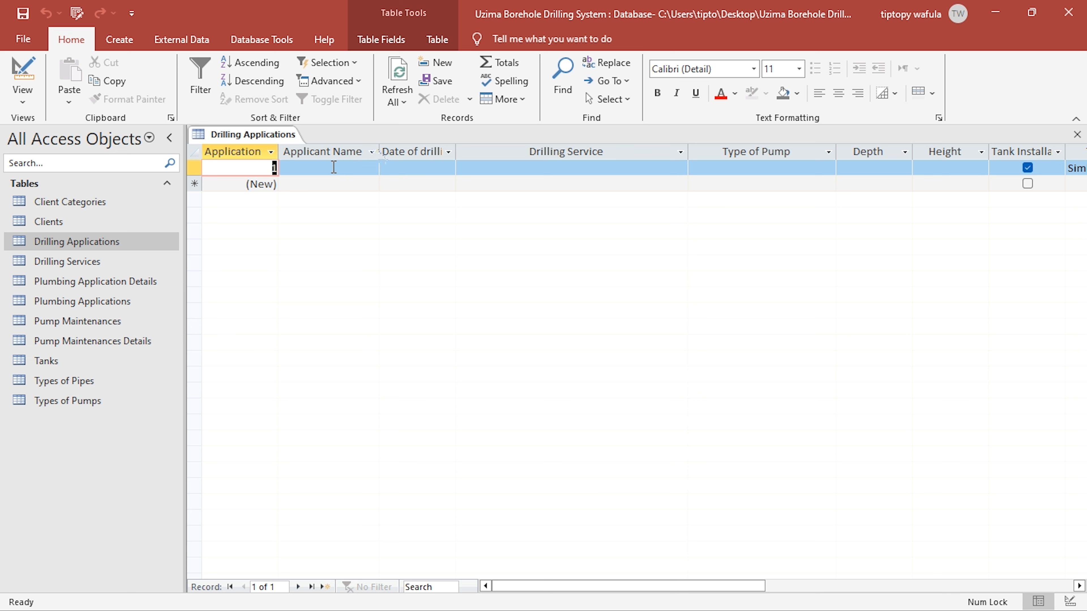
{"action": "left_click_drag", "start_coordinate": [379, 152], "coordinate": [493, 152]}
{"action": "left_click", "coordinate": [469, 169]}
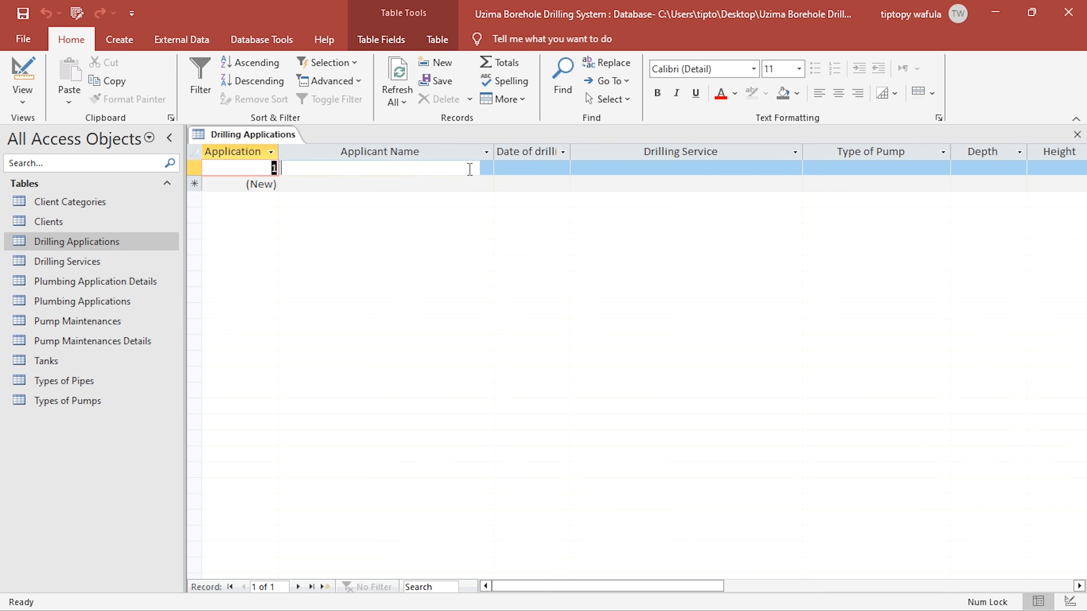
{"action": "left_click", "coordinate": [486, 168]}
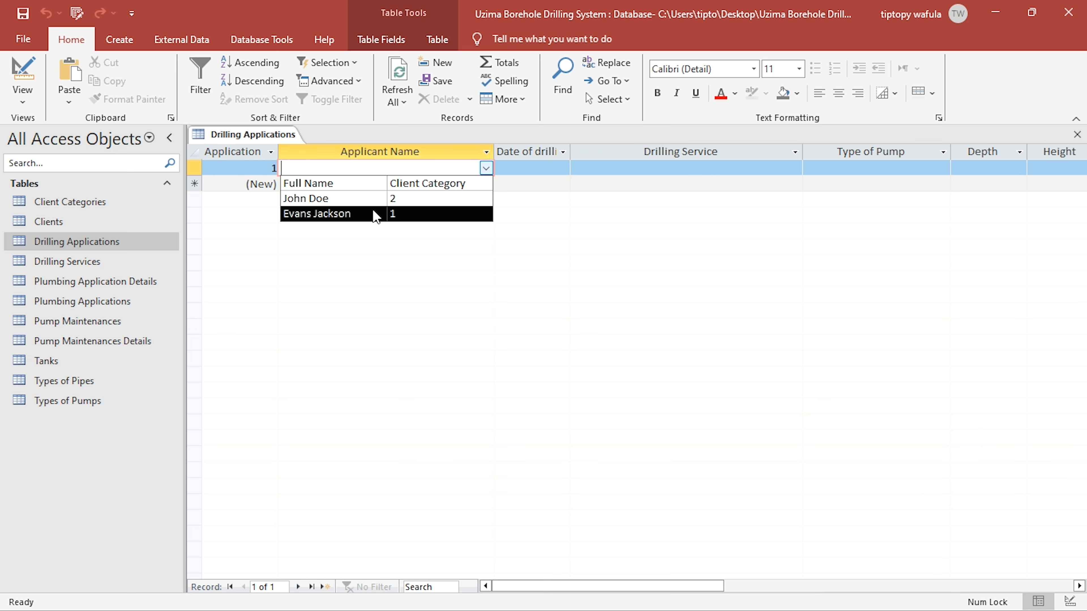
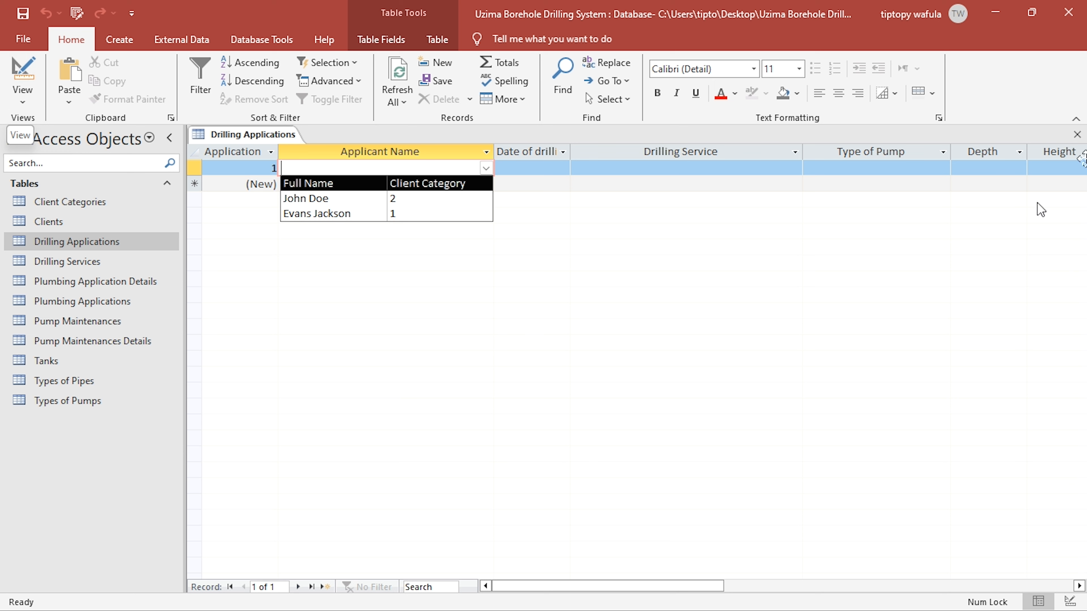
- Close Drilling Applications with its layout changes saved, and open the Drilling Services and Plumbing Application Details tables
{"action": "left_click", "coordinate": [1077, 134]}
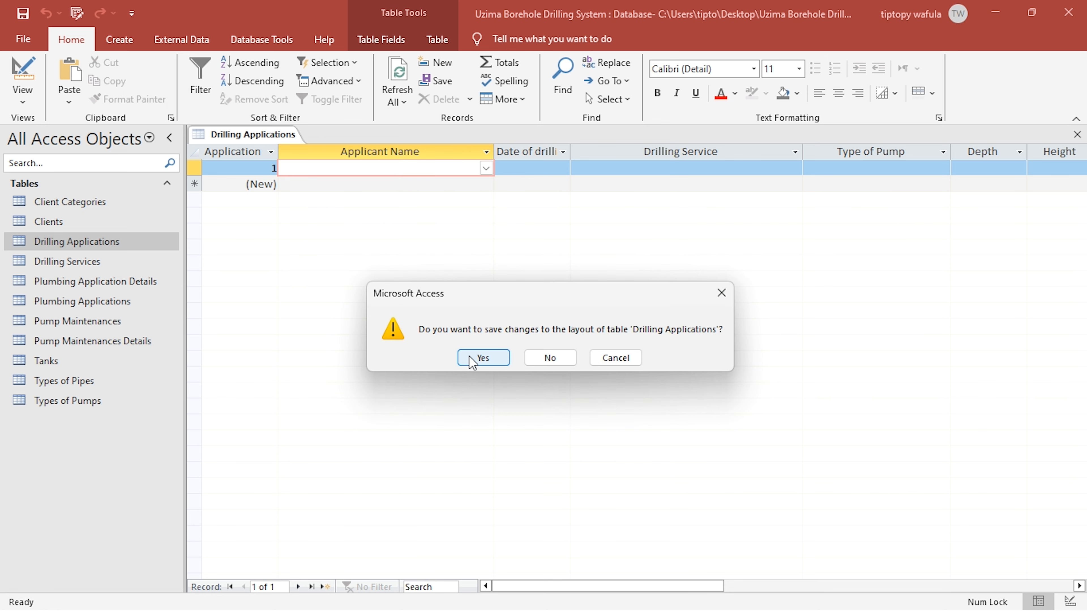
{"action": "left_click", "coordinate": [483, 358]}
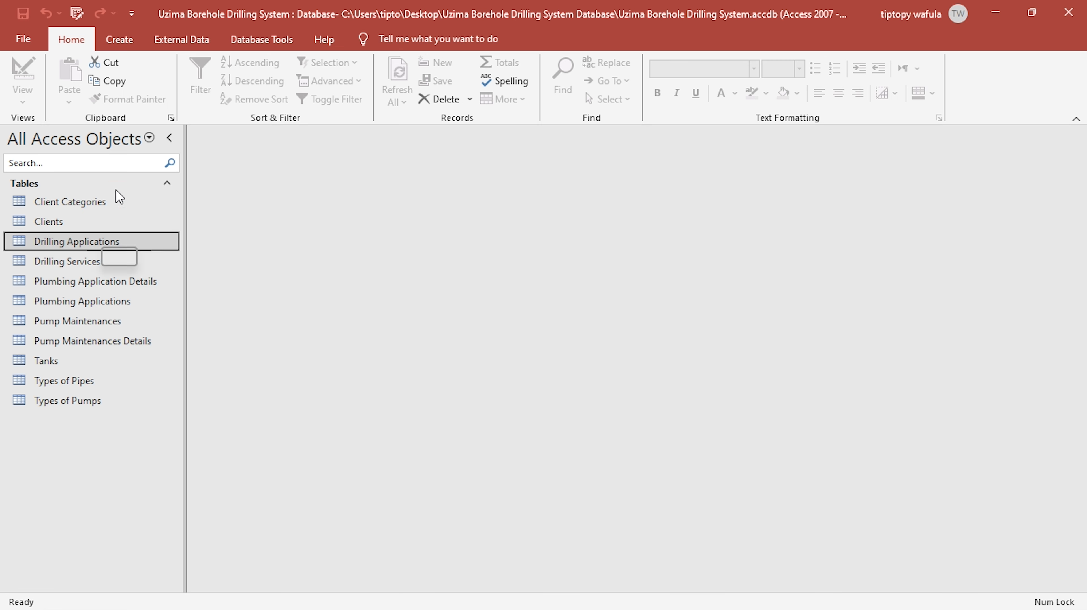
{"action": "left_click", "coordinate": [73, 263]}
{"action": "double_click", "coordinate": [73, 262]}
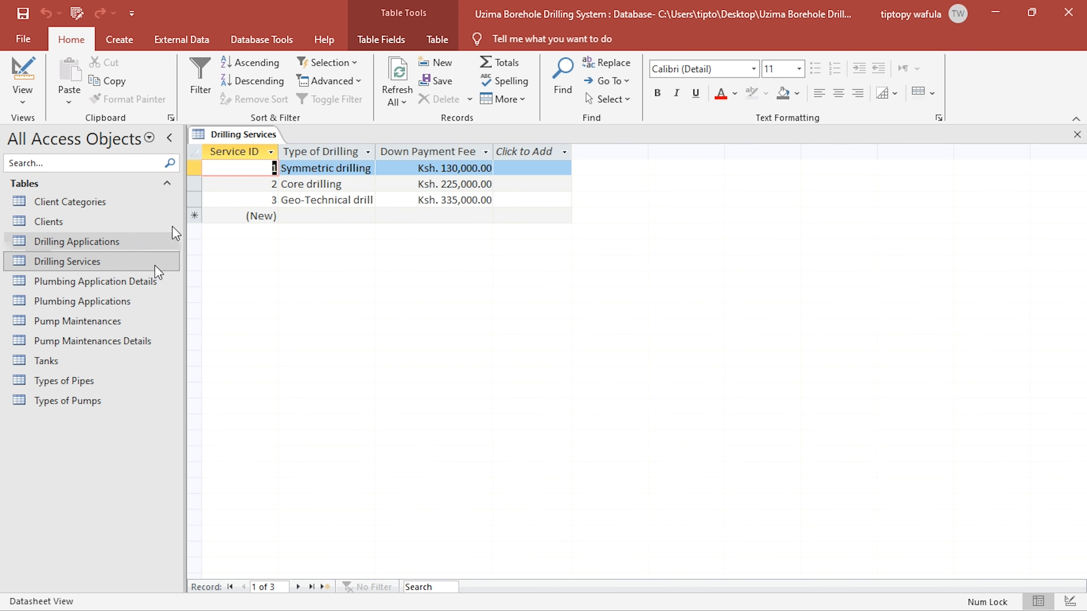
{"action": "double_click", "coordinate": [95, 282]}
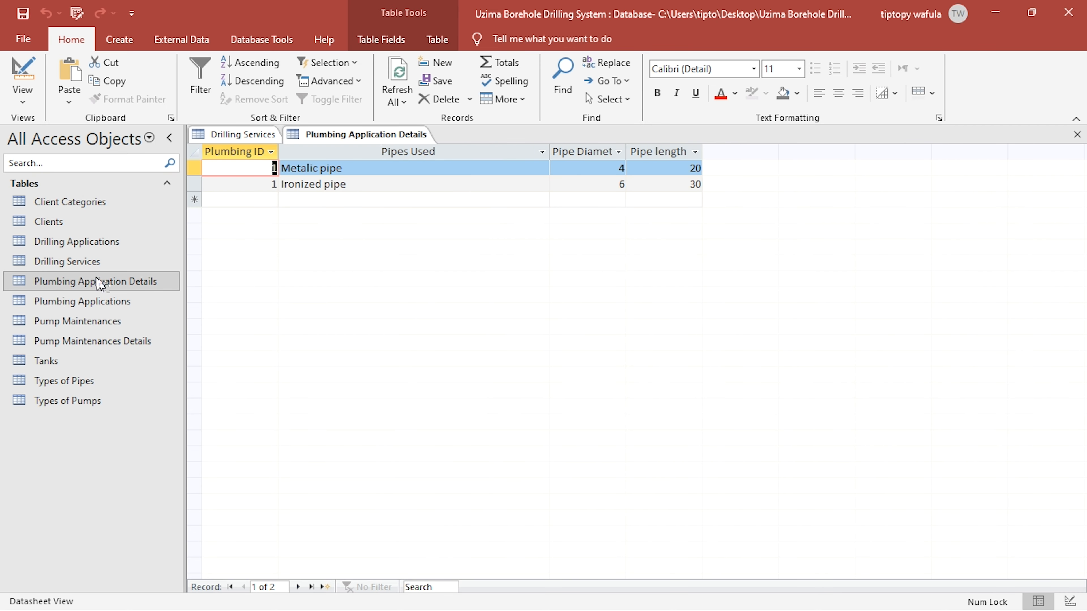
- Open Plumbing Applications in Design view and set the Client Name field's lookup Display Control to Combo Box
{"action": "double_click", "coordinate": [101, 305]}
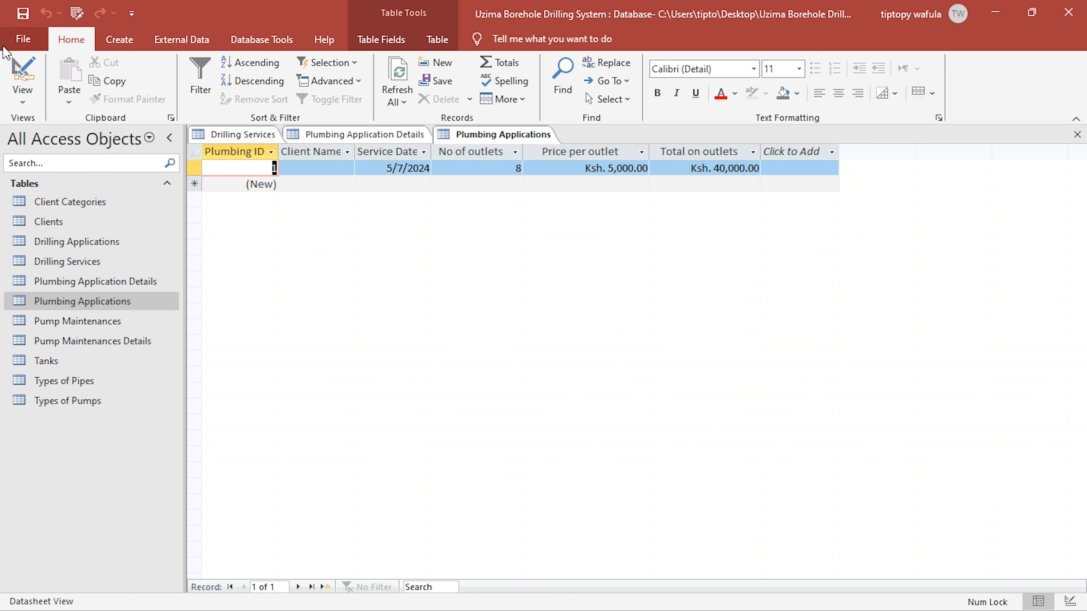
{"action": "left_click", "coordinate": [13, 71]}
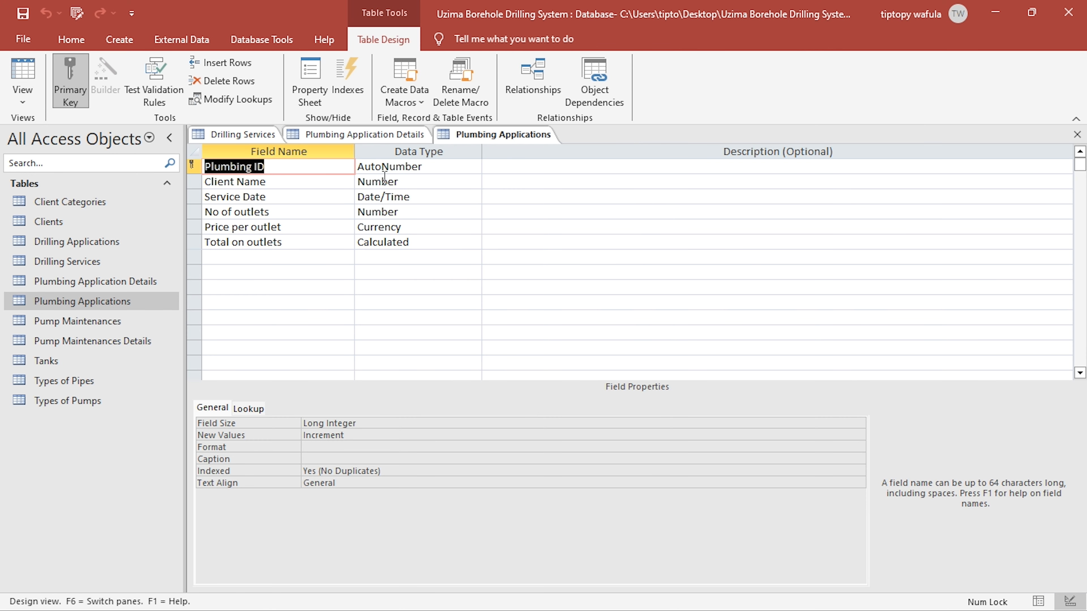
{"action": "left_click", "coordinate": [386, 180]}
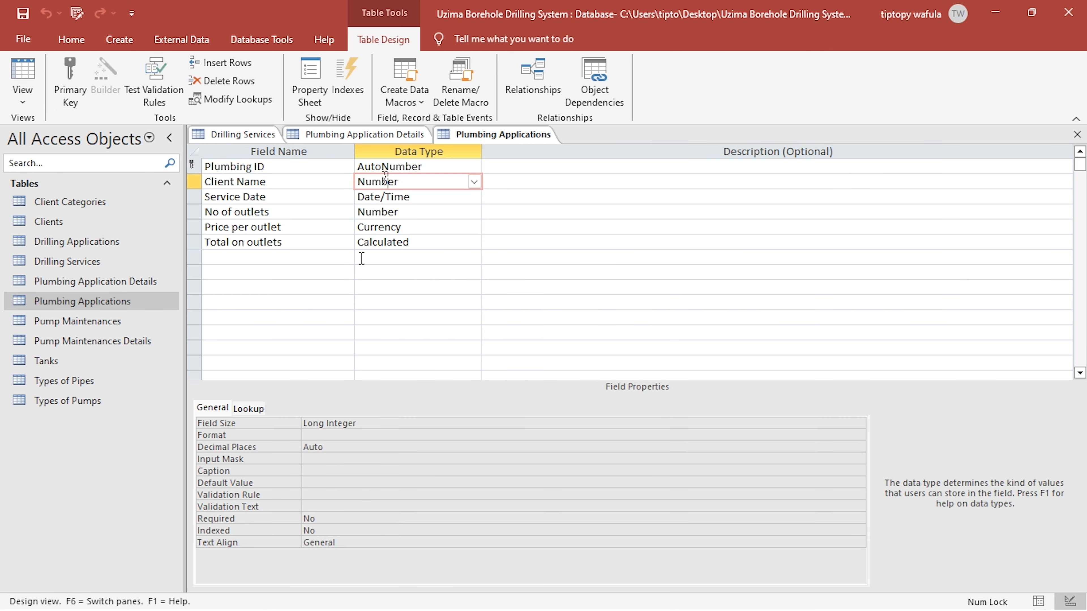
{"action": "left_click", "coordinate": [259, 409]}
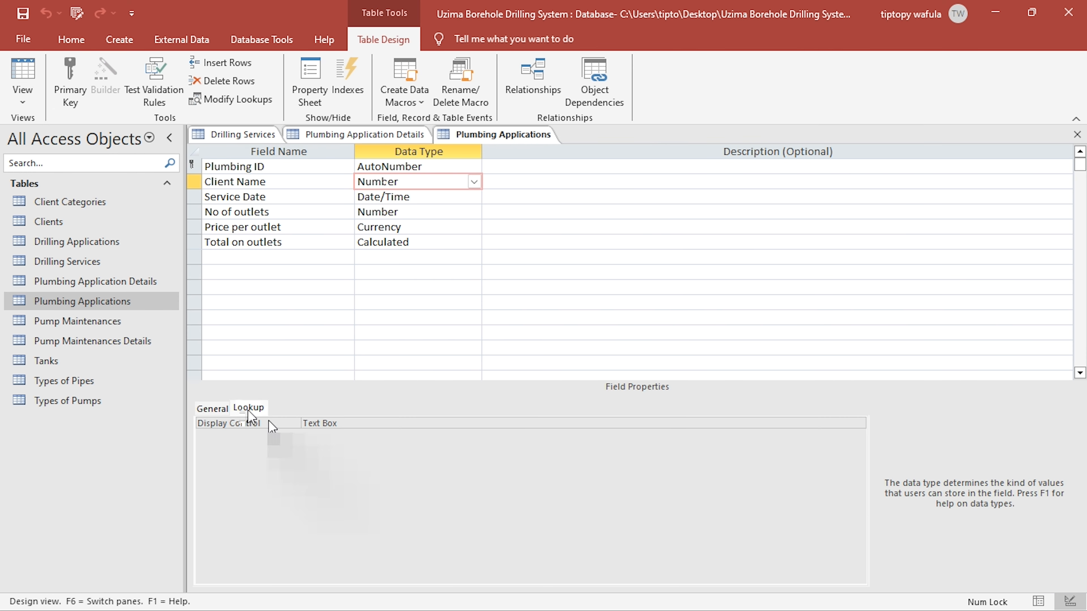
{"action": "double_click", "coordinate": [358, 426]}
{"action": "double_click", "coordinate": [357, 426]}
{"action": "double_click", "coordinate": [358, 426]}
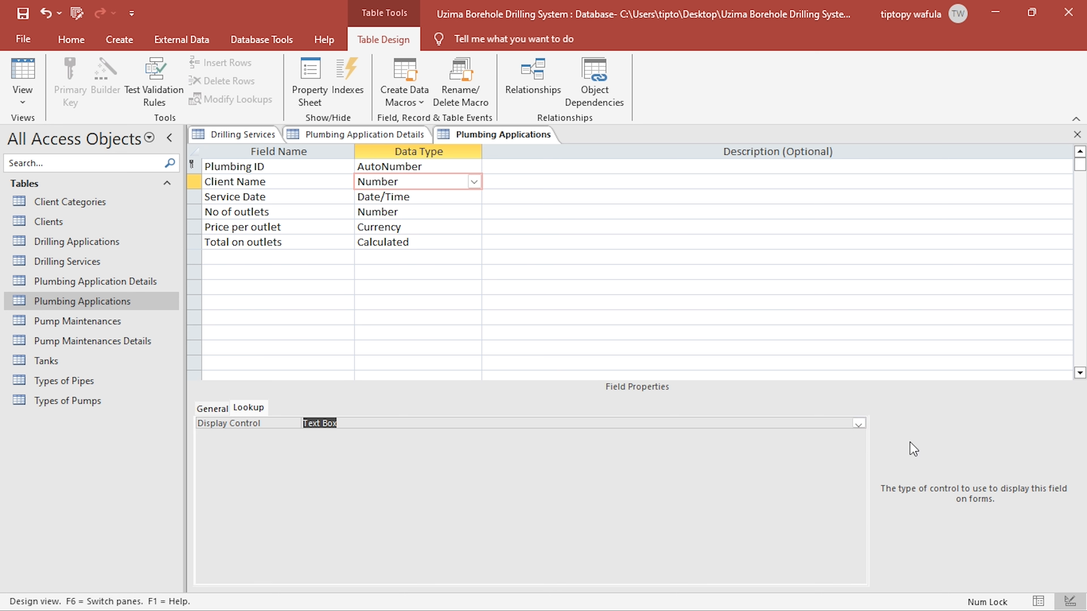
{"action": "left_click", "coordinate": [858, 424]}
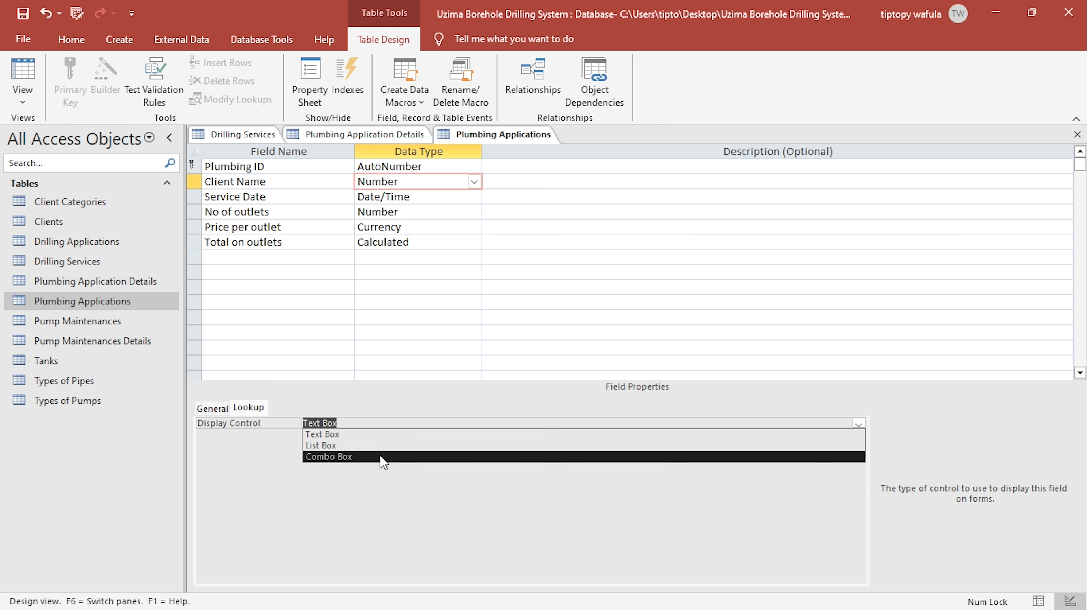
{"action": "left_click", "coordinate": [381, 457]}
- Build the Client Name row source query from the Clients table with Client ID, Full Name and Client Category, and save it to the property
{"action": "left_click", "coordinate": [322, 447]}
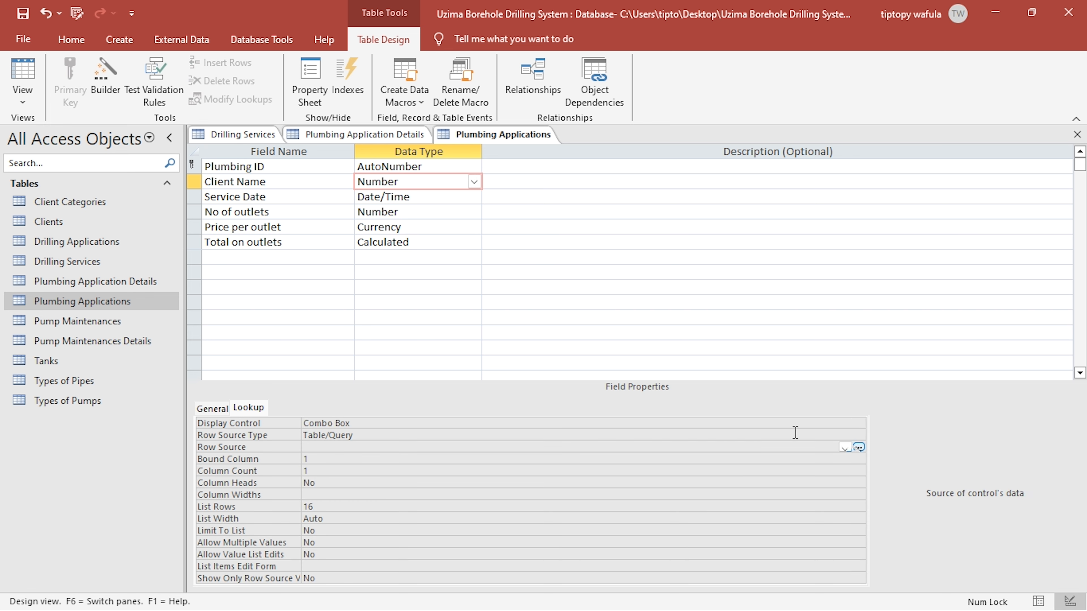
{"action": "left_click", "coordinate": [858, 448]}
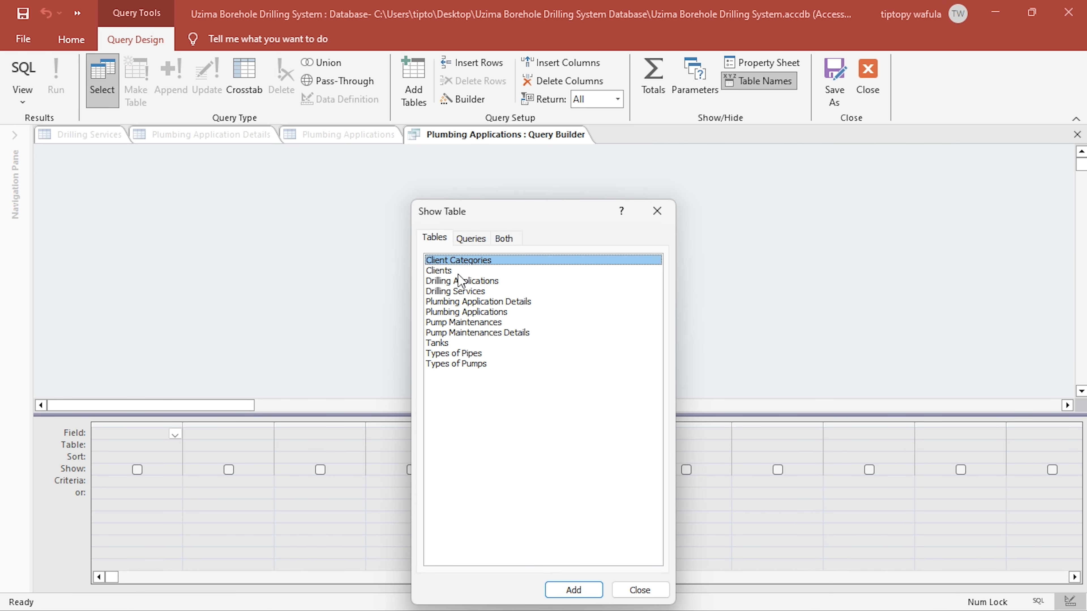
{"action": "double_click", "coordinate": [459, 272]}
{"action": "left_click", "coordinate": [657, 211]}
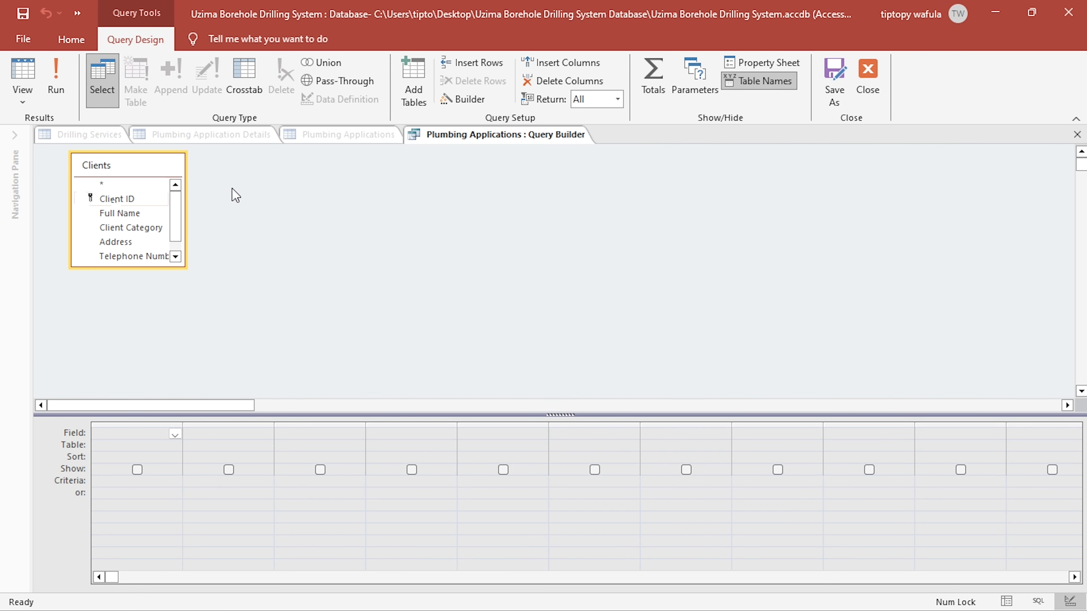
{"action": "double_click", "coordinate": [116, 198]}
{"action": "left_click", "coordinate": [110, 216]}
{"action": "double_click", "coordinate": [110, 214]}
{"action": "left_click", "coordinate": [112, 227]}
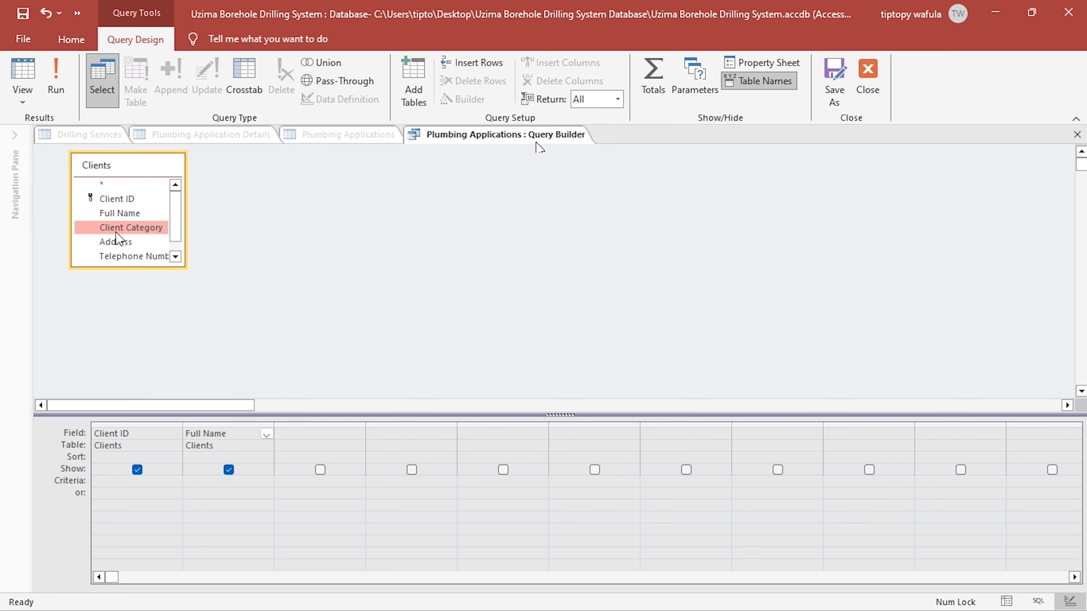
{"action": "double_click", "coordinate": [112, 227]}
{"action": "left_click", "coordinate": [868, 79]}
{"action": "left_click", "coordinate": [493, 376]}
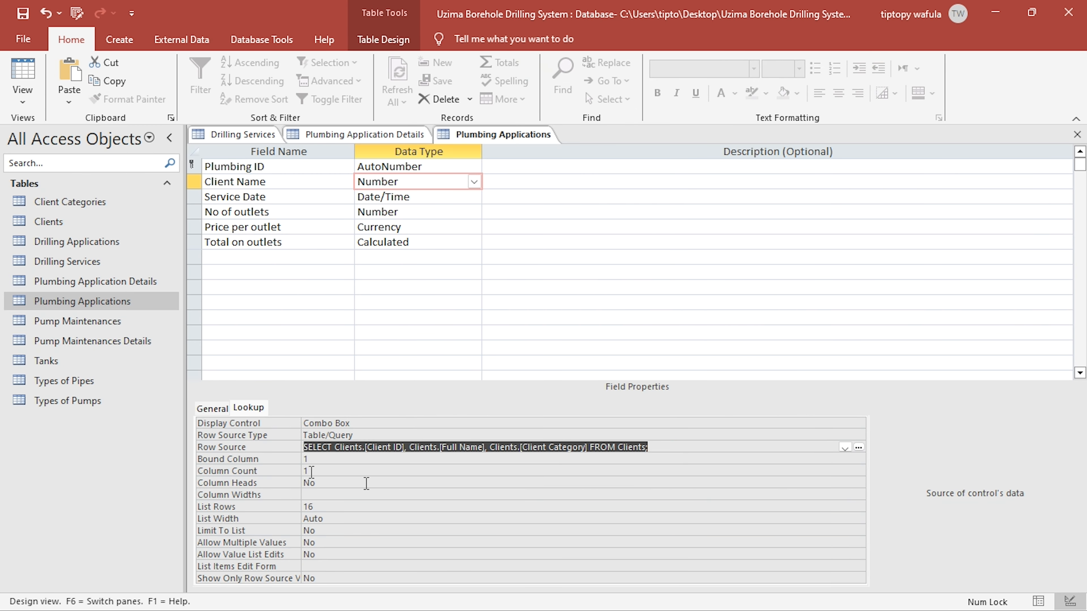
- Set the Client Name lookup to Column Count 3, Column Heads Yes and Column Widths 0, then save and close Plumbing Applications
{"action": "left_click", "coordinate": [275, 473]}
{"action": "type", "text": "3"}
{"action": "left_click", "coordinate": [336, 484]}
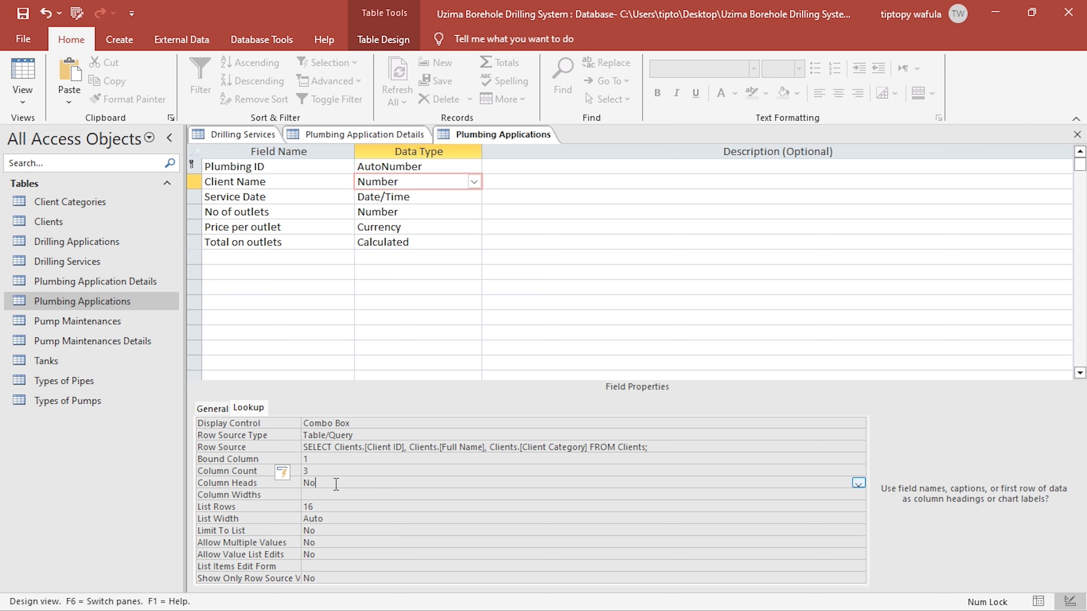
{"action": "double_click", "coordinate": [336, 484]}
{"action": "left_click", "coordinate": [330, 493]}
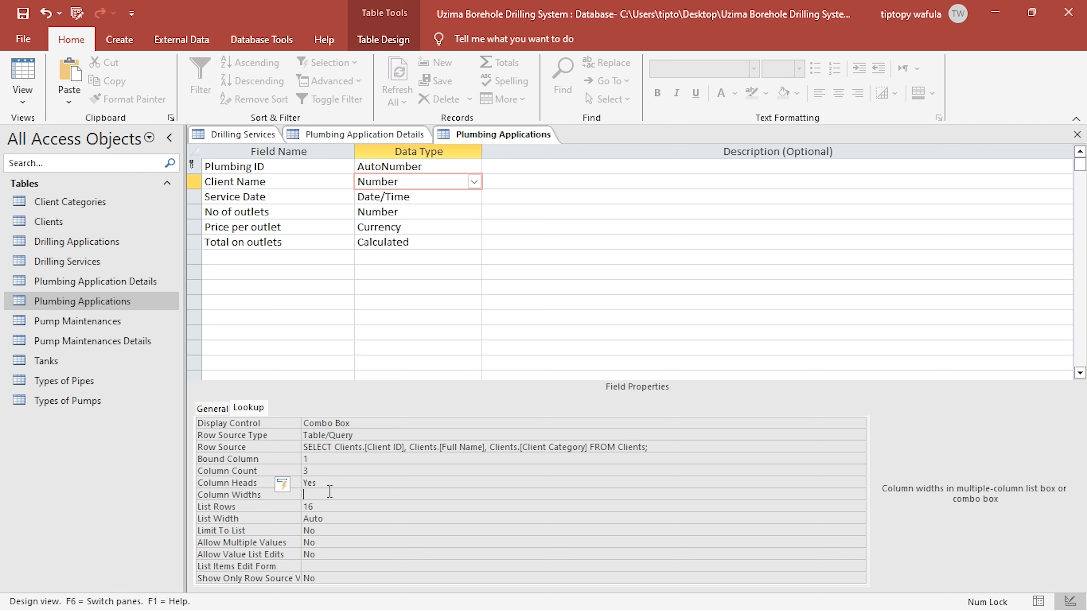
{"action": "type", "text": "0"}
{"action": "left_click", "coordinate": [17, 9]}
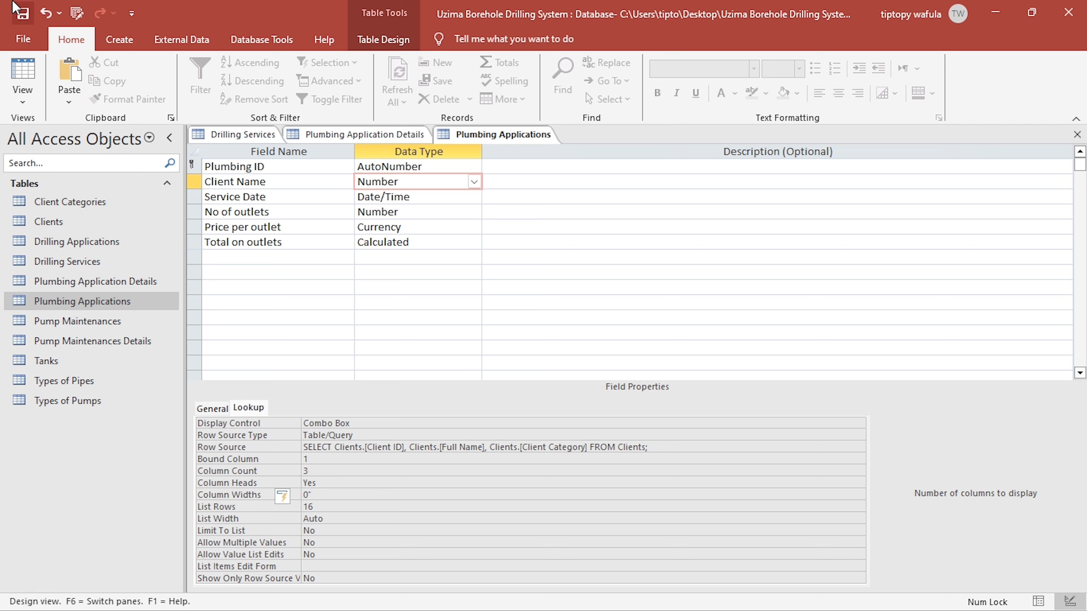
{"action": "left_click", "coordinate": [1077, 135]}
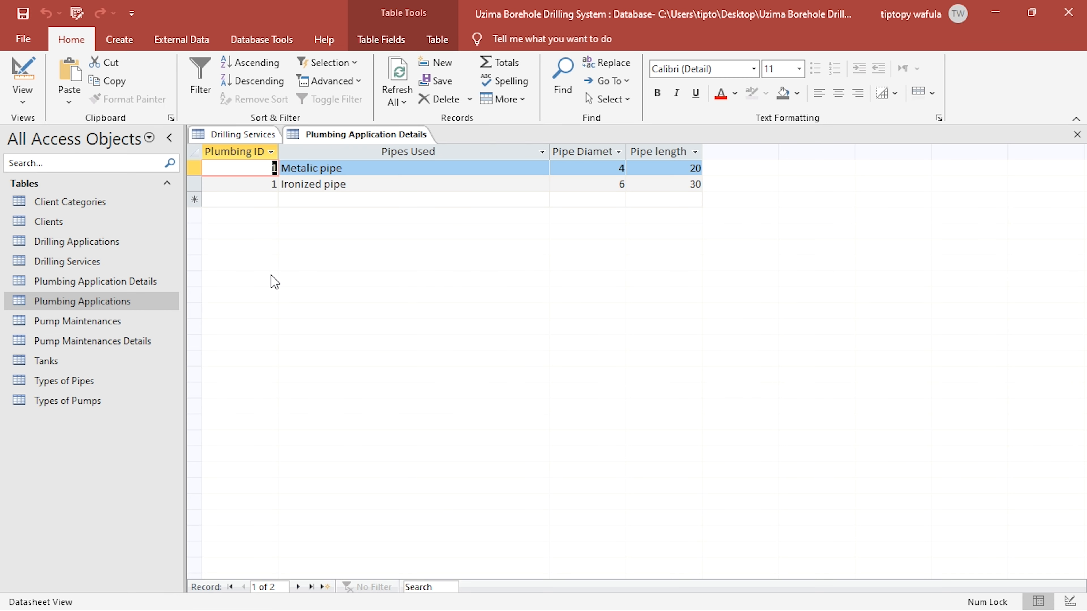
- Open Pump Maintenances, widen the Client Name column slightly, and clear that field's Default Value in Design view
{"action": "double_click", "coordinate": [69, 322]}
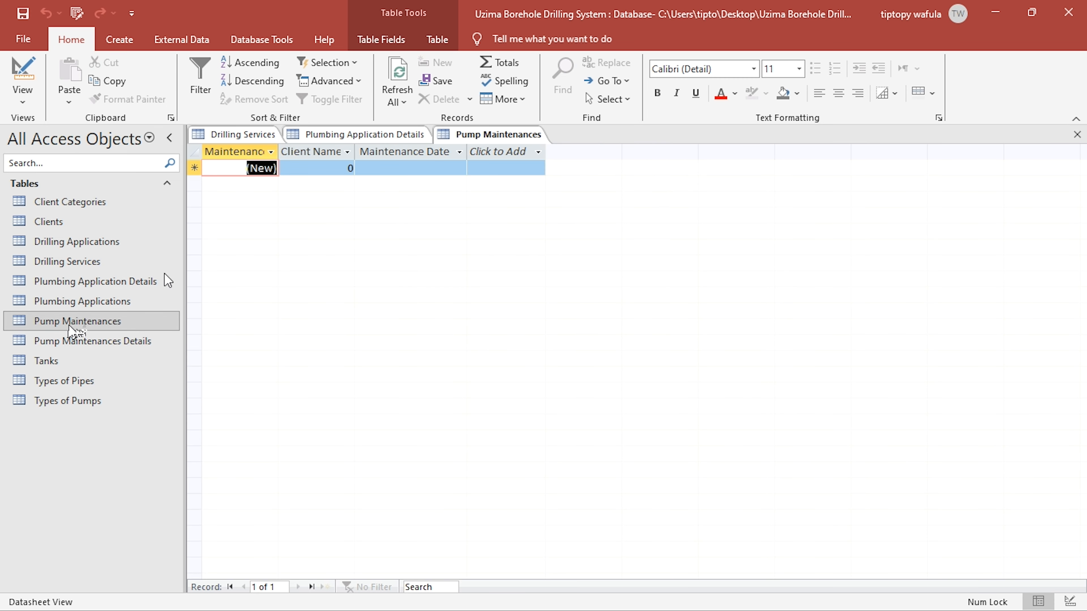
{"action": "left_click_drag", "start_coordinate": [332, 154], "coordinate": [359, 153]}
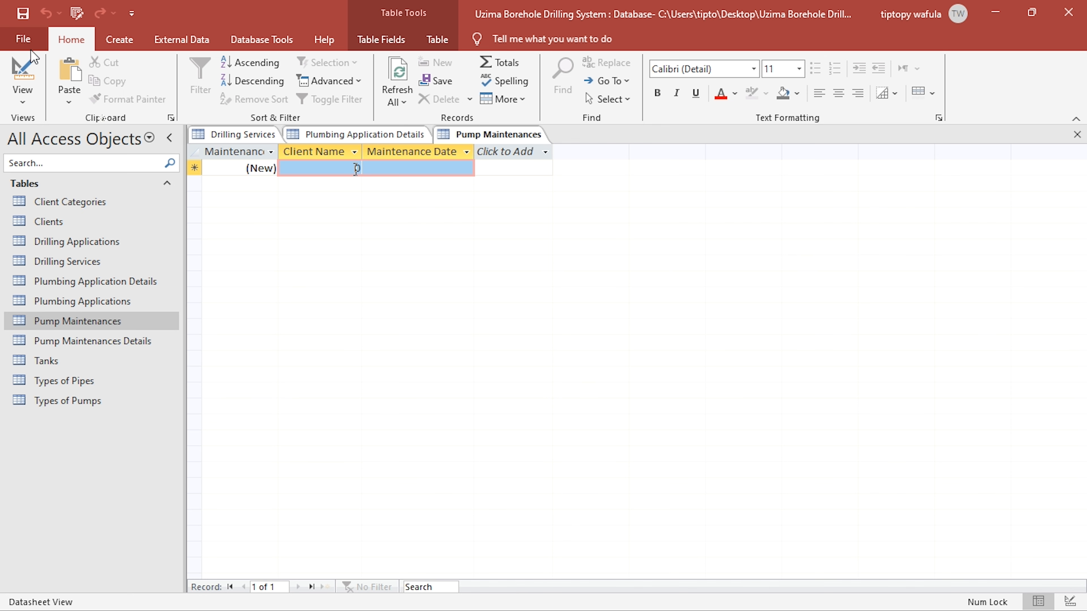
{"action": "left_click", "coordinate": [33, 74]}
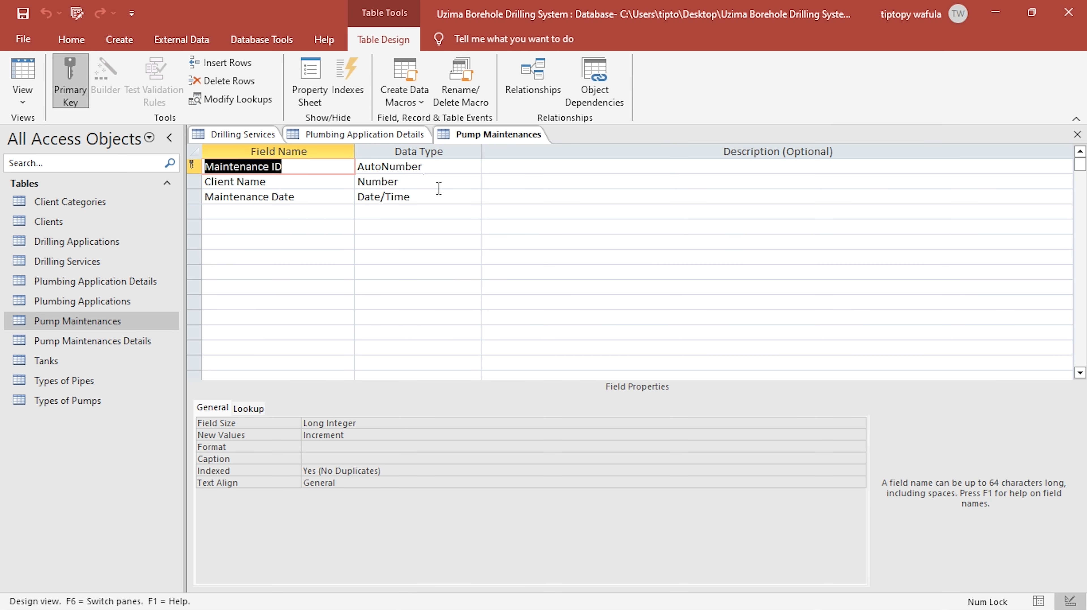
{"action": "left_click", "coordinate": [432, 184]}
{"action": "left_click", "coordinate": [328, 482]}
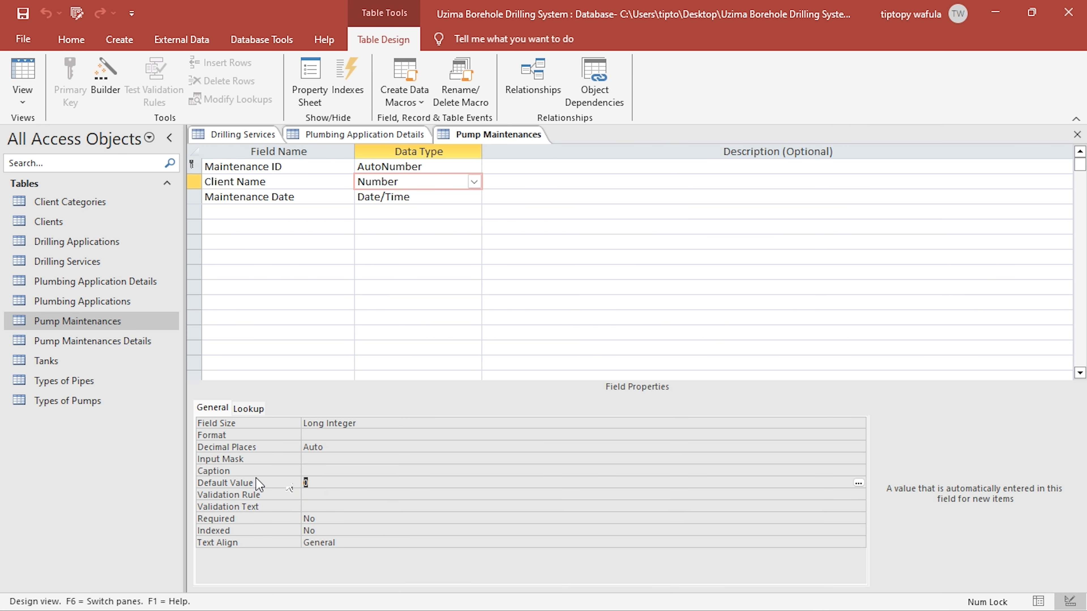
{"action": "key", "text": "BackSpace"}
- Set the lookup Display Control of the Client Name field in Pump Maintenances to Combo Box
{"action": "left_click", "coordinate": [249, 408]}
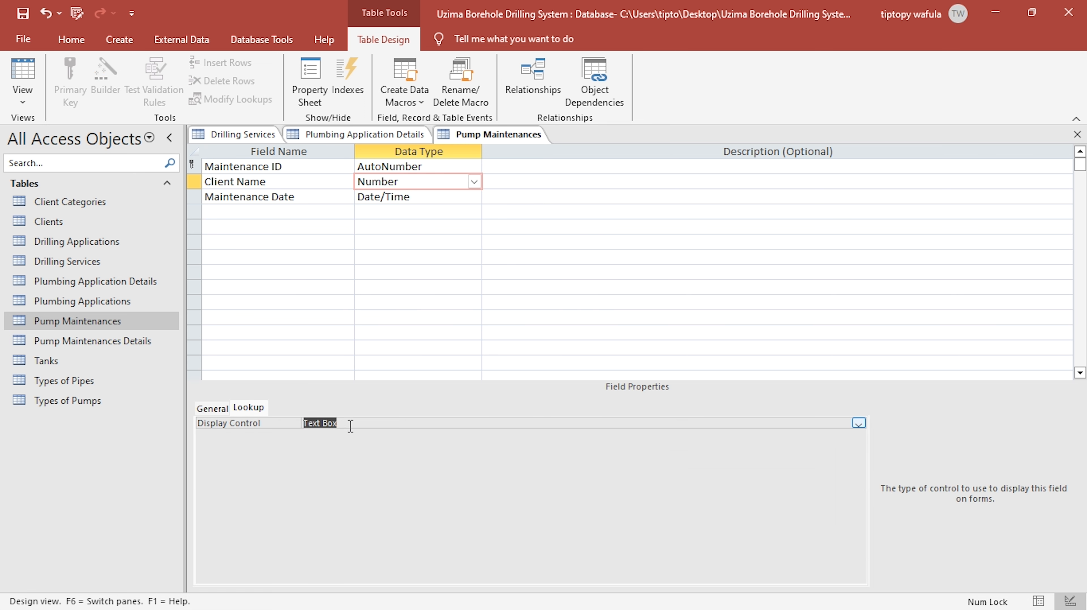
{"action": "double_click", "coordinate": [355, 425]}
{"action": "double_click", "coordinate": [354, 425]}
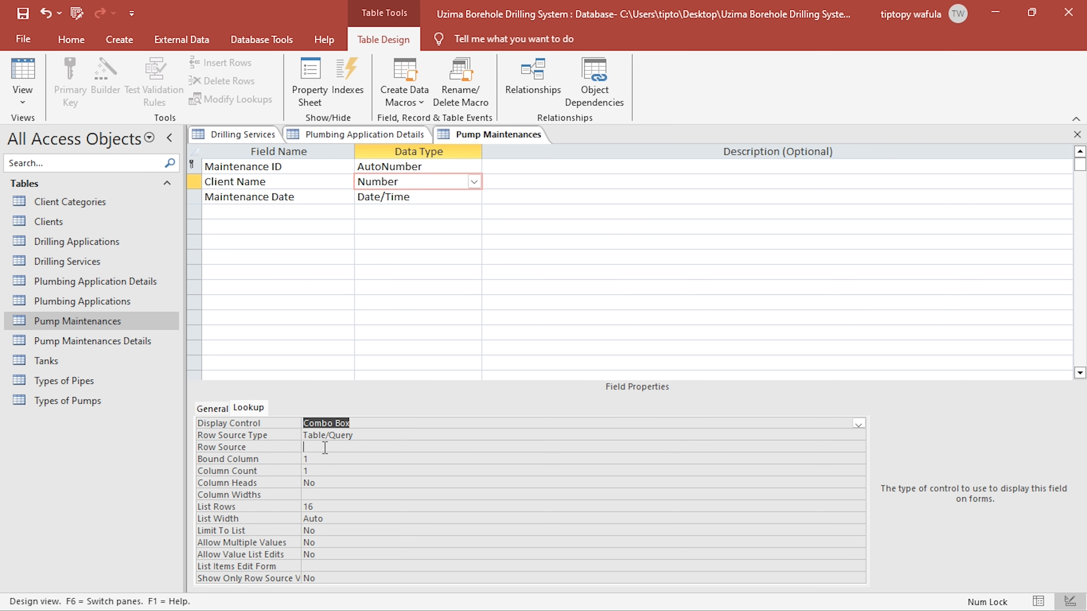
- Build the Pump Maintenances Client Name row source from Clients with Client ID, Full Name and Client Category, and save it to the property
{"action": "left_click", "coordinate": [324, 448]}
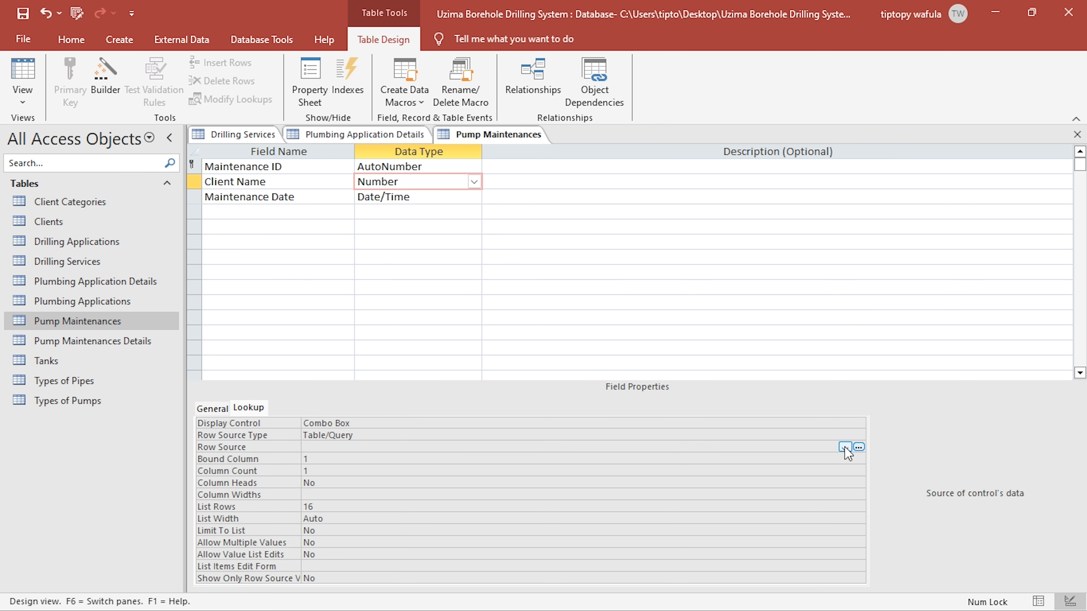
{"action": "left_click", "coordinate": [858, 447]}
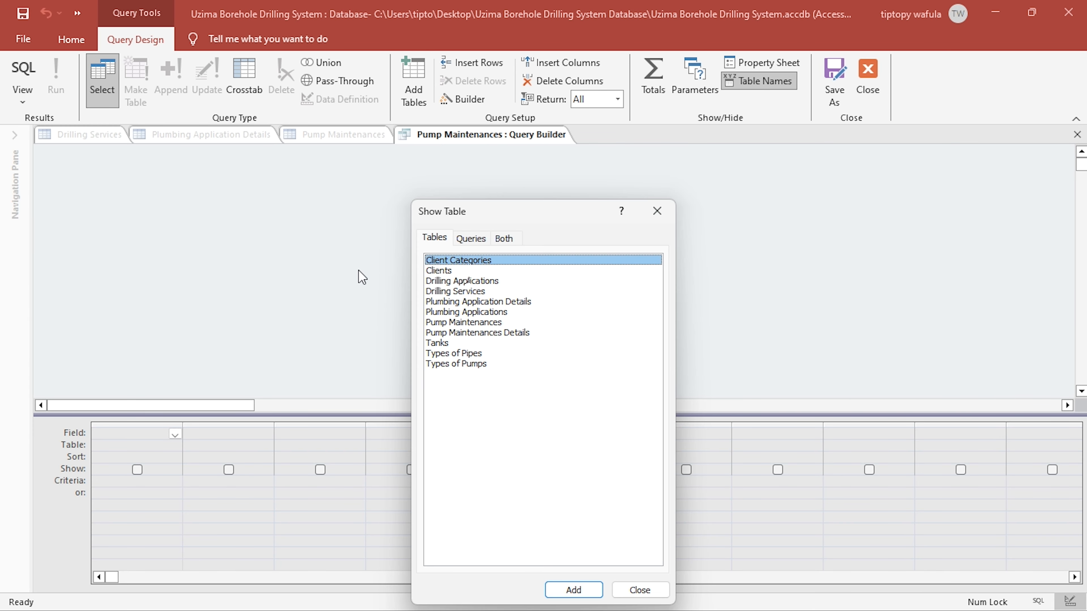
{"action": "double_click", "coordinate": [462, 272]}
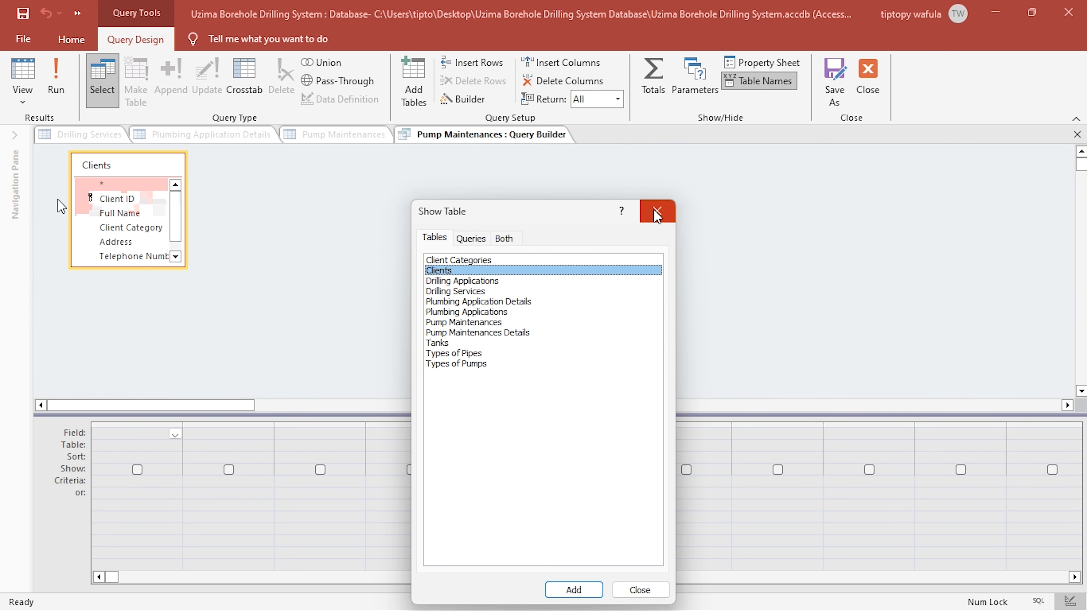
{"action": "left_click", "coordinate": [657, 212]}
{"action": "double_click", "coordinate": [117, 199]}
{"action": "double_click", "coordinate": [120, 213]}
{"action": "double_click", "coordinate": [131, 227]}
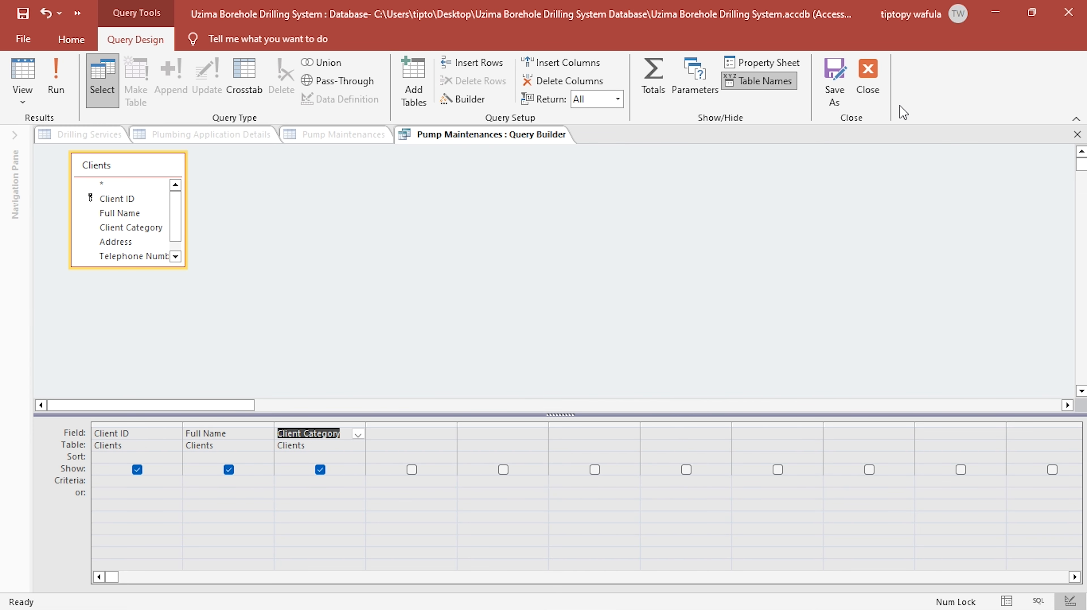
{"action": "left_click", "coordinate": [841, 103]}
{"action": "key", "text": "Escape"}
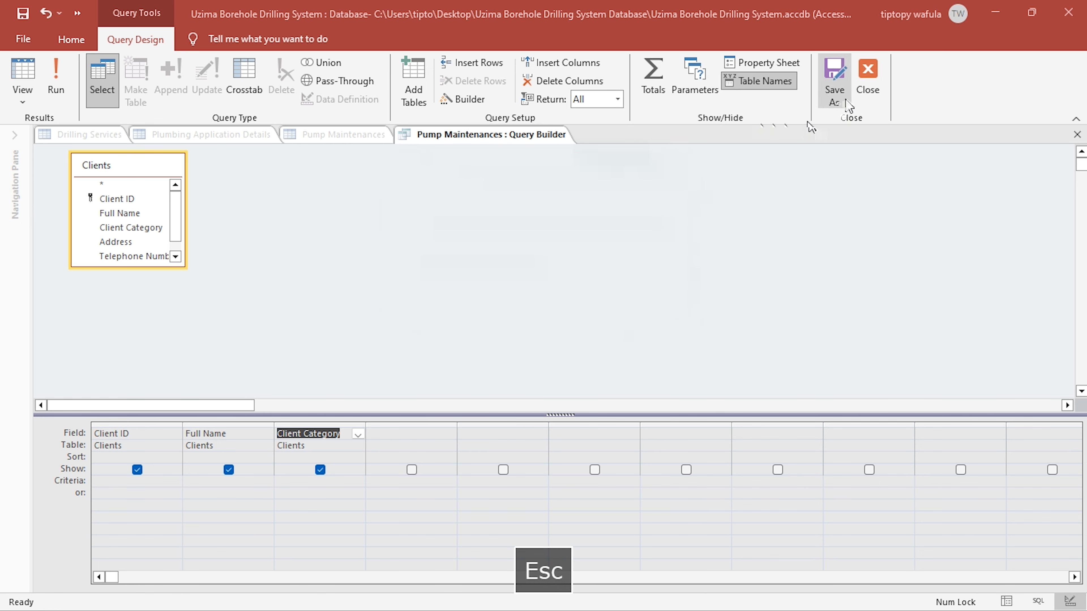
{"action": "left_click", "coordinate": [868, 79]}
{"action": "left_click", "coordinate": [486, 377]}
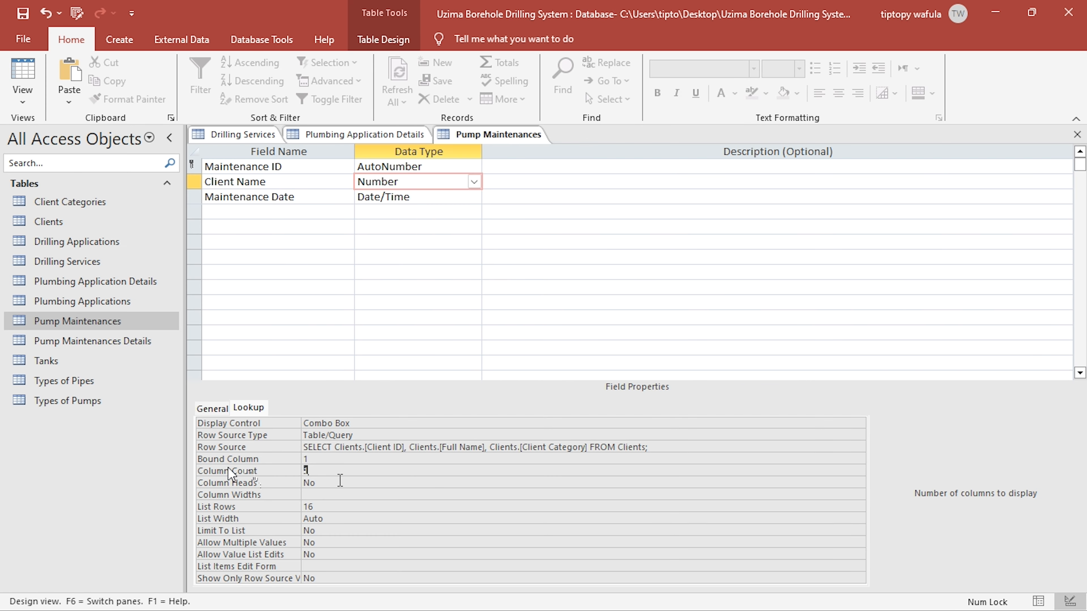
- Set the Pump Maintenances Client Name lookup to Column Count 3, Column Heads Yes and Column Widths 0
{"action": "type", "text": "3"}
{"action": "double_click", "coordinate": [328, 485]}
{"action": "left_click", "coordinate": [321, 493]}
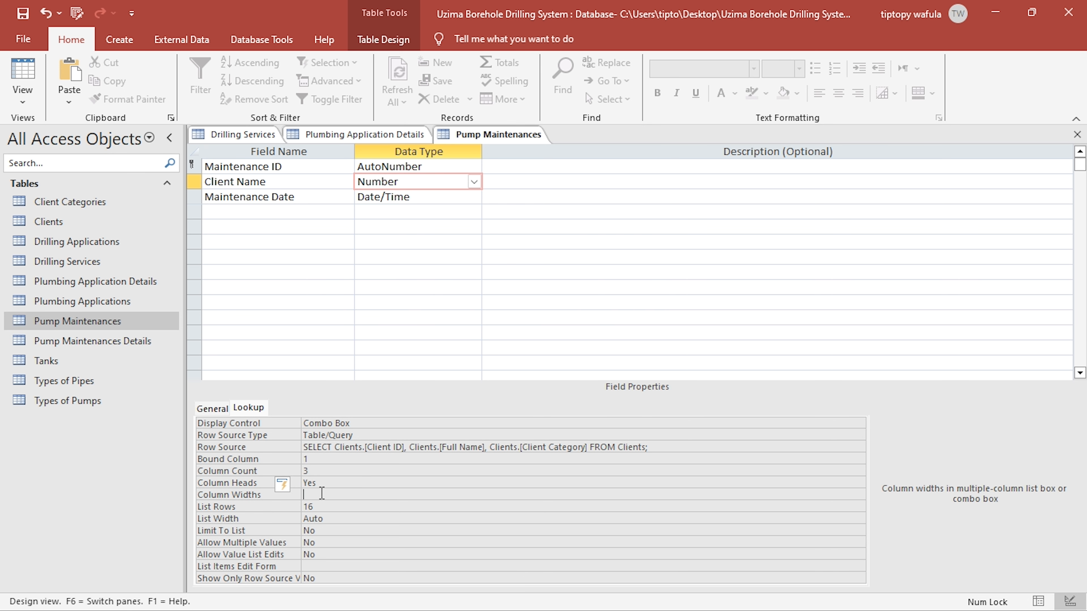
{"action": "type", "text": "0"}
{"action": "left_click", "coordinate": [340, 519]}
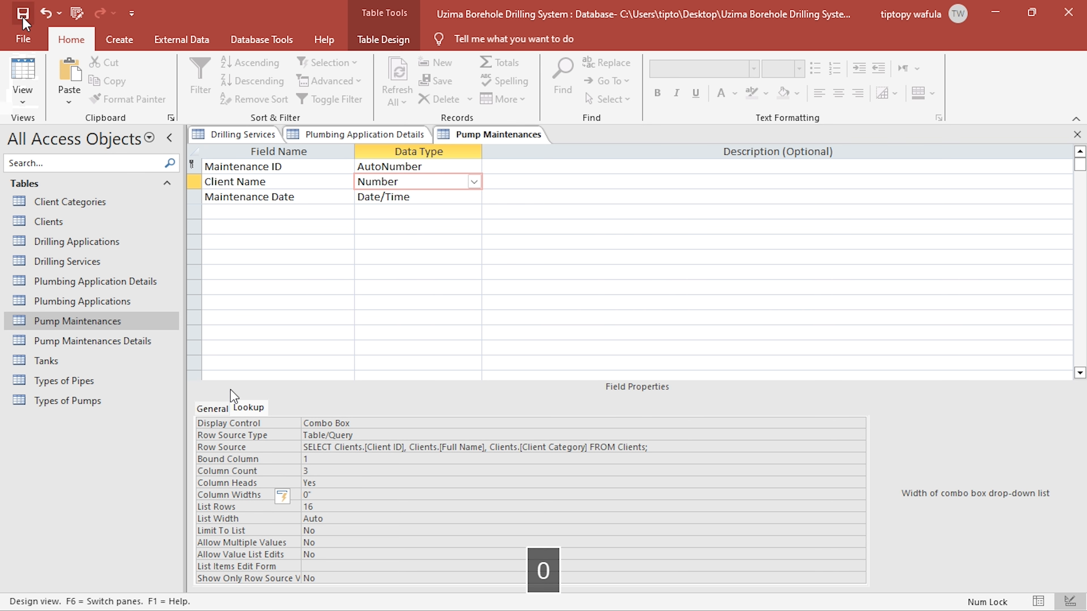
- Switch Pump Maintenances to Datasheet view, widen the Client Name column and check the new record's client list
{"action": "left_click", "coordinate": [23, 79]}
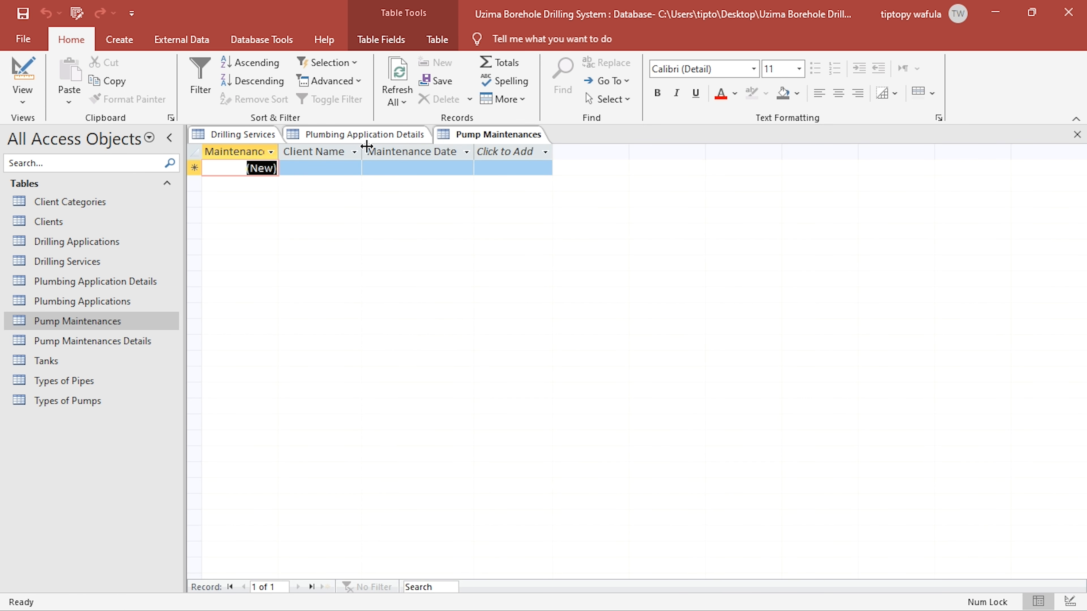
{"action": "left_click_drag", "start_coordinate": [366, 147], "coordinate": [414, 148]}
{"action": "left_click", "coordinate": [398, 168]}
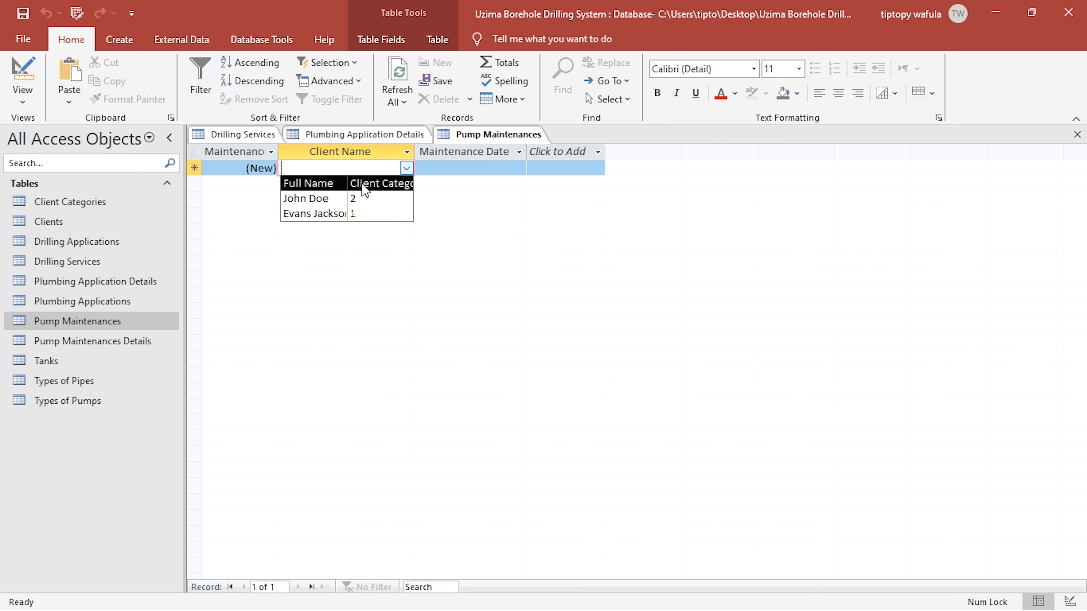
{"action": "left_click", "coordinate": [505, 169]}
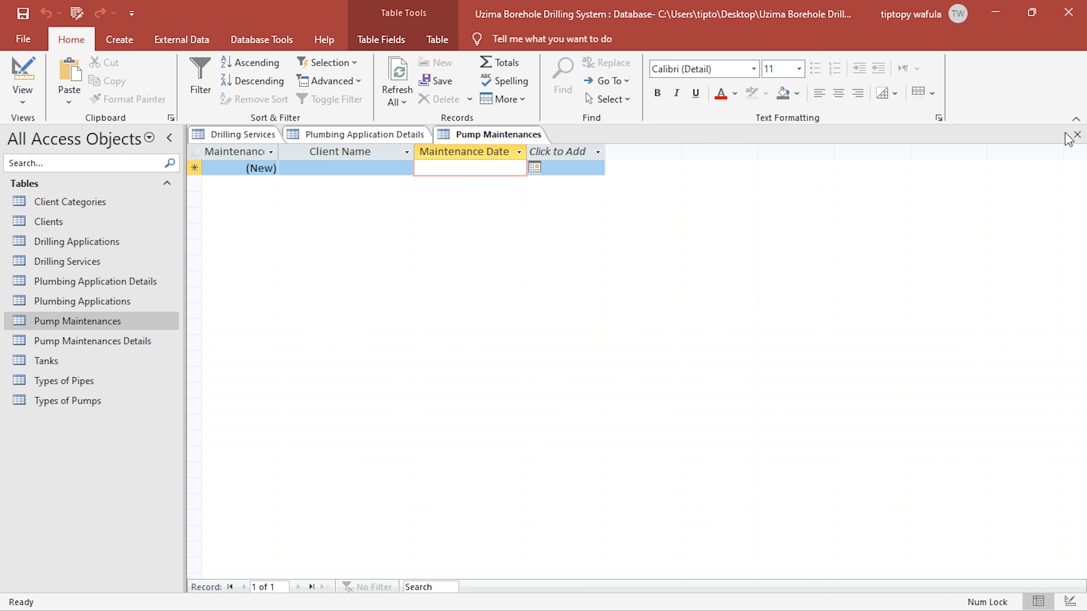
- Close Pump Maintenances with its layout saved, and close Plumbing Application Details and Drilling Services
{"action": "left_click", "coordinate": [1075, 135]}
{"action": "left_click", "coordinate": [475, 357]}
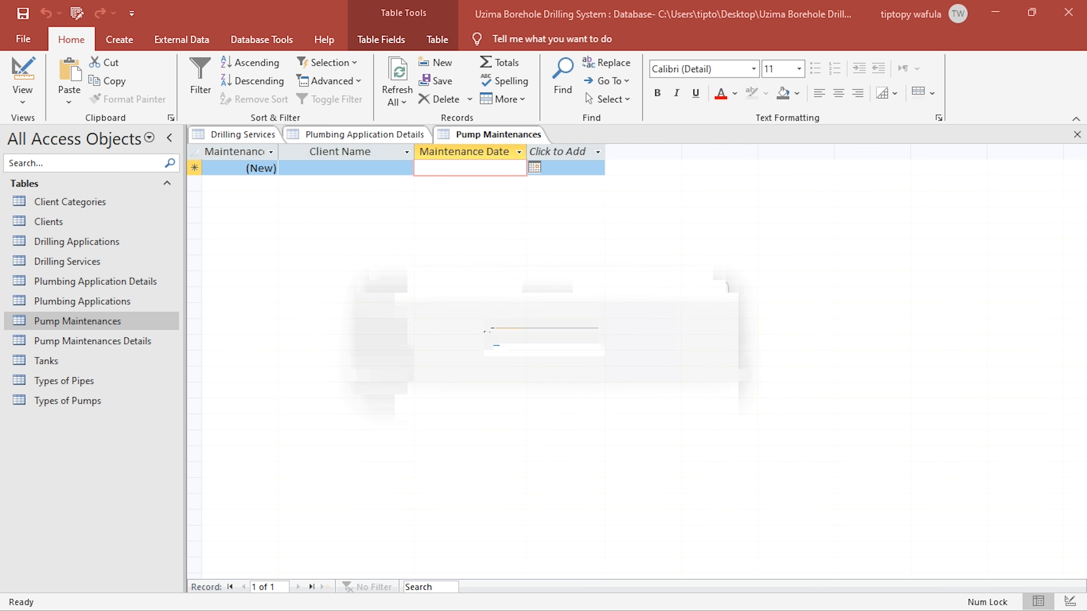
{"action": "right_click", "coordinate": [367, 136]}
{"action": "left_click", "coordinate": [387, 168]}
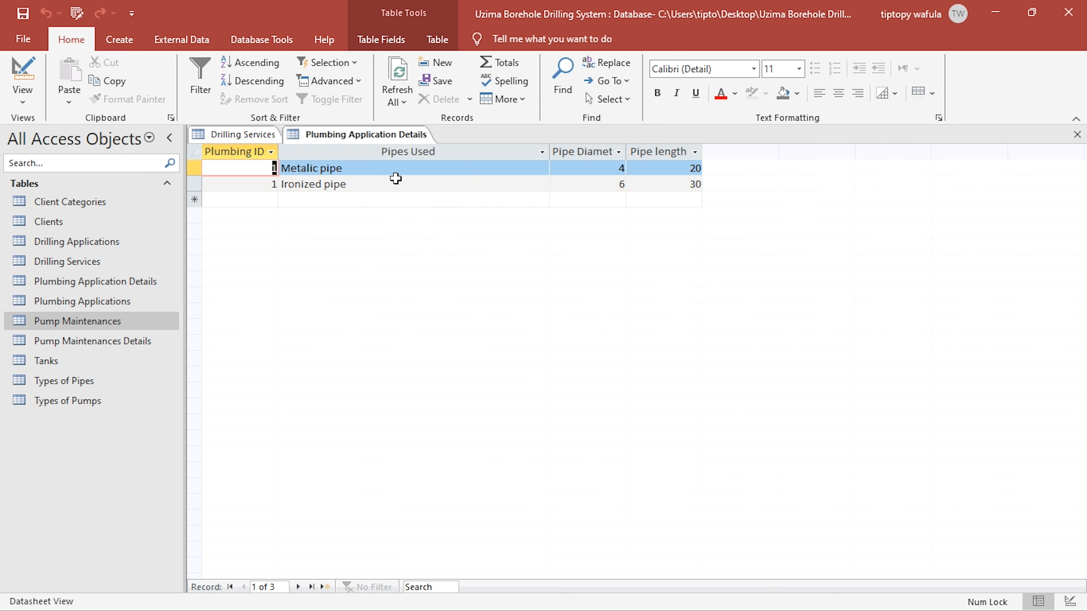
{"action": "right_click", "coordinate": [262, 136]}
{"action": "left_click", "coordinate": [284, 160]}
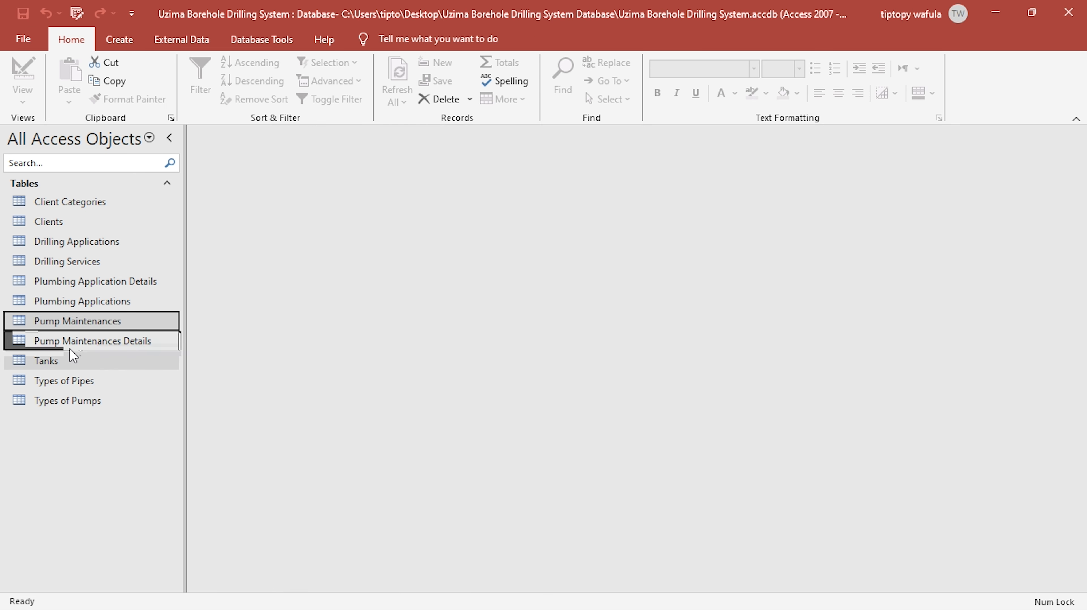
- Review the Pump Maintenances Details, Tanks, Types of Pipes and Types of Pumps tables in Datasheet view, and close them all
{"action": "double_click", "coordinate": [70, 341]}
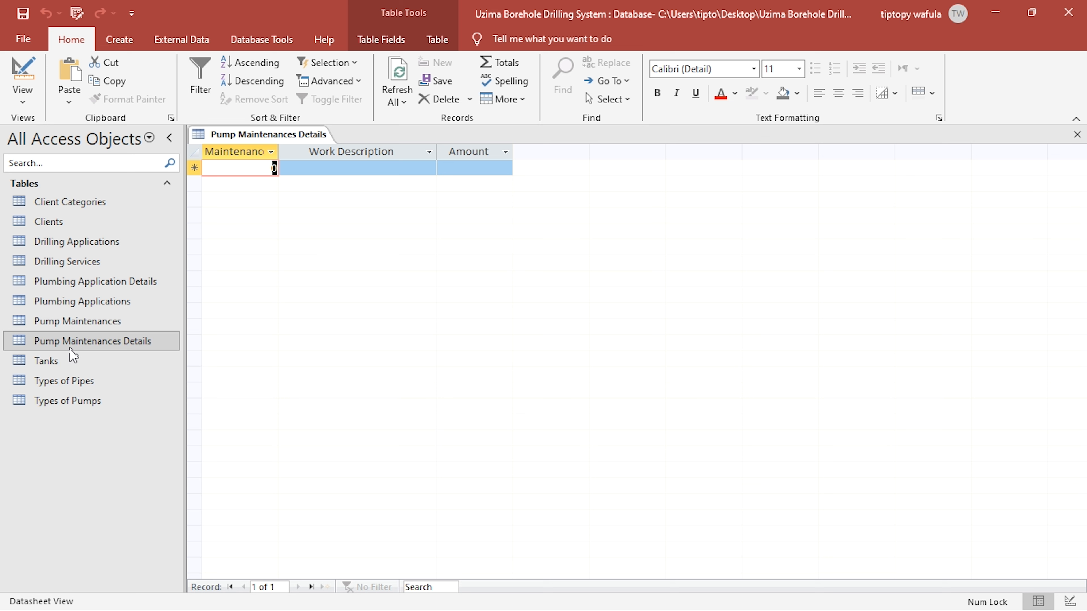
{"action": "left_click", "coordinate": [70, 360]}
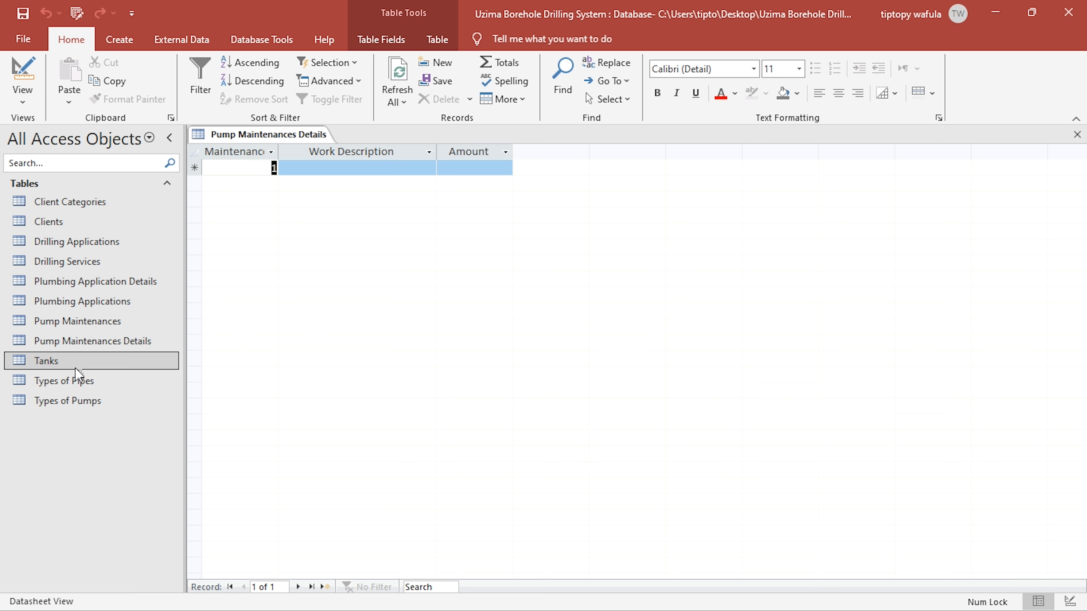
{"action": "double_click", "coordinate": [75, 368]}
{"action": "double_click", "coordinate": [88, 382]}
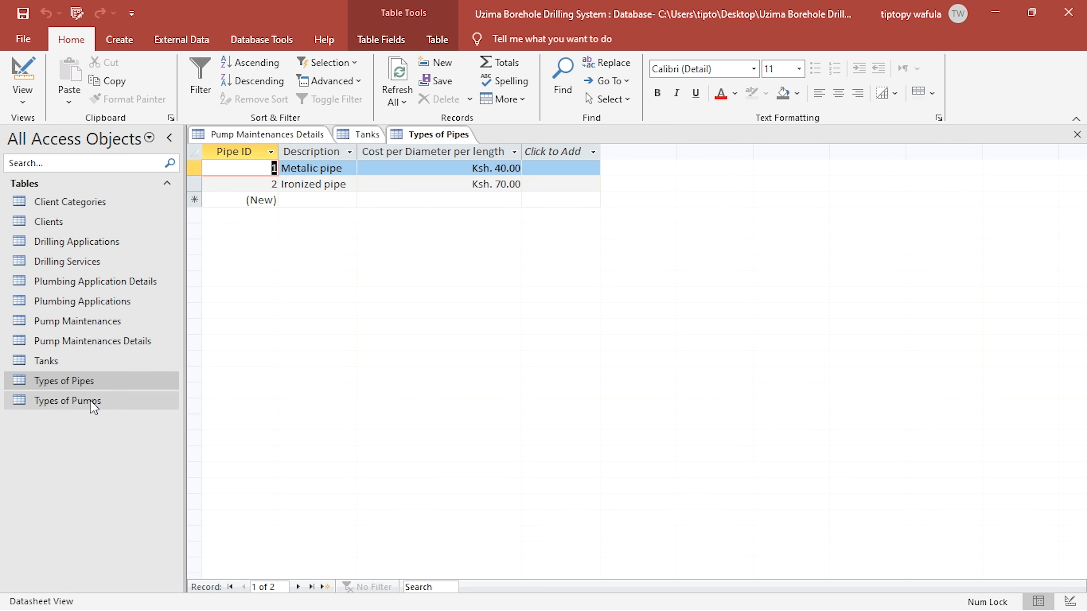
{"action": "double_click", "coordinate": [91, 403]}
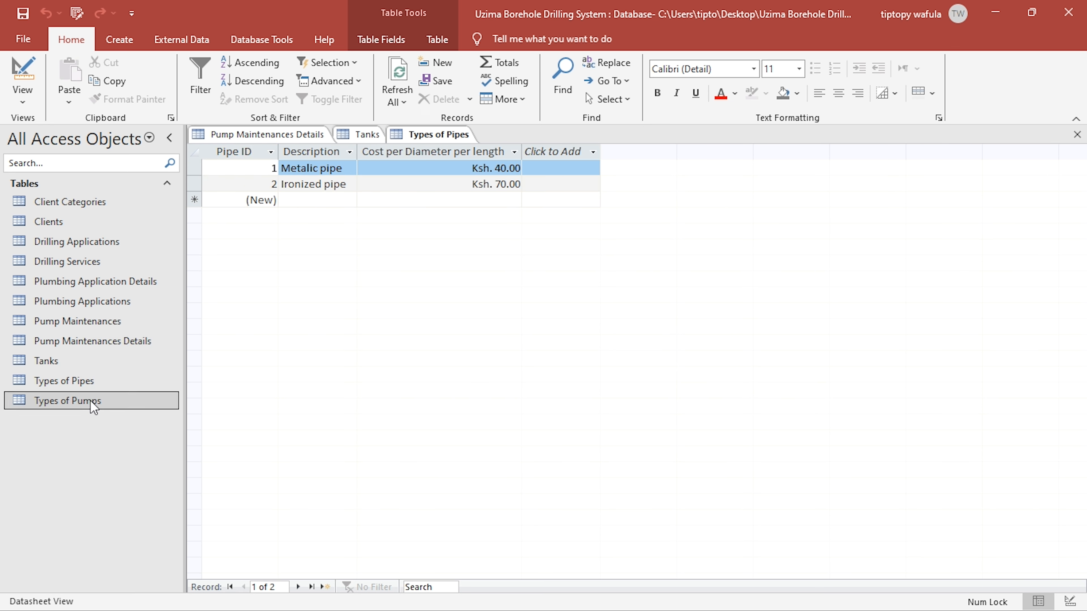
{"action": "left_click", "coordinate": [1077, 136]}
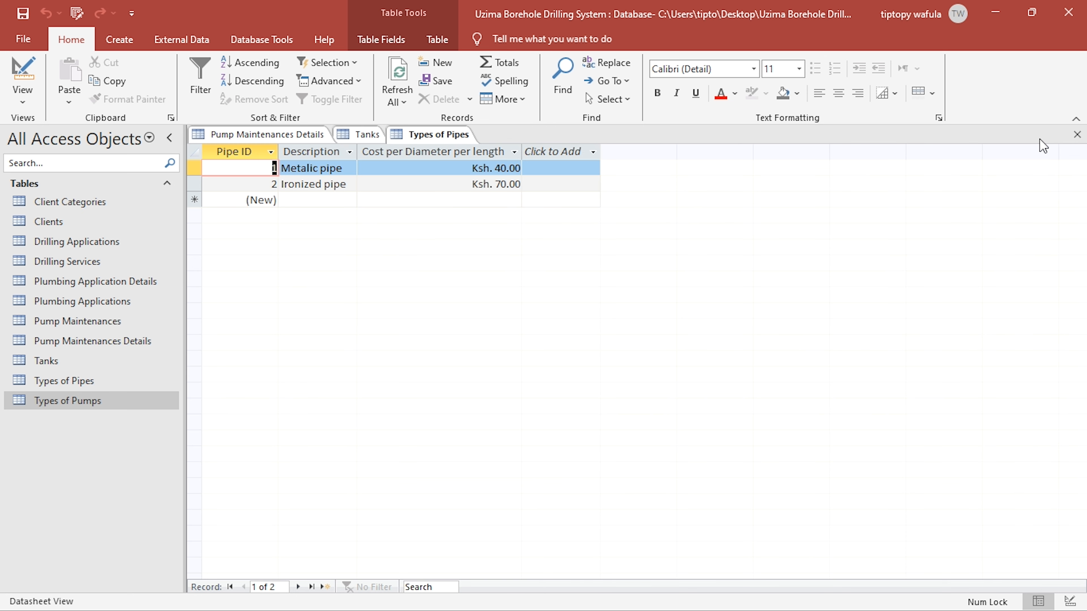
{"action": "left_click", "coordinate": [1077, 136]}
{"action": "left_click", "coordinate": [1077, 136]}
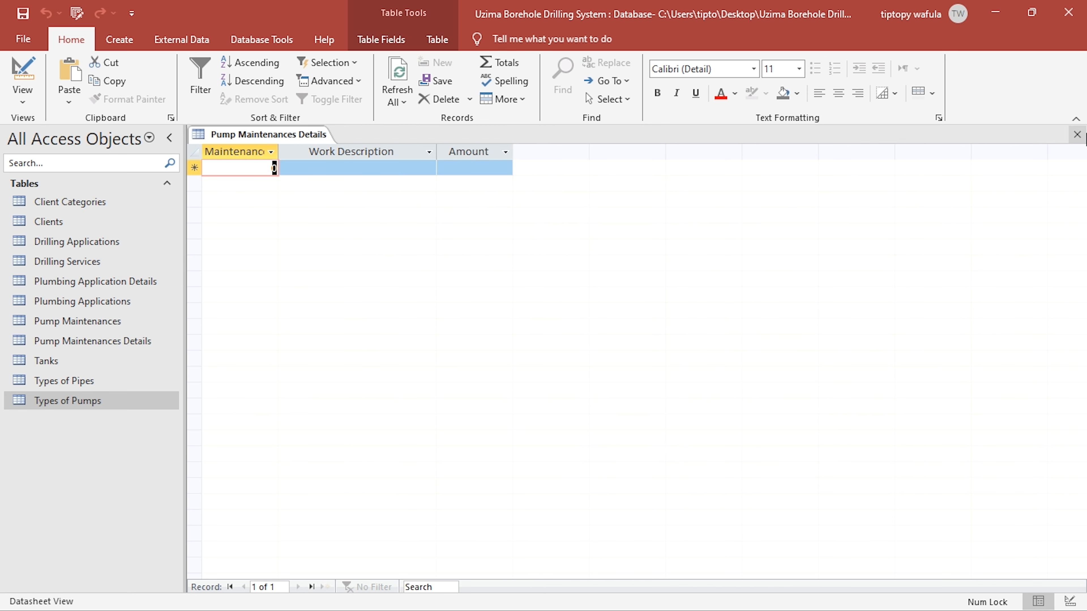
{"action": "left_click", "coordinate": [1077, 136]}
- Switch to KCSE PROJECT 2024.pdf in Foxit PDF Editor and examine fee Tables 1 to 4, including the depth and height rates
{"action": "key", "text": "alt+Tab"}
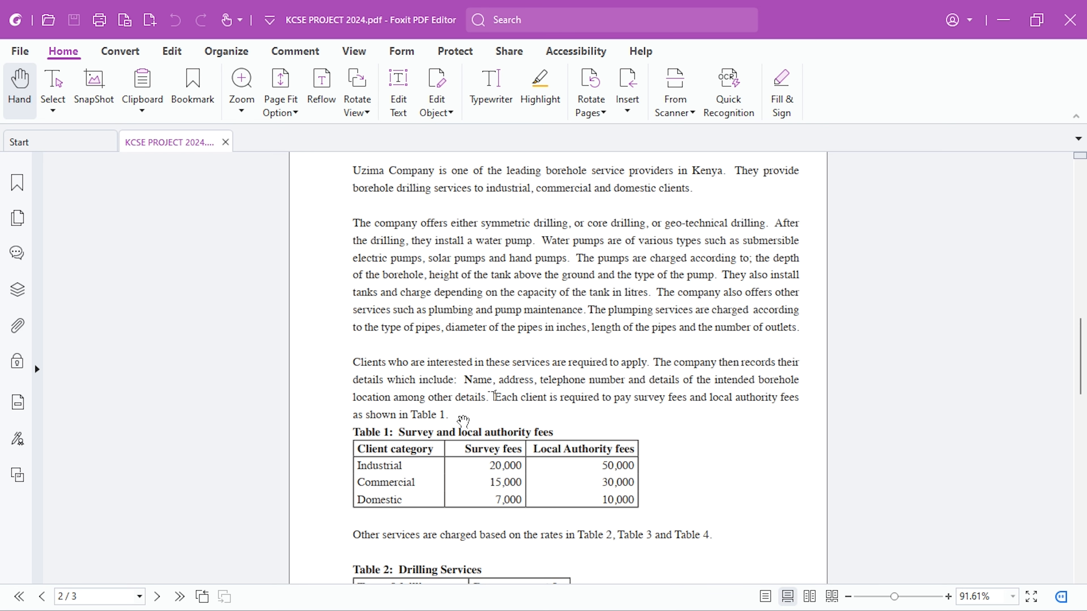
{"action": "scroll", "coordinate": [461, 413], "scroll_direction": "down", "scroll_amount": 3}
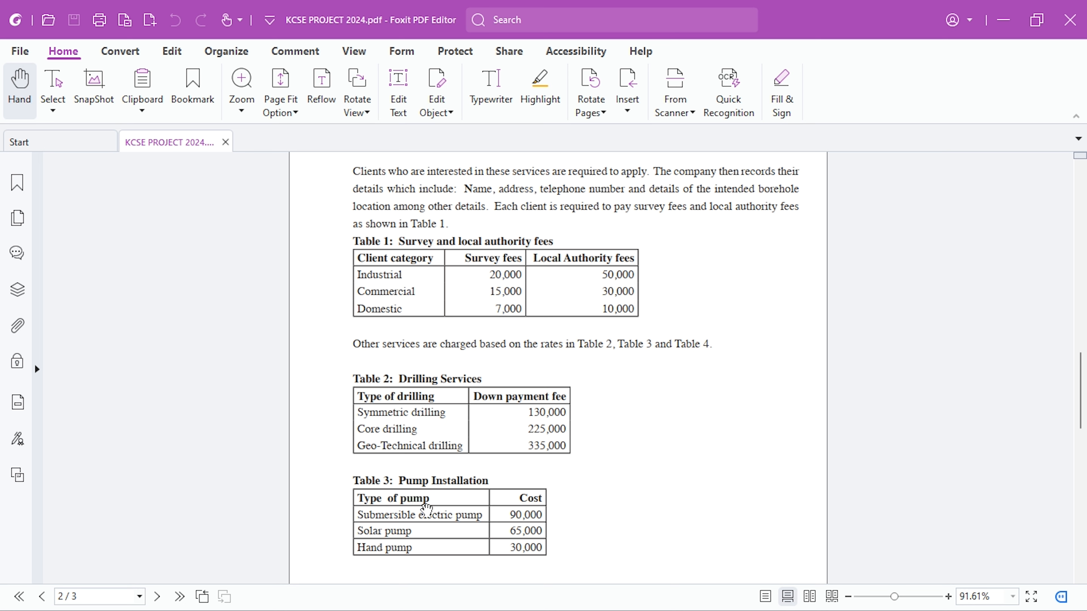
{"action": "scroll", "coordinate": [423, 510], "scroll_direction": "down", "scroll_amount": 5}
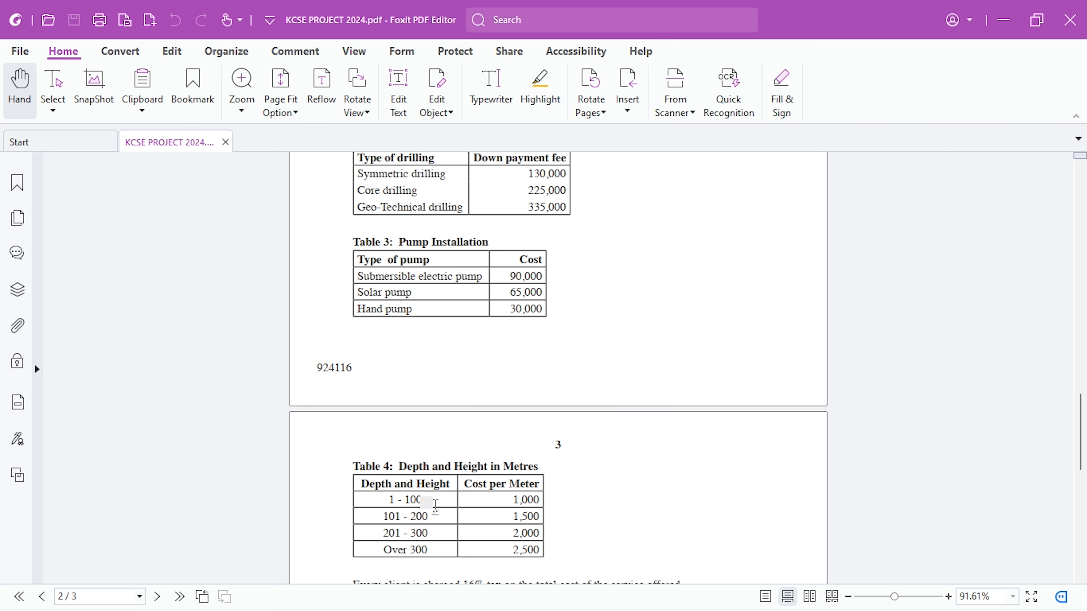
{"action": "scroll", "coordinate": [410, 360], "scroll_direction": "down", "scroll_amount": 3}
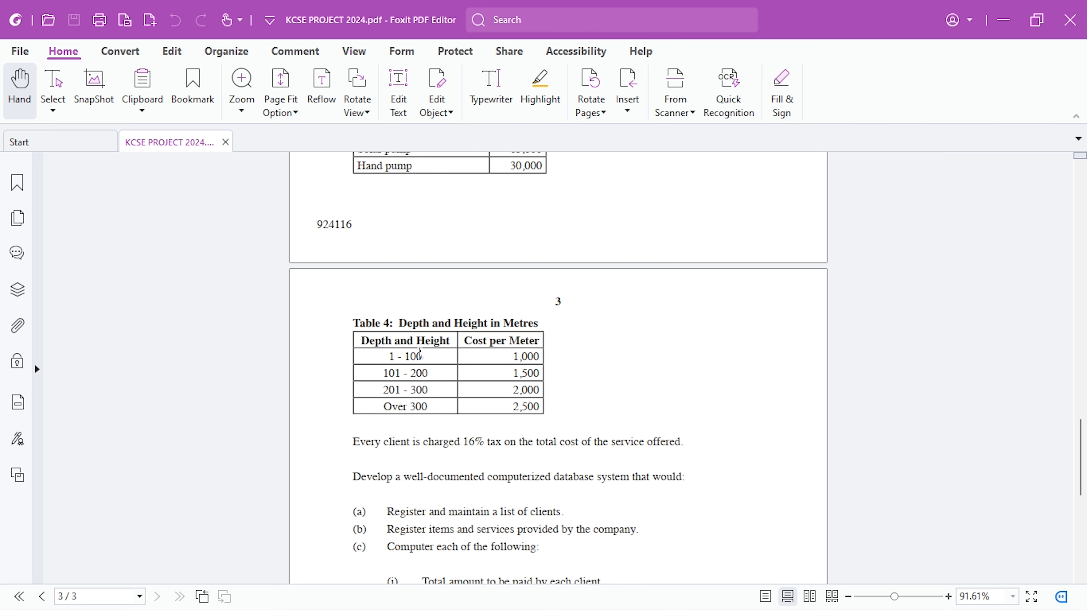
{"action": "left_click_drag", "start_coordinate": [410, 358], "coordinate": [406, 370]}
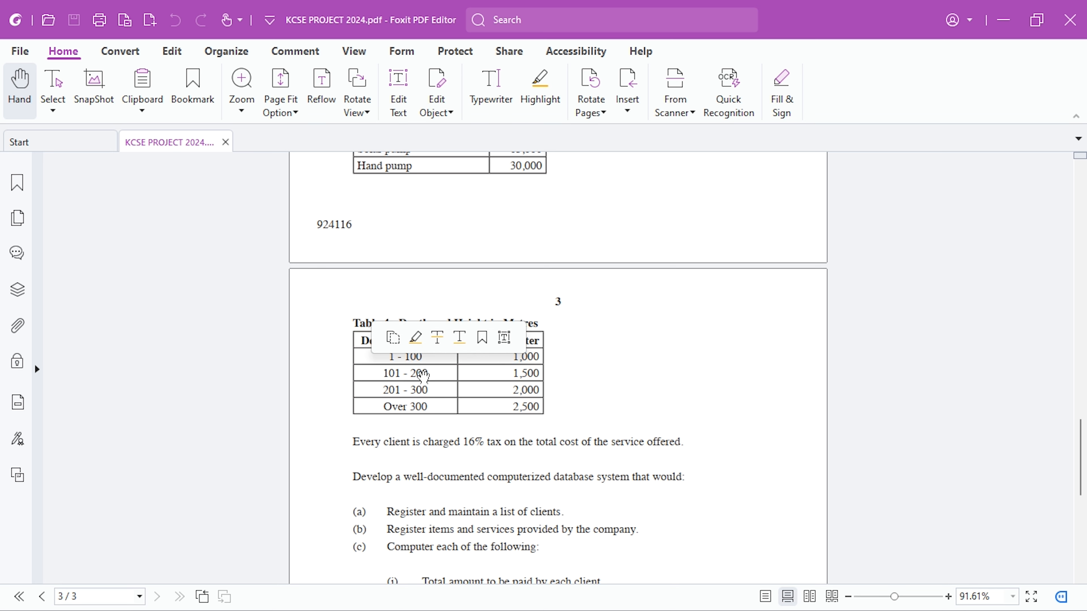
{"action": "left_click", "coordinate": [554, 418]}
{"action": "scroll", "coordinate": [583, 431], "scroll_direction": "up", "scroll_amount": 2}
{"action": "scroll", "coordinate": [421, 381], "scroll_direction": "down", "scroll_amount": 1}
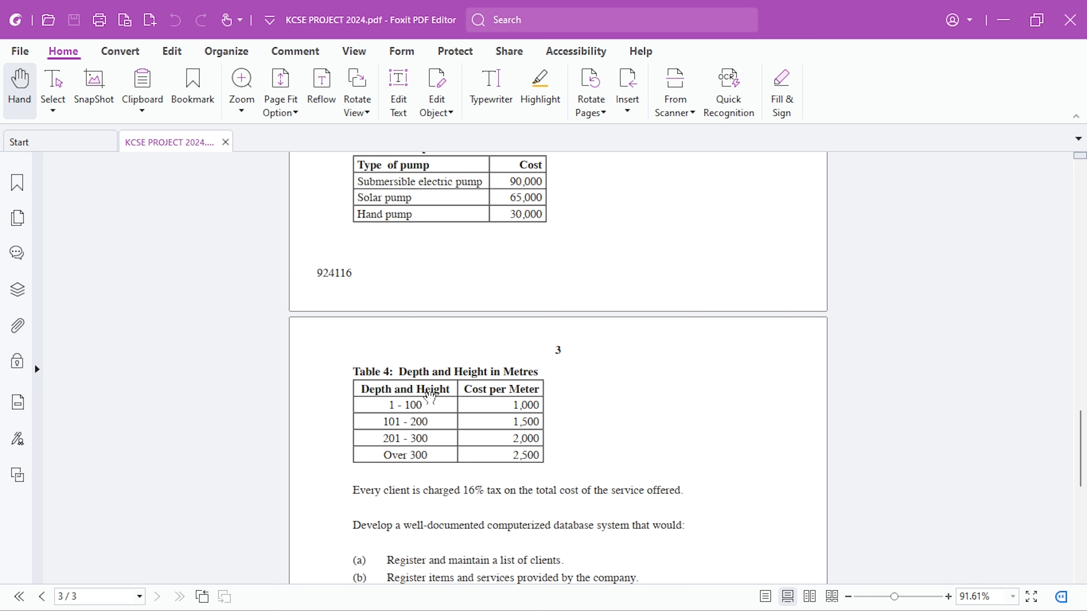
{"action": "scroll", "coordinate": [432, 392], "scroll_direction": "up", "scroll_amount": 14}
{"action": "scroll", "coordinate": [432, 392], "scroll_direction": "down", "scroll_amount": 9}
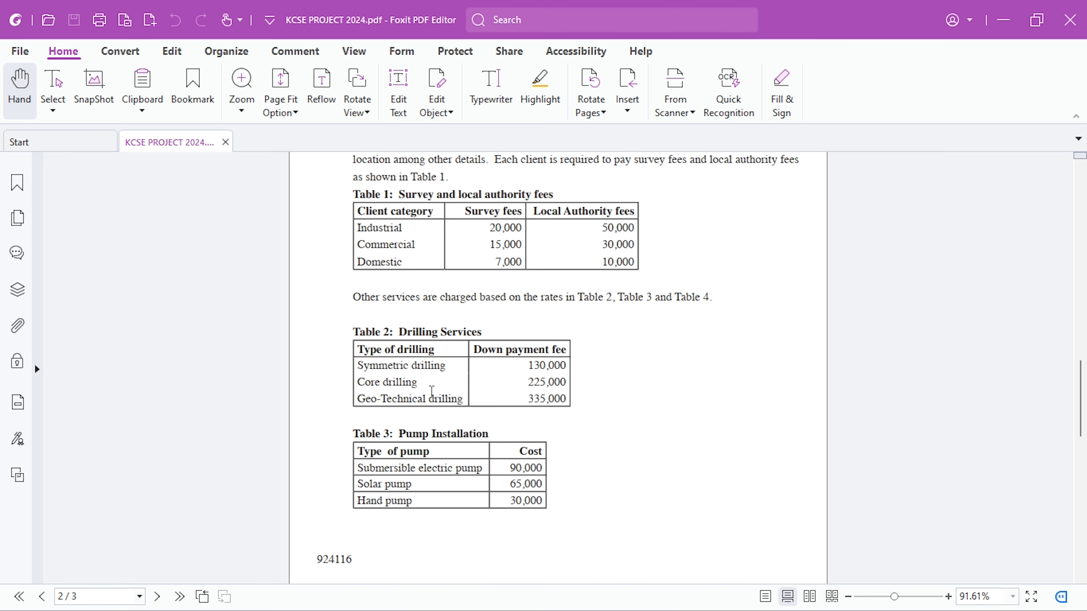
{"action": "scroll", "coordinate": [432, 392], "scroll_direction": "down", "scroll_amount": 2}
{"action": "scroll", "coordinate": [433, 398], "scroll_direction": "up", "scroll_amount": 1}
{"action": "scroll", "coordinate": [432, 398], "scroll_direction": "down", "scroll_amount": 1}
{"action": "scroll", "coordinate": [432, 398], "scroll_direction": "down", "scroll_amount": 4}
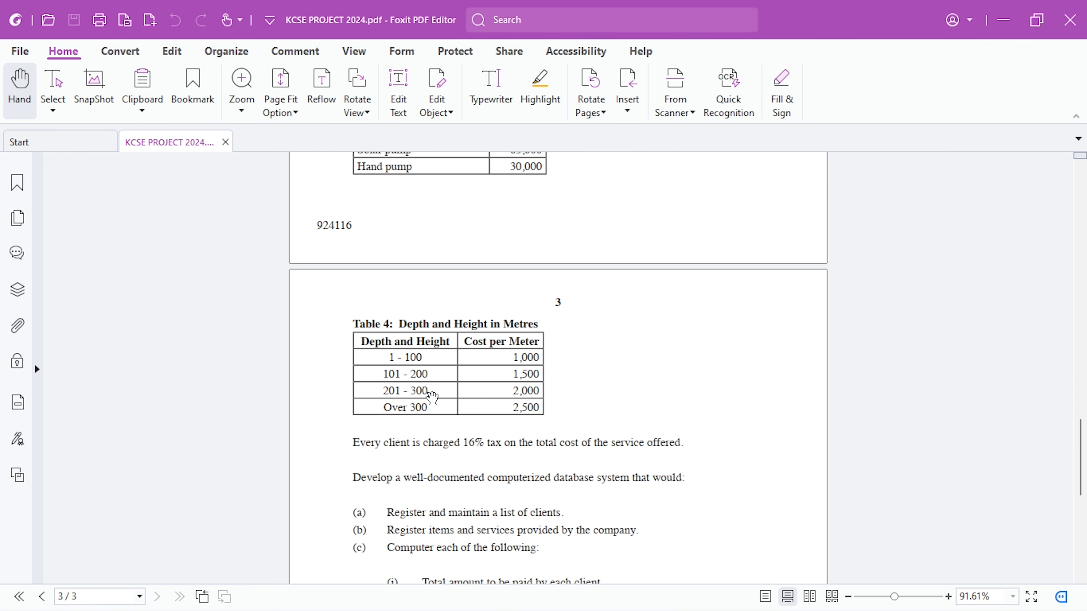
{"action": "scroll", "coordinate": [433, 397], "scroll_direction": "up", "scroll_amount": 4}
- Switch back to Access, open the Relationships window and hide the MSysNavPaneGroupCategories and MSysNavPaneGroups tables
{"action": "key", "text": "alt+Tab"}
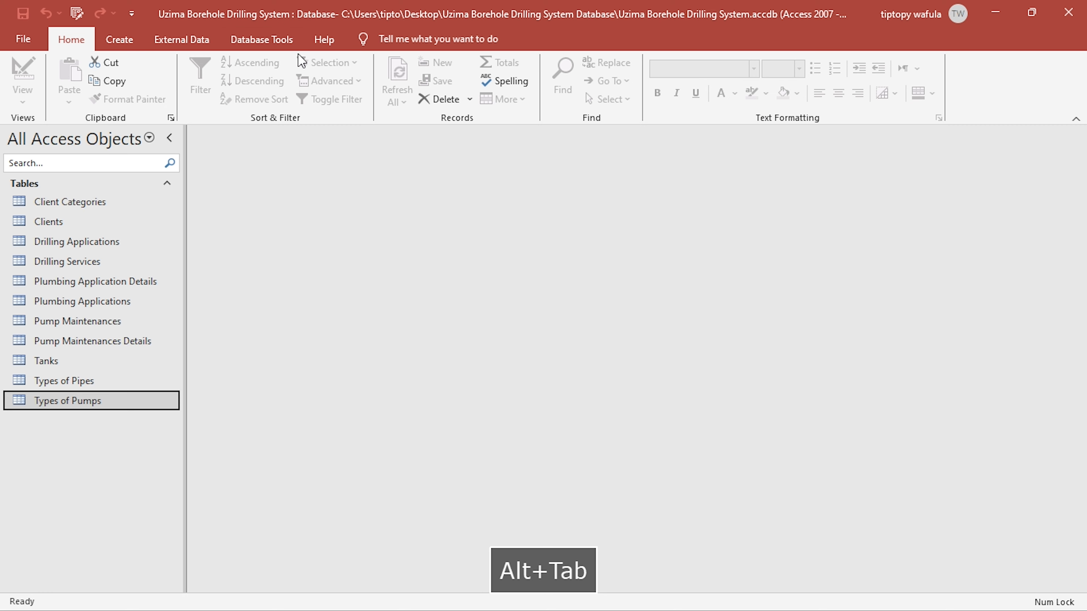
{"action": "left_click", "coordinate": [171, 40]}
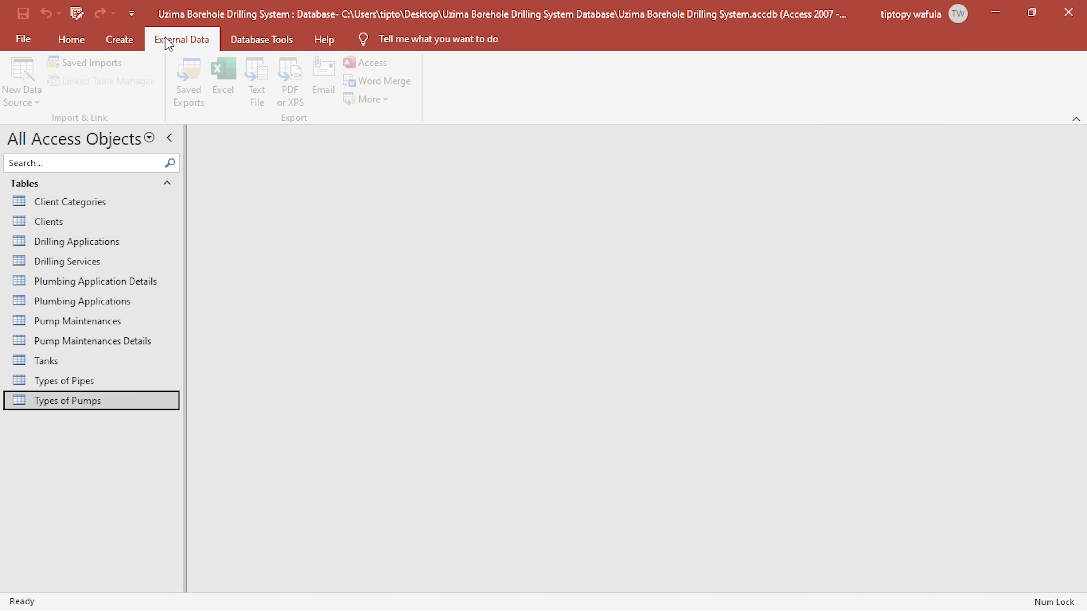
{"action": "left_click", "coordinate": [238, 39]}
{"action": "left_click", "coordinate": [201, 79]}
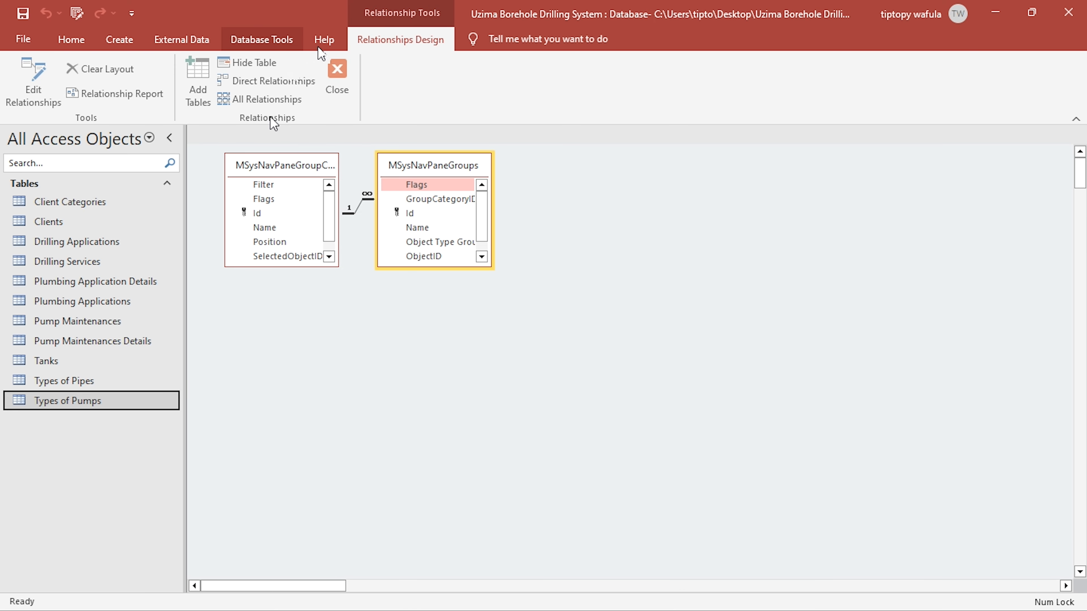
{"action": "right_click", "coordinate": [422, 166]}
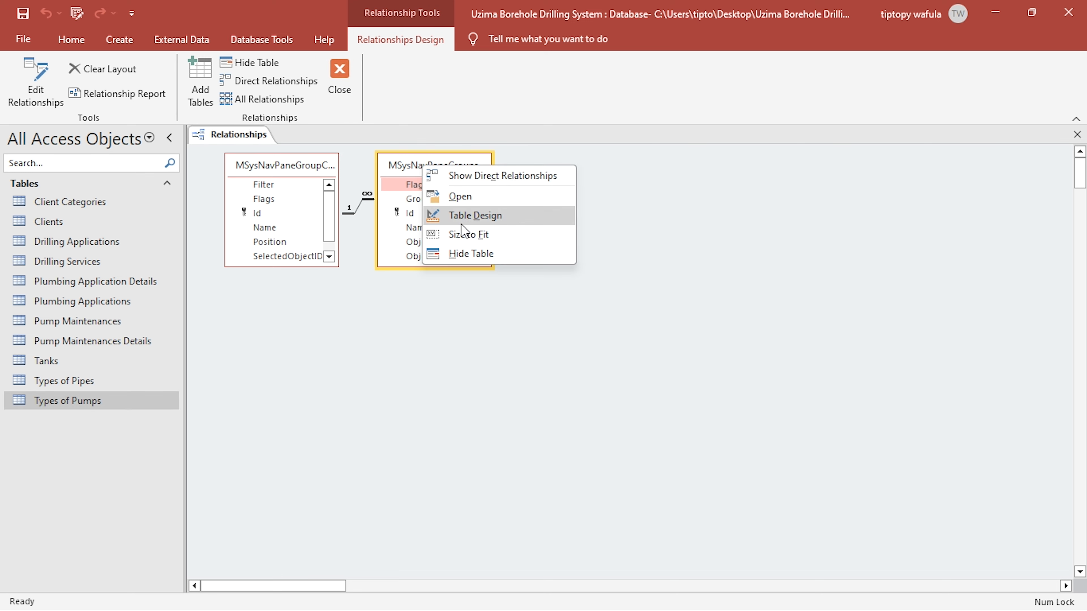
{"action": "left_click", "coordinate": [466, 254]}
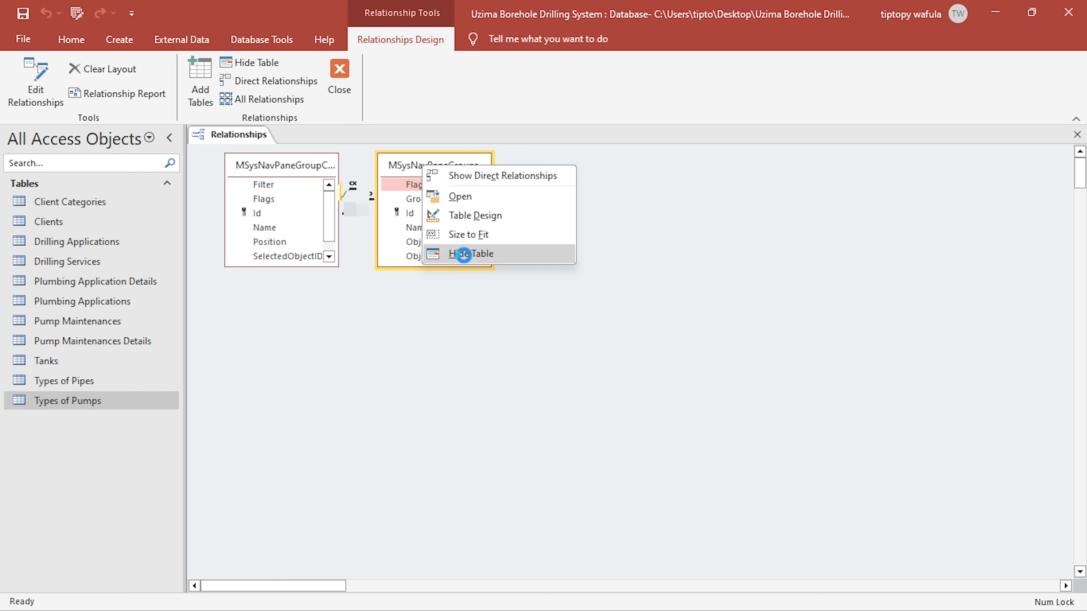
{"action": "right_click", "coordinate": [329, 178]}
{"action": "left_click", "coordinate": [372, 264]}
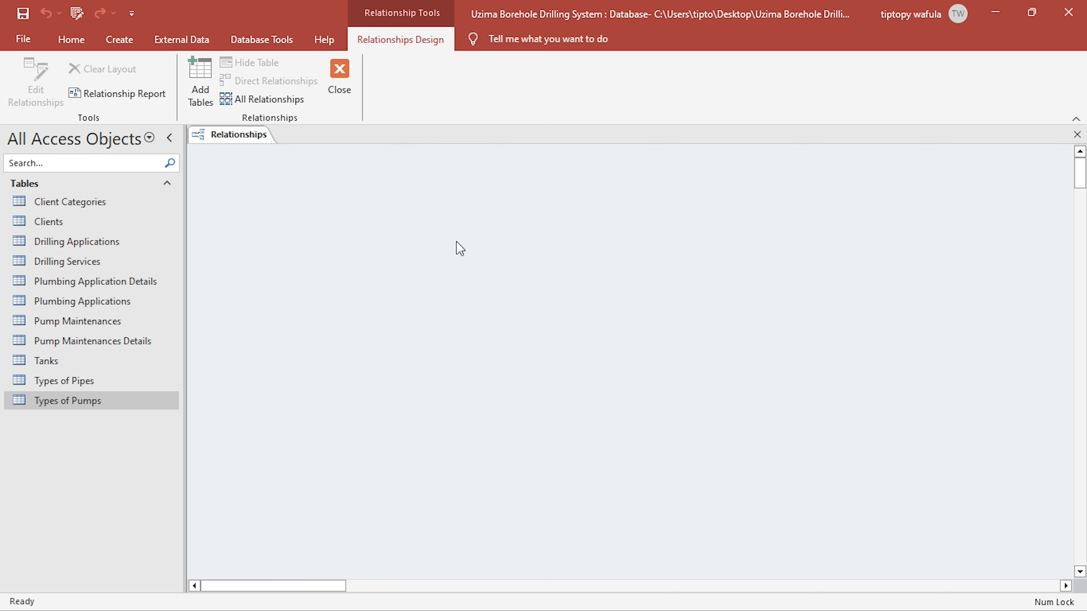
- Add all eleven database tables, from Client Categories through Types of Pumps, to the Relationships layout and close the table picker
{"action": "right_click", "coordinate": [456, 242]}
{"action": "left_click", "coordinate": [551, 257]}
{"action": "left_click_drag", "start_coordinate": [473, 83], "coordinate": [616, 102]}
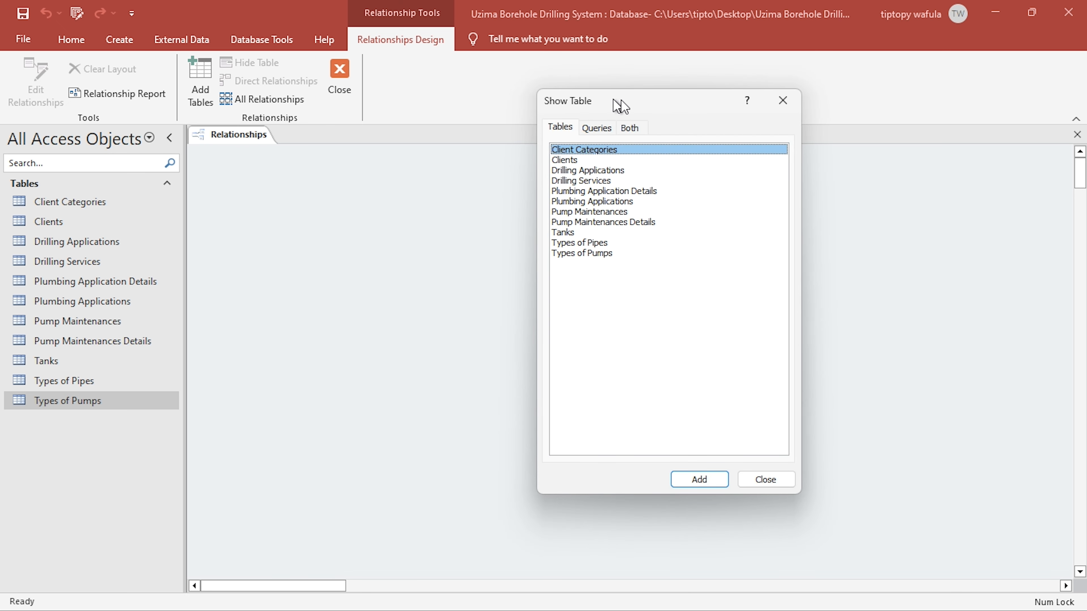
{"action": "double_click", "coordinate": [586, 150]}
{"action": "double_click", "coordinate": [582, 161]}
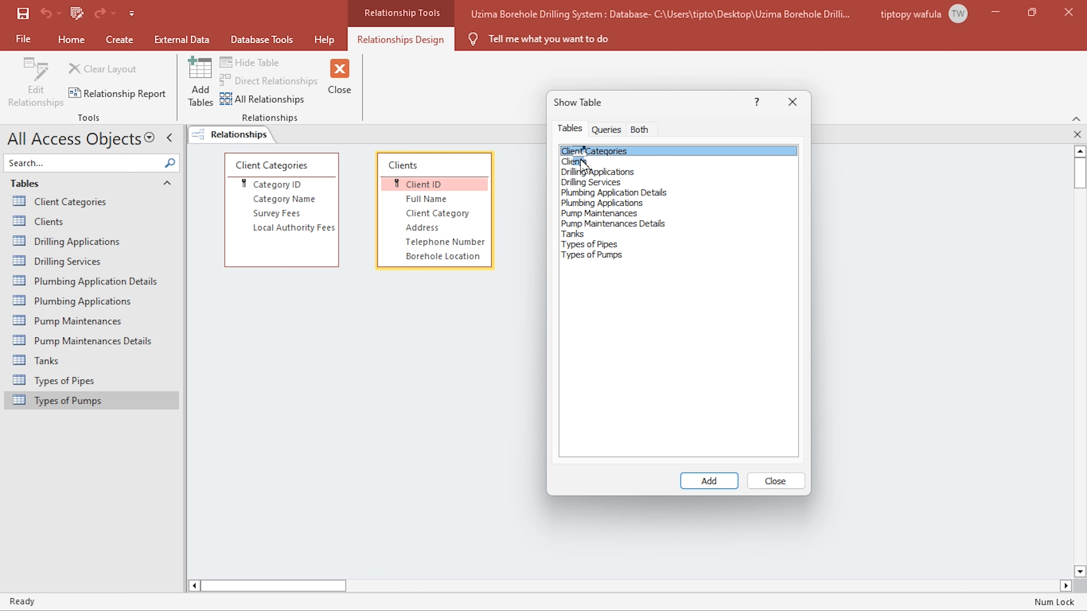
{"action": "double_click", "coordinate": [594, 172]}
{"action": "double_click", "coordinate": [591, 183]}
{"action": "double_click", "coordinate": [594, 194]}
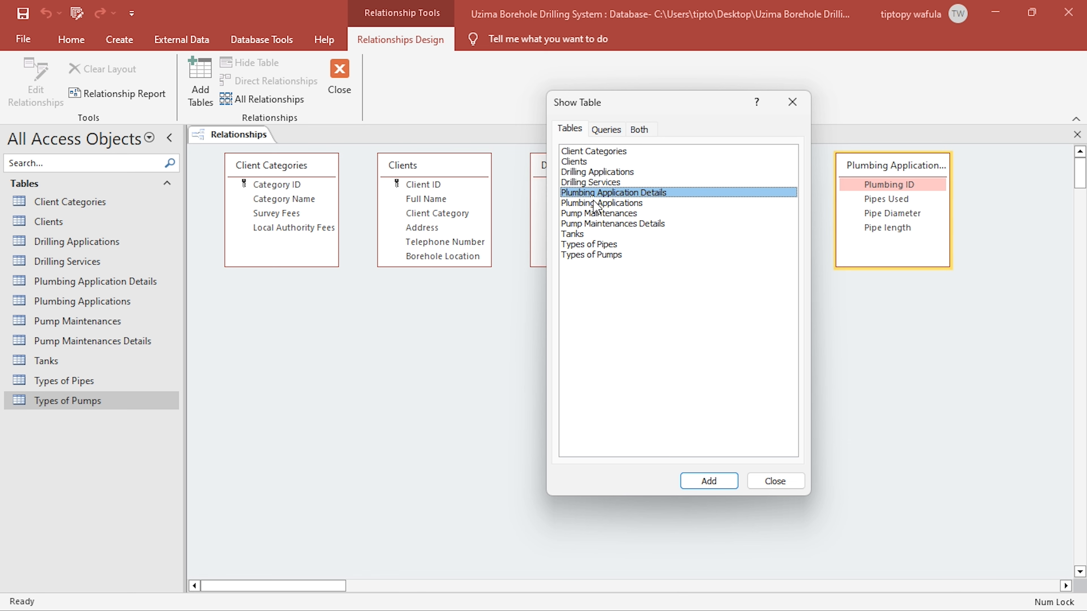
{"action": "double_click", "coordinate": [596, 203]}
{"action": "double_click", "coordinate": [597, 213]}
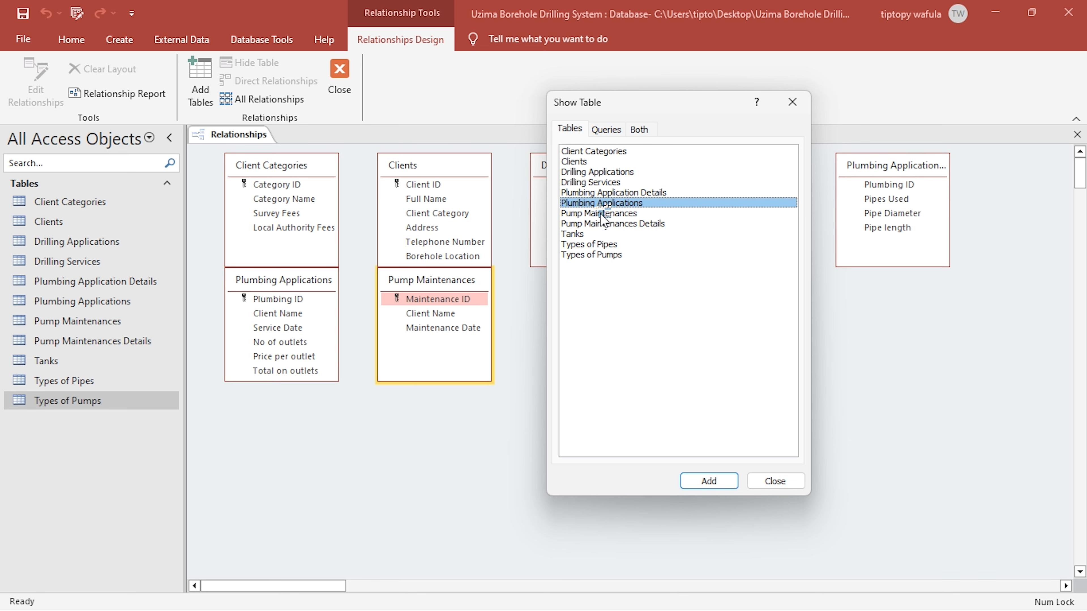
{"action": "double_click", "coordinate": [589, 224]}
{"action": "left_click", "coordinate": [579, 234]}
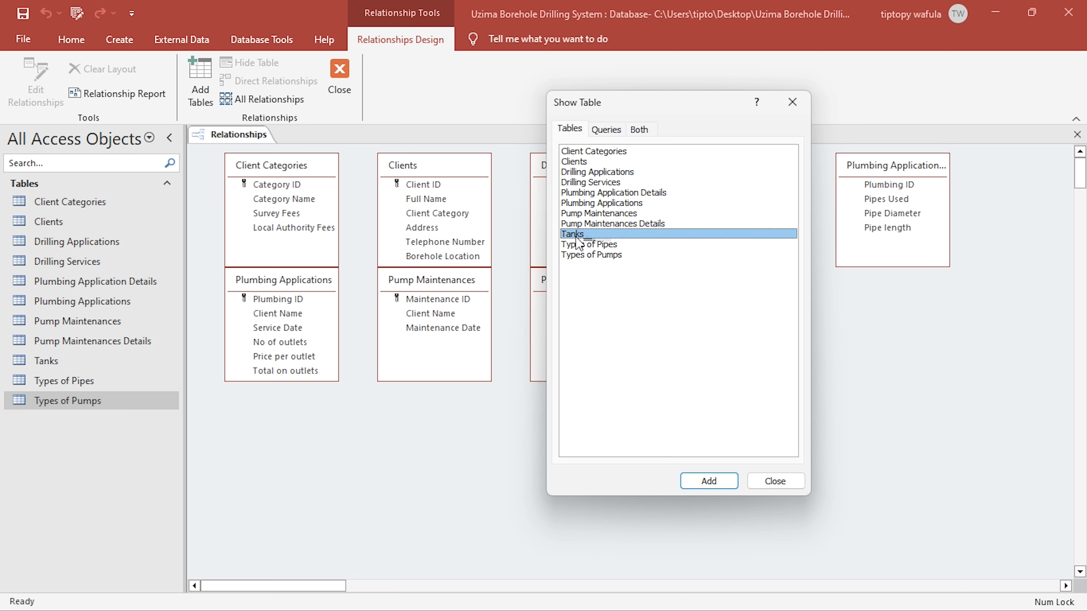
{"action": "double_click", "coordinate": [579, 244]}
{"action": "double_click", "coordinate": [580, 254]}
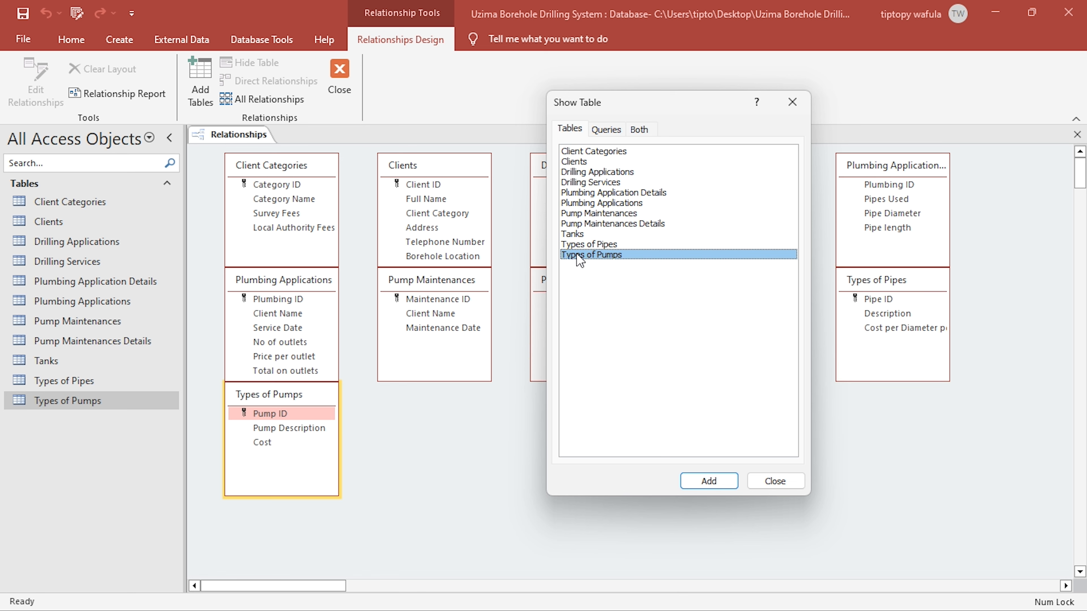
{"action": "left_click", "coordinate": [778, 109]}
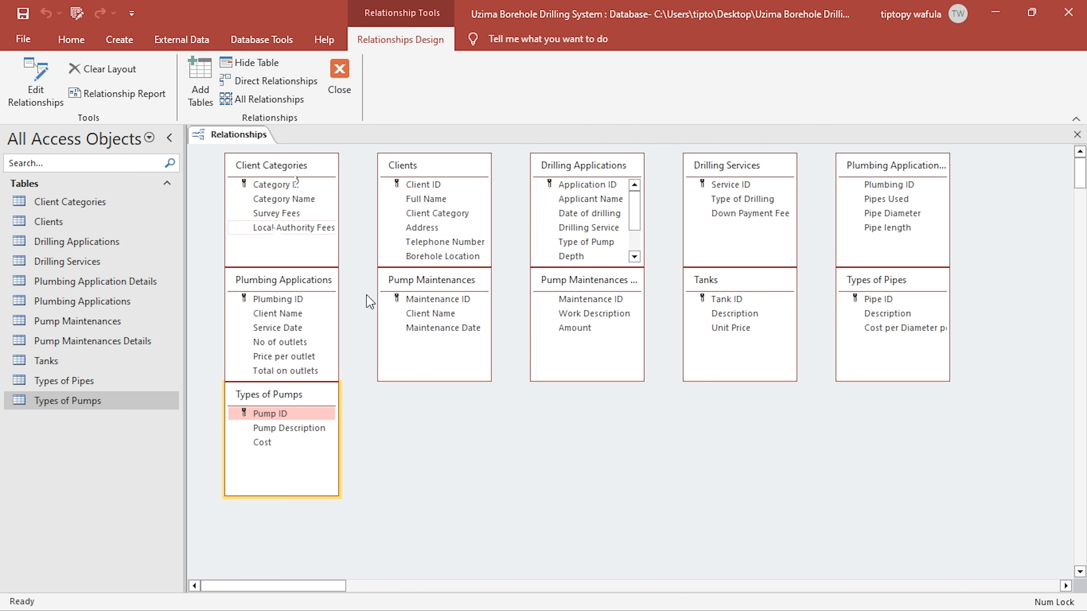
- Examine the category names and fees in the Client Categories table, and close it to return to the Relationships layout
{"action": "left_click", "coordinate": [288, 168]}
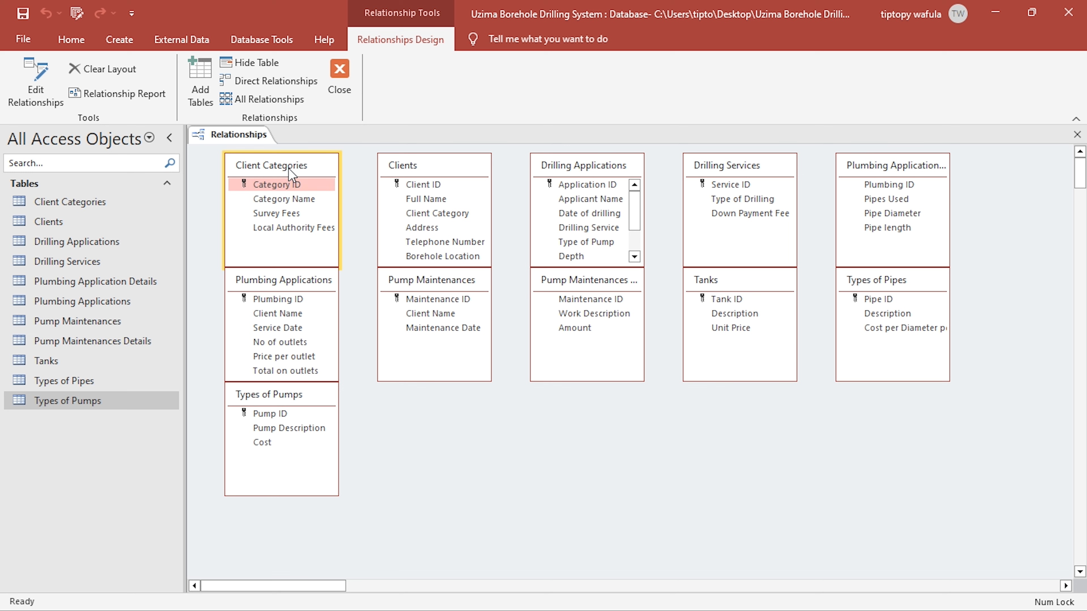
{"action": "left_click", "coordinate": [420, 168]}
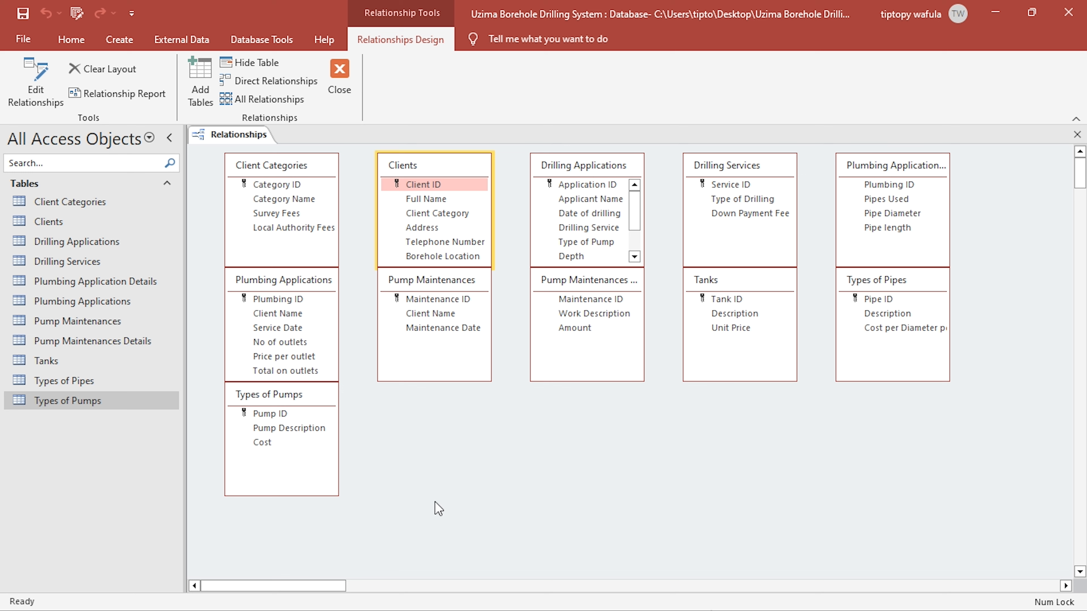
{"action": "double_click", "coordinate": [52, 205]}
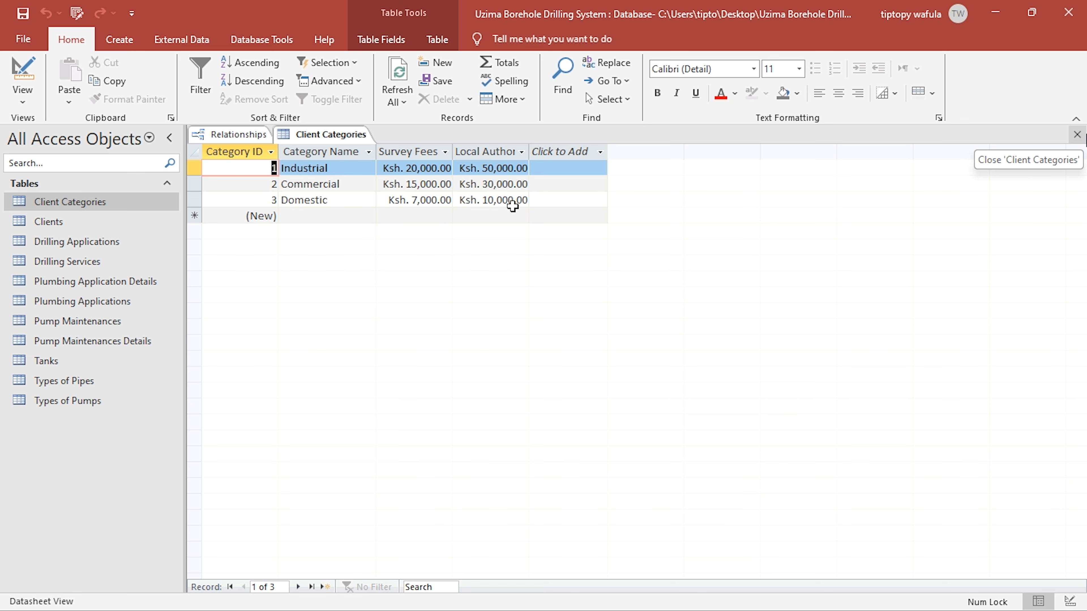
{"action": "double_click", "coordinate": [333, 168]}
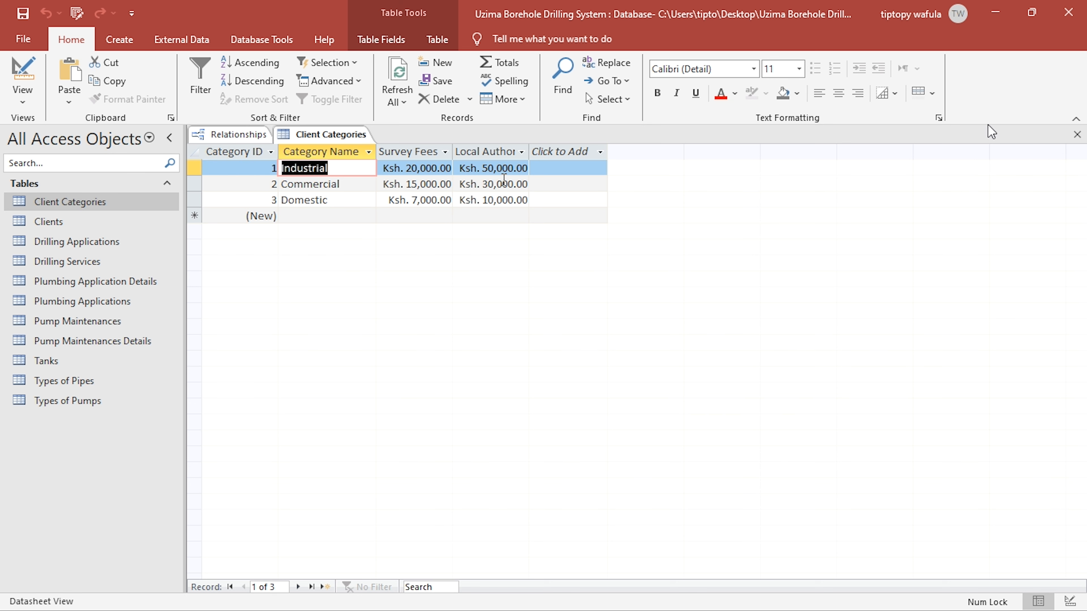
{"action": "left_click", "coordinate": [1078, 135]}
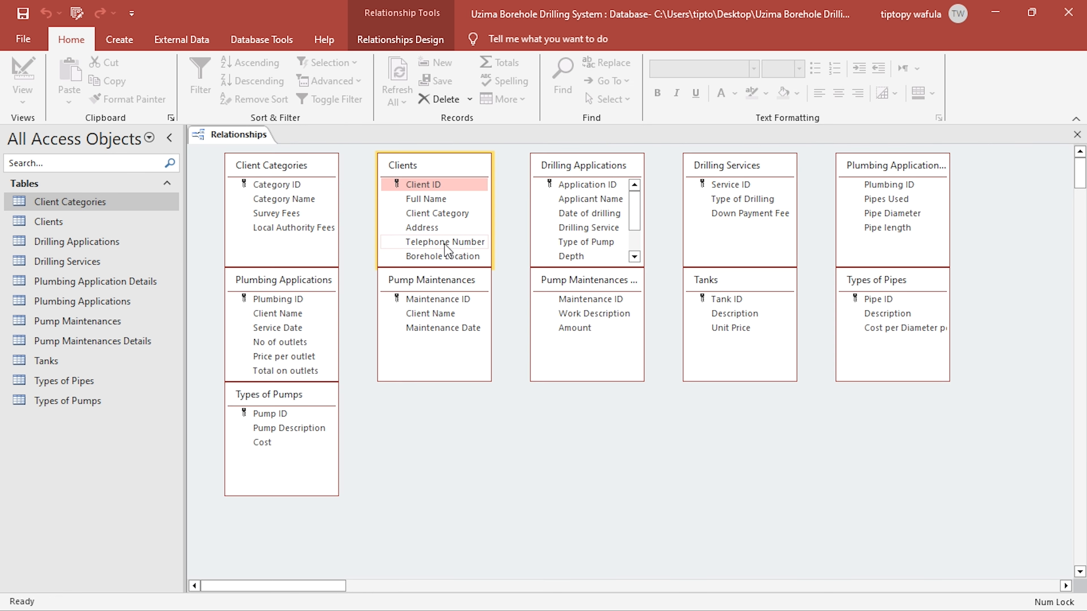
- Link Category ID in Client Categories to Client Category in Clients, enforcing referential integrity with cascading updates and deletes
{"action": "left_click_drag", "start_coordinate": [265, 182], "coordinate": [296, 191]}
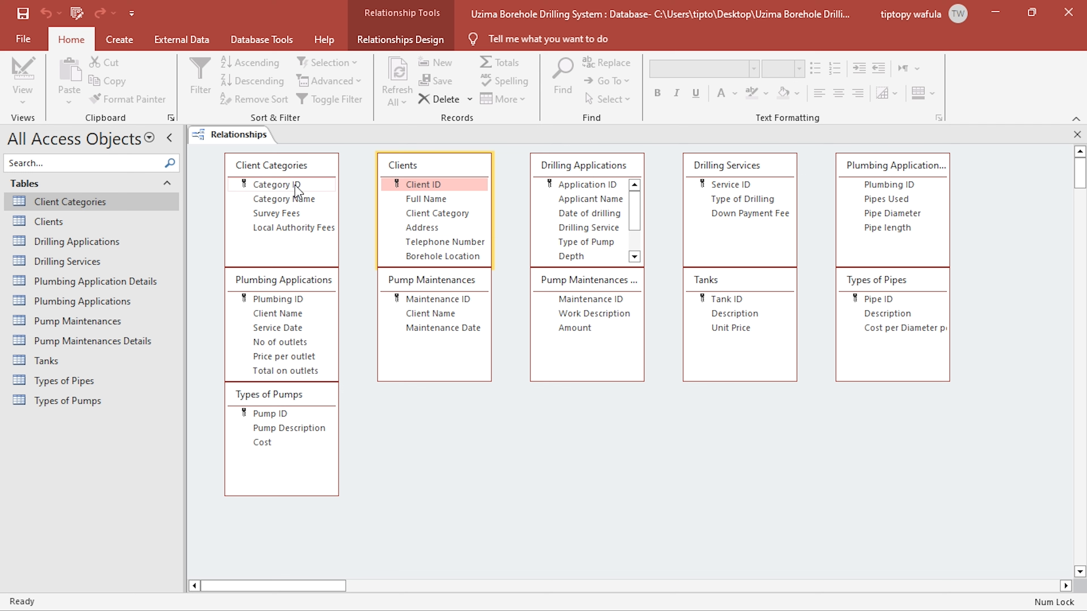
{"action": "left_click_drag", "start_coordinate": [293, 183], "coordinate": [289, 189]}
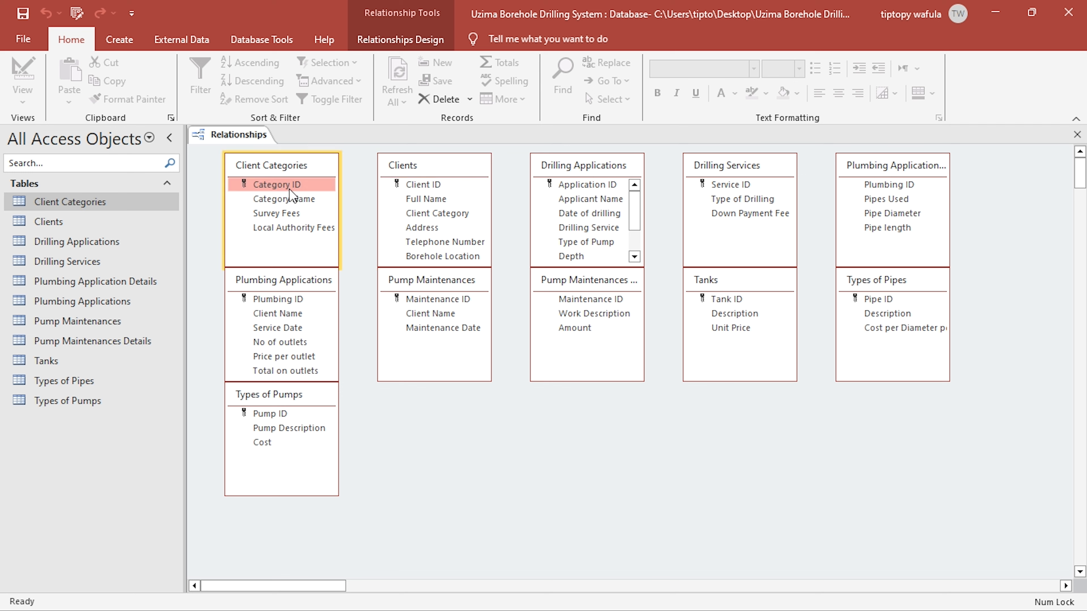
{"action": "left_click_drag", "start_coordinate": [281, 185], "coordinate": [423, 216]}
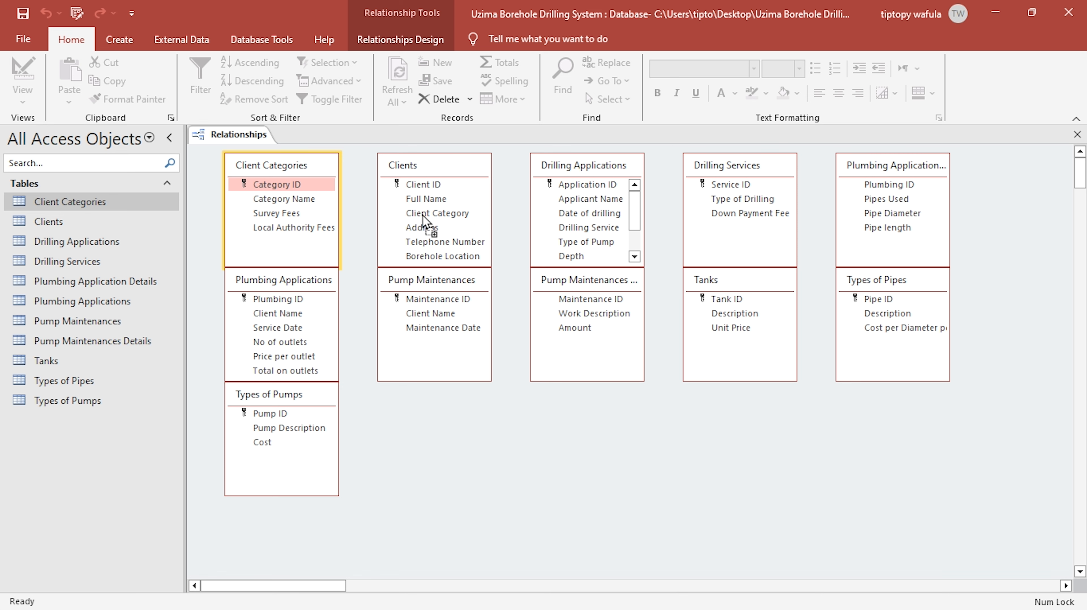
{"action": "left_click_drag", "start_coordinate": [423, 216], "coordinate": [423, 216]}
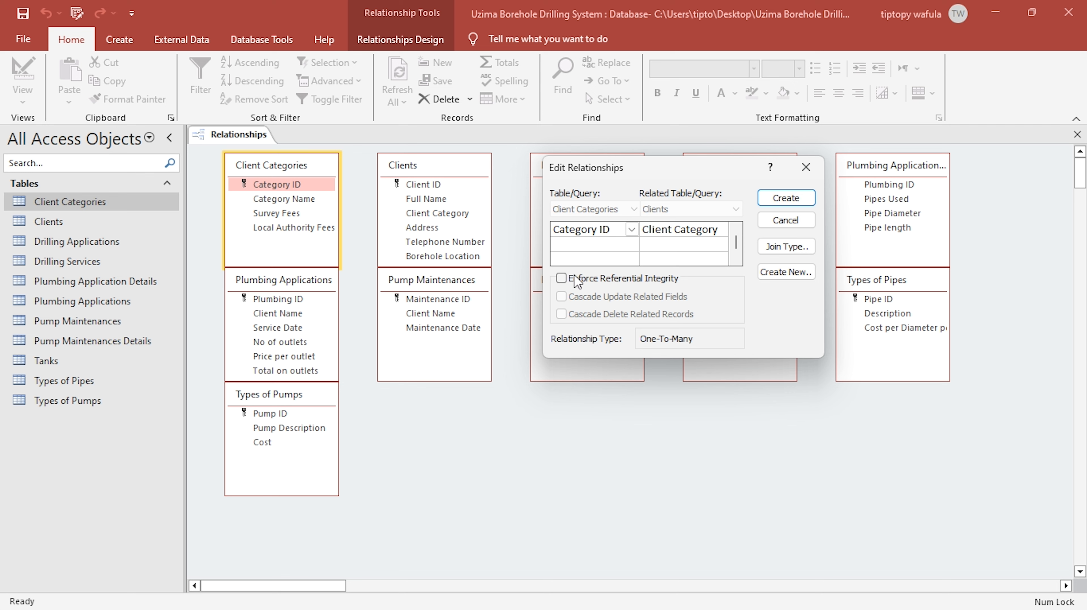
{"action": "left_click", "coordinate": [561, 278]}
{"action": "left_click", "coordinate": [562, 296]}
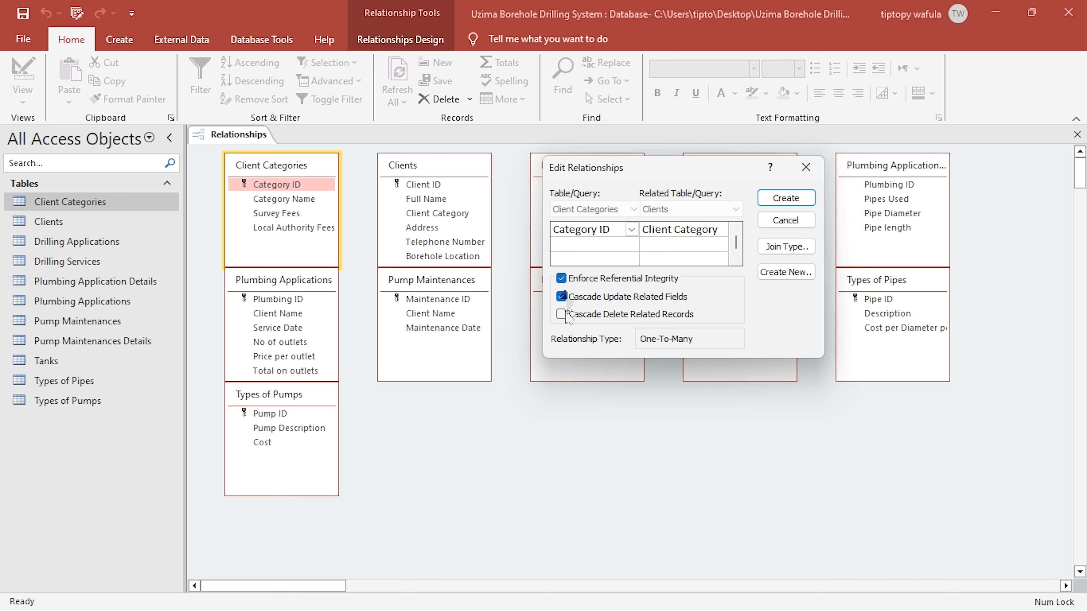
{"action": "left_click", "coordinate": [561, 314]}
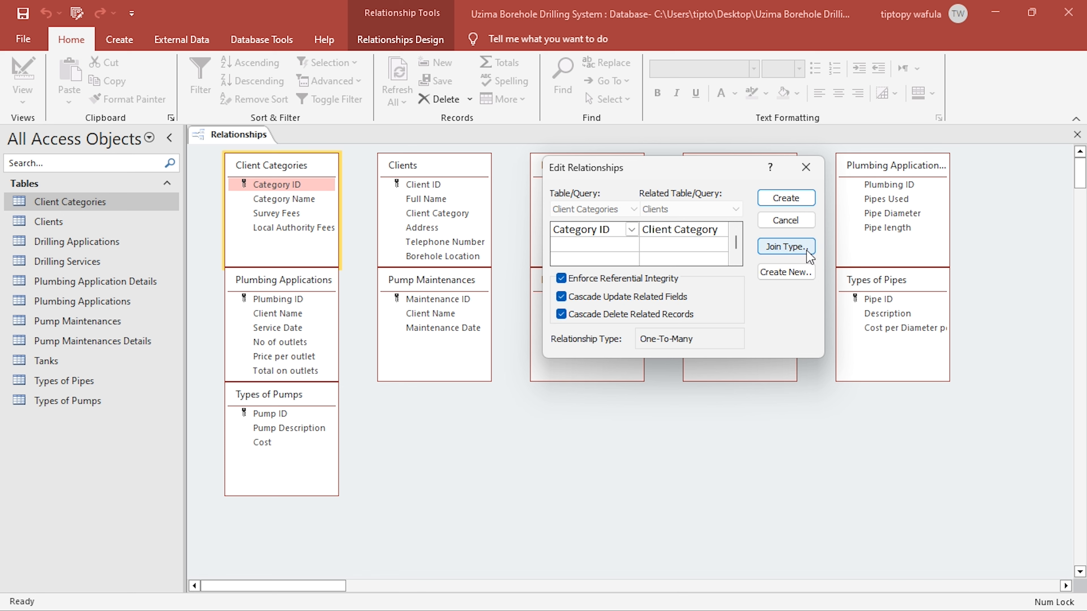
- Set the join to include all records from Clients and only matching Client Categories, and create the relationship
{"action": "left_click", "coordinate": [809, 256]}
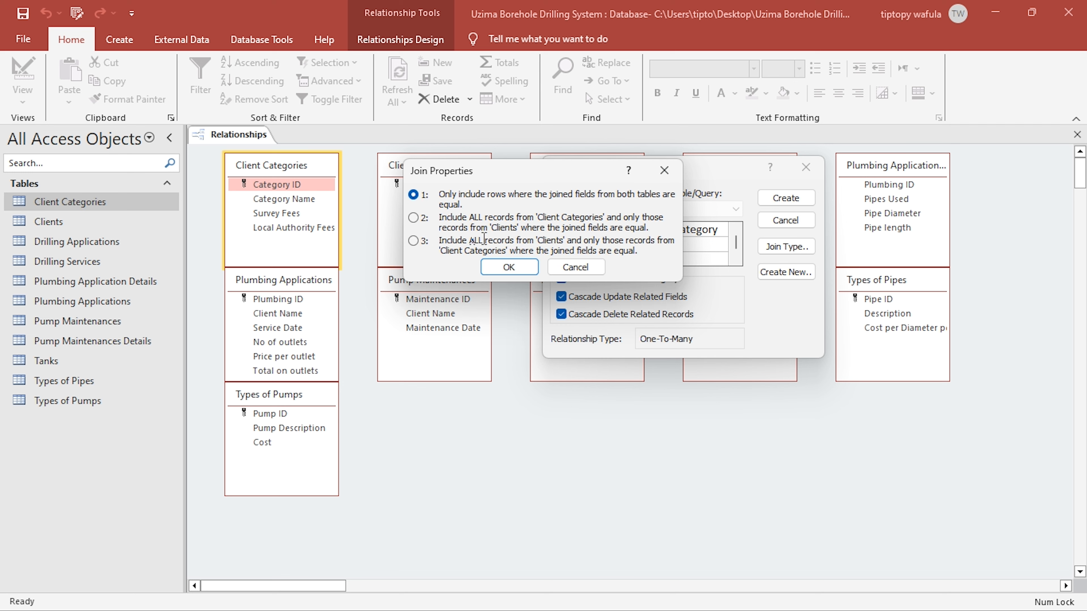
{"action": "left_click_drag", "start_coordinate": [484, 239], "coordinate": [569, 236]}
{"action": "left_click", "coordinate": [566, 240]}
{"action": "left_click_drag", "start_coordinate": [459, 252], "coordinate": [502, 252]}
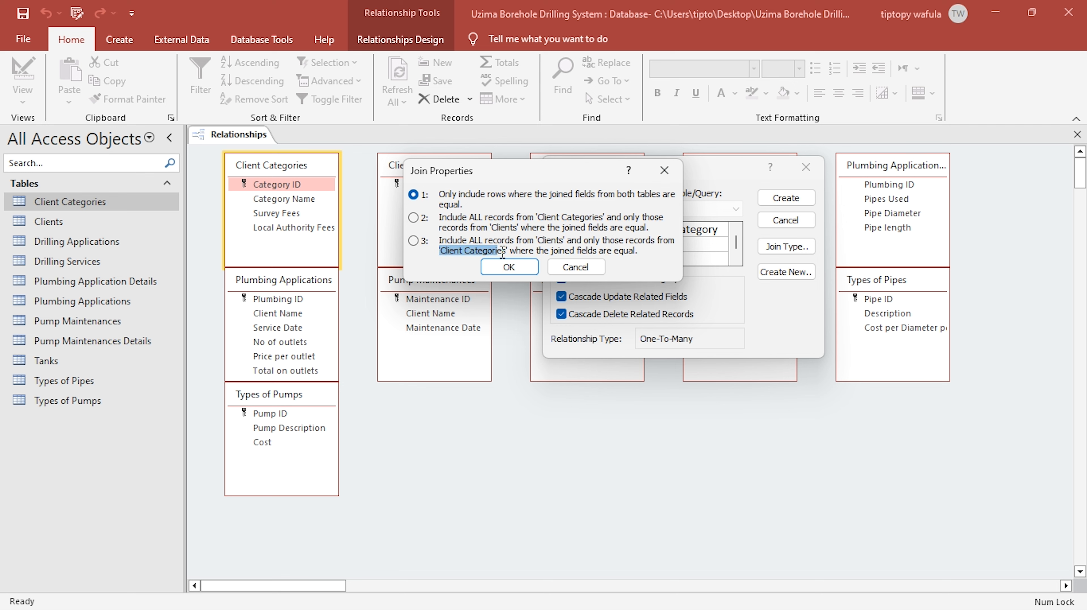
{"action": "left_click", "coordinate": [414, 242]}
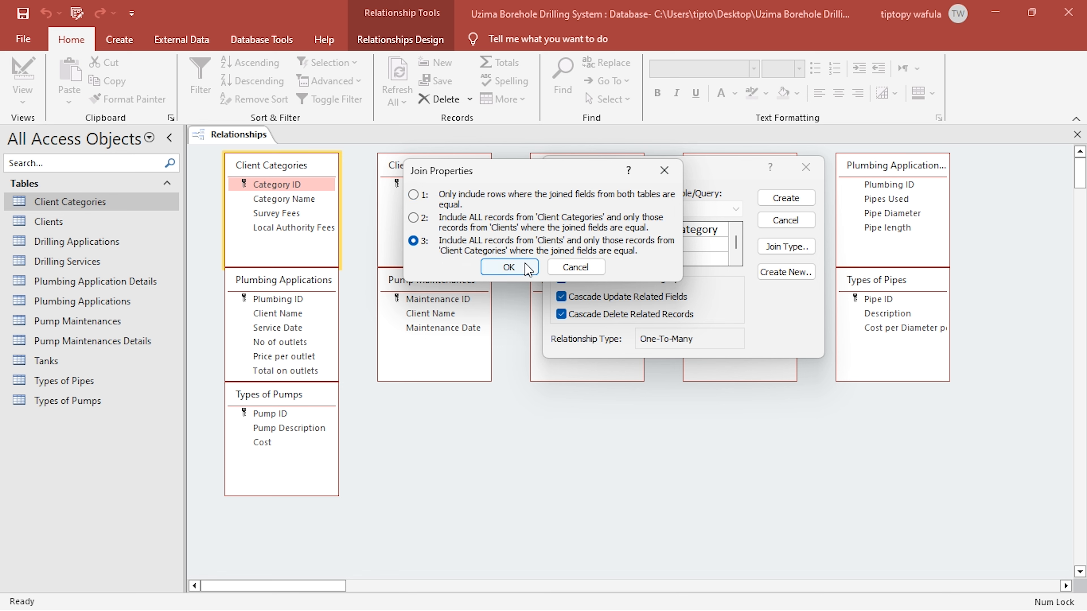
{"action": "left_click", "coordinate": [514, 268]}
{"action": "left_click", "coordinate": [786, 198]}
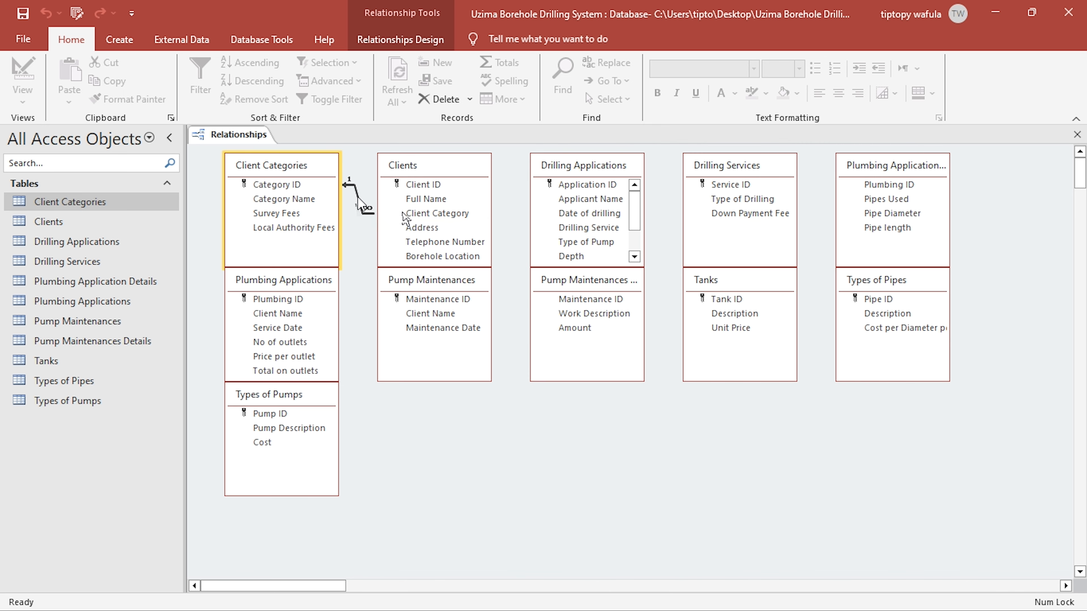
- Check the data type of the Client Category field in the Clients table's design, and close the table
{"action": "left_click", "coordinate": [305, 184]}
{"action": "left_click", "coordinate": [383, 210]}
{"action": "double_click", "coordinate": [92, 221]}
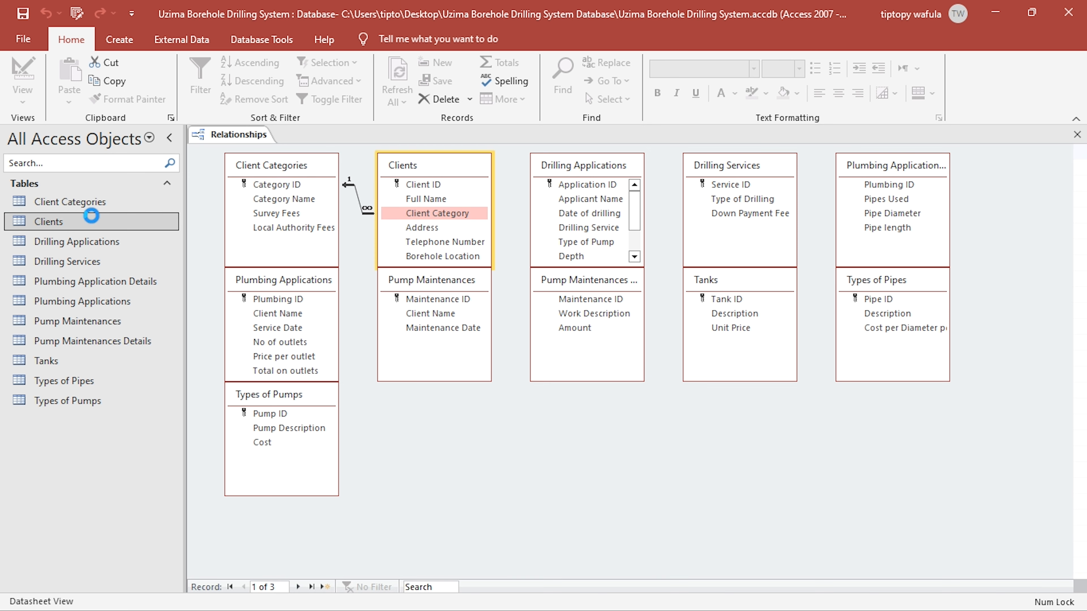
{"action": "left_click", "coordinate": [32, 75]}
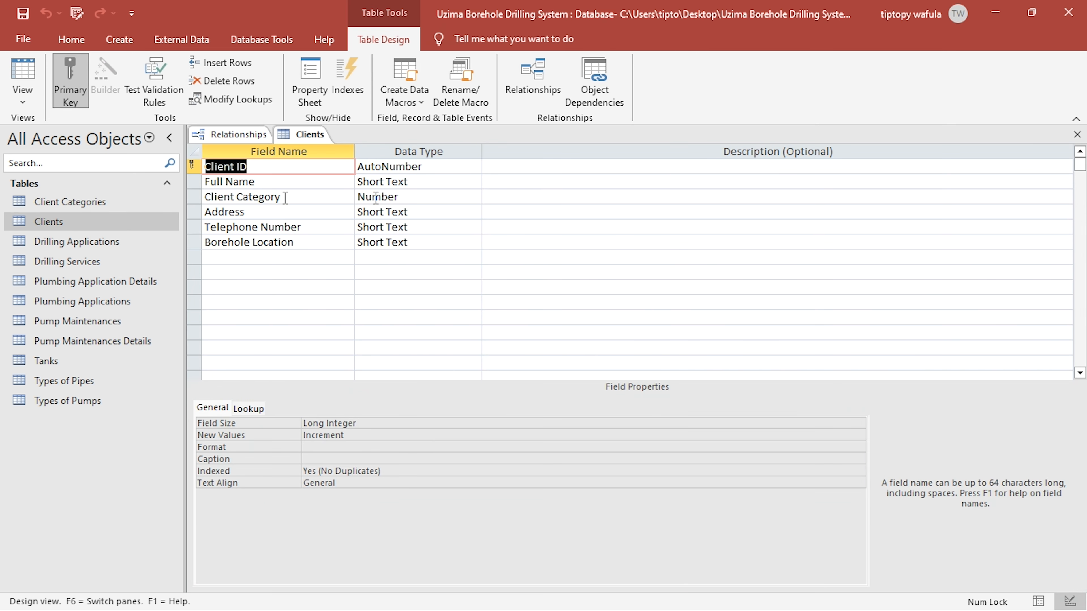
{"action": "left_click", "coordinate": [407, 198]}
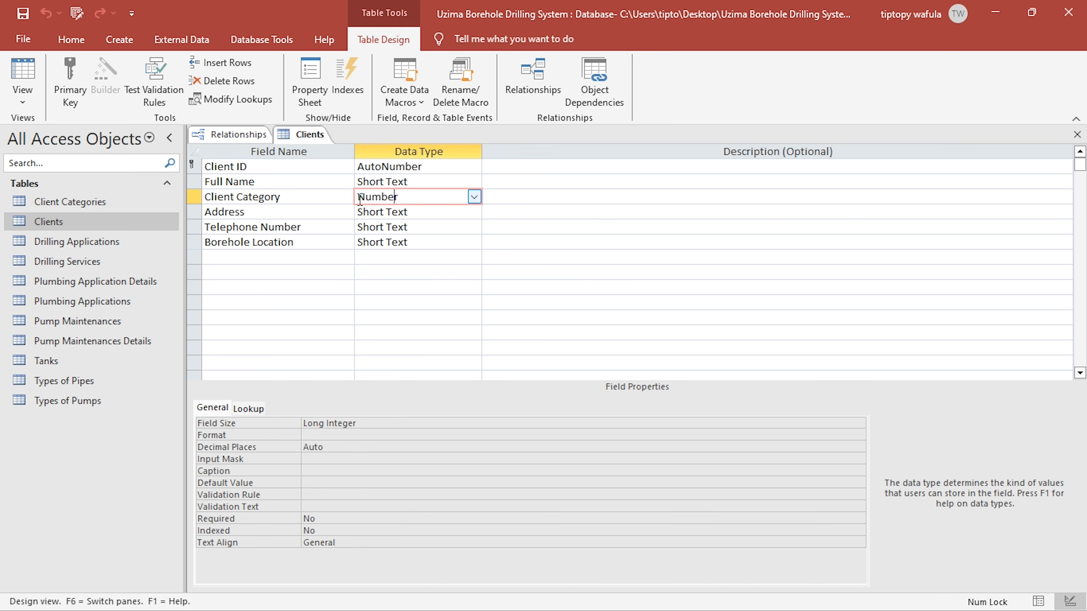
{"action": "left_click", "coordinate": [1078, 135]}
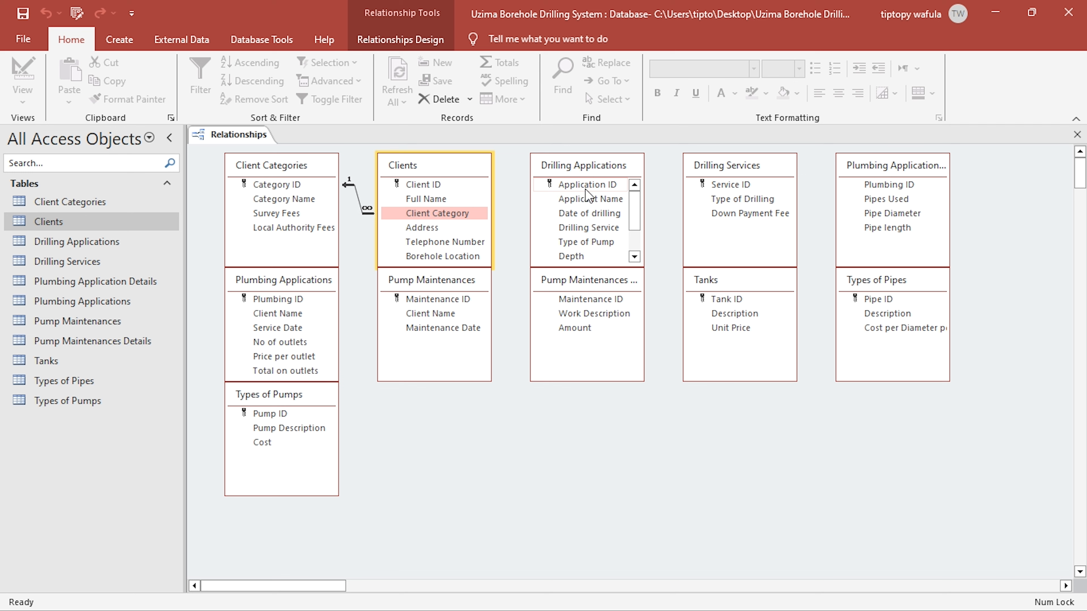
- Link Client ID in Clients to Applicant Name in Drilling Applications, enforcing referential integrity with cascading updates and deletes
{"action": "left_click", "coordinate": [603, 201]}
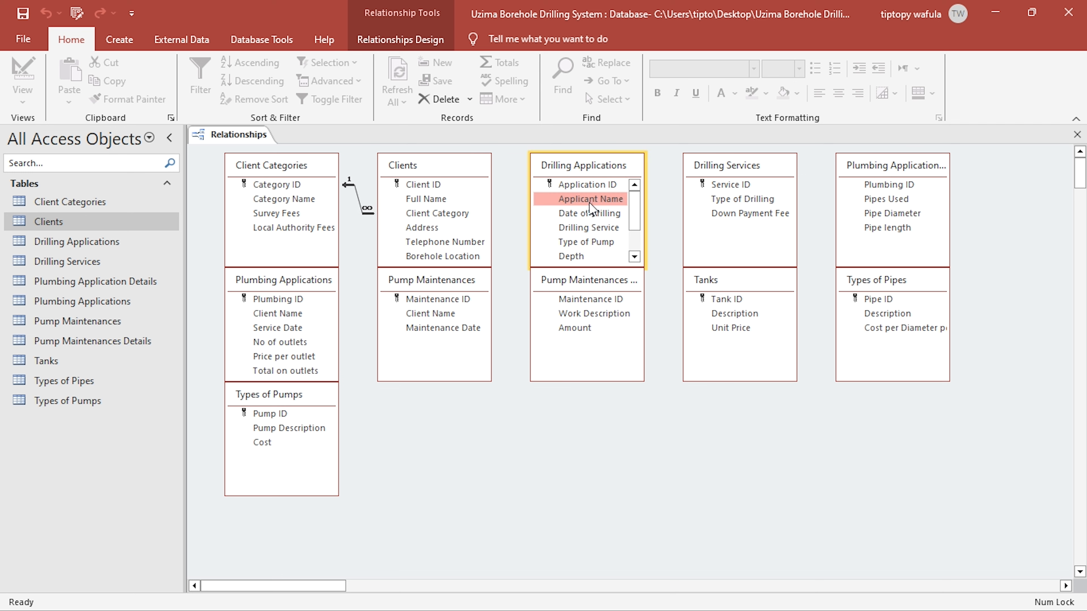
{"action": "left_click_drag", "start_coordinate": [475, 184], "coordinate": [449, 186]}
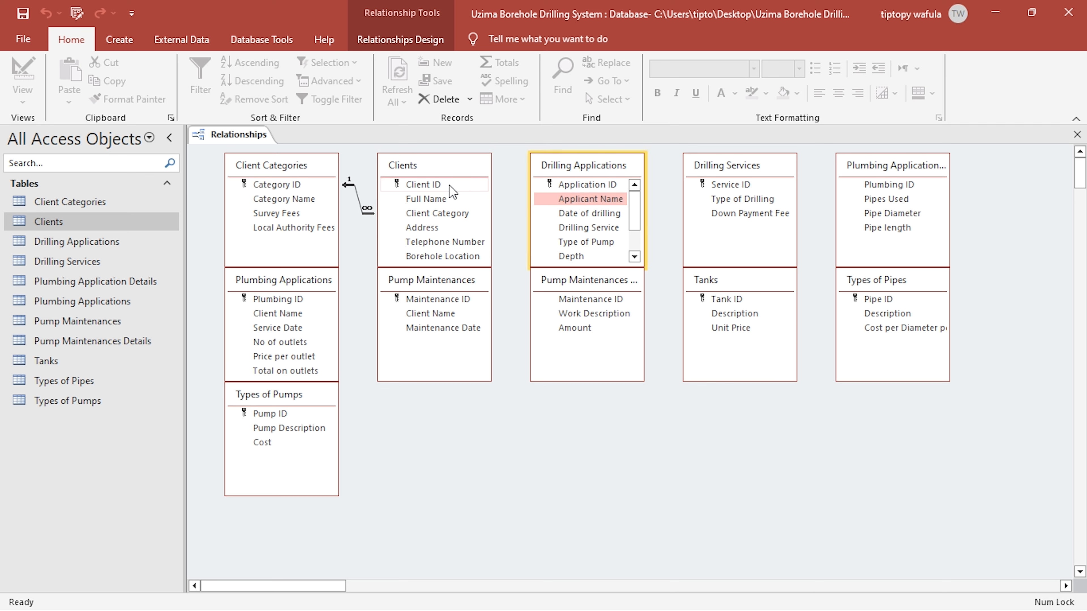
{"action": "left_click", "coordinate": [444, 185]}
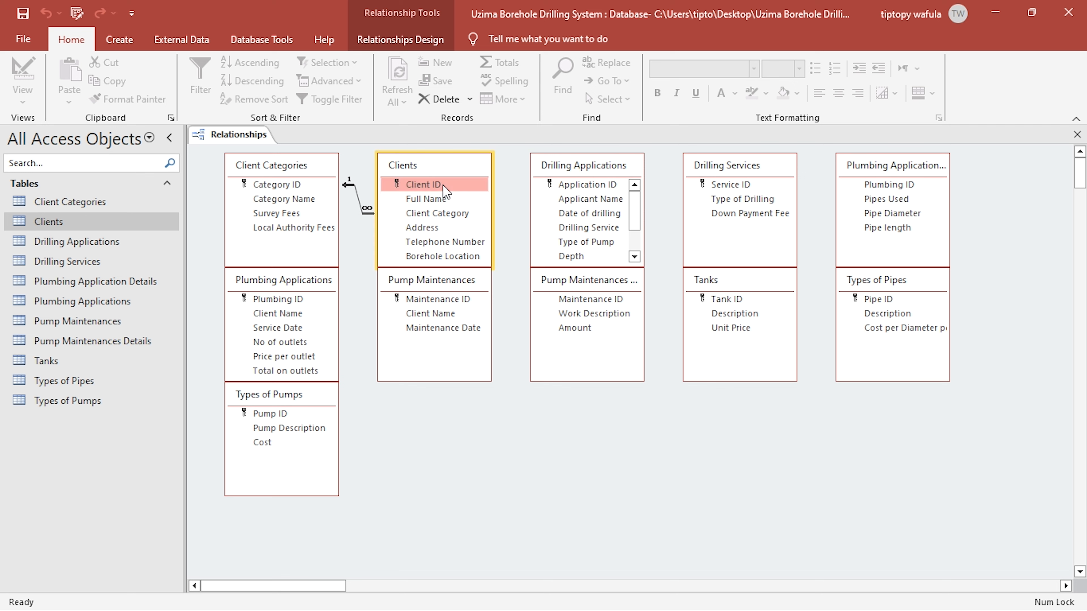
{"action": "left_click_drag", "start_coordinate": [429, 186], "coordinate": [586, 202]}
{"action": "left_click_drag", "start_coordinate": [572, 144], "coordinate": [849, 293]}
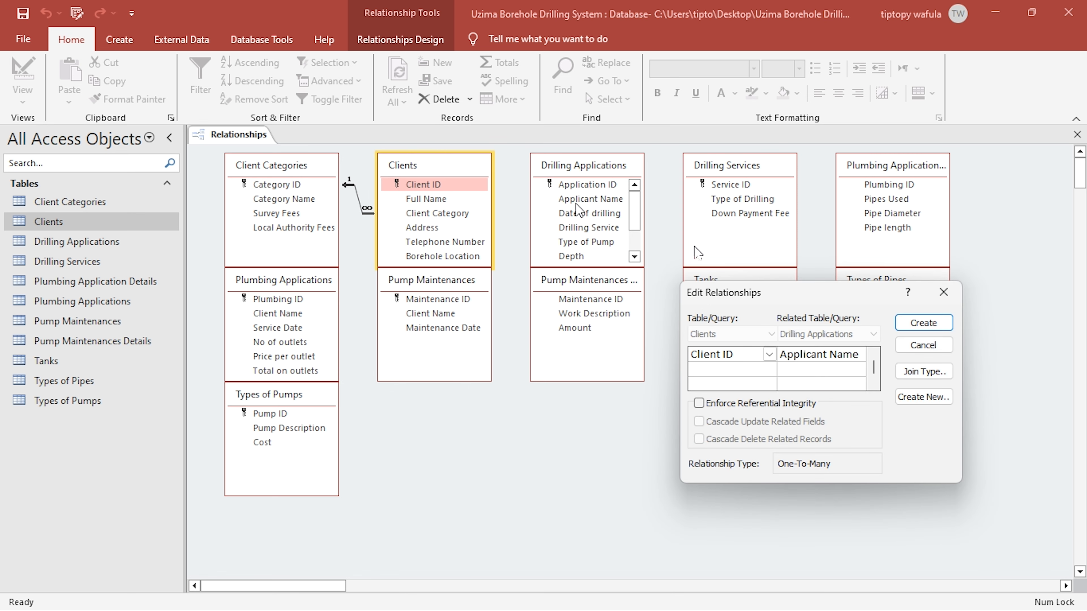
{"action": "left_click", "coordinate": [714, 403]}
{"action": "left_click", "coordinate": [710, 421]}
{"action": "left_click", "coordinate": [700, 438]}
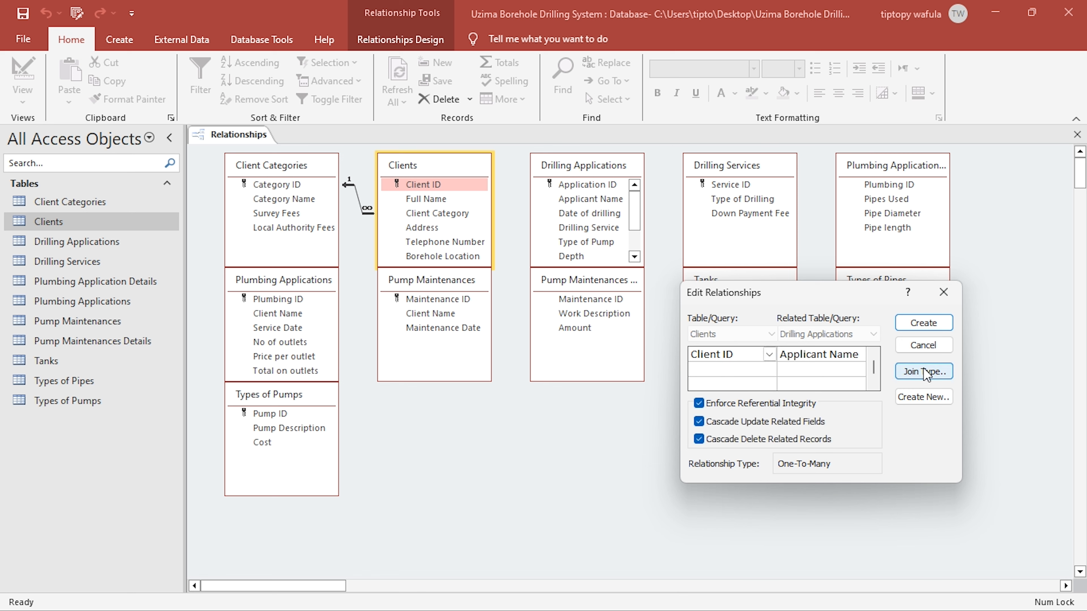
- Set the Clients join to include all records from Drilling Applications, and create the relationship
{"action": "left_click", "coordinate": [925, 372]}
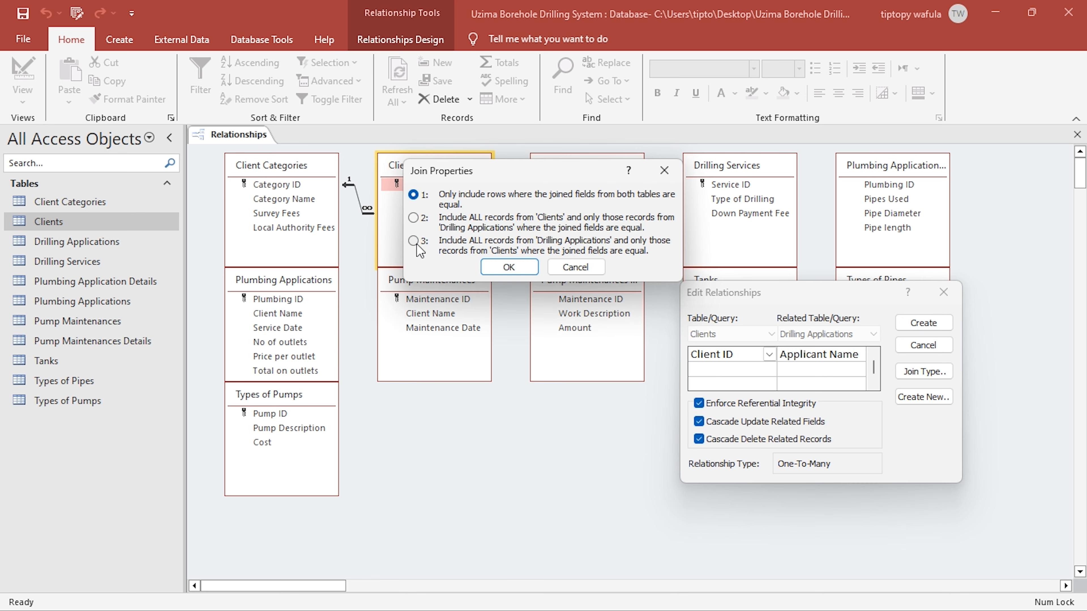
{"action": "left_click", "coordinate": [414, 241]}
{"action": "left_click", "coordinate": [520, 270]}
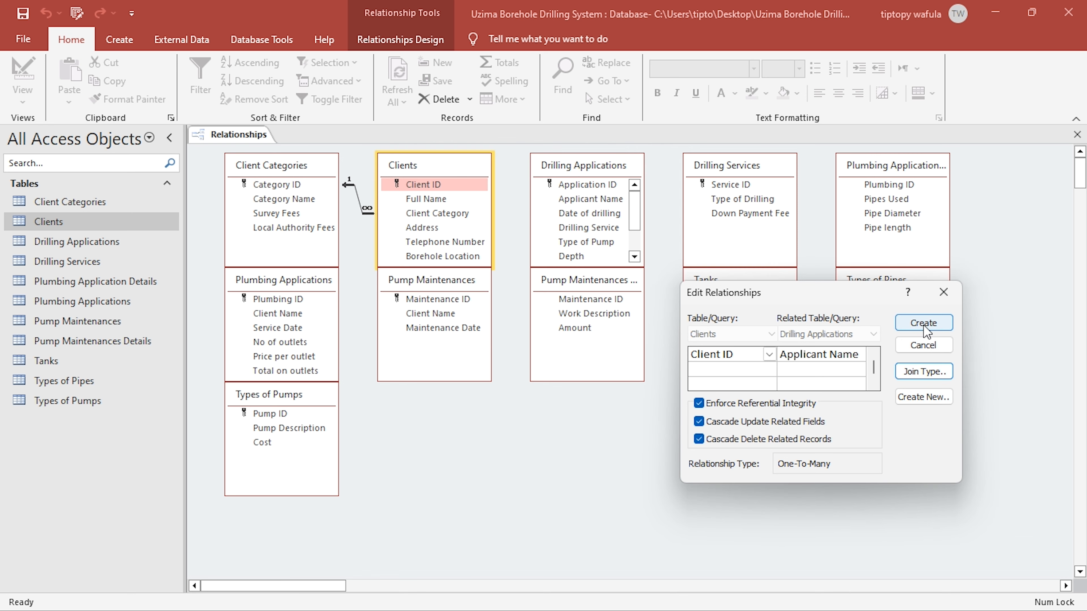
{"action": "left_click", "coordinate": [925, 324]}
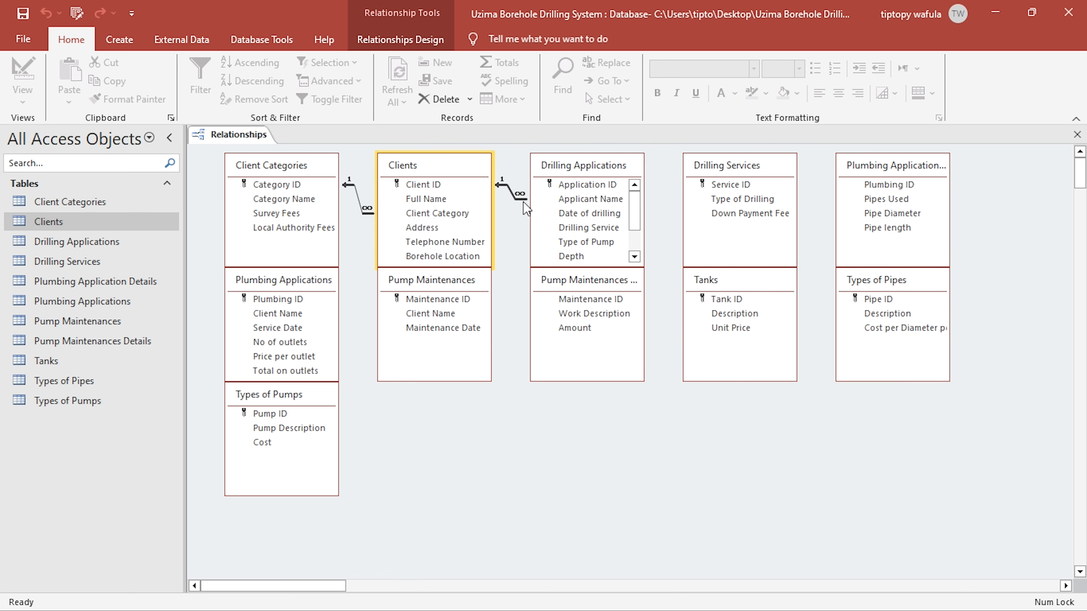
- Link Service ID in Drilling Services to Drilling Service in Drilling Applications, enforcing referential integrity with cascading updates and deletes
{"action": "left_click_drag", "start_coordinate": [548, 213], "coordinate": [603, 225]}
{"action": "left_click", "coordinate": [597, 228]}
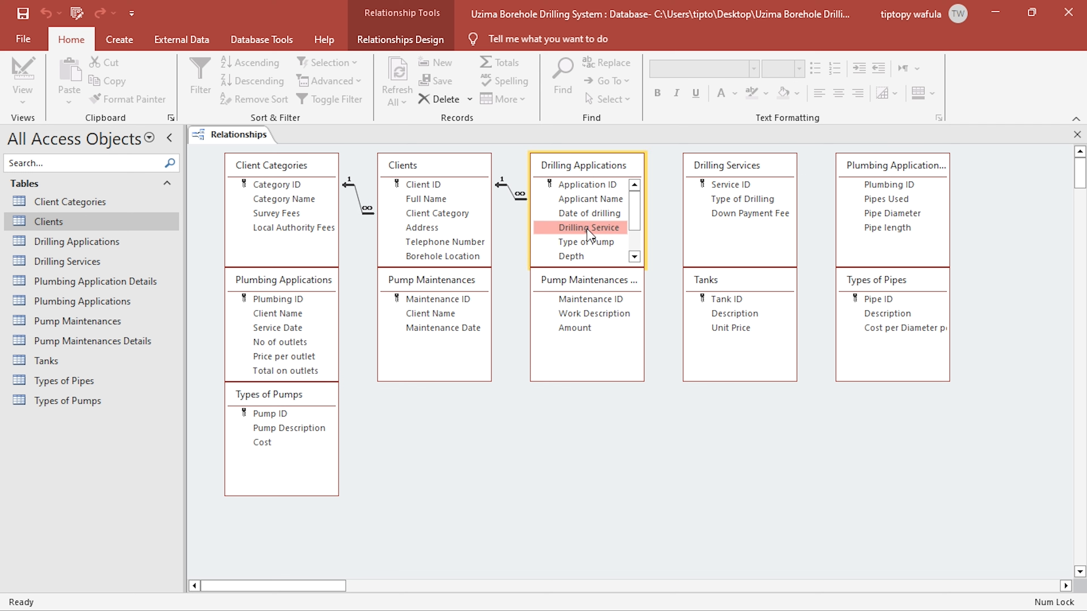
{"action": "left_click", "coordinate": [731, 168]}
{"action": "left_click", "coordinate": [620, 227]}
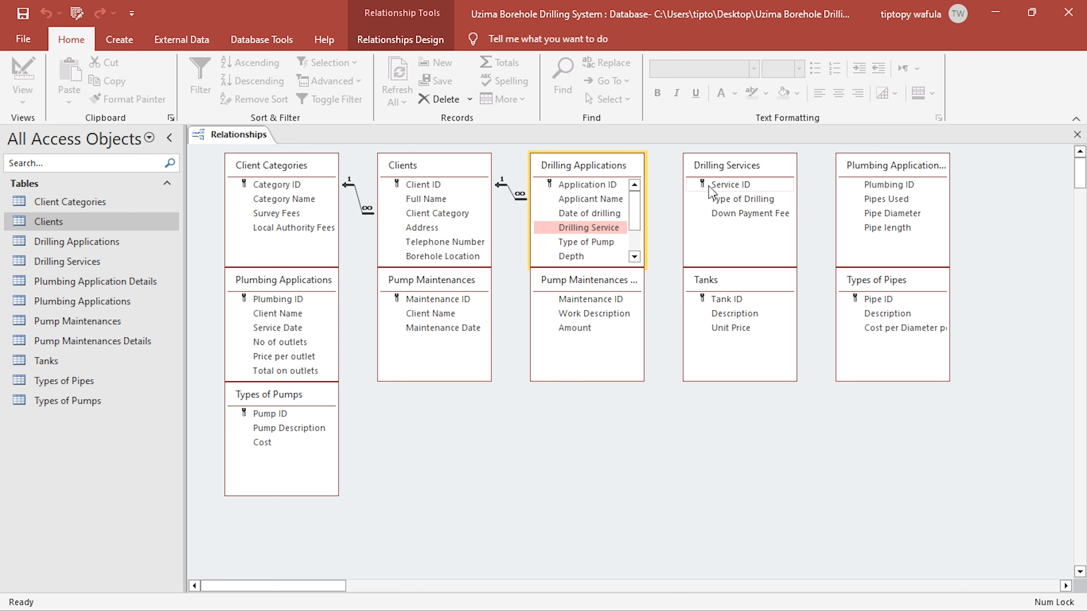
{"action": "left_click_drag", "start_coordinate": [710, 188], "coordinate": [600, 227]}
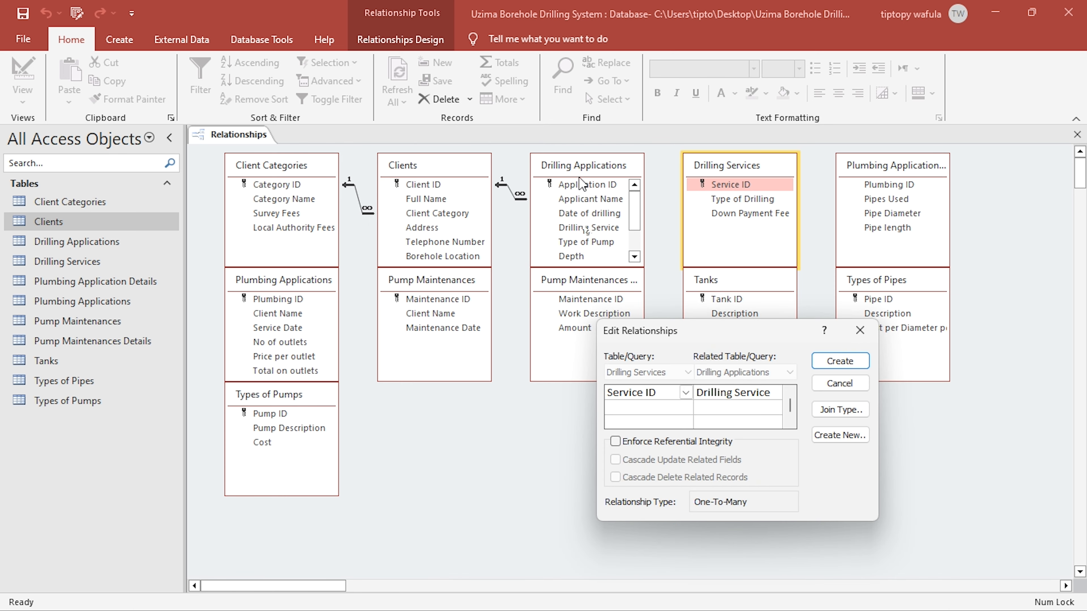
{"action": "left_click", "coordinate": [616, 442]}
{"action": "left_click", "coordinate": [615, 459]}
{"action": "left_click", "coordinate": [615, 477]}
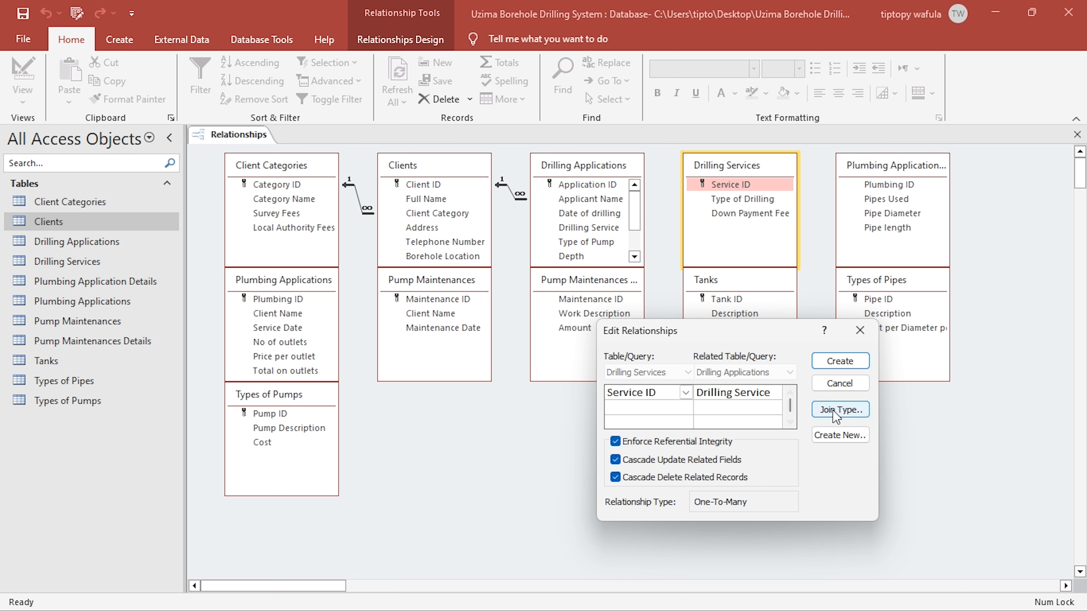
- Make the Drilling Services join include all records from Drilling Applications, and create the relationship
{"action": "left_click", "coordinate": [840, 410]}
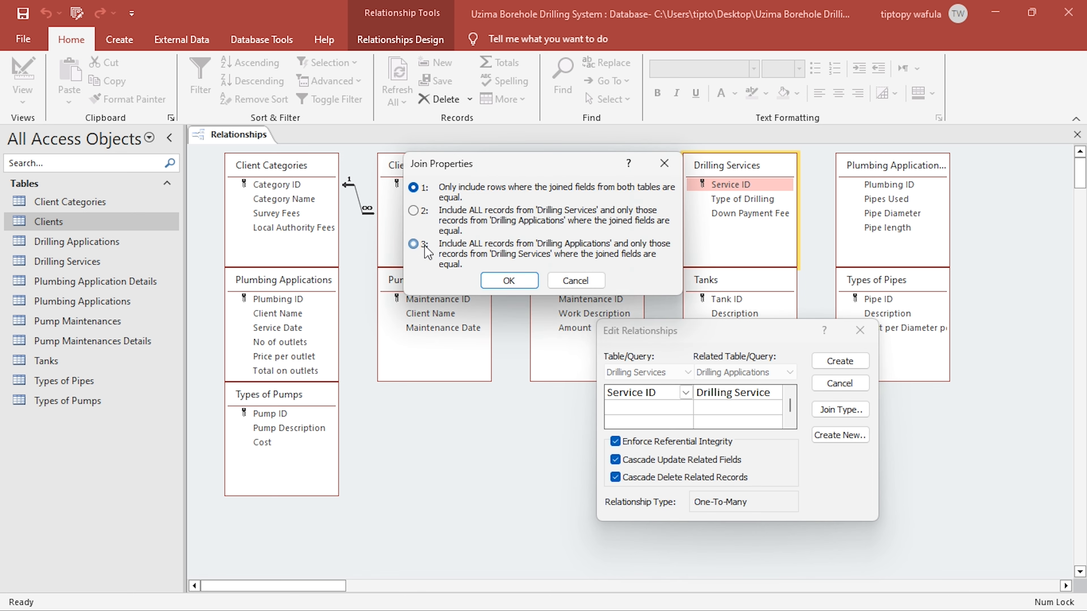
{"action": "left_click", "coordinate": [509, 280]}
{"action": "left_click", "coordinate": [835, 361]}
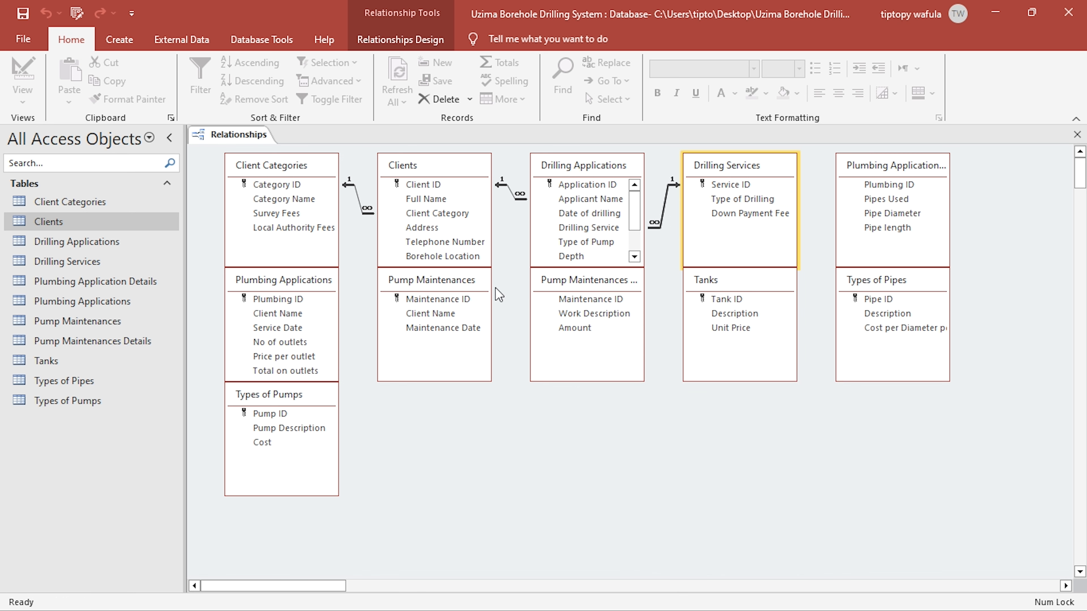
- Link Pump ID in Types of Pumps to Type of Pump in Drilling Applications, enforcing referential integrity with cascading updates and deletes
{"action": "left_click_drag", "start_coordinate": [628, 223], "coordinate": [637, 245]}
{"action": "left_click", "coordinate": [598, 241]}
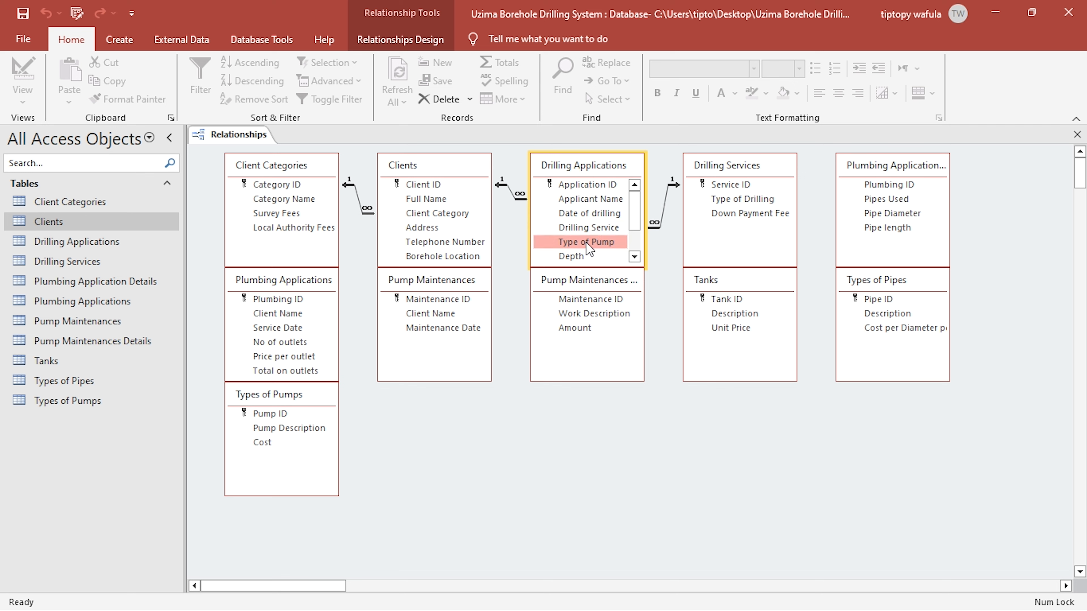
{"action": "mouse_move", "coordinate": [586, 243]}
{"action": "left_mouse_down"}
{"action": "mouse_move", "coordinate": [300, 379]}
{"action": "mouse_move", "coordinate": [270, 418]}
{"action": "mouse_move", "coordinate": [490, 265]}
{"action": "mouse_move", "coordinate": [565, 255]}
{"action": "mouse_move", "coordinate": [585, 201]}
{"action": "mouse_move", "coordinate": [591, 246]}
{"action": "mouse_move", "coordinate": [574, 228]}
{"action": "mouse_move", "coordinate": [593, 248]}
{"action": "left_mouse_up"}
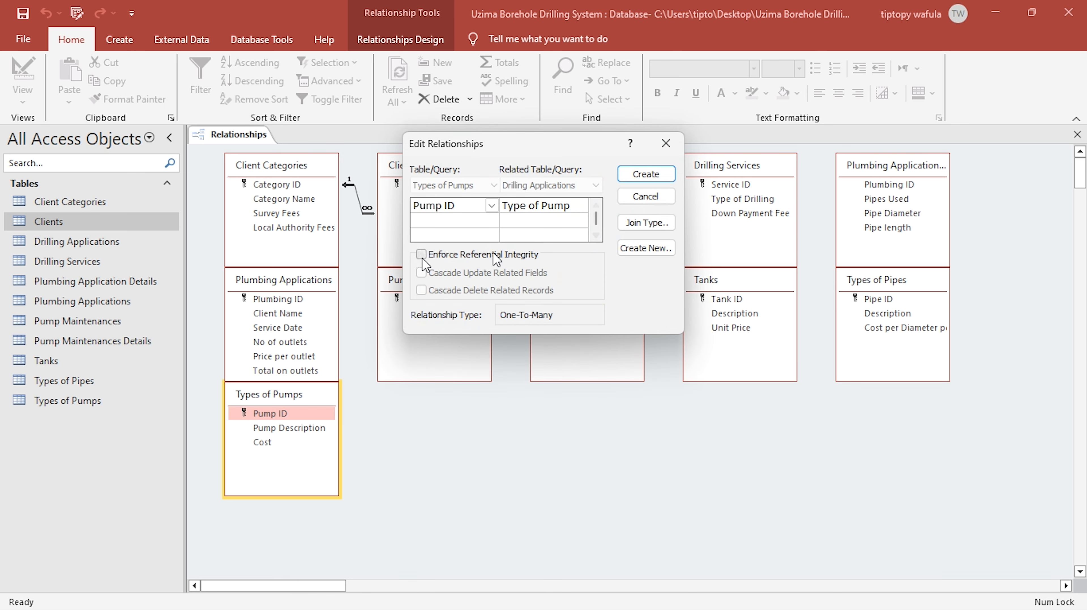
{"action": "left_click", "coordinate": [492, 255]}
{"action": "left_click", "coordinate": [422, 273]}
{"action": "left_click", "coordinate": [422, 291]}
{"action": "left_click_drag", "start_coordinate": [544, 151], "coordinate": [733, 406]}
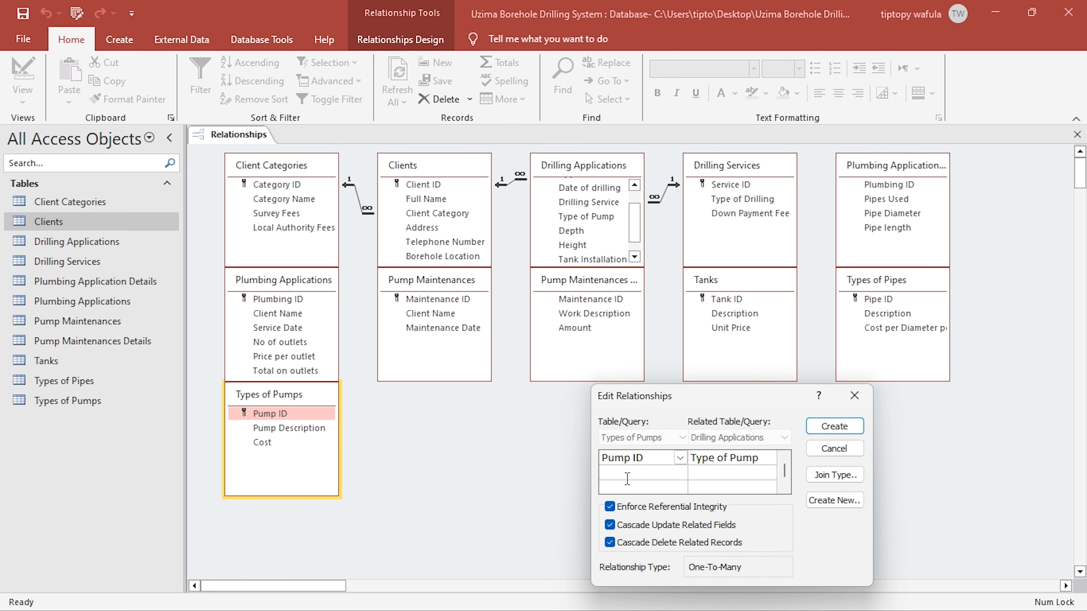
- Set the Types of Pumps join to include all records from Drilling Applications, and create the relationship
{"action": "left_click", "coordinate": [853, 483]}
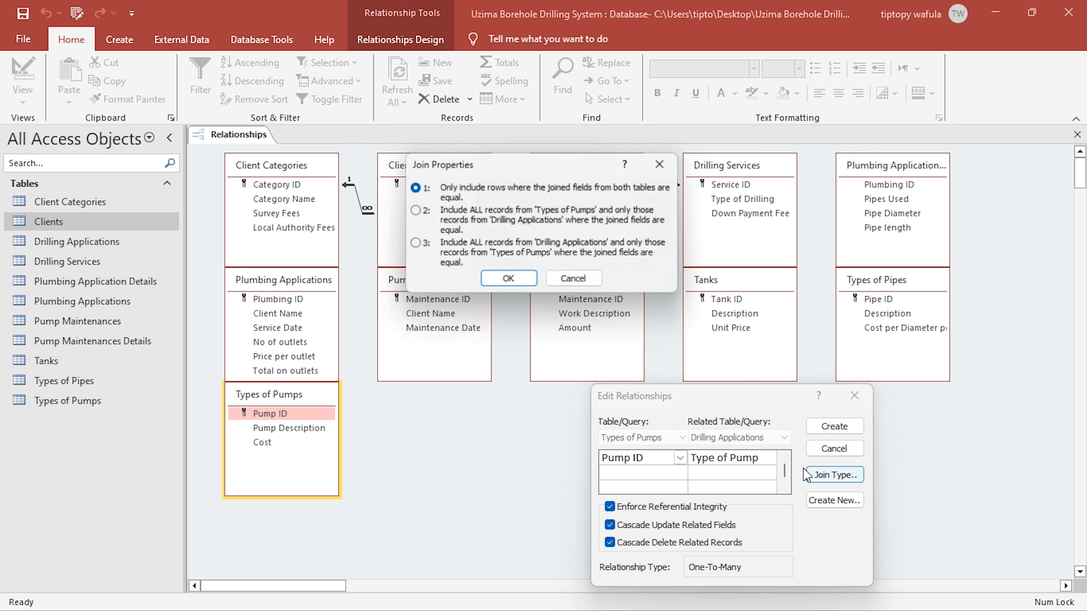
{"action": "left_click", "coordinate": [413, 244]}
{"action": "left_click", "coordinate": [509, 281]}
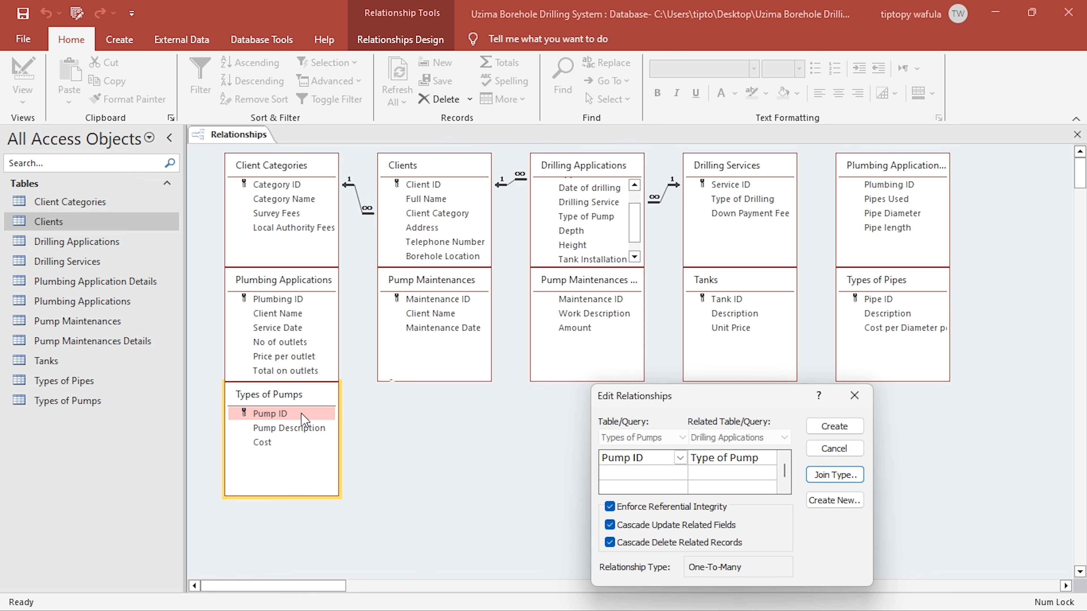
{"action": "left_click", "coordinate": [837, 427]}
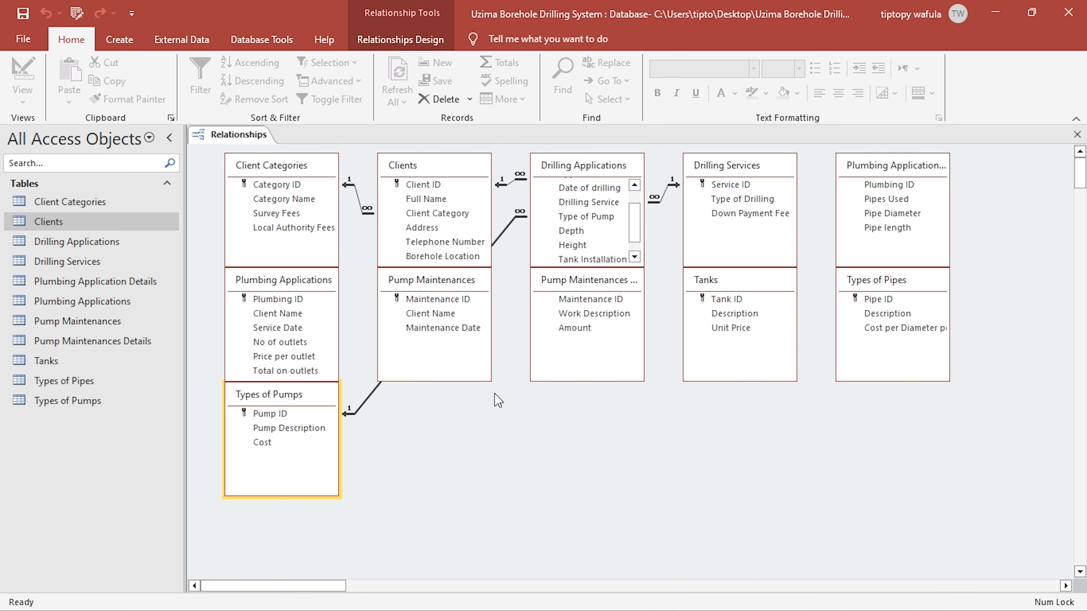
{"action": "left_click", "coordinate": [341, 404]}
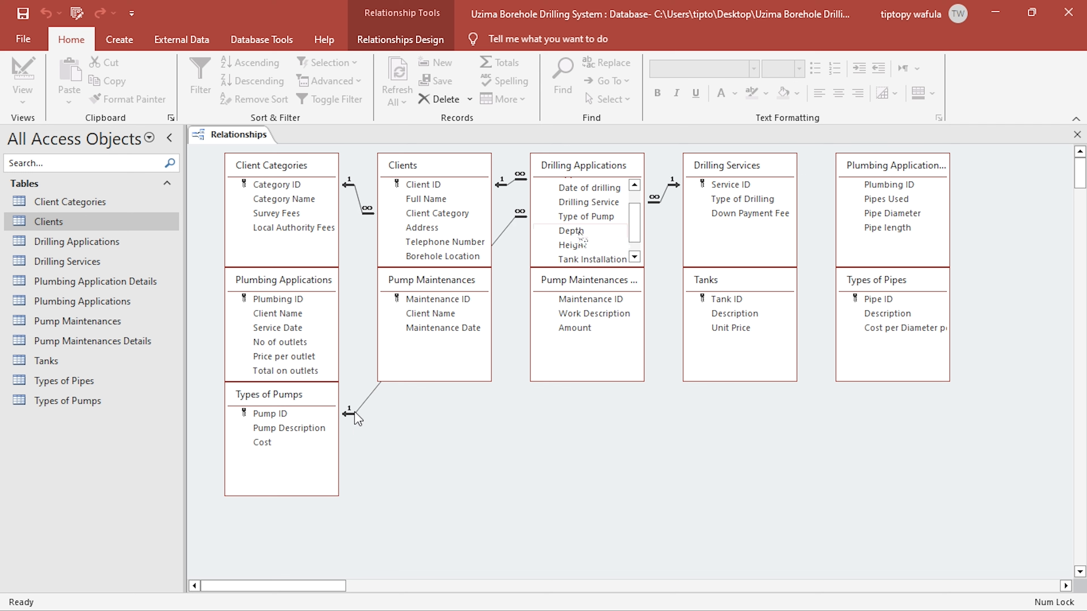
{"action": "left_click", "coordinate": [582, 219]}
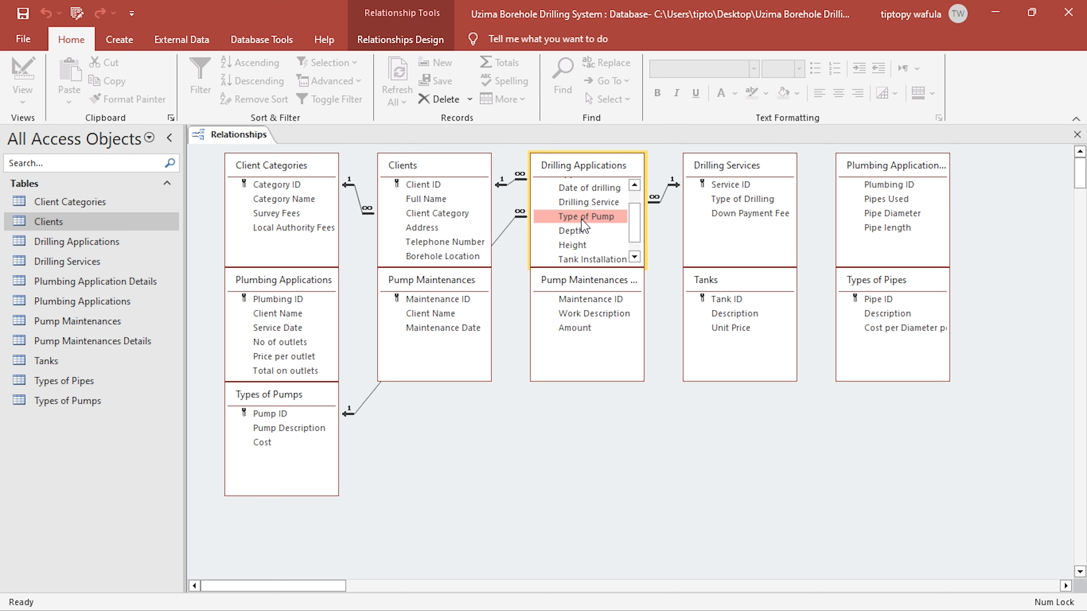
- Link Tank in Drilling Applications to Tank ID in Tanks, enforcing referential integrity with cascading updates and deletes
{"action": "left_click", "coordinate": [635, 257]}
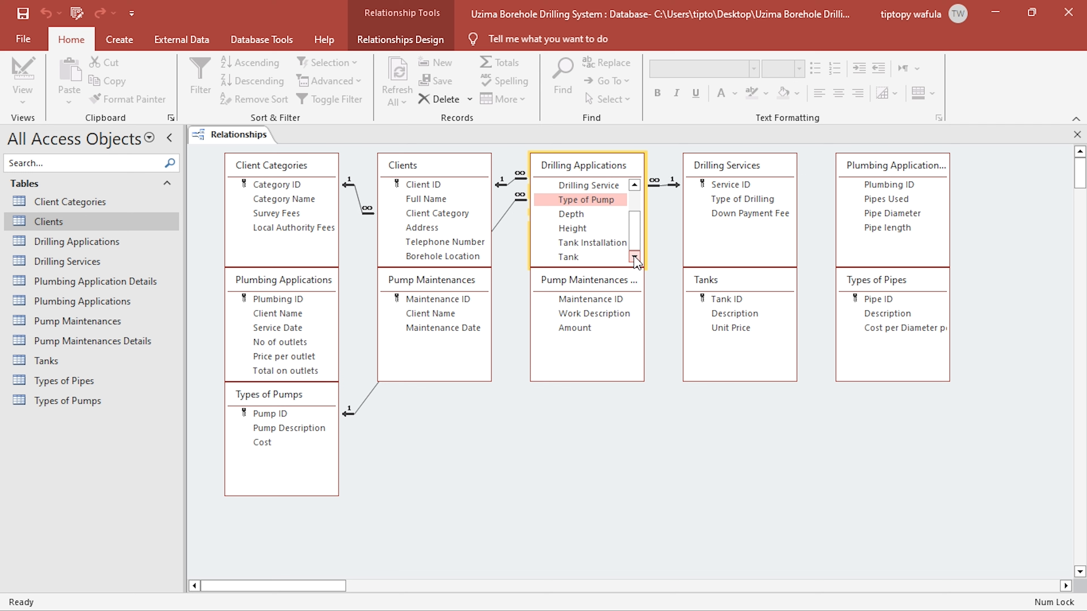
{"action": "left_click", "coordinate": [573, 258]}
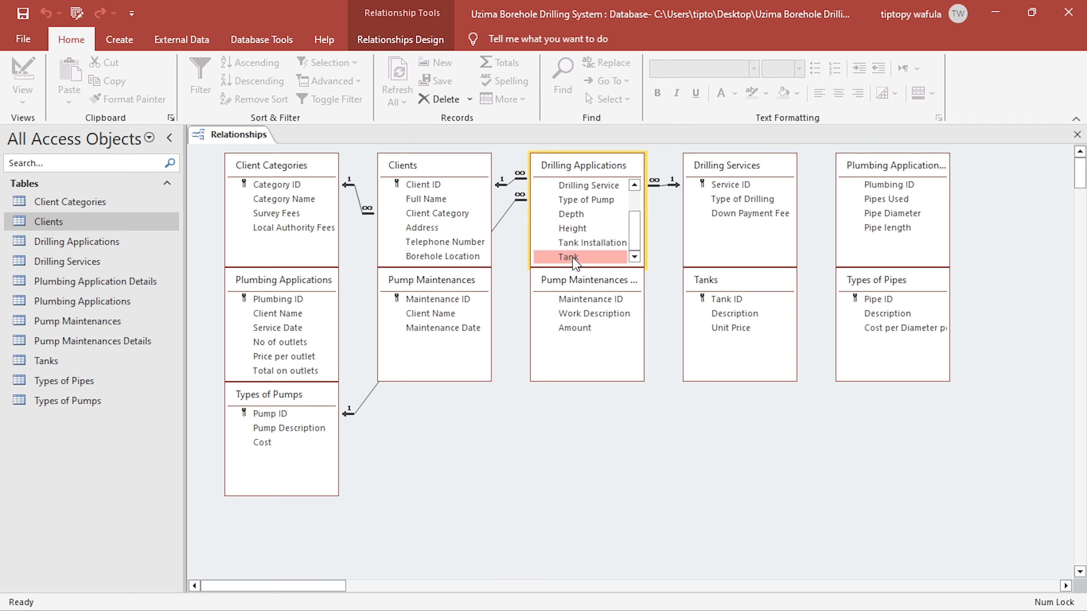
{"action": "left_click_drag", "start_coordinate": [573, 258], "coordinate": [723, 301]}
{"action": "left_click", "coordinate": [422, 254]}
{"action": "left_click", "coordinate": [422, 273]}
{"action": "left_click", "coordinate": [454, 291]}
- Set the Tanks join to include all records from Drilling Applications, and create the relationship
{"action": "left_click", "coordinate": [644, 224]}
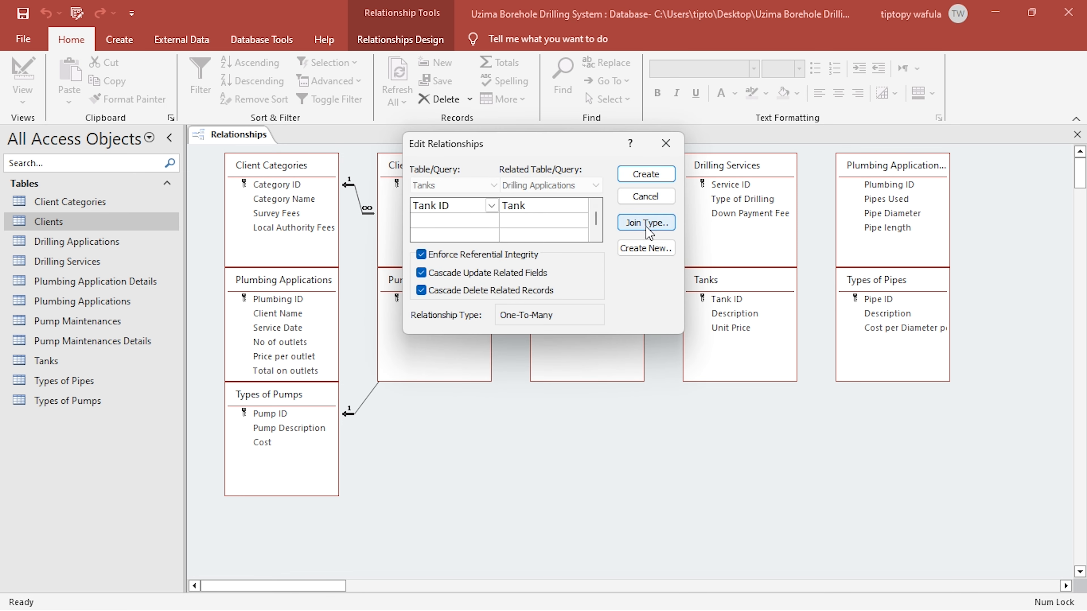
{"action": "left_click", "coordinate": [413, 242]}
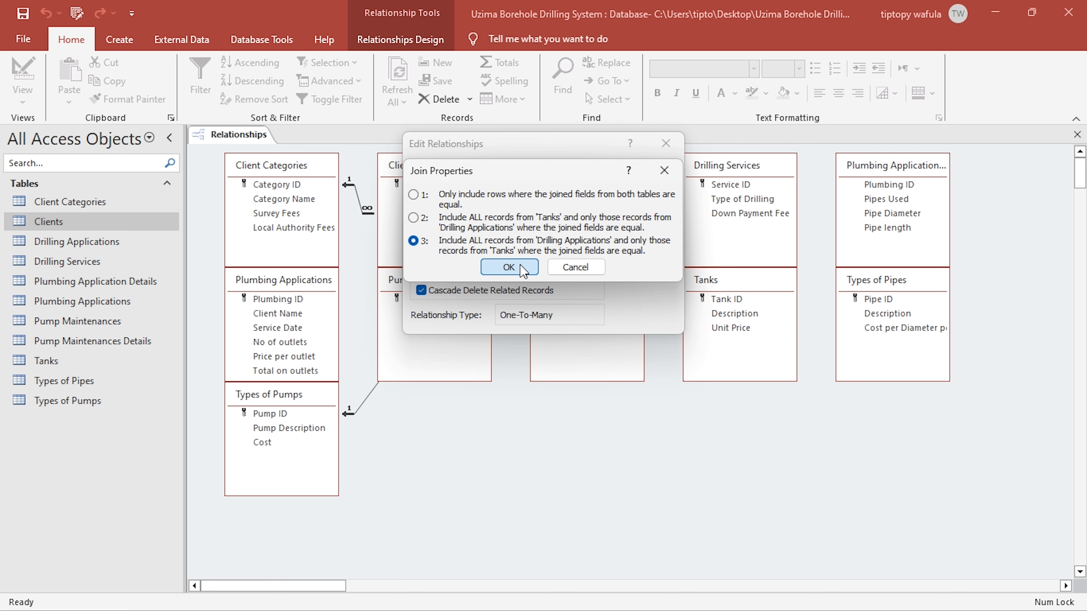
{"action": "left_click", "coordinate": [509, 266]}
{"action": "left_click", "coordinate": [645, 174]}
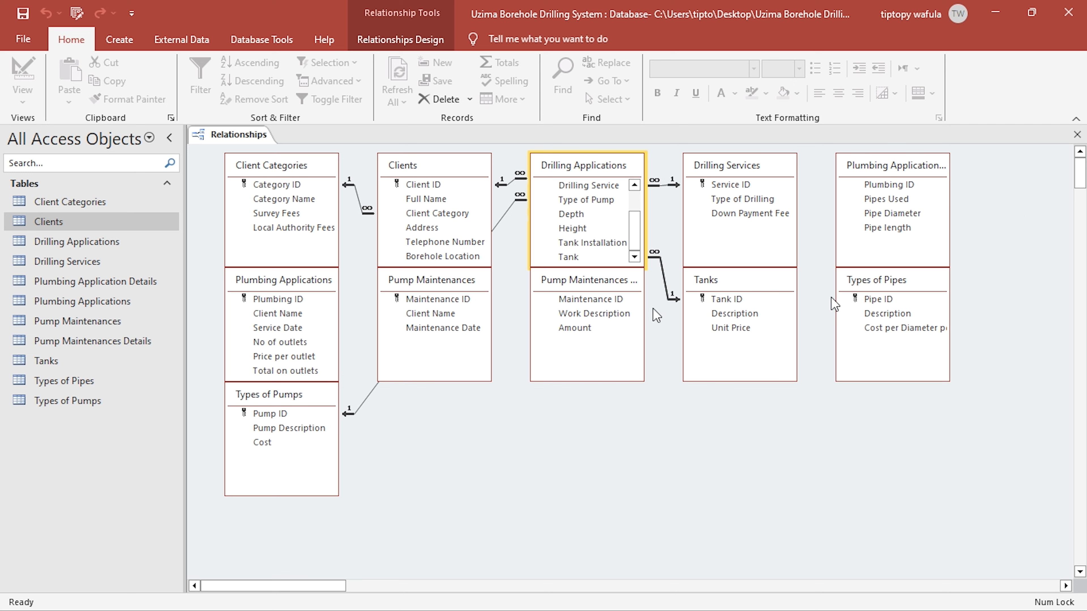
- Link Plumbing ID in Plumbing Applications to Plumbing ID in Plumbing Application Details, enforcing referential integrity with cascading updates and deletes
{"action": "left_click", "coordinate": [276, 300]}
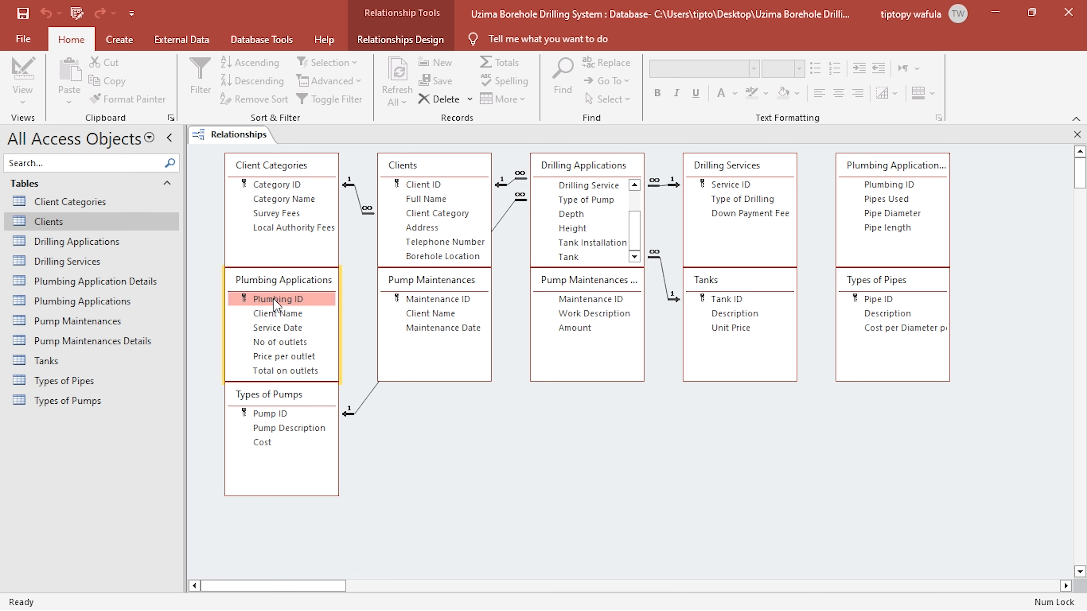
{"action": "left_click_drag", "start_coordinate": [271, 304], "coordinate": [885, 189]}
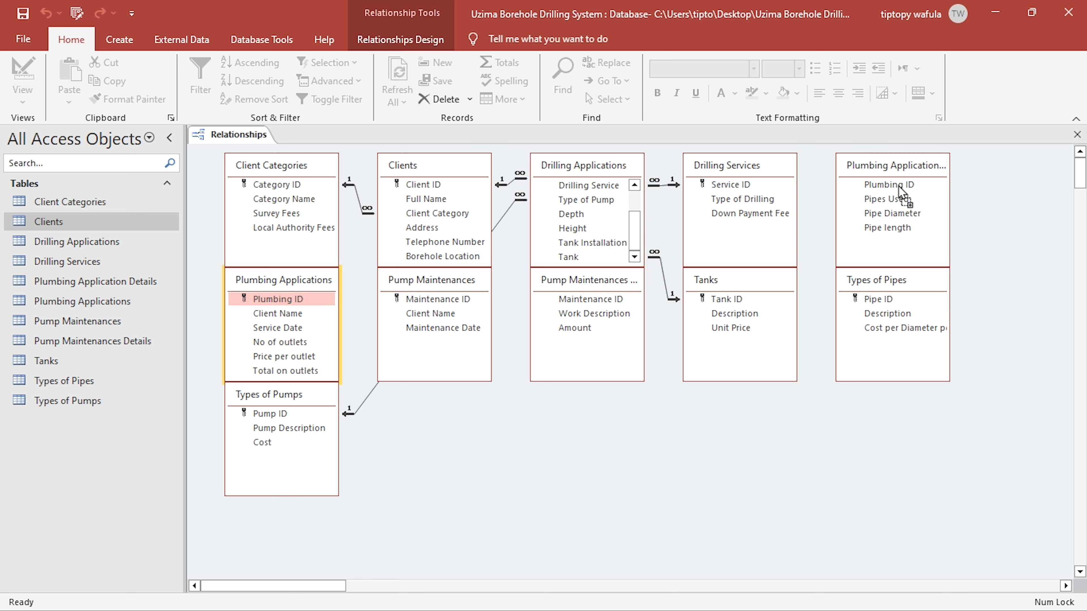
{"action": "left_click", "coordinate": [441, 255]}
{"action": "left_click", "coordinate": [437, 273]}
{"action": "left_click", "coordinate": [436, 291]}
- Make the Plumbing ID join include all records from Plumbing Application Details, and create the relationship
{"action": "left_click", "coordinate": [646, 223]}
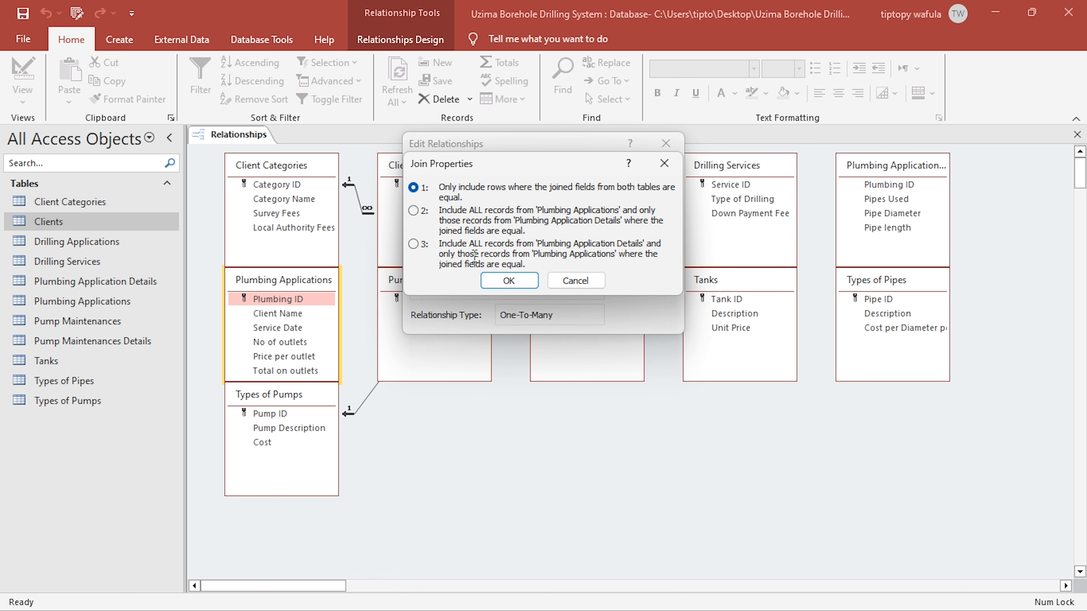
{"action": "left_click", "coordinate": [414, 243]}
{"action": "left_click", "coordinate": [646, 174]}
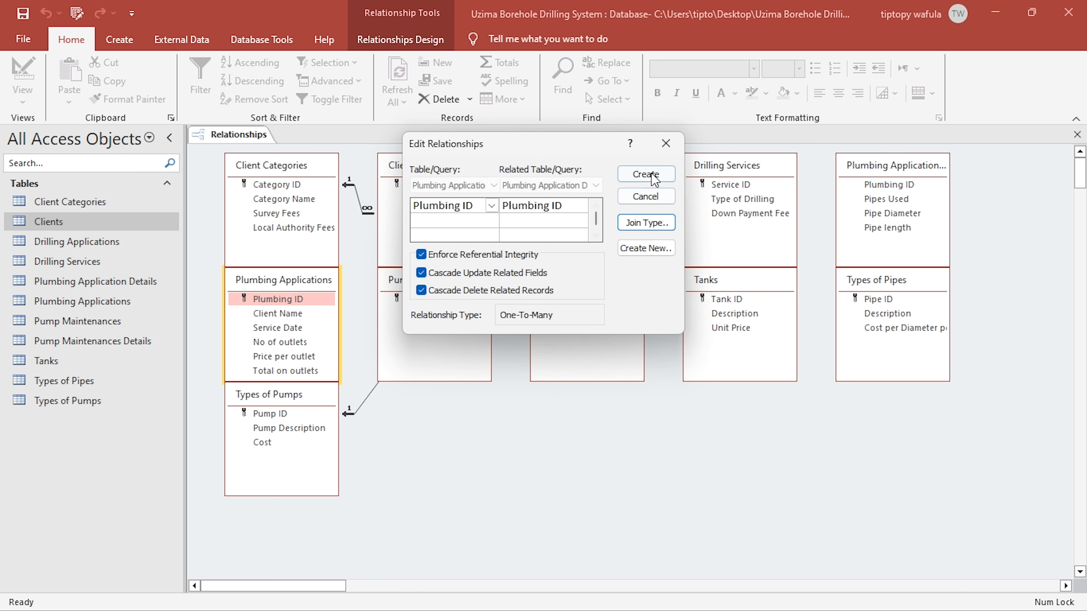
{"action": "left_click", "coordinate": [874, 200]}
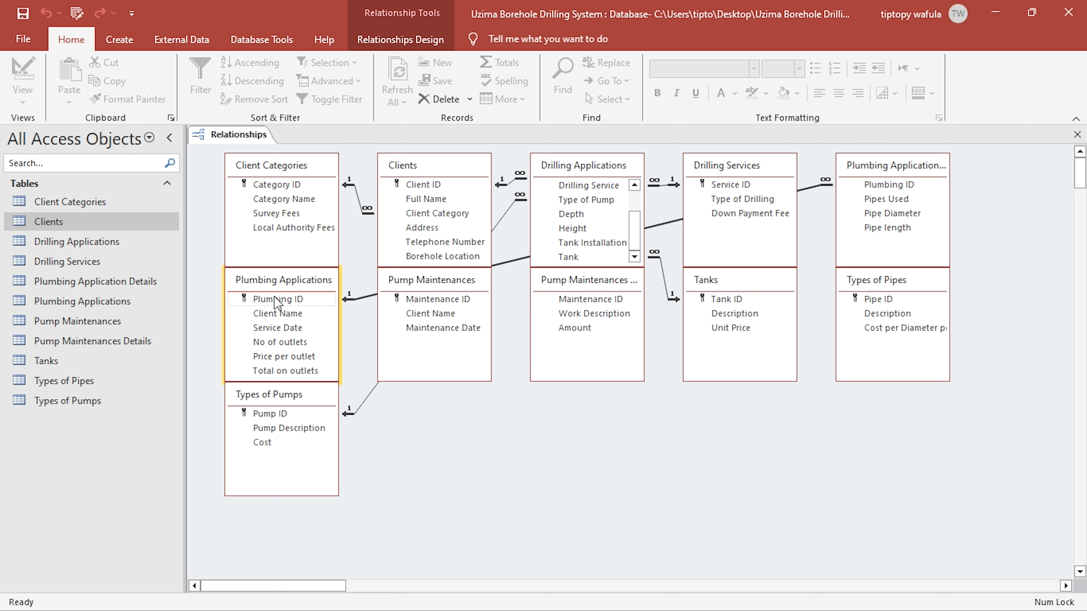
- Link Client Name in Plumbing Applications to Client ID in Clients, enforcing referential integrity with cascading updates and deletes
{"action": "left_click", "coordinate": [294, 317]}
{"action": "left_click_drag", "start_coordinate": [279, 318], "coordinate": [434, 186]}
{"action": "left_click", "coordinate": [421, 254]}
{"action": "left_click", "coordinate": [421, 273]}
{"action": "left_click", "coordinate": [421, 290]}
- Set the Clients join to include all records from Plumbing Applications, and create the relationship
{"action": "left_click", "coordinate": [647, 223]}
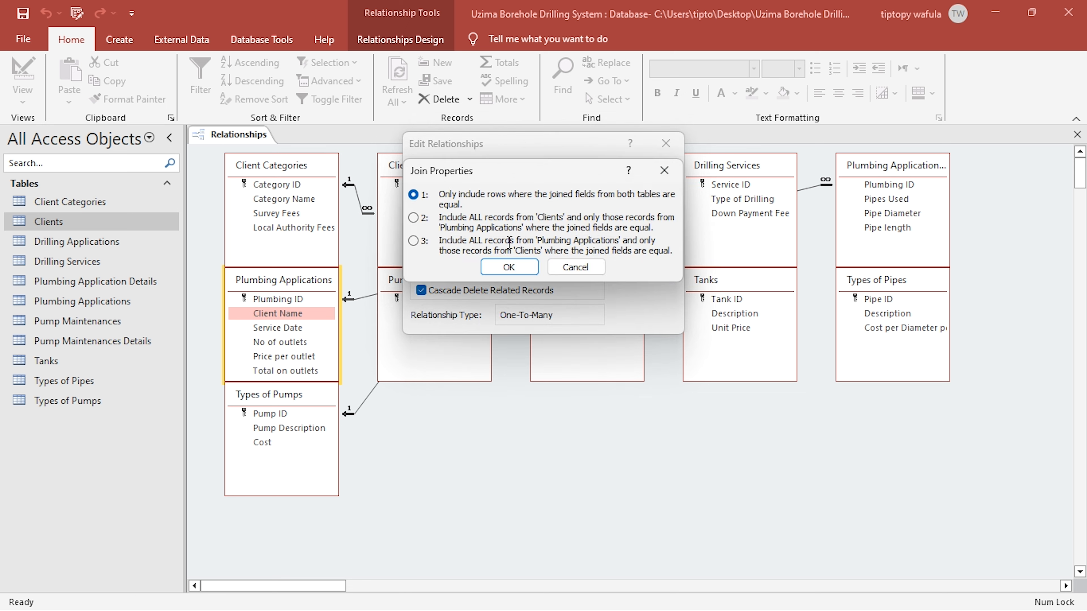
{"action": "left_click", "coordinate": [509, 268]}
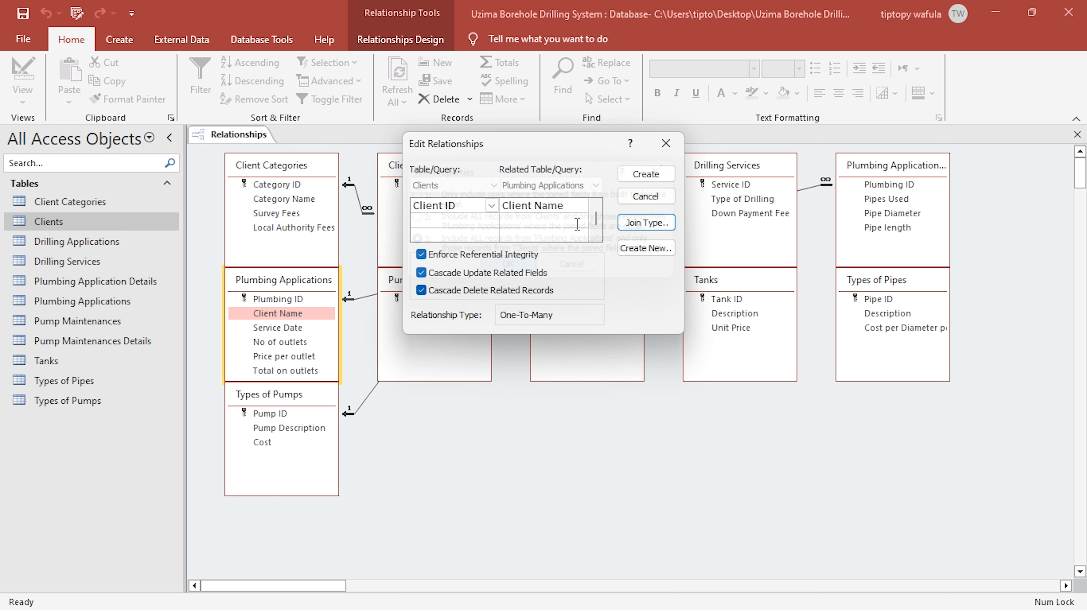
{"action": "left_click", "coordinate": [645, 174]}
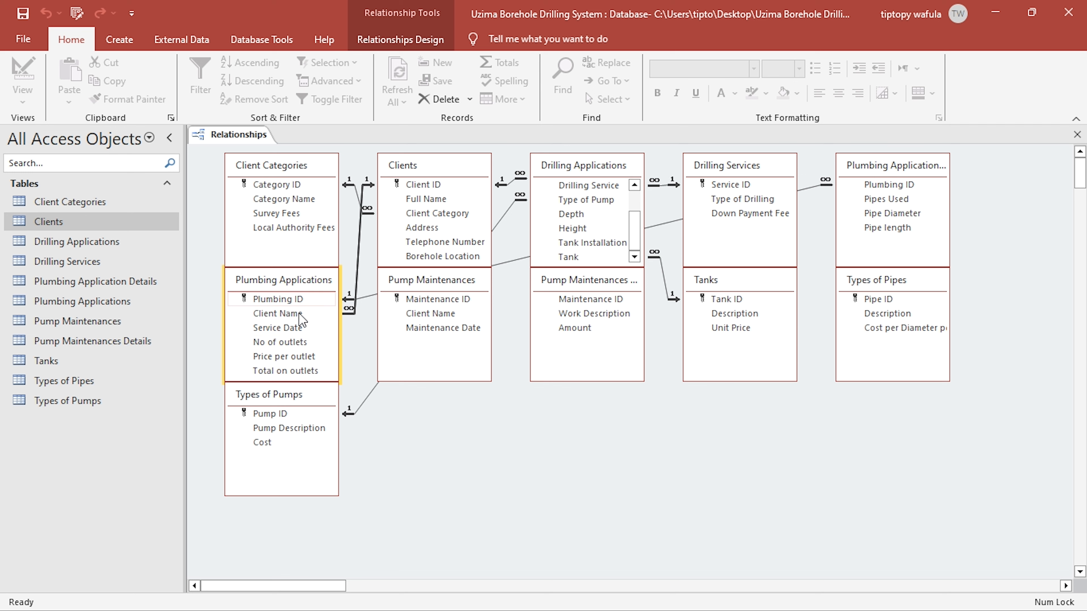
- Link Maintenance ID in Pump Maintenances to Maintenance ID in Pump Maintenances Details, enforcing referential integrity with cascading updates and deletes
{"action": "left_click", "coordinate": [438, 302]}
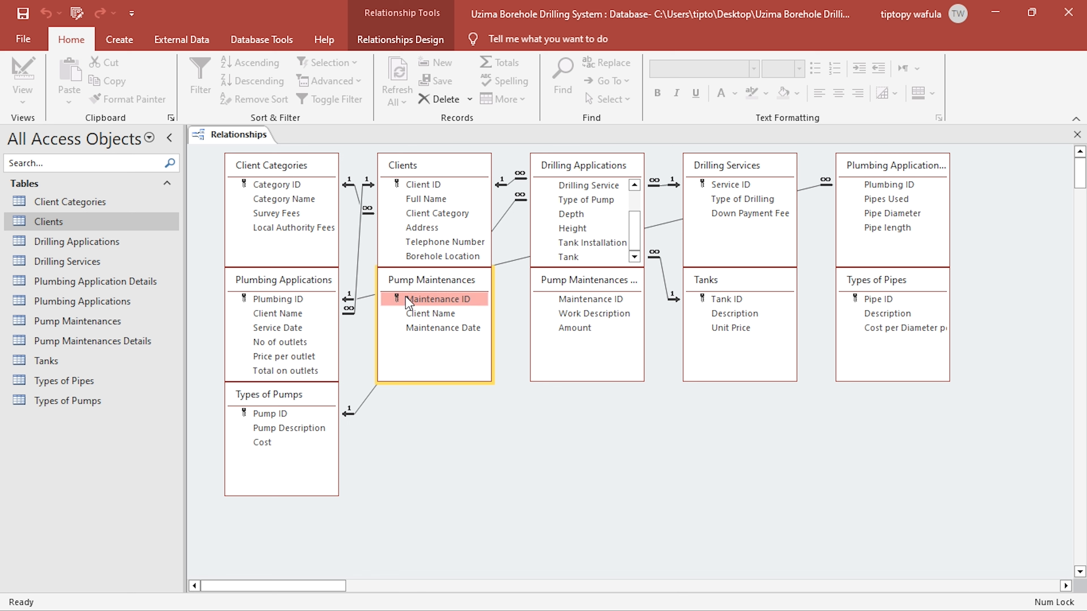
{"action": "left_click_drag", "start_coordinate": [383, 300], "coordinate": [578, 305]}
{"action": "left_click", "coordinate": [422, 256]}
{"action": "left_click", "coordinate": [422, 273]}
{"action": "left_click", "coordinate": [422, 291]}
- Make the Maintenance ID join include all records from Pump Maintenances Details, and create the relationship
{"action": "left_click", "coordinate": [668, 226]}
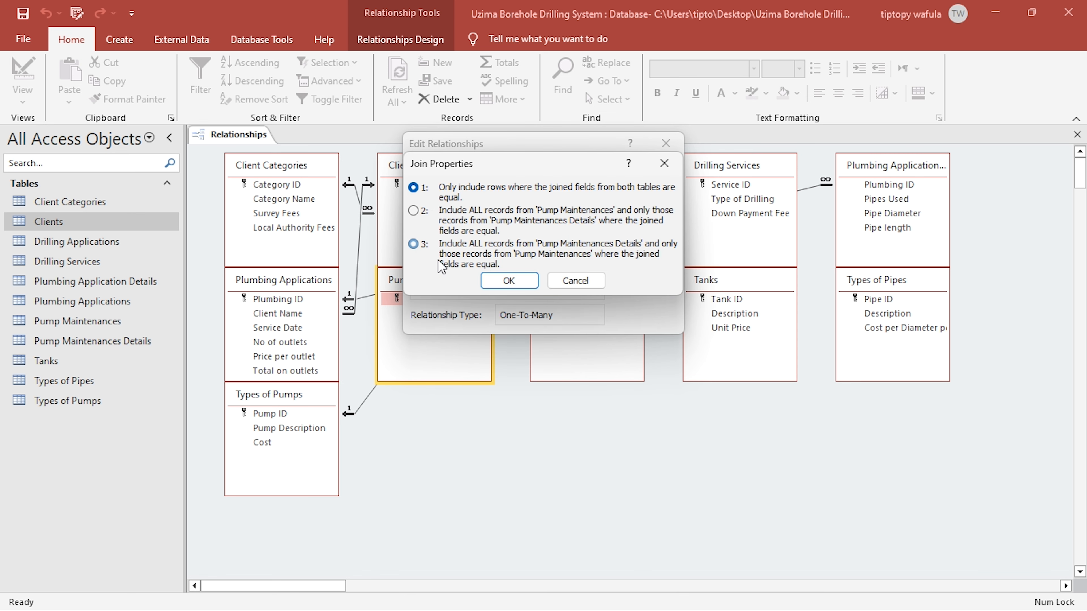
{"action": "left_click", "coordinate": [510, 281]}
{"action": "left_click", "coordinate": [655, 185]}
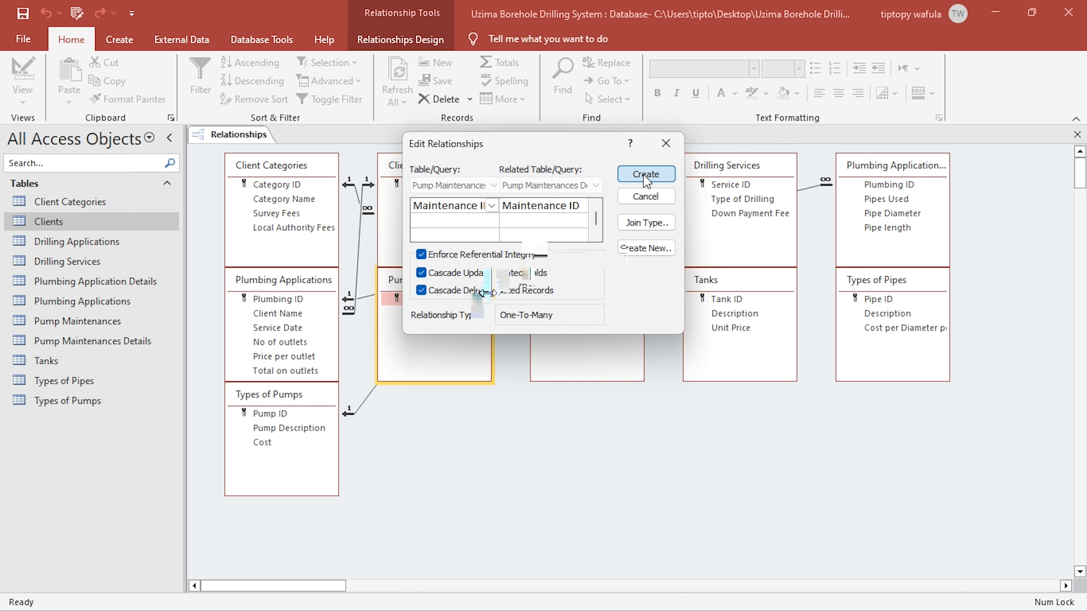
- Link Client Name in Pump Maintenances to Client ID in Clients, enforcing referential integrity with cascading updates and deletes
{"action": "left_click_drag", "start_coordinate": [445, 314], "coordinate": [410, 183]}
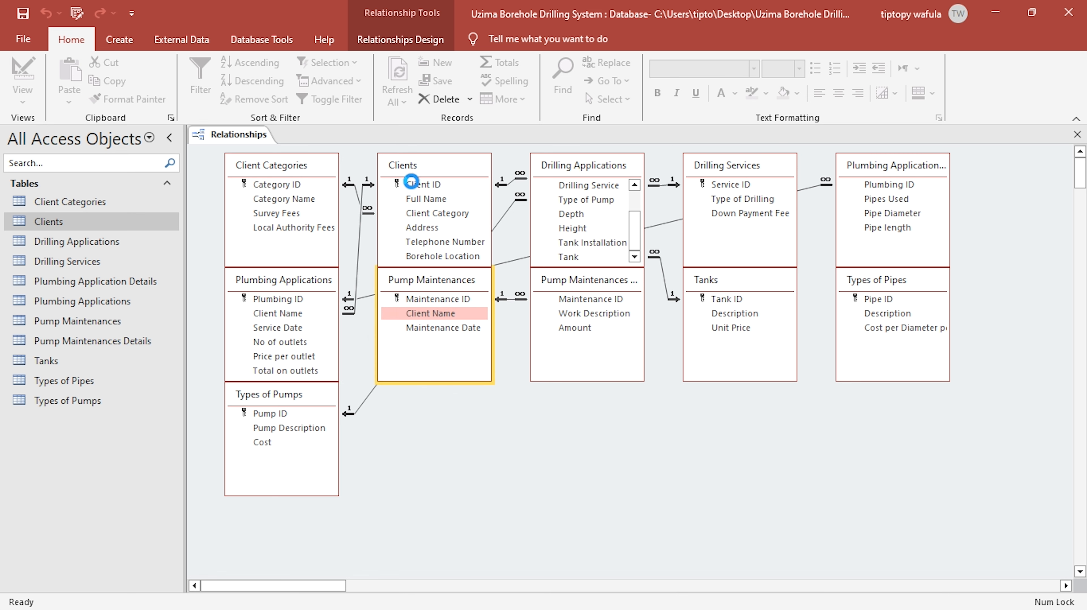
{"action": "left_click", "coordinate": [421, 255]}
{"action": "left_click", "coordinate": [421, 273]}
{"action": "left_click", "coordinate": [421, 290]}
- Set the Clients join to include all records from Pump Maintenances, and create the relationship
{"action": "left_click_drag", "start_coordinate": [592, 147], "coordinate": [748, 183]}
{"action": "left_click", "coordinate": [801, 258]}
{"action": "left_click", "coordinate": [510, 274]}
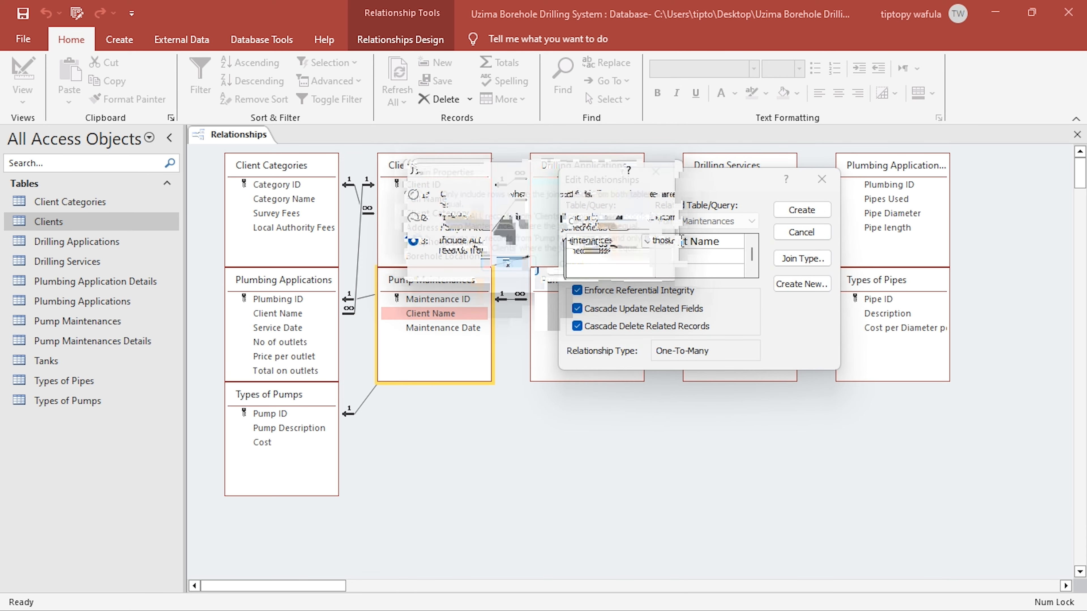
{"action": "left_click", "coordinate": [802, 210]}
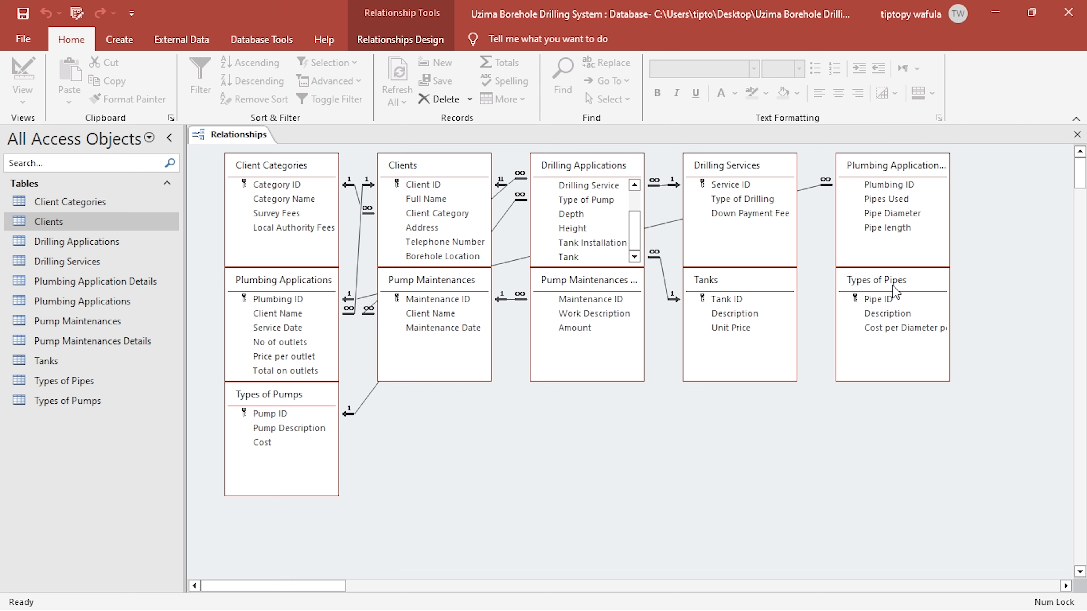
- Link Pipes Used in Plumbing Application Details to Pipe ID in Types of Pipes, enforcing referential integrity with cascading updates
{"action": "left_click", "coordinate": [893, 296]}
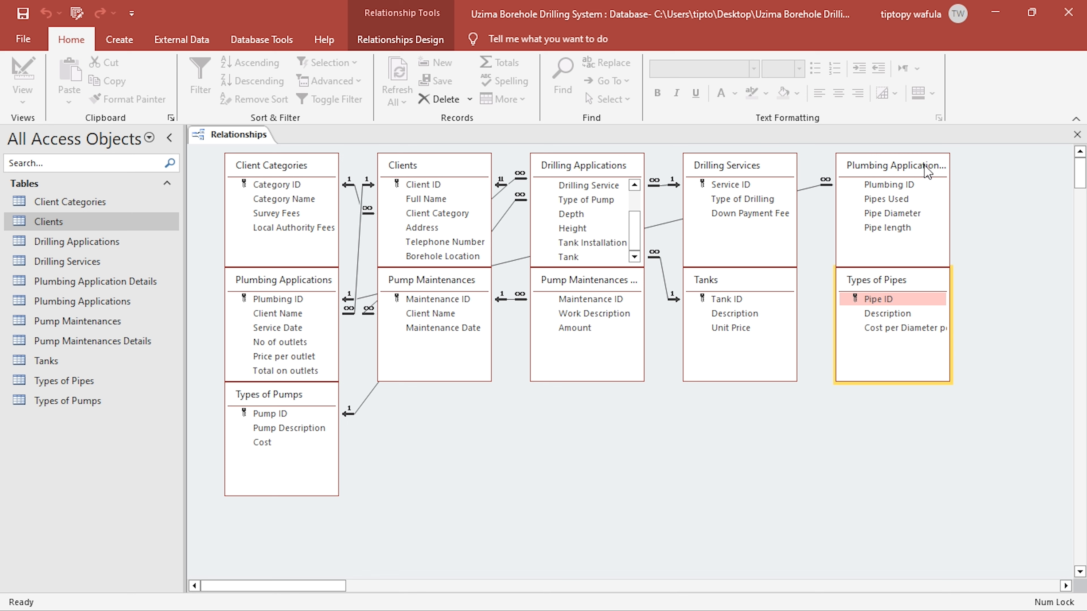
{"action": "left_click", "coordinate": [926, 185]}
{"action": "left_click_drag", "start_coordinate": [888, 199], "coordinate": [877, 302]}
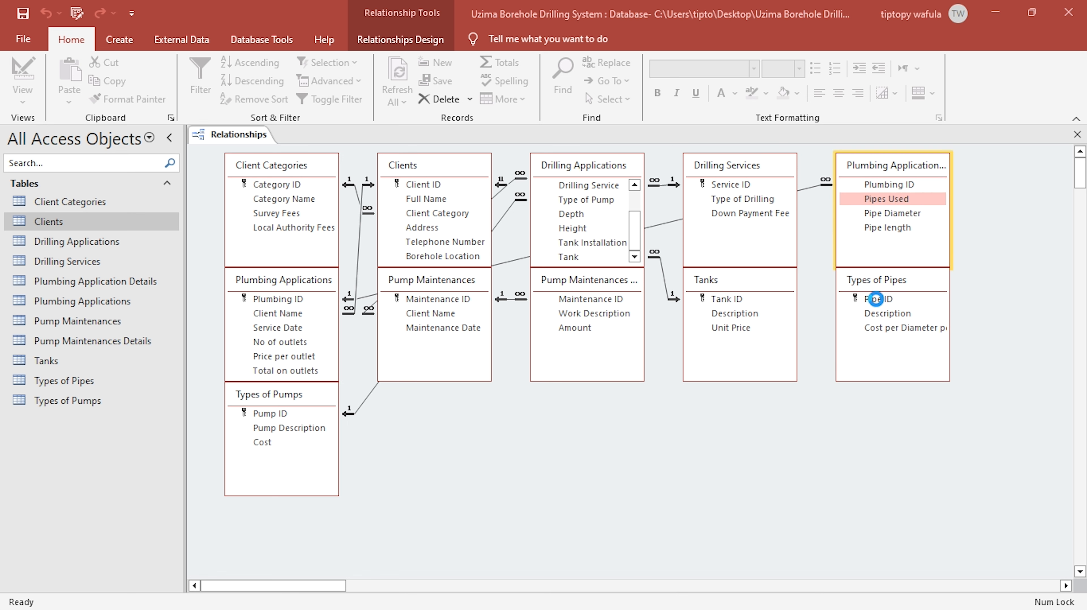
{"action": "left_click", "coordinate": [463, 255]}
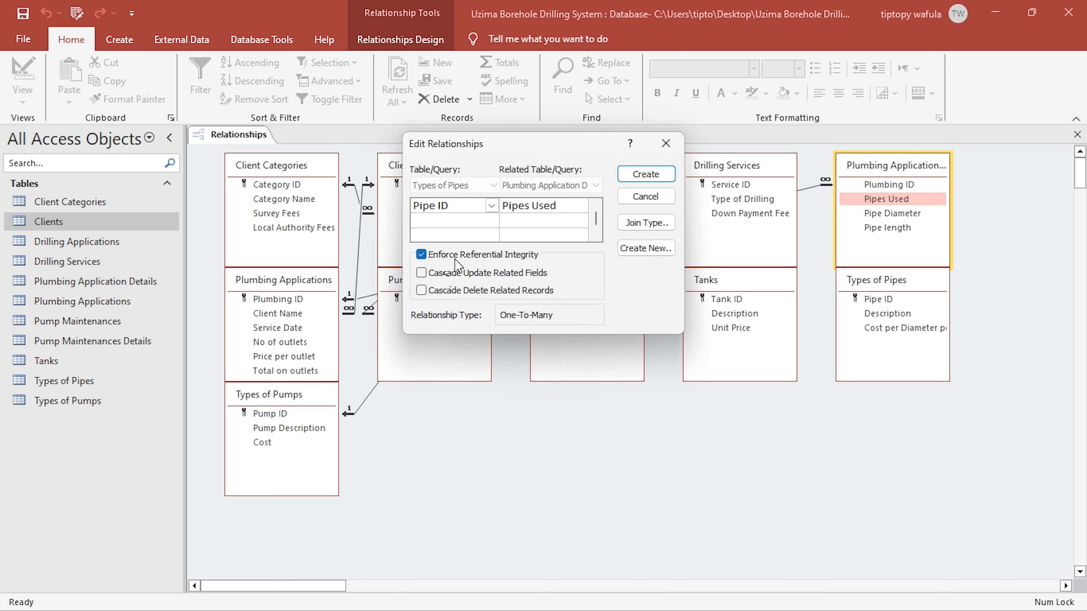
{"action": "left_click", "coordinate": [445, 273]}
- Create the Types of Pipes relationship with all records from Plumbing Application Details included, and close the relationships layout
{"action": "left_click", "coordinate": [640, 226]}
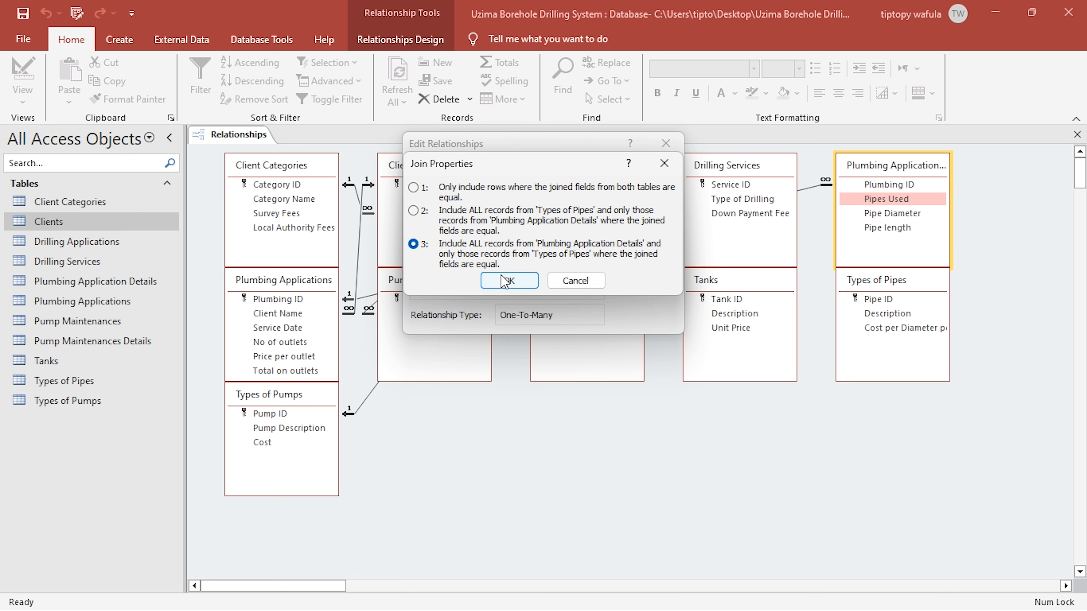
{"action": "left_click", "coordinate": [510, 280]}
{"action": "left_click", "coordinate": [646, 175]}
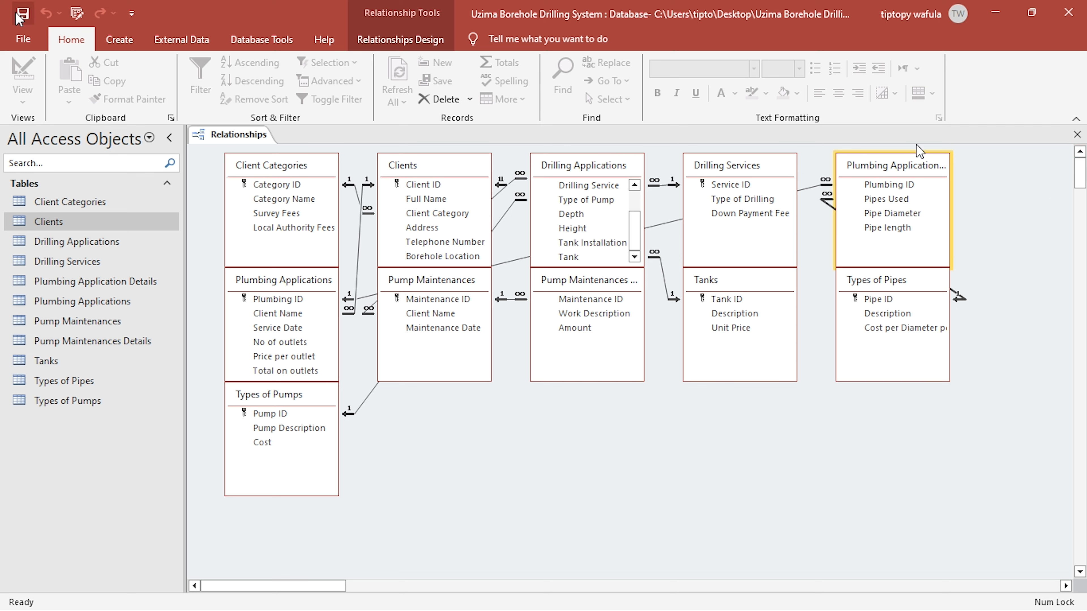
{"action": "left_click", "coordinate": [1077, 134]}
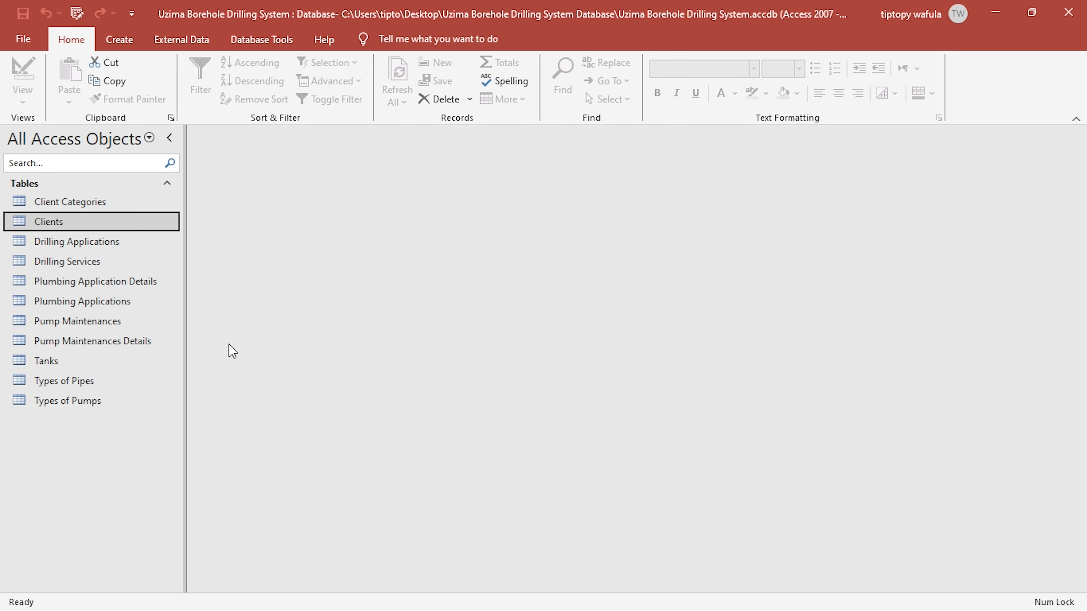
- Open the Clients table to check the Client Category choices, and close it without saving layout changes
{"action": "double_click", "coordinate": [62, 223]}
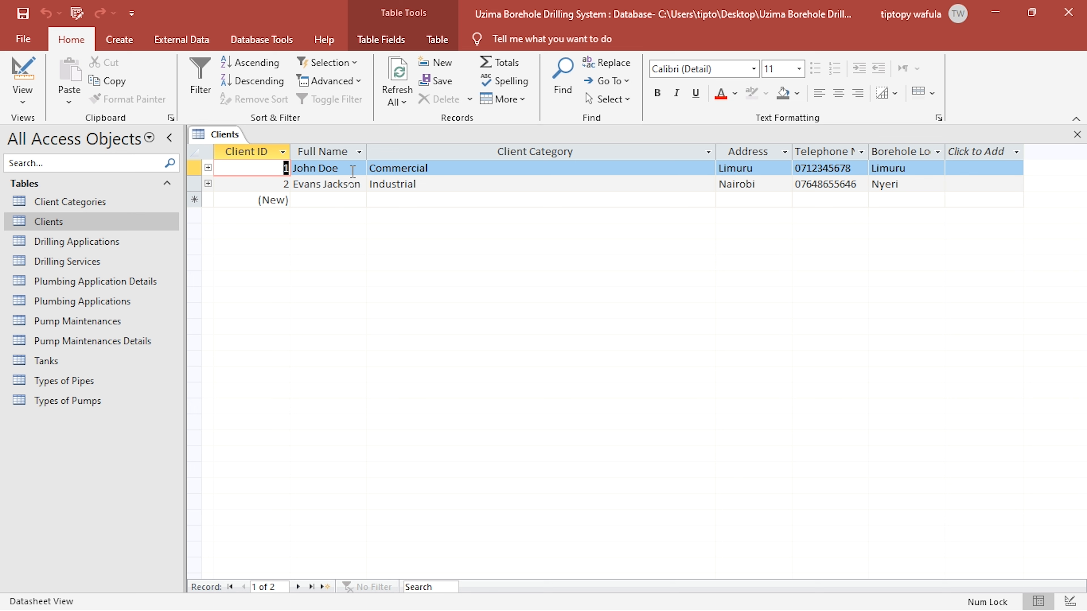
{"action": "left_click", "coordinate": [685, 169]}
{"action": "left_click", "coordinate": [708, 169]}
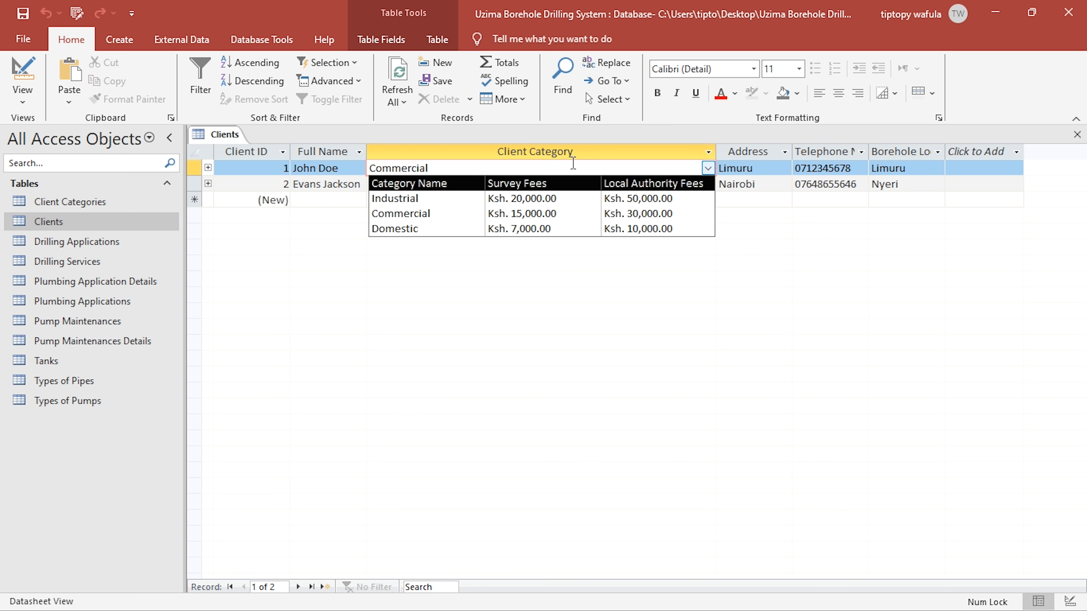
{"action": "left_click", "coordinate": [736, 168]}
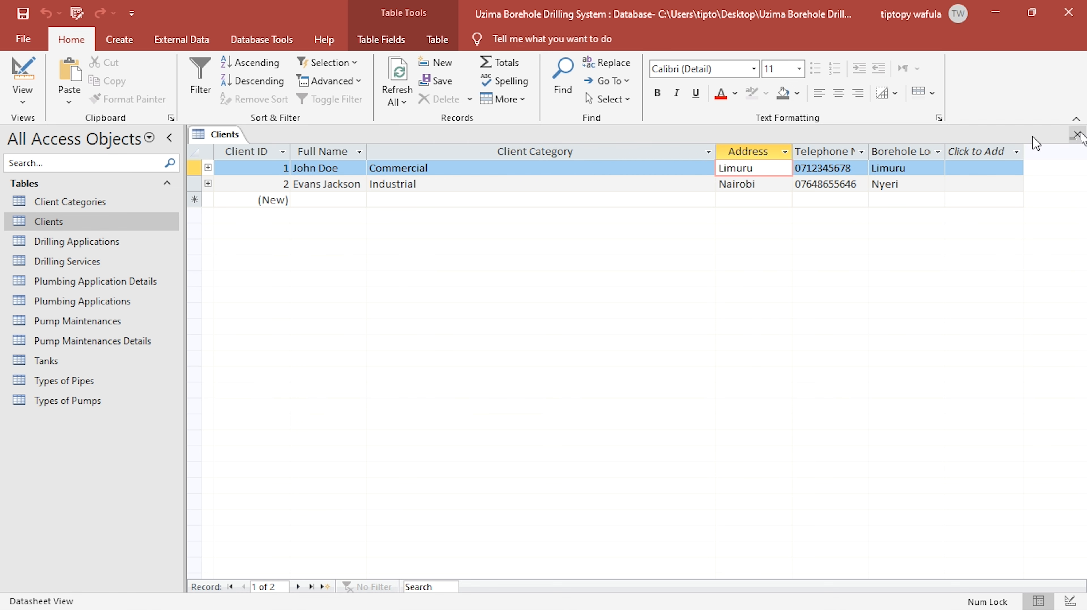
{"action": "double_click", "coordinate": [870, 147]}
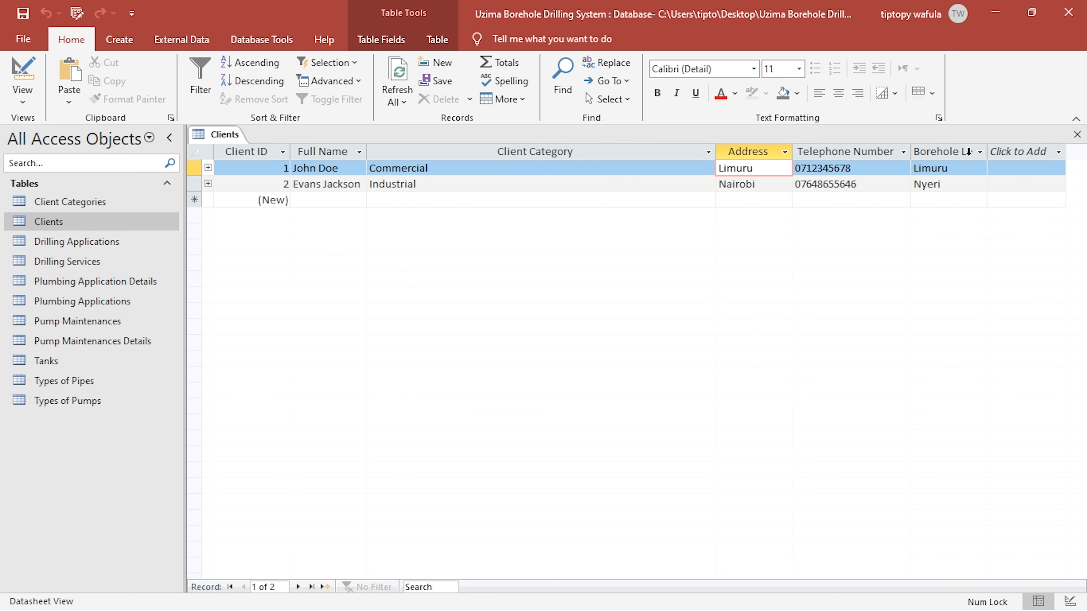
{"action": "left_click", "coordinate": [1076, 135]}
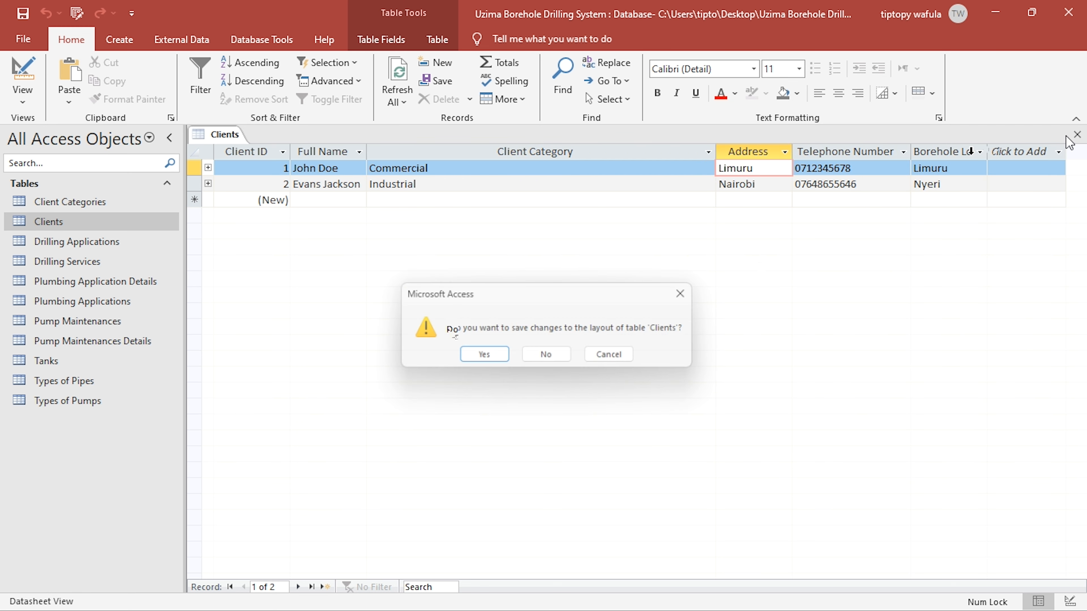
{"action": "left_click", "coordinate": [546, 354]}
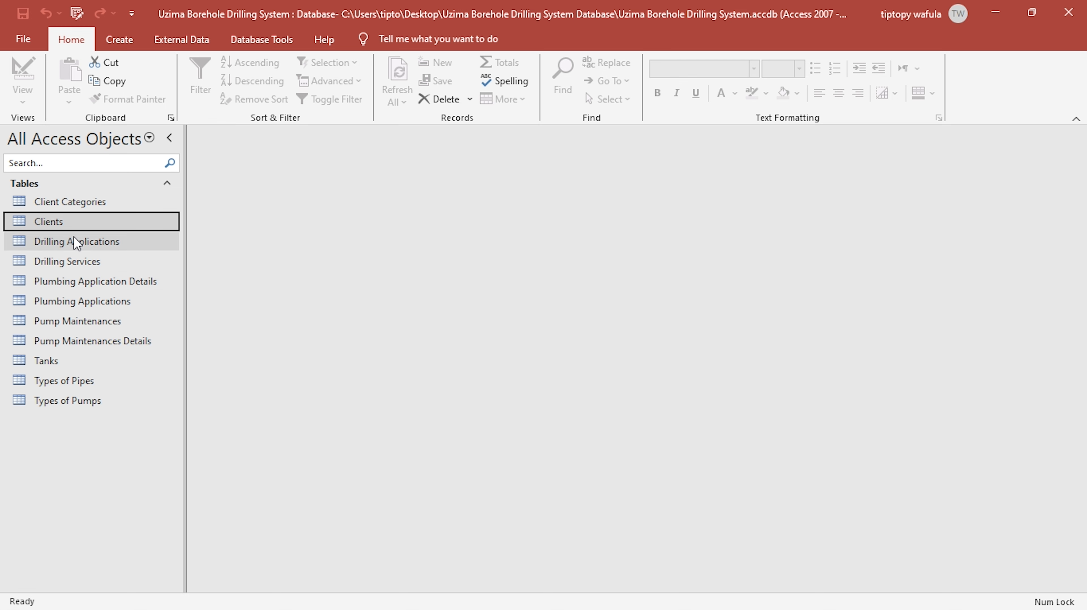
- Open the Client Categories table and expand the Industrial record to view its related clients
{"action": "double_click", "coordinate": [82, 204]}
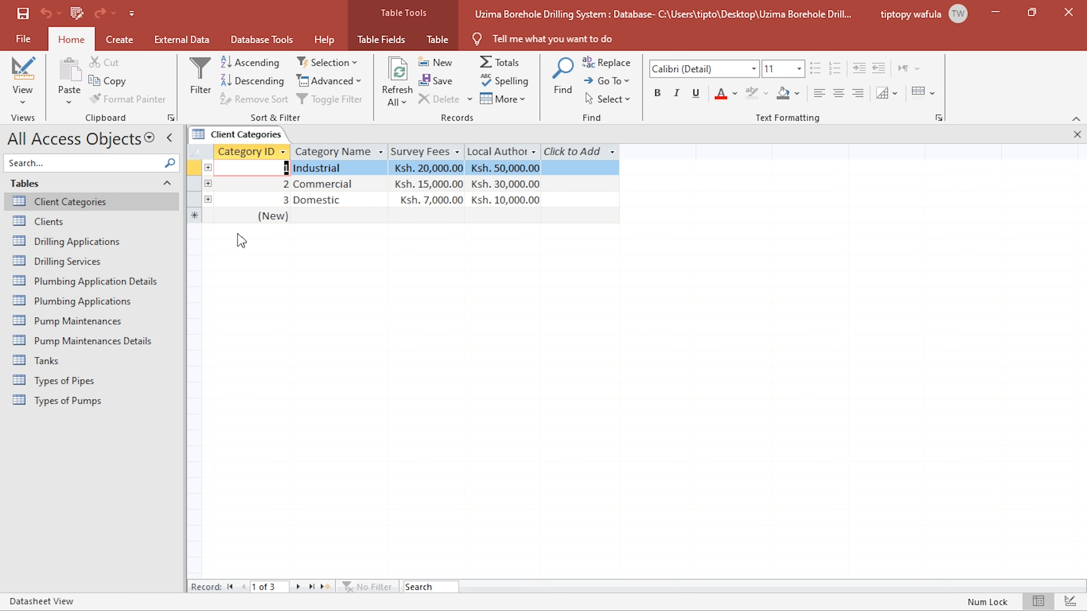
{"action": "left_click", "coordinate": [1074, 136]}
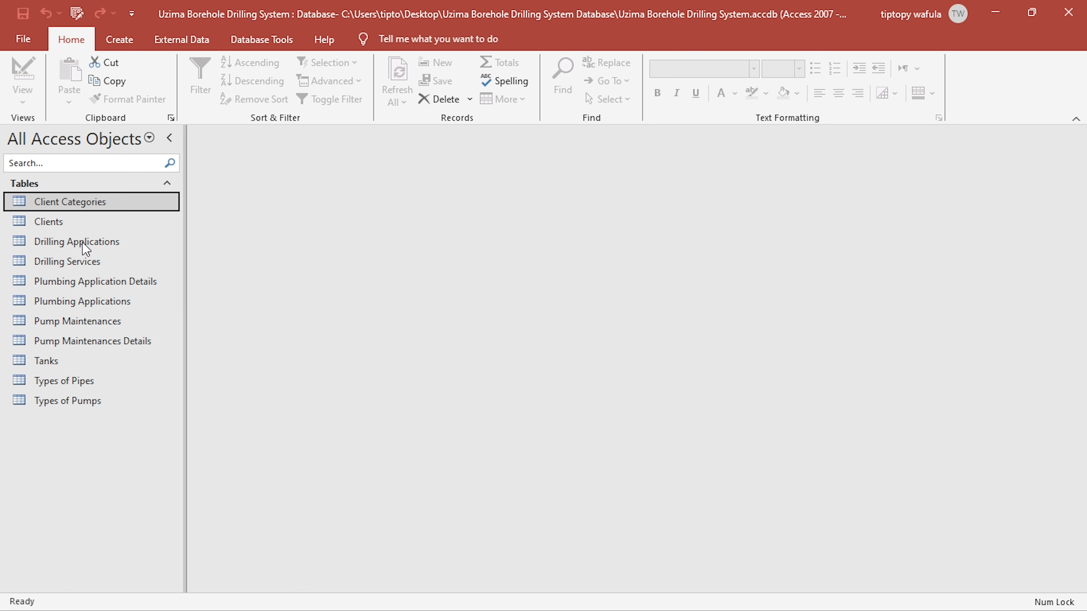
{"action": "double_click", "coordinate": [50, 206]}
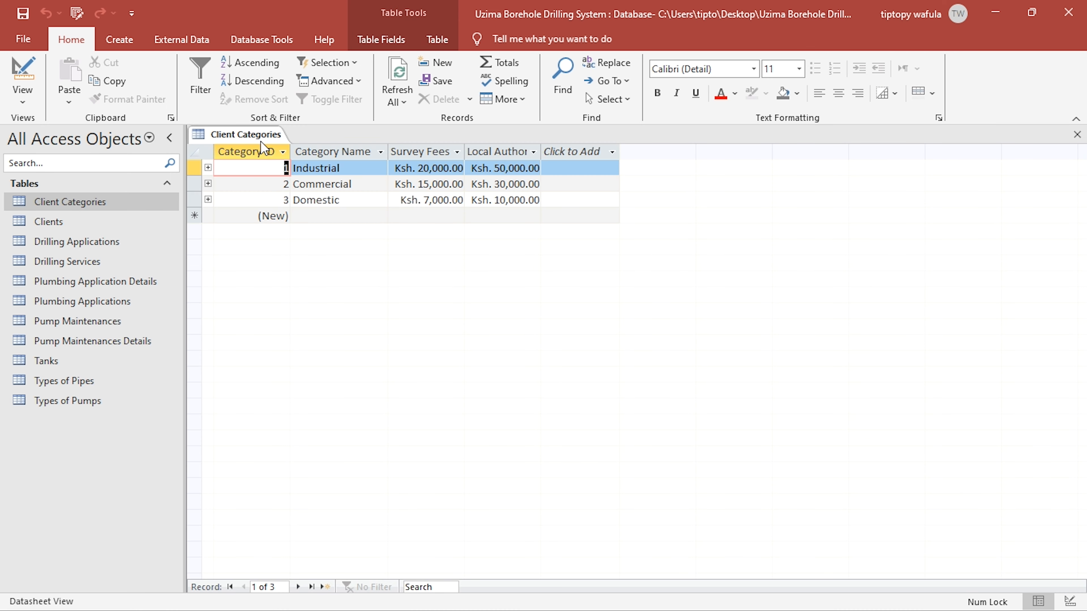
{"action": "left_click", "coordinate": [208, 168]}
{"action": "left_click", "coordinate": [208, 167]}
{"action": "left_click", "coordinate": [208, 167]}
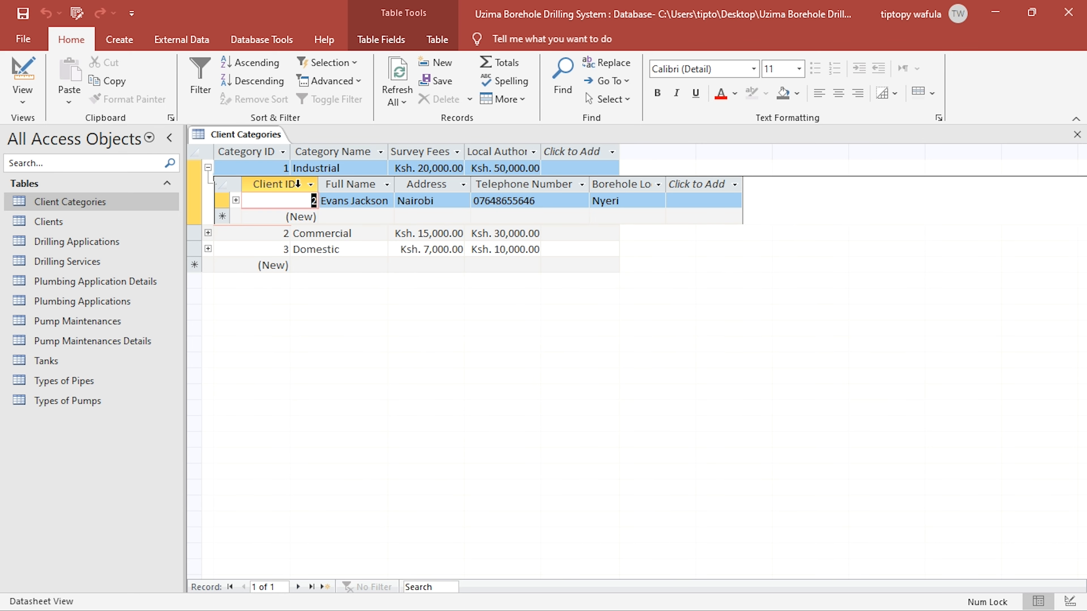
- Compare the client listed under the Industrial category with the Client Category values in the Clients table, and close Clients
{"action": "left_click", "coordinate": [208, 168]}
{"action": "left_click", "coordinate": [208, 167]}
{"action": "left_click_drag", "start_coordinate": [350, 167], "coordinate": [287, 168]}
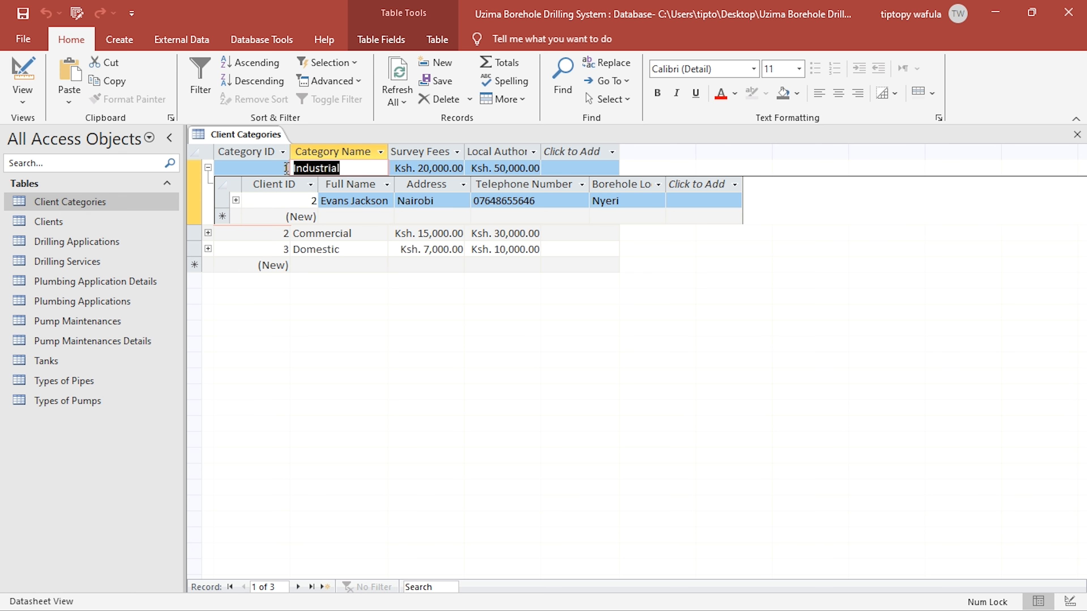
{"action": "left_click", "coordinate": [208, 168]}
{"action": "left_click", "coordinate": [209, 168]}
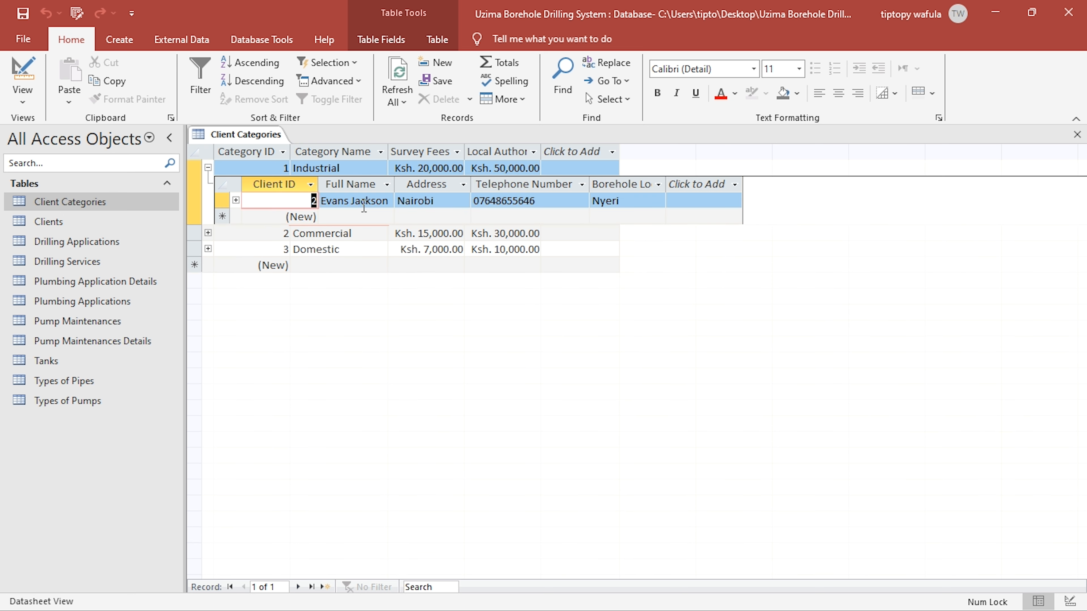
{"action": "double_click", "coordinate": [81, 221]}
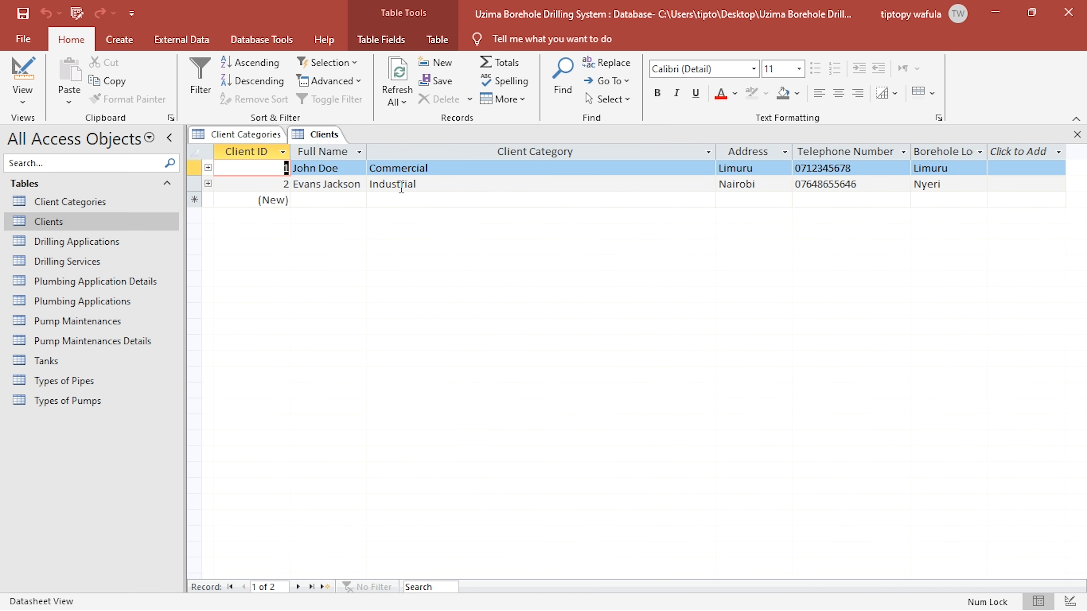
{"action": "left_click", "coordinate": [1077, 134]}
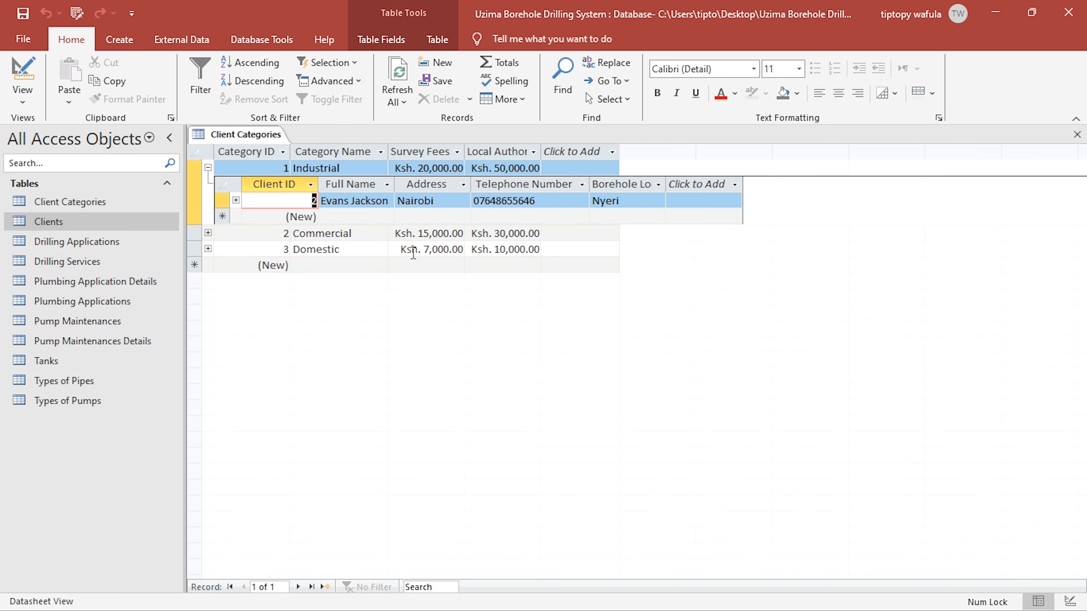
- Expand the Commercial and Domestic categories in turn to check their related clients, and close the Client Categories table
{"action": "left_click", "coordinate": [209, 167]}
{"action": "left_click", "coordinate": [208, 184]}
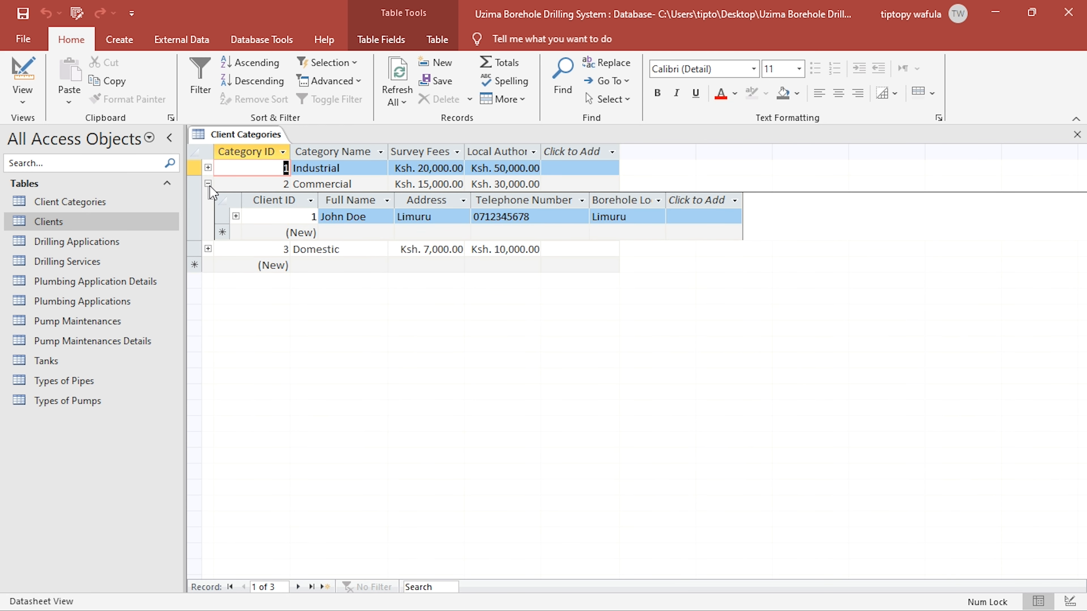
{"action": "left_click", "coordinate": [208, 184]}
{"action": "left_click", "coordinate": [209, 199]}
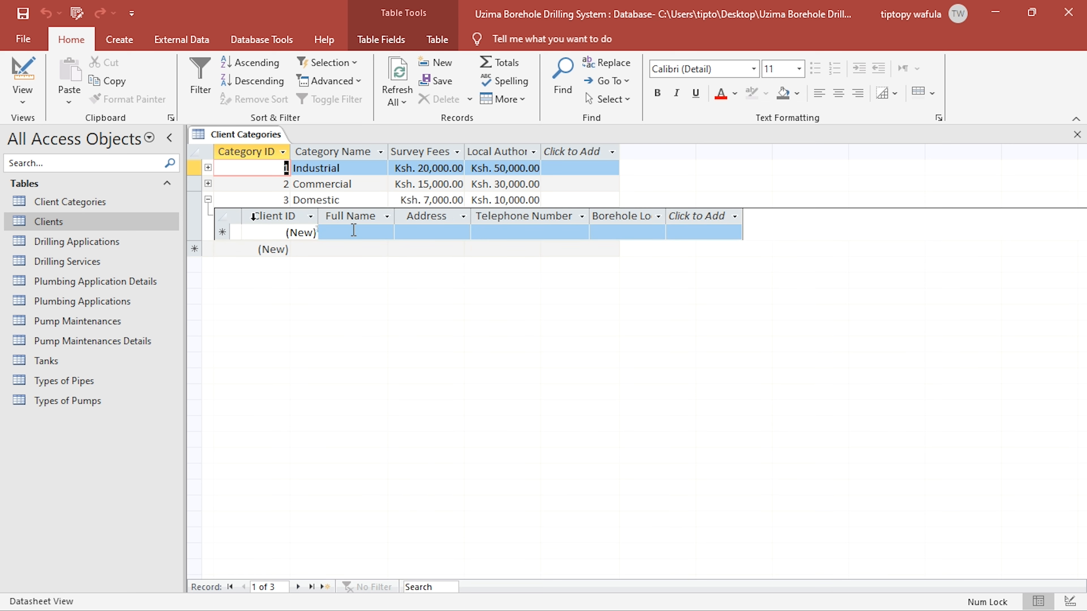
{"action": "left_click", "coordinate": [1077, 134]}
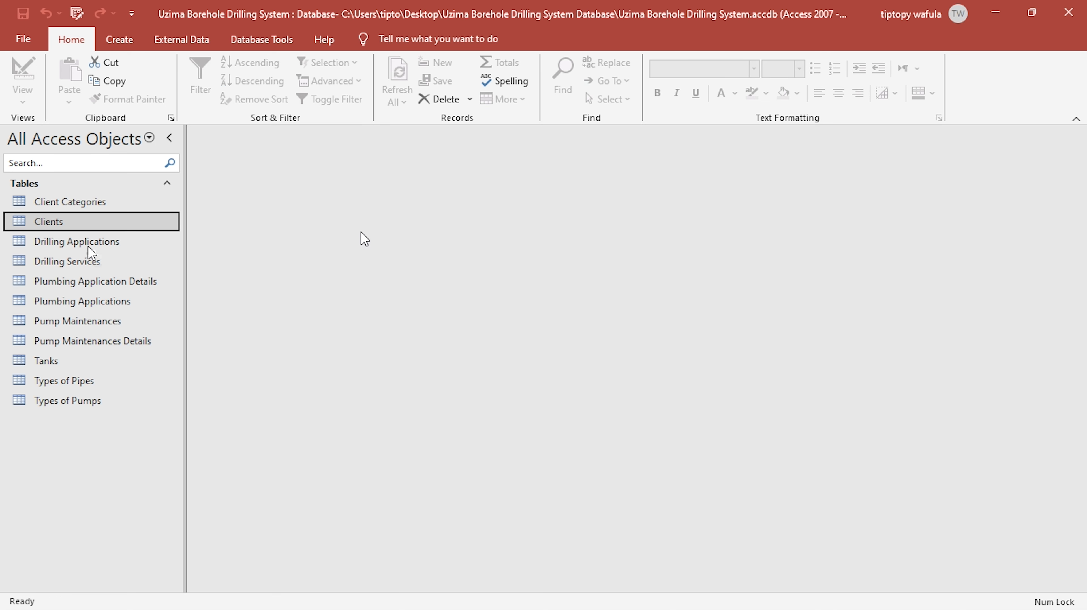
- Set the second client's Client Category to Commercial in the Clients table and close the table
{"action": "double_click", "coordinate": [97, 222]}
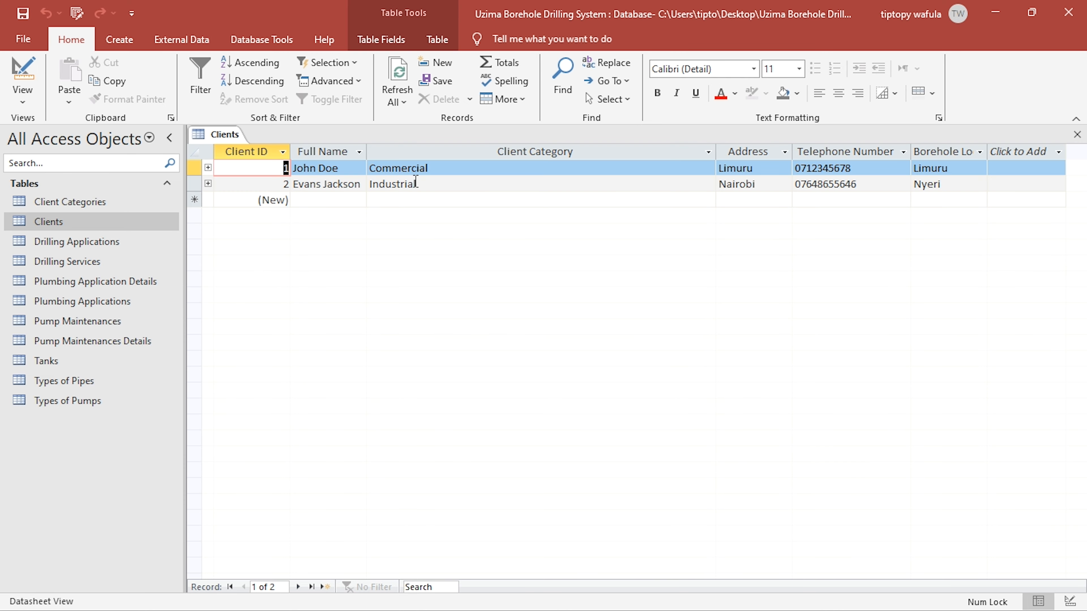
{"action": "left_click", "coordinate": [415, 182]}
{"action": "left_click", "coordinate": [708, 184]}
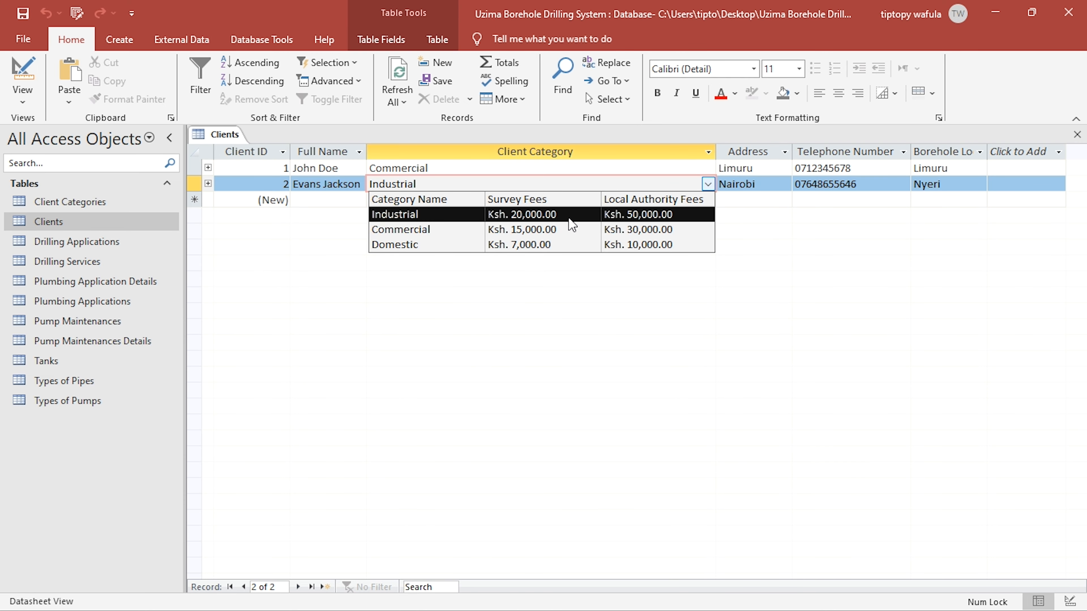
{"action": "left_click", "coordinate": [554, 231]}
{"action": "left_click", "coordinate": [1077, 134]}
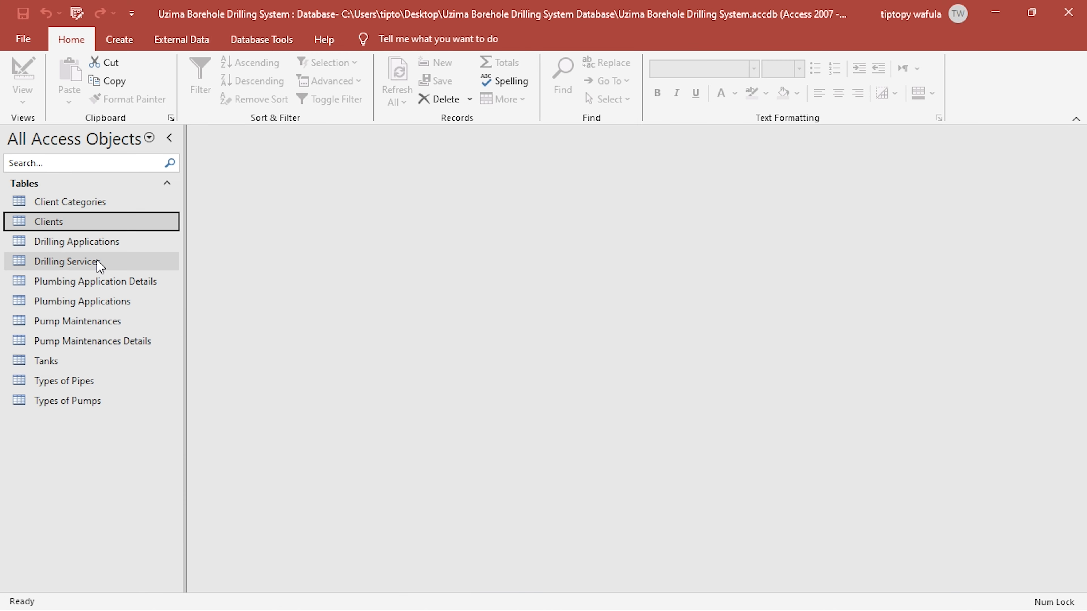
- Open the Client Categories table, check the clients related to the Commercial record, and close the table
{"action": "double_click", "coordinate": [159, 203]}
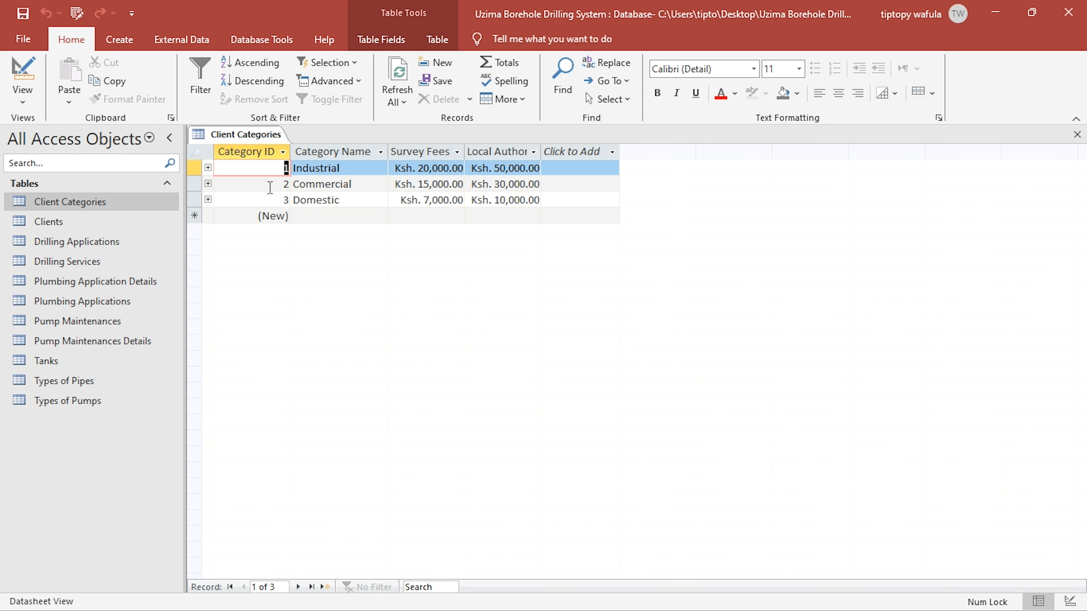
{"action": "left_click", "coordinate": [208, 183]}
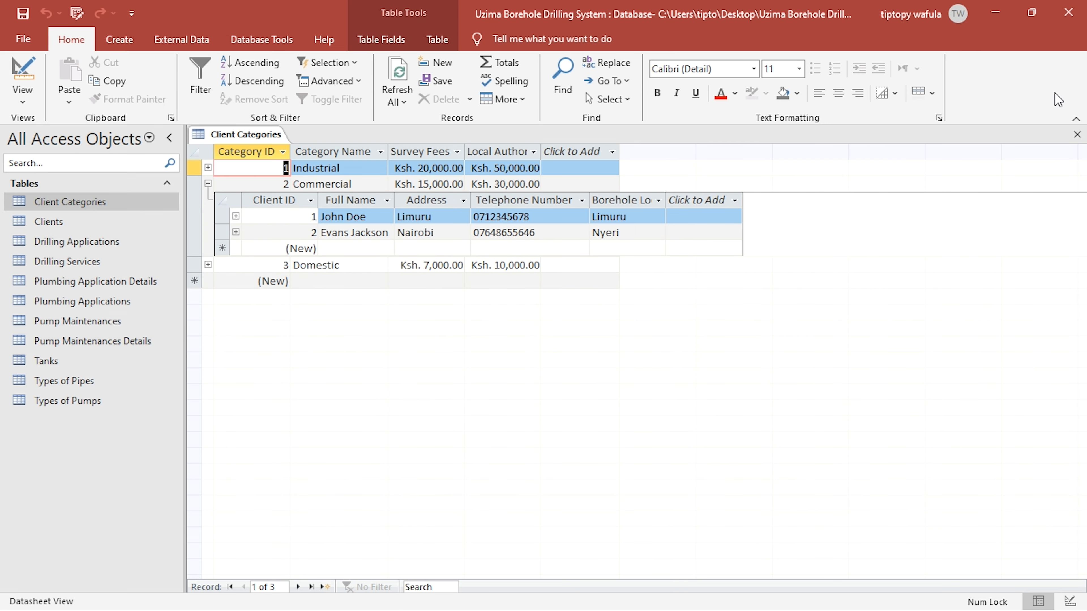
{"action": "left_click", "coordinate": [1077, 135]}
- Set the second client's Client Category back to Industrial in the Clients table and close the table
{"action": "double_click", "coordinate": [85, 221]}
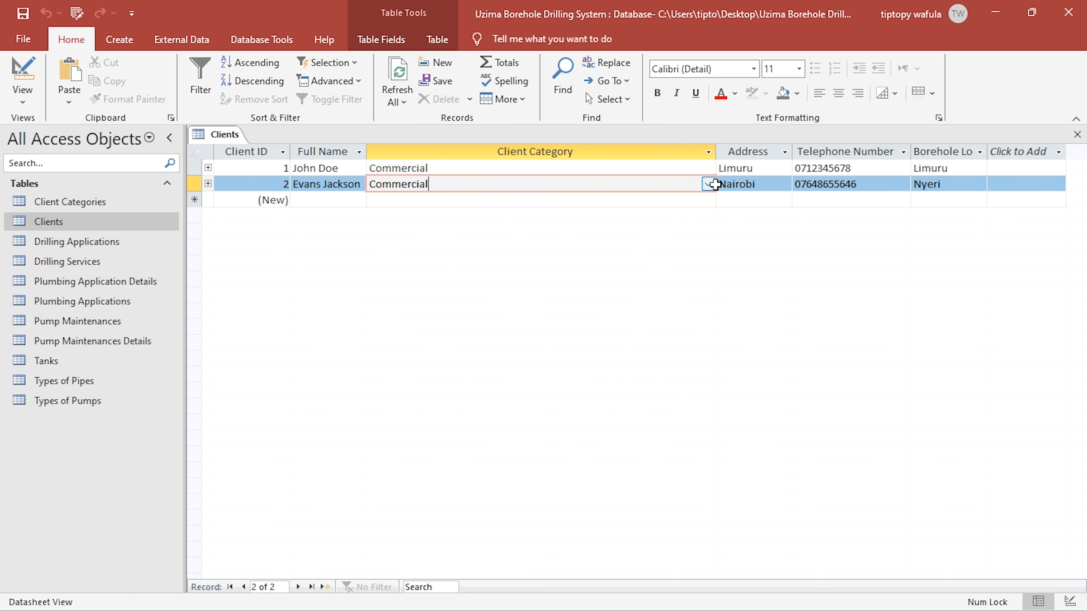
{"action": "left_click", "coordinate": [708, 184]}
{"action": "left_click", "coordinate": [633, 213]}
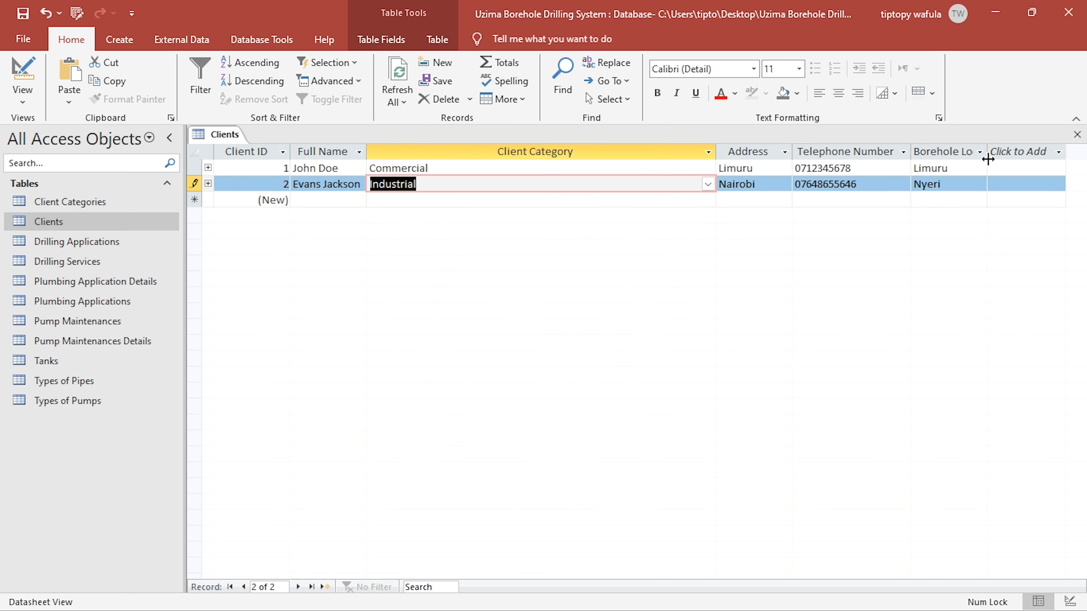
{"action": "left_click", "coordinate": [1082, 133]}
- Select the first listed client as Applicant Name for application 1 in Drilling Applications, and review the Applicant Name choices again
{"action": "double_click", "coordinate": [54, 241]}
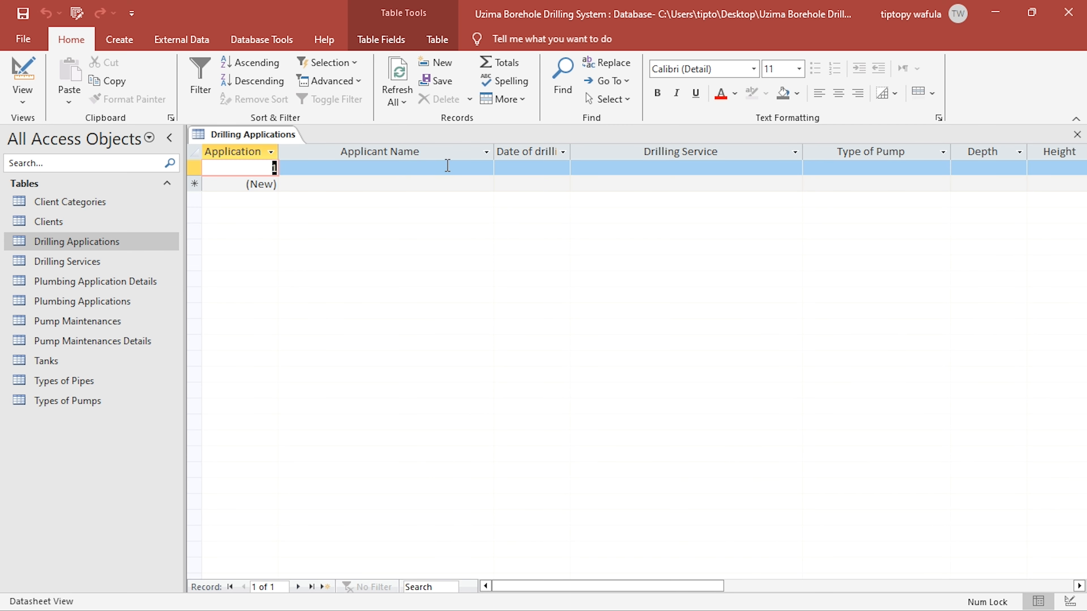
{"action": "left_click", "coordinate": [448, 166]}
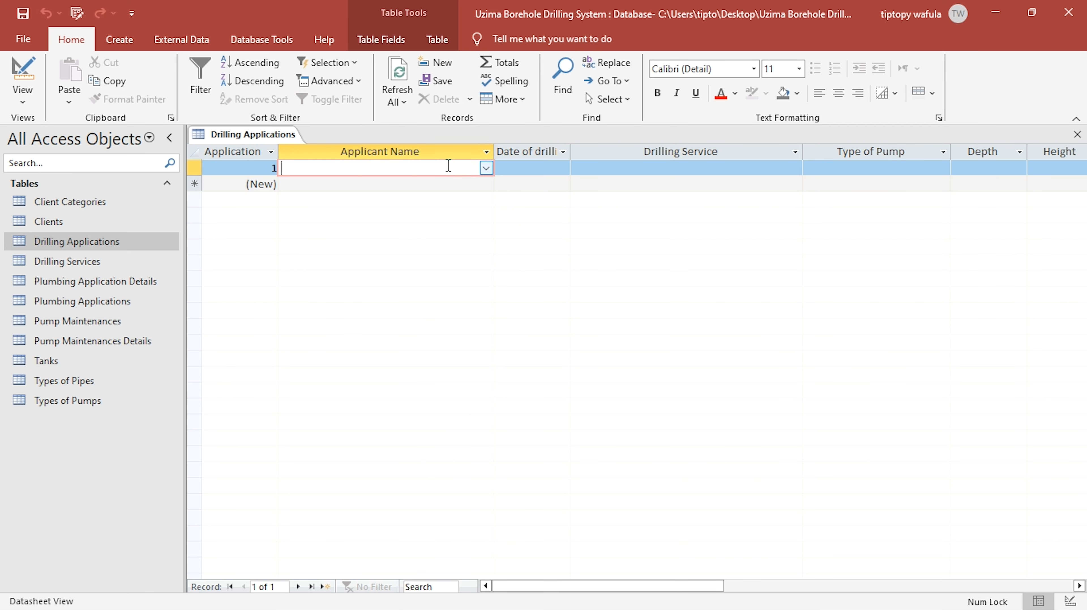
{"action": "left_click", "coordinate": [487, 169]}
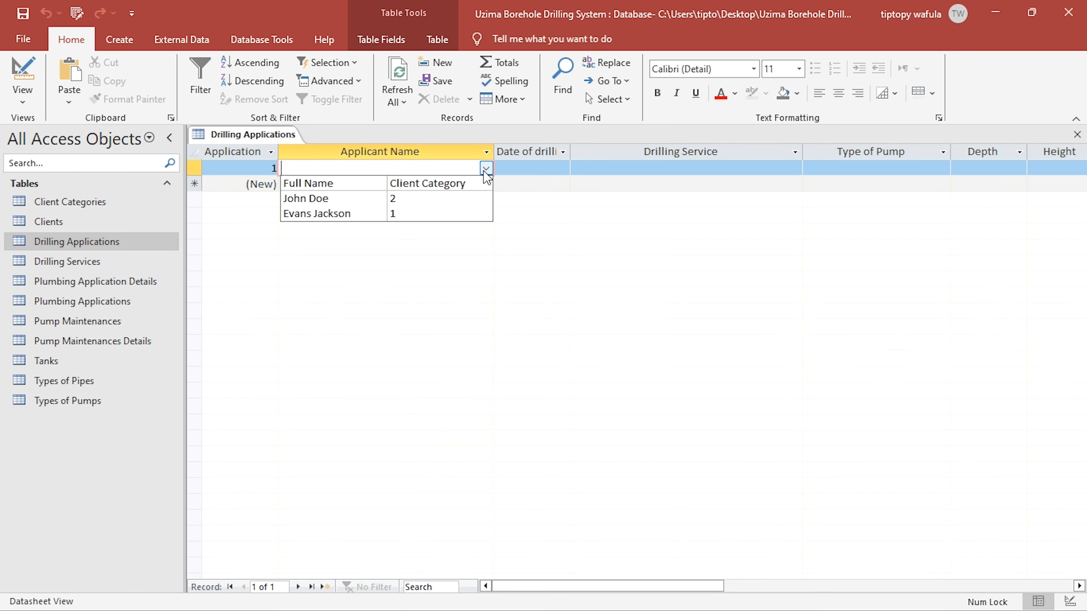
{"action": "left_click", "coordinate": [392, 201]}
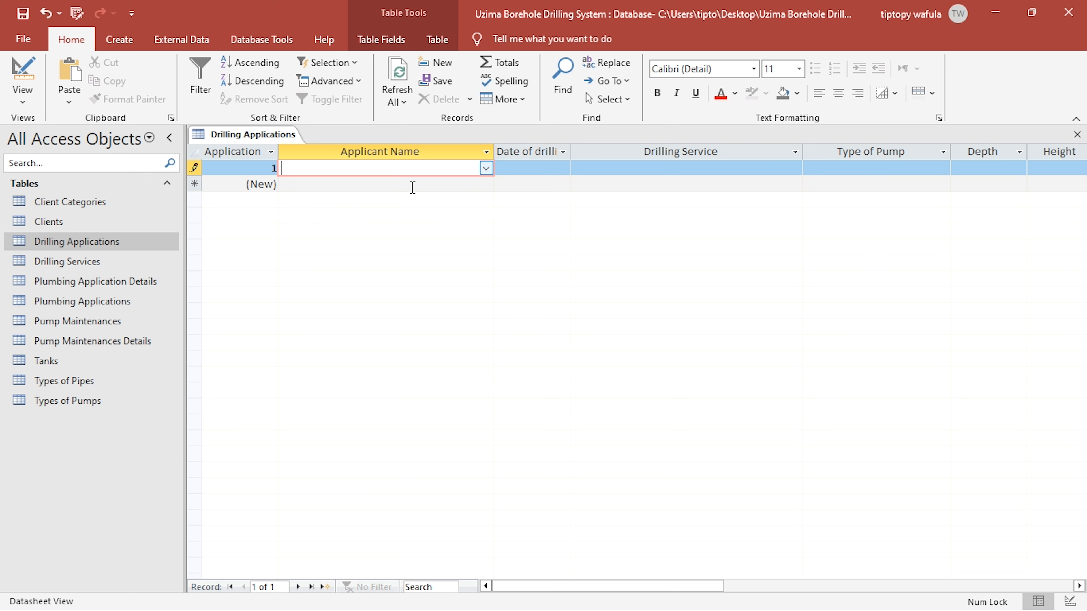
{"action": "left_click", "coordinate": [486, 168]}
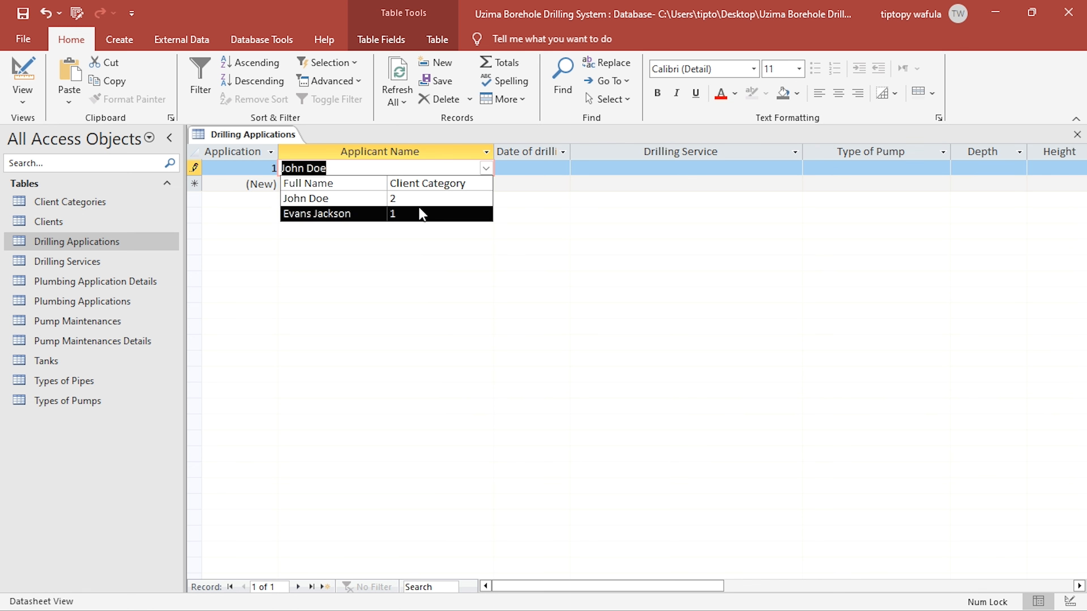
- Switch Drilling Applications to Design View and open the query builder for the Row Source of the Applicant Name lookup
{"action": "left_click", "coordinate": [20, 76]}
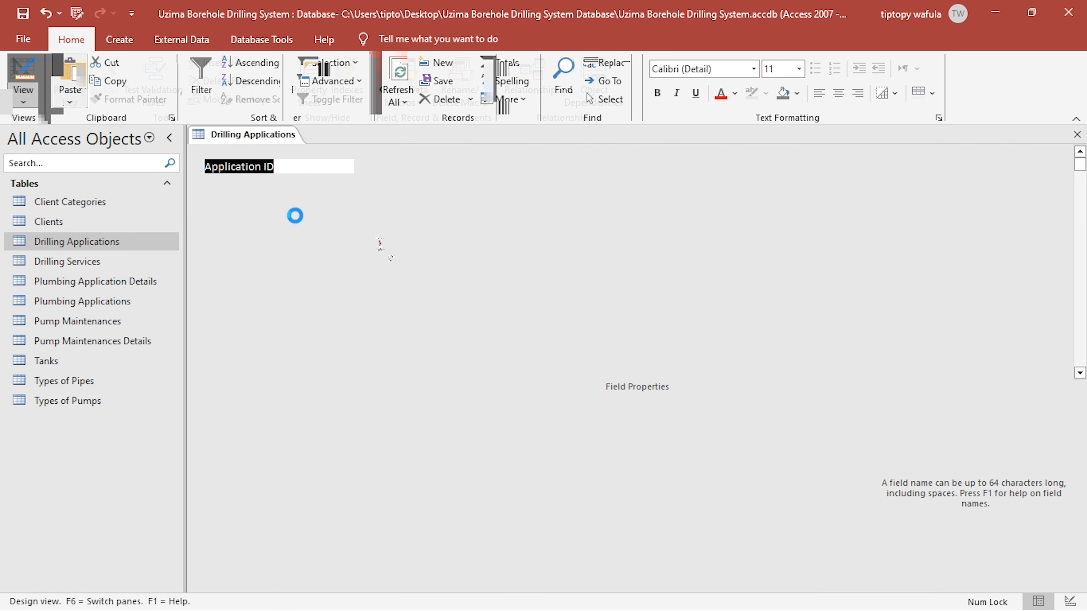
{"action": "left_click", "coordinate": [405, 185]}
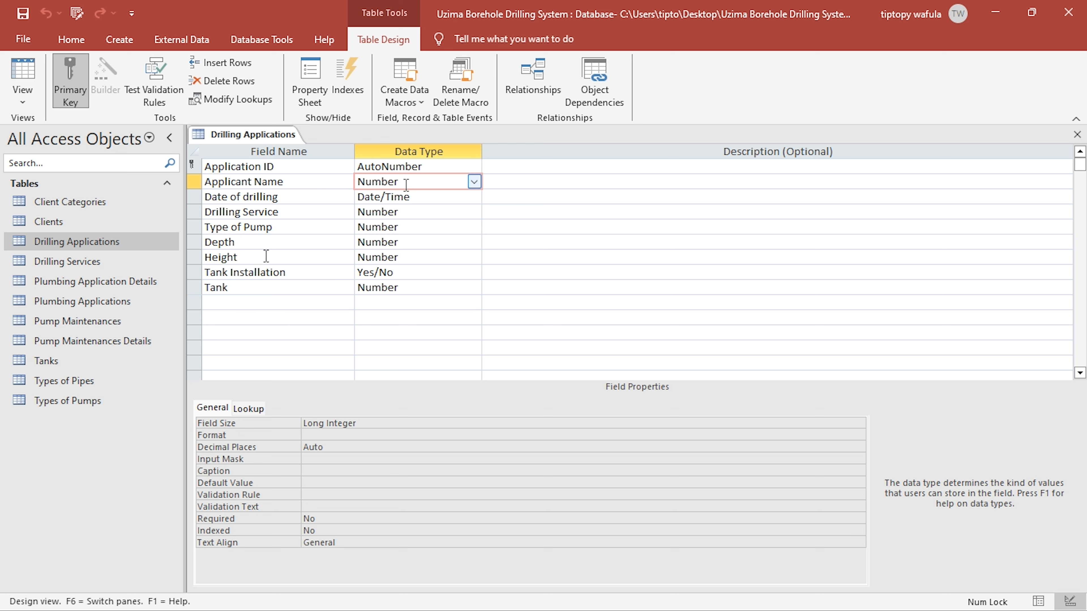
{"action": "left_click", "coordinate": [248, 409]}
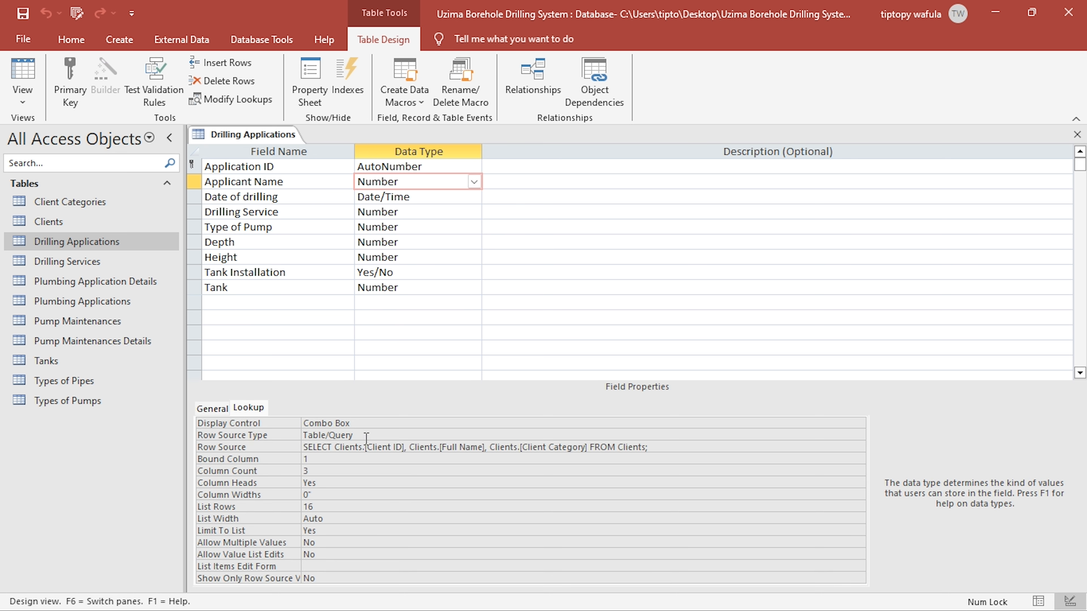
{"action": "left_click", "coordinate": [382, 447]}
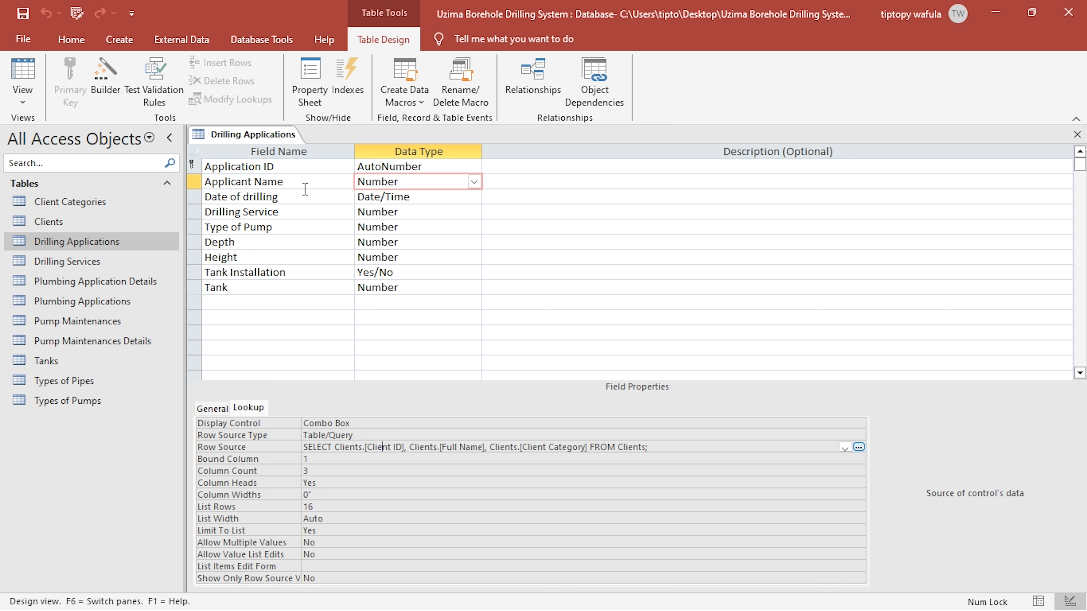
{"action": "left_click", "coordinate": [647, 449]}
{"action": "left_click", "coordinate": [295, 182]}
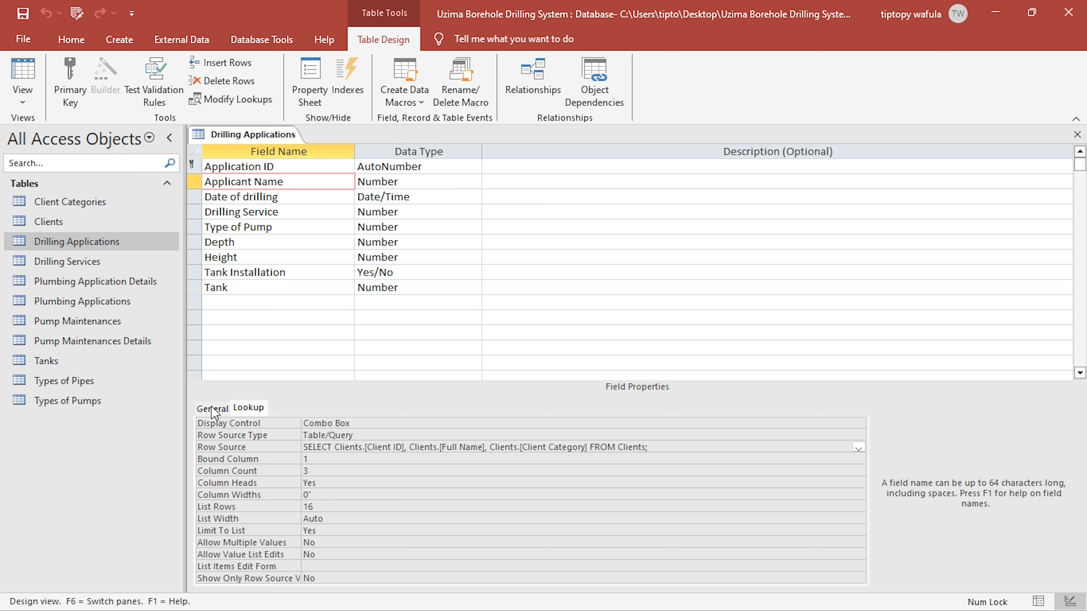
{"action": "left_click", "coordinate": [381, 447]}
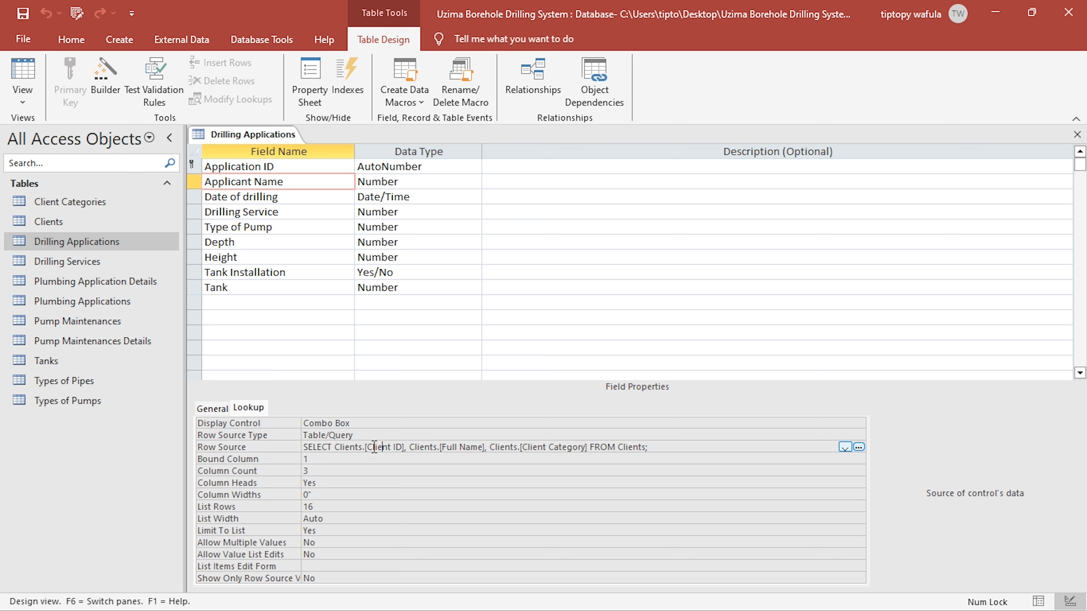
{"action": "left_click", "coordinate": [262, 447]}
{"action": "left_click", "coordinate": [406, 448]}
{"action": "left_click", "coordinate": [859, 447]}
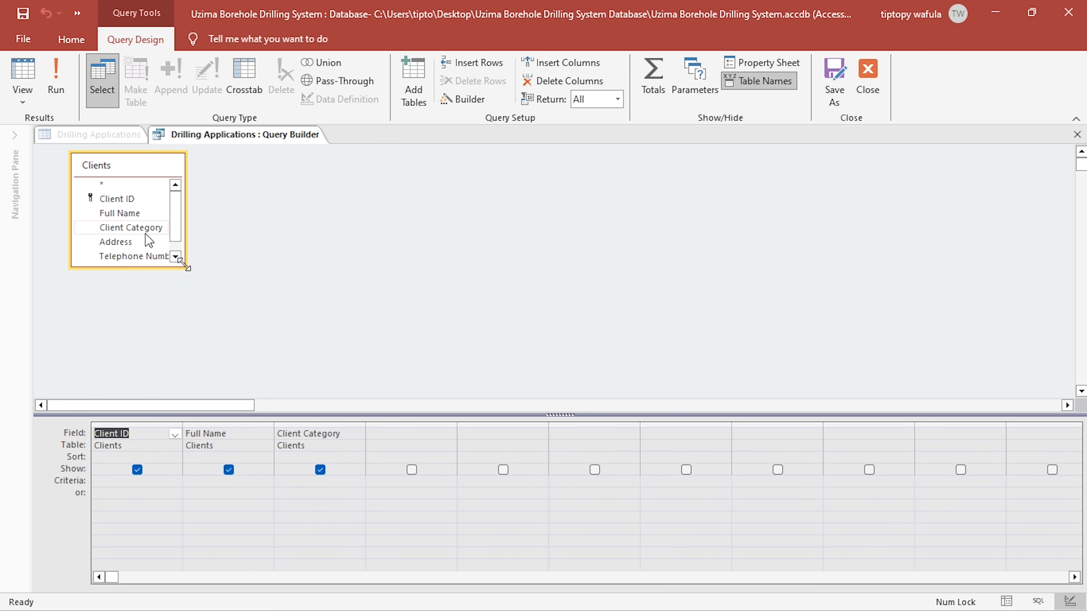
- Enlarge the Clients field list in the query builder, preview the query to examine the Client Category choices, and return to the query design
{"action": "left_click_drag", "start_coordinate": [187, 269], "coordinate": [200, 315]}
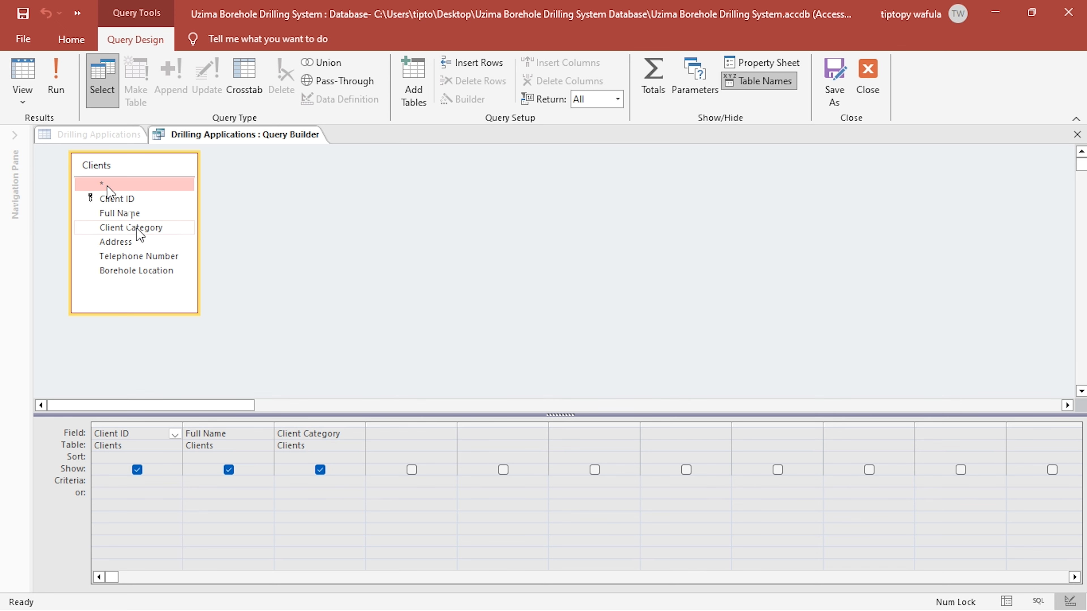
{"action": "left_click", "coordinate": [36, 74]}
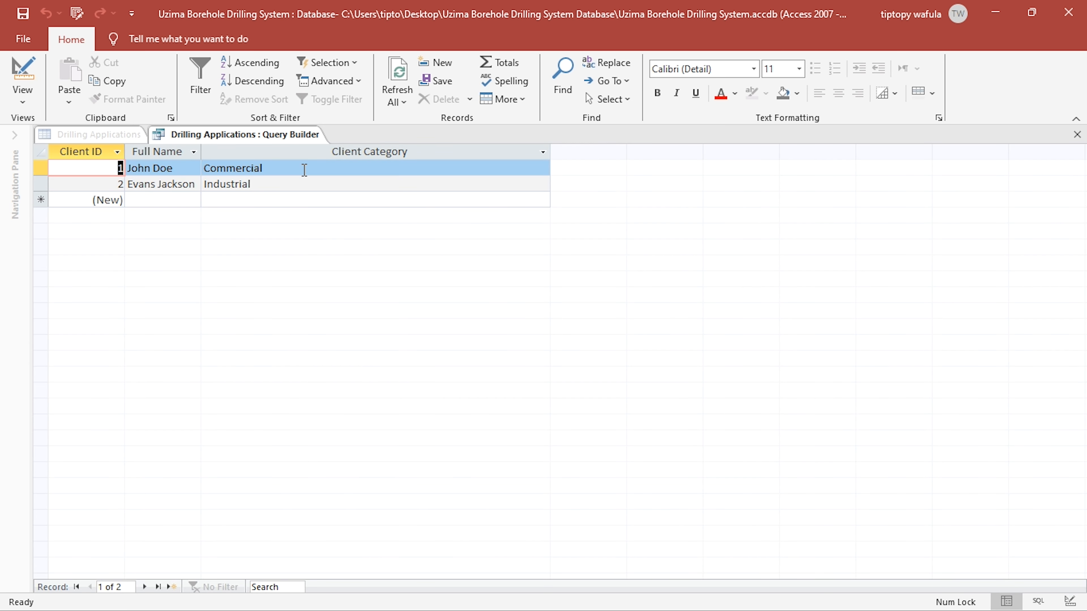
{"action": "left_click", "coordinate": [303, 169]}
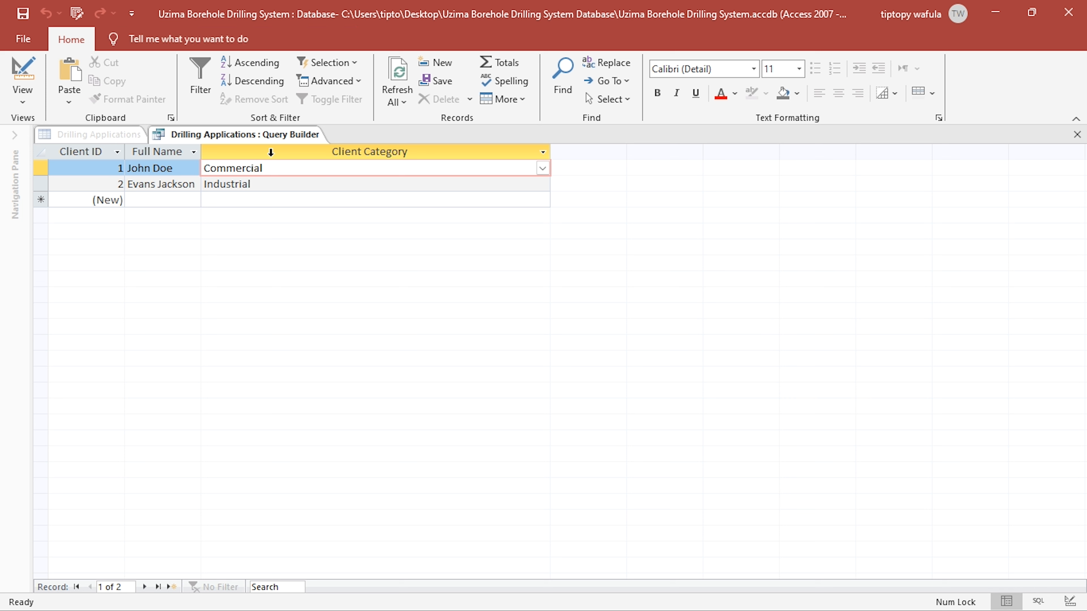
{"action": "left_click", "coordinate": [542, 169]}
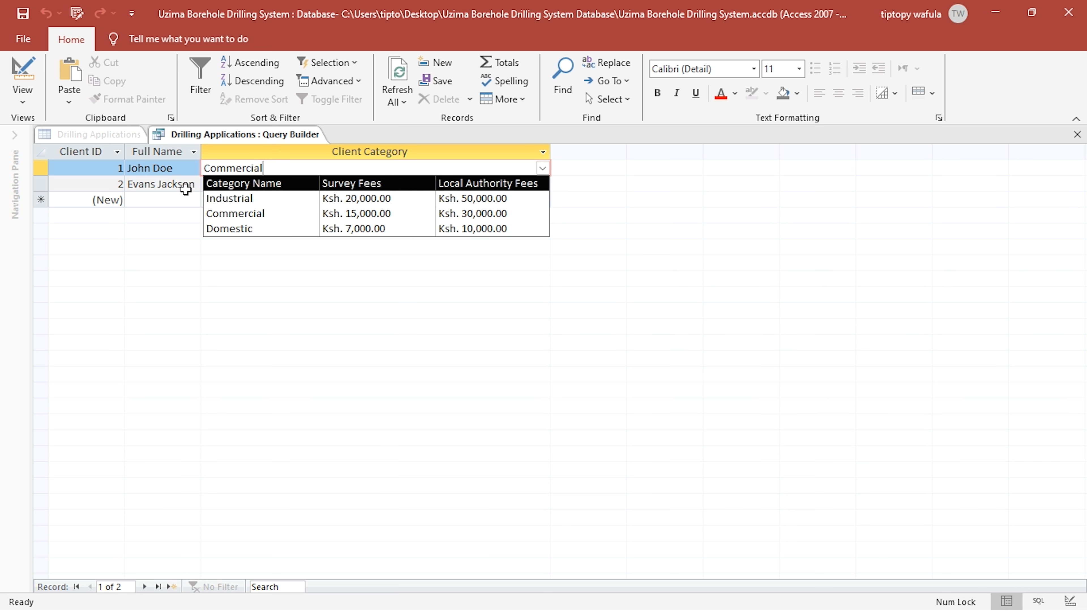
{"action": "left_click", "coordinate": [23, 75]}
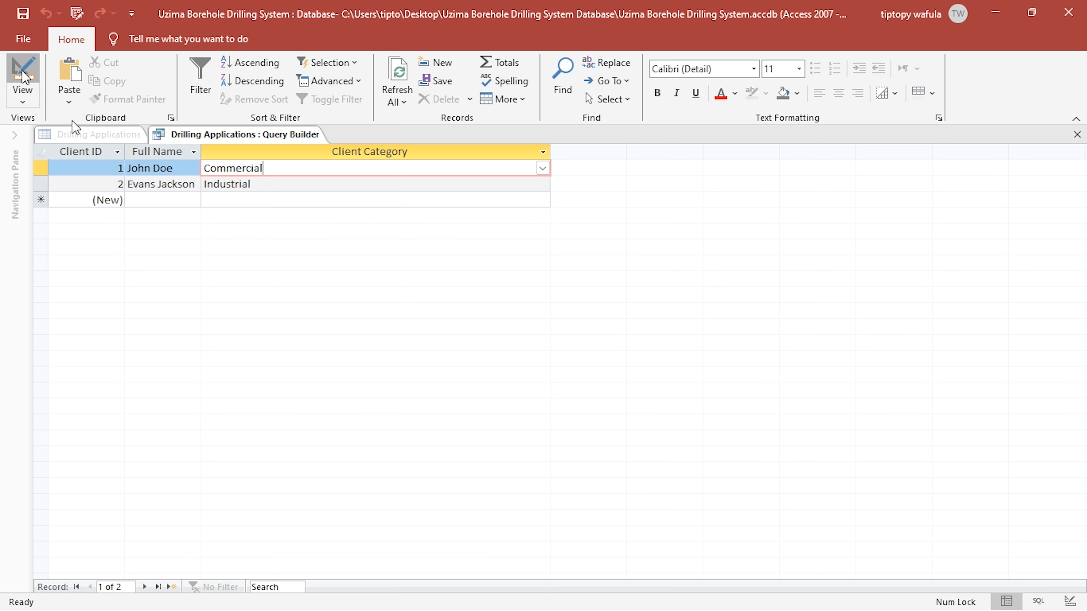
{"action": "left_click", "coordinate": [23, 75]}
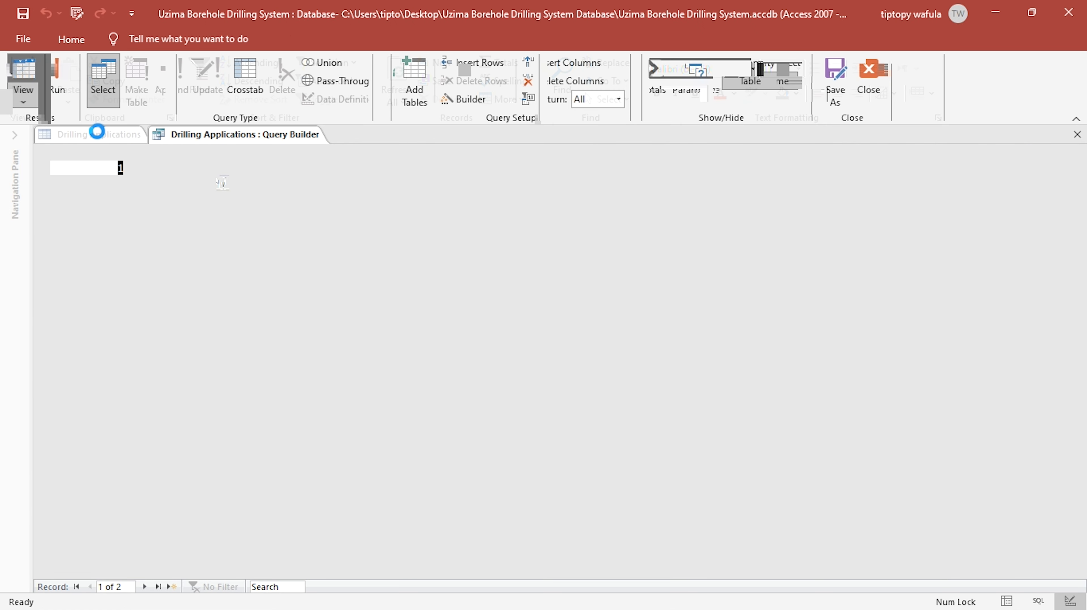
{"action": "left_click", "coordinate": [227, 168]}
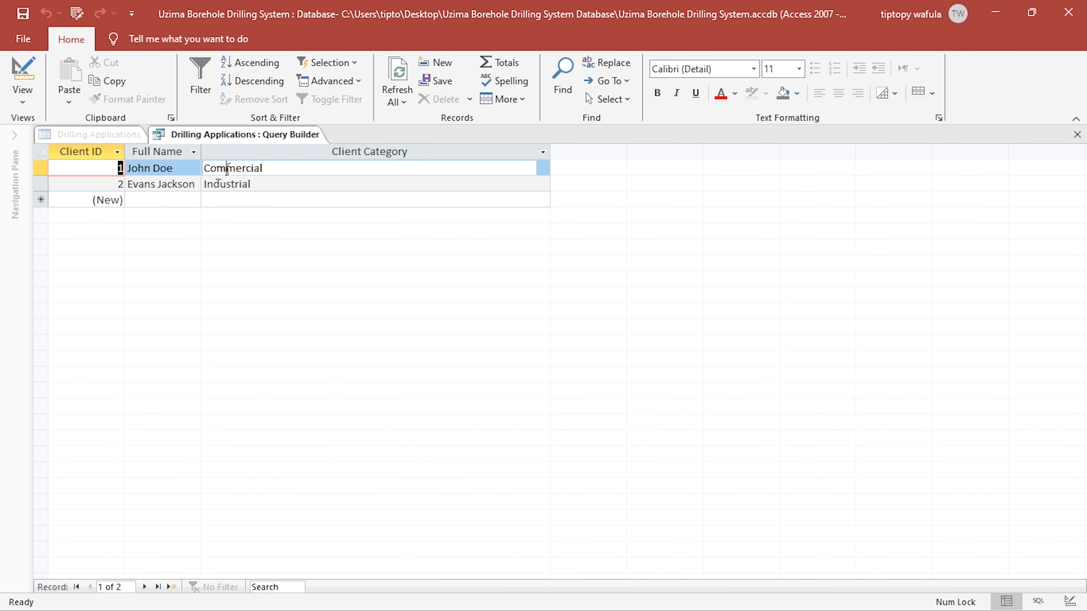
{"action": "left_click", "coordinate": [543, 169]}
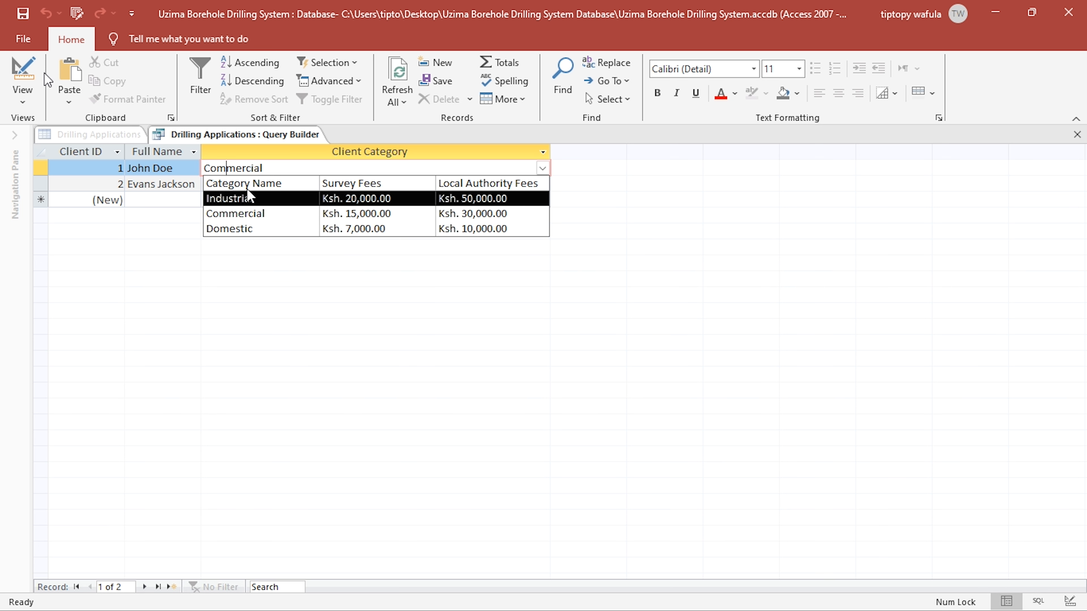
{"action": "left_click", "coordinate": [23, 69]}
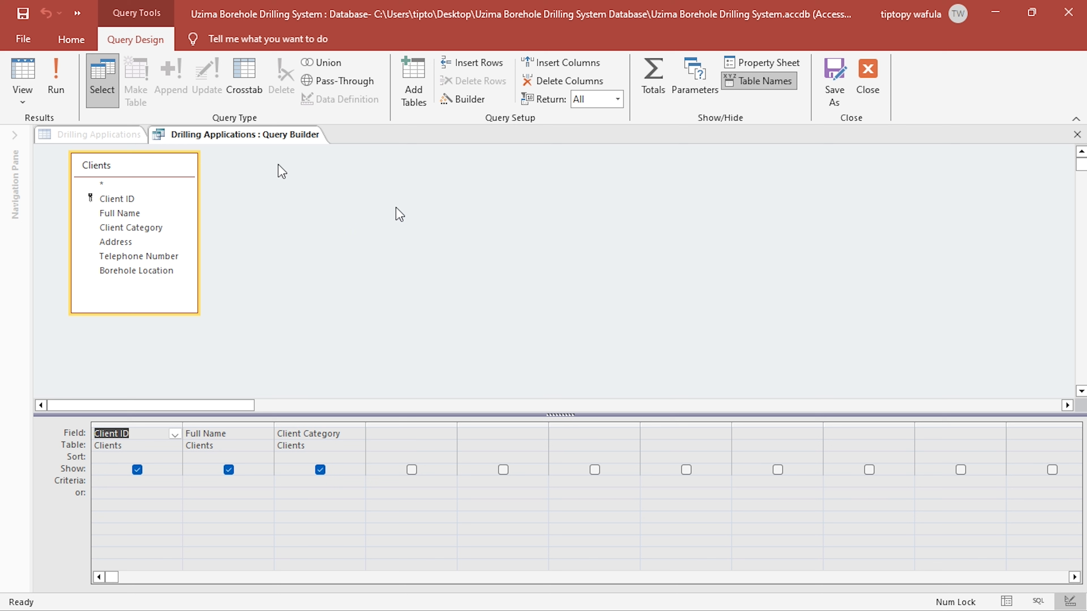
- Add the Client Categories table to the Applicant Name lookup query alongside Clients
{"action": "left_click", "coordinate": [154, 228]}
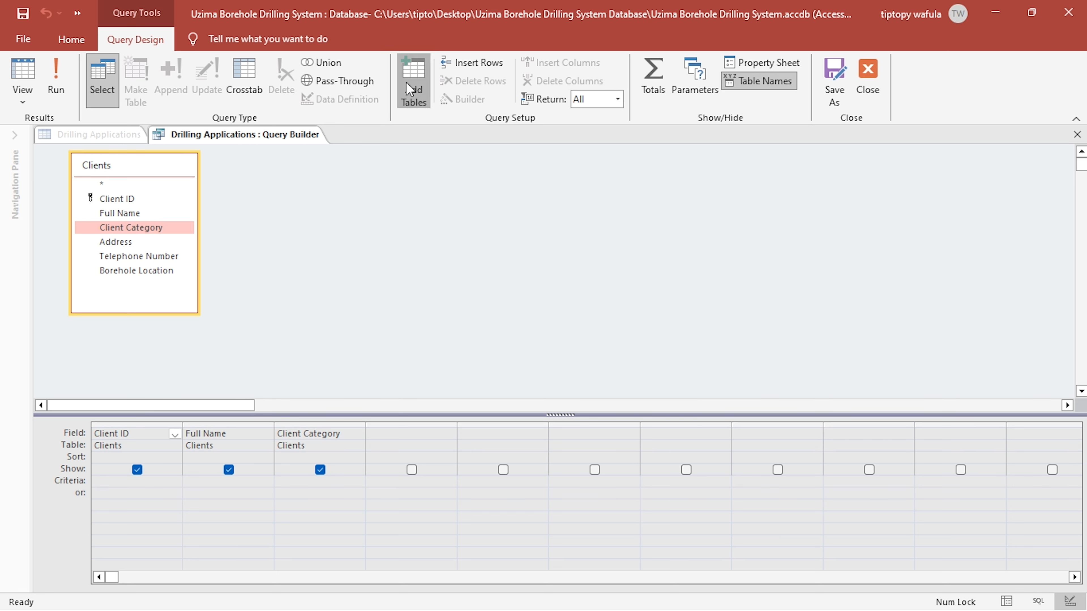
{"action": "left_click", "coordinate": [400, 102]}
{"action": "double_click", "coordinate": [468, 262]}
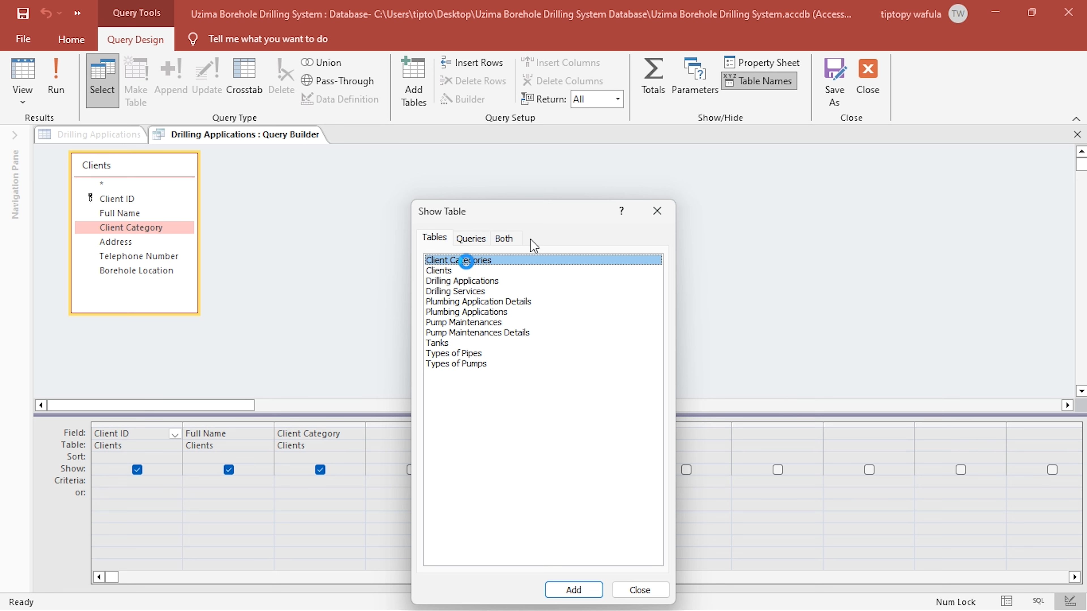
{"action": "left_click", "coordinate": [657, 210]}
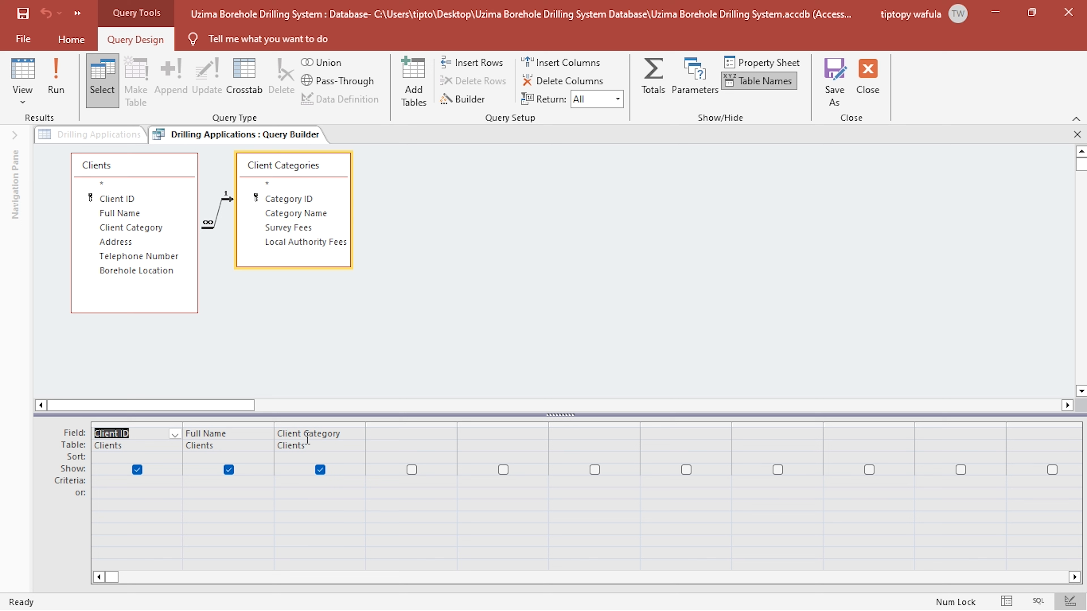
- Replace the Client Category column in the lookup query with Category Name from Client Categories, and move that field list farther from Clients
{"action": "left_click", "coordinate": [322, 433]}
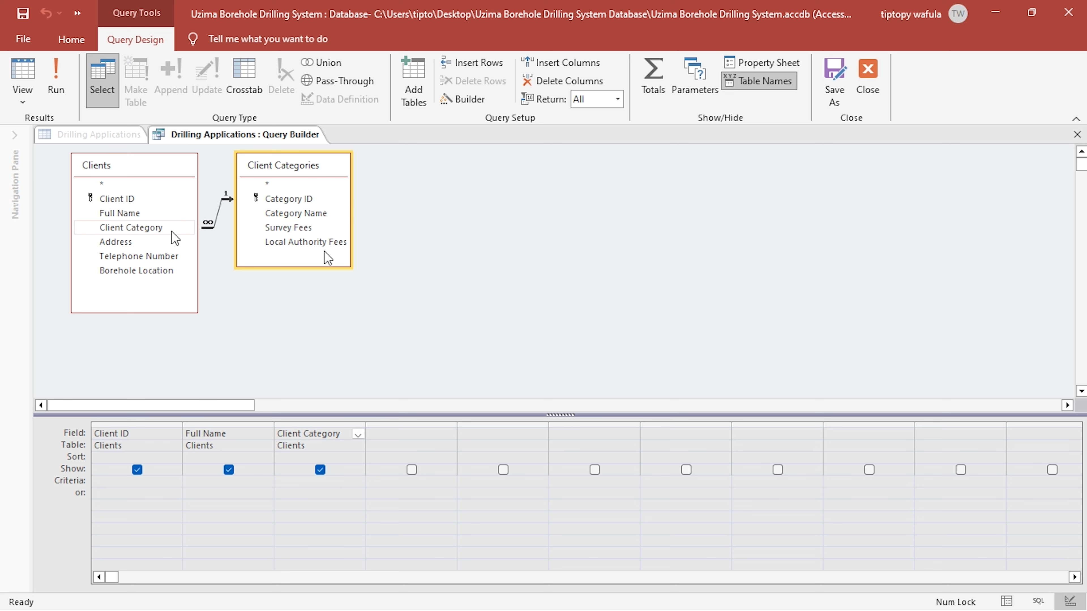
{"action": "left_click", "coordinate": [338, 422]}
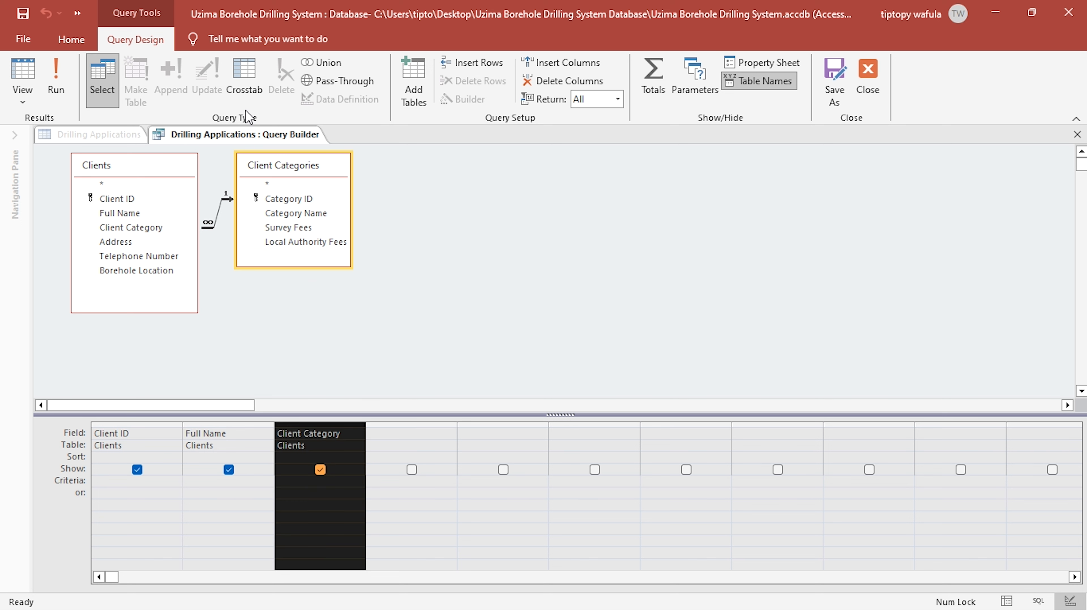
{"action": "left_click", "coordinate": [564, 81]}
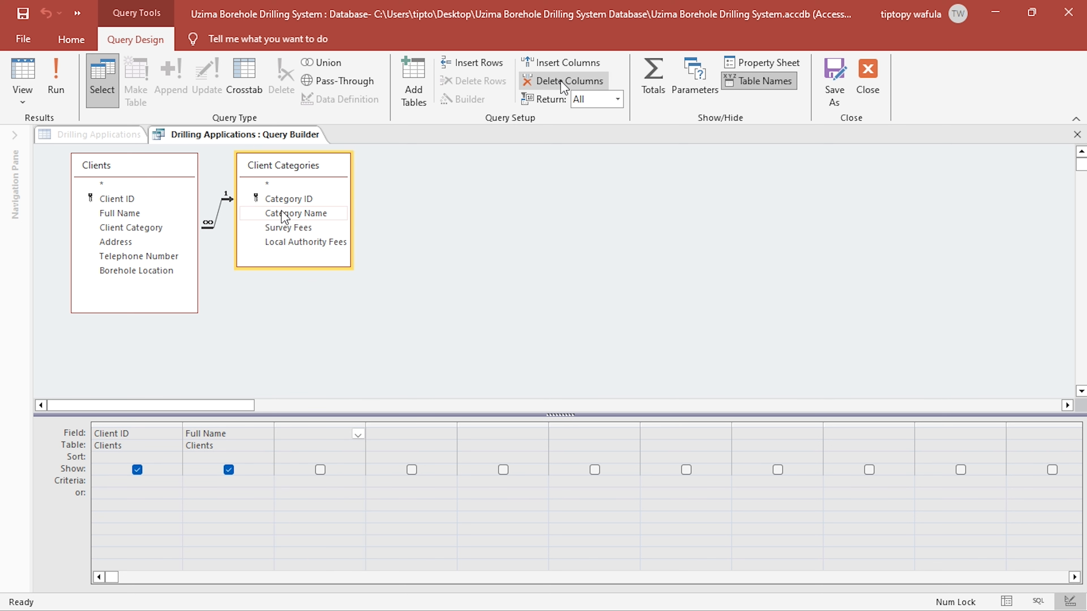
{"action": "double_click", "coordinate": [285, 213]}
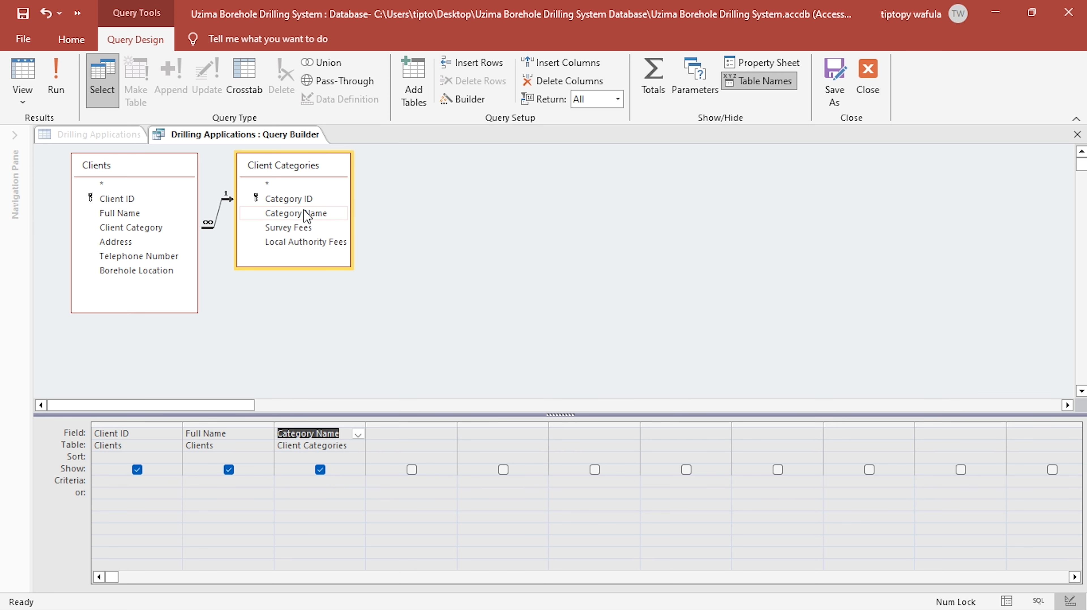
{"action": "left_click_drag", "start_coordinate": [322, 167], "coordinate": [369, 180]}
- Preview the lookup query to examine the Category Name shown for each client, and return to the query design
{"action": "left_click", "coordinate": [64, 99]}
{"action": "left_click", "coordinate": [267, 169]}
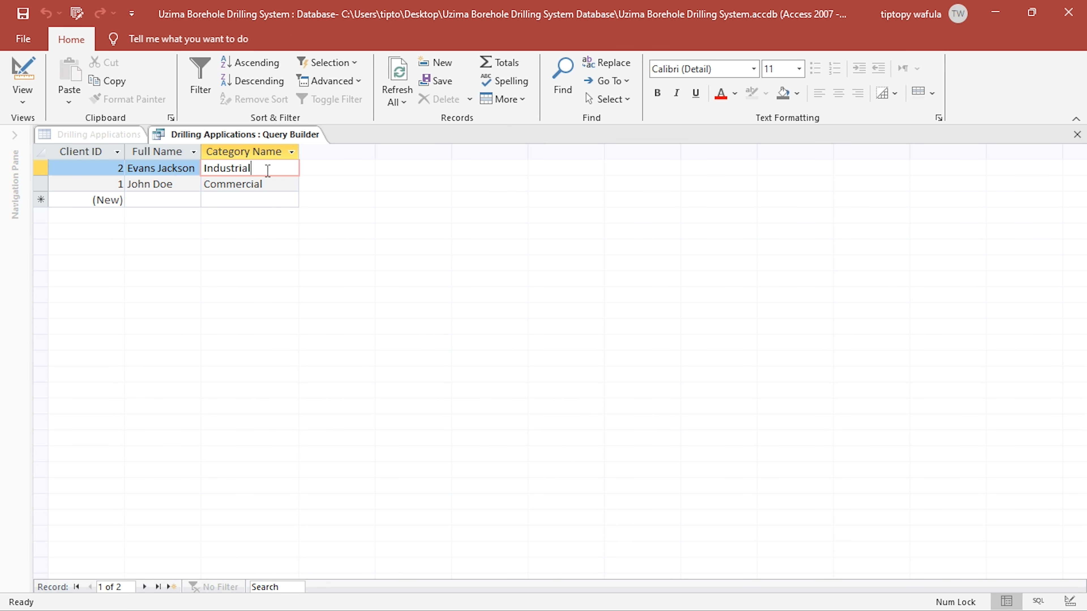
{"action": "left_click_drag", "start_coordinate": [263, 184], "coordinate": [203, 189]}
{"action": "left_click", "coordinate": [295, 185]}
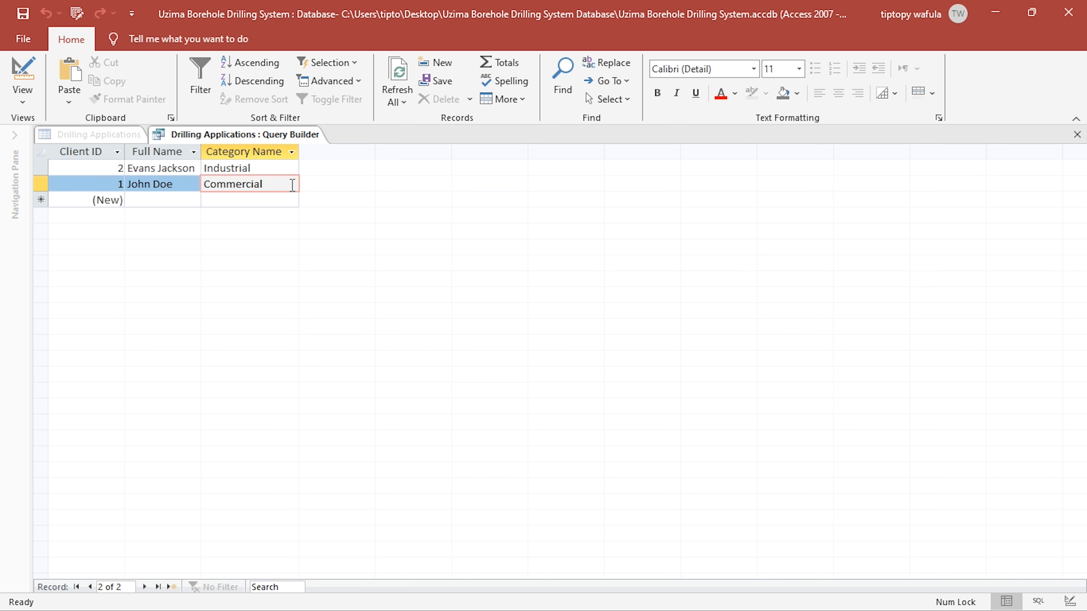
{"action": "left_click_drag", "start_coordinate": [289, 182], "coordinate": [201, 183]}
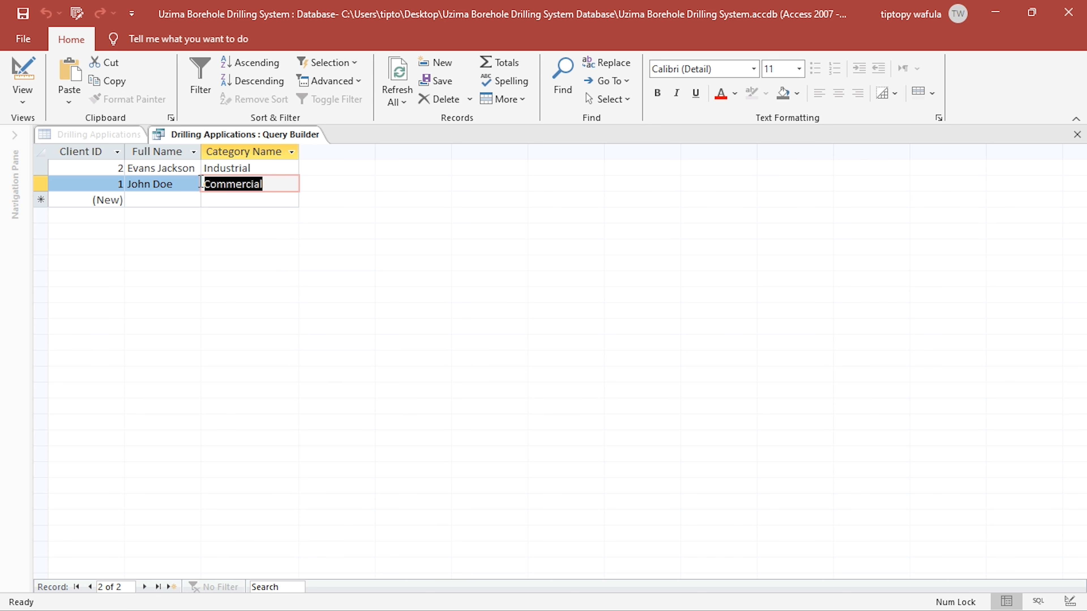
{"action": "left_click", "coordinate": [25, 79]}
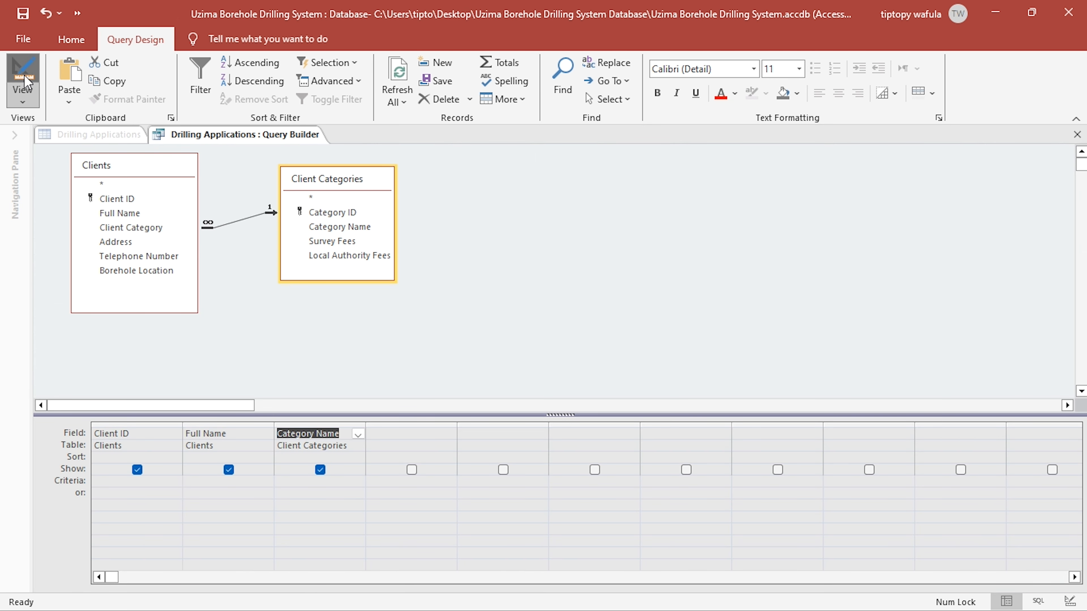
- Close the query builder saving the SQL changes, and check the Applicant Name choices in the Drilling Applications datasheet
{"action": "left_click", "coordinate": [1076, 137]}
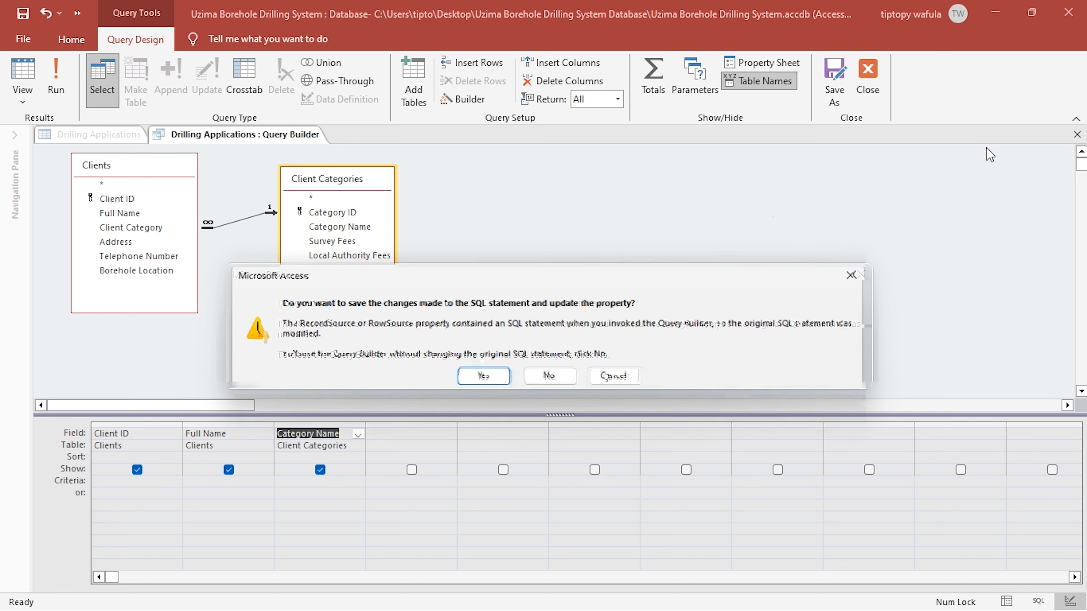
{"action": "left_click", "coordinate": [457, 377]}
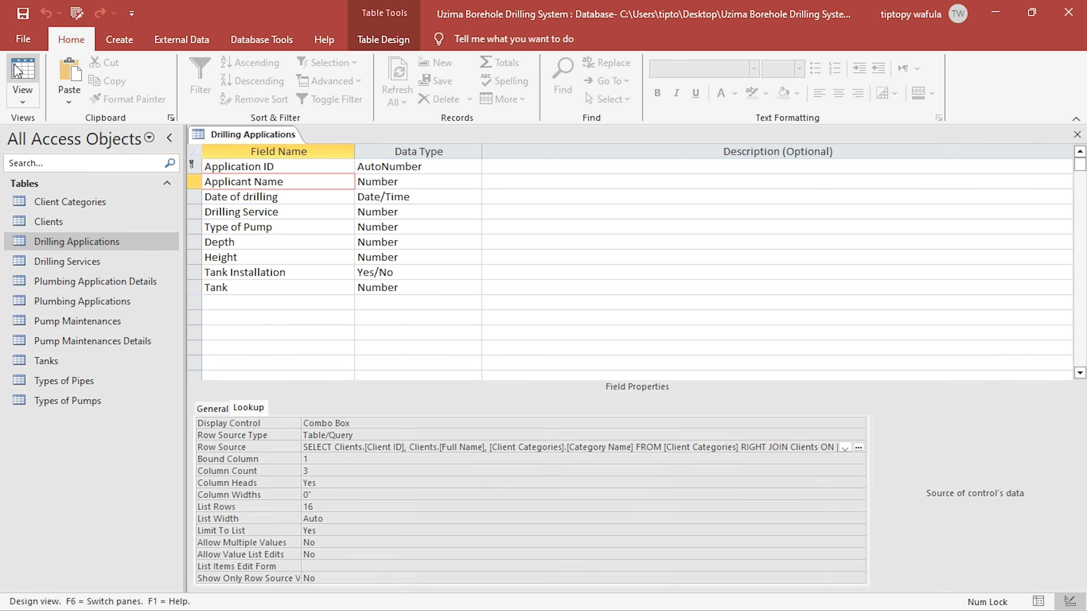
{"action": "left_click", "coordinate": [17, 71]}
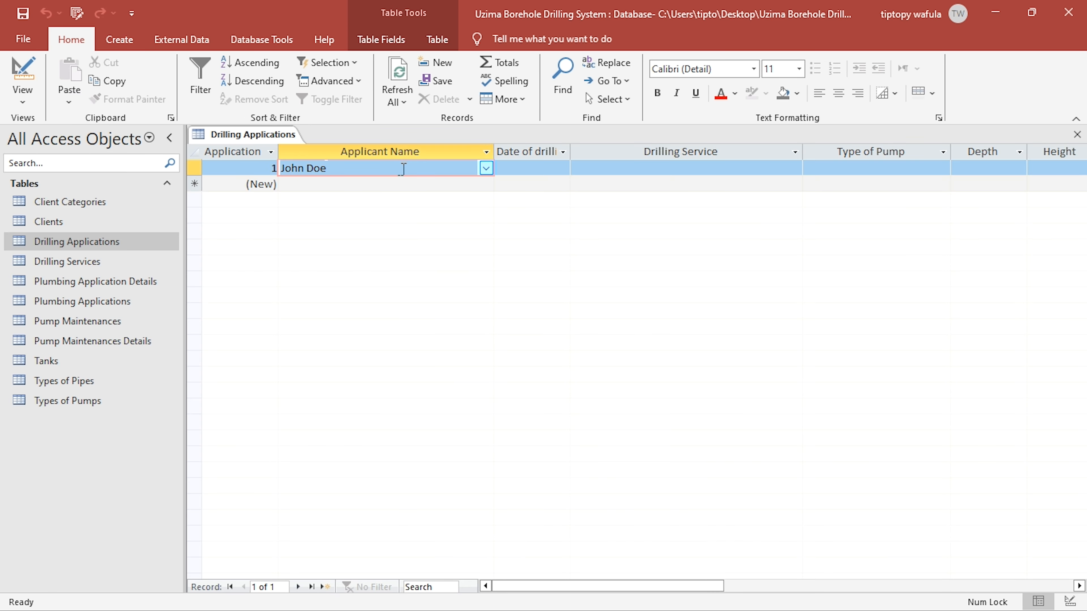
{"action": "left_click", "coordinate": [486, 169]}
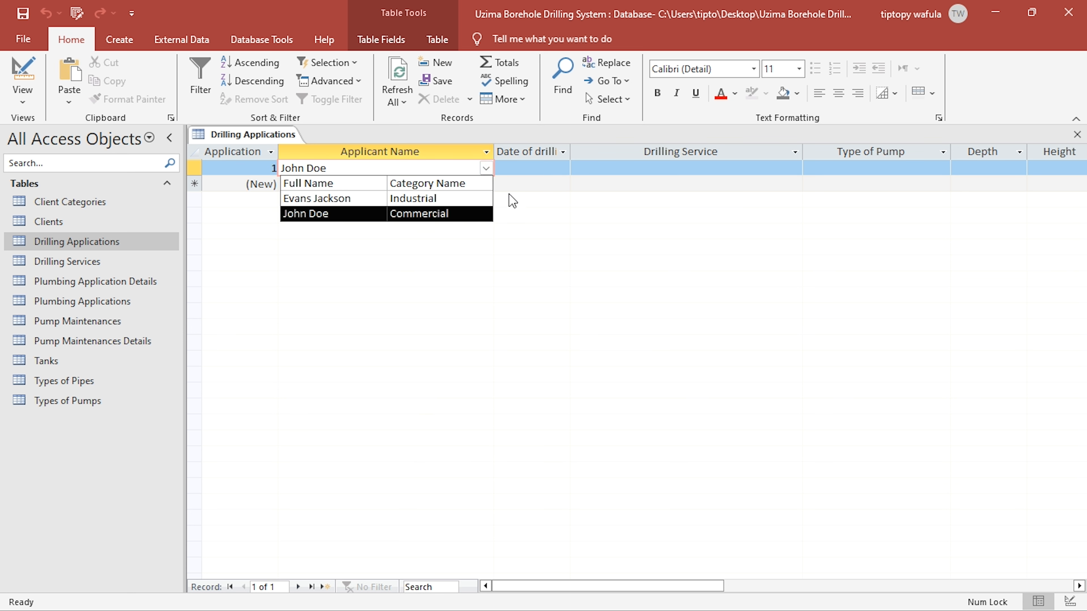
- Set the date of drilling for application 1 to 5/13/2024
{"action": "left_click", "coordinate": [530, 169]}
{"action": "left_click", "coordinate": [578, 168]}
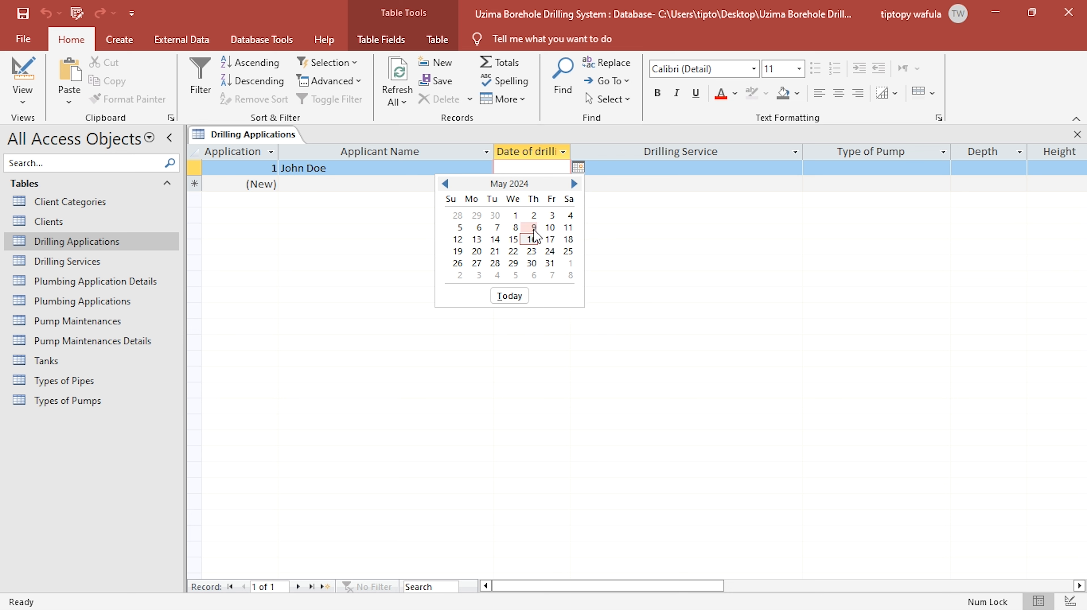
{"action": "left_click", "coordinate": [473, 241]}
- Choose Core drilling as the Drilling Service and Solar pump as the Type of Pump for application 1
{"action": "left_click", "coordinate": [702, 169]}
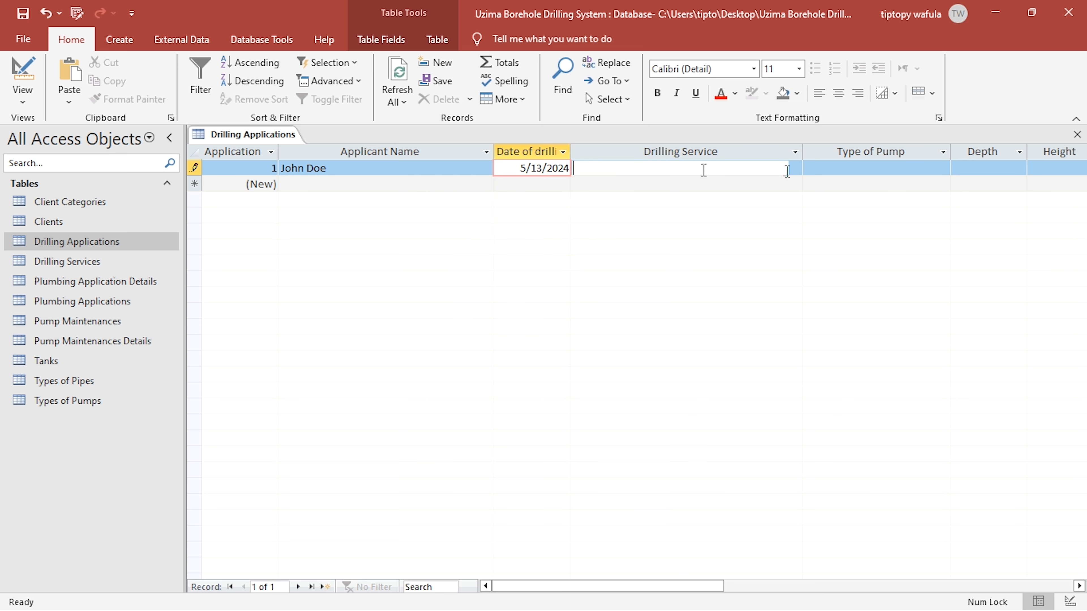
{"action": "left_click", "coordinate": [795, 169]}
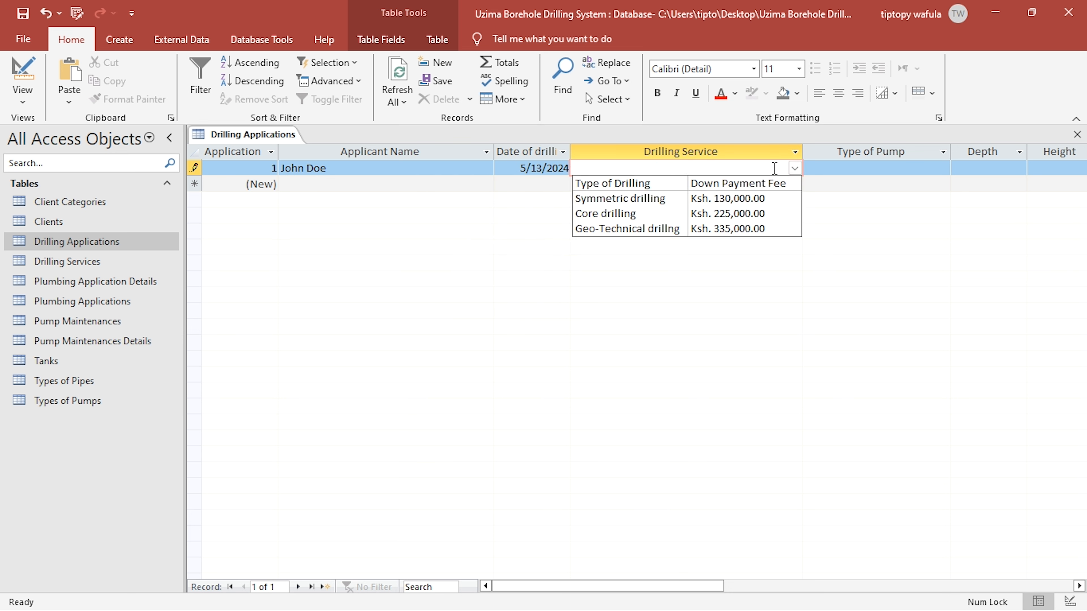
{"action": "left_click", "coordinate": [651, 216]}
{"action": "left_click", "coordinate": [858, 168]}
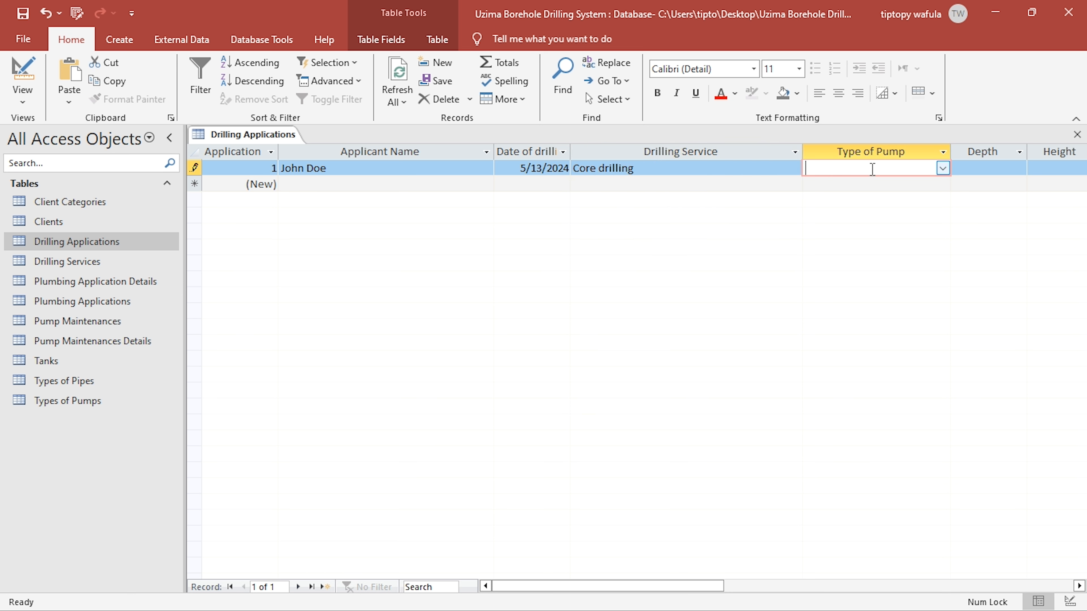
{"action": "left_click", "coordinate": [943, 169]}
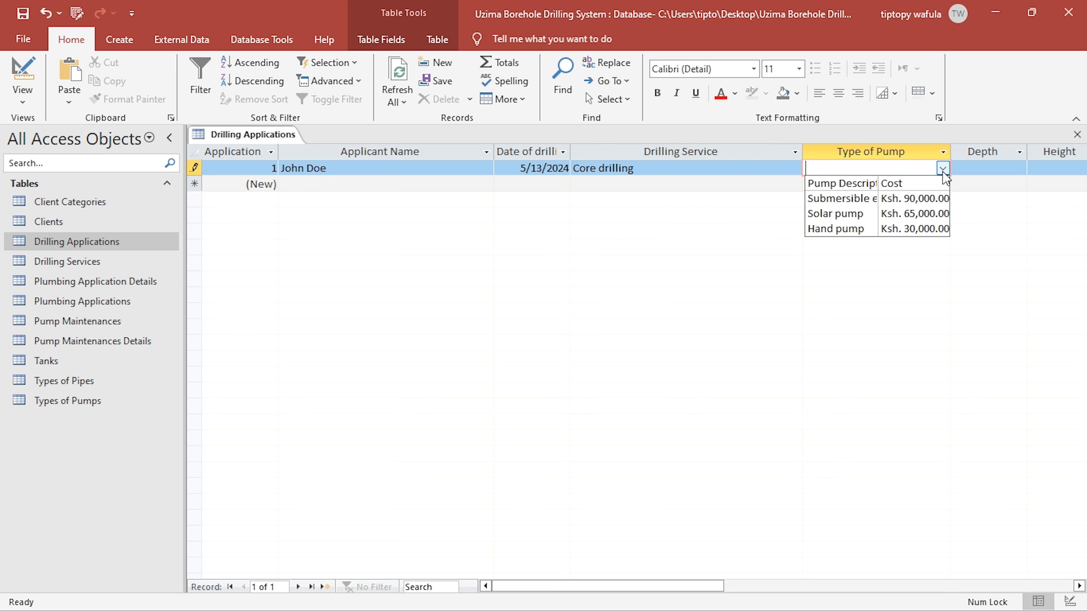
{"action": "left_click", "coordinate": [899, 214]}
- Enter a Depth of 56 and a Height of 42 for application 1, and commit the record
{"action": "left_click_drag", "start_coordinate": [631, 587], "coordinate": [702, 577]}
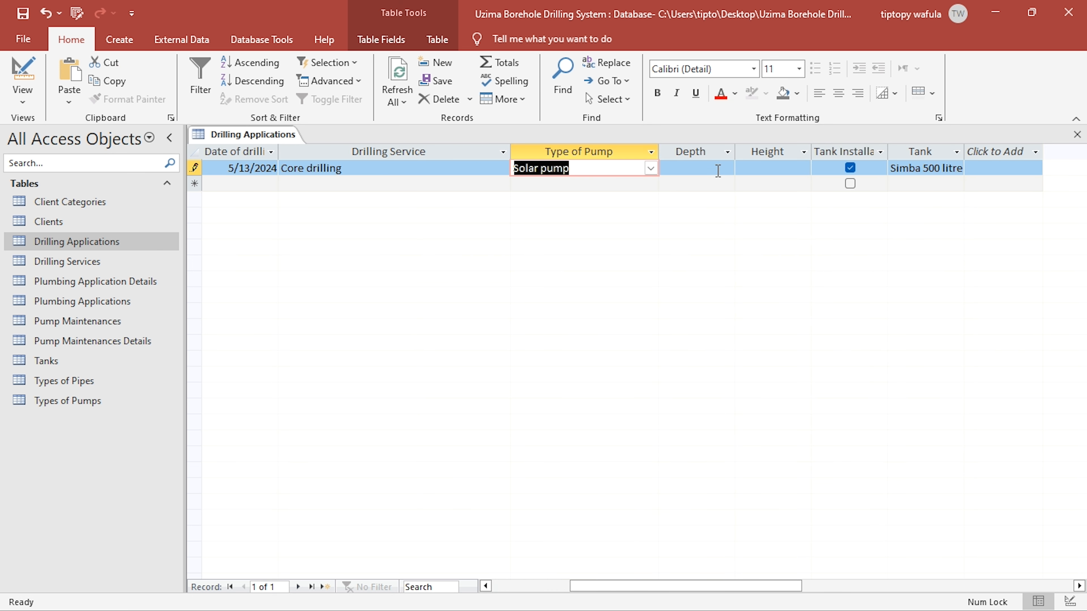
{"action": "left_click", "coordinate": [669, 168]}
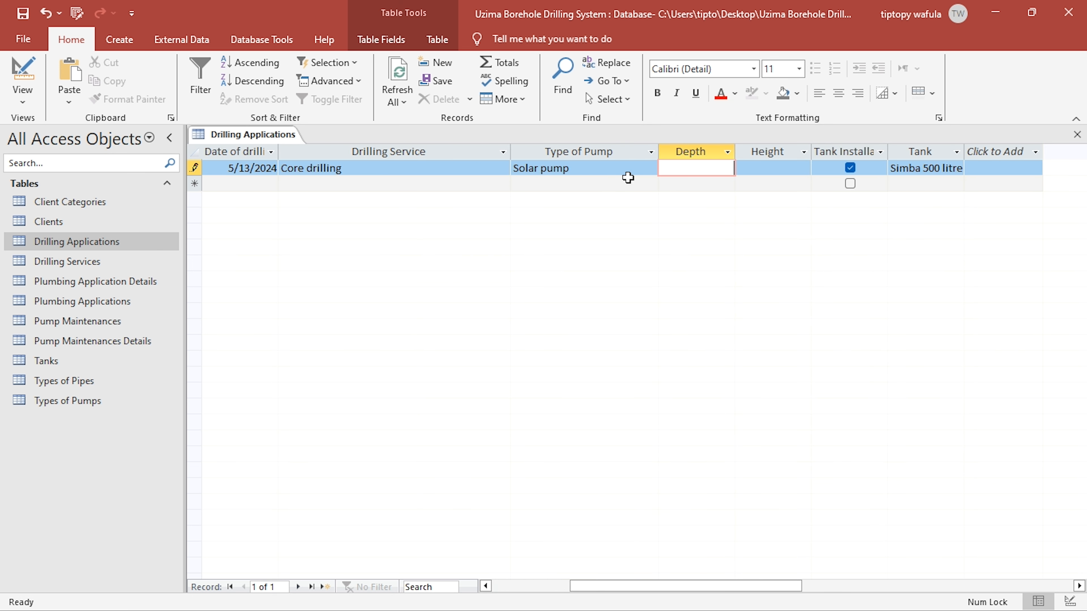
{"action": "type", "text": "56"}
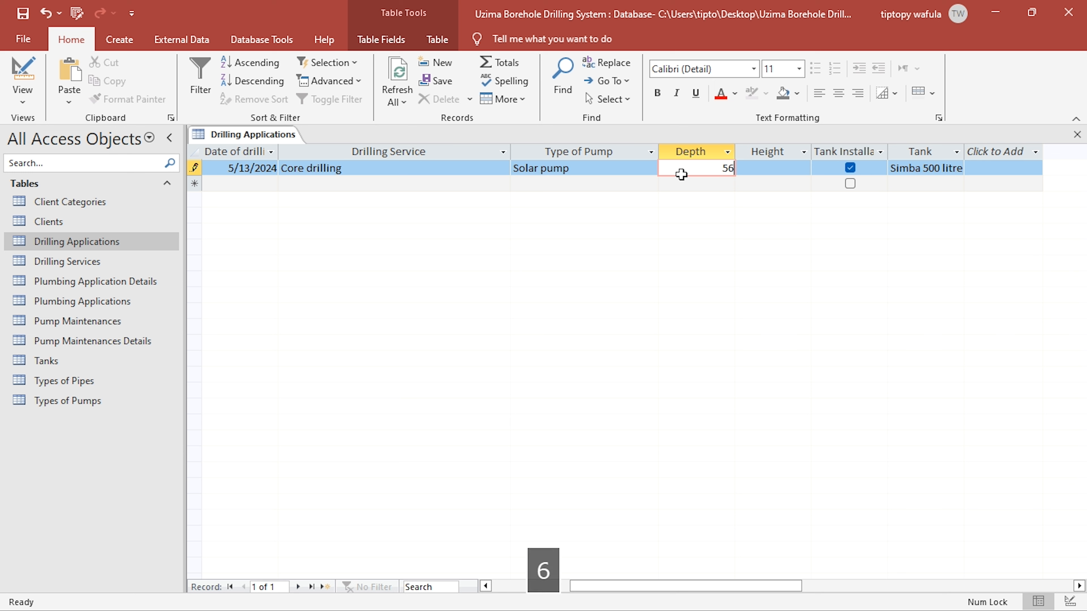
{"action": "left_click", "coordinate": [783, 168]}
{"action": "type", "text": "42"}
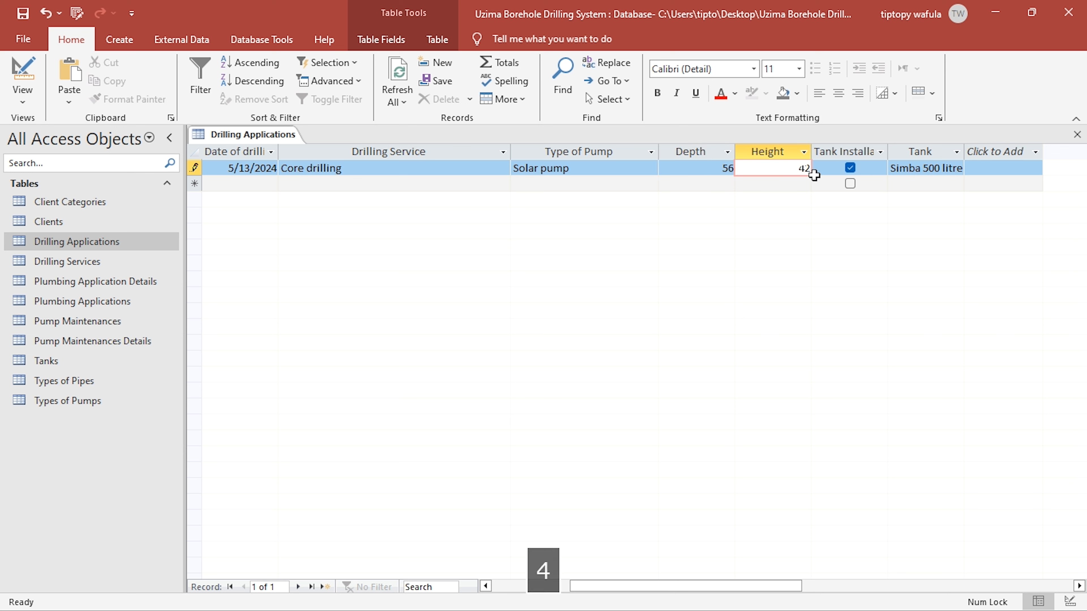
{"action": "key", "text": "Down"}
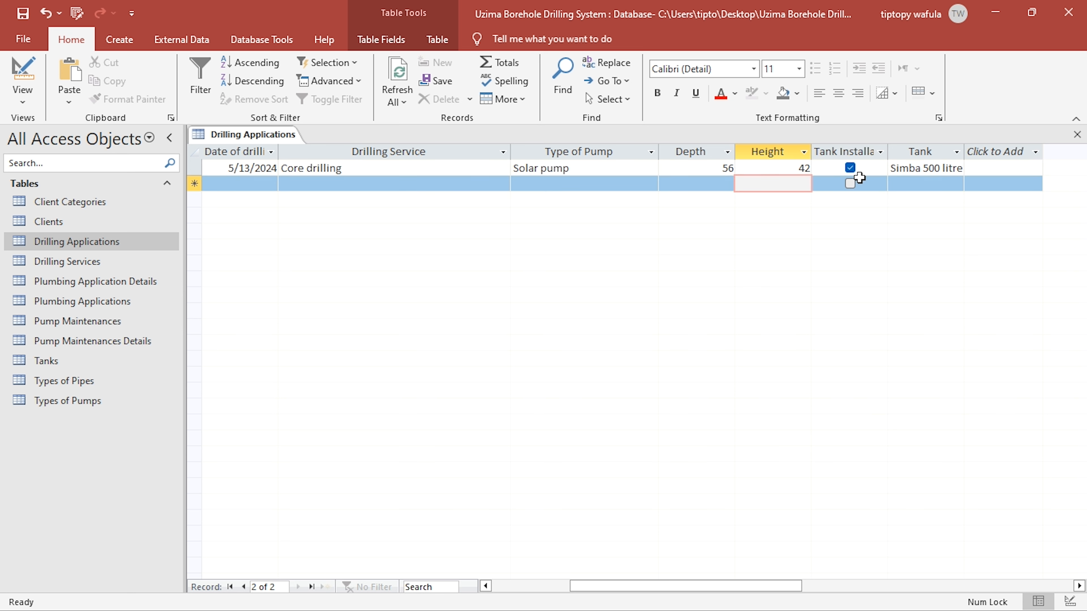
- Widen the Tank column to fit the full tank description, check its choices, and close Drilling Applications with the layout saved
{"action": "left_click", "coordinate": [951, 168]}
{"action": "left_click_drag", "start_coordinate": [965, 152], "coordinate": [1018, 144]}
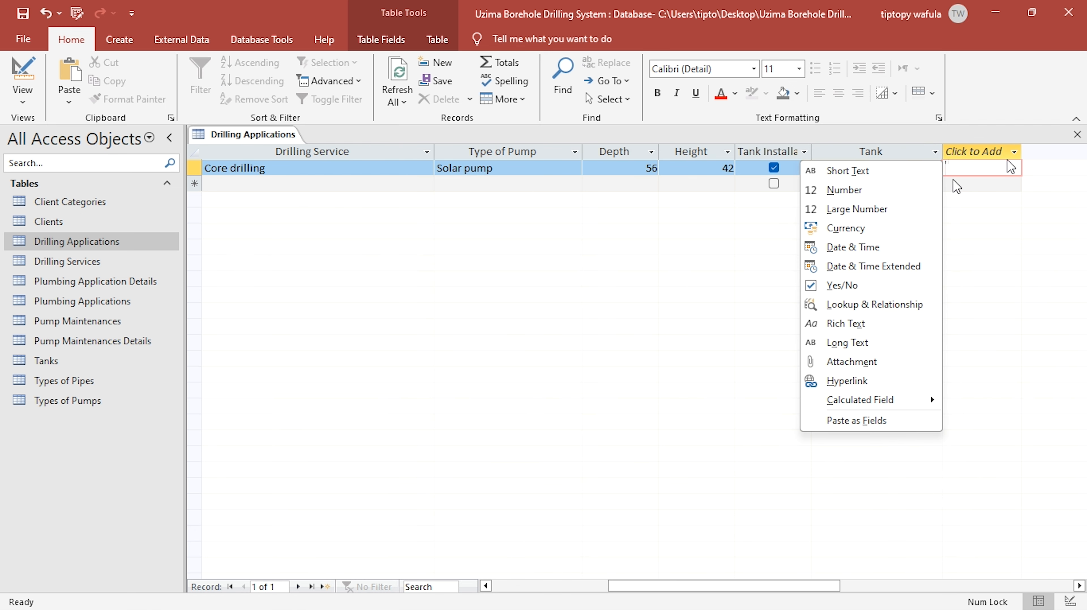
{"action": "left_click", "coordinate": [929, 170]}
{"action": "left_click", "coordinate": [929, 170]}
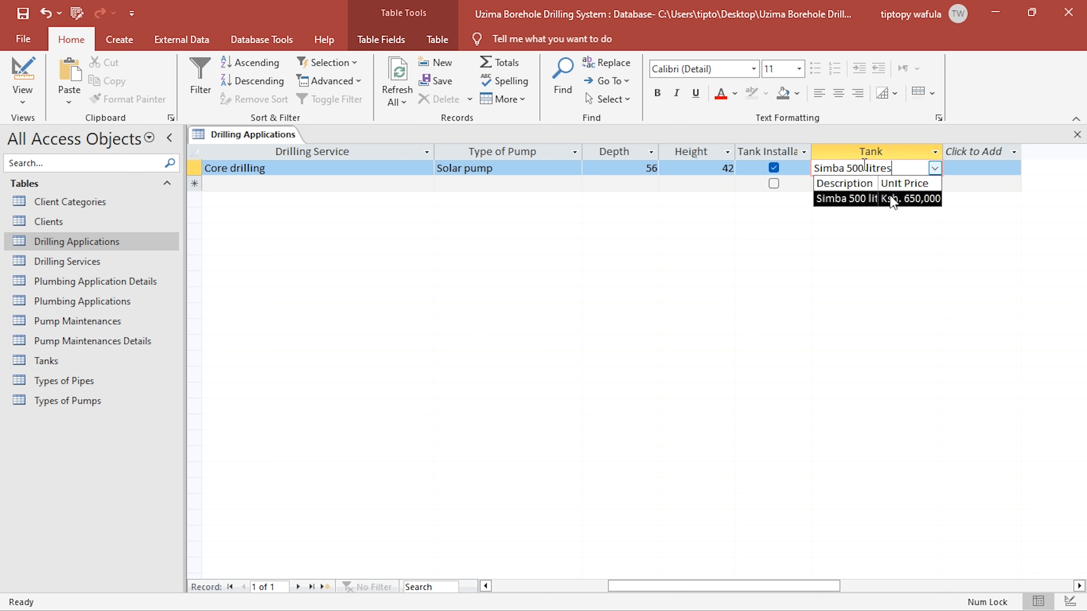
{"action": "left_click", "coordinate": [528, 168]}
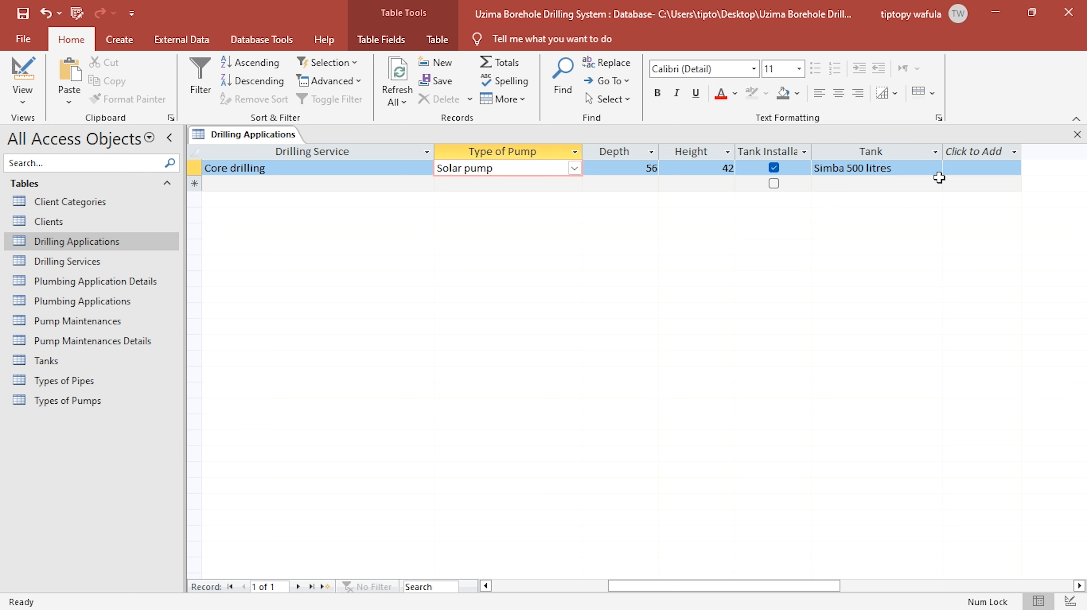
{"action": "left_click", "coordinate": [1077, 135]}
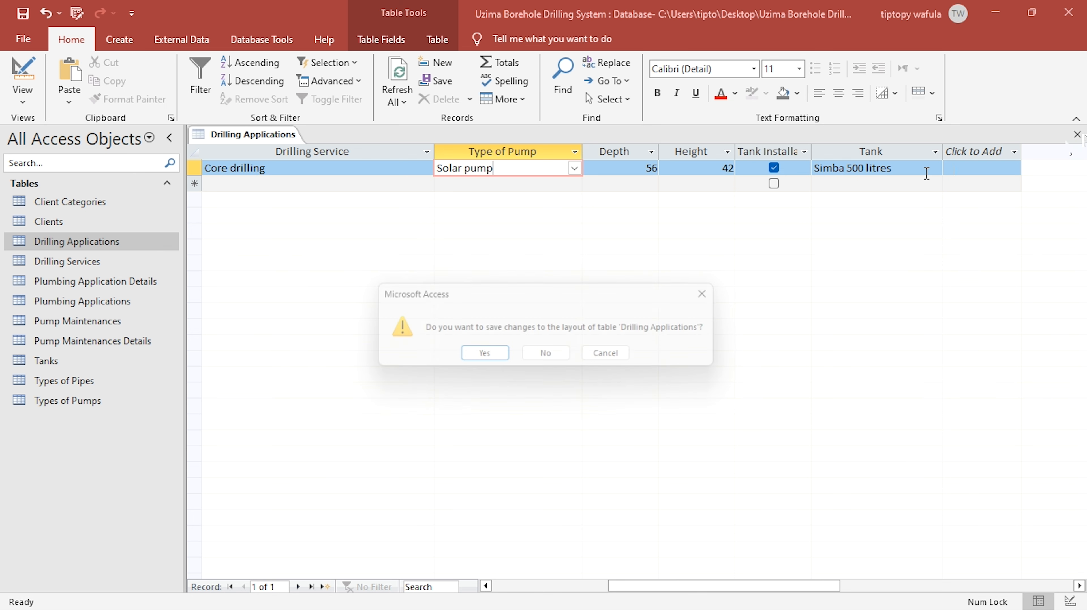
{"action": "left_click", "coordinate": [487, 359]}
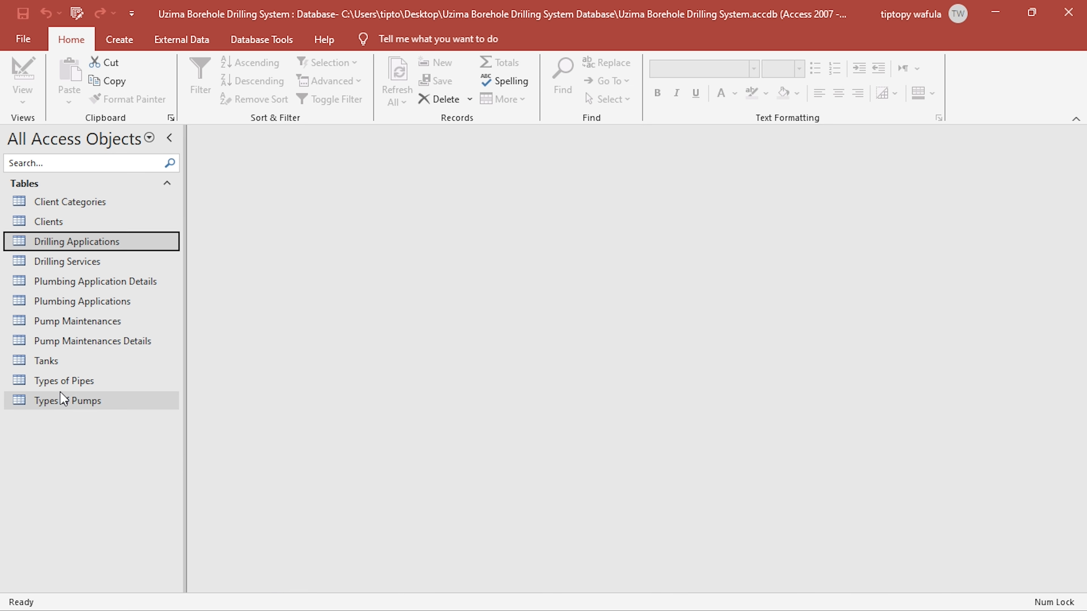
- Review the records in Tanks and Drilling Applications, closing each table, and open Drilling Services to examine its records
{"action": "double_click", "coordinate": [65, 362]}
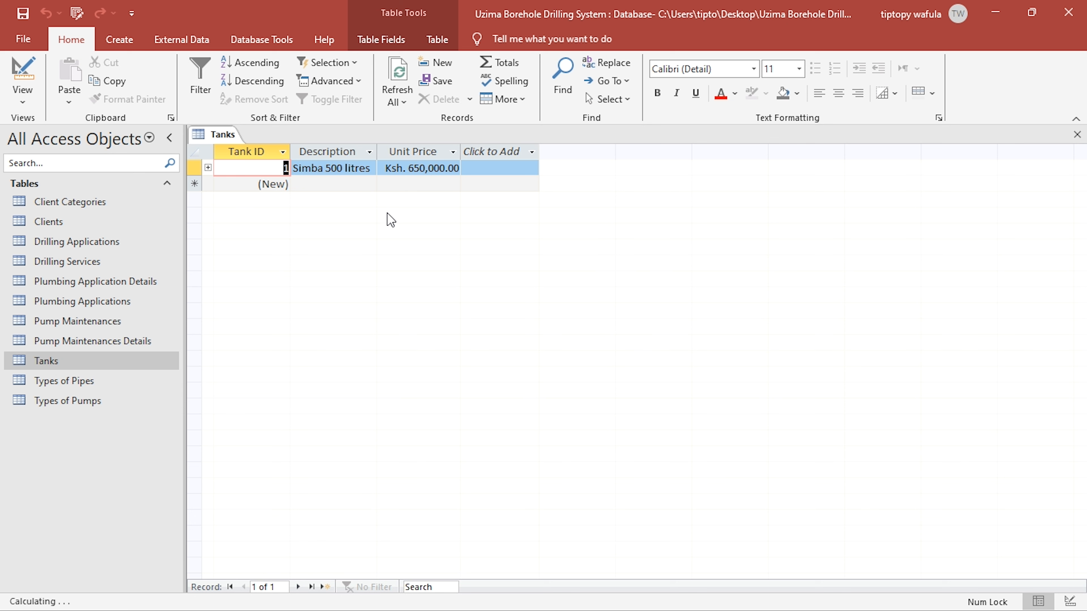
{"action": "left_click", "coordinate": [1077, 135]}
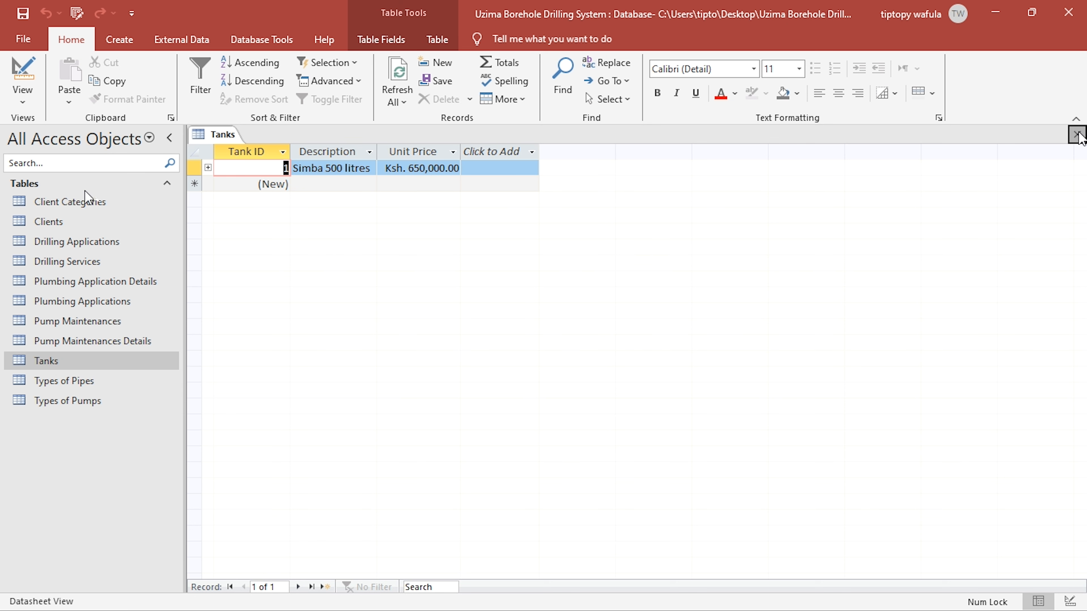
{"action": "left_click", "coordinate": [77, 242]}
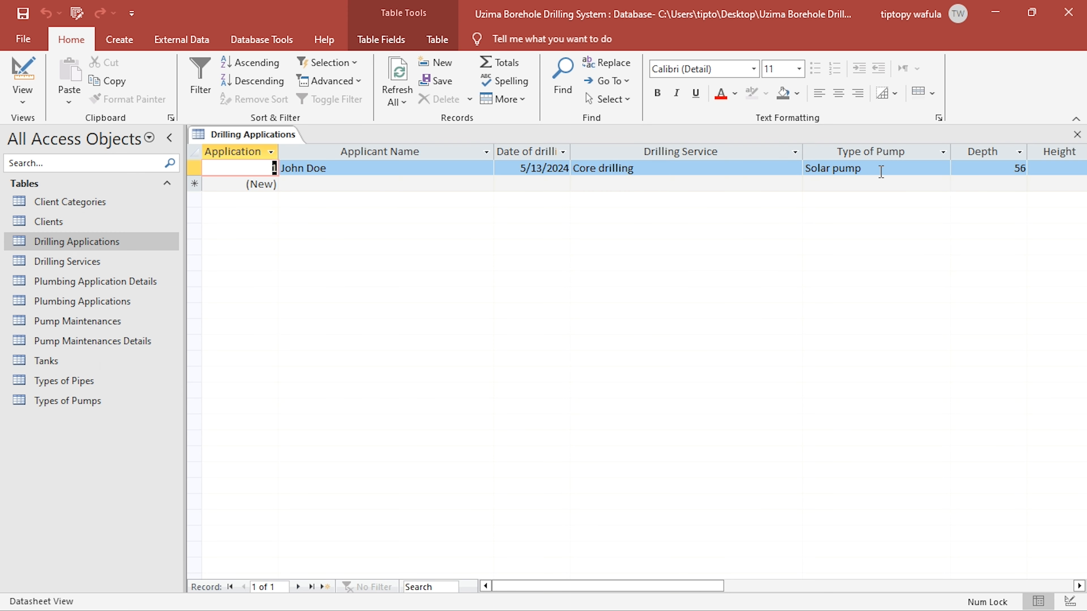
{"action": "left_click", "coordinate": [1077, 134]}
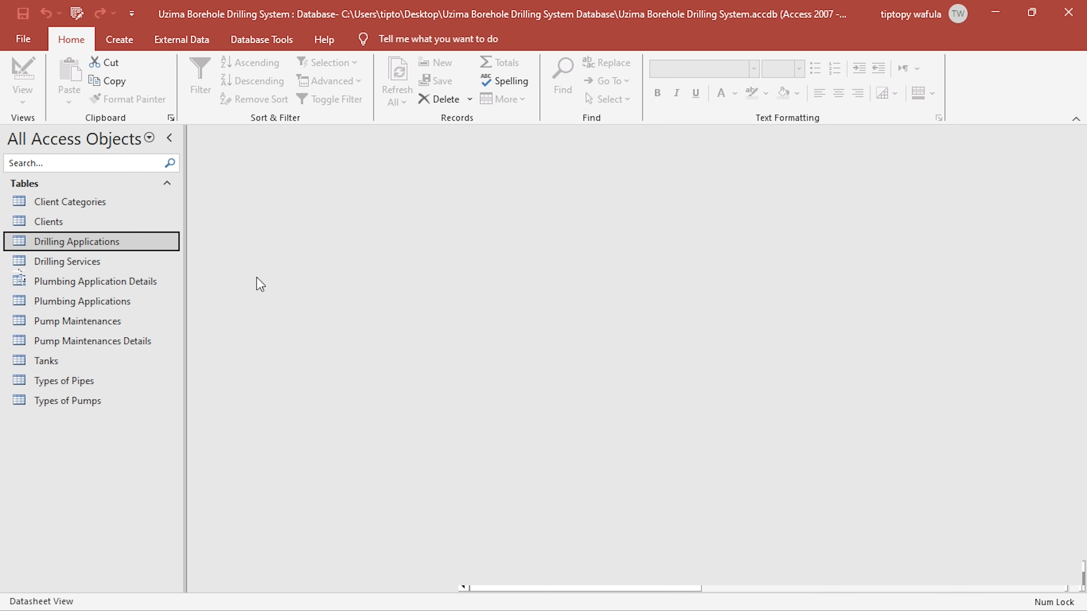
{"action": "double_click", "coordinate": [59, 266]}
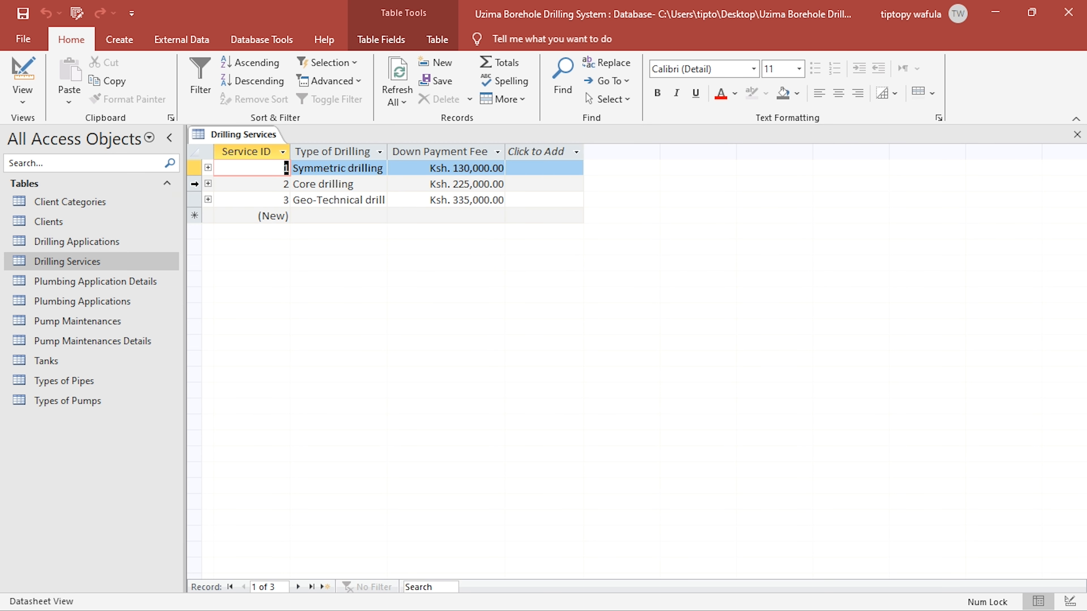
- Examine the applications linked to the Symmetric drilling and Core drilling records in Drilling Services
{"action": "left_click", "coordinate": [210, 170]}
{"action": "left_click", "coordinate": [210, 170]}
{"action": "left_click", "coordinate": [209, 183]}
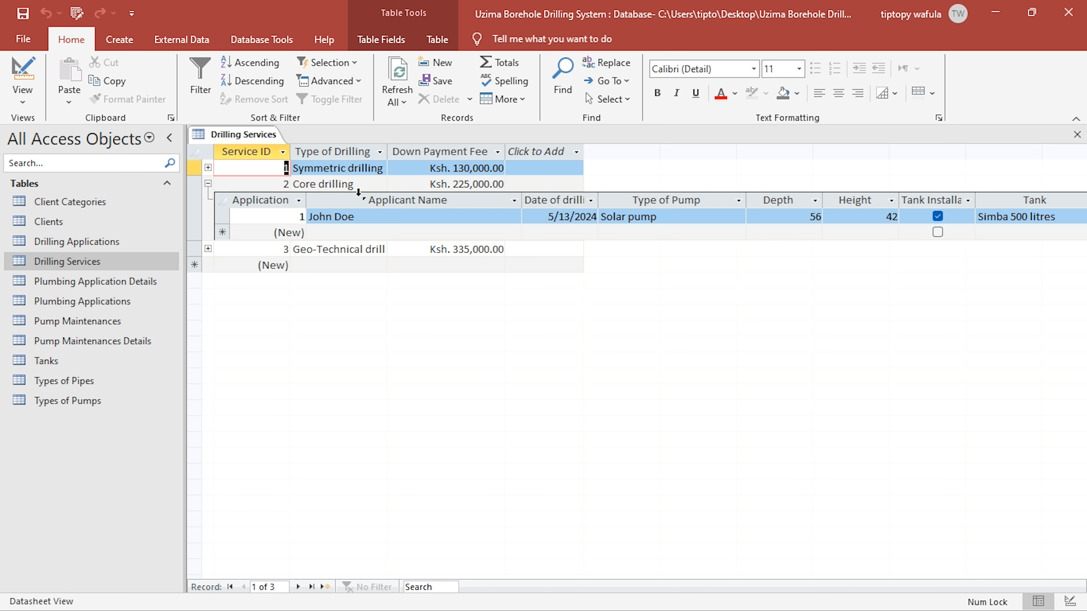
{"action": "left_click", "coordinate": [208, 167]}
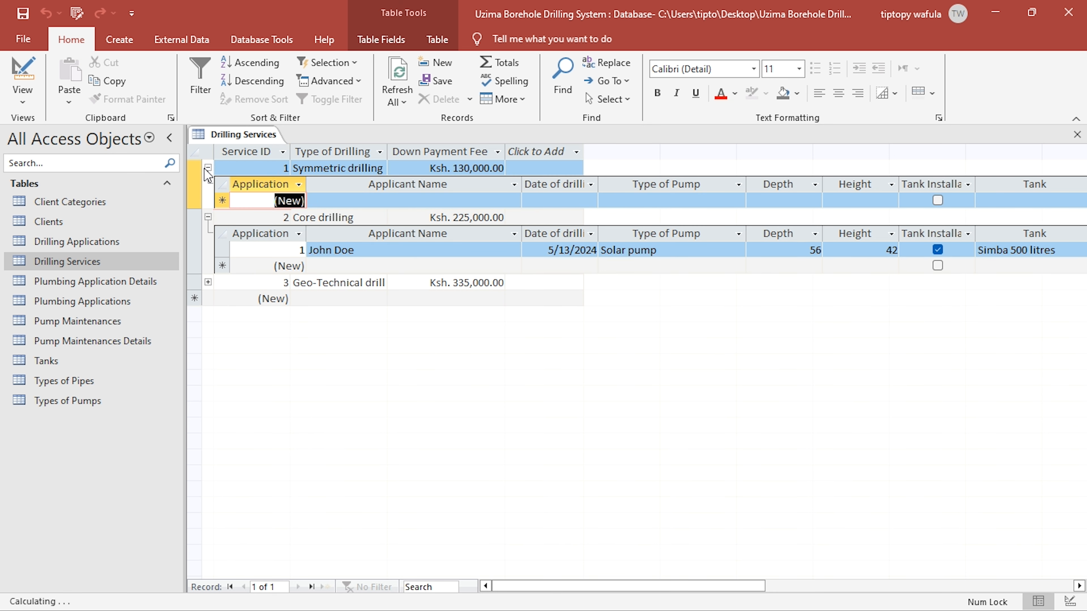
{"action": "left_click", "coordinate": [208, 167]}
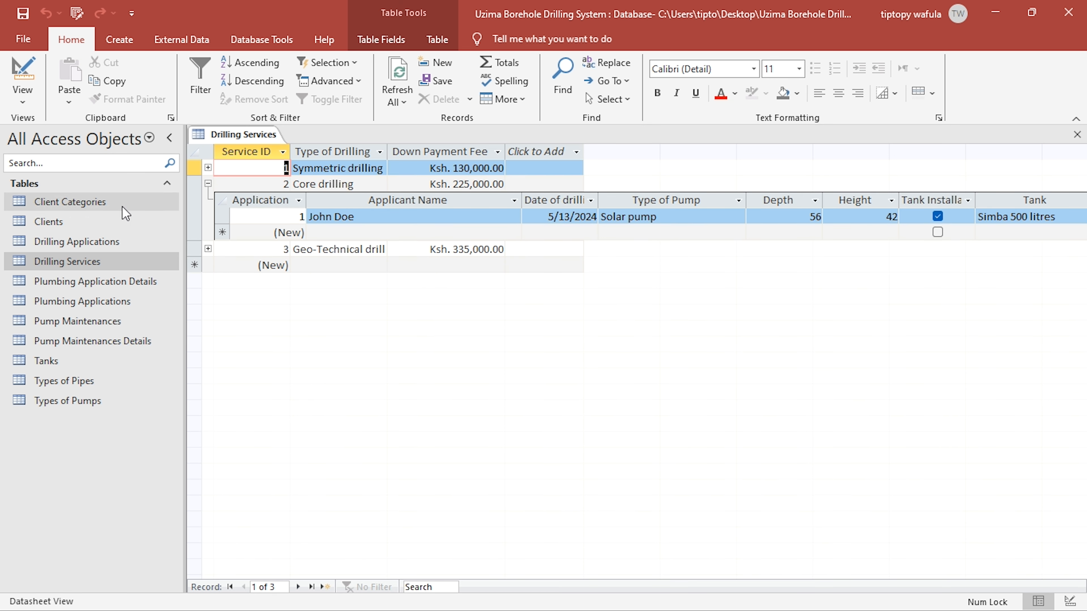
- Open Drilling Applications, check the Drilling Service chosen for application 1, and close the table
{"action": "left_click", "coordinate": [83, 244]}
{"action": "double_click", "coordinate": [84, 243]}
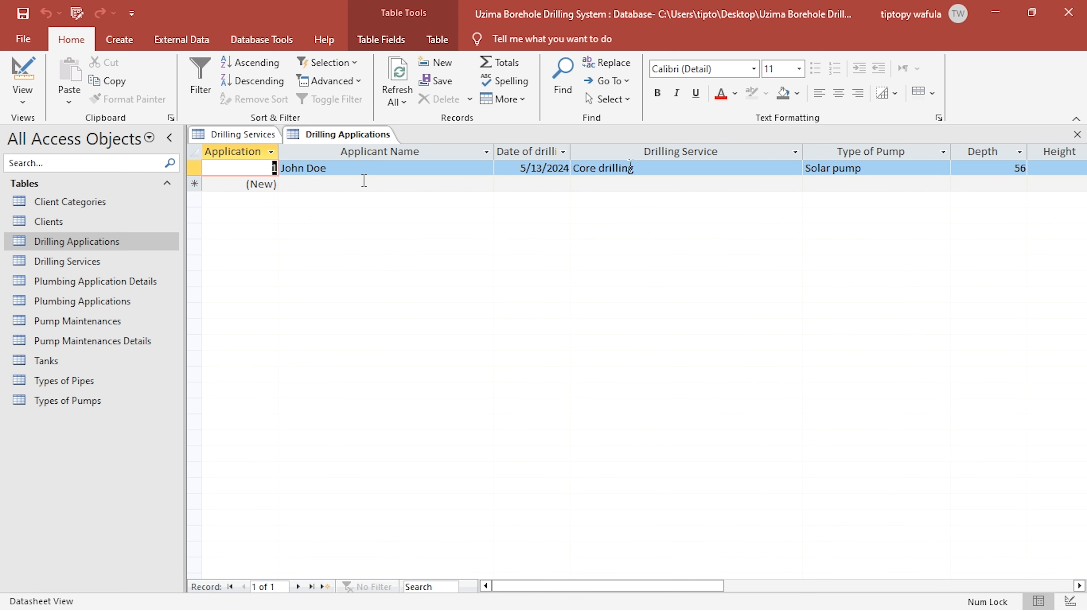
{"action": "left_click", "coordinate": [646, 171]}
{"action": "left_click", "coordinate": [1077, 134]}
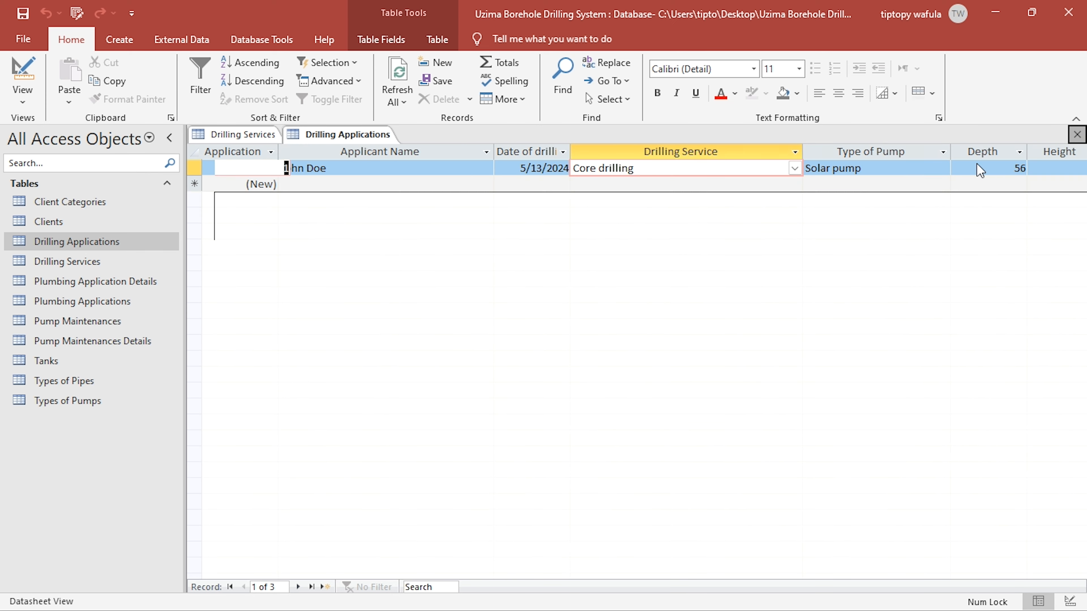
- Examine the applications linked to Core drilling and Geo-Technical drilling, and close Drilling Services
{"action": "left_click", "coordinate": [208, 183]}
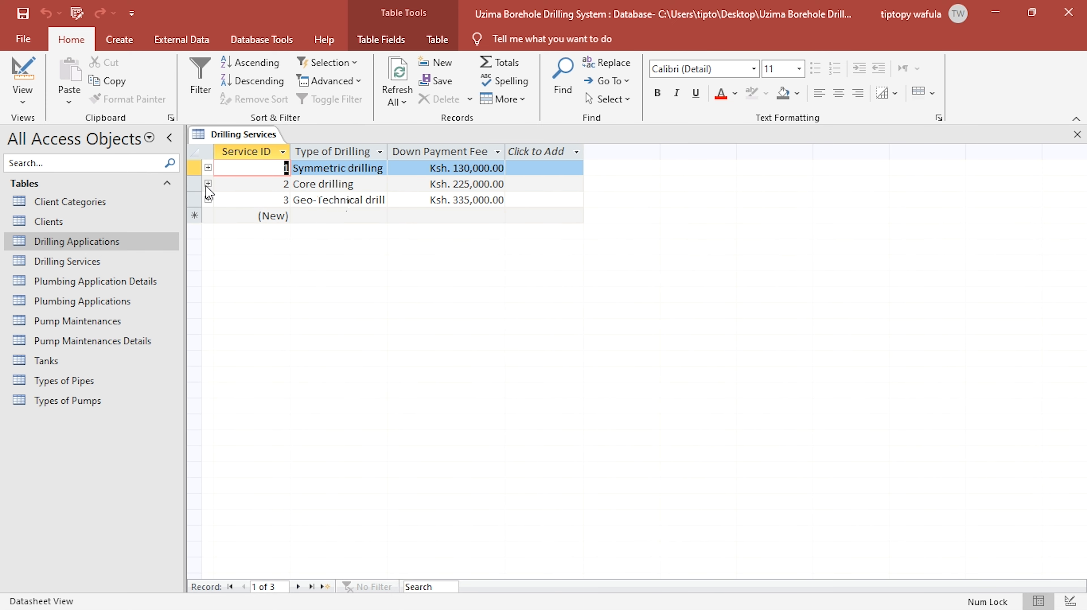
{"action": "left_click", "coordinate": [208, 184]}
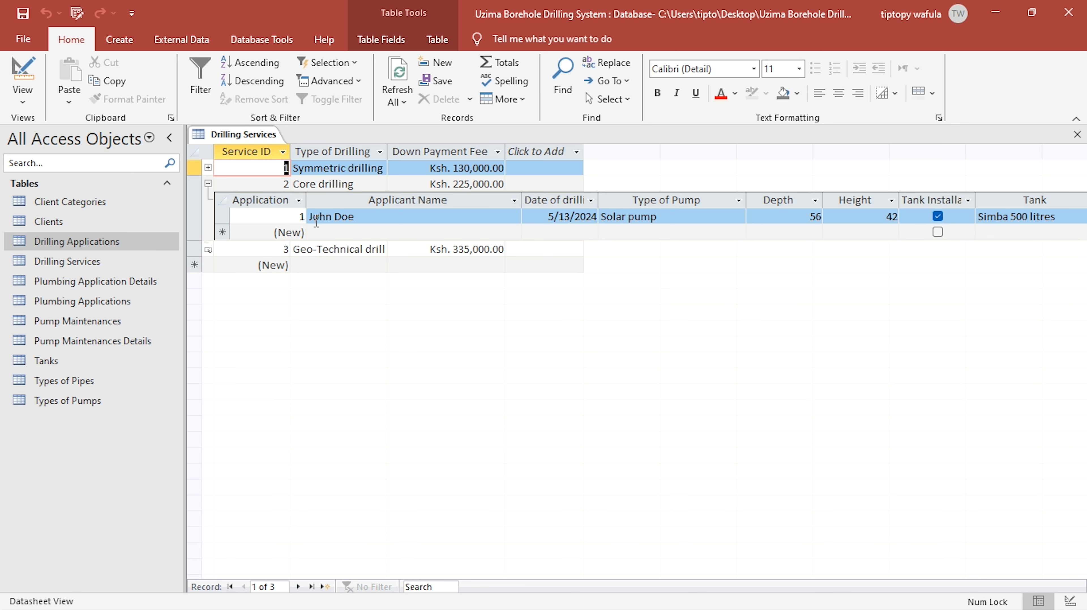
{"action": "left_click", "coordinate": [208, 249]}
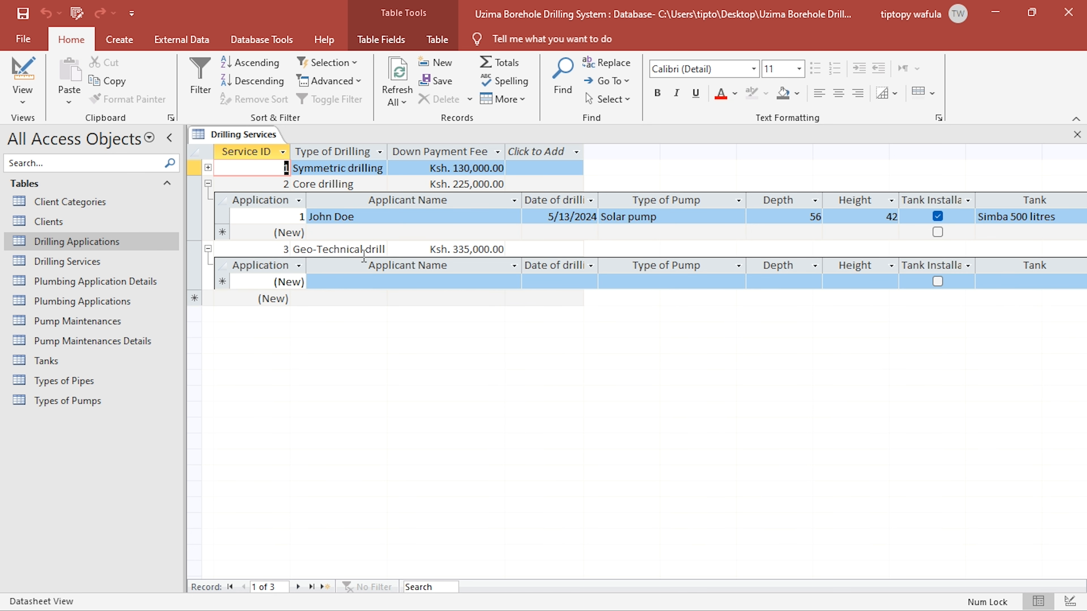
{"action": "left_click", "coordinate": [1077, 134]}
- Reopen Drilling Services, review the records in Plumbing Application Details, and close both tables
{"action": "double_click", "coordinate": [66, 261]}
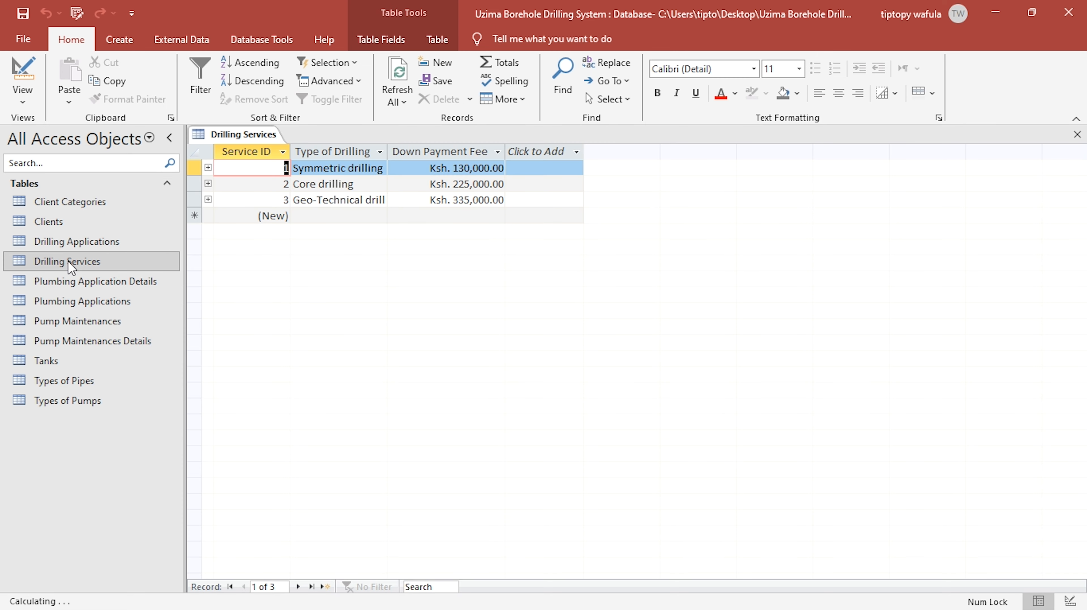
{"action": "left_click", "coordinate": [92, 285]}
{"action": "double_click", "coordinate": [92, 285]}
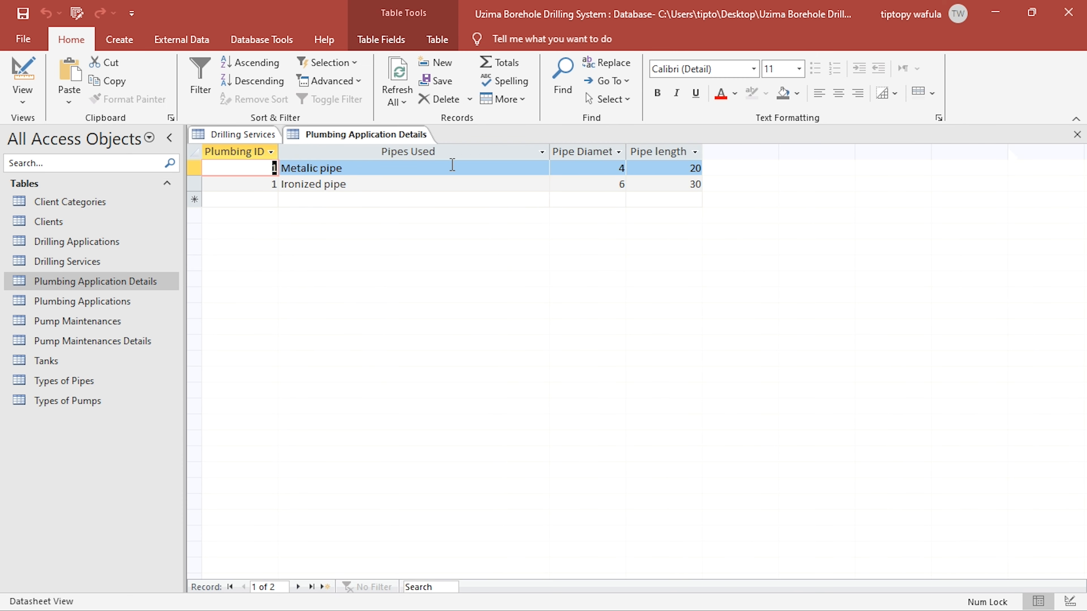
{"action": "left_click", "coordinate": [1077, 134]}
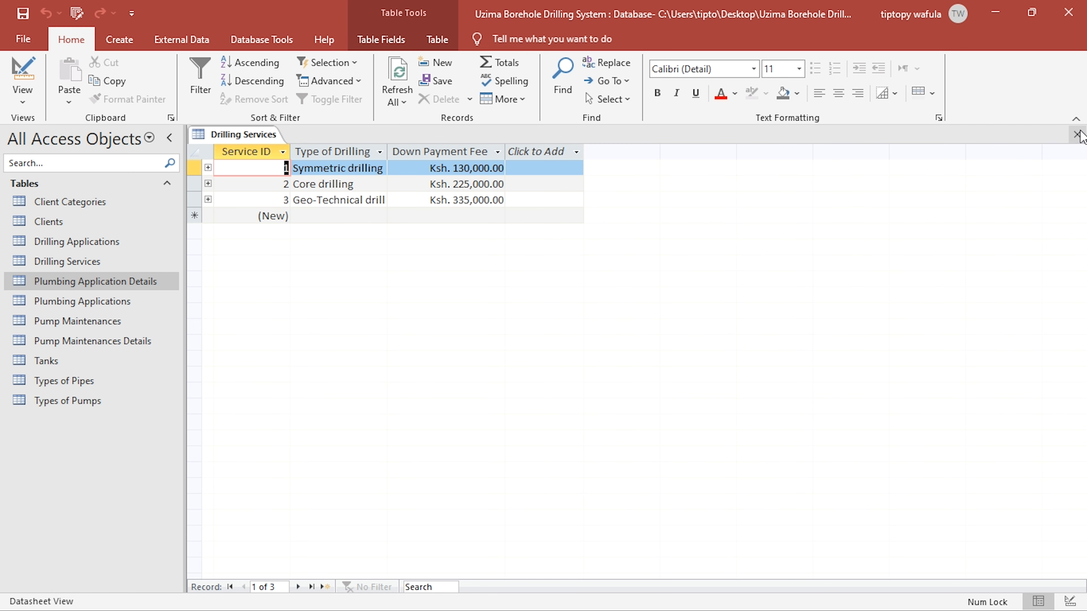
{"action": "left_click", "coordinate": [1077, 135]}
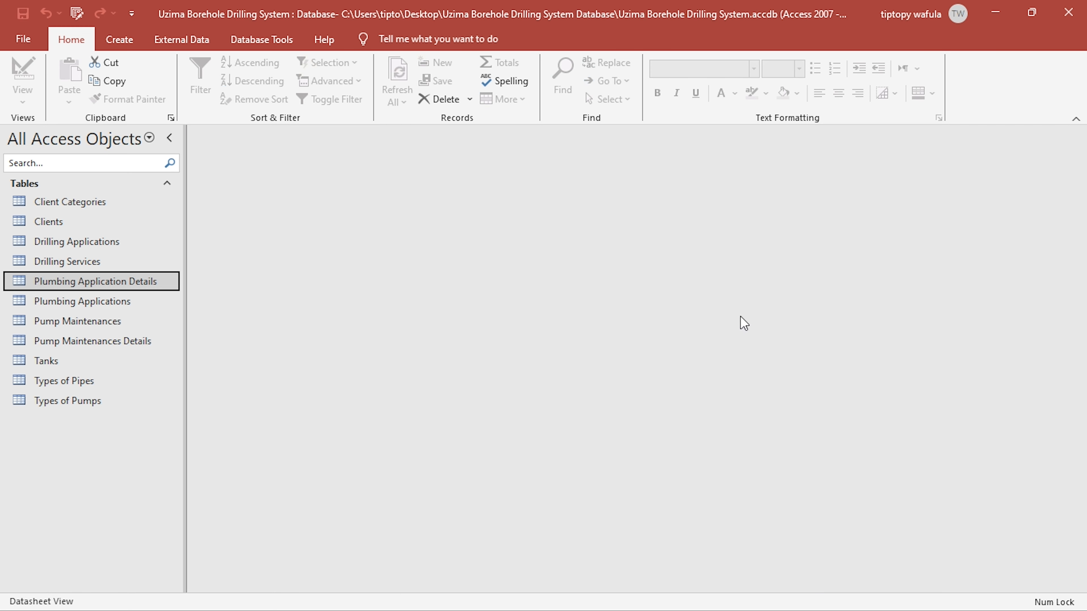
- Reopen Plumbing Application Details and go to its blank new record
{"action": "left_click", "coordinate": [117, 309]}
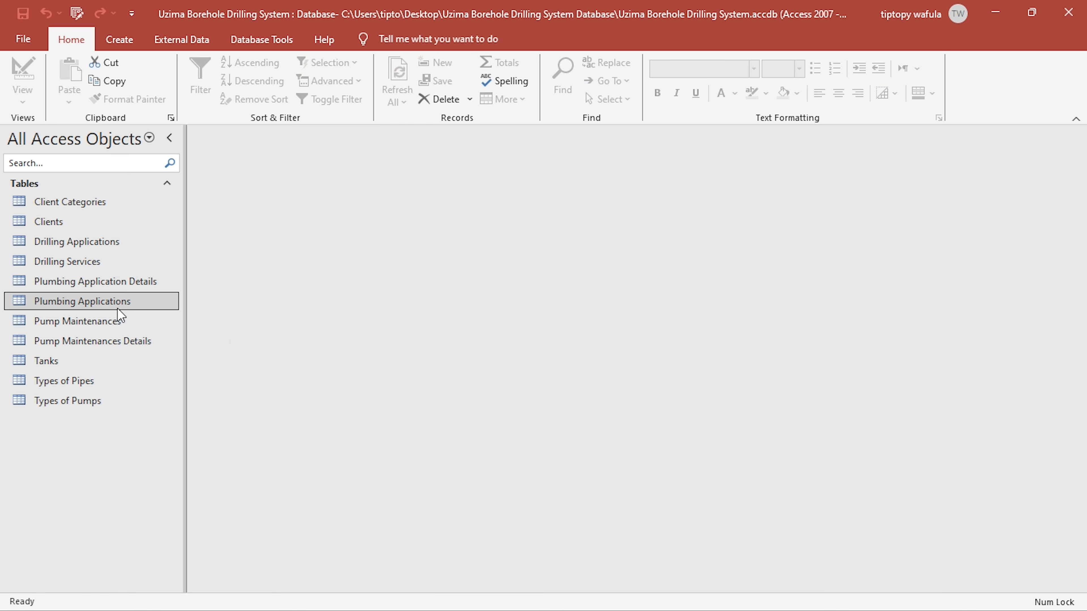
{"action": "left_click", "coordinate": [137, 288]}
{"action": "left_click", "coordinate": [138, 298]}
{"action": "double_click", "coordinate": [136, 283]}
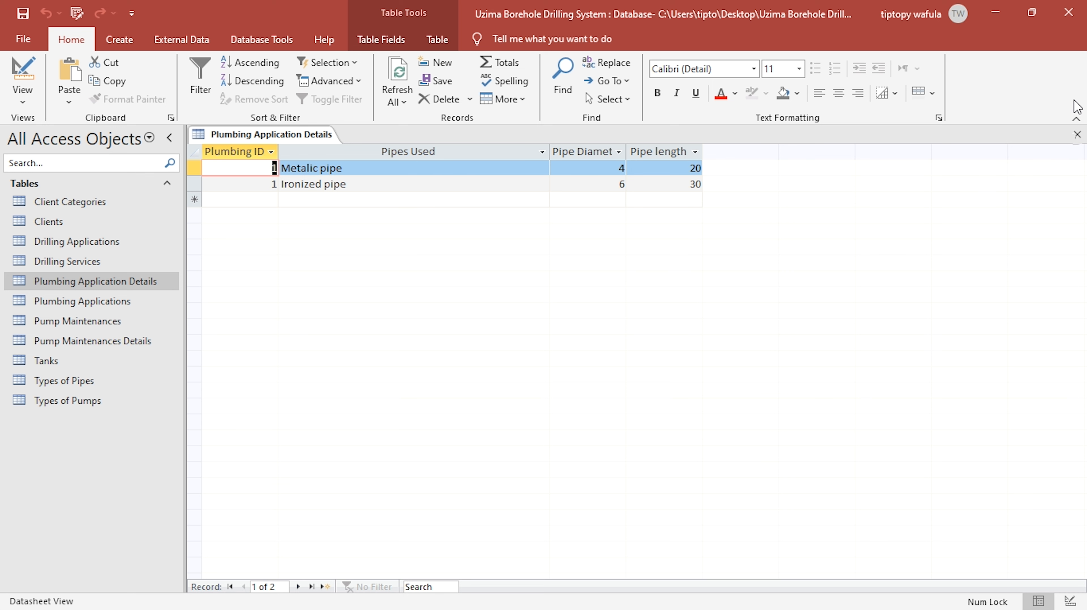
{"action": "left_click", "coordinate": [254, 202]}
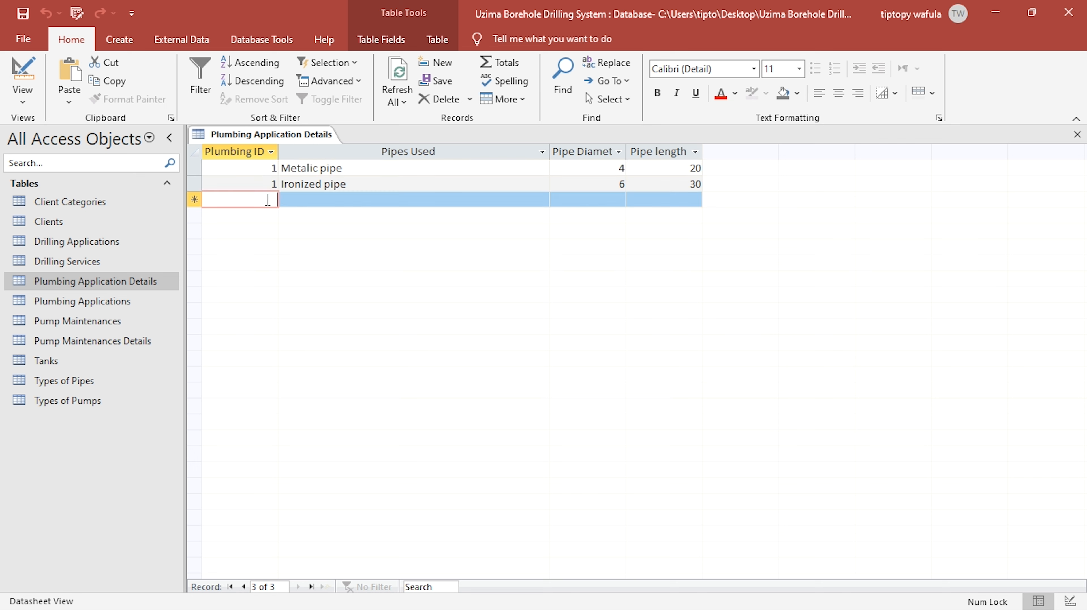
- Open Plumbing Applications, widen the Client Name column, and assign the second listed client to plumbing record 1
{"action": "double_click", "coordinate": [111, 302]}
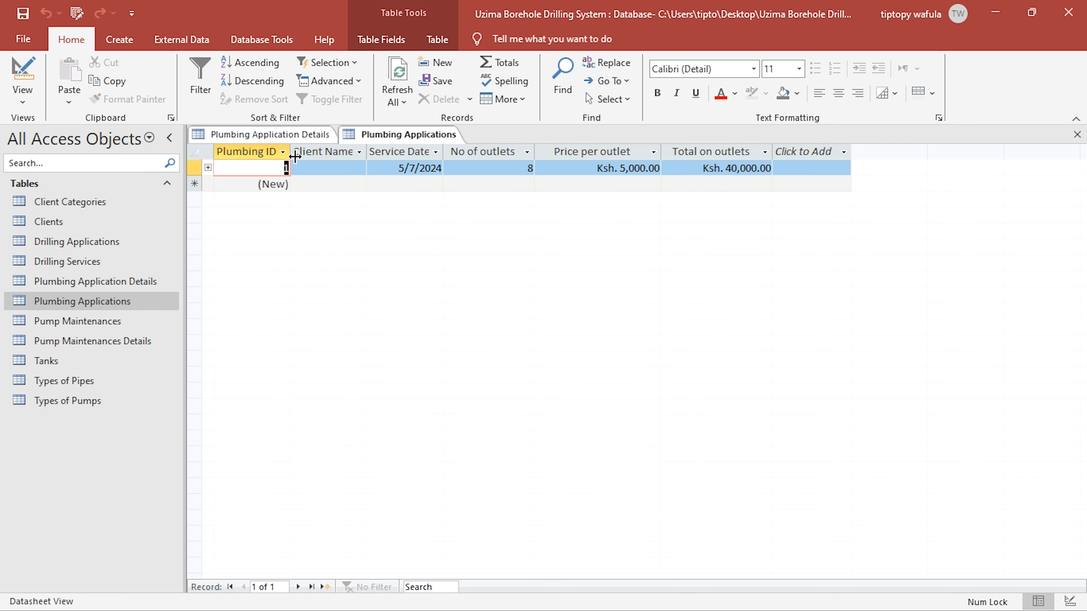
{"action": "left_click", "coordinate": [304, 182]}
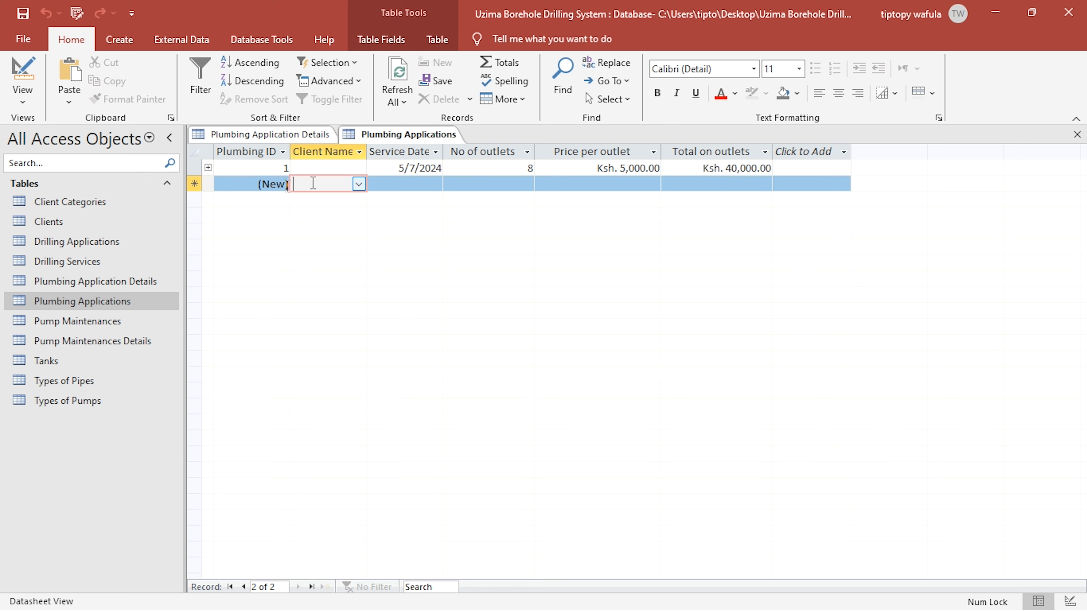
{"action": "left_click", "coordinate": [358, 184]}
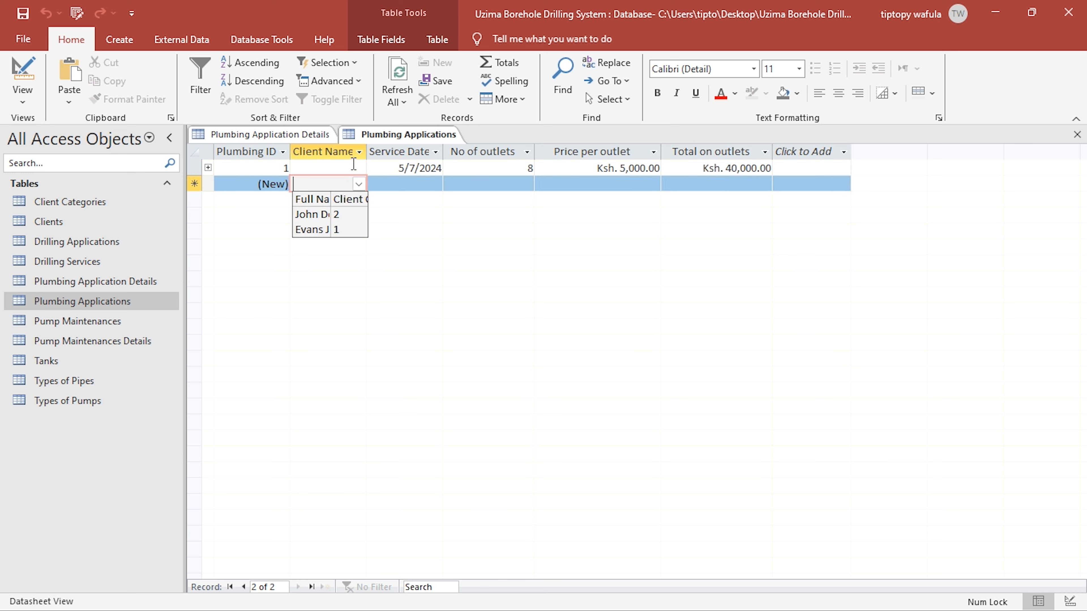
{"action": "left_click", "coordinate": [356, 167]}
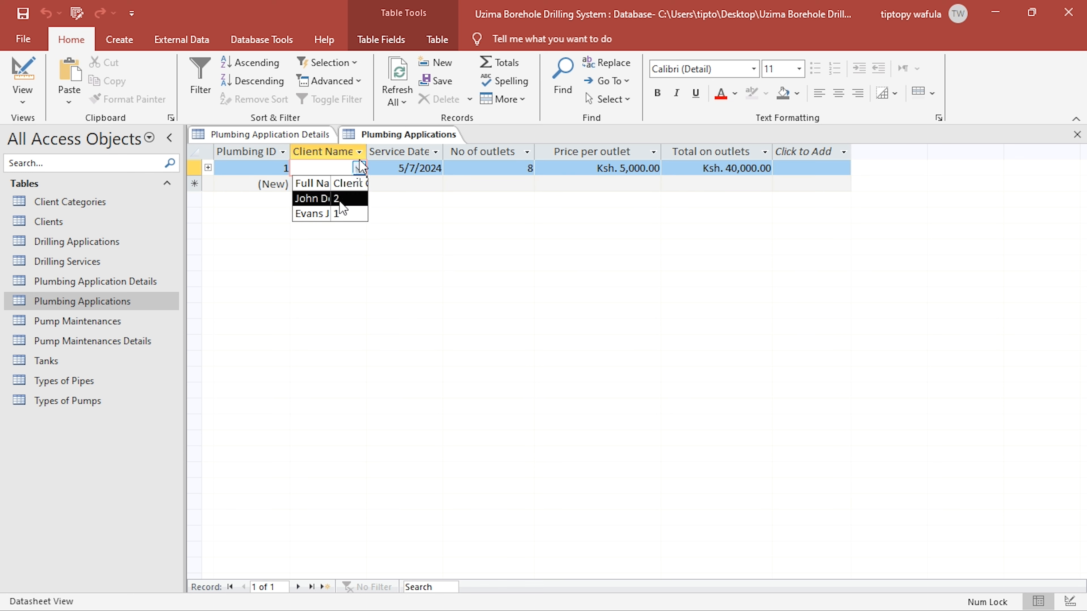
{"action": "left_click_drag", "start_coordinate": [368, 149], "coordinate": [439, 151]}
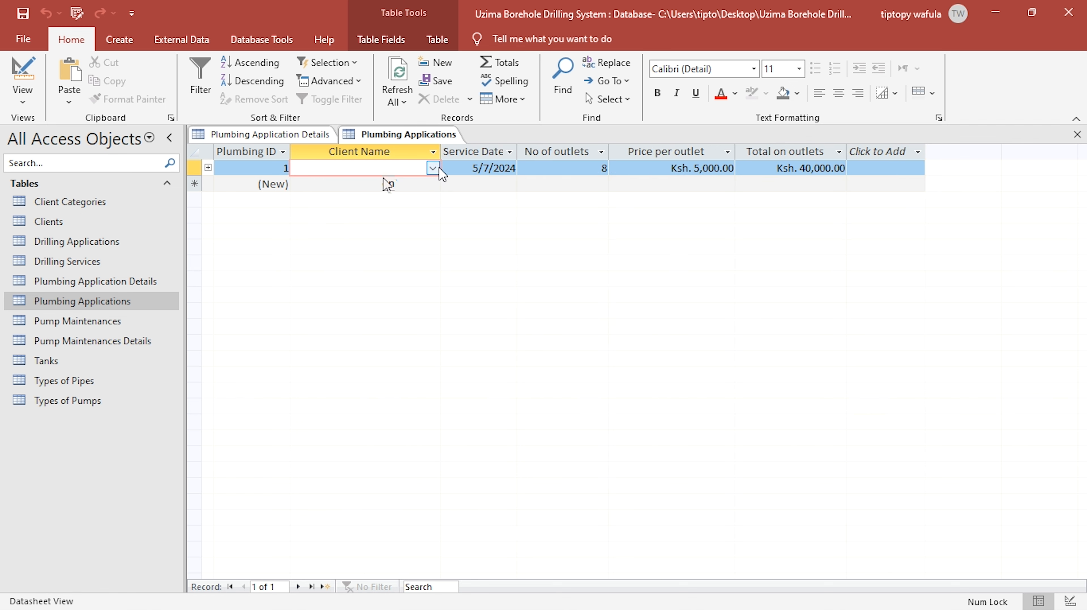
{"action": "left_click", "coordinate": [342, 213]}
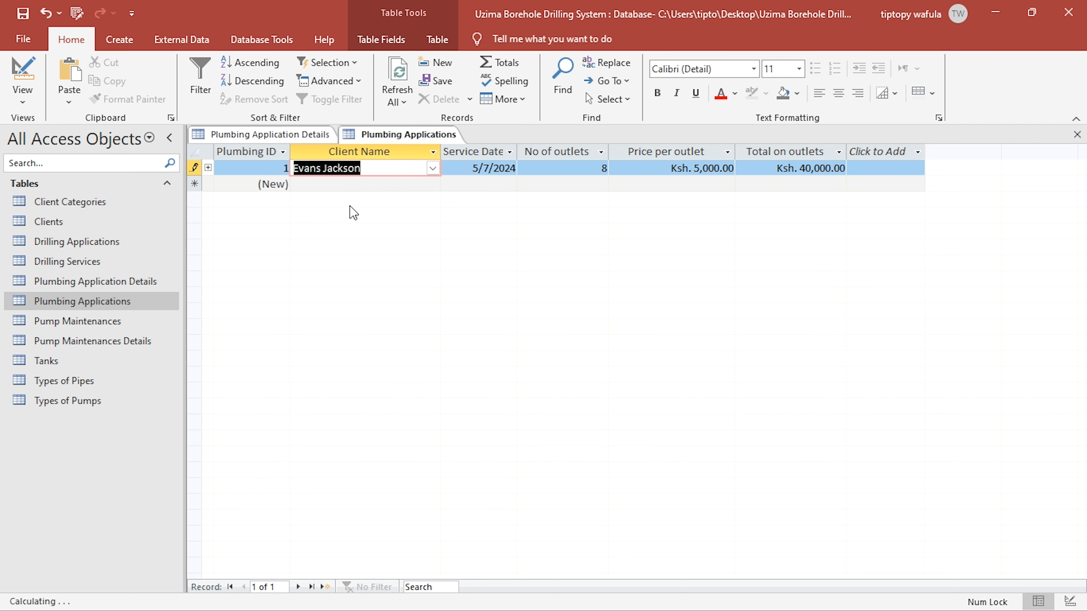
{"action": "left_click", "coordinate": [431, 168]}
- Close Plumbing Application Details, show Plumbing Applications in Design View, and open the Client Name lookup's row source in the Query Builder
{"action": "right_click", "coordinate": [315, 132]}
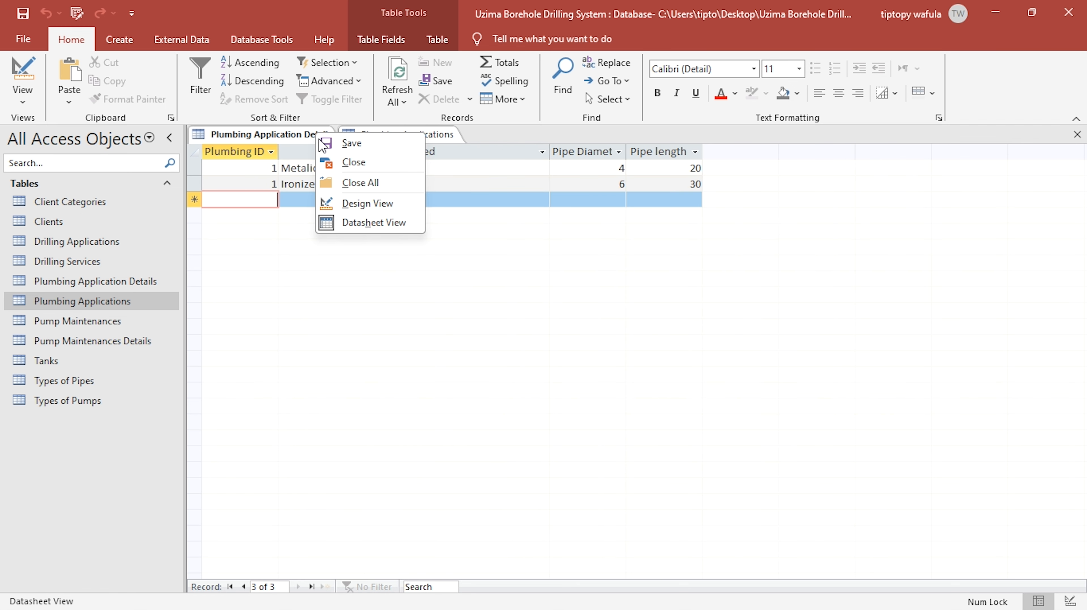
{"action": "left_click", "coordinate": [352, 162]}
{"action": "left_click", "coordinate": [22, 73]}
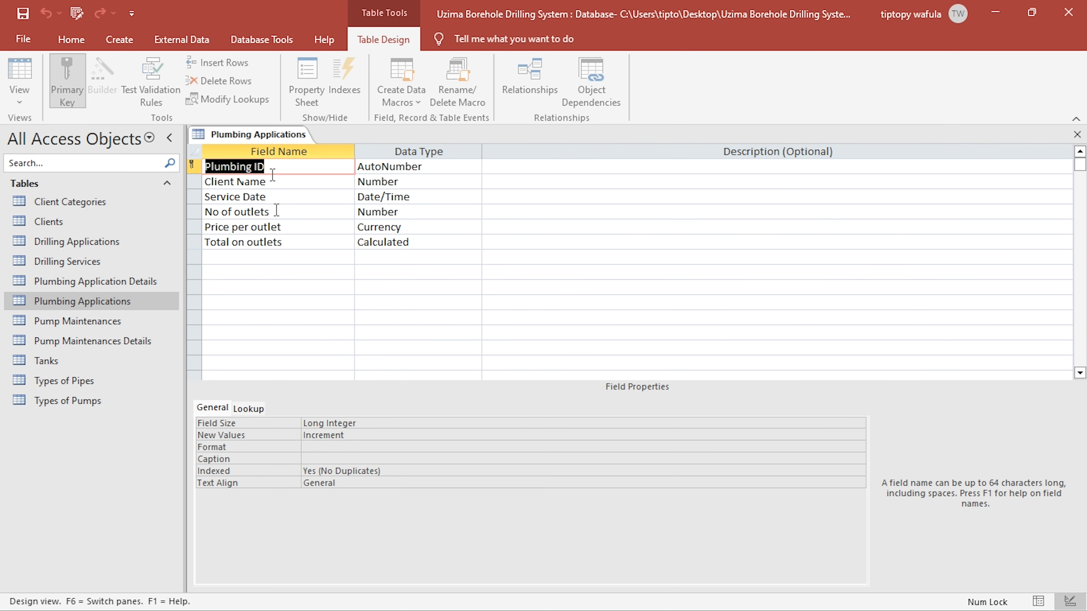
{"action": "left_click", "coordinate": [285, 183]}
{"action": "left_click", "coordinate": [249, 408]}
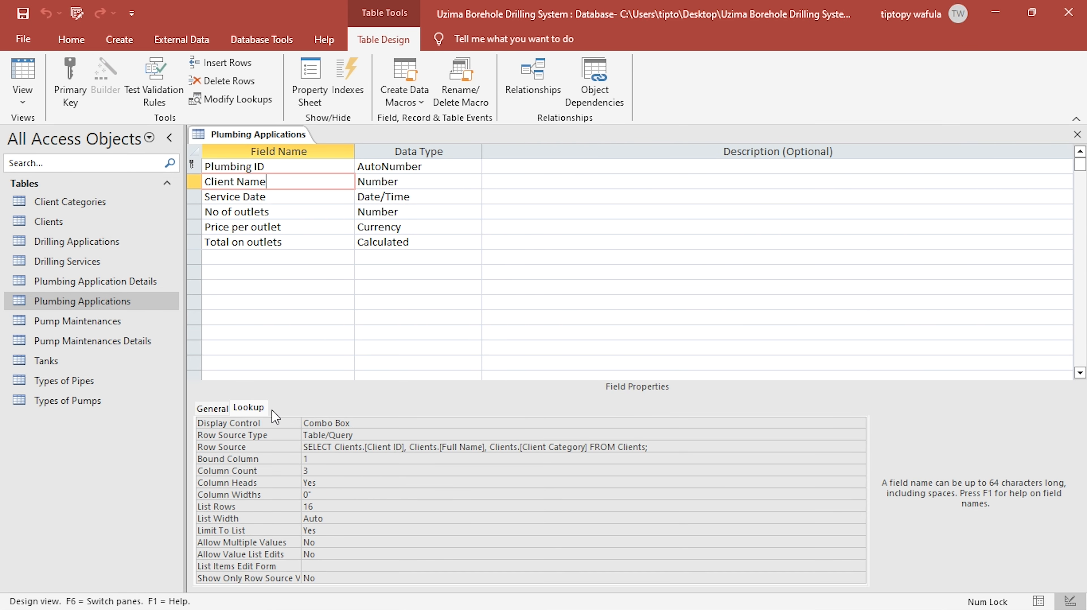
{"action": "left_click", "coordinate": [366, 447]}
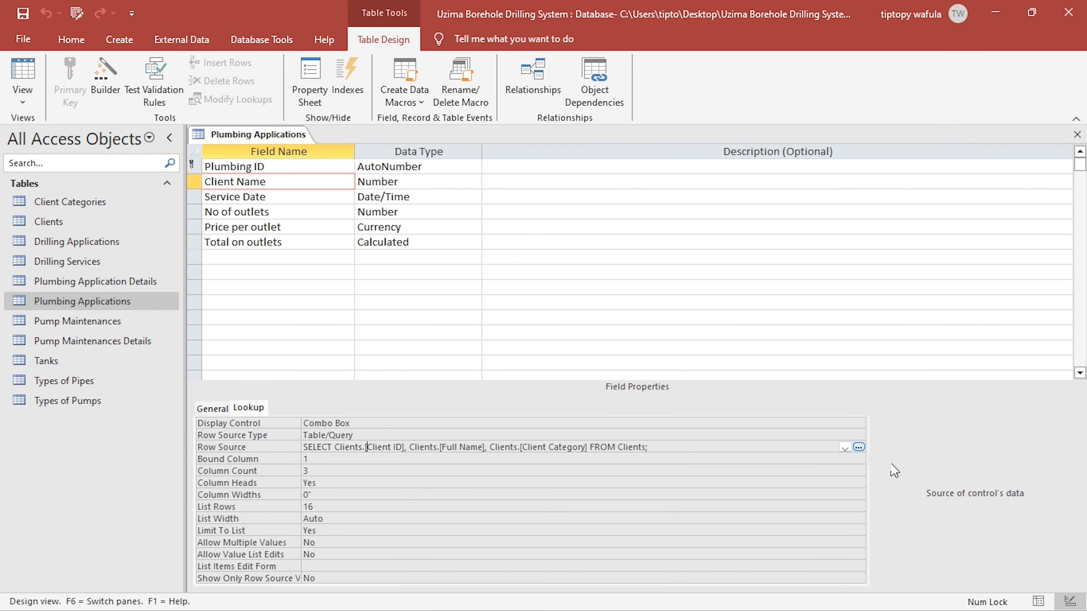
{"action": "left_click", "coordinate": [859, 447]}
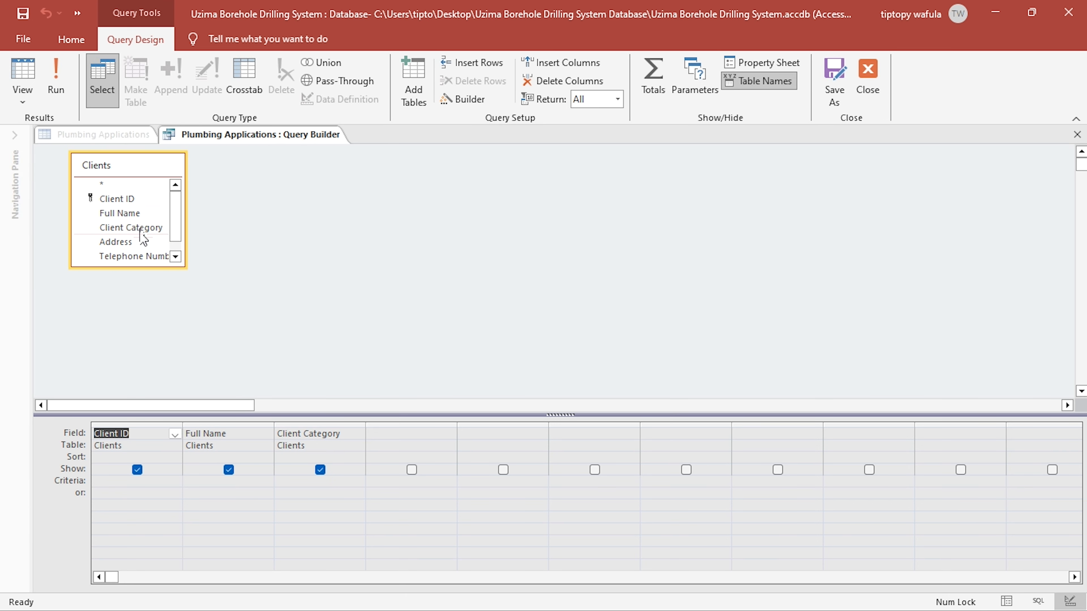
- Enlarge the Clients field list and add the Client Categories table to the lookup query
{"action": "left_click_drag", "start_coordinate": [185, 266], "coordinate": [220, 329]}
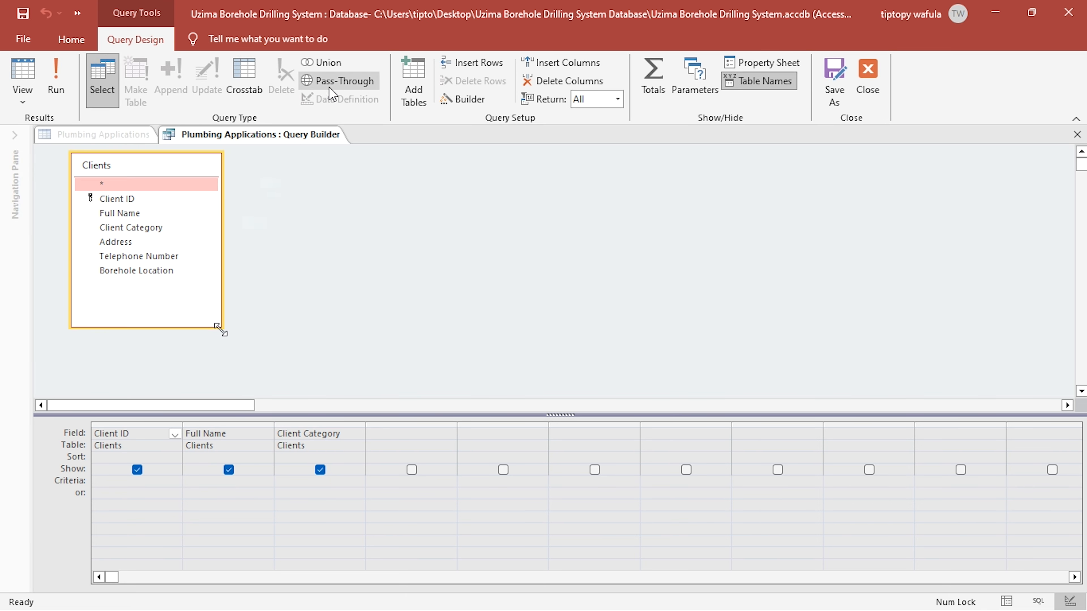
{"action": "left_click", "coordinate": [413, 86]}
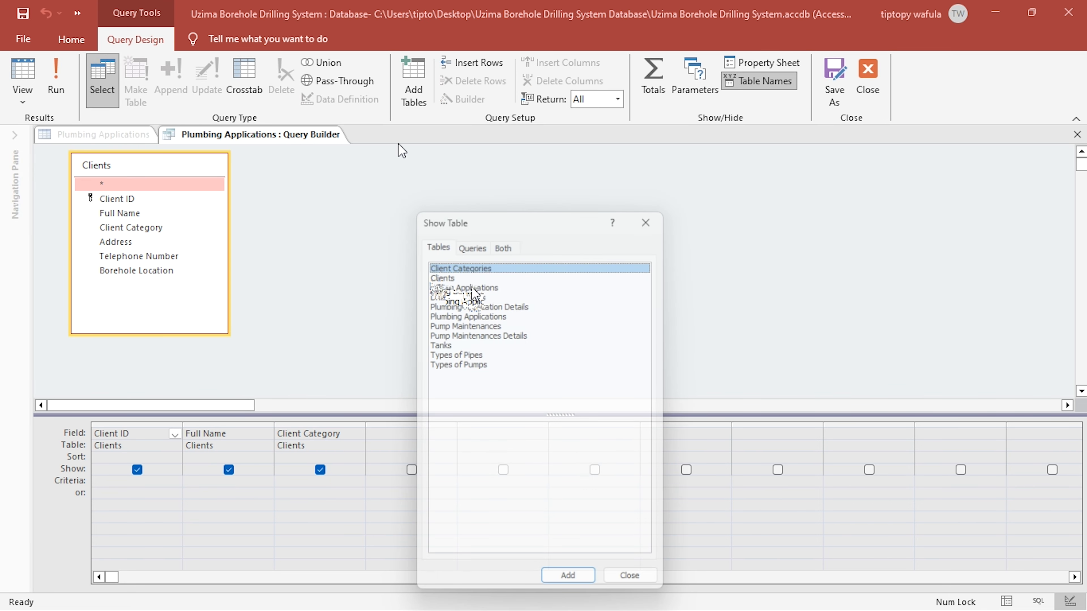
{"action": "double_click", "coordinate": [464, 261]}
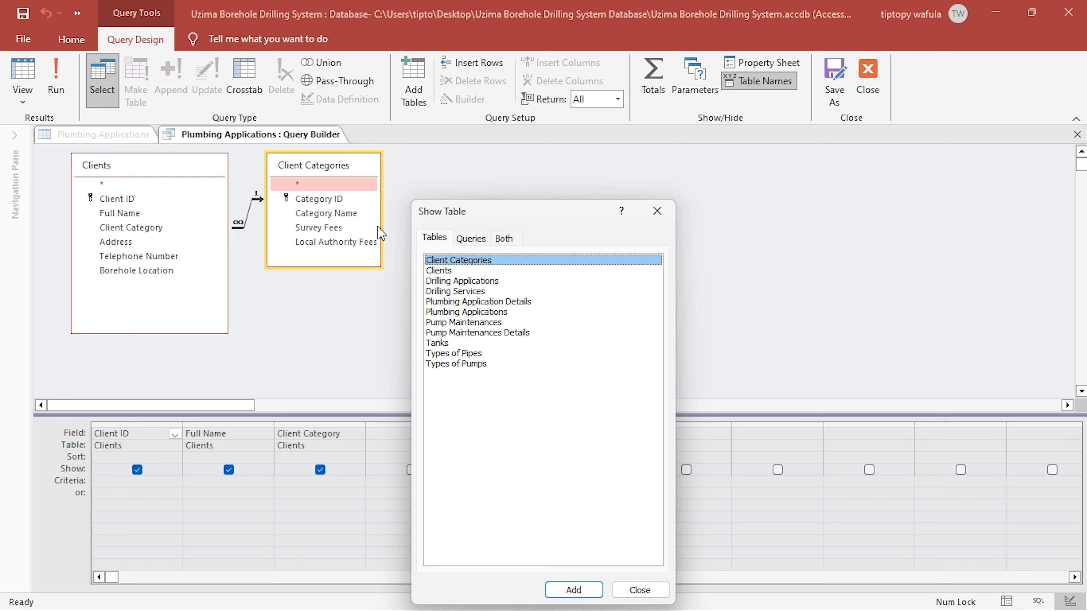
{"action": "left_click", "coordinate": [672, 213]}
- Replace the query's Client Category column with Category Name from Client Categories, and run the query
{"action": "left_click", "coordinate": [328, 424]}
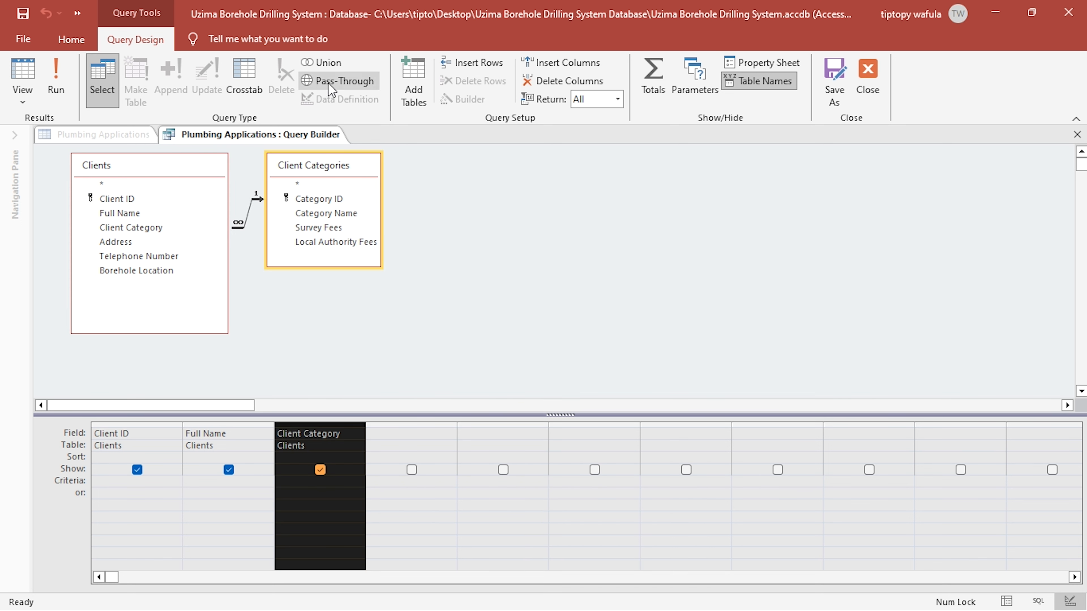
{"action": "left_click", "coordinate": [569, 81]}
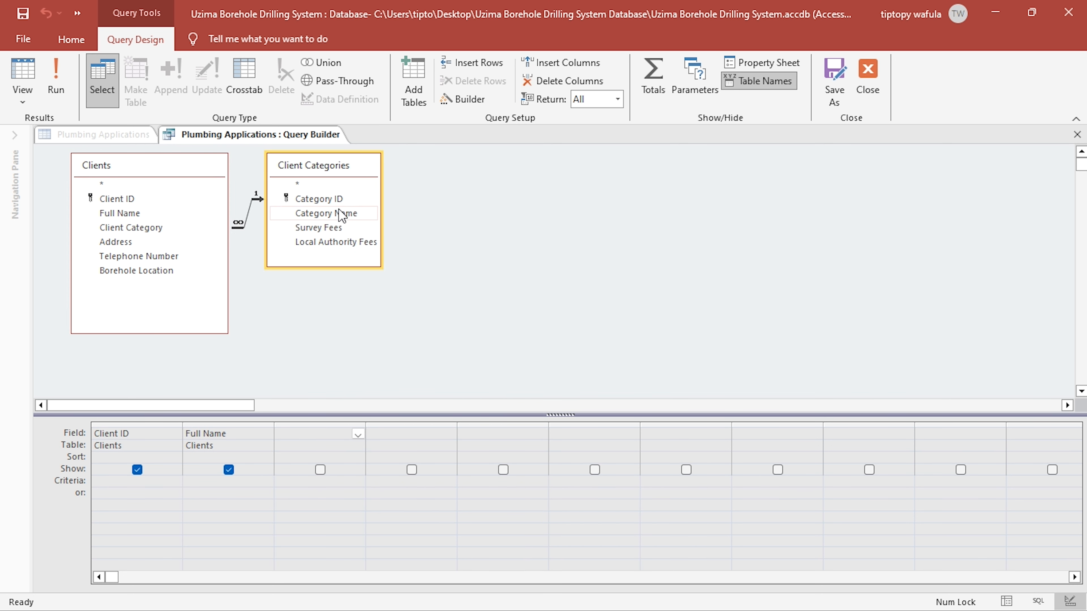
{"action": "double_click", "coordinate": [326, 213]}
{"action": "left_click", "coordinate": [56, 79]}
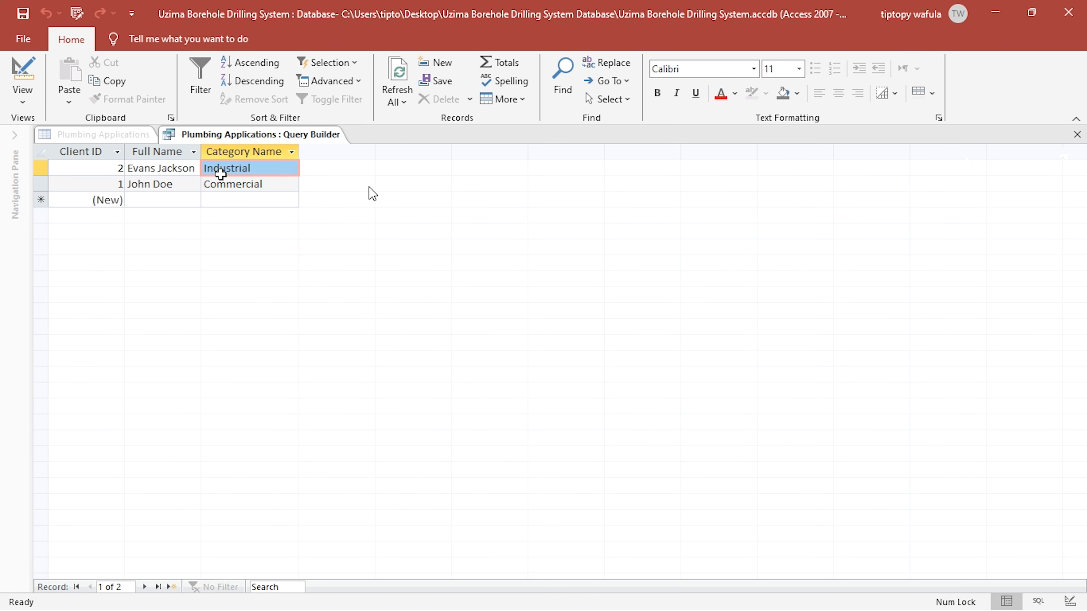
- Close the Query Builder, saving the changed SQL statement to the Client Name field's Row Source
{"action": "left_click", "coordinate": [1077, 134]}
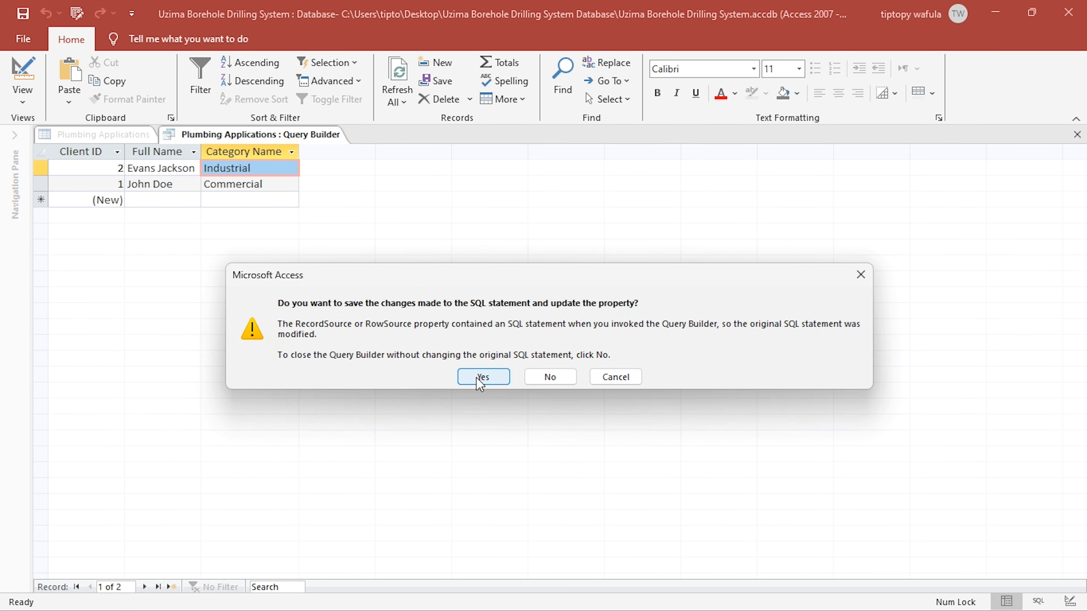
{"action": "left_click", "coordinate": [114, 172]}
{"action": "left_click", "coordinate": [480, 377]}
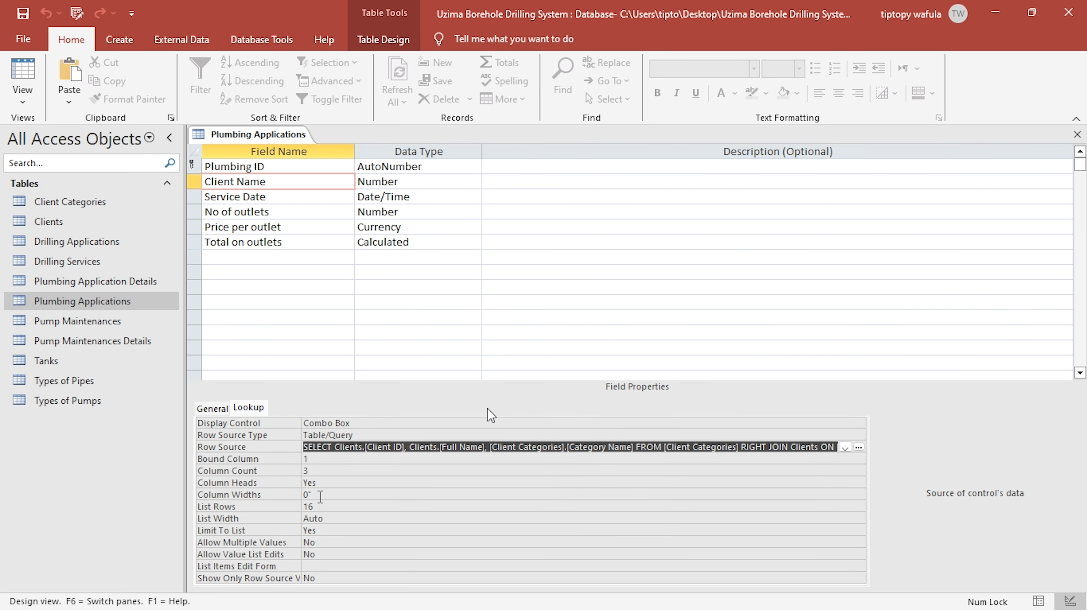
- Review the Client Name lookup's Column Widths setting and show Plumbing Applications in Datasheet View
{"action": "left_click", "coordinate": [292, 494]}
{"action": "left_click", "coordinate": [334, 500]}
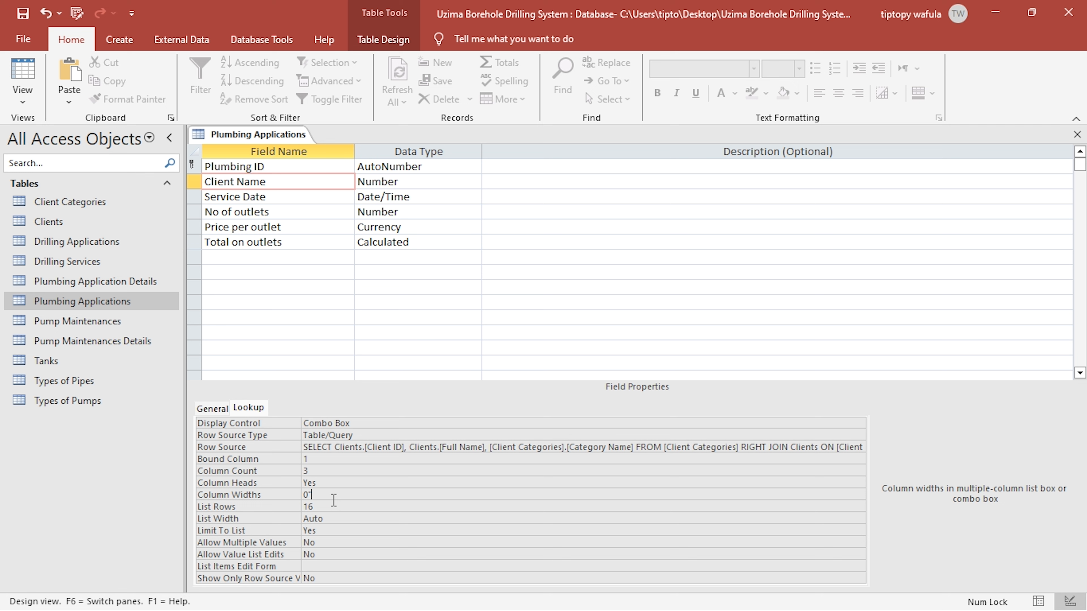
{"action": "left_click_drag", "start_coordinate": [334, 500], "coordinate": [302, 496]}
{"action": "left_click", "coordinate": [324, 495]}
{"action": "left_click", "coordinate": [26, 79]}
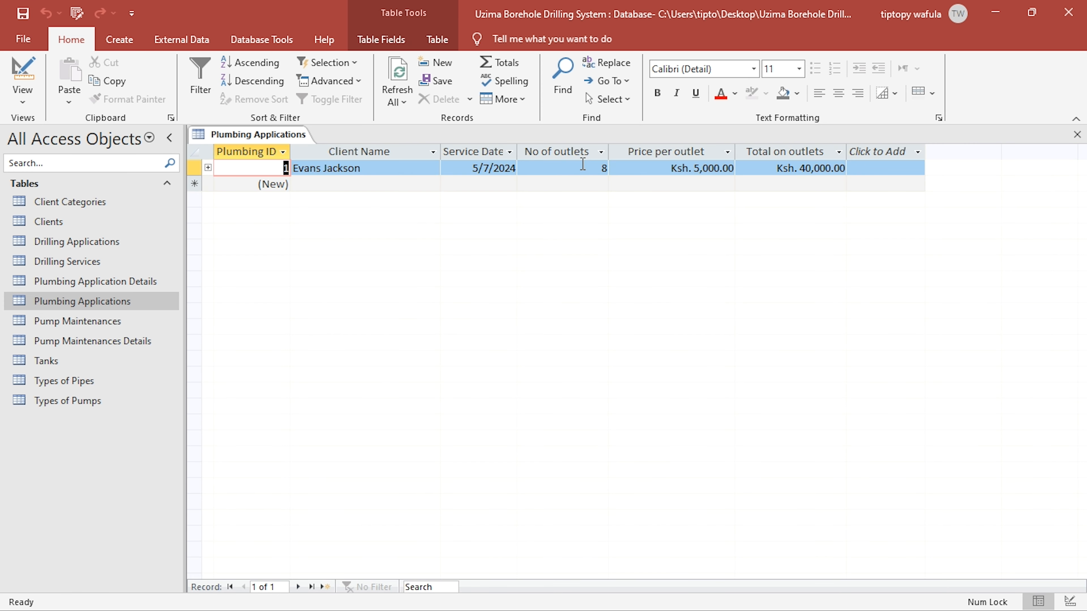
- Test the Client Name lookup in the first plumbing record by choosing the client in the Industrial category
{"action": "left_click", "coordinate": [432, 168]}
{"action": "left_click", "coordinate": [433, 168]}
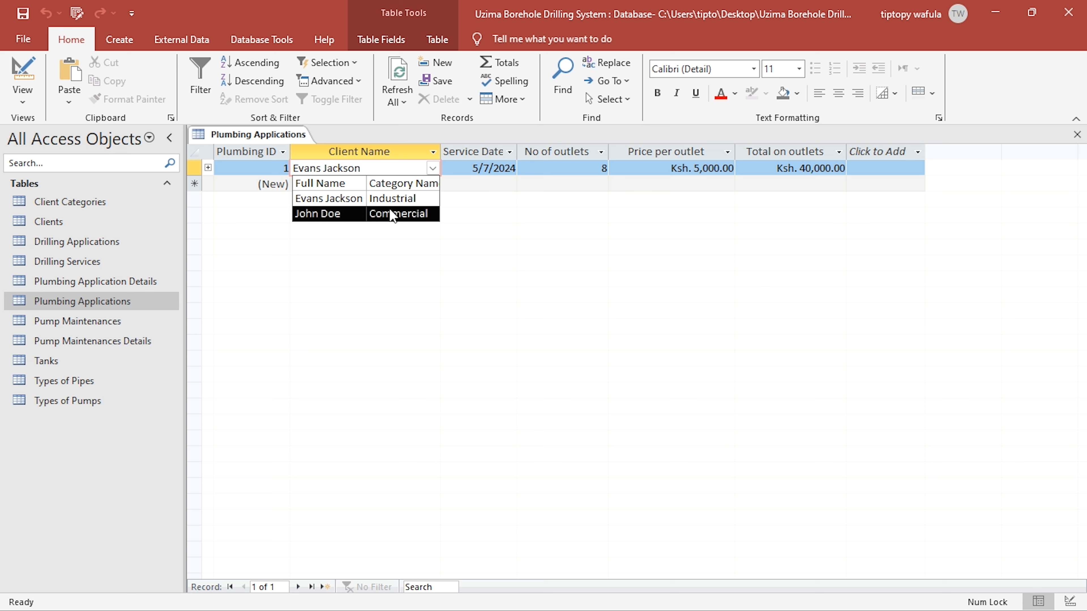
{"action": "left_click", "coordinate": [405, 199]}
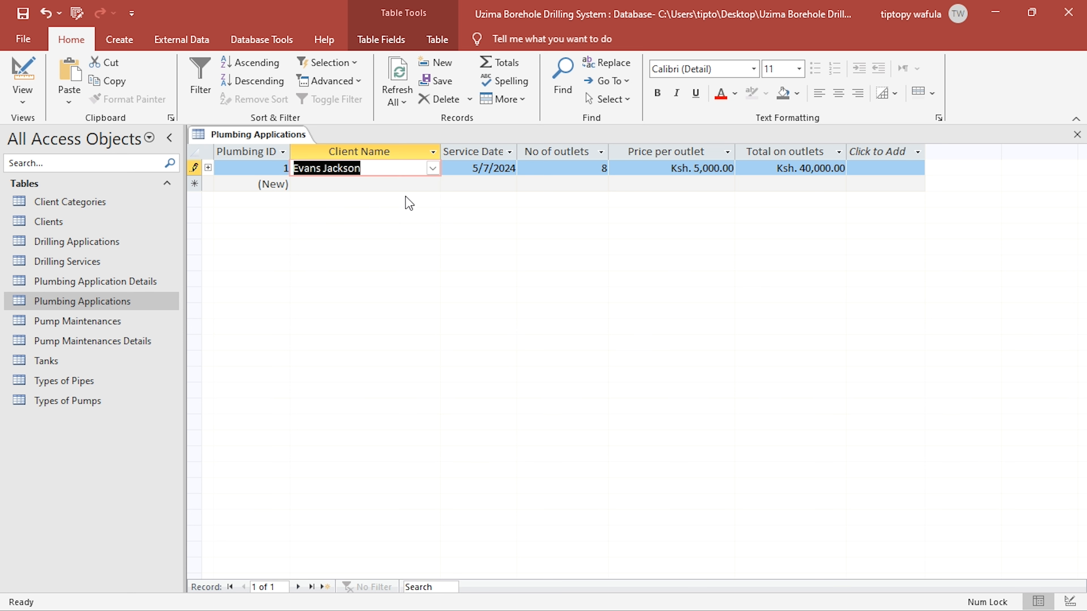
{"action": "left_click", "coordinate": [590, 169]}
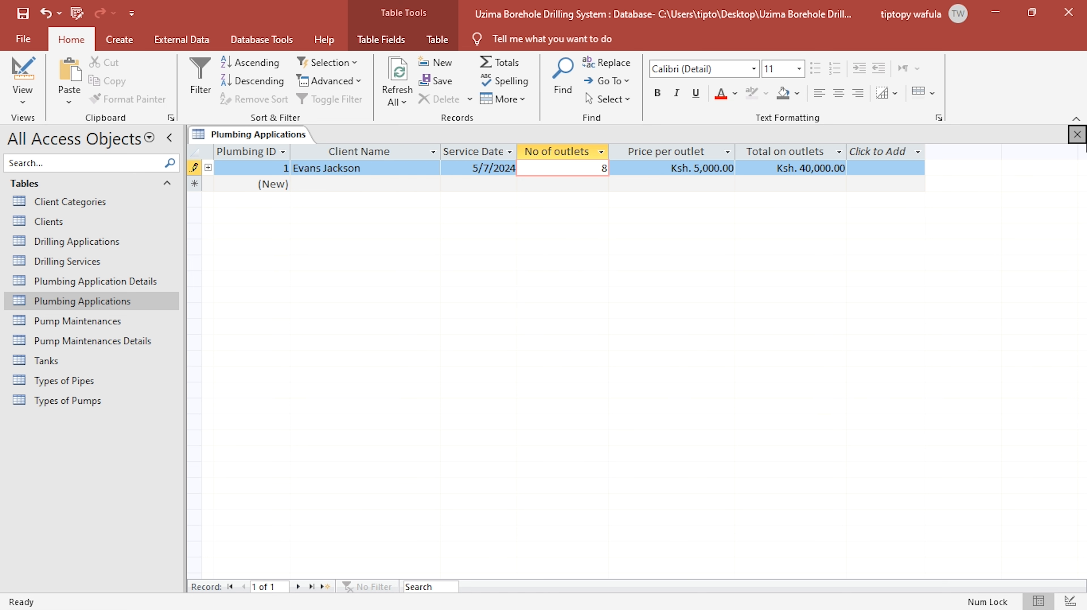
- Close Plumbing Applications, open Plumbing Application Details, and show it in Design View
{"action": "left_click", "coordinate": [1078, 134]}
{"action": "double_click", "coordinate": [109, 285]}
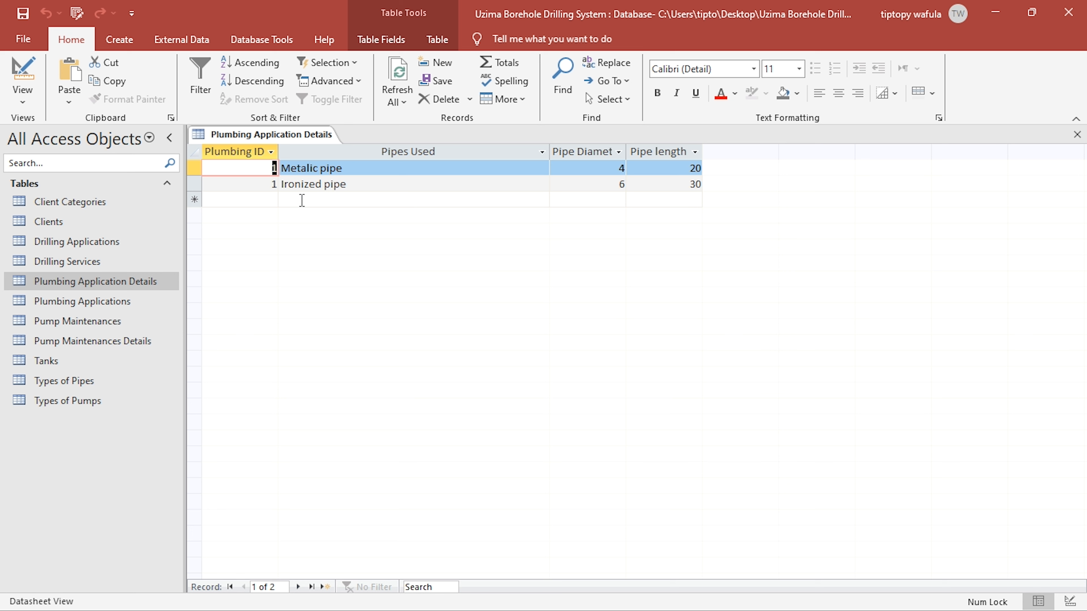
{"action": "left_click", "coordinate": [234, 201]}
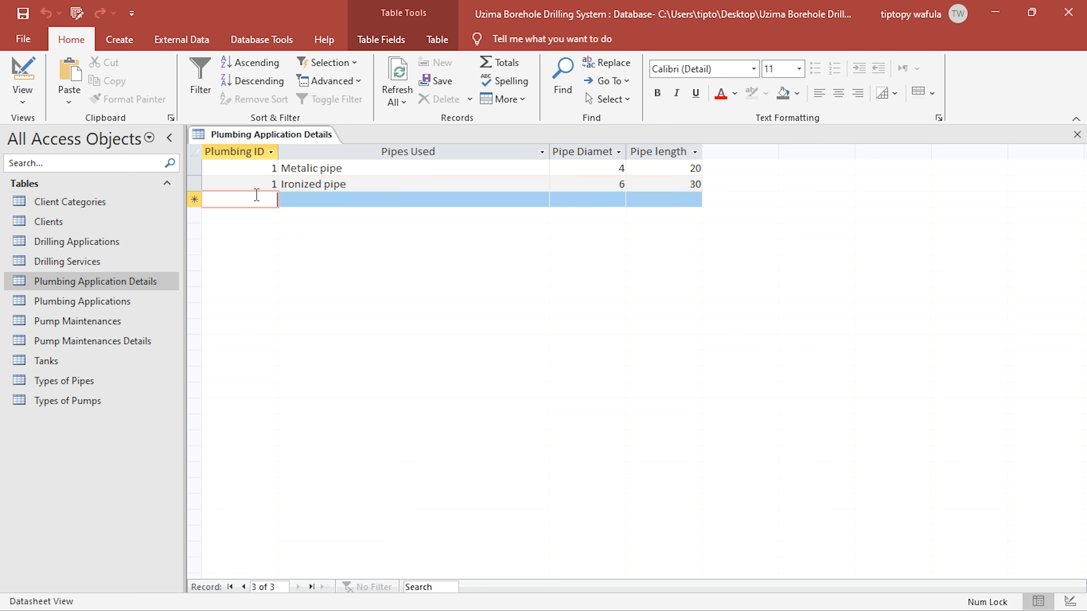
{"action": "left_click", "coordinate": [23, 73]}
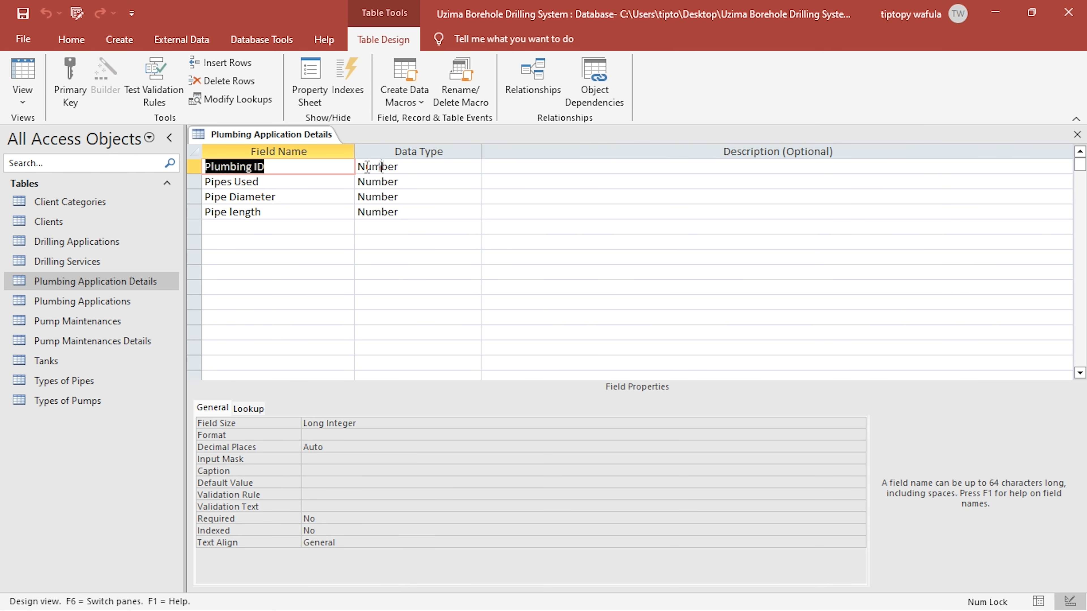
- Set the Plumbing ID field's lookup Display Control to Combo Box and open its Row Source in the Query Builder
{"action": "left_click", "coordinate": [367, 166]}
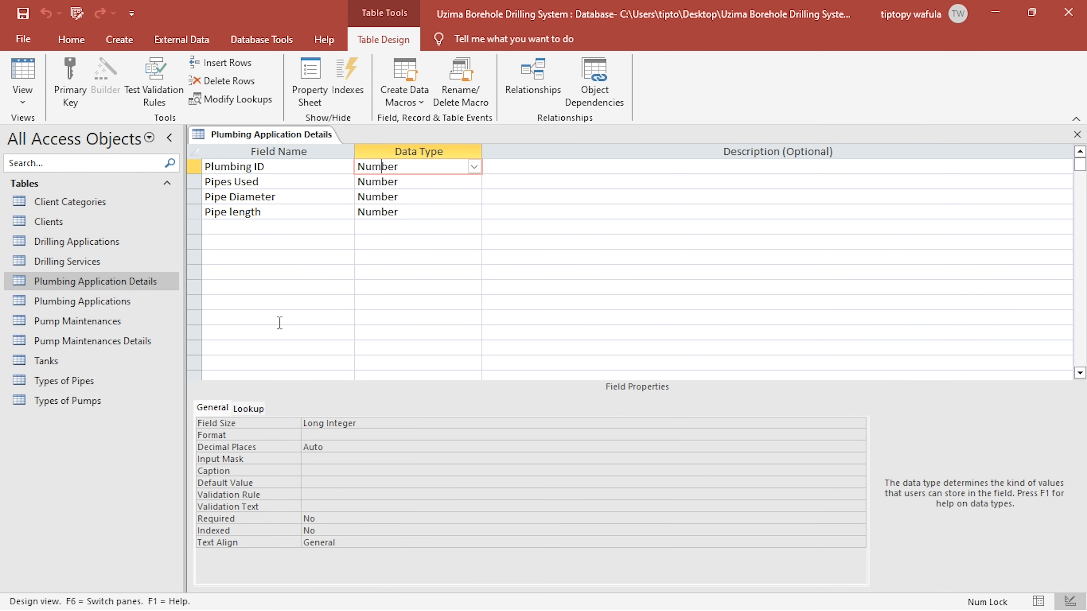
{"action": "left_click", "coordinate": [241, 409]}
{"action": "left_click", "coordinate": [351, 424]}
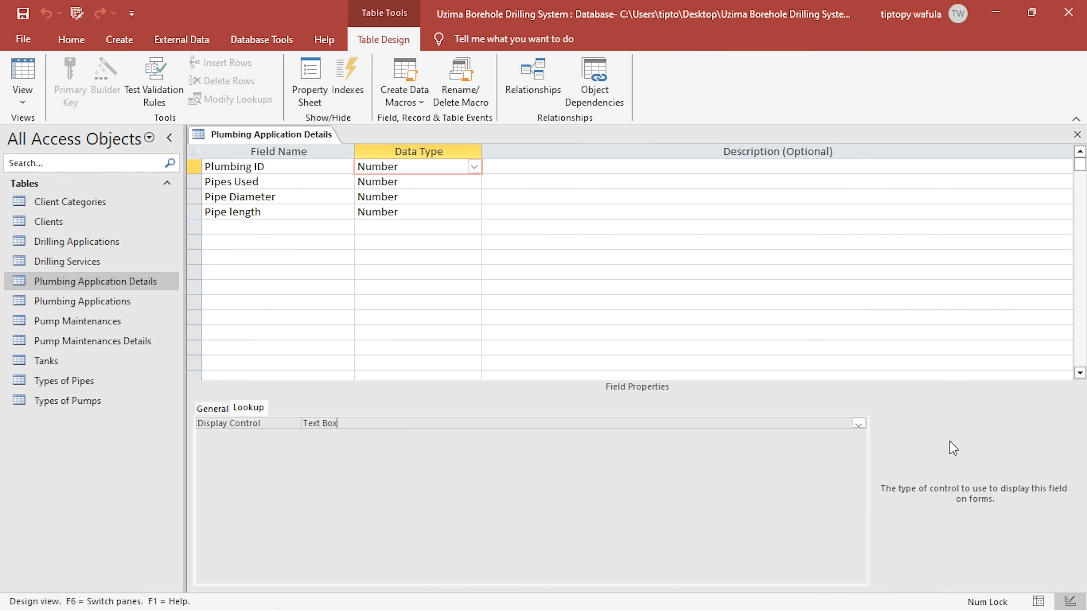
{"action": "left_click", "coordinate": [858, 424]}
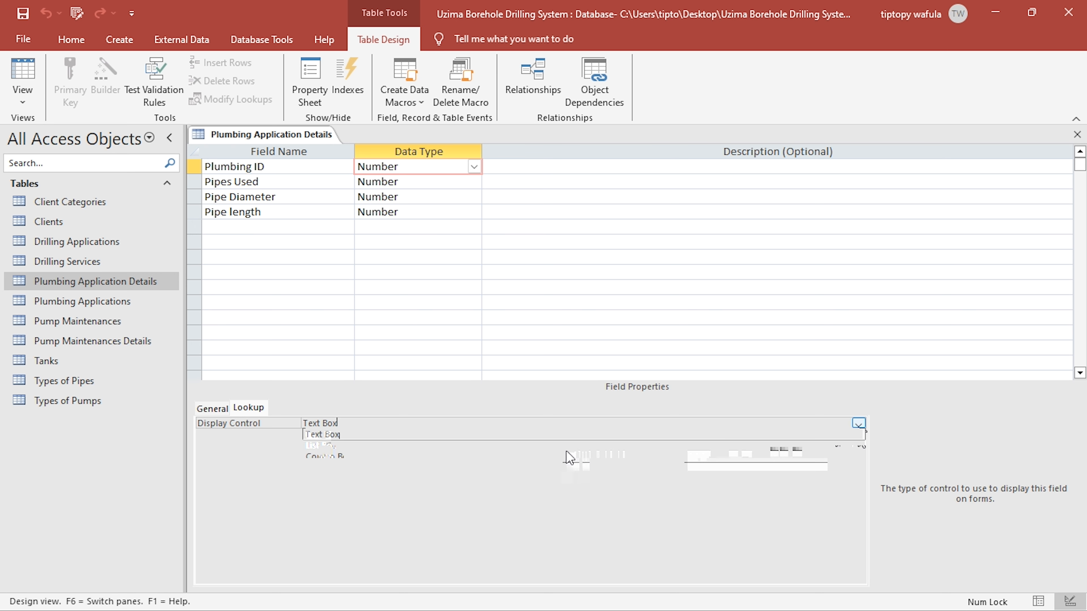
{"action": "left_click", "coordinate": [523, 458]}
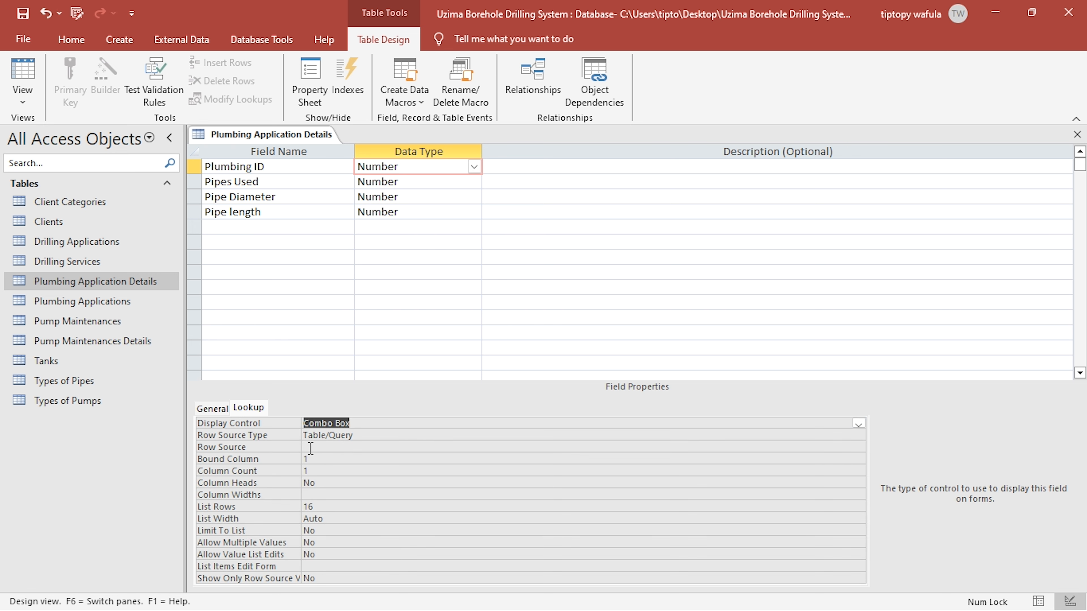
{"action": "left_click", "coordinate": [326, 447]}
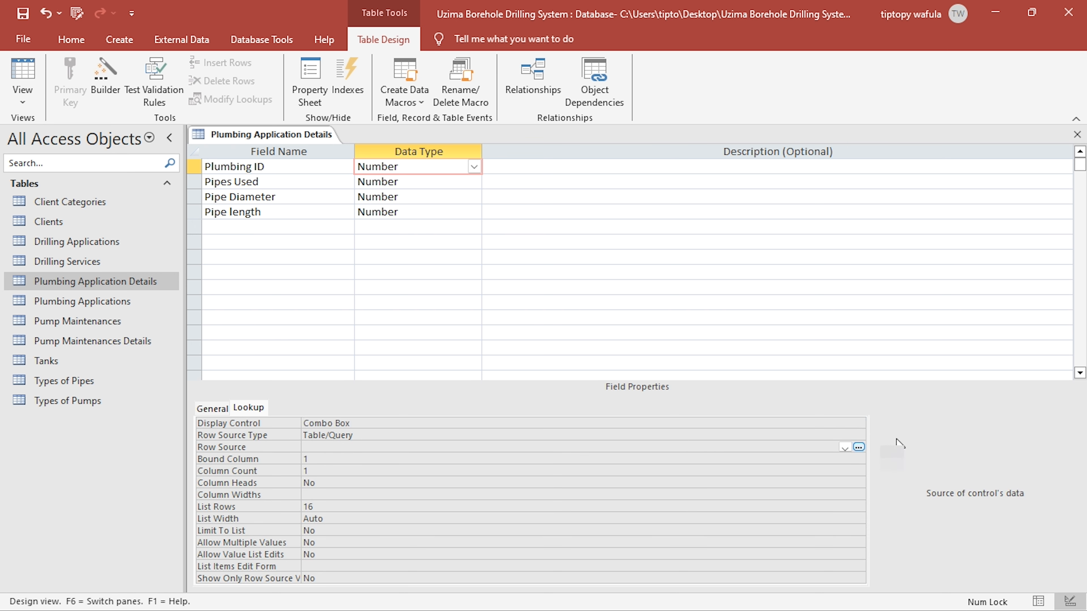
{"action": "left_click", "coordinate": [859, 447]}
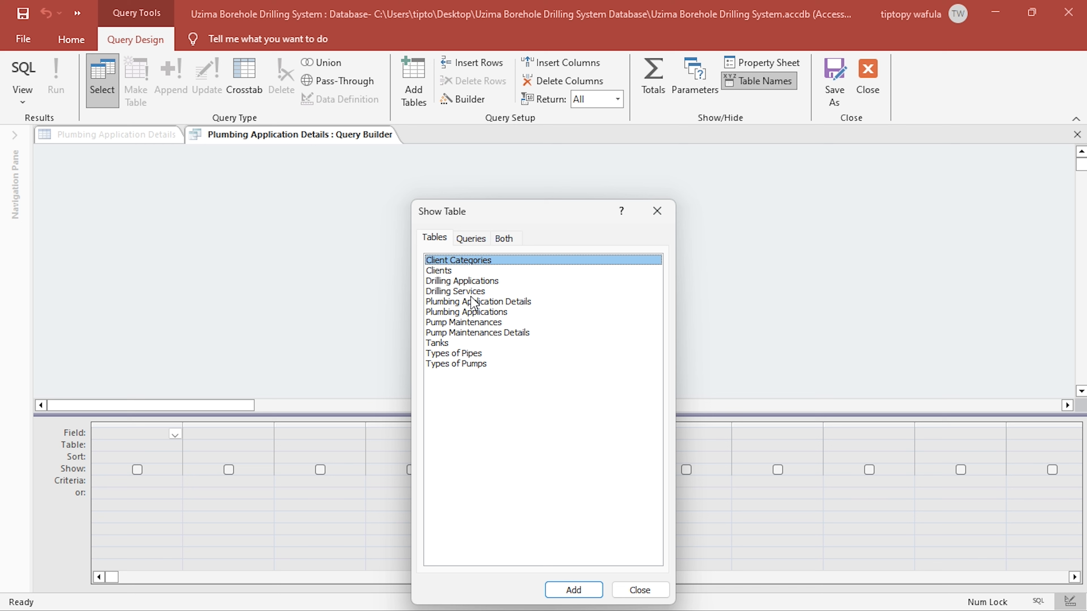
- Add the Plumbing Applications table to the lookup query and enlarge its field list to show all fields
{"action": "double_click", "coordinate": [467, 312]}
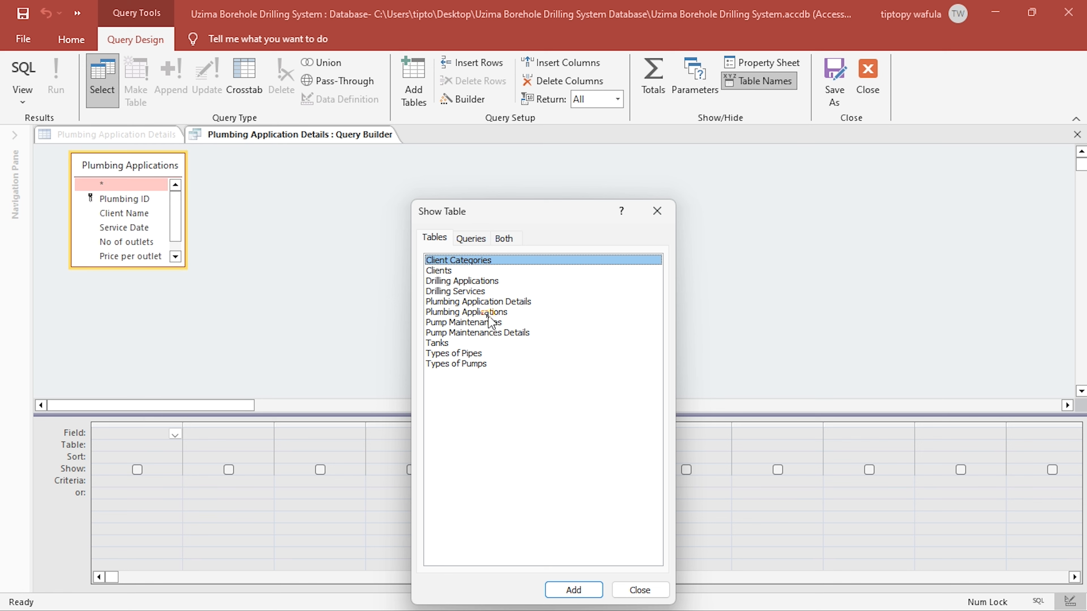
{"action": "left_click", "coordinate": [657, 211]}
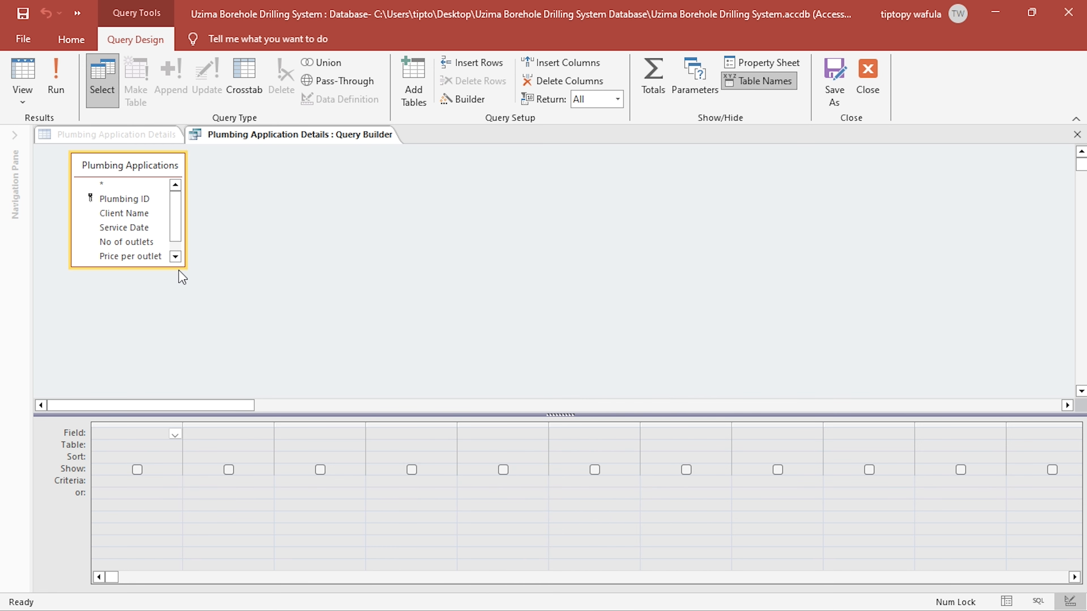
{"action": "left_click", "coordinate": [192, 281]}
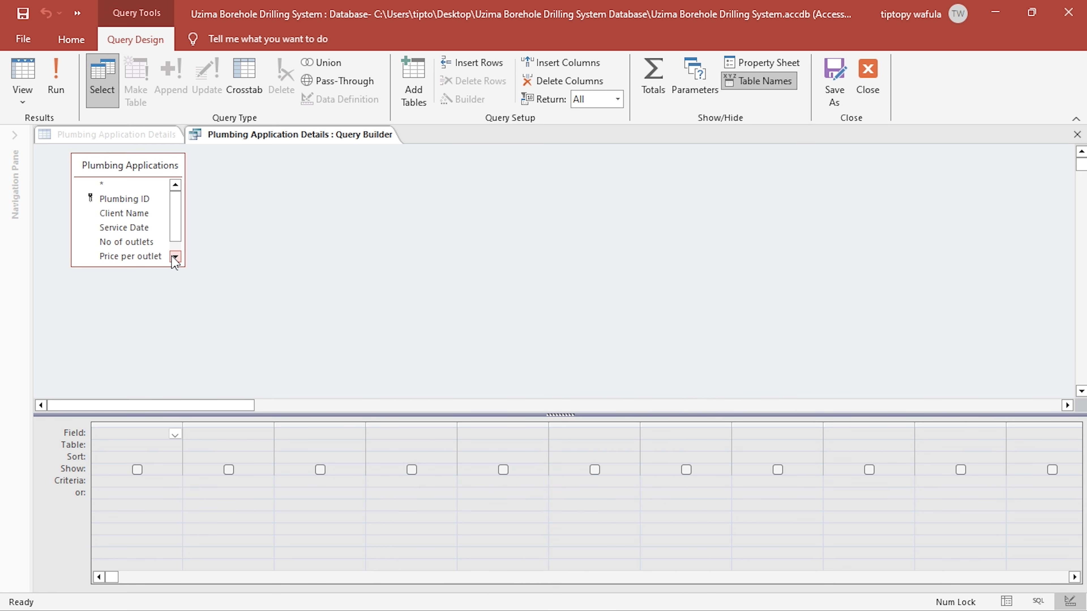
{"action": "left_click_drag", "start_coordinate": [185, 267], "coordinate": [243, 343]}
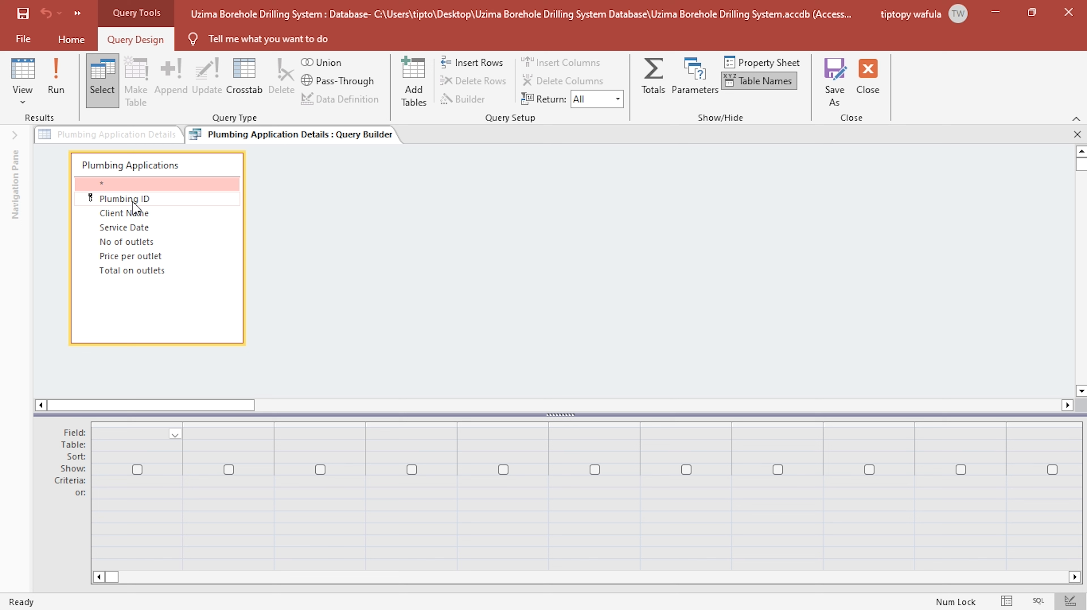
- Add the Plumbing ID, Client Name, Service Date and Total on outlets fields to the query
{"action": "double_click", "coordinate": [166, 205]}
{"action": "double_click", "coordinate": [124, 216]}
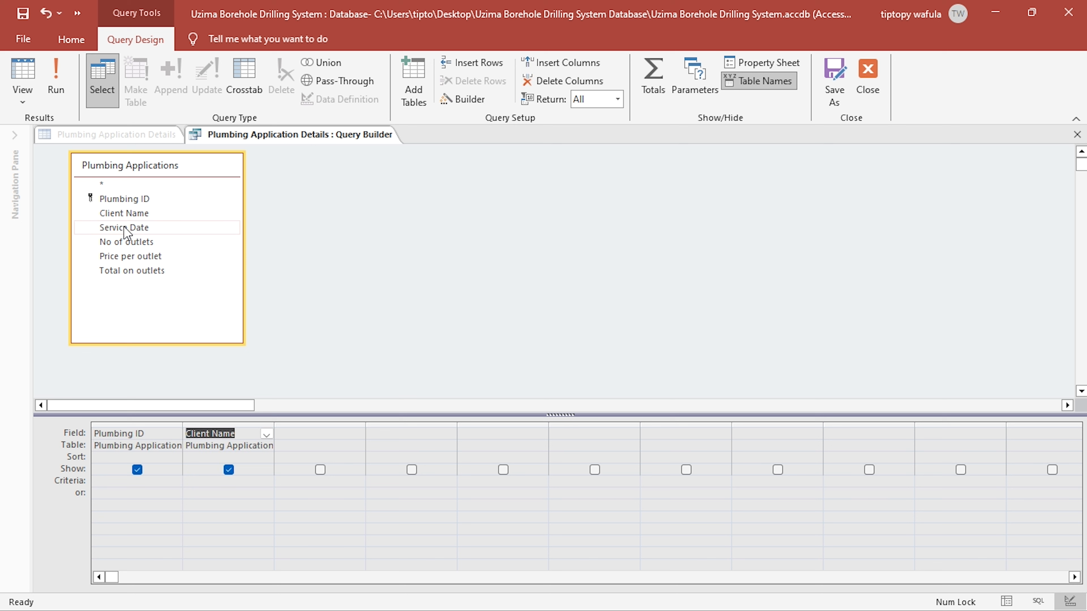
{"action": "double_click", "coordinate": [125, 228]}
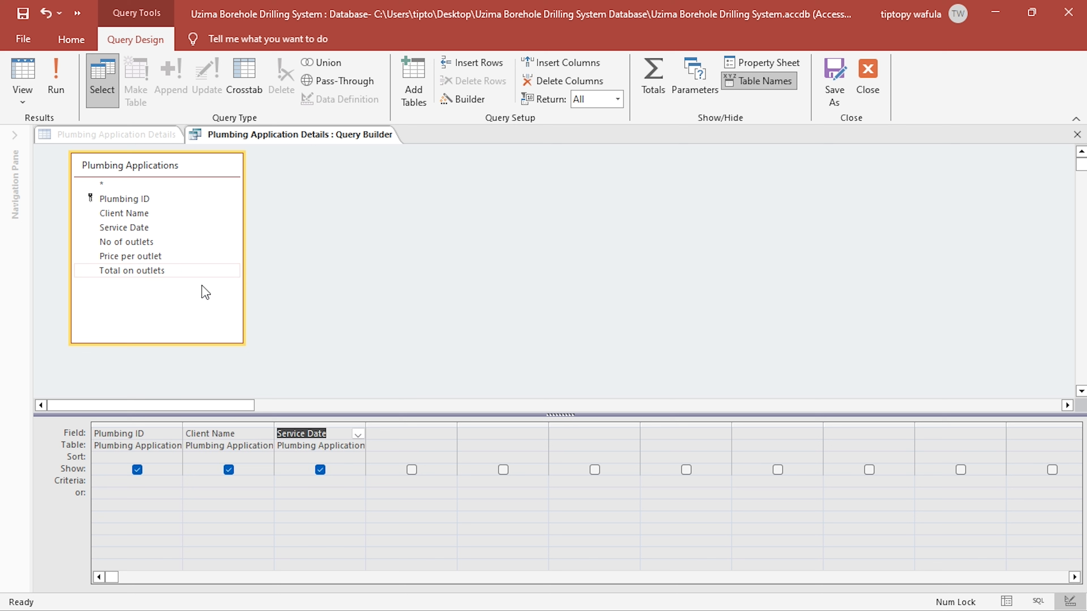
{"action": "double_click", "coordinate": [129, 270]}
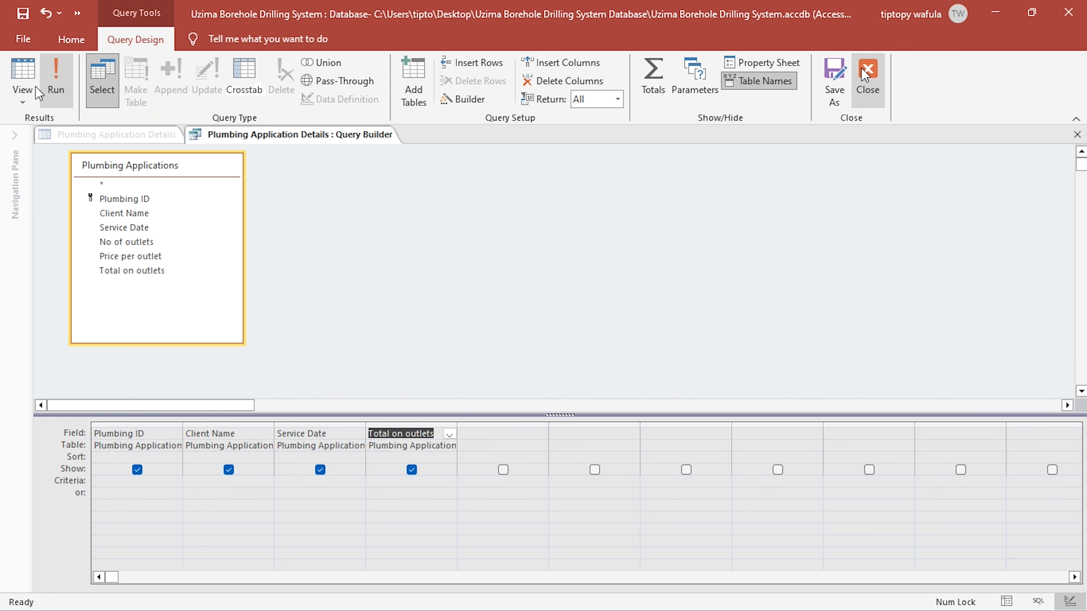
- Preview the query's records and close the query builder, saving the SQL statement as the row source
{"action": "left_click", "coordinate": [12, 79]}
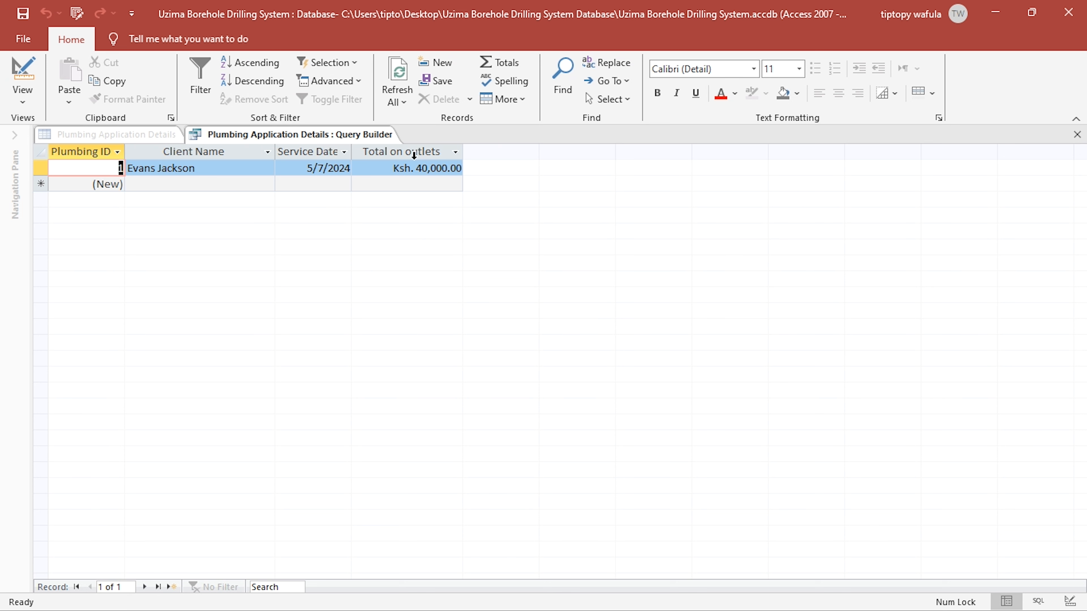
{"action": "left_click", "coordinate": [1077, 134]}
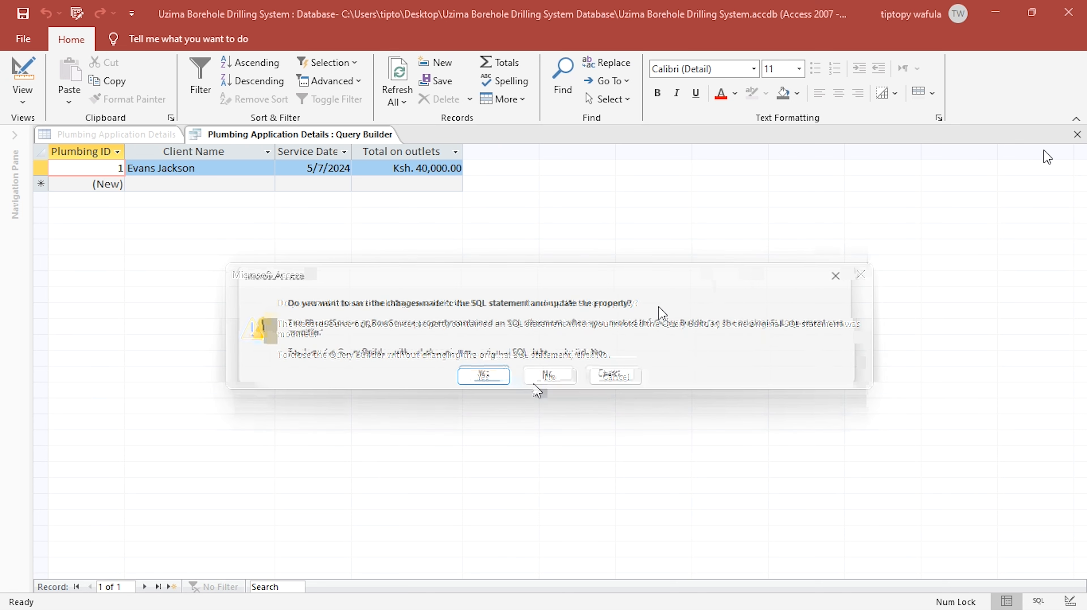
{"action": "left_click", "coordinate": [480, 381]}
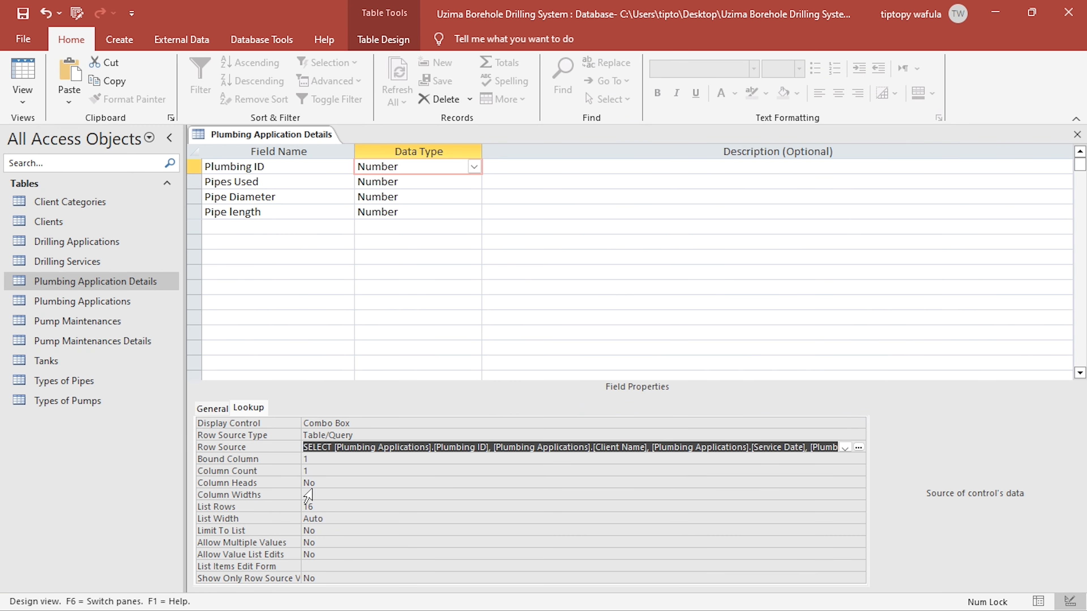
- Set the Plumbing ID lookup's column count to 4, column widths to 0 and column heads to Yes
{"action": "left_click", "coordinate": [291, 473]}
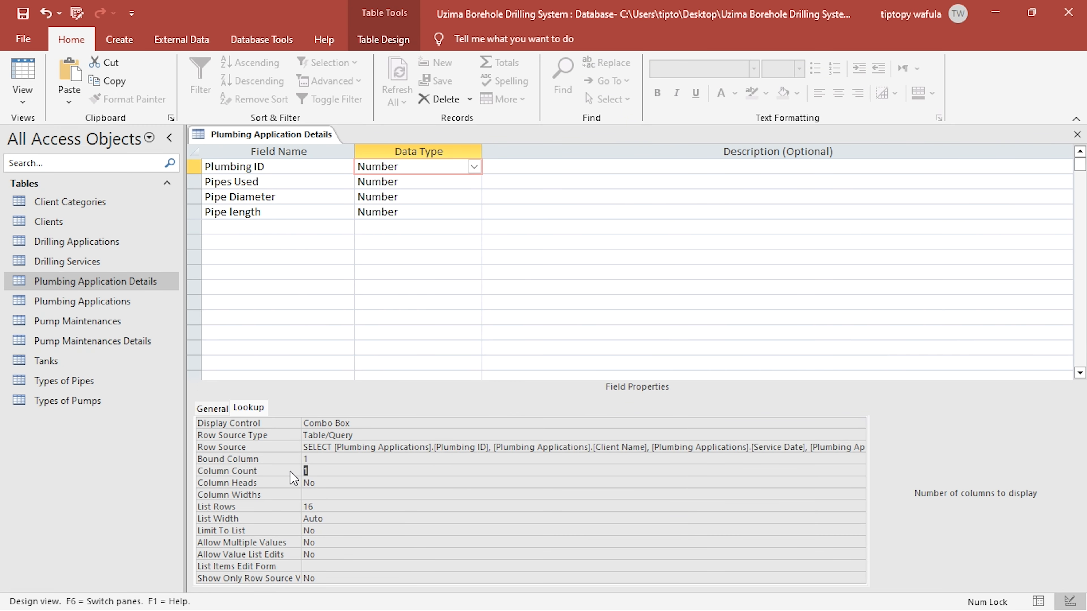
{"action": "type", "text": "4"}
{"action": "left_click", "coordinate": [317, 495]}
{"action": "type", "text": "0"}
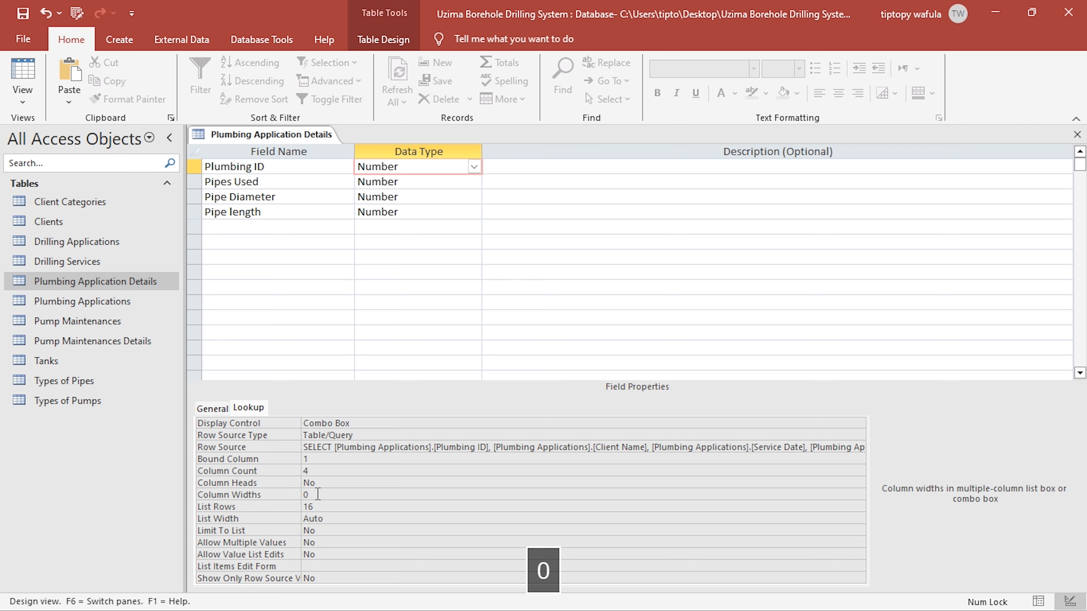
{"action": "double_click", "coordinate": [310, 482]}
- Check the Plumbing ID lookup list in the table's Datasheet View and widen the Plumbing ID column
{"action": "left_click", "coordinate": [22, 102]}
{"action": "left_click", "coordinate": [73, 122]}
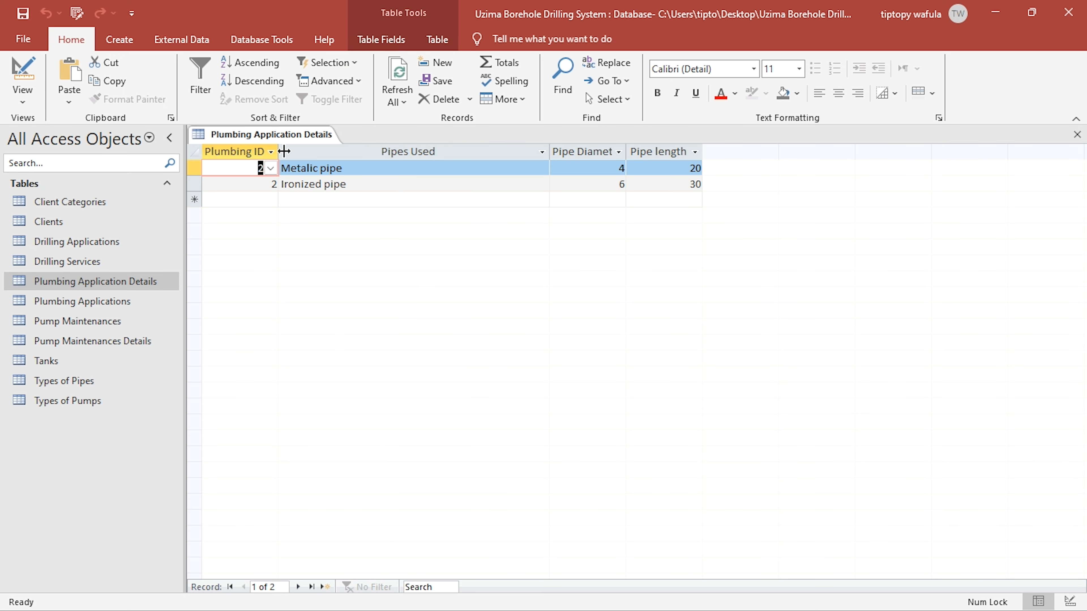
{"action": "left_click", "coordinate": [270, 168]}
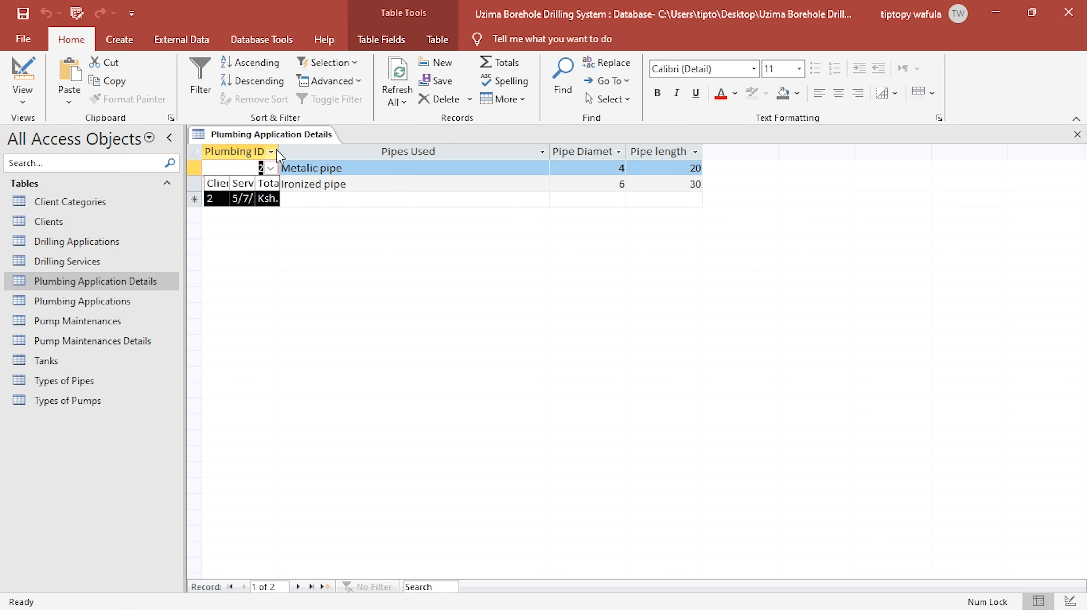
{"action": "left_click_drag", "start_coordinate": [279, 152], "coordinate": [461, 156]}
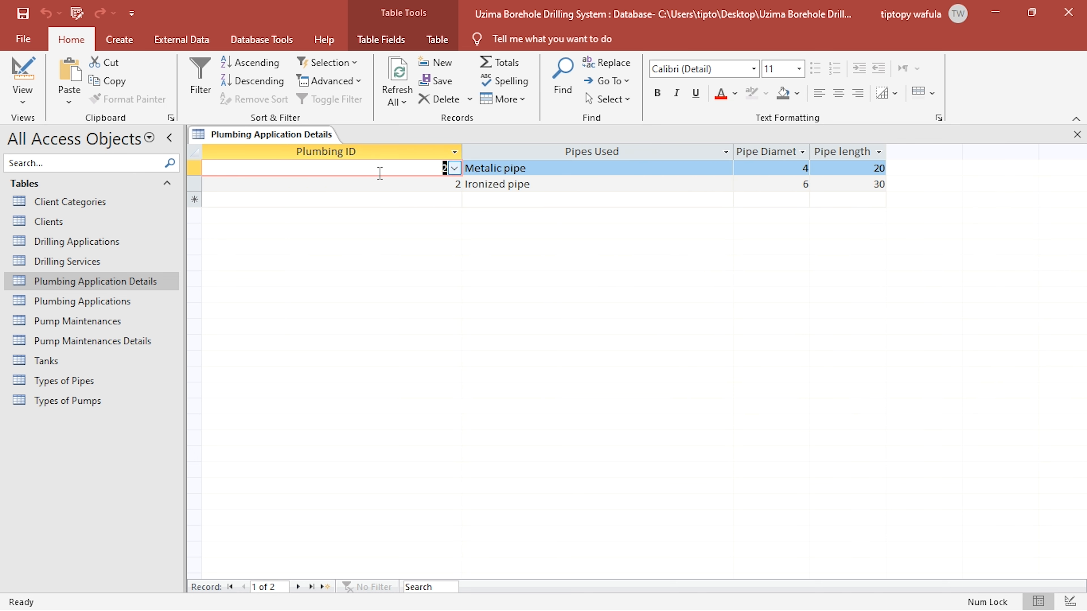
- Clear the column widths setting of the Plumbing ID lookup in Design View and save the table
{"action": "left_click", "coordinate": [22, 73]}
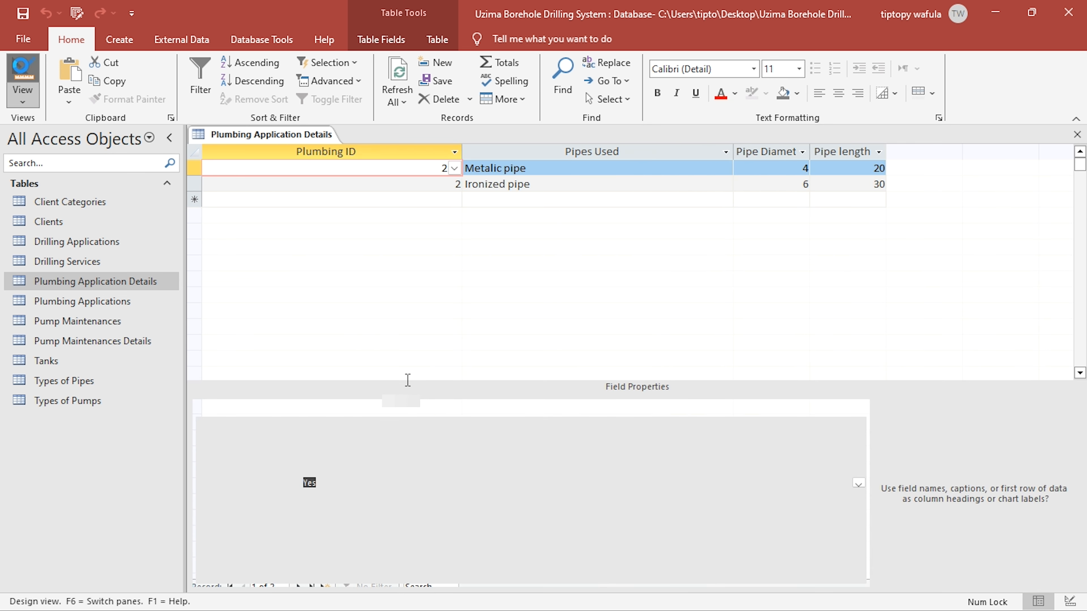
{"action": "left_click", "coordinate": [325, 496]}
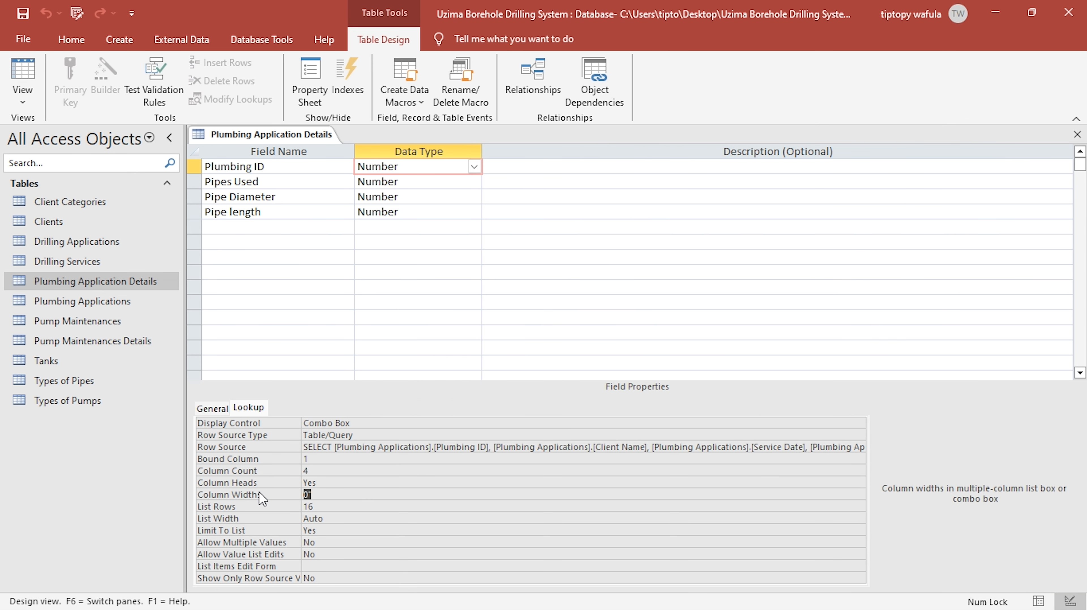
{"action": "key", "text": "BackSpace"}
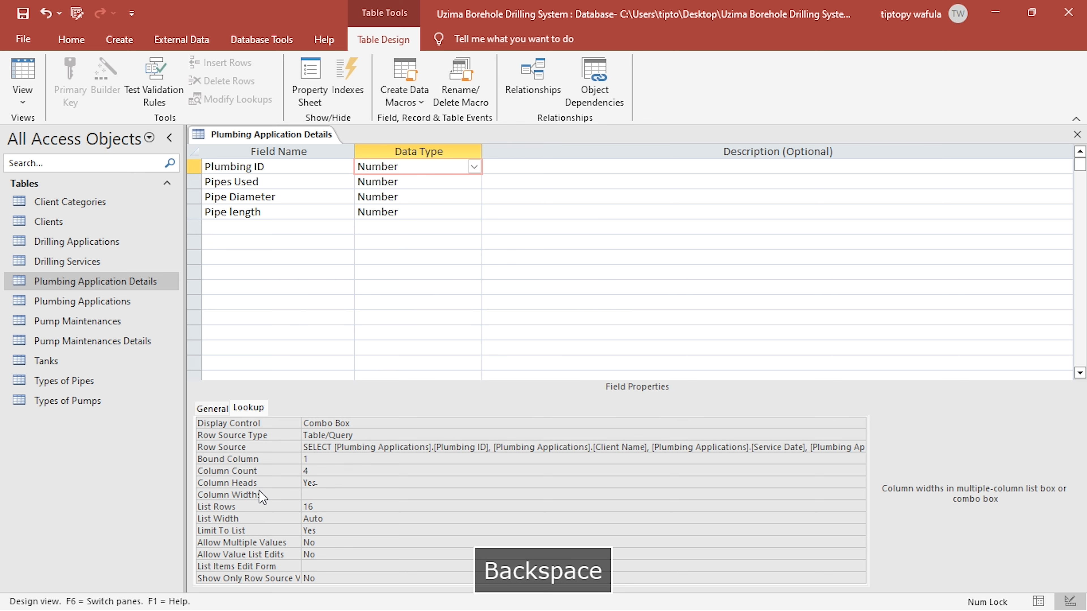
{"action": "left_click", "coordinate": [333, 481]}
{"action": "left_click", "coordinate": [23, 14]}
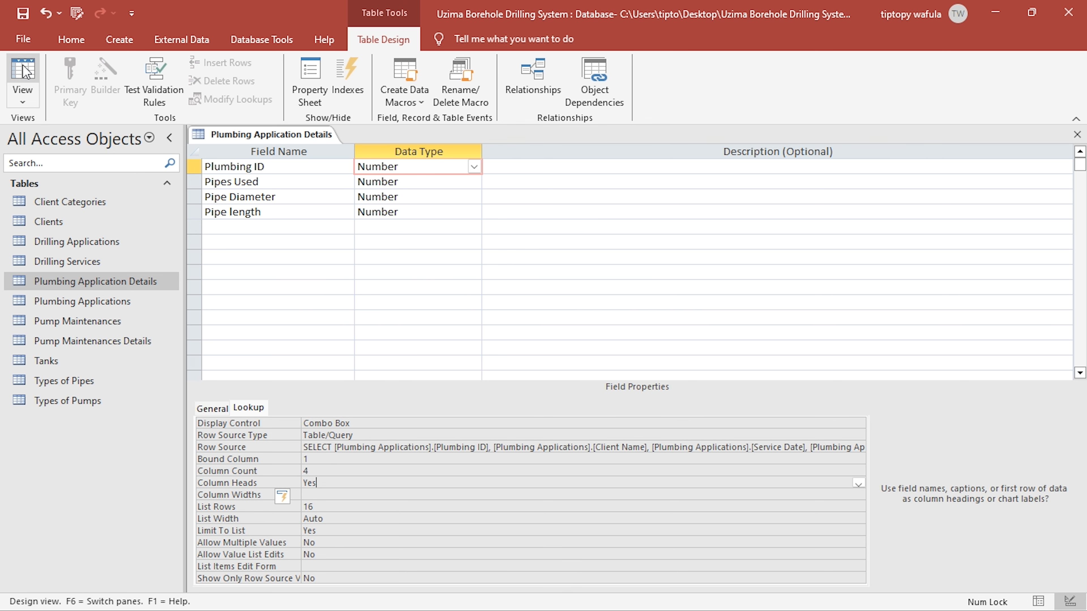
- Widen the Plumbing ID column further in Datasheet View so its lookup list shows all four columns
{"action": "left_click", "coordinate": [24, 67]}
{"action": "left_click", "coordinate": [453, 168]}
{"action": "left_click", "coordinate": [453, 168]}
{"action": "left_click_drag", "start_coordinate": [462, 152], "coordinate": [530, 152]}
{"action": "left_click", "coordinate": [522, 169]}
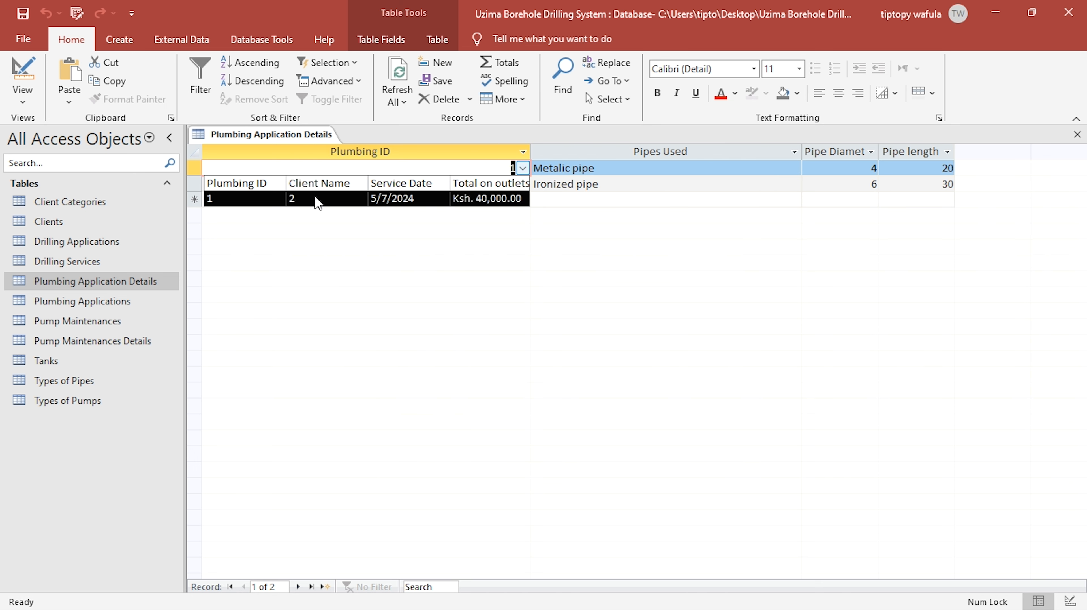
- Return to Design View and open the Plumbing ID field's row source in the query builder
{"action": "left_click", "coordinate": [36, 73]}
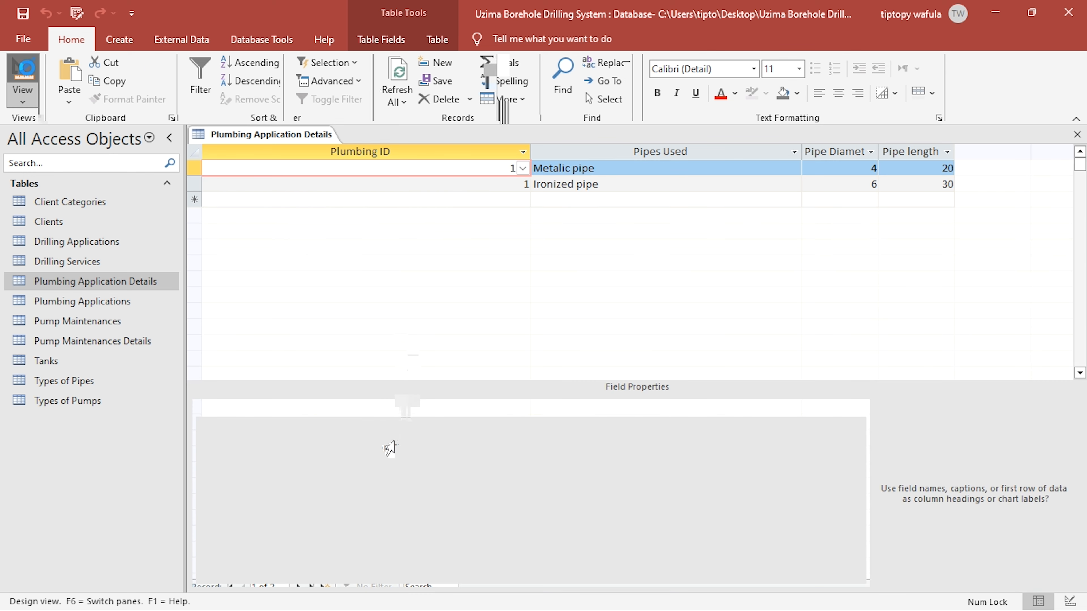
{"action": "left_click", "coordinate": [394, 447]}
{"action": "left_click", "coordinate": [388, 167]}
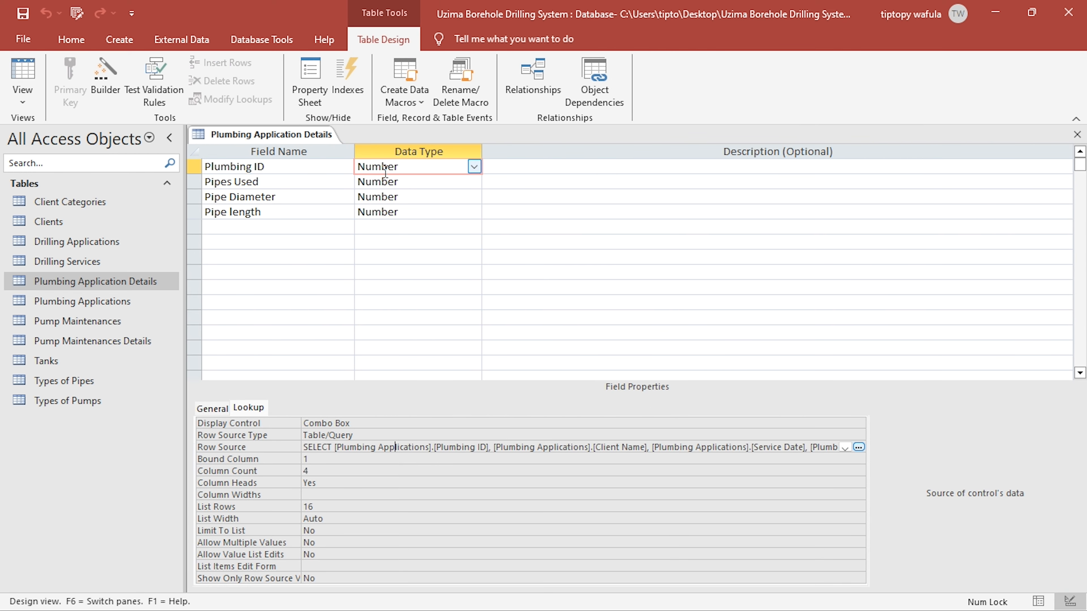
{"action": "left_click", "coordinate": [490, 448]}
{"action": "left_click", "coordinate": [262, 410]}
{"action": "left_click", "coordinate": [858, 447]}
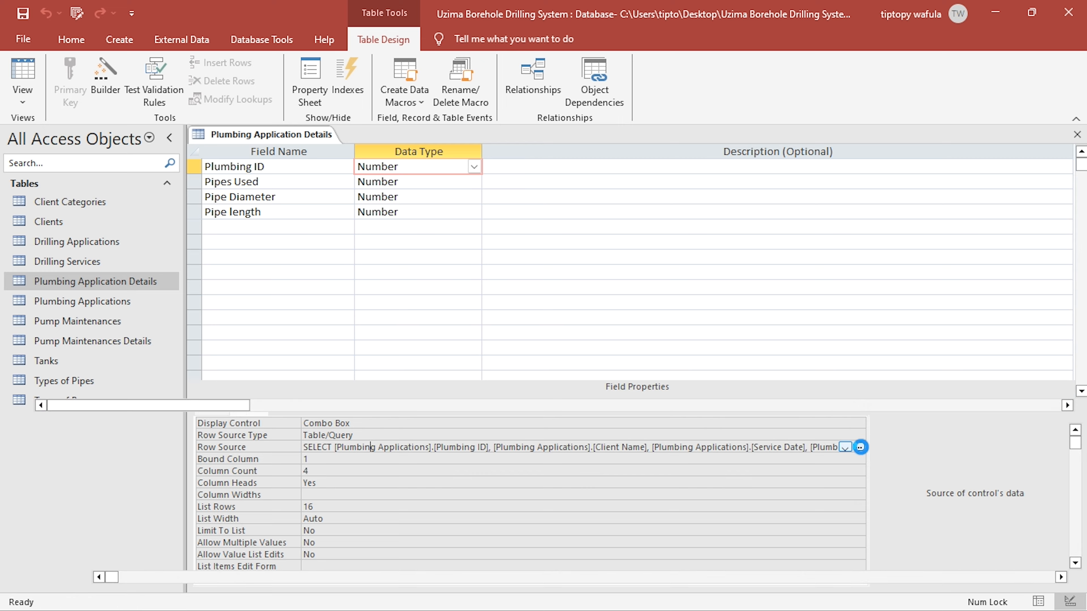
- Enlarge the Plumbing Applications field list and add the Clients table to the query
{"action": "left_click_drag", "start_coordinate": [186, 268], "coordinate": [221, 353]}
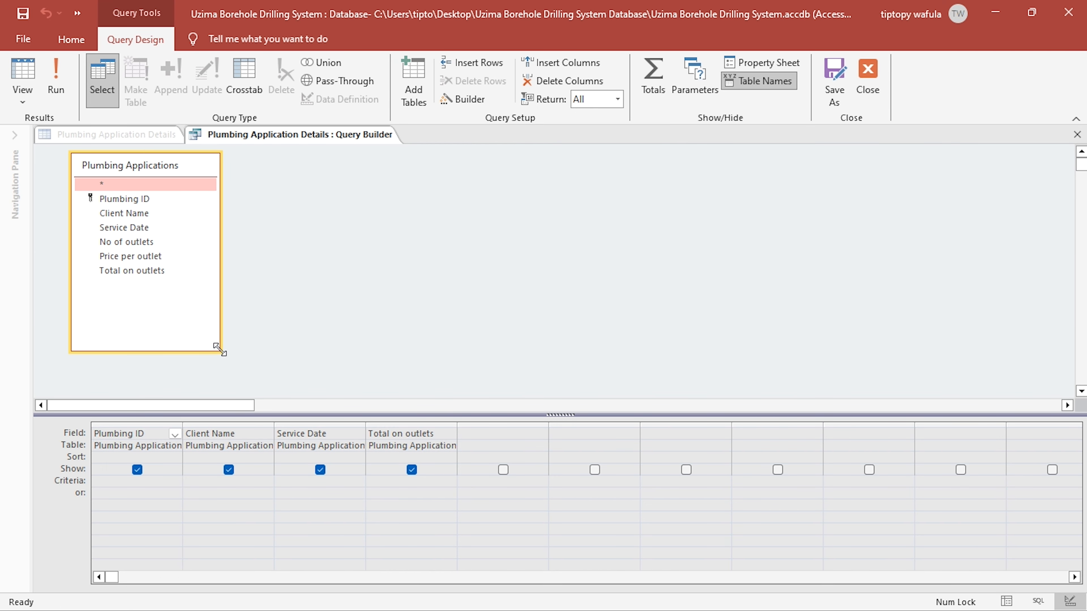
{"action": "left_click", "coordinate": [150, 213]}
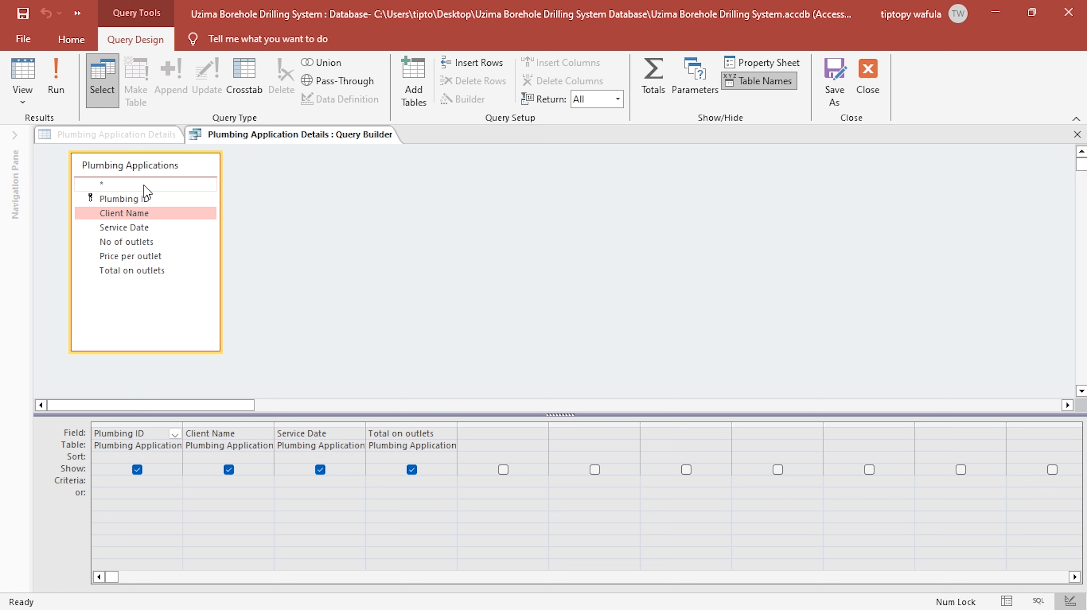
{"action": "left_click", "coordinate": [419, 96]}
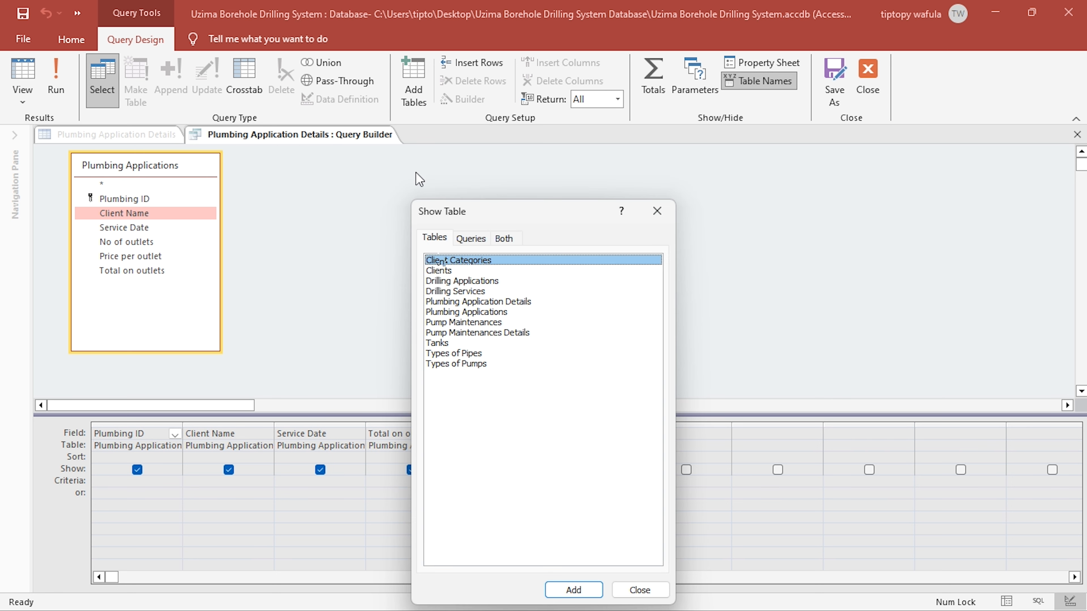
{"action": "double_click", "coordinate": [438, 271]}
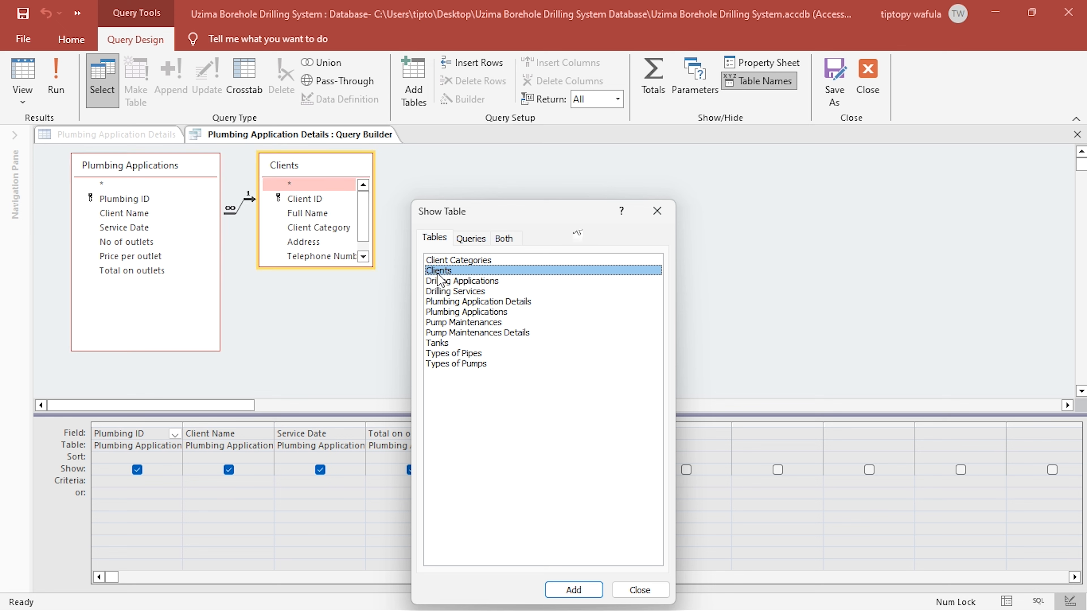
{"action": "left_click", "coordinate": [657, 211]}
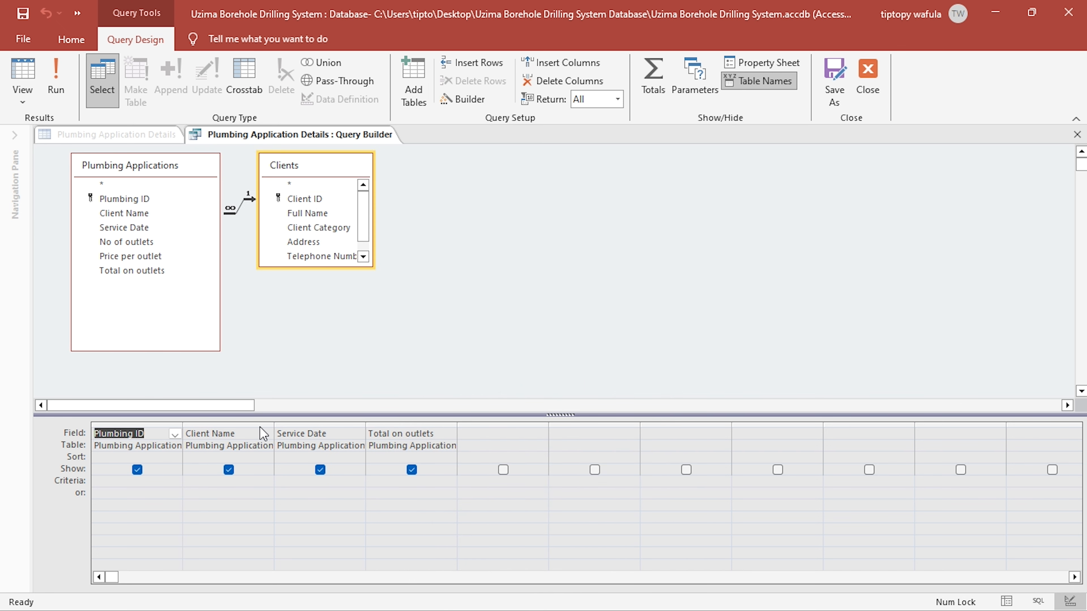
- Replace the query's Client Name column with Full Name from Clients, placed after Plumbing ID, and preview the records
{"action": "double_click", "coordinate": [330, 214]}
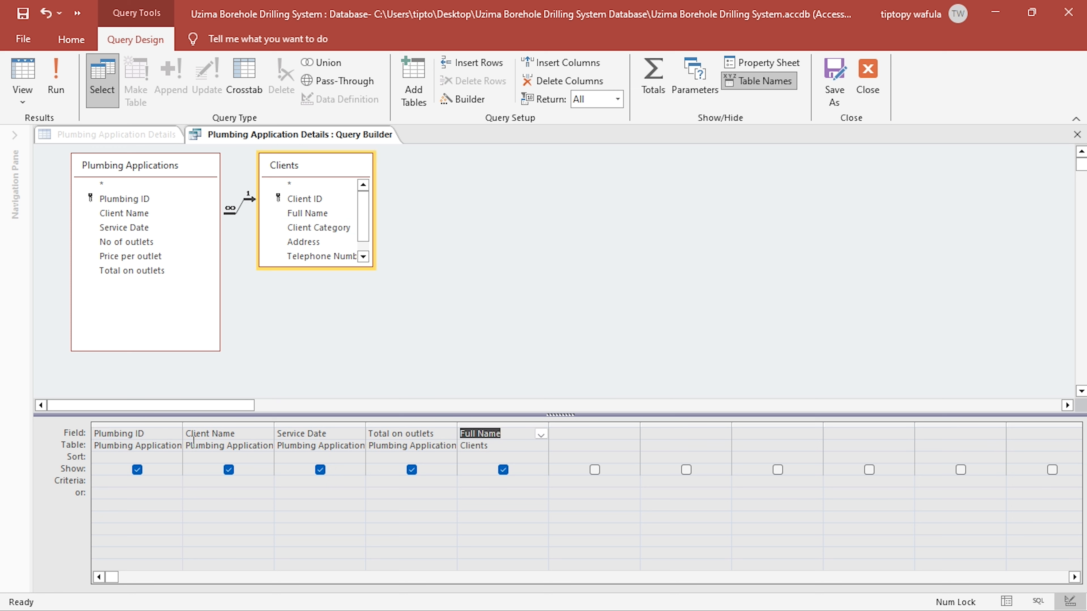
{"action": "left_click", "coordinate": [217, 425]}
{"action": "left_click", "coordinate": [569, 81]}
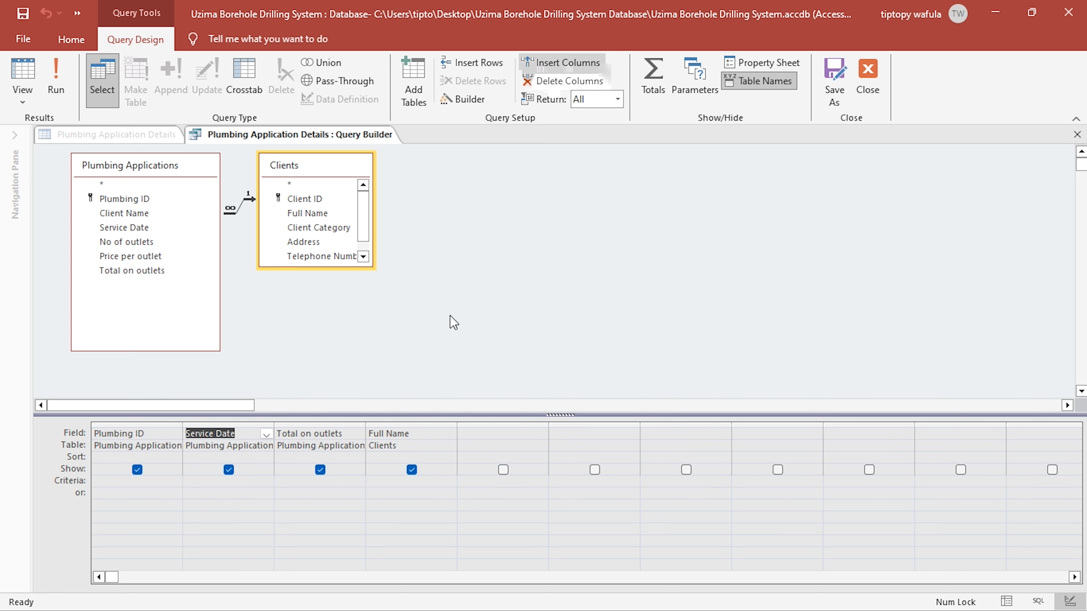
{"action": "left_click", "coordinate": [421, 427]}
{"action": "left_click_drag", "start_coordinate": [421, 427], "coordinate": [223, 426]}
{"action": "left_click", "coordinate": [24, 72]}
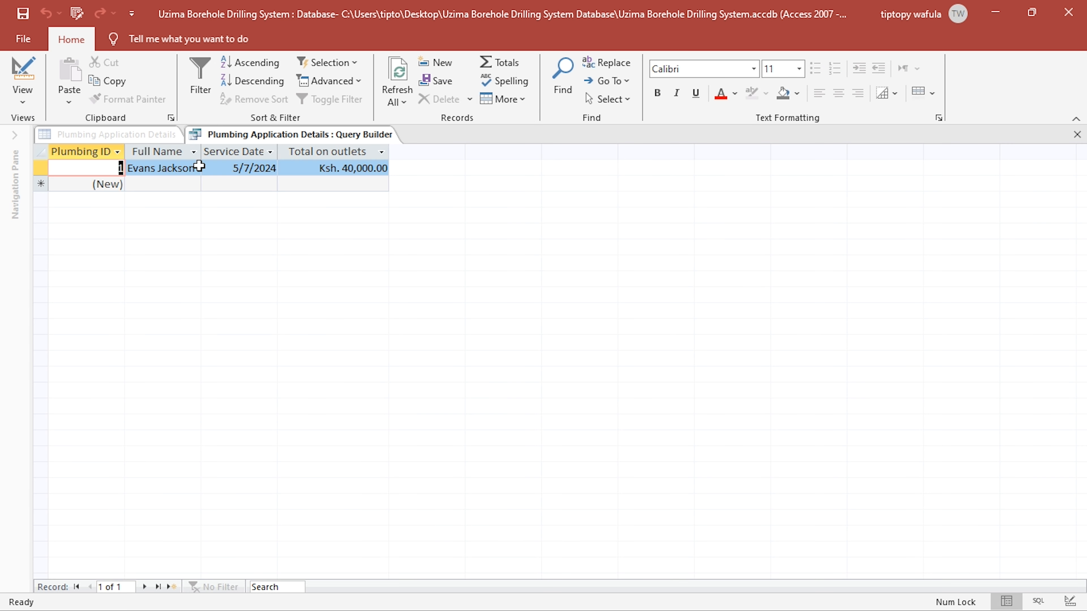
{"action": "left_click", "coordinate": [22, 72]}
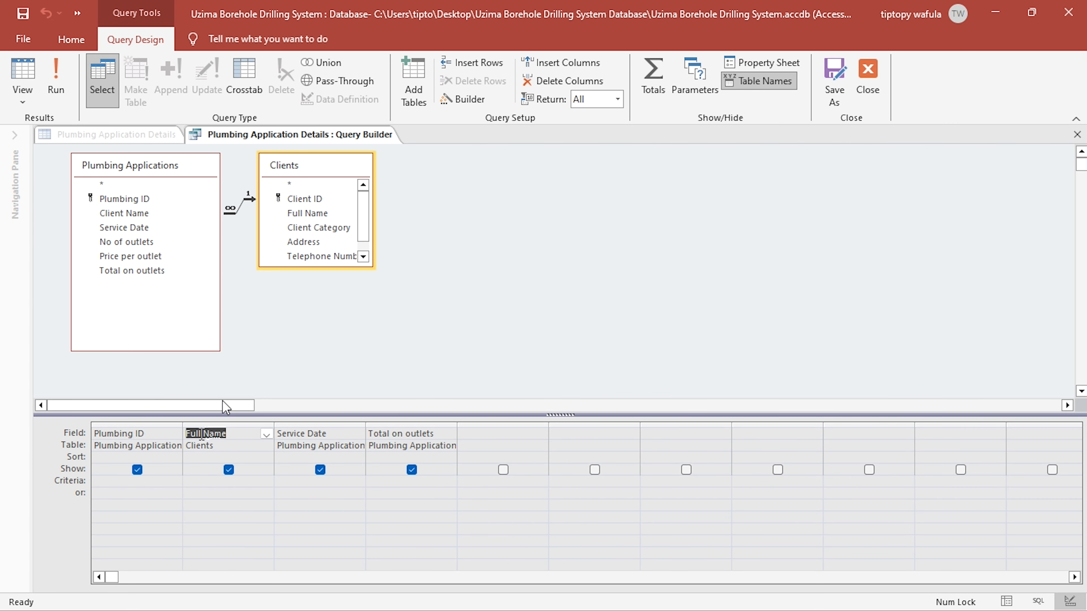
- Give the Full Name column in the query the alias Client Name
{"action": "left_click", "coordinate": [189, 435]}
{"action": "type", "text": "C"}
{"action": "type", "text": "Lient"}
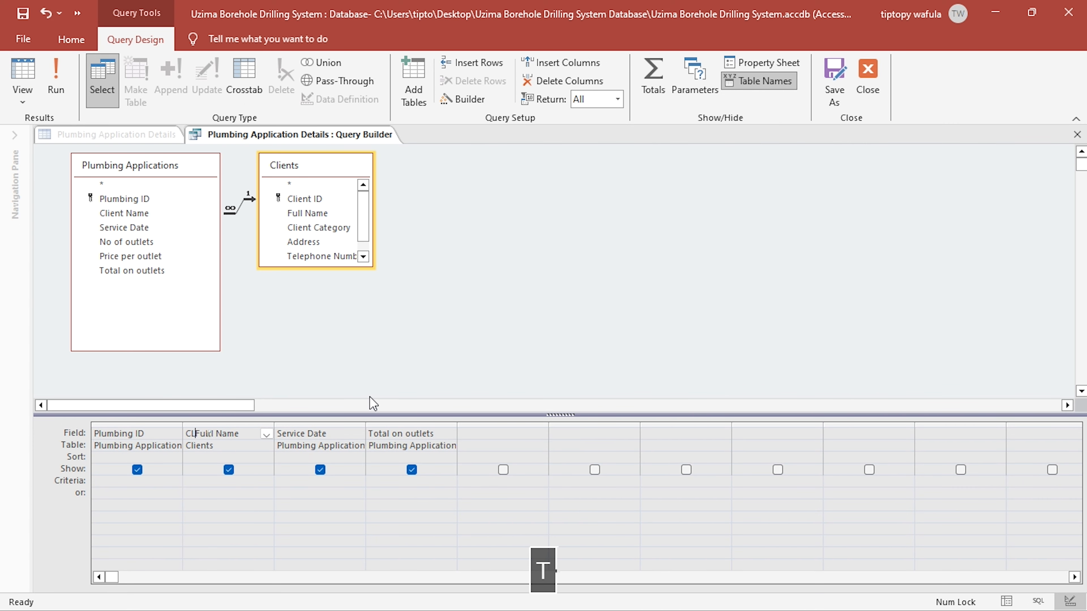
{"action": "key", "text": "BackSpace"}
{"action": "key", "text": "BackSpace"}
{"action": "key", "text": "BackSpace"}
{"action": "key", "text": "BackSpace"}
{"action": "key", "text": "BackSpace"}
{"action": "type", "text": "l"}
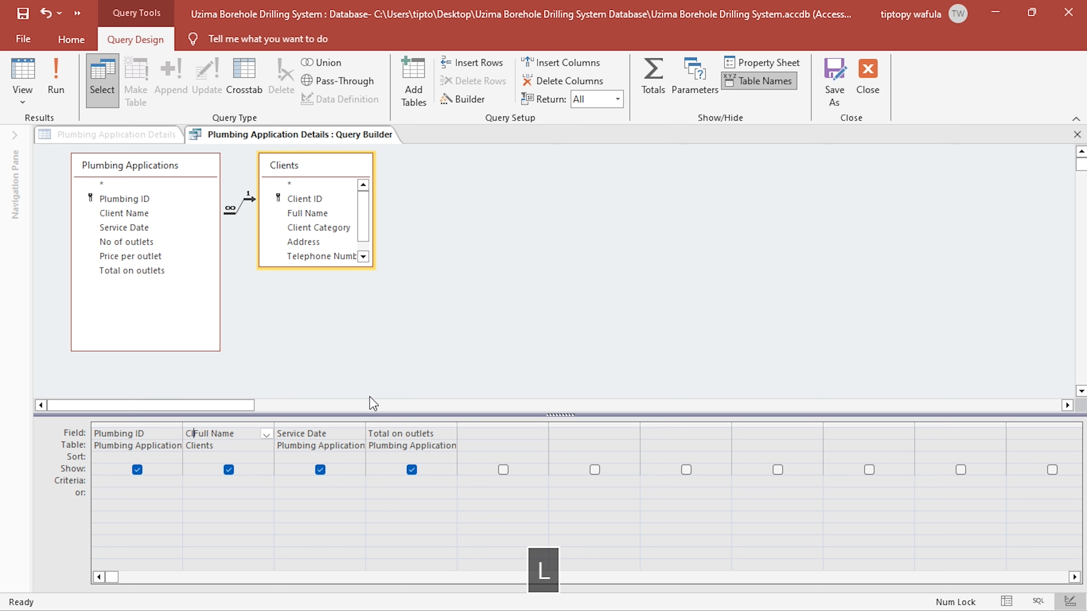
{"action": "key", "text": "BackSpace"}
{"action": "type", "text": "ient Name:"}
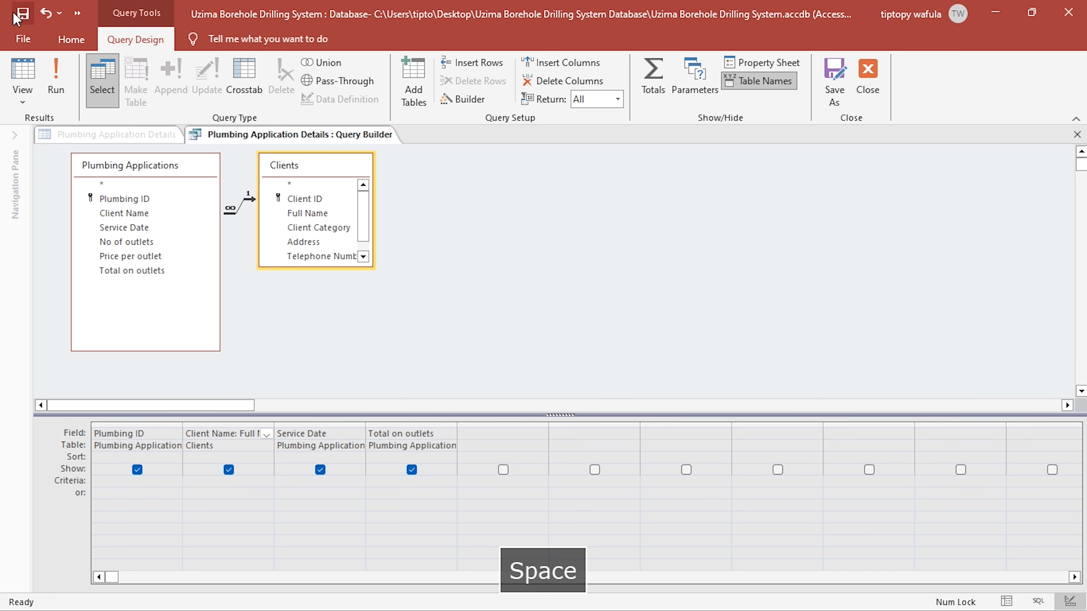
- Preview the query's records, fit the Client Name column's width, and close the query builder, saving the updated row source
{"action": "left_click", "coordinate": [23, 75]}
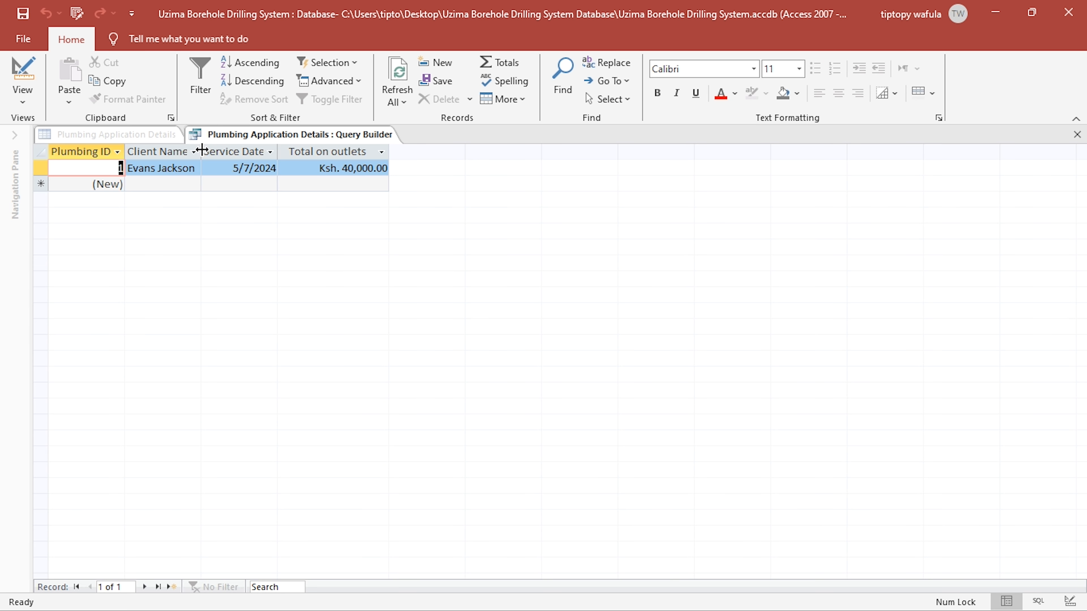
{"action": "double_click", "coordinate": [201, 151]}
{"action": "left_click", "coordinate": [1077, 134]}
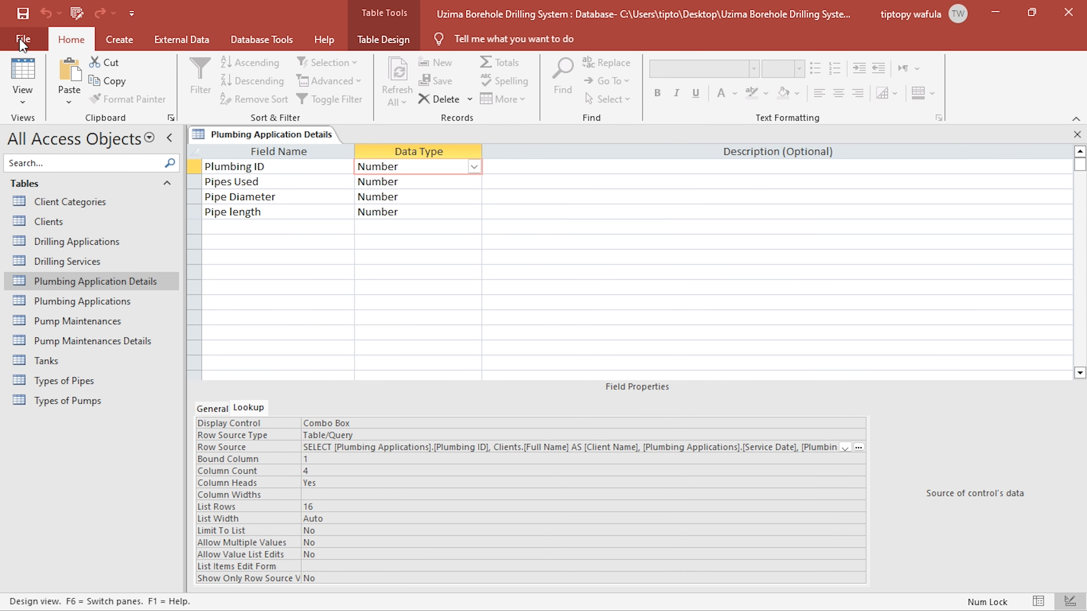
- Show the Plumbing Application Details records and pick plumbing ID 1 from the lookup for the first two records
{"action": "left_click", "coordinate": [22, 75]}
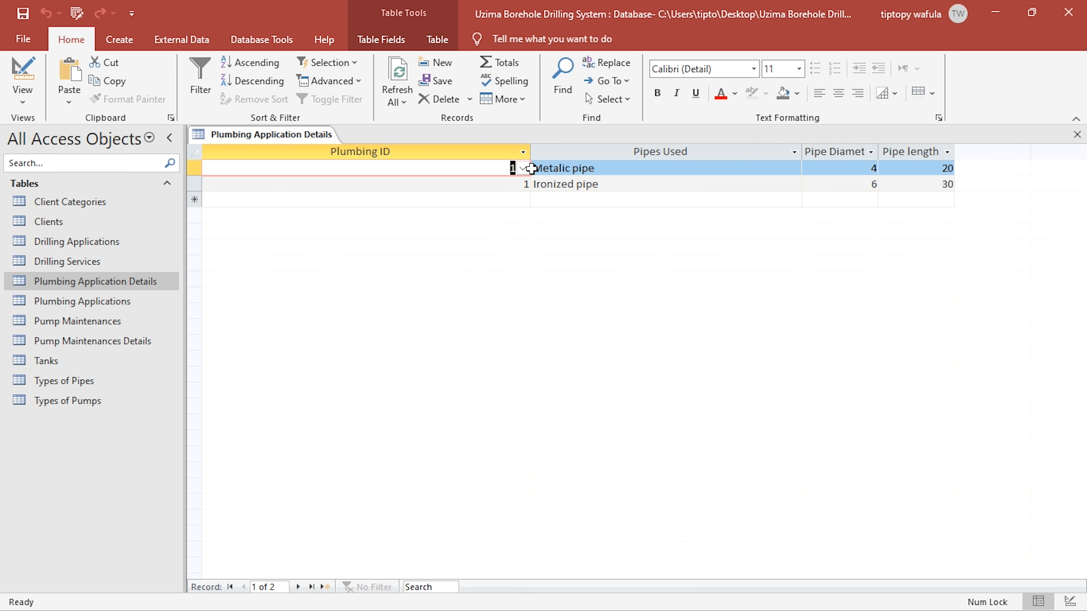
{"action": "left_click", "coordinate": [522, 168]}
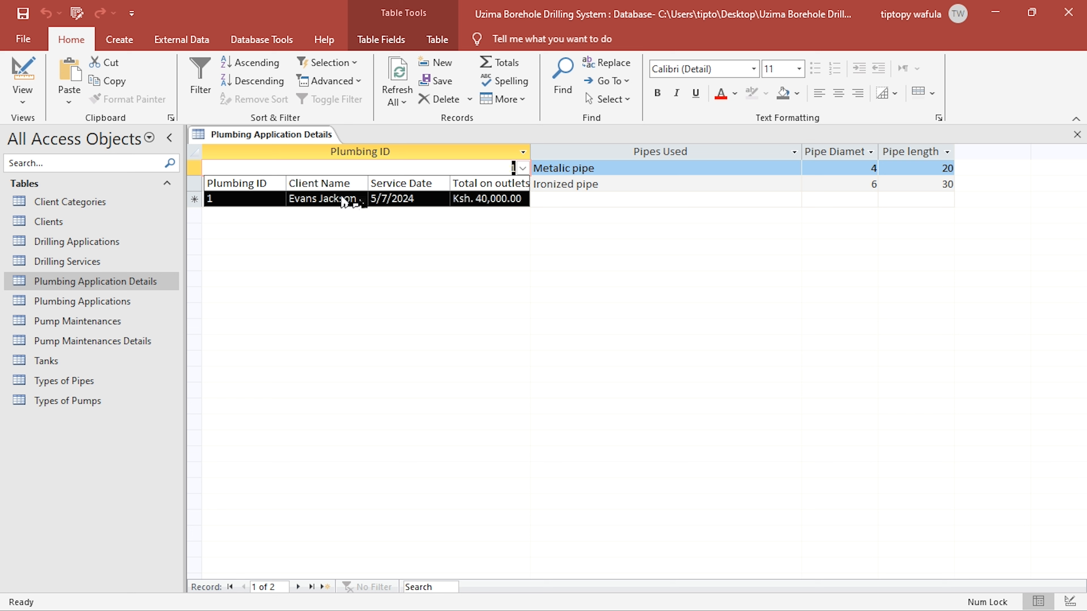
{"action": "left_click", "coordinate": [380, 201]}
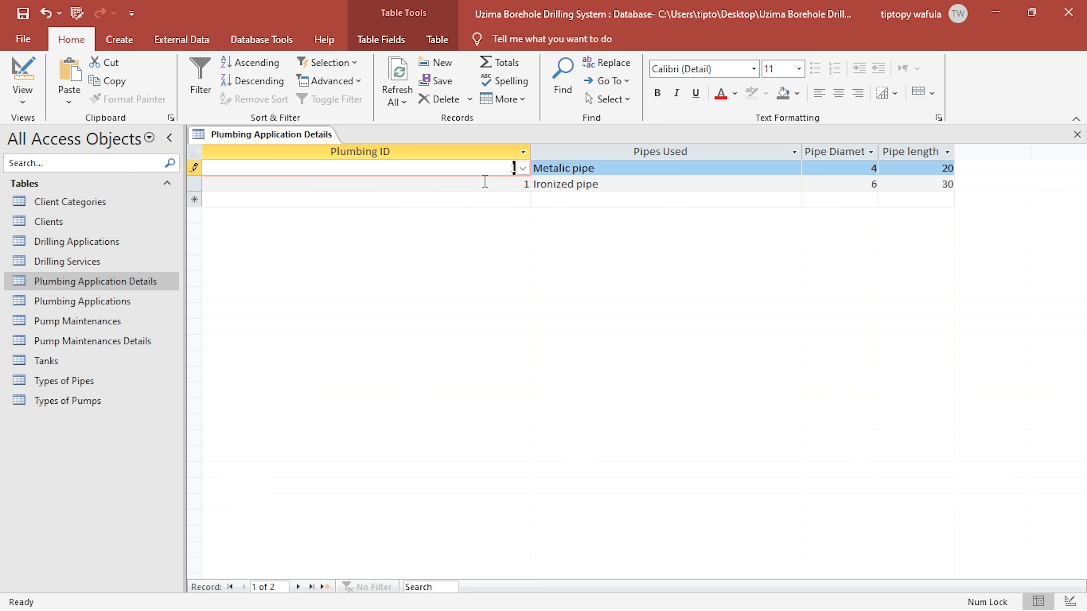
{"action": "left_click", "coordinate": [517, 183]}
{"action": "left_click", "coordinate": [523, 184]}
{"action": "left_click", "coordinate": [459, 216]}
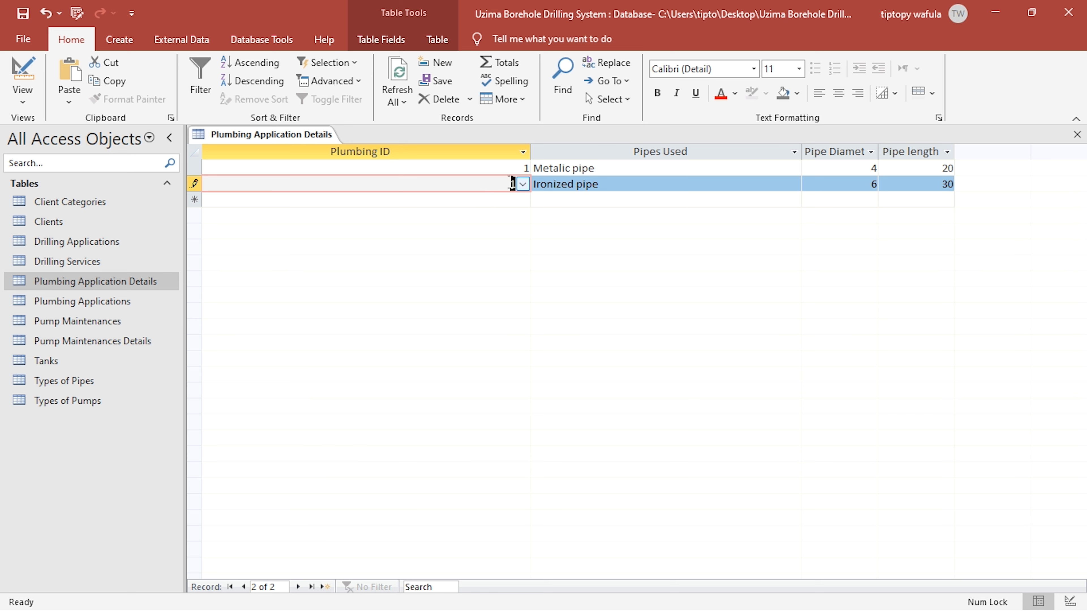
- Try to add a new record with plumbing ID 2, which has no matching plumbing application
{"action": "left_click", "coordinate": [511, 200]}
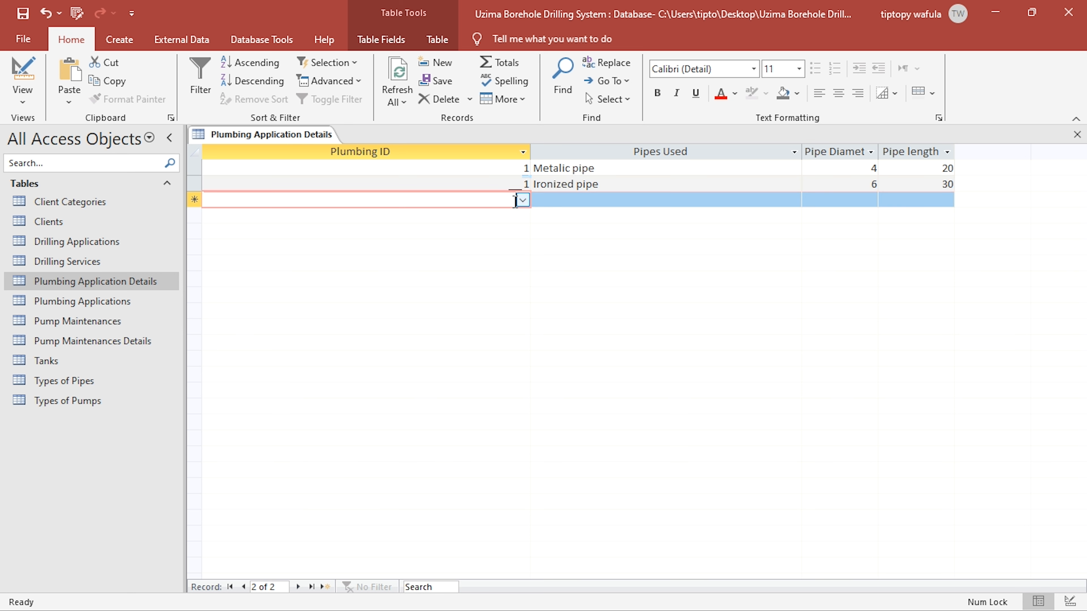
{"action": "type", "text": "2"}
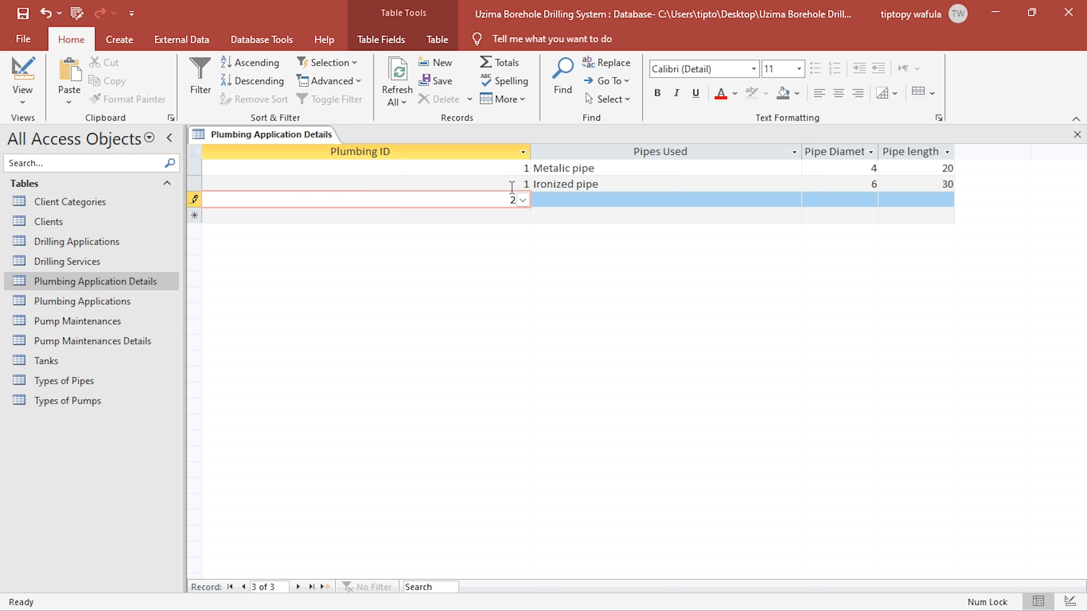
{"action": "left_click", "coordinate": [523, 185]}
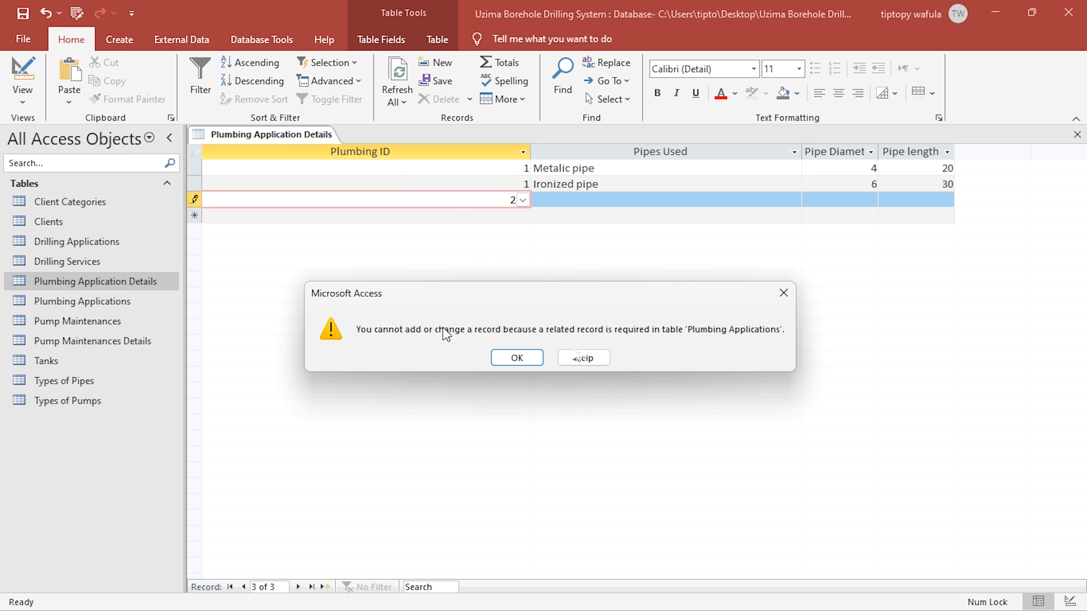
{"action": "left_click", "coordinate": [535, 361]}
- Pick plumbing ID 1 for the third record and enter Metalic pipe as its pipe used
{"action": "left_click", "coordinate": [523, 200]}
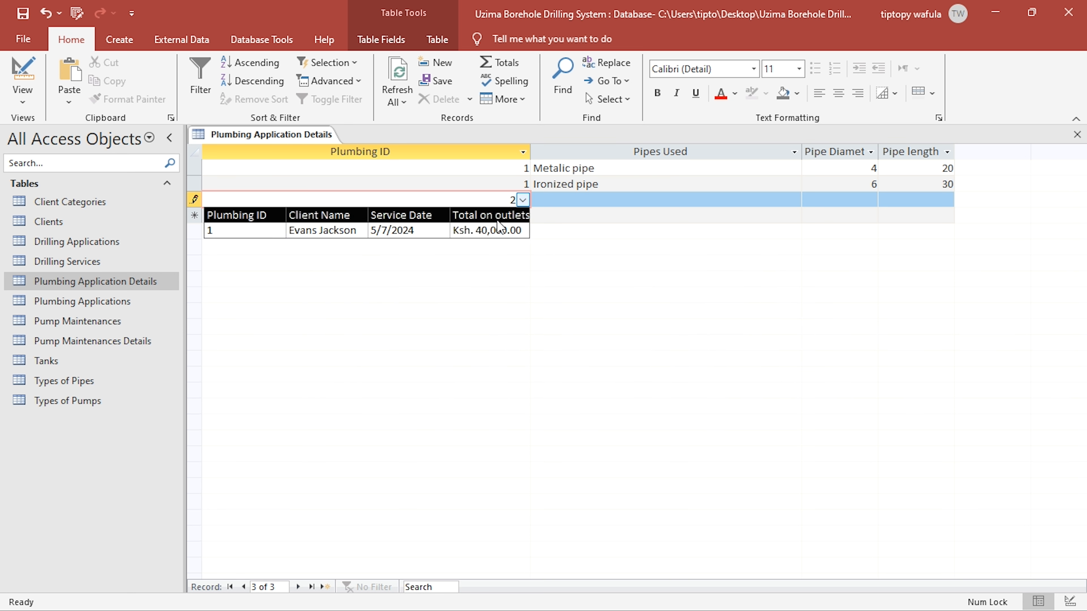
{"action": "left_click", "coordinate": [471, 232]}
{"action": "left_click", "coordinate": [575, 201]}
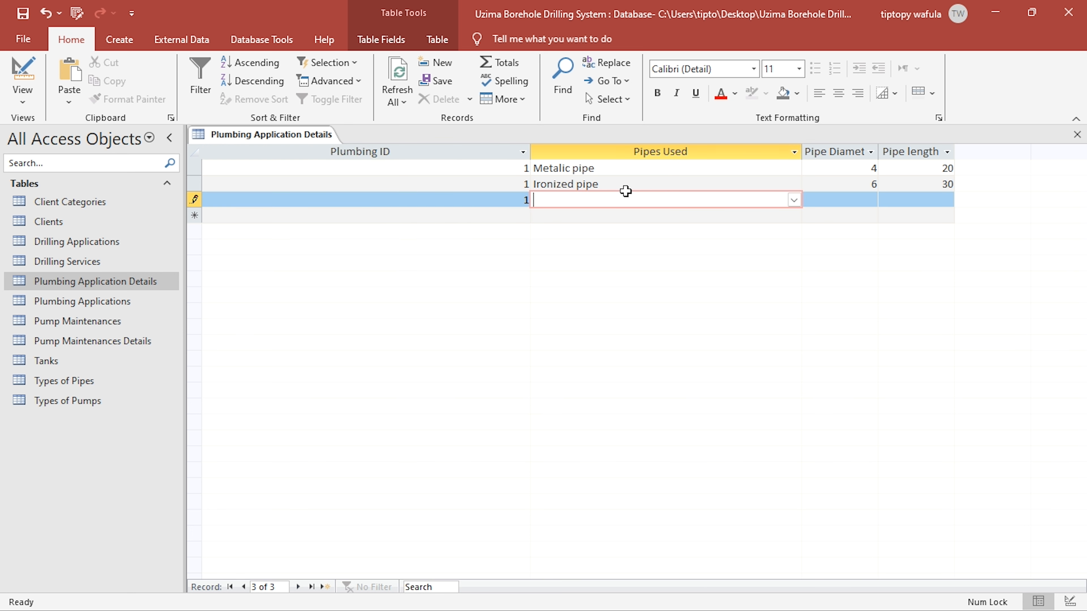
{"action": "type", "text": "Metalic pipe"}
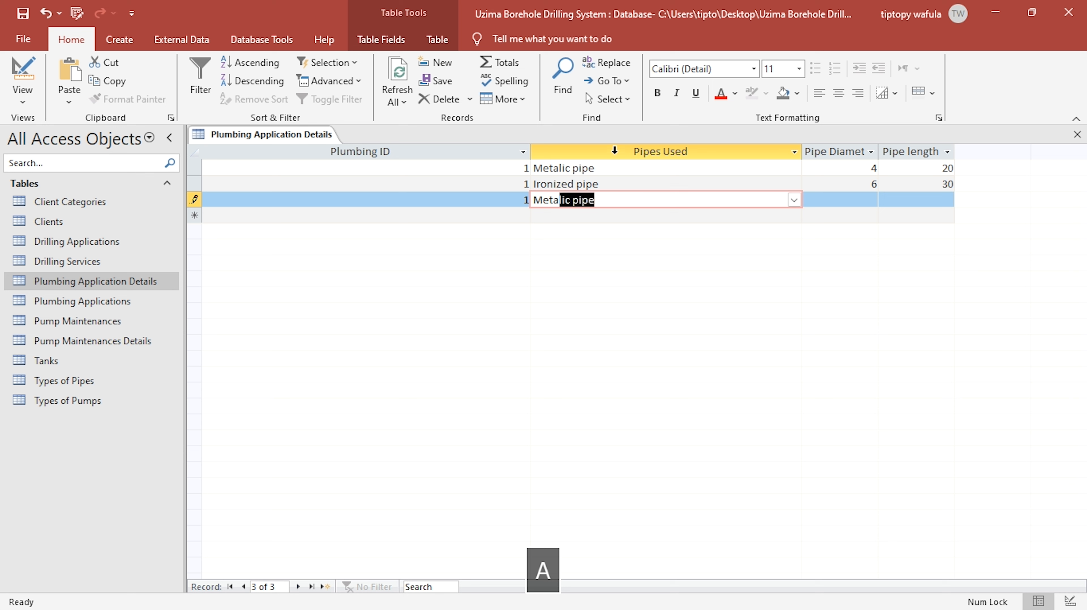
{"action": "left_click", "coordinate": [627, 184]}
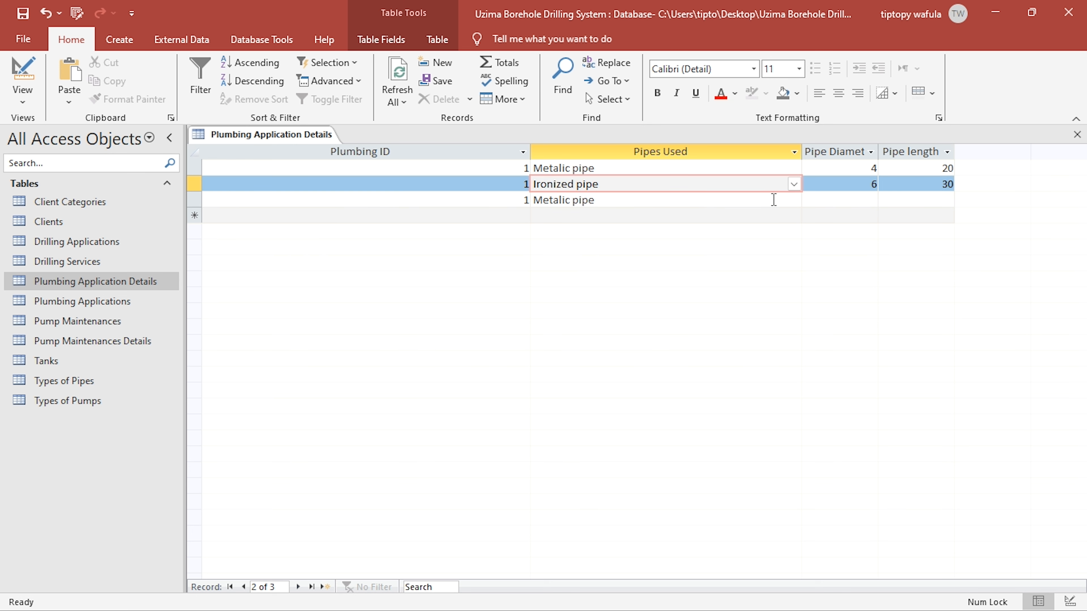
{"action": "left_click", "coordinate": [793, 200]}
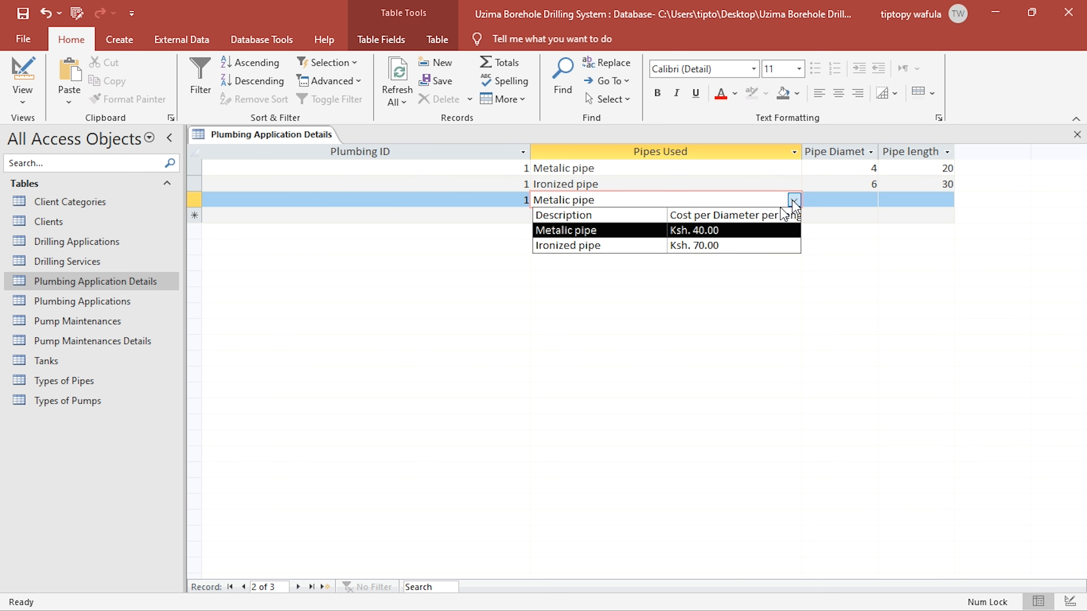
{"action": "left_click", "coordinate": [701, 192]}
{"action": "left_click", "coordinate": [704, 197]}
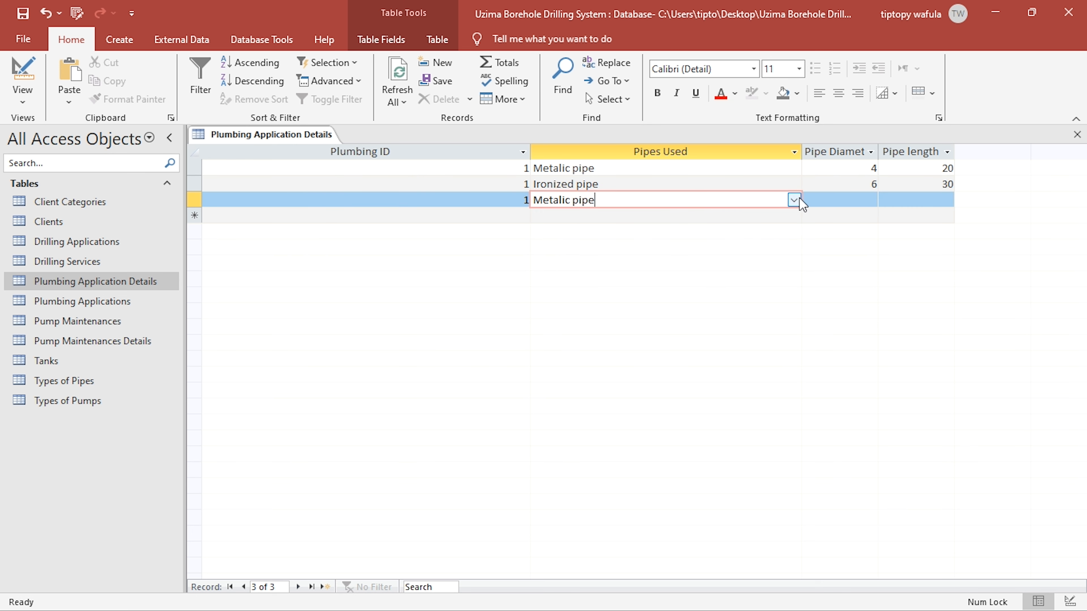
- Fit the Pipe Diameter column to its heading and give the third record diameter 8 and length 50
{"action": "left_click", "coordinate": [837, 197]}
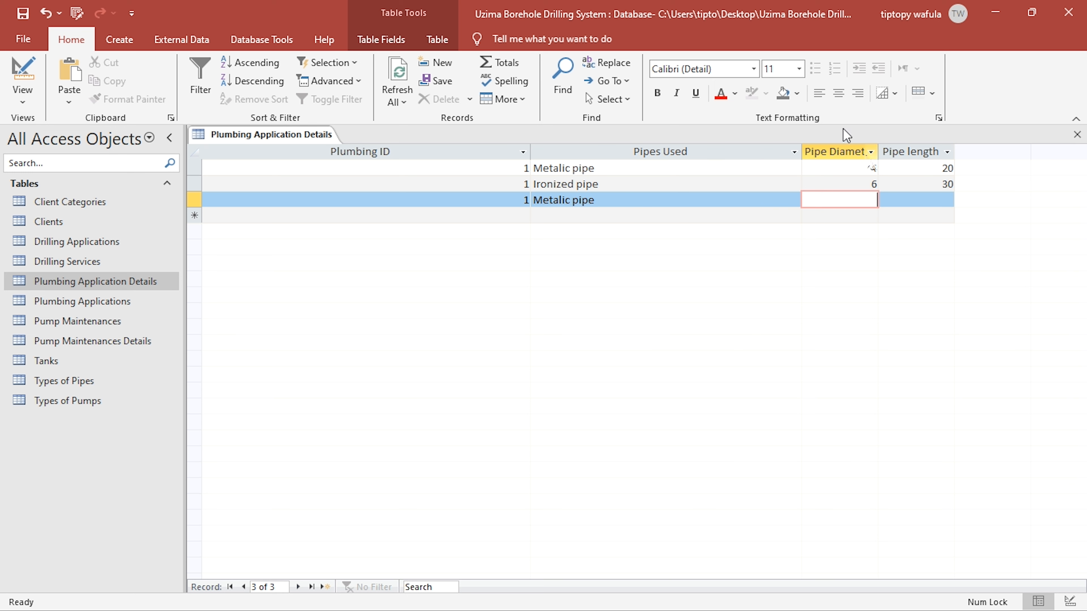
{"action": "double_click", "coordinate": [878, 151]}
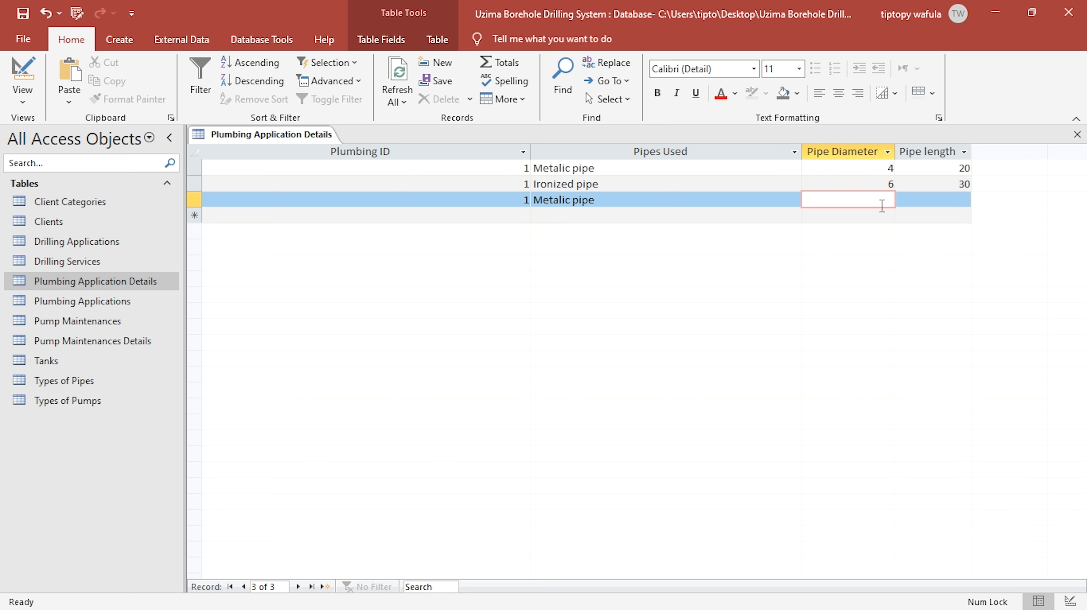
{"action": "type", "text": "8"}
{"action": "left_click", "coordinate": [917, 200]}
{"action": "type", "text": "50"}
{"action": "left_click", "coordinate": [841, 184]}
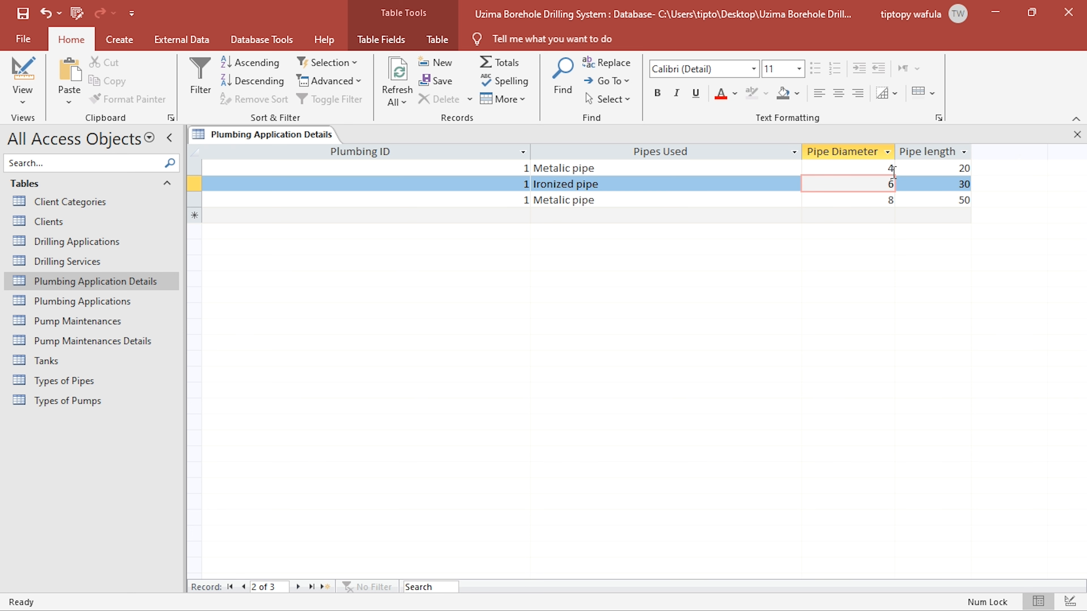
- Close the table, saving its layout, and view the pipe details nested under the Plumbing Applications record
{"action": "left_click", "coordinate": [1077, 134]}
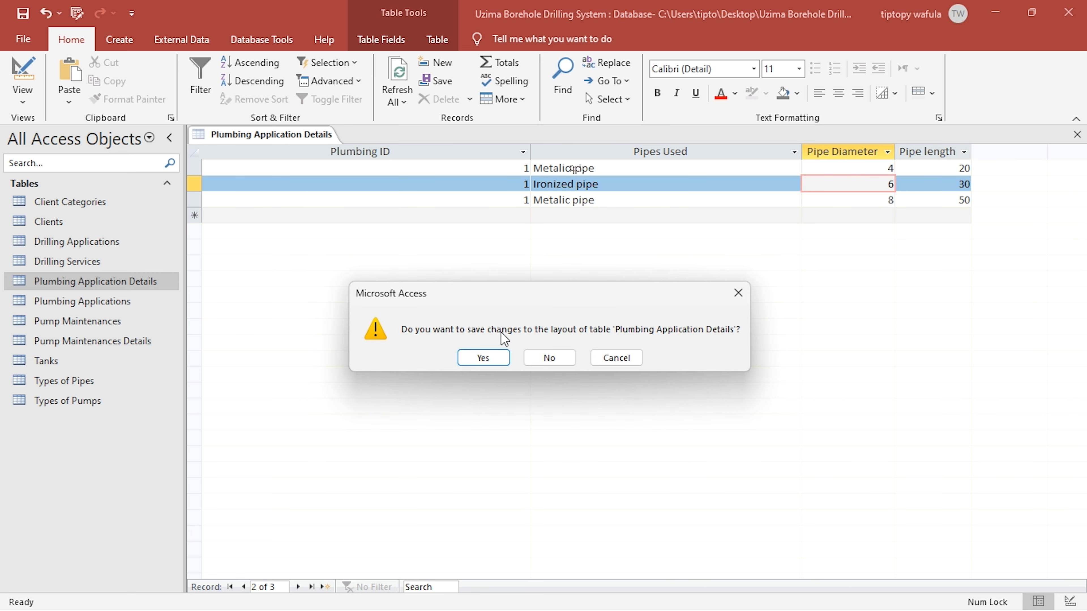
{"action": "left_click", "coordinate": [482, 358]}
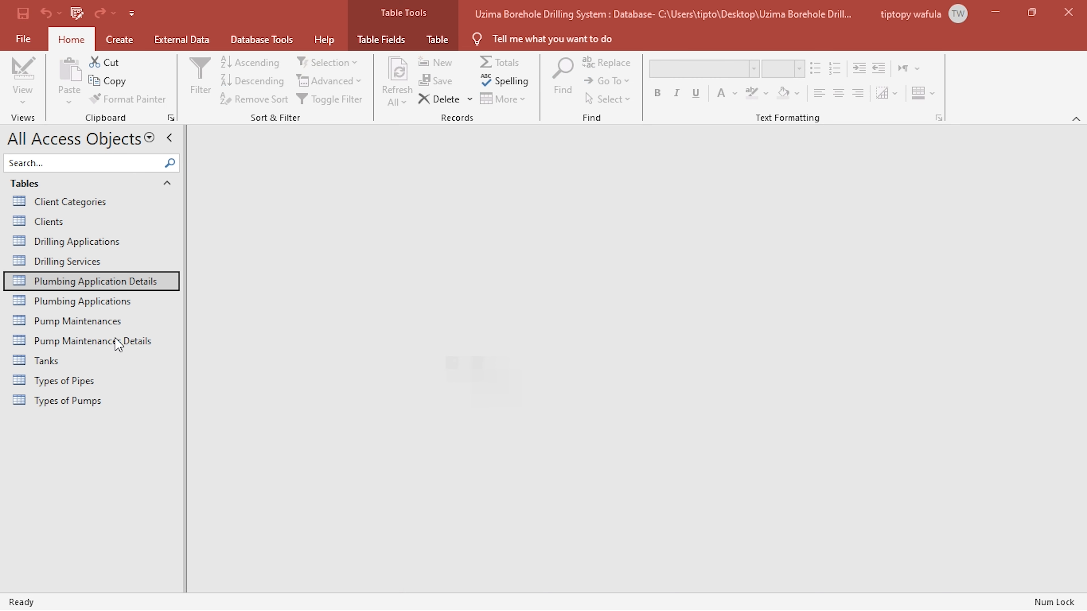
{"action": "double_click", "coordinate": [82, 302]}
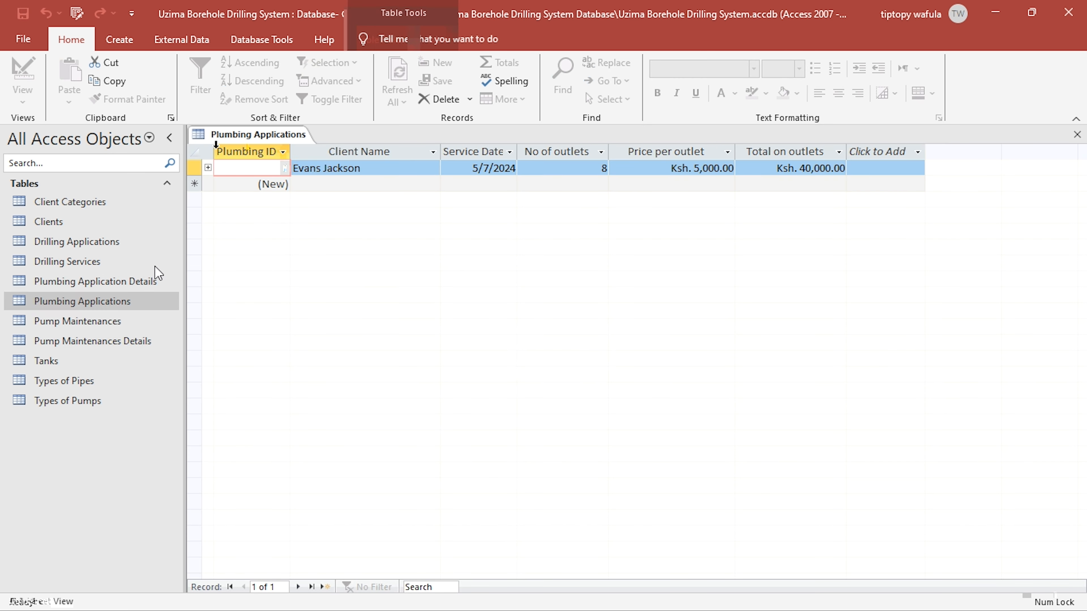
{"action": "left_click", "coordinate": [207, 168]}
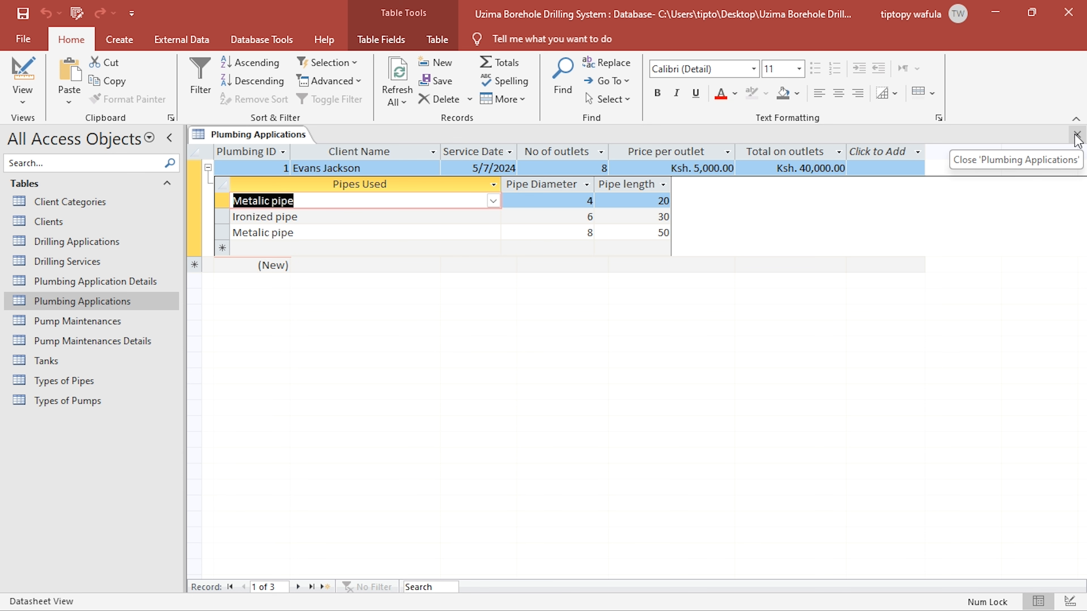
{"action": "left_click", "coordinate": [1083, 137]}
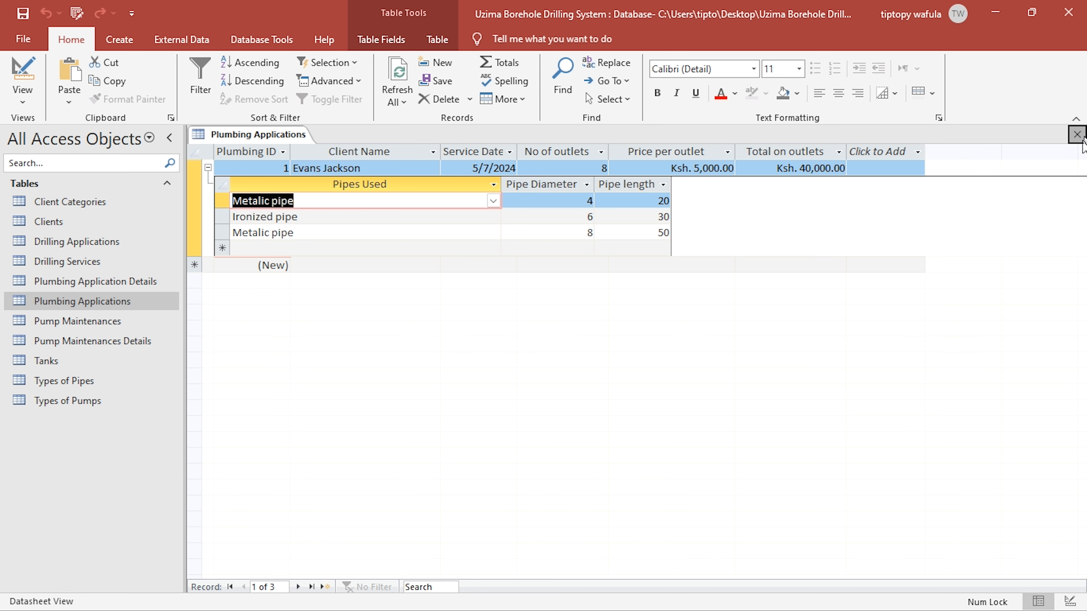
- Open the Pump Maintenances table and choose the first listed client as Client Name of a new record
{"action": "double_click", "coordinate": [107, 339]}
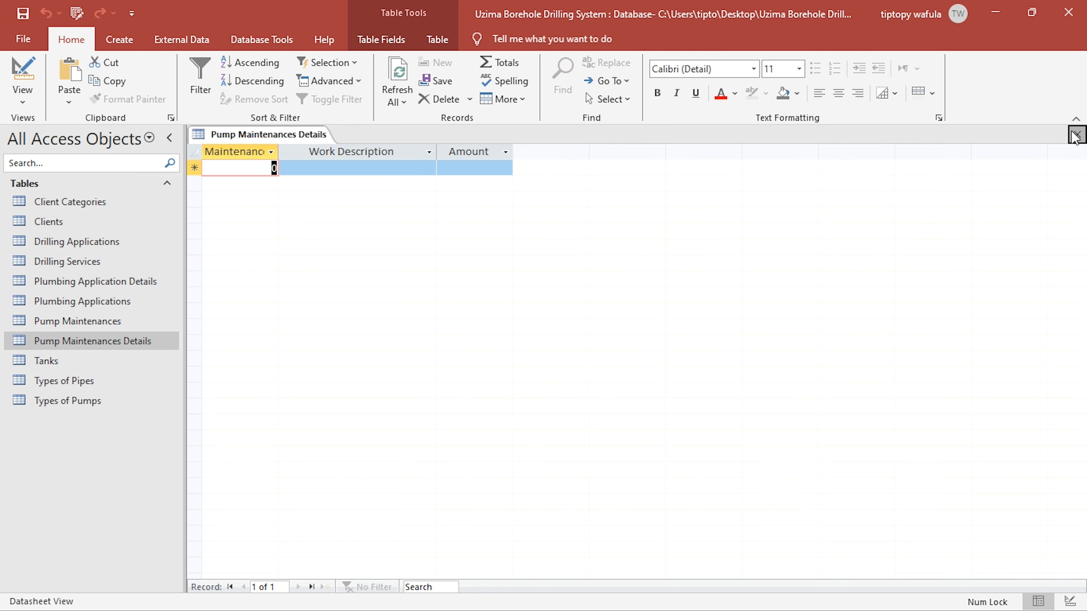
{"action": "left_click", "coordinate": [1073, 132]}
{"action": "double_click", "coordinate": [95, 318]}
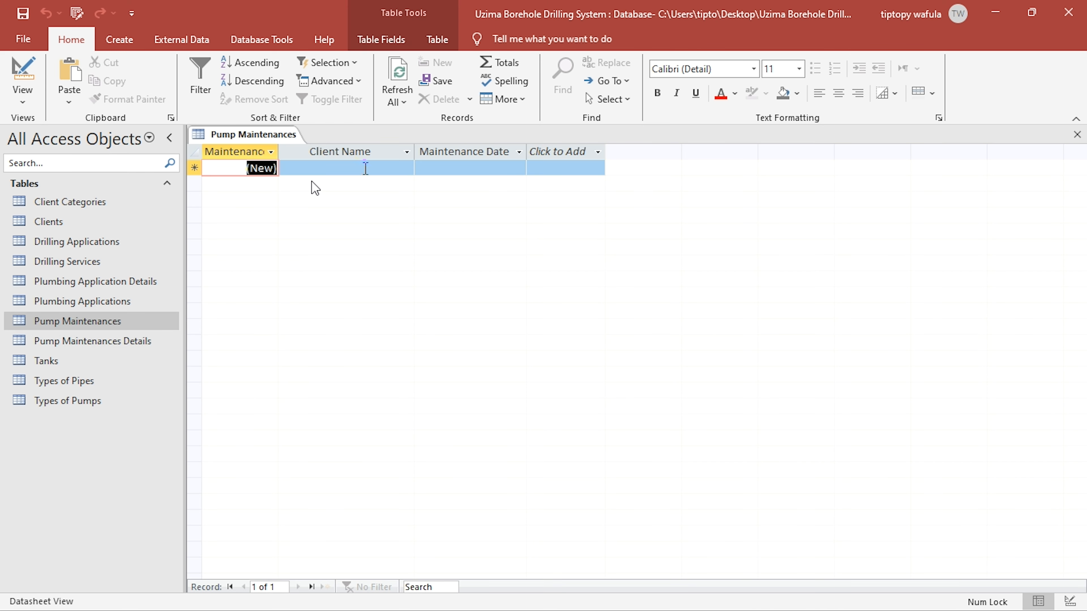
{"action": "left_click", "coordinate": [367, 167]}
{"action": "left_click", "coordinate": [406, 167]}
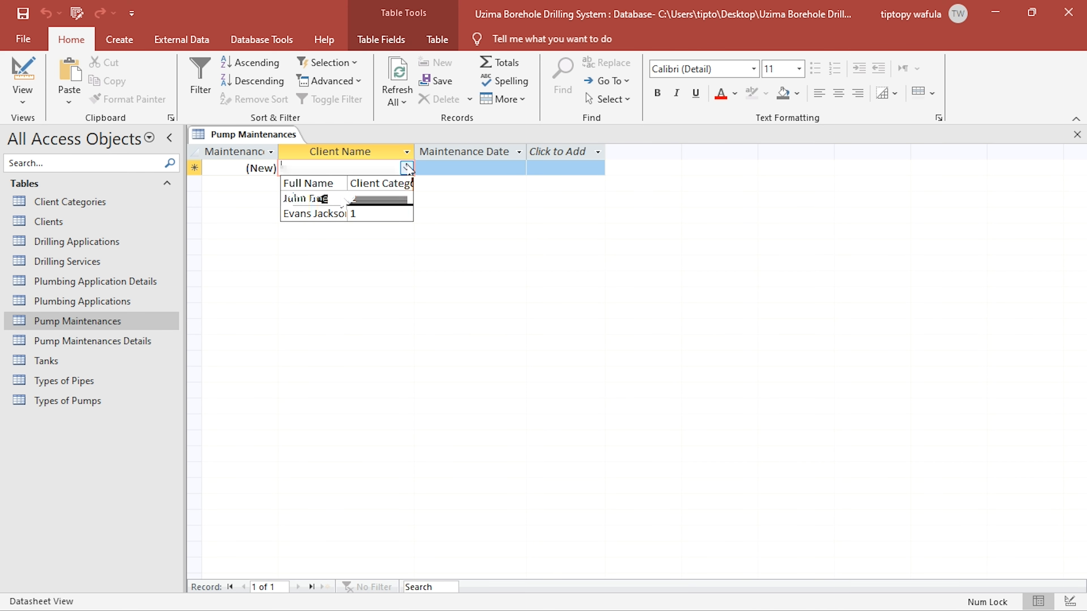
{"action": "left_click", "coordinate": [339, 200]}
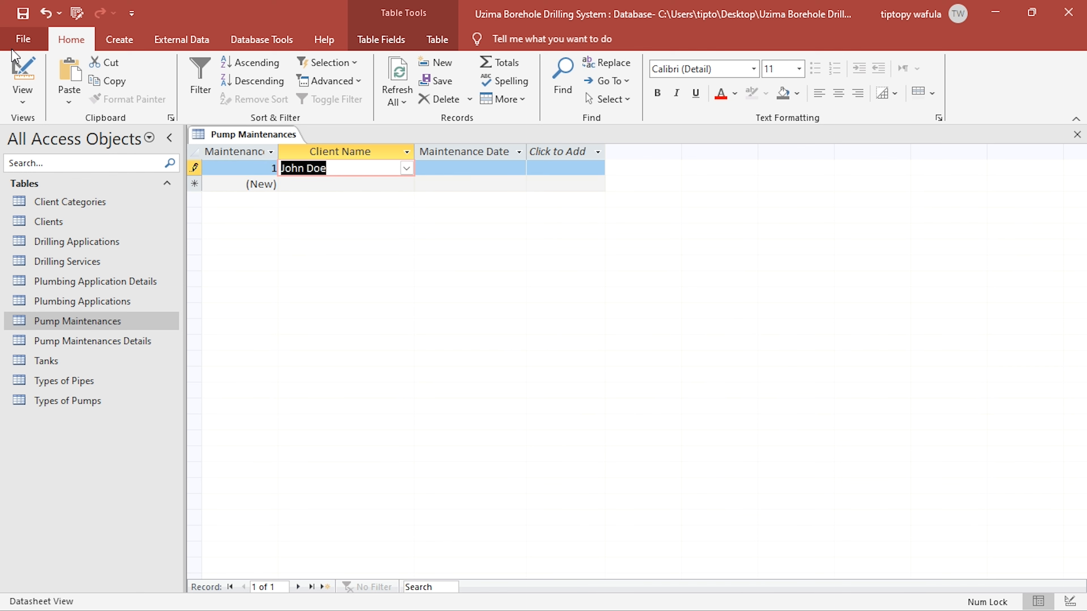
- Switch Pump Maintenances to Design View and open the Client Name field's row source in the query builder
{"action": "left_click", "coordinate": [17, 68]}
{"action": "left_click", "coordinate": [393, 181]}
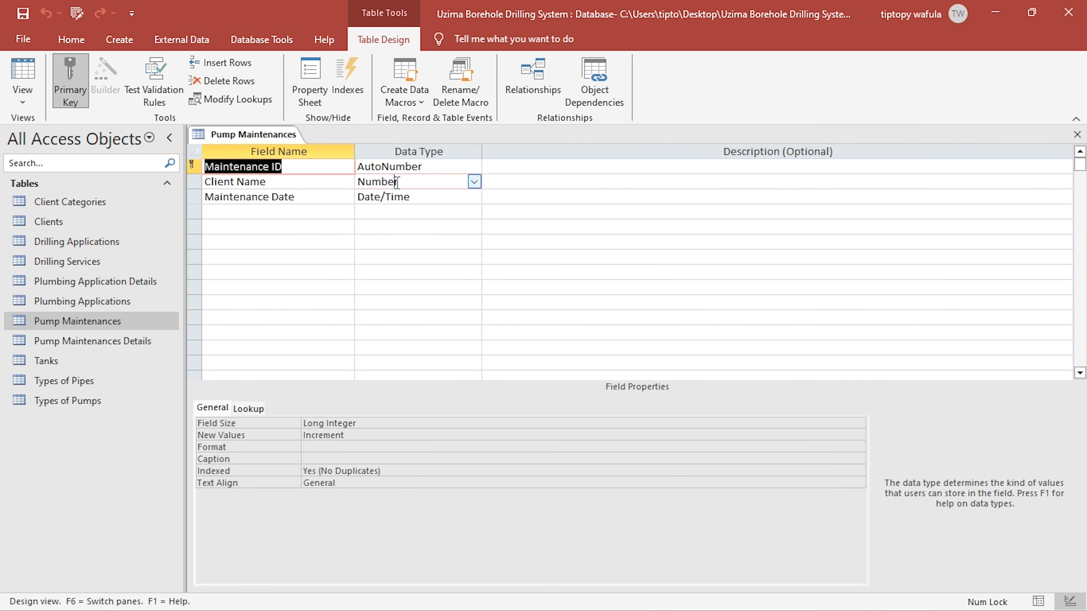
{"action": "left_click", "coordinate": [248, 407]}
{"action": "left_click", "coordinate": [494, 447]}
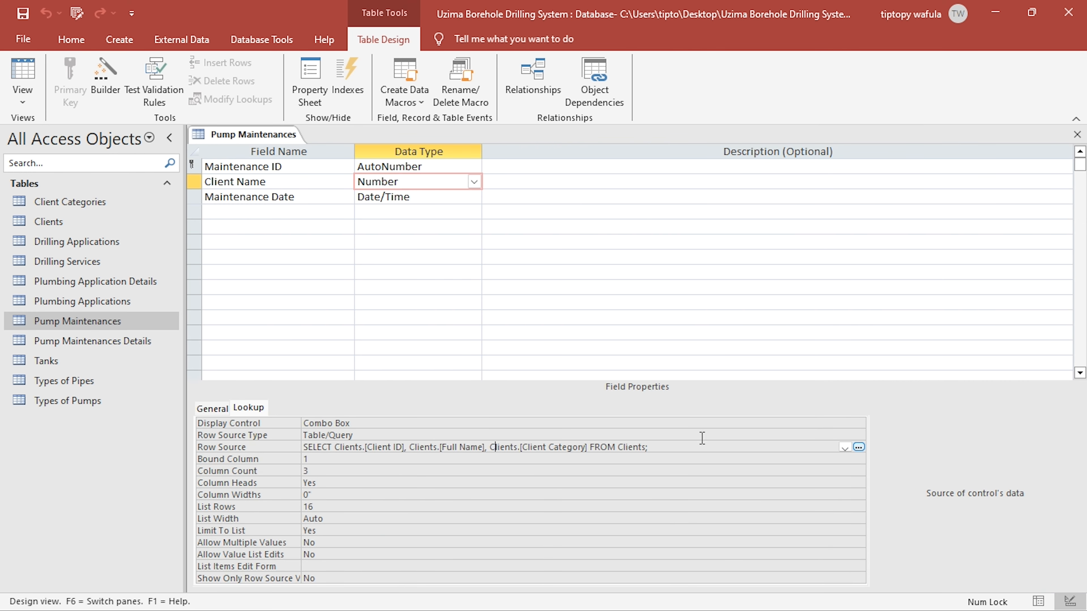
{"action": "left_click", "coordinate": [859, 447]}
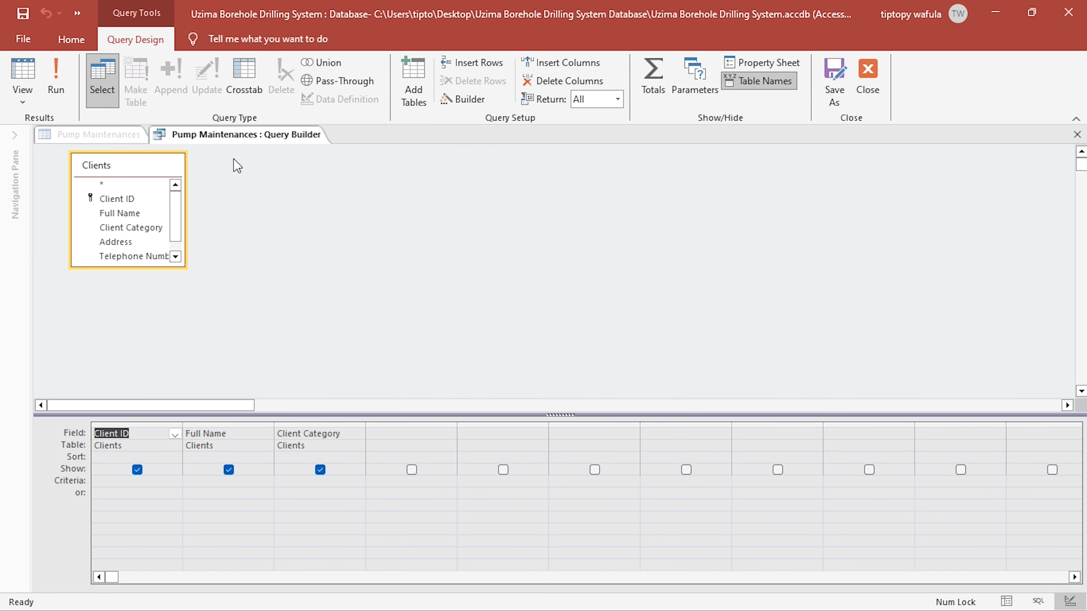
- Enlarge the Clients field list and add the Client Categories table to the query
{"action": "left_click_drag", "start_coordinate": [187, 268], "coordinate": [211, 330]}
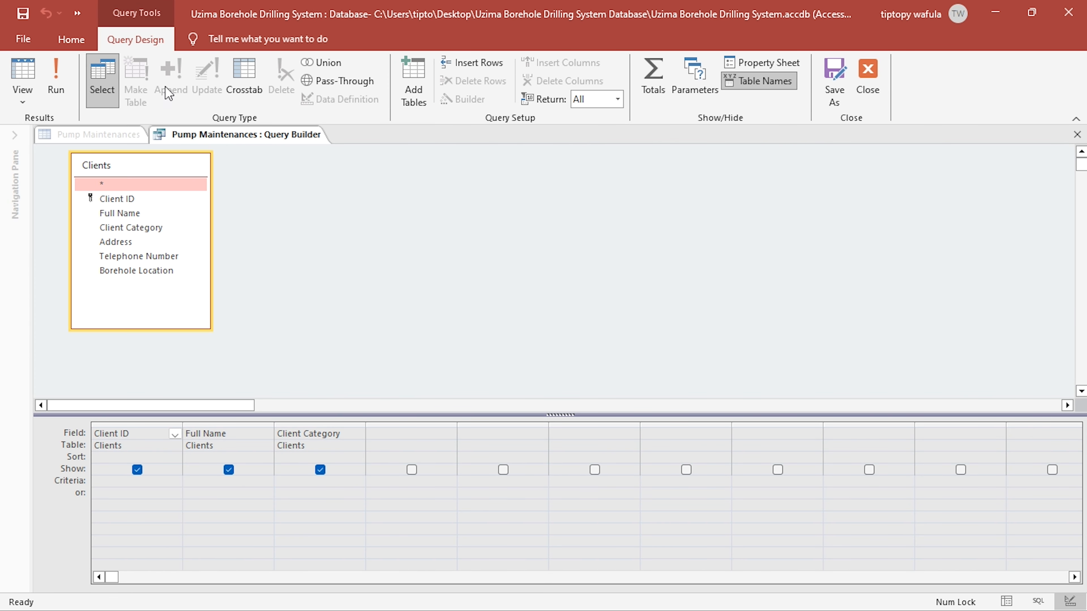
{"action": "left_click", "coordinate": [398, 86]}
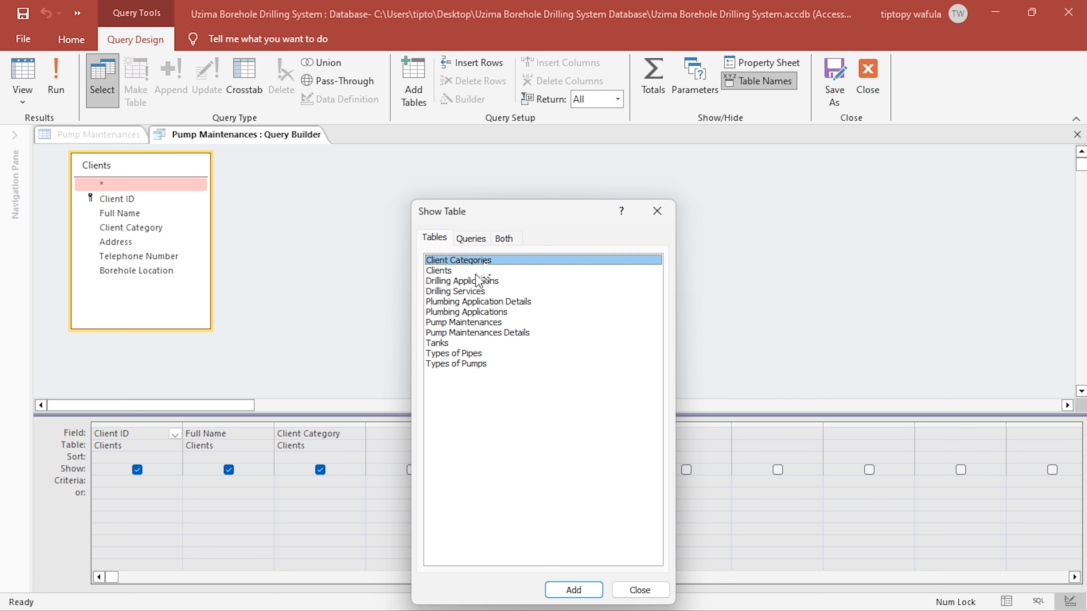
{"action": "double_click", "coordinate": [459, 260]}
{"action": "left_click", "coordinate": [657, 211]}
- Replace the query's Client Category column with Category Name from Client Categories
{"action": "left_click", "coordinate": [289, 213]}
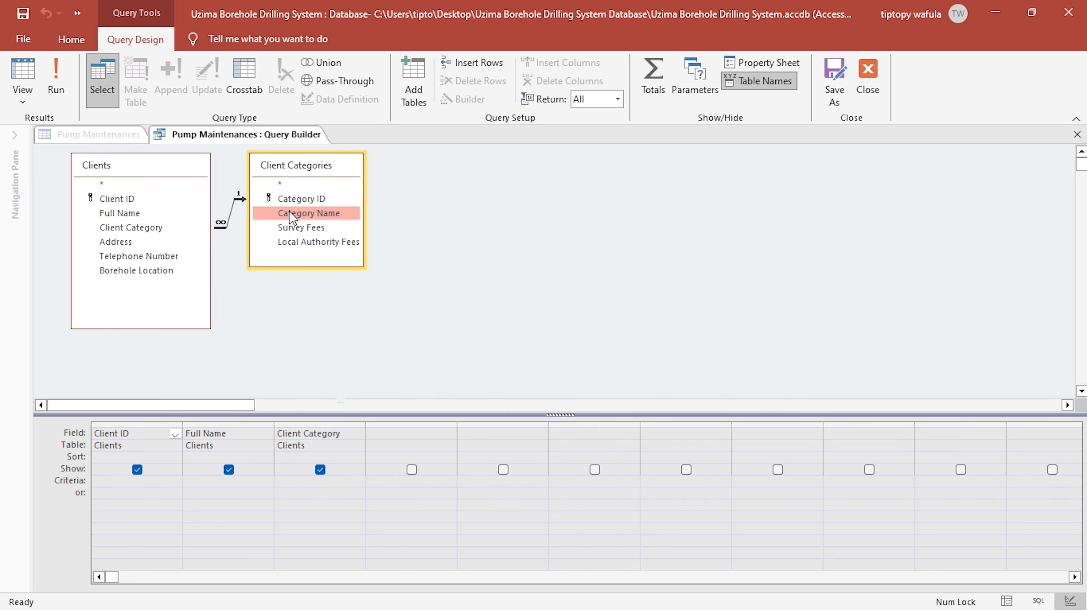
{"action": "double_click", "coordinate": [288, 212]}
{"action": "left_click", "coordinate": [323, 418]}
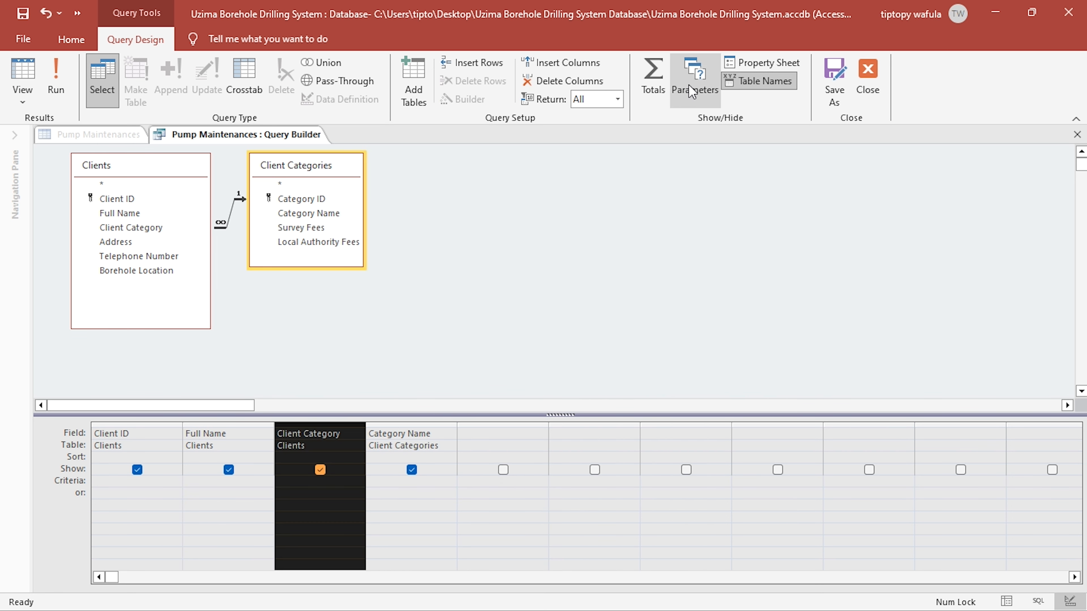
{"action": "left_click", "coordinate": [557, 81]}
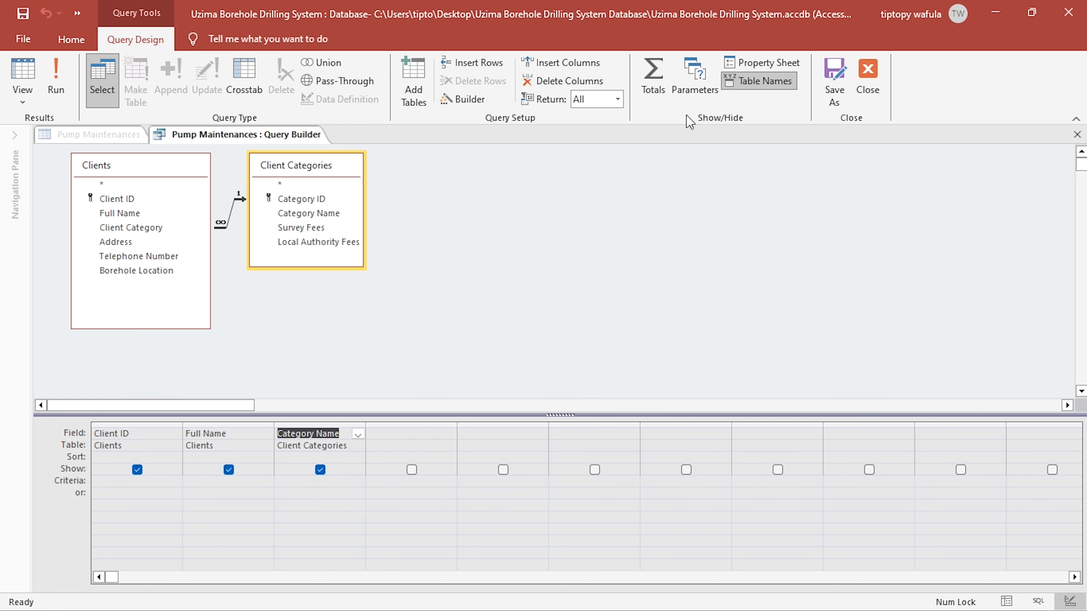
- Close the query builder, save the changed Client Name row source, and switch Pump Maintenances to Datasheet View
{"action": "left_click", "coordinate": [868, 86]}
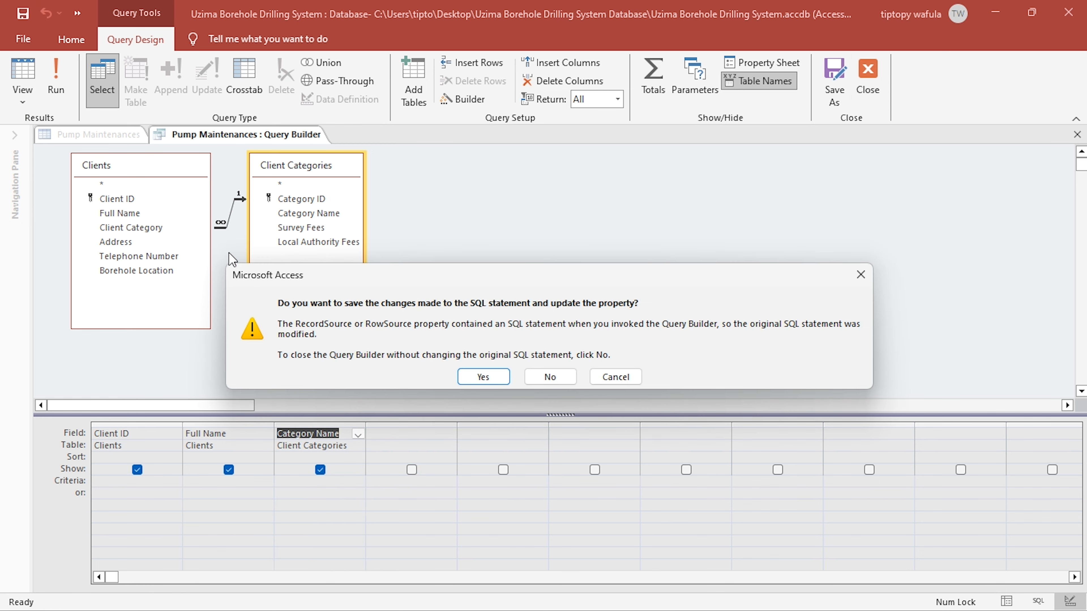
{"action": "left_click", "coordinate": [484, 377]}
{"action": "left_click", "coordinate": [22, 73]}
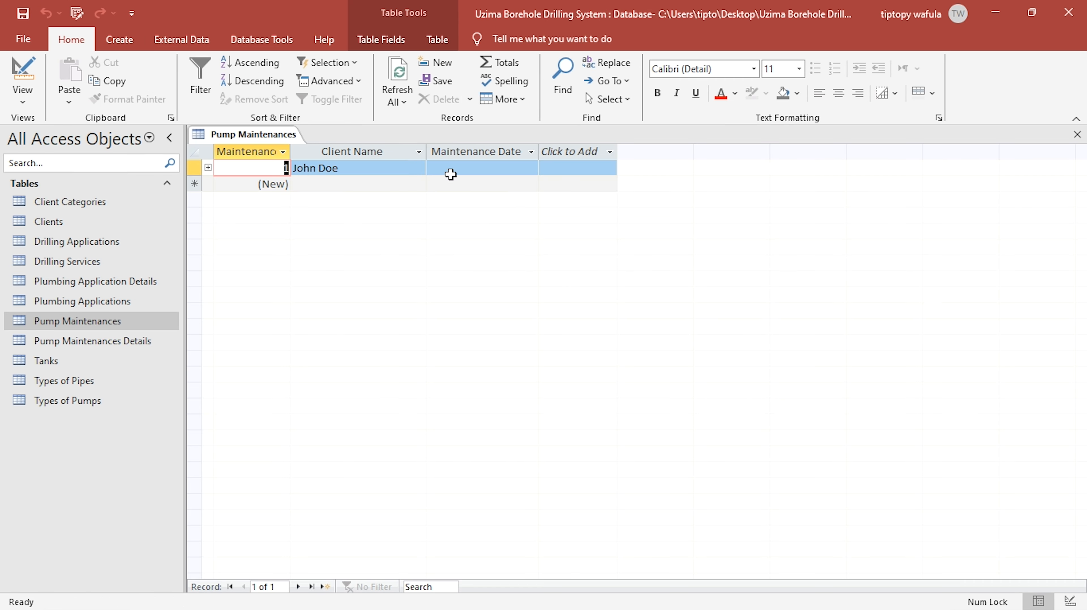
- Set the maintenance record's Client Name to the Industrial client and its Maintenance Date to 5/13/2024, and close the table
{"action": "left_click", "coordinate": [415, 168]}
{"action": "left_click", "coordinate": [419, 168]}
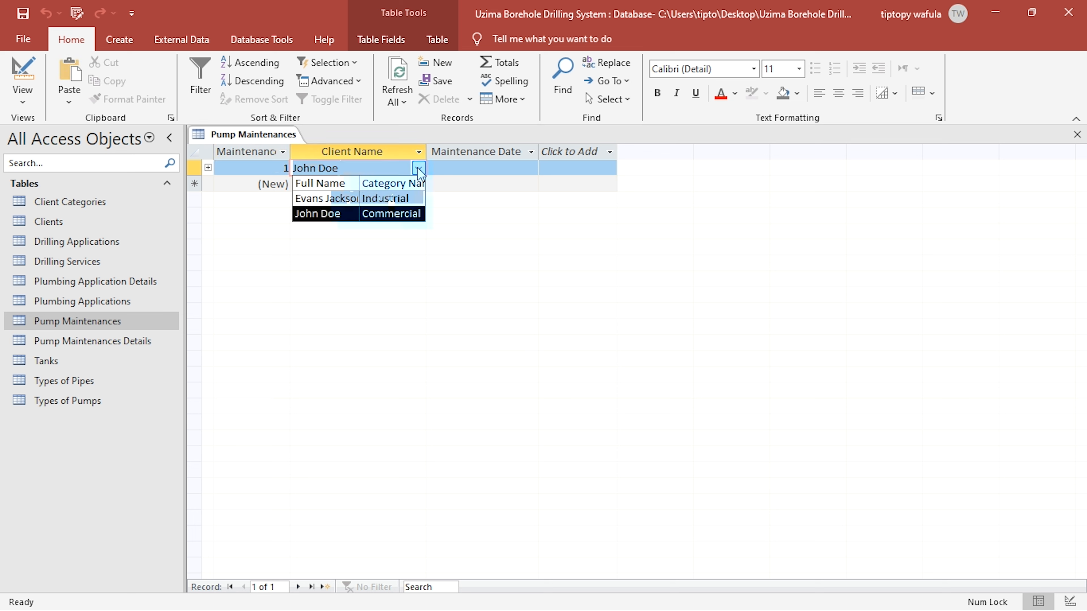
{"action": "left_click", "coordinate": [396, 200]}
{"action": "left_click", "coordinate": [478, 167]}
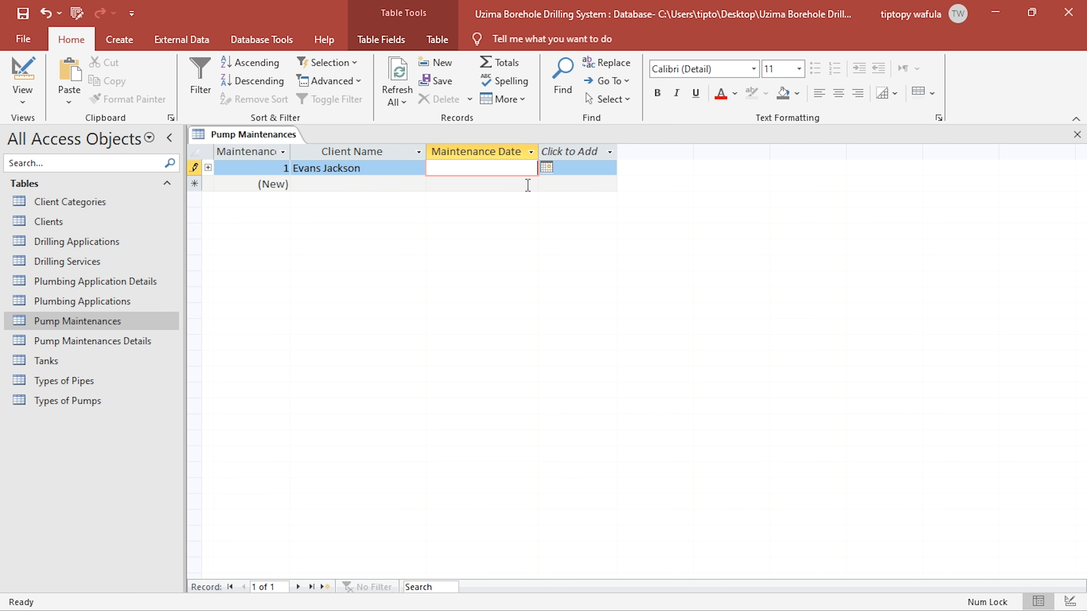
{"action": "left_click", "coordinate": [550, 176]}
{"action": "left_click", "coordinate": [468, 296]}
{"action": "left_click", "coordinate": [1077, 134]}
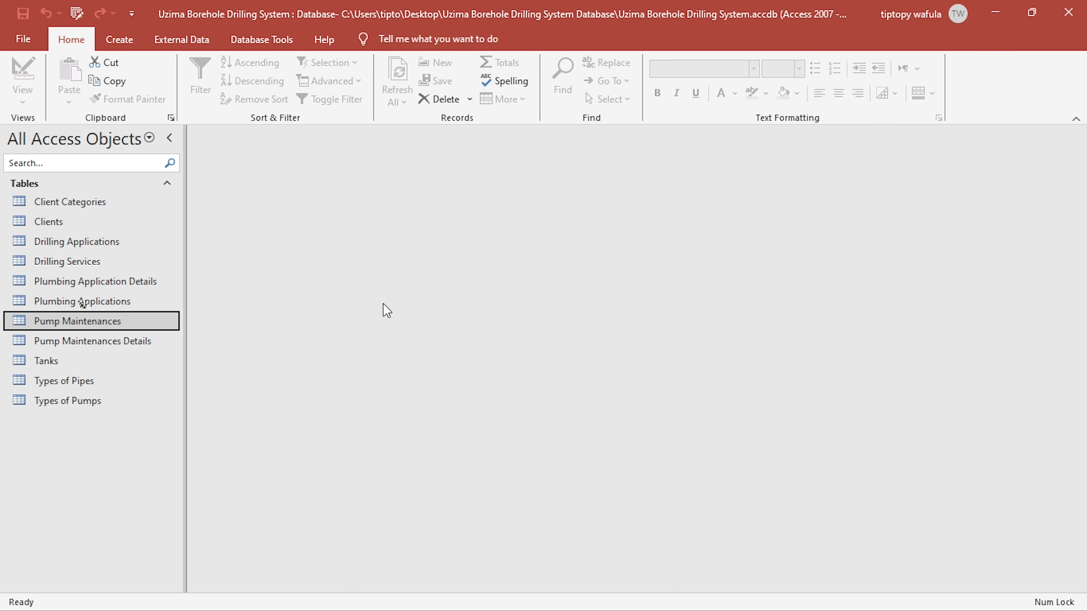
- Open Pump Maintenances Details in Datasheet View and check the maintenance record's ID in the Pump Maintenances table
{"action": "double_click", "coordinate": [77, 347]}
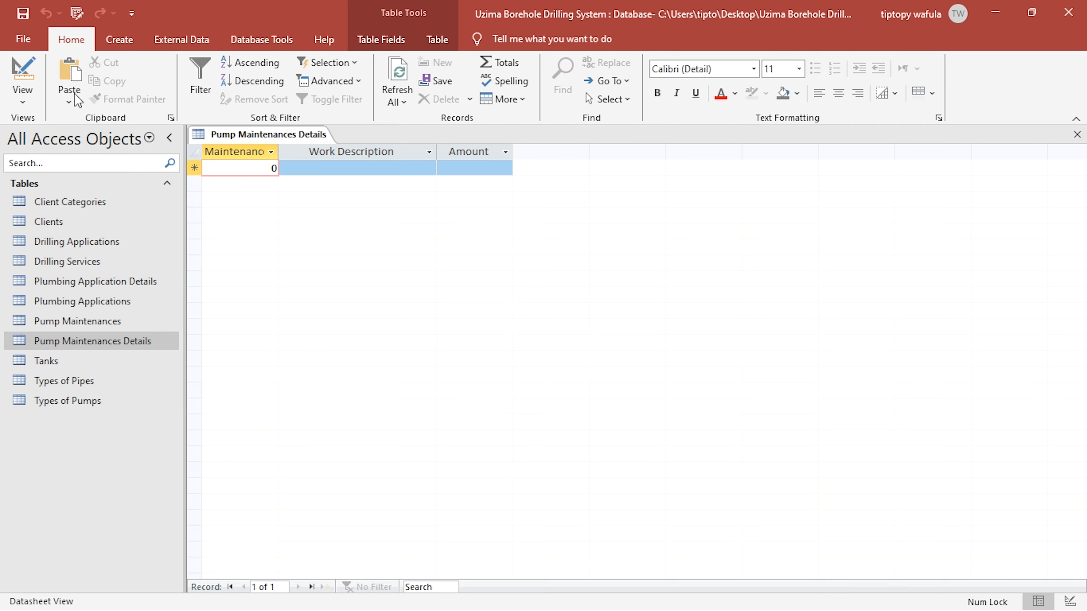
{"action": "left_click", "coordinate": [23, 70]}
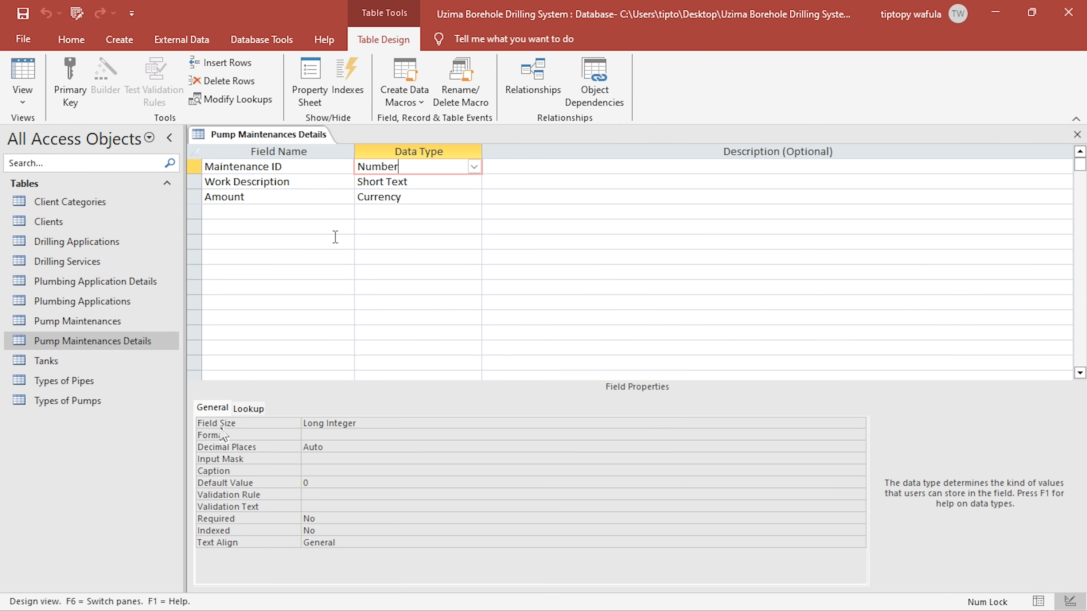
{"action": "left_click", "coordinate": [22, 73]}
{"action": "left_click", "coordinate": [88, 328]}
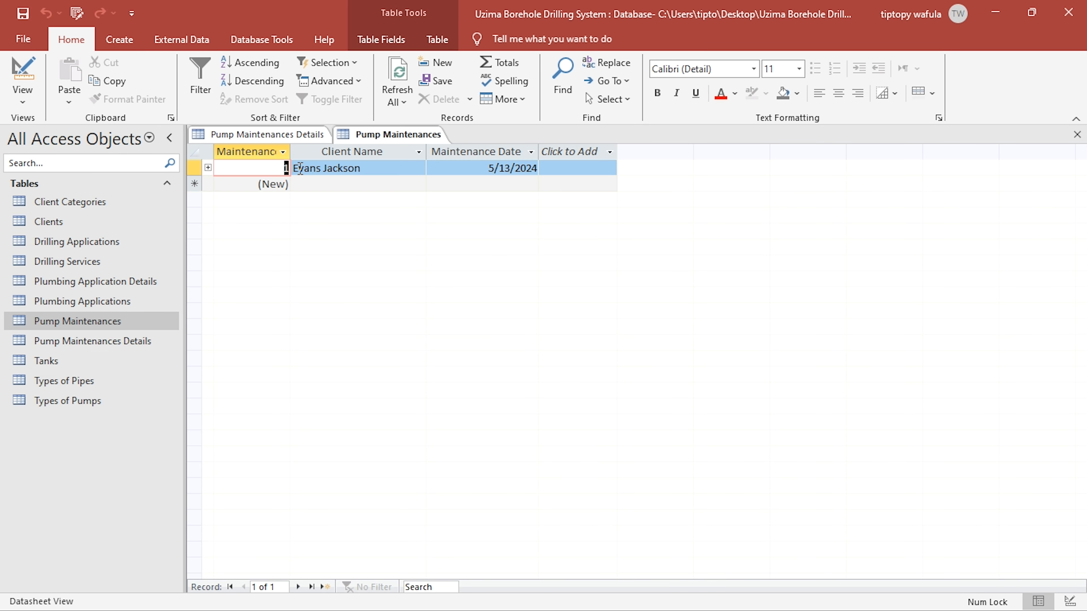
{"action": "left_click", "coordinate": [1077, 134]}
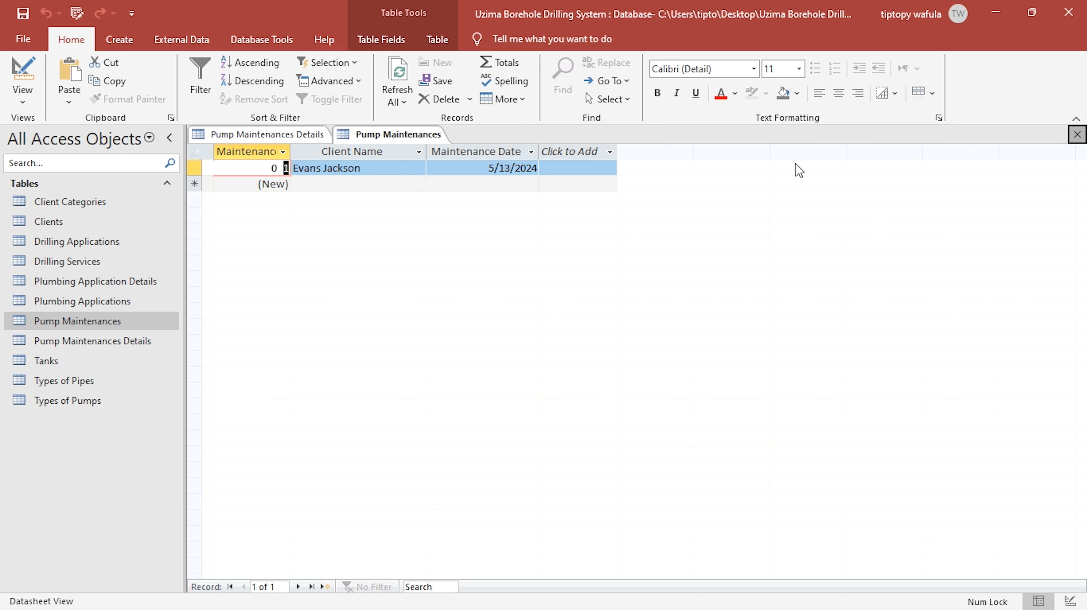
- Enter a Pump Maintenances Details record with Maintenance ID 1, Work Description "Pipe Replacement" and Amount 40000
{"action": "type", "text": "1"}
{"action": "left_click", "coordinate": [341, 170]}
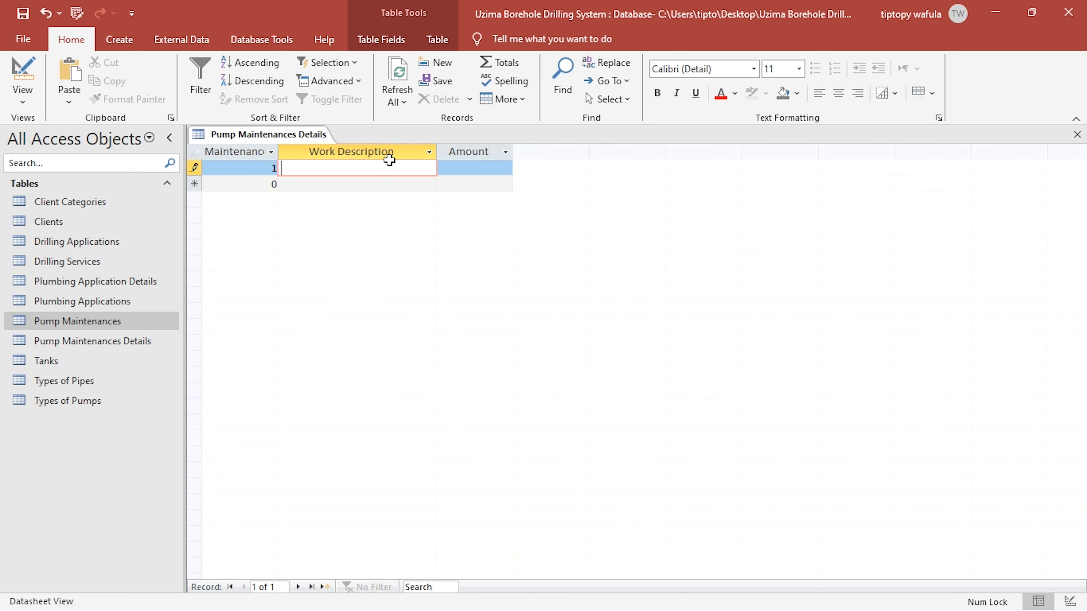
{"action": "type", "text": "P"}
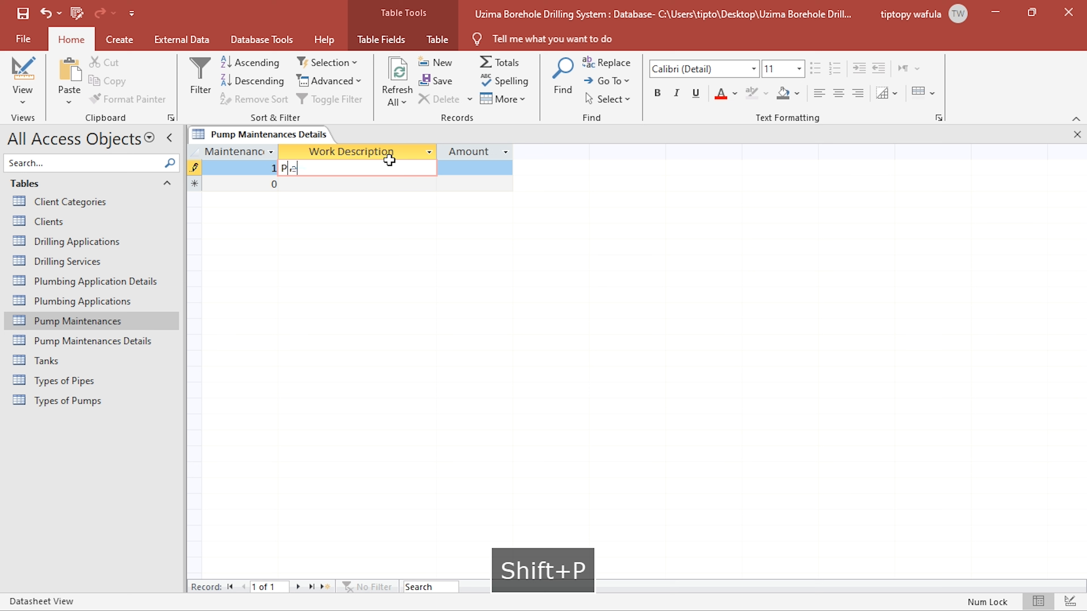
{"action": "type", "text": "ipe"}
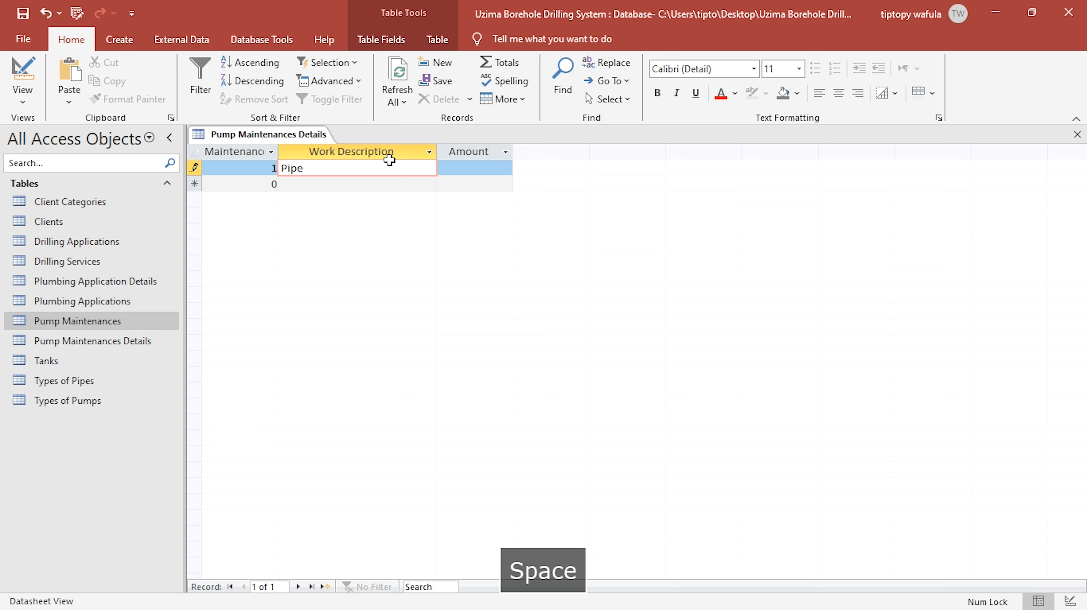
{"action": "type", "text": " Replacement"}
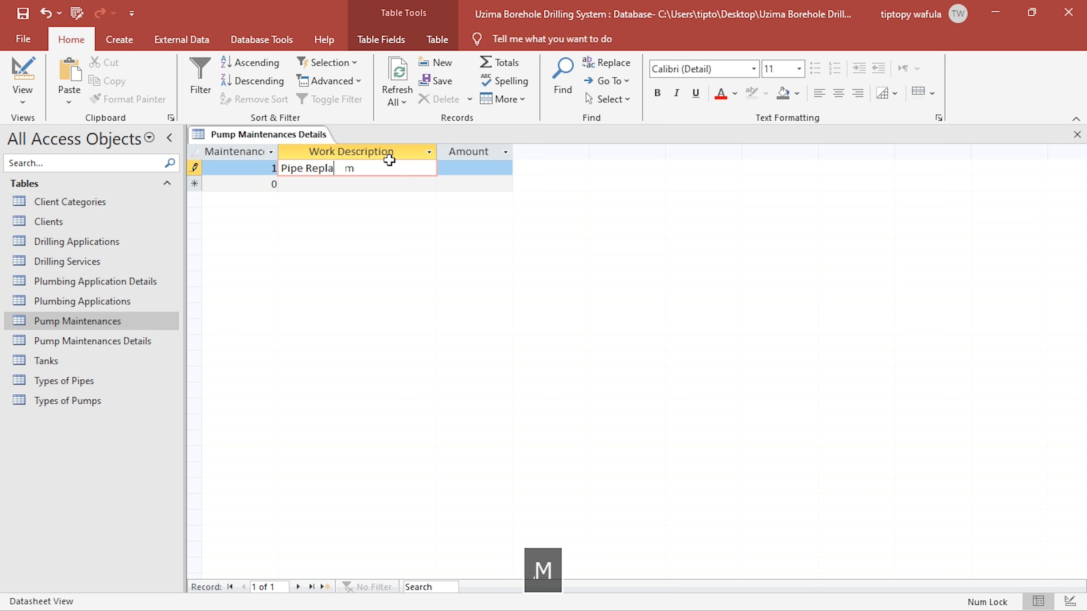
{"action": "key", "text": "Tab"}
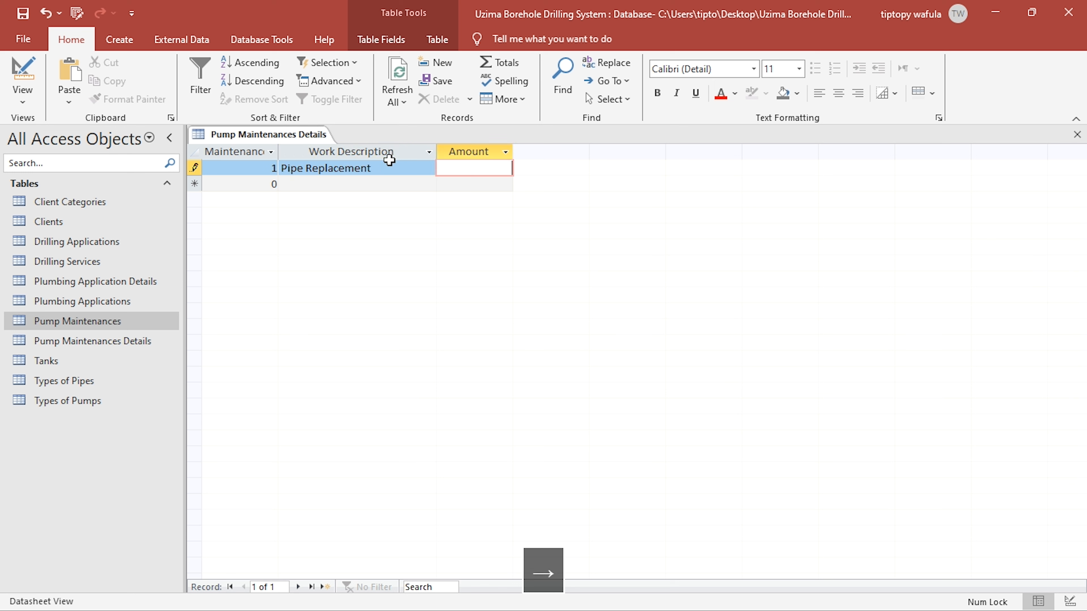
{"action": "type", "text": "40000"}
- Add a second details record with Maintenance ID 1, Work Description "Hole pipe filled" and Amount 260000
{"action": "left_click", "coordinate": [274, 183]}
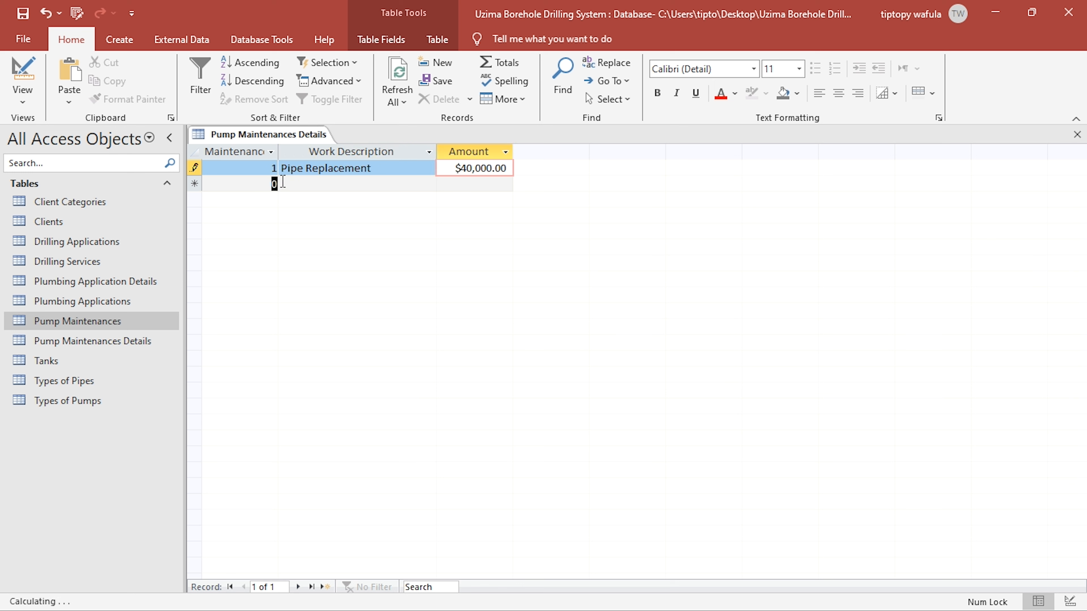
{"action": "type", "text": "1"}
{"action": "left_click", "coordinate": [296, 184]}
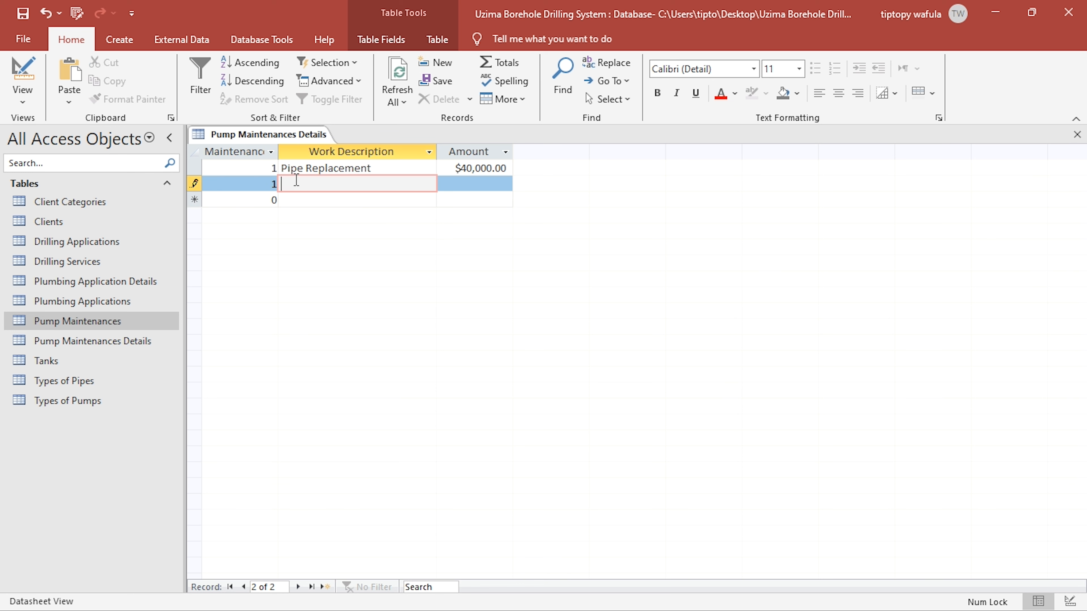
{"action": "key", "text": "BackSpace"}
{"action": "type", "text": "Ho"}
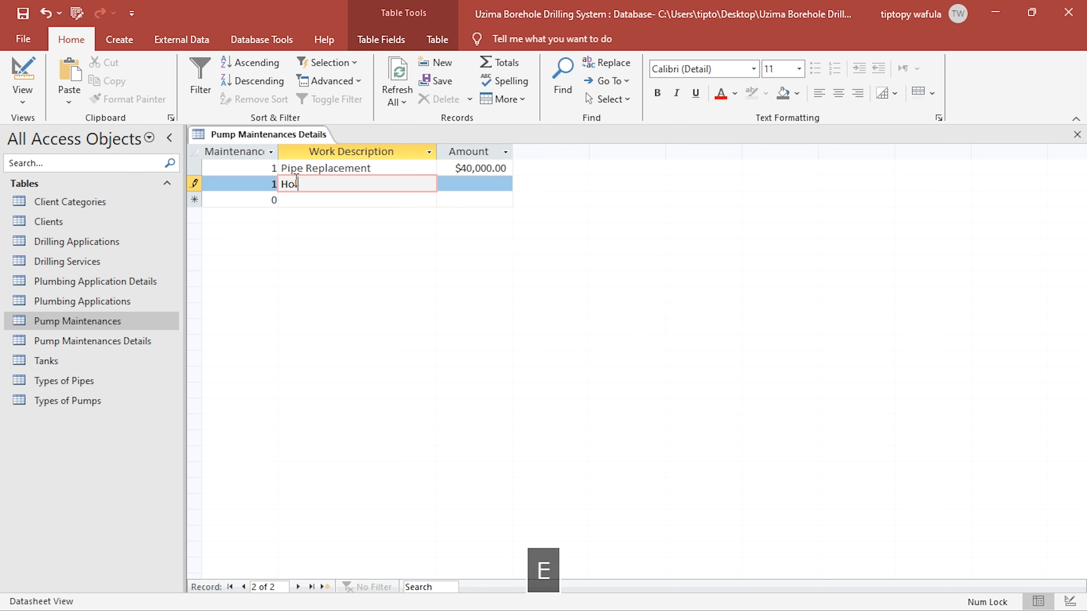
{"action": "type", "text": "le pipe "}
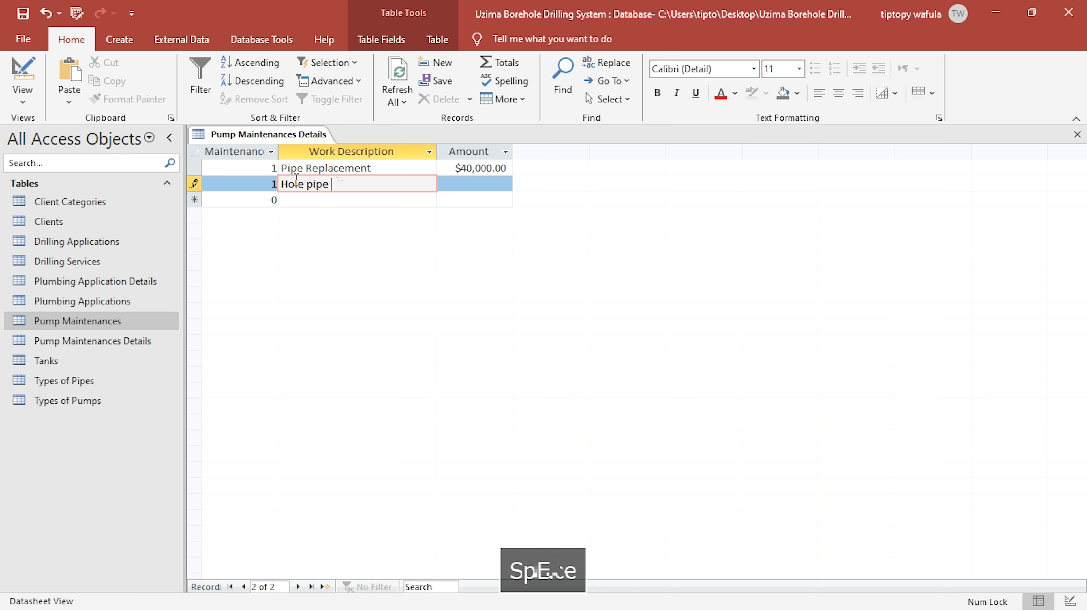
{"action": "type", "text": "fille"}
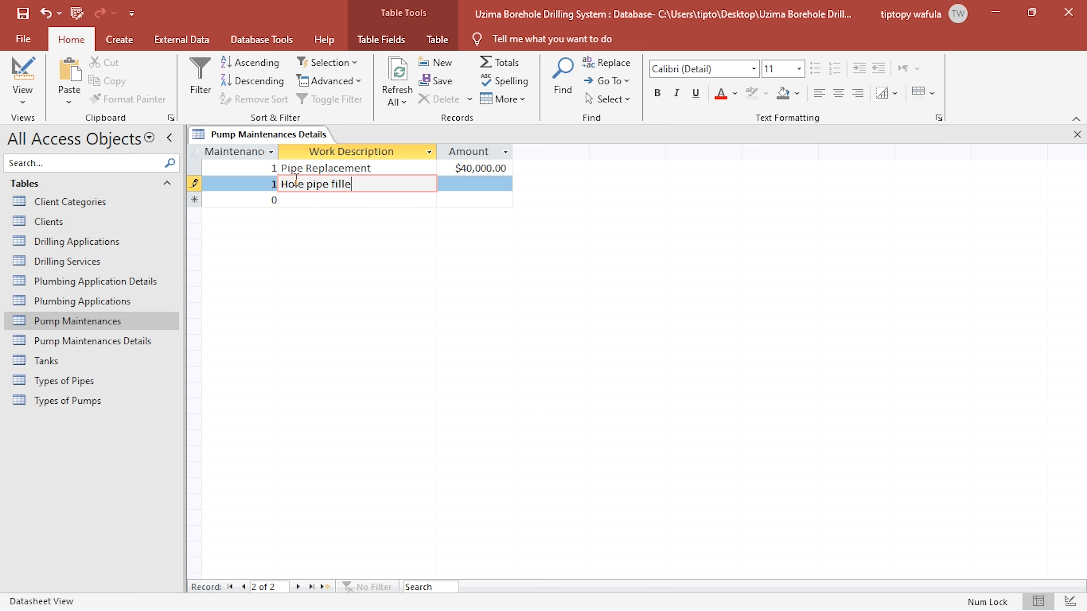
{"action": "type", "text": "d"}
{"action": "key", "text": "Tab"}
{"action": "type", "text": "260000"}
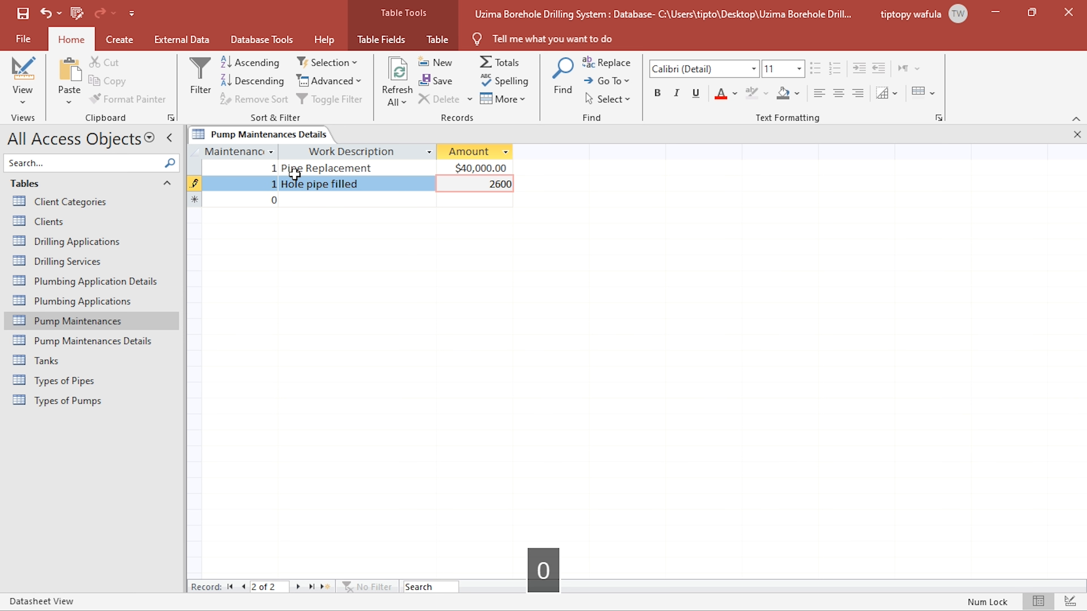
- Set the Amount field's format to "Ksh. "#,##0.00 in Design View, save the table, and return to Datasheet View
{"action": "left_click", "coordinate": [13, 68]}
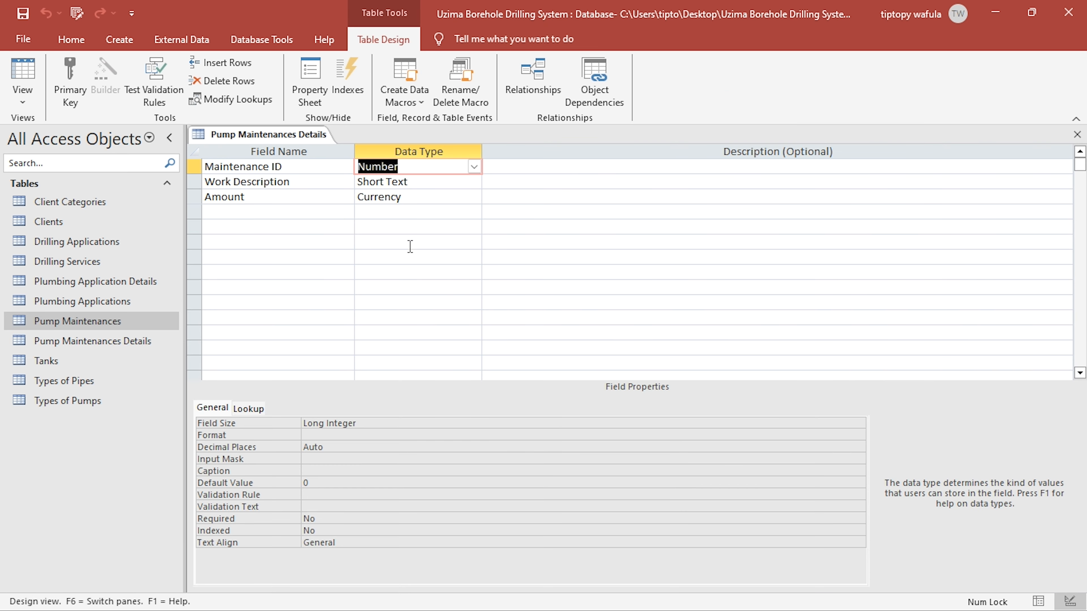
{"action": "left_click", "coordinate": [409, 197]}
{"action": "left_click", "coordinate": [238, 419]}
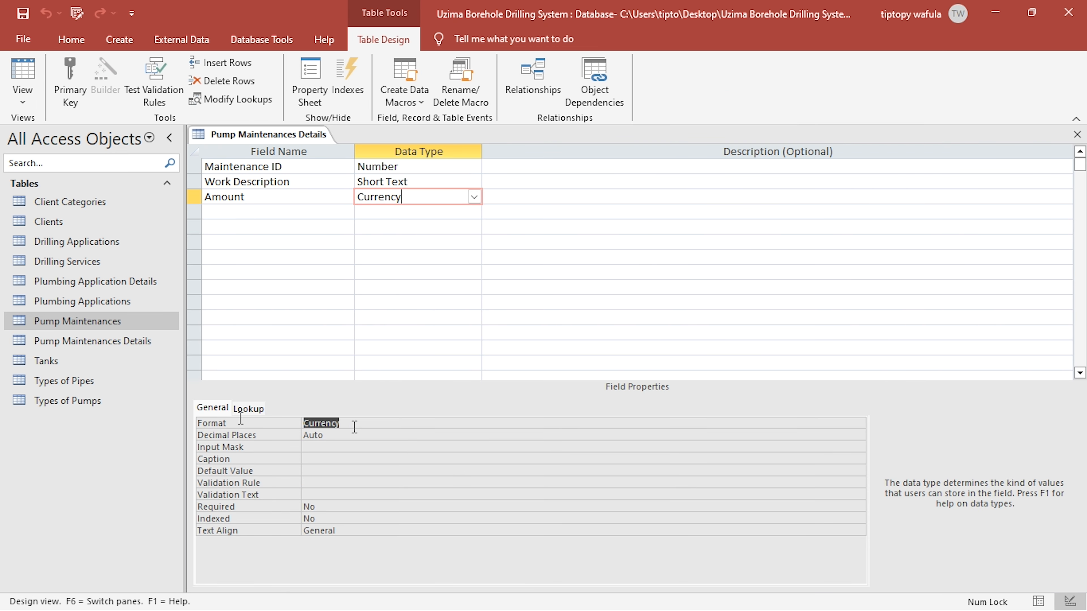
{"action": "type", "text": "\"Ksh. \"#,##0.00"}
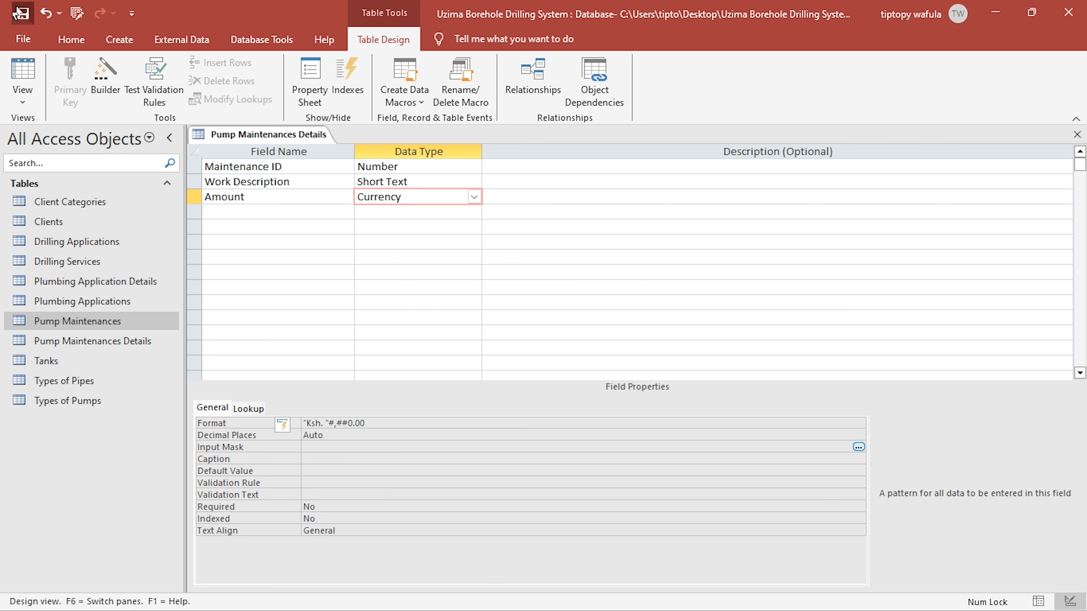
{"action": "left_click", "coordinate": [22, 77]}
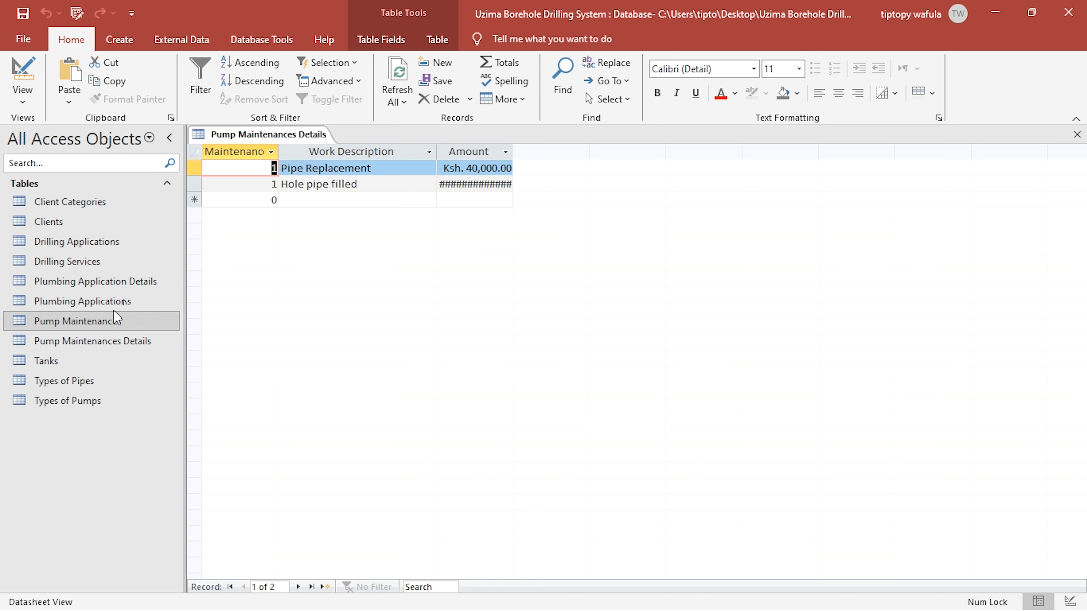
- Open Plumbing Application Details, examine the columns shown in its Plumbing ID lookup list, and close the table
{"action": "double_click", "coordinate": [122, 282]}
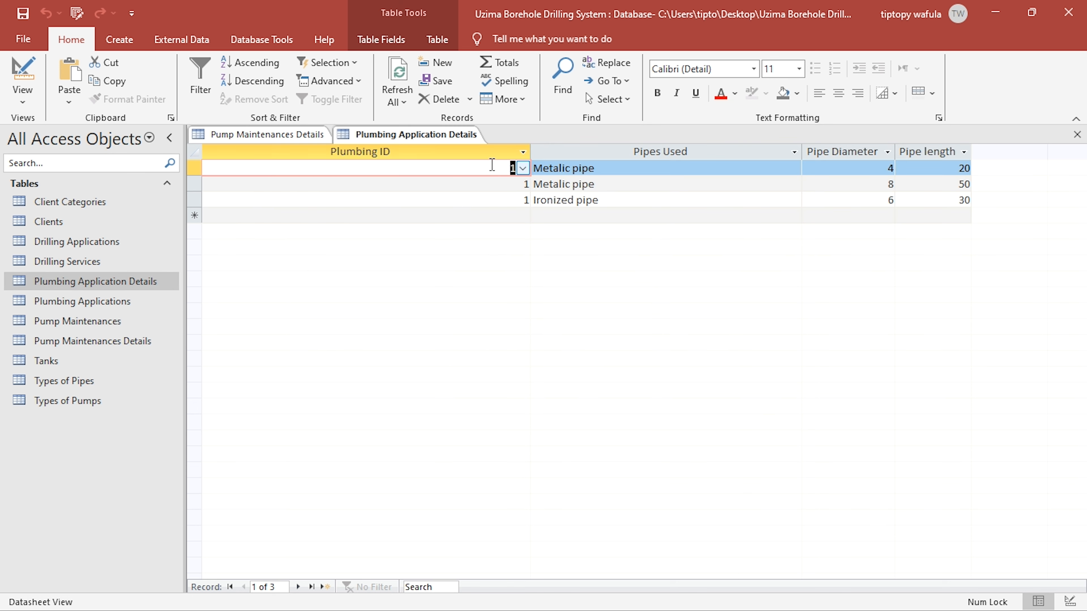
{"action": "left_click", "coordinate": [523, 168]}
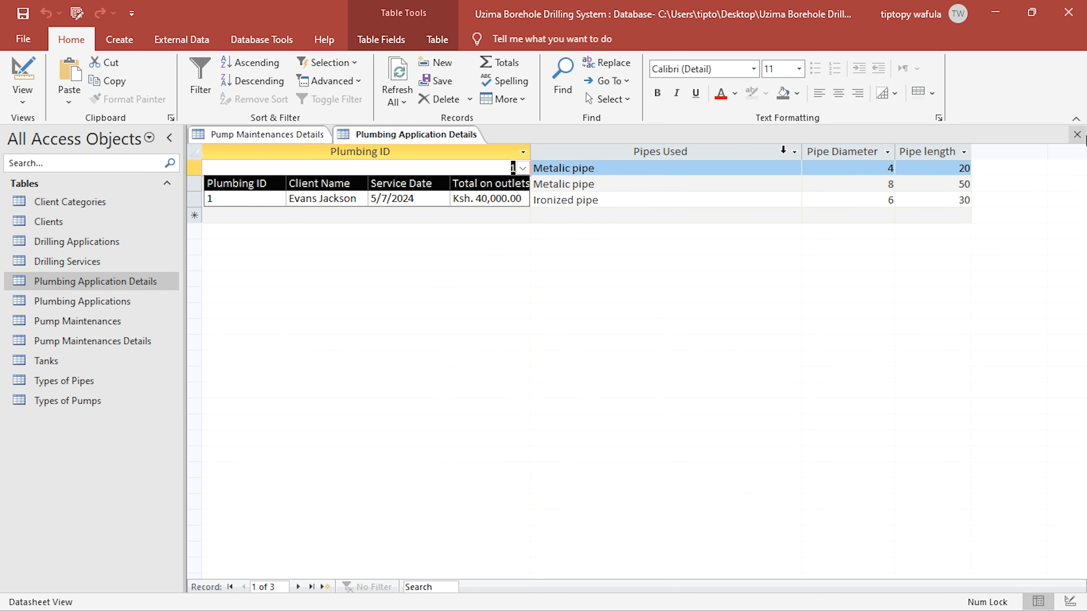
{"action": "left_click", "coordinate": [1077, 135]}
{"action": "left_click", "coordinate": [1077, 135]}
- Clear the Maintenance ID field's default value in Pump Maintenances Details and set its lookup display control to Combo Box
{"action": "left_click", "coordinate": [23, 77]}
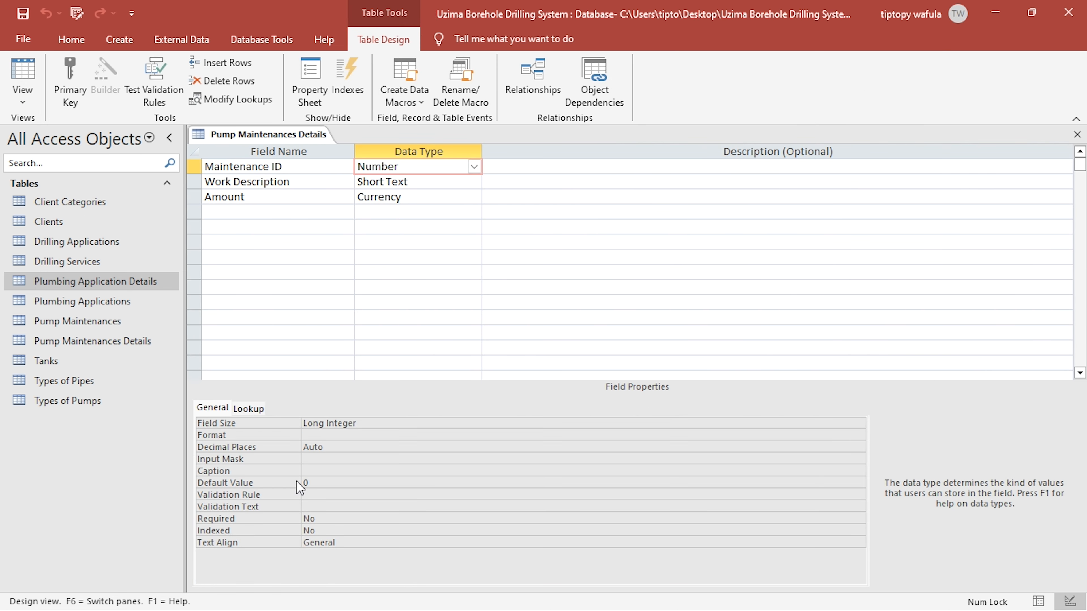
{"action": "left_click", "coordinate": [300, 487]}
{"action": "key", "text": "BackSpace"}
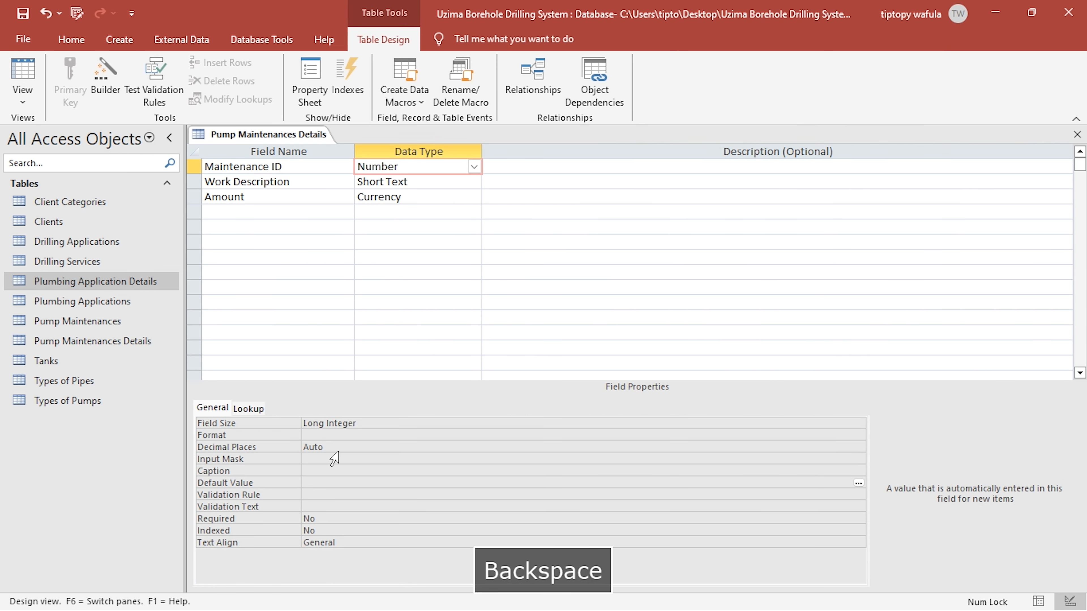
{"action": "left_click", "coordinate": [240, 410]}
{"action": "double_click", "coordinate": [344, 425]}
{"action": "left_click", "coordinate": [345, 425]}
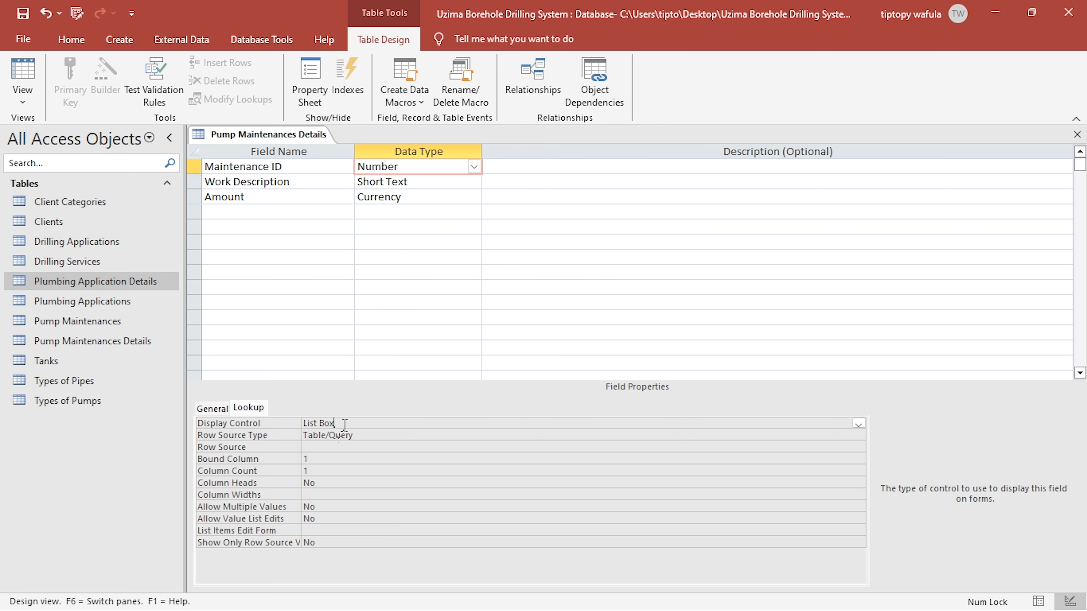
{"action": "double_click", "coordinate": [344, 425]}
- Build and save the Maintenance ID row source from Pump Maintenances with Maintenance ID, Client Name and Maintenance Date
{"action": "left_click", "coordinate": [338, 448]}
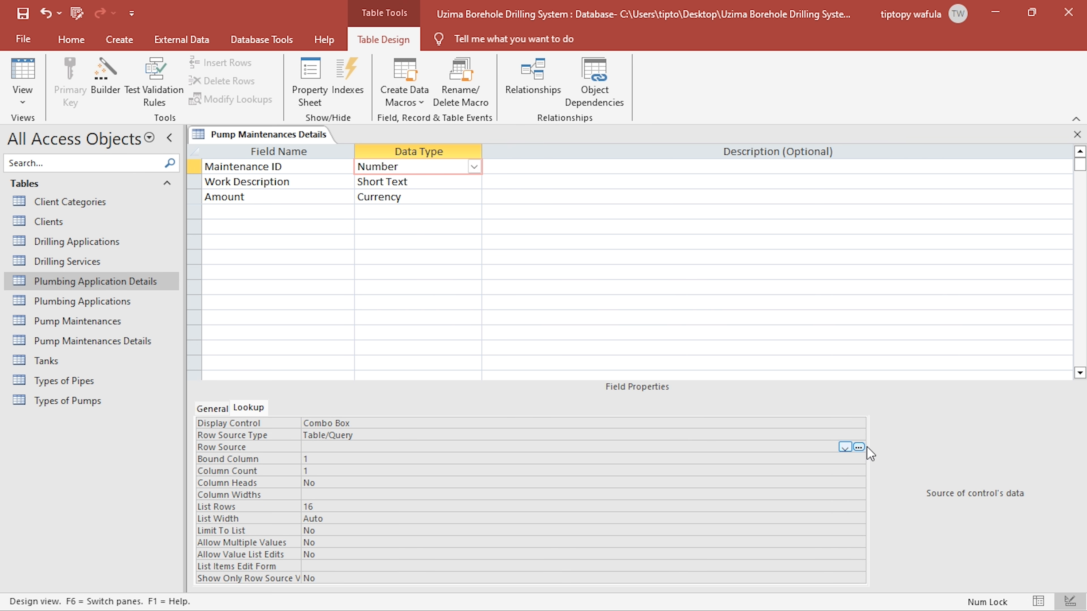
{"action": "left_click", "coordinate": [858, 447]}
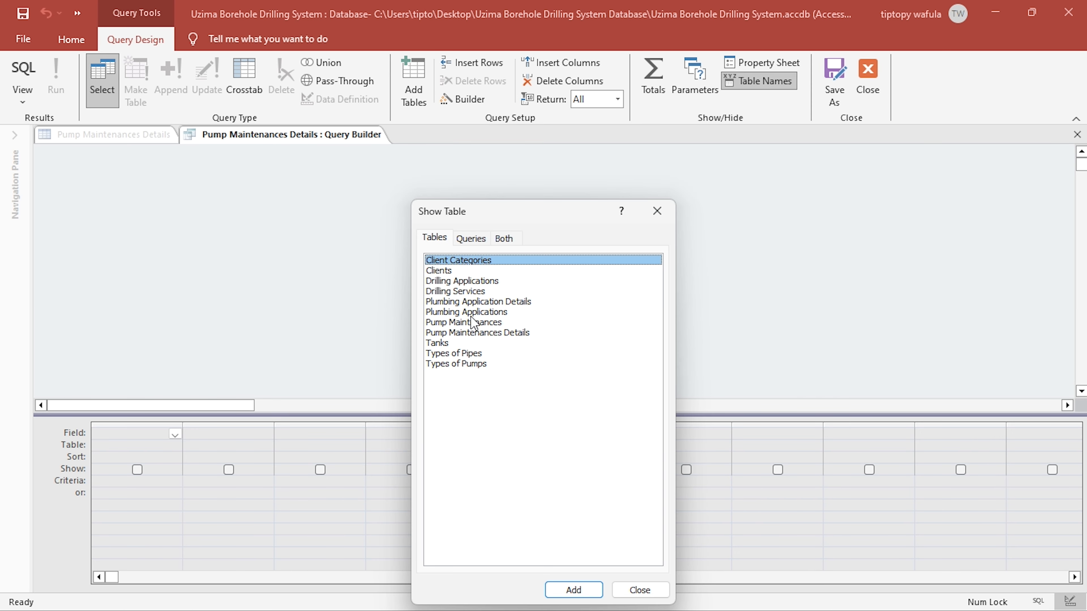
{"action": "double_click", "coordinate": [458, 322]}
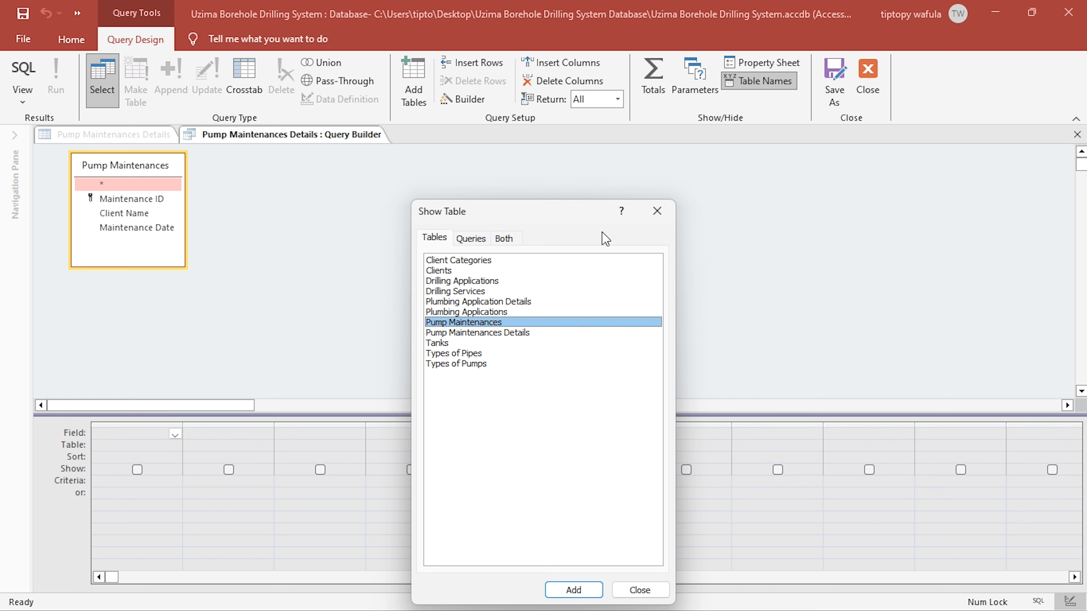
{"action": "left_click", "coordinate": [656, 214]}
{"action": "double_click", "coordinate": [142, 199]}
{"action": "double_click", "coordinate": [139, 213]}
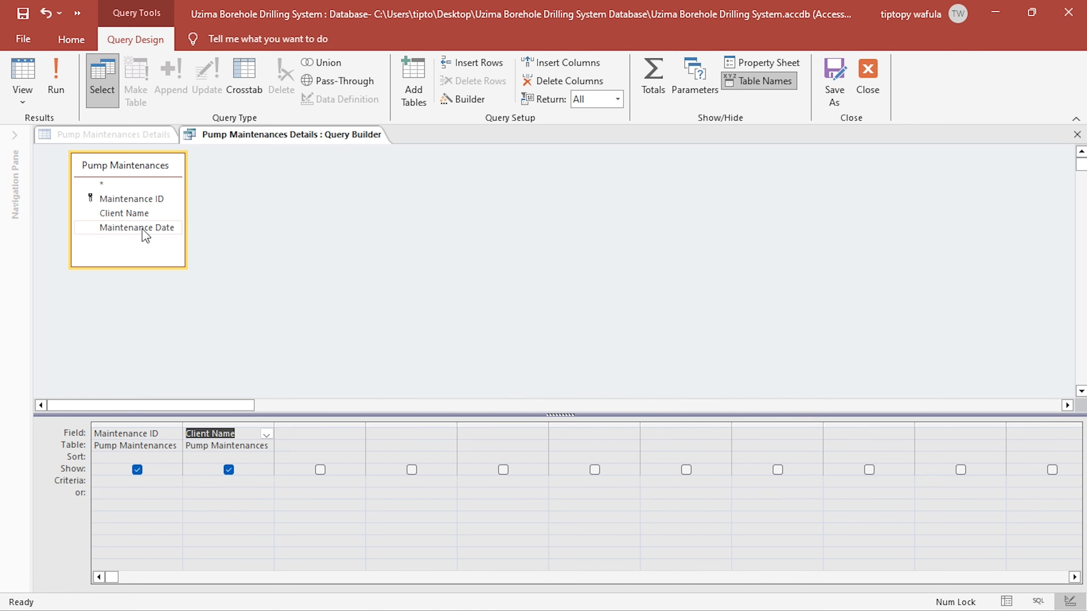
{"action": "double_click", "coordinate": [142, 227]}
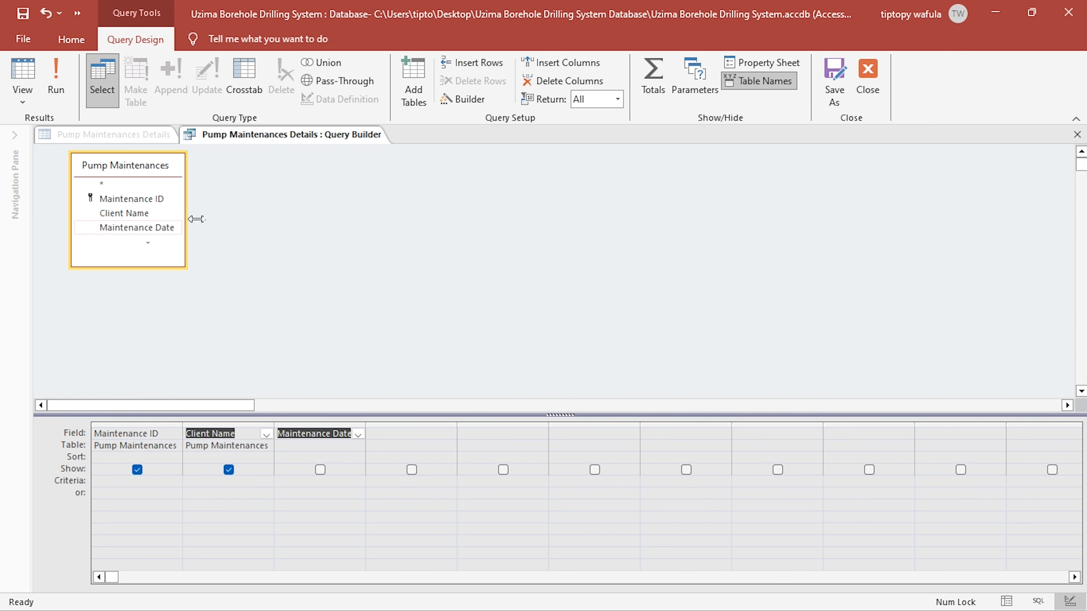
{"action": "left_click", "coordinate": [871, 101]}
{"action": "left_click", "coordinate": [495, 379]}
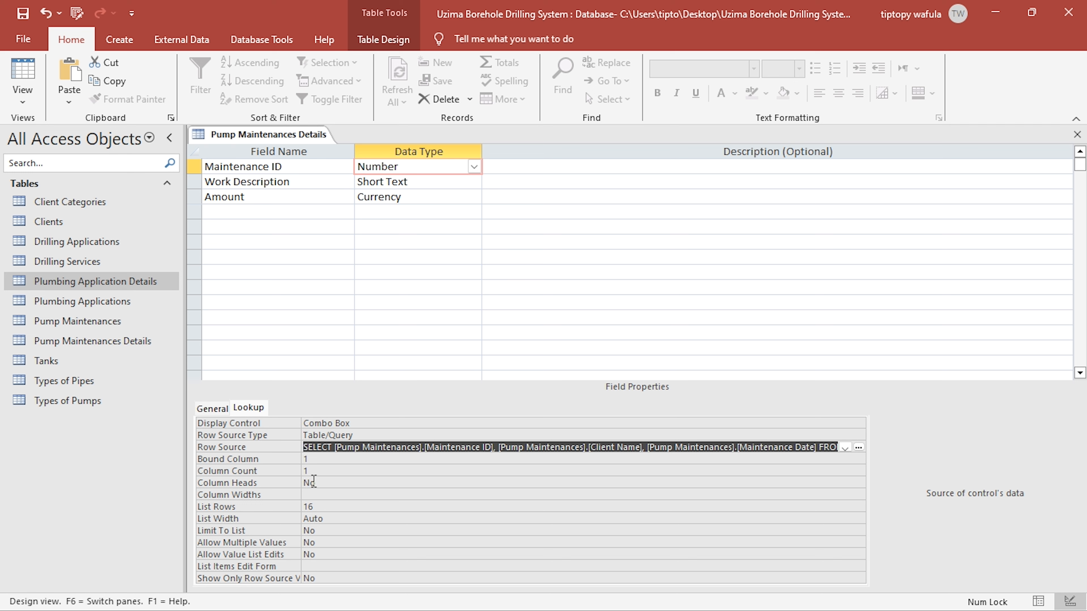
- Set the Maintenance ID lookup to a column count of 3 with column heads Yes, and switch to Datasheet View
{"action": "left_click", "coordinate": [311, 471]}
{"action": "left_click_drag", "start_coordinate": [311, 471], "coordinate": [287, 474]}
{"action": "type", "text": "3"}
{"action": "left_click", "coordinate": [319, 494]}
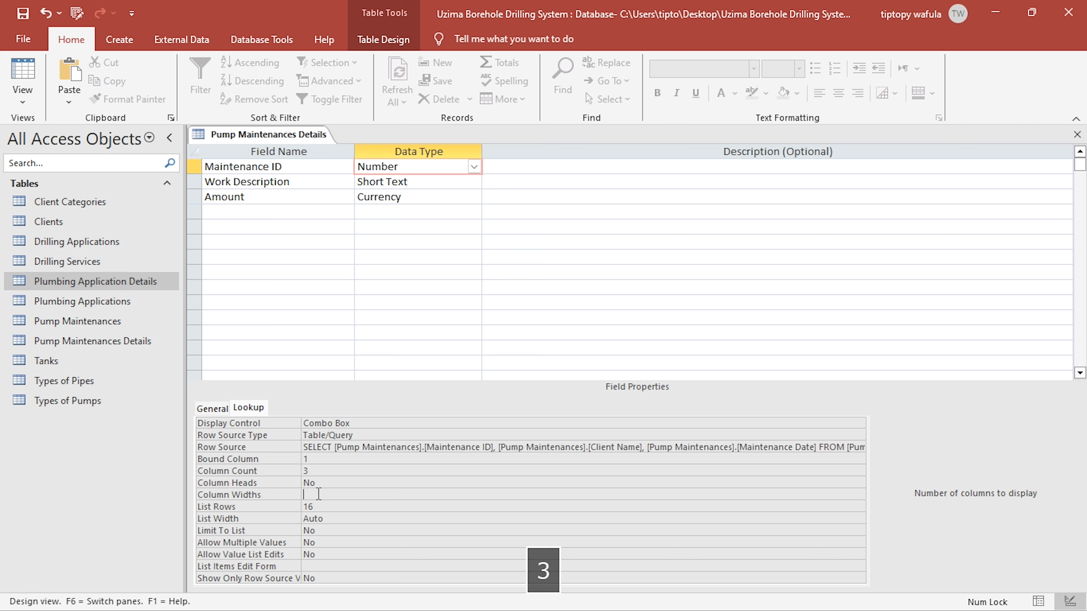
{"action": "double_click", "coordinate": [325, 483]}
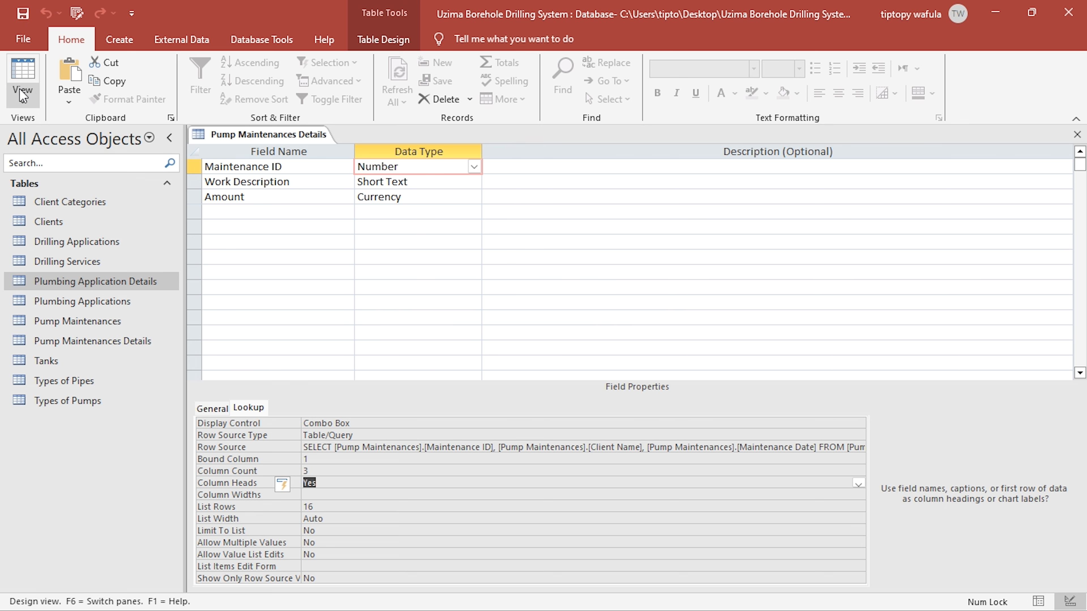
{"action": "left_click", "coordinate": [22, 73]}
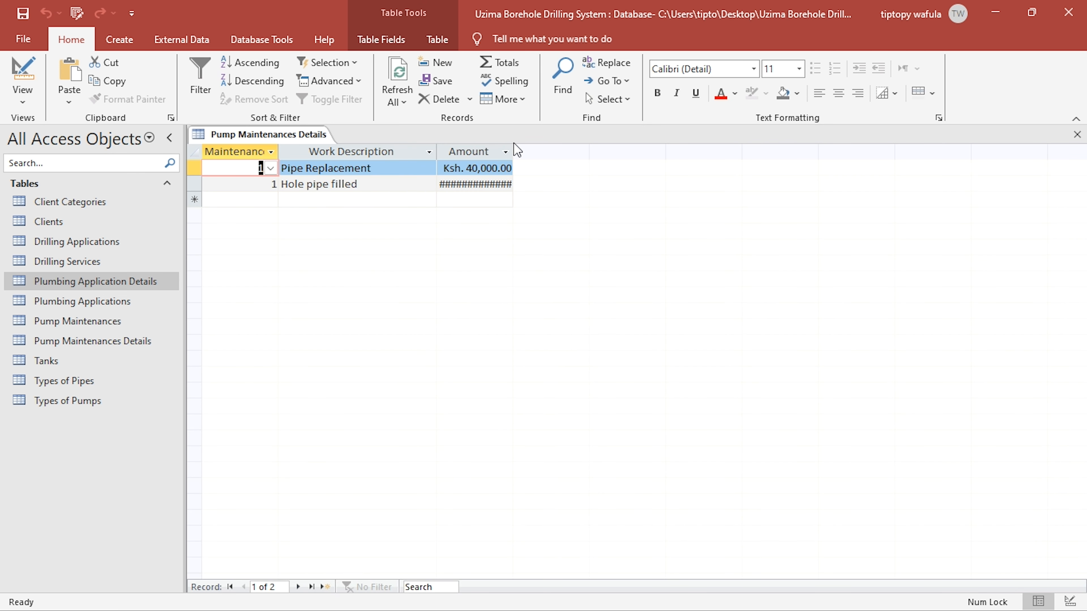
- Widen the Amount and Maintenance ID columns and examine the Maintenance ID lookup list in the new record row
{"action": "double_click", "coordinate": [513, 150]}
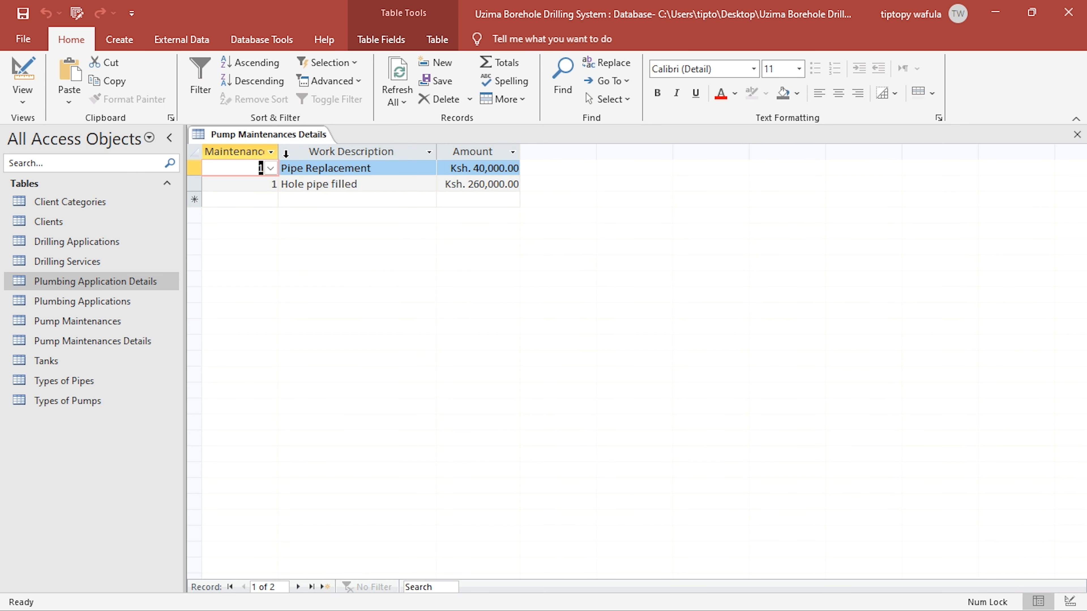
{"action": "left_click_drag", "start_coordinate": [281, 152], "coordinate": [436, 152]}
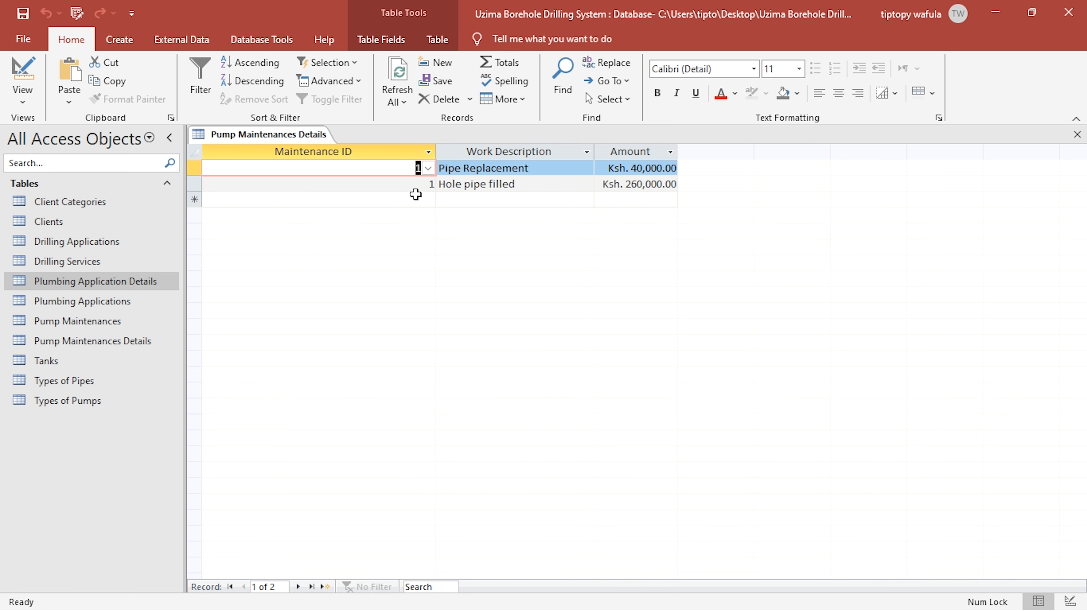
{"action": "left_click", "coordinate": [424, 200]}
{"action": "left_click", "coordinate": [428, 200]}
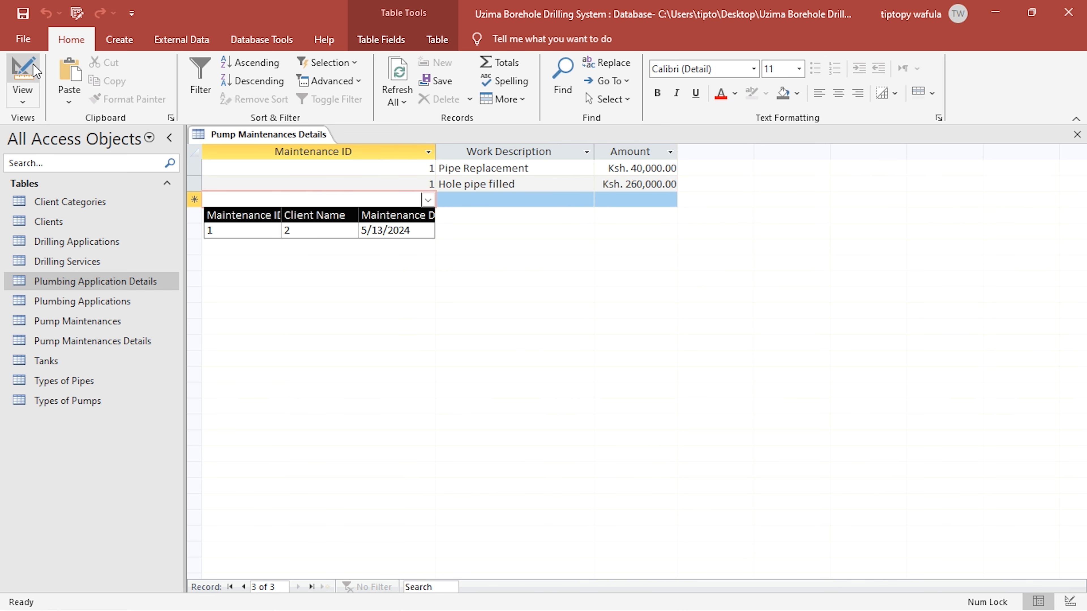
- Reopen the Maintenance ID row source query from Design View and add the Clients table to it
{"action": "left_click", "coordinate": [23, 70]}
{"action": "left_click", "coordinate": [388, 449]}
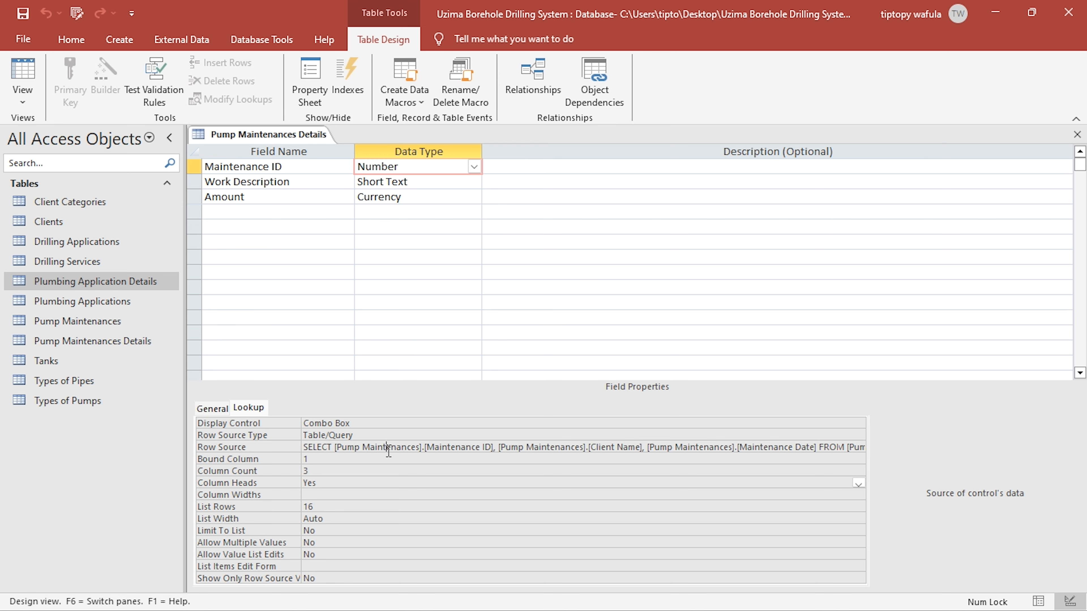
{"action": "left_click", "coordinate": [860, 447]}
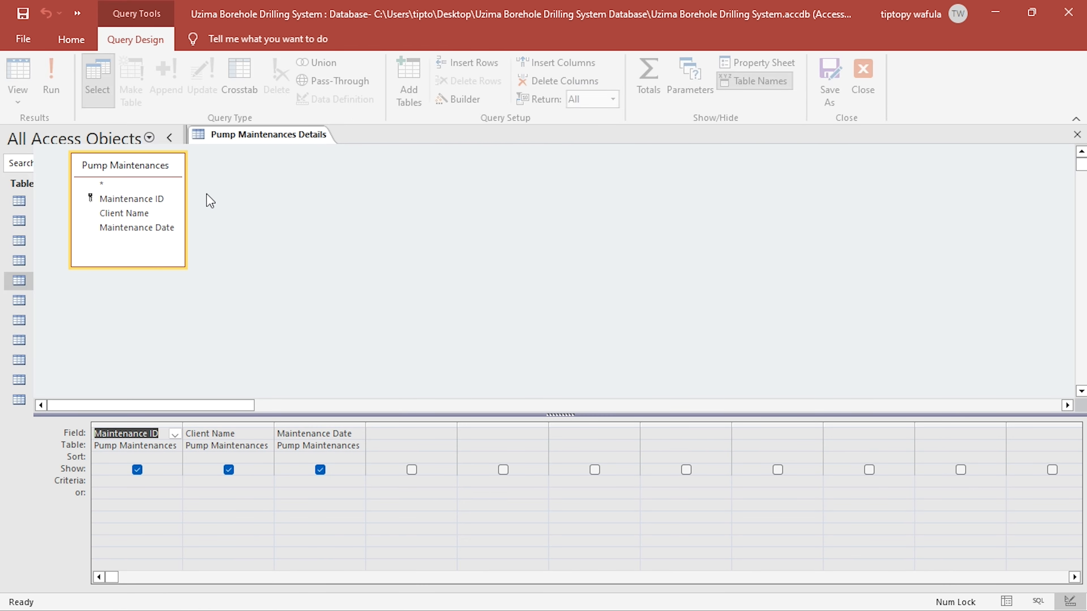
{"action": "right_click", "coordinate": [264, 229]}
{"action": "left_click", "coordinate": [403, 274]}
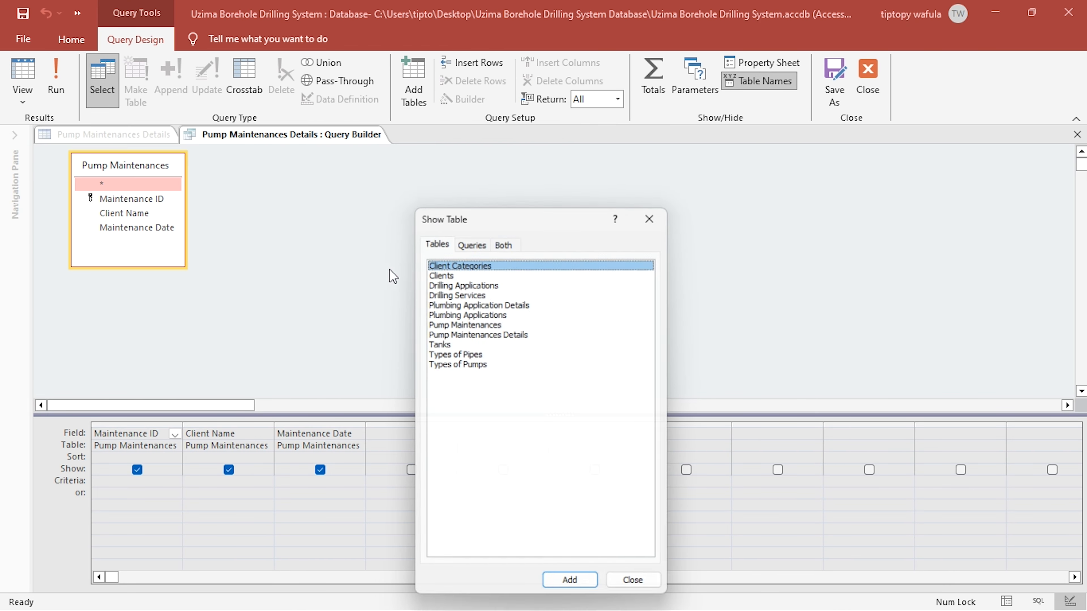
{"action": "double_click", "coordinate": [447, 274]}
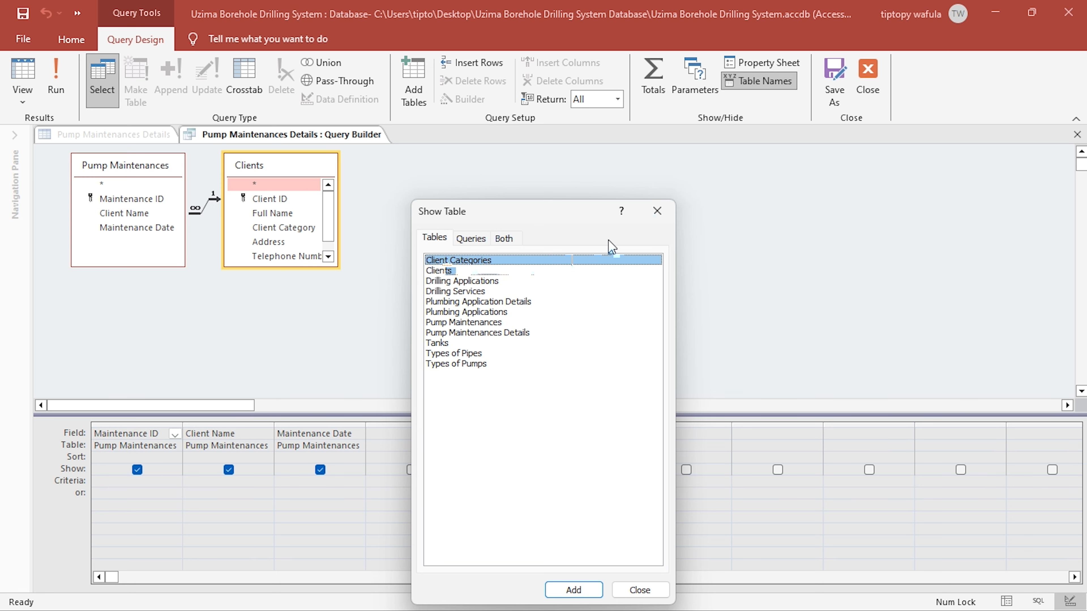
{"action": "left_click", "coordinate": [656, 212]}
- Replace the Client Name column in the row source query with the Full Name field from Clients
{"action": "left_click_drag", "start_coordinate": [274, 213], "coordinate": [266, 432]}
{"action": "left_click", "coordinate": [355, 426]}
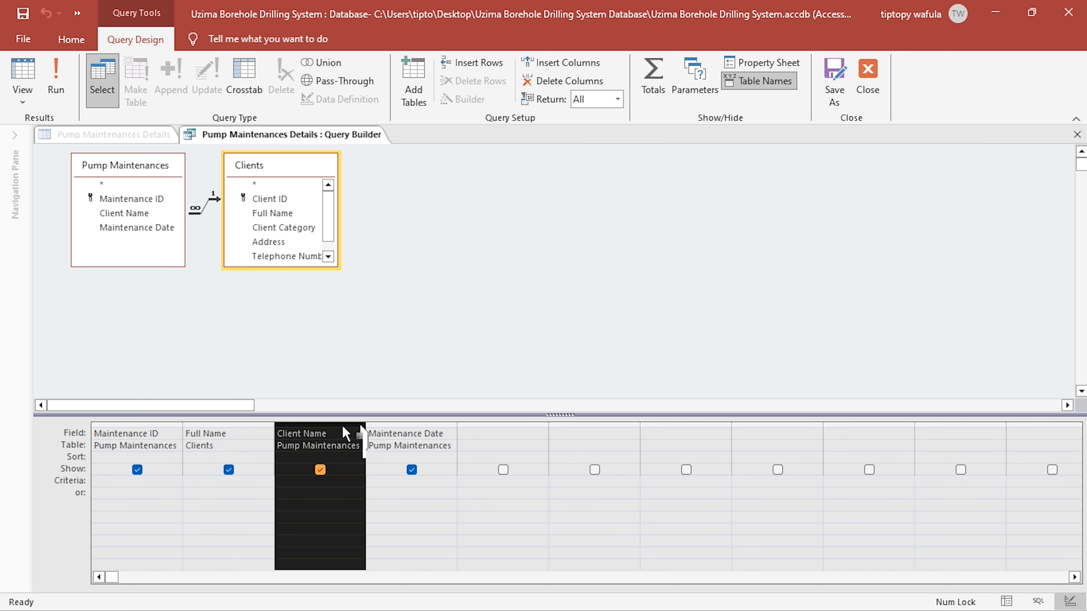
{"action": "left_click", "coordinate": [562, 81]}
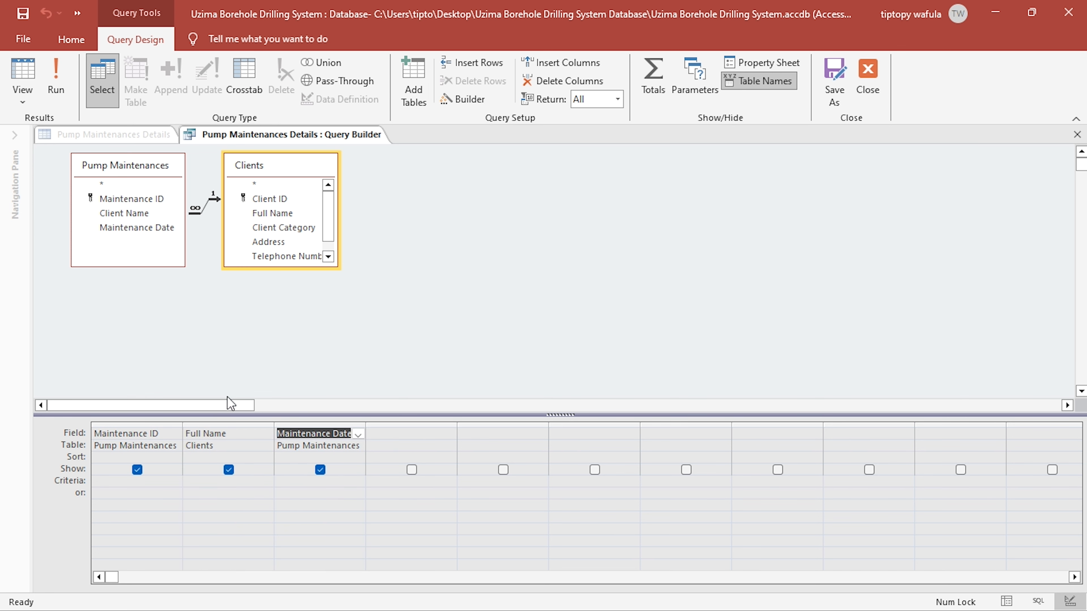
- Move the Clients table farther from Pump Maintenances and give the Full Name column the alias Client Name
{"action": "left_click", "coordinate": [191, 435]}
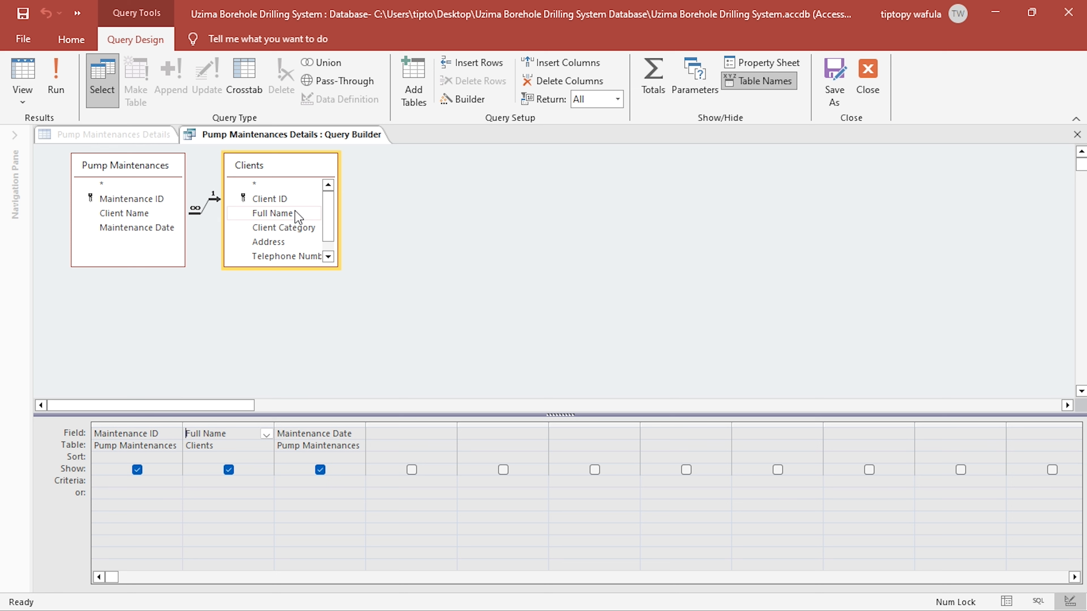
{"action": "left_click", "coordinate": [380, 170]}
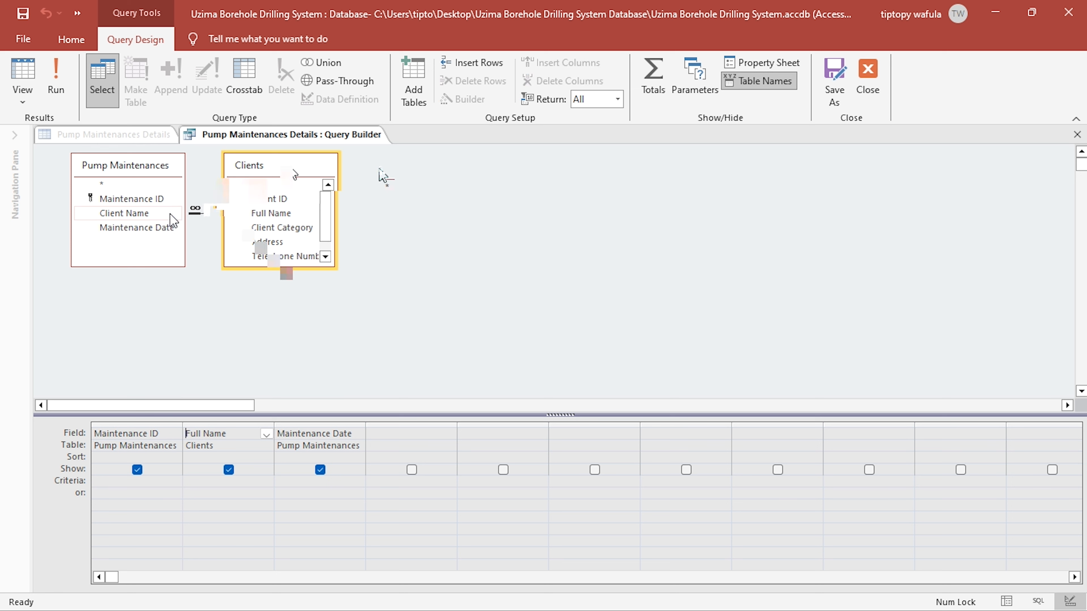
{"action": "left_click", "coordinate": [158, 214]}
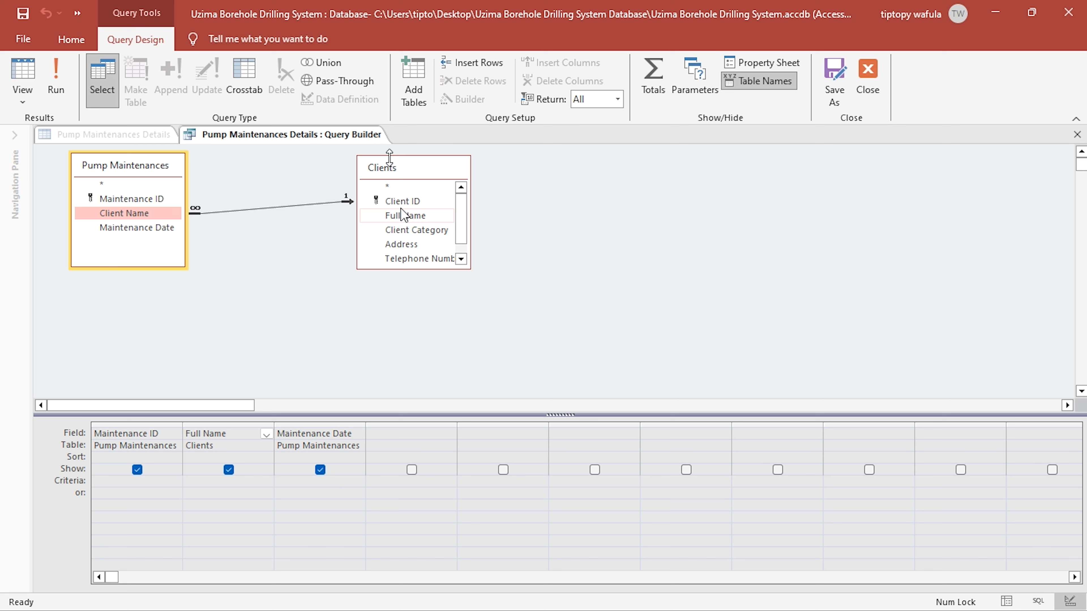
{"action": "left_click", "coordinate": [191, 436]}
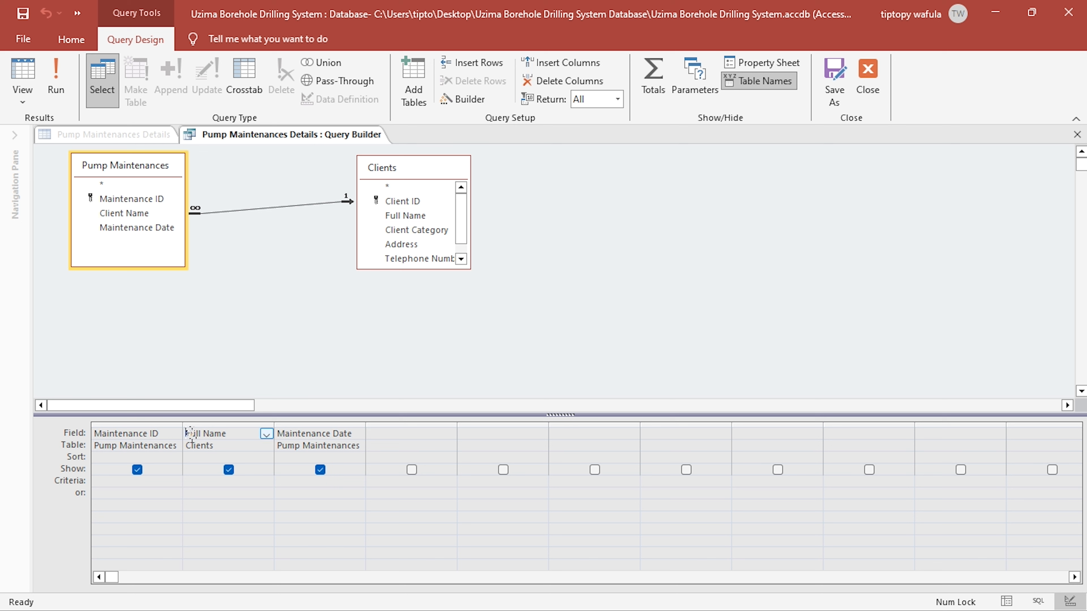
{"action": "type", "text": "Client"}
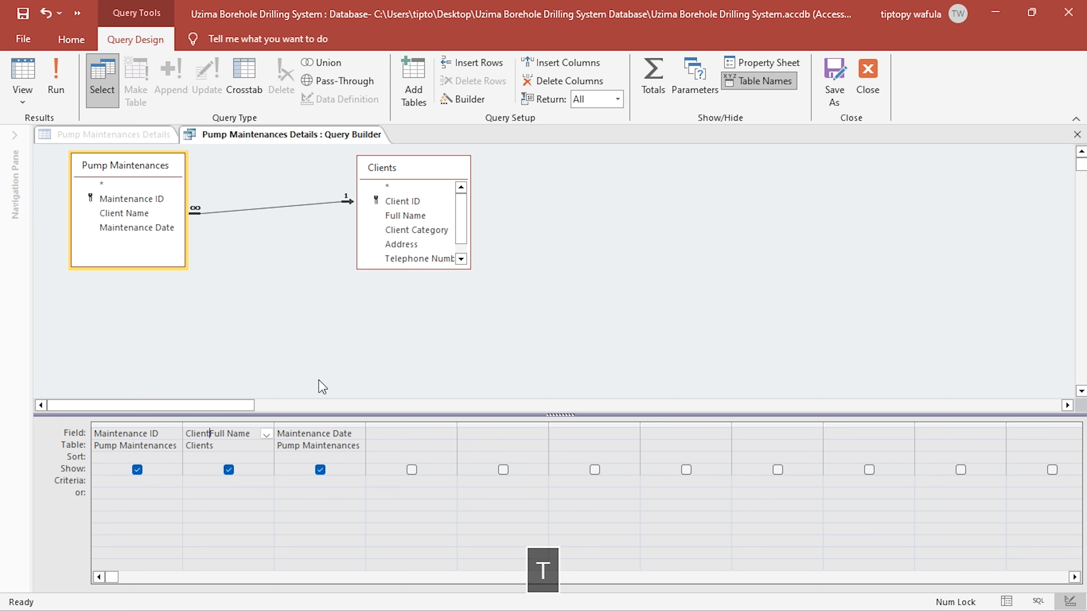
{"action": "type", "text": ":"}
{"action": "type", "text": "Namex"}
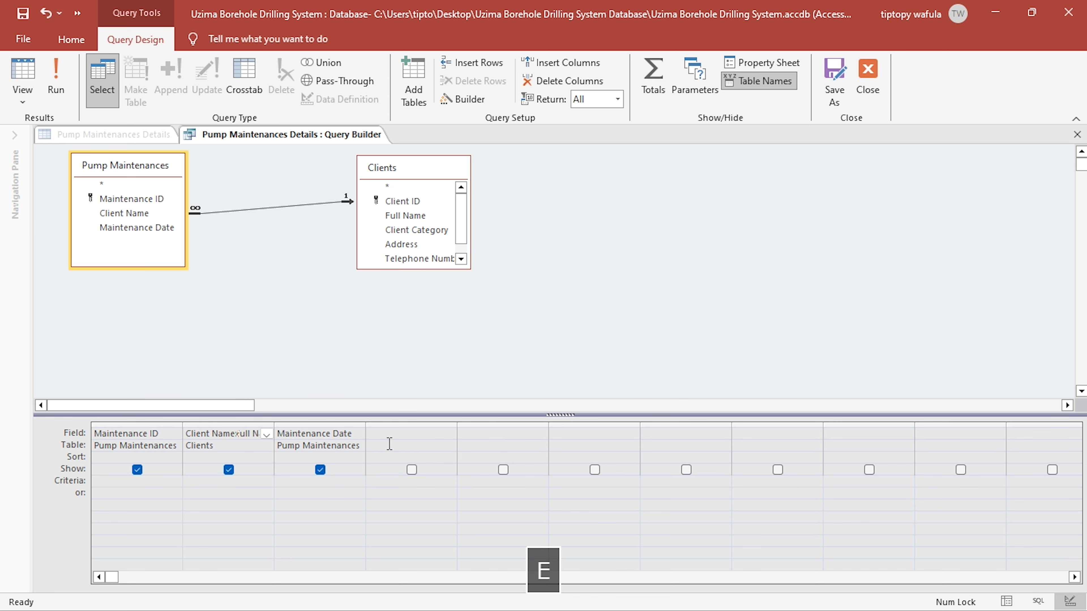
- Preview the row source query's records with a wider Client Name column, close the query builder, and save the table
{"action": "left_click", "coordinate": [22, 75]}
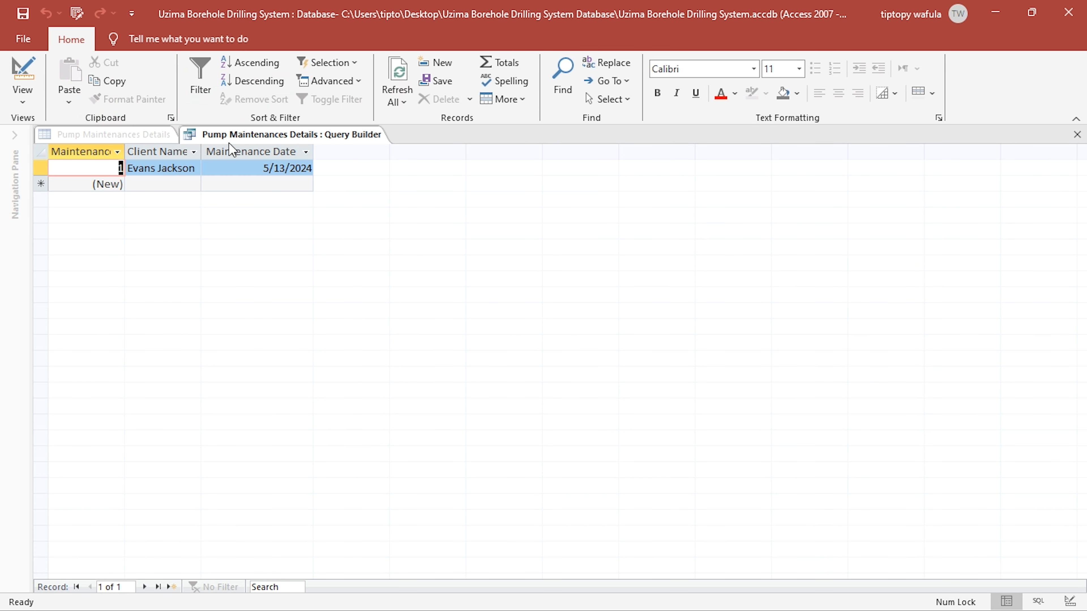
{"action": "left_click_drag", "start_coordinate": [203, 152], "coordinate": [211, 152]}
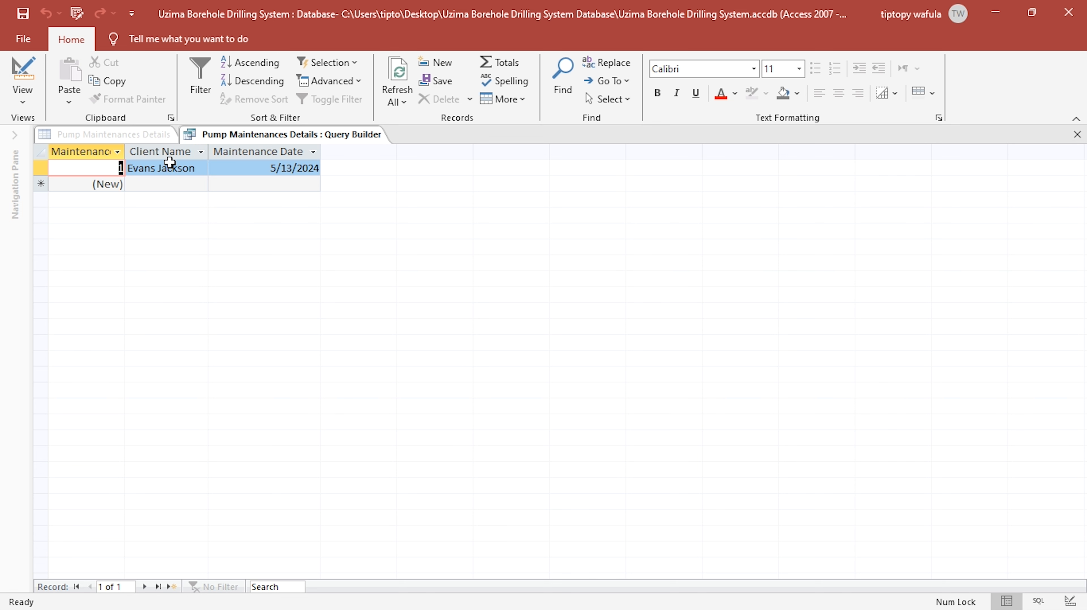
{"action": "left_click", "coordinate": [193, 168]}
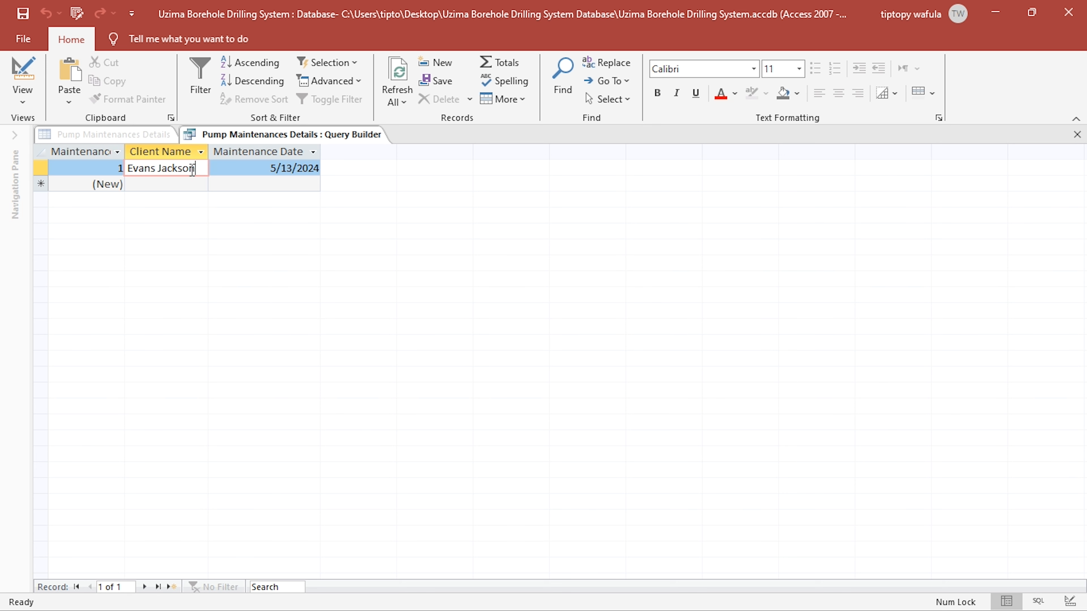
{"action": "left_click", "coordinate": [1077, 133]}
{"action": "left_click", "coordinate": [22, 13]}
- Examine the Maintenance ID lookup list in Datasheet View and close Pump Maintenances Details
{"action": "left_click", "coordinate": [23, 75]}
{"action": "left_click", "coordinate": [426, 205]}
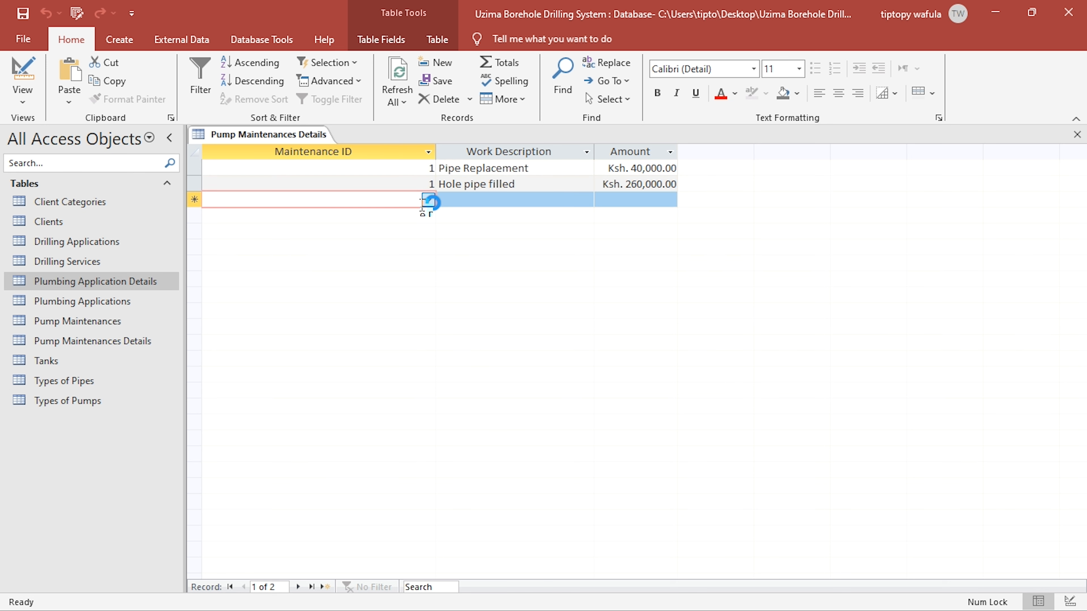
{"action": "left_click", "coordinate": [427, 201]}
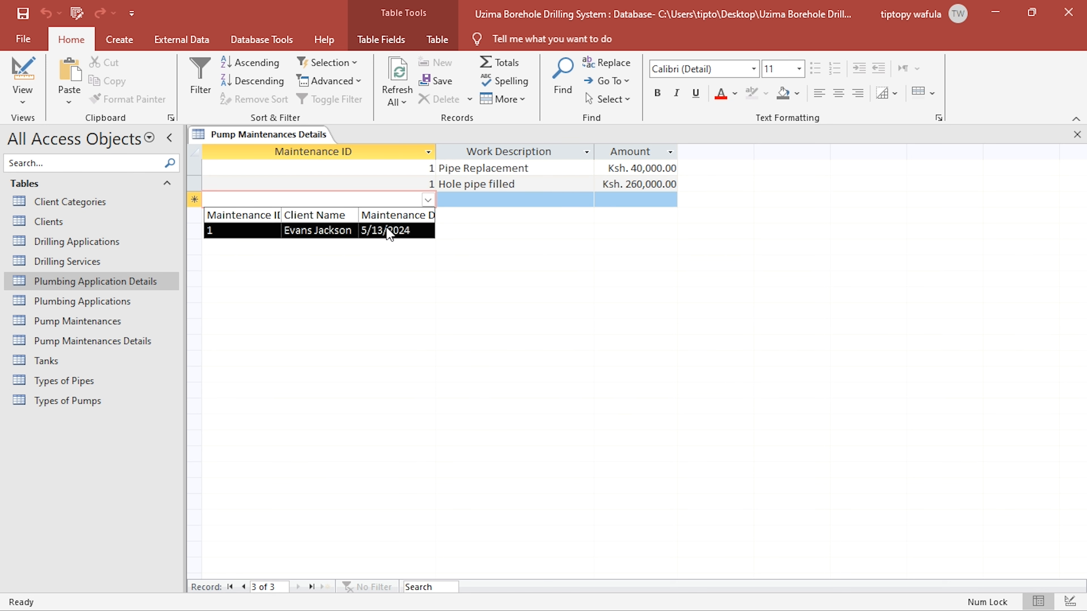
{"action": "left_click", "coordinate": [1077, 134]}
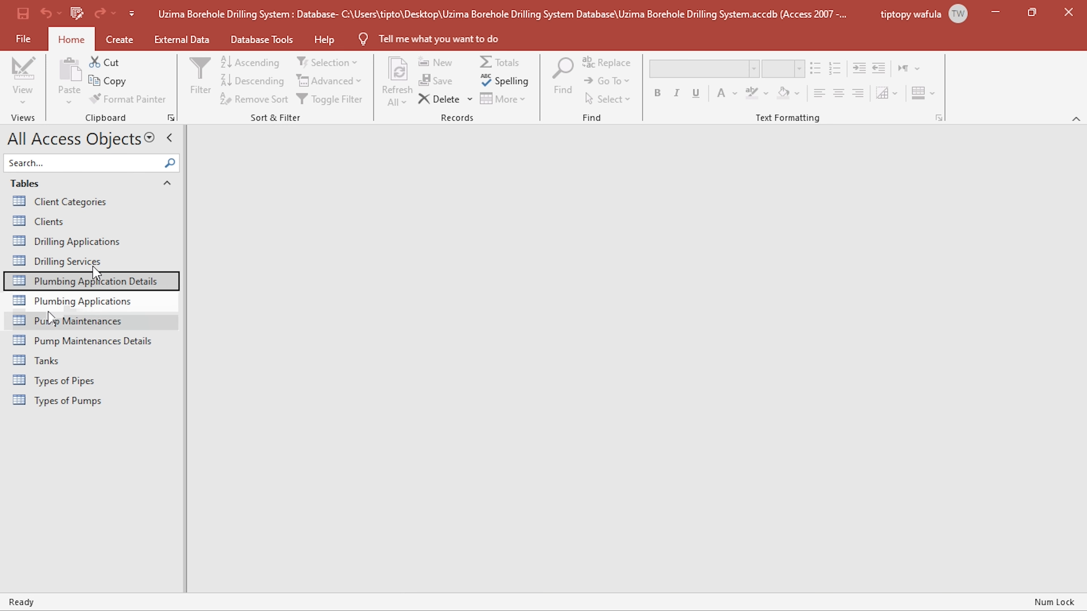
- Add a Pump Maintenances record for the Commercial client with maintenance date 5/21/2024, and close the table
{"action": "double_click", "coordinate": [94, 325]}
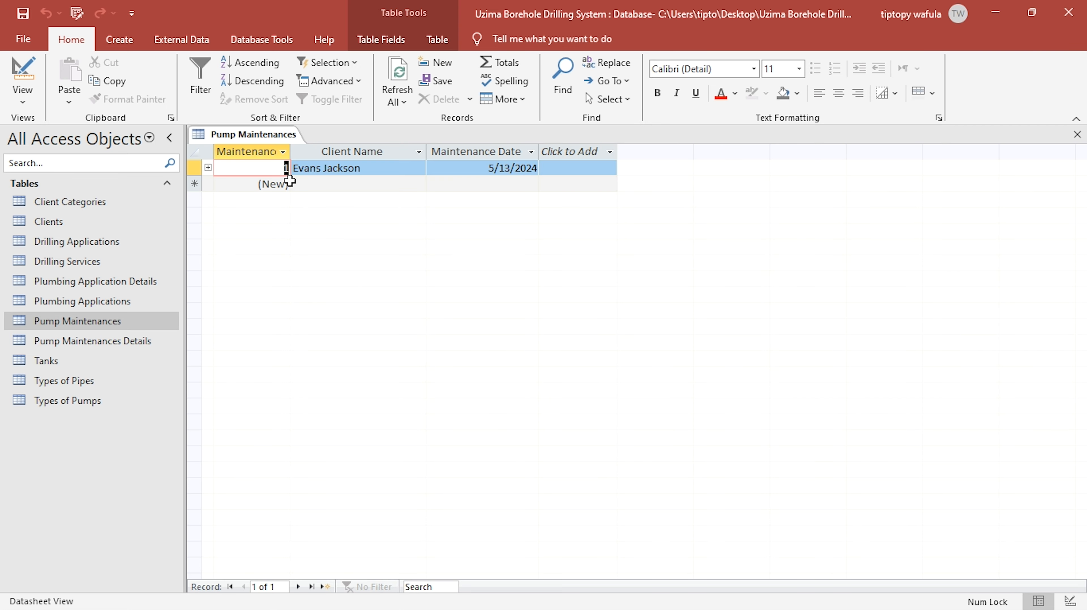
{"action": "left_click", "coordinate": [330, 183]}
{"action": "left_click", "coordinate": [418, 184]}
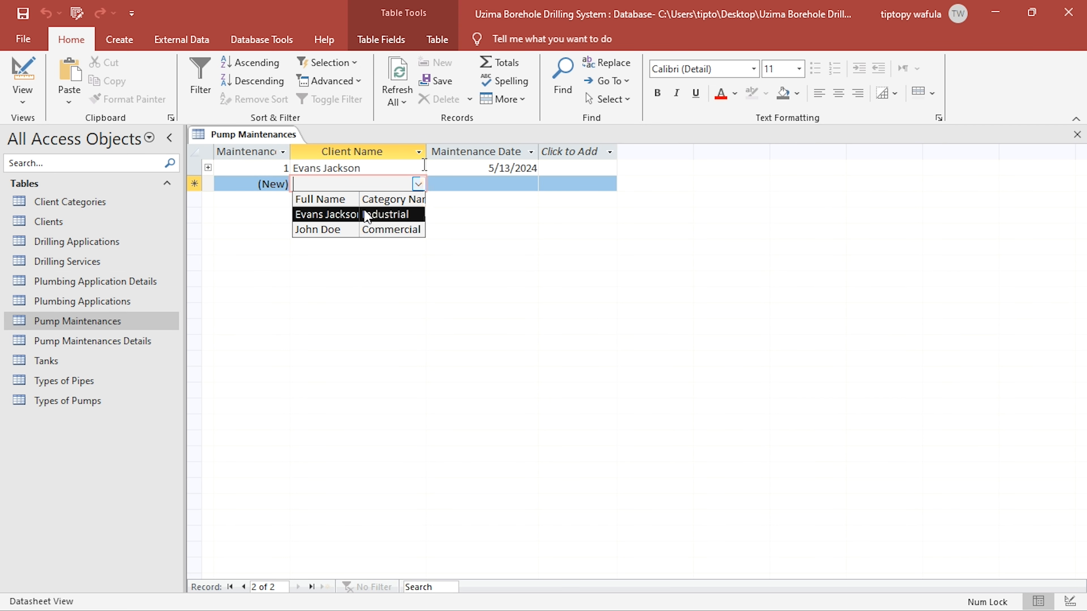
{"action": "left_click", "coordinate": [363, 228]}
{"action": "left_click", "coordinate": [531, 184]}
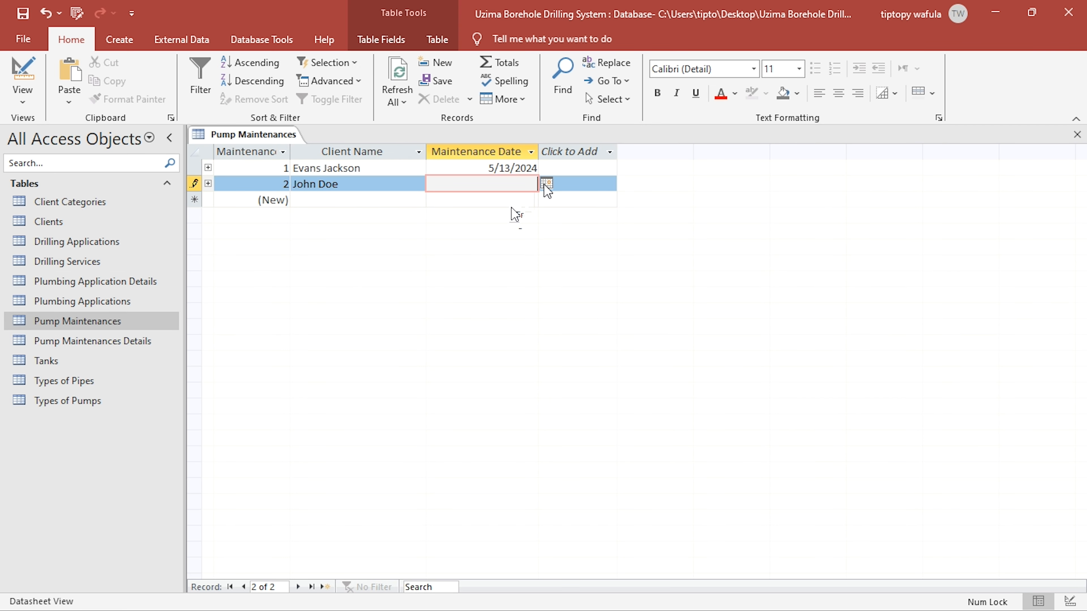
{"action": "left_click", "coordinate": [547, 183]}
{"action": "left_click", "coordinate": [466, 267]}
{"action": "left_click", "coordinate": [1077, 135]}
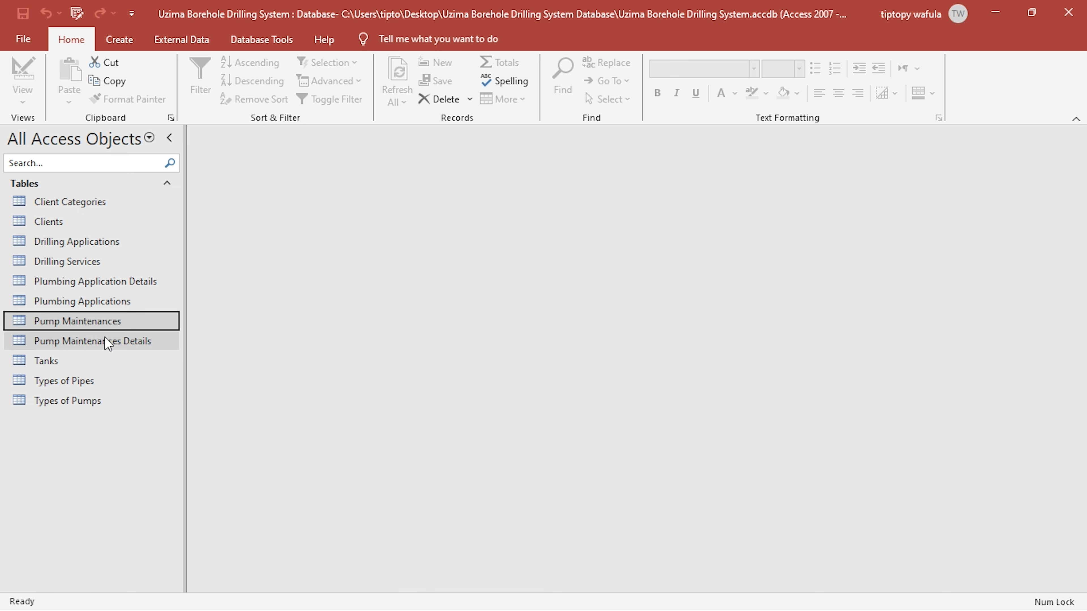
- Open Pump Maintenances Details, examine the maintenance records offered in the Maintenance ID lookup list, and close the table
{"action": "double_click", "coordinate": [115, 341]}
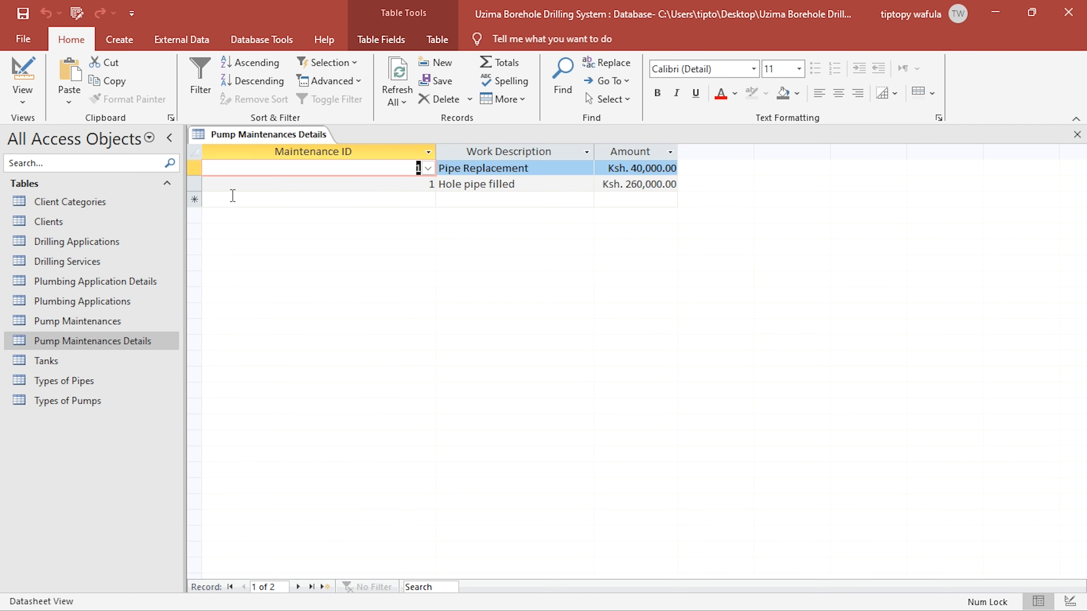
{"action": "left_click", "coordinate": [428, 200]}
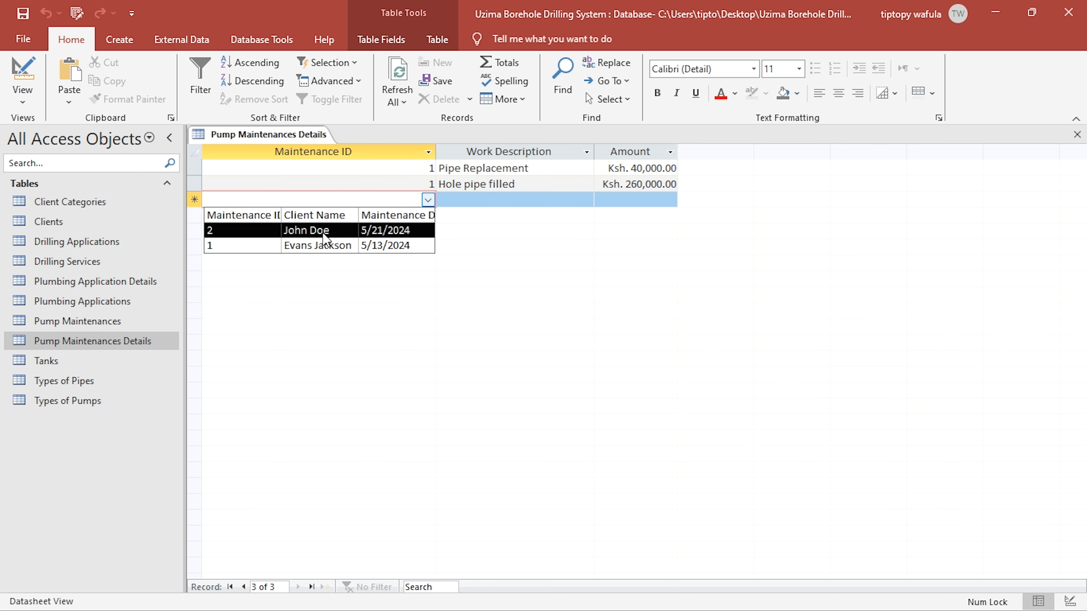
{"action": "left_click", "coordinate": [571, 301]}
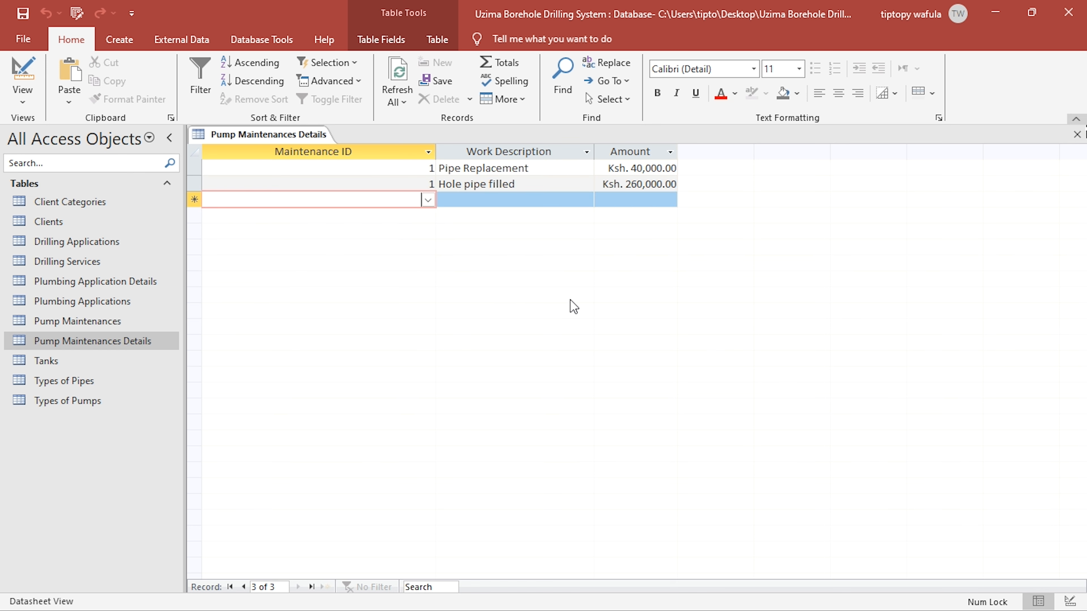
{"action": "left_click", "coordinate": [1078, 135]}
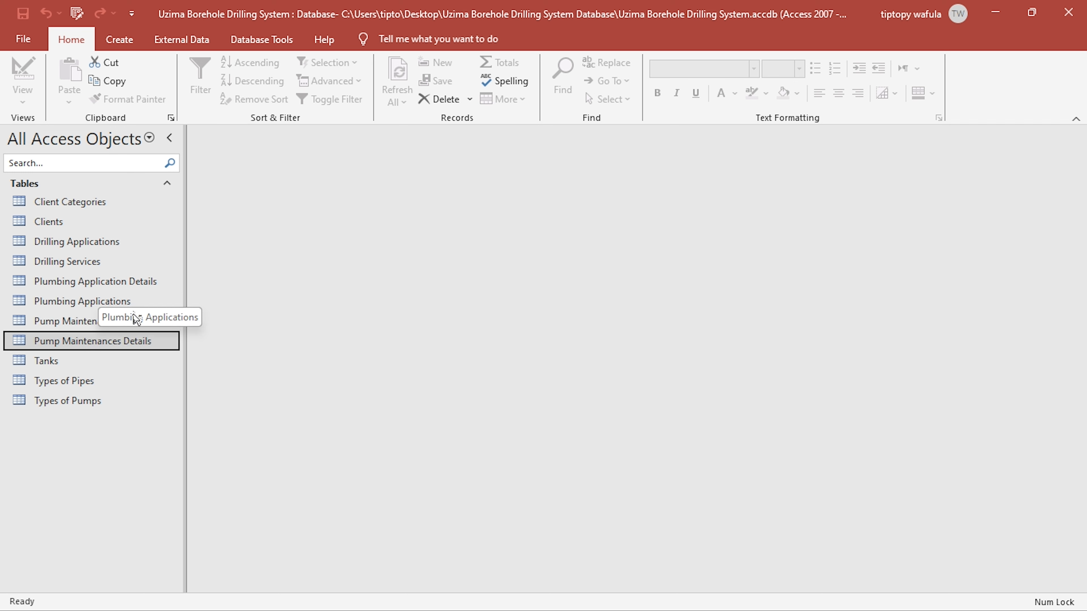
- Create a form from the Plumbing Applications table, save it as Plumbing Applications, and display it in Form View
{"action": "left_click", "coordinate": [102, 302]}
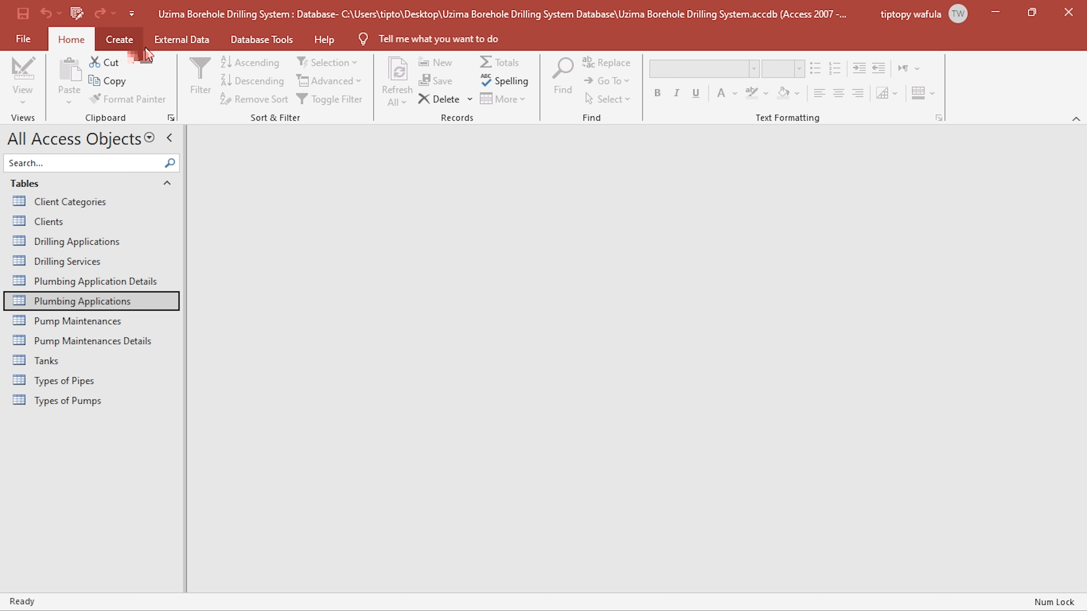
{"action": "left_click", "coordinate": [125, 43]}
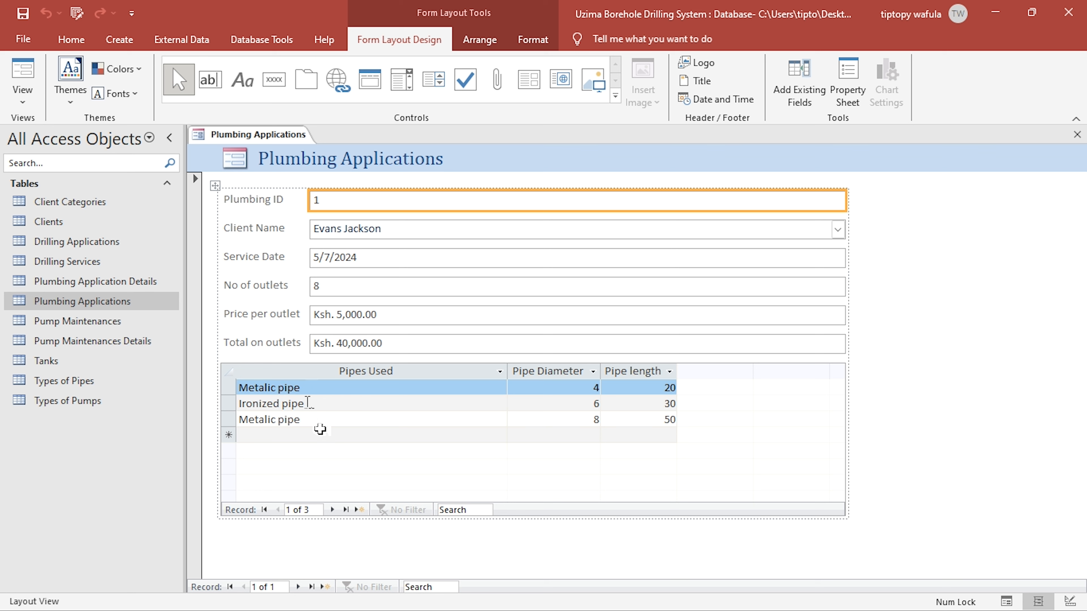
{"action": "left_click", "coordinate": [23, 13]}
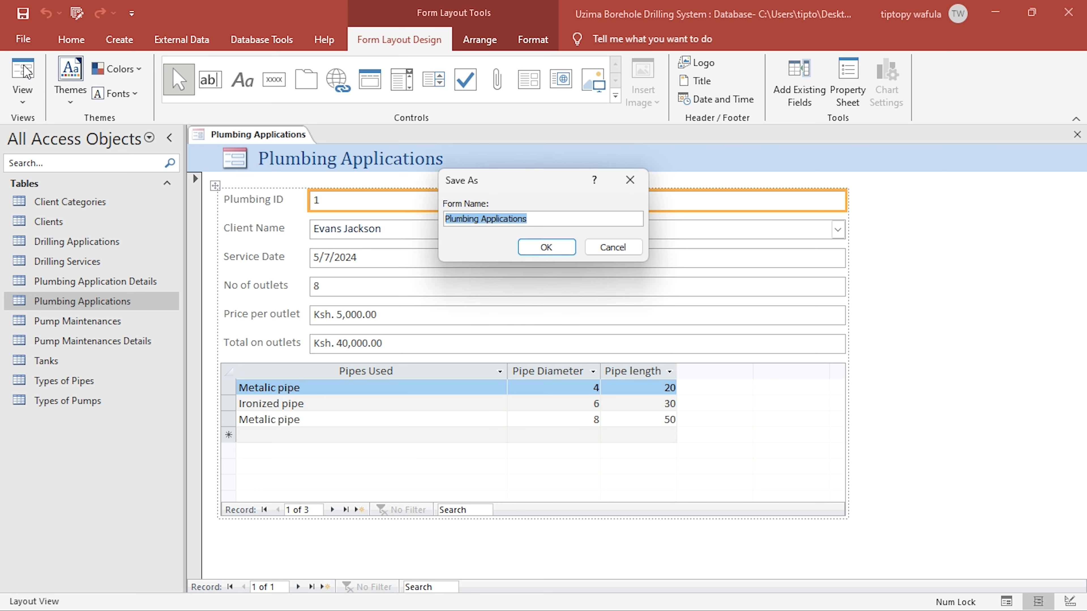
{"action": "left_click", "coordinate": [546, 247]}
{"action": "left_click", "coordinate": [23, 82]}
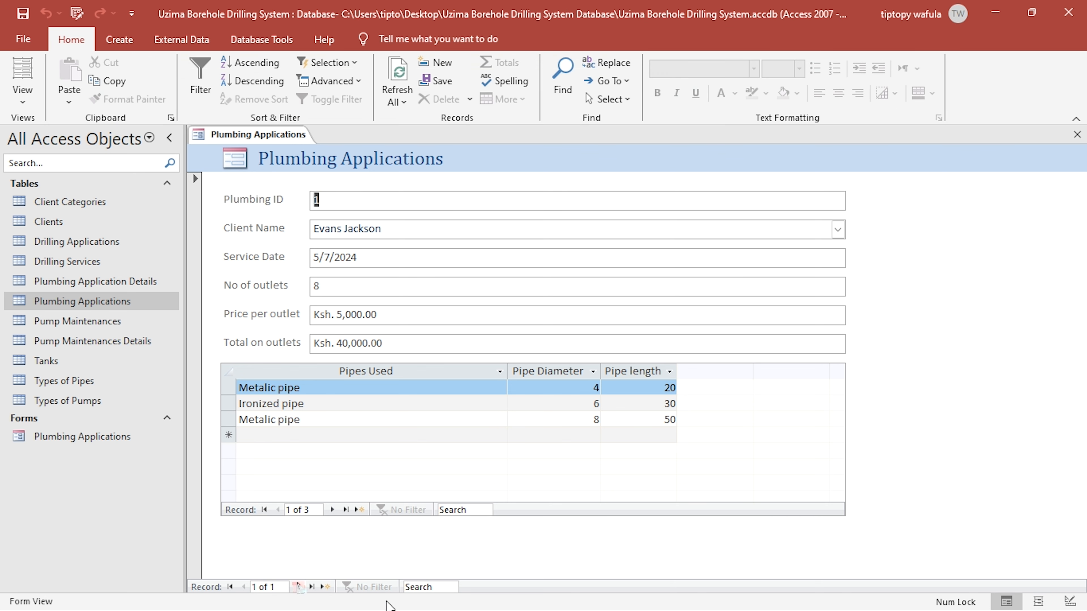
- Add a plumbing application record with a client's name, service date 5/13/2024, 60 outlets and a price per outlet of 8000
{"action": "left_click", "coordinate": [298, 587]}
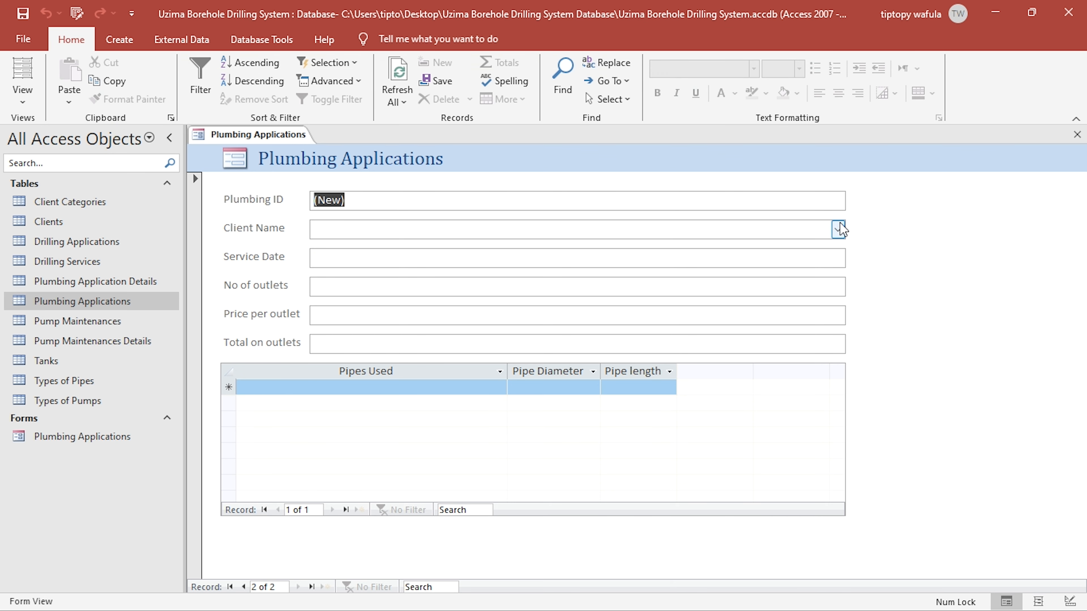
{"action": "left_click", "coordinate": [838, 229]}
{"action": "left_click", "coordinate": [627, 280]}
{"action": "left_click", "coordinate": [533, 262]}
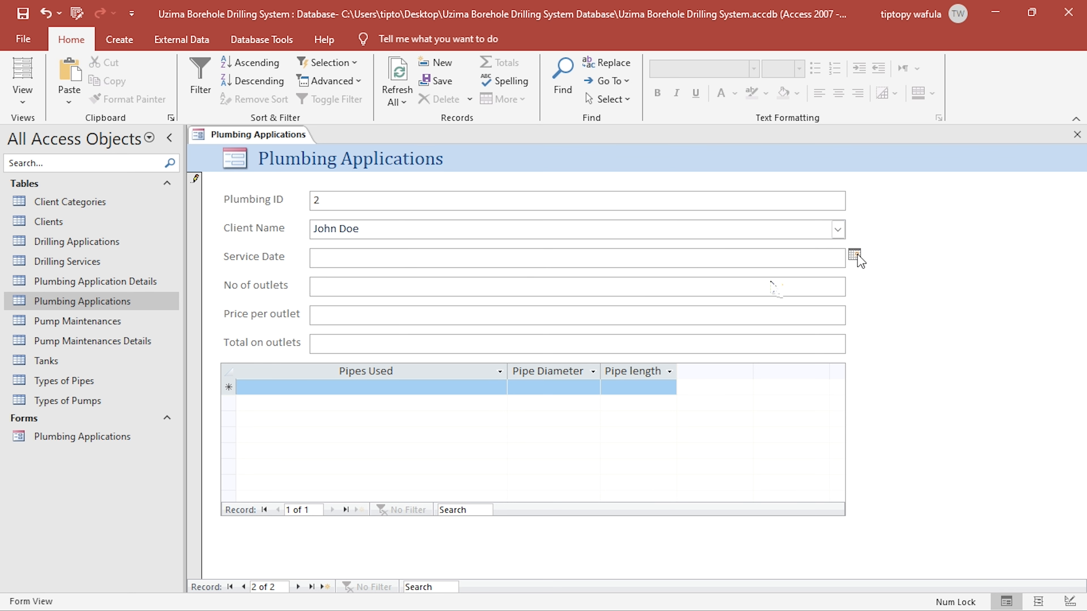
{"action": "left_click", "coordinate": [855, 255]}
{"action": "left_click", "coordinate": [753, 329]}
{"action": "left_click", "coordinate": [496, 286]}
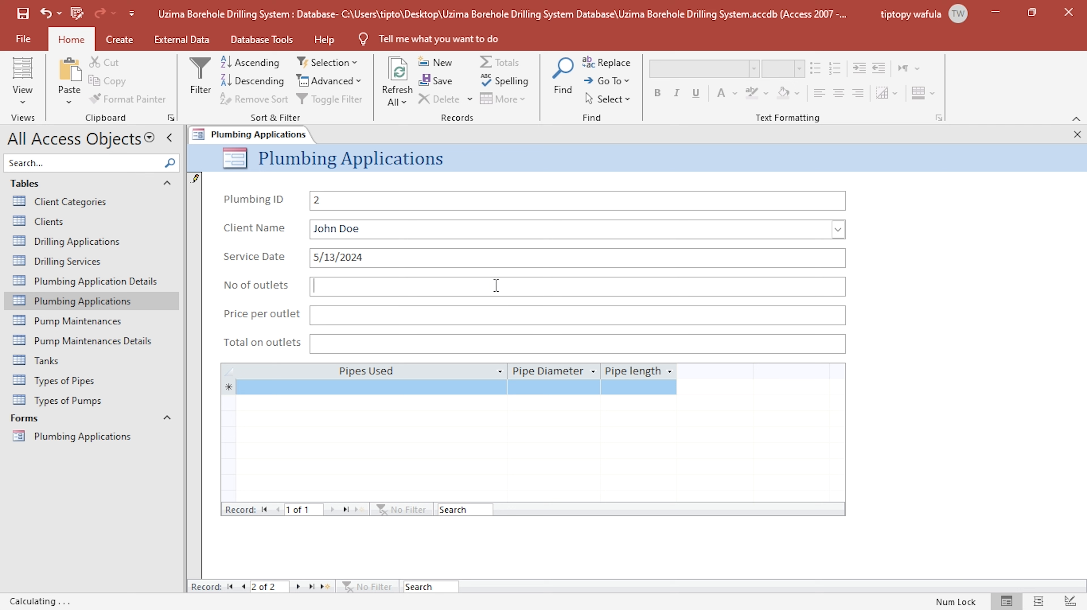
{"action": "type", "text": "60"}
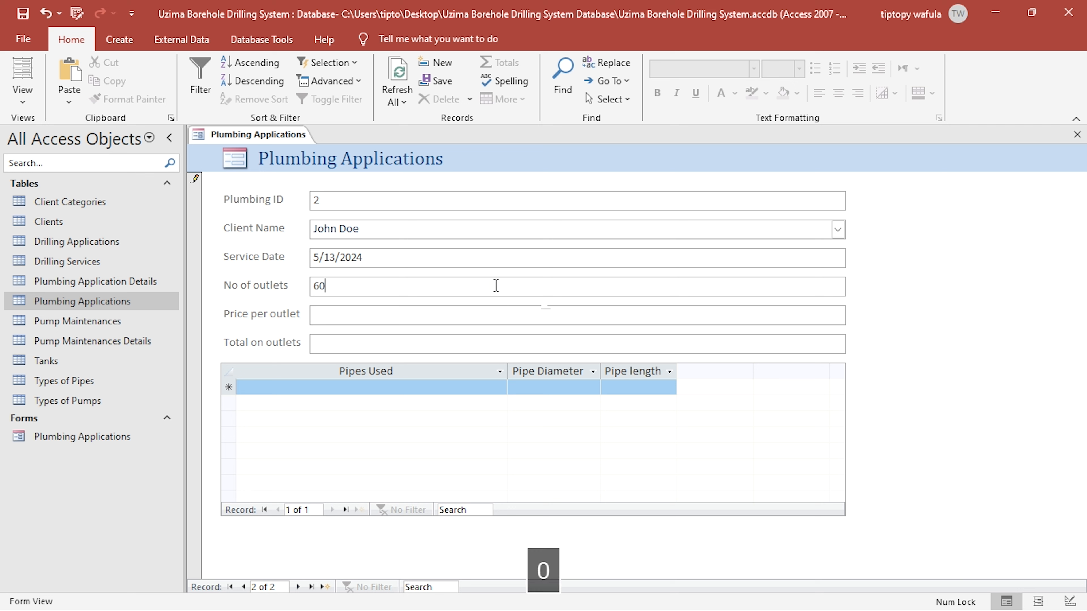
{"action": "left_click", "coordinate": [550, 314]}
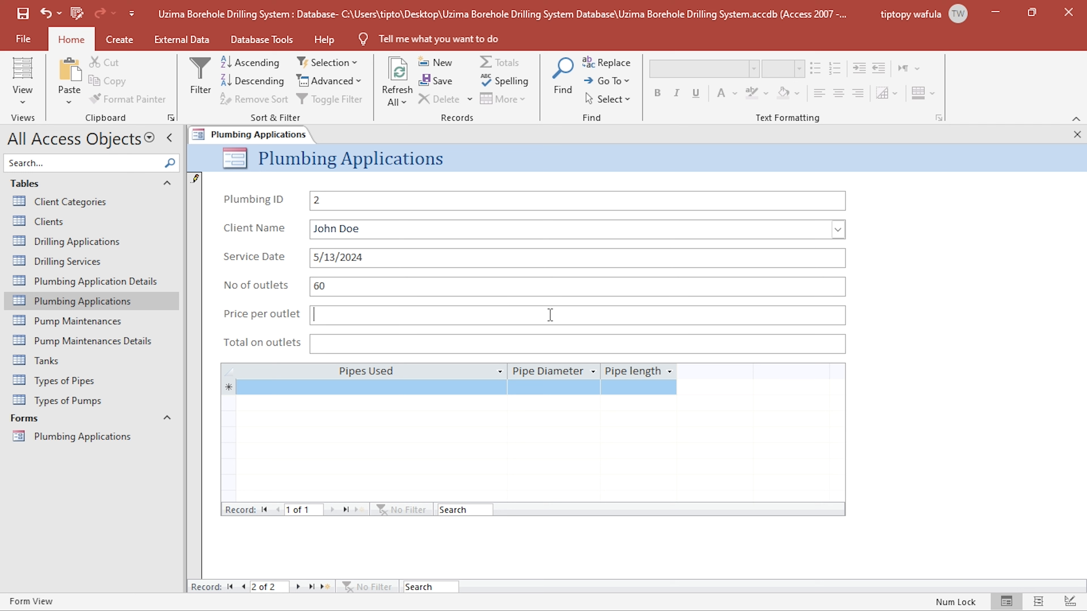
{"action": "type", "text": "8000"}
{"action": "left_click", "coordinate": [490, 342]}
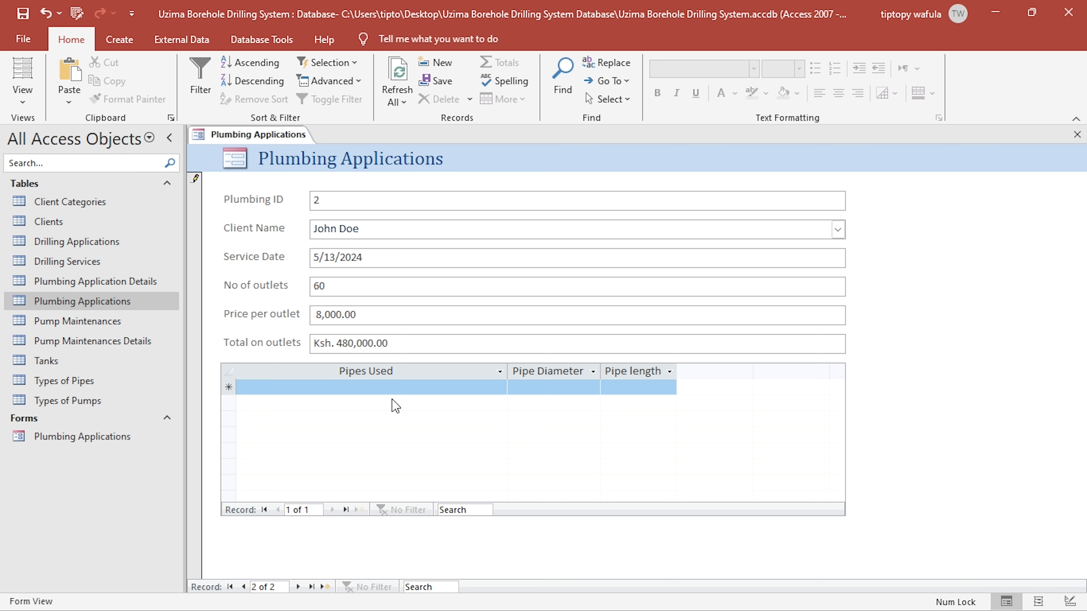
- Add an Ironized pipe entry with diameter 5 and length 8 to the new application's pipe subform
{"action": "left_click", "coordinate": [408, 388]}
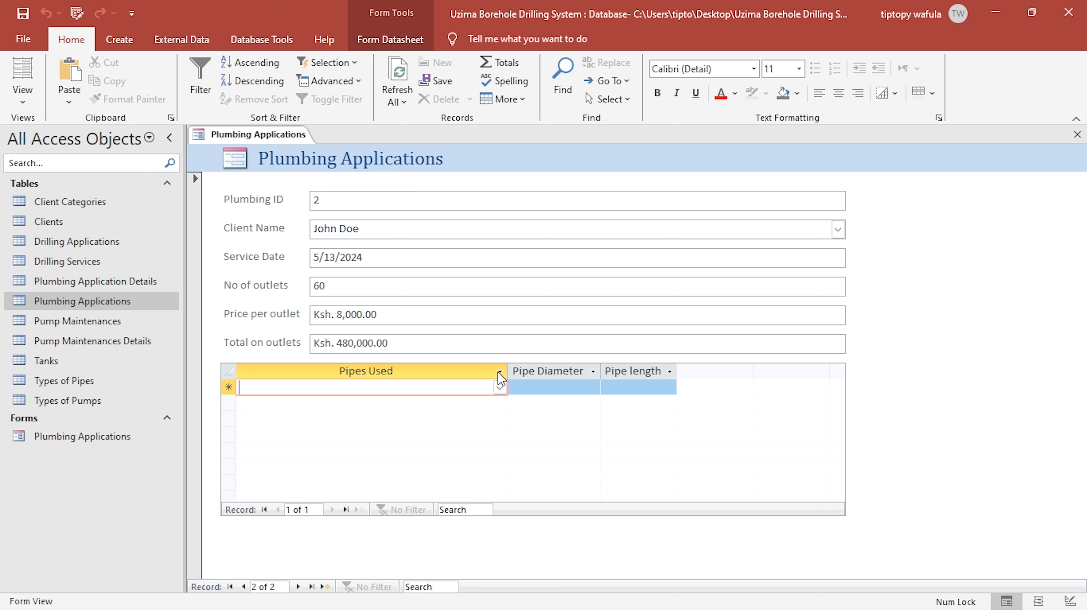
{"action": "left_click", "coordinate": [504, 393]}
{"action": "left_click", "coordinate": [446, 432]}
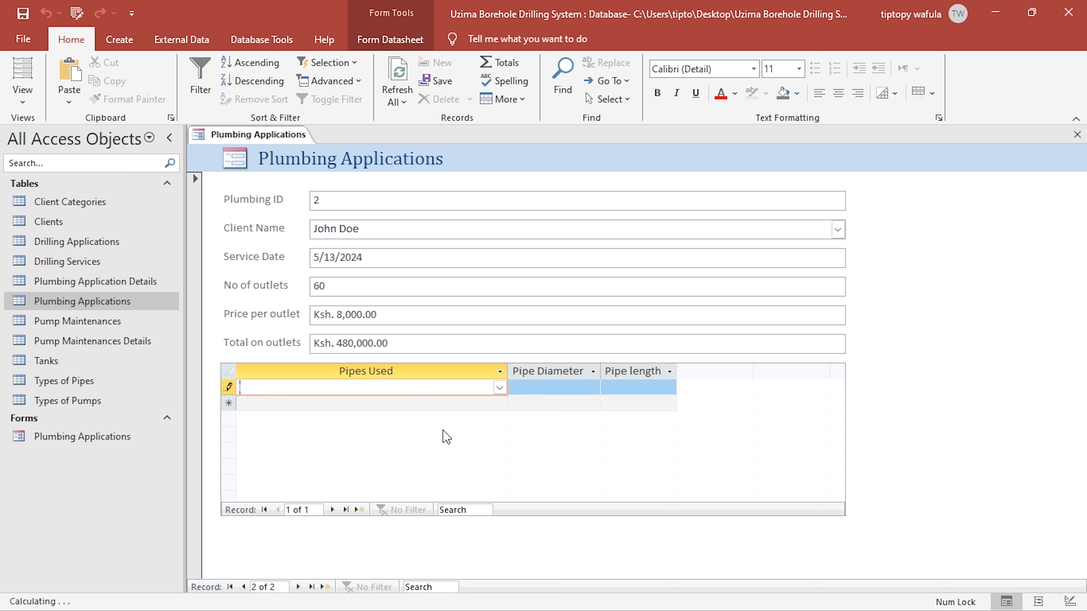
{"action": "left_click", "coordinate": [554, 389]}
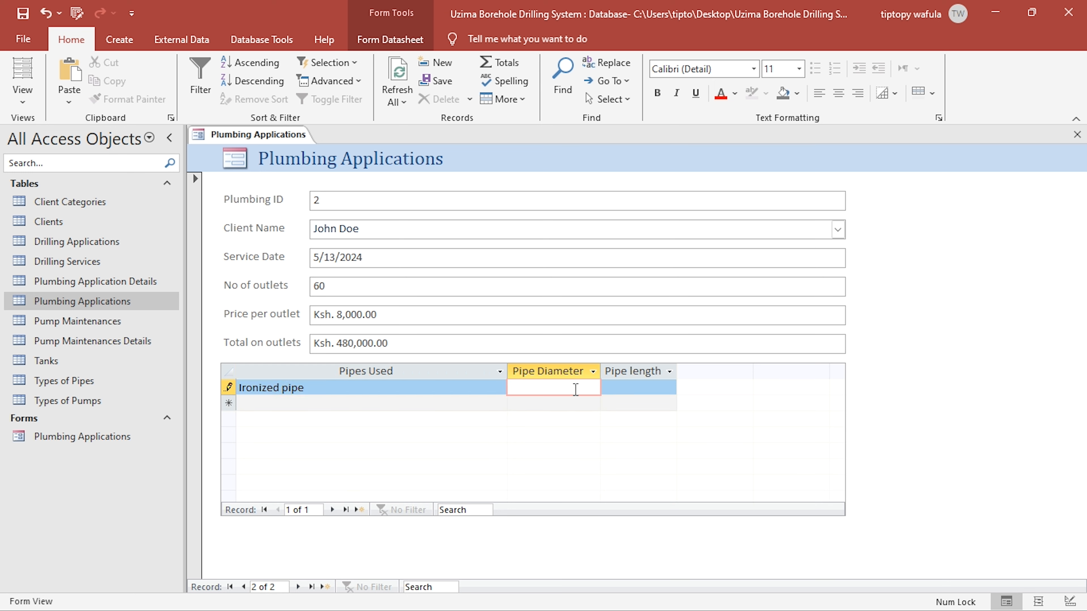
{"action": "type", "text": "5"}
{"action": "left_click", "coordinate": [640, 386]}
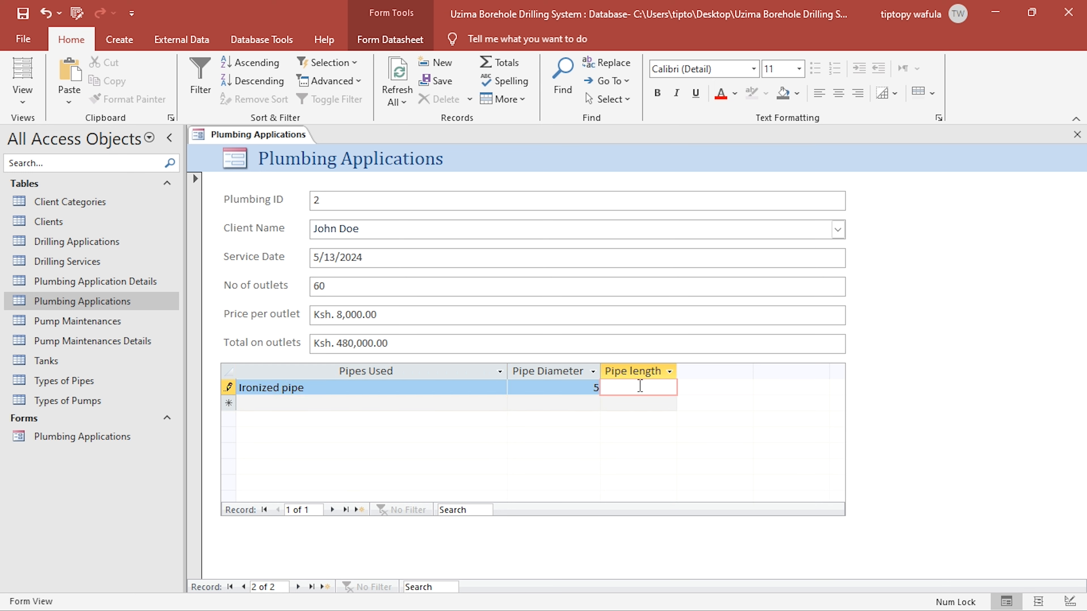
{"action": "type", "text": "8"}
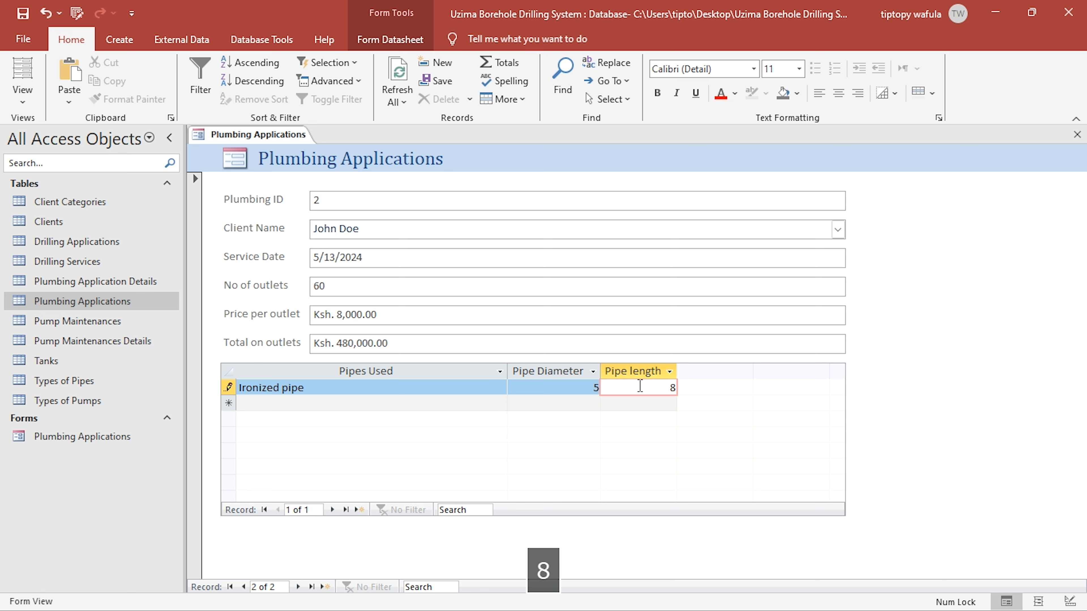
{"action": "key", "text": "Tab"}
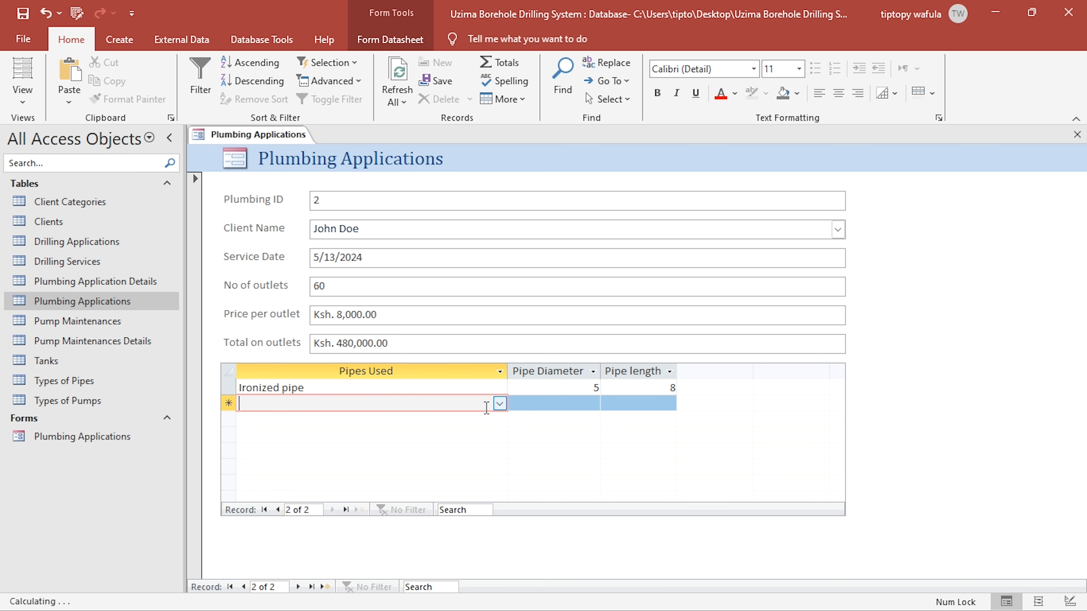
- Add a Metalic pipe entry with diameter 7 and length 12 to the subform, and close the form
{"action": "left_click", "coordinate": [499, 403]}
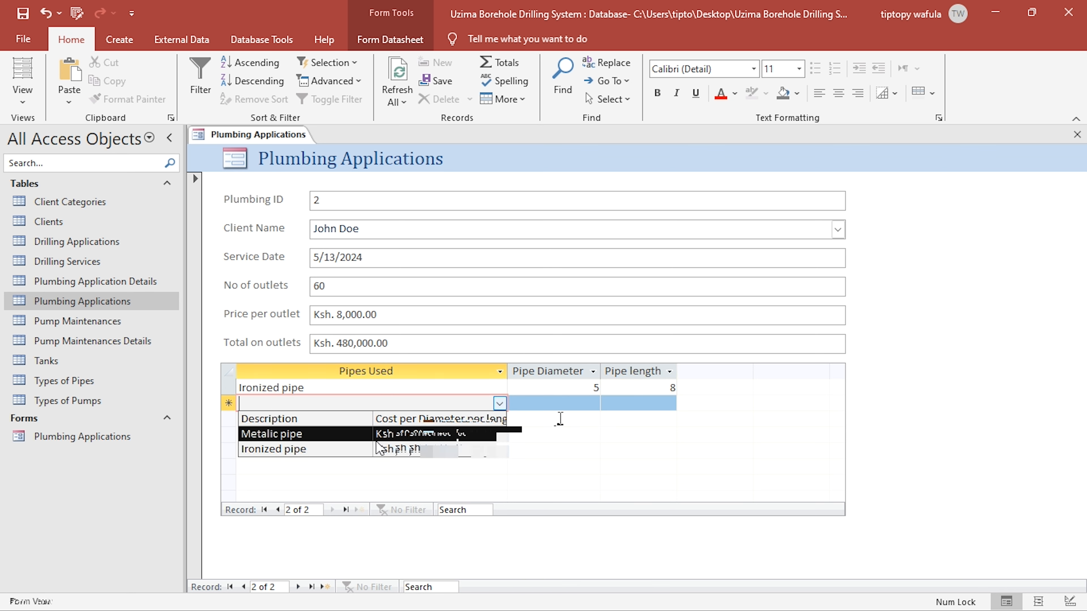
{"action": "left_click", "coordinate": [578, 406]}
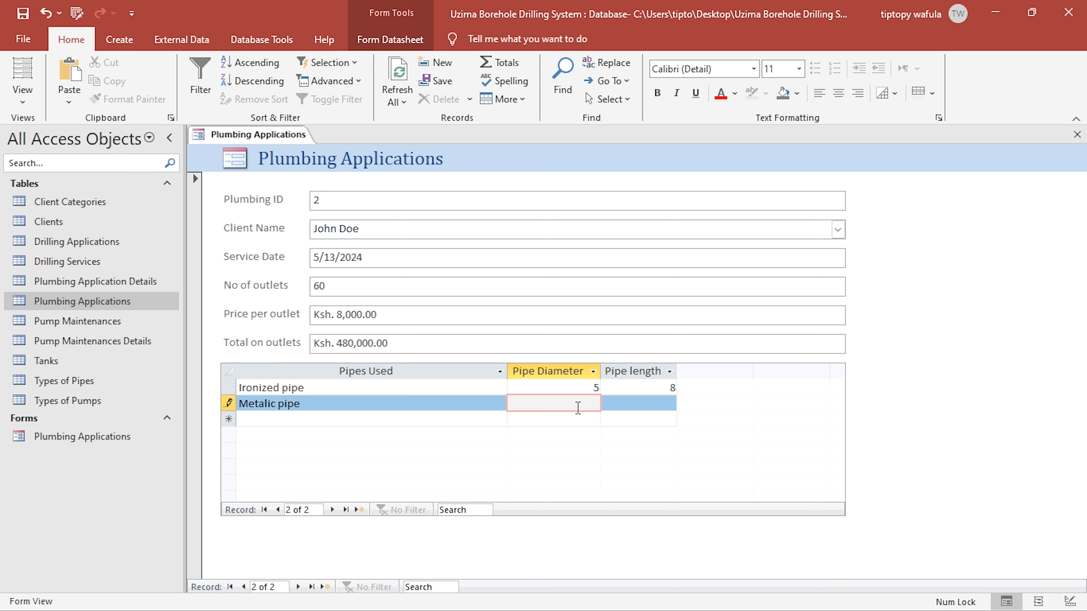
{"action": "type", "text": "7"}
{"action": "left_click", "coordinate": [633, 403]}
{"action": "type", "text": "12"}
{"action": "left_click", "coordinate": [568, 393]}
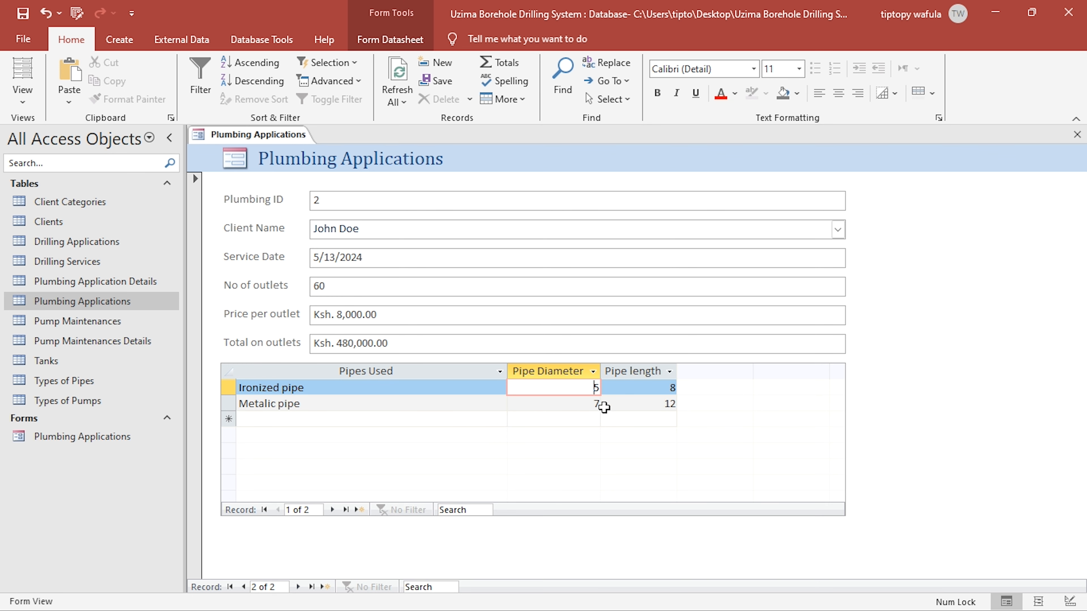
{"action": "left_click", "coordinate": [1078, 134]}
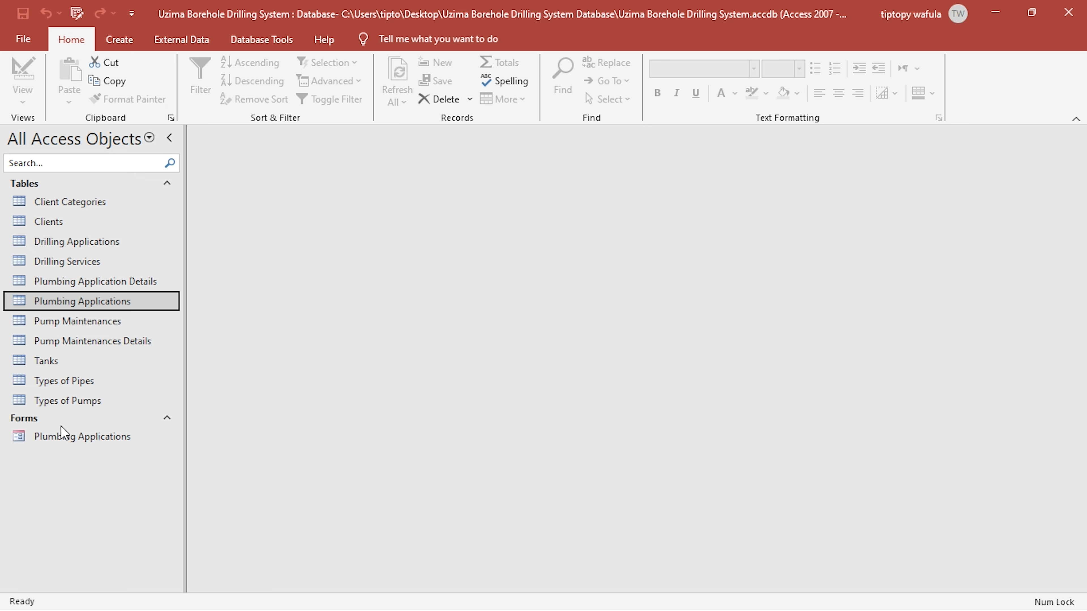
- Reopen and close the Plumbing Applications form, then check the new record in the Plumbing Applications table and close it
{"action": "double_click", "coordinate": [61, 435]}
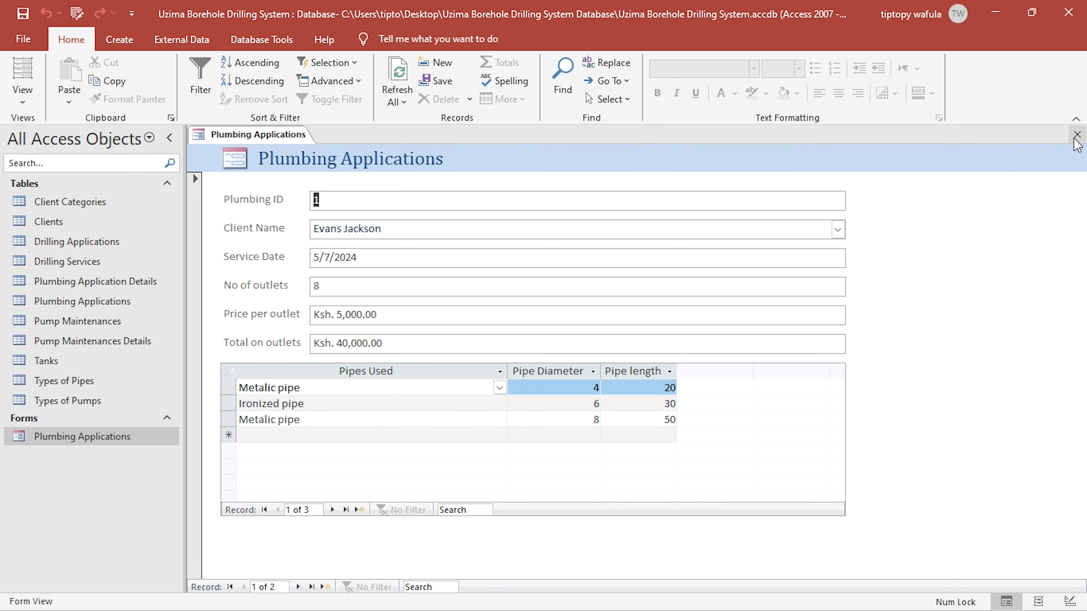
{"action": "left_click", "coordinate": [1076, 136]}
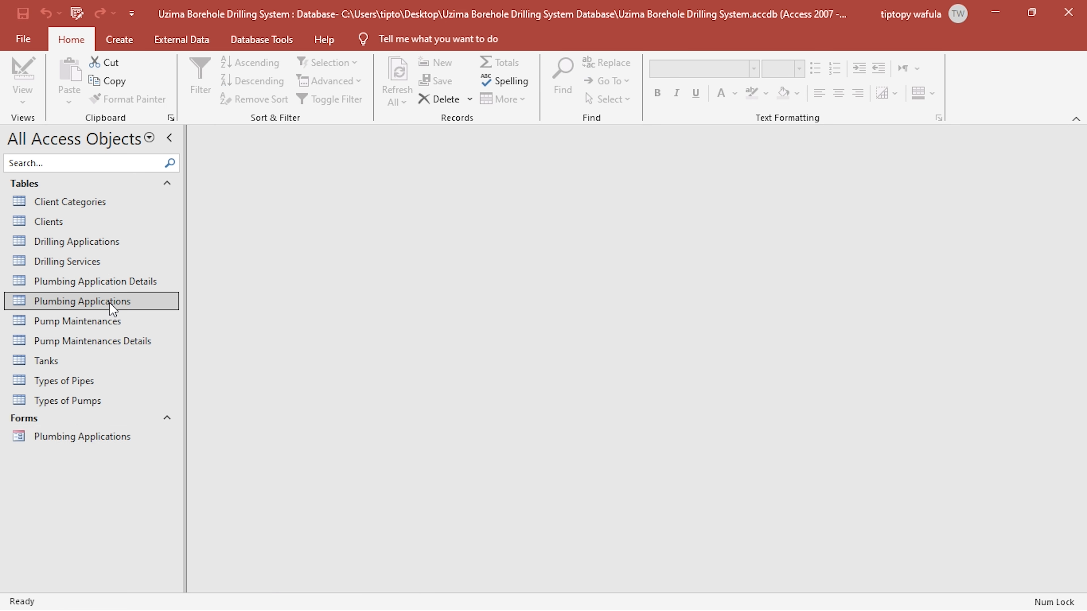
{"action": "double_click", "coordinate": [112, 304]}
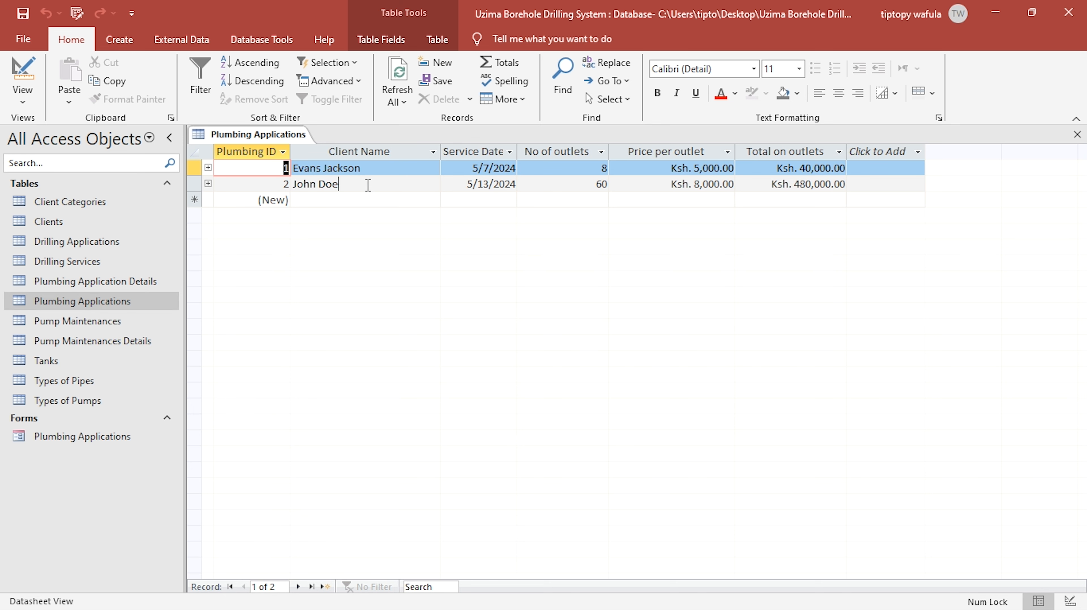
{"action": "left_click", "coordinate": [368, 185]}
{"action": "left_click_drag", "start_coordinate": [591, 185], "coordinate": [637, 185]}
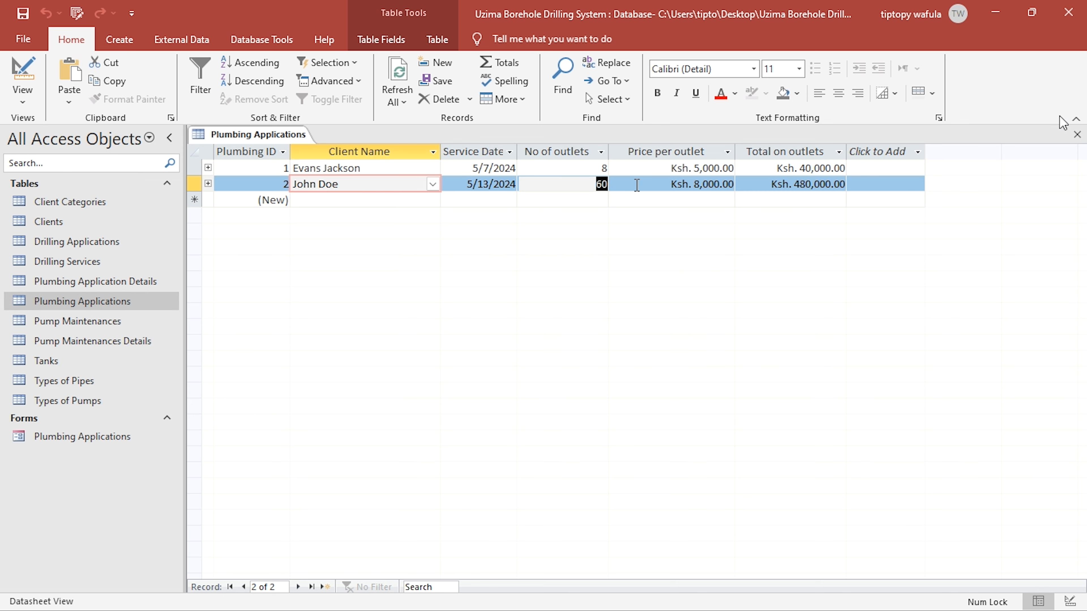
{"action": "left_click", "coordinate": [1078, 135]}
- Check the new application's pipe entries in the Plumbing Application Details table and close the table
{"action": "left_click", "coordinate": [111, 283]}
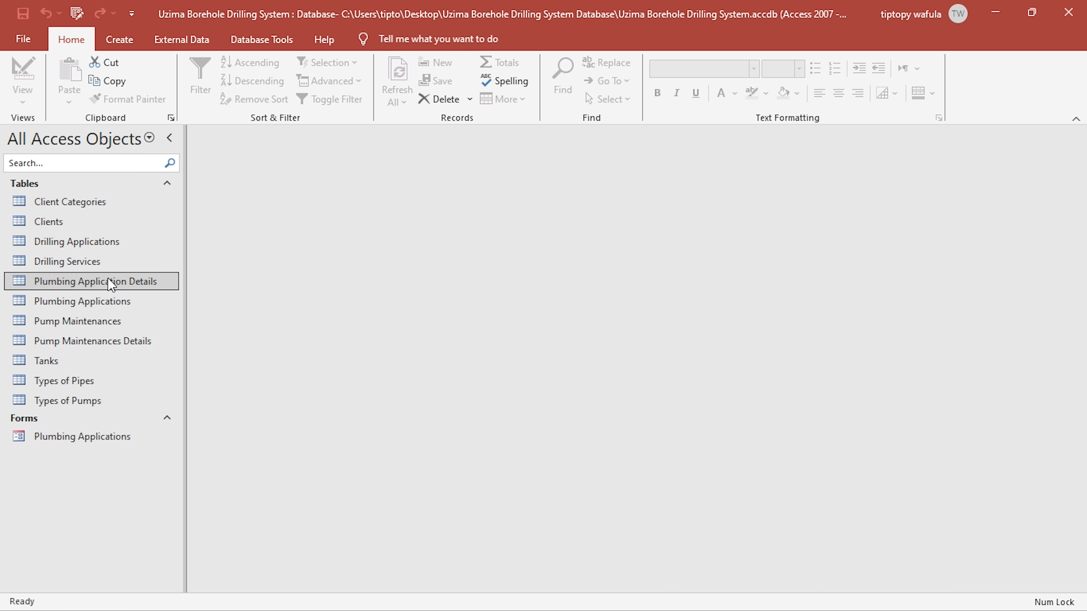
{"action": "double_click", "coordinate": [111, 283]}
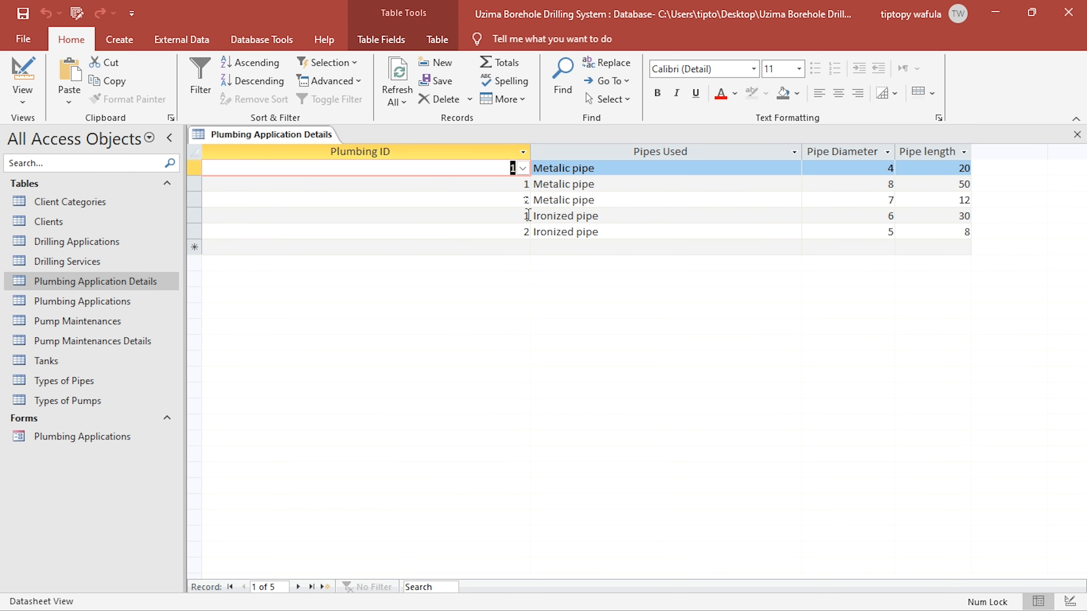
{"action": "left_click", "coordinate": [522, 200]}
{"action": "left_click", "coordinate": [626, 205]}
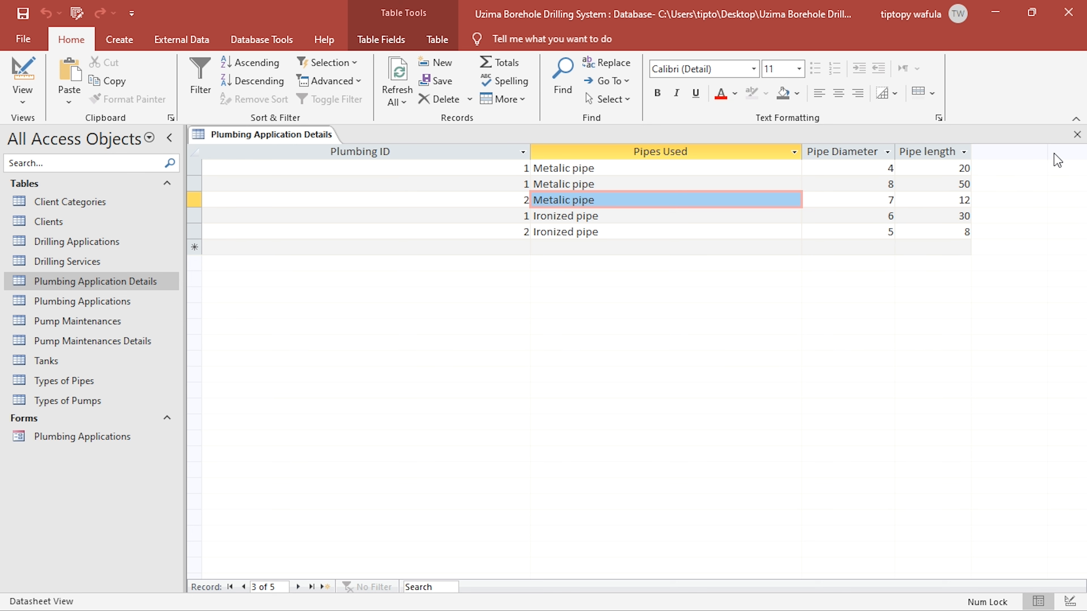
{"action": "left_click", "coordinate": [1077, 133]}
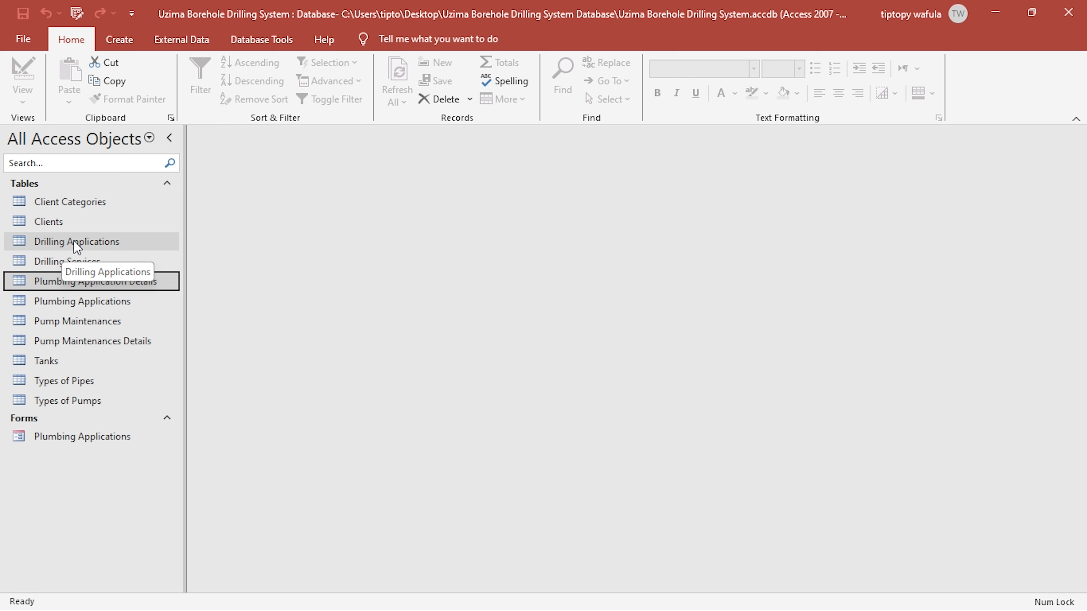
- Create a form from the Pump Maintenances table, then close it and save it as Pump Maintenances
{"action": "left_click", "coordinate": [107, 322]}
{"action": "left_click", "coordinate": [120, 39]}
{"action": "left_click", "coordinate": [295, 84]}
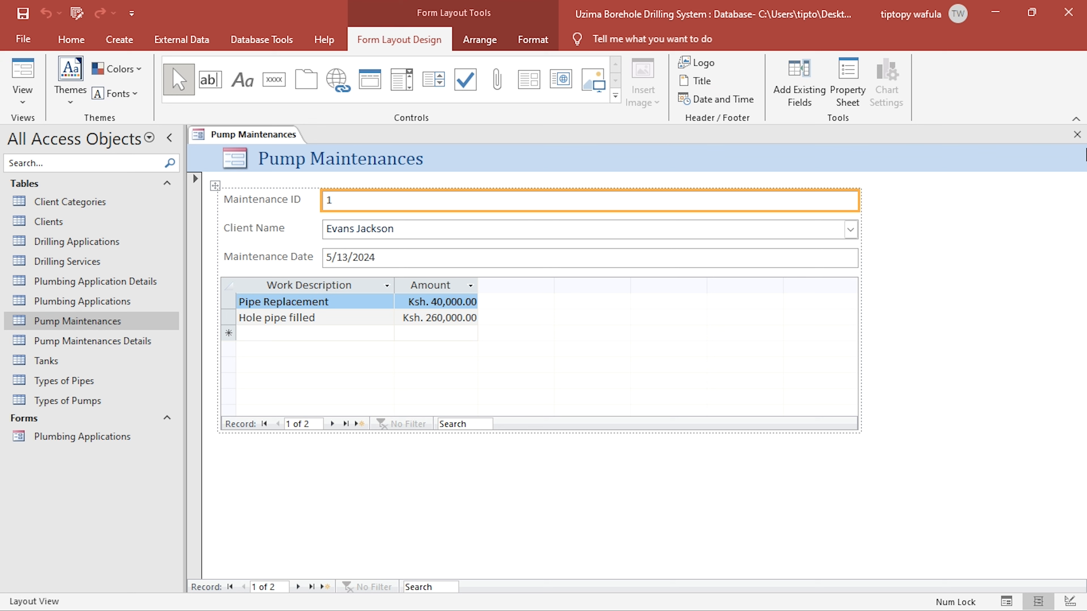
{"action": "left_click", "coordinate": [1077, 135]}
{"action": "left_click", "coordinate": [492, 353]}
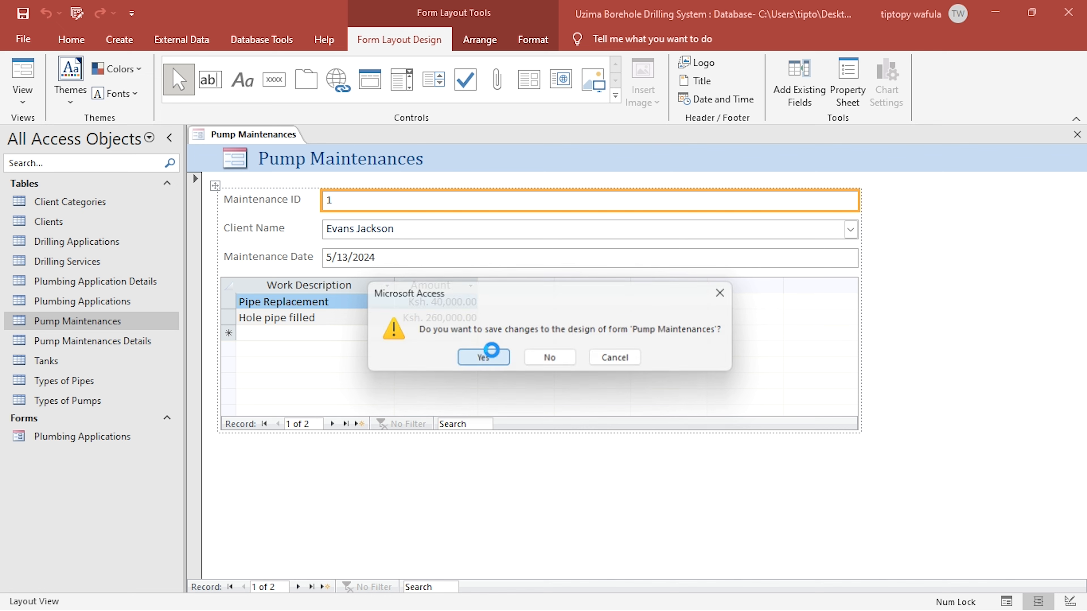
{"action": "left_click", "coordinate": [552, 247]}
- Switch to KCSE PROJECT 2024.pdf in Foxit PDF Editor and examine the fee tables and the database system requirements
{"action": "key", "text": "alt+Tab"}
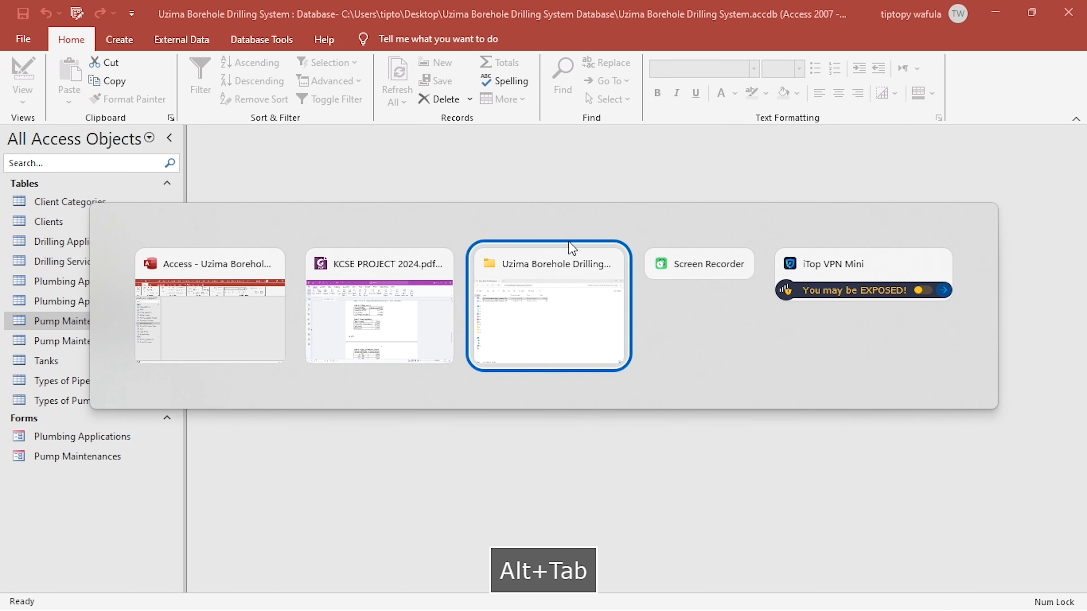
{"action": "left_click", "coordinate": [428, 329]}
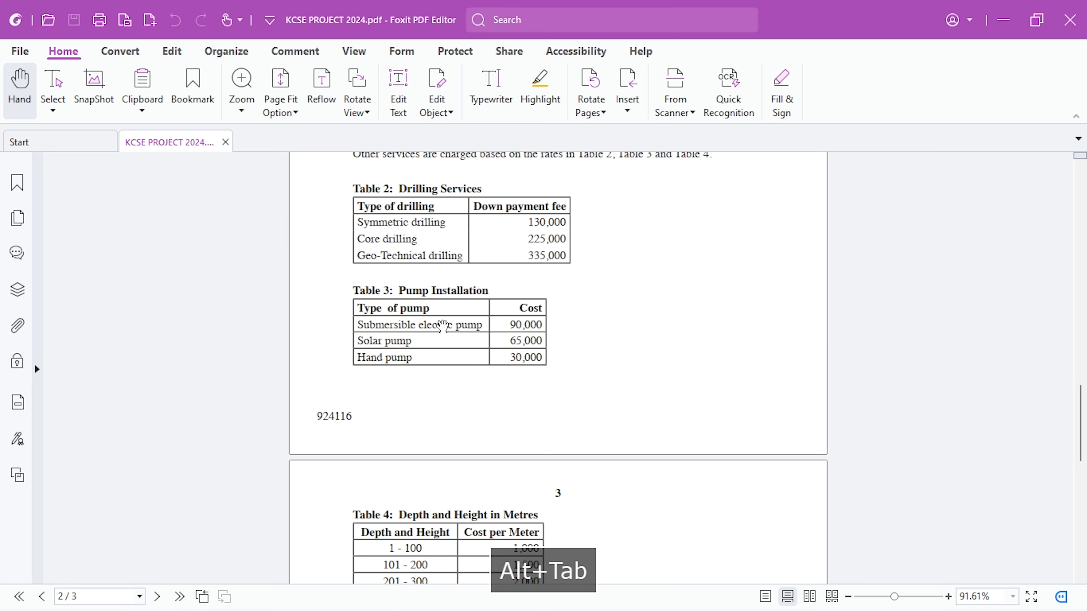
{"action": "scroll", "coordinate": [443, 326], "scroll_direction": "up", "scroll_amount": 6}
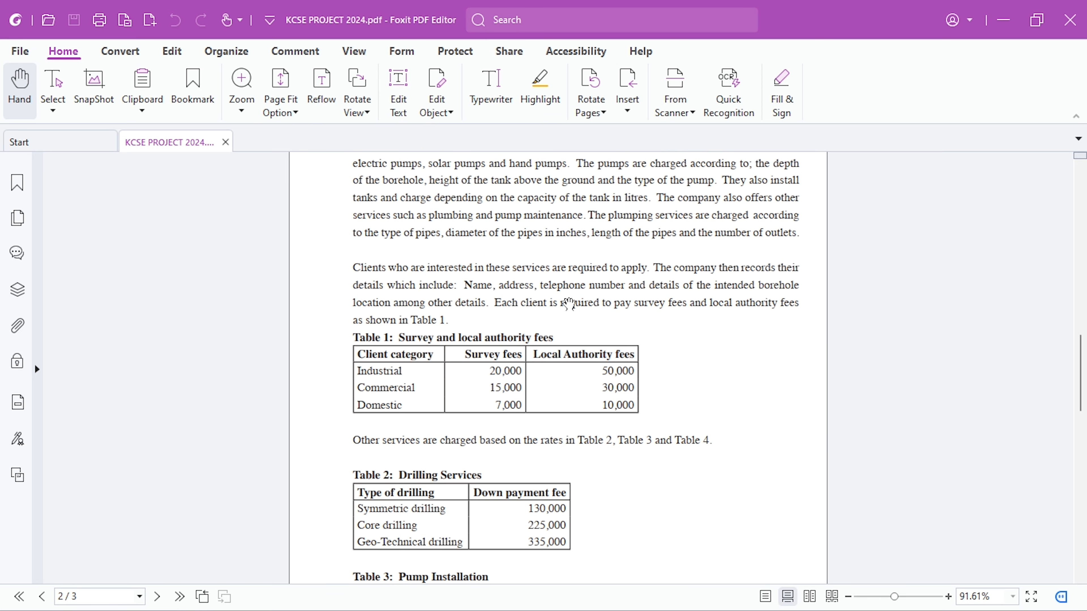
{"action": "scroll", "coordinate": [569, 304], "scroll_direction": "down", "scroll_amount": 4}
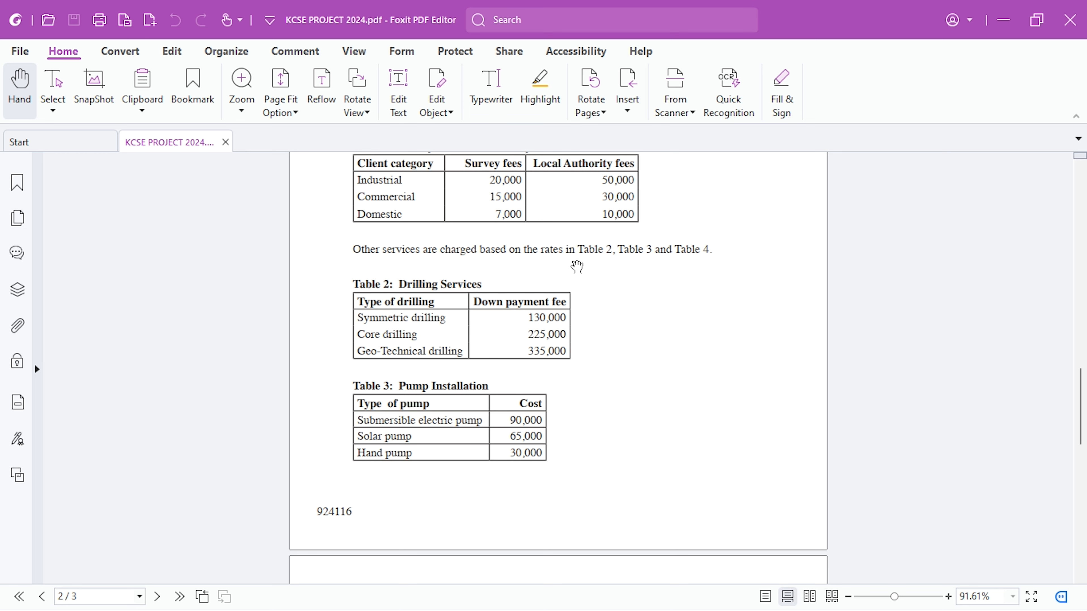
{"action": "scroll", "coordinate": [595, 316], "scroll_direction": "up", "scroll_amount": 1}
{"action": "scroll", "coordinate": [463, 247], "scroll_direction": "down", "scroll_amount": 2}
{"action": "scroll", "coordinate": [462, 247], "scroll_direction": "down", "scroll_amount": 7}
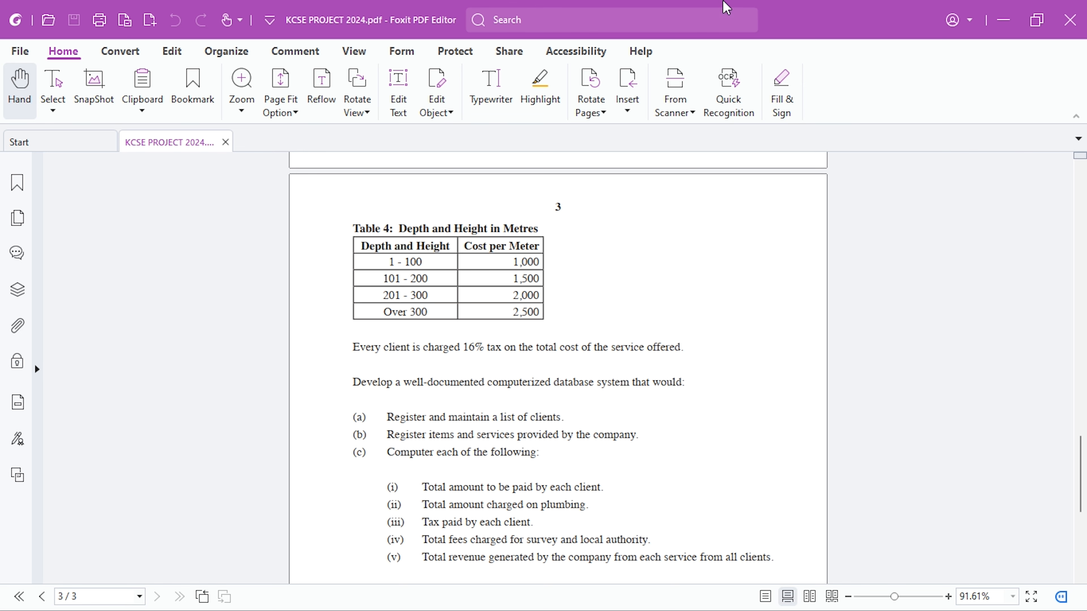
- Close the project PDF, switch to Access and start a new query design with the Drilling Applications table, enlarging its field list
{"action": "left_click", "coordinate": [226, 142]}
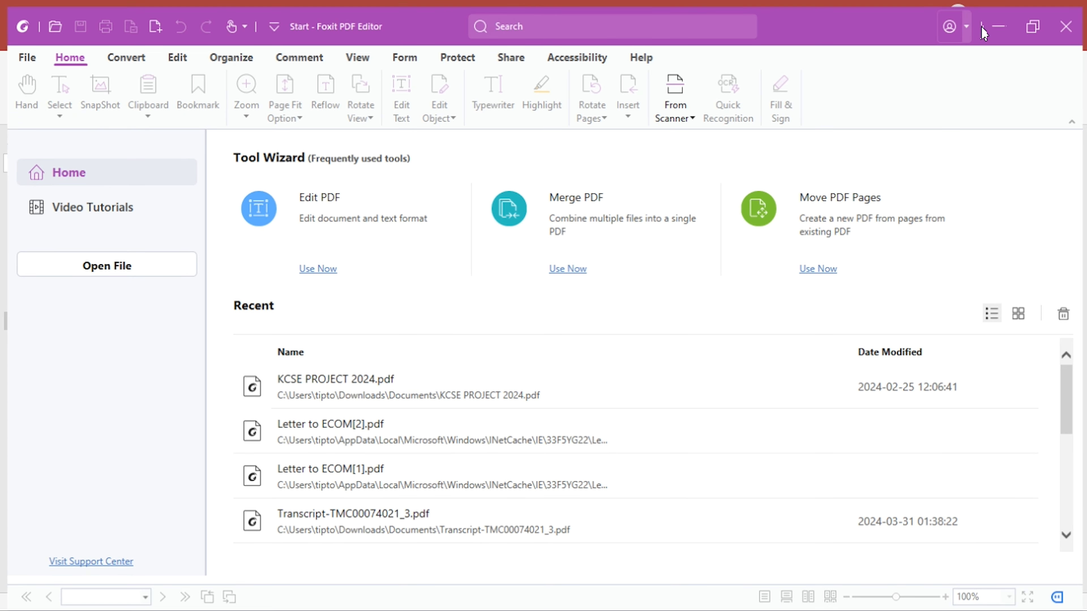
{"action": "left_click", "coordinate": [1002, 20]}
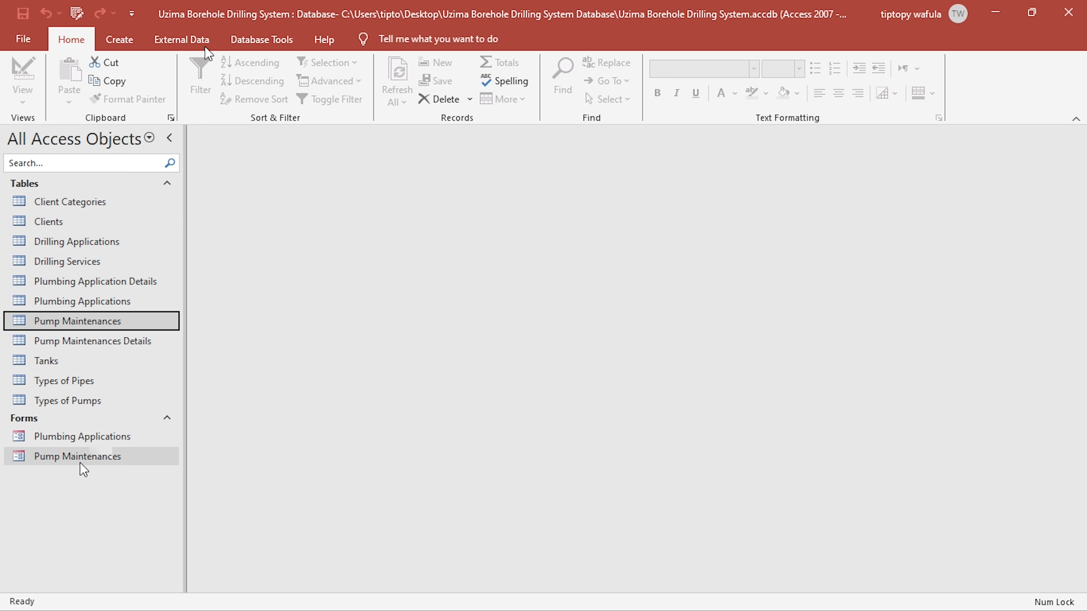
{"action": "left_click", "coordinate": [116, 40]}
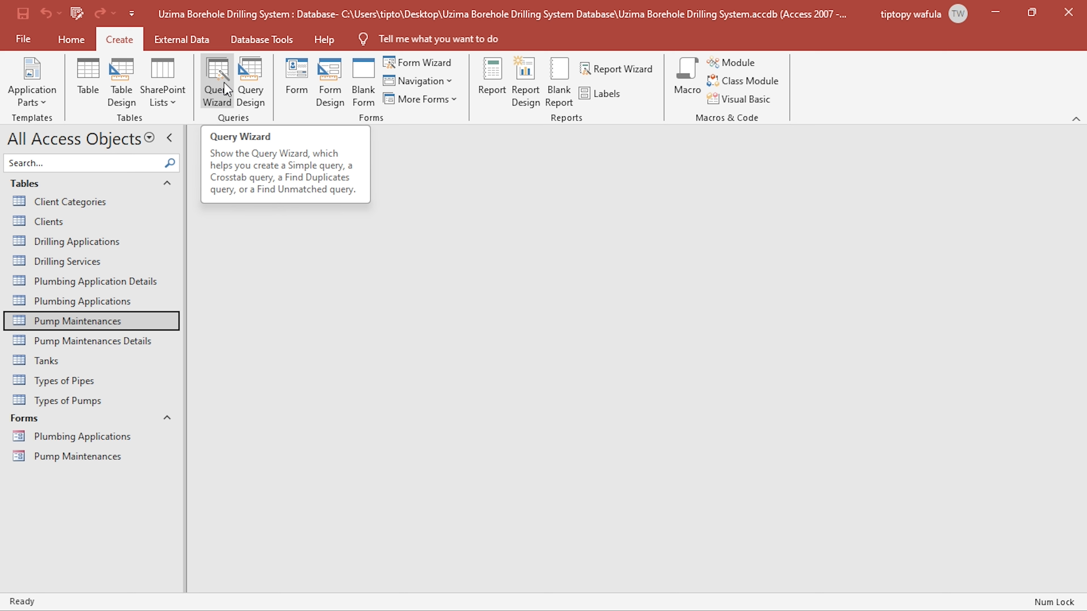
{"action": "left_click", "coordinate": [242, 88]}
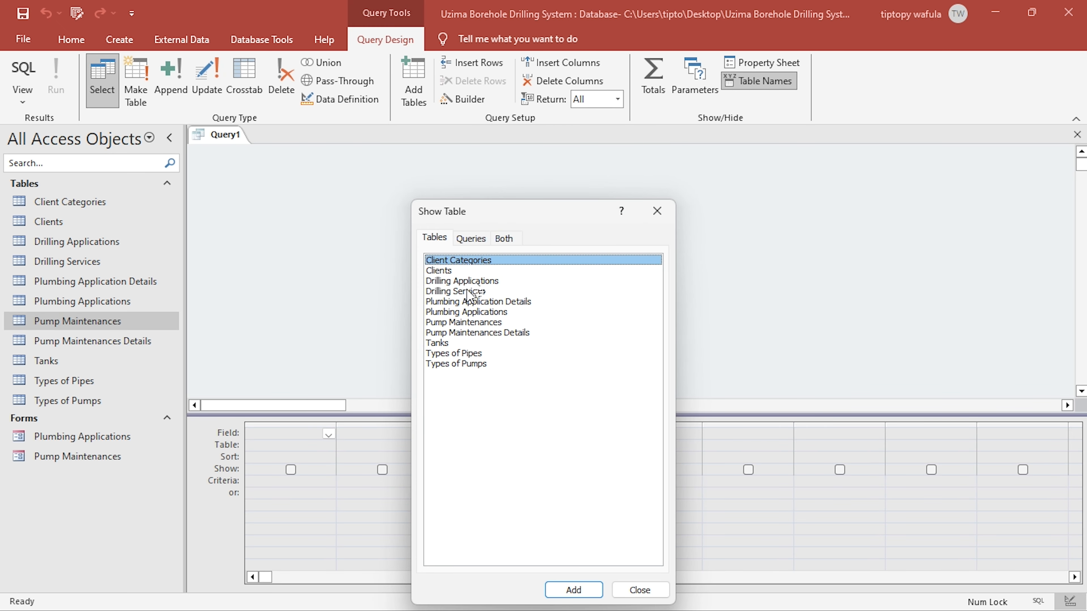
{"action": "double_click", "coordinate": [467, 281]}
{"action": "left_click", "coordinate": [657, 210]}
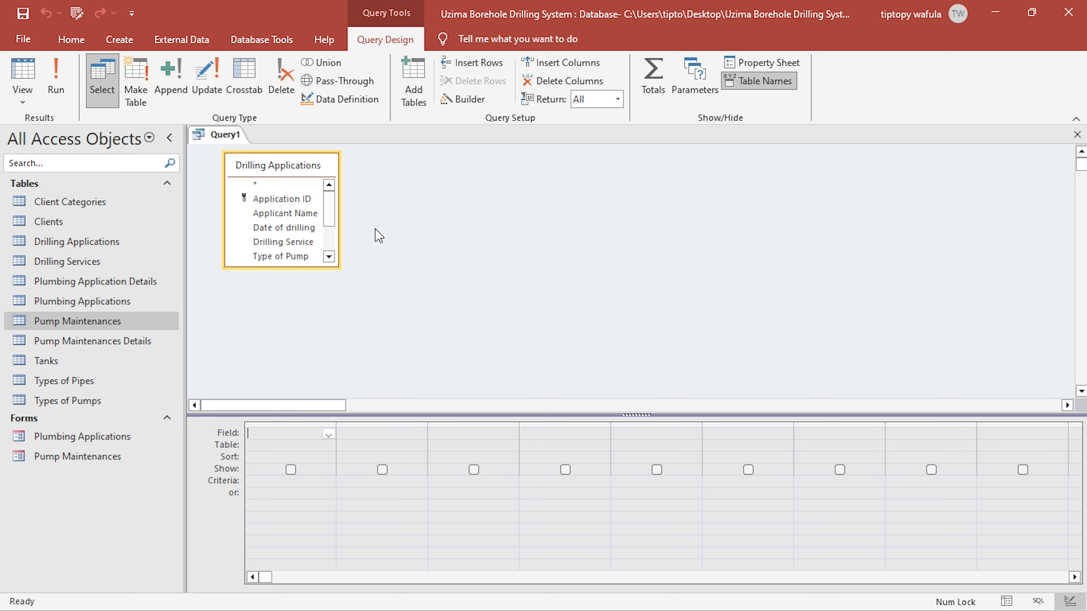
{"action": "left_click_drag", "start_coordinate": [341, 264], "coordinate": [389, 373]}
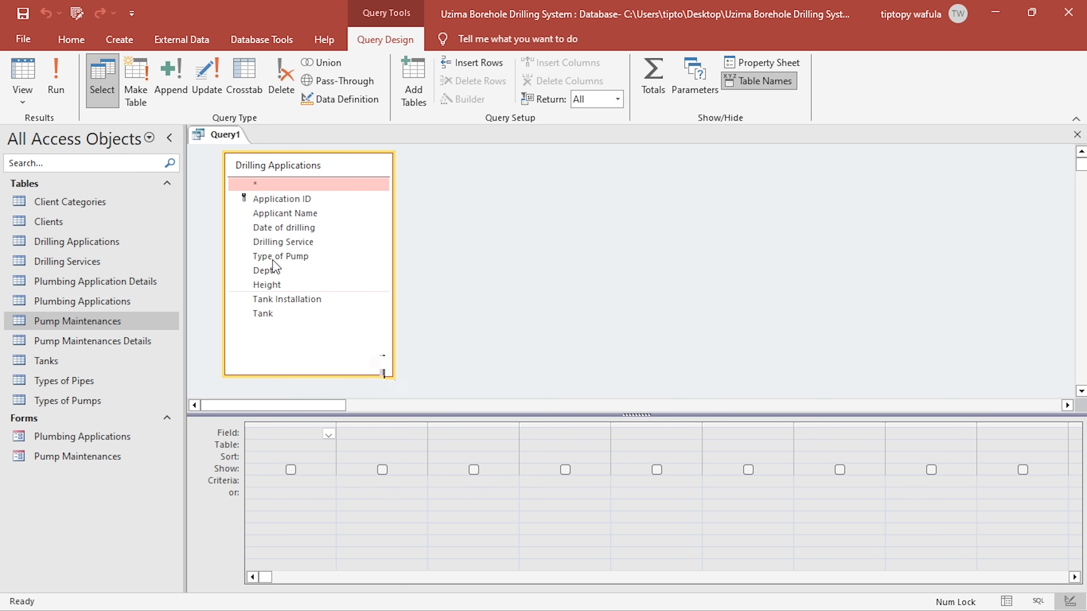
- Add every Drilling Applications field to the query grid, from Application ID through Tank
{"action": "left_click", "coordinate": [271, 202]}
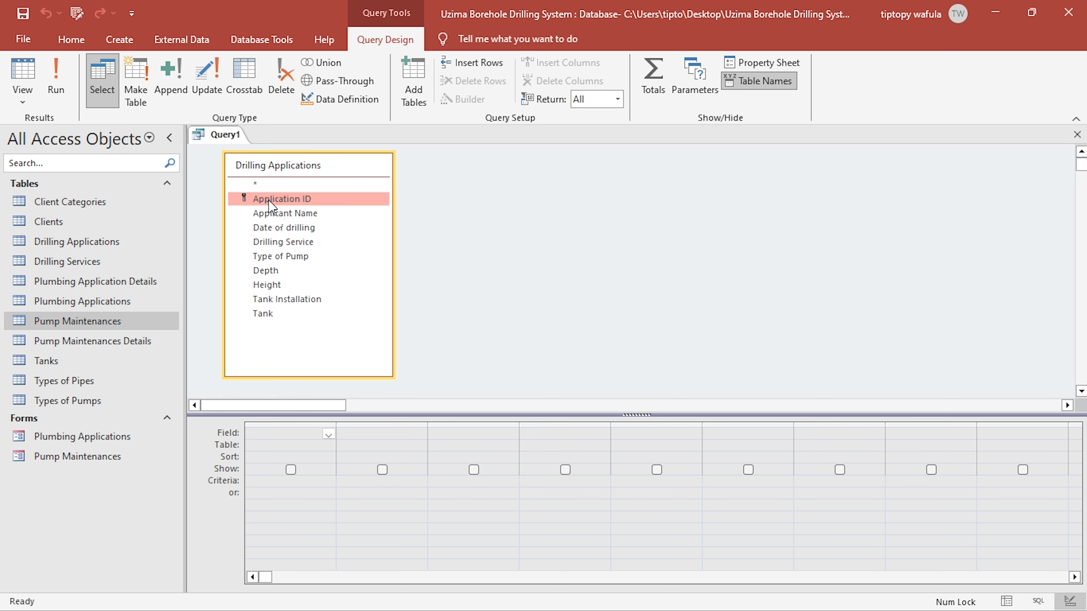
{"action": "double_click", "coordinate": [271, 201]}
{"action": "double_click", "coordinate": [274, 214]}
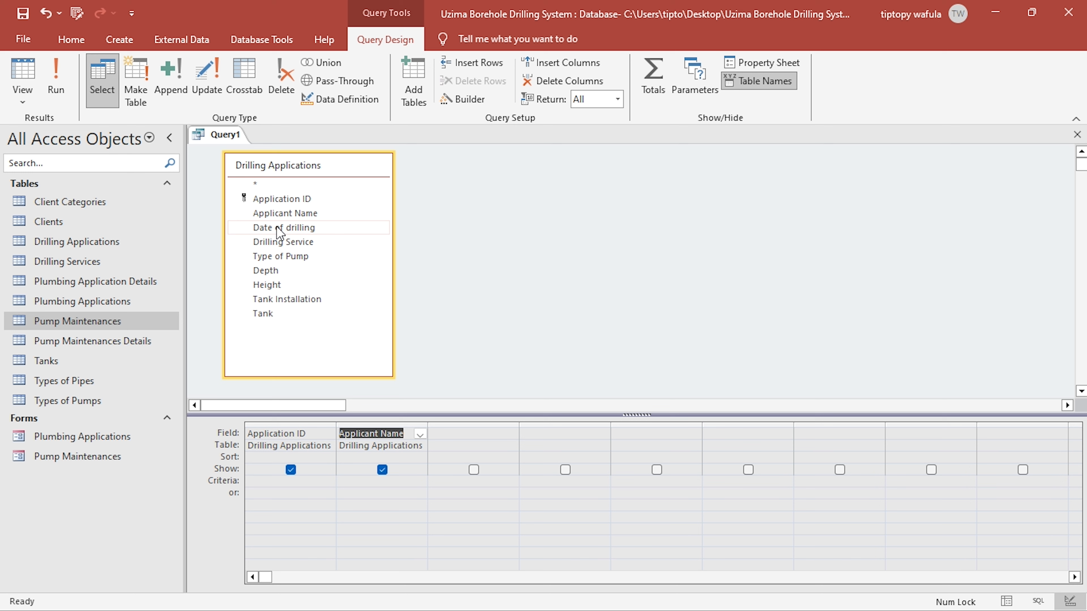
{"action": "double_click", "coordinate": [278, 229]}
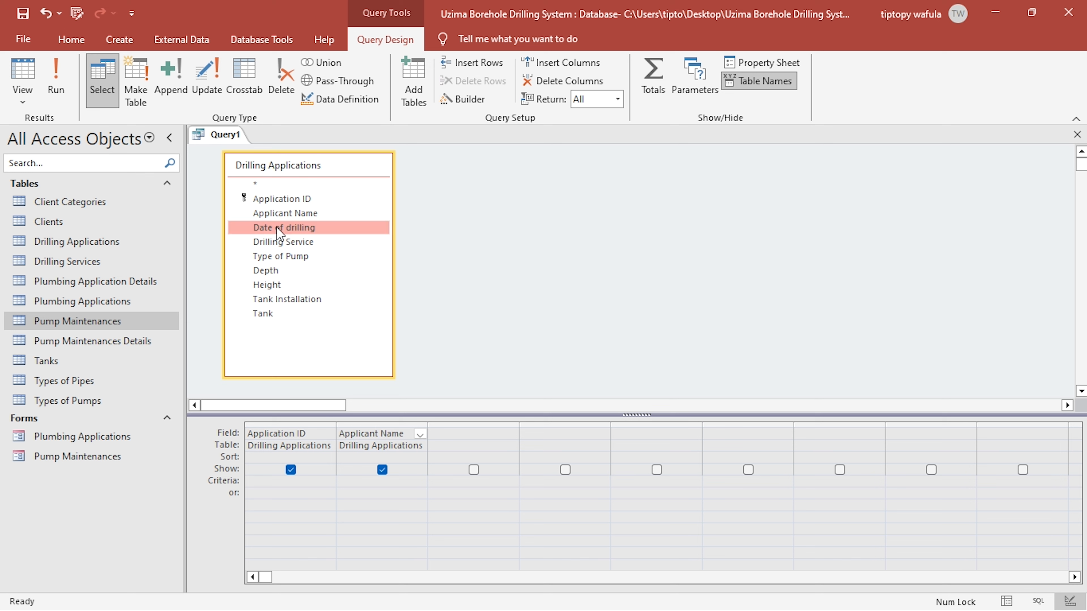
{"action": "double_click", "coordinate": [282, 243]}
{"action": "double_click", "coordinate": [284, 257]}
{"action": "double_click", "coordinate": [283, 271]}
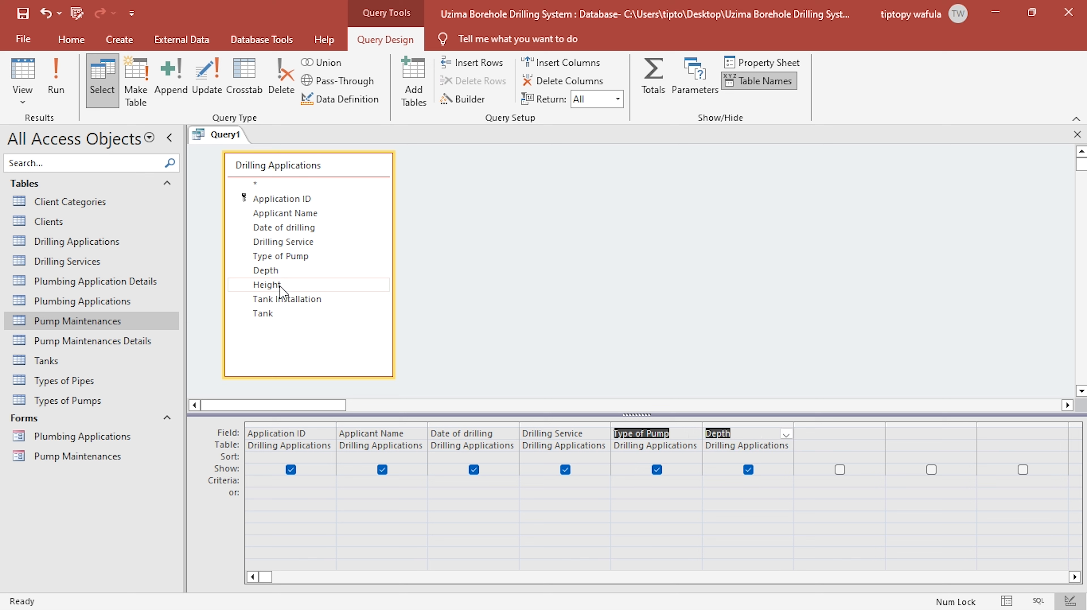
{"action": "double_click", "coordinate": [279, 286]}
{"action": "double_click", "coordinate": [279, 300]}
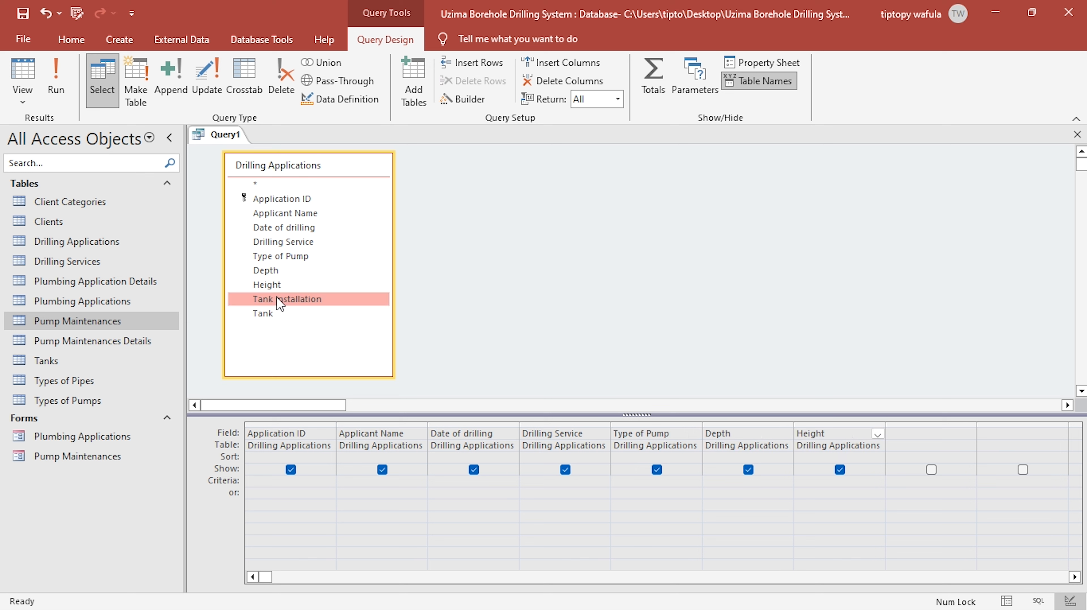
{"action": "double_click", "coordinate": [270, 314]}
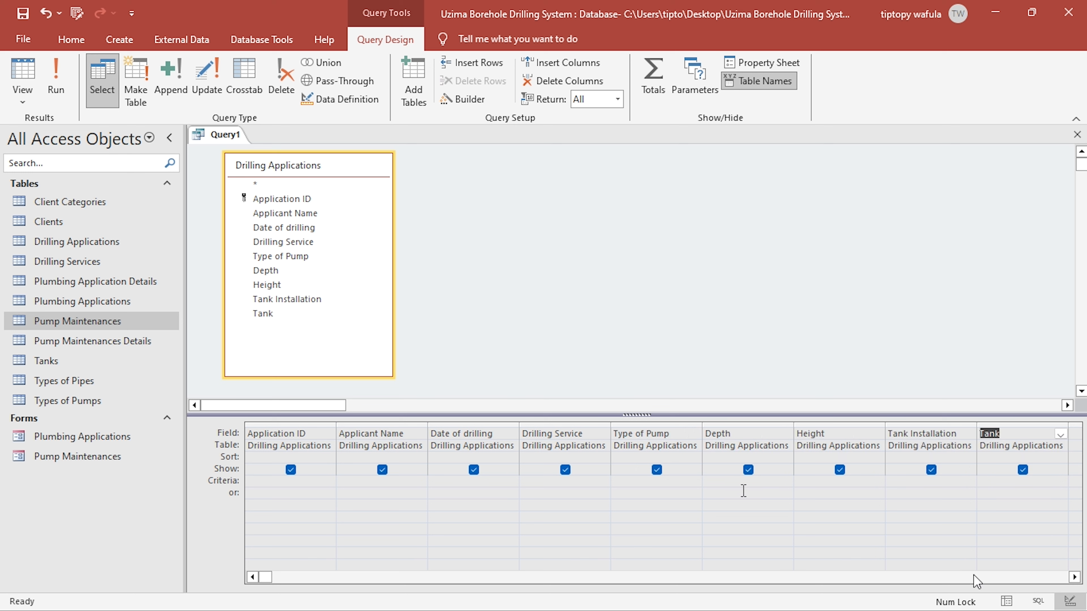
{"action": "left_click", "coordinate": [1075, 578]}
{"action": "left_click", "coordinate": [1074, 577]}
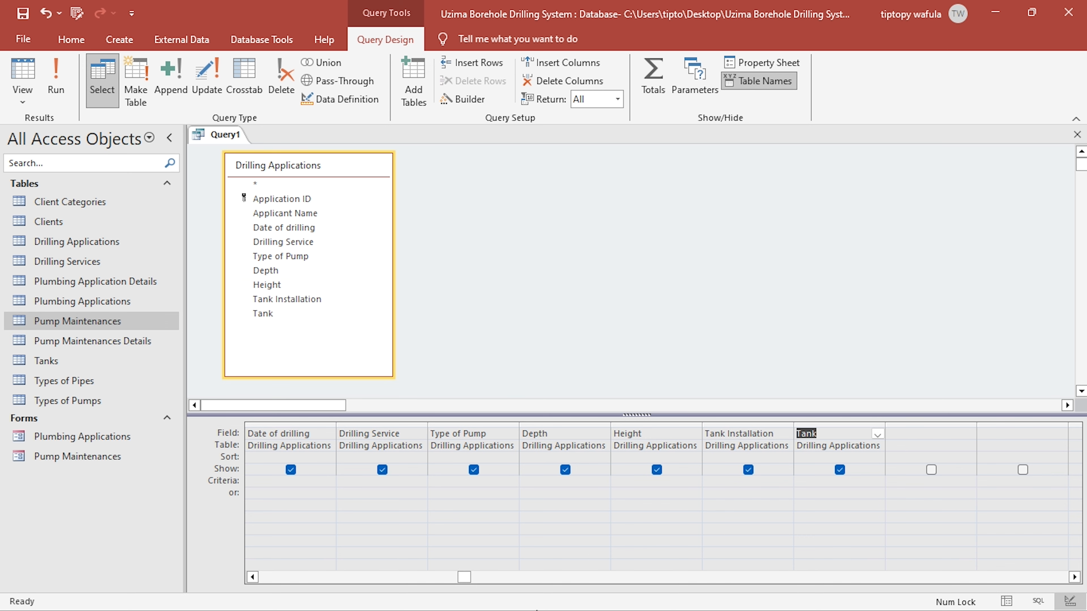
- Switch to Foxit PDF Editor, reopen KCSE PROJECT 2024.pdf and examine the survey and local authority fees in Table 1
{"action": "key", "text": "super"}
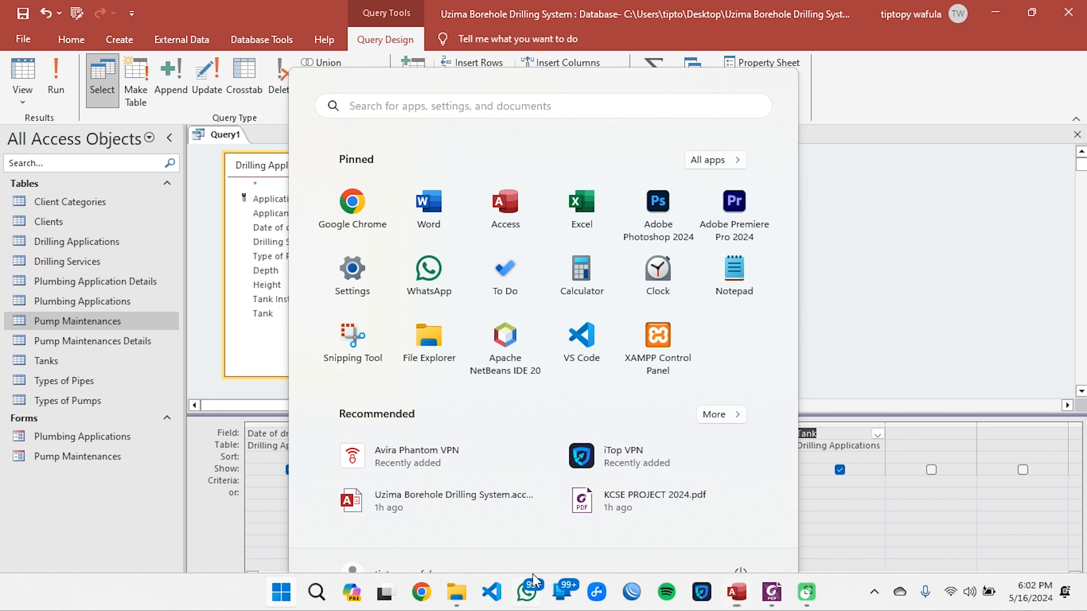
{"action": "left_click", "coordinate": [774, 596]}
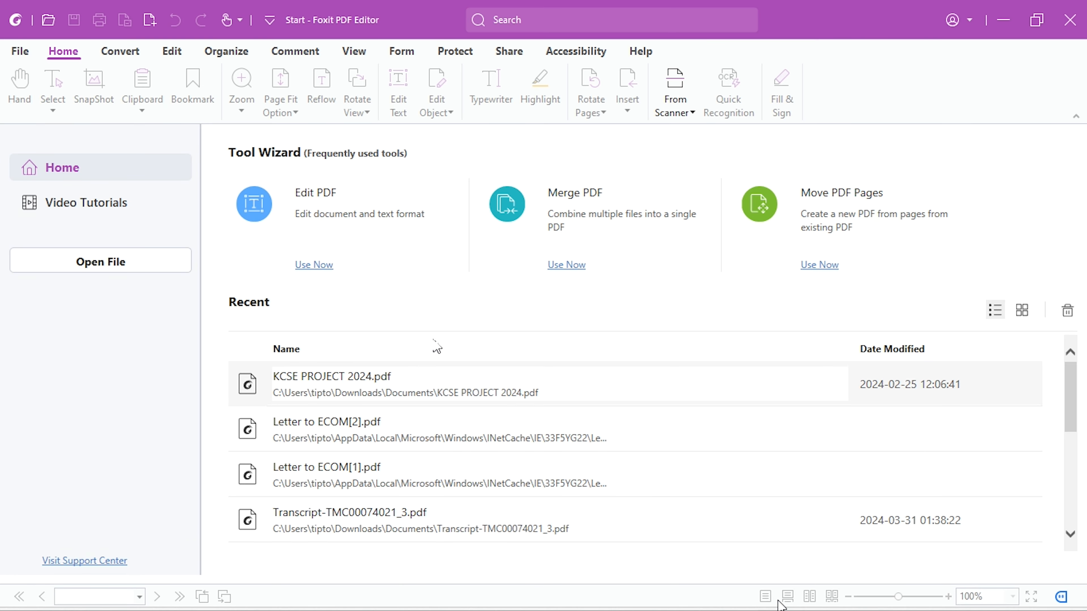
{"action": "left_click", "coordinate": [324, 381]}
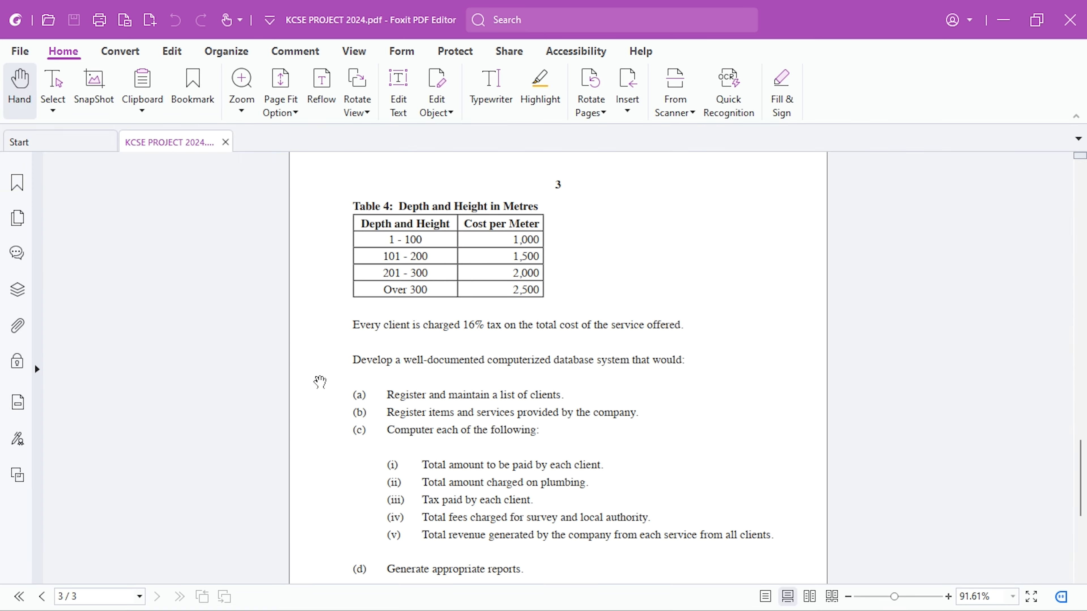
{"action": "scroll", "coordinate": [563, 345], "scroll_direction": "up", "scroll_amount": 1}
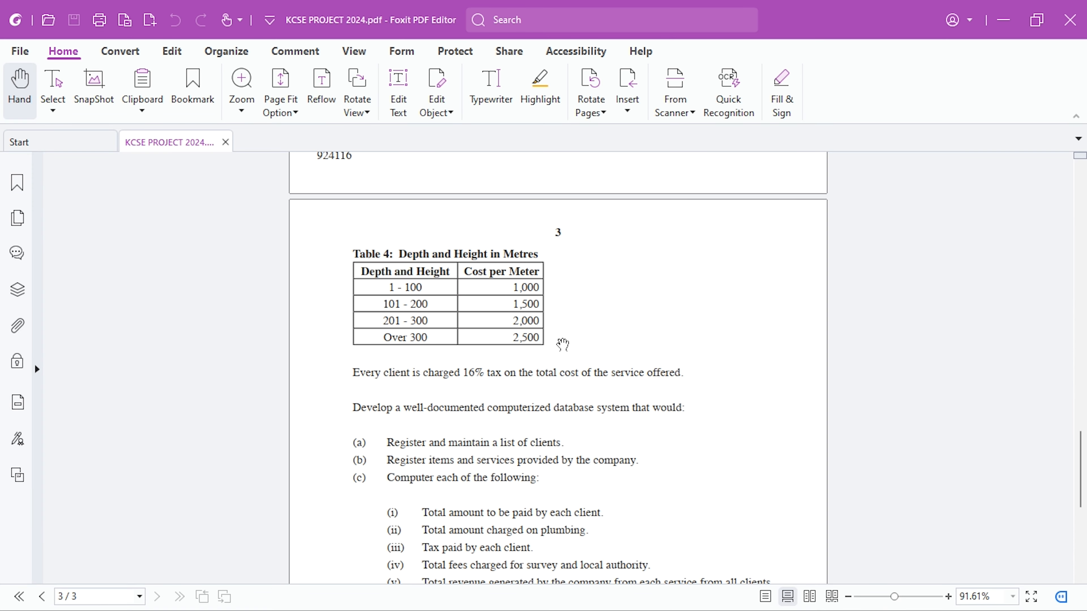
{"action": "scroll", "coordinate": [563, 345], "scroll_direction": "up", "scroll_amount": 6}
{"action": "scroll", "coordinate": [395, 300], "scroll_direction": "up", "scroll_amount": 1}
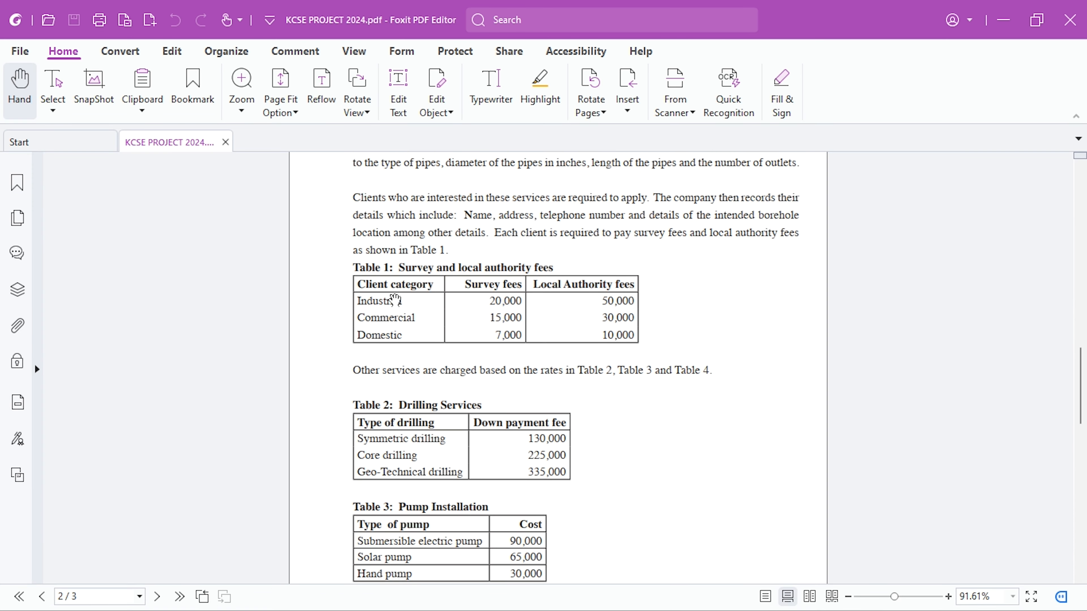
- Return to Access and add the Client Categories table to the query, placing it well apart from Drilling Applications
{"action": "key", "text": "alt+Tab"}
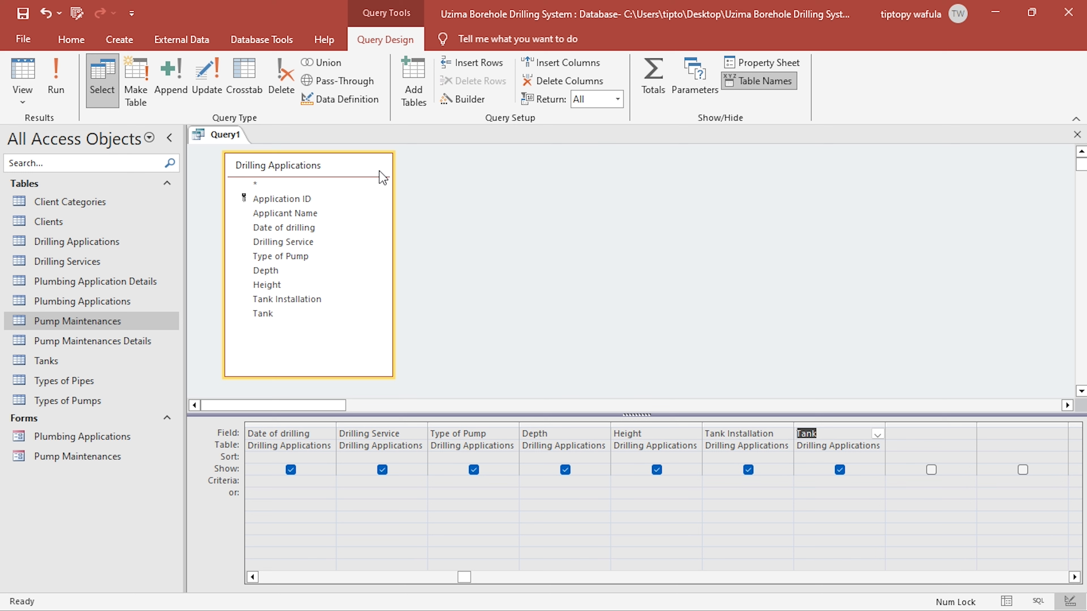
{"action": "left_click", "coordinate": [484, 186]}
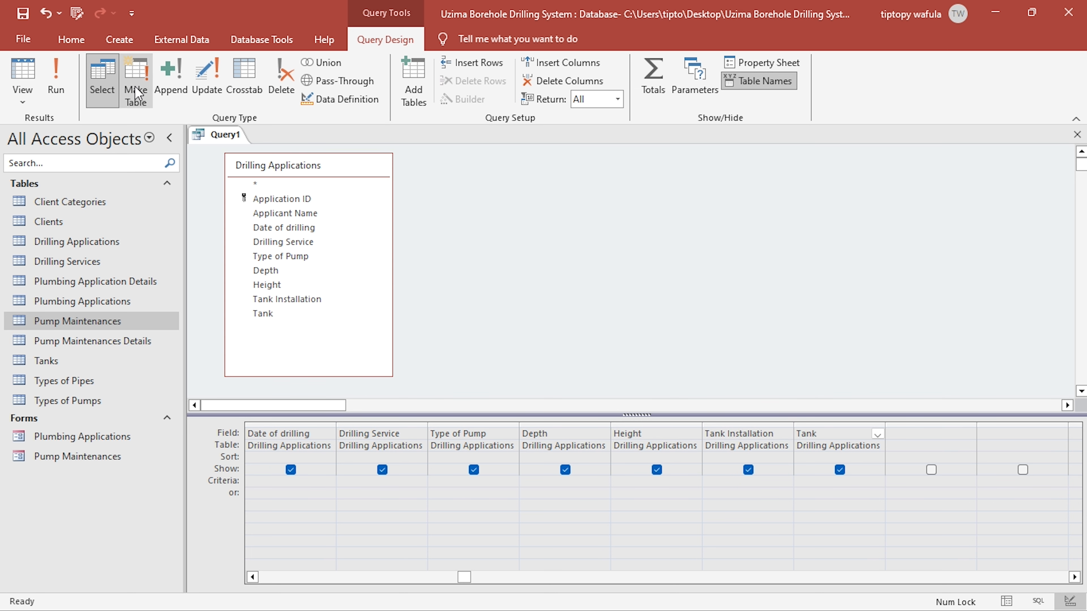
{"action": "left_click", "coordinate": [424, 84]}
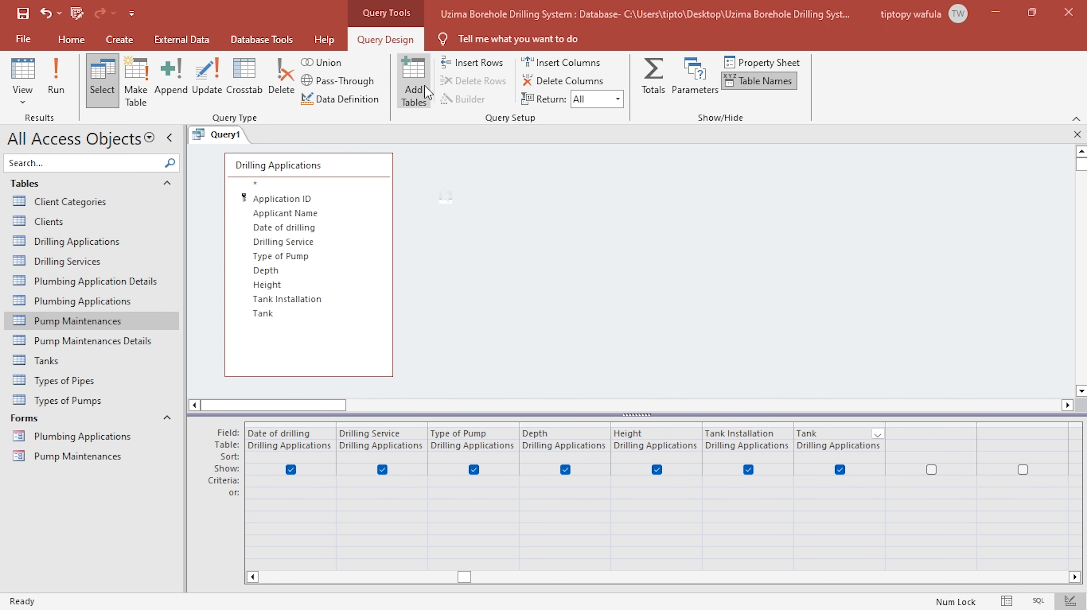
{"action": "double_click", "coordinate": [474, 262]}
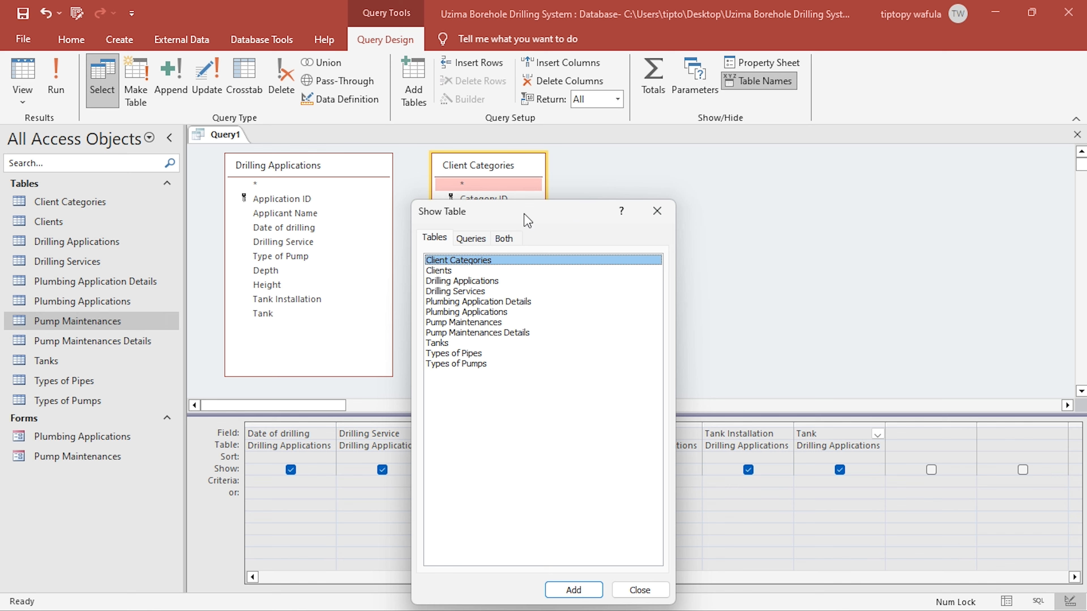
{"action": "left_click", "coordinate": [657, 210]}
{"action": "left_click_drag", "start_coordinate": [501, 169], "coordinate": [546, 172]}
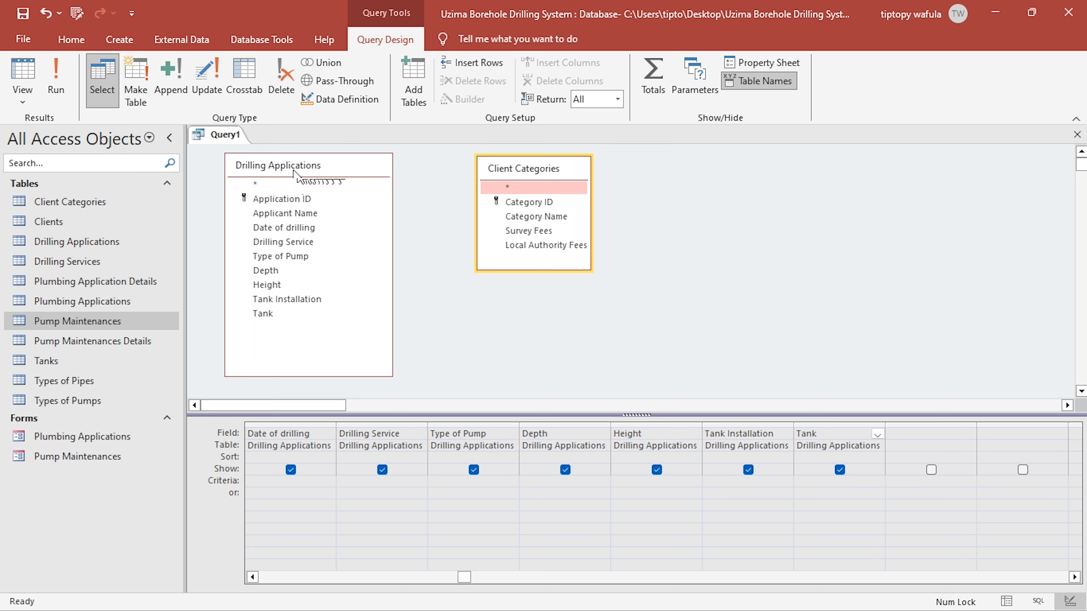
{"action": "left_click_drag", "start_coordinate": [535, 171], "coordinate": [809, 182]}
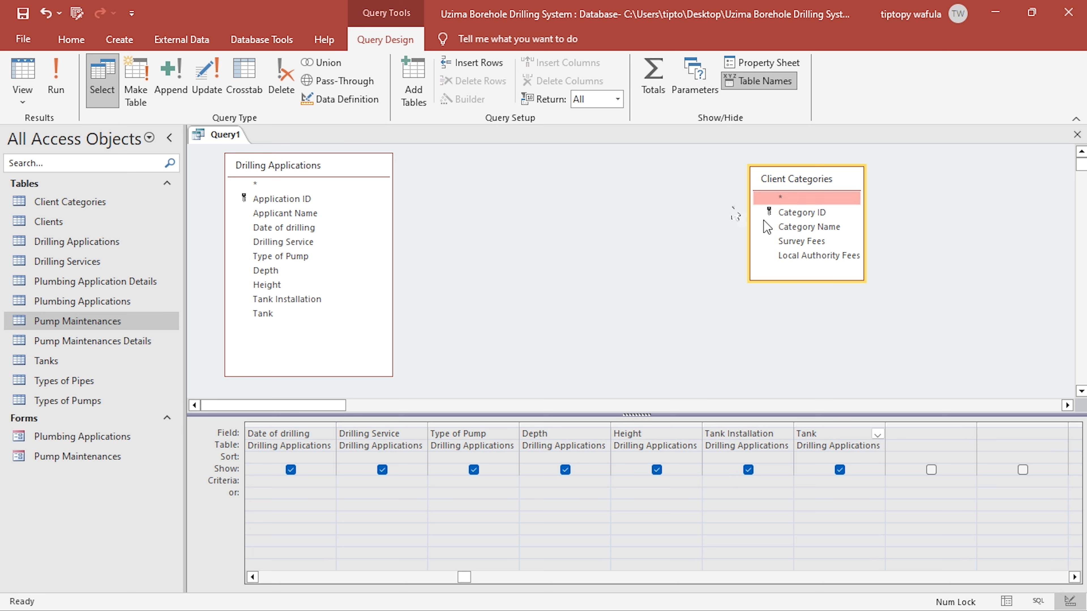
- Add the Clients table to the query and place it between Drilling Applications and Client Categories
{"action": "left_click", "coordinate": [413, 82]}
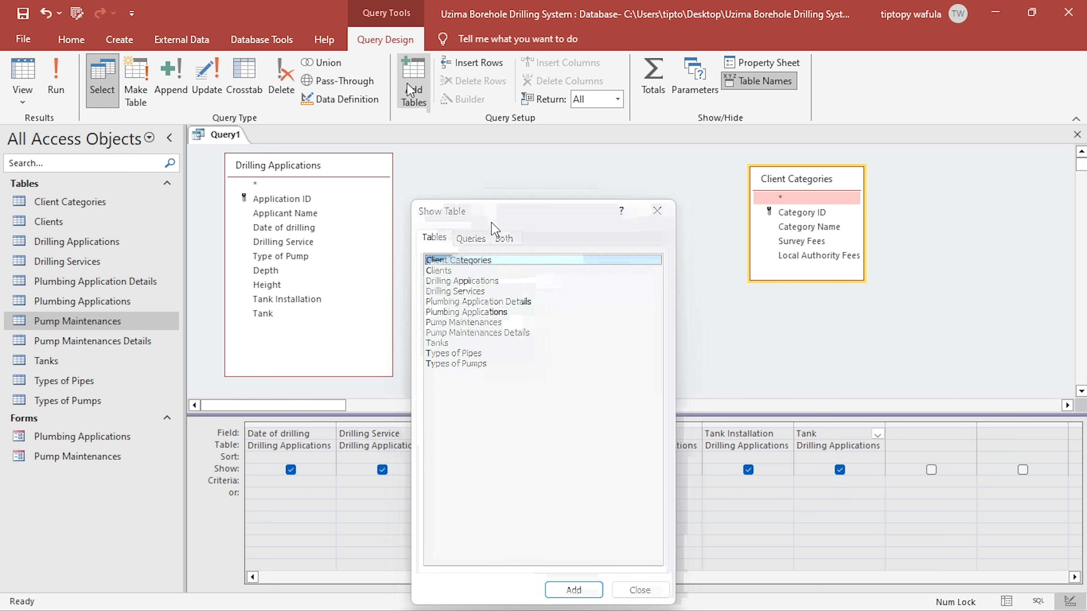
{"action": "double_click", "coordinate": [448, 271]}
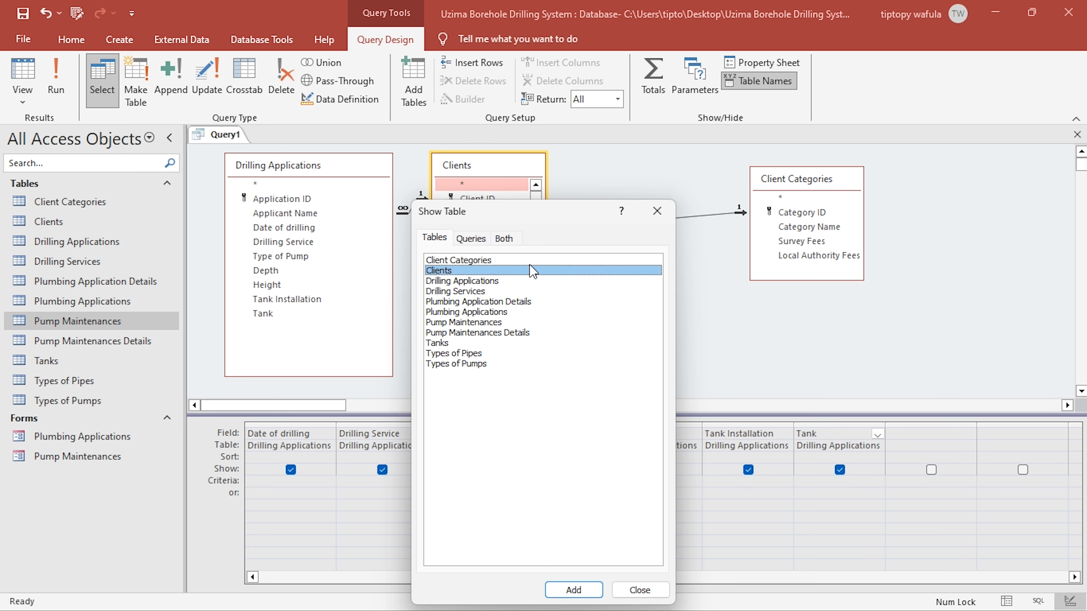
{"action": "left_click", "coordinate": [656, 210]}
{"action": "left_click_drag", "start_coordinate": [546, 178], "coordinate": [569, 191]}
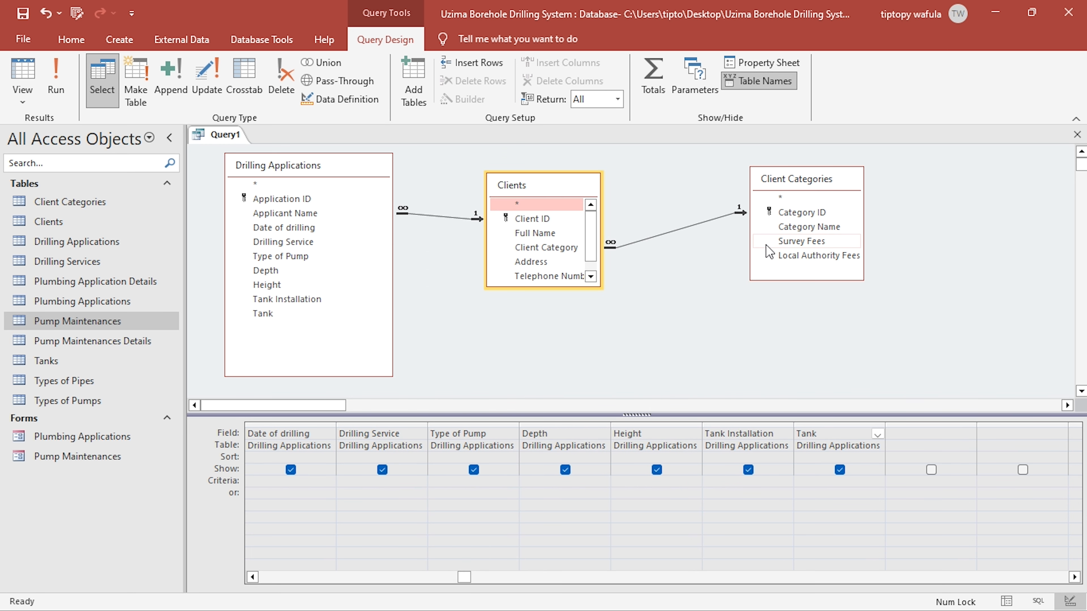
- Add the Survey Fees and Local Authority Fees fields from Client Categories to the query grid after Tank
{"action": "left_click", "coordinate": [926, 432]}
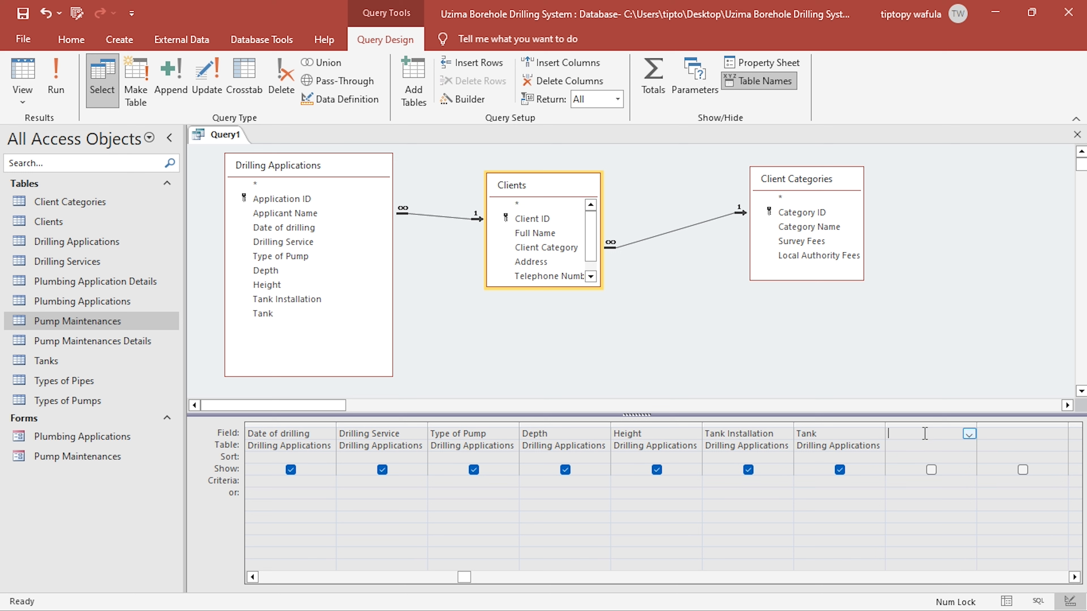
{"action": "left_click", "coordinate": [804, 242]}
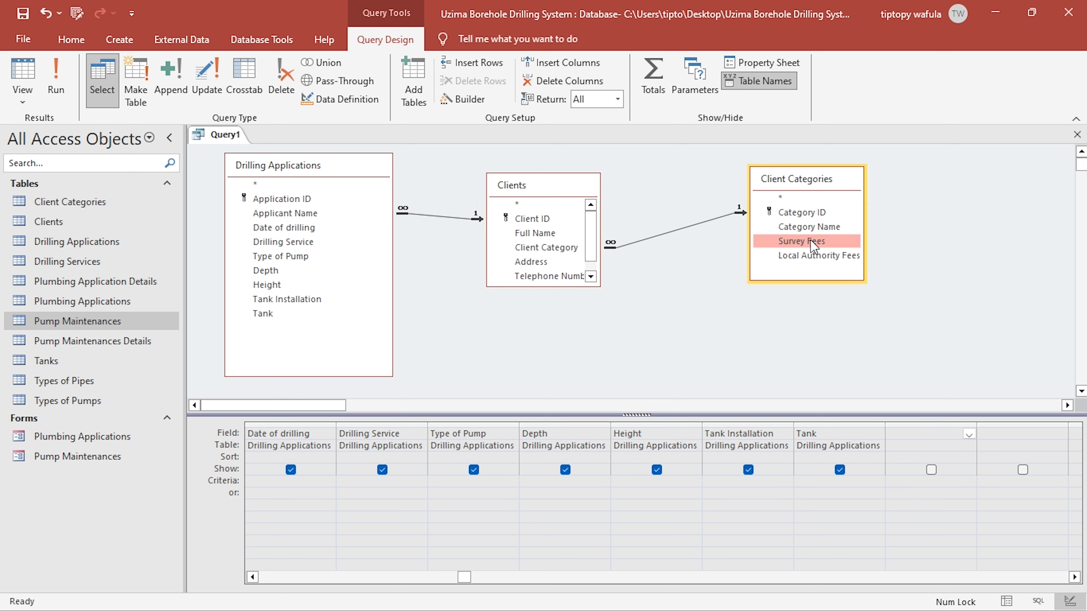
{"action": "double_click", "coordinate": [811, 240]}
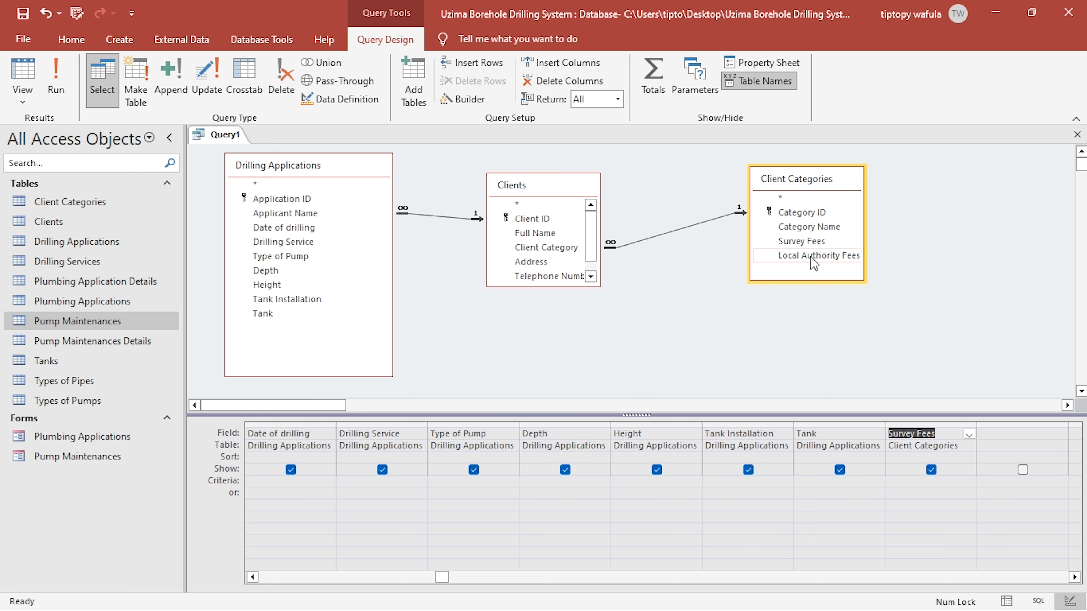
{"action": "left_click", "coordinate": [810, 256]}
{"action": "double_click", "coordinate": [813, 256]}
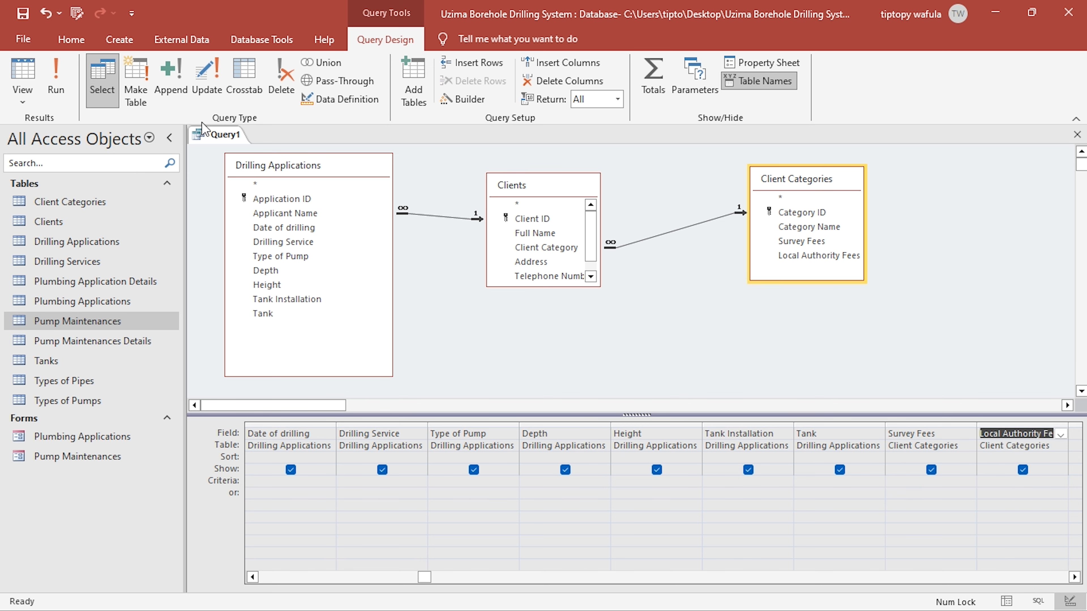
- View the query's datasheet, compare it with the Drilling Applications table, and check the fee columns, slightly widening Survey Fees
{"action": "left_click", "coordinate": [24, 71]}
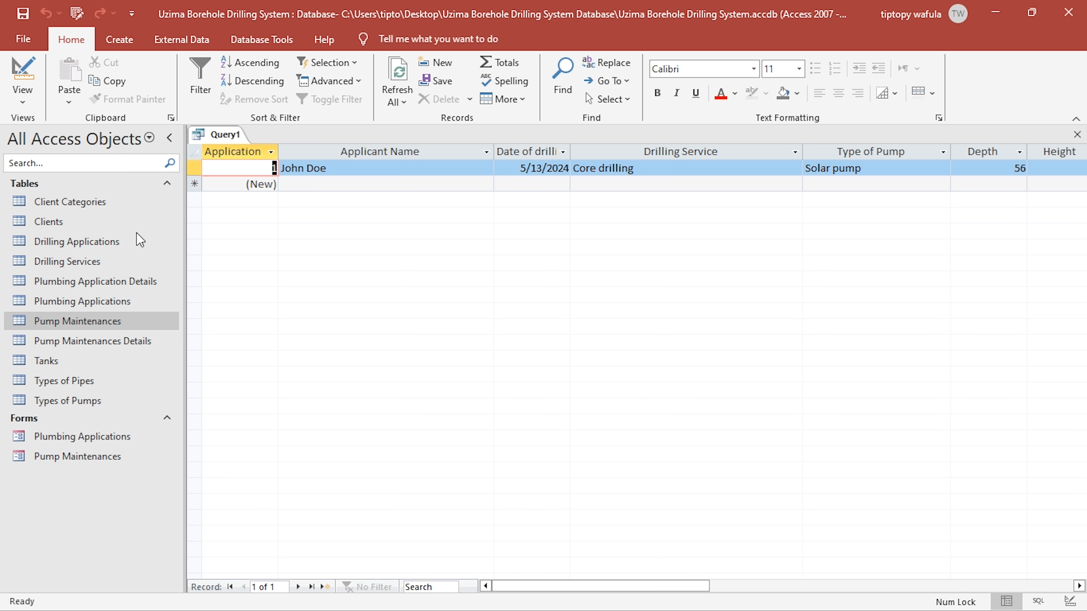
{"action": "double_click", "coordinate": [70, 241]}
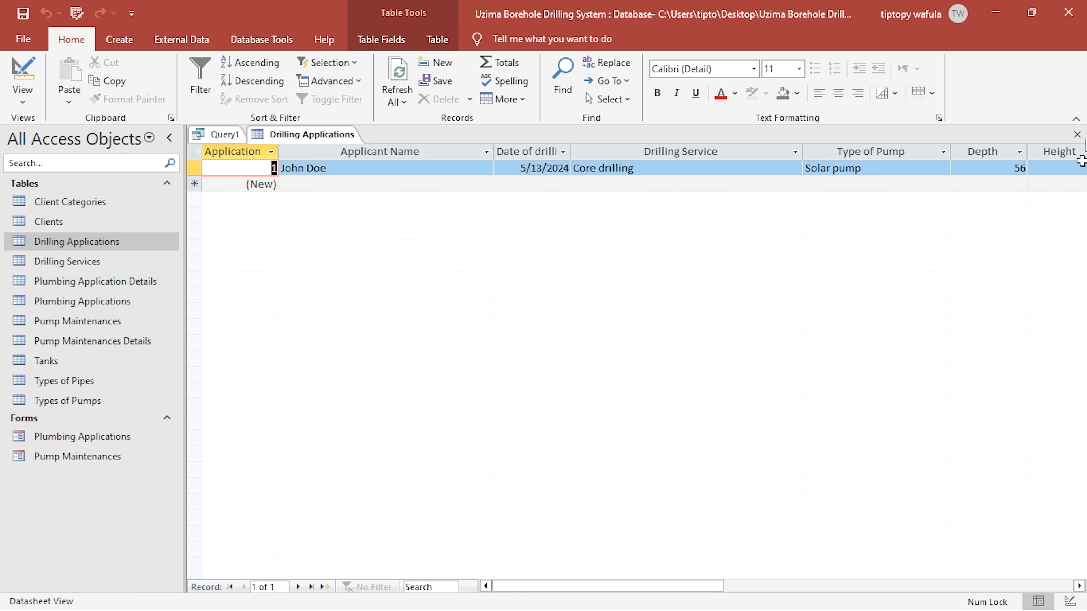
{"action": "left_click", "coordinate": [1077, 134]}
{"action": "left_click_drag", "start_coordinate": [582, 596], "coordinate": [723, 574]}
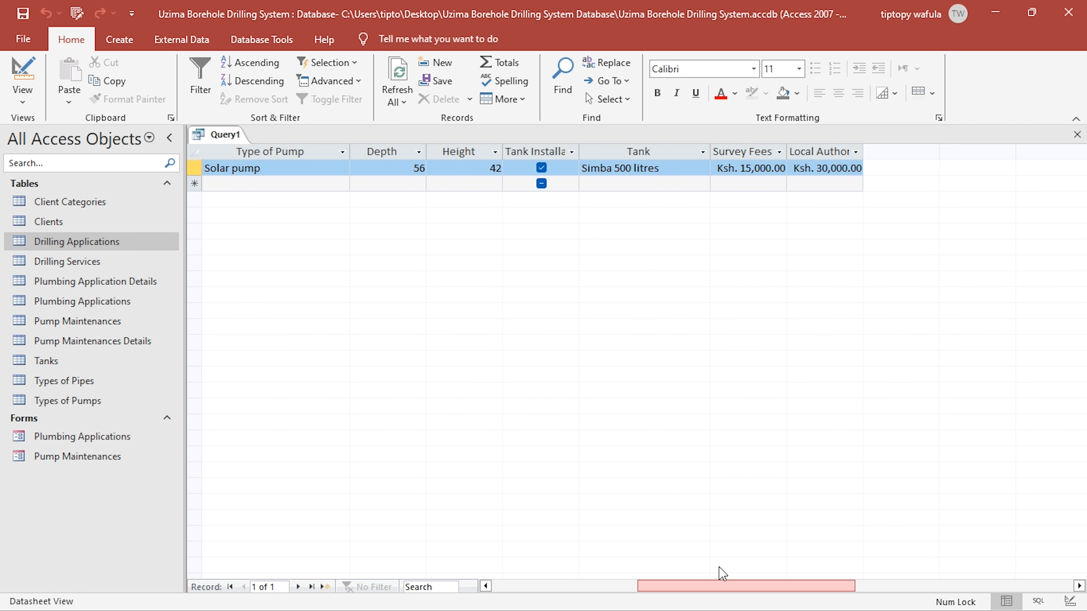
{"action": "left_click_drag", "start_coordinate": [787, 152], "coordinate": [791, 153]}
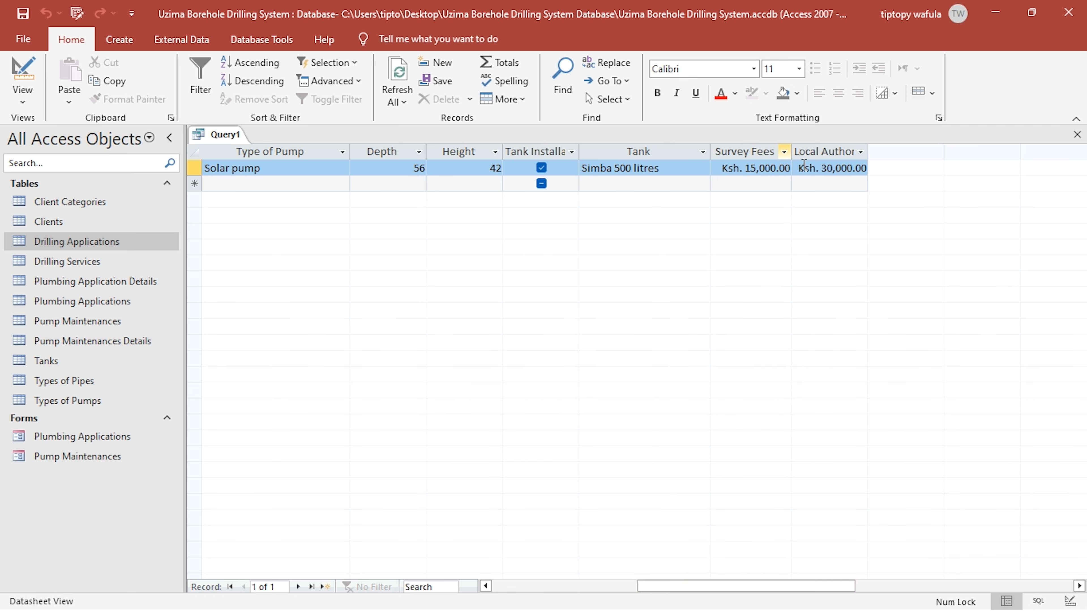
- Widen the Local Authority Fees column to fit its heading and review the application's fees alongside its applicant details
{"action": "double_click", "coordinate": [868, 152]}
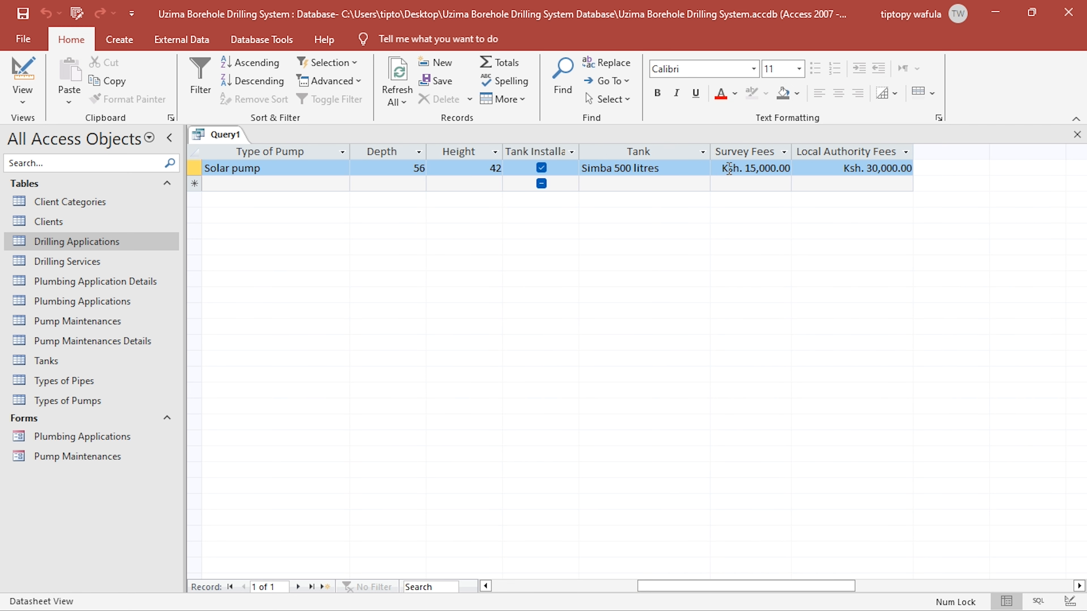
{"action": "left_click_drag", "start_coordinate": [723, 168], "coordinate": [922, 167]}
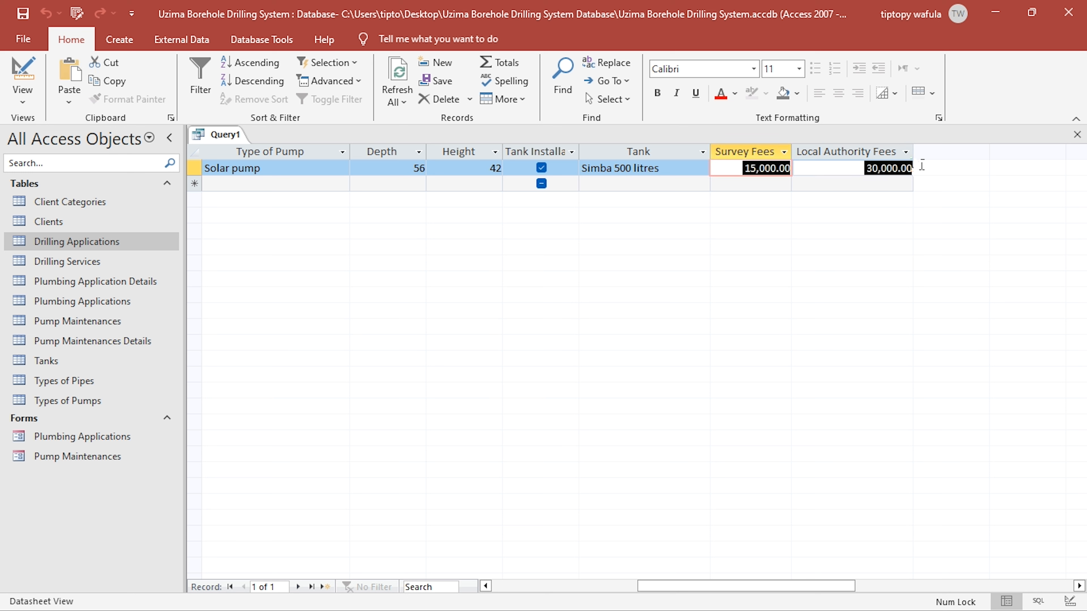
{"action": "left_click", "coordinate": [903, 176]}
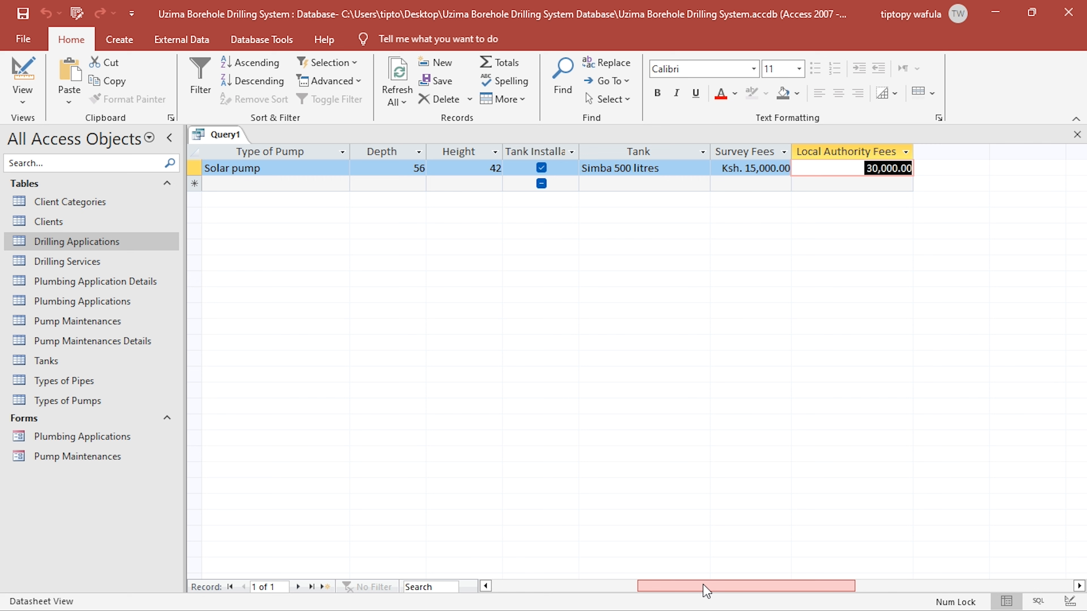
{"action": "left_click_drag", "start_coordinate": [706, 592], "coordinate": [680, 591]}
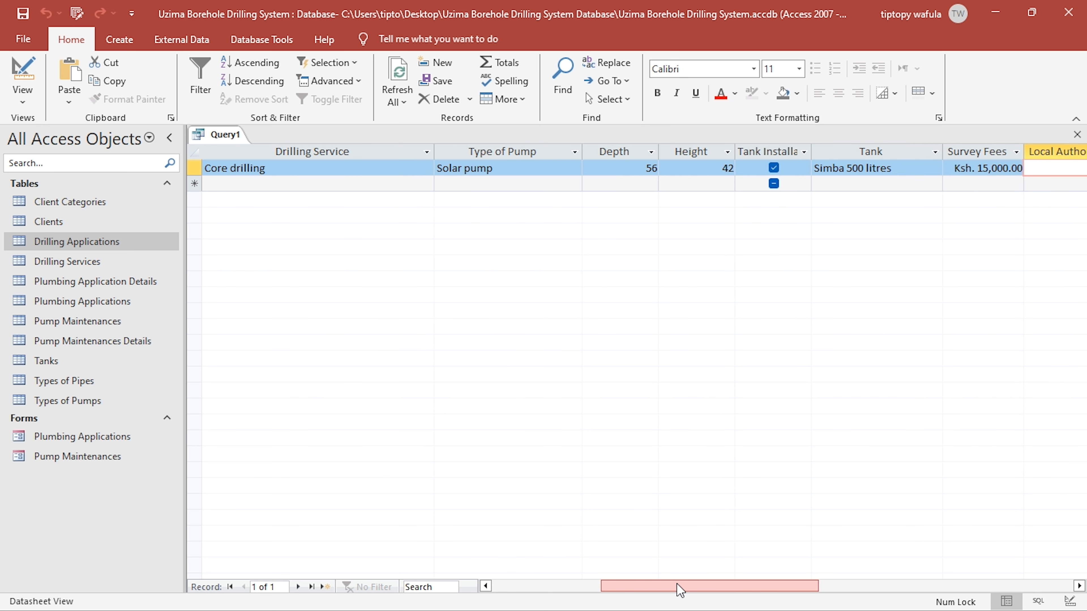
{"action": "left_click_drag", "start_coordinate": [681, 591], "coordinate": [594, 579]}
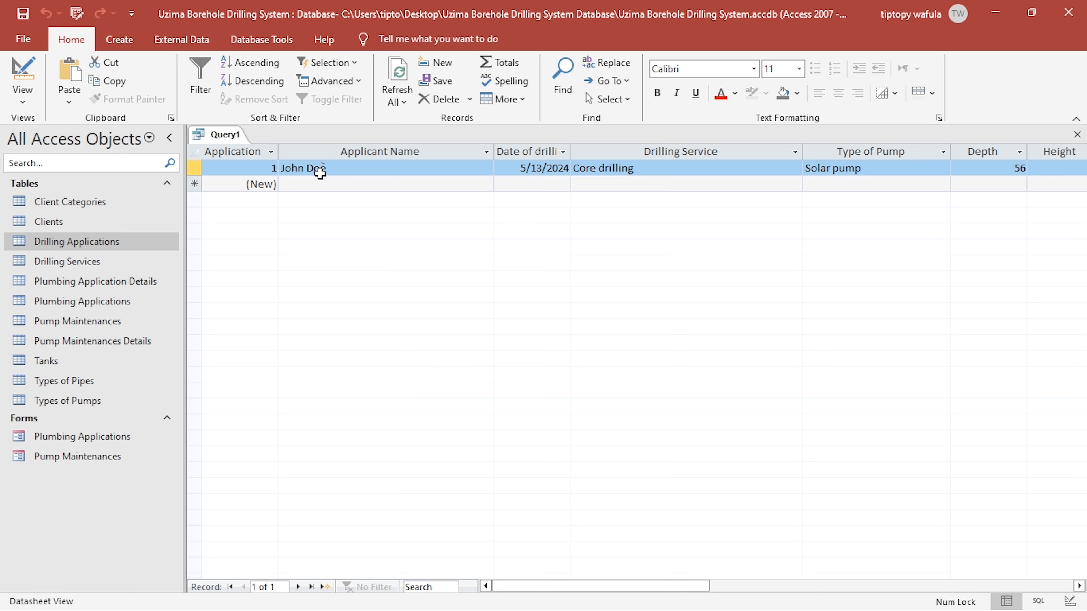
- Compare the query's survey and local authority fees with the Client Categories table, closing that table after checking it
{"action": "double_click", "coordinate": [106, 221]}
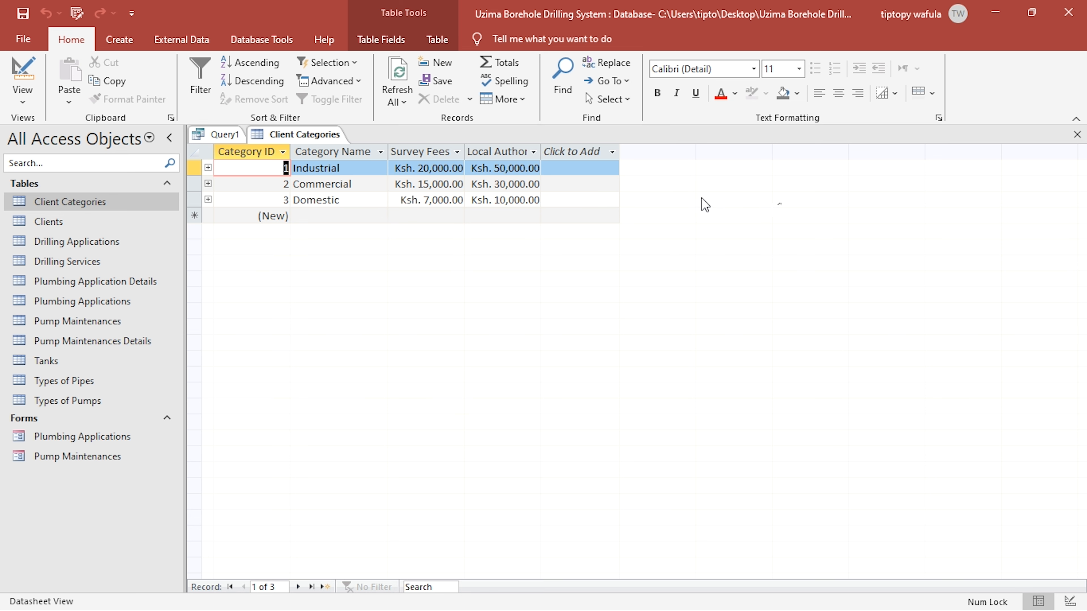
{"action": "left_click", "coordinate": [1077, 135]}
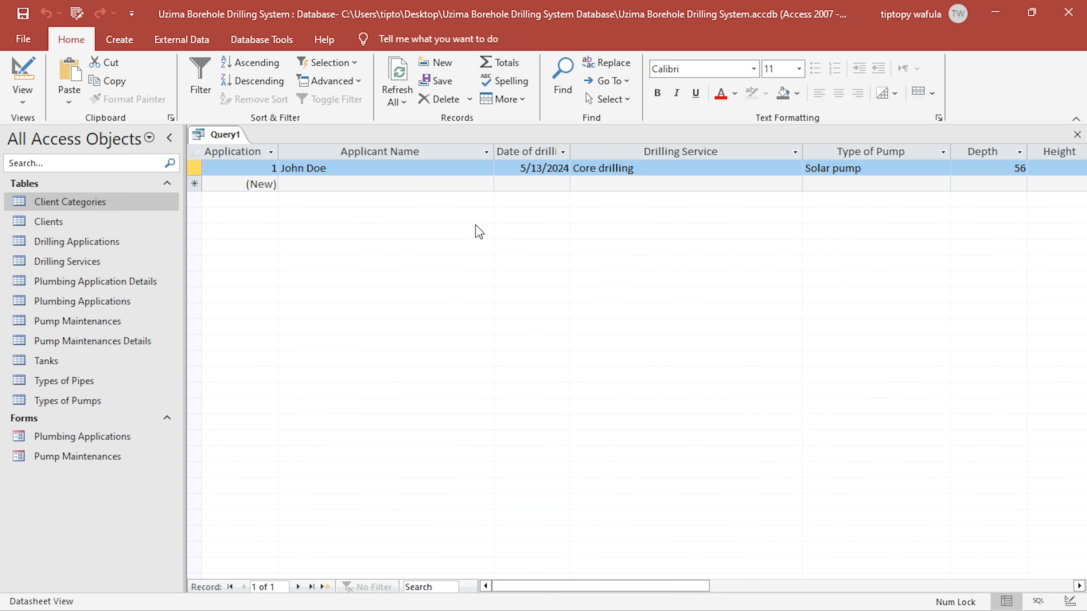
{"action": "left_click_drag", "start_coordinate": [602, 586], "coordinate": [760, 580]}
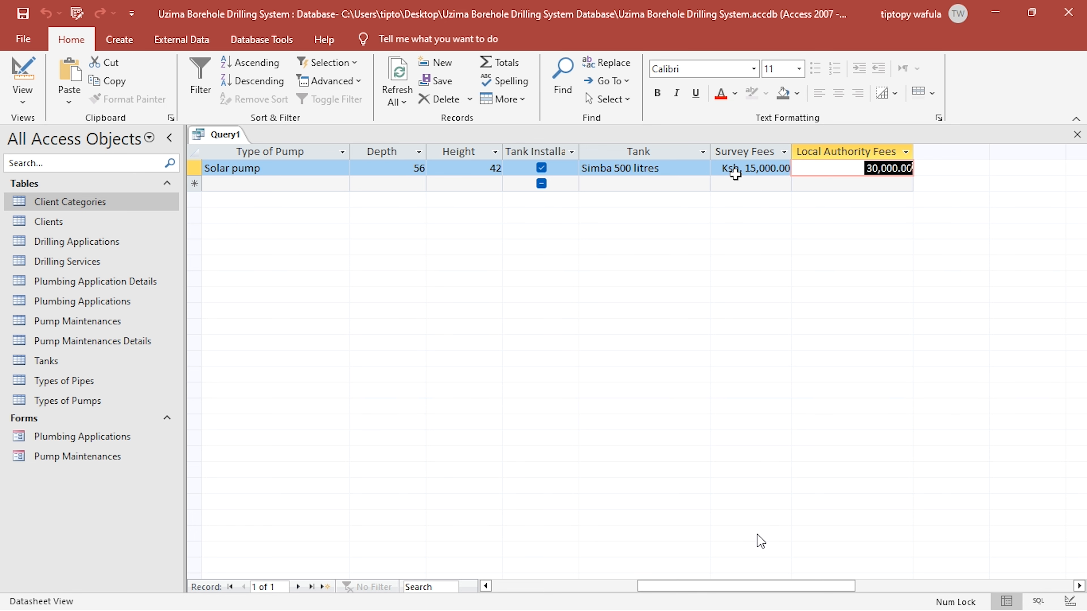
{"action": "left_click", "coordinate": [721, 170]}
{"action": "left_click_drag", "start_coordinate": [721, 170], "coordinate": [825, 163]}
{"action": "left_click", "coordinate": [827, 166]}
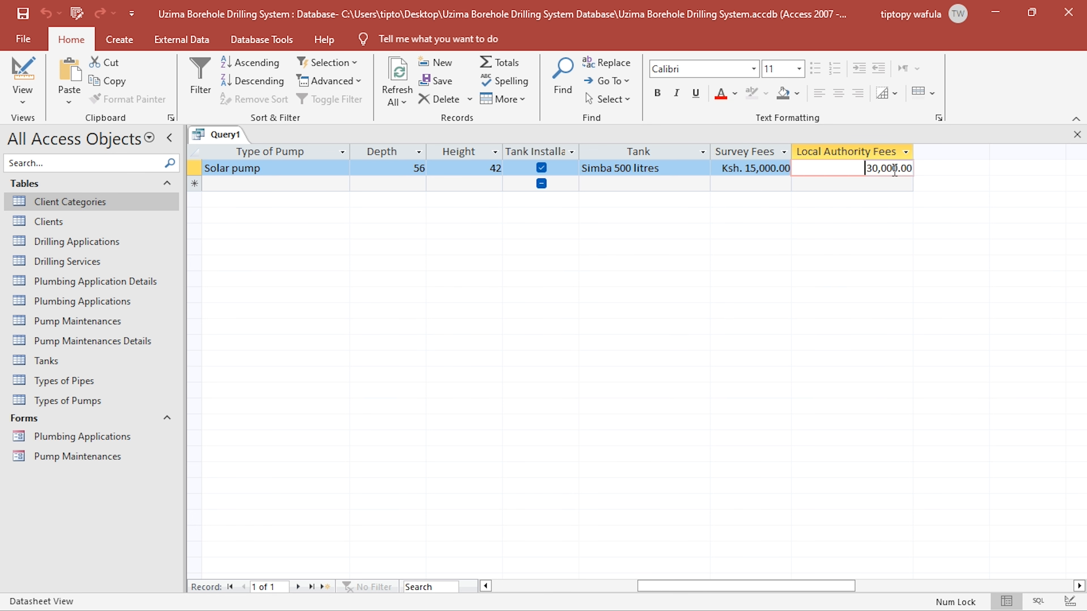
- Return the query to Design view, consult the drilling services fees in the project PDF, and enlarge the Clients field list to show all its fields
{"action": "left_click", "coordinate": [22, 71]}
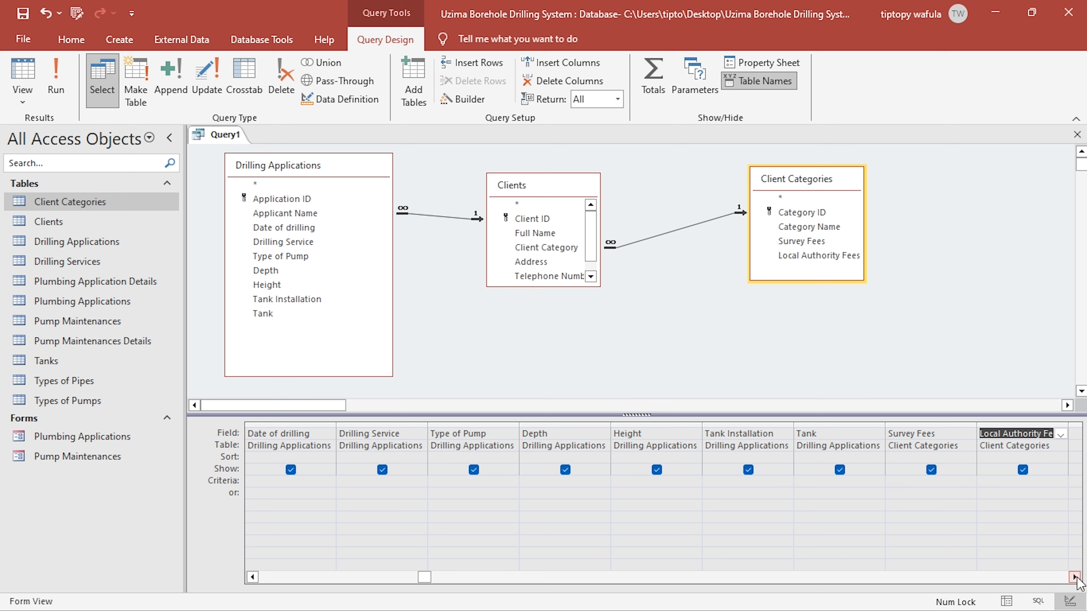
{"action": "left_click", "coordinate": [1074, 578]}
{"action": "left_click", "coordinate": [1074, 577]}
{"action": "left_click", "coordinate": [1074, 577]}
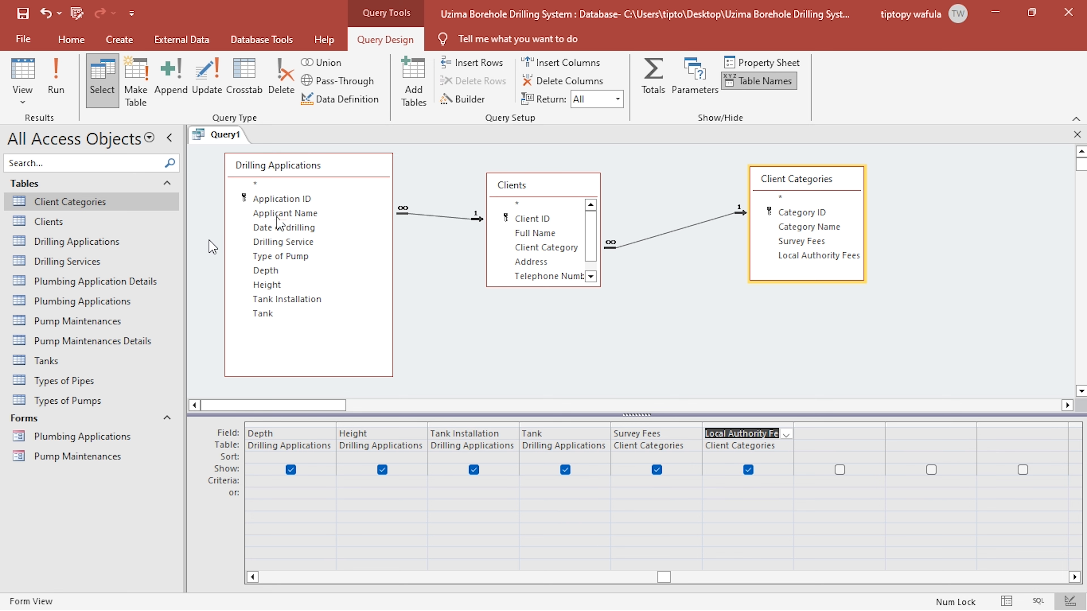
{"action": "left_click", "coordinate": [292, 241]}
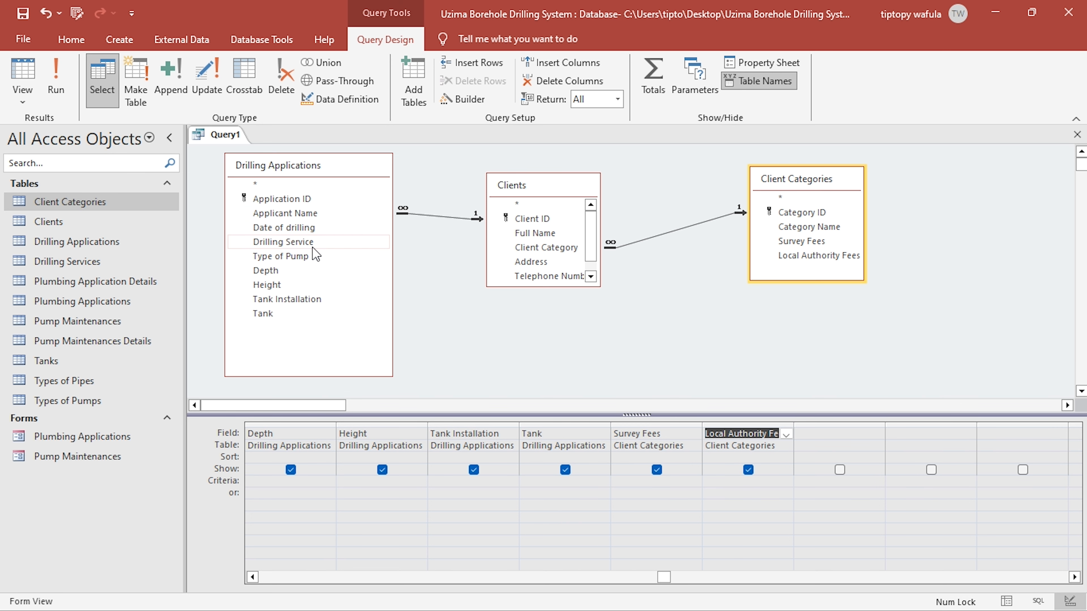
{"action": "key", "text": "alt+Tab"}
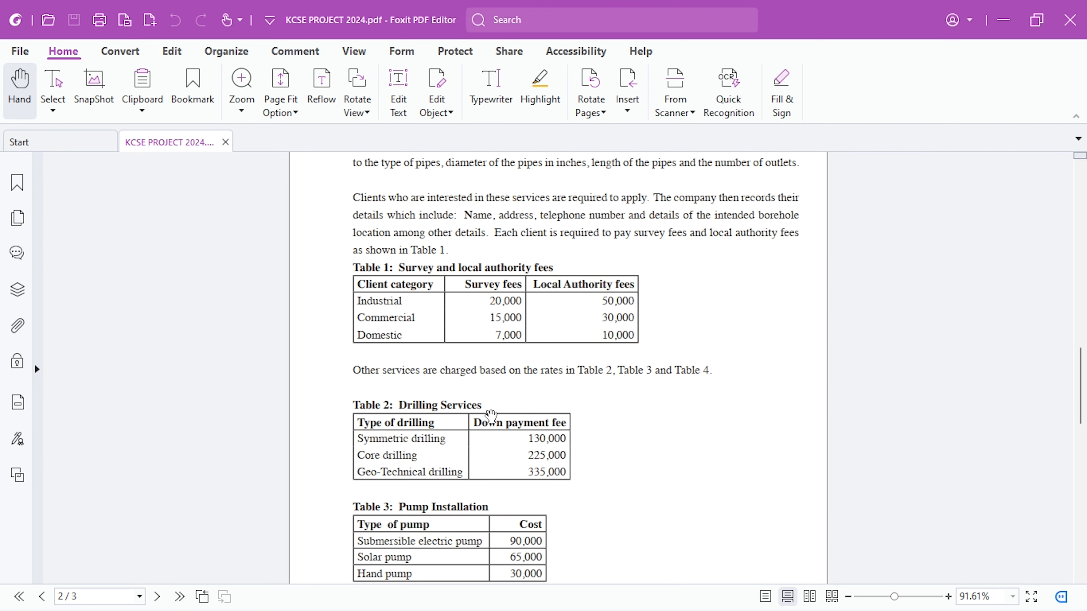
{"action": "key", "text": "alt+Tab"}
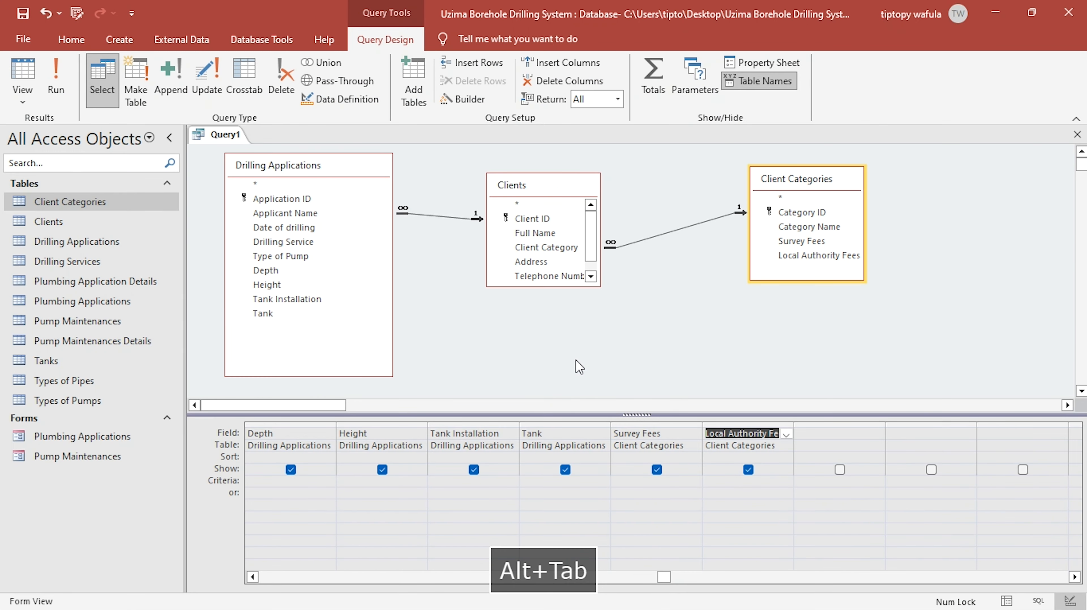
{"action": "left_click", "coordinate": [313, 256]}
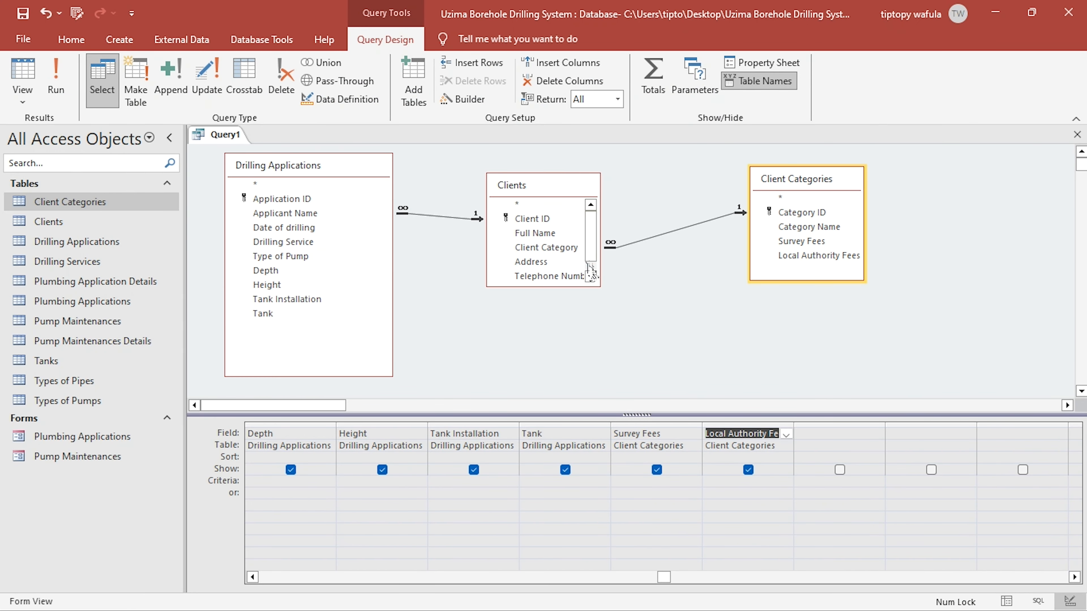
{"action": "left_click_drag", "start_coordinate": [591, 269], "coordinate": [612, 324]}
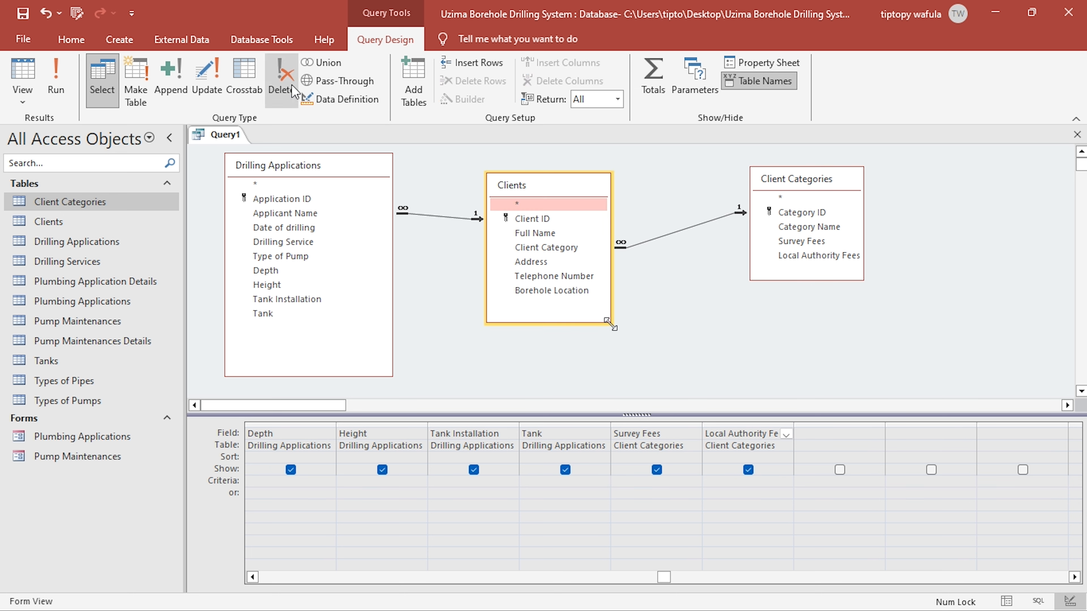
- Add the Drilling Services table to the query, place it between Clients and Client Categories, and include its Down Payment Fee field in the grid
{"action": "left_click", "coordinate": [413, 94]}
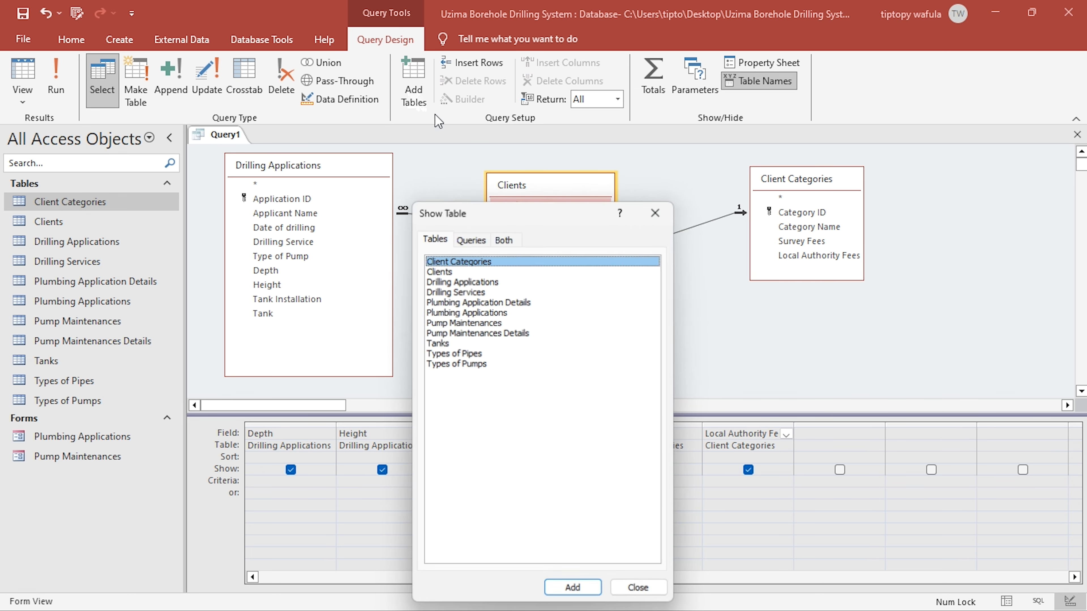
{"action": "double_click", "coordinate": [479, 292]}
{"action": "left_click", "coordinate": [657, 211]}
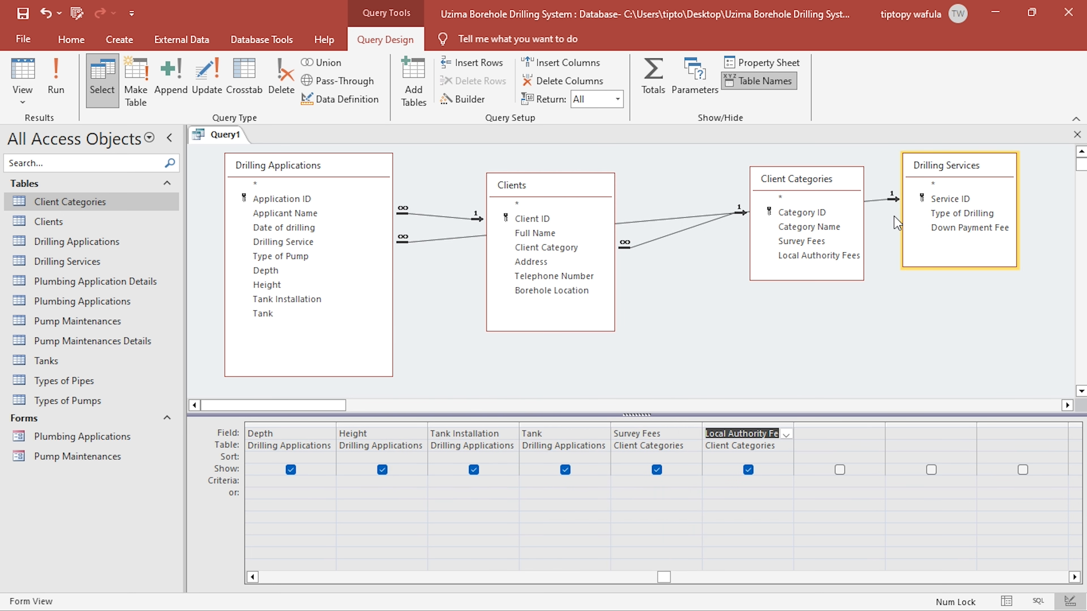
{"action": "left_click_drag", "start_coordinate": [953, 171], "coordinate": [702, 290]}
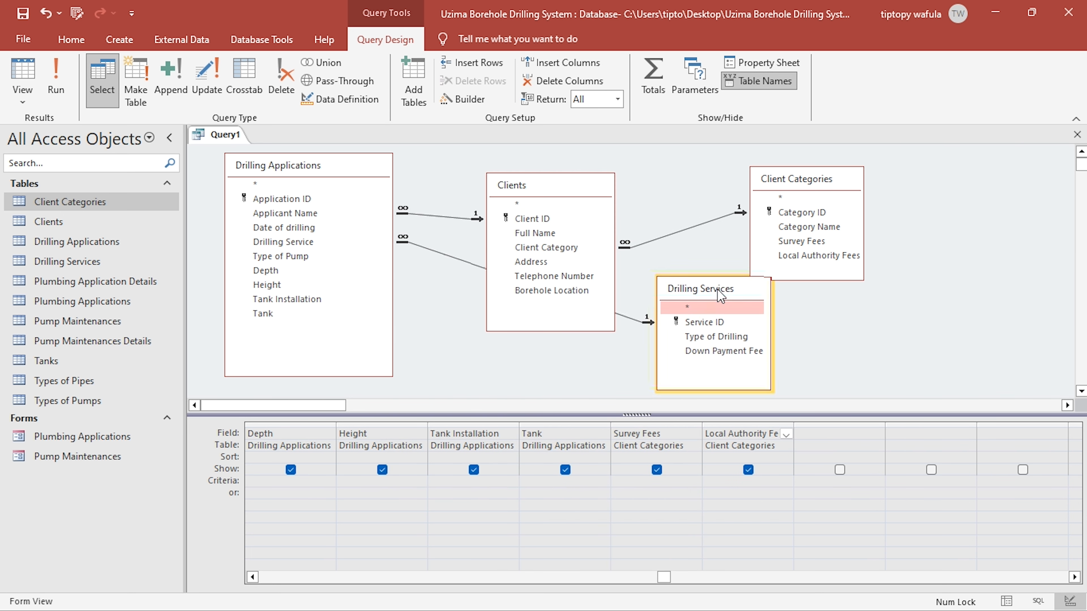
{"action": "double_click", "coordinate": [709, 346]}
- View the query's datasheet and check its down payment fee against the matching drilling type in the Drilling Services table
{"action": "left_click", "coordinate": [23, 69]}
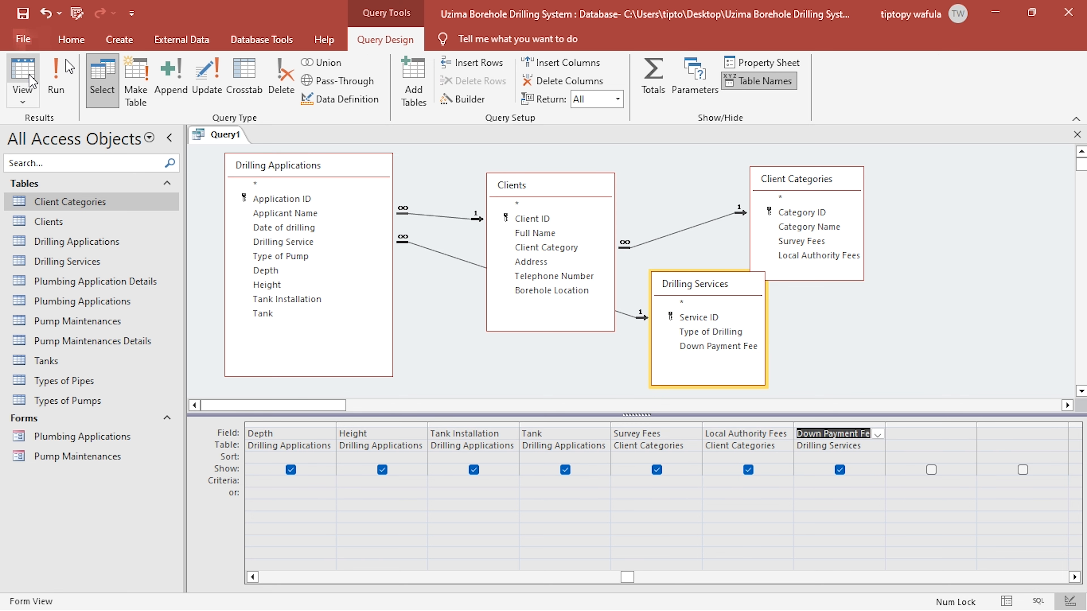
{"action": "left_click_drag", "start_coordinate": [569, 589], "coordinate": [810, 471]}
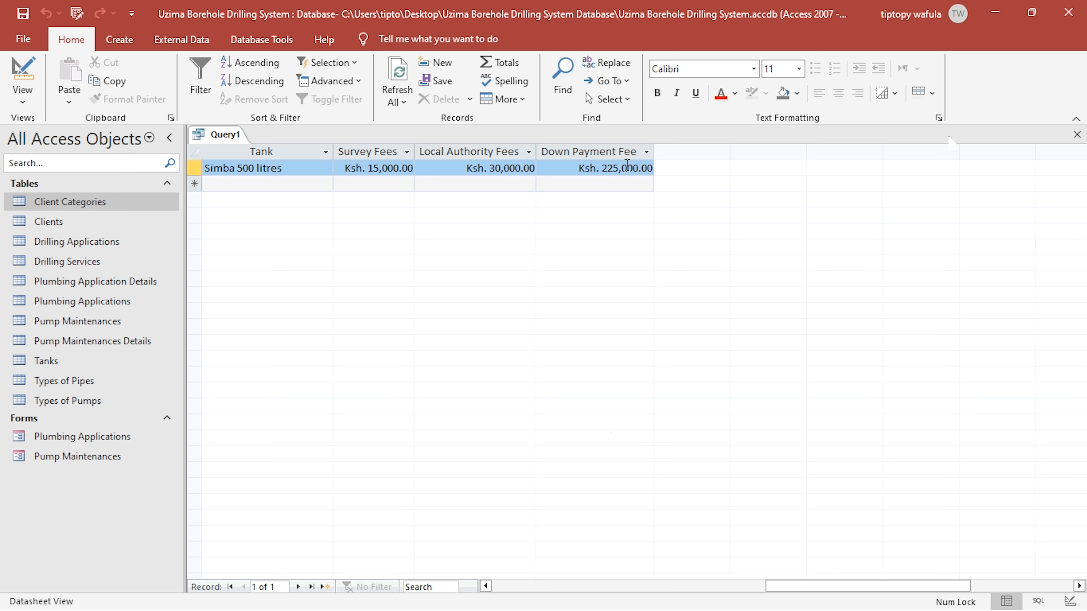
{"action": "left_click_drag", "start_coordinate": [808, 587], "coordinate": [546, 578]}
{"action": "double_click", "coordinate": [71, 262]}
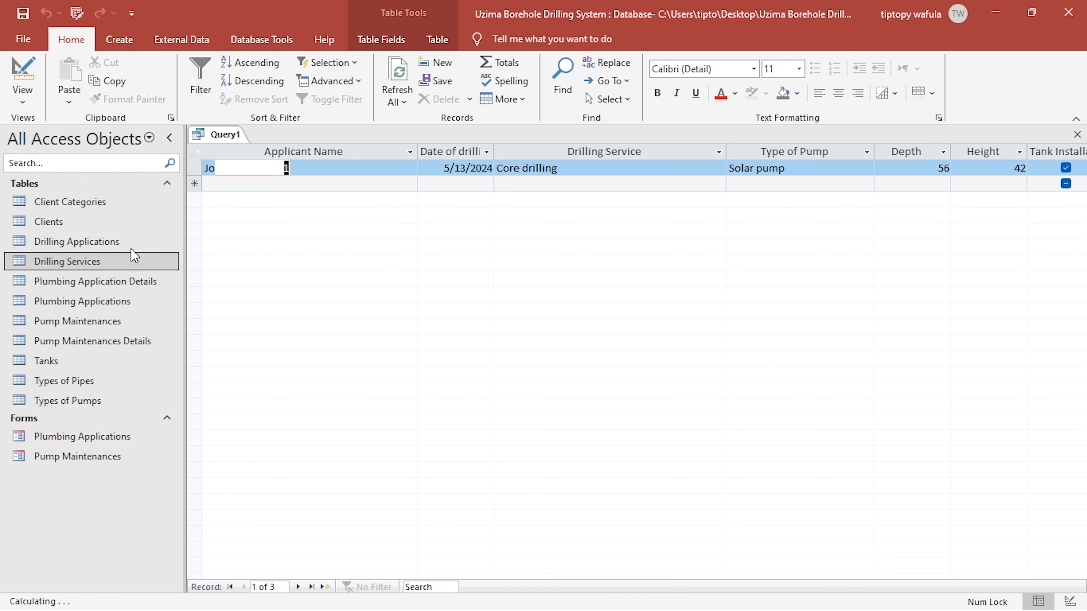
{"action": "left_click", "coordinate": [450, 184]}
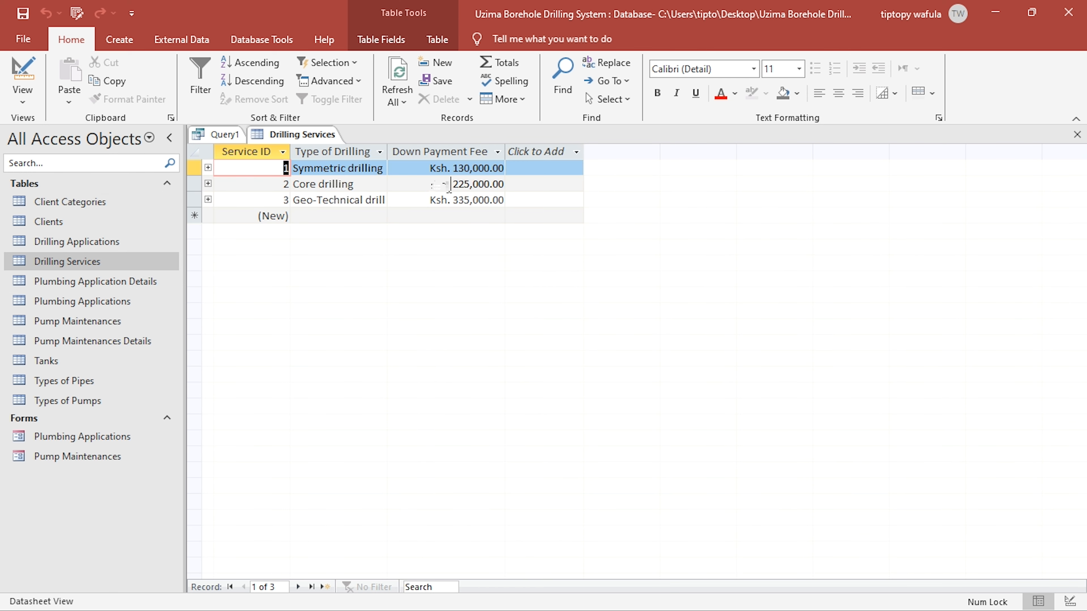
{"action": "left_click", "coordinate": [1077, 134]}
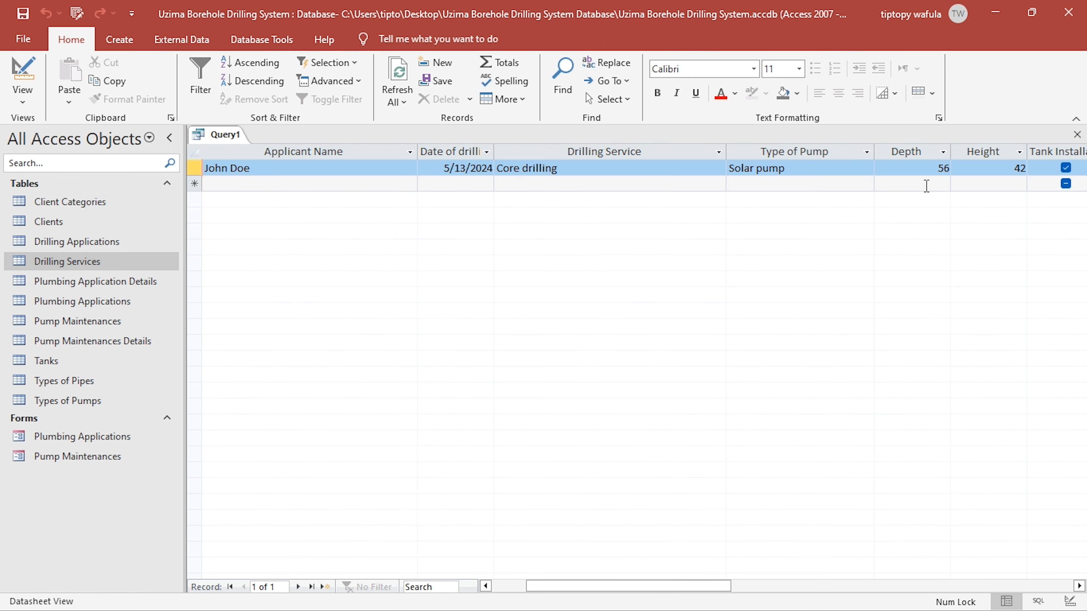
- Return the query to Design view and consult the Pump Installation costs in the KCSE project PDF
{"action": "left_click", "coordinate": [22, 72]}
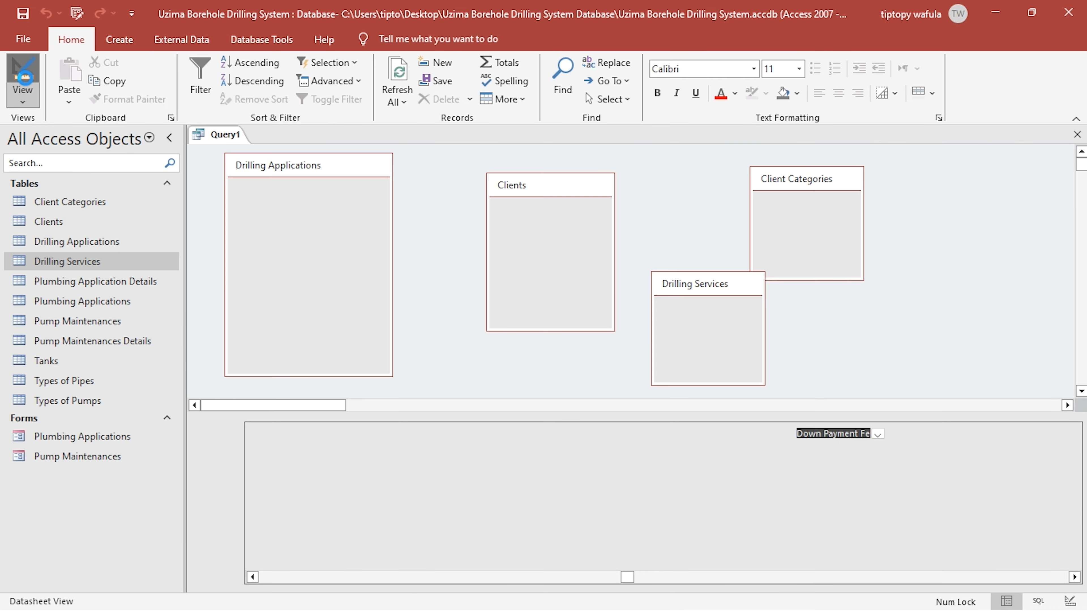
{"action": "key", "text": "alt+Tab"}
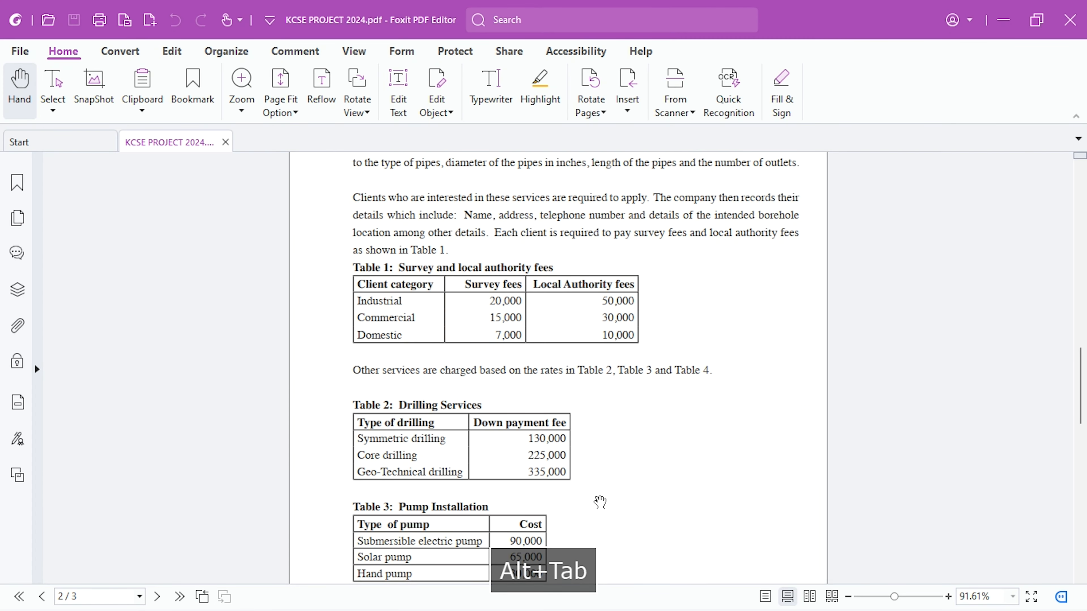
{"action": "scroll", "coordinate": [600, 499], "scroll_direction": "down", "scroll_amount": 3}
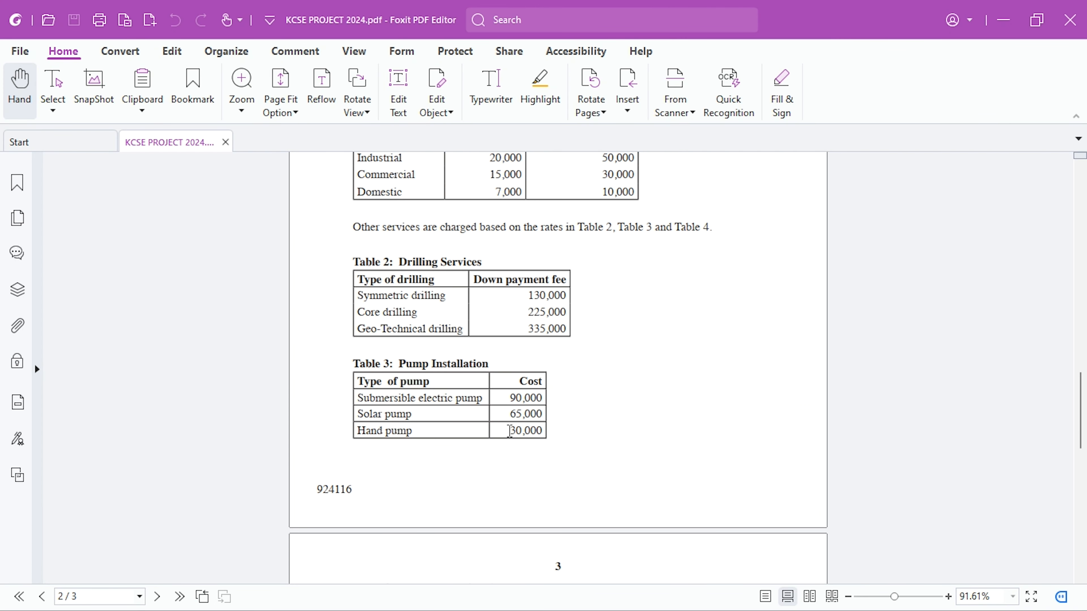
{"action": "key", "text": "alt+Tab"}
{"action": "scroll", "coordinate": [512, 432], "scroll_direction": "down", "scroll_amount": 1}
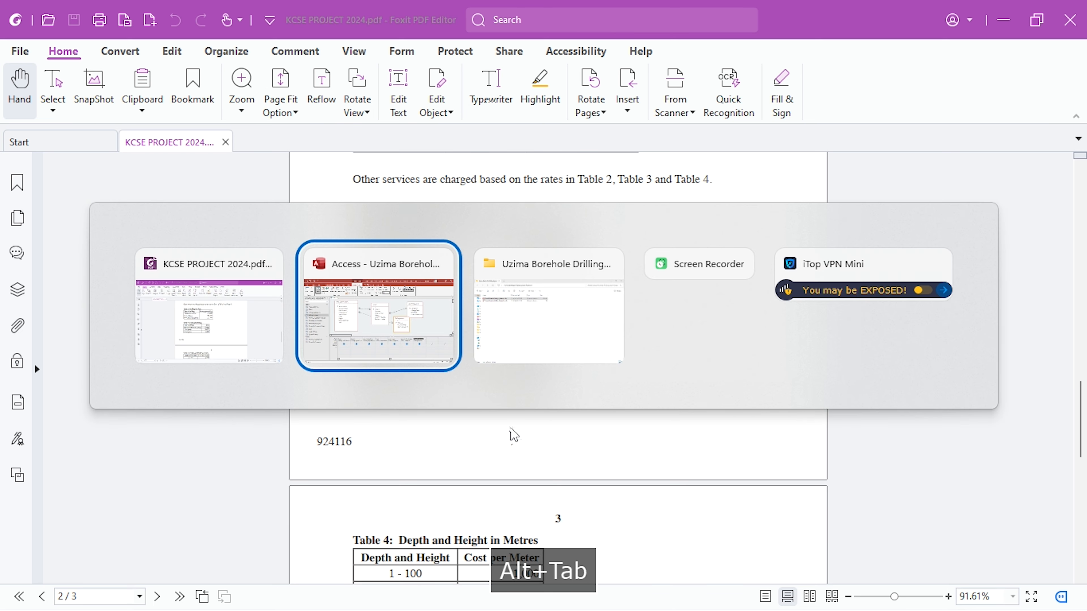
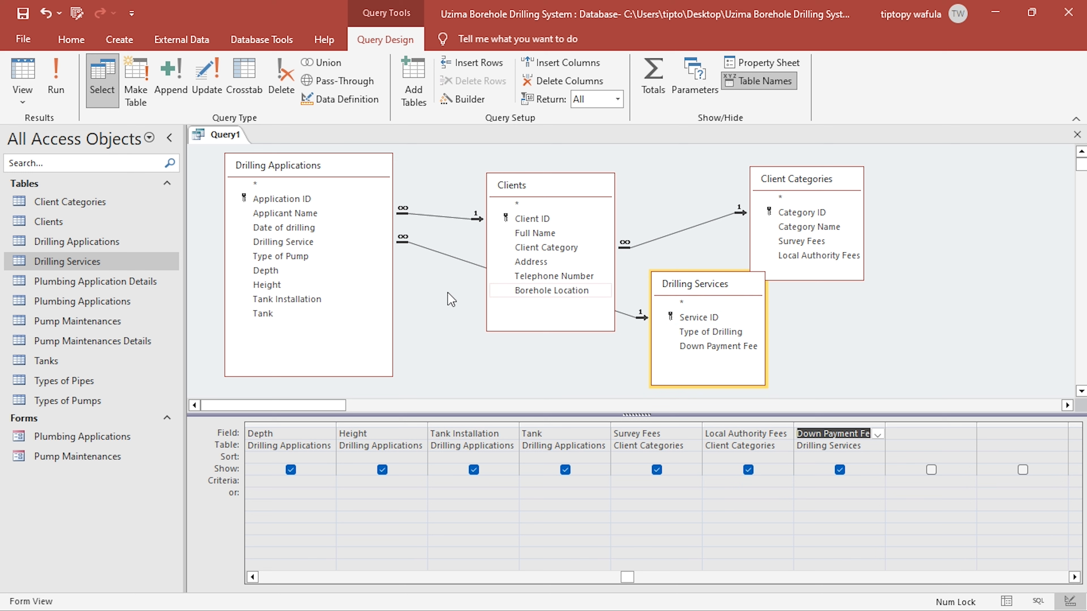
- Add the Types of Pumps table to the query and remove the mistakenly added Types of Pipes table
{"action": "left_click", "coordinate": [292, 257]}
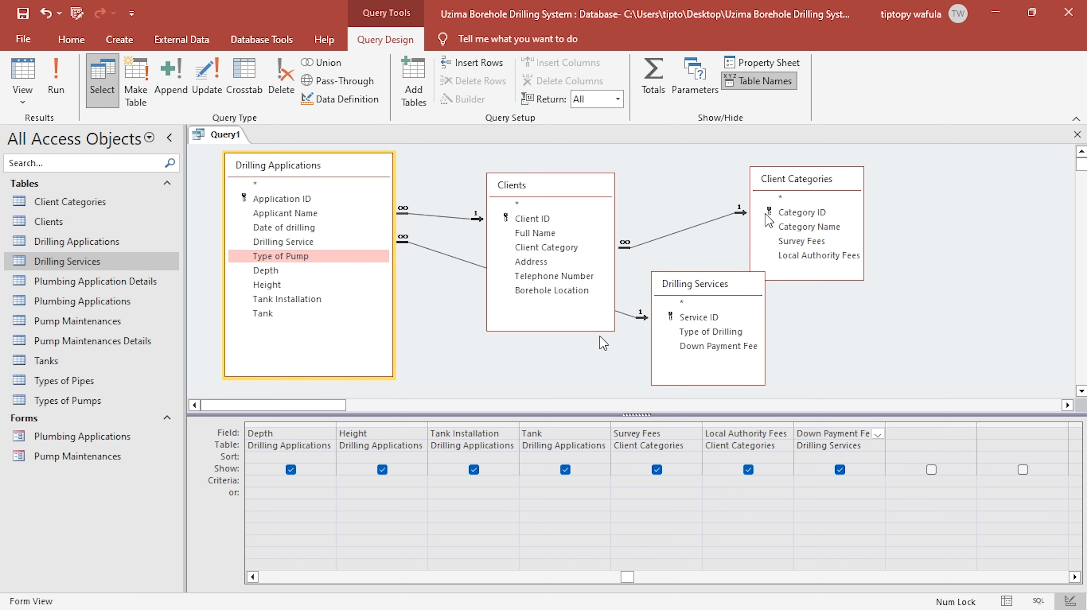
{"action": "left_click", "coordinate": [413, 81]}
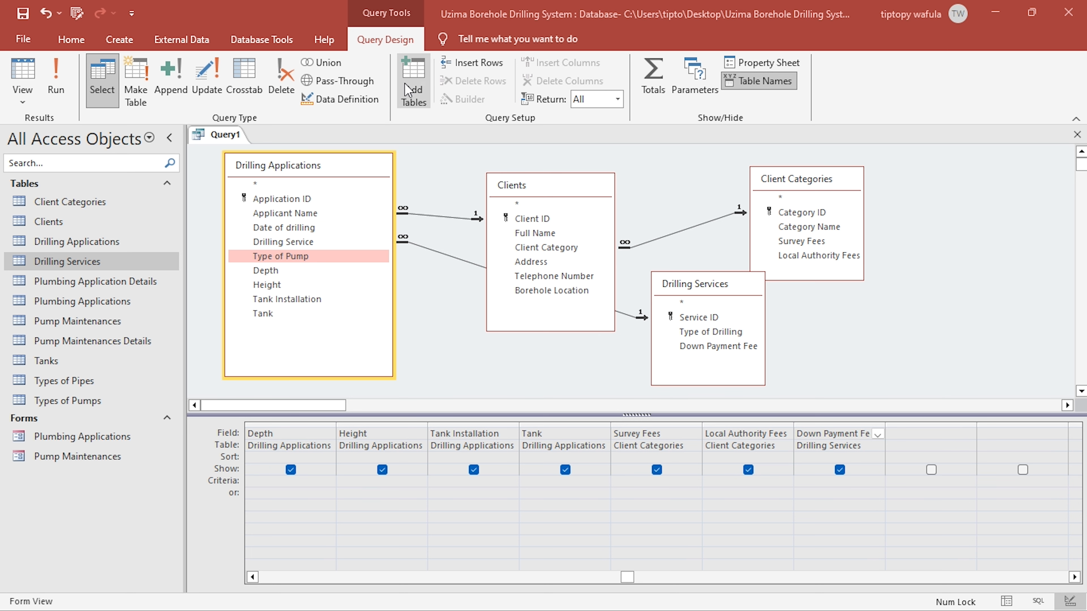
{"action": "double_click", "coordinate": [450, 354]}
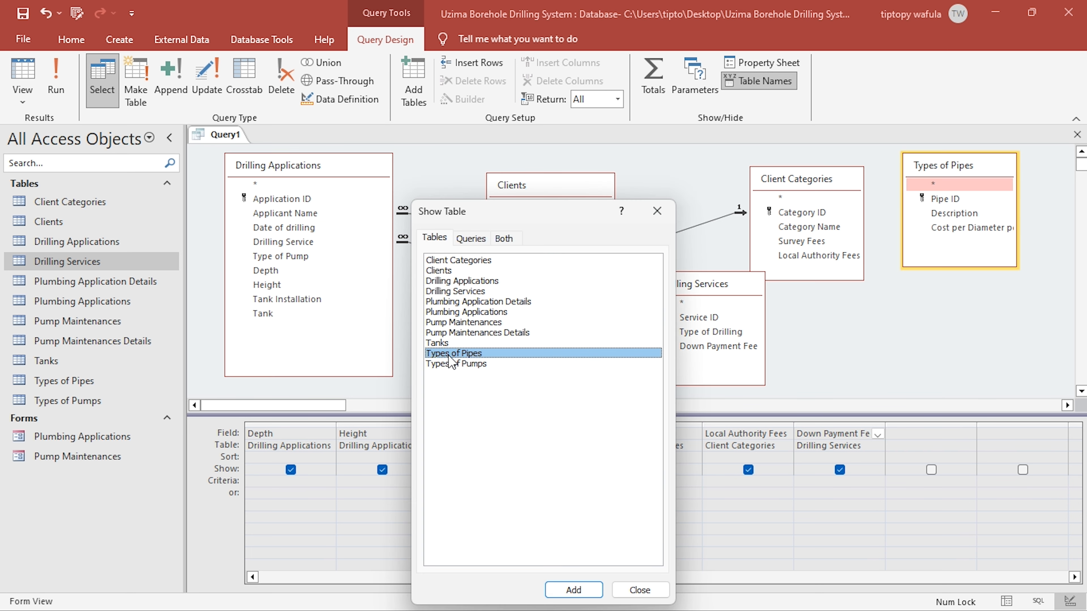
{"action": "double_click", "coordinate": [473, 364]}
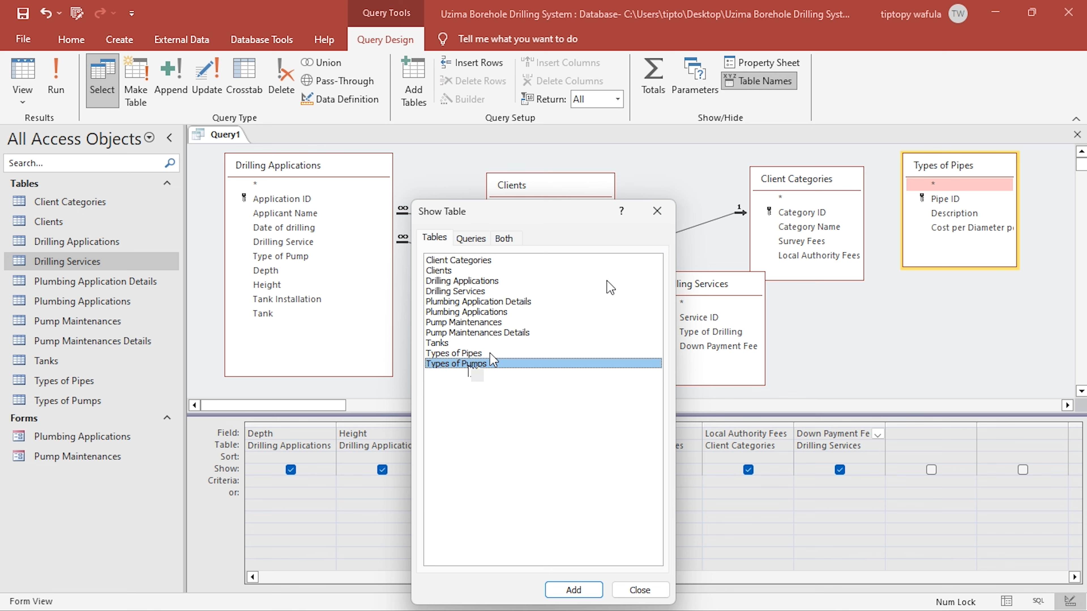
{"action": "left_click", "coordinate": [657, 211]}
{"action": "right_click", "coordinate": [957, 177]}
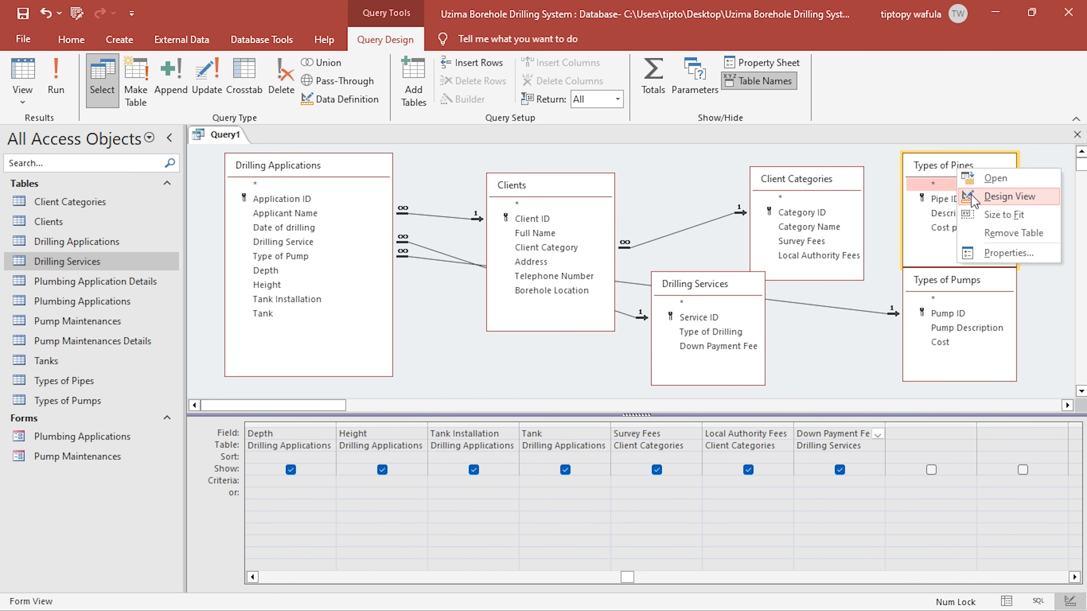
{"action": "left_click", "coordinate": [1004, 245]}
- Place the Types of Pumps table beside Drilling Applications and include its Cost field in the query grid
{"action": "left_click_drag", "start_coordinate": [952, 285], "coordinate": [479, 286]}
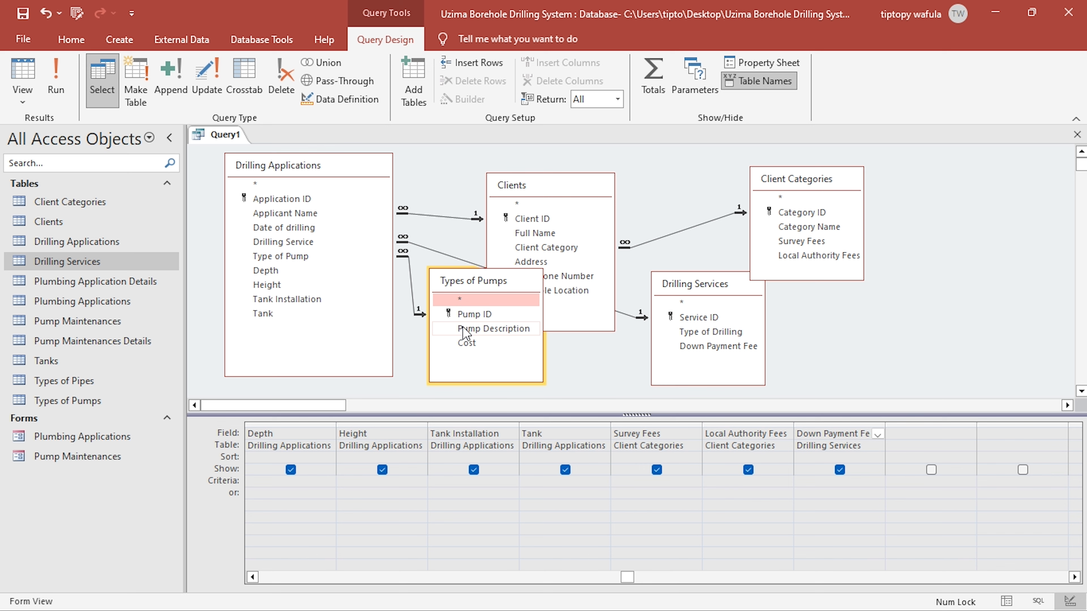
{"action": "double_click", "coordinate": [465, 329]}
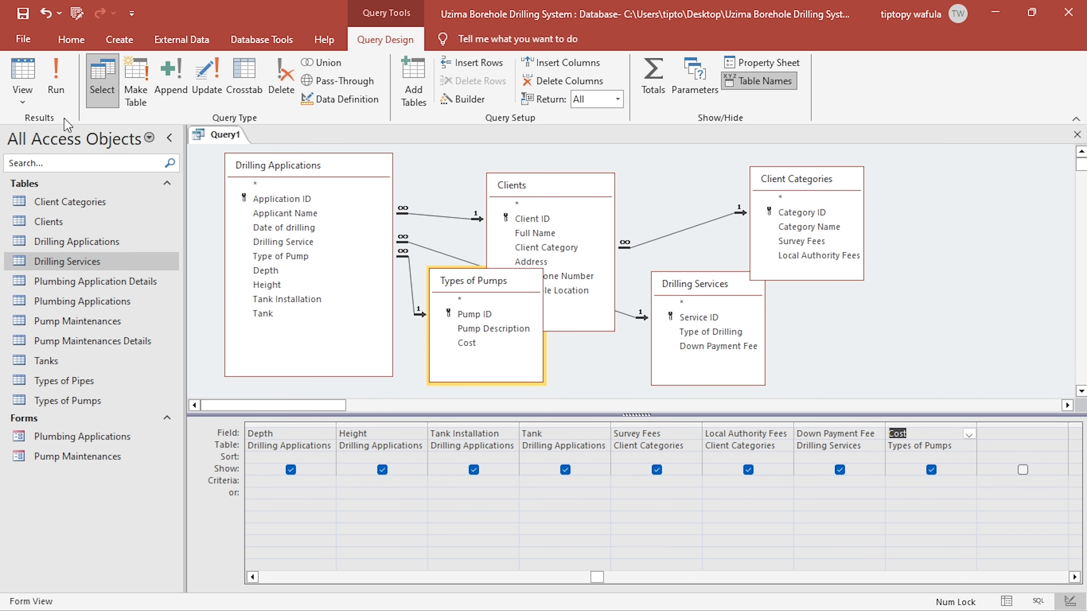
- Run the query to check the pump cost column in the datasheet, and return to Design view
{"action": "left_click", "coordinate": [56, 77]}
{"action": "left_click_drag", "start_coordinate": [599, 586], "coordinate": [789, 544]}
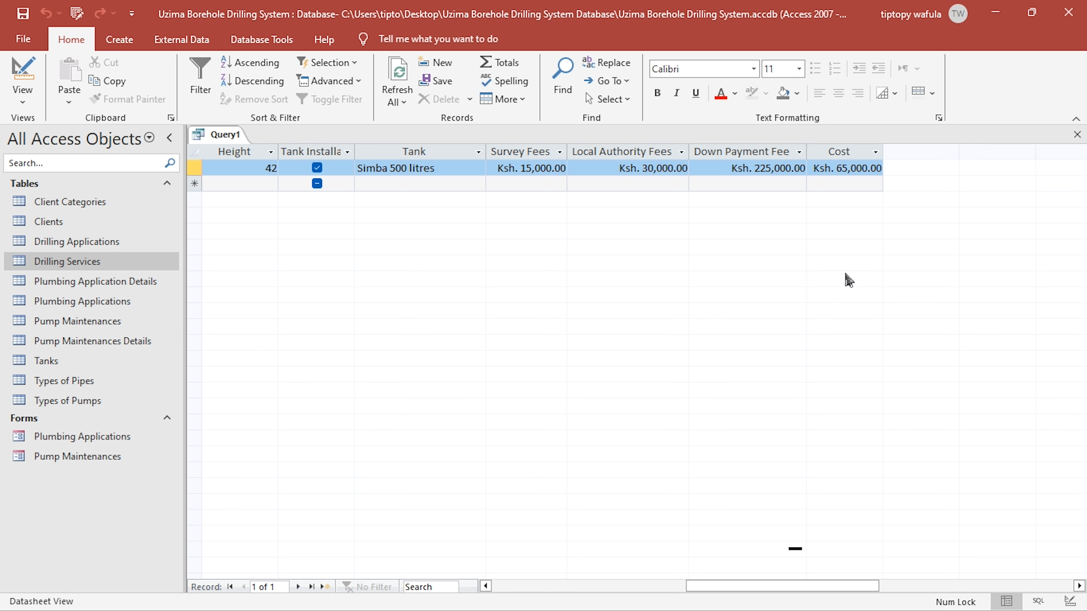
{"action": "left_click", "coordinate": [23, 70]}
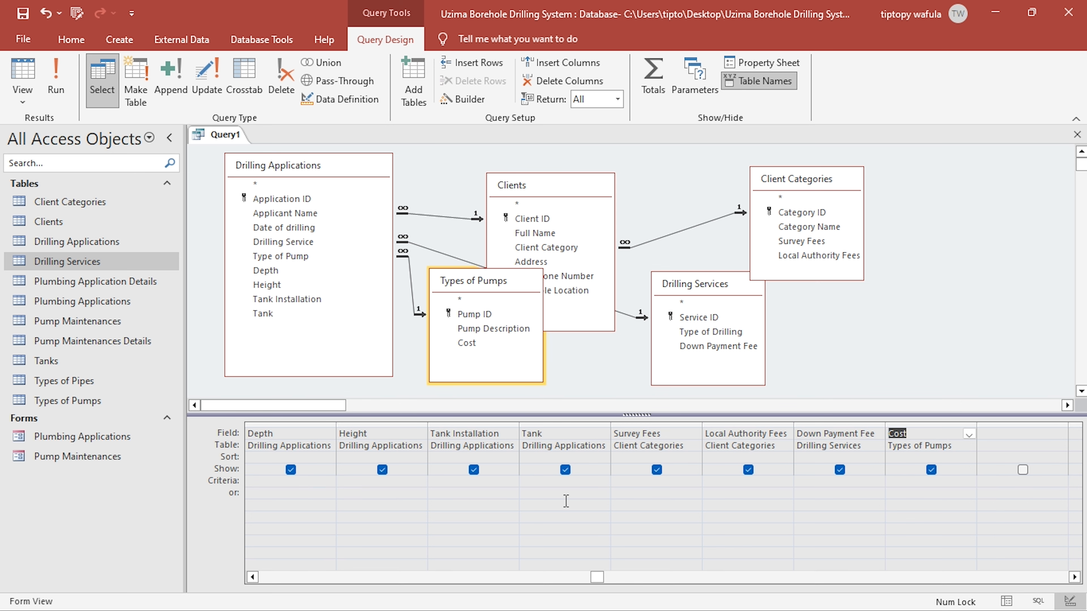
- Consult the cost per meter rates for depth and height in Table 4 of the KCSE project PDF
{"action": "key", "text": "alt+Tab"}
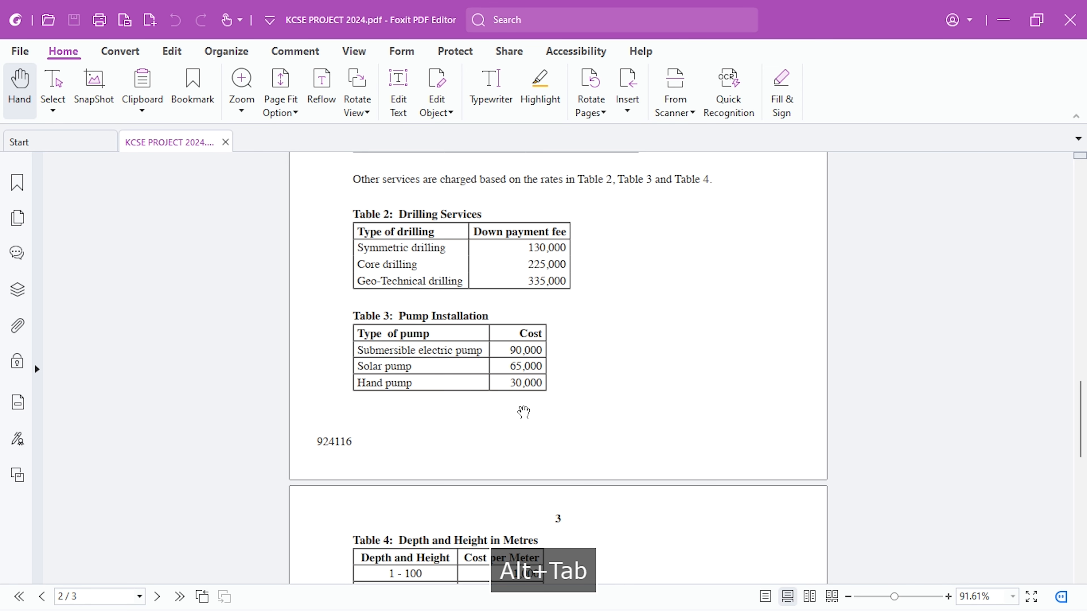
{"action": "scroll", "coordinate": [504, 411], "scroll_direction": "down", "scroll_amount": 1}
{"action": "scroll", "coordinate": [504, 411], "scroll_direction": "down", "scroll_amount": 4}
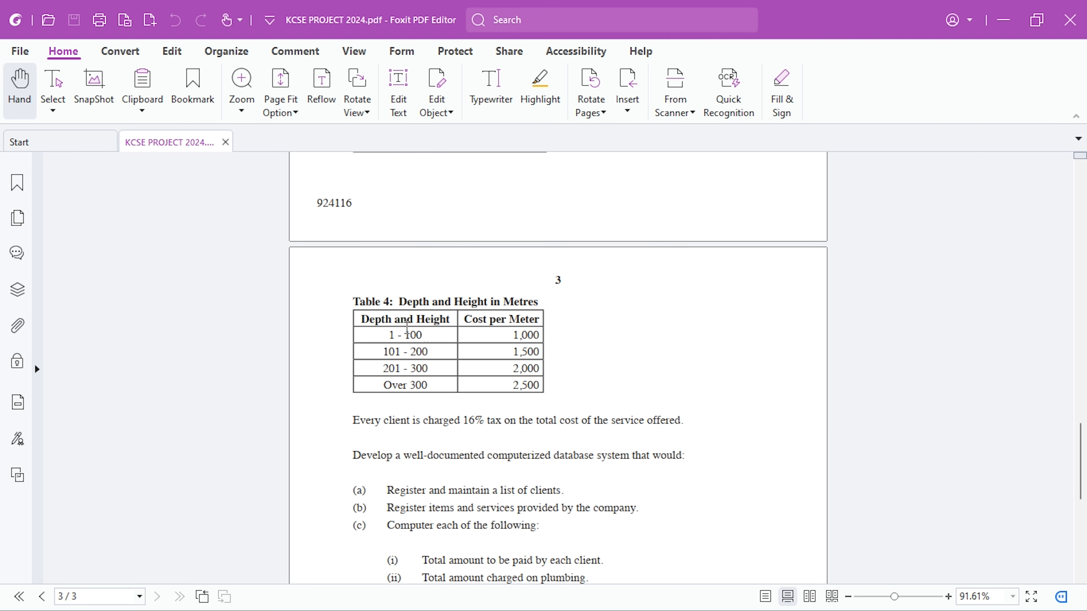
{"action": "left_click_drag", "start_coordinate": [426, 336], "coordinate": [382, 345]}
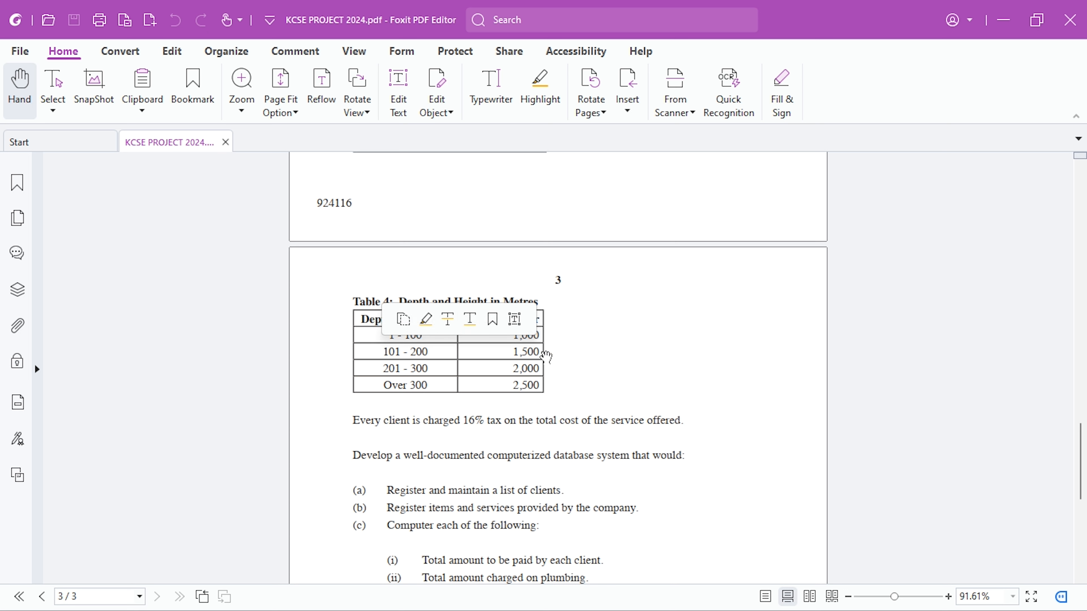
{"action": "key", "text": "alt+Tab"}
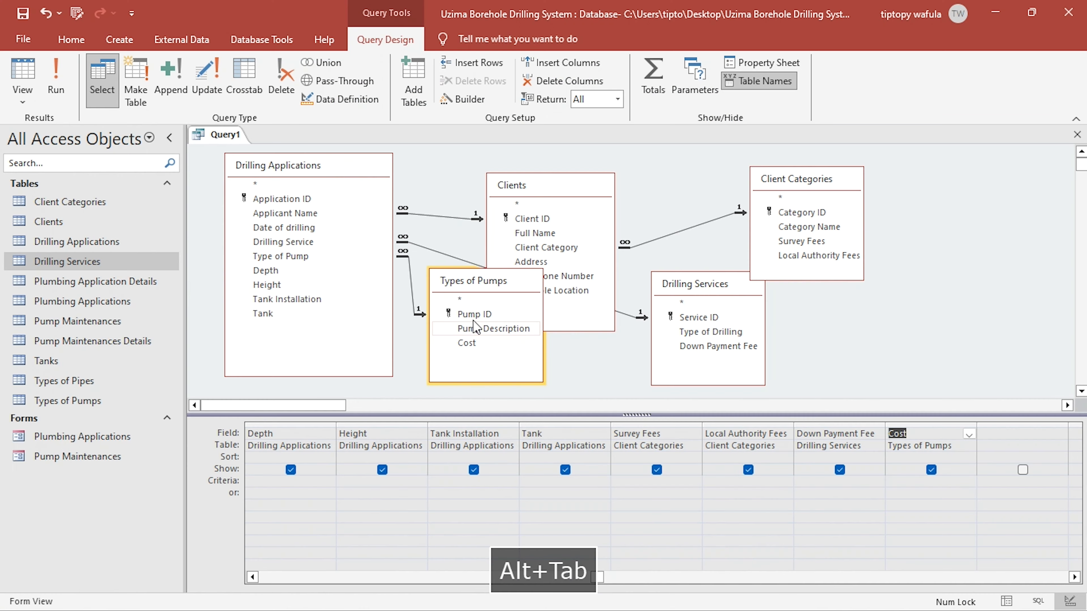
- Start a calculated field named Depth Cost in the empty grid column after the pump Cost field
{"action": "left_click", "coordinate": [991, 433]}
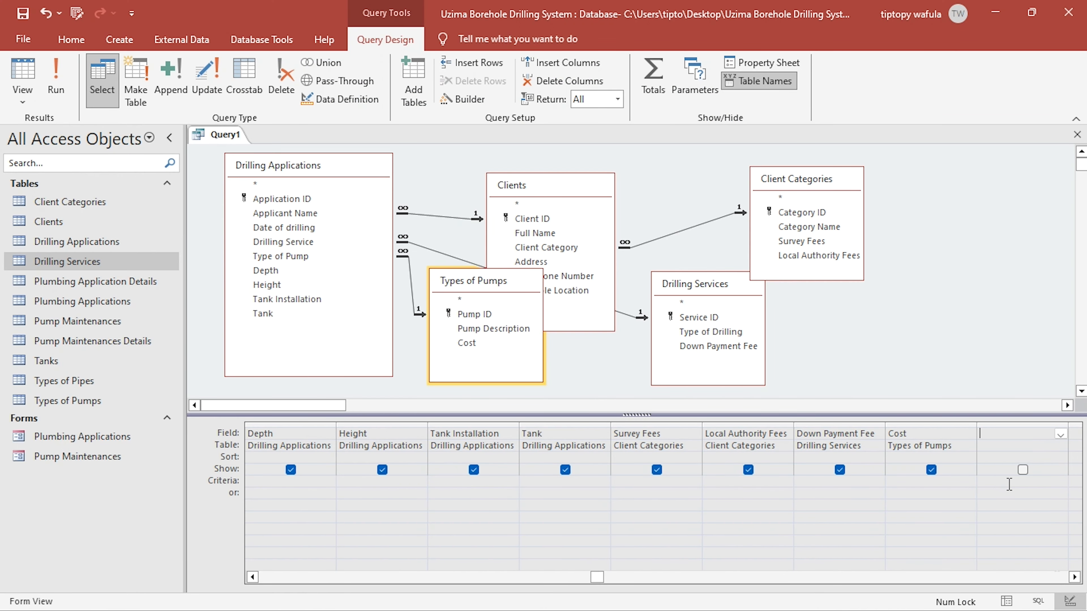
{"action": "left_click", "coordinate": [1074, 578]}
{"action": "left_click", "coordinate": [1075, 577]}
{"action": "left_click", "coordinate": [1074, 577]}
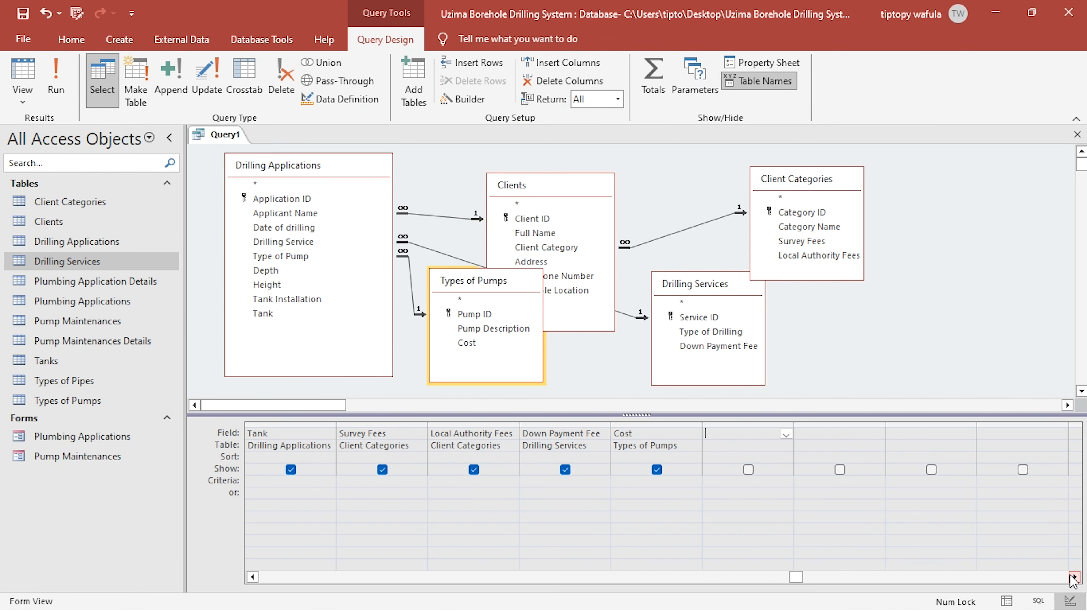
{"action": "type", "text": "Dep"}
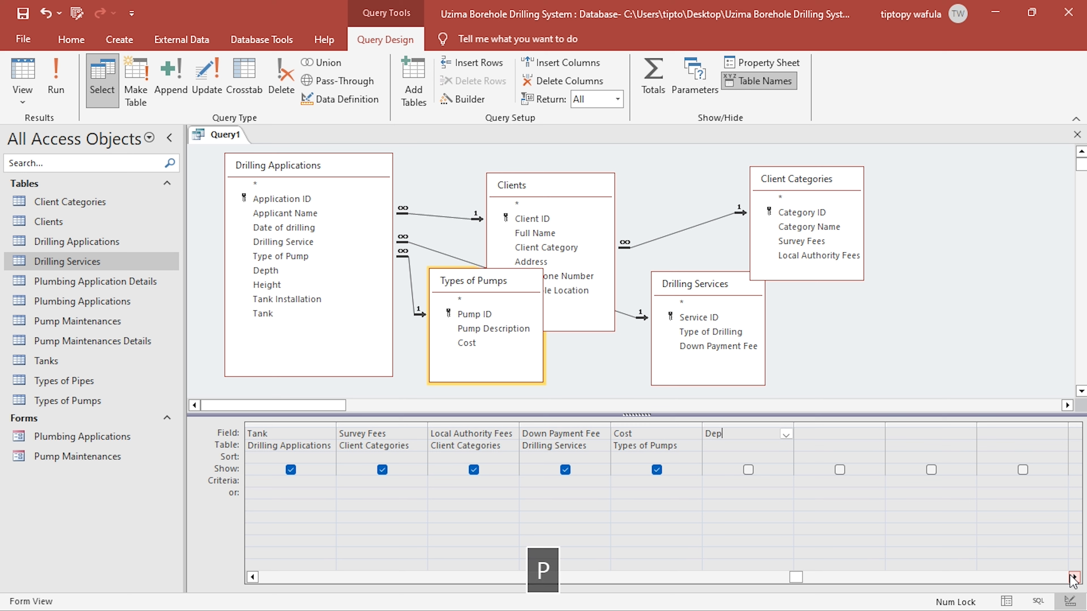
{"action": "type", "text": "th Cost:"}
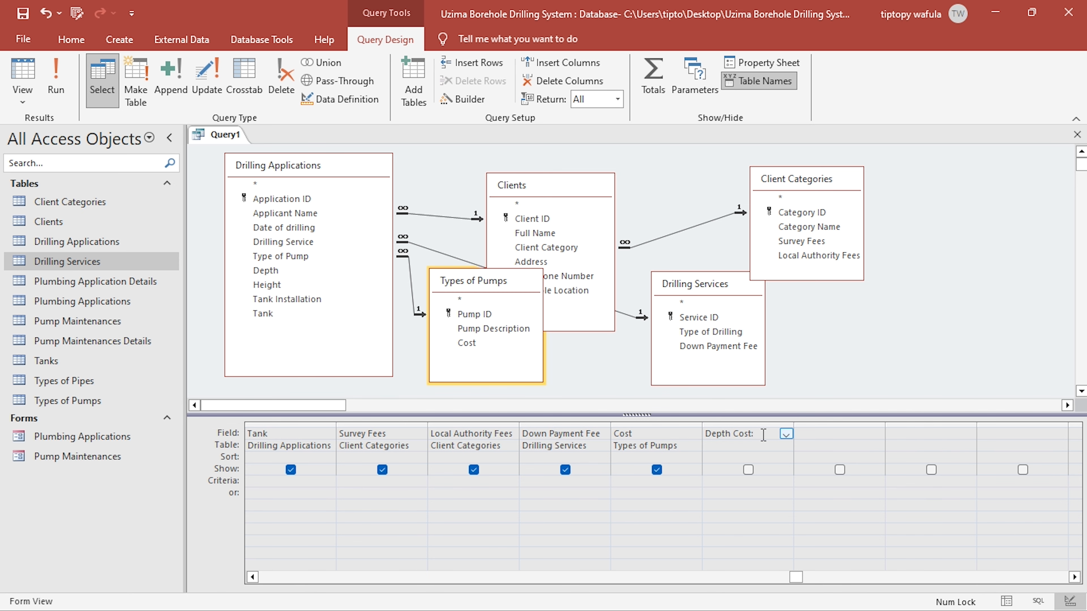
- Switch to the KCSE project PDF to recheck the depth and height ranges in Table 4, and return to the query
{"action": "key", "text": "alt+Tab"}
{"action": "scroll", "coordinate": [664, 398], "scroll_direction": "up", "scroll_amount": 3}
{"action": "scroll", "coordinate": [642, 396], "scroll_direction": "down", "scroll_amount": 3}
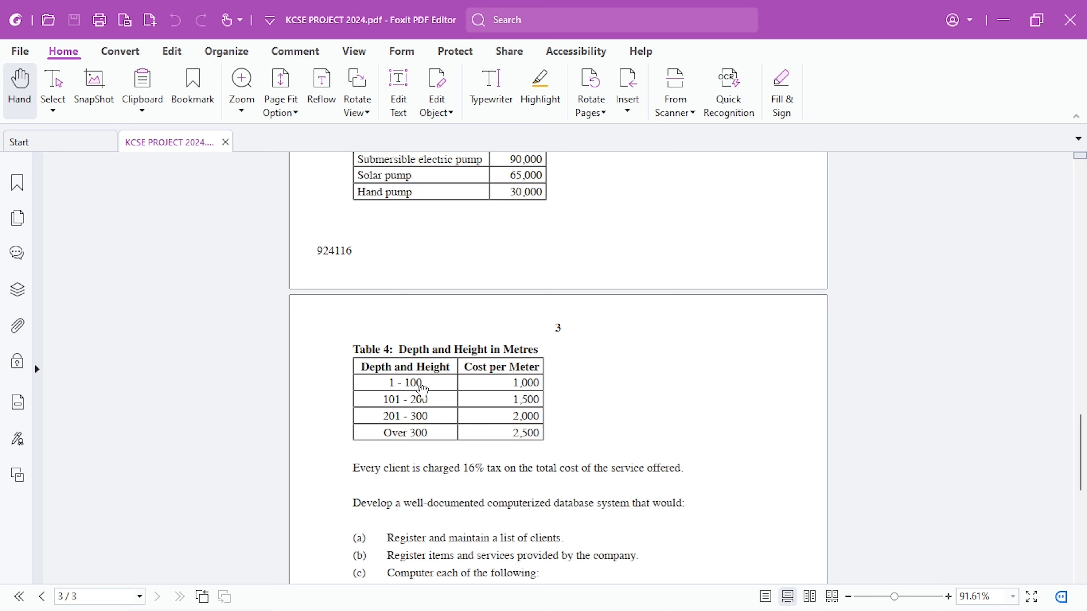
{"action": "key", "text": "alt+Tab"}
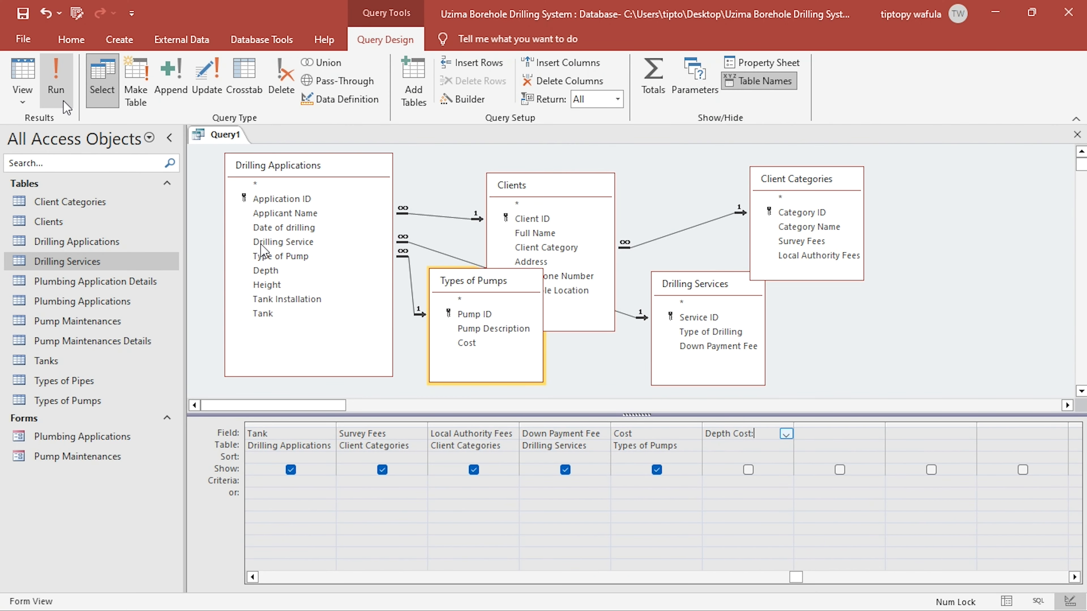
- Open the Depth Cost field in the Expression Builder, start an iif( function, and check the 1 - 100 rate in the project PDF
{"action": "left_click", "coordinate": [267, 285]}
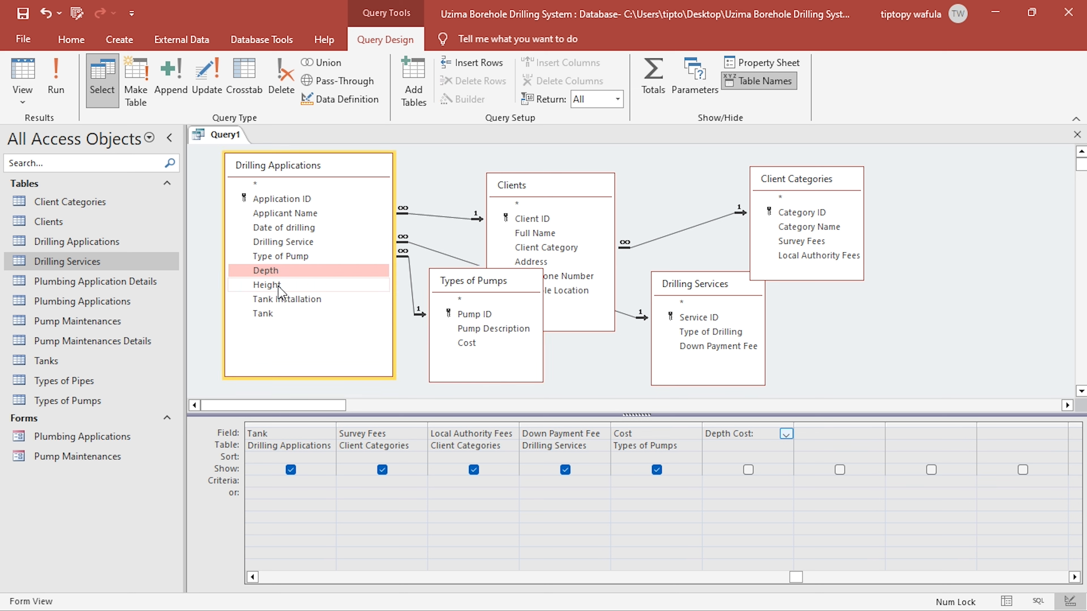
{"action": "right_click", "coordinate": [769, 436]}
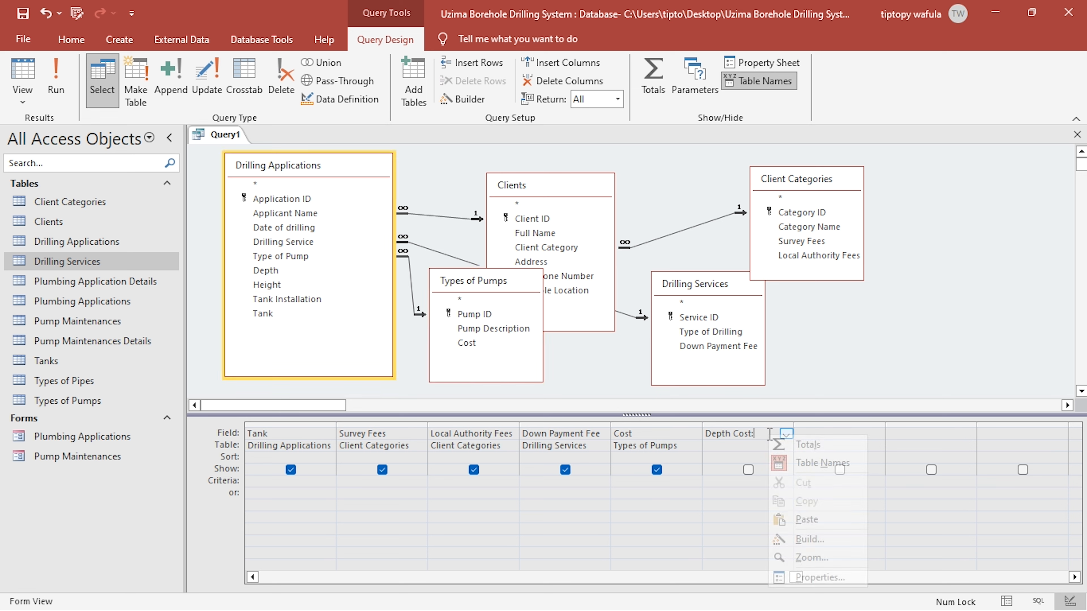
{"action": "left_click", "coordinate": [811, 541]}
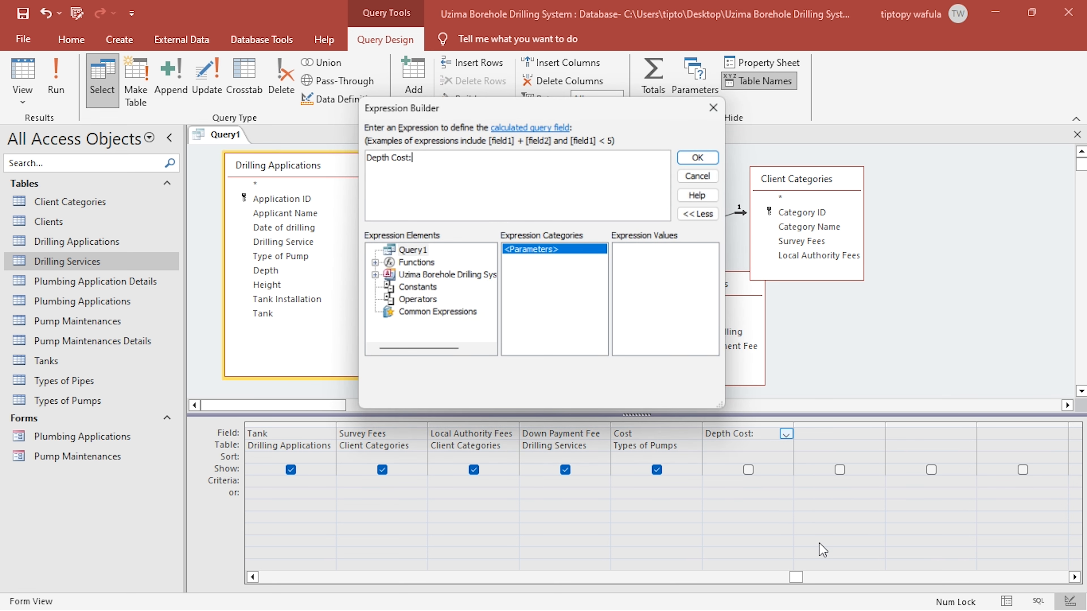
{"action": "left_click_drag", "start_coordinate": [551, 108], "coordinate": [853, 102]}
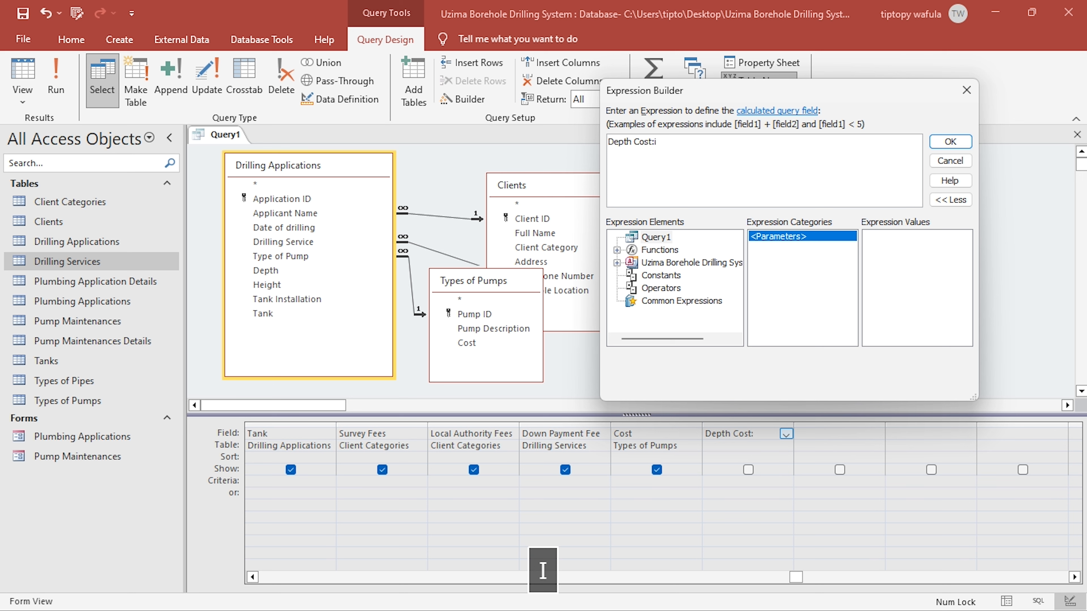
{"action": "key", "text": "BackSpace"}
{"action": "type", "text": "i"}
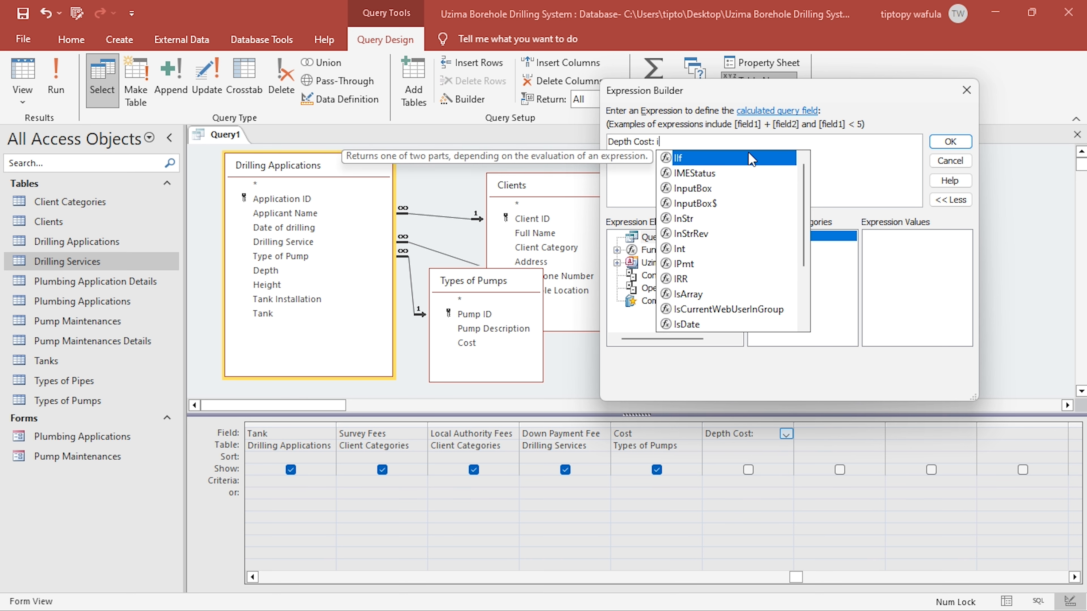
{"action": "type", "text": "f("}
{"action": "key", "text": "alt+Tab"}
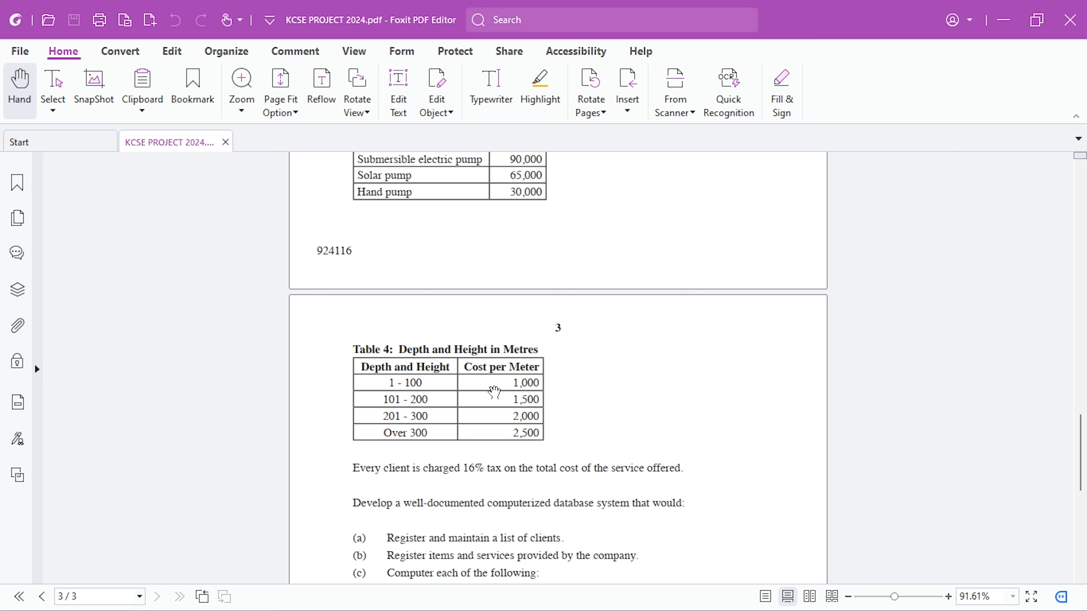
{"action": "key", "text": "alt+Tab"}
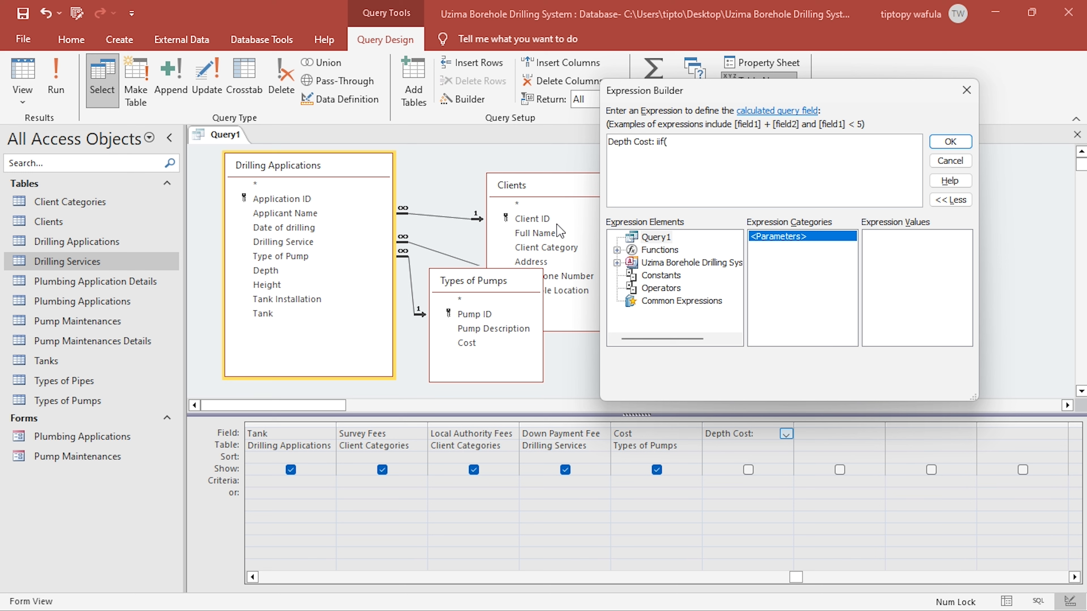
- Insert the Depth field of the Drilling Applications table into the iif expression and copy the field reference
{"action": "left_click", "coordinate": [617, 262]}
{"action": "left_click", "coordinate": [621, 274]}
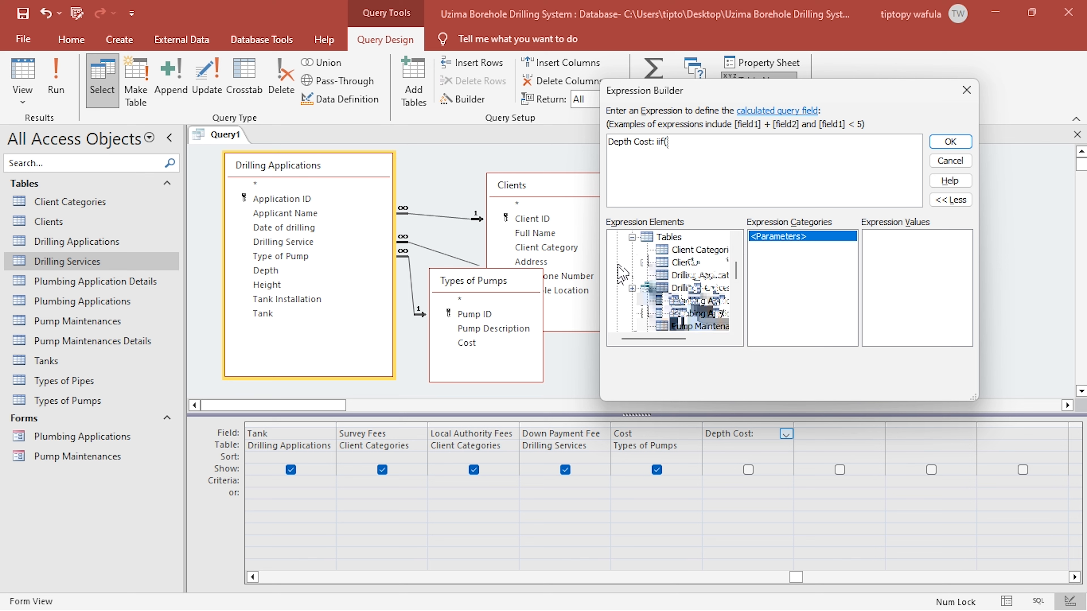
{"action": "left_click", "coordinate": [698, 276]}
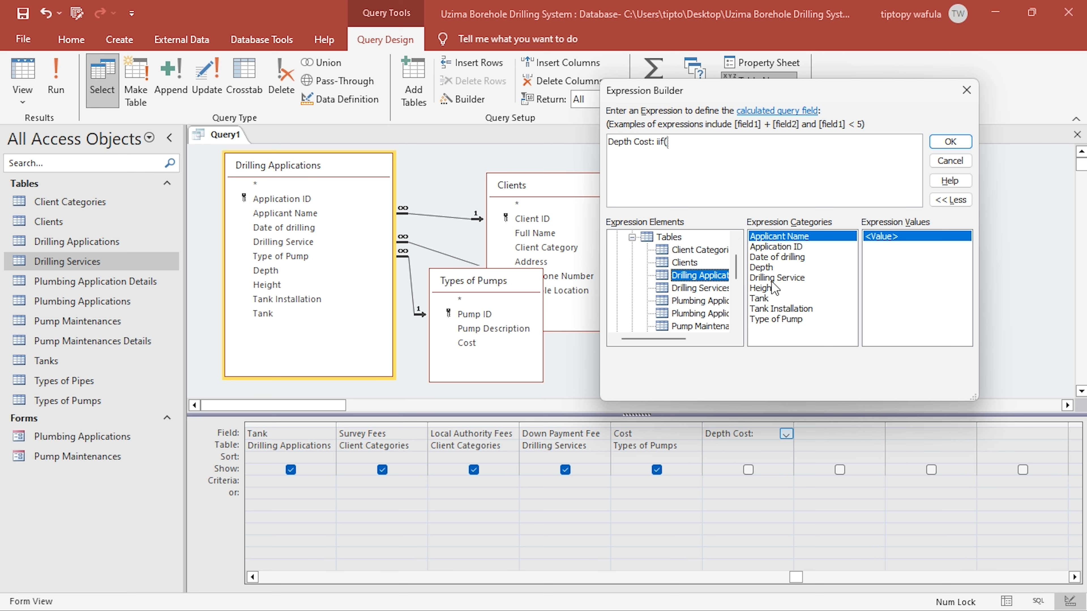
{"action": "double_click", "coordinate": [763, 267]}
{"action": "double_click", "coordinate": [762, 145]}
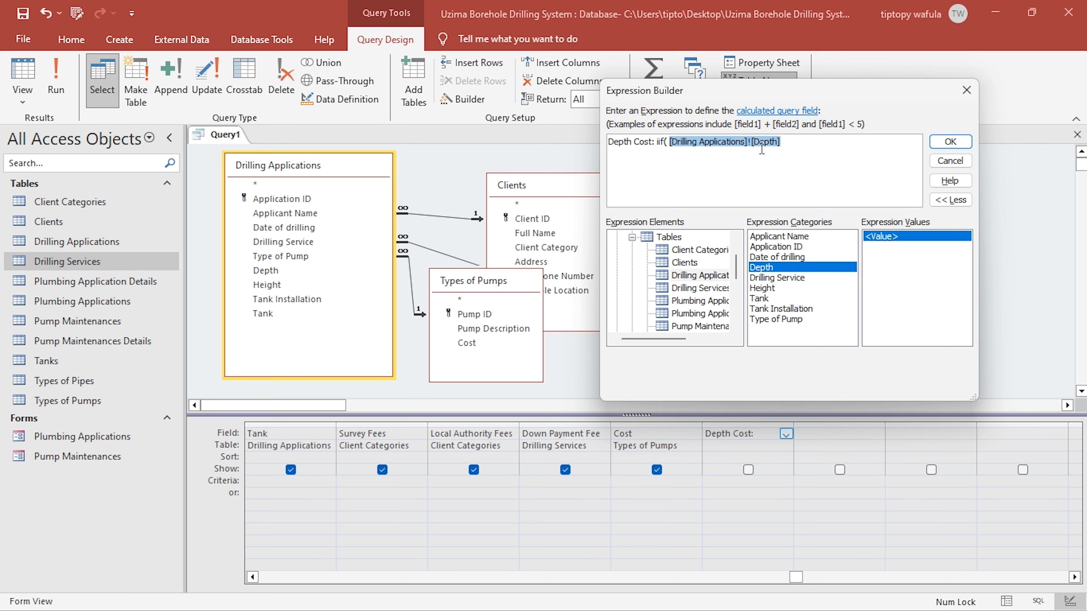
{"action": "key", "text": "ctrl+c"}
{"action": "left_click", "coordinate": [783, 148]}
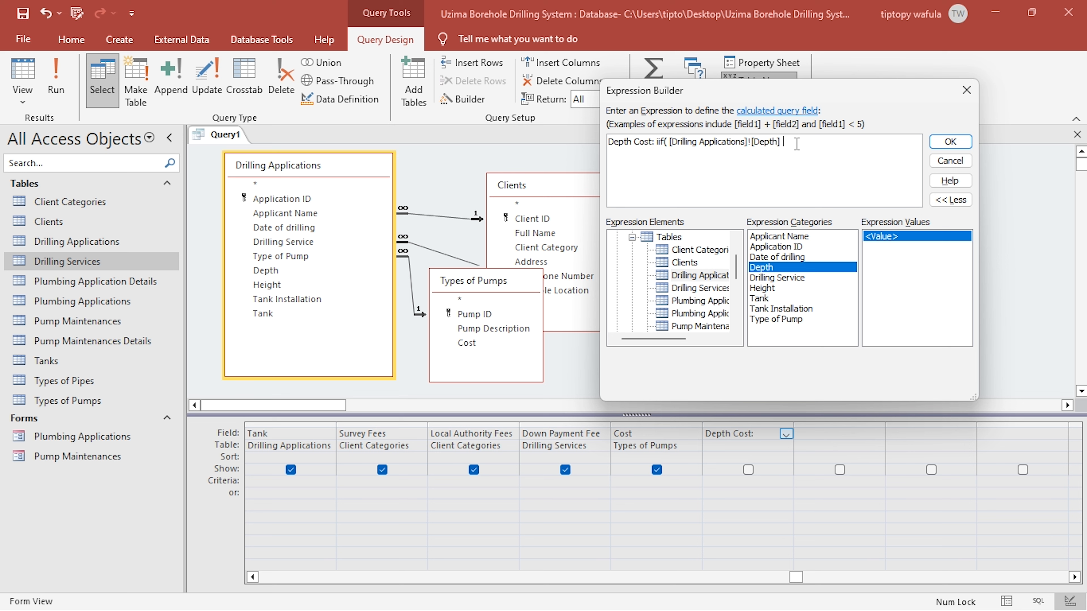
- Complete the iif condition so the depth is tested as between 1 and 100, checking the range in the project PDF
{"action": "type", "text": "be"}
{"action": "key", "text": "BackSpace"}
{"action": "key", "text": "BackSpace"}
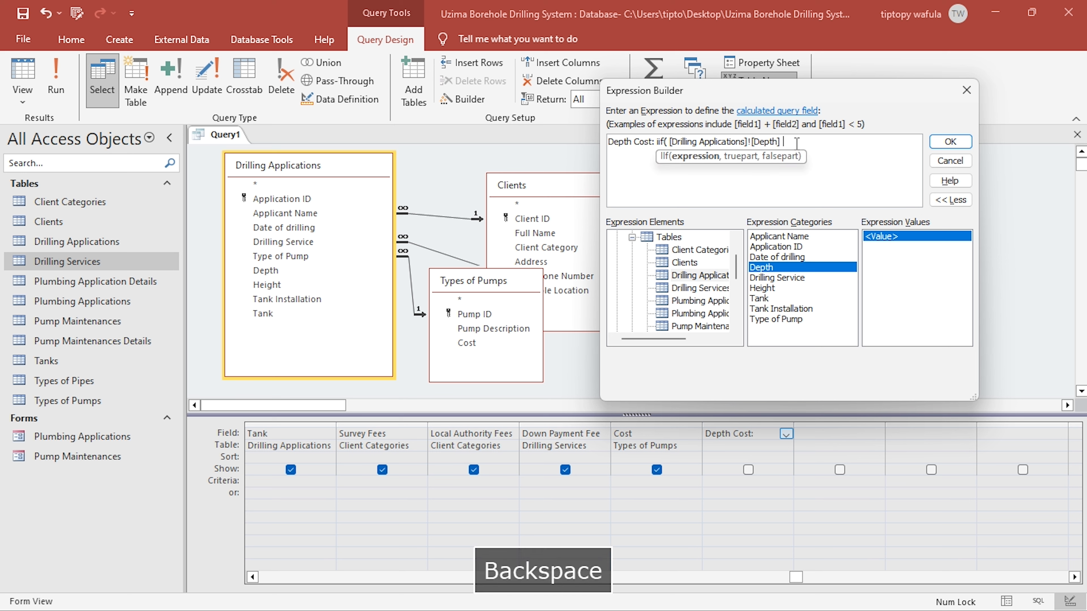
{"action": "type", "text": "be"}
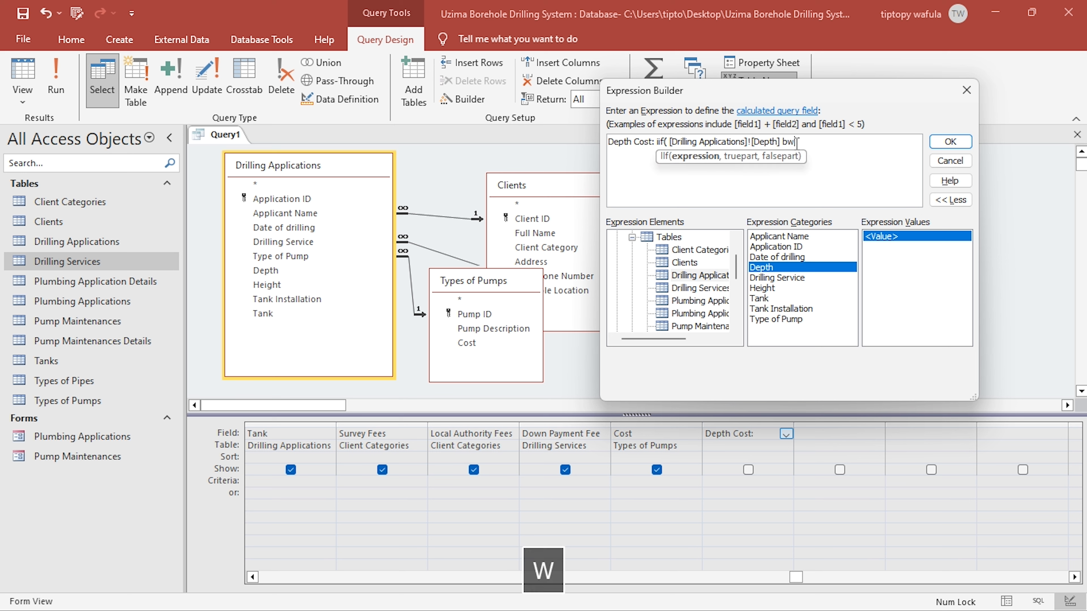
{"action": "type", "text": "tween 1 and"}
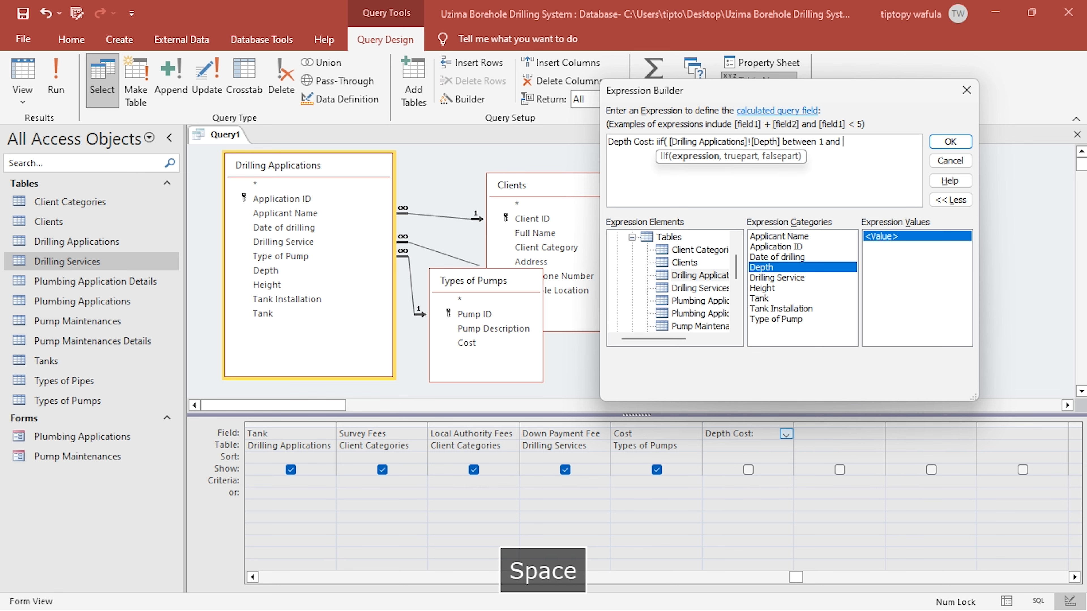
{"action": "key", "text": "alt+Tab"}
{"action": "key", "text": "alt+Tab"}
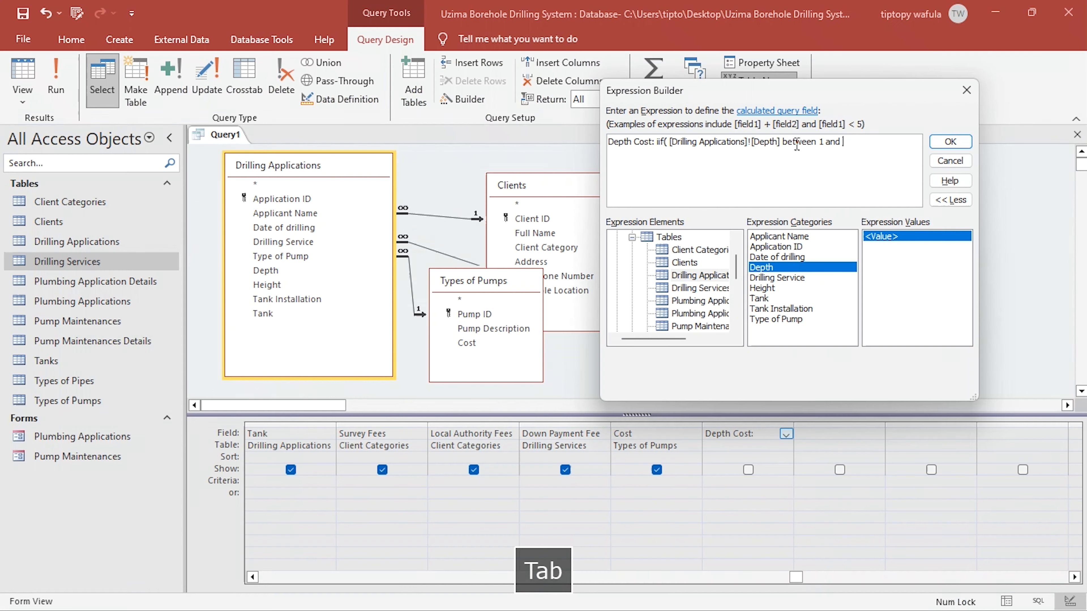
{"action": "type", "text": "100,"}
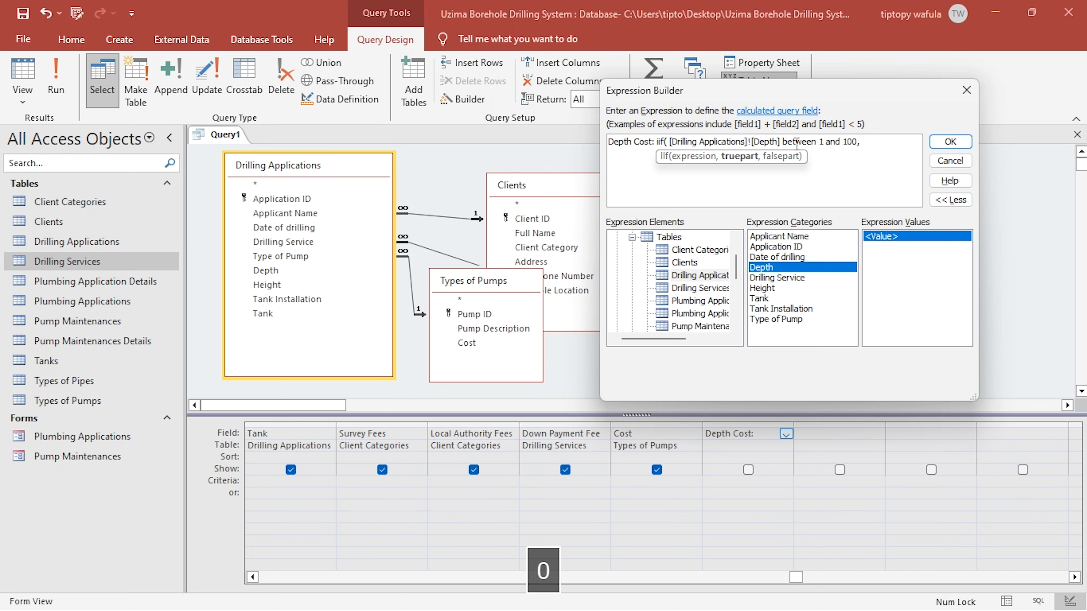
- Check the 1 - 100 rate in the project PDF and complete the Depth Cost expression with the true part 1000*[Drilling Applications]![Depth]
{"action": "key", "text": "alt+Tab"}
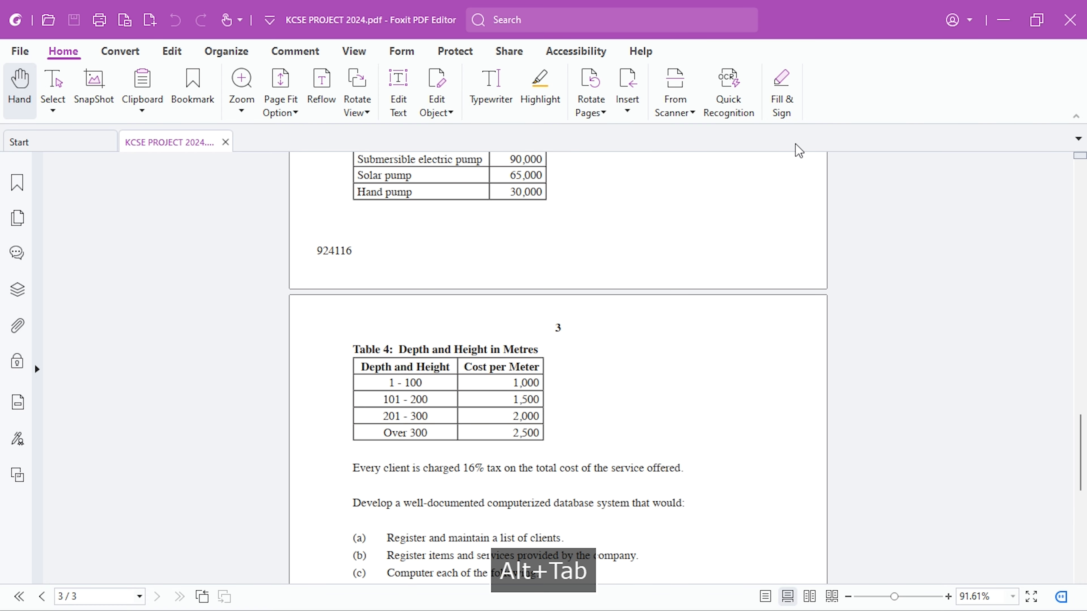
{"action": "key", "text": "alt+Tab"}
{"action": "type", "text": "10"}
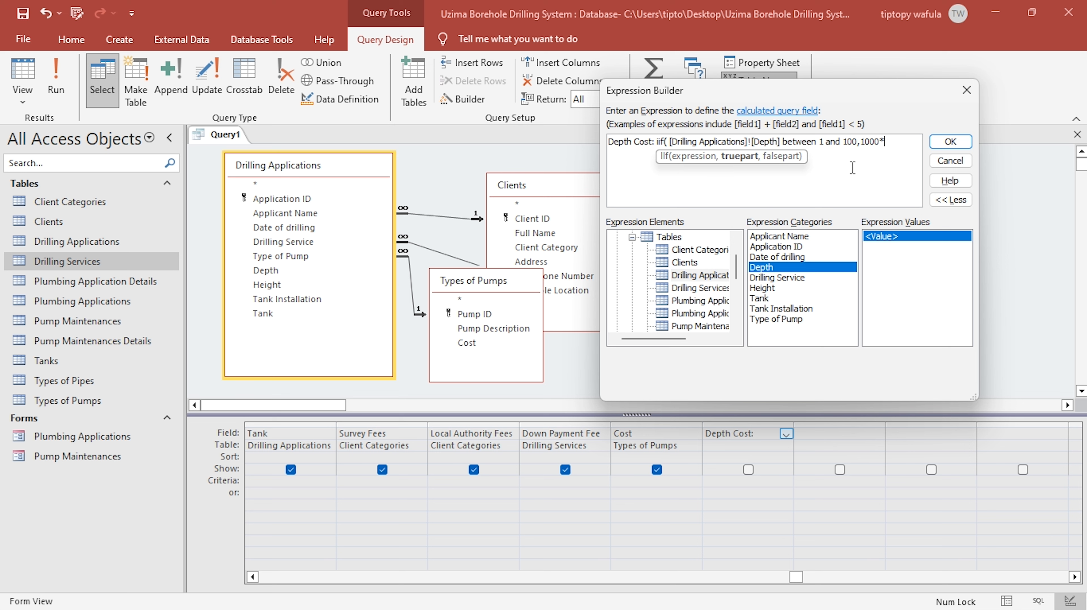
{"action": "key", "text": "ctrl+v"}
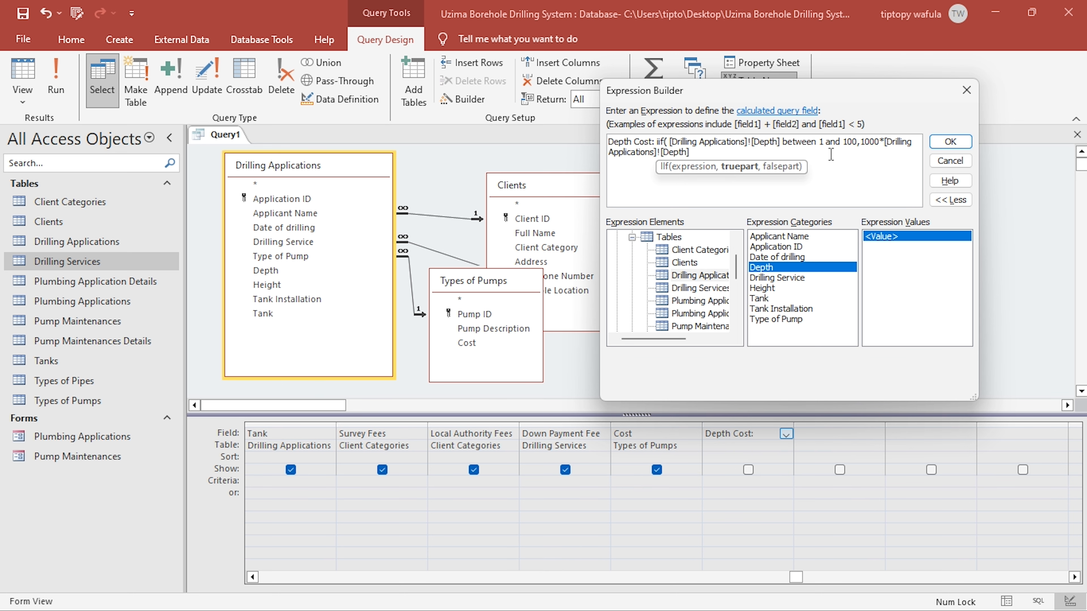
{"action": "left_click", "coordinate": [950, 142]}
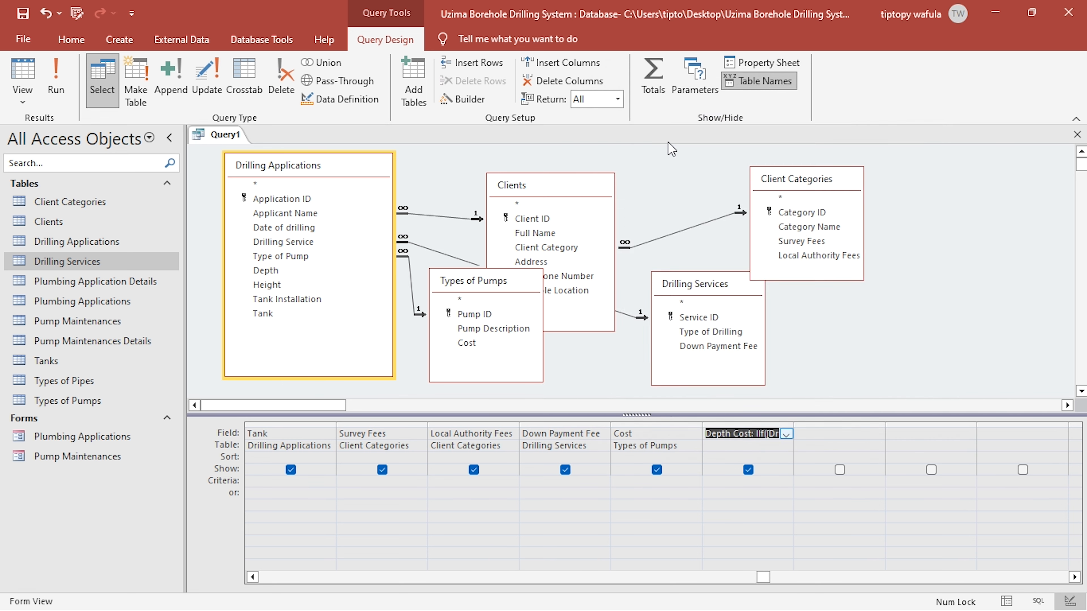
- Save the query as Drilling Applications query
{"action": "right_click", "coordinate": [749, 434]}
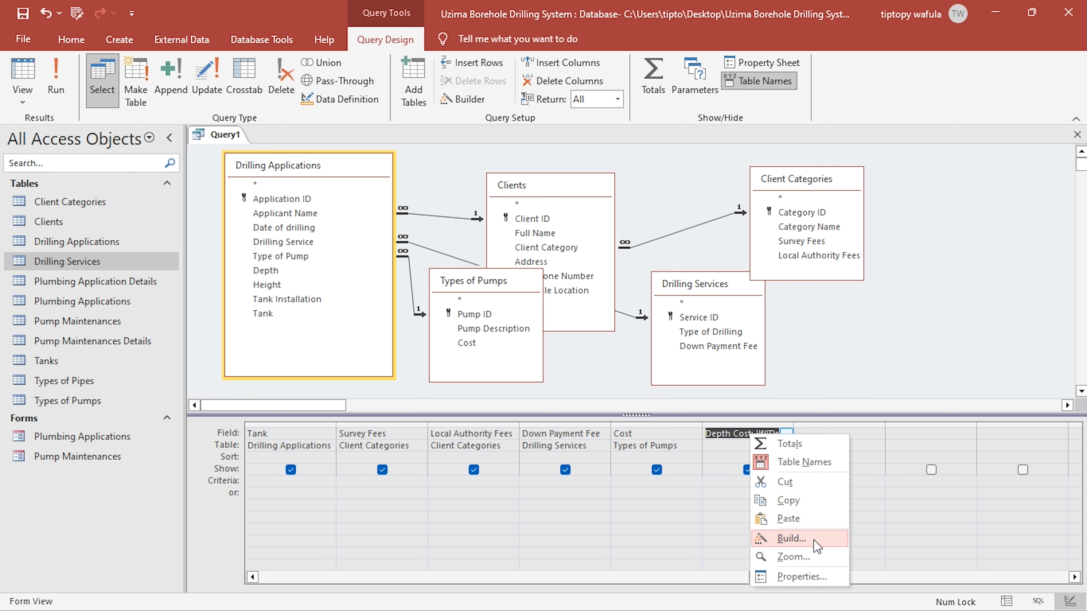
{"action": "left_click", "coordinate": [23, 13]}
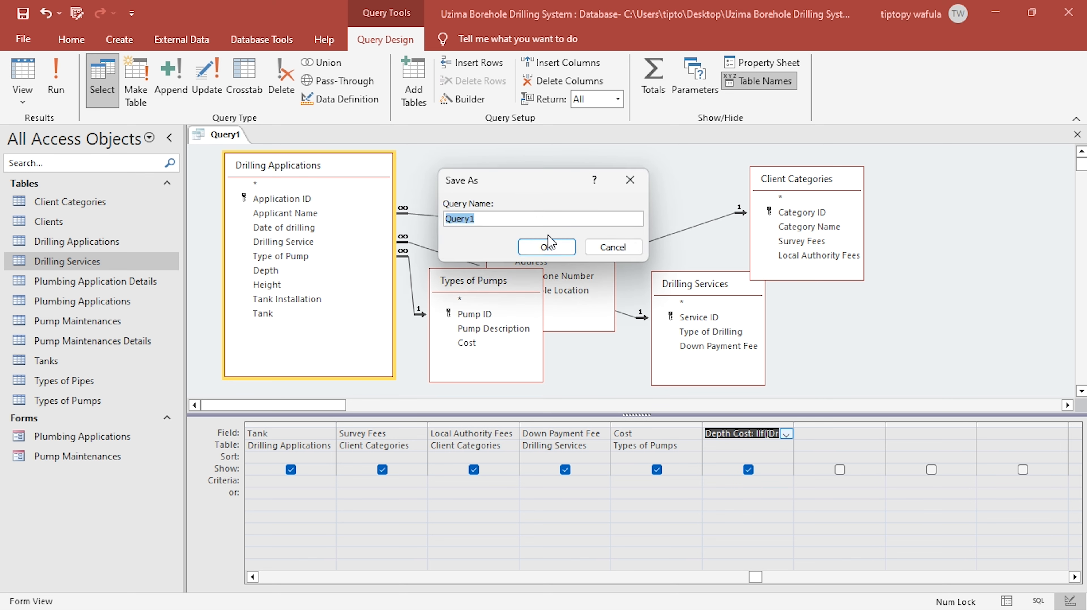
{"action": "type", "text": "Drilling"}
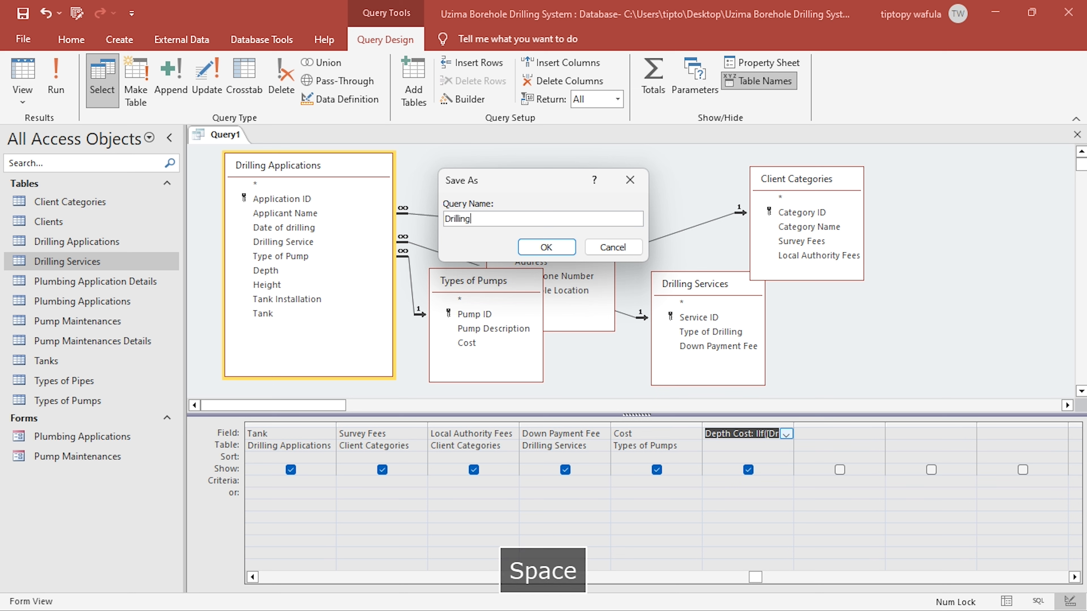
{"action": "type", "text": " Applications query"}
{"action": "key", "text": "Return"}
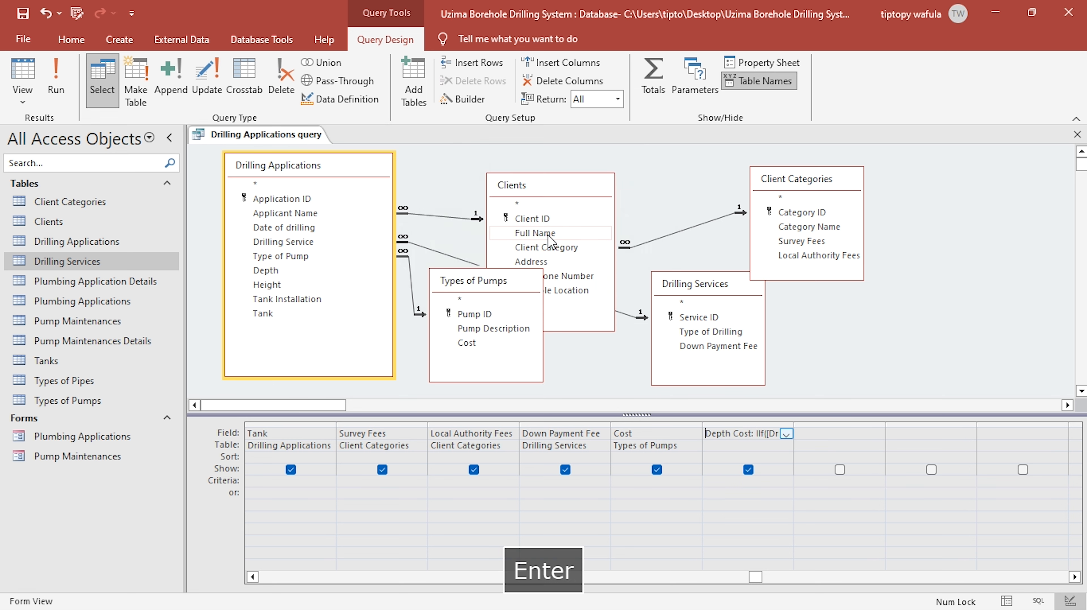
- Open the Drilling Applications query and check the record's depth and Depth Cost against the 1 - 100 rate in the project PDF
{"action": "double_click", "coordinate": [86, 440]}
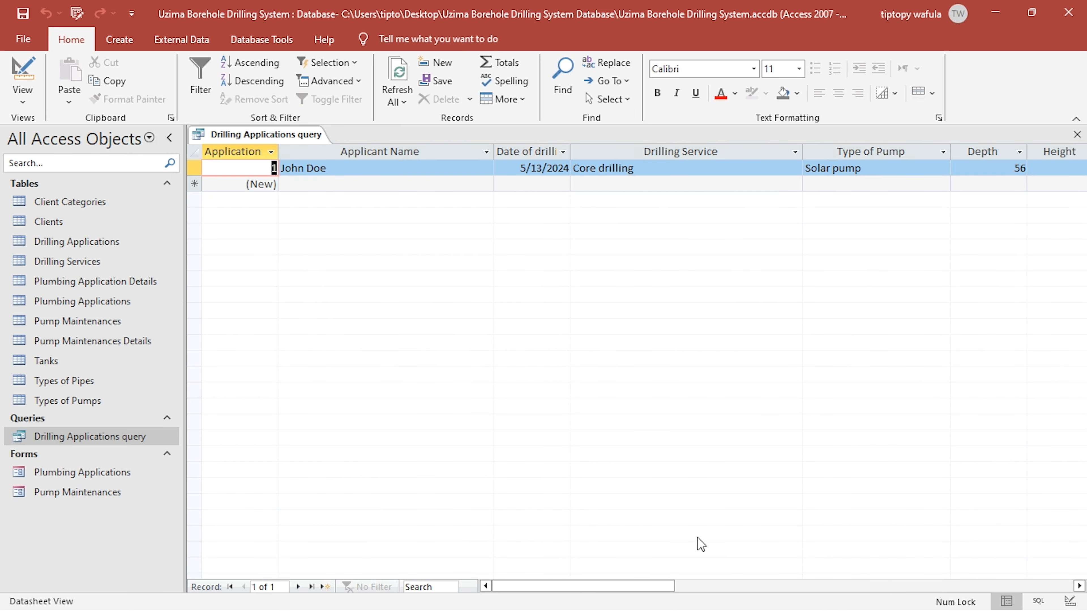
{"action": "left_click_drag", "start_coordinate": [631, 594], "coordinate": [699, 585]}
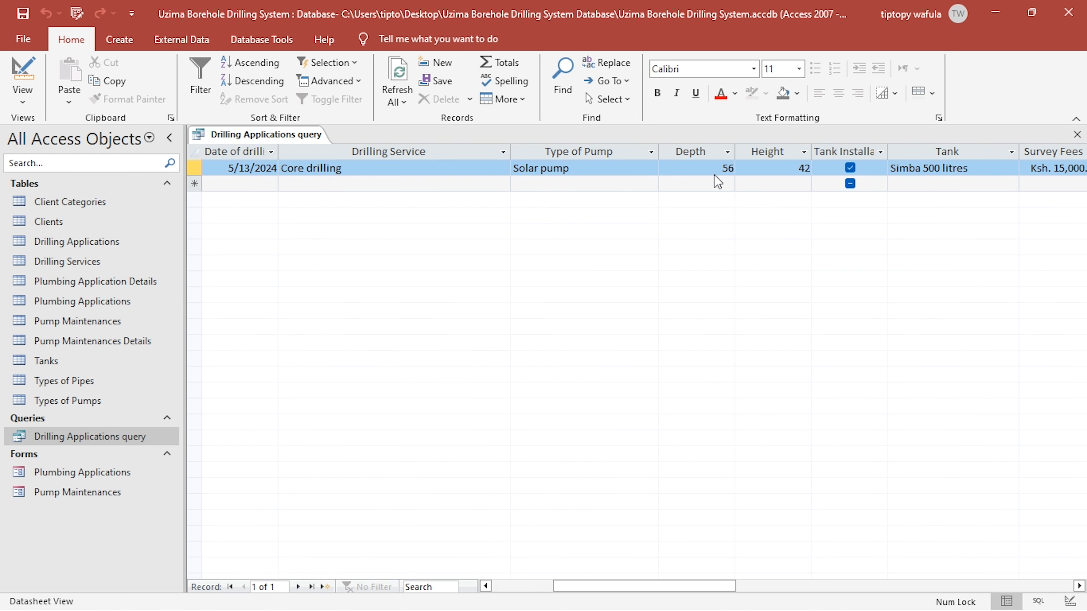
{"action": "key", "text": "alt+Tab"}
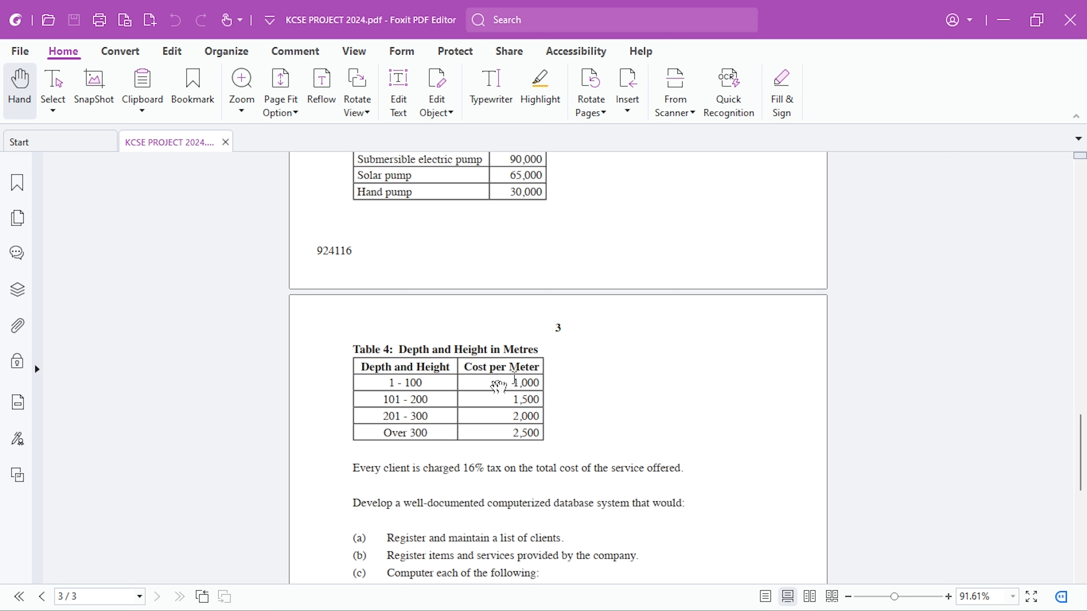
{"action": "double_click", "coordinate": [525, 383]}
{"action": "key", "text": "alt+Tab"}
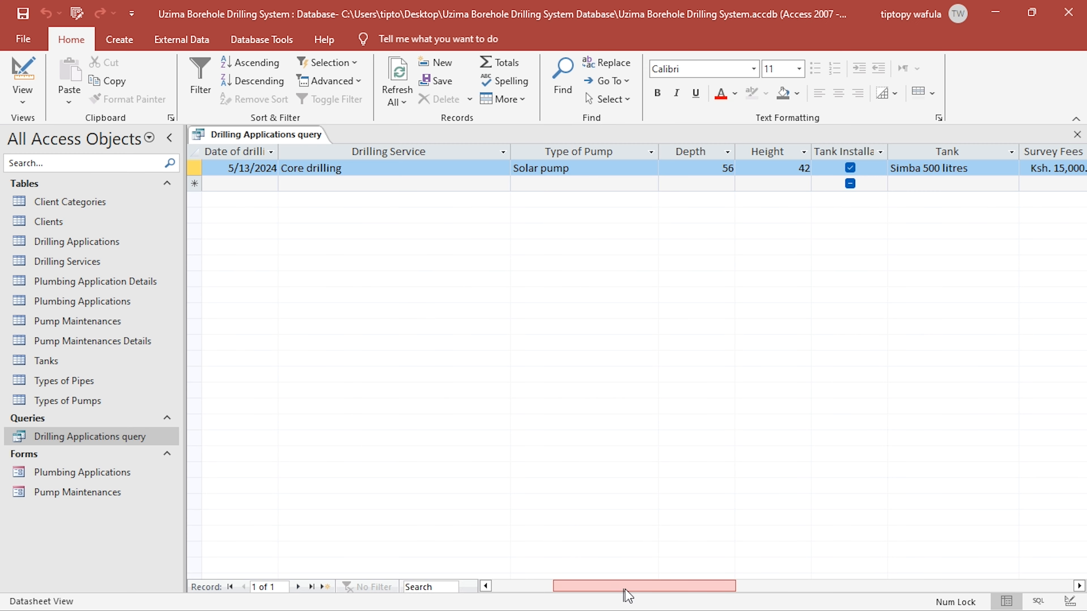
{"action": "left_click_drag", "start_coordinate": [627, 595], "coordinate": [805, 574]}
{"action": "double_click", "coordinate": [804, 168]}
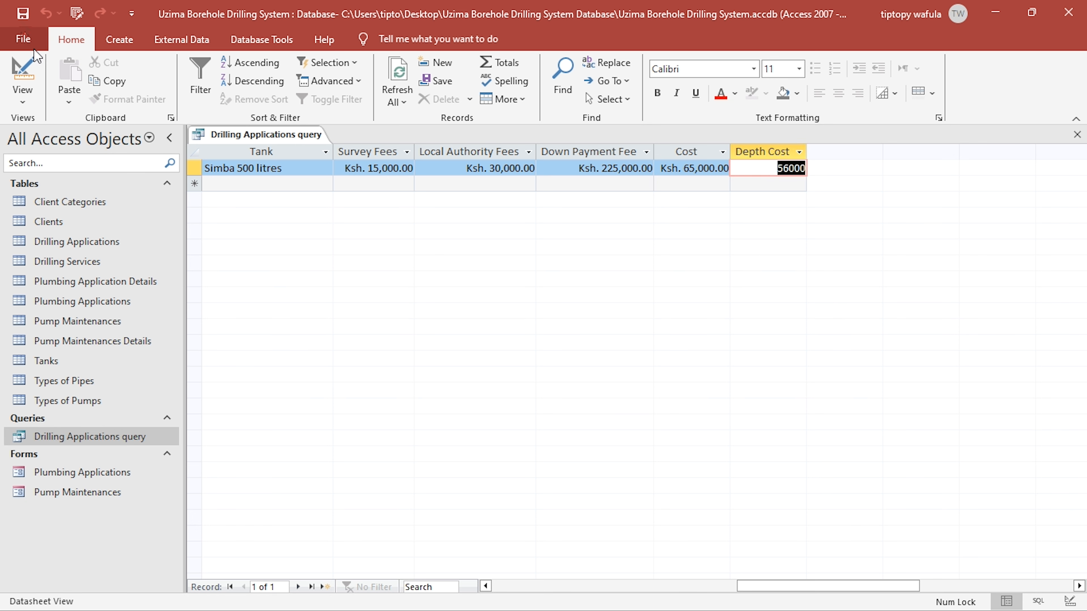
- Reopen the Depth Cost expression in the Expression Builder, replace its closing parenthesis with a comma, and check Table 4 in the project PDF
{"action": "left_click", "coordinate": [22, 71]}
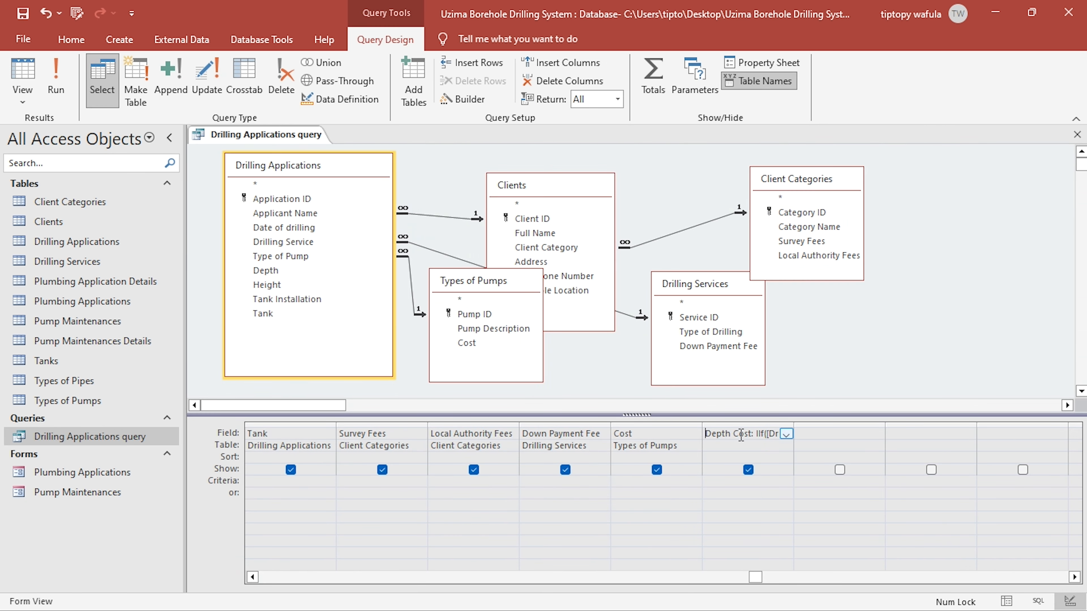
{"action": "right_click", "coordinate": [743, 436]}
{"action": "left_click", "coordinate": [782, 542]}
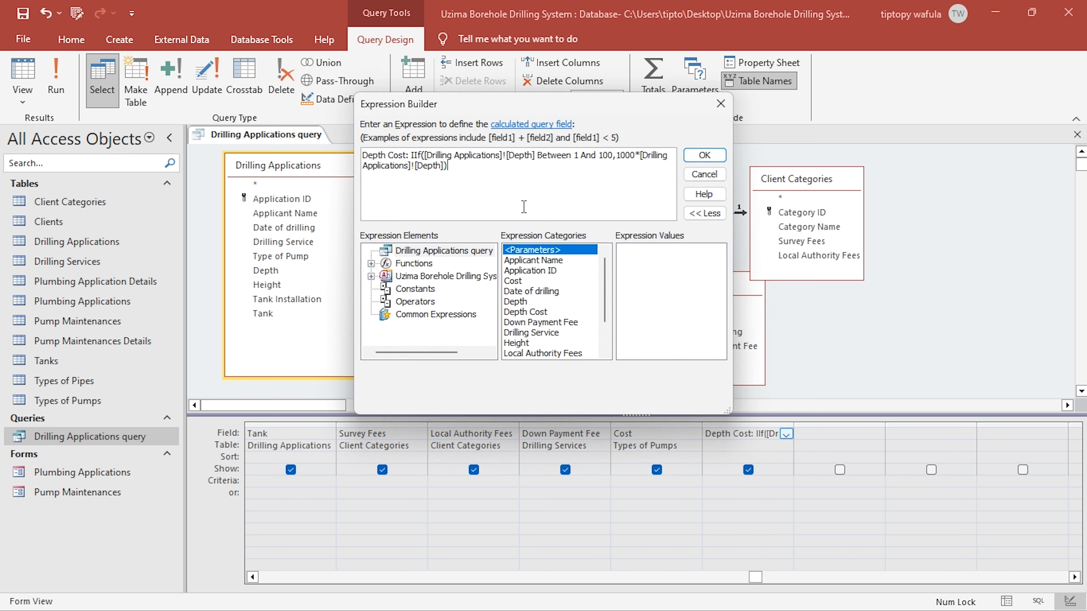
{"action": "key", "text": "BackSpace"}
{"action": "type", "text": ","}
{"action": "key", "text": "alt+Tab"}
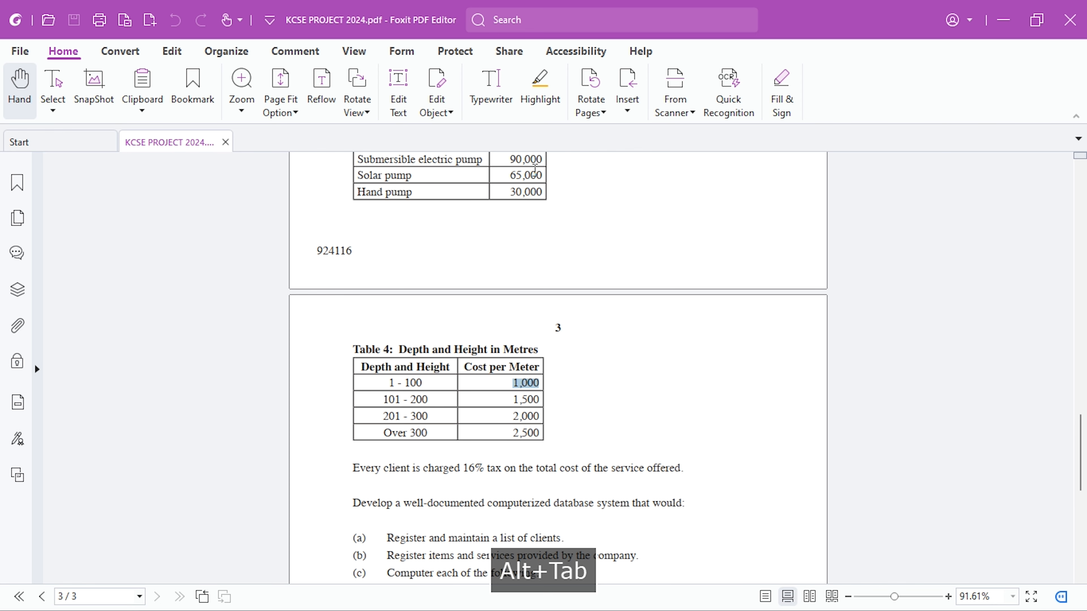
{"action": "key", "text": "alt+Tab"}
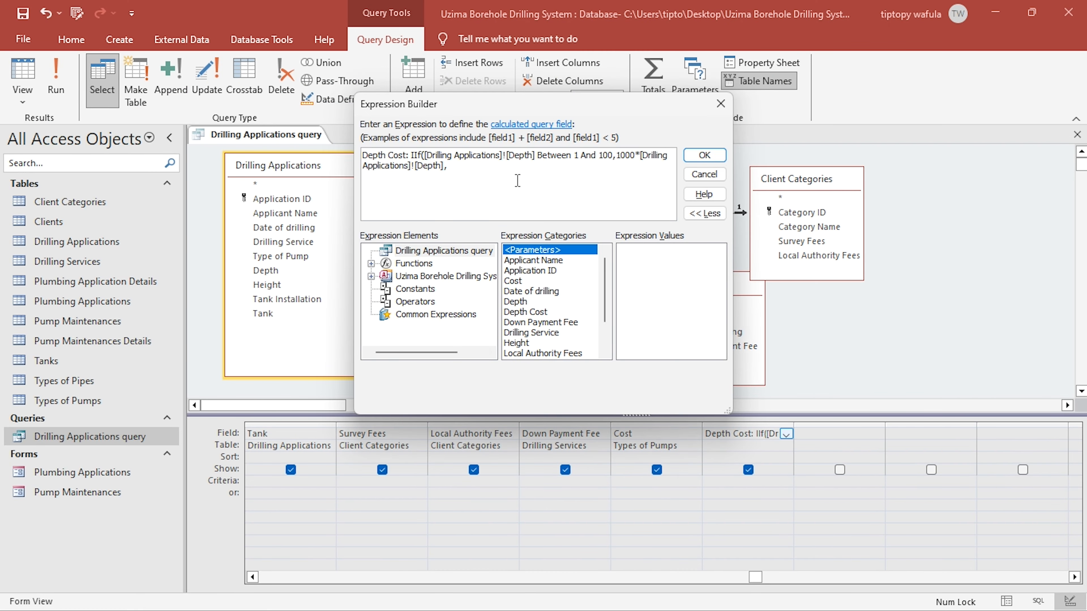
{"action": "key", "text": "BackSpace"}
{"action": "key", "text": "BackSpace"}
{"action": "key", "text": "BackSpace"}
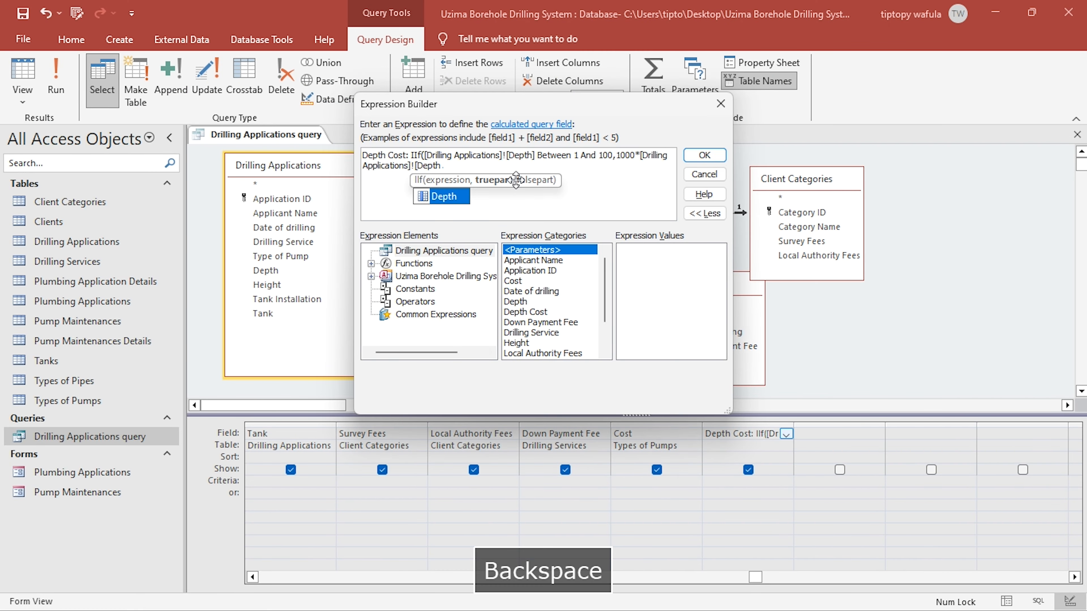
{"action": "type", "text": ", i"}
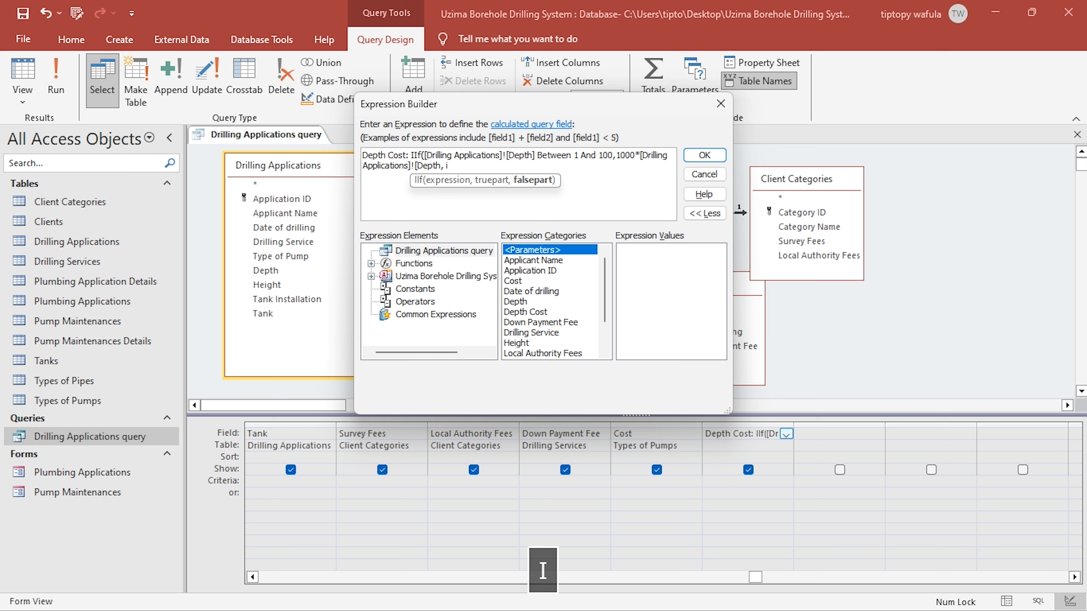
{"action": "key", "text": "BackSpace"}
{"action": "key", "text": "BackSpace"}
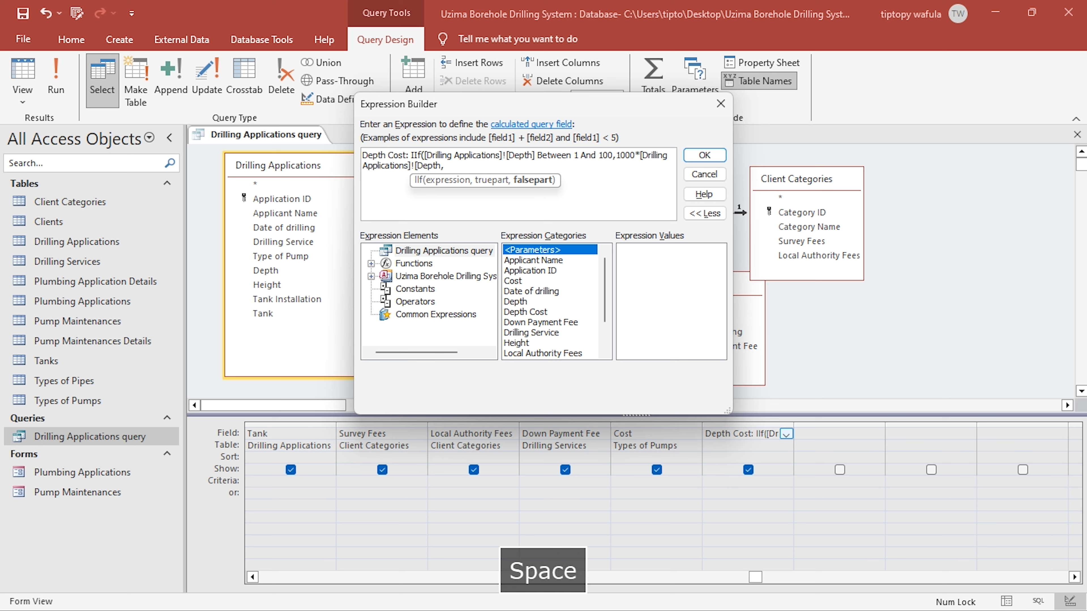
{"action": "key", "text": "BackSpace"}
{"action": "key", "text": "BackSpace"}
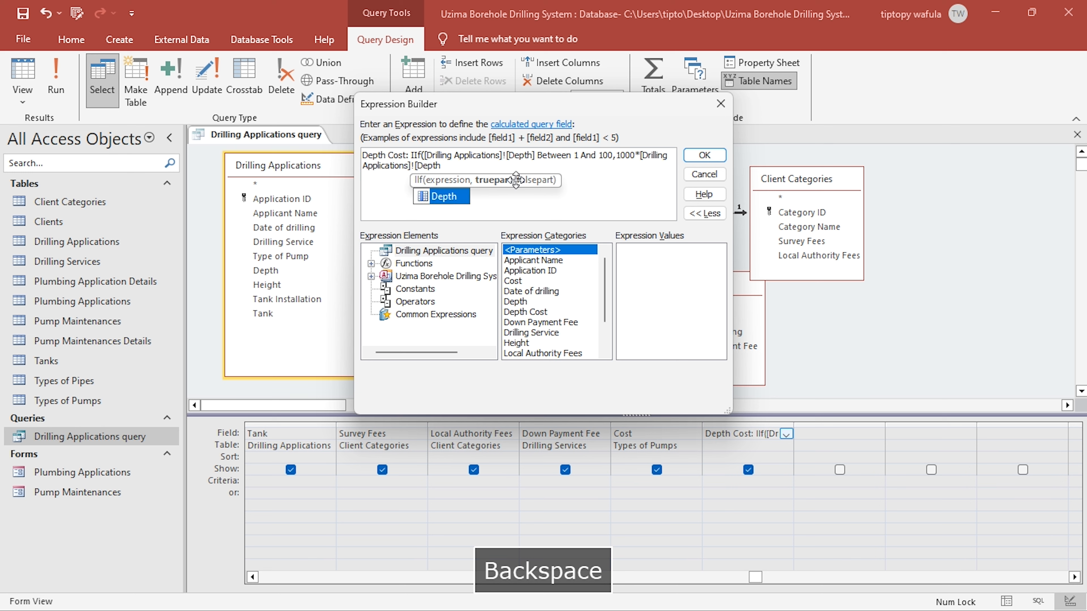
{"action": "key", "text": "ctrl+z"}
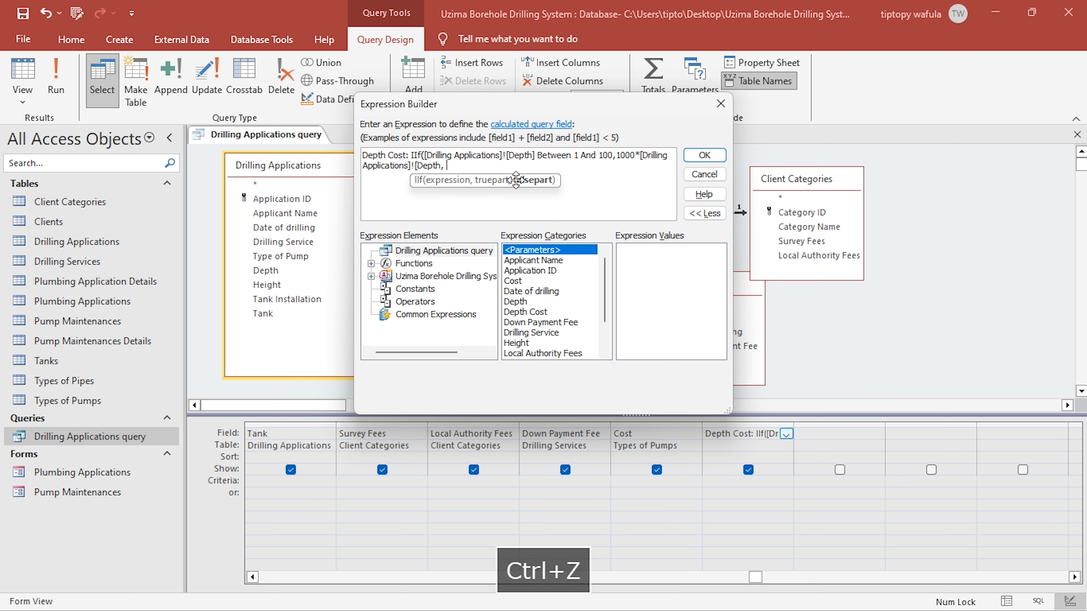
{"action": "key", "text": "ctrl+z"}
- Nest a second IIf as the false part, testing whether the Drilling Applications Depth is between 101 and 200
{"action": "type", "text": "ii"}
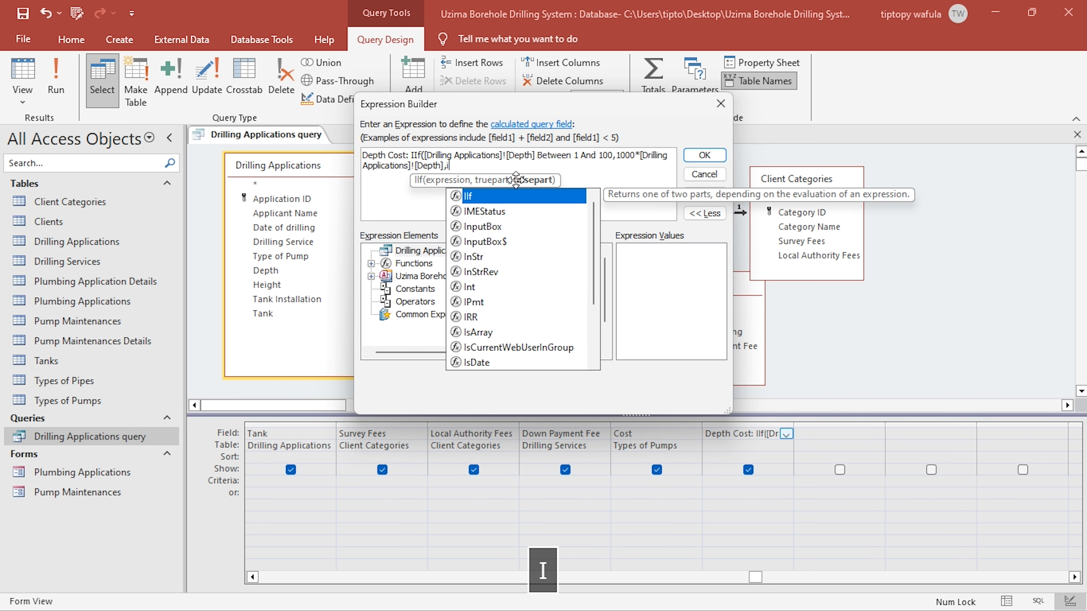
{"action": "key", "text": "Return"}
{"action": "key", "text": "ctrl+v"}
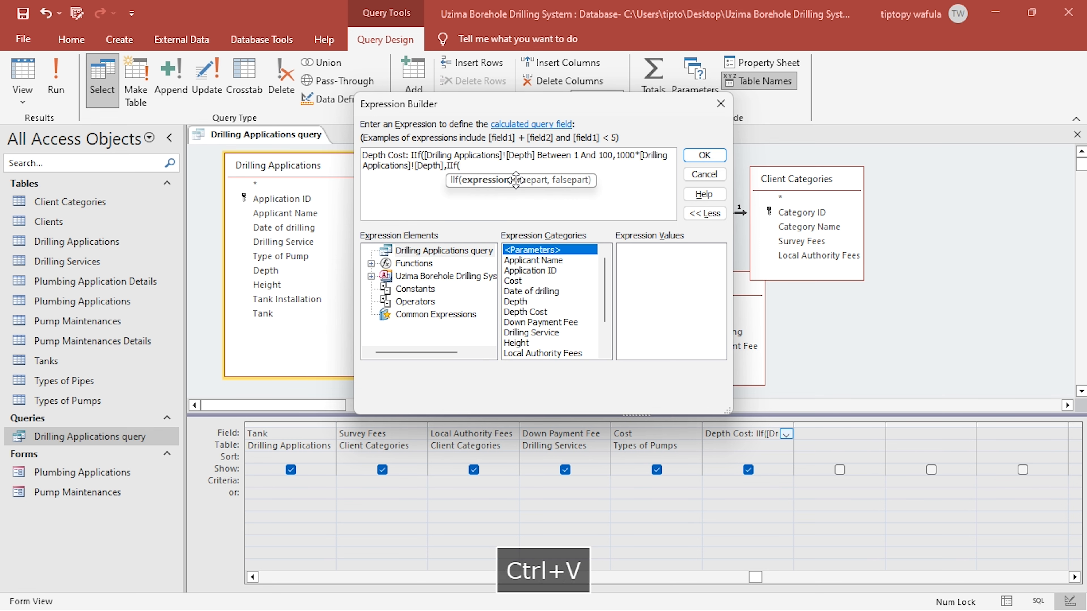
{"action": "type", "text": "be"}
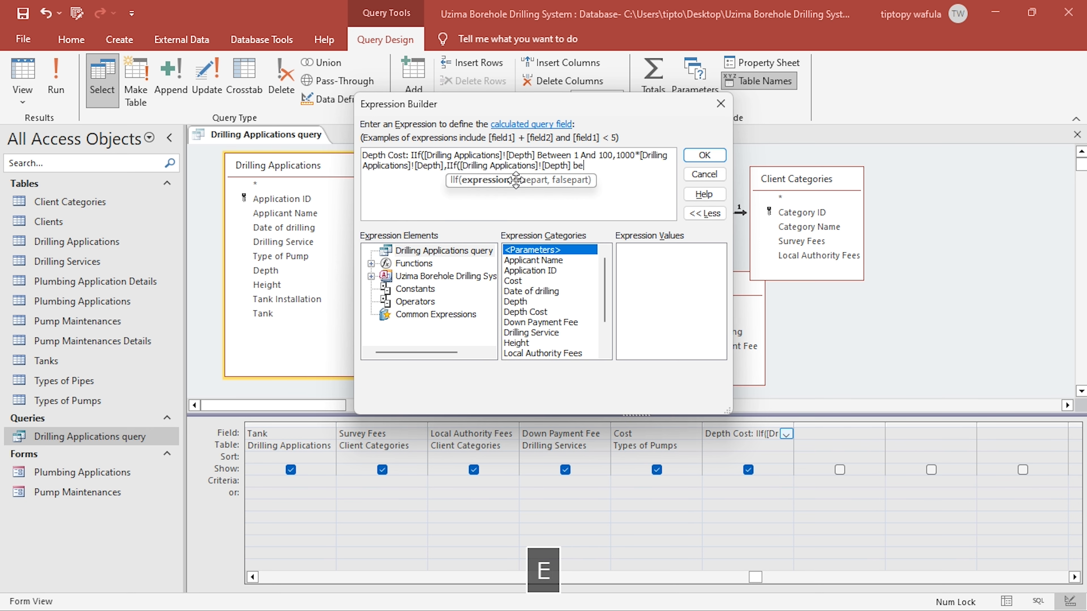
{"action": "type", "text": "tween 101 and"}
{"action": "key", "text": "alt+Tab"}
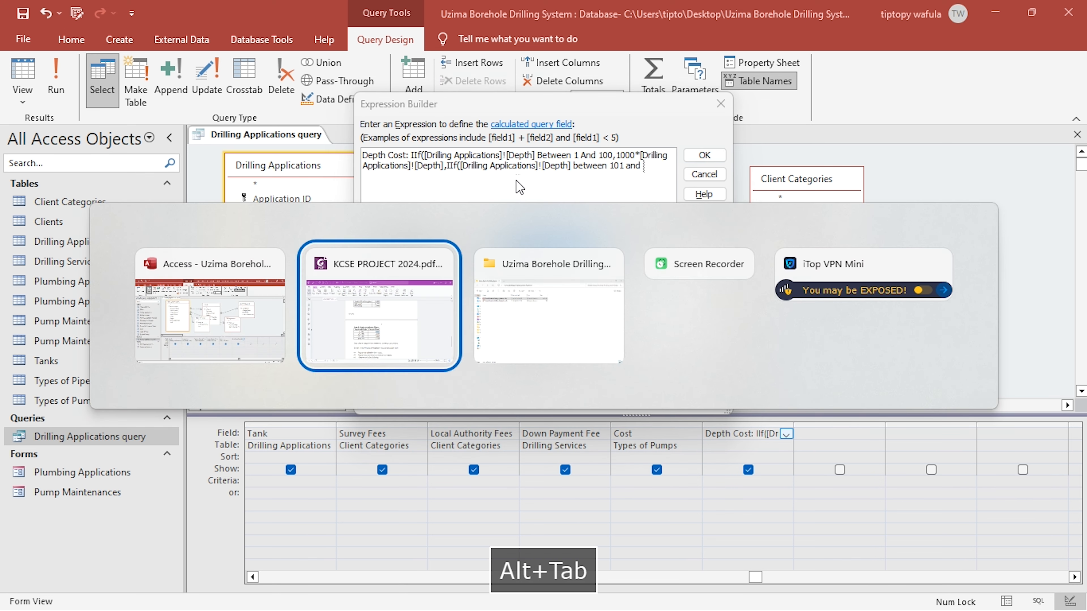
{"action": "key", "text": "alt+Tab"}
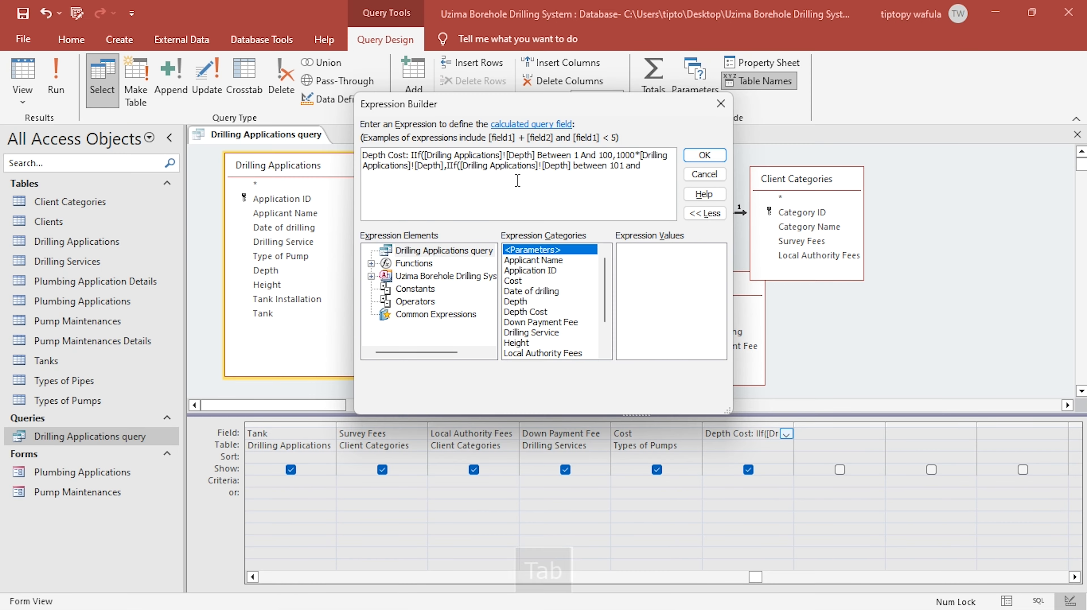
{"action": "type", "text": "200,"}
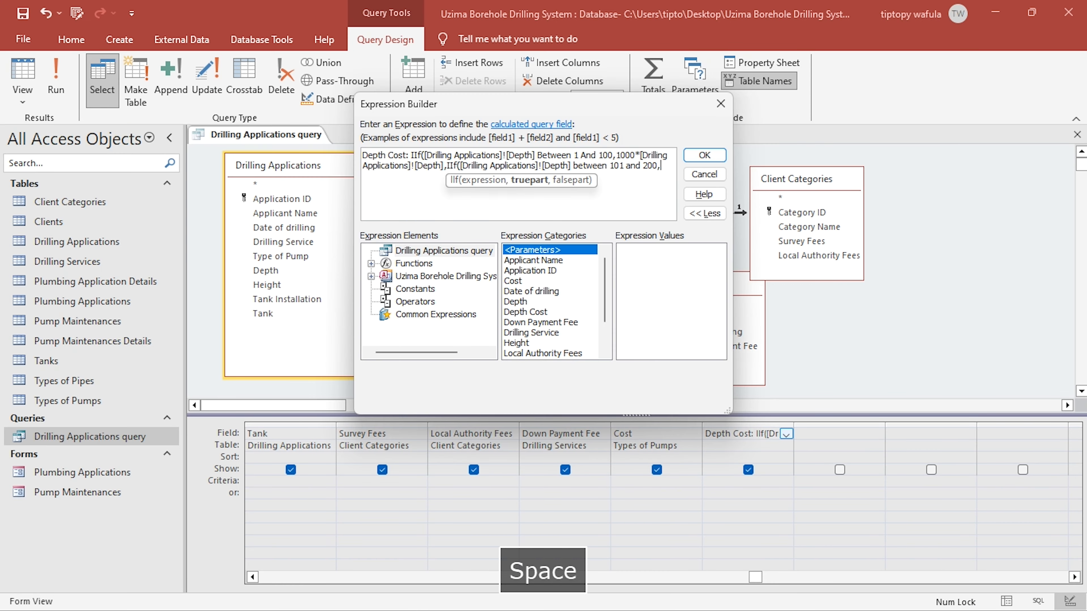
- Check the 101 - 200 rate in the project PDF and enter 1500*[Drilling Applications]![Depth] as the second IIf's true part
{"action": "key", "text": "alt+Tab"}
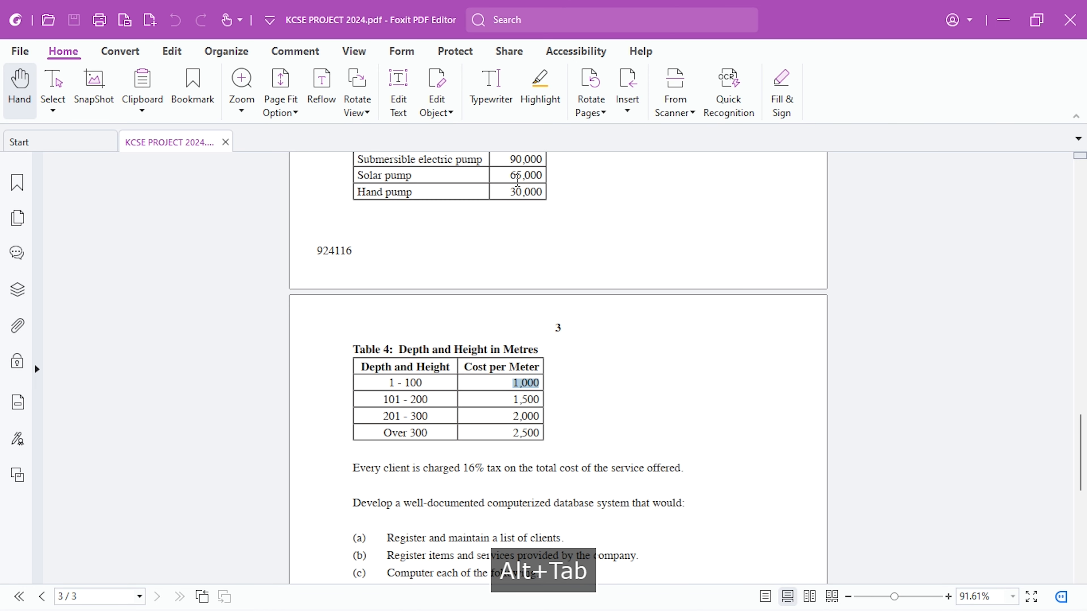
{"action": "key", "text": "alt+Tab"}
{"action": "type", "text": "1"}
{"action": "type", "text": "500"}
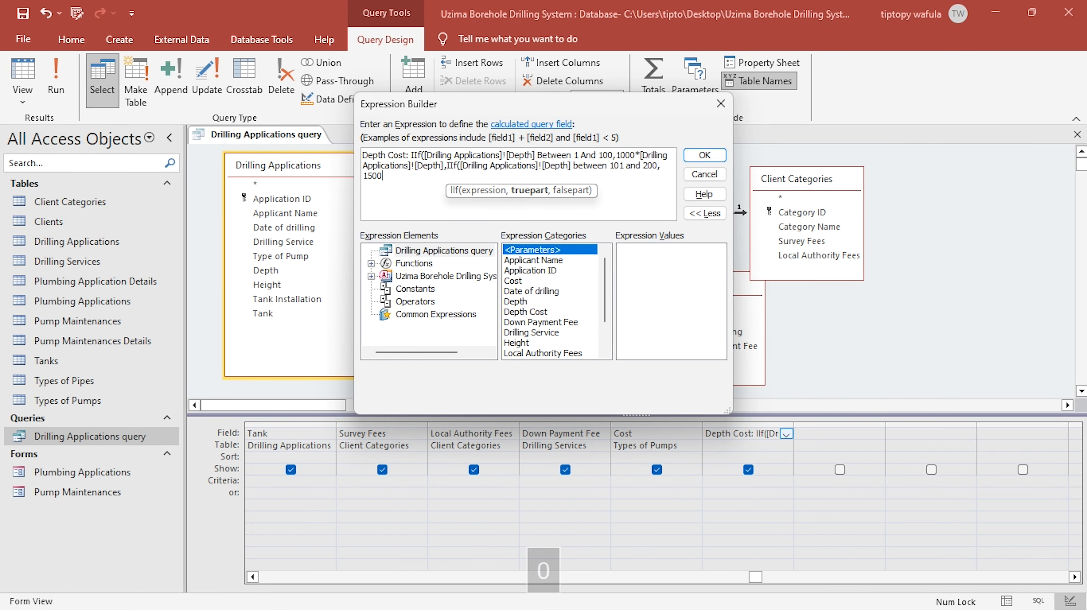
{"action": "key", "text": "ctrl+8"}
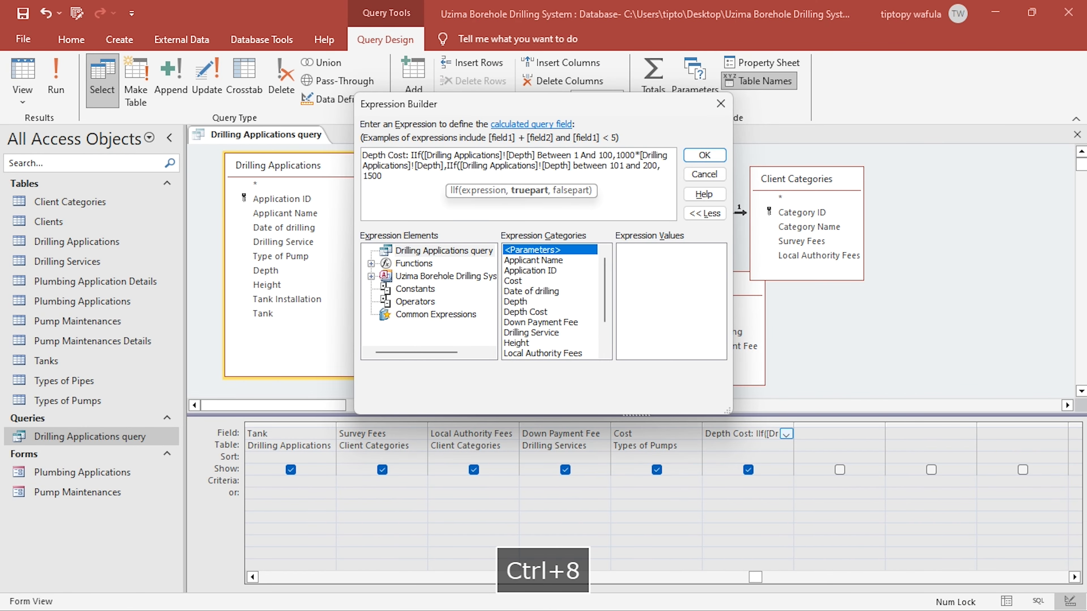
{"action": "type", "text": "*"}
{"action": "type", "text": "[Drilling Applications]![Depth]"}
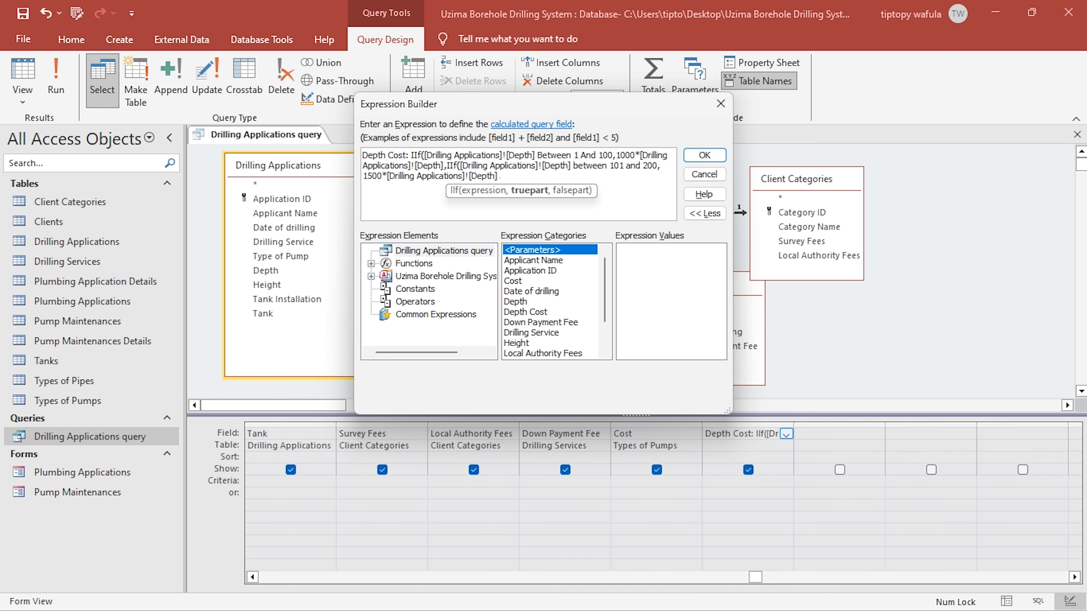
- Nest a third IIf as the second's false part, testing whether [Drilling Applications]![Depth] is between 201 and 300, checking Table 4 in the project PDF
{"action": "type", "text": ",I"}
{"action": "key", "text": "Return"}
{"action": "key", "text": "alt+Tab"}
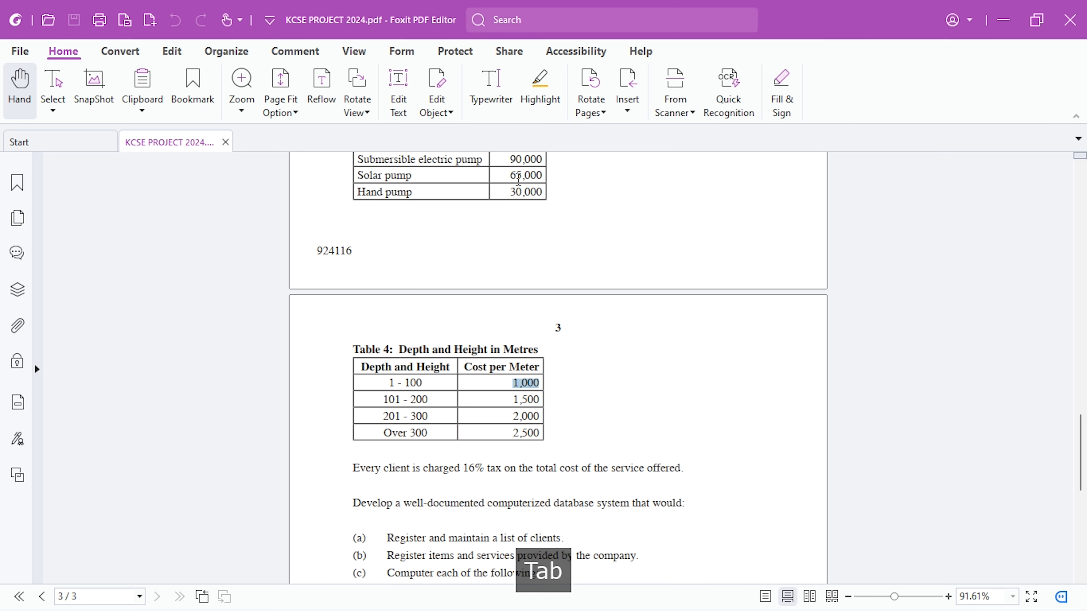
{"action": "key", "text": "alt+Tab"}
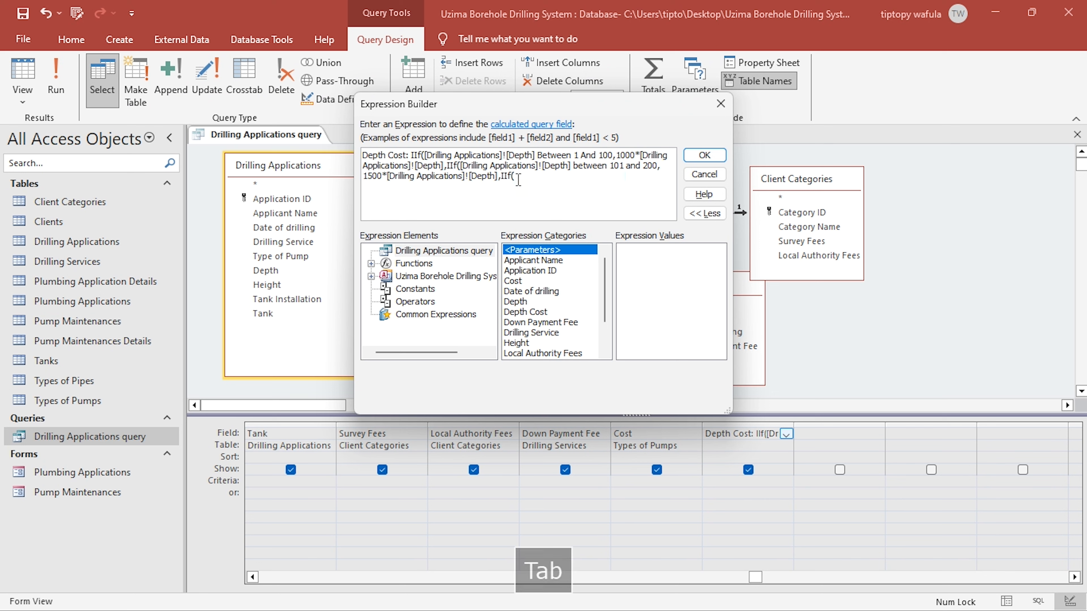
{"action": "type", "text": "[Drilling Applications]![Depth]"}
{"action": "type", "text": "bw"}
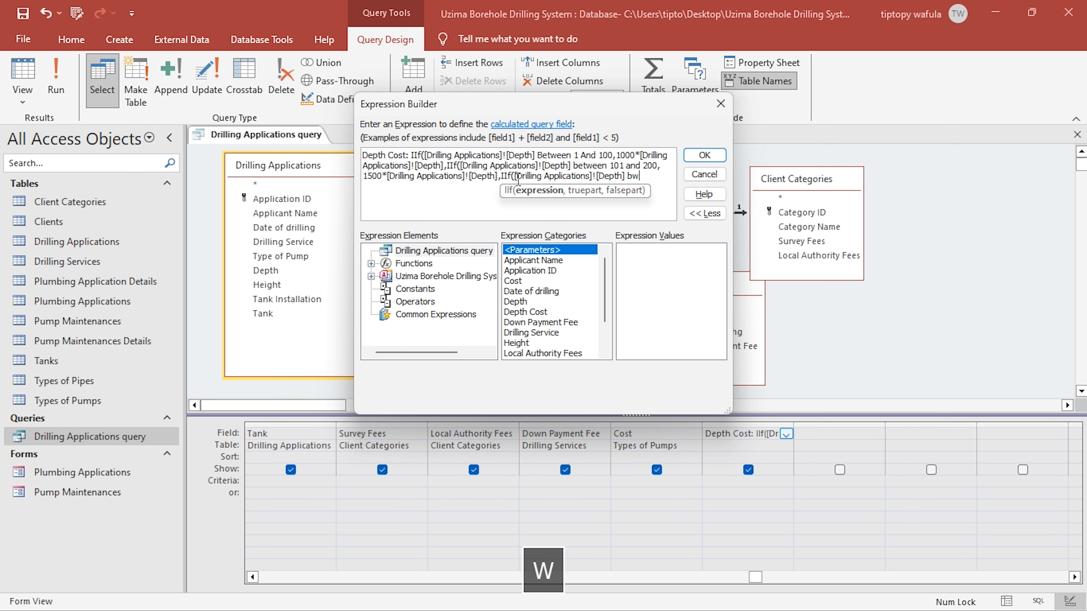
{"action": "key", "text": "BackSpace"}
{"action": "type", "text": "e"}
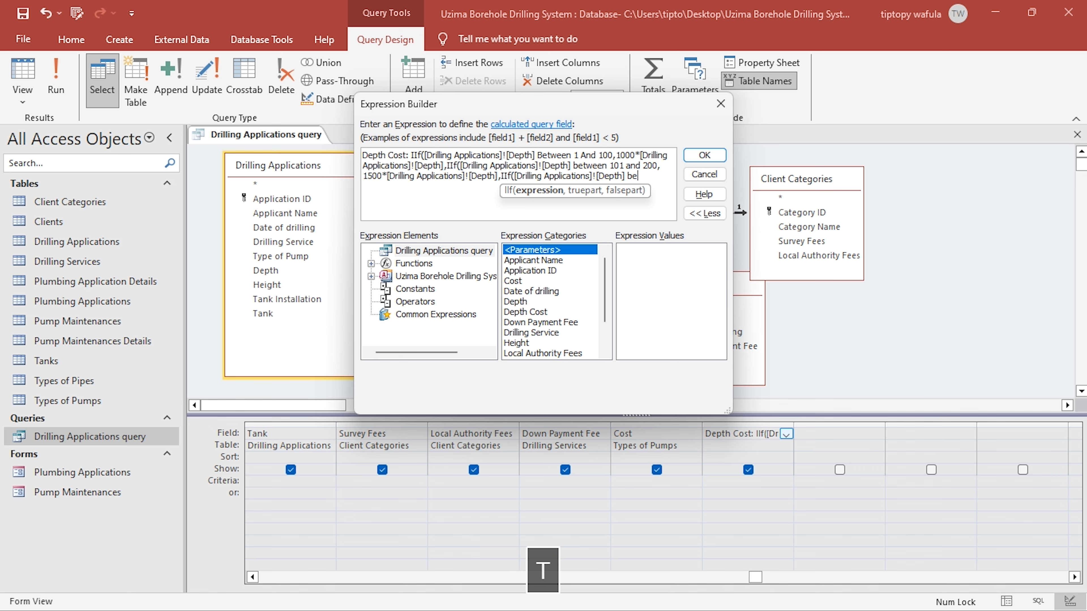
{"action": "type", "text": "tween"}
{"action": "key", "text": "alt+Tab"}
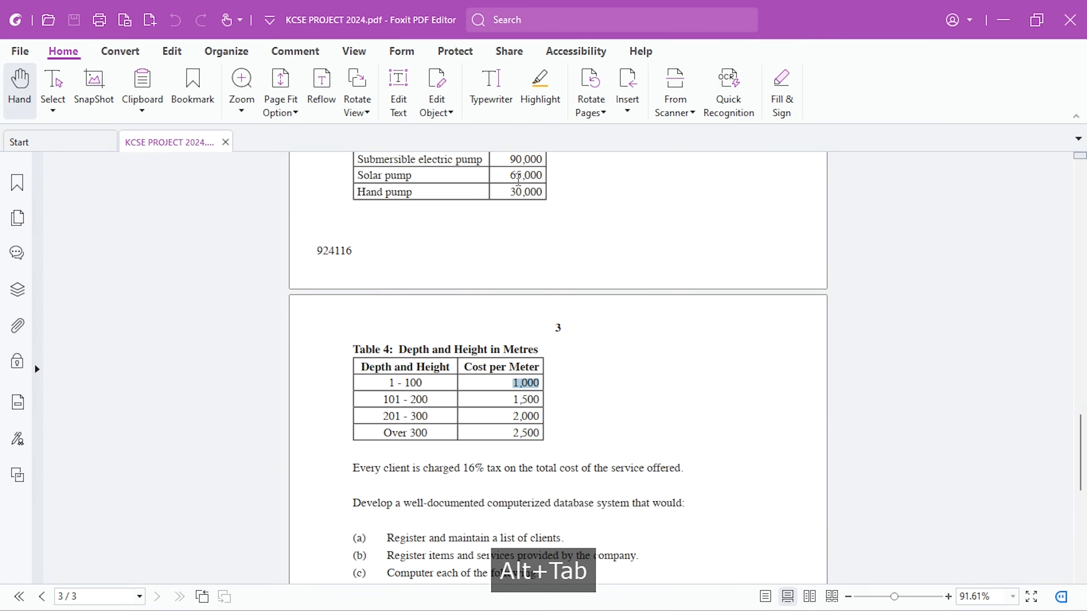
{"action": "key", "text": "alt+Tab"}
{"action": "type", "text": "2"}
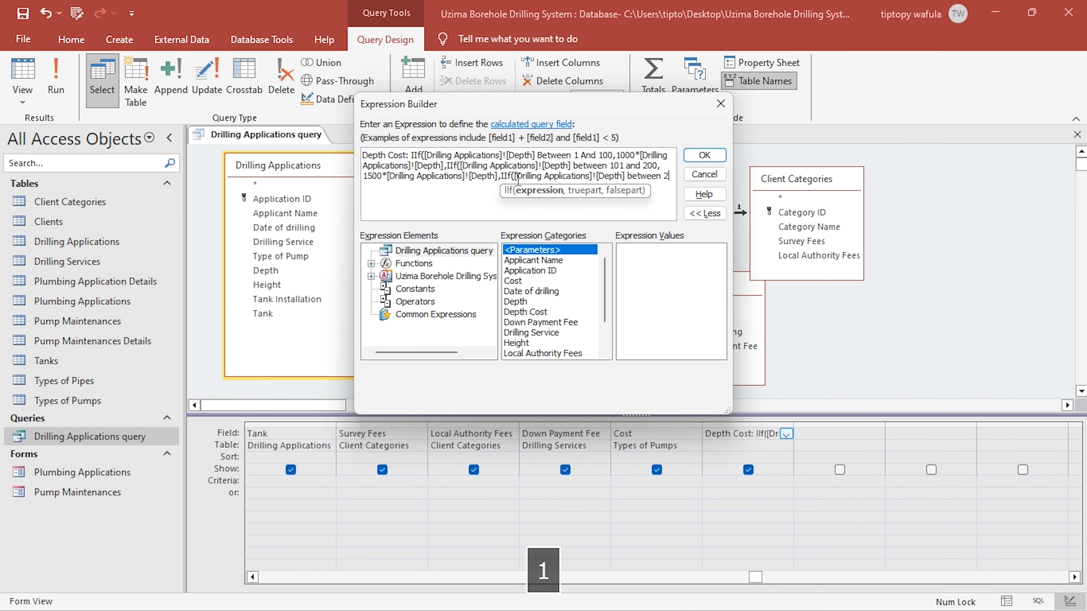
{"action": "type", "text": "01 and "}
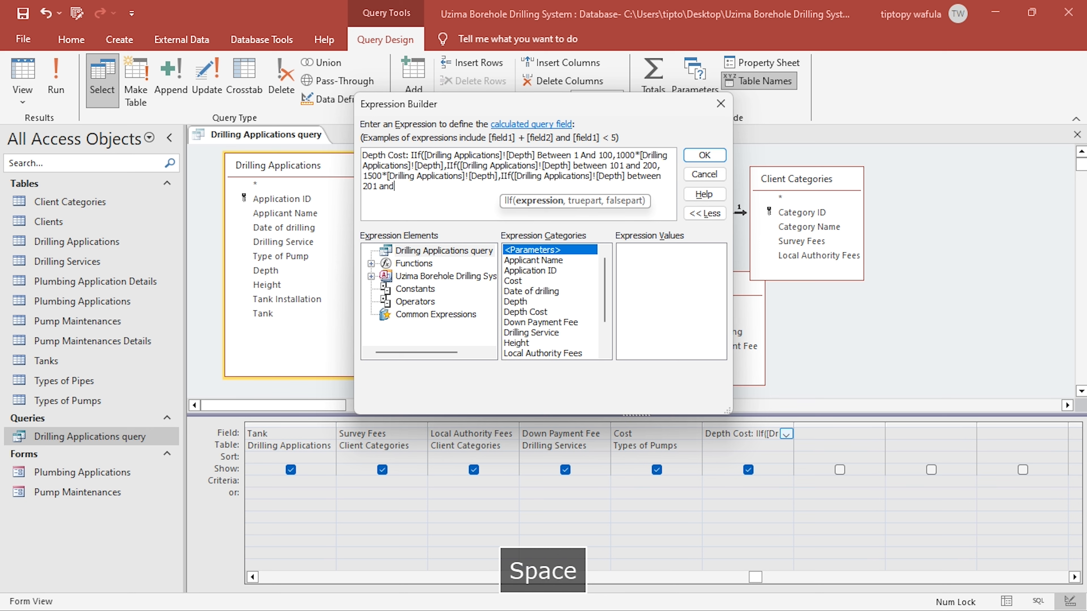
{"action": "type", "text": "300,"}
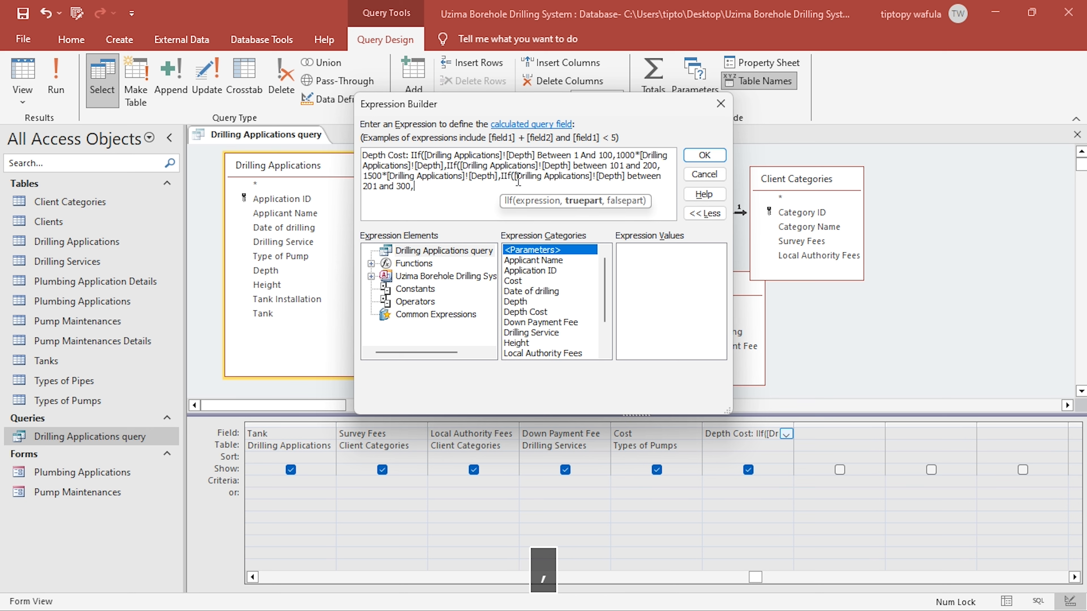
- Check the remaining rates in the project PDF and enter 2000 as the third IIf's true part and 2500 as its false part
{"action": "key", "text": "alt+Tab"}
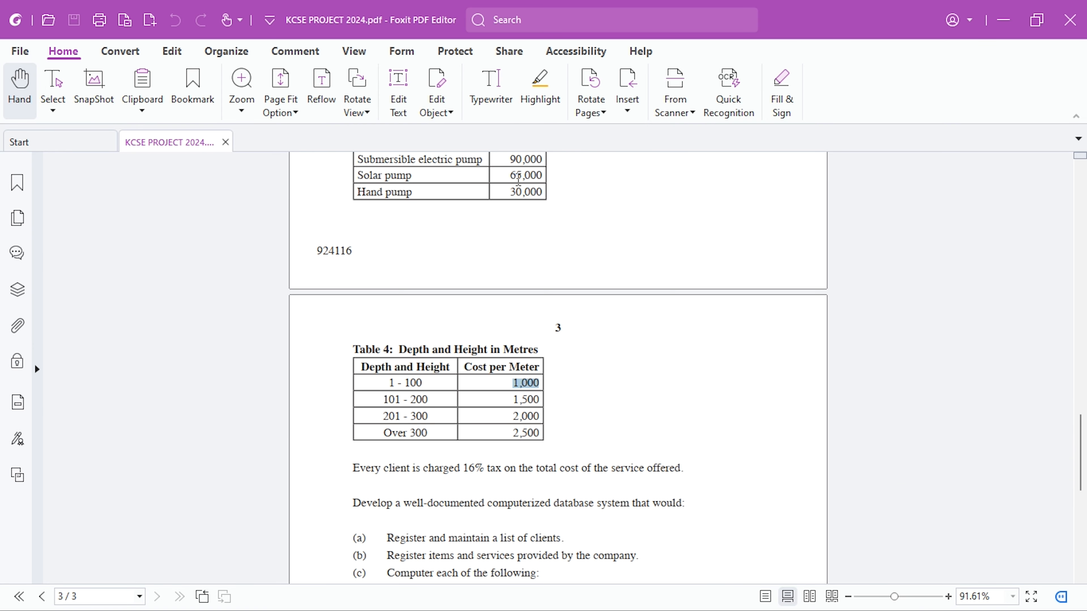
{"action": "key", "text": "alt+Tab"}
{"action": "type", "text": "2"}
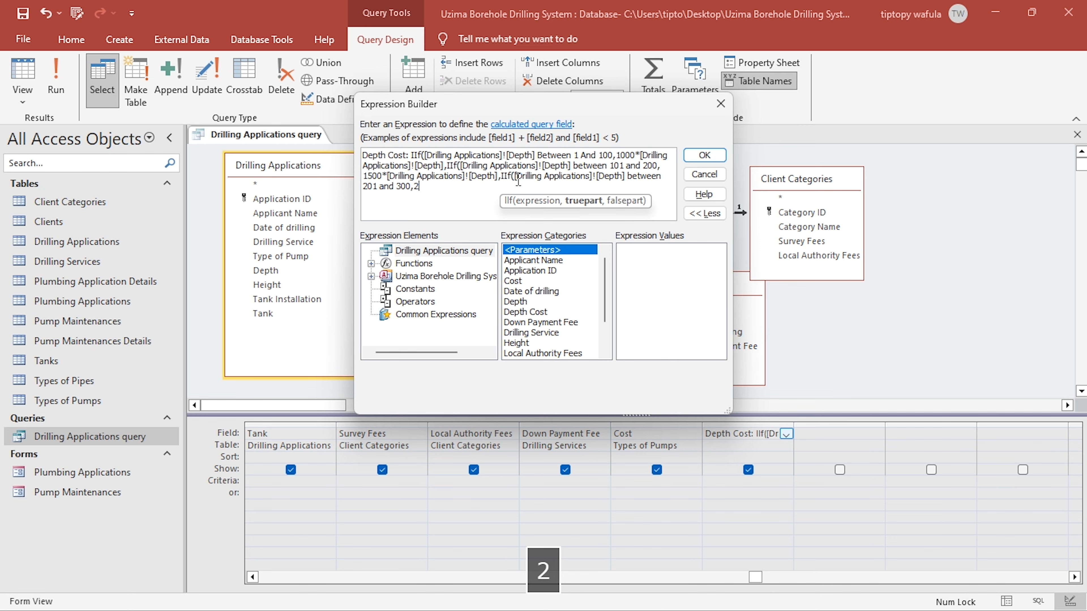
{"action": "type", "text": "000"}
{"action": "key", "text": "alt+Tab"}
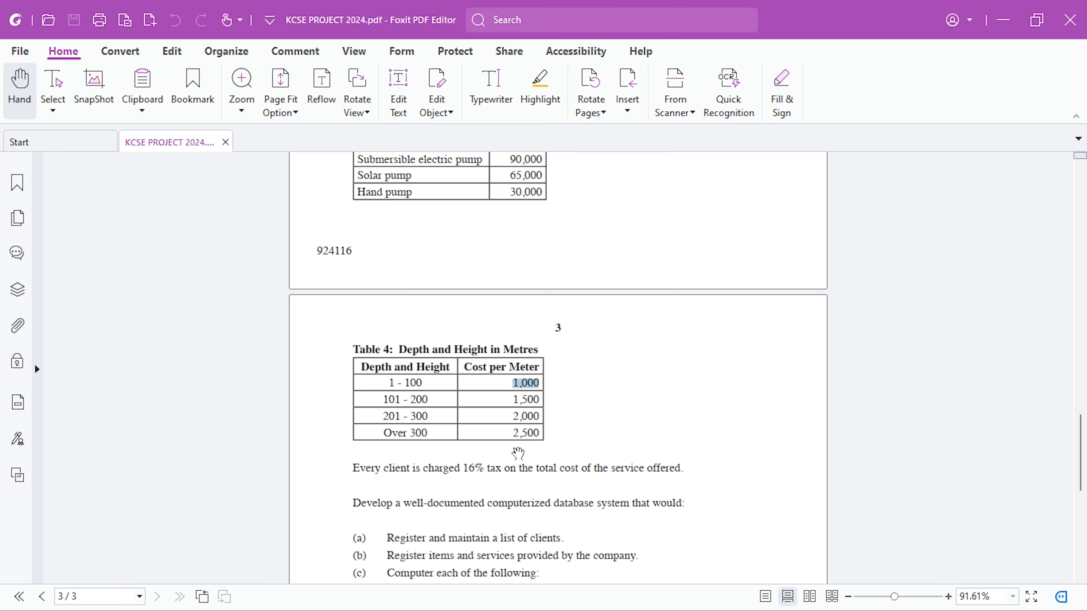
{"action": "key", "text": "alt+Tab"}
{"action": "type", "text": ","}
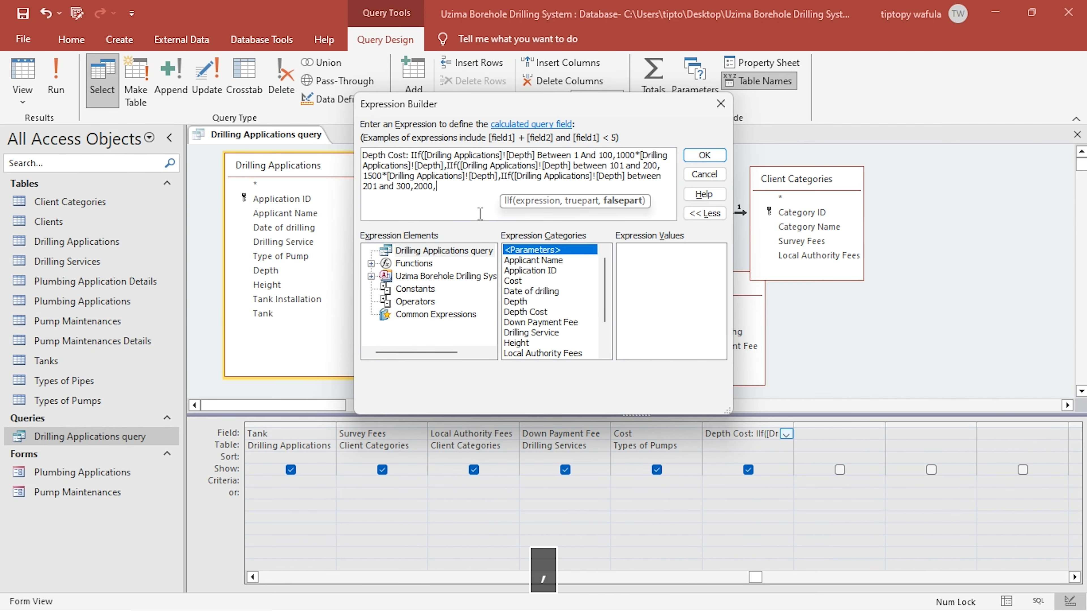
{"action": "key", "text": "alt+Tab"}
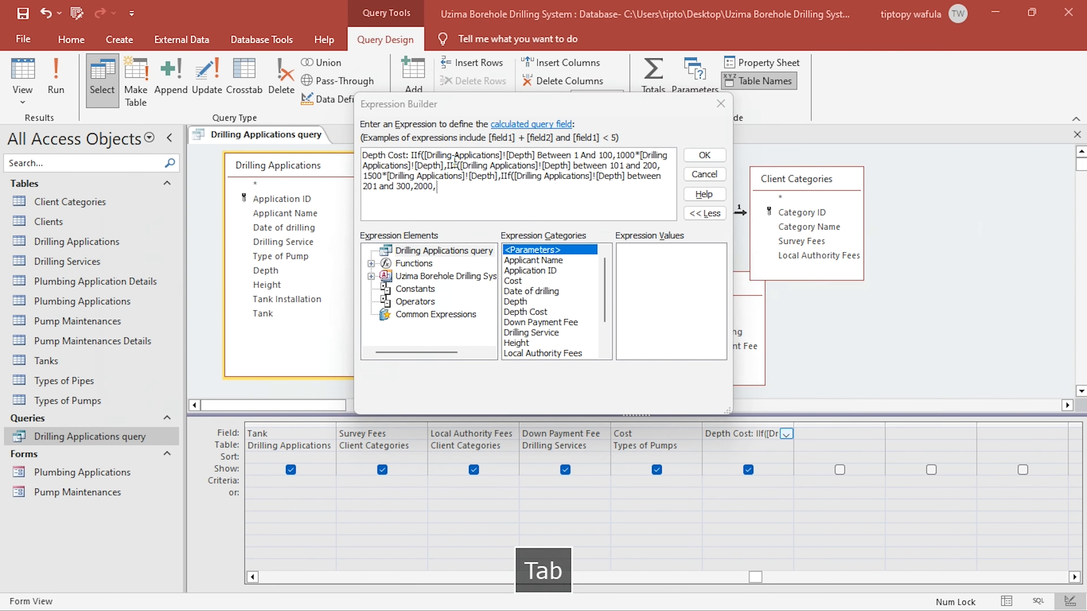
{"action": "key", "text": "alt+Tab"}
{"action": "type", "text": "2500"}
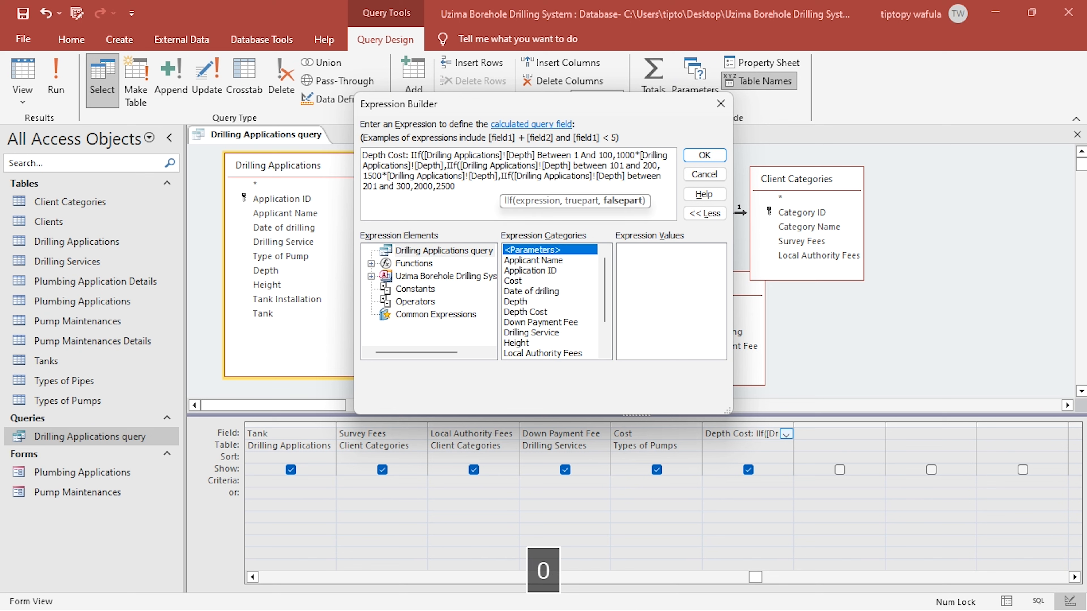
- Close the three nested IIf functions with three closing parentheses and accept the Depth Cost expression
{"action": "left_click", "coordinate": [422, 155]}
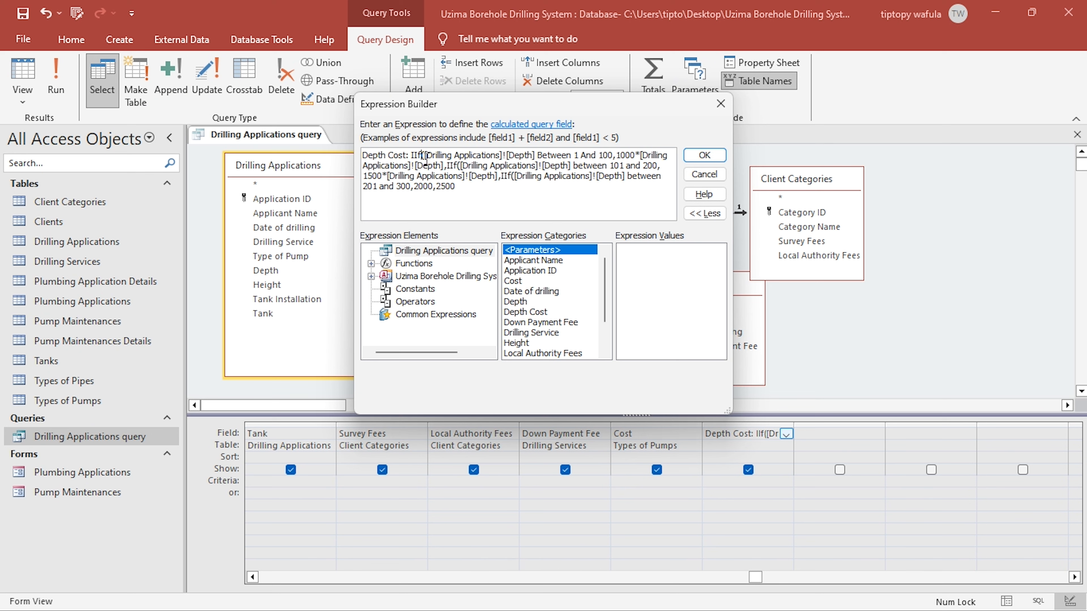
{"action": "left_click", "coordinate": [458, 167]}
{"action": "type", "text": ")))"}
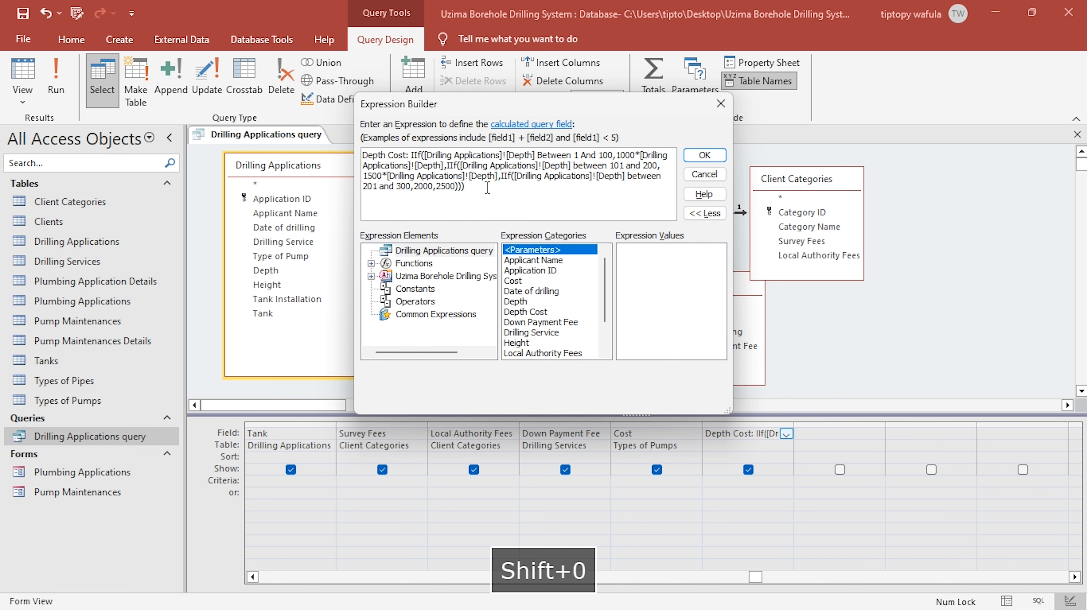
{"action": "left_click", "coordinate": [705, 155]}
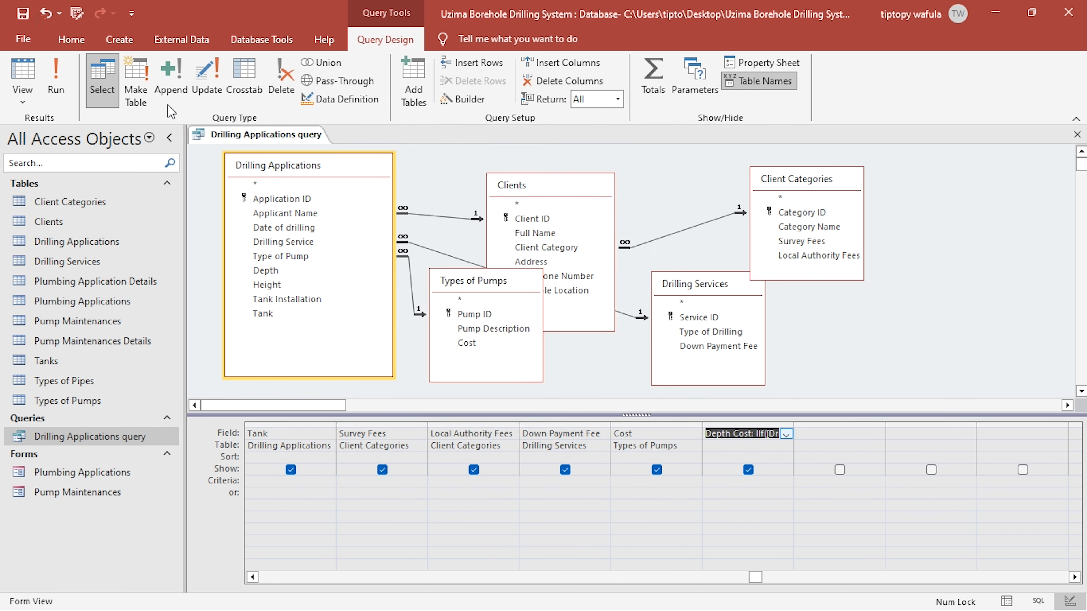
- Show the query's results and check the record's Depth Cost against the 1 - 100 rate in the project PDF
{"action": "left_click", "coordinate": [23, 77]}
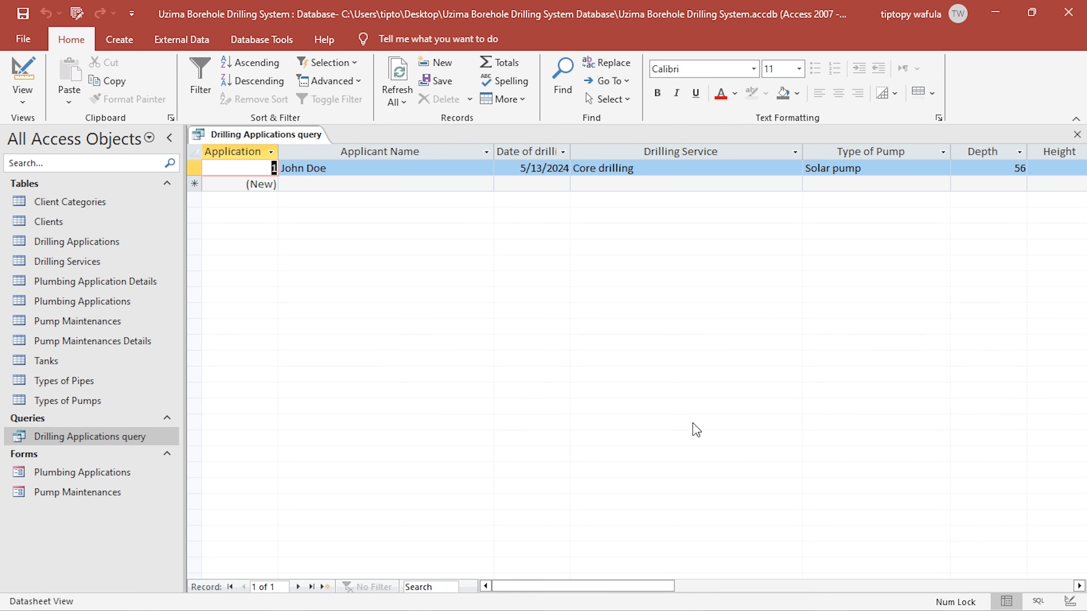
{"action": "left_click_drag", "start_coordinate": [651, 588], "coordinate": [769, 559]}
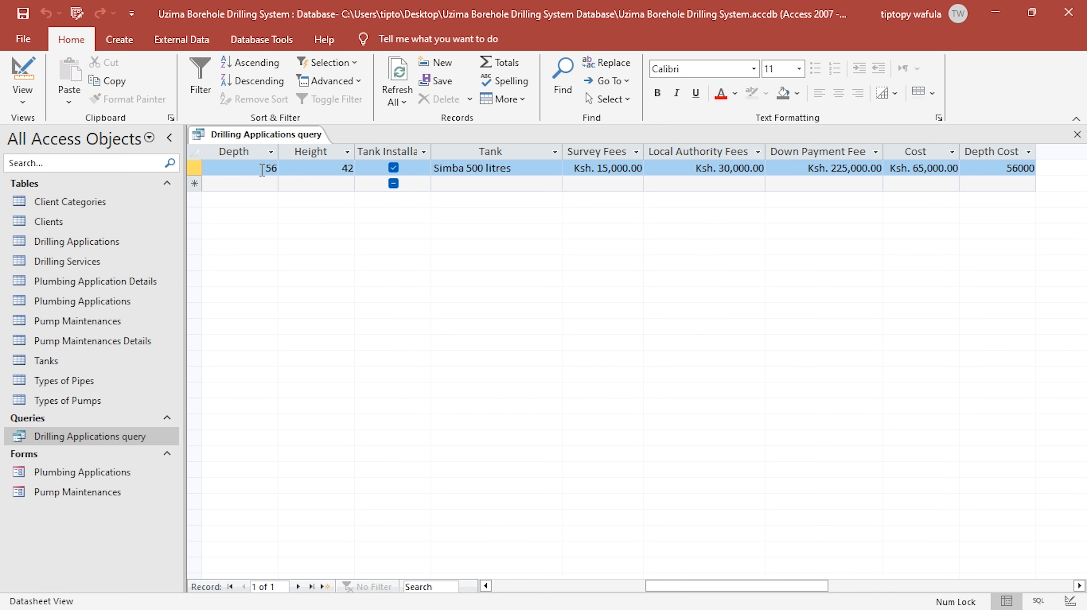
{"action": "key", "text": "alt+Tab"}
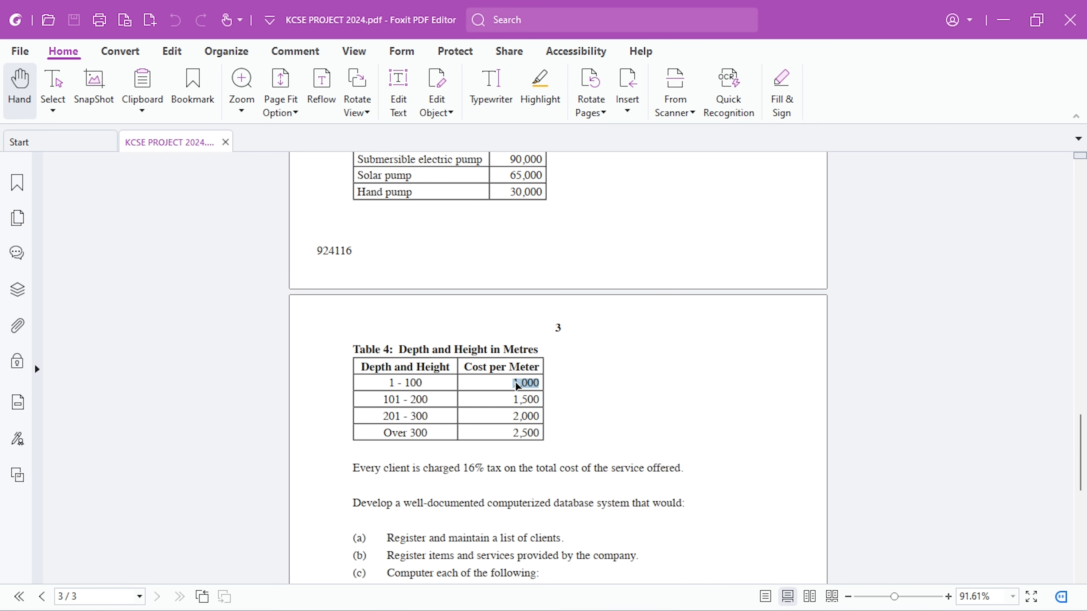
{"action": "key", "text": "alt+Tab"}
{"action": "key", "text": "alt+Tab"}
{"action": "key", "text": "alt+Tab"}
- Set the record's Depth to 150 and commit the value so that Depth Cost recalculates
{"action": "left_click", "coordinate": [291, 170]}
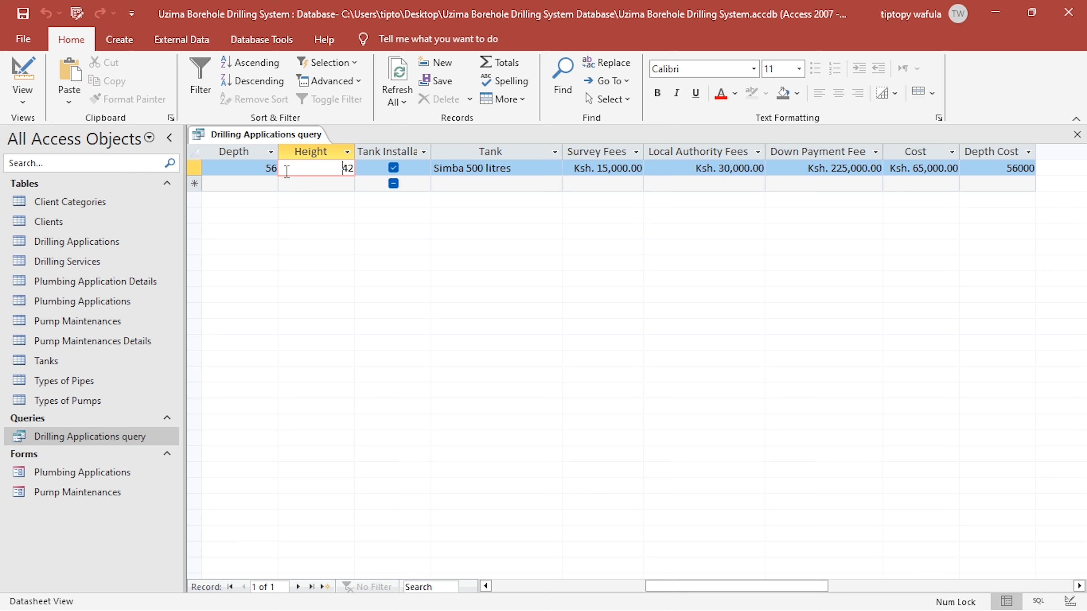
{"action": "key", "text": "shift+Tab"}
{"action": "type", "text": "1"}
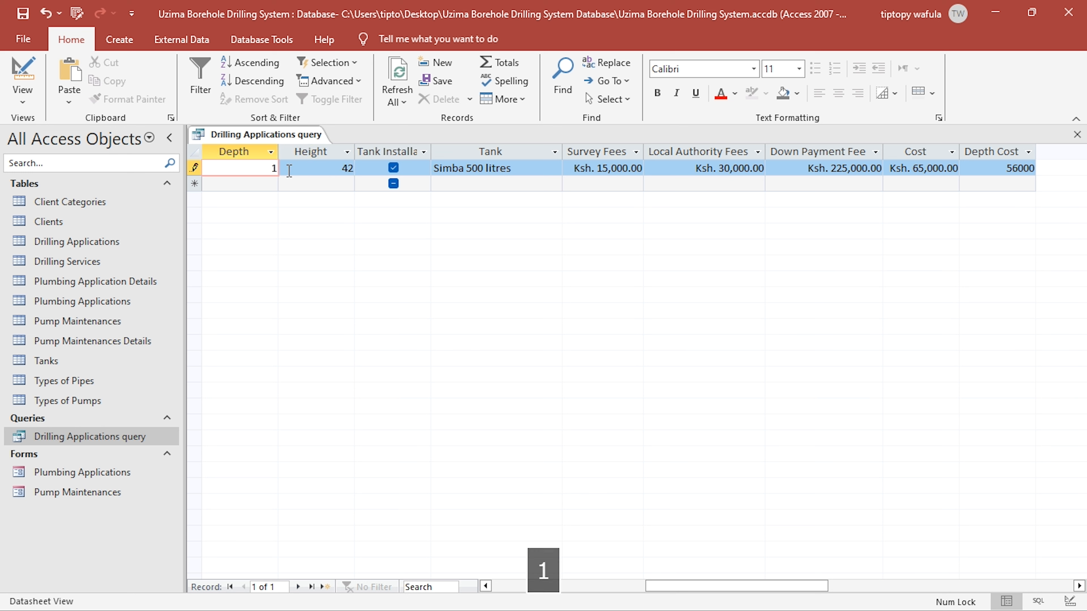
{"action": "type", "text": "50"}
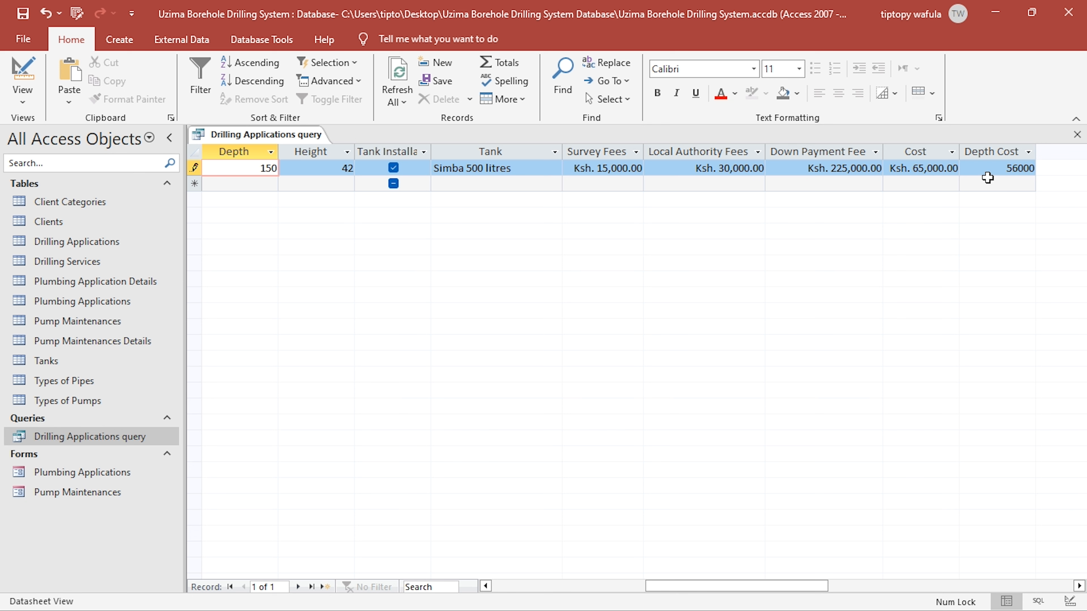
{"action": "left_click", "coordinate": [944, 167]}
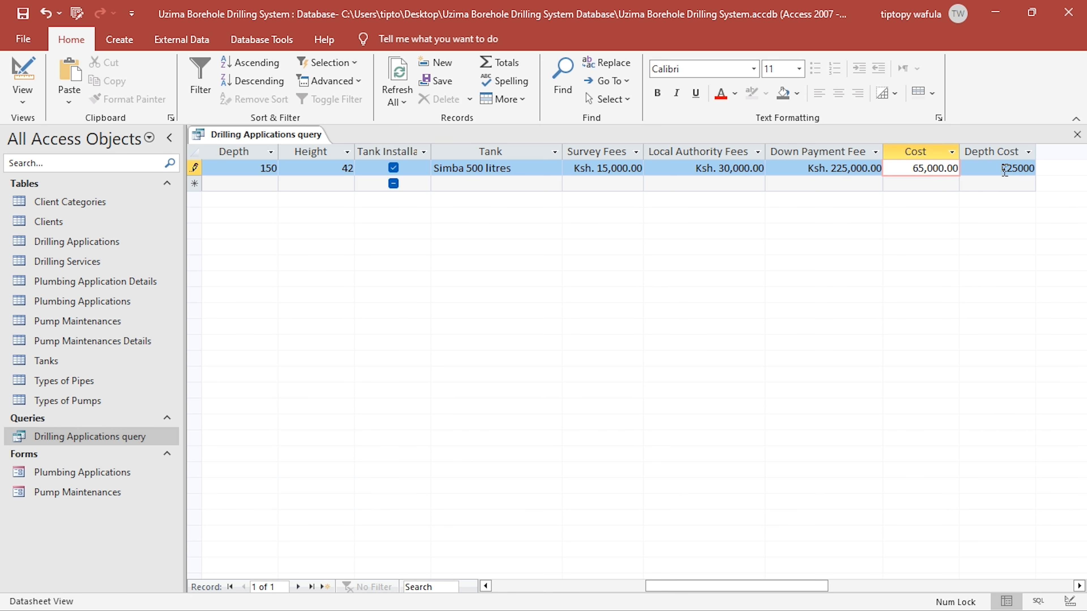
- Compare the recalculated Depth Cost with the 101 - 200 rate in Table 4 of the project PDF
{"action": "left_click", "coordinate": [1004, 169]}
{"action": "key", "text": "alt+Tab"}
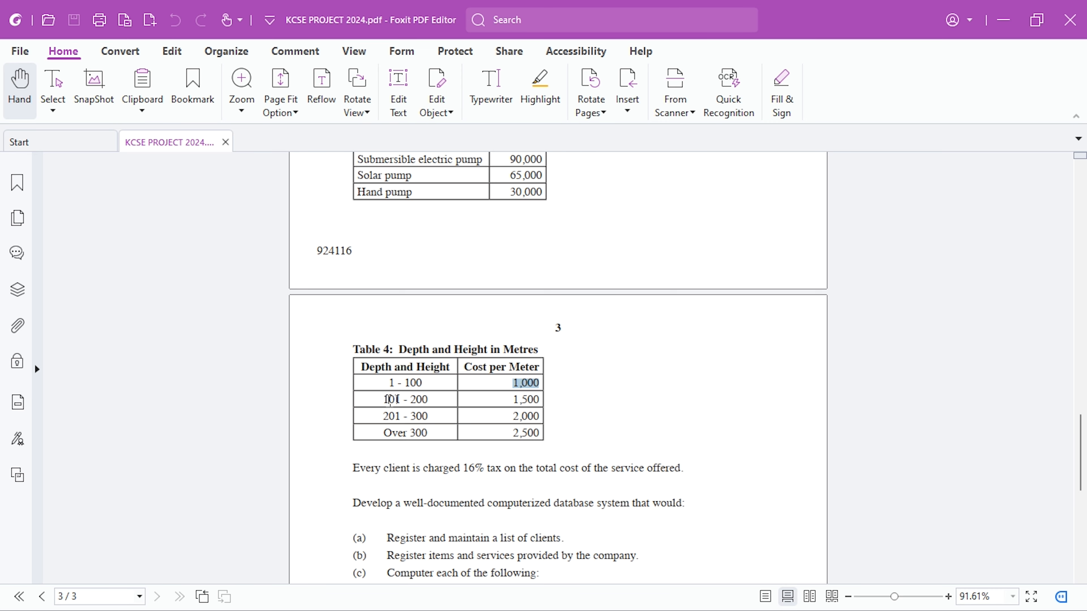
{"action": "left_click_drag", "start_coordinate": [388, 401], "coordinate": [447, 391]}
{"action": "left_click", "coordinate": [431, 404]}
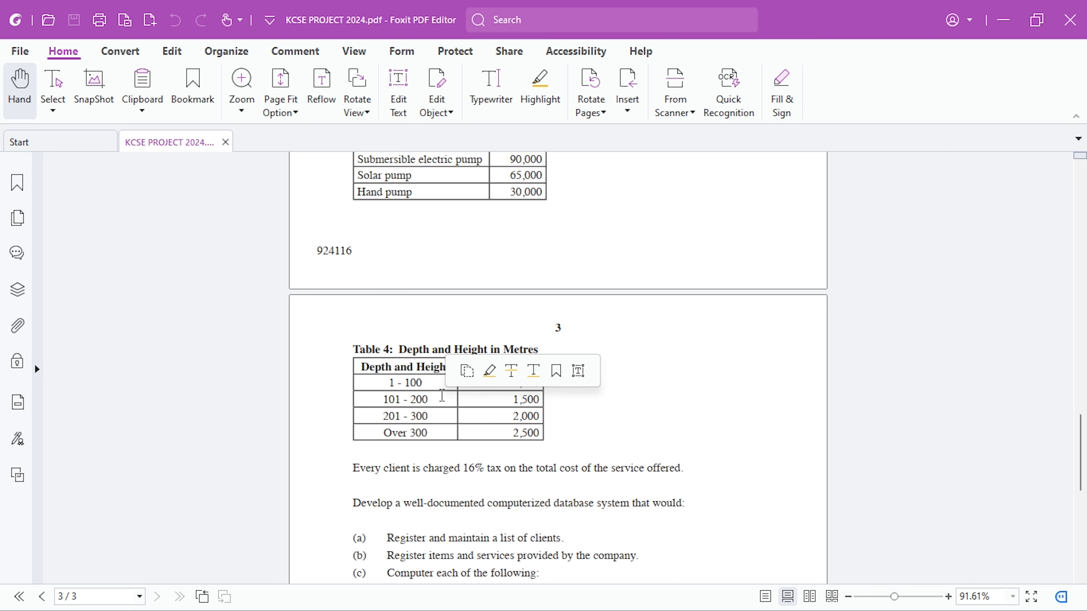
{"action": "key", "text": "alt+Tab"}
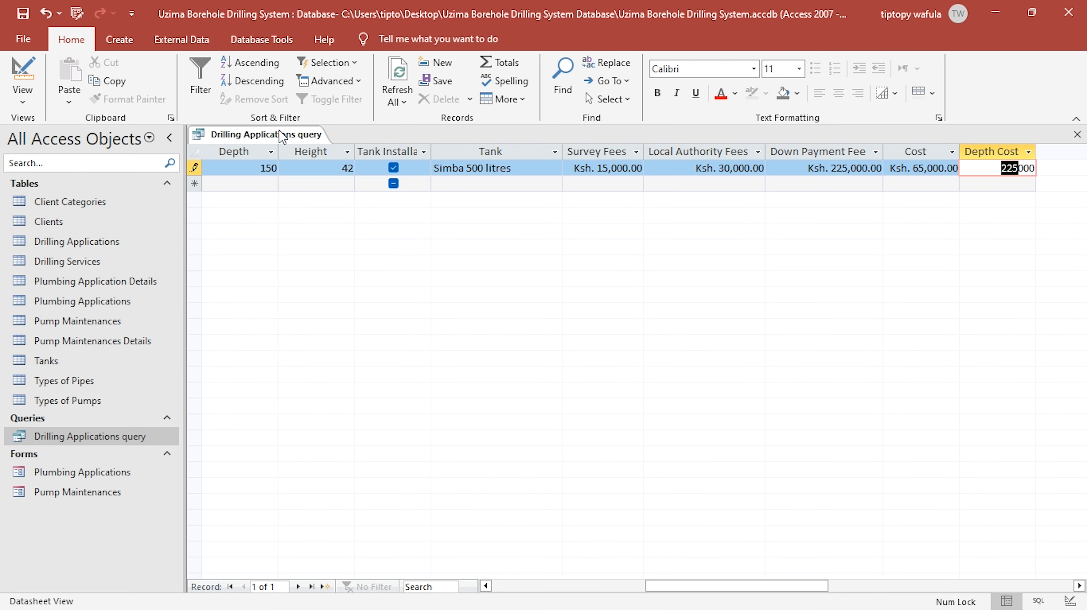
- Multiply 150 by 1500 in Calculator to verify the Depth Cost, close Calculator, and return to Table 4 in the project PDF
{"action": "key", "text": "super"}
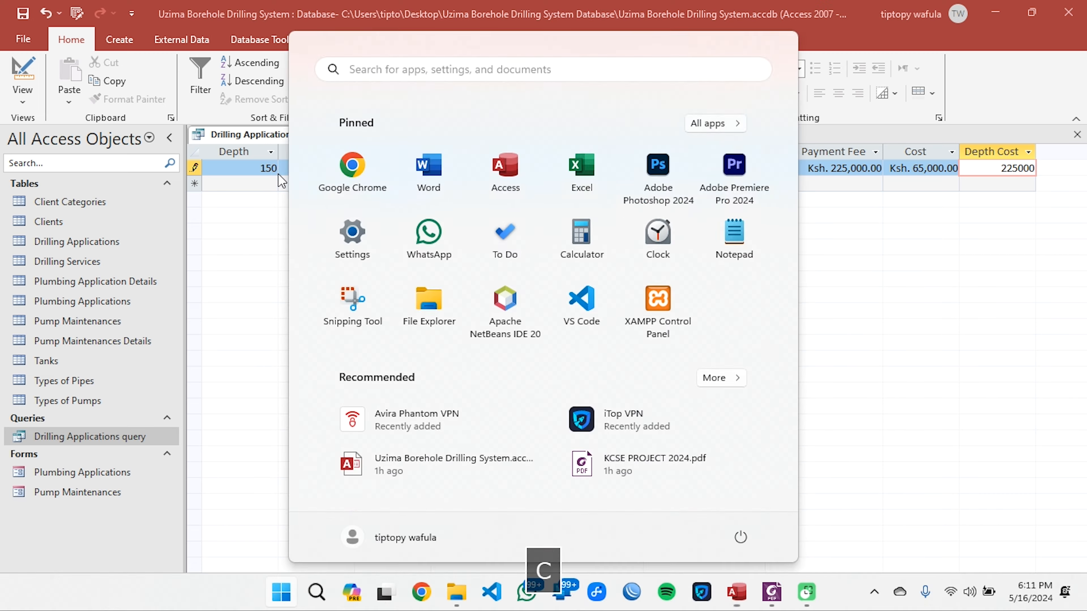
{"action": "type", "text": "cal"}
{"action": "key", "text": "Return"}
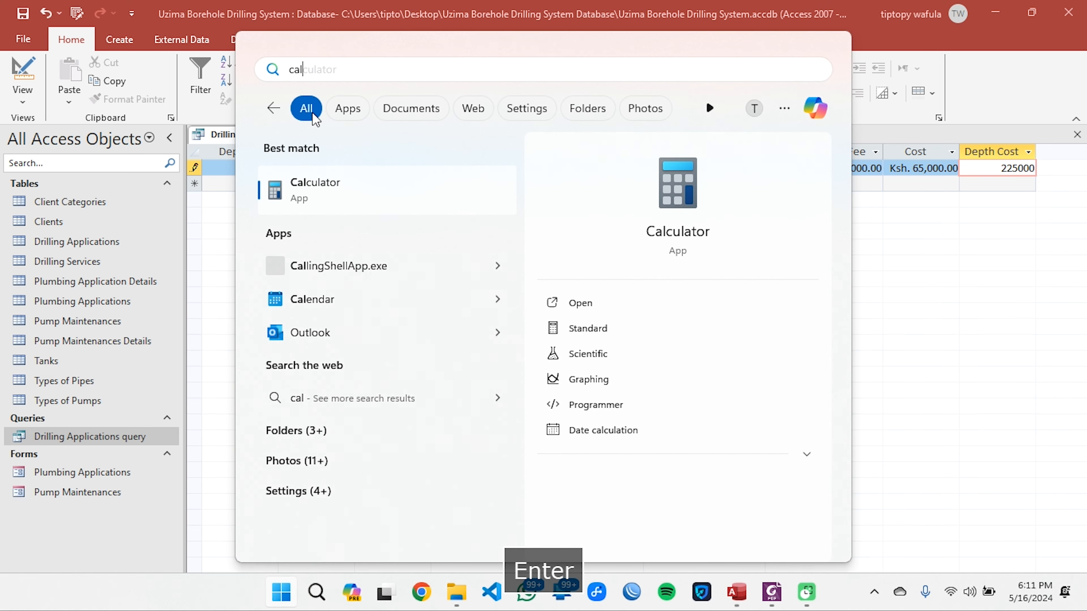
{"action": "key", "text": "alt+Tab"}
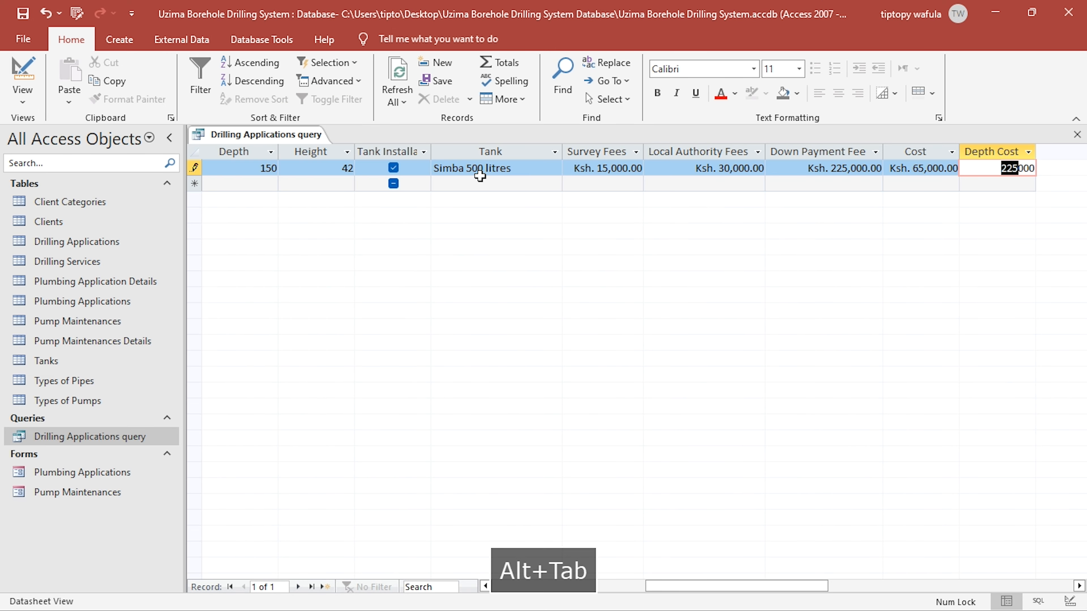
{"action": "key", "text": "alt+Tab"}
{"action": "key", "text": "alt+Tab"}
{"action": "key", "text": "alt+Tab"}
{"action": "key", "text": "Tab"}
{"action": "type", "text": "1"}
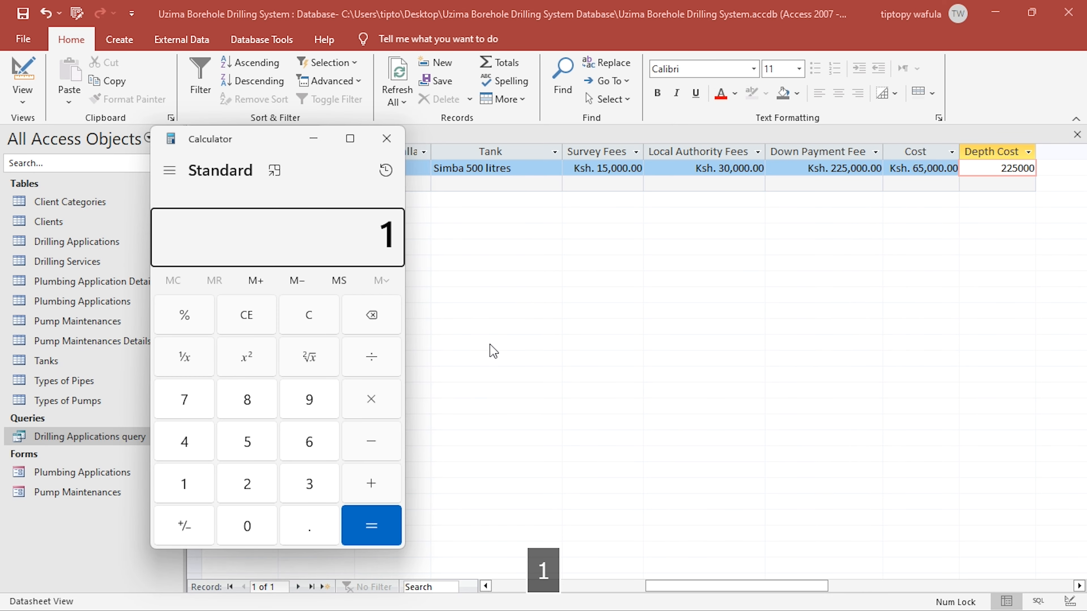
{"action": "type", "text": "50*1500"}
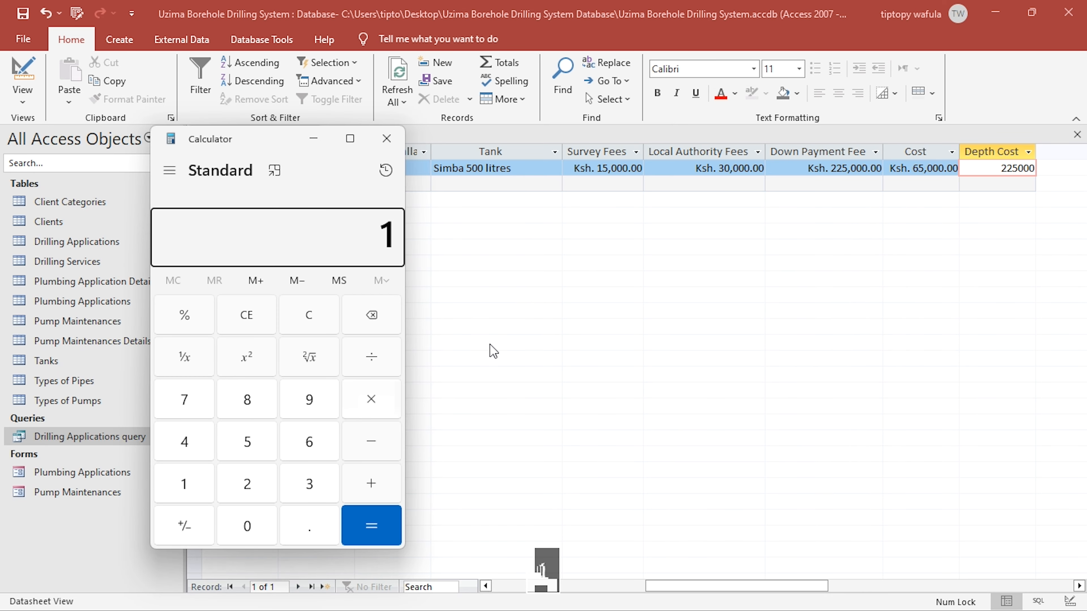
{"action": "key", "text": "Return"}
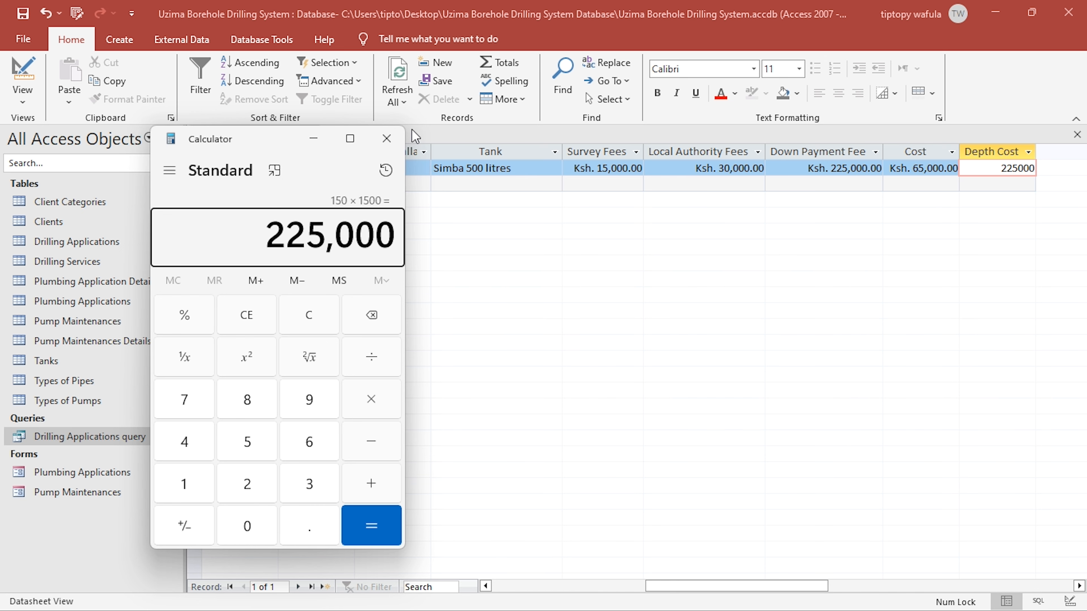
{"action": "left_click", "coordinate": [387, 138]}
{"action": "key", "text": "alt+Tab"}
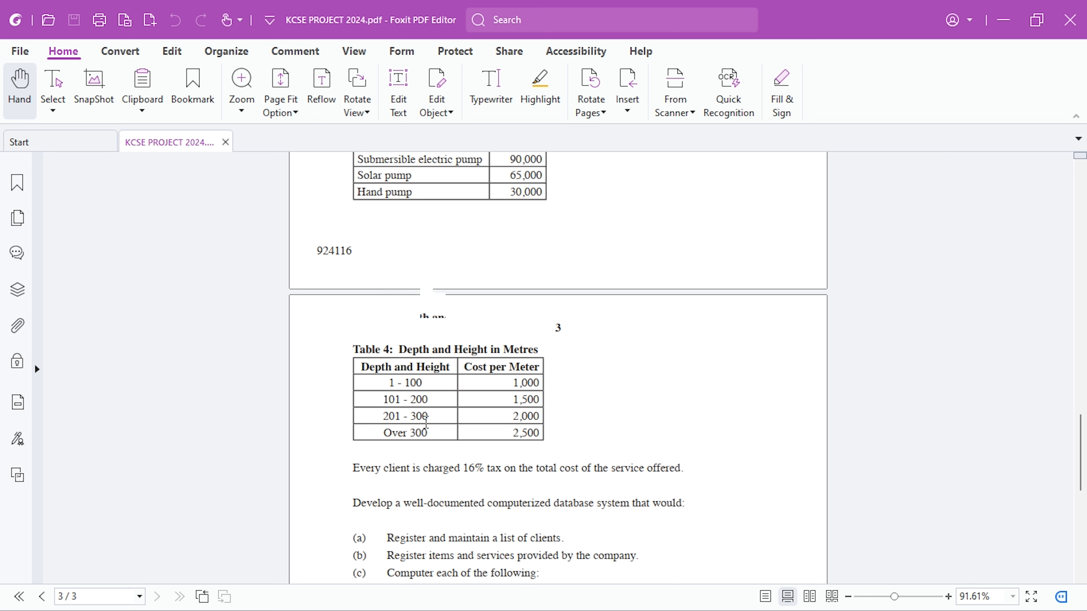
- Set the record's Depth to 250 in the Drilling Applications query results and commit the value so that Depth Cost recalculates
{"action": "key", "text": "alt+Tab"}
{"action": "left_click", "coordinate": [262, 169]}
{"action": "double_click", "coordinate": [262, 168]}
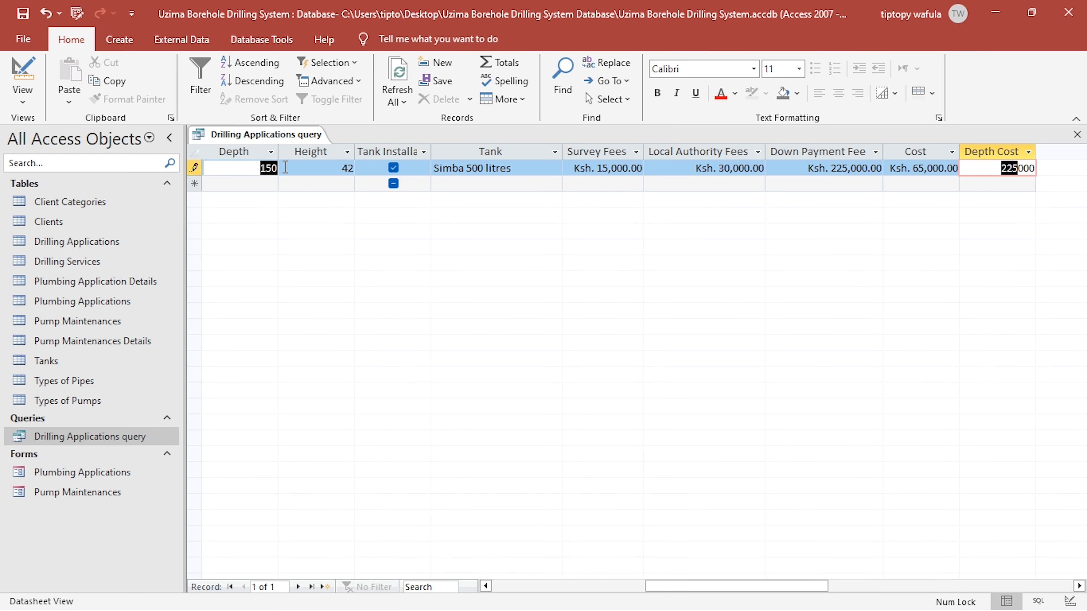
{"action": "key", "text": "alt+Tab"}
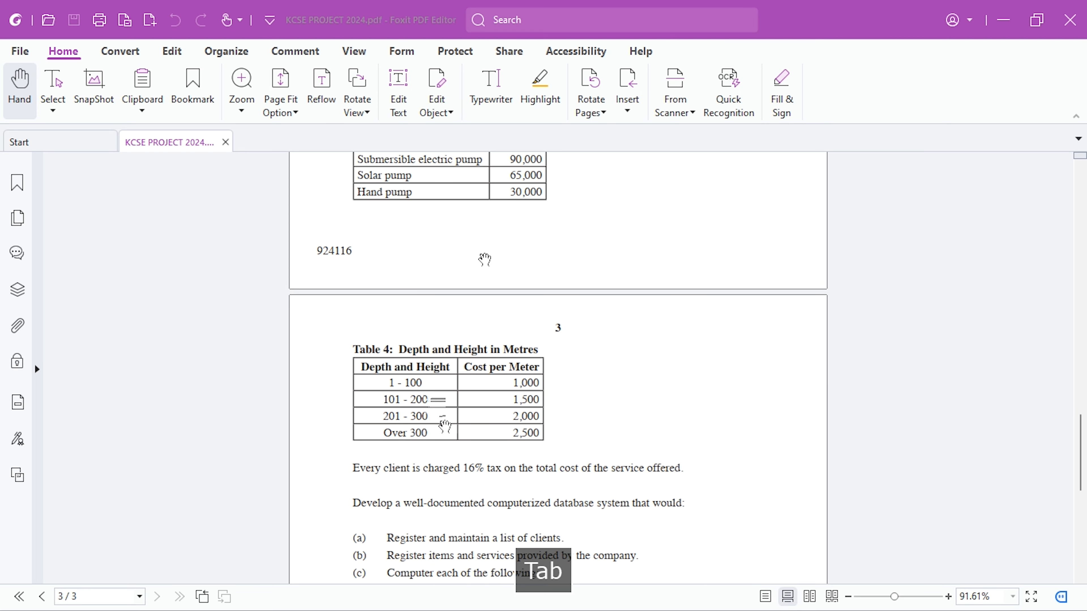
{"action": "key", "text": "alt+Tab"}
{"action": "type", "text": "250"}
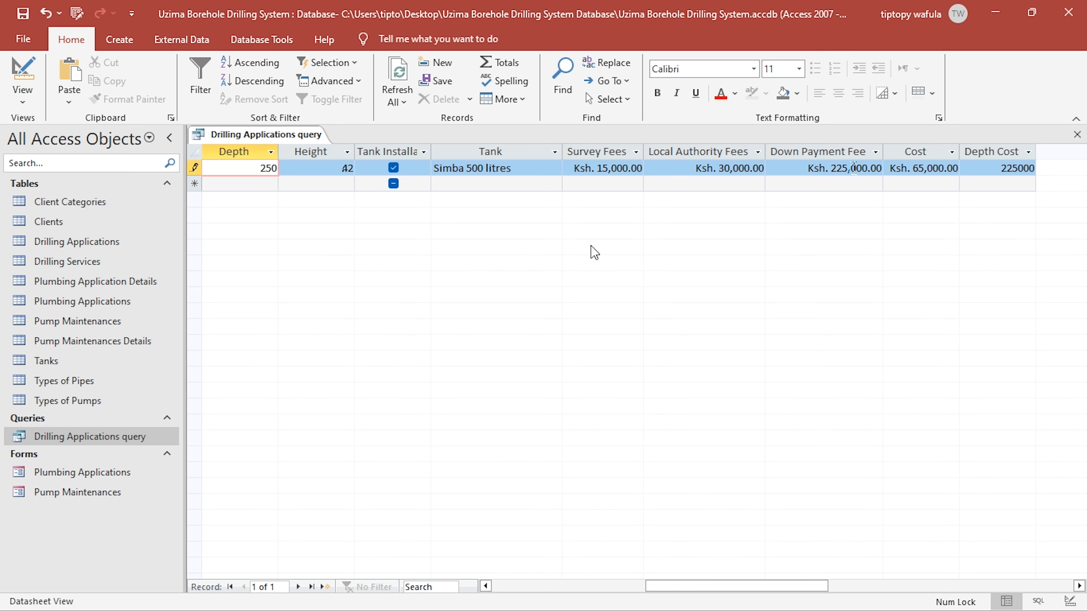
{"action": "key", "text": "Tab"}
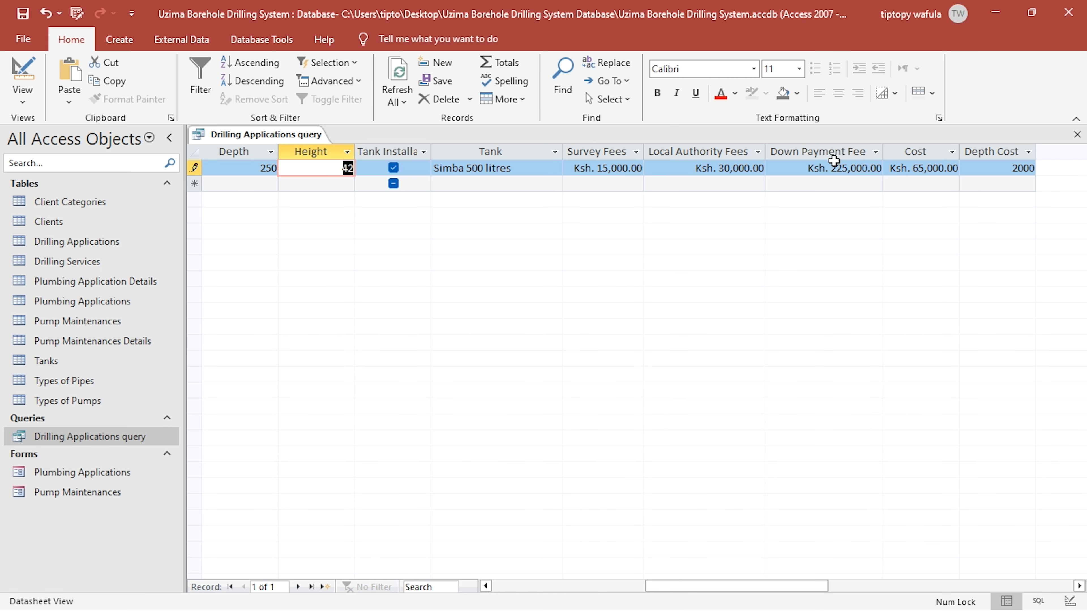
- Compare the recalculated Depth Cost with the 201 - 300 rate in Table 4 of the project PDF, and return to the query
{"action": "key", "text": "alt+Tab"}
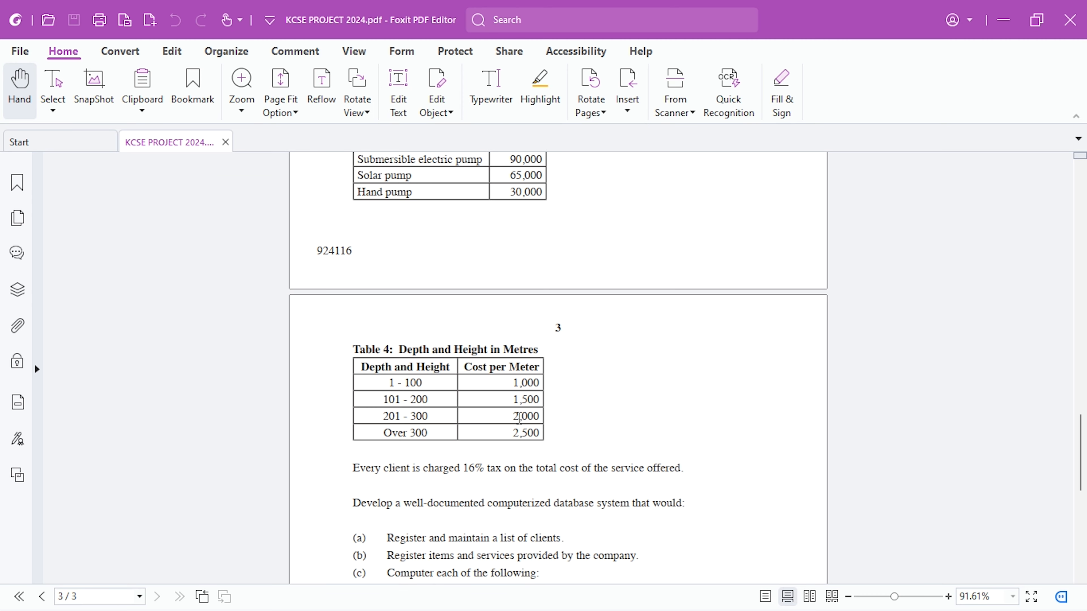
{"action": "key", "text": "alt+Tab"}
{"action": "key", "text": "alt+Tab"}
{"action": "key", "text": "alt+Tab"}
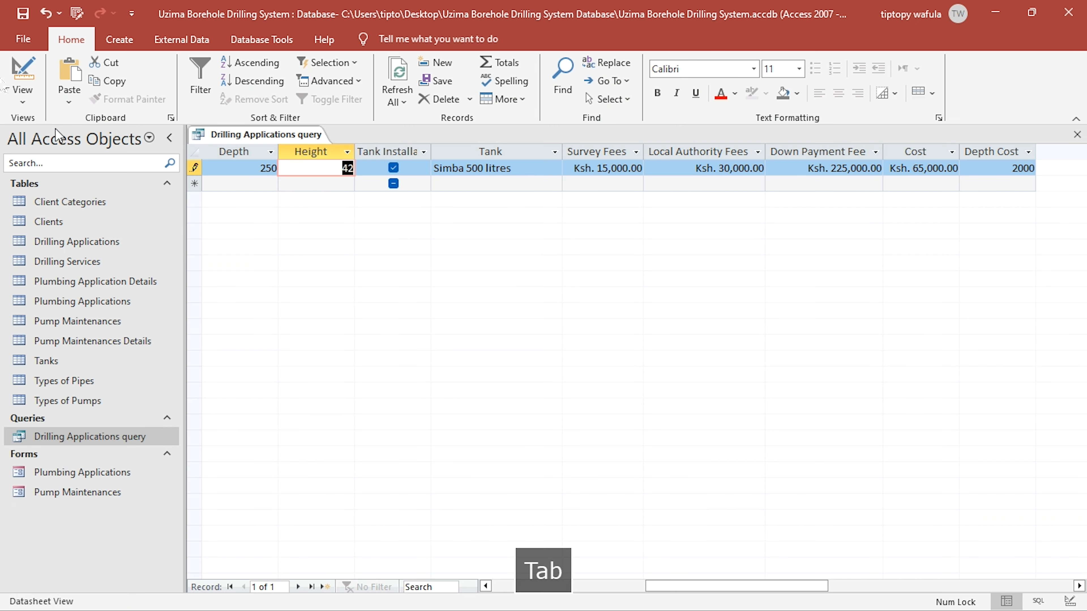
- Edit the query's Depth Cost expression so the 2000 and 2500 rates are each multiplied by [Drilling Applications]![Depth]
{"action": "left_click", "coordinate": [22, 72]}
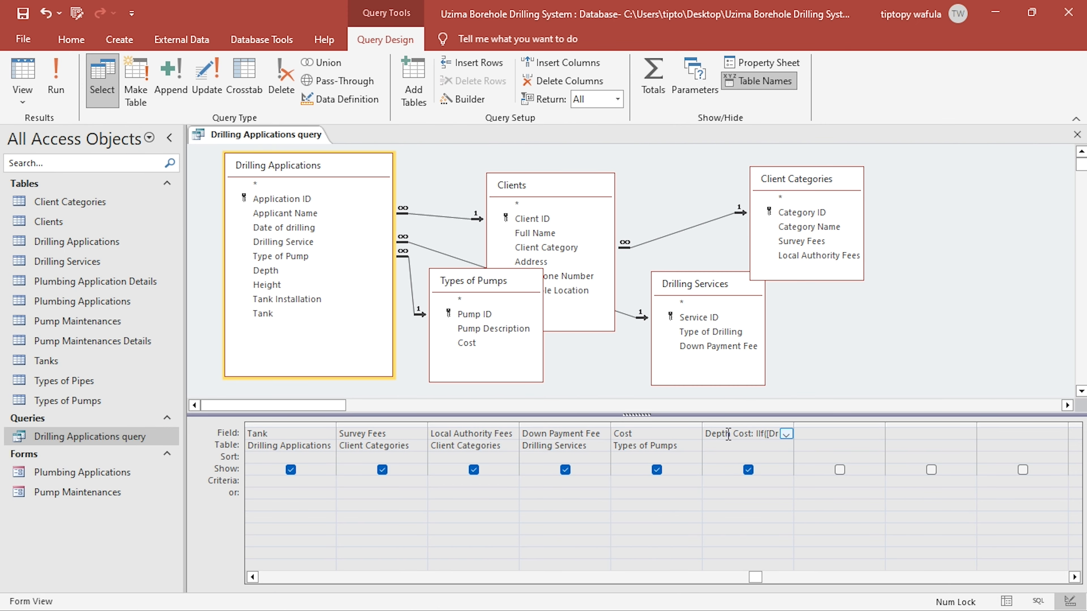
{"action": "right_click", "coordinate": [728, 436]}
{"action": "left_click", "coordinate": [770, 531]}
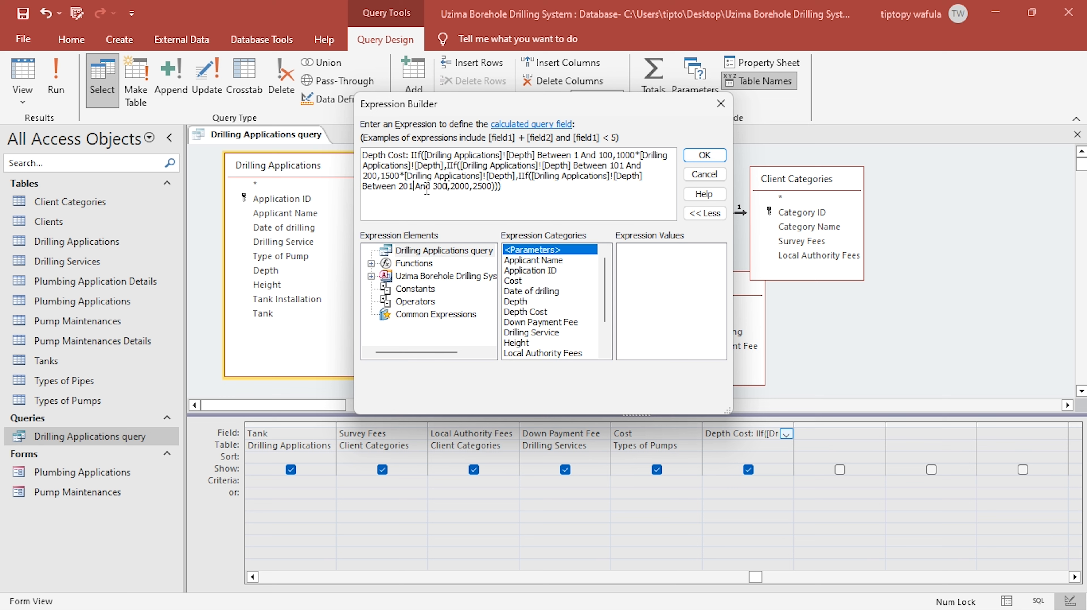
{"action": "left_click", "coordinate": [470, 186]}
{"action": "type", "text": "*"}
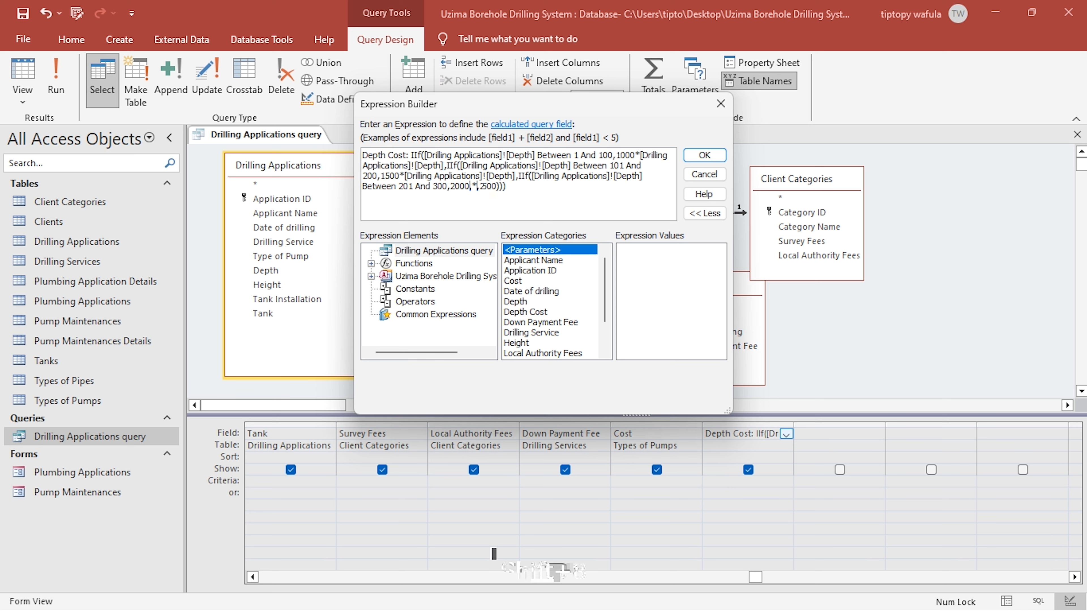
{"action": "type", "text": "[Drilling Applications]![Depth]"}
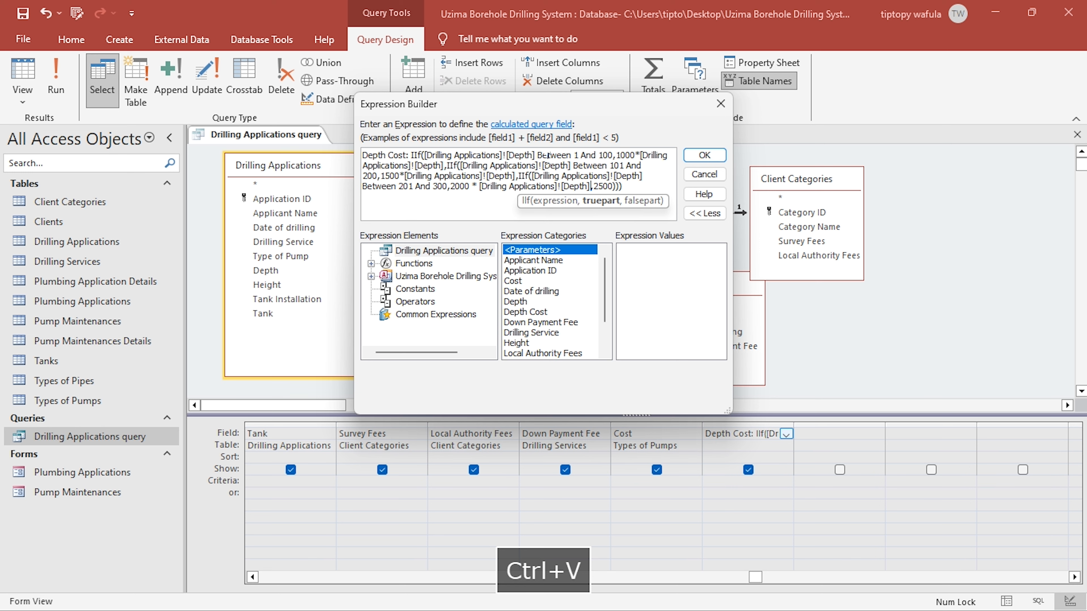
{"action": "left_click", "coordinate": [615, 184]}
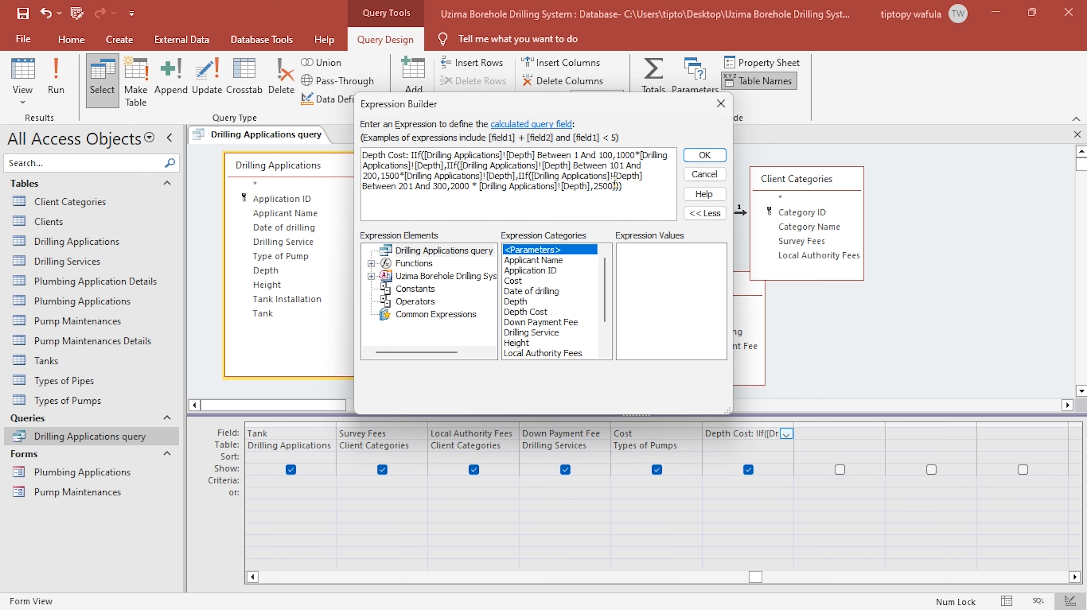
{"action": "type", "text": "*"}
{"action": "type", "text": "[Drilling Applications]![Depth]"}
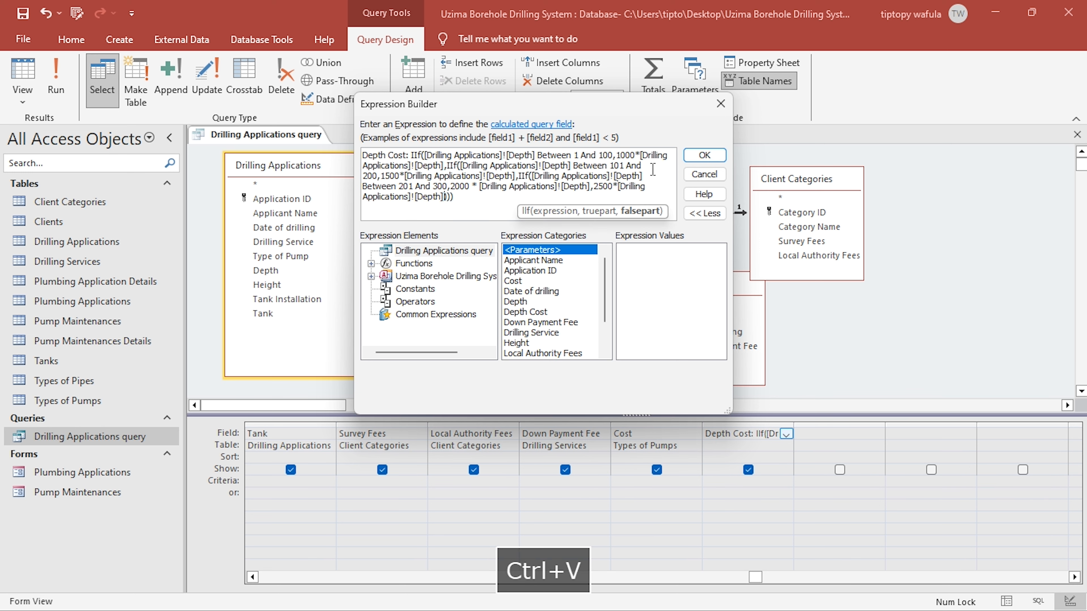
{"action": "left_click", "coordinate": [704, 156]}
- Run the query and check the Depth Cost for the 250 depth against the 201 - 300 rate in the project PDF
{"action": "left_click", "coordinate": [55, 75]}
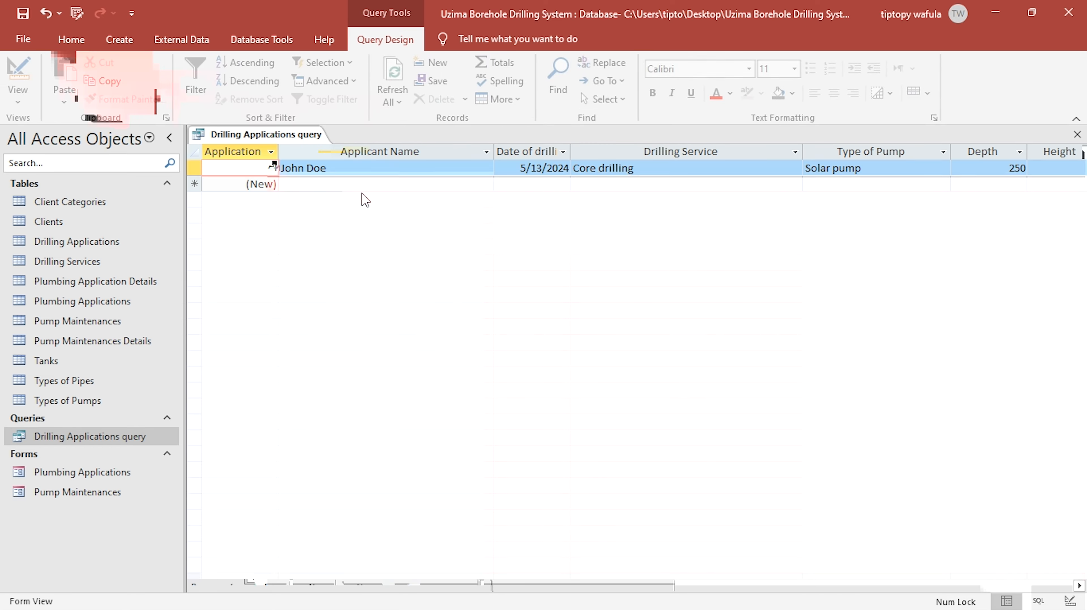
{"action": "left_click_drag", "start_coordinate": [577, 585], "coordinate": [720, 554]}
{"action": "key", "text": "alt+Tab"}
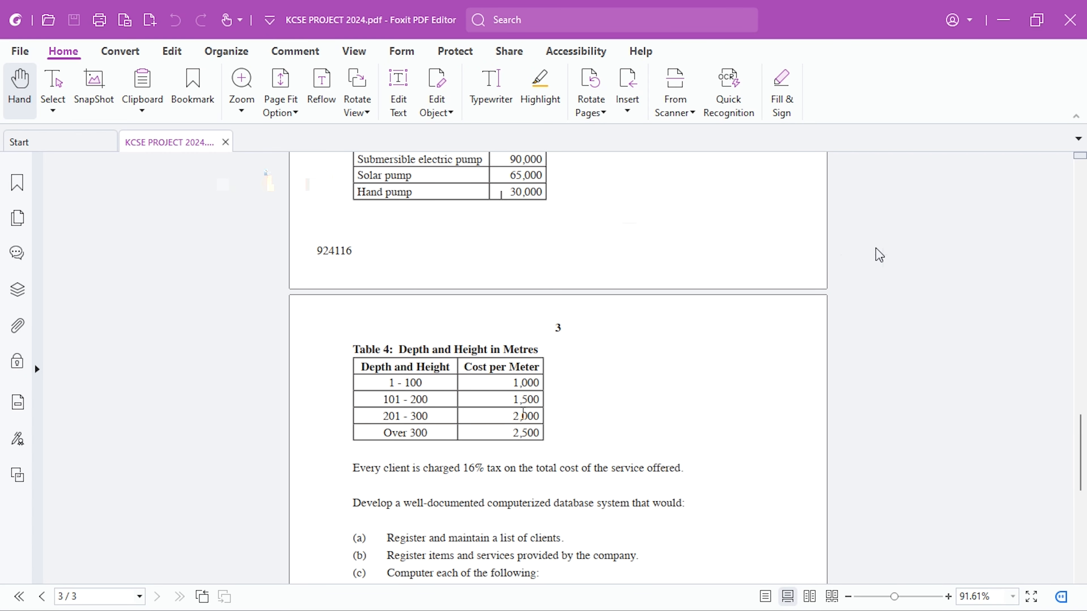
{"action": "key", "text": "alt+Tab"}
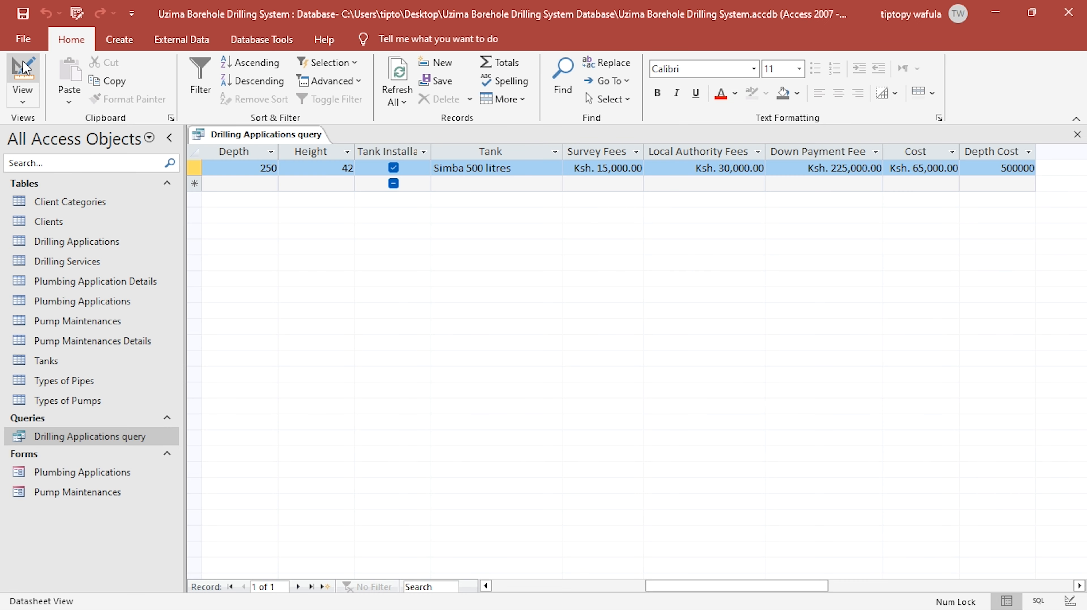
{"action": "key", "text": "alt+Tab"}
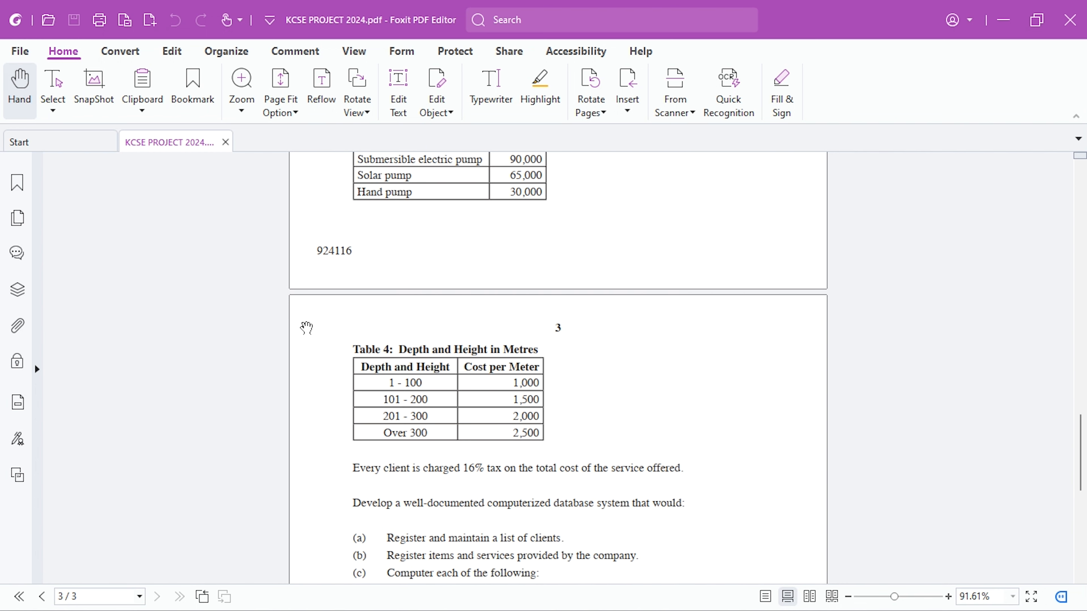
{"action": "key", "text": "alt+Tab"}
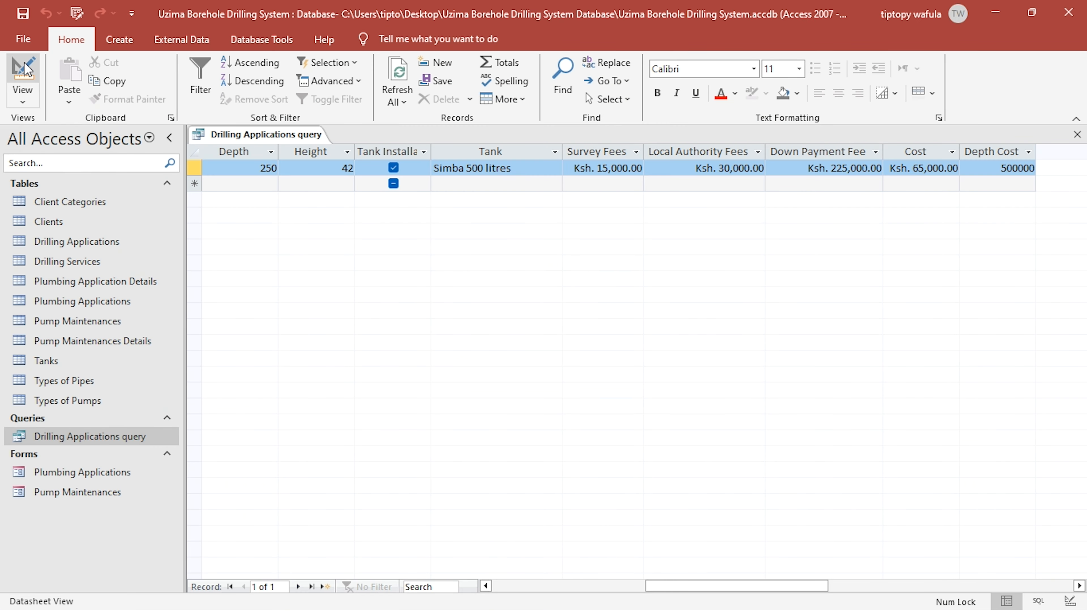
- Copy the entire Depth Cost expression from the query design and close its Expression Builder
{"action": "left_click", "coordinate": [23, 71]}
{"action": "right_click", "coordinate": [757, 437]}
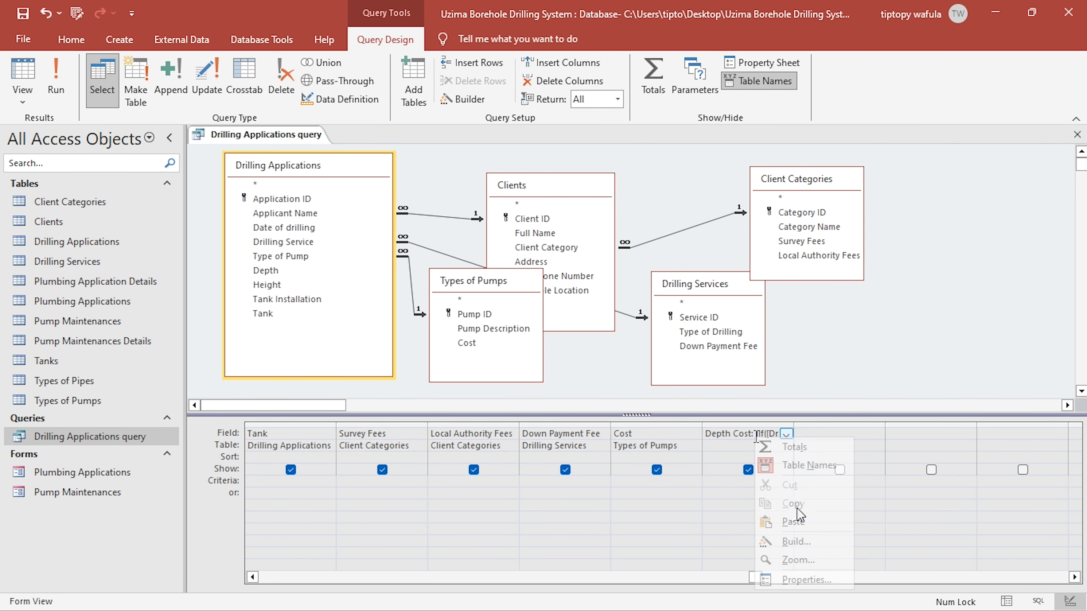
{"action": "left_click", "coordinate": [770, 542]}
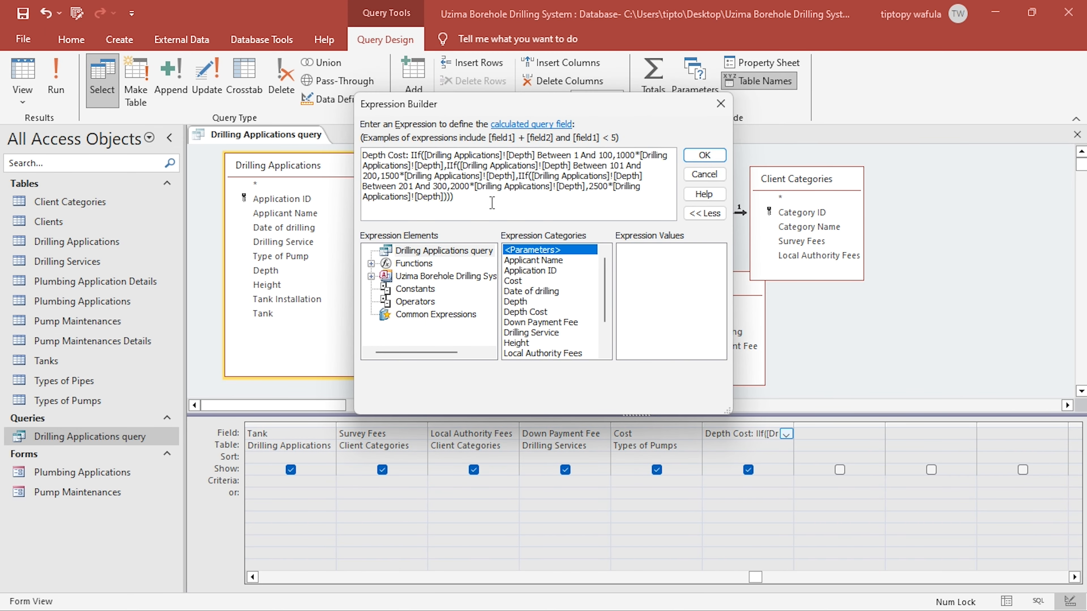
{"action": "key", "text": "ctrl+a"}
{"action": "key", "text": "ctrl+c"}
{"action": "left_click", "coordinate": [721, 104]}
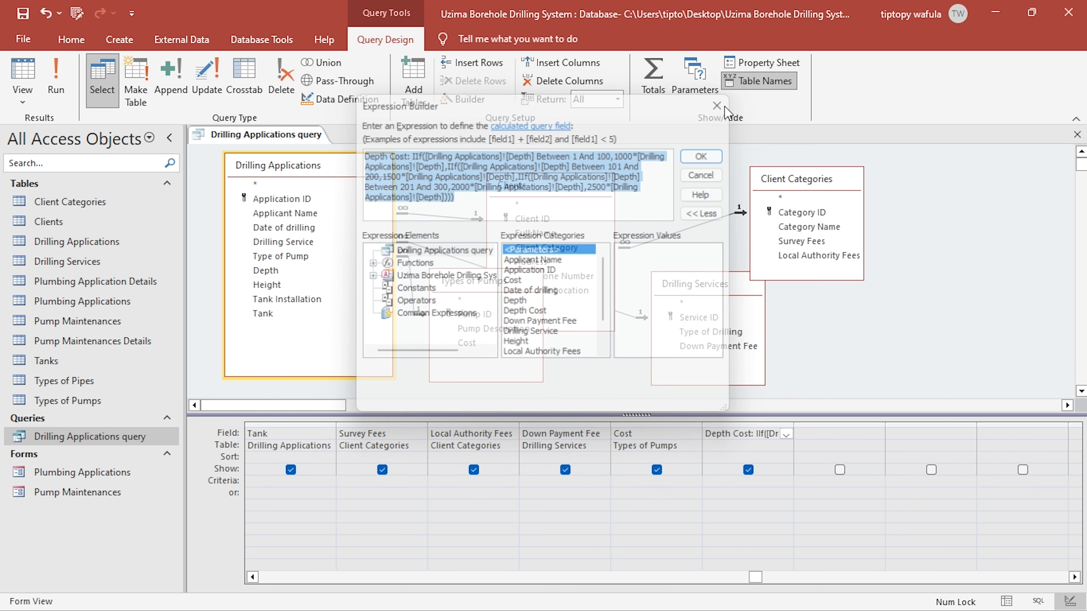
- Paste the copied expression into the empty query field after Depth Cost and relabel it Heigh Cost
{"action": "right_click", "coordinate": [839, 434]}
{"action": "left_click", "coordinate": [860, 536]}
{"action": "key", "text": "ctrl+v"}
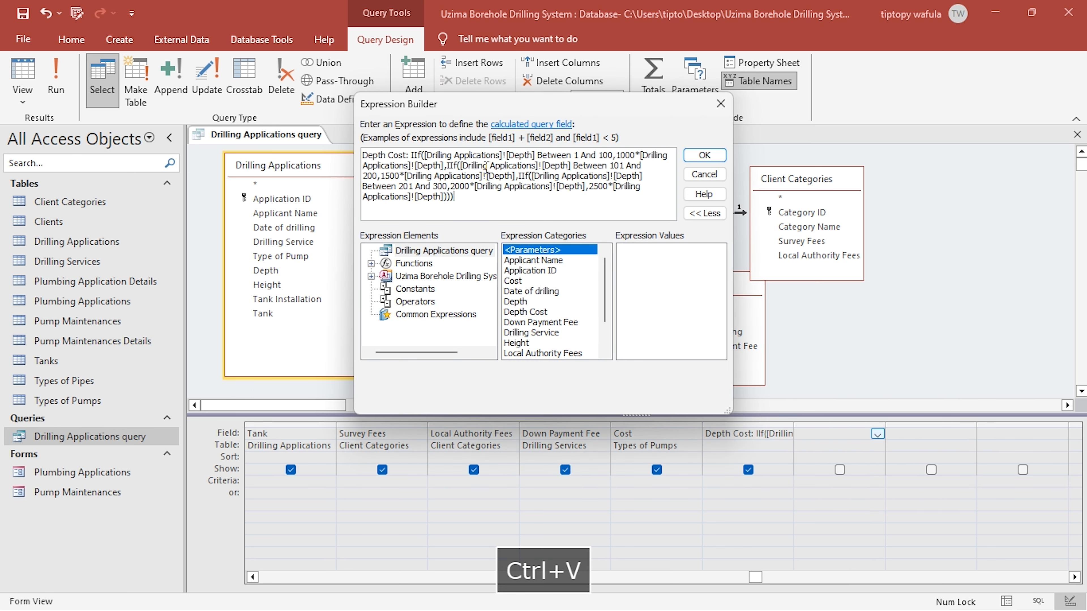
{"action": "double_click", "coordinate": [381, 156]}
{"action": "type", "text": "Heigh"}
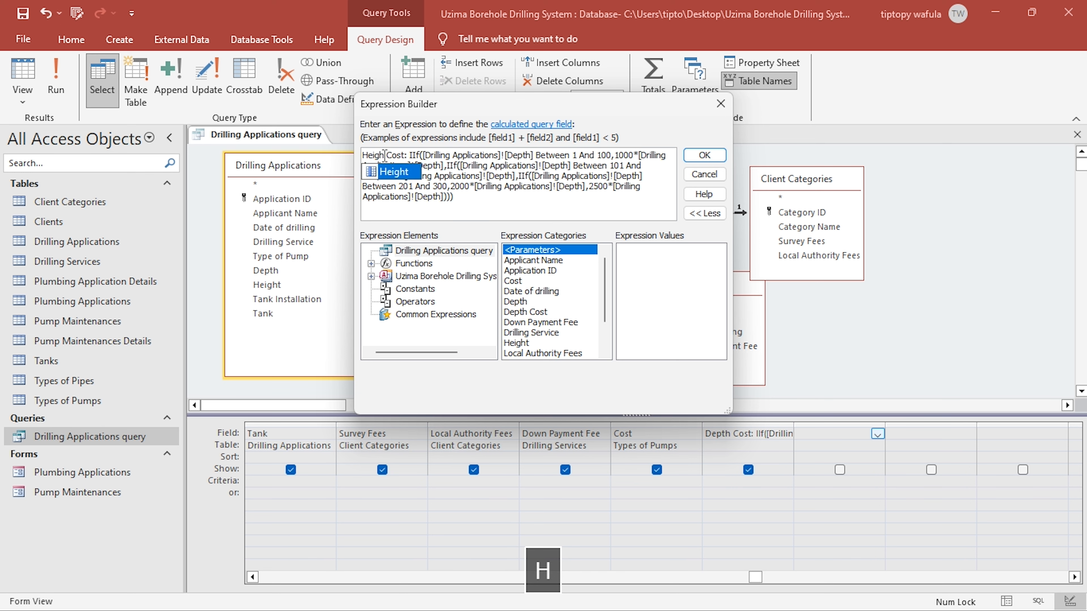
- Replace the Depth reference in the 1 to 100 condition with the Height field of the Drilling Applications table
{"action": "double_click", "coordinate": [453, 155]}
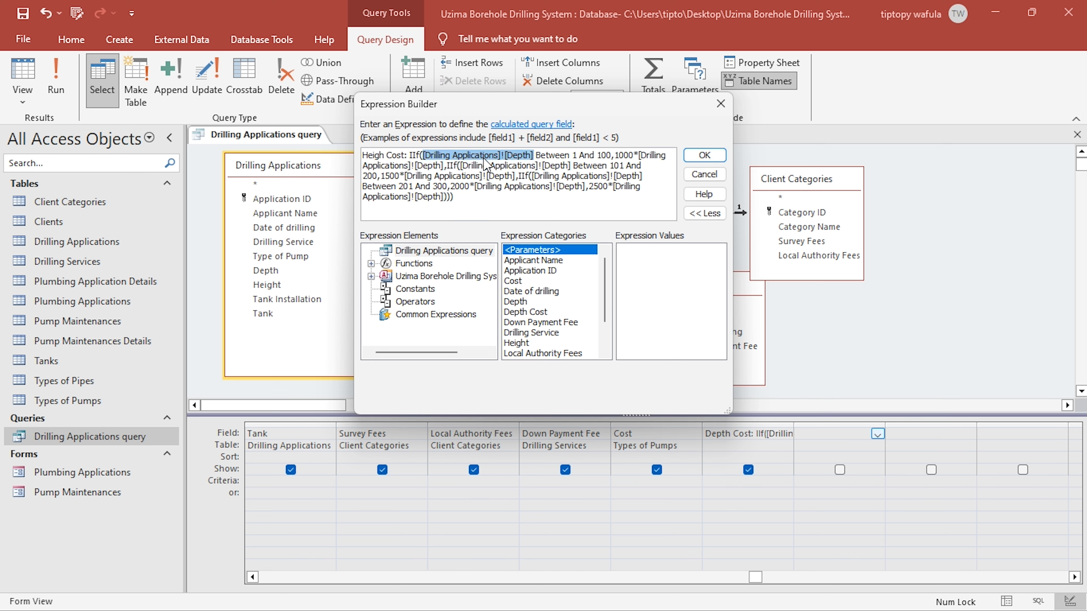
{"action": "double_click", "coordinate": [523, 343]}
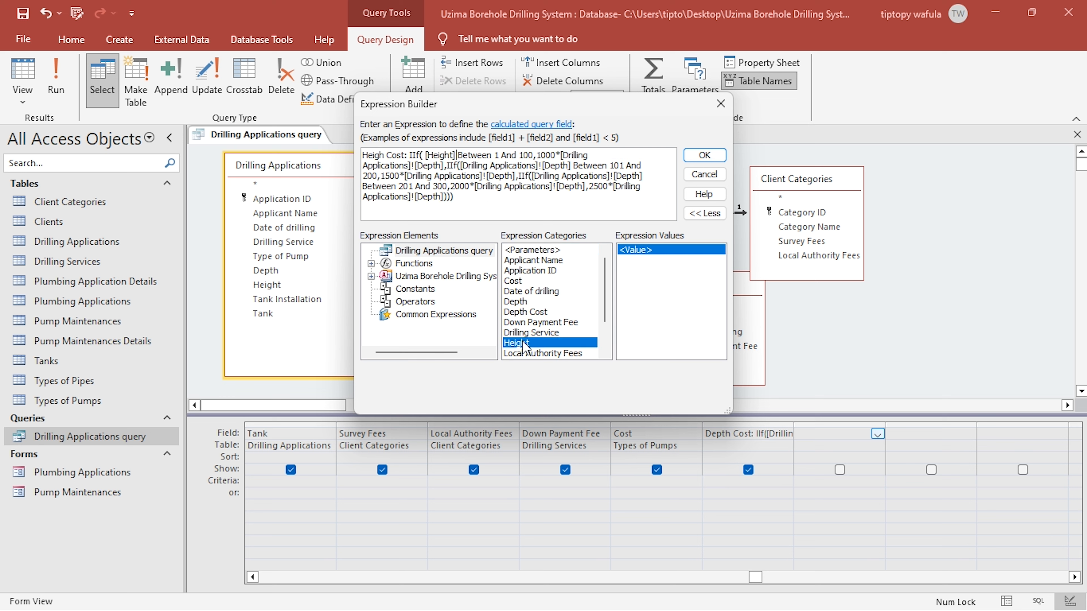
{"action": "double_click", "coordinate": [441, 155]}
{"action": "left_click", "coordinate": [371, 275]}
{"action": "left_click", "coordinate": [386, 288]}
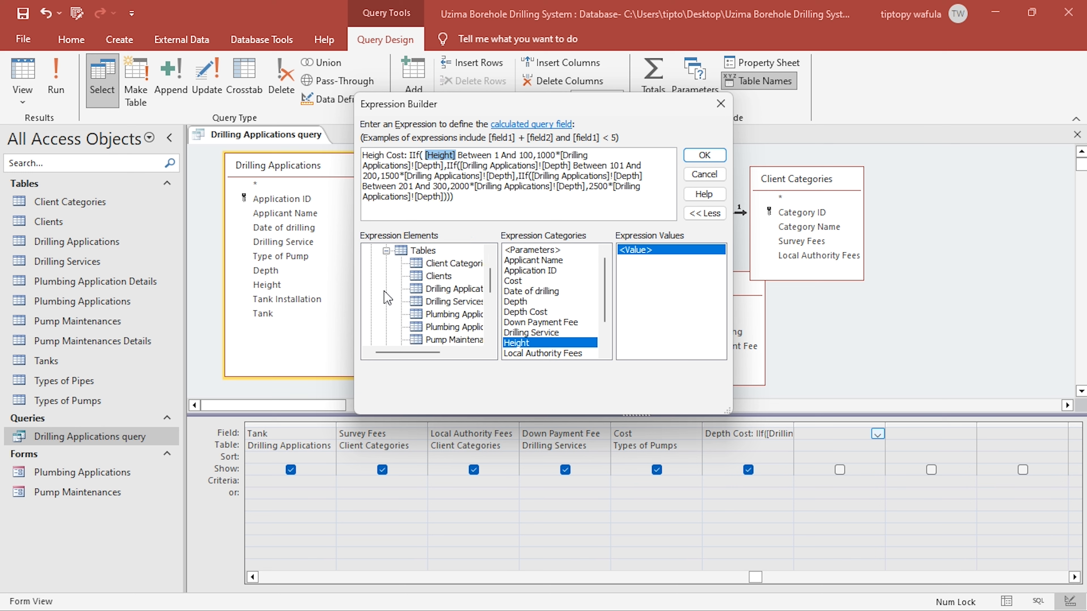
{"action": "left_click", "coordinate": [454, 290]}
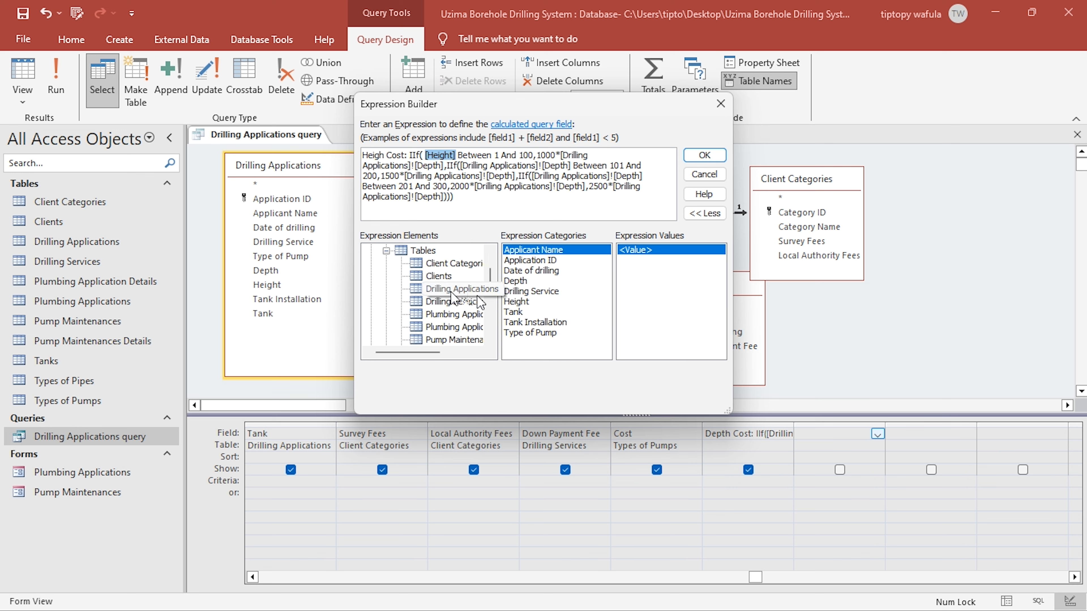
{"action": "double_click", "coordinate": [518, 301]}
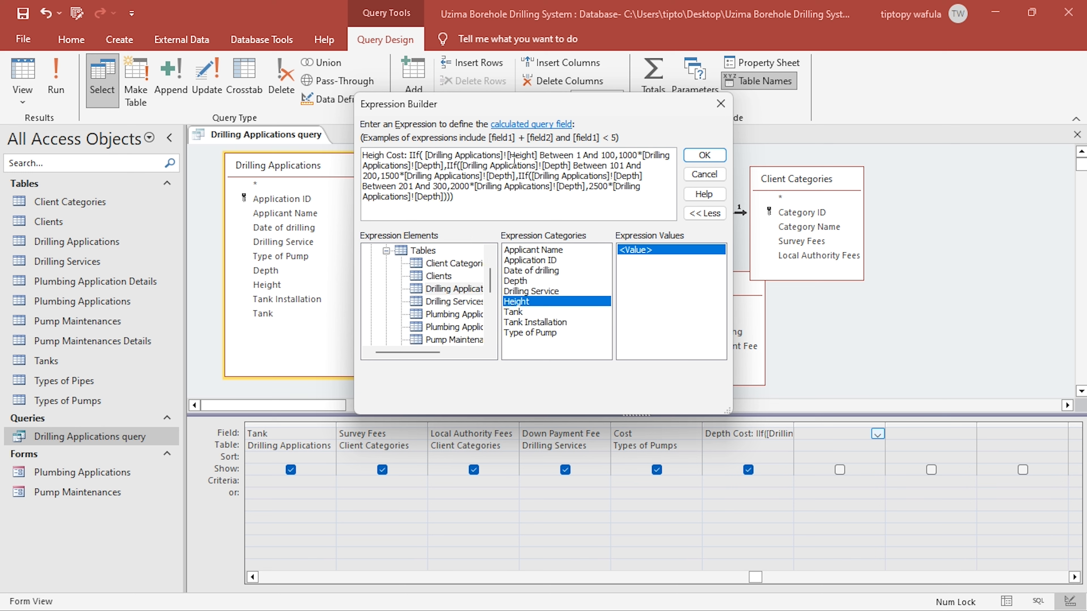
- Copy the [Drilling Applications]![Height] reference over the Depth references in the 1000 calculation, the 101 to 200 condition and the 1500 calculation
{"action": "double_click", "coordinate": [506, 155]}
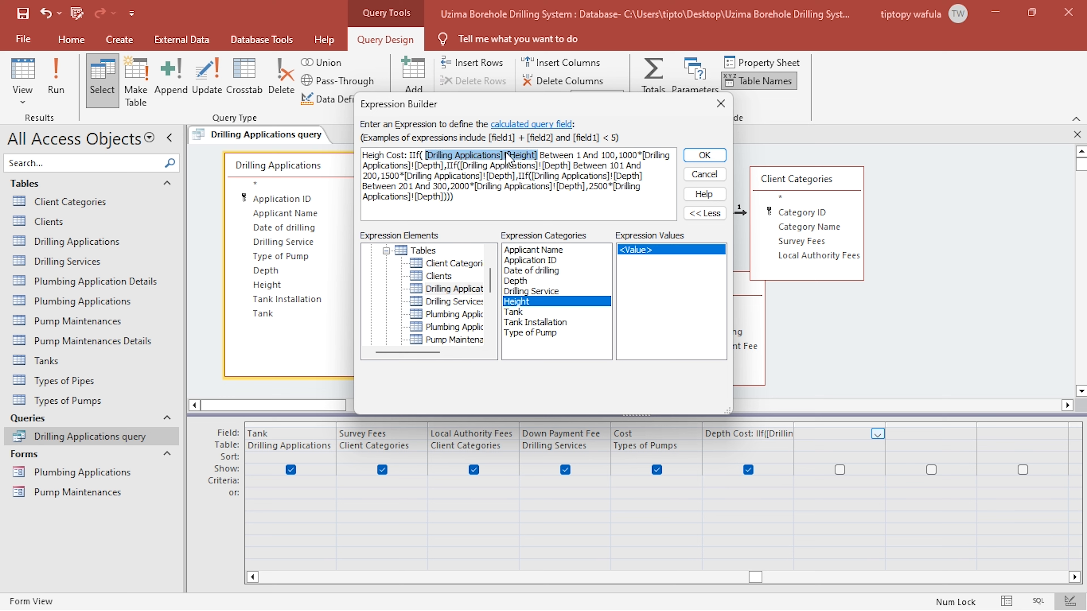
{"action": "key", "text": "ctrl+c"}
{"action": "double_click", "coordinate": [428, 167]}
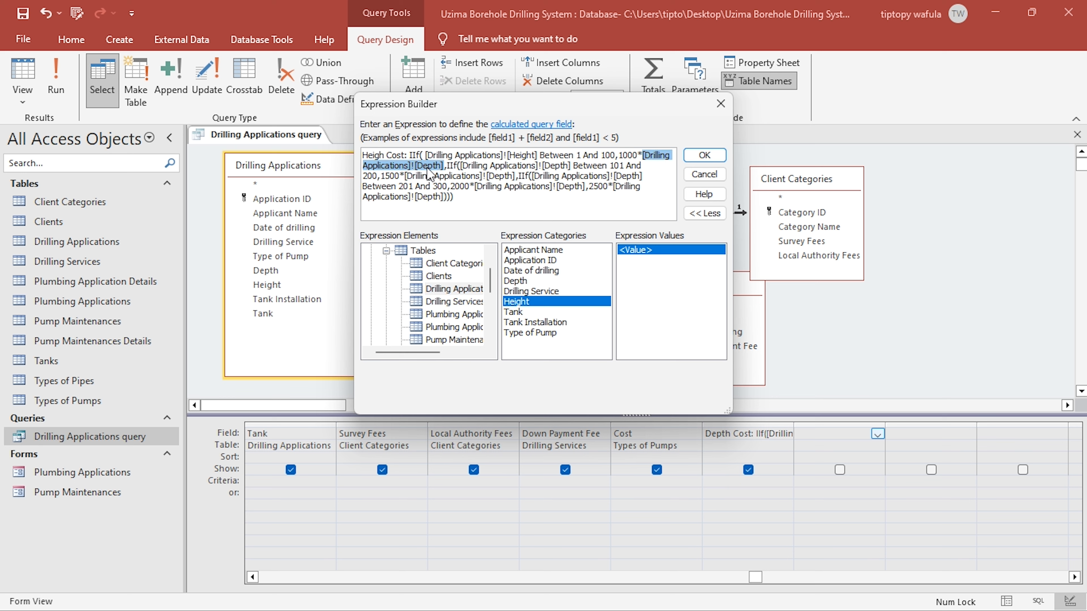
{"action": "key", "text": "ctrl+v"}
{"action": "double_click", "coordinate": [519, 166]}
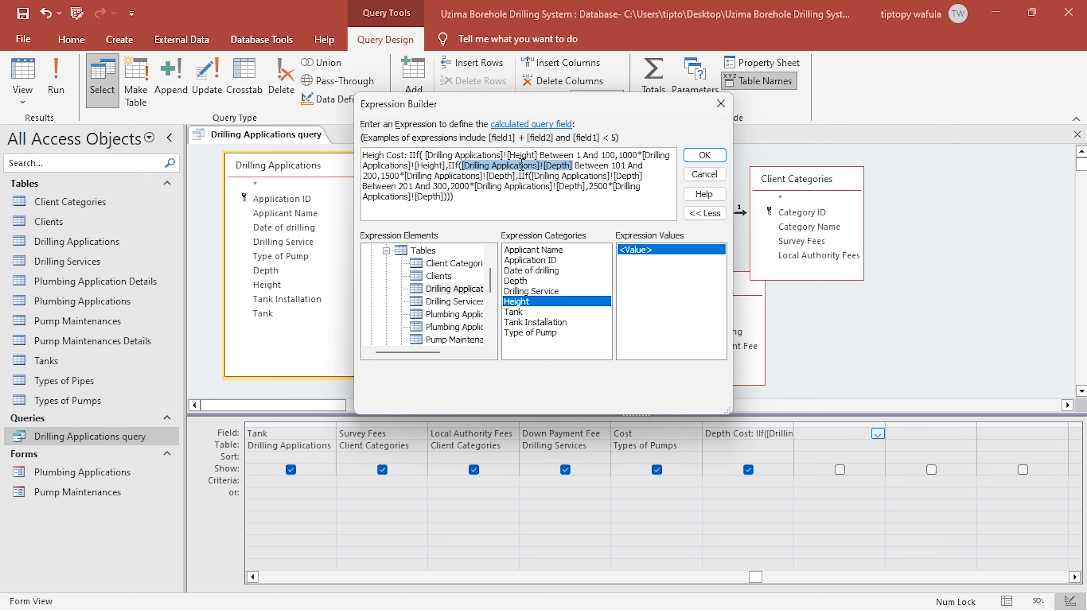
{"action": "key", "text": "ctrl+v"}
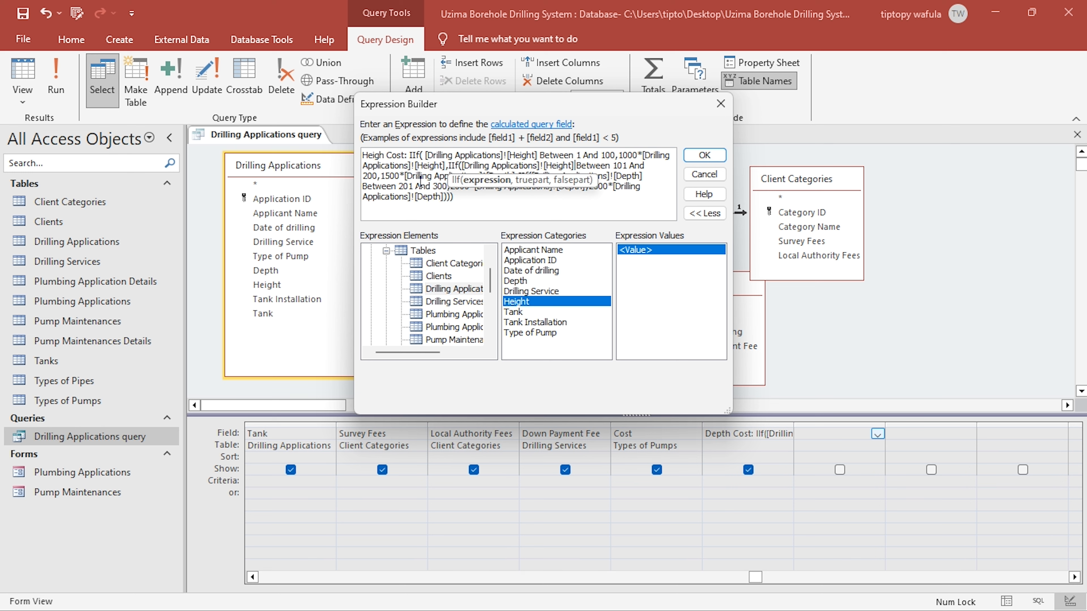
{"action": "double_click", "coordinate": [421, 176]}
{"action": "key", "text": "ctrl+v"}
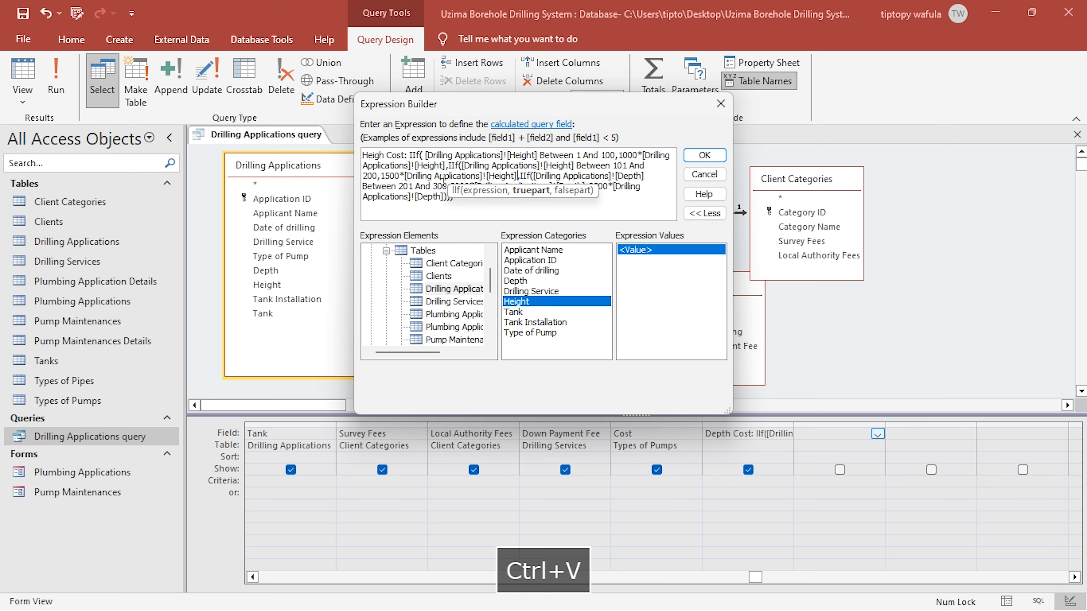
- Replace the Depth references in the 201 to 300 condition and the 2000 and 2500 calculations with [Drilling Applications]![Height], and accept the expression
{"action": "double_click", "coordinate": [627, 176]}
{"action": "key", "text": "ctrl+v"}
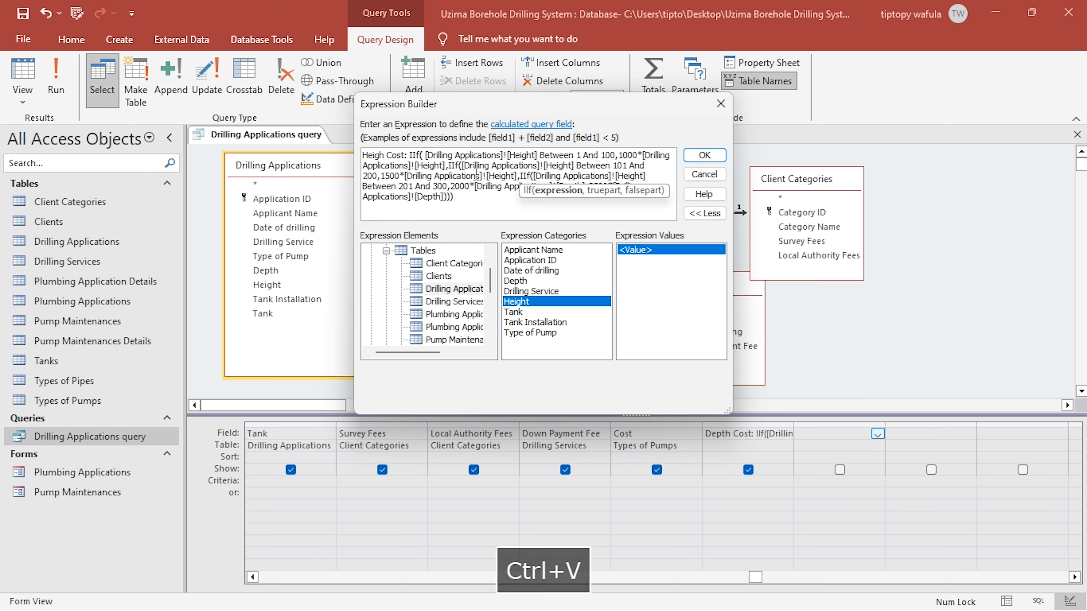
{"action": "double_click", "coordinate": [513, 187]}
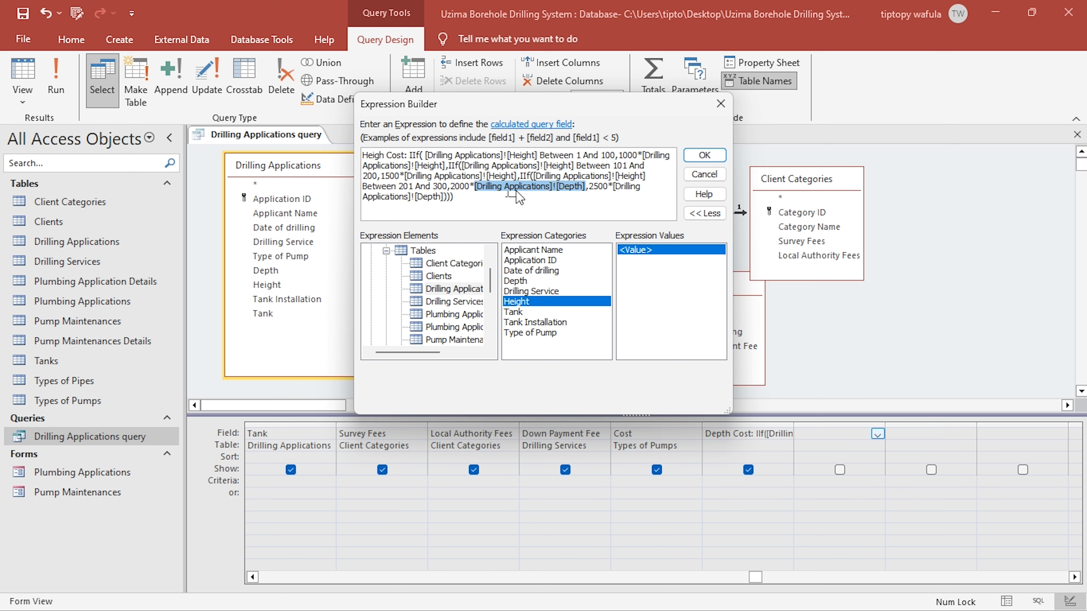
{"action": "key", "text": "ctrl+v"}
{"action": "double_click", "coordinate": [424, 198]}
{"action": "key", "text": "ctrl+v"}
{"action": "left_click", "coordinate": [704, 155]}
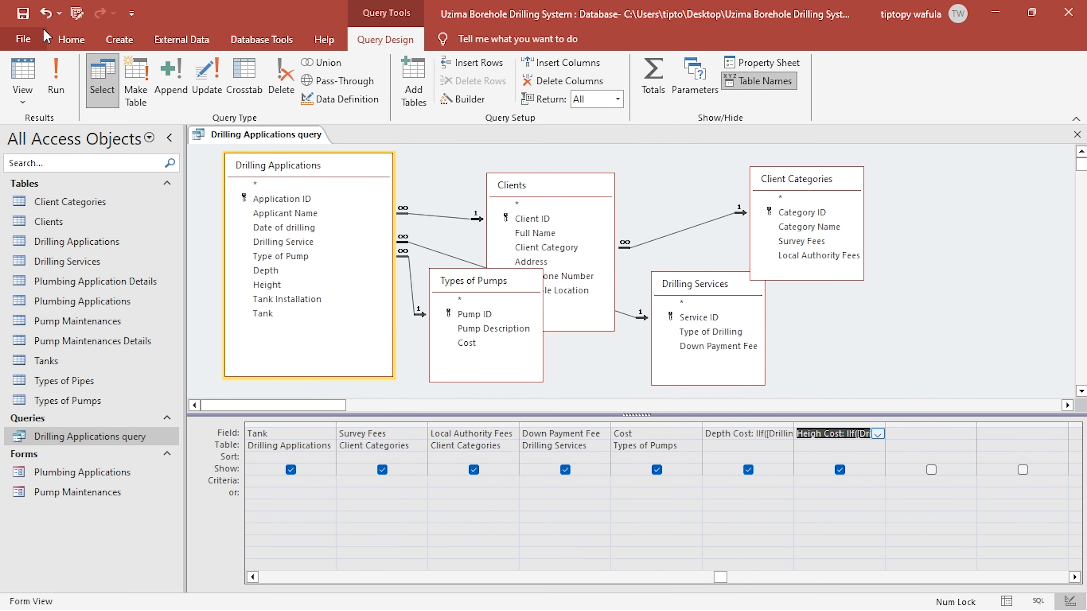
- Show the query results and check Heigh Cost against the Depth and Height rates in the KCSE project PDF
{"action": "left_click", "coordinate": [32, 65]}
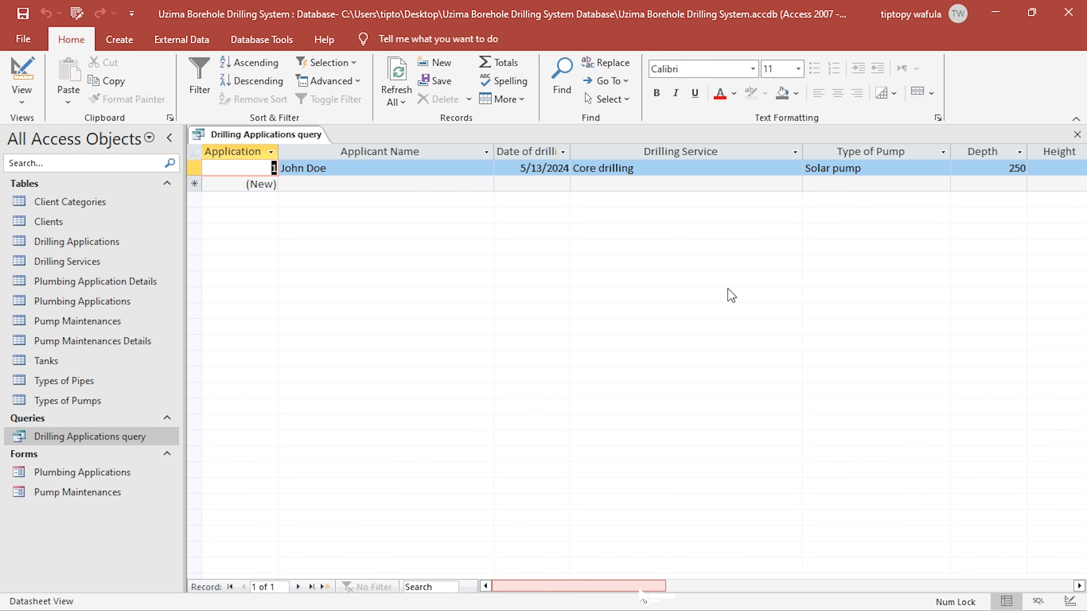
{"action": "left_click_drag", "start_coordinate": [641, 591], "coordinate": [818, 568]}
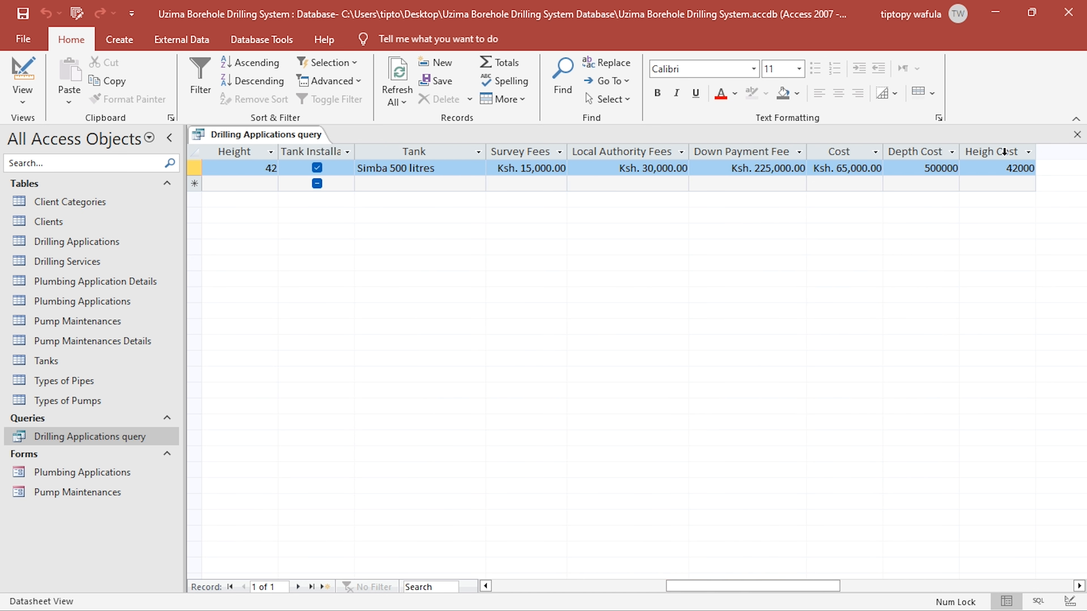
{"action": "key", "text": "alt+Tab"}
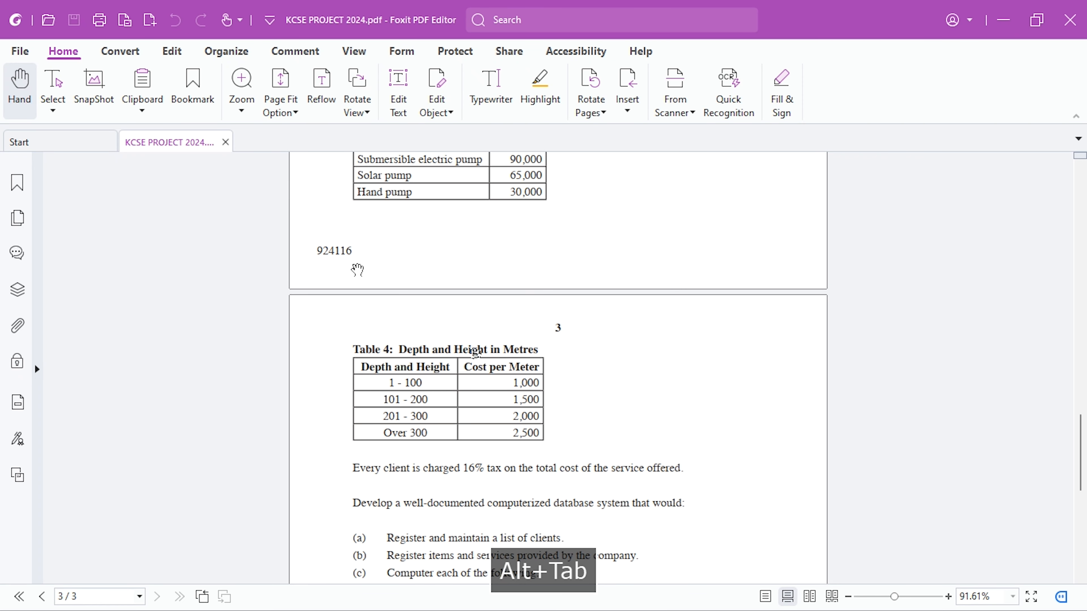
{"action": "key", "text": "alt+Tab"}
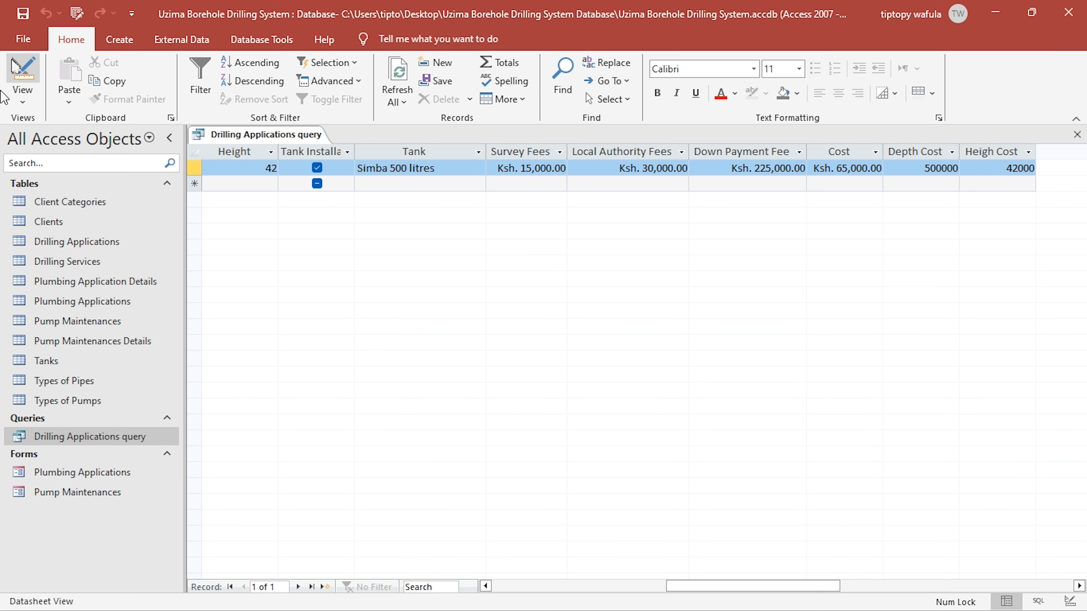
- Add the Tanks table to the query design, place it clear of the other tables and include its Unit Price field after Heigh Cost
{"action": "left_click", "coordinate": [23, 81]}
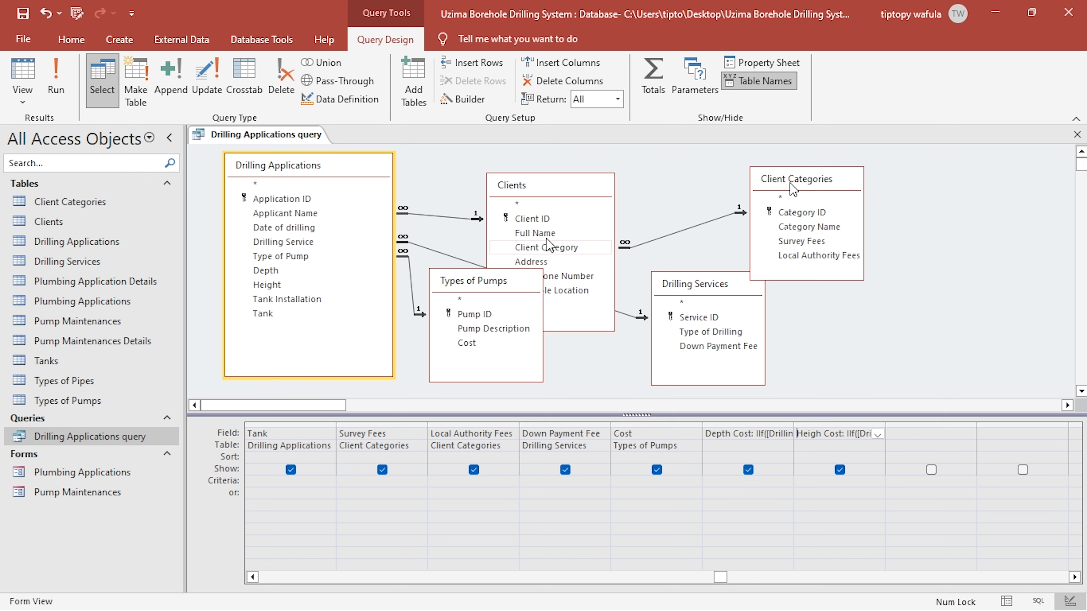
{"action": "left_click_drag", "start_coordinate": [795, 178], "coordinate": [828, 165]}
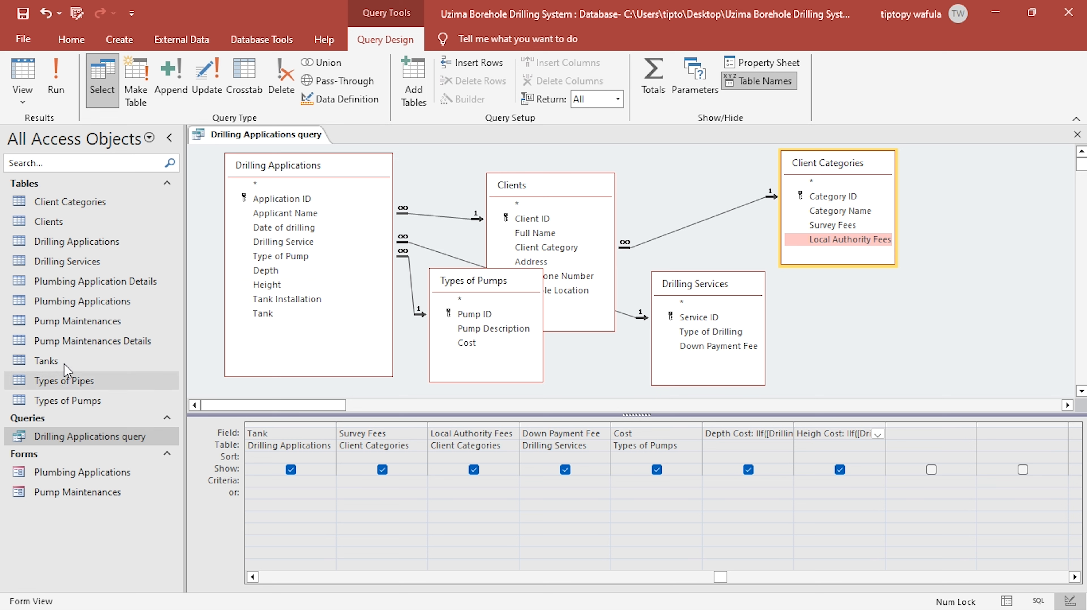
{"action": "left_click", "coordinate": [413, 86]}
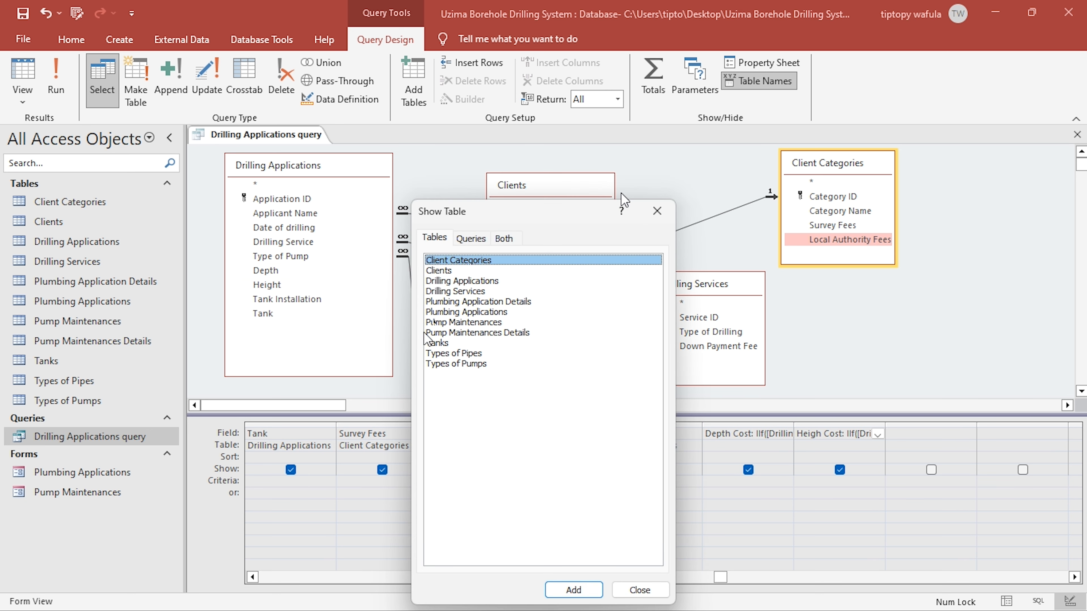
{"action": "double_click", "coordinate": [438, 343]}
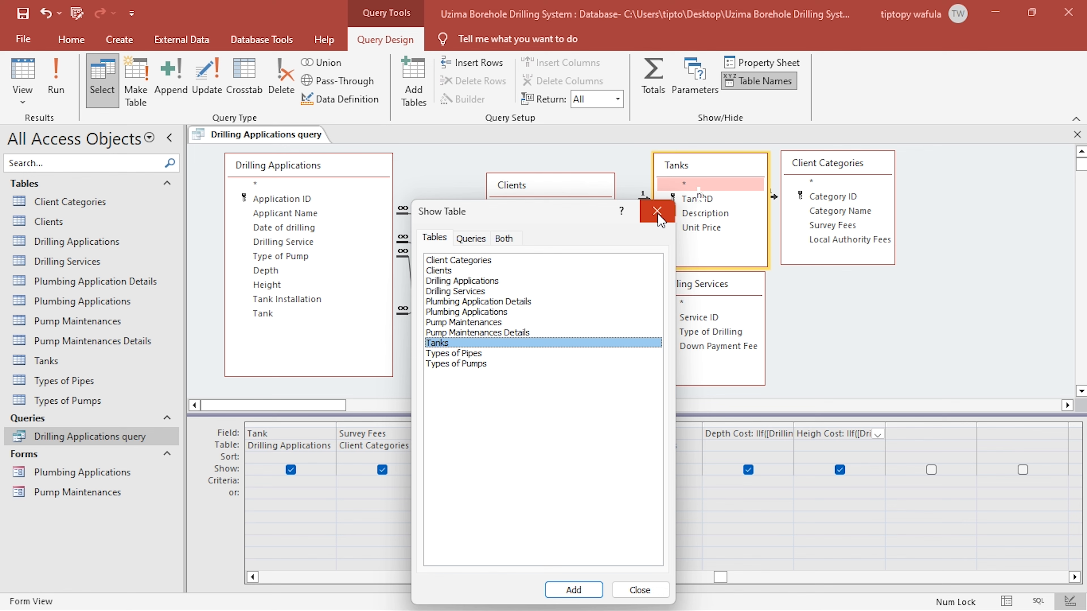
{"action": "left_click", "coordinate": [657, 211]}
{"action": "left_click_drag", "start_coordinate": [716, 168], "coordinate": [971, 276]}
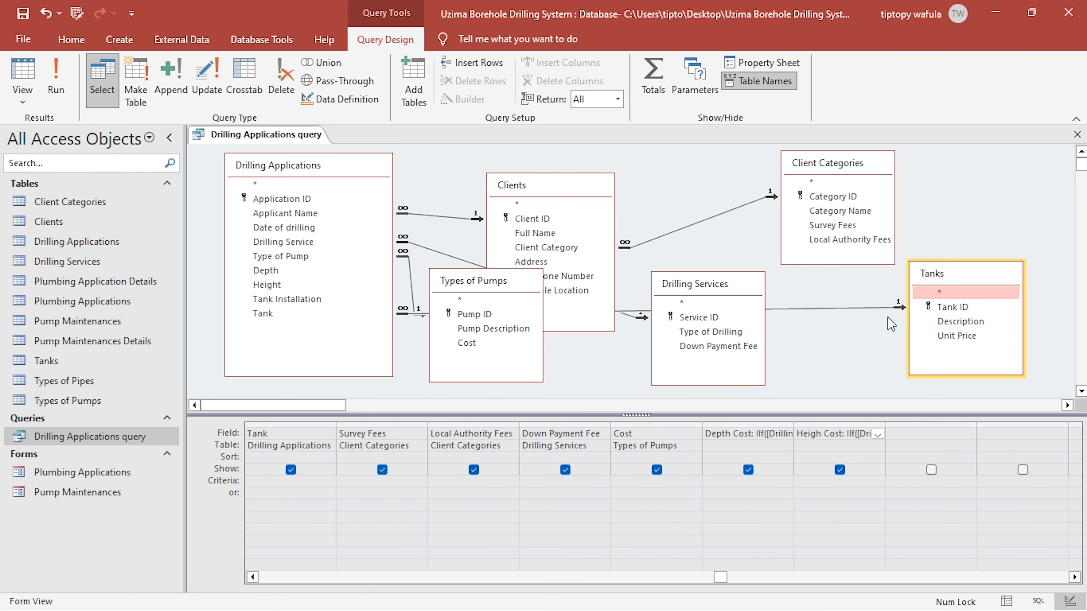
{"action": "double_click", "coordinate": [956, 336]}
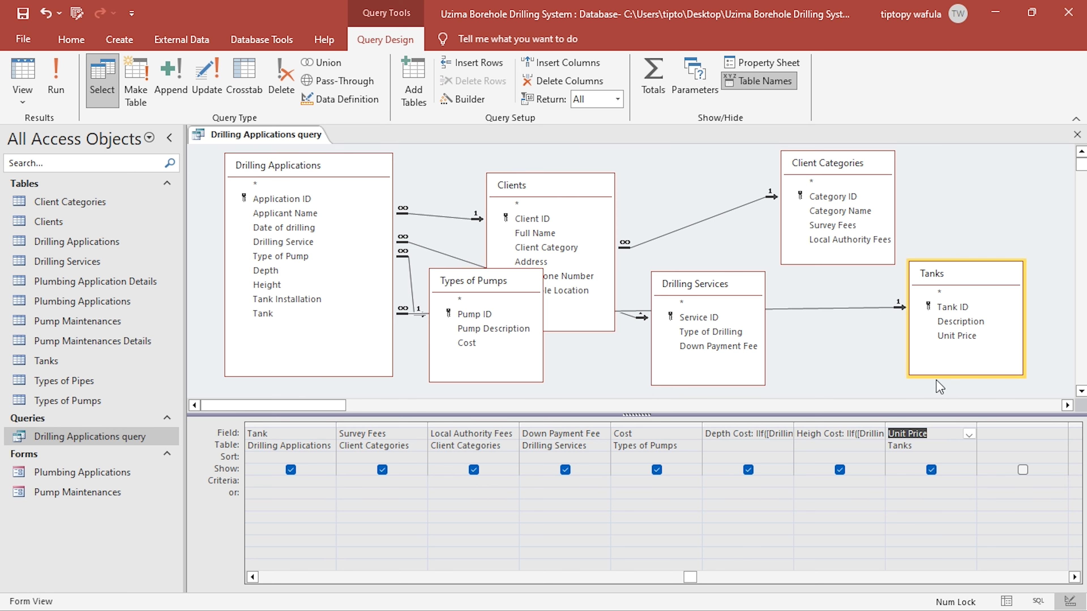
- Check the Unit Price column in the query results against the records in the Drilling Applications and Tanks tables
{"action": "left_click", "coordinate": [25, 82]}
{"action": "left_click_drag", "start_coordinate": [612, 587], "coordinate": [847, 536]}
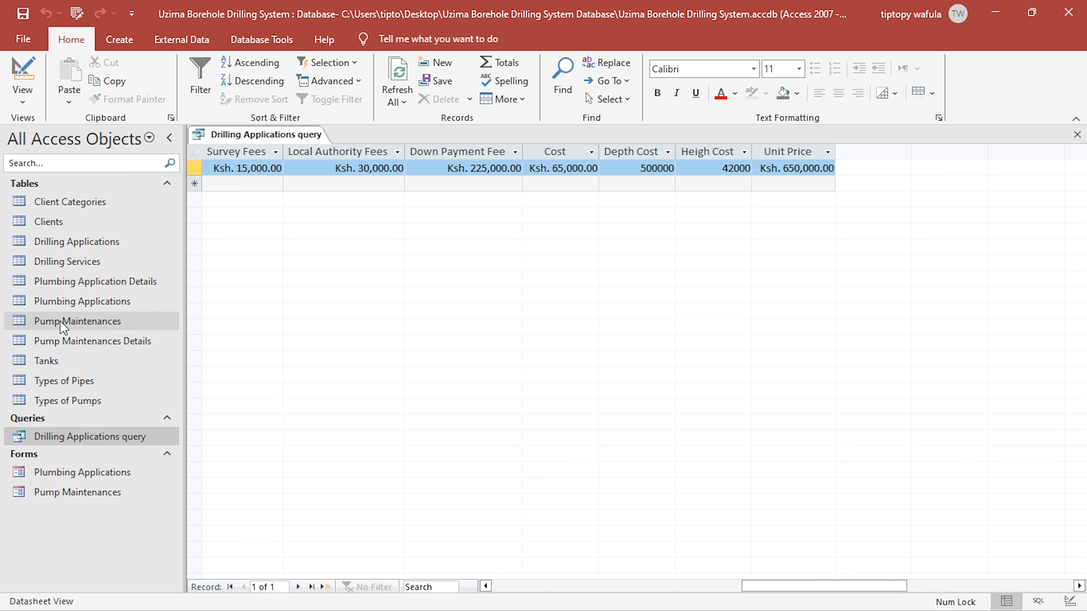
{"action": "left_click", "coordinate": [69, 302]}
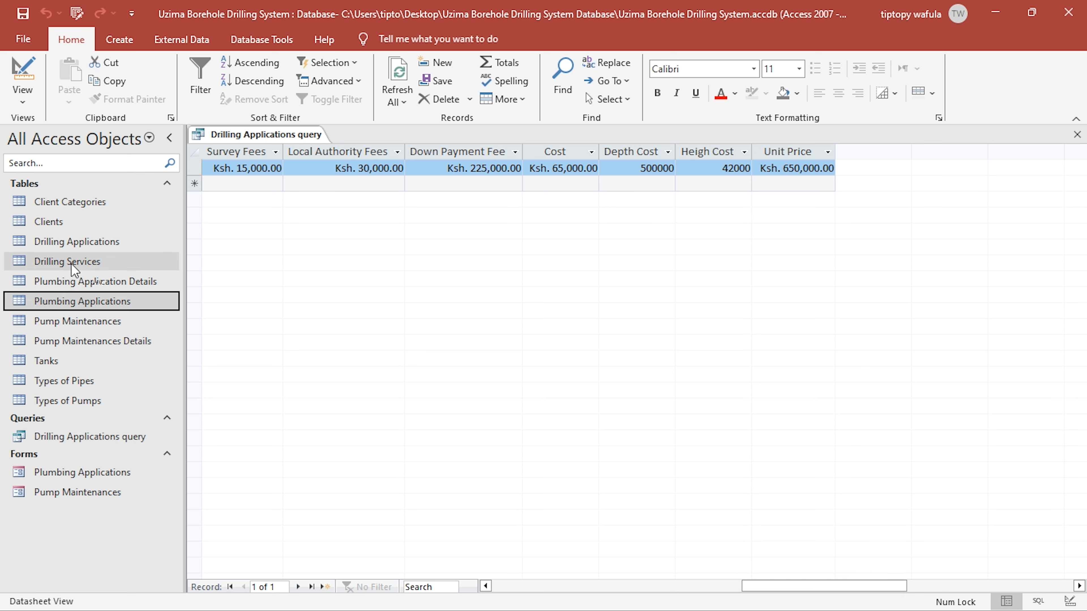
{"action": "double_click", "coordinate": [77, 242]}
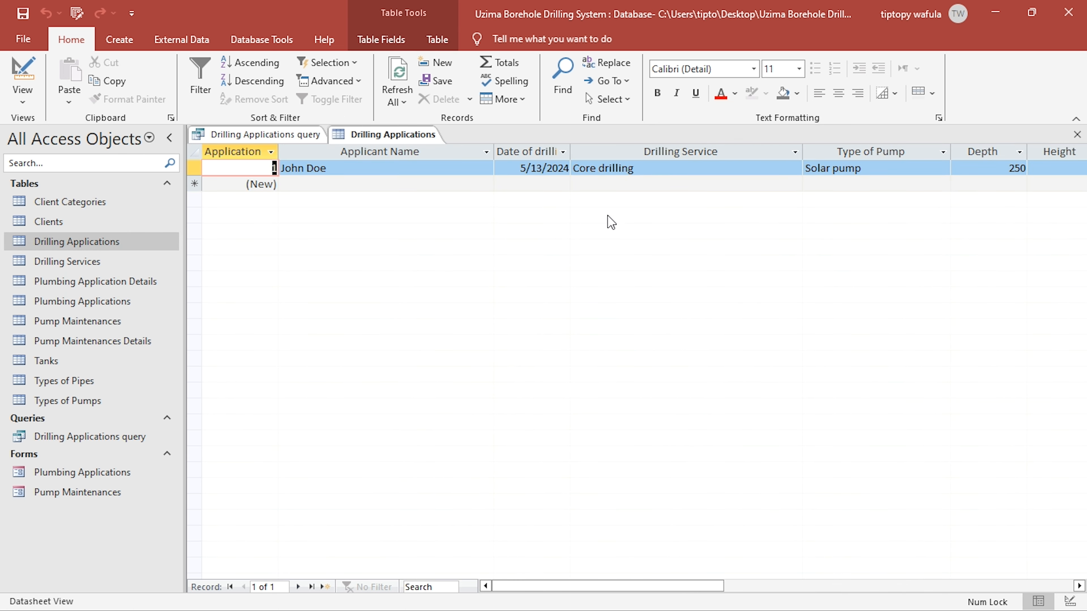
{"action": "left_click_drag", "start_coordinate": [618, 587], "coordinate": [723, 567]}
{"action": "left_click", "coordinate": [1078, 134]}
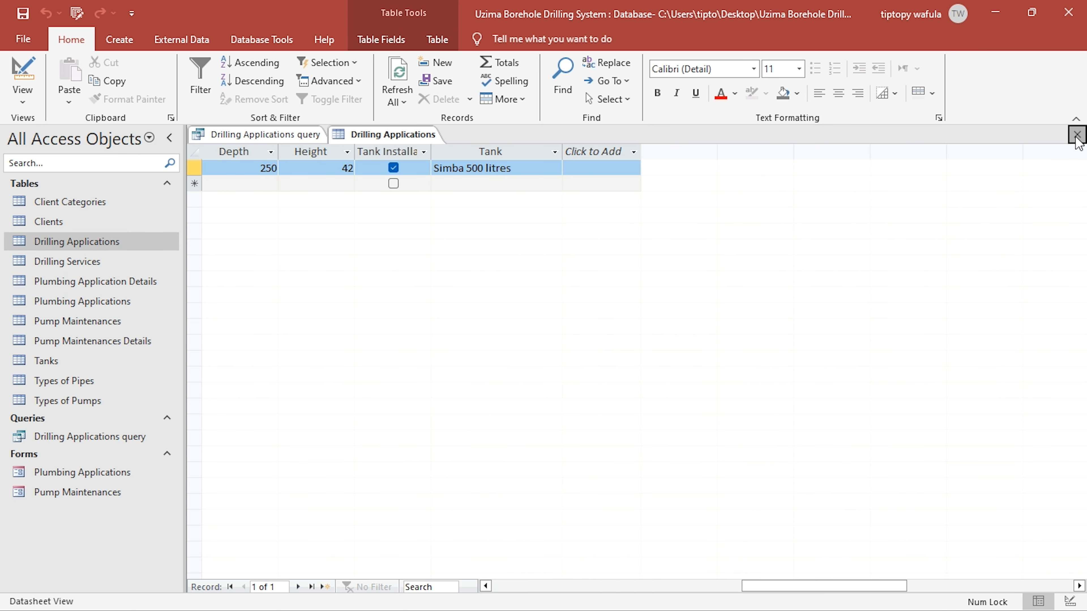
{"action": "double_click", "coordinate": [76, 361]}
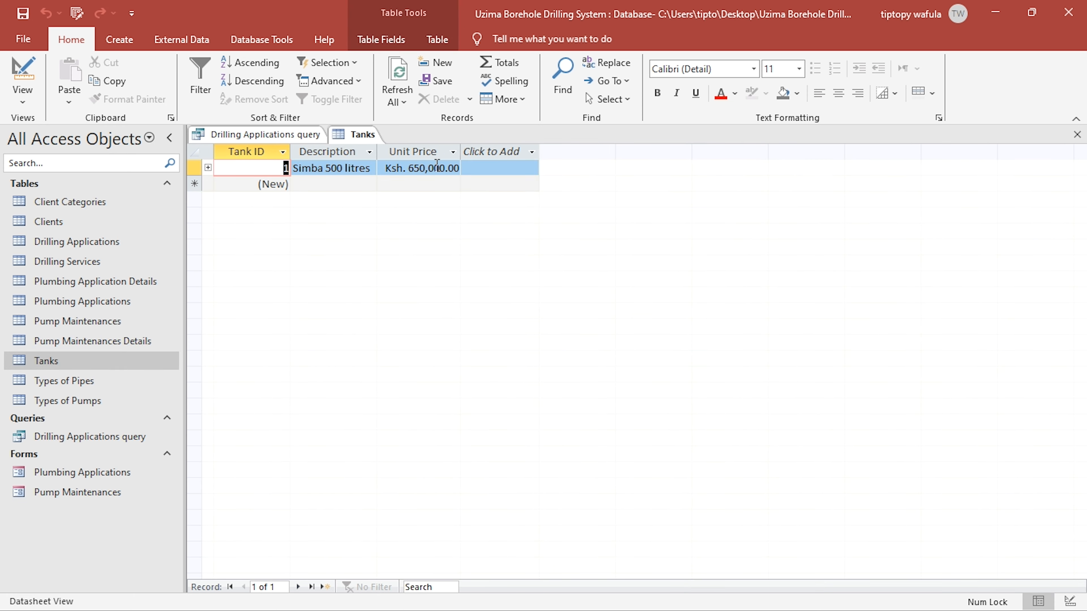
{"action": "left_click", "coordinate": [1077, 134]}
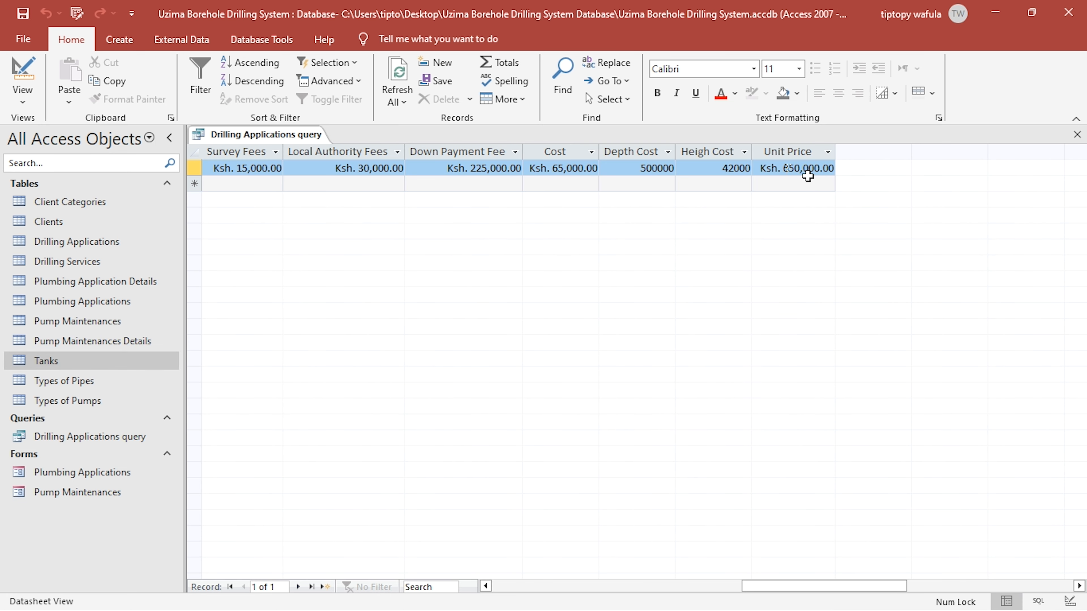
- Return the query to design and consult the rates and tax requirement in the KCSE project PDF, ending back in Access
{"action": "left_click", "coordinate": [23, 73]}
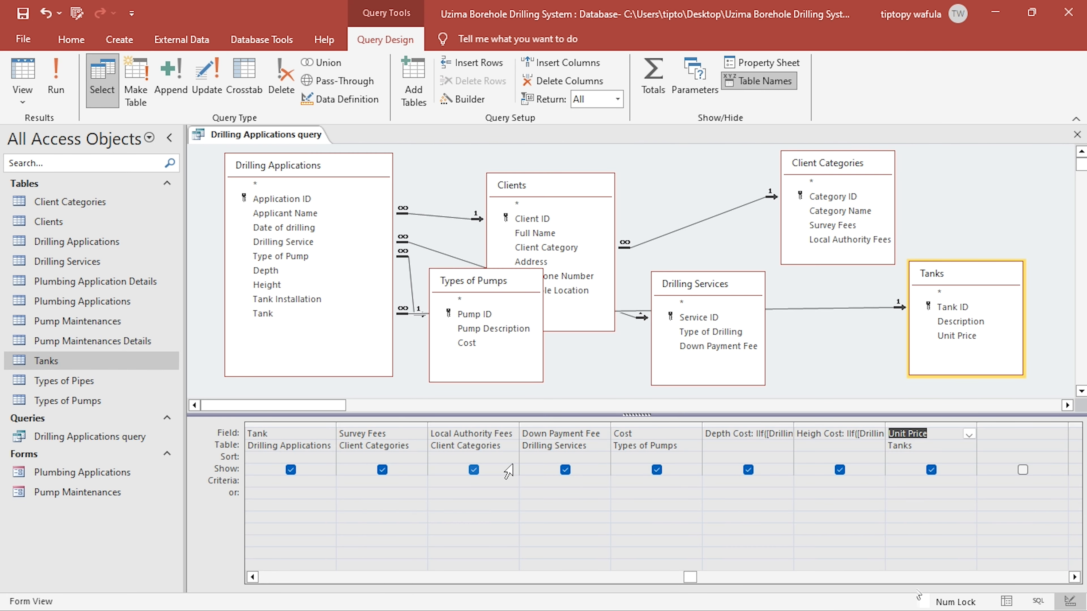
{"action": "key", "text": "alt+Tab"}
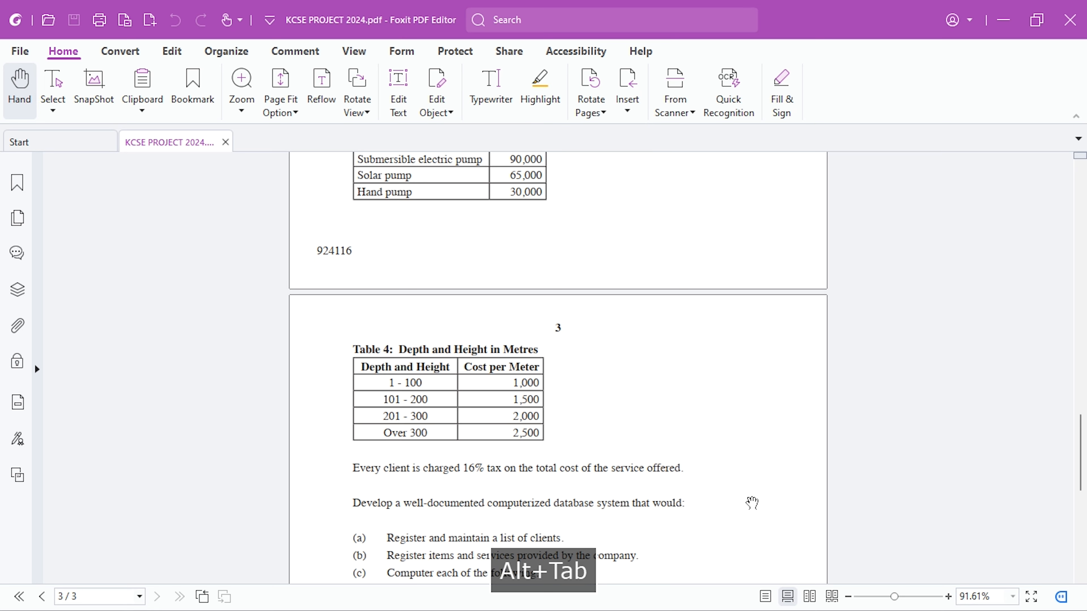
{"action": "key", "text": "alt+Tab"}
{"action": "key", "text": "alt+Tab"}
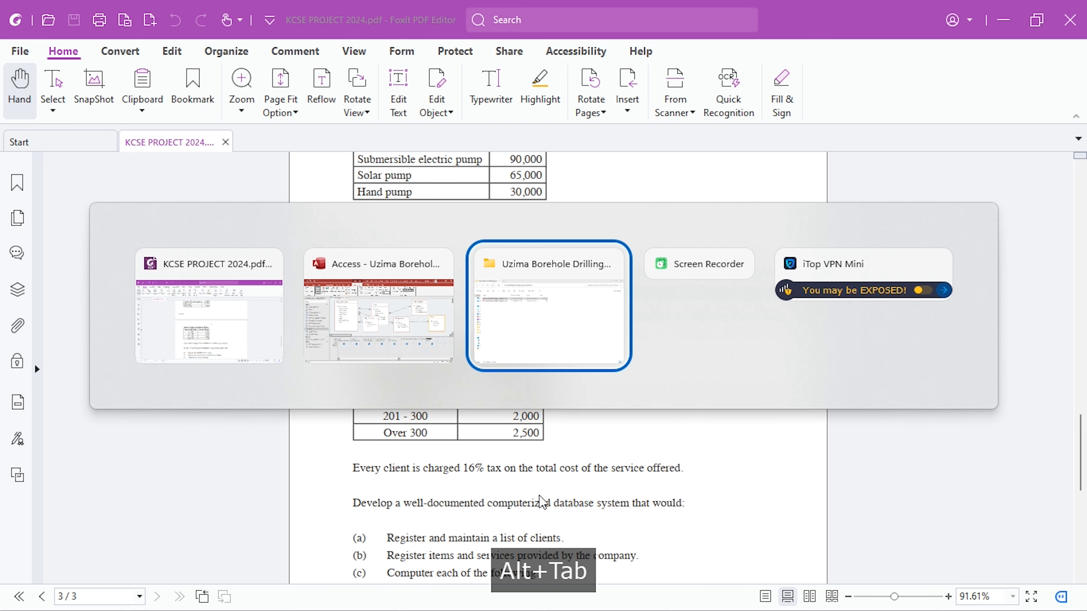
{"action": "key", "text": "alt+Tab"}
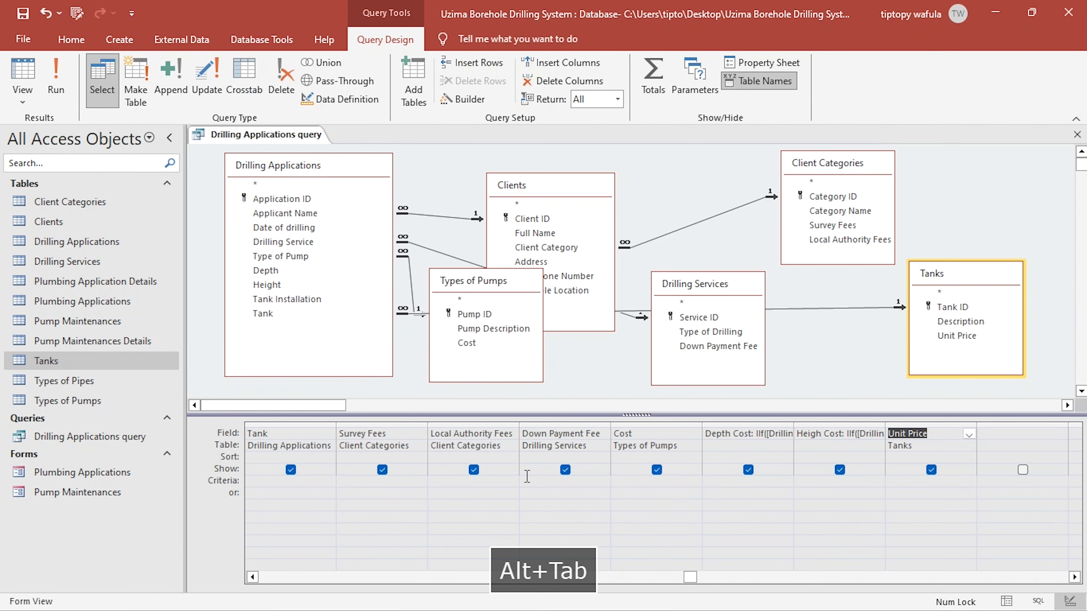
{"action": "key", "text": "alt+Tab"}
{"action": "key", "text": "alt+Tab"}
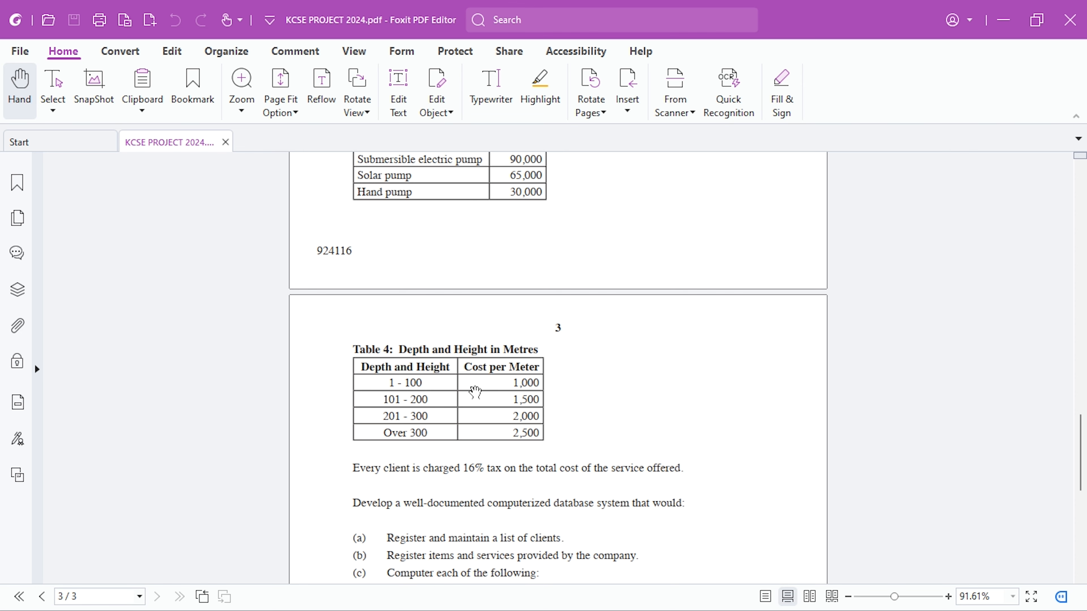
{"action": "key", "text": "alt+Tab"}
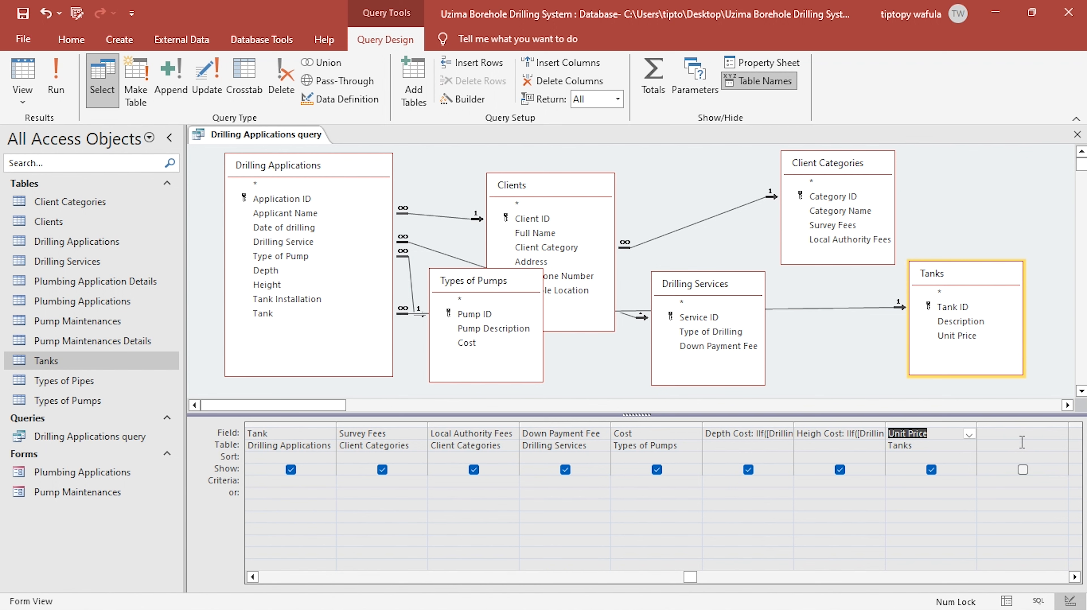
- Start a calculated field labelled Total Cost in the empty query column after Unit Price, using the Expression Builder
{"action": "left_click", "coordinate": [1021, 437]}
{"action": "right_click", "coordinate": [1012, 436]}
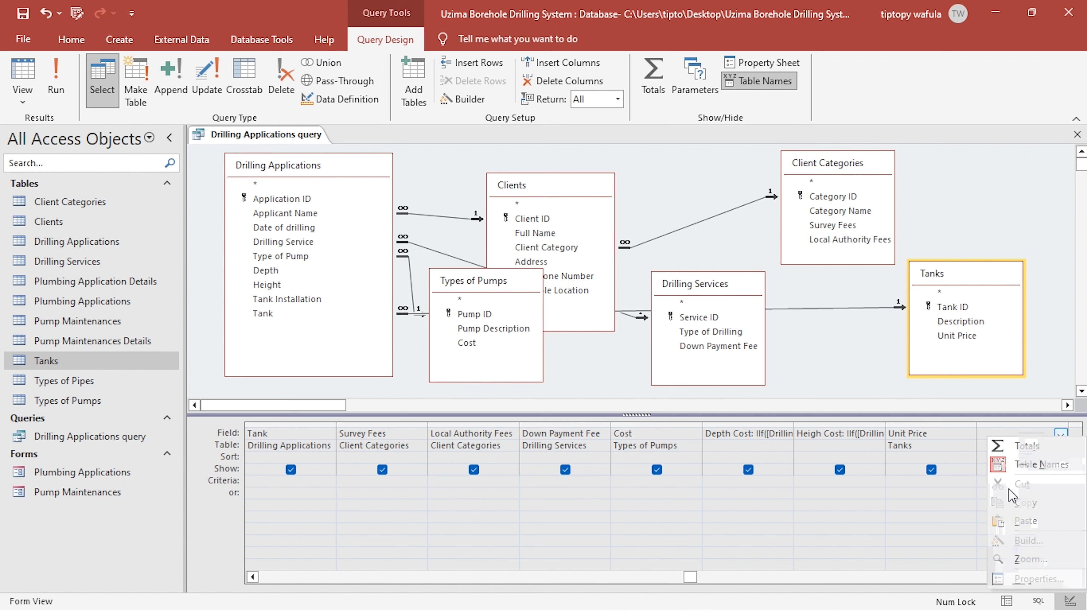
{"action": "left_click", "coordinate": [1017, 548]}
{"action": "left_click_drag", "start_coordinate": [478, 113], "coordinate": [715, 79]}
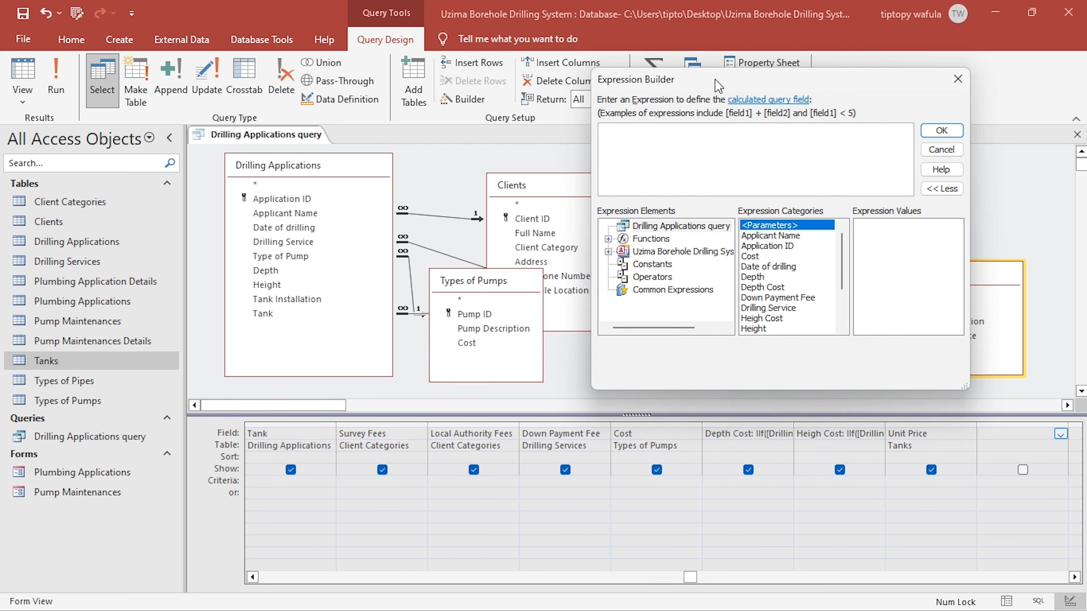
{"action": "type", "text": "TOtal"}
{"action": "key", "text": "BackSpace"}
{"action": "key", "text": "BackSpace"}
{"action": "key", "text": "BackSpace"}
{"action": "type", "text": "o"}
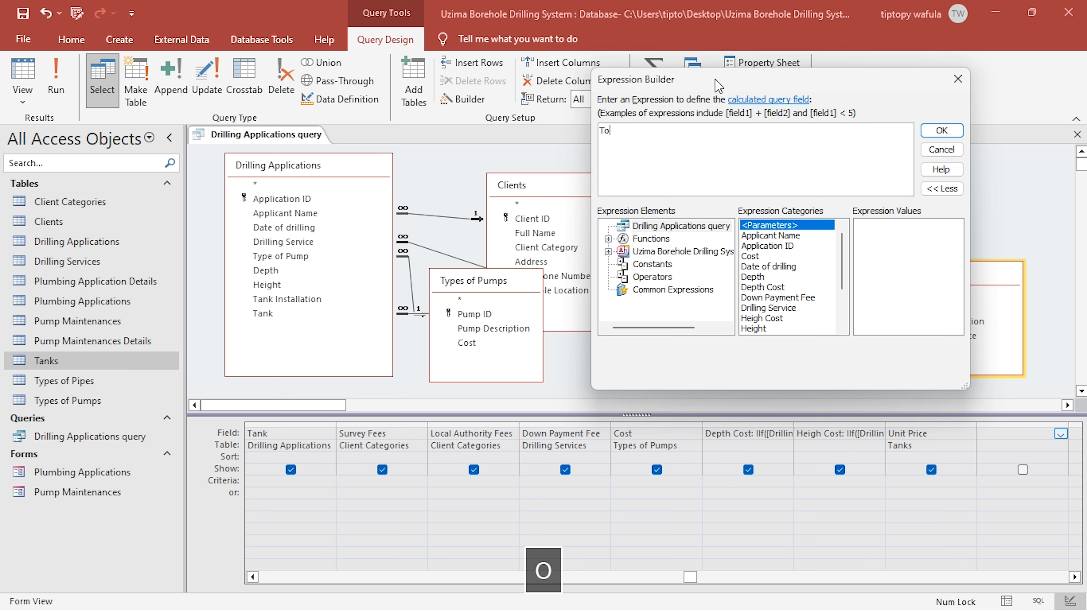
{"action": "type", "text": "tal Cost:"}
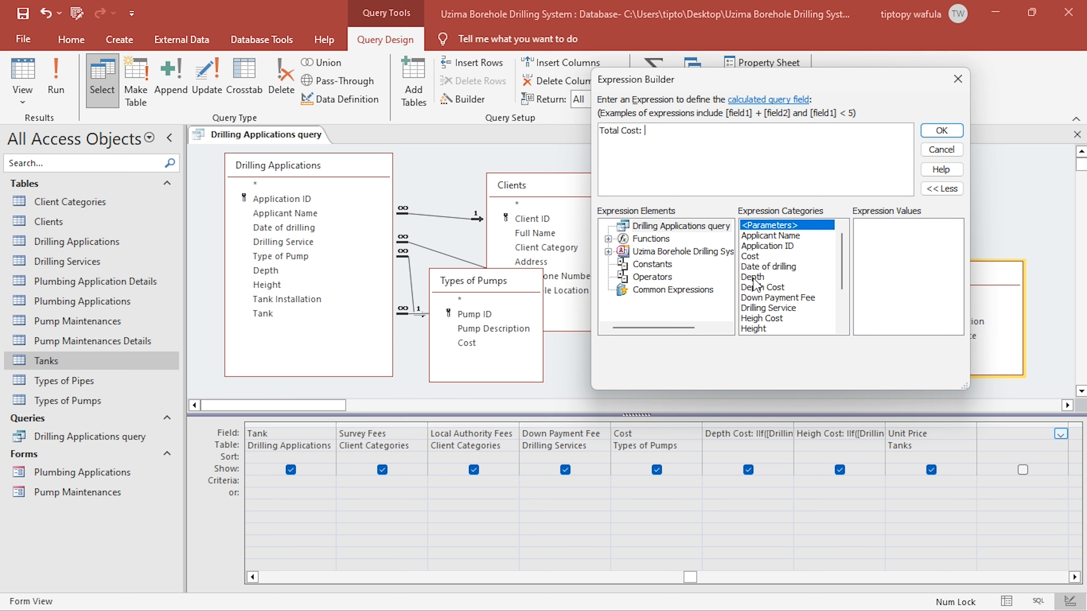
- Make the Total Cost expression add [Depth Cost] and [Heigh Cost], removing the «Expr» placeholders
{"action": "double_click", "coordinate": [767, 288]}
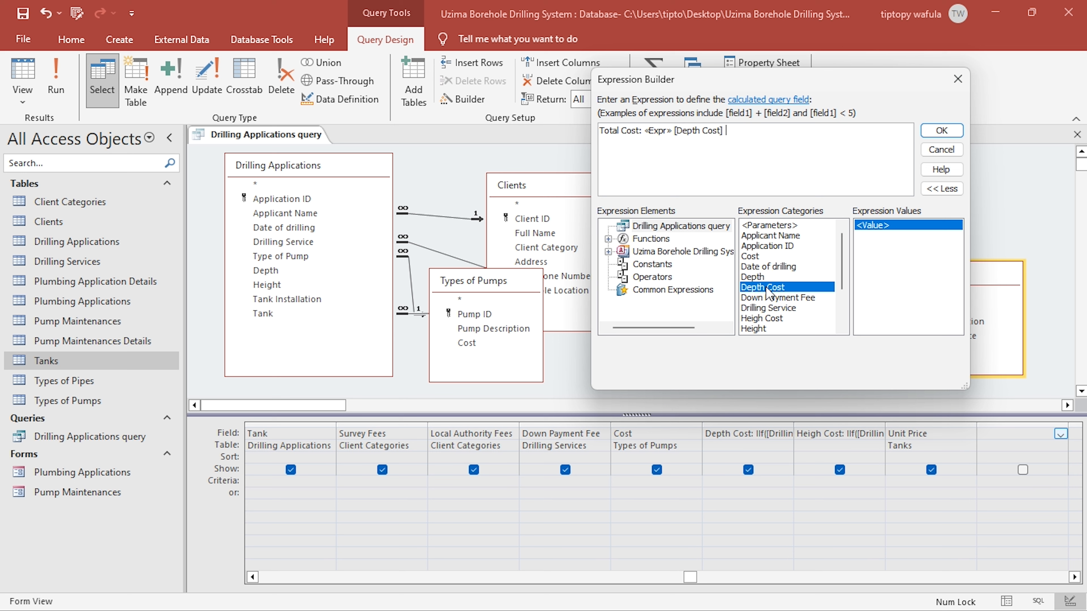
{"action": "left_click", "coordinate": [770, 318]}
{"action": "double_click", "coordinate": [770, 319]}
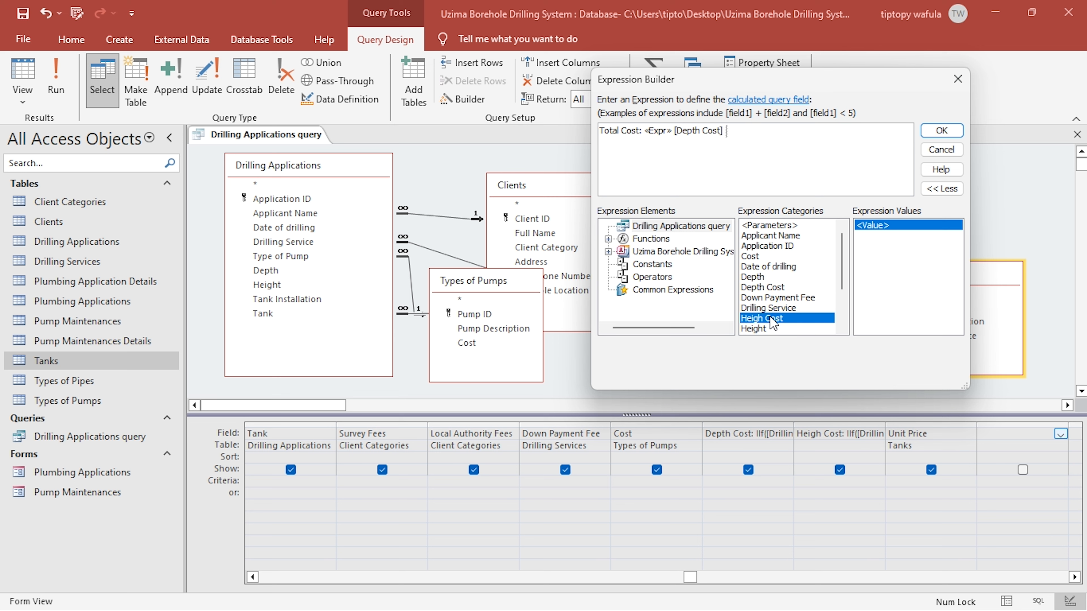
{"action": "left_click", "coordinate": [660, 131]}
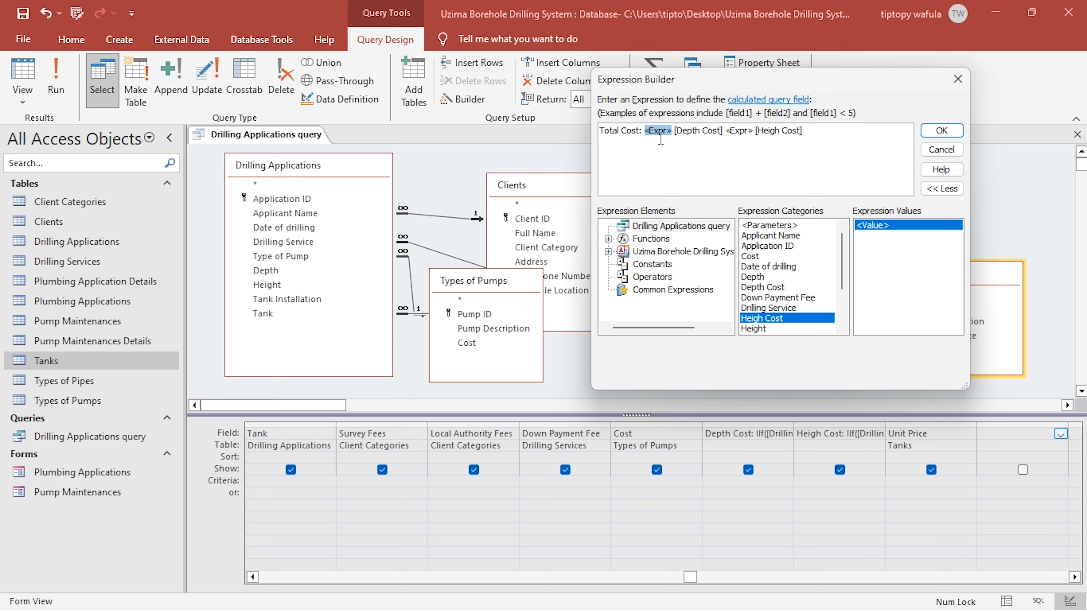
{"action": "key", "text": "Delete"}
{"action": "left_click", "coordinate": [710, 131]}
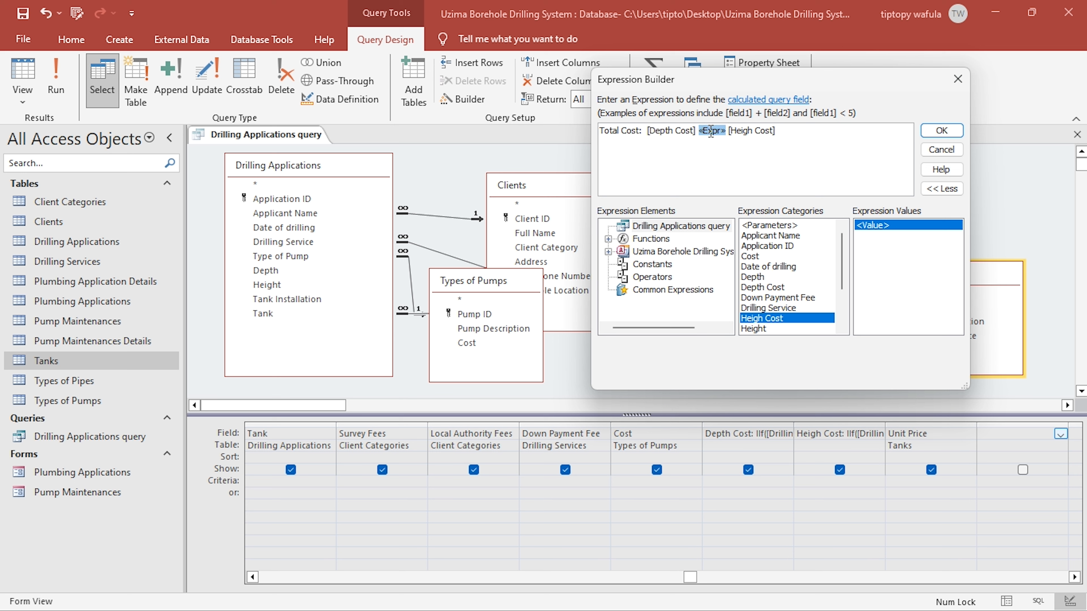
{"action": "left_click_drag", "start_coordinate": [712, 136], "coordinate": [711, 139]}
{"action": "type", "text": "+"}
- Extend the Total Cost sum with [Local Authority Fees], [Survey Fees] and [Unit Price]
{"action": "left_click", "coordinate": [772, 132]}
{"action": "type", "text": "+"}
{"action": "scroll", "coordinate": [809, 274], "scroll_direction": "down", "scroll_amount": 3}
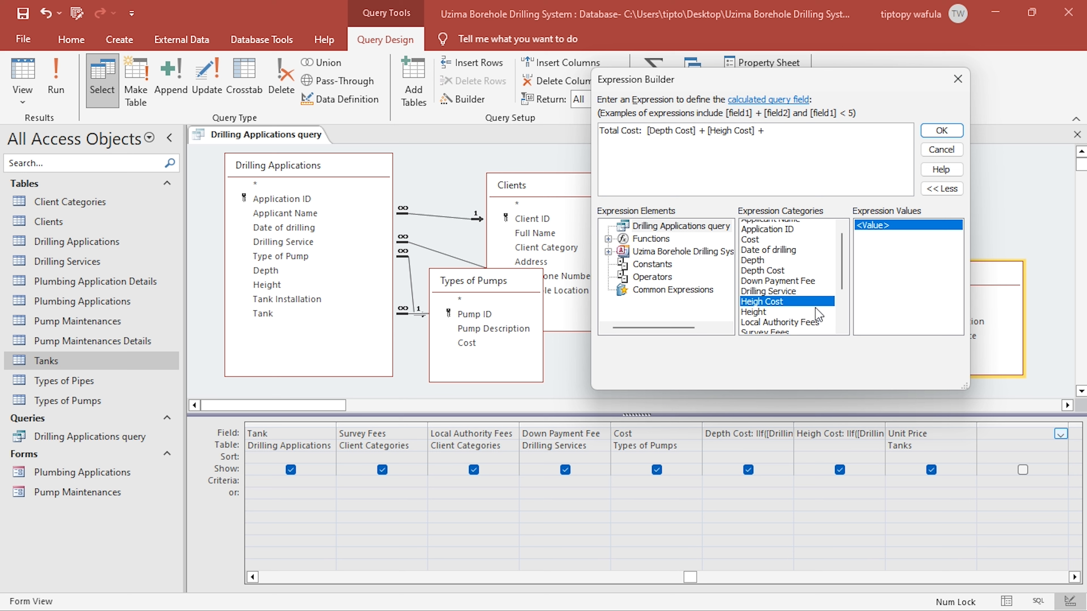
{"action": "scroll", "coordinate": [776, 289], "scroll_direction": "down", "scroll_amount": 1}
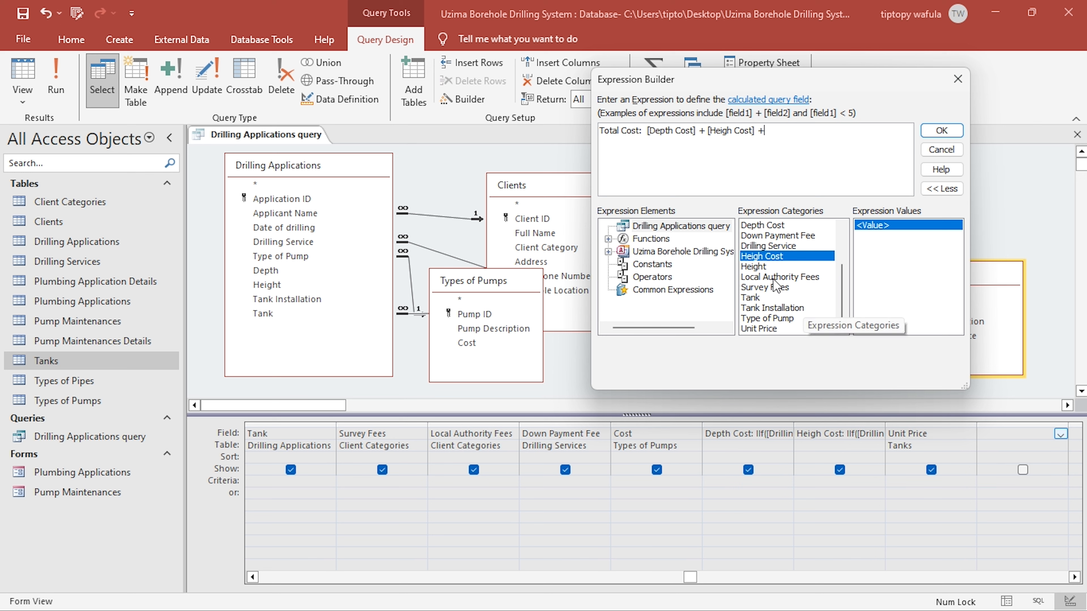
{"action": "double_click", "coordinate": [776, 278]}
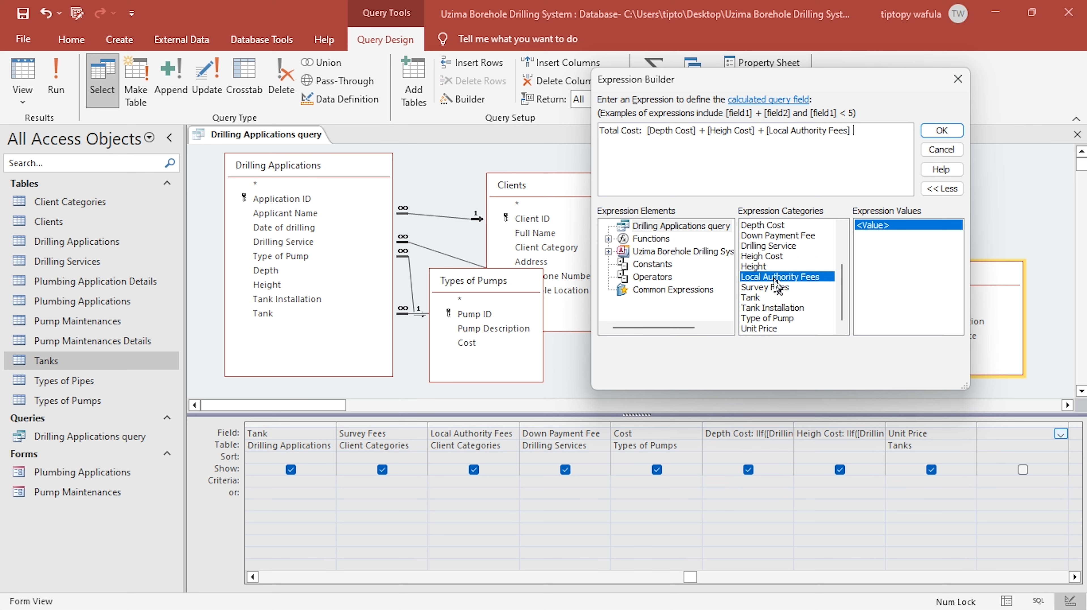
{"action": "double_click", "coordinate": [776, 286]}
{"action": "type", "text": "+"}
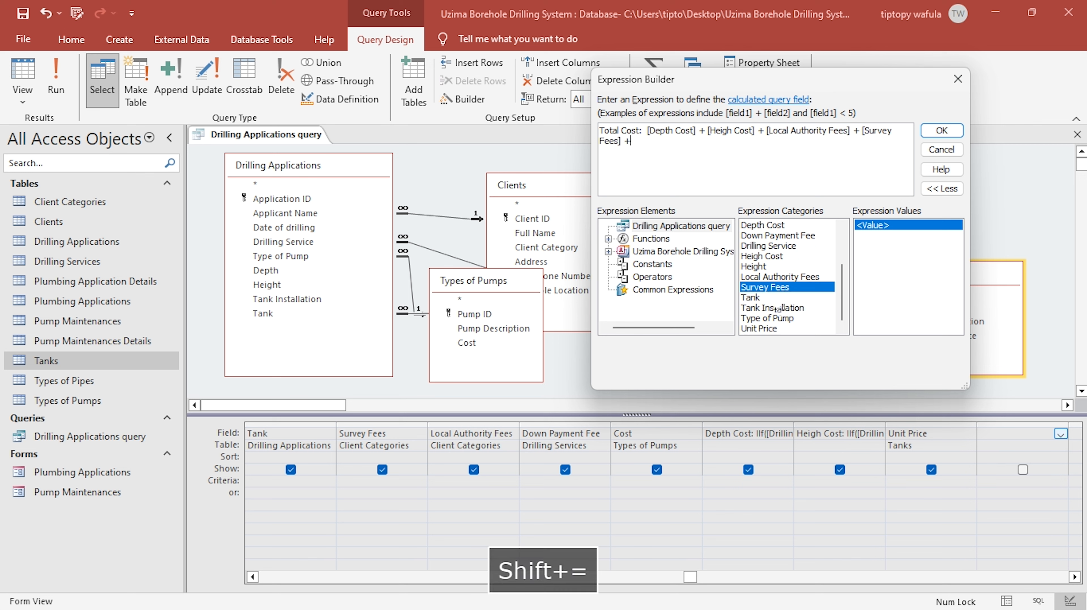
{"action": "double_click", "coordinate": [766, 328]}
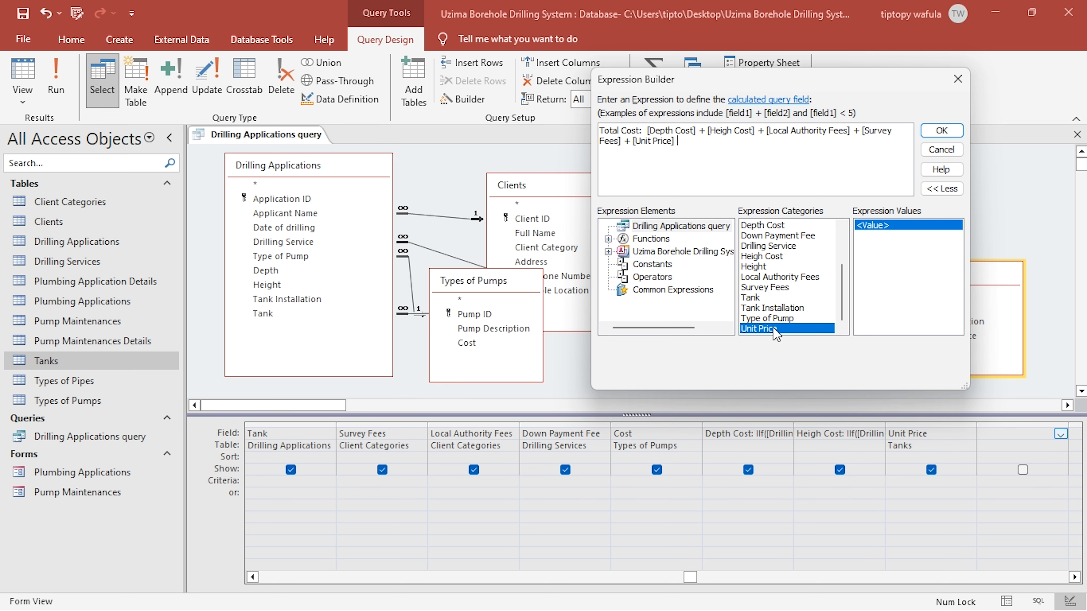
- Accept the Total Cost expression and review the query's cost columns in Datasheet view
{"action": "left_click", "coordinate": [938, 132]}
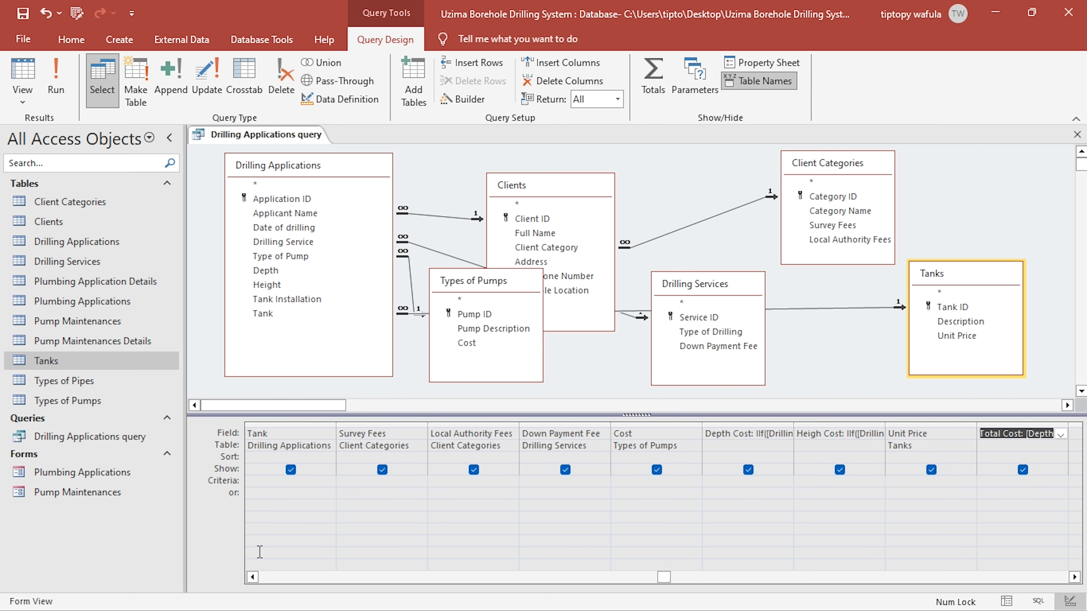
{"action": "left_click", "coordinate": [252, 577]}
{"action": "left_click", "coordinate": [253, 578]}
{"action": "left_click", "coordinate": [253, 578]}
{"action": "left_click", "coordinate": [253, 578]}
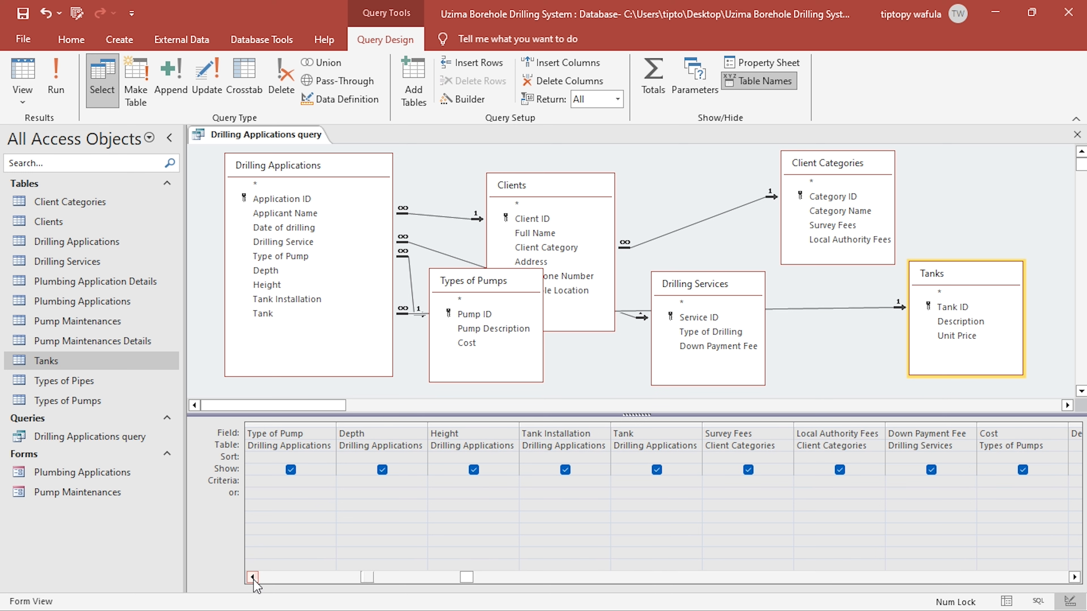
{"action": "left_click", "coordinate": [253, 578]}
{"action": "left_click", "coordinate": [253, 578]}
{"action": "left_click", "coordinate": [252, 578]}
{"action": "left_click", "coordinate": [253, 578]}
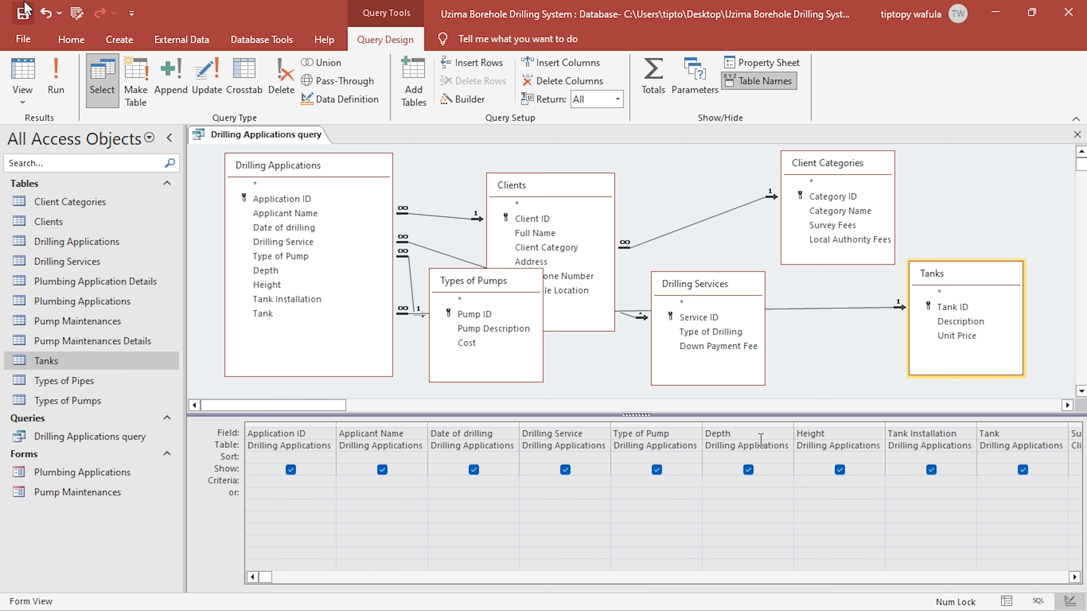
{"action": "left_click", "coordinate": [22, 73]}
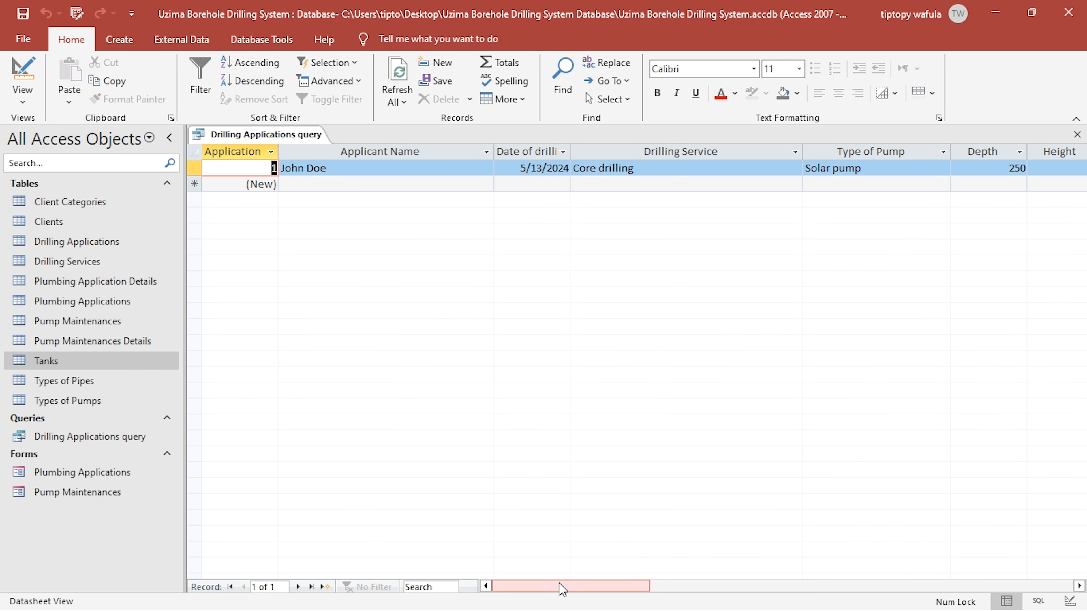
{"action": "left_click_drag", "start_coordinate": [562, 590], "coordinate": [707, 565]}
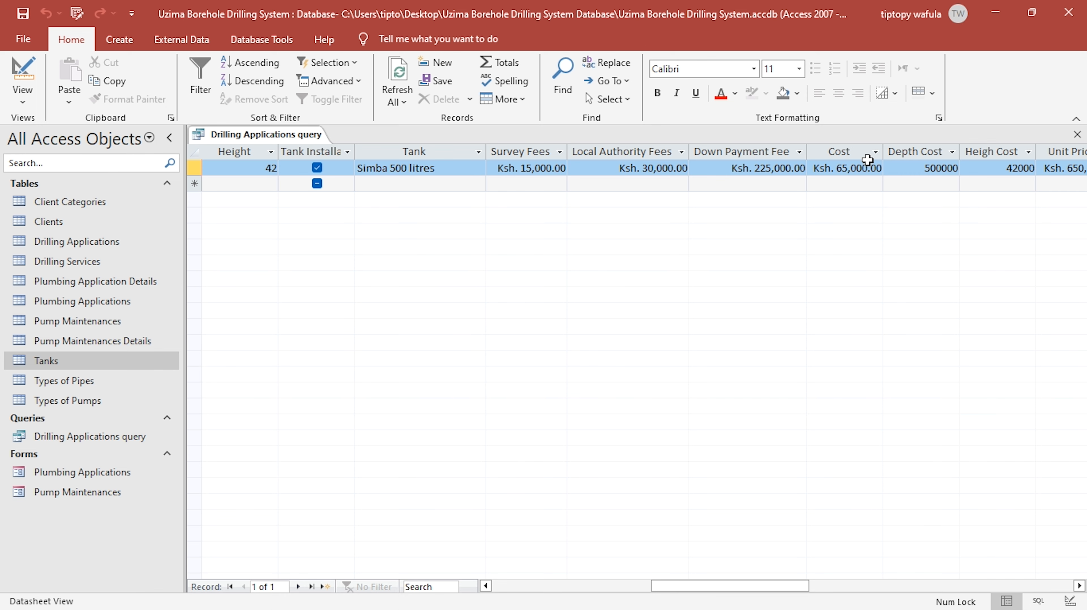
- Return the query to design and give the Cost field from Types of Pumps the label Pump Cost
{"action": "left_click", "coordinate": [23, 75]}
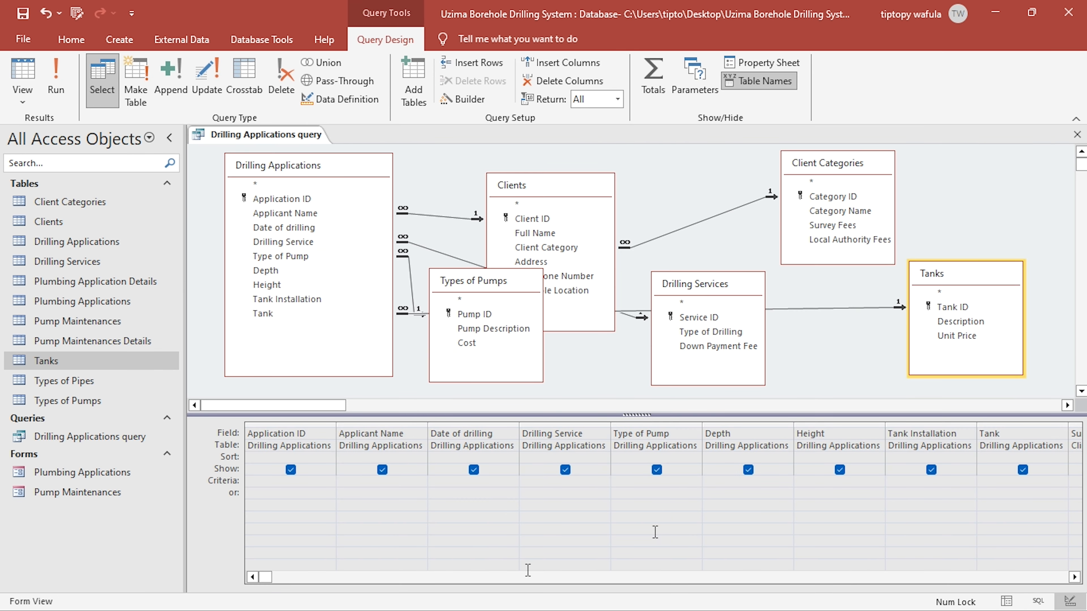
{"action": "left_click", "coordinate": [1074, 578]}
{"action": "left_click", "coordinate": [1075, 577]}
{"action": "left_click", "coordinate": [1075, 578]}
{"action": "left_click", "coordinate": [1075, 577]}
{"action": "left_click", "coordinate": [1075, 578]}
{"action": "left_click", "coordinate": [1075, 577]}
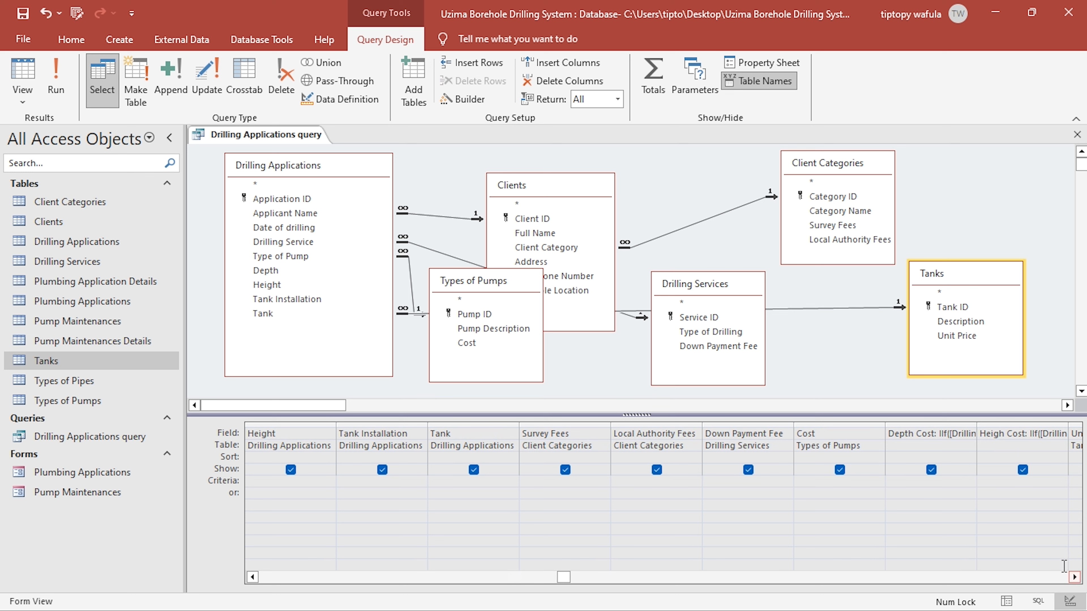
{"action": "left_click", "coordinate": [801, 433]}
{"action": "type", "text": "Pump C"}
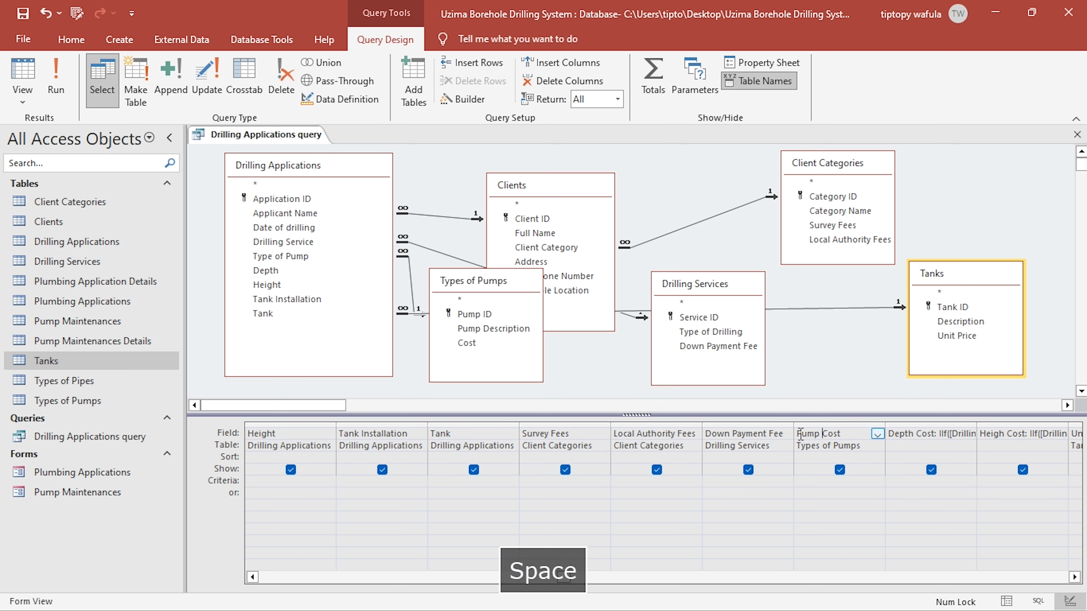
{"action": "type", "text": "oseCos"}
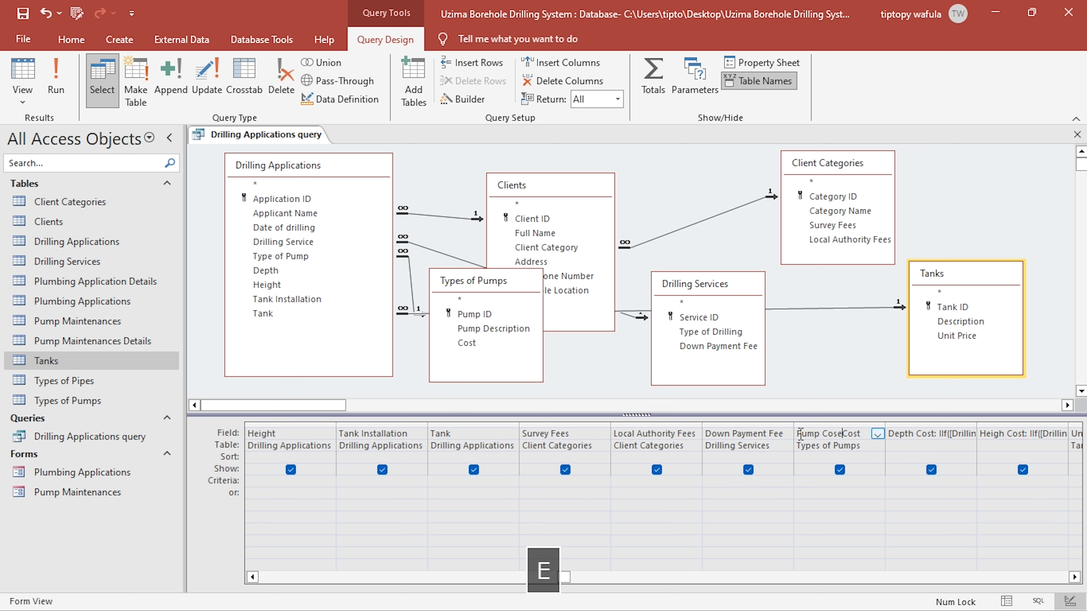
{"action": "key", "text": "BackSpace"}
{"action": "type", "text": "t:"}
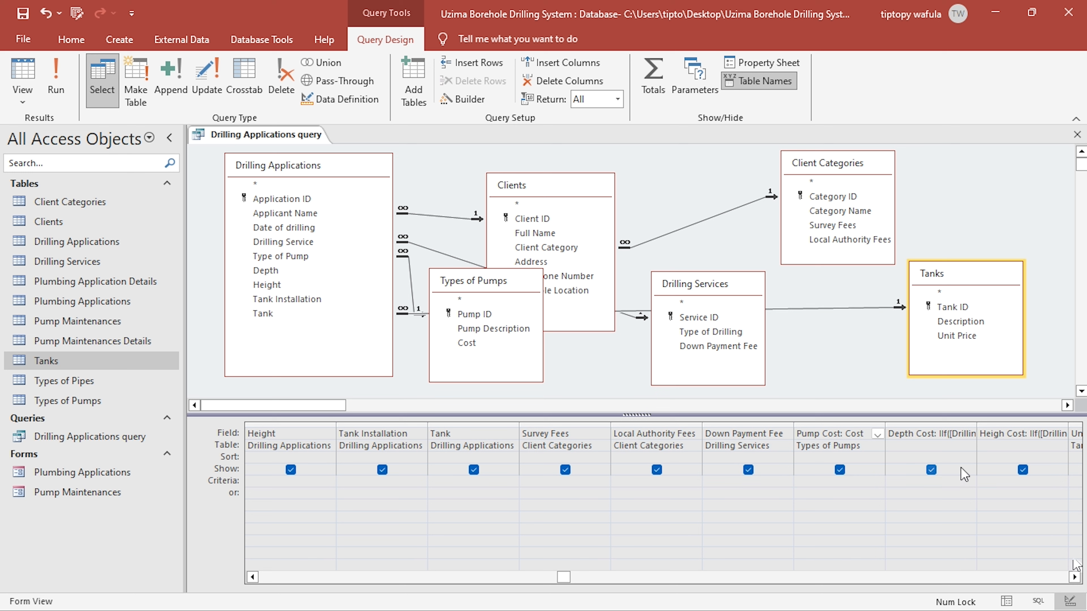
- Give the Unit Price field from the Tanks table the label Tank Cost
{"action": "left_click", "coordinate": [1075, 577]}
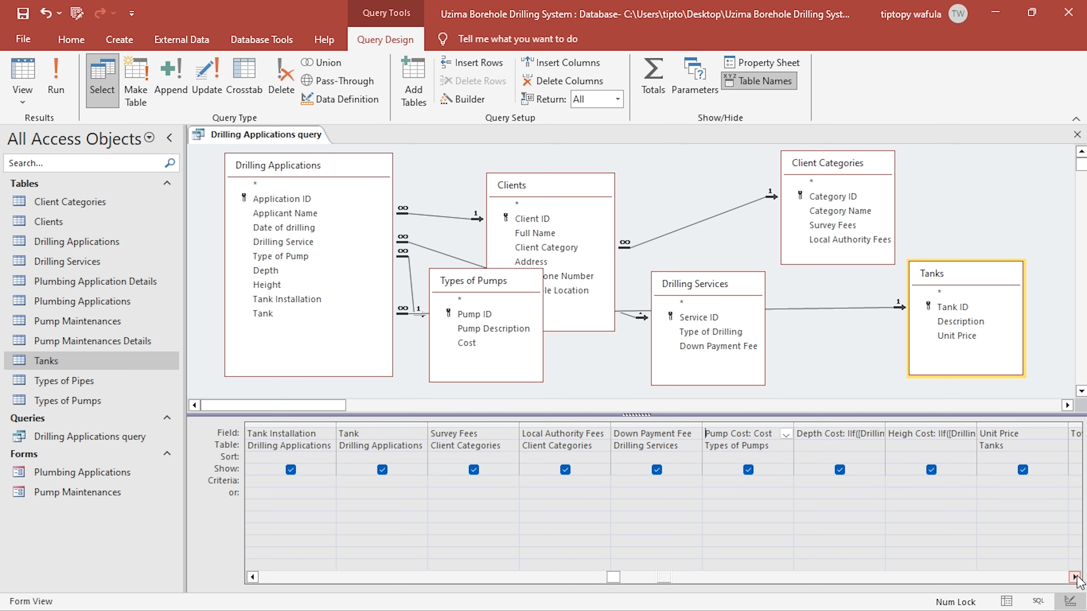
{"action": "left_click", "coordinate": [1076, 577]}
{"action": "left_click", "coordinate": [1075, 578]}
{"action": "left_click", "coordinate": [804, 438]}
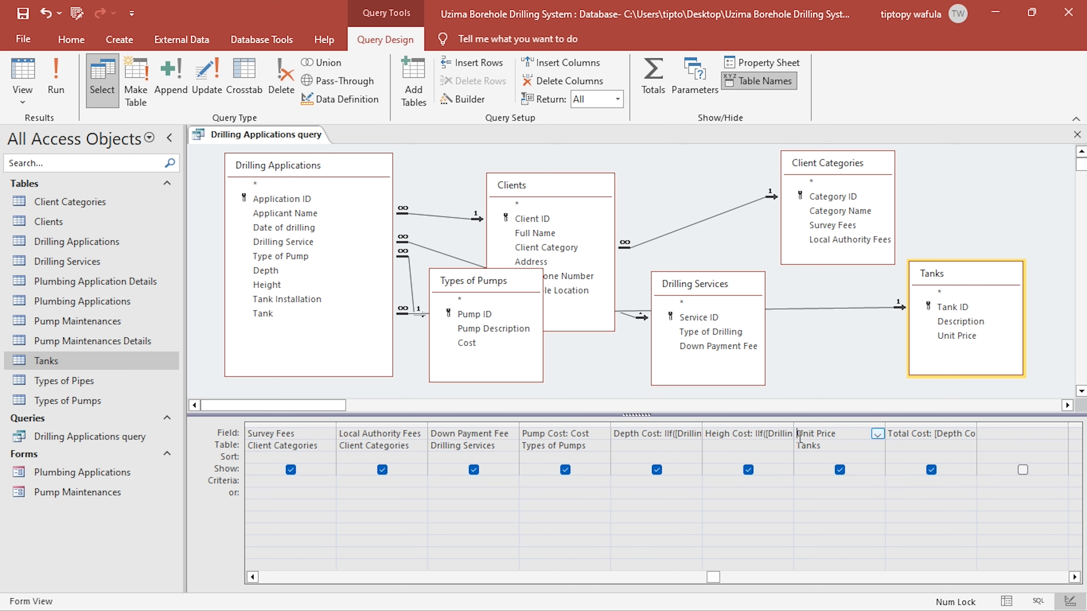
{"action": "type", "text": "T"}
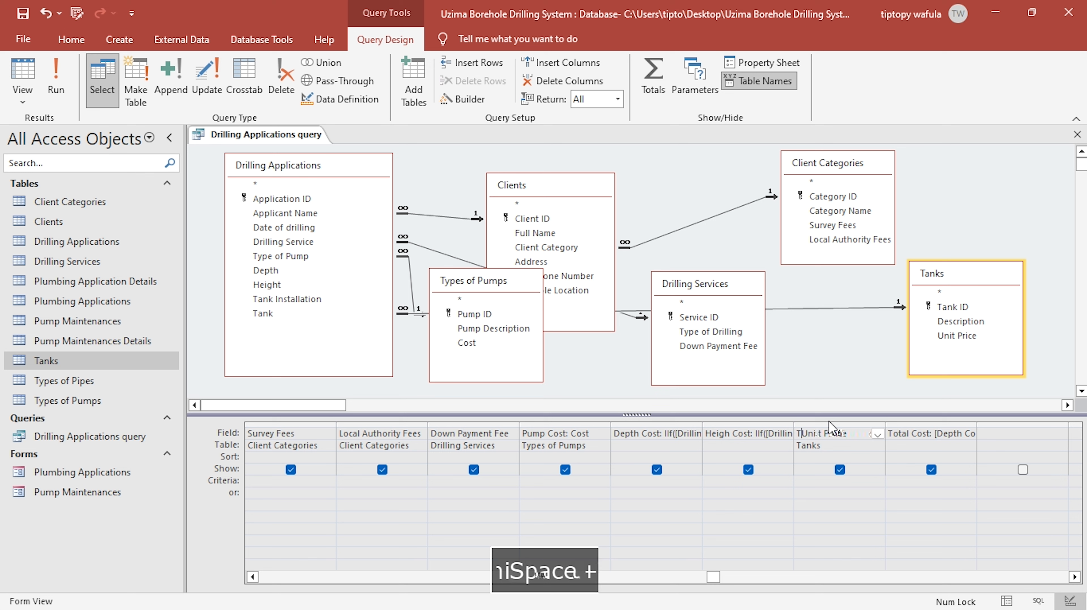
{"action": "type", "text": "ank Cost:"}
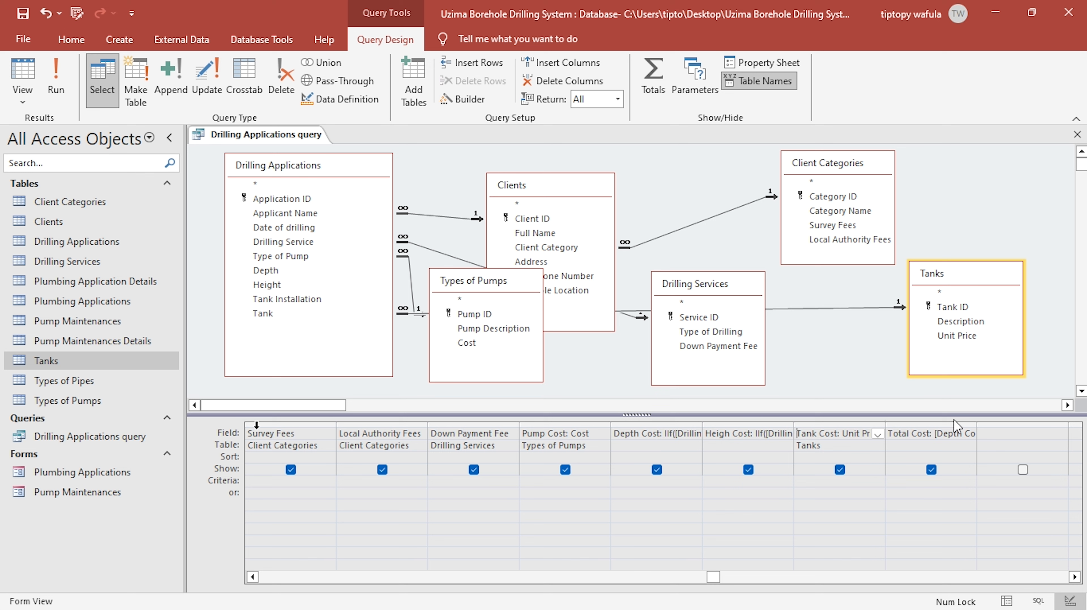
- Replace [Unit Price] with [Tank Cost] in the Total Cost expression, using the Expression Builder
{"action": "left_click", "coordinate": [931, 440]}
{"action": "right_click", "coordinate": [931, 440]}
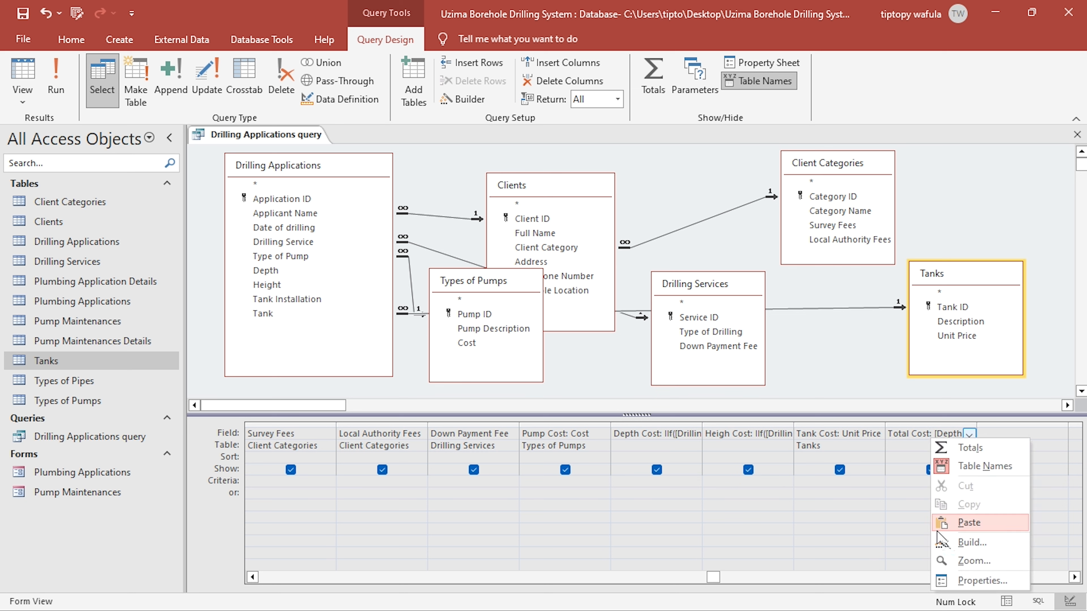
{"action": "left_click", "coordinate": [957, 545]}
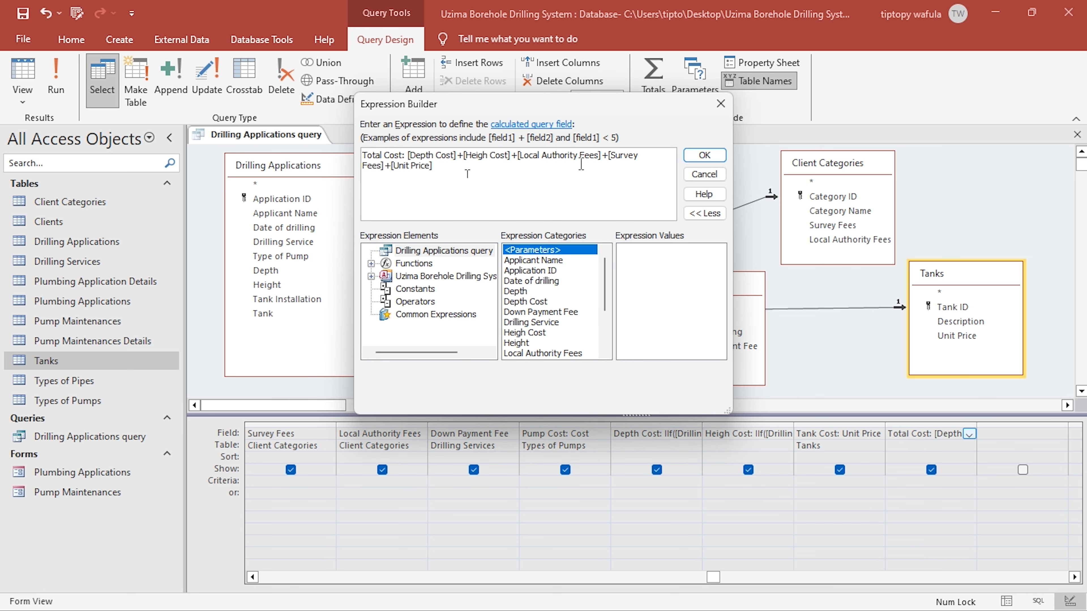
{"action": "double_click", "coordinate": [415, 166]}
{"action": "scroll", "coordinate": [532, 300], "scroll_direction": "down", "scroll_amount": 3}
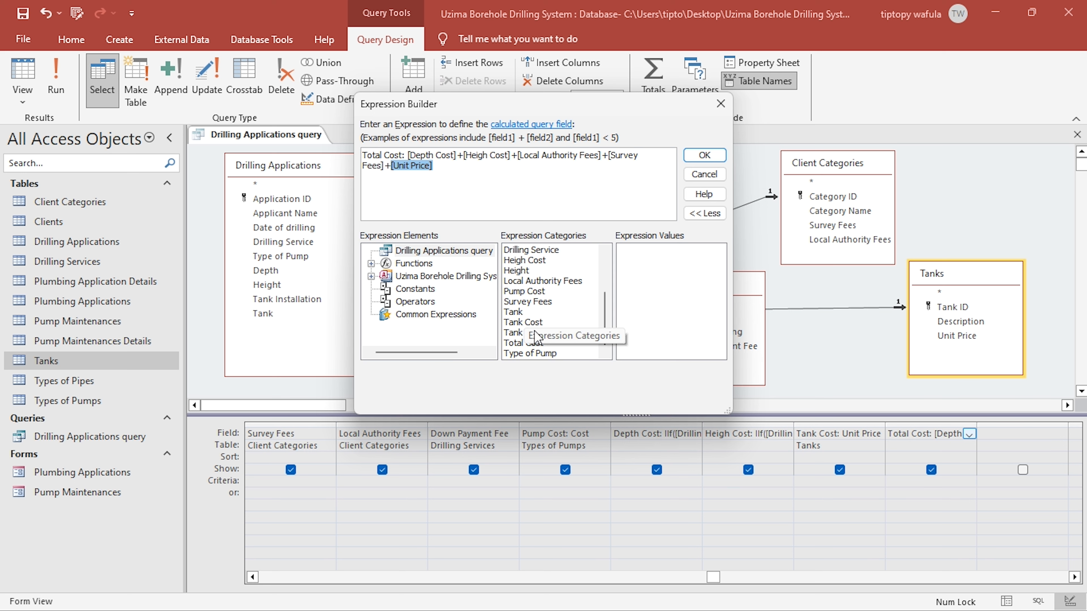
{"action": "double_click", "coordinate": [537, 323]}
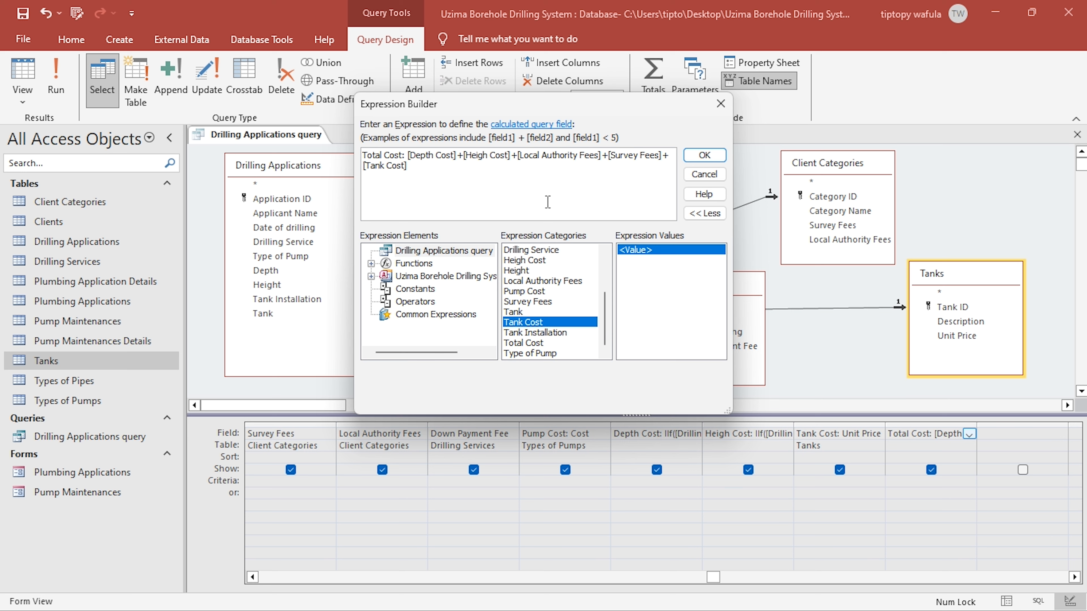
- Add [Down Payment Fee] to the Total Cost sum and accept the expression
{"action": "type", "text": "+"}
{"action": "scroll", "coordinate": [538, 274], "scroll_direction": "up", "scroll_amount": 3}
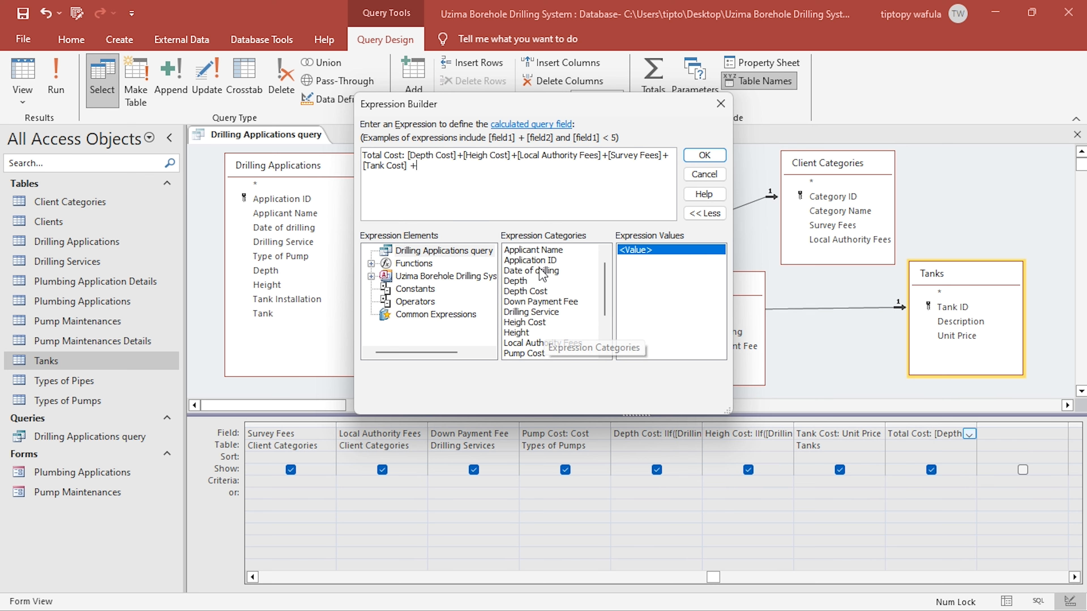
{"action": "double_click", "coordinate": [549, 302]}
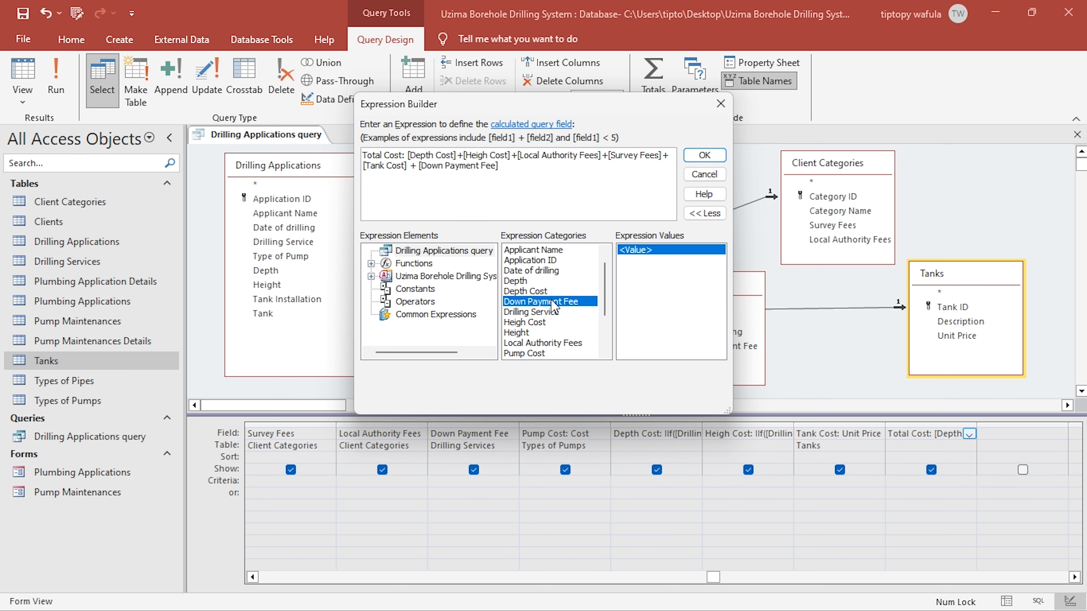
{"action": "scroll", "coordinate": [553, 306], "scroll_direction": "down", "scroll_amount": 3}
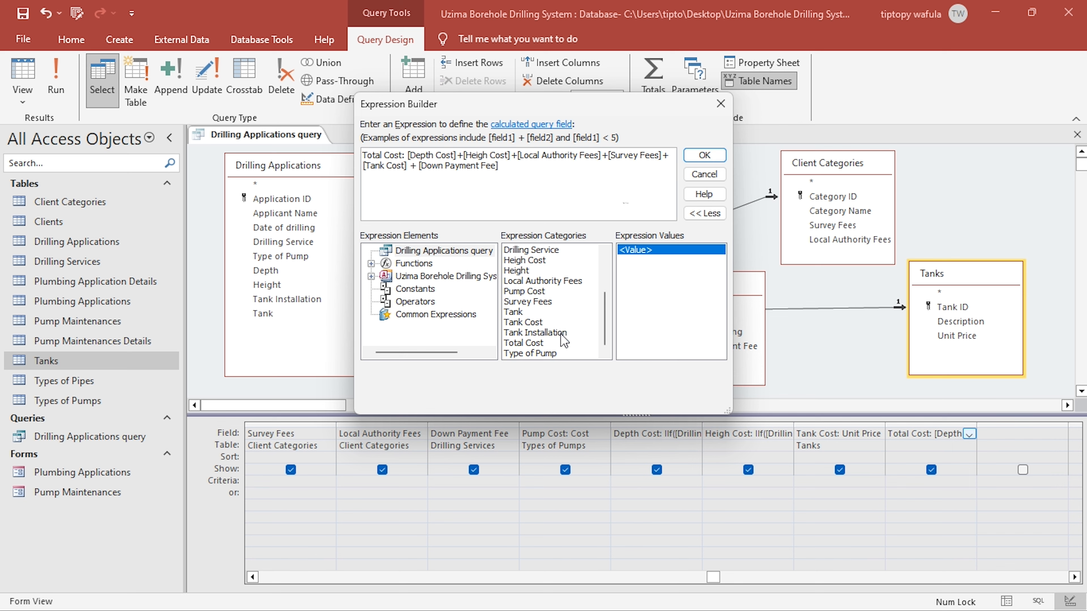
{"action": "left_click", "coordinate": [687, 154]}
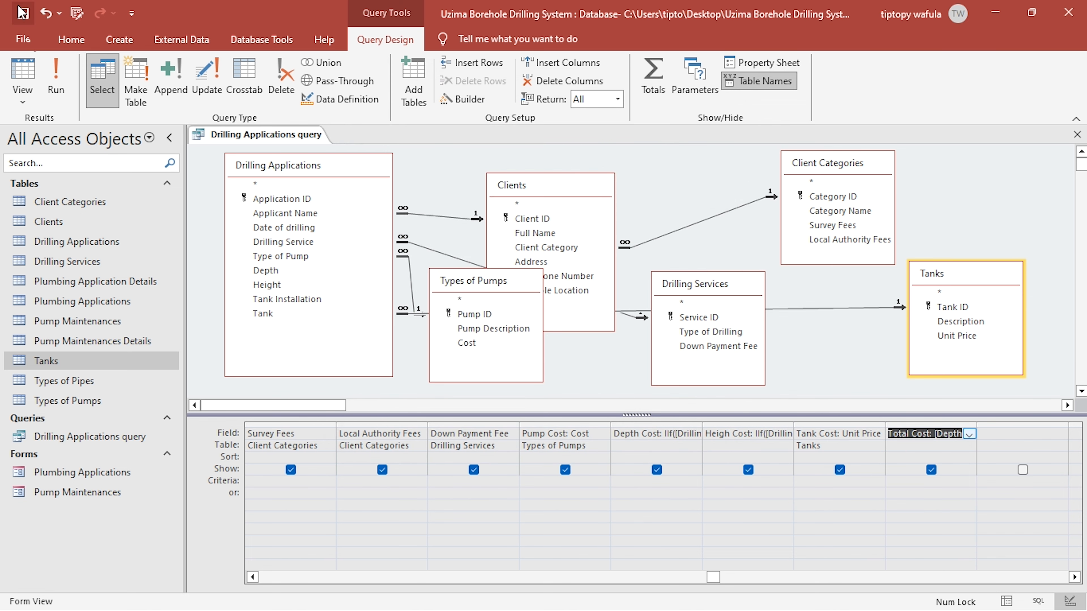
- Check the Total Cost result in Datasheet view and review its expression back in design
{"action": "left_click", "coordinate": [34, 70]}
{"action": "left_click_drag", "start_coordinate": [633, 586], "coordinate": [861, 546]}
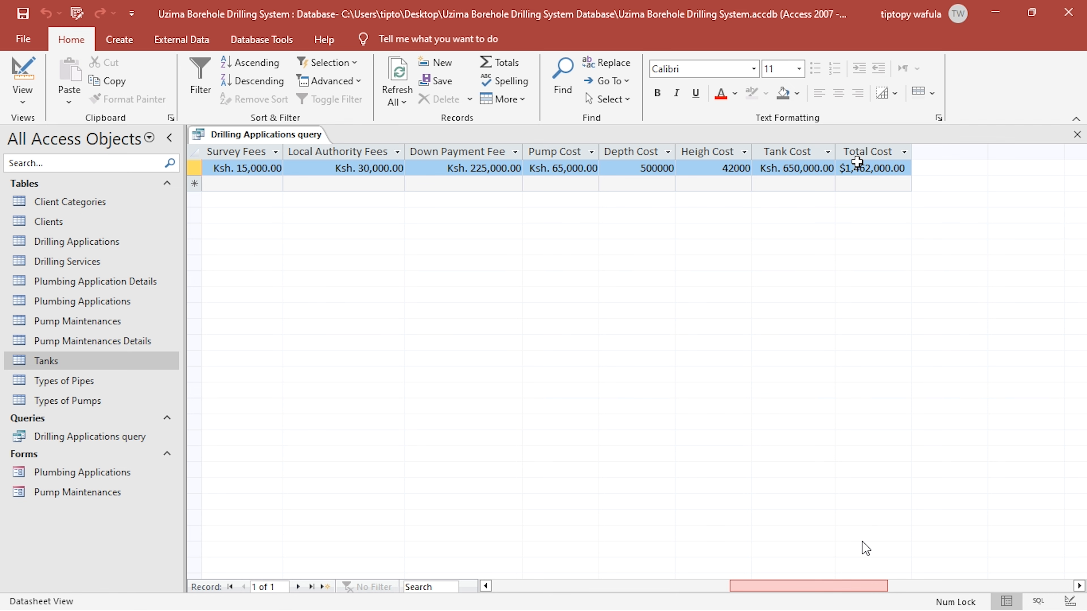
{"action": "left_click", "coordinate": [4, 73]}
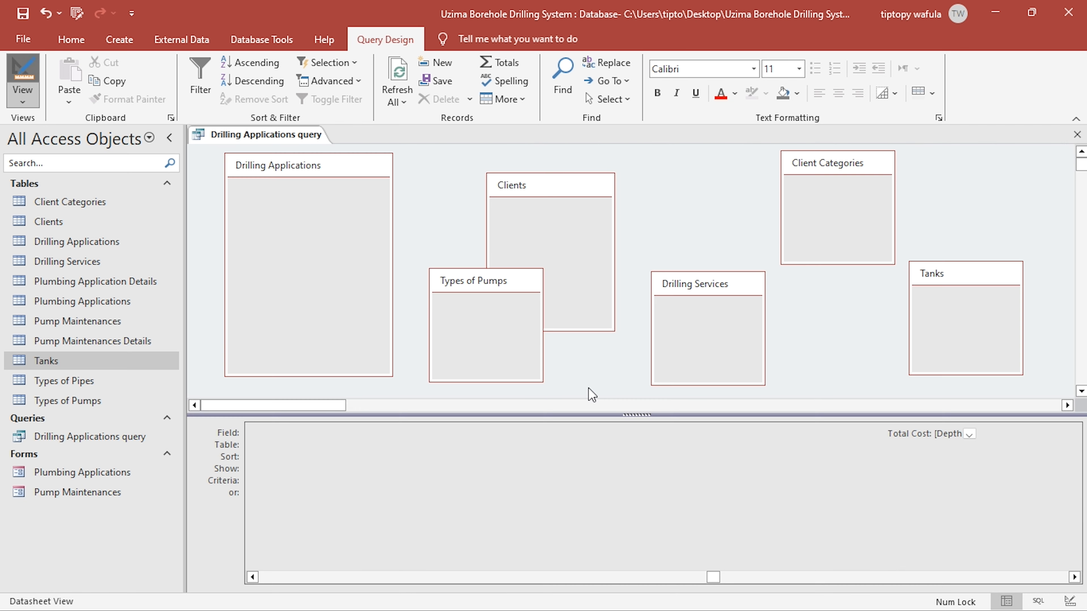
{"action": "right_click", "coordinate": [931, 434]}
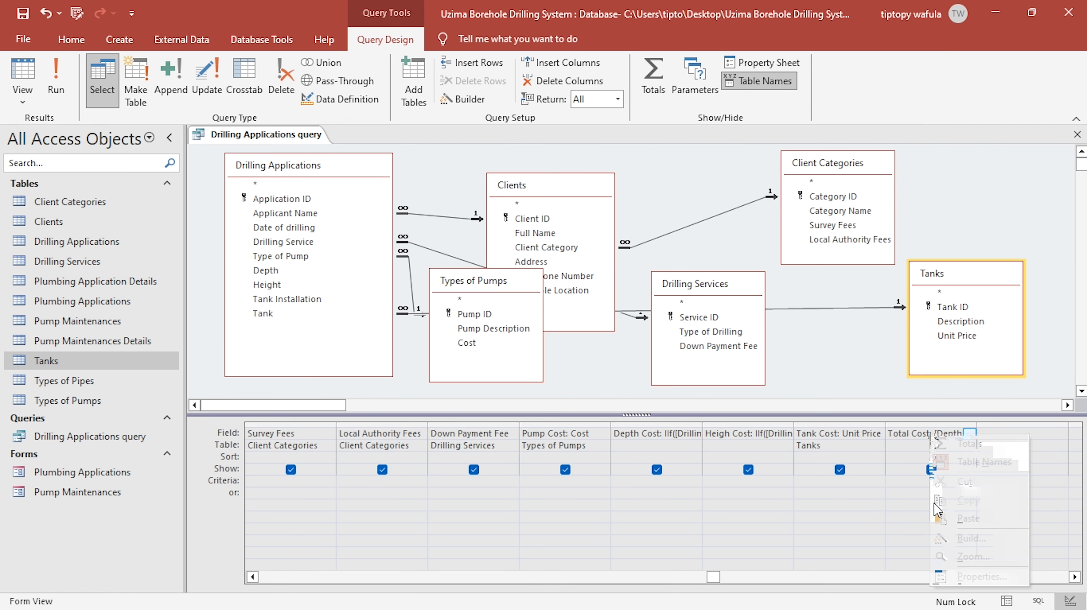
{"action": "left_click", "coordinate": [945, 533]}
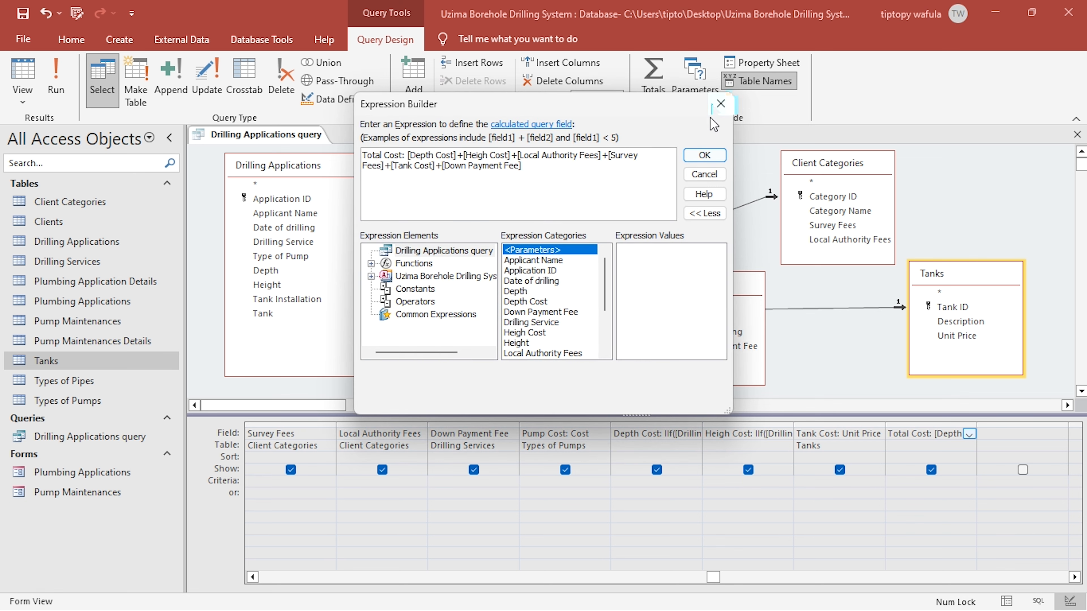
{"action": "left_click", "coordinate": [710, 110]}
- Set the Total Cost field's Format property to "Ksh. "#,00.00 and copy the format string
{"action": "left_click", "coordinate": [755, 64]}
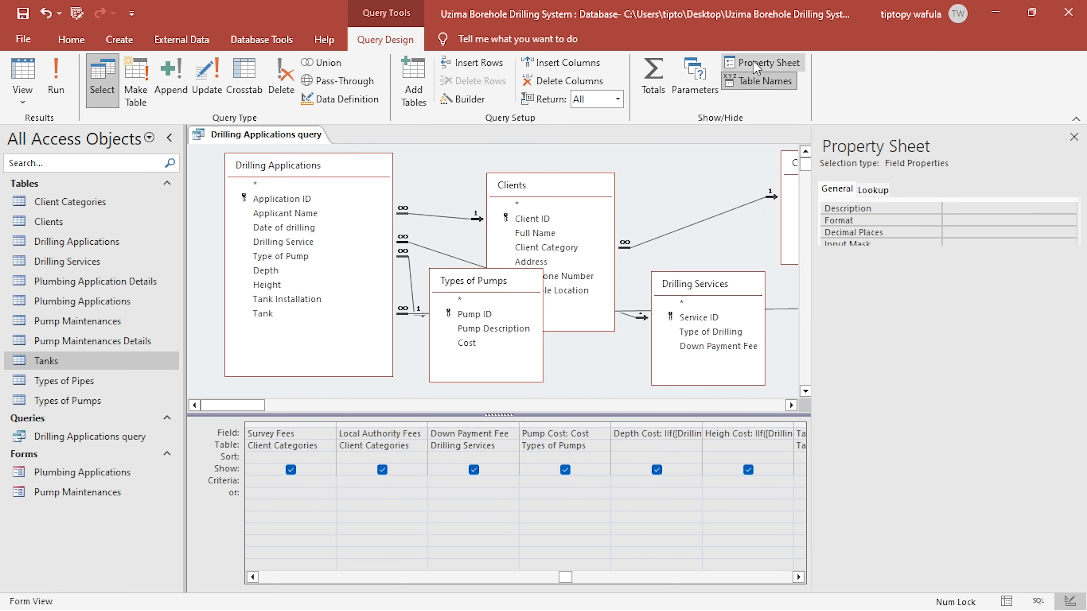
{"action": "left_click", "coordinate": [971, 219]}
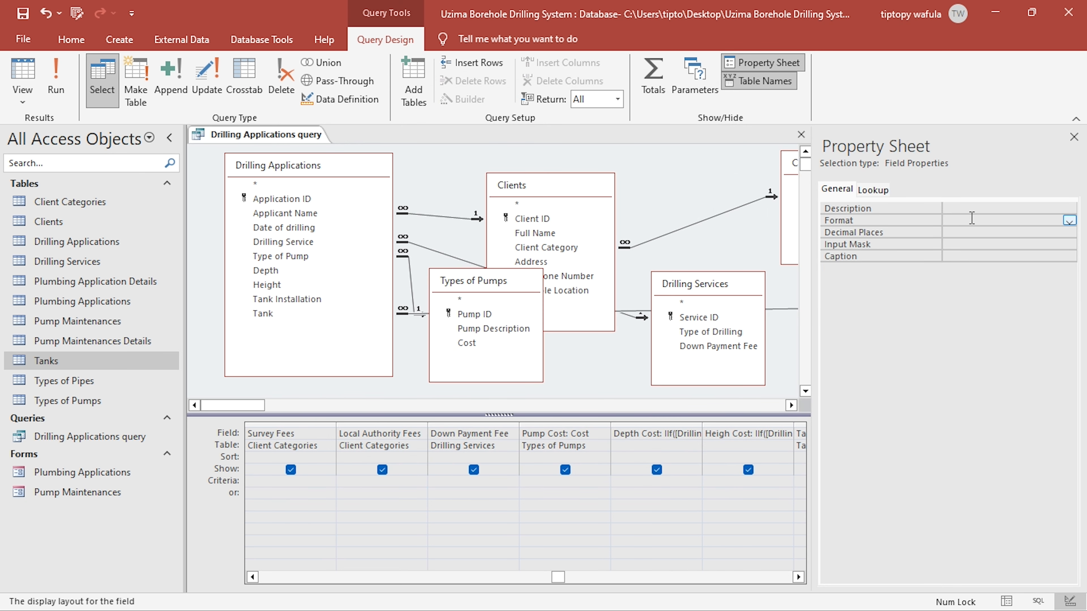
{"action": "type", "text": "\"K\""}
{"action": "key", "text": "BackSpace"}
{"action": "type", "text": "sh. "}
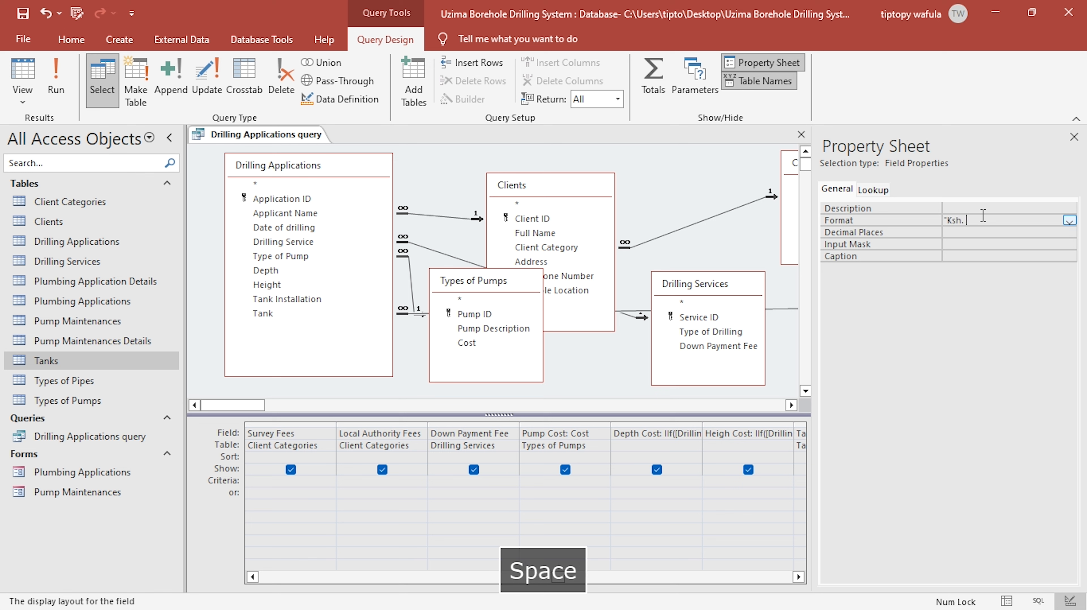
{"action": "type", "text": "\""}
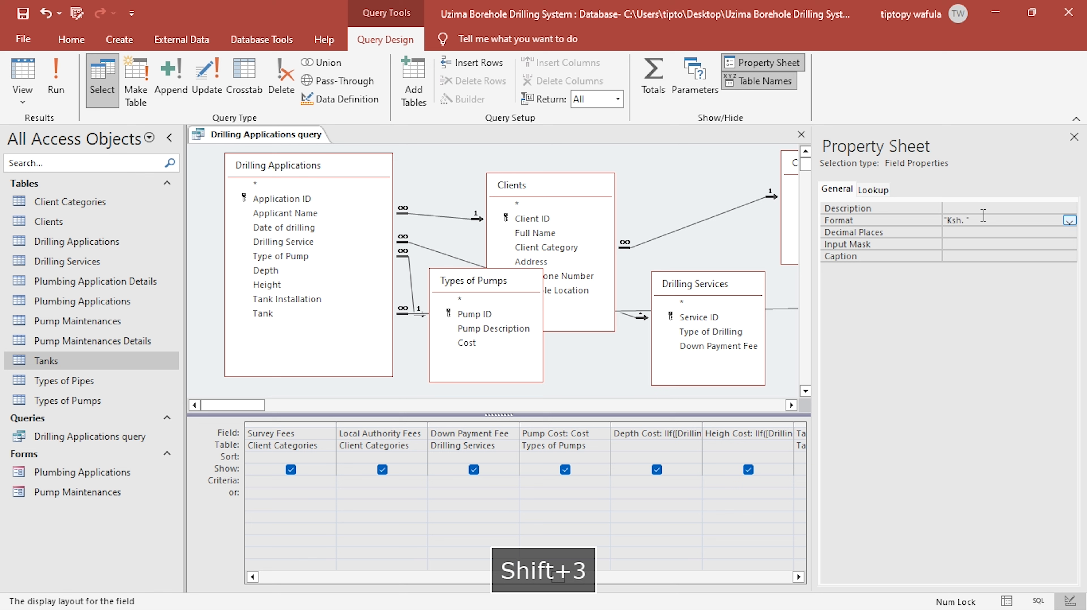
{"action": "type", "text": "#,00"}
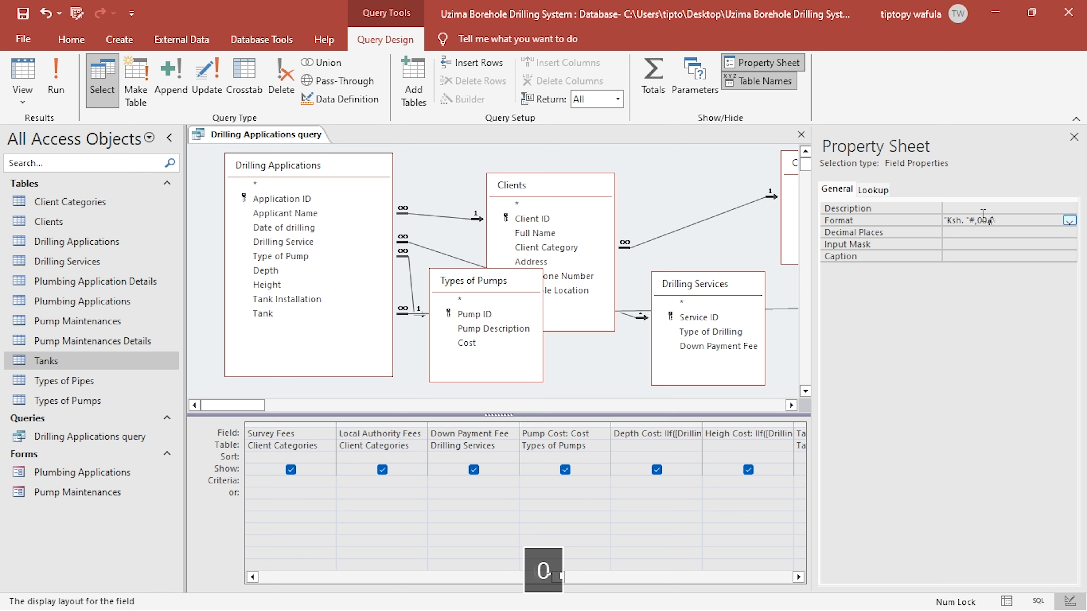
{"action": "type", "text": ".00"}
{"action": "key", "text": "ctrl+c"}
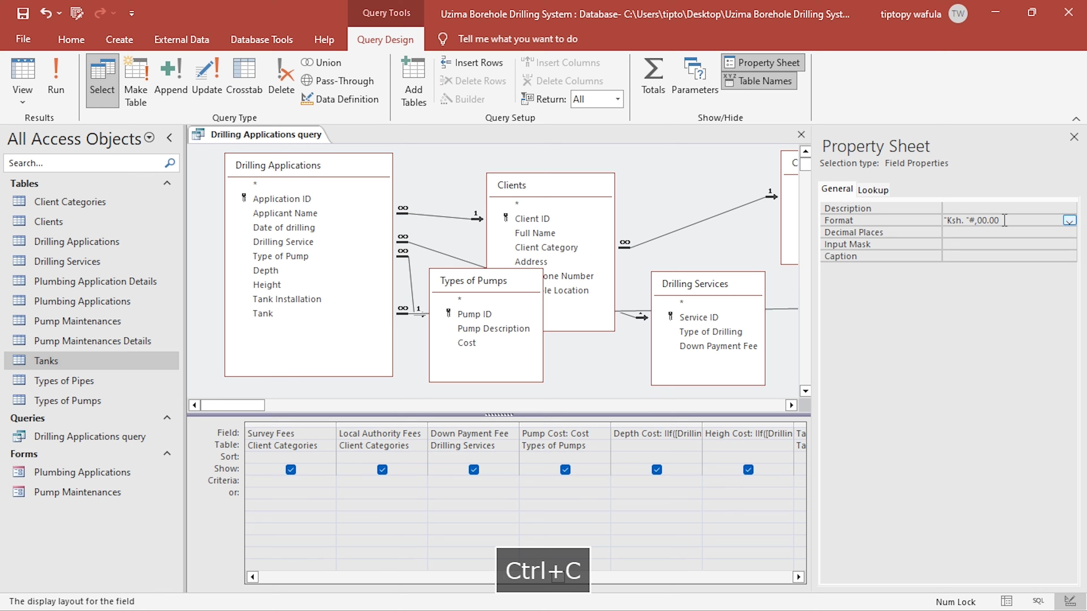
{"action": "left_click_drag", "start_coordinate": [1004, 220], "coordinate": [928, 221]}
{"action": "left_click", "coordinate": [1001, 233]}
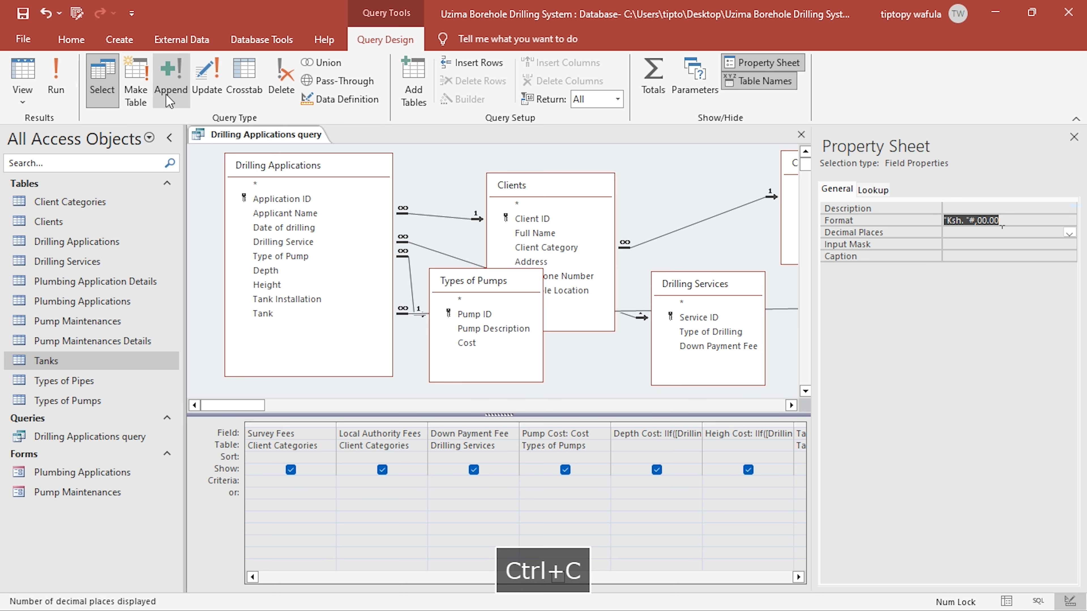
{"action": "left_click", "coordinate": [1074, 137]}
- Select the empty column after Total Cost and consult the tax requirement in the KCSE project PDF in Foxit PDF Editor
{"action": "left_click", "coordinate": [994, 432]}
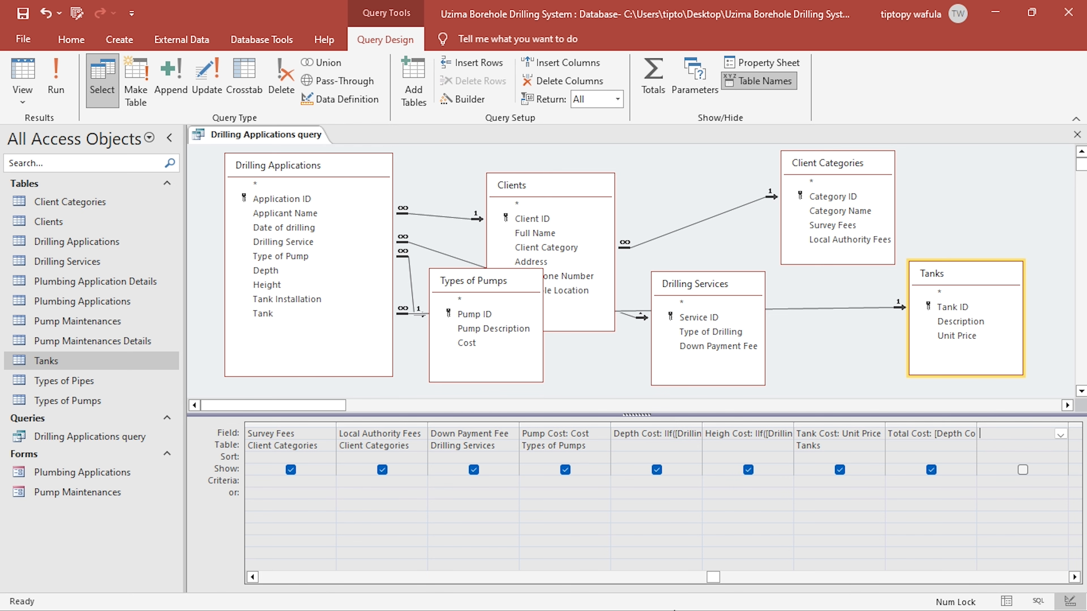
{"action": "key", "text": "alt+Tab"}
{"action": "scroll", "coordinate": [461, 449], "scroll_direction": "down", "scroll_amount": 3}
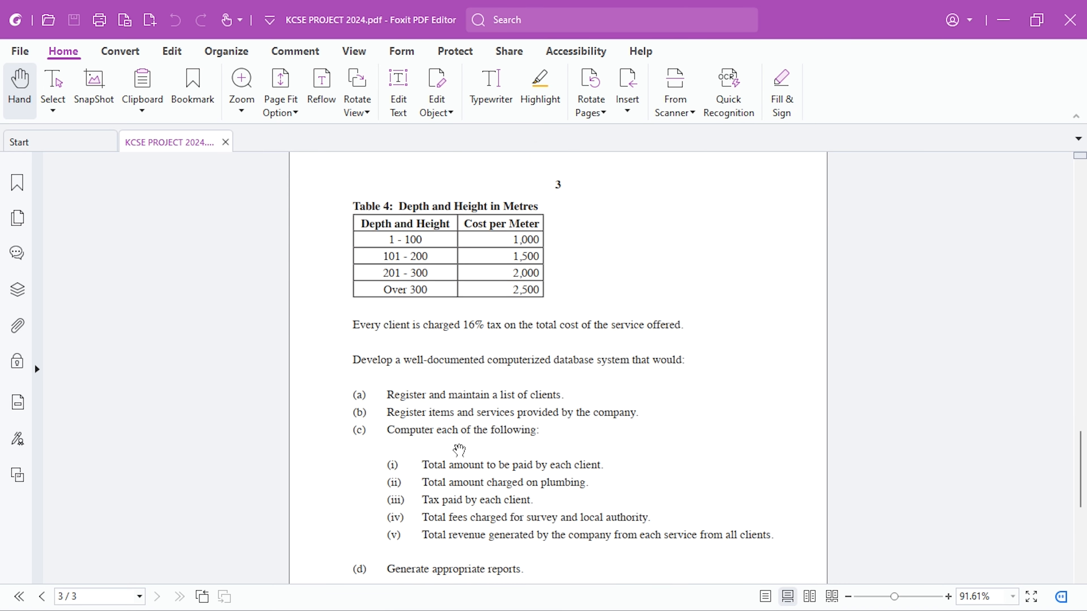
- Switch back to Access and start a calculated field named Tax in the empty column after Total Cost
{"action": "scroll", "coordinate": [428, 435], "scroll_direction": "up", "scroll_amount": 1}
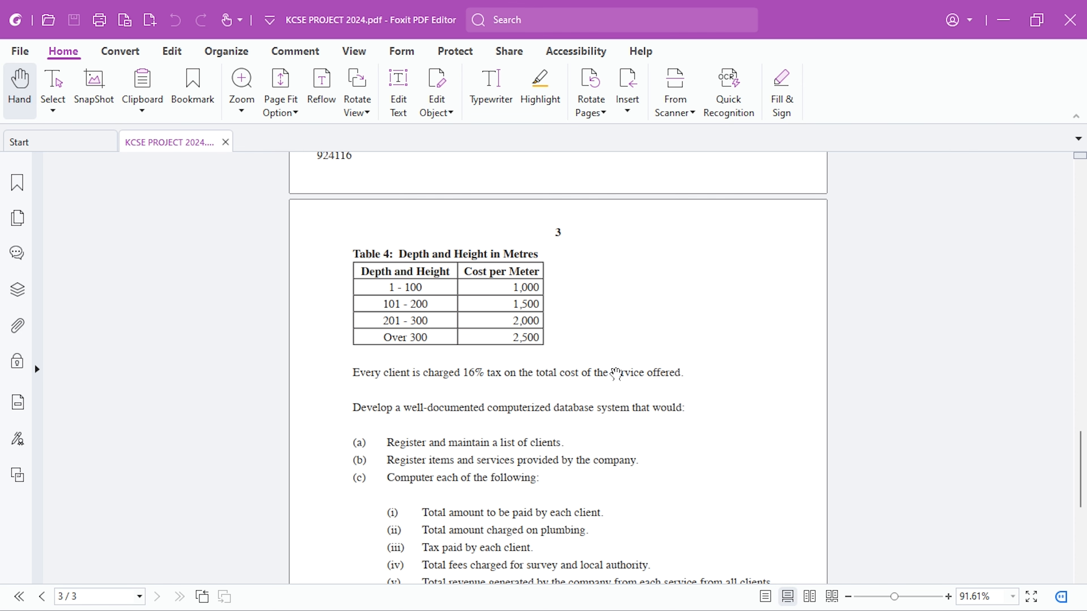
{"action": "key", "text": "alt+Tab"}
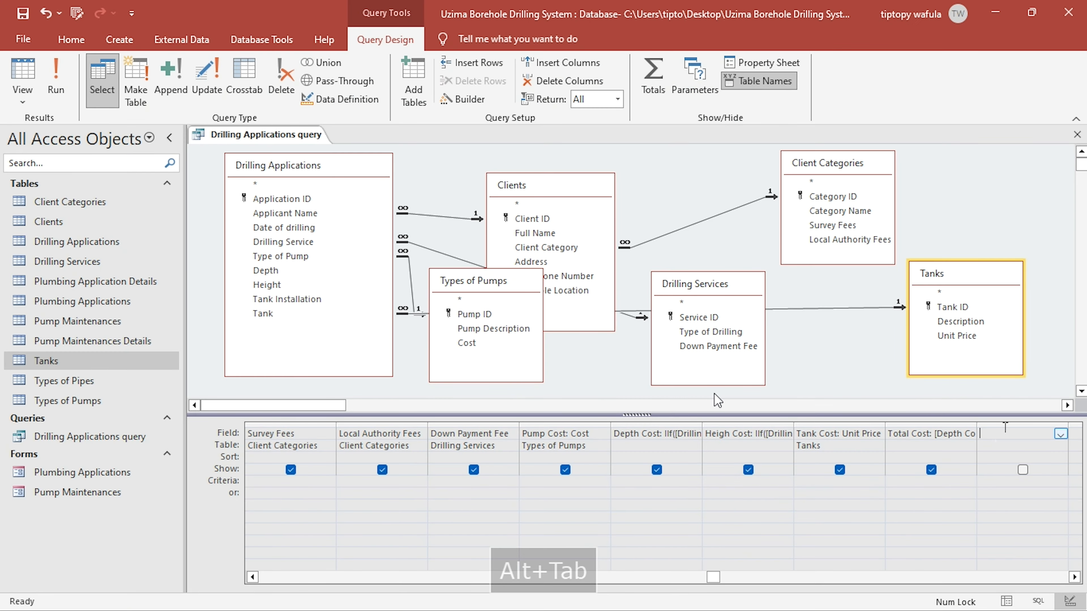
{"action": "right_click", "coordinate": [1005, 434]}
{"action": "left_click", "coordinate": [1017, 540]}
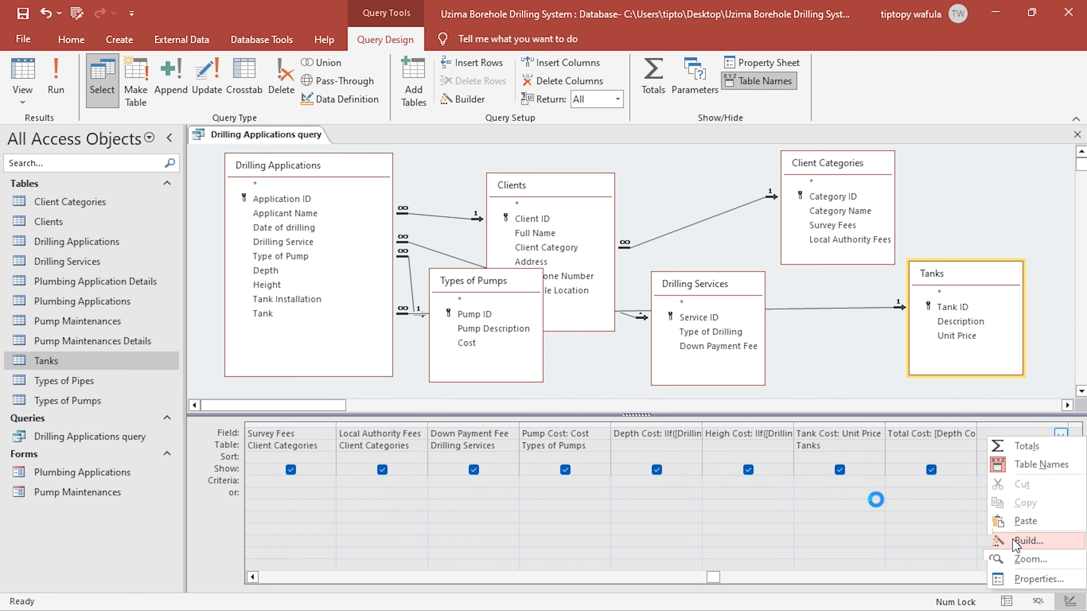
{"action": "type", "text": "Ta"}
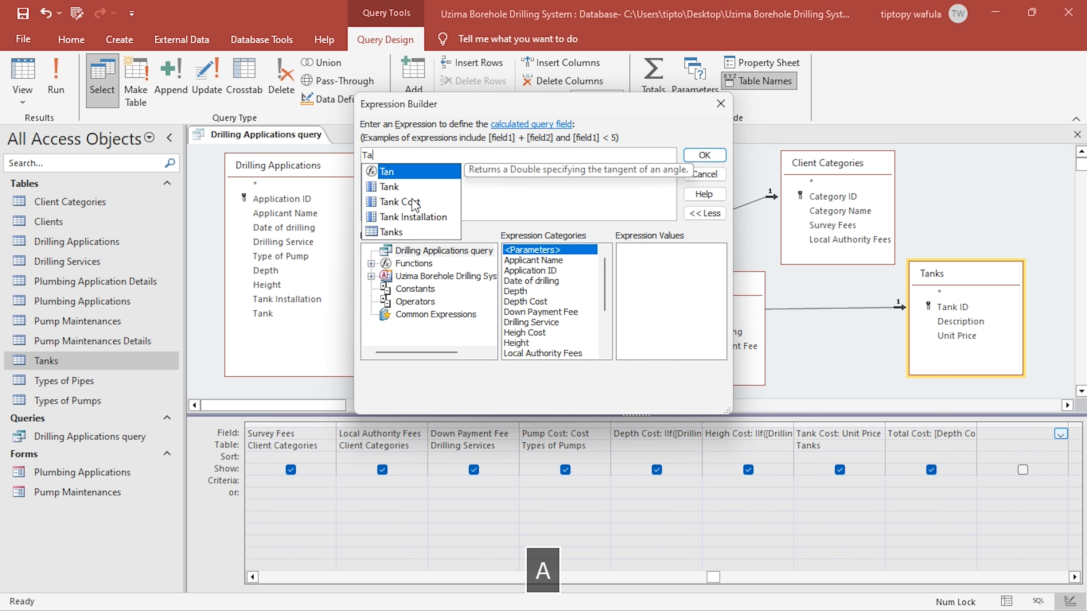
{"action": "type", "text": ":"}
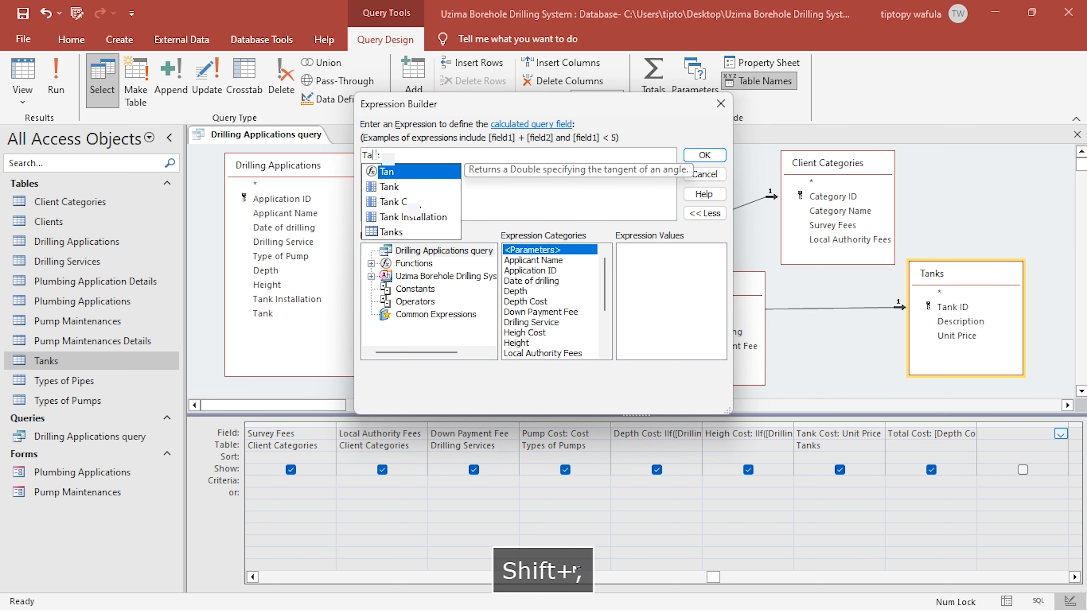
{"action": "type", "text": "x "}
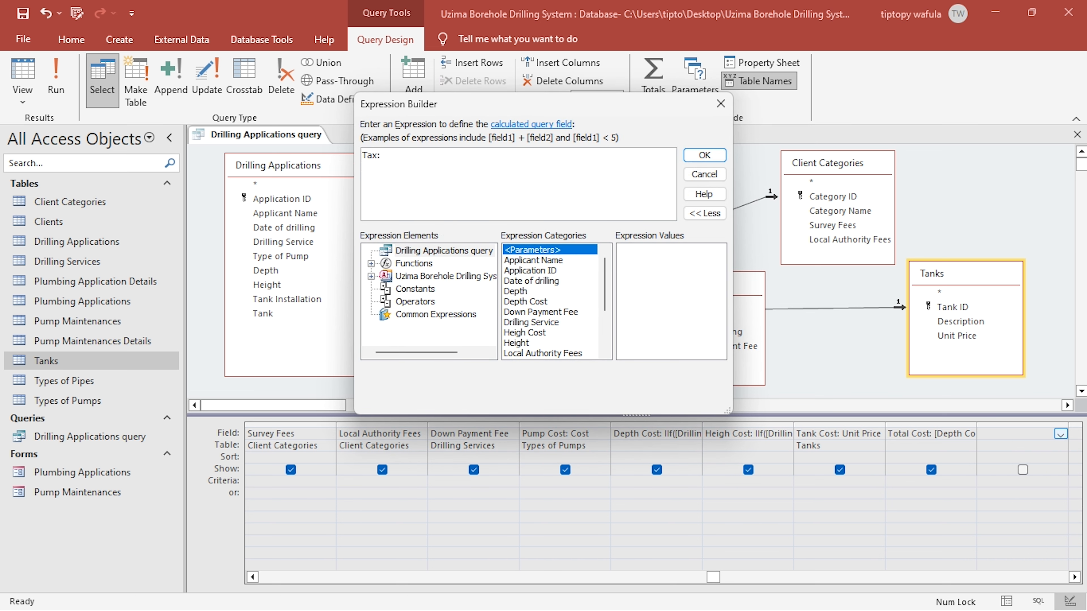
{"action": "type", "text": "0.1"}
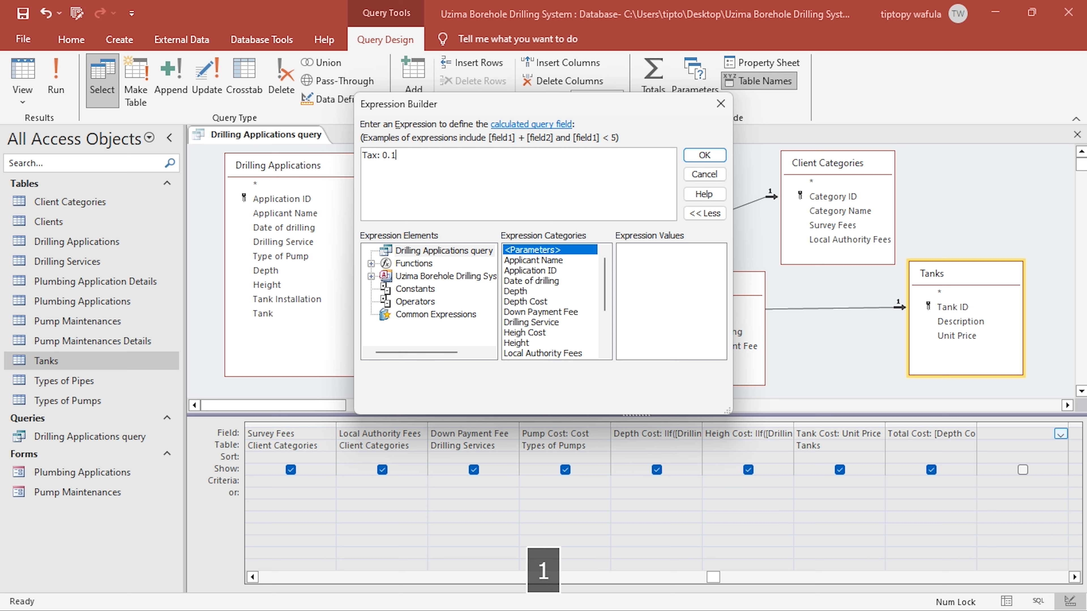
{"action": "type", "text": "6"}
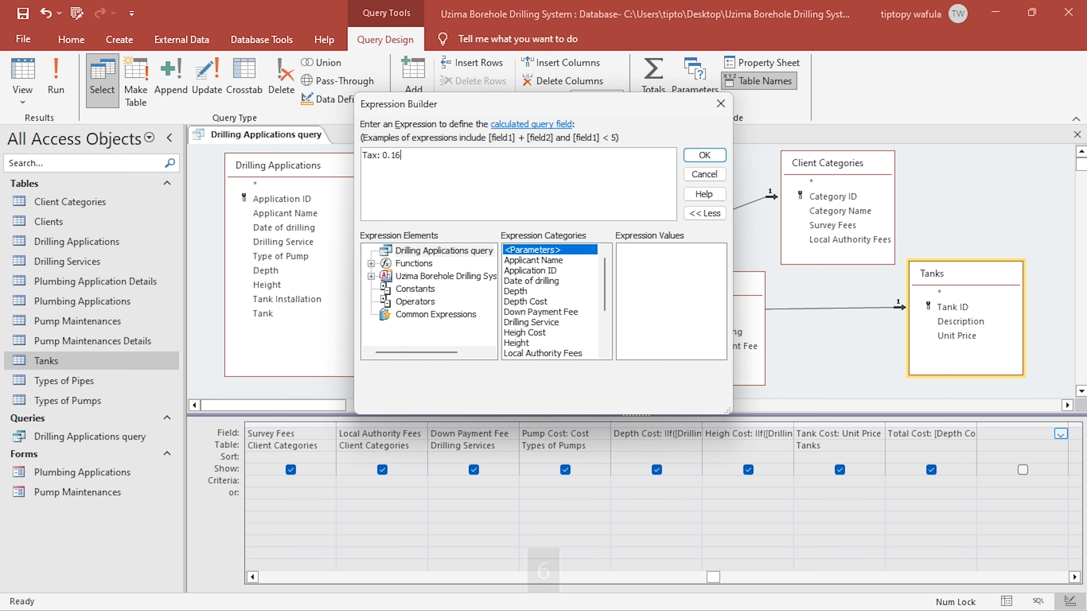
{"action": "type", "text": "*"}
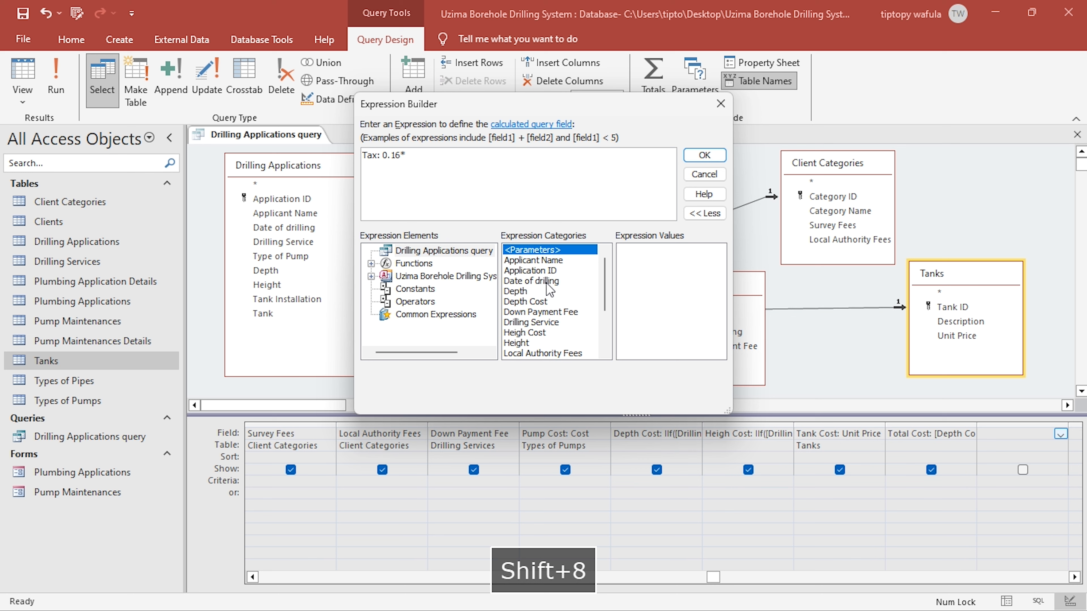
- Define the Tax expression as 0.16*[Total Cost] and accept it
{"action": "scroll", "coordinate": [569, 309], "scroll_direction": "down", "scroll_amount": 3}
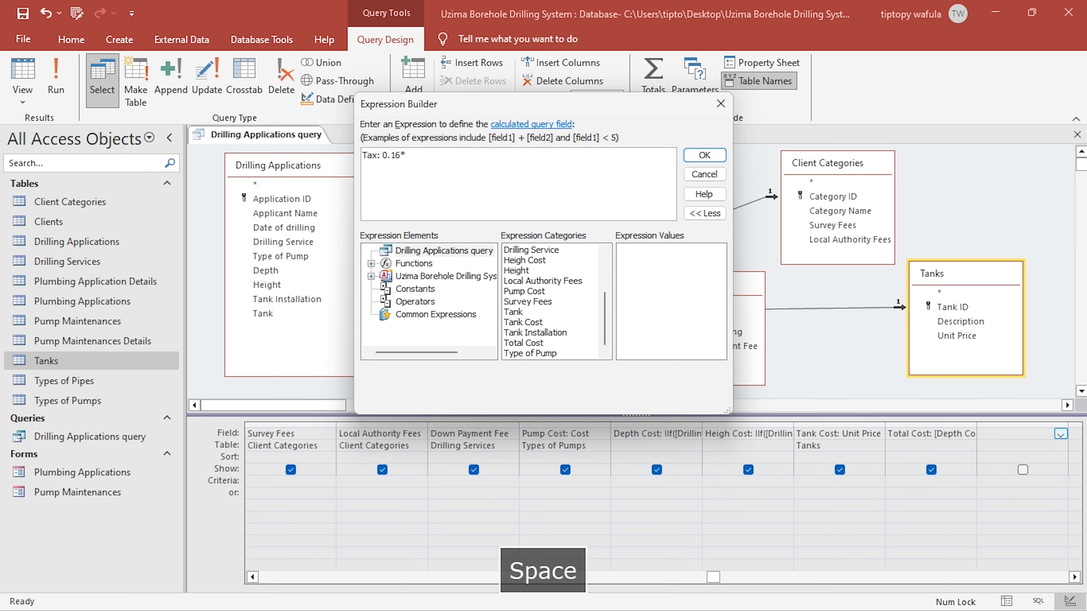
{"action": "type", "text": "[Tota"}
{"action": "key", "text": "Return"}
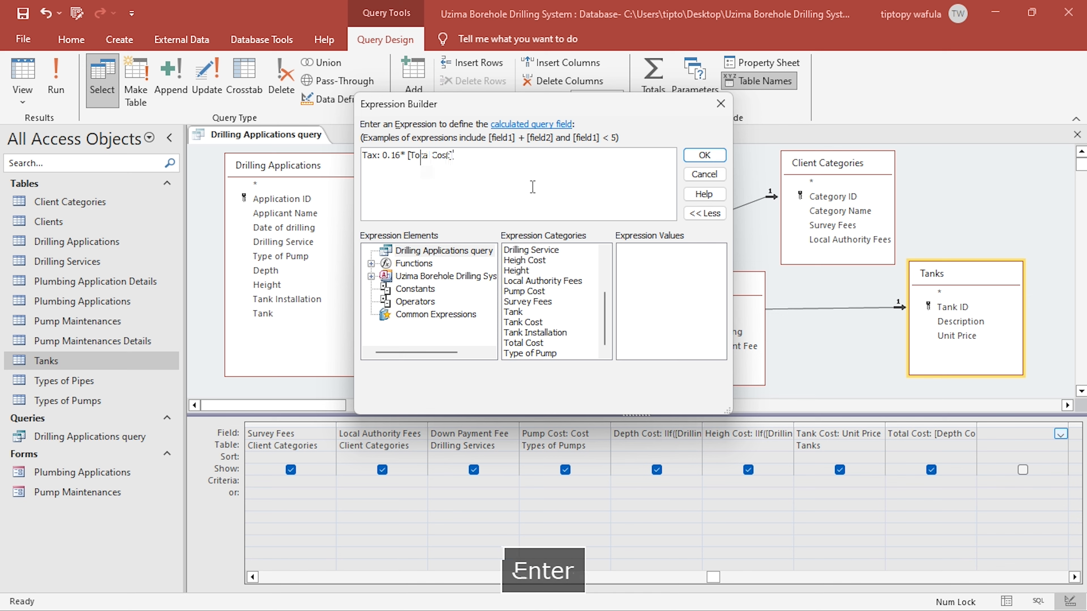
{"action": "left_click", "coordinate": [692, 158]}
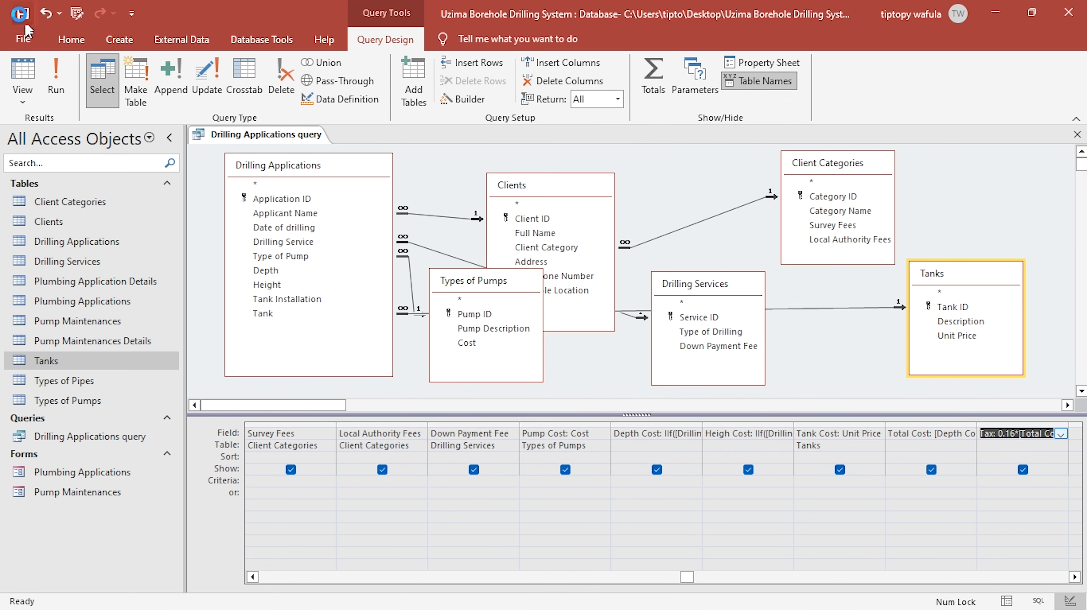
- Check the Tax result in Datasheet view, fit the Total Cost column to its contents, and return to Design view
{"action": "left_click", "coordinate": [19, 75]}
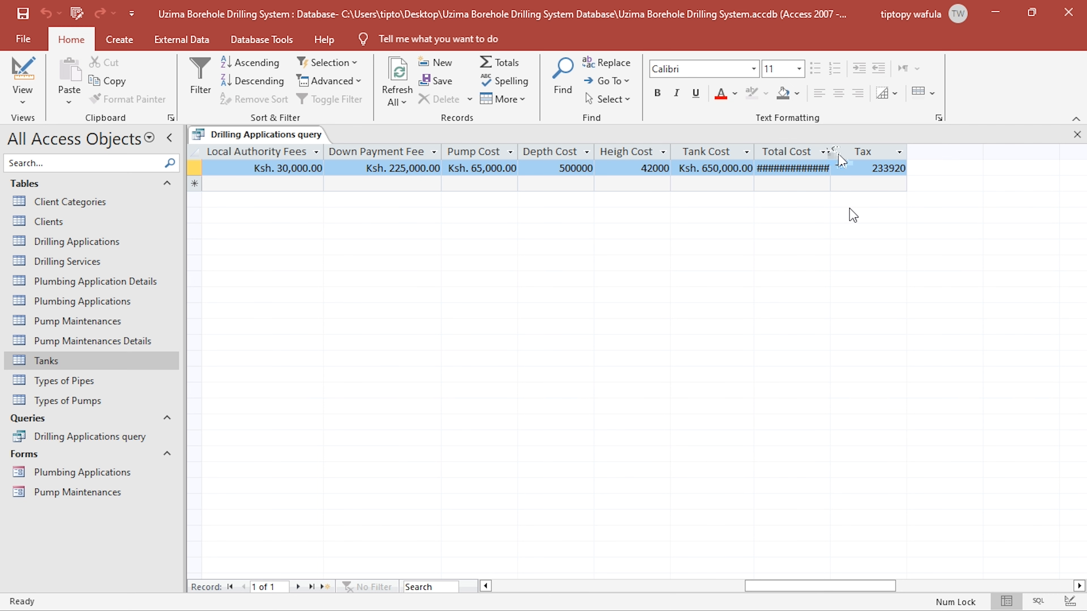
{"action": "double_click", "coordinate": [830, 151]}
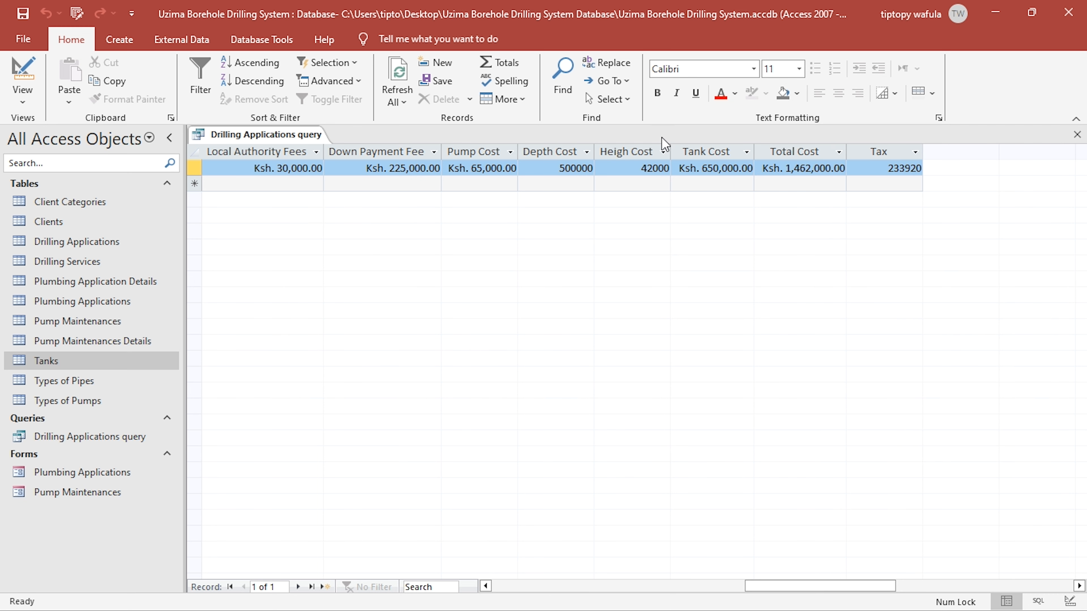
{"action": "left_click", "coordinate": [22, 76]}
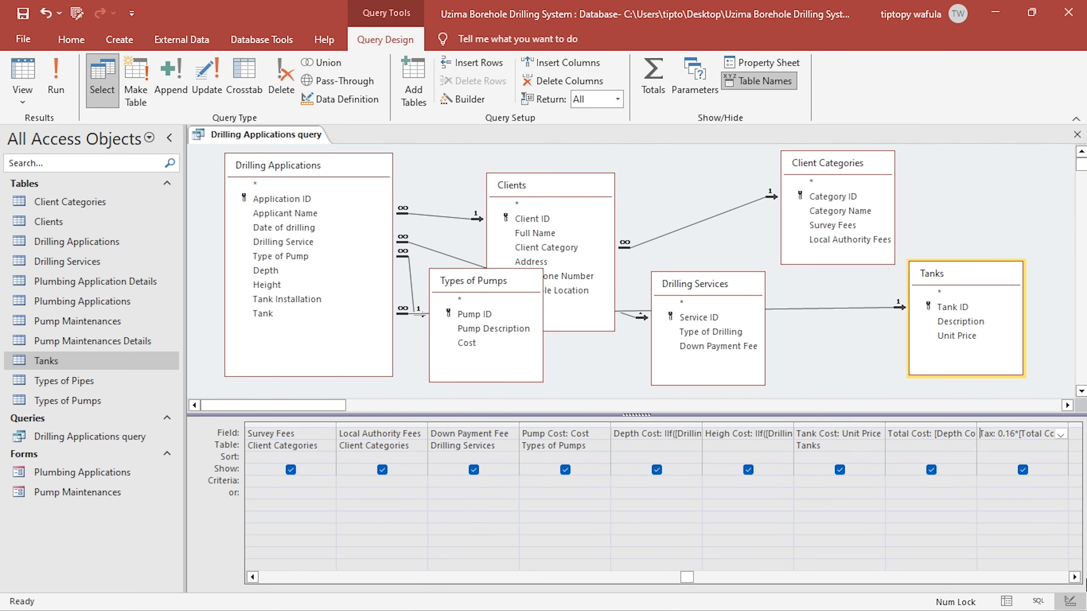
- Paste the copied format "Ksh. "#,00.00 into the Tax field's Format property and select the empty column after Tax
{"action": "scroll", "coordinate": [758, 444], "scroll_direction": "right", "scroll_amount": 3}
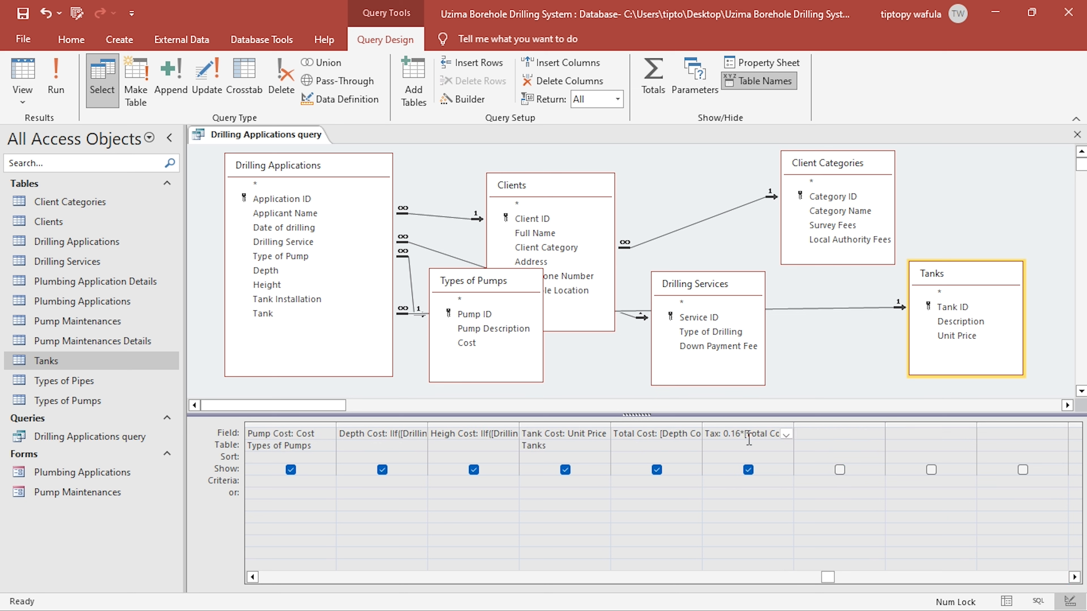
{"action": "left_click", "coordinate": [764, 63]}
{"action": "left_click", "coordinate": [981, 229]}
{"action": "key", "text": "ctrl+v"}
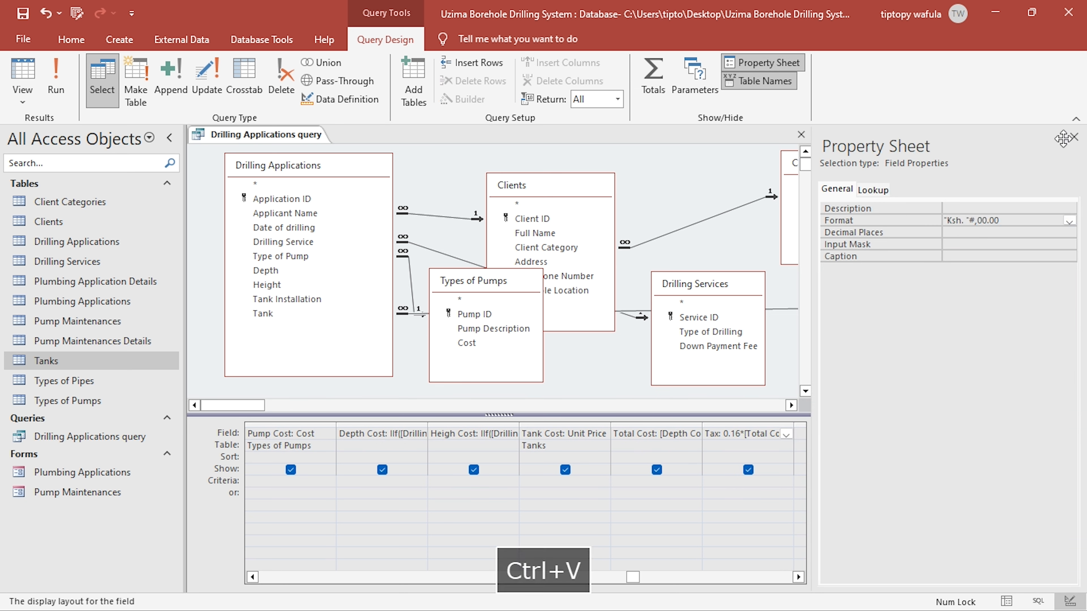
{"action": "left_click", "coordinate": [1074, 137]}
{"action": "left_click", "coordinate": [817, 433]}
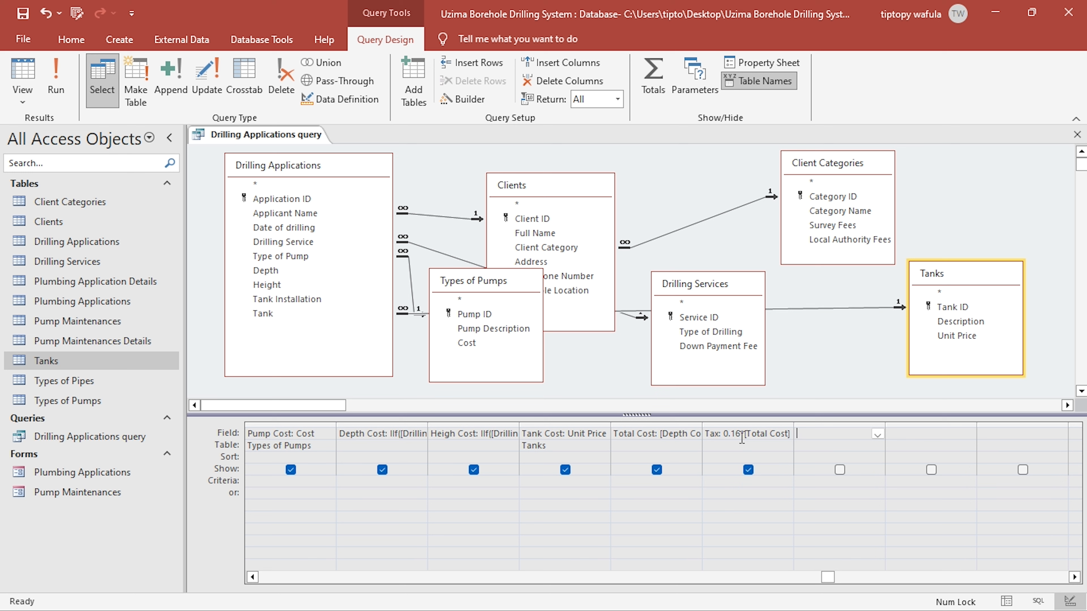
- Add a calculated field in the empty column after Tax, defined as Amount Payable: [Total Cost]+[Tax]
{"action": "type", "text": "A"}
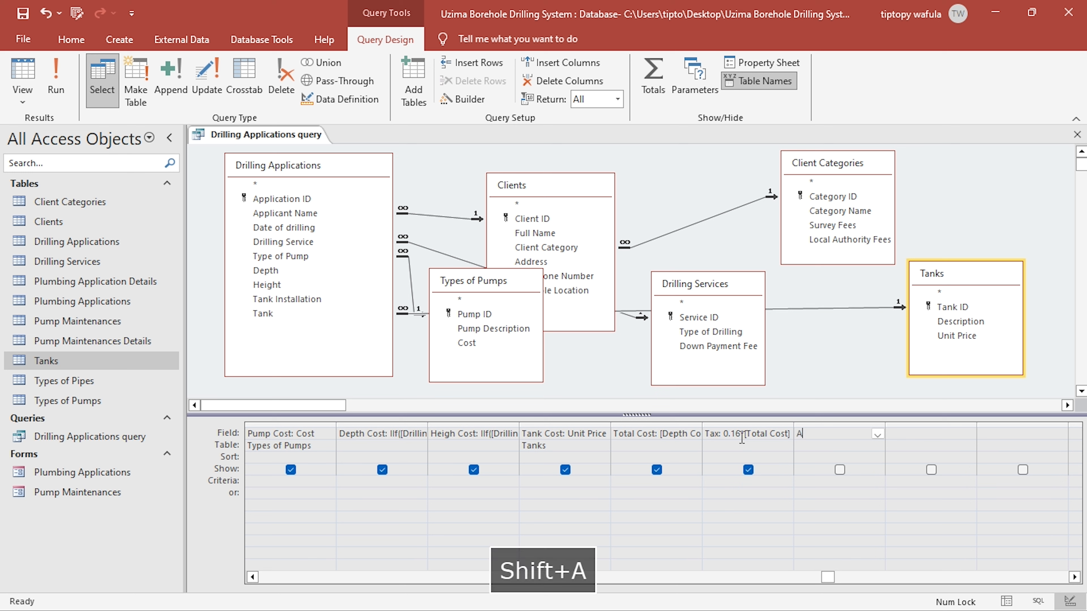
{"action": "type", "text": "mount Payabl"}
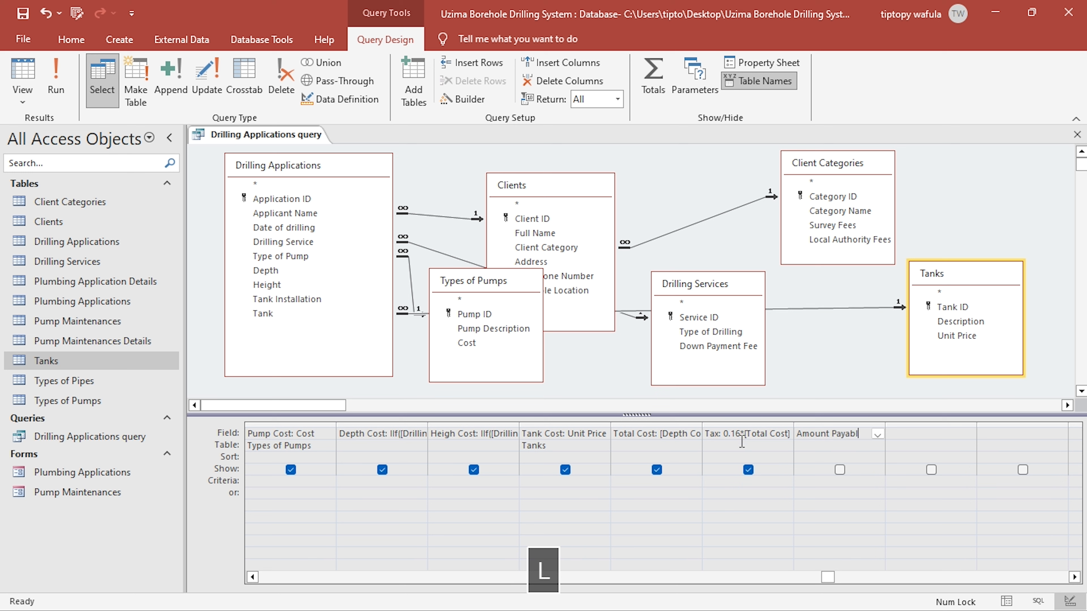
{"action": "type", "text": "e: "}
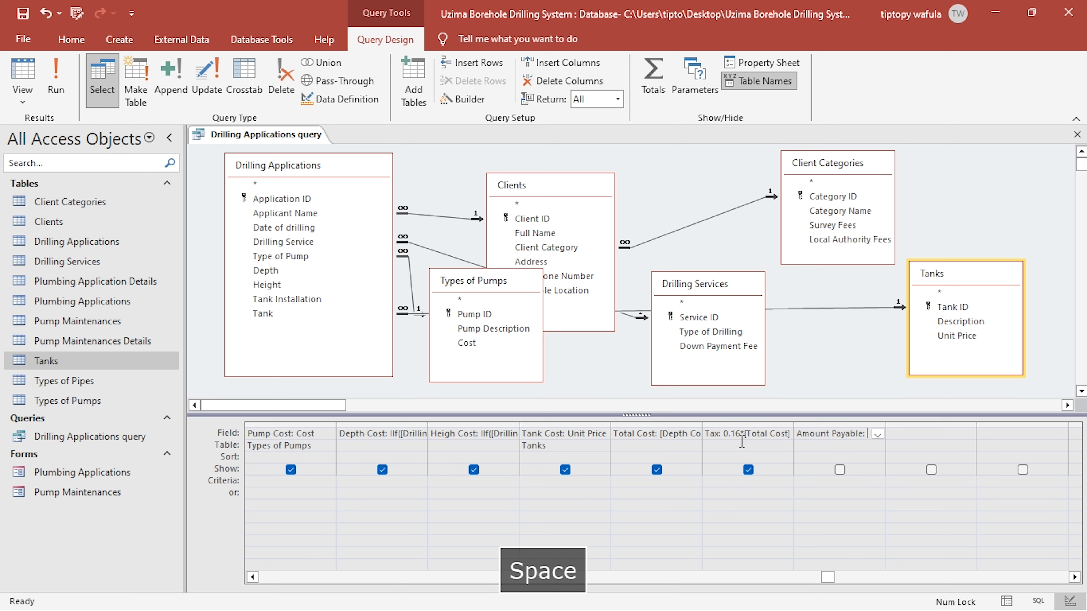
{"action": "type", "text": "[To"}
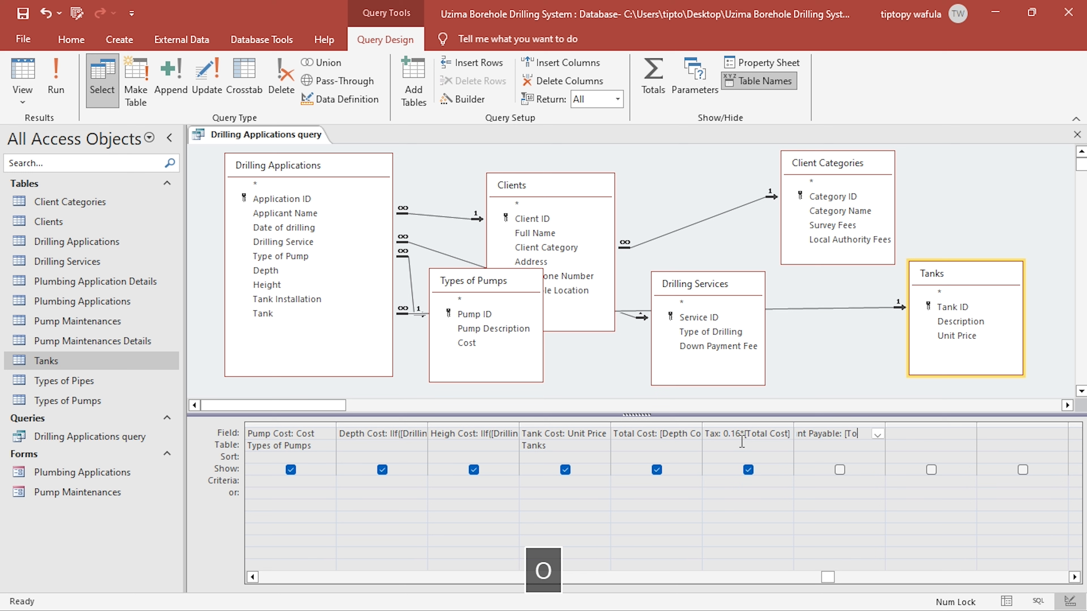
{"action": "type", "text": "tal Cost"}
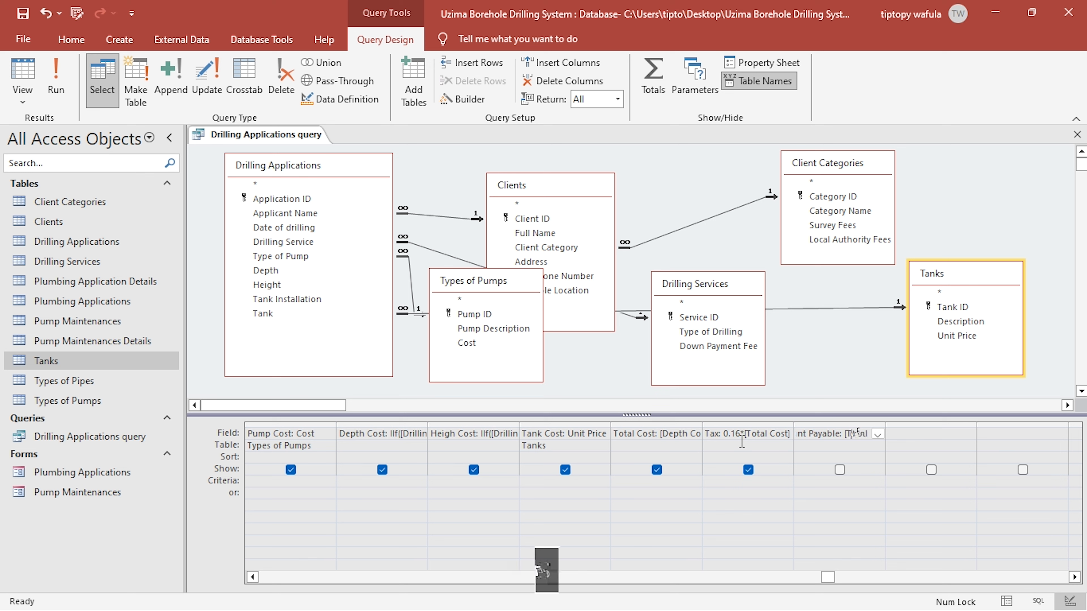
{"action": "type", "text": "]+"}
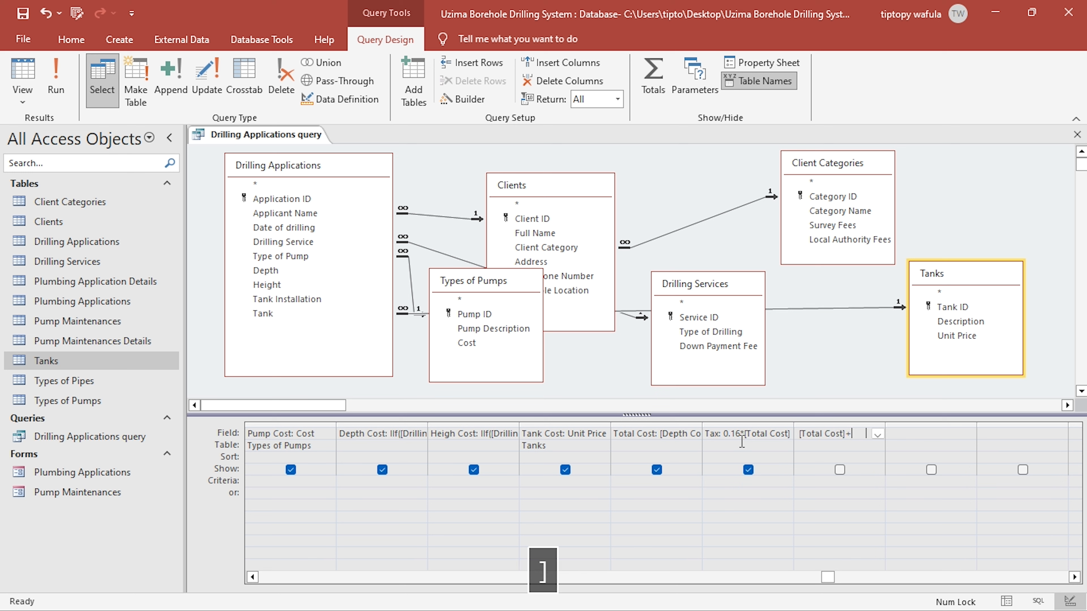
{"action": "type", "text": "[T"}
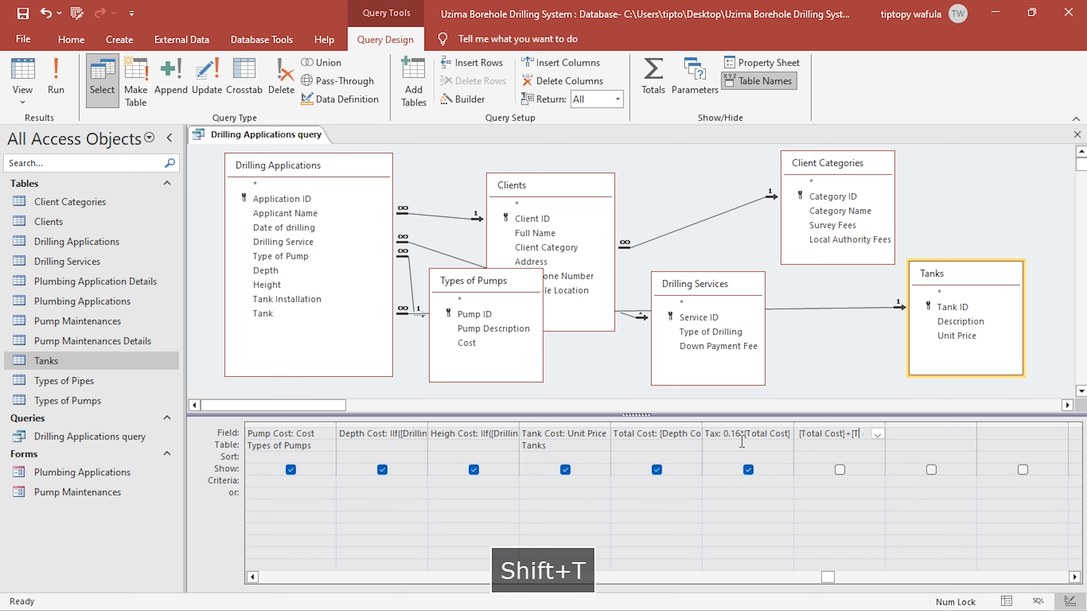
{"action": "type", "text": "ax]"}
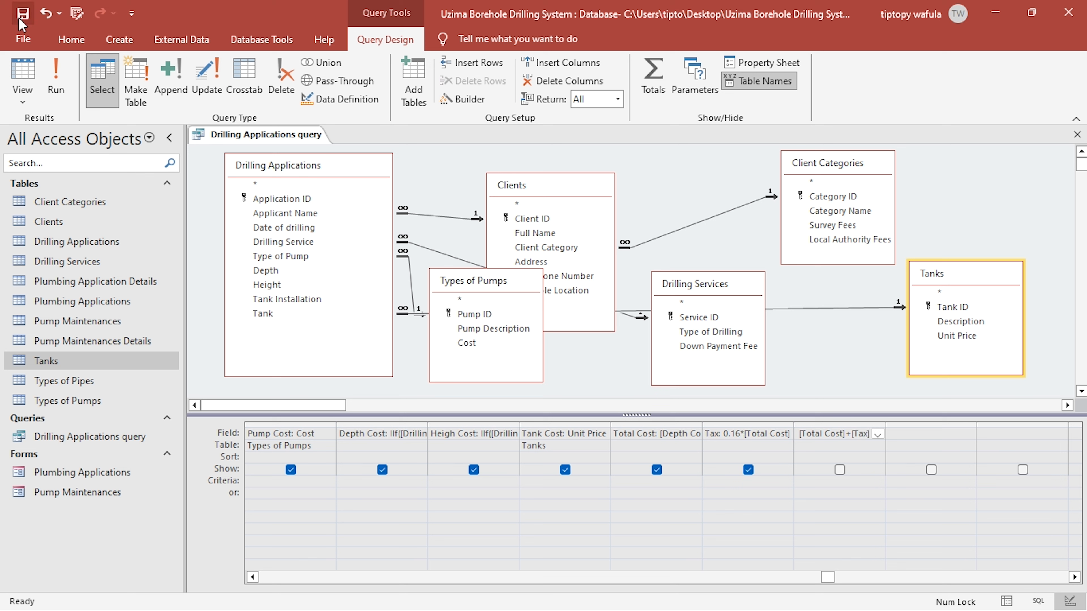
- Check the Amount Payable result in Datasheet view, fit the Tax column to its contents, and return to Design view
{"action": "left_click", "coordinate": [20, 75]}
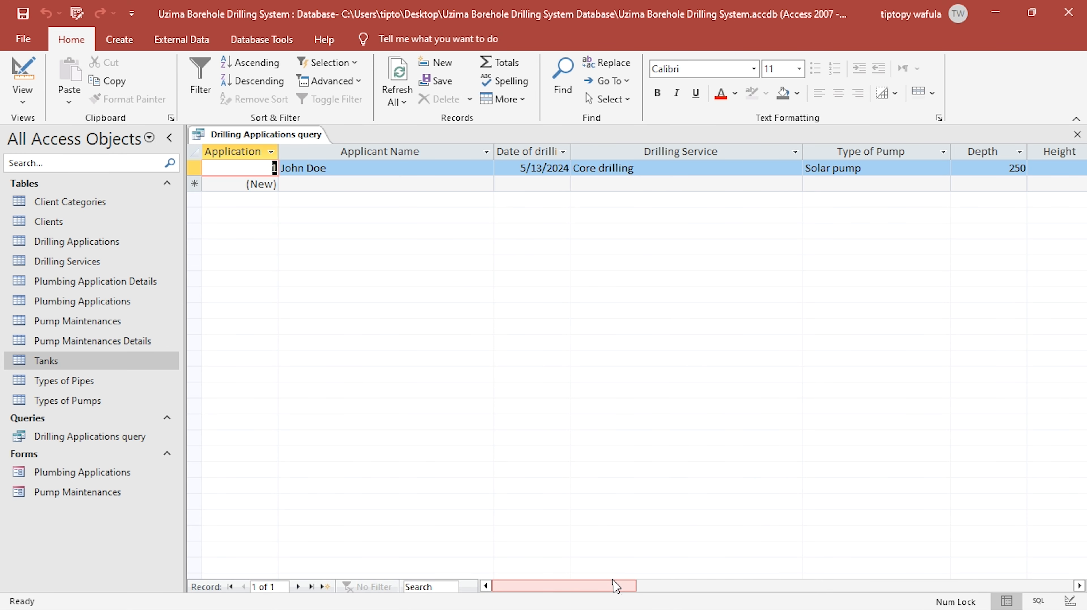
{"action": "left_click_drag", "start_coordinate": [616, 588], "coordinate": [914, 586]}
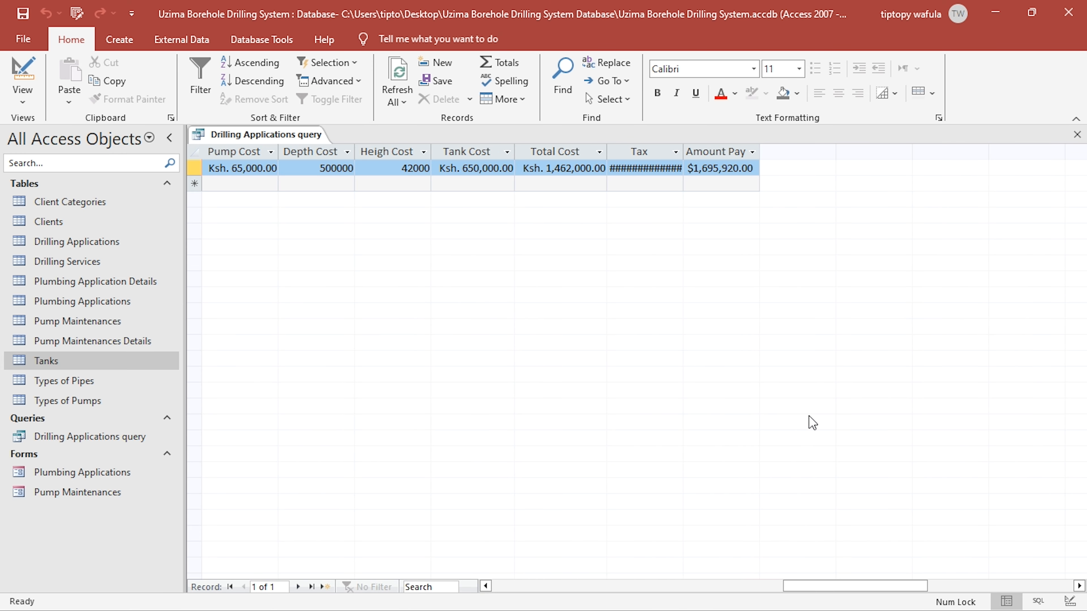
{"action": "double_click", "coordinate": [684, 152]}
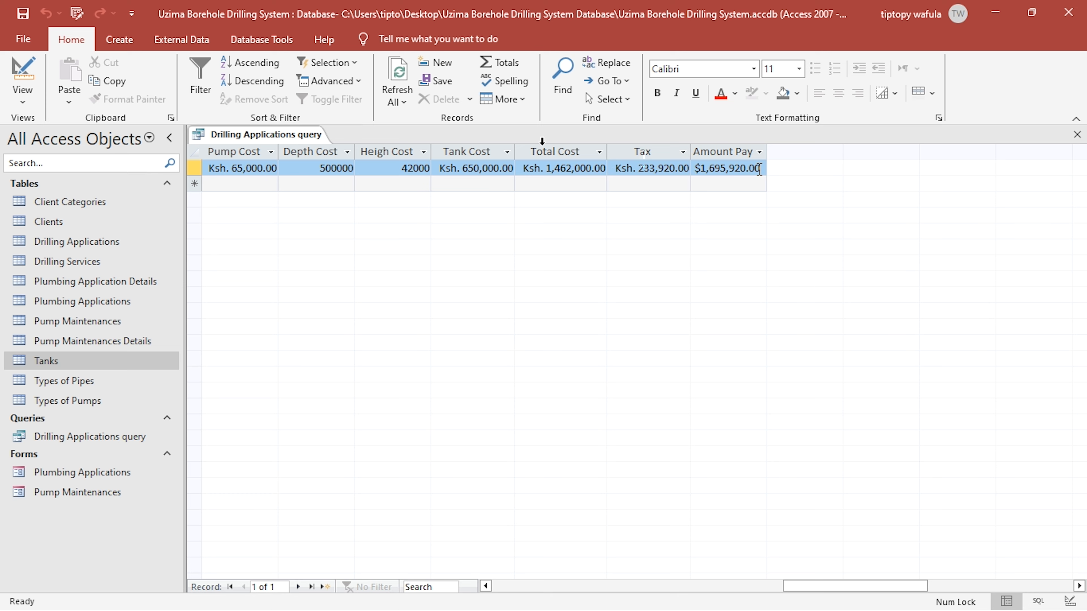
{"action": "left_click", "coordinate": [21, 75]}
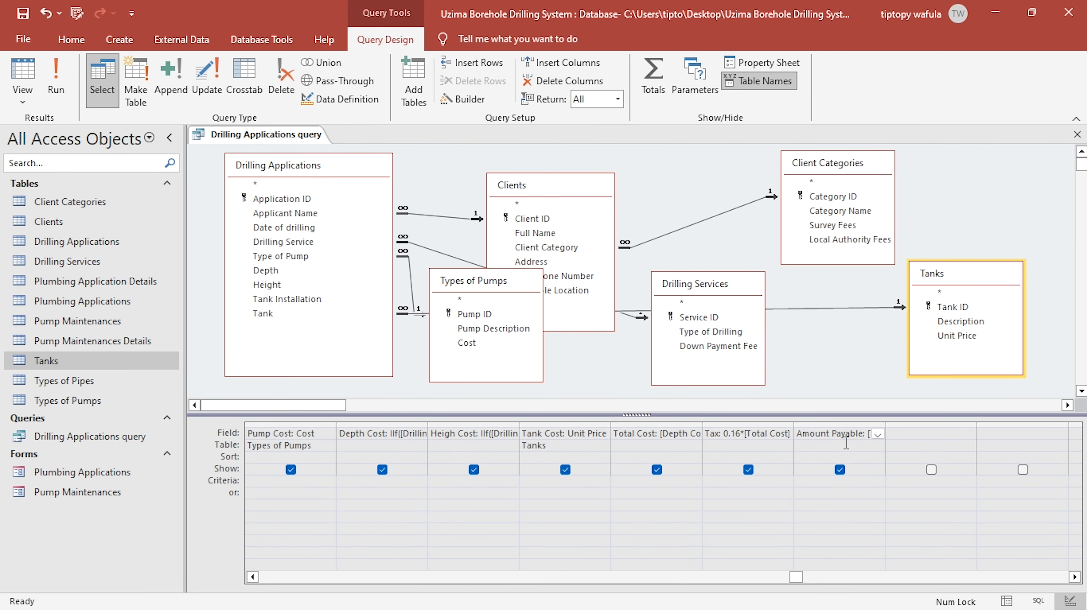
- Paste the copied format "Ksh. "#,00.00 into the Amount Payable field's Format property
{"action": "left_click", "coordinate": [762, 64]}
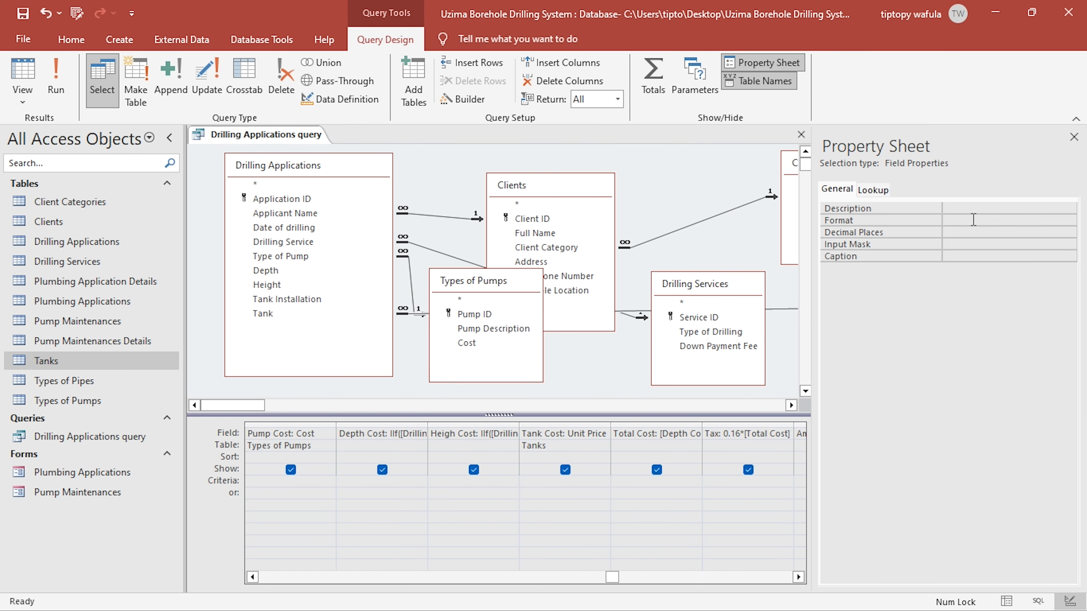
{"action": "left_click", "coordinate": [973, 219]}
{"action": "type", "text": "\"Ksh. \"#,00.00"}
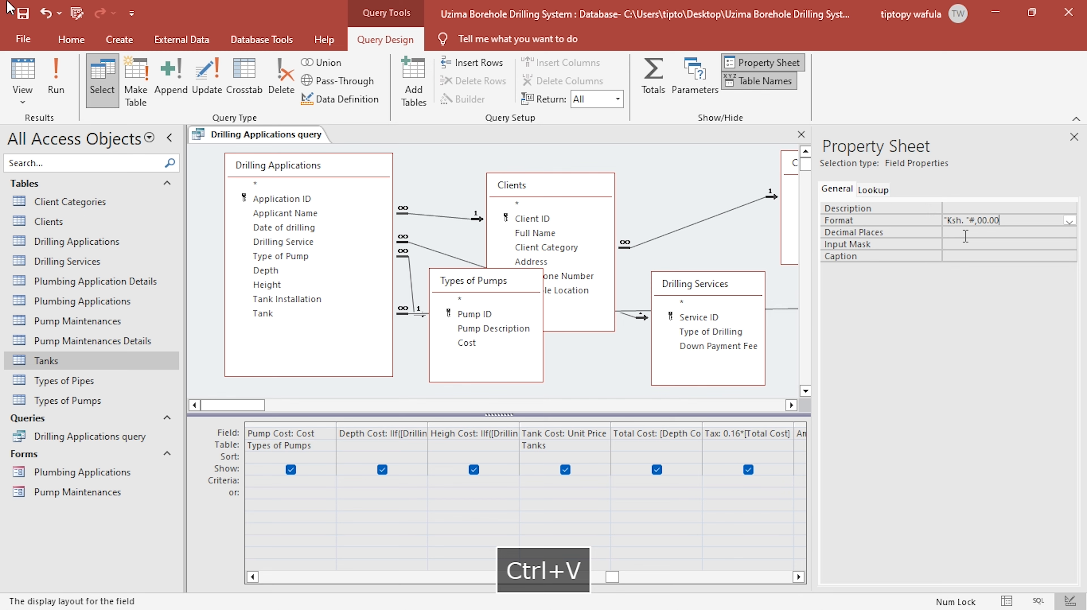
- Fit the Amount Payable column to its contents in Datasheet view, then close the query and save its changes
{"action": "left_click", "coordinate": [21, 75]}
{"action": "left_click_drag", "start_coordinate": [625, 587], "coordinate": [844, 572]}
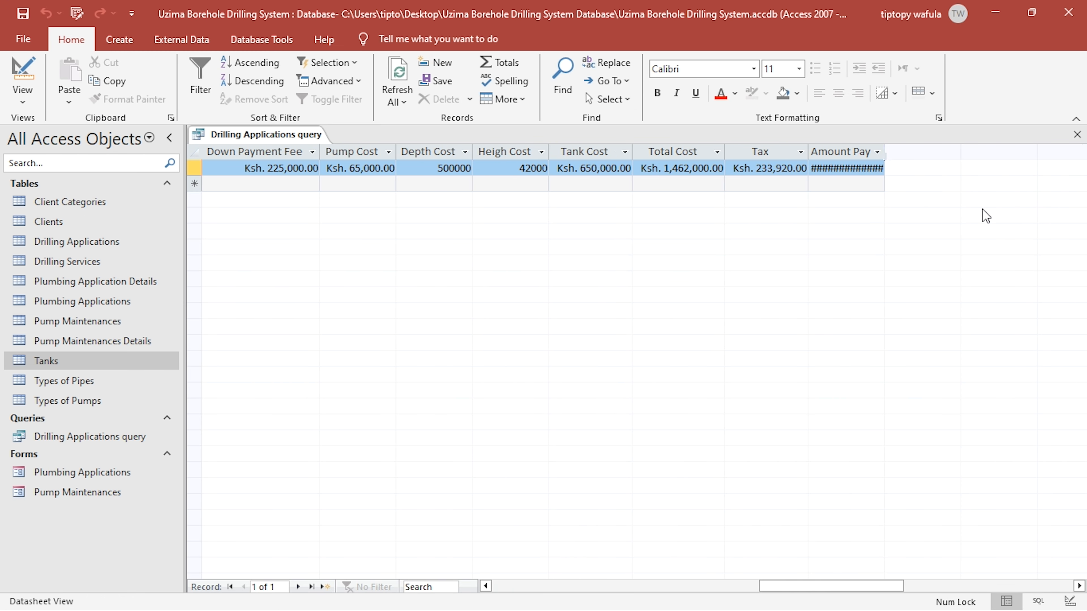
{"action": "double_click", "coordinate": [888, 149]}
{"action": "left_click", "coordinate": [1078, 134]}
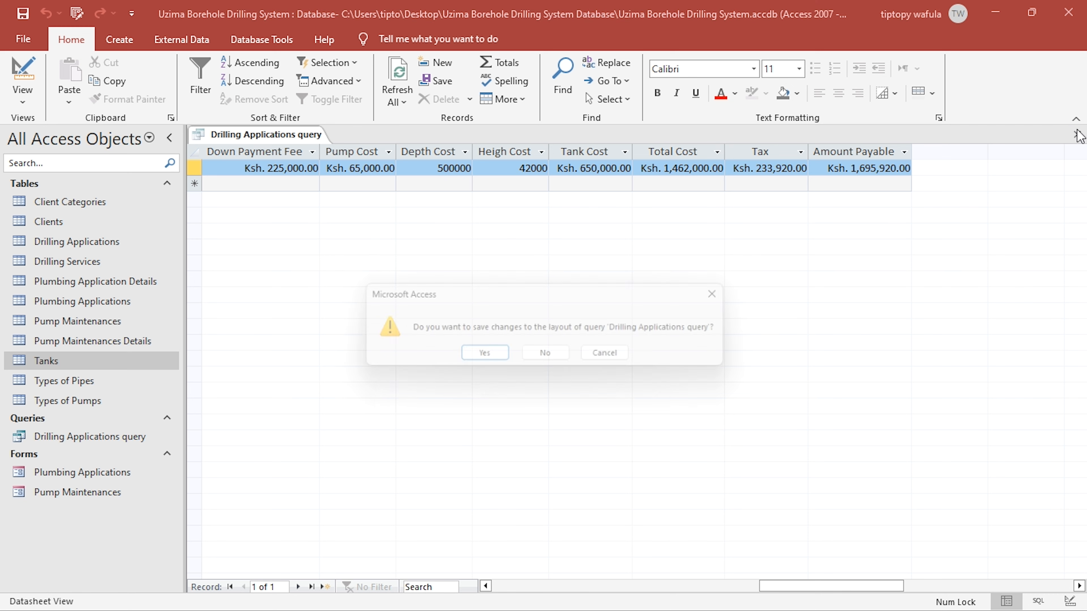
{"action": "left_click", "coordinate": [507, 357]}
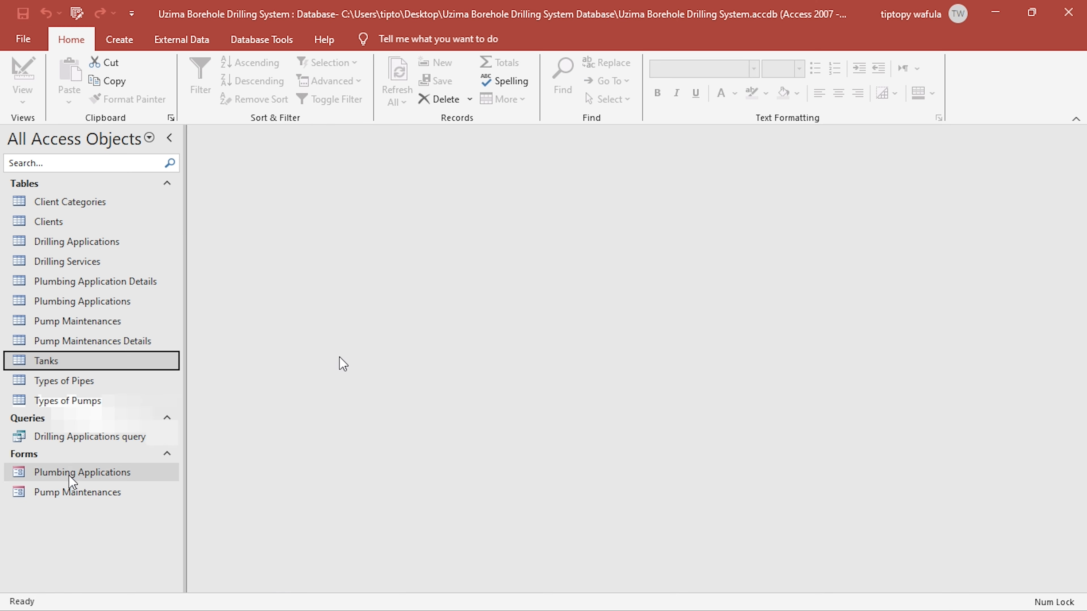
- Reopen the Drilling Applications query, review its columns through to the last one, and close it
{"action": "double_click", "coordinate": [73, 439]}
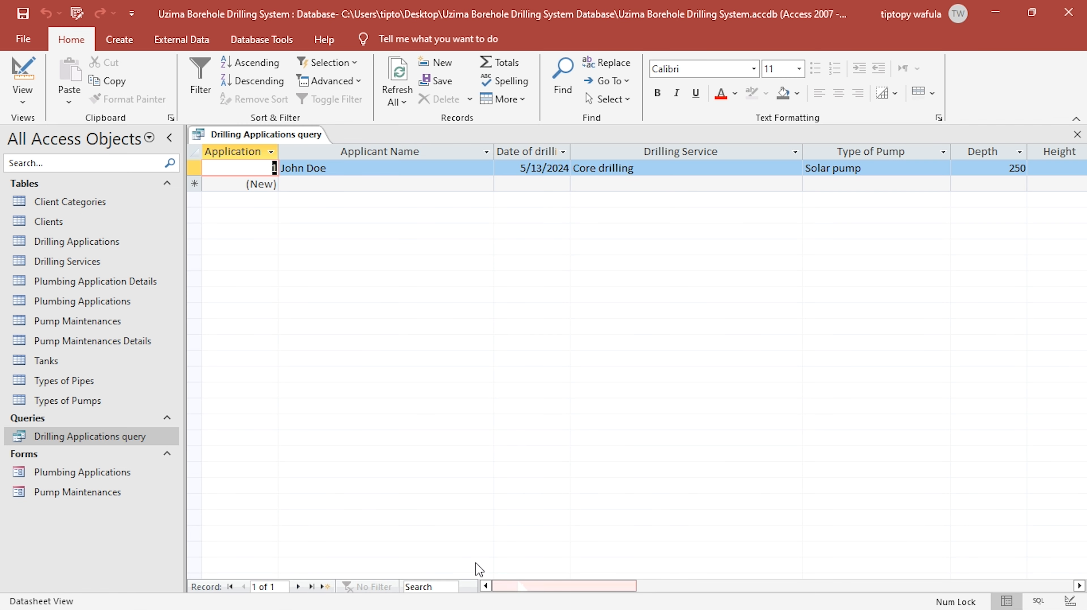
{"action": "left_click_drag", "start_coordinate": [593, 587], "coordinate": [995, 316]}
{"action": "left_click", "coordinate": [1077, 135]}
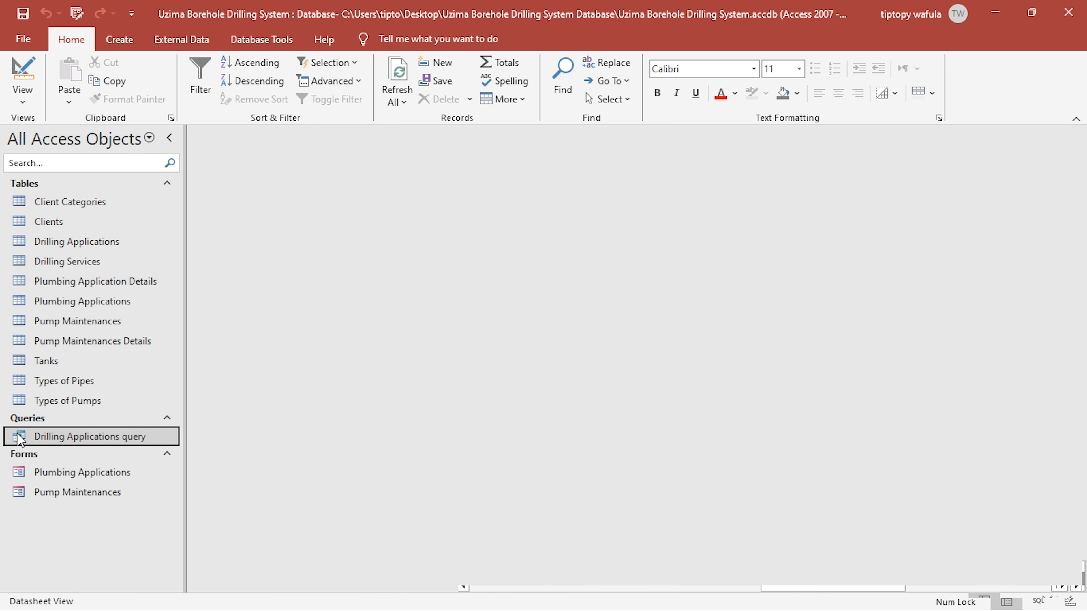
- Create a new query in Design view with the Plumbing Applications and Plumbing Application Details tables
{"action": "left_click", "coordinate": [119, 40]}
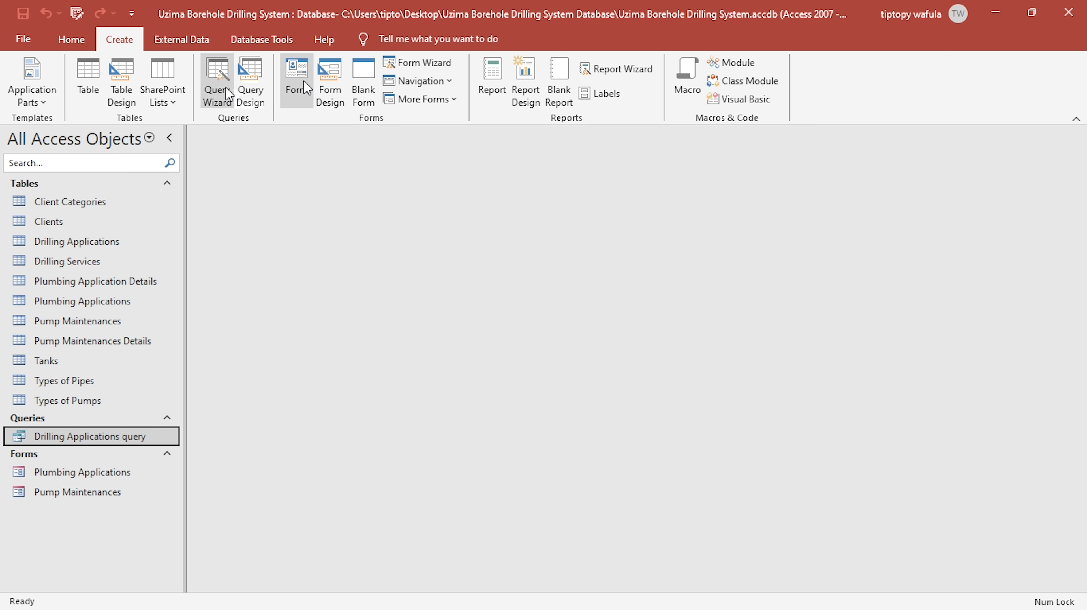
{"action": "left_click", "coordinate": [250, 82]}
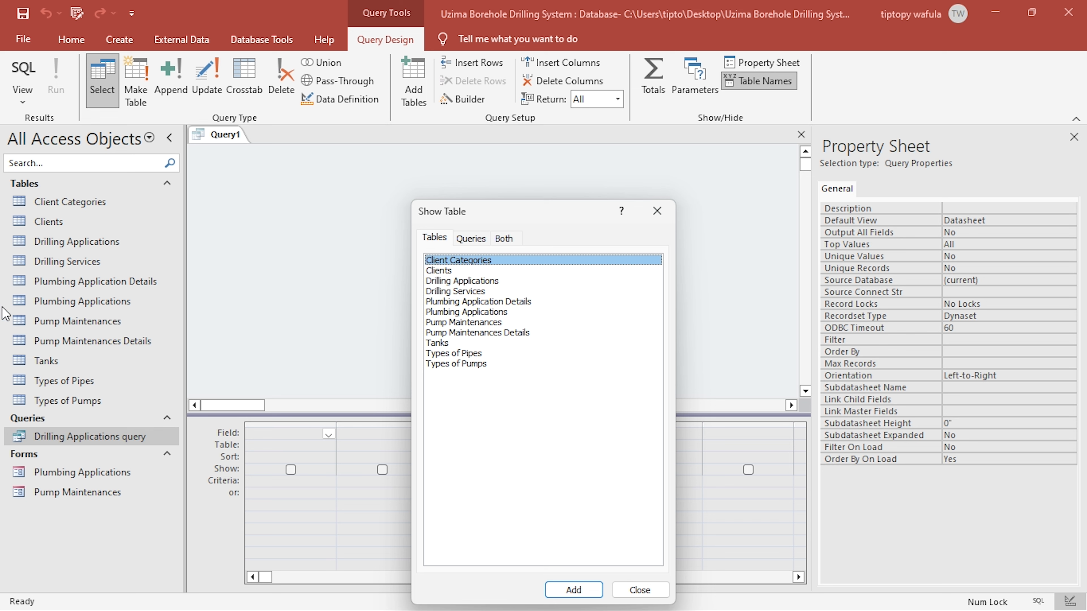
{"action": "left_click", "coordinate": [458, 311]}
{"action": "double_click", "coordinate": [486, 310]}
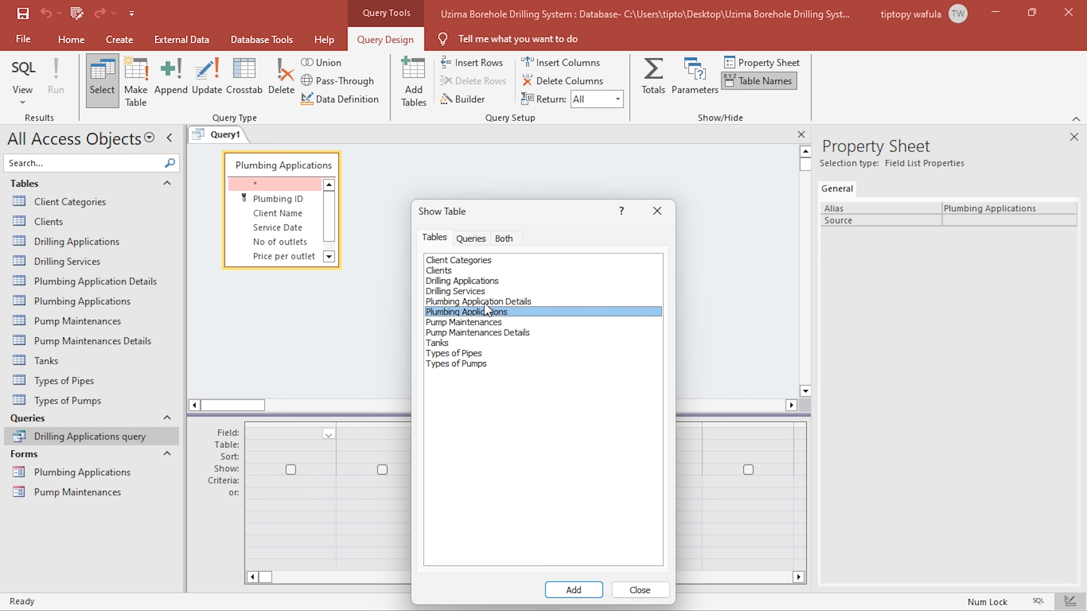
{"action": "double_click", "coordinate": [487, 302]}
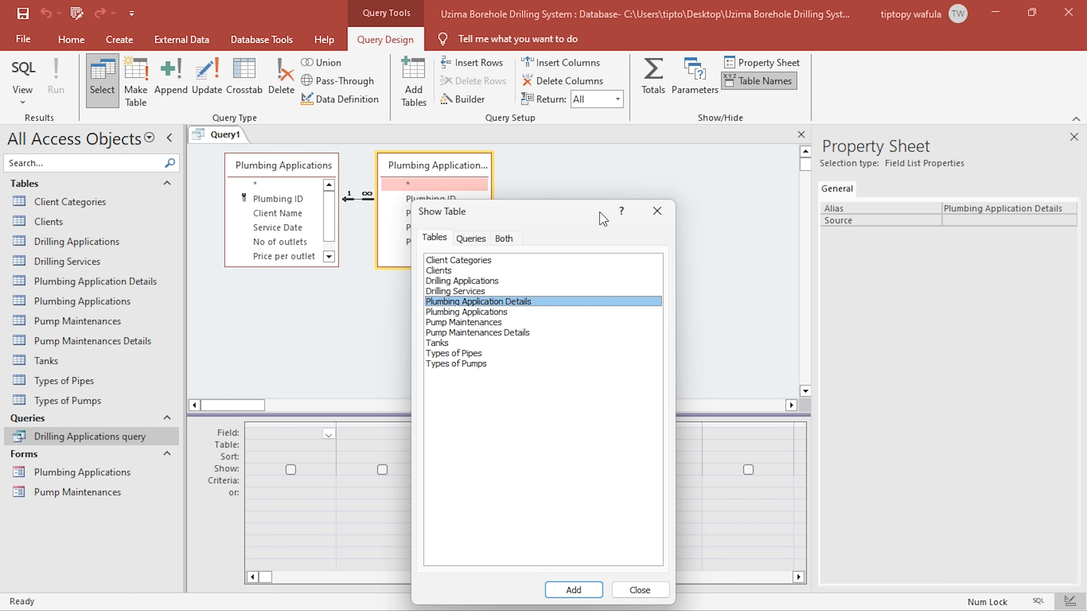
{"action": "left_click", "coordinate": [657, 210]}
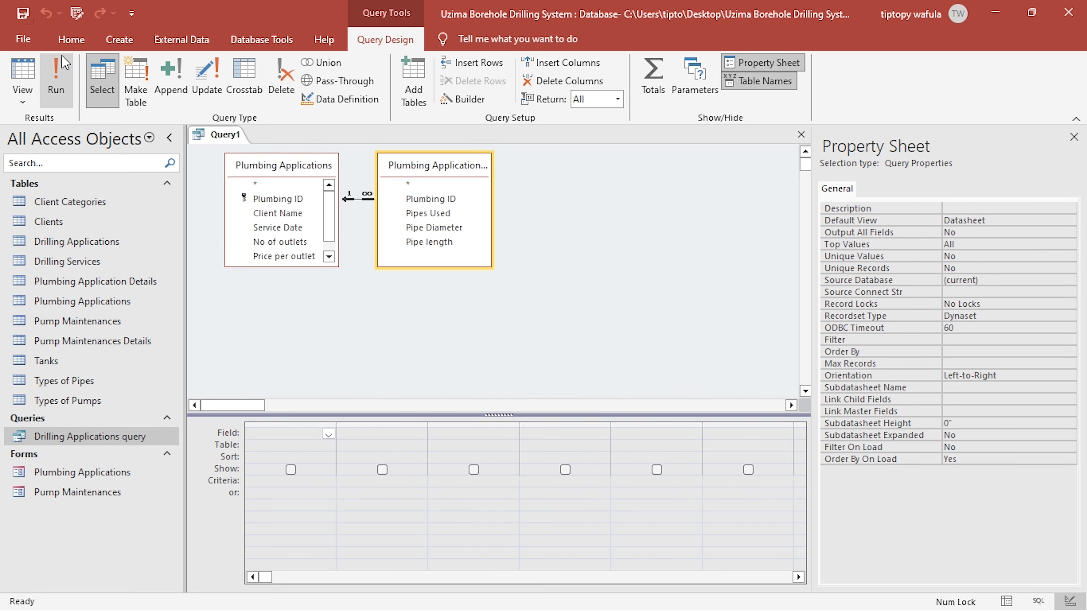
- Save the new query as Plumbing Applications Query, enlarge the Plumbing Applications field list and move the details table further from it
{"action": "key", "text": "ctrl+s"}
{"action": "type", "text": "Plumb"}
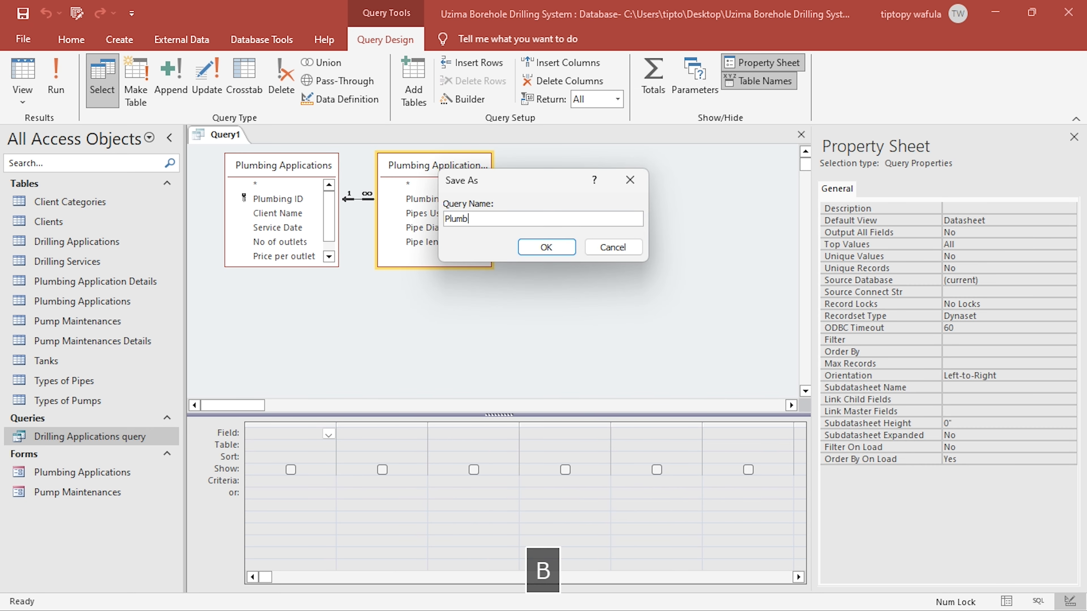
{"action": "type", "text": "ing Appli"}
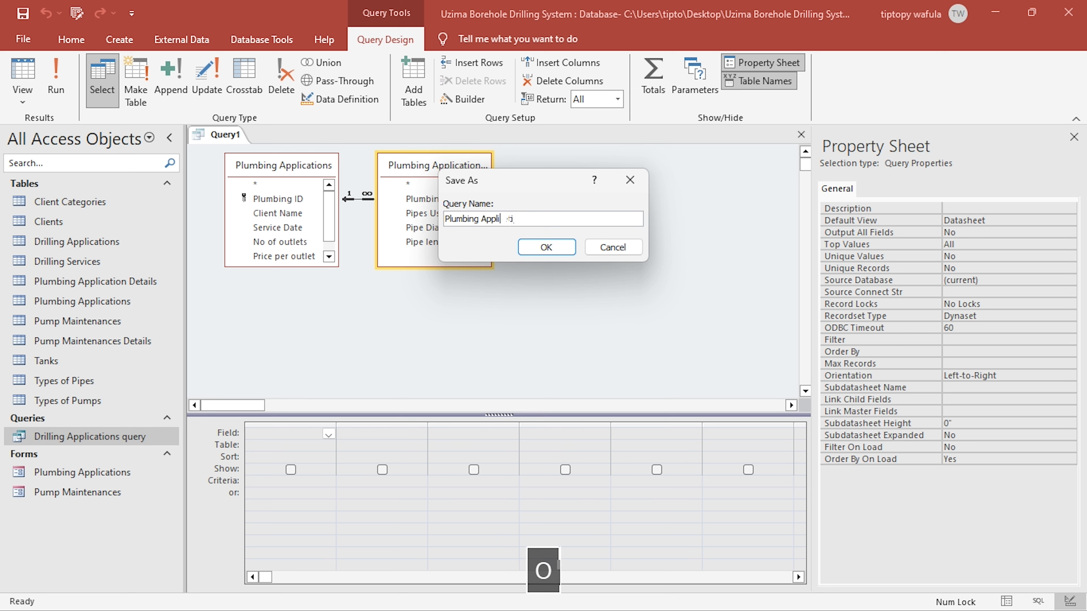
{"action": "type", "text": "cations Query"}
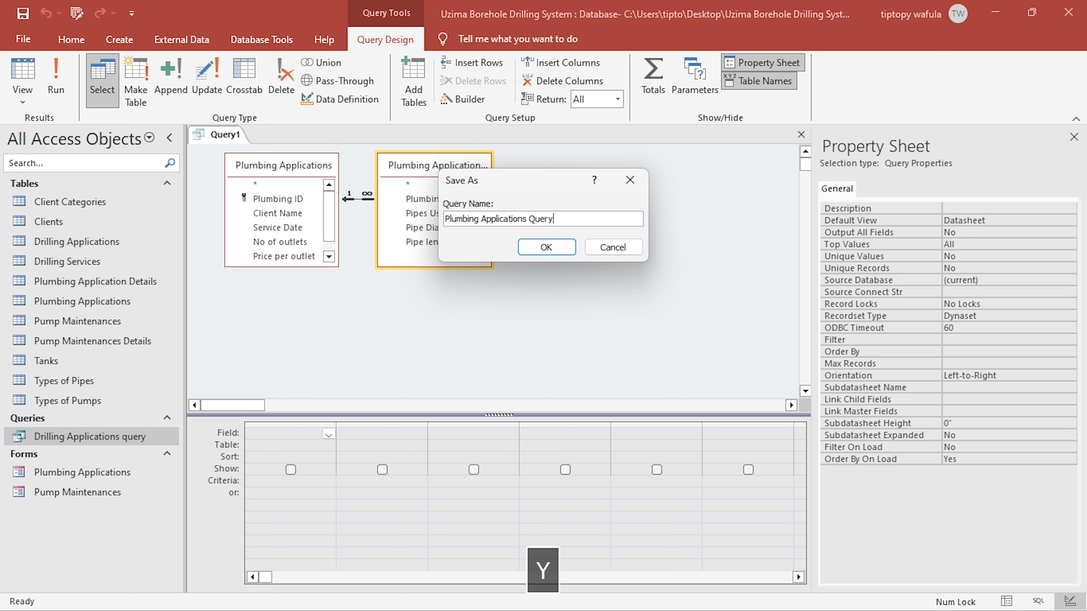
{"action": "key", "text": "Return"}
{"action": "left_click_drag", "start_coordinate": [338, 266], "coordinate": [347, 317]}
{"action": "left_click_drag", "start_coordinate": [436, 165], "coordinate": [477, 173]}
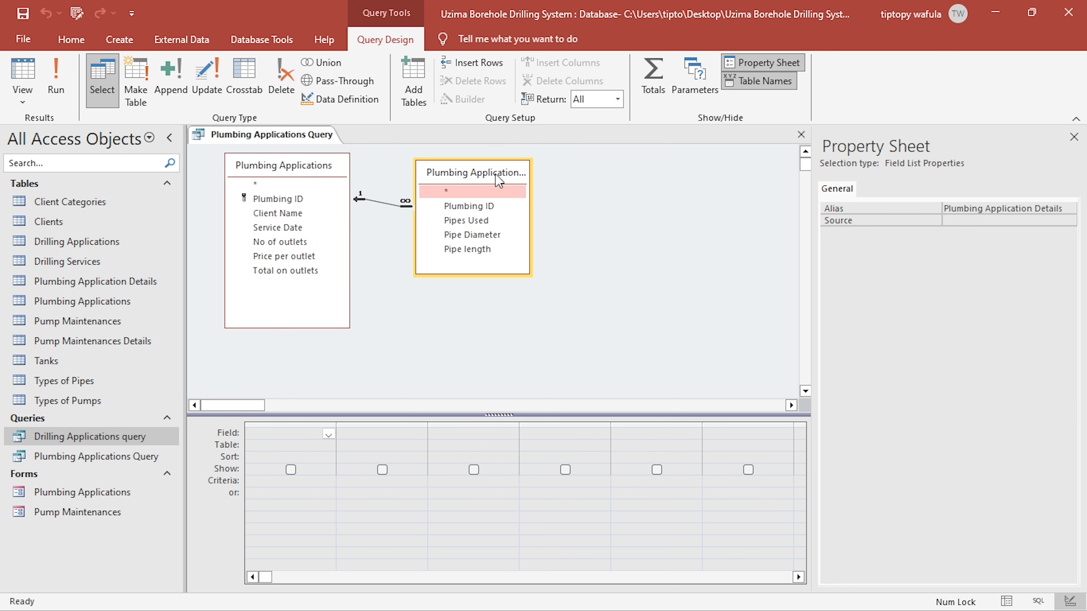
- Add Plumbing ID, Pipes Used, Pipe Diameter and Pipe length from Plumbing Application Details, and remove the Plumbing Applications table from the query
{"action": "double_click", "coordinate": [484, 208]}
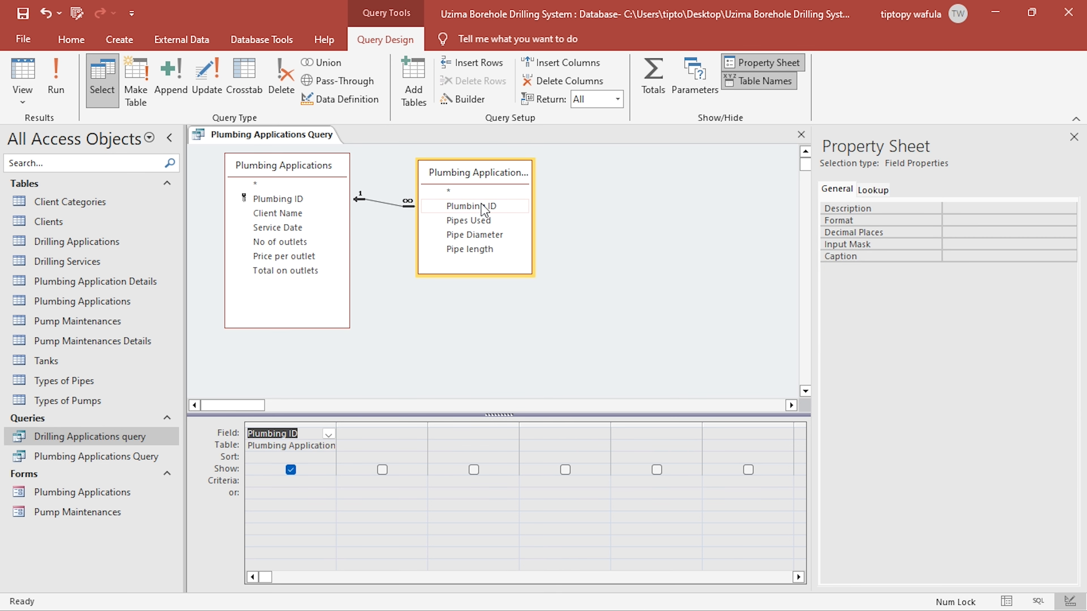
{"action": "double_click", "coordinate": [476, 220]}
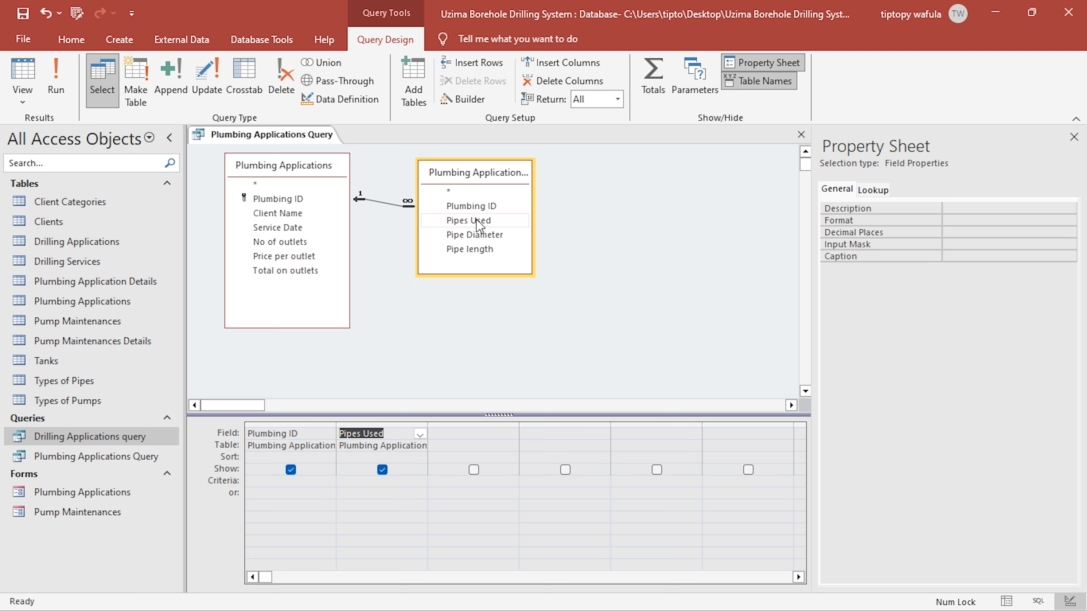
{"action": "double_click", "coordinate": [478, 235]}
{"action": "left_click", "coordinate": [479, 237]}
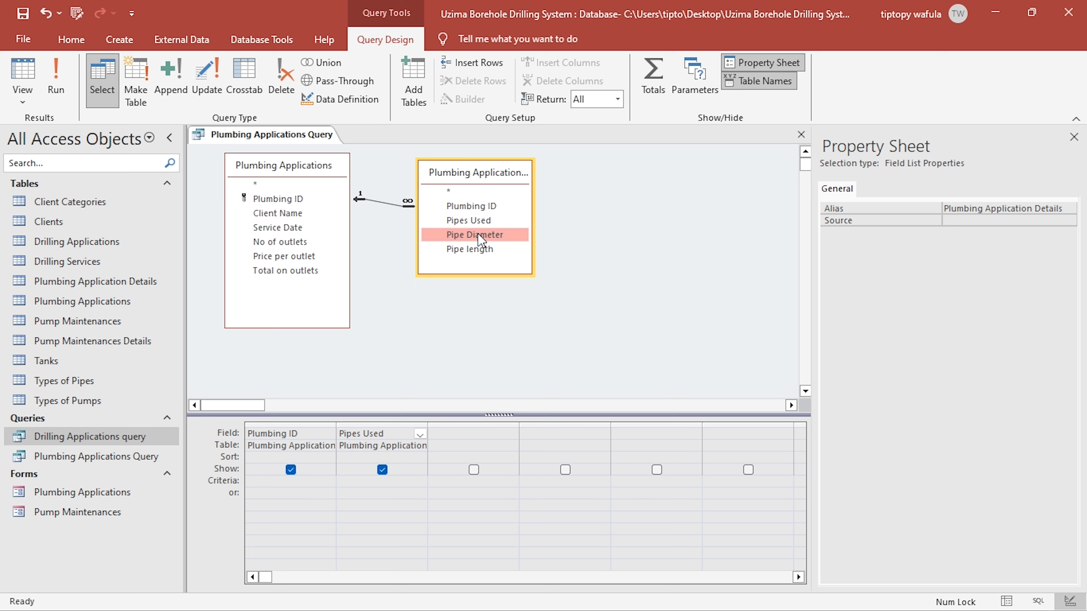
{"action": "left_click_drag", "start_coordinate": [482, 240], "coordinate": [483, 253]}
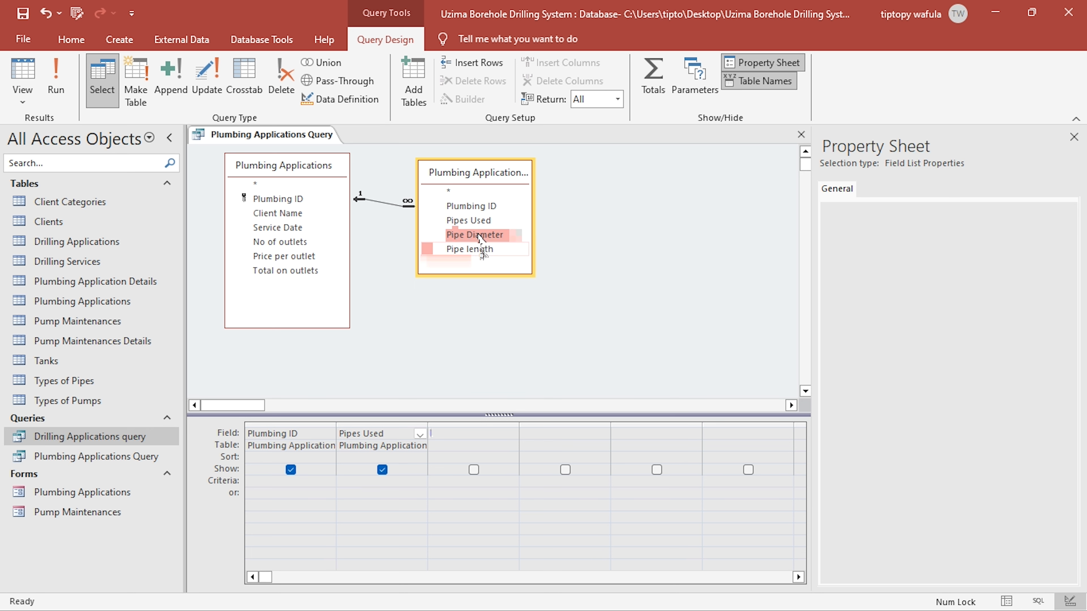
{"action": "double_click", "coordinate": [481, 252]}
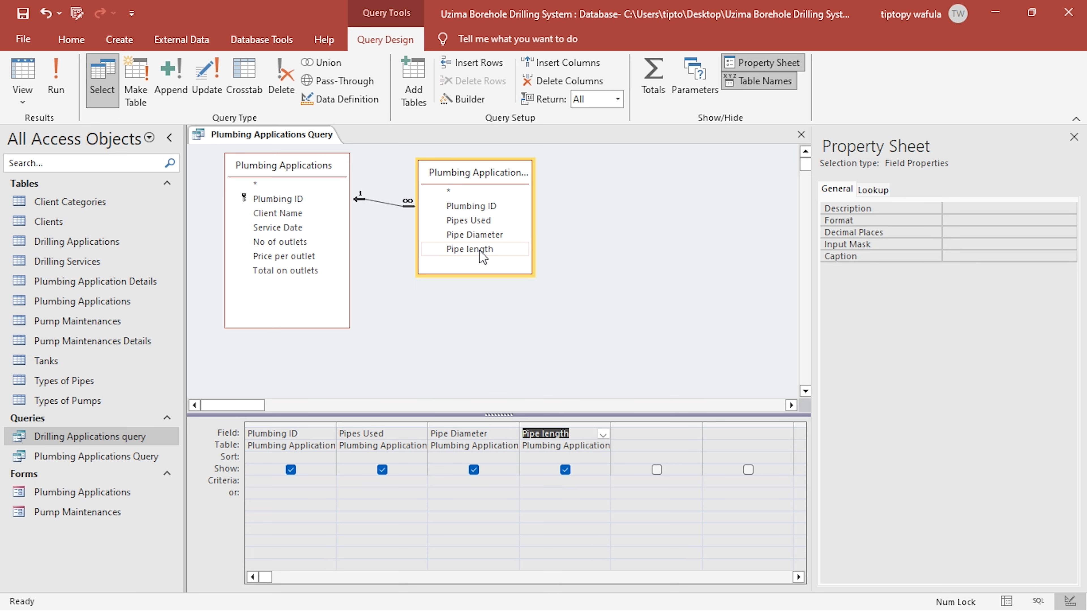
{"action": "right_click", "coordinate": [283, 165]}
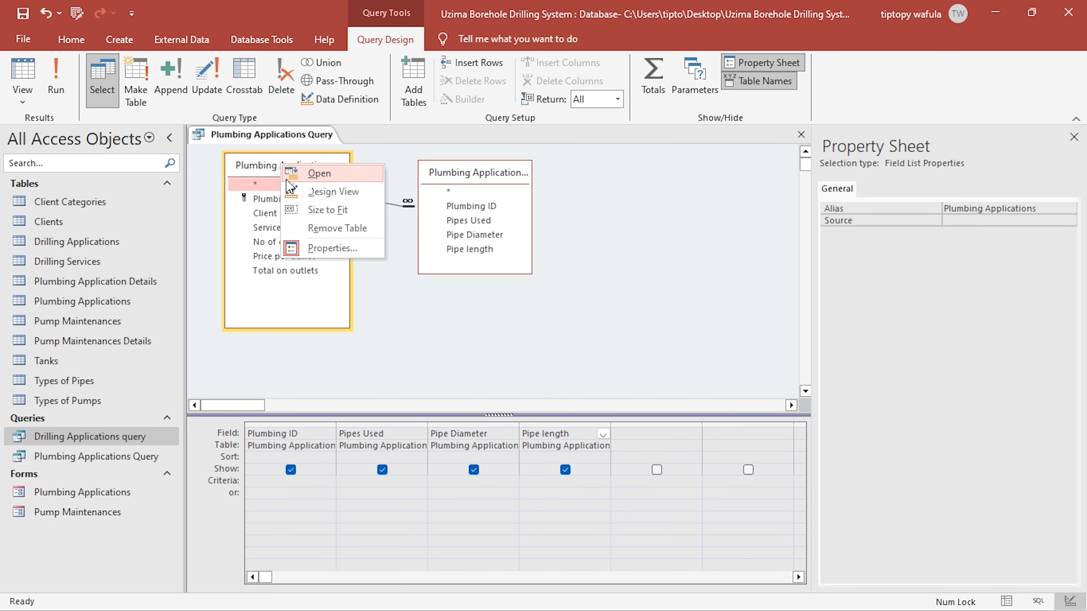
{"action": "left_click", "coordinate": [341, 231]}
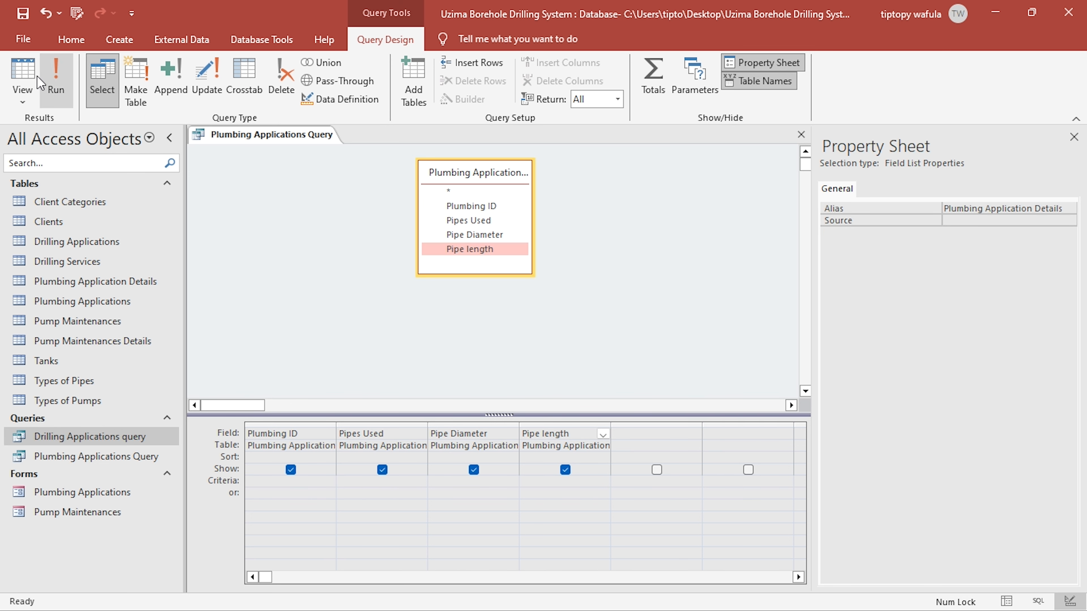
- Preview the query's records, then add the Types of Pipes table beside Plumbing Application Details in the design
{"action": "left_click", "coordinate": [19, 75]}
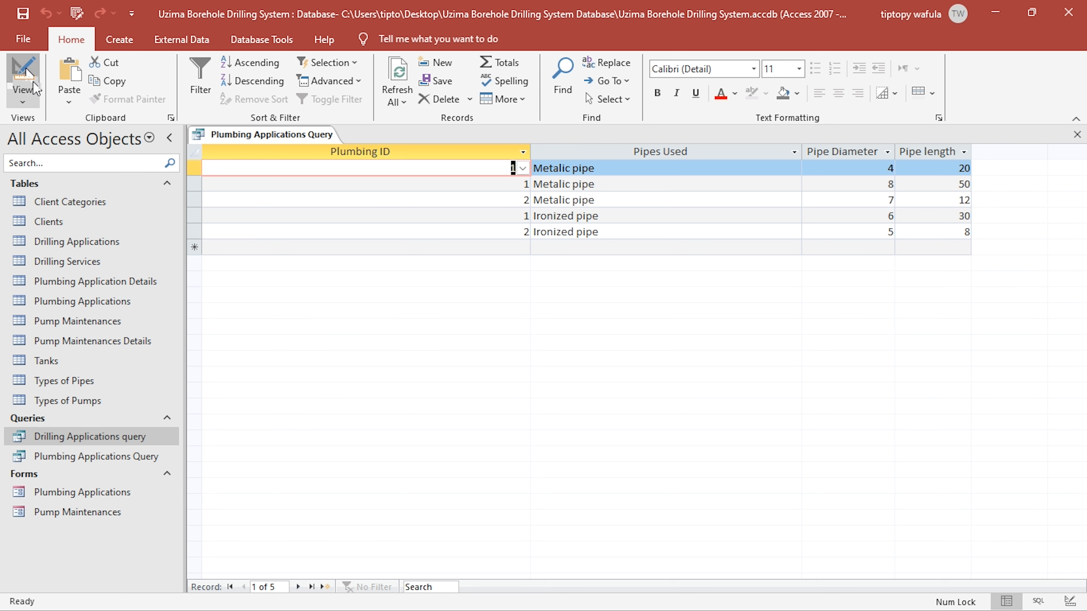
{"action": "left_click", "coordinate": [35, 88]}
{"action": "left_click_drag", "start_coordinate": [519, 178], "coordinate": [313, 212]}
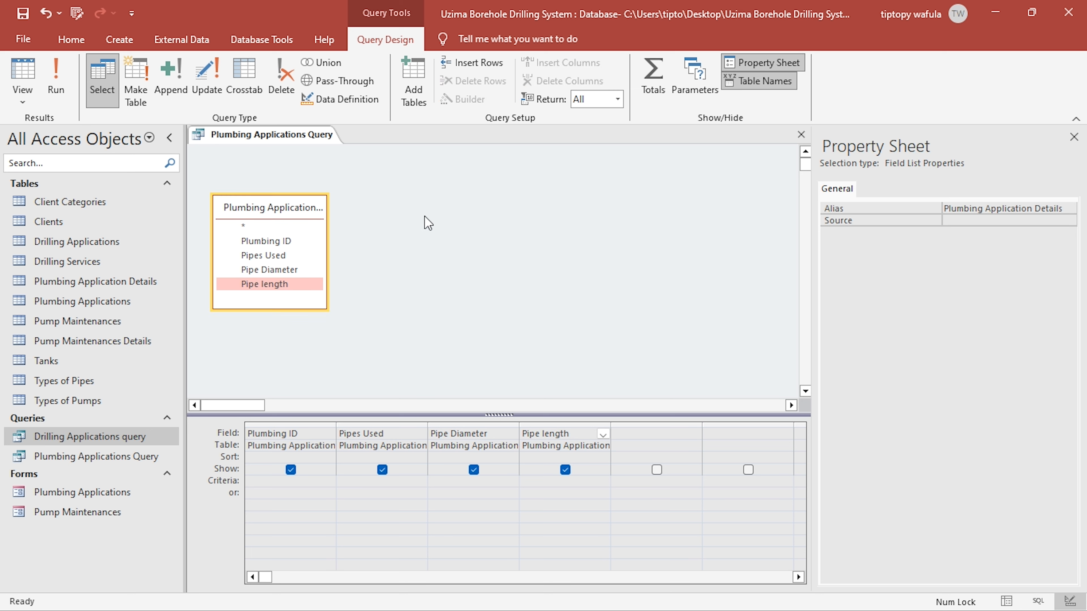
{"action": "right_click", "coordinate": [471, 222]}
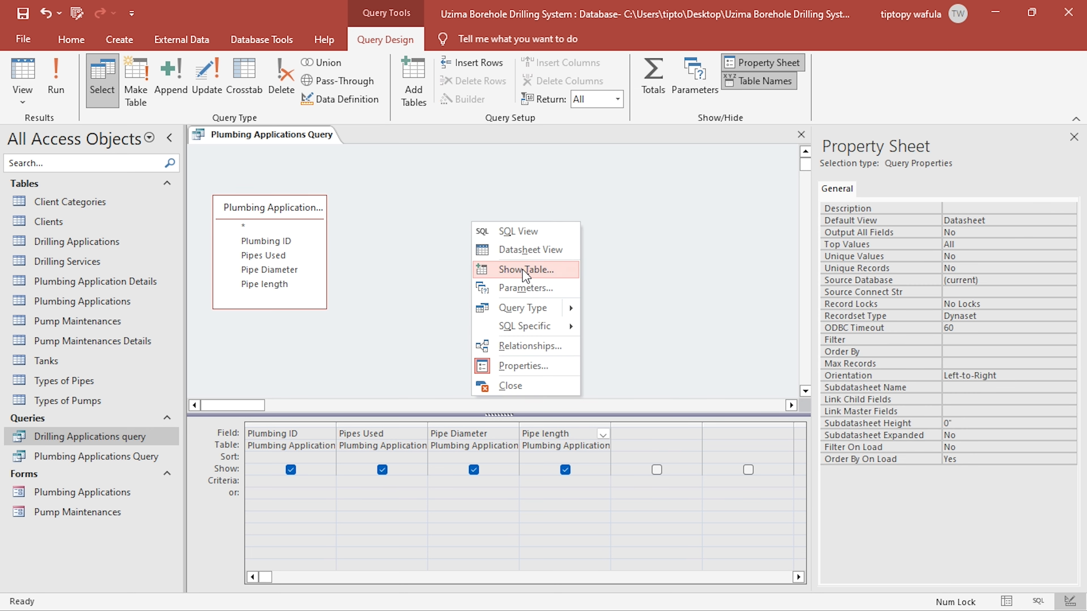
{"action": "left_click", "coordinate": [526, 271]}
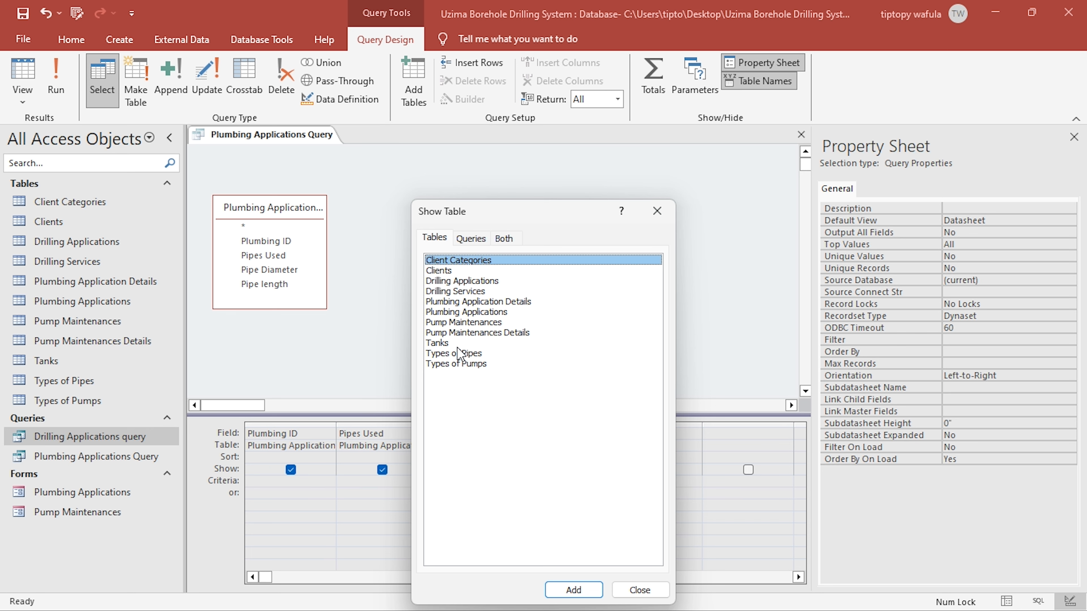
{"action": "double_click", "coordinate": [469, 354]}
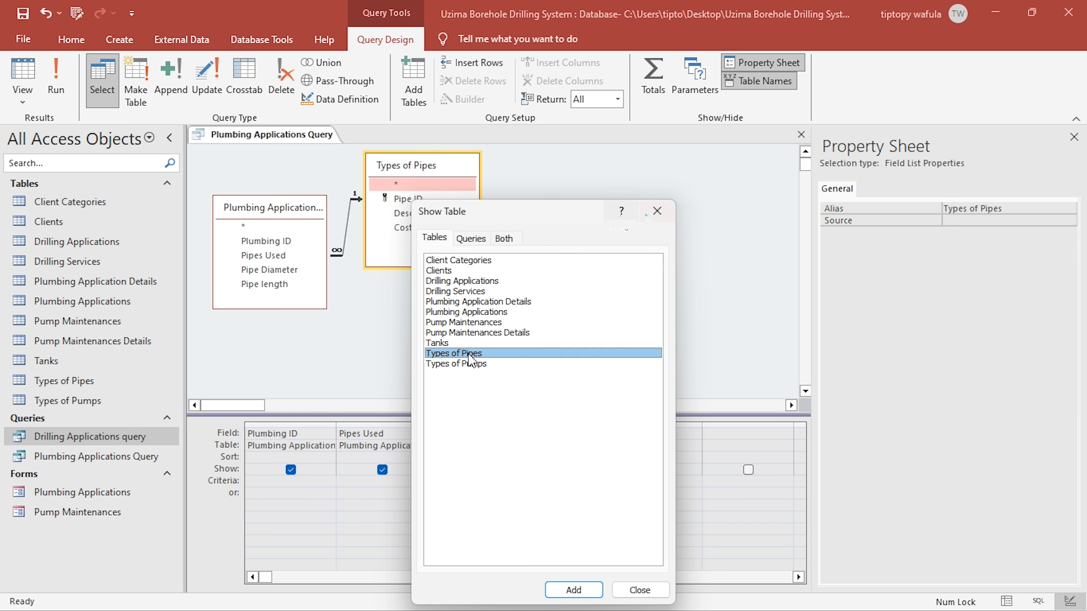
{"action": "left_click", "coordinate": [658, 210]}
{"action": "left_click_drag", "start_coordinate": [431, 191], "coordinate": [442, 217]}
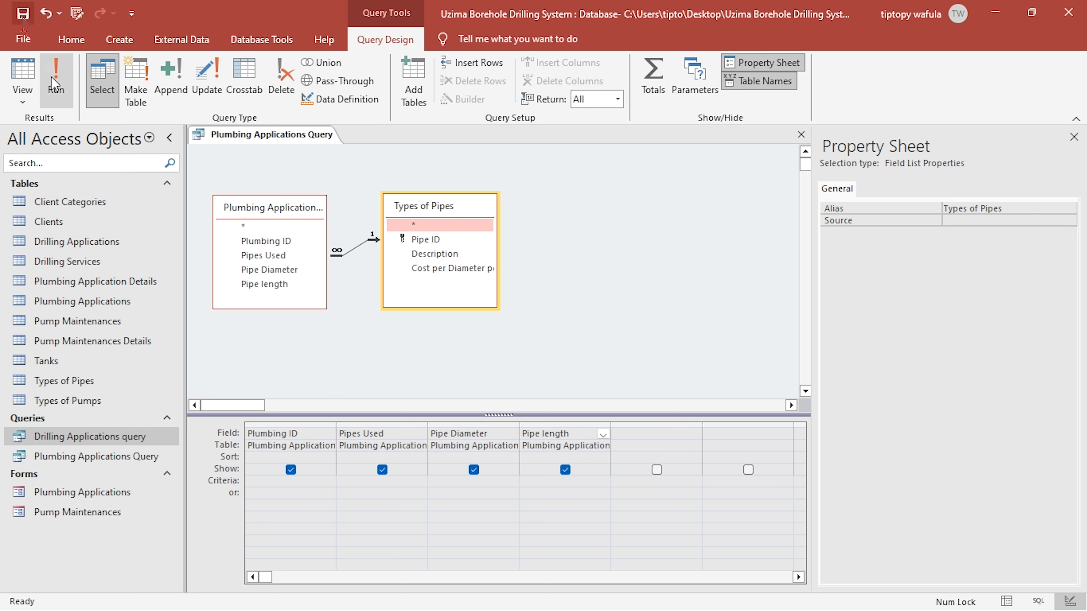
- Start building an expression in the first empty query column and name the calculated field Total Cost
{"action": "right_click", "coordinate": [619, 430]}
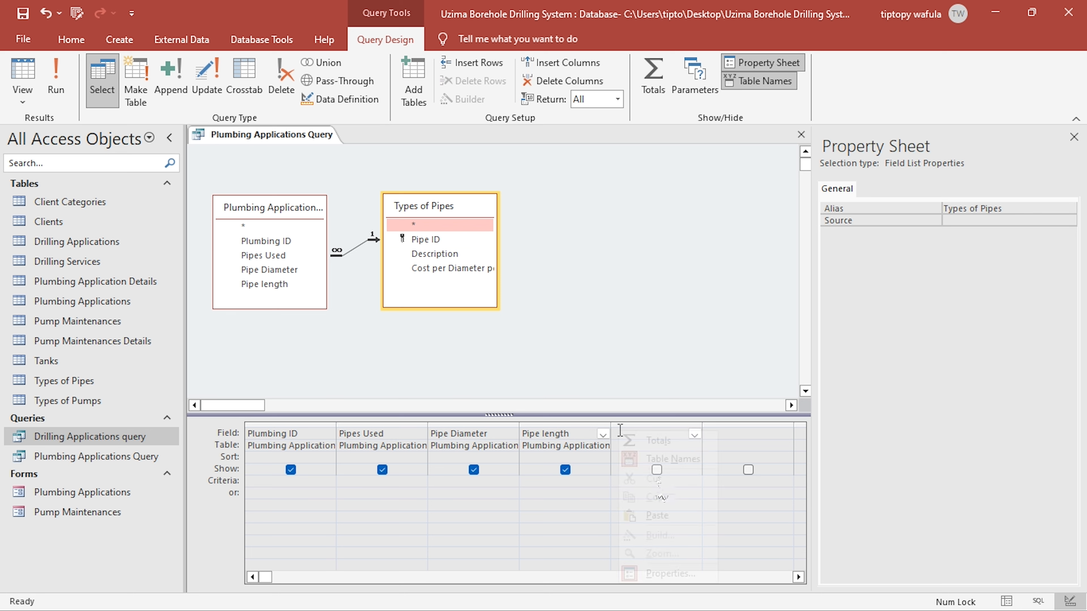
{"action": "left_click", "coordinate": [621, 428]}
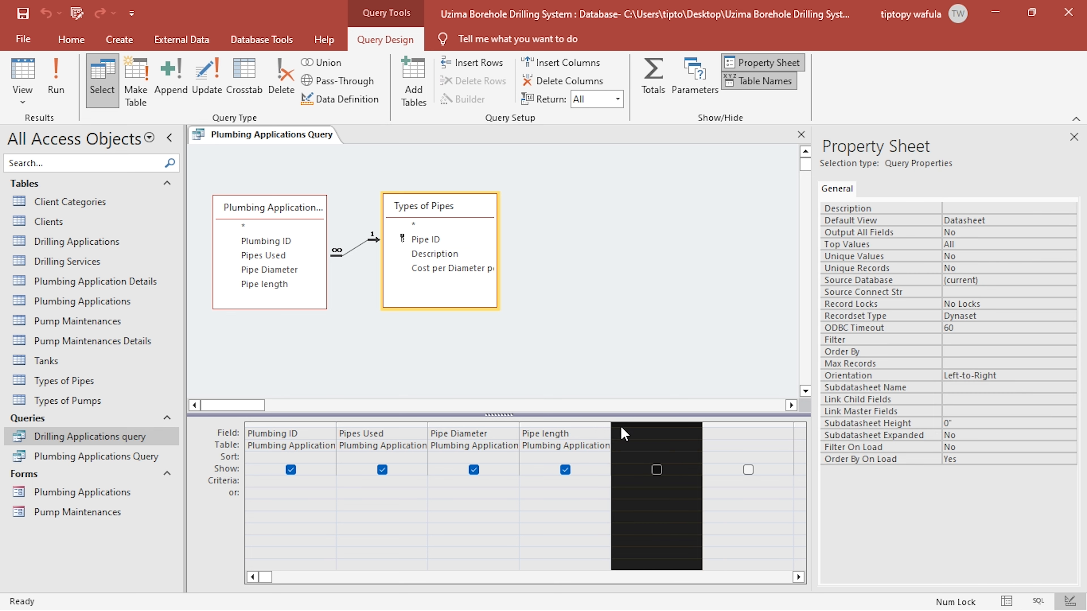
{"action": "left_click", "coordinate": [625, 433]}
{"action": "right_click", "coordinate": [649, 435]}
{"action": "left_click", "coordinate": [662, 519]}
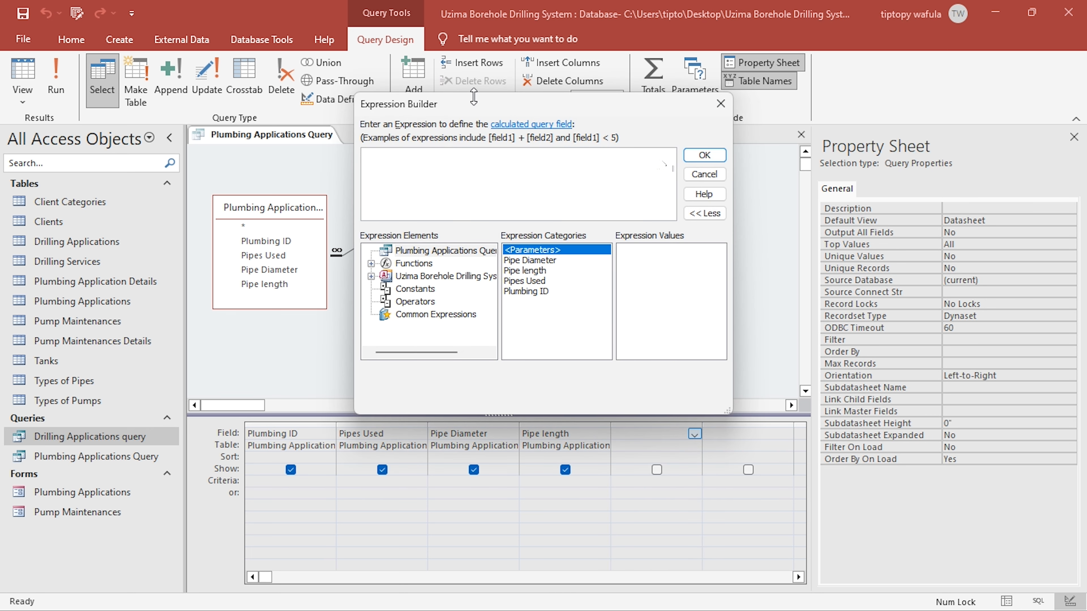
{"action": "left_click_drag", "start_coordinate": [477, 105], "coordinate": [661, 163]}
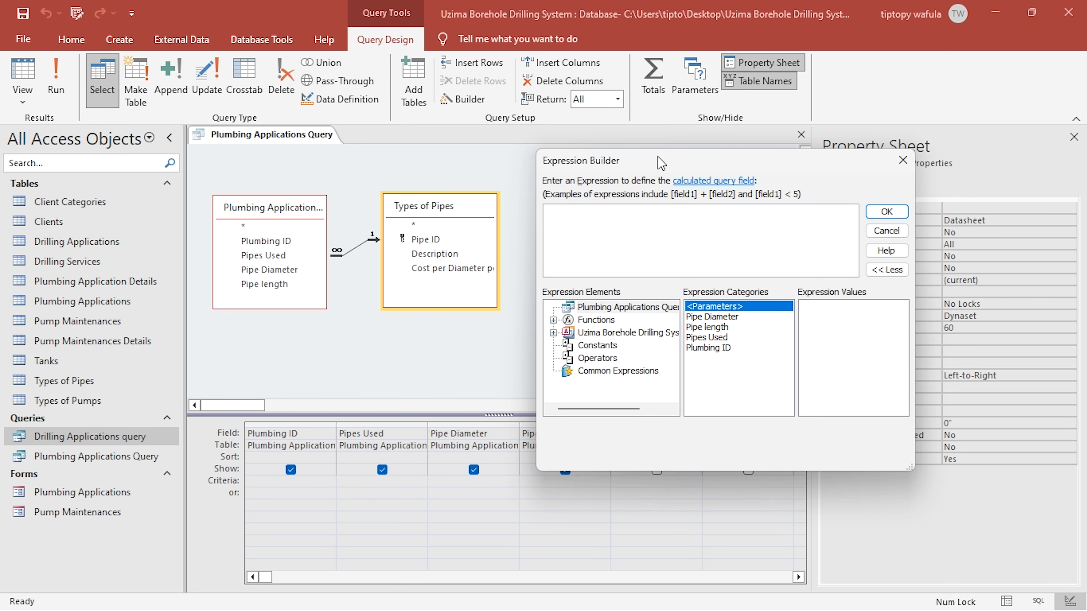
{"action": "type", "text": "TO"}
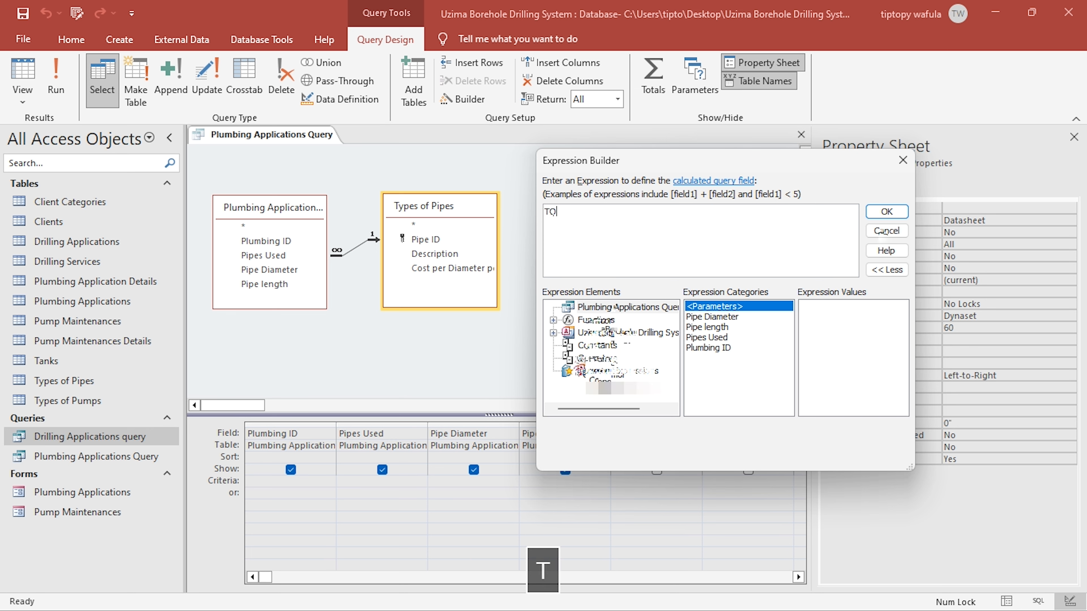
{"action": "key", "text": "BackSpace"}
{"action": "type", "text": "o"}
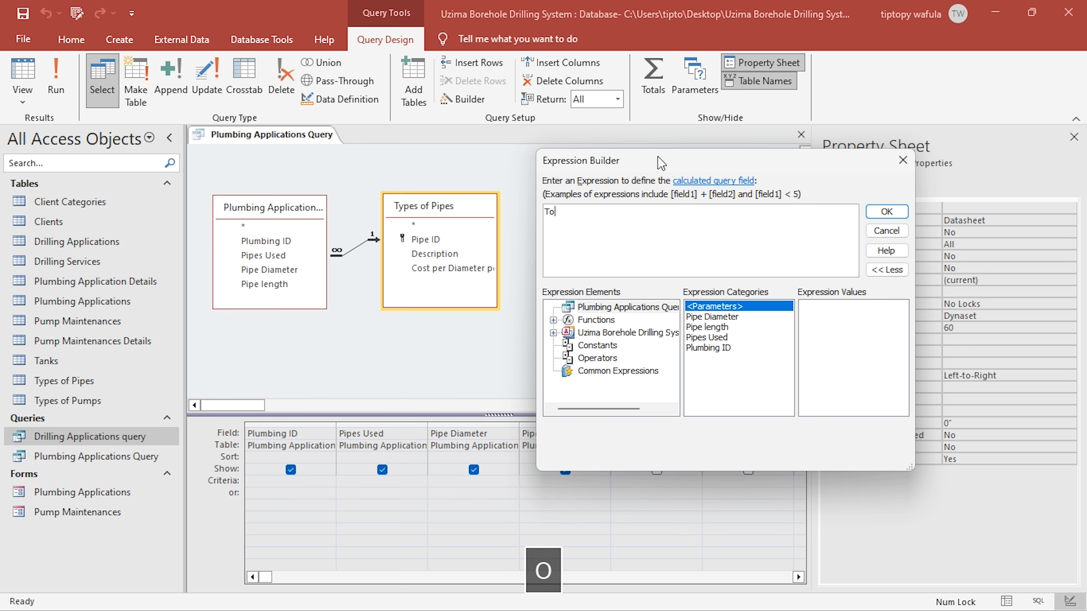
{"action": "type", "text": "tal Cost:"}
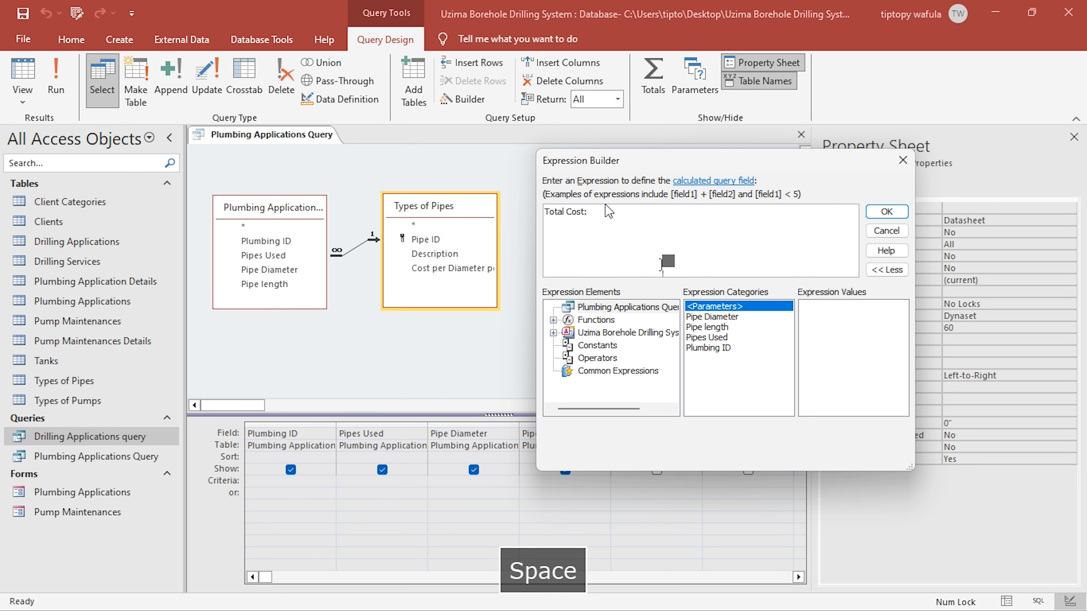
- Insert Cost per Diameter per length from Types of Pipes into the Total Cost expression and remove the «Expr» placeholder
{"action": "left_click_drag", "start_coordinate": [628, 161], "coordinate": [708, 155]}
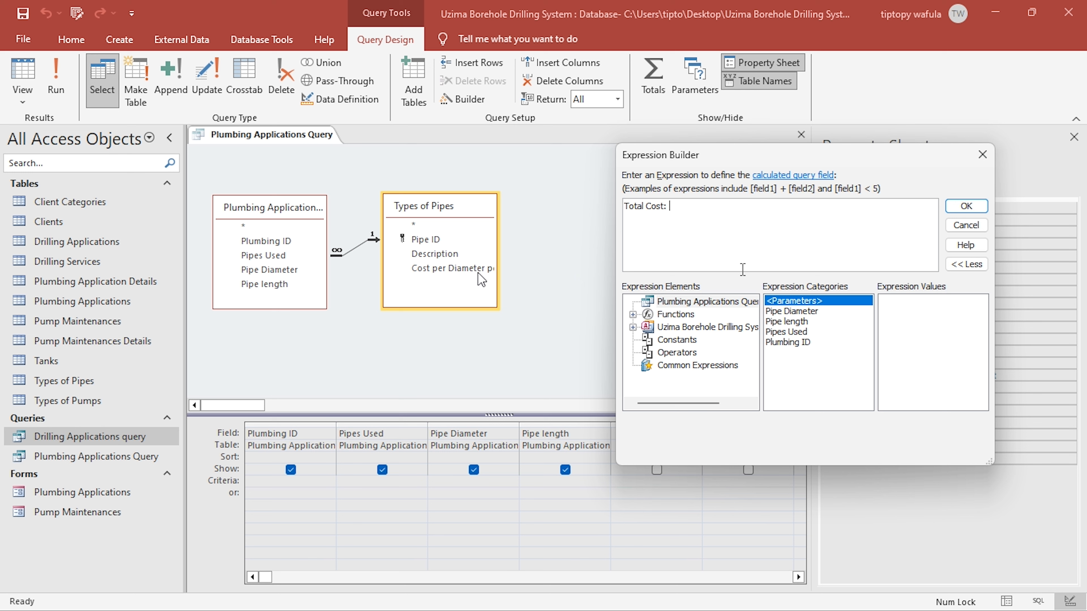
{"action": "left_click", "coordinate": [632, 327]}
{"action": "left_click", "coordinate": [648, 340]}
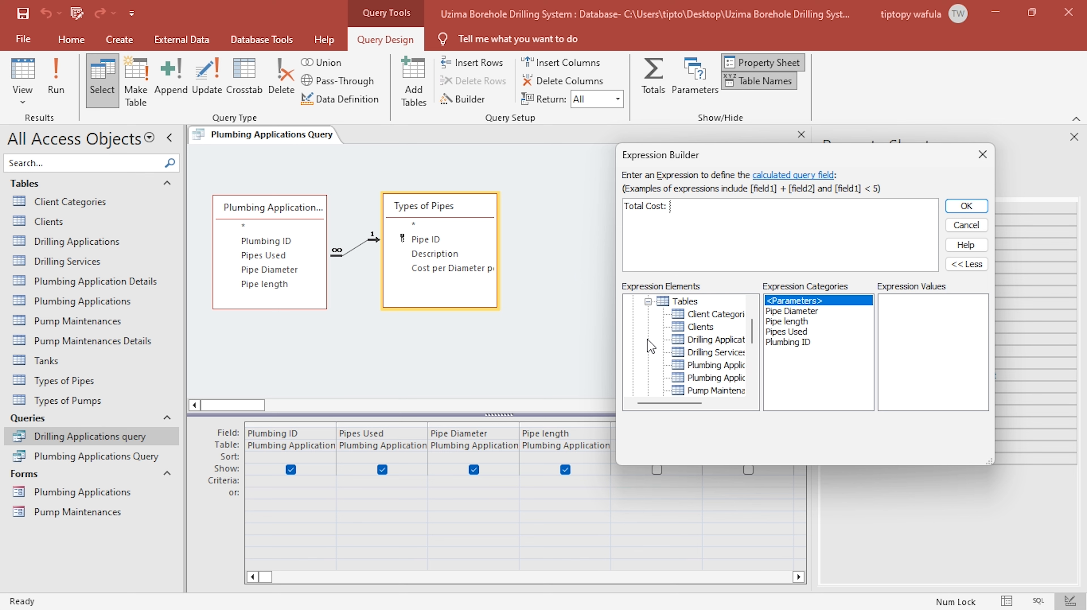
{"action": "scroll", "coordinate": [701, 374], "scroll_direction": "down", "scroll_amount": 3}
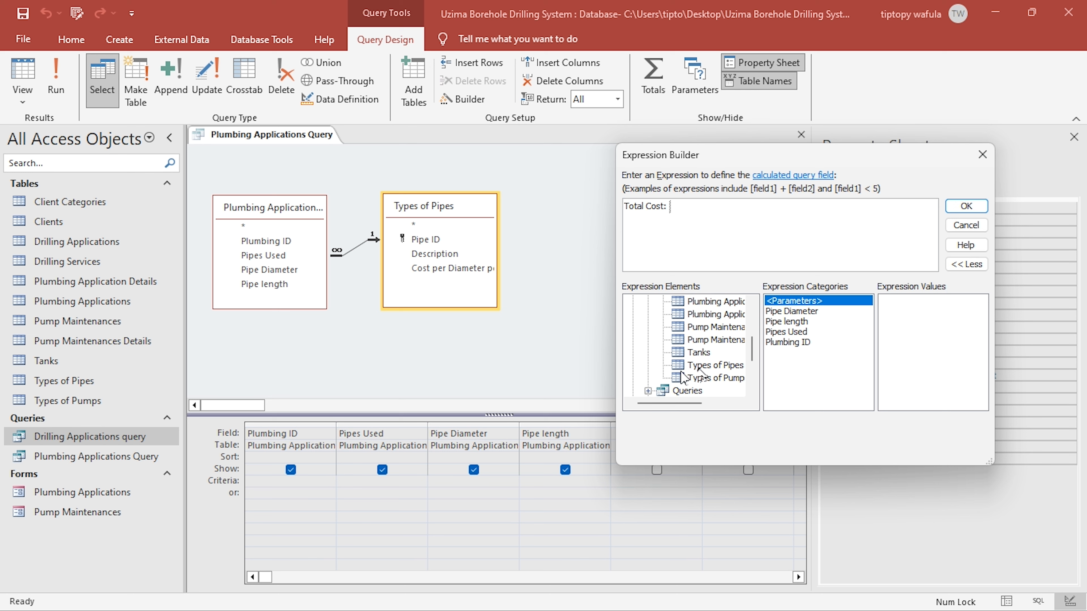
{"action": "left_click", "coordinate": [702, 366]}
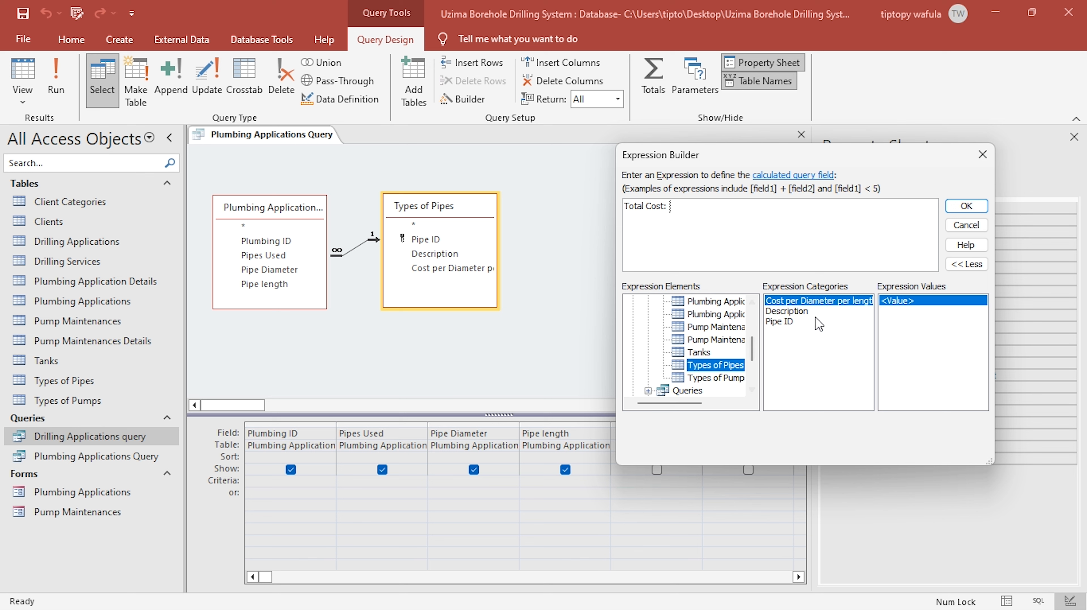
{"action": "double_click", "coordinate": [828, 302]}
{"action": "left_click", "coordinate": [686, 210]}
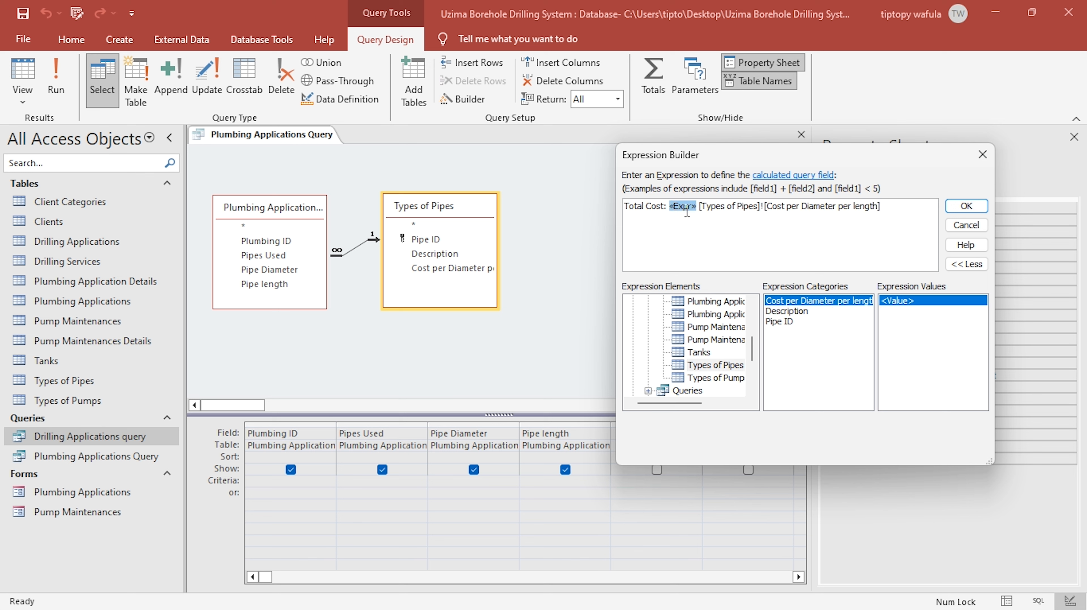
{"action": "key", "text": "BackSpace"}
{"action": "left_click", "coordinate": [863, 206]}
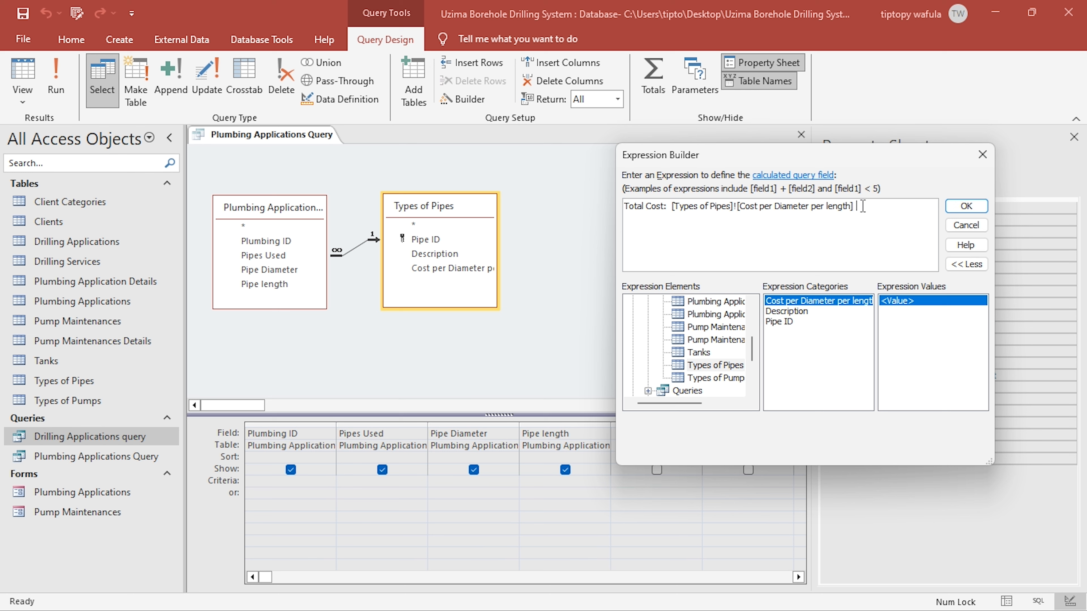
- Multiply the cost by Pipe Diameter and Pipe length from Plumbing Application Details and accept the Total Cost expression
{"action": "type", "text": "*"}
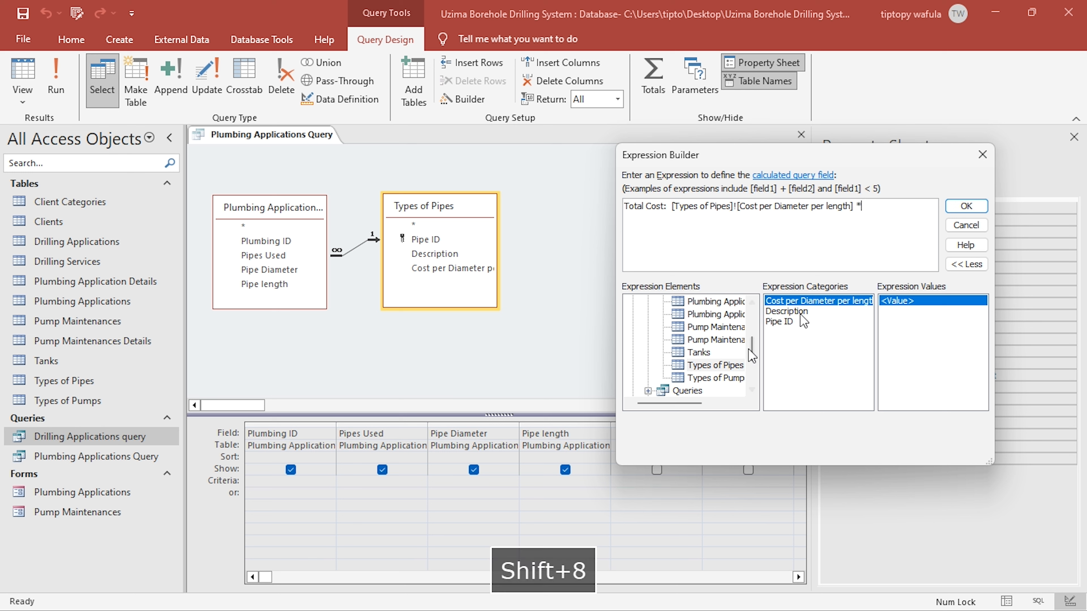
{"action": "scroll", "coordinate": [712, 364], "scroll_direction": "up", "scroll_amount": 3}
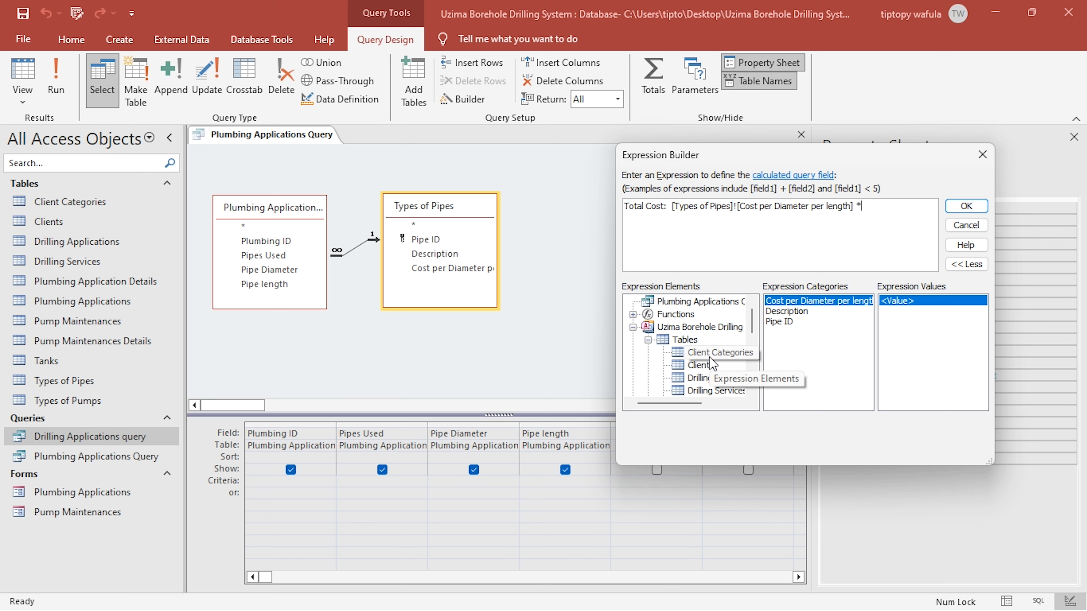
{"action": "scroll", "coordinate": [723, 380], "scroll_direction": "down", "scroll_amount": 2}
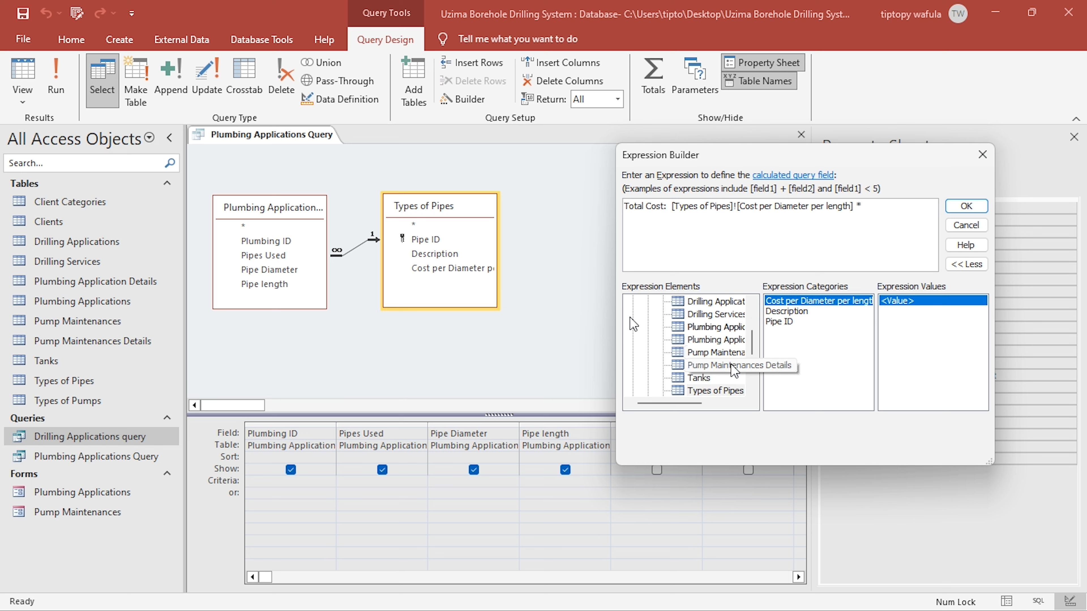
{"action": "left_click", "coordinate": [719, 328]}
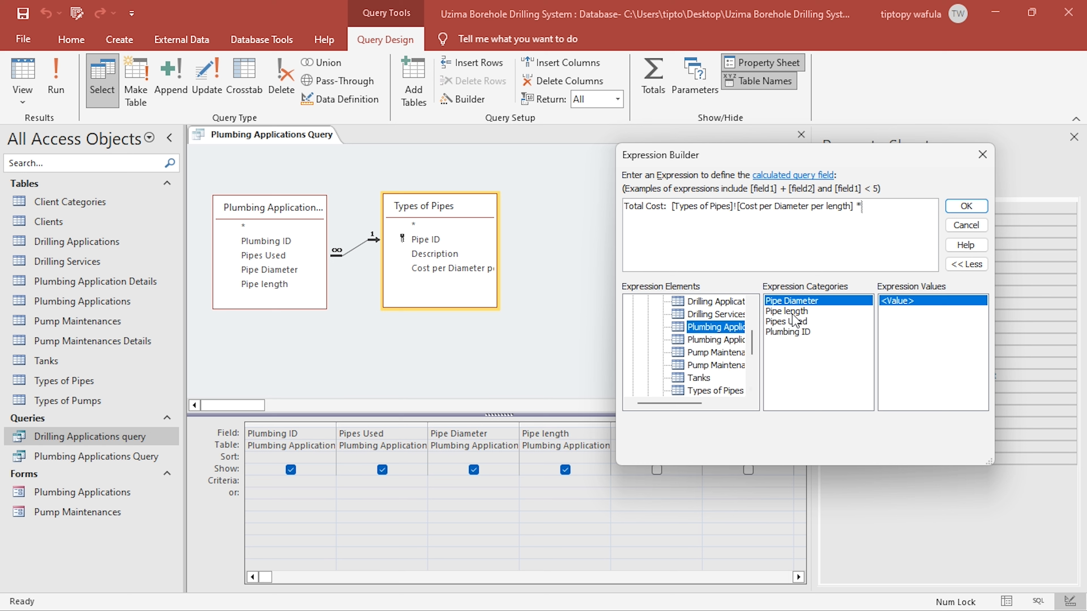
{"action": "double_click", "coordinate": [801, 302]}
{"action": "type", "text": "*"}
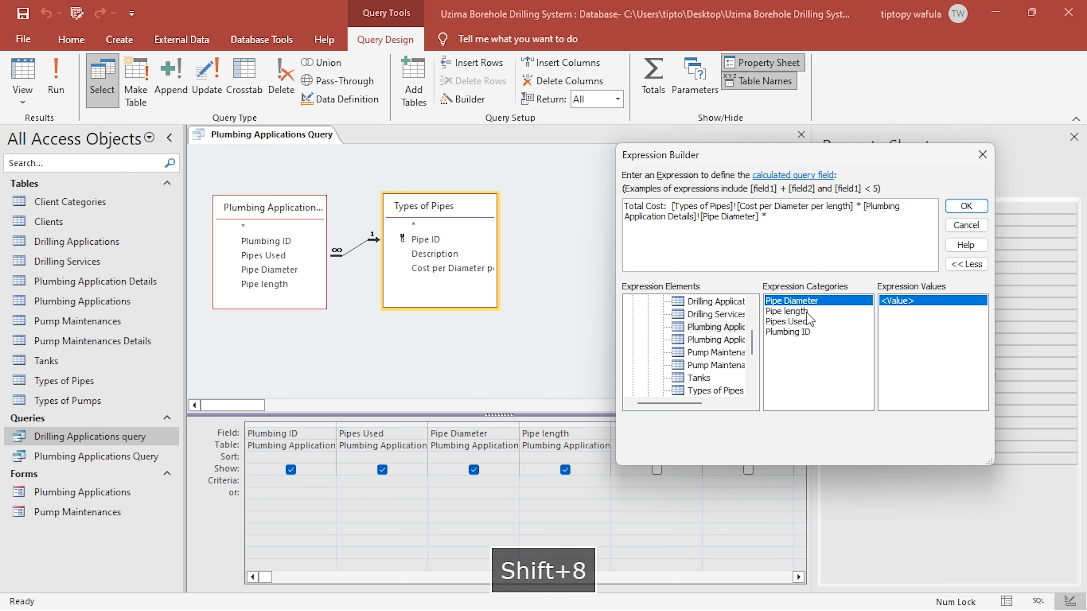
{"action": "double_click", "coordinate": [807, 313]}
{"action": "left_click", "coordinate": [967, 207]}
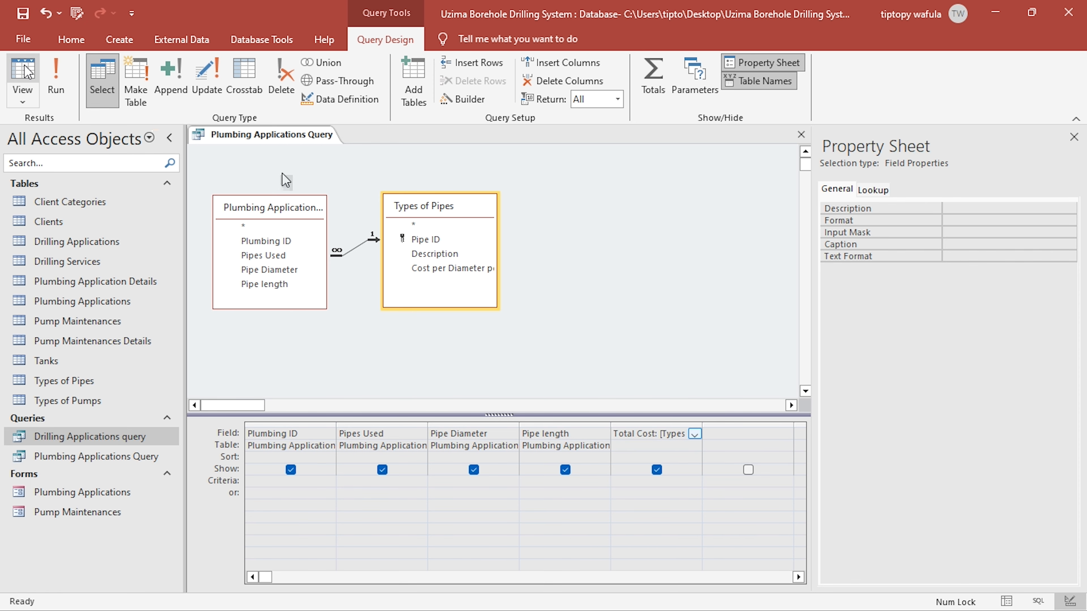
- Check the first record's Total Cost against its pipe diameter, pipe length and the rate in the Types of Pipes table
{"action": "left_click", "coordinate": [25, 71]}
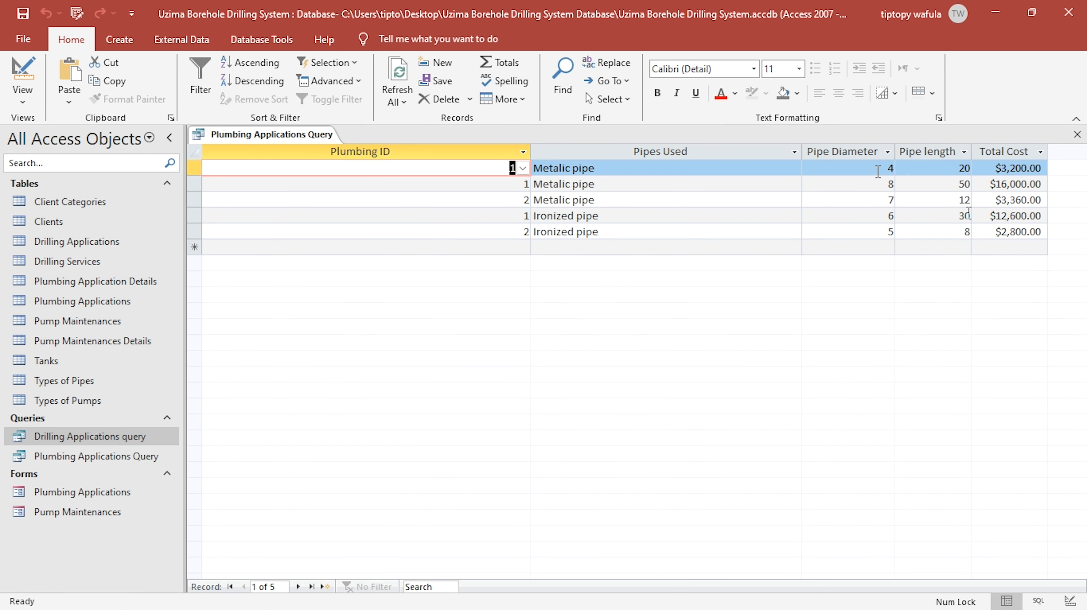
{"action": "left_click", "coordinate": [877, 169]}
{"action": "left_click_drag", "start_coordinate": [959, 168], "coordinate": [975, 168]}
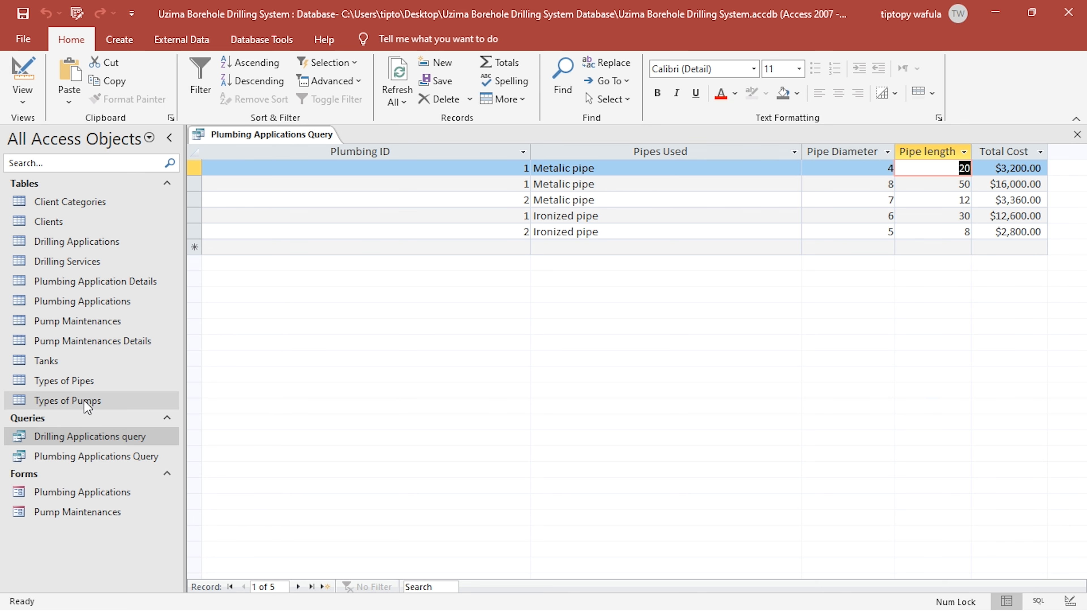
{"action": "double_click", "coordinate": [81, 381]}
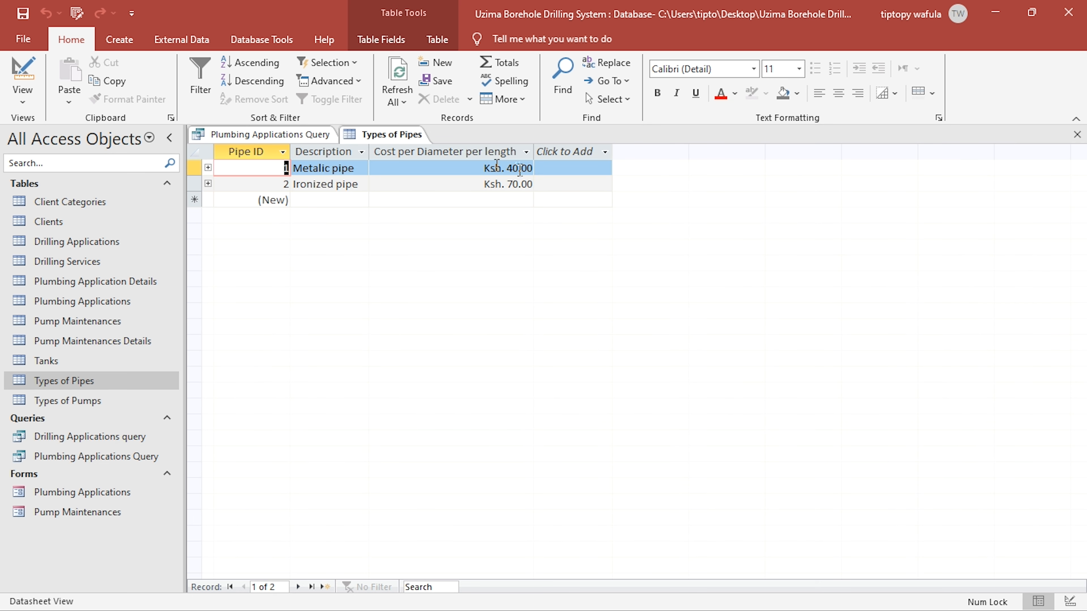
{"action": "left_click", "coordinate": [1077, 136]}
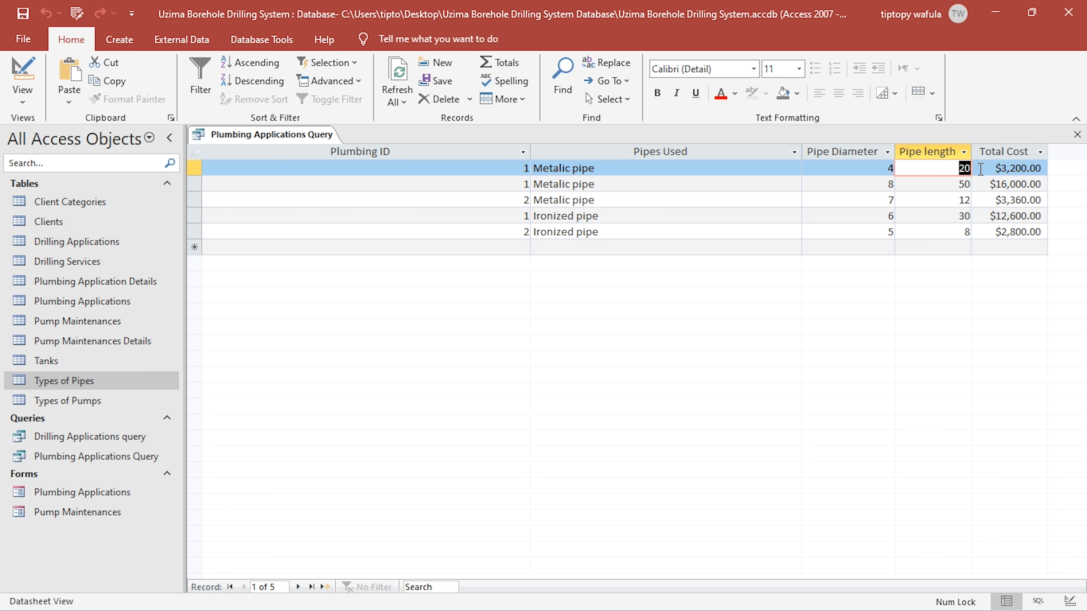
- Apply the copied Ksh. currency format to the Total Cost field, then view the formatted results and close the query
{"action": "left_click", "coordinate": [22, 80]}
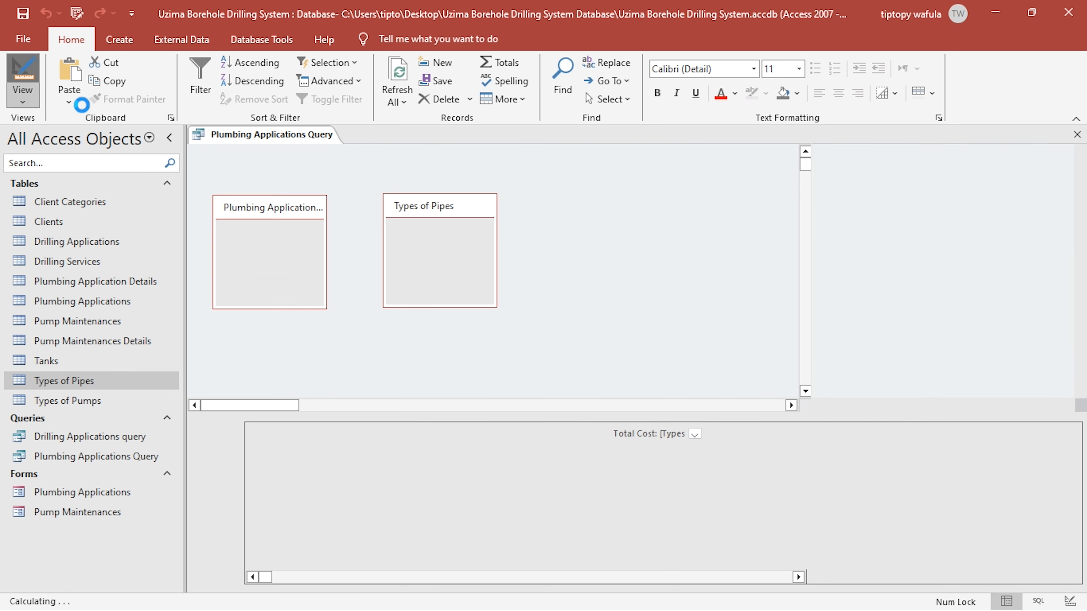
{"action": "left_click", "coordinate": [964, 220]}
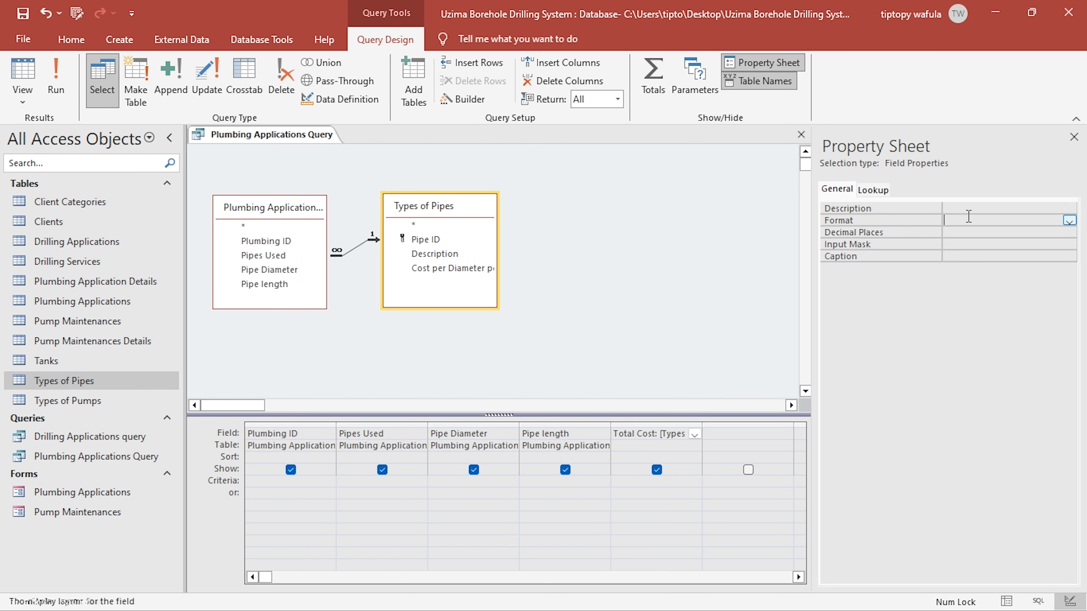
{"action": "type", "text": "\"Ksh. \"#,00.00"}
{"action": "left_click", "coordinate": [22, 79]}
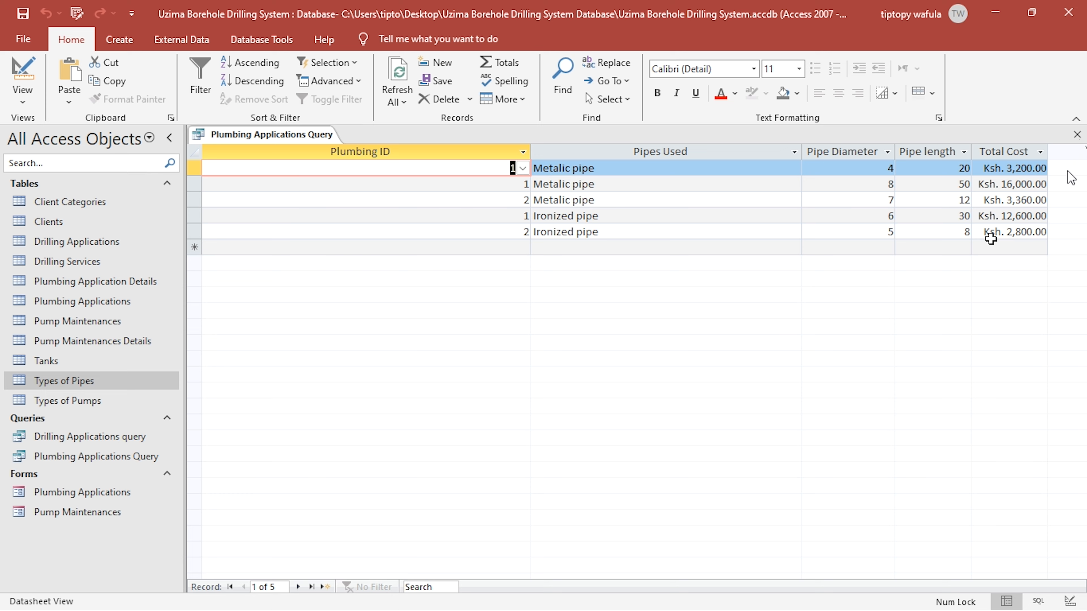
{"action": "left_click", "coordinate": [1077, 133]}
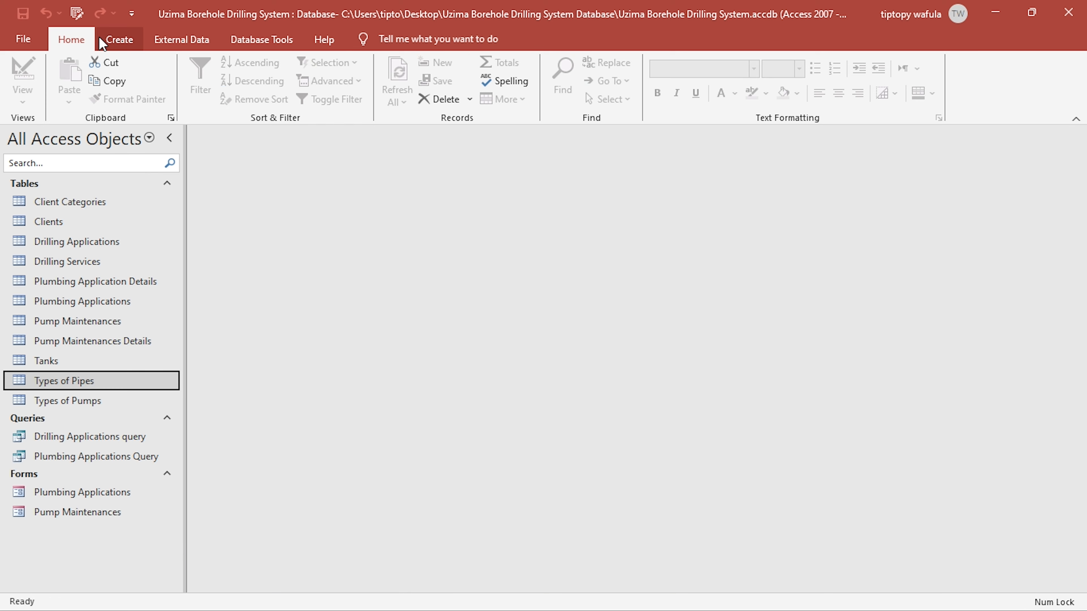
- Rename Plumbing Applications Query as Plumbing Applications Details Query
{"action": "left_click", "coordinate": [112, 39]}
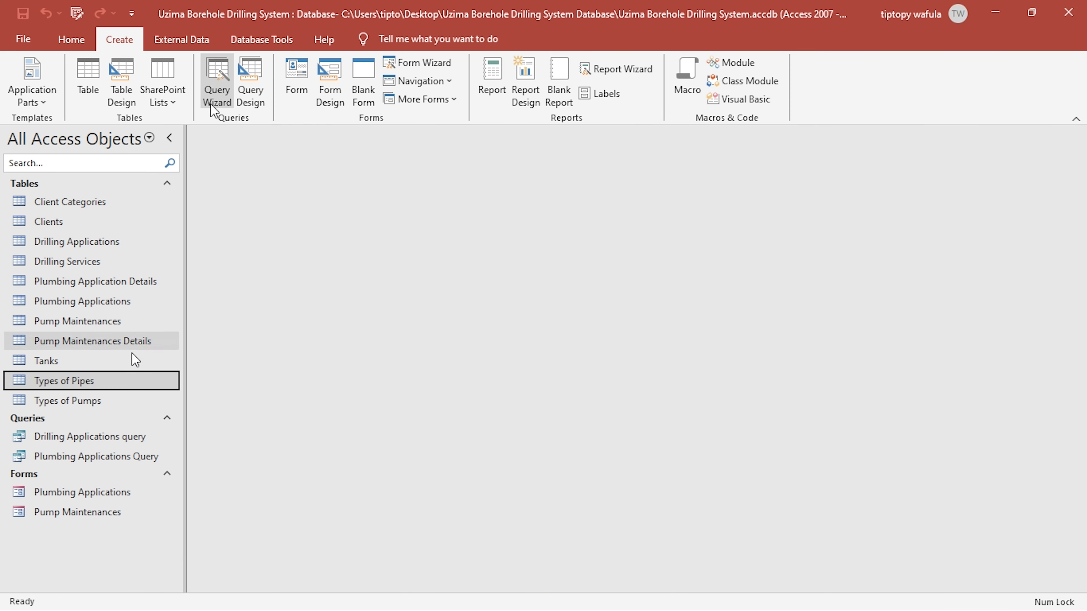
{"action": "right_click", "coordinate": [132, 453]}
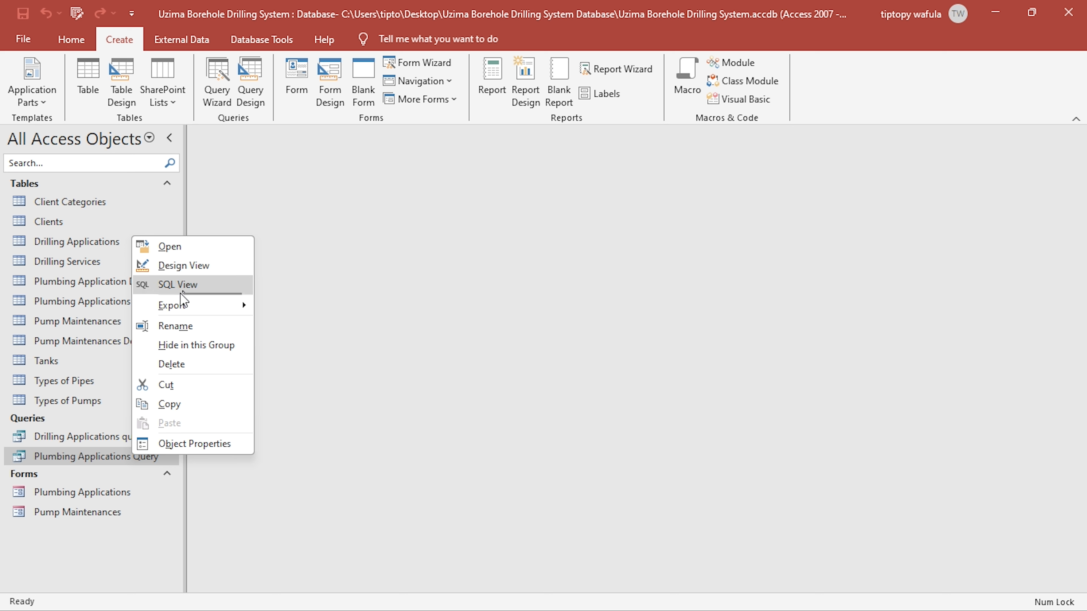
{"action": "left_click", "coordinate": [186, 329]}
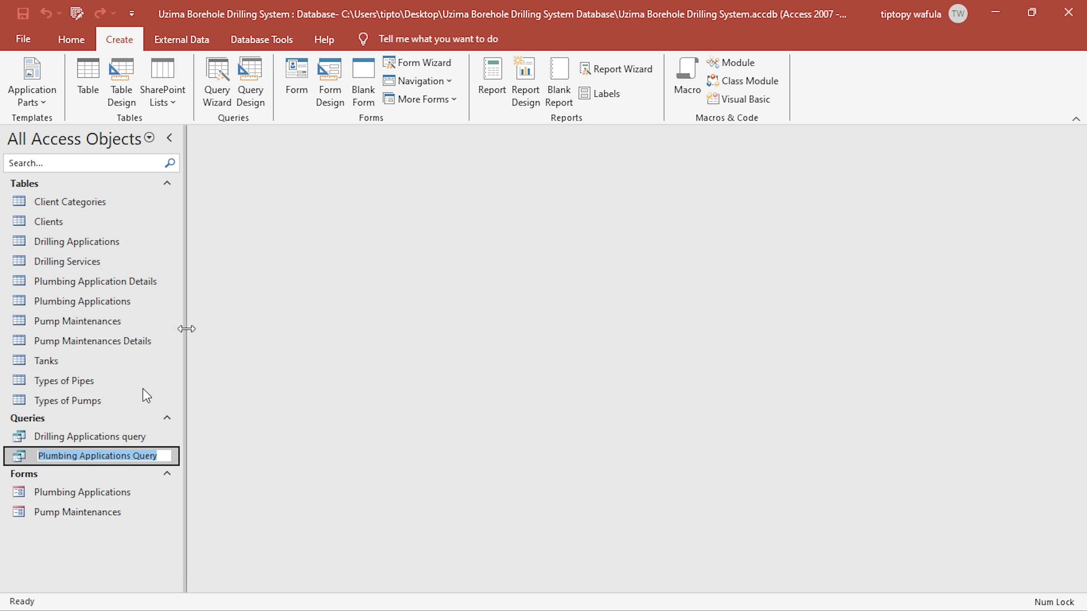
{"action": "left_click", "coordinate": [131, 455]}
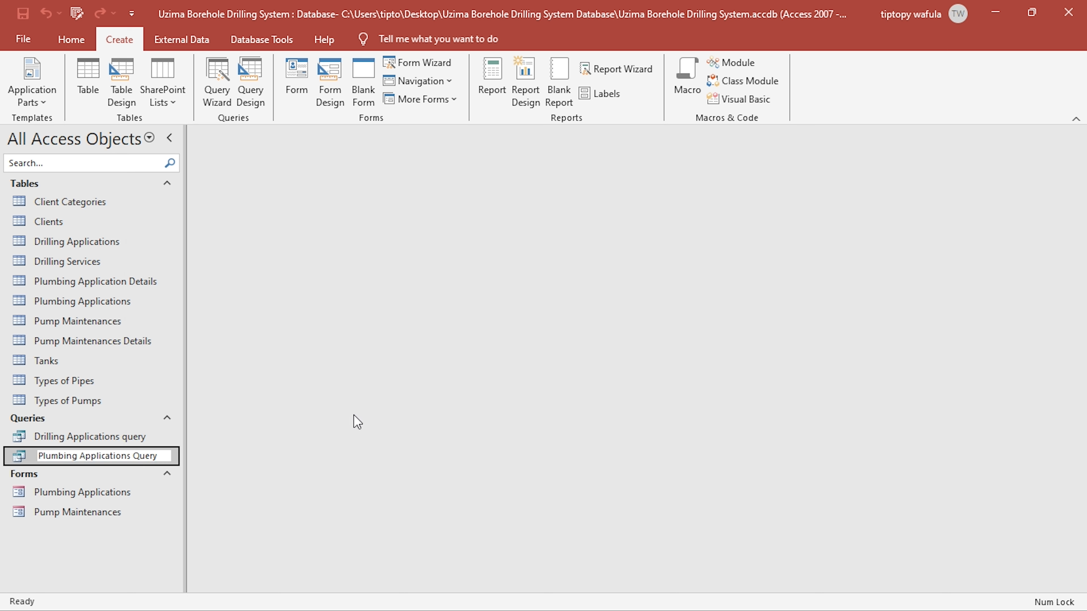
{"action": "type", "text": "D "}
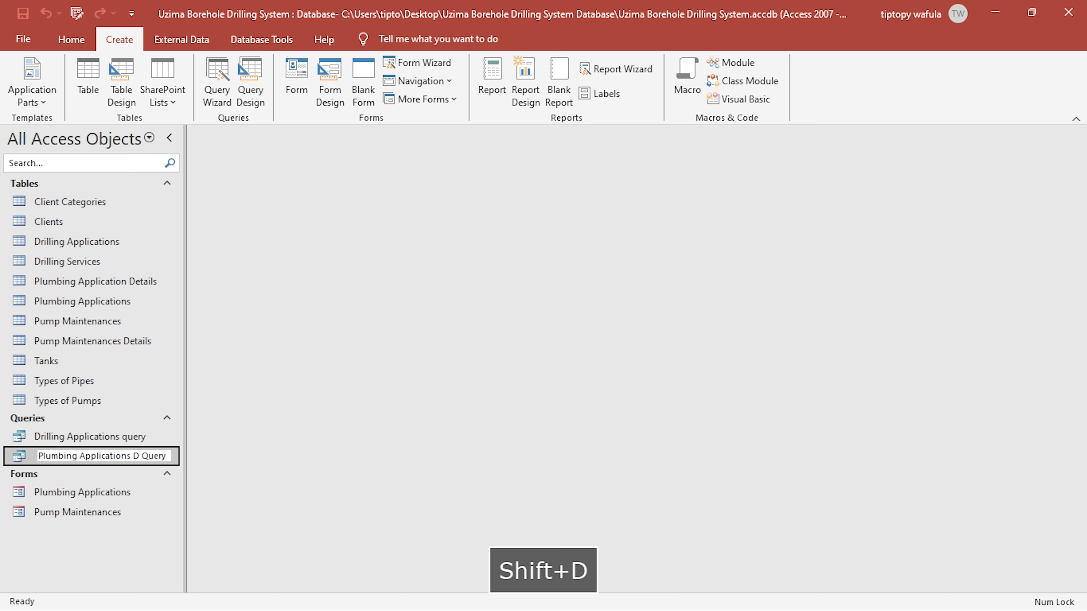
{"action": "type", "text": "etails"}
{"action": "key", "text": "Return"}
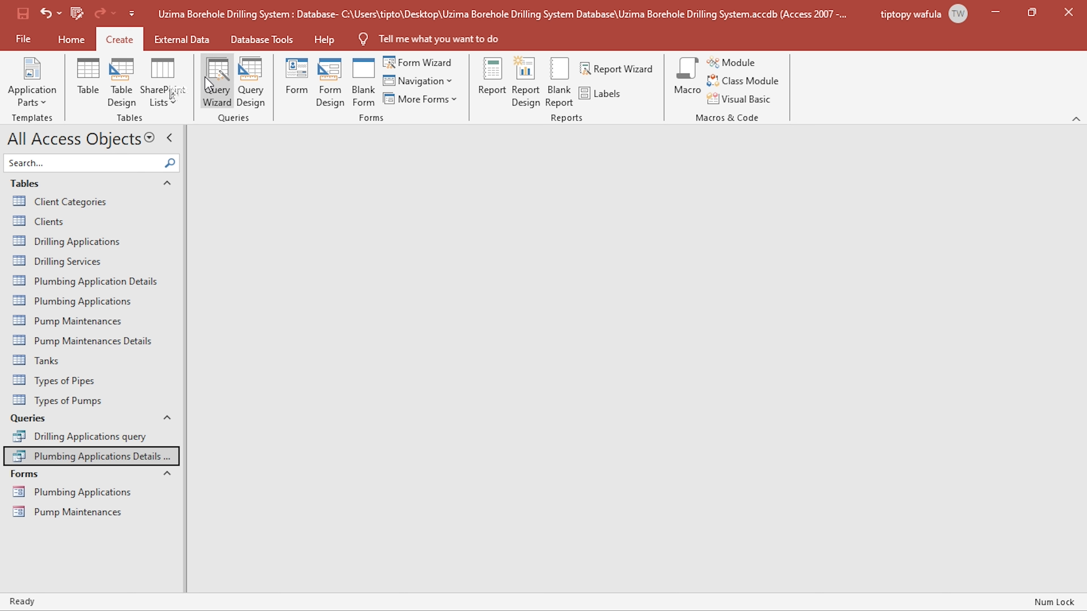
- Create a query design from Plumbing Applications Details Query and the Plumbing Applications table, and arrange the field lists so every table field shows
{"action": "left_click", "coordinate": [251, 83]}
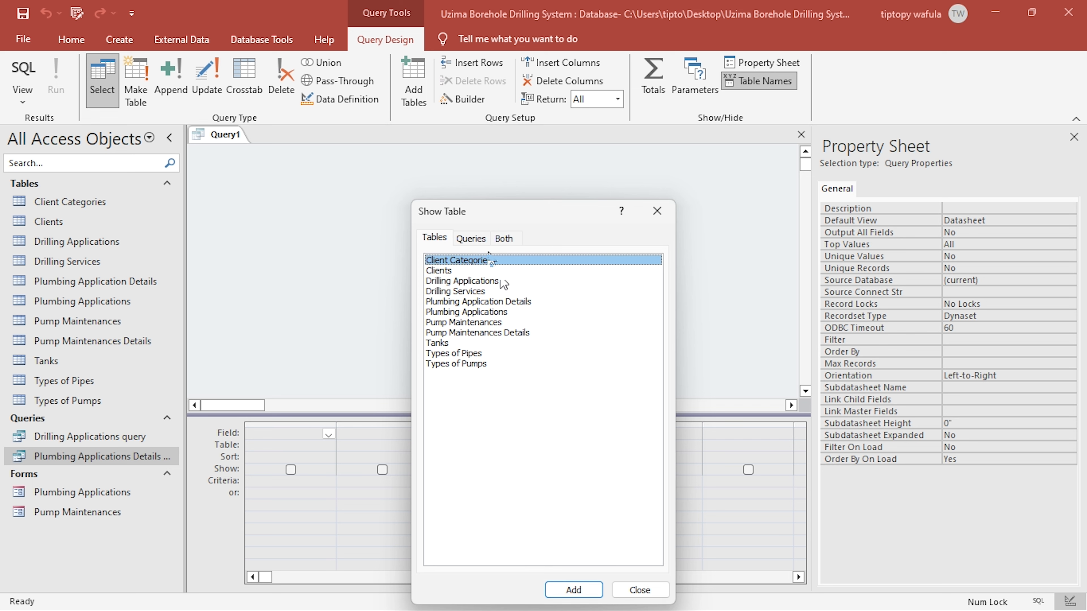
{"action": "left_click", "coordinate": [470, 239]}
{"action": "double_click", "coordinate": [480, 273]}
{"action": "left_click", "coordinate": [441, 239]}
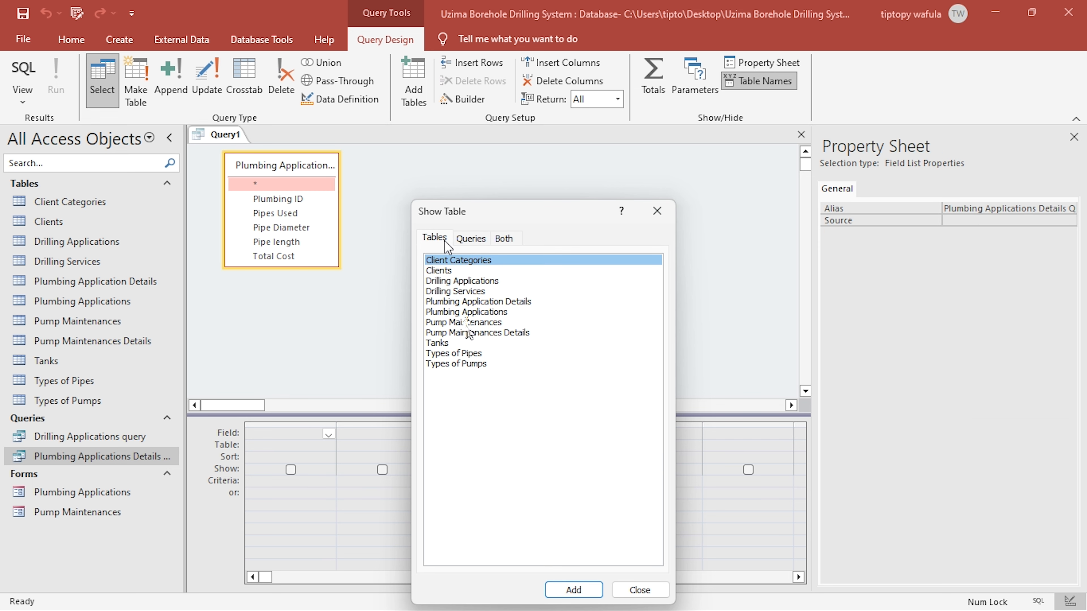
{"action": "double_click", "coordinate": [486, 312]}
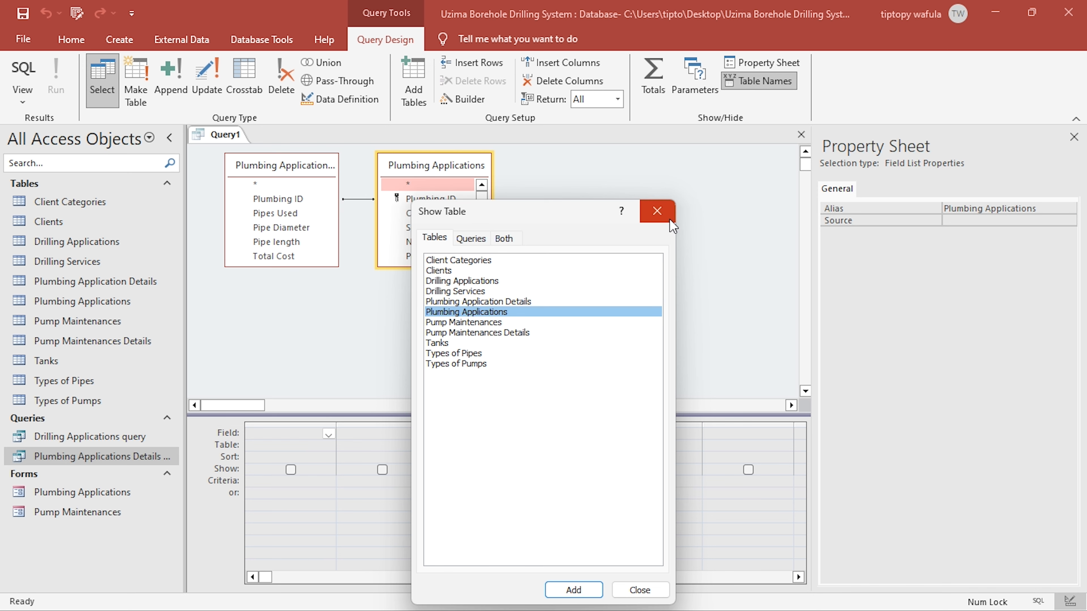
{"action": "left_click", "coordinate": [657, 210]}
{"action": "left_click_drag", "start_coordinate": [440, 167], "coordinate": [571, 187]}
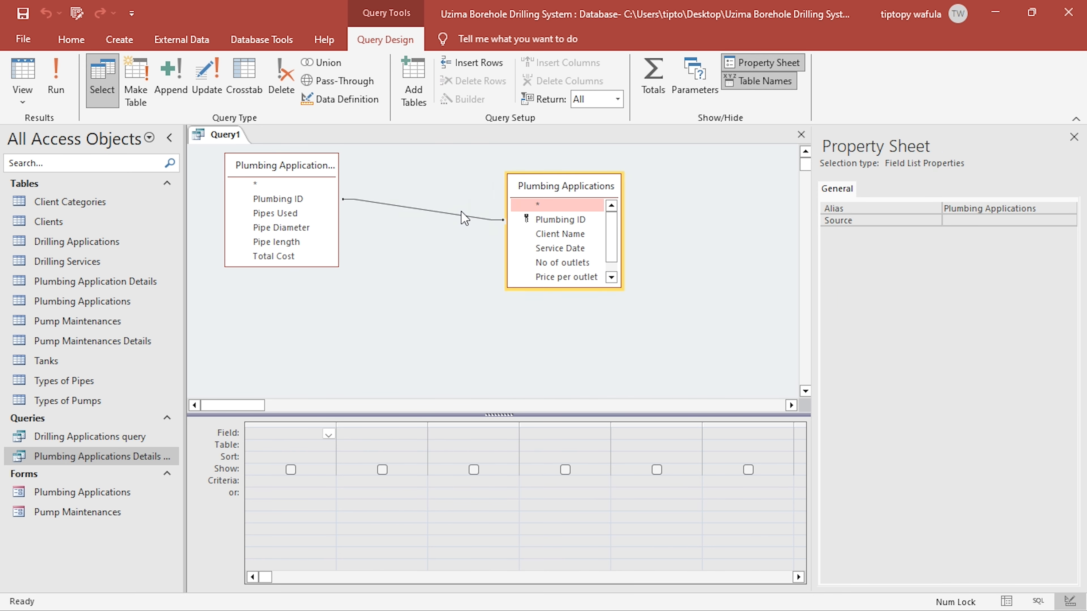
{"action": "left_click_drag", "start_coordinate": [627, 295], "coordinate": [668, 338]}
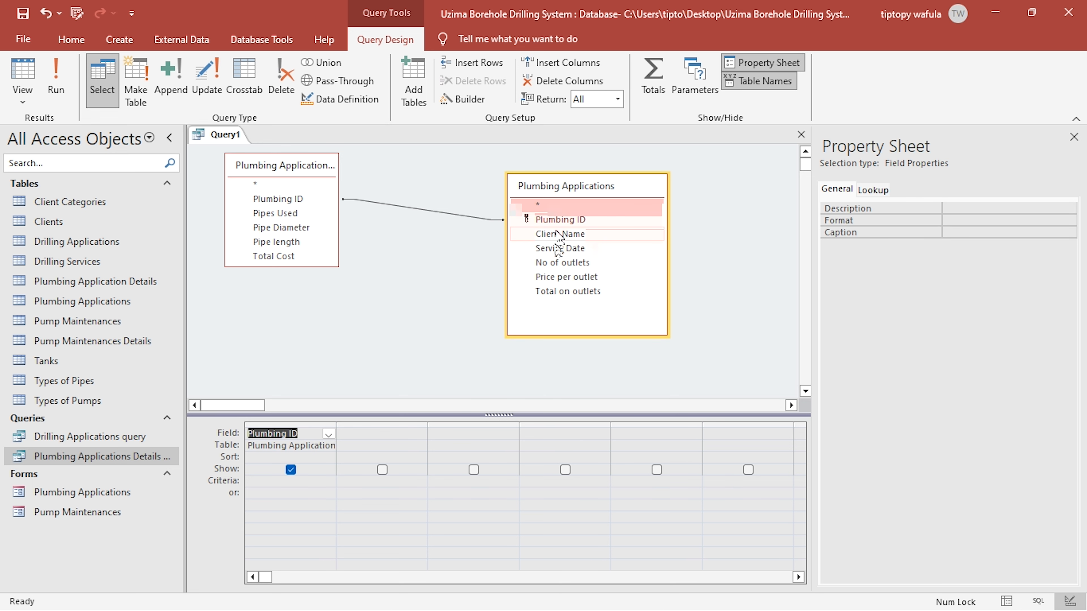
- Add Plumbing ID, Client Name, Service Date, No of outlets, Price per outlet and Total on outlets from Plumbing Applications, and preview the records
{"action": "double_click", "coordinate": [558, 234]}
{"action": "double_click", "coordinate": [558, 248]}
{"action": "double_click", "coordinate": [561, 262]}
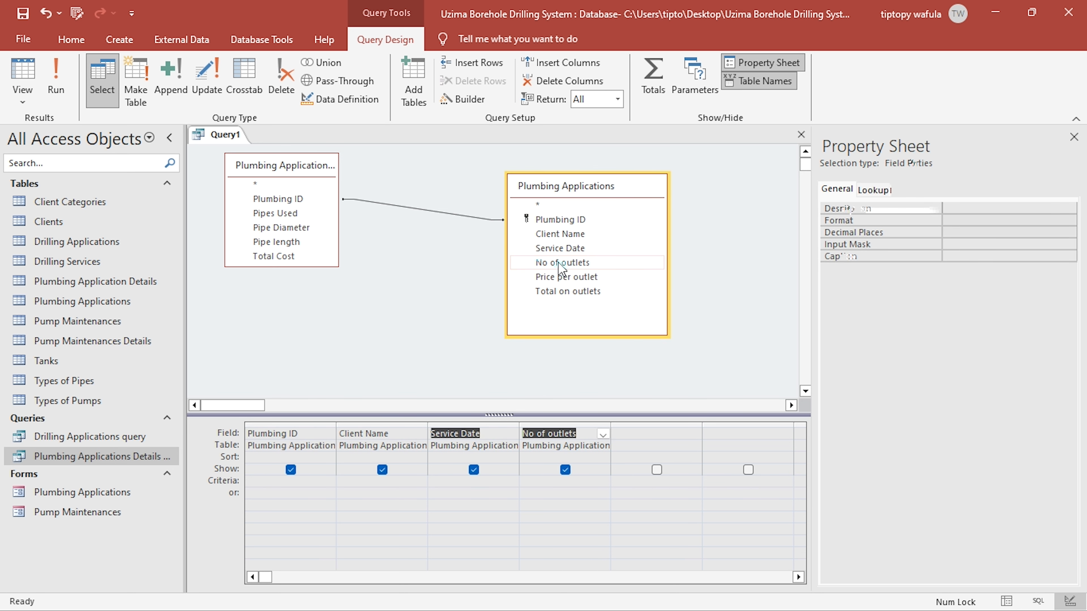
{"action": "double_click", "coordinate": [565, 277]}
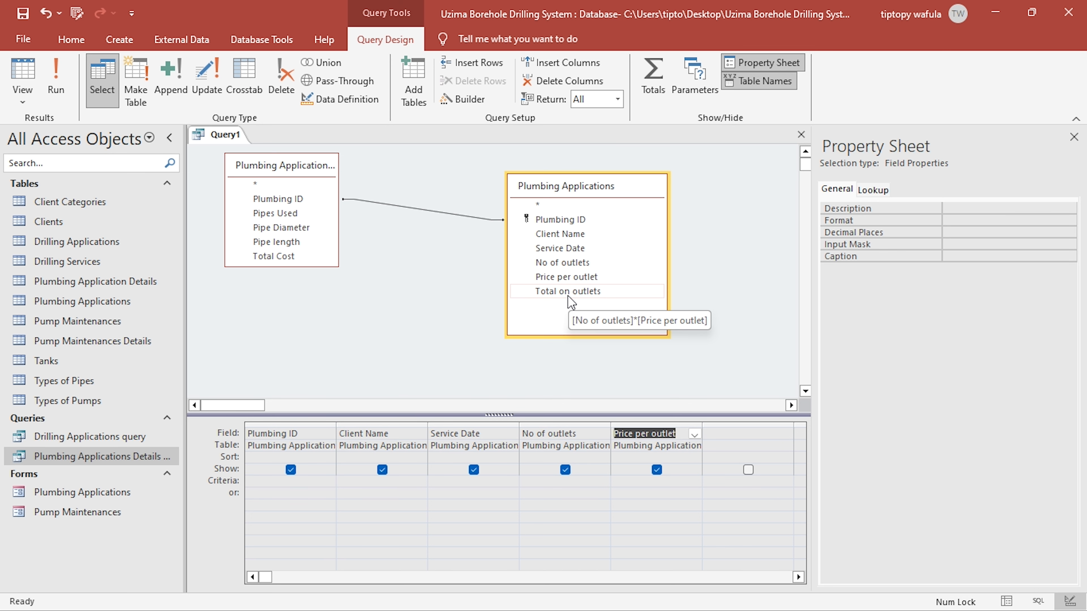
{"action": "double_click", "coordinate": [569, 293]}
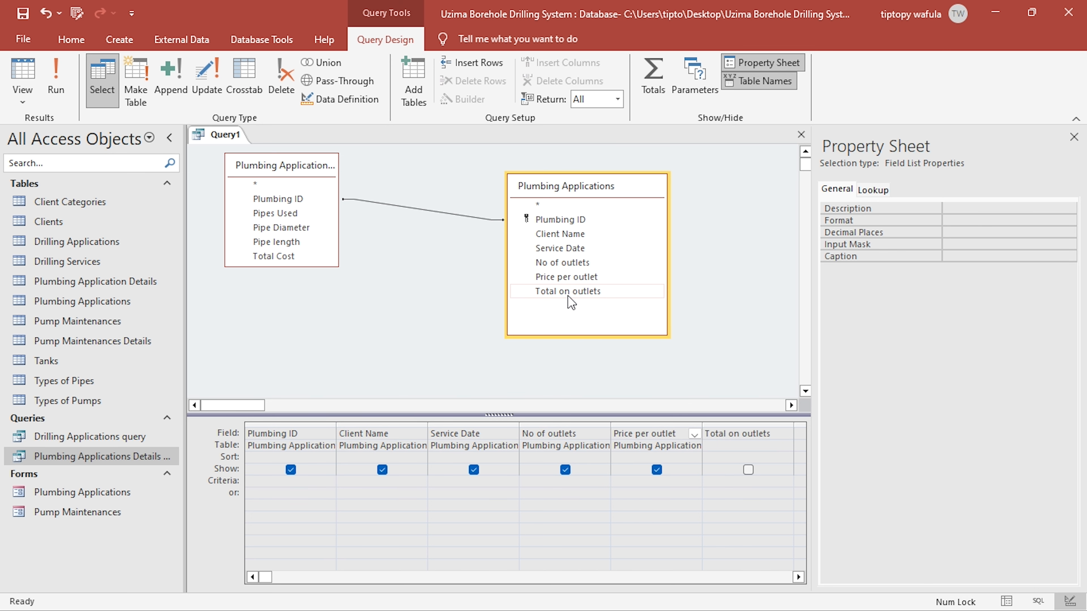
{"action": "left_click", "coordinate": [23, 77]}
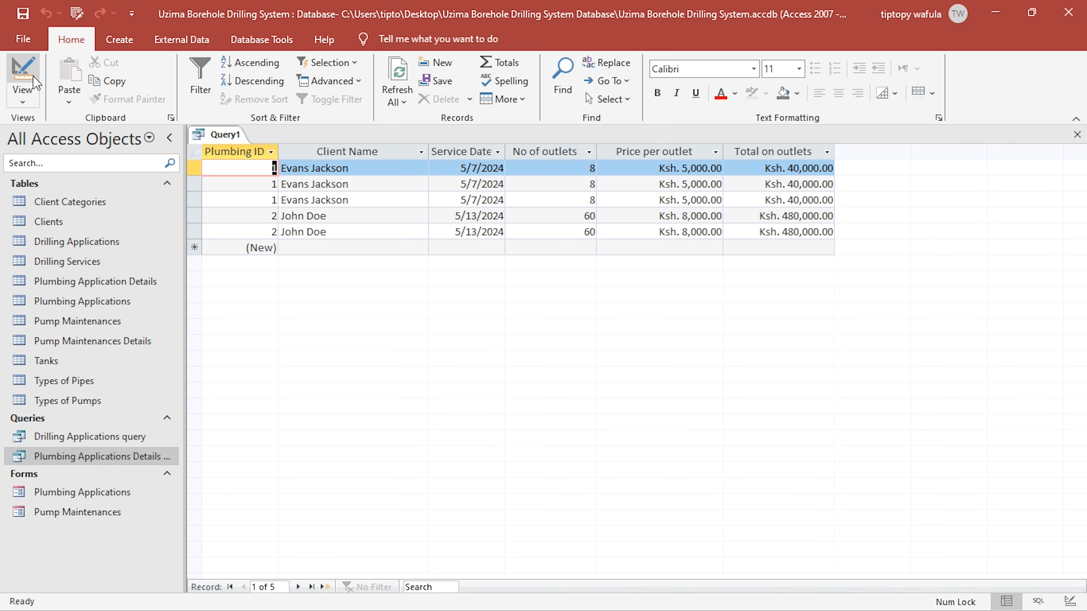
{"action": "left_click", "coordinate": [22, 73]}
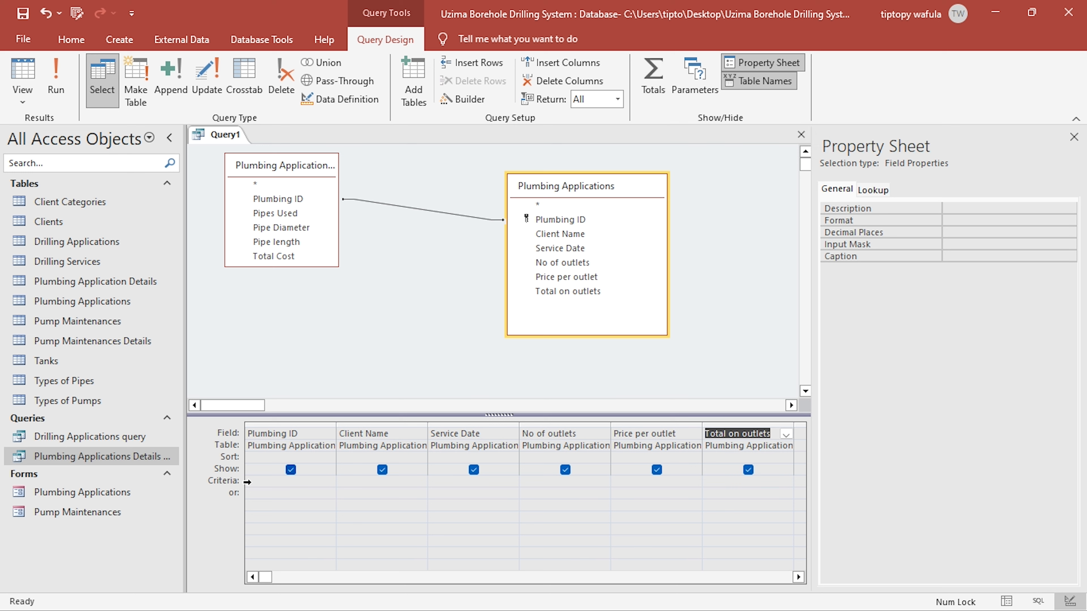
- Turn on Totals to group the query's repeated records, and check the grouped results
{"action": "right_click", "coordinate": [262, 437]}
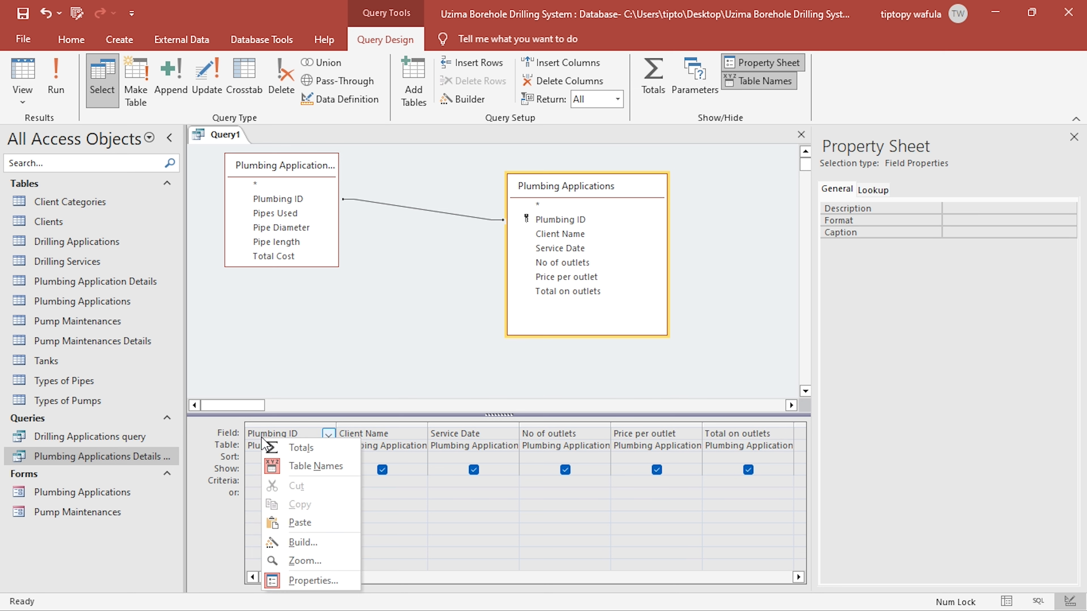
{"action": "left_click", "coordinate": [300, 447]}
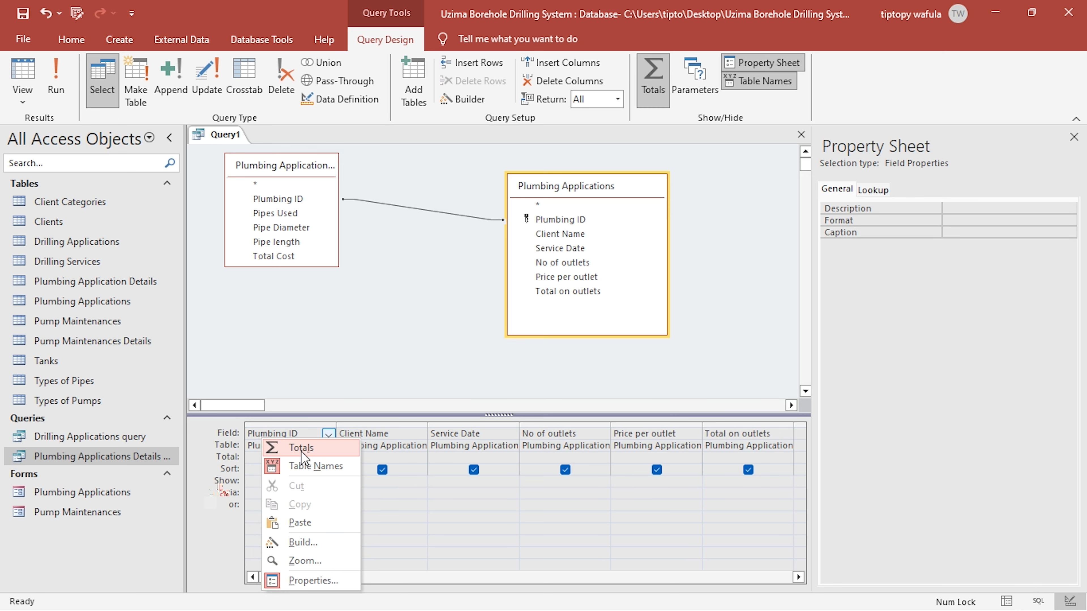
{"action": "left_click", "coordinate": [22, 75]}
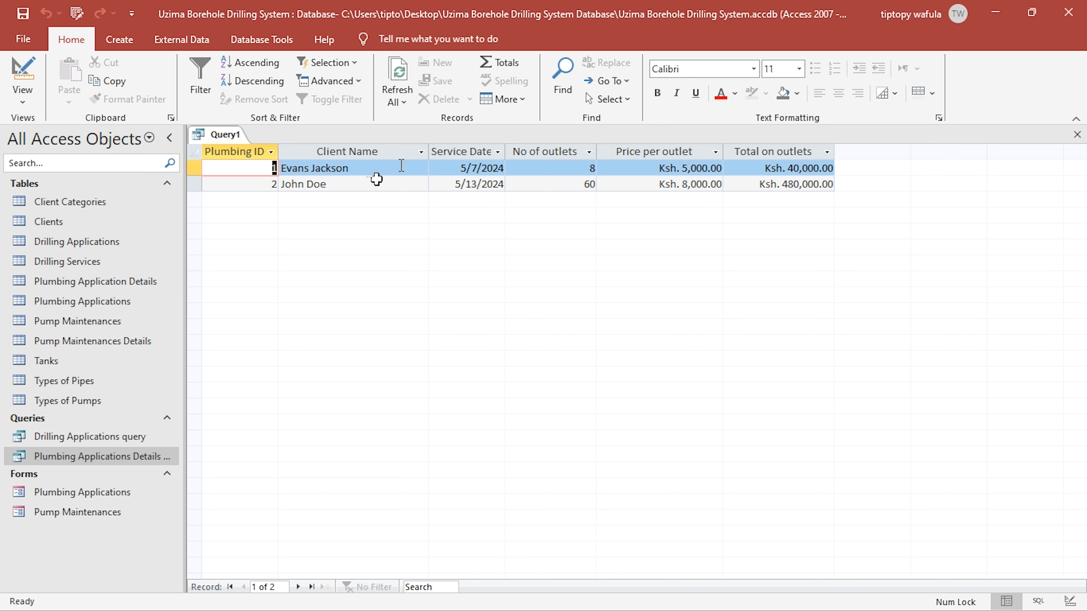
{"action": "left_click", "coordinate": [13, 74]}
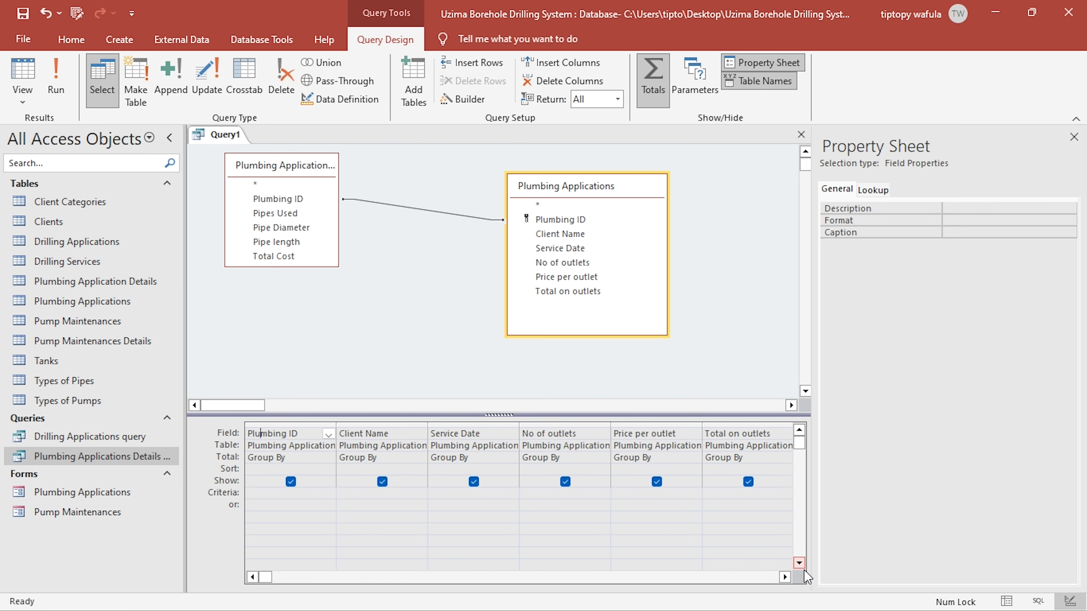
- Add Total Cost from Plumbing Applications Details Query to the design, then run the query and examine the costs per Plumbing ID
{"action": "left_click", "coordinate": [786, 577]}
{"action": "left_click", "coordinate": [786, 576]}
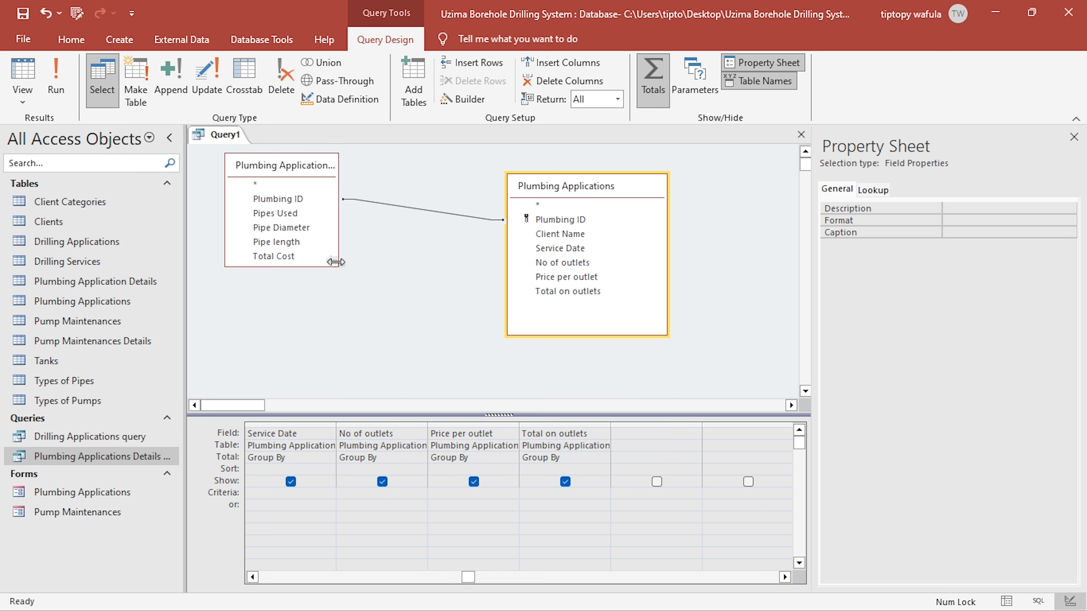
{"action": "left_click_drag", "start_coordinate": [338, 266], "coordinate": [358, 314]}
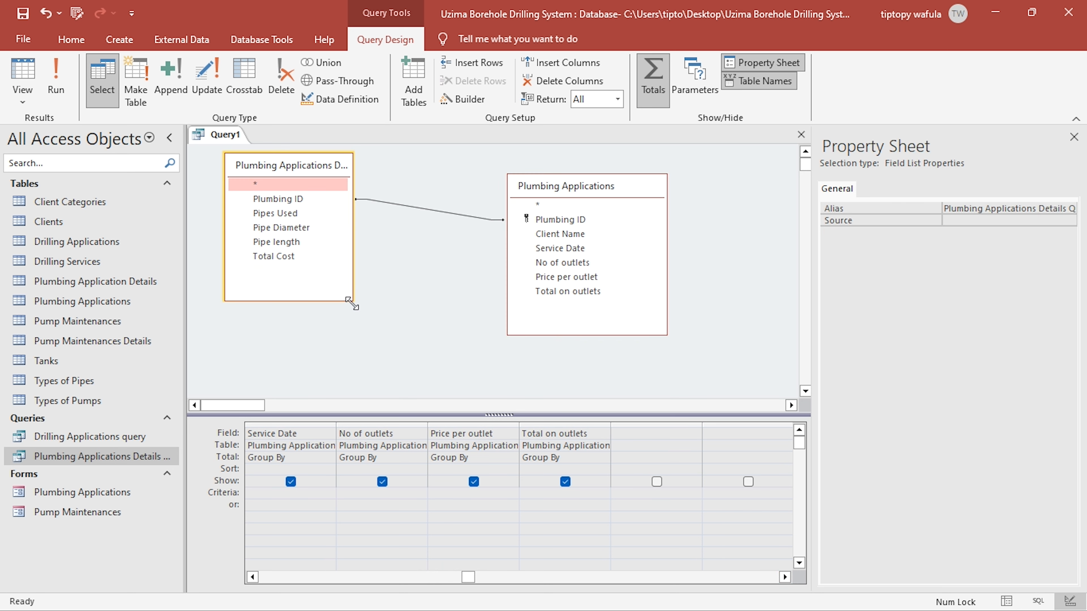
{"action": "double_click", "coordinate": [287, 257]}
{"action": "left_click", "coordinate": [57, 77]}
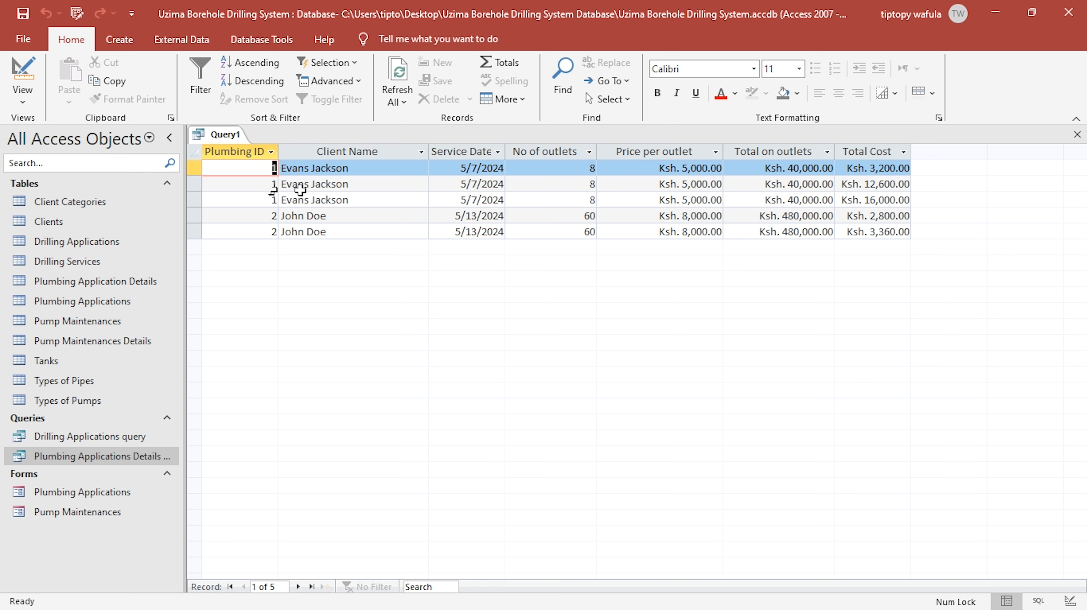
{"action": "left_click_drag", "start_coordinate": [862, 185], "coordinate": [900, 170]}
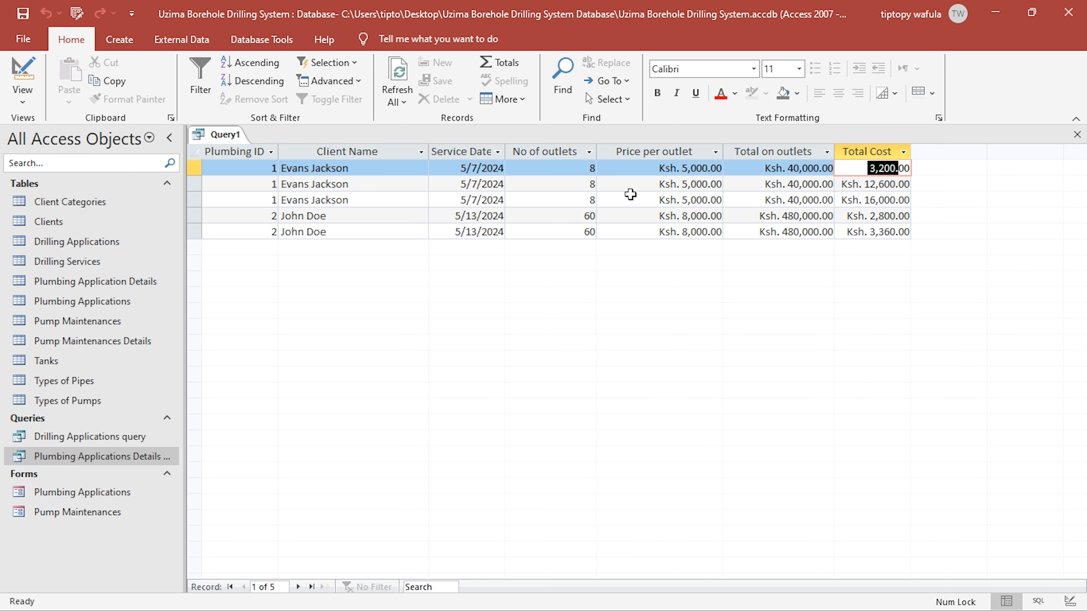
- Change the Total Cost column's aggregation to Sum in the query design
{"action": "left_click", "coordinate": [22, 70]}
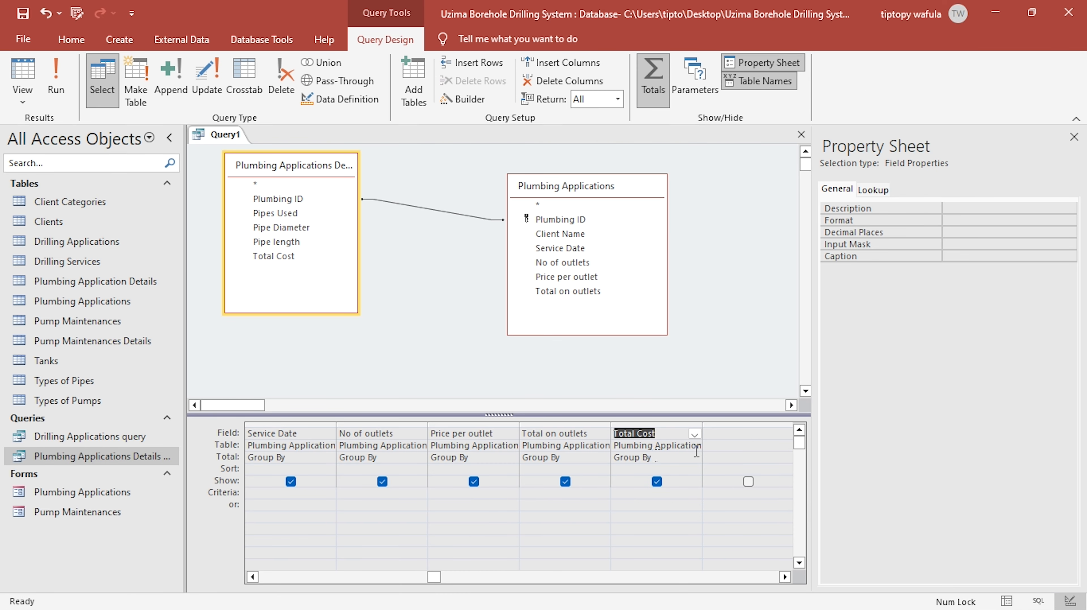
{"action": "left_click", "coordinate": [686, 457]}
{"action": "left_click", "coordinate": [694, 458]}
{"action": "left_click", "coordinate": [624, 481]}
- Save the query as Plumbing Applications Query and view its results
{"action": "left_click", "coordinate": [23, 19]}
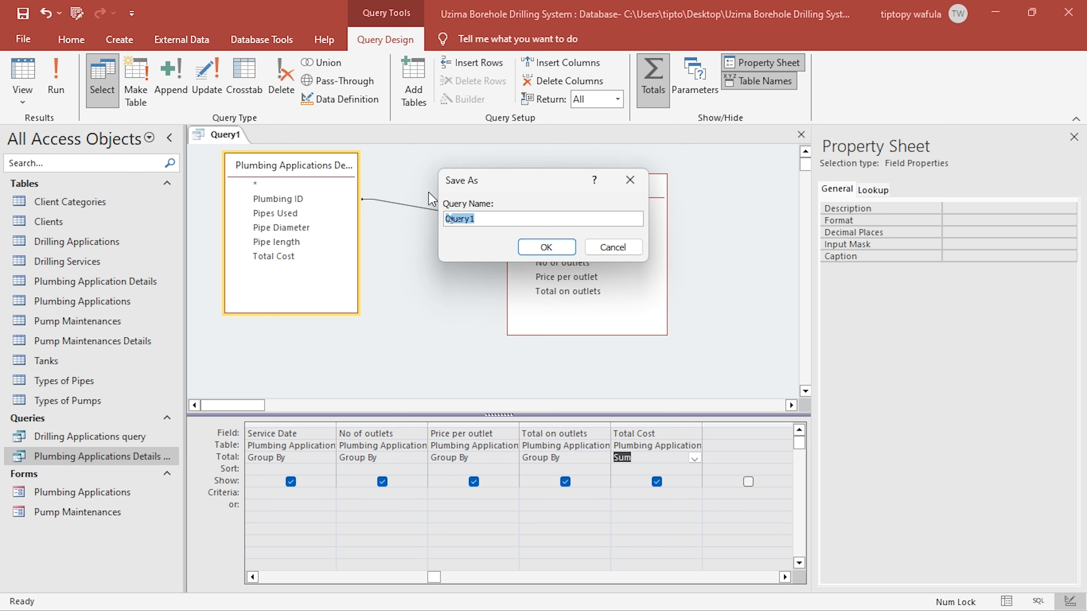
{"action": "type", "text": "Plumbing Applications "}
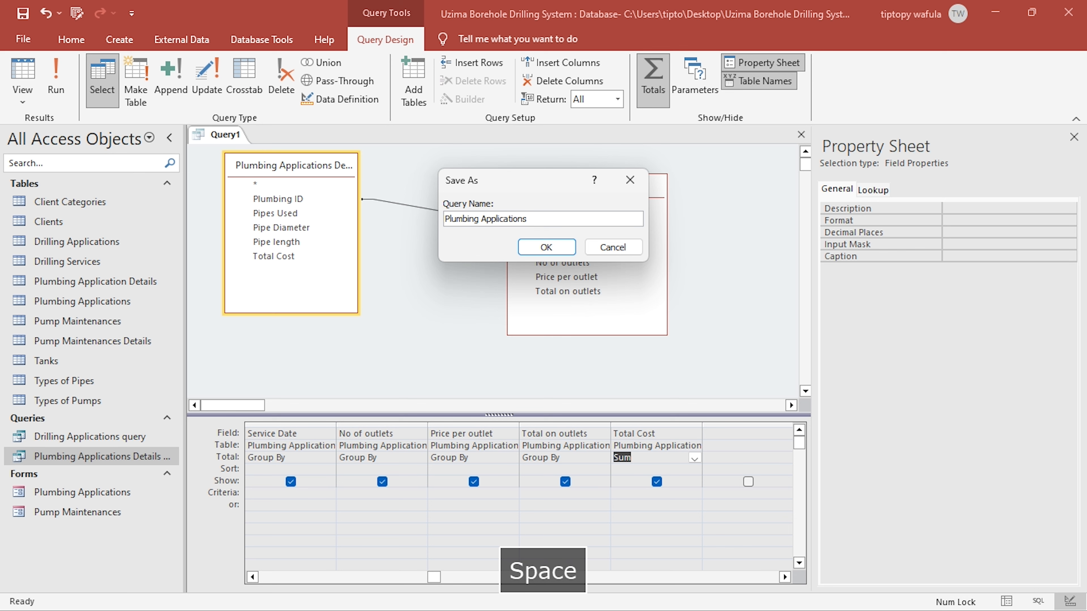
{"action": "type", "text": "Query"}
{"action": "key", "text": "Return"}
{"action": "left_click", "coordinate": [23, 71]}
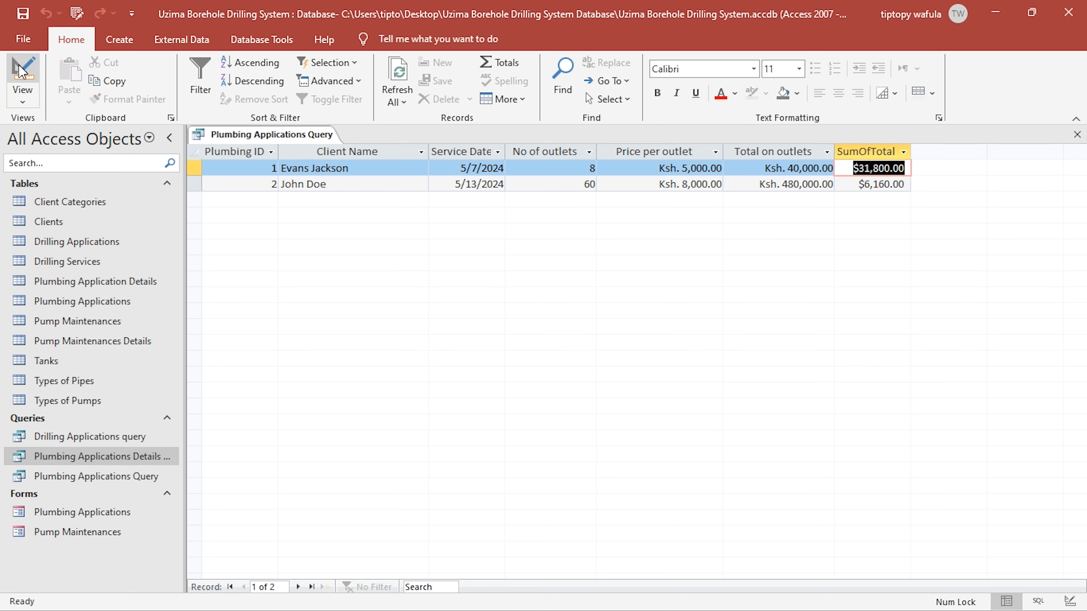
- Apply the copied "Ksh. "#,00.00 format to the summed Total Cost field, save the query and view the results
{"action": "left_click", "coordinate": [20, 70]}
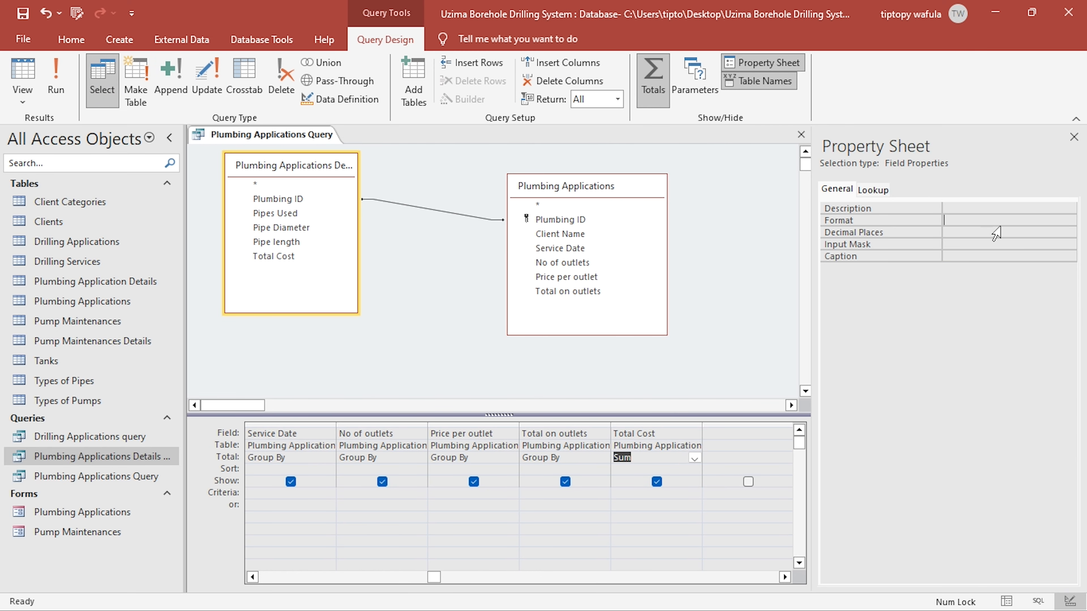
{"action": "type", "text": "\"Ksh. \"#,00.00"}
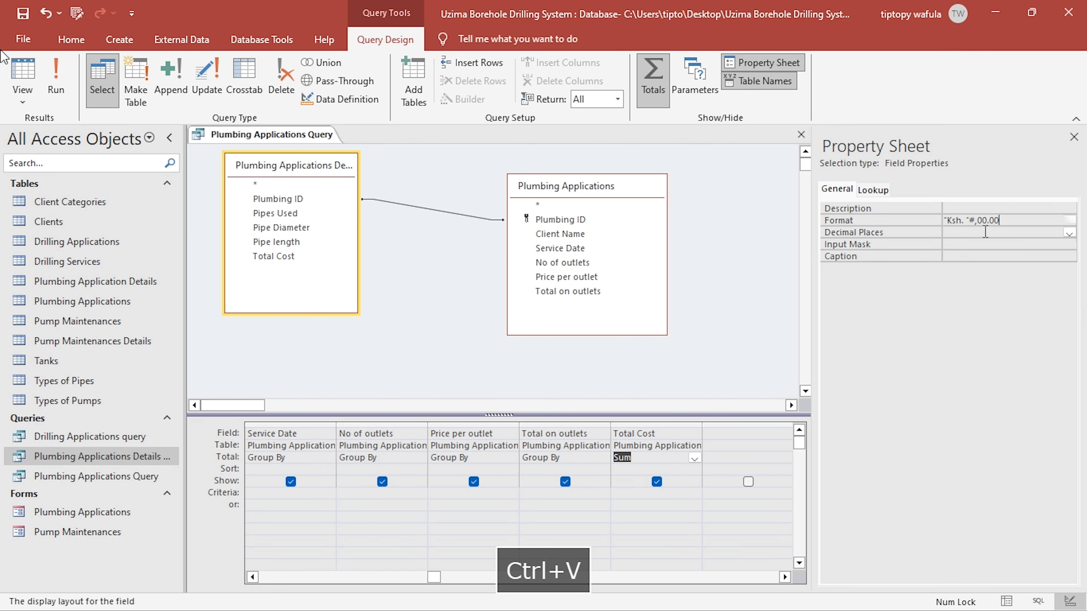
{"action": "left_click", "coordinate": [986, 232]}
{"action": "left_click", "coordinate": [24, 14]}
{"action": "left_click", "coordinate": [24, 71]}
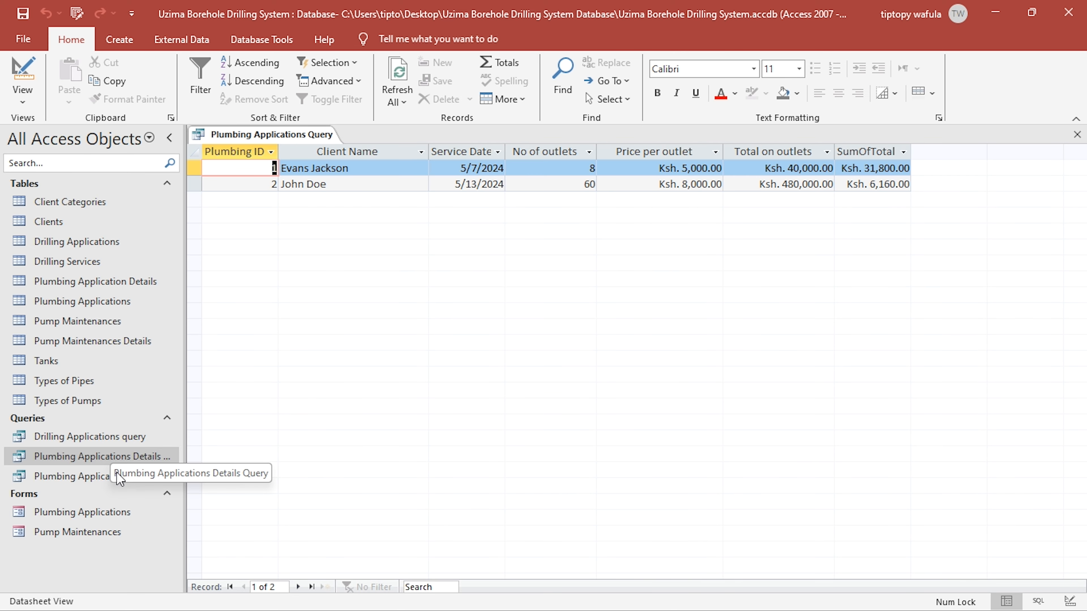
- Compare the pipe costs in Plumbing Applications Details Query with the summed totals, close both queries and reopen the details query
{"action": "double_click", "coordinate": [133, 458]}
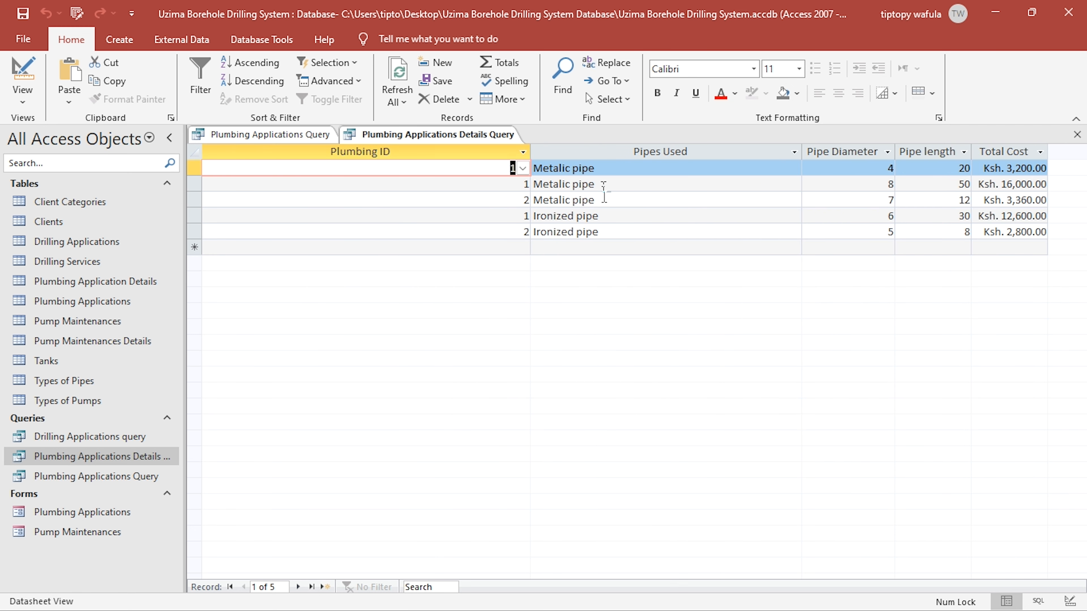
{"action": "left_click", "coordinate": [604, 185]}
{"action": "left_click", "coordinate": [606, 218]}
{"action": "left_click_drag", "start_coordinate": [1008, 216], "coordinate": [1048, 167]}
{"action": "left_click", "coordinate": [1077, 135]}
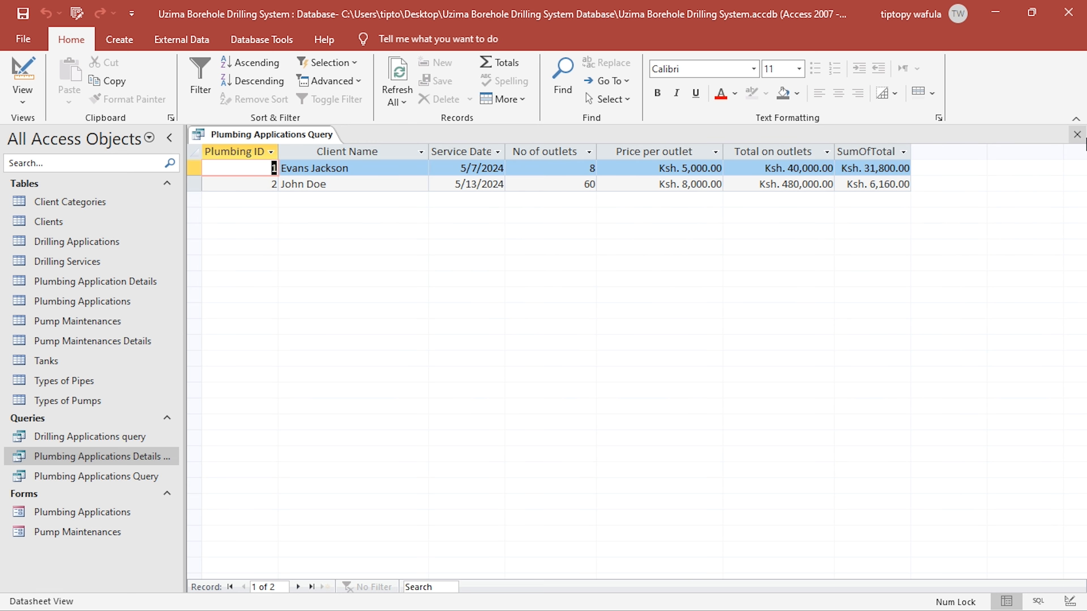
{"action": "left_click", "coordinate": [1077, 135]}
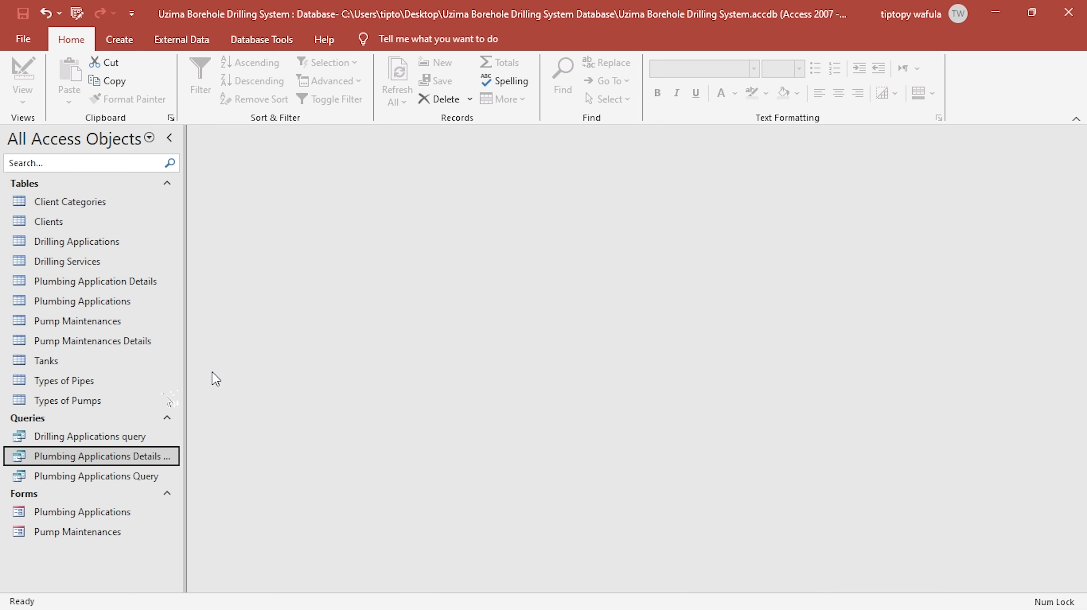
{"action": "double_click", "coordinate": [119, 458]}
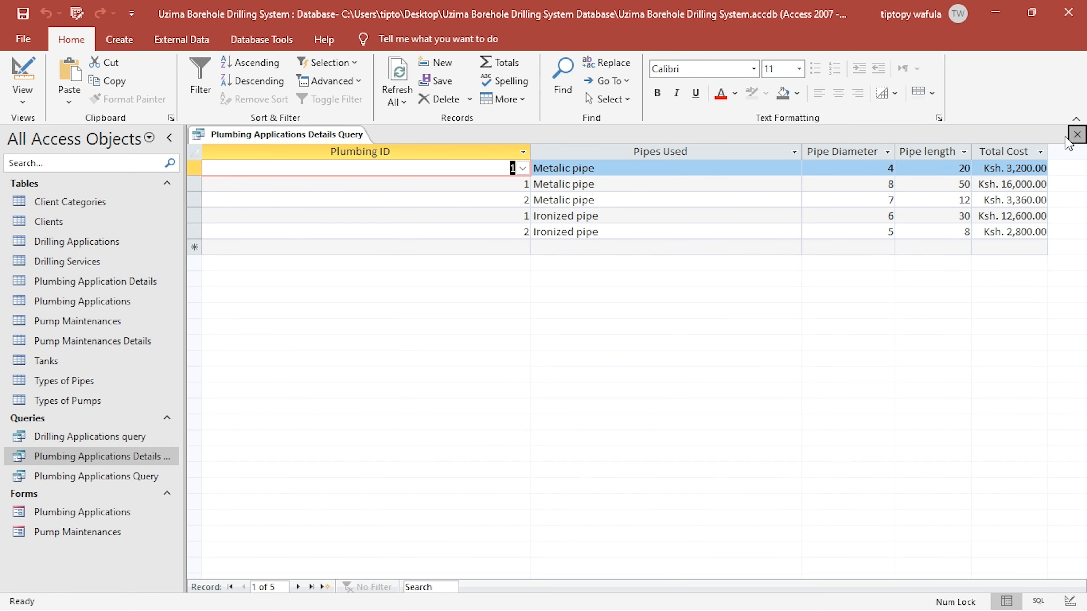
- Close the details query, open Plumbing Applications Query in design view and alias the summed column as "Total Cost: Total Cost"
{"action": "left_click", "coordinate": [1077, 135]}
{"action": "double_click", "coordinate": [115, 477]}
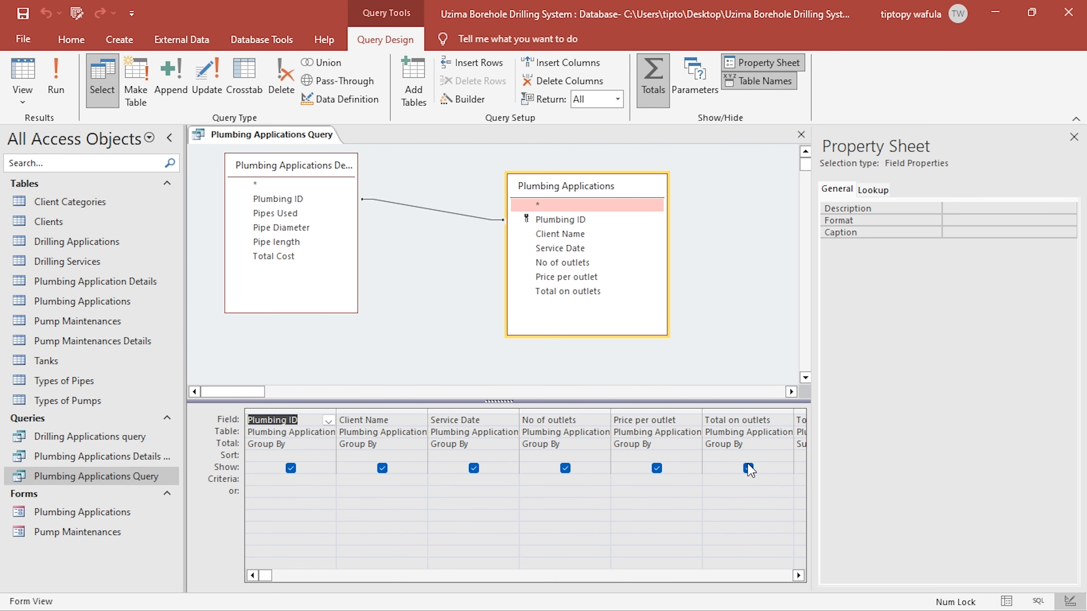
{"action": "left_click", "coordinate": [798, 576]}
{"action": "left_click", "coordinate": [799, 576]}
{"action": "left_click", "coordinate": [798, 576]}
{"action": "left_click", "coordinate": [563, 421]}
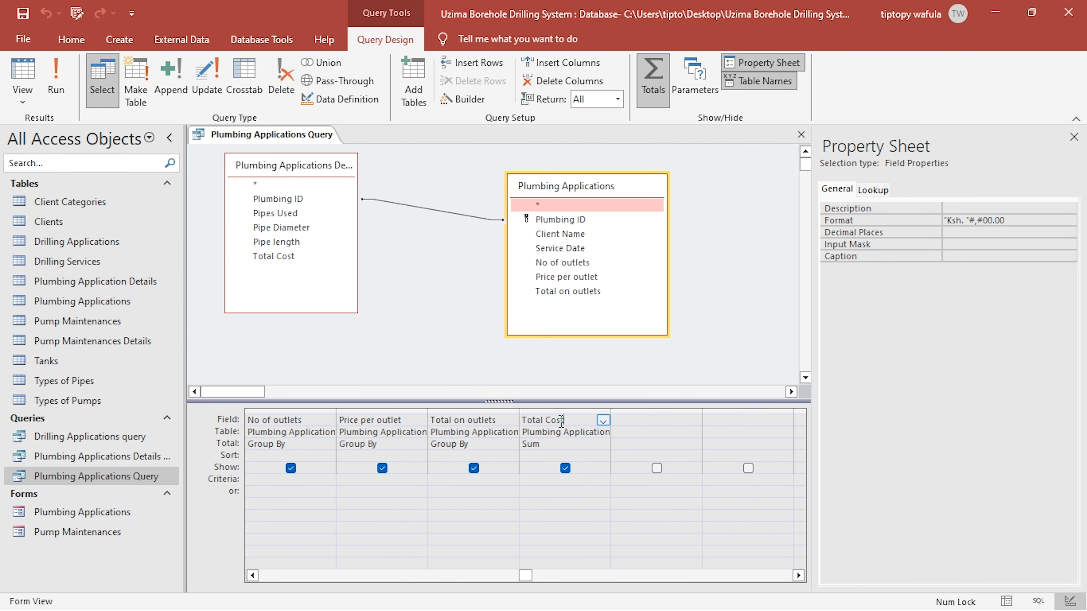
{"action": "type", "text": ":"}
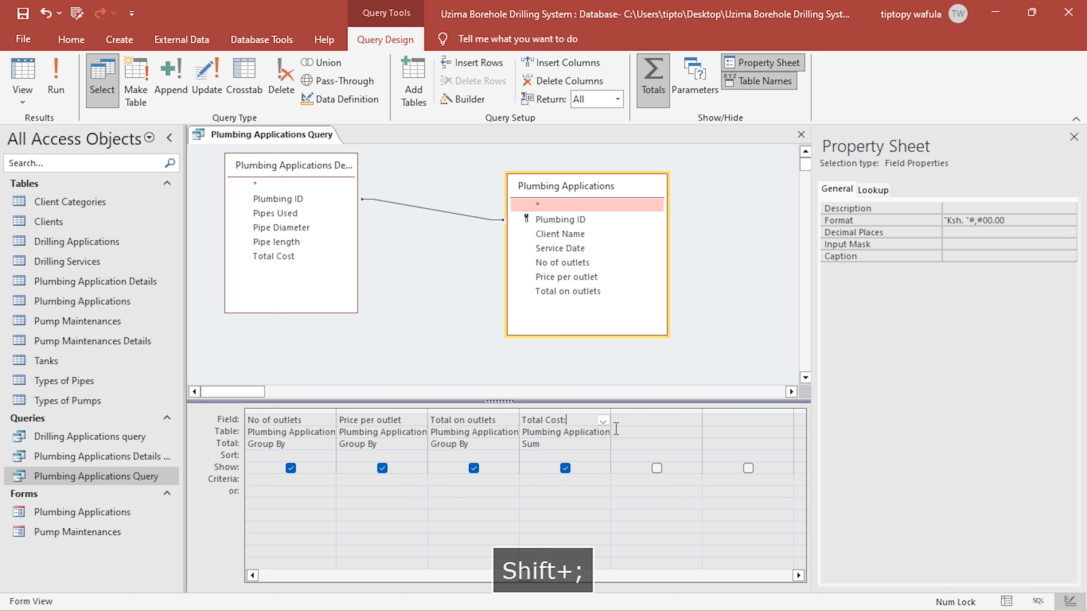
{"action": "type", "text": " Total "}
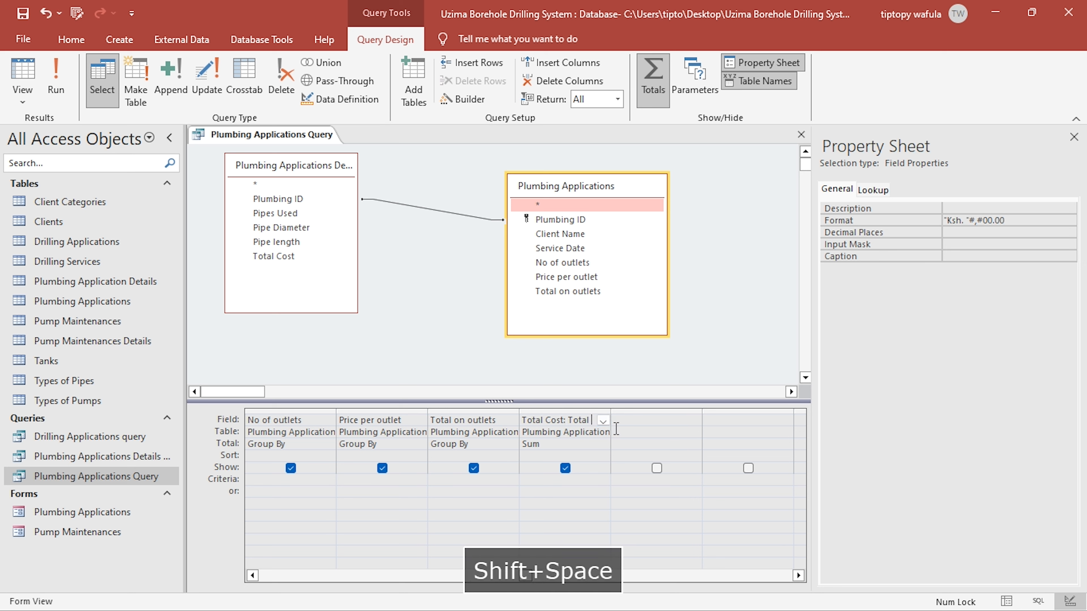
{"action": "type", "text": "Cost"}
- Build a calculated field "Tax: 0.16*[Total Cost]" in the next empty query column and view the results
{"action": "left_click", "coordinate": [625, 423]}
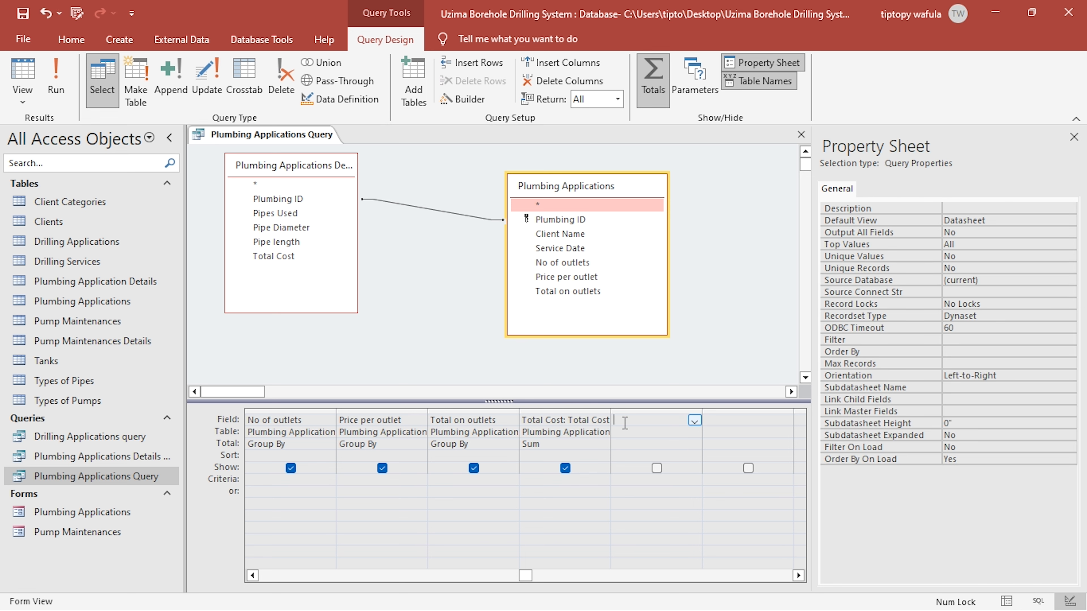
{"action": "right_click", "coordinate": [625, 423]}
{"action": "left_click", "coordinate": [678, 532]}
{"action": "type", "text": "Tax"}
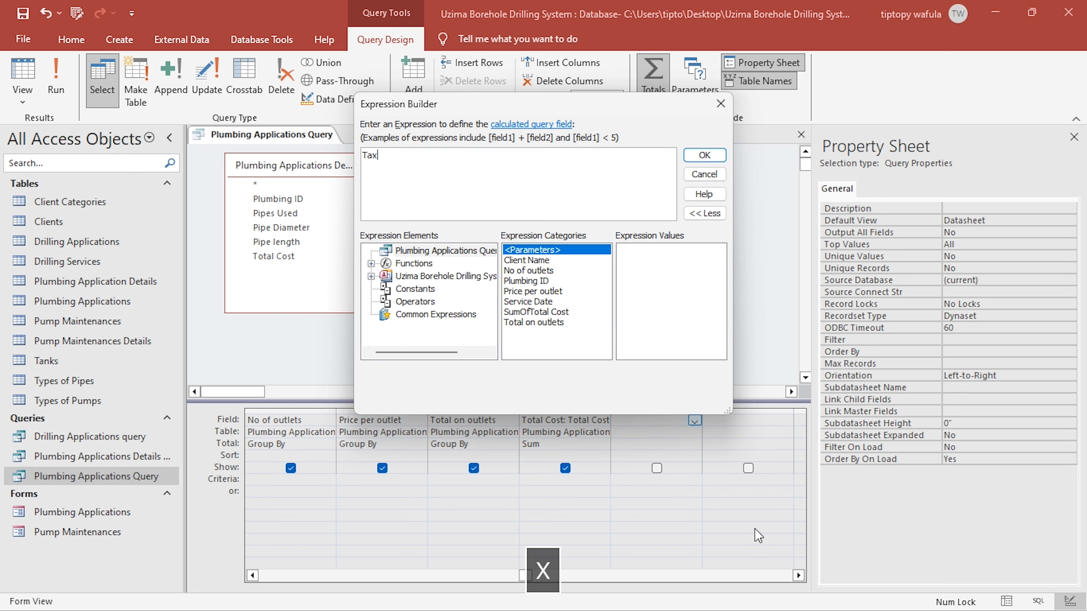
{"action": "type", "text": ":"}
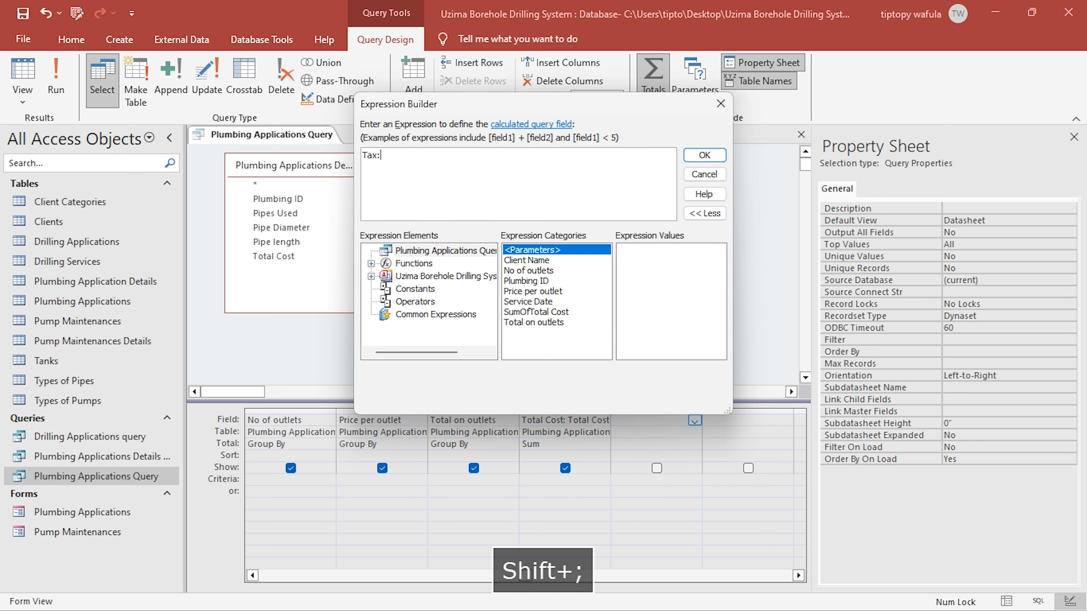
{"action": "type", "text": " 0.16"}
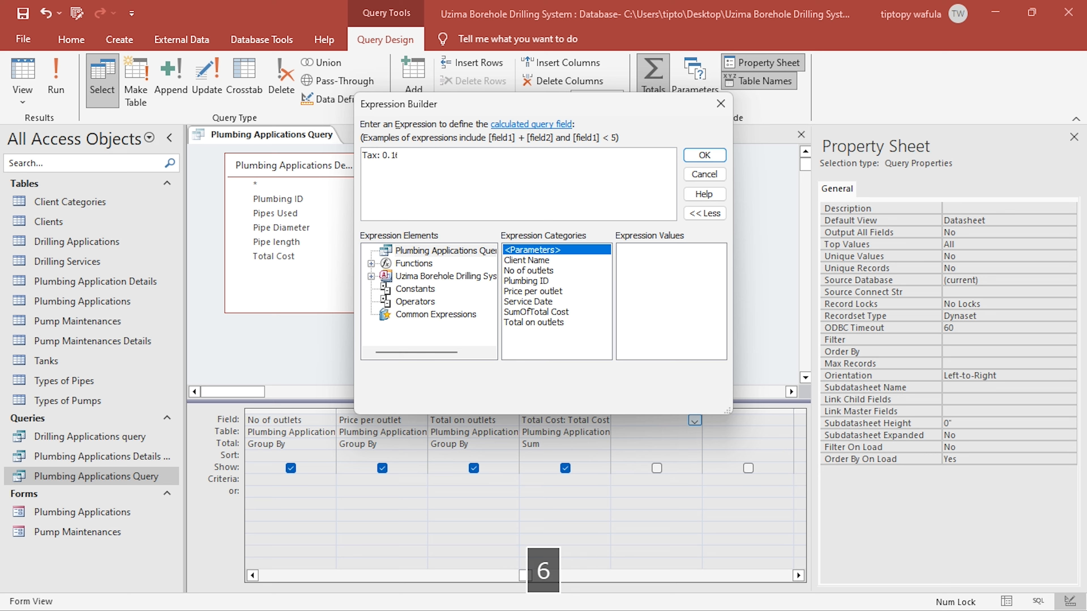
{"action": "type", "text": "* "}
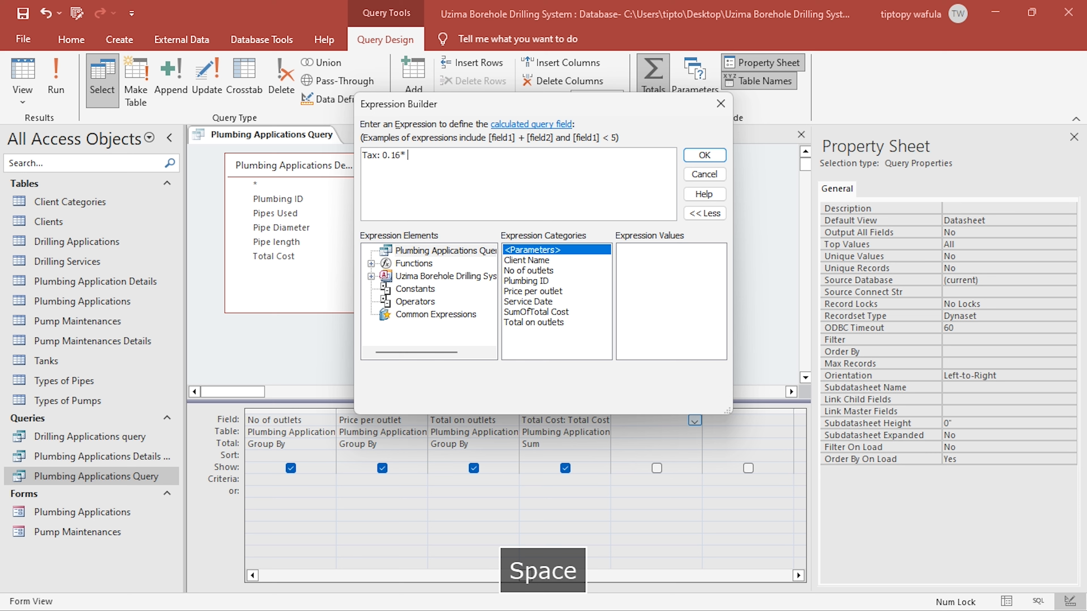
{"action": "type", "text": "[Total Cost"}
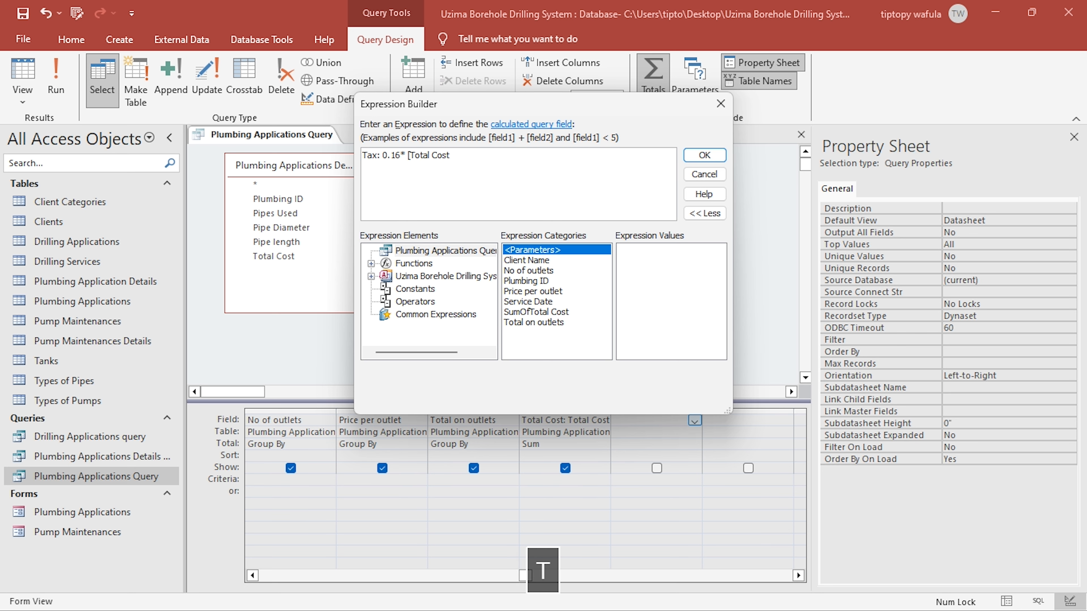
{"action": "left_click", "coordinate": [705, 155]}
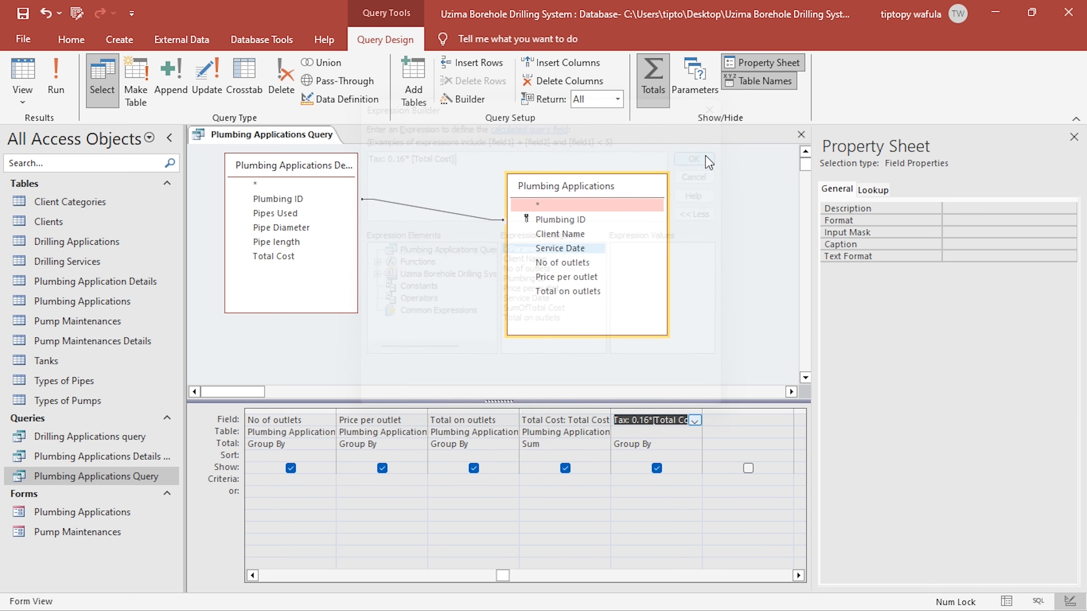
{"action": "left_click", "coordinate": [22, 73]}
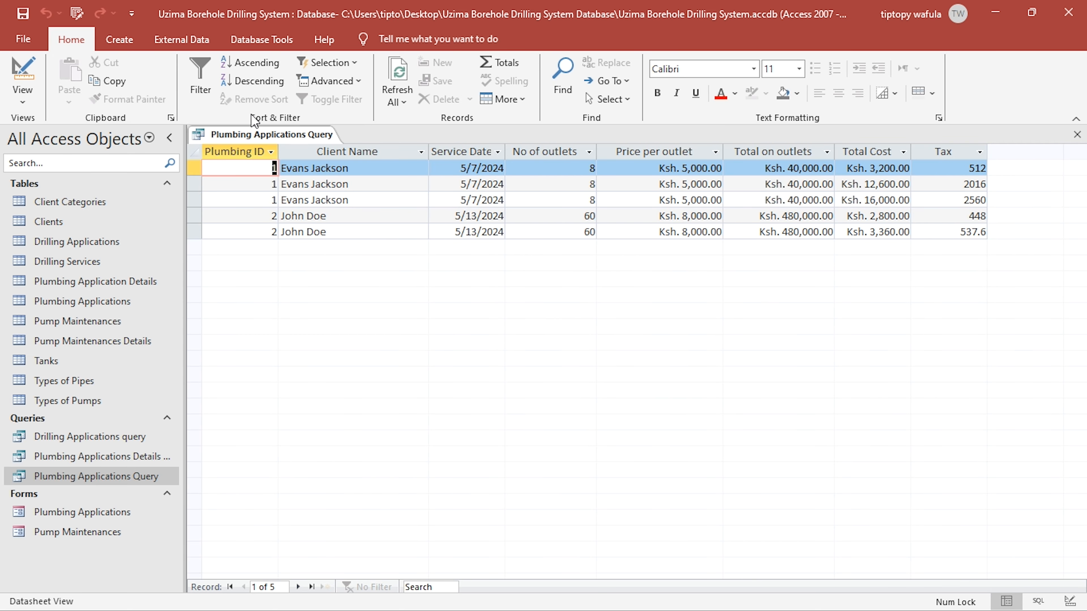
- Return to the query design and shorten the summed column's alias so its expression reads "Total: Total Cost"
{"action": "left_click", "coordinate": [30, 79]}
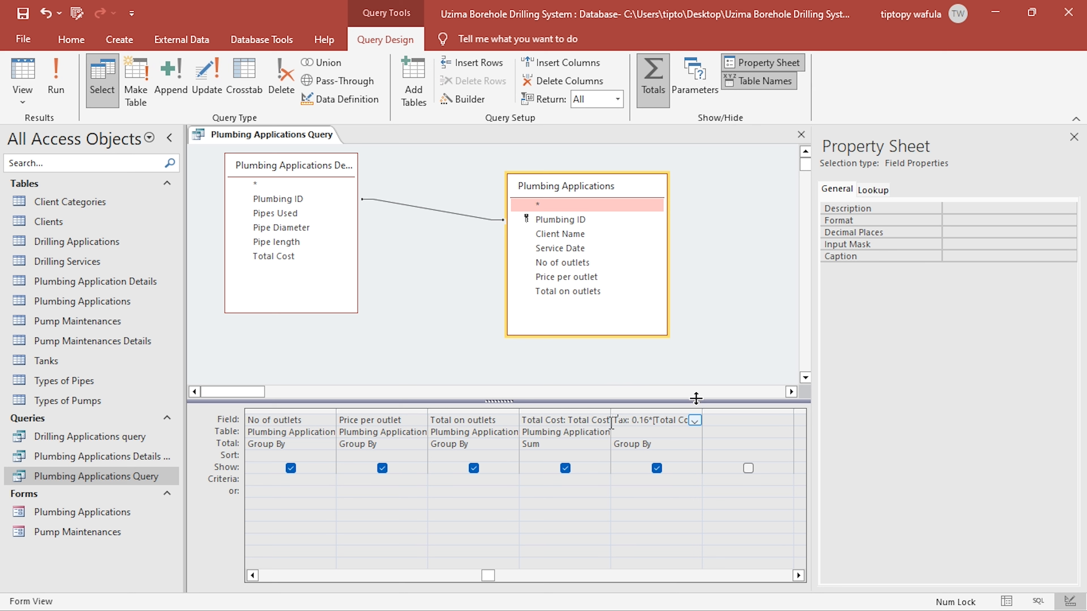
{"action": "left_click", "coordinate": [547, 424]}
{"action": "right_click", "coordinate": [548, 424]}
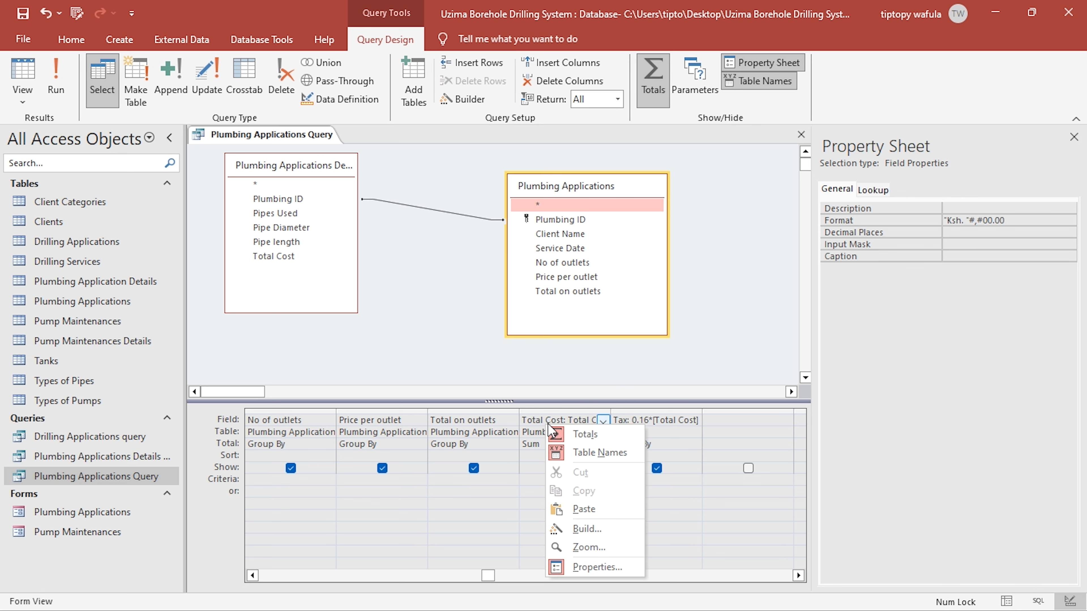
{"action": "left_click", "coordinate": [599, 531]}
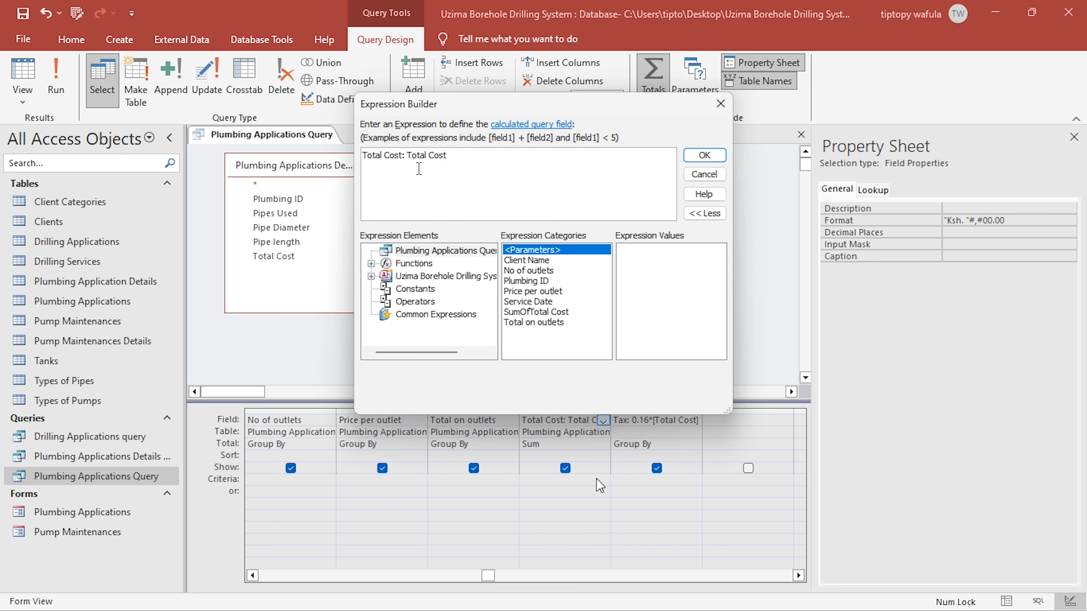
{"action": "left_click", "coordinate": [402, 158]}
{"action": "key", "text": "BackSpace"}
{"action": "key", "text": "BackSpace"}
{"action": "key", "text": "BackSpace"}
{"action": "key", "text": "BackSpace"}
{"action": "key", "text": "BackSpace"}
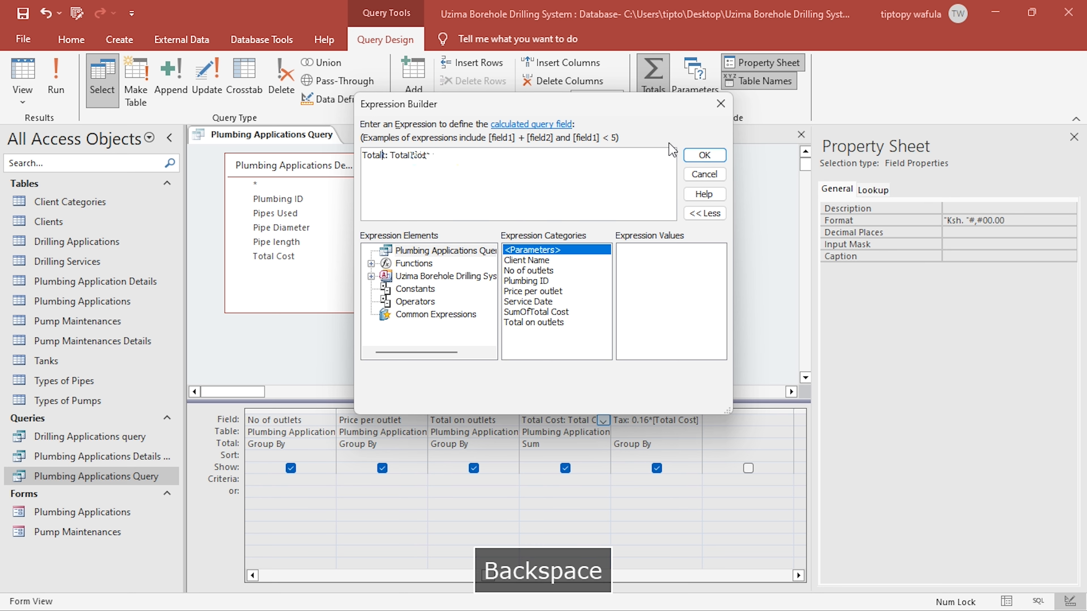
{"action": "key", "text": "Delete"}
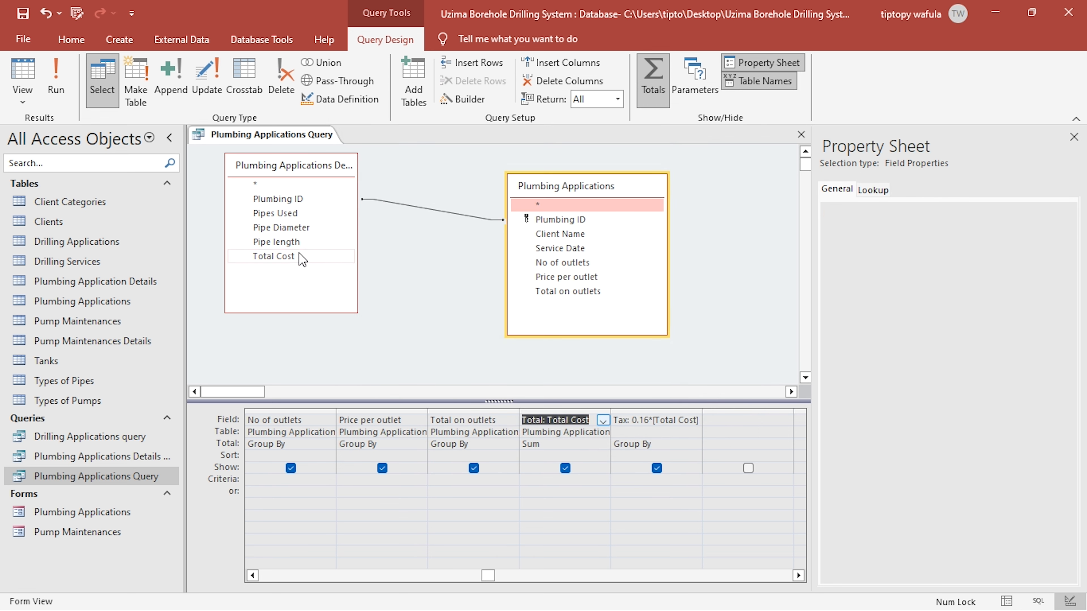
- Change the Tax expression to 0.16*[Total], try viewing the results and cancel the parameter request
{"action": "left_click", "coordinate": [304, 255]}
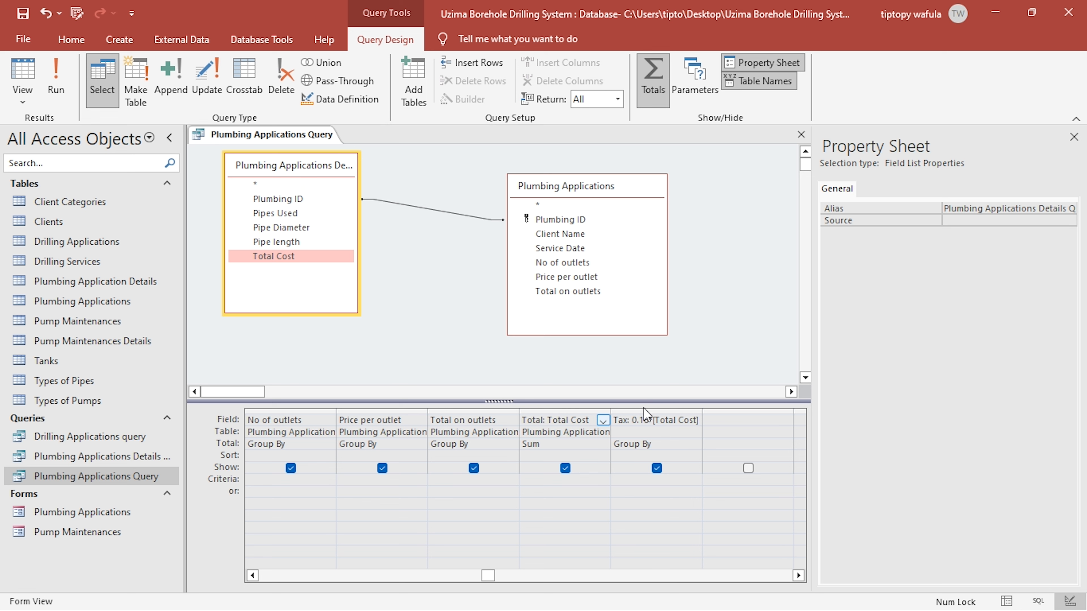
{"action": "left_click", "coordinate": [646, 419]}
{"action": "right_click", "coordinate": [677, 421]}
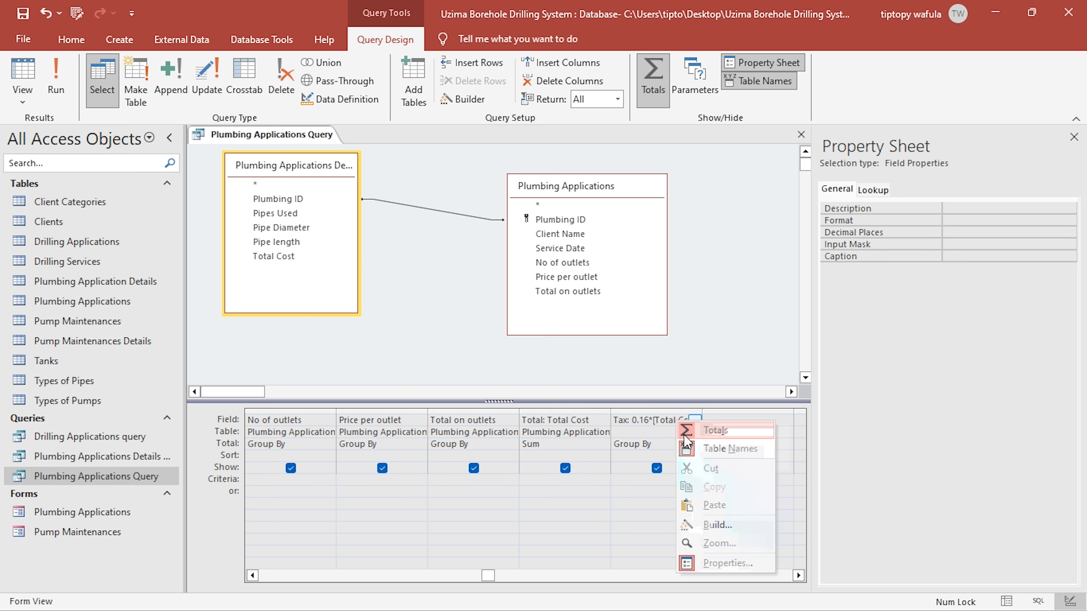
{"action": "left_click", "coordinate": [712, 519]}
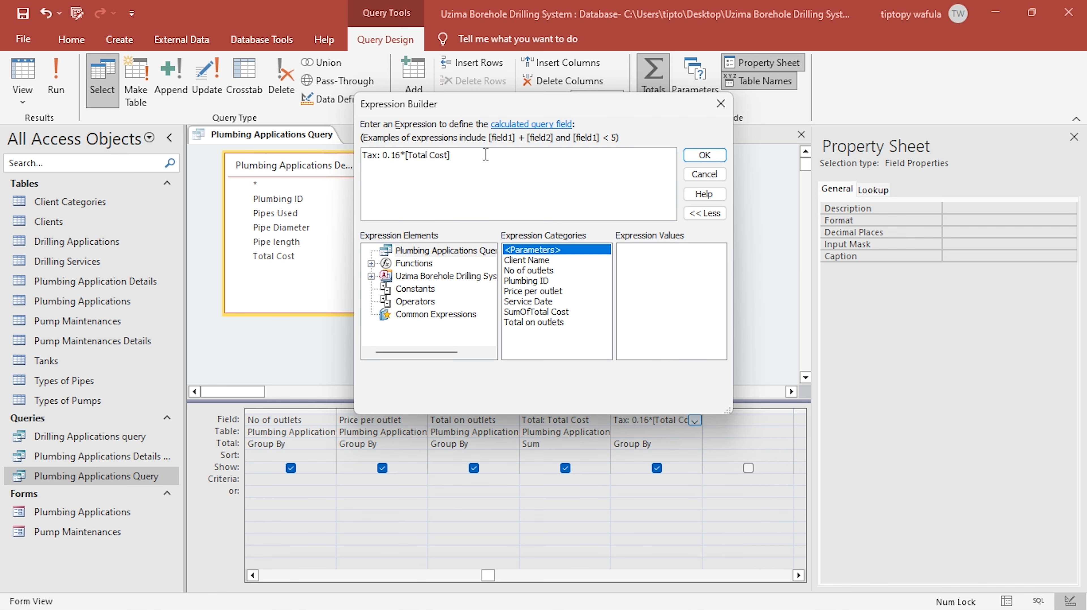
{"action": "key", "text": "BackSpace"}
{"action": "key", "text": "BackSpace"}
{"action": "key", "text": "BackSpace"}
{"action": "key", "text": "BackSpace"}
{"action": "key", "text": "BackSpace"}
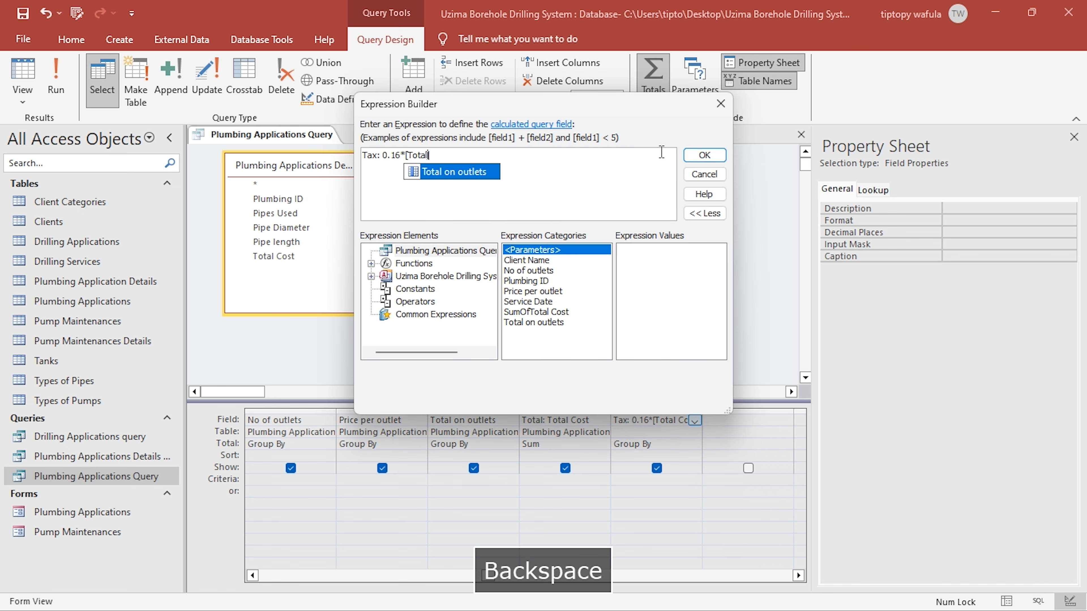
{"action": "left_click", "coordinate": [704, 155]}
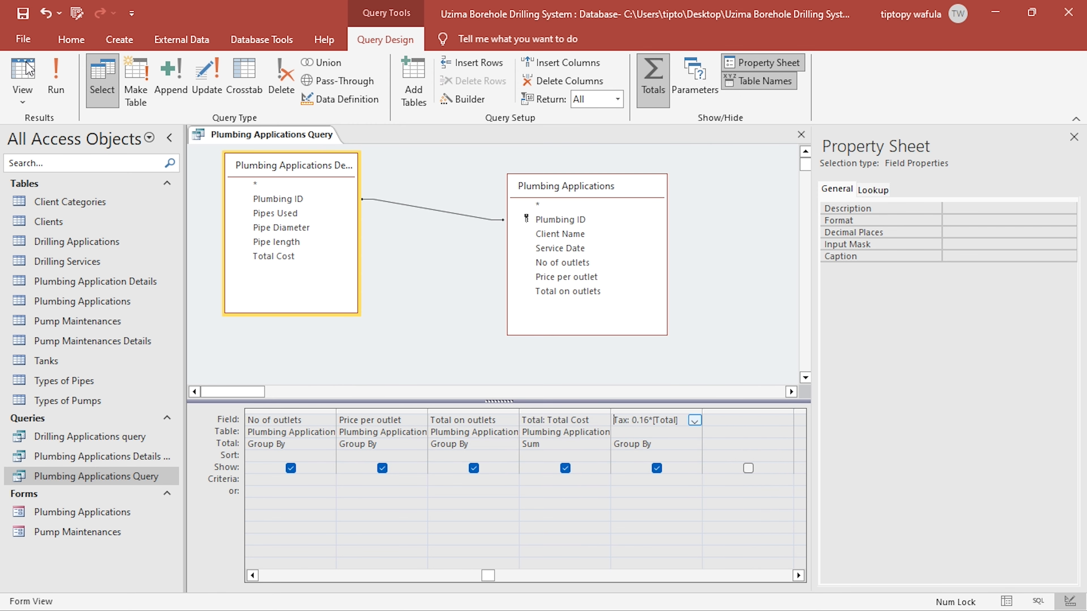
{"action": "left_click", "coordinate": [26, 72]}
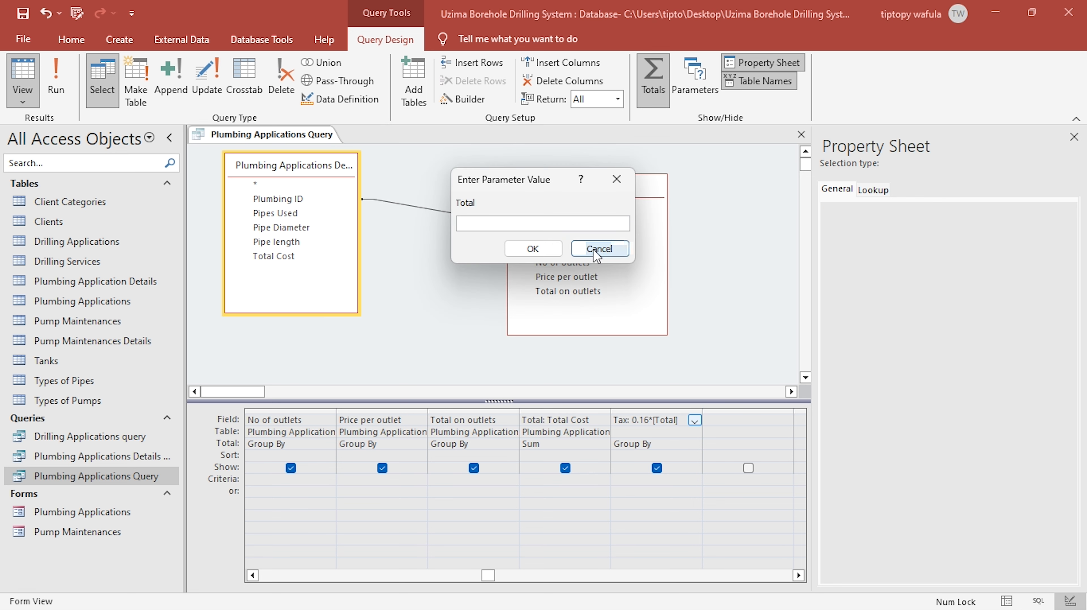
{"action": "left_click", "coordinate": [597, 248]}
- Reinsert the query's Total field in the Tax expression and try viewing the results again
{"action": "right_click", "coordinate": [653, 424]}
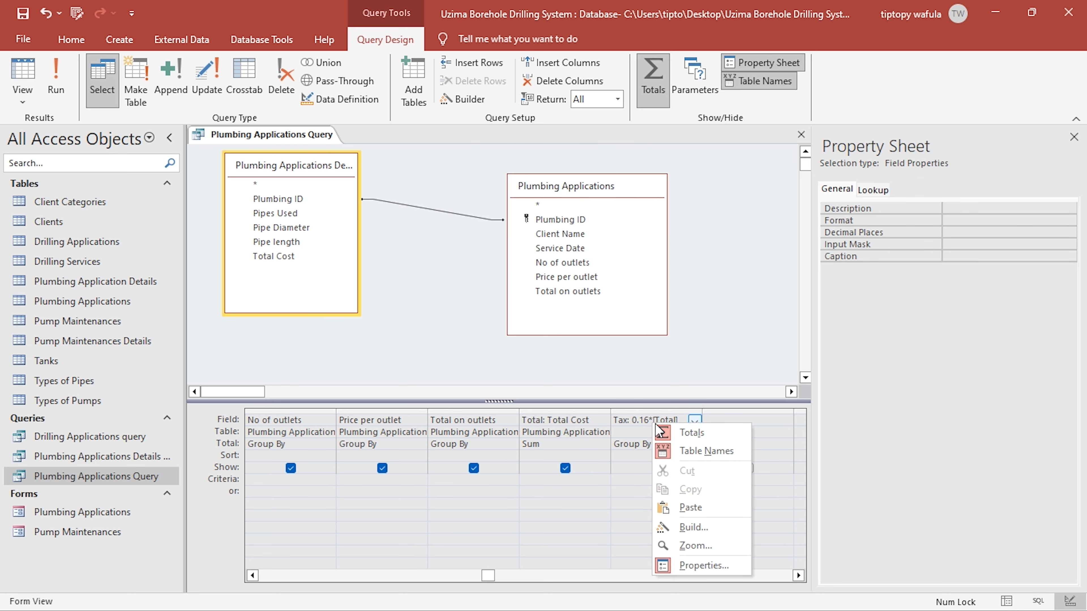
{"action": "left_click", "coordinate": [670, 524]}
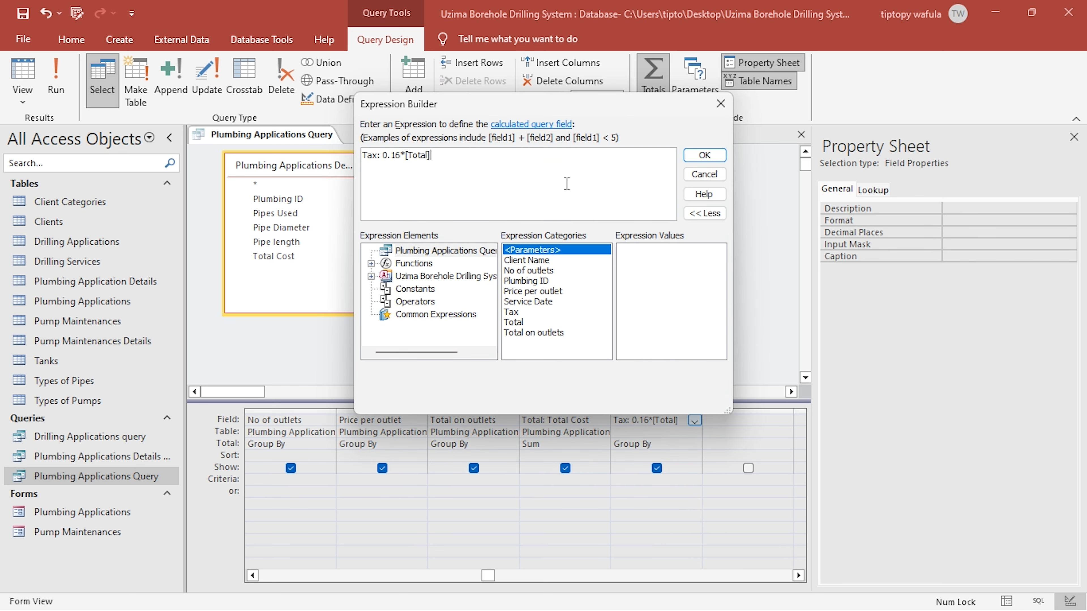
{"action": "double_click", "coordinate": [419, 155]}
{"action": "double_click", "coordinate": [514, 322]}
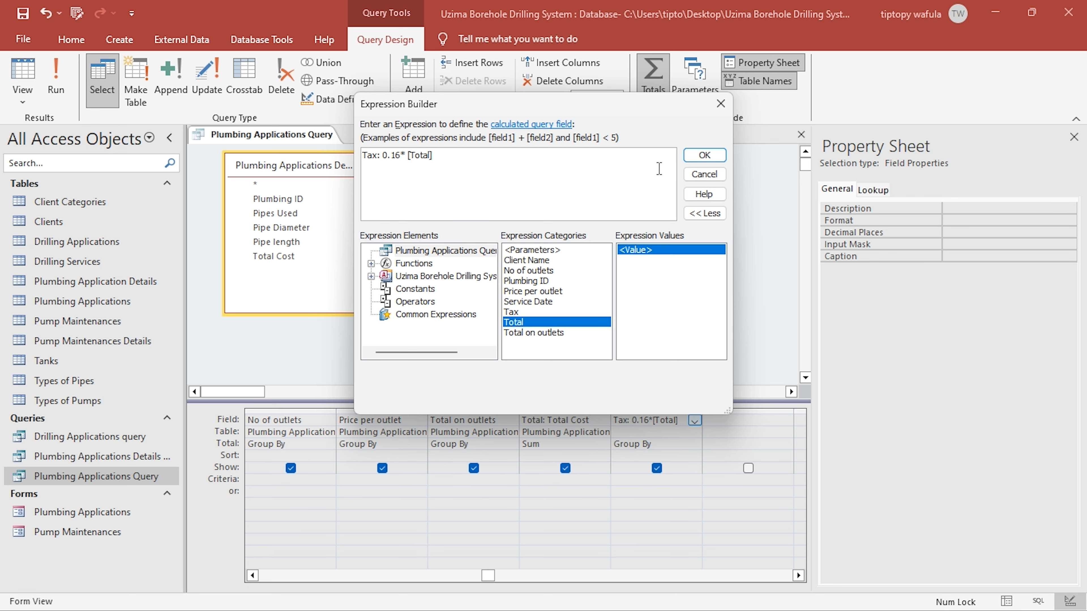
{"action": "left_click", "coordinate": [704, 156]}
{"action": "left_click", "coordinate": [23, 69]}
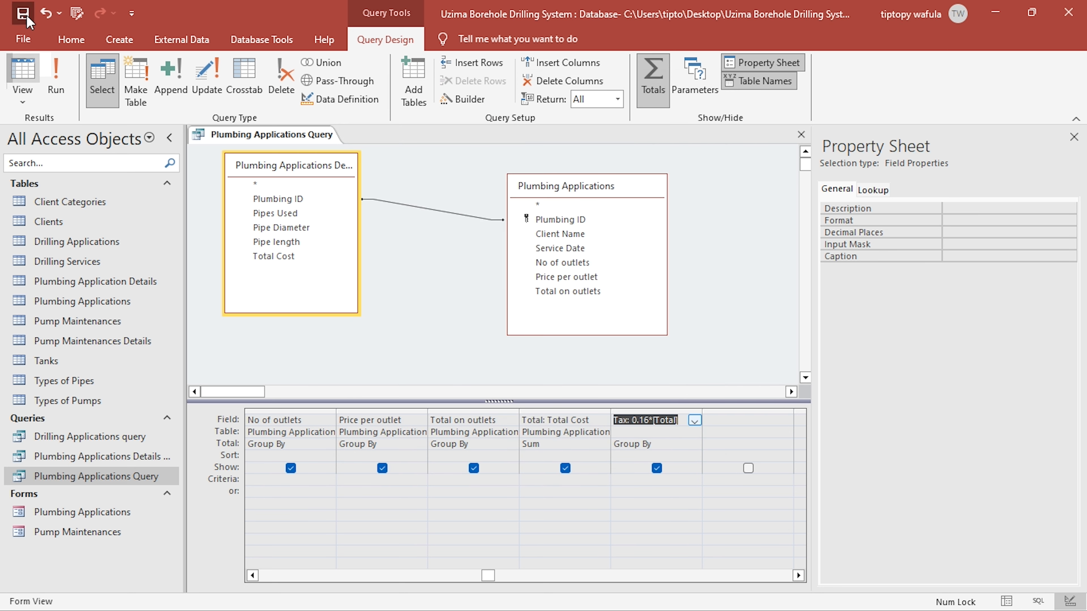
{"action": "left_click", "coordinate": [600, 248]}
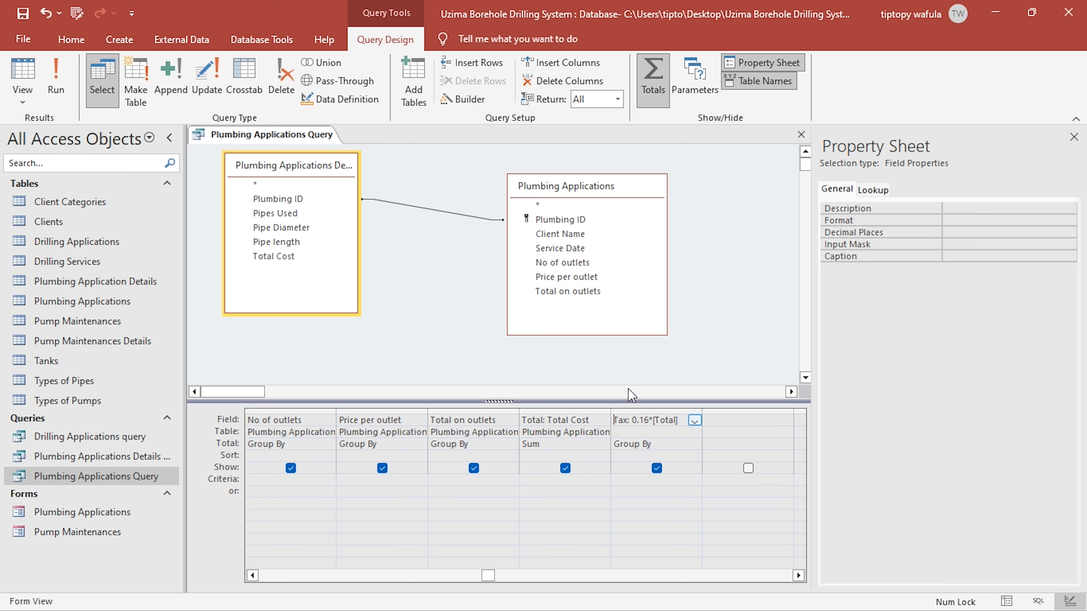
- Set the Tax column's aggregation to Expression, view the results and check the first record's total against its tax
{"action": "left_click", "coordinate": [699, 448]}
{"action": "left_click", "coordinate": [698, 444]}
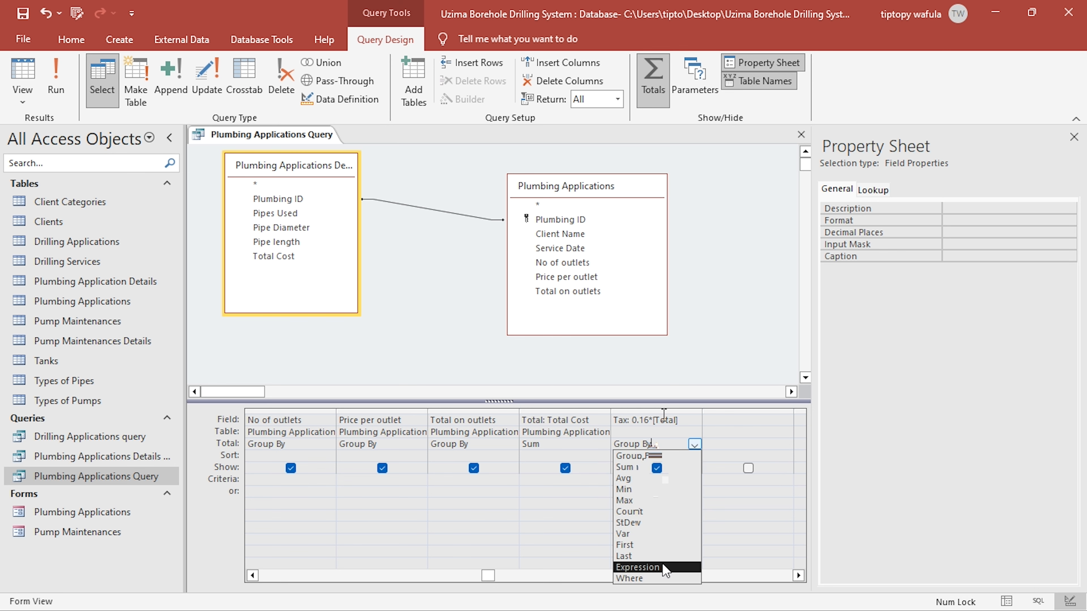
{"action": "left_click", "coordinate": [665, 568]}
{"action": "left_click", "coordinate": [653, 421]}
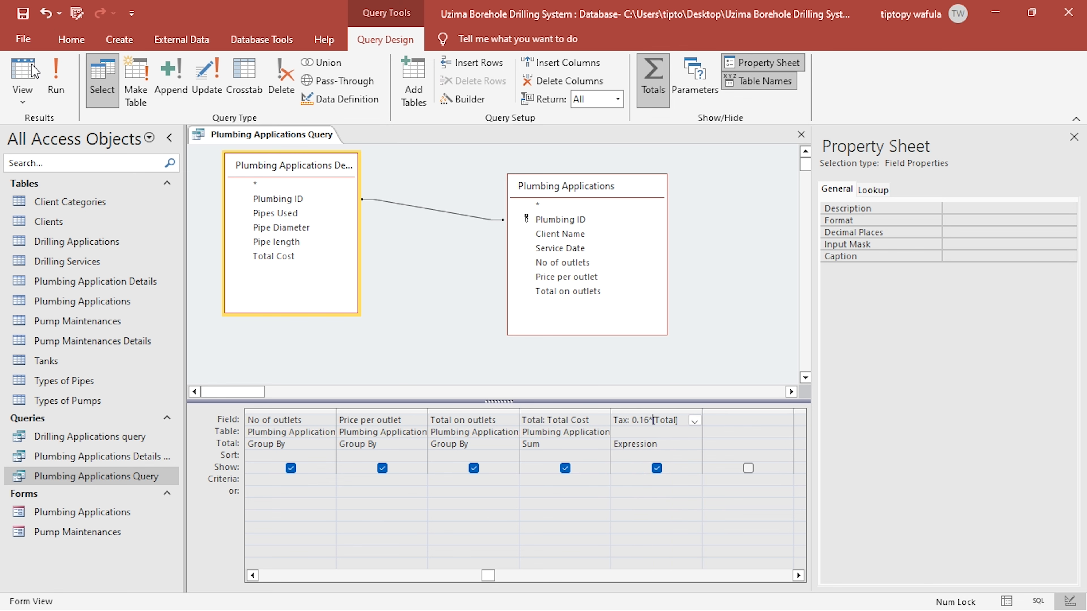
{"action": "left_click", "coordinate": [22, 75]}
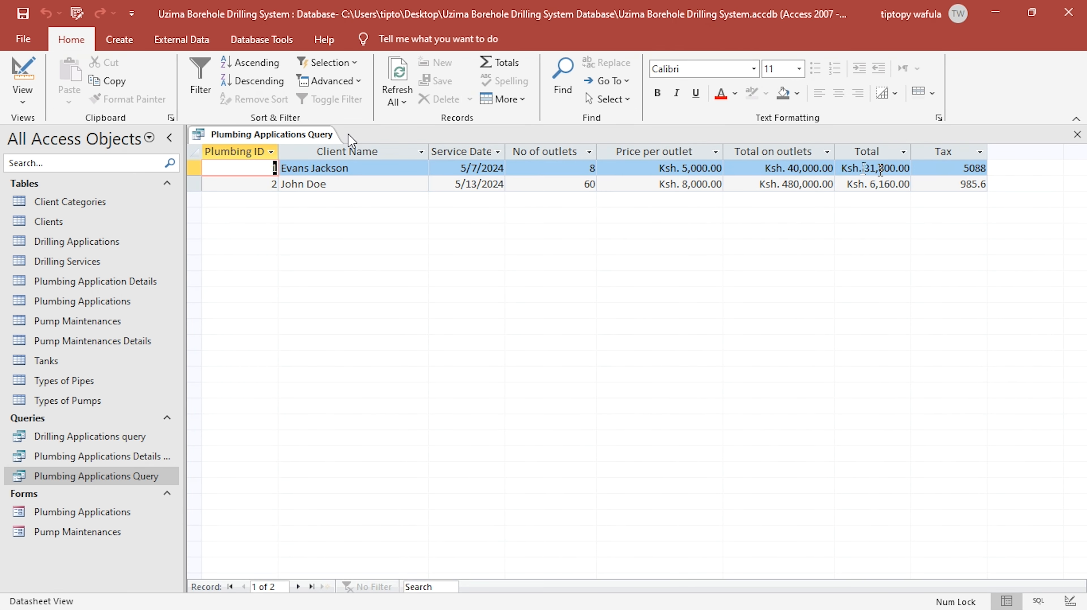
{"action": "left_click_drag", "start_coordinate": [863, 167], "coordinate": [1006, 176]}
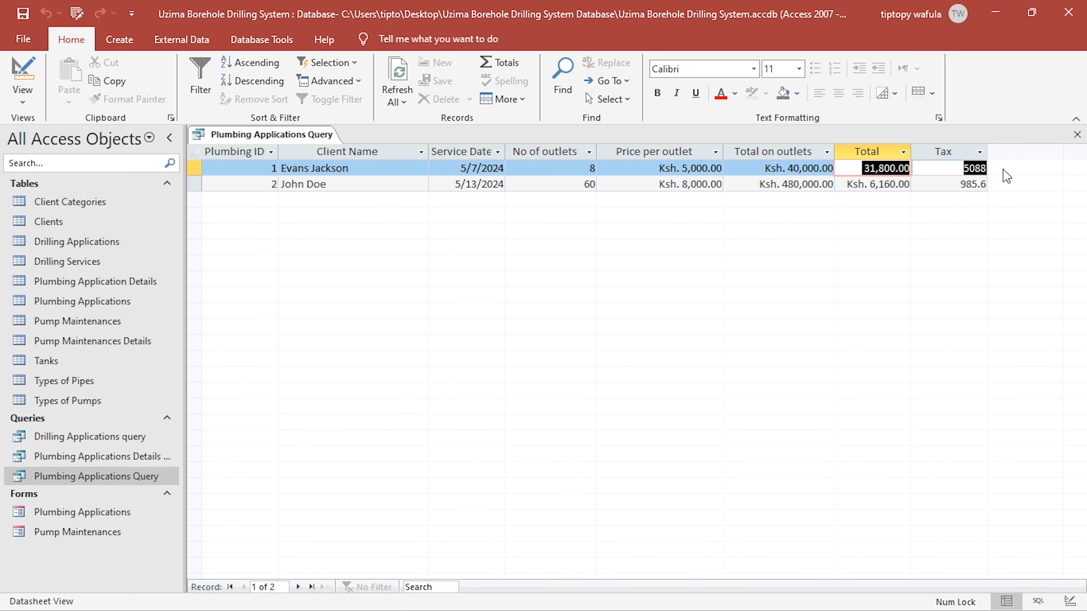
- Return to the query design and add a calculated column with the expression Total Payable: [Total] + [Tax]
{"action": "left_click", "coordinate": [22, 75]}
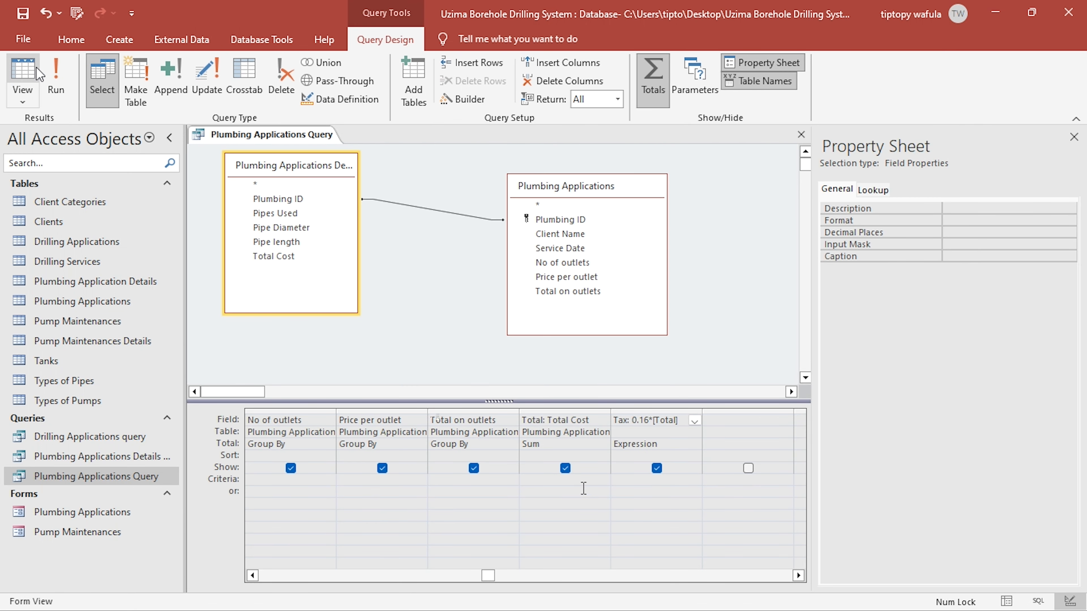
{"action": "left_click", "coordinate": [740, 419]}
{"action": "type", "text": "Total Pa"}
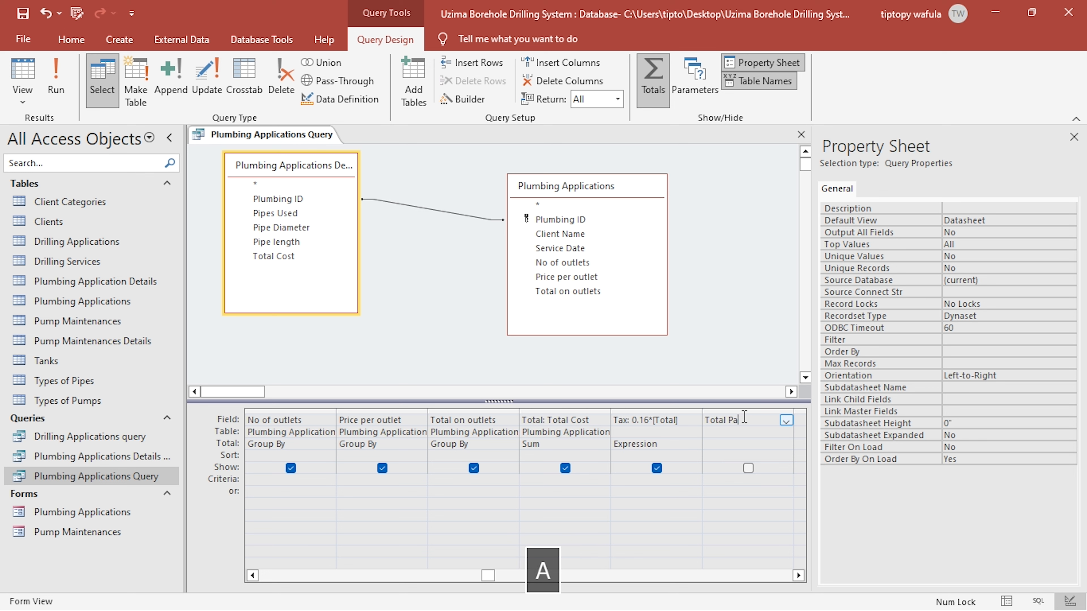
{"action": "type", "text": "yable"}
{"action": "right_click", "coordinate": [765, 419]}
{"action": "left_click", "coordinate": [801, 522]}
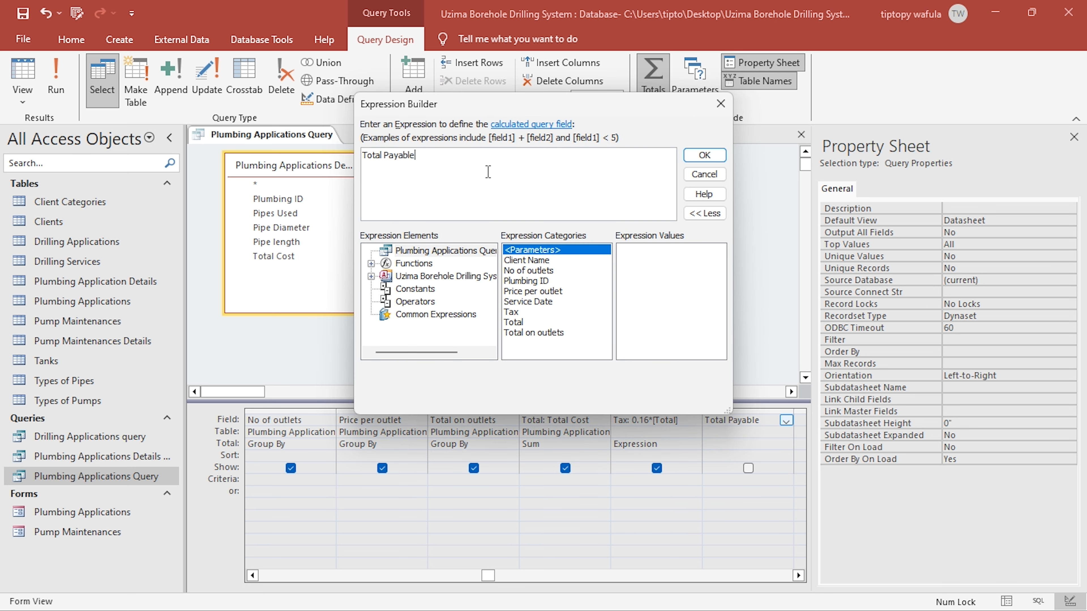
{"action": "type", "text": ":"}
{"action": "double_click", "coordinate": [516, 322]}
{"action": "type", "text": "+"}
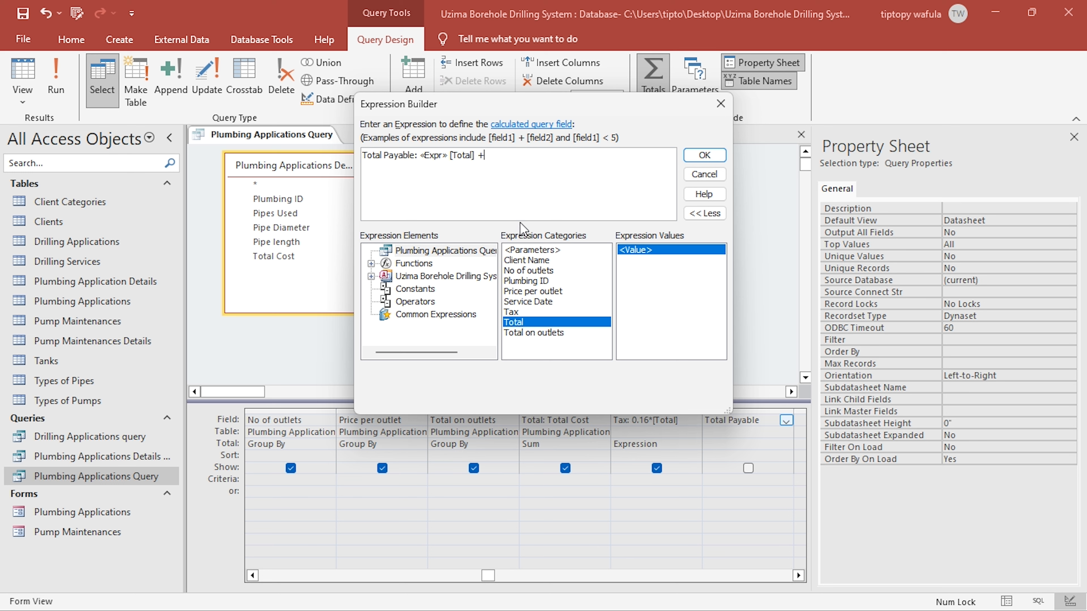
{"action": "double_click", "coordinate": [513, 311]}
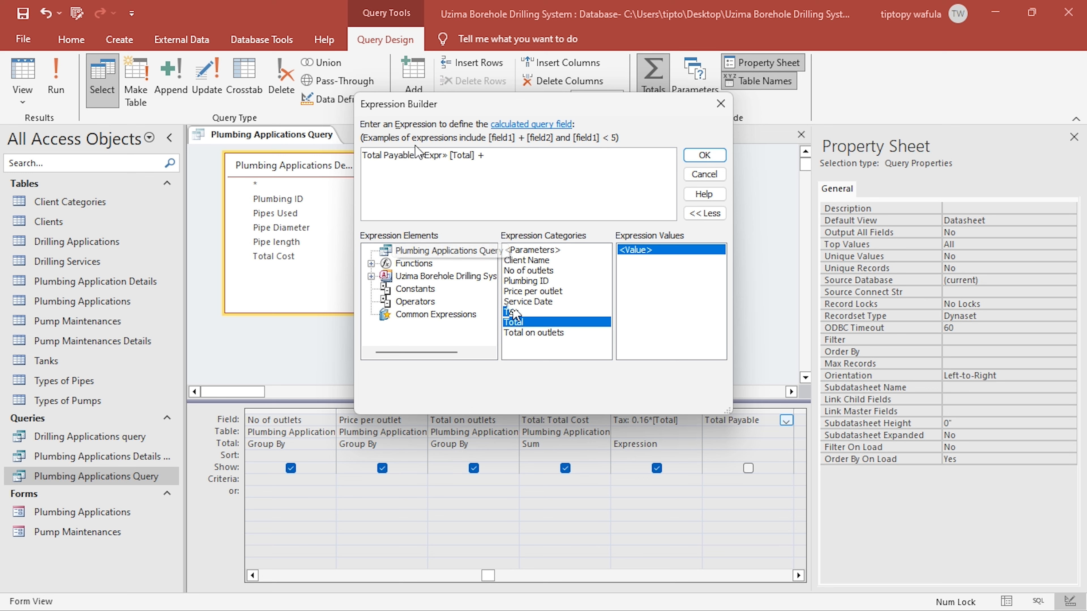
{"action": "double_click", "coordinate": [430, 155]}
{"action": "key", "text": "BackSpace"}
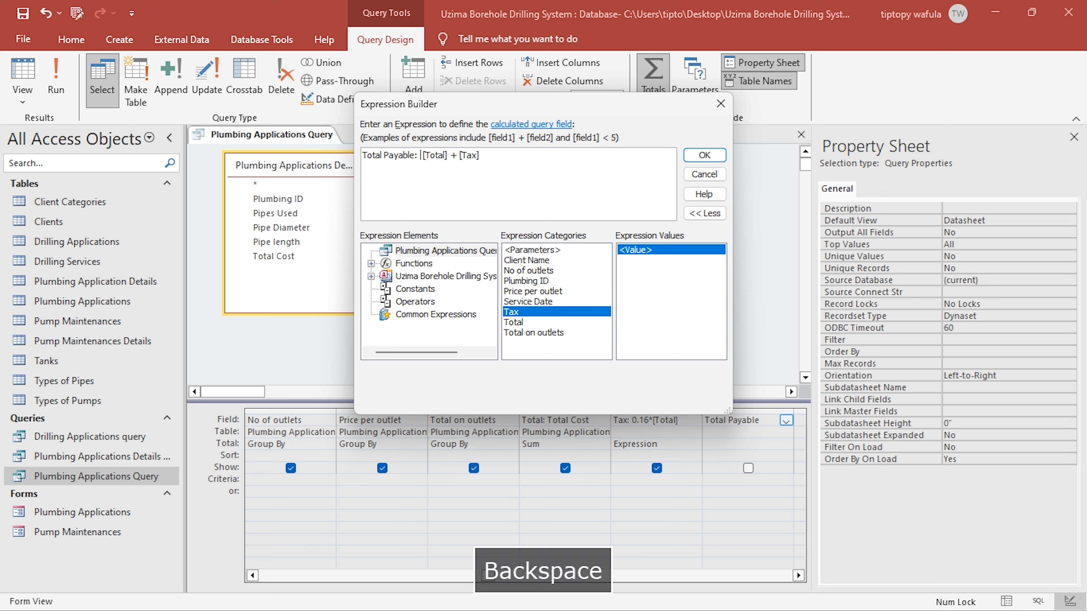
{"action": "left_click", "coordinate": [722, 158]}
- Set the Total Payable column's aggregation to Expression and view the query results
{"action": "left_click", "coordinate": [756, 448]}
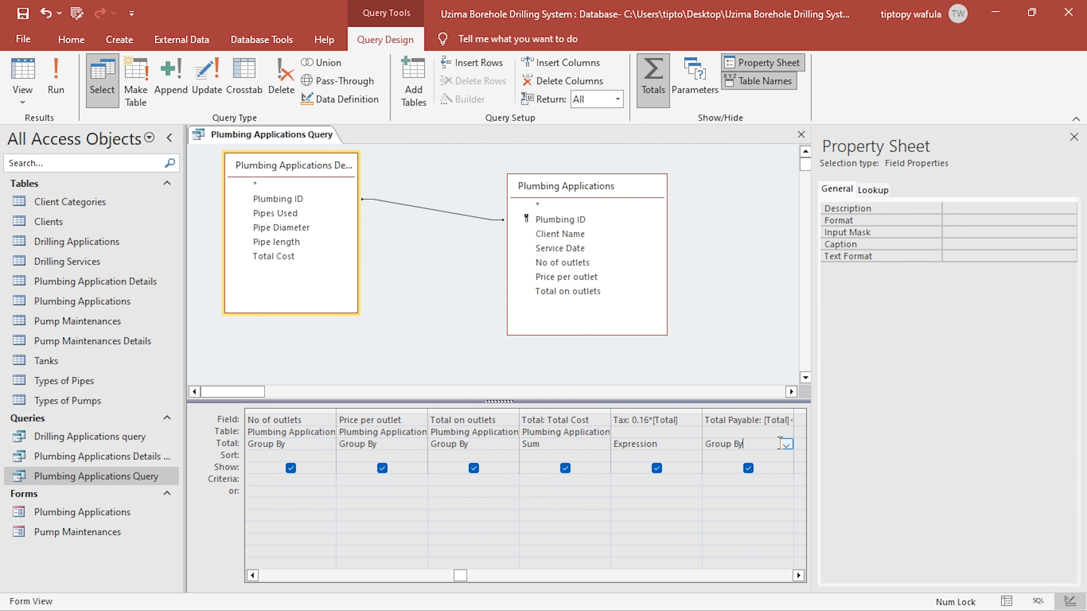
{"action": "left_click", "coordinate": [786, 445]}
{"action": "left_click", "coordinate": [738, 569]}
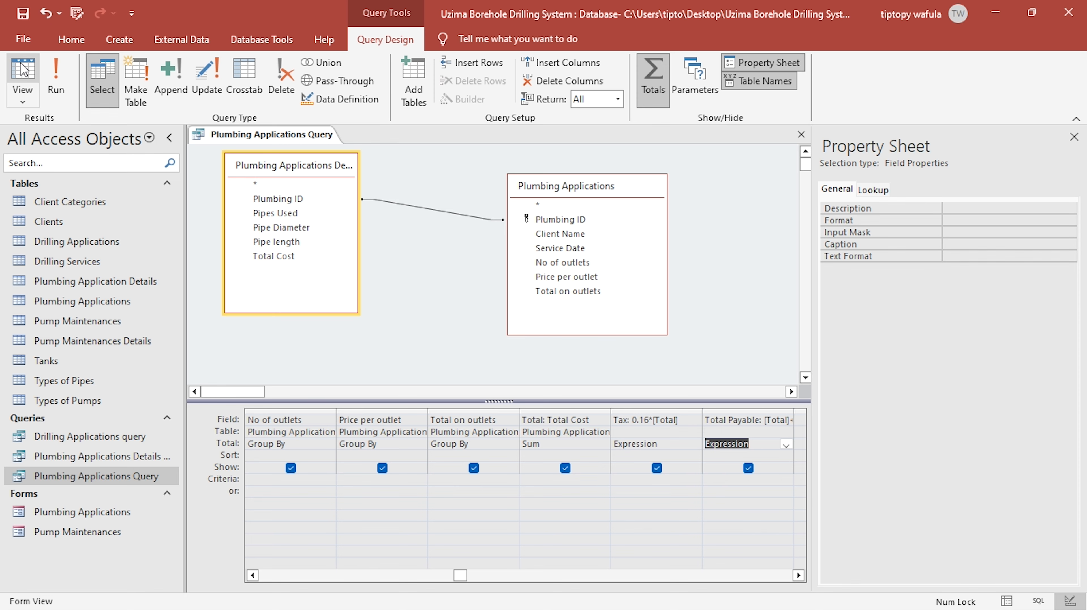
{"action": "left_click", "coordinate": [23, 75]}
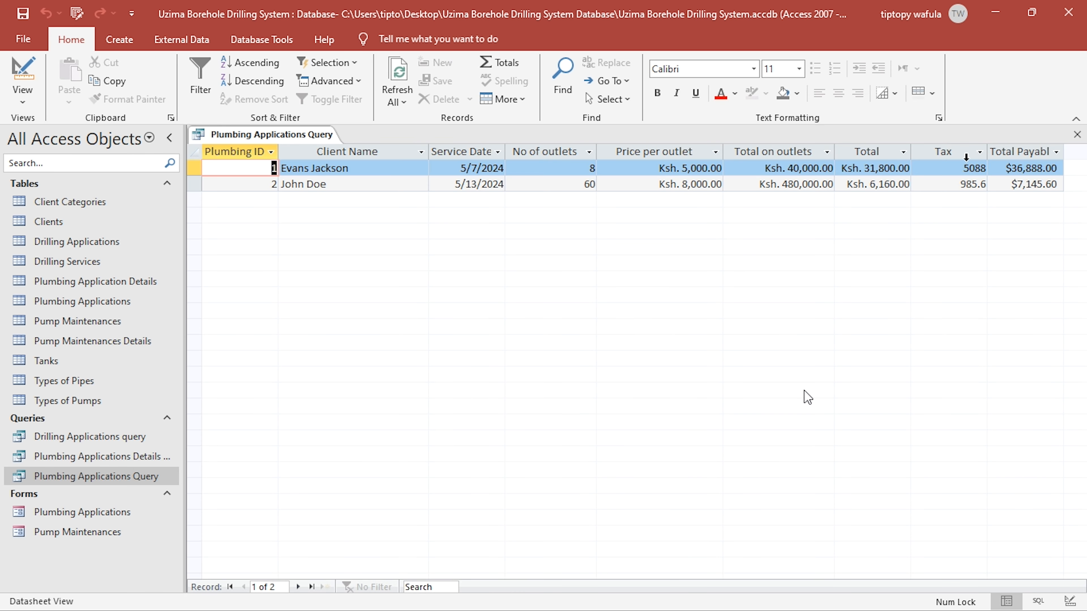
- Apply the "Ksh. "#,#00.00 format to the Total Payable and Tax columns, view the results and close the query
{"action": "left_click", "coordinate": [28, 70]}
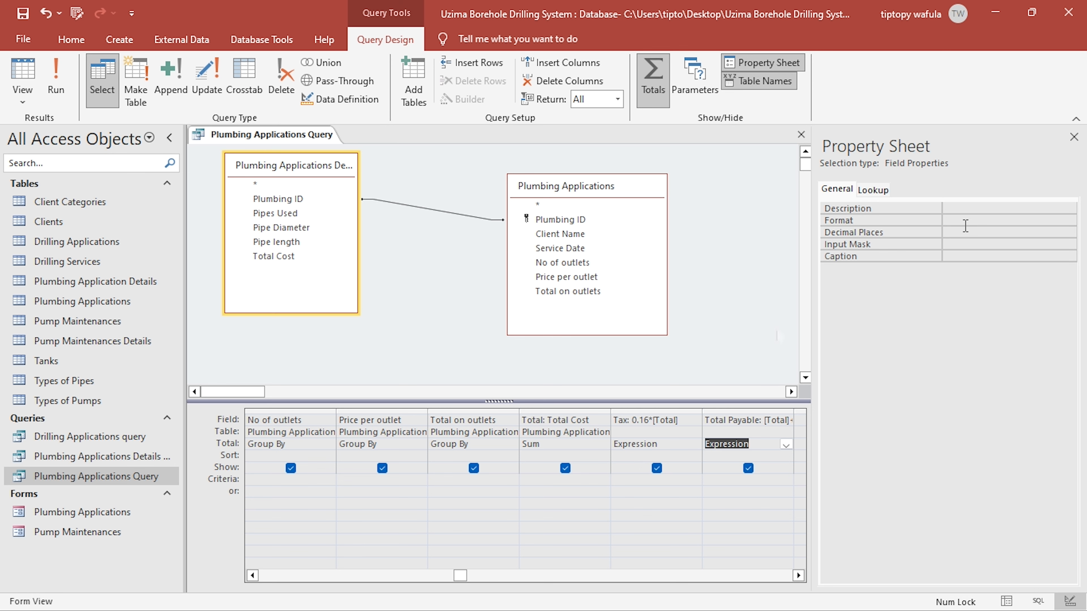
{"action": "left_click", "coordinate": [965, 225]}
{"action": "type", "text": "\"Ksh. \"#,00.00"}
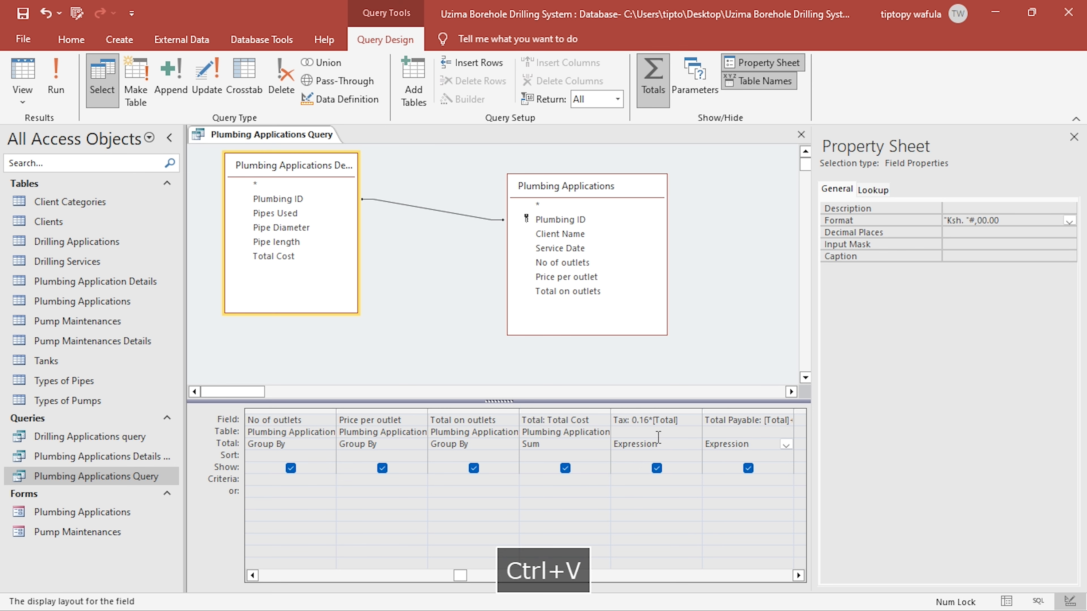
{"action": "left_click", "coordinate": [659, 423]}
{"action": "left_click", "coordinate": [961, 221]}
{"action": "type", "text": "\"Ksh. \"#,00.00"}
{"action": "left_click", "coordinate": [23, 72]}
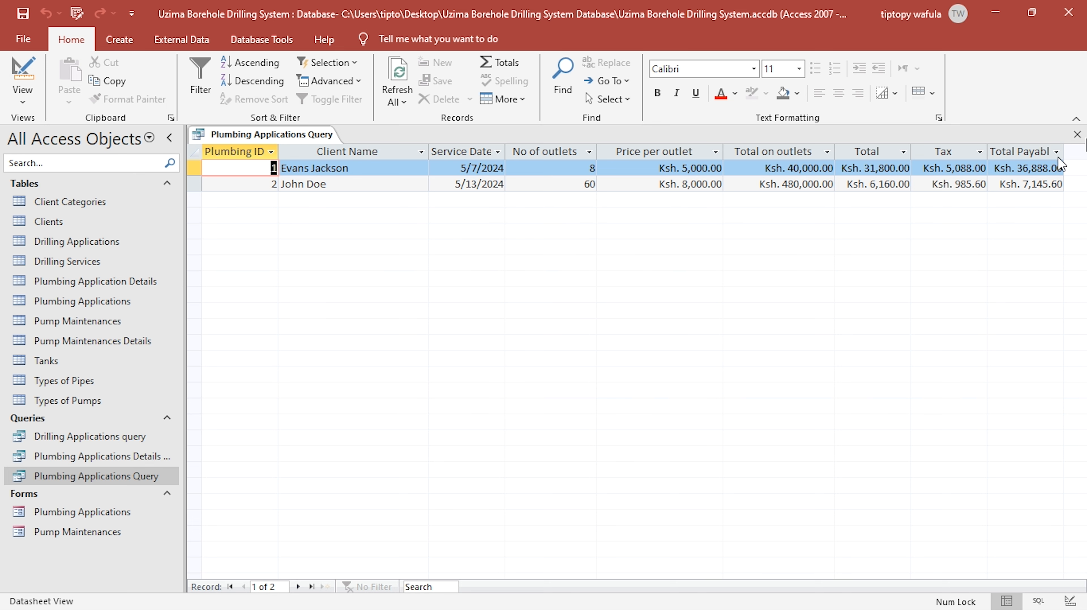
{"action": "left_click", "coordinate": [1077, 134]}
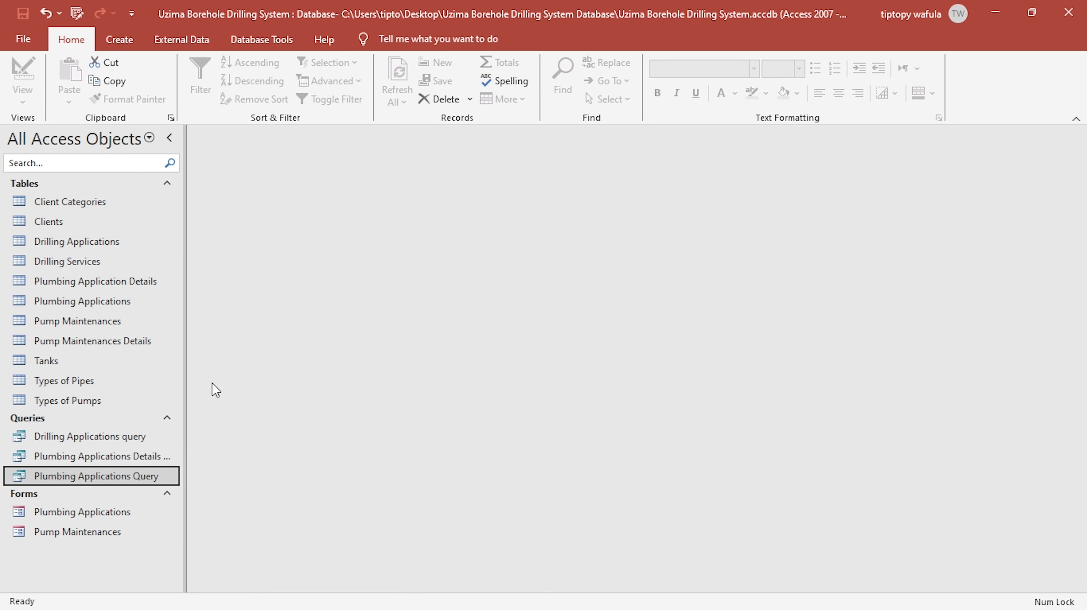
- Create a query in design view from the Pump Maintenances and Pump Maintenances Details tables, and enlarge the details table's field list
{"action": "left_click", "coordinate": [119, 39]}
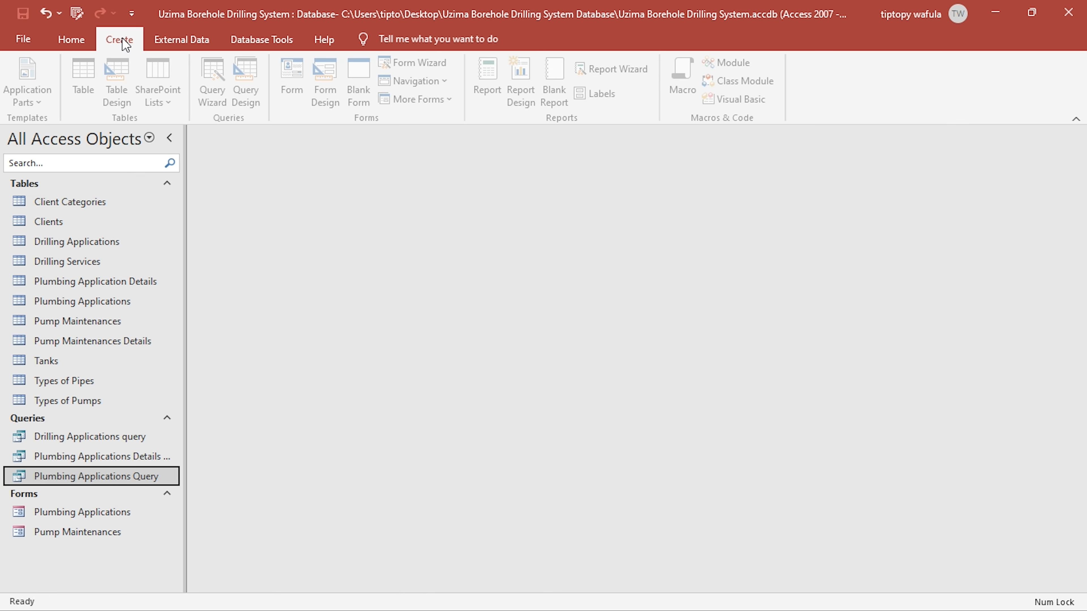
{"action": "left_click", "coordinate": [267, 90]}
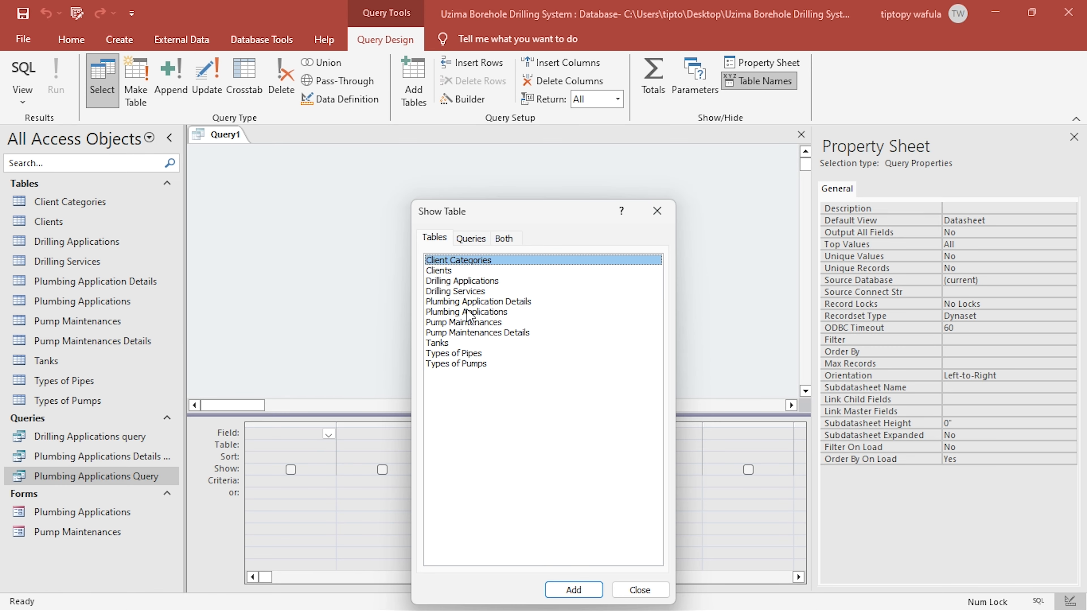
{"action": "double_click", "coordinate": [471, 324]}
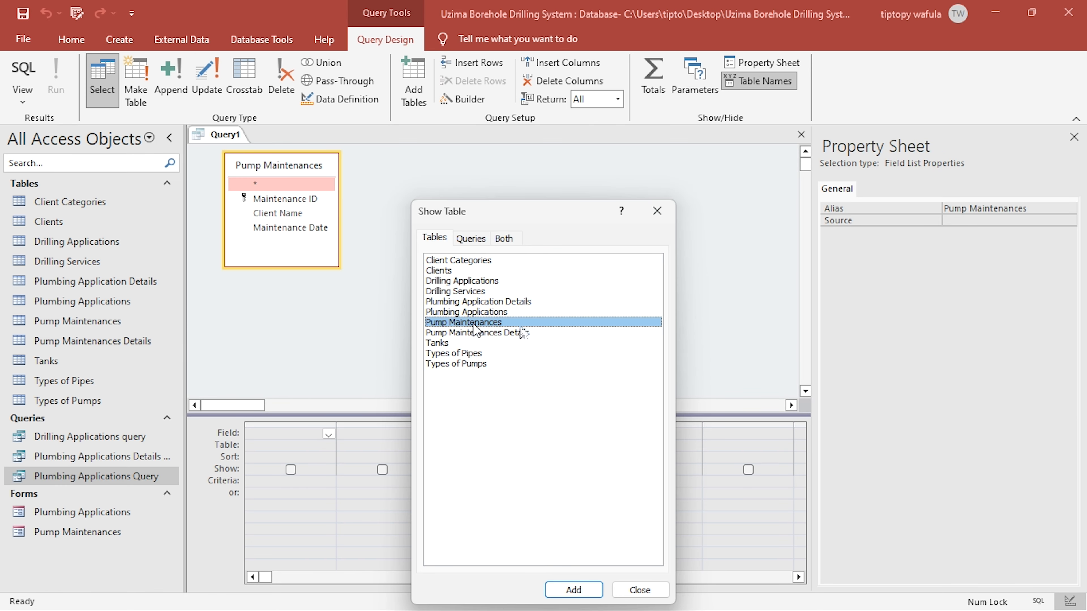
{"action": "double_click", "coordinate": [475, 333]}
{"action": "left_click", "coordinate": [657, 210]}
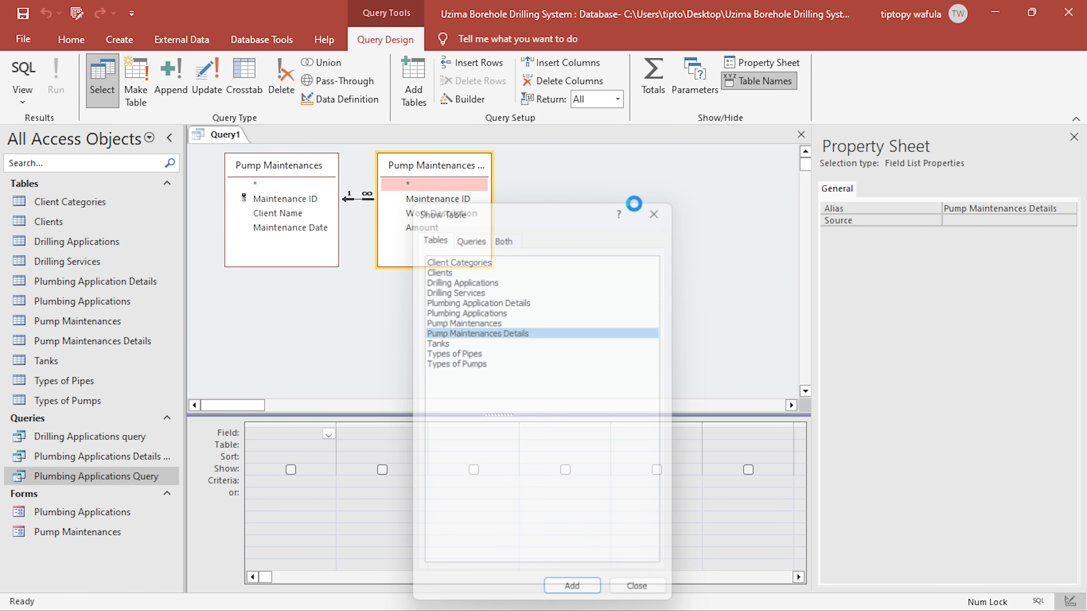
{"action": "left_click_drag", "start_coordinate": [433, 175], "coordinate": [452, 189]}
{"action": "left_click_drag", "start_coordinate": [508, 277], "coordinate": [622, 336]}
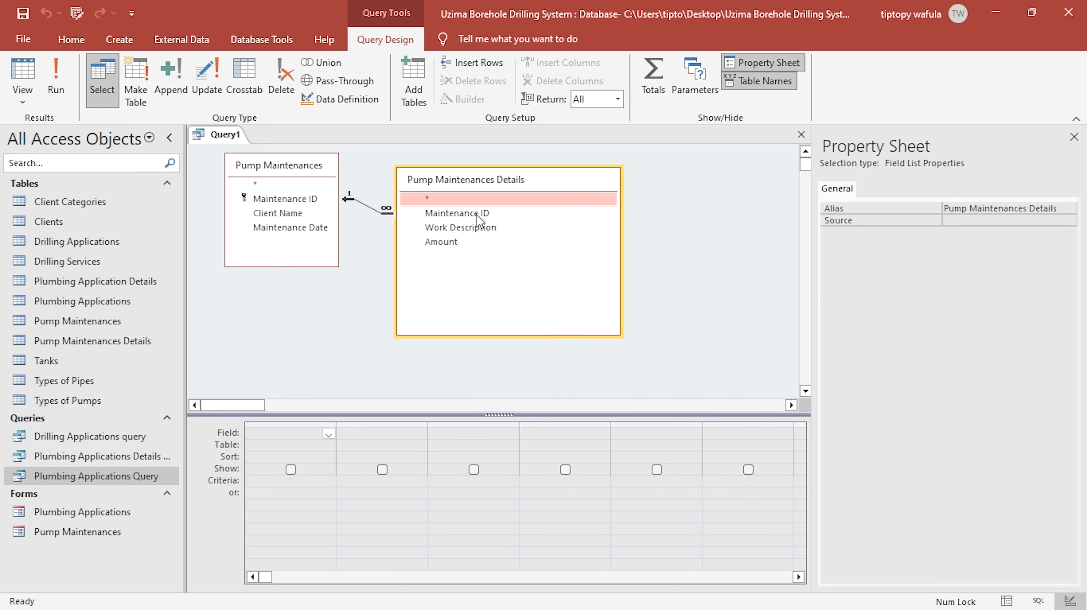
- Add Maintenance ID, Client Name and Maintenance Date from Pump Maintenances and Amount from Pump Maintenances Details to the query
{"action": "left_click", "coordinate": [274, 200]}
{"action": "double_click", "coordinate": [274, 200]}
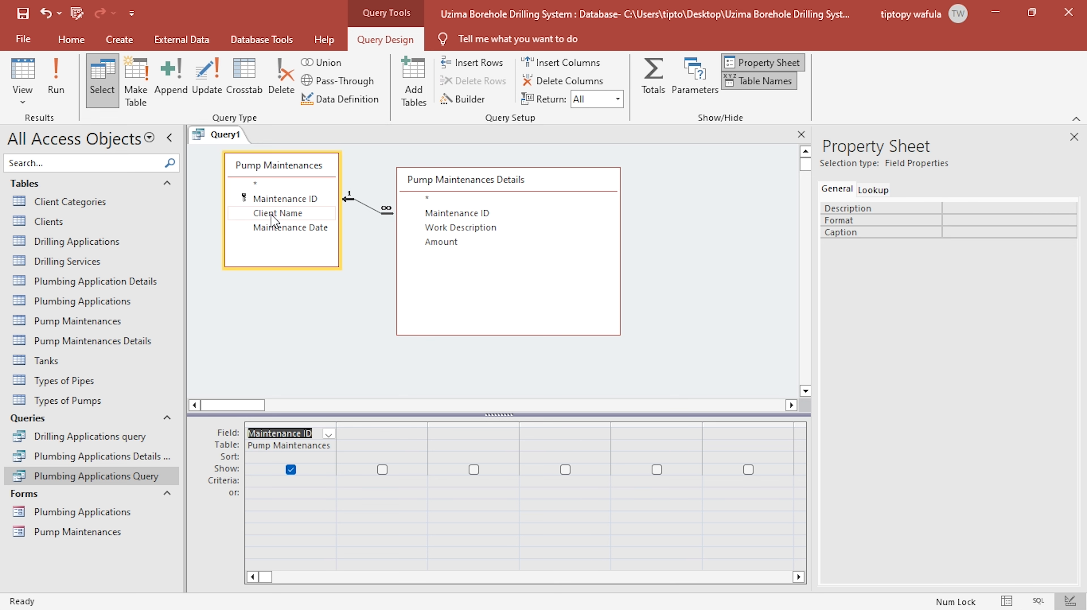
{"action": "double_click", "coordinate": [273, 214]}
{"action": "double_click", "coordinate": [279, 227]}
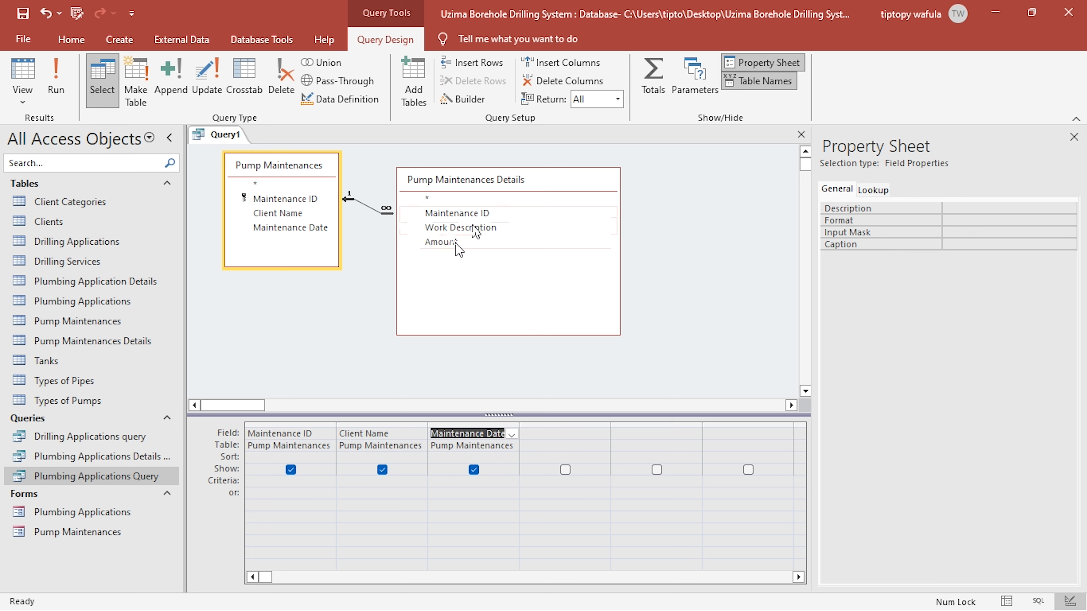
{"action": "double_click", "coordinate": [446, 242]}
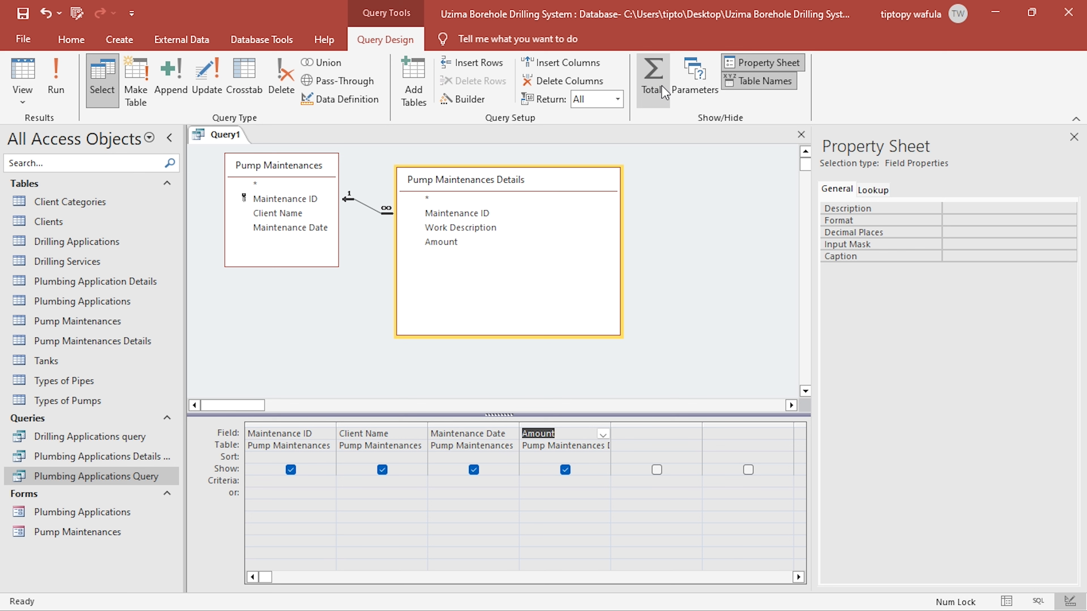
- Turn on totals for the query, set the Amount column's aggregation to Sum and view the results
{"action": "left_click", "coordinate": [663, 92]}
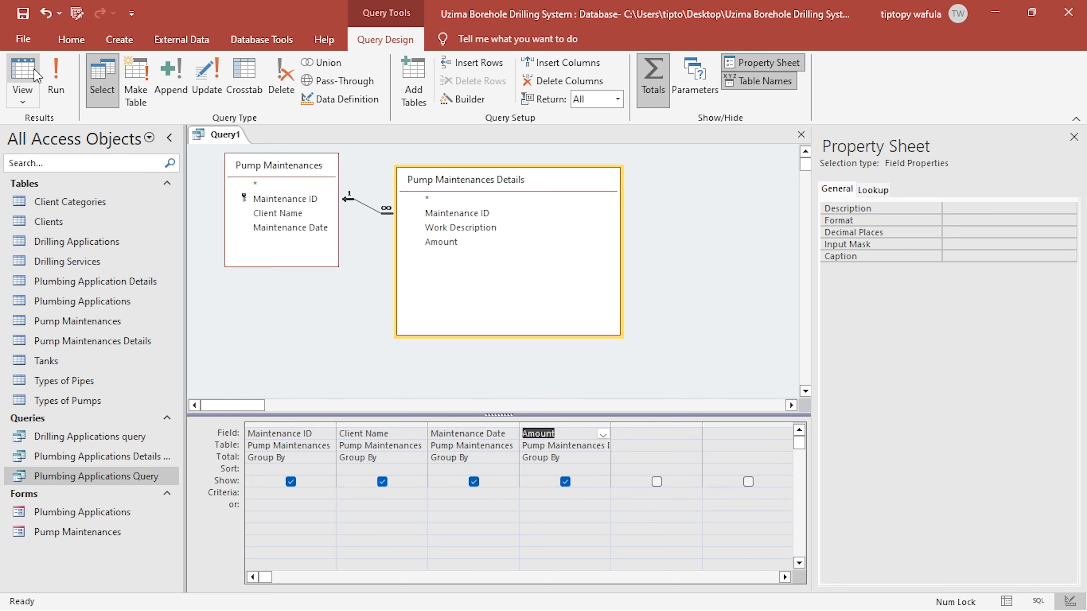
{"action": "left_click", "coordinate": [22, 70]}
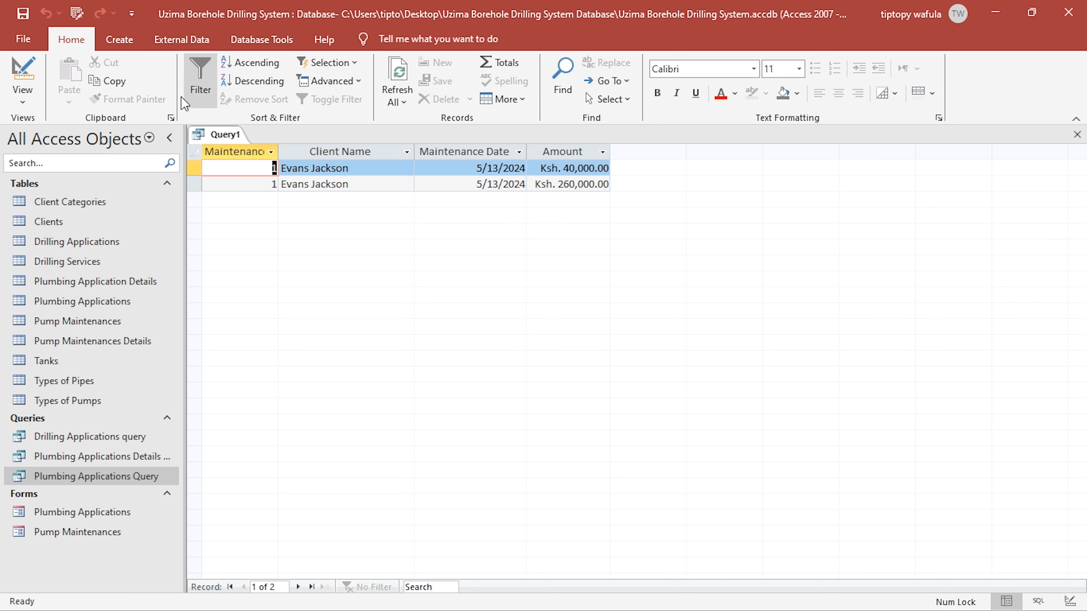
{"action": "left_click", "coordinate": [38, 69]}
{"action": "left_click", "coordinate": [598, 458]}
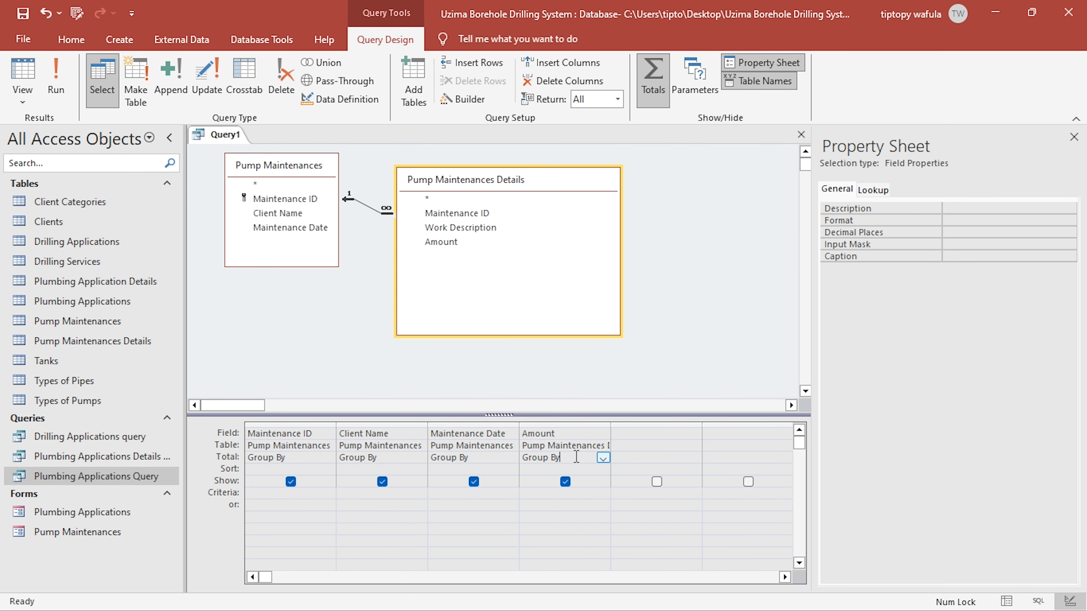
{"action": "left_click", "coordinate": [603, 458]}
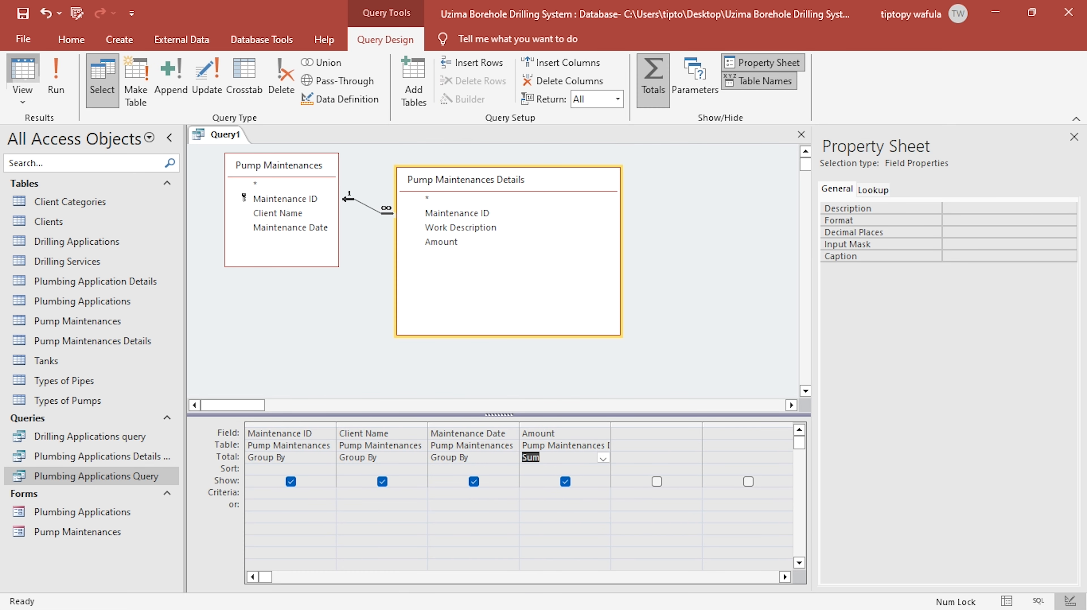
{"action": "left_click", "coordinate": [22, 75]}
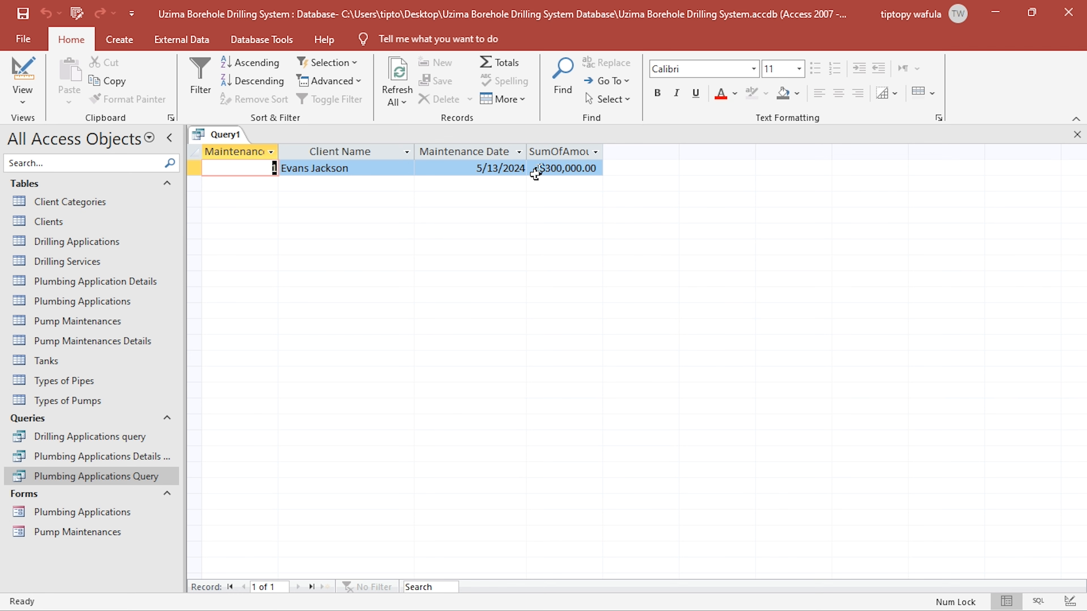
- Format the summed Amount column as "Ksh. "#,#00.00 and alias it so its expression reads "Total: Amount"
{"action": "left_click", "coordinate": [22, 71]}
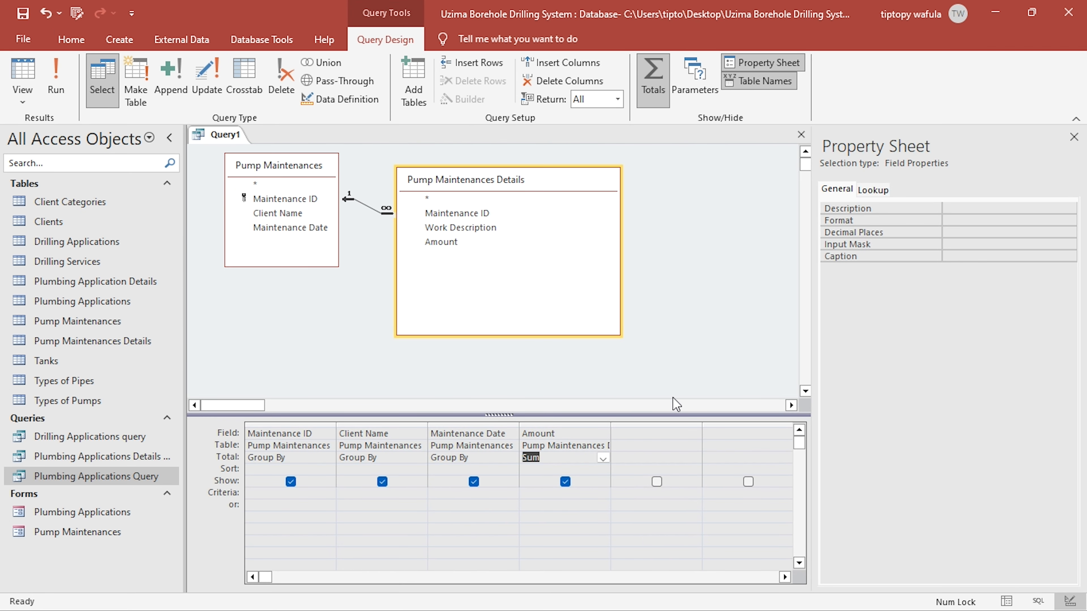
{"action": "left_click", "coordinate": [965, 220]}
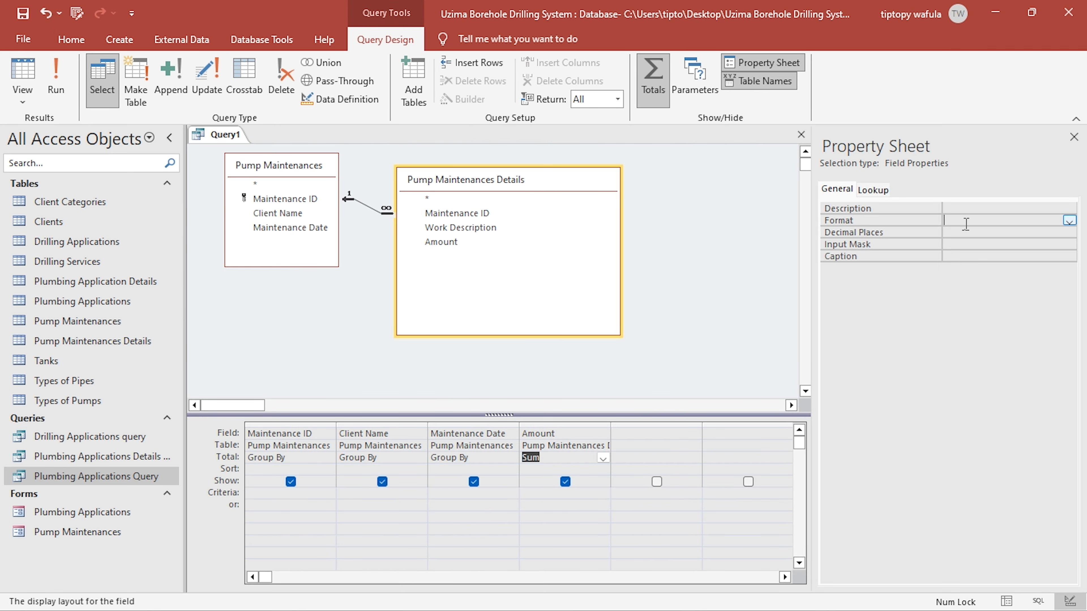
{"action": "type", "text": "\"Ksh. \"#,00.00"}
{"action": "left_click", "coordinate": [547, 431]}
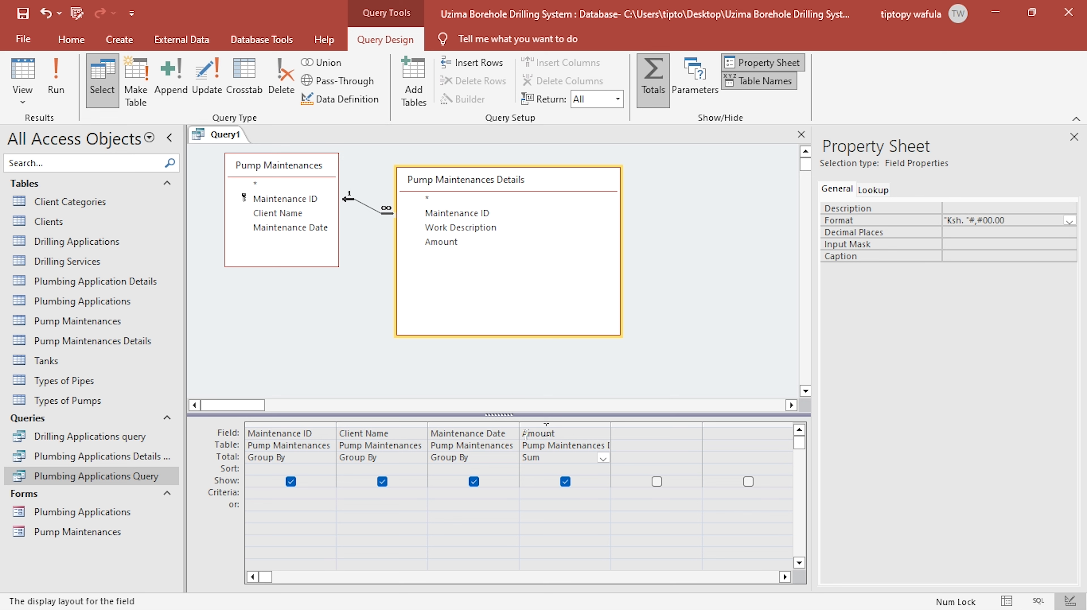
{"action": "type", "text": "Tot"}
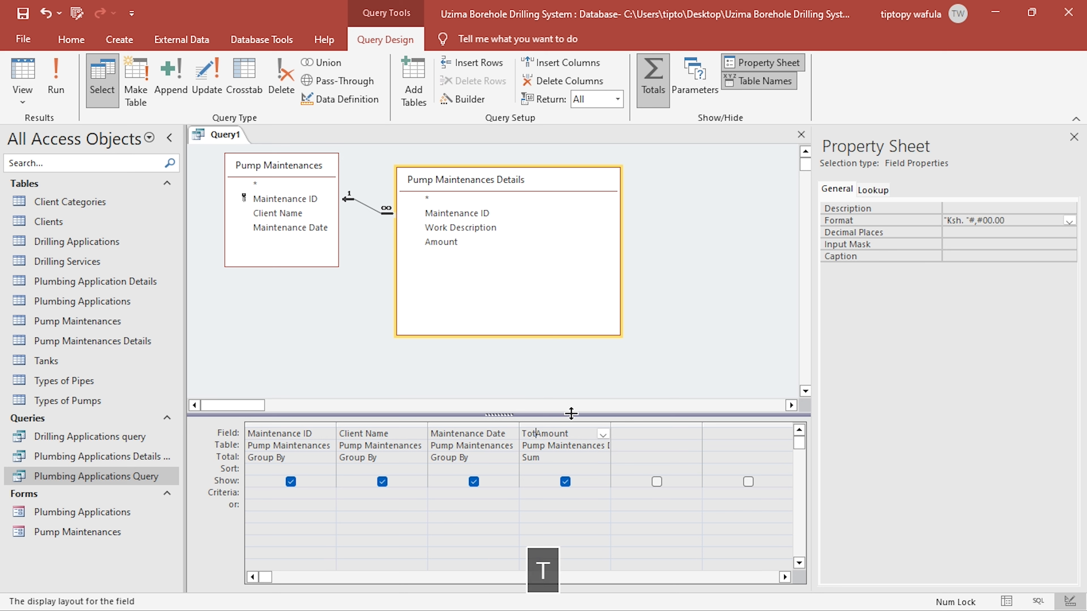
{"action": "type", "text": "al:"}
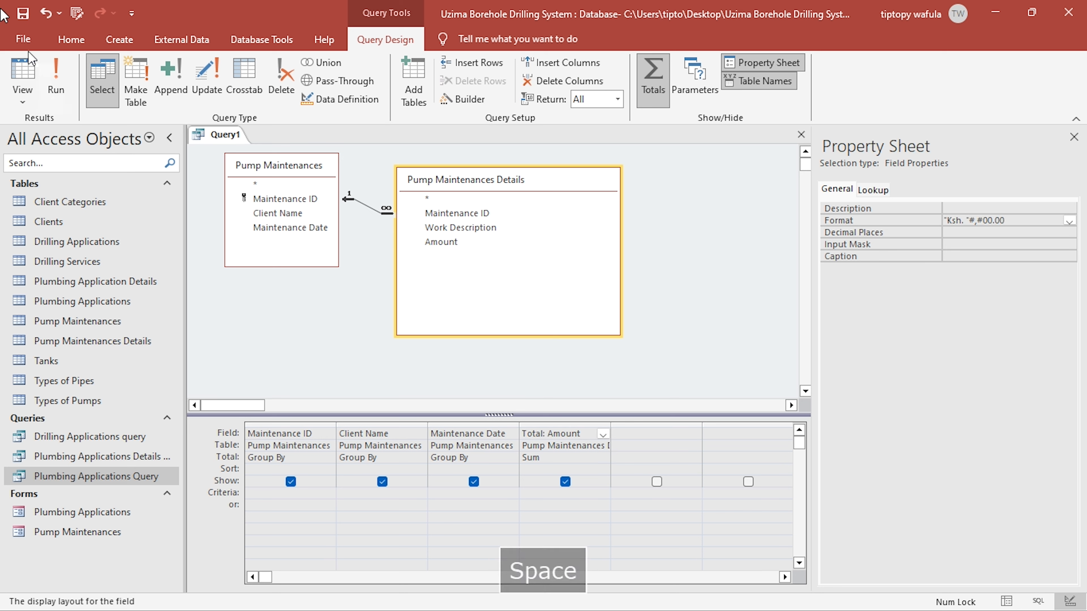
- Save the query as "Pump Maintenances query"
{"action": "left_click", "coordinate": [22, 14]}
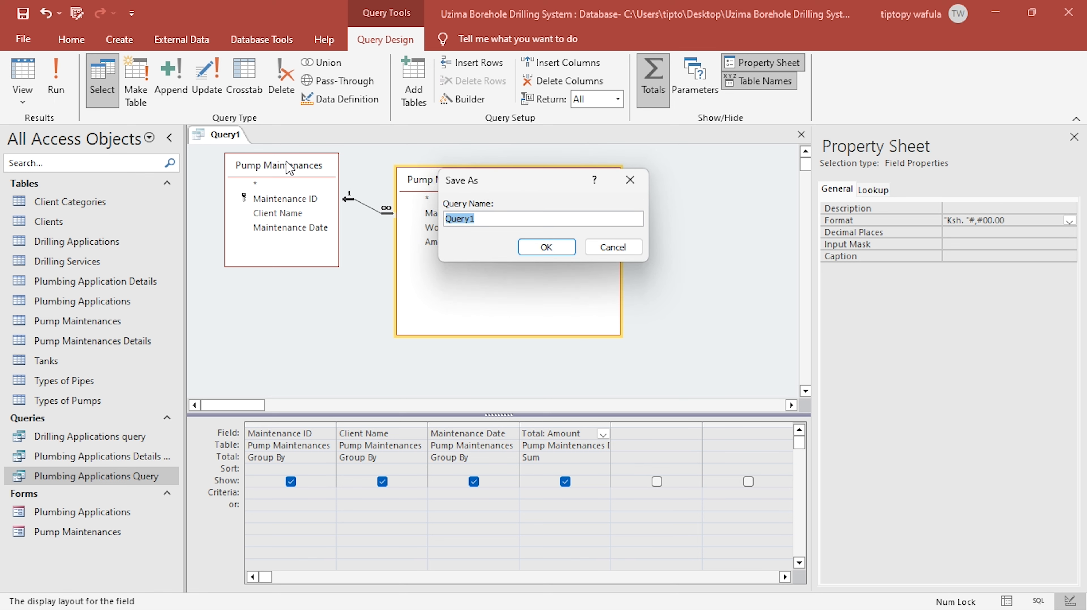
{"action": "type", "text": "Pump Maintenances "}
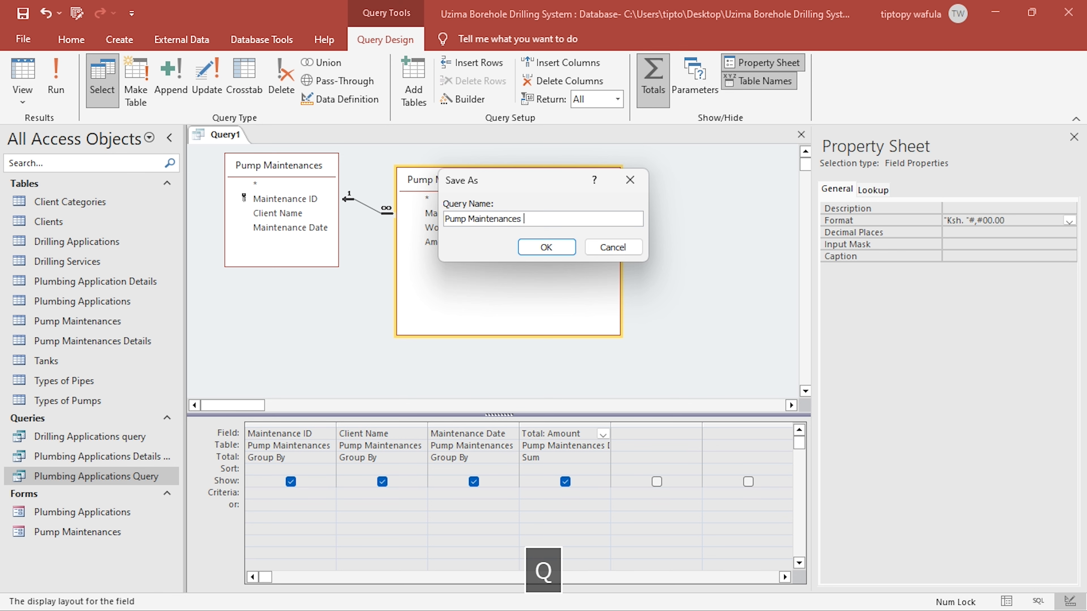
{"action": "type", "text": "query"}
{"action": "key", "text": "Return"}
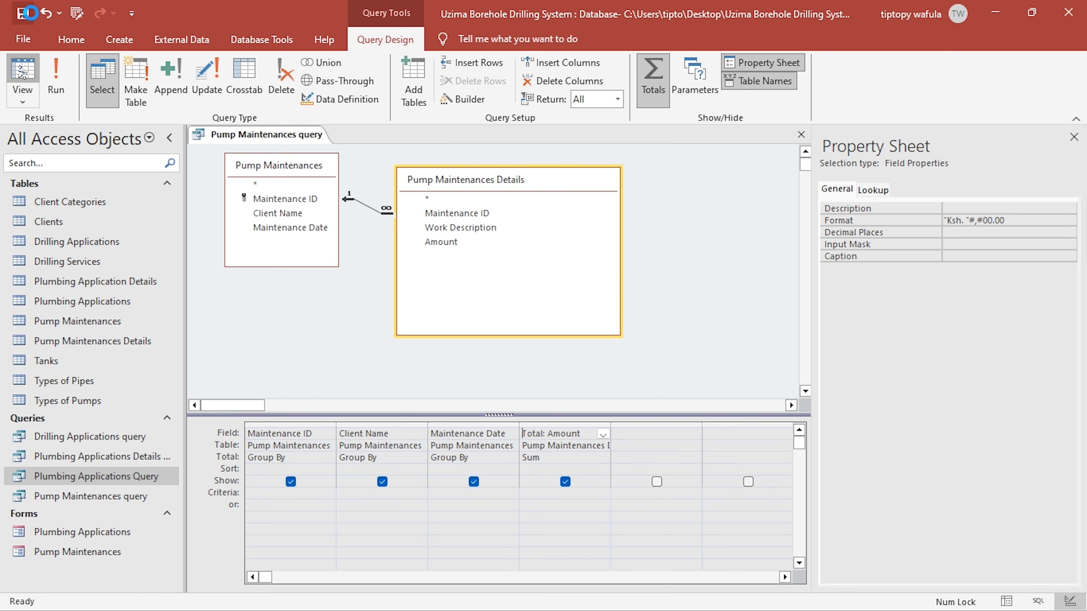
- View the query results, fit the Total column's width, save the layout on closing, and check the amounts in the Pump Maintenances Details table
{"action": "left_click", "coordinate": [22, 77]}
{"action": "double_click", "coordinate": [603, 154]}
{"action": "left_click", "coordinate": [1077, 135]}
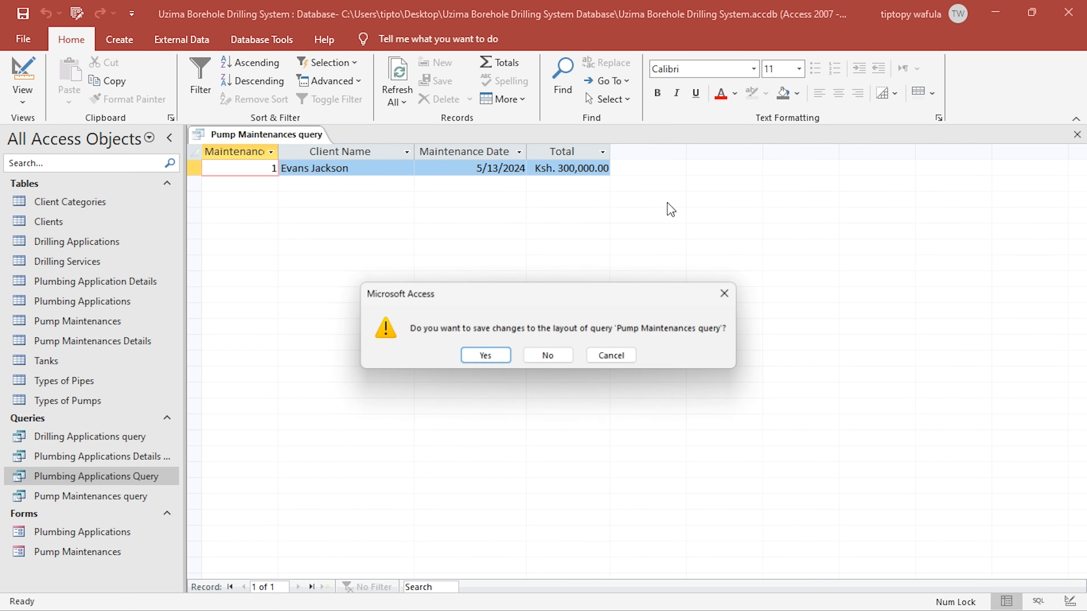
{"action": "left_click", "coordinate": [486, 359]}
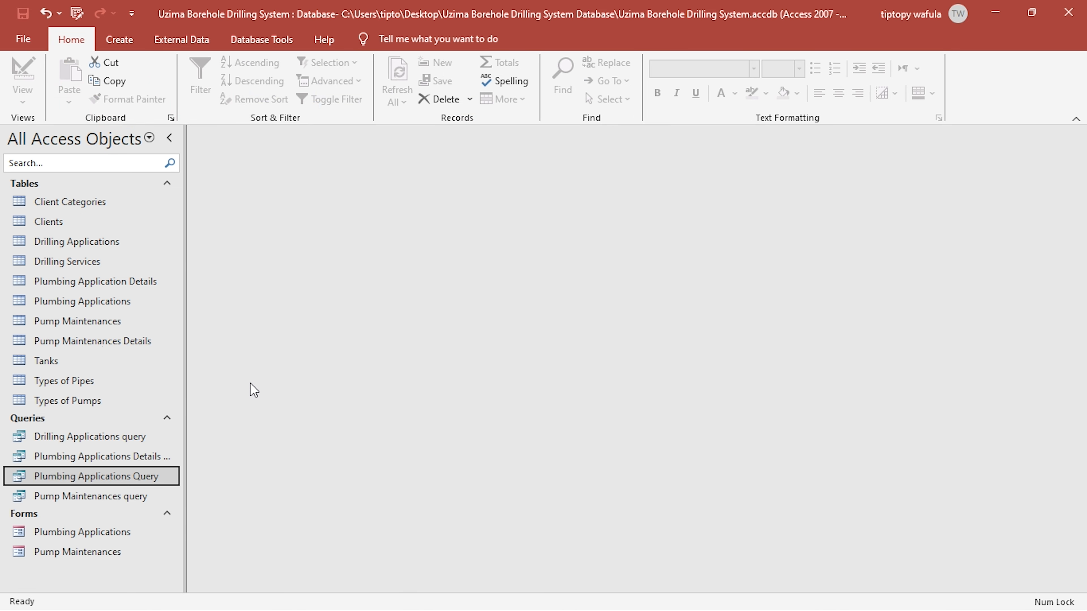
{"action": "double_click", "coordinate": [169, 345]}
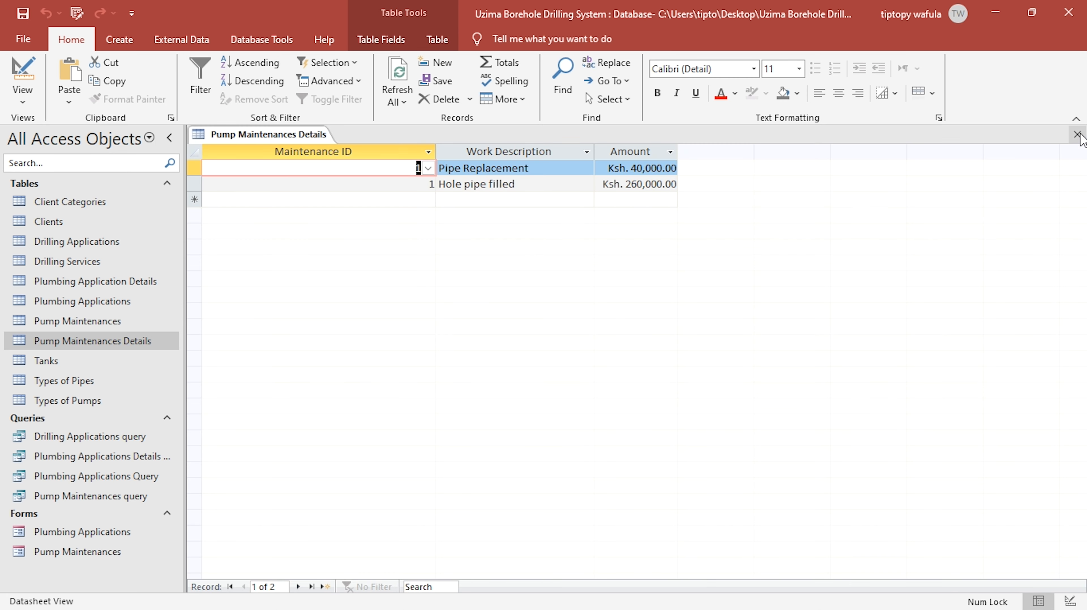
{"action": "left_click", "coordinate": [1077, 134]}
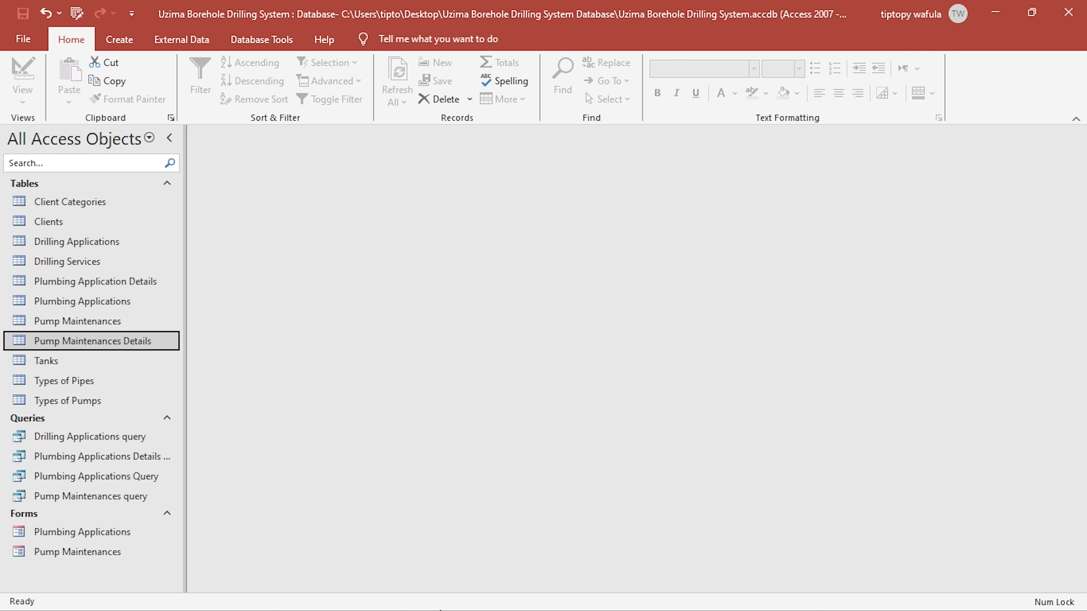
- Switch to the KCSE PROJECT 2024 brief in Foxit PDF Editor and review the computations required under item (c)
{"action": "key", "text": "super"}
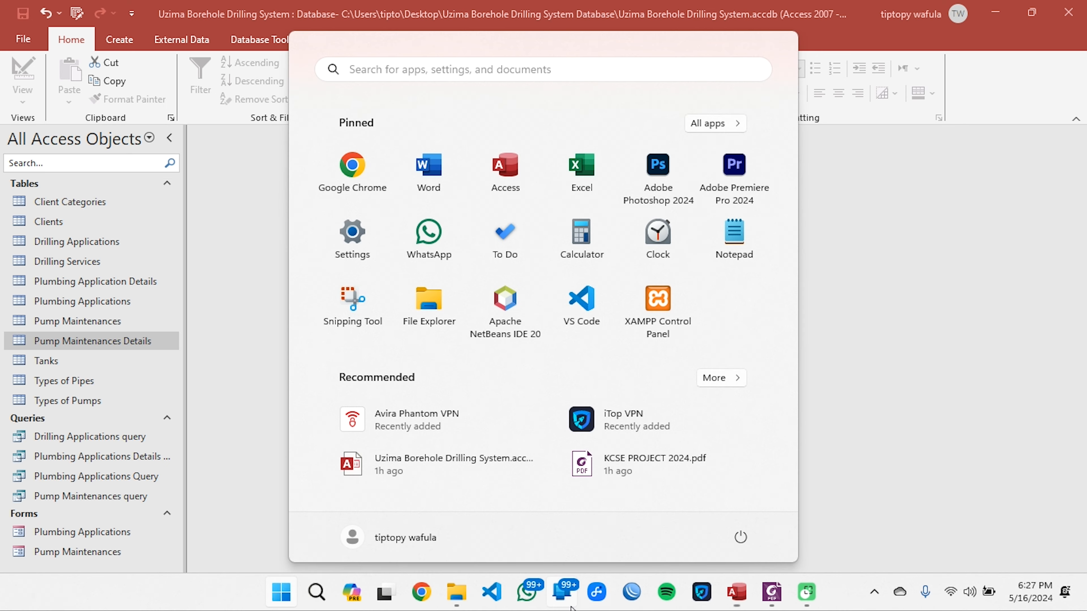
{"action": "left_click", "coordinate": [773, 594]}
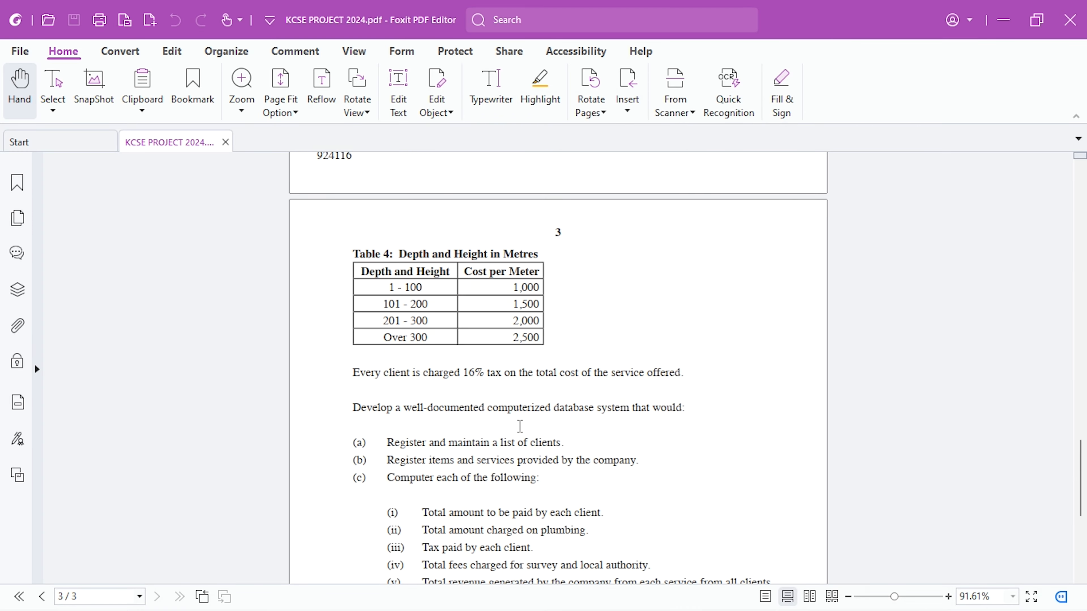
{"action": "scroll", "coordinate": [520, 426], "scroll_direction": "down", "scroll_amount": 3}
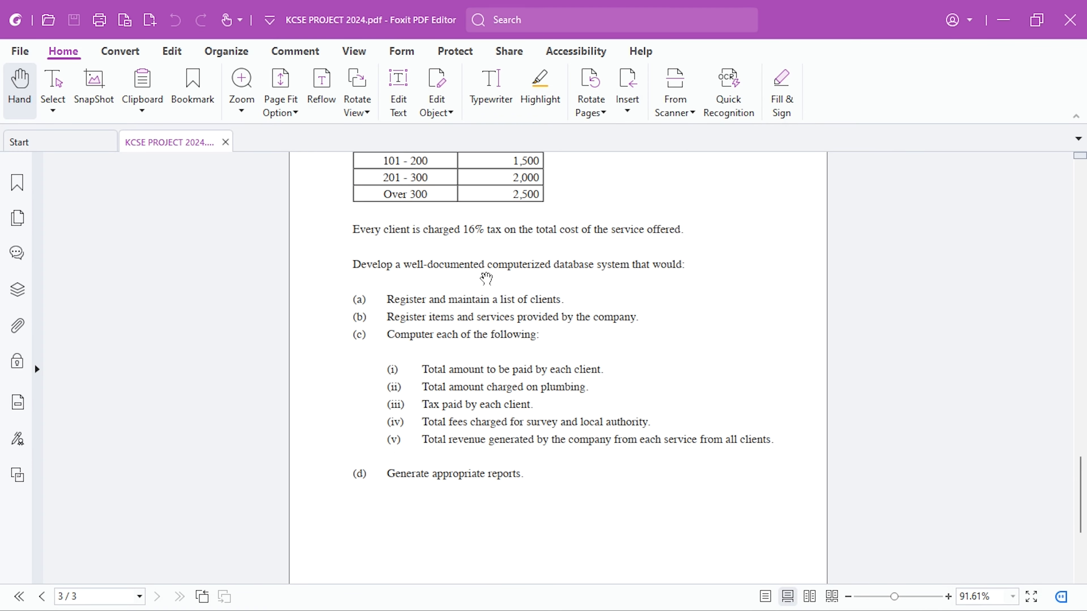
{"action": "scroll", "coordinate": [492, 257], "scroll_direction": "down", "scroll_amount": 1}
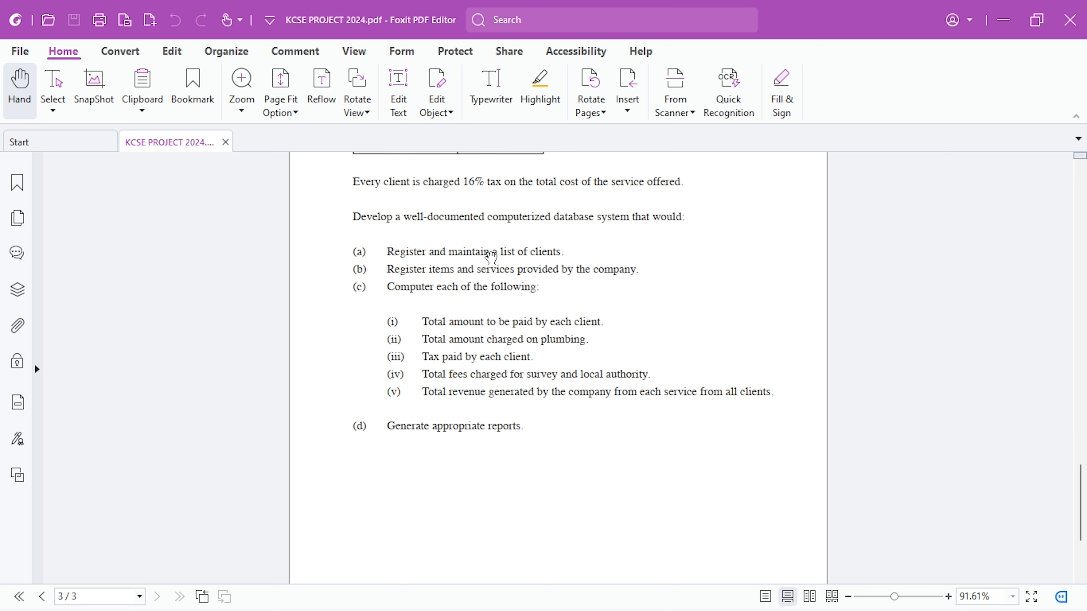
{"action": "scroll", "coordinate": [492, 257], "scroll_direction": "up", "scroll_amount": 2}
{"action": "scroll", "coordinate": [416, 333], "scroll_direction": "down", "scroll_amount": 1}
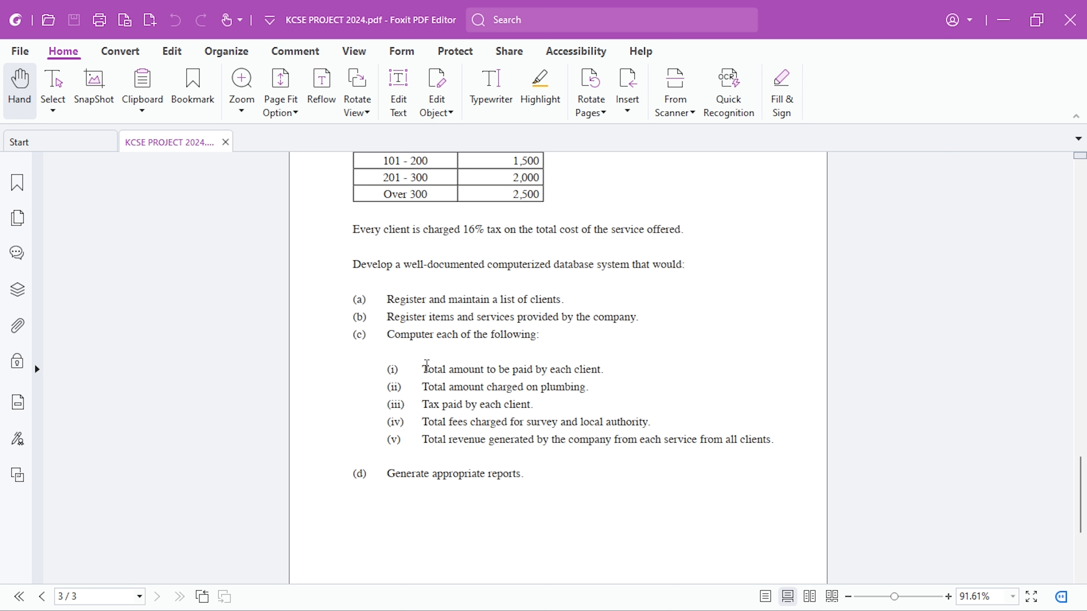
{"action": "left_click_drag", "start_coordinate": [437, 368], "coordinate": [531, 369]}
{"action": "left_click", "coordinate": [553, 373]}
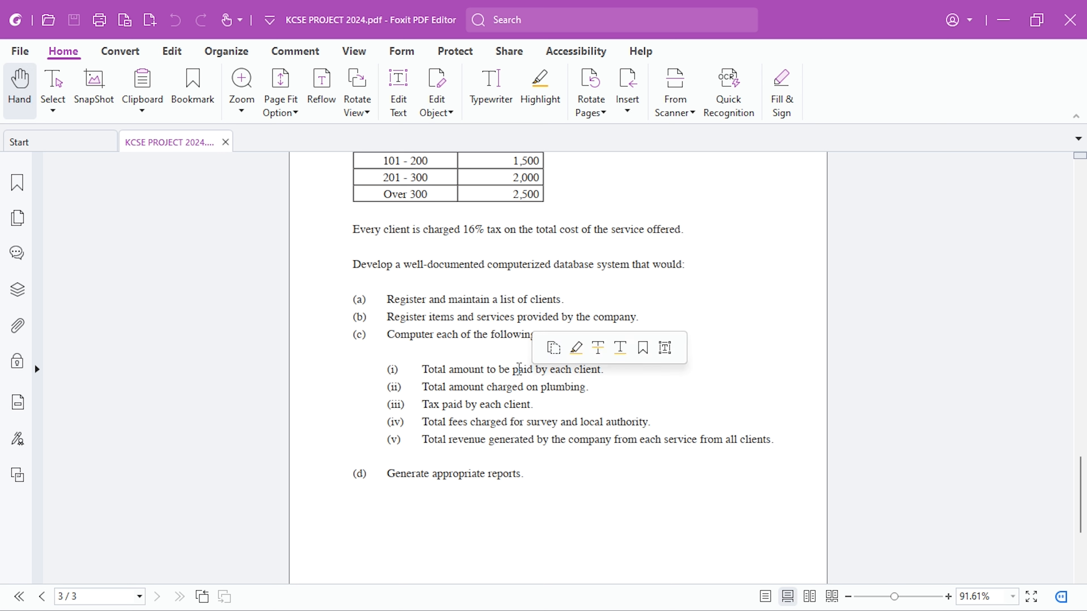
{"action": "left_click_drag", "start_coordinate": [485, 388], "coordinate": [530, 388]}
- Return to Access and check the Plumbing Applications Query's columns against the plumbing, tax and fee requirements in the brief
{"action": "key", "text": "alt+Tab"}
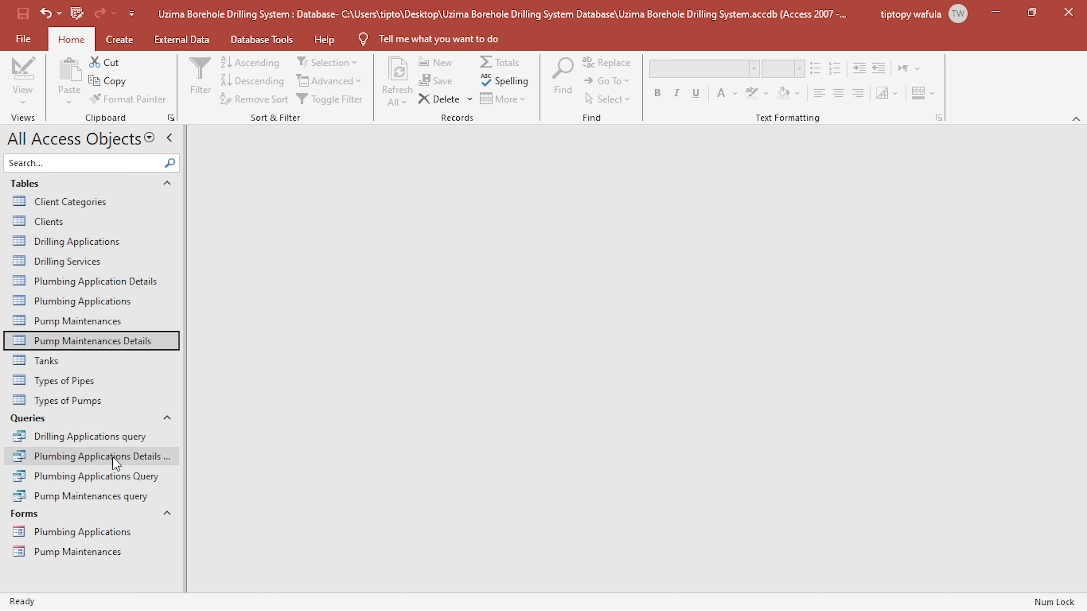
{"action": "double_click", "coordinate": [103, 477]}
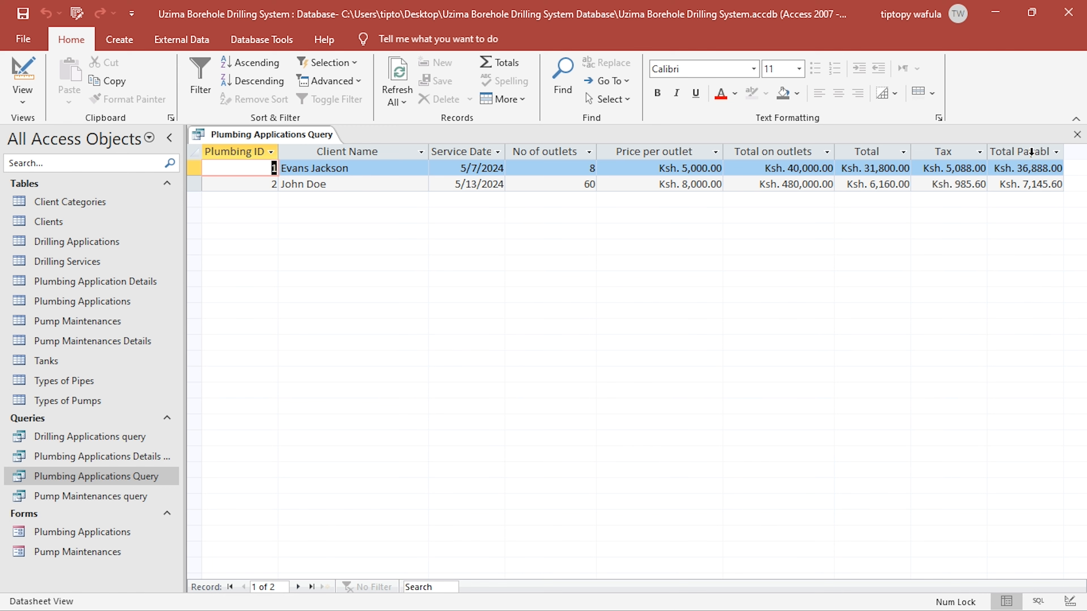
{"action": "key", "text": "alt+Tab"}
{"action": "left_click", "coordinate": [473, 414]}
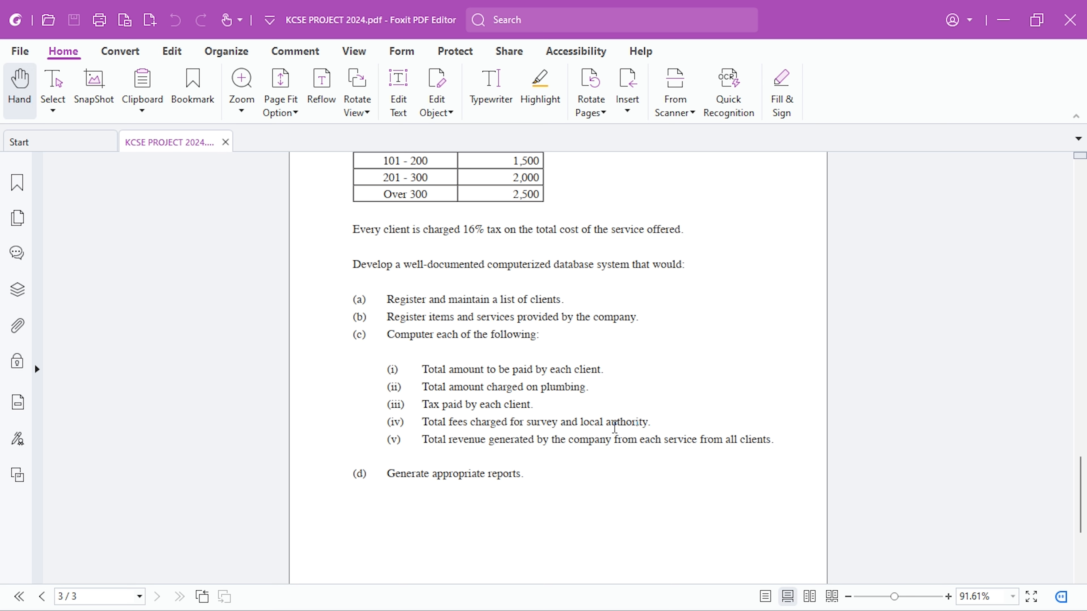
{"action": "left_click_drag", "start_coordinate": [650, 426], "coordinate": [483, 424]}
{"action": "key", "text": "alt+Tab"}
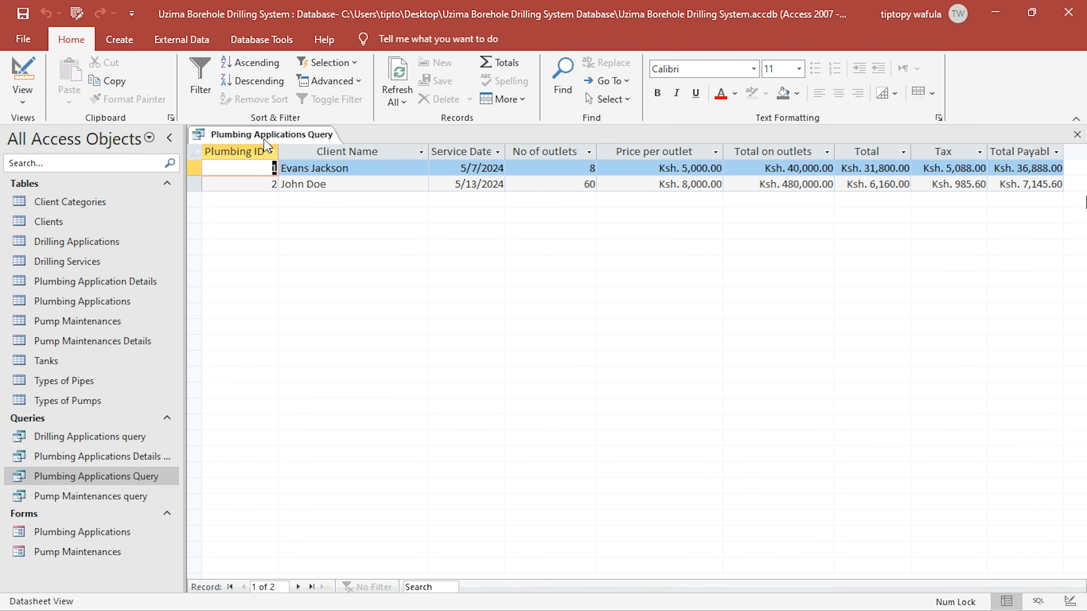
{"action": "left_click", "coordinate": [1077, 134]}
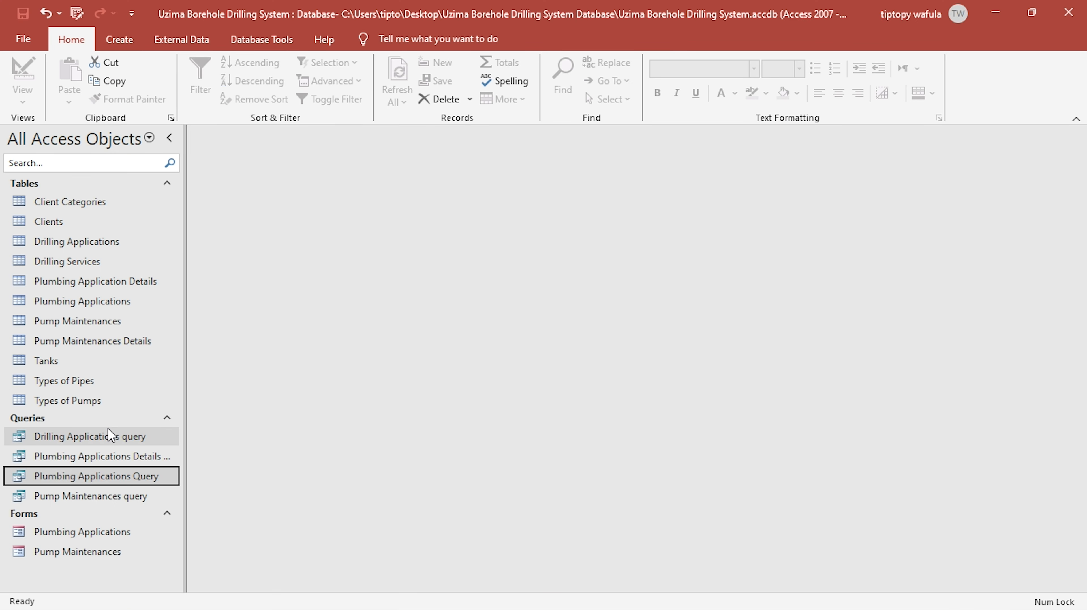
- Examine the survey fee, local authority fee and cost columns of the Drilling Applications query, and close it
{"action": "double_click", "coordinate": [109, 436]}
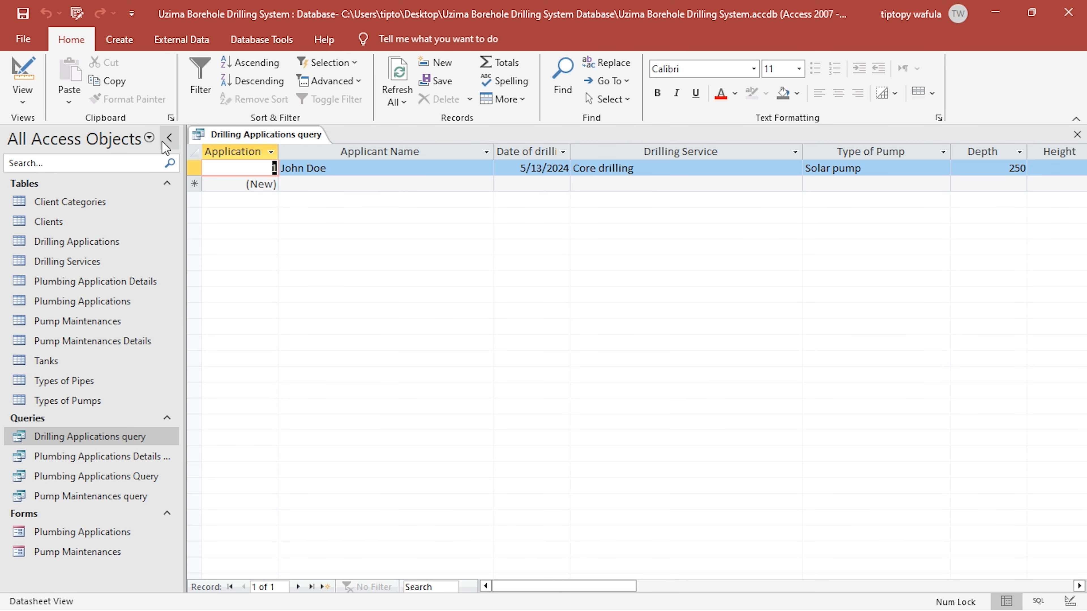
{"action": "left_click", "coordinate": [170, 138]}
{"action": "left_click_drag", "start_coordinate": [533, 586], "coordinate": [673, 582]}
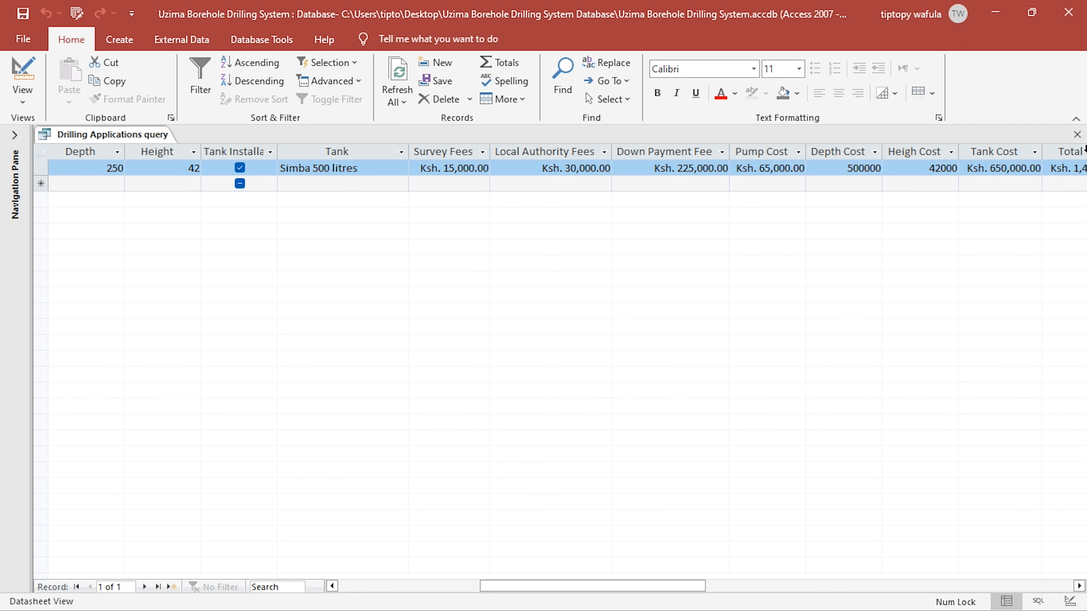
{"action": "left_click", "coordinate": [1077, 134]}
- Create a new query in design view with the Plumbing Applications Details Query and the Drilling Applications query as sources
{"action": "left_click", "coordinate": [128, 41]}
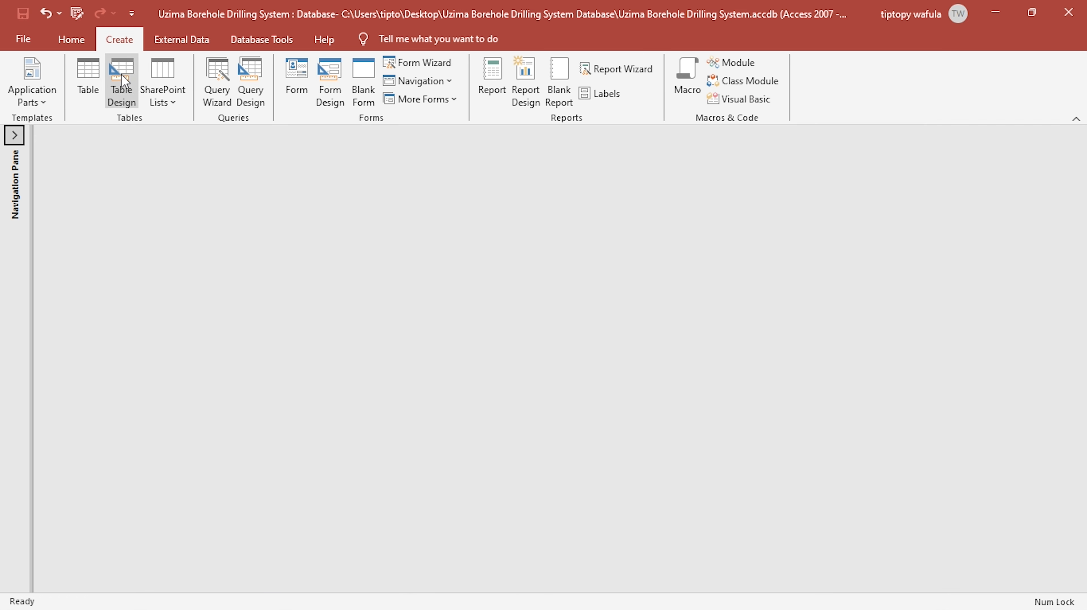
{"action": "left_click", "coordinate": [241, 83]}
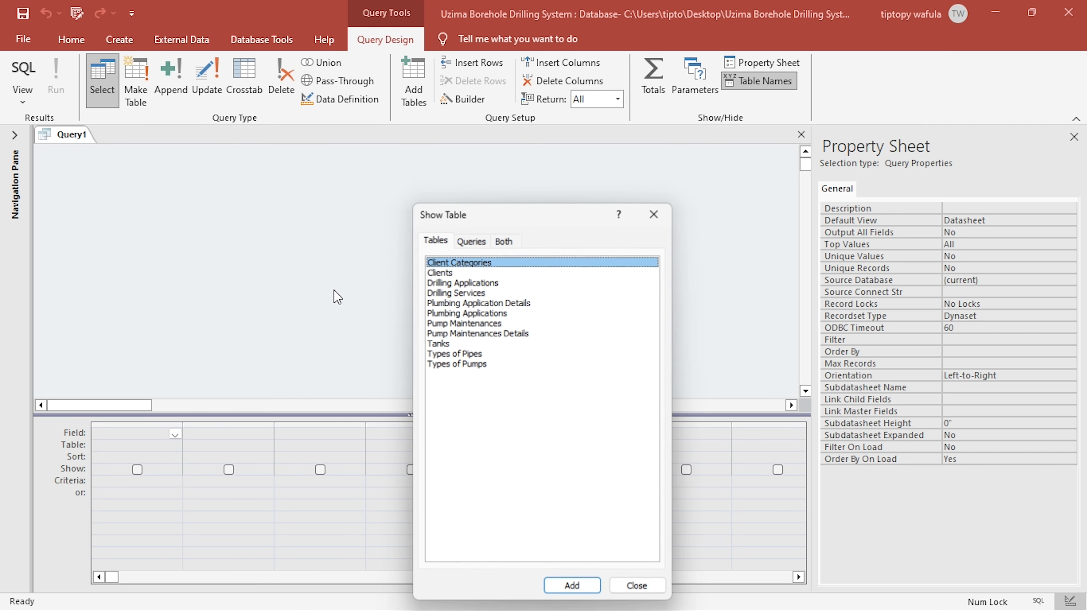
{"action": "left_click", "coordinate": [462, 238]}
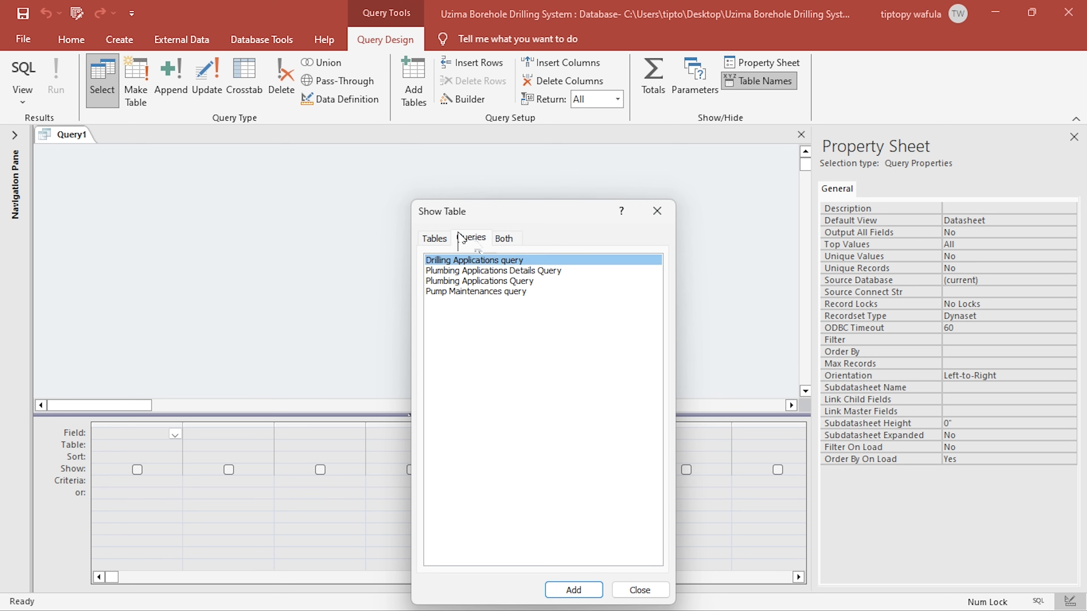
{"action": "double_click", "coordinate": [503, 271]}
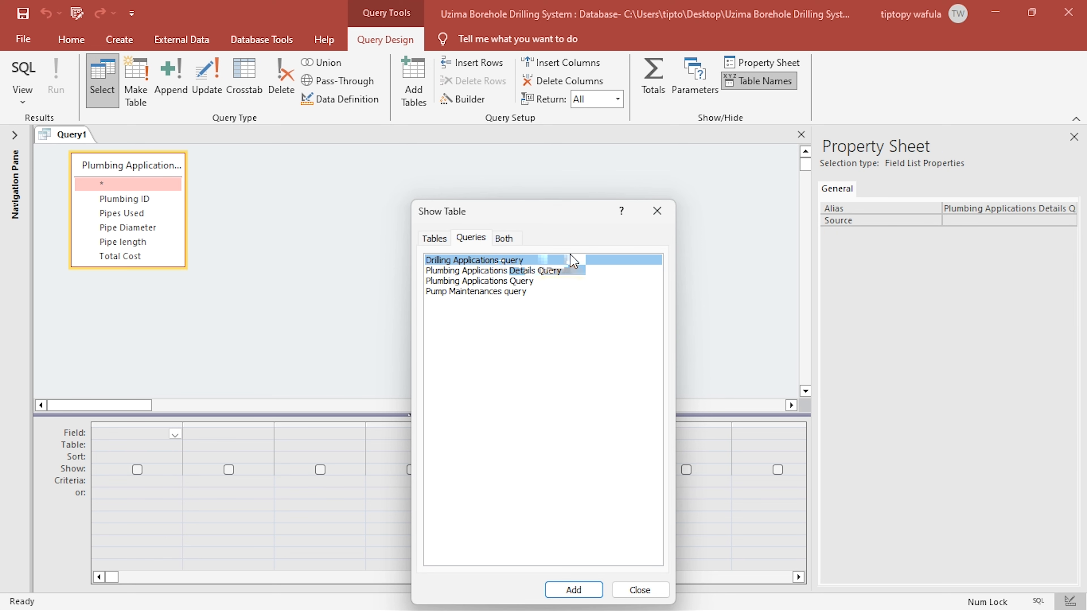
{"action": "double_click", "coordinate": [533, 260]}
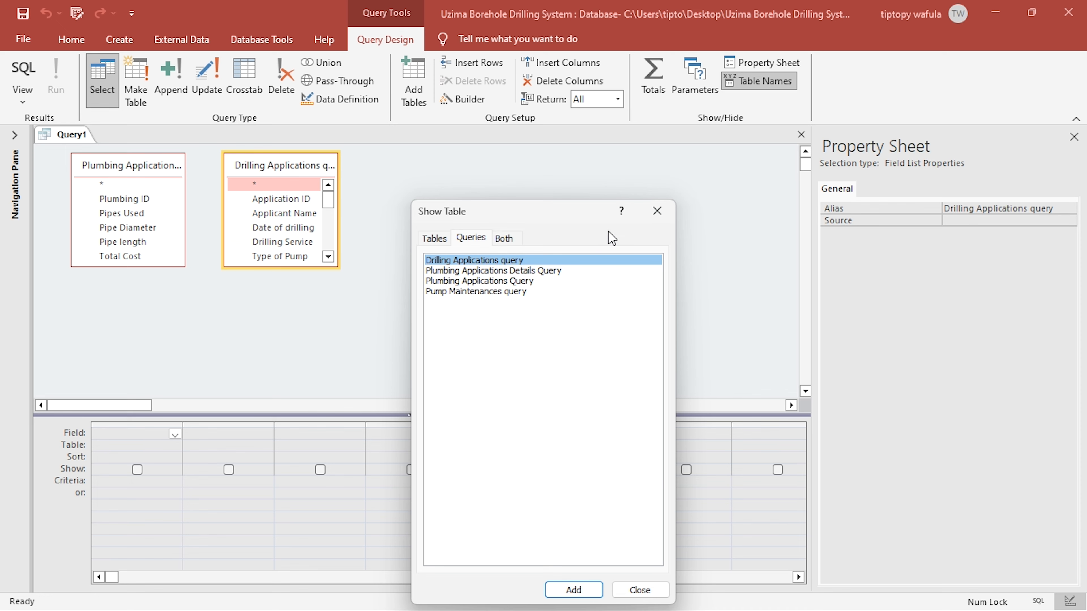
{"action": "left_click", "coordinate": [657, 211]}
- Remove the Plumbing Applications Details Query from the design and enlarge the Drilling Applications query's field list
{"action": "left_click", "coordinate": [157, 175]}
{"action": "right_click", "coordinate": [157, 175]}
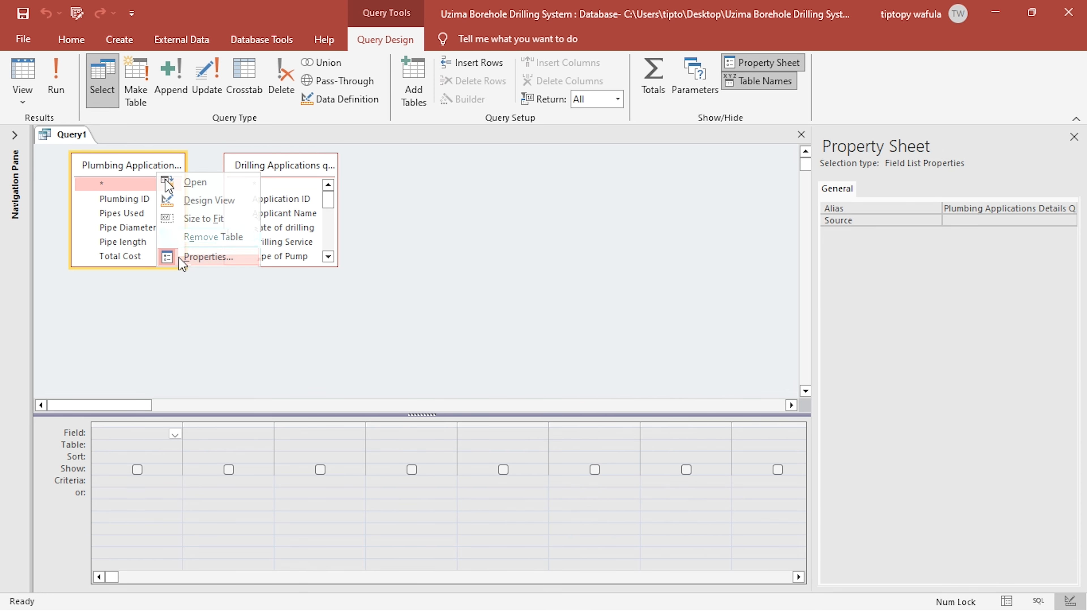
{"action": "left_click", "coordinate": [202, 239]}
{"action": "left_click_drag", "start_coordinate": [337, 266], "coordinate": [407, 398]}
- Add Survey Fees and Local Authority Fees to the query, checking requirement (iv) in the PDF brief
{"action": "key", "text": "alt+Tab"}
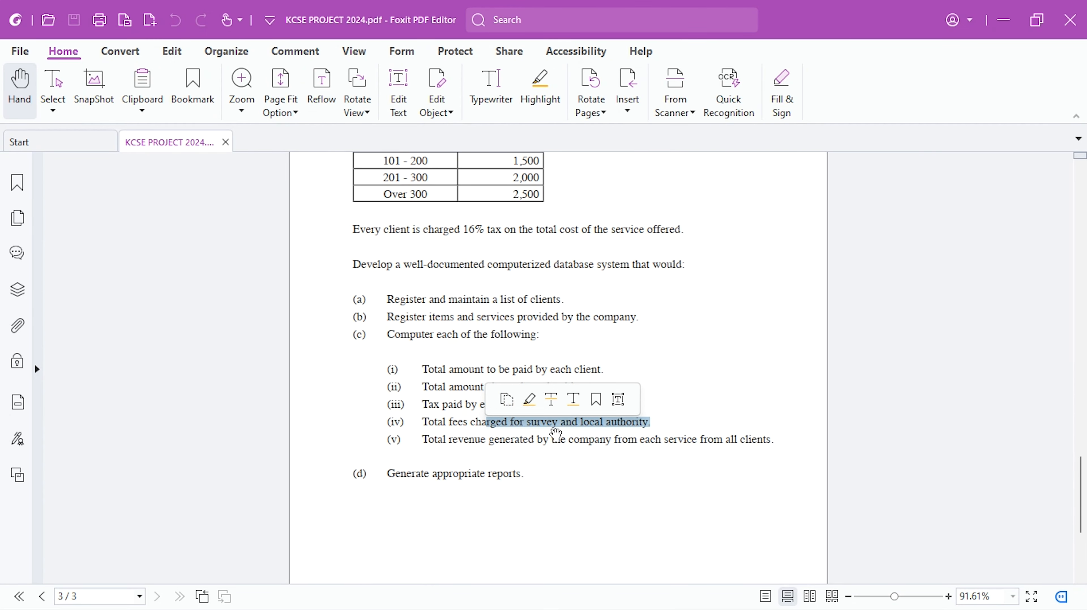
{"action": "key", "text": "alt+Tab"}
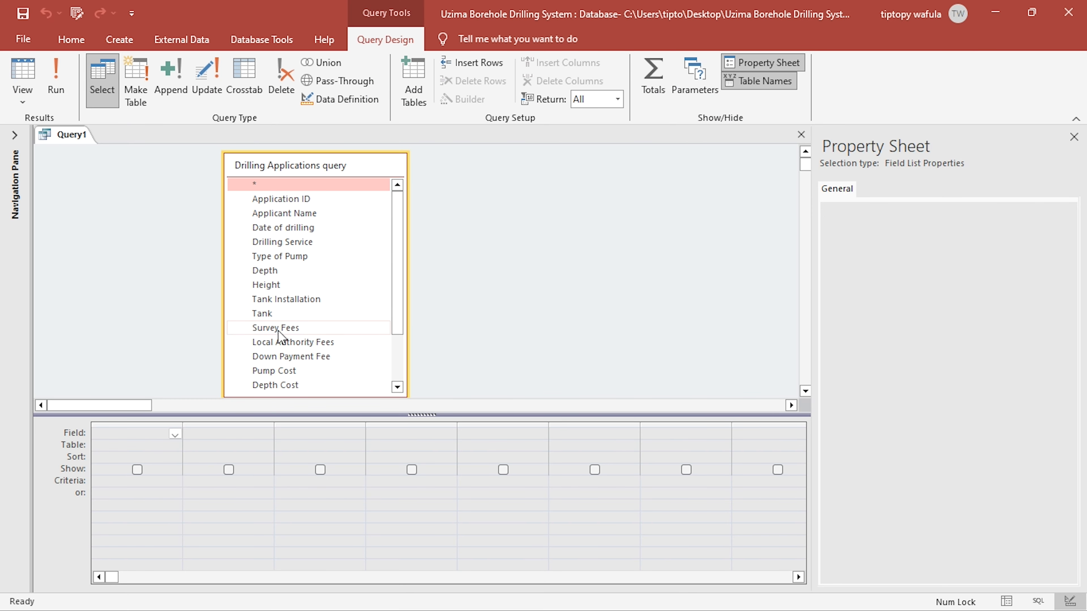
{"action": "double_click", "coordinate": [280, 329]}
{"action": "double_click", "coordinate": [281, 343]}
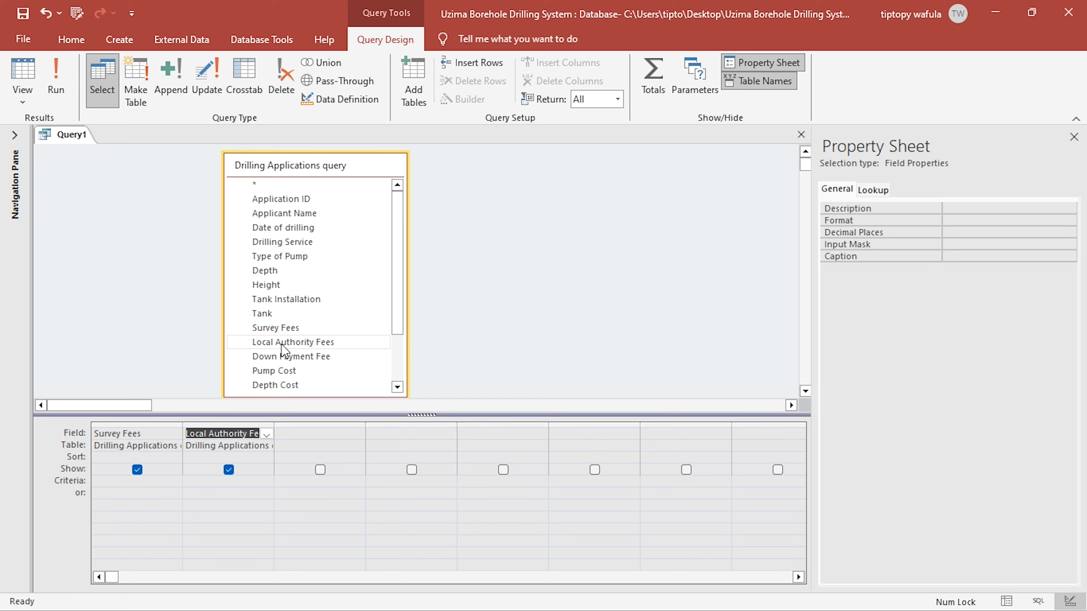
{"action": "key", "text": "alt+Tab"}
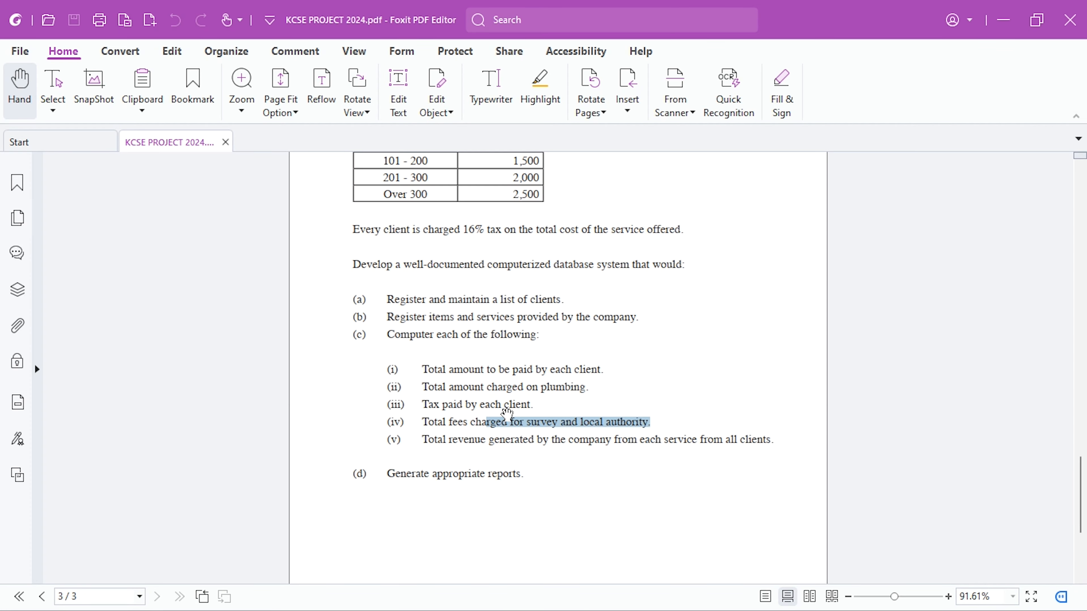
{"action": "key", "text": "alt+Tab"}
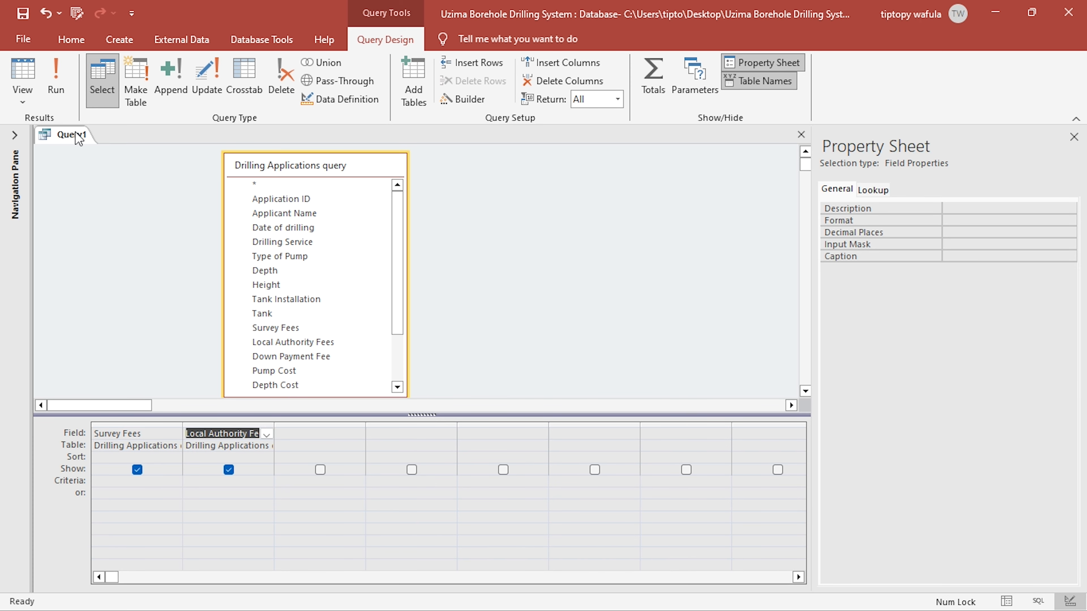
- Run the query, close it and save it under the name "Total on Surveys"
{"action": "left_click", "coordinate": [56, 77]}
{"action": "left_click", "coordinate": [32, 71]}
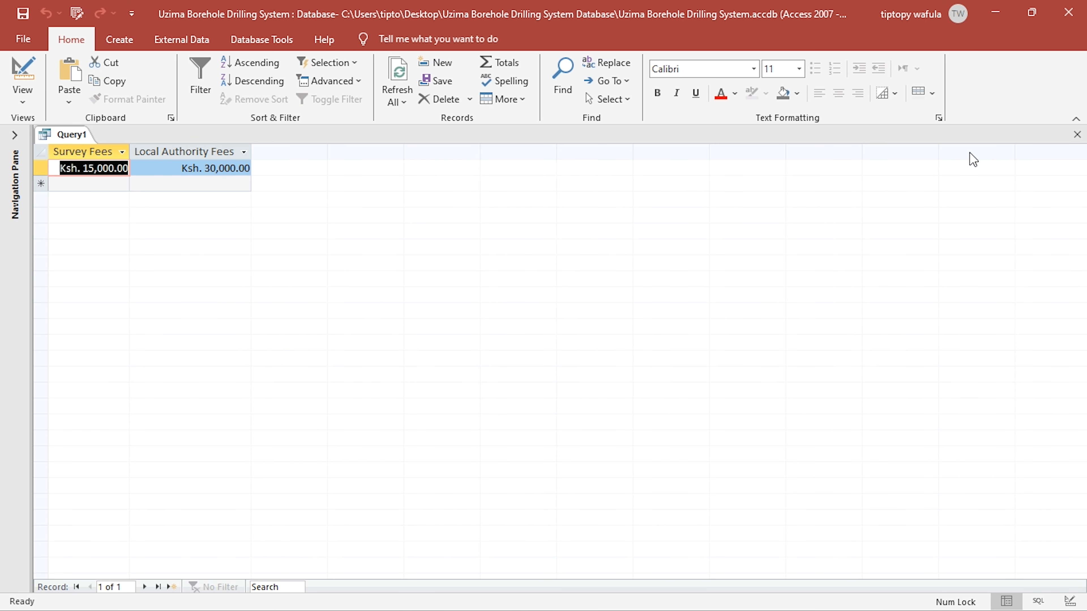
{"action": "left_click", "coordinate": [510, 359]}
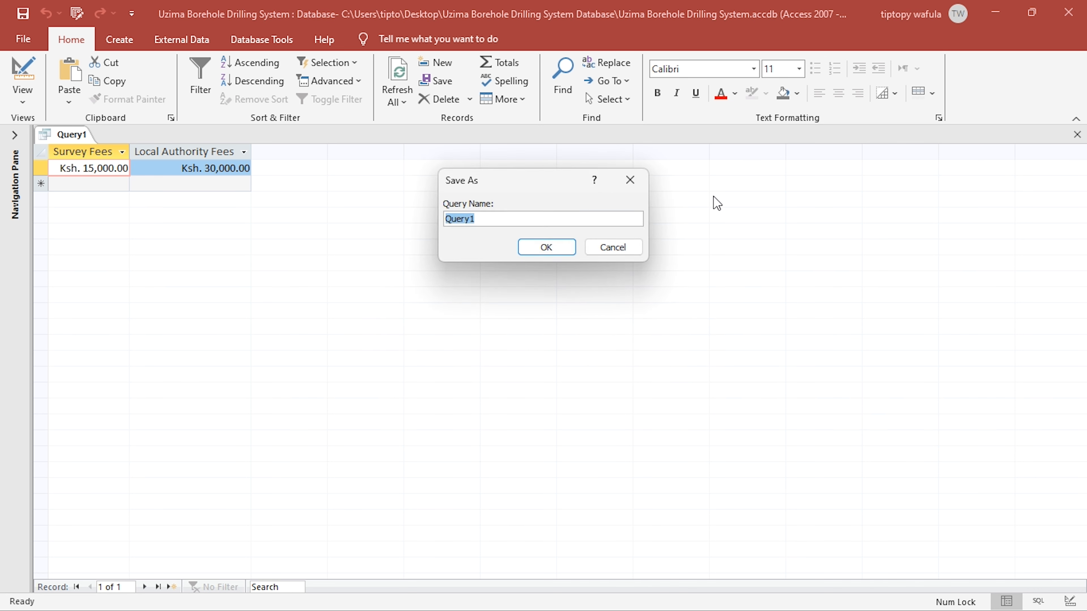
{"action": "type", "text": "Total"}
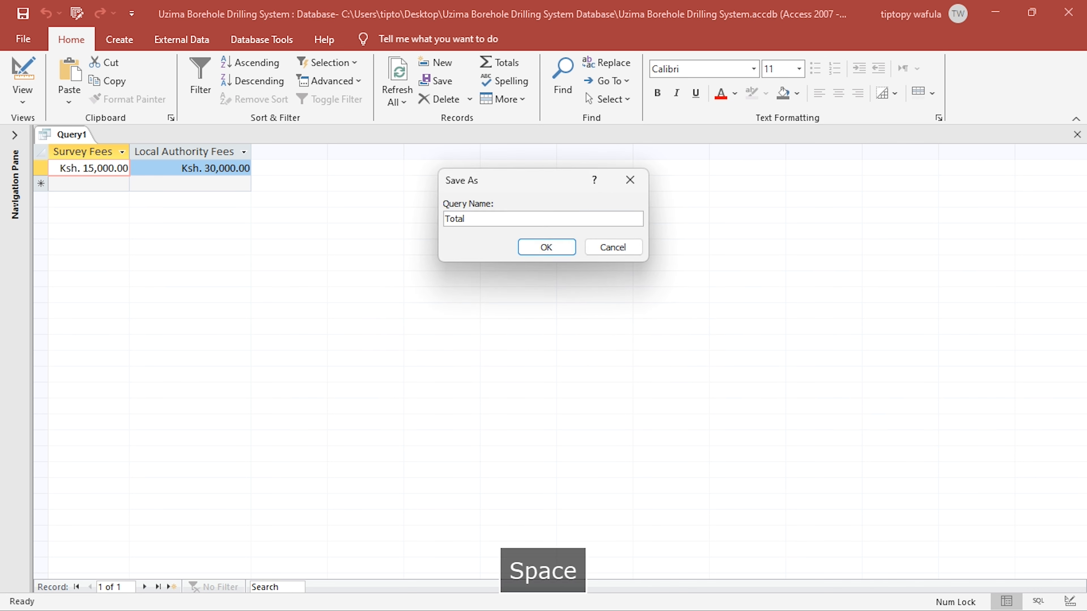
{"action": "type", "text": " on Surveys"}
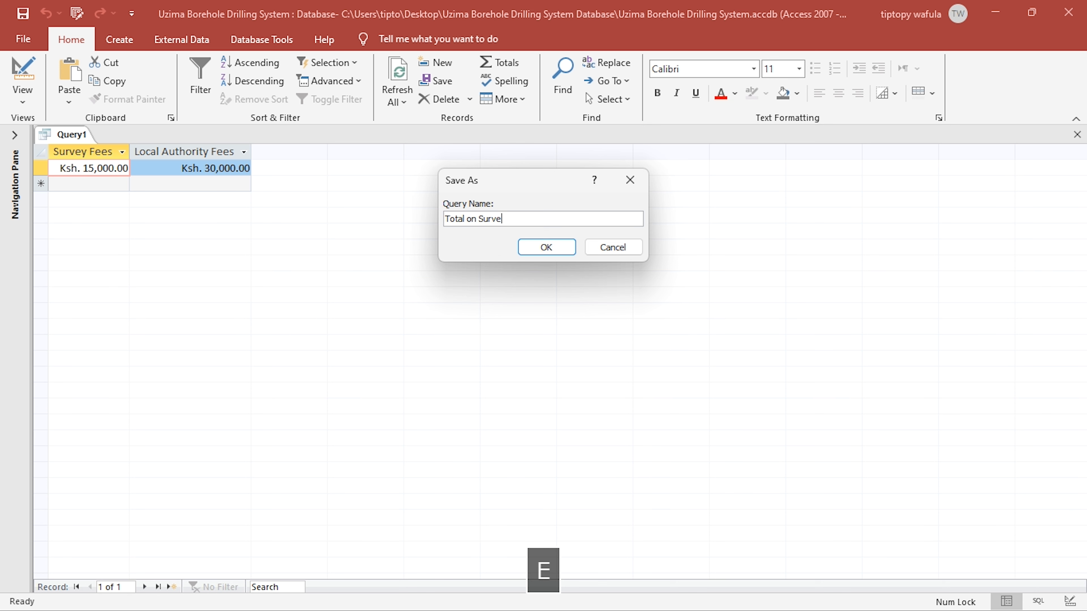
{"action": "key", "text": "Return"}
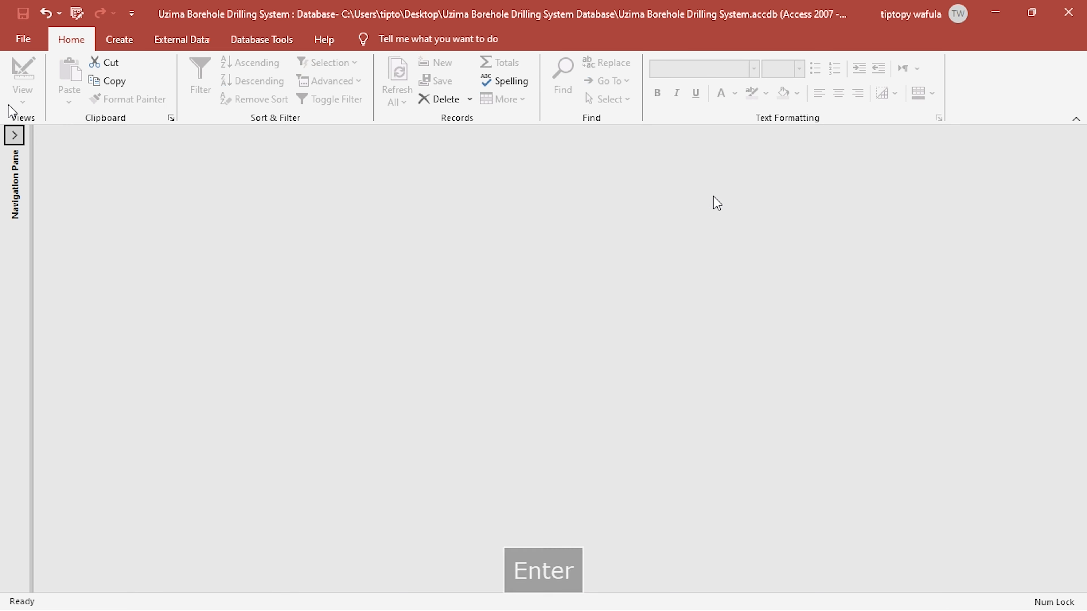
- Open the Drilling Services table to review its drilling types and down payment fees, and close it
{"action": "left_click", "coordinate": [14, 134]}
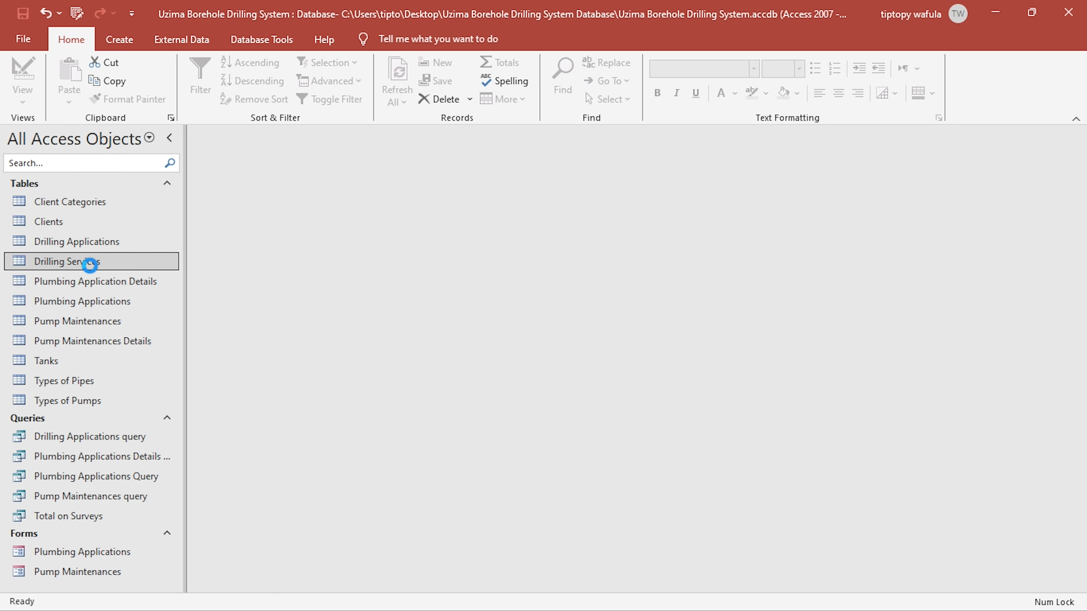
{"action": "double_click", "coordinate": [87, 262]}
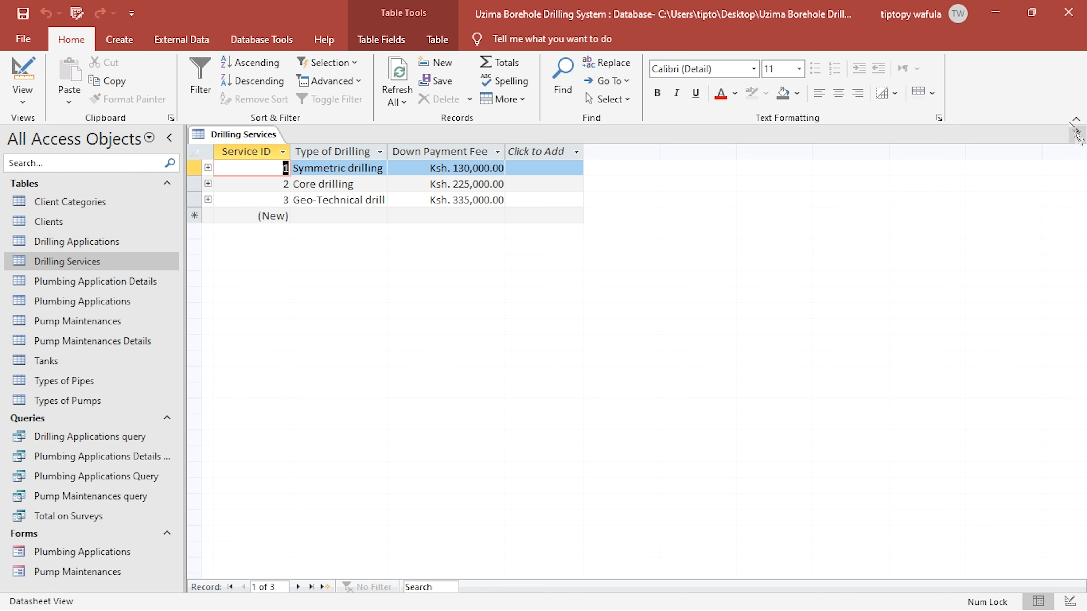
{"action": "left_click", "coordinate": [1074, 134]}
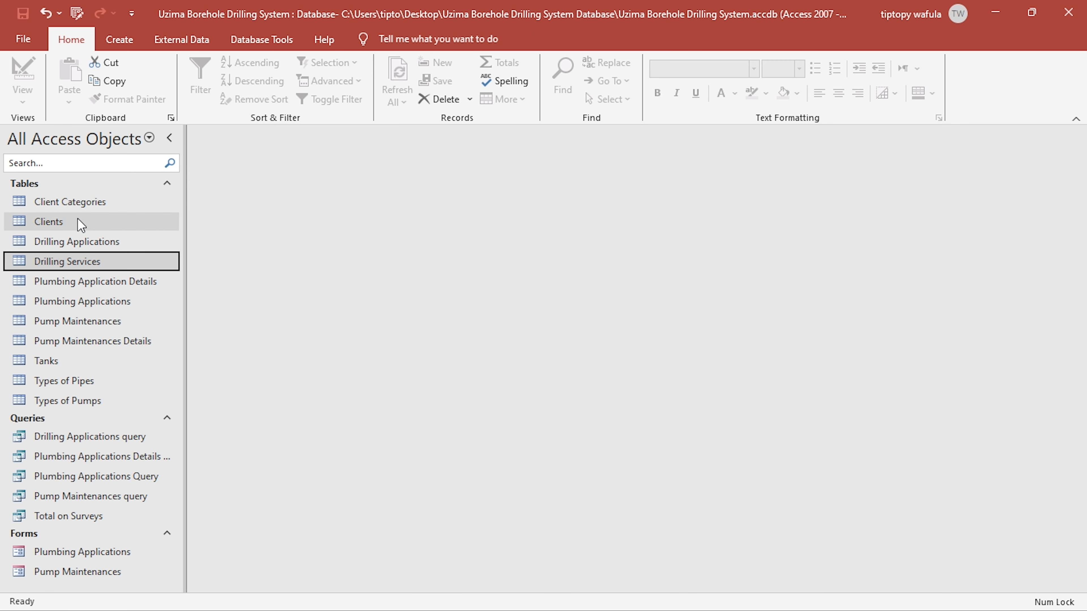
- Add a record to the Drilling Applications table with the Industrial client as applicant and 5/6/2024 as drilling date
{"action": "double_click", "coordinate": [79, 242]}
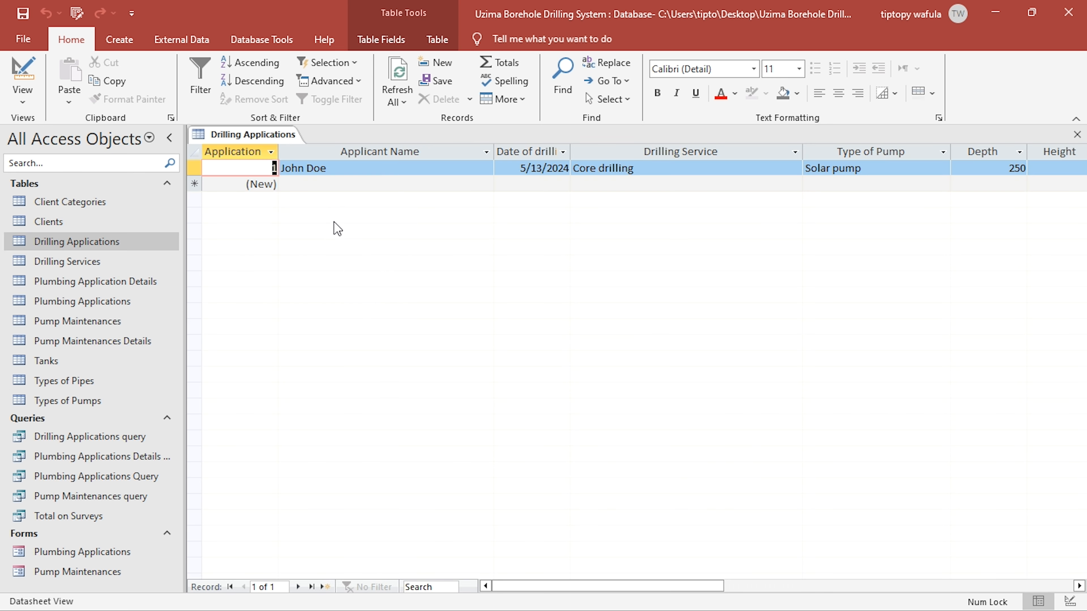
{"action": "left_click", "coordinate": [488, 189]}
{"action": "left_click", "coordinate": [485, 184]}
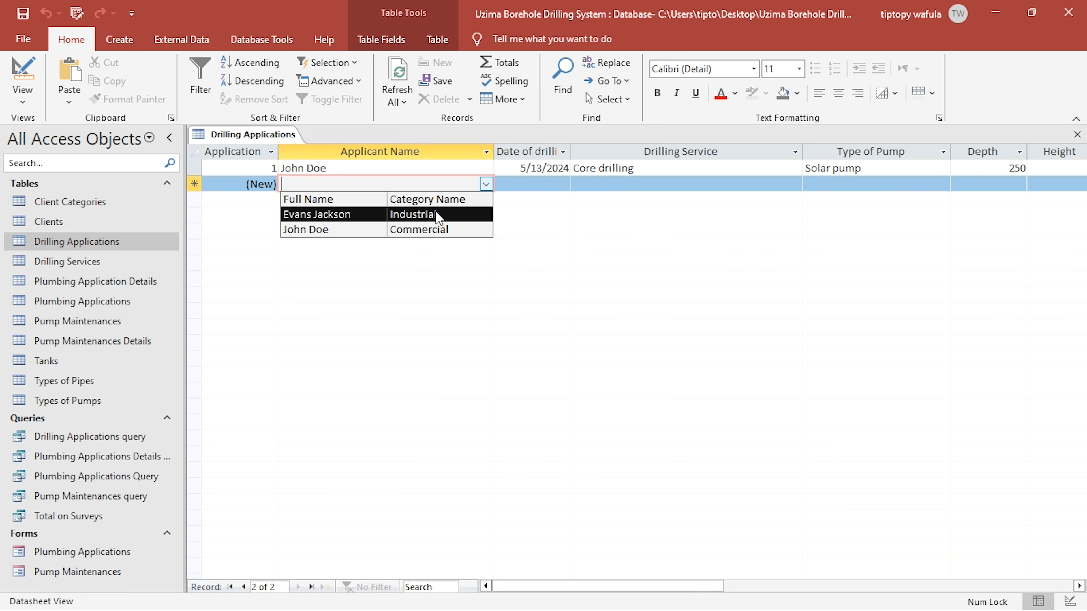
{"action": "left_click", "coordinate": [316, 212]}
{"action": "left_click", "coordinate": [169, 137]}
{"action": "left_click", "coordinate": [409, 184]}
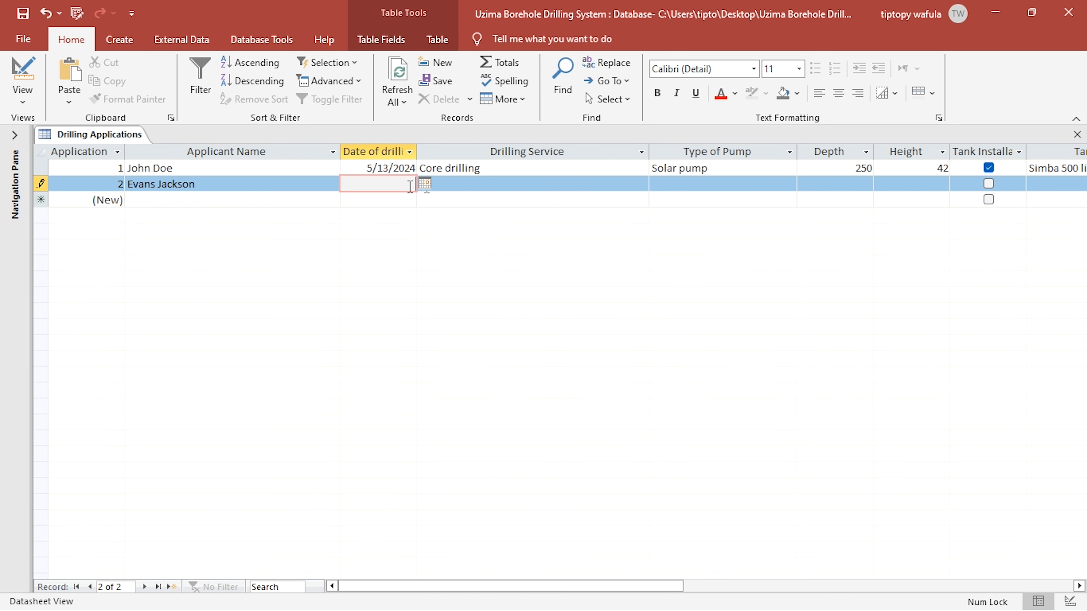
{"action": "left_click", "coordinate": [425, 183]}
{"action": "left_click", "coordinate": [325, 256]}
- Set the new application's drilling service to Geo-Technical drilling and its pump type to Submersible electric pump
{"action": "left_click", "coordinate": [566, 186]}
{"action": "left_click", "coordinate": [642, 185]}
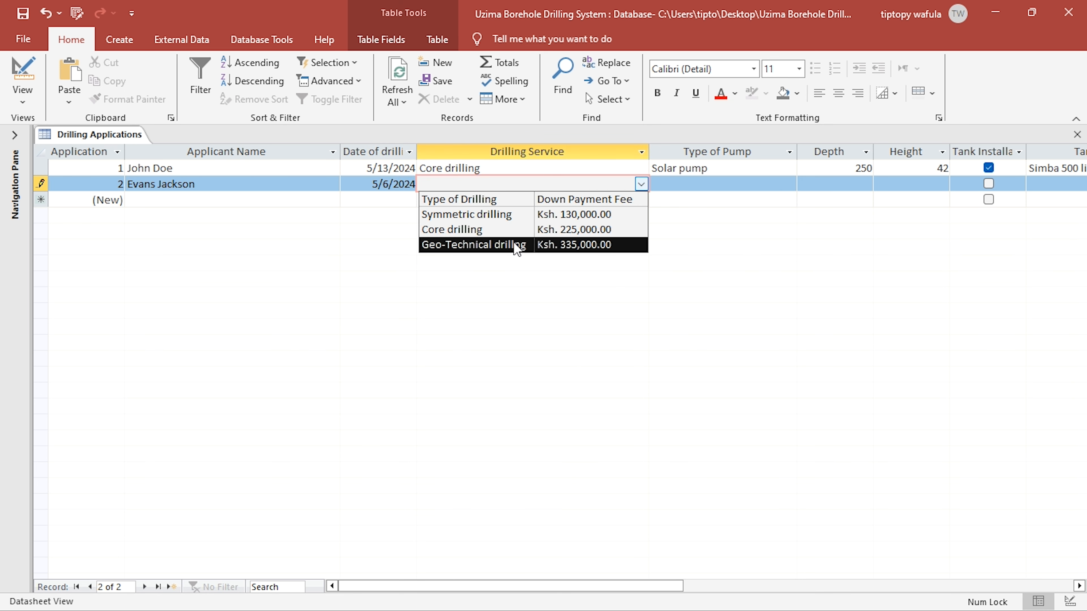
{"action": "left_click", "coordinate": [517, 246]}
{"action": "left_click", "coordinate": [789, 184]}
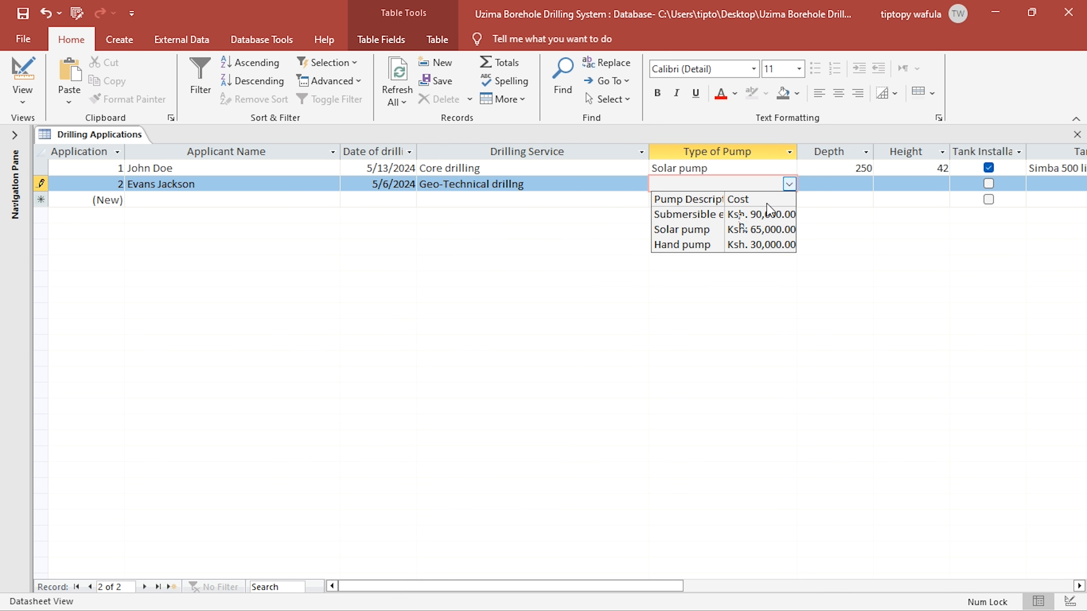
{"action": "left_click", "coordinate": [762, 214]}
- Complete the application with depth 130, height 65, tank installation enabled and the Simba 500 litres tank, and close the table
{"action": "left_click", "coordinate": [845, 183]}
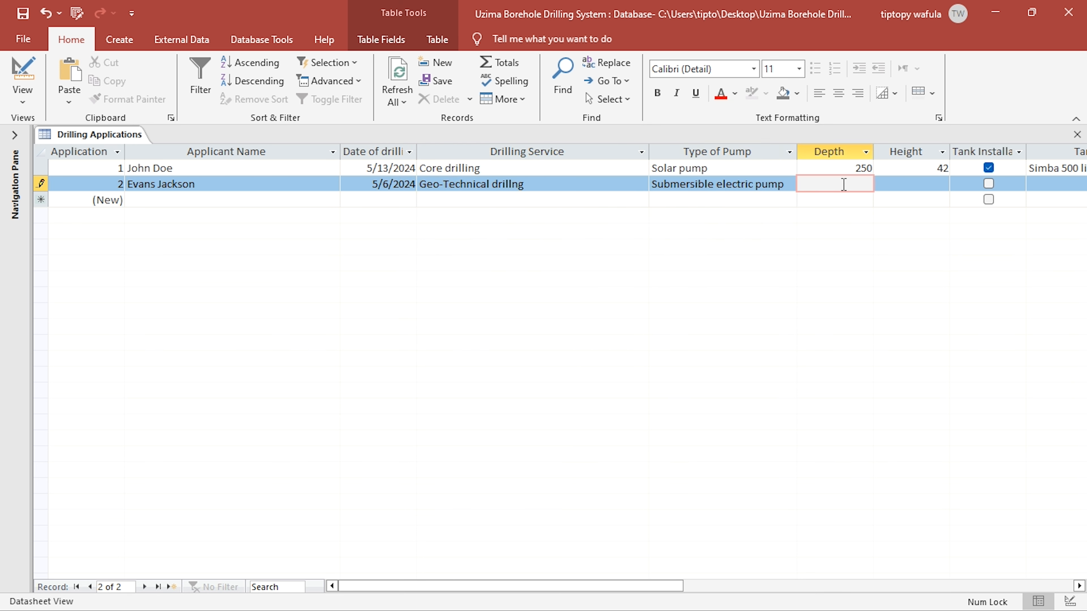
{"action": "type", "text": "130"}
{"action": "left_click", "coordinate": [904, 183]}
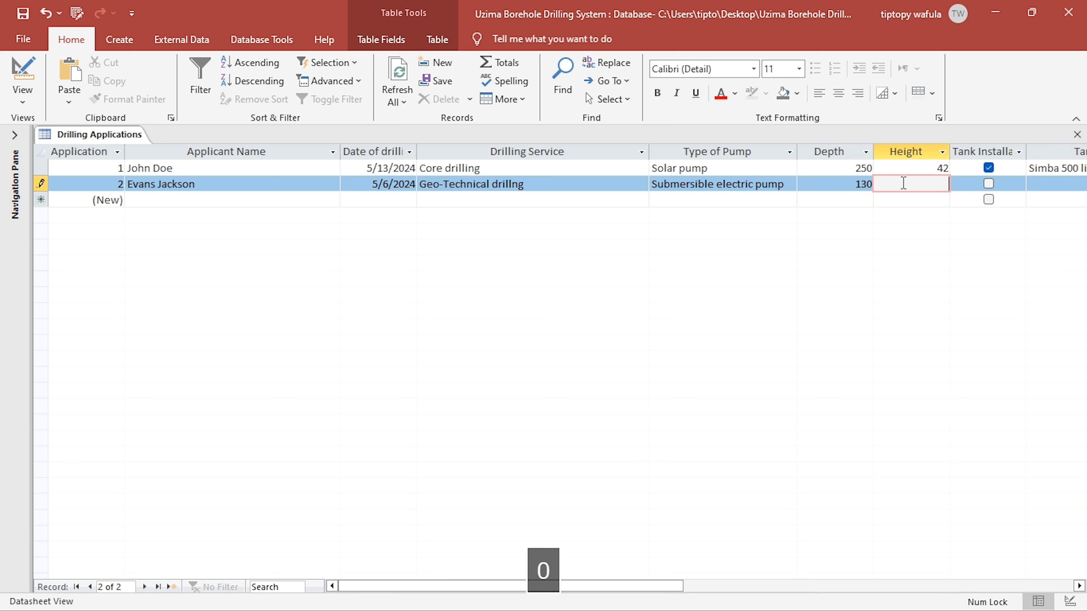
{"action": "type", "text": "65"}
{"action": "left_click", "coordinate": [989, 183]}
{"action": "left_click", "coordinate": [1059, 183]}
{"action": "left_click", "coordinate": [1073, 184]}
{"action": "left_click", "coordinate": [1036, 211]}
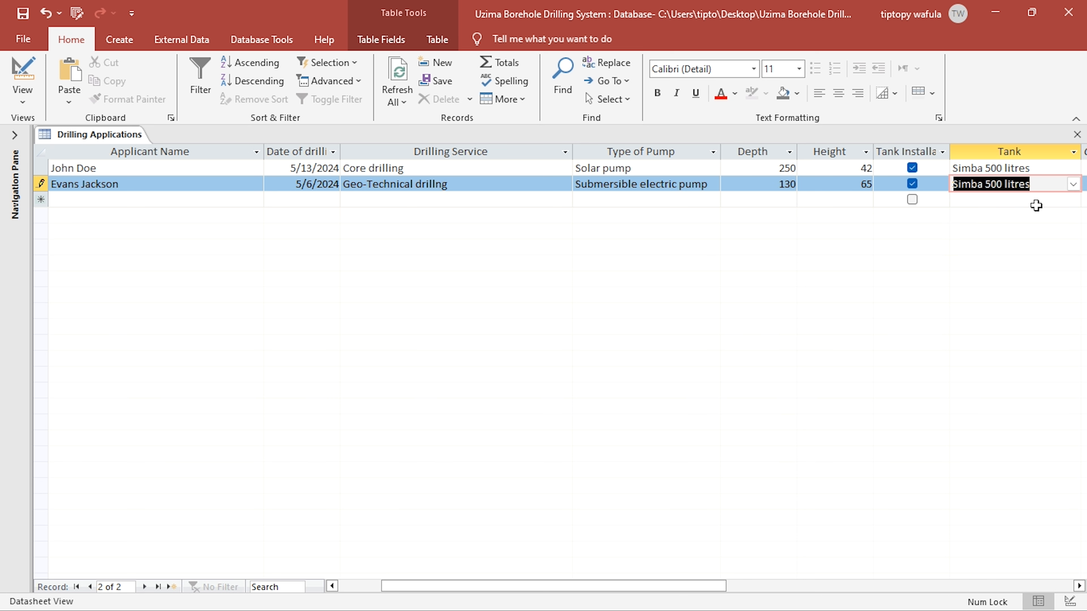
{"action": "left_click", "coordinate": [1077, 134]}
- Open the Drilling Applications query to examine the calculated costs, tax and amount payable, and close it
{"action": "left_click", "coordinate": [12, 136]}
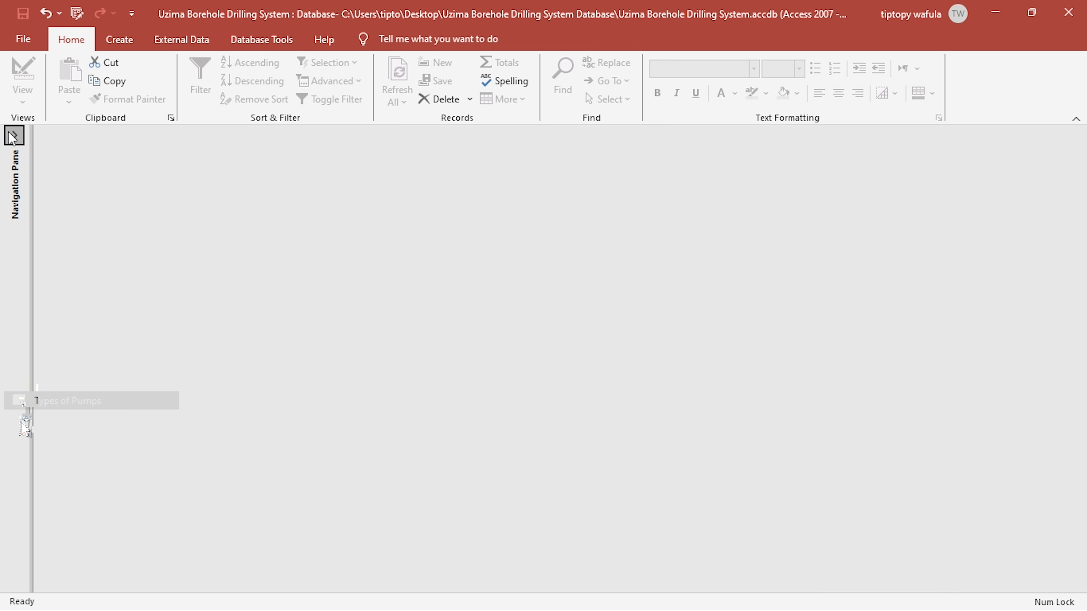
{"action": "double_click", "coordinate": [113, 436]}
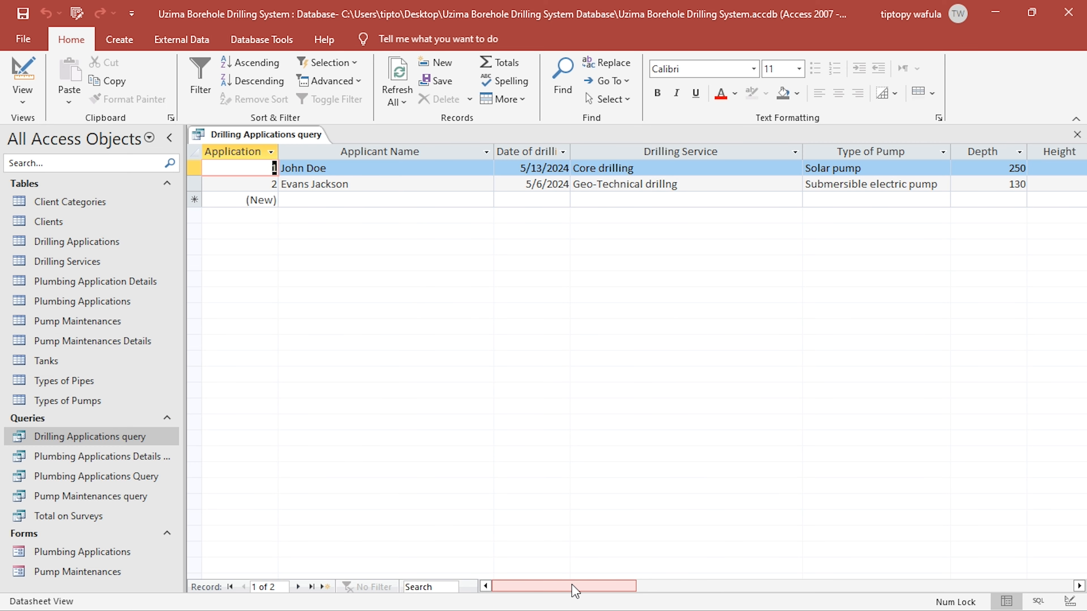
{"action": "left_click_drag", "start_coordinate": [573, 590], "coordinate": [1083, 135]}
{"action": "left_click", "coordinate": [1082, 132]}
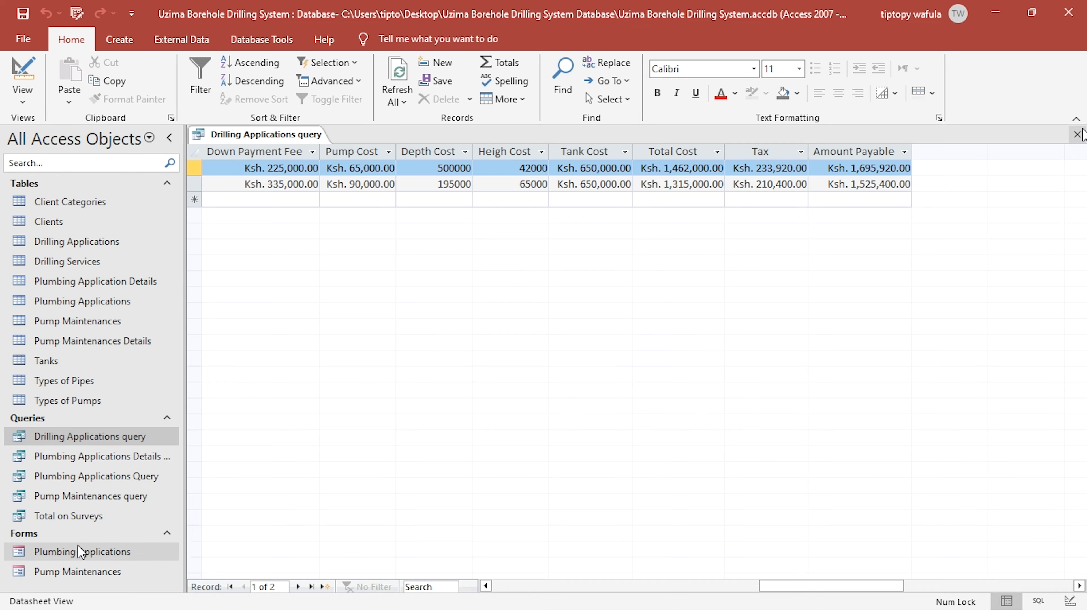
- Open the Total on Surveys query in design view and add the Total row to its design grid
{"action": "double_click", "coordinate": [97, 519]}
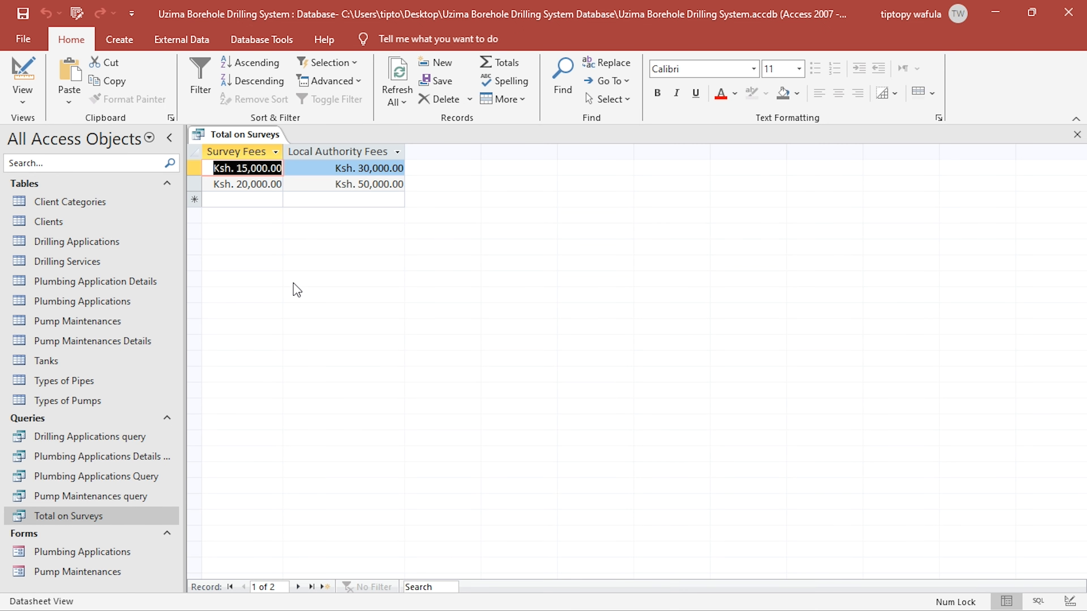
{"action": "key", "text": "alt+Tab"}
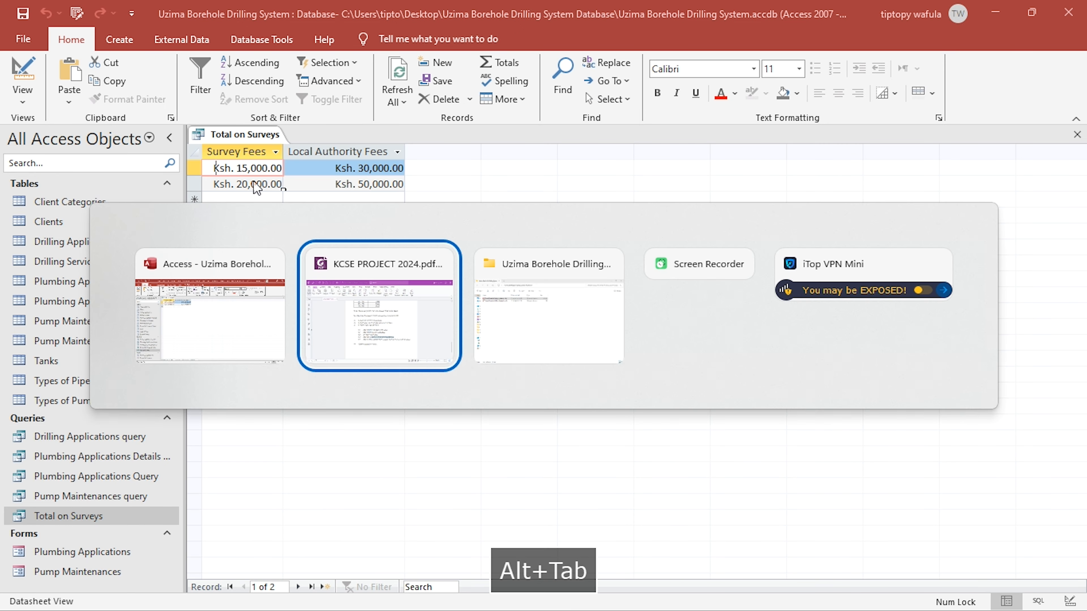
{"action": "key", "text": "alt+Tab"}
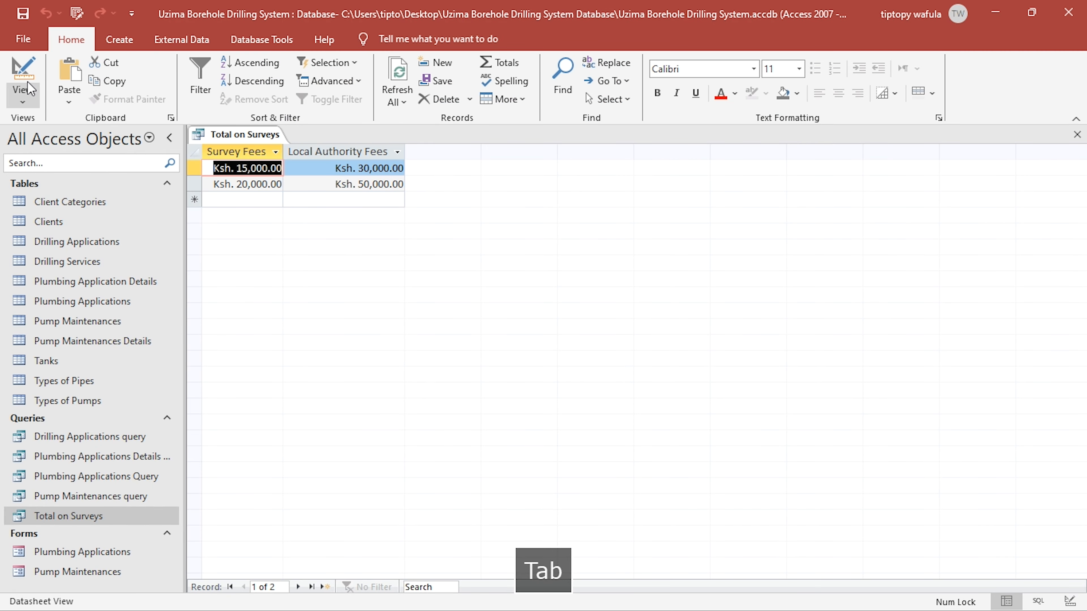
{"action": "left_click", "coordinate": [20, 75]}
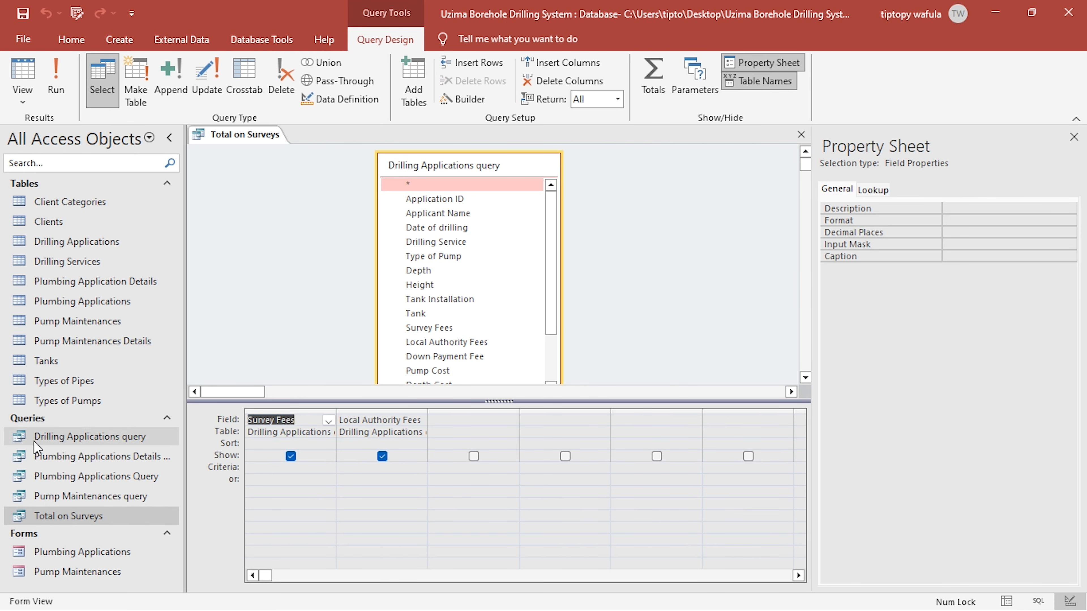
{"action": "left_click", "coordinate": [659, 94]}
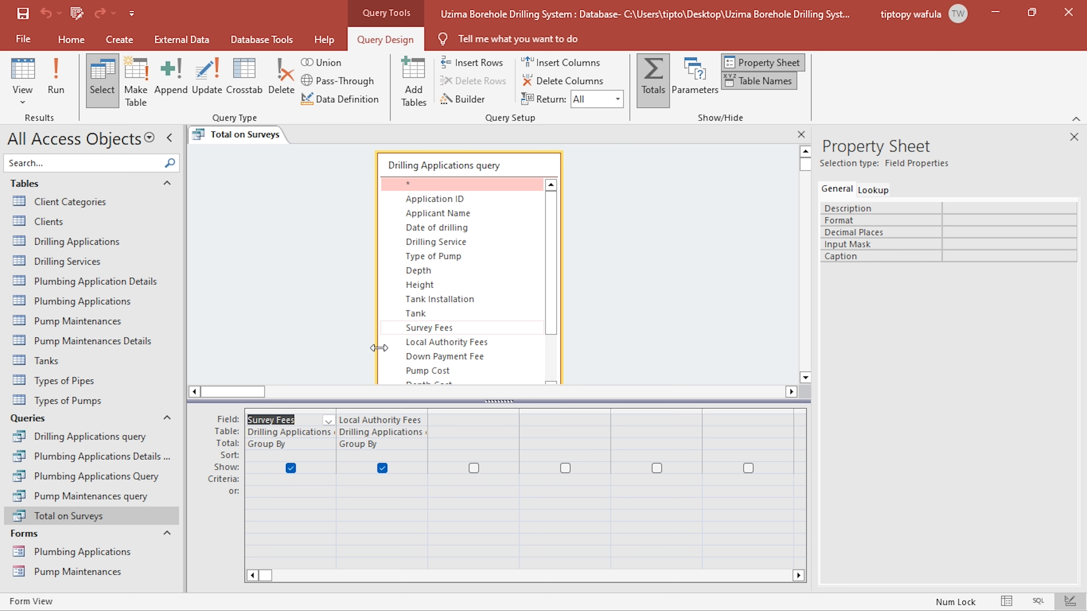
- Set the total of both Survey Fees and Local Authority Fees to Sum and run the query
{"action": "left_click", "coordinate": [291, 444]}
{"action": "left_click", "coordinate": [329, 444]}
{"action": "left_click", "coordinate": [276, 467]}
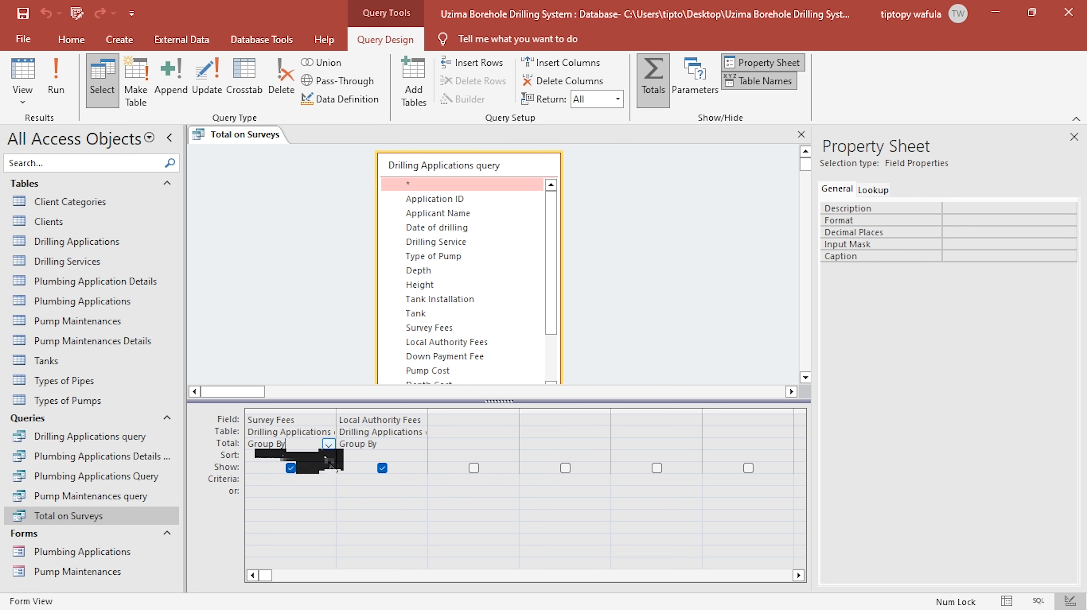
{"action": "left_click", "coordinate": [383, 453]}
{"action": "left_click", "coordinate": [420, 444]}
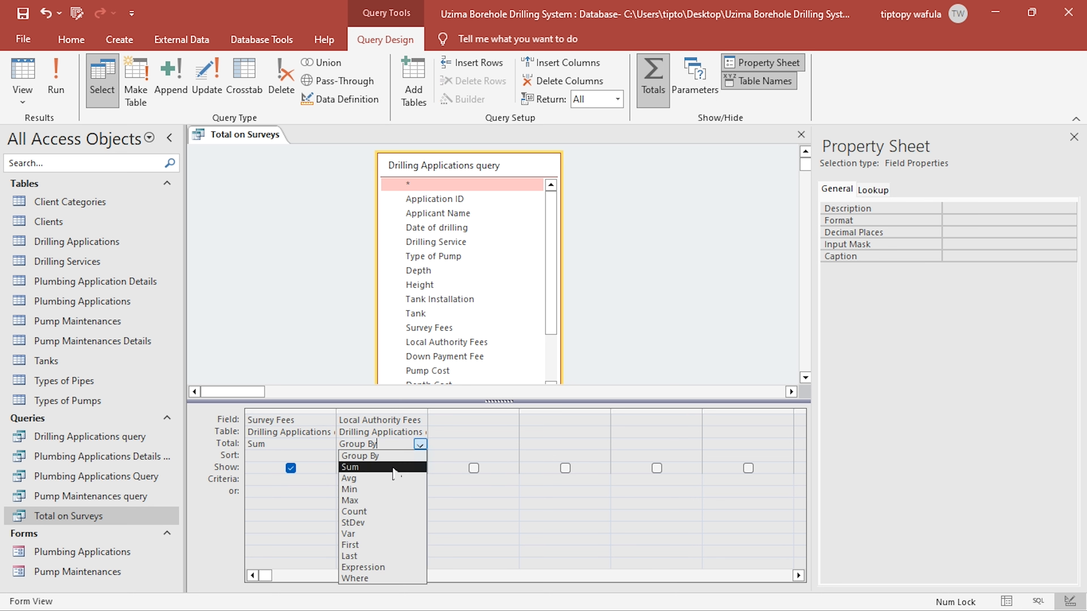
{"action": "left_click", "coordinate": [386, 467]}
{"action": "left_click", "coordinate": [56, 79]}
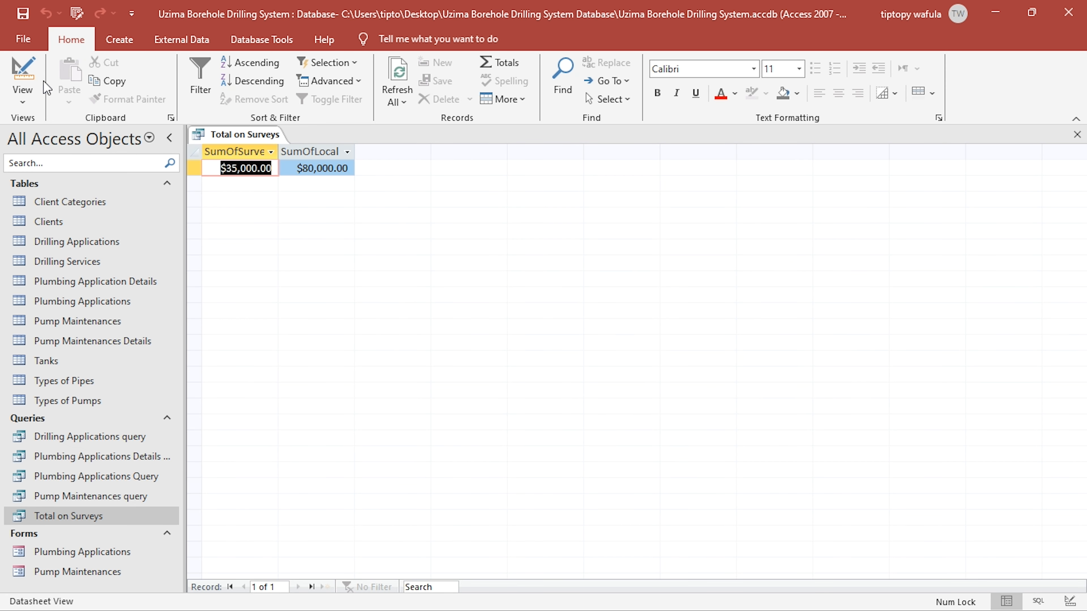
- Apply the format "Ksh. "#,#00.00 to the Survey Fees and Local Authority Fees columns and return to the query's datasheet
{"action": "left_click", "coordinate": [24, 68]}
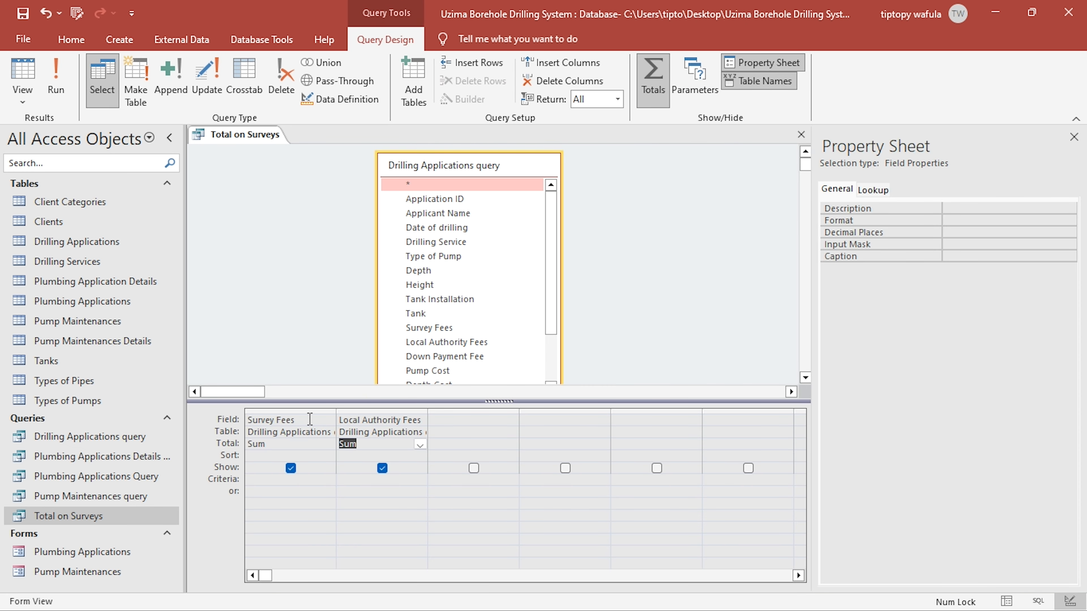
{"action": "left_click", "coordinate": [962, 220]}
{"action": "type", "text": "\"Ksh. \"#,00.00"}
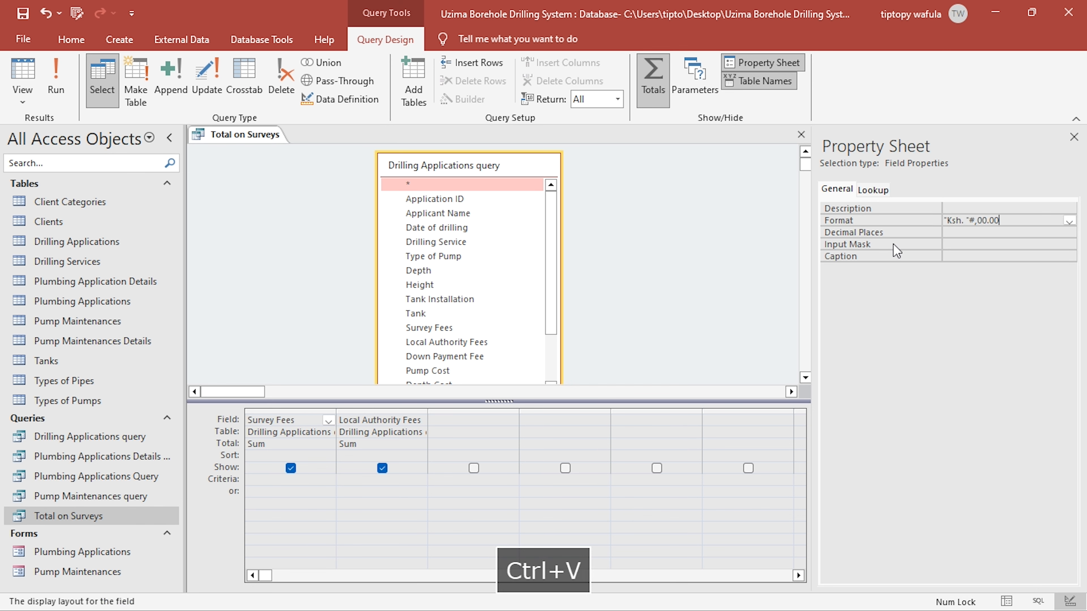
{"action": "left_click", "coordinate": [366, 434]}
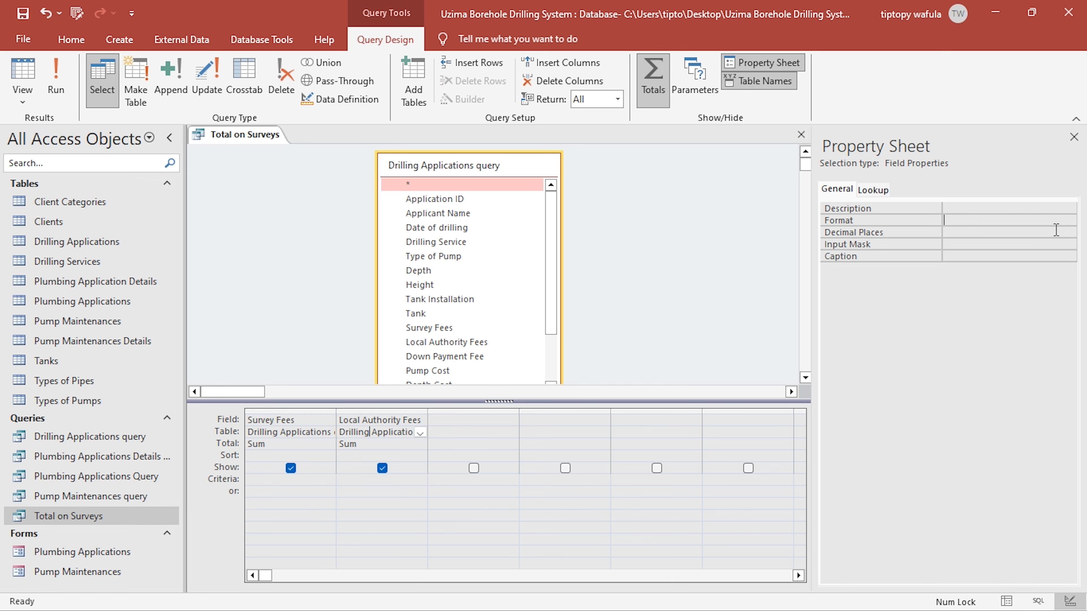
{"action": "type", "text": "\"Ksh. \"#,#00.00"}
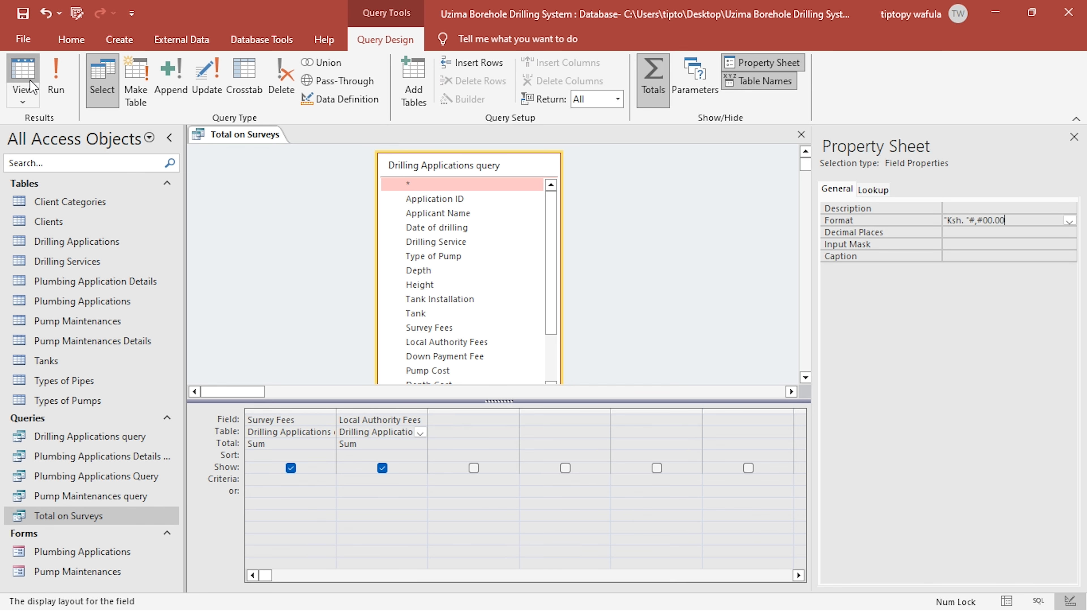
{"action": "left_click", "coordinate": [23, 71]}
- Fit both sum columns to their headings, check the PDF brief, and close the Total on Surveys query with its changes saved
{"action": "double_click", "coordinate": [279, 152]}
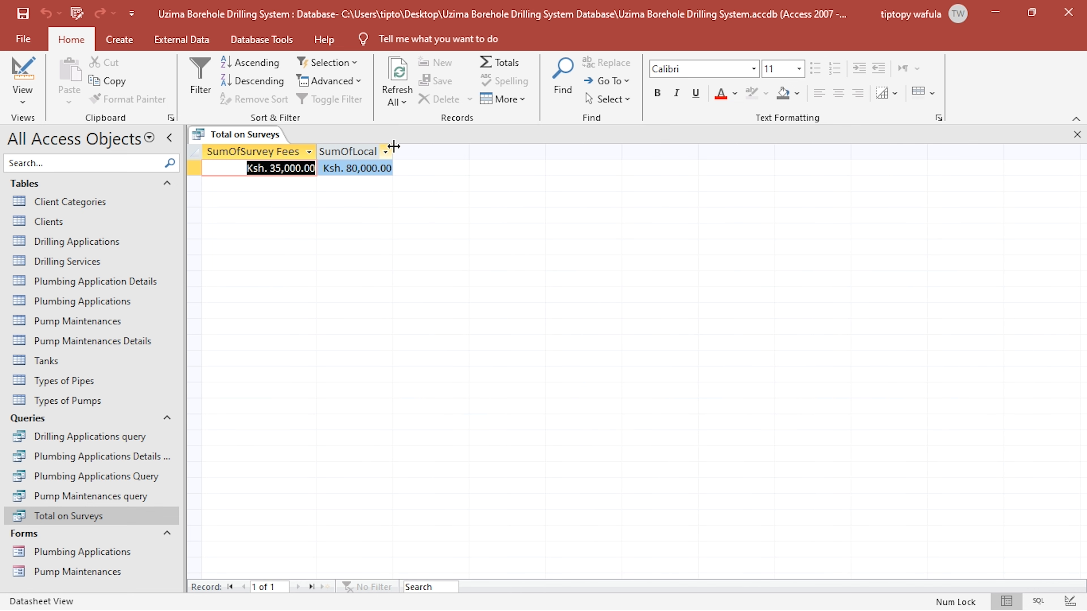
{"action": "double_click", "coordinate": [394, 152]}
{"action": "key", "text": "alt+Tab"}
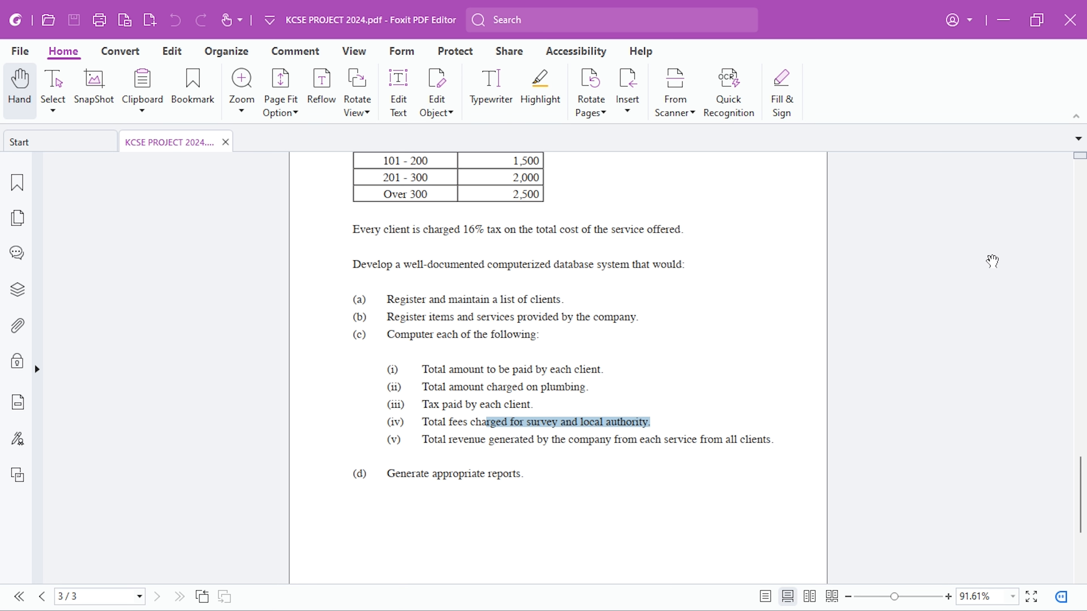
{"action": "key", "text": "alt+Tab"}
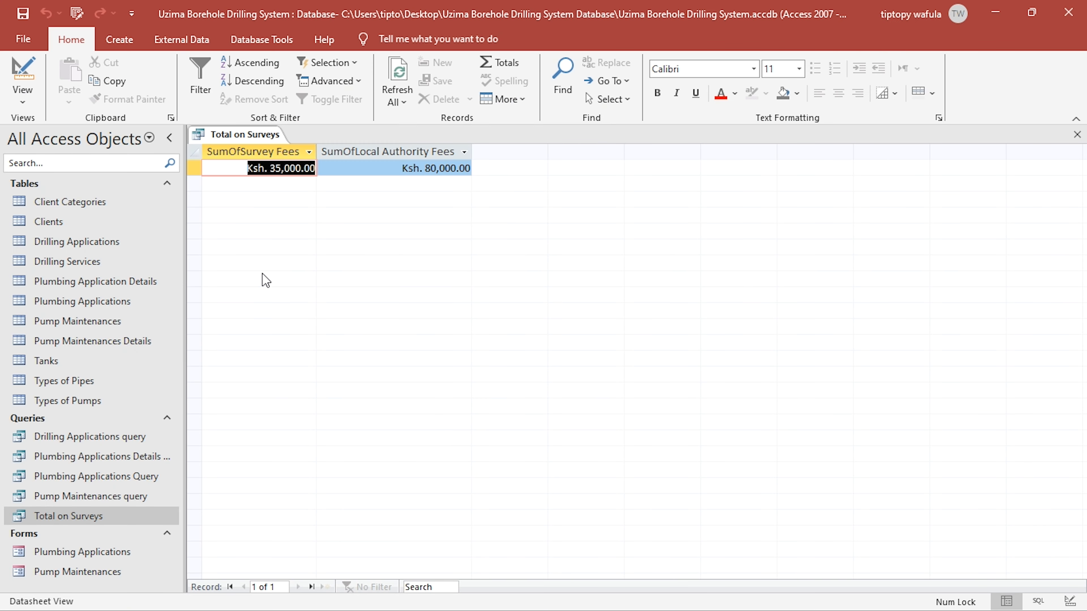
{"action": "key", "text": "ctrl+w"}
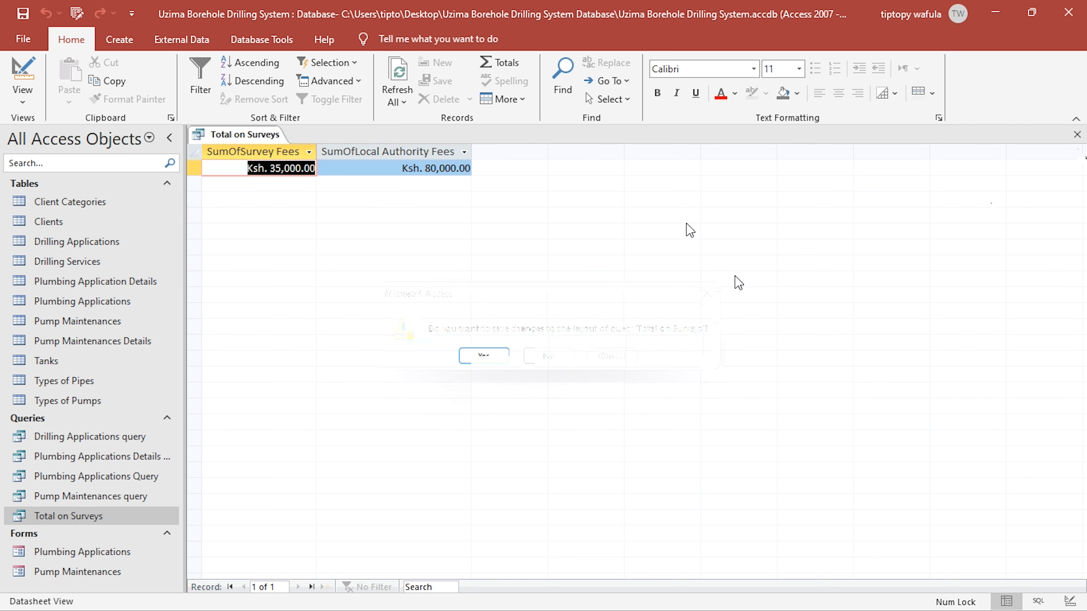
{"action": "left_click", "coordinate": [475, 362]}
- Create a query in design view with the Drilling Applications query, Plumbing Applications Query and Pump Maintenances query as sources
{"action": "left_click", "coordinate": [120, 39]}
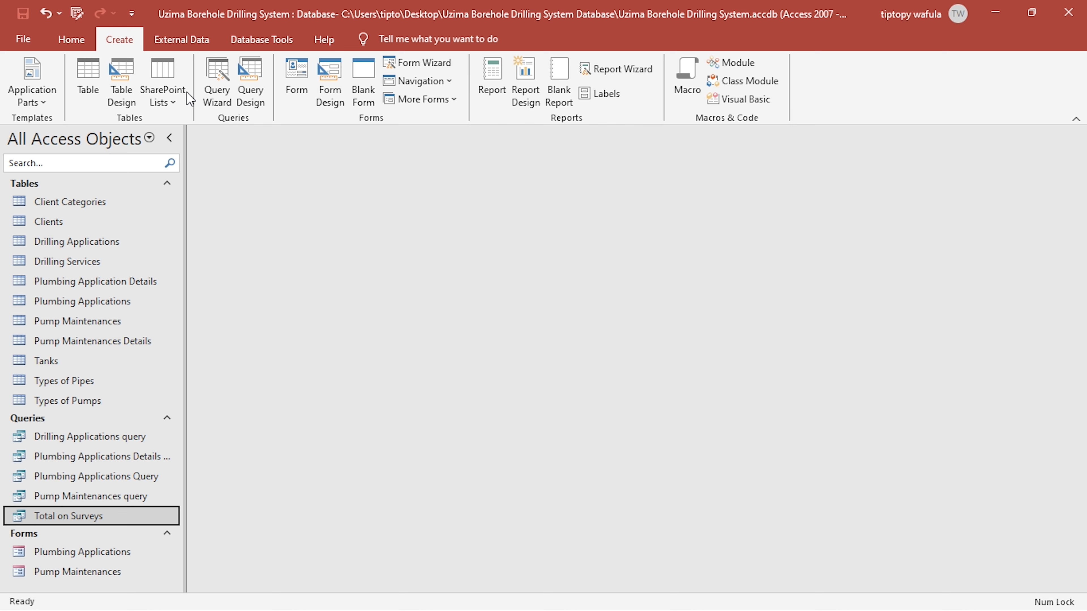
{"action": "left_click", "coordinate": [261, 105]}
{"action": "left_click", "coordinate": [470, 238]}
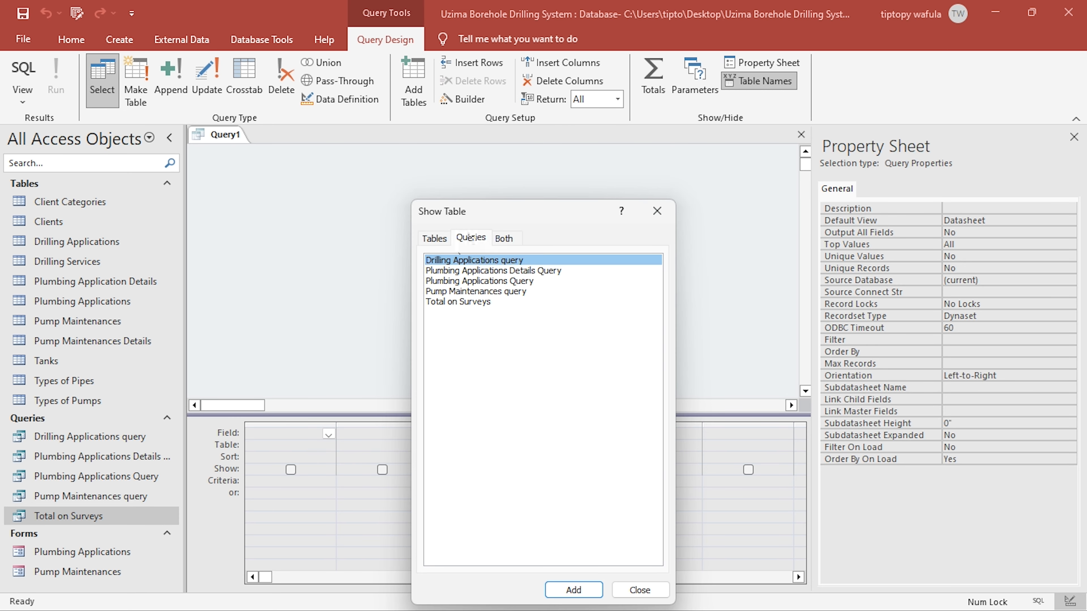
{"action": "double_click", "coordinate": [486, 262]}
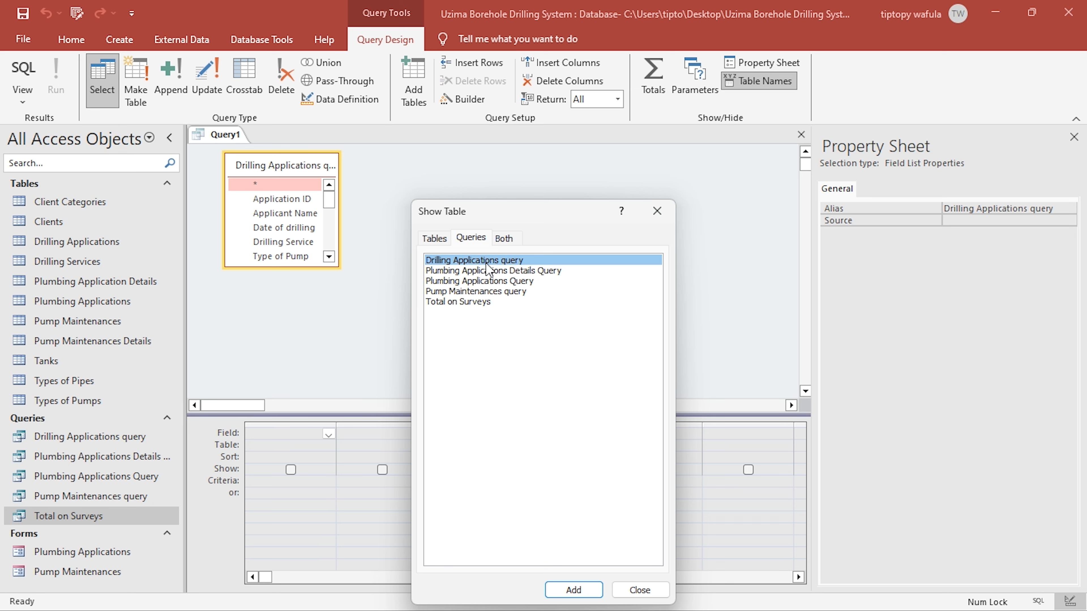
{"action": "double_click", "coordinate": [509, 282]}
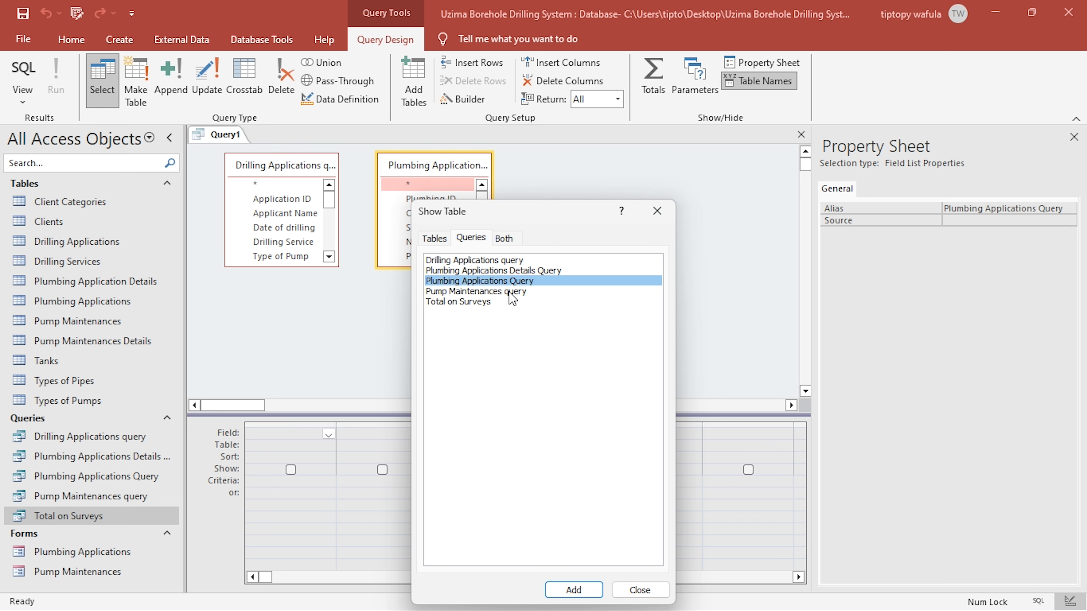
{"action": "double_click", "coordinate": [510, 292]}
{"action": "left_click", "coordinate": [657, 211]}
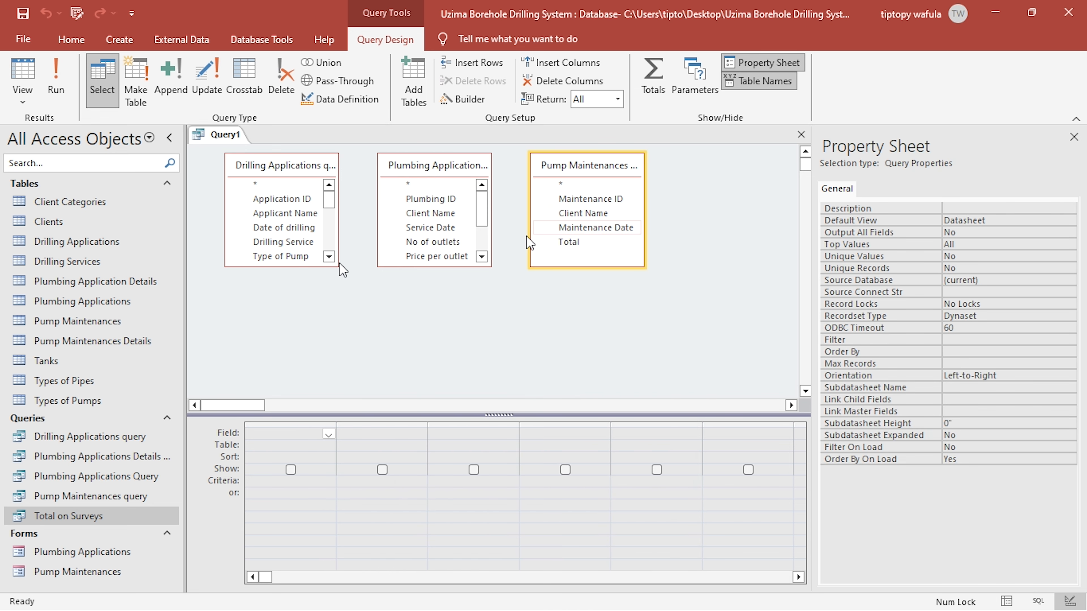
- Add Amount Payable from drilling, Total Payable from plumbing and Total from pump maintenance to the query, and preview its results
{"action": "left_click_drag", "start_coordinate": [342, 270], "coordinate": [348, 398]}
{"action": "scroll", "coordinate": [299, 383], "scroll_direction": "down", "scroll_amount": 2}
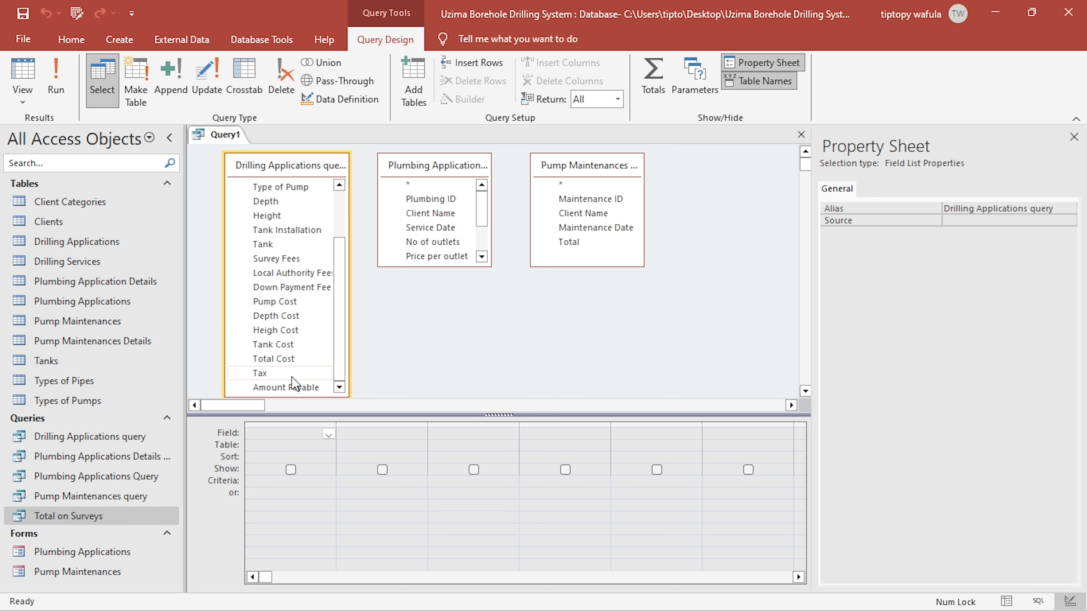
{"action": "double_click", "coordinate": [286, 387]}
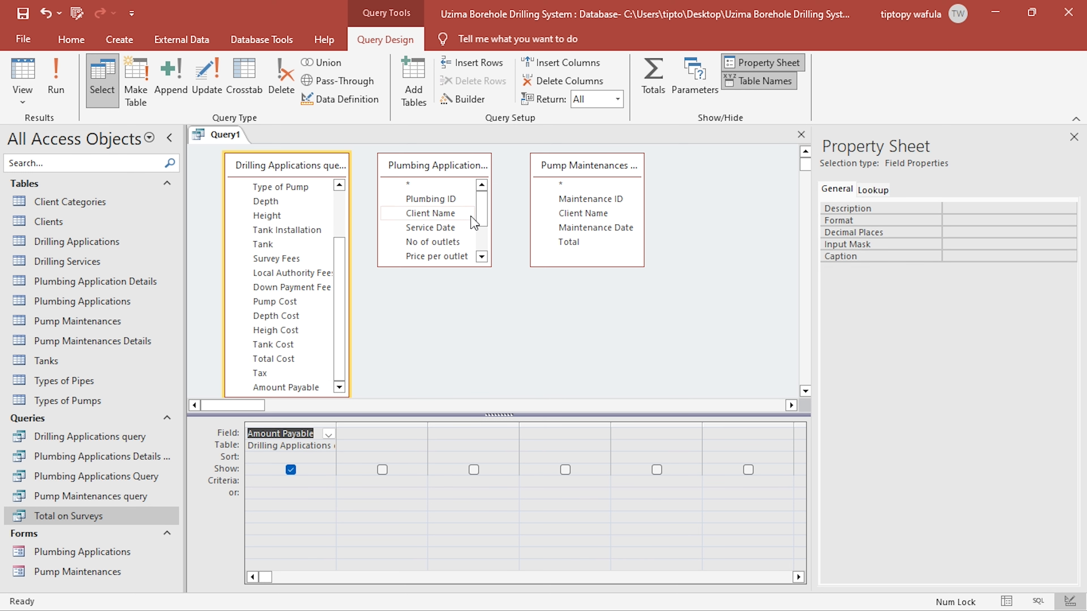
{"action": "scroll", "coordinate": [474, 224], "scroll_direction": "down", "scroll_amount": 2}
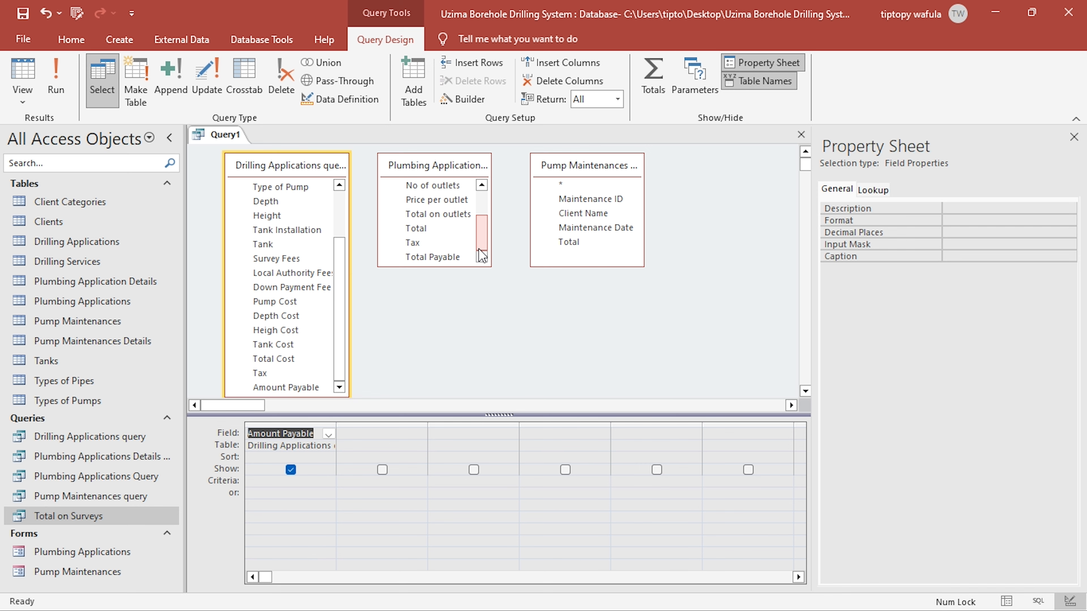
{"action": "double_click", "coordinate": [432, 257]}
{"action": "double_click", "coordinate": [569, 242]}
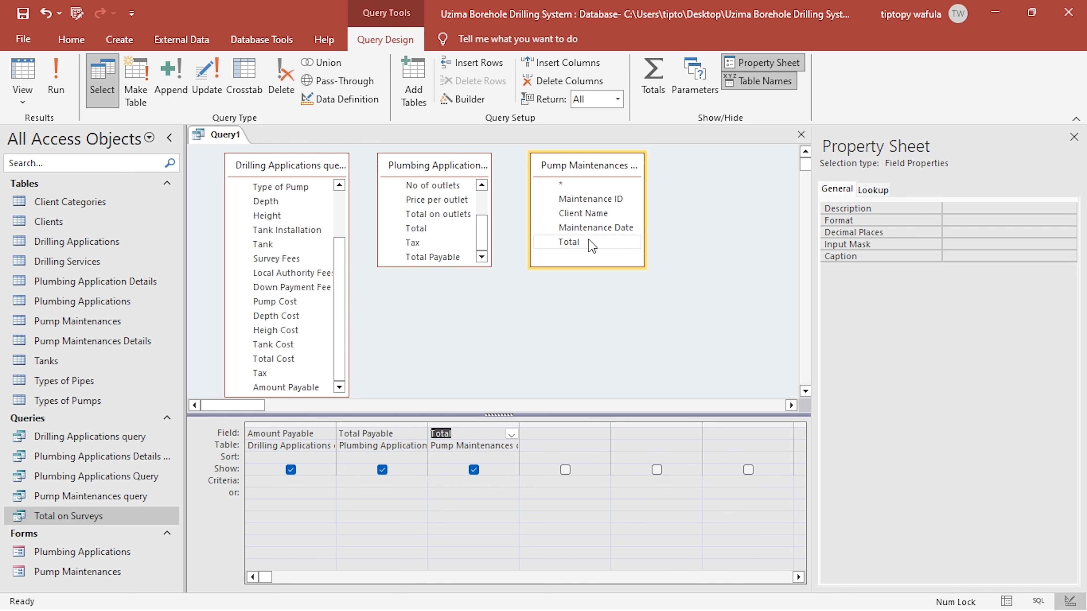
{"action": "left_click", "coordinate": [55, 87]}
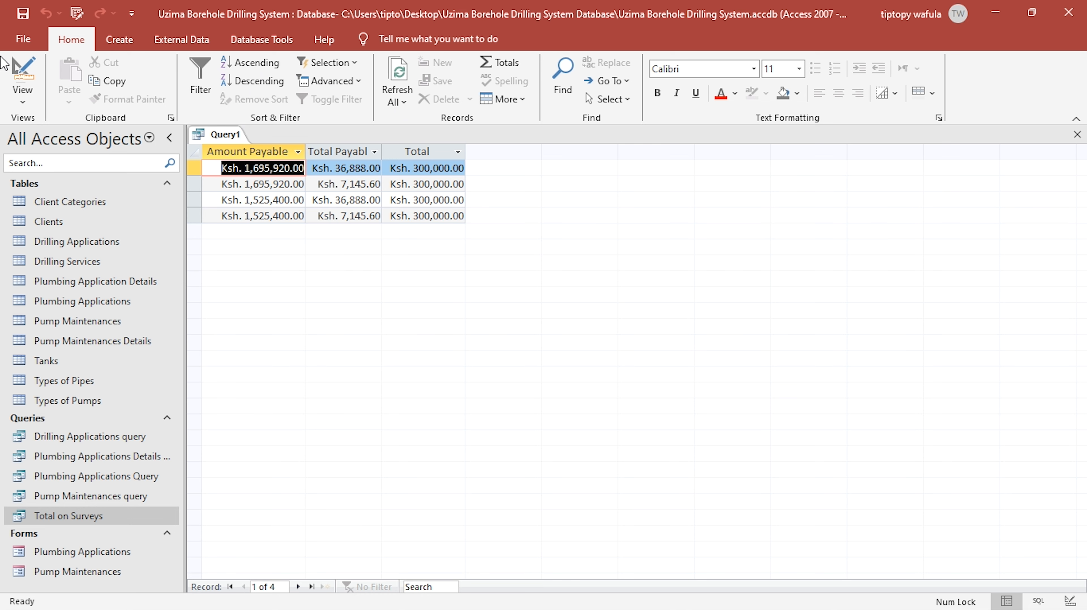
{"action": "left_click", "coordinate": [22, 77]}
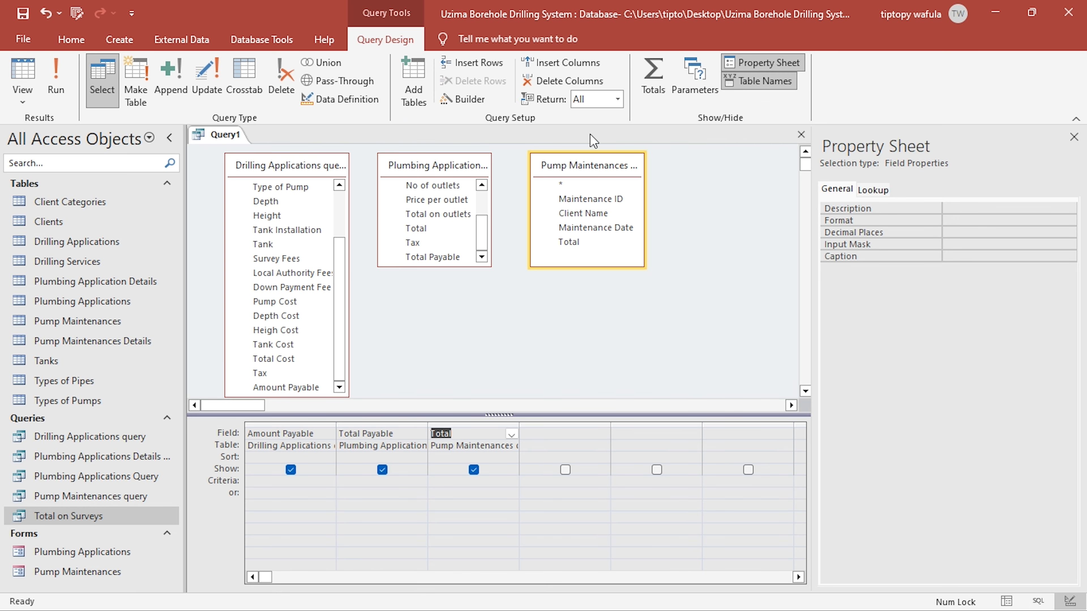
- Turn on totals and set the Amount Payable, Total Payable and Total fields to Sum
{"action": "left_click", "coordinate": [653, 76]}
{"action": "left_click", "coordinate": [309, 456]}
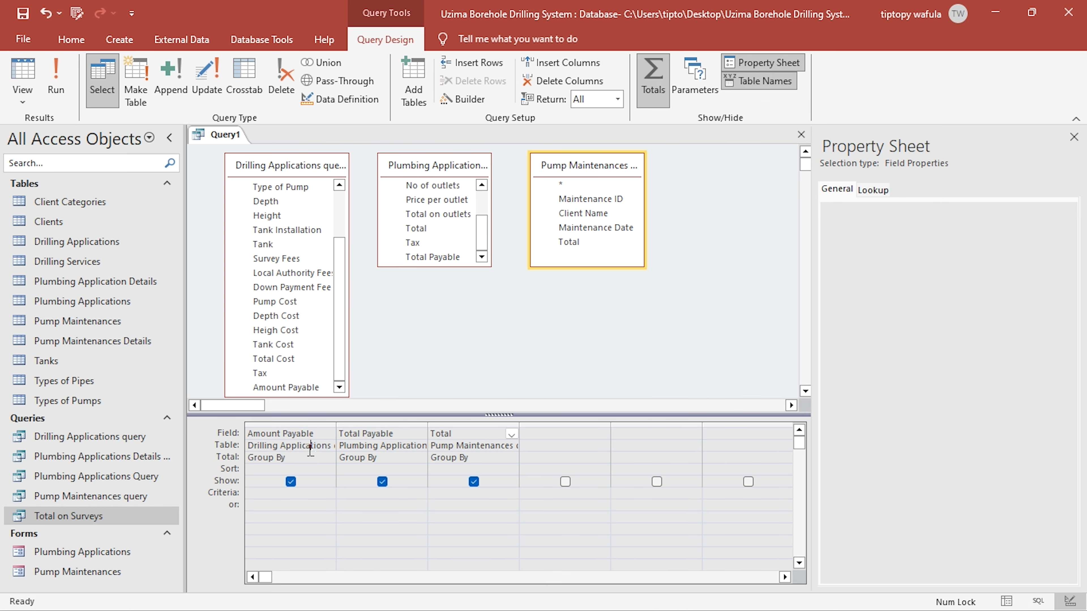
{"action": "left_click", "coordinate": [328, 458]}
{"action": "left_click", "coordinate": [307, 481]}
{"action": "left_click", "coordinate": [420, 458]}
{"action": "left_click", "coordinate": [355, 482]}
{"action": "left_click", "coordinate": [471, 457]}
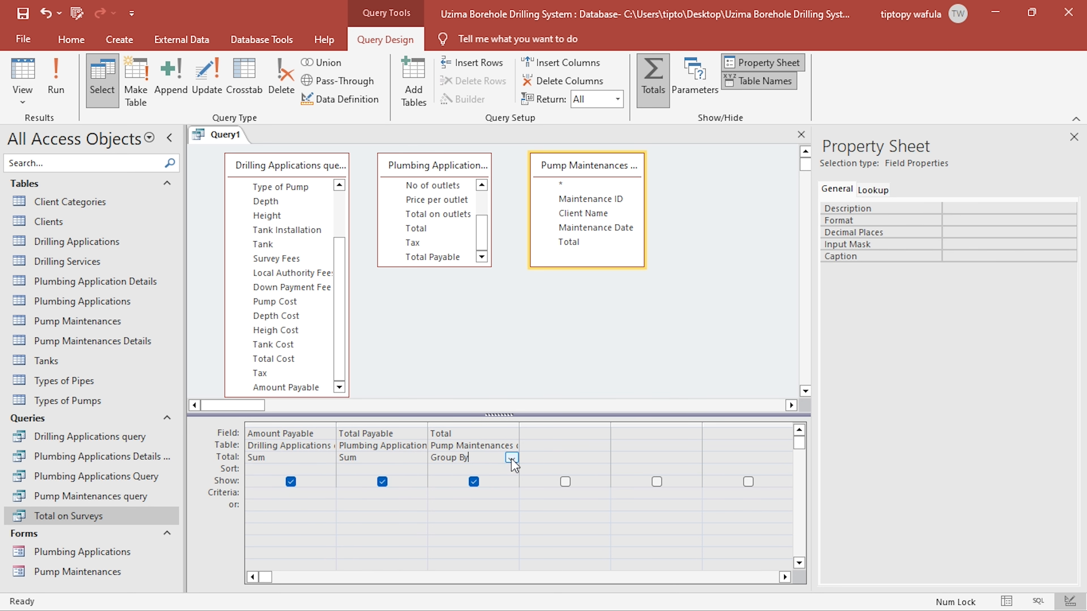
{"action": "left_click", "coordinate": [513, 459]}
{"action": "left_click", "coordinate": [445, 481]}
{"action": "left_click", "coordinate": [567, 434]}
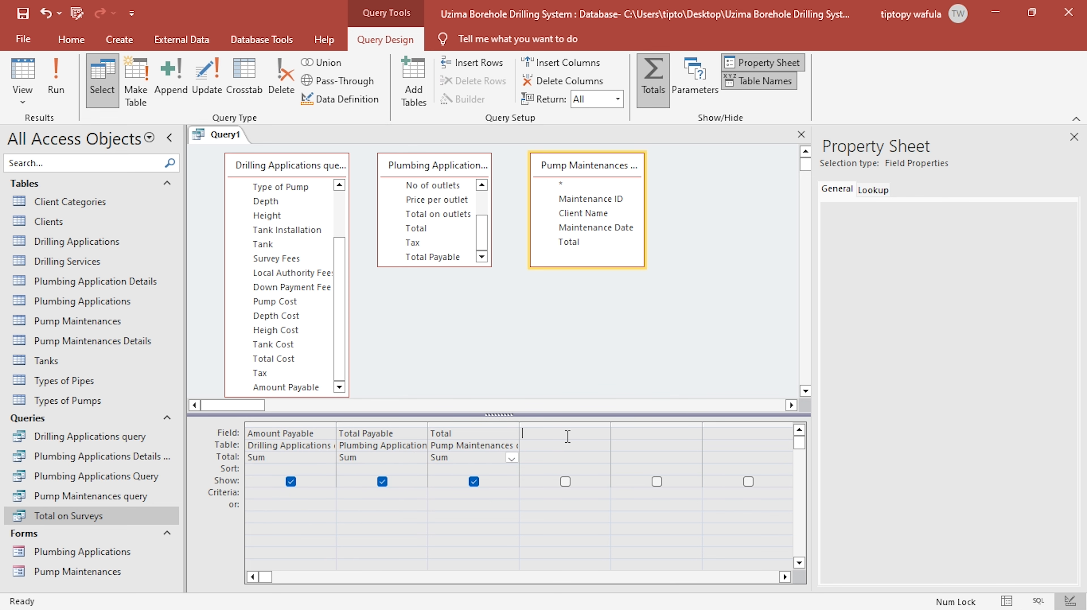
{"action": "right_click", "coordinate": [567, 437]}
{"action": "left_click", "coordinate": [608, 542]}
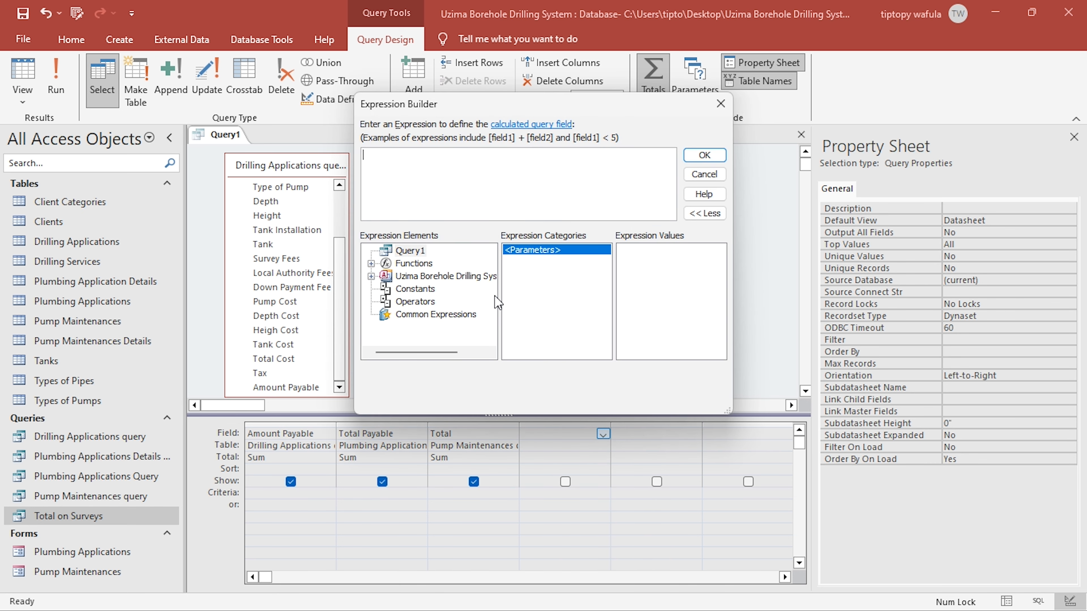
{"action": "left_click", "coordinate": [720, 104]}
- Save the query as Company Revenue
{"action": "left_click", "coordinate": [22, 14]}
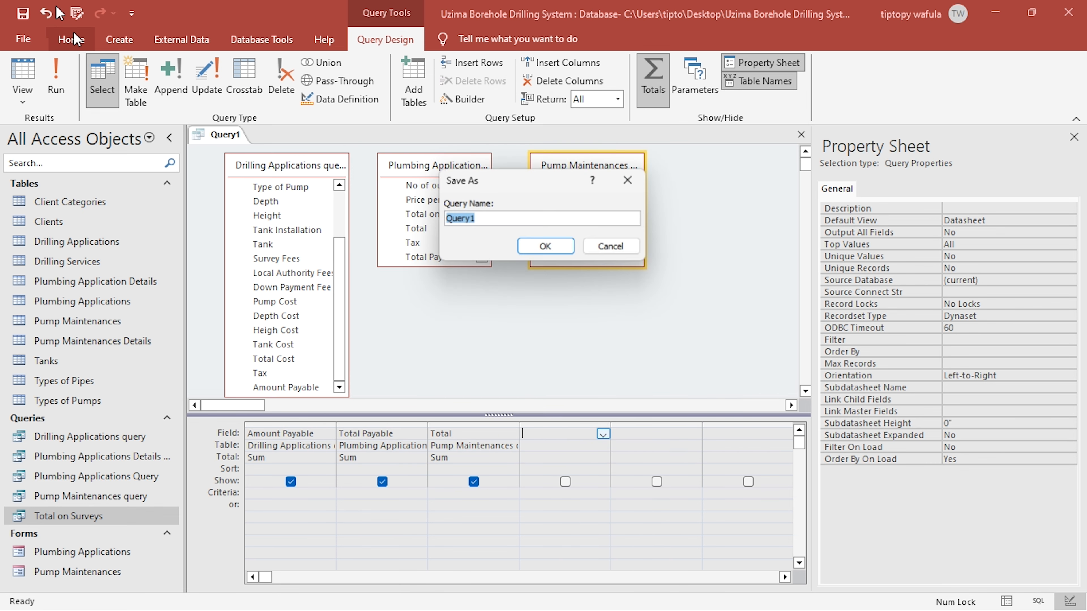
{"action": "type", "text": "Compan"}
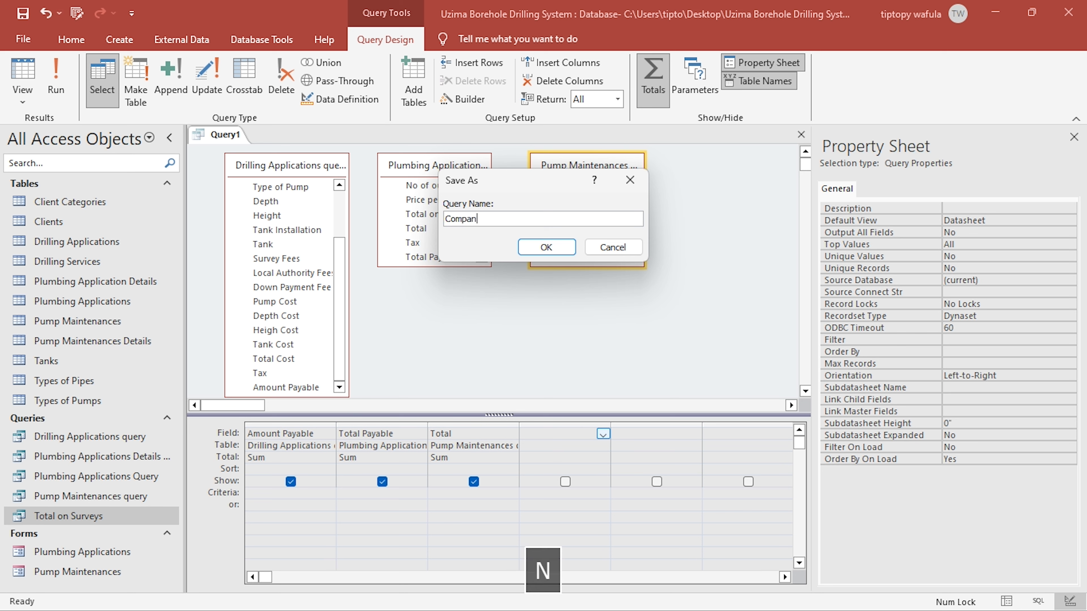
{"action": "type", "text": "y Revenue"}
{"action": "key", "text": "Return"}
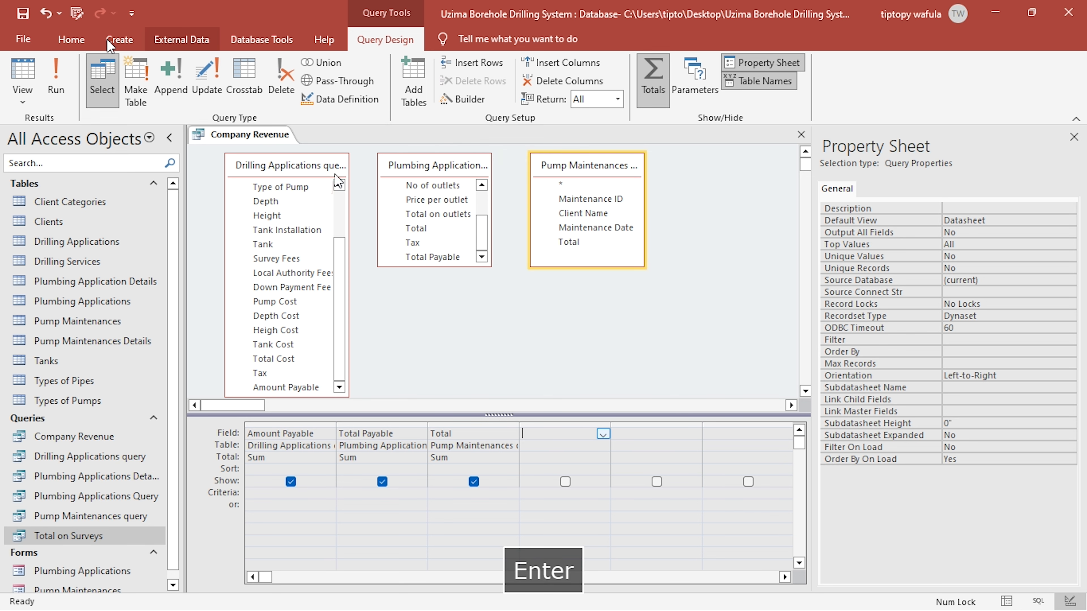
- Build the expression [SumOfAmount Payable] + [SumOfTotal] + [SumOfTotal Payable] in the first empty field column
{"action": "right_click", "coordinate": [558, 427]}
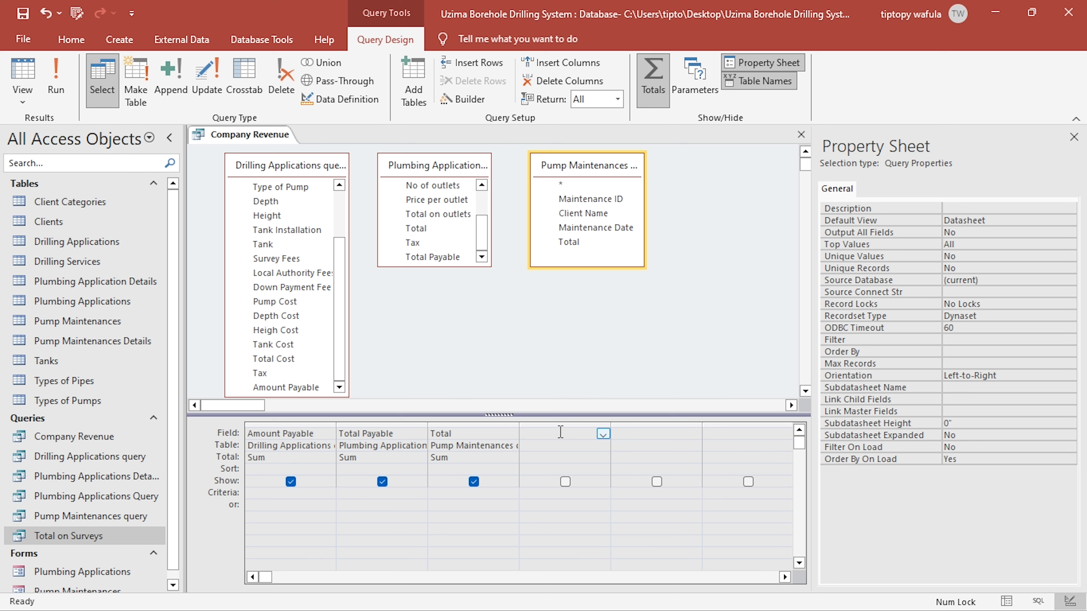
{"action": "left_click", "coordinate": [597, 525]}
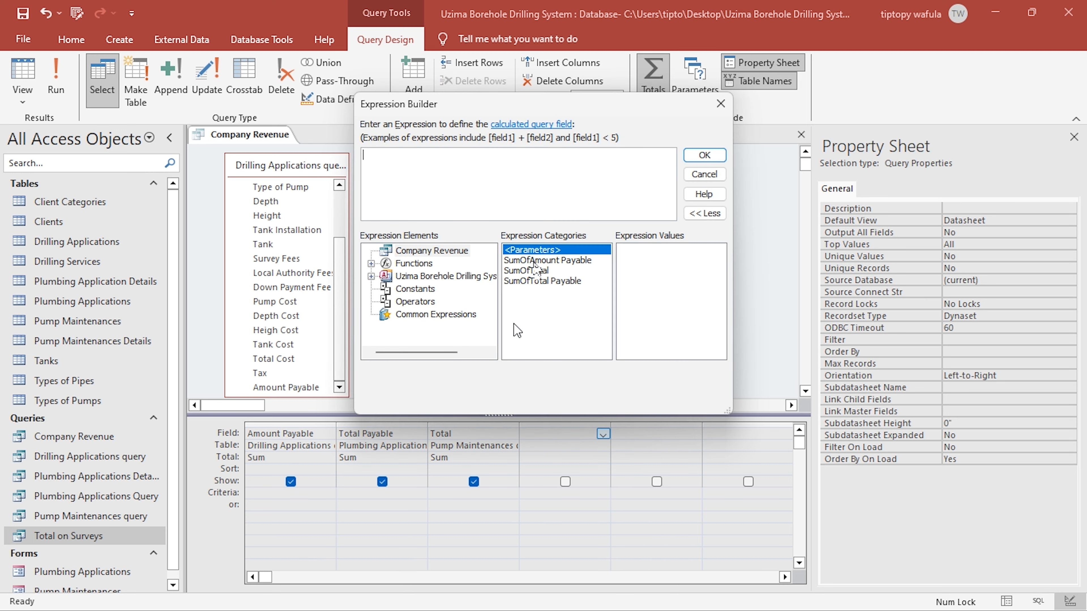
{"action": "double_click", "coordinate": [535, 261]}
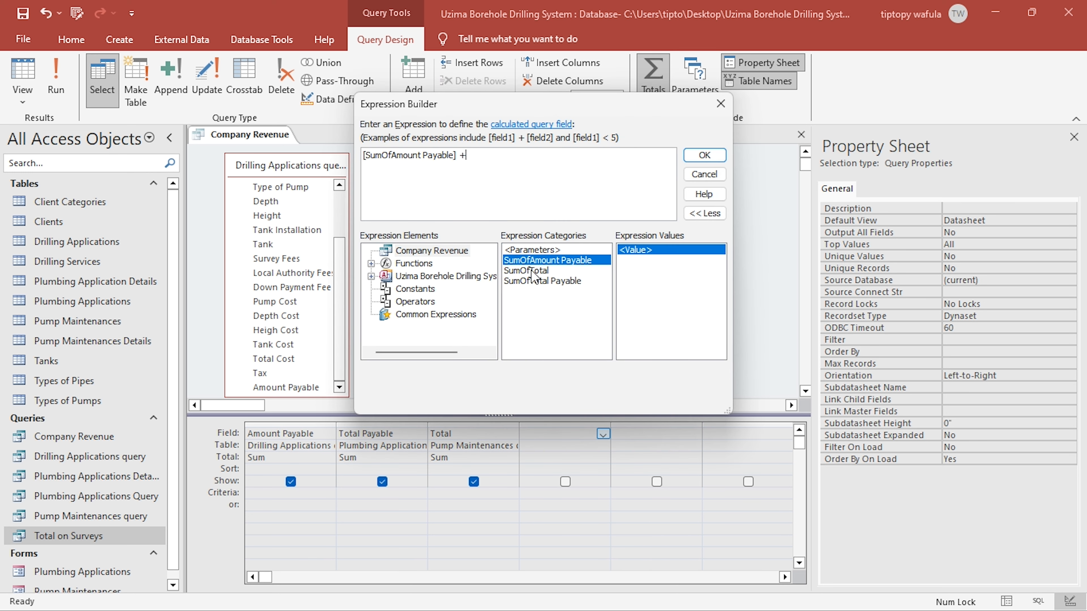
{"action": "type", "text": "+"}
{"action": "double_click", "coordinate": [535, 272]}
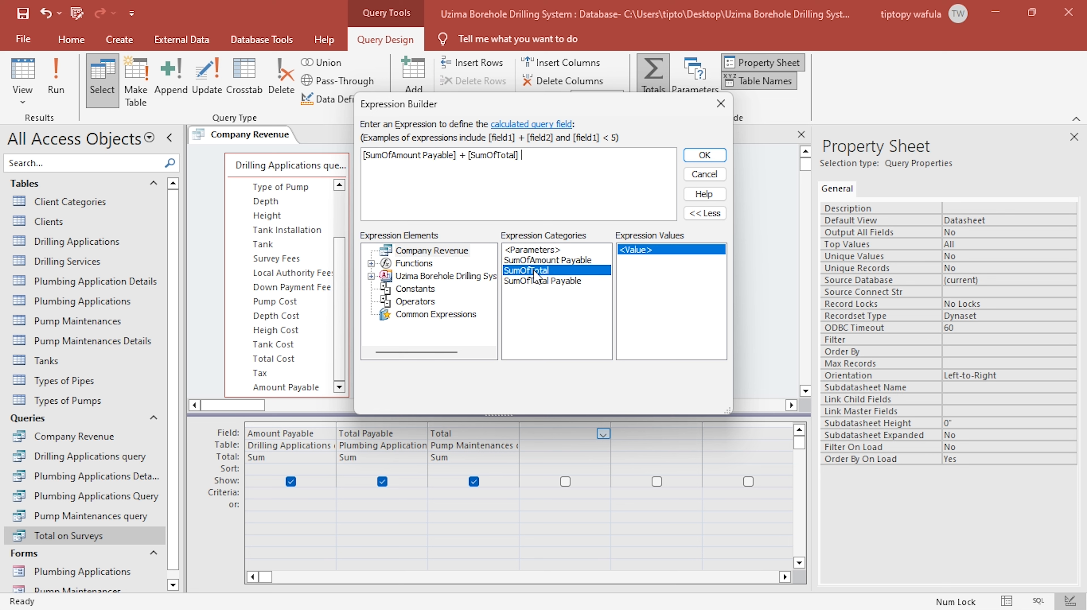
{"action": "type", "text": "+"}
{"action": "double_click", "coordinate": [535, 270]}
{"action": "double_click", "coordinate": [558, 156]}
{"action": "left_click", "coordinate": [545, 281]}
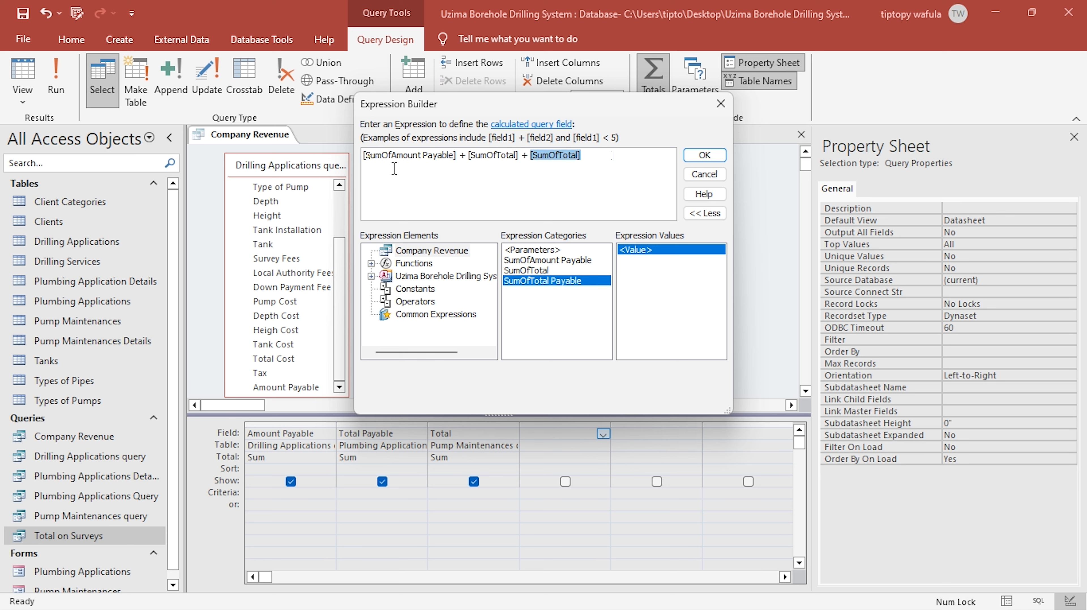
- Name the calculated field Revenue at the start of its expression and accept it
{"action": "left_click_drag", "start_coordinate": [367, 156], "coordinate": [356, 162]}
{"action": "key", "text": "Left"}
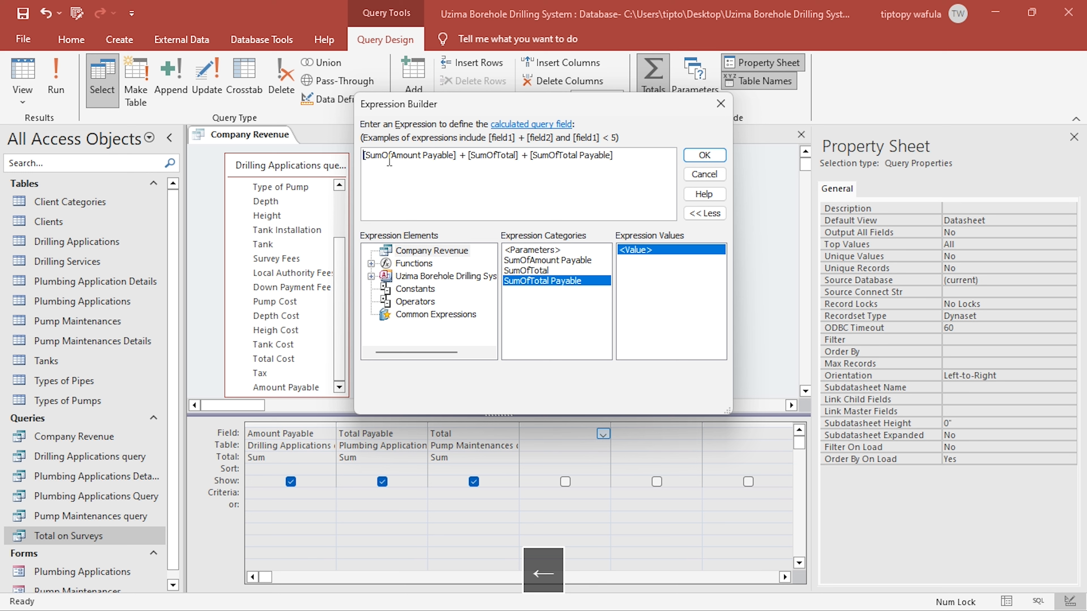
{"action": "type", "text": "Reve"}
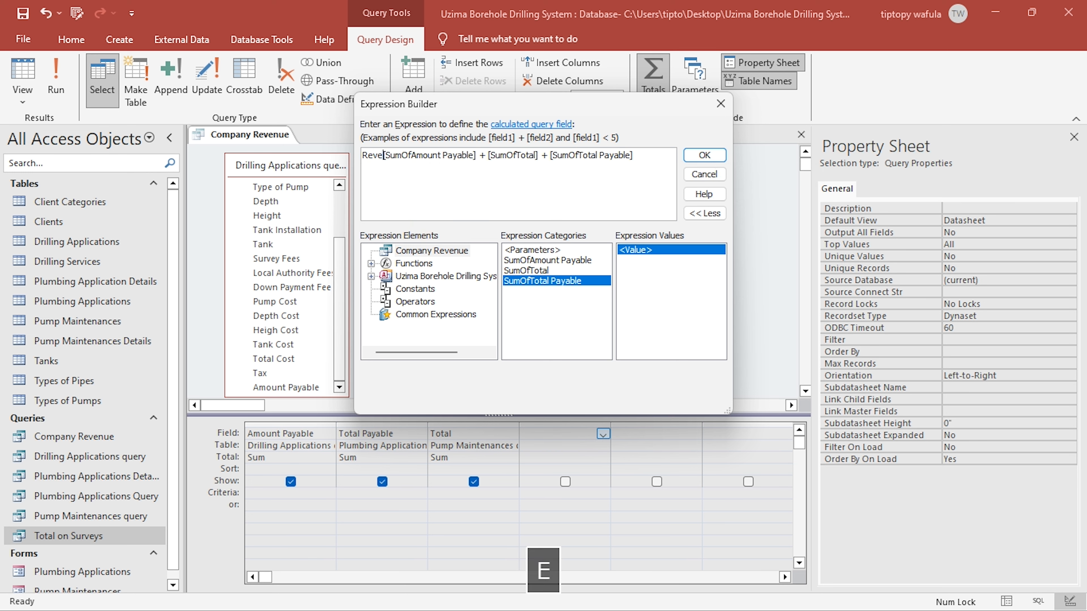
{"action": "type", "text": "nue:"}
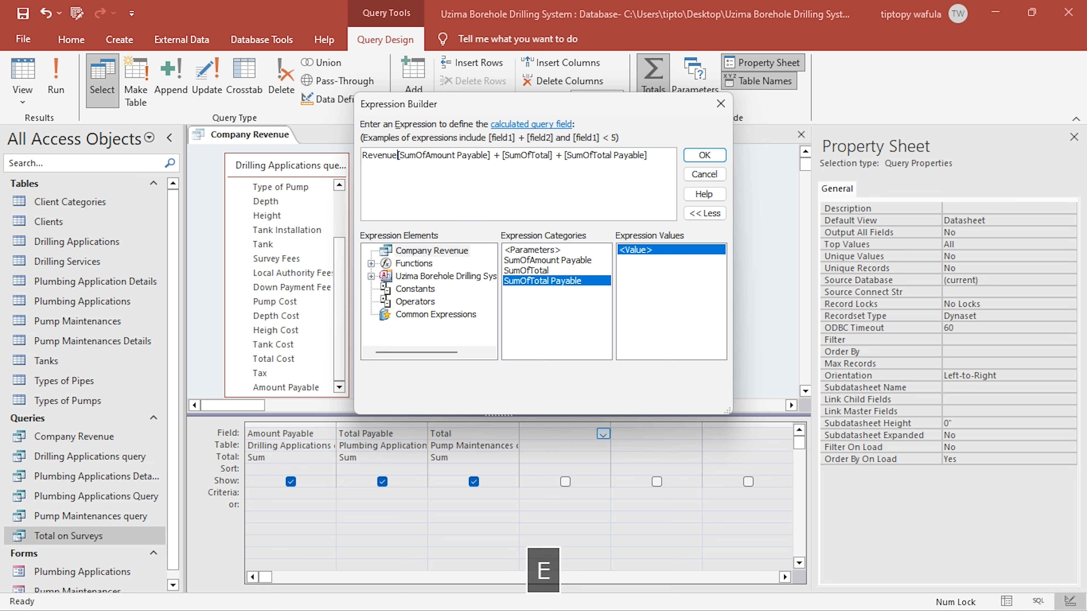
{"action": "left_click", "coordinate": [485, 188]}
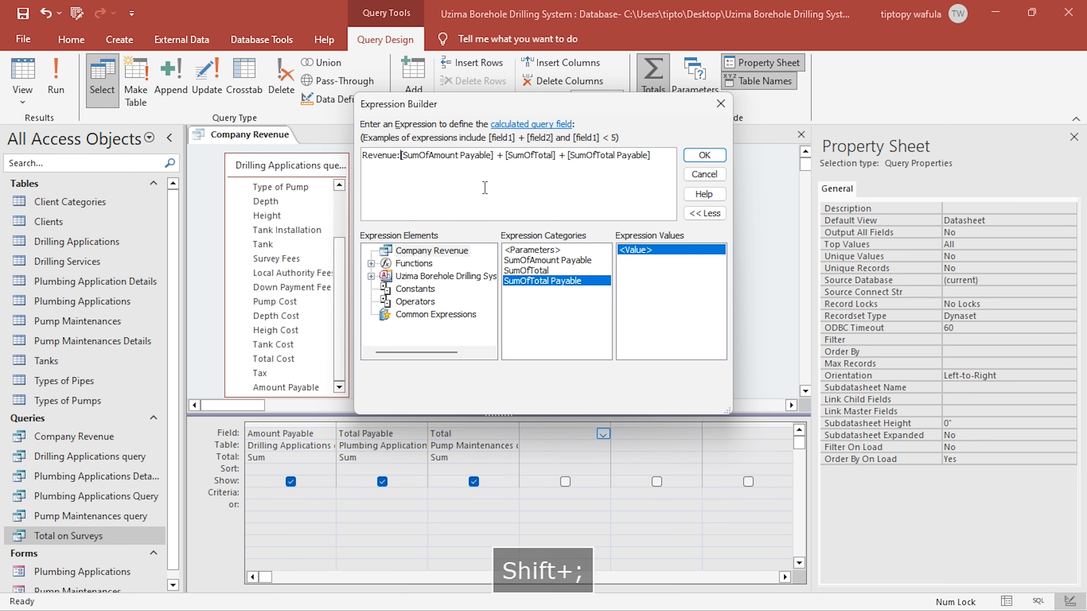
{"action": "left_click", "coordinate": [705, 155]}
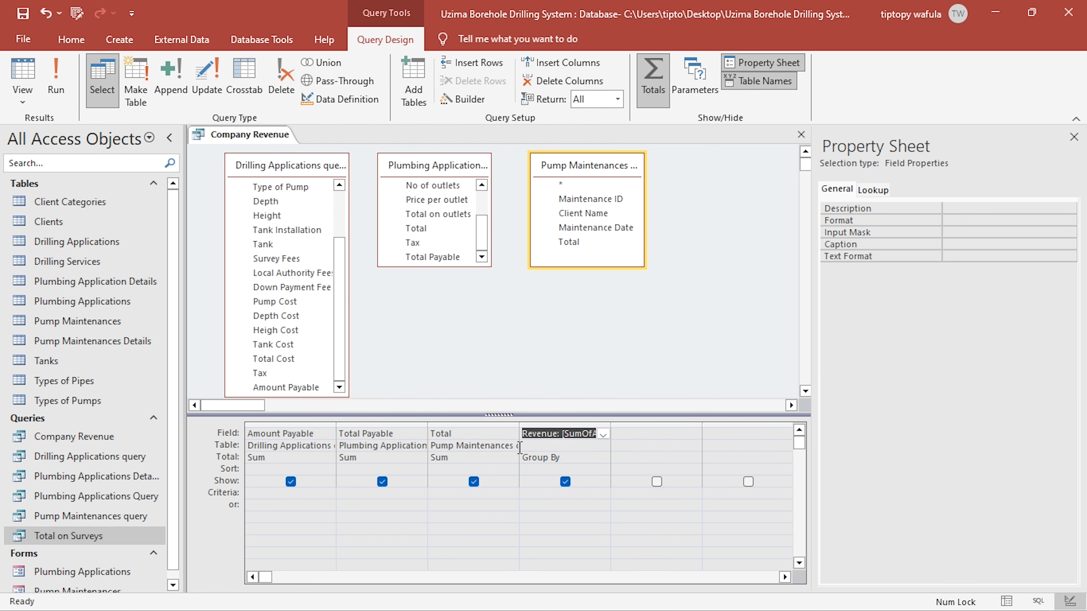
- Set the total of the Revenue field to Expression, save the query and show its datasheet
{"action": "left_click", "coordinate": [554, 458]}
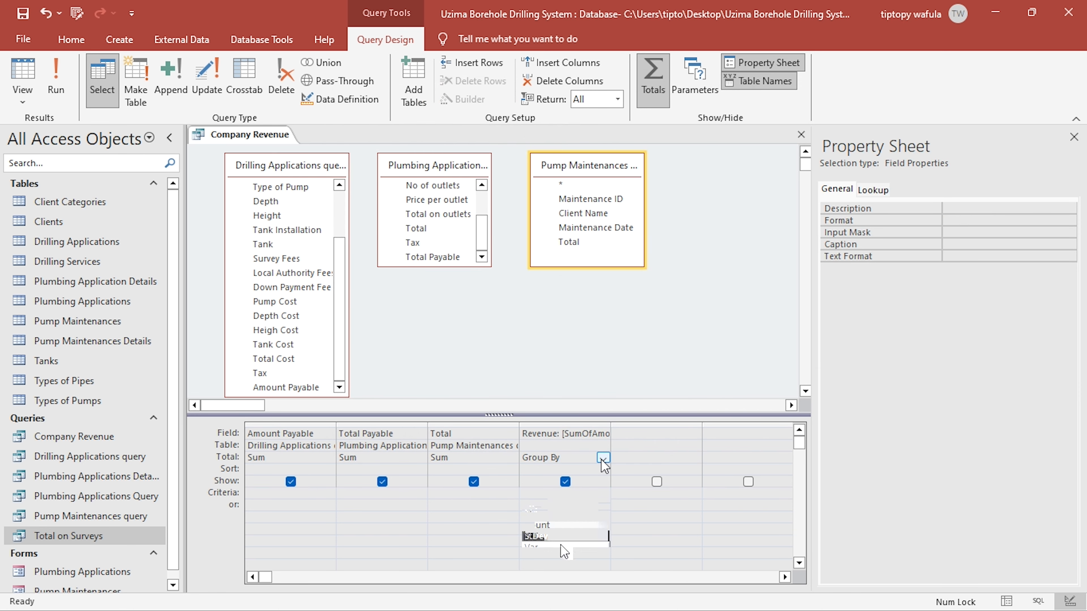
{"action": "left_click", "coordinate": [563, 583]}
{"action": "left_click", "coordinate": [6, 13]}
{"action": "left_click", "coordinate": [22, 69]}
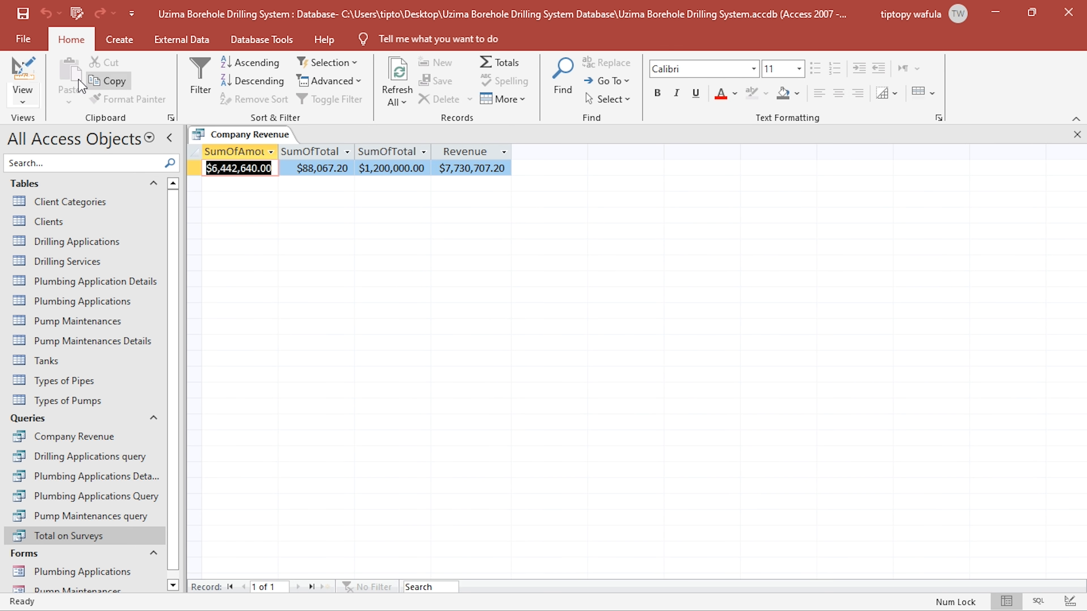
- Apply the copied format "Ksh. "#,00.00 to the Revenue, Total, Total Payable and Amount Payable fields in design view
{"action": "left_click", "coordinate": [22, 71]}
{"action": "left_click", "coordinate": [971, 220]}
{"action": "key", "text": "ctrl+v"}
{"action": "left_click", "coordinate": [455, 434]}
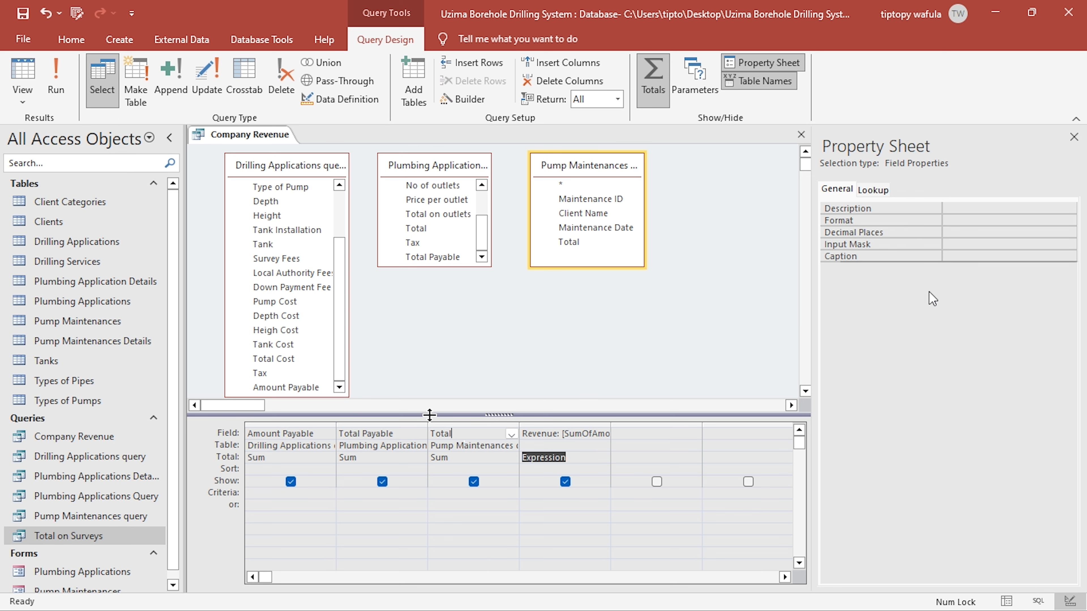
{"action": "left_click", "coordinate": [1025, 221]}
{"action": "key", "text": "ctrl+v"}
{"action": "left_click", "coordinate": [347, 446]}
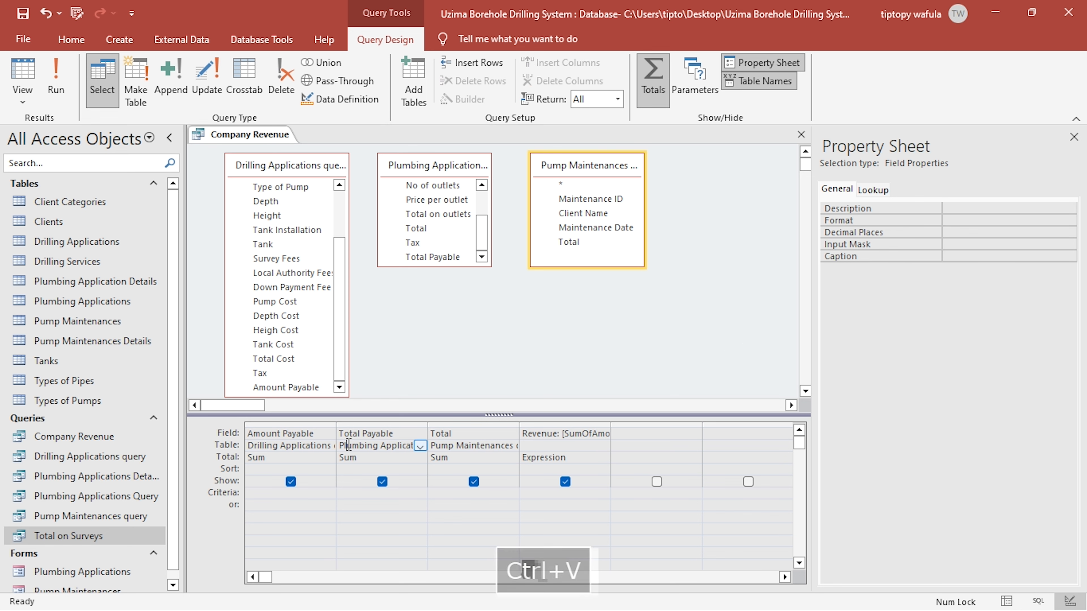
{"action": "left_click", "coordinate": [967, 220]}
{"action": "type", "text": "\"Ksh. \"#,00.00"}
{"action": "left_click", "coordinate": [291, 447]}
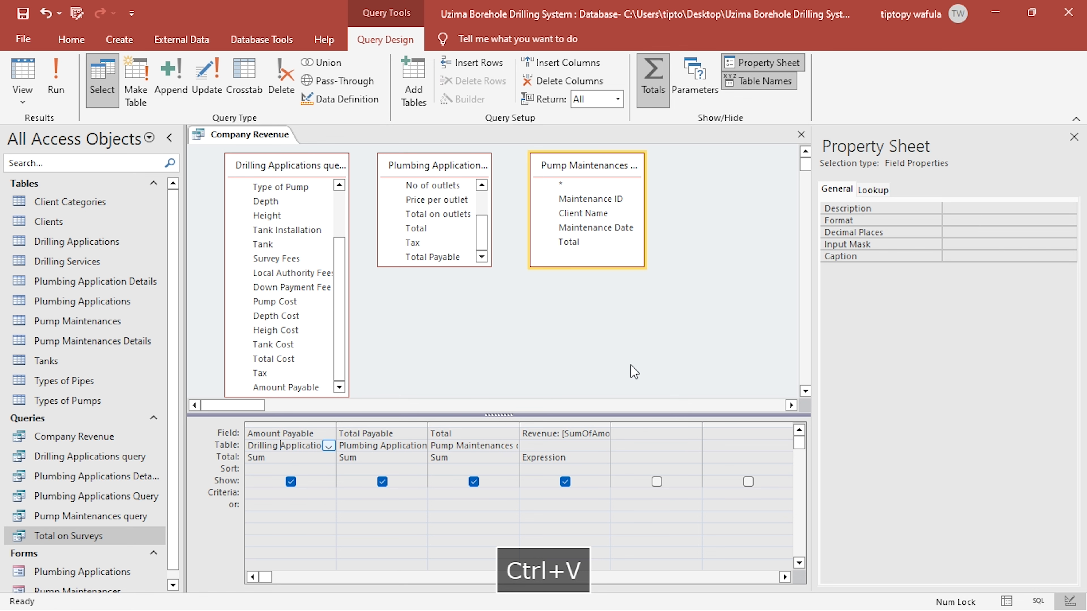
{"action": "left_click", "coordinate": [970, 220]}
{"action": "type", "text": "\"Ksh. \"#,00.00"}
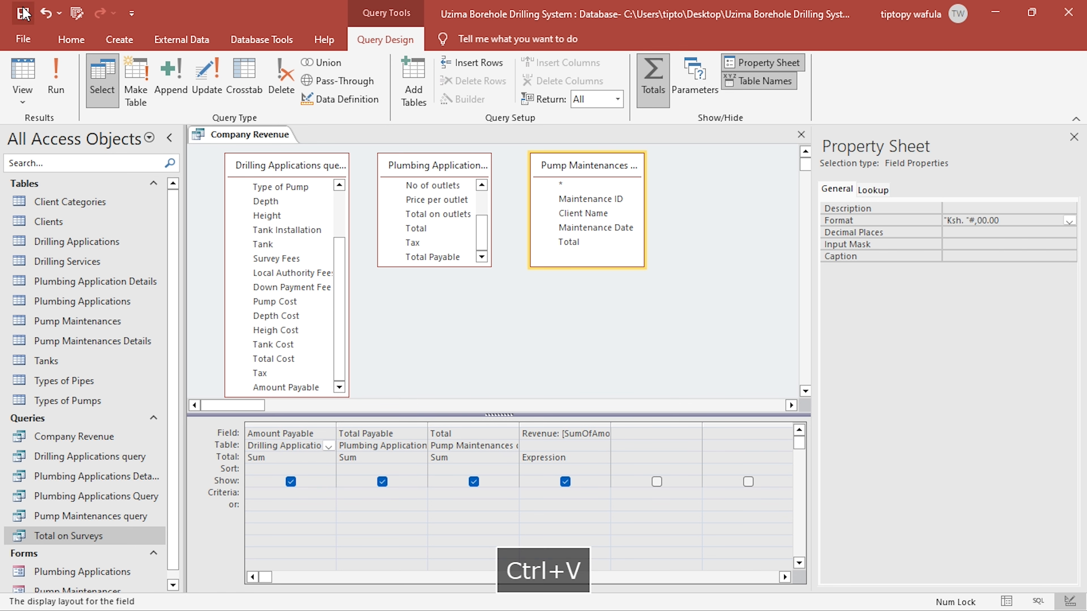
- Fit all four columns of the Company Revenue datasheet to their contents and switch to the KCSE PROJECT 2024 PDF to check the requirements
{"action": "left_click", "coordinate": [24, 79]}
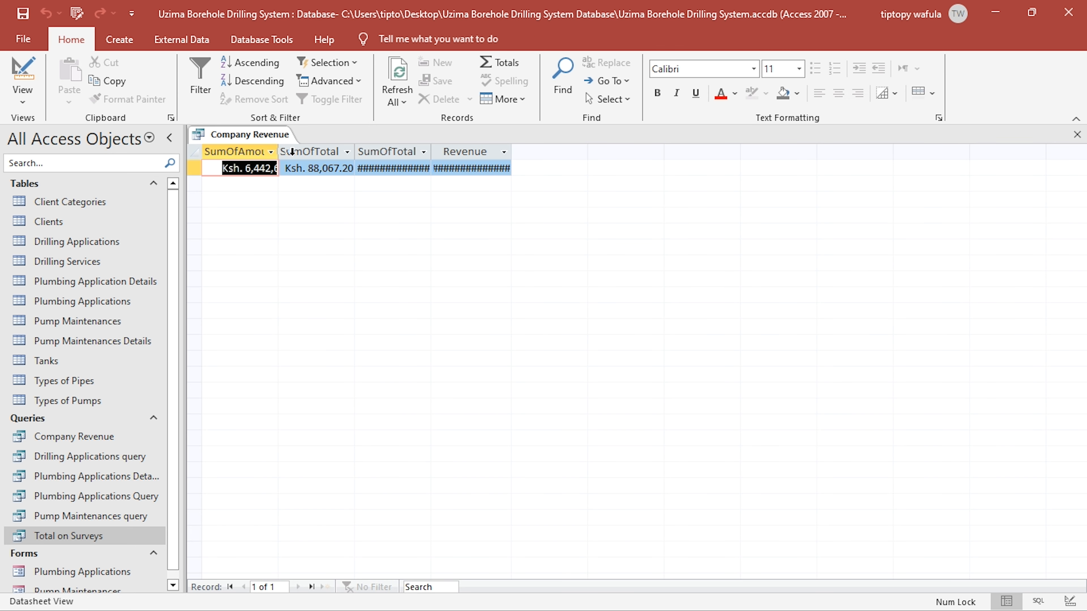
{"action": "double_click", "coordinate": [279, 152]}
{"action": "double_click", "coordinate": [415, 152]}
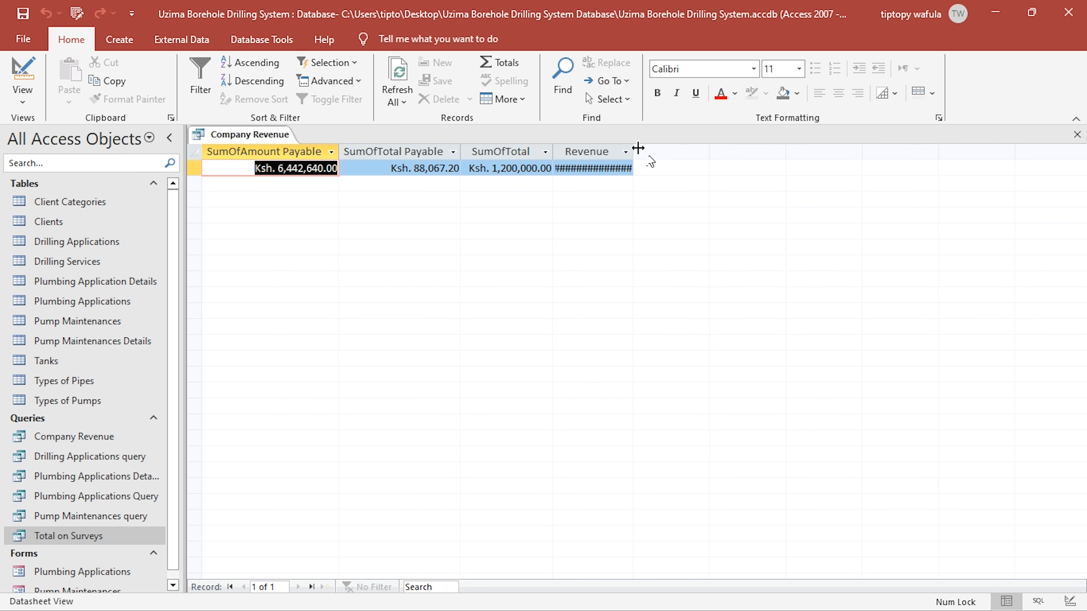
{"action": "double_click", "coordinate": [634, 151]}
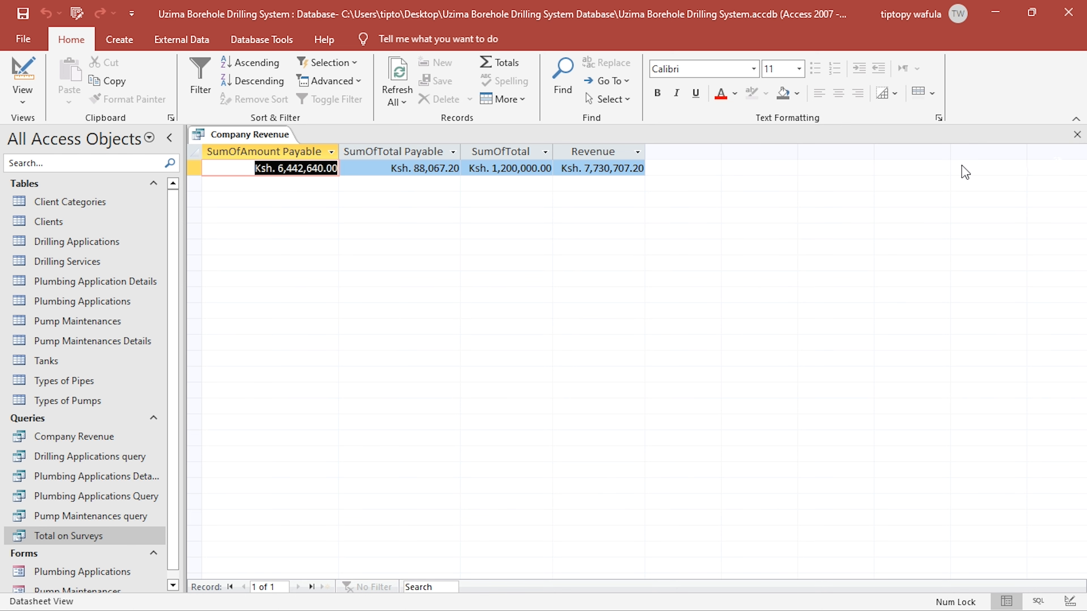
{"action": "key", "text": "alt+Tab"}
{"action": "key", "text": "alt+Tab"}
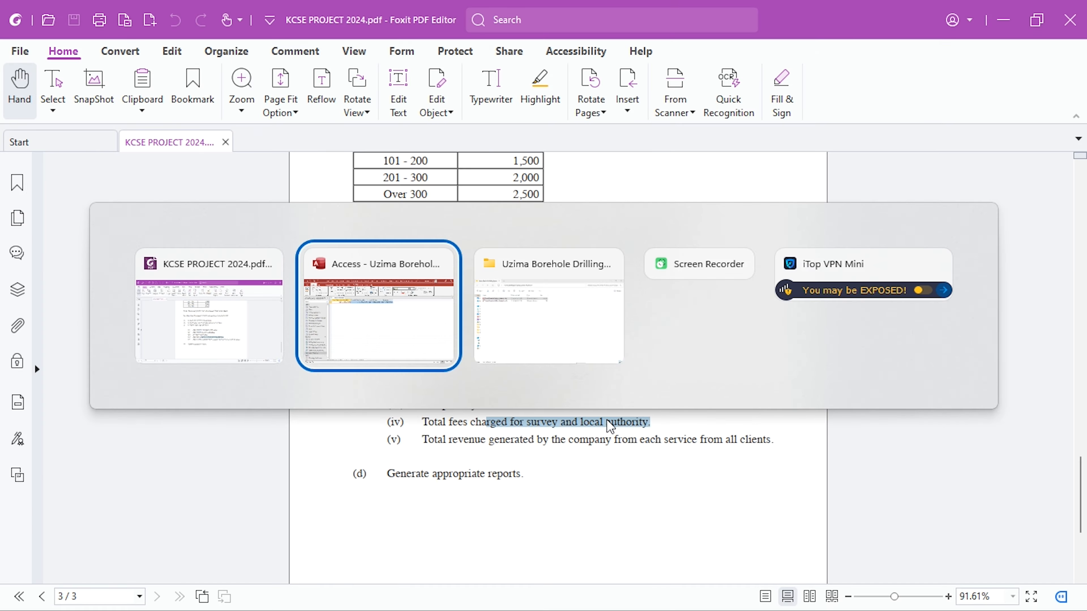
{"action": "left_click", "coordinate": [486, 361]}
{"action": "key", "text": "alt+Tab"}
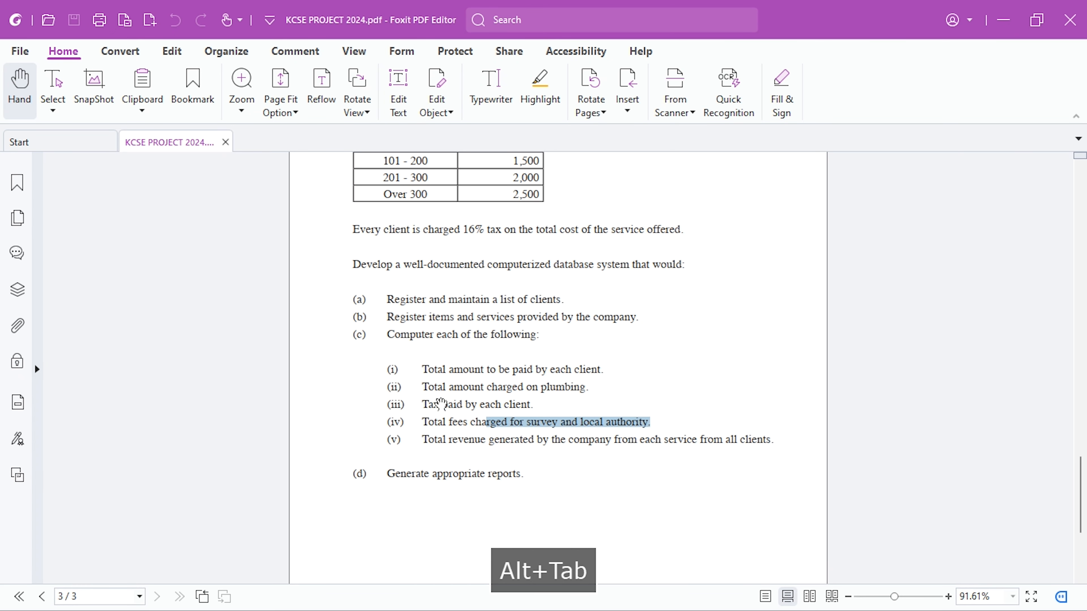
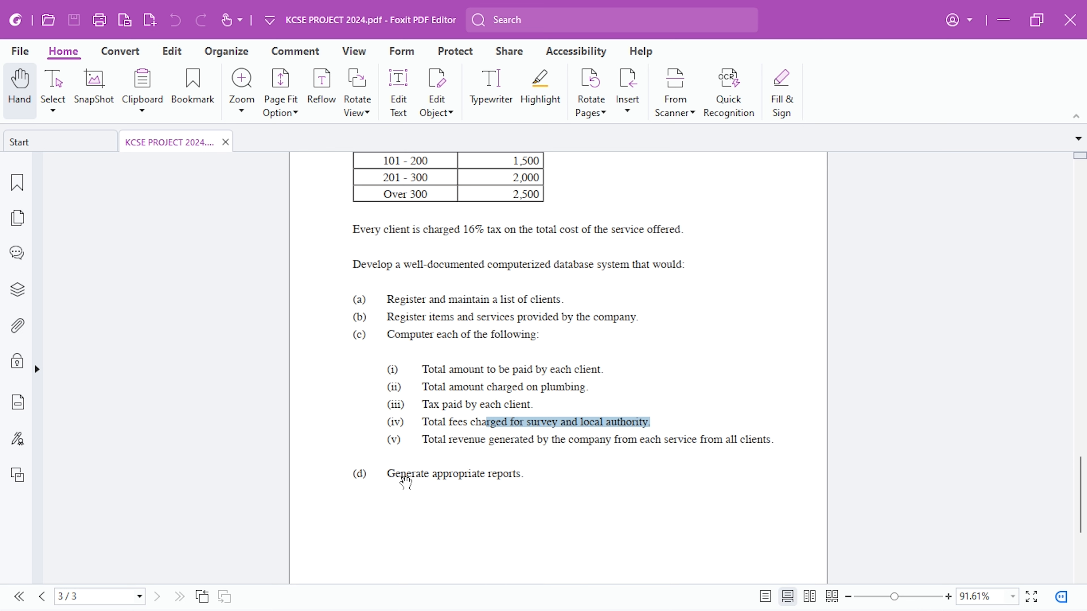
- Switch to the Uzima Borehole Drilling System database in Access and create a report from the Clients table
{"action": "key", "text": "alt+Tab"}
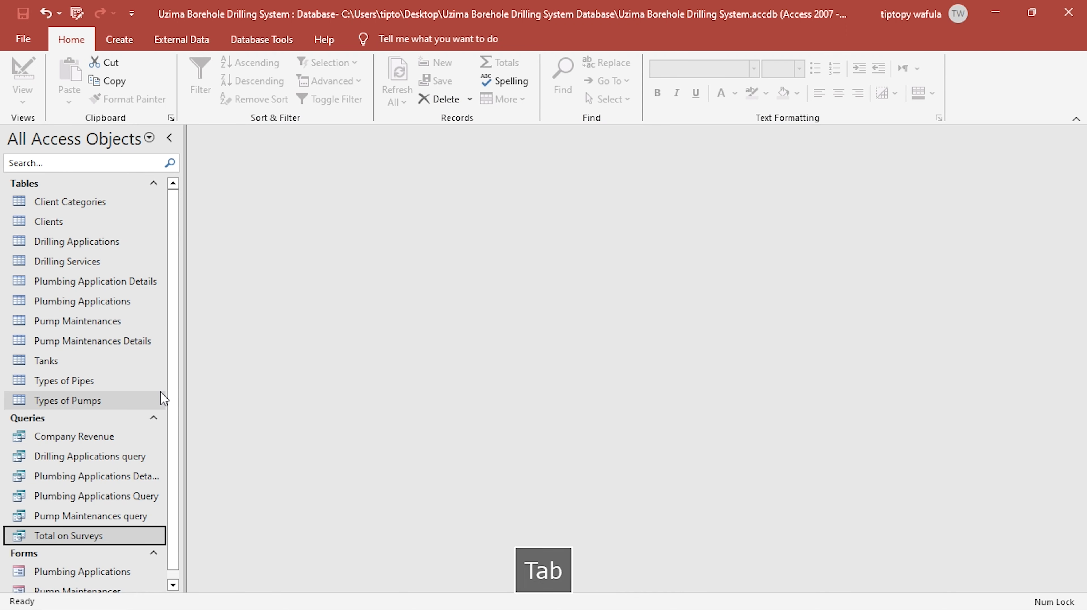
{"action": "scroll", "coordinate": [148, 404], "scroll_direction": "down", "scroll_amount": 1}
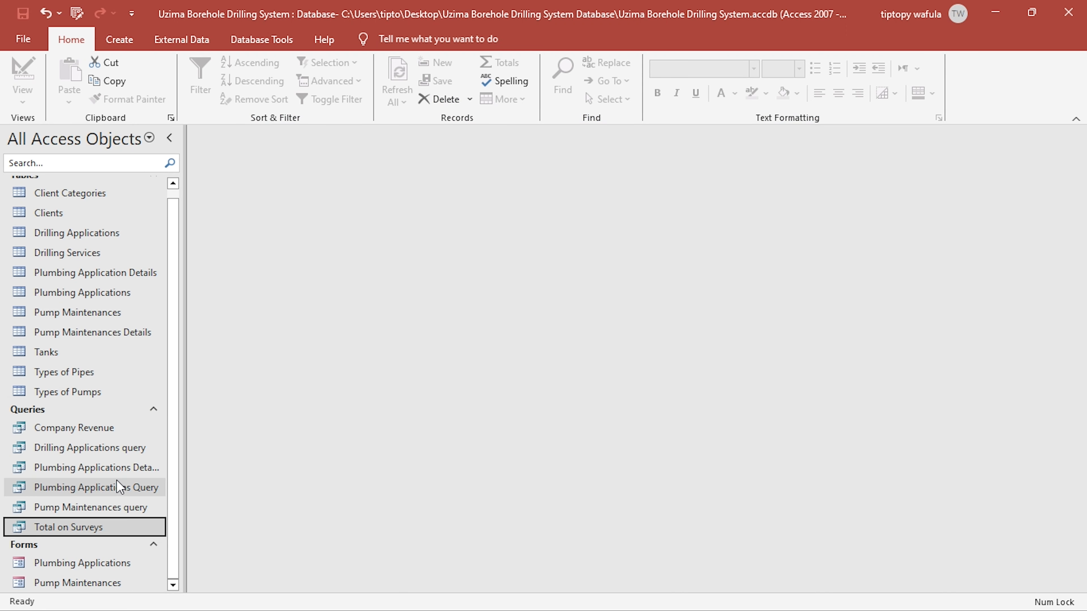
{"action": "left_click", "coordinate": [119, 39]}
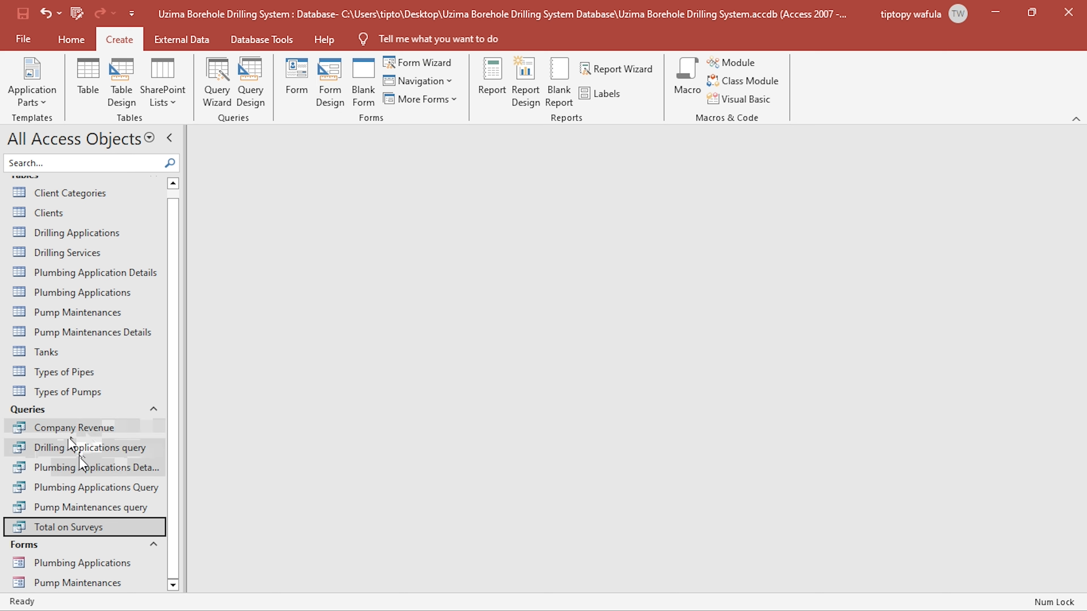
{"action": "scroll", "coordinate": [79, 458], "scroll_direction": "up", "scroll_amount": 1}
{"action": "left_click", "coordinate": [122, 217]}
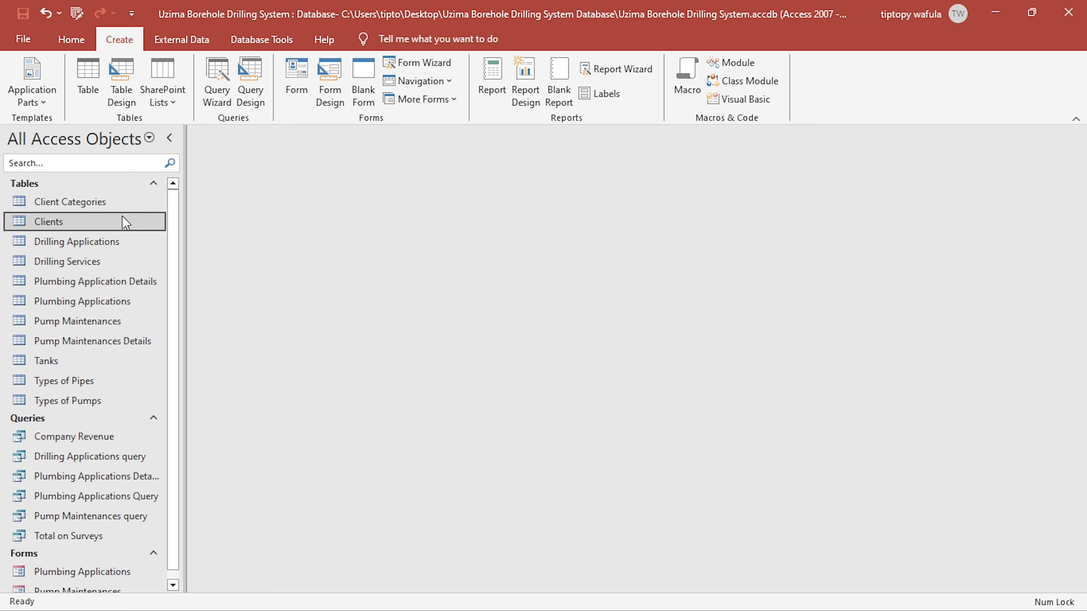
{"action": "left_click", "coordinate": [492, 82]}
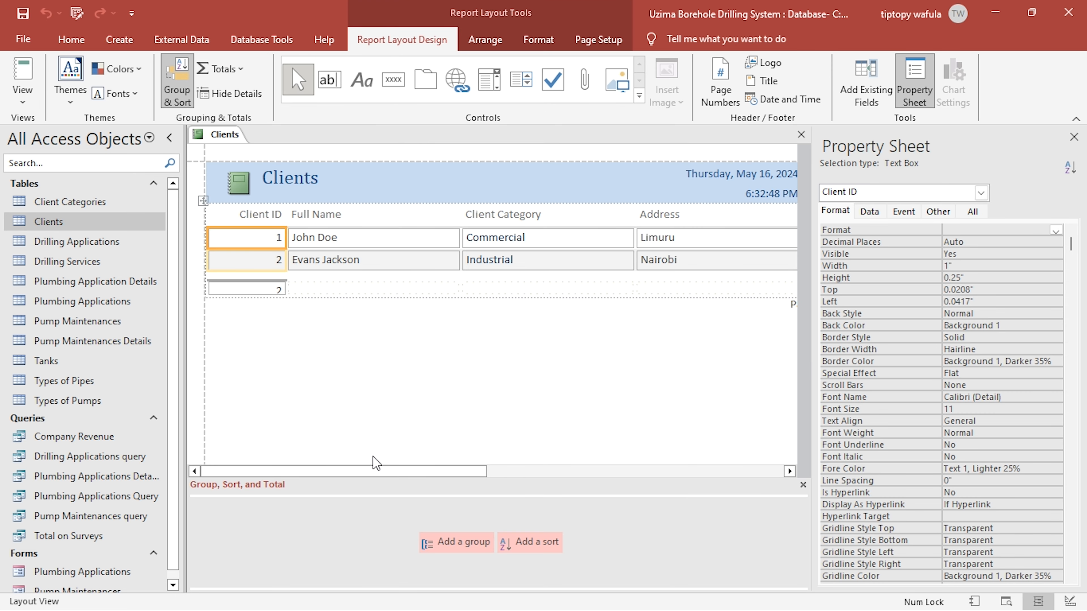
- Check the remaining columns of the new report, then close it and save it under the name Clients
{"action": "left_click_drag", "start_coordinate": [428, 471], "coordinate": [609, 471]}
{"action": "left_click", "coordinate": [801, 134]}
{"action": "left_click", "coordinate": [483, 358]}
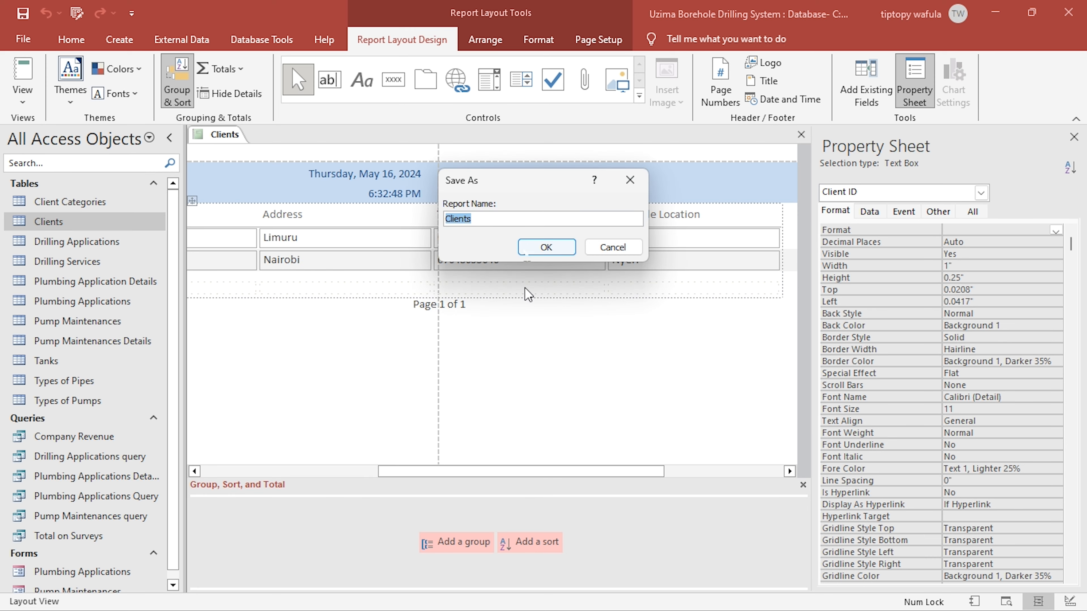
{"action": "left_click", "coordinate": [544, 247]}
{"action": "scroll", "coordinate": [64, 420], "scroll_direction": "down", "scroll_amount": 1}
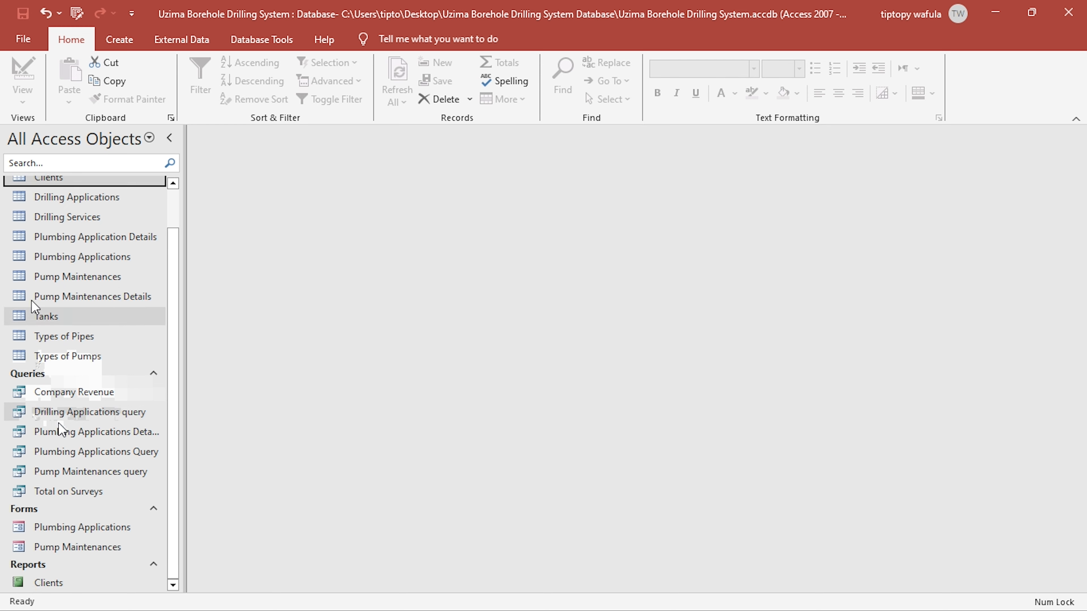
{"action": "scroll", "coordinate": [33, 295], "scroll_direction": "up", "scroll_amount": 2}
{"action": "scroll", "coordinate": [113, 400], "scroll_direction": "down", "scroll_amount": 1}
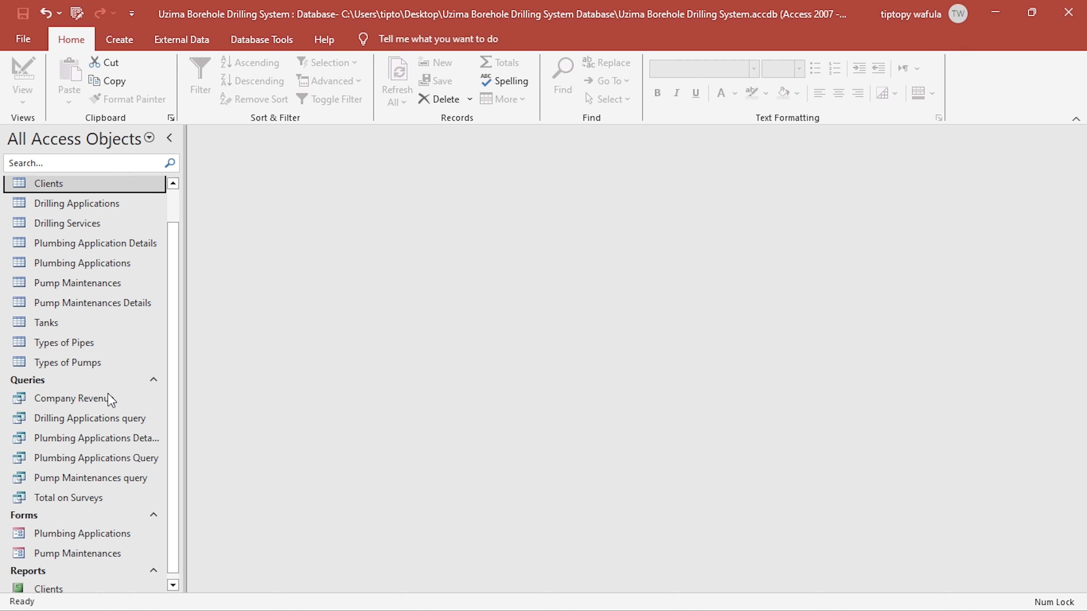
{"action": "scroll", "coordinate": [116, 376], "scroll_direction": "down", "scroll_amount": 1}
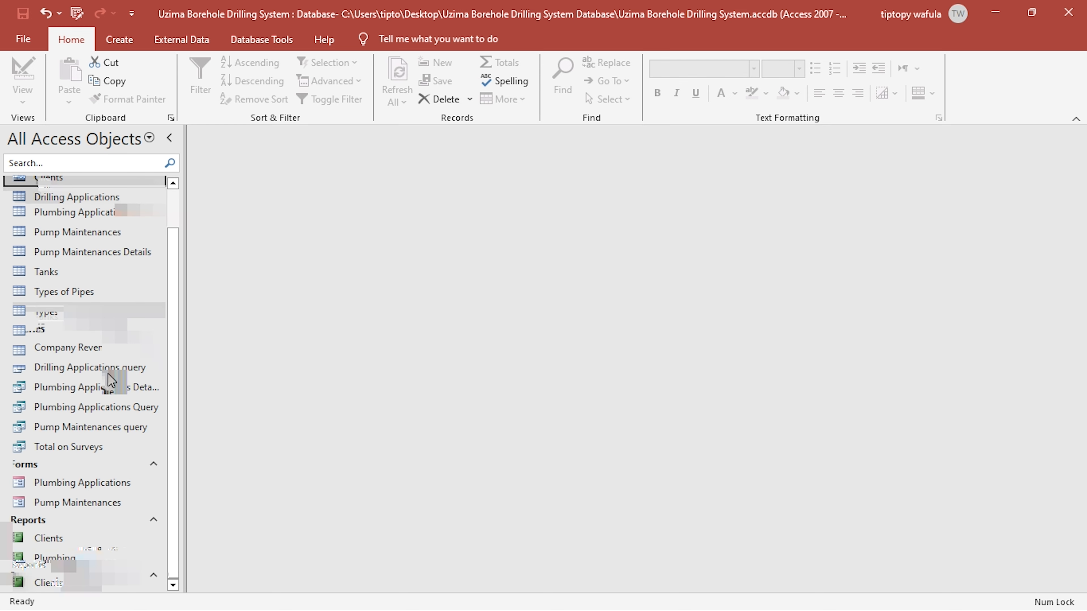
{"action": "scroll", "coordinate": [111, 380], "scroll_direction": "up", "scroll_amount": 2}
- Switch to the KCSE PROJECT 2024 PDF and review the brief from its cover page through the system requirements
{"action": "key", "text": "alt+Tab"}
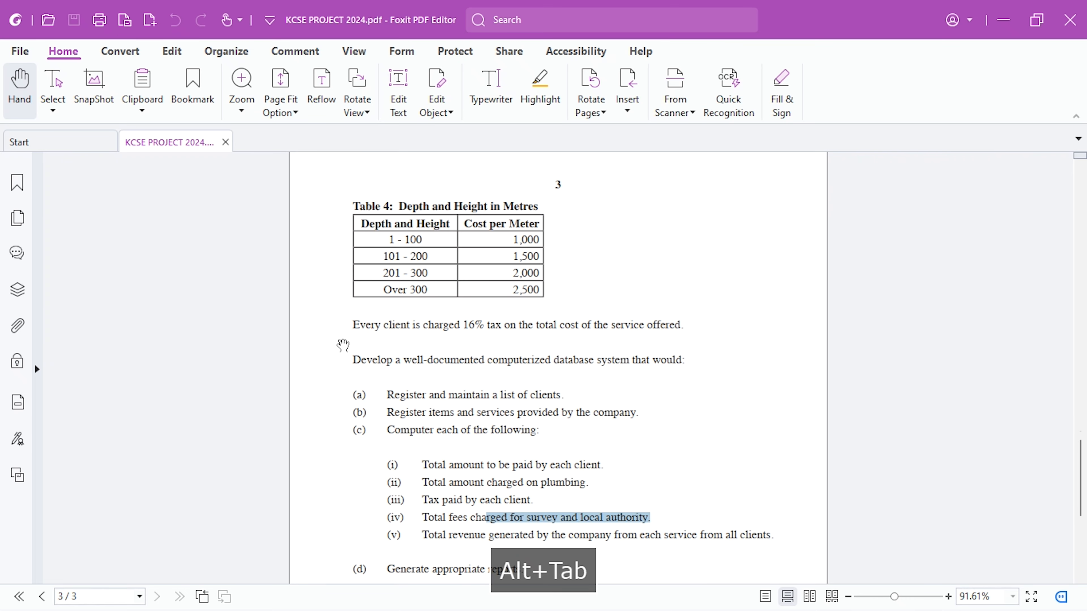
{"action": "scroll", "coordinate": [415, 371], "scroll_direction": "down", "scroll_amount": 6}
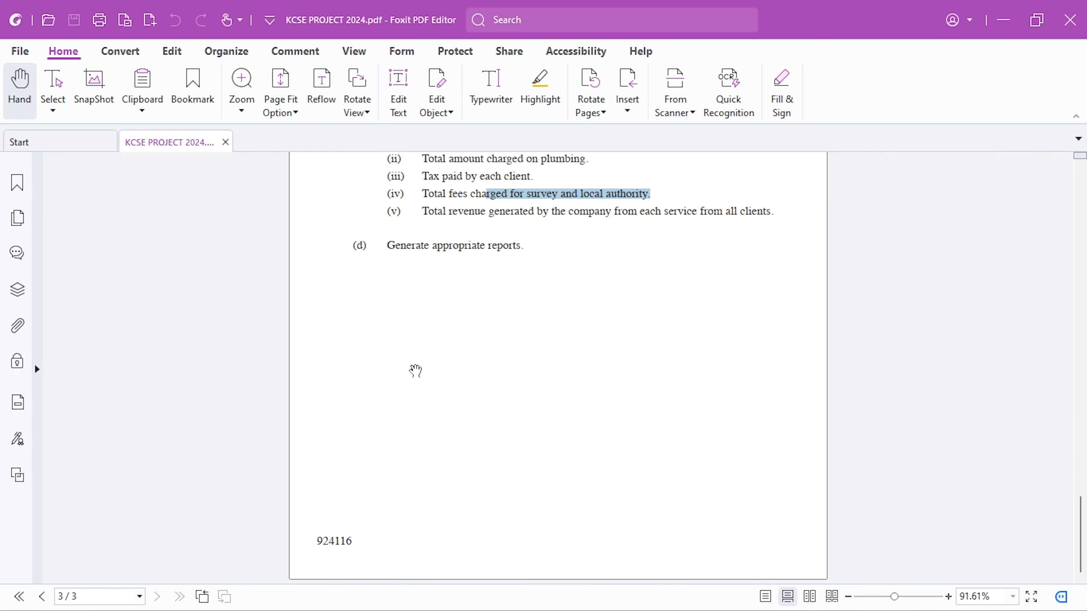
{"action": "scroll", "coordinate": [415, 370], "scroll_direction": "up", "scroll_amount": 8}
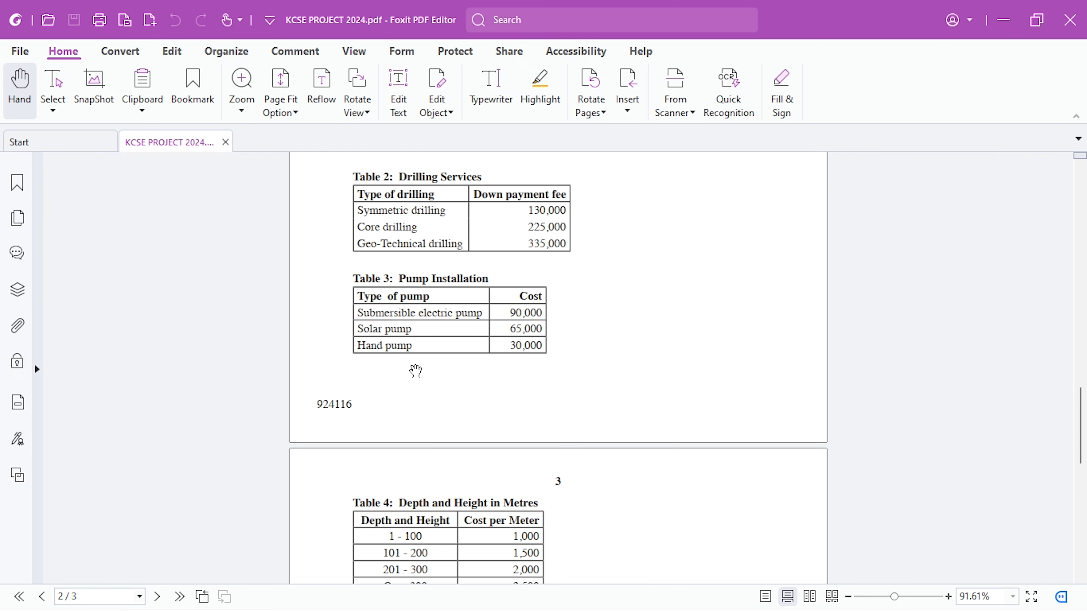
{"action": "scroll", "coordinate": [415, 371], "scroll_direction": "up", "scroll_amount": 14}
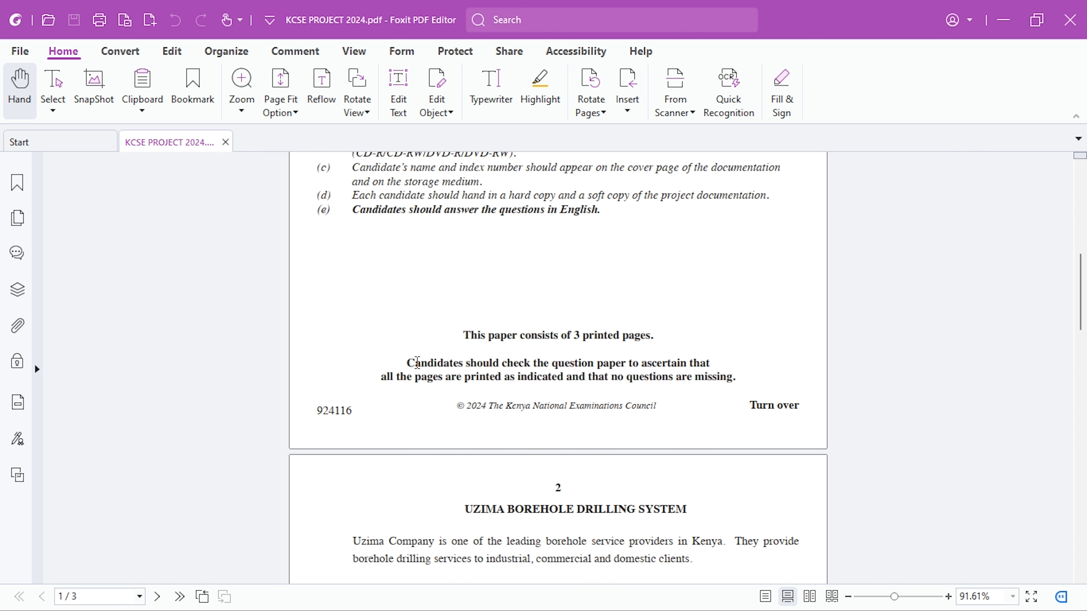
{"action": "scroll", "coordinate": [417, 363], "scroll_direction": "up", "scroll_amount": 8}
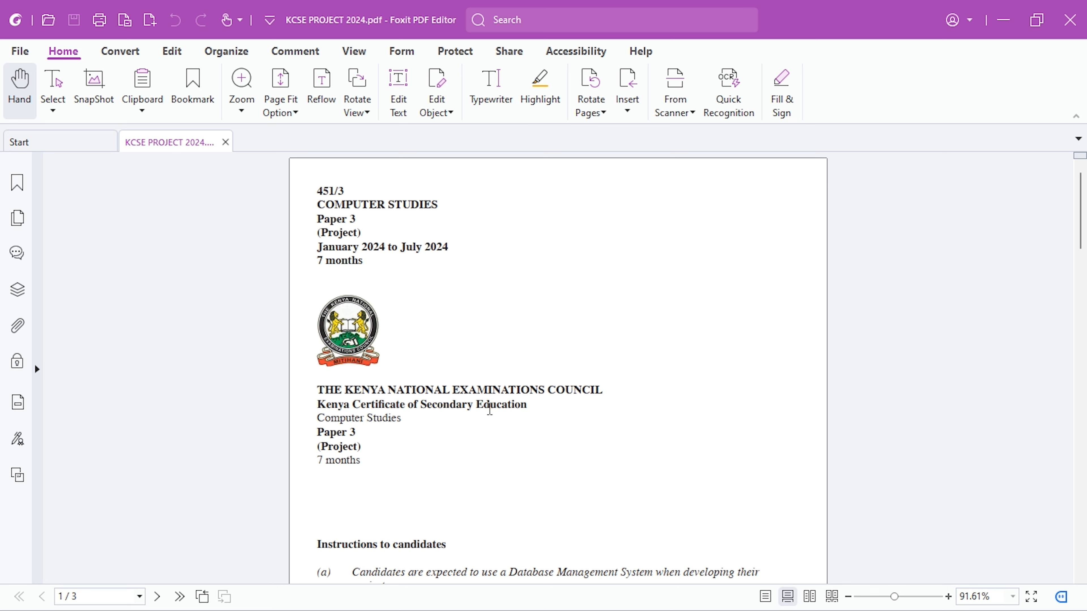
{"action": "scroll", "coordinate": [490, 409], "scroll_direction": "down", "scroll_amount": 6}
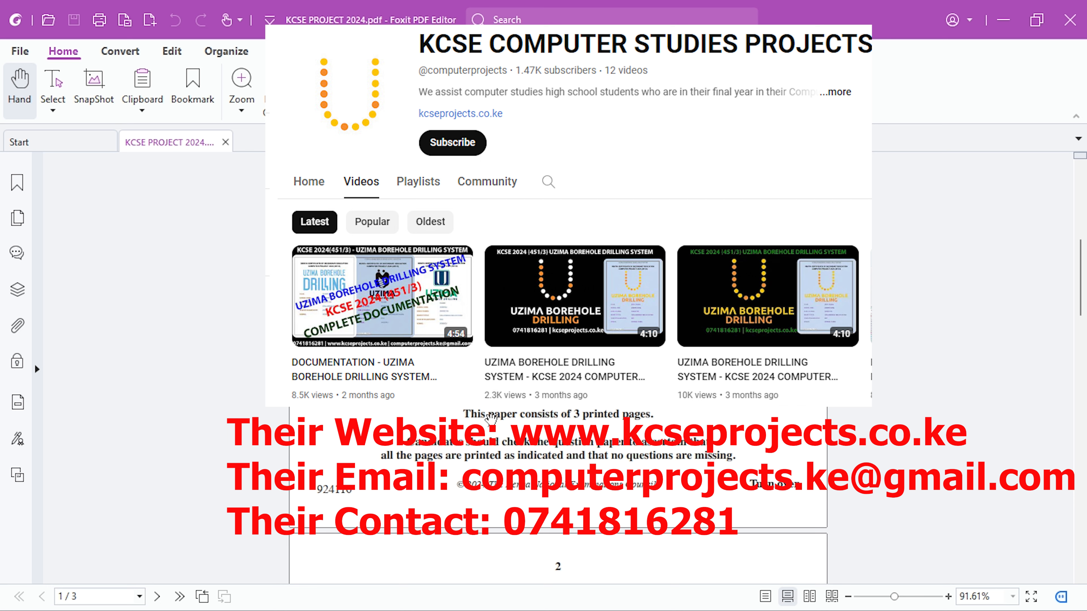
{"action": "scroll", "coordinate": [493, 422], "scroll_direction": "down", "scroll_amount": 6}
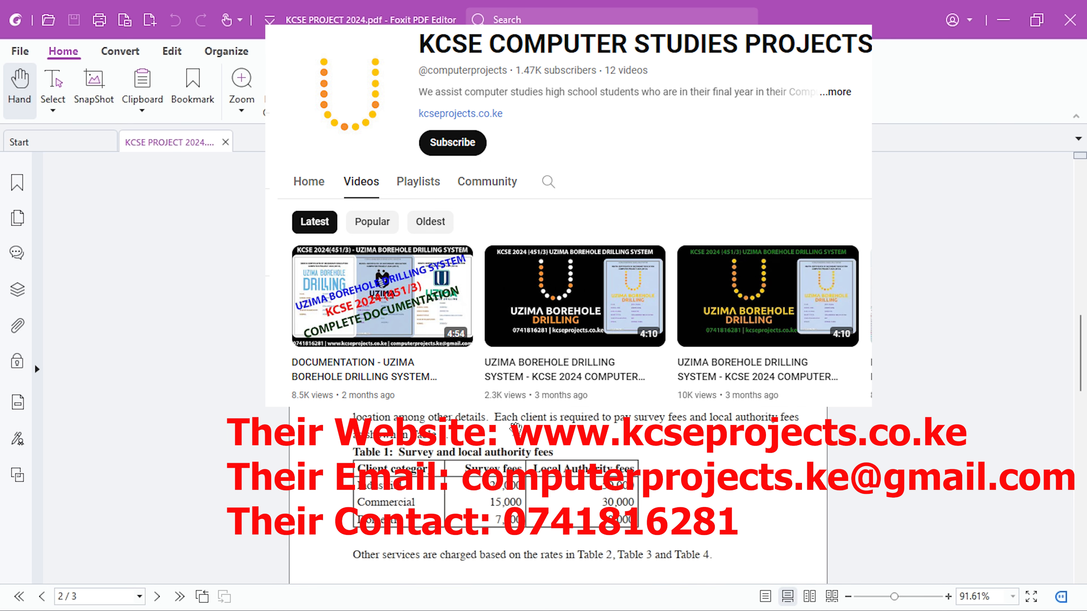
{"action": "scroll", "coordinate": [511, 427], "scroll_direction": "down", "scroll_amount": 8}
{"action": "scroll", "coordinate": [558, 471], "scroll_direction": "down", "scroll_amount": 4}
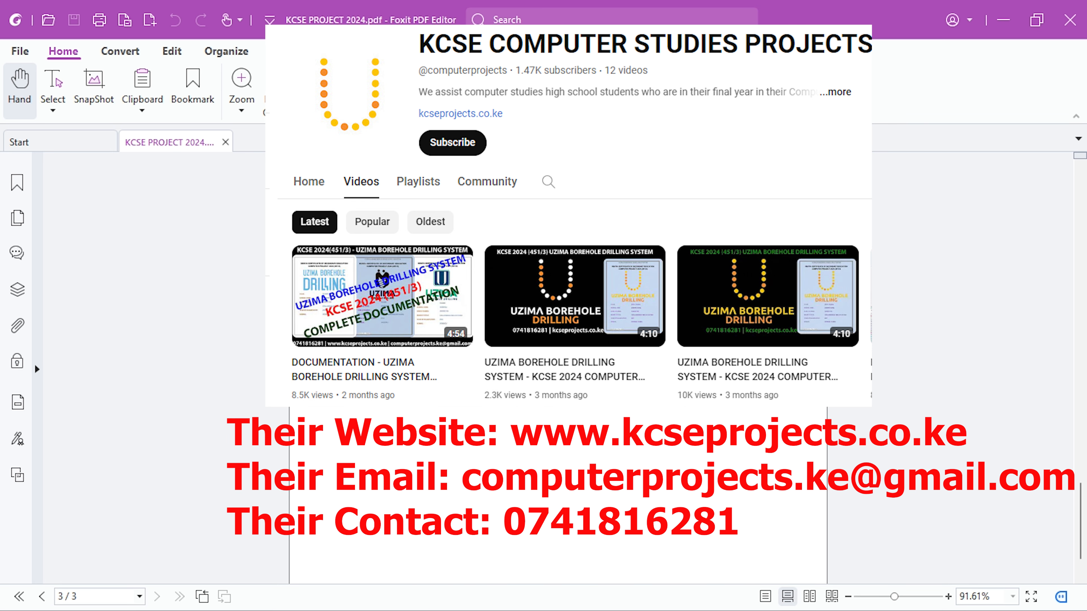
{"action": "scroll", "coordinate": [556, 492], "scroll_direction": "up", "scroll_amount": 8}
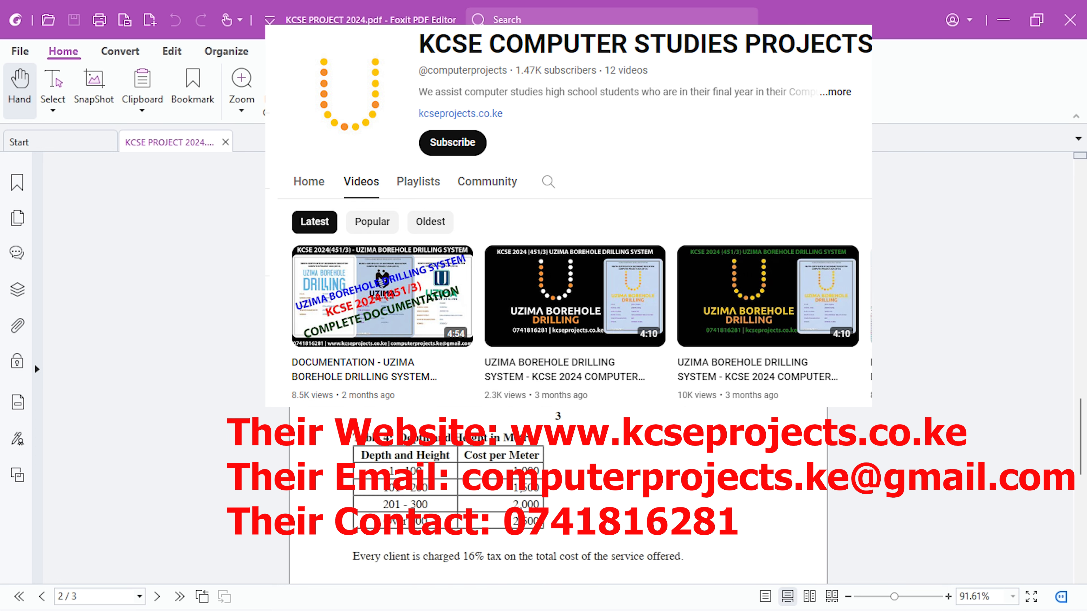
{"action": "scroll", "coordinate": [556, 493], "scroll_direction": "up", "scroll_amount": 5}
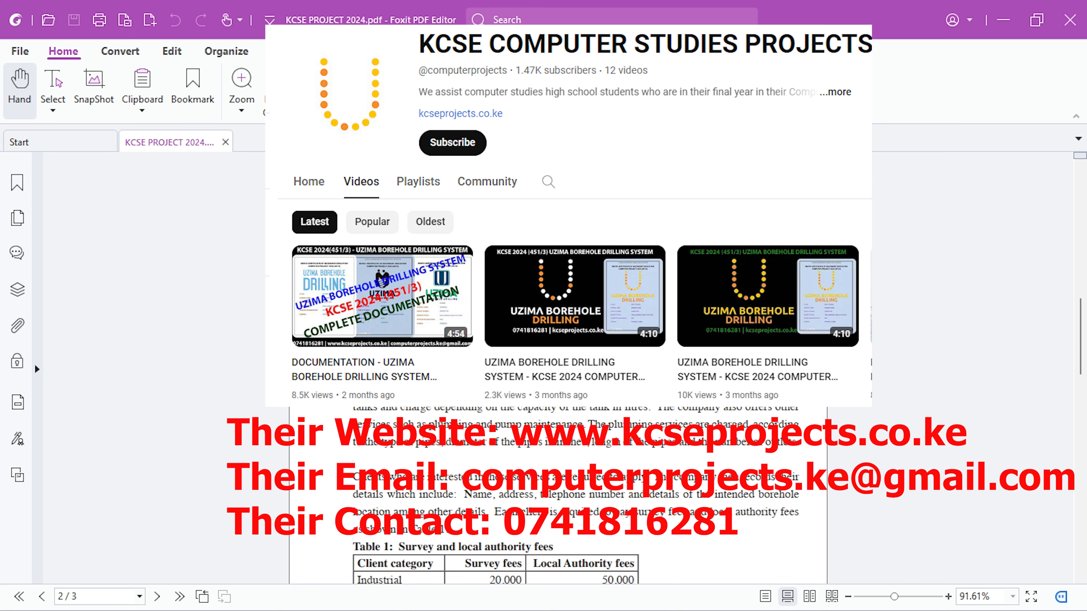
{"action": "scroll", "coordinate": [556, 492], "scroll_direction": "down", "scroll_amount": 3}
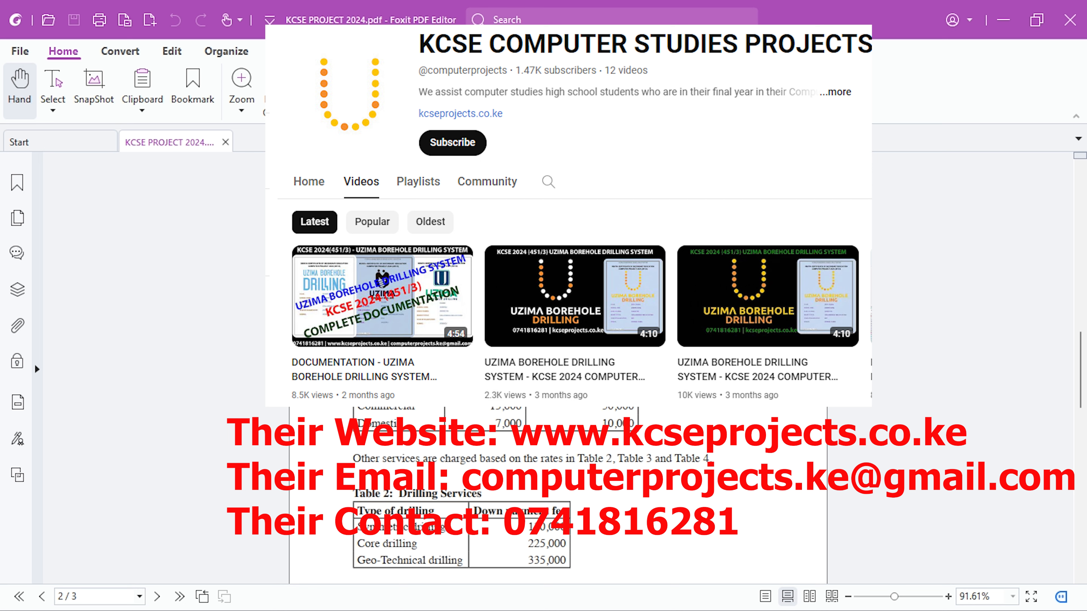
{"action": "scroll", "coordinate": [556, 492], "scroll_direction": "up", "scroll_amount": 10}
{"action": "scroll", "coordinate": [556, 492], "scroll_direction": "down", "scroll_amount": 6}
{"action": "scroll", "coordinate": [556, 492], "scroll_direction": "up", "scroll_amount": 10}
{"action": "scroll", "coordinate": [556, 492], "scroll_direction": "down", "scroll_amount": 4}
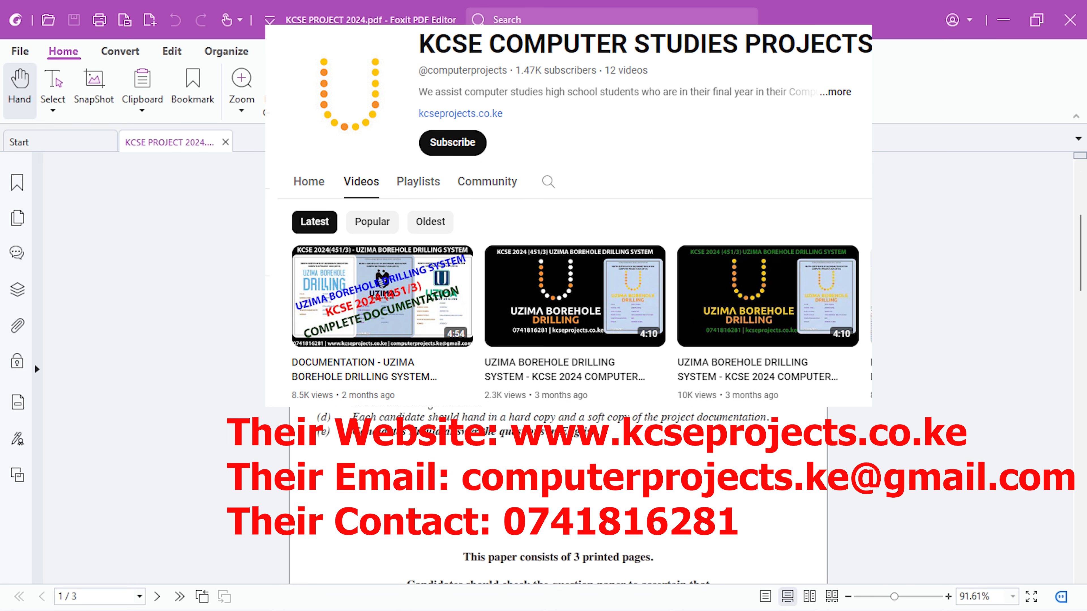
{"action": "scroll", "coordinate": [557, 492], "scroll_direction": "down", "scroll_amount": 10}
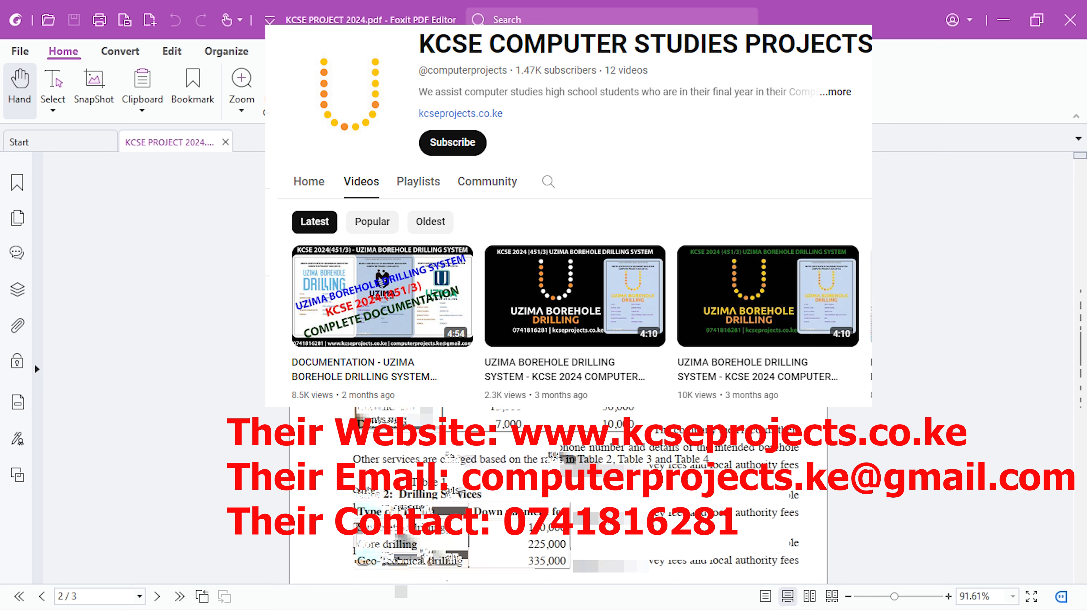
{"action": "scroll", "coordinate": [557, 492], "scroll_direction": "down", "scroll_amount": 8}
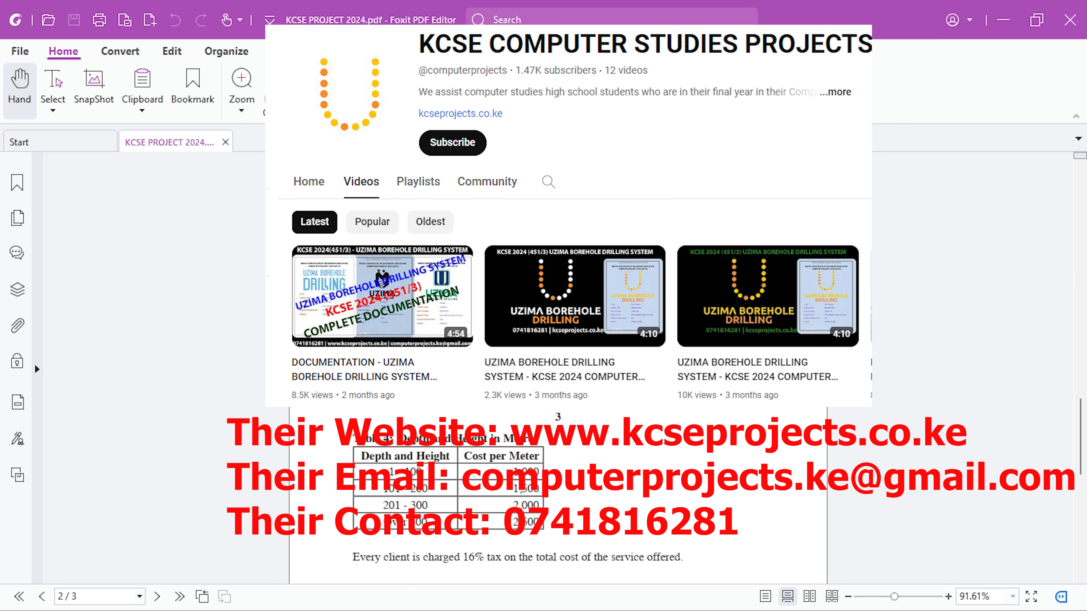
{"action": "scroll", "coordinate": [556, 492], "scroll_direction": "down", "scroll_amount": 2}
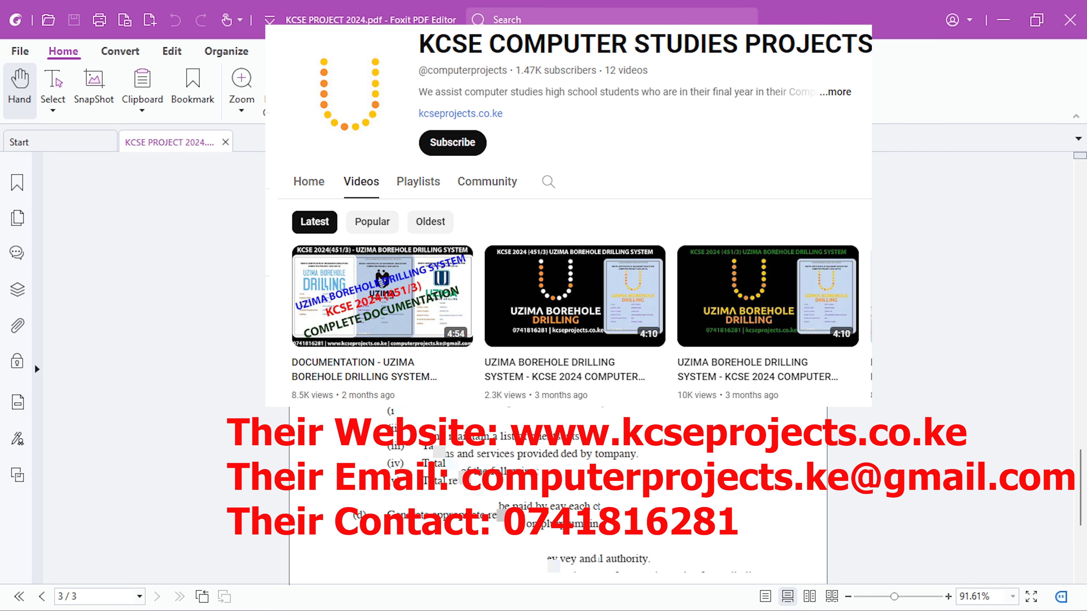
{"action": "scroll", "coordinate": [556, 493], "scroll_direction": "up", "scroll_amount": 5}
{"action": "scroll", "coordinate": [556, 492], "scroll_direction": "up", "scroll_amount": 8}
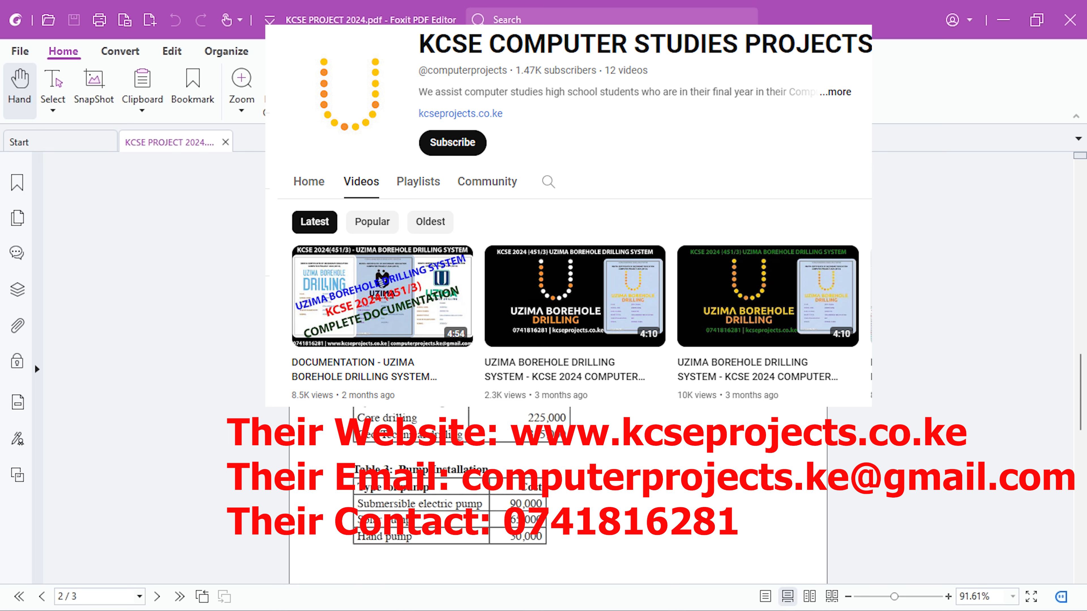
{"action": "scroll", "coordinate": [557, 492], "scroll_direction": "up", "scroll_amount": 3}
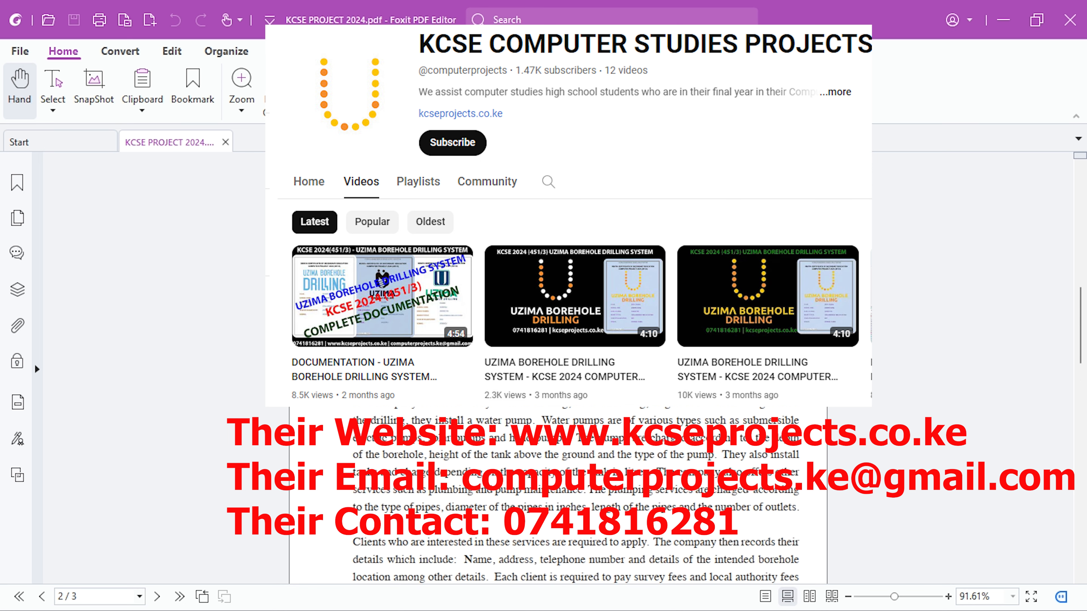
{"action": "scroll", "coordinate": [556, 492], "scroll_direction": "up", "scroll_amount": 3}
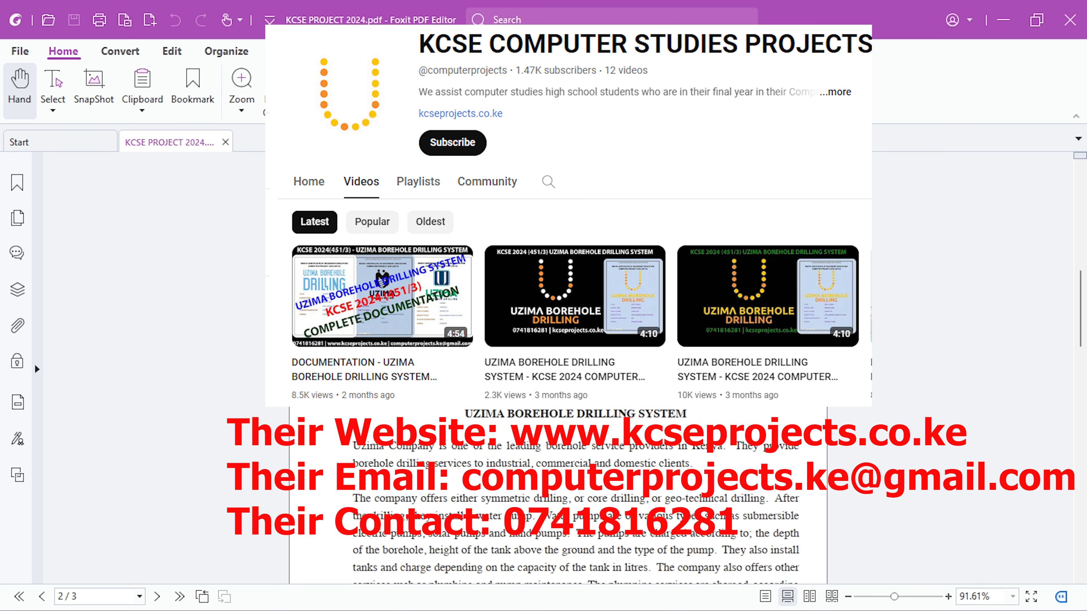
{"action": "scroll", "coordinate": [556, 493], "scroll_direction": "down", "scroll_amount": 10}
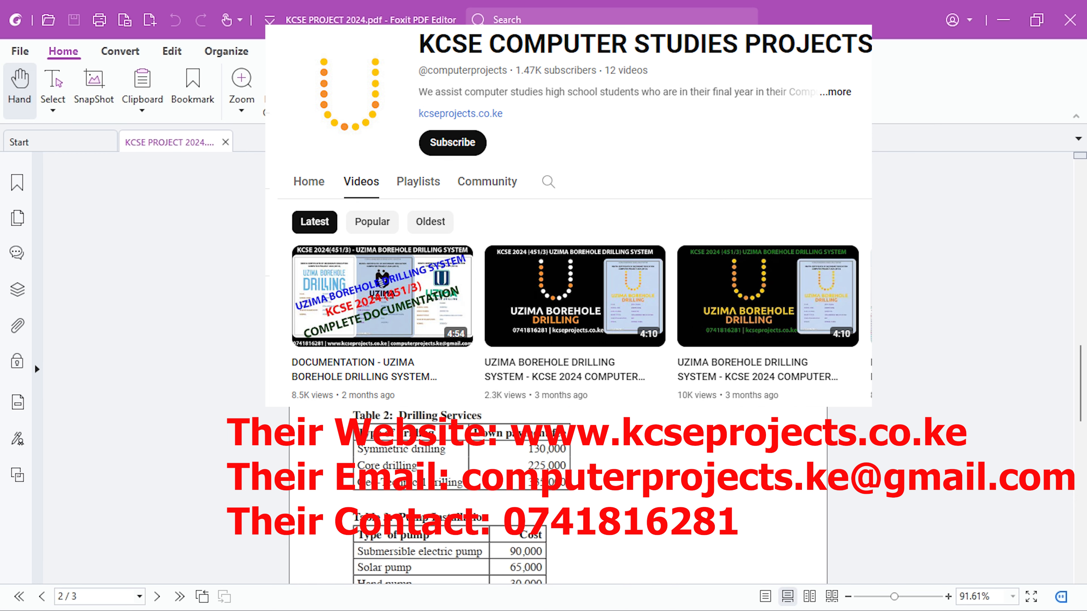
{"action": "scroll", "coordinate": [556, 492], "scroll_direction": "down", "scroll_amount": 5}
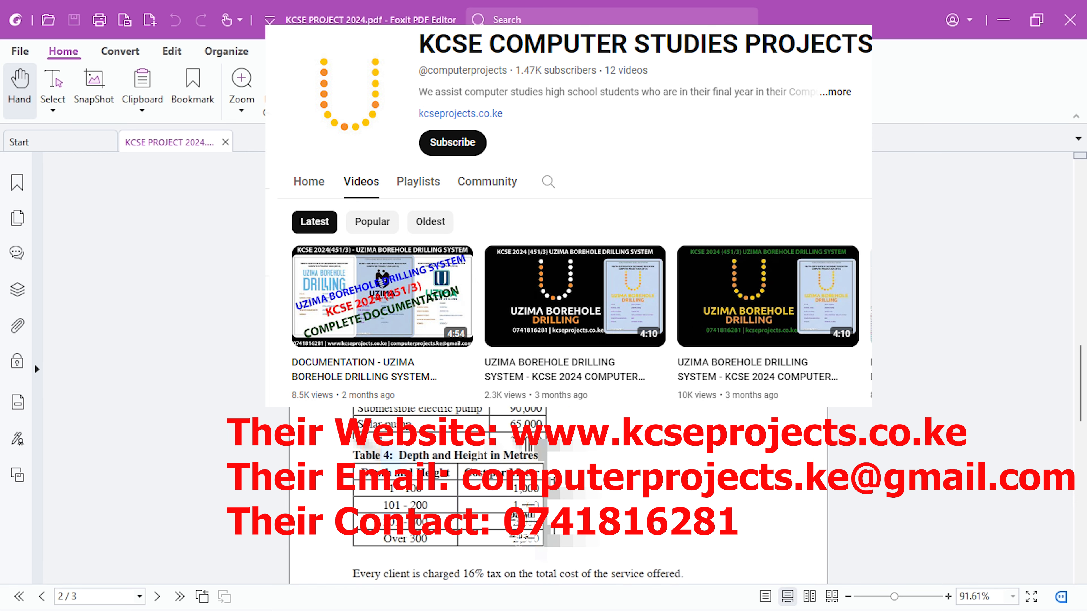
{"action": "scroll", "coordinate": [517, 254], "scroll_direction": "down", "scroll_amount": 15}
{"action": "scroll", "coordinate": [517, 254], "scroll_direction": "up", "scroll_amount": 4}
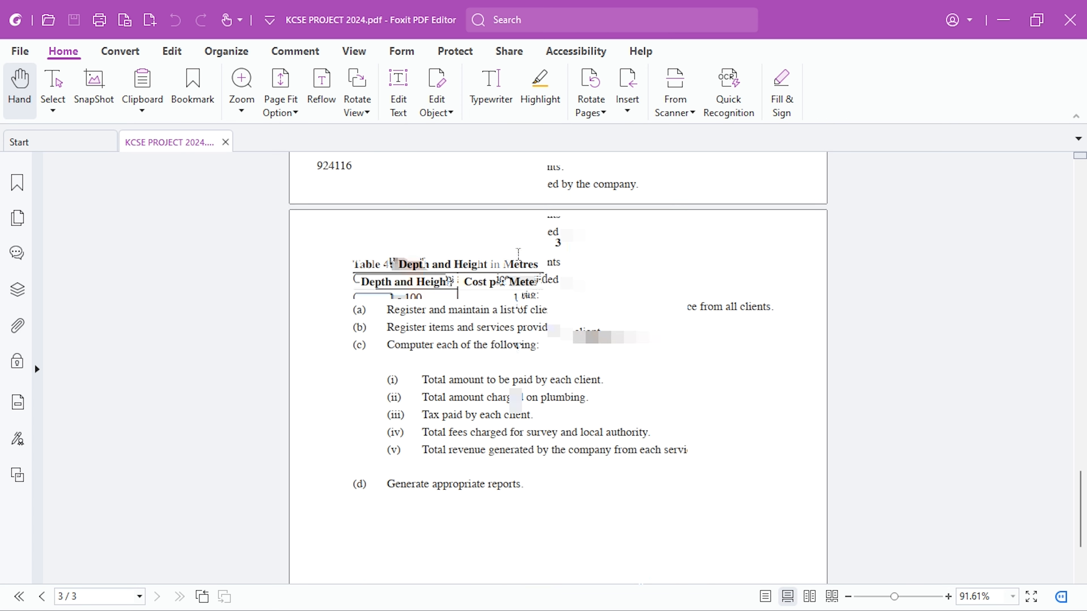
{"action": "scroll", "coordinate": [517, 255], "scroll_direction": "up", "scroll_amount": 1}
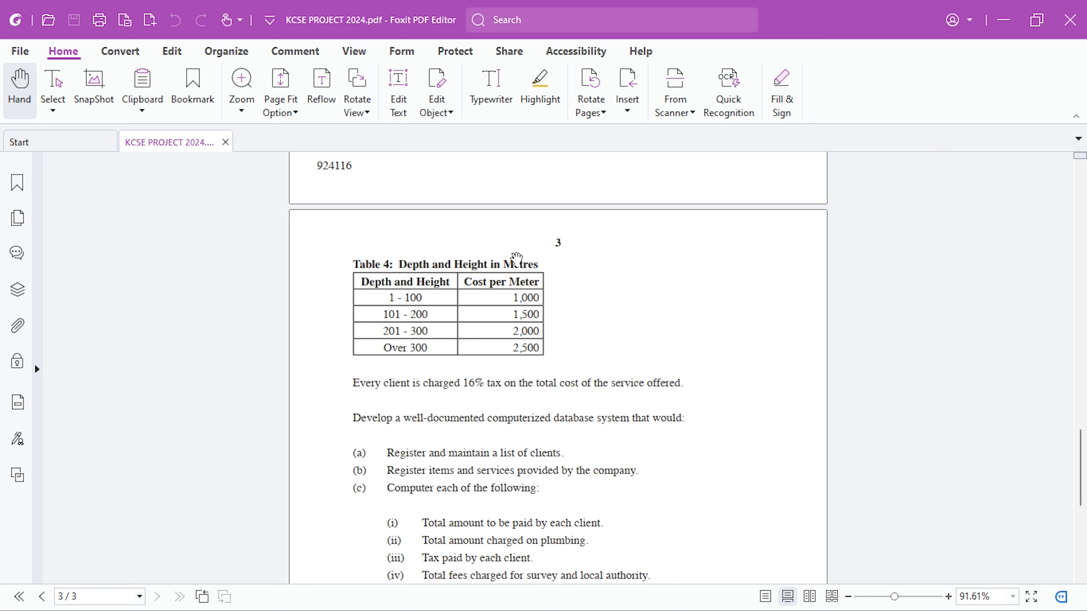
{"action": "scroll", "coordinate": [516, 258], "scroll_direction": "up", "scroll_amount": 10}
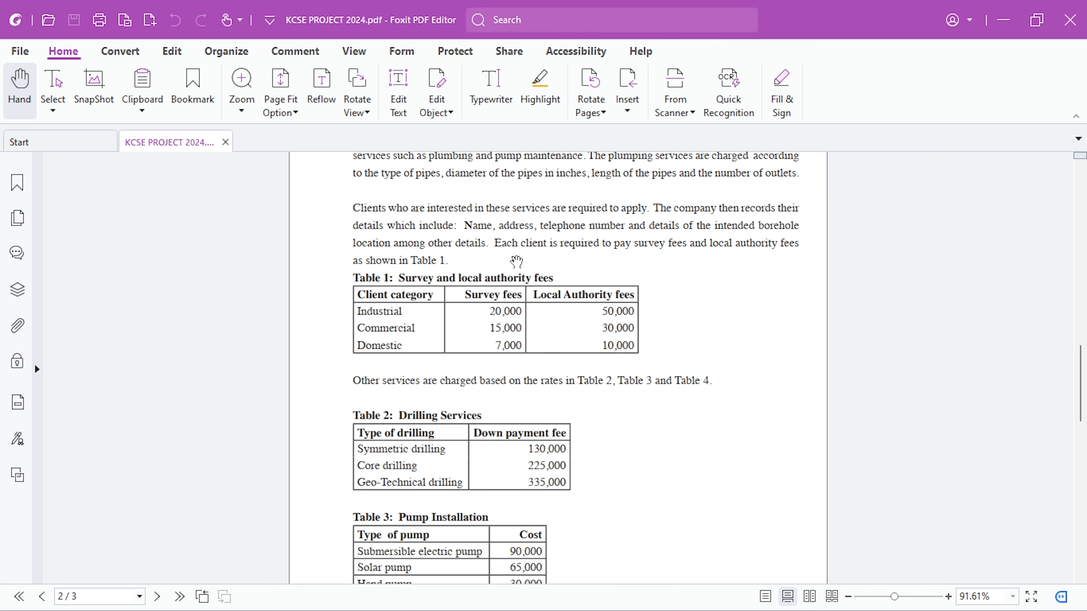
{"action": "scroll", "coordinate": [516, 260], "scroll_direction": "down", "scroll_amount": 3}
{"action": "scroll", "coordinate": [518, 254], "scroll_direction": "down", "scroll_amount": 10}
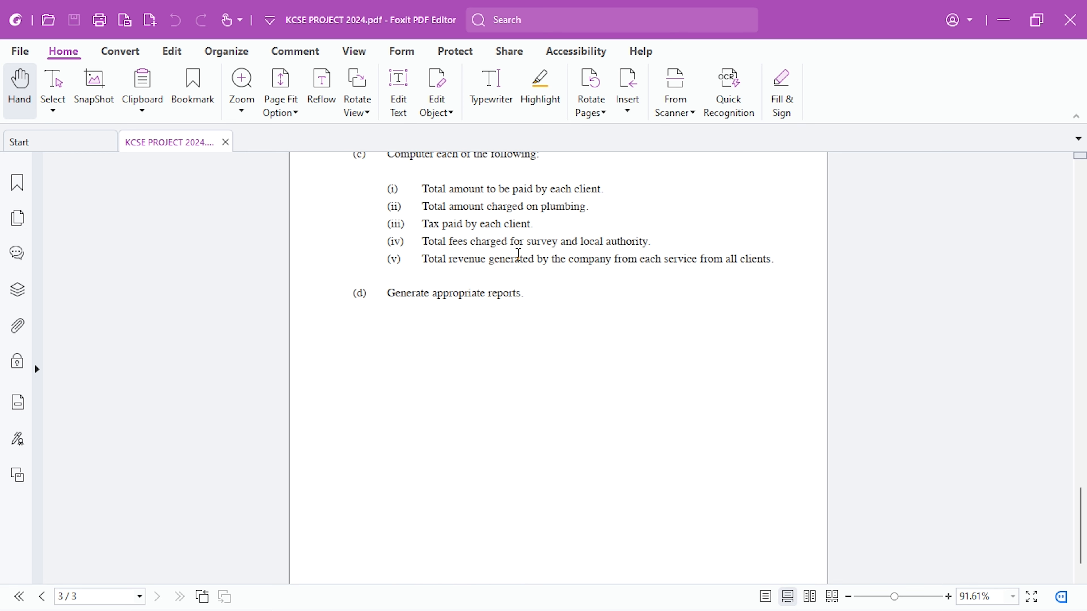
{"action": "scroll", "coordinate": [518, 253], "scroll_direction": "up", "scroll_amount": 6}
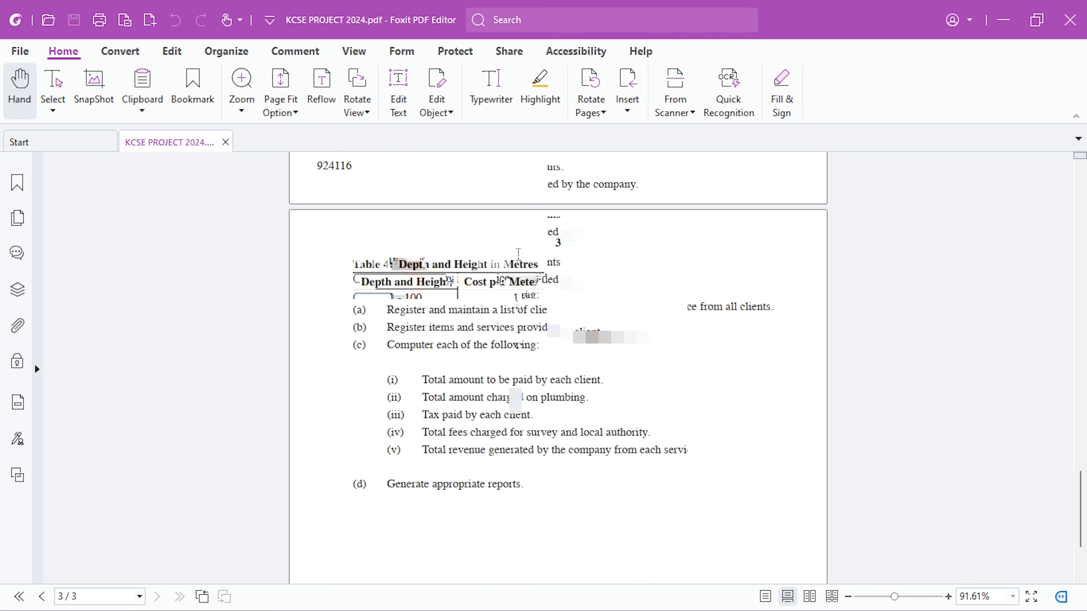